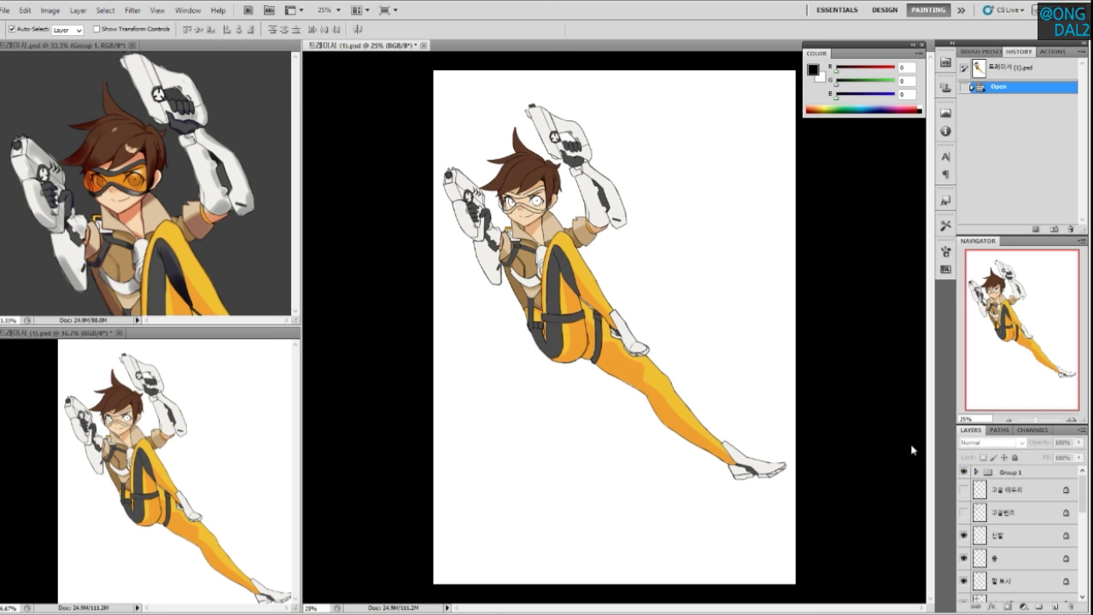
Select the layer that holds the jacket collar of the figure
key(ctrl+plus)
key(ctrl+plus)
key(ctrl+plus)
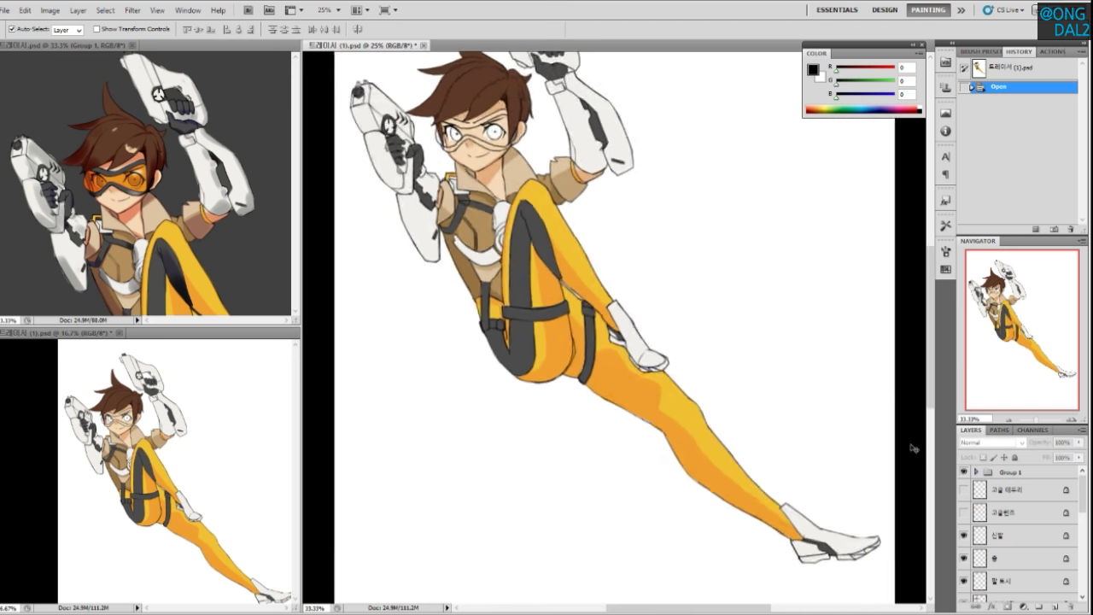
drag(522, 388, 549, 498)
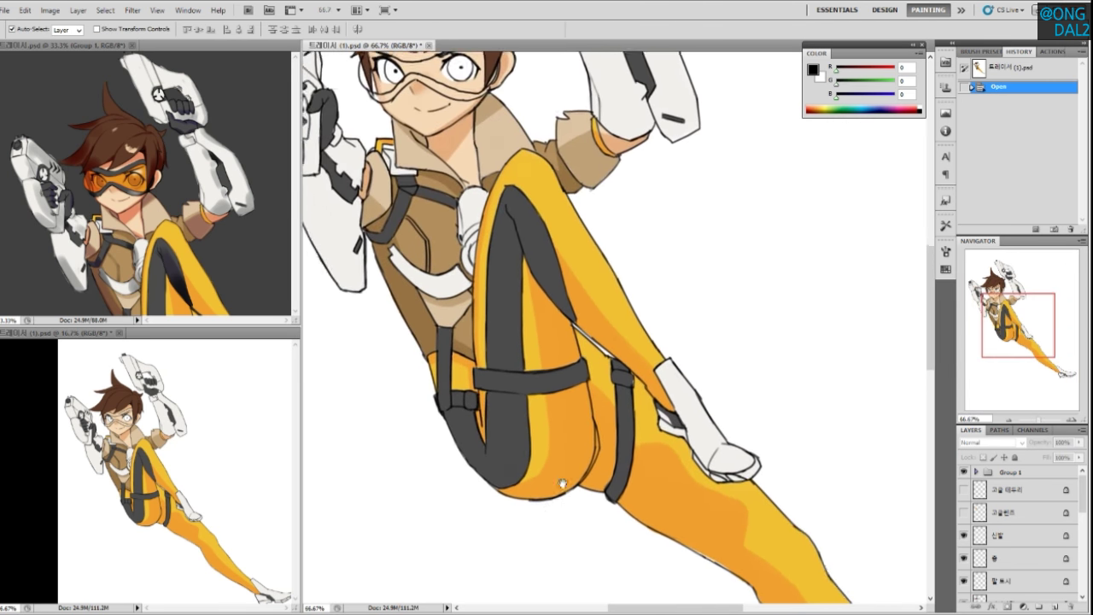
drag(627, 421, 639, 397)
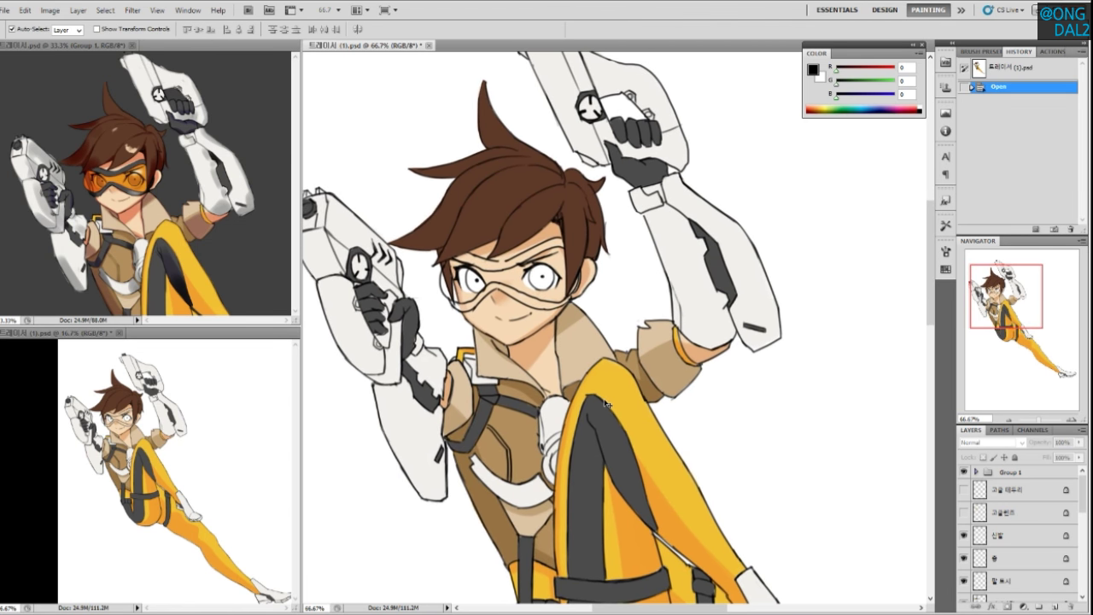
drag(598, 427, 620, 407)
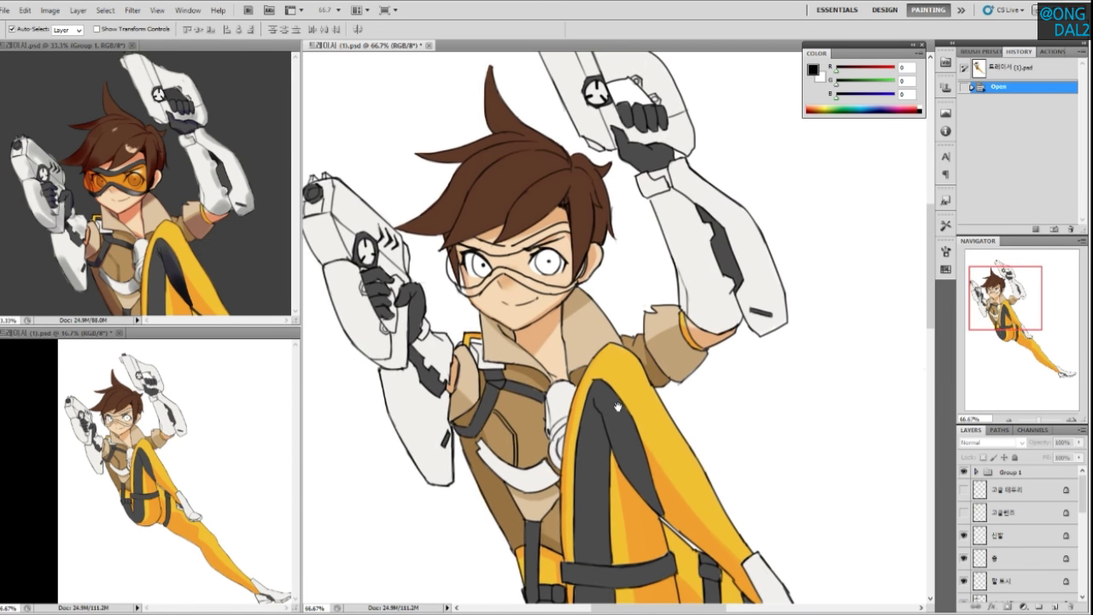
click(602, 332)
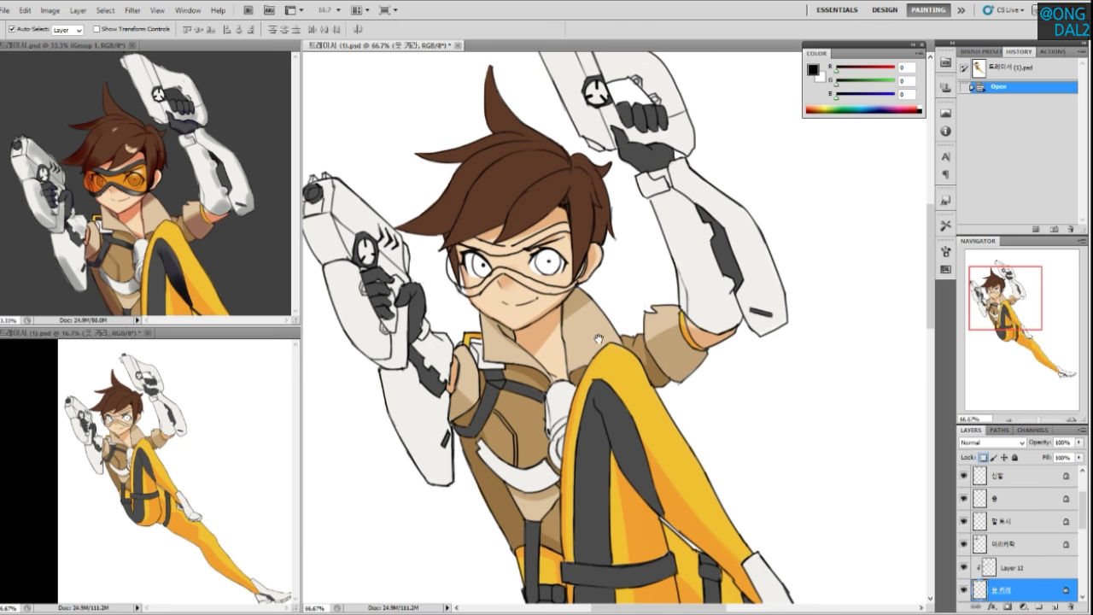
drag(603, 350, 607, 333)
Activate the Brush tool and raise its flow to 100%
key(b)
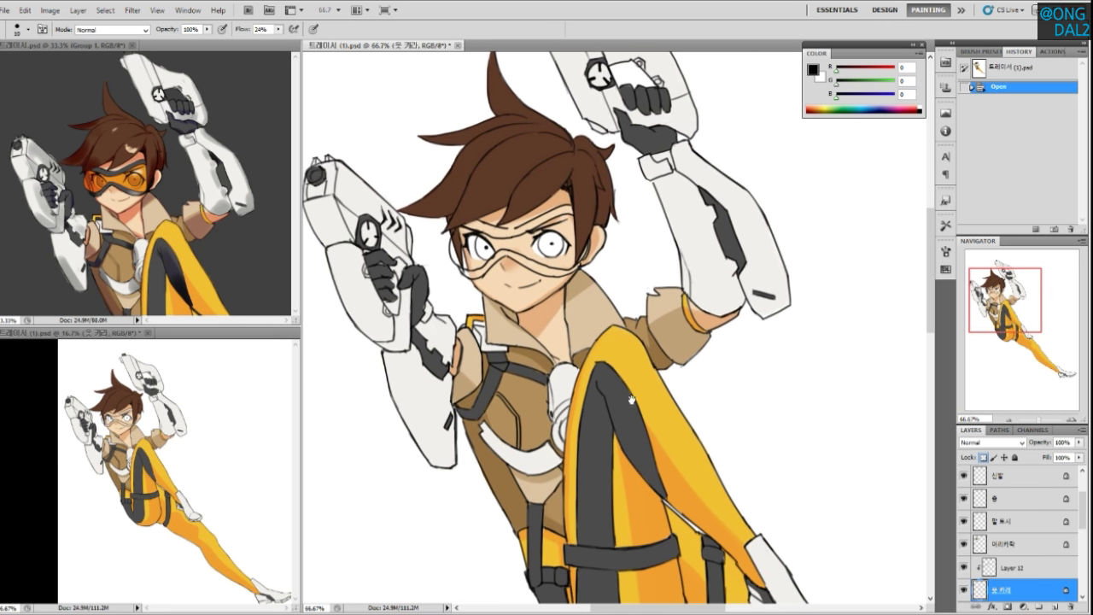
drag(627, 401, 622, 384)
drag(279, 33, 354, 49)
drag(649, 408, 654, 375)
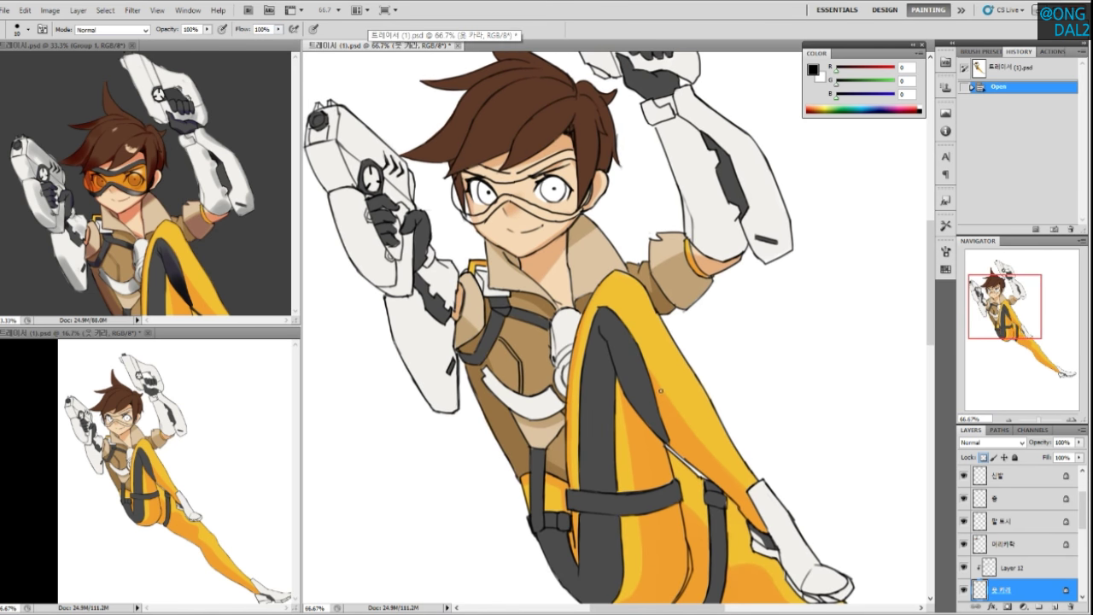
drag(631, 374, 649, 402)
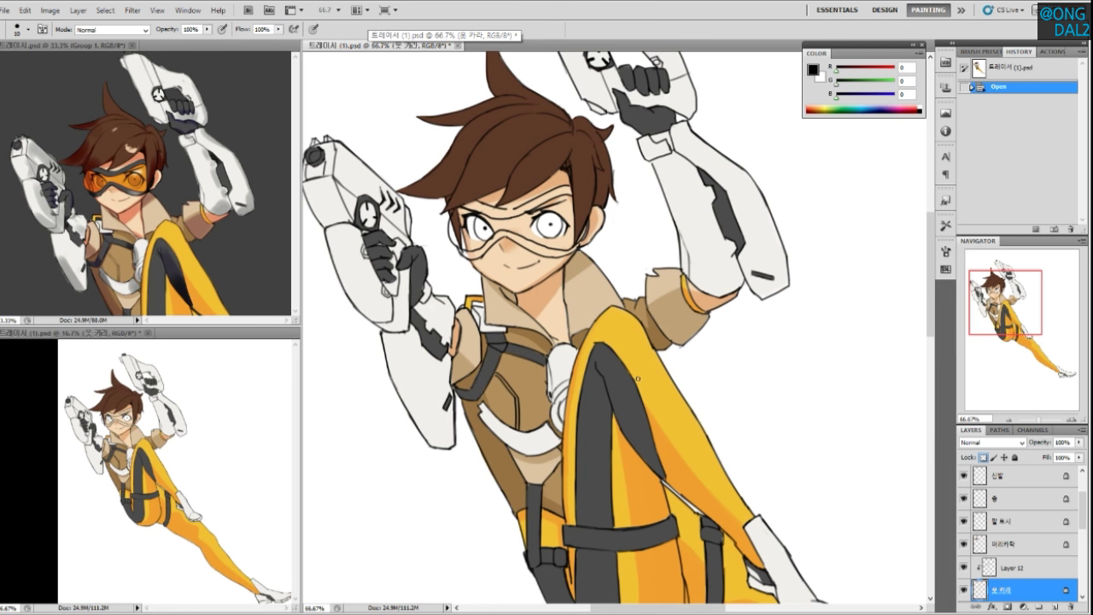
mouse_move(647, 391)
mouse_down()
mouse_move(651, 400)
mouse_move(645, 377)
mouse_up()
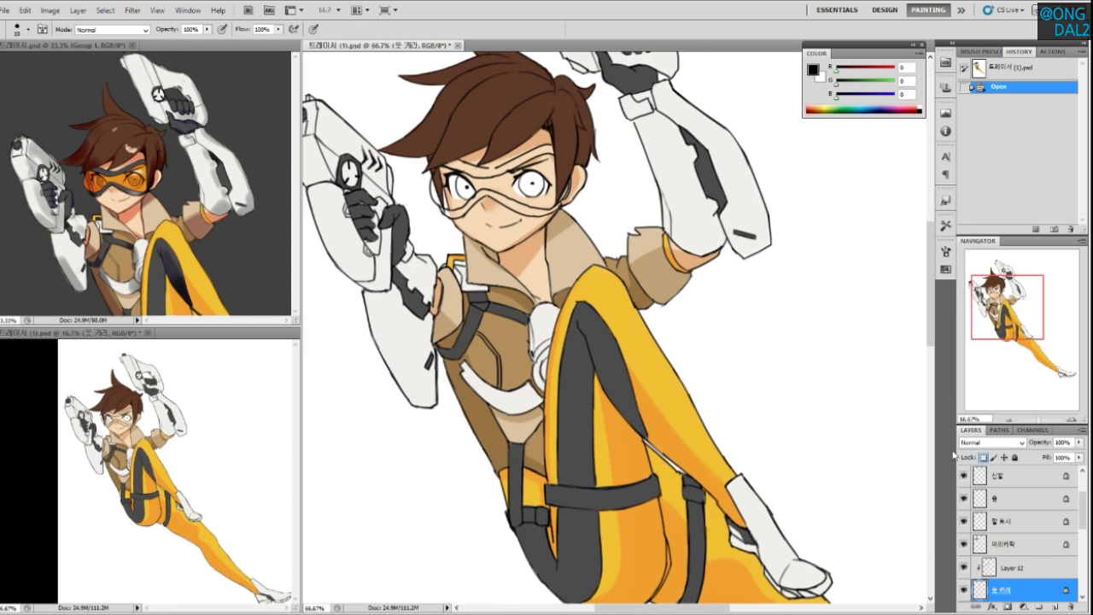
drag(543, 335, 552, 329)
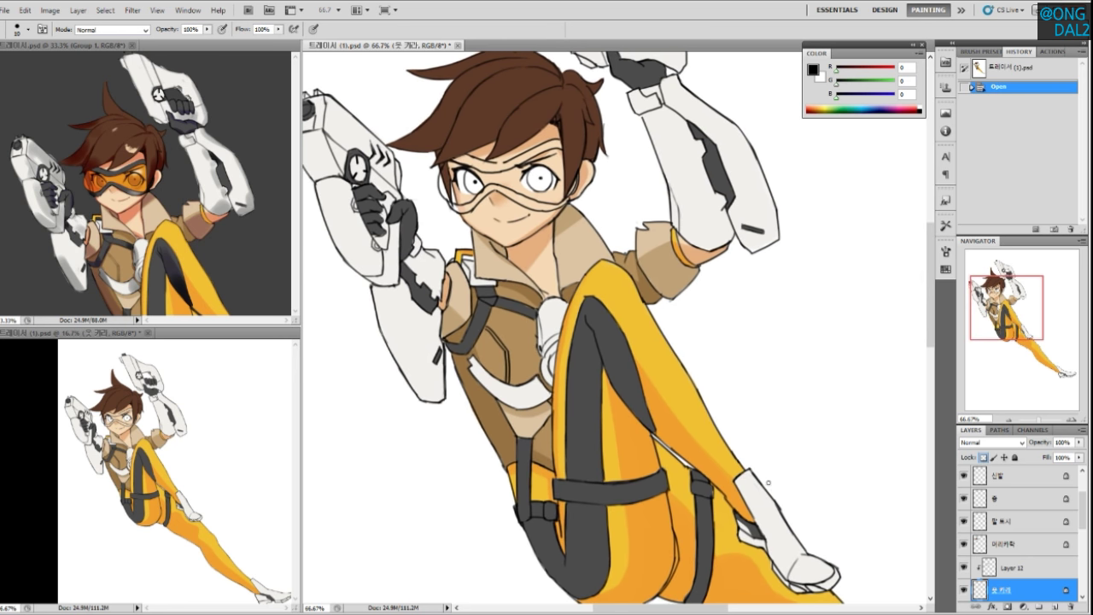
Select the Background layer at the end of the layer stack
drag(1085, 516, 1085, 586)
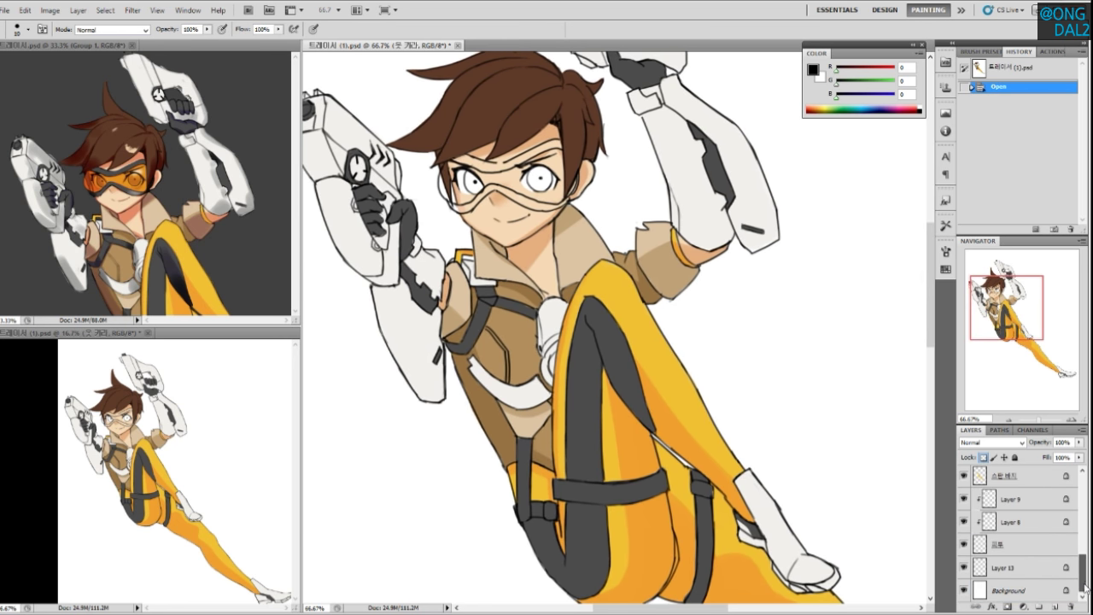
click(1017, 590)
key(ctrl+u)
drag(733, 396, 693, 402)
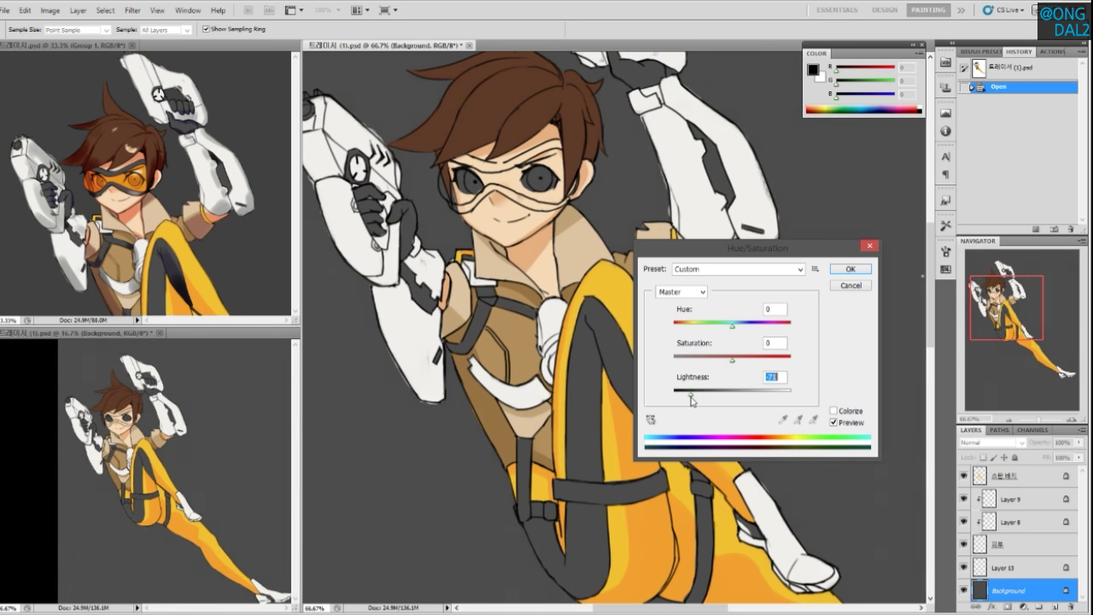
key(Escape)
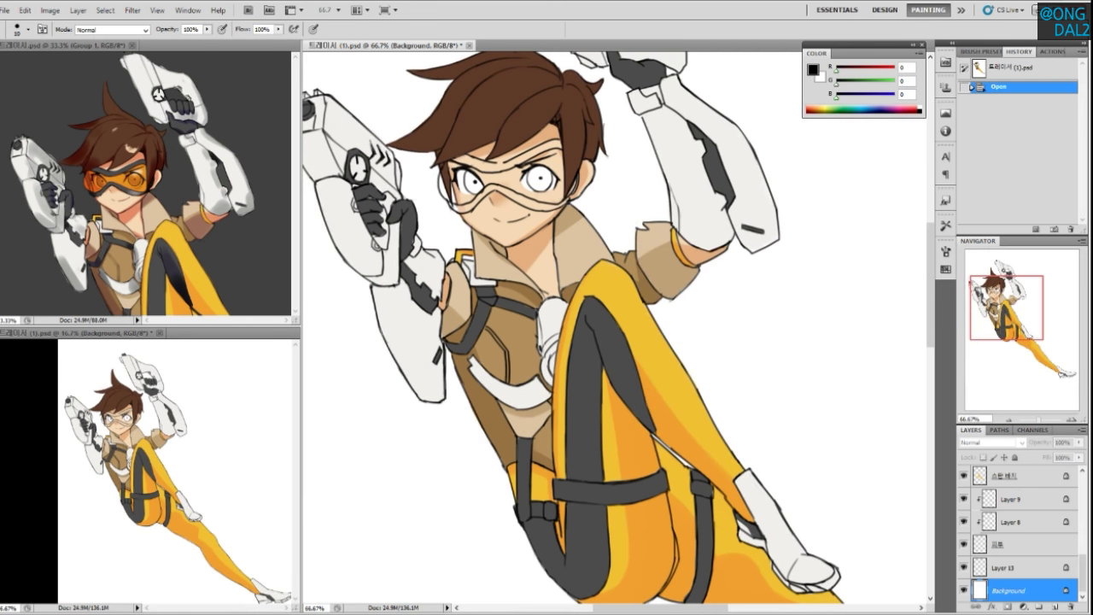
Move the shaded reference document out of the workspace and show the figure at 25% zoom in the narrow preview window beside the main canvas
drag(112, 52, 1092, 354)
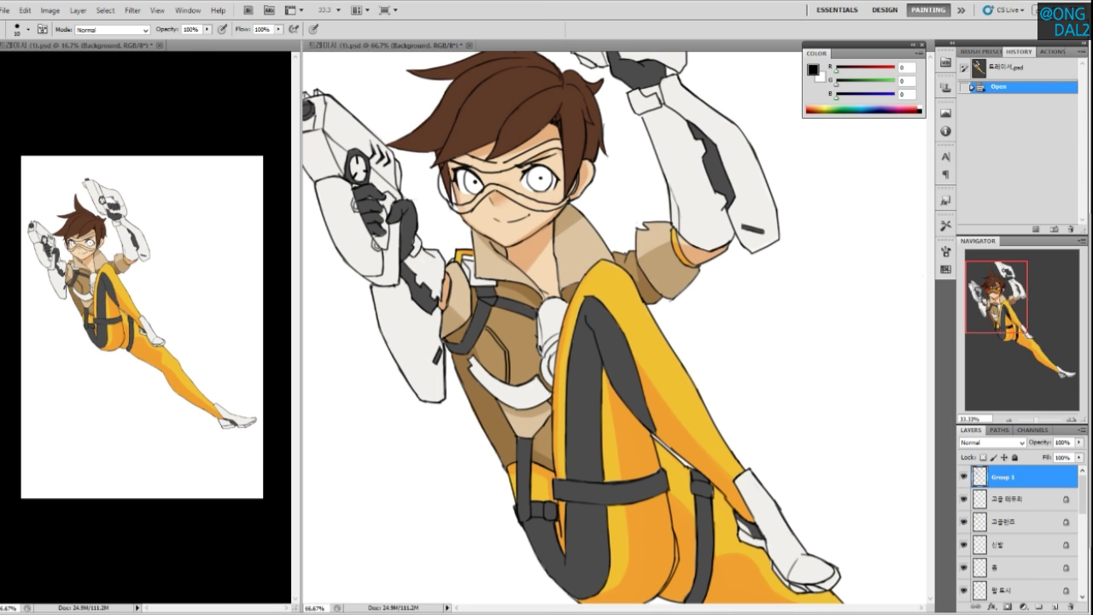
click(714, 408)
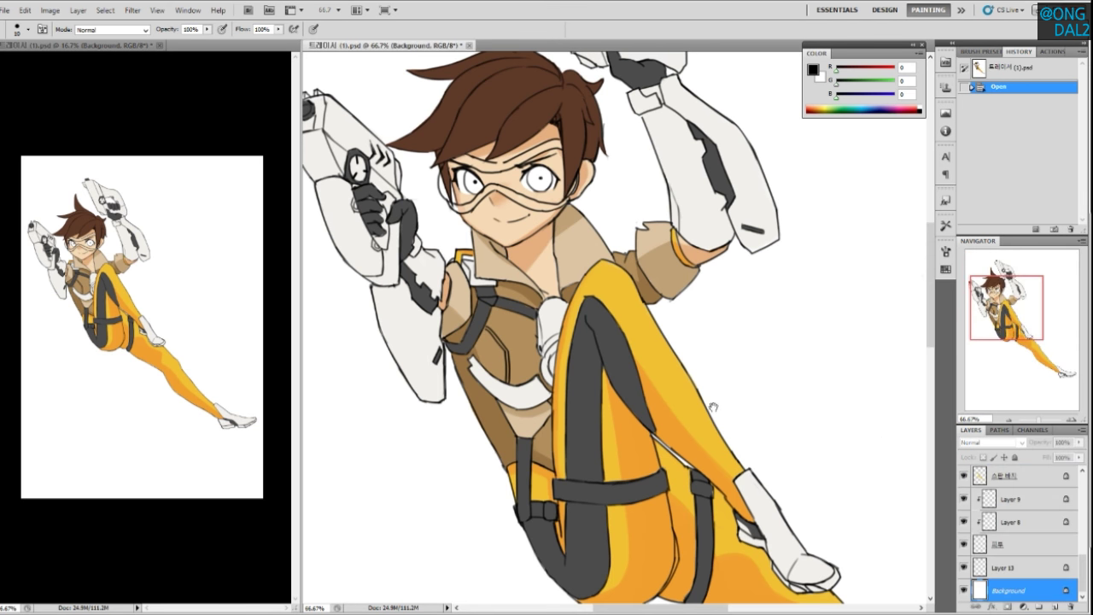
drag(303, 331, 253, 322)
click(144, 330)
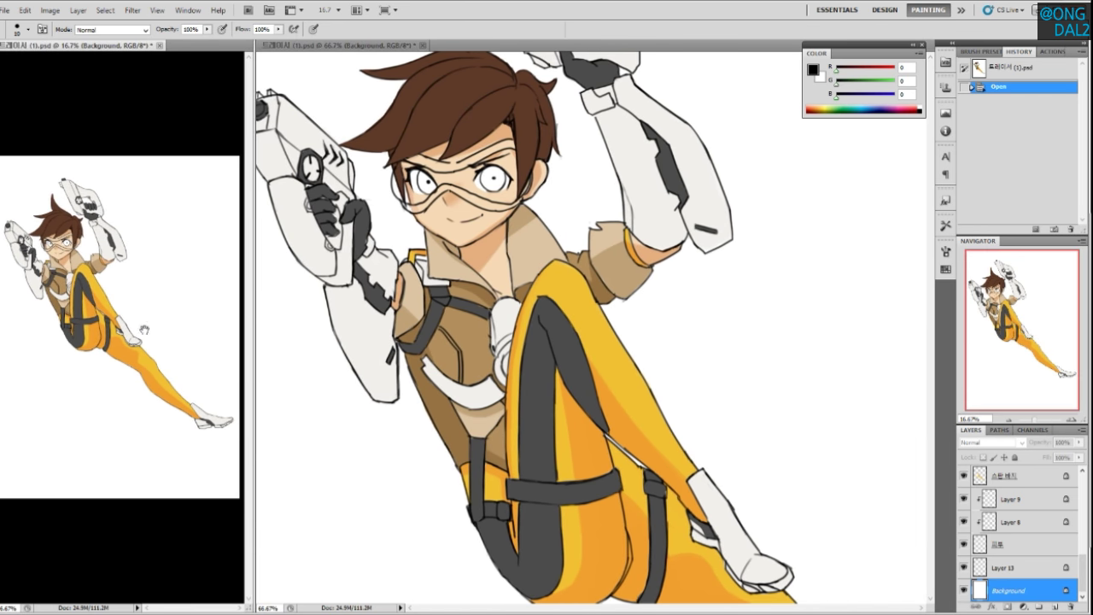
key(ctrl+plus)
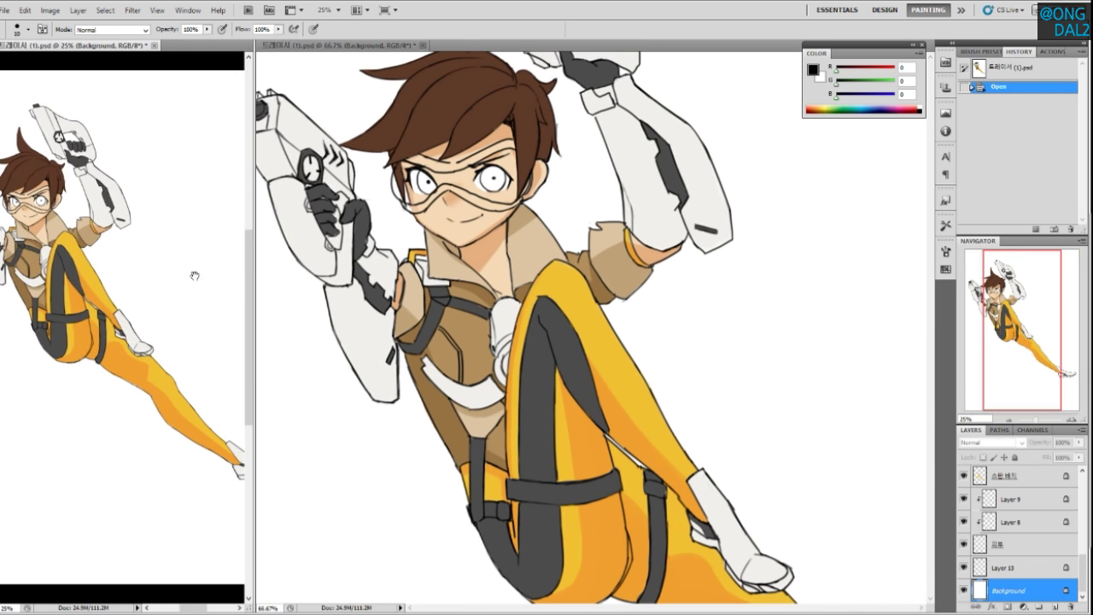
drag(254, 297, 296, 297)
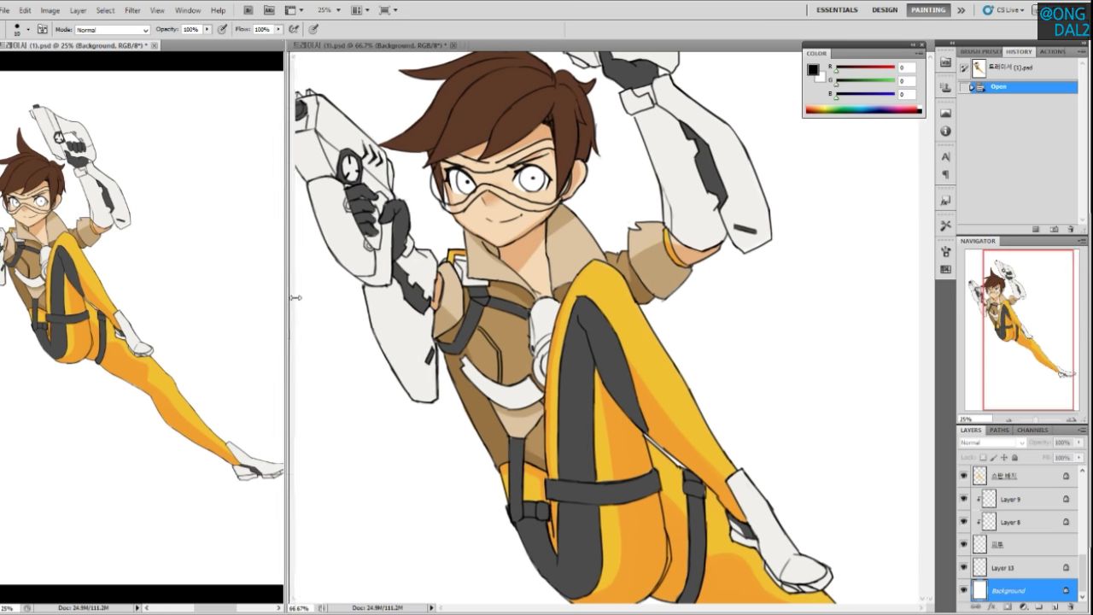
drag(125, 327, 176, 325)
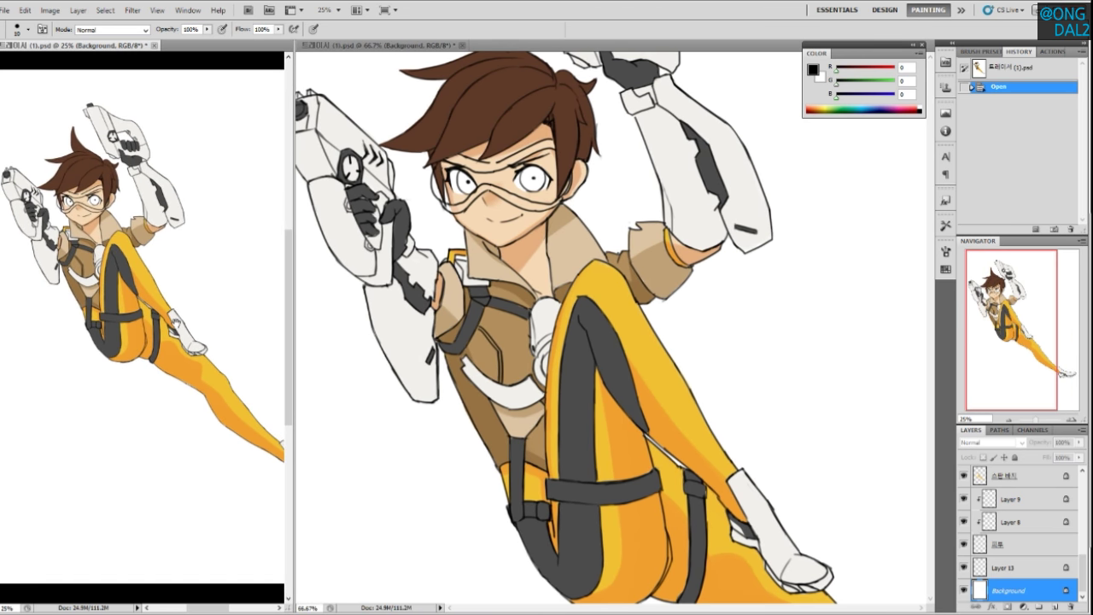
click(619, 321)
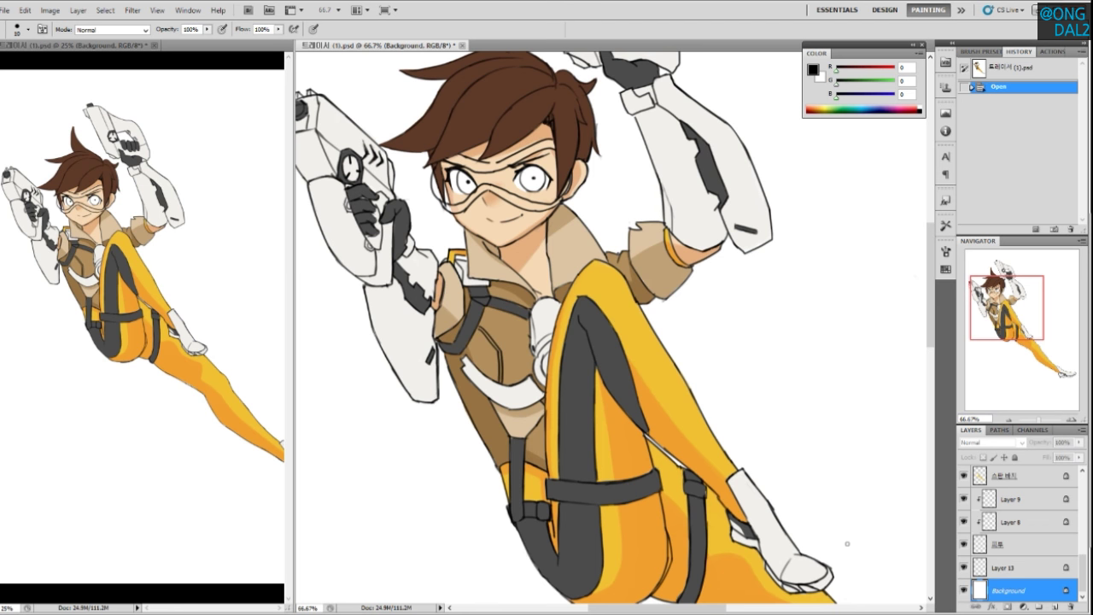
Darken the white Background layer to dark grey with Hue/Saturation, setting Lightness to -69
key(ctrl+u)
drag(732, 392, 692, 401)
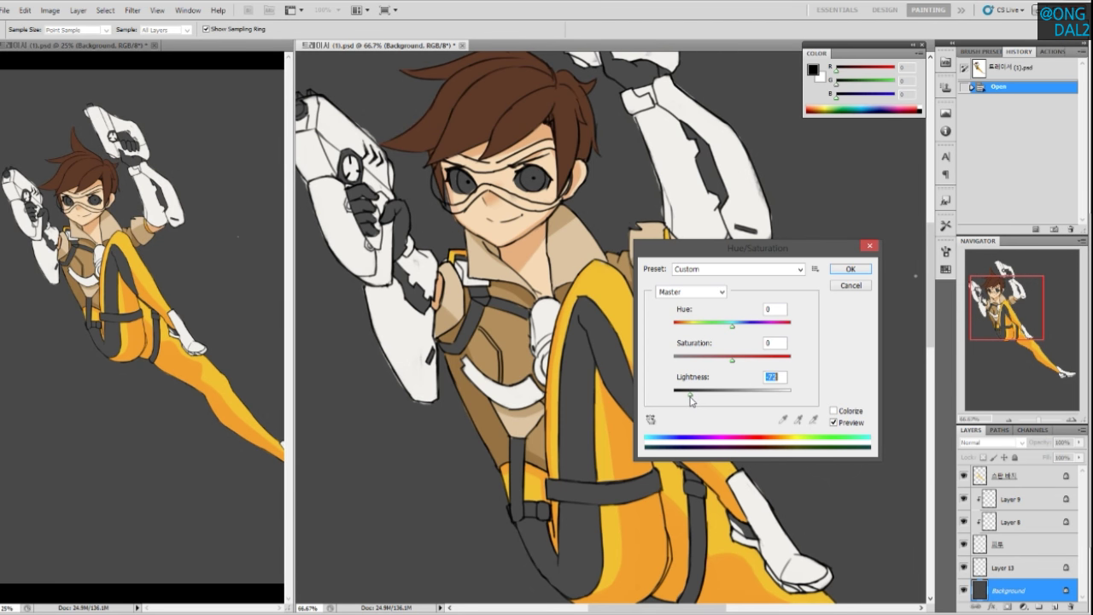
drag(691, 400, 689, 402)
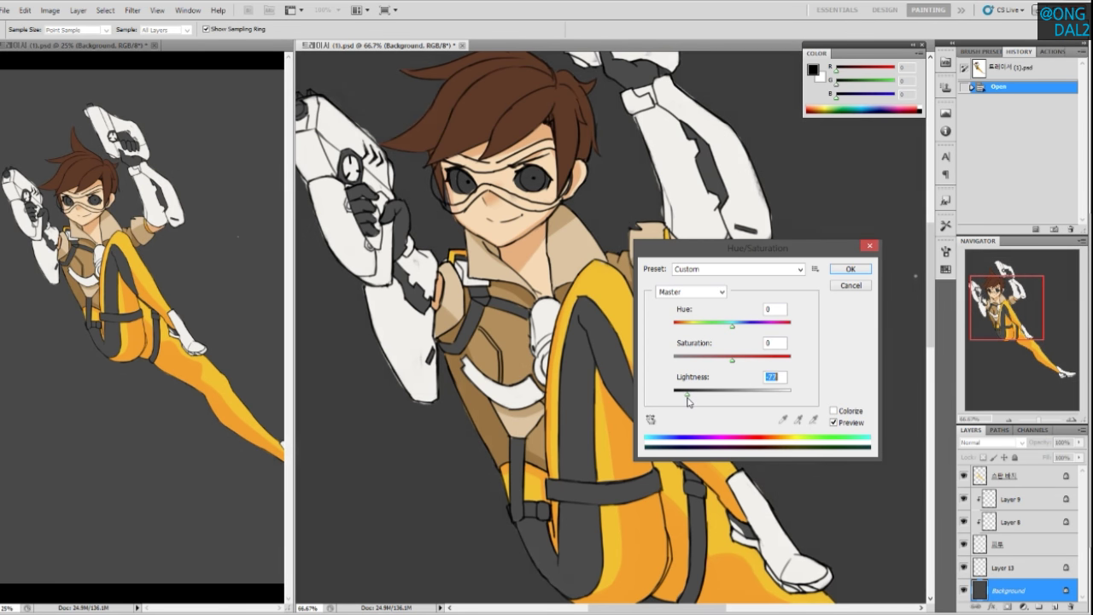
drag(689, 403, 694, 405)
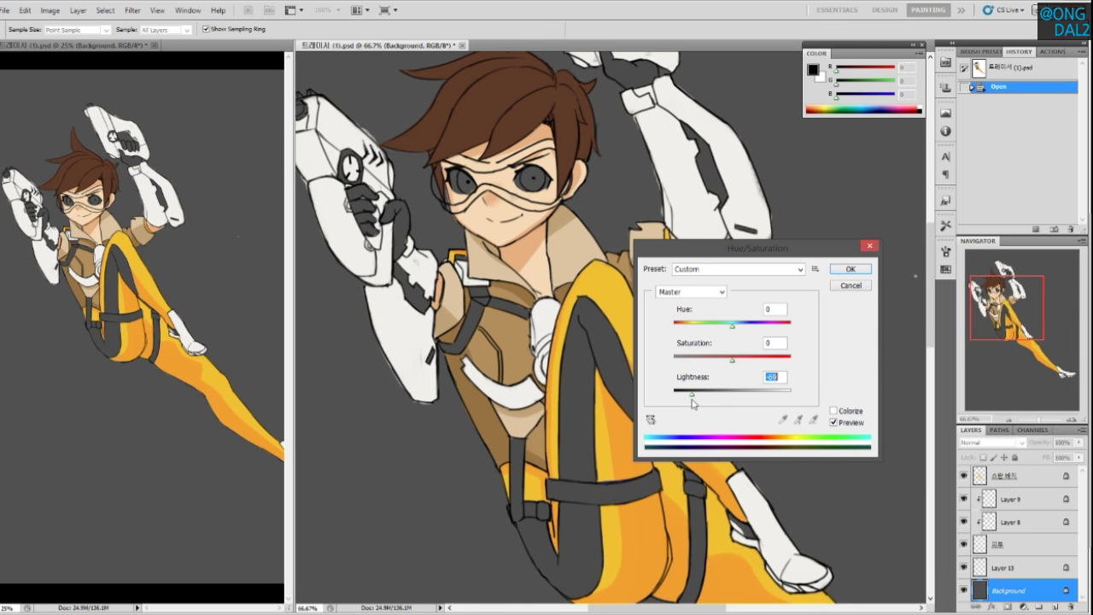
key(Return)
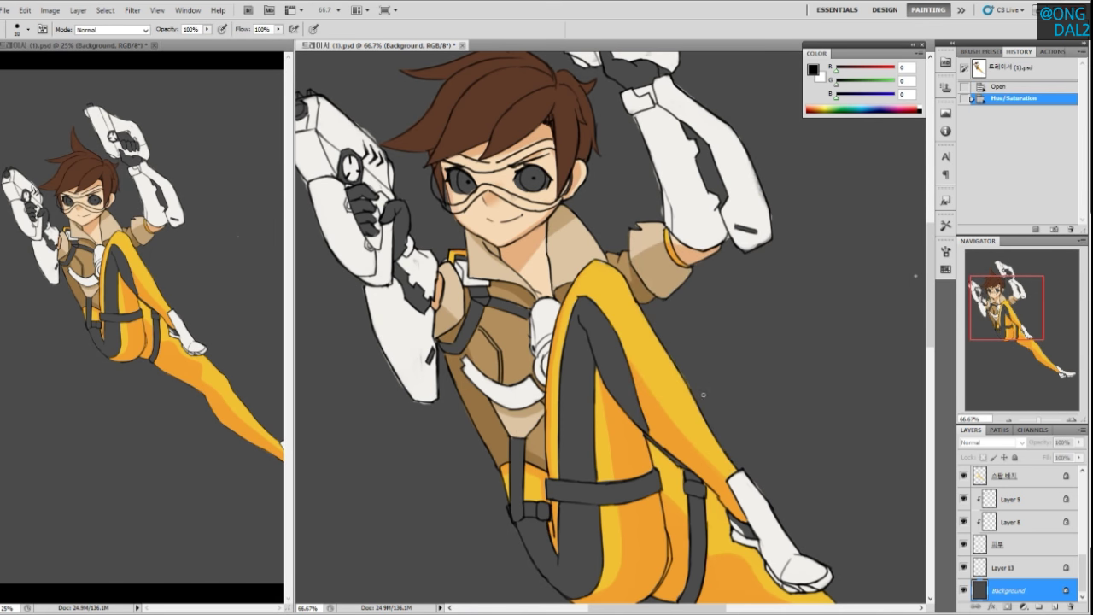
Create a new empty layer directly above Layer 9
scroll(755, 439, down, 4)
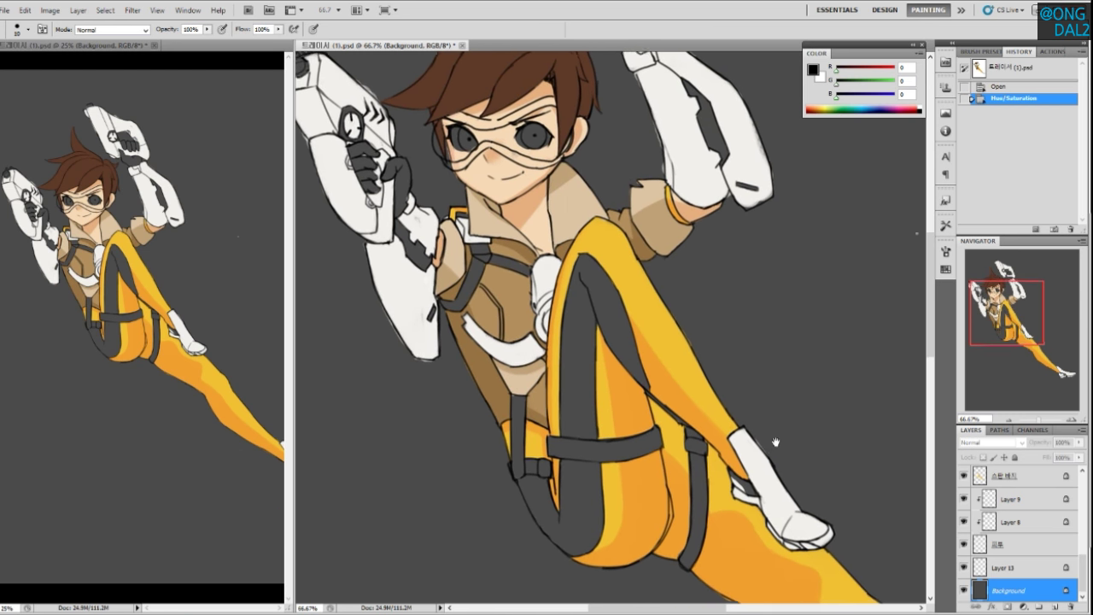
key(v)
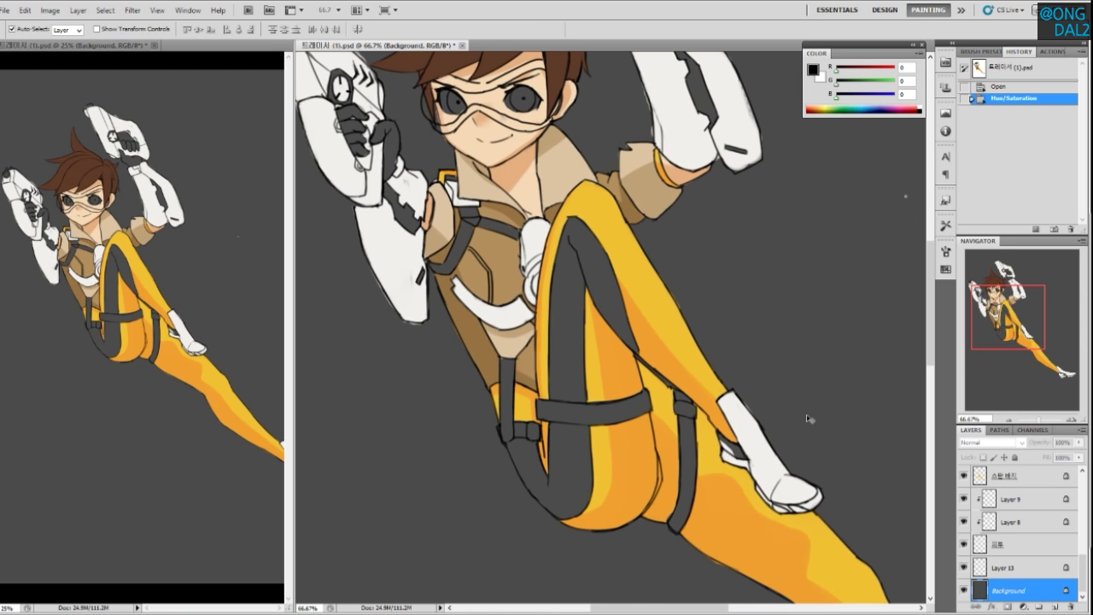
key(ctrl+plus)
drag(614, 334, 708, 472)
mouse_move(621, 341)
mouse_down()
mouse_move(680, 447)
mouse_move(667, 393)
mouse_up()
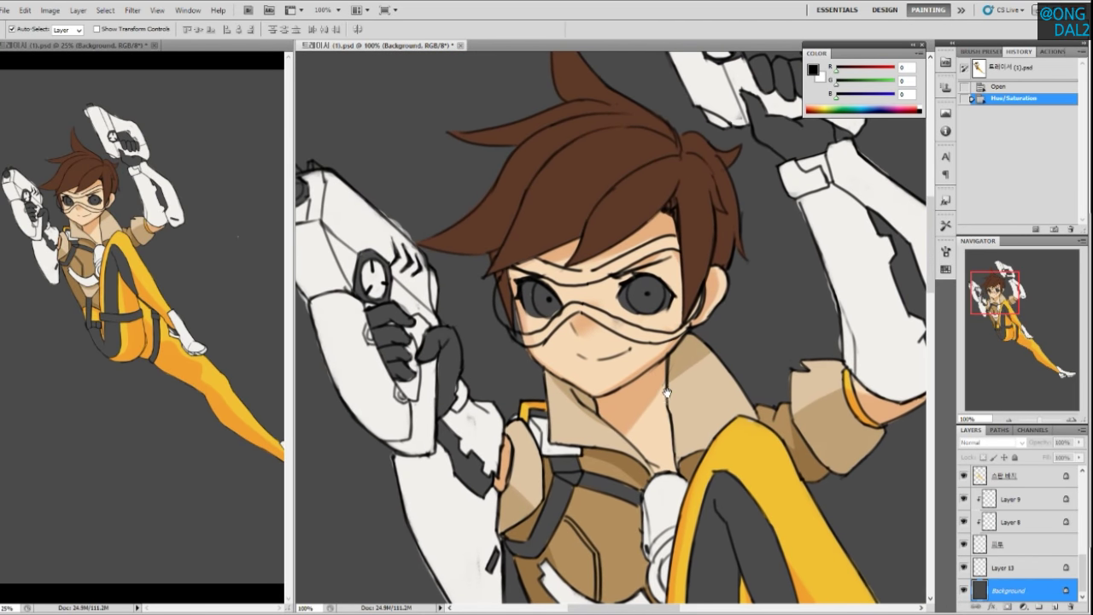
click(671, 325)
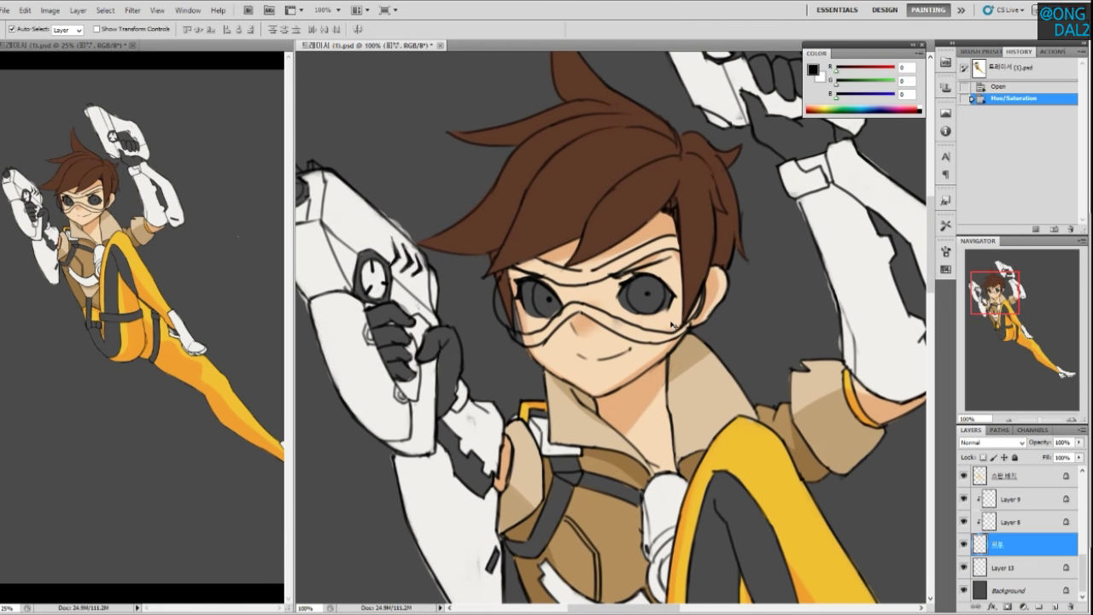
click(1011, 501)
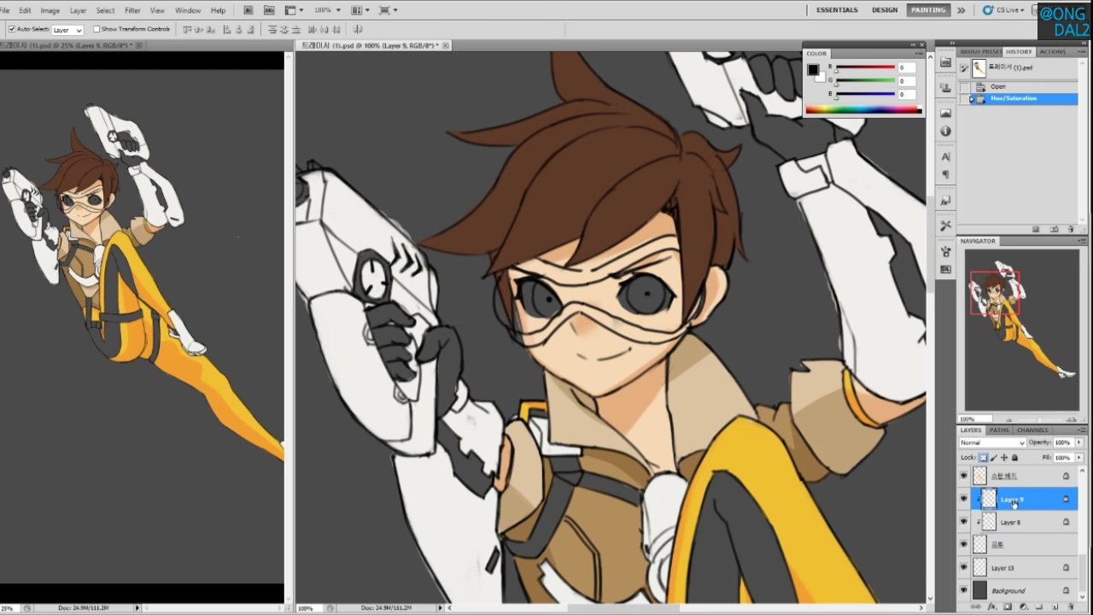
key(ctrl+shift+n)
key(Return)
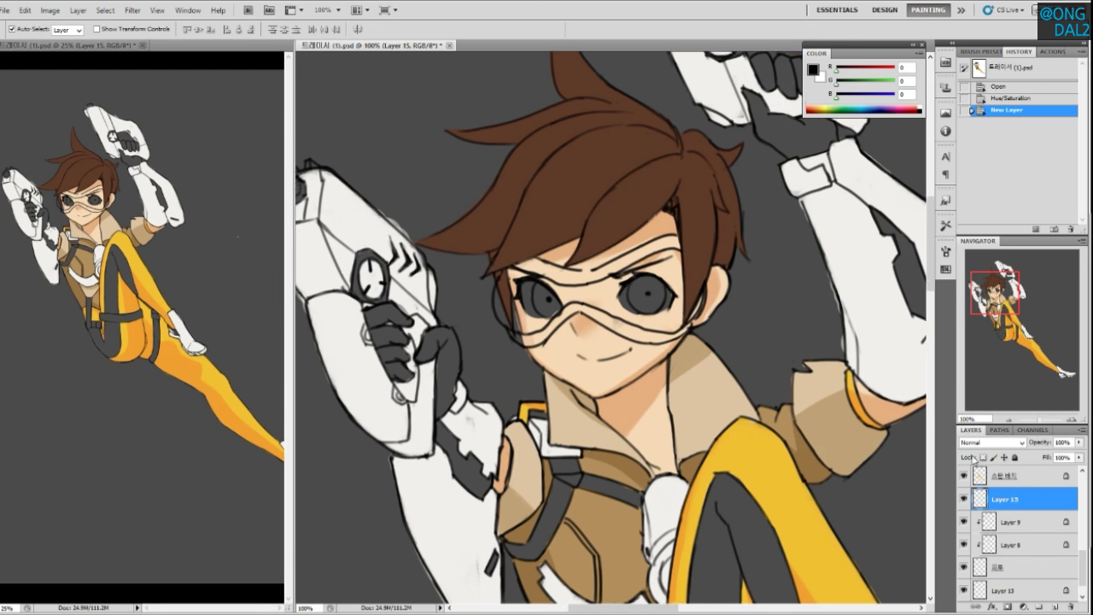
Sample the off-white of the gun beside the gloved hand as the Brush colour for painting around the eyes
key(ctrl+plus)
key(ctrl+plus)
key(b)
drag(537, 396, 729, 379)
drag(470, 407, 661, 361)
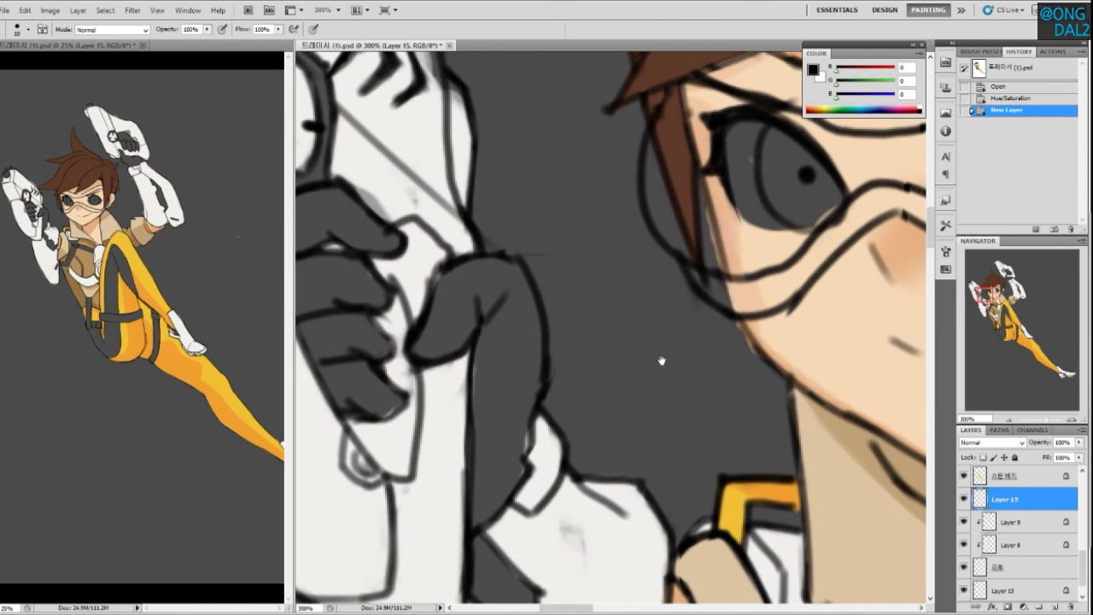
alt+click(455, 403)
drag(721, 328, 389, 457)
Paint the eye on the right side of the face off-white inside its outline on the new layer
mouse_move(739, 259)
mouse_down()
mouse_move(703, 288)
mouse_move(699, 313)
mouse_move(745, 251)
mouse_move(729, 260)
mouse_move(811, 258)
mouse_move(836, 290)
mouse_up()
mouse_move(790, 252)
mouse_down()
mouse_move(841, 299)
mouse_move(826, 333)
mouse_move(787, 343)
mouse_move(810, 335)
mouse_up()
key(ctrl+z)
key(ctrl+z)
key(ctrl+z)
mouse_move(731, 340)
mouse_down()
mouse_move(805, 334)
mouse_move(735, 343)
mouse_up()
key(ctrl+z)
drag(697, 309, 736, 339)
drag(693, 304, 712, 334)
mouse_move(686, 299)
mouse_down()
mouse_move(708, 311)
mouse_move(687, 315)
mouse_move(719, 340)
mouse_up()
mouse_move(685, 302)
mouse_down()
mouse_move(700, 330)
mouse_move(718, 336)
mouse_up()
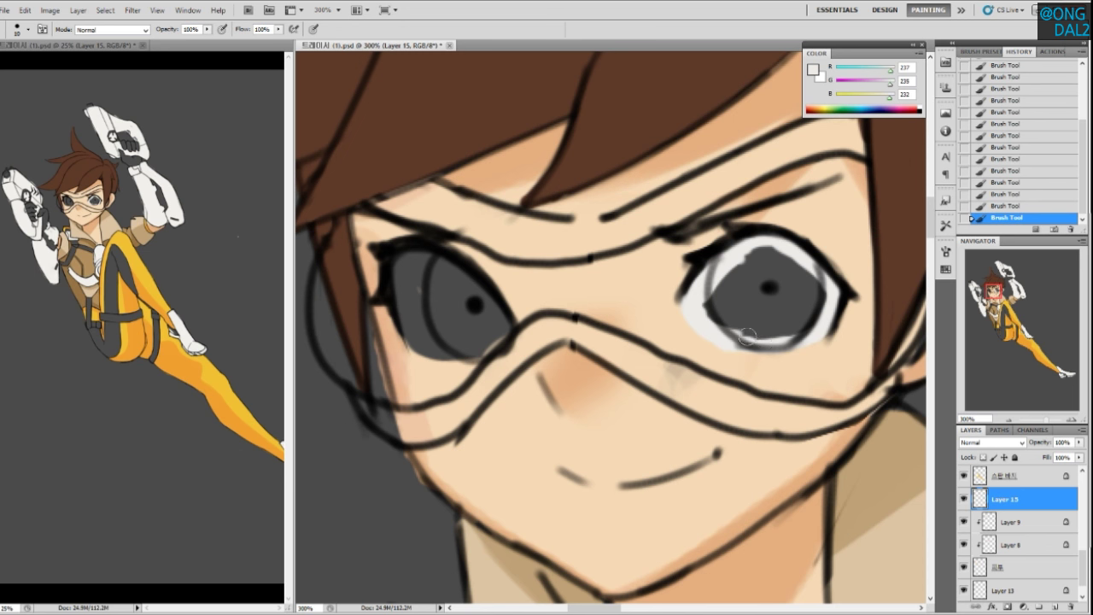
click(767, 287)
mouse_move(721, 289)
mouse_down()
mouse_move(752, 265)
mouse_move(769, 295)
mouse_move(808, 296)
mouse_move(765, 281)
mouse_up()
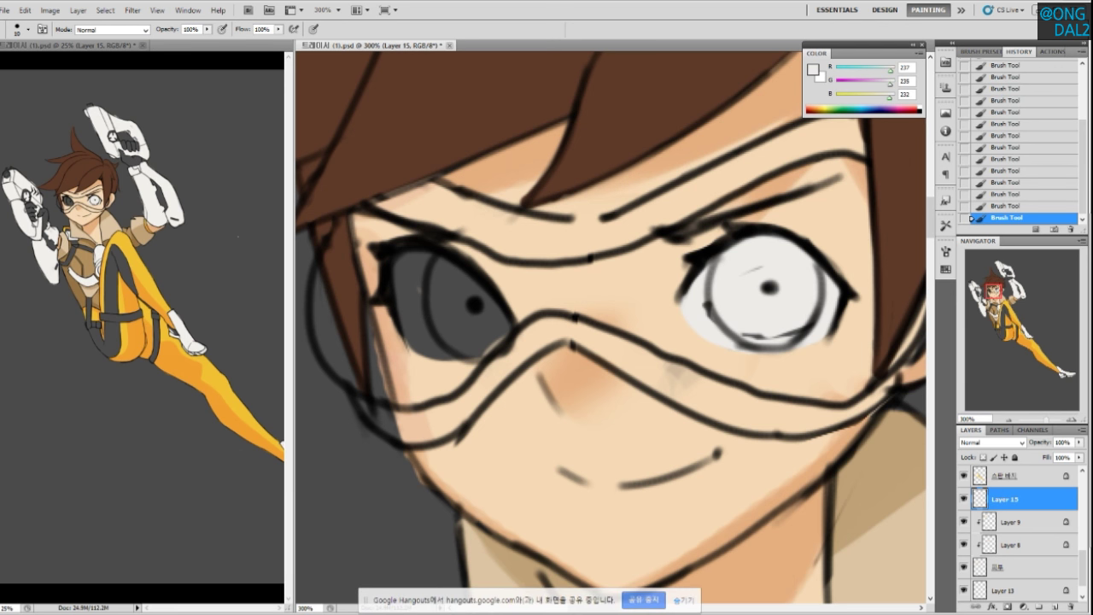
Touch up the off-white of the painted eye and fill the other eye with the same colour
click(685, 602)
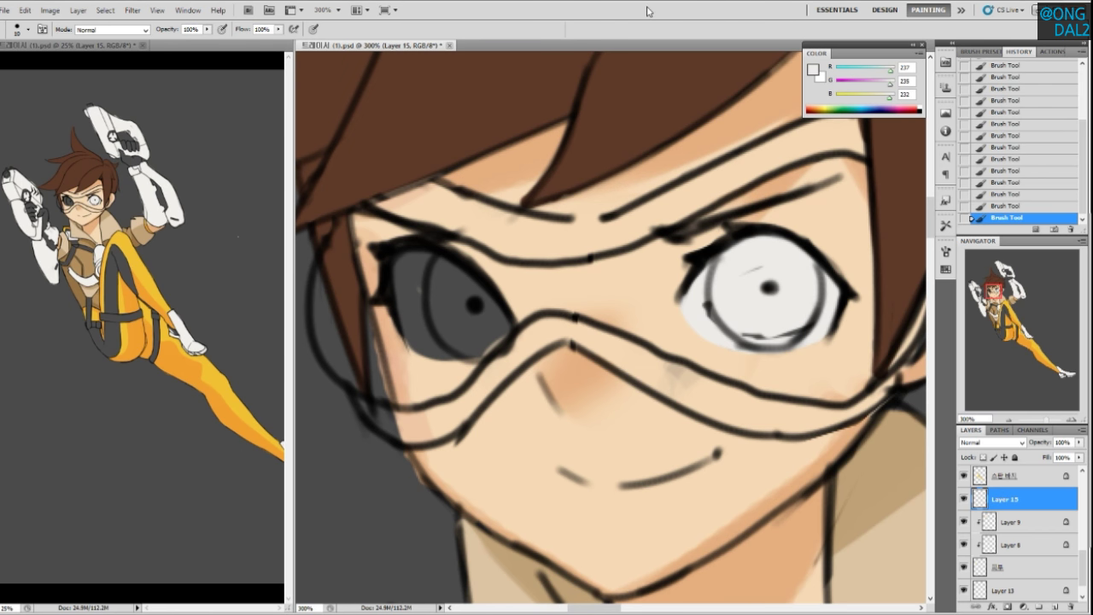
drag(756, 371, 739, 369)
drag(722, 271, 742, 267)
mouse_move(730, 324)
mouse_down()
mouse_move(775, 331)
mouse_move(762, 338)
mouse_move(794, 323)
mouse_up()
drag(686, 304, 751, 340)
mouse_move(469, 275)
mouse_down()
mouse_move(456, 336)
mouse_move(451, 318)
mouse_move(477, 326)
mouse_move(477, 349)
mouse_move(460, 332)
mouse_move(511, 361)
mouse_move(472, 341)
mouse_move(482, 361)
mouse_move(475, 351)
mouse_move(473, 365)
mouse_move(517, 358)
mouse_move(473, 359)
mouse_move(462, 343)
mouse_move(468, 358)
mouse_move(464, 347)
mouse_move(499, 364)
mouse_move(474, 352)
mouse_move(485, 363)
mouse_move(550, 357)
mouse_move(476, 364)
mouse_move(477, 311)
mouse_move(457, 309)
mouse_move(473, 329)
mouse_move(476, 299)
mouse_move(454, 270)
mouse_move(498, 293)
mouse_move(484, 273)
mouse_move(504, 294)
mouse_move(499, 279)
mouse_move(546, 325)
mouse_move(521, 340)
mouse_move(477, 287)
mouse_move(549, 349)
mouse_up()
key(space)
mouse_move(679, 340)
mouse_down()
mouse_move(605, 332)
mouse_move(688, 346)
mouse_move(693, 363)
mouse_move(658, 357)
mouse_move(669, 361)
mouse_move(664, 348)
mouse_up()
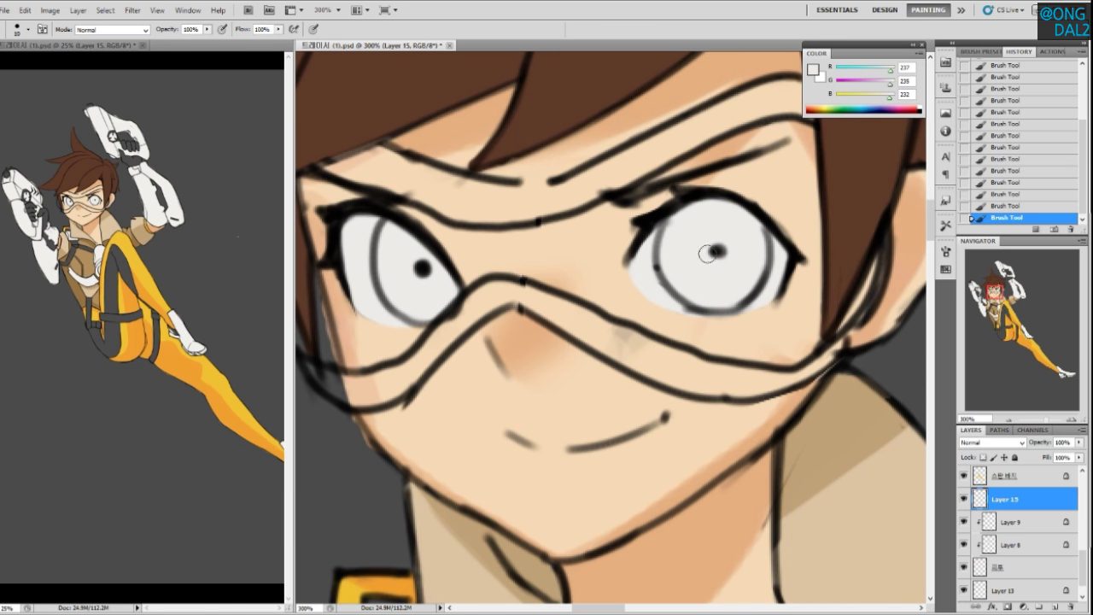
Rename the eye-white layer to 눈
drag(714, 365, 717, 357)
double_click(1008, 501)
text(ddd)
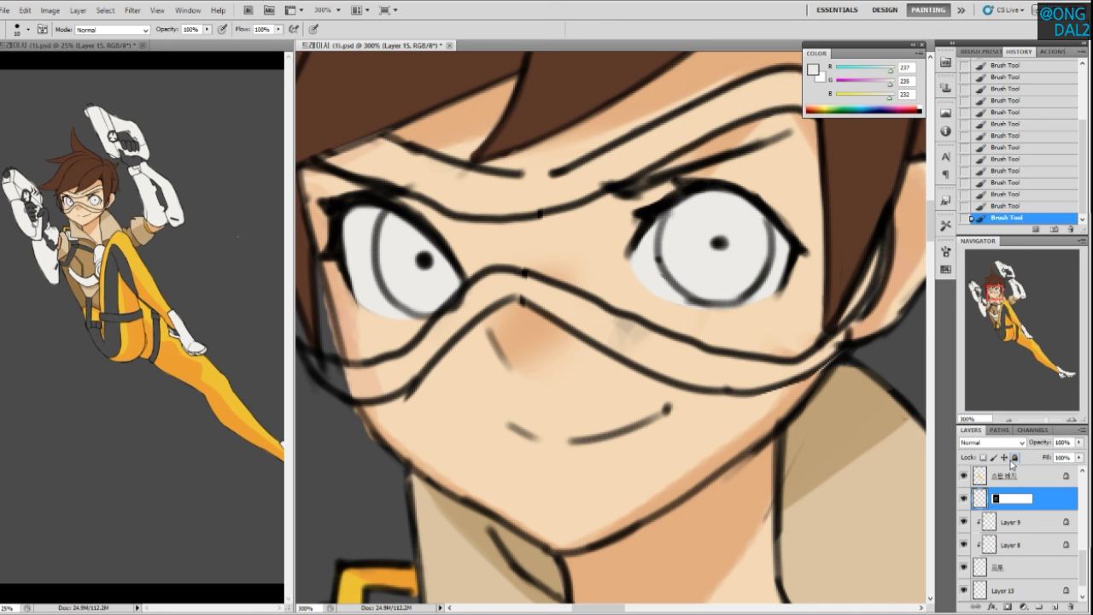
key(Return)
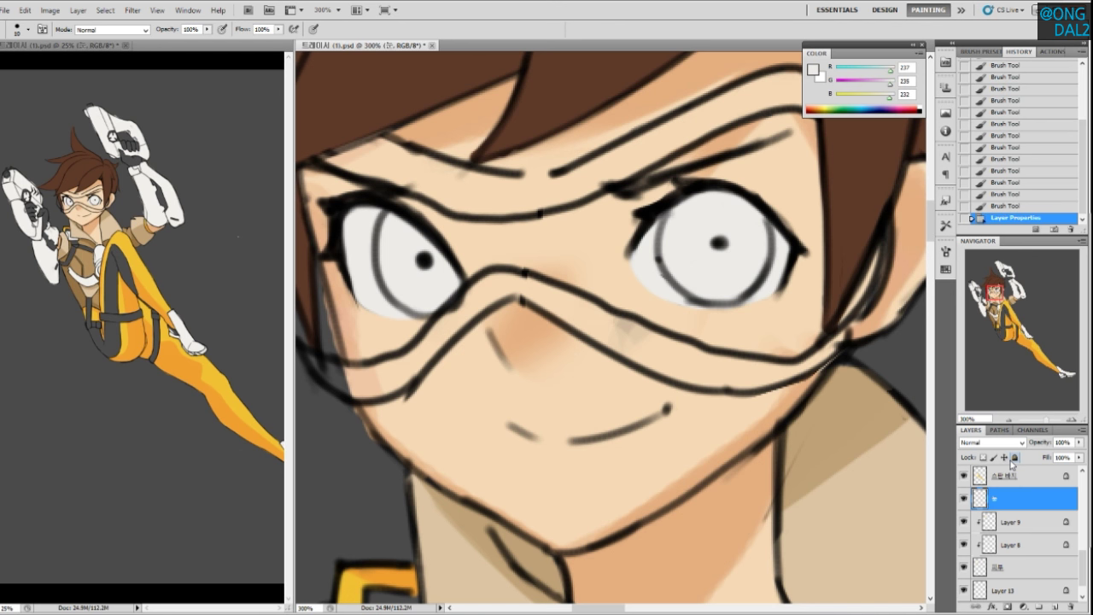
Create a new layer above the eye-white layer and clip it to that layer
key(ctrl+shift+n)
key(Return)
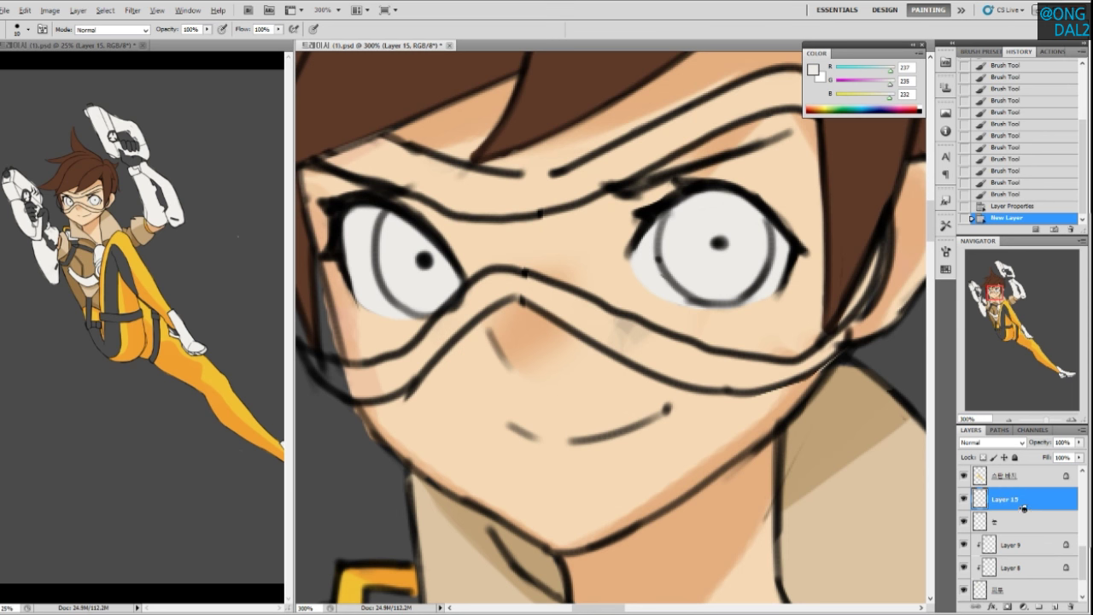
alt+double_click(1029, 510)
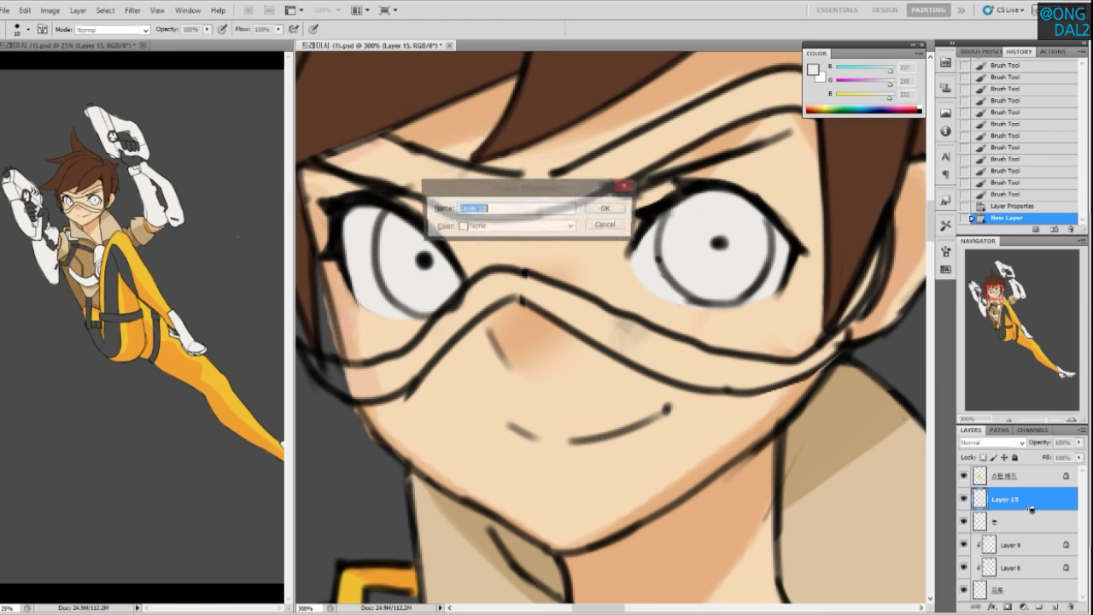
key(Escape)
alt+click(1029, 510)
Paint both irises on the clipped layer with the dark brown sampled from the hair
alt+click(860, 213)
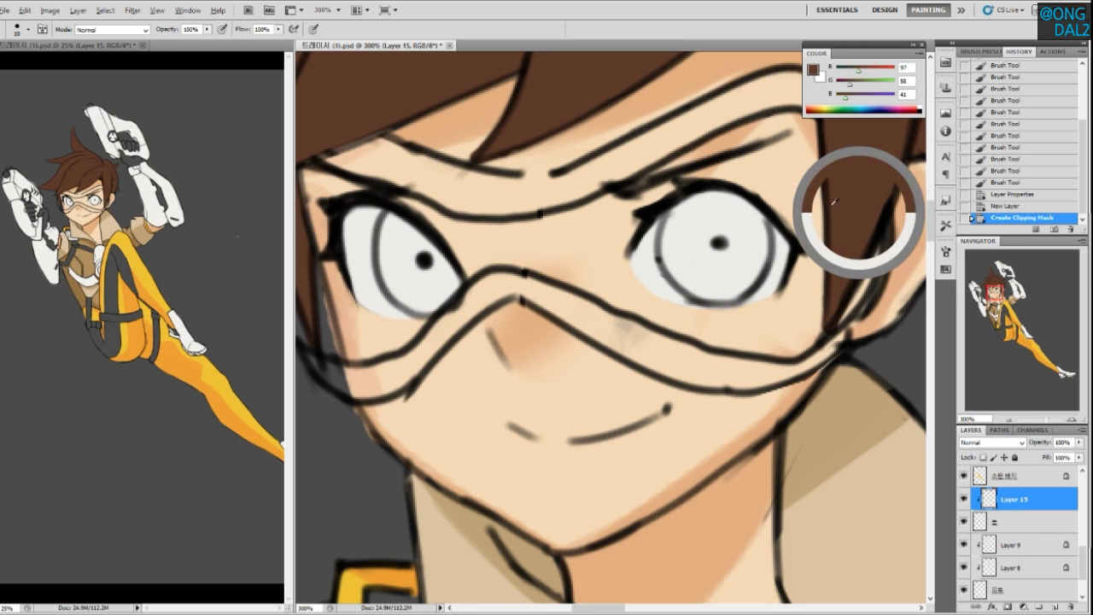
drag(697, 204, 679, 204)
mouse_move(675, 204)
mouse_down()
mouse_move(668, 248)
mouse_move(709, 291)
mouse_up()
mouse_move(666, 230)
mouse_down()
mouse_move(695, 277)
mouse_move(730, 290)
mouse_move(722, 299)
mouse_move(752, 274)
mouse_move(763, 230)
mouse_move(752, 260)
mouse_move(727, 235)
mouse_move(722, 257)
mouse_move(708, 205)
mouse_move(731, 282)
mouse_up()
mouse_move(401, 224)
mouse_down()
mouse_move(408, 278)
mouse_move(404, 223)
mouse_move(388, 267)
mouse_move(409, 294)
mouse_up()
mouse_move(395, 243)
mouse_down()
mouse_move(420, 293)
mouse_move(398, 280)
mouse_move(436, 273)
mouse_move(394, 262)
mouse_move(437, 304)
mouse_up()
mouse_move(387, 219)
mouse_down()
mouse_move(382, 246)
mouse_move(398, 257)
mouse_move(397, 288)
mouse_move(402, 275)
mouse_move(421, 308)
mouse_move(393, 279)
mouse_move(444, 297)
mouse_move(444, 268)
mouse_move(451, 296)
mouse_move(405, 231)
mouse_move(429, 291)
mouse_up()
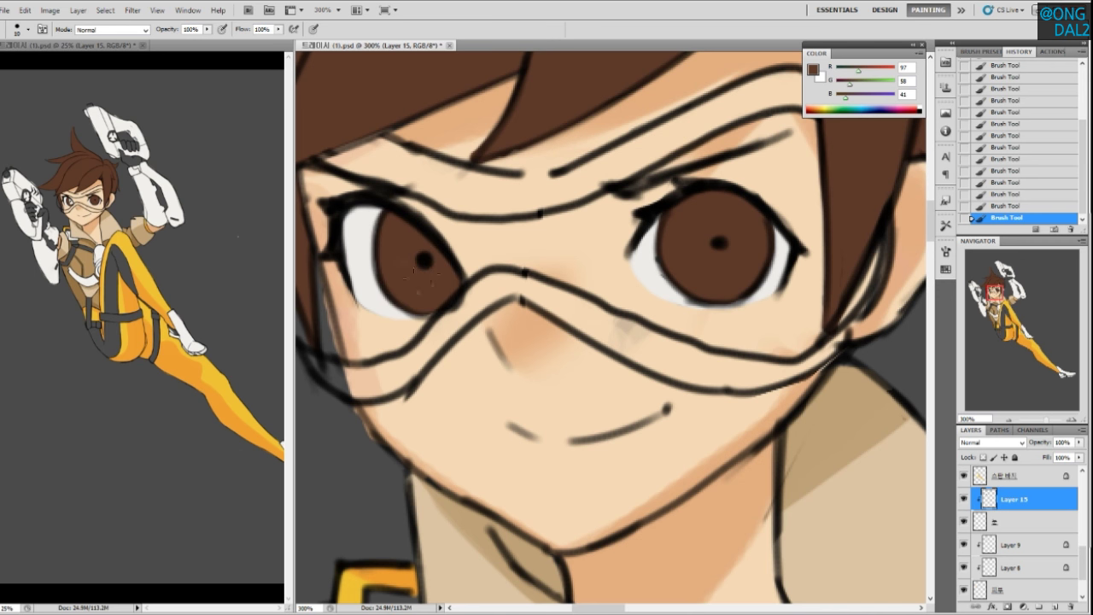
Rename the clipped iris layer to 눈동자
drag(536, 311, 532, 304)
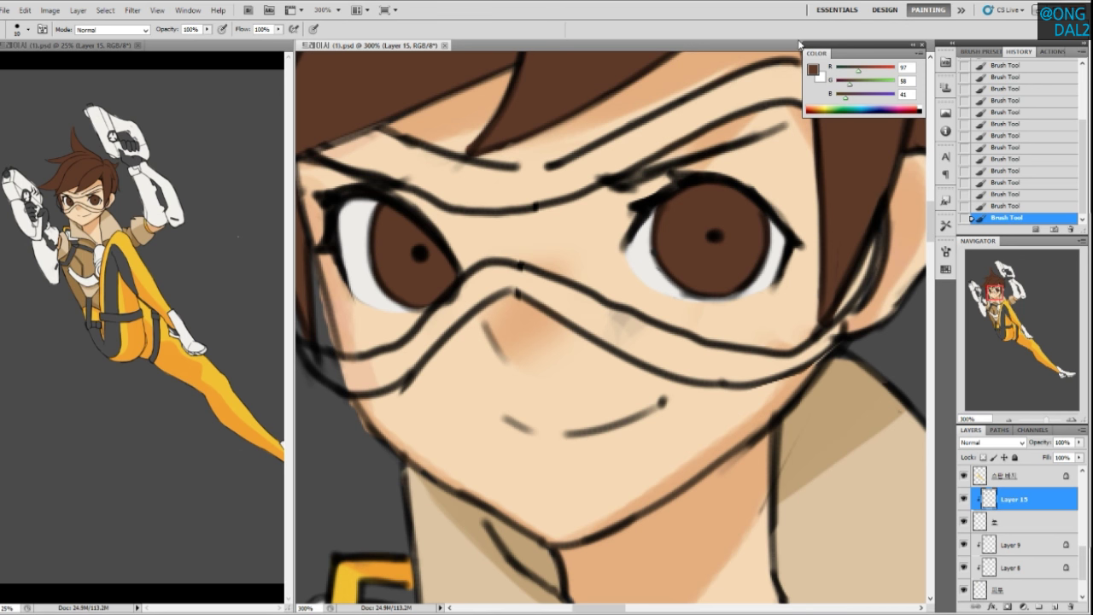
drag(659, 297, 653, 314)
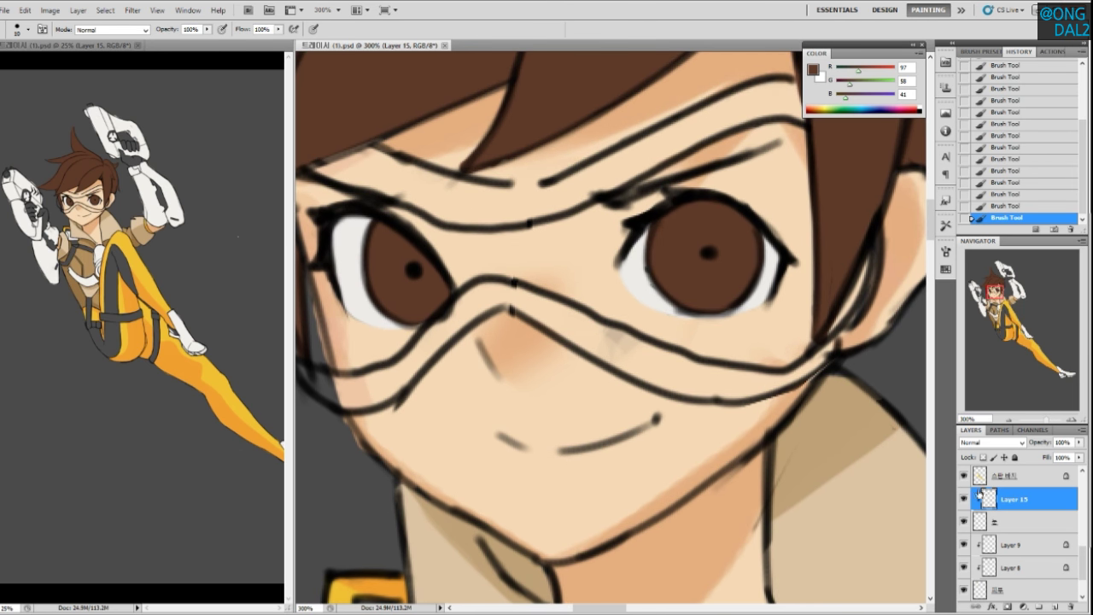
double_click(1002, 498)
text(ㄷ)
text(눈동자)
key(Return)
Touch up the cheek below the eye on the right side of the face on Layer 13 with the sampled light skin tone
drag(680, 353, 696, 368)
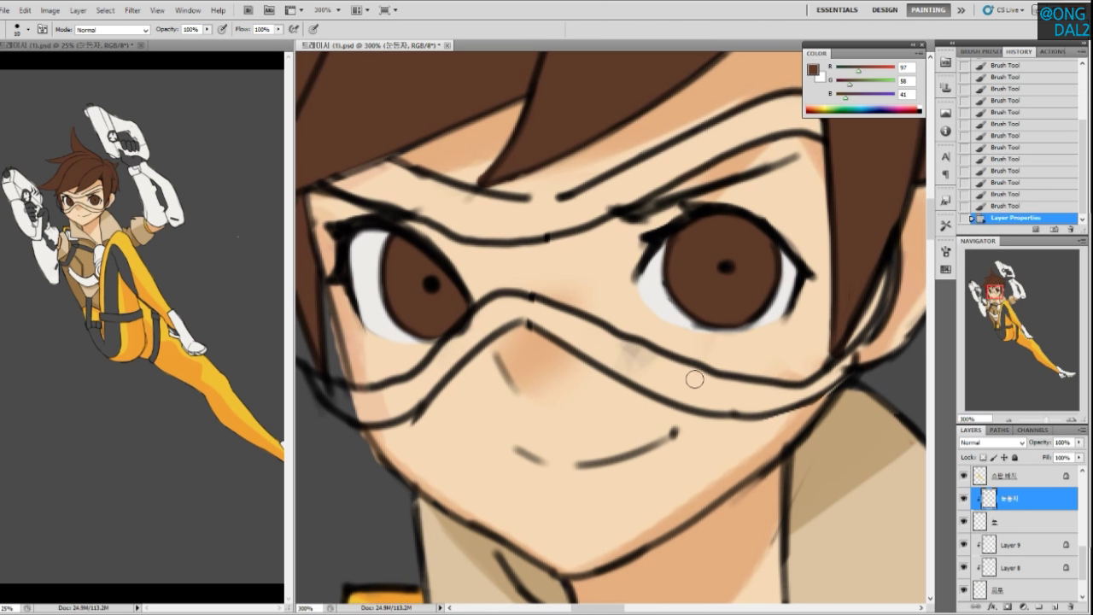
click(694, 381)
key(ctrl+z)
key(v)
click(706, 391)
key(b)
alt+click(702, 390)
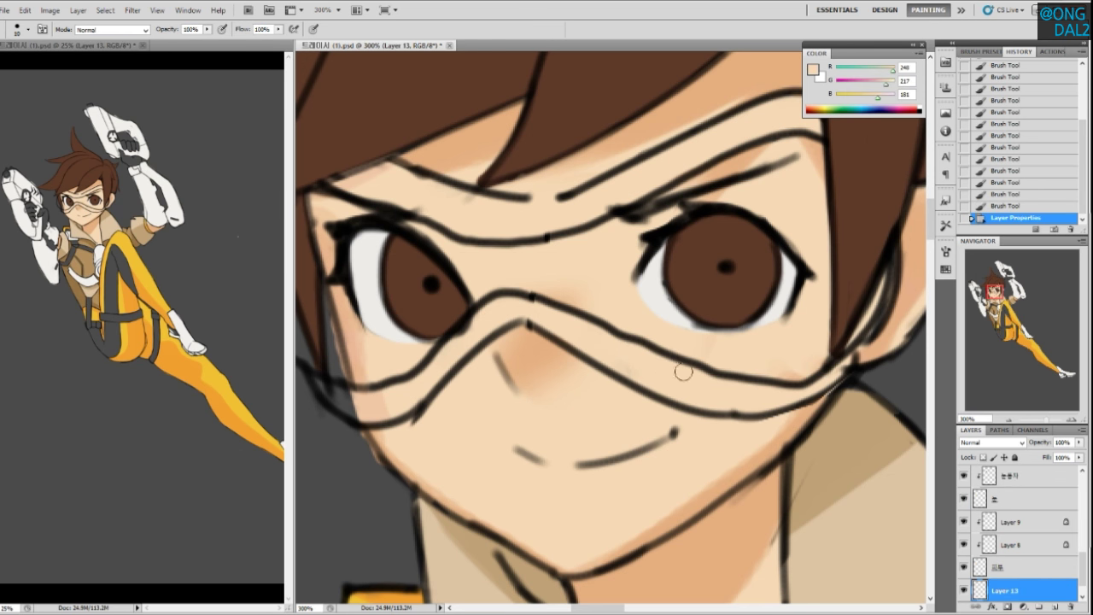
click(695, 385)
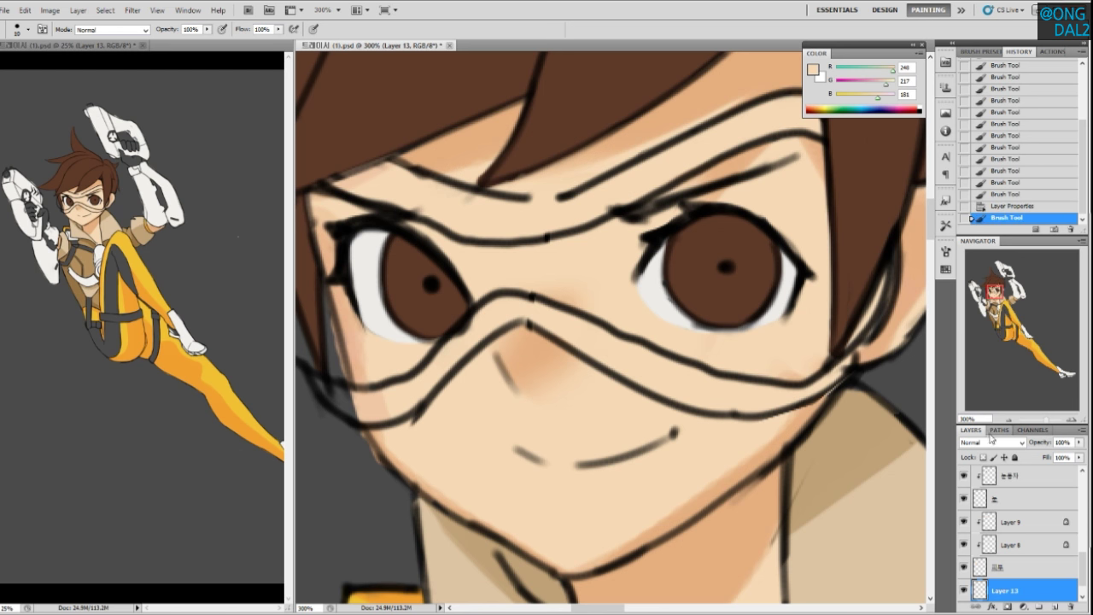
Lock the transparent pixels of Layer 13
click(984, 459)
drag(707, 340, 771, 395)
key(ctrl+minus)
key(ctrl+minus)
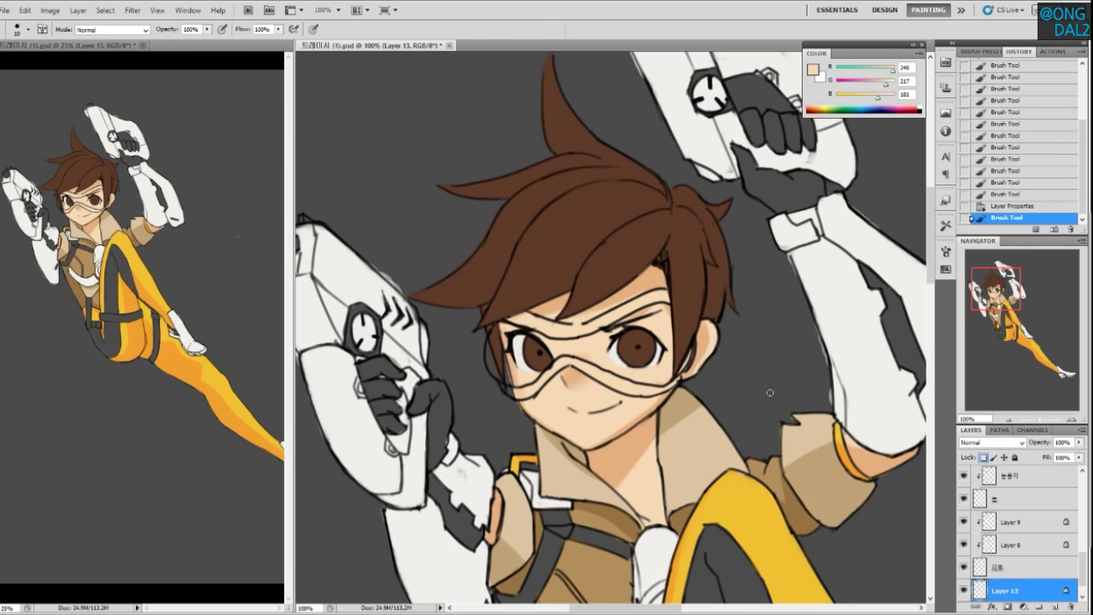
mouse_move(751, 386)
mouse_down()
mouse_move(744, 376)
mouse_move(696, 376)
mouse_up()
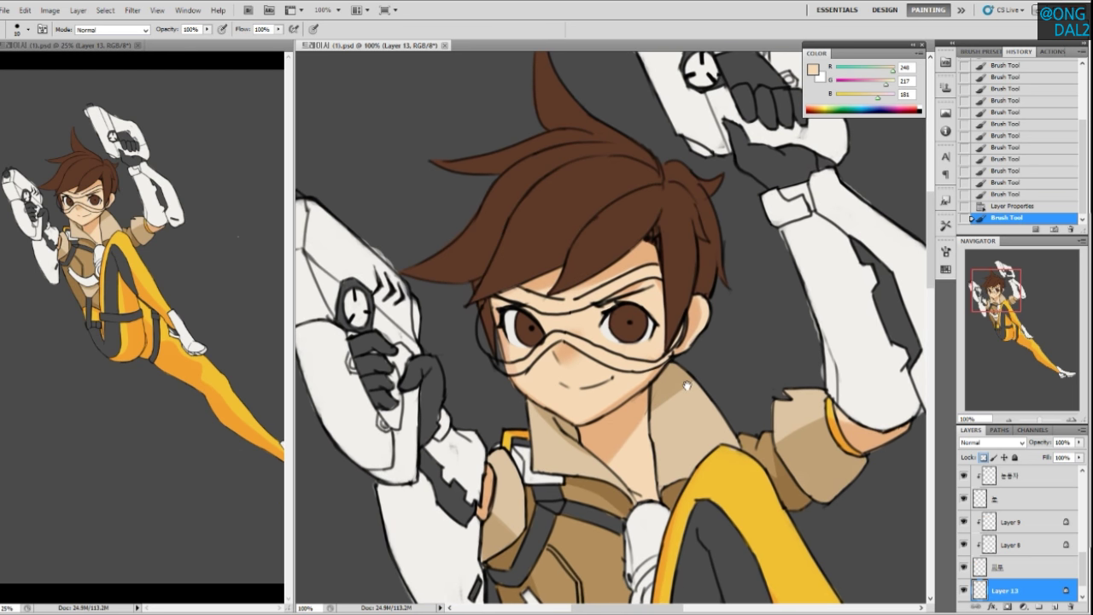
drag(674, 398, 680, 375)
scroll(675, 340, up, 3)
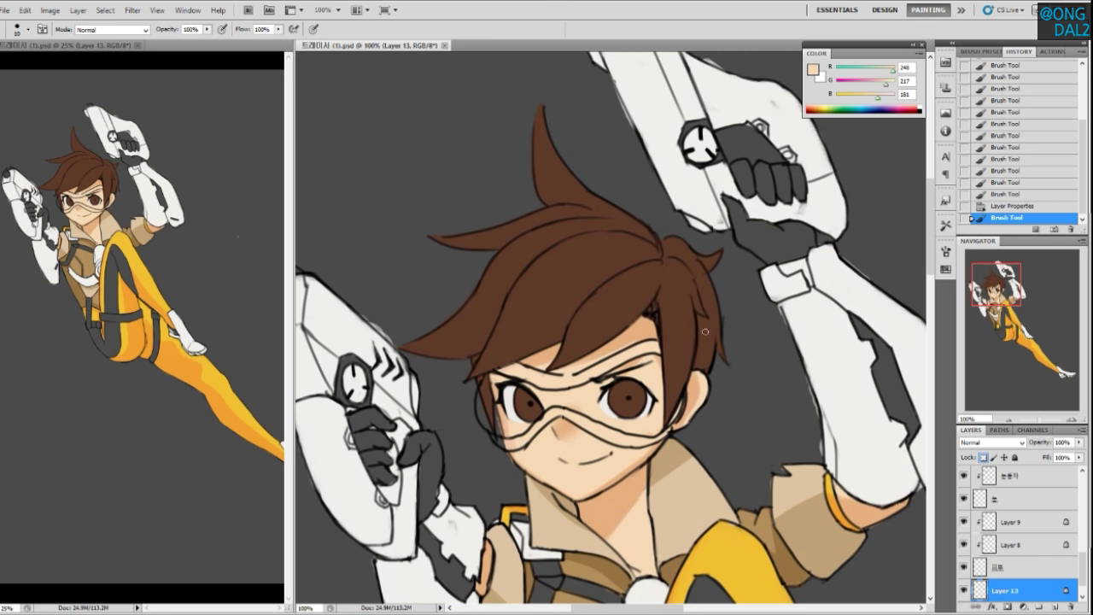
Choose the 500 px tapered round brush preset and reduce its size to about 40 px
right_click(688, 329)
click(714, 331)
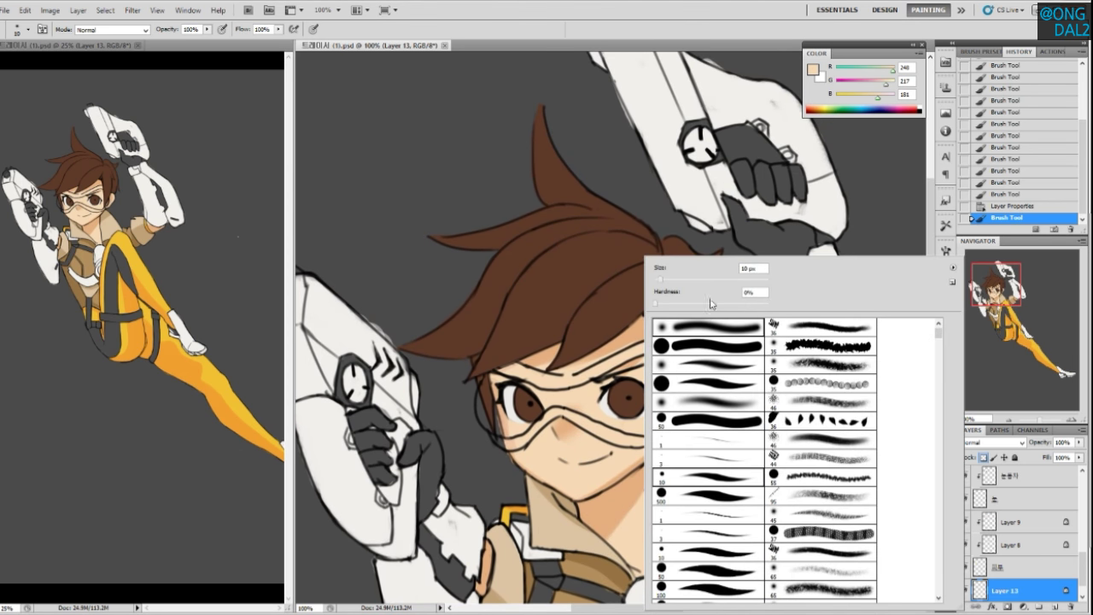
click(707, 419)
click(732, 485)
click(692, 493)
drag(571, 372, 563, 306)
key(bracketleft)
key(bracketleft)
key(bracketleft)
key(bracketleft)
key(bracketleft)
key(bracketleft)
key(bracketleft)
key(bracketleft)
key(bracketleft)
key(bracketleft)
key(bracketleft)
key(bracketleft)
key(bracketleft)
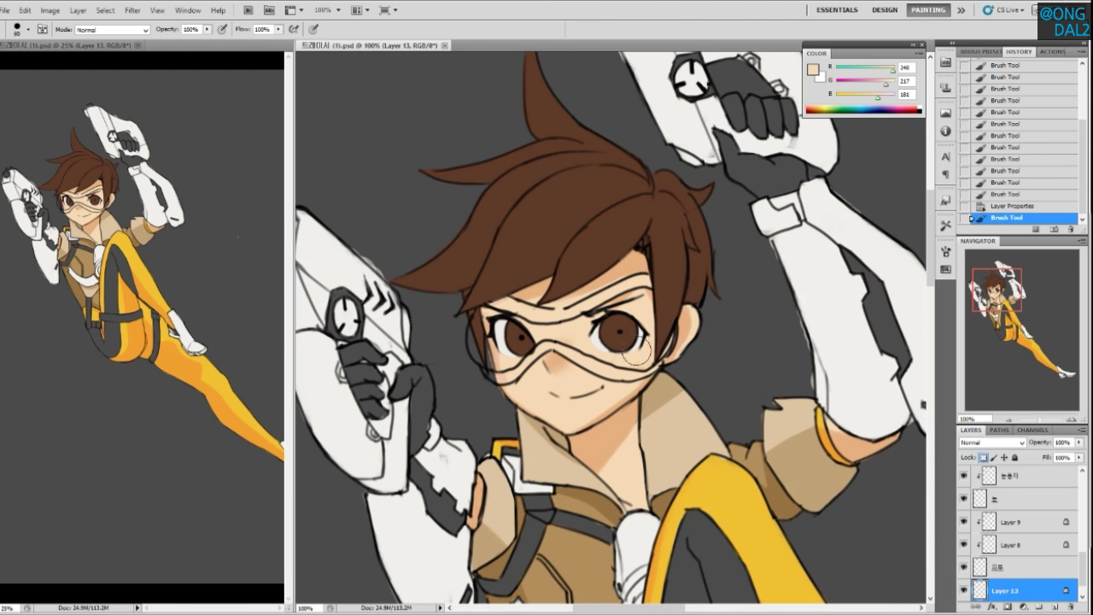
key(ctrl+plus)
drag(661, 418, 664, 357)
key(v)
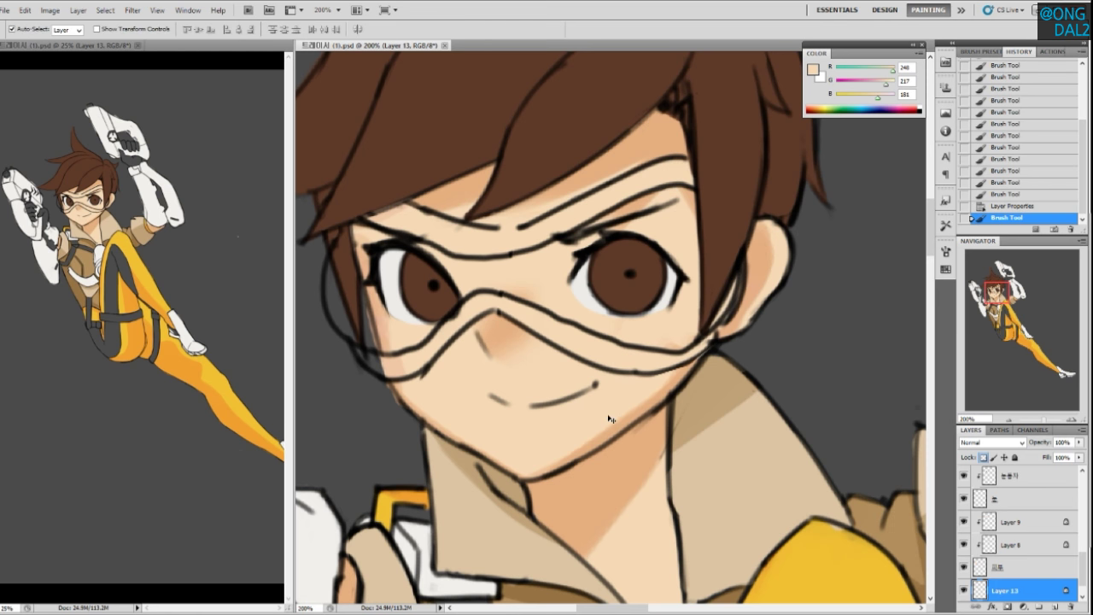
click(601, 413)
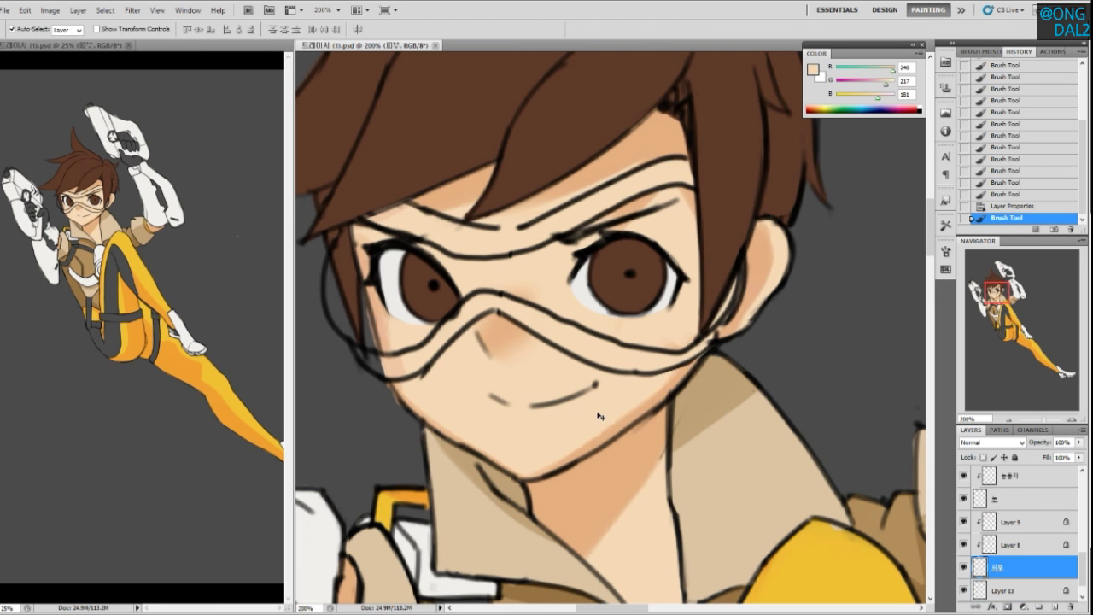
key(ctrl+l)
drag(894, 334, 889, 335)
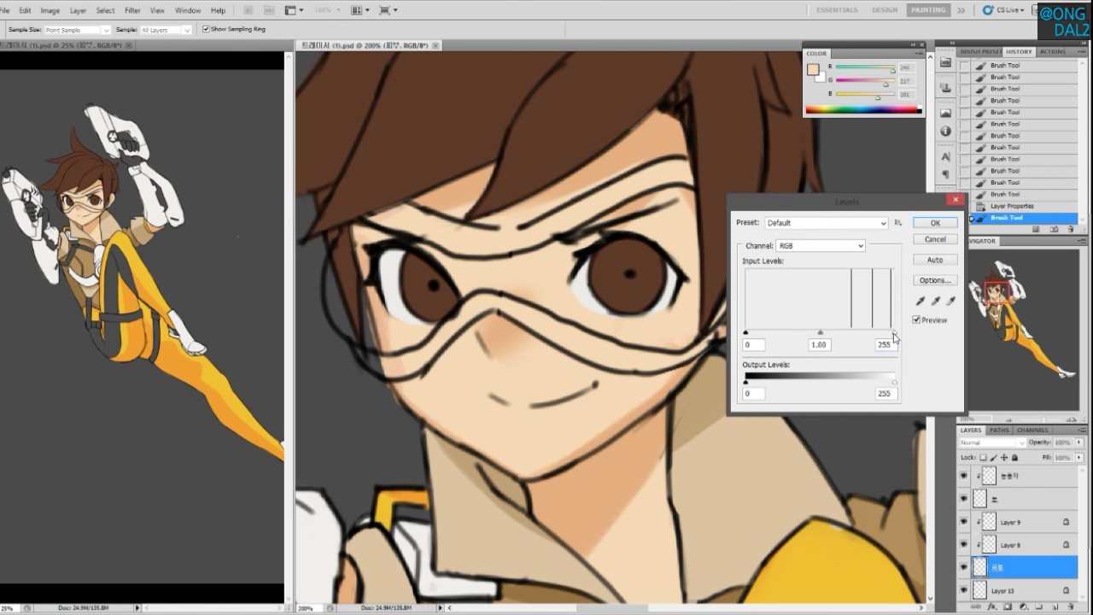
drag(746, 332, 767, 335)
drag(889, 335, 872, 336)
drag(769, 334, 779, 336)
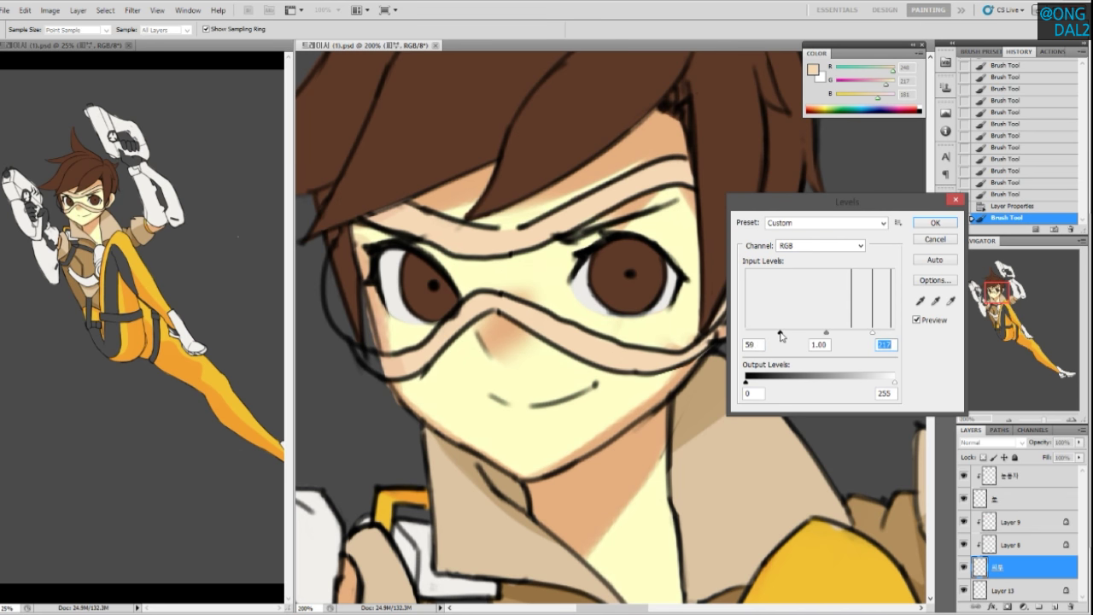
key(Escape)
Mix a reddish Brush colour (R 233, G 115, B 89) from the sampled forehead shade and make Layer 9 active
alt+click(646, 123)
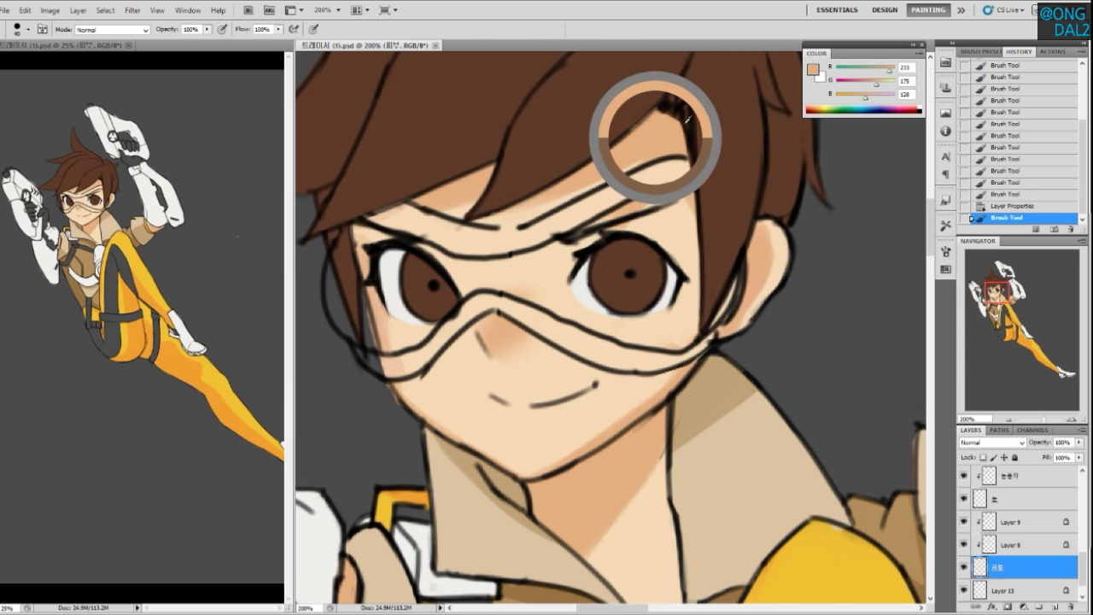
click(863, 84)
drag(867, 97, 857, 96)
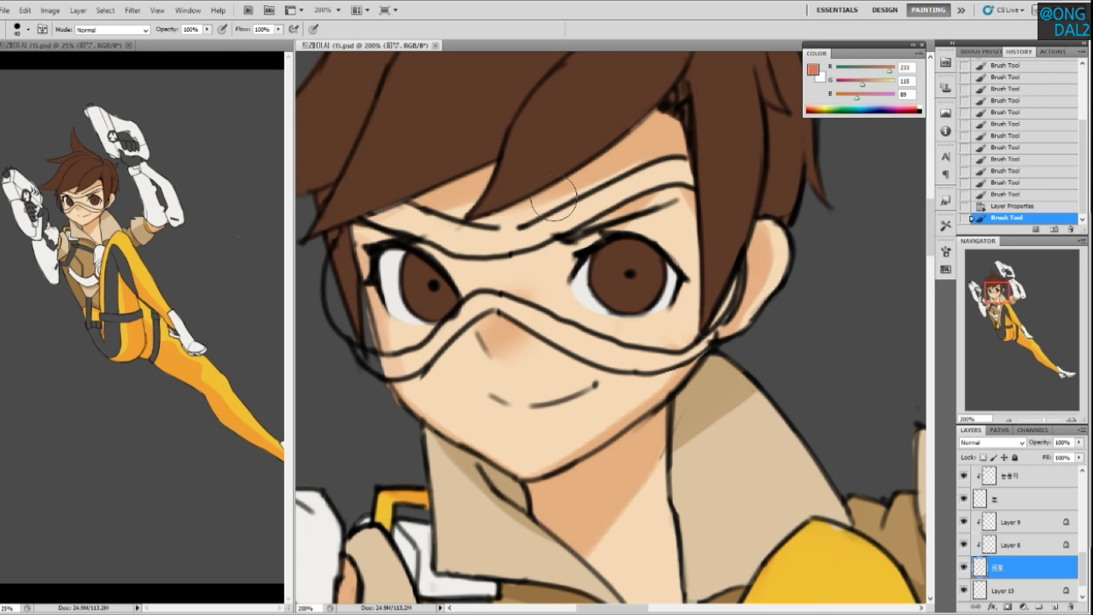
key(v)
click(661, 152)
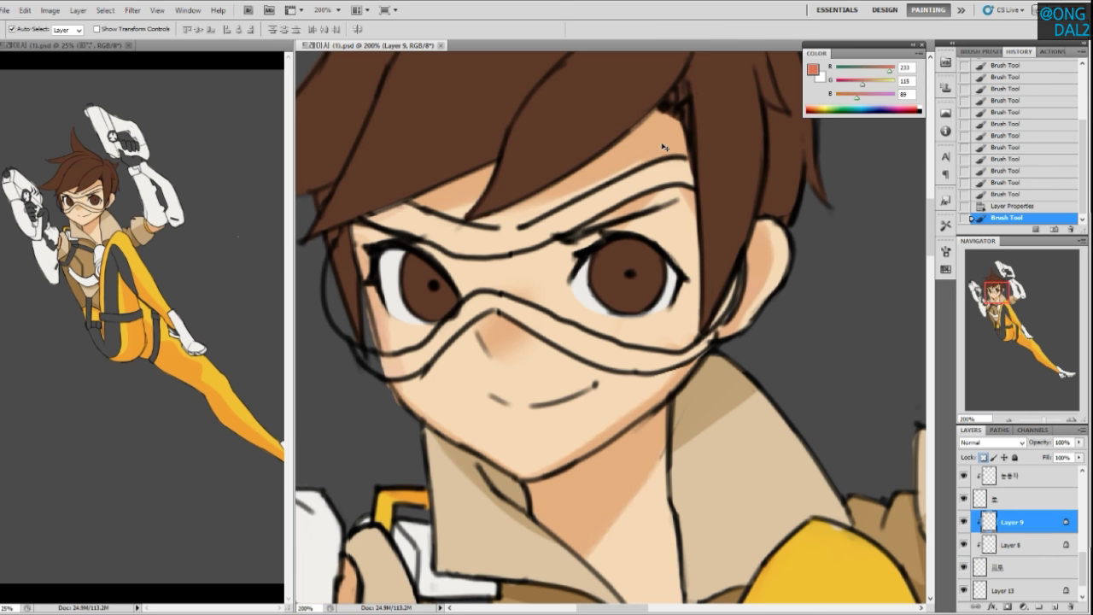
key(b)
click(965, 523)
click(965, 522)
Try a reddish shadow stroke along the neck below the jawline on Layer 9, undoing each attempt
mouse_move(664, 434)
mouse_down()
mouse_move(597, 481)
mouse_move(537, 513)
mouse_up()
key(ctrl+z)
drag(668, 416, 524, 500)
key(ctrl+z)
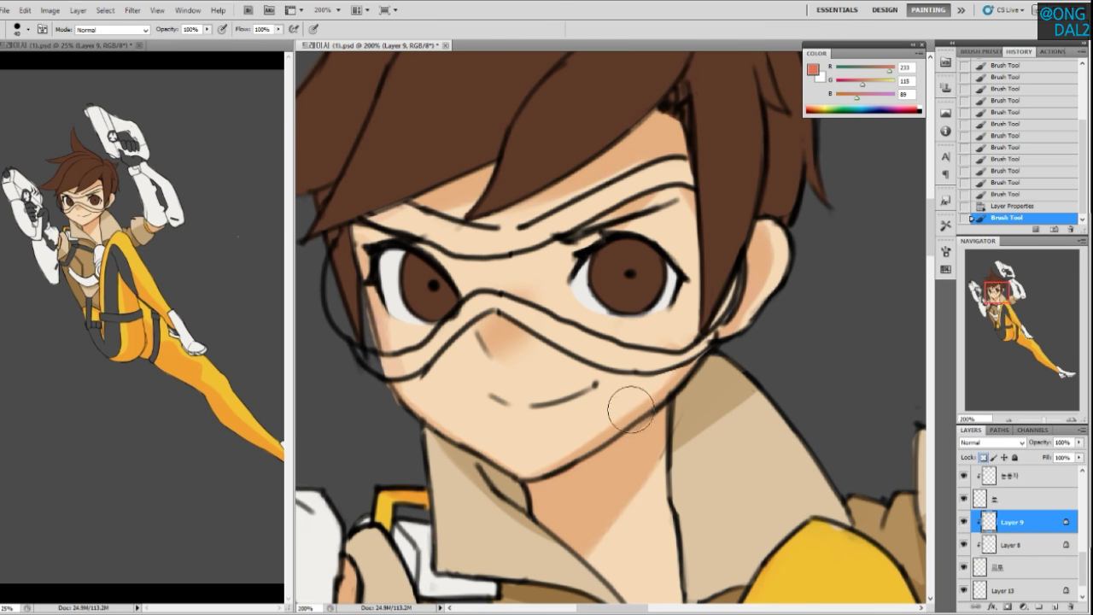
Darken the red Brush colour, try a shadow band under the jaw, and undo it
drag(629, 398, 616, 376)
drag(893, 73, 860, 85)
mouse_move(654, 386)
mouse_down()
mouse_move(525, 486)
mouse_move(636, 389)
mouse_up()
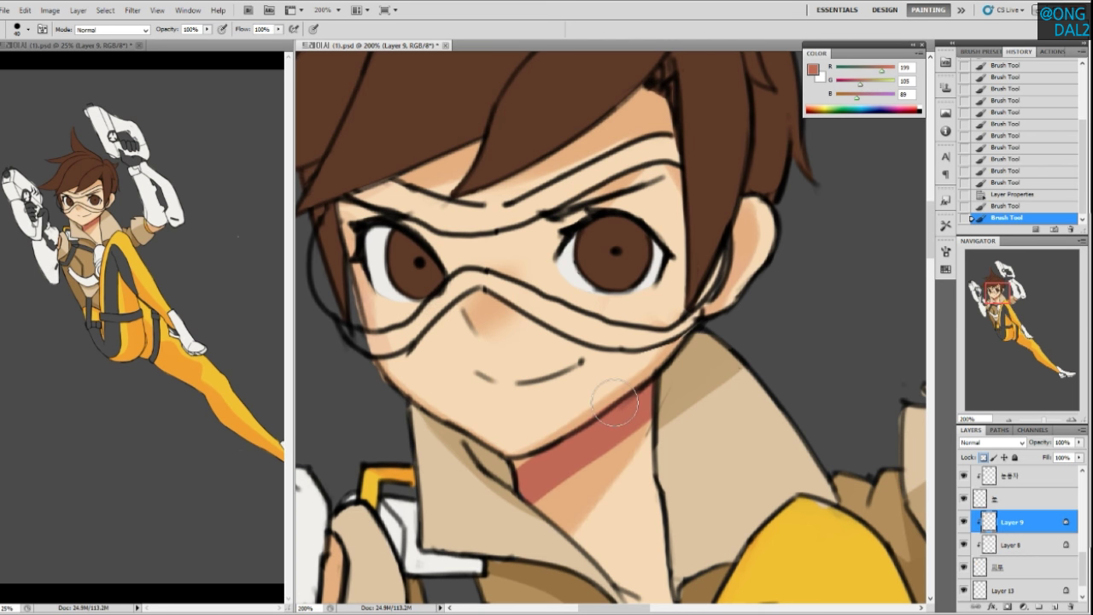
key(ctrl+z)
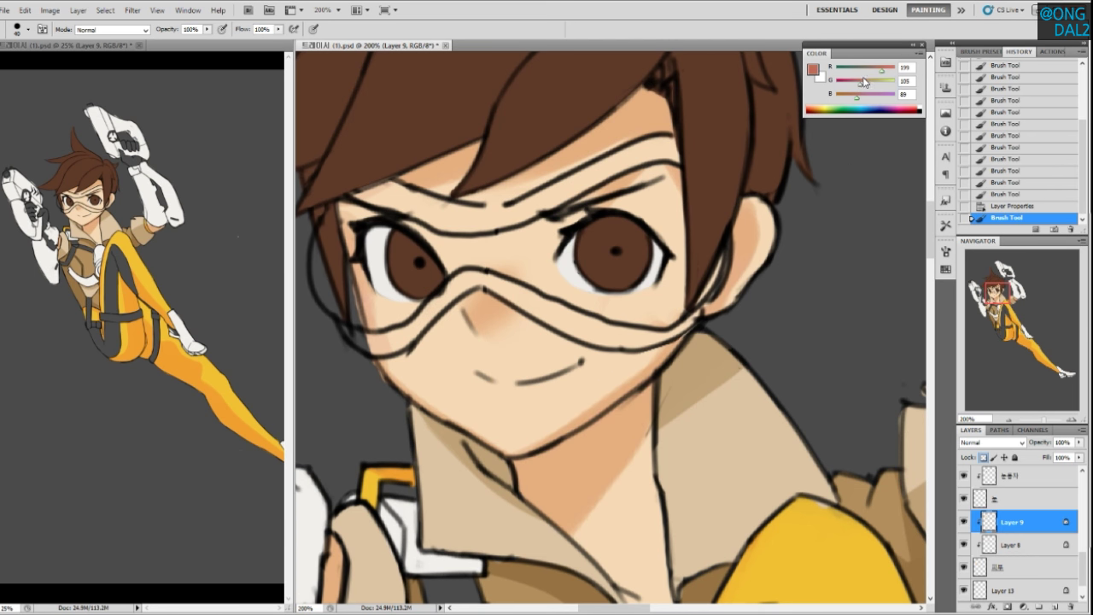
Try neck shadows in adjusted reds, including a muted R 160, G 92, B 87, and undo them
drag(869, 84, 863, 100)
click(866, 99)
drag(643, 395, 519, 497)
key(ctrl+z)
drag(881, 70, 874, 70)
drag(864, 85, 860, 86)
drag(655, 410, 639, 419)
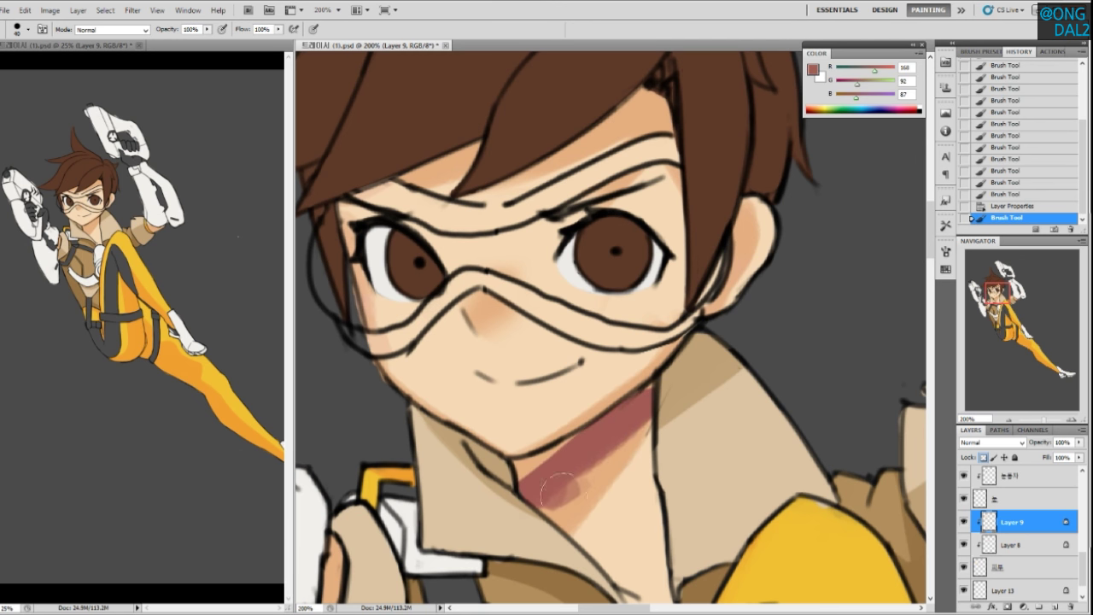
key(ctrl+z)
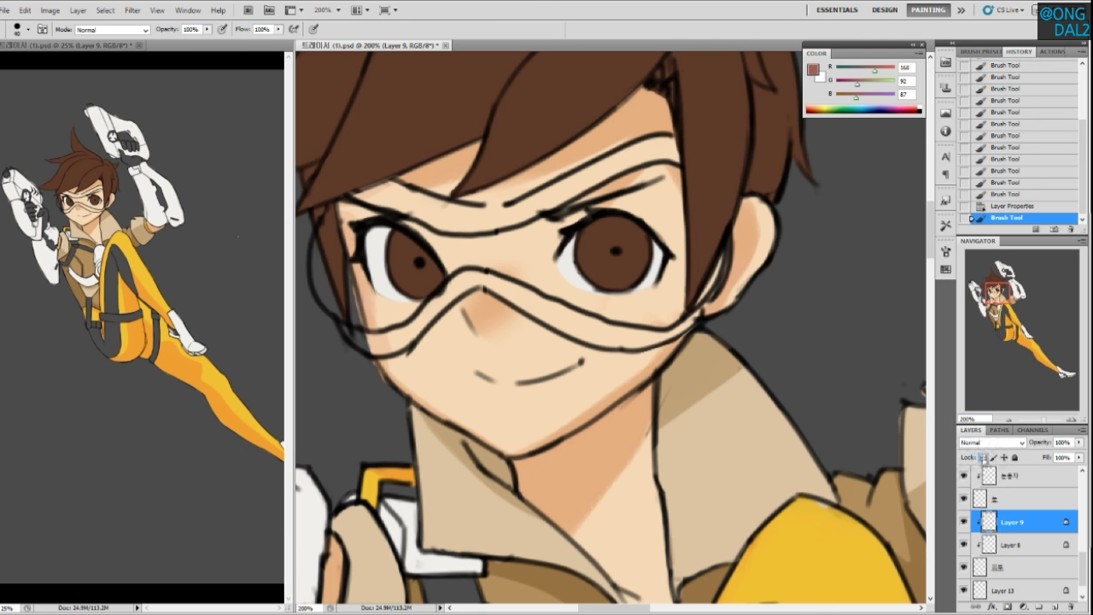
Try narrow and wide muted red shadow shapes across the upper neck below the jaw on Layer 9
drag(651, 392, 521, 483)
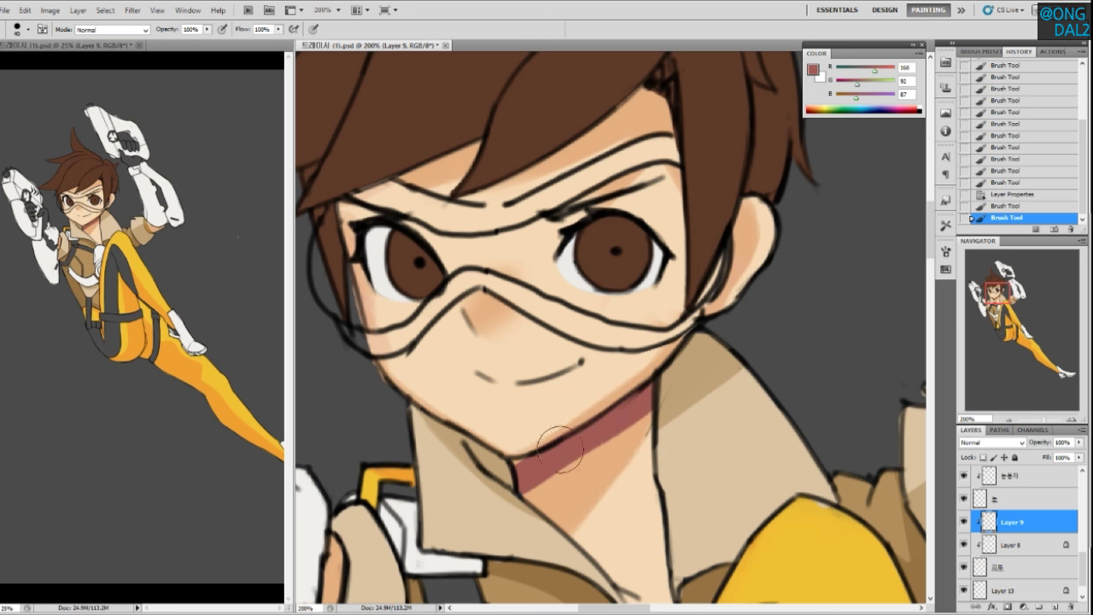
mouse_move(517, 466)
mouse_down()
mouse_move(653, 393)
mouse_move(514, 528)
mouse_up()
key(ctrl+z)
key(ctrl+z)
mouse_move(643, 408)
mouse_down()
mouse_move(505, 541)
mouse_move(610, 446)
mouse_move(528, 517)
mouse_up()
key(ctrl+z)
key(ctrl+z)
key(ctrl+z)
drag(643, 406, 524, 513)
mouse_move(631, 430)
mouse_down()
mouse_move(546, 499)
mouse_move(552, 432)
mouse_up()
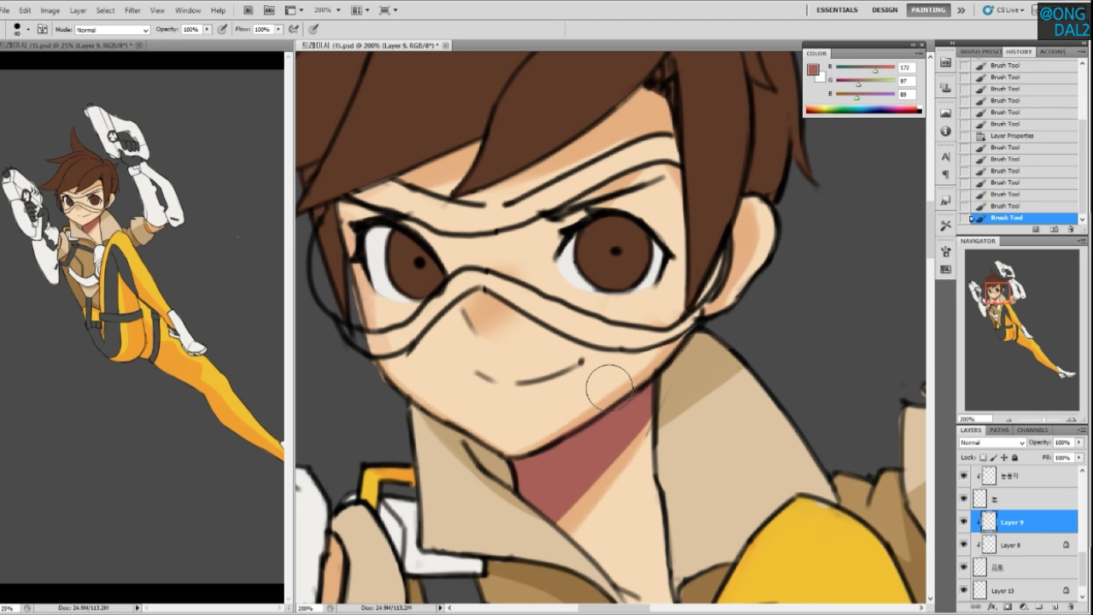
Undo all the red shadow strokes painted on the neck
key(ctrl+alt+z)
key(ctrl+alt+z)
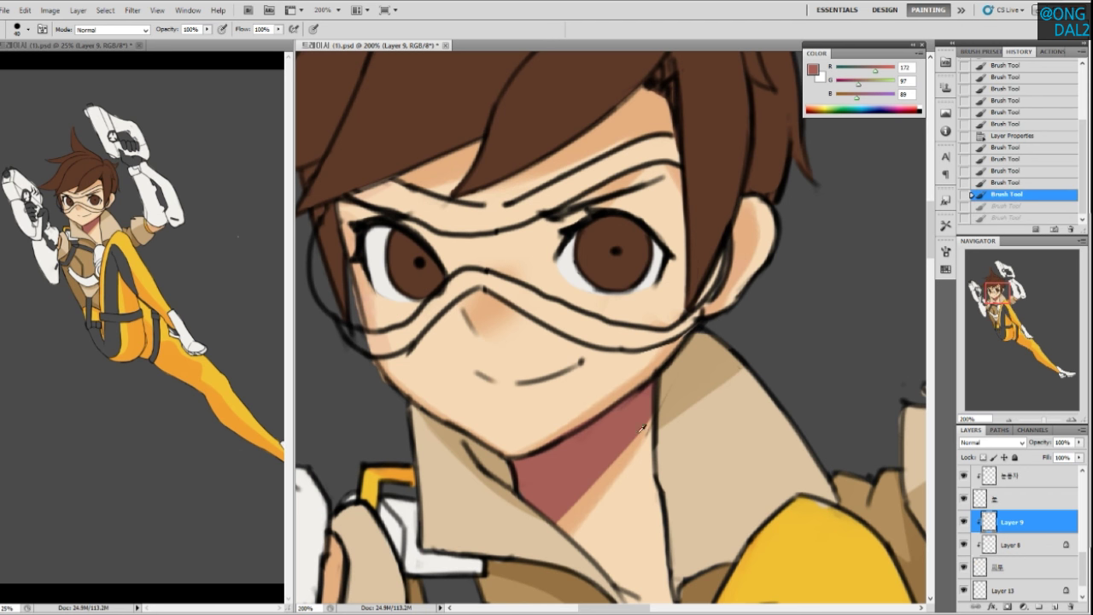
key(ctrl+alt+z)
key(ctrl+alt+z)
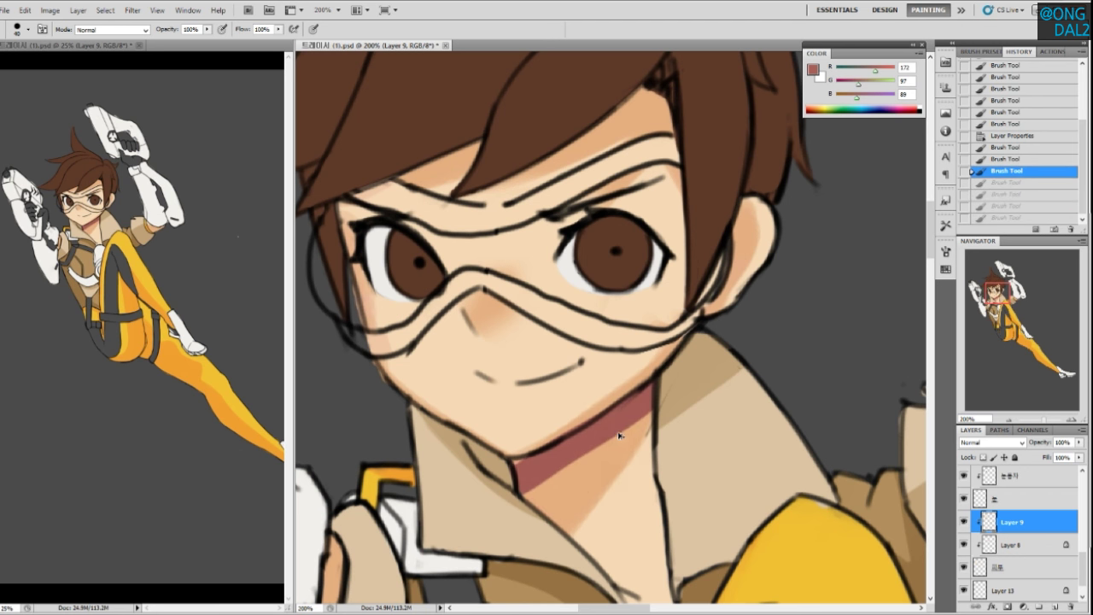
key(ctrl+alt+z)
key(ctrl+alt+z)
Brighten the brush red to about R 209, G 100, B 90 and paint a narrow shadow band on the neck beneath the jaw
key(v)
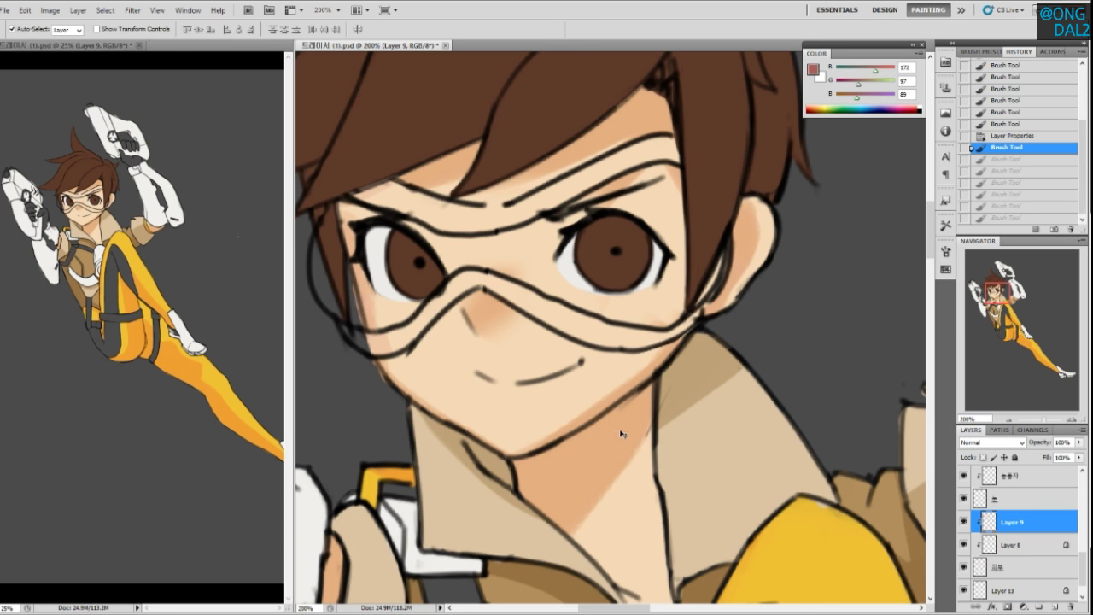
key(b)
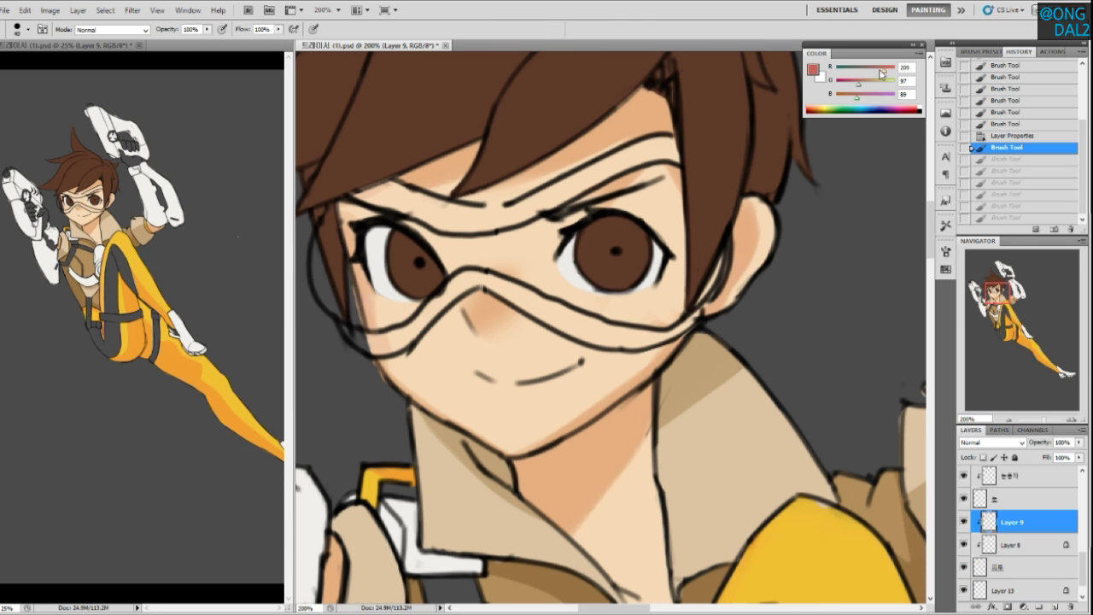
drag(528, 480, 641, 412)
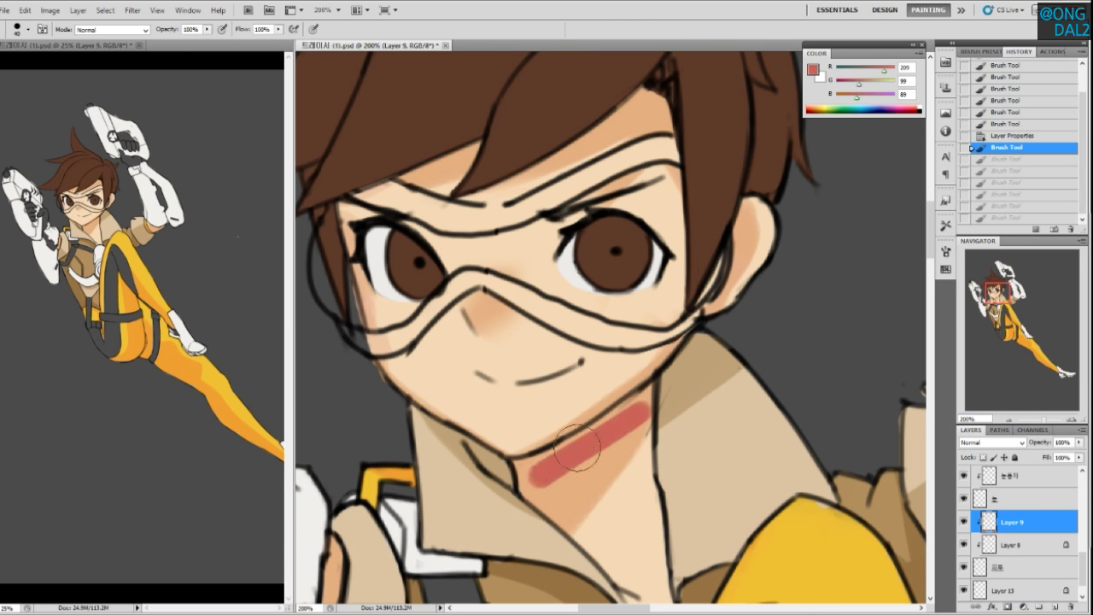
key(ctrl+alt+z)
drag(524, 478, 632, 417)
alt+click(607, 429)
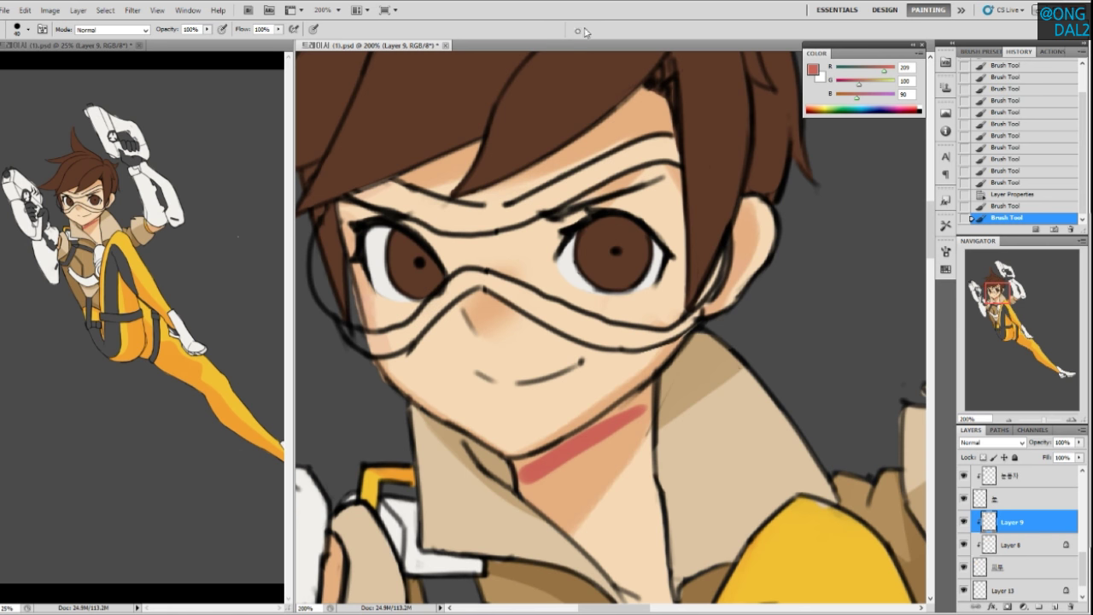
Widen the red neck shadow on Layer 9 up to the jawline and down toward the collar
drag(616, 368, 618, 351)
mouse_move(526, 464)
mouse_down()
mouse_move(507, 462)
mouse_move(556, 451)
mouse_up()
mouse_move(608, 405)
mouse_down()
mouse_move(640, 399)
mouse_move(564, 431)
mouse_up()
mouse_move(655, 378)
mouse_down()
mouse_move(598, 405)
mouse_move(546, 469)
mouse_up()
alt+click(647, 404)
drag(626, 411, 517, 508)
key(ctrl+z)
mouse_move(642, 387)
mouse_down()
mouse_move(525, 505)
mouse_move(552, 487)
mouse_up()
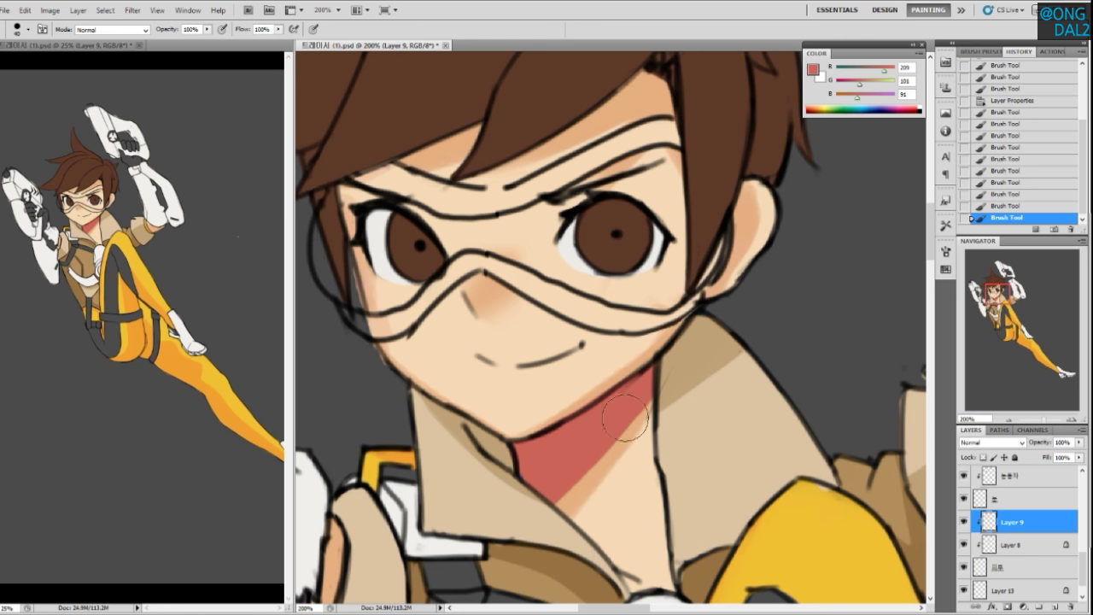
Refine the lower diagonal edge of the red neck shadow down to the collar's inner edge
drag(626, 427, 575, 459)
scroll(598, 359, down, 2)
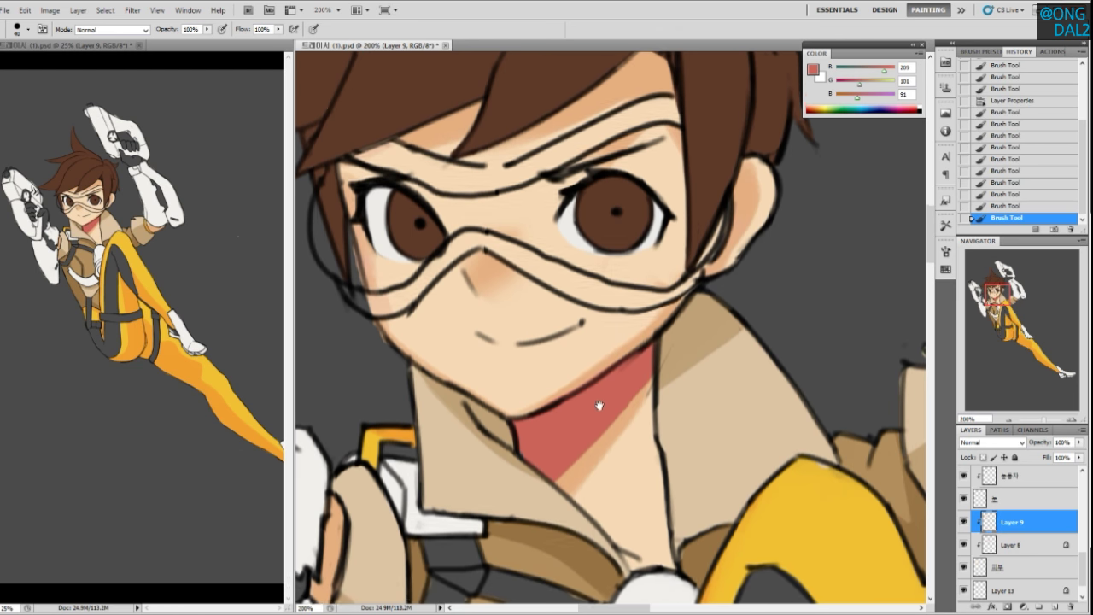
mouse_move(523, 493)
mouse_down()
mouse_move(578, 459)
mouse_move(641, 384)
mouse_up()
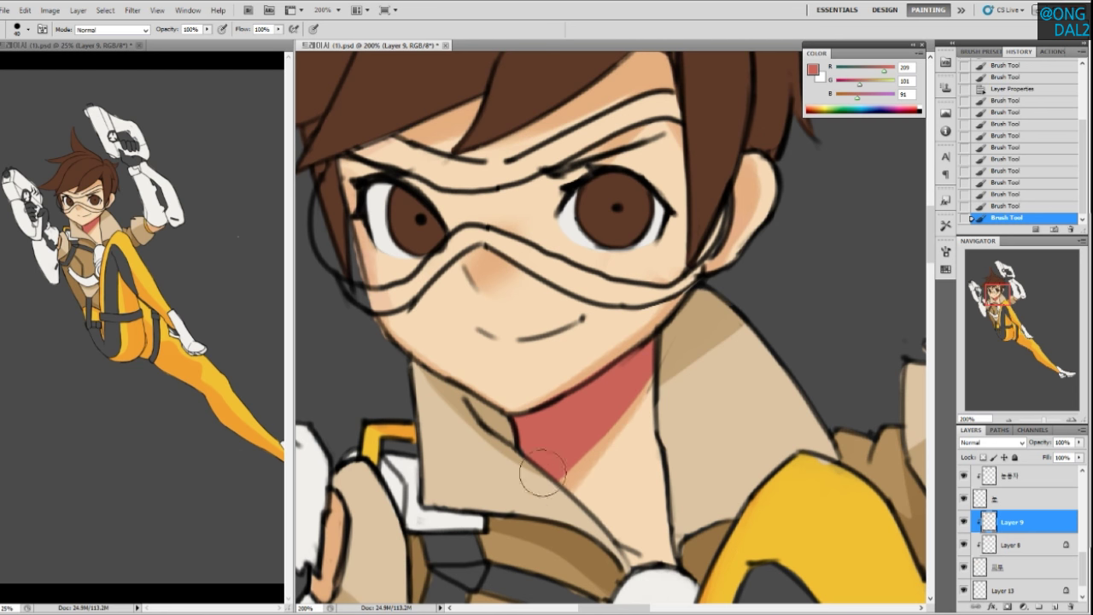
mouse_move(608, 407)
mouse_down()
mouse_move(616, 425)
mouse_move(604, 461)
mouse_up()
Try several red shadow strokes across the forehead beneath the hair fringe
mouse_move(672, 159)
mouse_down()
mouse_move(608, 176)
mouse_move(522, 222)
mouse_up()
key(ctrl+z)
key(ctrl+z)
drag(676, 158, 524, 202)
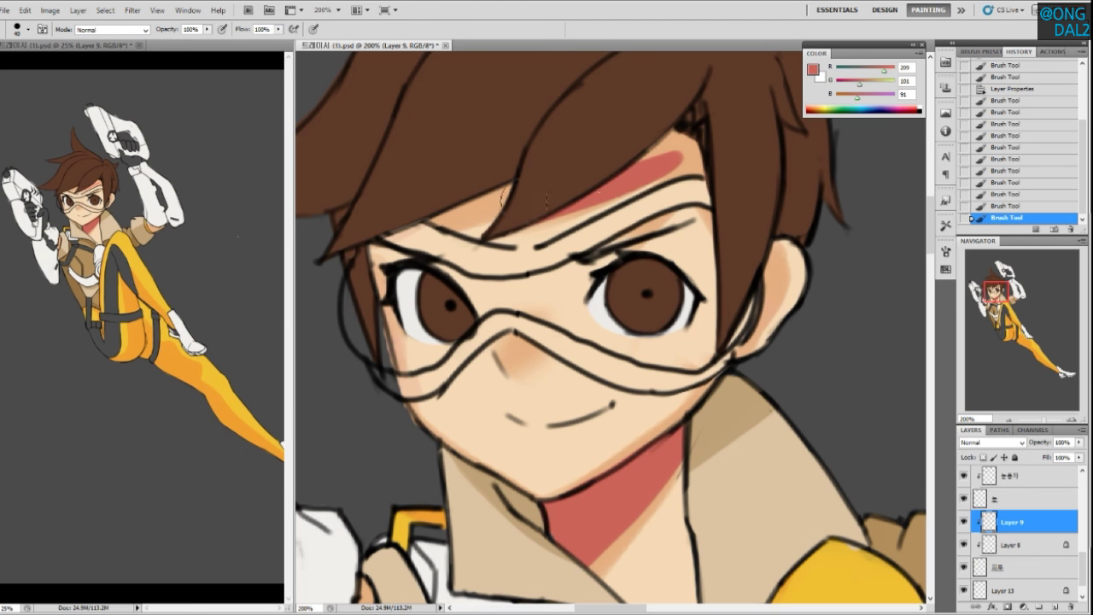
key(ctrl+z)
drag(681, 153, 515, 217)
key(ctrl+z)
key(ctrl+z)
Paint a red cast shadow on the forehead below the long fringe strand, filling it up to the hairline corner
mouse_move(656, 154)
mouse_down()
mouse_move(524, 223)
mouse_move(637, 172)
mouse_move(553, 195)
mouse_up()
key(ctrl+z)
mouse_move(677, 151)
mouse_down()
mouse_move(636, 158)
mouse_move(685, 136)
mouse_move(549, 214)
mouse_up()
key(ctrl+z)
drag(693, 156, 725, 215)
key(ctrl+z)
drag(688, 157, 695, 153)
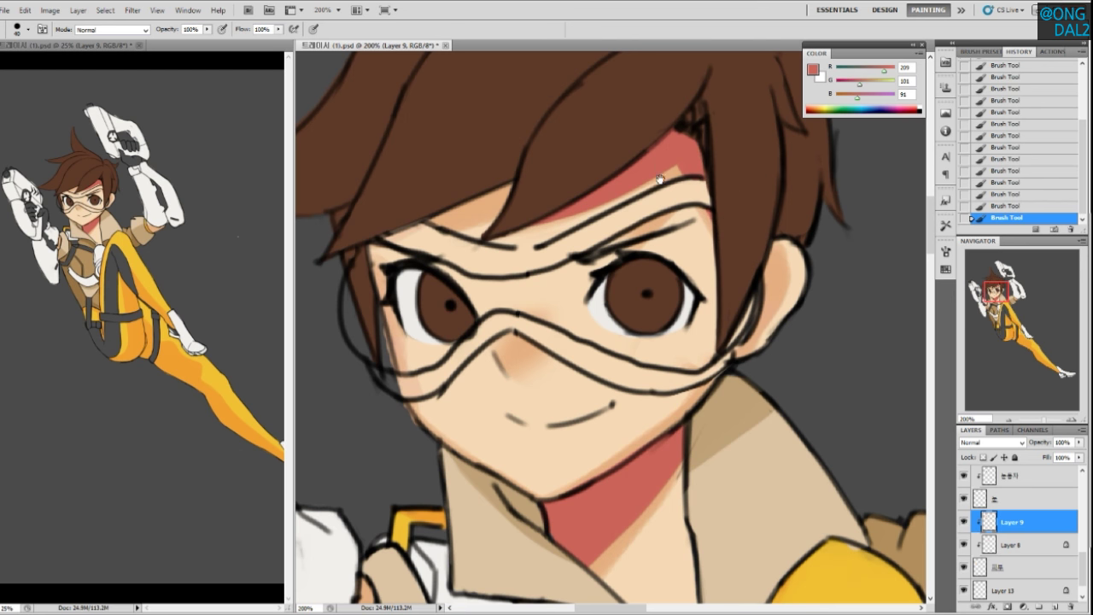
Extend the red hair shadow into the smaller forehead gap between the fringe strands and along the adjacent face edge
drag(606, 187, 656, 180)
mouse_move(545, 195)
mouse_down()
mouse_move(492, 208)
mouse_move(566, 177)
mouse_up()
key(ctrl+z)
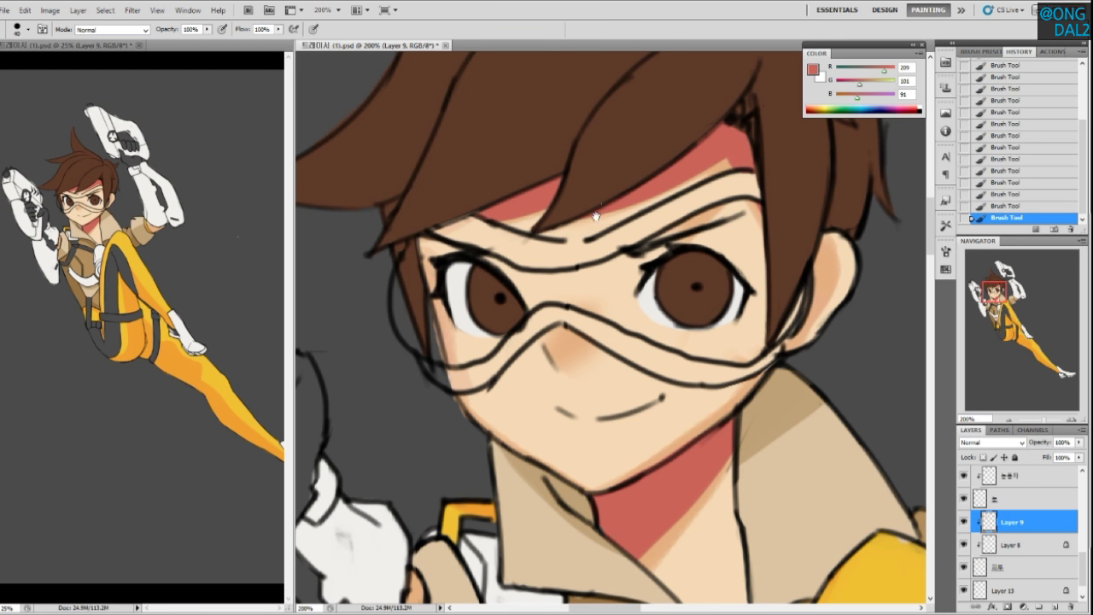
drag(610, 171, 573, 169)
mouse_move(377, 241)
mouse_down()
mouse_move(405, 368)
mouse_move(389, 285)
mouse_move(394, 364)
mouse_move(373, 268)
mouse_move(398, 372)
mouse_move(398, 297)
mouse_up()
drag(748, 280, 707, 272)
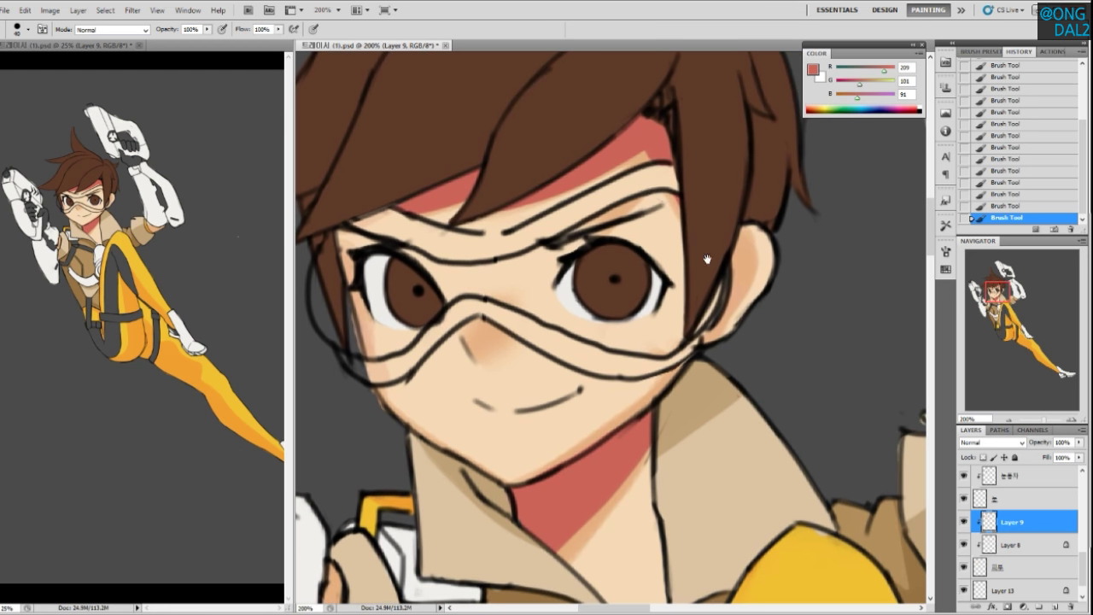
Lower the brush flow to 26% and touch up the forehead shadow near the hairline corner
click(279, 29)
click(666, 155)
click(280, 30)
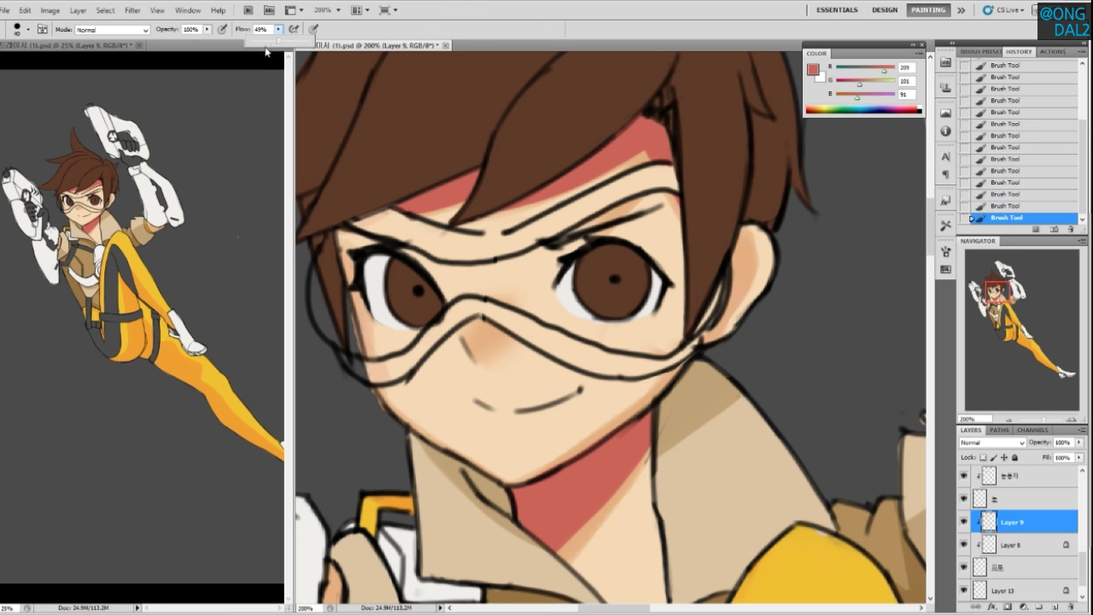
click(652, 150)
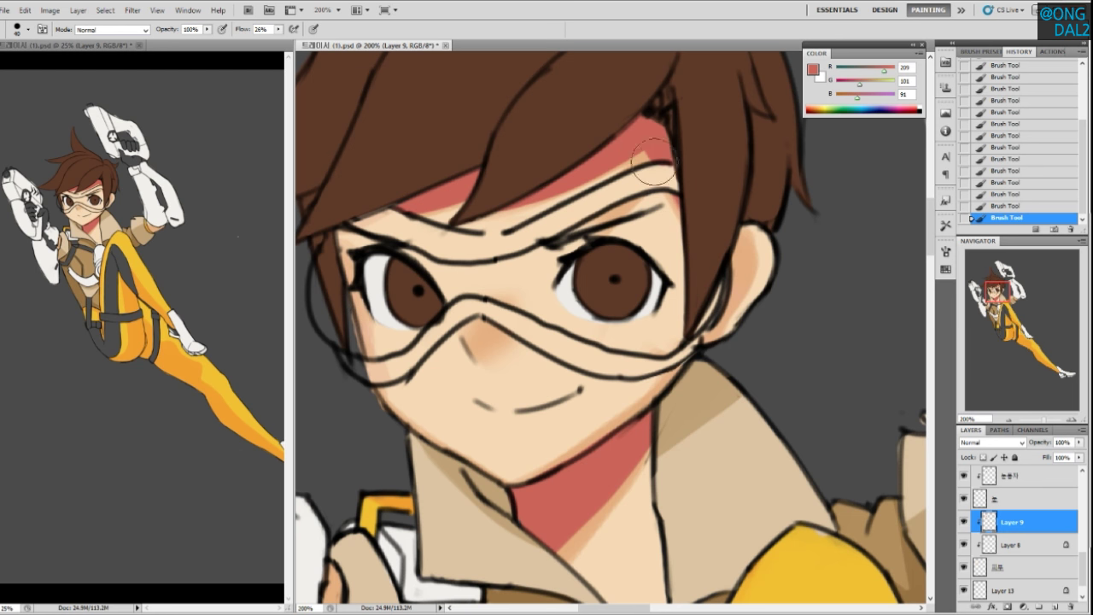
drag(703, 215, 731, 198)
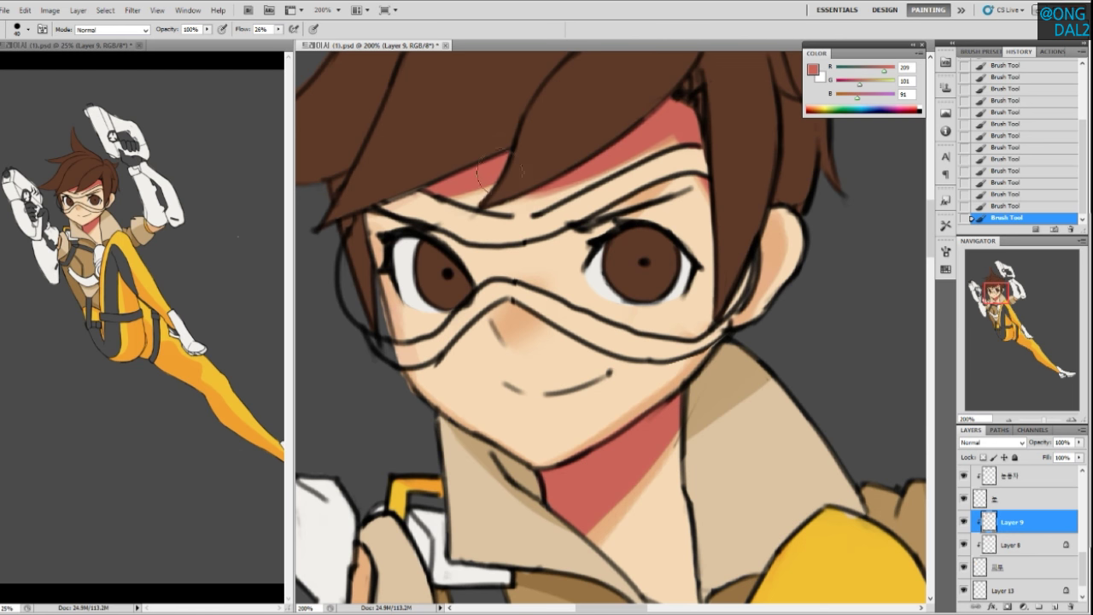
Shade the inner ear, the jawline and the far cheek edge with soft red strokes
drag(481, 272, 467, 243)
mouse_move(524, 271)
mouse_down()
mouse_move(523, 257)
mouse_move(472, 247)
mouse_up()
drag(695, 208, 675, 279)
mouse_move(695, 166)
mouse_down()
mouse_move(698, 207)
mouse_move(679, 252)
mouse_move(698, 178)
mouse_move(674, 255)
mouse_up()
drag(588, 334, 618, 295)
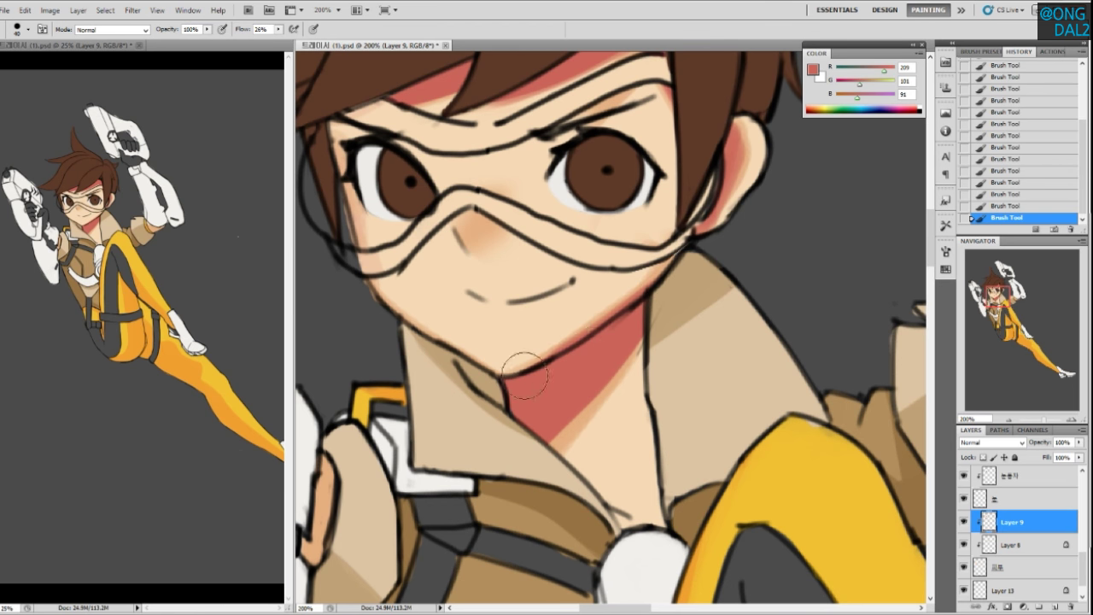
drag(415, 337, 484, 376)
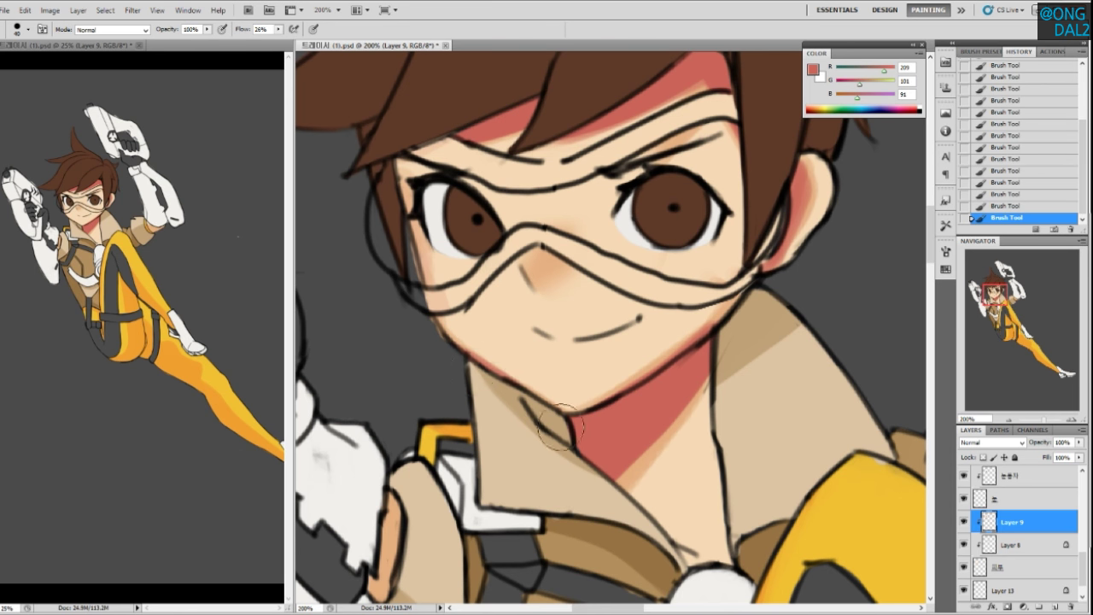
drag(418, 307, 462, 363)
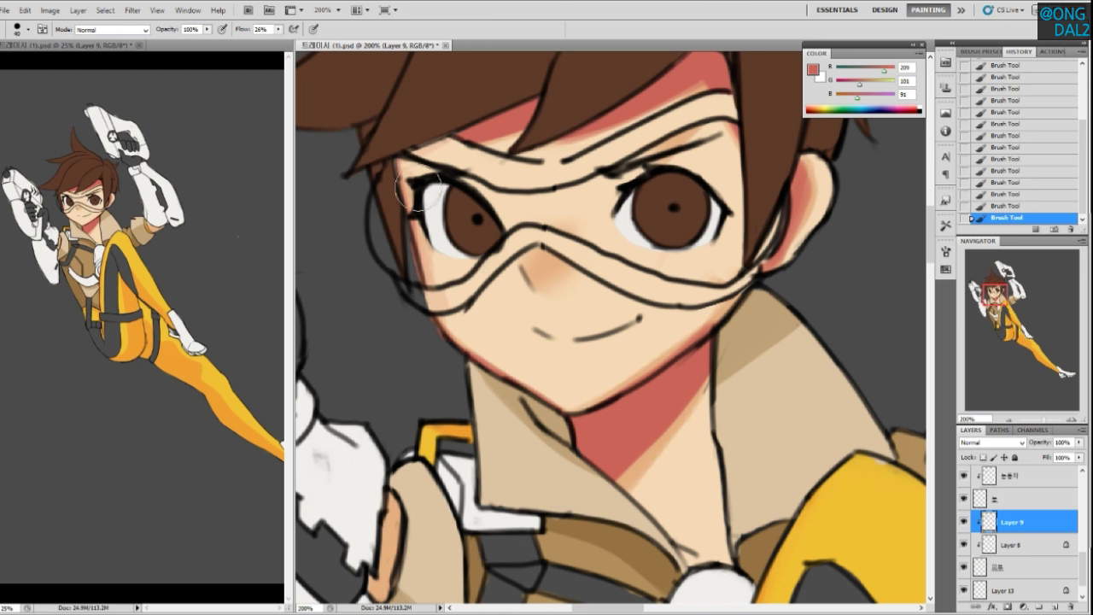
Add reddish shading between the eyebrow and upper lid of the eye nearer the ear, sampling a salmon tone there
drag(556, 226, 521, 227)
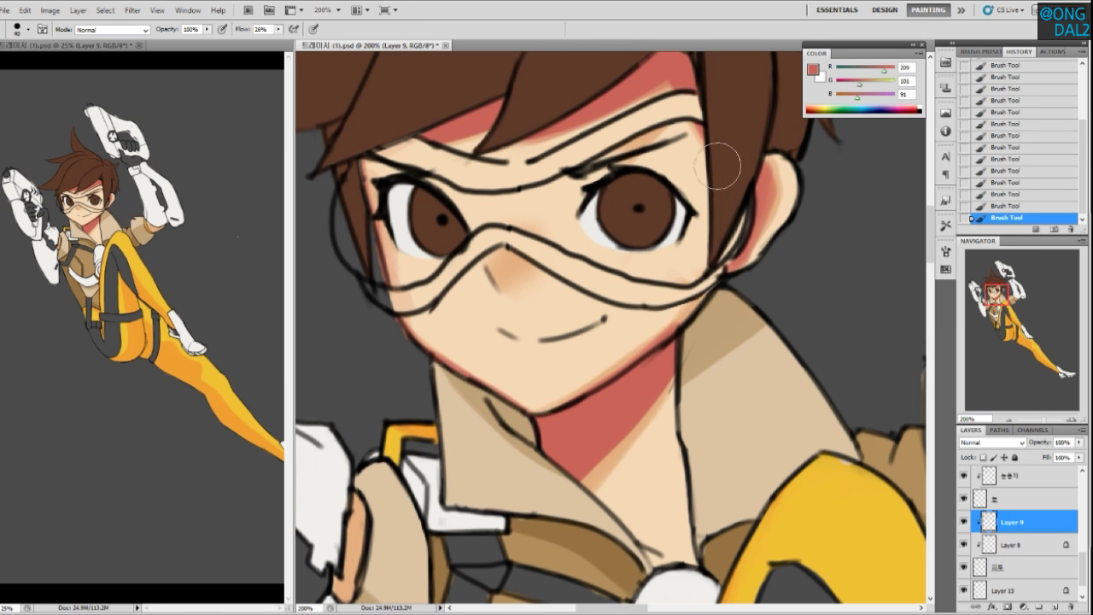
drag(663, 218, 660, 218)
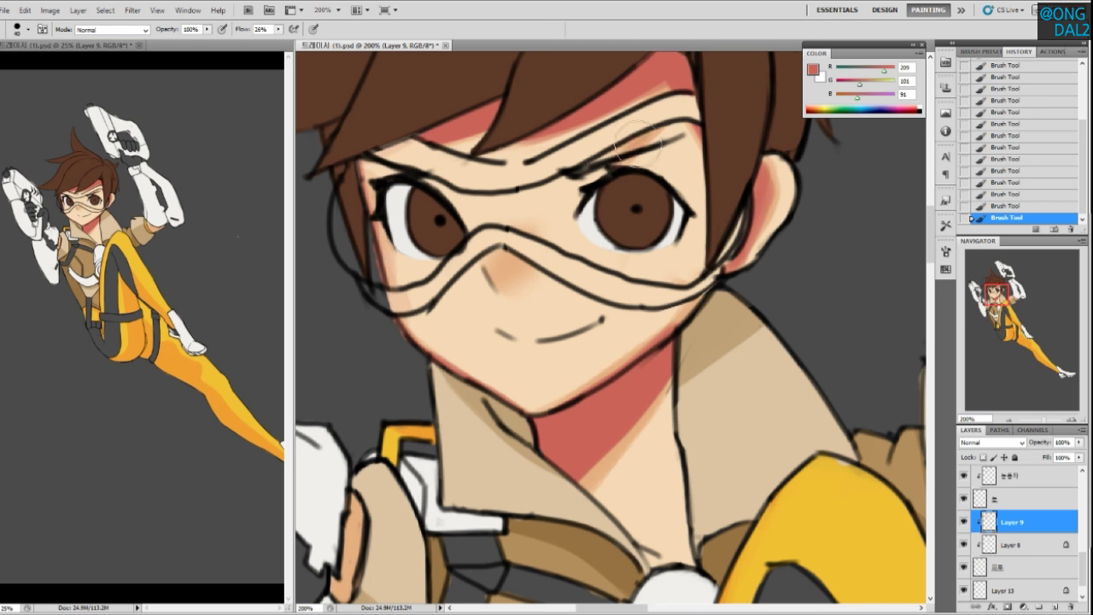
mouse_move(610, 168)
mouse_down()
mouse_move(645, 124)
mouse_move(637, 141)
mouse_move(591, 163)
mouse_move(621, 147)
mouse_move(578, 192)
mouse_up()
alt+click(637, 140)
key(ctrl+z)
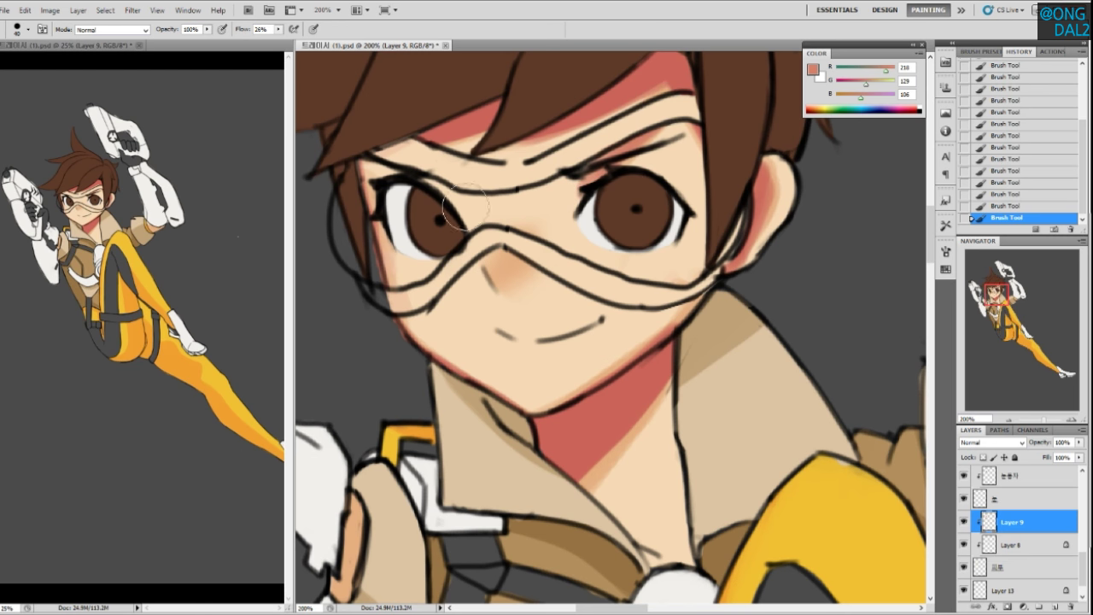
Paint a salmon shadow on the nose below the goggle bridge, using the sampled tone R 225, G 153, B 119
drag(468, 224, 464, 222)
mouse_move(484, 271)
mouse_down()
mouse_move(514, 294)
mouse_move(513, 262)
mouse_move(521, 297)
mouse_move(519, 267)
mouse_move(488, 265)
mouse_move(494, 280)
mouse_move(496, 252)
mouse_move(511, 252)
mouse_move(500, 267)
mouse_move(531, 258)
mouse_move(493, 275)
mouse_up()
key(ctrl+z)
alt+click(493, 269)
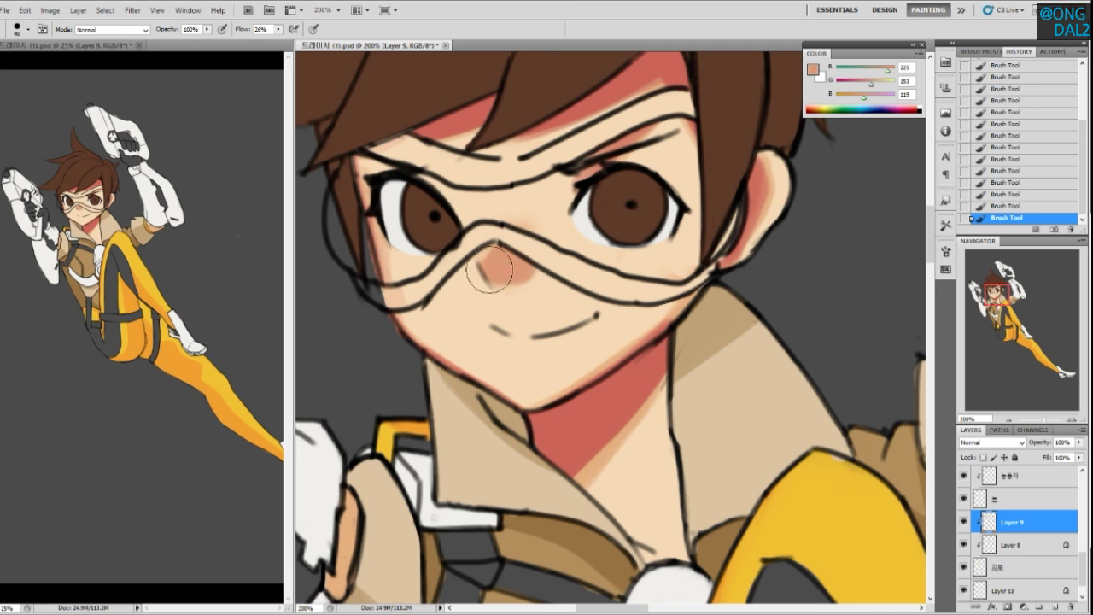
drag(569, 256, 526, 252)
Blend the shading along the jaw below the ear with sampled red, salmon and light skin tones
alt+click(601, 365)
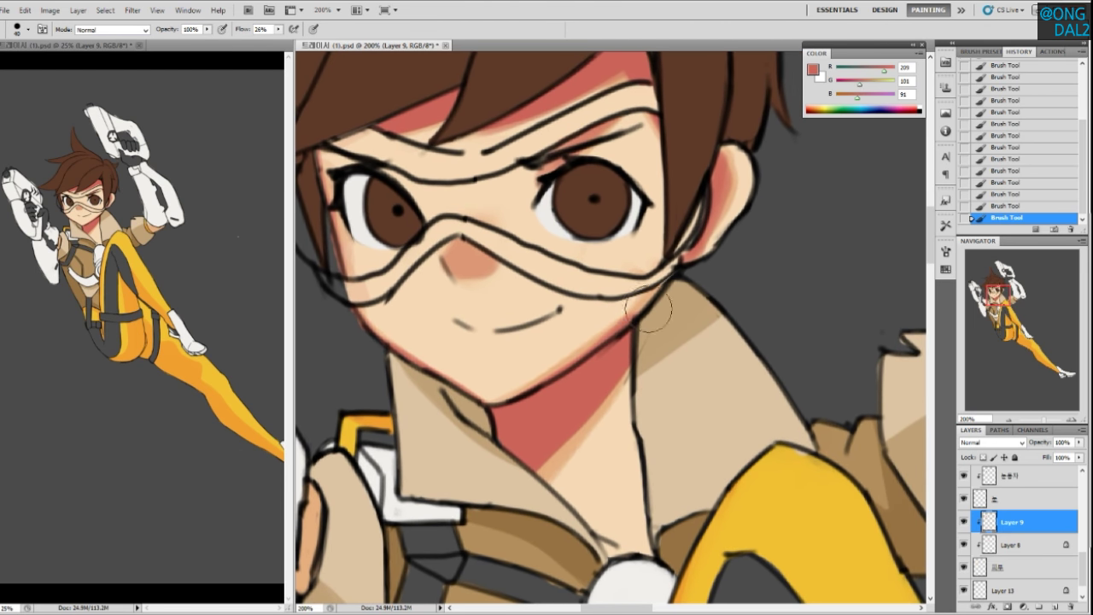
alt+click(561, 336)
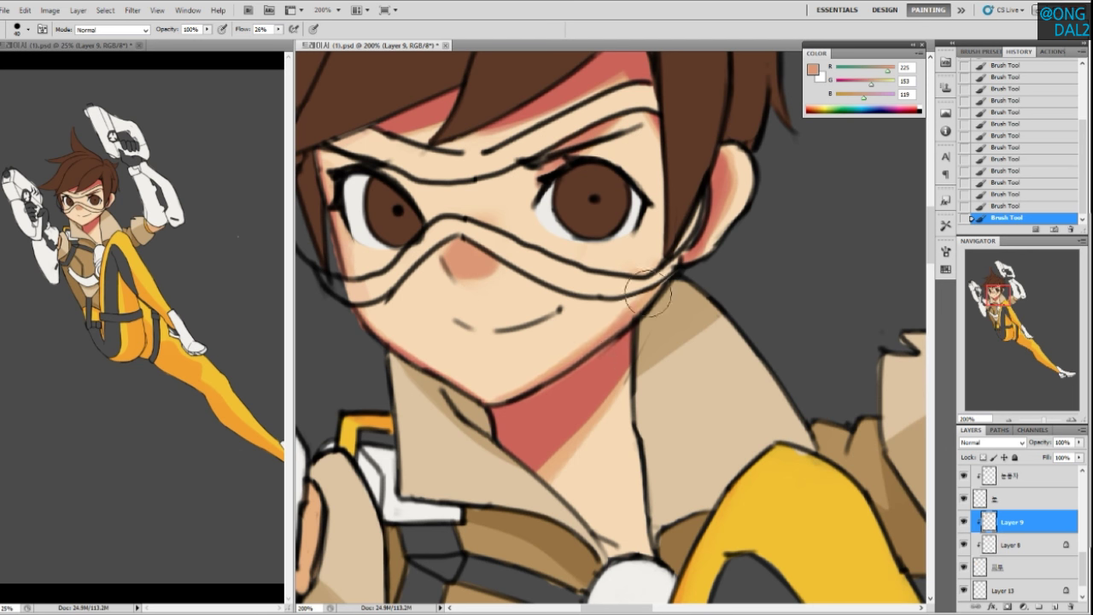
alt+click(602, 373)
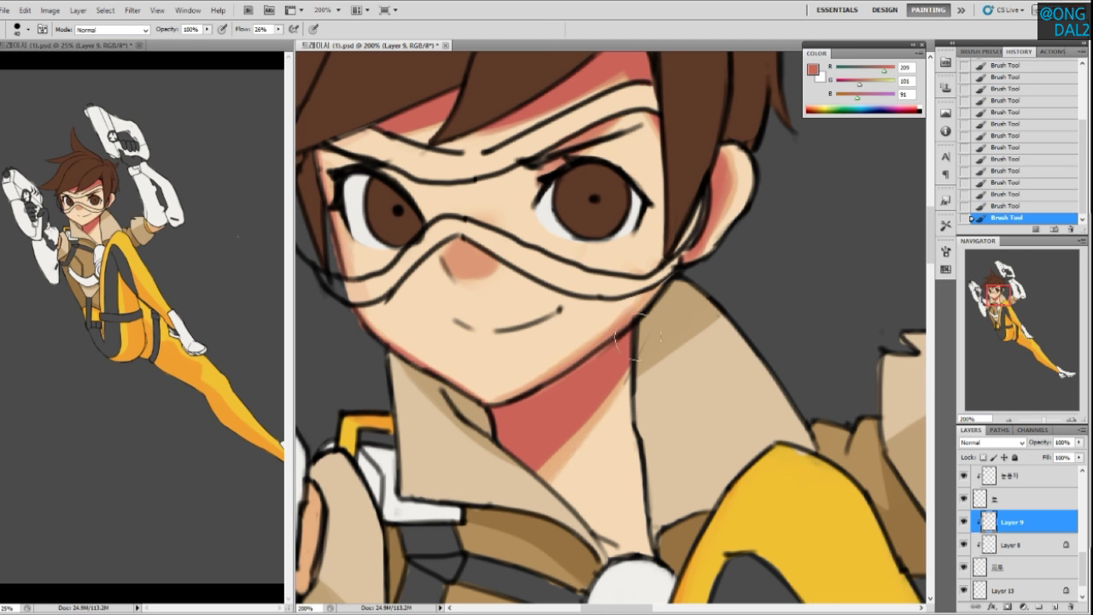
alt+click(618, 329)
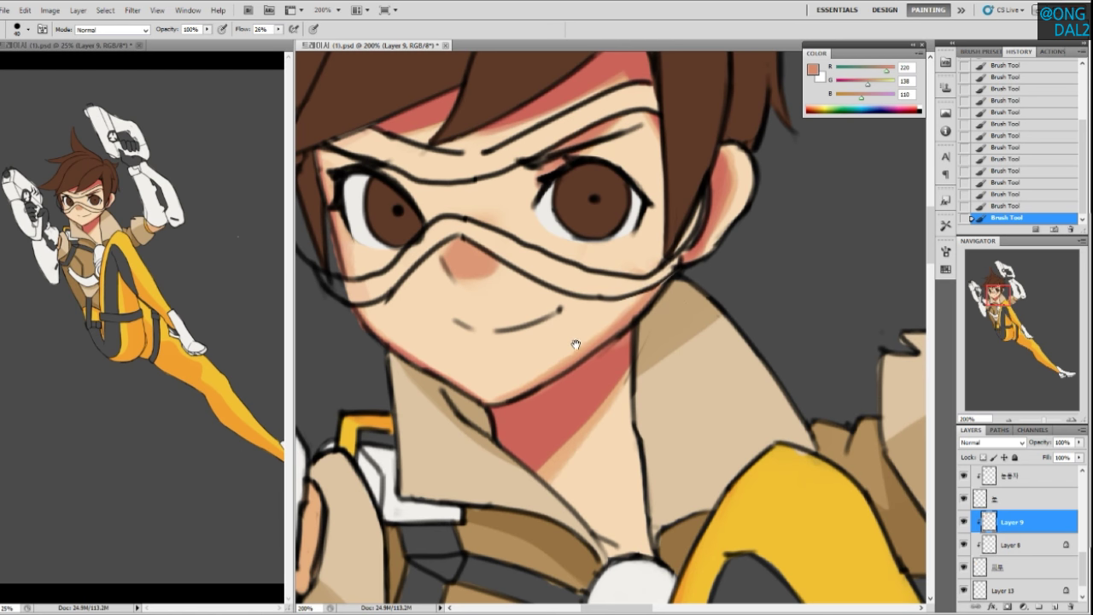
drag(577, 345, 587, 325)
alt+click(649, 245)
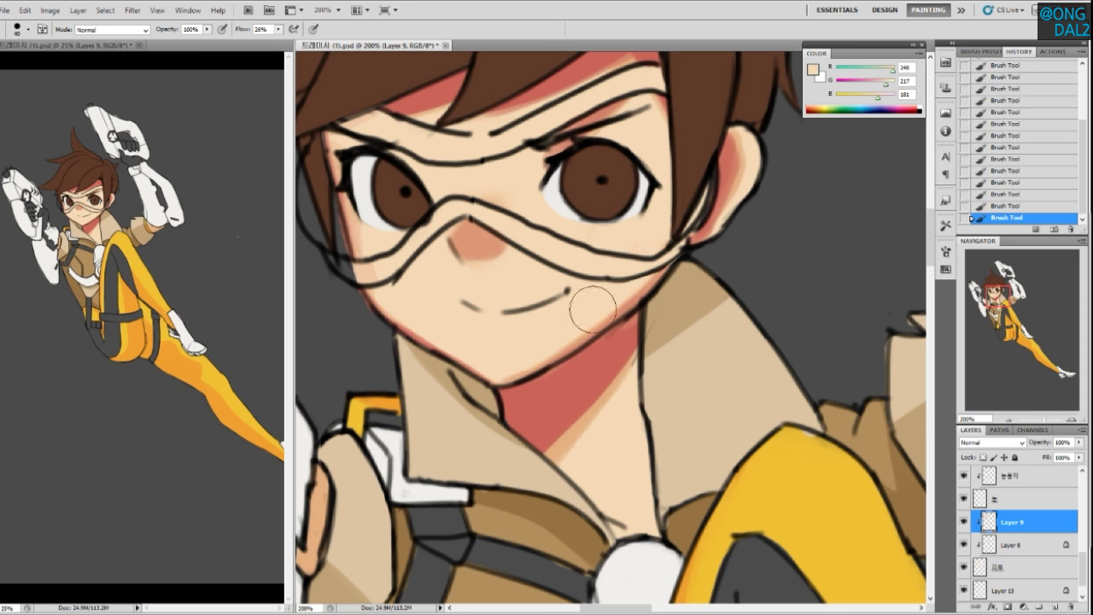
alt+click(586, 371)
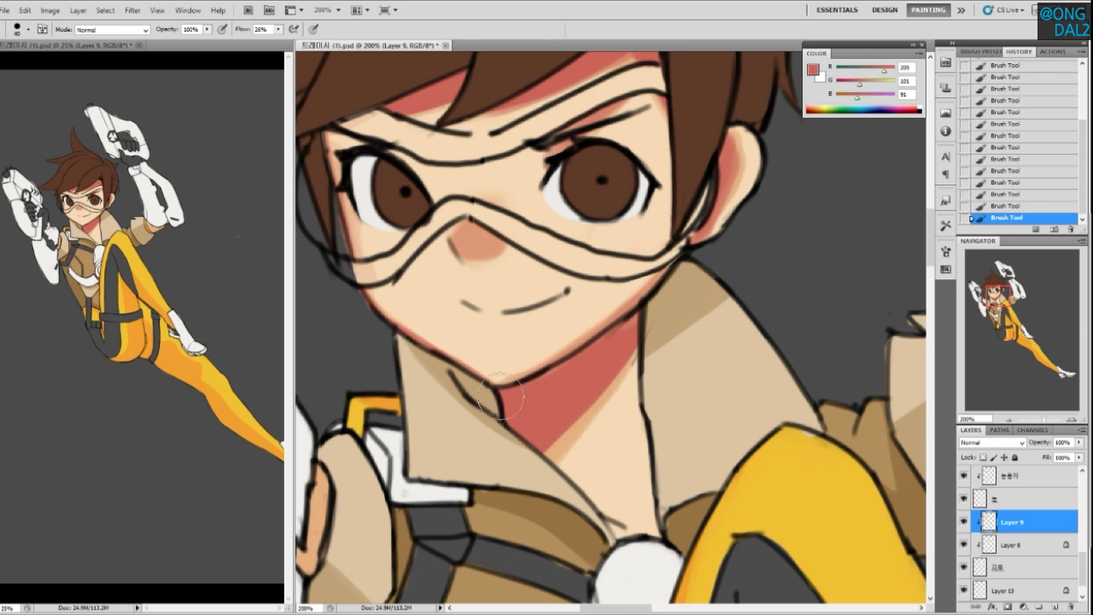
Reinforce the shading along the chin and jawline with the sampled neck red, R 209, G 101, B 91
drag(497, 388, 591, 340)
drag(490, 399, 608, 310)
drag(568, 398, 583, 376)
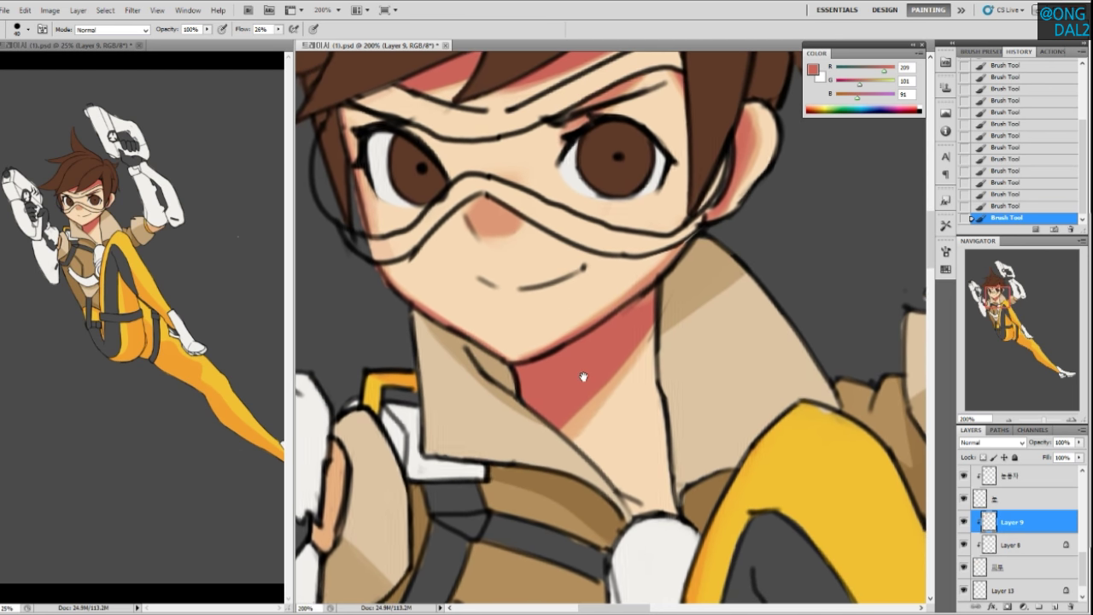
drag(557, 365, 595, 398)
drag(457, 335, 497, 406)
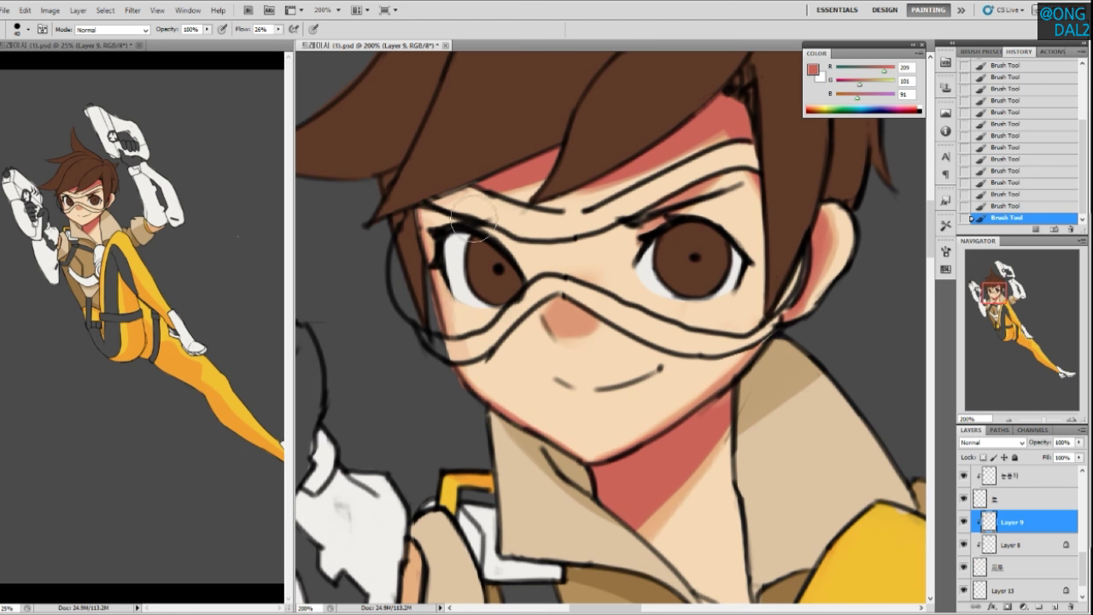
drag(754, 213, 727, 206)
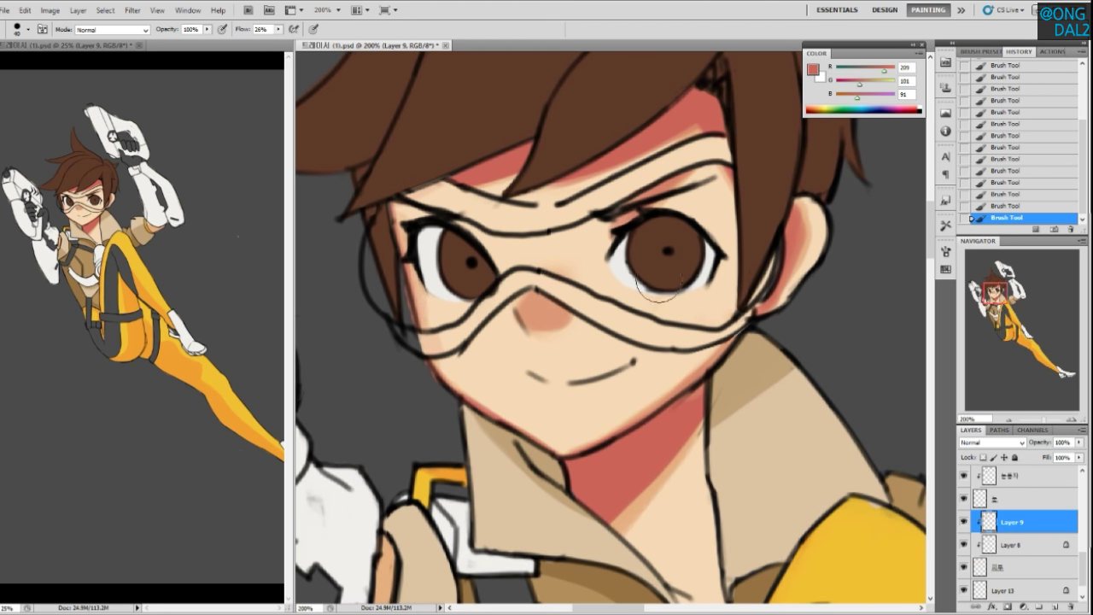
Repaint the forehead hair shadow in a lighter salmon, R 221, G 138, B 111, and soften the ear shading
alt+click(558, 320)
mouse_move(679, 126)
mouse_down()
mouse_move(607, 158)
mouse_move(680, 122)
mouse_up()
key(ctrl+z)
alt+click(675, 124)
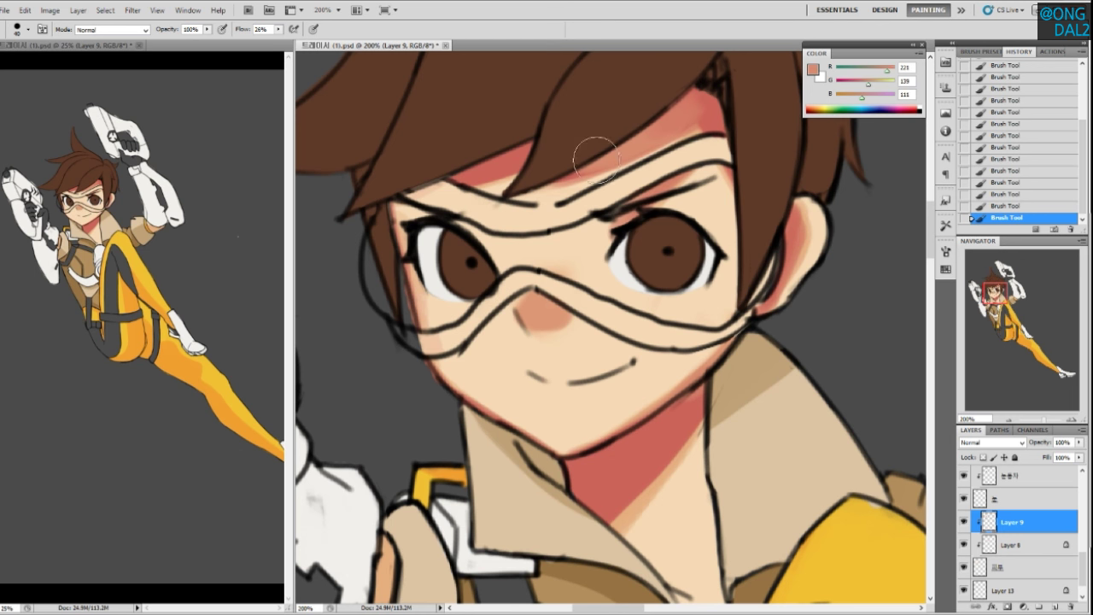
drag(709, 118, 752, 163)
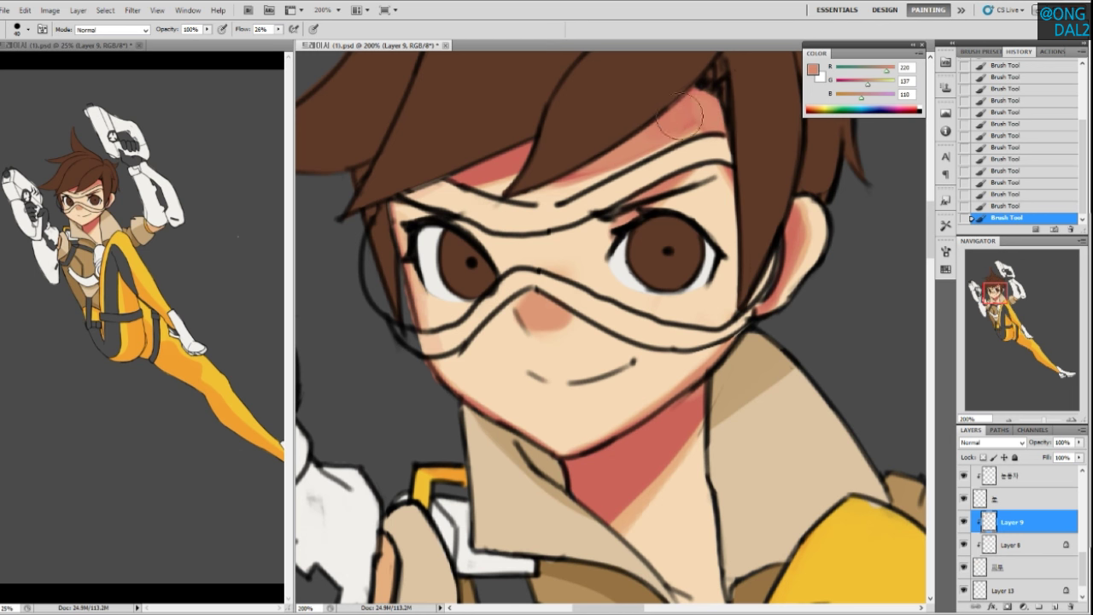
alt+click(660, 133)
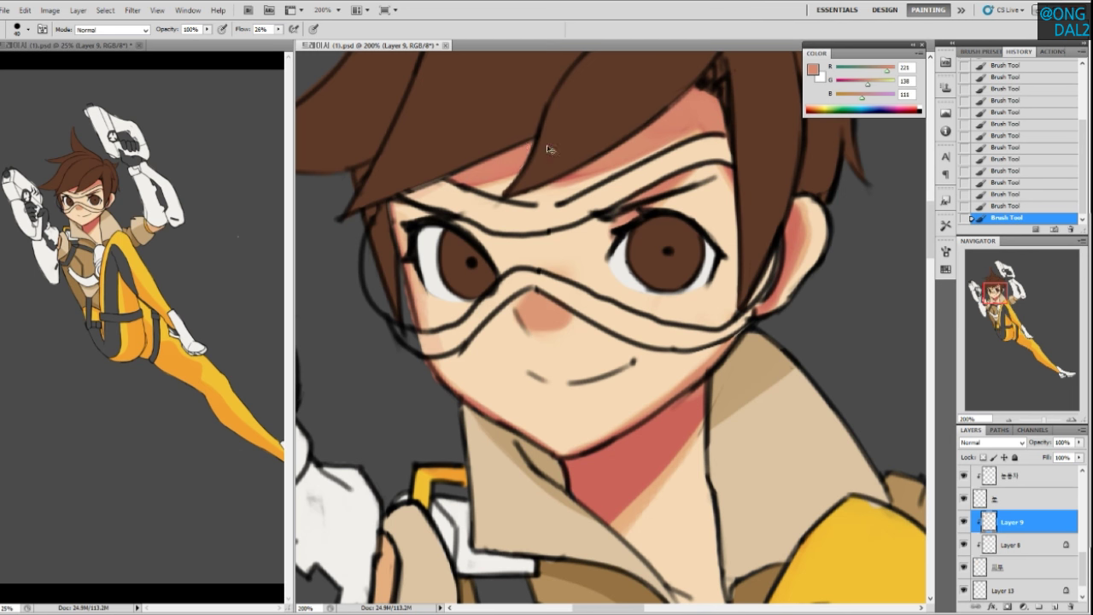
drag(794, 226, 794, 250)
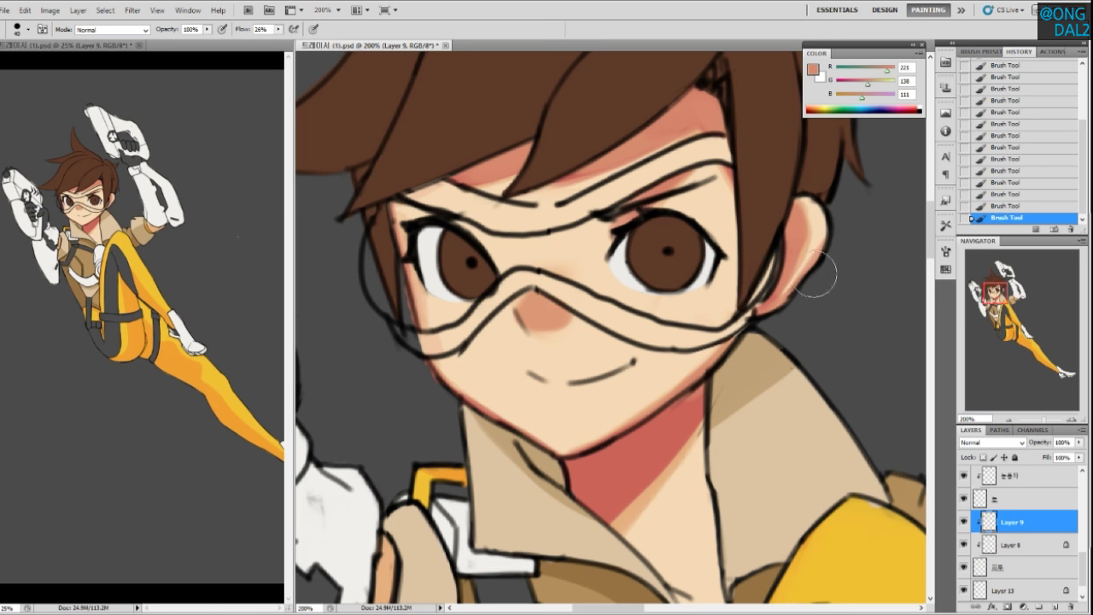
scroll(701, 274, down, 3)
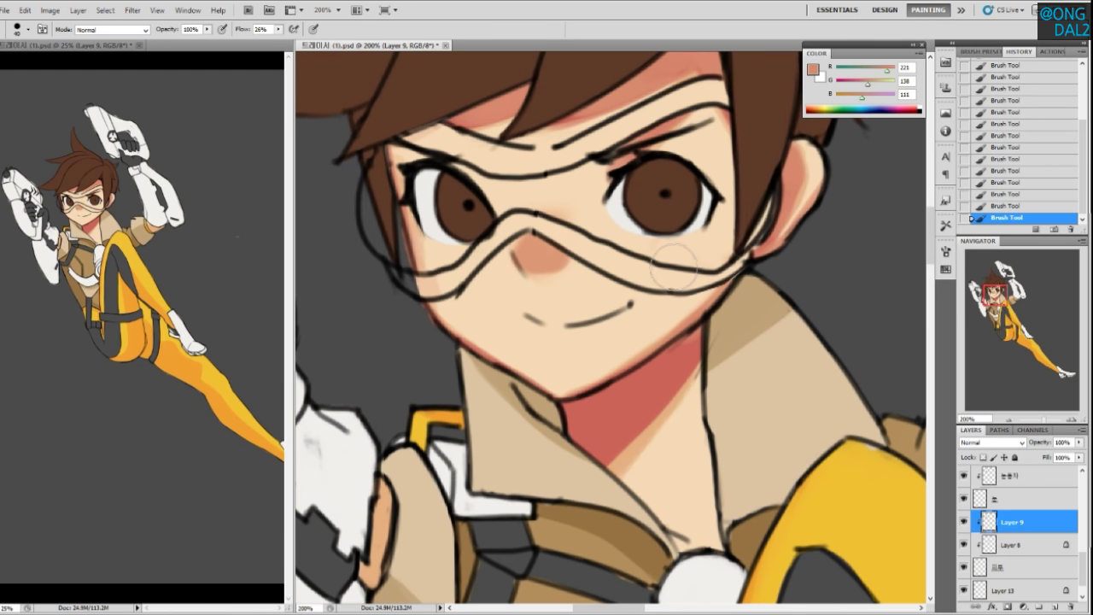
Touch up the jawline shading with the sampled neck red, R 209, G 101, B 91, and reduce the brush size
alt+click(676, 366)
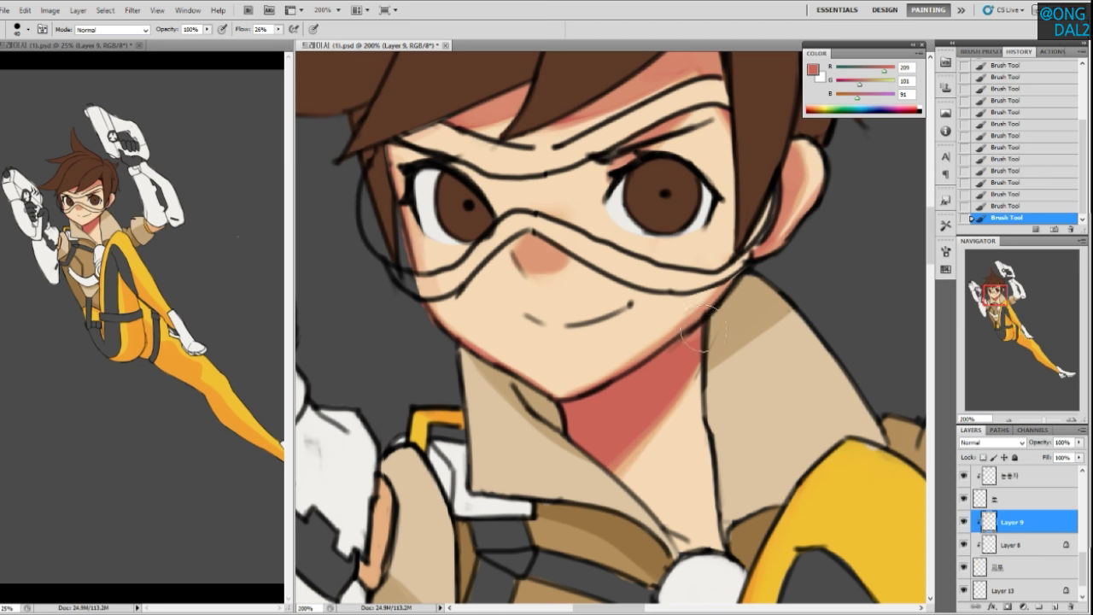
drag(636, 415, 622, 428)
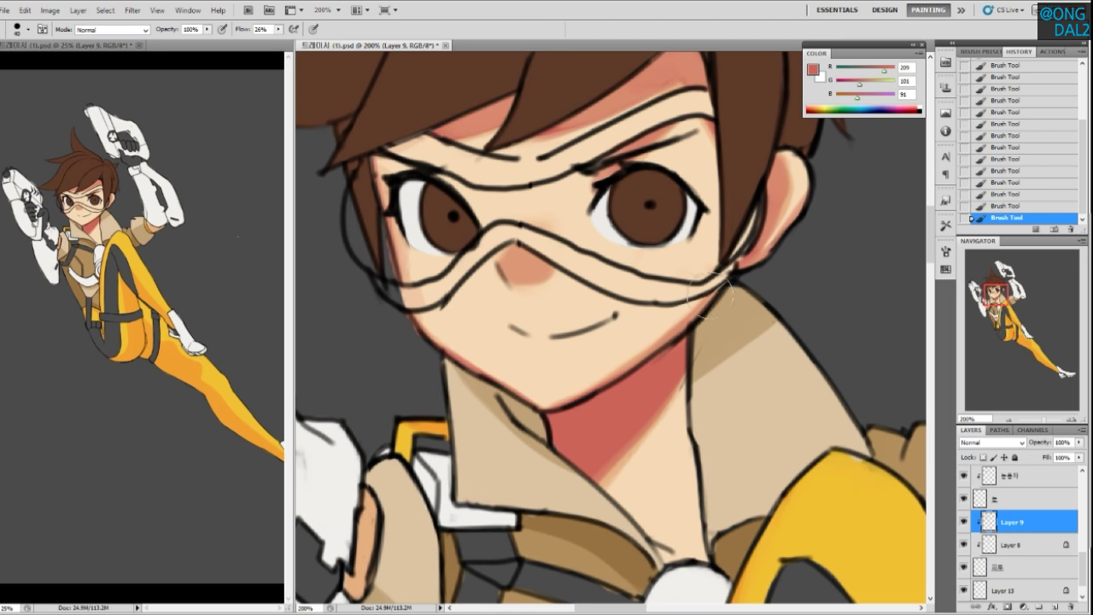
drag(610, 309, 611, 326)
drag(678, 310, 730, 314)
key(bracketleft)
key(bracketleft)
key(bracketleft)
Try red touch-ups along the cheeks below the goggles with the smaller brush and undo those strokes
drag(644, 297, 638, 290)
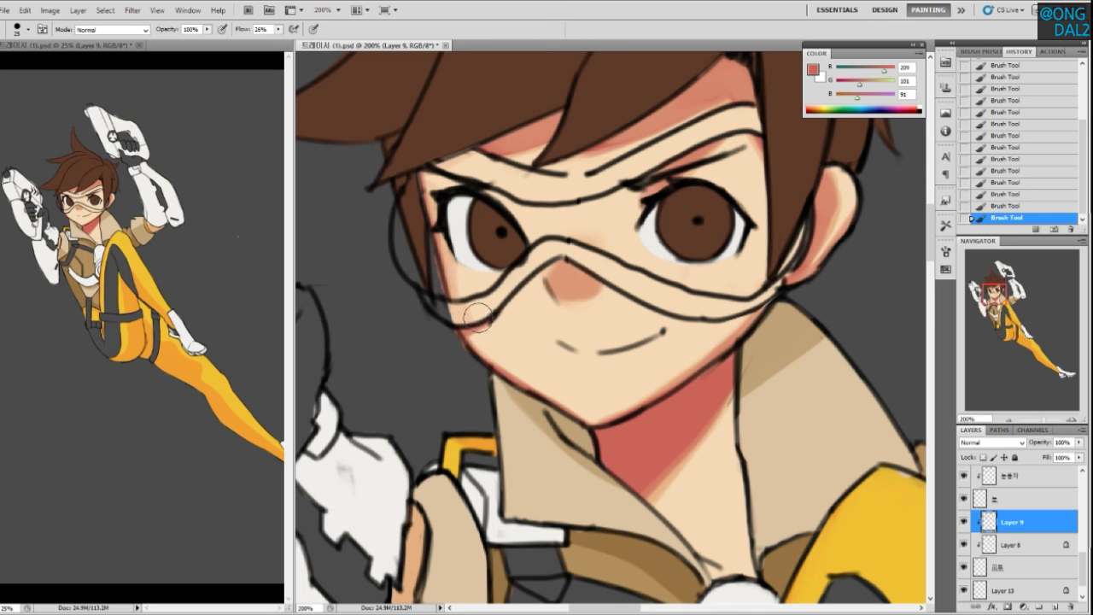
drag(720, 314, 709, 313)
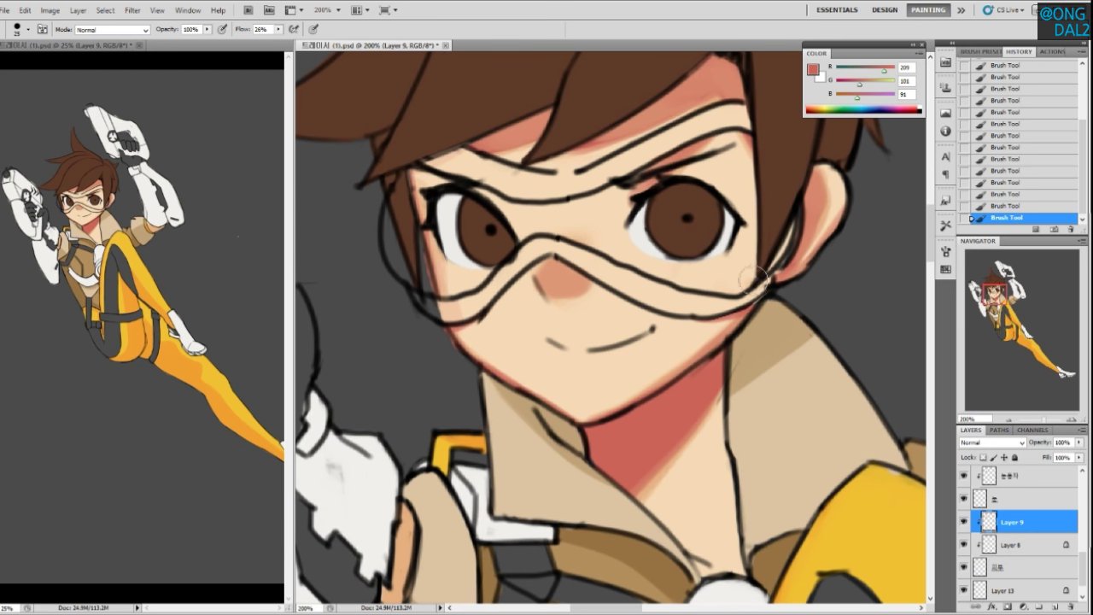
drag(684, 305, 676, 319)
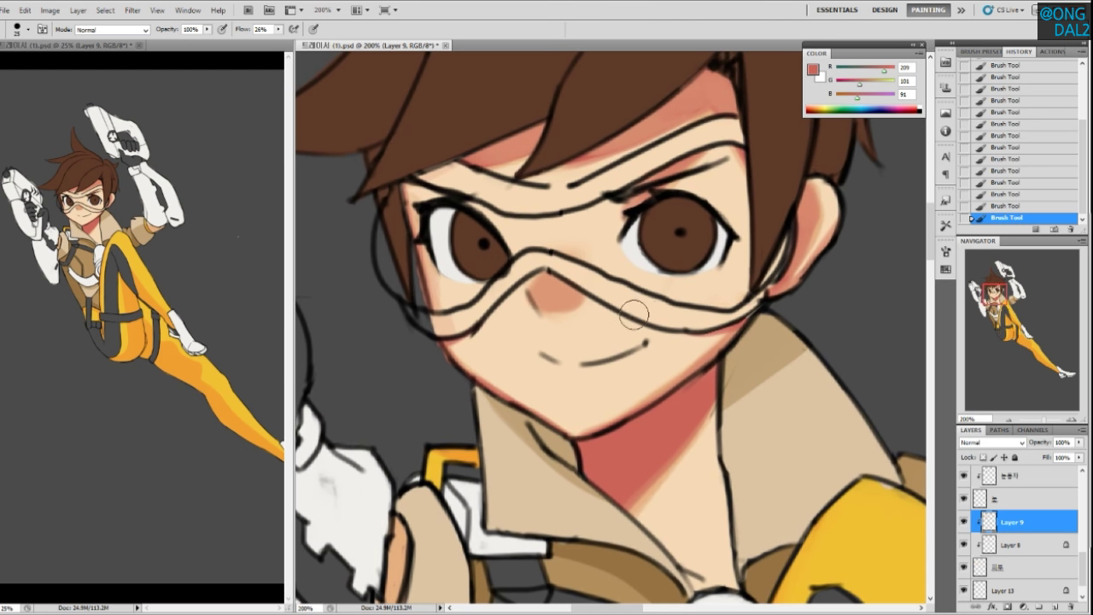
key(ctrl+alt+z)
key(ctrl+alt+z)
drag(668, 341, 671, 315)
drag(607, 339, 609, 351)
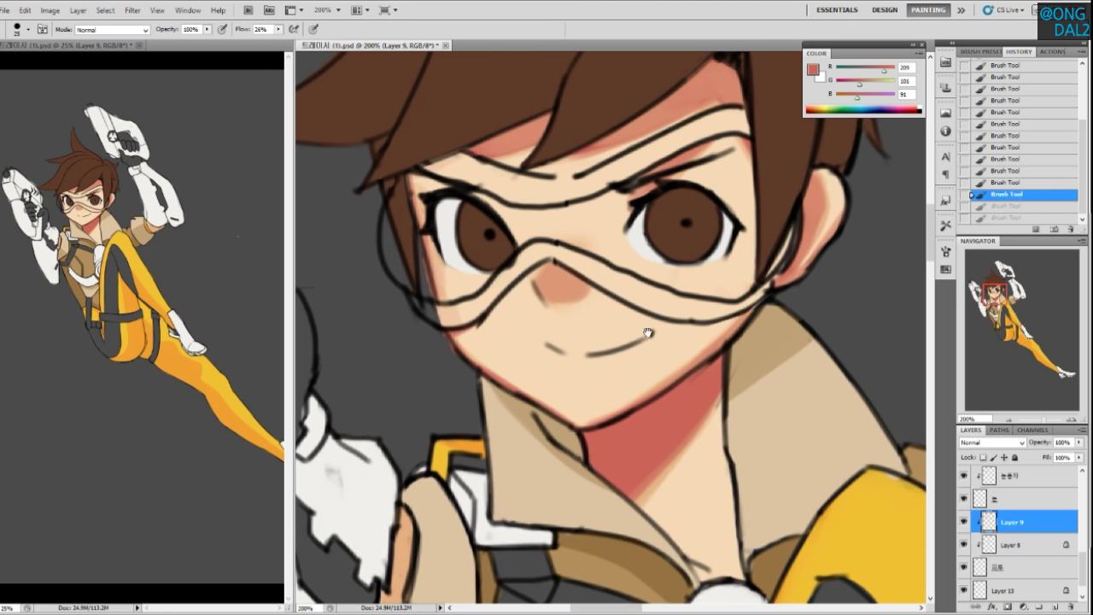
drag(692, 355, 693, 353)
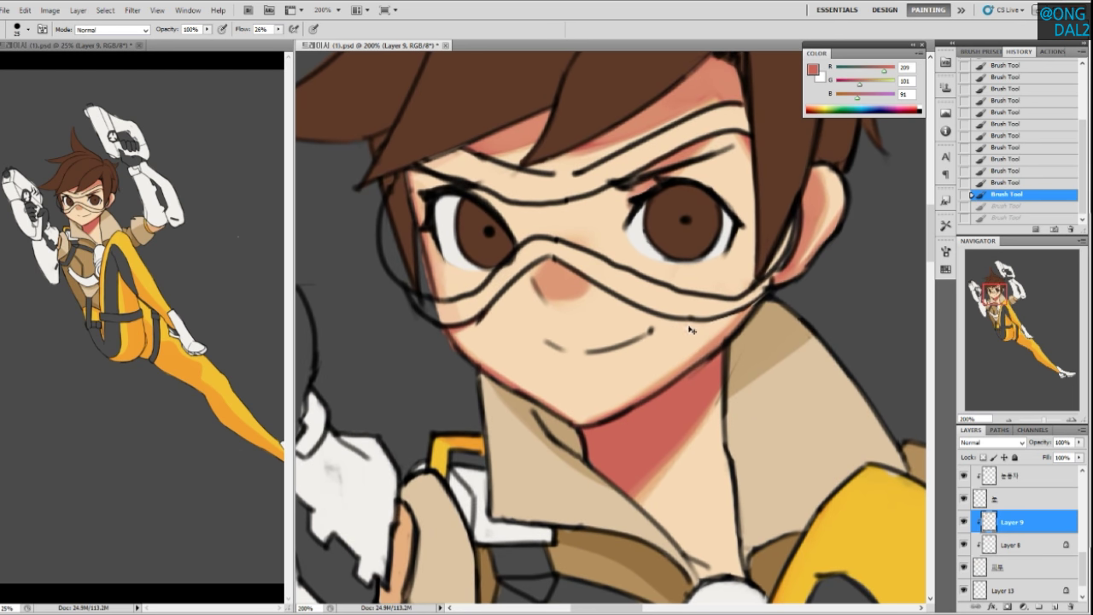
key(v)
drag(676, 404, 664, 344)
drag(669, 430, 651, 422)
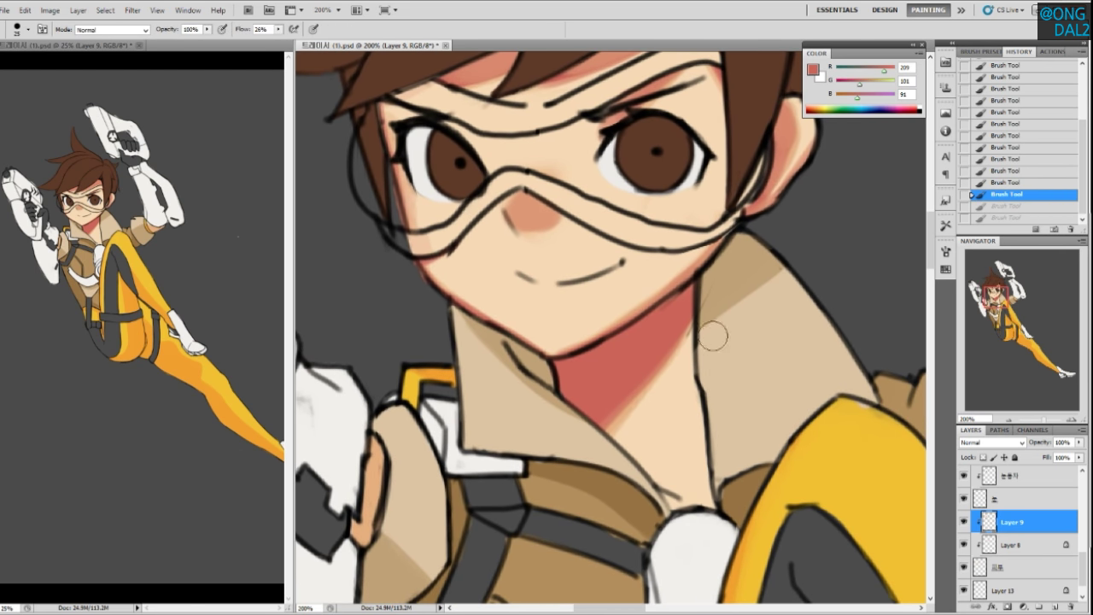
key(ctrl+alt+z)
Paint a red shadow along the neck's collar-side edge and at its base, blending with the sampled R 215, G 117, B 104
drag(699, 332, 710, 434)
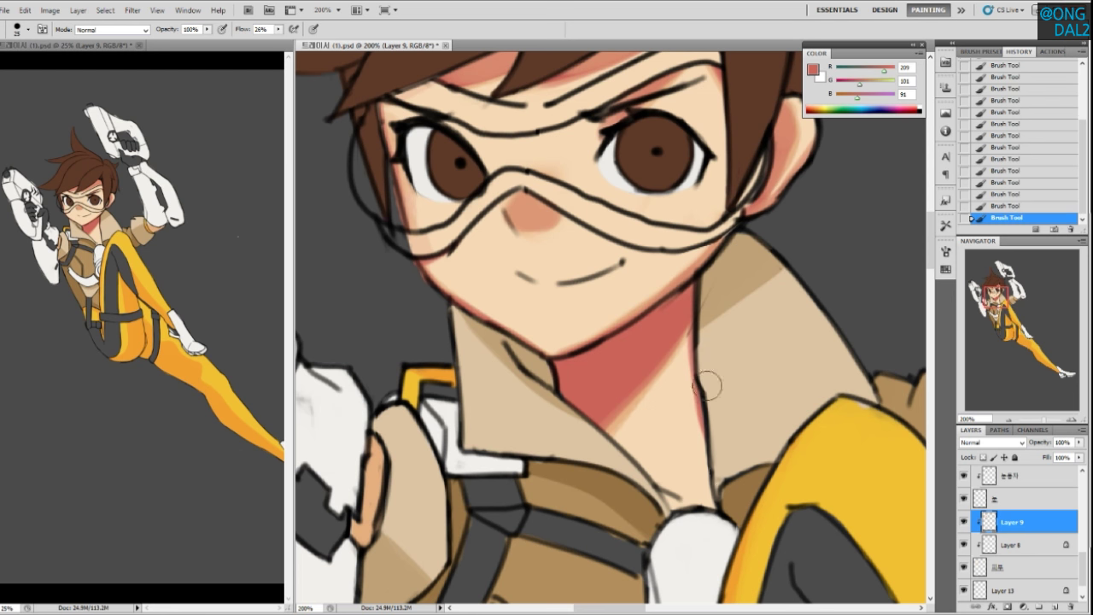
mouse_move(677, 519)
mouse_down()
mouse_move(686, 428)
mouse_move(702, 416)
mouse_move(693, 416)
mouse_move(718, 420)
mouse_up()
key(ctrl+alt+z)
drag(655, 377, 747, 421)
alt+click(704, 399)
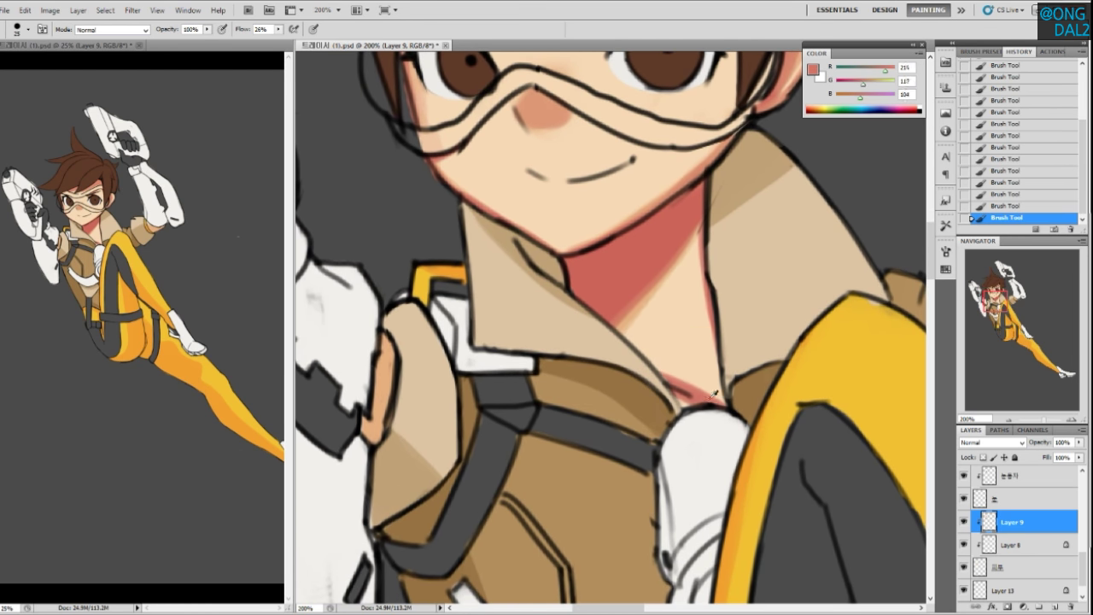
alt+click(704, 288)
drag(704, 256, 726, 359)
Cover the exposed upper-arm skin beside the white gauntlet with salmon, R 215, G 132, B 115
drag(443, 251, 635, 328)
drag(712, 421, 688, 320)
mouse_move(555, 320)
mouse_down()
mouse_move(537, 363)
mouse_move(540, 406)
mouse_up()
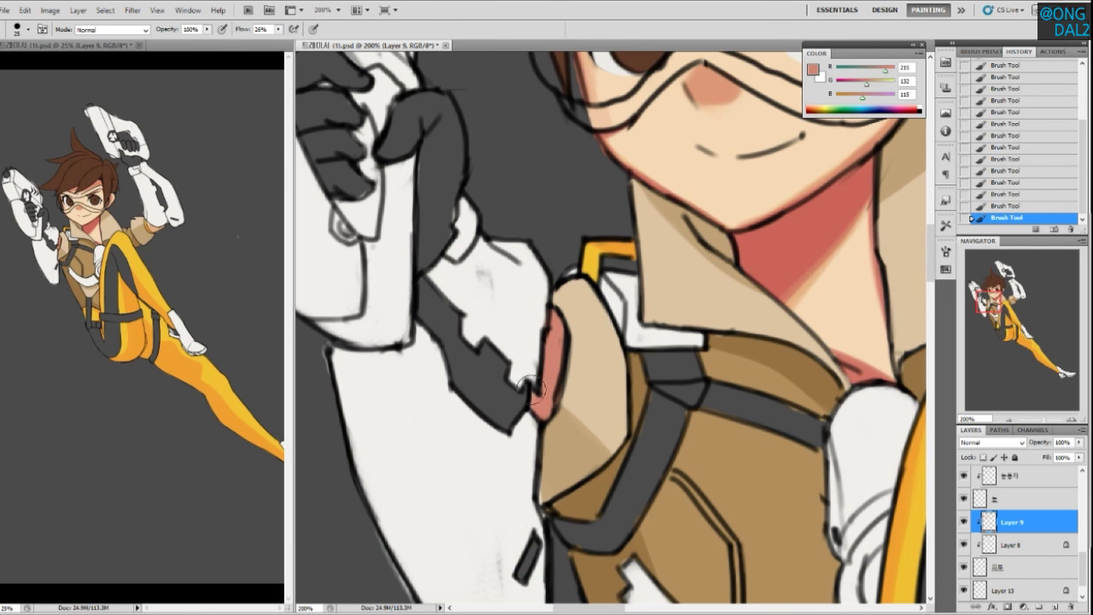
Paint a red shadow, R 209, G 101, B 91, along the lower edge of the raised arm's exposed skin
drag(647, 340, 410, 376)
drag(801, 326, 508, 357)
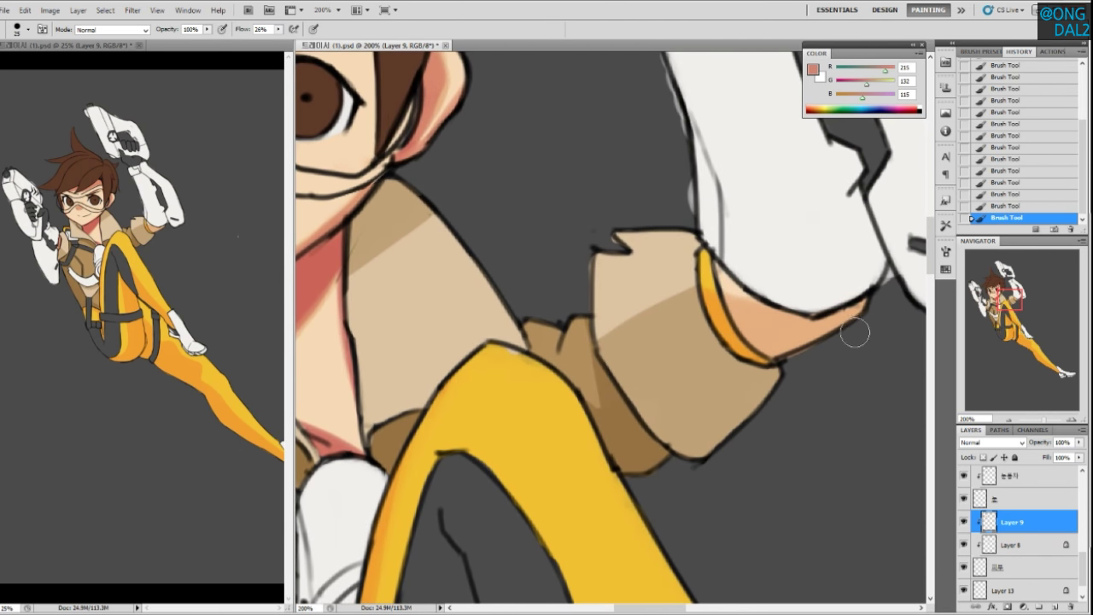
drag(451, 332, 631, 334)
alt+click(434, 328)
drag(826, 398, 732, 405)
drag(884, 378, 788, 425)
drag(848, 381, 749, 435)
drag(761, 354, 859, 336)
key(ctrl+z)
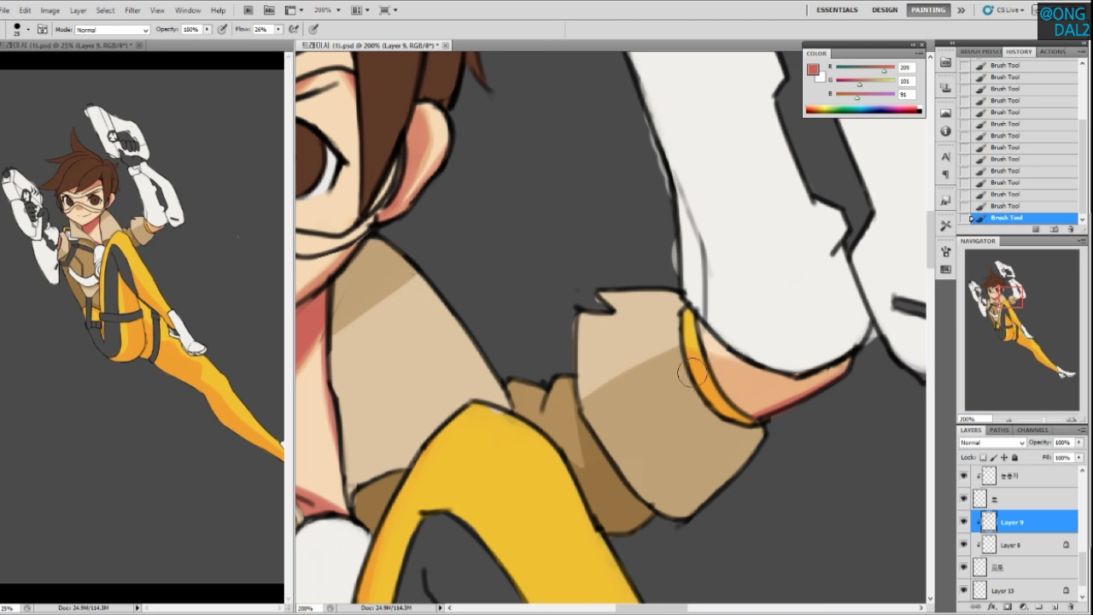
Blend the raised arm's skin shadow using tones sampled from it, including R 225, G 151, B 116
drag(701, 366, 785, 354)
alt+click(735, 369)
mouse_move(705, 362)
mouse_down()
mouse_move(731, 401)
mouse_move(814, 368)
mouse_move(744, 379)
mouse_up()
alt+click(829, 370)
mouse_move(813, 373)
mouse_down()
mouse_move(735, 384)
mouse_move(788, 368)
mouse_move(724, 382)
mouse_move(707, 377)
mouse_move(778, 366)
mouse_move(686, 373)
mouse_move(794, 365)
mouse_move(702, 375)
mouse_move(739, 386)
mouse_move(796, 388)
mouse_up()
alt+click(771, 382)
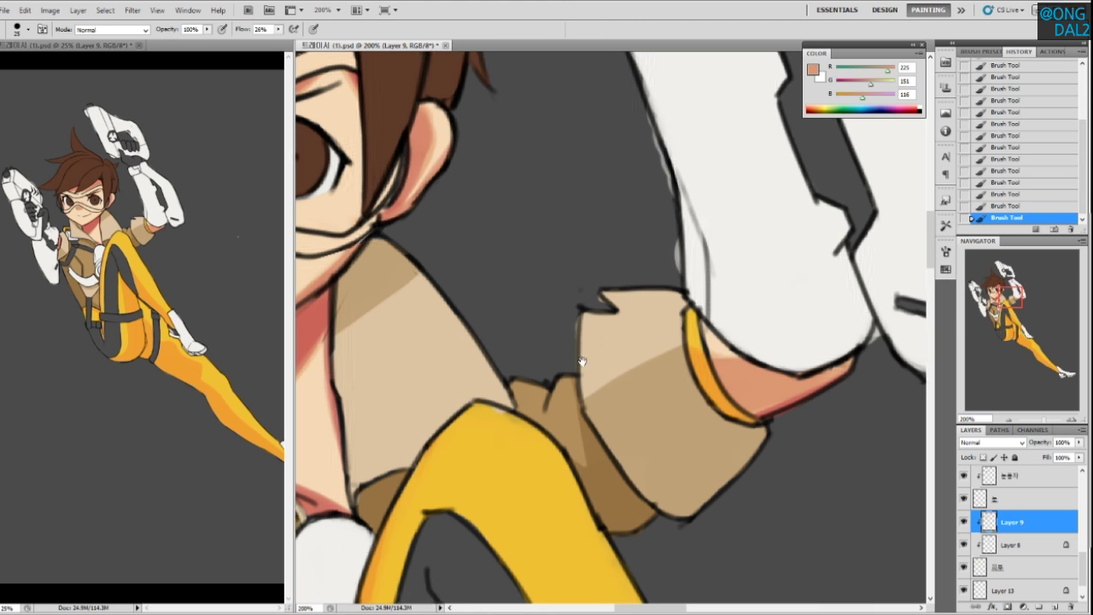
Select the guns' colour layer and return to the Brush tool for shading the gun beside the face
drag(581, 364, 795, 353)
drag(512, 345, 595, 366)
mouse_move(535, 398)
mouse_down()
mouse_move(509, 383)
mouse_move(660, 312)
mouse_move(630, 320)
mouse_move(581, 436)
mouse_move(603, 421)
mouse_up()
key(v)
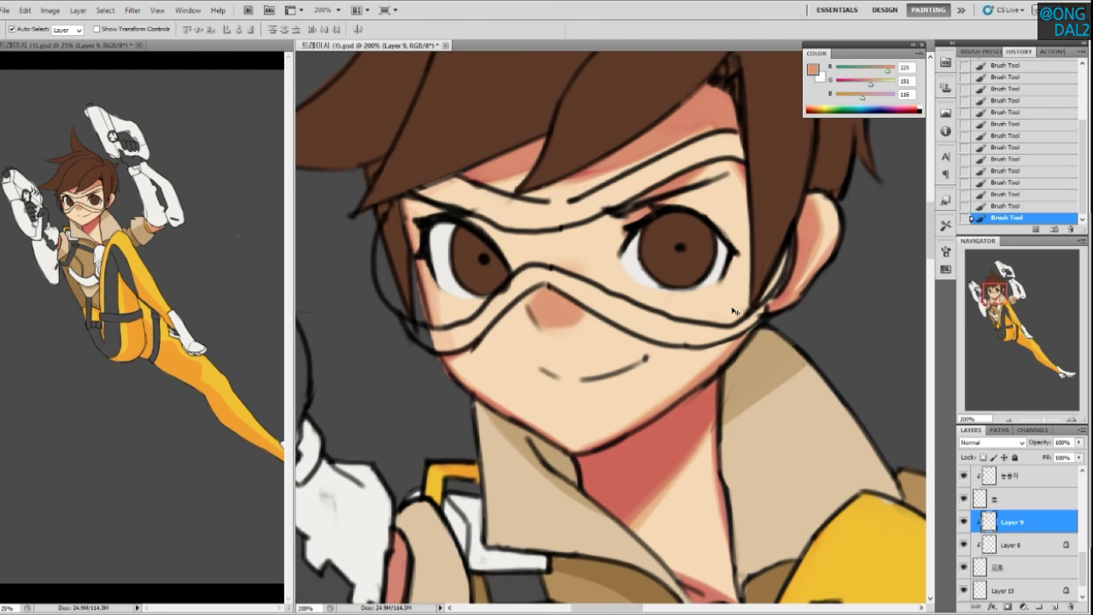
key(ctrl+minus)
drag(689, 305, 753, 285)
click(415, 326)
key(b)
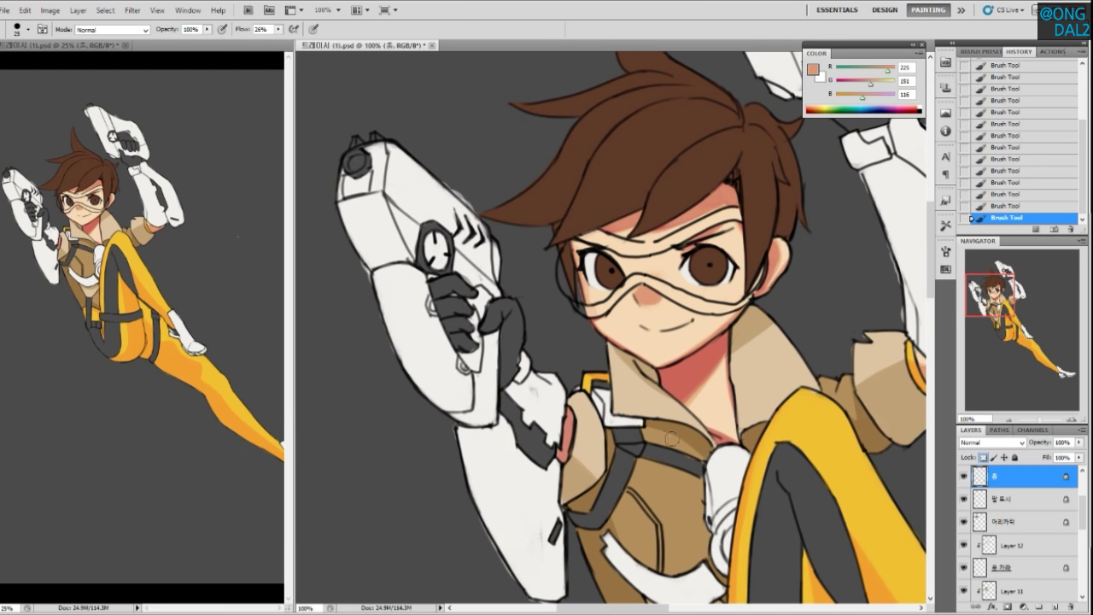
drag(528, 419, 528, 390)
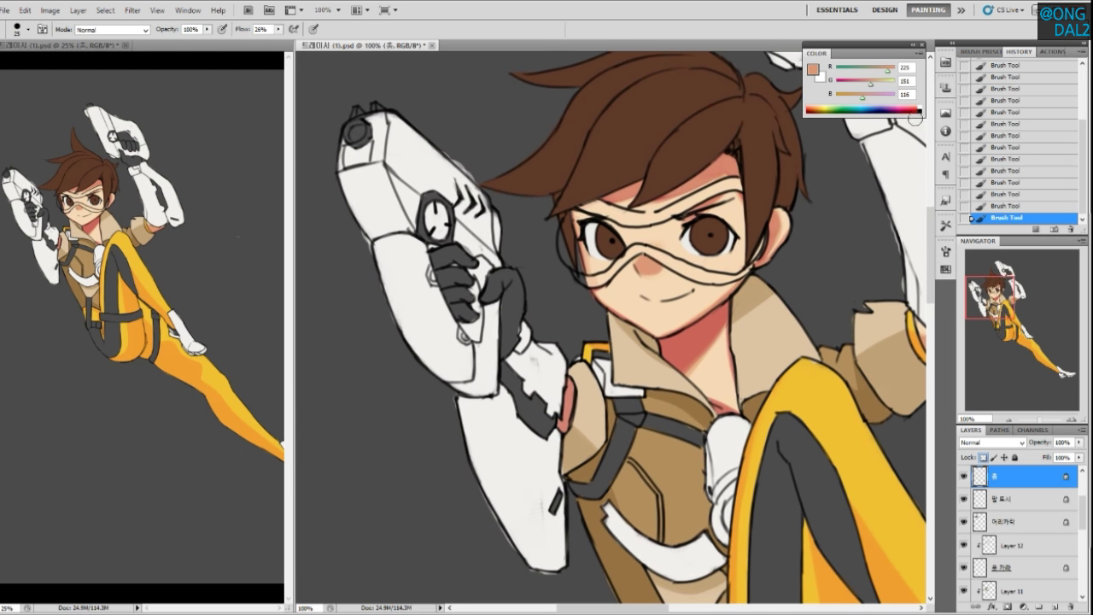
Try dark and grey shadow strokes on the gun's lower shell with an enlarged brush, adjusting the colour to R 153, G 151, B 156
key(d)
drag(411, 291, 419, 308)
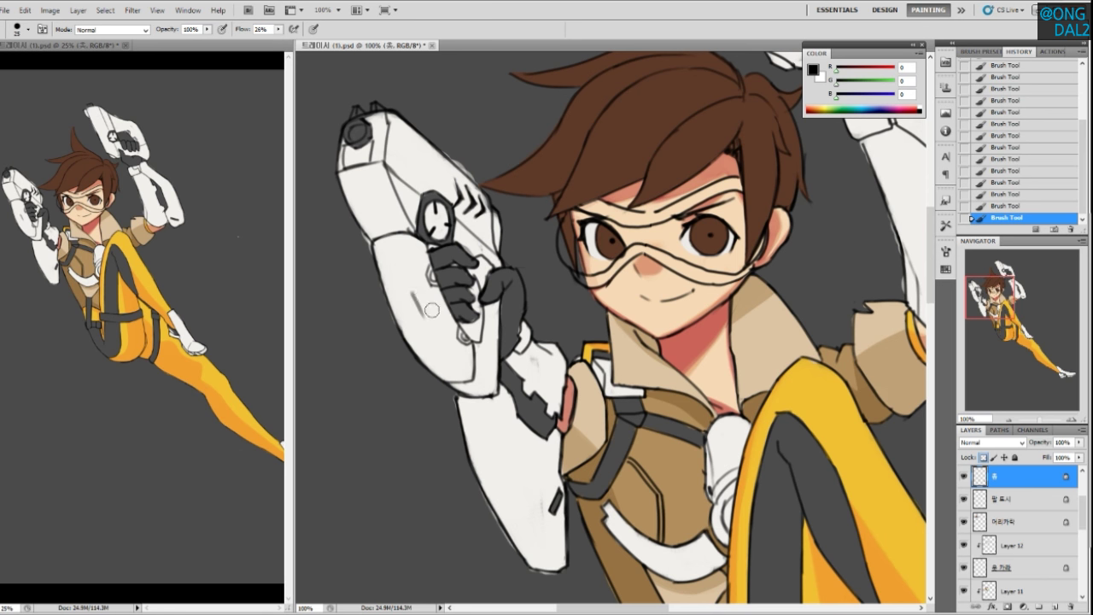
alt+click(415, 295)
key(ctrl+z)
key(bracketright)
key(bracketright)
key(bracketright)
drag(429, 352, 474, 384)
alt+click(428, 352)
key(ctrl+z)
key(bracketright)
key(ctrl+z)
drag(872, 99, 874, 99)
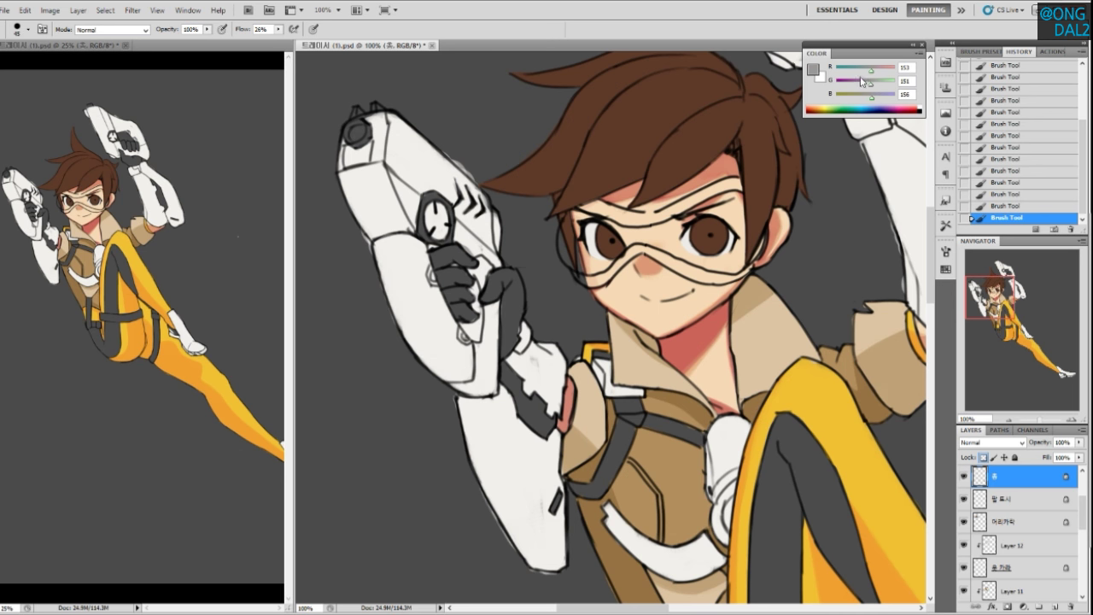
Paint a lavender shadow, R 167, G 165, B 194, along the lower edge of the gun beside the face
drag(426, 328, 450, 363)
alt+click(417, 318)
key(ctrl+z)
drag(421, 344, 488, 409)
key(ctrl+z)
drag(418, 344, 470, 398)
key(ctrl+z)
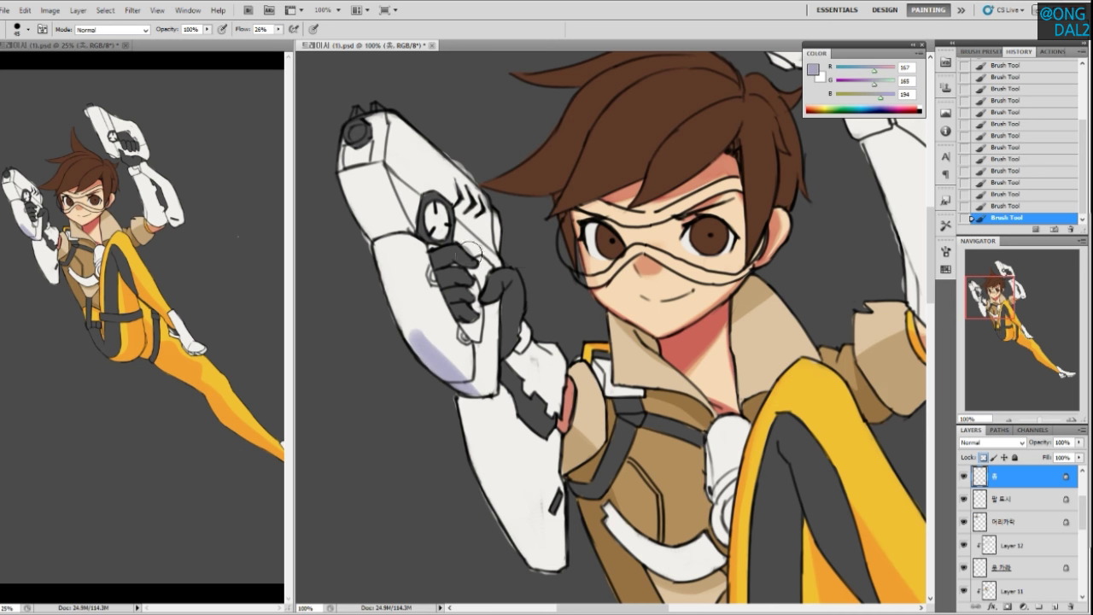
key(ctrl+z)
drag(421, 342, 488, 398)
key(ctrl+z)
mouse_move(421, 343)
mouse_down()
mouse_move(476, 390)
mouse_move(438, 370)
mouse_move(478, 387)
mouse_up()
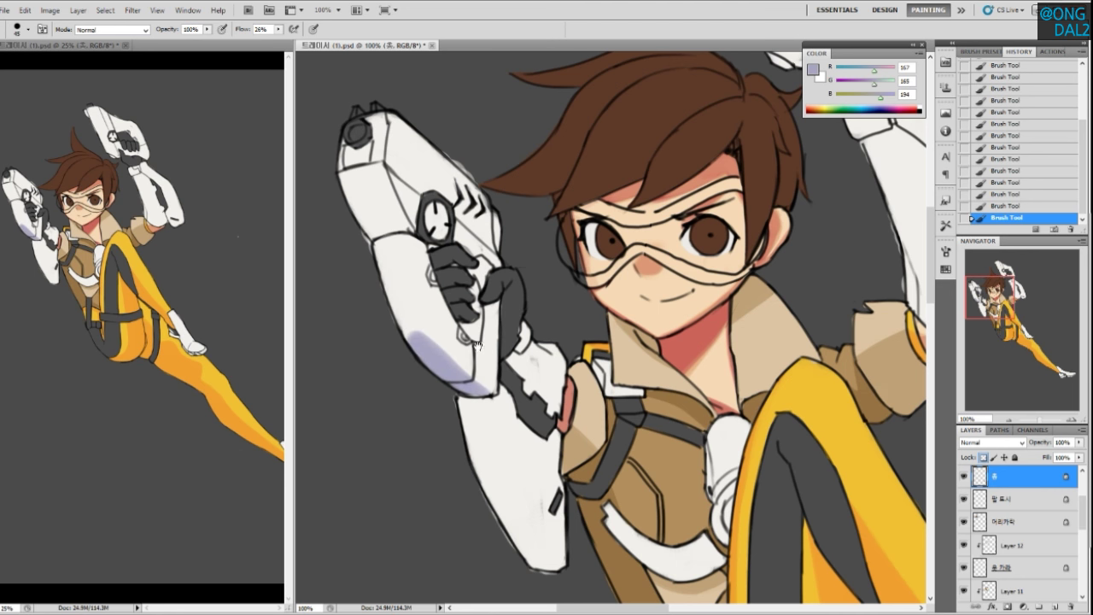
Extend the gun shading around the hand and try it on the upper body in lighter lavender, R 179, G 177, B 201
mouse_move(415, 253)
mouse_down()
mouse_move(456, 331)
mouse_move(453, 352)
mouse_move(495, 376)
mouse_move(459, 339)
mouse_move(501, 369)
mouse_move(504, 276)
mouse_move(493, 312)
mouse_move(478, 294)
mouse_move(502, 344)
mouse_up()
key(ctrl+z)
alt+click(440, 326)
key(ctrl+z)
mouse_move(415, 234)
mouse_down()
mouse_move(500, 305)
mouse_move(437, 249)
mouse_up()
key(ctrl+z)
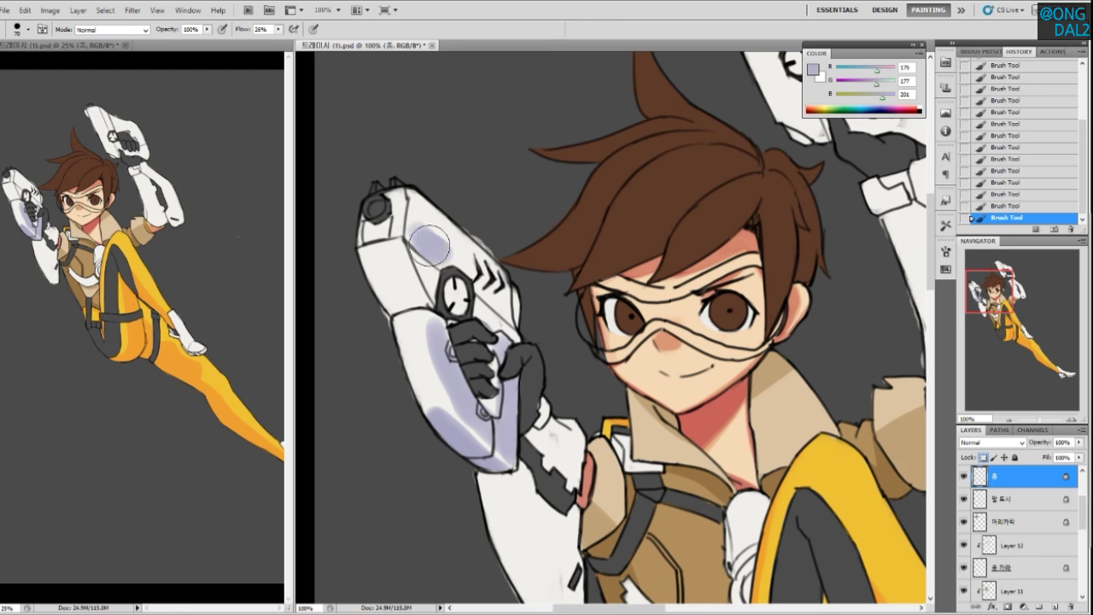
key(ctrl+z)
drag(455, 261, 472, 221)
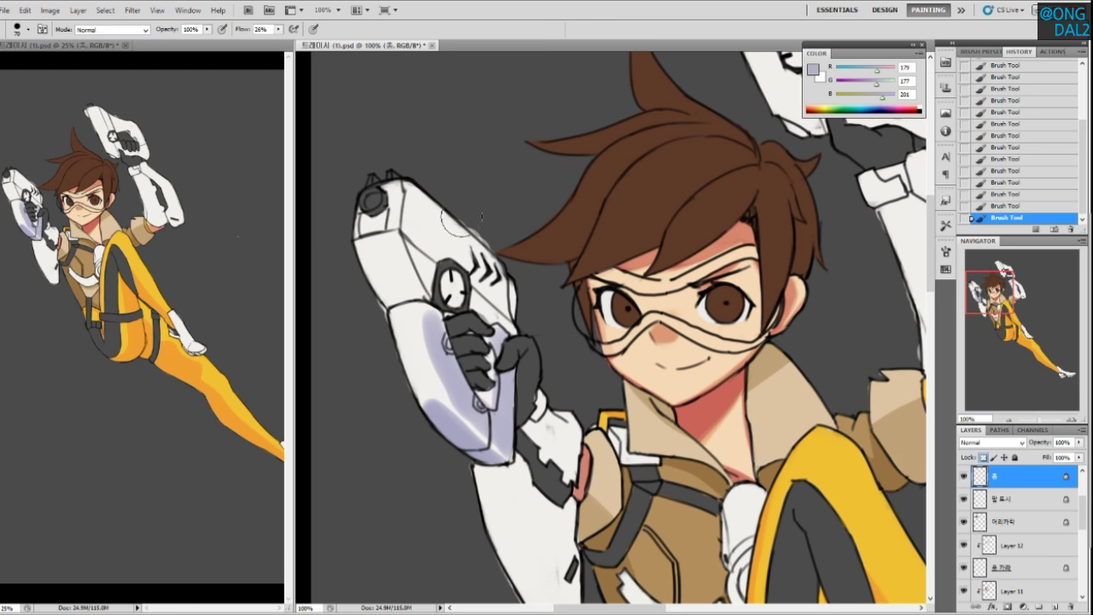
key(ctrl+z)
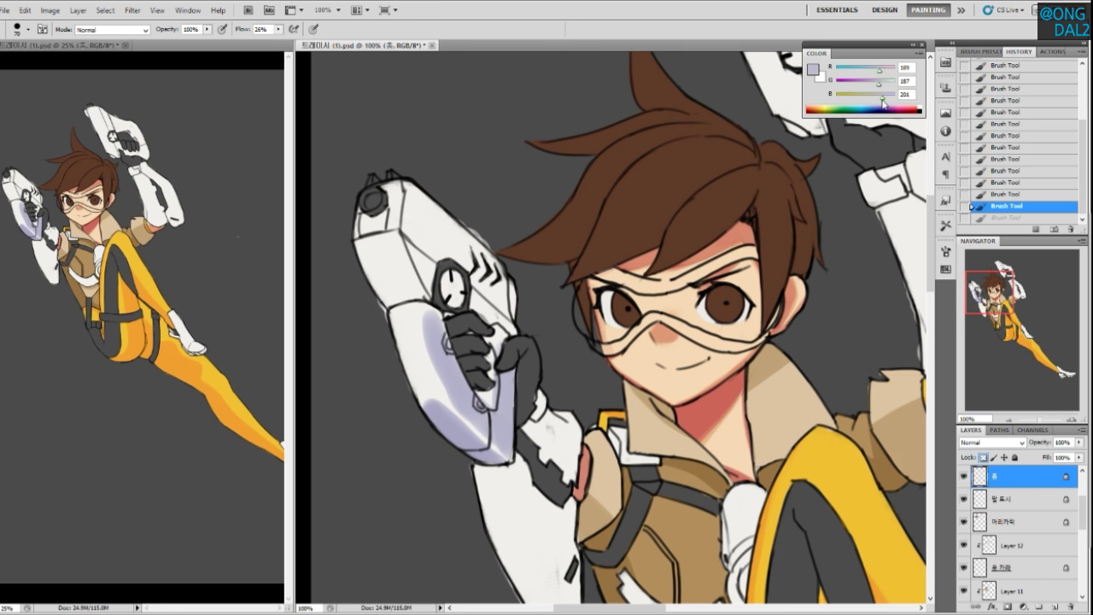
Undo all the lavender shading strokes on the gun beside the face
key(ctrl+alt+z)
key(ctrl+alt+z)
key(ctrl+alt+z)
key(ctrl+alt+z)
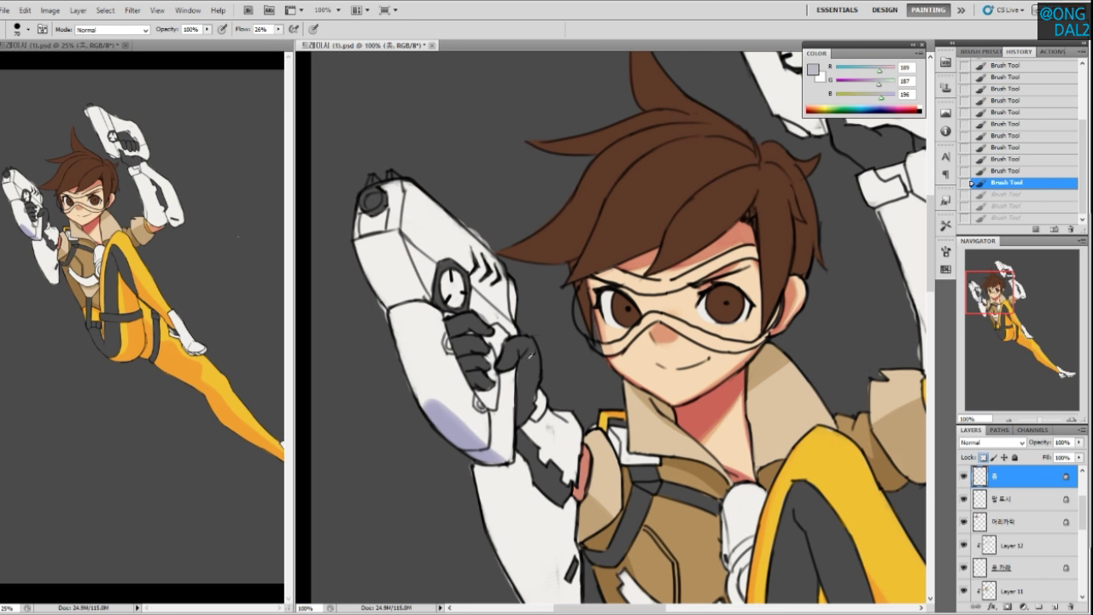
key(ctrl+alt+z)
key(ctrl+alt+z)
Reselect the guns' layer and repaint the gun's lower-edge shadow in greyer R 189, G 187, B 196
ctrl+click(472, 431)
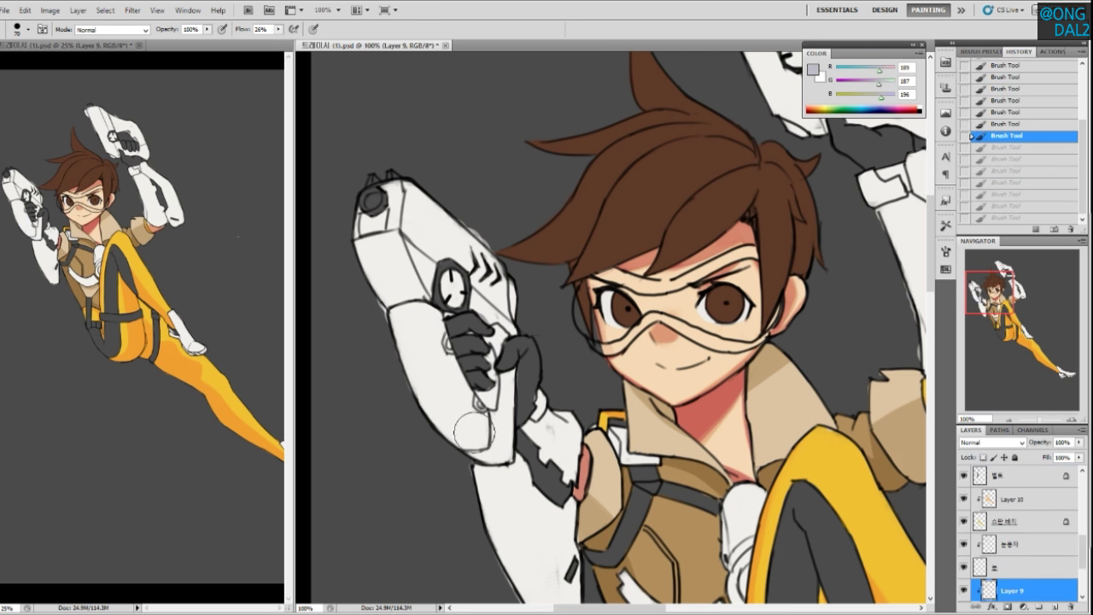
ctrl+click(469, 427)
drag(439, 407, 495, 465)
key(ctrl+z)
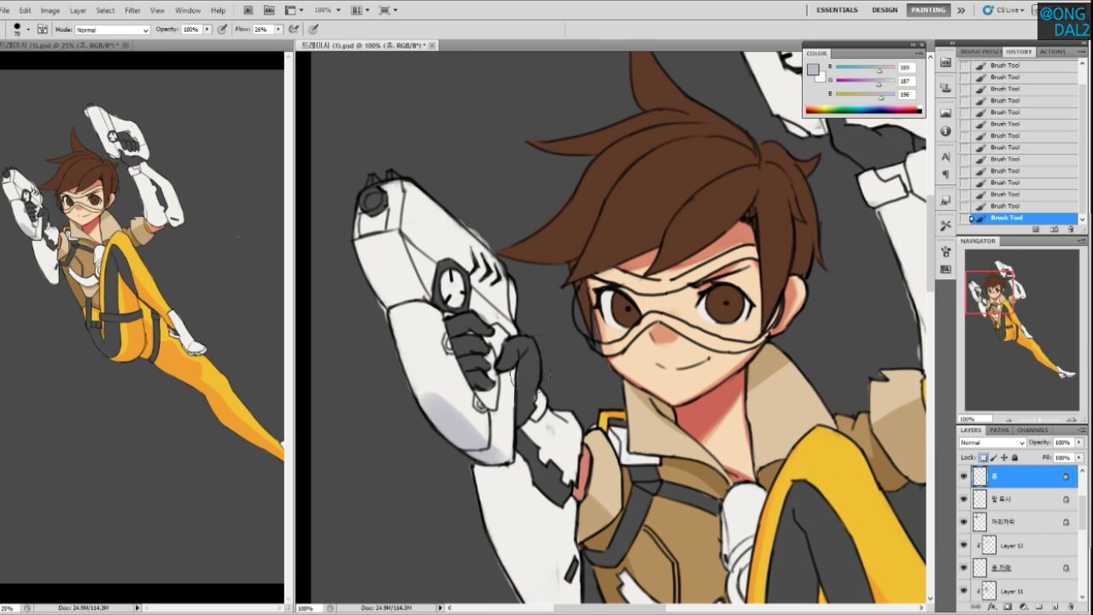
Set the brush blending mode to Multiply and shade the gun's lower shell around the gloved hand
click(92, 30)
click(106, 69)
drag(466, 295, 453, 358)
mouse_move(423, 308)
mouse_down()
mouse_move(442, 359)
mouse_move(505, 448)
mouse_move(499, 323)
mouse_up()
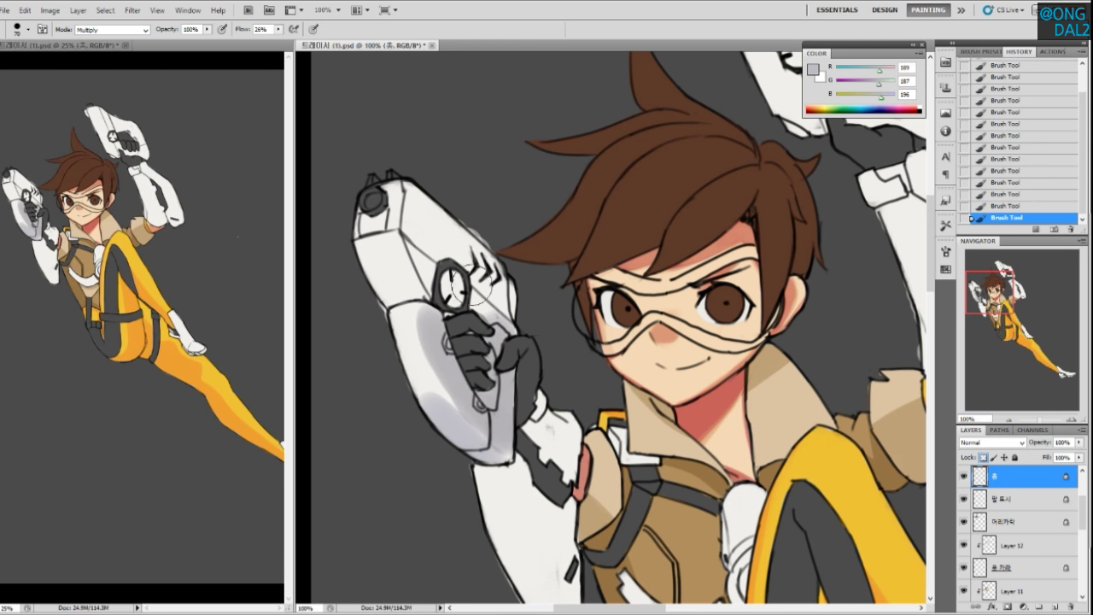
Shade the upper body of the gun beside the face in the same grey, R 189, G 187, B 196
mouse_move(421, 269)
mouse_down()
mouse_move(441, 291)
mouse_move(413, 238)
mouse_move(437, 285)
mouse_move(420, 248)
mouse_move(423, 198)
mouse_move(420, 229)
mouse_move(443, 276)
mouse_move(434, 226)
mouse_move(460, 239)
mouse_move(437, 223)
mouse_move(478, 256)
mouse_move(500, 295)
mouse_move(491, 286)
mouse_move(574, 320)
mouse_up()
key(ctrl+z)
mouse_move(424, 229)
mouse_down()
mouse_move(434, 195)
mouse_move(414, 200)
mouse_up()
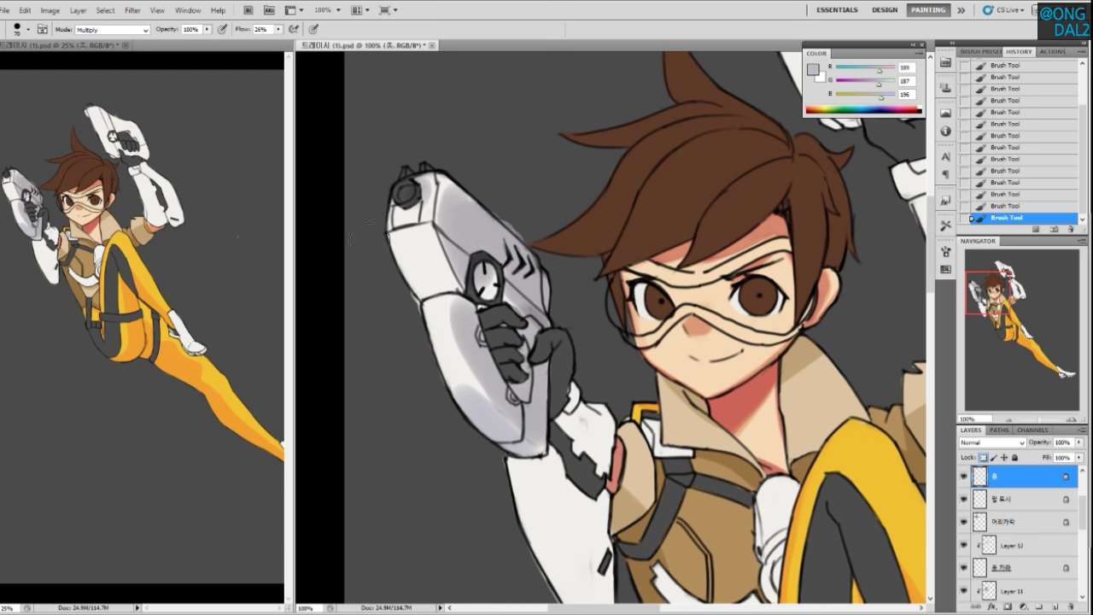
Paint a soft grey Multiply shadow on the raised gun below the gloved fingers and along its rear edge
mouse_move(654, 341)
mouse_down()
mouse_move(618, 317)
mouse_move(534, 297)
mouse_up()
drag(612, 332, 430, 544)
drag(499, 282, 582, 359)
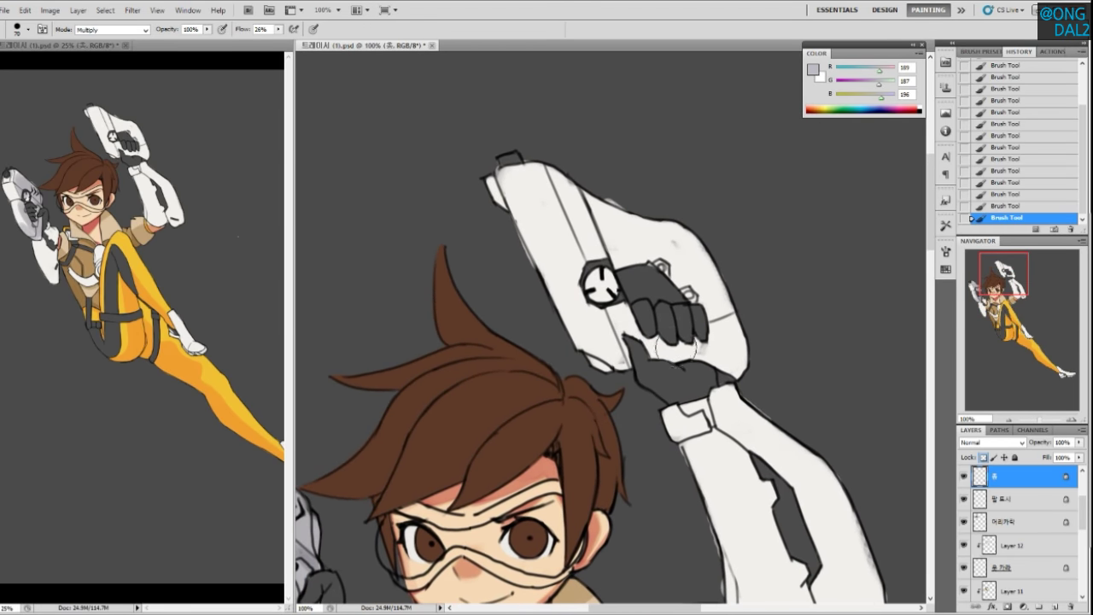
mouse_move(663, 347)
mouse_down()
mouse_move(694, 348)
mouse_move(671, 345)
mouse_move(699, 331)
mouse_move(684, 342)
mouse_move(703, 341)
mouse_move(692, 341)
mouse_move(704, 346)
mouse_move(711, 388)
mouse_up()
key(ctrl+z)
key(ctrl+z)
key(ctrl+z)
mouse_move(665, 285)
mouse_down()
mouse_move(693, 351)
mouse_move(662, 277)
mouse_move(715, 396)
mouse_move(703, 417)
mouse_move(721, 418)
mouse_move(688, 439)
mouse_move(716, 438)
mouse_move(707, 402)
mouse_up()
key(ctrl+z)
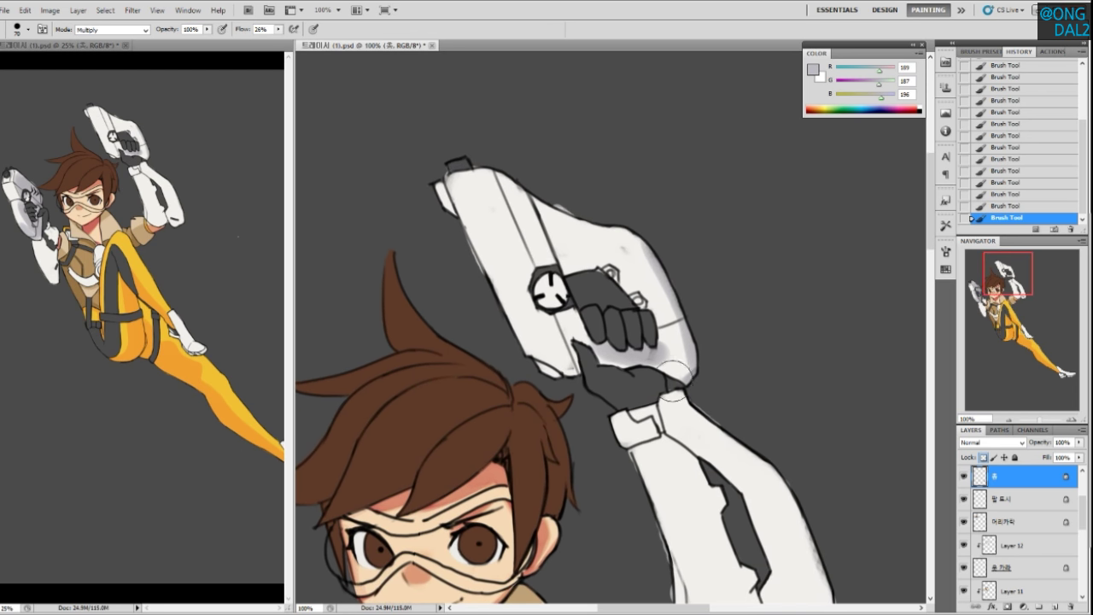
Add soft grey Multiply shading at the front of the raised gun and along its long panel seam
mouse_move(641, 396)
mouse_down()
mouse_move(642, 371)
mouse_move(662, 381)
mouse_move(630, 381)
mouse_up()
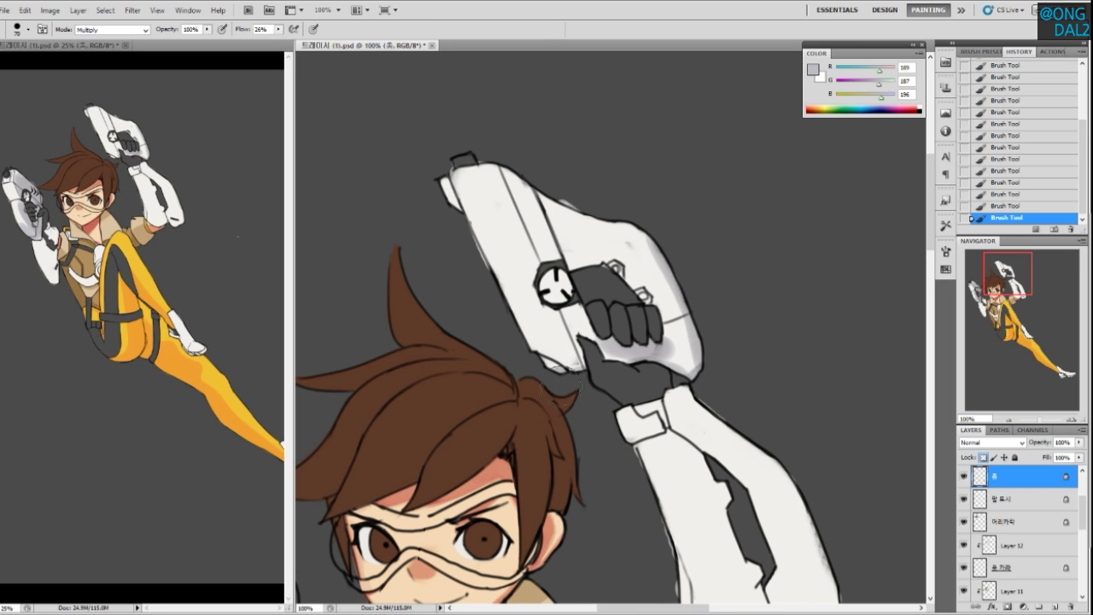
drag(725, 372, 710, 361)
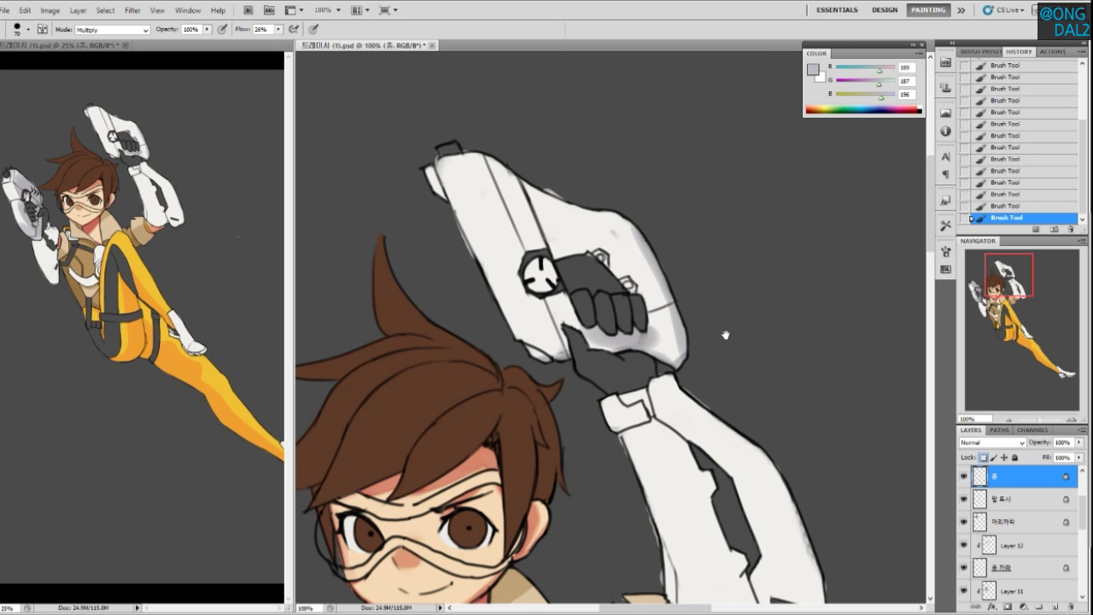
drag(725, 335, 630, 301)
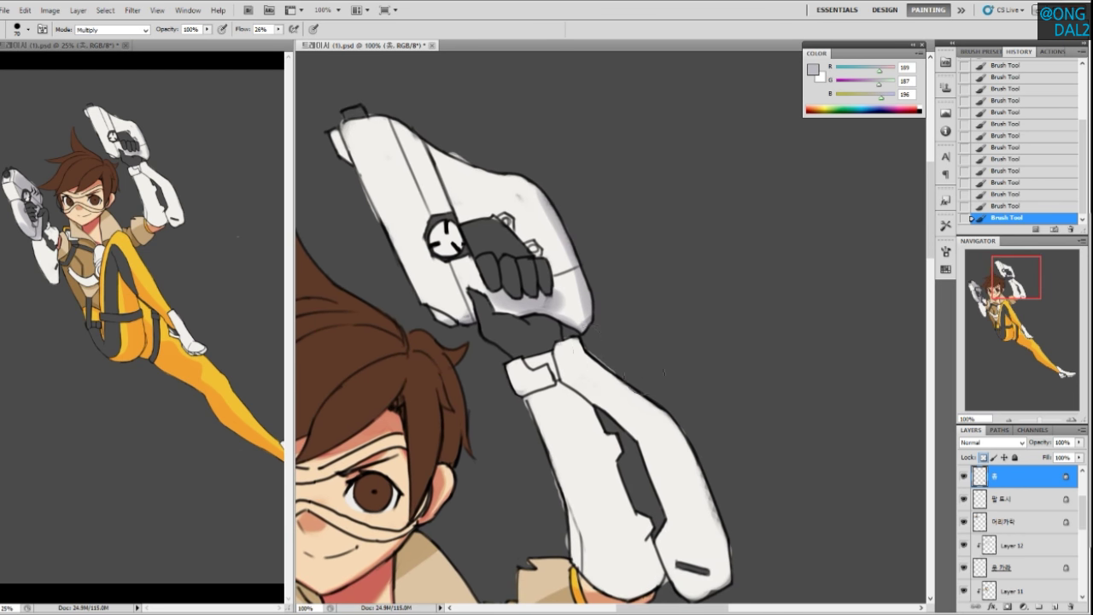
drag(582, 359, 719, 432)
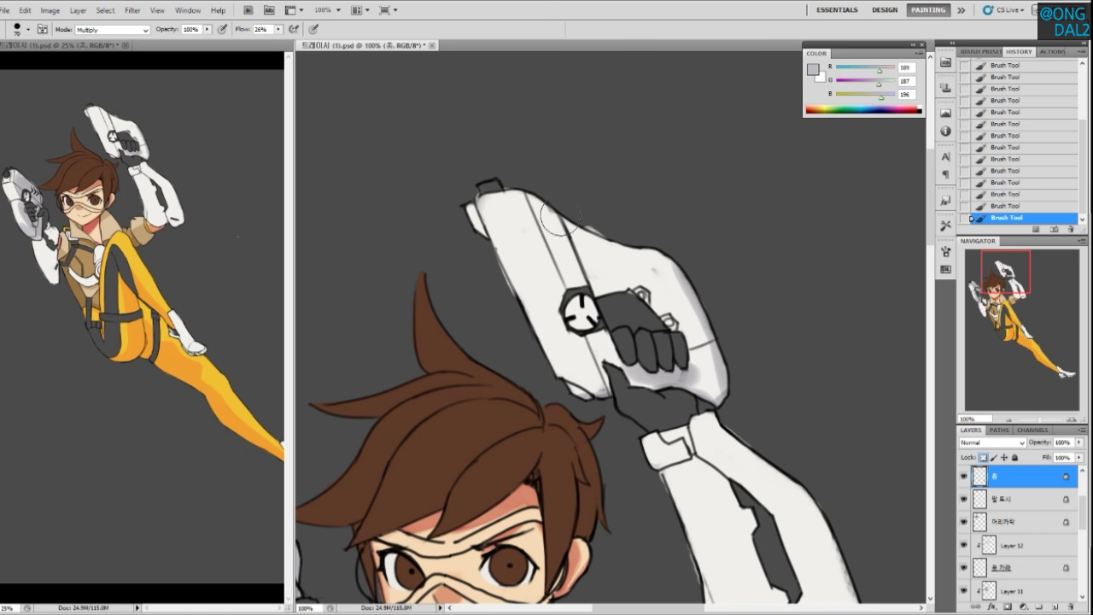
drag(633, 378, 627, 322)
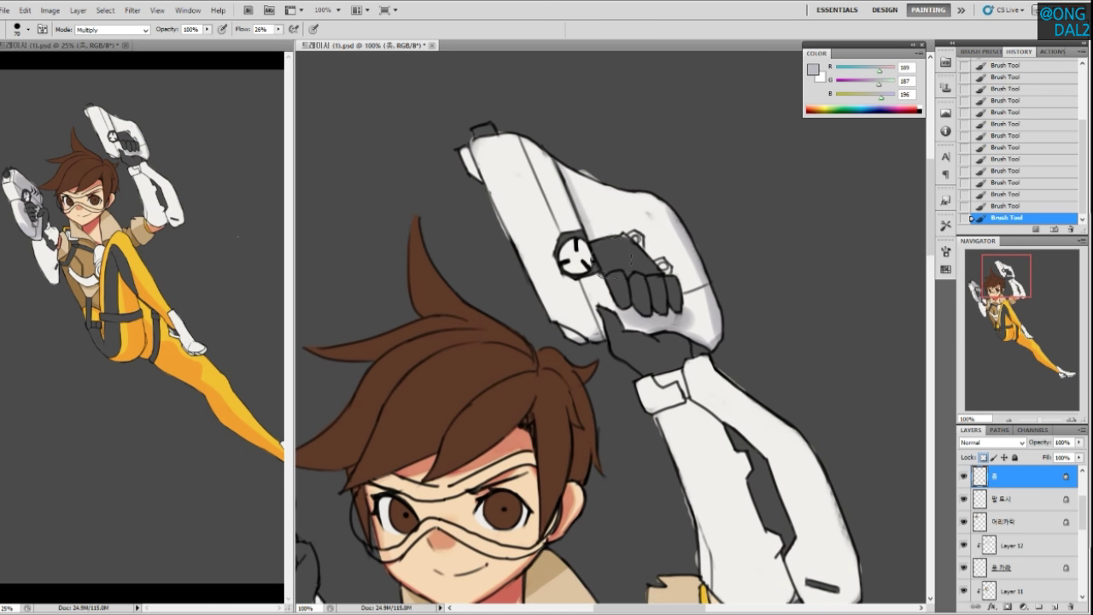
drag(644, 366, 608, 280)
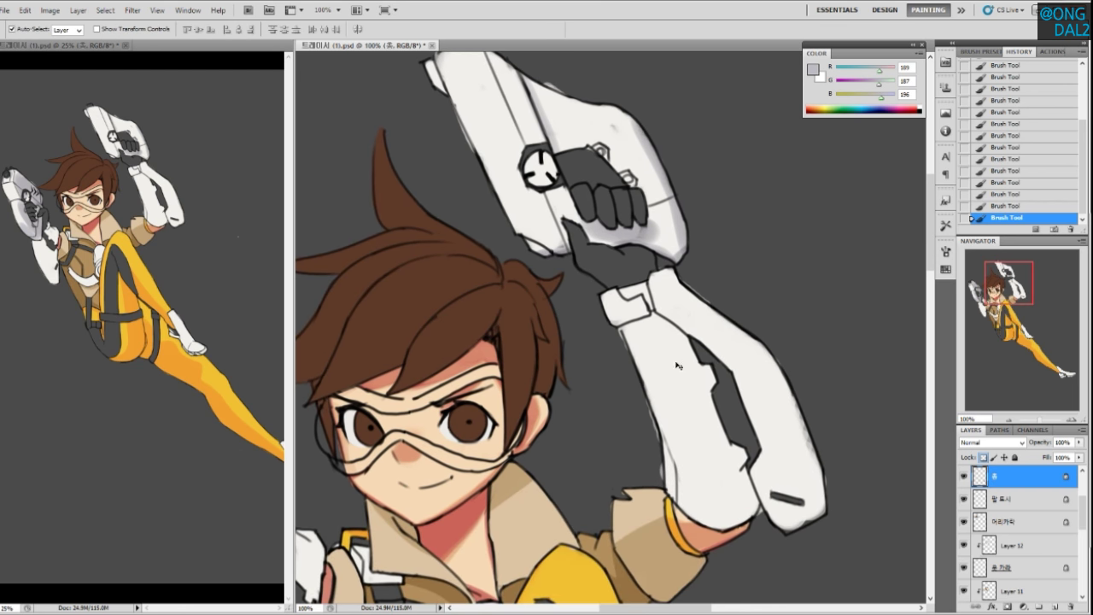
Select the arm guards' layer and shade the raised arm's cuff and the upper outer edge of its guard in soft grey
click(673, 378)
key(b)
mouse_move(638, 300)
mouse_down()
mouse_move(612, 296)
mouse_move(632, 289)
mouse_move(639, 305)
mouse_up()
mouse_move(734, 341)
mouse_down()
mouse_move(715, 326)
mouse_move(742, 353)
mouse_up()
mouse_move(649, 280)
mouse_down()
mouse_move(690, 304)
mouse_move(644, 266)
mouse_move(725, 323)
mouse_move(767, 341)
mouse_up()
key(ctrl+z)
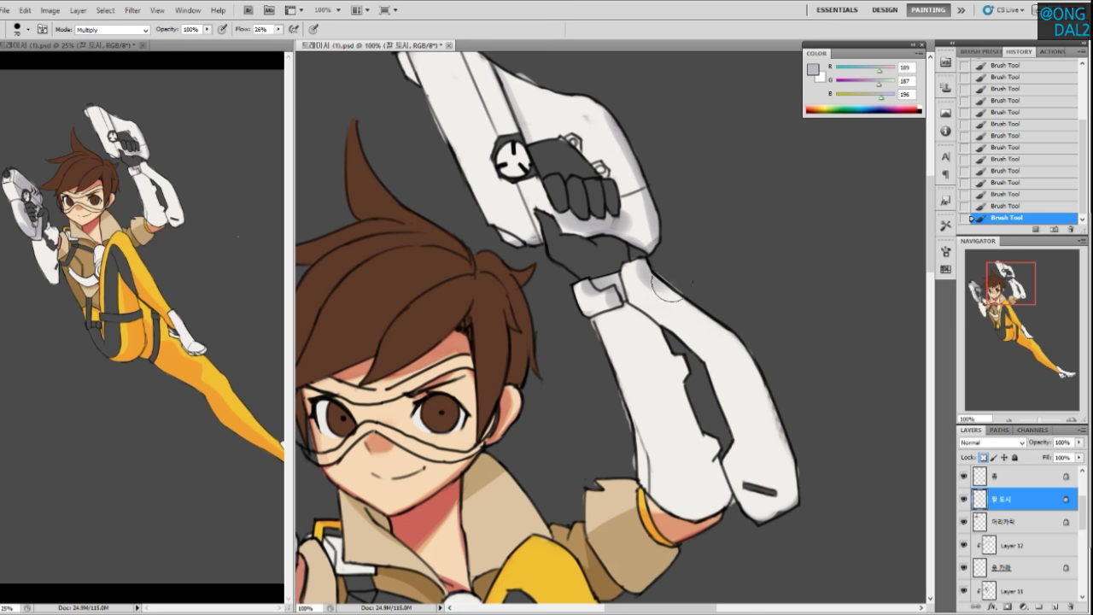
drag(651, 259, 735, 330)
drag(770, 375, 743, 333)
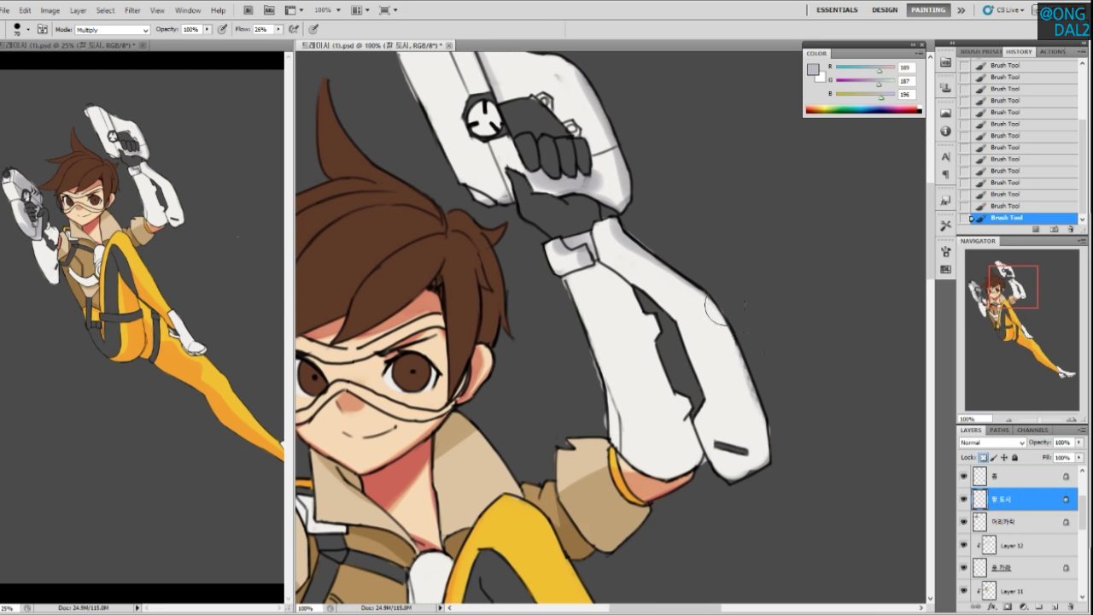
Shade the lower outer edge and slotted end of the raised arm's guard in the same grey
drag(758, 374, 770, 437)
key(ctrl+z)
drag(720, 313, 770, 434)
key(ctrl+z)
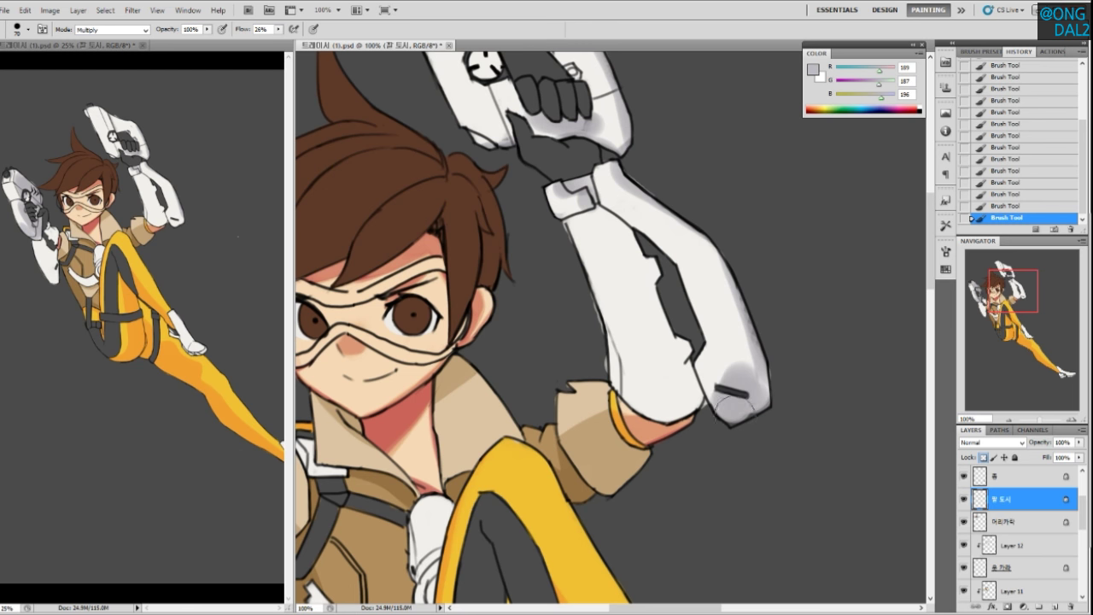
Shade the elbow end of the raised arm's inner guard and its notched edge beside the gap
mouse_move(696, 459)
mouse_down()
mouse_move(764, 455)
mouse_move(728, 482)
mouse_up()
scroll(731, 333, up, 2)
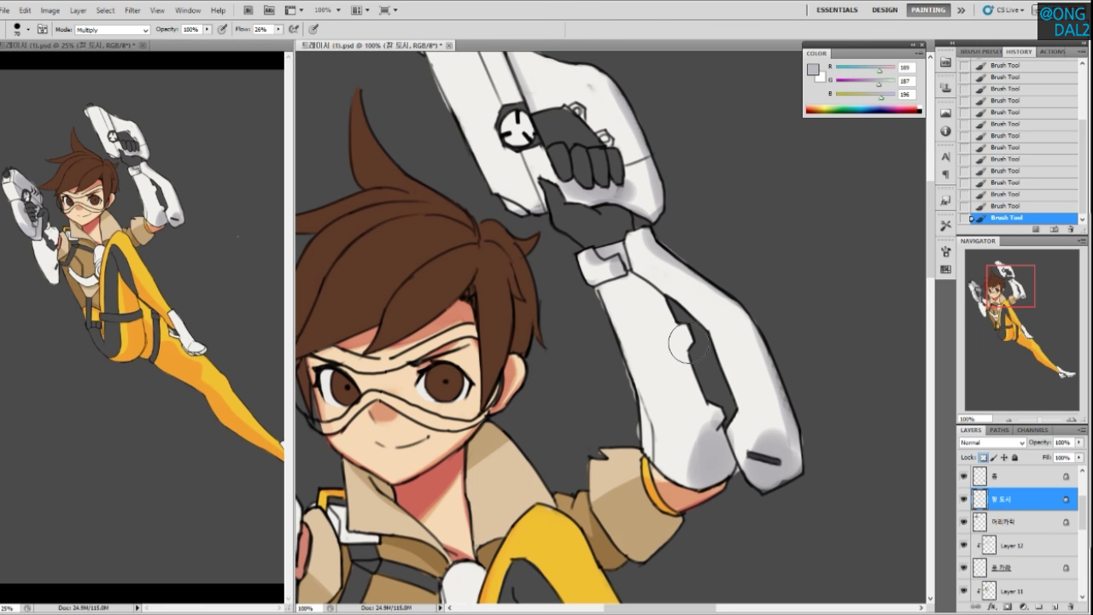
mouse_move(680, 356)
mouse_down()
mouse_move(700, 407)
mouse_move(745, 439)
mouse_up()
drag(695, 352, 727, 369)
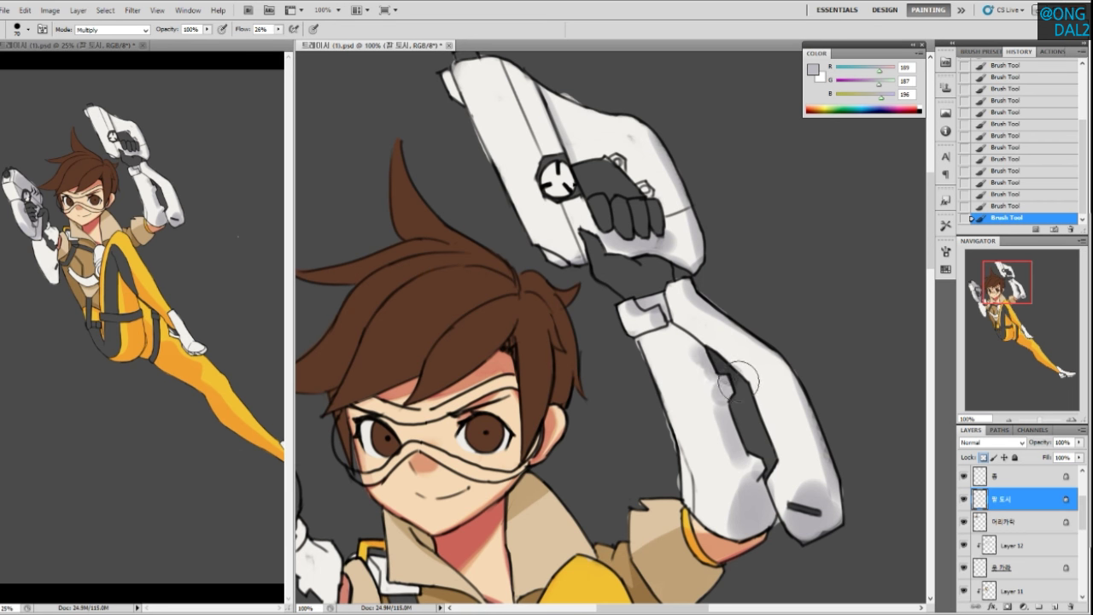
Paint soft grey Multiply shading over the long arm guard below the lowered gun, leaving a light outer edge
mouse_move(759, 431)
mouse_down()
mouse_move(750, 399)
mouse_move(762, 389)
mouse_move(745, 368)
mouse_move(775, 349)
mouse_move(798, 287)
mouse_move(776, 371)
mouse_move(909, 304)
mouse_up()
drag(681, 396, 740, 375)
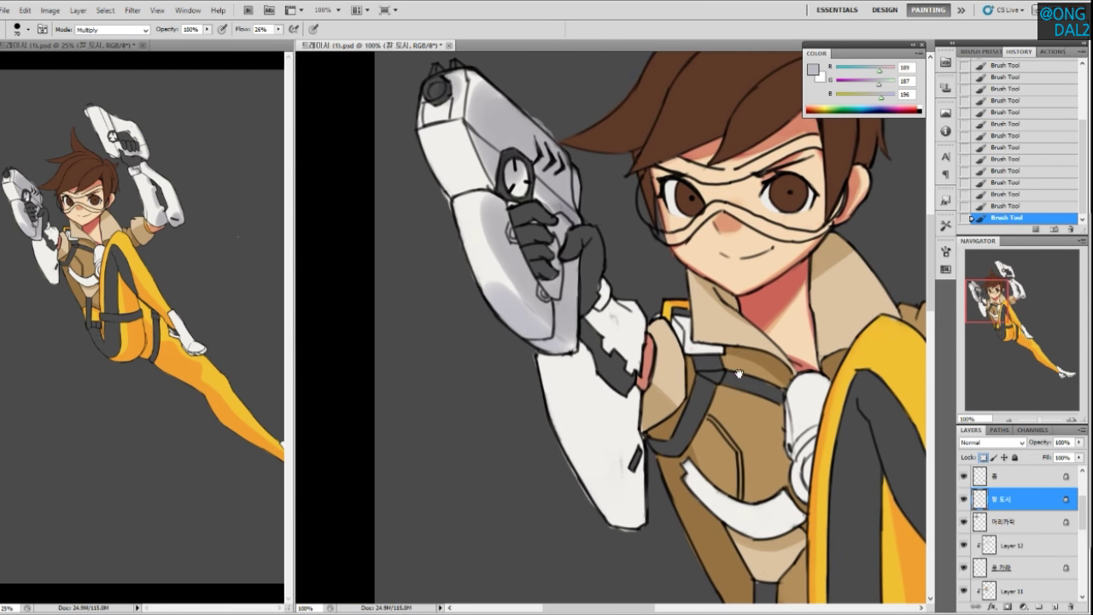
drag(564, 374, 603, 491)
key(ctrl+z)
mouse_move(564, 414)
mouse_down()
mouse_move(562, 404)
mouse_move(621, 499)
mouse_move(597, 469)
mouse_up()
key(ctrl+z)
key(ctrl+z)
key(ctrl+z)
mouse_move(573, 426)
mouse_down()
mouse_move(625, 540)
mouse_move(615, 494)
mouse_move(647, 522)
mouse_up()
Shade the upper part of the lowered arm's guard and the white wrist piece beside the sleeve
drag(605, 381, 614, 424)
key(ctrl+z)
key(ctrl+z)
mouse_move(597, 360)
mouse_down()
mouse_move(608, 427)
mouse_move(602, 344)
mouse_move(613, 427)
mouse_move(648, 502)
mouse_move(631, 399)
mouse_move(604, 348)
mouse_move(607, 394)
mouse_move(655, 504)
mouse_move(613, 418)
mouse_move(645, 485)
mouse_move(653, 419)
mouse_move(624, 384)
mouse_move(611, 338)
mouse_move(638, 360)
mouse_move(615, 334)
mouse_move(639, 396)
mouse_up()
key(ctrl+z)
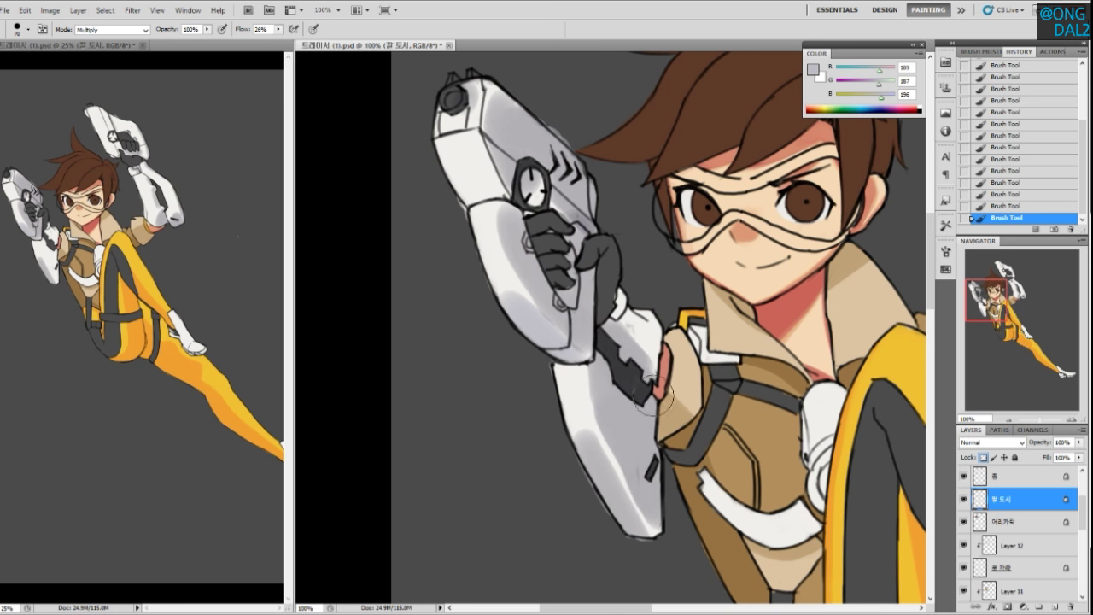
drag(666, 336, 662, 358)
drag(617, 308, 612, 320)
drag(708, 403, 689, 396)
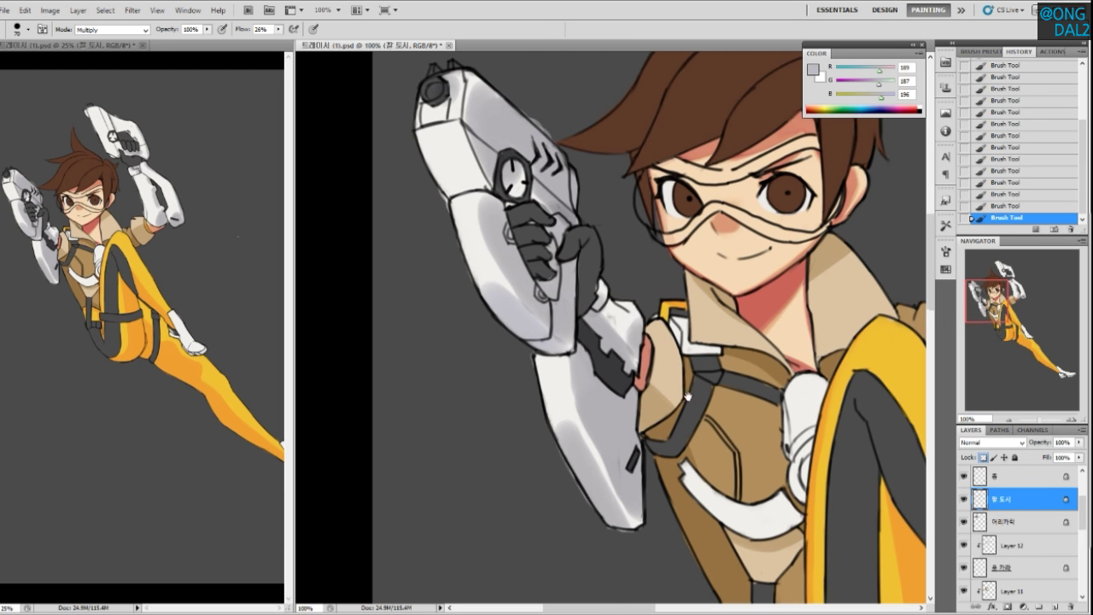
Add grey shading to both ends of the curved white band across the lower chest
drag(733, 459, 660, 484)
mouse_move(574, 413)
mouse_down()
mouse_move(602, 449)
mouse_move(573, 434)
mouse_move(595, 447)
mouse_up()
key(ctrl+z)
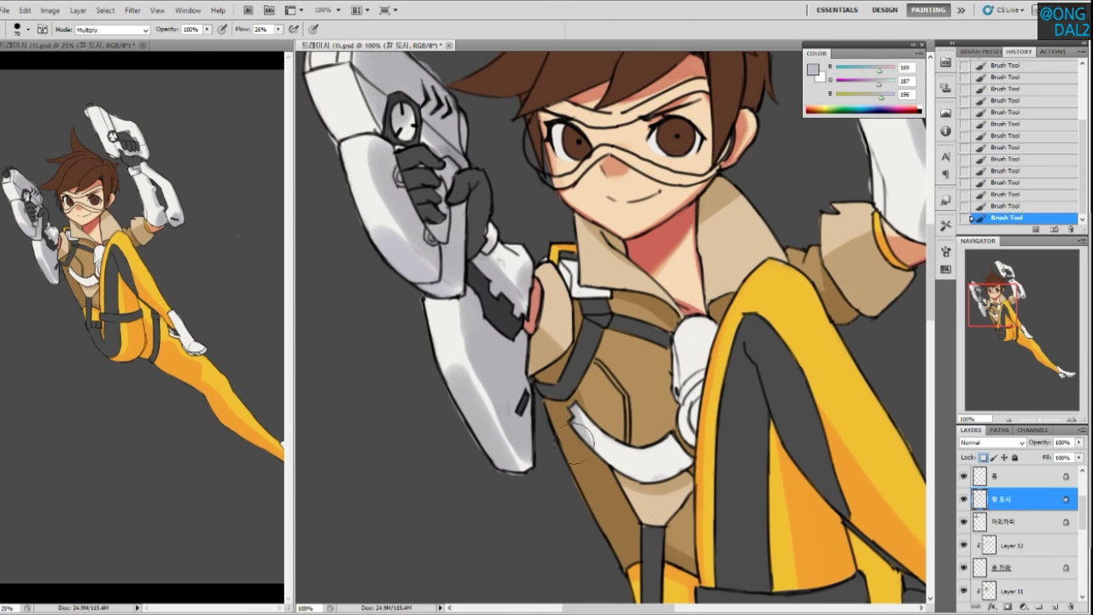
drag(636, 504, 618, 459)
mouse_move(660, 418)
mouse_down()
mouse_move(667, 425)
mouse_move(656, 404)
mouse_up()
key(ctrl+z)
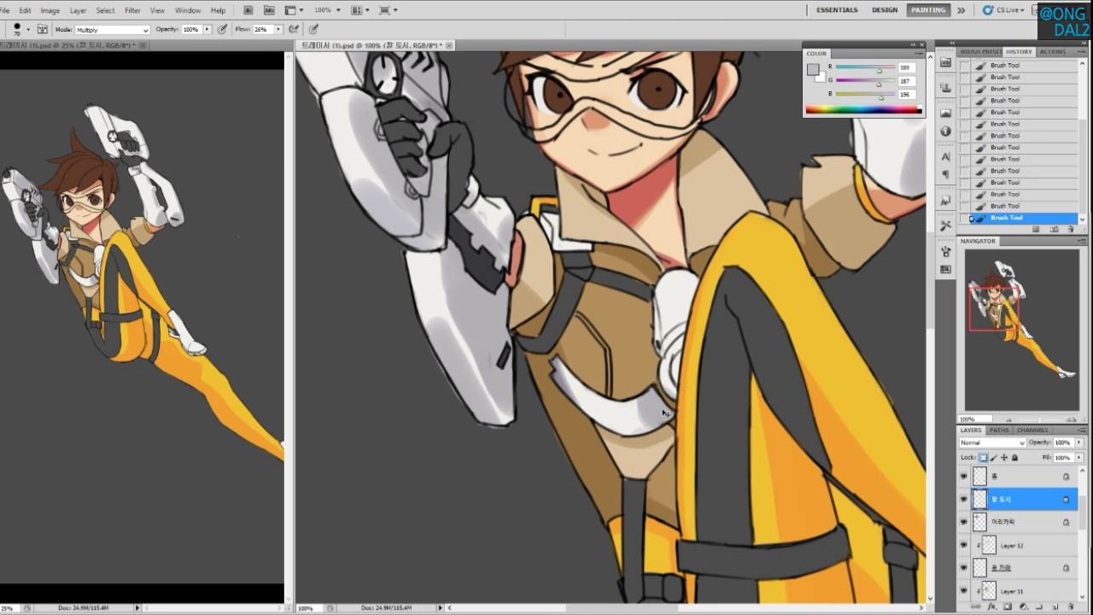
Shade the outer edge of the white chest device beside the raised knee in soft grey
mouse_move(680, 432)
mouse_down()
mouse_move(674, 418)
mouse_move(689, 420)
mouse_up()
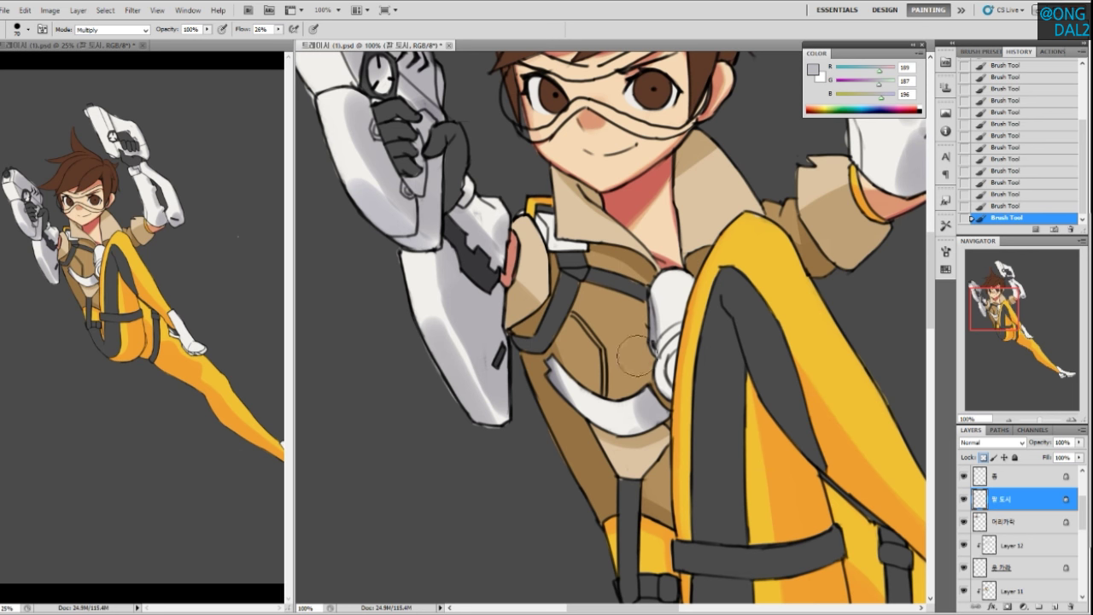
drag(673, 398, 669, 389)
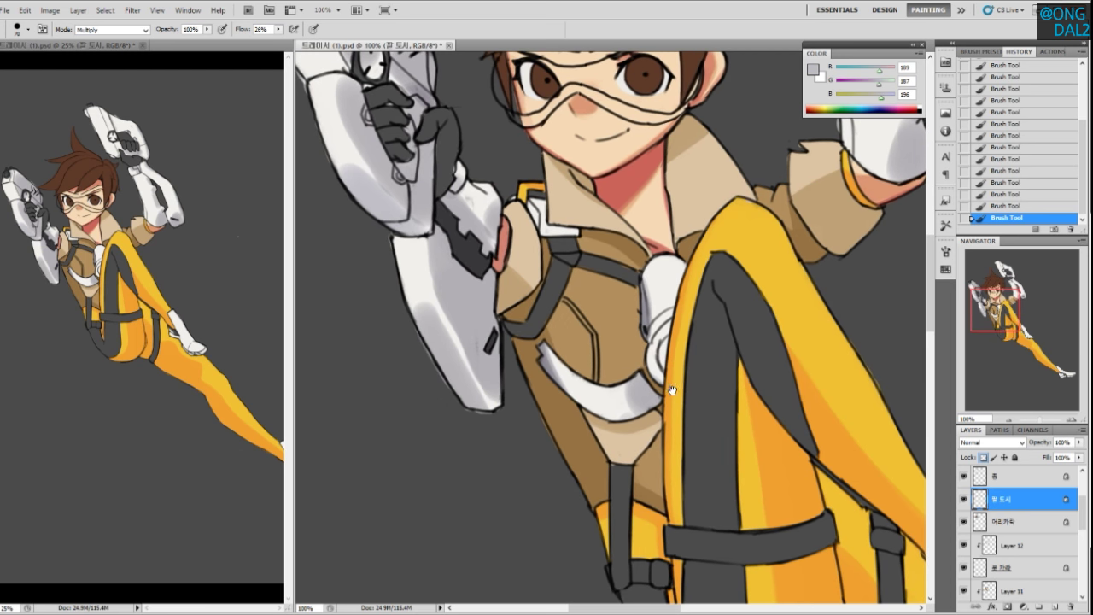
drag(653, 434, 696, 425)
Reselect the guns' layer and add soft grey shading to the front side panel of the lowered gun
drag(655, 373, 672, 572)
drag(568, 286, 656, 411)
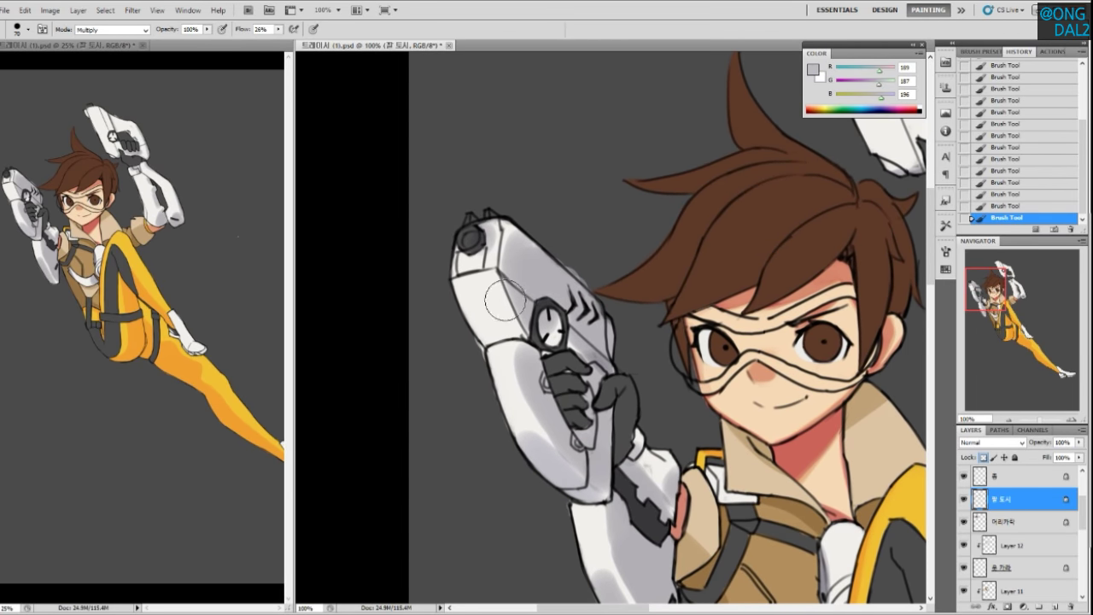
key(alt+bracketright)
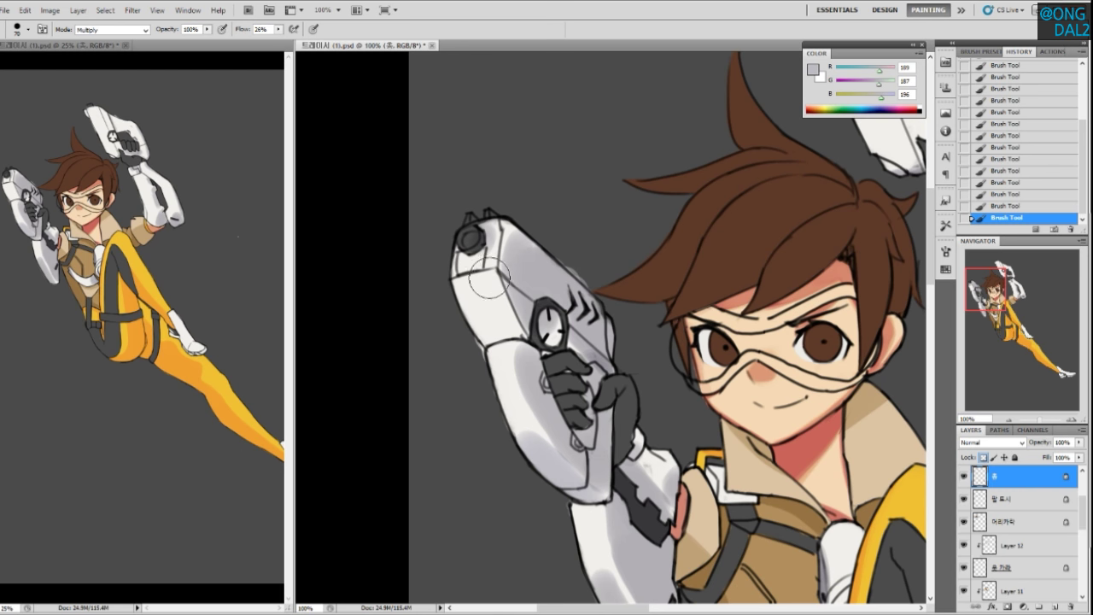
drag(633, 381, 613, 353)
drag(627, 402, 605, 371)
mouse_move(658, 419)
mouse_down()
mouse_move(641, 388)
mouse_move(647, 369)
mouse_up()
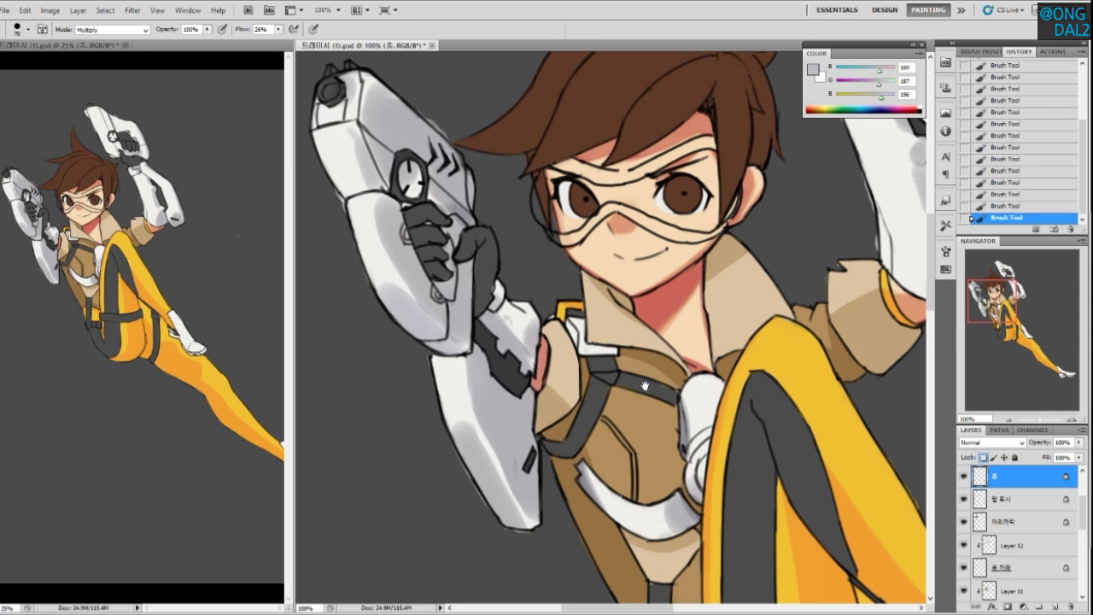
drag(622, 442, 617, 370)
Select the jacket's clipped shadow layer, Layer 11, and sample the jacket's shadow brown, R 153, G 115, B 66
ctrl+click(638, 372)
ctrl+click(573, 455)
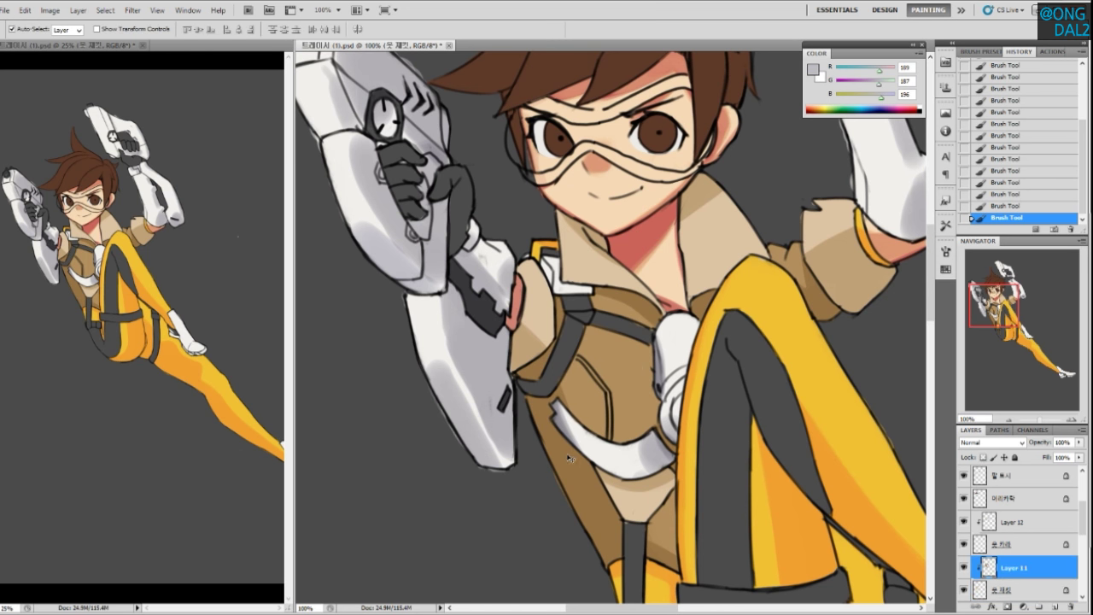
alt+click(572, 457)
drag(533, 396, 606, 554)
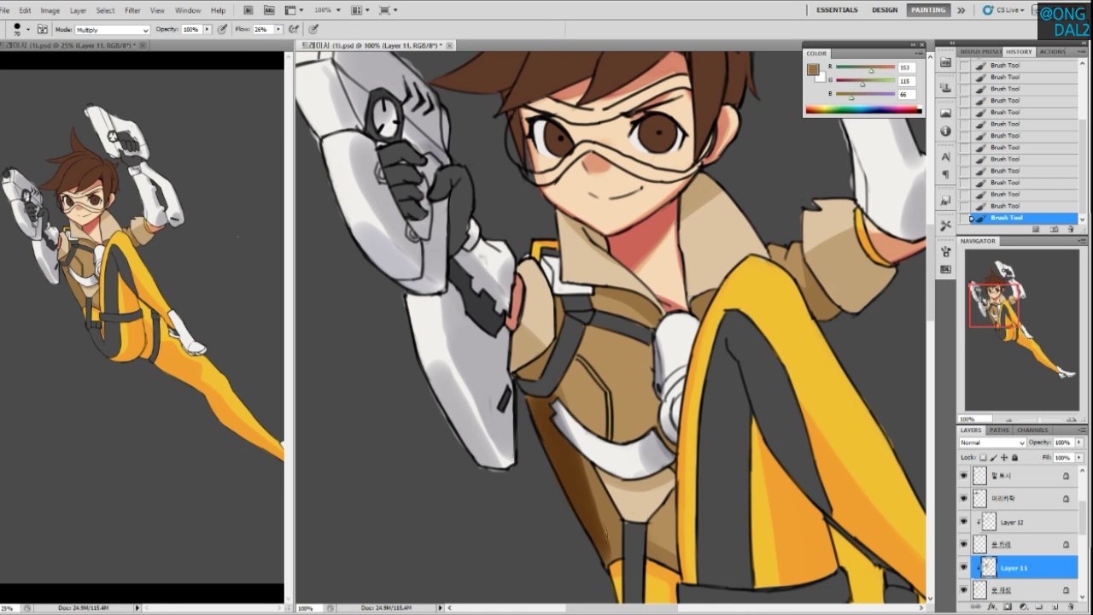
key(ctrl+z)
drag(536, 396, 622, 575)
key(ctrl+z)
key(ctrl+z)
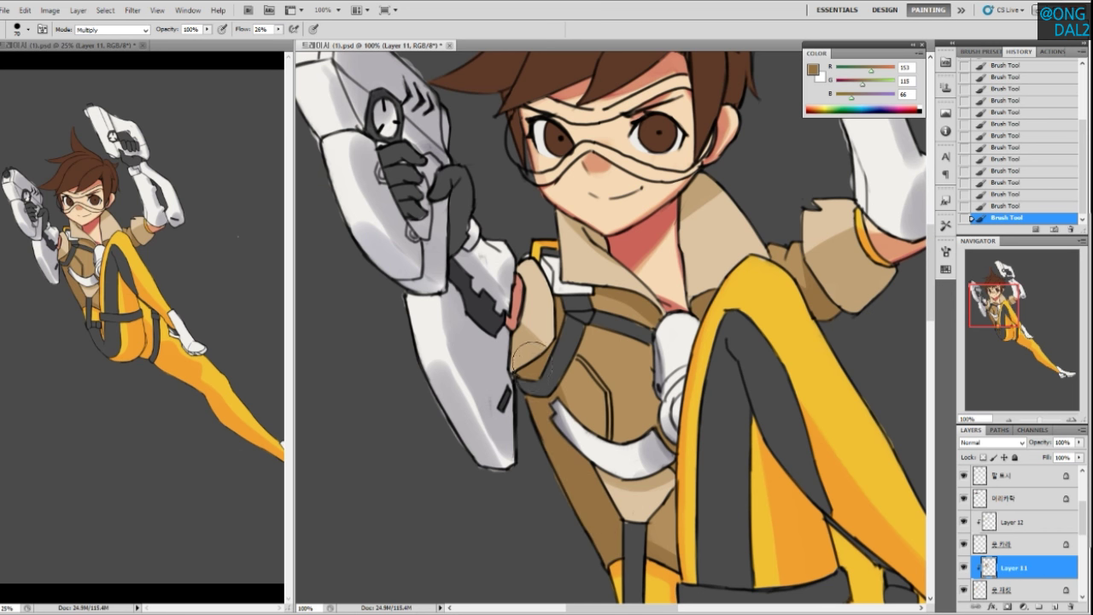
drag(527, 357, 605, 551)
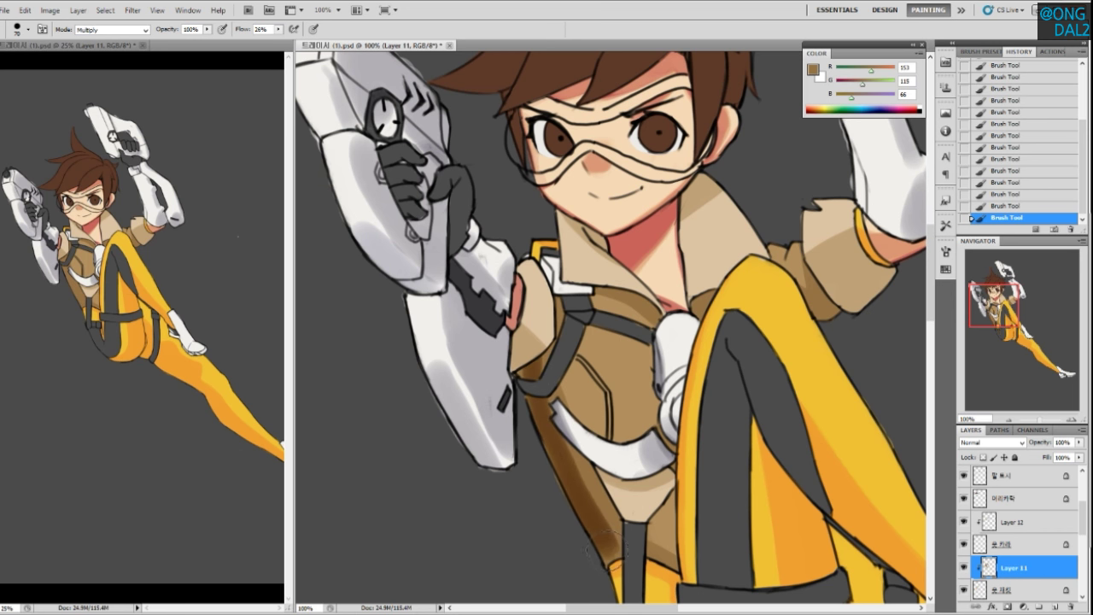
key(ctrl+z)
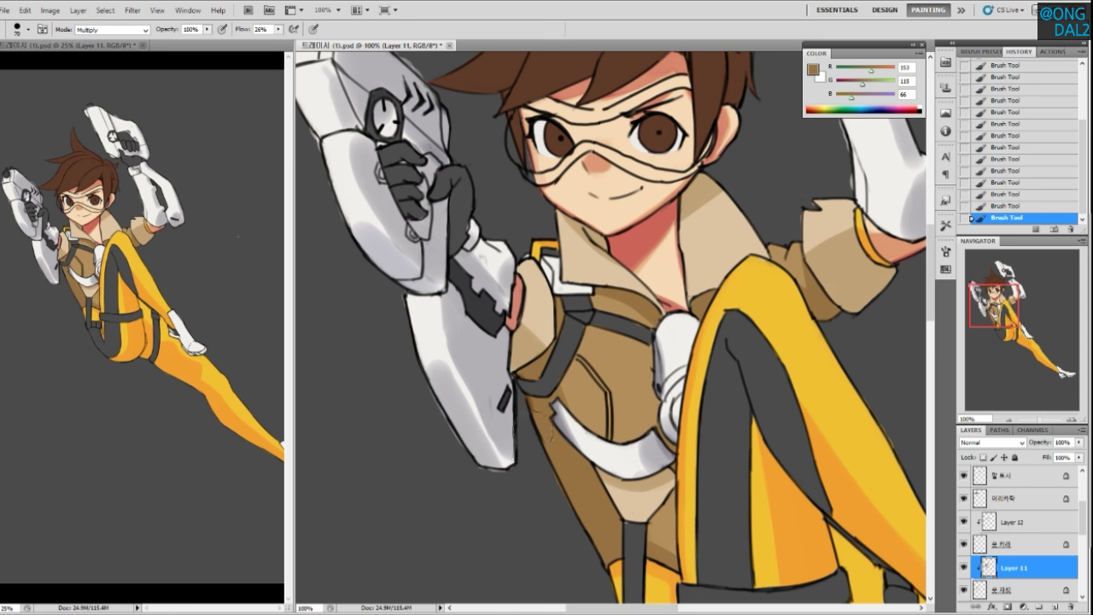
drag(533, 417, 606, 554)
key(ctrl+z)
Paint a narrow darker brown Multiply shadow down the jacket's outer side, from under the arm to the waist
drag(533, 419, 603, 564)
drag(607, 507, 559, 424)
mouse_move(601, 474)
mouse_down()
mouse_move(630, 500)
mouse_move(594, 497)
mouse_up()
key(ctrl+z)
drag(610, 451, 616, 449)
drag(594, 376, 609, 462)
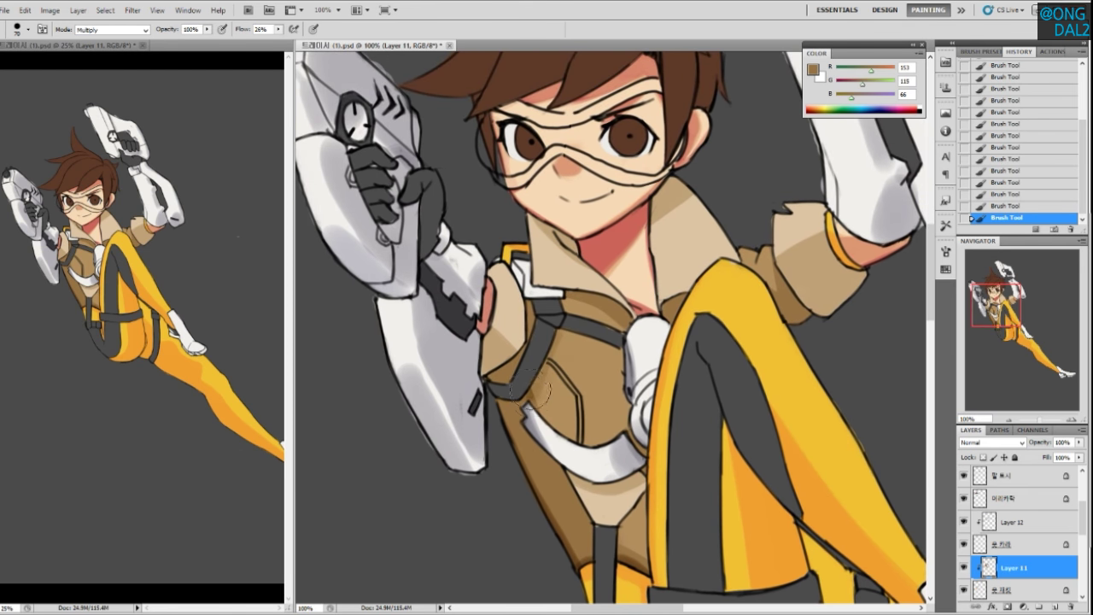
drag(542, 403, 528, 396)
drag(571, 336, 630, 378)
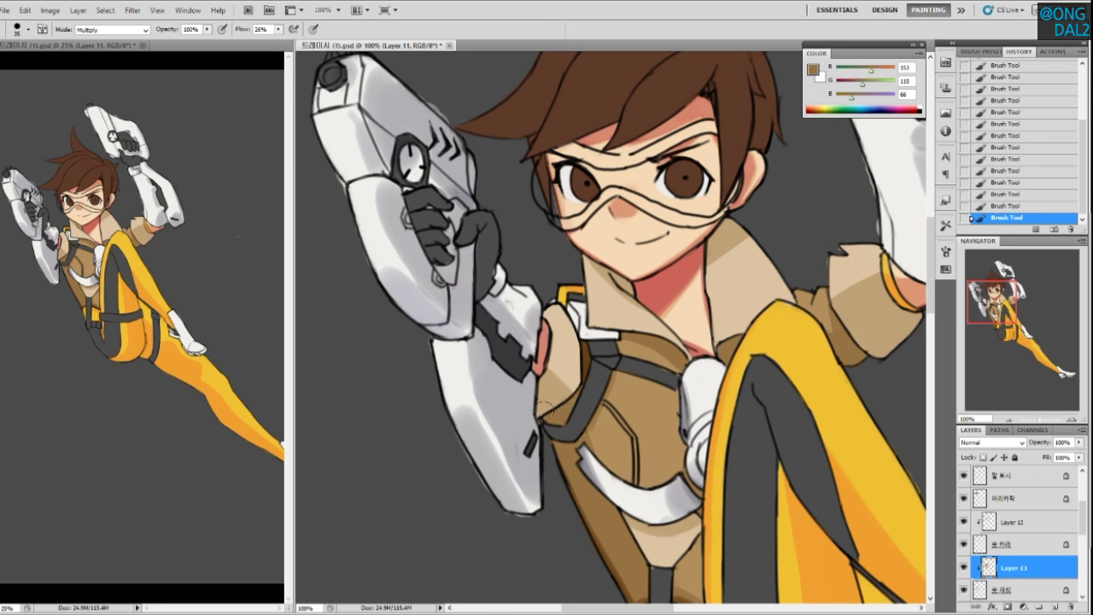
drag(555, 423, 603, 405)
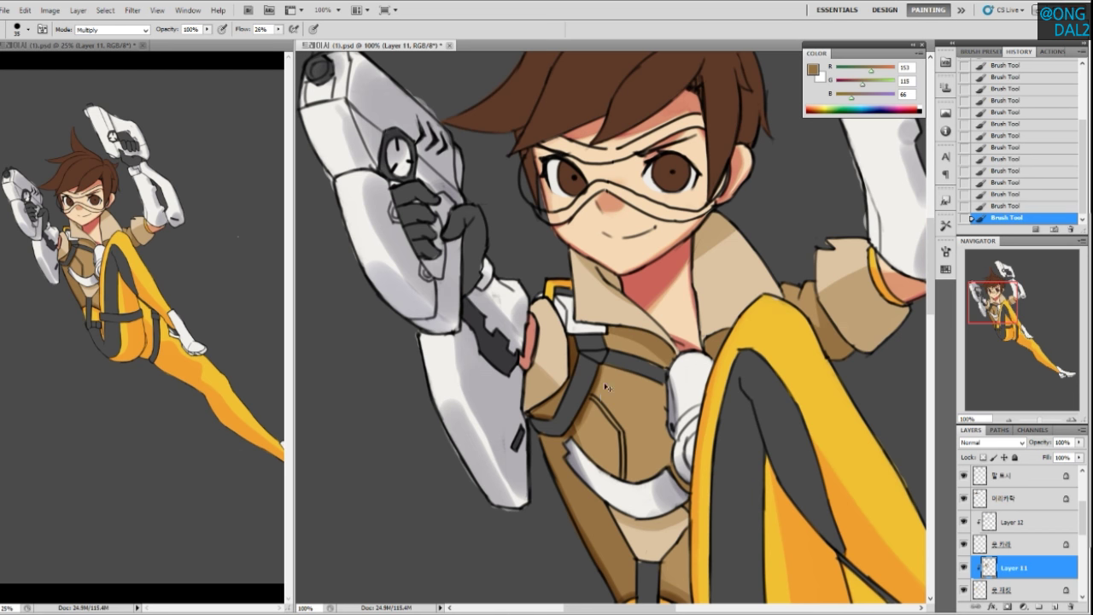
drag(627, 417, 625, 401)
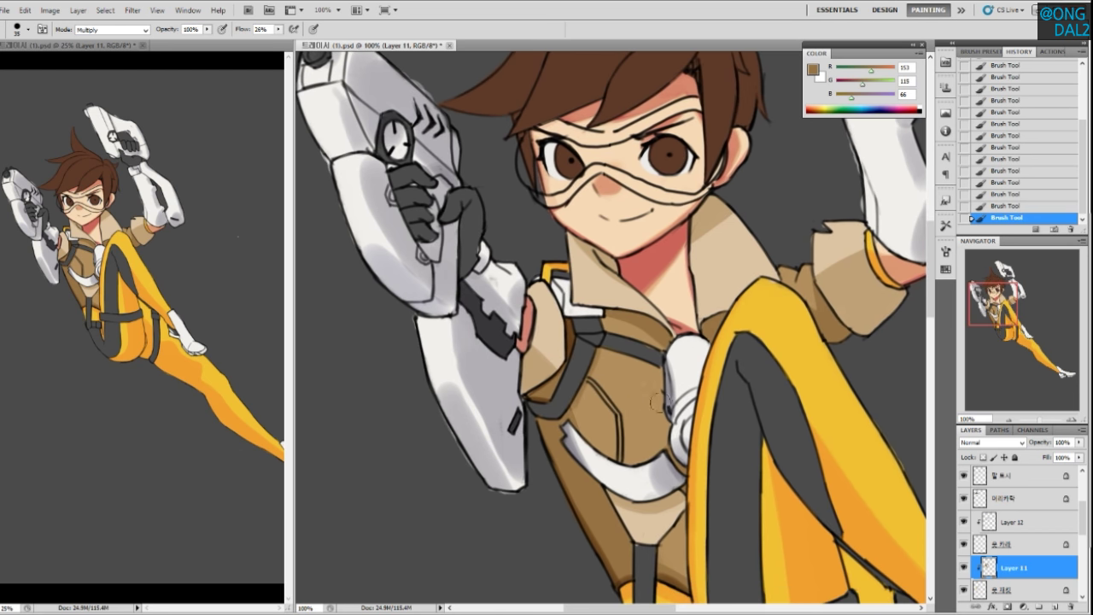
Check the jacket shadow layer's visibility and merge Layer 11 down into the jacket layer
click(963, 569)
click(964, 569)
key(ctrl+e)
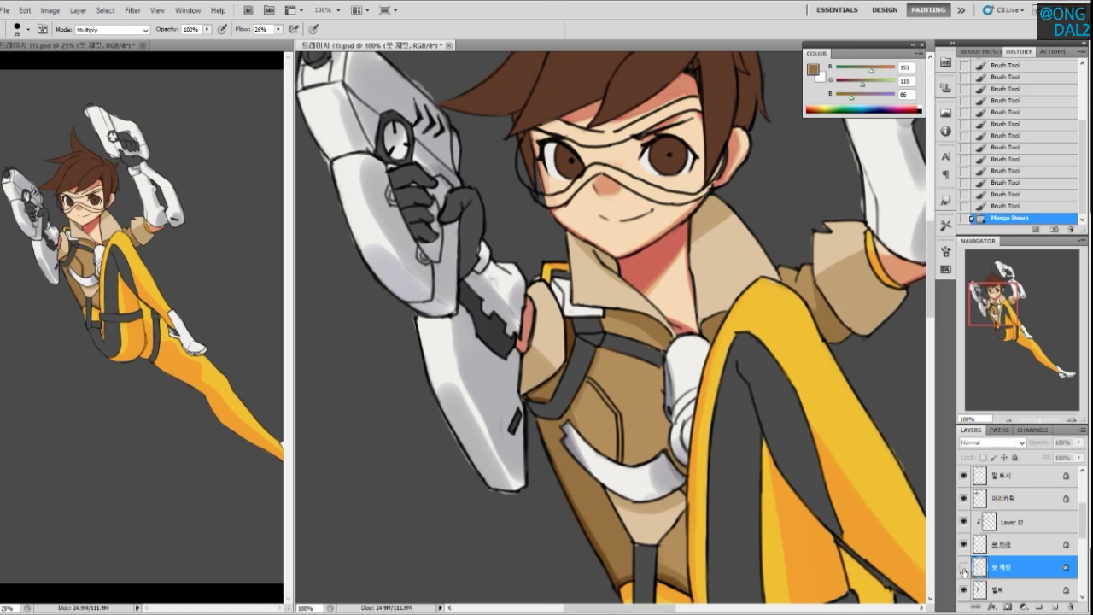
click(964, 567)
click(964, 567)
Paint a dark brown shadow on the jacket along the dark shoulder strap
drag(598, 348, 568, 410)
key(ctrl+z)
key(ctrl+z)
drag(598, 348, 561, 417)
mouse_move(633, 381)
mouse_down()
mouse_move(640, 371)
mouse_move(626, 366)
mouse_move(666, 356)
mouse_move(661, 292)
mouse_move(608, 285)
mouse_move(669, 333)
mouse_up()
key(ctrl+z)
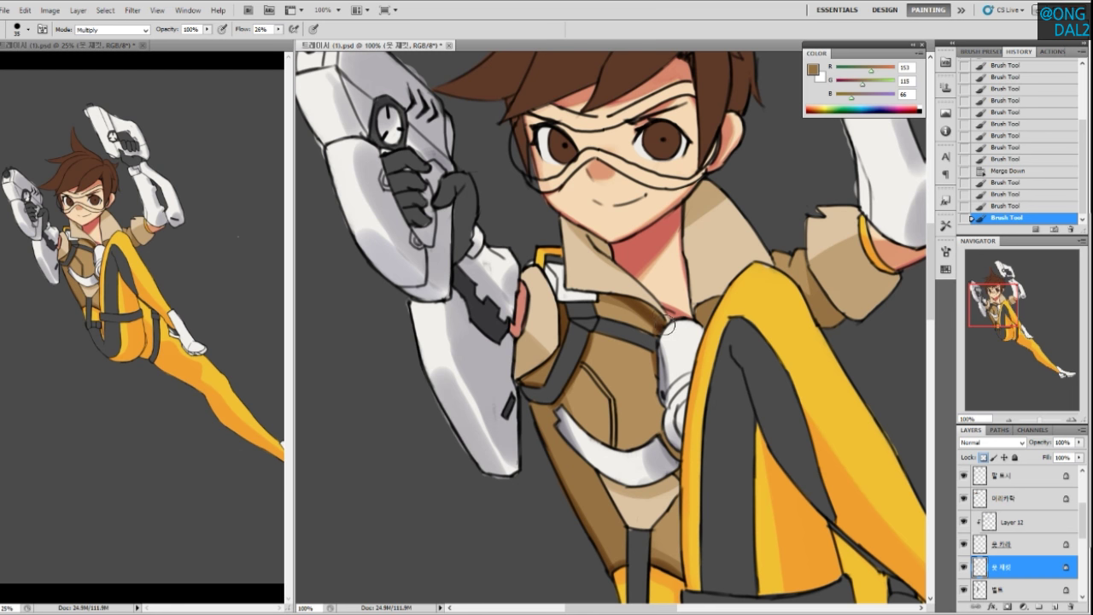
key(ctrl+z)
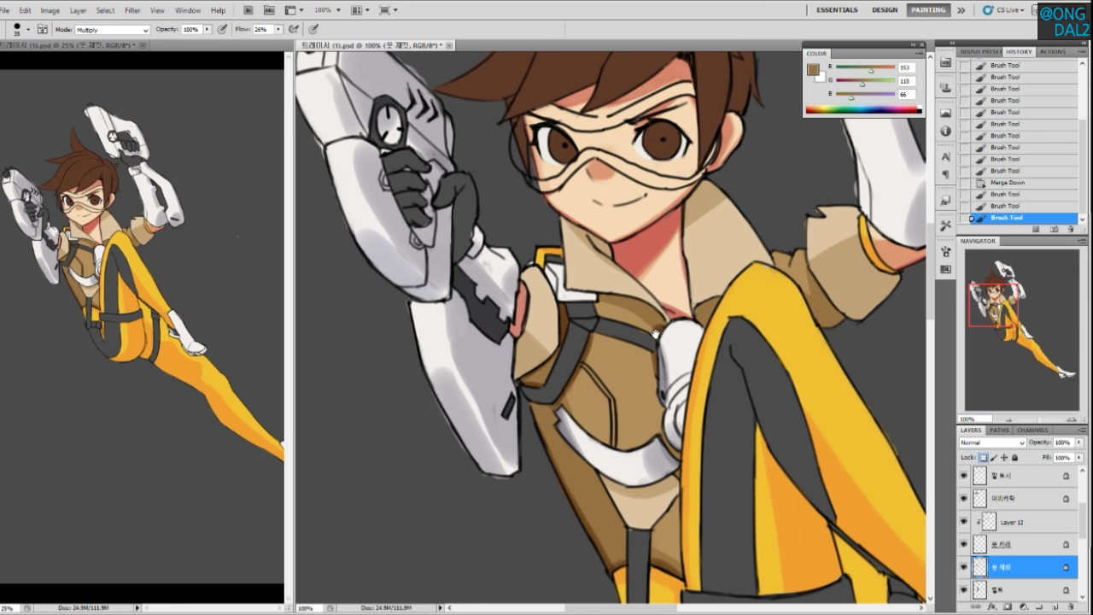
Paint dark brown shadows on the jacket beneath both sides of the collar
drag(656, 333, 653, 326)
mouse_move(602, 286)
mouse_down()
mouse_move(665, 327)
mouse_move(663, 299)
mouse_move(710, 310)
mouse_move(691, 310)
mouse_move(705, 299)
mouse_up()
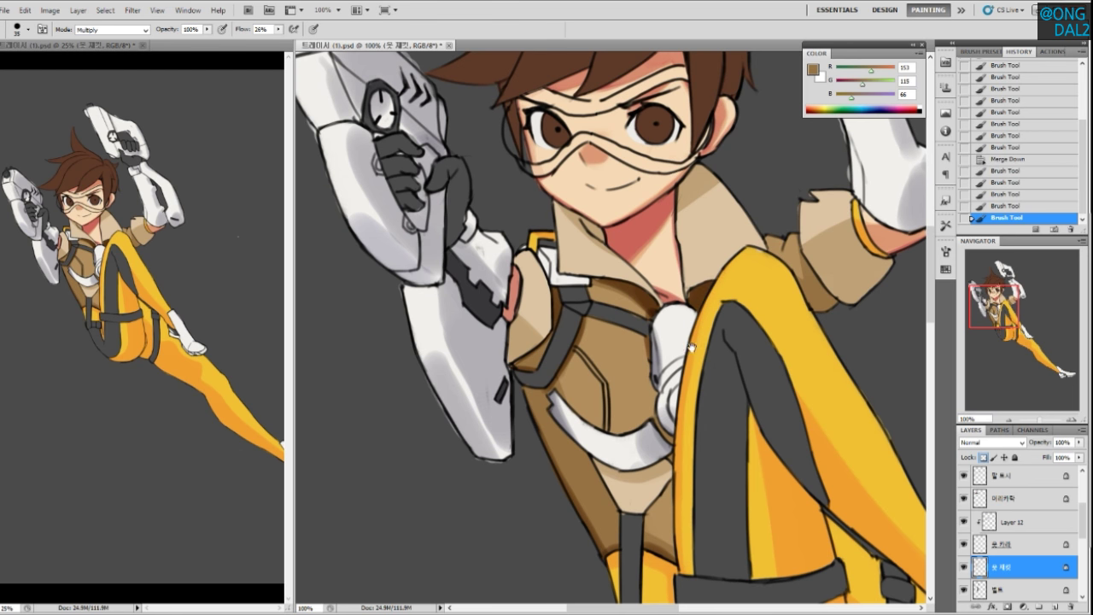
key(ctrl+z)
drag(709, 353, 706, 343)
drag(686, 302, 702, 297)
key(ctrl+z)
Add a dark brown shadow to the underside of the raised arm's jacket sleeve beside the cuff
mouse_move(855, 324)
mouse_down()
mouse_move(820, 303)
mouse_move(838, 287)
mouse_up()
key(ctrl+z)
drag(801, 240, 830, 287)
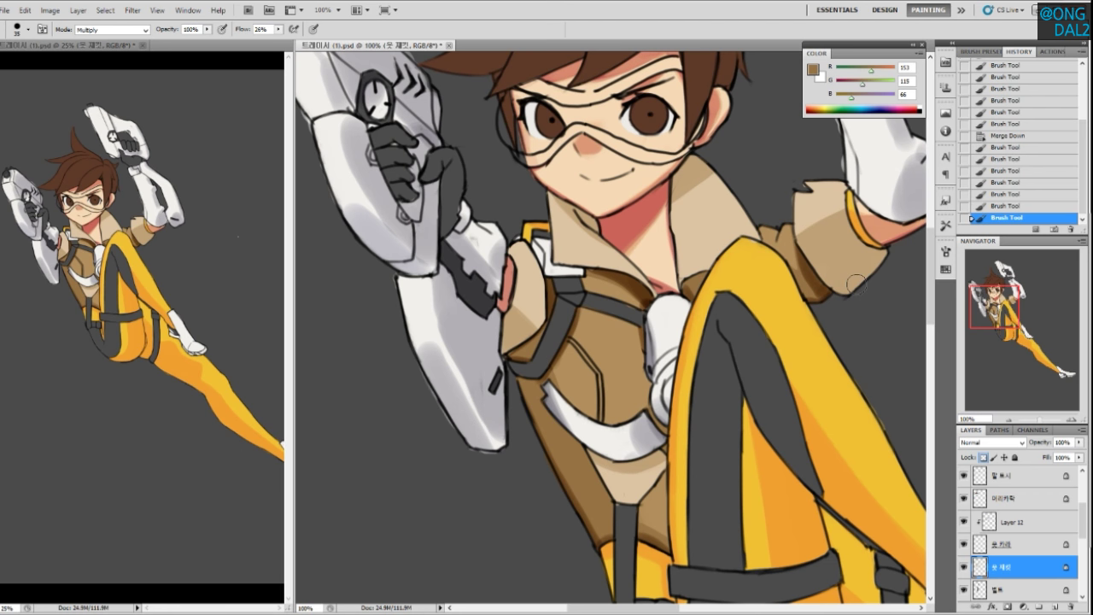
Paint dark brown shadows on the jacket's side below the dark shoulder strap
drag(753, 343, 753, 343)
drag(710, 391, 708, 359)
mouse_move(644, 376)
mouse_down()
mouse_move(562, 419)
mouse_move(603, 446)
mouse_up()
key(ctrl+z)
mouse_move(566, 396)
mouse_down()
mouse_move(605, 452)
mouse_move(568, 393)
mouse_up()
key(ctrl+z)
mouse_move(531, 362)
mouse_down()
mouse_move(583, 401)
mouse_move(547, 375)
mouse_up()
key(ctrl+z)
key(ctrl+z)
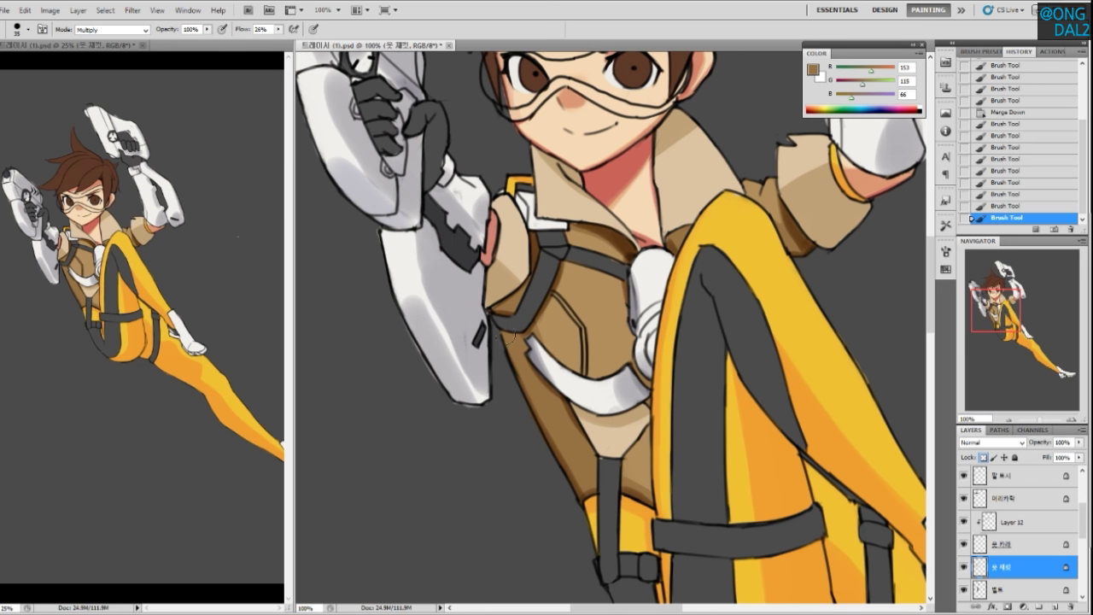
drag(510, 337, 516, 366)
drag(664, 374, 650, 346)
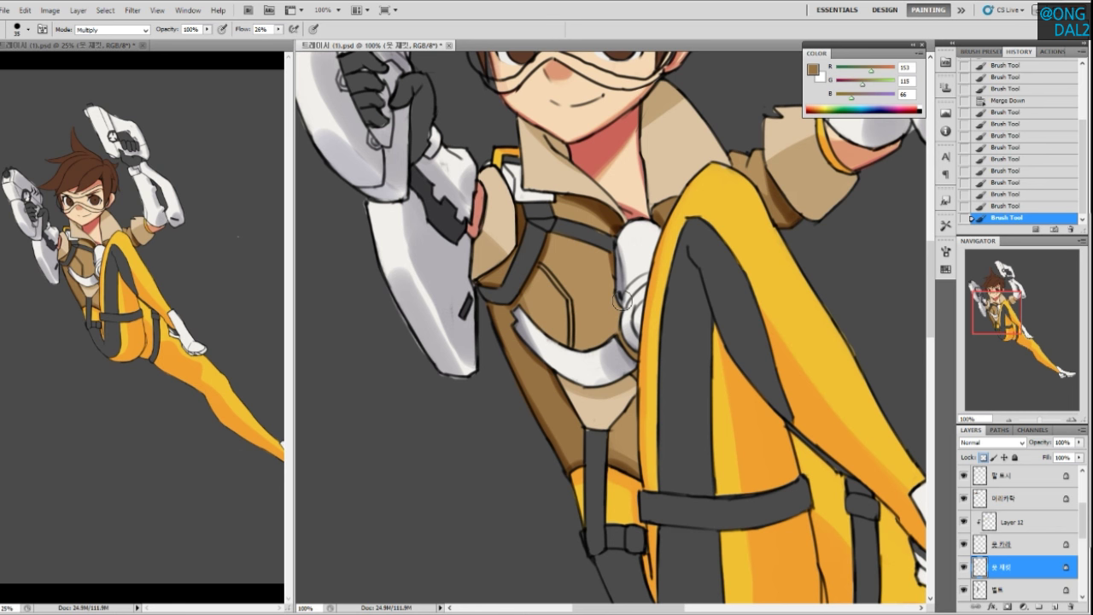
Add a dark brown shadow to the jacket front along the edge of the round white chest device
drag(628, 305, 645, 359)
key(ctrl+z)
drag(623, 318, 641, 372)
drag(629, 415, 606, 425)
key(ctrl+z)
key(ctrl+z)
drag(639, 392, 600, 426)
key(ctrl+z)
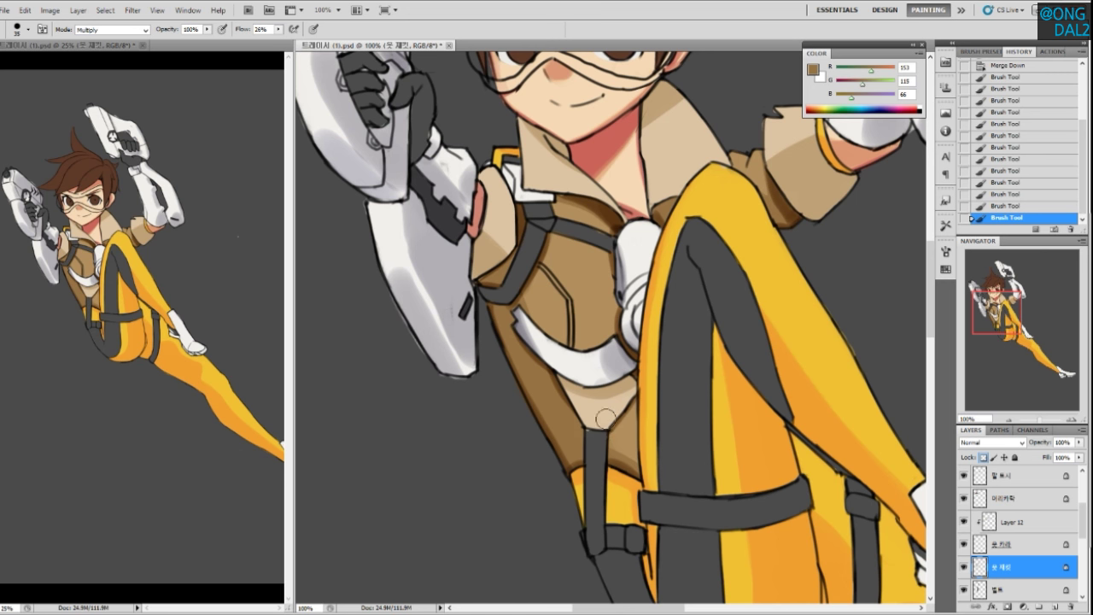
key(ctrl+z)
drag(608, 345, 561, 346)
key(ctrl+z)
drag(630, 432, 604, 337)
mouse_move(709, 290)
mouse_down()
mouse_move(652, 356)
mouse_move(654, 475)
mouse_up()
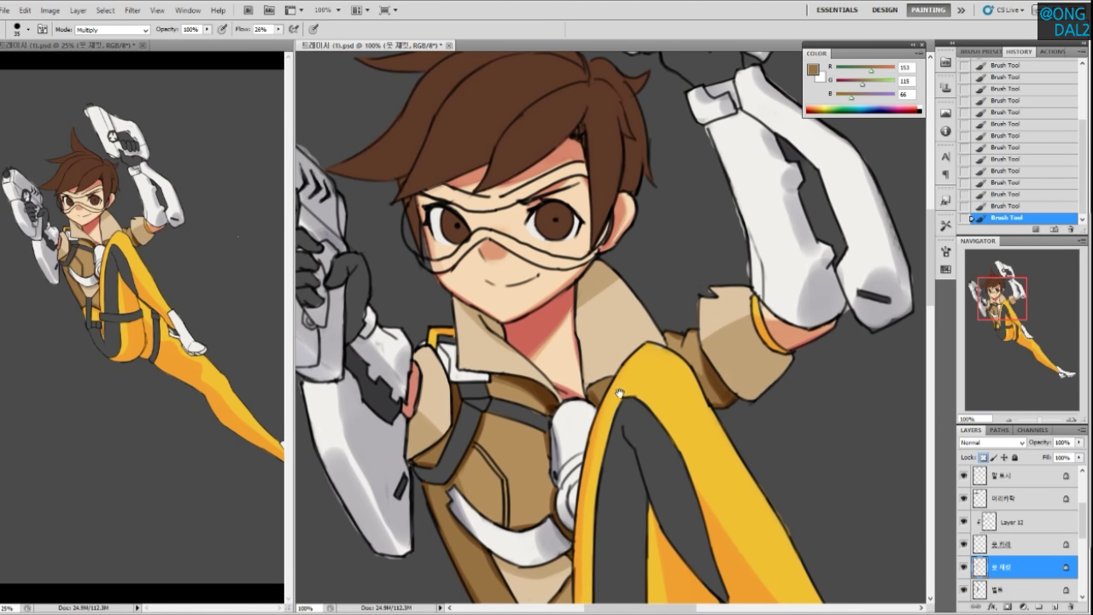
drag(620, 393, 629, 376)
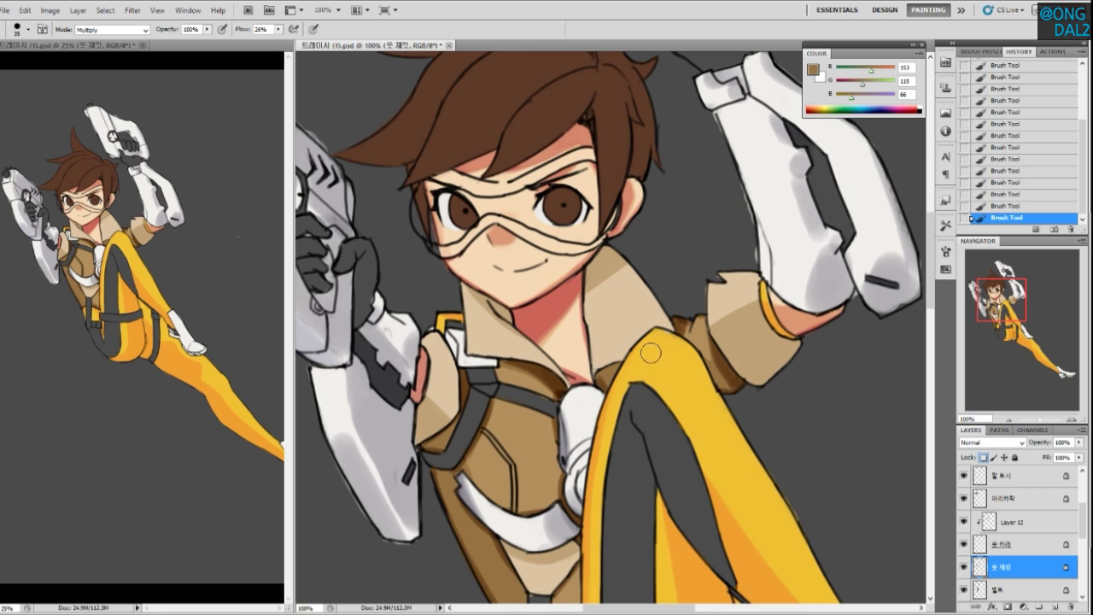
Check the collar shadow layer's visibility and merge Layer 12 down into the collar layer
drag(524, 324, 538, 245)
drag(442, 357, 489, 329)
drag(604, 299, 599, 287)
drag(619, 327, 623, 181)
drag(605, 295, 606, 239)
drag(574, 280, 624, 529)
ctrl+click(642, 294)
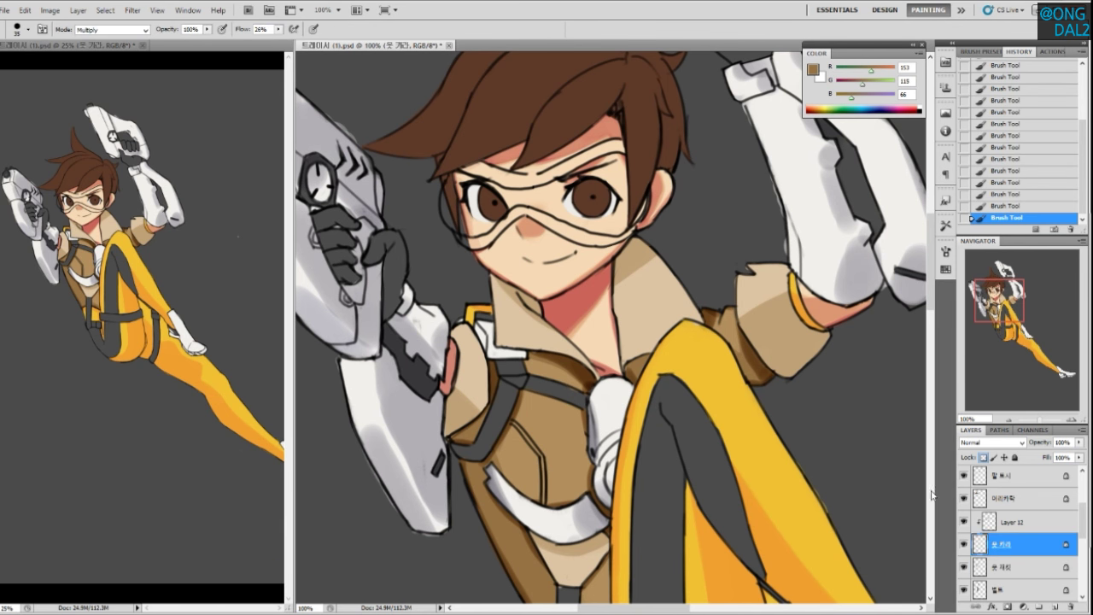
click(963, 523)
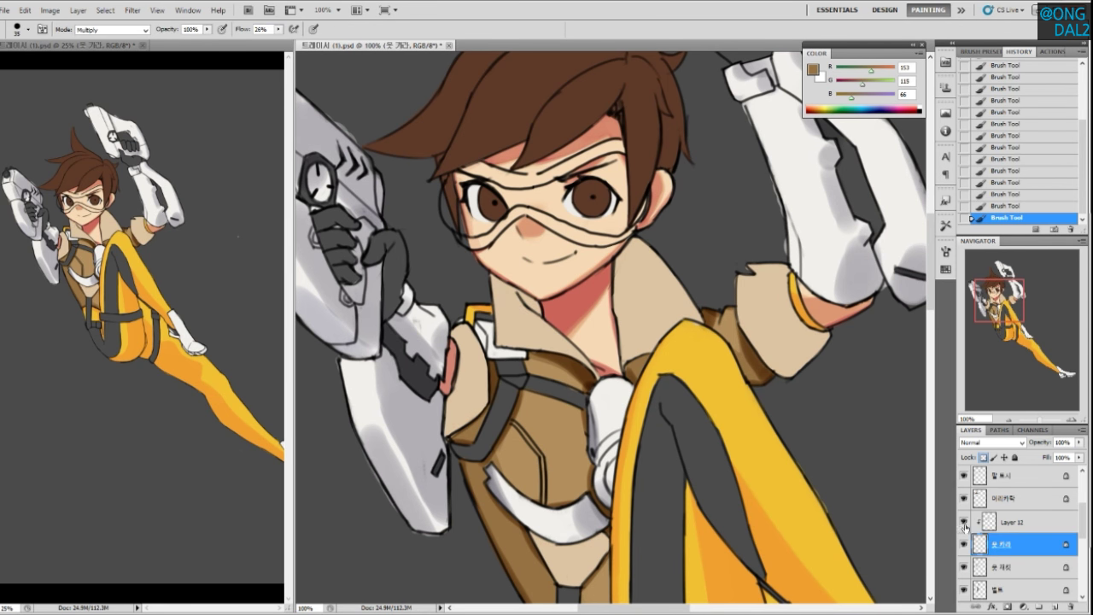
click(965, 523)
click(1013, 522)
key(ctrl+e)
Sample the collar's tan shadow colour and paint darker tan shadows on the collar beside the neck
alt+click(632, 263)
drag(613, 275, 621, 261)
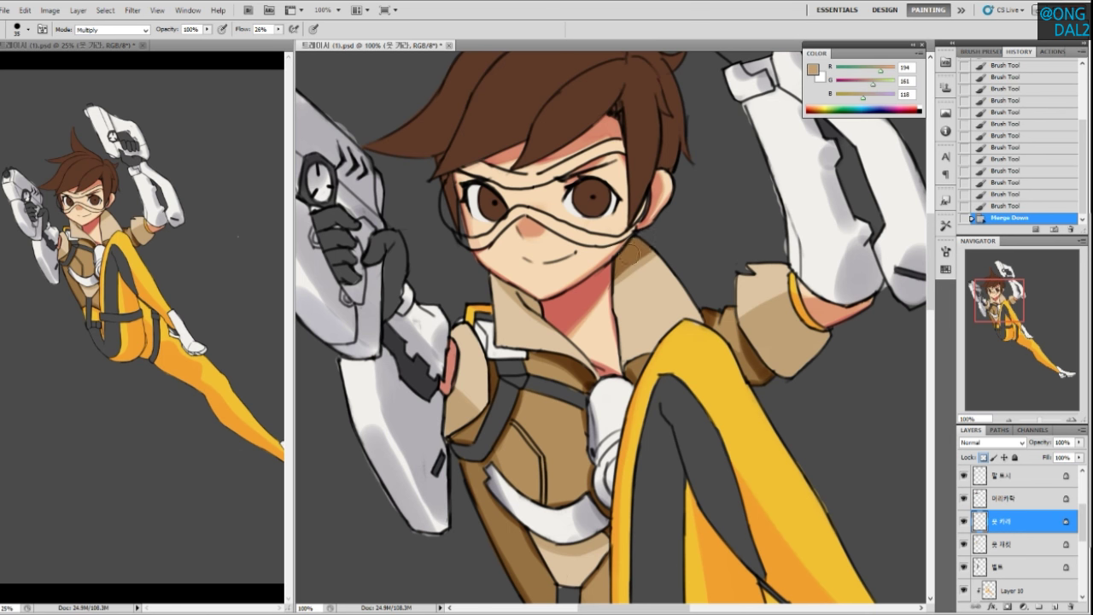
drag(637, 246, 630, 254)
drag(510, 285, 562, 313)
key(ctrl+z)
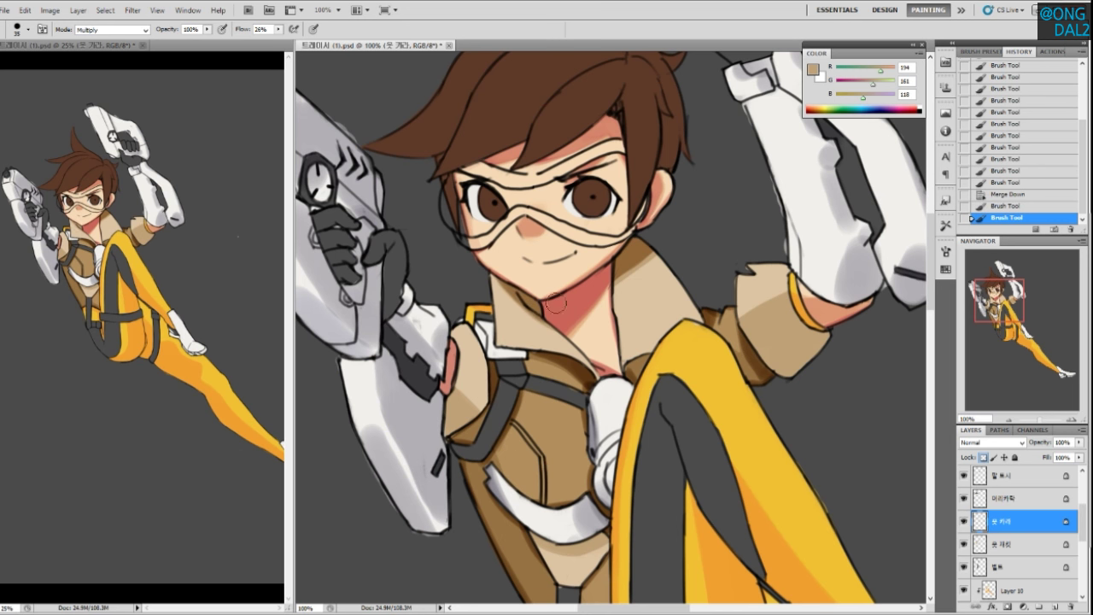
drag(537, 293, 617, 400)
scroll(598, 342, down, 1)
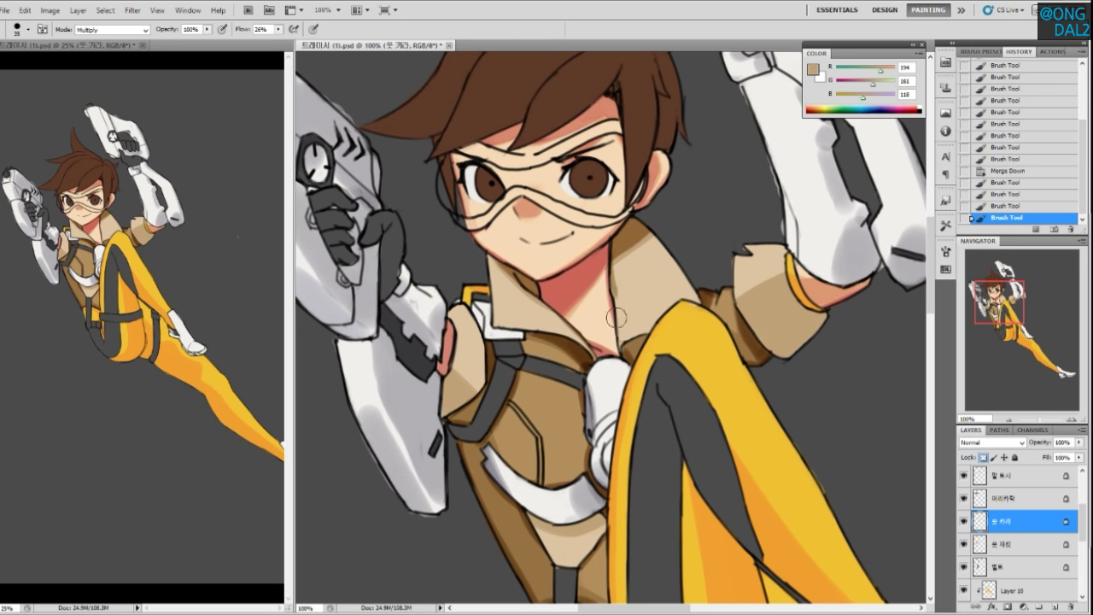
Paint darker tan shading along the inner and outer edges of the collar on the raised arm's side
mouse_move(603, 277)
mouse_down()
mouse_move(612, 346)
mouse_move(616, 318)
mouse_up()
key(ctrl+z)
mouse_move(603, 275)
mouse_down()
mouse_move(622, 319)
mouse_move(680, 296)
mouse_move(634, 313)
mouse_move(662, 300)
mouse_up()
key(ctrl+z)
key(ctrl+z)
key(ctrl+z)
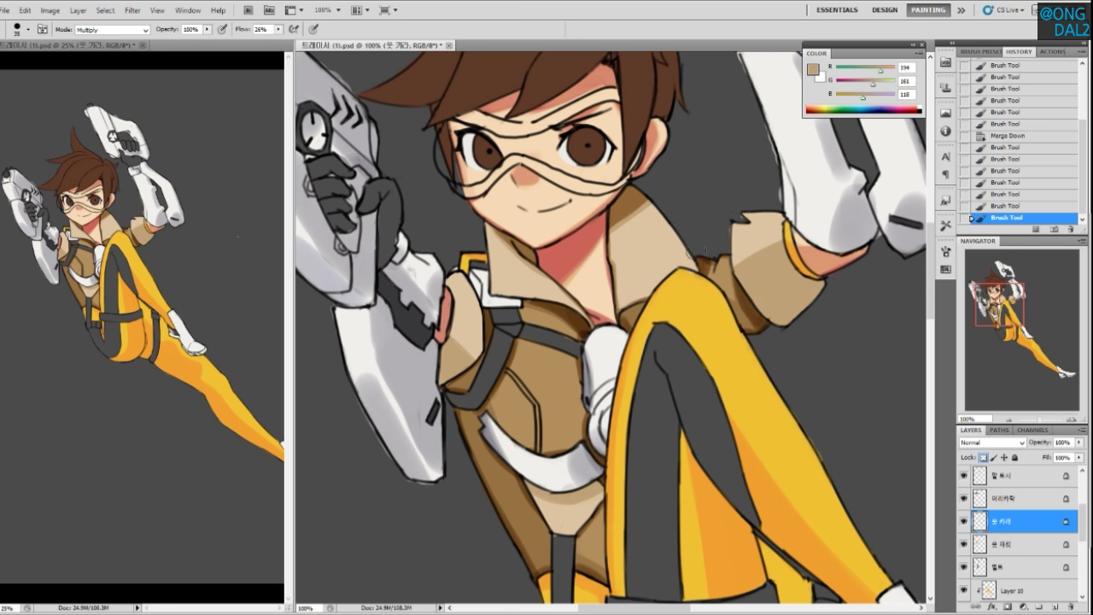
mouse_move(664, 217)
mouse_down()
mouse_move(712, 282)
mouse_move(679, 212)
mouse_up()
drag(705, 279, 691, 251)
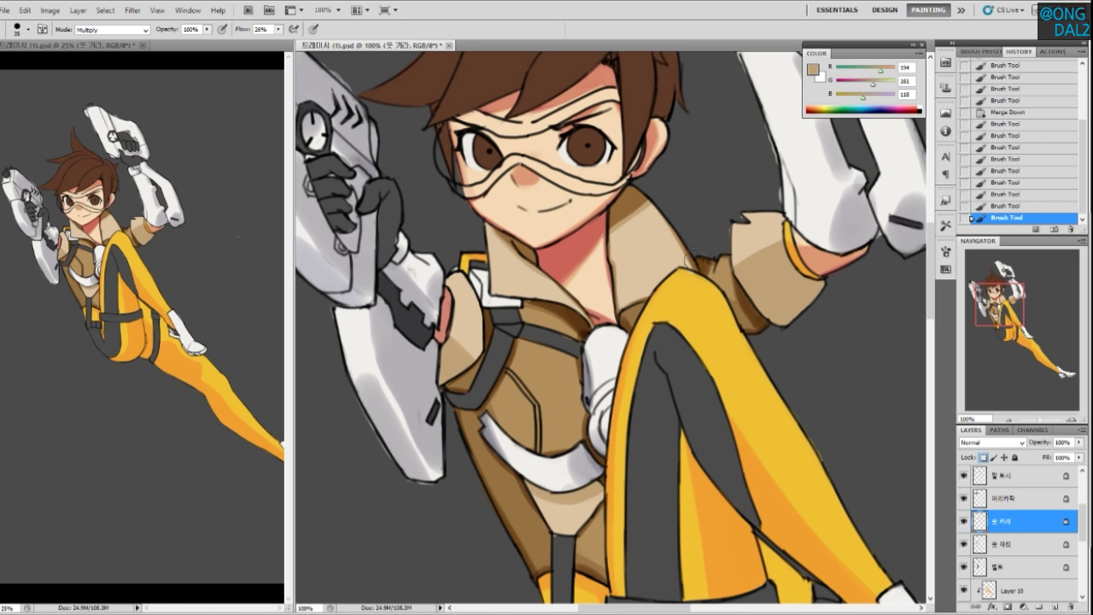
Add darker tan shading to the sleeve cuff of the lowered arm
mouse_move(538, 288)
mouse_down()
mouse_move(596, 274)
mouse_move(644, 299)
mouse_up()
mouse_move(571, 283)
mouse_down()
mouse_move(633, 291)
mouse_move(651, 318)
mouse_move(547, 287)
mouse_move(647, 328)
mouse_up()
mouse_move(610, 400)
mouse_down()
mouse_move(629, 312)
mouse_move(641, 330)
mouse_up()
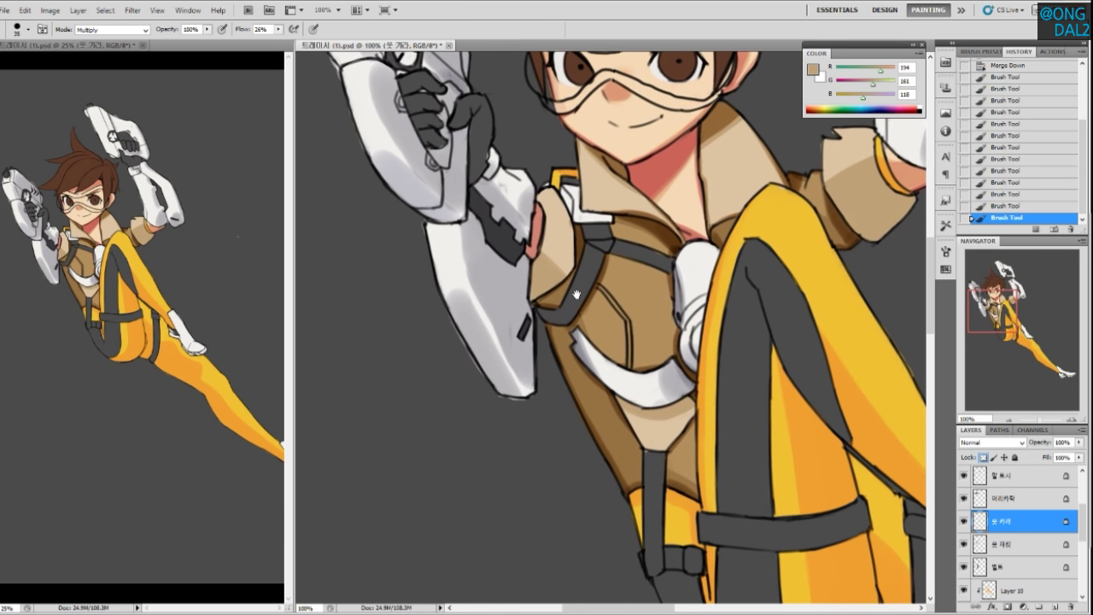
mouse_move(536, 264)
mouse_down()
mouse_move(521, 292)
mouse_move(546, 292)
mouse_move(526, 302)
mouse_move(570, 270)
mouse_move(562, 281)
mouse_move(642, 289)
mouse_move(600, 311)
mouse_move(458, 302)
mouse_up()
key(ctrl+z)
Paint a darker tan shadow along the underside of the raised arm's sleeve cuff
drag(755, 250, 726, 280)
key(ctrl+z)
drag(761, 249, 717, 293)
key(ctrl+z)
drag(762, 247, 725, 284)
Paint a darker tan shadow on the raised arm's cuff along the yellow band
drag(719, 203, 759, 246)
key(ctrl+z)
drag(719, 195, 756, 246)
key(ctrl+z)
mouse_move(719, 195)
mouse_down()
mouse_move(767, 235)
mouse_move(731, 197)
mouse_move(723, 209)
mouse_move(760, 238)
mouse_move(735, 204)
mouse_move(721, 199)
mouse_move(759, 243)
mouse_up()
key(ctrl+z)
key(ctrl+z)
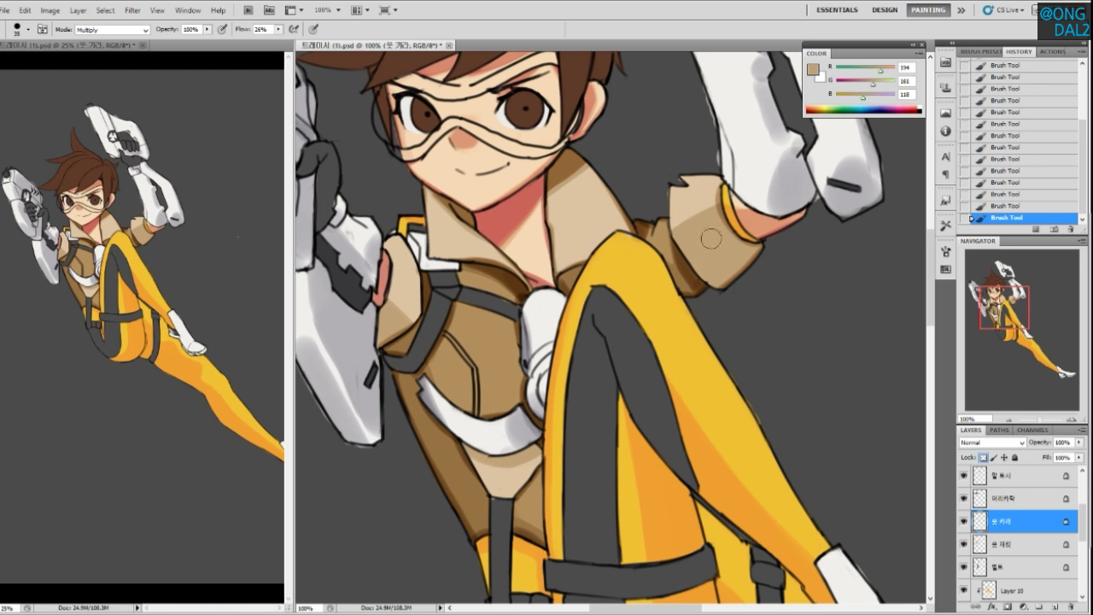
Try a dark shadow stroke across the top of the raised arm's cuff beside the white arm guard
drag(678, 313, 717, 311)
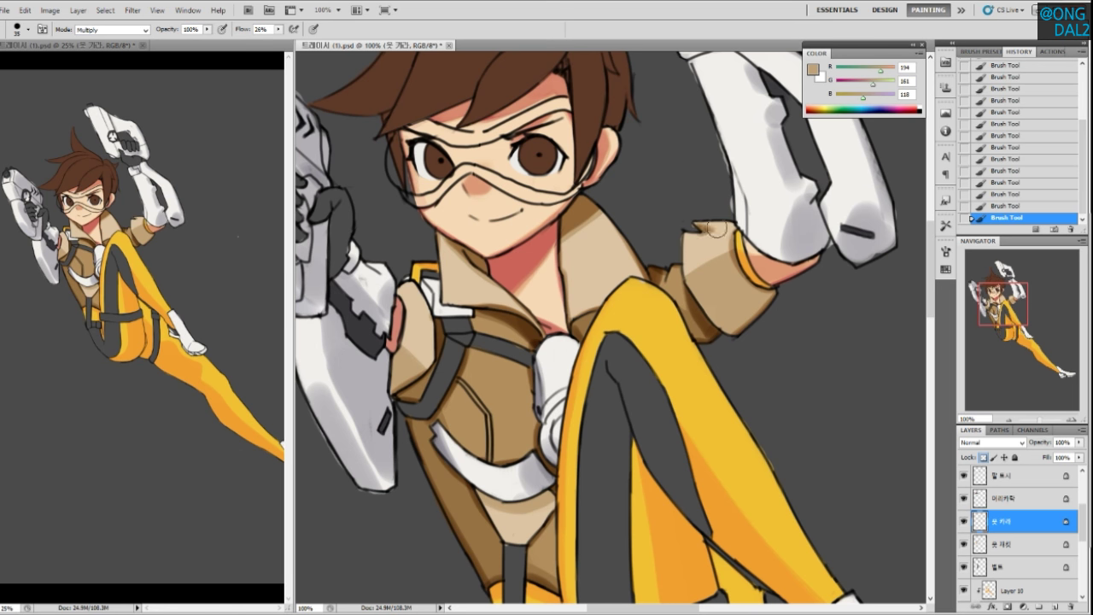
key(ctrl+alt+z)
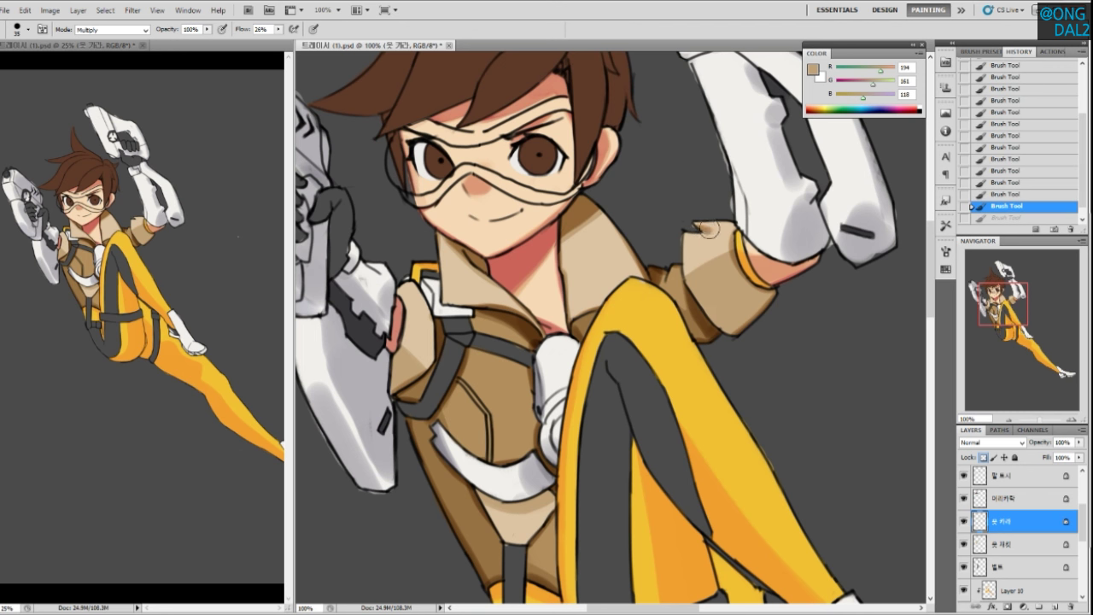
mouse_move(702, 231)
mouse_down()
mouse_move(758, 242)
mouse_move(749, 253)
mouse_move(691, 228)
mouse_move(724, 231)
mouse_up()
key(ctrl+z)
key(ctrl+z)
key(ctrl+z)
key(ctrl+z)
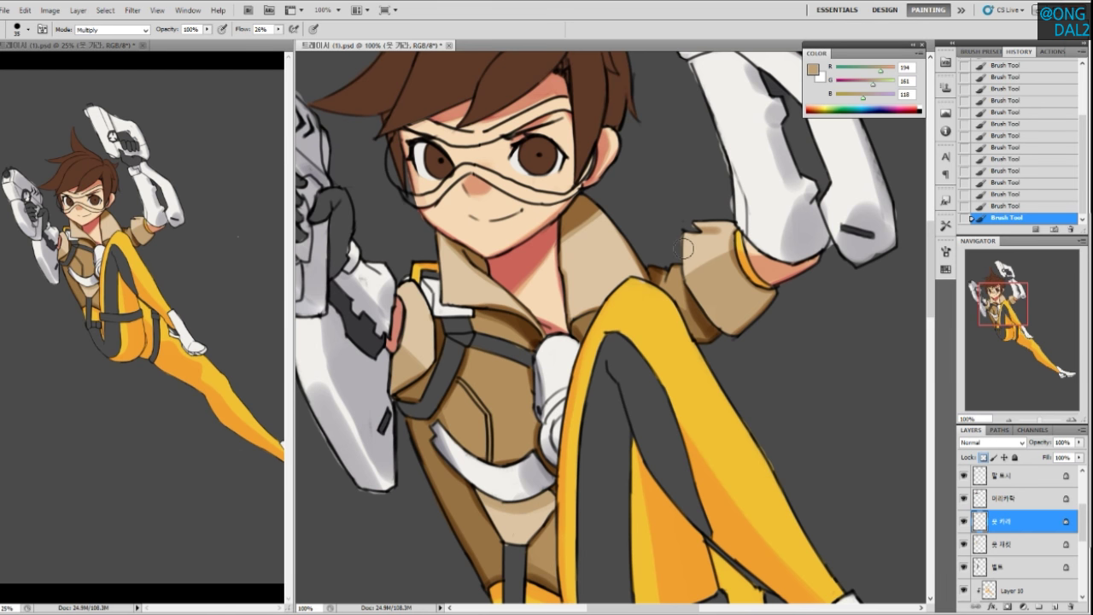
Touch up the tan shading along the top edge of the raised arm's cuff
drag(606, 328, 591, 335)
drag(625, 298, 673, 280)
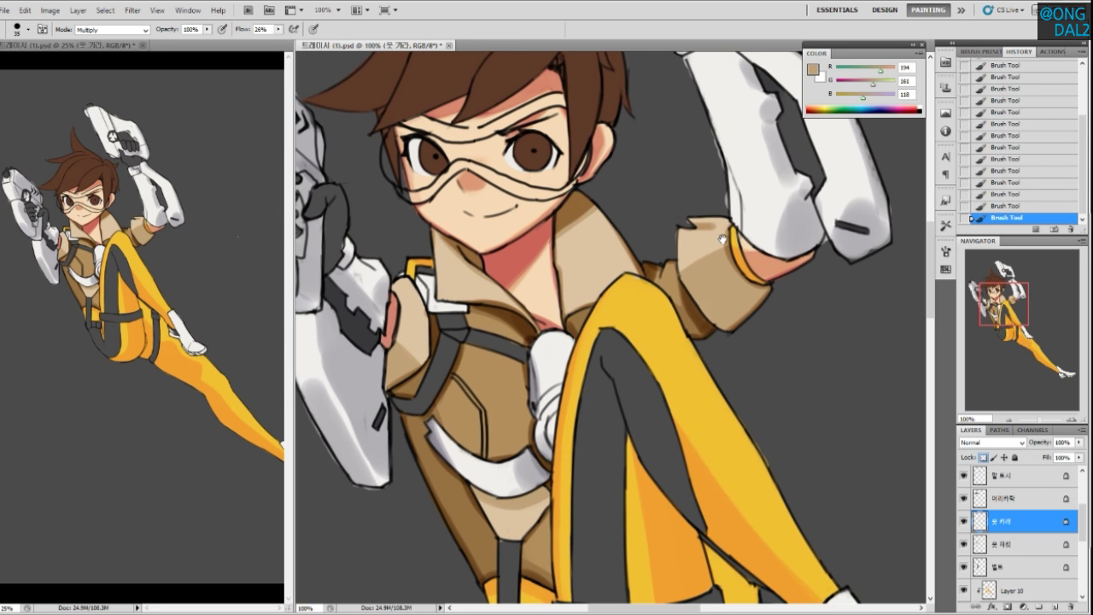
drag(698, 221, 731, 228)
drag(642, 302, 739, 260)
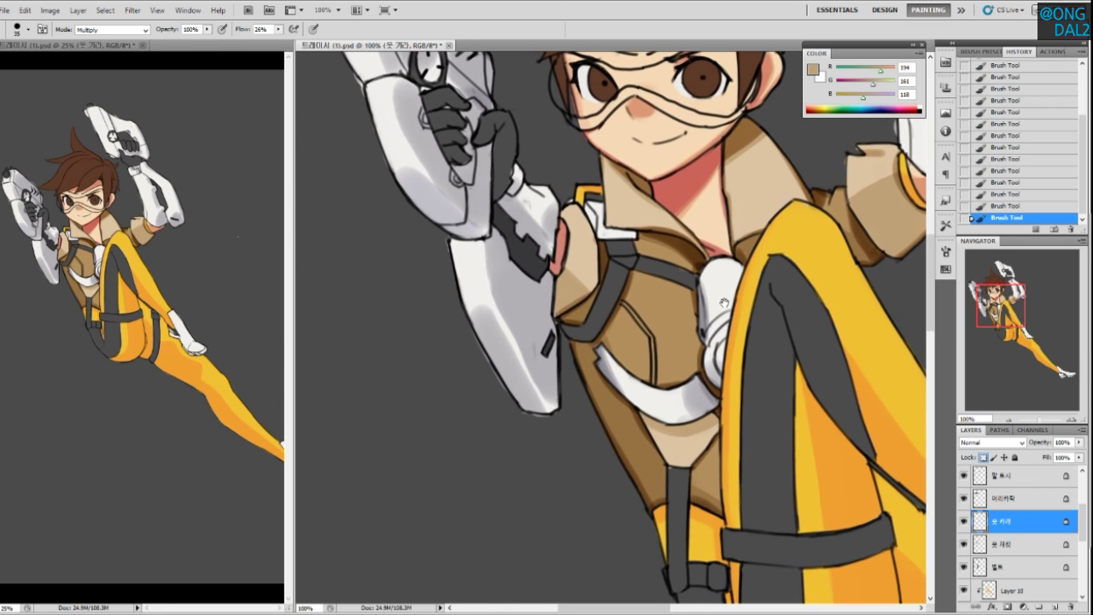
drag(783, 302, 718, 298)
mouse_move(674, 251)
mouse_down()
mouse_move(708, 282)
mouse_move(666, 241)
mouse_move(707, 296)
mouse_move(712, 274)
mouse_move(665, 241)
mouse_move(711, 294)
mouse_move(679, 260)
mouse_up()
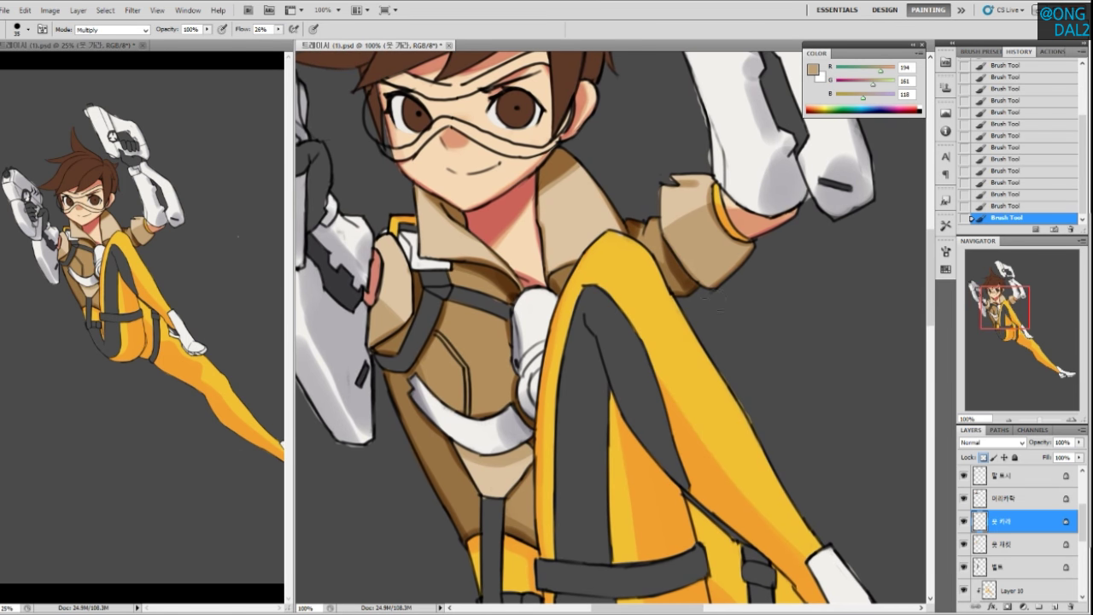
Select the belt layer and paint a Multiply shadow along the inner edge of the dark thigh panel
drag(613, 353, 709, 322)
drag(597, 439, 617, 476)
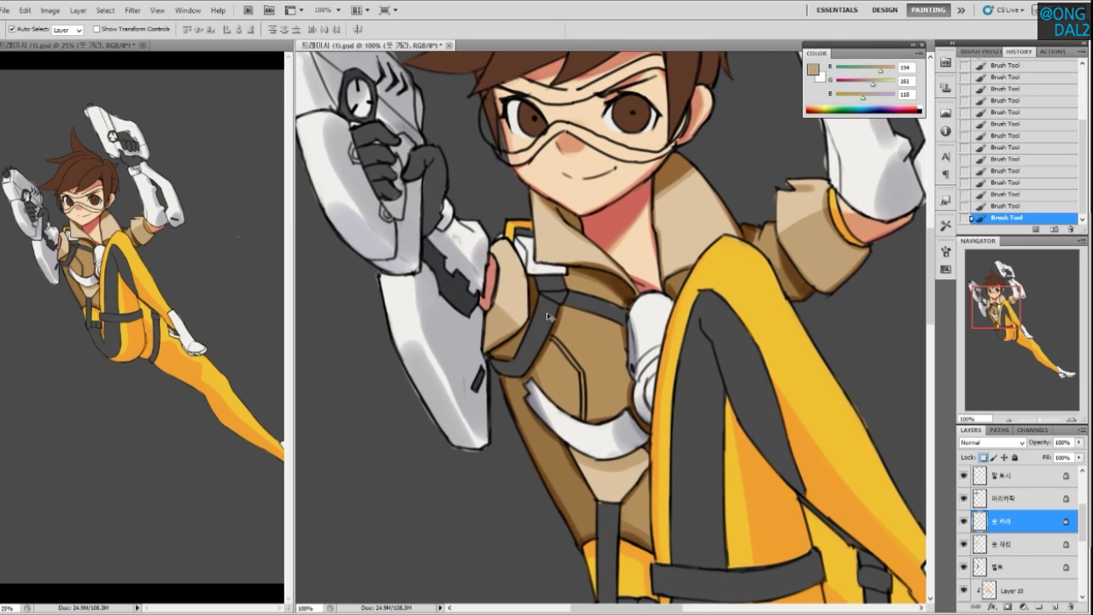
click(549, 318)
key(b)
drag(591, 374, 522, 261)
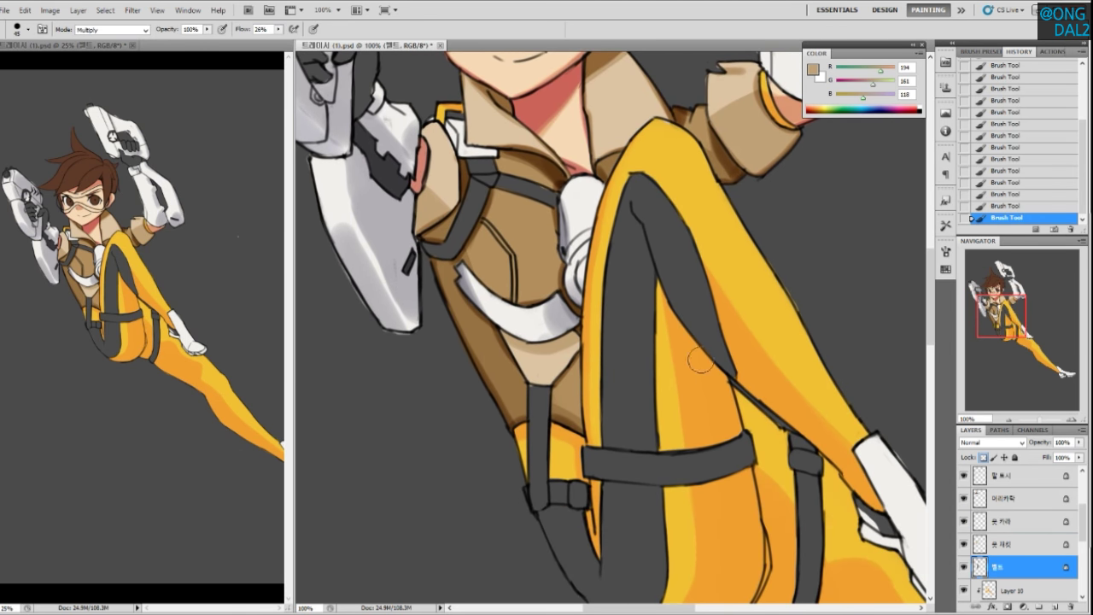
drag(666, 304, 752, 391)
key(ctrl+z)
key(ctrl+z)
drag(669, 304, 749, 385)
drag(702, 342, 699, 343)
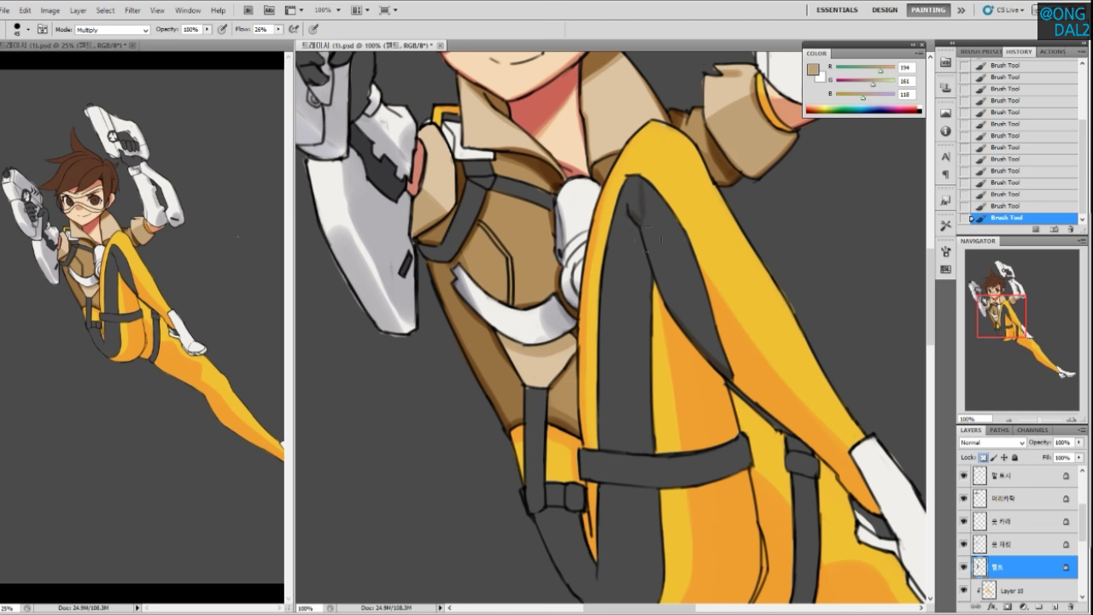
Paint a dark shadow along the fold line in the dark leg panel just below the knee
drag(638, 186, 639, 231)
drag(678, 312, 647, 305)
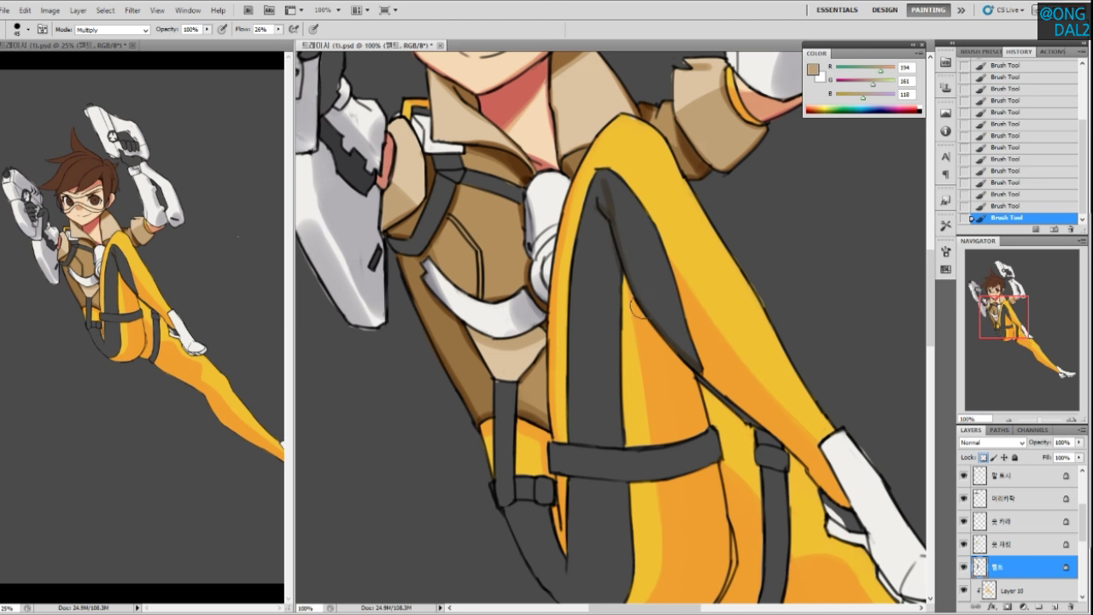
drag(686, 364, 666, 328)
drag(615, 260, 674, 323)
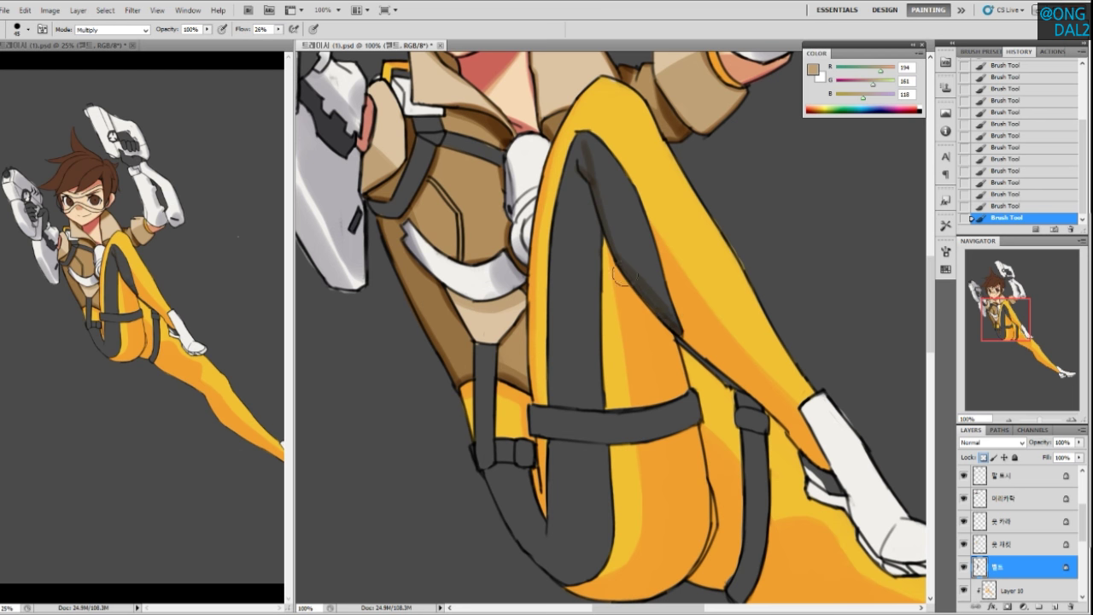
drag(603, 374, 610, 354)
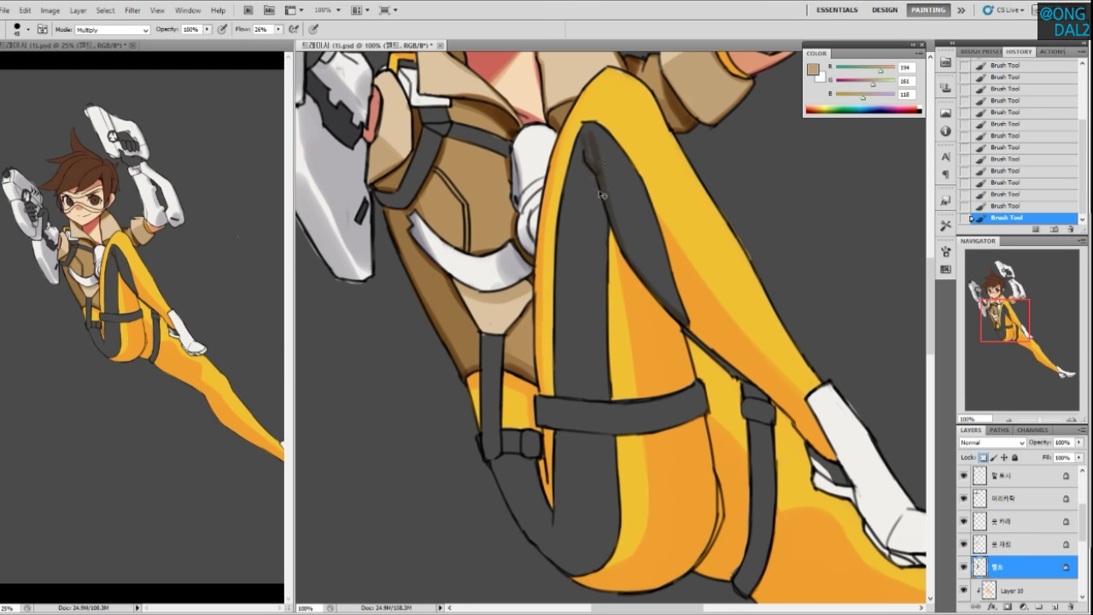
key(ctrl+z)
drag(593, 173, 611, 242)
key(ctrl+z)
mouse_move(595, 178)
mouse_down()
mouse_move(613, 254)
mouse_move(629, 214)
mouse_move(624, 171)
mouse_up()
key(ctrl+z)
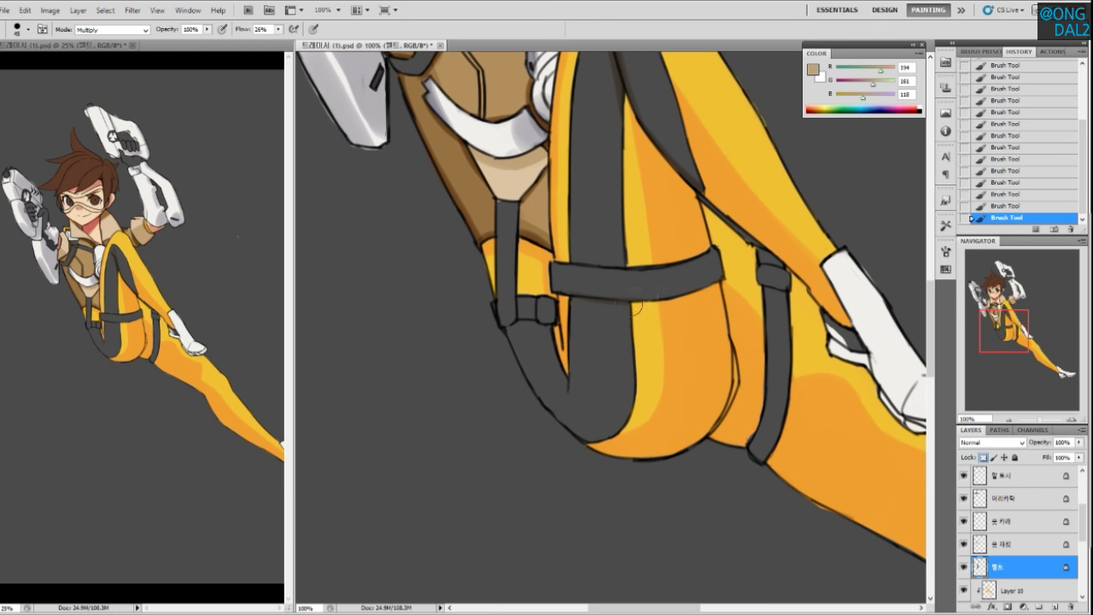
Shade the lower edge and the outer end of the dark strap around the thigh
drag(715, 314, 717, 307)
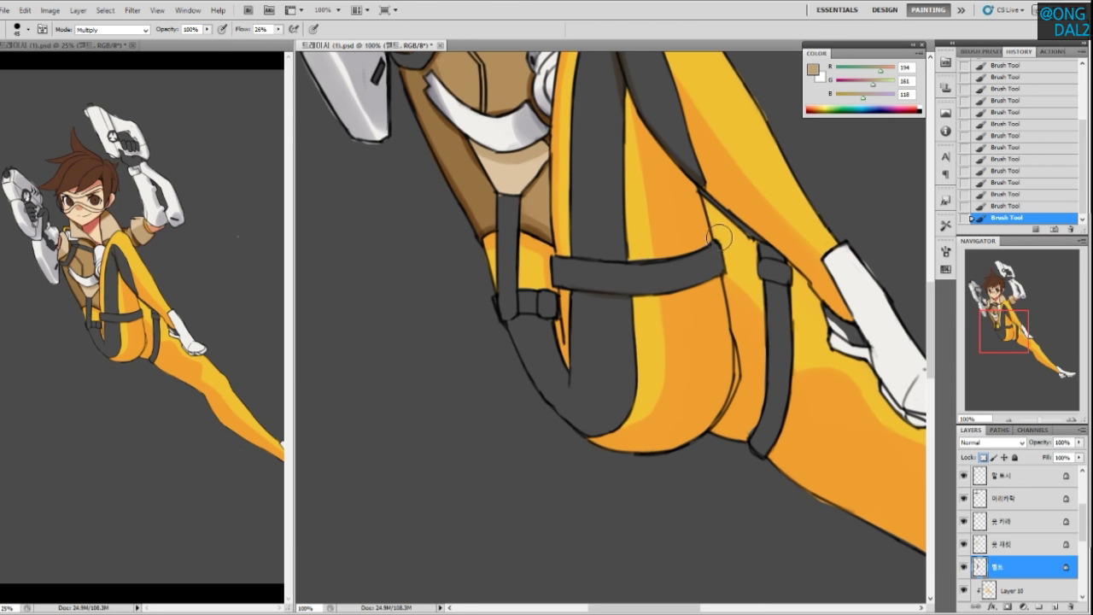
key(ctrl+alt+z)
key(ctrl+alt+z)
drag(550, 253, 552, 290)
drag(628, 336, 636, 310)
Add dark shadows to the dark panel's lower end at the hip and to the small waist strap buckle
drag(590, 341, 580, 381)
key(ctrl+z)
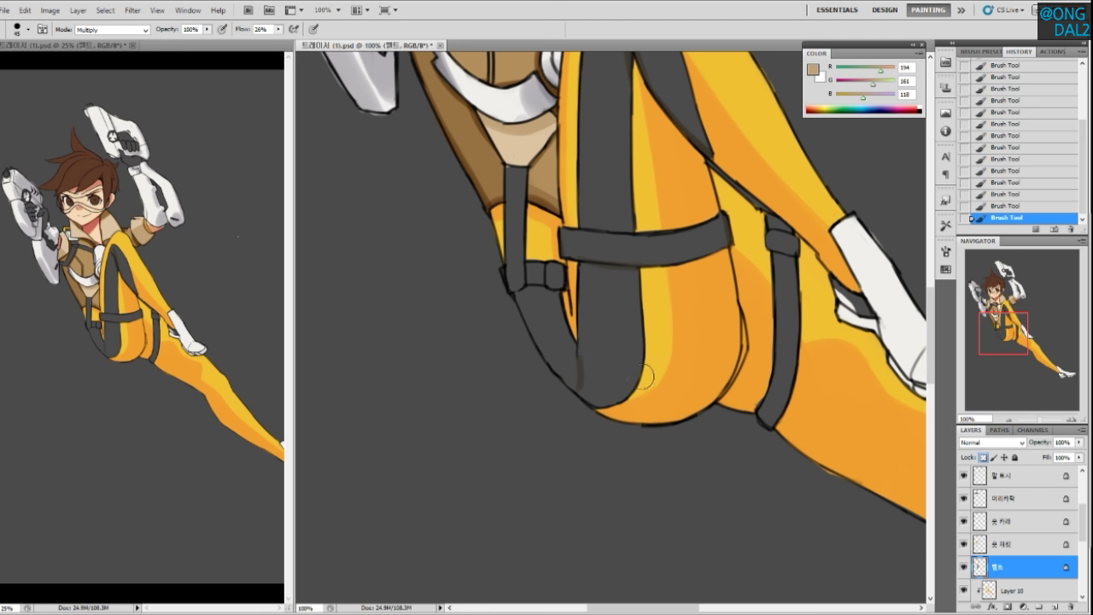
mouse_move(622, 404)
mouse_down()
mouse_move(591, 403)
mouse_move(649, 371)
mouse_up()
drag(579, 378, 596, 390)
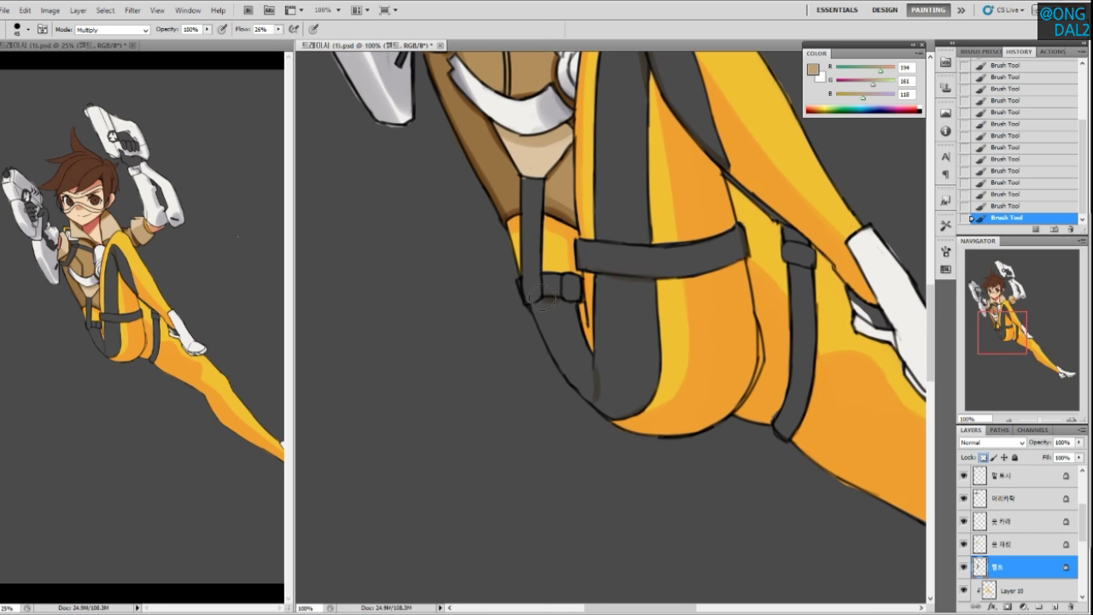
drag(549, 267, 554, 260)
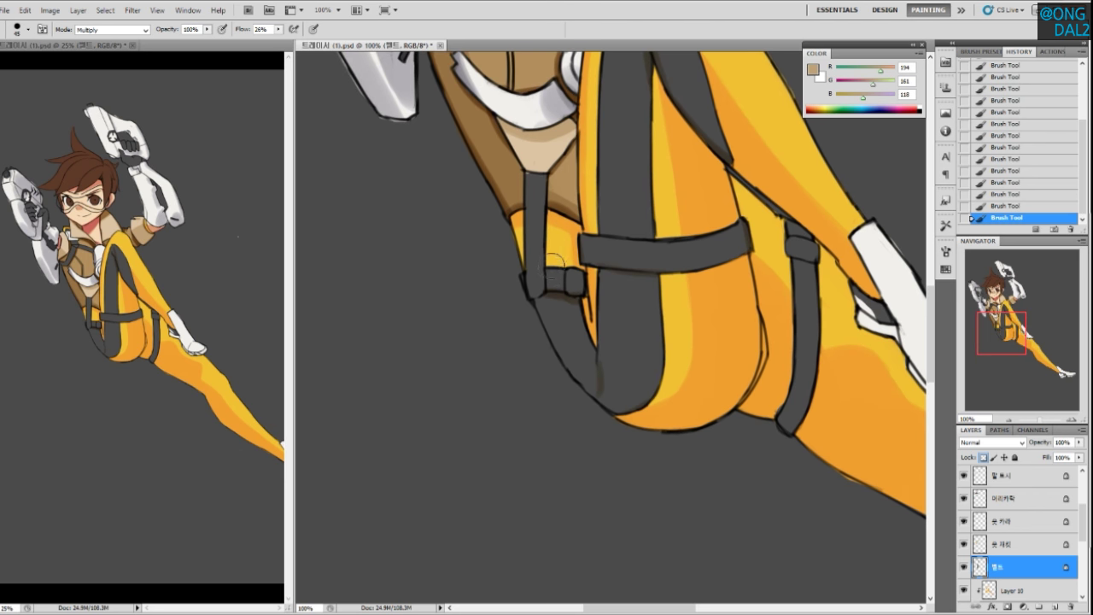
drag(635, 319, 592, 437)
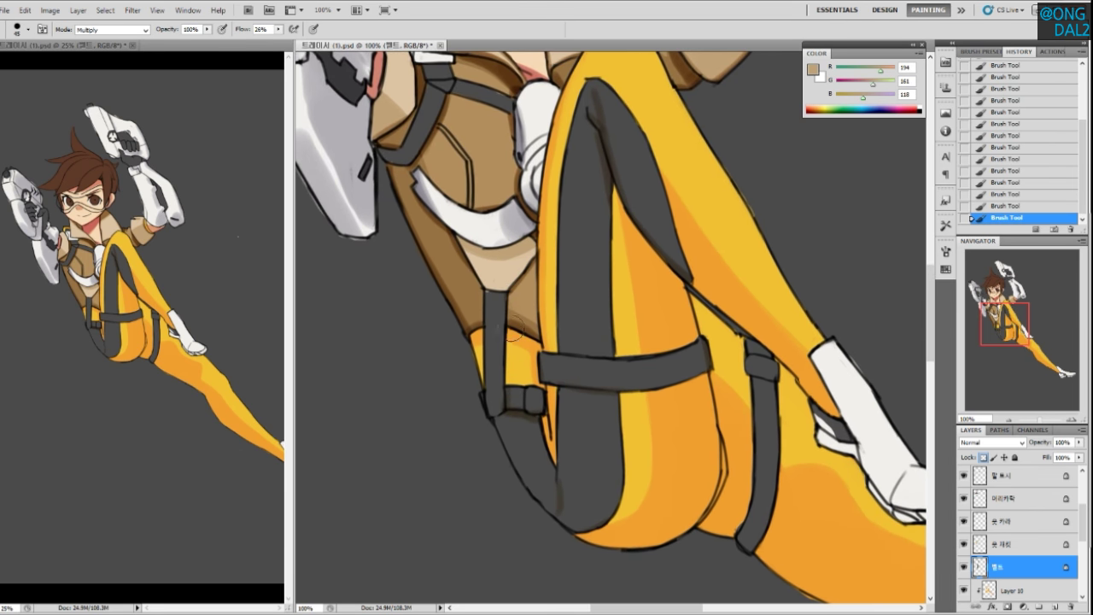
Paint dark shadows on the shoulder strap where it crosses the chest beneath the collar
drag(451, 155, 485, 288)
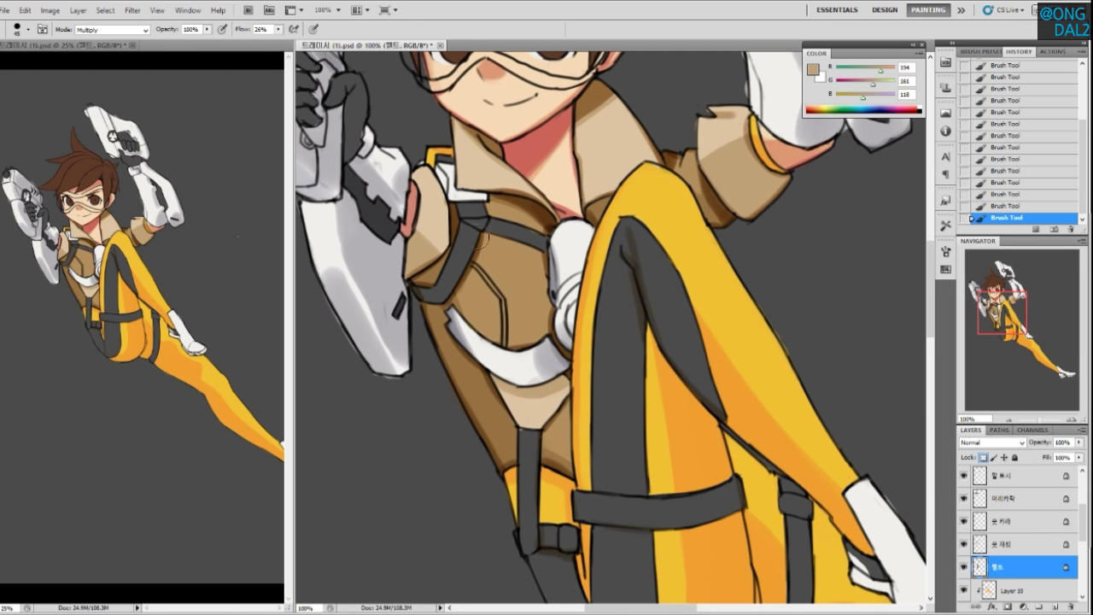
drag(468, 231, 470, 256)
key(ctrl+z)
key(ctrl+z)
key(ctrl+z)
drag(486, 206, 473, 200)
Deepen the dark panel's shadows at the knee and hip, and darken the rear thigh strap's lower end
mouse_move(710, 469)
mouse_down()
mouse_move(609, 266)
mouse_move(630, 312)
mouse_move(563, 300)
mouse_move(640, 254)
mouse_move(633, 311)
mouse_move(691, 410)
mouse_move(663, 406)
mouse_move(580, 332)
mouse_move(566, 342)
mouse_move(553, 260)
mouse_up()
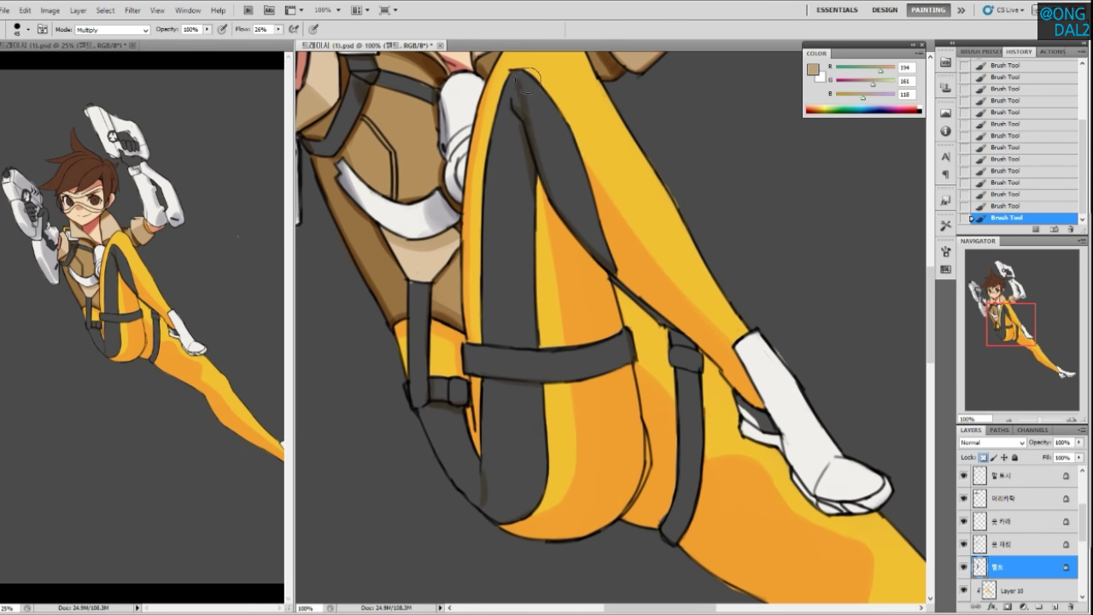
drag(627, 379, 568, 318)
drag(654, 403, 647, 390)
mouse_move(453, 376)
mouse_down()
mouse_move(656, 443)
mouse_move(630, 475)
mouse_up()
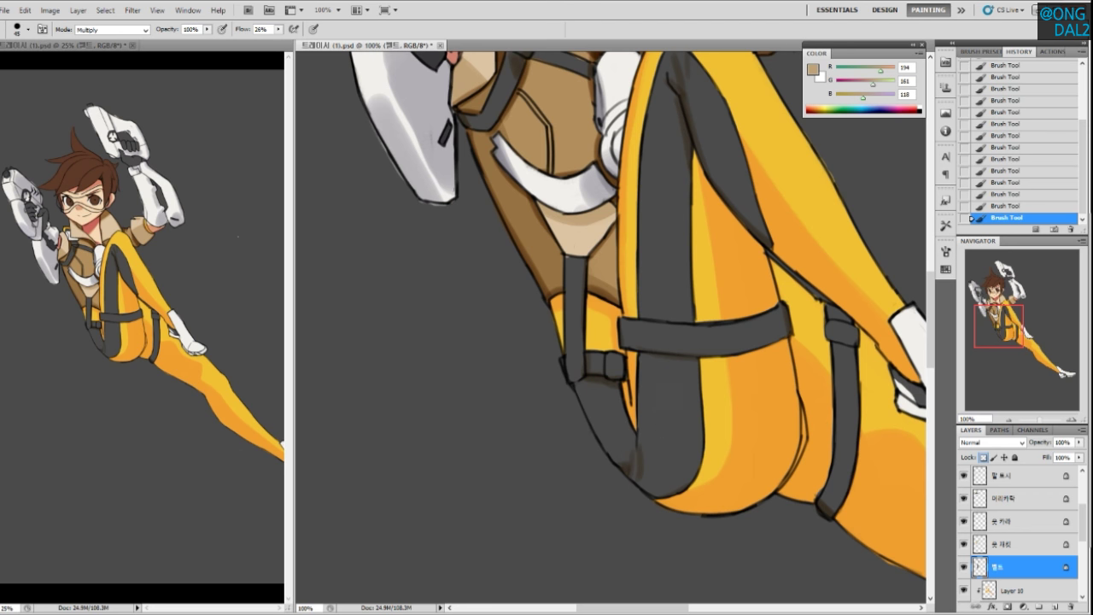
Paint dark Multiply shadows over the thumb and fingers of the black glove holding the lower pistol
drag(667, 409, 658, 518)
drag(704, 386, 683, 493)
drag(589, 311, 693, 483)
drag(577, 427, 644, 429)
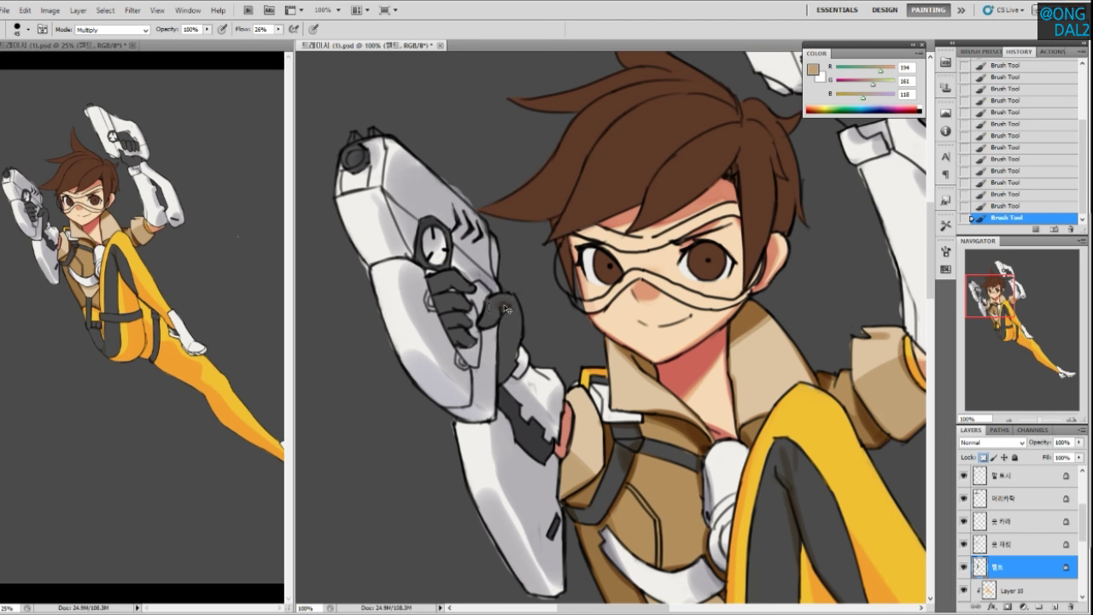
drag(515, 299, 523, 337)
key(ctrl+z)
key(ctrl+z)
drag(511, 300, 497, 319)
key(ctrl+z)
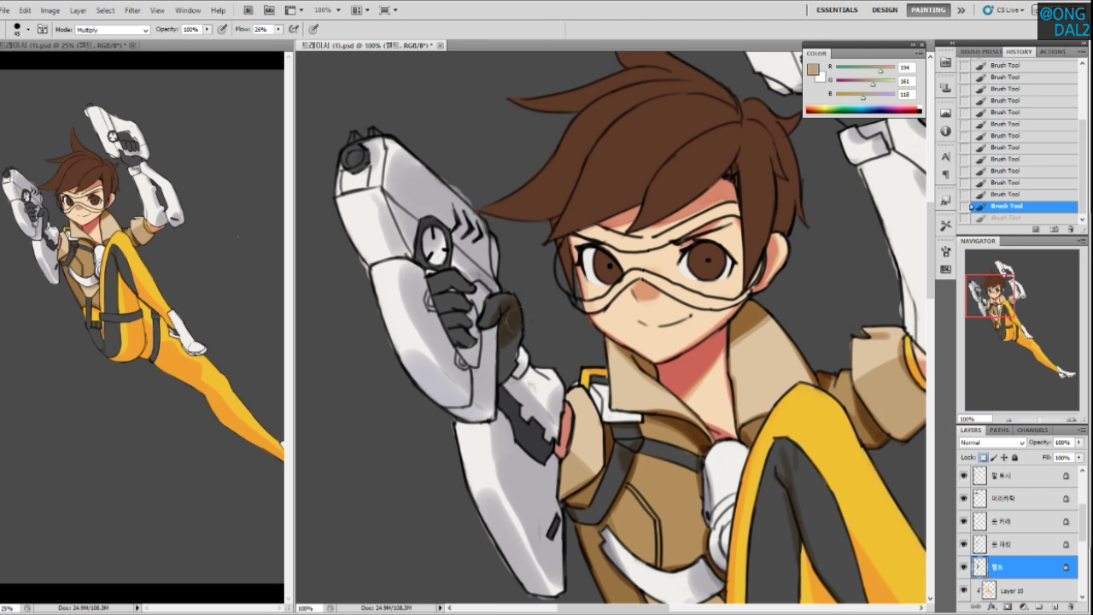
mouse_move(500, 359)
mouse_down()
mouse_move(482, 290)
mouse_move(453, 290)
mouse_move(465, 288)
mouse_move(462, 273)
mouse_move(467, 297)
mouse_move(463, 272)
mouse_move(473, 298)
mouse_move(454, 304)
mouse_move(478, 340)
mouse_move(485, 309)
mouse_up()
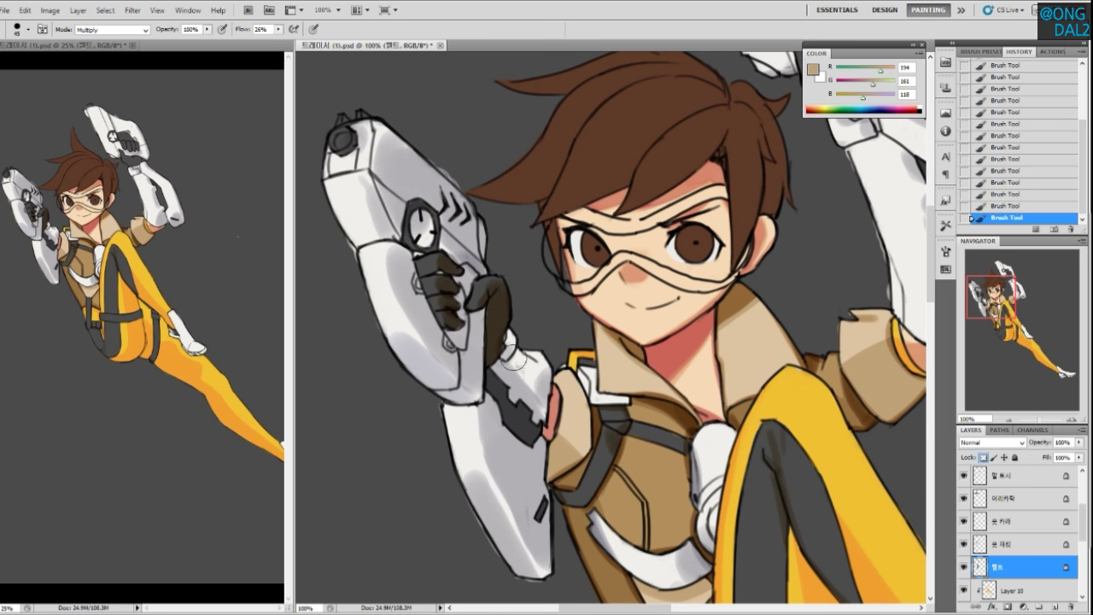
Shade the raised hand's black glove with dark strokes on the fingers and around the palm and wrist
drag(563, 373, 503, 366)
drag(612, 338, 486, 415)
drag(657, 249, 552, 370)
mouse_move(539, 260)
mouse_down()
mouse_move(560, 258)
mouse_move(531, 243)
mouse_move(582, 253)
mouse_move(554, 246)
mouse_move(598, 282)
mouse_move(580, 298)
mouse_move(610, 288)
mouse_move(593, 297)
mouse_move(609, 263)
mouse_move(571, 307)
mouse_up()
mouse_move(533, 246)
mouse_down()
mouse_move(553, 270)
mouse_move(550, 253)
mouse_move(568, 263)
mouse_move(584, 236)
mouse_up()
mouse_move(592, 360)
mouse_down()
mouse_move(598, 290)
mouse_move(740, 207)
mouse_up()
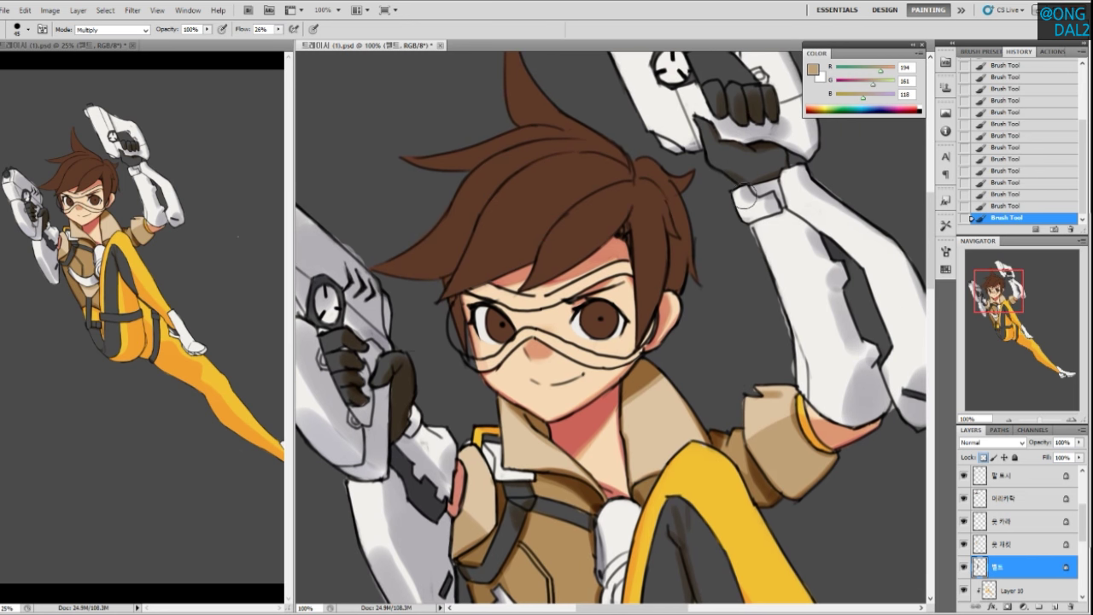
mouse_move(453, 460)
mouse_down()
mouse_move(461, 349)
mouse_move(569, 397)
mouse_up()
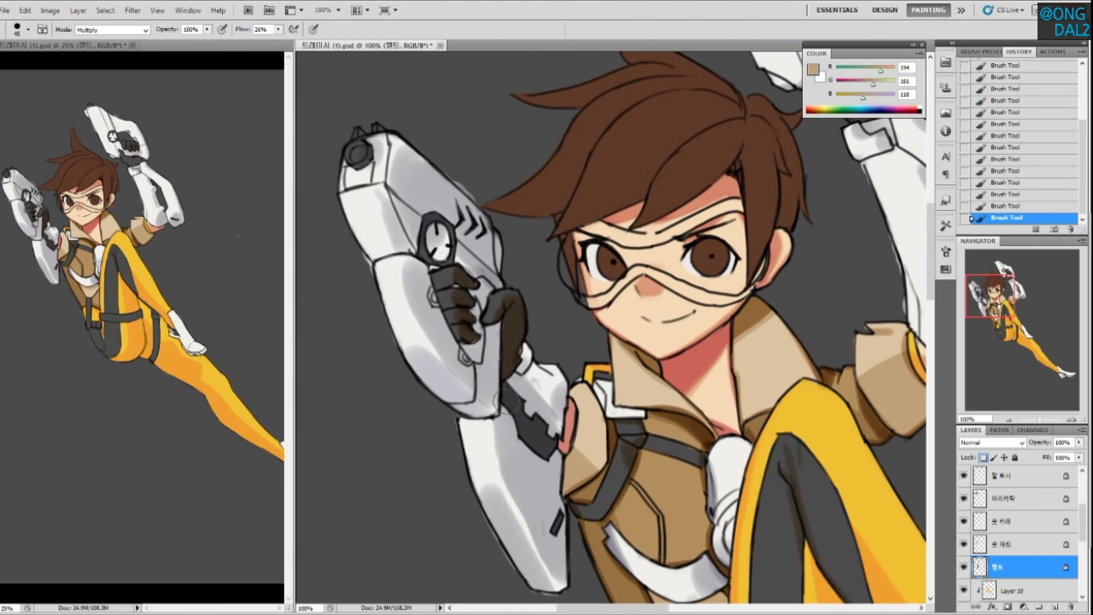
Activate the gun layer 총 and sample the pistol's dark grey (RGB 72, 72, 72) as the brush colour
key(ctrl+shift+n)
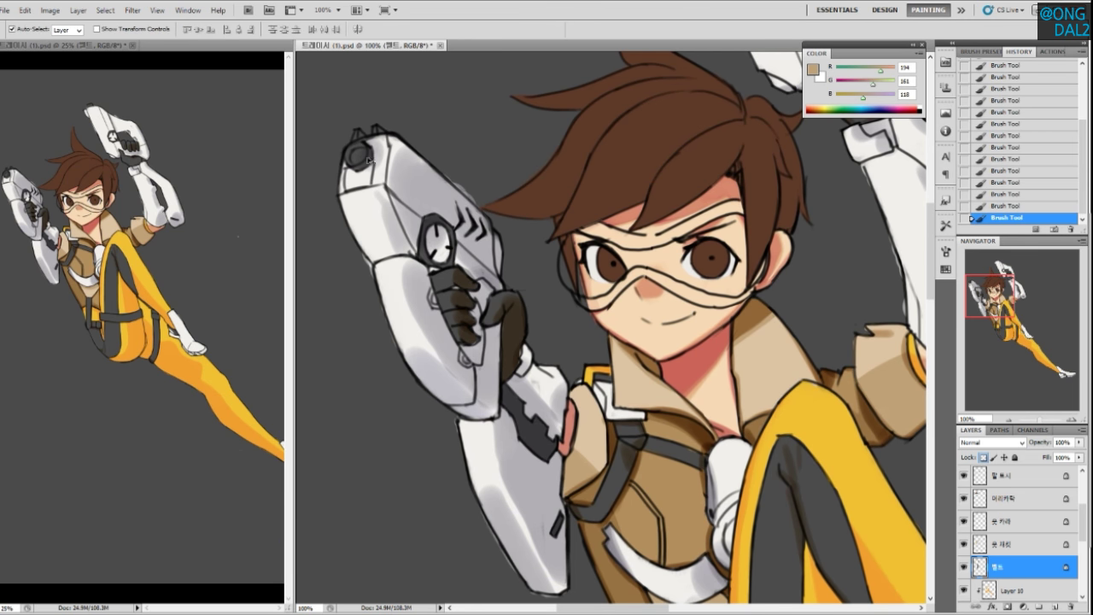
text(총)
key(Return)
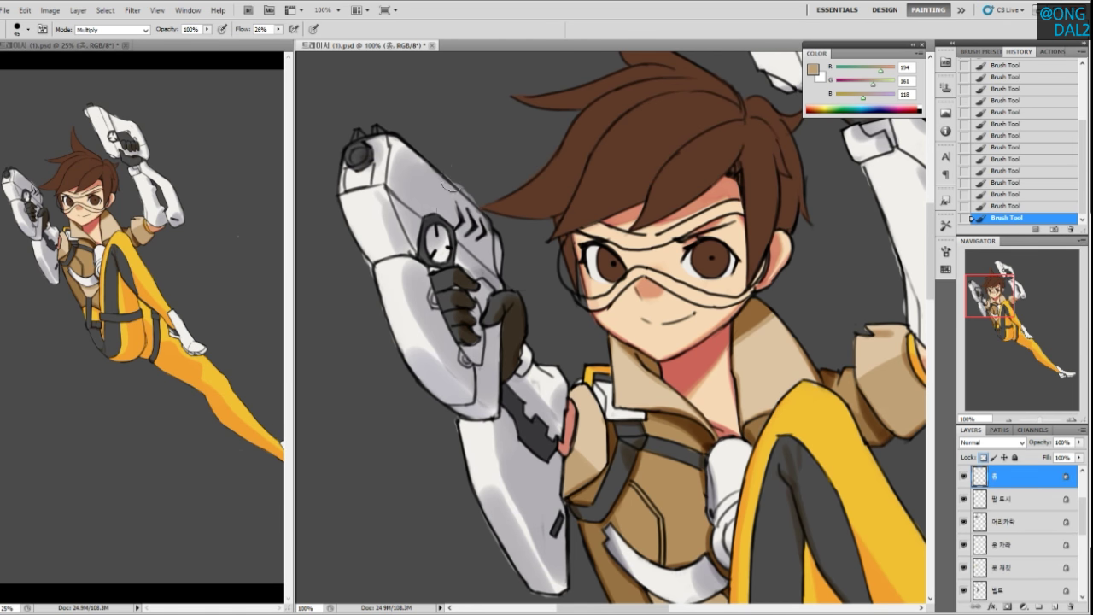
alt+click(421, 254)
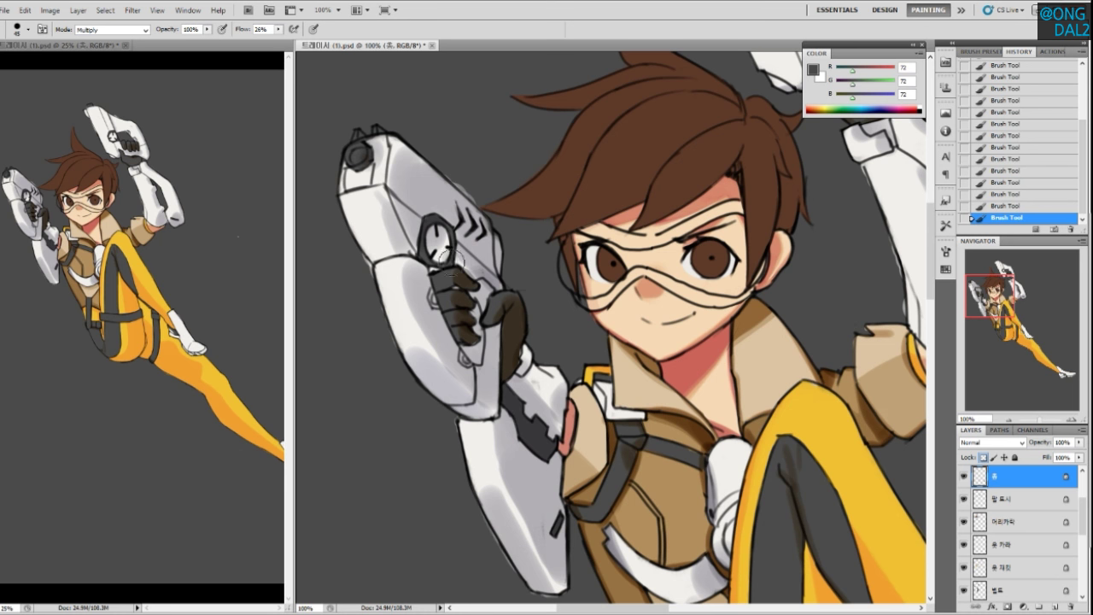
Darken the recessed dark section of the lower arm's white guard on the 팔 토시 layer
mouse_move(516, 362)
mouse_down()
mouse_move(496, 341)
mouse_move(519, 369)
mouse_up()
ctrl+click(523, 374)
key(ctrl+z)
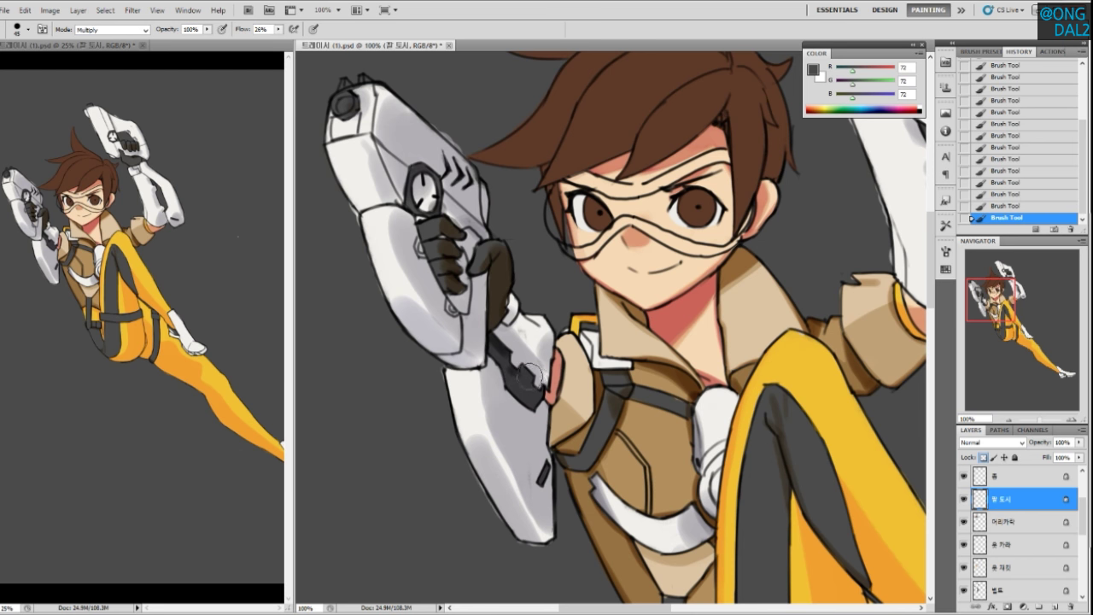
drag(524, 368, 546, 376)
Paint dark grey shadows along the dark inner gap of the raised arm's white guard
drag(635, 357, 396, 489)
mouse_move(741, 357)
mouse_down()
mouse_move(723, 330)
mouse_move(730, 353)
mouse_up()
key(ctrl+z)
drag(712, 299, 733, 355)
key(ctrl+z)
key(ctrl+z)
drag(712, 301, 730, 352)
key(ctrl+z)
key(ctrl+z)
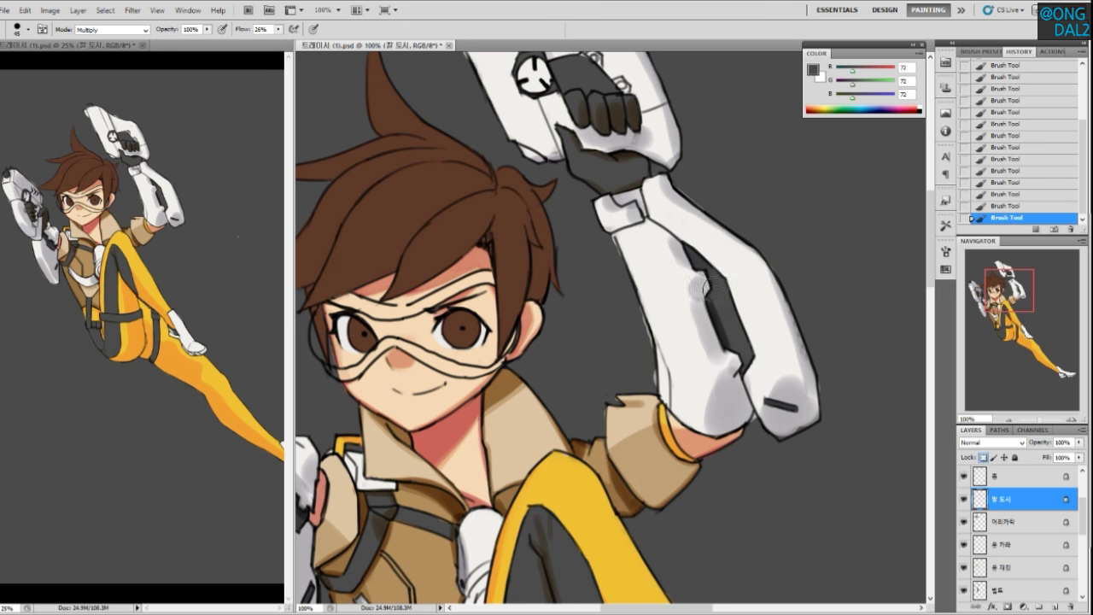
drag(690, 256, 706, 261)
drag(731, 379, 765, 340)
Activate the gun layer 총 and shade the raised pistol's round dial with sampled grey (RGB 159, 158, 155)
drag(698, 335, 817, 504)
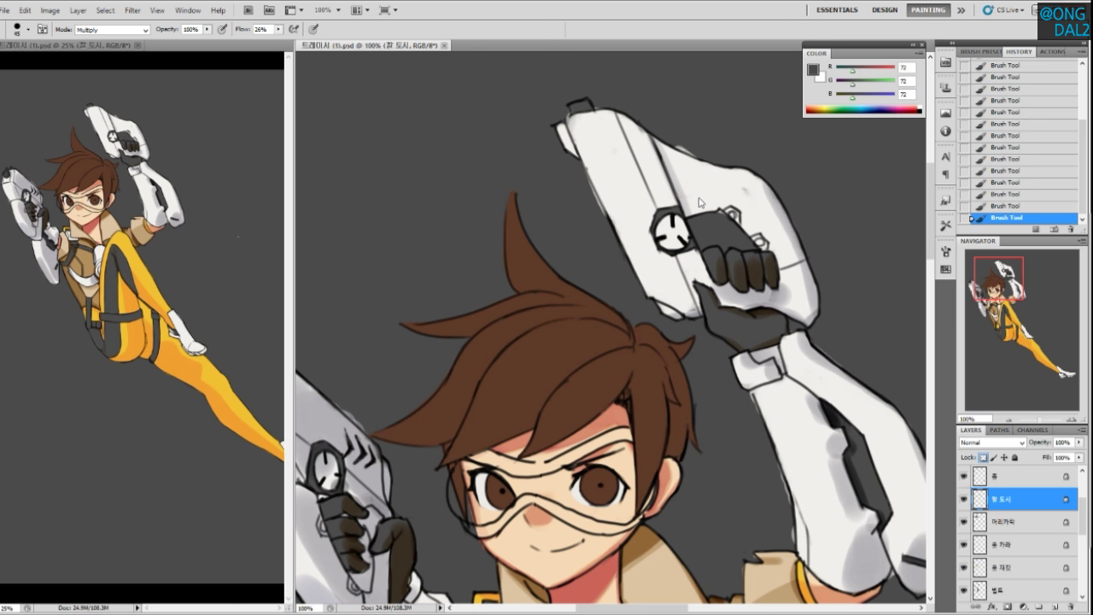
drag(759, 326, 738, 349)
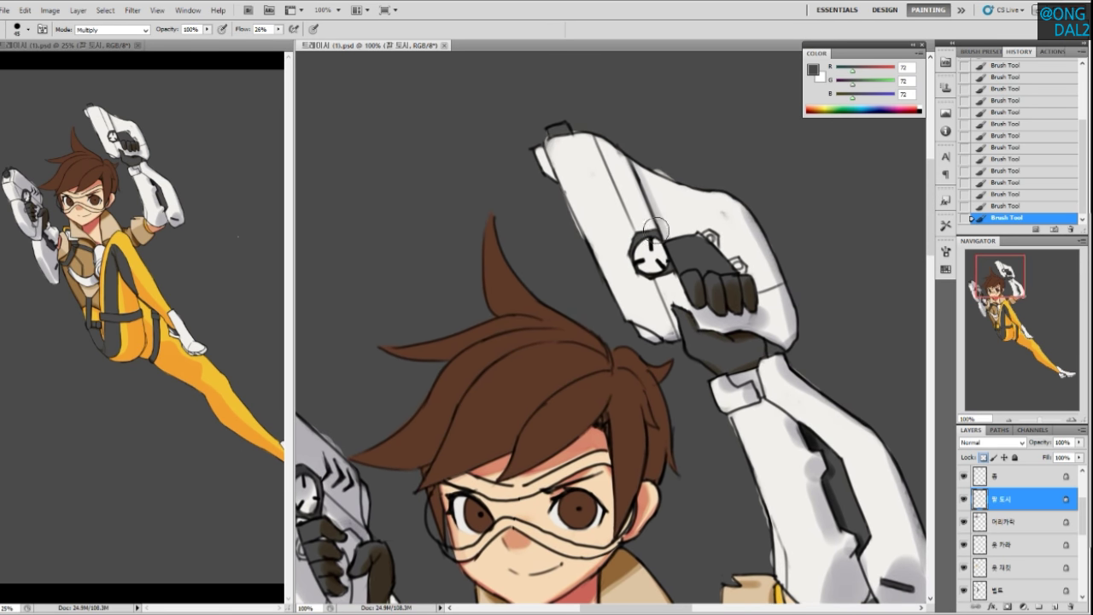
key(v)
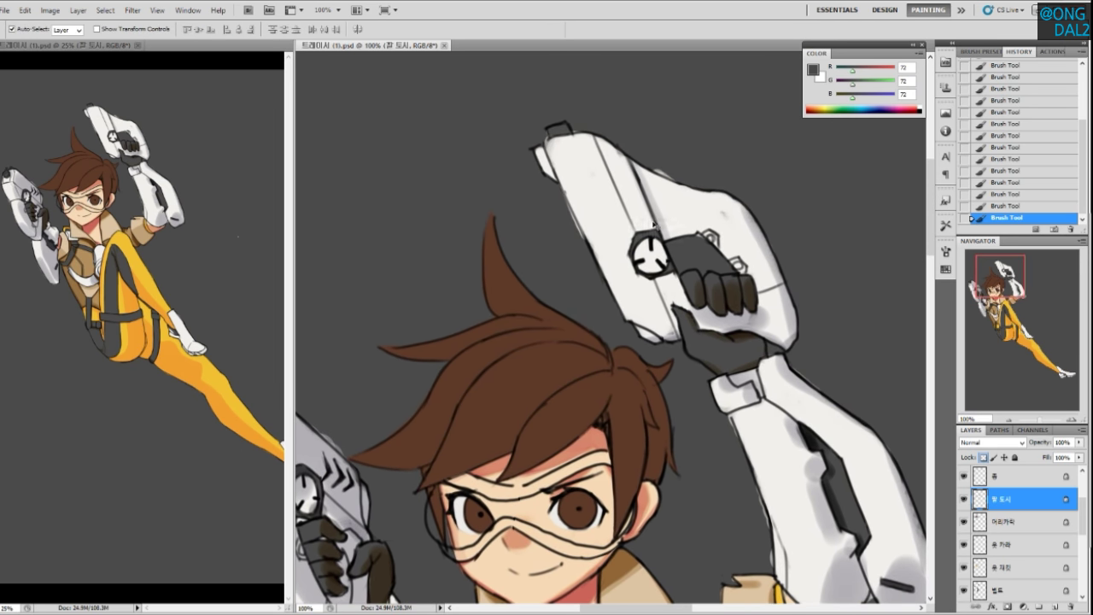
click(659, 238)
key(b)
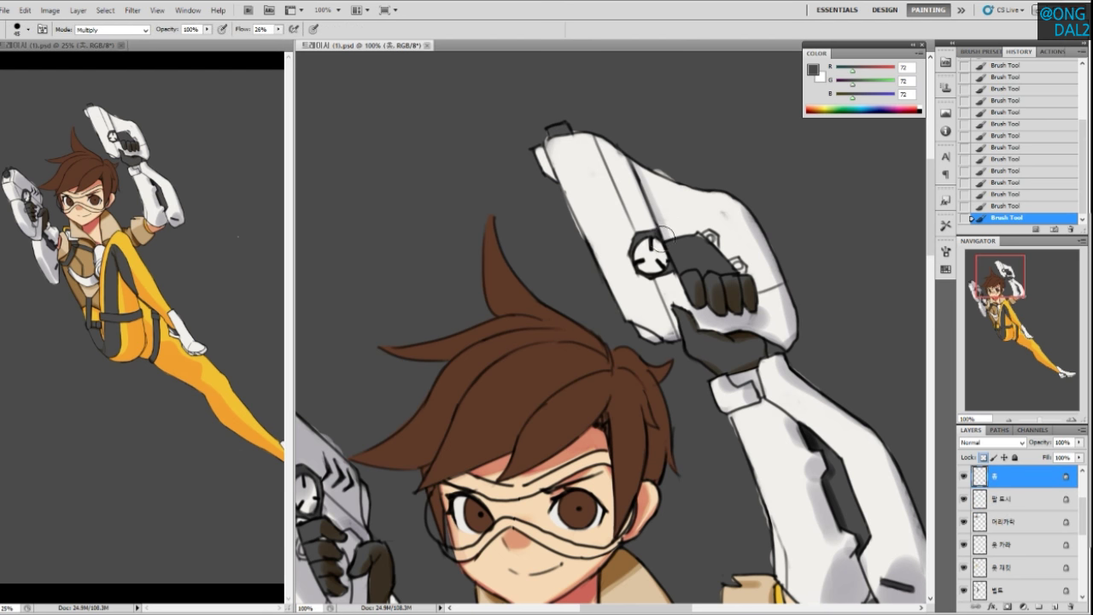
drag(664, 288, 788, 181)
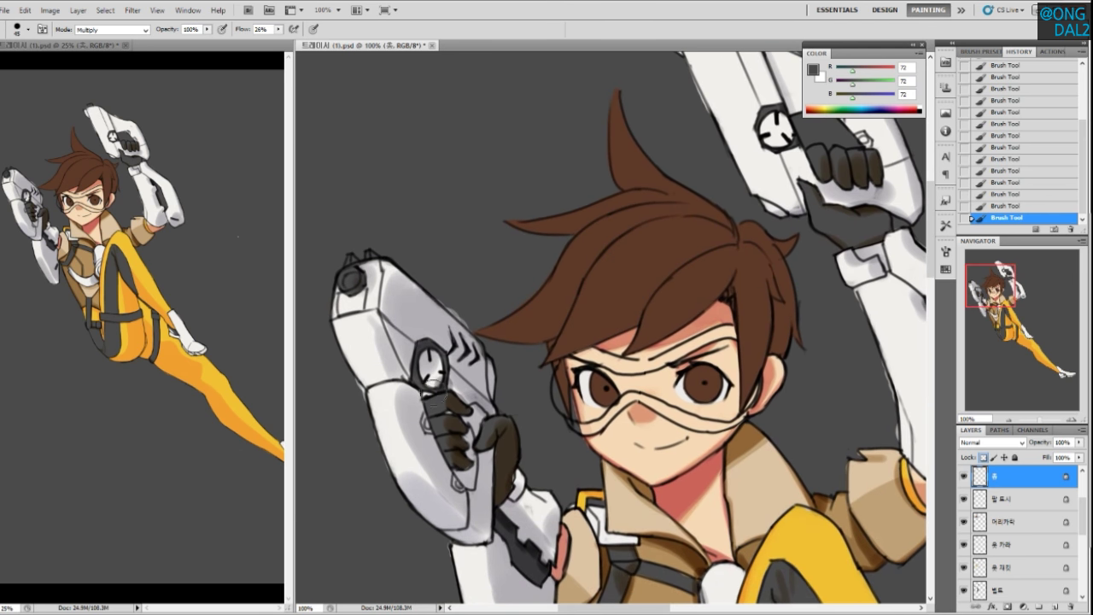
key(v)
key(b)
alt+click(437, 377)
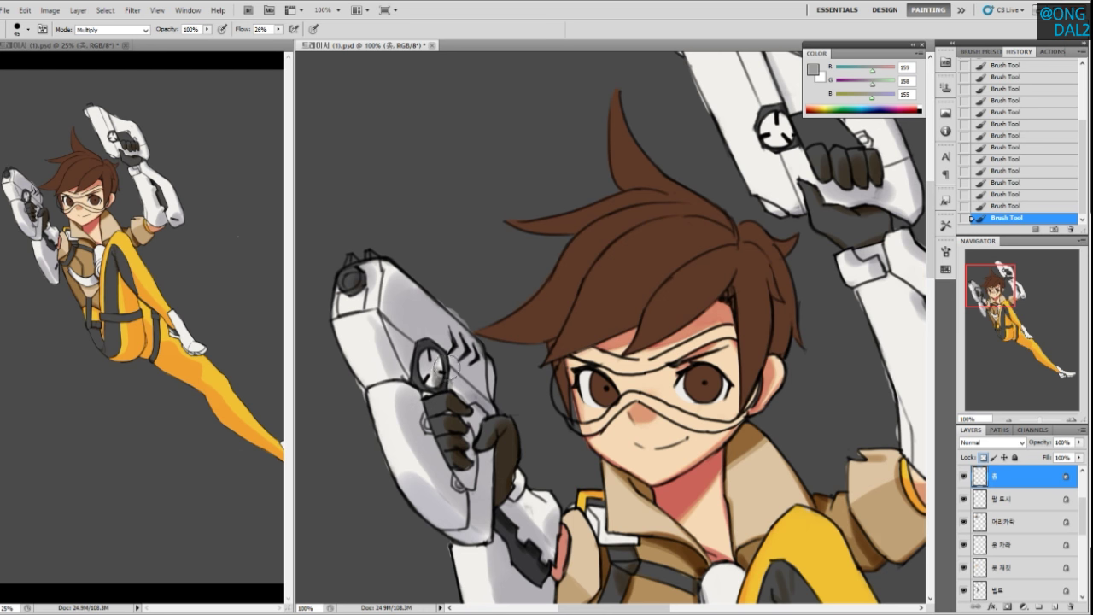
drag(795, 195, 696, 250)
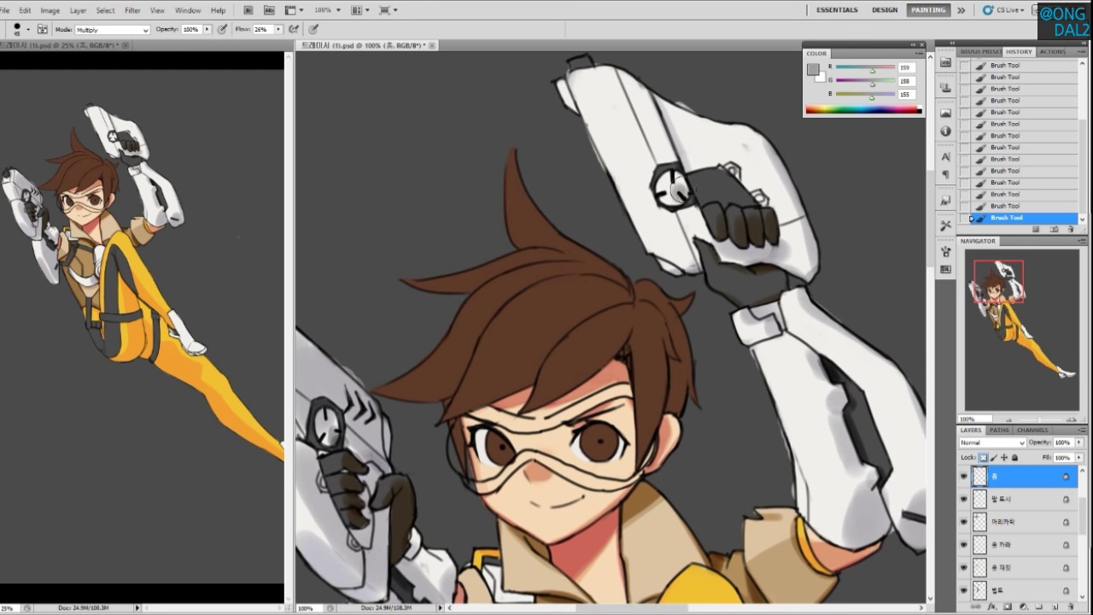
key(ctrl+z)
drag(688, 189, 686, 188)
Shade beneath the raised arm's wrist cuff on the 팔 토시 layer with sampled light grey (RGB 179, 177, 181)
alt+click(773, 253)
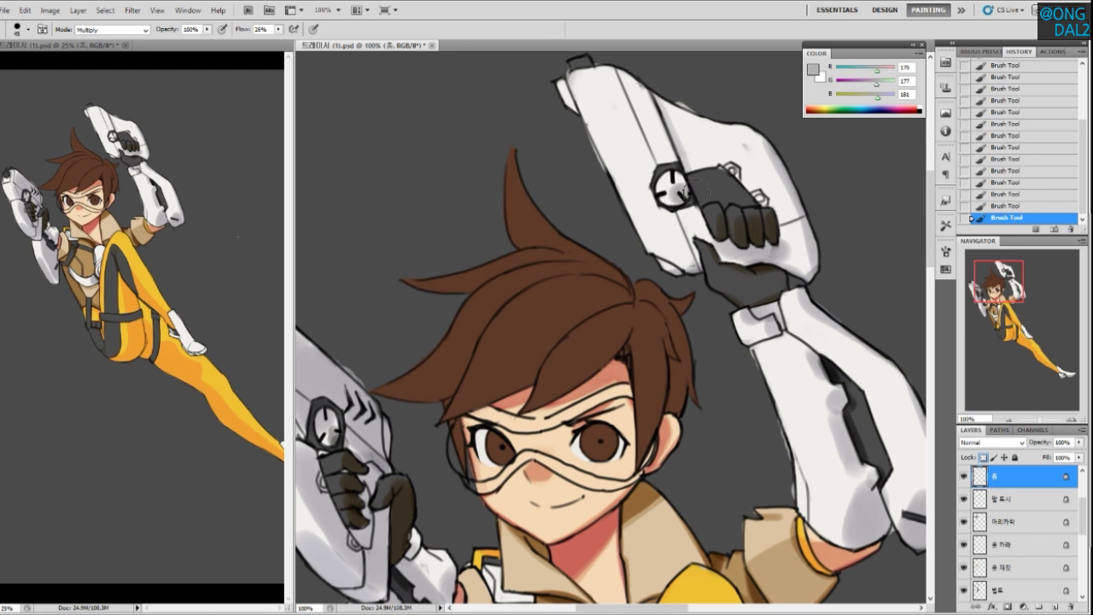
drag(701, 303, 678, 233)
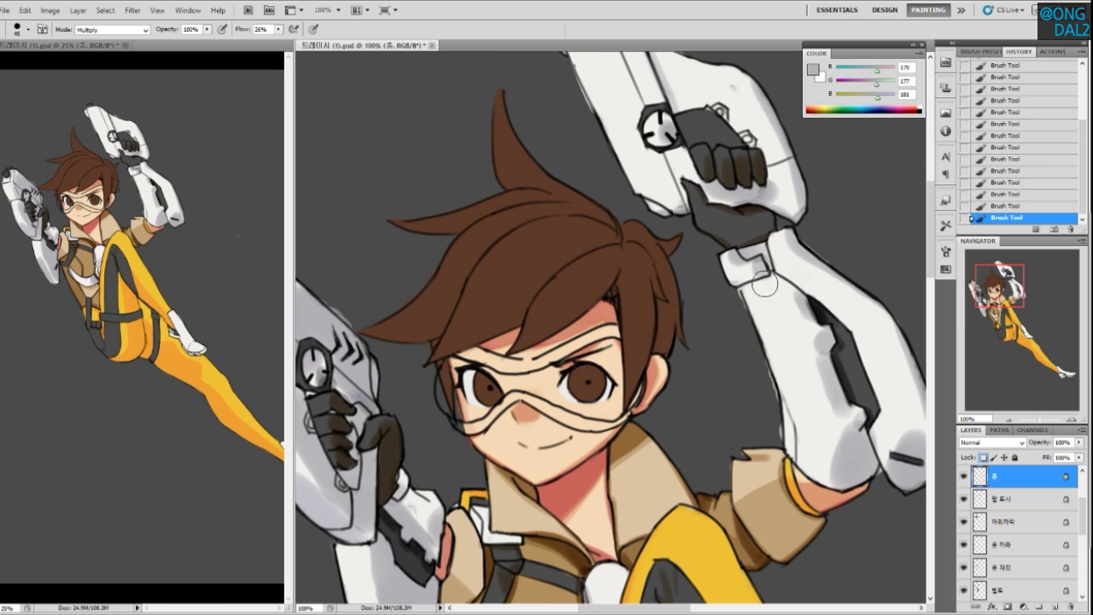
ctrl+click(776, 314)
drag(741, 290, 780, 276)
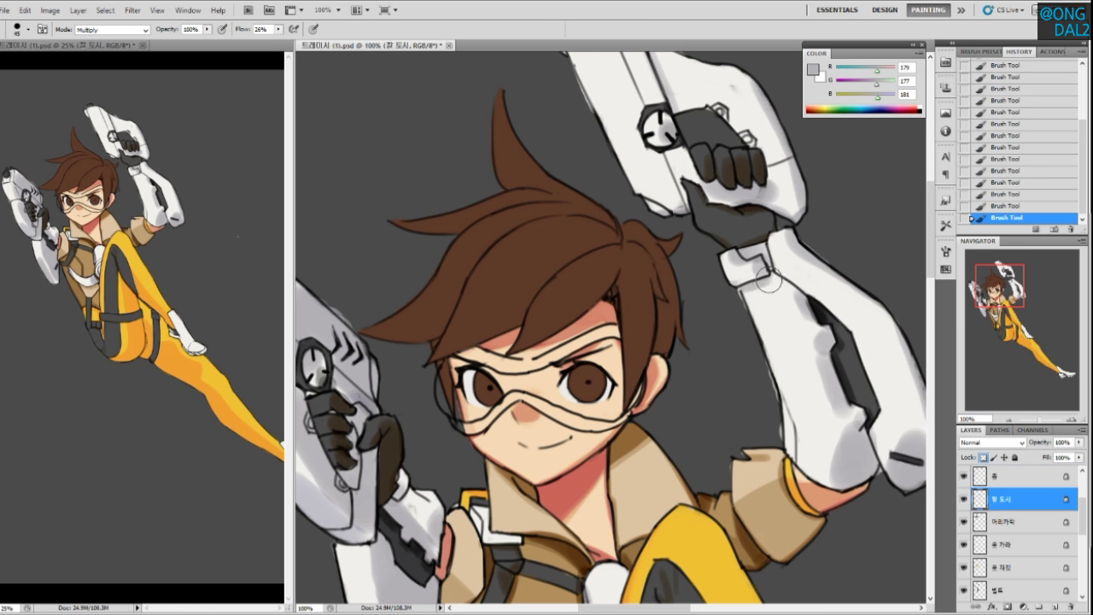
drag(746, 290, 771, 278)
Activate Layer 10, the shading layer of the orange leg suit
key(ctrl+minus)
key(ctrl+minus)
drag(755, 504, 744, 354)
key(ctrl+plus)
key(ctrl+plus)
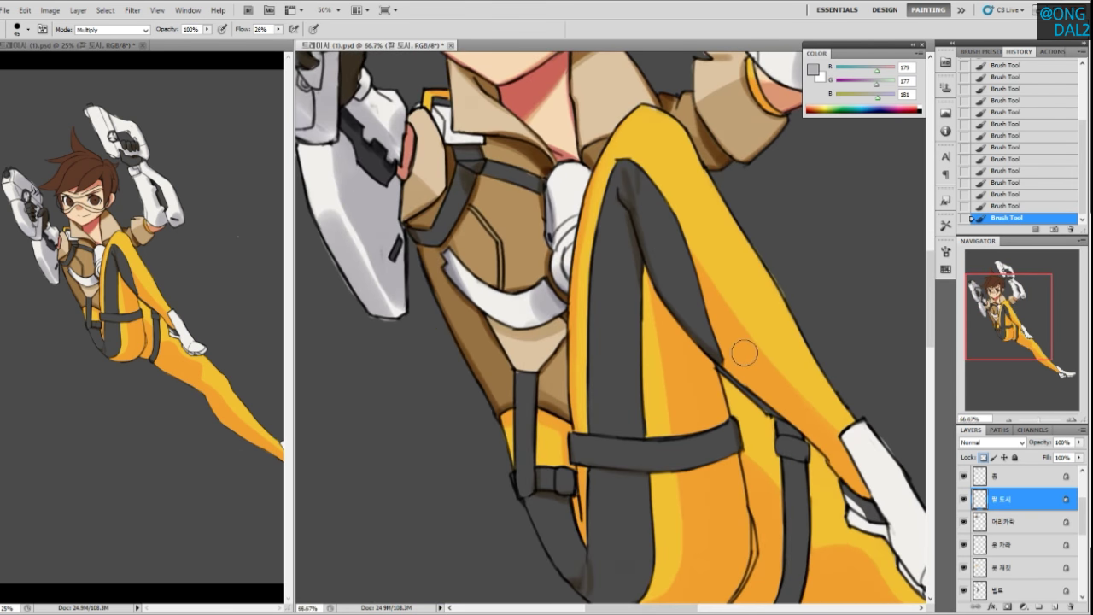
drag(730, 456, 708, 399)
click(706, 454)
key(b)
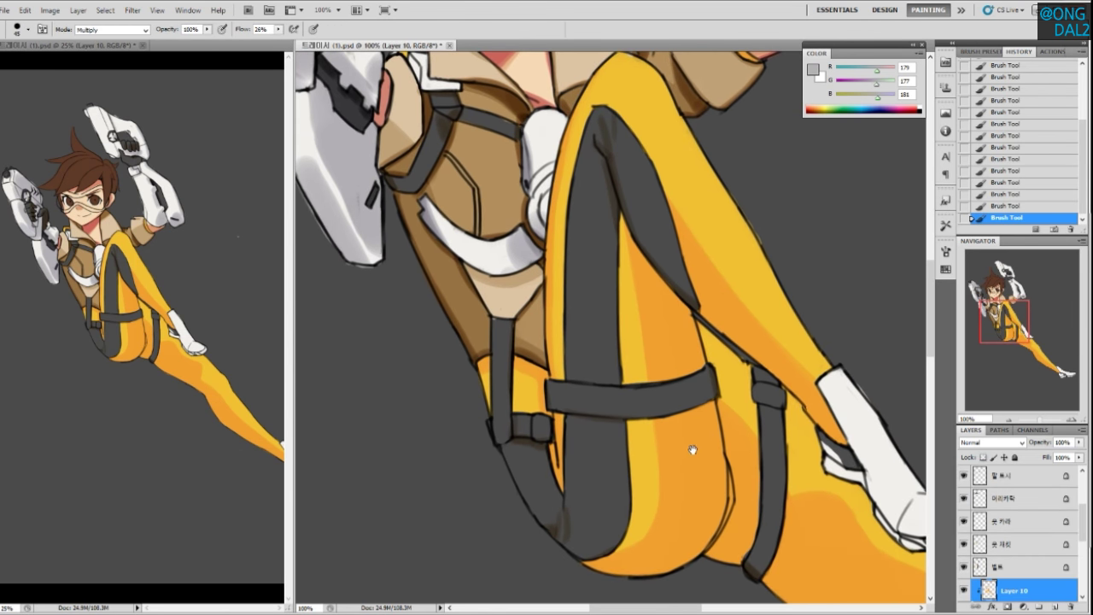
scroll(692, 440, down, 2)
scroll(1088, 523, down, 3)
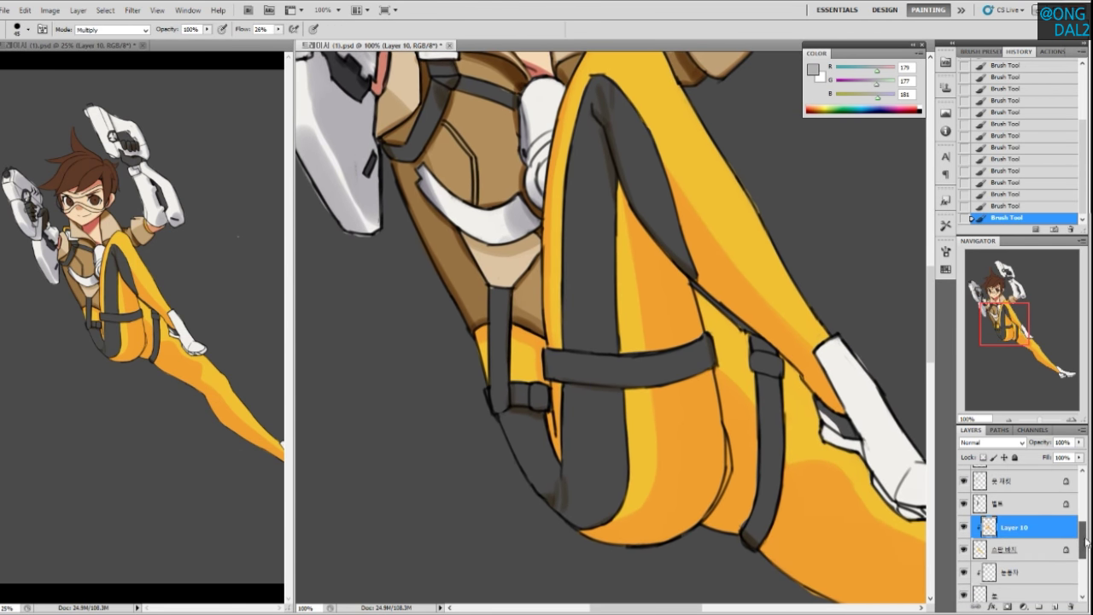
shift+click(1029, 547)
key(ctrl+e)
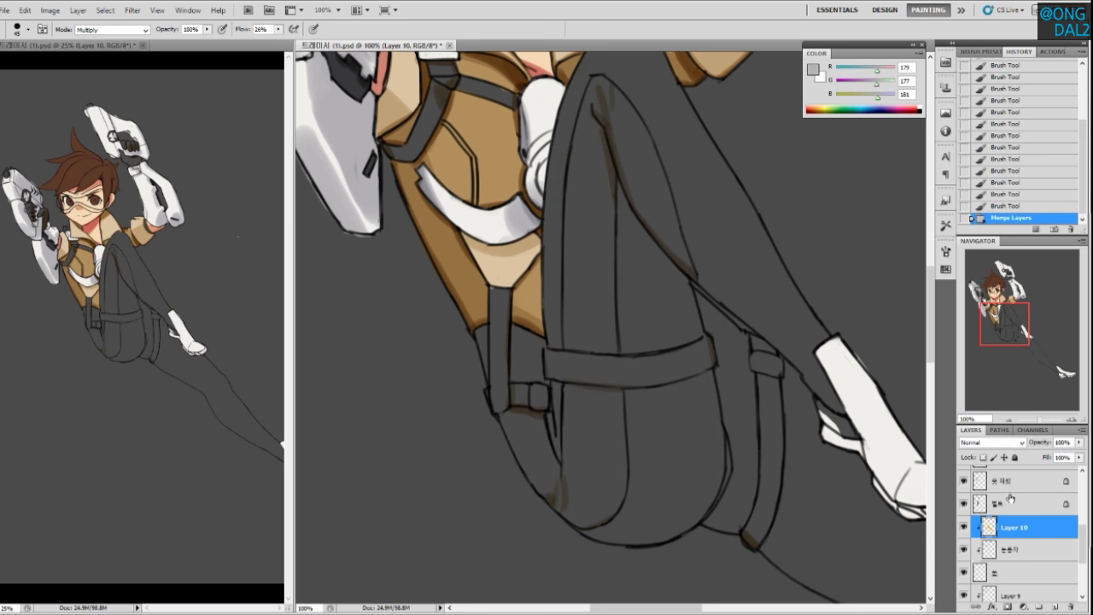
key(ctrl+z)
Merge Layer 10 down into the 스판 바지 layer and sample the suit's orange (RGB 244, 160, 47) as the brush colour
click(1031, 527)
key(ctrl+e)
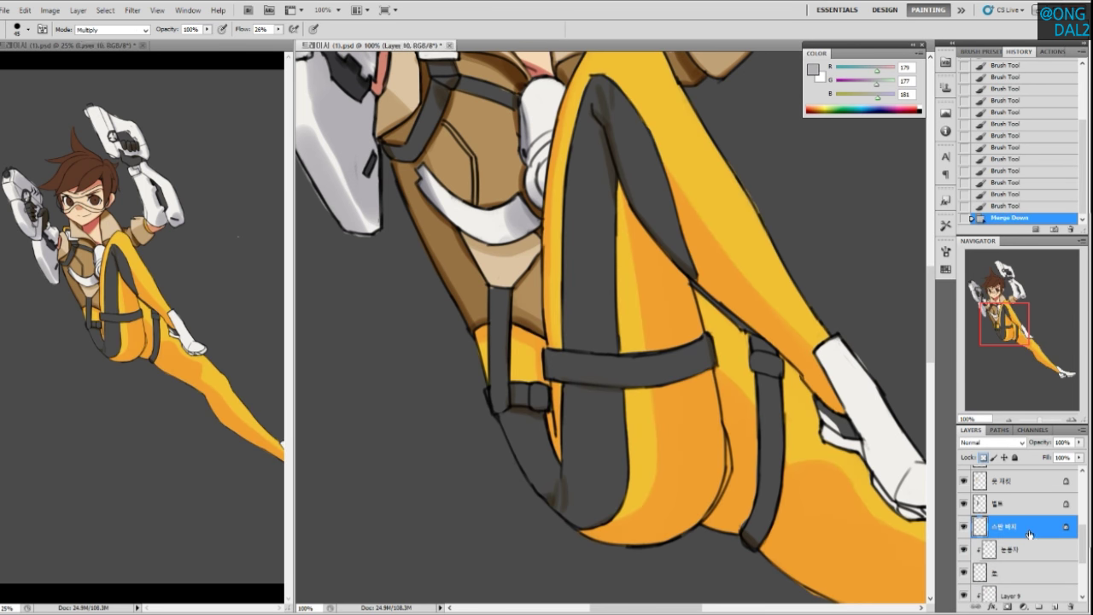
scroll(561, 256, up, 1)
alt+click(548, 254)
drag(547, 205, 540, 362)
key(ctrl+z)
drag(542, 246, 544, 364)
key(ctrl+z)
Paint deeper orange shadows along the bent thigh's rear edge, above and below the thigh strap
drag(729, 381, 721, 360)
drag(676, 279, 687, 330)
key(ctrl+z)
key(ctrl+z)
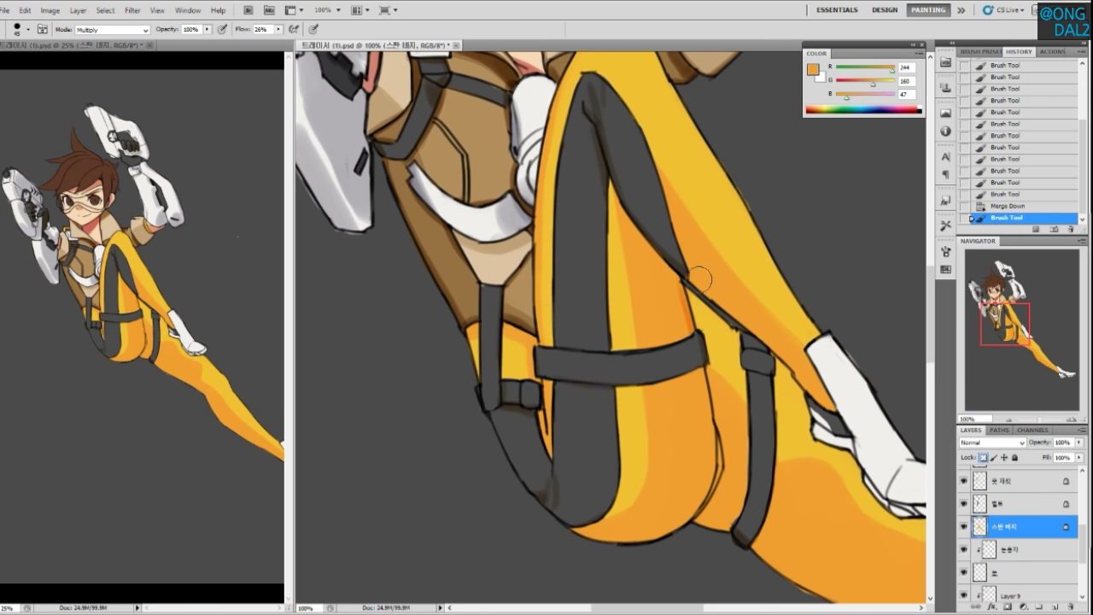
drag(678, 315, 732, 345)
key(ctrl+z)
key(ctrl+z)
mouse_move(722, 304)
mouse_down()
mouse_move(737, 356)
mouse_move(726, 363)
mouse_move(709, 332)
mouse_move(719, 432)
mouse_up()
drag(609, 344, 622, 413)
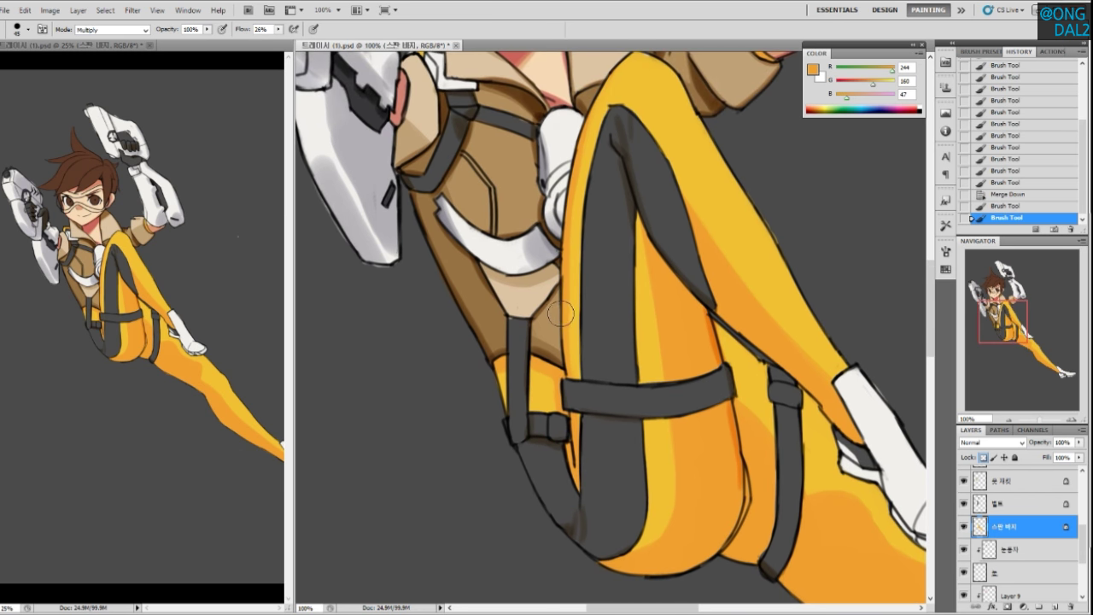
Add a deeper orange shadow along the bent thigh's front edge, from near the knee to the thigh strap
drag(566, 318, 570, 369)
key(ctrl+z)
mouse_move(609, 201)
mouse_down()
mouse_move(613, 265)
mouse_move(571, 334)
mouse_move(571, 391)
mouse_up()
drag(601, 273, 575, 370)
drag(558, 289, 547, 353)
key(ctrl+z)
drag(564, 282, 545, 399)
drag(553, 453, 545, 262)
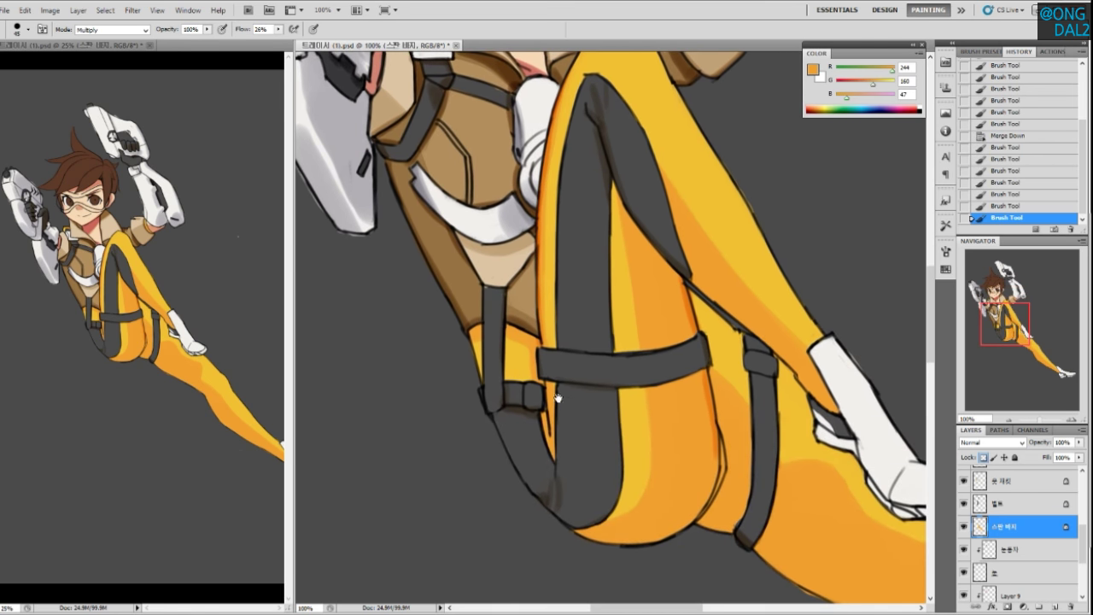
Shade the orange hip area under the jacket hem and beside the waist strap buckle
mouse_move(546, 386)
mouse_down()
mouse_move(554, 439)
mouse_move(551, 412)
mouse_up()
key(ctrl+z)
drag(498, 344, 557, 359)
key(ctrl+z)
Paint a deeper orange shadow over the knee's edge and down the bent leg's outer shin to the boot
drag(720, 327, 634, 439)
drag(576, 178, 607, 242)
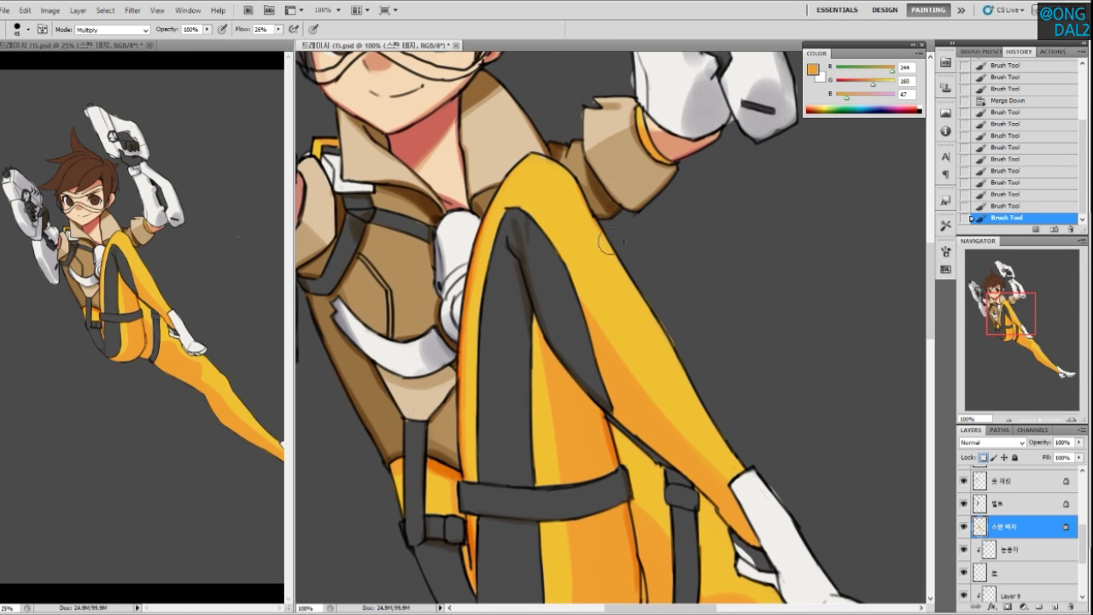
drag(543, 154, 581, 197)
key(ctrl+z)
mouse_move(554, 160)
mouse_down()
mouse_move(571, 165)
mouse_move(526, 159)
mouse_move(502, 170)
mouse_up()
drag(693, 338, 618, 259)
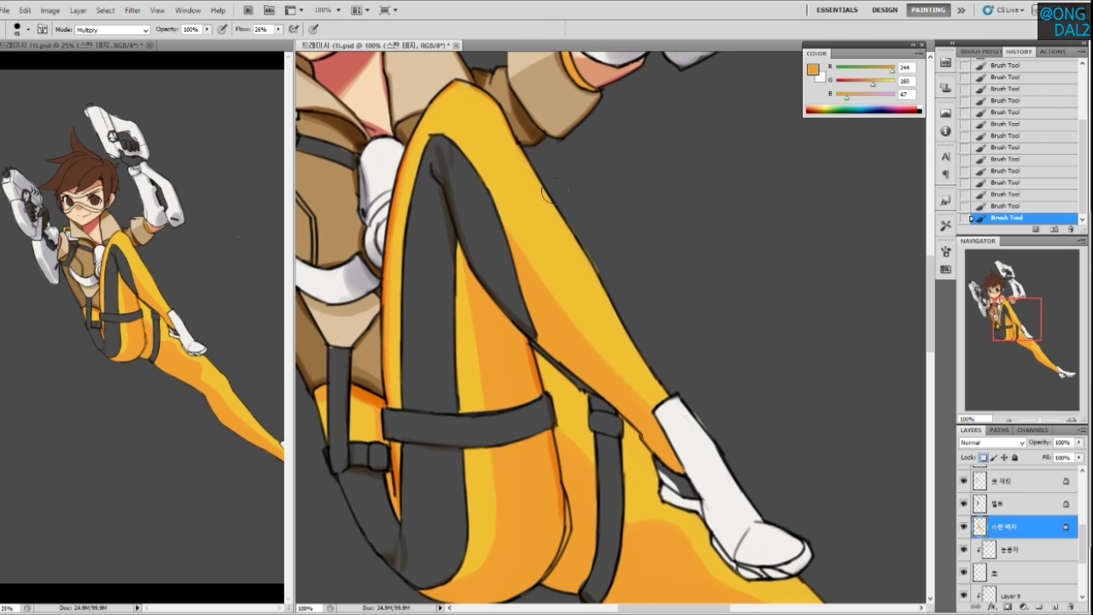
drag(542, 178, 665, 396)
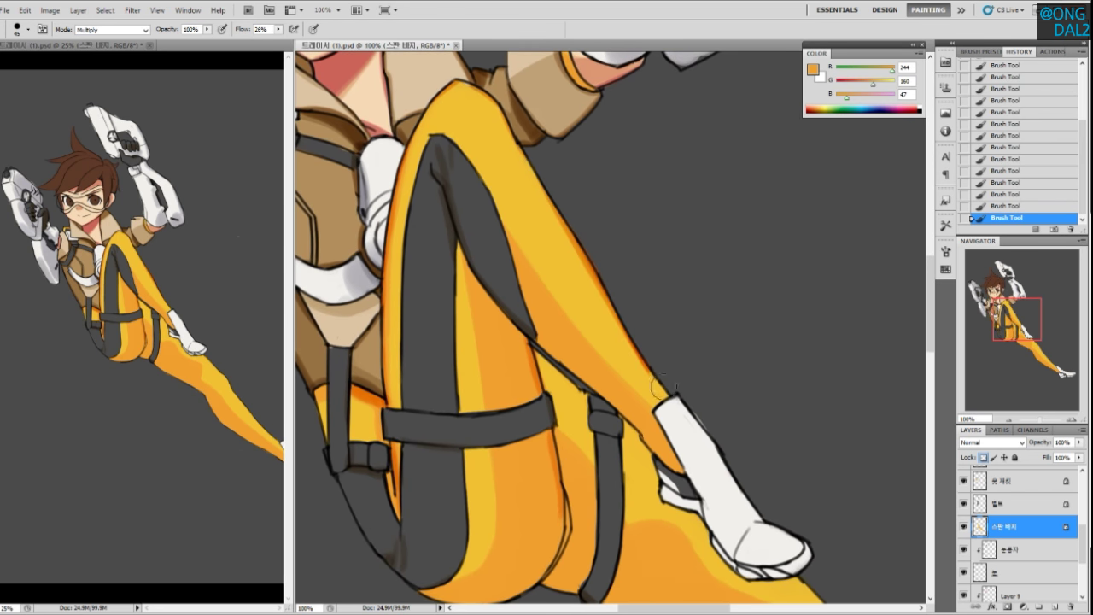
Add deeper orange shadows along the bent calf's underside and the lower curve of the seat
drag(532, 343, 643, 454)
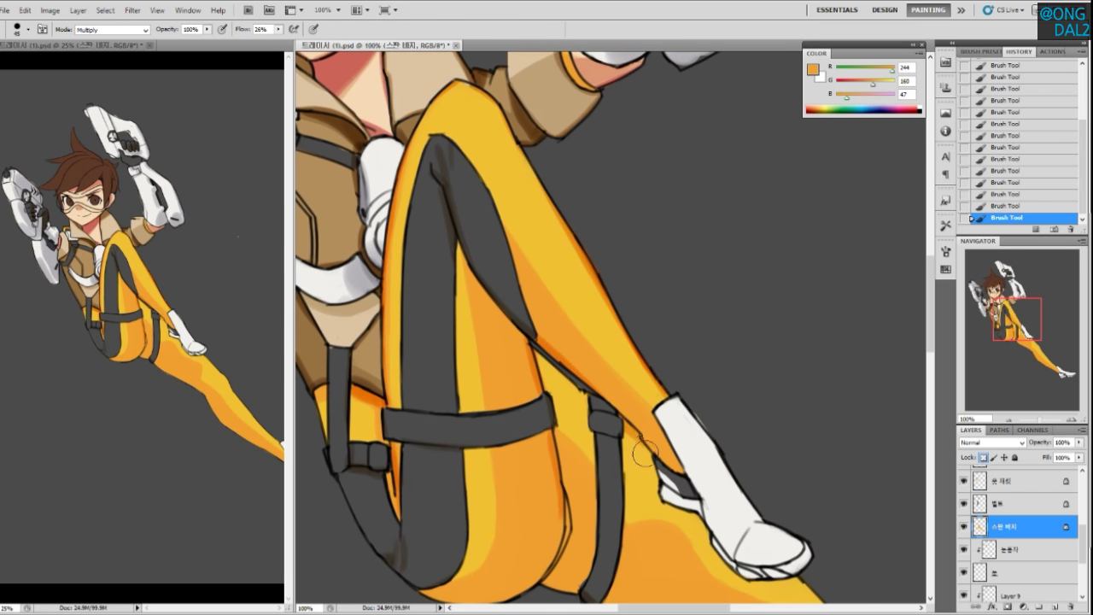
key(ctrl+z)
mouse_move(555, 358)
mouse_down()
mouse_move(676, 476)
mouse_move(704, 290)
mouse_up()
drag(711, 394, 676, 330)
drag(517, 351, 531, 354)
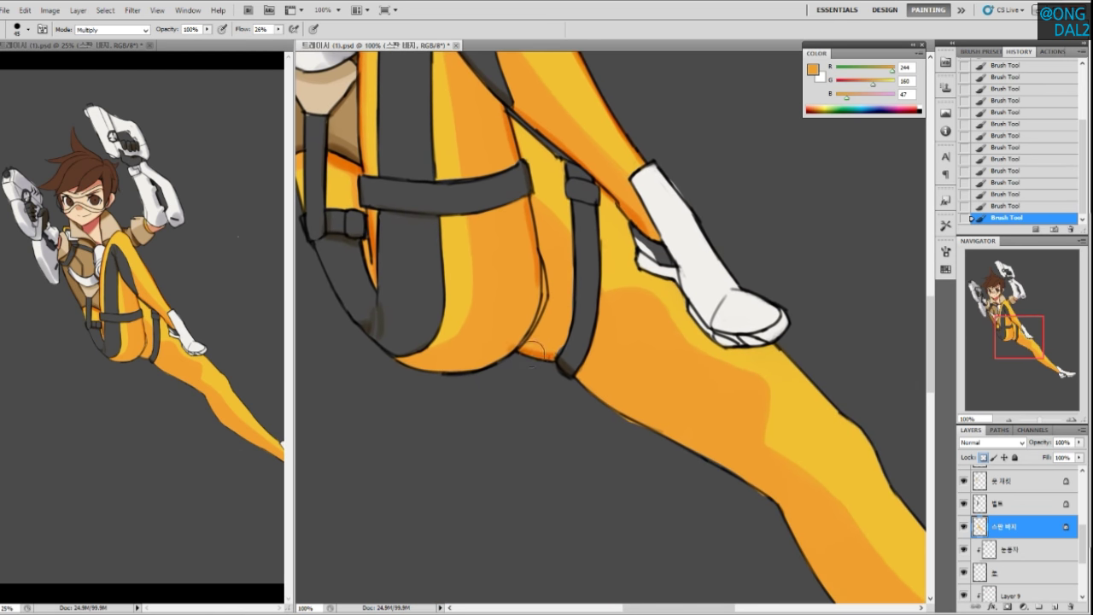
mouse_move(394, 358)
mouse_down()
mouse_move(487, 361)
mouse_move(531, 330)
mouse_up()
drag(660, 425, 544, 324)
Paint a deeper orange shadow along the extended thigh's lower edge from the rear strap to the knee
drag(473, 284, 538, 327)
key(ctrl+z)
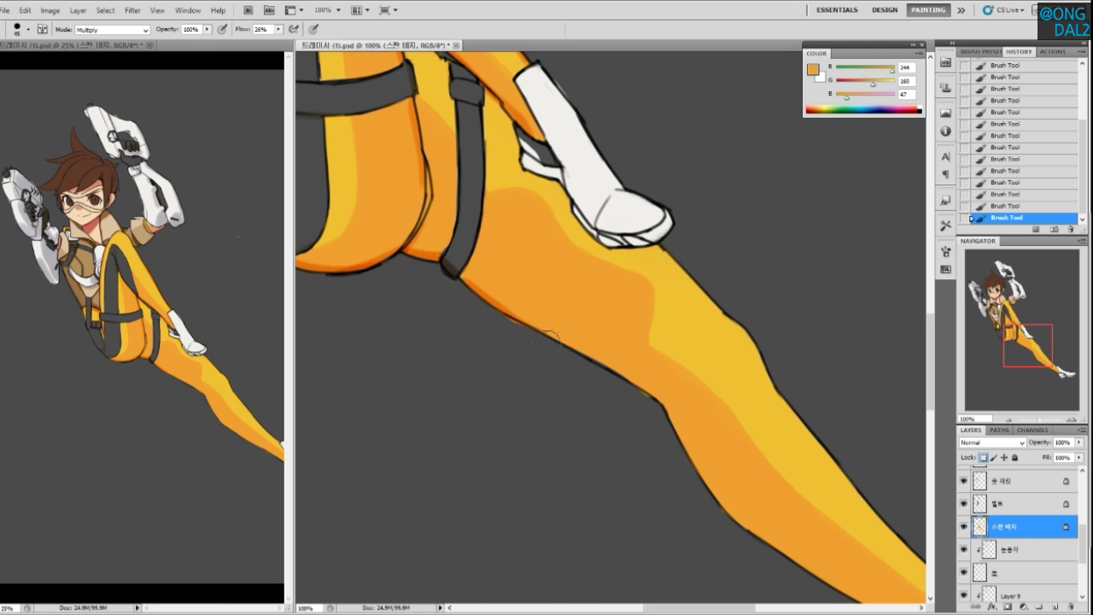
drag(555, 340, 684, 412)
key(ctrl+z)
key(ctrl+z)
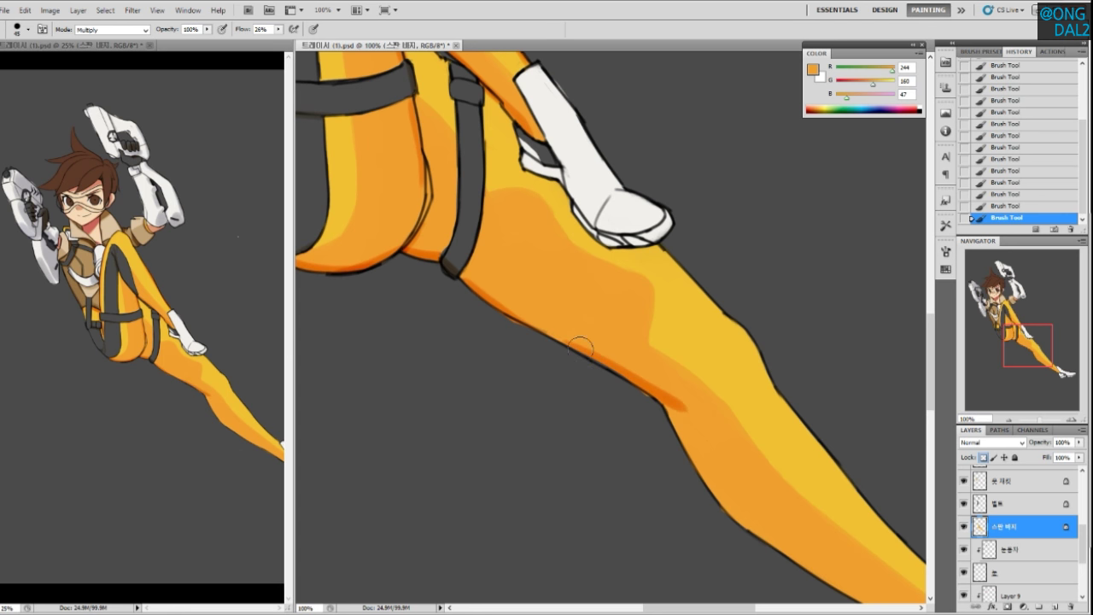
Paint a deeper orange shadow along the extended leg's underside from behind the knee down to the boot
drag(715, 470, 641, 345)
drag(589, 282, 643, 377)
drag(721, 441, 630, 393)
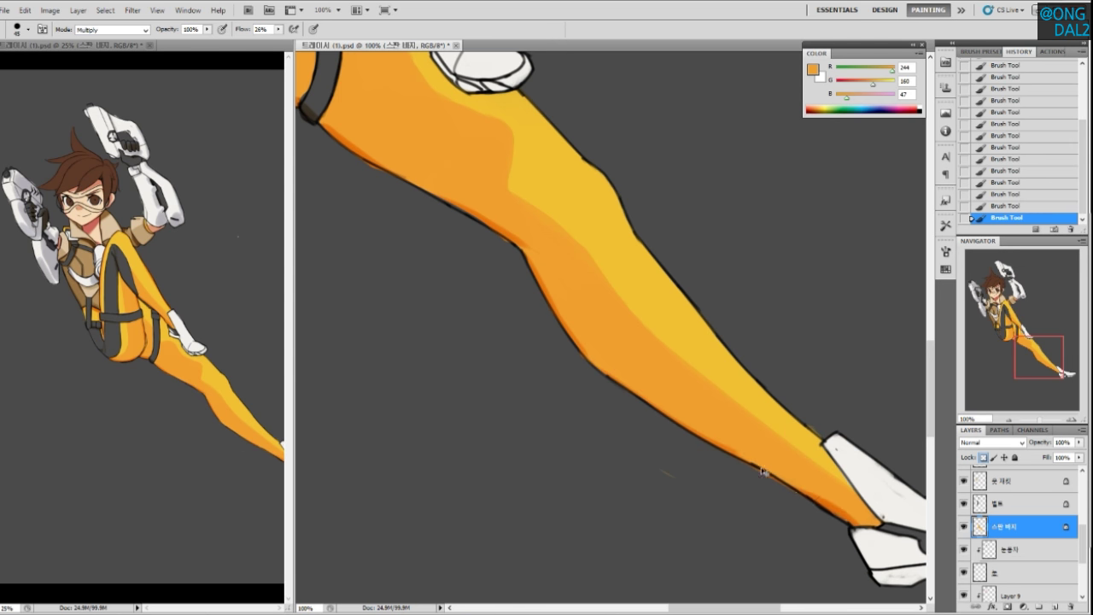
Add small deeper orange shadows on the extended leg's upper edge at the knee and beside the boot cuff
mouse_move(722, 356)
mouse_down()
mouse_move(708, 424)
mouse_move(691, 442)
mouse_up()
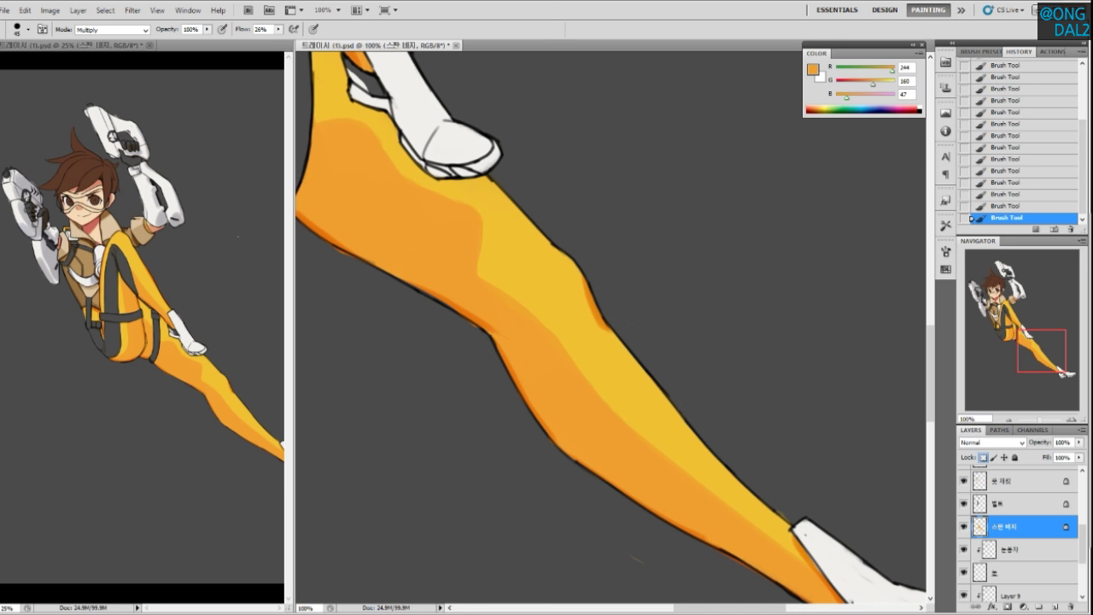
drag(617, 338, 654, 381)
drag(760, 492, 790, 521)
drag(708, 440, 783, 516)
drag(580, 198, 715, 436)
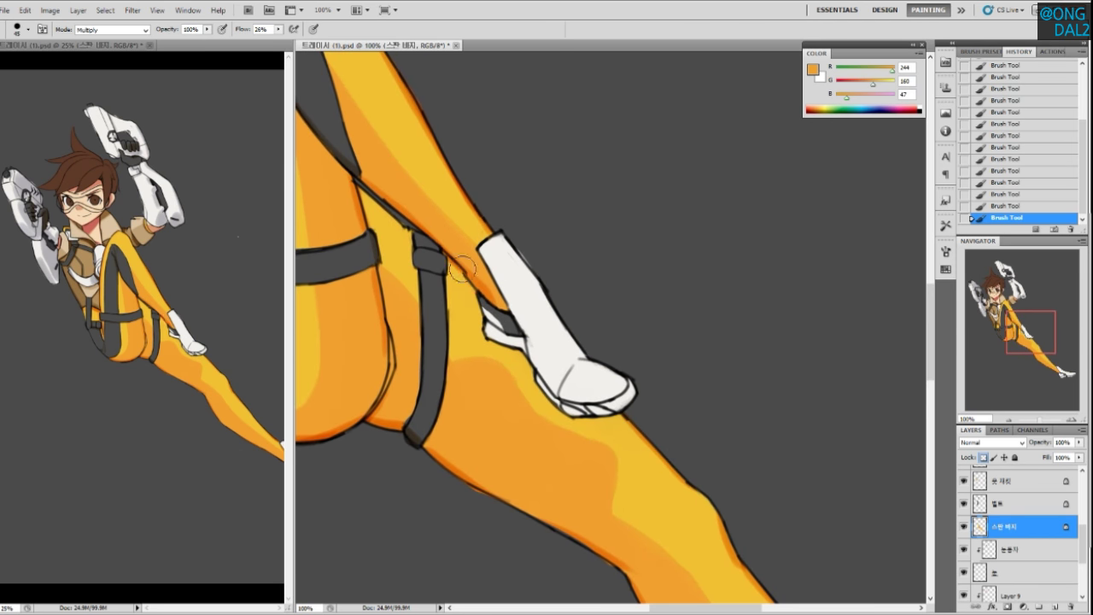
Try an orange shadow on the thigh along both sides of the rear strap
drag(356, 274, 618, 324)
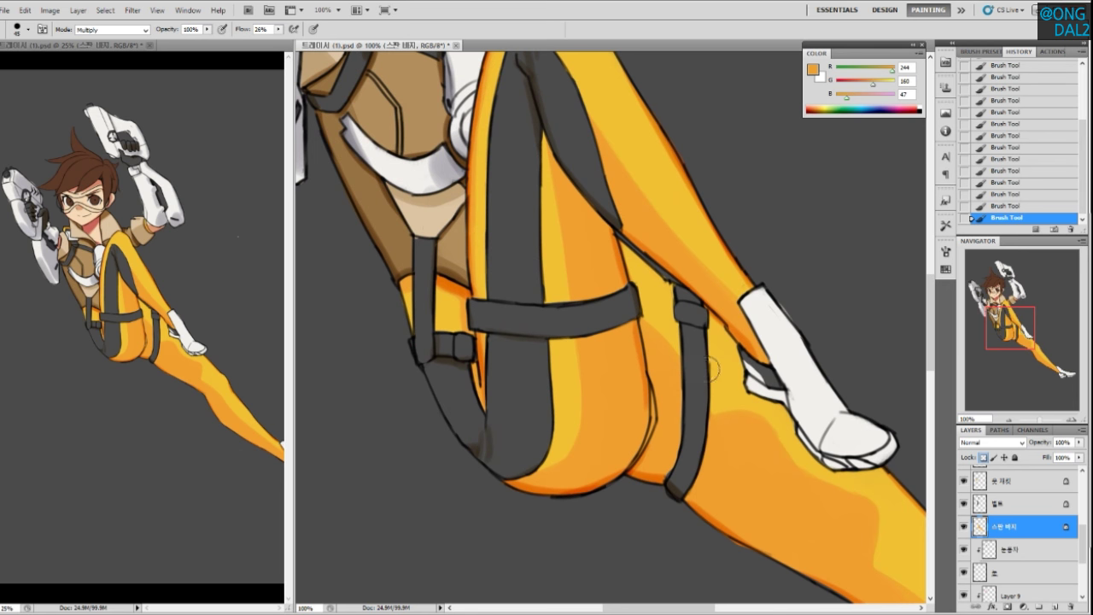
mouse_move(707, 376)
mouse_down()
mouse_move(704, 458)
mouse_move(686, 489)
mouse_up()
key(ctrl+z)
key(ctrl+z)
key(ctrl+z)
drag(704, 332, 689, 474)
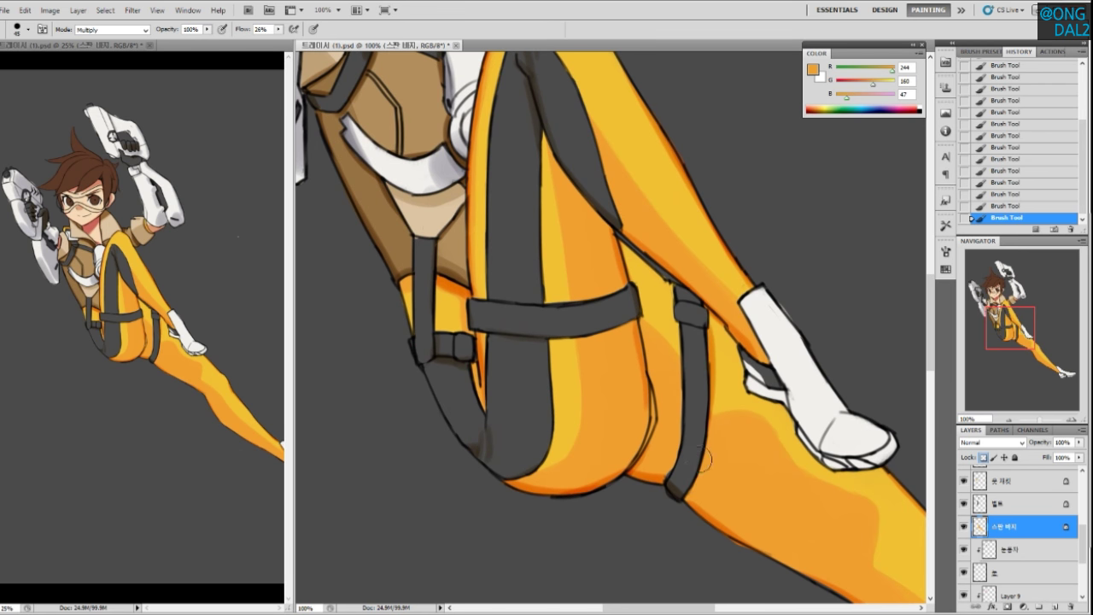
drag(626, 415, 711, 400)
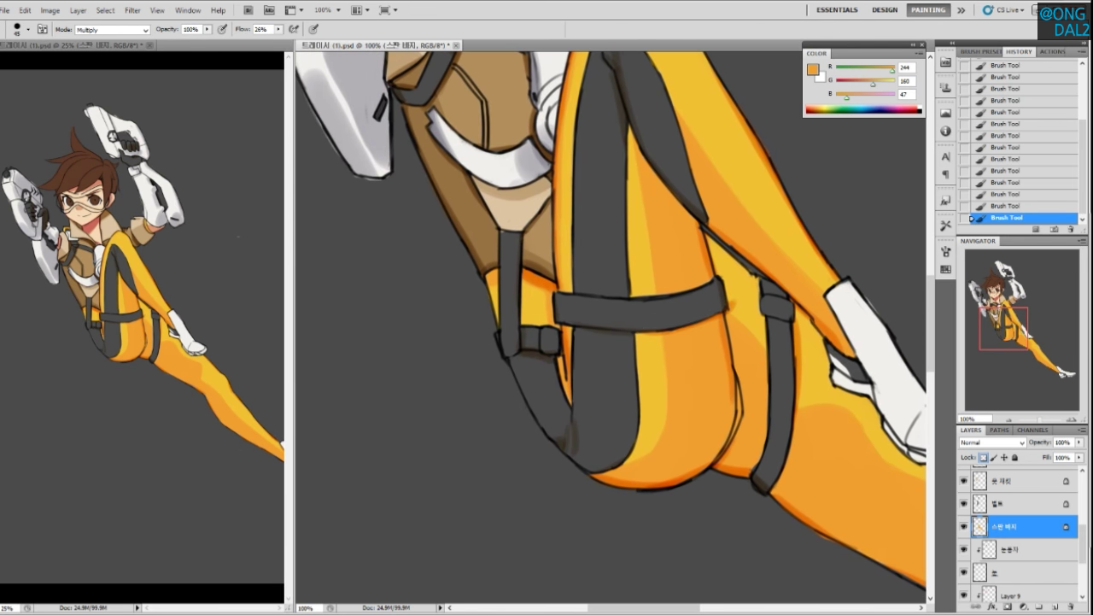
Touch up the orange shadow on the hip below the jacket hem, beside the hanging waist strap
drag(587, 243, 628, 387)
drag(533, 471, 526, 430)
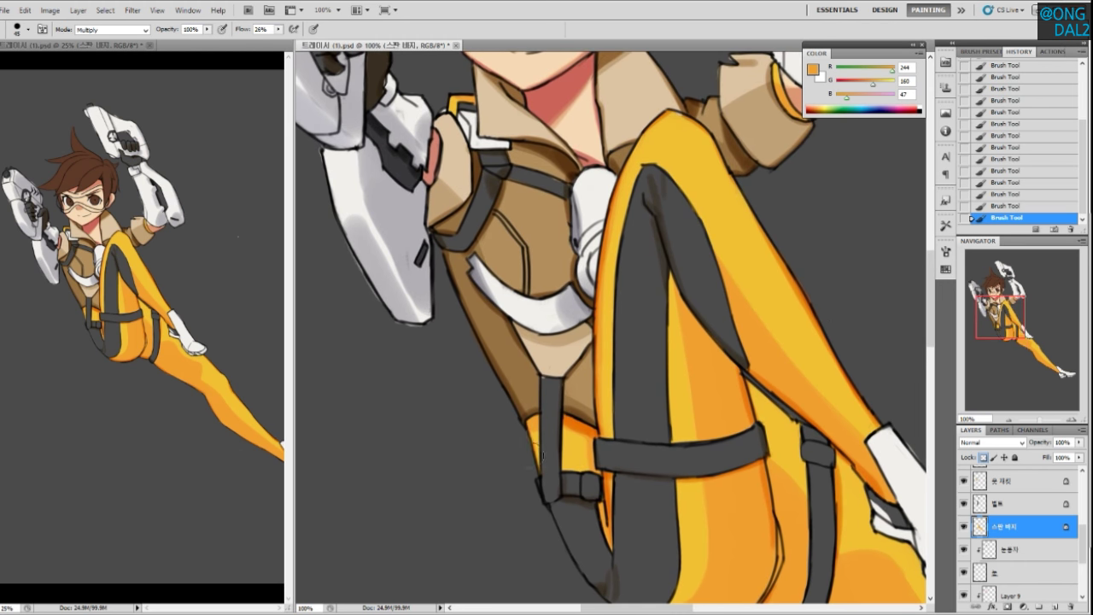
drag(522, 261, 563, 466)
Paint deeper orange shadows on the orange shoulder trim and on the orange band at the raised arm's sleeve cuff
drag(523, 380, 523, 337)
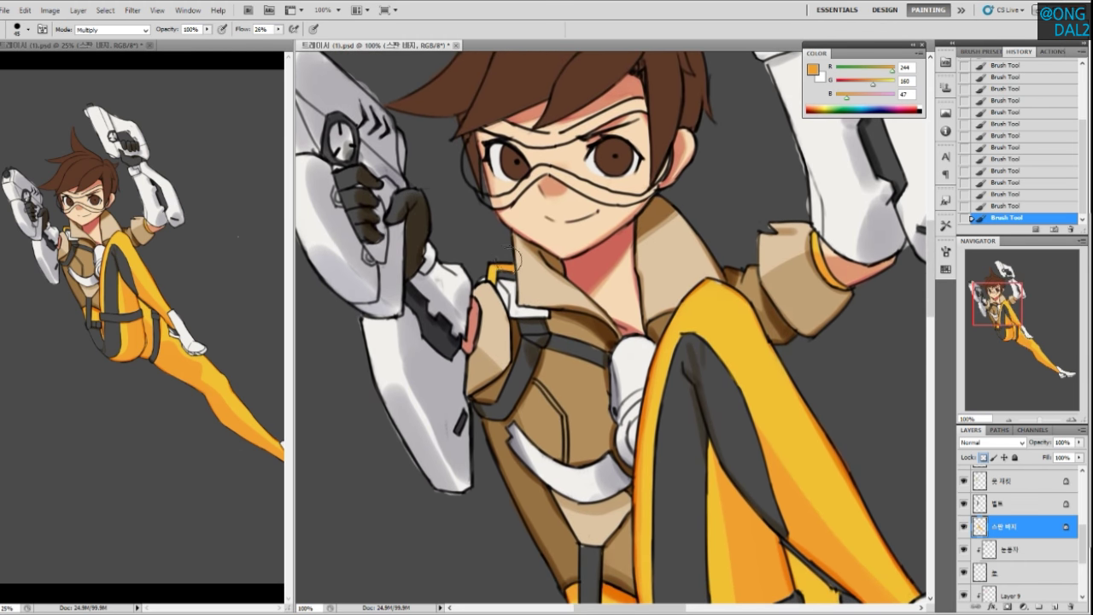
drag(524, 261, 388, 379)
drag(631, 391, 879, 250)
drag(711, 390, 663, 533)
Switch to the hair layer, sample the hair's brown (R 97, G 58, B 41) and enlarge the brush to 200 px
ctrl+click(672, 192)
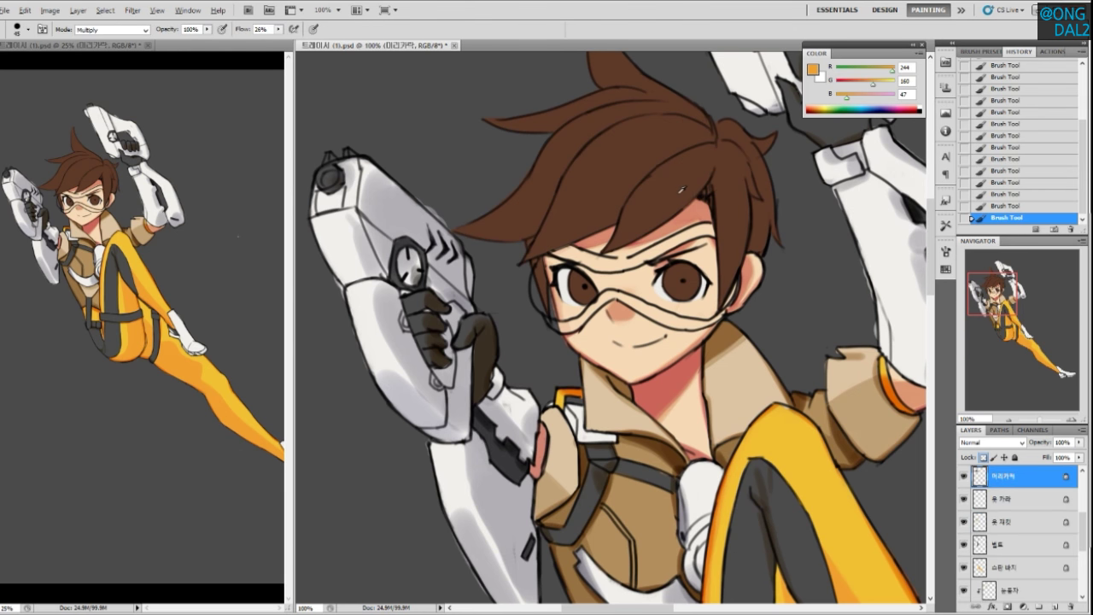
alt+click(674, 194)
key(bracketright)
key(bracketright)
key(bracketright)
key(bracketright)
key(bracketright)
key(bracketright)
key(bracketright)
key(bracketright)
key(bracketright)
key(bracketright)
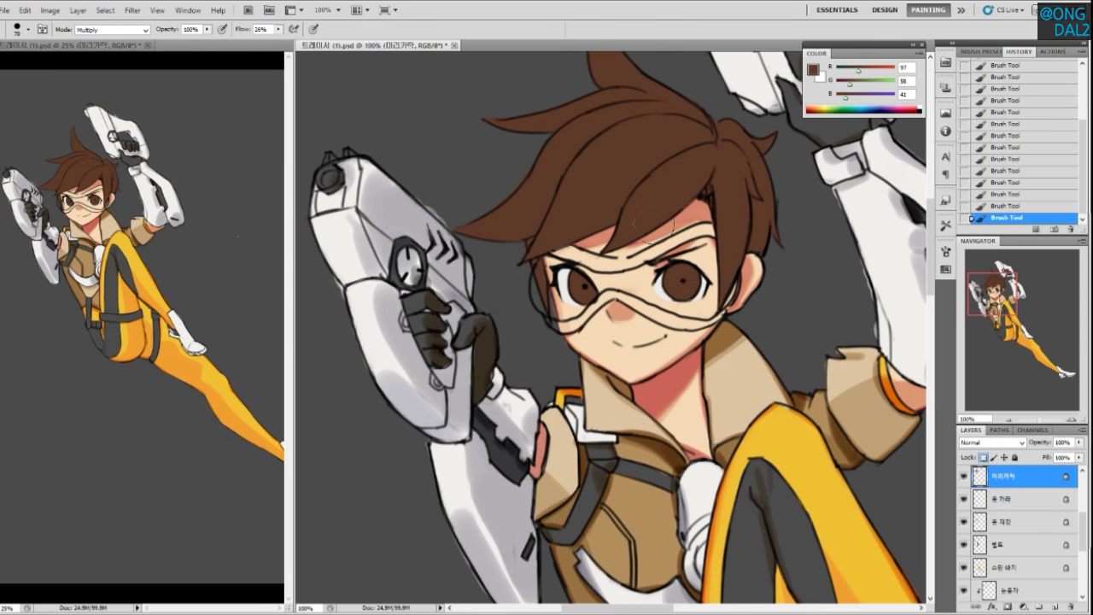
drag(678, 245, 620, 305)
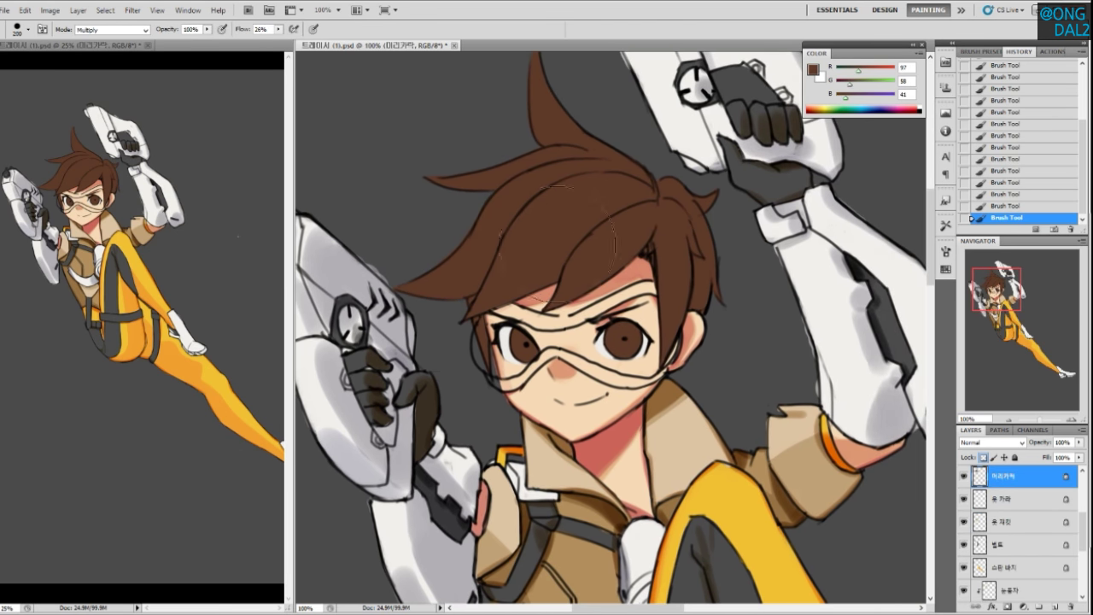
Sample the neck's reddish shadow (R 209, G 101, B 91) as the brush colour and test it on the fringe
key(alt)
alt+click(614, 414)
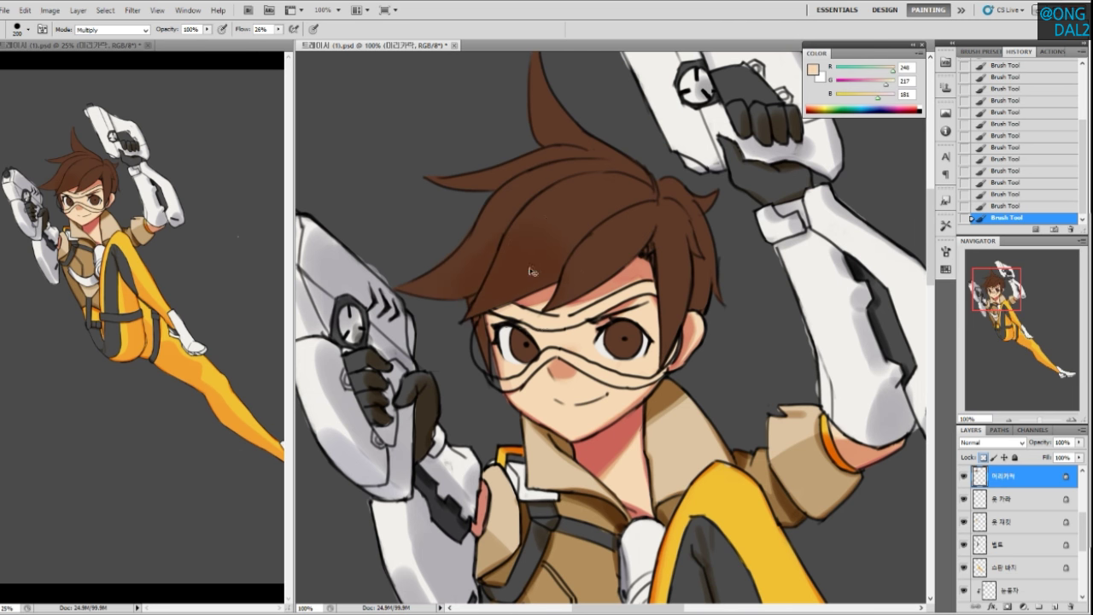
alt+click(617, 442)
mouse_move(516, 285)
mouse_down()
mouse_move(481, 302)
mouse_move(446, 353)
mouse_up()
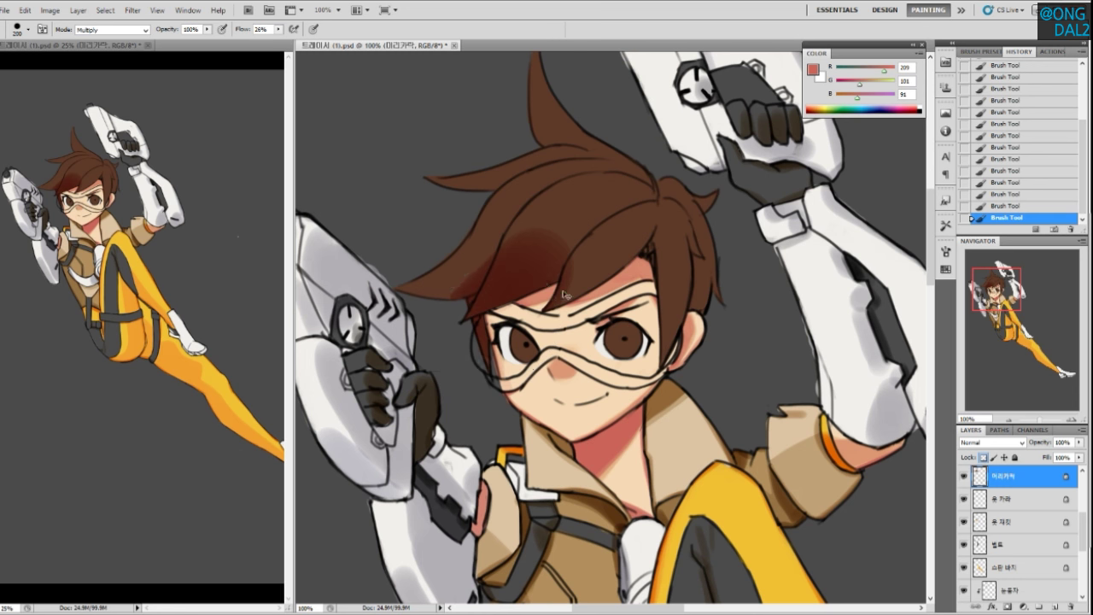
key(ctrl+z)
Reduce the brush to 70 px and paint a dark red shadow on the tip of the upper swept-out hair lock
key(bracketright)
key(bracketleft)
key(bracketleft)
key(bracketleft)
key(bracketleft)
key(bracketleft)
key(bracketleft)
key(bracketleft)
key(bracketleft)
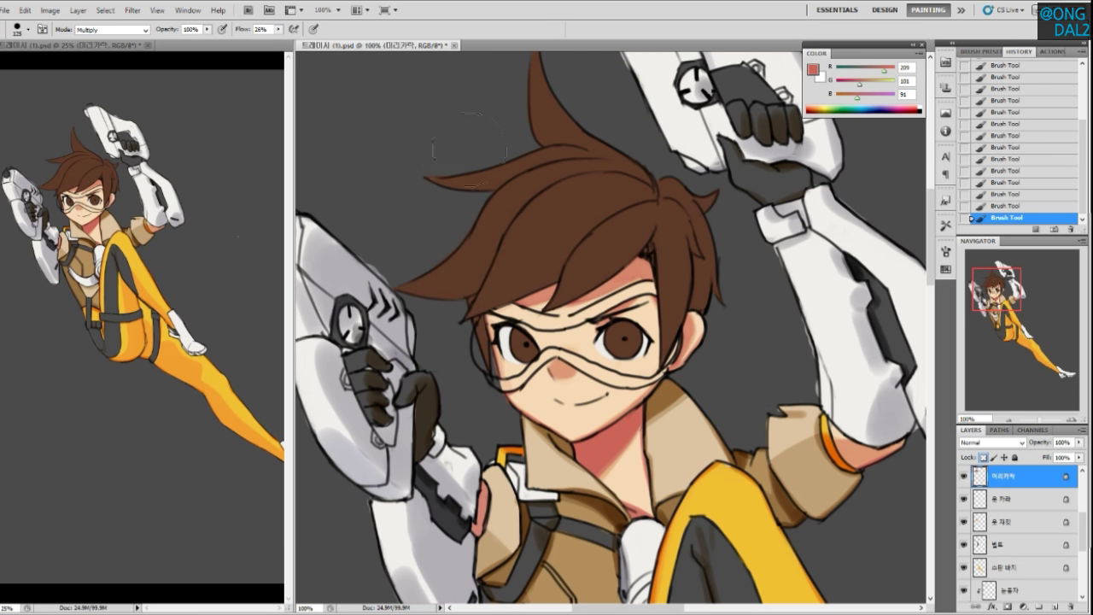
drag(496, 179, 444, 176)
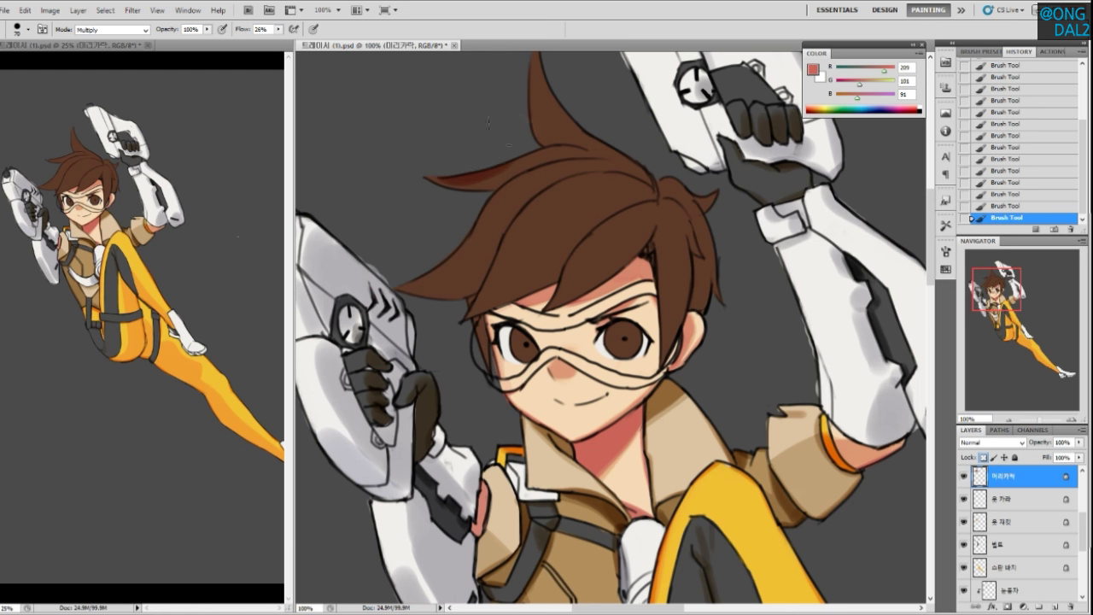
Paint a dark red shadow over the large lower swept-out hair lock, from its tip towards the fringe
mouse_move(490, 262)
mouse_down()
mouse_move(496, 245)
mouse_move(441, 263)
mouse_up()
key(ctrl+z)
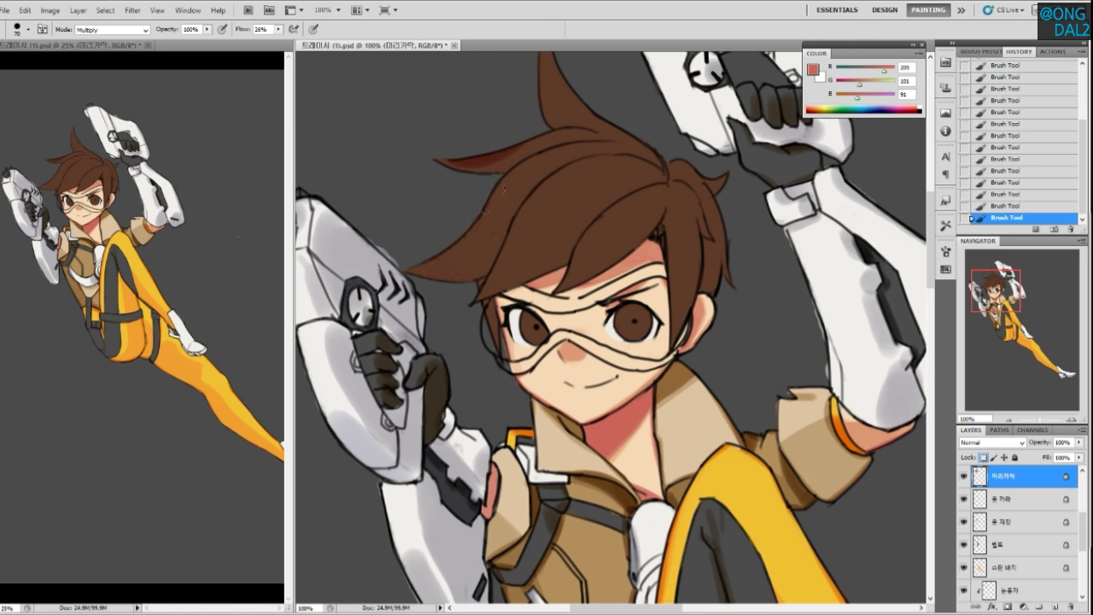
drag(489, 210, 431, 268)
key(ctrl+z)
drag(489, 213, 459, 247)
drag(552, 241, 508, 225)
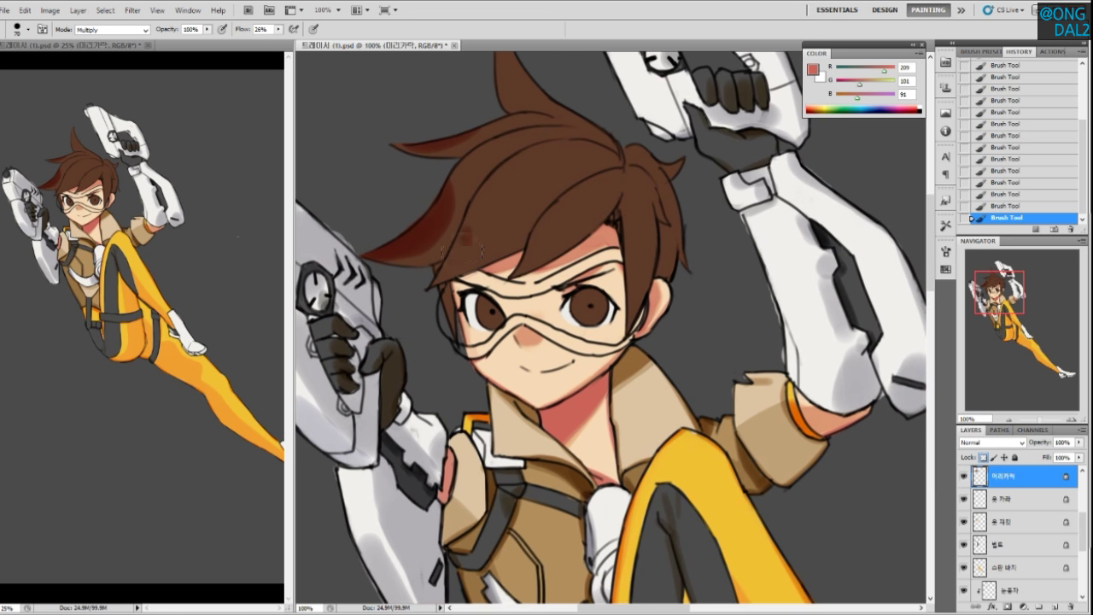
drag(505, 280, 514, 285)
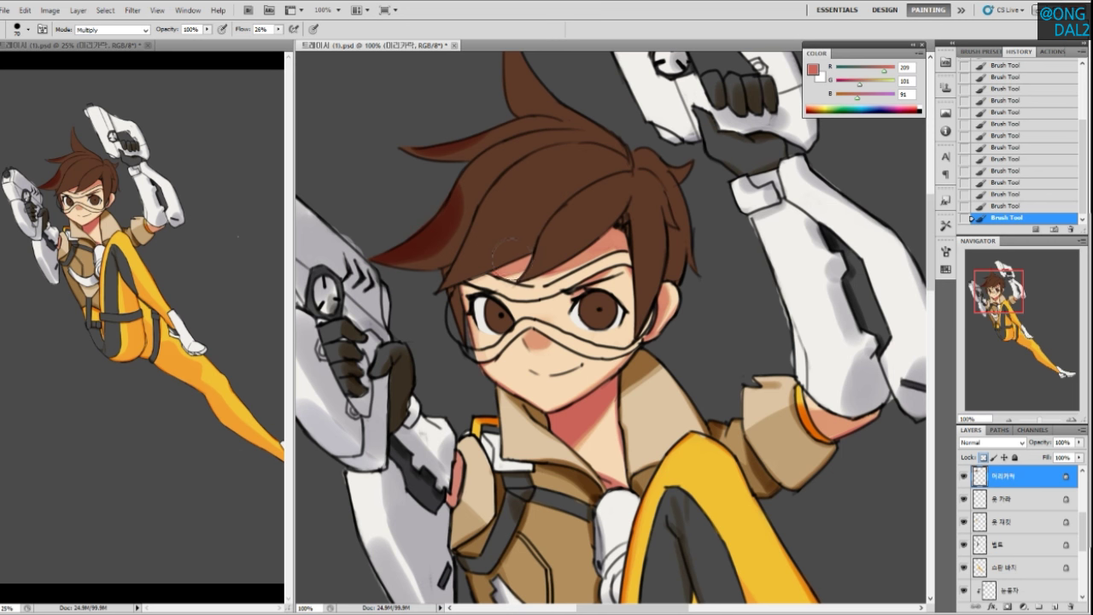
Try several dark red shadow strokes on the outer section of the fringe beside the swept-out lock
mouse_move(486, 205)
mouse_down()
mouse_move(465, 275)
mouse_move(447, 284)
mouse_up()
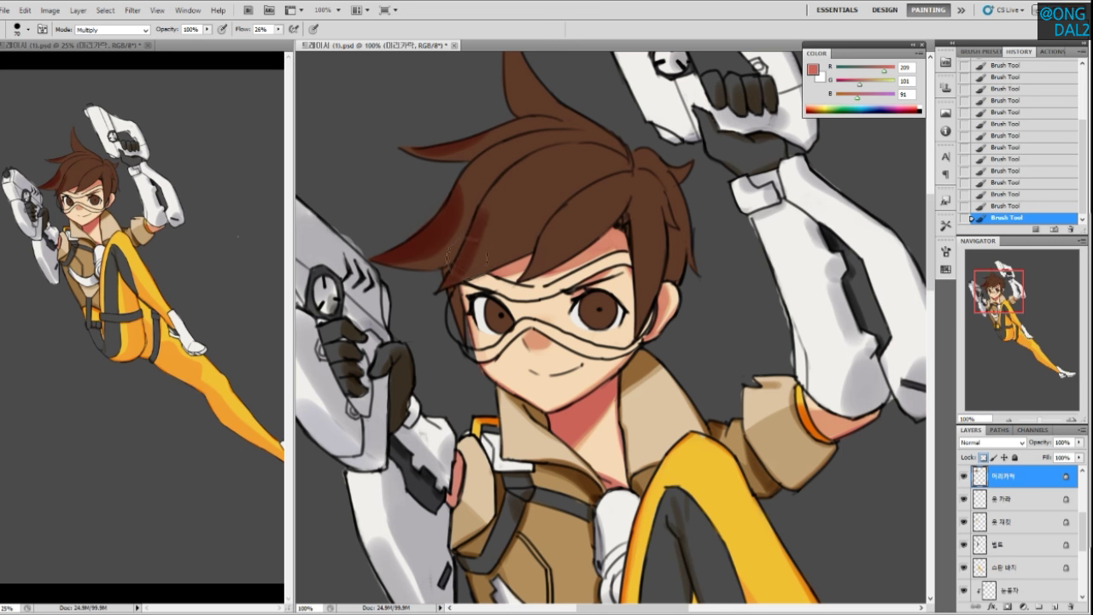
key(ctrl+z)
drag(486, 210, 480, 242)
key(ctrl+z)
drag(487, 201, 464, 269)
drag(483, 203, 460, 271)
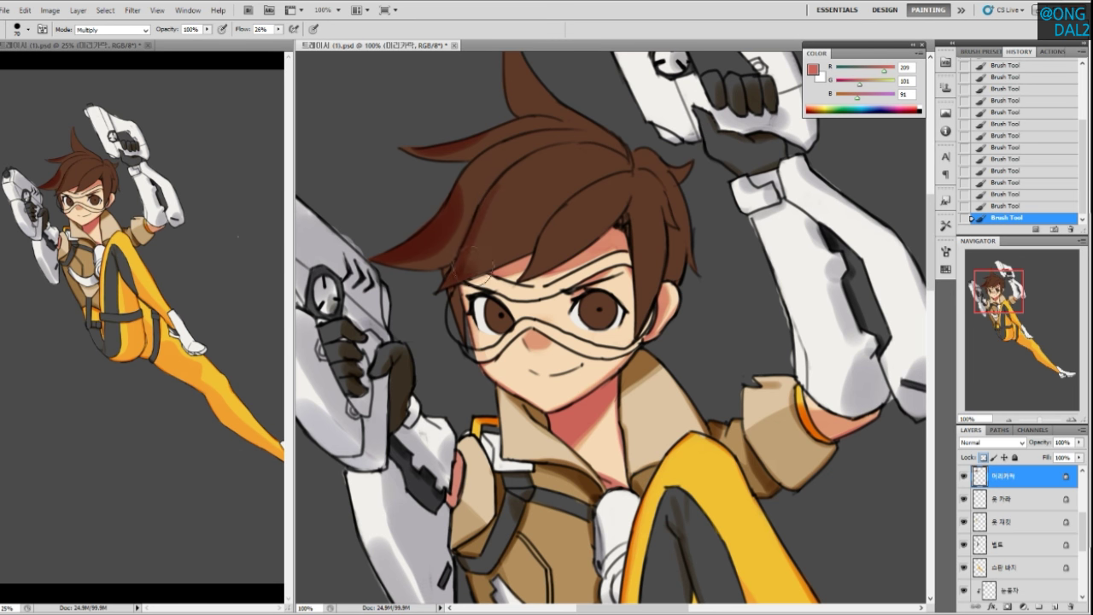
key(ctrl+alt+z)
key(ctrl+alt+z)
mouse_move(490, 203)
mouse_down()
mouse_move(451, 275)
mouse_move(489, 251)
mouse_move(497, 224)
mouse_up()
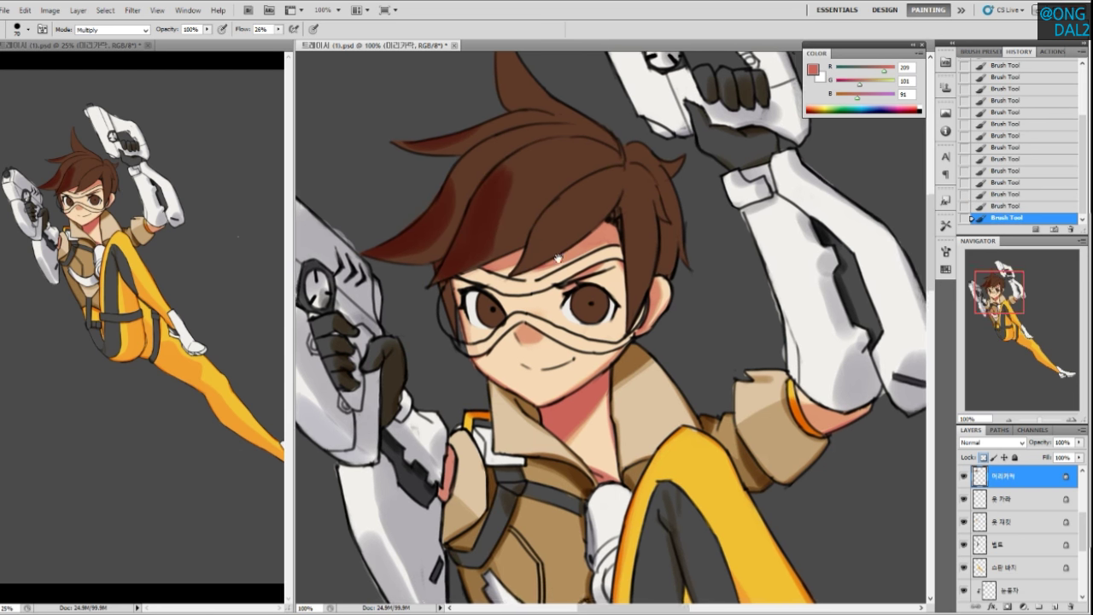
key(ctrl+alt+z)
Paint dark red shadows on the outer section of the fringe and on the pointed fringe tip above the brow
drag(449, 281, 480, 228)
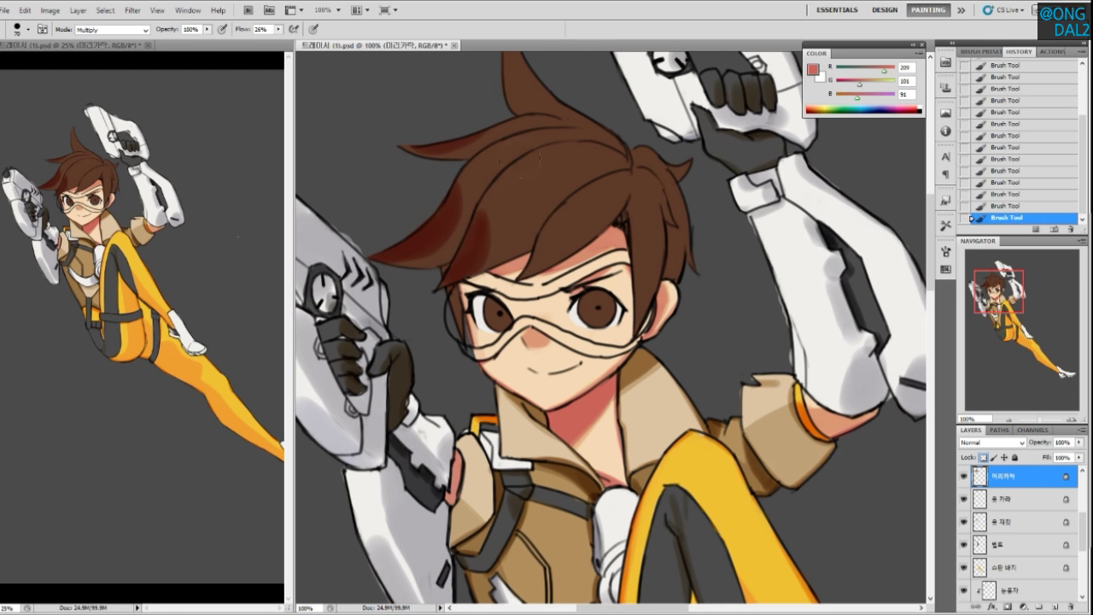
drag(557, 278, 553, 274)
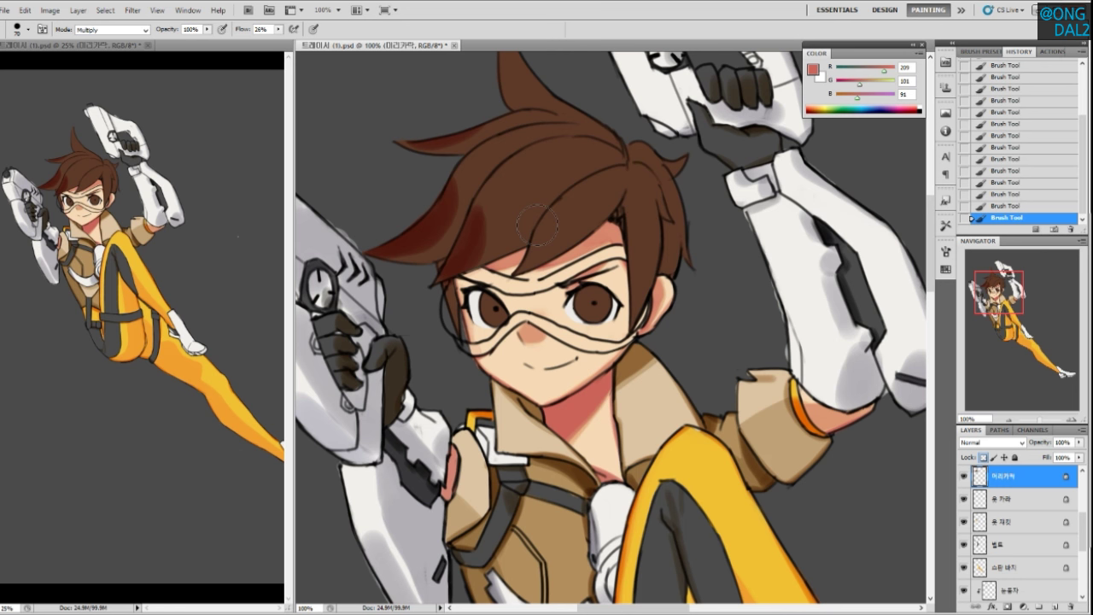
mouse_move(523, 247)
mouse_down()
mouse_move(535, 235)
mouse_move(505, 282)
mouse_up()
key(ctrl+alt+z)
key(ctrl+alt+z)
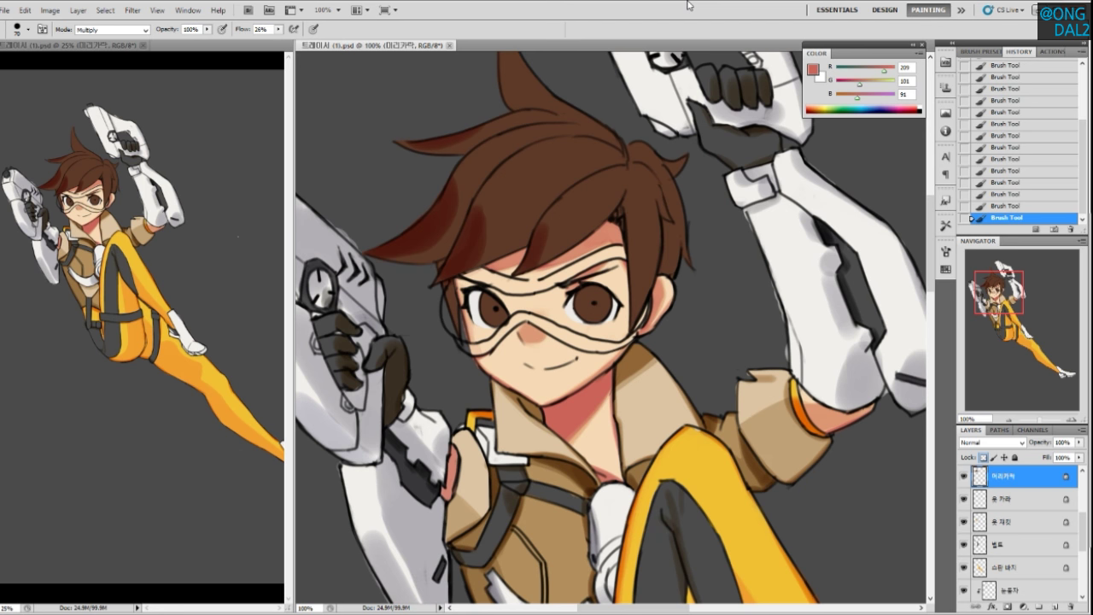
Shade the sideburn in front of the ear and the strands at the back of the head in dark red
scroll(656, 282, down, 2)
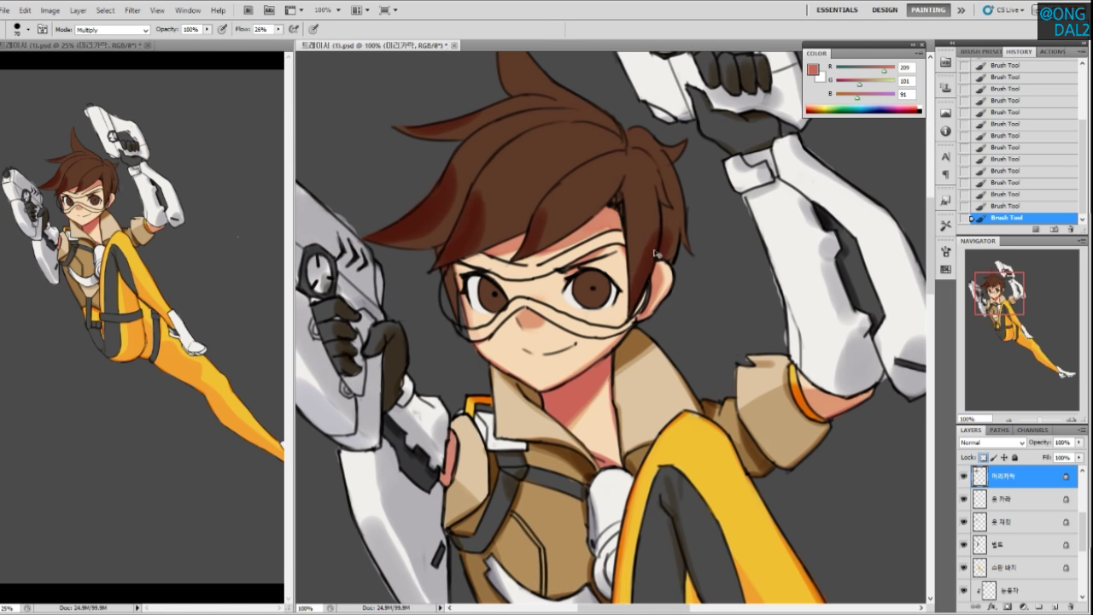
drag(654, 219, 608, 339)
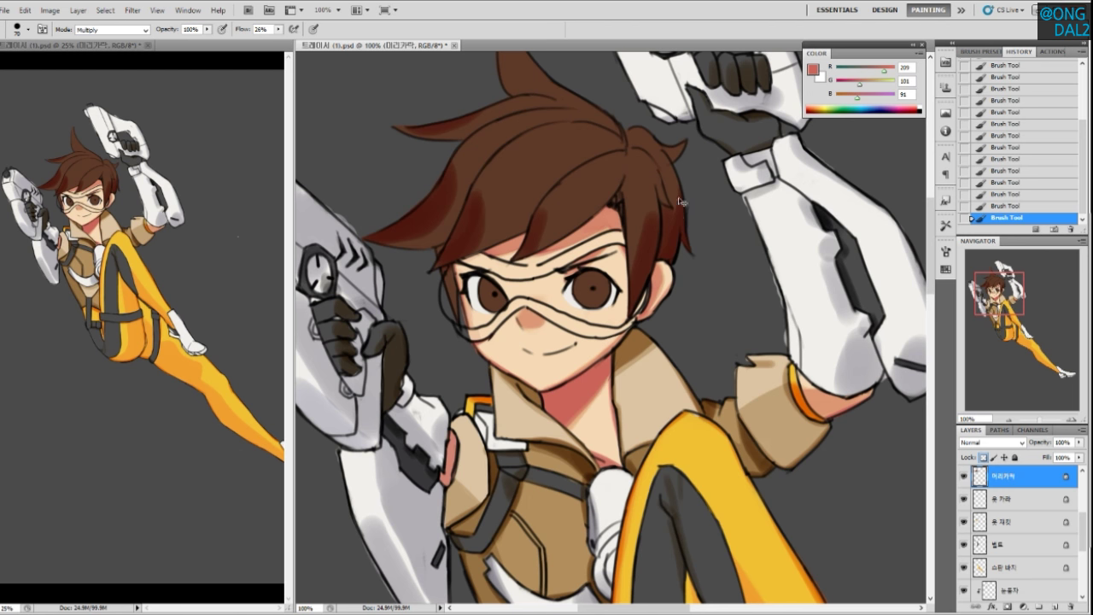
mouse_move(679, 254)
mouse_down()
mouse_move(684, 220)
mouse_move(710, 226)
mouse_up()
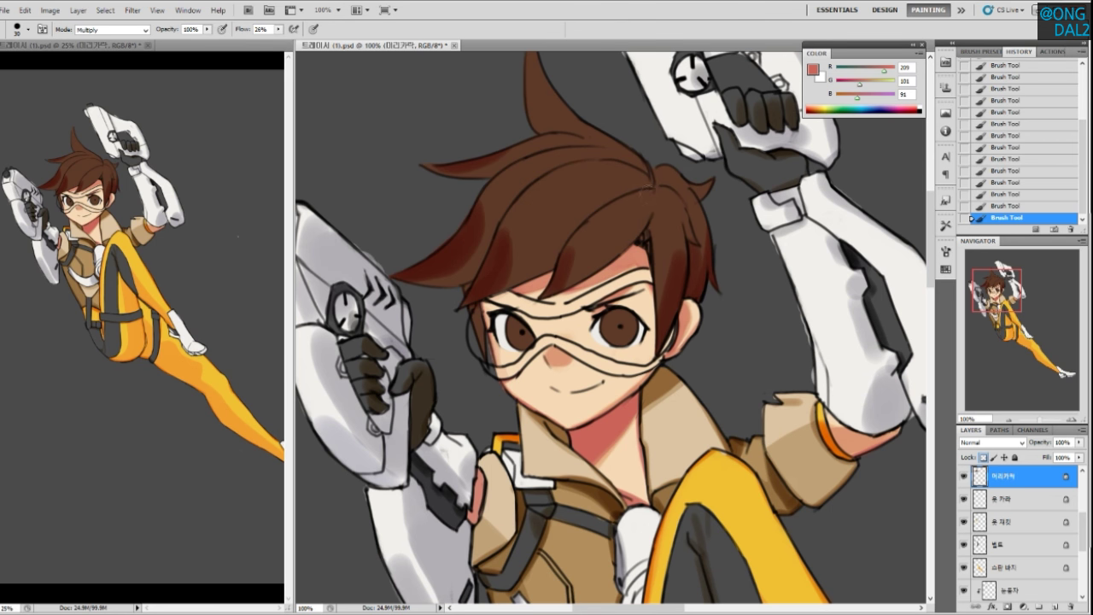
mouse_move(674, 206)
mouse_down()
mouse_move(643, 200)
mouse_move(664, 224)
mouse_up()
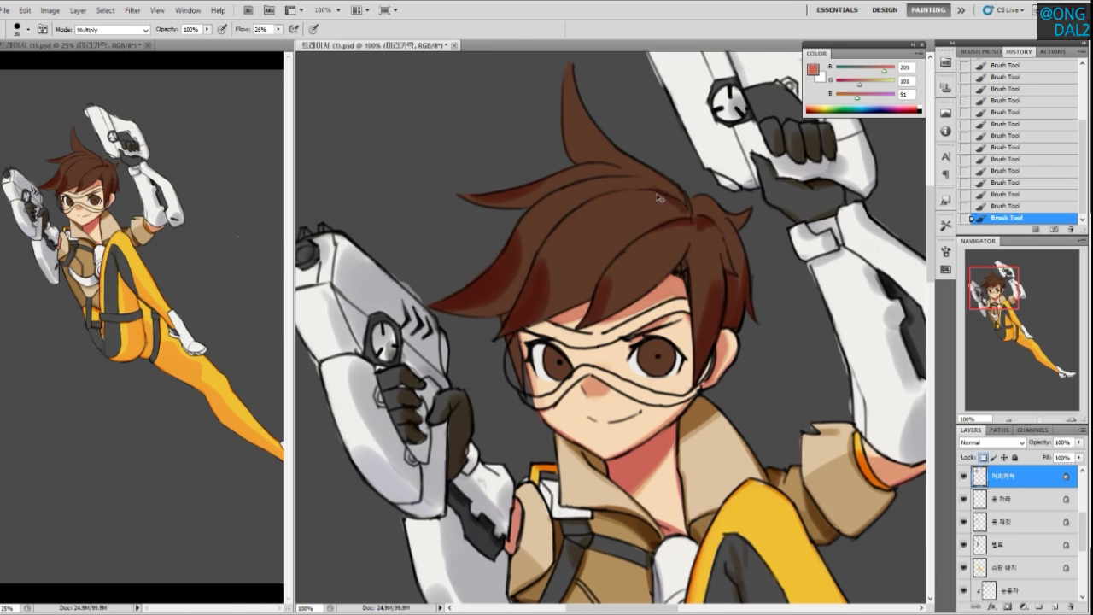
Add fine dark red shadows with a 30 px brush to the crown strands and the upright hair tuft
drag(675, 229, 687, 263)
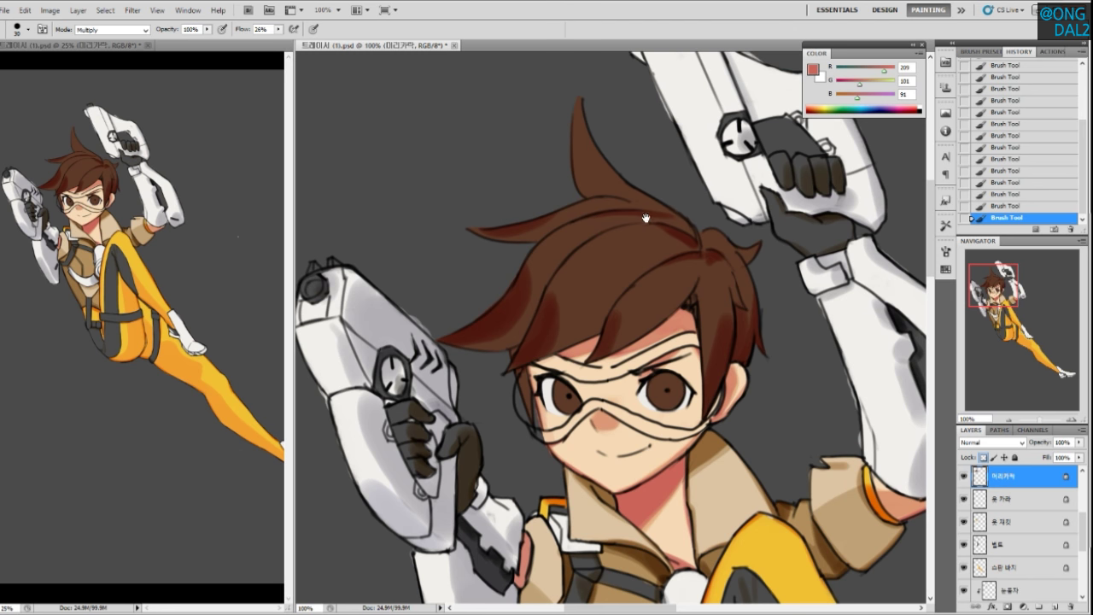
drag(646, 219, 643, 229)
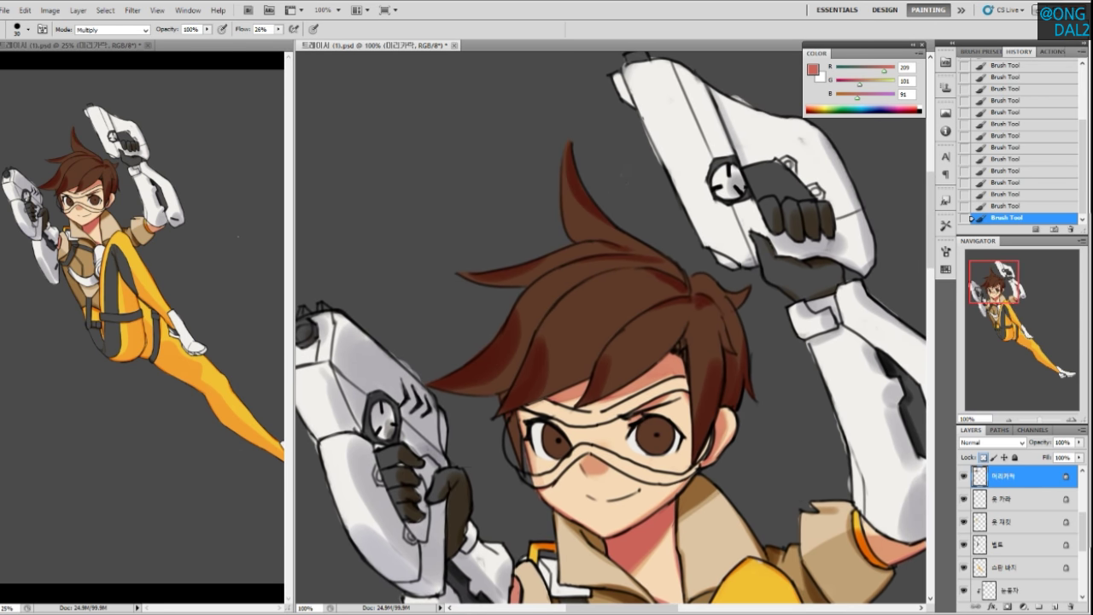
mouse_move(618, 253)
mouse_down()
mouse_move(618, 213)
mouse_move(632, 249)
mouse_up()
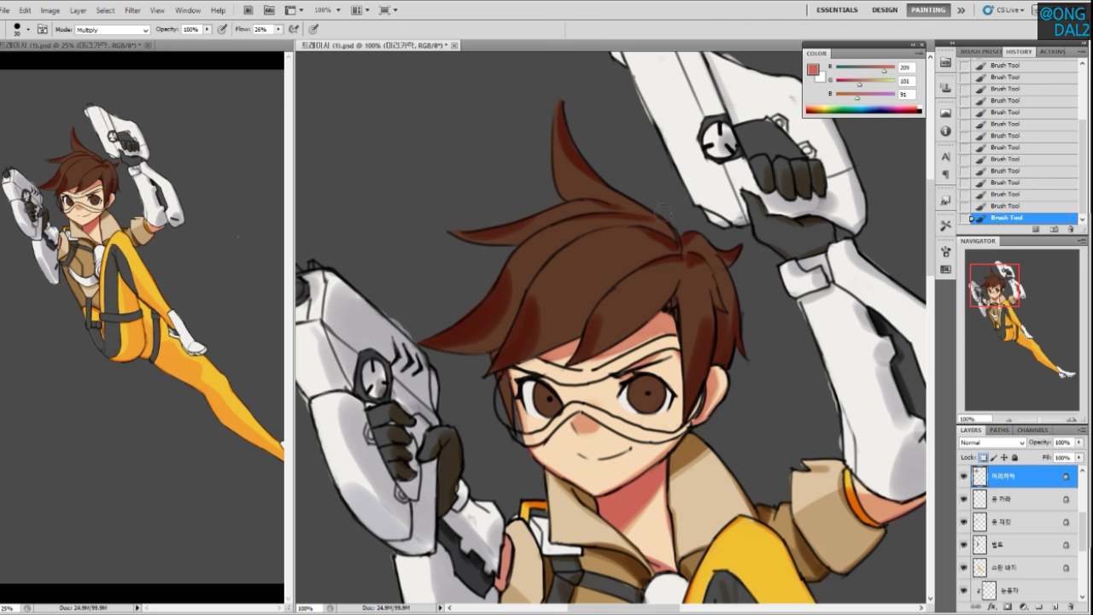
Add dark red shadows at the hair parting, the short rear tuft and the fringe strands near the temple
drag(532, 277, 538, 282)
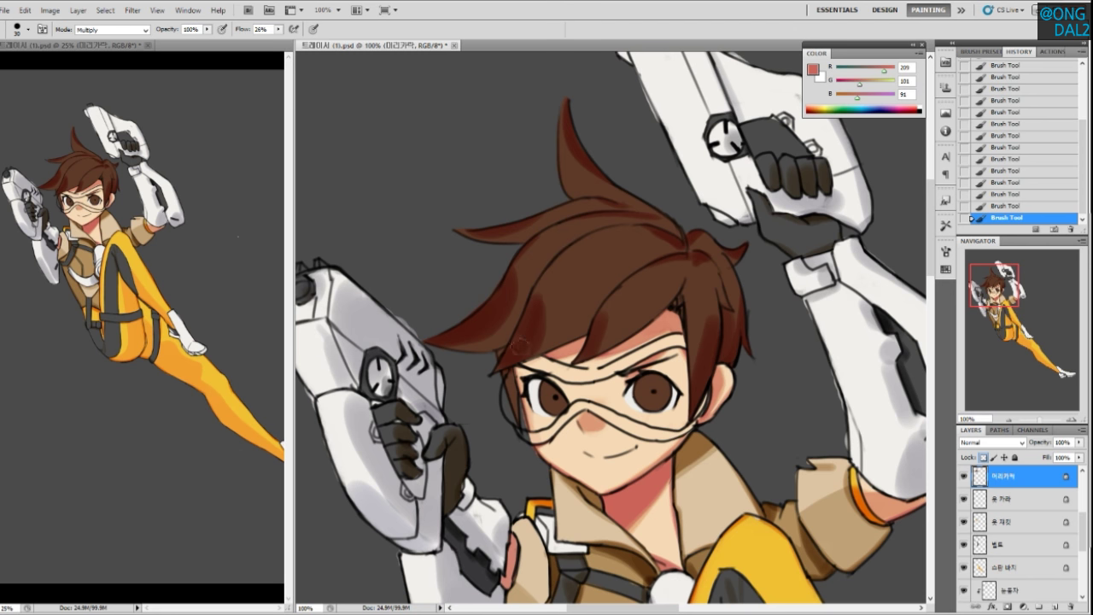
drag(521, 353, 527, 328)
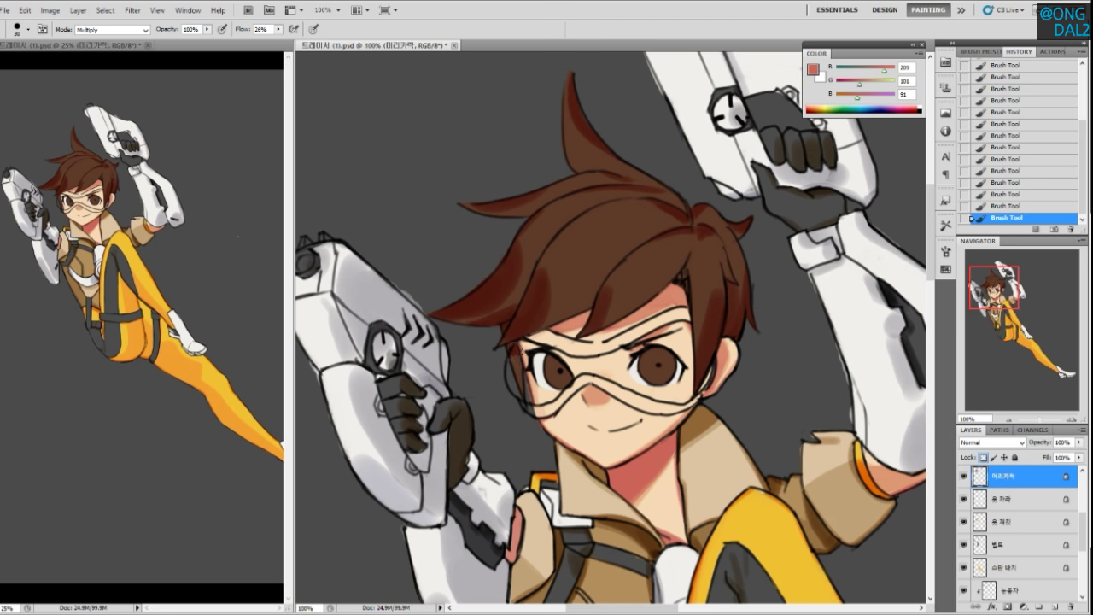
drag(560, 387, 522, 367)
drag(579, 349, 586, 359)
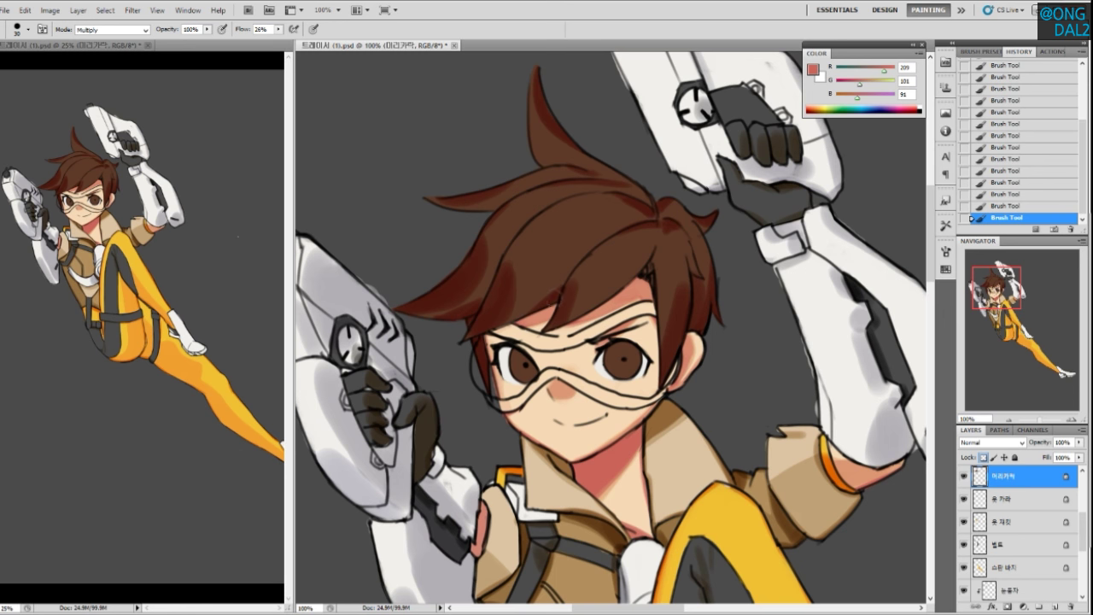
Refine the dark red shading where the fringe meets the large swept-out lock, undoing the last stroke
drag(552, 309, 581, 329)
mouse_move(512, 261)
mouse_down()
mouse_move(542, 255)
mouse_move(473, 318)
mouse_move(528, 270)
mouse_move(496, 302)
mouse_up()
key(ctrl+z)
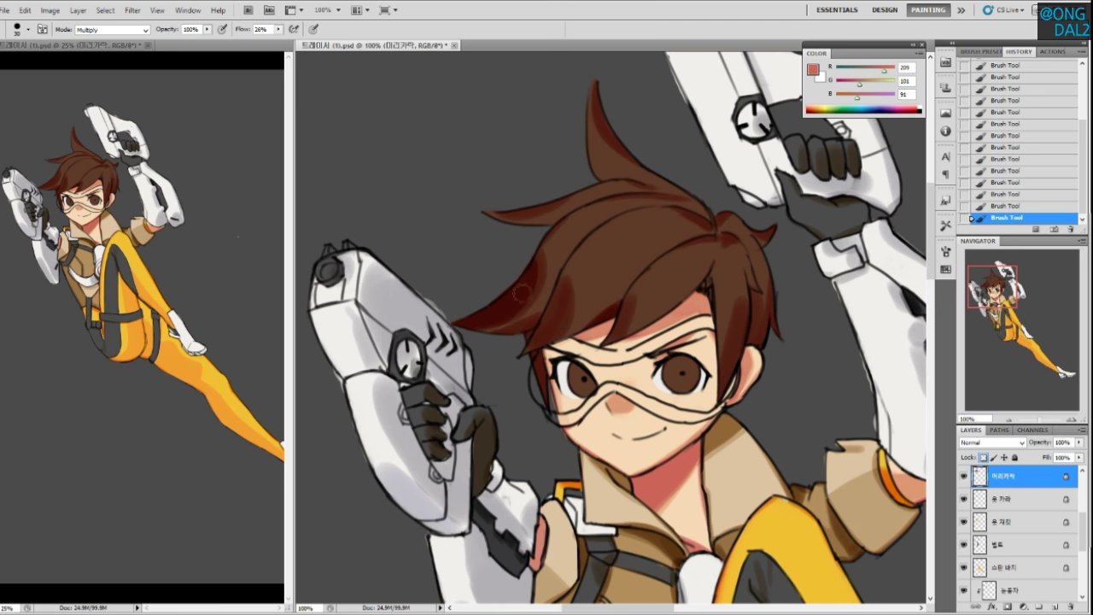
drag(540, 183, 530, 241)
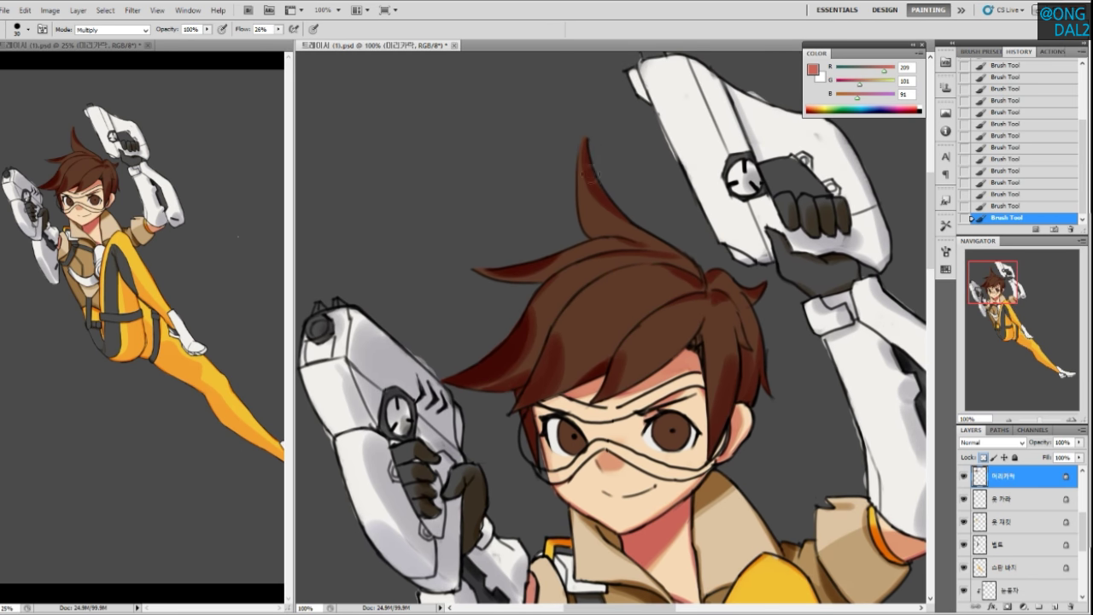
drag(698, 277, 670, 251)
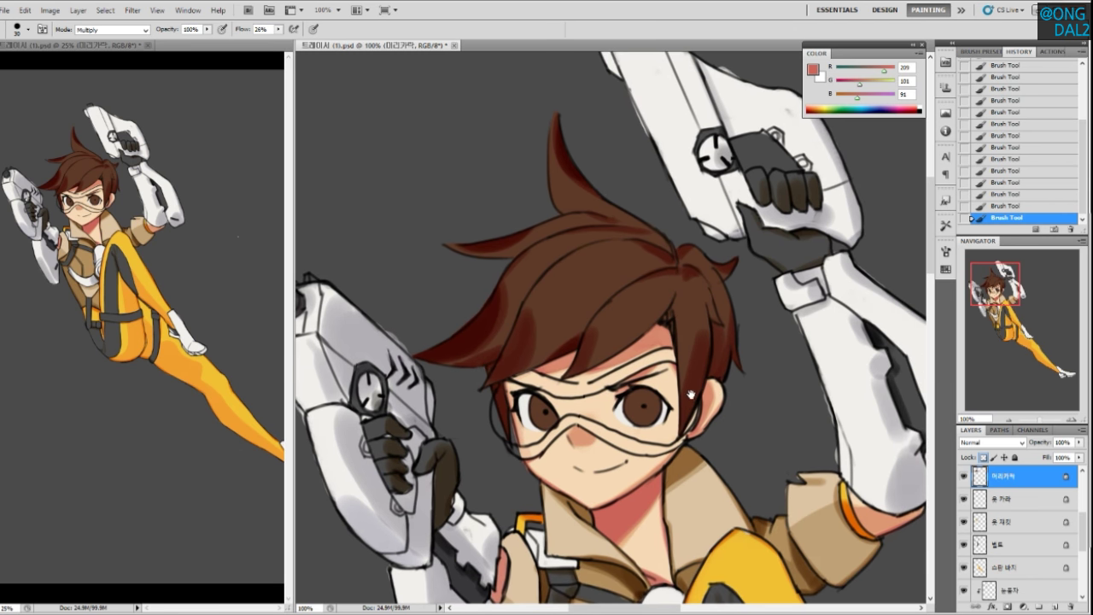
drag(691, 395, 684, 374)
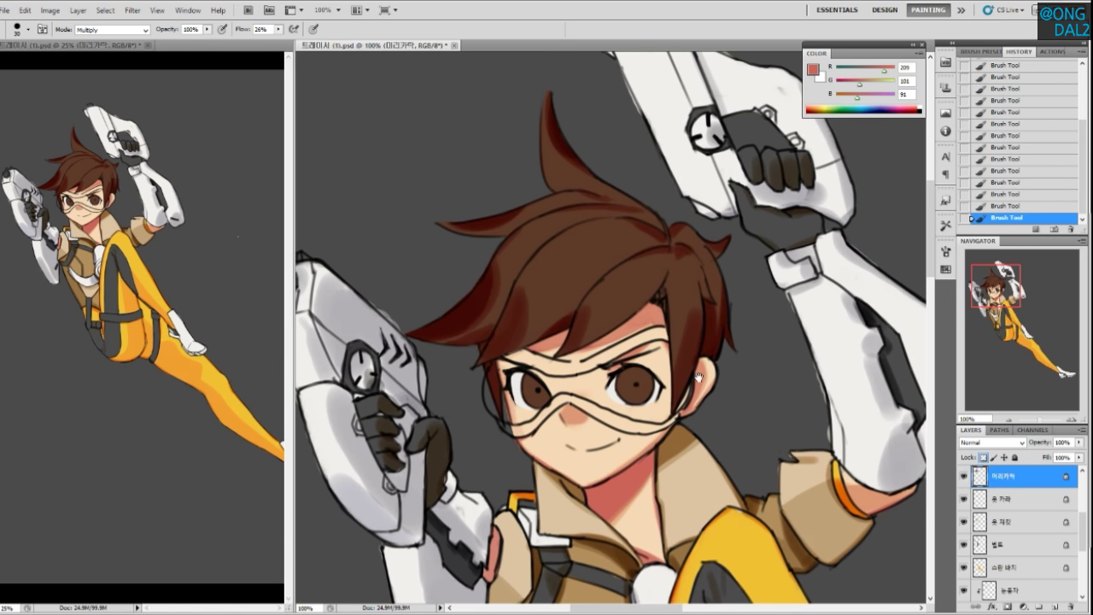
mouse_move(698, 377)
mouse_down()
mouse_move(731, 361)
mouse_move(707, 389)
mouse_up()
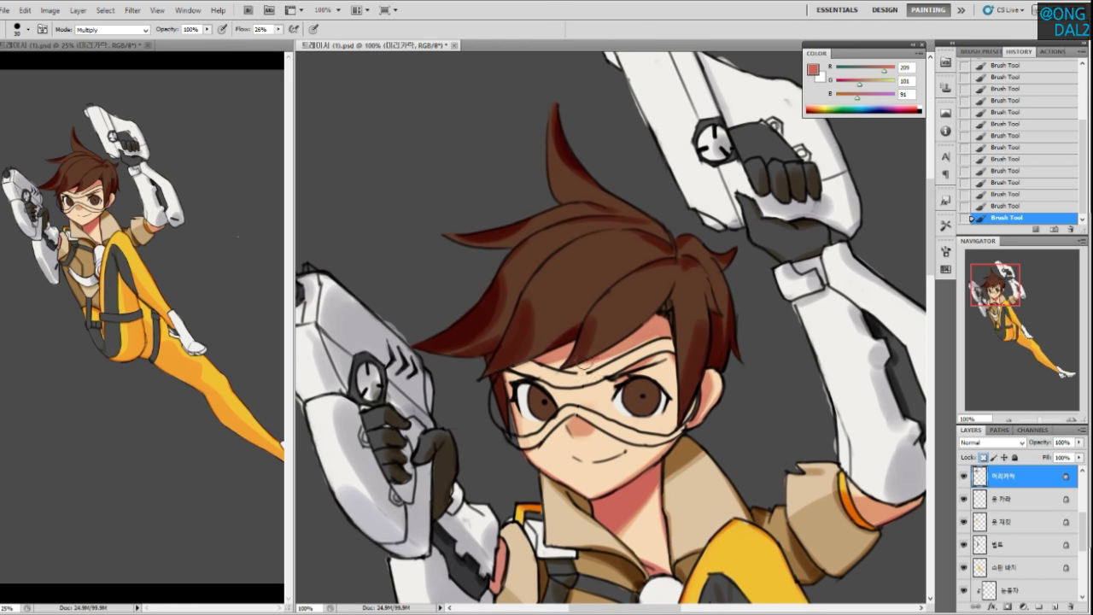
drag(584, 364, 581, 350)
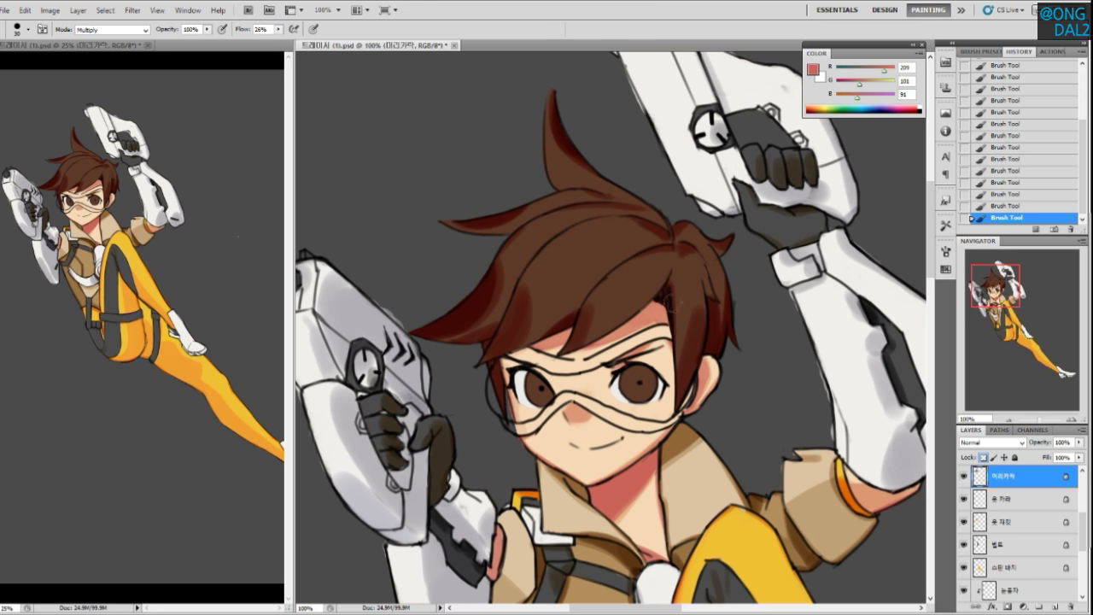
drag(653, 388, 688, 389)
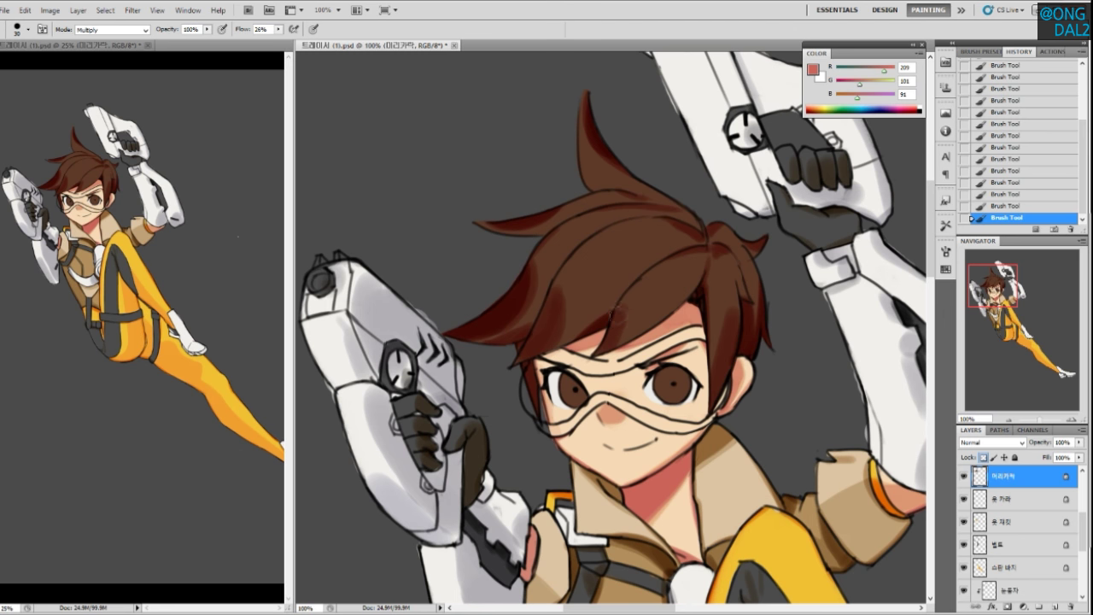
mouse_move(689, 405)
mouse_down()
mouse_move(683, 342)
mouse_move(679, 369)
mouse_move(683, 355)
mouse_move(649, 355)
mouse_up()
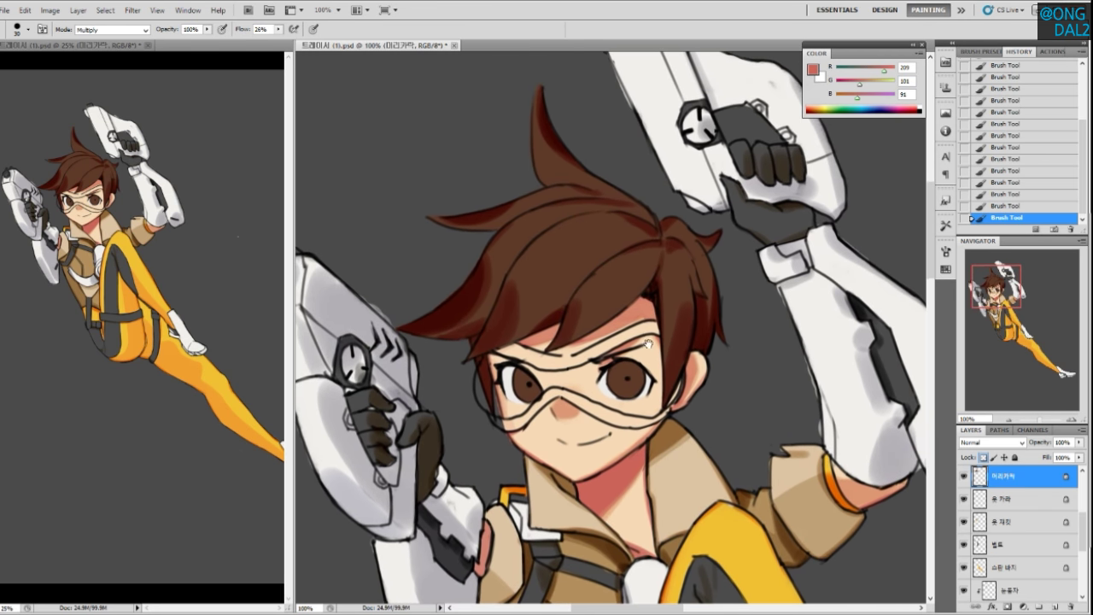
Set the brush blending mode to Screen and try a highlight on the fringe, undoing the test stroke
key(b)
drag(624, 289, 621, 289)
click(114, 30)
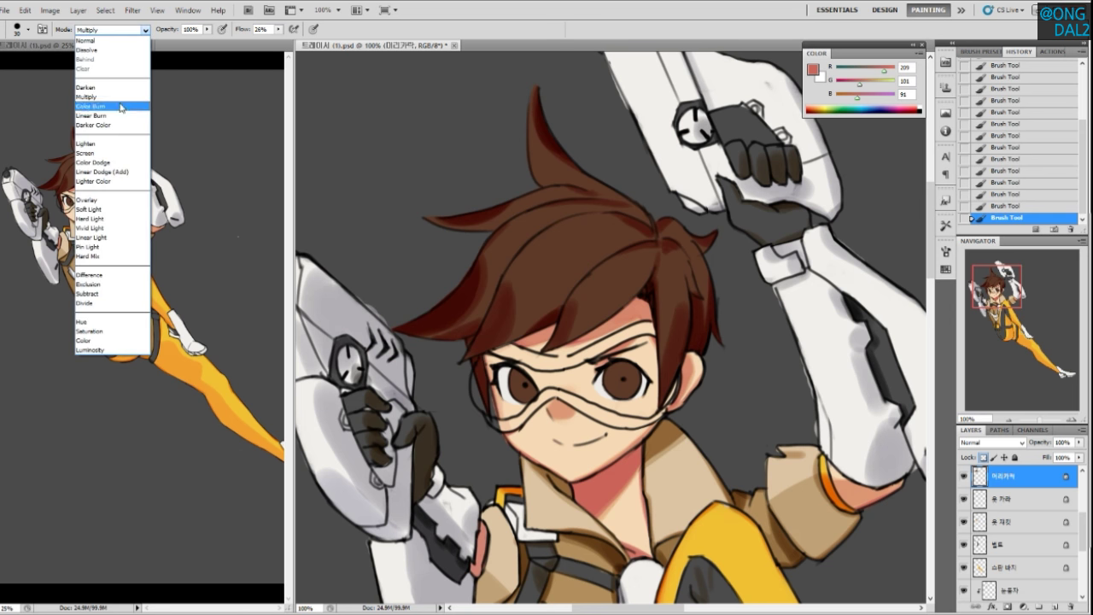
click(128, 152)
drag(617, 282, 602, 282)
alt+click(612, 281)
key(ctrl+z)
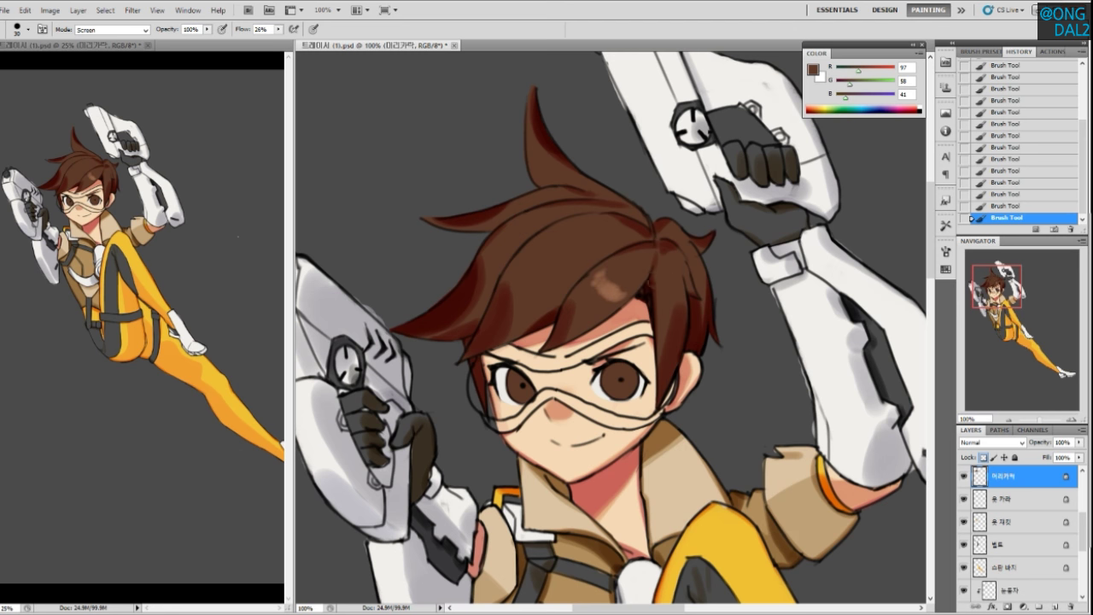
key(ctrl+z)
Sample skin and beige tones to obtain a muted beige and paint a highlight on the fringe above the temple
mouse_move(616, 289)
mouse_down()
mouse_move(614, 306)
mouse_move(602, 301)
mouse_move(608, 309)
mouse_up()
alt+click(566, 391)
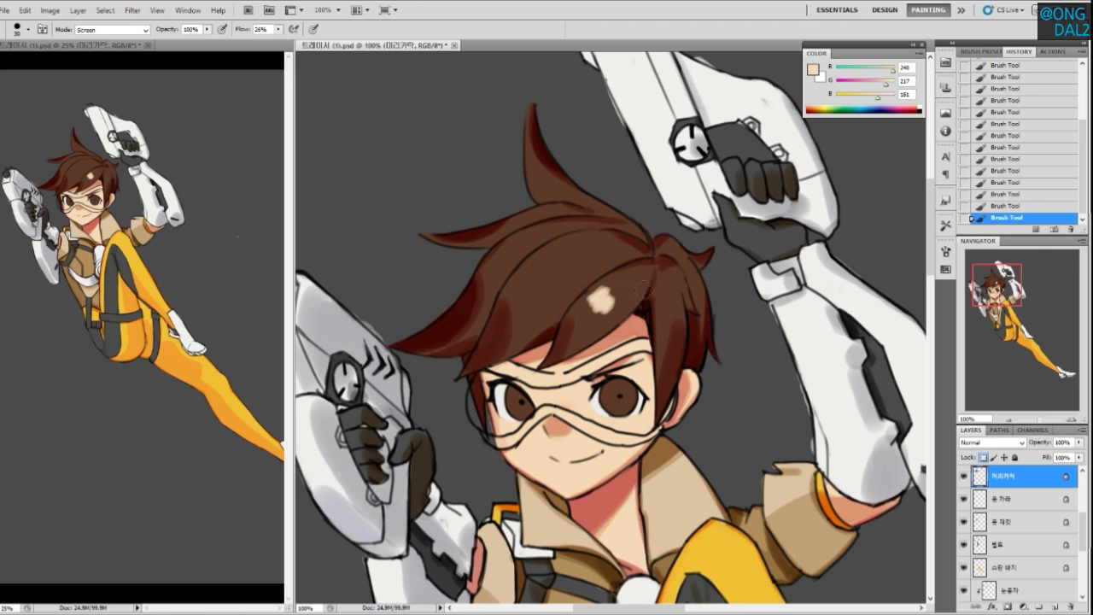
alt+click(608, 293)
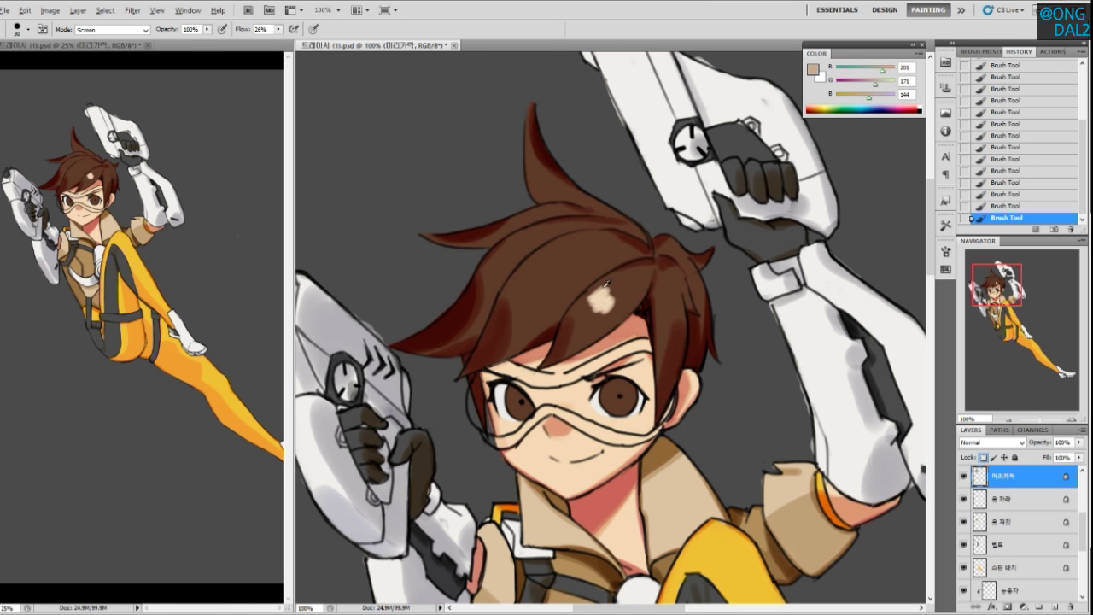
key(ctrl+z)
mouse_move(591, 299)
mouse_down()
mouse_move(609, 289)
mouse_move(603, 310)
mouse_move(604, 292)
mouse_move(603, 308)
mouse_move(632, 301)
mouse_move(586, 302)
mouse_move(599, 290)
mouse_move(588, 302)
mouse_move(632, 306)
mouse_move(606, 331)
mouse_up()
key(ctrl+z)
key(ctrl+z)
key(ctrl+z)
key(ctrl+alt+z)
key(ctrl+alt+z)
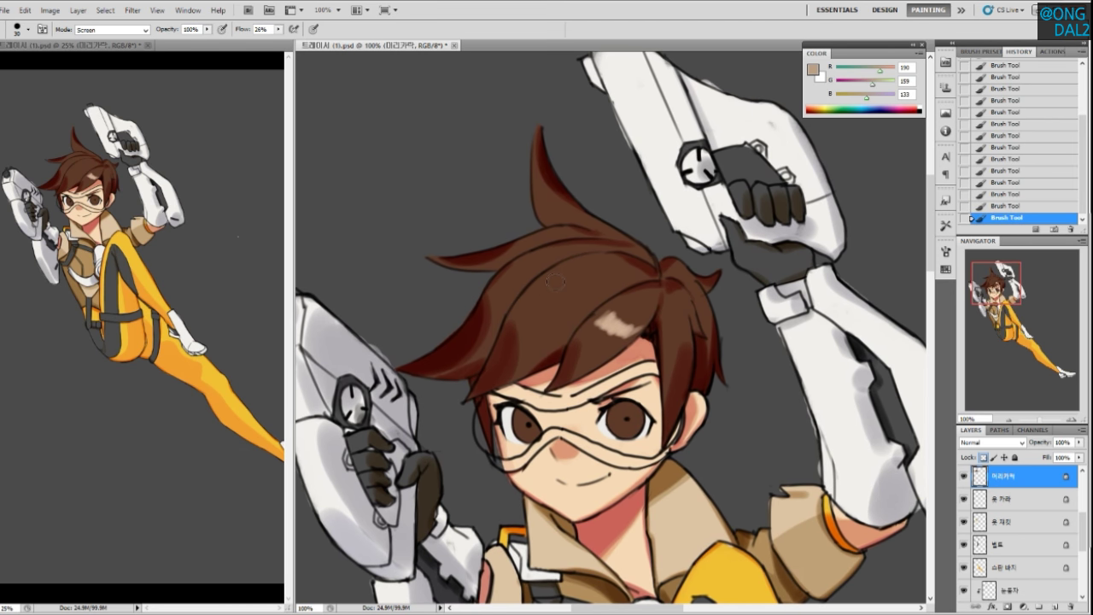
drag(545, 274, 581, 269)
key(ctrl+z)
key(ctrl+alt+z)
key(ctrl+alt+z)
mouse_move(557, 278)
mouse_down()
mouse_move(521, 307)
mouse_move(531, 297)
mouse_move(584, 312)
mouse_move(600, 294)
mouse_move(588, 278)
mouse_move(610, 295)
mouse_up()
key(ctrl+alt+z)
key(ctrl+alt+z)
key(ctrl+alt+z)
key(ctrl+z)
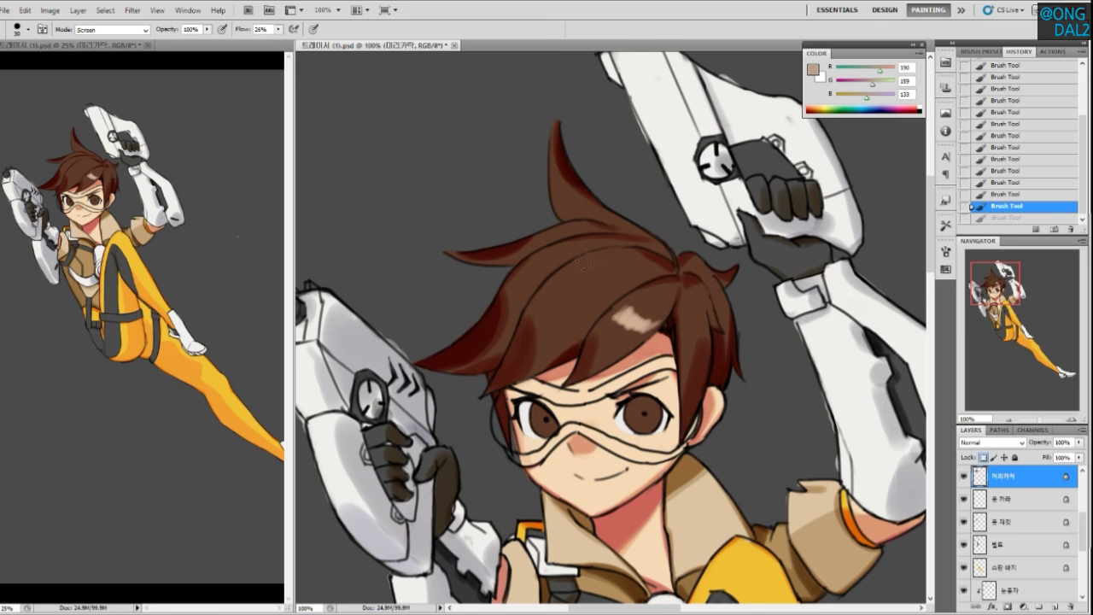
Paint a tapered beige highlight in the middle of the large crown lock, undoing unsatisfactory strokes
mouse_move(567, 261)
mouse_down()
mouse_move(589, 265)
mouse_move(614, 305)
mouse_move(600, 291)
mouse_up()
key(ctrl+z)
key(ctrl+z)
key(ctrl+z)
key(ctrl+z)
key(ctrl+z)
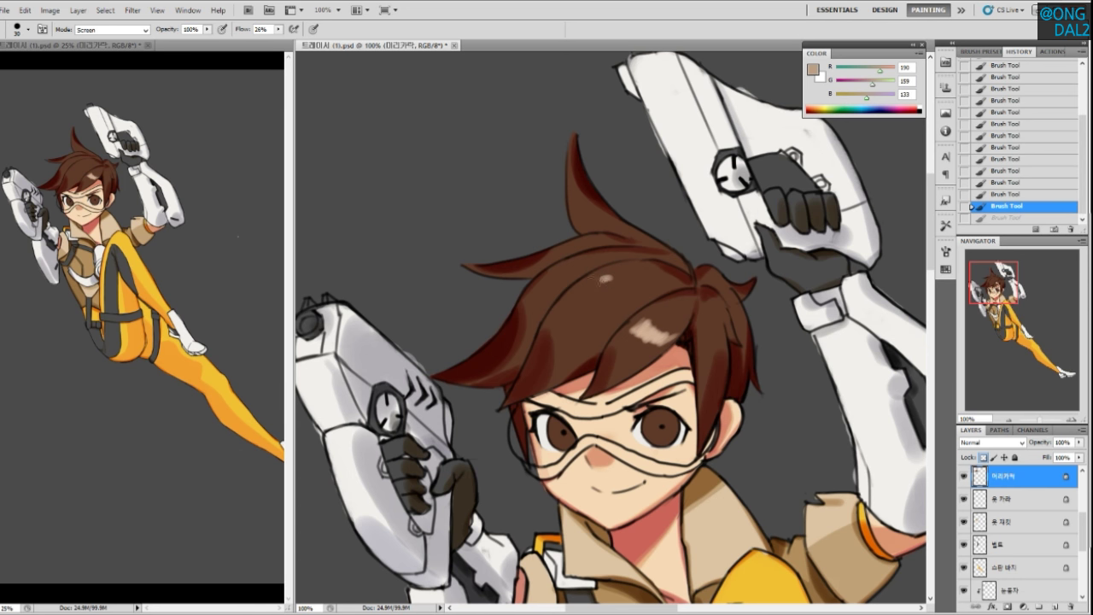
drag(607, 288, 618, 287)
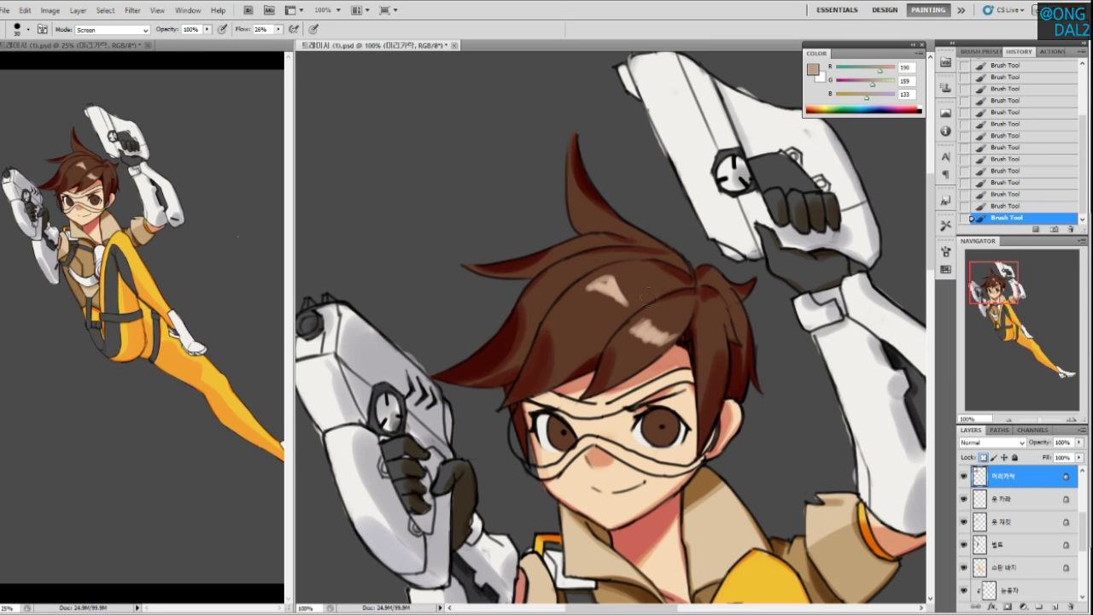
key(ctrl+z)
key(ctrl+z)
Add a narrow beige highlight along the uppermost crown strand, redoing the stroke until its shape fits
drag(579, 259, 615, 255)
drag(584, 263, 569, 264)
key(ctrl+z)
key(ctrl+z)
mouse_move(568, 266)
mouse_down()
mouse_move(613, 258)
mouse_move(565, 267)
mouse_up()
key(ctrl+z)
drag(612, 257, 569, 263)
key(ctrl+z)
mouse_move(618, 254)
mouse_down()
mouse_move(573, 266)
mouse_move(606, 257)
mouse_up()
key(ctrl+z)
Paint a small beige highlight on the side strand just behind the fringe
drag(705, 328, 706, 348)
key(ctrl+z)
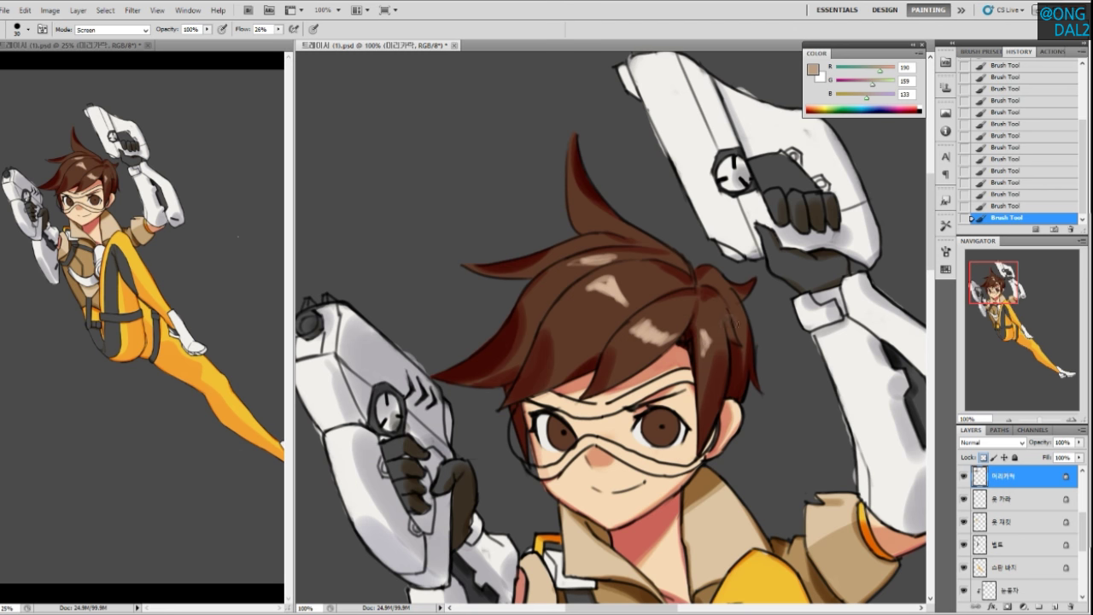
key(ctrl+z)
mouse_move(706, 339)
mouse_down()
mouse_move(737, 332)
mouse_move(748, 287)
mouse_move(717, 337)
mouse_move(681, 319)
mouse_up()
Switch the brush to Normal mode, enlarge it and touch up the fringe highlight's edge with the sampled hair brown
click(120, 31)
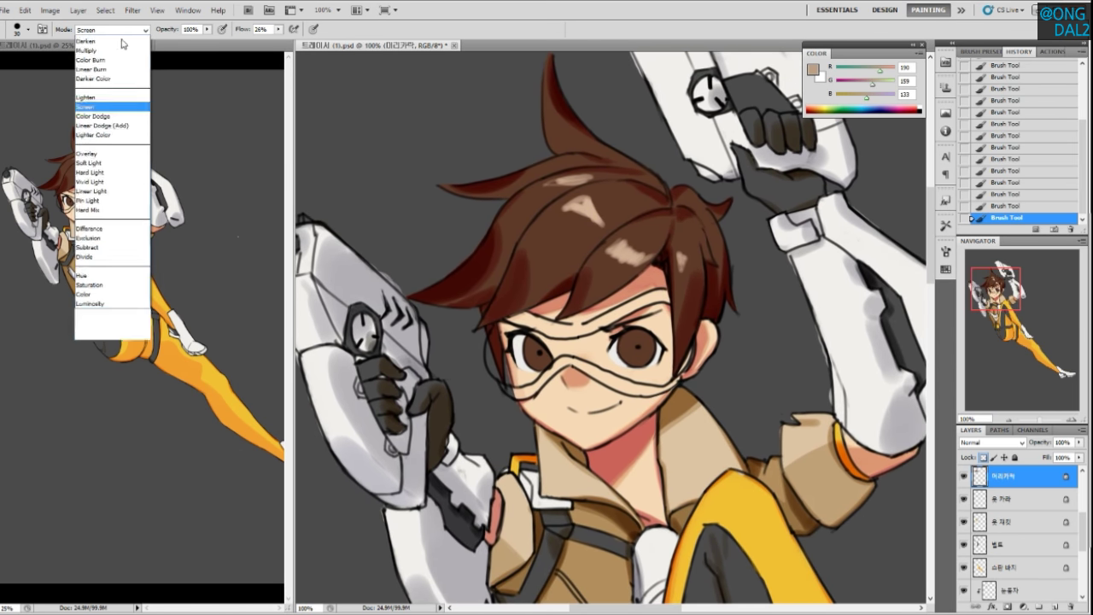
click(102, 45)
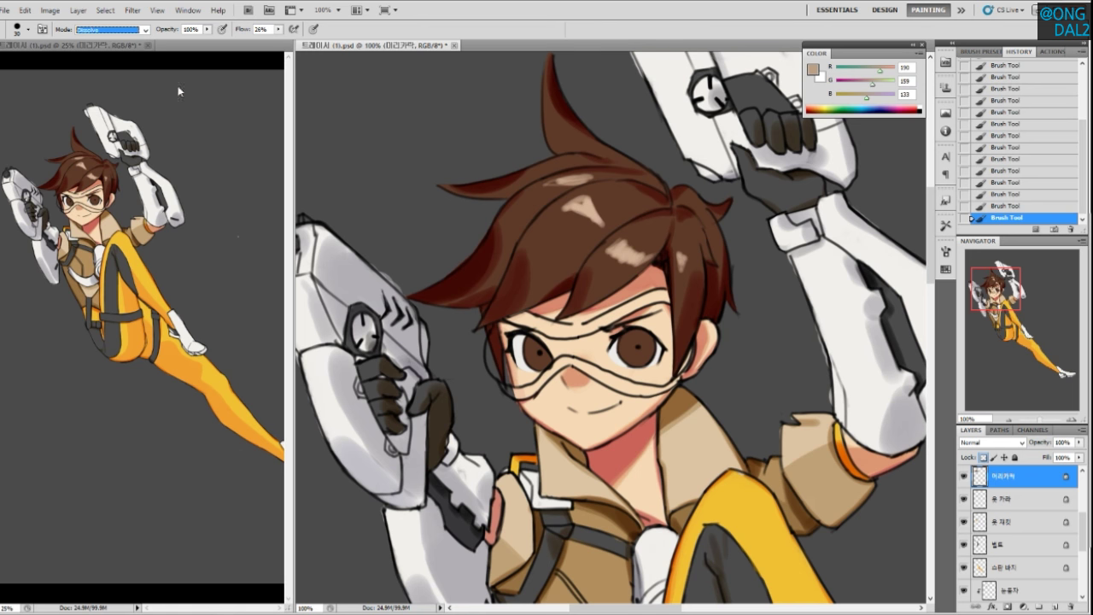
click(120, 30)
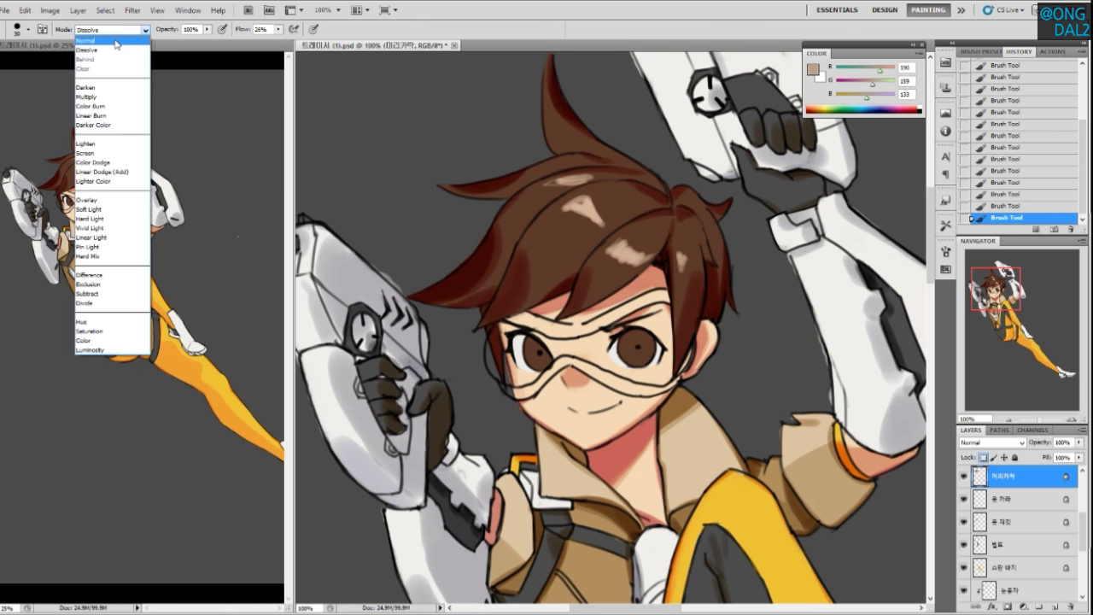
click(100, 39)
alt+click(639, 251)
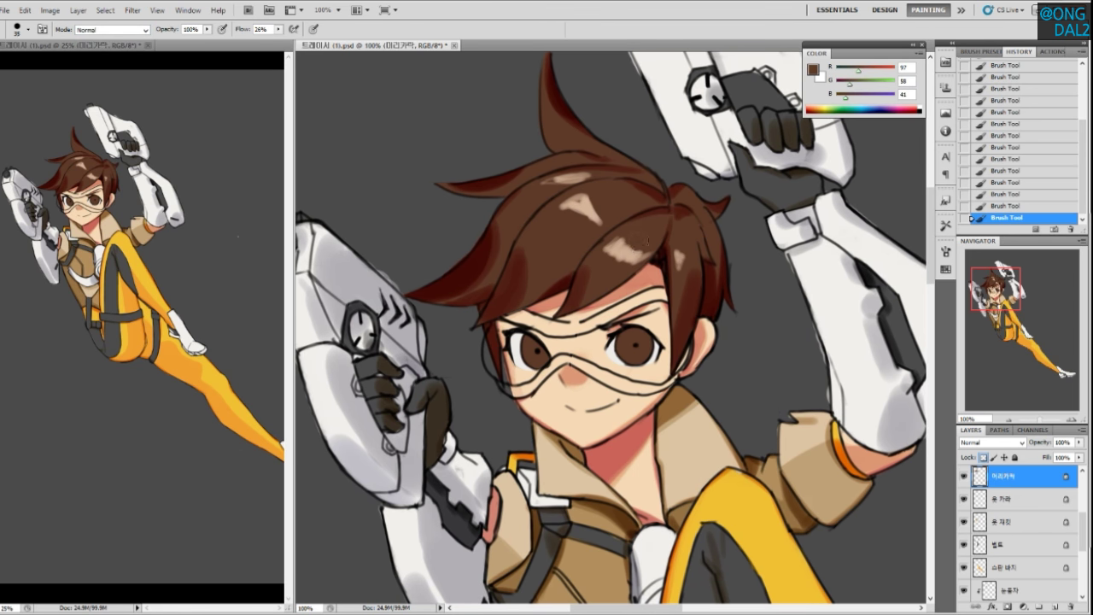
key(bracketright)
alt+click(699, 253)
Mix a duller highlight tone by lowering the sampled colour's green and red, and blend it into the fringe highlight
alt+click(626, 249)
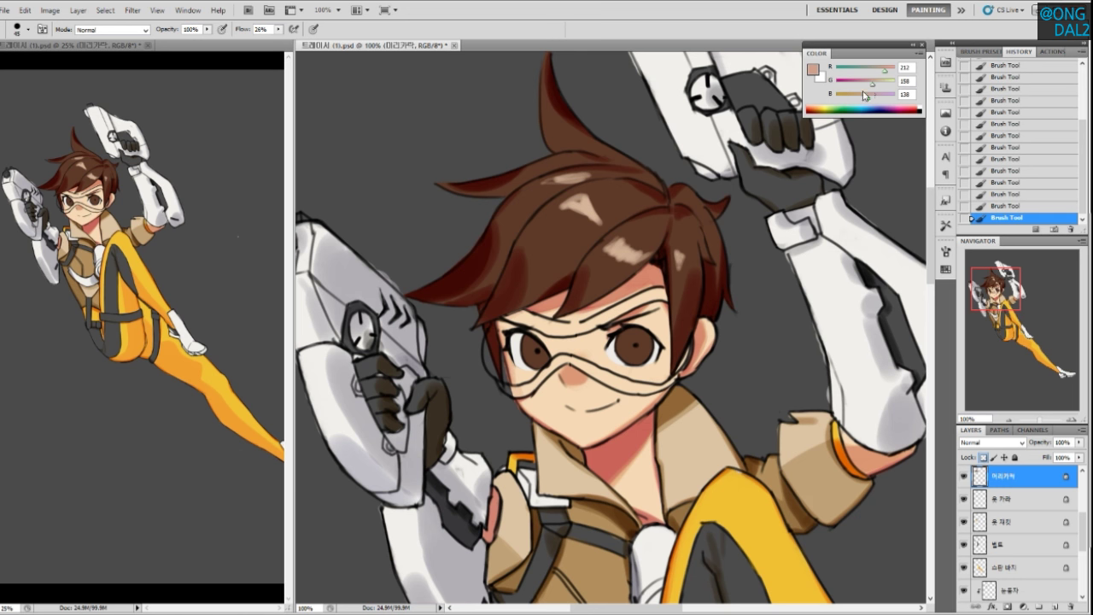
drag(872, 83, 867, 83)
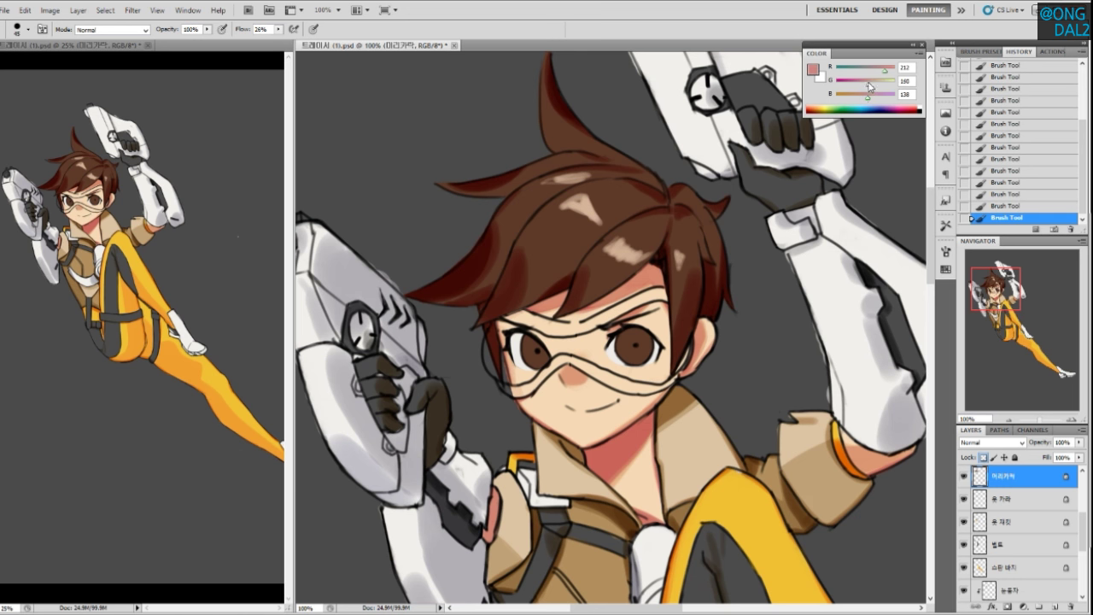
drag(886, 71, 875, 72)
mouse_move(627, 245)
mouse_down()
mouse_move(618, 250)
mouse_move(639, 257)
mouse_move(617, 251)
mouse_move(659, 255)
mouse_up()
alt+click(623, 252)
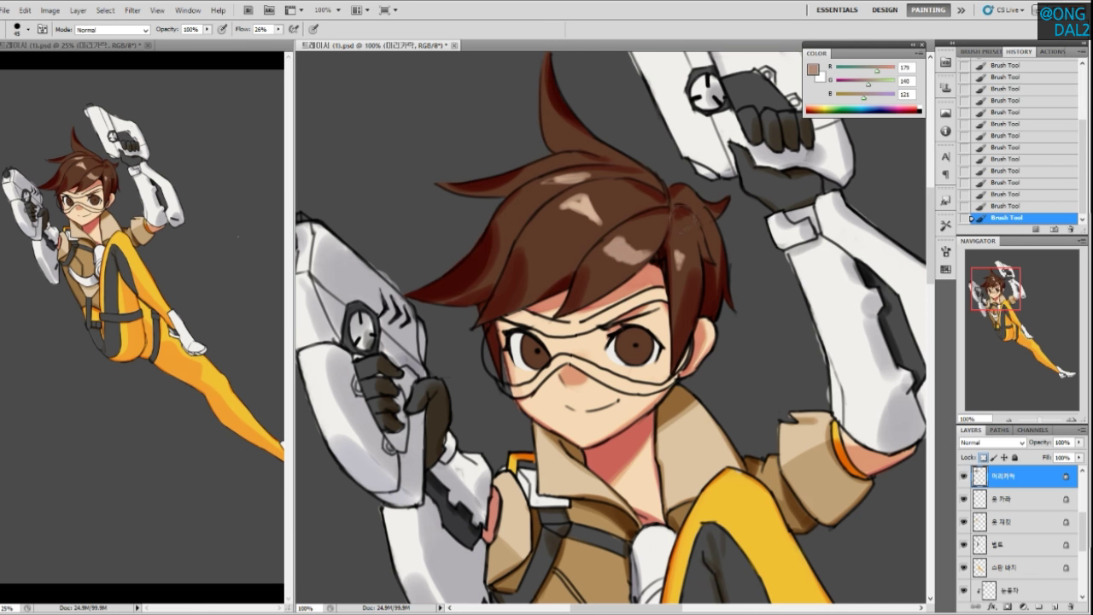
mouse_move(637, 254)
mouse_down()
mouse_move(605, 252)
mouse_move(628, 250)
mouse_up()
Soften and trim the two crown highlights with the muted beige and the sampled hair brown
mouse_move(579, 205)
mouse_down()
mouse_move(571, 177)
mouse_move(550, 182)
mouse_move(585, 175)
mouse_up()
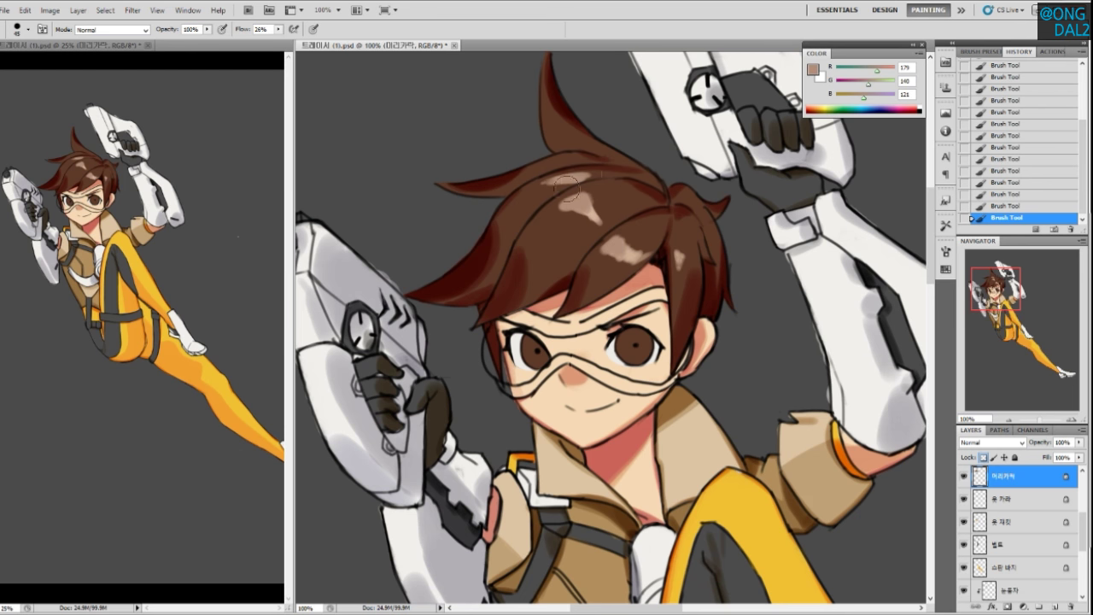
drag(622, 222, 614, 231)
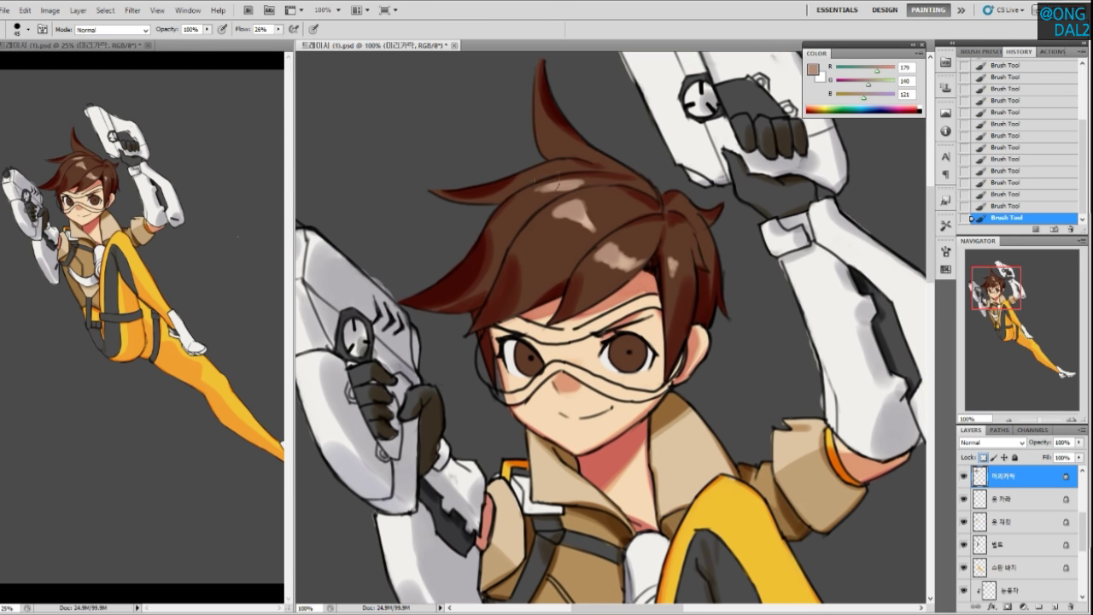
alt+click(598, 179)
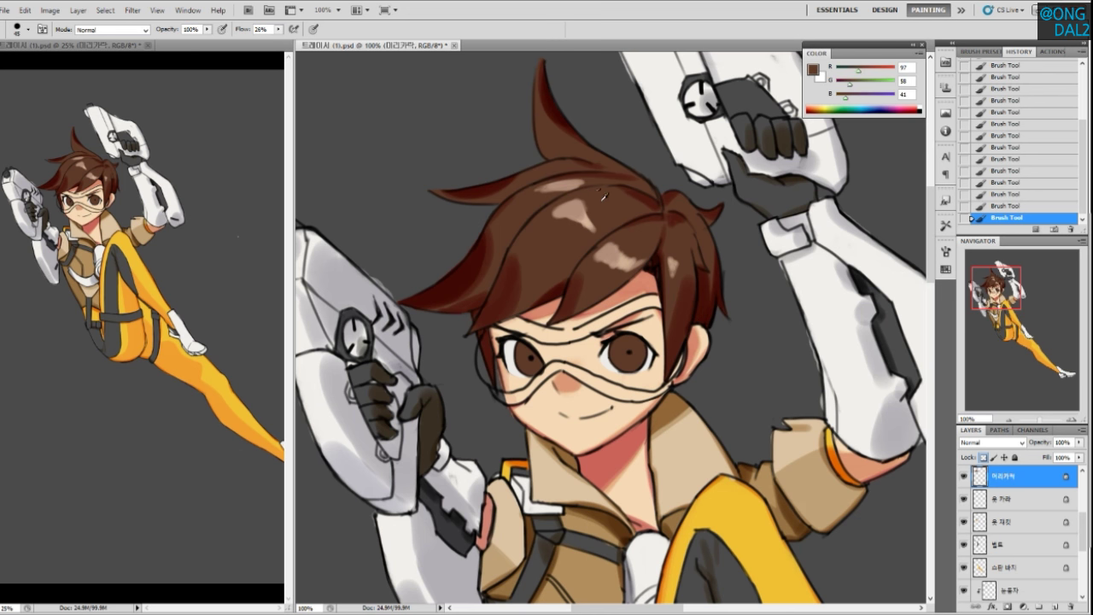
drag(557, 189, 538, 196)
mouse_move(603, 205)
mouse_down()
mouse_move(586, 211)
mouse_move(594, 216)
mouse_up()
alt+click(568, 210)
Refine the fringe highlight and the lower tip of the crown highlight, alternating sampled beige and hair brown
alt+click(647, 240)
alt+click(631, 240)
mouse_move(603, 271)
mouse_down()
mouse_move(642, 274)
mouse_move(615, 269)
mouse_up()
alt+click(612, 273)
alt+click(601, 261)
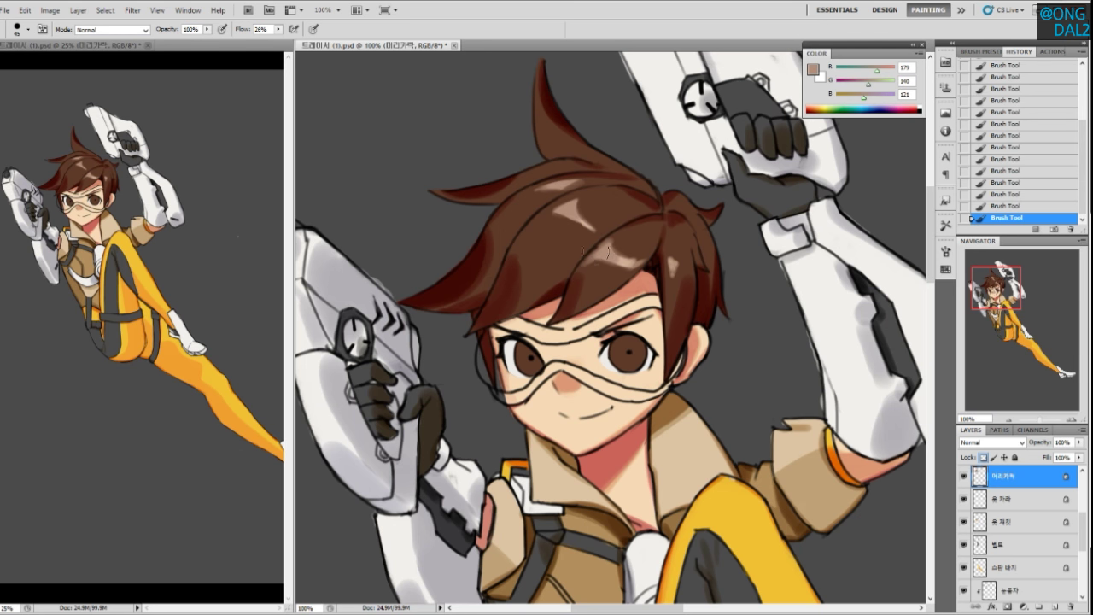
alt+click(600, 269)
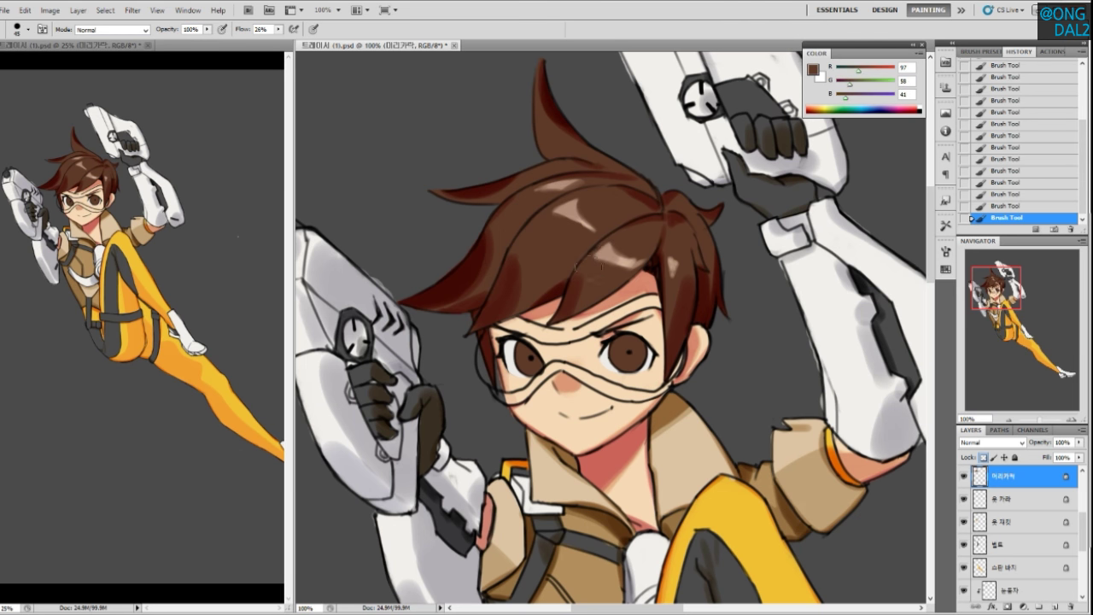
alt+click(597, 252)
alt+click(607, 247)
alt+click(589, 229)
alt+click(595, 221)
drag(590, 226, 568, 225)
Reshape the small side-strand highlight and the adjoining fringe highlight with sampled highlight tones and hair brown
alt+click(603, 255)
alt+click(618, 250)
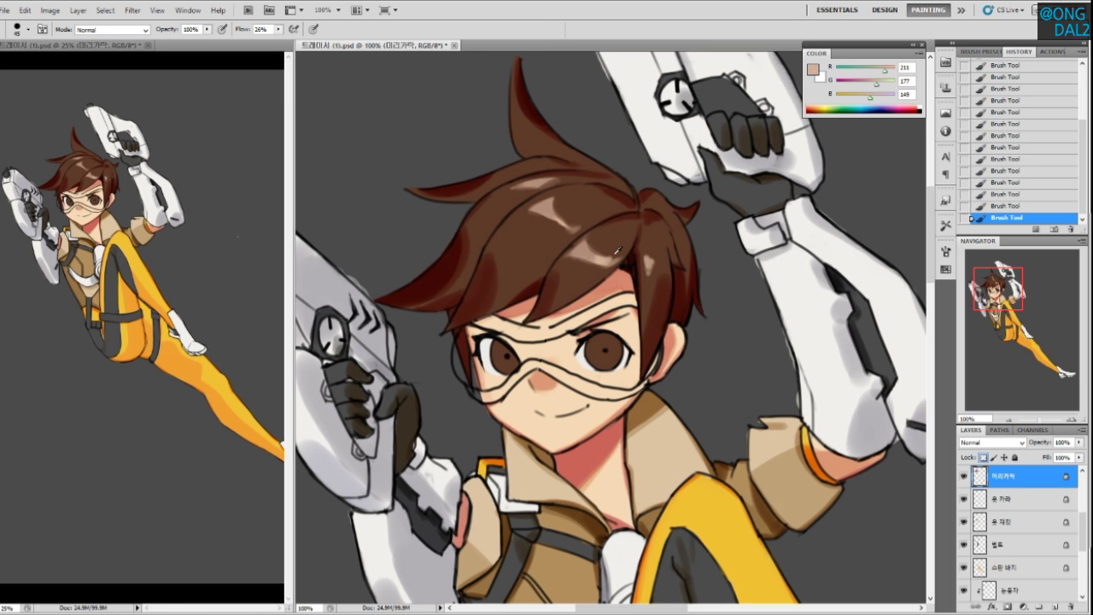
alt+click(658, 250)
alt+click(595, 248)
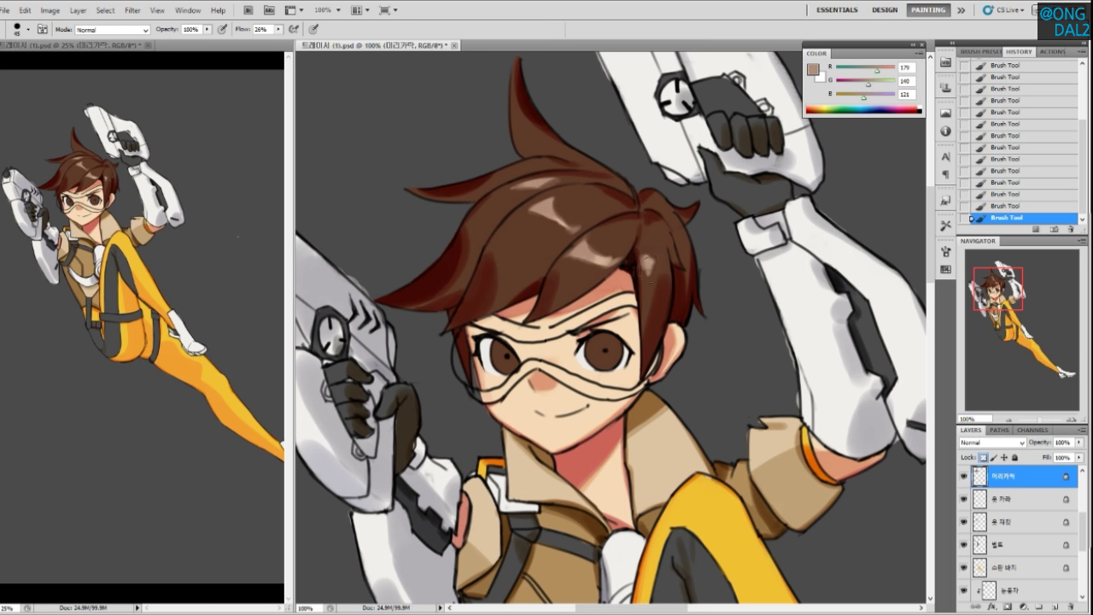
alt+click(653, 252)
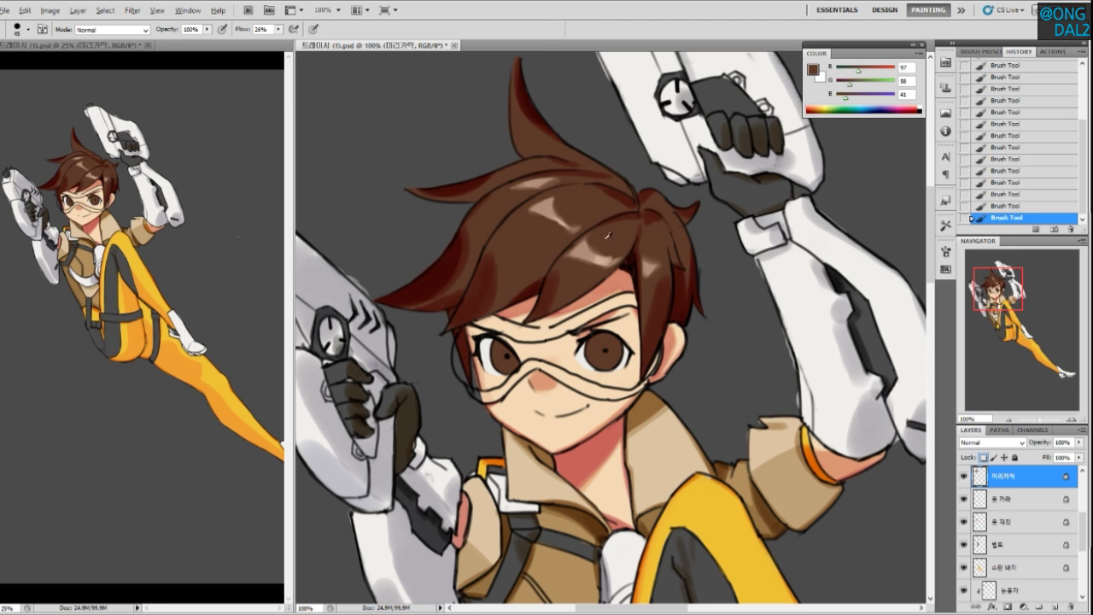
mouse_move(583, 256)
mouse_down()
mouse_move(618, 279)
mouse_move(611, 246)
mouse_move(580, 251)
mouse_move(580, 261)
mouse_move(615, 267)
mouse_move(571, 256)
mouse_move(625, 278)
mouse_up()
drag(568, 251, 573, 255)
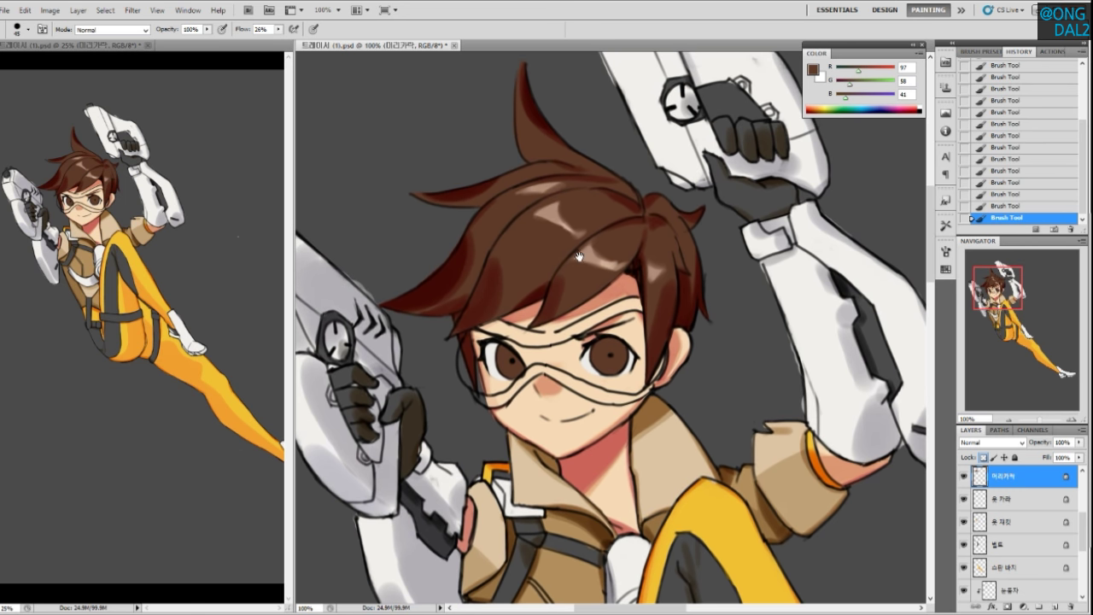
Refine the edges of the crown highlight and fringe highlight, alternating sampled beige tones with the hair brown
alt+click(559, 212)
drag(562, 212, 582, 229)
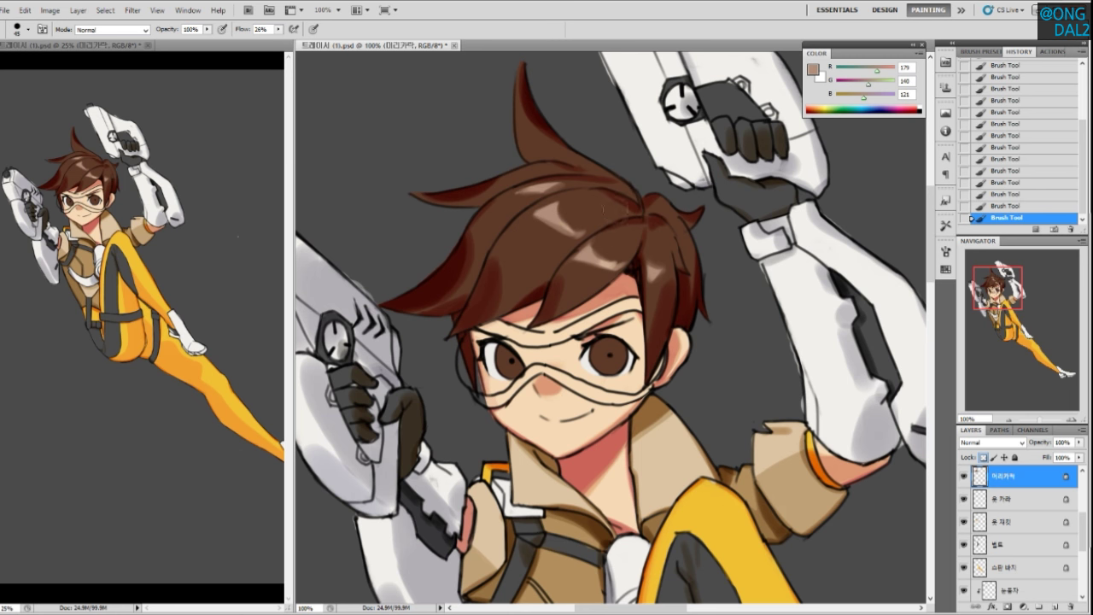
drag(545, 222, 568, 233)
alt+click(548, 212)
alt+click(545, 208)
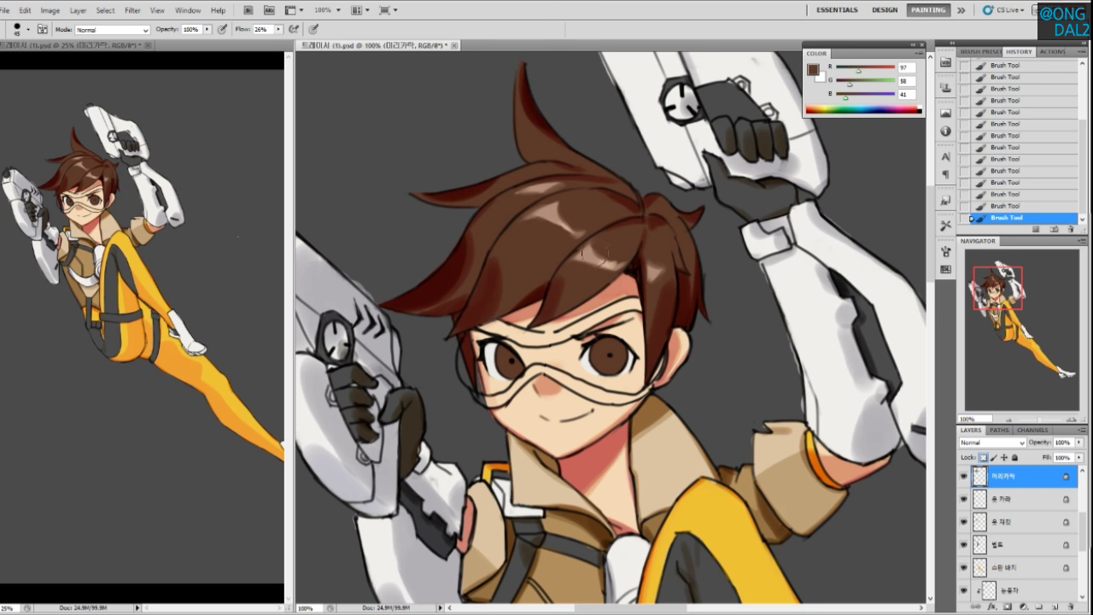
alt+click(597, 248)
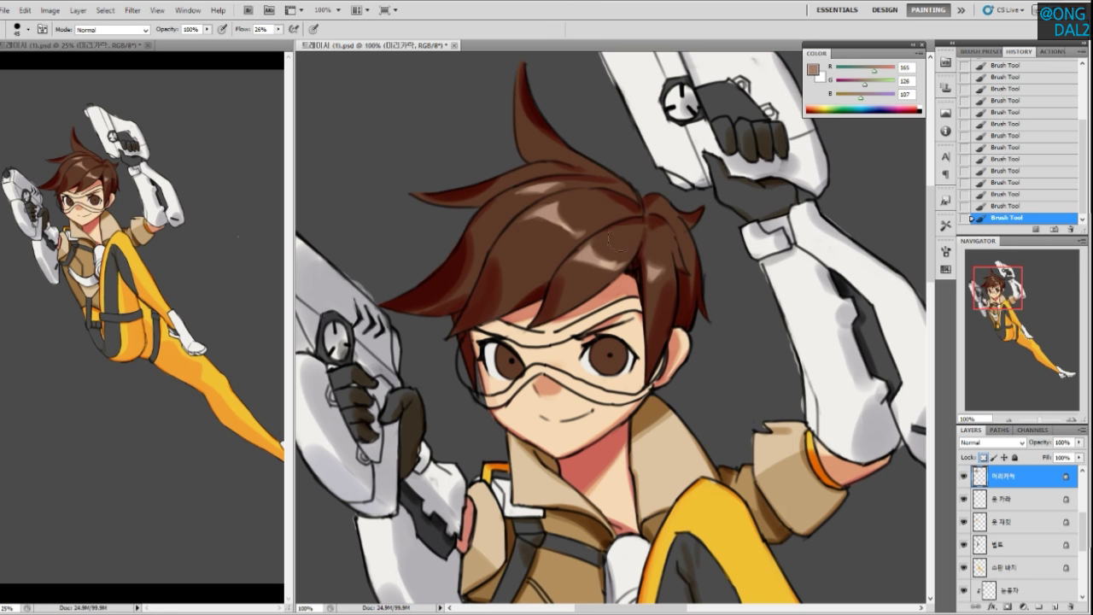
drag(653, 275, 642, 269)
alt+click(649, 250)
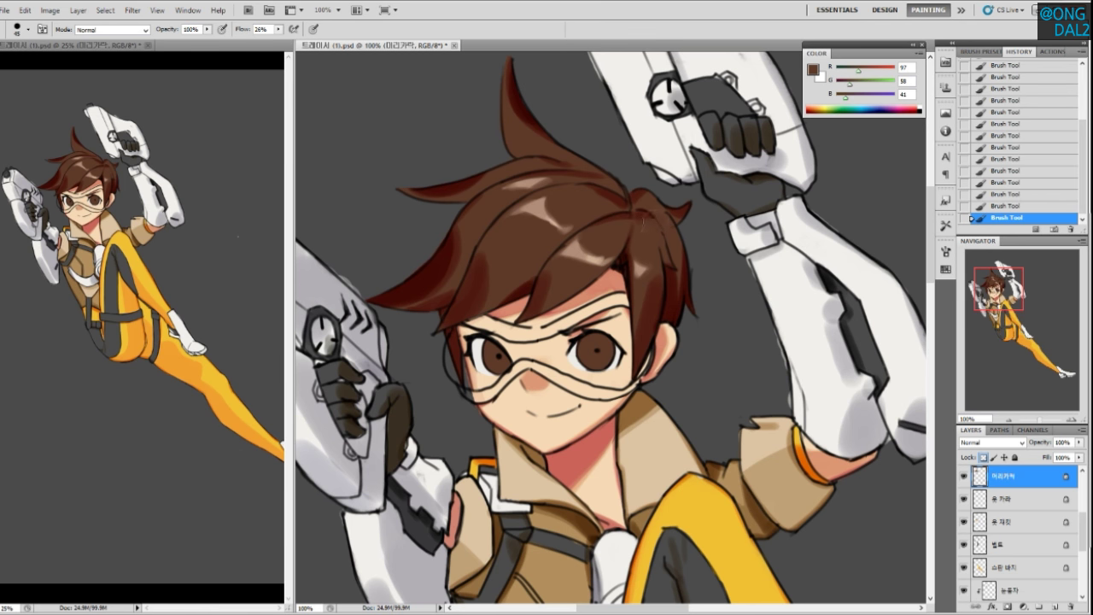
Touch up the strands around the hair parting with sampled dark line brown and hair brown
alt+click(647, 208)
alt+click(644, 206)
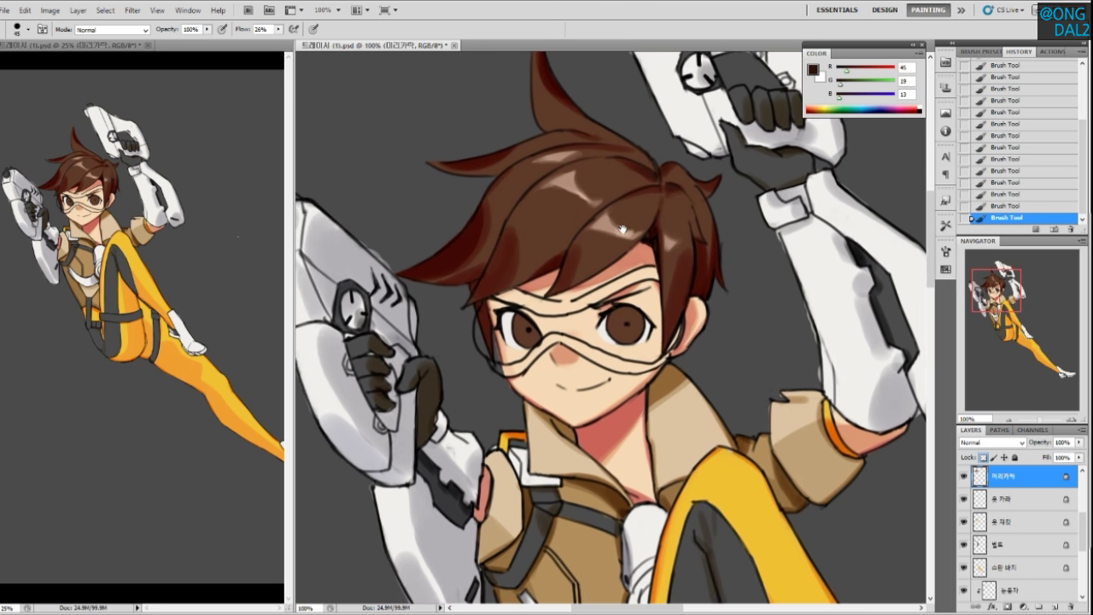
drag(594, 256, 622, 229)
alt+click(670, 191)
alt+click(675, 181)
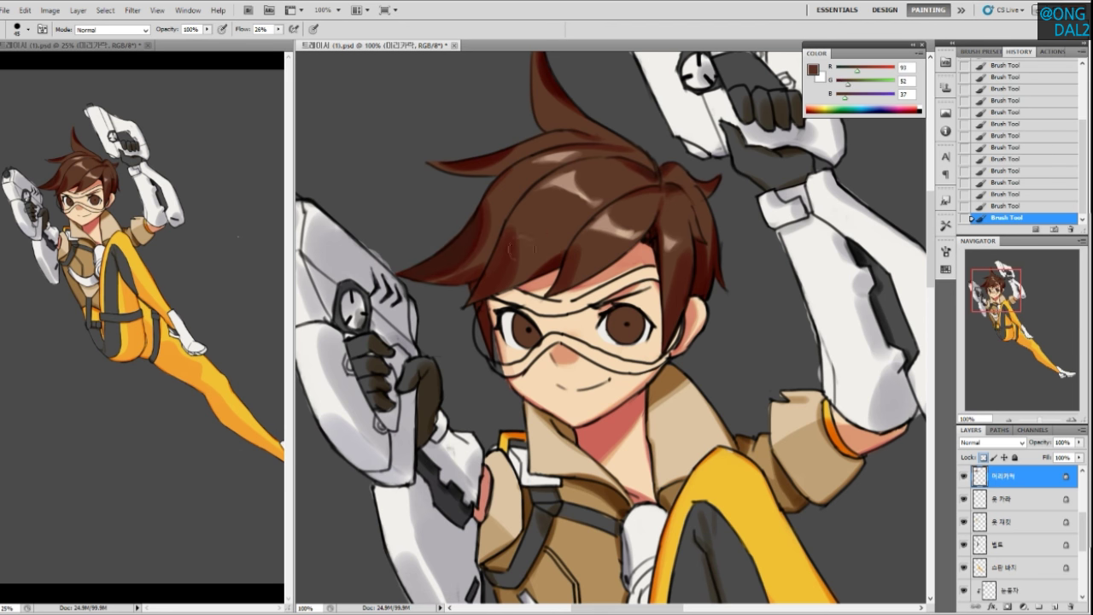
Blend the reddish shadows on the fringe and side strands using the sampled deep red-brown and hair brown
alt+click(469, 254)
drag(504, 229, 467, 308)
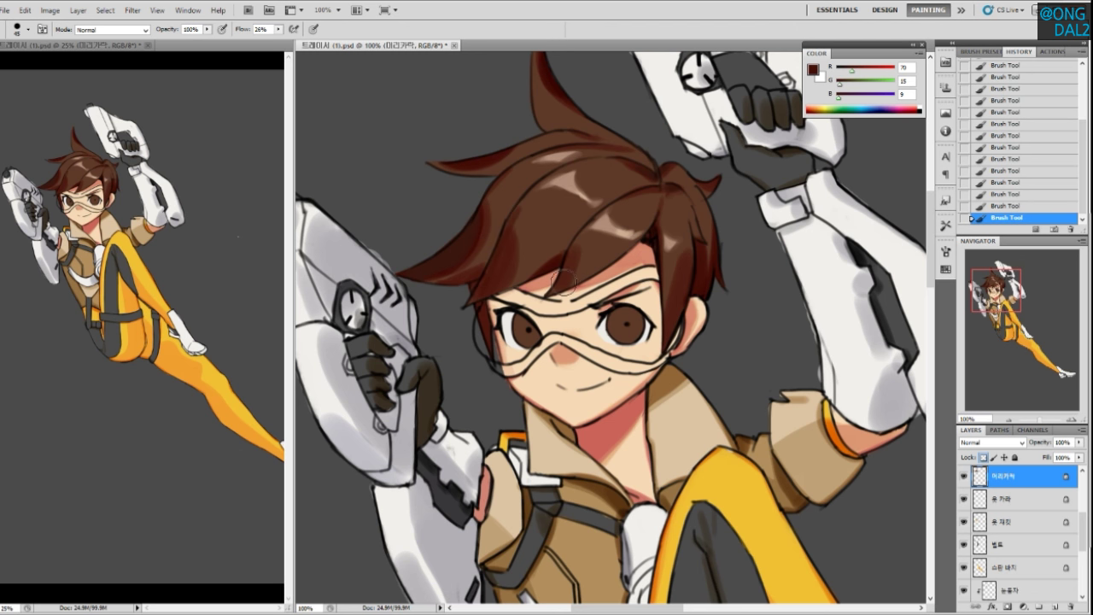
drag(659, 314, 652, 308)
alt+click(669, 252)
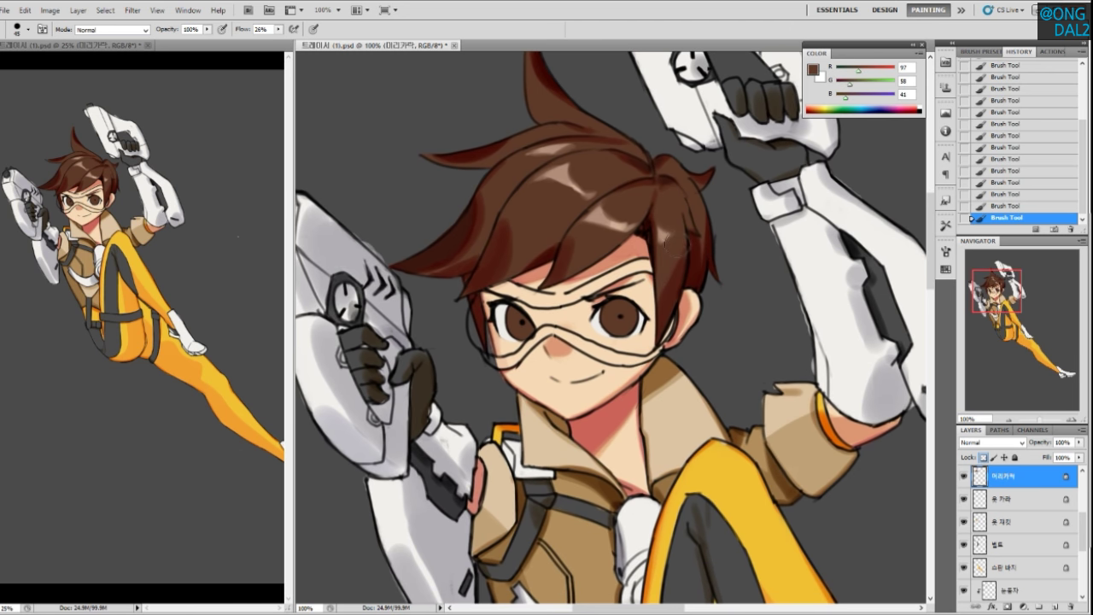
alt+click(589, 239)
drag(564, 281, 550, 345)
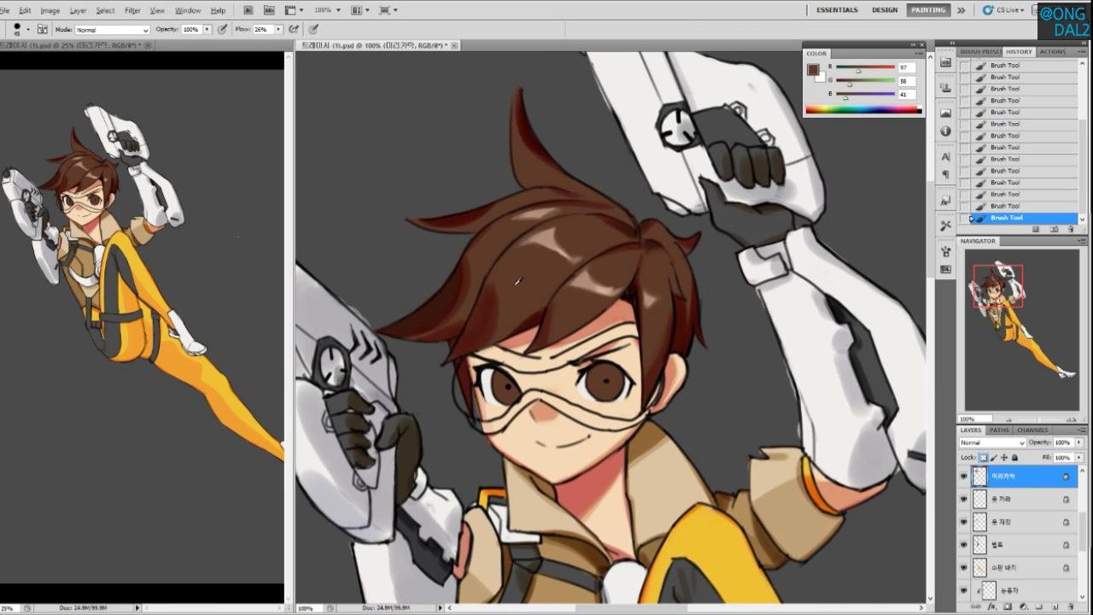
Switch to the skin shading on Layer 9 and rework the nose shadow with sampled reddish skin tones
key(v)
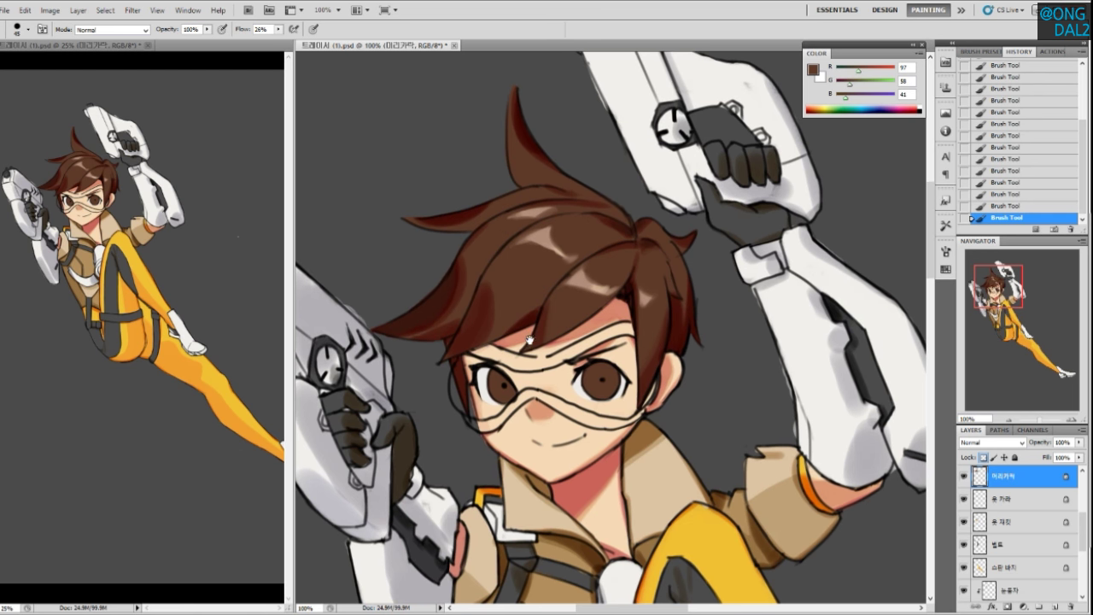
drag(589, 378, 571, 308)
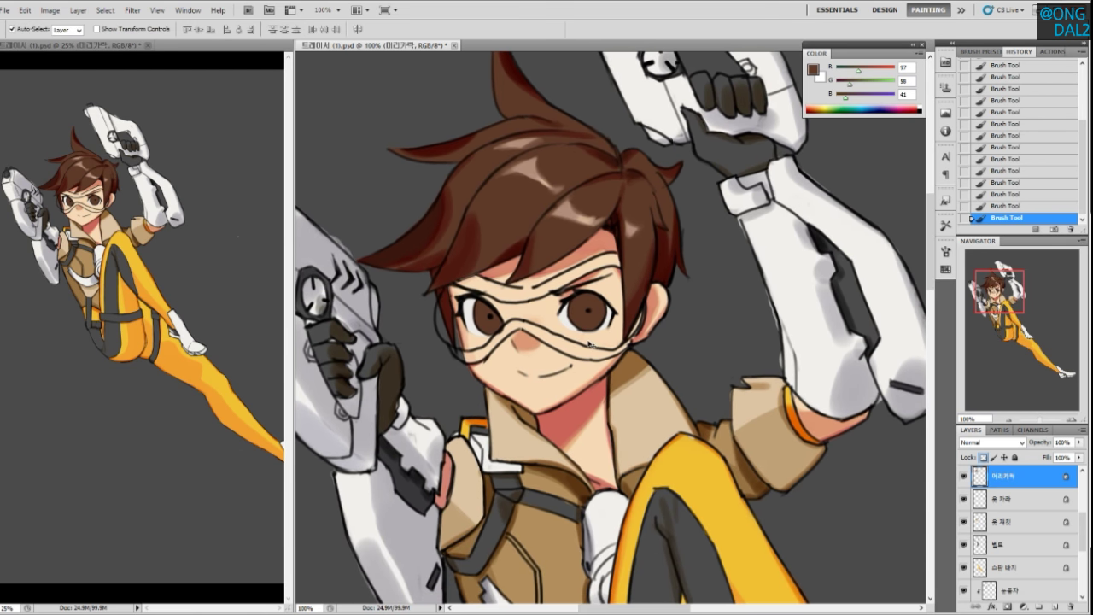
drag(567, 372, 566, 356)
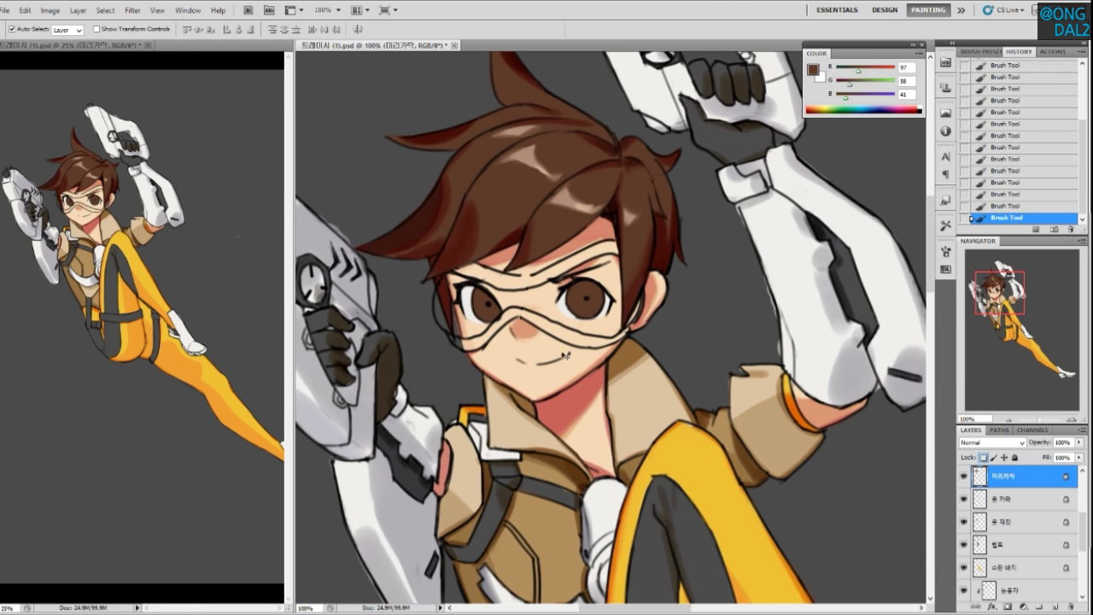
key(b)
click(531, 336)
key(b)
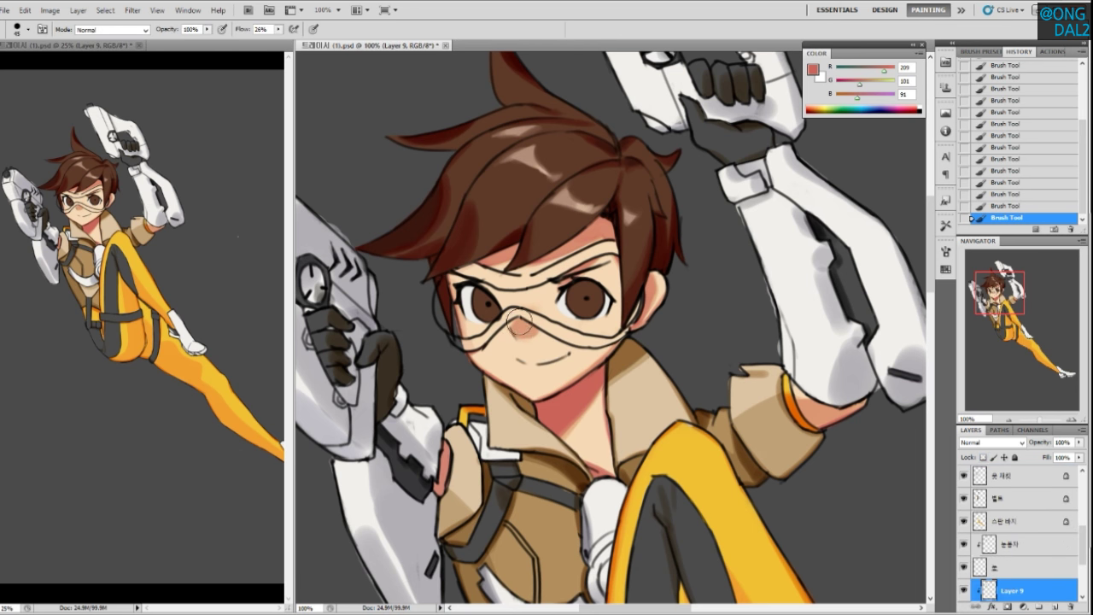
alt+click(524, 327)
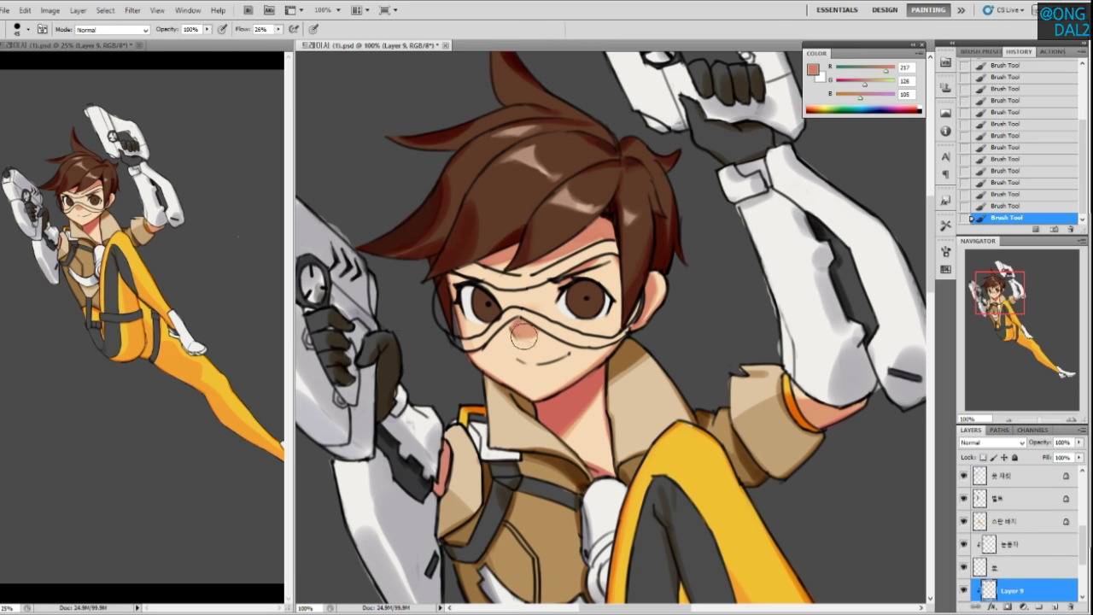
alt+click(536, 331)
alt+click(523, 329)
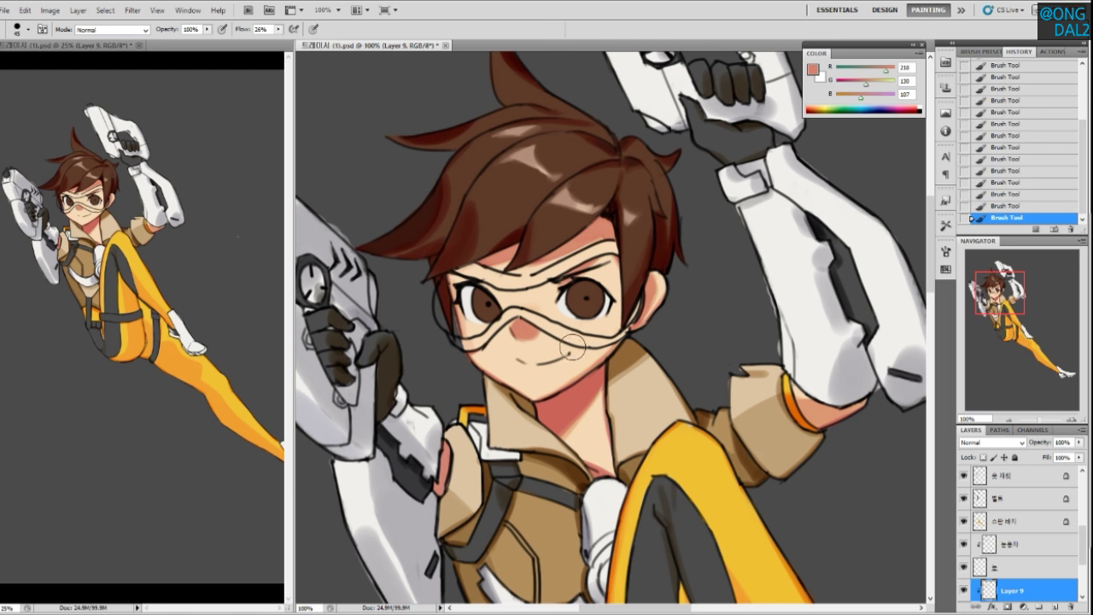
Select the arm guard layer, sample a grey and shade the white shoulder piece beneath the collar, undoing the last stroke
drag(574, 372, 578, 359)
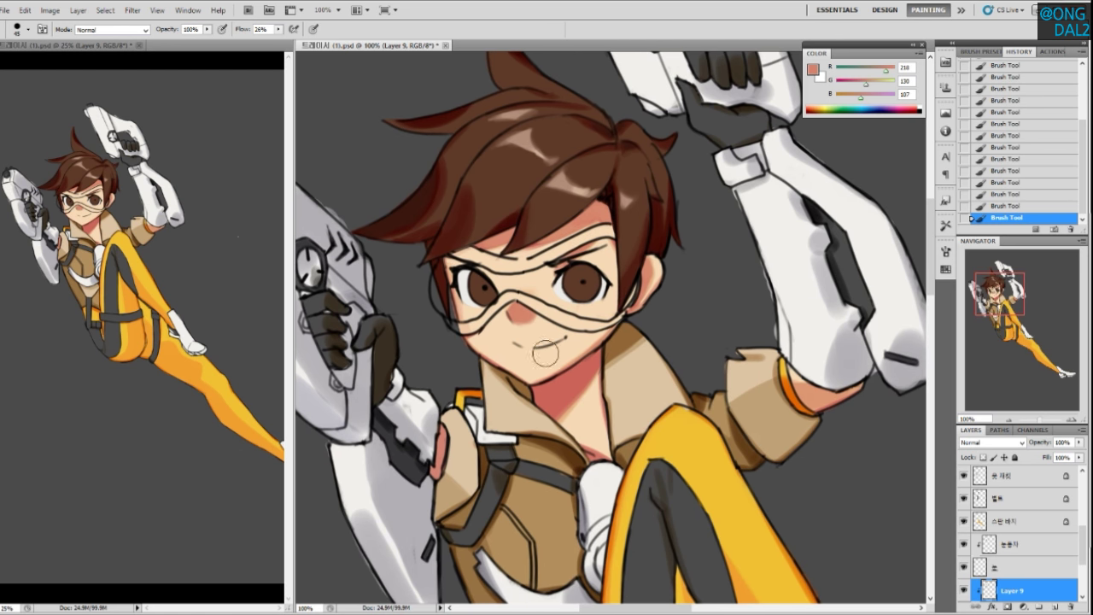
drag(597, 345, 598, 318)
drag(642, 413, 646, 351)
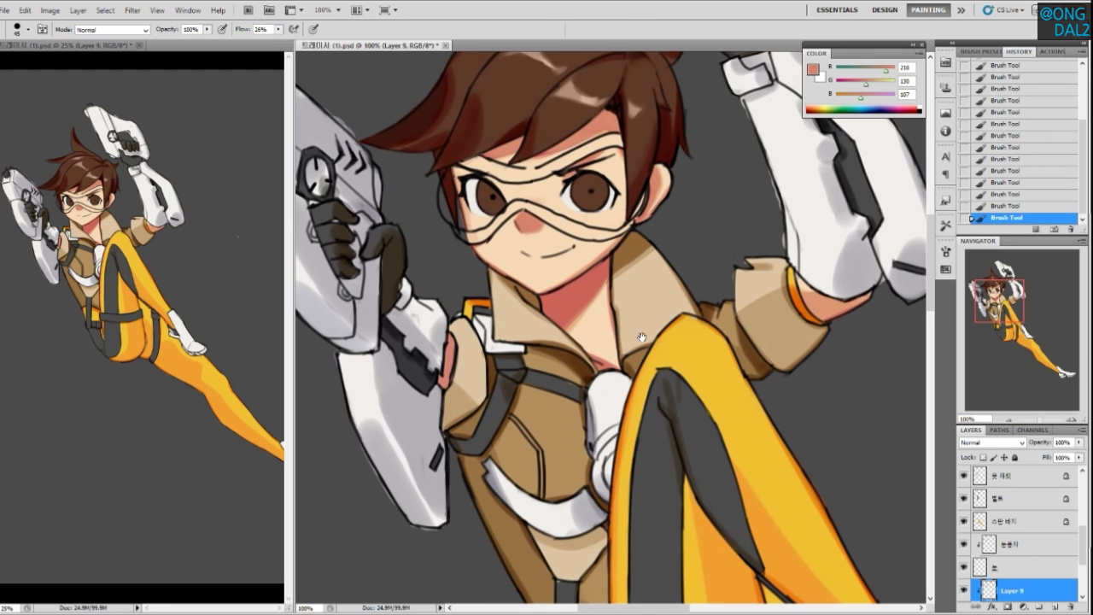
alt+click(589, 282)
drag(617, 396, 634, 400)
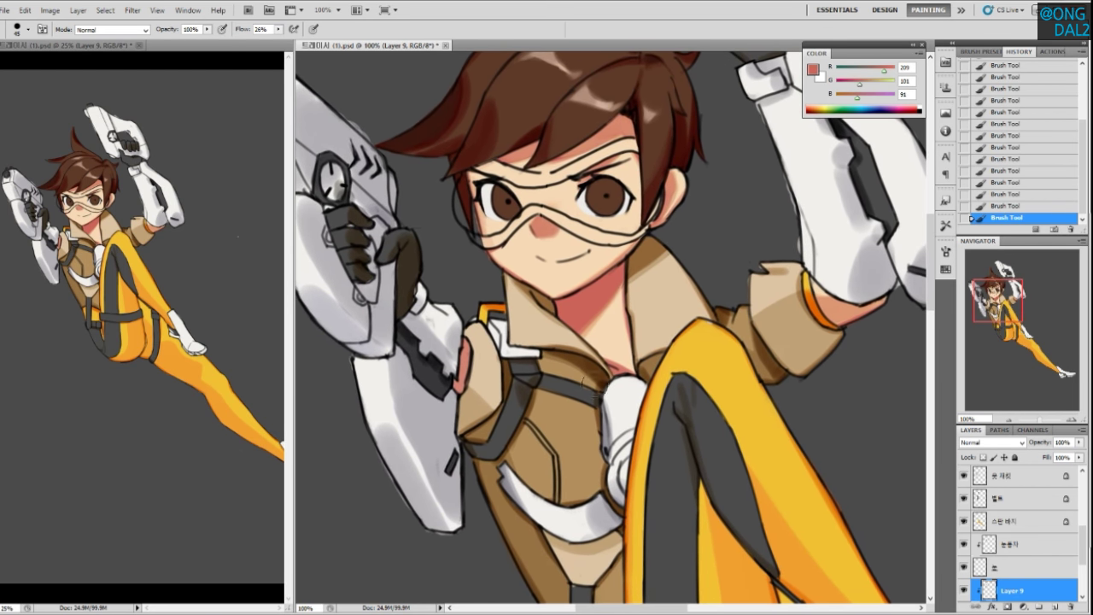
click(617, 429)
key(b)
alt+click(510, 492)
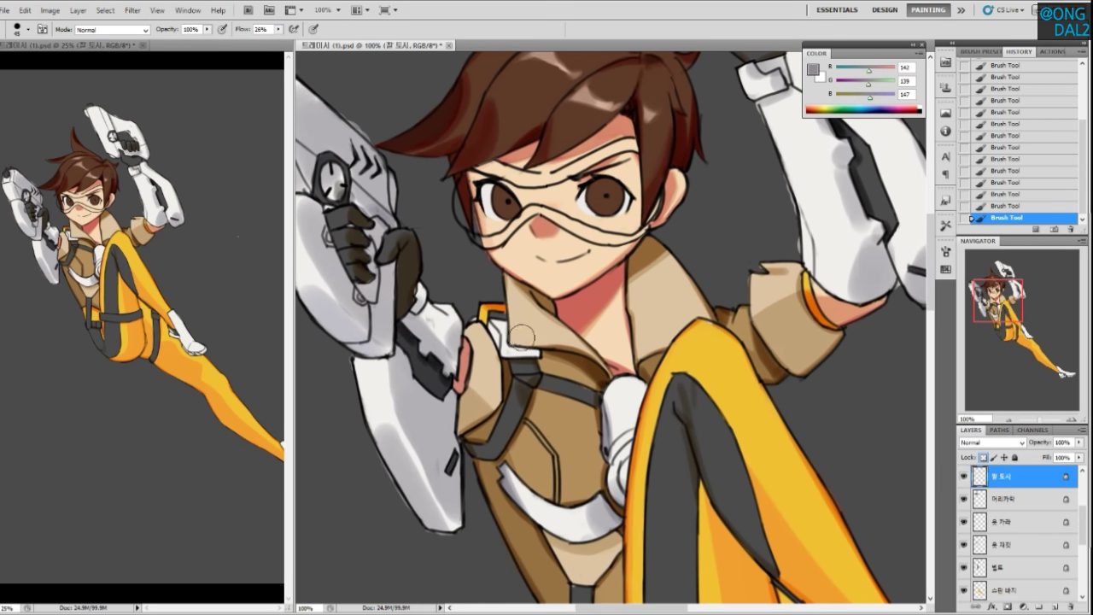
mouse_move(528, 352)
mouse_down()
mouse_move(506, 325)
mouse_move(518, 330)
mouse_move(518, 320)
mouse_move(471, 323)
mouse_up()
key(ctrl+z)
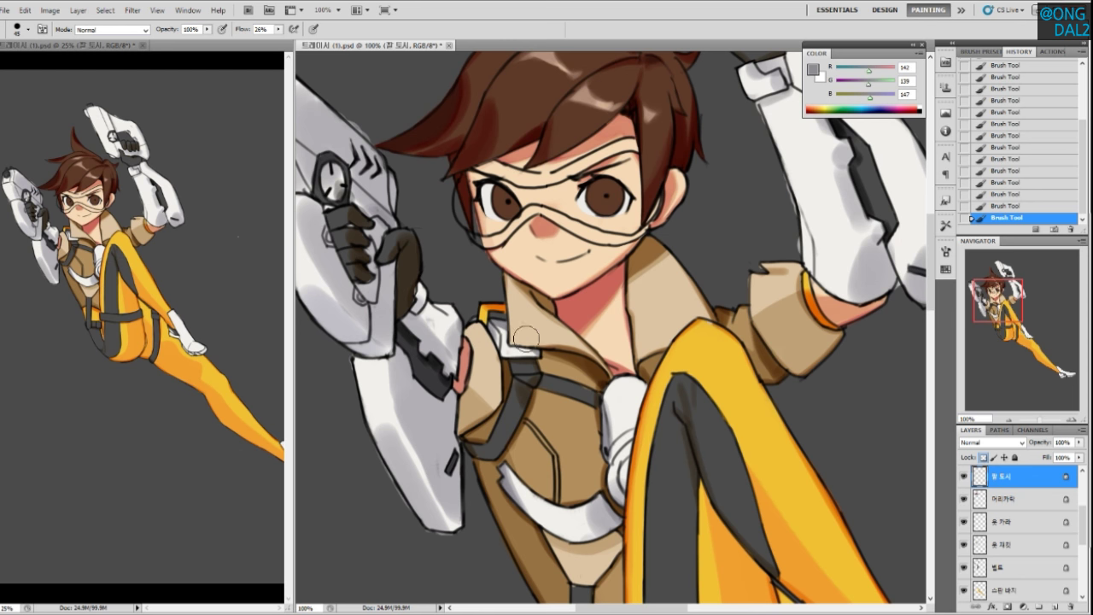
Examine the shading on the torso, bent leg and leg straps down to the boot
drag(647, 399, 569, 335)
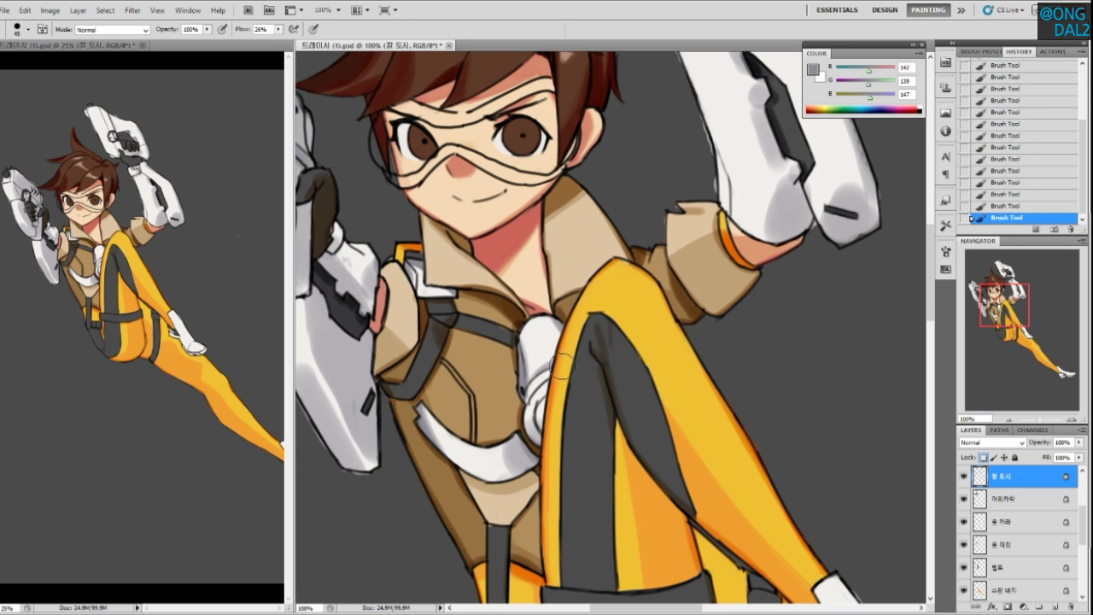
drag(587, 408, 586, 403)
drag(575, 453, 574, 382)
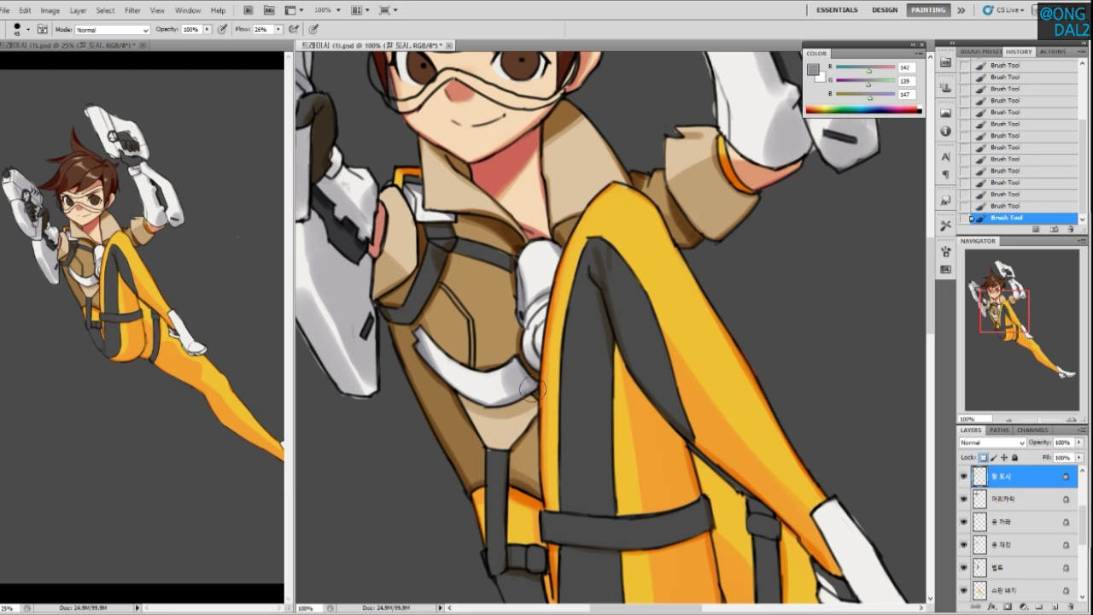
mouse_move(598, 425)
mouse_down()
mouse_move(600, 364)
mouse_move(582, 299)
mouse_up()
drag(762, 506, 608, 367)
drag(676, 434, 627, 402)
drag(479, 262, 598, 388)
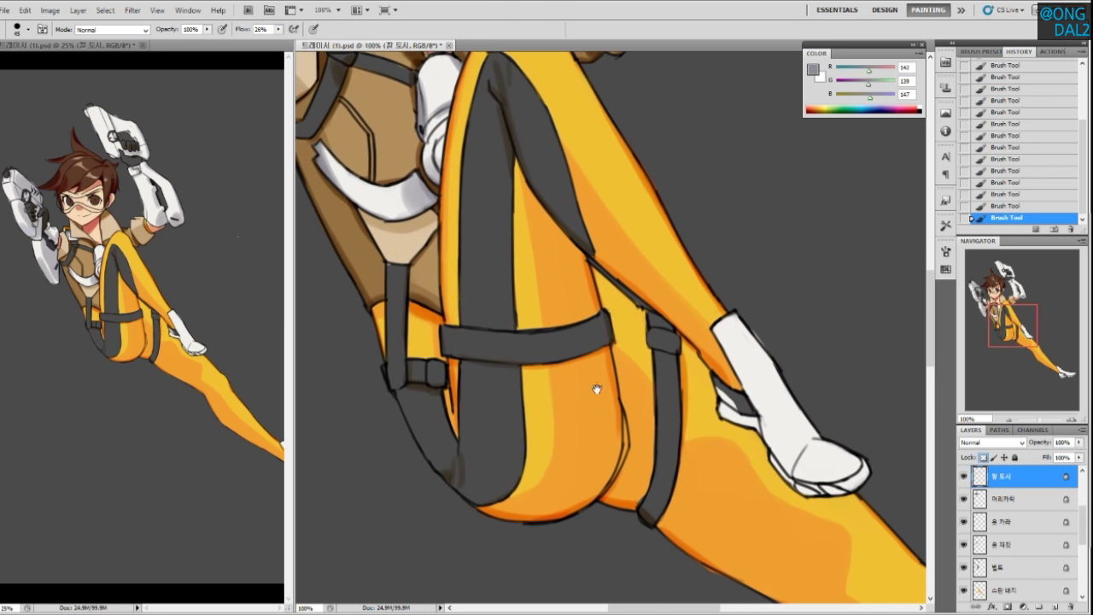
key(v)
click(495, 300)
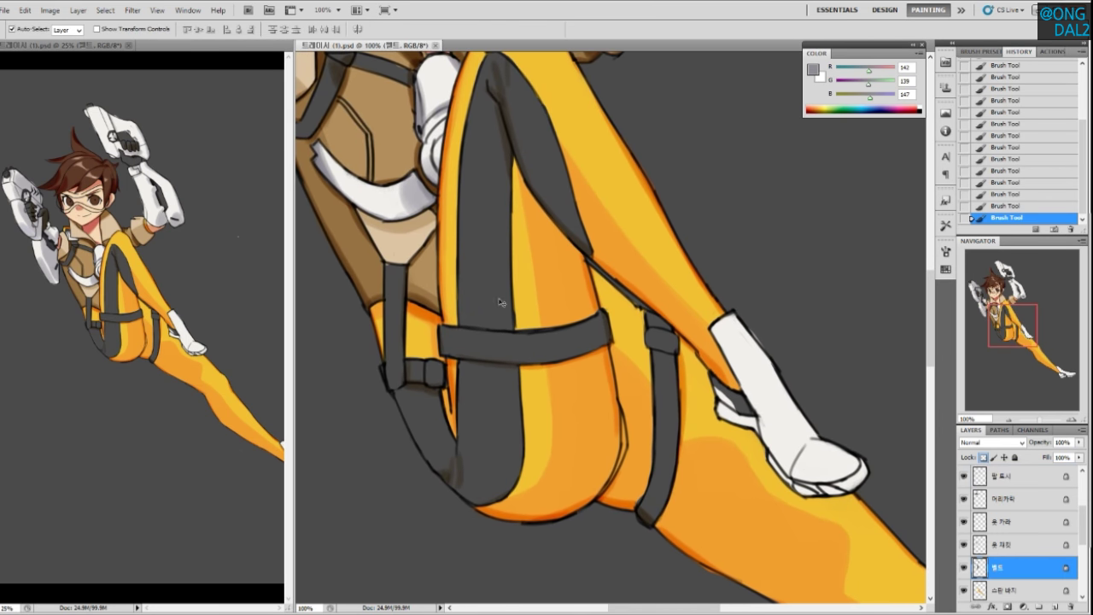
drag(586, 330, 687, 411)
drag(432, 218, 601, 374)
click(649, 348)
key(ctrl+l)
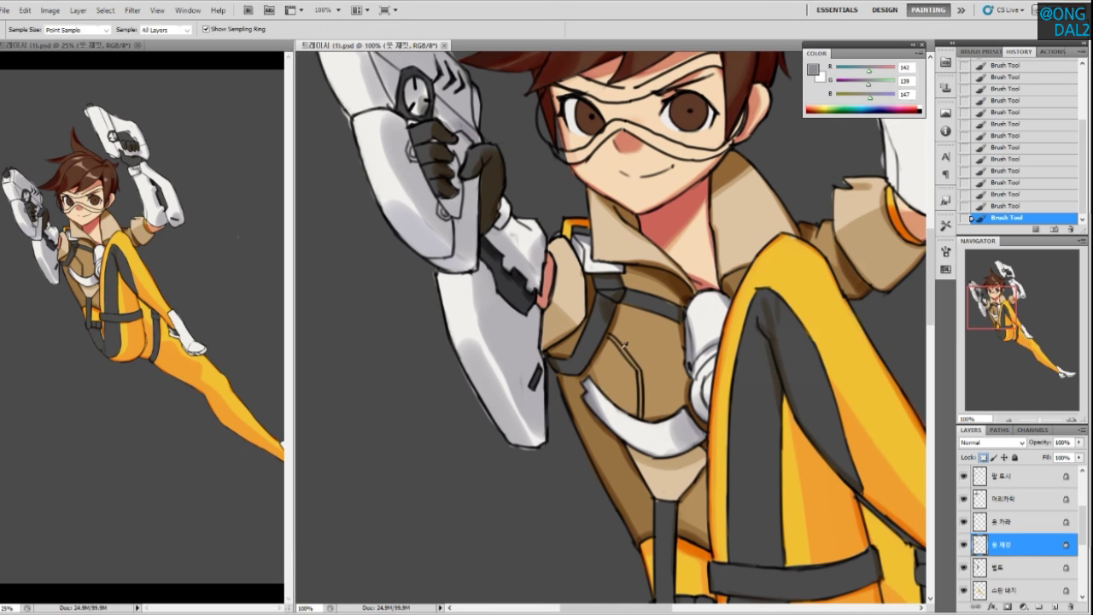
key(Escape)
scroll(730, 359, down, 5)
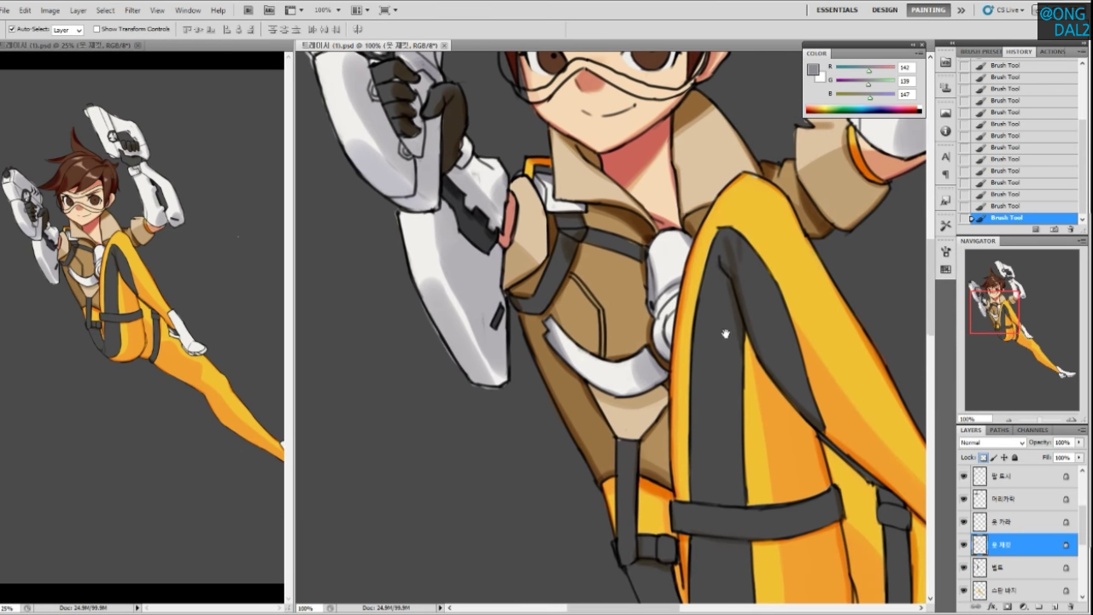
Select the belt layer and sample the dark tone from the black panel on the bent leg
ctrl+click(714, 370)
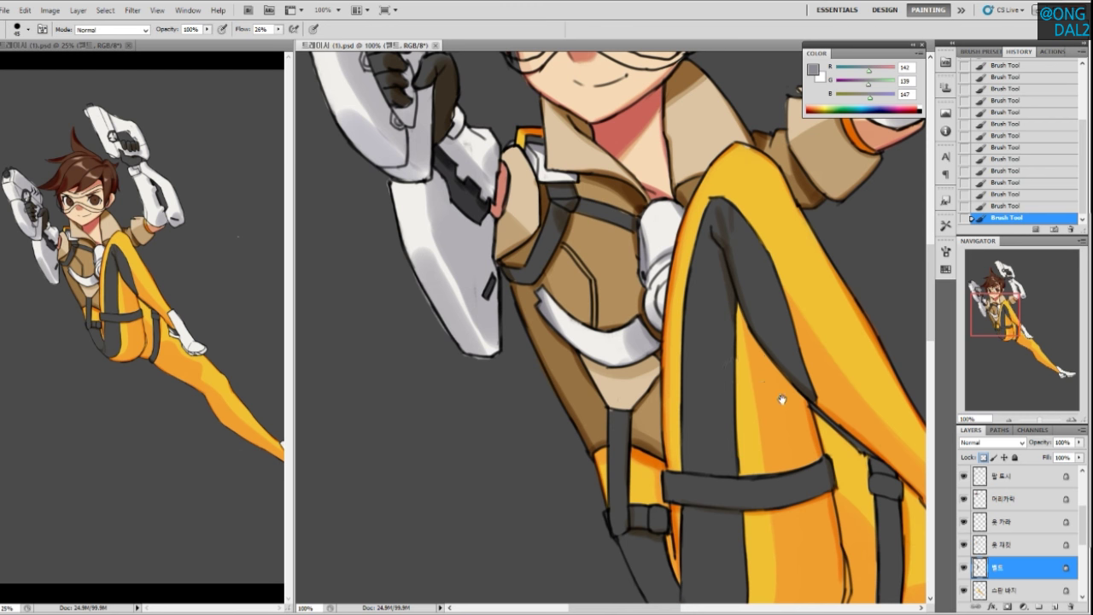
drag(781, 400, 704, 392)
alt+click(737, 384)
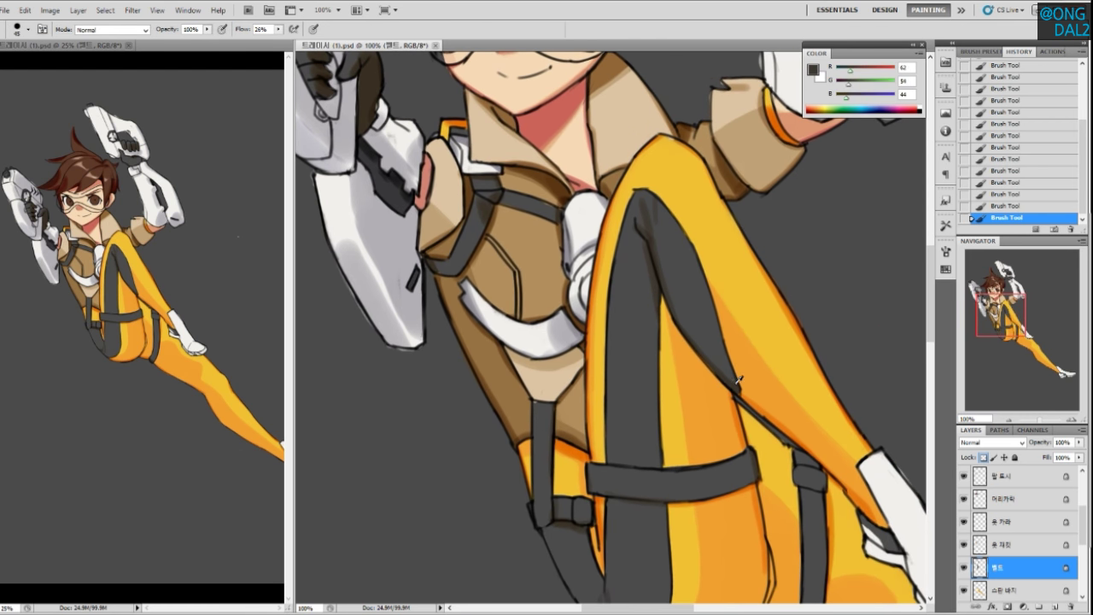
Choose the soft round brush with 0% hardness, enlarge it to 200 px and open the brush blending modes
right_click(708, 330)
click(757, 327)
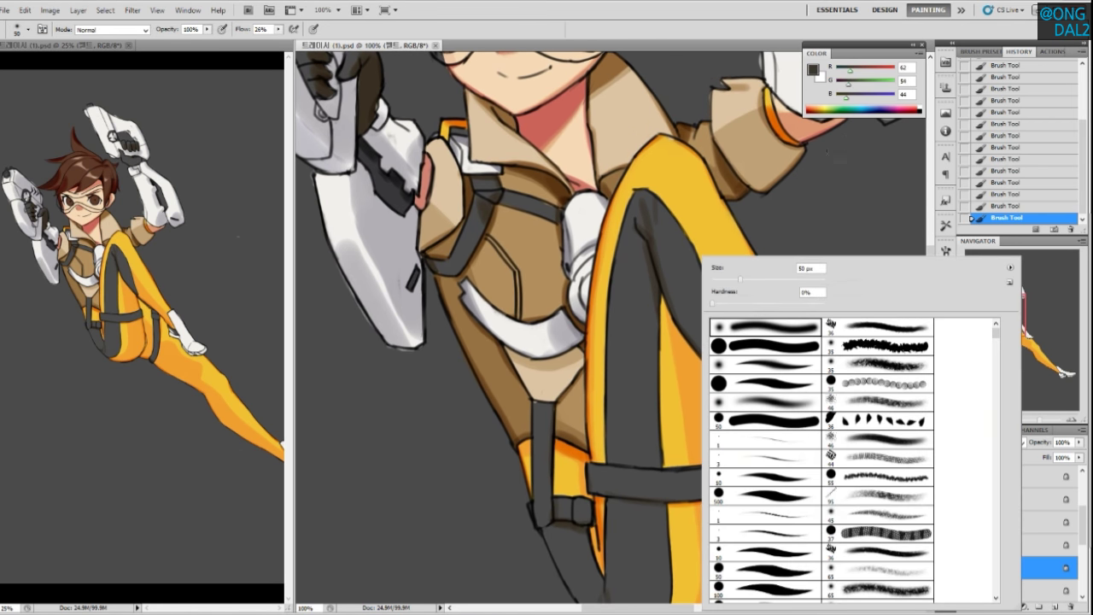
key(Return)
key(bracketright)
key(bracketright)
key(bracketright)
key(bracketright)
key(bracketright)
key(bracketright)
key(bracketright)
key(bracketright)
key(bracketright)
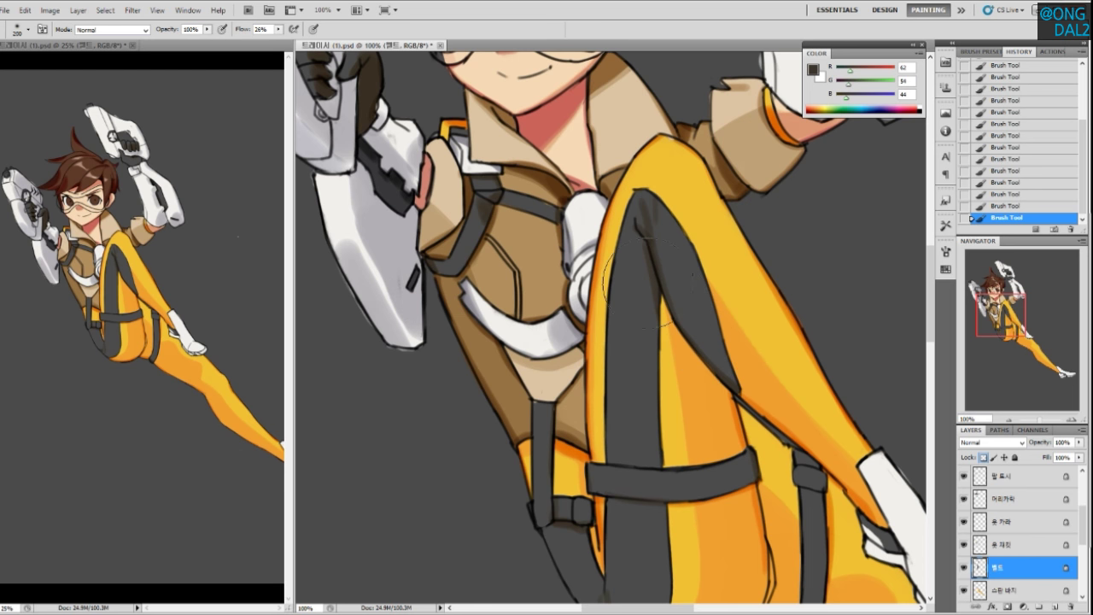
click(115, 33)
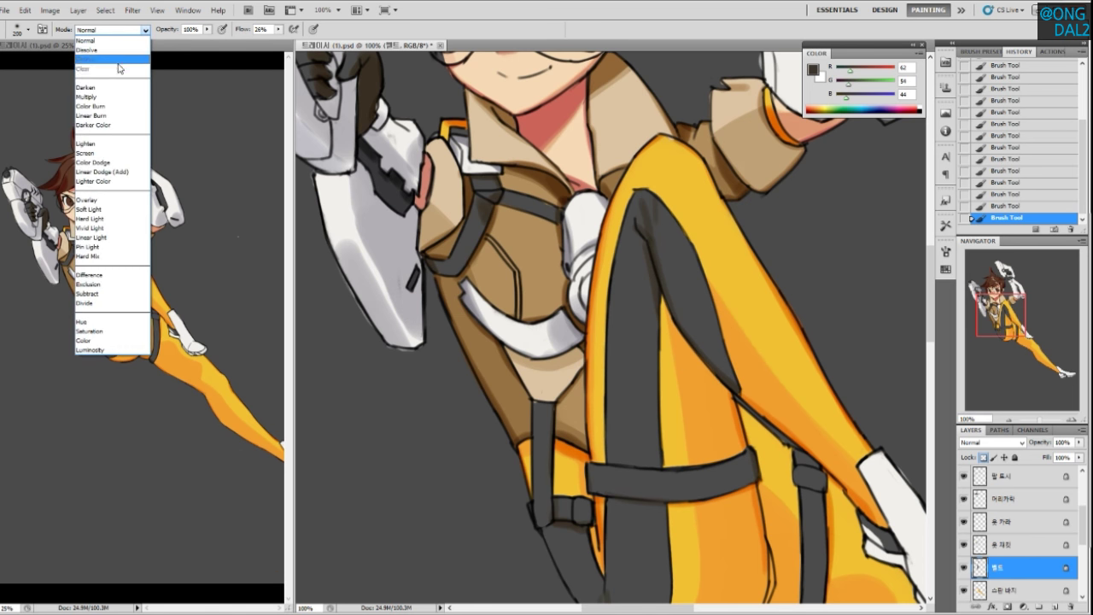
Set the brush blending mode to Multiply and shade the dark inner panel on the raised leg
click(103, 85)
drag(673, 289, 630, 255)
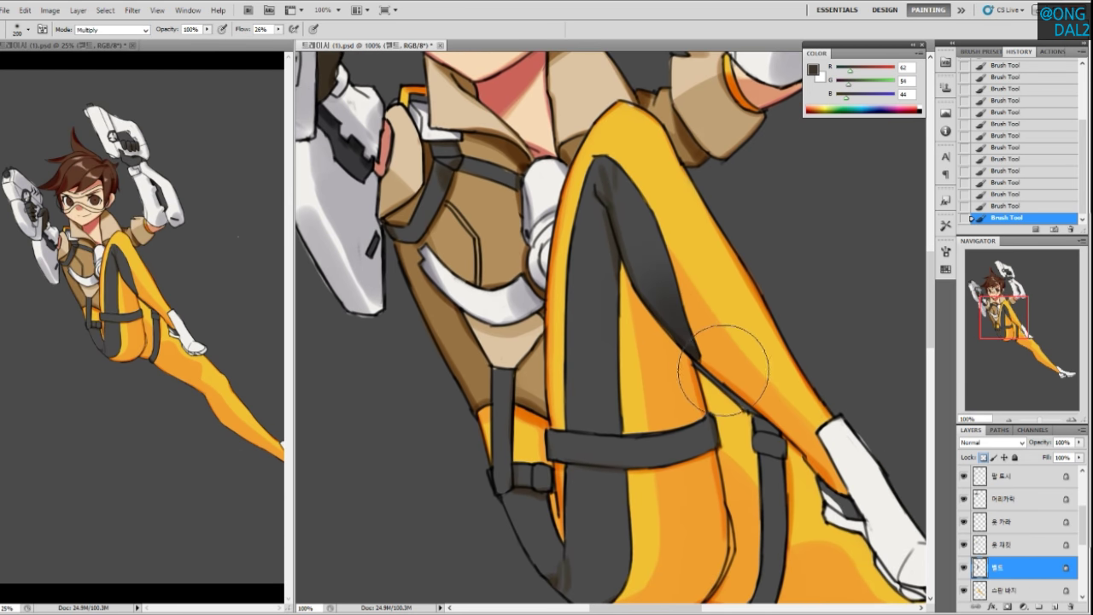
drag(734, 377, 721, 358)
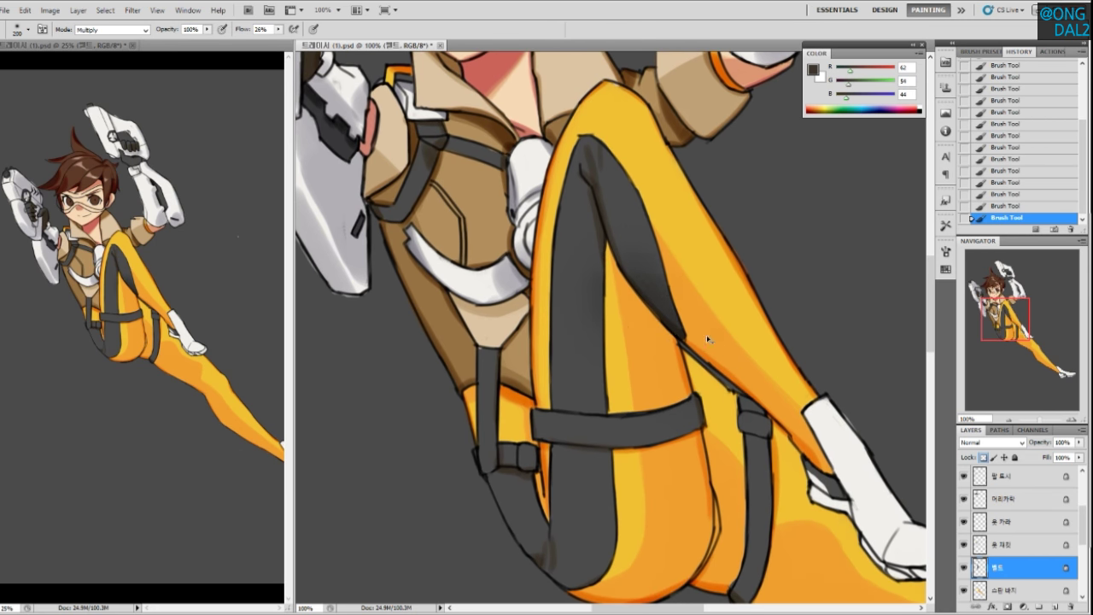
drag(702, 408, 689, 332)
Try to shade the dark suit panel curving around the hip below the belt buckle
drag(535, 423, 626, 401)
key(ctrl+z)
drag(490, 359, 608, 417)
key(ctrl+z)
drag(465, 380, 560, 432)
key(ctrl+z)
mouse_move(446, 341)
mouse_down()
mouse_move(501, 423)
mouse_move(577, 427)
mouse_up()
drag(448, 295, 451, 370)
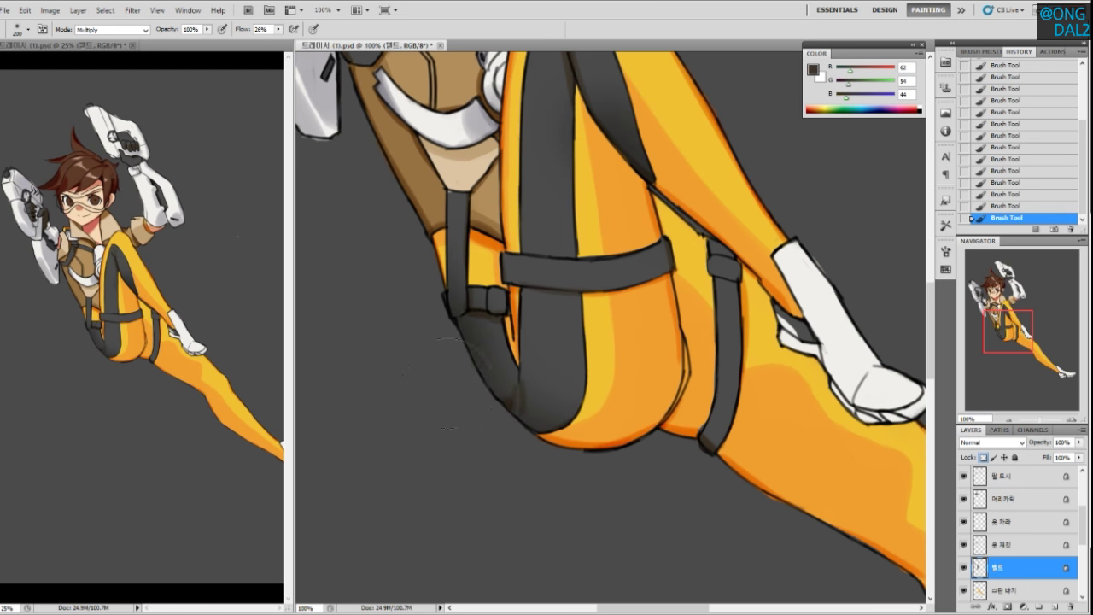
drag(556, 405, 577, 430)
key(ctrl+z)
mouse_move(456, 299)
mouse_down()
mouse_move(465, 342)
mouse_move(564, 457)
mouse_up()
drag(644, 452, 630, 442)
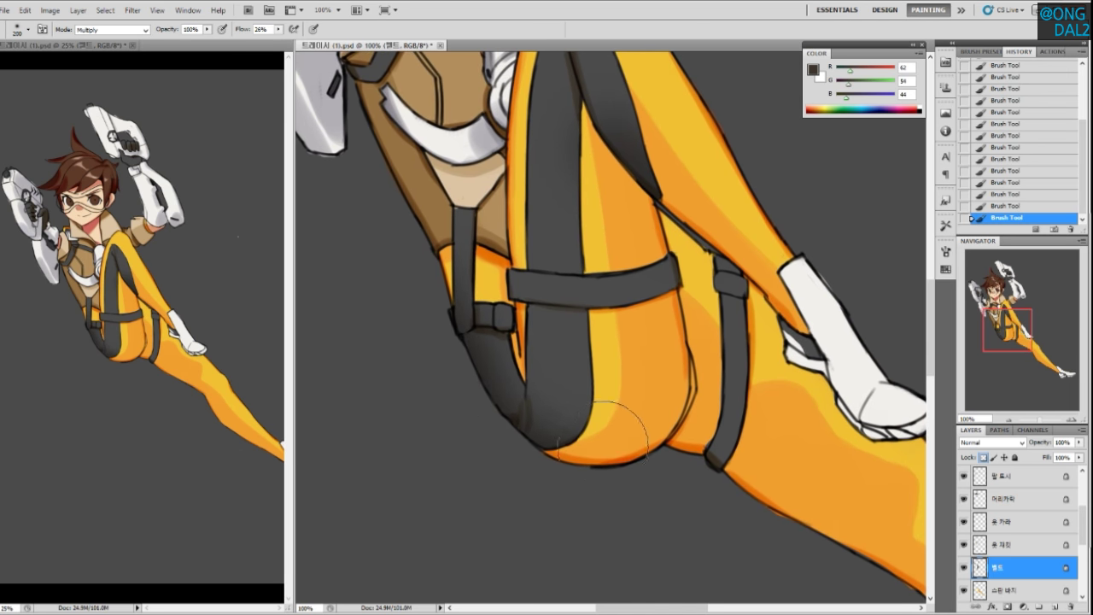
scroll(581, 444, down, 2)
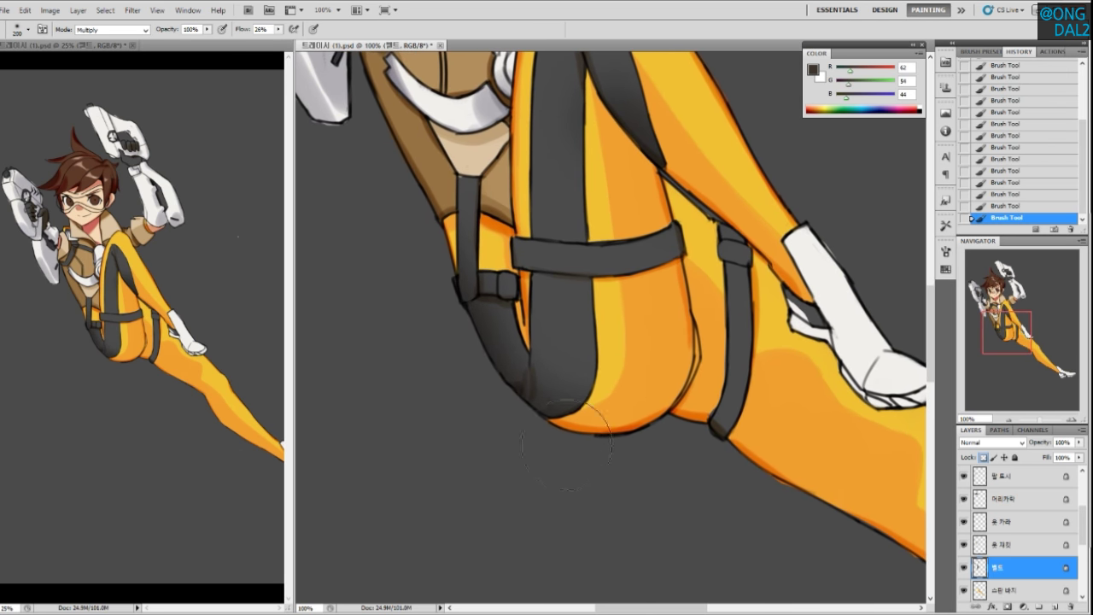
key(ctrl+alt+z)
key(ctrl+alt+z)
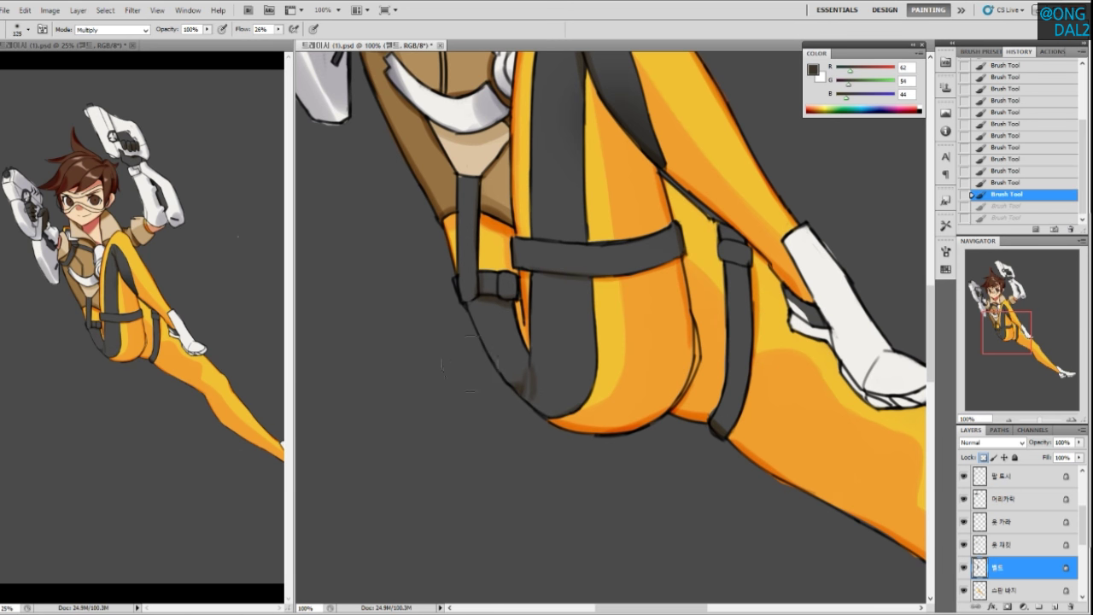
drag(515, 397, 596, 414)
key(ctrl+alt+z)
Enlarge the soft brush to 150 px and darken the outer edge of the dark hip panel
key(bracketright)
key(bracketright)
mouse_move(461, 320)
mouse_down()
mouse_move(476, 355)
mouse_move(595, 402)
mouse_up()
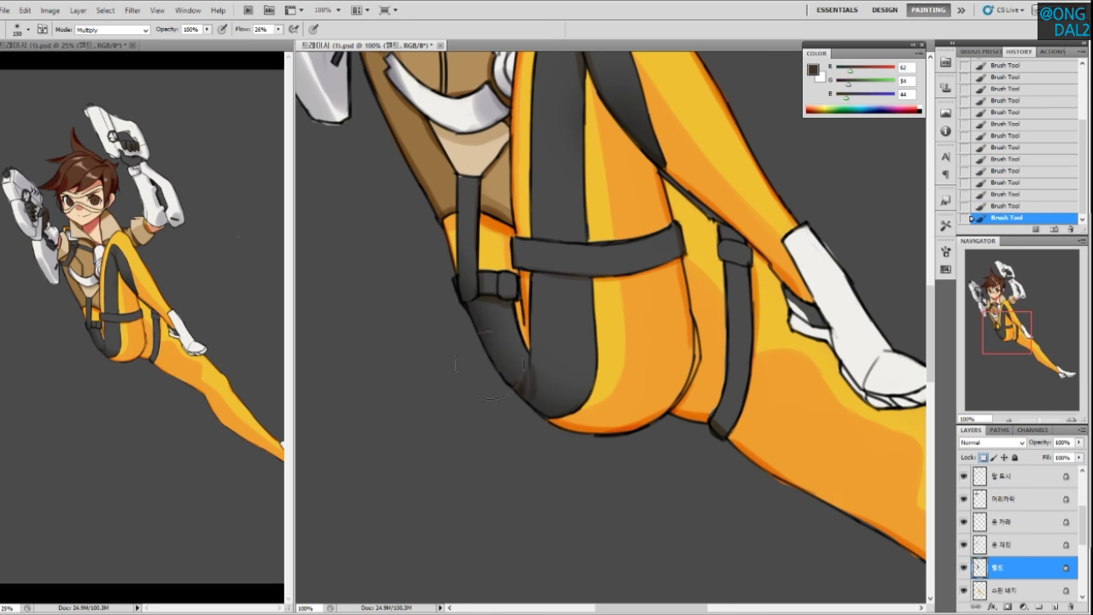
mouse_move(653, 419)
mouse_down()
mouse_move(622, 450)
mouse_move(622, 470)
mouse_up()
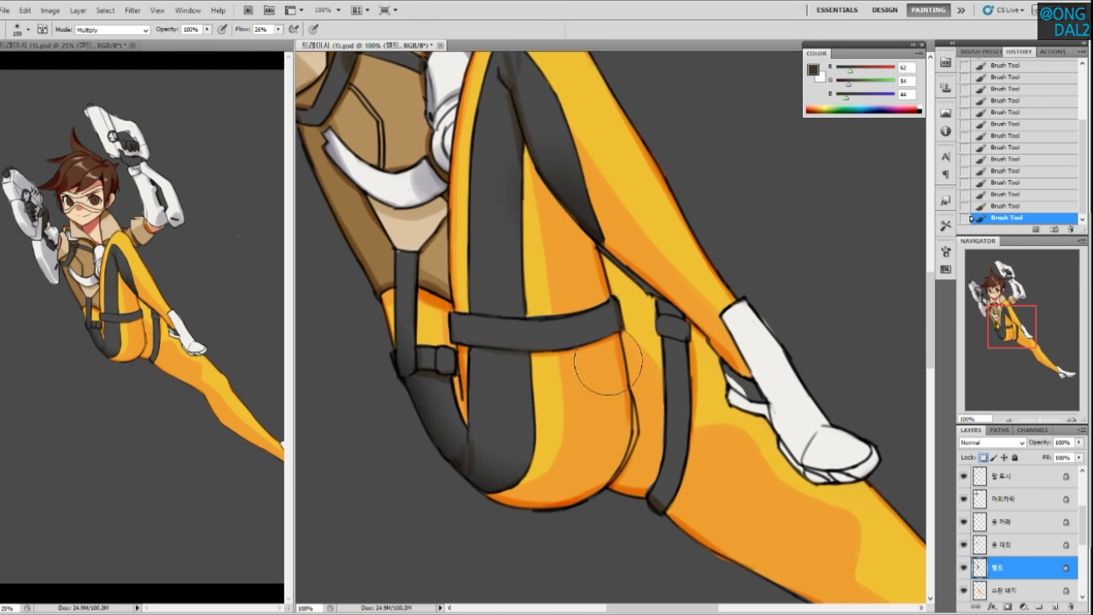
Try to shade the outer end of the thigh strap with the soft brush and sampled dark grey
drag(600, 326, 569, 295)
key(ctrl+alt+z)
alt+click(606, 322)
alt+click(493, 464)
drag(558, 314, 593, 363)
key(ctrl+alt+z)
mouse_move(574, 296)
mouse_down()
mouse_move(595, 355)
mouse_move(639, 290)
mouse_up()
key(ctrl+z)
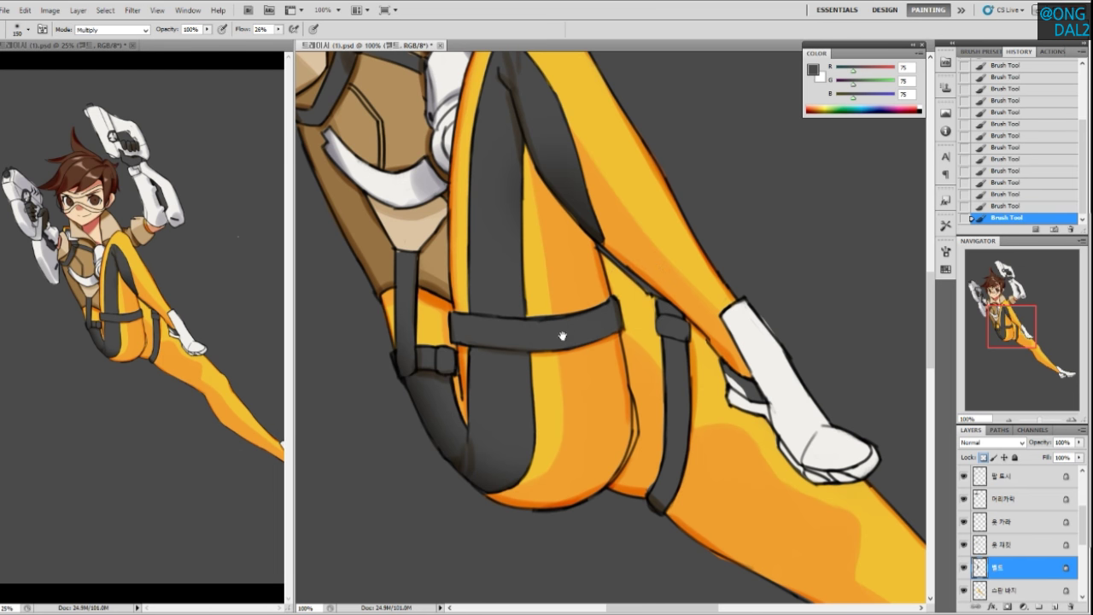
Sample the dark grey of the thigh panel and switch to the 50 px hard round brush
drag(561, 337, 591, 329)
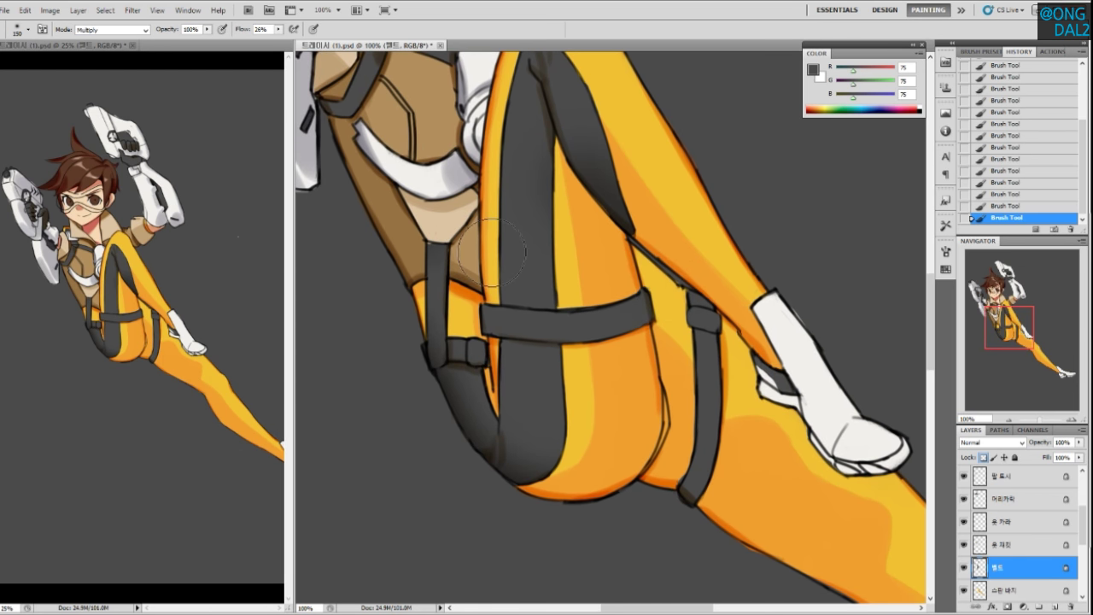
drag(604, 275, 590, 337)
alt+click(535, 238)
right_click(641, 363)
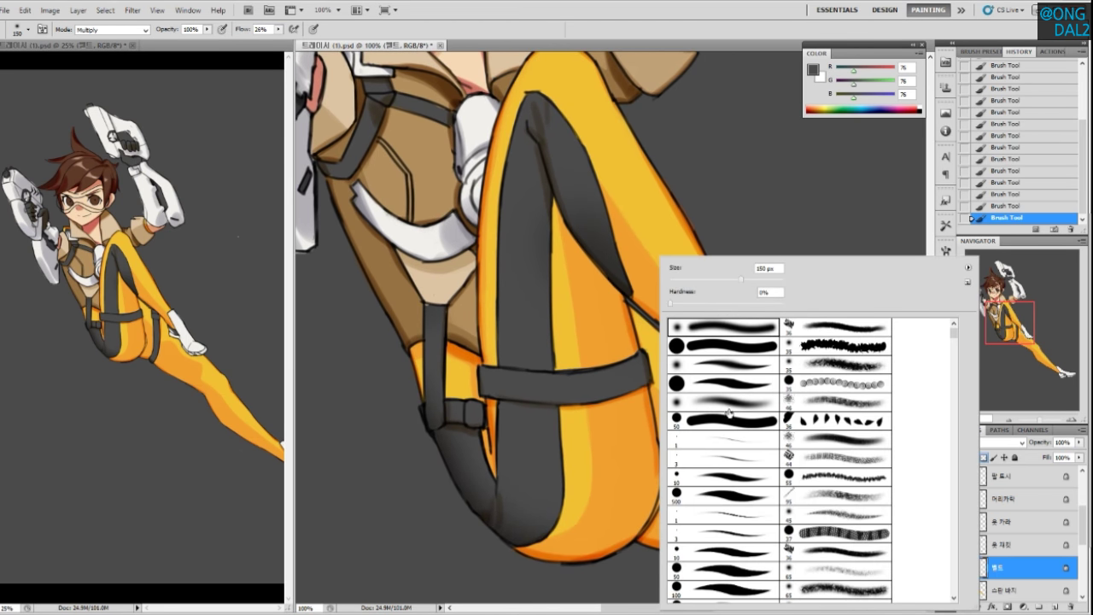
click(732, 420)
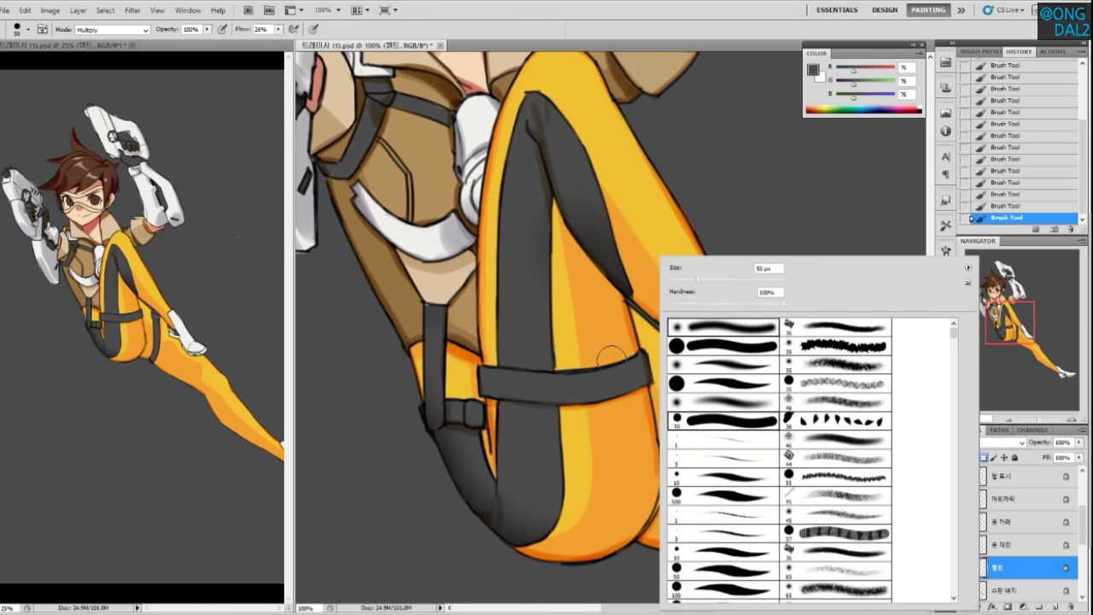
Try to shade the thigh strap and the rear leg's strap with the hard brush in sampled greys
drag(613, 359, 619, 417)
key(ctrl+z)
alt+click(462, 150)
drag(609, 358, 624, 401)
key(ctrl+z)
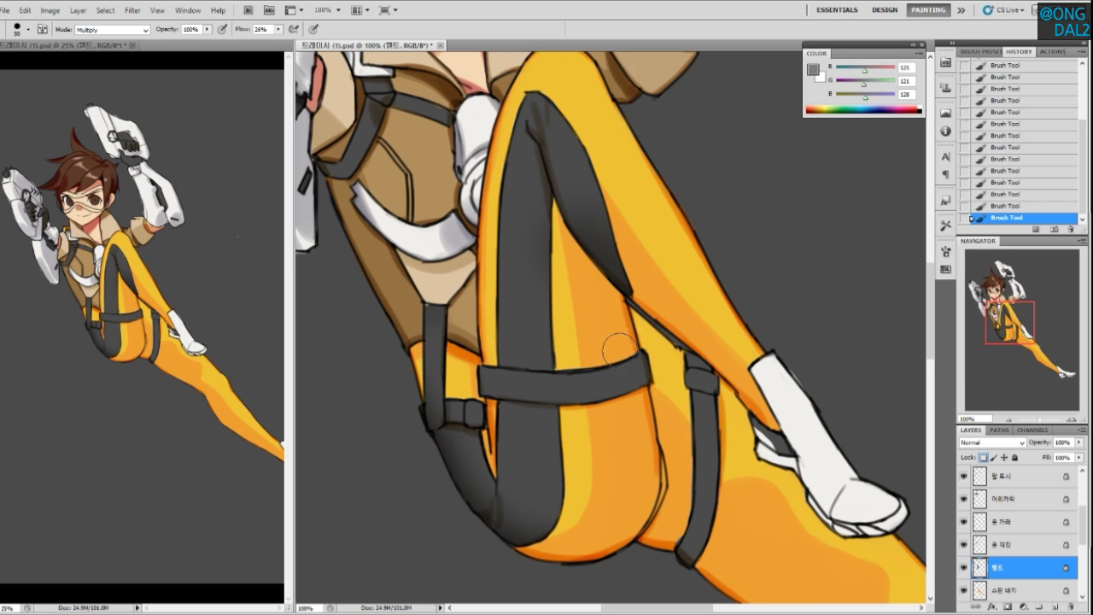
drag(615, 360, 630, 423)
key(ctrl+z)
mouse_move(613, 361)
mouse_down()
mouse_move(626, 439)
mouse_move(650, 424)
mouse_move(632, 387)
mouse_move(607, 378)
mouse_move(654, 342)
mouse_move(629, 376)
mouse_move(663, 357)
mouse_up()
key(ctrl+z)
key(ctrl+z)
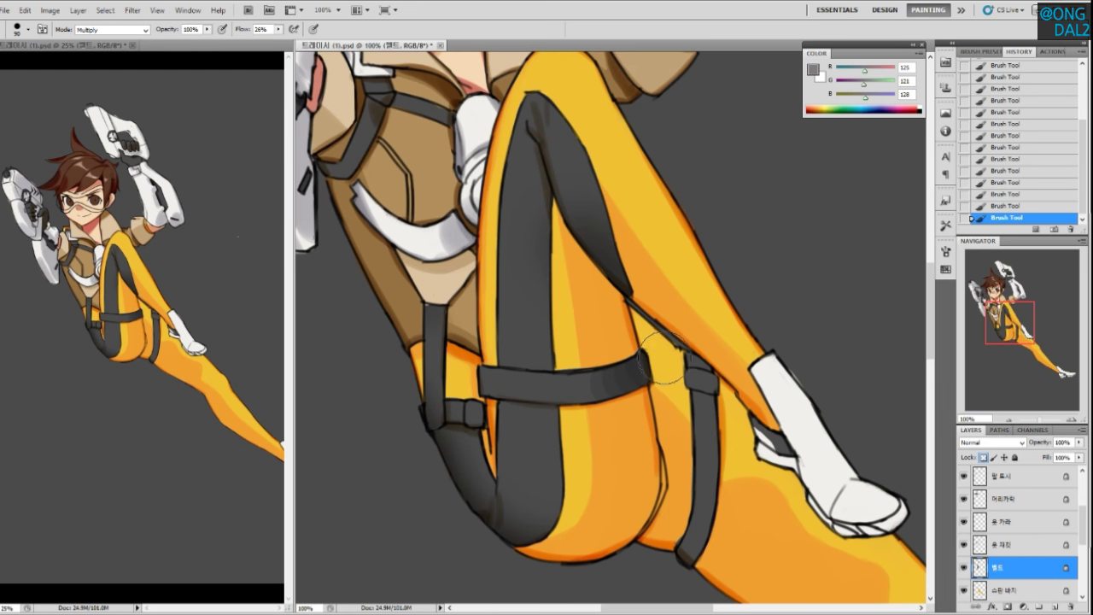
drag(728, 475, 682, 448)
drag(664, 516, 651, 474)
drag(634, 387, 623, 473)
mouse_move(506, 329)
mouse_down()
mouse_move(606, 491)
mouse_move(615, 342)
mouse_up()
Undo the previous strap strokes and shade the thigh strap's outer end and the rear leg's strap with a sampled light grey
alt+click(497, 332)
drag(694, 410, 679, 483)
key(ctrl+alt+z)
key(ctrl+alt+z)
key(ctrl+alt+z)
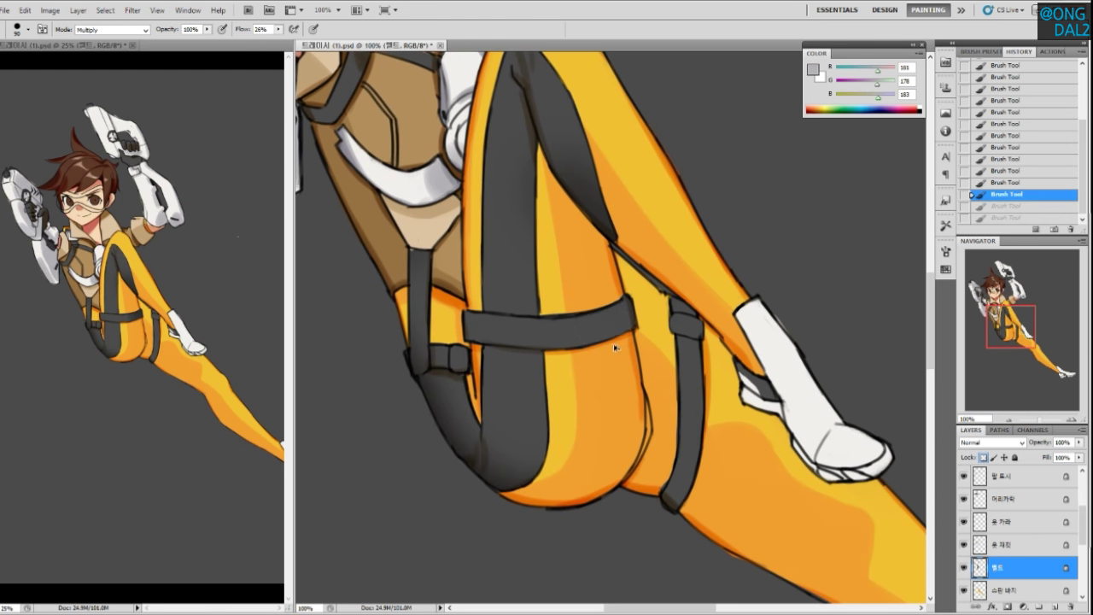
drag(632, 305, 638, 356)
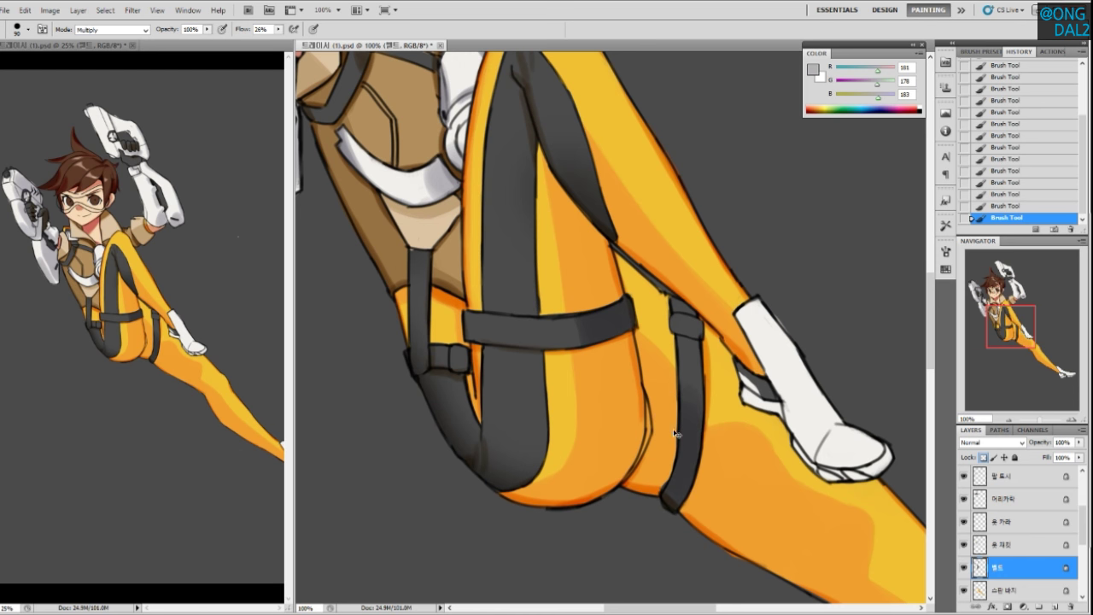
drag(700, 453, 642, 386)
Reduce the brush size and shade the buckle at the upper end of the rear leg's strap
key(bracketleft)
key(bracketleft)
key(bracketleft)
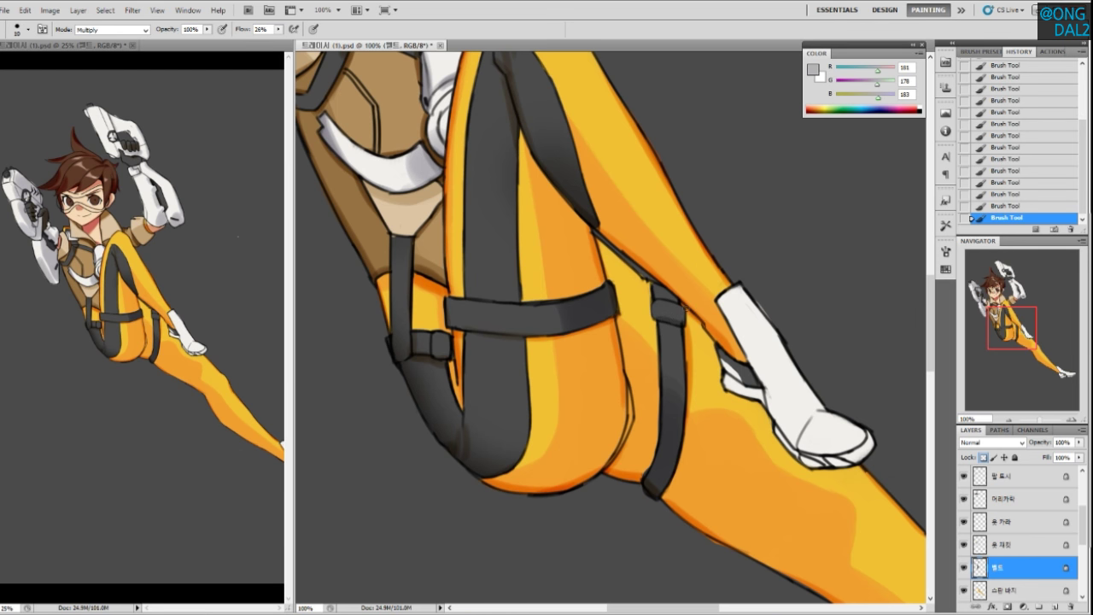
drag(687, 369, 699, 433)
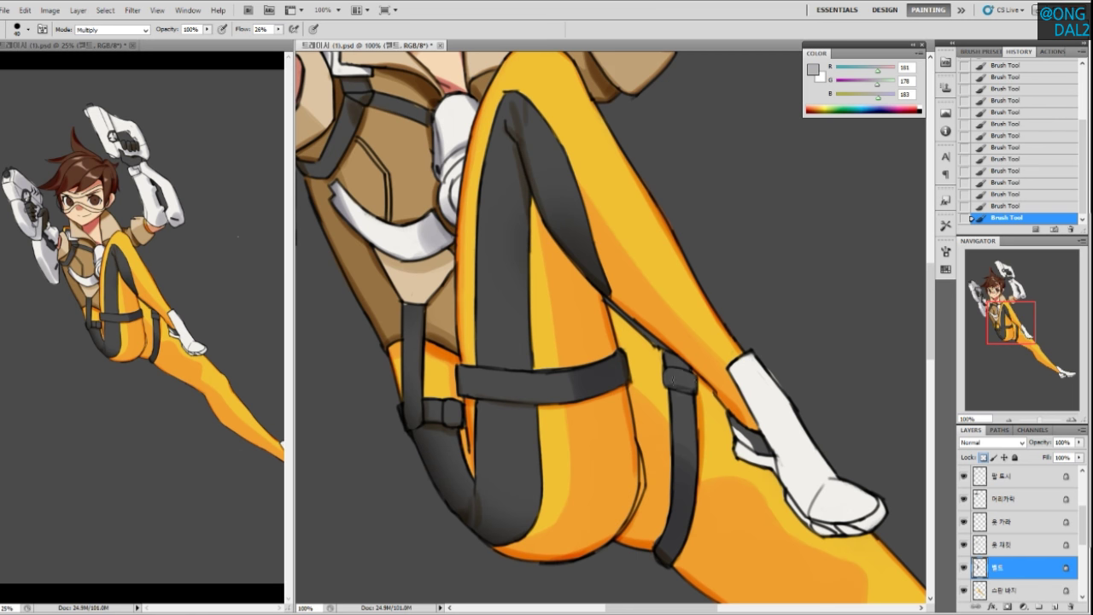
Switch to the 신발 (shoes) layer and shade the white shoe of the raised foot with light grey
drag(710, 419, 515, 193)
drag(676, 398, 628, 283)
drag(803, 527, 768, 453)
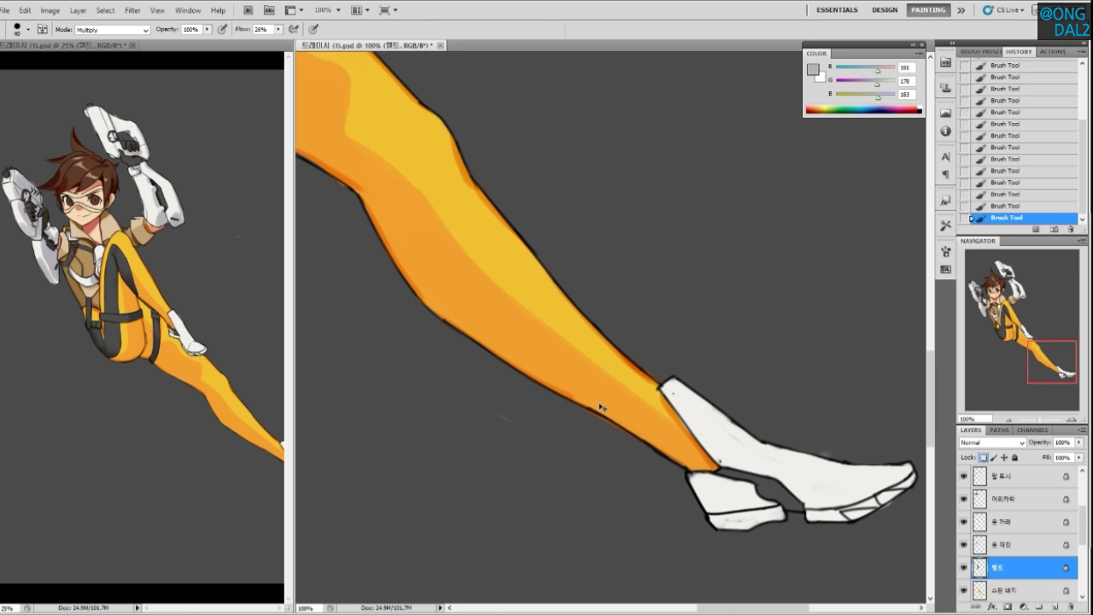
key(ctrl+minus)
key(ctrl+minus)
drag(458, 280, 656, 481)
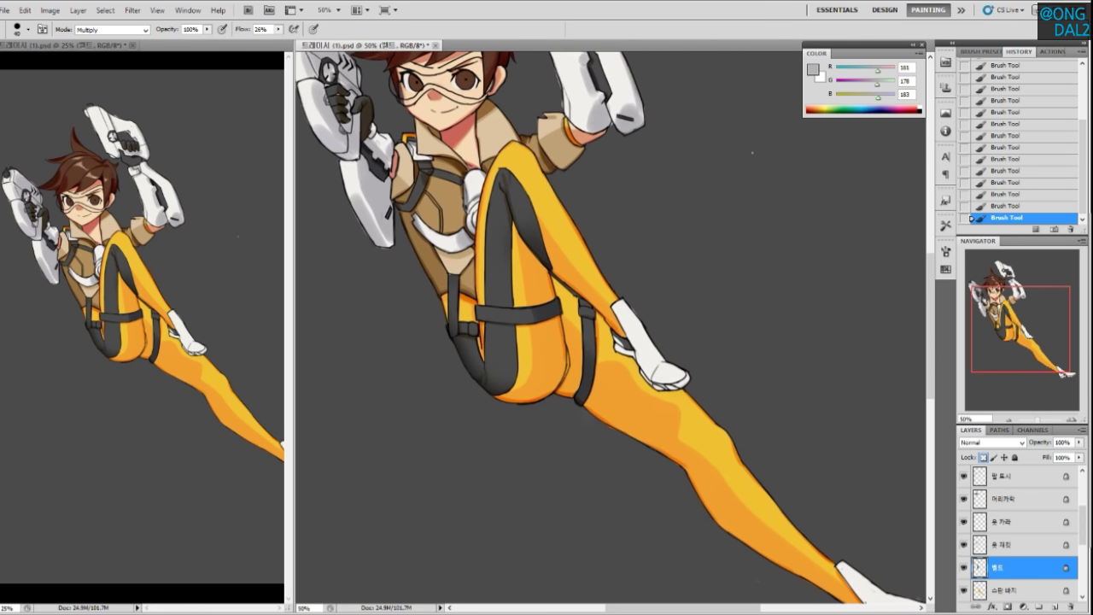
click(665, 361)
key(b)
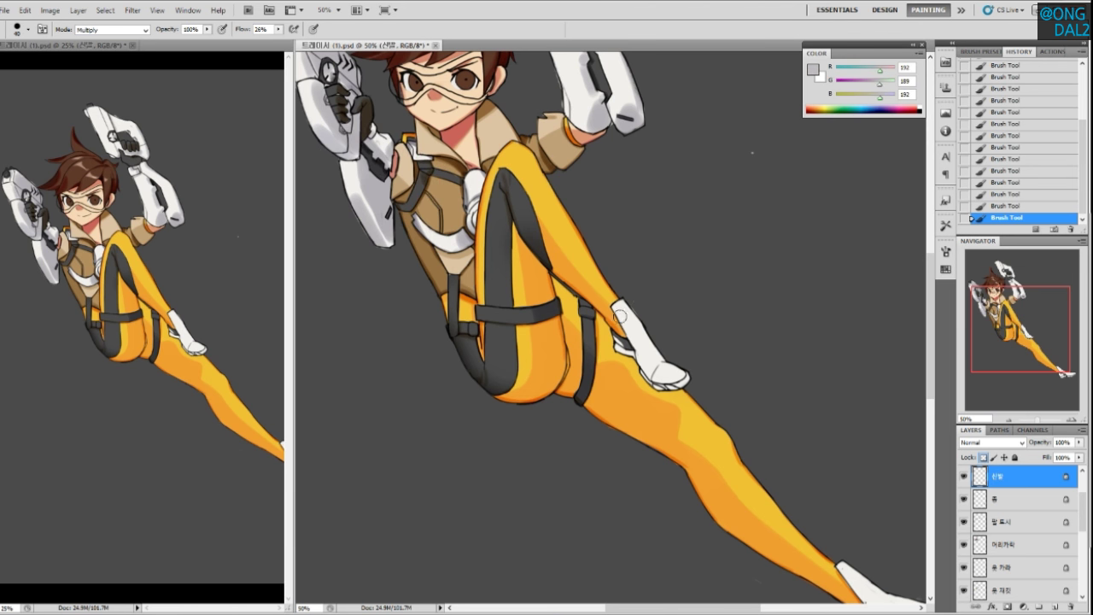
drag(633, 314, 662, 357)
key(ctrl+z)
drag(614, 340, 637, 364)
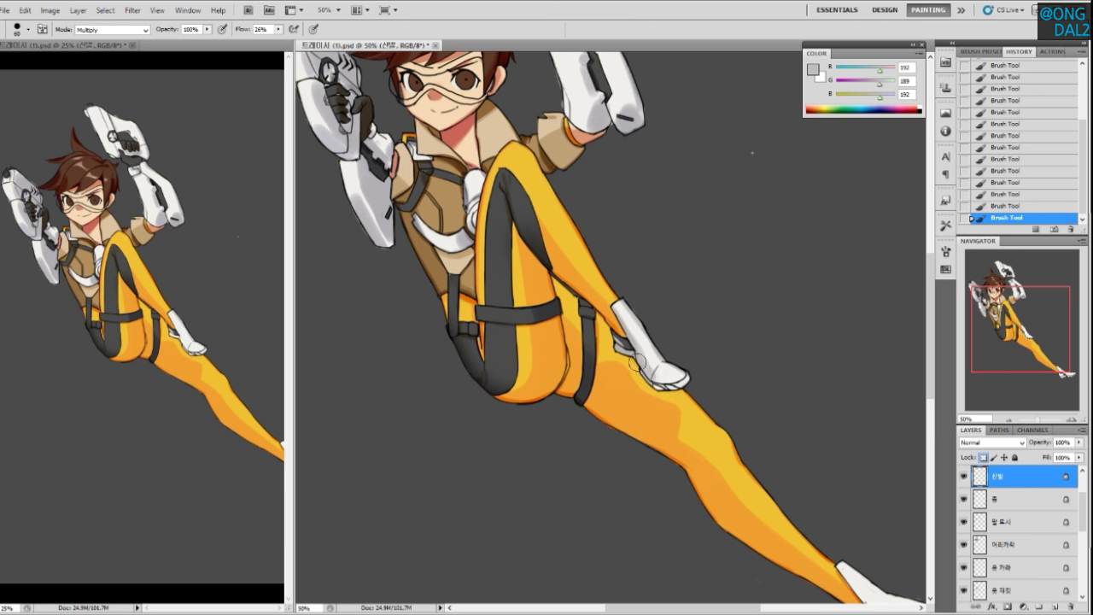
drag(694, 363, 677, 370)
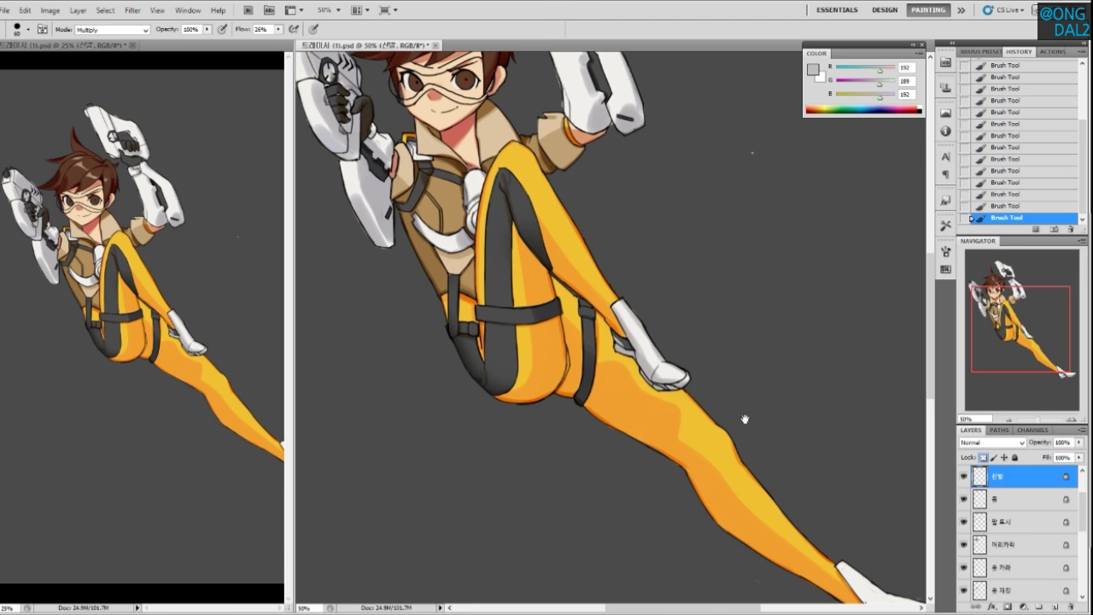
Shade the white shoe and heel of the extended foot with the same light grey
drag(737, 419, 716, 382)
drag(787, 475, 673, 375)
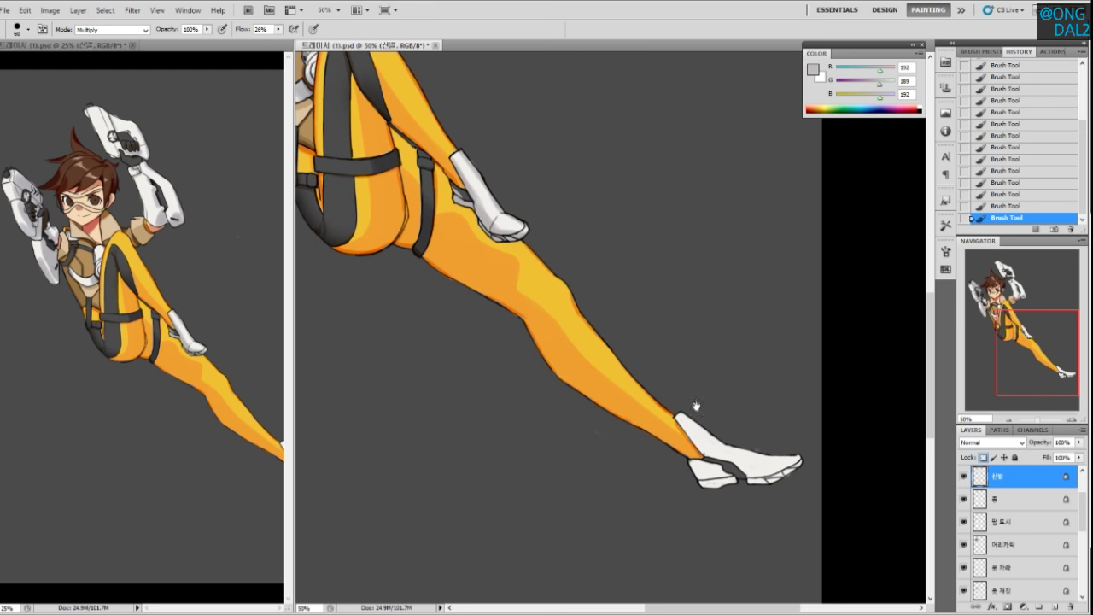
mouse_move(692, 463)
mouse_down()
mouse_move(717, 477)
mouse_move(700, 483)
mouse_move(685, 461)
mouse_up()
key(ctrl+z)
mouse_move(682, 428)
mouse_down()
mouse_move(704, 419)
mouse_move(764, 456)
mouse_up()
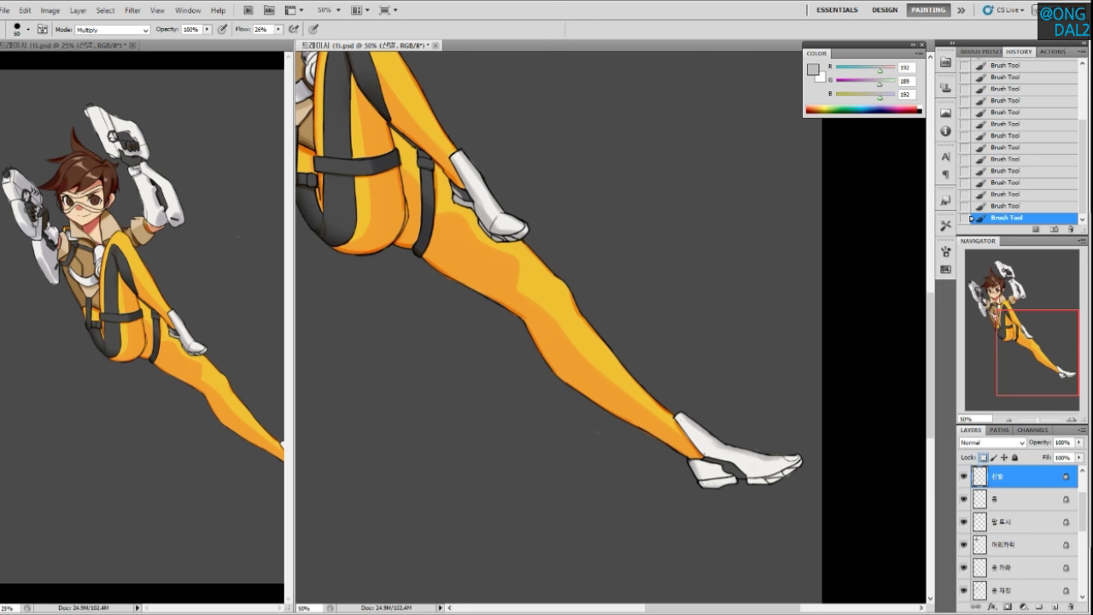
mouse_move(743, 480)
mouse_down()
mouse_move(790, 470)
mouse_move(771, 477)
mouse_up()
key(ctrl+alt+z)
key(ctrl+alt+z)
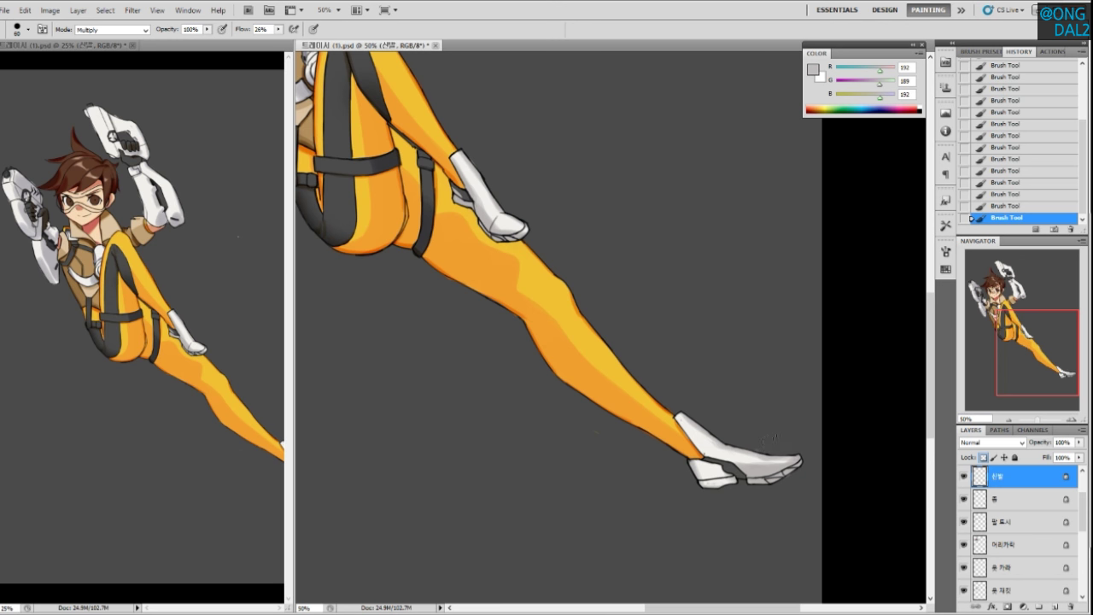
drag(647, 457, 741, 511)
Sample a dark orange from the trousers' edge shadow, shrink the brush and switch to the 스판 바지 (trousers) layer
key(ctrl+plus)
key(ctrl+plus)
key(ctrl+plus)
drag(531, 332, 656, 240)
alt+click(519, 252)
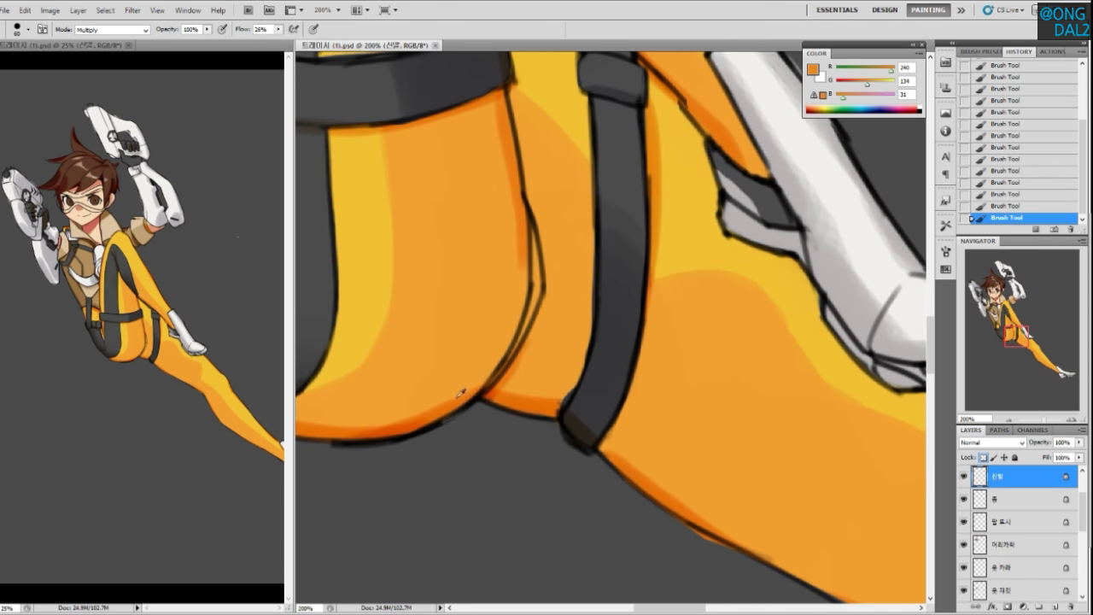
key(bracketleft)
key(bracketleft)
key(bracketleft)
key(bracketleft)
key(bracketleft)
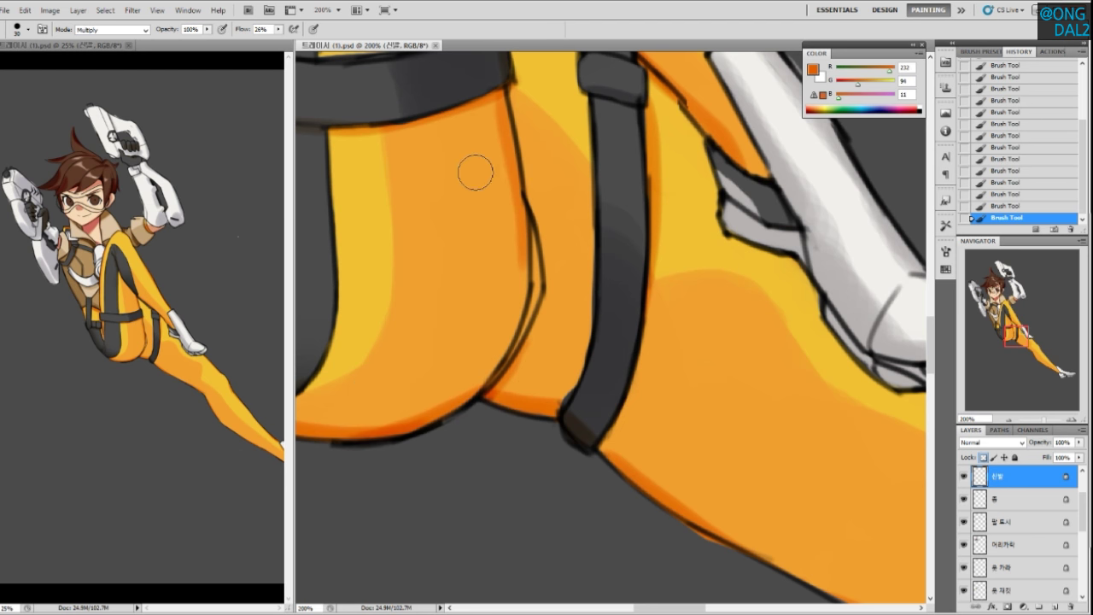
drag(328, 197, 359, 183)
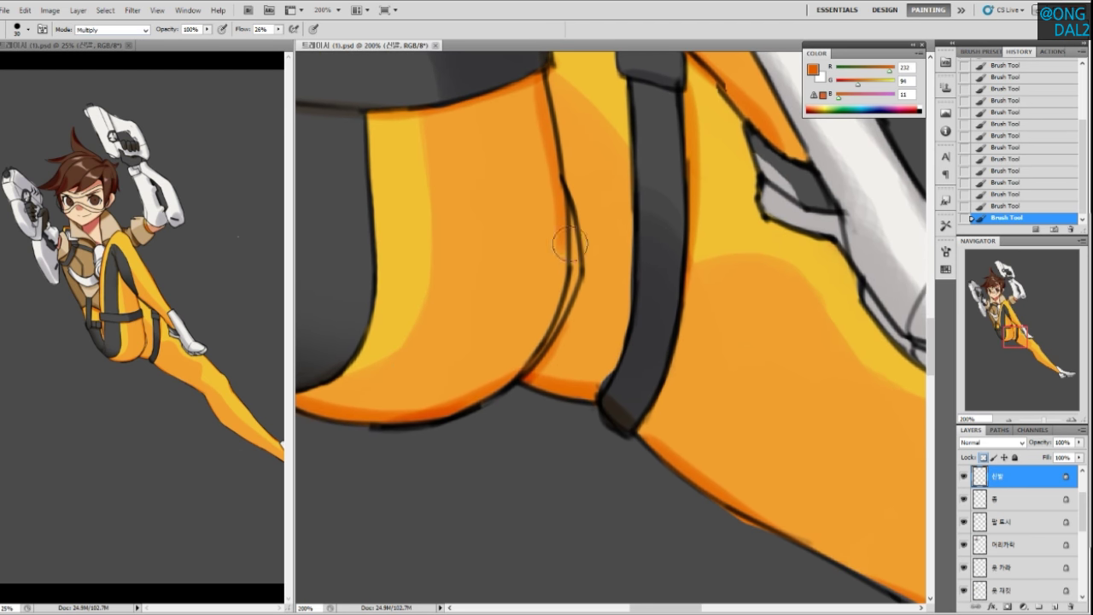
ctrl+click(544, 294)
key(b)
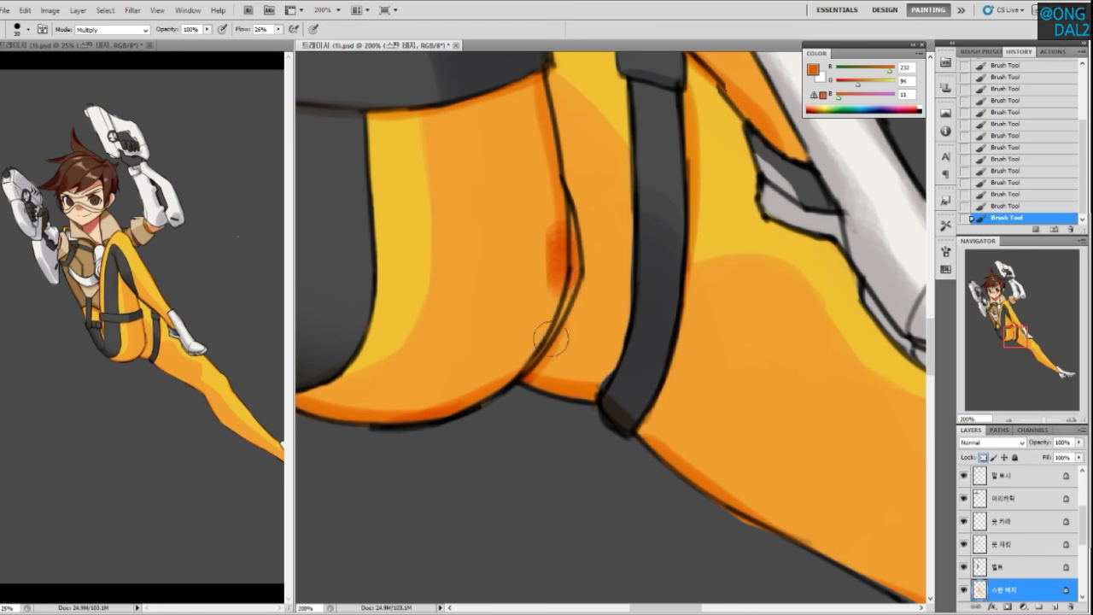
Try to paint a dark orange shadow along the crease at the back of the raised thigh
key([)
mouse_move(564, 239)
mouse_down()
mouse_move(548, 286)
mouse_move(573, 268)
mouse_move(507, 376)
mouse_up()
key(ctrl+z)
key(ctrl+z)
Sample the trousers' yellow and deepen the shadow along the raised thigh's rear crease with thin Multiply strokes
alt+click(416, 274)
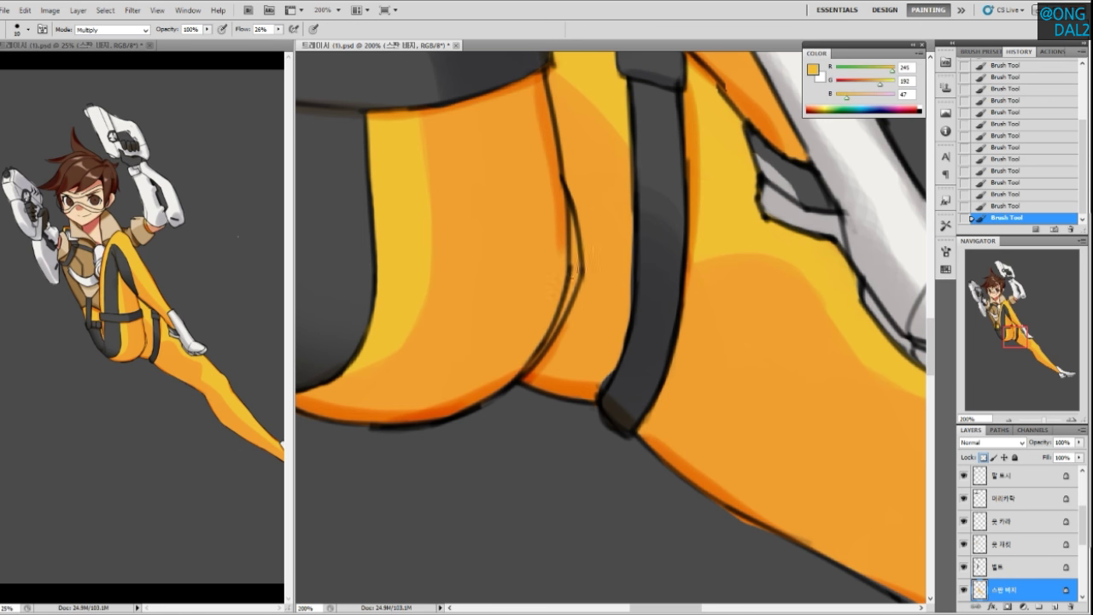
drag(512, 376, 562, 270)
drag(563, 230, 561, 278)
mouse_move(581, 212)
mouse_down()
mouse_move(588, 248)
mouse_move(567, 197)
mouse_move(581, 287)
mouse_up()
key(ctrl+z)
key(ctrl+z)
mouse_move(581, 218)
mouse_down()
mouse_move(581, 293)
mouse_move(541, 366)
mouse_up()
key(ctrl+z)
key(ctrl+z)
drag(585, 273, 554, 347)
drag(570, 188, 566, 222)
drag(548, 126, 561, 220)
key(ctrl+z)
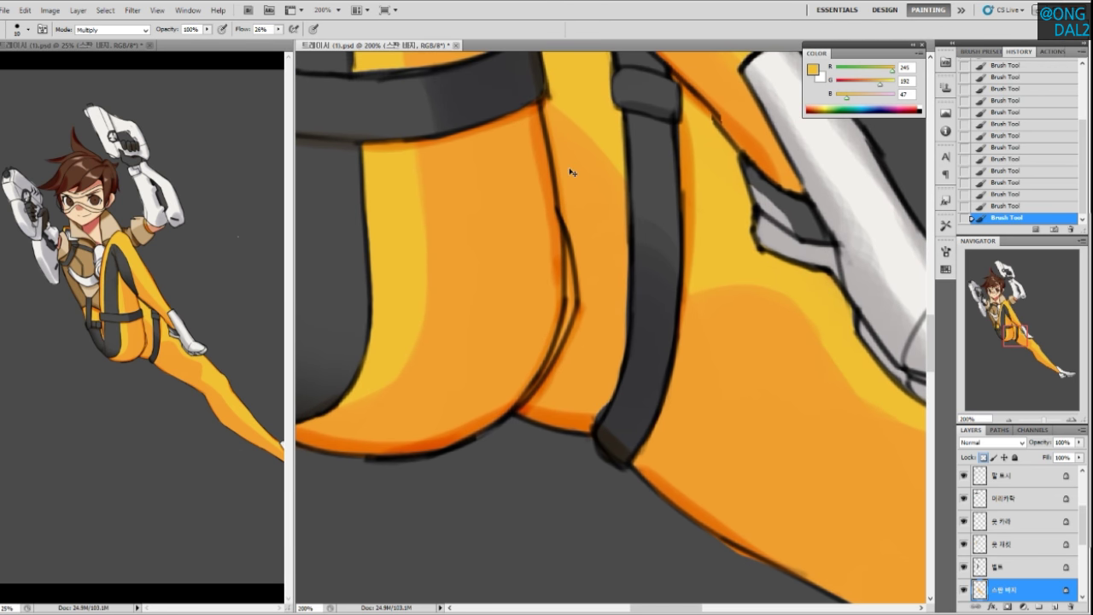
Examine the shading across the figure, from the legs and straps up to the torso and face
key(ctrl+minus)
key(ctrl+minus)
drag(570, 315, 574, 366)
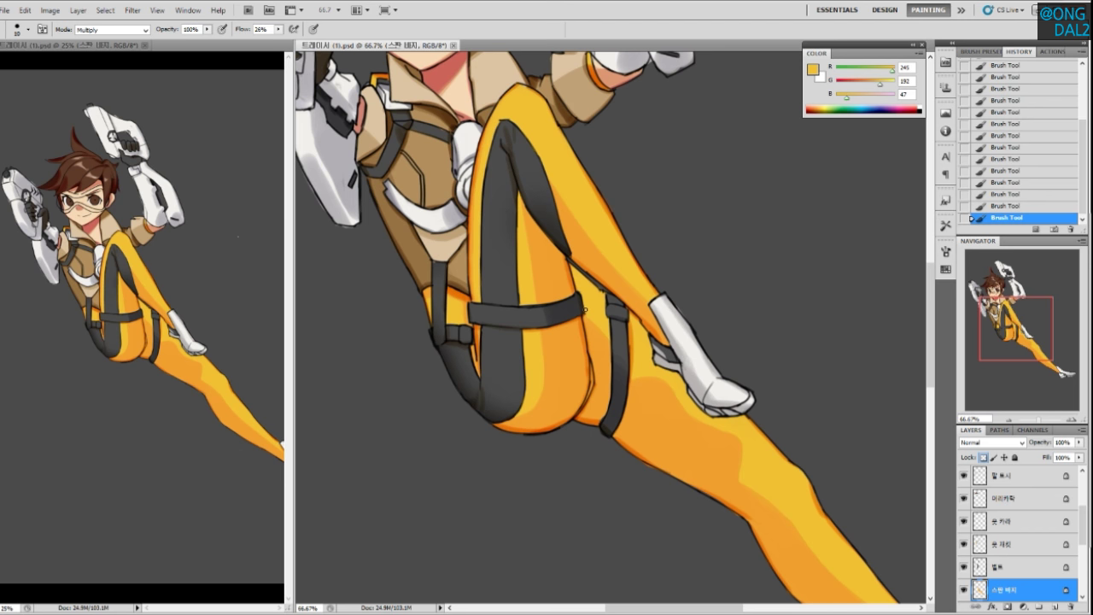
drag(675, 399, 629, 373)
drag(726, 432, 647, 442)
scroll(647, 443, up, 5)
scroll(645, 440, left, 5)
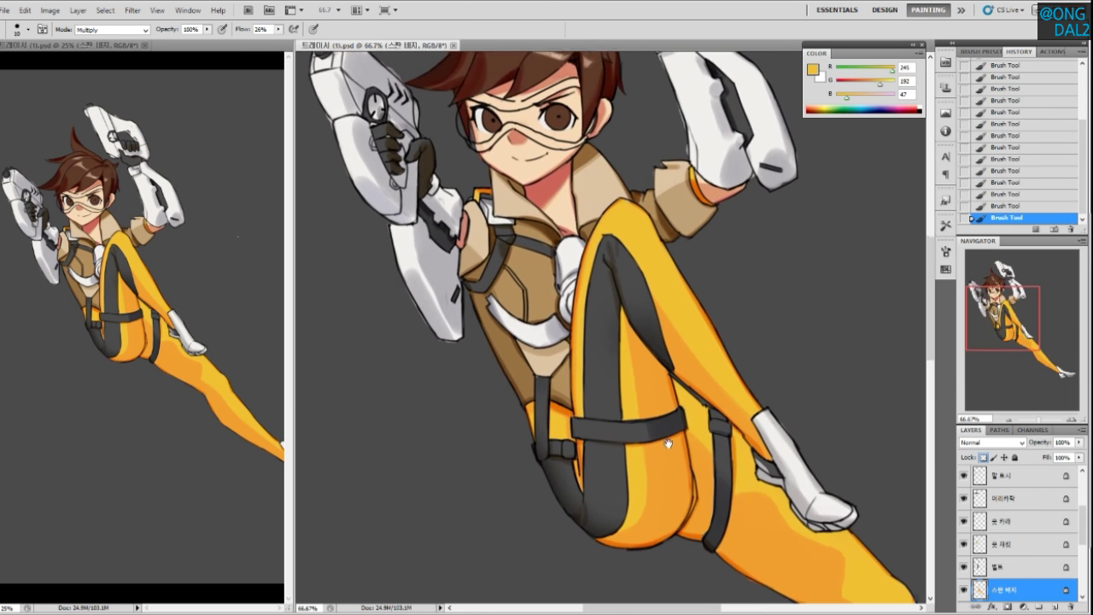
key(ctrl+plus)
drag(551, 273, 599, 395)
scroll(599, 395, right, 1)
scroll(608, 410, up, 3)
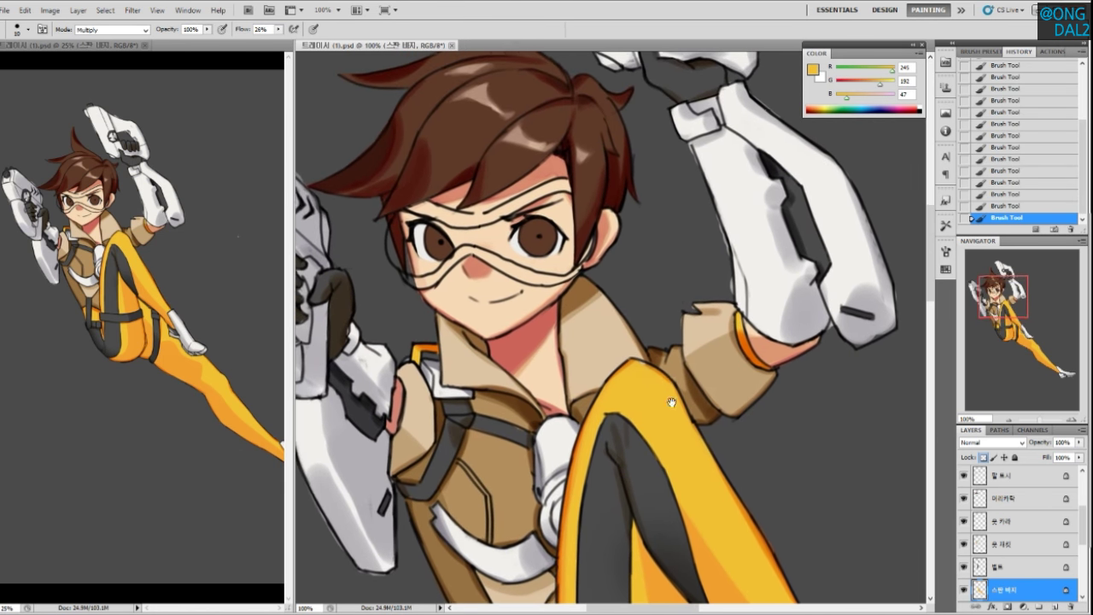
Try to add a short shadow stroke behind the raised knee with the Multiply brush
scroll(619, 430, down, 2)
scroll(613, 429, left, 3)
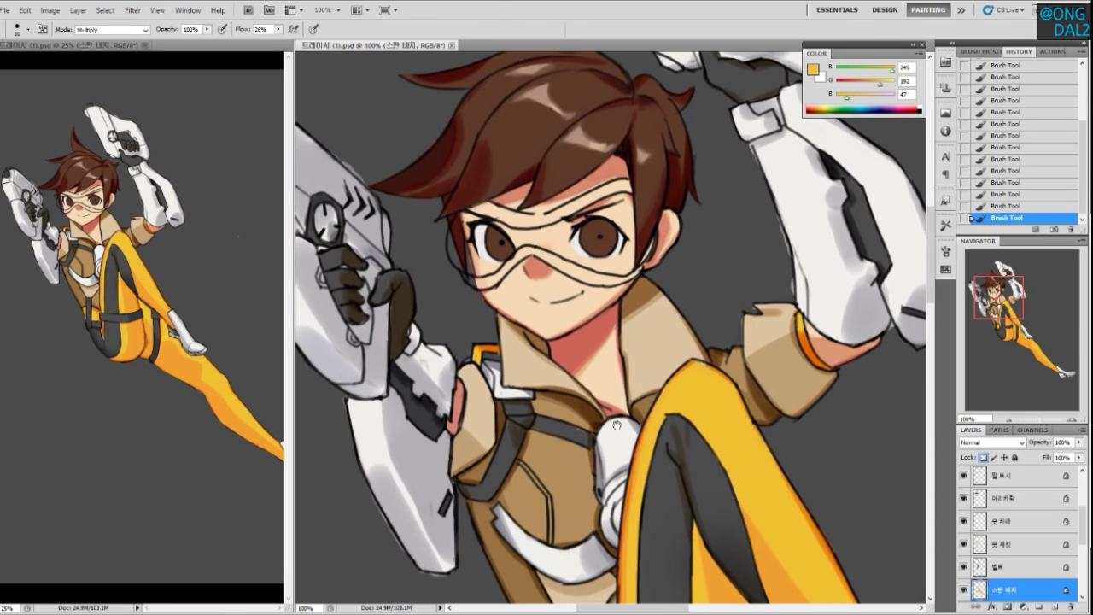
scroll(608, 429, down, 1)
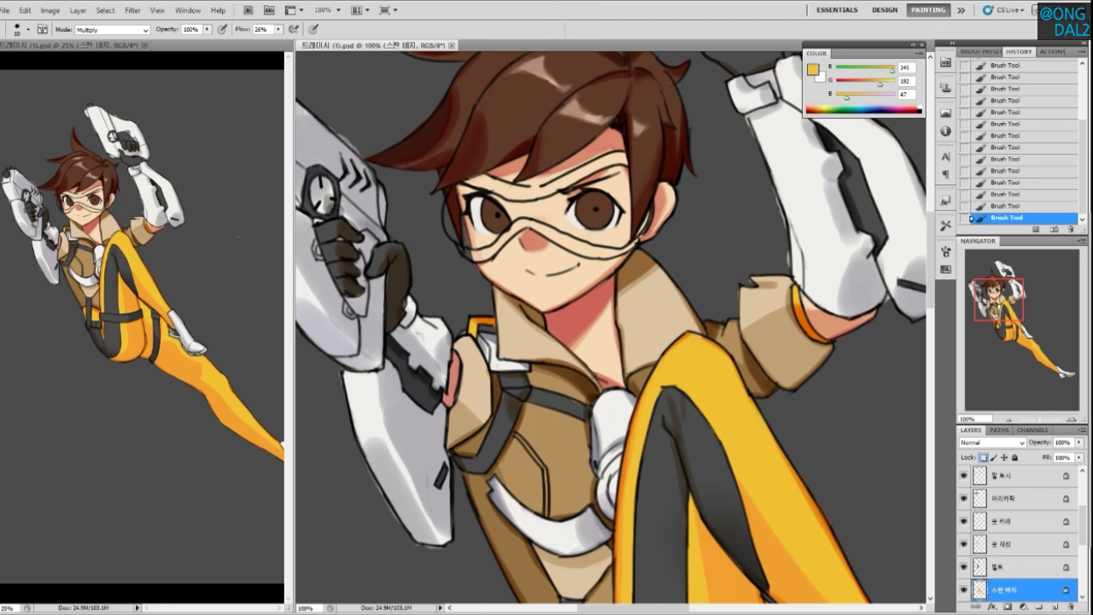
drag(699, 448, 583, 346)
drag(667, 521, 657, 406)
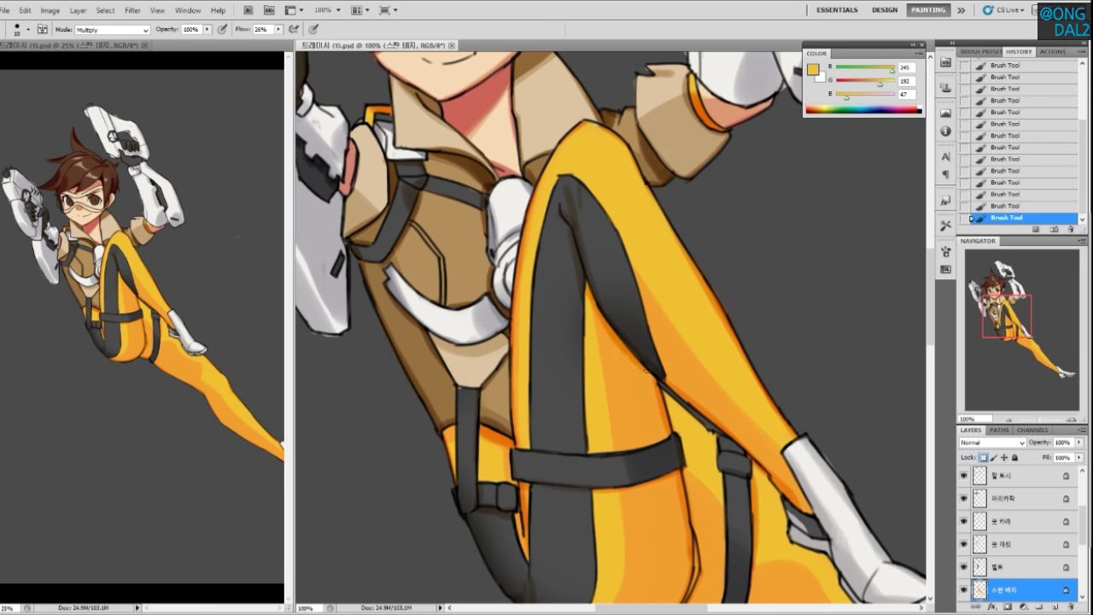
drag(646, 370, 651, 384)
key(ctrl+z)
drag(626, 346, 659, 386)
key(ctrl+z)
drag(615, 331, 653, 384)
key(ctrl+z)
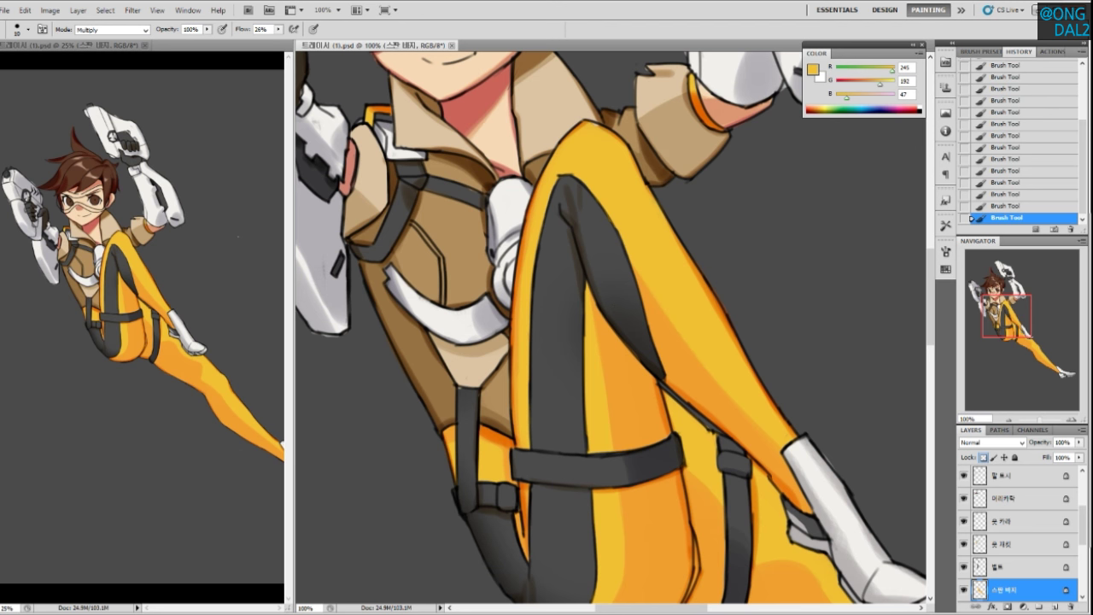
Duplicate Group 1, merge the copy into a single layer and hide the original group
scroll(975, 491, up, 2)
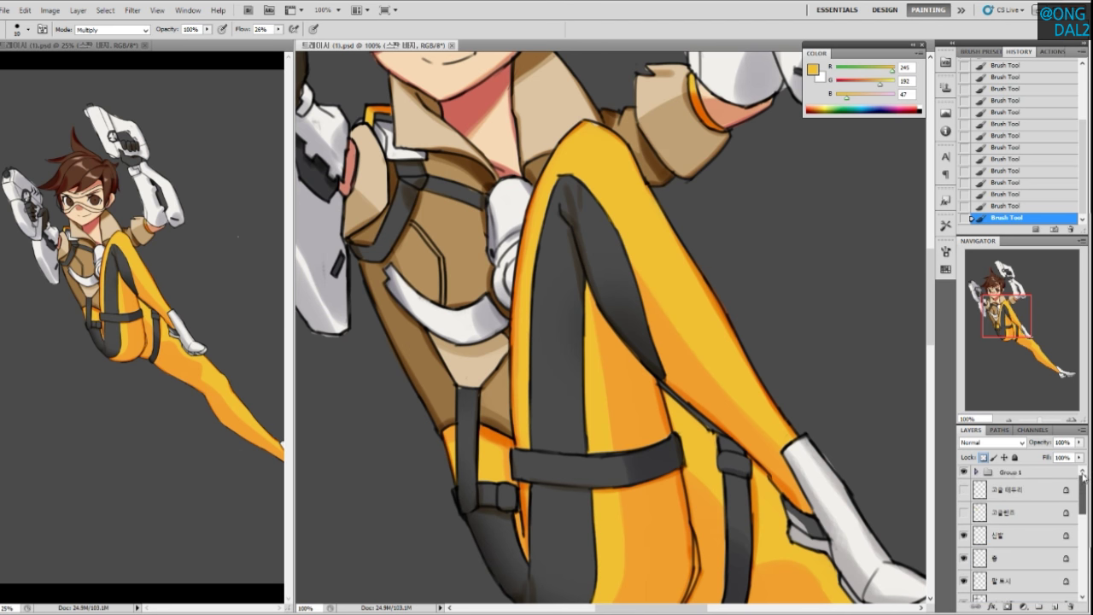
right_click(1016, 479)
click(1010, 325)
key(Return)
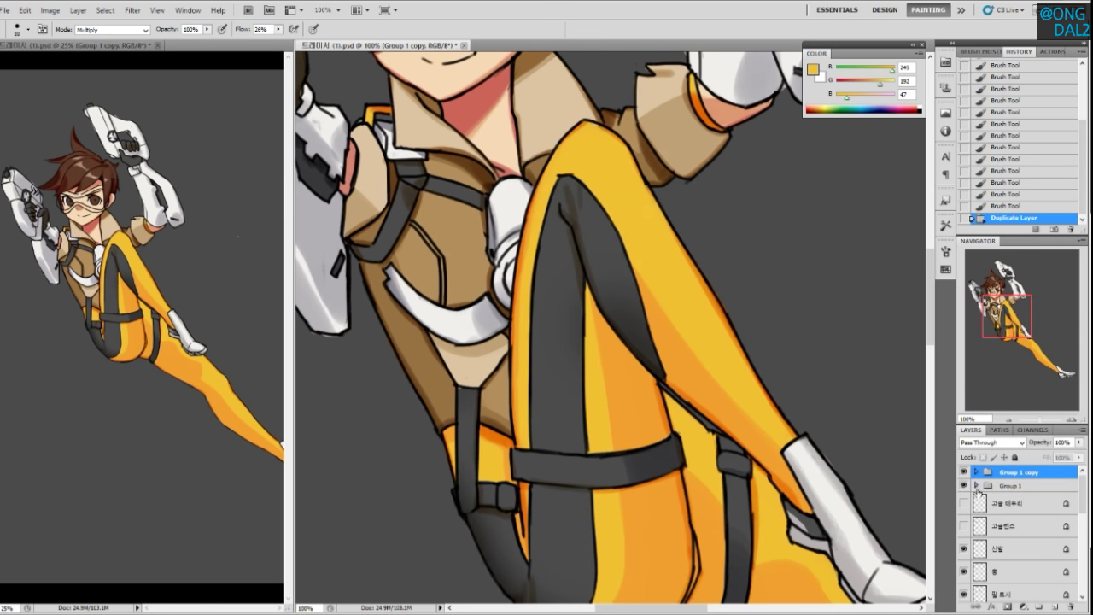
key(ctrl+e)
drag(779, 422, 816, 405)
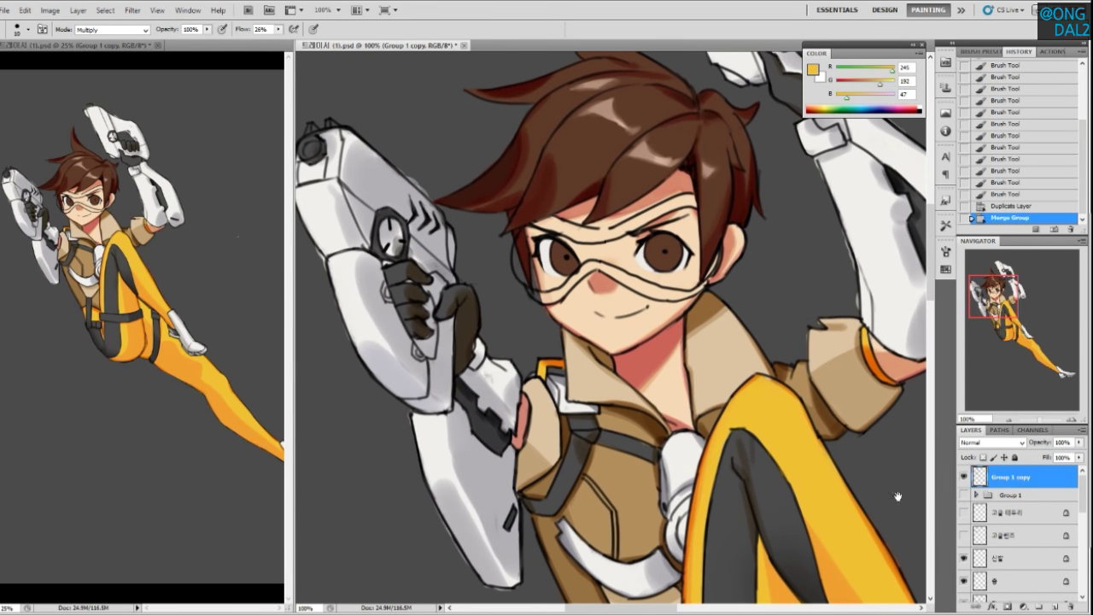
click(983, 458)
mouse_move(730, 389)
mouse_down()
mouse_move(716, 368)
mouse_move(726, 371)
mouse_up()
drag(759, 449, 757, 431)
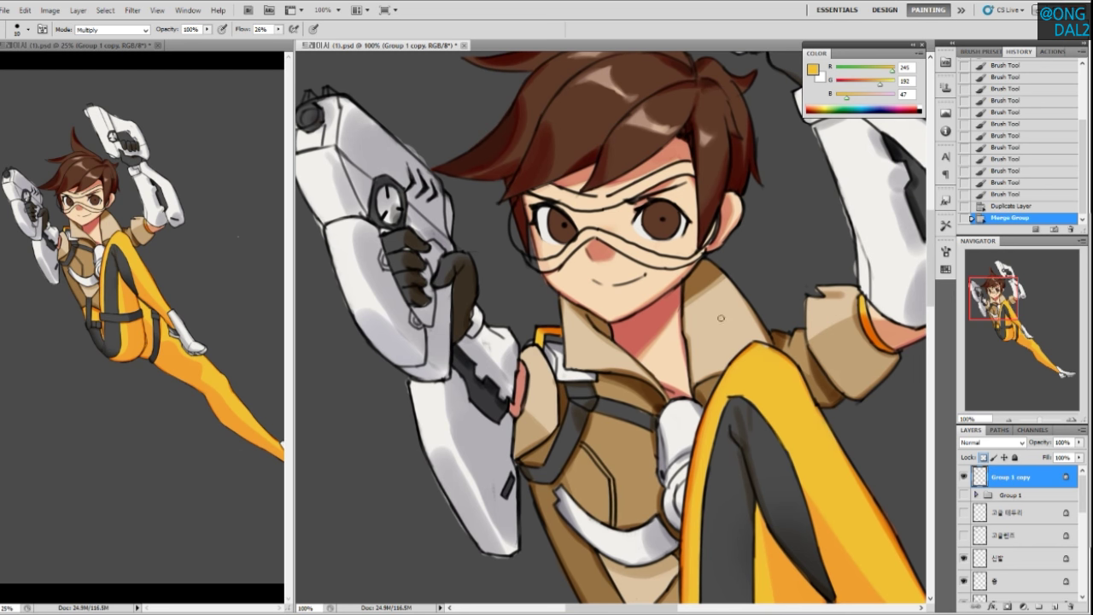
click(984, 459)
drag(771, 426, 784, 403)
drag(631, 336, 628, 337)
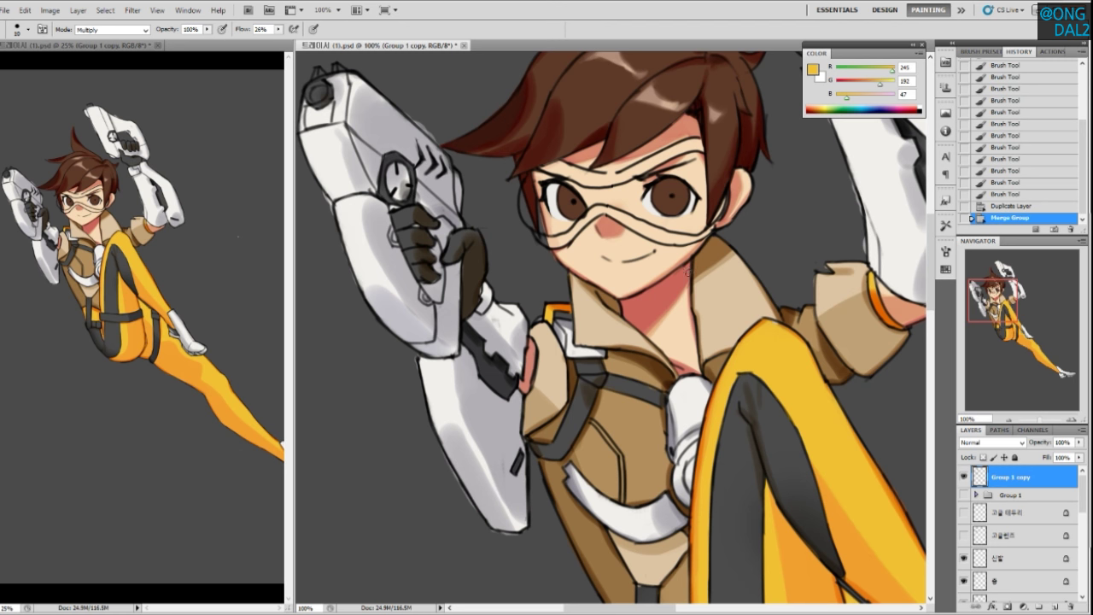
Try a Multiply brush stroke on the gun beside the face in a grey sampled from it
drag(668, 311, 751, 314)
alt+click(482, 266)
mouse_move(422, 203)
mouse_down()
mouse_move(450, 194)
mouse_move(637, 329)
mouse_move(756, 436)
mouse_up()
key(ctrl+z)
key(ctrl+z)
key(ctrl+plus)
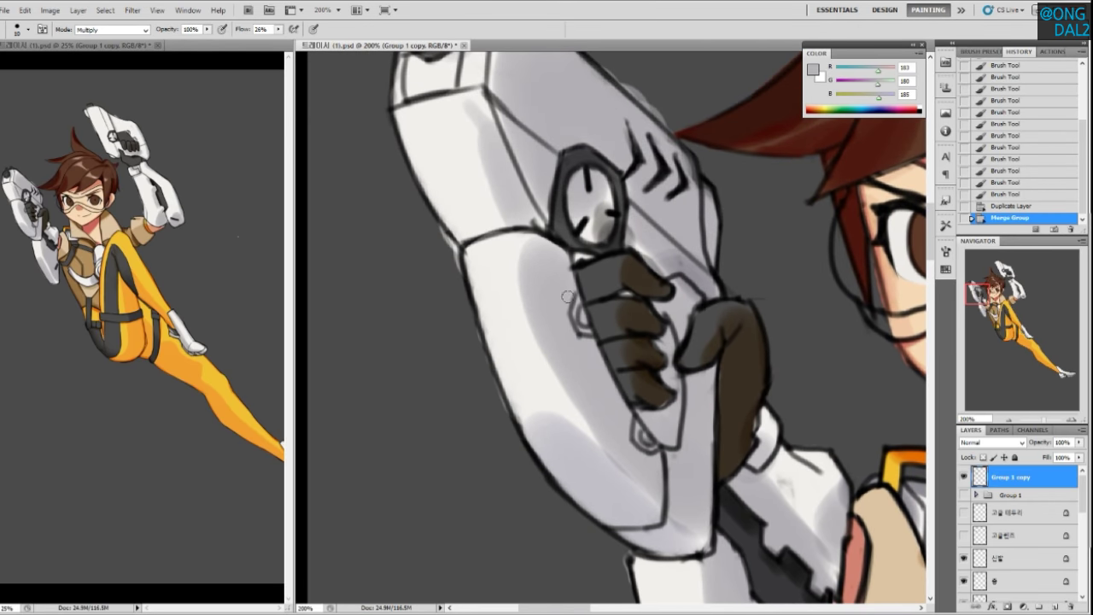
Sample the gun's light grey (205, 202, 204) and set the brush blending mode to Normal
alt+click(517, 216)
drag(509, 227, 493, 239)
key(ctrl+z)
click(111, 29)
click(99, 34)
Try to paint light grey over the dark line art on the gun's upper panels
drag(554, 240, 558, 252)
mouse_move(469, 259)
mouse_down()
mouse_move(511, 250)
mouse_move(471, 265)
mouse_move(523, 243)
mouse_up()
key(ctrl+z)
key(ctrl+z)
mouse_move(428, 127)
mouse_down()
mouse_move(501, 183)
mouse_move(538, 162)
mouse_up()
key(ctrl+z)
drag(479, 136, 478, 175)
key(ctrl+z)
drag(482, 137, 479, 174)
key(ctrl+z)
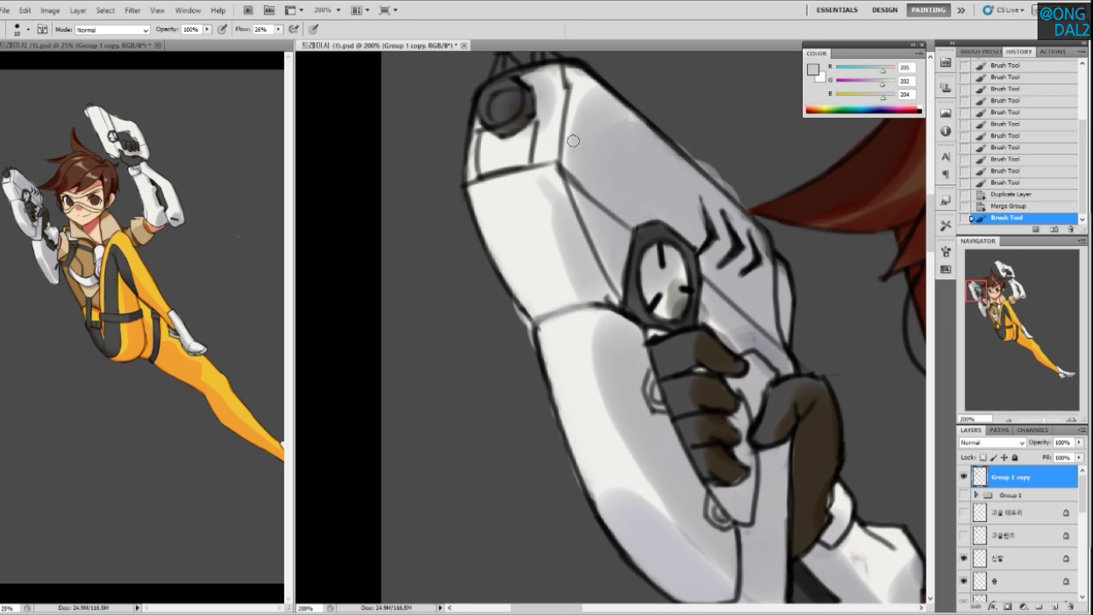
Shrink the brush and lighten the line between the gun's front face and its side panel with light grey
drag(568, 88, 557, 165)
key(ctrl+z)
key(ctrl+z)
key([)
drag(565, 101, 559, 162)
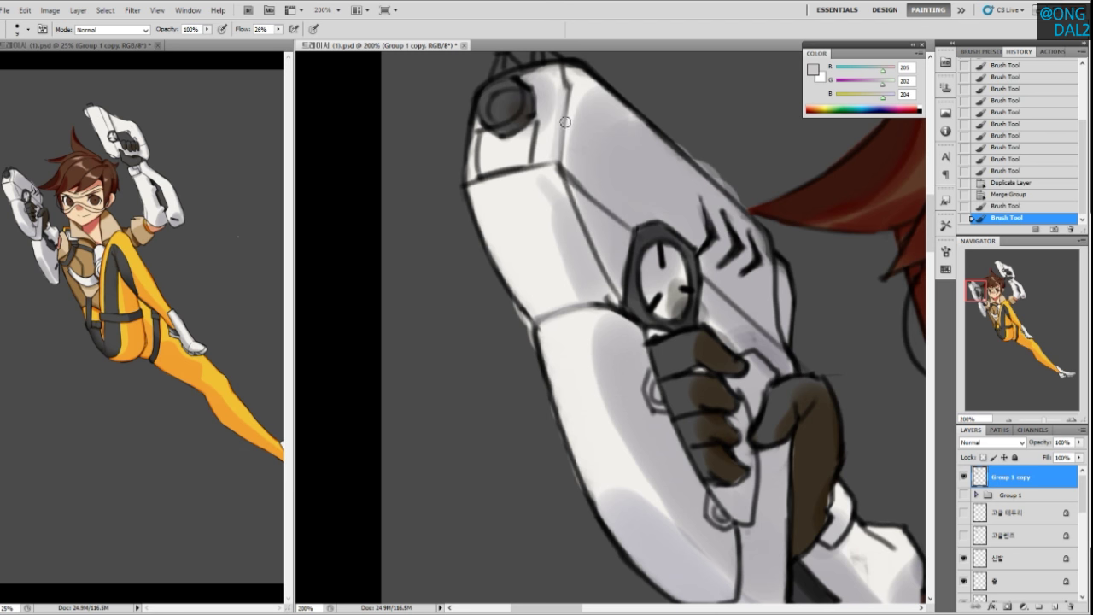
drag(561, 77, 567, 89)
drag(555, 179, 563, 161)
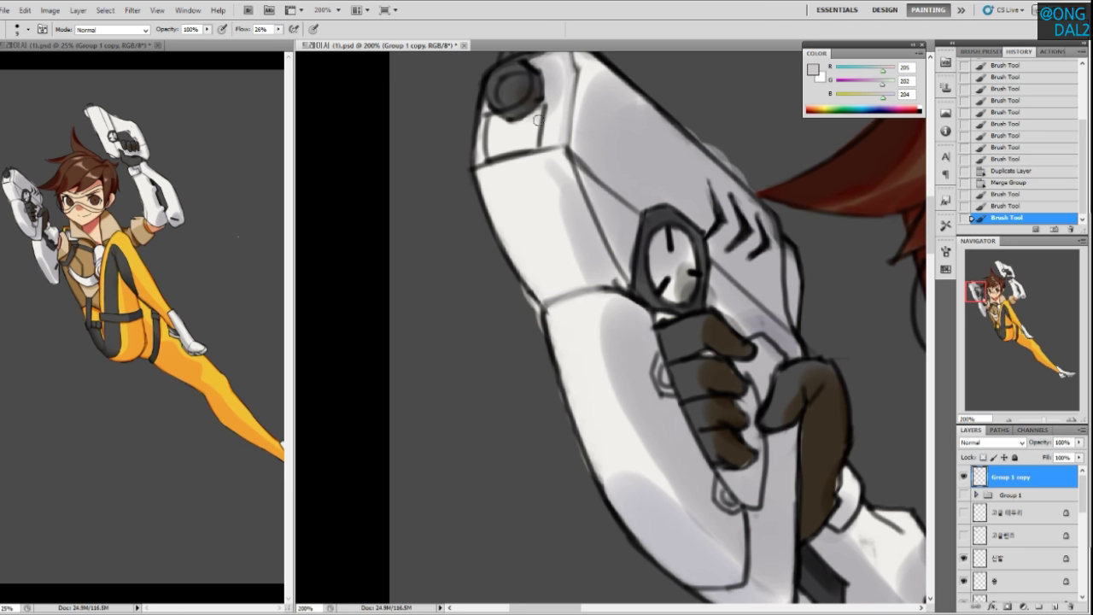
Recolour the lines of the panel below the barrel opening, including its lower edge, with light grey strokes
drag(491, 124, 485, 160)
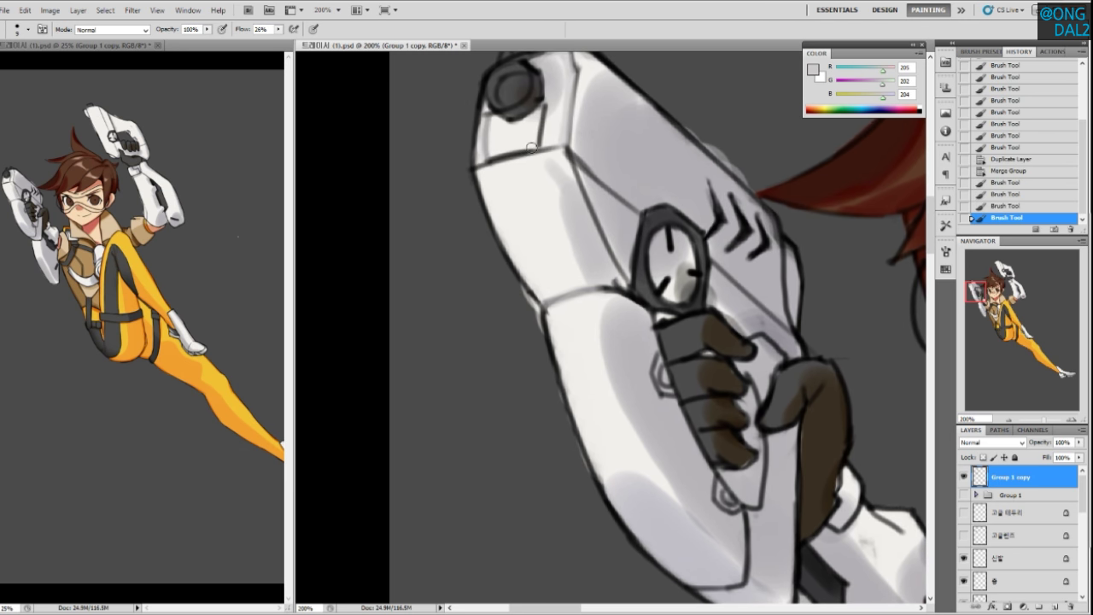
drag(569, 166, 567, 164)
drag(487, 160, 476, 165)
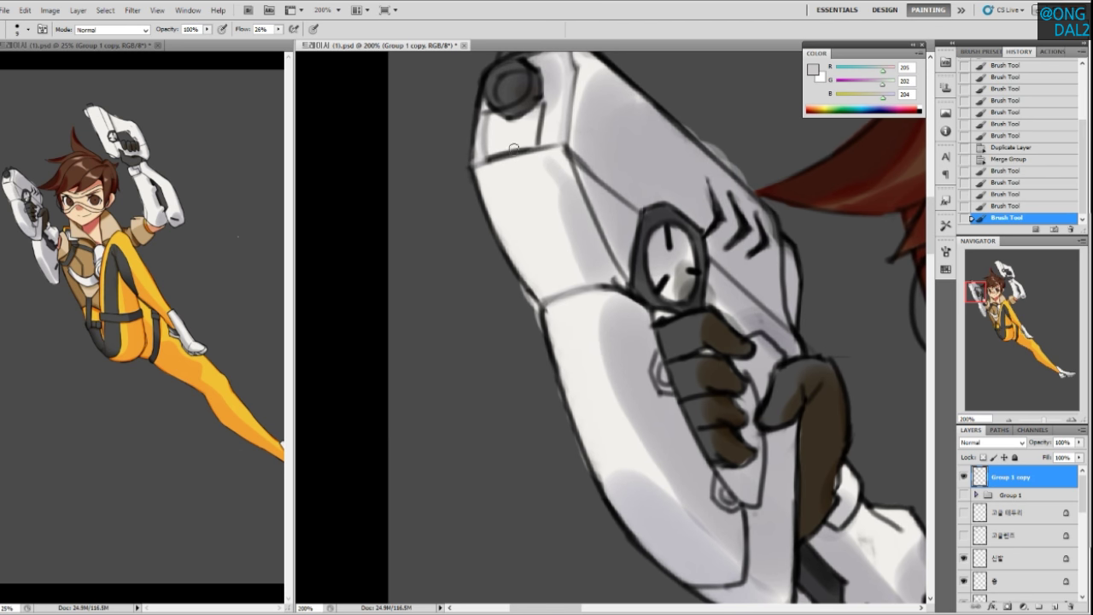
key(ctrl+z)
mouse_move(552, 173)
mouse_down()
mouse_move(544, 163)
mouse_move(568, 170)
mouse_up()
mouse_move(477, 154)
mouse_down()
mouse_move(469, 147)
mouse_move(528, 158)
mouse_move(534, 135)
mouse_move(557, 129)
mouse_up()
key(ctrl+z)
drag(534, 168, 538, 164)
drag(484, 136, 531, 129)
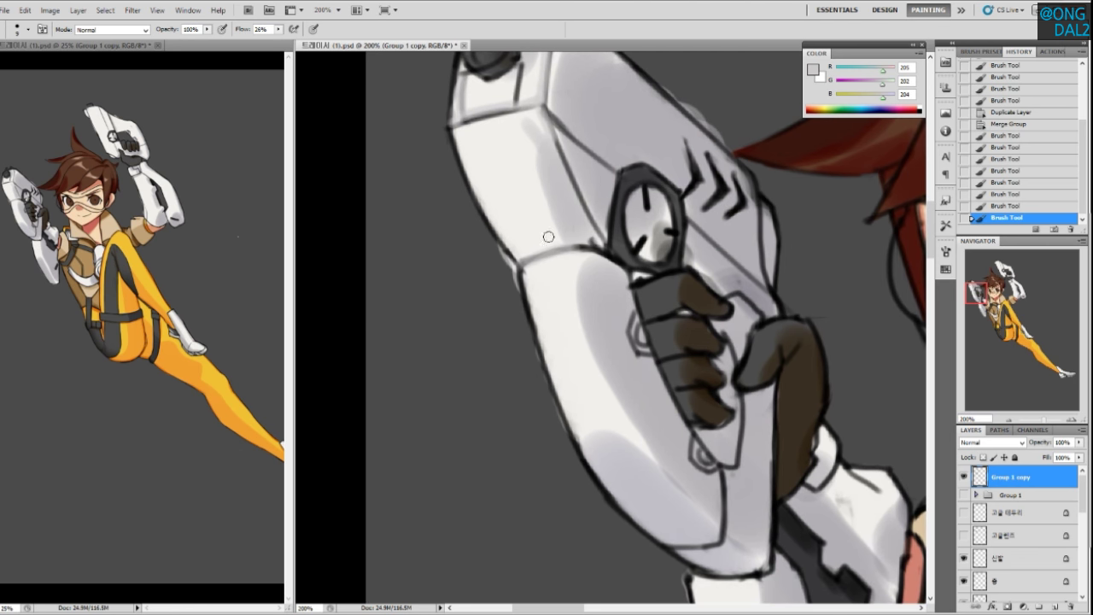
Lighten the outer outline of the gun's white front panel, from the muzzle corner to the next panel joint
drag(562, 231, 574, 270)
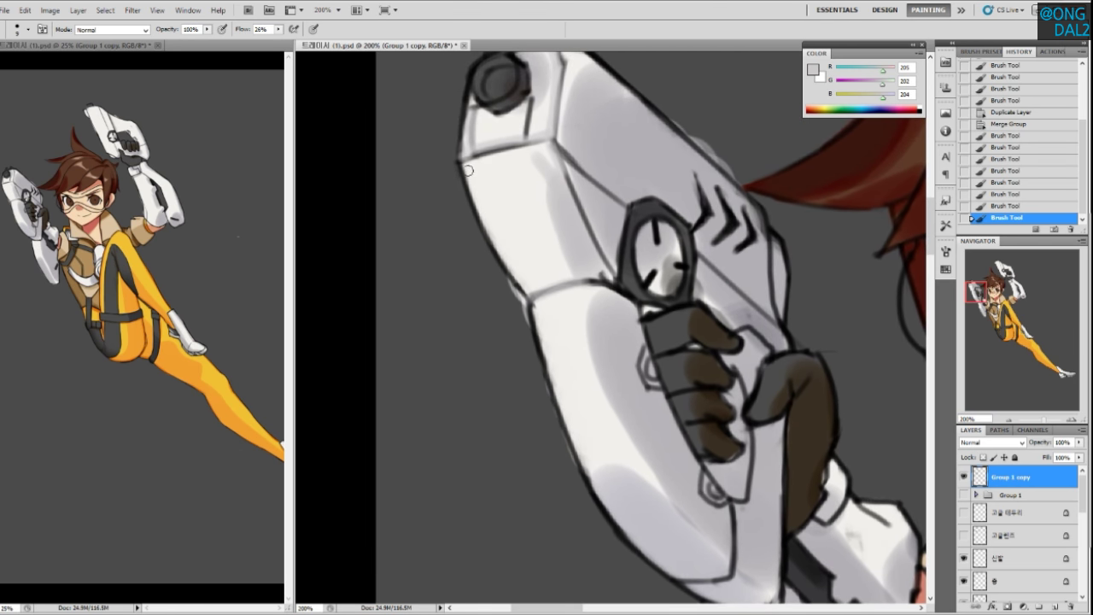
drag(467, 173, 526, 298)
key(ctrl+z)
key(ctrl+z)
drag(465, 167, 525, 295)
key(ctrl+z)
key(ctrl+z)
drag(464, 165, 526, 294)
Try to redraw the outline corner at the panel joint in a dark grey sampled from the line art
alt+click(530, 307)
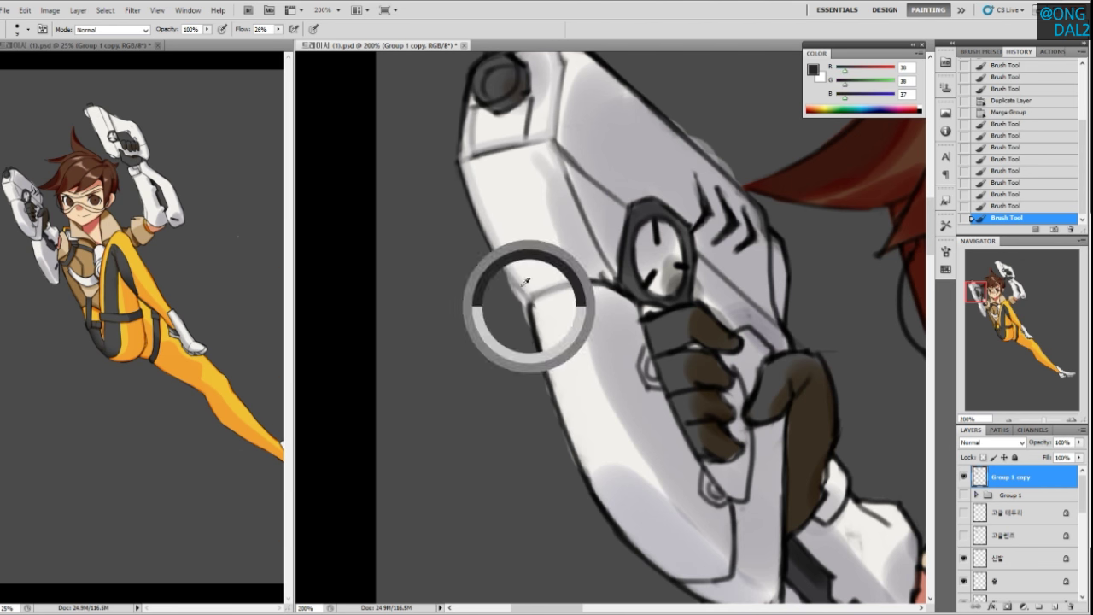
drag(492, 238, 529, 304)
key(ctrl+z)
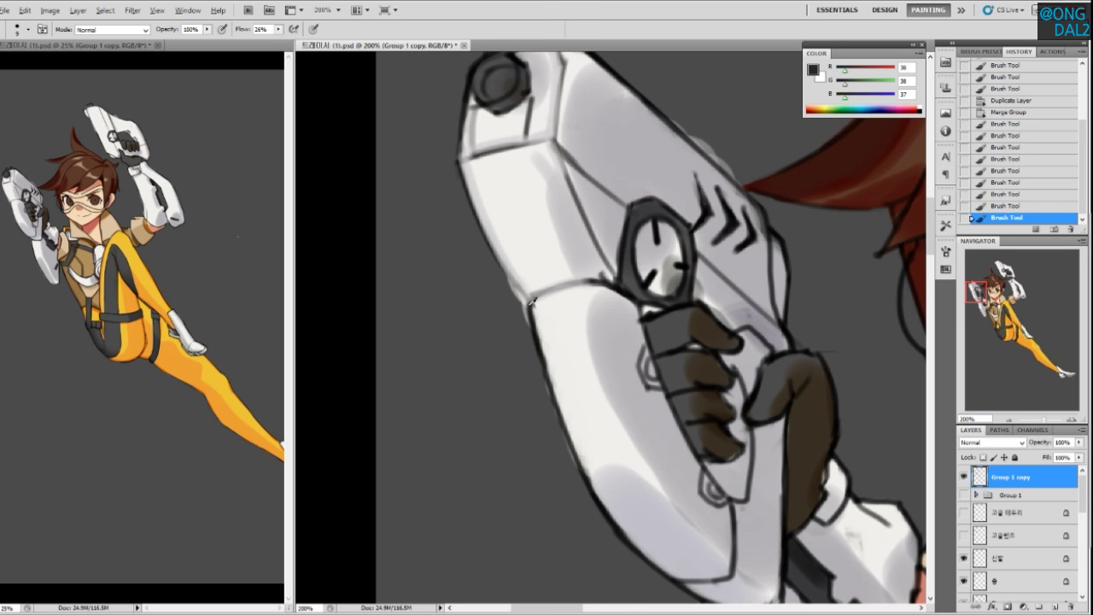
drag(554, 235, 519, 303)
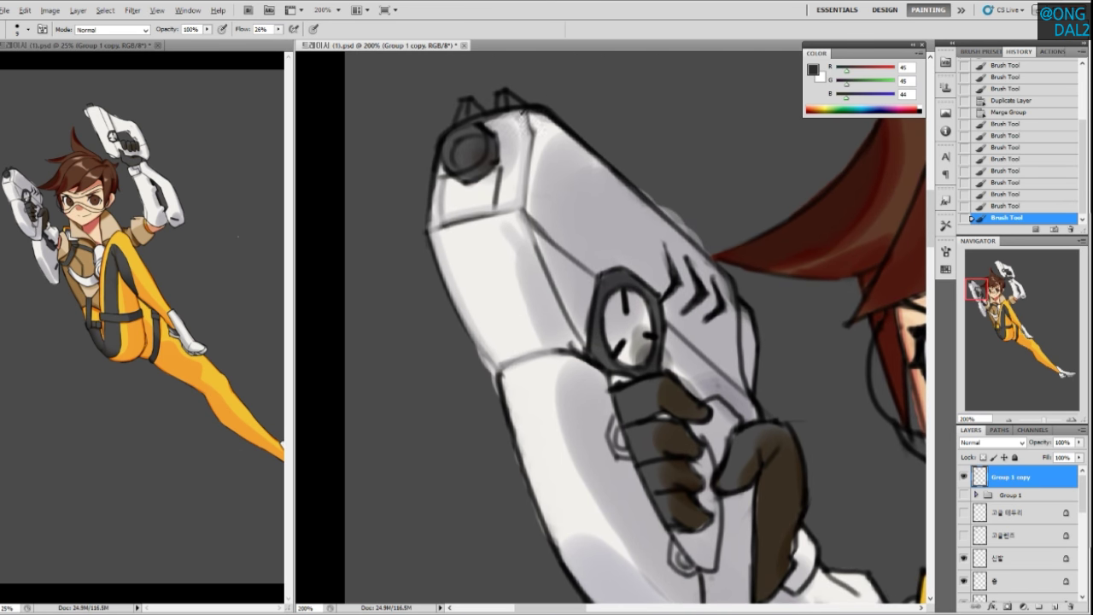
Pick a light grey (180, 179, 176) and lighten the outline along the upper part of the gun's long top edge
alt+click(513, 117)
mouse_move(488, 125)
mouse_down()
mouse_move(538, 109)
mouse_move(587, 149)
mouse_up()
key(ctrl+z)
key(ctrl+z)
key(ctrl+z)
key(ctrl+z)
key(ctrl+z)
key(ctrl+z)
key(ctrl+z)
key(ctrl+z)
key(ctrl+z)
key(ctrl+z)
drag(538, 109, 596, 157)
key(ctrl+z)
drag(537, 110, 598, 167)
drag(638, 214, 610, 186)
drag(568, 141, 639, 196)
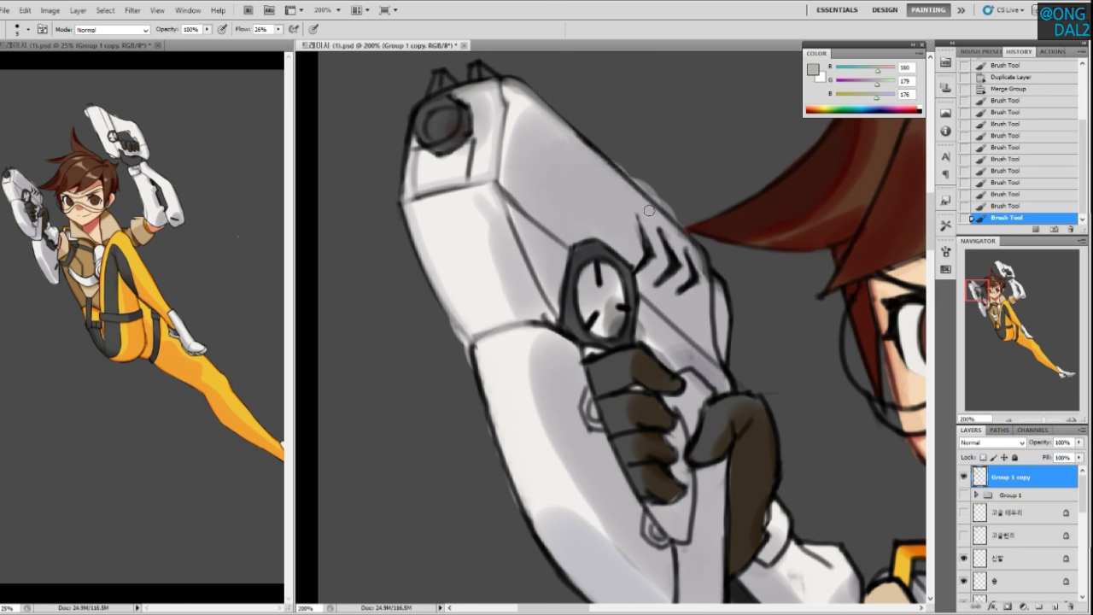
Continue softening the gun's top edge outline with light grey down toward the chevron marks
key(ctrl+z)
drag(573, 140, 644, 210)
key(ctrl+z)
key(ctrl+z)
drag(576, 141, 641, 204)
key(ctrl+z)
drag(582, 163, 640, 212)
drag(574, 133, 645, 208)
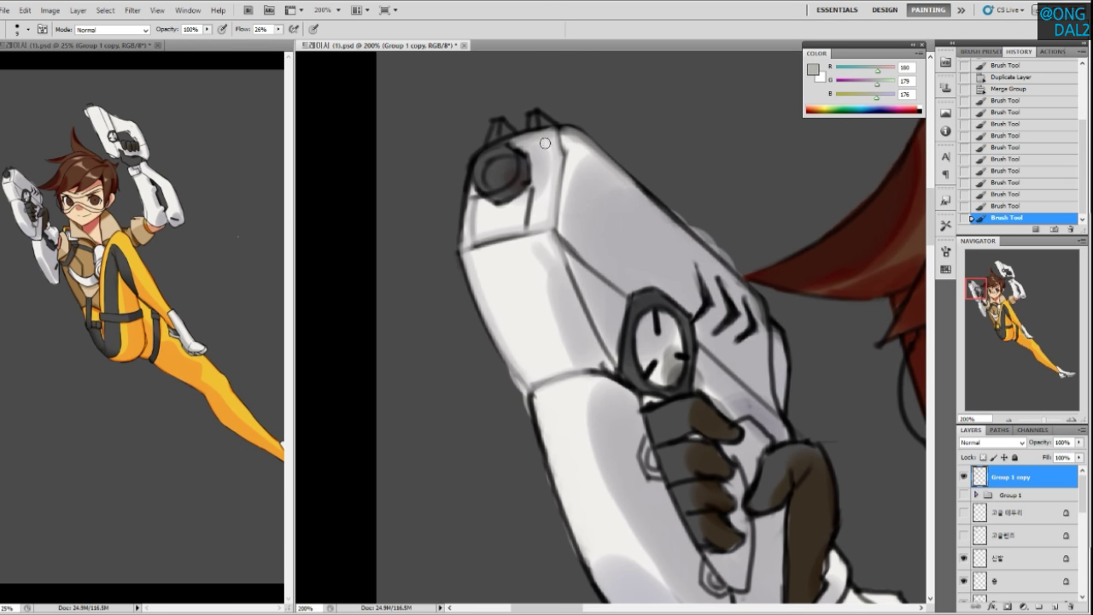
Paint the two sight prongs above the muzzle and the line beneath them with greys sampled from the gun
alt+click(548, 128)
alt+click(553, 125)
mouse_move(534, 116)
mouse_down()
mouse_move(533, 128)
mouse_move(544, 125)
mouse_move(537, 116)
mouse_move(551, 124)
mouse_move(493, 140)
mouse_move(513, 134)
mouse_move(511, 144)
mouse_up()
key(ctrl+z)
key(ctrl+z)
key(ctrl+z)
key(ctrl+z)
key(ctrl+z)
key(ctrl+z)
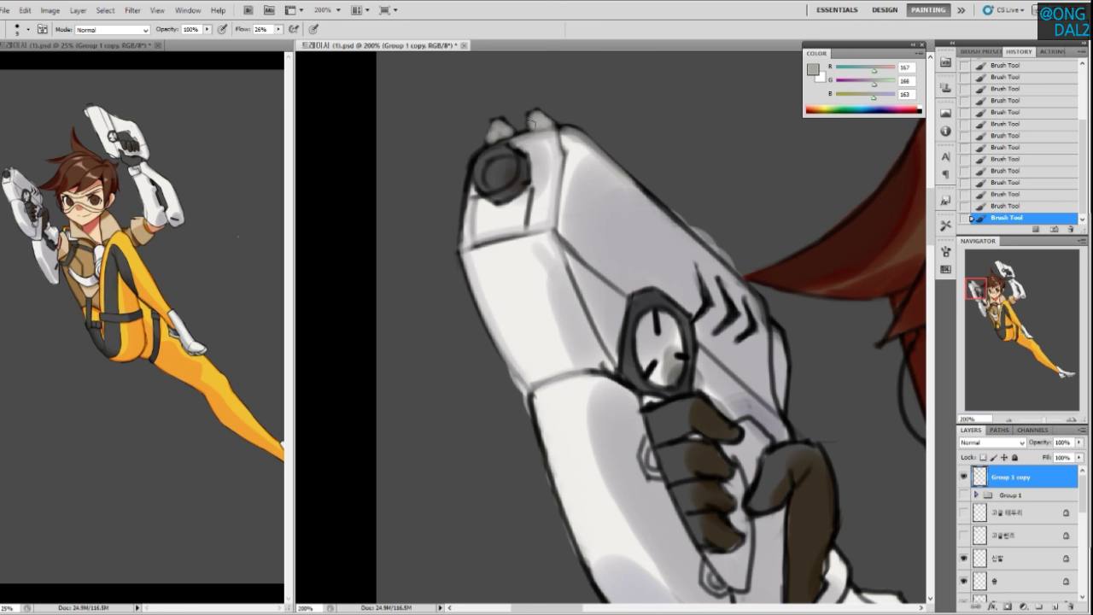
Define the shapes of the two sight prongs with thin strokes in dark and light greys sampled around them
alt+click(505, 122)
alt+click(501, 128)
alt+click(510, 130)
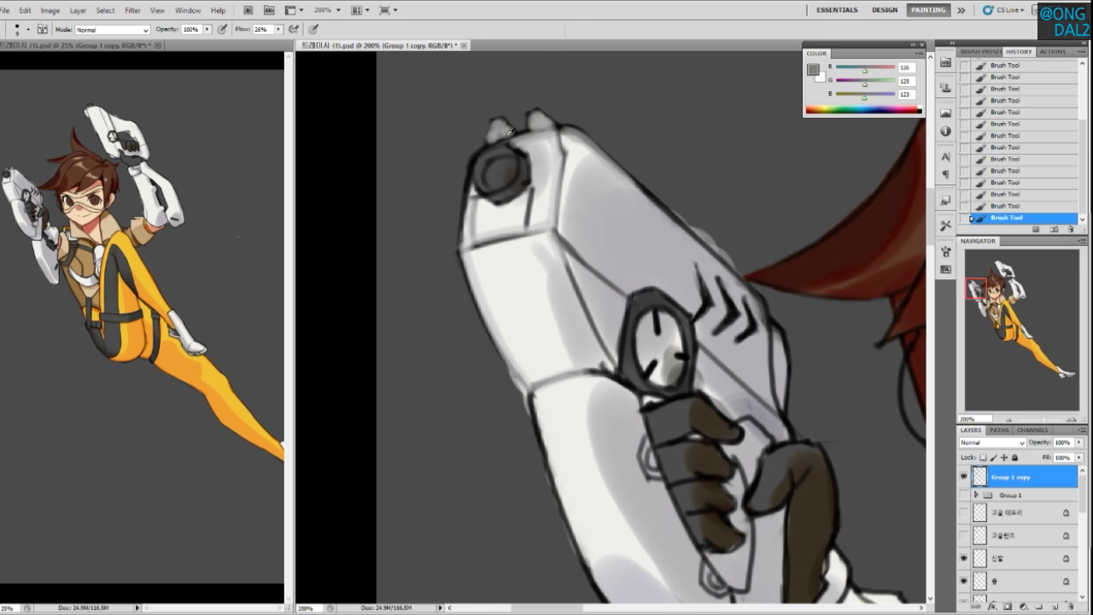
alt+click(500, 142)
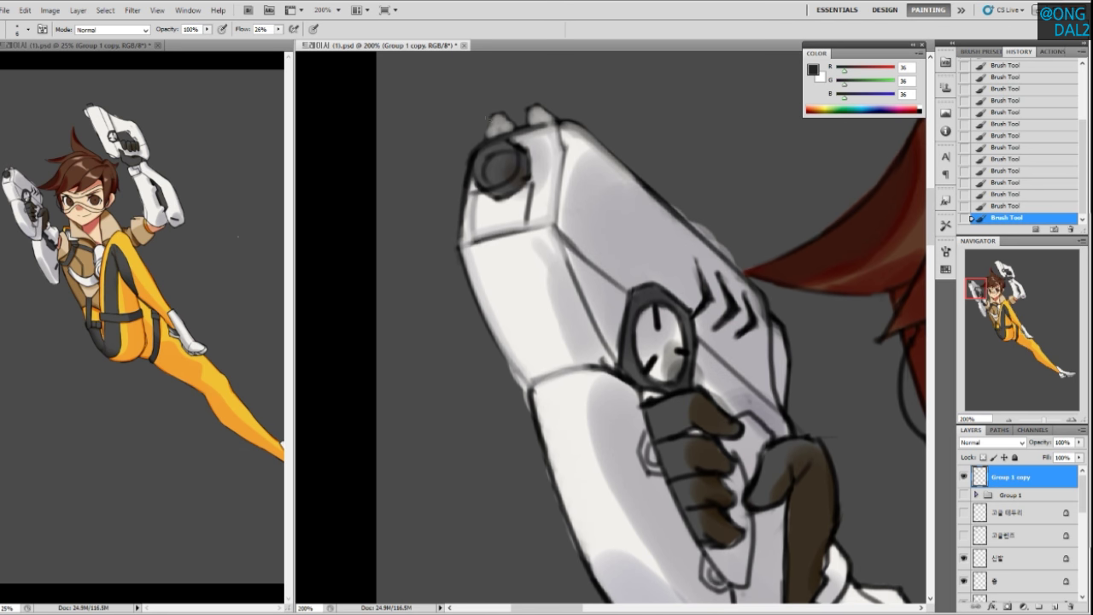
alt+click(495, 125)
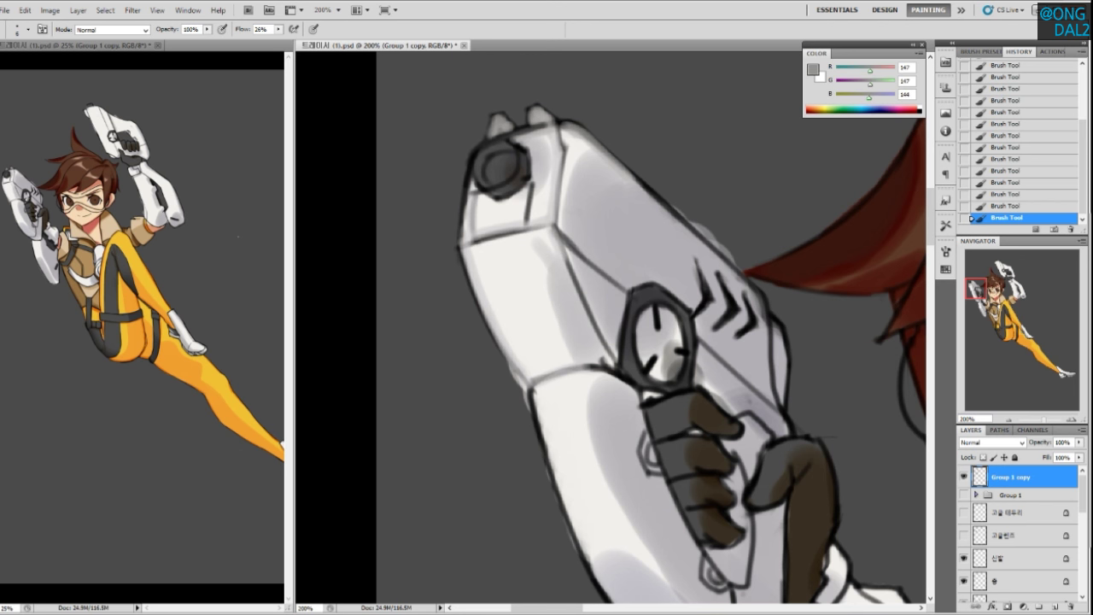
alt+click(533, 120)
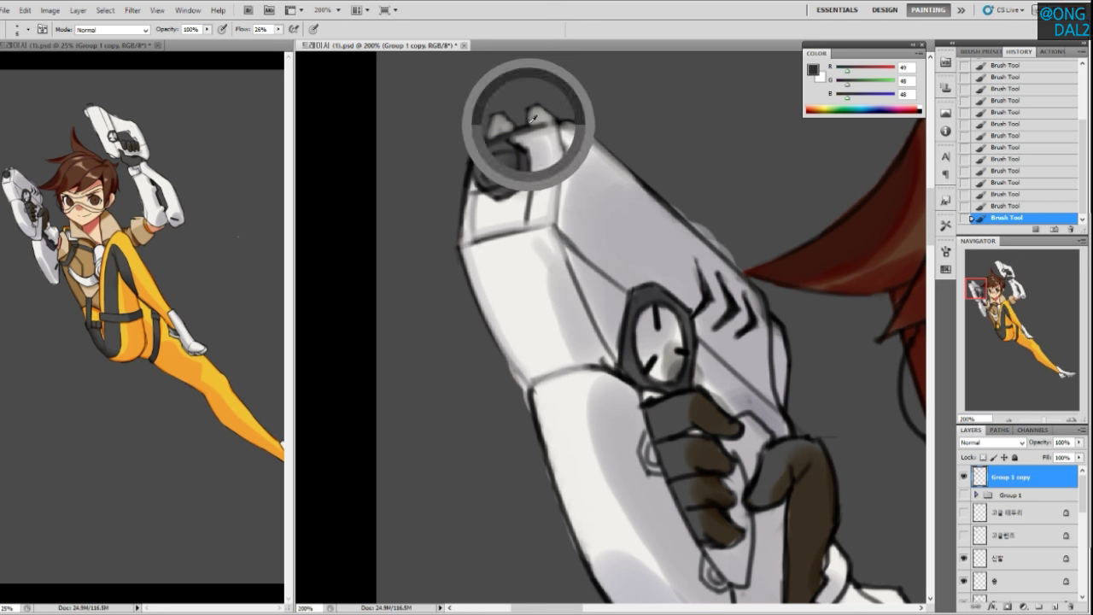
alt+click(543, 130)
mouse_move(497, 119)
mouse_down()
mouse_move(494, 134)
mouse_move(535, 124)
mouse_move(538, 112)
mouse_up()
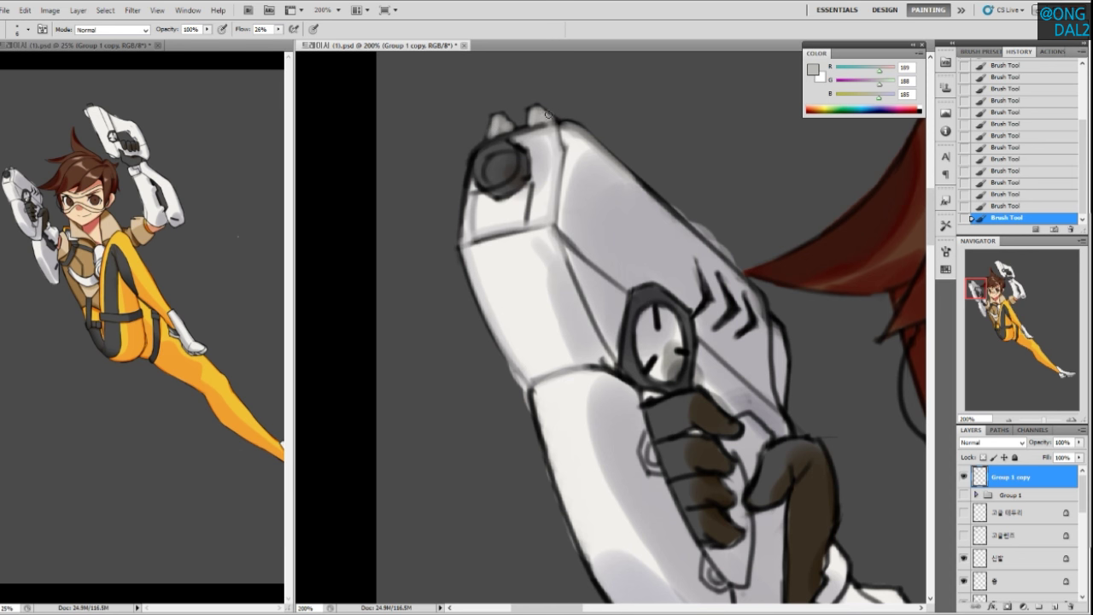
Touch up the barrel opening's rim and the front face around it with sampled greys (106, 105, 105 and 176)
drag(538, 198, 525, 219)
alt+click(531, 174)
key(ctrl+z)
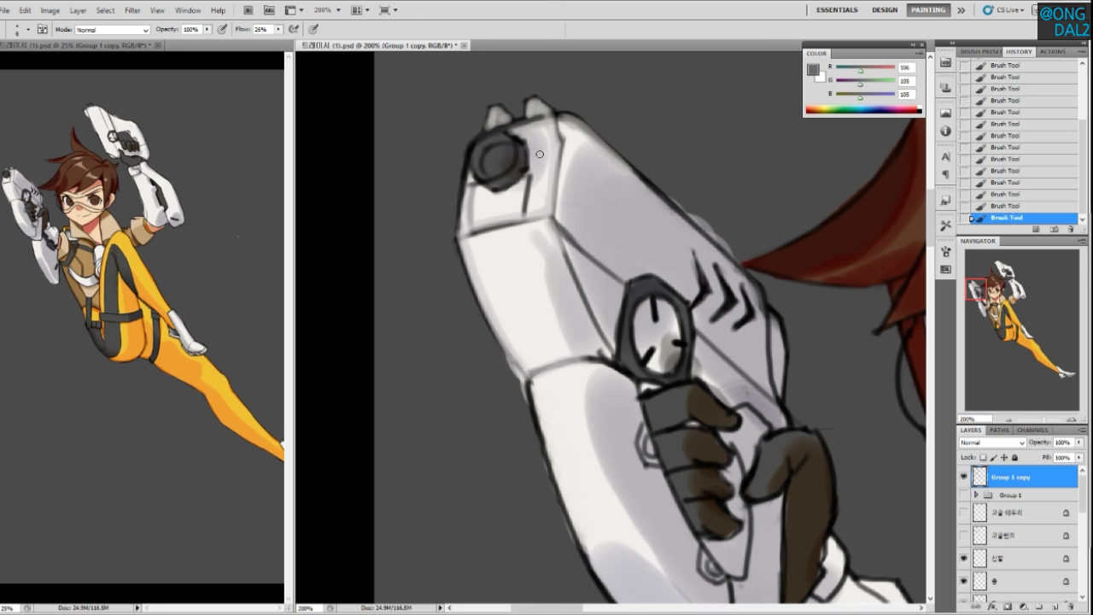
drag(540, 161, 536, 170)
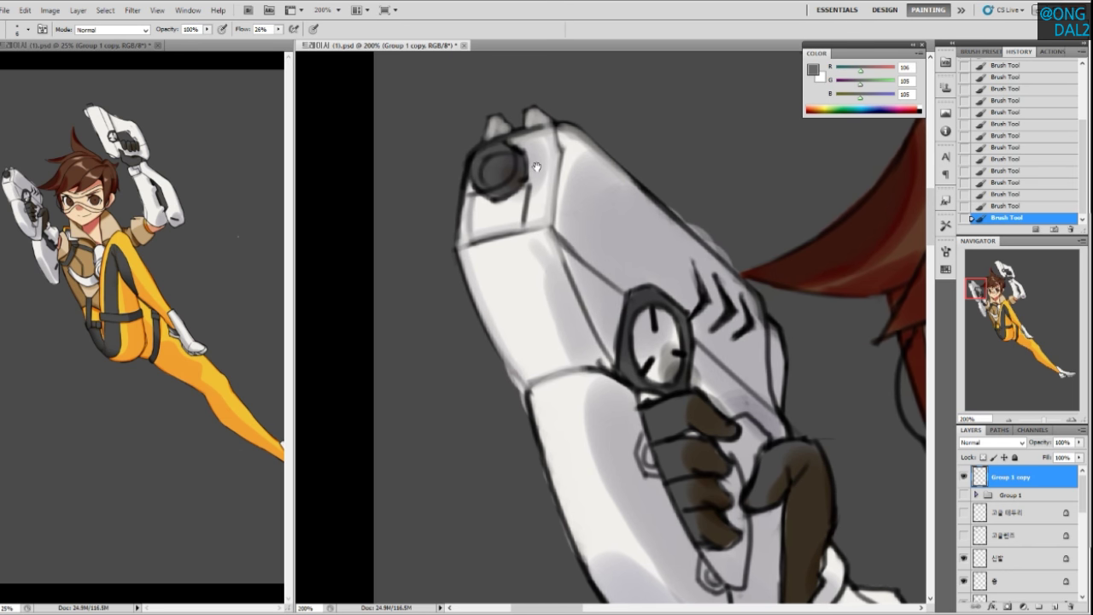
drag(535, 162, 539, 169)
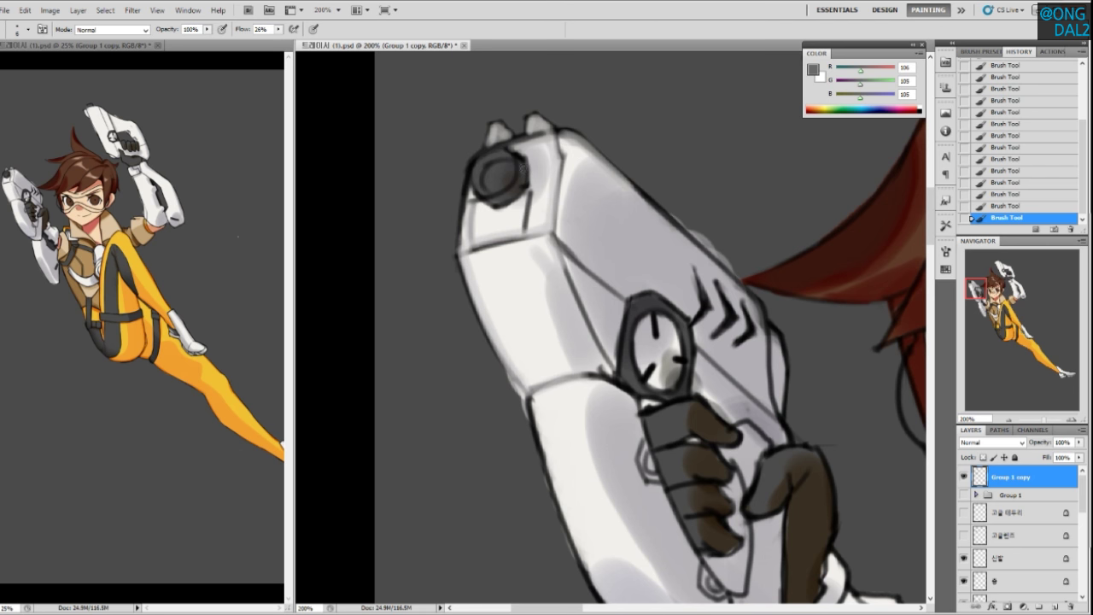
drag(493, 225, 500, 219)
alt+click(471, 206)
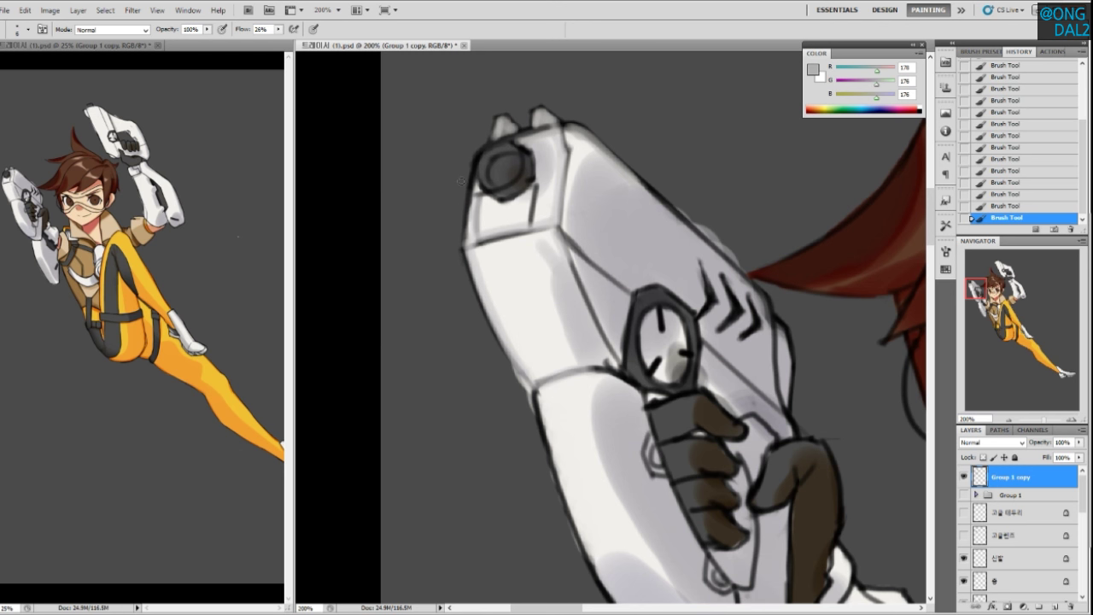
drag(535, 170, 533, 180)
Repaint the dark rings of the barrel opening with greys sampled from the muzzle (19, 34, 39 and 75)
alt+click(522, 158)
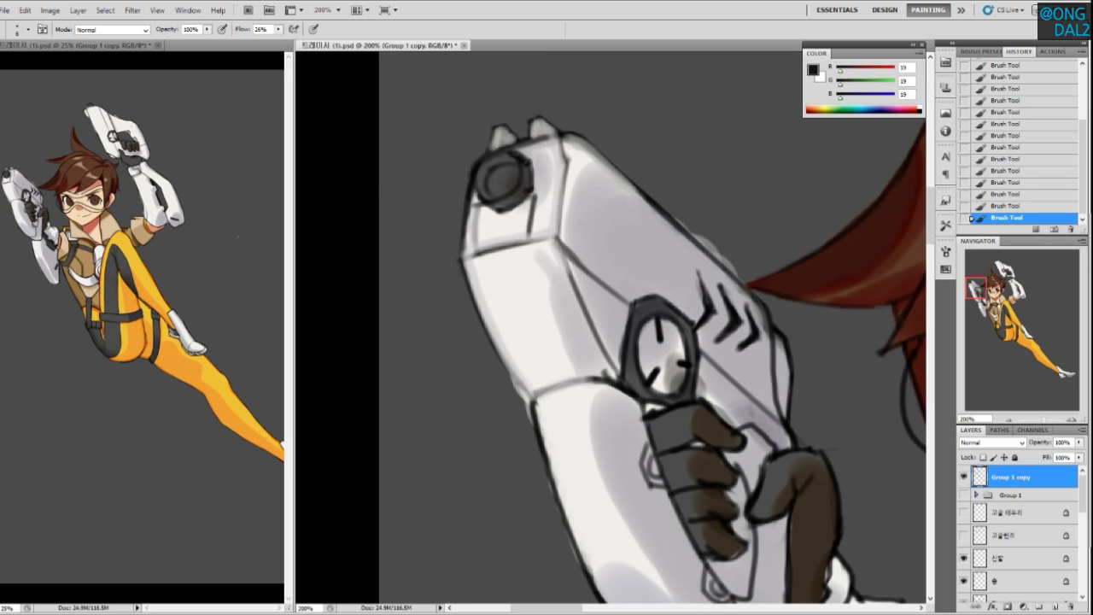
alt+click(483, 191)
alt+click(516, 196)
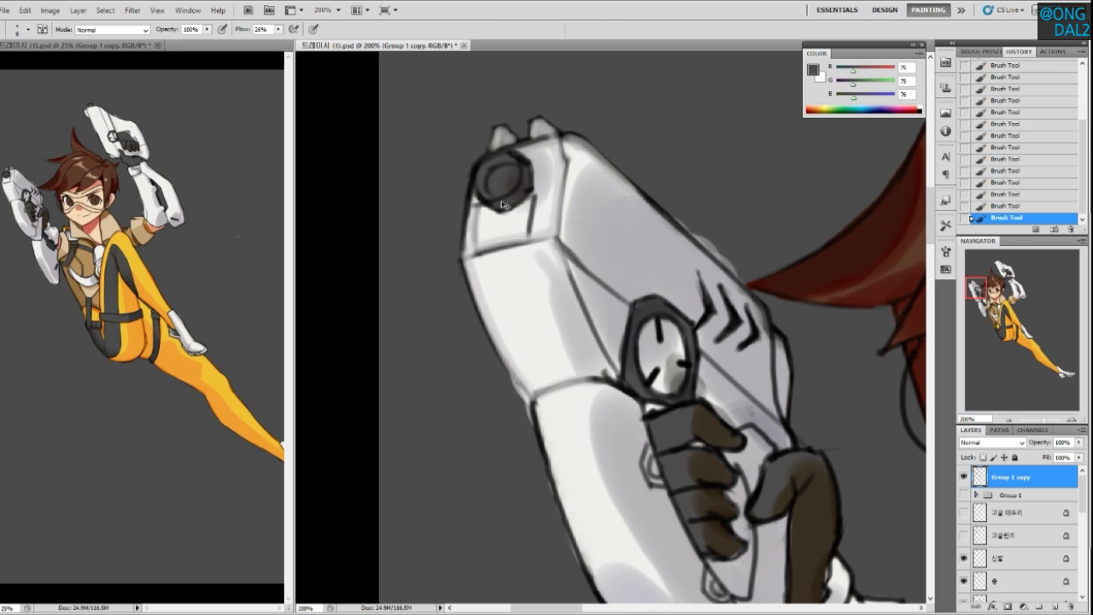
drag(508, 197, 522, 180)
alt+click(497, 163)
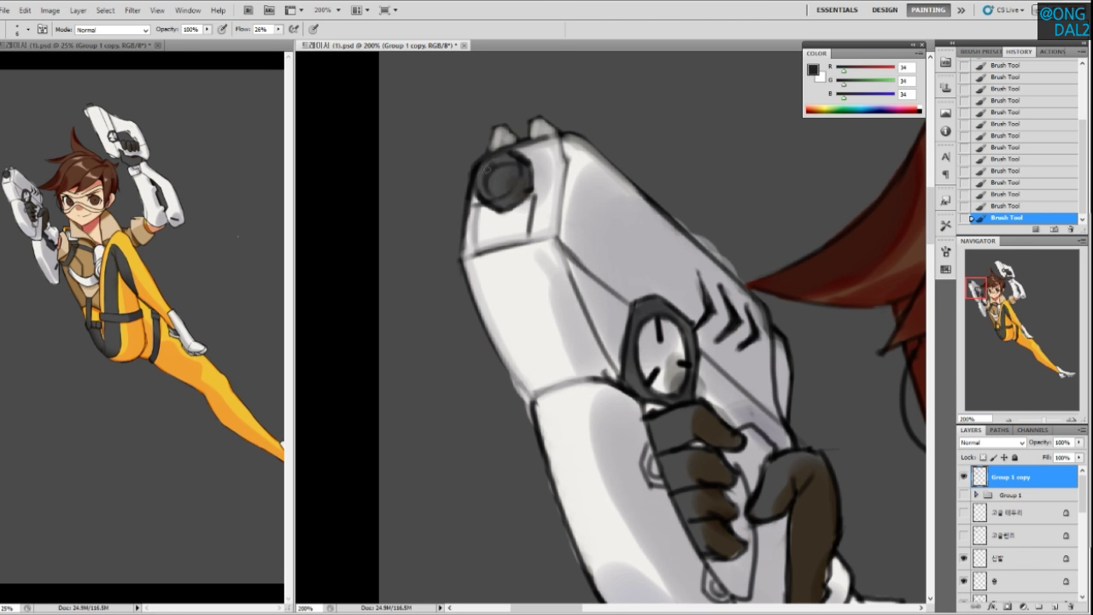
alt+click(489, 168)
mouse_move(524, 186)
mouse_down()
mouse_move(498, 176)
mouse_move(509, 168)
mouse_move(506, 186)
mouse_move(509, 168)
mouse_move(529, 189)
mouse_up()
key(ctrl+z)
key(ctrl+z)
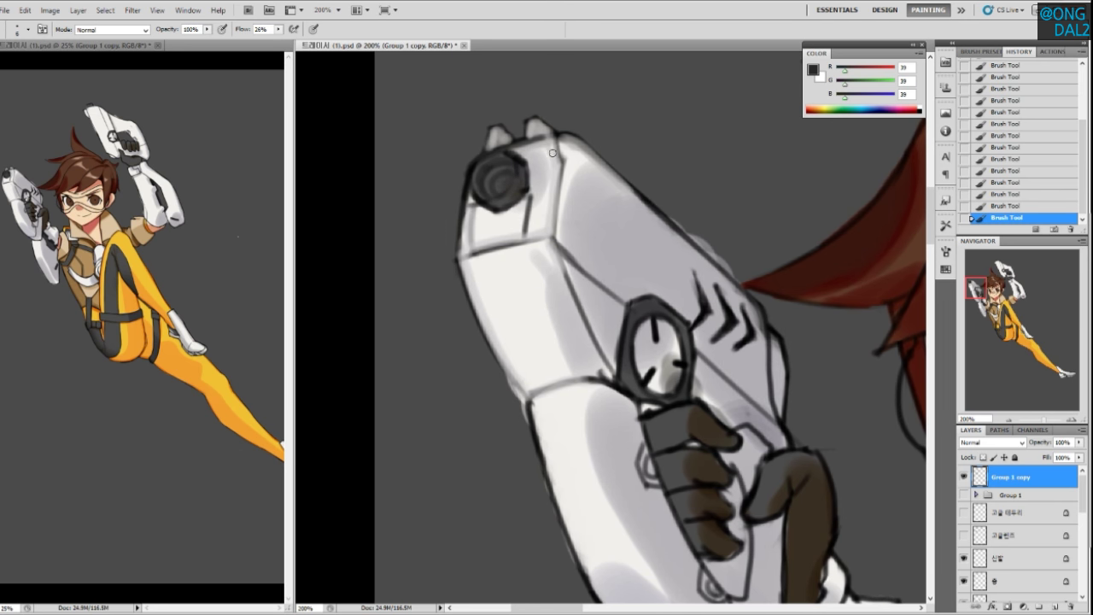
Clean up the barrel opening's edge against the front face with sampled light grey (164, 161, 164) and dark greys
drag(534, 179, 532, 179)
alt+click(524, 158)
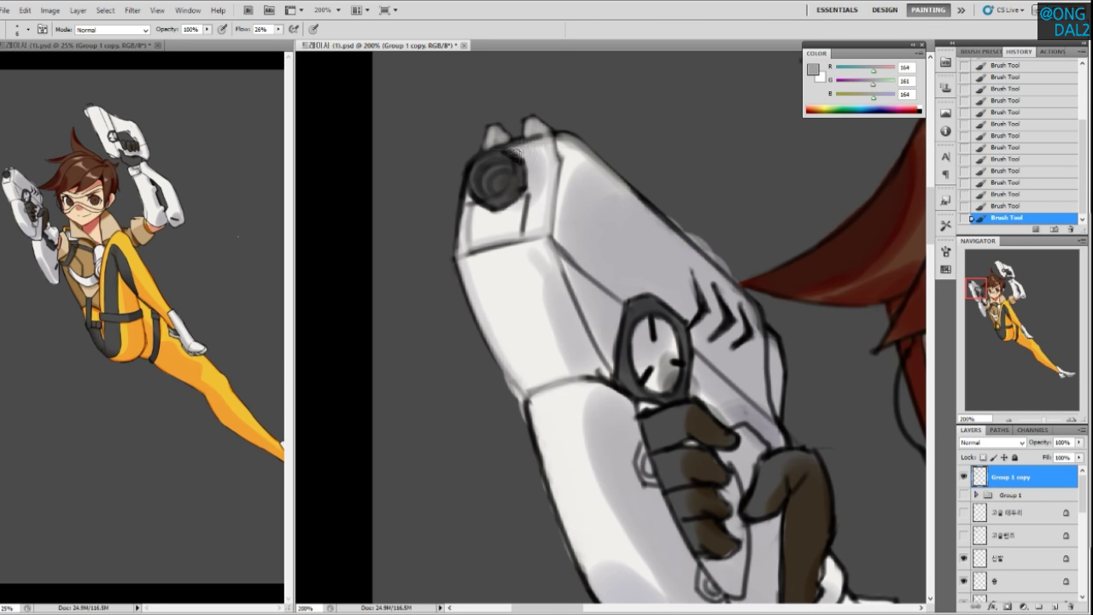
alt+click(530, 162)
alt+click(523, 179)
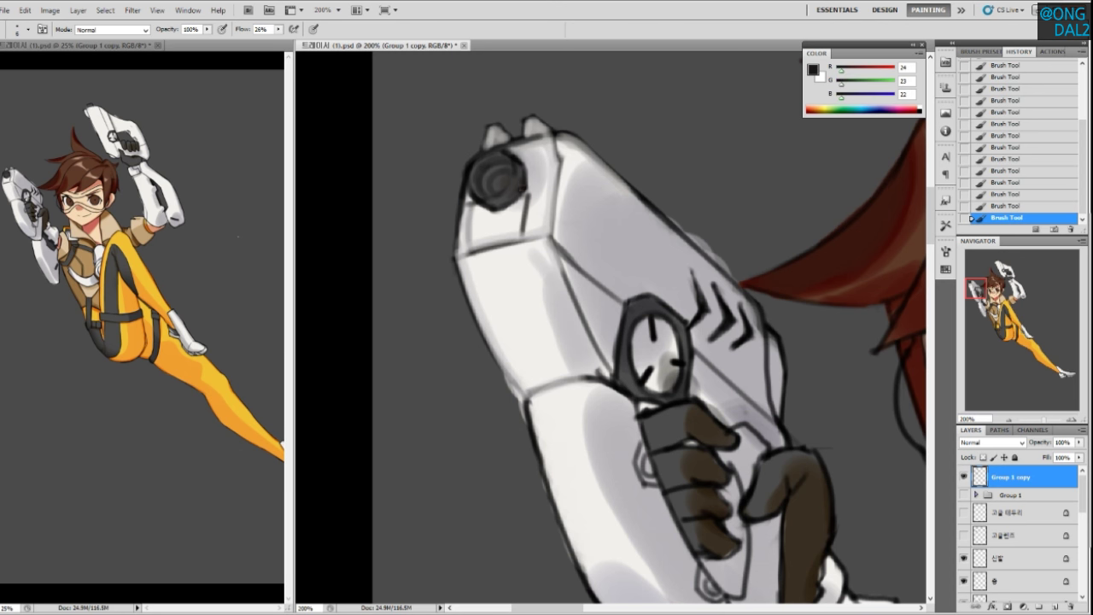
alt+click(511, 197)
drag(513, 191, 497, 206)
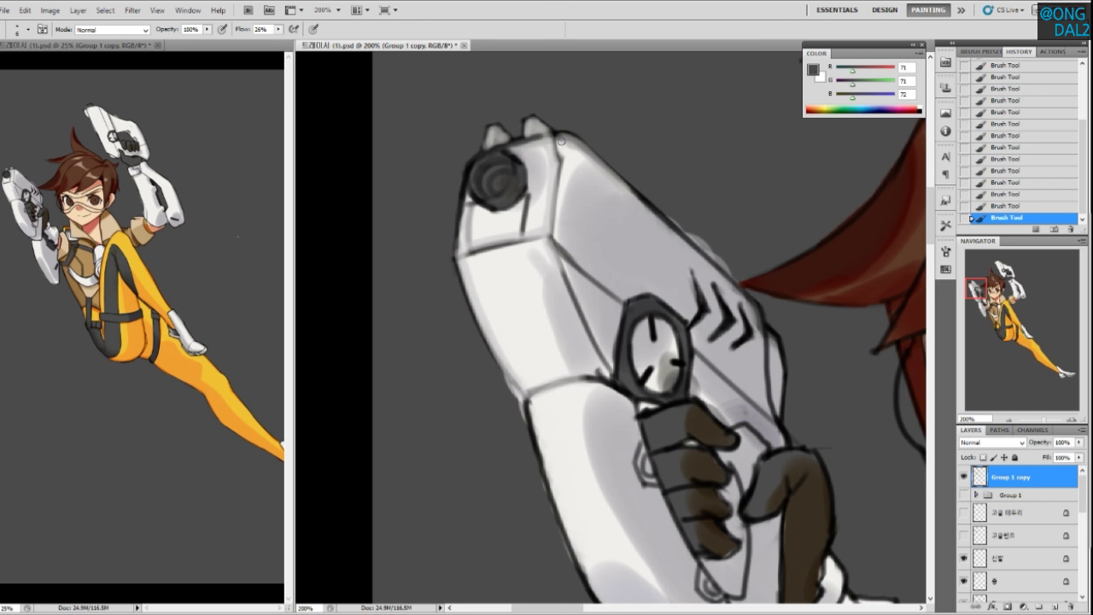
Refine the front face below the barrel with light grey (193, 190, 191) and the barrel's rim with greys 14 and 57
drag(498, 234, 500, 231)
alt+click(464, 245)
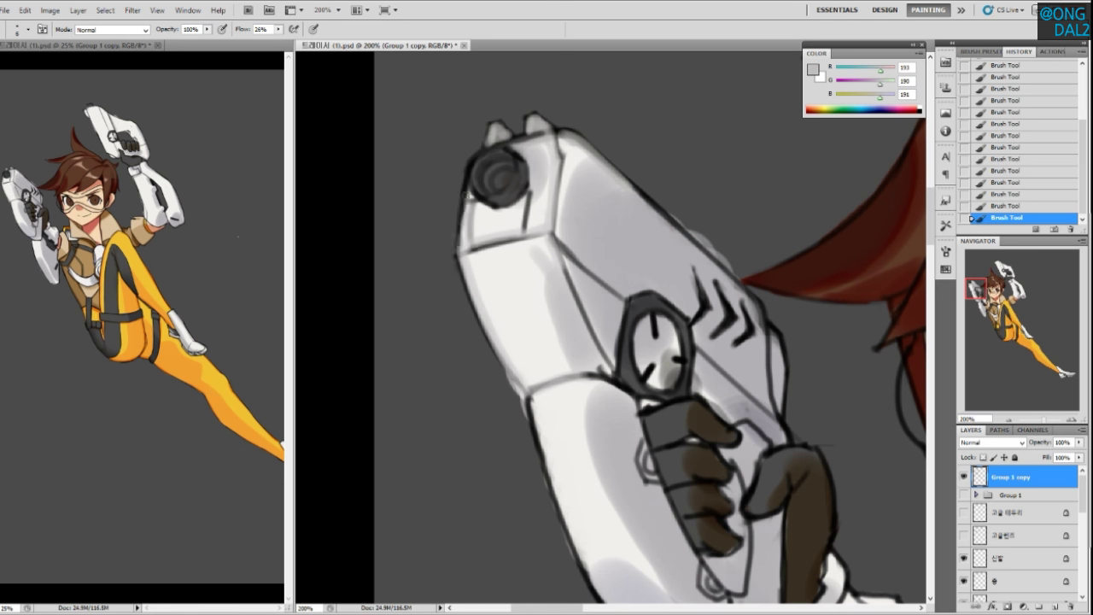
drag(569, 276, 551, 267)
alt+click(491, 116)
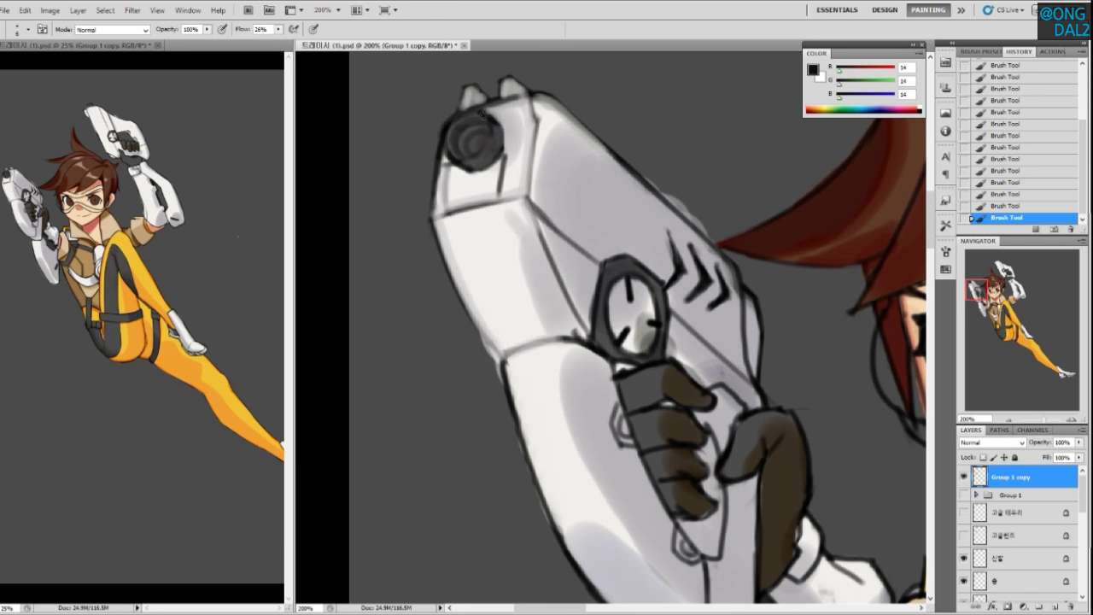
alt+click(470, 114)
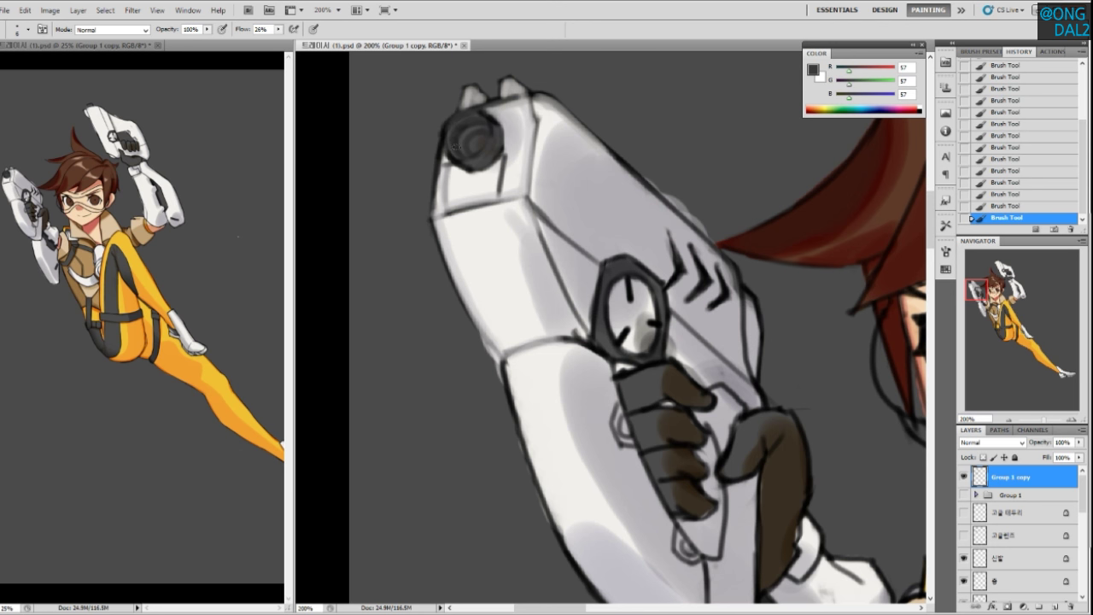
alt+click(451, 150)
Thin the dark panel line running from the front casing to the dial with sampled off-white (242, 240, 236)
drag(506, 164, 503, 163)
mouse_move(546, 245)
mouse_down()
mouse_move(527, 195)
mouse_move(532, 203)
mouse_move(511, 213)
mouse_move(479, 197)
mouse_up()
alt+click(410, 191)
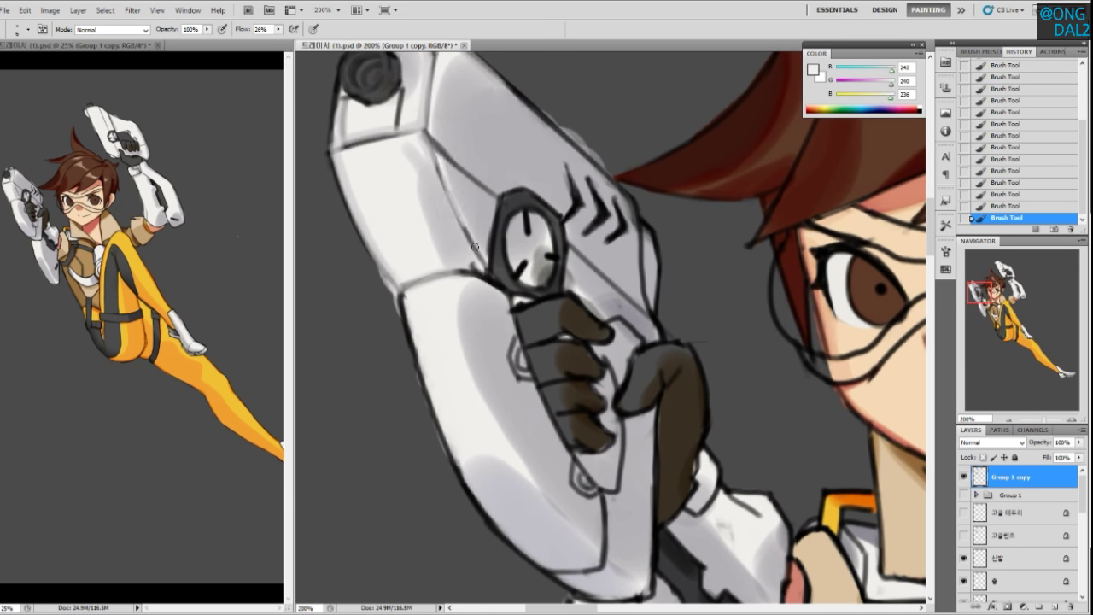
Soften the outer outline of the gun's lower casing with a light grey stroke (191, 192, 195), undoing the unsatisfactory attempts
drag(472, 282, 487, 248)
drag(503, 285, 527, 319)
alt+click(514, 263)
mouse_move(443, 261)
mouse_down()
mouse_move(485, 383)
mouse_move(443, 262)
mouse_move(484, 400)
mouse_move(443, 254)
mouse_move(482, 390)
mouse_up()
key(ctrl+z)
key(ctrl+z)
key(ctrl+z)
key(ctrl+z)
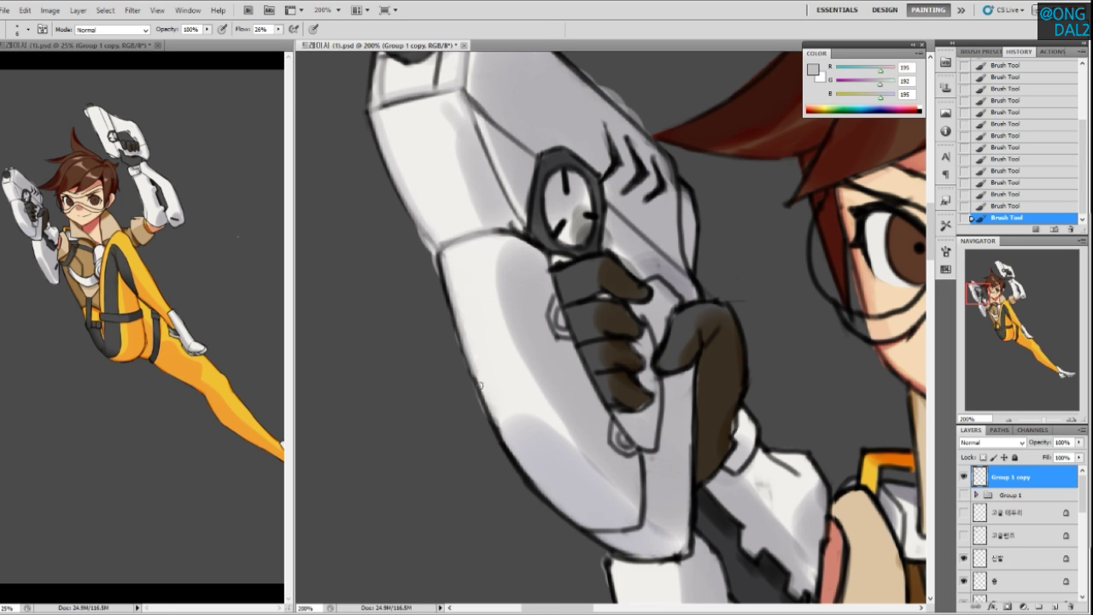
key(ctrl+z)
mouse_move(441, 253)
mouse_down()
mouse_move(479, 382)
mouse_move(469, 359)
mouse_move(507, 448)
mouse_up()
Blend the highlight and shadow on the lower casing with a larger brush in off-white (242, 240, 236) and grey (185, 183, 187)
mouse_move(527, 288)
mouse_down()
mouse_move(513, 347)
mouse_move(532, 299)
mouse_move(524, 337)
mouse_move(500, 191)
mouse_move(495, 200)
mouse_up()
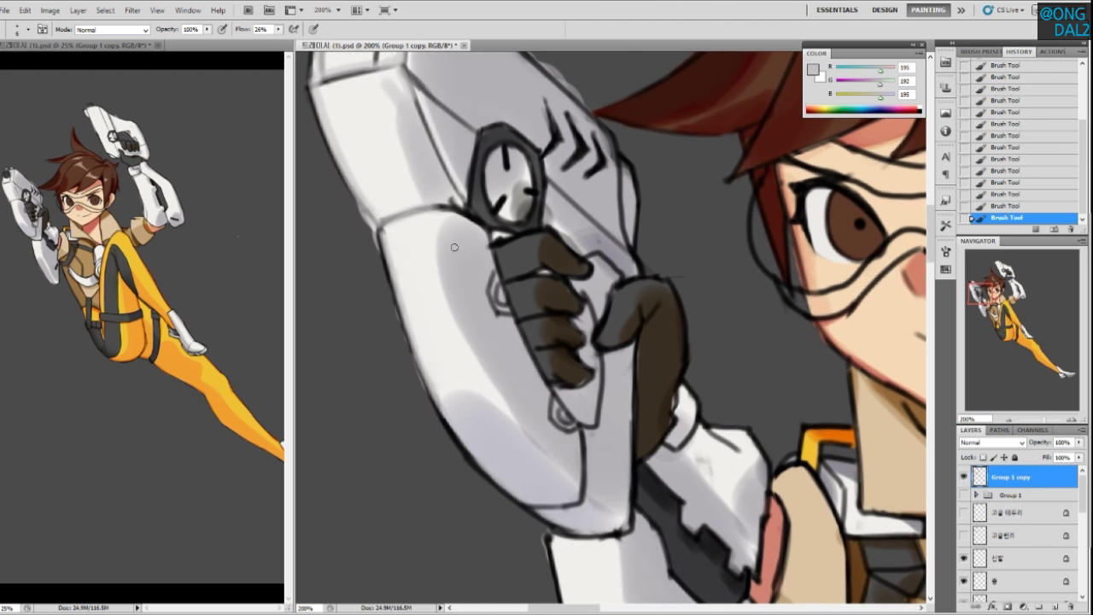
alt+click(437, 318)
key(bracketright)
key(bracketright)
key(bracketright)
key(bracketright)
key(bracketright)
key(bracketright)
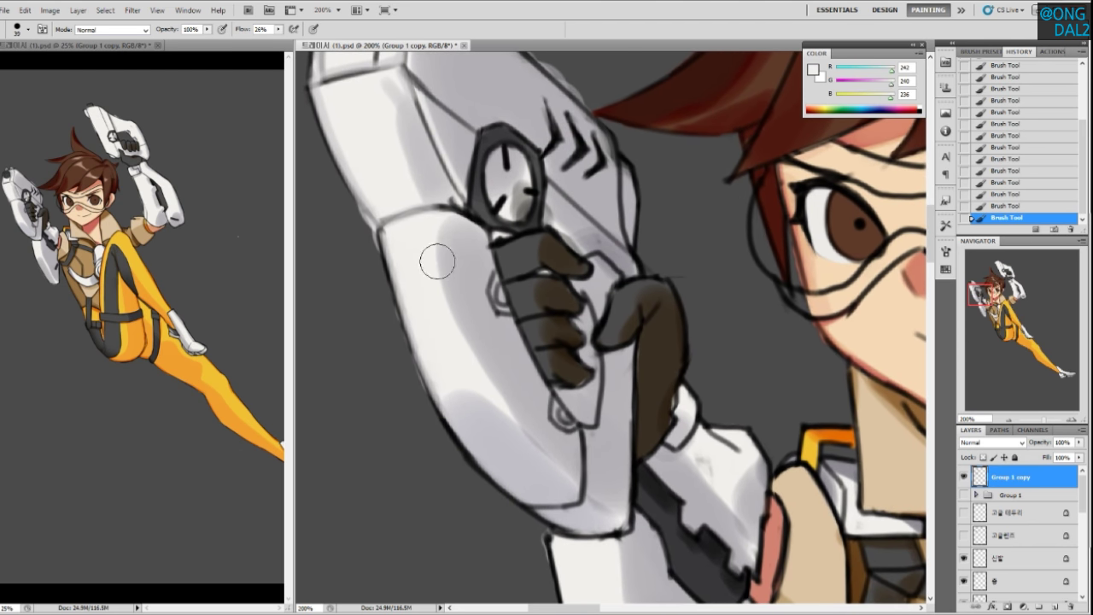
mouse_move(422, 235)
mouse_down()
mouse_move(464, 367)
mouse_move(469, 321)
mouse_up()
alt+click(465, 283)
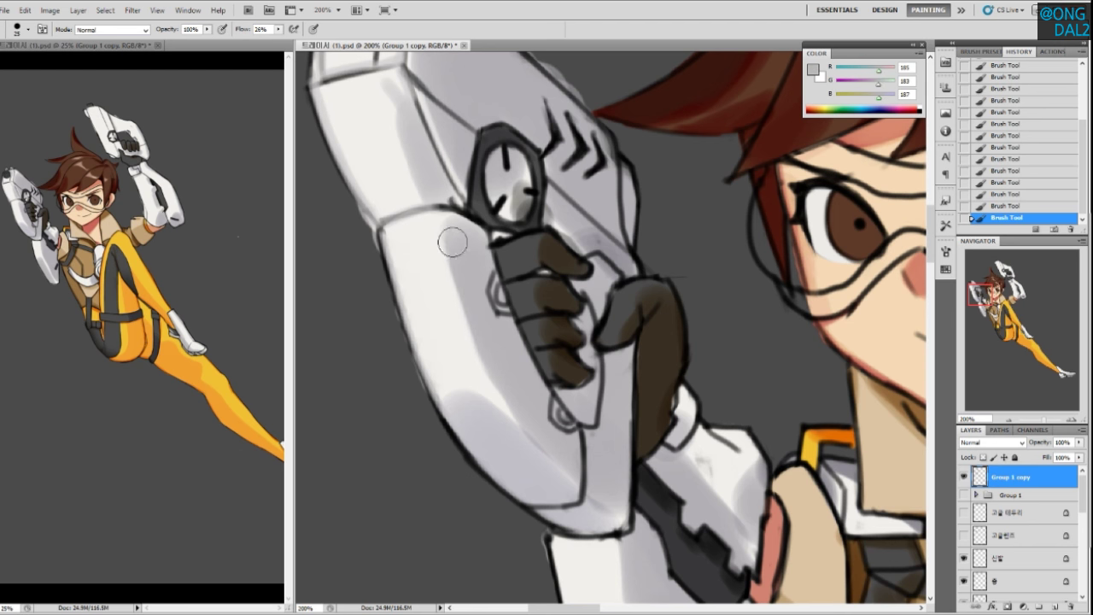
Touch up the casing outline beside the gloved fingers with a smaller brush in sampled greys (91, 89, 91 and 126, 125, 127)
mouse_move(515, 410)
mouse_down()
mouse_move(503, 386)
mouse_move(500, 415)
mouse_up()
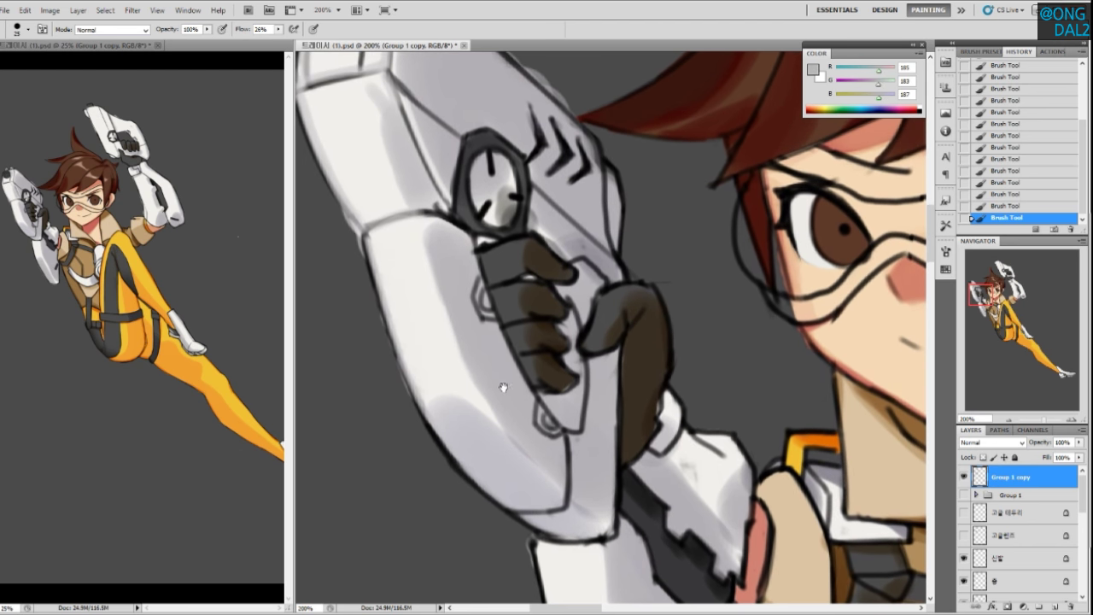
alt+click(473, 284)
key(bracketleft)
key(bracketleft)
key(bracketleft)
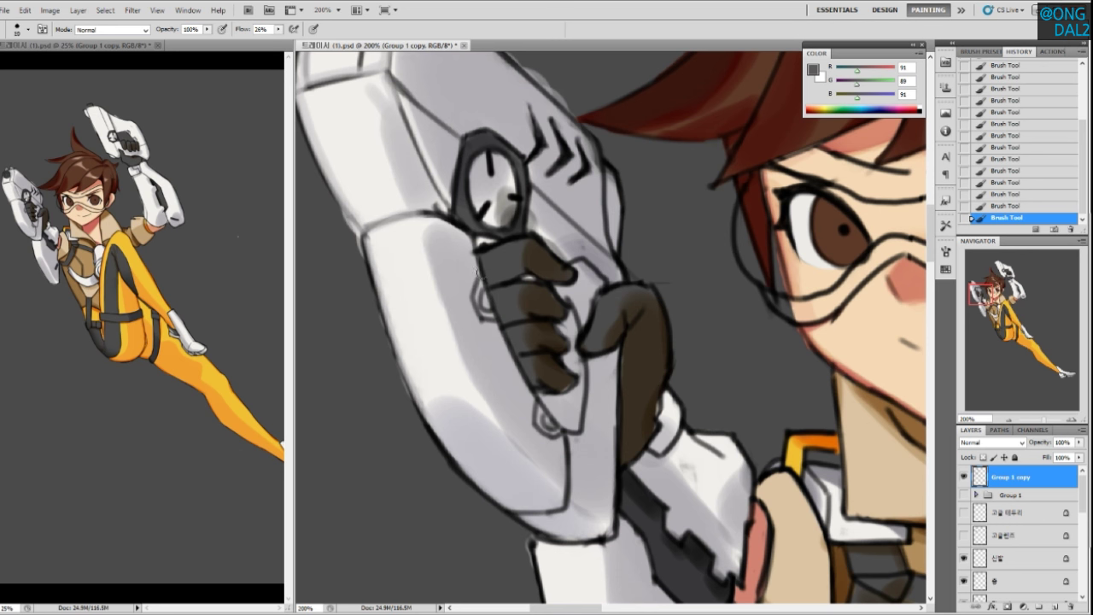
alt+click(479, 273)
drag(471, 292, 480, 270)
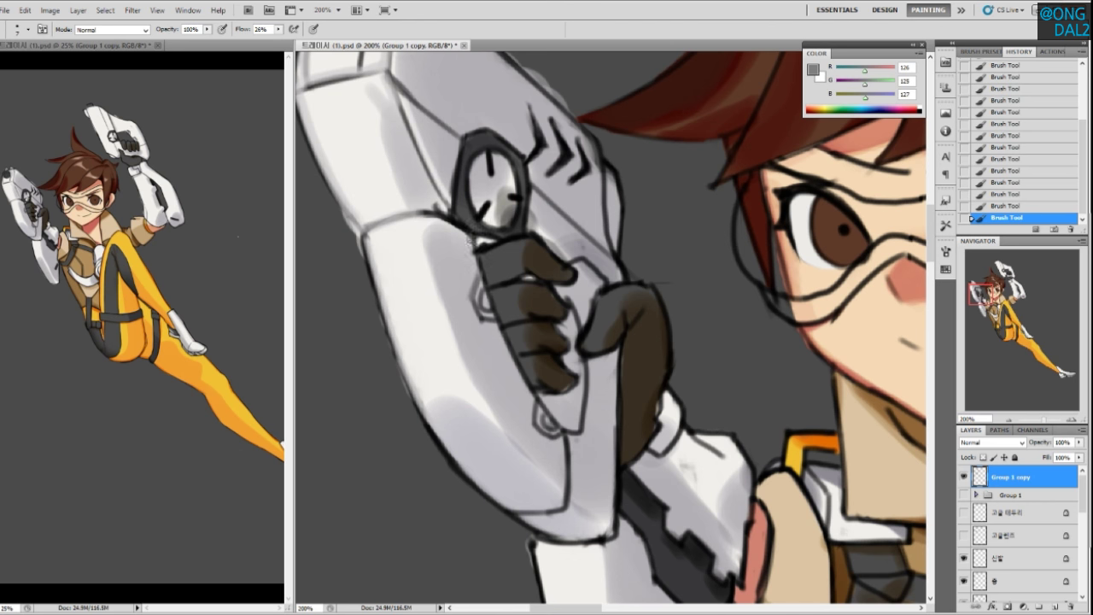
drag(472, 239, 480, 275)
key(ctrl+z)
Rework the grip's outline below the fingers and along its rear edge in grey (126, 125, 127), and save the file
drag(516, 354, 495, 325)
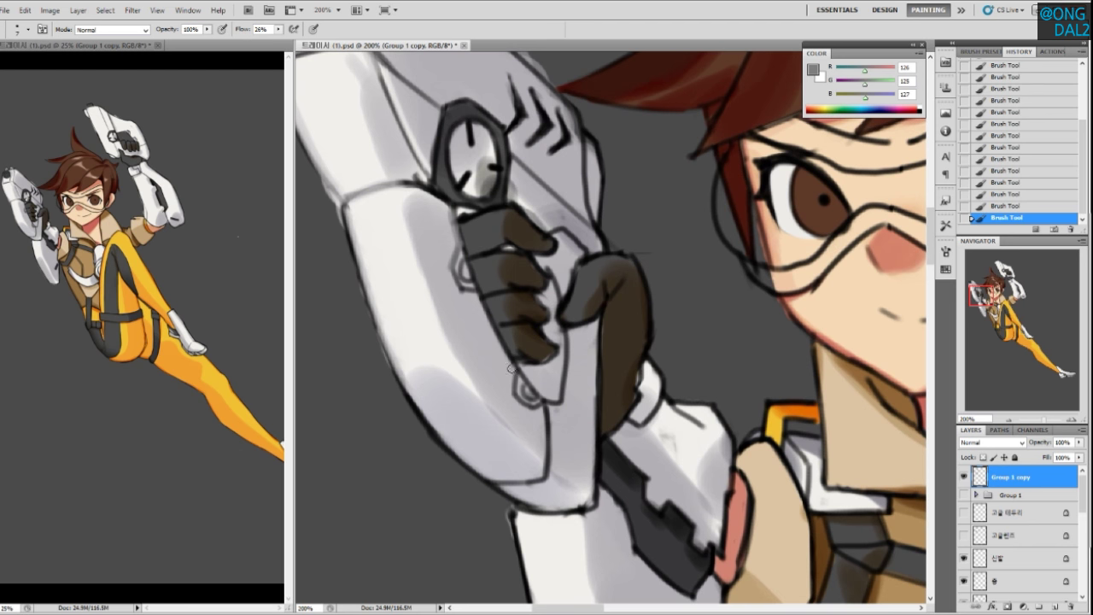
mouse_move(479, 303)
mouse_down()
mouse_move(529, 427)
mouse_move(537, 413)
mouse_move(536, 457)
mouse_move(560, 346)
mouse_up()
key(ctrl+z)
drag(554, 263, 552, 419)
key(ctrl+alt+z)
key(ctrl+alt+z)
drag(551, 254, 549, 418)
key(ctrl+z)
drag(556, 271, 544, 437)
key(ctrl+z)
drag(553, 341, 550, 439)
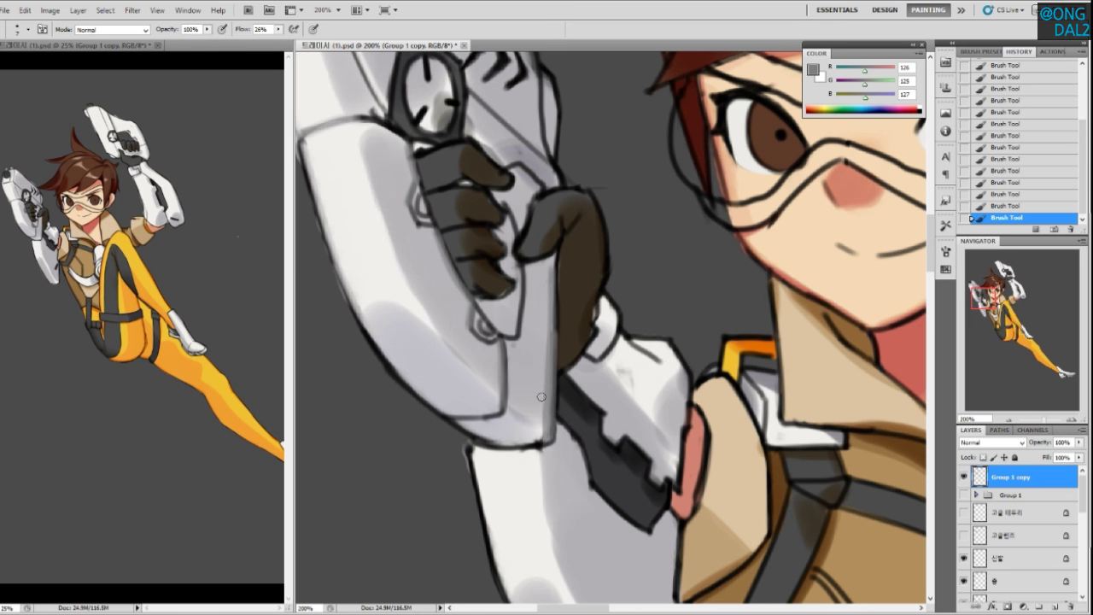
key(ctrl+s)
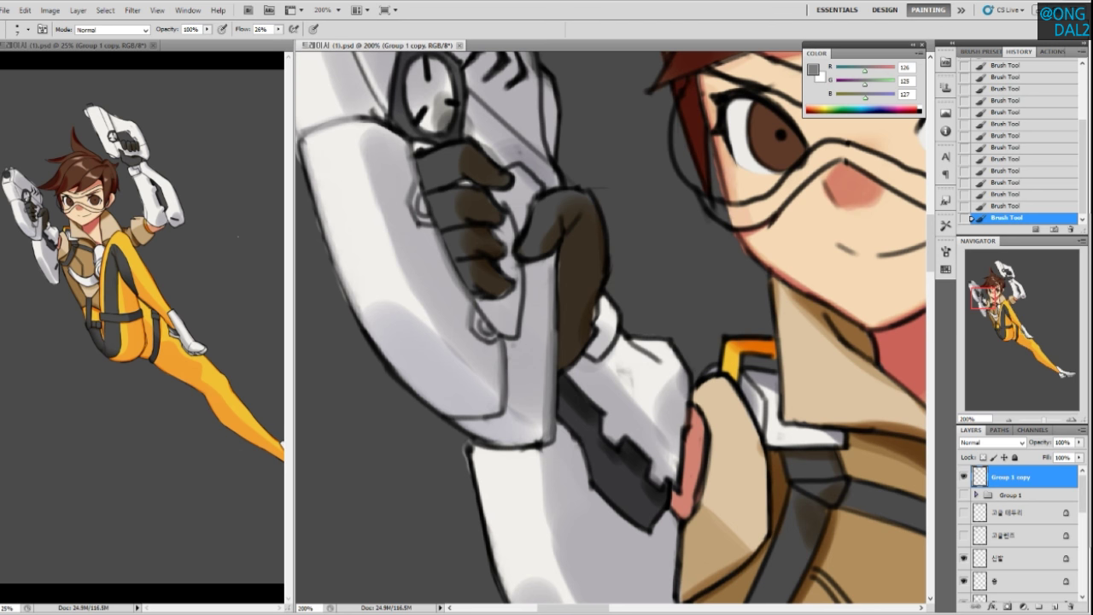
Redraw the gun's rear edge line beside the chevron marks with a grey stroke (126, 125, 127)
drag(541, 273, 557, 401)
mouse_move(545, 205)
mouse_down()
mouse_move(556, 250)
mouse_move(545, 200)
mouse_move(560, 278)
mouse_up()
key(ctrl+z)
key(ctrl+z)
key(ctrl+z)
drag(550, 204, 561, 279)
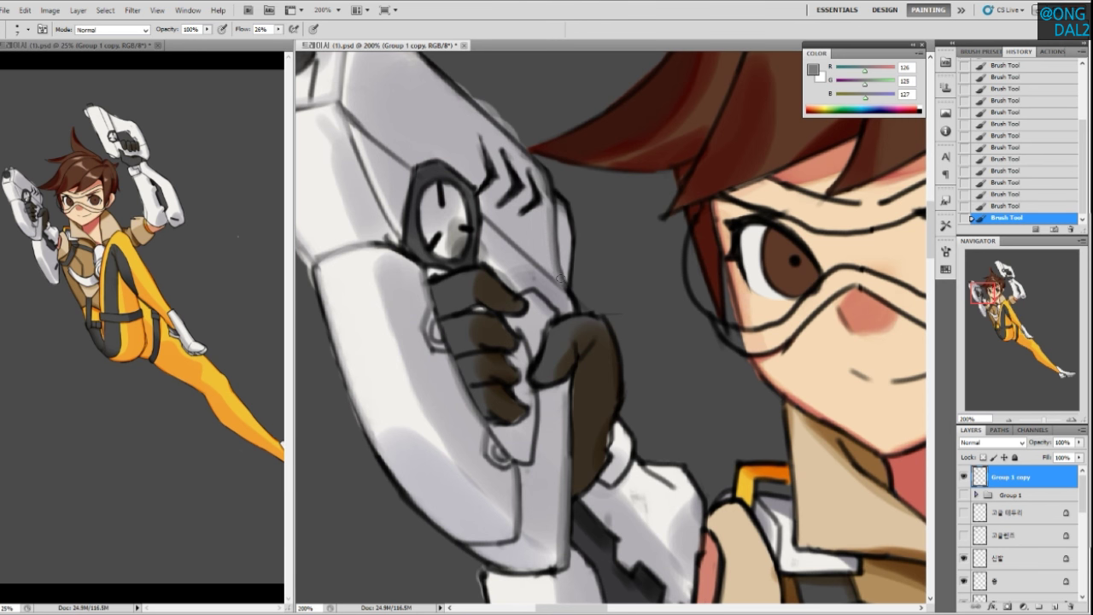
Soften the outline from the top of the chevron marks down to the thumb with a sampled mid-grey
alt+click(544, 228)
drag(540, 172, 550, 211)
key(ctrl+z)
mouse_move(541, 172)
mouse_down()
mouse_move(565, 234)
mouse_move(562, 208)
mouse_move(564, 268)
mouse_move(561, 206)
mouse_move(567, 217)
mouse_move(567, 283)
mouse_up()
Lighten and thin the black chevron marks with grey (151, 149, 153)
drag(544, 233, 543, 380)
mouse_move(537, 325)
mouse_down()
mouse_move(446, 235)
mouse_move(457, 240)
mouse_up()
key(ctrl+z)
drag(478, 296, 485, 266)
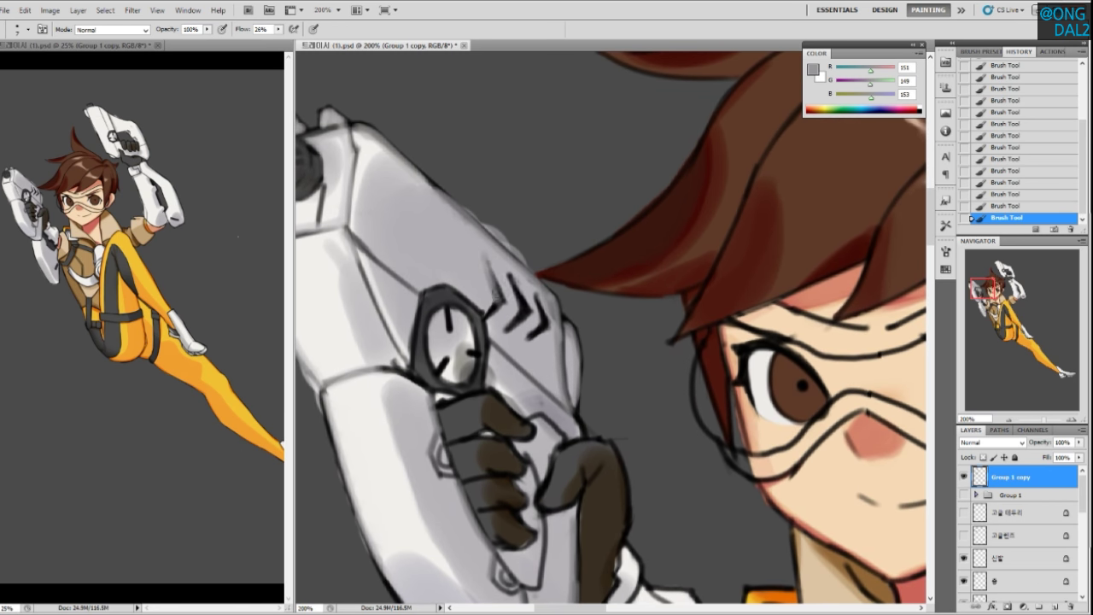
key(p)
key(b)
drag(518, 333, 525, 298)
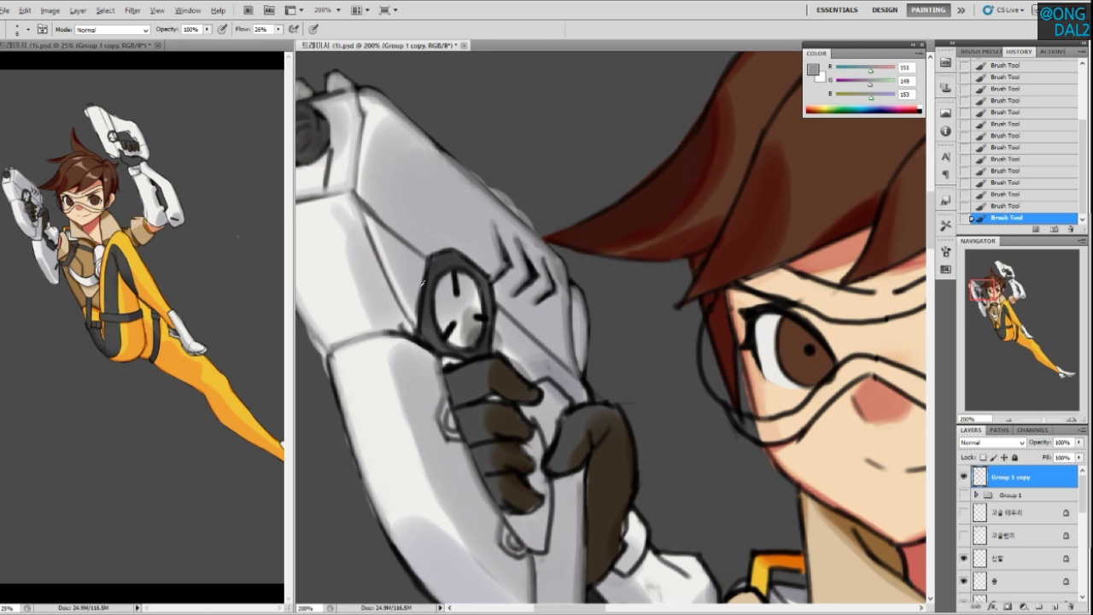
Add off-white highlights (242, 240, 236) beside the chevron marks and tidy their edges with sampled light grey
alt+click(342, 289)
mouse_move(538, 313)
mouse_down()
mouse_move(557, 293)
mouse_move(550, 303)
mouse_move(553, 295)
mouse_move(513, 300)
mouse_move(541, 281)
mouse_move(511, 271)
mouse_up()
key(ctrl+z)
key(ctrl+z)
key(ctrl+z)
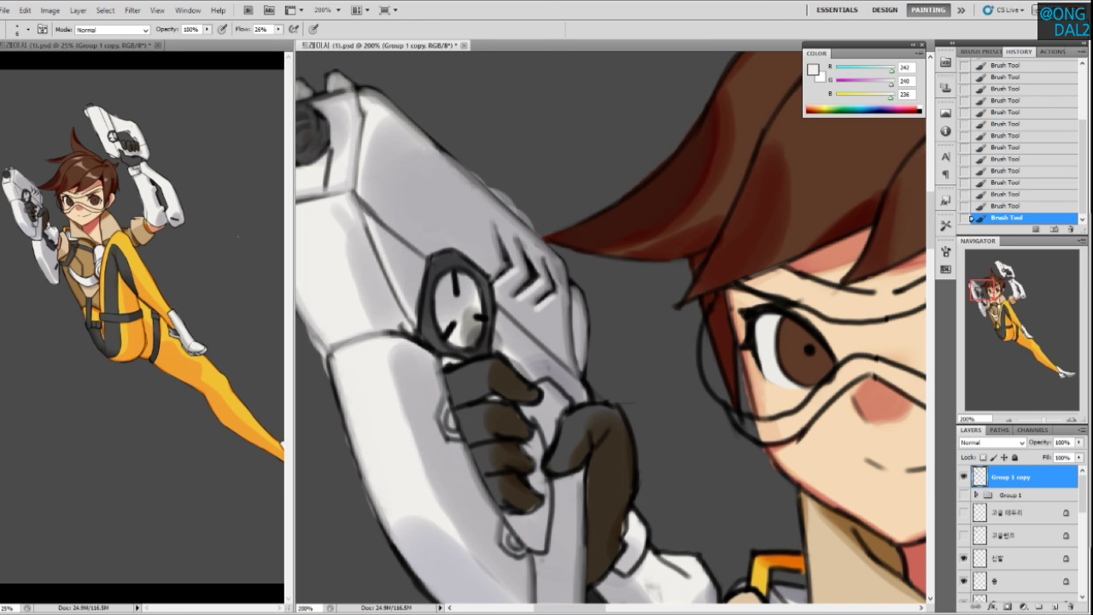
drag(561, 330, 559, 323)
alt+click(511, 298)
drag(490, 282, 492, 277)
alt+click(482, 219)
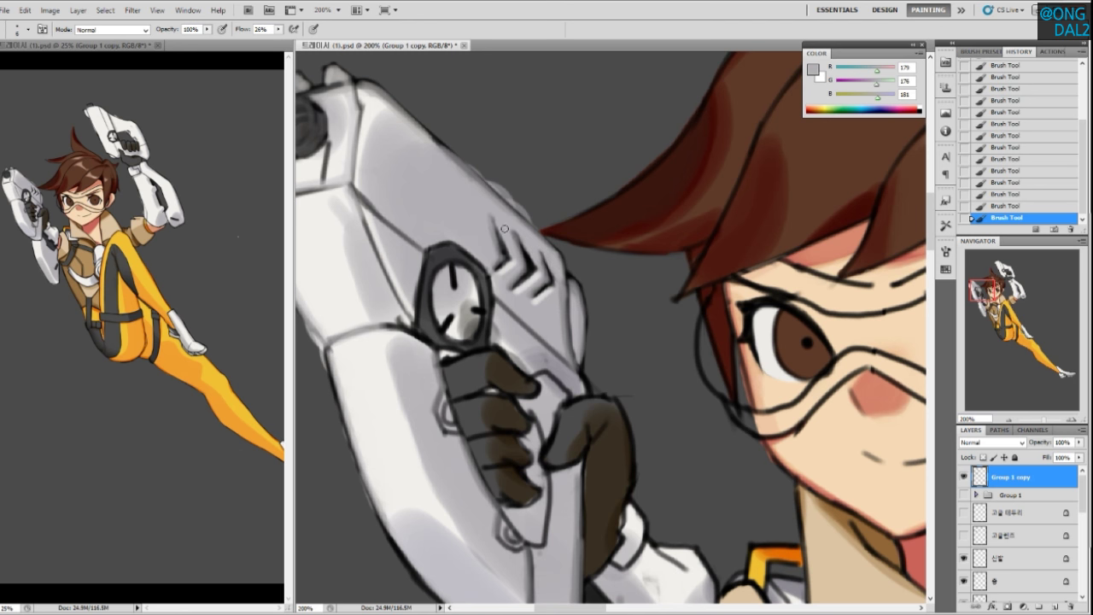
Soften the diagonal seams between the front corner and the dial with sampled greys (95, 94, 96 and 187, 184, 188)
drag(417, 239, 489, 183)
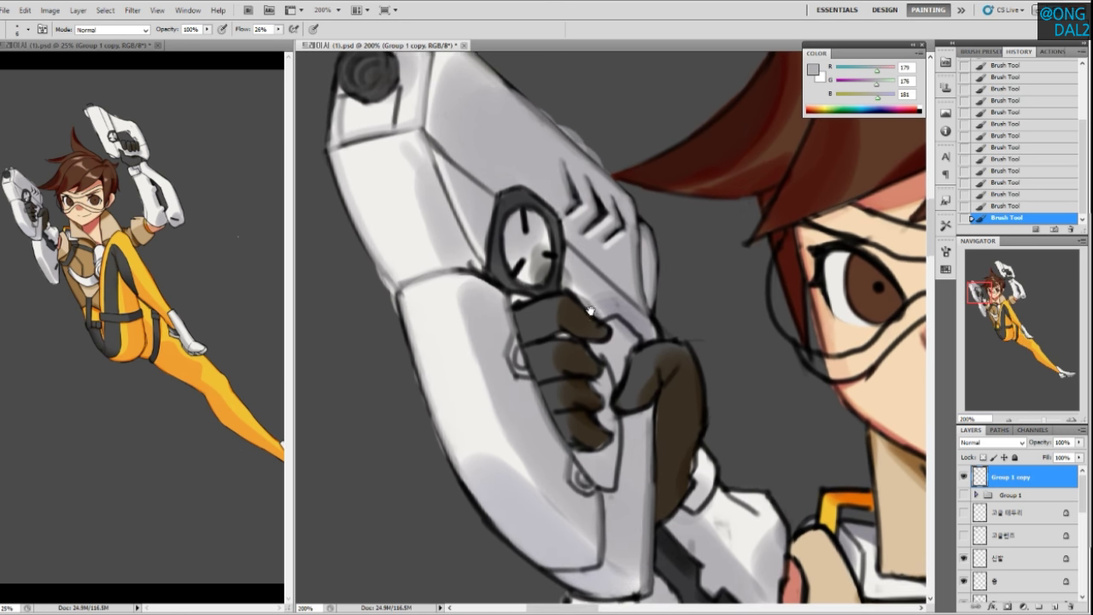
drag(598, 322, 592, 315)
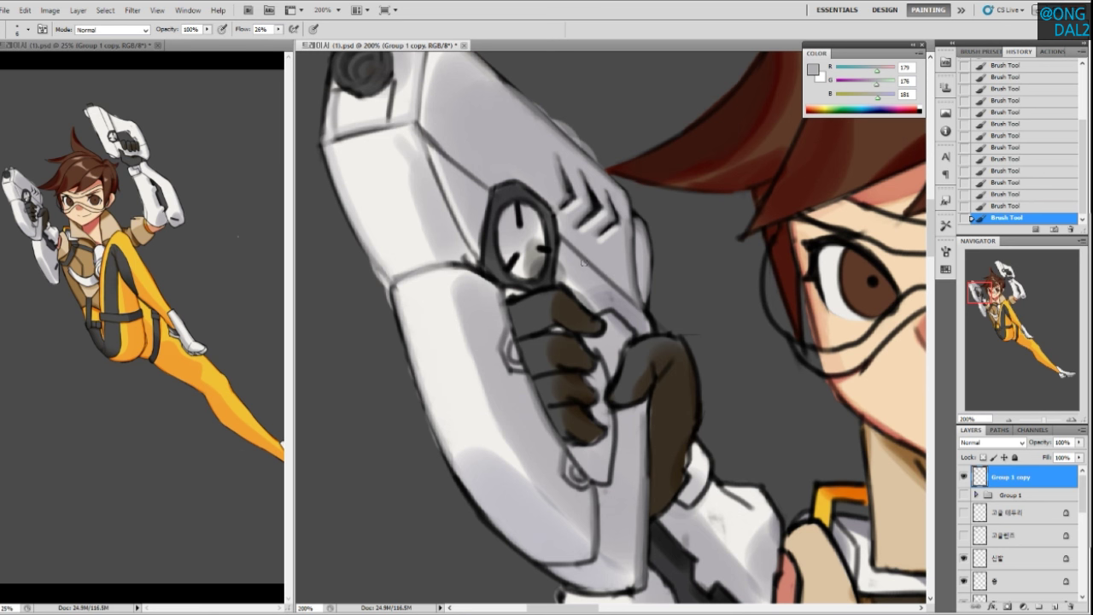
alt+click(447, 166)
alt+click(445, 153)
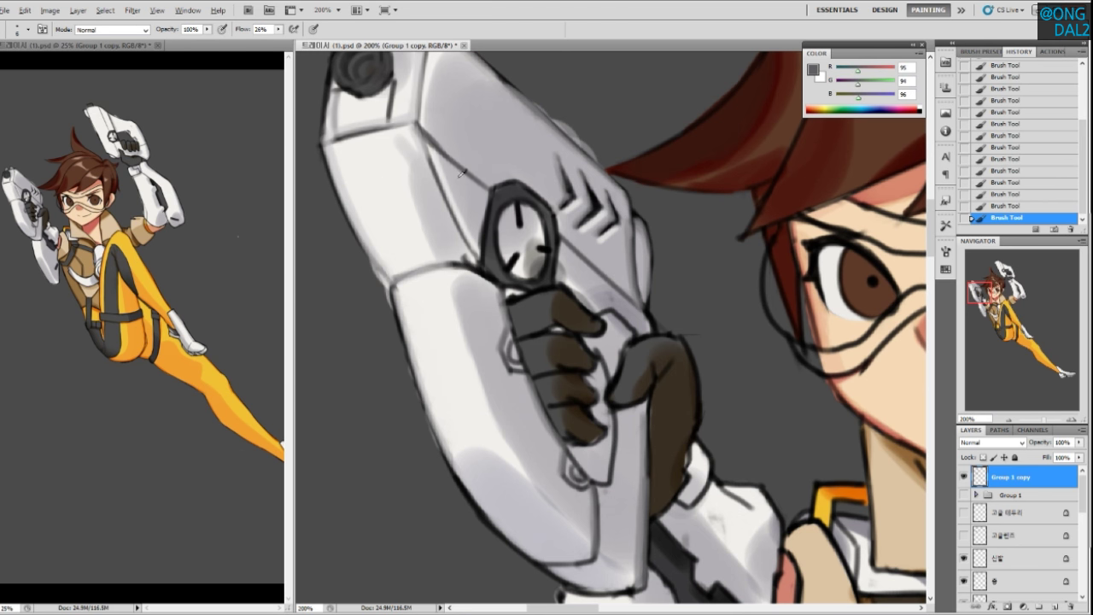
alt+click(429, 119)
alt+click(439, 133)
Thin the diagonal seam between the dial and the gun's rear edge with light greys sampled beside it
drag(516, 227, 484, 201)
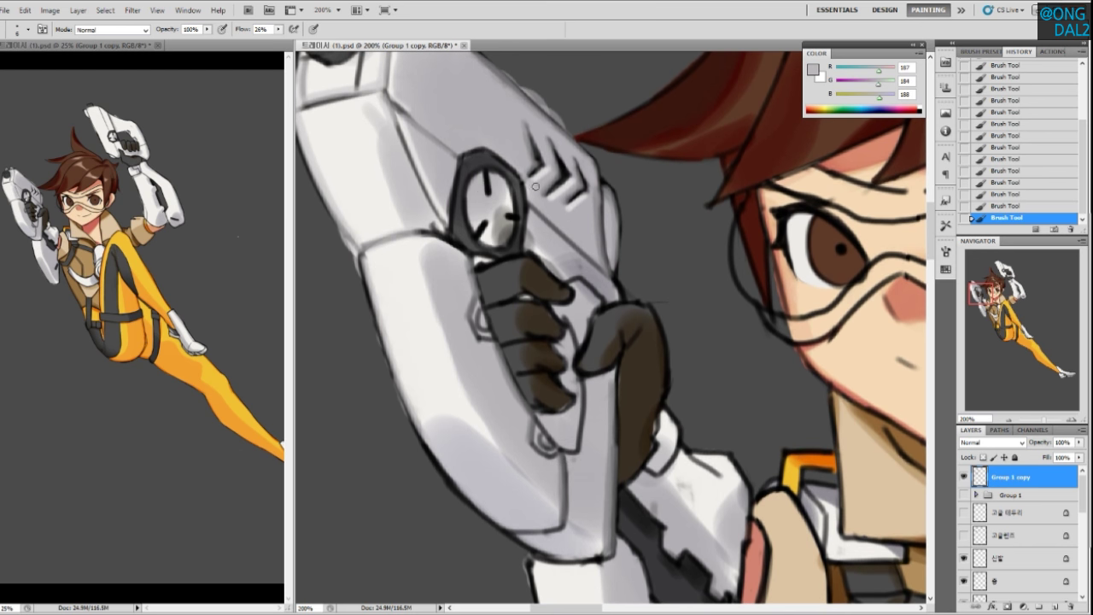
alt+click(550, 206)
alt+click(578, 252)
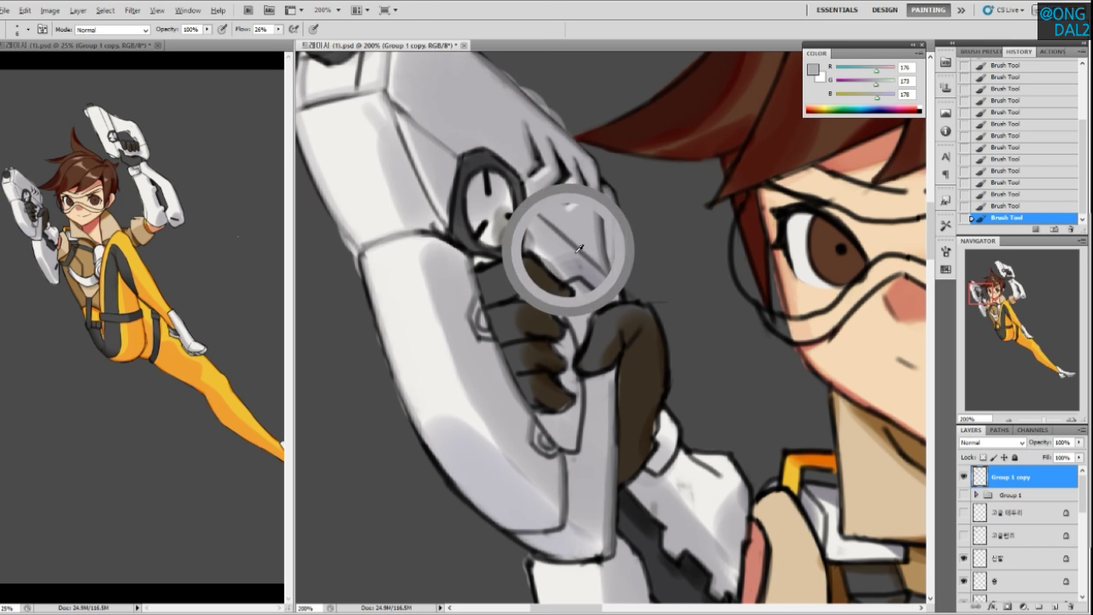
Add an off-white highlight (242, 240, 236) along the dial's rim and soften the surrounding outline with grey (123, 121, 125)
drag(536, 243, 554, 237)
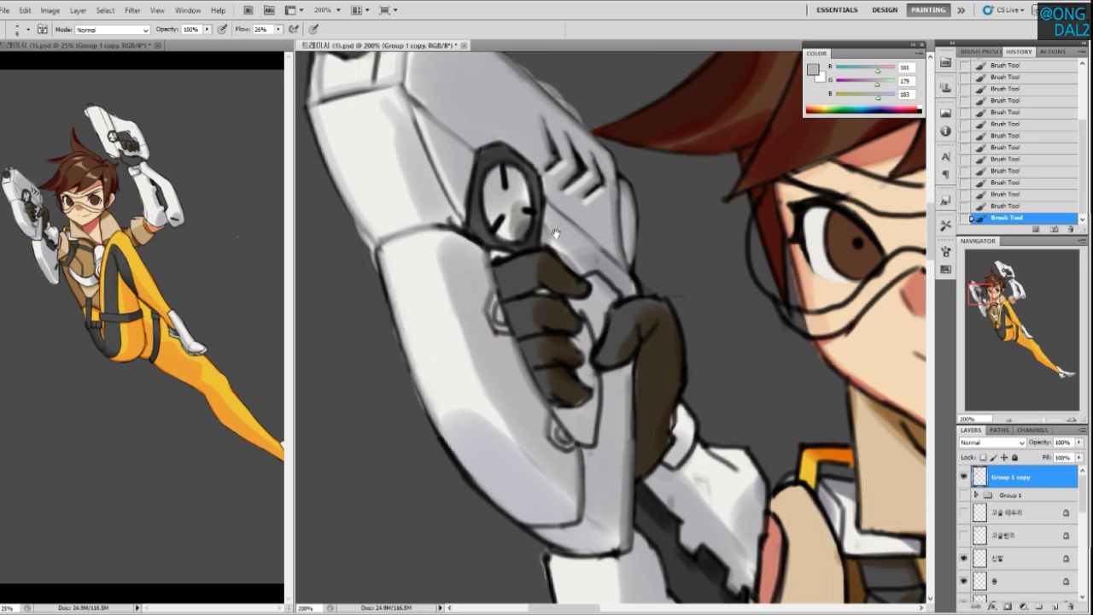
alt+click(393, 197)
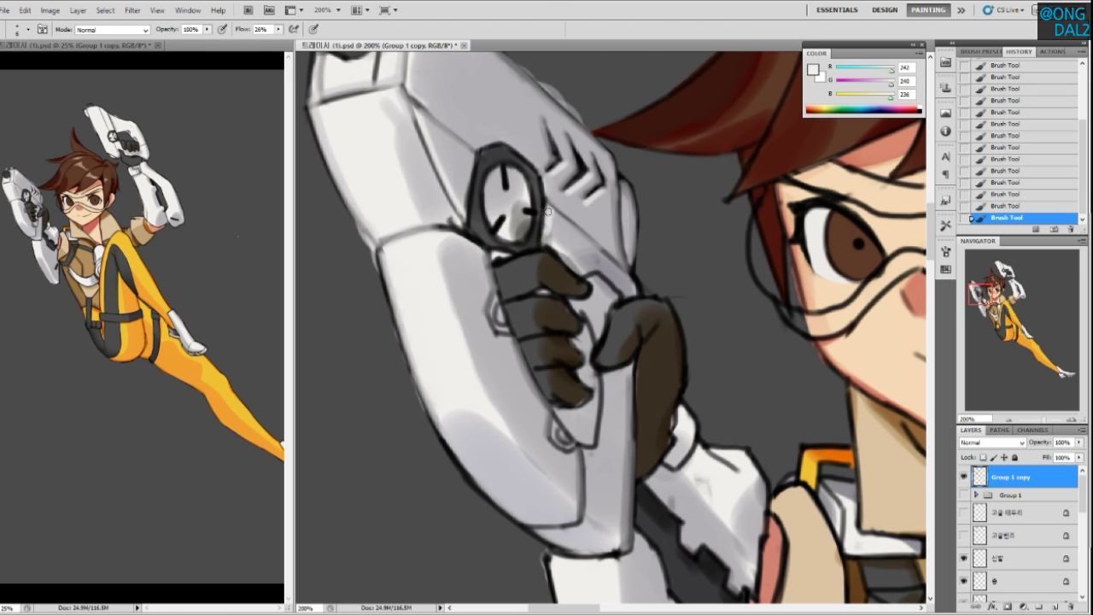
drag(503, 191, 552, 195)
alt+click(527, 150)
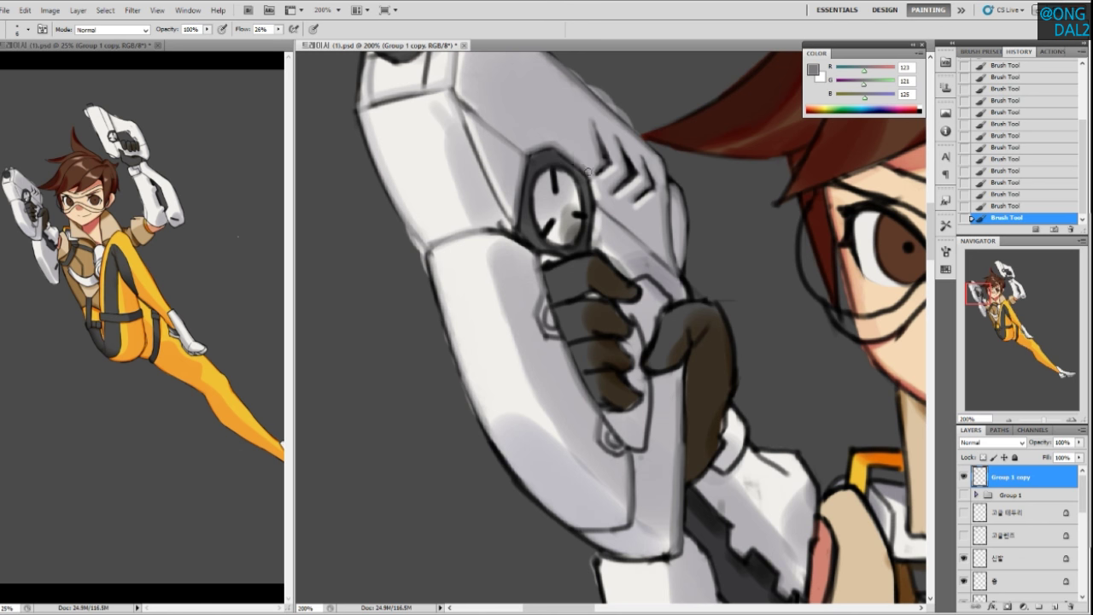
drag(567, 231, 572, 199)
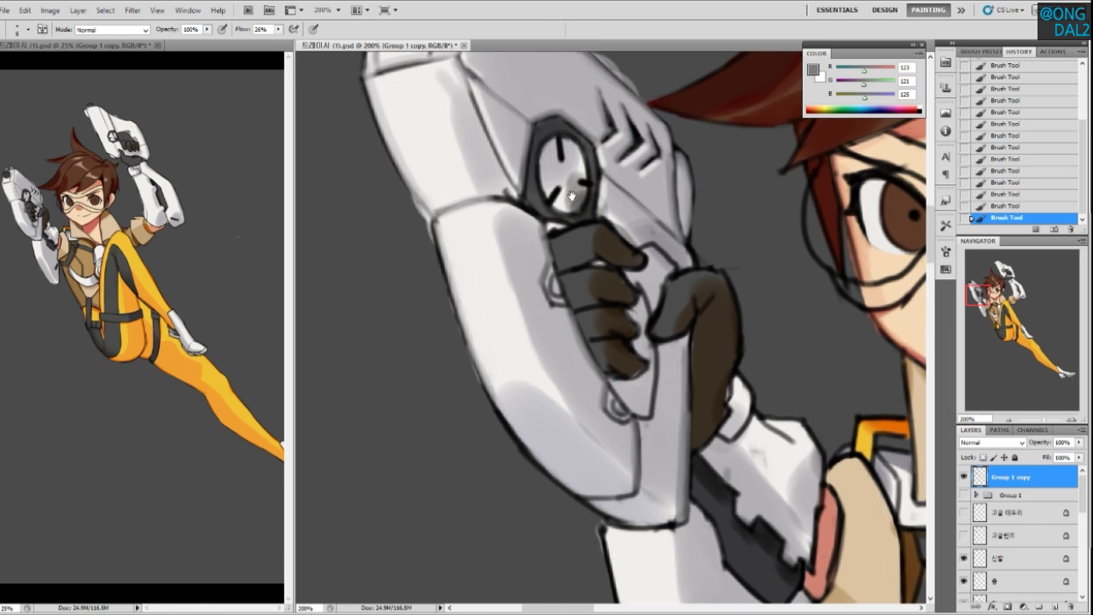
Shade the dial face with off-white (240, 238, 235) and light grey (194, 191, 194) reflections, darkening its lower part with grey (119, 118, 114)
alt+click(437, 152)
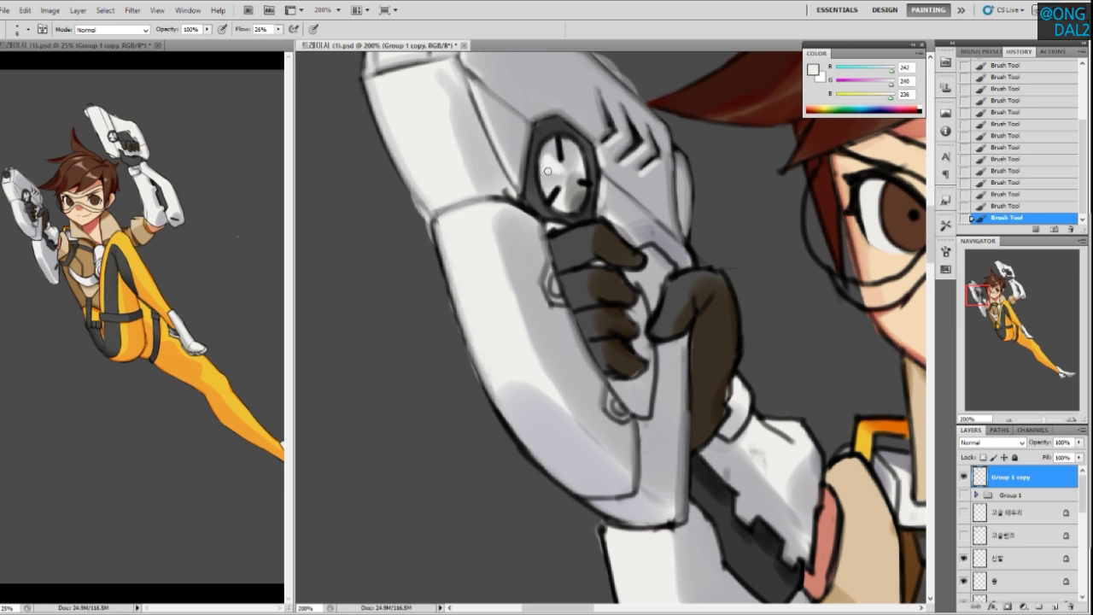
alt+click(550, 155)
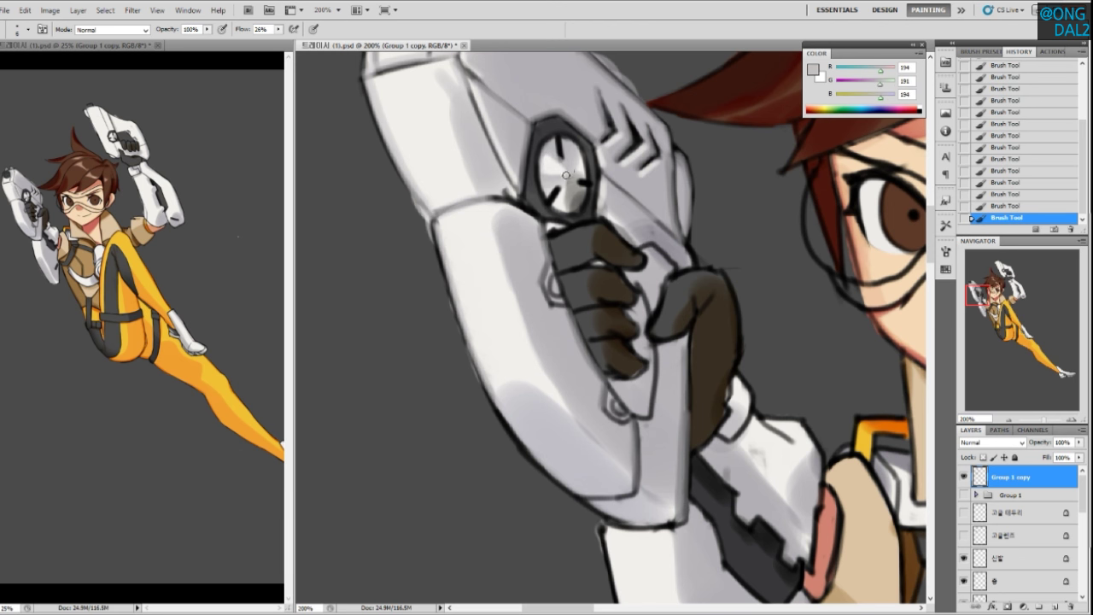
alt+click(561, 171)
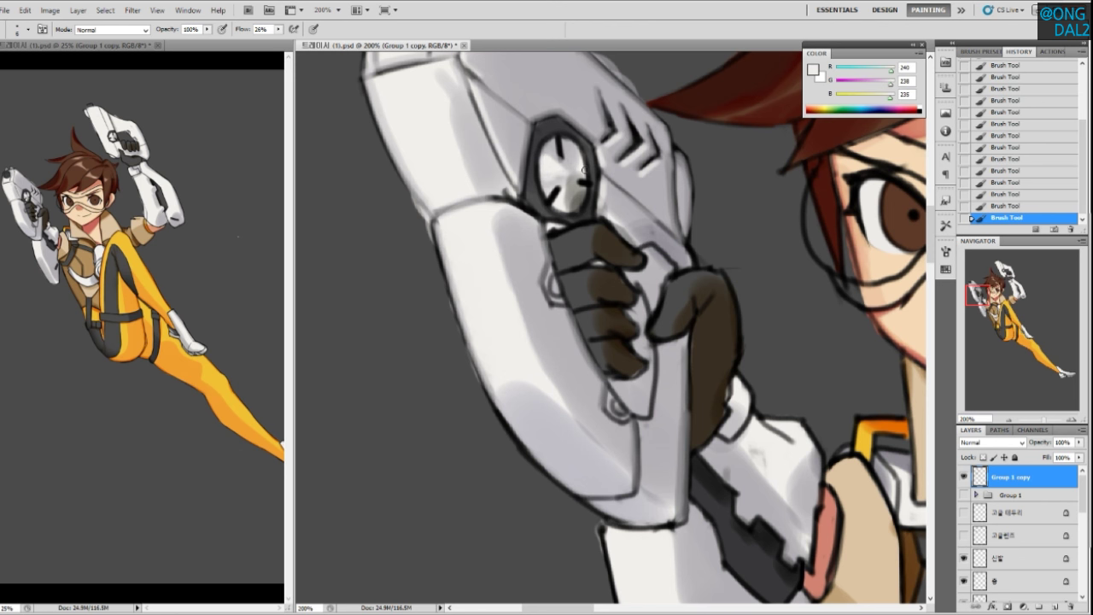
alt+click(562, 197)
alt+click(577, 186)
alt+click(573, 192)
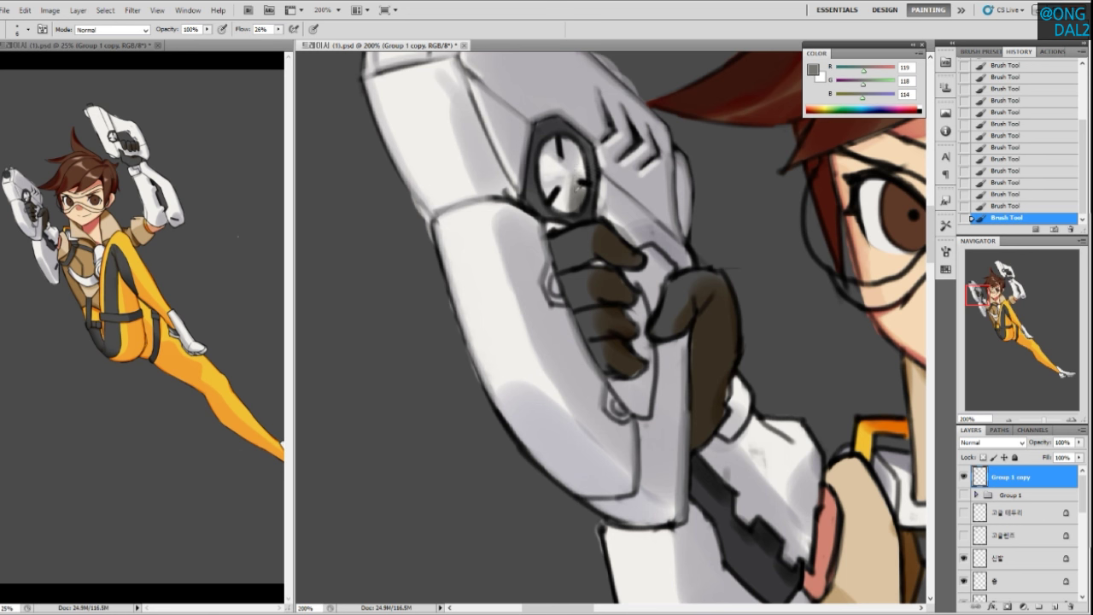
Reshape the dial's tick marks into tapered wedges with near-black (7, 7, 7), trimming their edges with sampled greys and off-white
alt+click(556, 150)
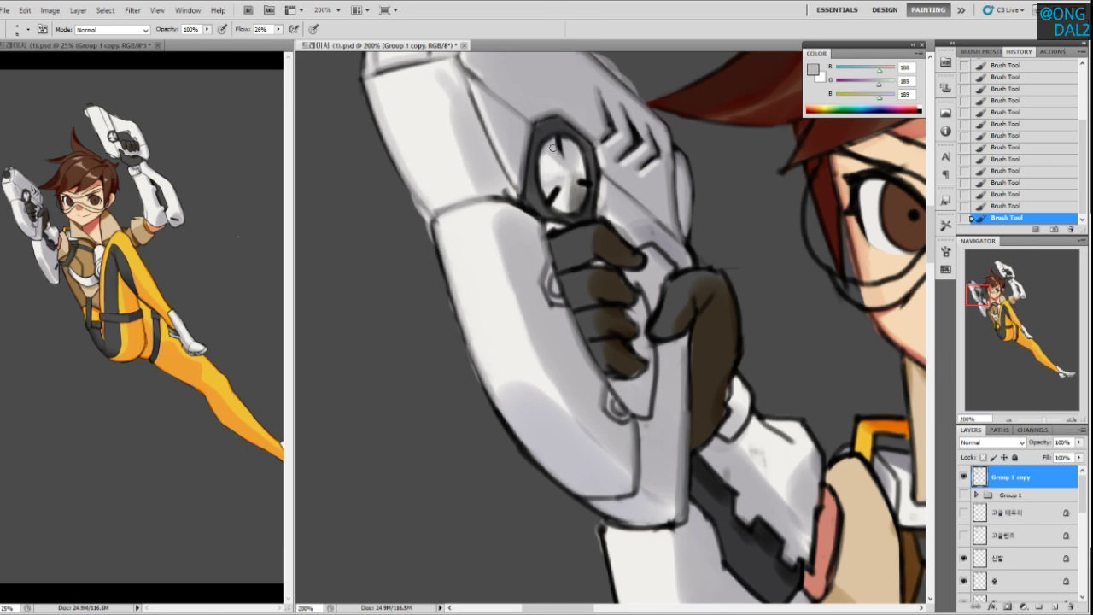
alt+click(565, 156)
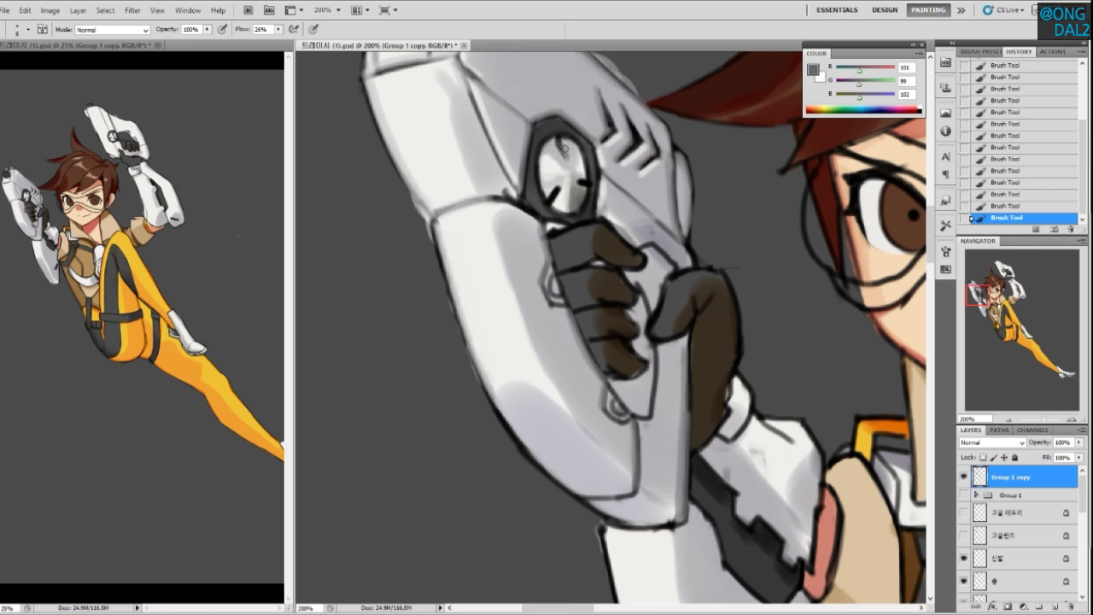
alt+click(564, 137)
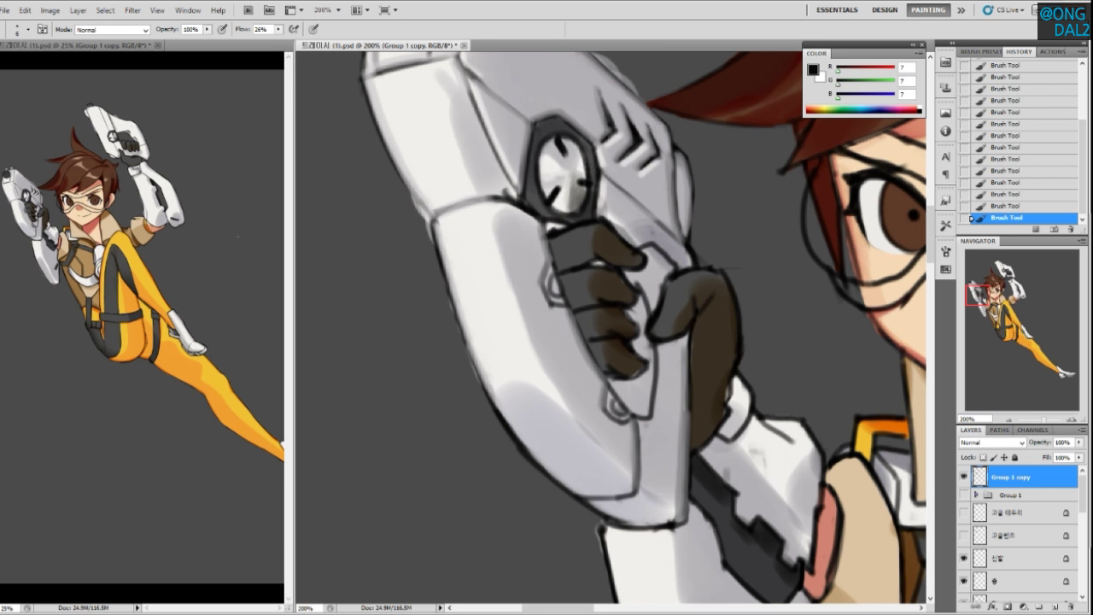
alt+click(582, 182)
alt+click(549, 163)
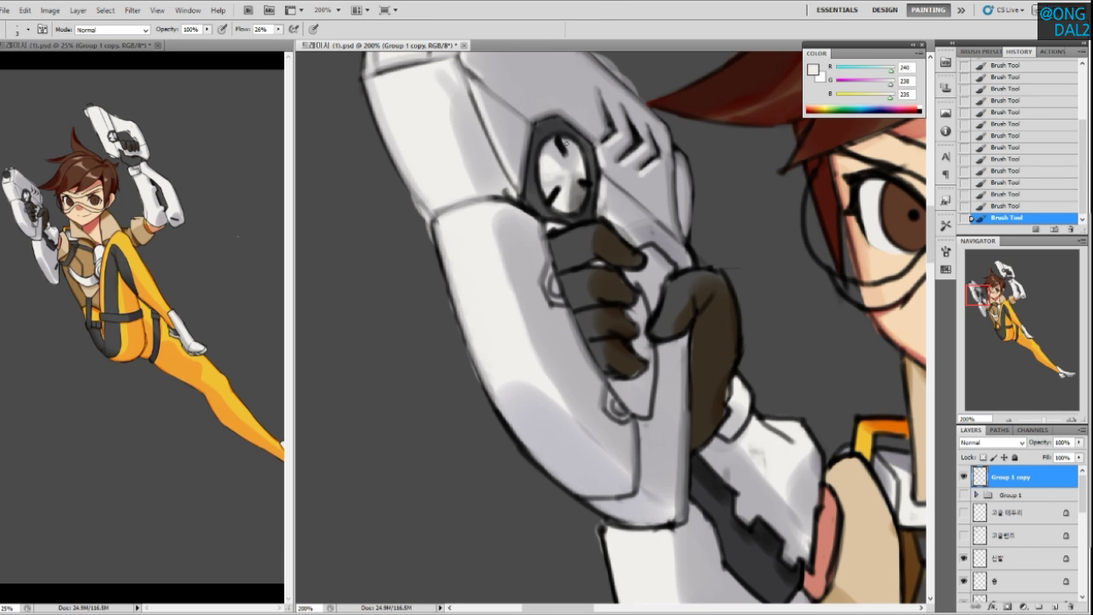
alt+click(551, 167)
alt+click(559, 137)
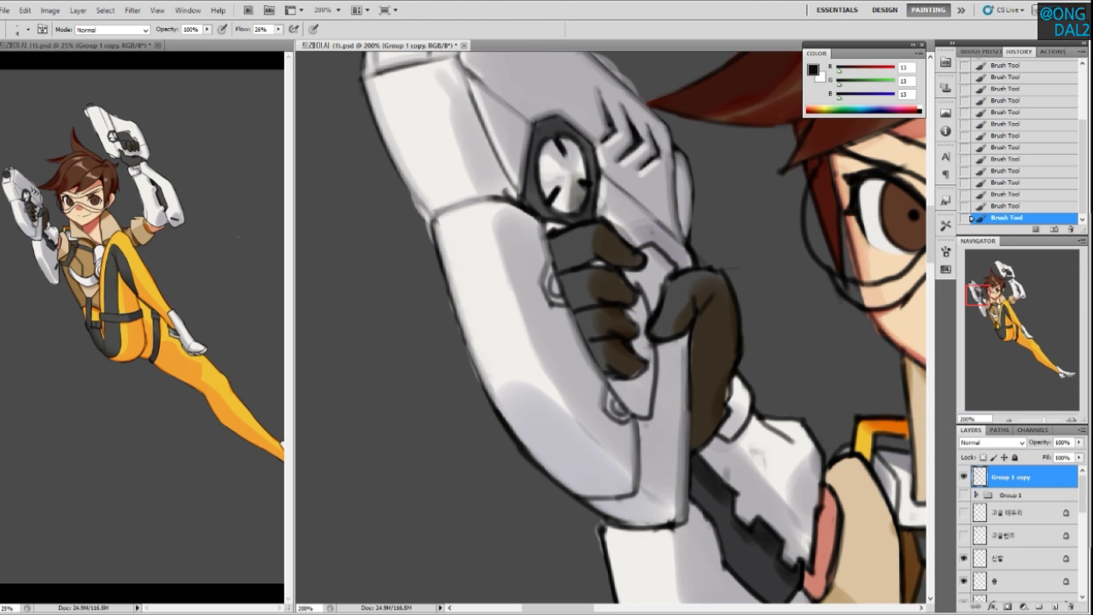
Bevel the dial's dark rim and clean up its outer outline with light greys (205, 203, 204 and 180, 177, 182)
alt+click(539, 135)
alt+click(504, 190)
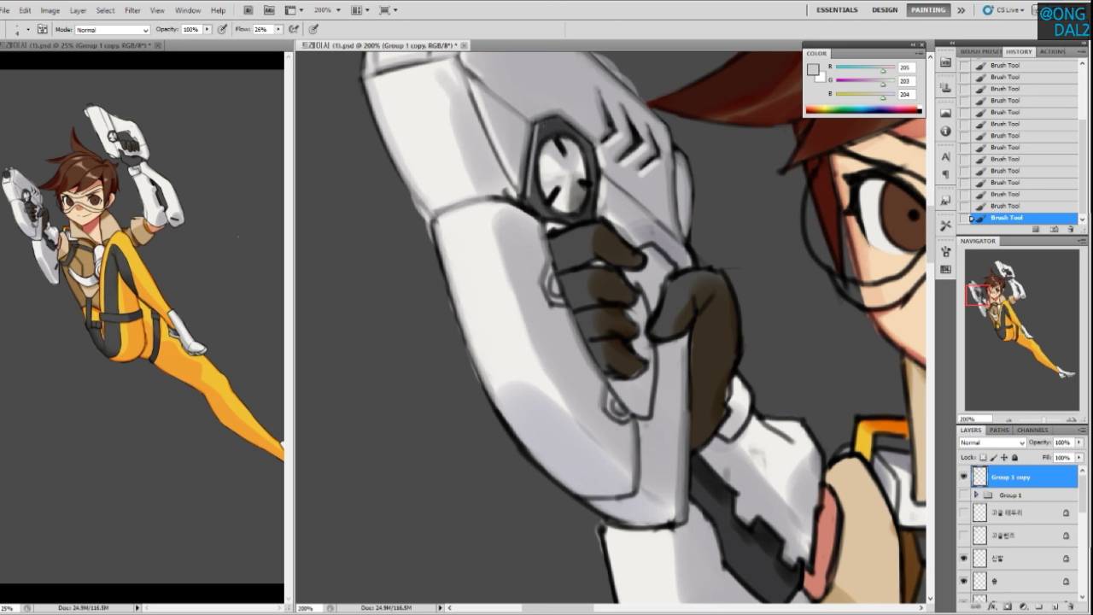
alt+click(537, 197)
alt+click(536, 112)
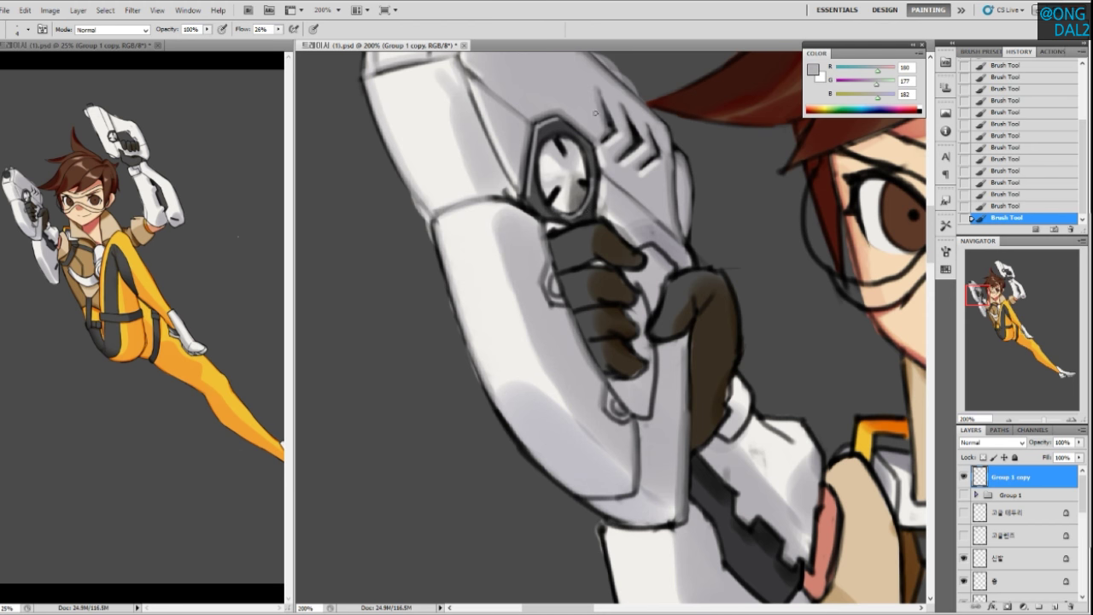
Soften the outline of the small bracket beside the gloved fingers with sampled grey (106, 104, 106)
key(ctrl+minus)
key(ctrl+minus)
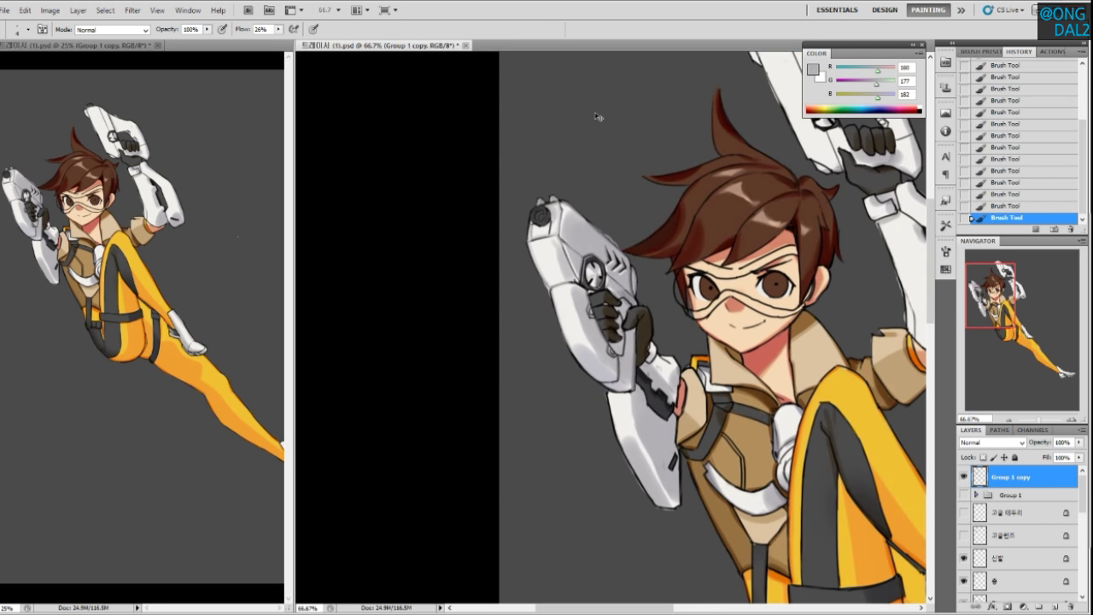
key(ctrl+plus)
key(ctrl+plus)
drag(584, 330, 602, 381)
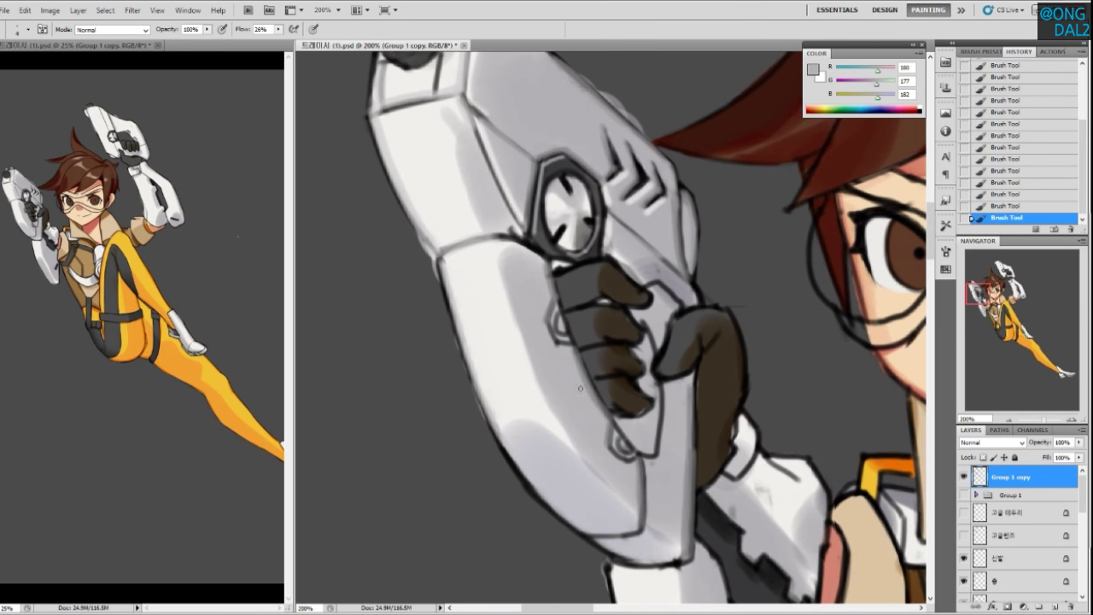
alt+click(561, 314)
mouse_move(906, 203)
mouse_down()
mouse_move(904, 214)
mouse_move(571, 338)
mouse_move(599, 183)
mouse_up()
drag(475, 435, 598, 329)
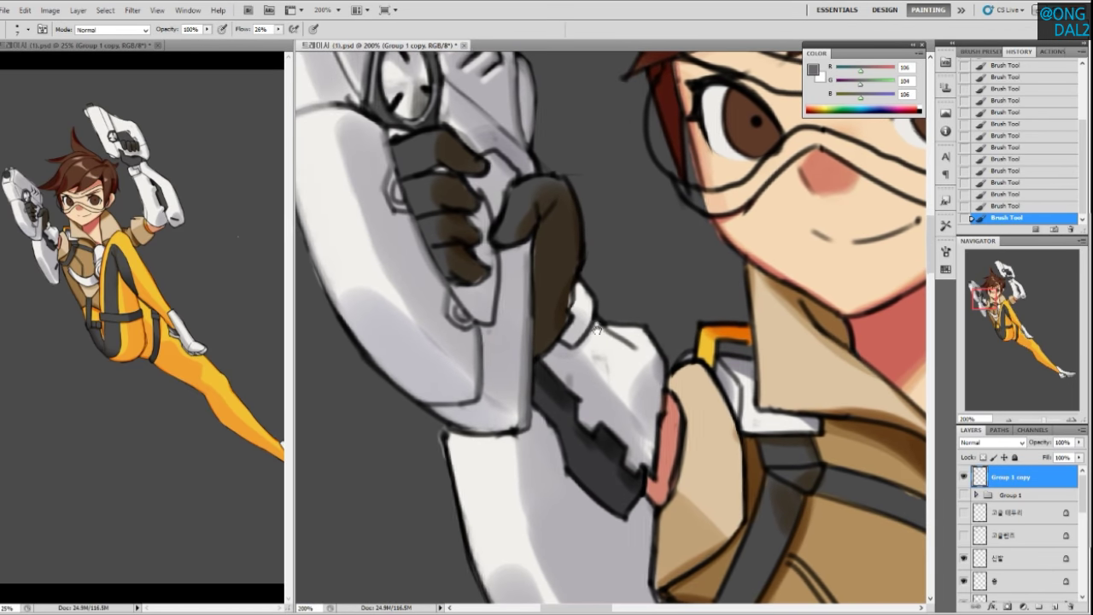
Lighten the grip panel between the fingers and thumb, painting over its dark edge line with sampled light tones
alt+click(506, 309)
drag(501, 266, 499, 317)
mouse_move(501, 268)
mouse_down()
mouse_move(377, 287)
mouse_move(386, 272)
mouse_move(490, 301)
mouse_move(488, 320)
mouse_move(491, 301)
mouse_move(479, 318)
mouse_move(502, 280)
mouse_move(476, 311)
mouse_move(486, 317)
mouse_move(489, 293)
mouse_move(477, 318)
mouse_move(493, 279)
mouse_move(482, 318)
mouse_move(488, 296)
mouse_move(472, 305)
mouse_move(471, 205)
mouse_up()
alt+click(373, 286)
alt+click(468, 313)
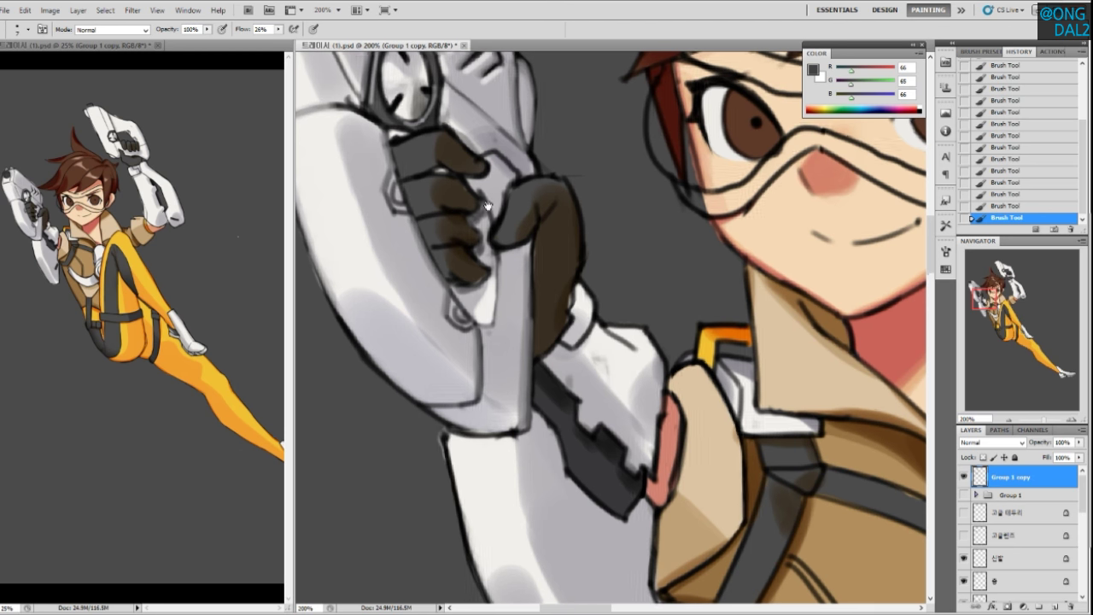
Refine the glove outlines around the fingers and thumb with near-black (19, 19, 18) and dark grey (43, 42, 43)
drag(439, 170, 455, 198)
alt+click(467, 202)
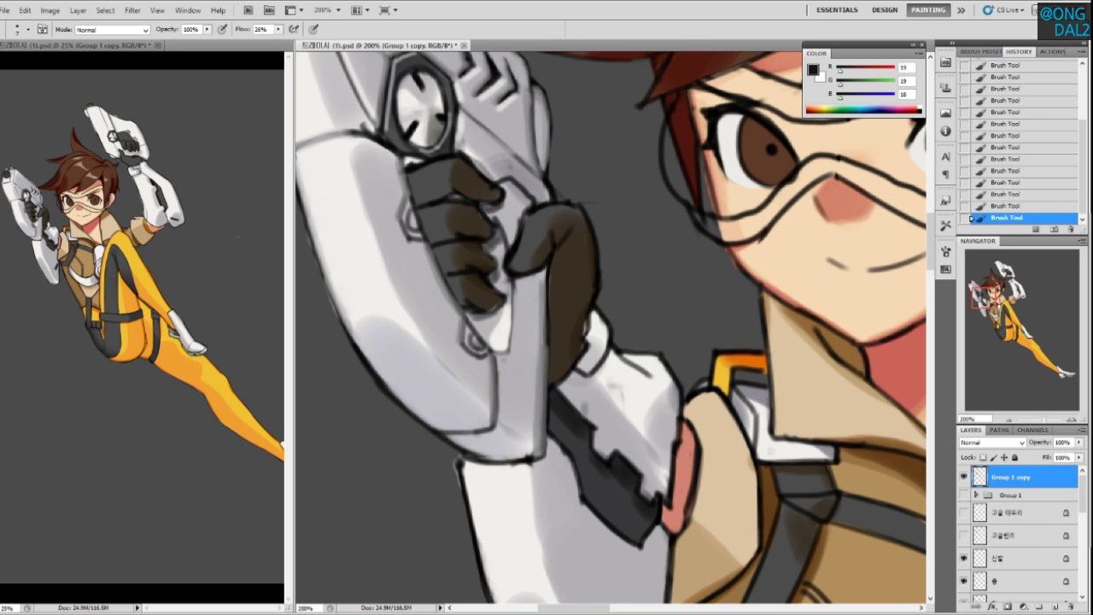
alt+click(500, 225)
drag(502, 204, 489, 207)
key(ctrl+z)
drag(535, 286, 535, 268)
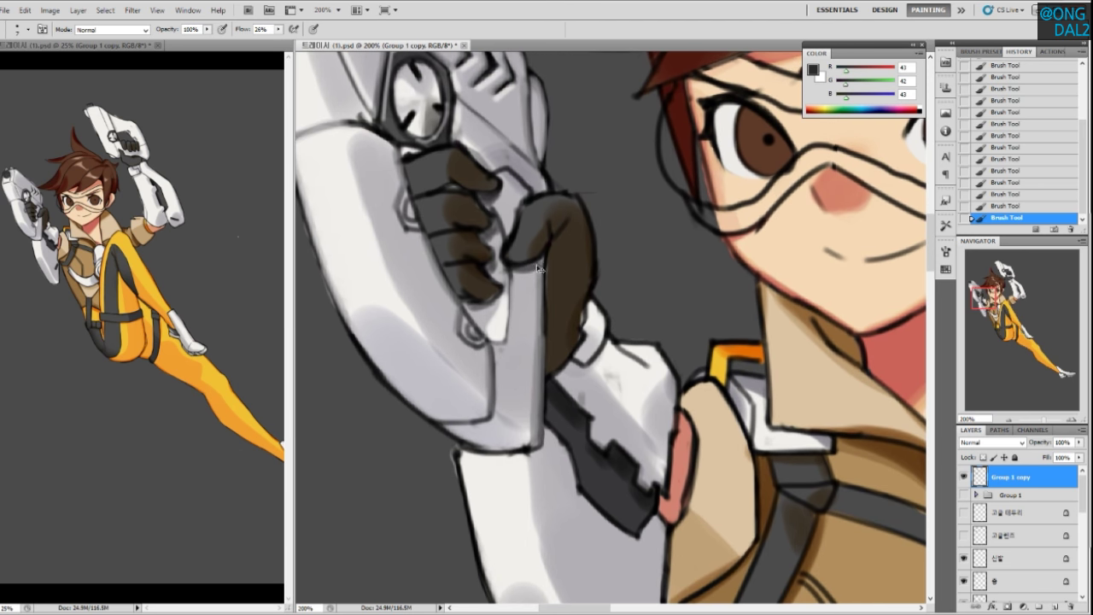
drag(523, 270, 545, 253)
Repaint the grip panel below the fingers with sampled light tones and off-white (242, 240, 236), stepping back the last two strokes
alt+click(500, 277)
drag(503, 265, 505, 329)
alt+click(501, 317)
drag(509, 289, 504, 330)
drag(511, 275, 505, 330)
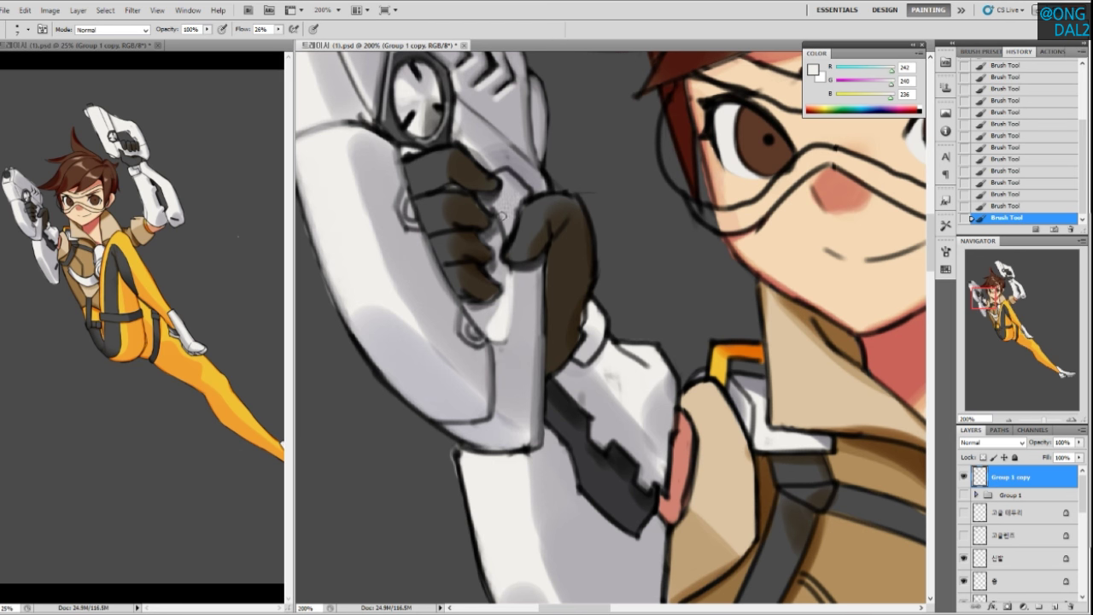
mouse_move(498, 209)
mouse_down()
mouse_move(510, 232)
mouse_move(506, 223)
mouse_up()
key(ctrl+alt+z)
key(ctrl+alt+z)
Soften the grip panel's upper edge and touch up the neighbouring glove outlines with dark greys (43, 43, 44 and 57, 56, 59)
scroll(521, 243, up, 2)
alt+click(477, 196)
drag(507, 228, 514, 229)
alt+click(527, 227)
alt+click(539, 242)
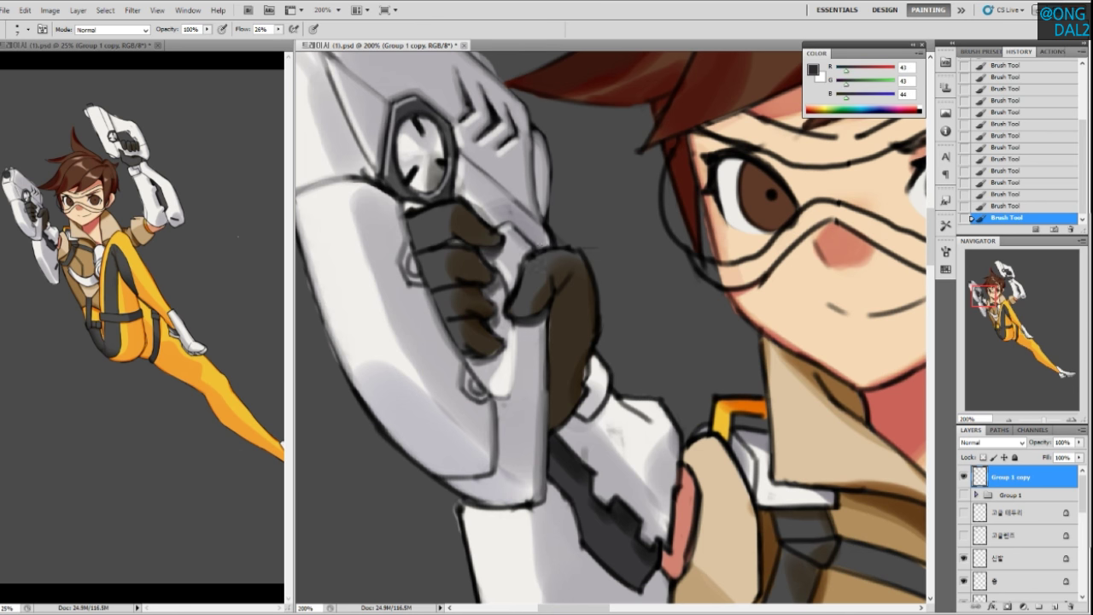
drag(529, 227, 653, 365)
alt+click(539, 247)
drag(516, 249, 509, 317)
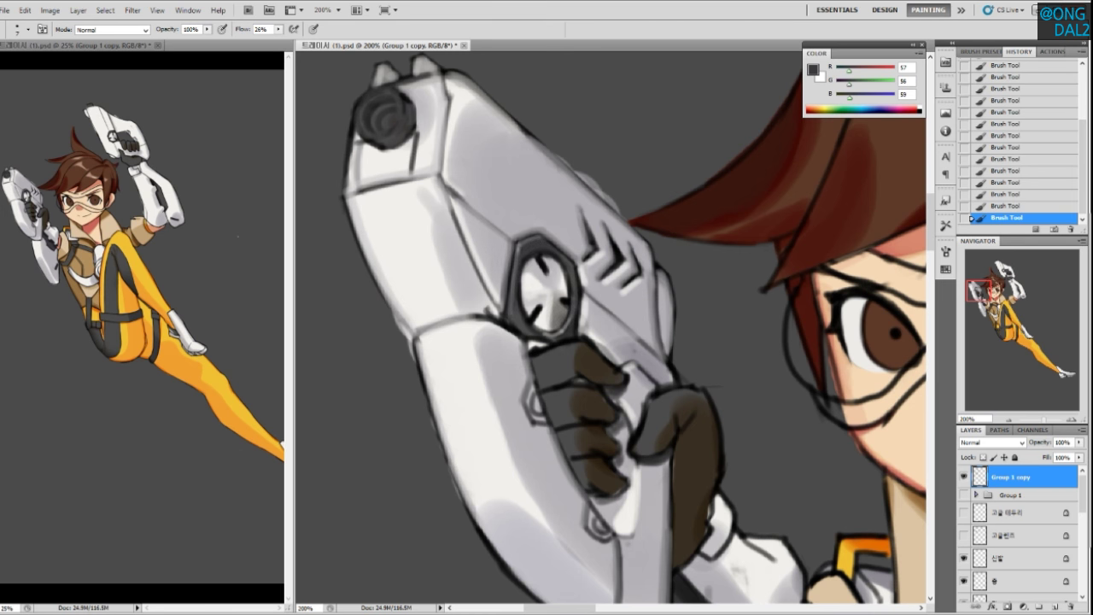
Soften the seams around the gun's muzzle panel with dark grey (76, 75, 75)
drag(510, 271, 556, 331)
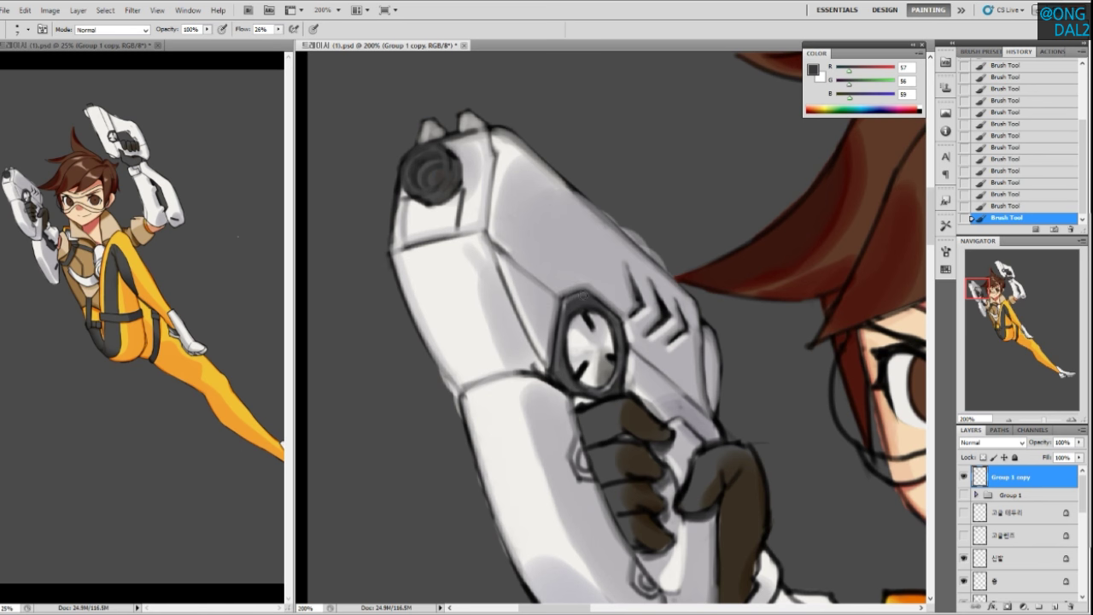
mouse_move(475, 294)
mouse_down()
mouse_move(493, 313)
mouse_move(528, 272)
mouse_move(503, 255)
mouse_up()
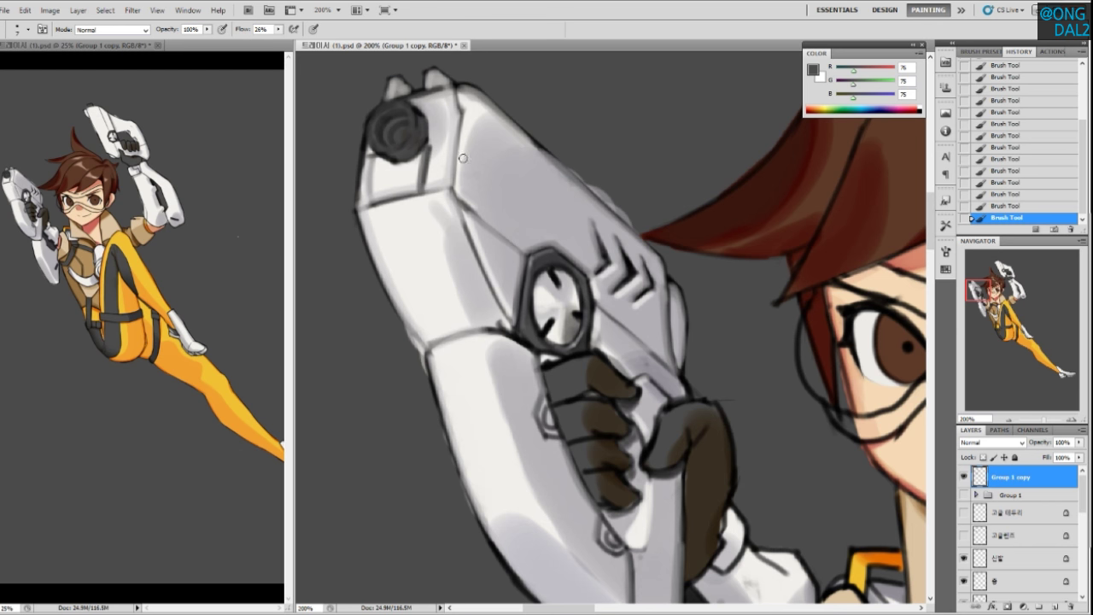
drag(516, 220, 432, 180)
drag(690, 384, 615, 298)
drag(549, 409, 581, 349)
Try to repaint the dark outline along the gun's lower curved shell with sampled tones, undoing the strokes
drag(368, 354, 452, 442)
key(ctrl+z)
key(ctrl+z)
key(ctrl+z)
drag(366, 347, 447, 435)
key(ctrl+z)
alt+click(411, 381)
mouse_move(379, 368)
mouse_down()
mouse_move(398, 394)
mouse_move(365, 346)
mouse_move(462, 438)
mouse_up()
alt+click(369, 342)
drag(365, 341, 441, 433)
key(ctrl+z)
key(ctrl+z)
key(ctrl+z)
Thin the outline at the lower end of the gun's shell with sampled light grey (195, 193, 200), undoing misplaced strokes
mouse_move(362, 346)
mouse_down()
mouse_move(413, 416)
mouse_move(493, 451)
mouse_move(481, 460)
mouse_move(494, 462)
mouse_move(494, 429)
mouse_up()
key(ctrl+z)
key(ctrl+z)
alt+click(477, 446)
key(ctrl+z)
alt+click(439, 435)
key(ctrl+z)
alt+click(502, 452)
key(ctrl+z)
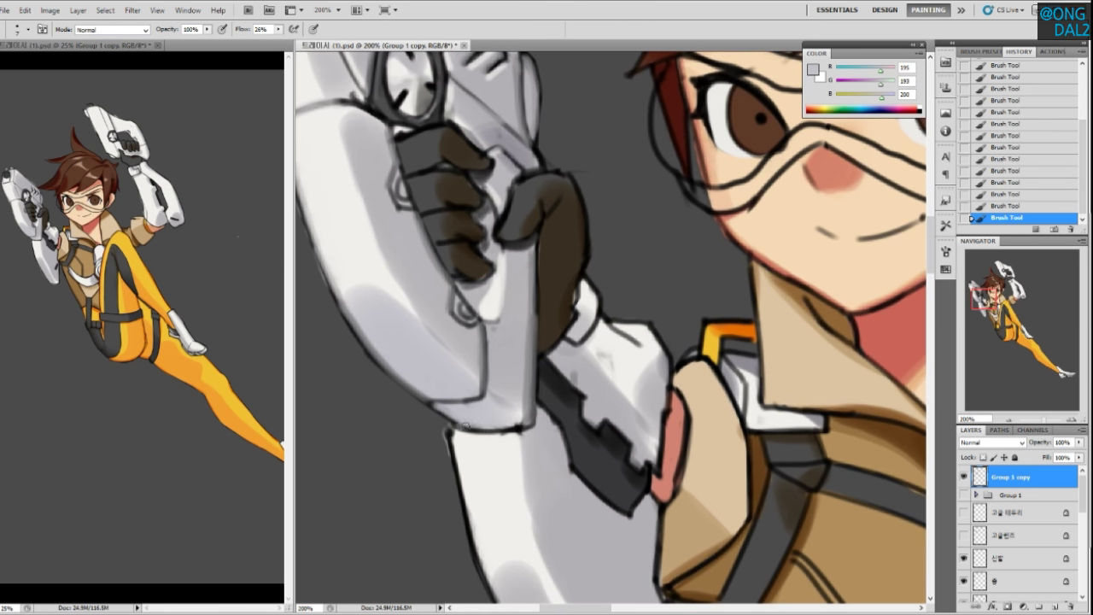
Highlight the end plate along the gun's lower edge with off-white (242, 240, 236) and blend it with light grey (197, 194, 196)
alt+click(466, 405)
mouse_move(467, 424)
mouse_down()
mouse_move(522, 427)
mouse_move(517, 420)
mouse_up()
key(ctrl+z)
alt+click(508, 417)
alt+click(396, 284)
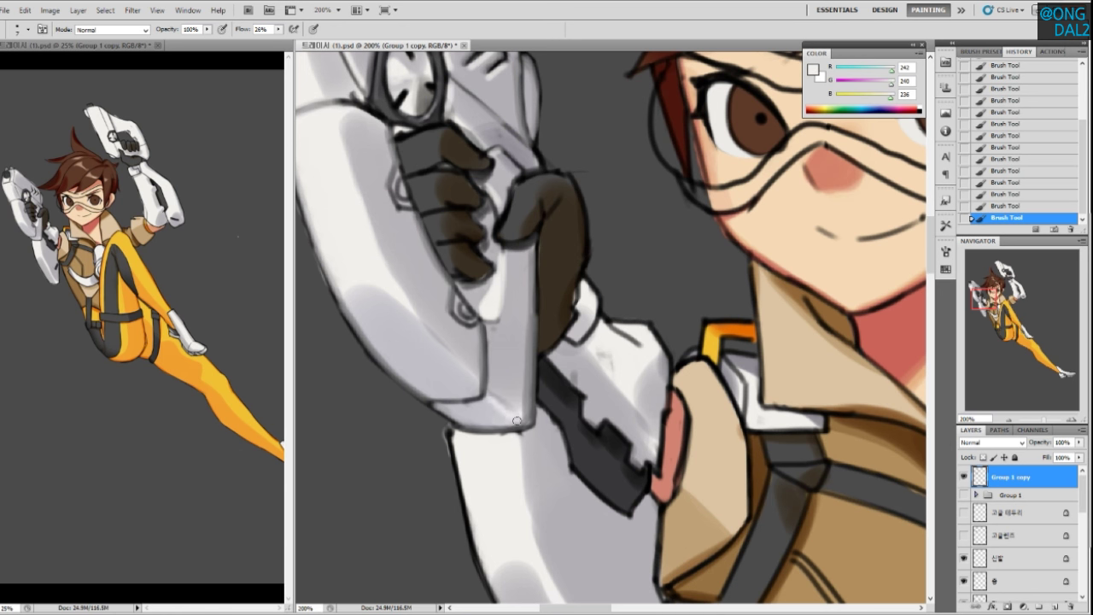
alt+click(517, 393)
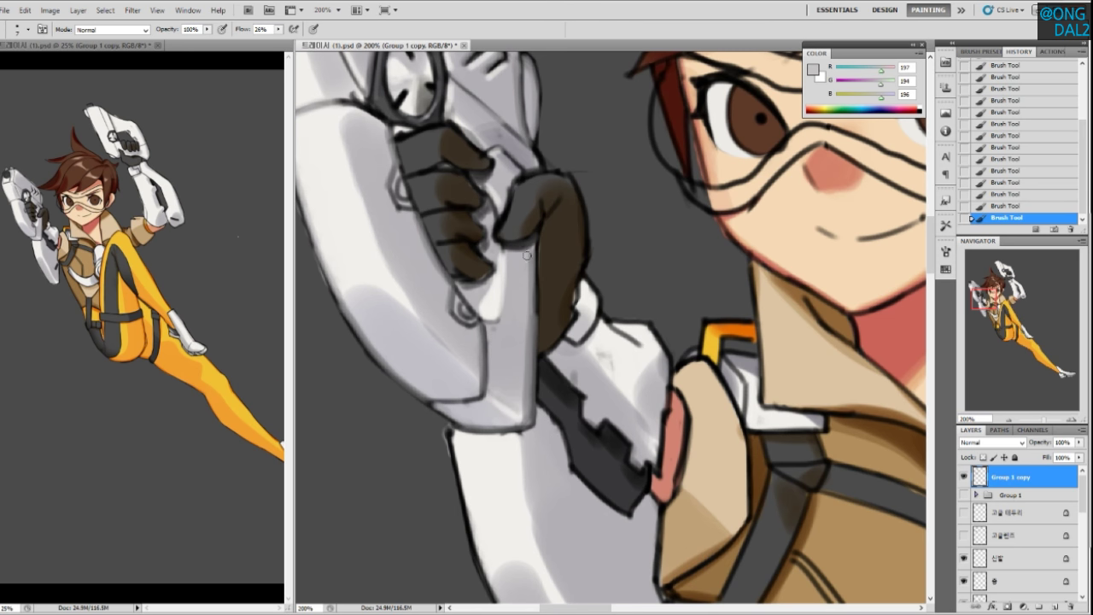
Redraw the rearmost chevron mark on the gun with a smaller brush in dark grey (43, 43, 43)
key(ctrl+minus)
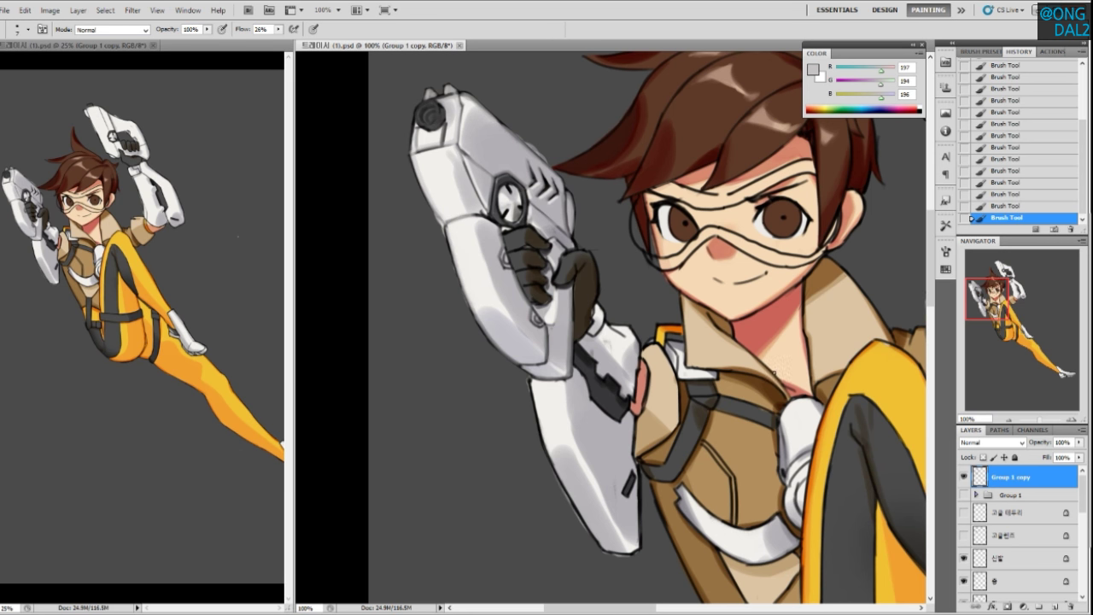
key(ctrl+plus)
key(ctrl+plus)
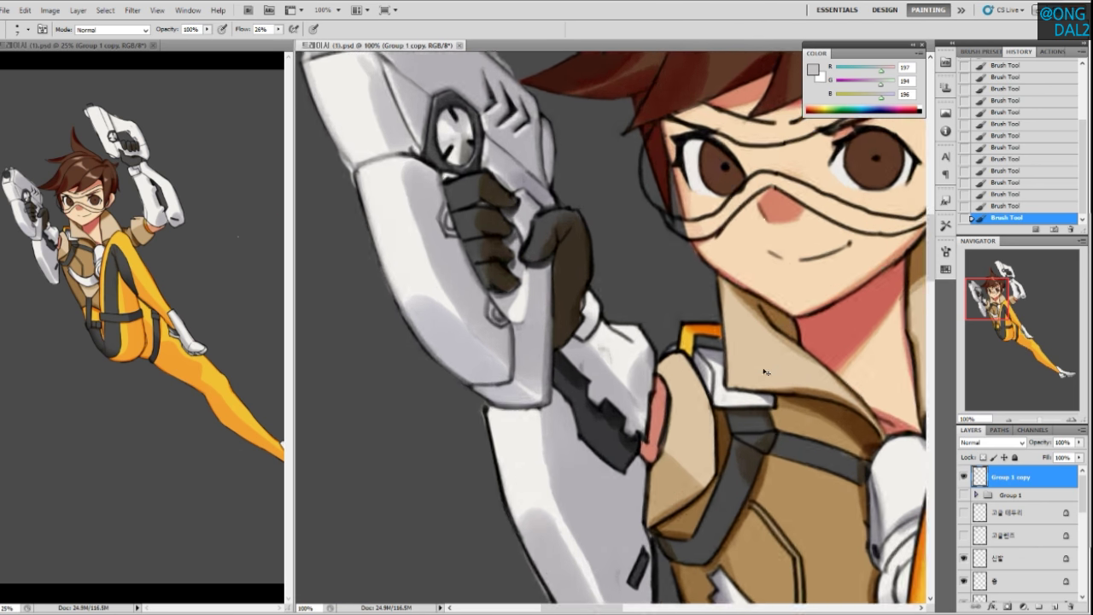
mouse_move(527, 175)
mouse_down()
mouse_move(616, 320)
mouse_move(588, 349)
mouse_up()
alt+click(597, 277)
mouse_move(595, 299)
mouse_down()
mouse_move(598, 280)
mouse_move(600, 291)
mouse_up()
key(ctrl+z)
alt+click(589, 277)
key([)
key([)
drag(573, 254, 596, 297)
alt+click(593, 303)
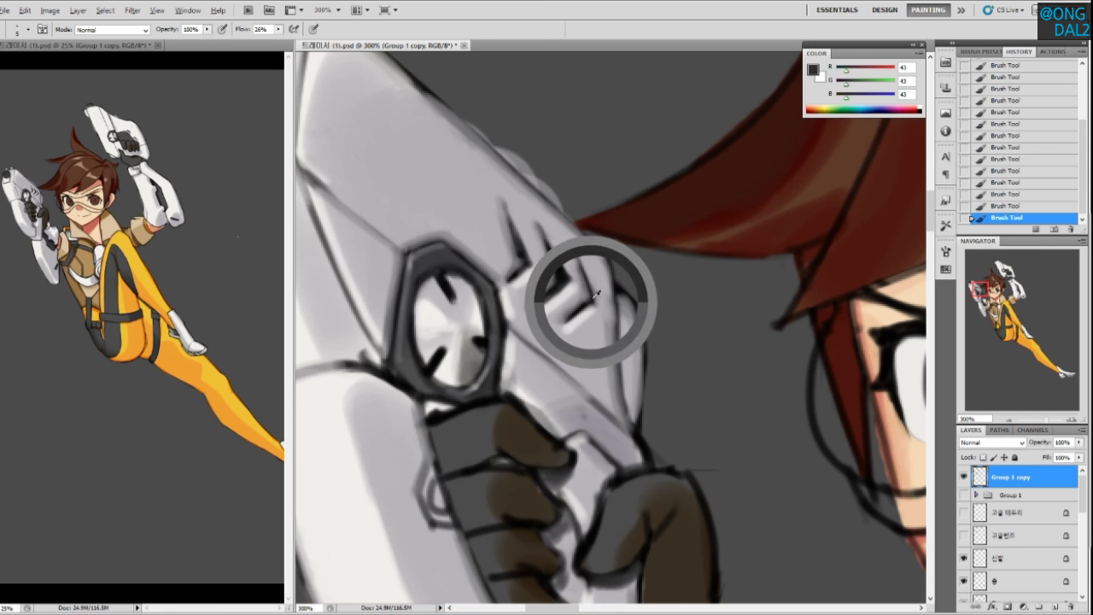
drag(577, 256, 597, 299)
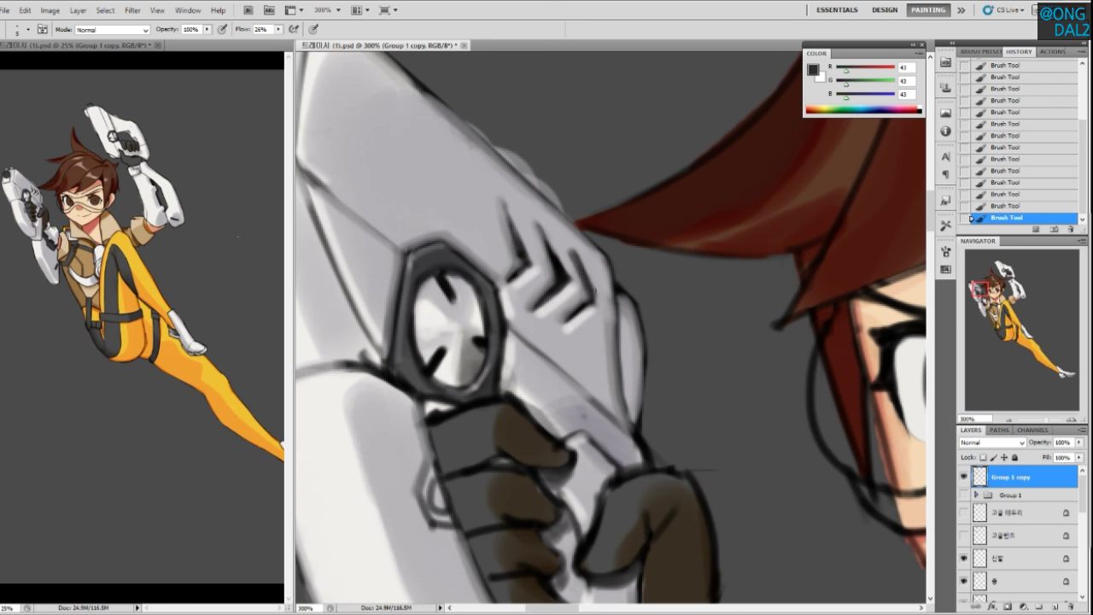
Try to retouch the gun's chevron marks with sampled light grey (179, 178, 181) and dark grey (79, 78, 80), undoing the strokes
alt+click(549, 225)
drag(566, 252, 593, 298)
key(ctrl+z)
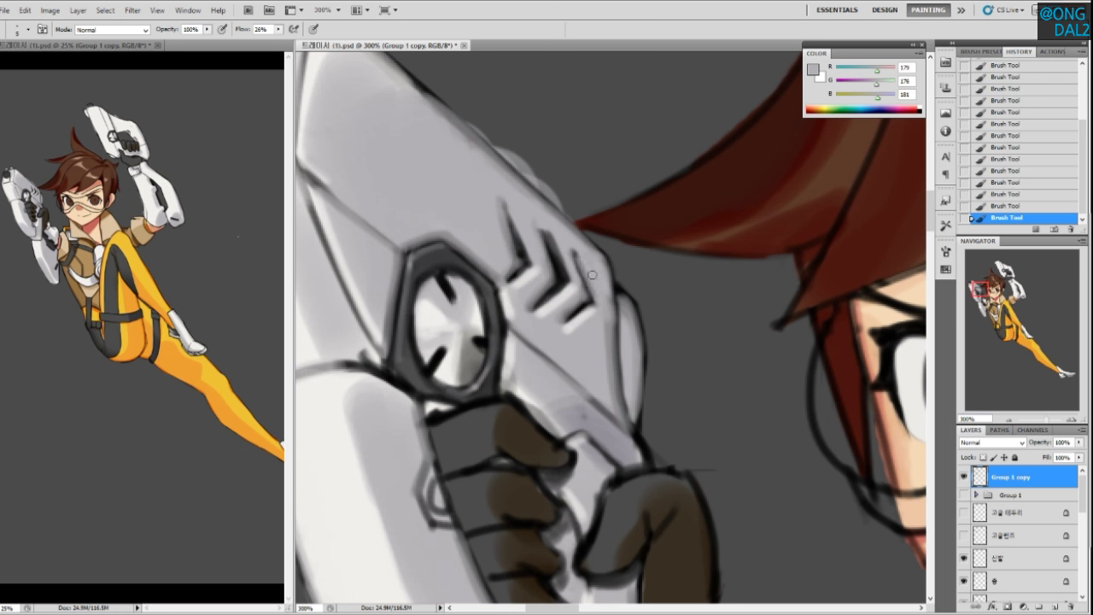
alt+click(579, 251)
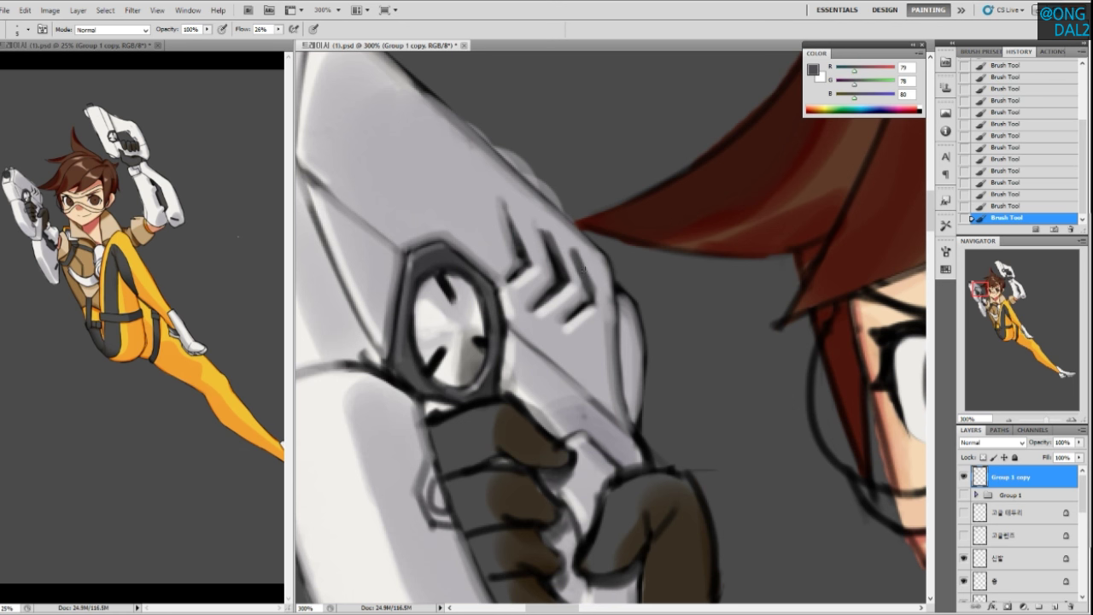
drag(511, 210, 531, 263)
key(ctrl+z)
key(ctrl+z)
alt+click(511, 204)
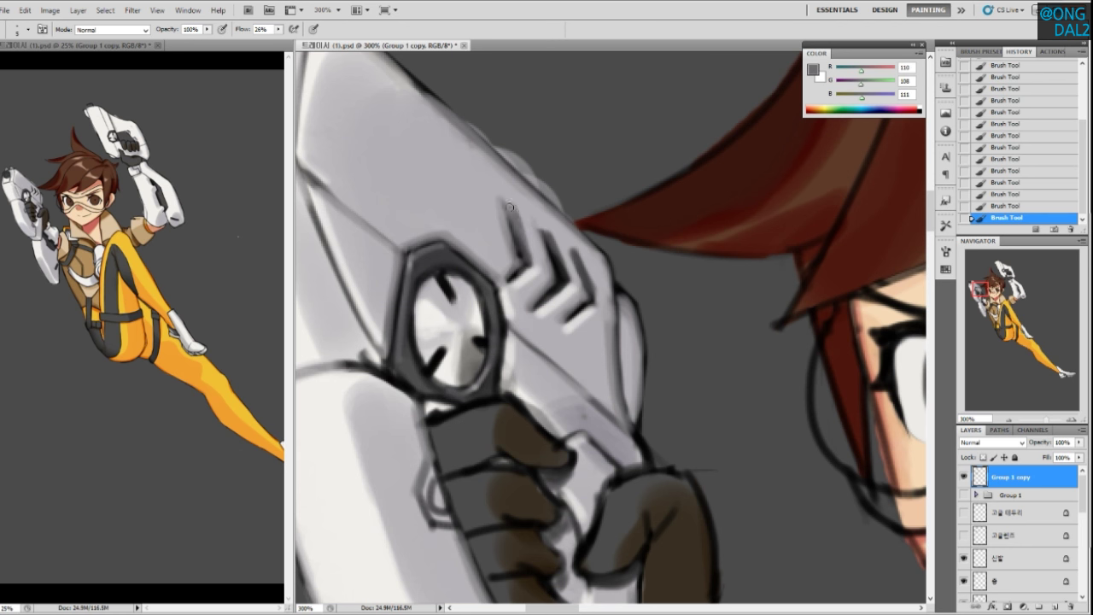
Darken and sharpen the upper strokes of the gun's chevrons with sampled near-black (20, 19, 20) and dark grey (63, 63, 64)
alt+click(547, 290)
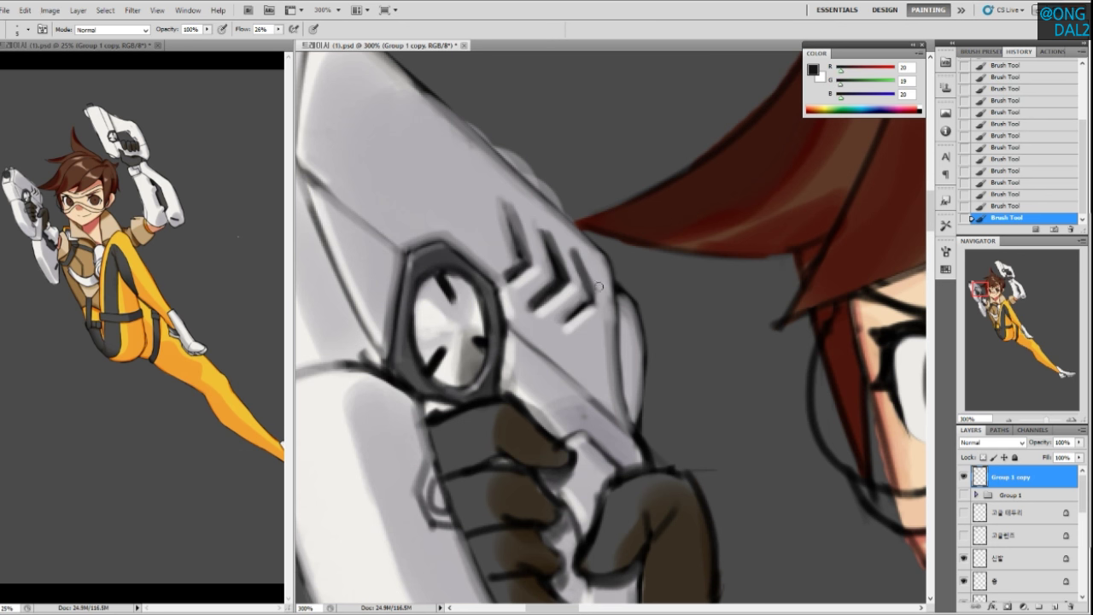
alt+click(556, 243)
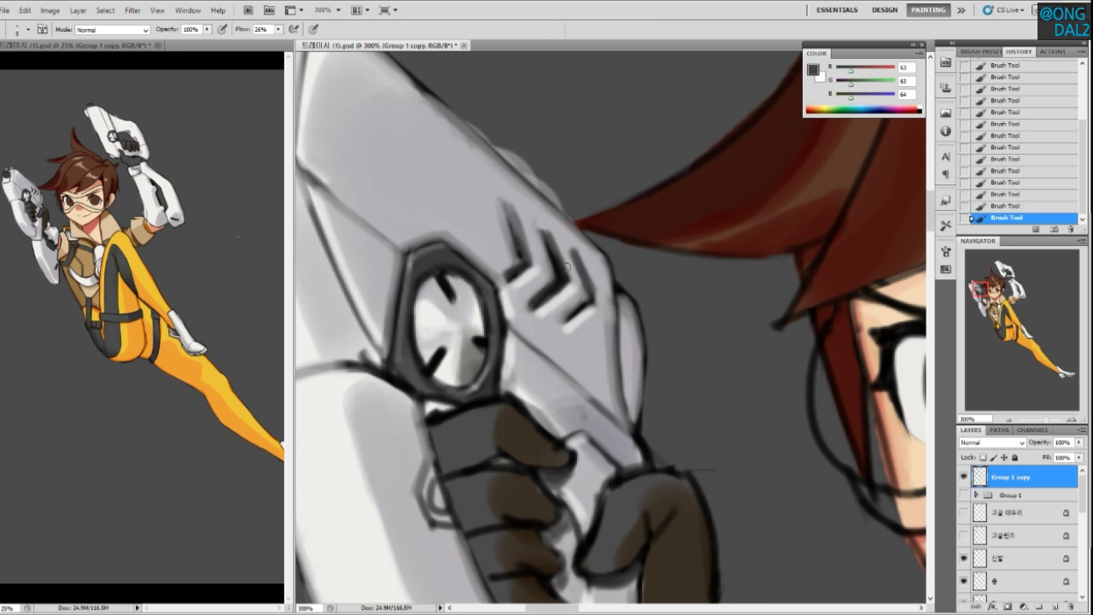
drag(557, 246, 571, 280)
alt+click(561, 243)
drag(555, 238, 569, 277)
alt+click(554, 241)
mouse_move(554, 241)
mouse_down()
mouse_move(571, 283)
mouse_move(593, 295)
mouse_move(568, 324)
mouse_up()
Trim the edges of the rearmost chevron with sampled light grey tones (179, 178, 181) and (176, 173, 178)
alt+click(584, 271)
alt+click(594, 299)
alt+click(588, 304)
alt+click(552, 333)
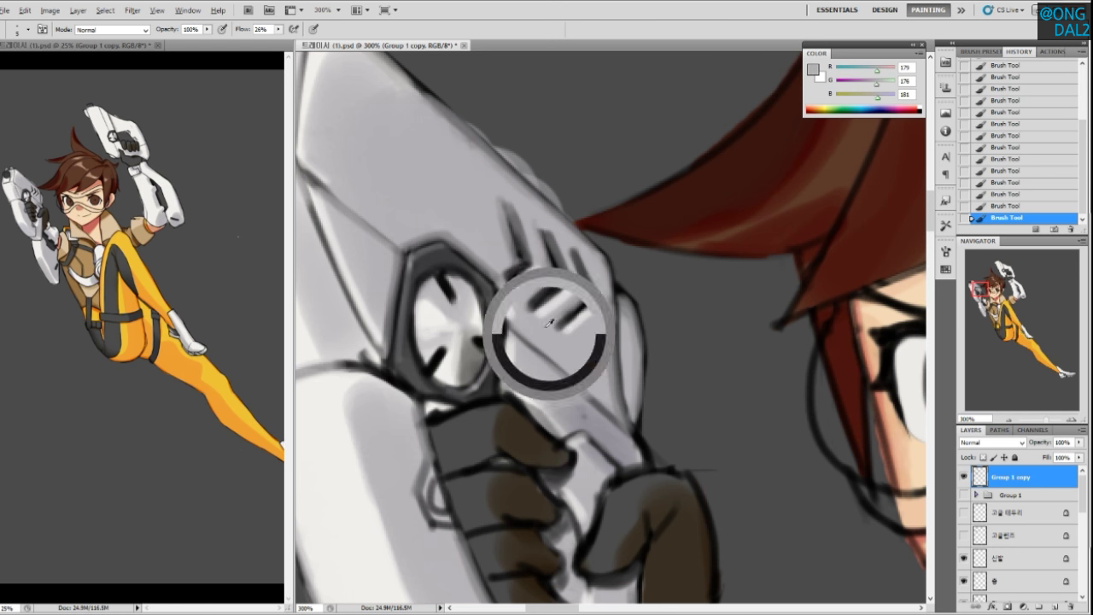
alt+click(572, 248)
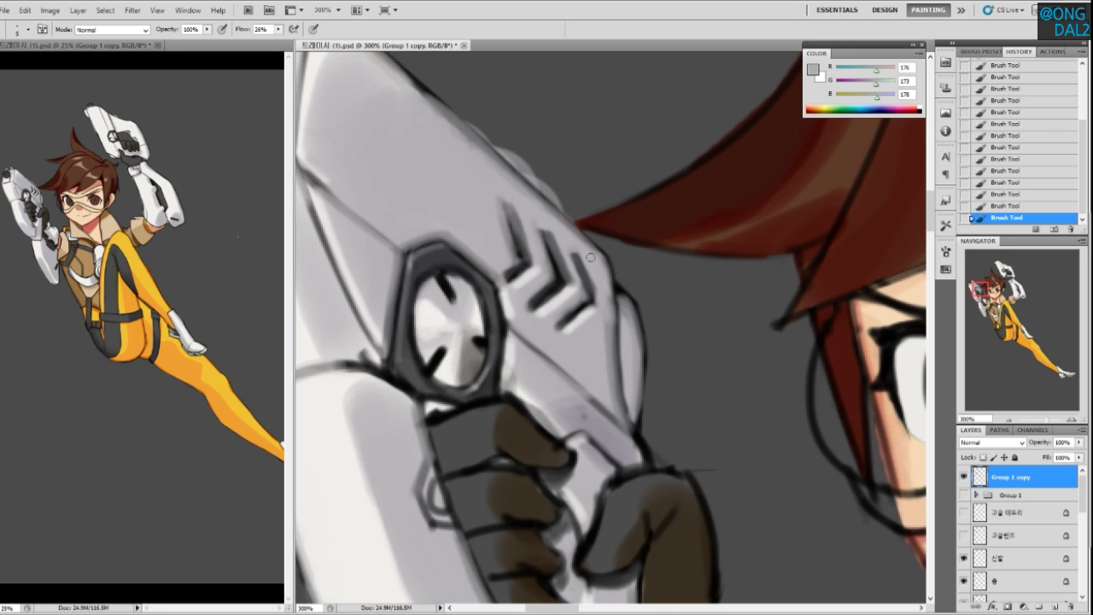
alt+click(600, 289)
alt+click(607, 282)
Even out the chevrons' lower ends with near-black (27, 26, 27) and the gaps between them with light grey (179, 178, 181)
key(ctrl+minus)
key(ctrl+minus)
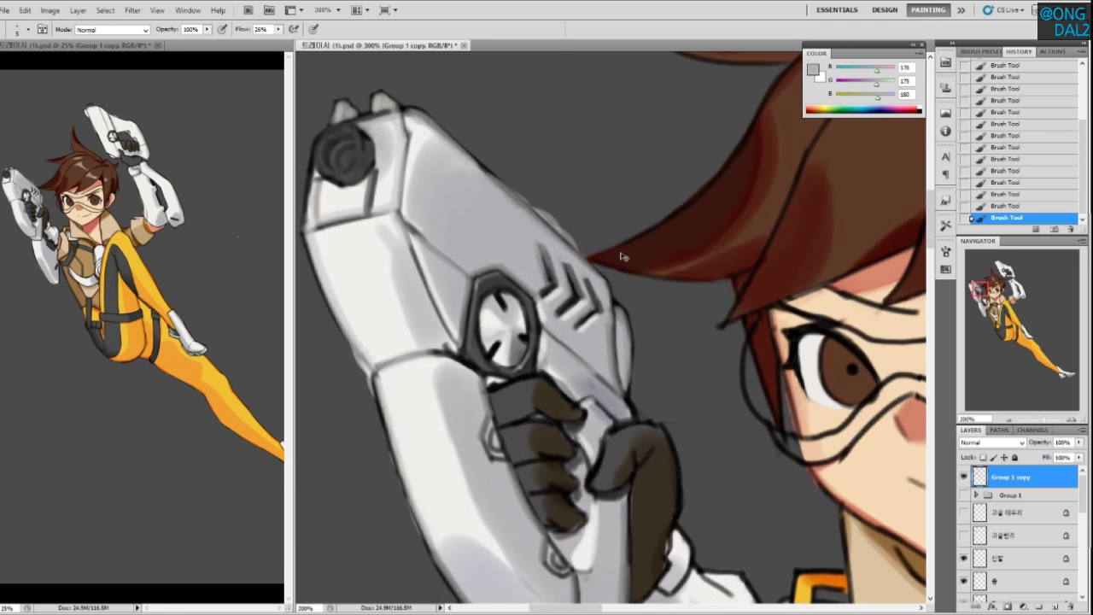
drag(651, 360, 650, 350)
key(ctrl+plus)
key(ctrl+plus)
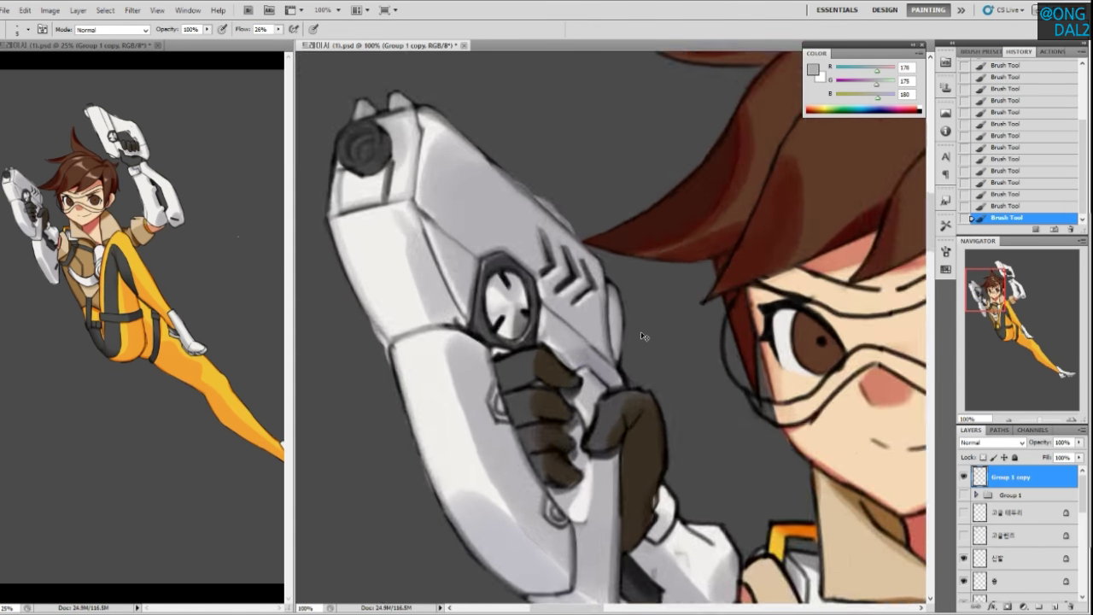
alt+click(571, 269)
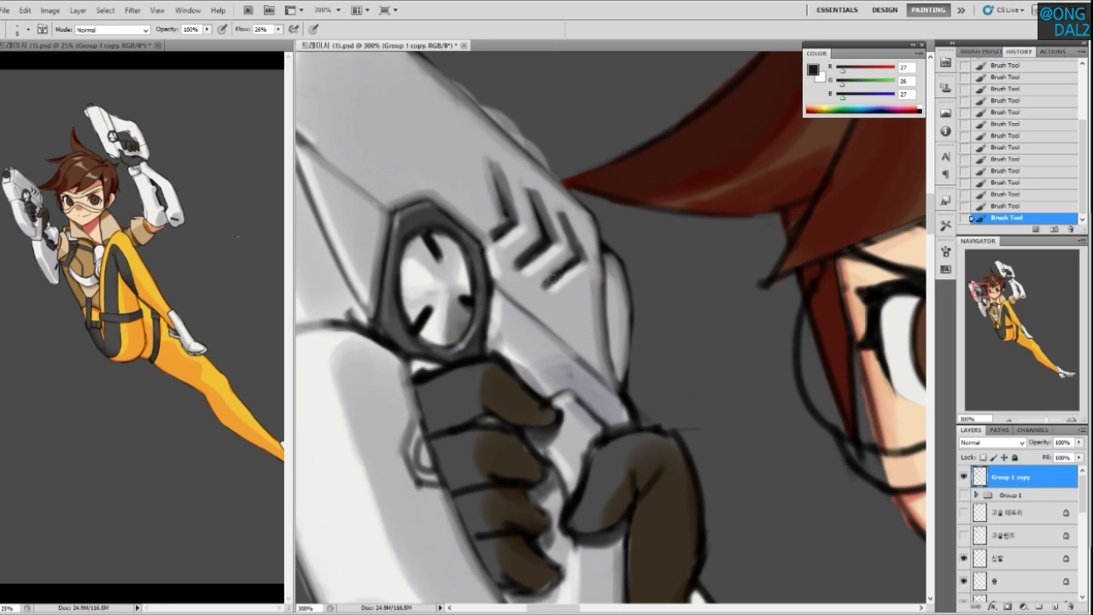
alt+click(542, 267)
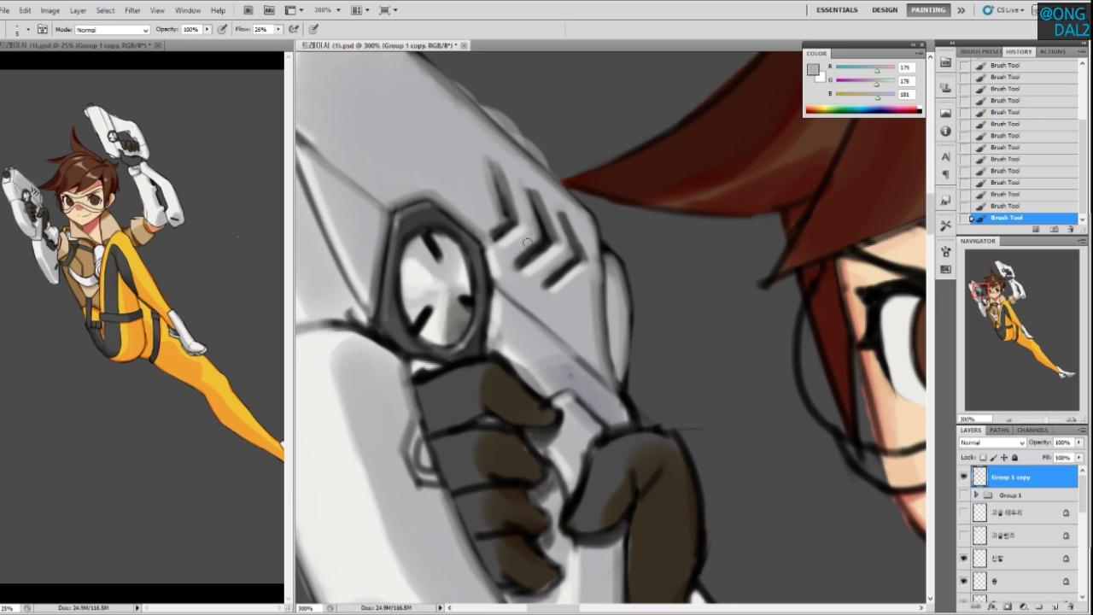
drag(535, 242, 524, 256)
alt+click(519, 283)
alt+click(499, 282)
drag(576, 339, 564, 335)
drag(585, 251, 582, 322)
key(ctrl+z)
drag(583, 274, 590, 349)
scroll(592, 329, down, 3)
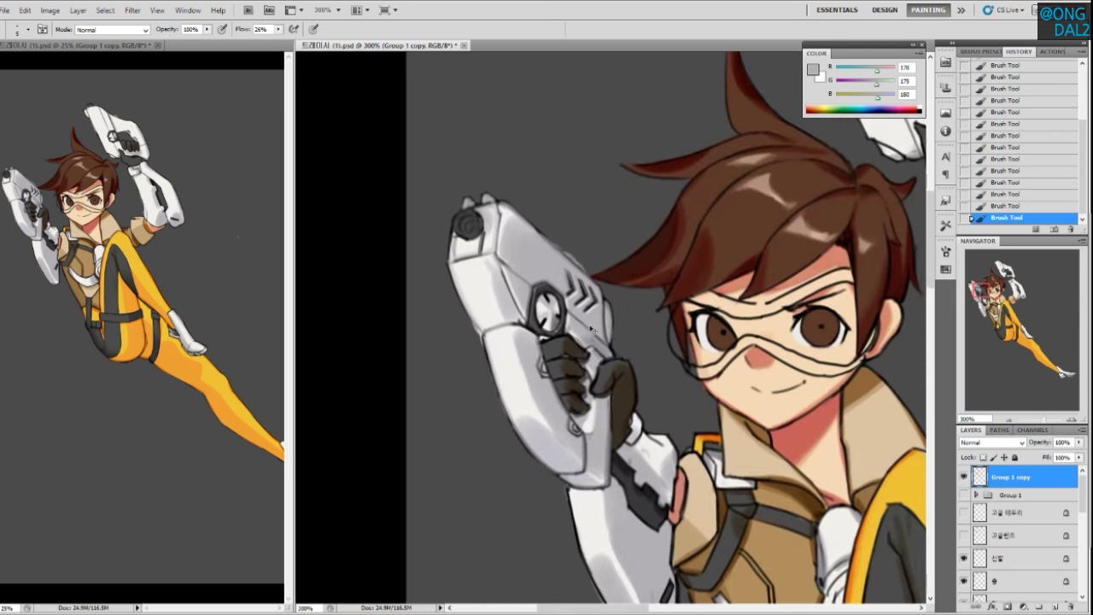
Soften the shell seam line where it meets the gun's hexagonal dial, using sampled mid grey (129, 127, 129)
scroll(658, 318, up, 2)
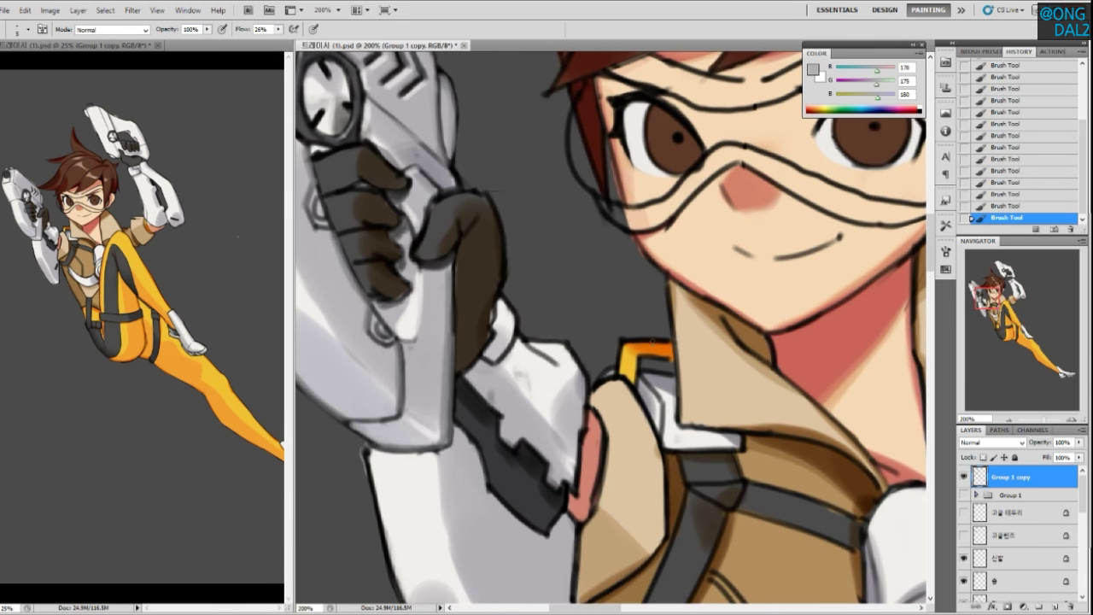
drag(479, 285, 616, 372)
alt+click(408, 218)
alt+click(402, 195)
alt+click(395, 206)
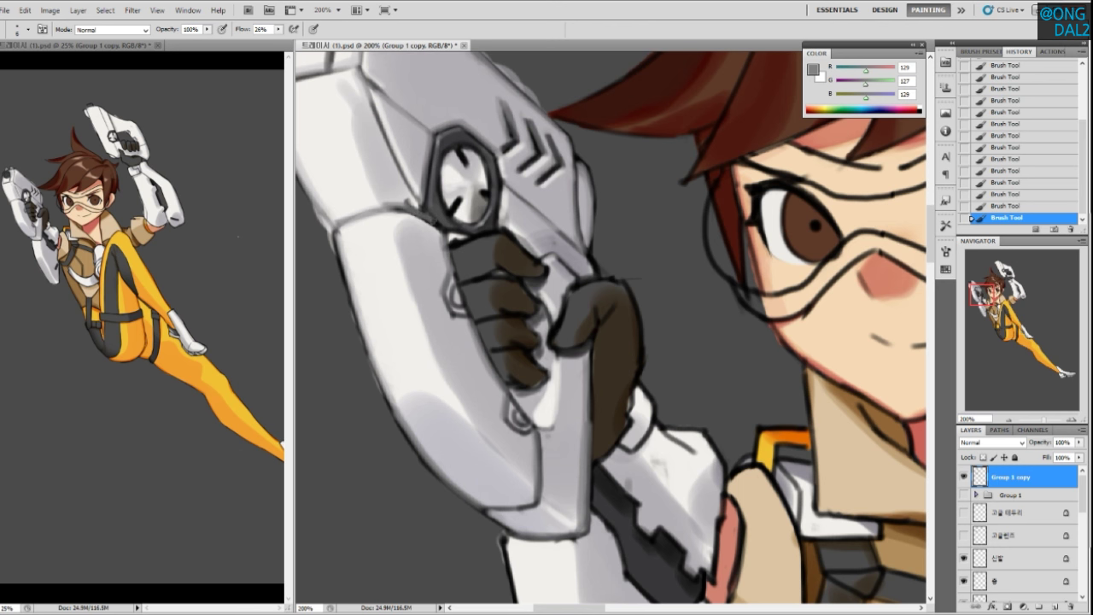
alt+click(409, 195)
drag(396, 203, 427, 215)
alt+click(412, 207)
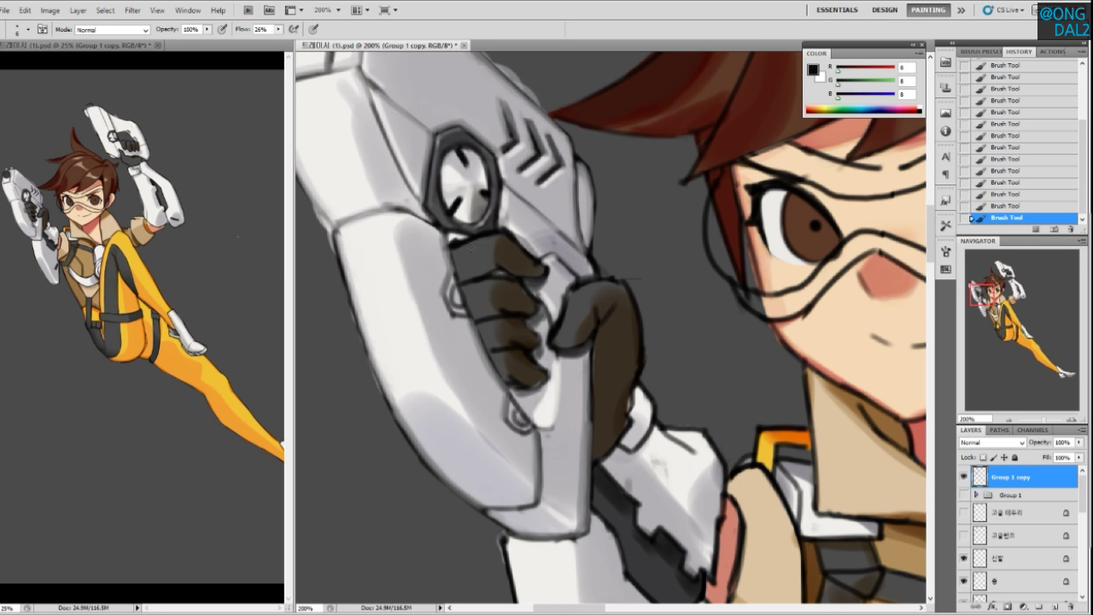
Clean up the shell area below the hexagonal dial with sampled light grey (207, 205, 206) and mid grey
scroll(463, 272, down, 1)
alt+click(400, 183)
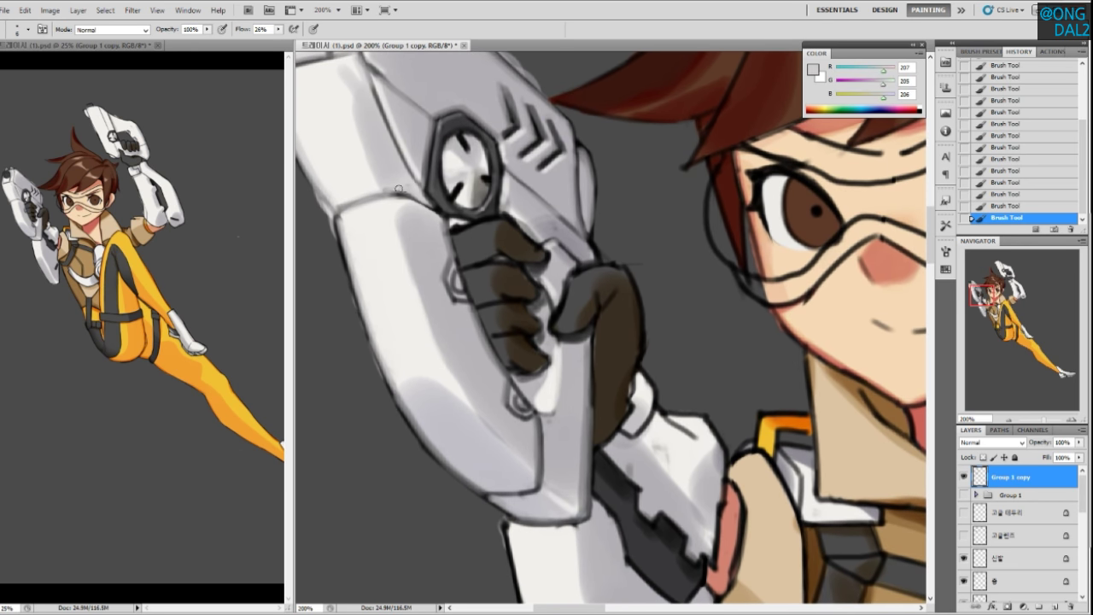
scroll(511, 263, down, 1)
alt+click(446, 204)
alt+click(444, 203)
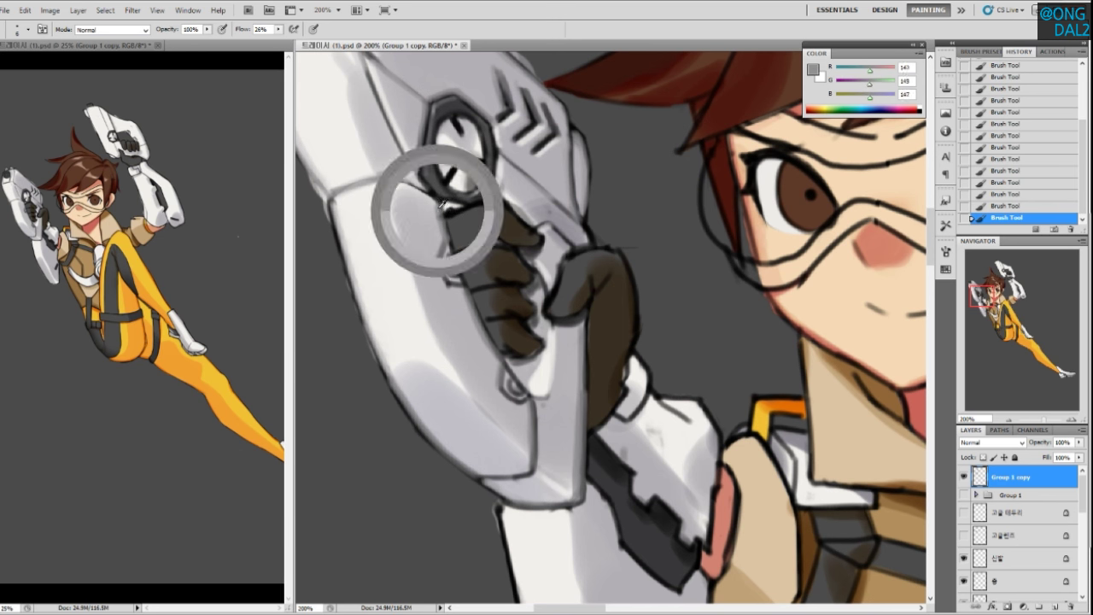
alt+click(444, 205)
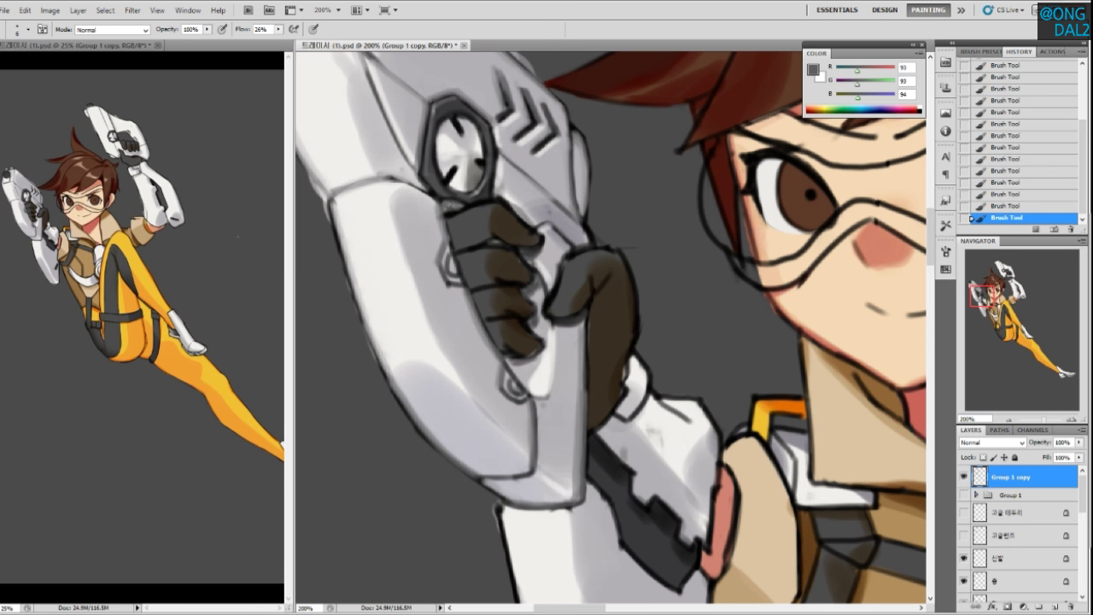
Repaint the edge between the hexagonal dial and the glove's top finger with near-black (27, 27, 27) and dark grey (74, 74, 74)
alt+click(453, 204)
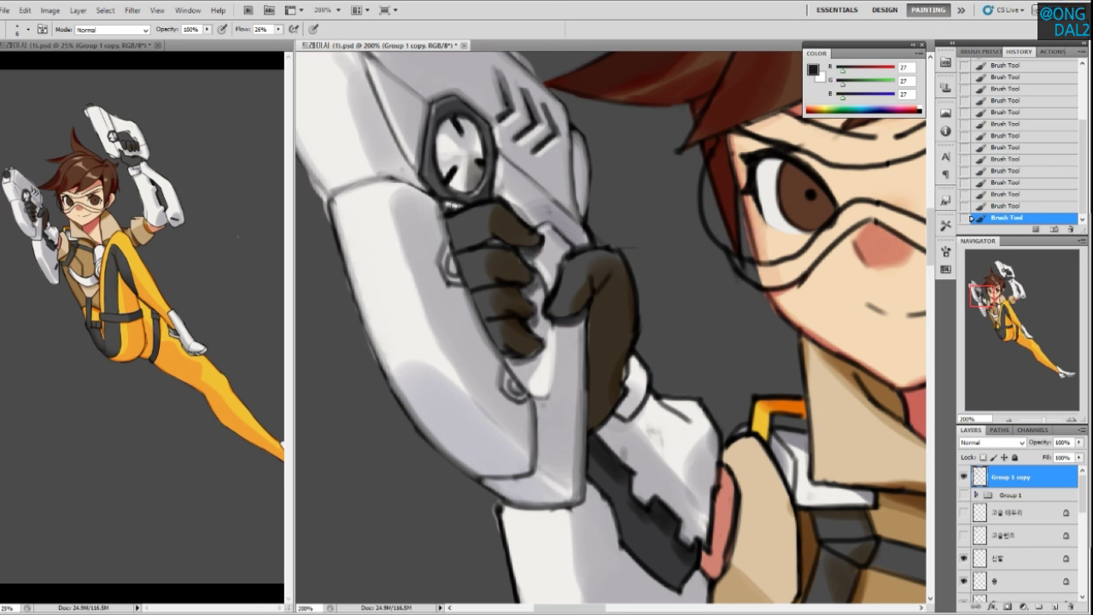
alt+click(452, 206)
alt+click(445, 191)
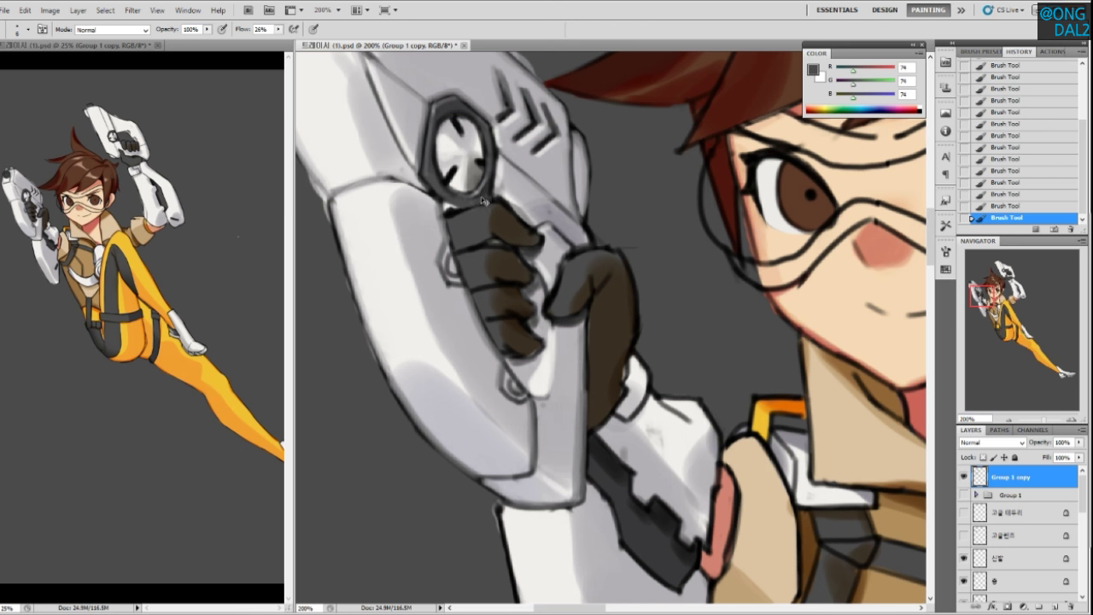
alt+click(449, 208)
alt+click(455, 216)
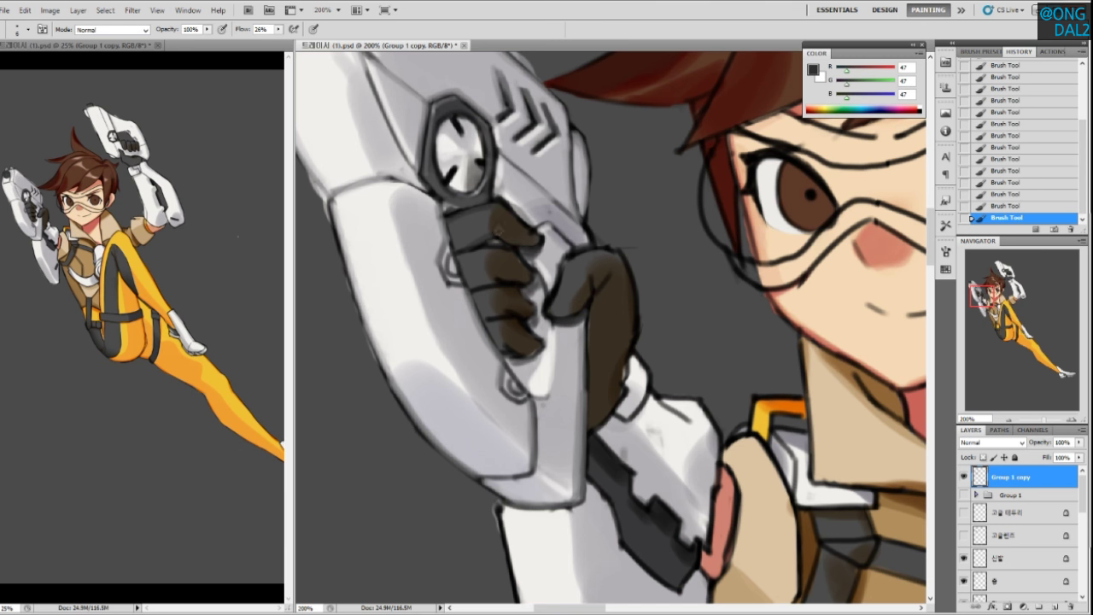
Recolour the top gloved finger's outline with sampled near-black (17, 16, 15) and dark brown (46, 40, 32)
alt+click(500, 229)
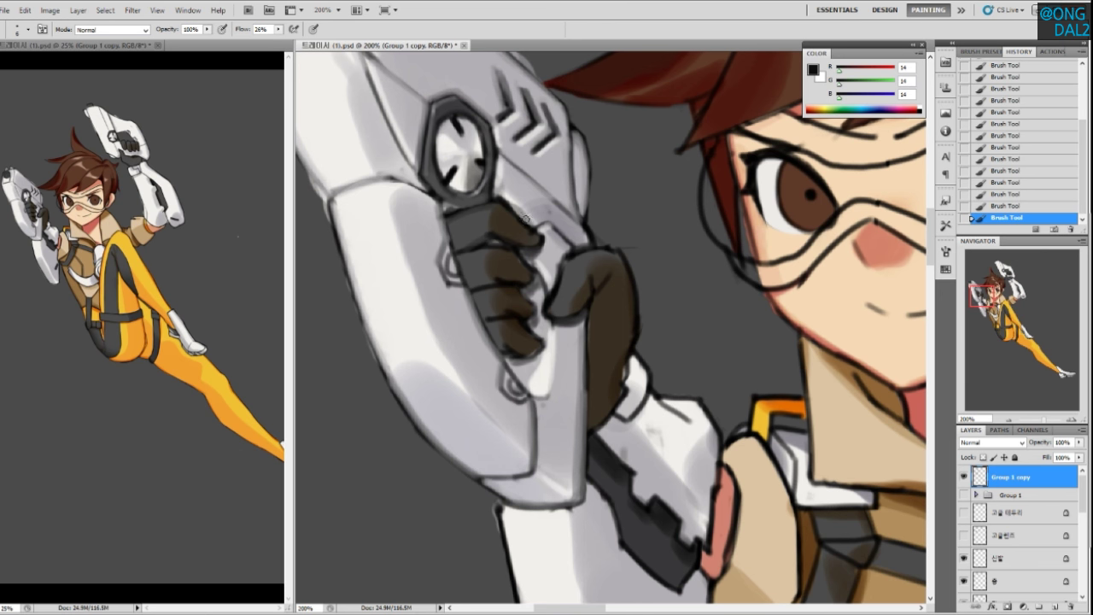
alt+click(514, 211)
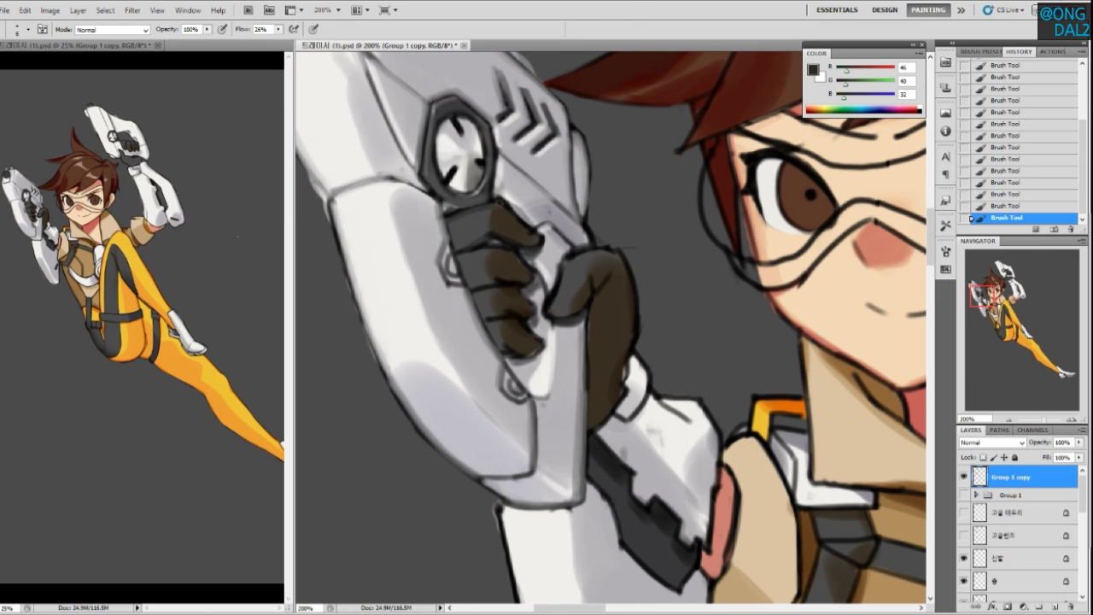
alt+click(502, 234)
drag(510, 205, 540, 237)
alt+click(500, 234)
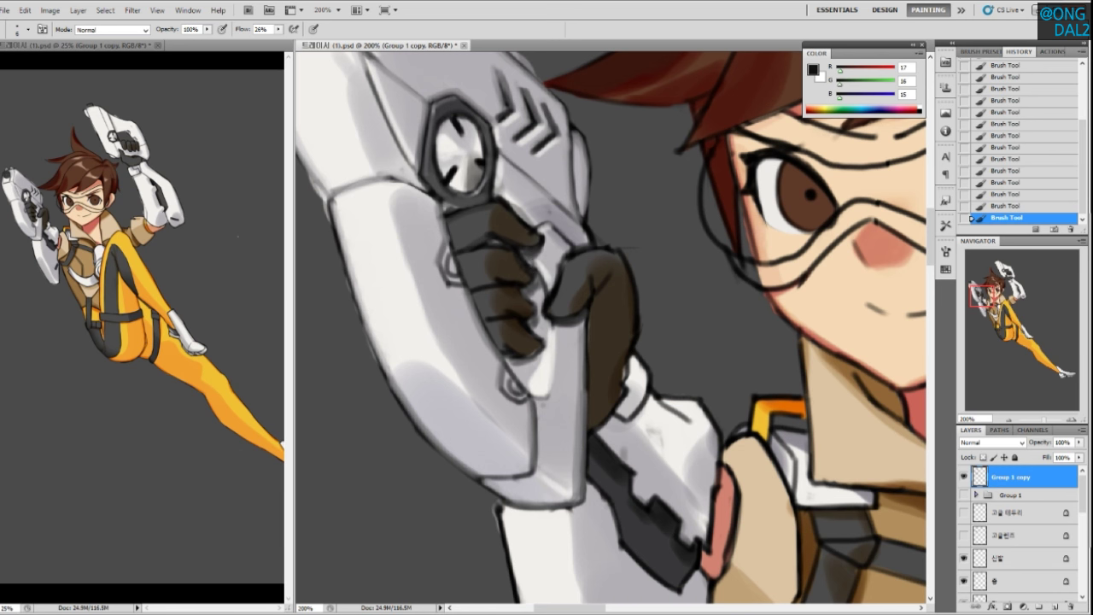
alt+click(505, 232)
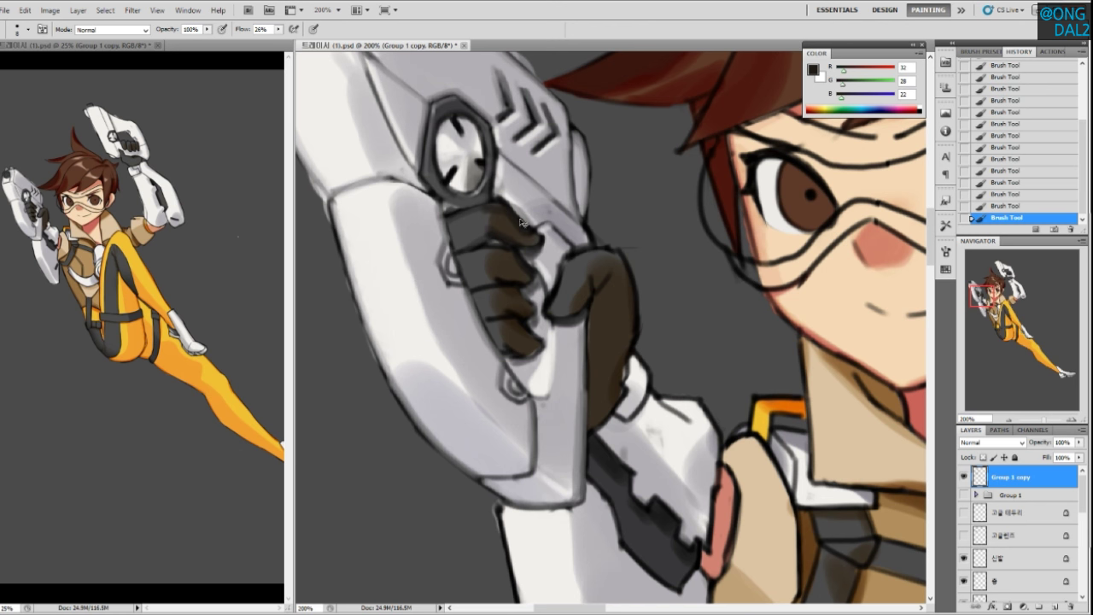
Blend the top finger's grey and brown shading with sampled tones (58, 55, 49) and (42, 35, 27)
alt+click(492, 232)
alt+click(488, 211)
alt+click(499, 225)
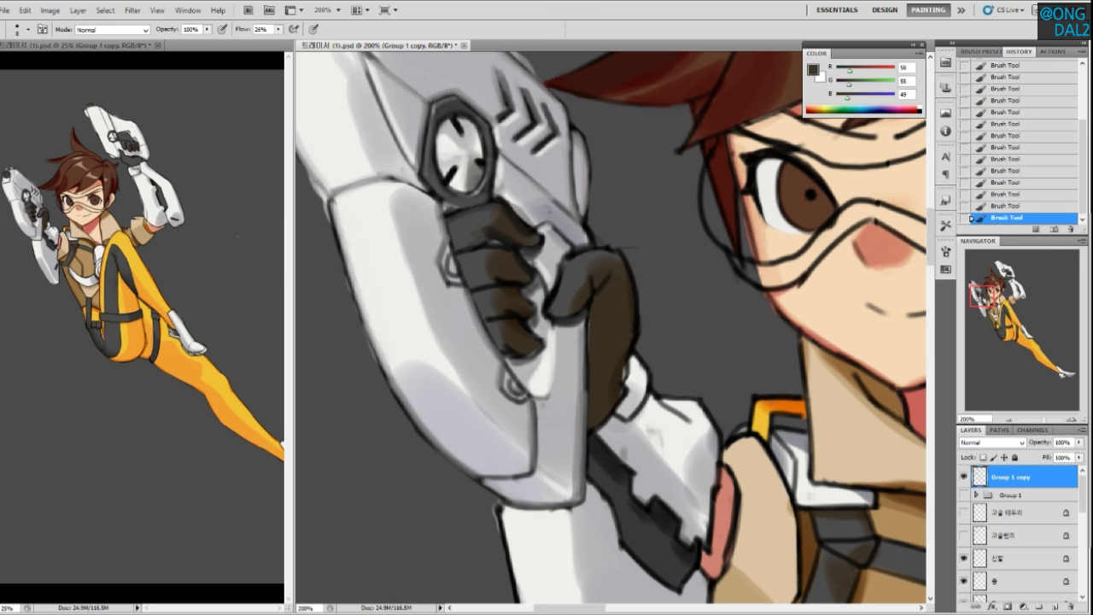
alt+click(502, 229)
alt+click(526, 226)
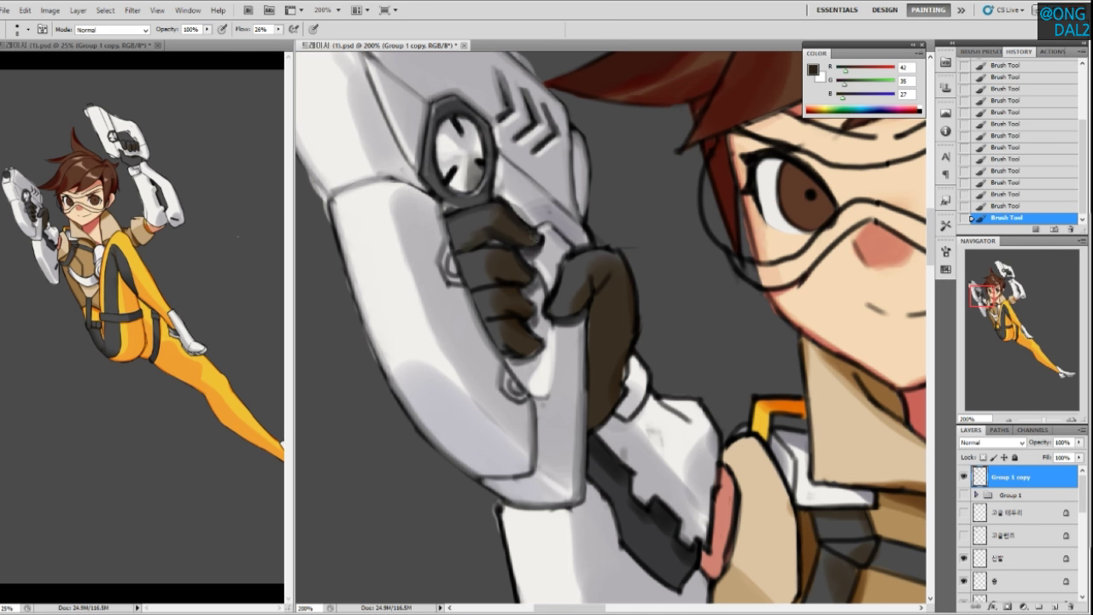
alt+click(526, 231)
alt+click(534, 229)
Smooth the shading and lower line of the glove's second finger with sampled glove tones, including dark grey (76, 76, 76)
alt+click(517, 265)
alt+click(643, 249)
alt+click(502, 273)
drag(471, 285, 497, 280)
alt+click(483, 268)
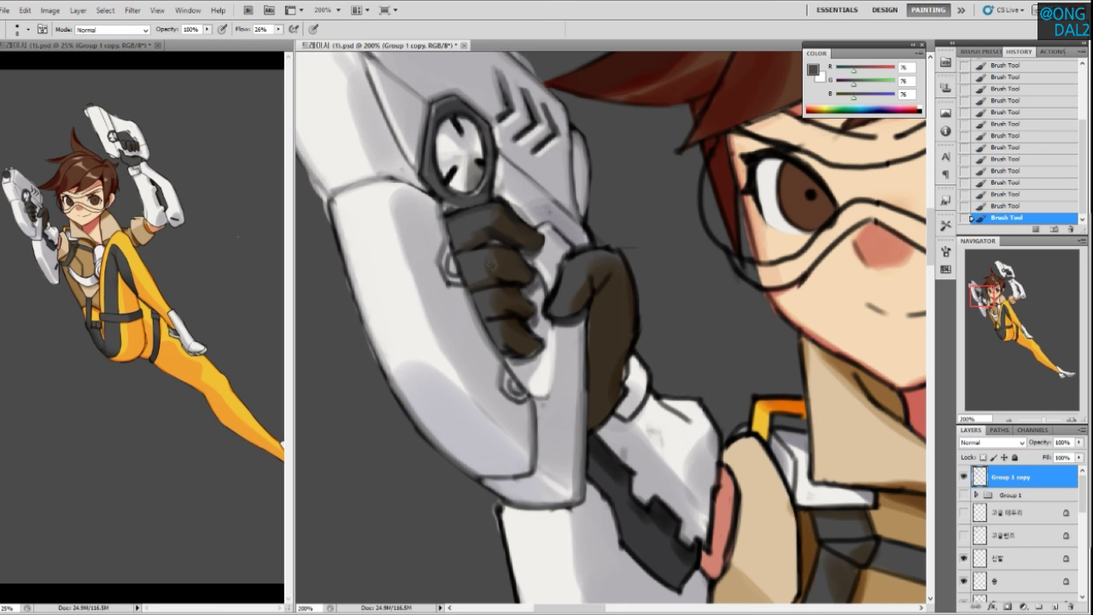
Refine the lines and shading of the two lowest gloved fingers with near-black brown (22, 17, 11), grey (69, 66, 61) and brown (46, 33, 19)
drag(504, 325, 482, 243)
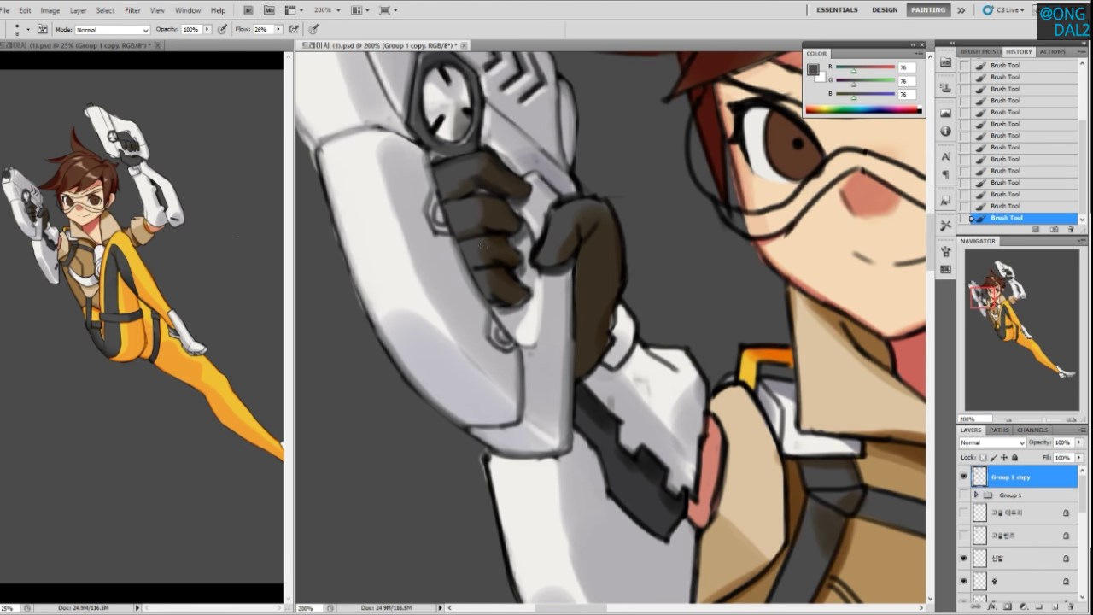
alt+click(505, 250)
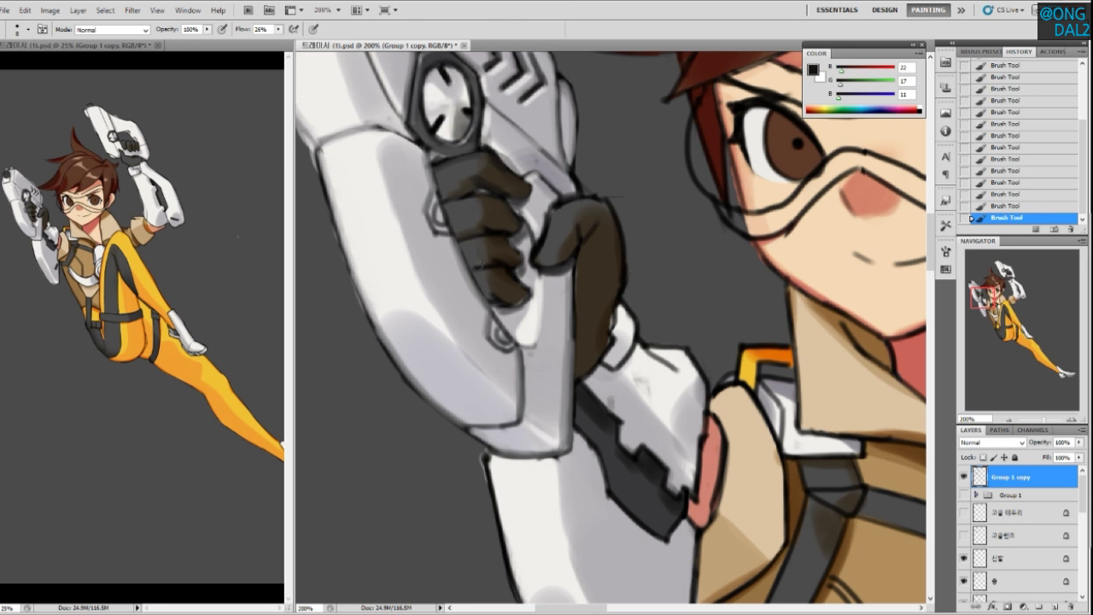
alt+click(490, 250)
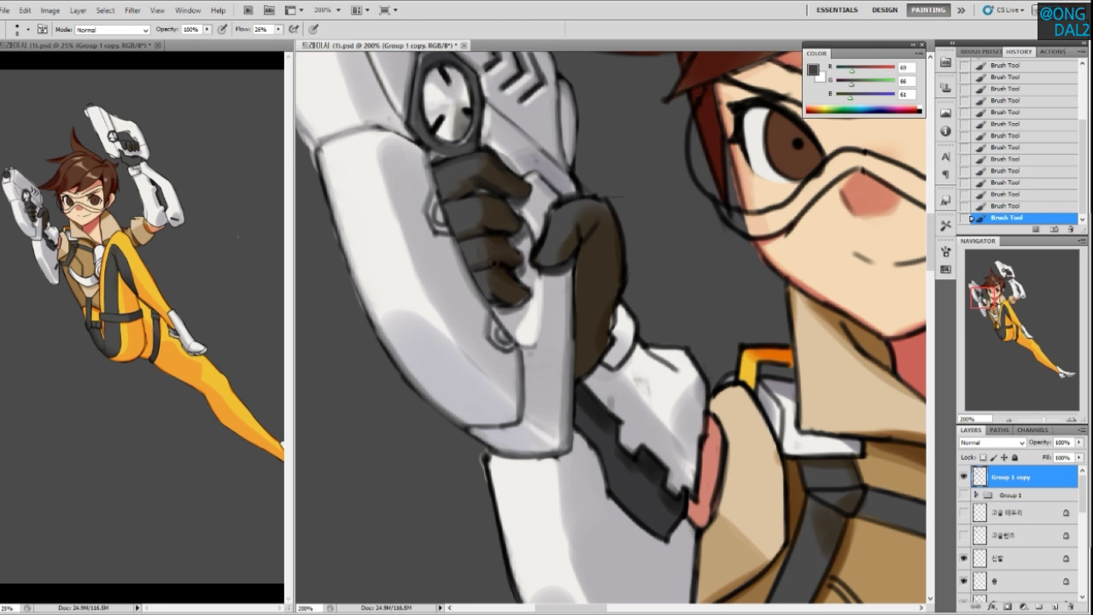
alt+click(494, 260)
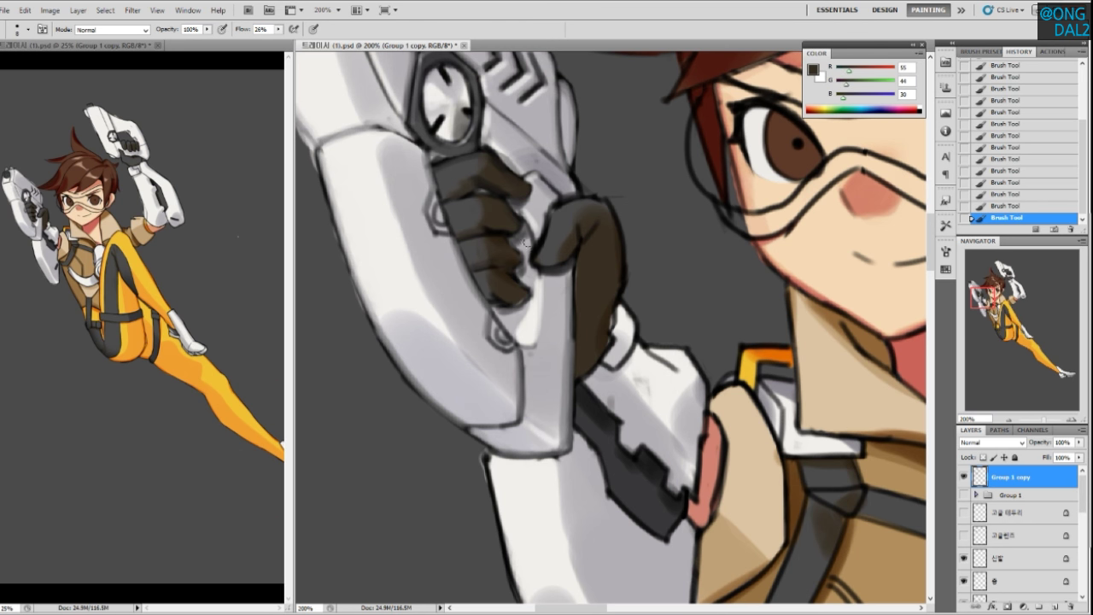
alt+click(505, 231)
alt+click(504, 247)
alt+click(513, 273)
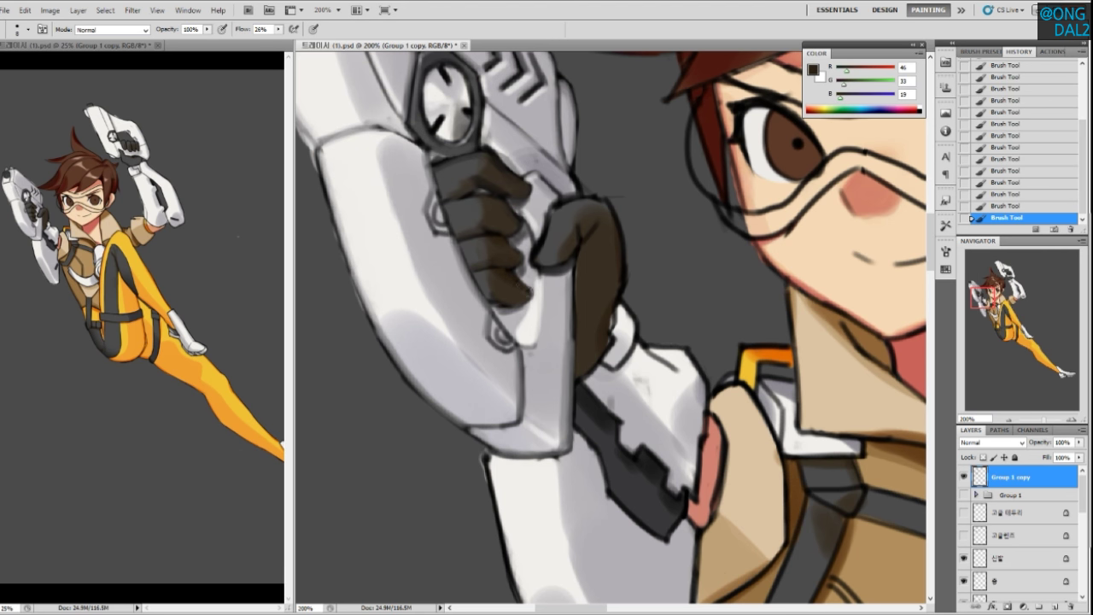
alt+click(496, 288)
Touch up the shading and edges of the upper gloved fingers with sampled browns (58, 48, 35) and (56, 46, 33)
drag(530, 251, 504, 309)
alt+click(475, 243)
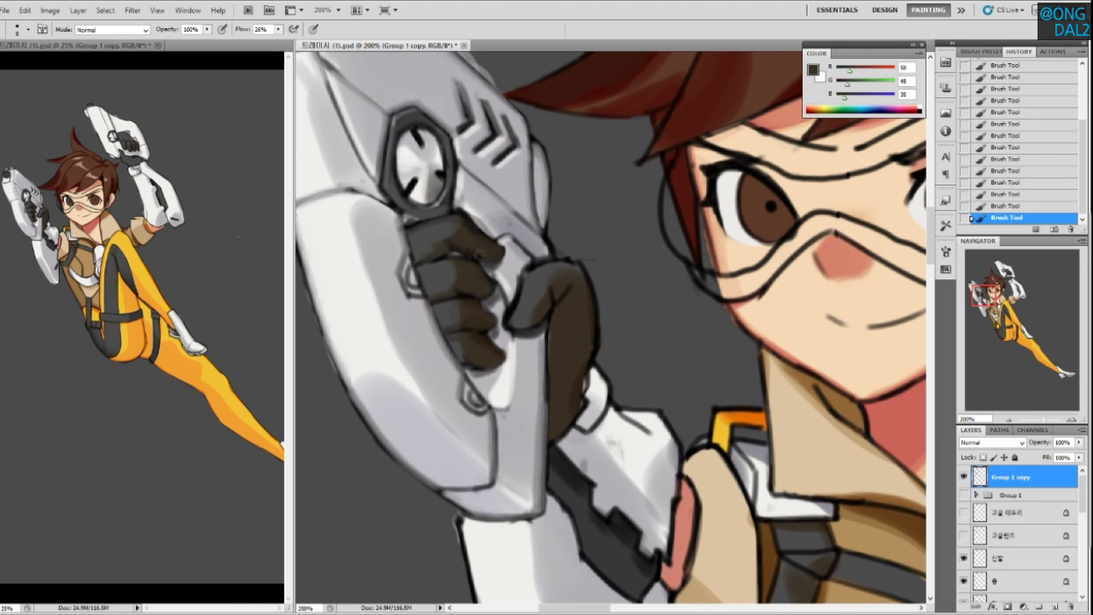
alt+click(447, 237)
drag(525, 282, 507, 267)
alt+click(456, 218)
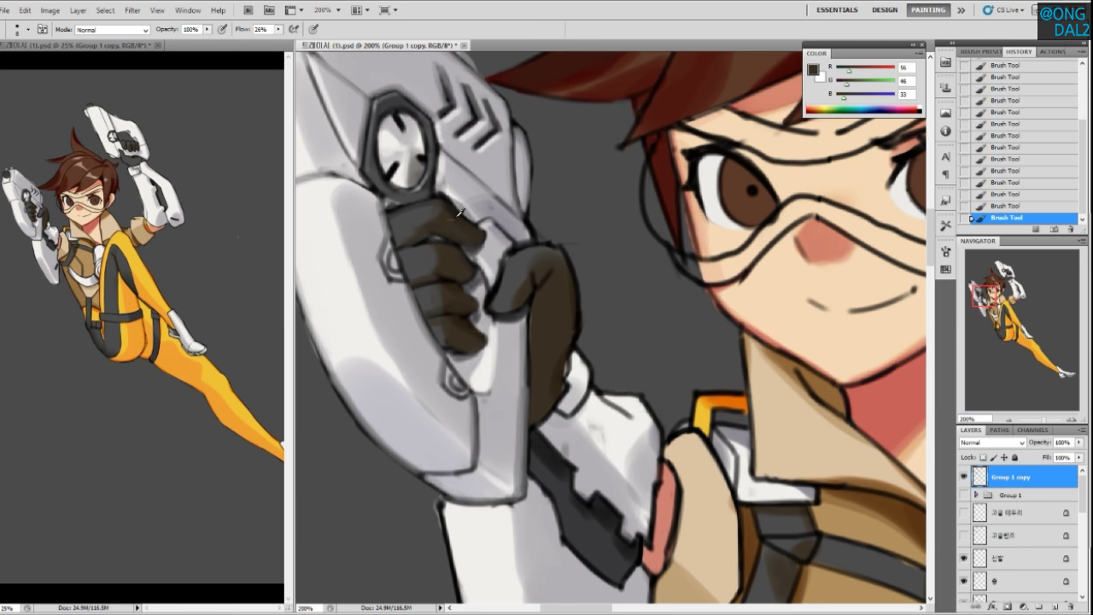
alt+click(448, 190)
drag(514, 268, 508, 258)
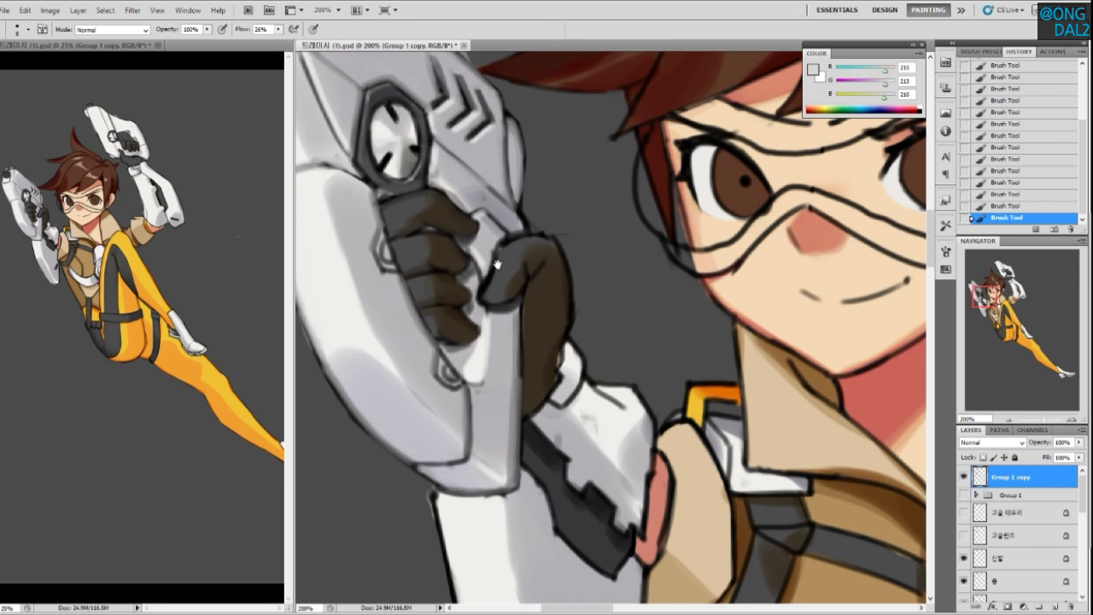
Soften the dark outline around the gloved thumb's tip and underside with sampled glove tones (64, 58, 50) and (76, 76, 76)
alt+click(459, 253)
alt+click(520, 270)
drag(494, 263, 485, 292)
alt+click(542, 241)
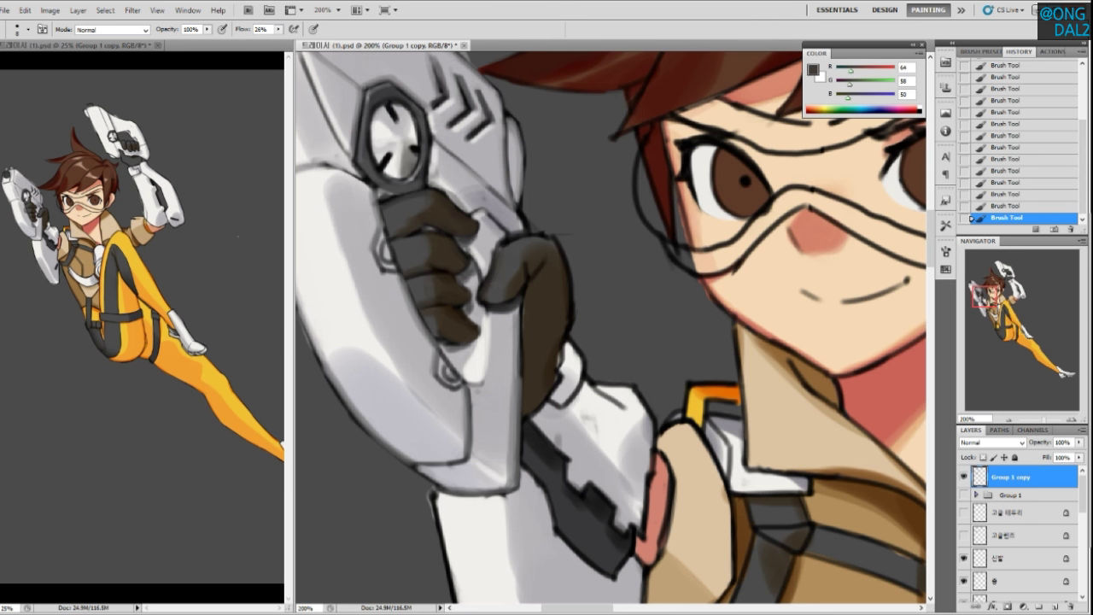
alt+click(512, 275)
drag(504, 299, 479, 304)
alt+click(517, 291)
drag(506, 301, 480, 304)
alt+click(511, 272)
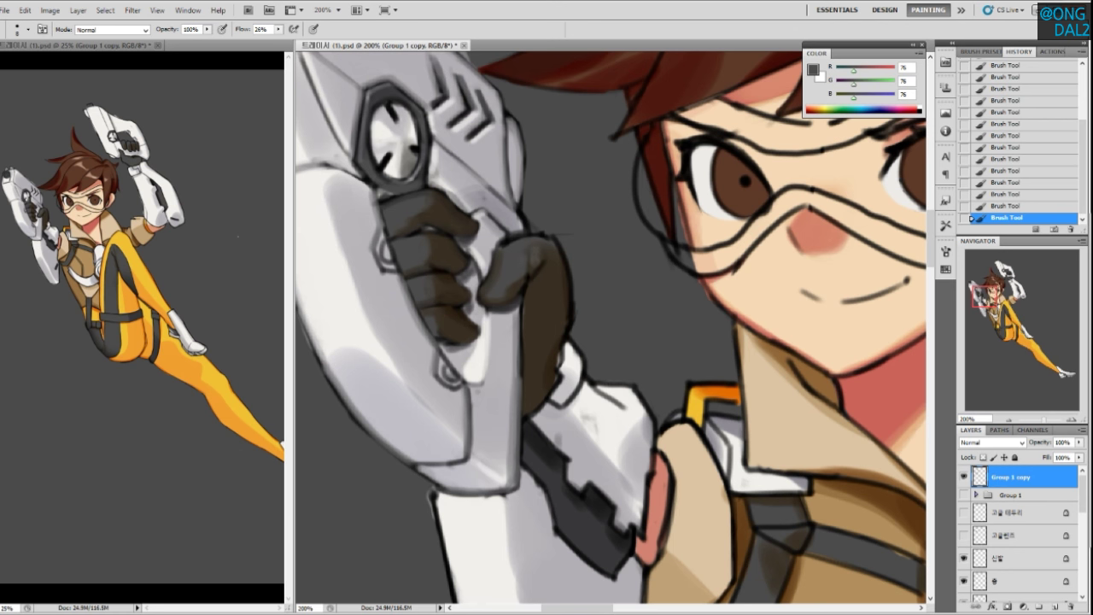
Blend the thumb's knuckle shading and upper outline with sampled brown (58, 48, 35) and grey (76, 76, 76)
alt+click(543, 261)
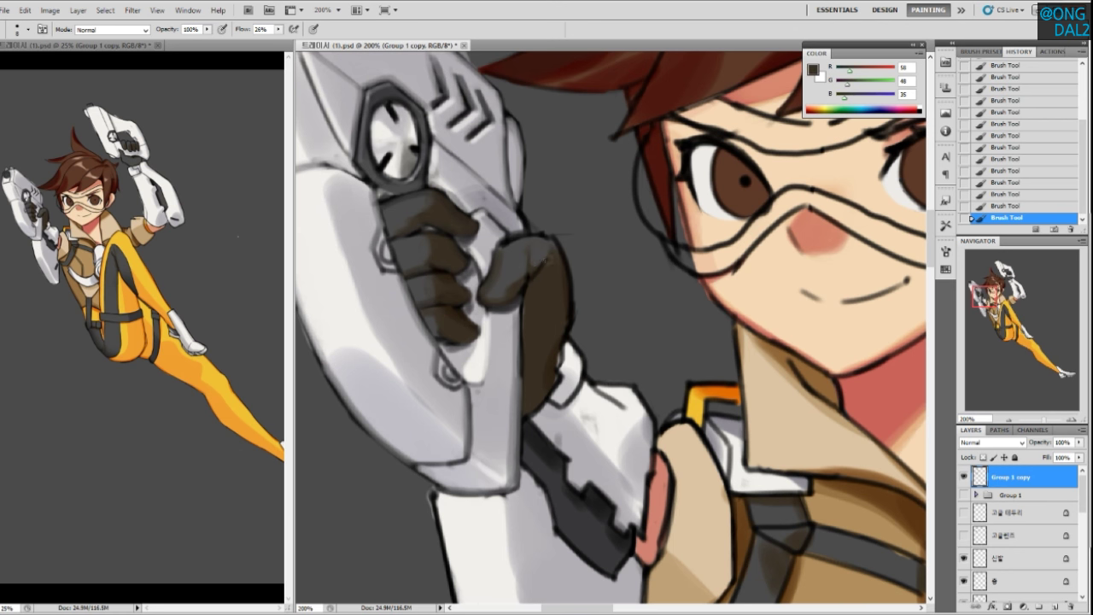
drag(550, 267, 540, 254)
alt+click(557, 227)
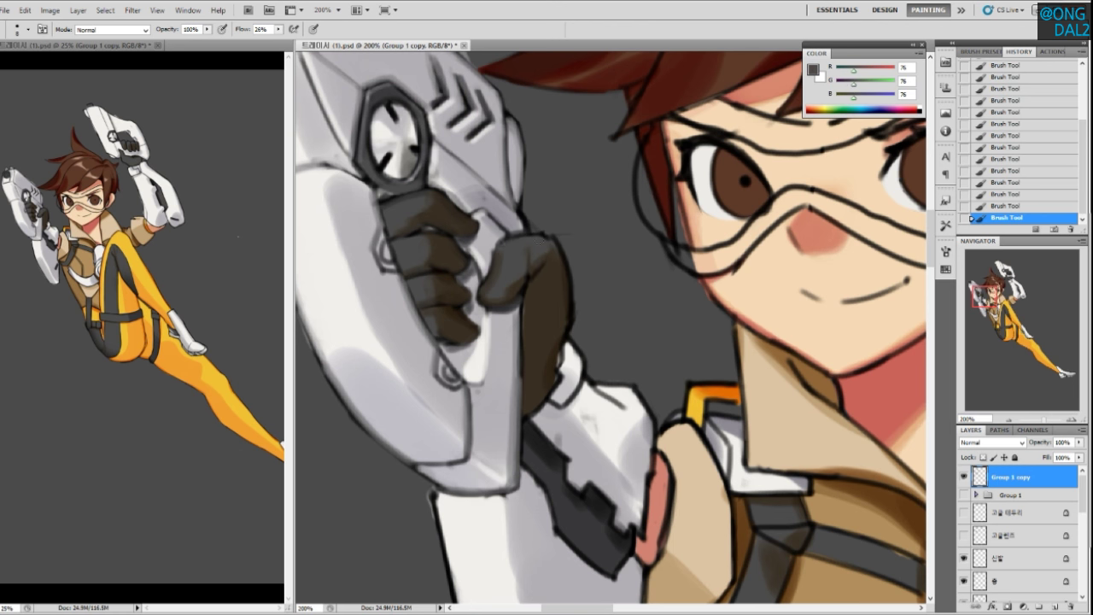
alt+click(551, 266)
drag(495, 246, 540, 239)
Clean the thumb's outline where it meets the gun with sampled light grey (181, 182, 186) and near-black brown (31, 26, 19)
key(x)
alt+click(512, 237)
alt+click(494, 234)
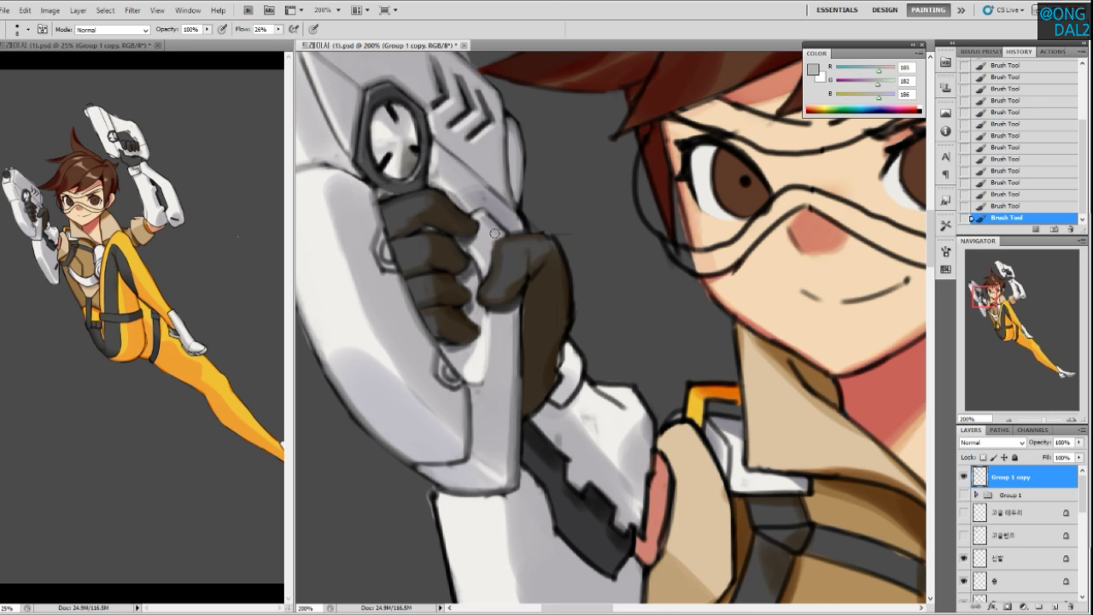
alt+click(493, 251)
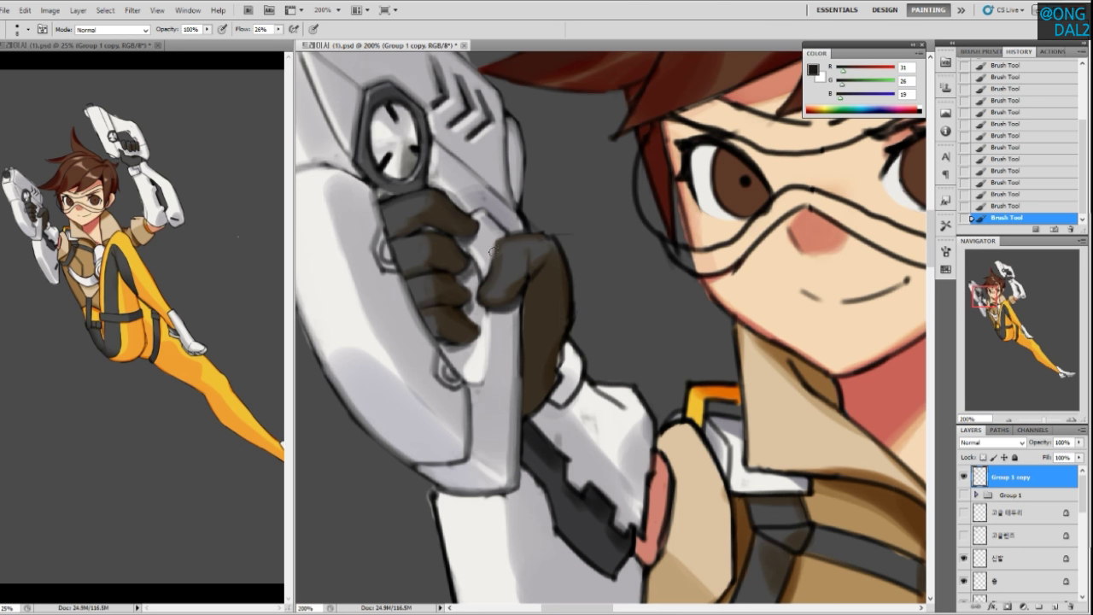
drag(527, 303, 521, 294)
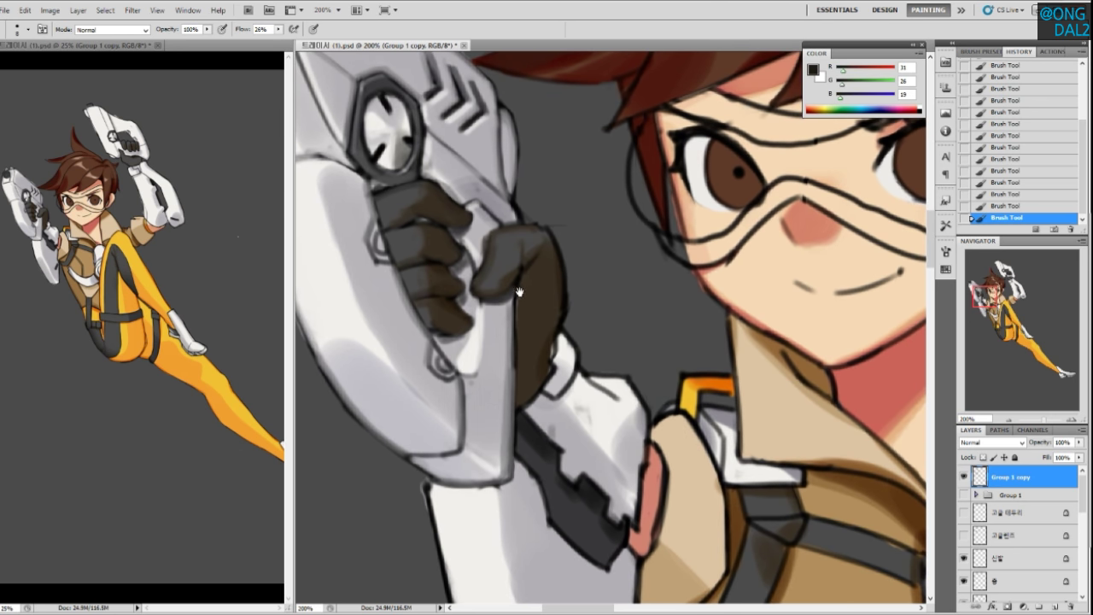
Refine the boundary between the thumb, palm and gun grip with sampled brown (58, 48, 35) and grey (75, 75, 75)
alt+click(514, 275)
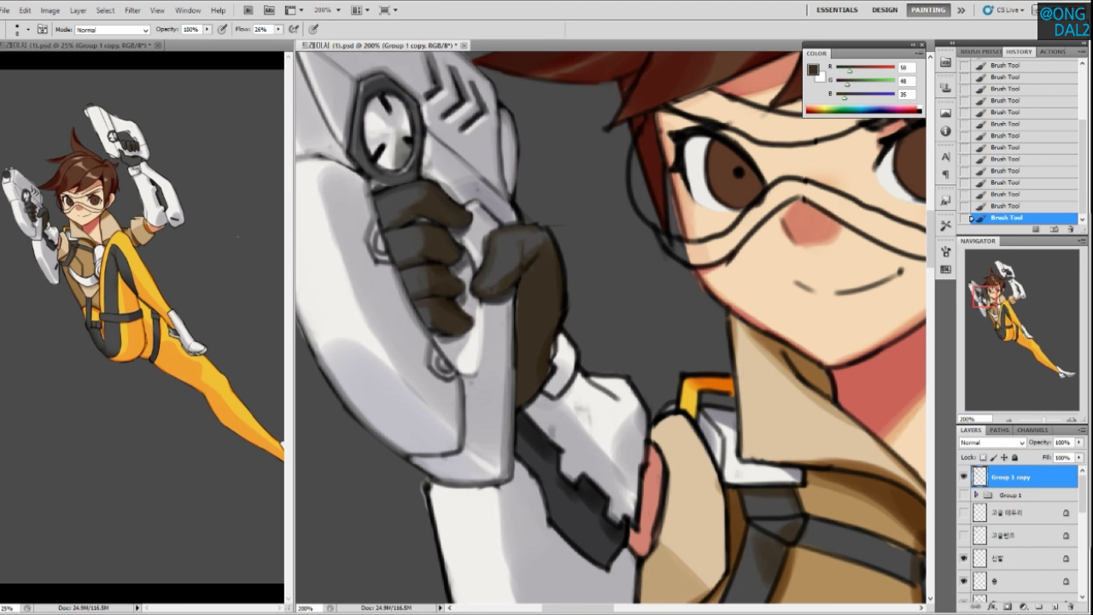
alt+click(549, 216)
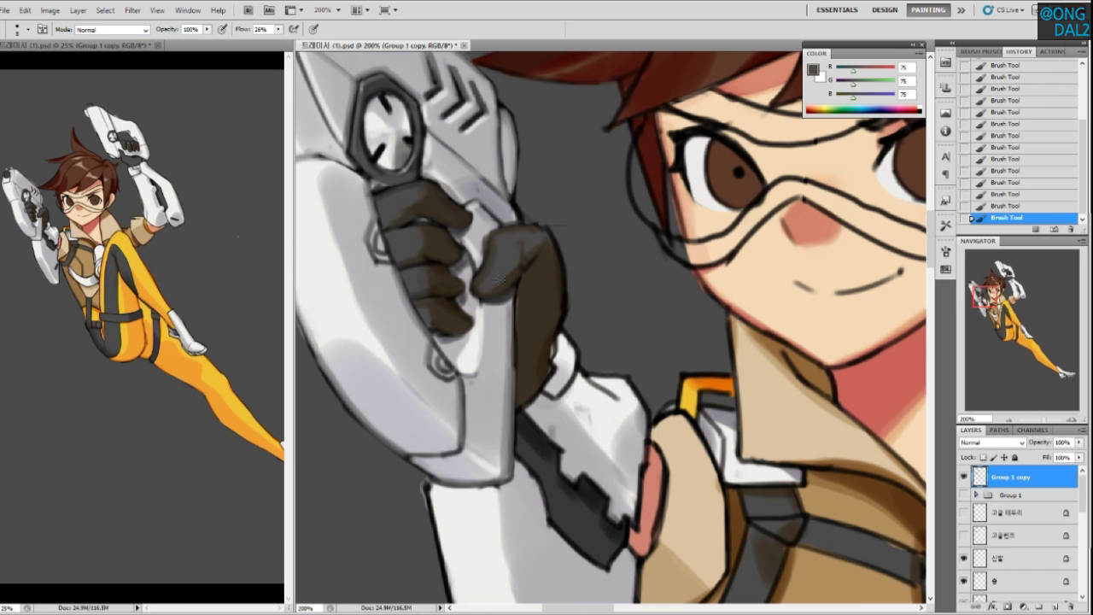
alt+click(518, 288)
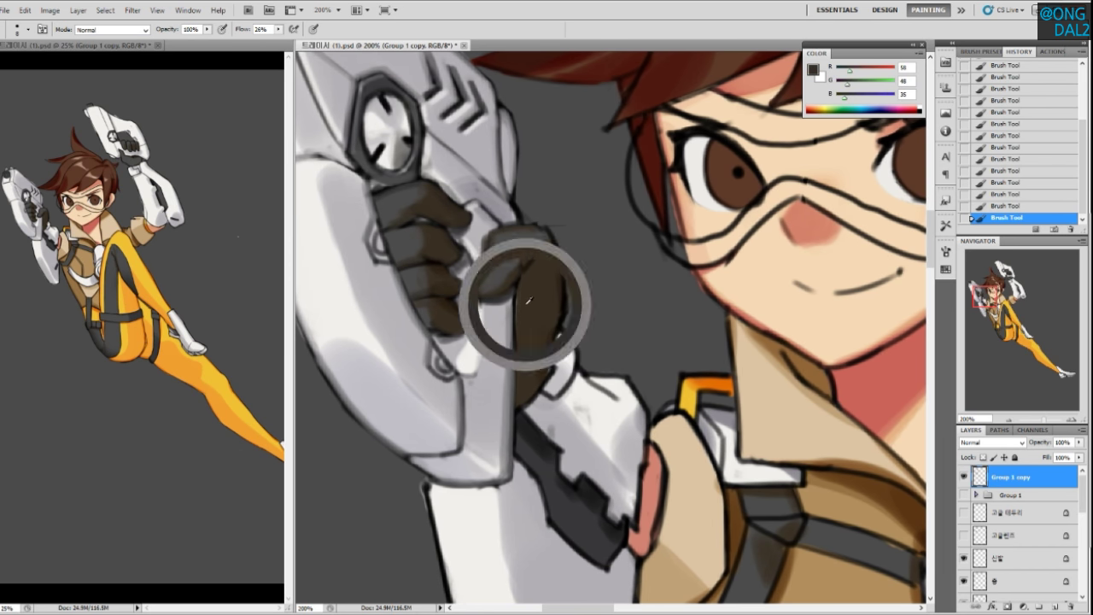
drag(523, 278, 518, 329)
drag(519, 291, 514, 345)
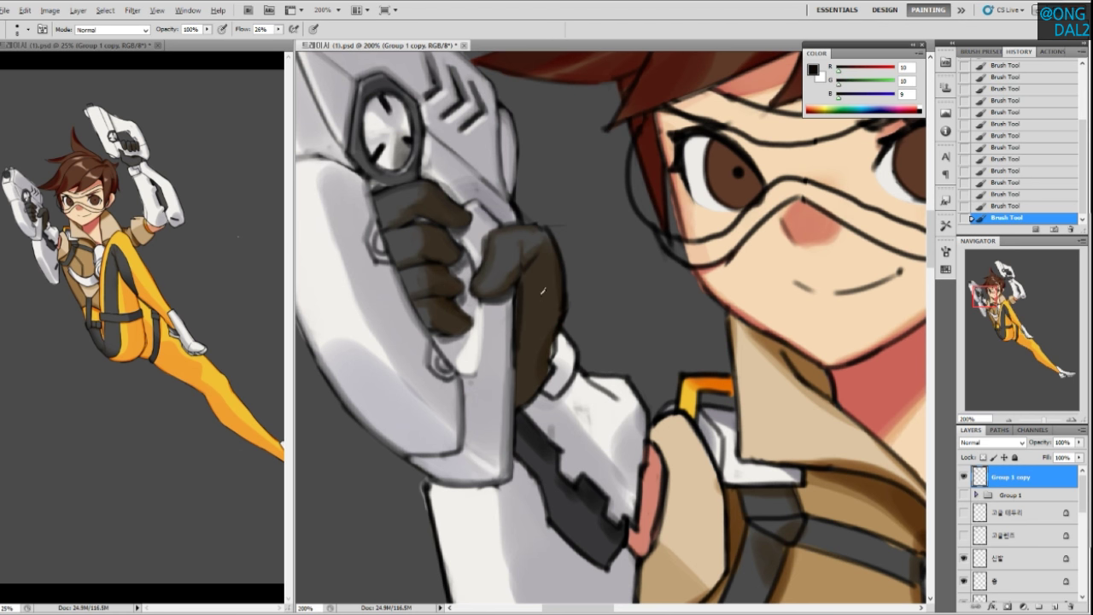
Recolour the outer outline of the gloved hand with sampled near-black (10, 10, 9) and dark browns (49, 36, 22) and (39, 29, 17)
alt+click(525, 285)
alt+click(522, 372)
alt+click(542, 352)
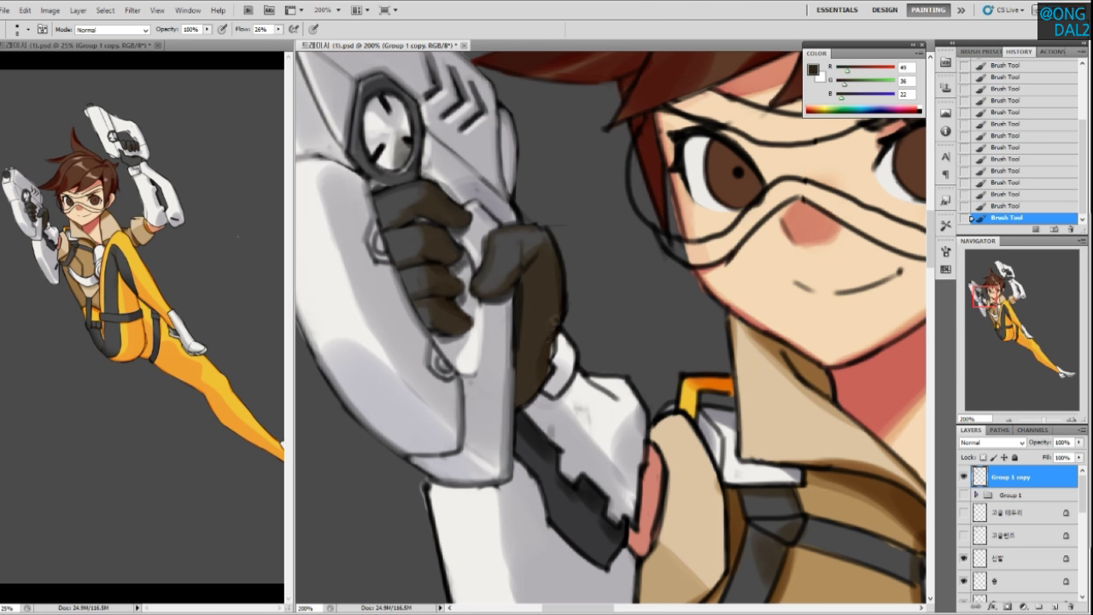
alt+click(560, 293)
drag(553, 239, 563, 287)
alt+click(543, 335)
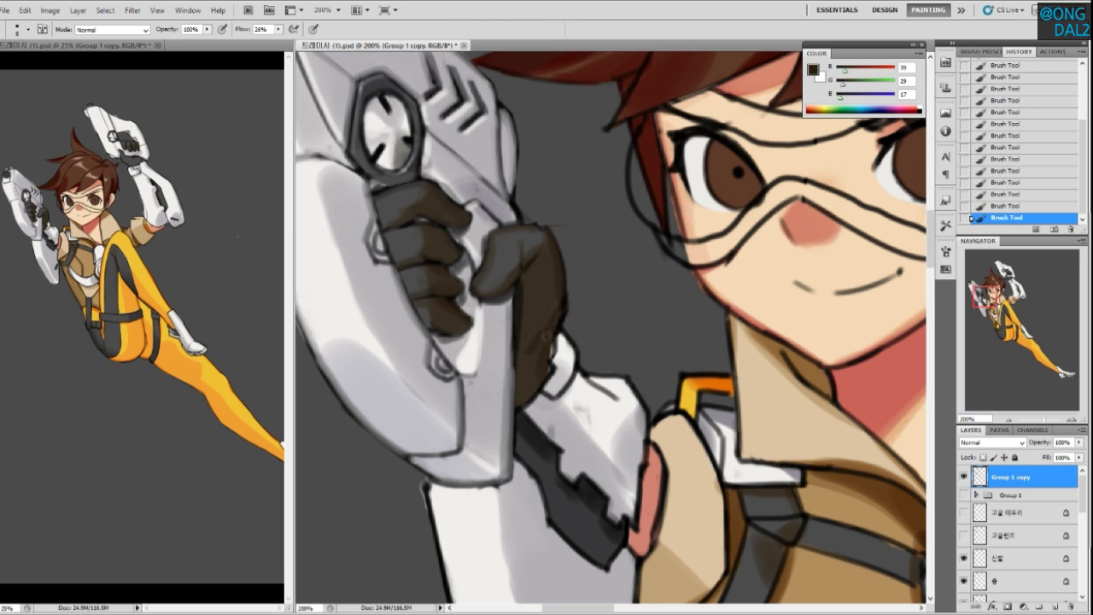
Refine the glove's lower edge near the wrist with sampled near-black (11, 10, 8) and brown (50, 38, 24)
alt+click(544, 338)
alt+click(563, 305)
alt+click(543, 336)
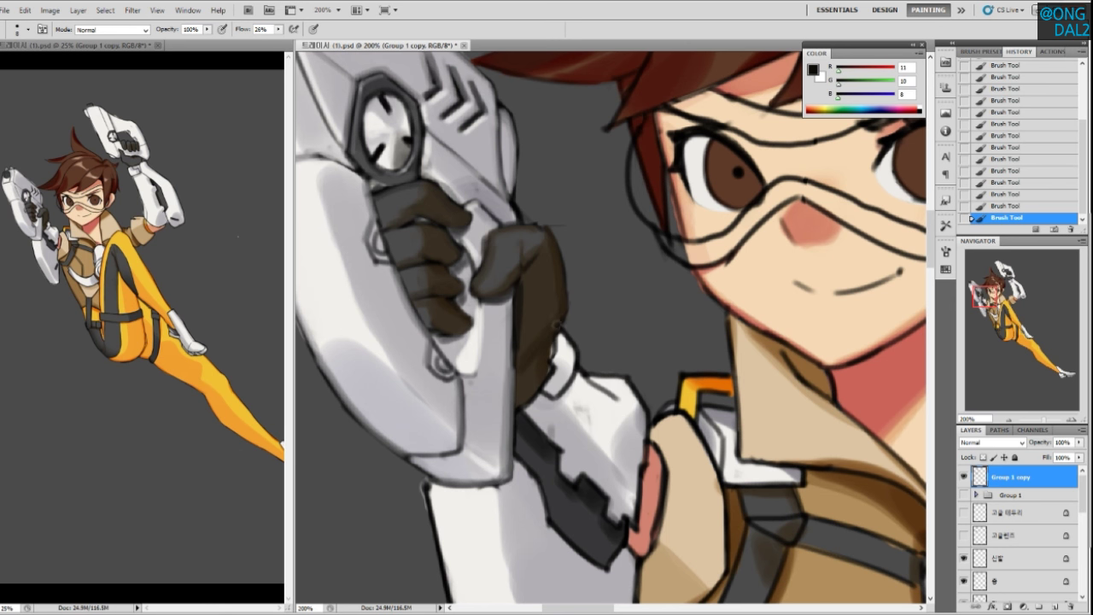
alt+click(545, 339)
alt+click(547, 346)
drag(533, 424, 532, 375)
alt+click(524, 336)
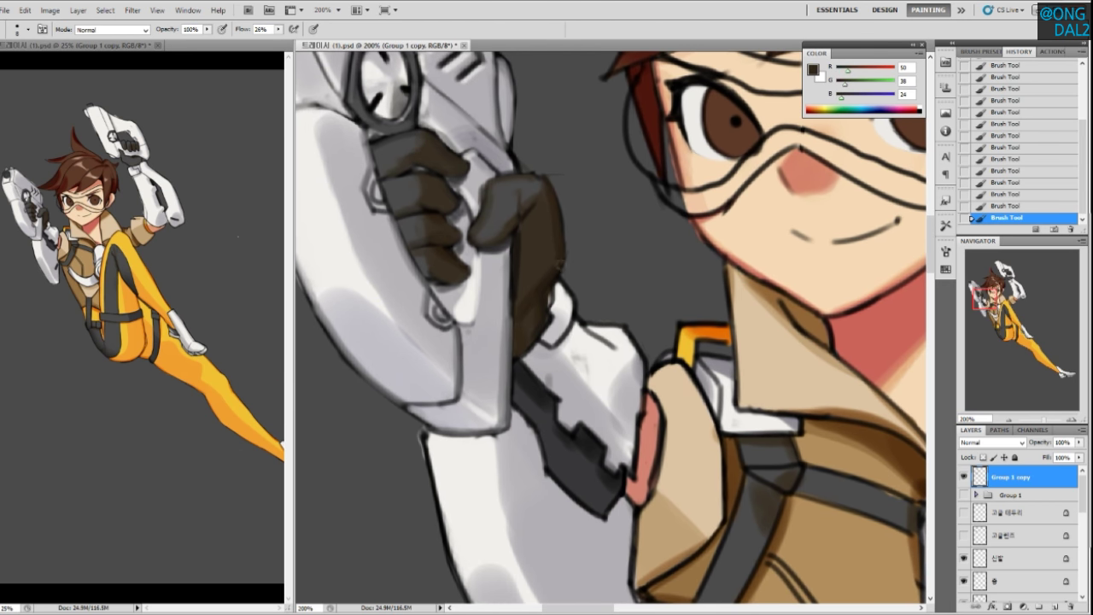
Soften the white wrist cuff's outline with sampled greys (146, 145, 152) and (151, 149, 148) and off-white (240, 238, 234)
drag(564, 276, 547, 330)
alt+click(456, 188)
alt+click(455, 187)
drag(546, 300, 546, 340)
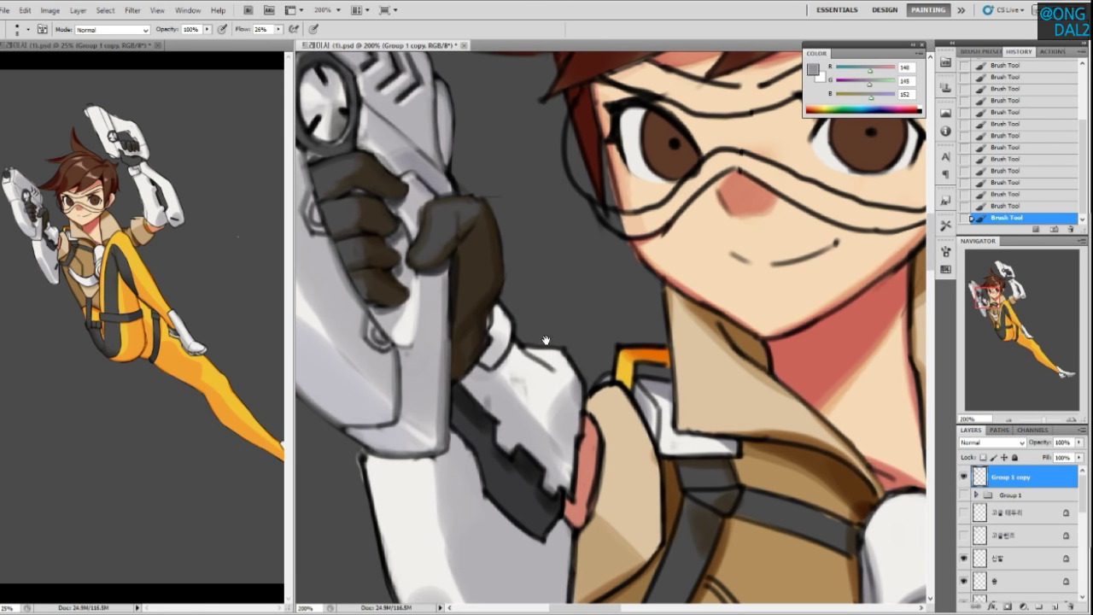
alt+click(507, 316)
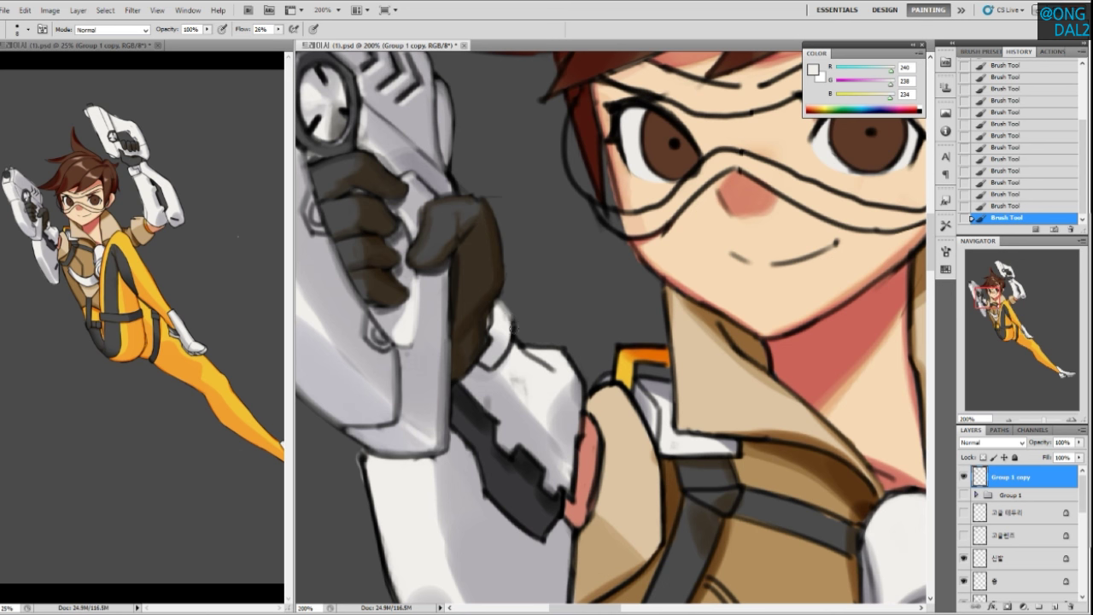
alt+click(508, 342)
alt+click(507, 349)
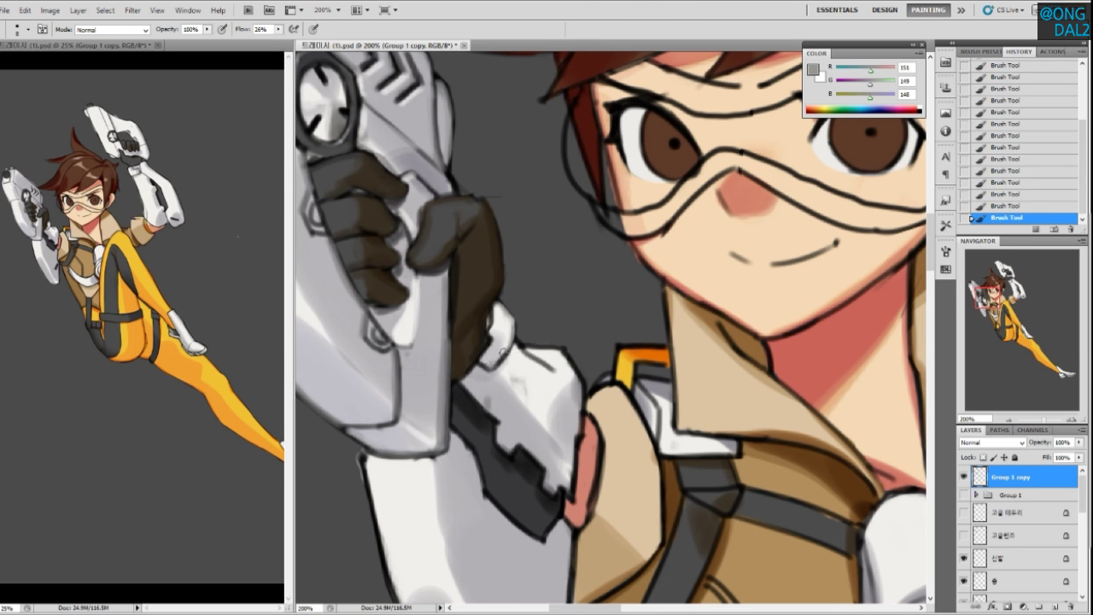
Soften the forearm armour's upper outline and inner line with sampled grey (142, 139, 145), light grey (206, 203, 204) and off-white (242, 240, 236)
drag(551, 388, 538, 378)
alt+click(554, 384)
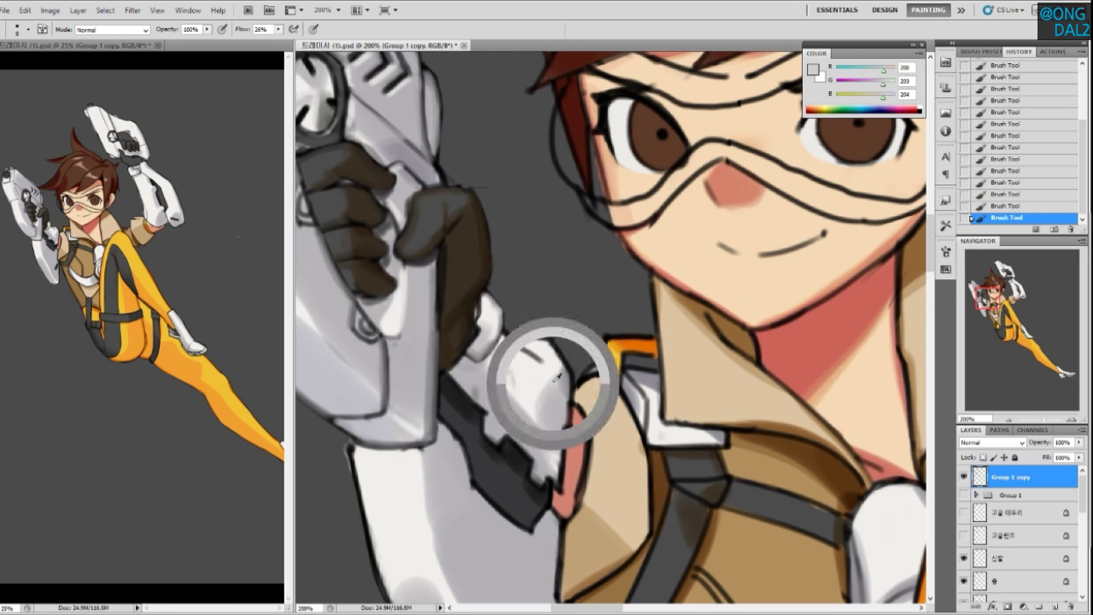
drag(503, 339, 539, 359)
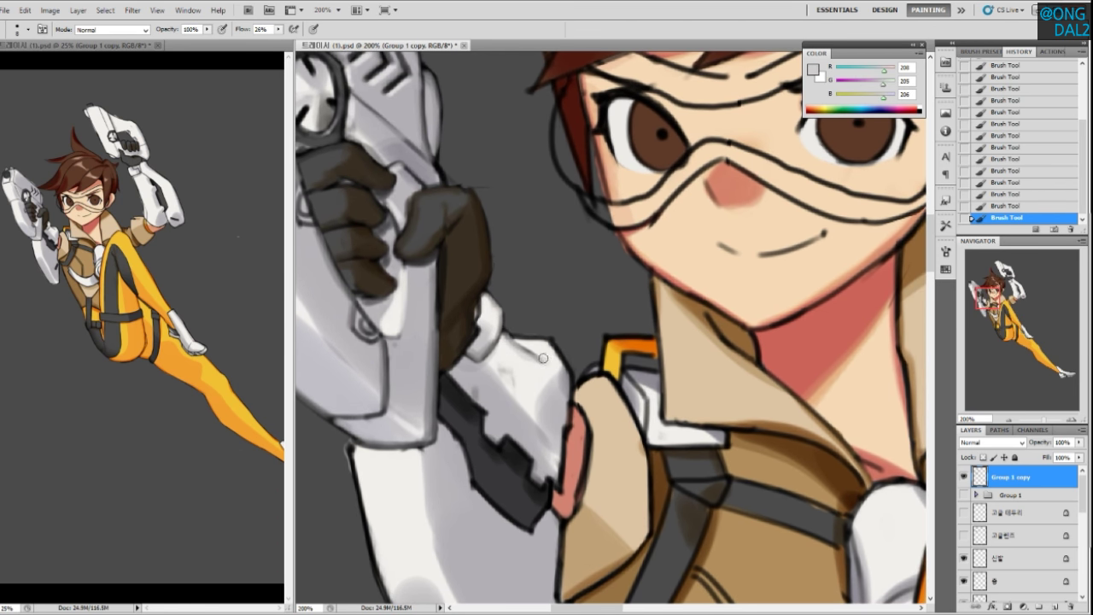
alt+click(565, 367)
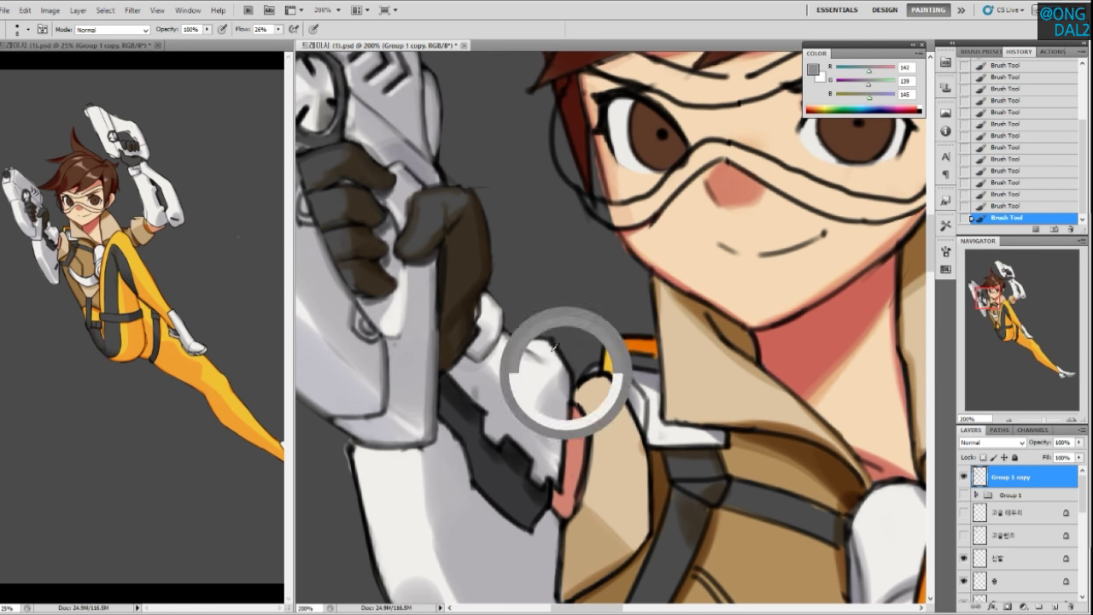
alt+click(541, 344)
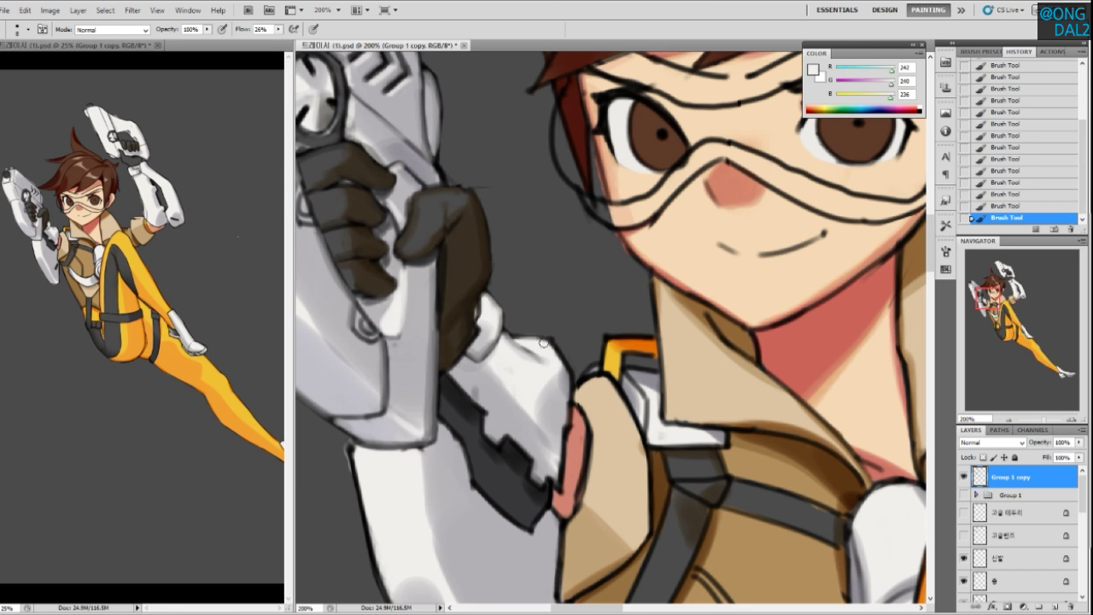
mouse_move(520, 342)
mouse_down()
mouse_move(551, 340)
mouse_move(565, 365)
mouse_move(568, 299)
mouse_up()
alt+click(570, 299)
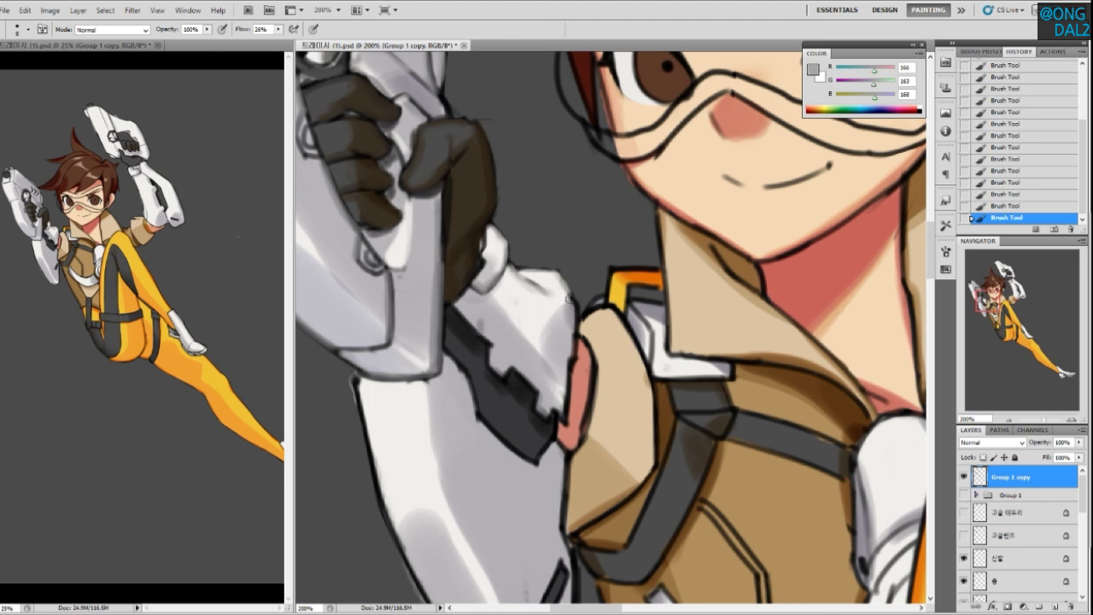
Soften the forearm armour's outline beside the elbow with sampled light greys, including (166, 163, 168)
drag(567, 347, 575, 296)
alt+click(577, 281)
mouse_move(578, 299)
mouse_down()
mouse_move(586, 246)
mouse_move(585, 286)
mouse_up()
drag(588, 236, 583, 283)
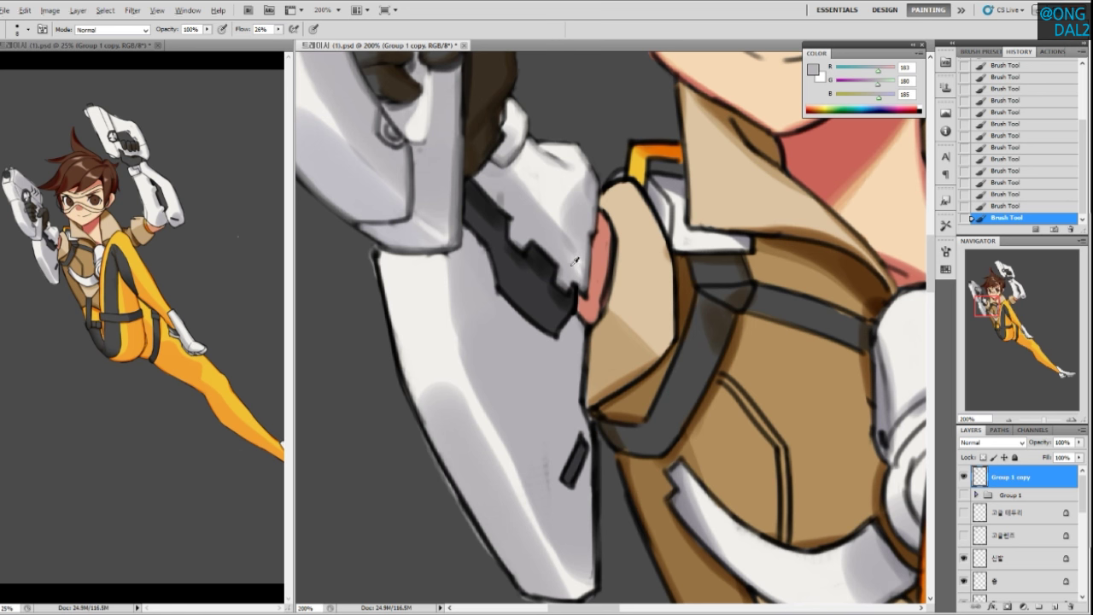
Clean up the notched edge between the white armour and its dark panel with sampled tones (41, 40, 41), (89, 87, 90) and (127, 125, 129)
alt+click(571, 272)
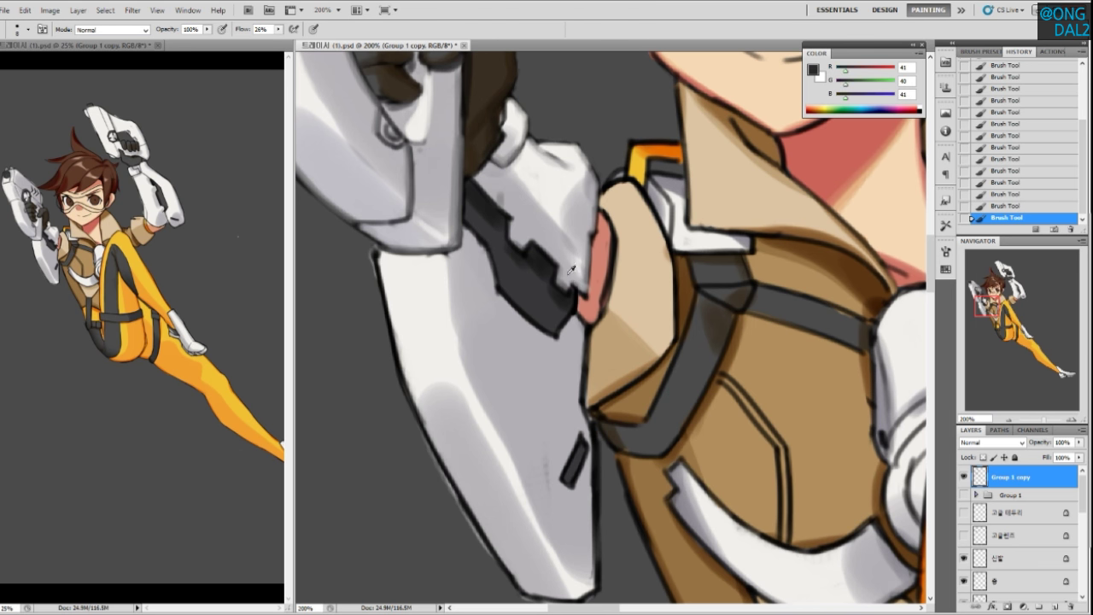
alt+click(570, 283)
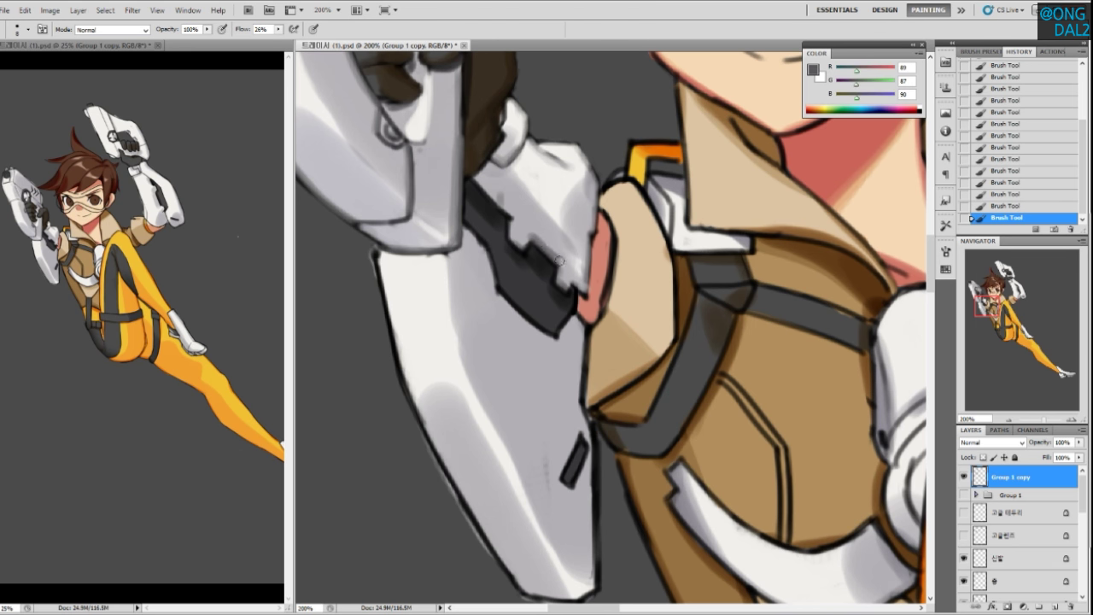
alt+click(522, 219)
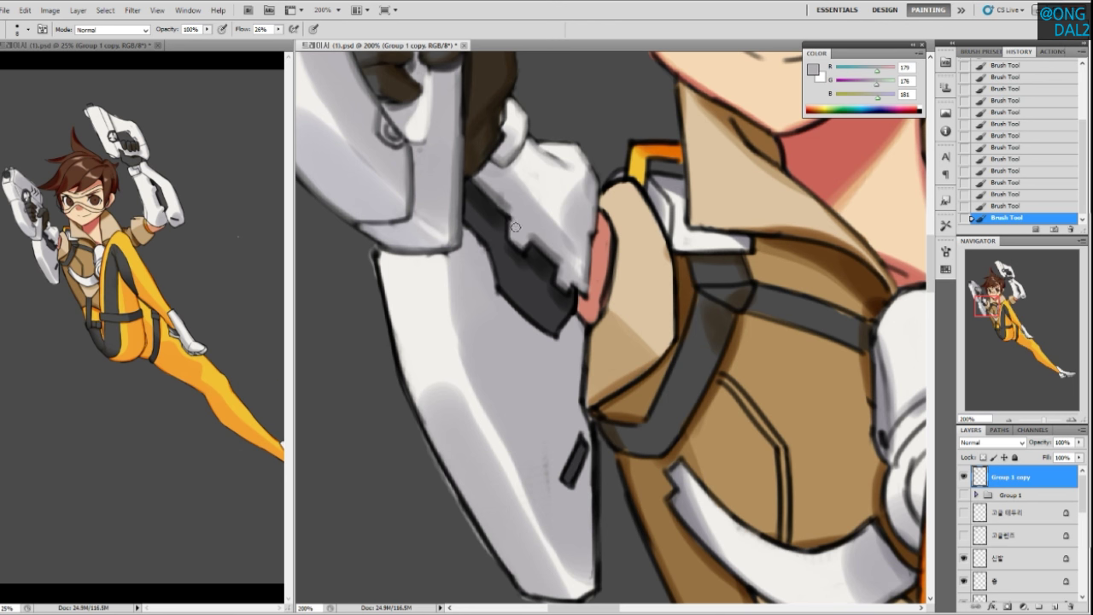
alt+click(546, 235)
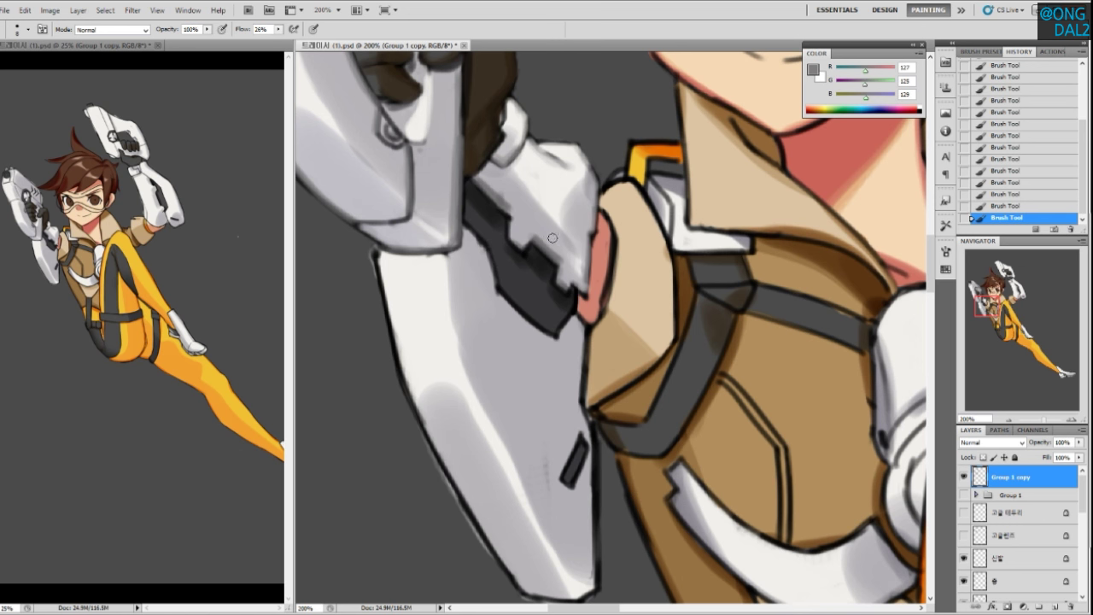
drag(536, 232, 523, 252)
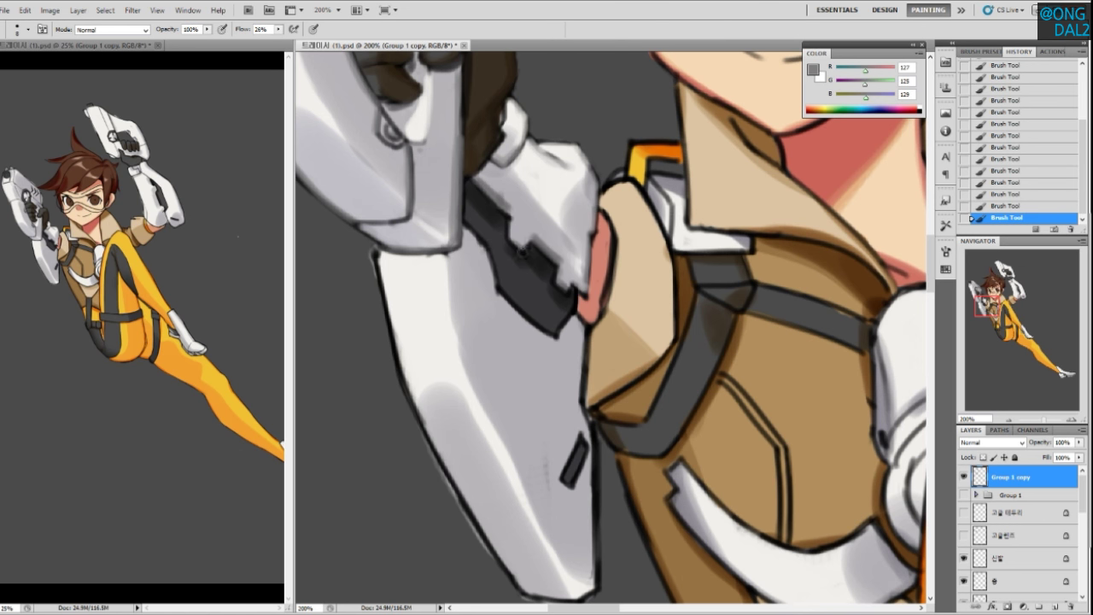
Enlarge the brush and blend the forearm armour's grey shading with sampled armour tones, including (178, 175, 180)
alt+click(570, 262)
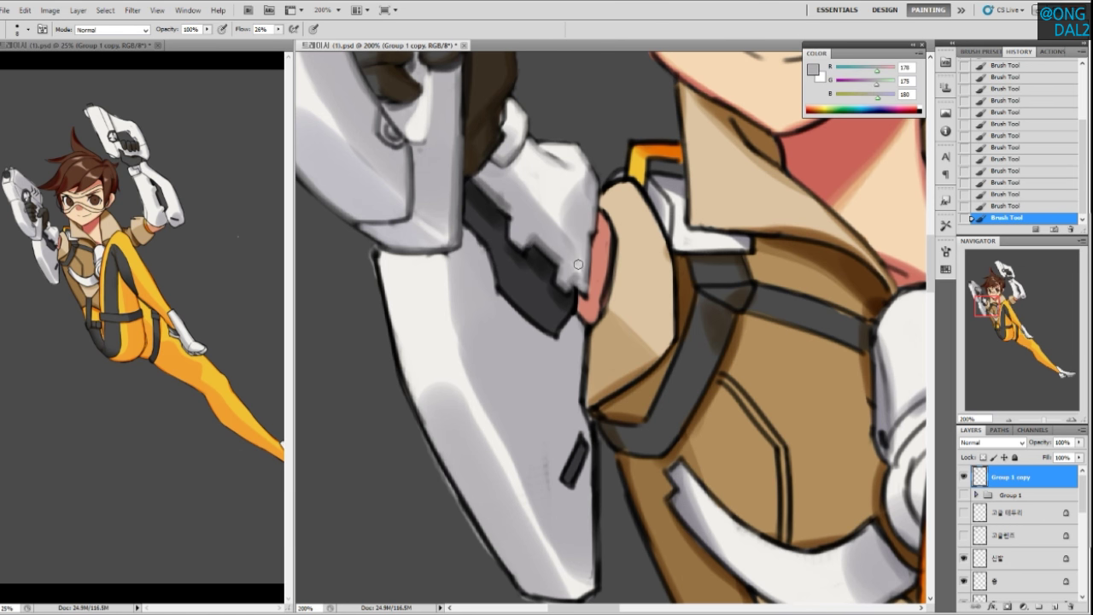
key(])
key(])
key(])
drag(570, 222, 564, 225)
alt+click(561, 212)
alt+click(572, 231)
Blend sampled light tones into the grey shading on the white armour above the notched dark panel
alt+click(570, 184)
drag(571, 183, 579, 179)
alt+click(565, 213)
alt+click(577, 182)
drag(581, 184, 580, 231)
alt+click(568, 238)
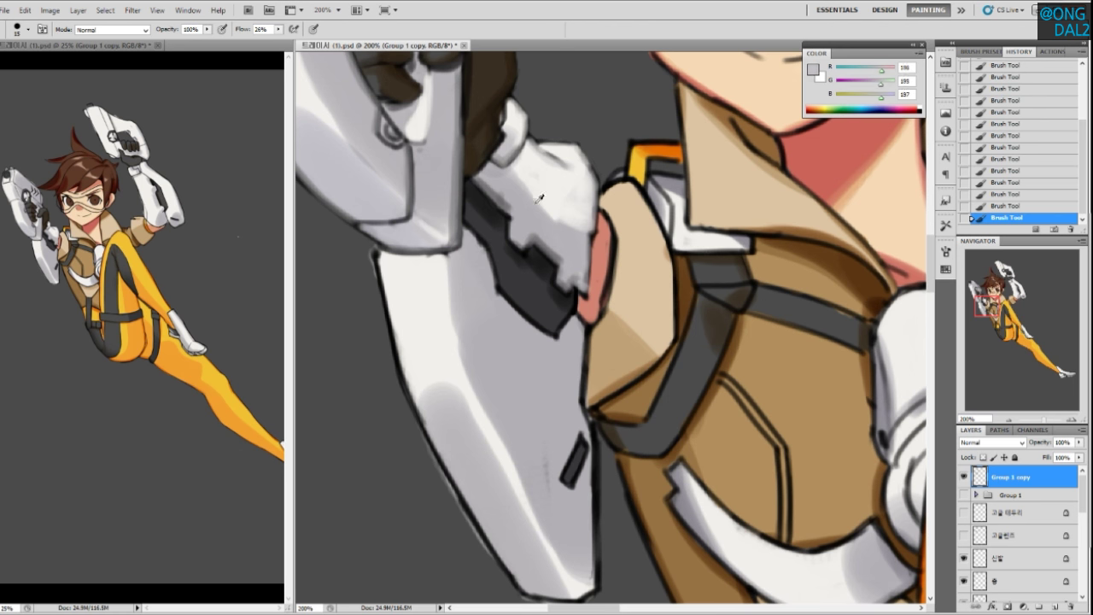
Brighten the white armour above the notched panel with sampled off-white tones, including (242, 240, 236)
alt+click(561, 160)
mouse_move(557, 163)
mouse_down()
mouse_move(542, 161)
mouse_move(569, 178)
mouse_up()
alt+click(560, 174)
alt+click(552, 194)
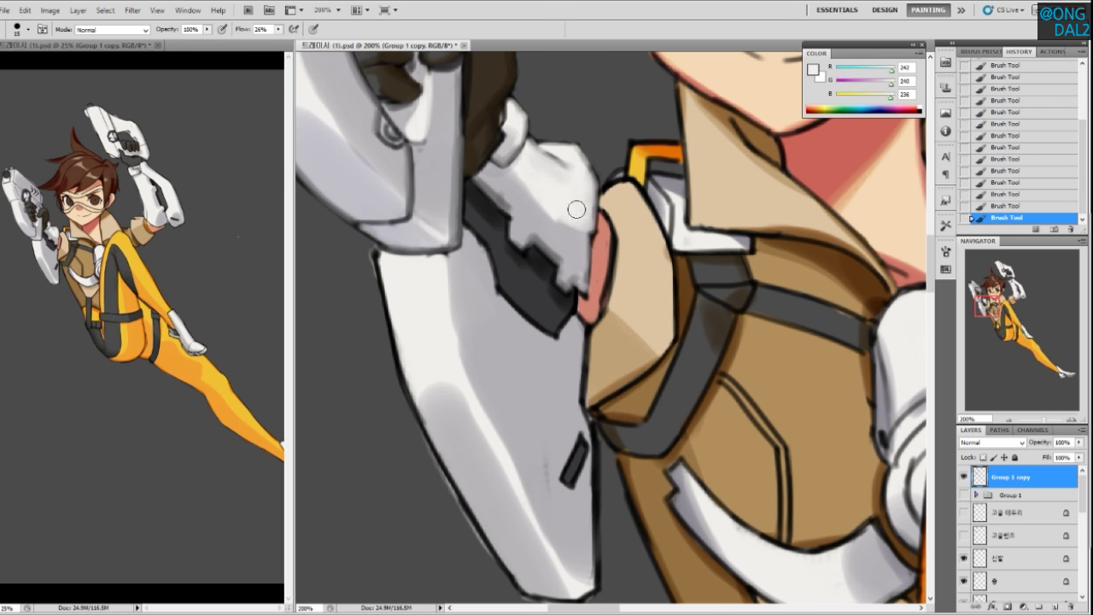
alt+click(558, 206)
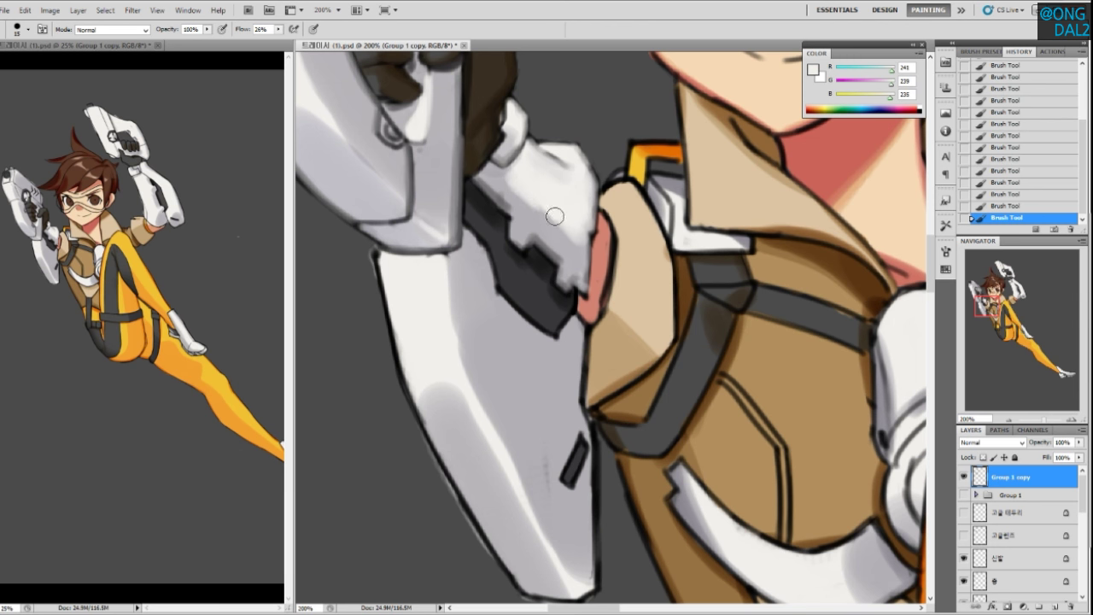
Shade the white armour along the notched edge with sampled greys (180, 177, 182) and (182, 180, 184)
alt+click(511, 189)
alt+click(517, 188)
drag(507, 180, 579, 242)
alt+click(552, 217)
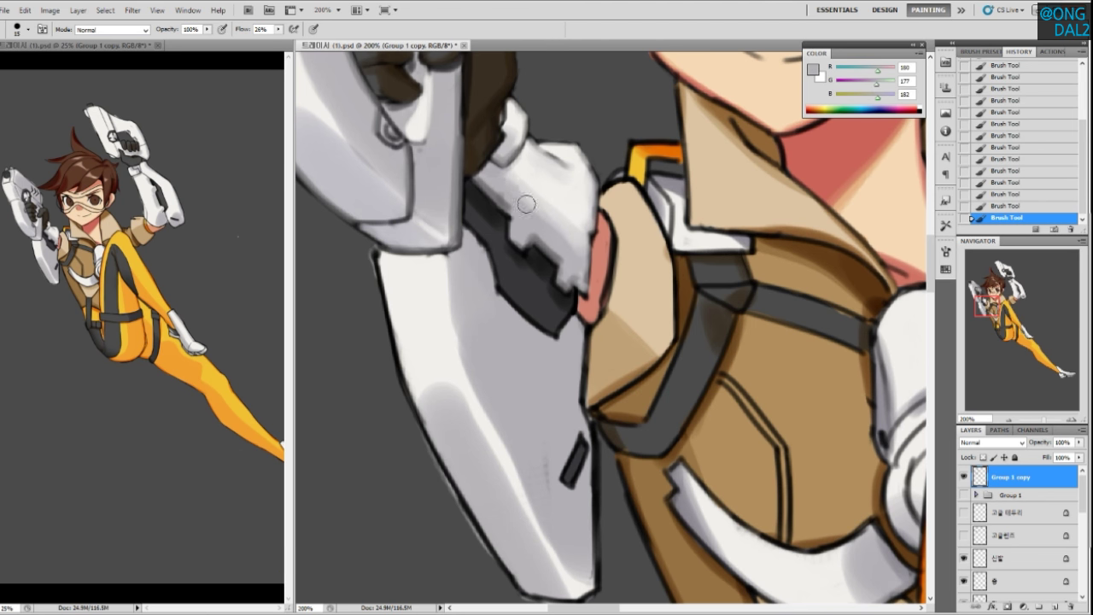
drag(558, 219, 551, 222)
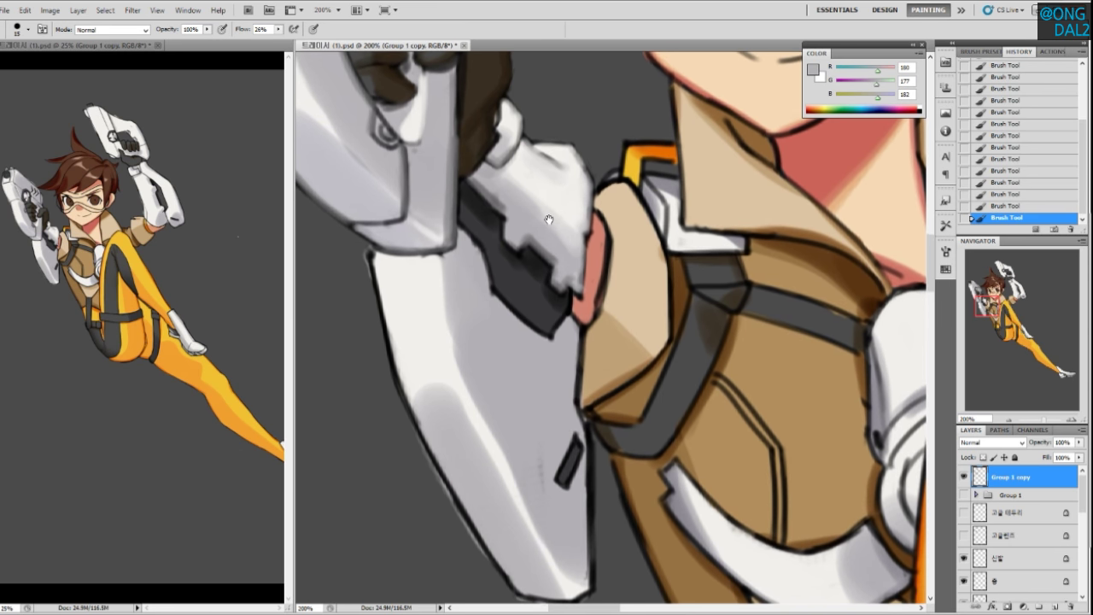
alt+click(502, 195)
mouse_move(483, 179)
mouse_down()
mouse_move(526, 228)
mouse_move(526, 216)
mouse_move(541, 220)
mouse_up()
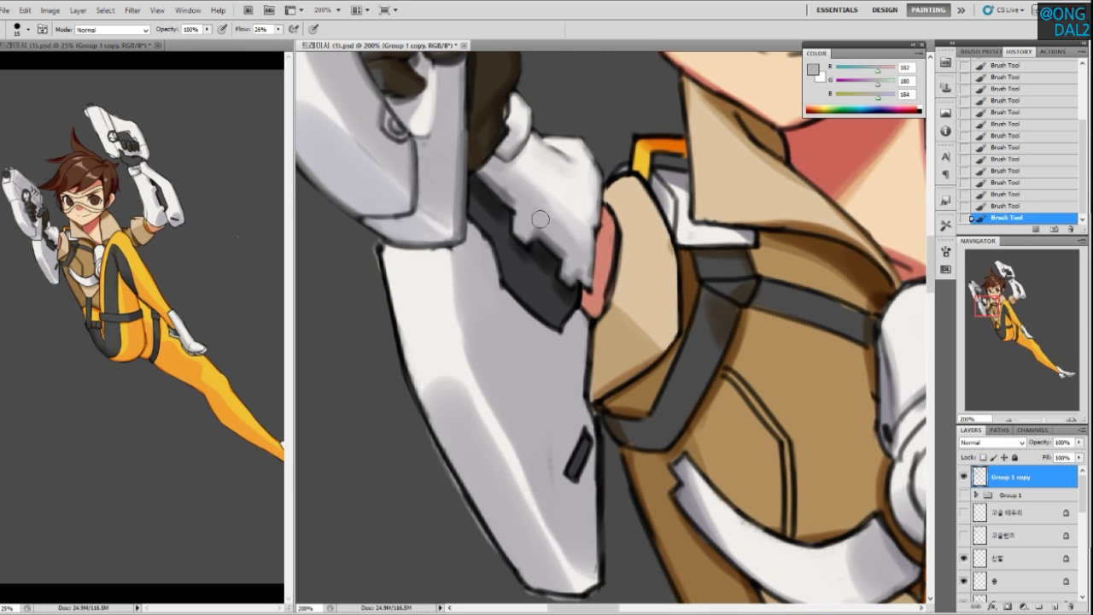
alt+click(516, 195)
mouse_move(520, 200)
mouse_down()
mouse_move(513, 213)
mouse_move(542, 239)
mouse_move(560, 224)
mouse_up()
Touch up the white armour's upper outline and refine the notched dark panel with sampled near-black (28, 28, 29)
alt+click(593, 136)
drag(579, 127, 597, 128)
mouse_move(587, 219)
mouse_down()
mouse_move(562, 195)
mouse_move(602, 248)
mouse_move(636, 265)
mouse_up()
alt+click(594, 175)
alt+click(573, 227)
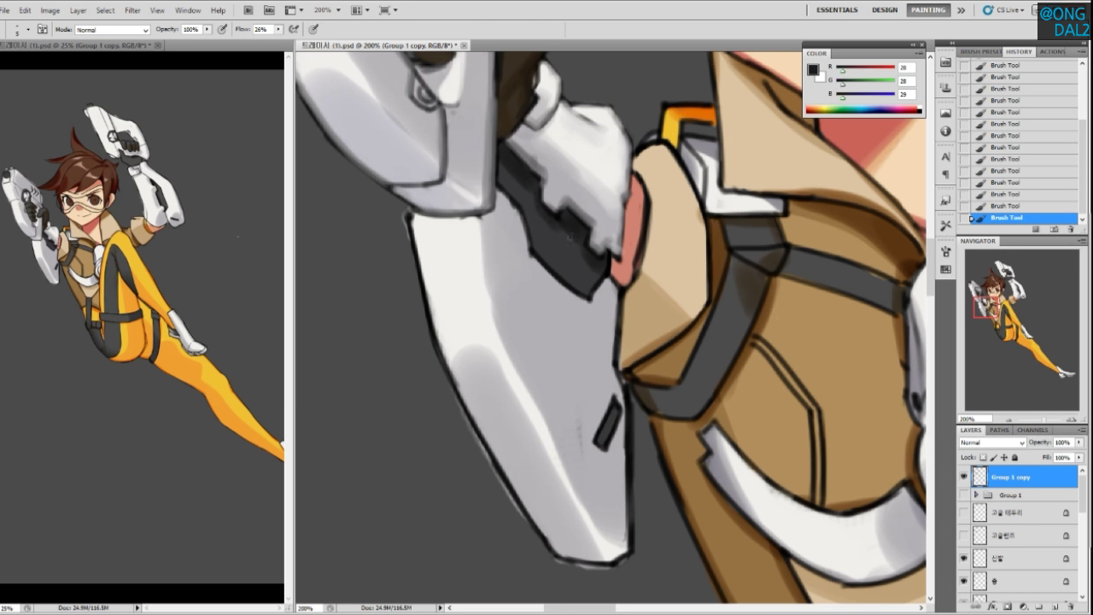
mouse_move(543, 215)
mouse_down()
mouse_move(593, 253)
mouse_move(600, 275)
mouse_up()
drag(528, 223, 535, 246)
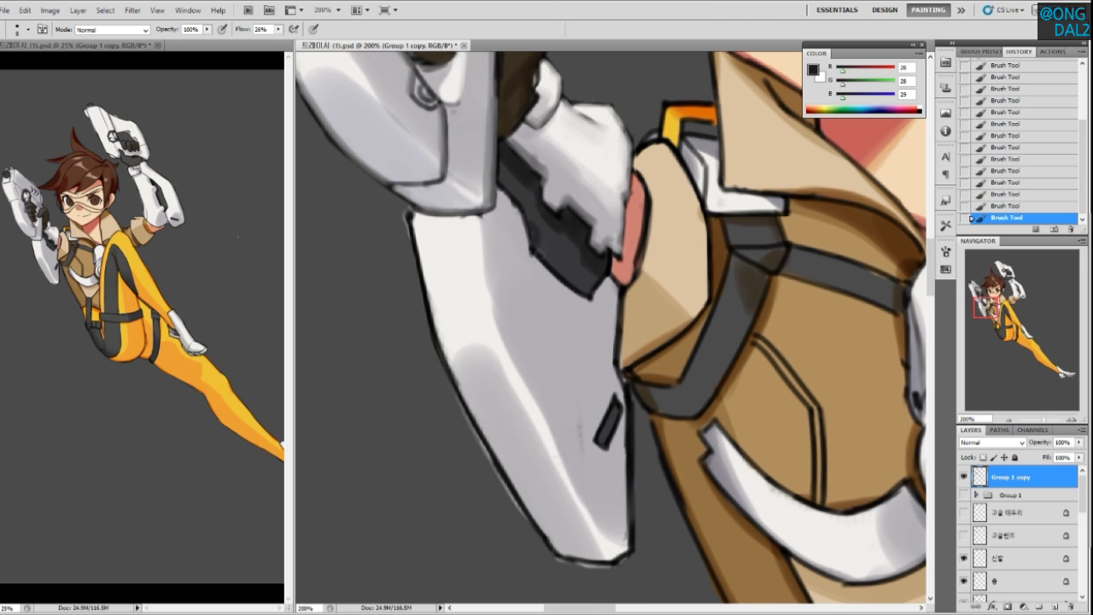
Lighten the lower edge and tip of the dark panel with sampled armour tones, including (180, 178, 182)
alt+click(507, 203)
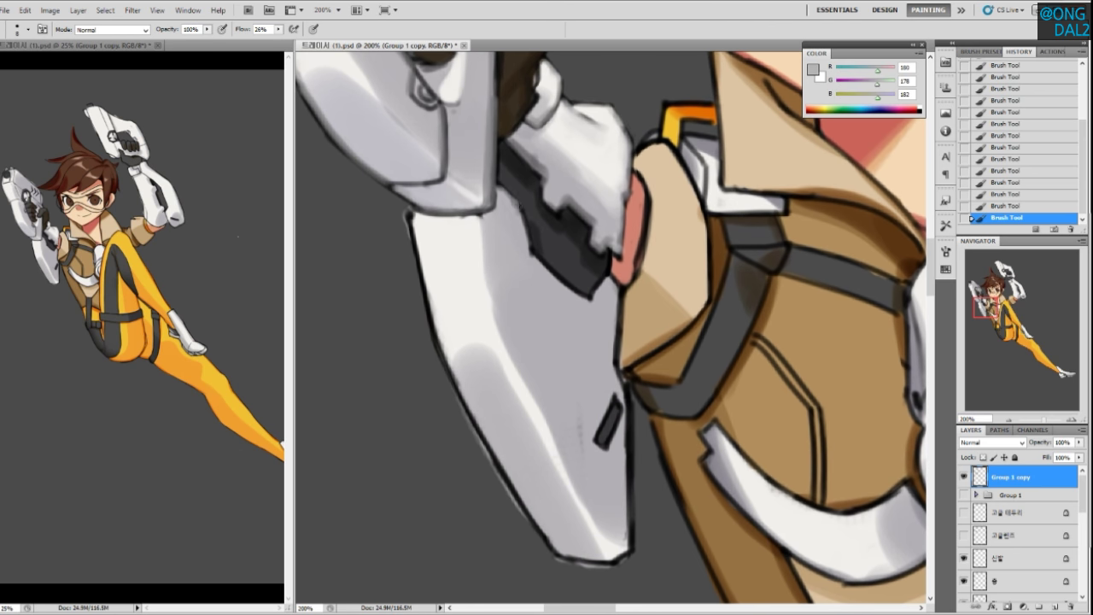
mouse_move(520, 217)
mouse_down()
mouse_move(551, 281)
mouse_move(596, 309)
mouse_up()
key(ctrl+z)
drag(540, 266, 592, 306)
key(ctrl+z)
alt+click(469, 281)
drag(609, 283, 591, 296)
Lighten the forearm armour's outline from the dark panel down along the jacket with sampled grey (179, 176, 181)
alt+click(611, 291)
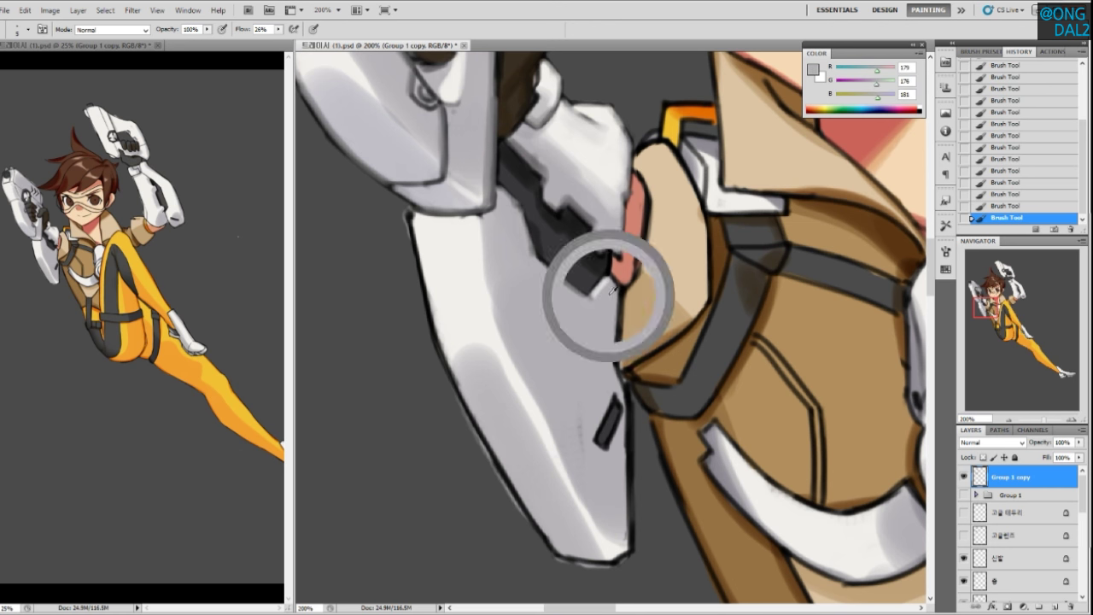
drag(617, 288, 618, 365)
key(ctrl+z)
mouse_move(619, 289)
mouse_down()
mouse_move(615, 375)
mouse_move(592, 317)
mouse_move(603, 337)
mouse_up()
key(ctrl+z)
drag(608, 397, 604, 349)
drag(602, 289, 601, 439)
key(ctrl+z)
key(ctrl+z)
drag(602, 331, 600, 430)
key(ctrl+z)
drag(601, 296, 597, 429)
drag(601, 387, 603, 439)
key(ctrl+z)
drag(605, 369, 603, 441)
key(ctrl+z)
Soften the forearm armour's jacket-side outline down to the pointed end with sampled grey (124, 121, 125)
alt+click(605, 355)
drag(598, 324, 602, 442)
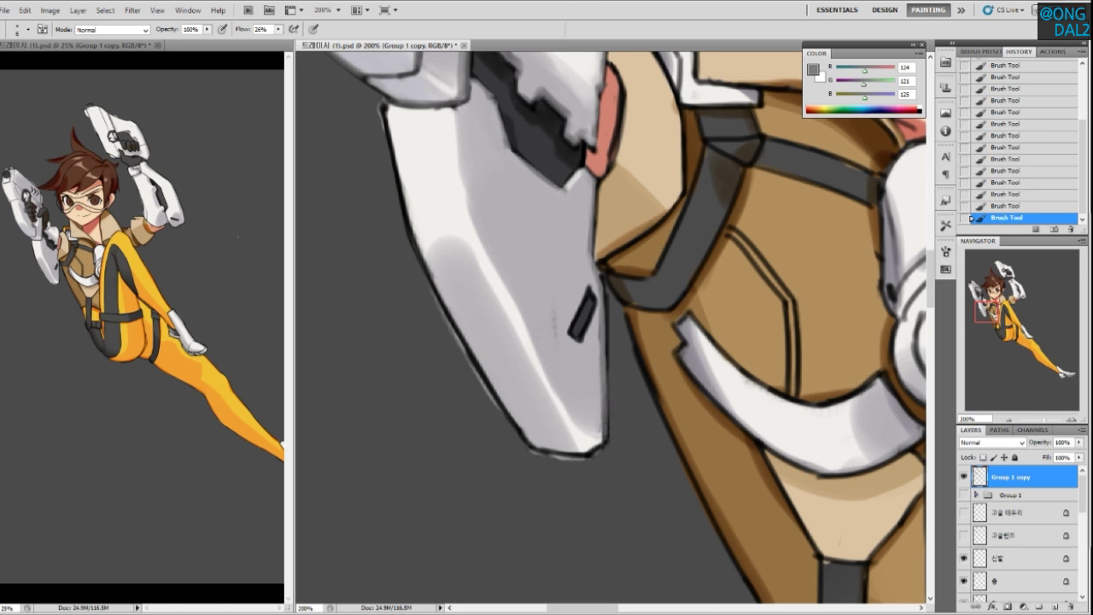
drag(600, 350, 604, 442)
drag(569, 448, 621, 433)
Soften the upper part of the forearm armour's outer outline with grey (124, 121, 125)
drag(554, 410, 554, 430)
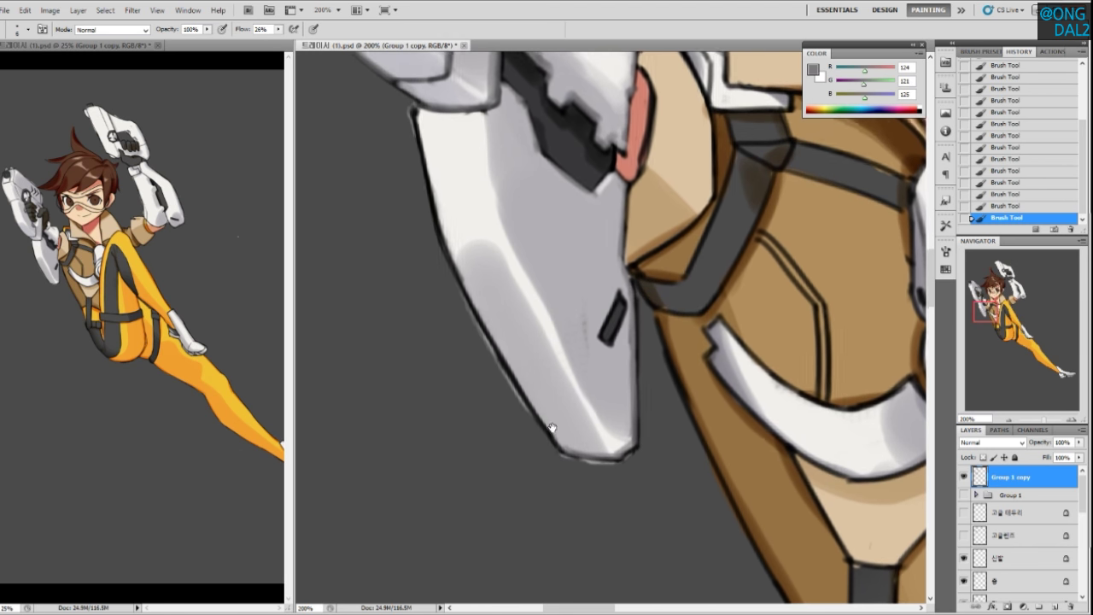
drag(436, 207, 456, 248)
drag(435, 155, 466, 258)
key(ctrl+z)
drag(443, 183, 469, 283)
key(ctrl+z)
drag(439, 159, 469, 299)
drag(435, 158, 445, 186)
Soften the lower part of the forearm armour's outer outline down to its end with the same grey
mouse_move(471, 298)
mouse_down()
mouse_move(545, 428)
mouse_move(506, 362)
mouse_move(538, 416)
mouse_up()
key(ctrl+z)
key(ctrl+z)
drag(509, 367, 569, 460)
key(ctrl+z)
drag(528, 393, 573, 462)
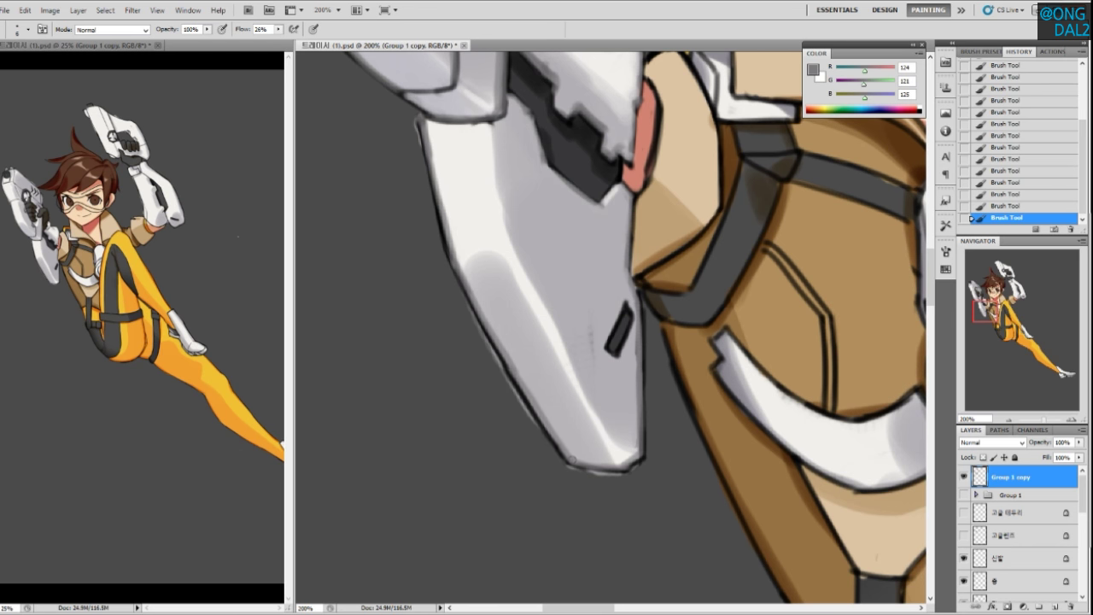
Soften the forearm armour's top edge below the gun with sampled greys, including (185, 182, 186) and (187, 184, 188)
drag(570, 408, 557, 390)
drag(526, 302, 548, 370)
alt+click(494, 239)
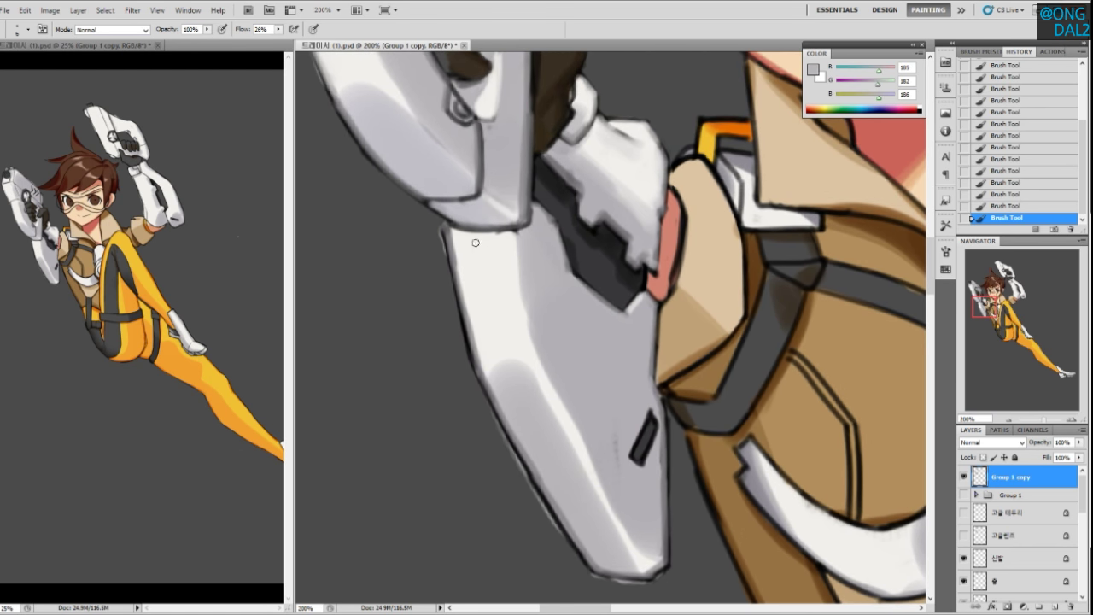
alt+click(482, 229)
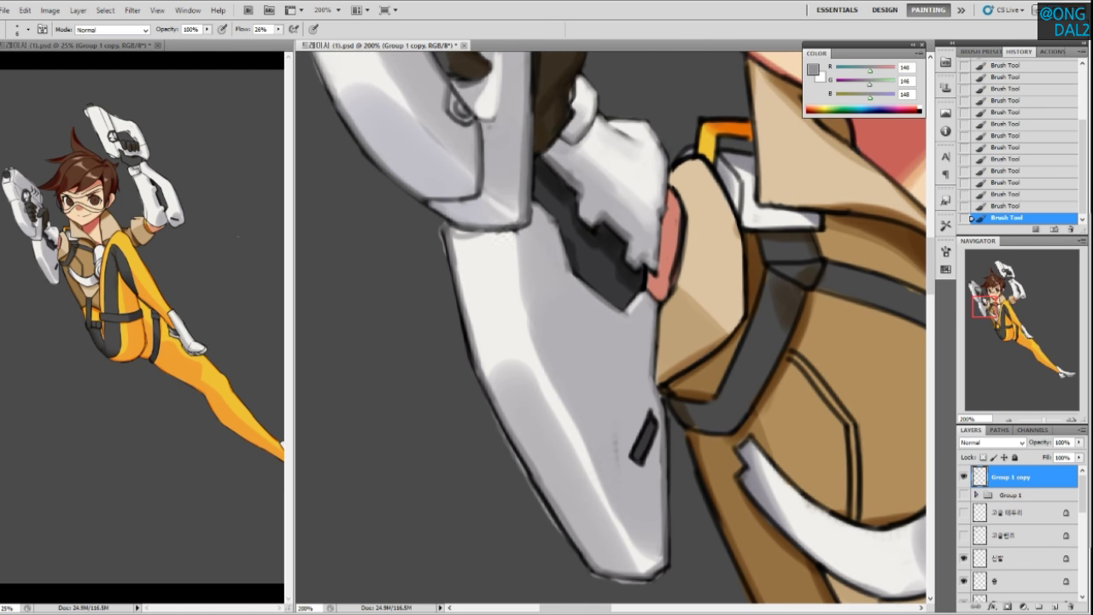
alt+click(495, 239)
alt+click(457, 231)
alt+click(467, 235)
alt+click(484, 235)
drag(462, 236, 518, 232)
alt+click(518, 234)
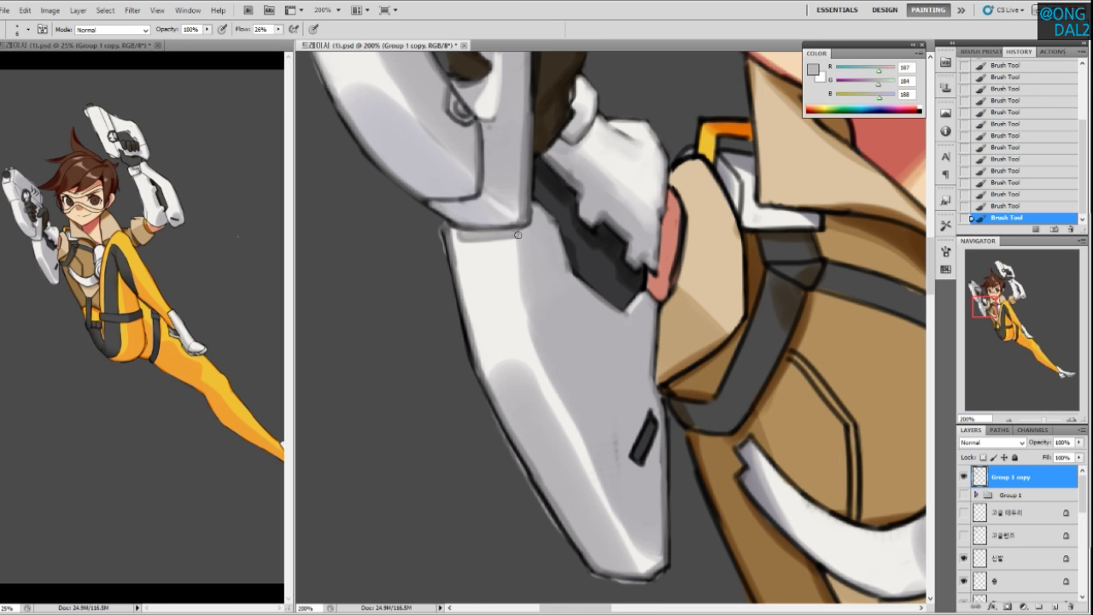
Enlarge the brush and blend the boundary between the forearm armour's upper highlight and its grey side
drag(544, 268, 539, 265)
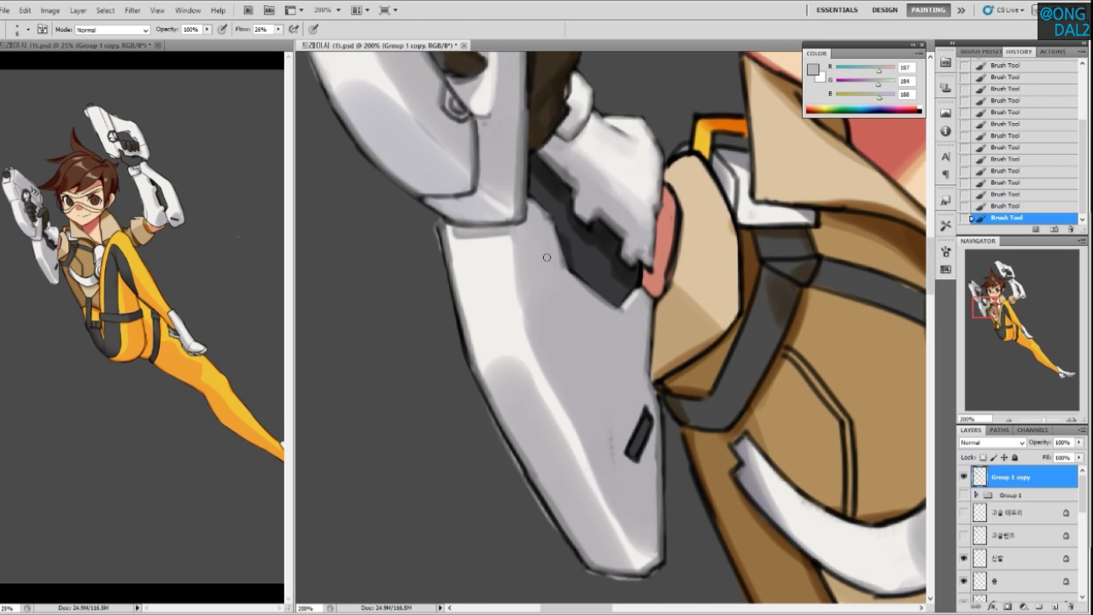
alt+click(545, 280)
key(bracketright)
key(bracketright)
drag(513, 237, 537, 344)
drag(514, 241, 529, 327)
drag(600, 359, 567, 335)
Enlarge the brush further and blend the forearm armour's lower ridge with sampled greys (194, 191, 194), (179, 176, 181) and (180, 177, 182)
alt+click(466, 348)
key(bracketright)
key(bracketright)
alt+click(466, 319)
alt+click(511, 366)
drag(514, 340, 588, 467)
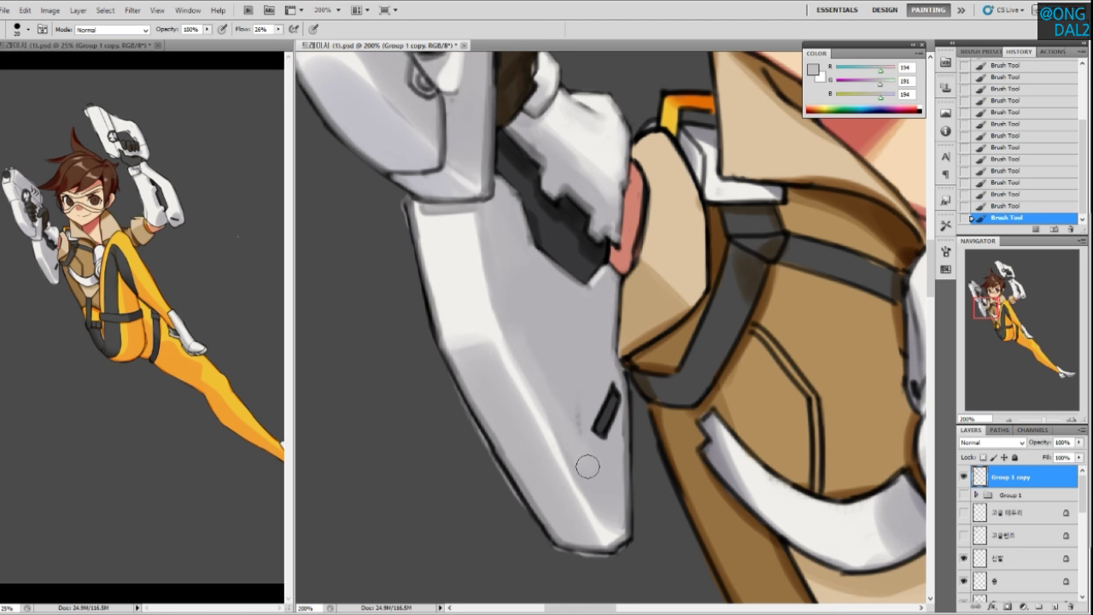
alt+click(563, 376)
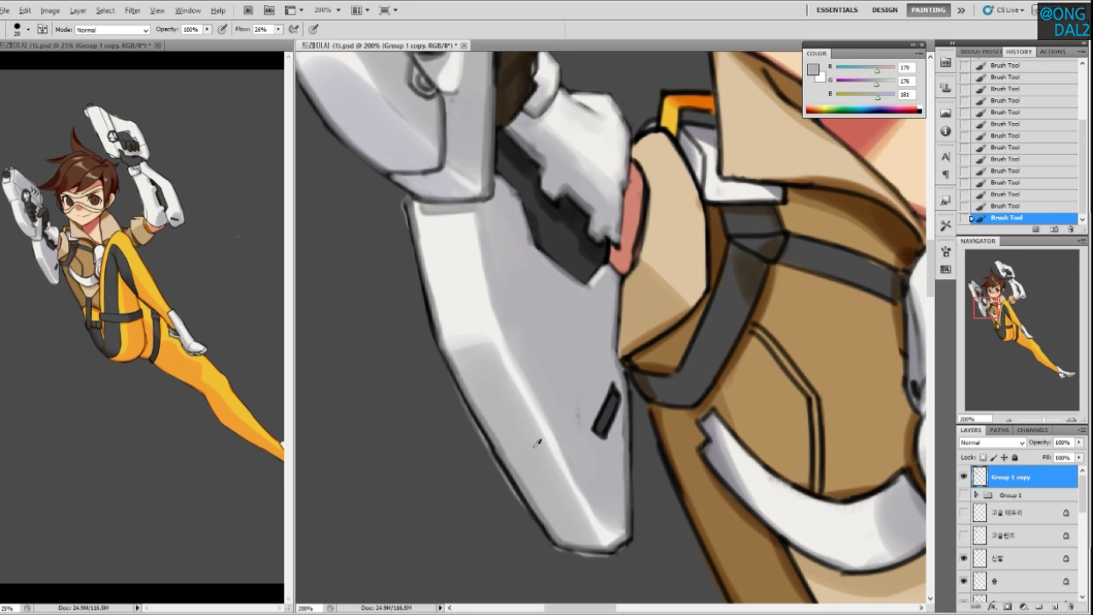
drag(518, 378, 559, 464)
alt+click(546, 393)
drag(525, 374, 553, 437)
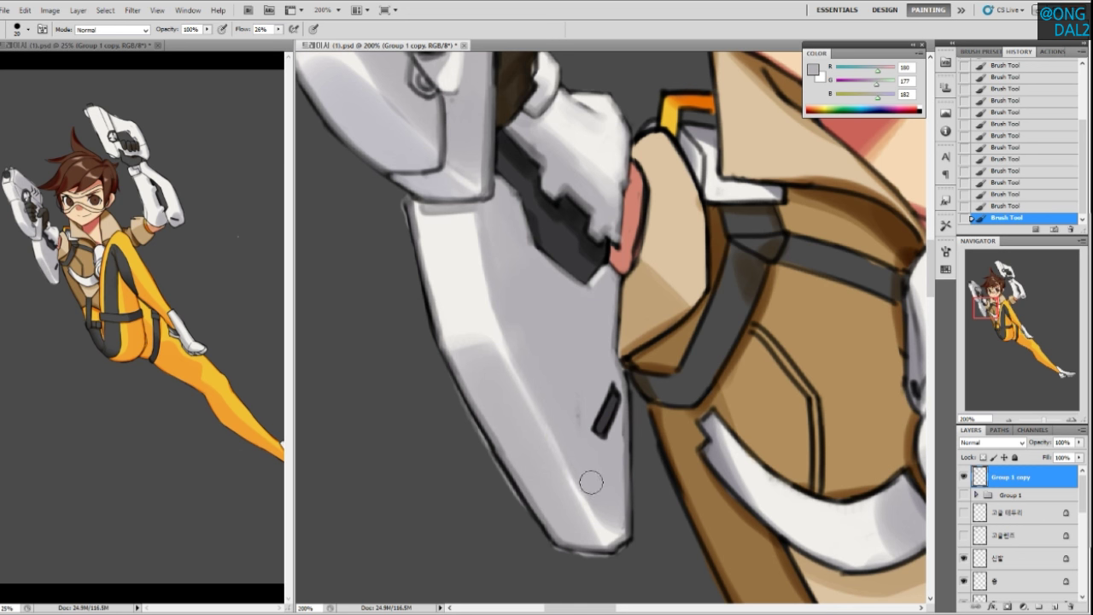
Refine the ridge highlight near the forearm armour's pointed end with a smaller brush and sampled tones, including (227, 225, 223)
alt+click(546, 435)
alt+click(570, 477)
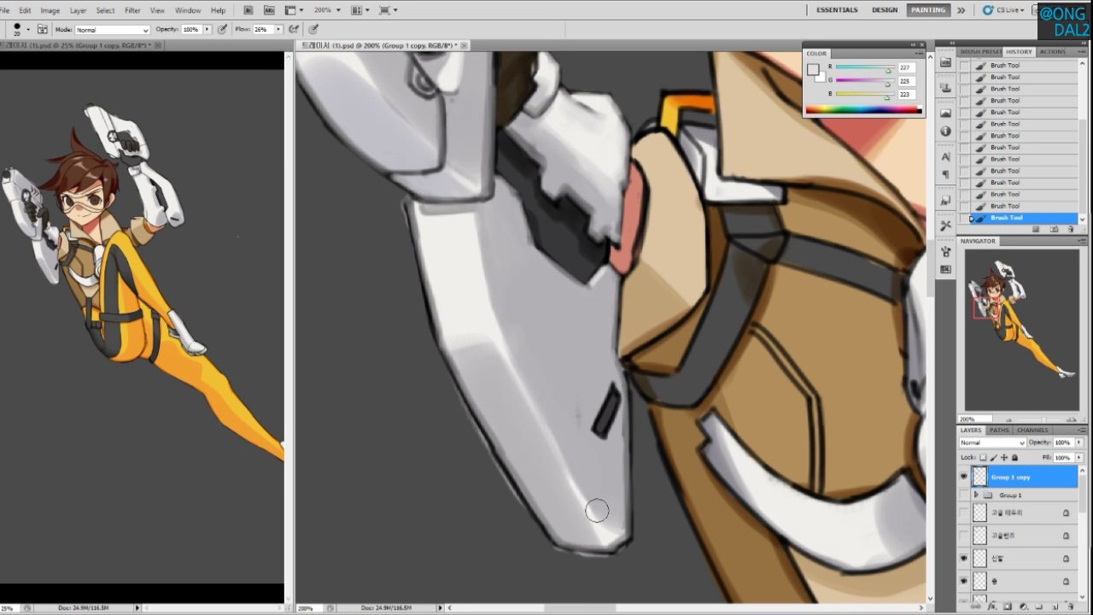
key([)
key([)
key([)
key([)
drag(570, 483, 600, 528)
alt+click(584, 484)
mouse_move(574, 476)
mouse_down()
mouse_move(609, 539)
mouse_move(616, 531)
mouse_up()
alt+click(599, 507)
mouse_move(611, 454)
mouse_down()
mouse_move(604, 449)
mouse_move(623, 517)
mouse_up()
Clean up the stray marks and outline around the small dark slot with sampled greys (179, 176, 181), (155, 153, 157) and (124, 122, 125)
alt+click(609, 441)
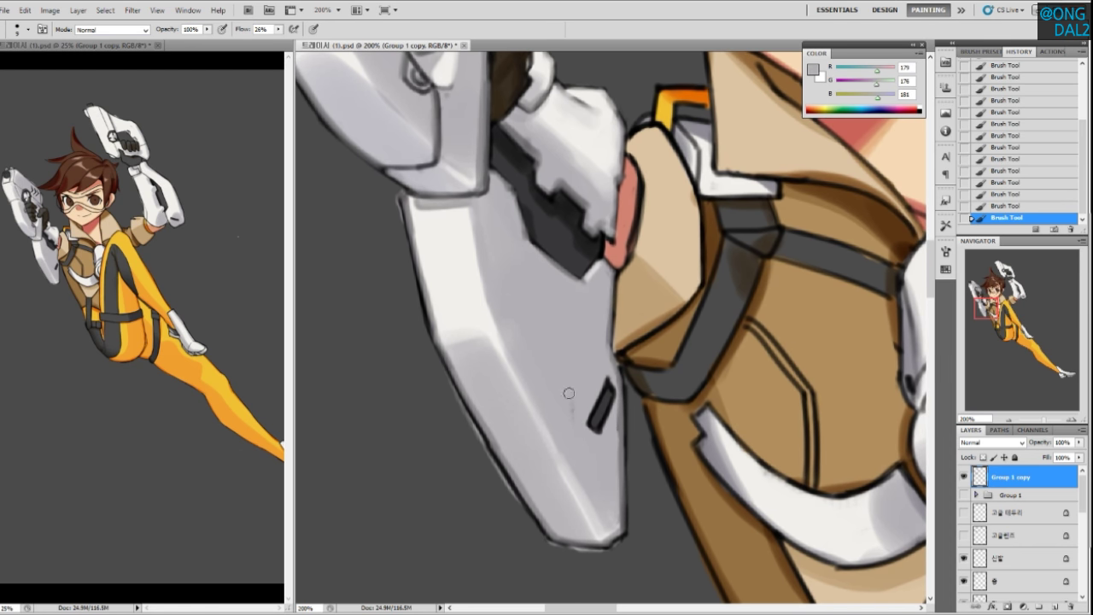
alt+click(589, 318)
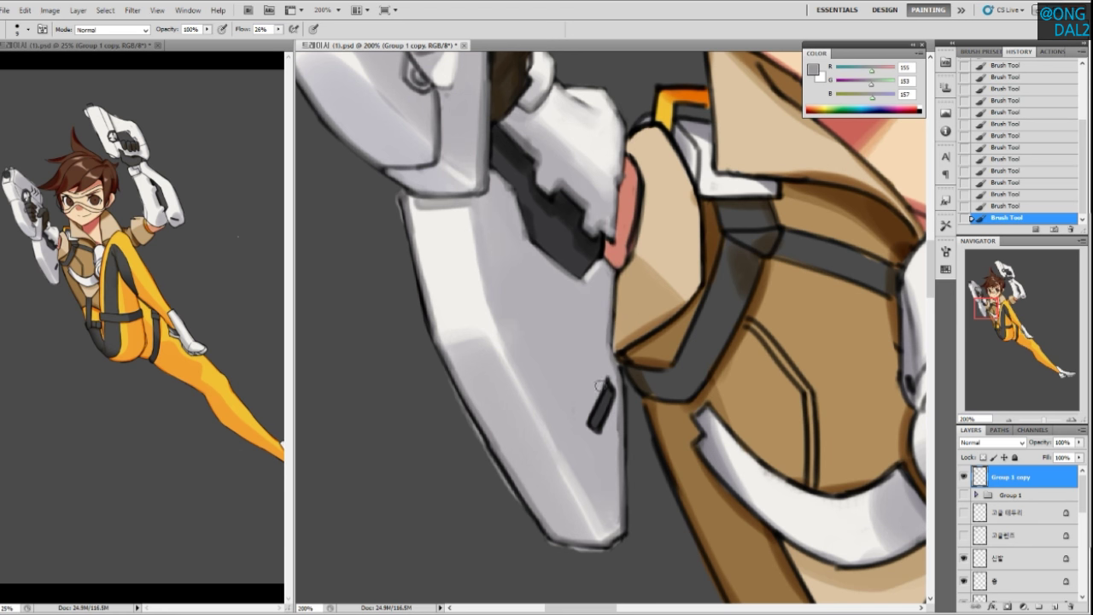
alt+click(602, 376)
alt+click(609, 369)
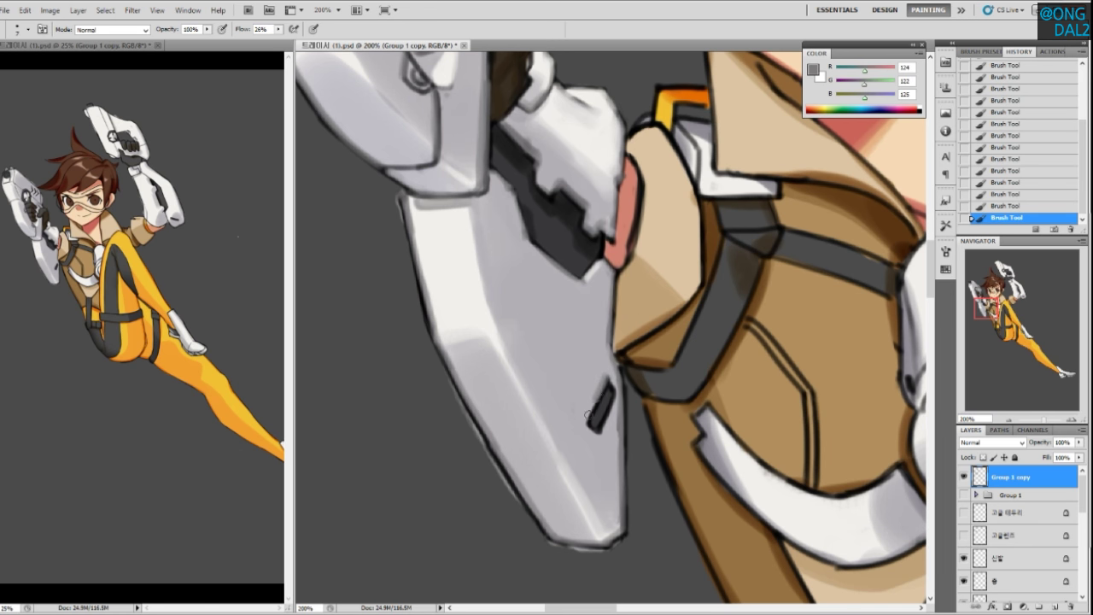
drag(610, 376, 615, 391)
Add an off-white (242, 240, 236) highlight along the small slot's edge with a smaller brush
alt+click(472, 279)
drag(615, 393, 602, 433)
key(ctrl+z)
key([)
key(ctrl+z)
key(ctrl+z)
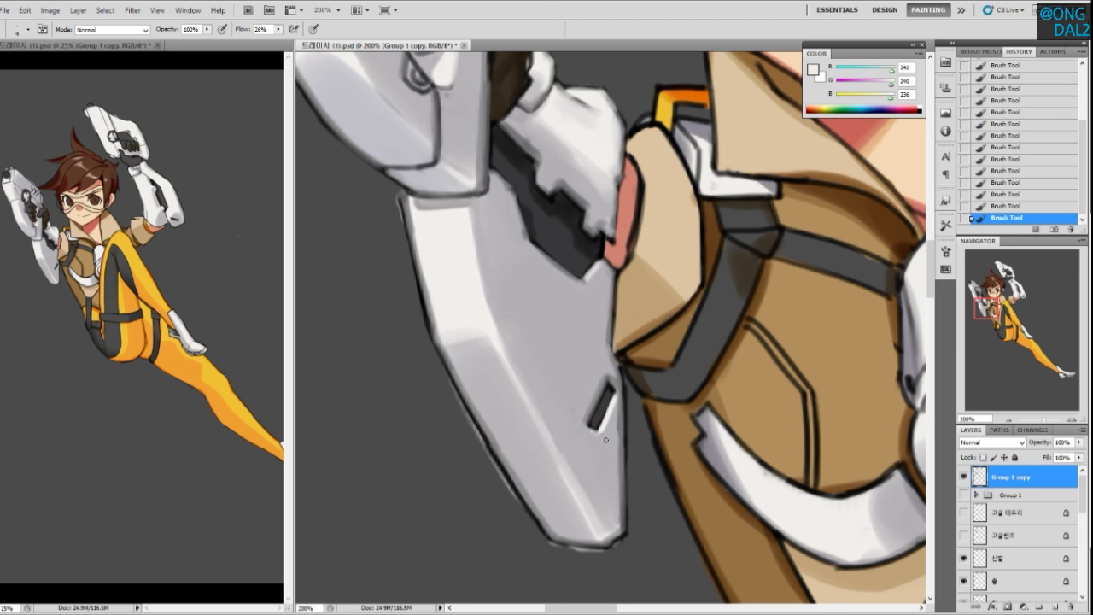
Touch up the white armour's edge beside the exposed skin with sampled armour tones, including (181, 178, 183)
drag(626, 287, 594, 359)
alt+click(571, 301)
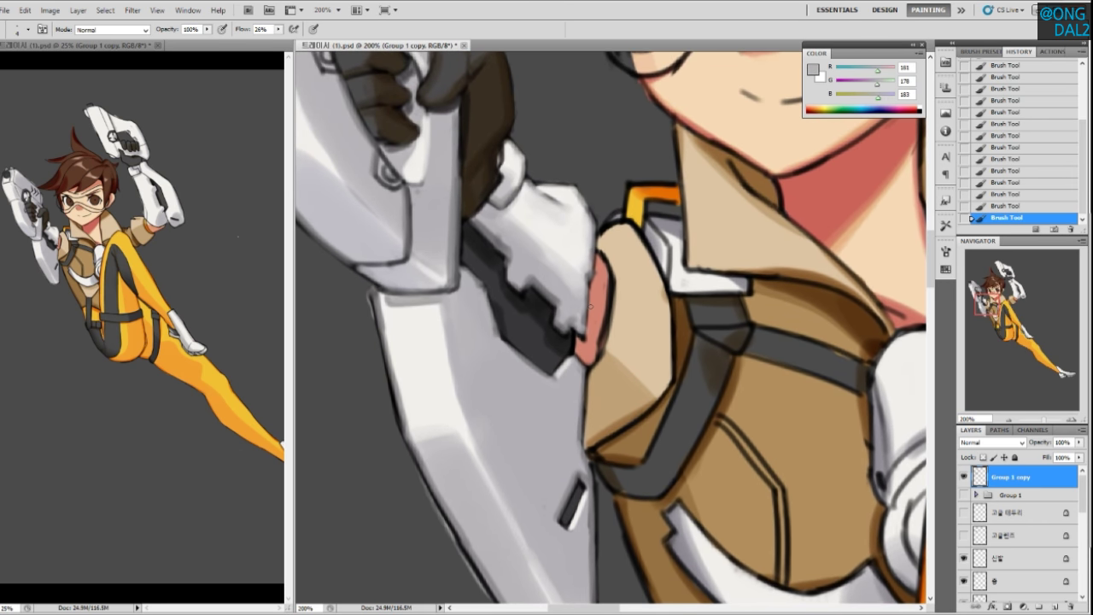
alt+click(584, 309)
drag(617, 360, 610, 358)
Merge Layer 9 and Layer 8 with the skin base layer, and touch up the arm skin with sampled (215, 132, 115)
ctrl+click(615, 379)
key(b)
alt+click(595, 303)
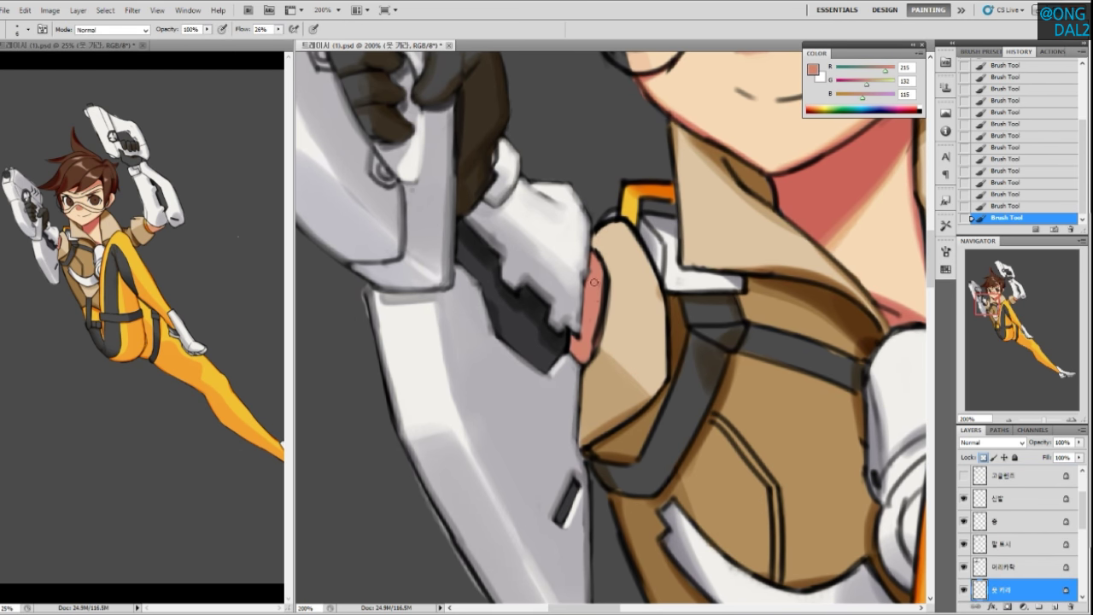
ctrl+click(597, 301)
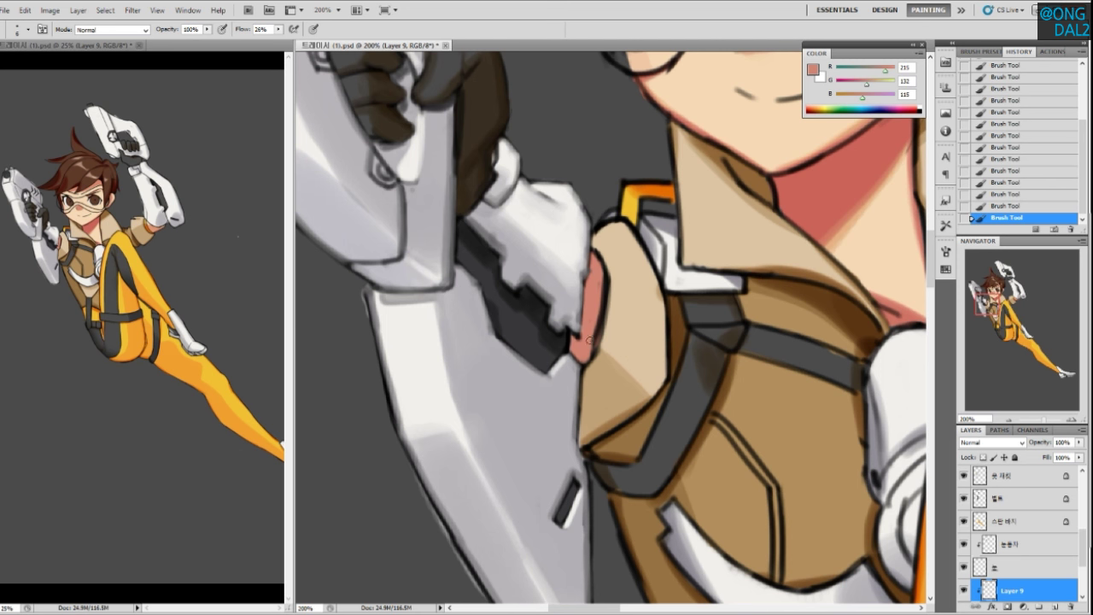
scroll(1085, 549, down, 2)
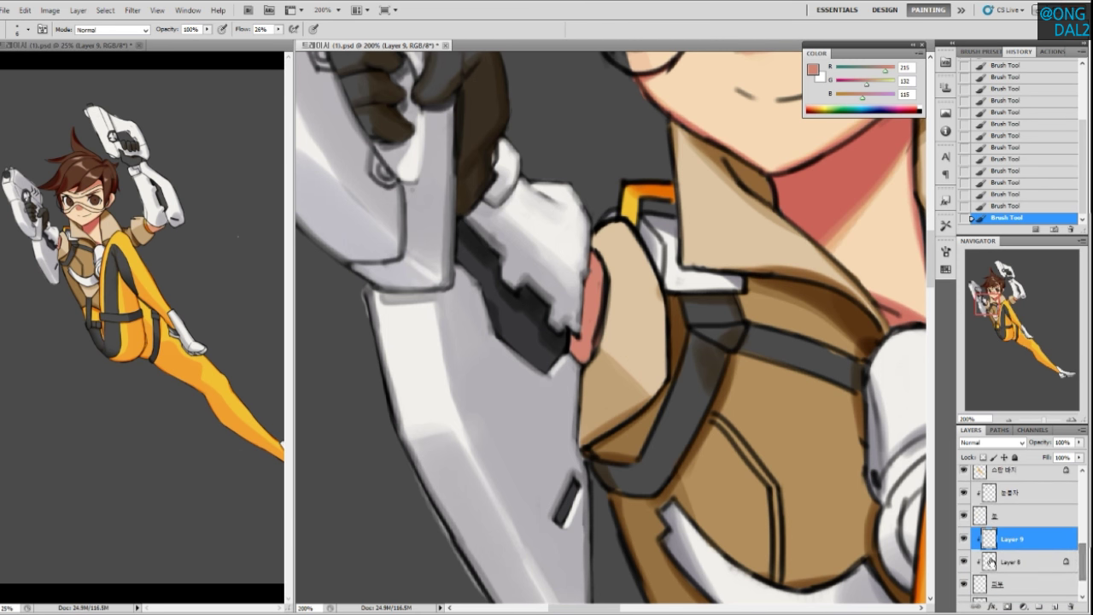
shift+click(1001, 582)
key(ctrl+e)
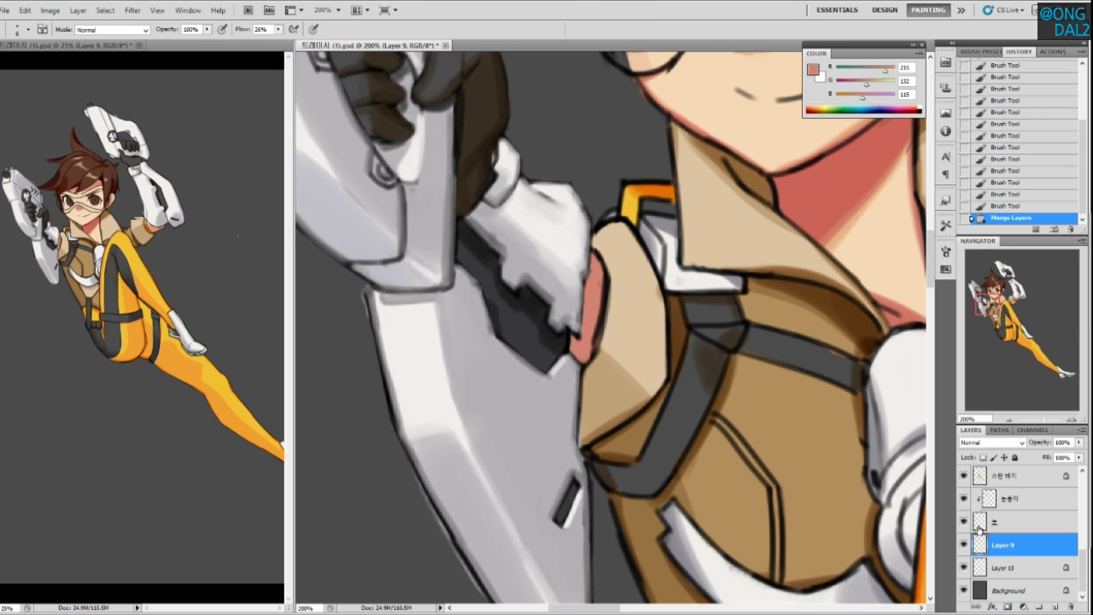
drag(599, 278, 600, 294)
Paint over the sleeve cuff's black outline beside the skin with sampled tan (195, 162, 119) on the Group 1 copy layer
ctrl+click(609, 360)
alt+click(608, 364)
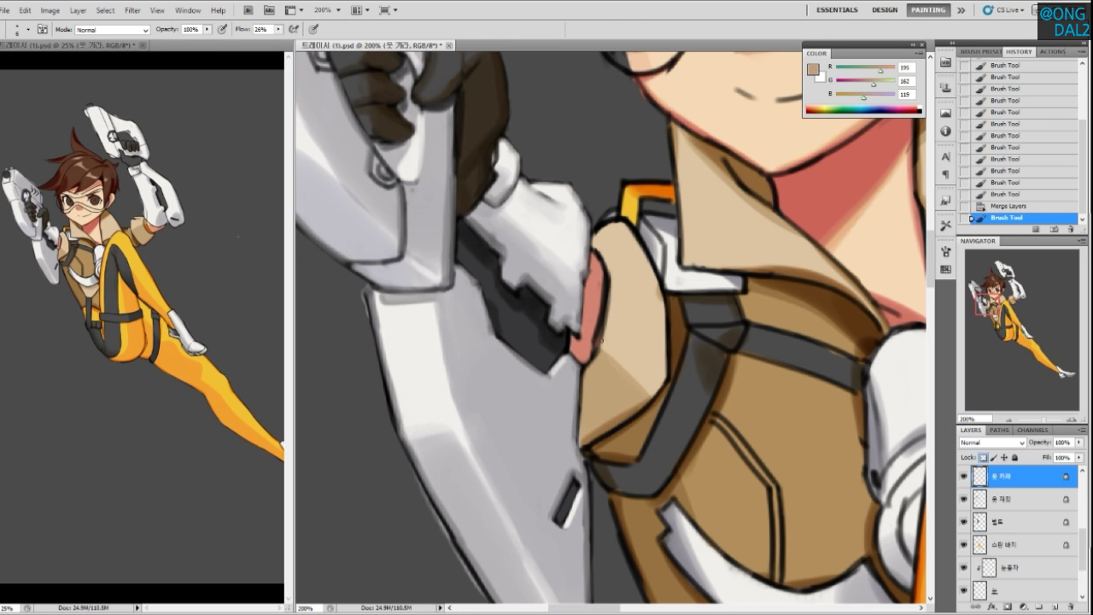
key(v)
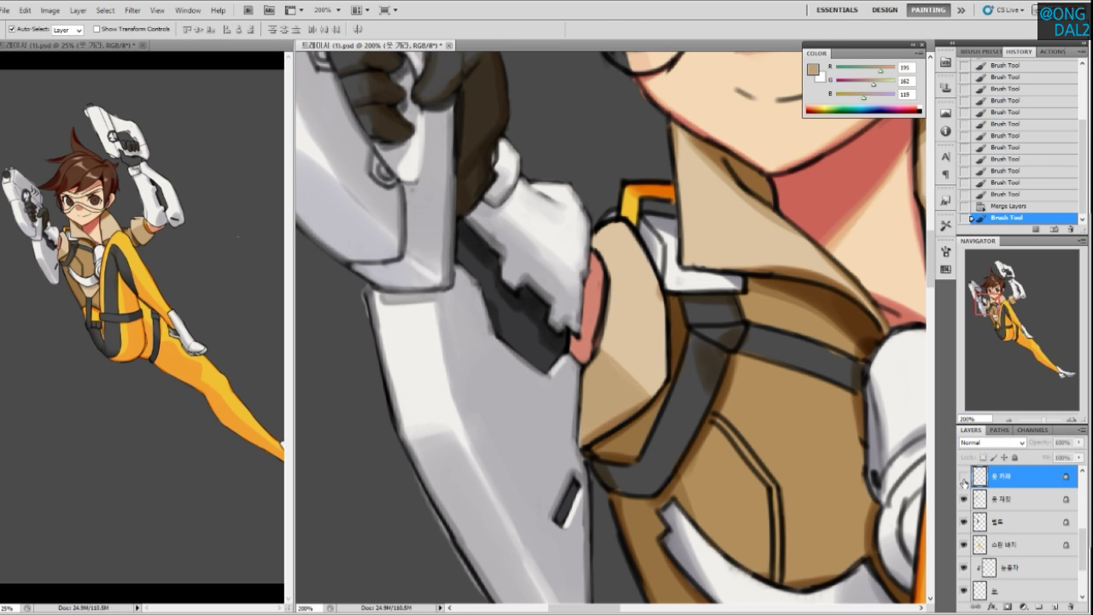
click(610, 306)
key(b)
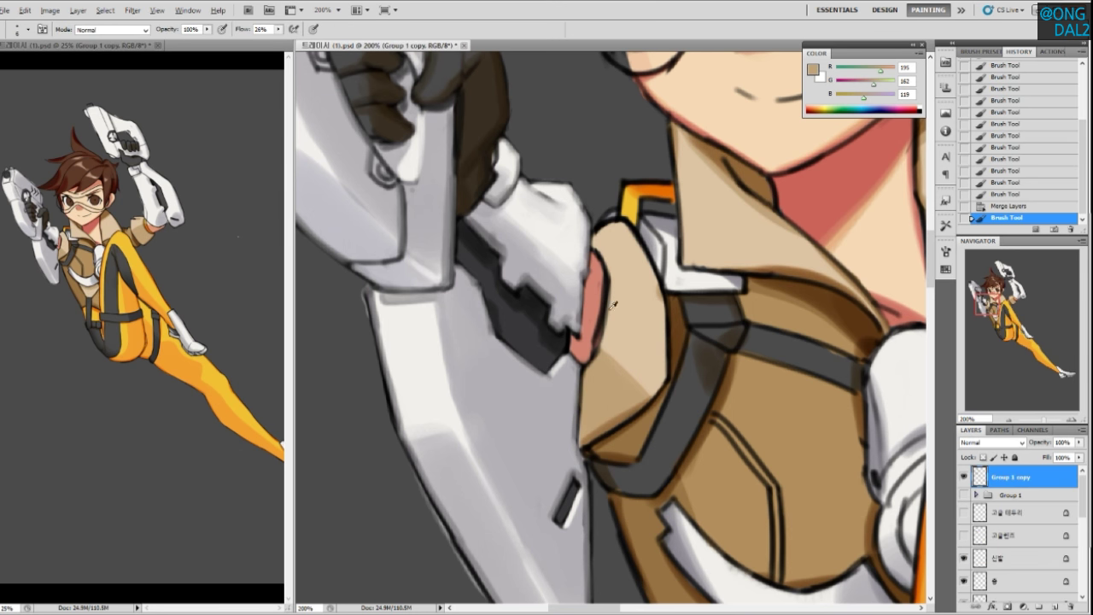
drag(611, 278, 603, 349)
key(ctrl+z)
drag(611, 279, 600, 352)
drag(604, 260, 607, 270)
click(603, 377)
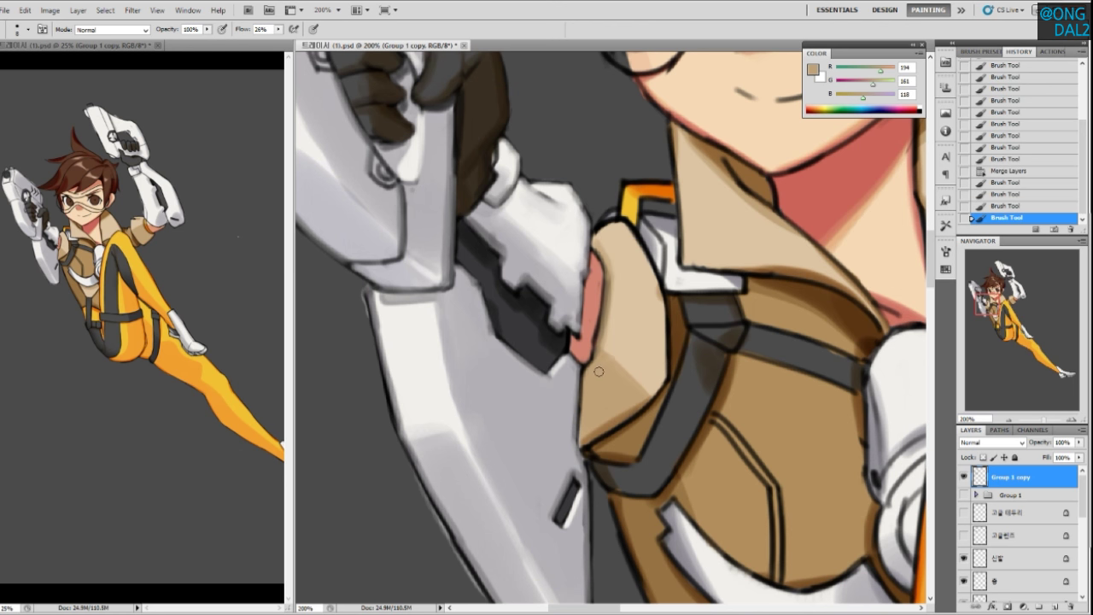
Shade the sleeve cuff's inner edge beside the skin with sampled brown (155, 130, 97)
drag(605, 319, 598, 355)
key(ctrl+z)
alt+click(602, 318)
key(ctrl+z)
alt+click(613, 278)
drag(610, 272, 610, 352)
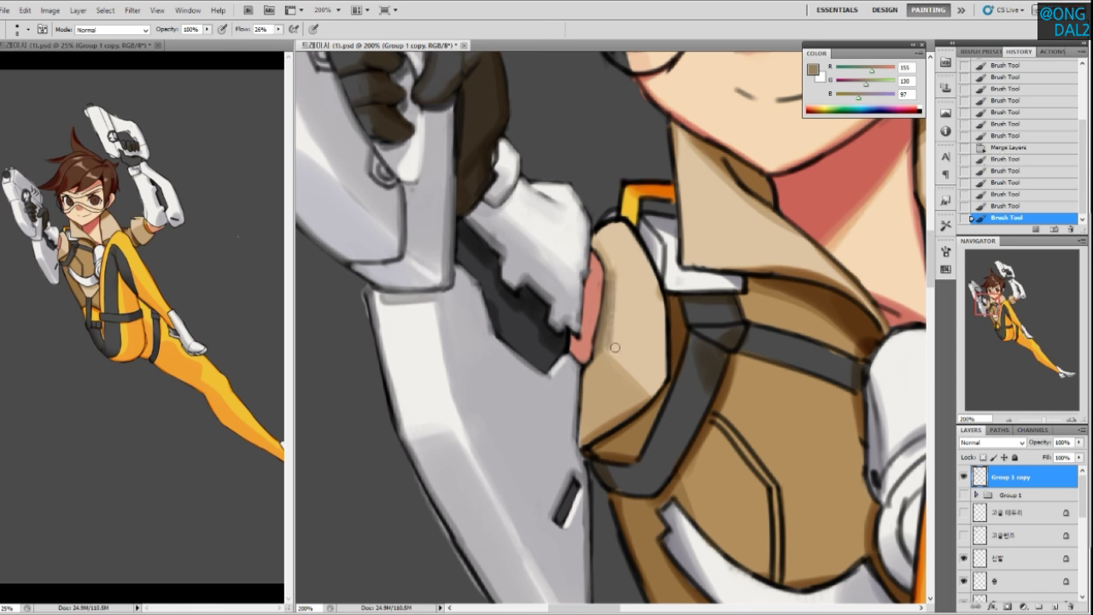
Try to reshade the sleeve cuff's inner edge and upper rim with sampled tan tones
key(ctrl+z)
alt+click(609, 369)
mouse_move(610, 275)
mouse_down()
mouse_move(609, 328)
mouse_move(612, 266)
mouse_move(606, 351)
mouse_up()
key(ctrl+z)
key(ctrl+z)
alt+click(608, 236)
mouse_move(605, 242)
mouse_down()
mouse_move(599, 233)
mouse_move(628, 227)
mouse_move(621, 223)
mouse_move(663, 286)
mouse_up()
key(ctrl+z)
key(ctrl+z)
key(ctrl+z)
Thin the black outline along the sleeve cuff's outer edge with the sampled cuff tan
mouse_move(632, 230)
mouse_down()
mouse_move(666, 299)
mouse_move(649, 267)
mouse_move(668, 324)
mouse_move(666, 383)
mouse_up()
key(ctrl+z)
key(ctrl+z)
drag(664, 296, 658, 382)
key(ctrl+z)
drag(665, 298, 664, 382)
alt+click(643, 273)
mouse_move(645, 266)
mouse_down()
mouse_move(660, 376)
mouse_move(662, 305)
mouse_move(655, 378)
mouse_move(611, 311)
mouse_move(653, 390)
mouse_up()
key(ctrl+z)
Touch up the sleeve cuff's lower edge and corner with sampled tan and brown, including (120, 87, 50)
alt+click(611, 314)
mouse_move(654, 391)
mouse_down()
mouse_move(608, 351)
mouse_move(657, 392)
mouse_move(603, 352)
mouse_move(650, 396)
mouse_move(672, 367)
mouse_up()
mouse_move(634, 429)
mouse_down()
mouse_move(642, 400)
mouse_move(608, 400)
mouse_up()
alt+click(640, 363)
drag(649, 371, 610, 391)
alt+click(611, 395)
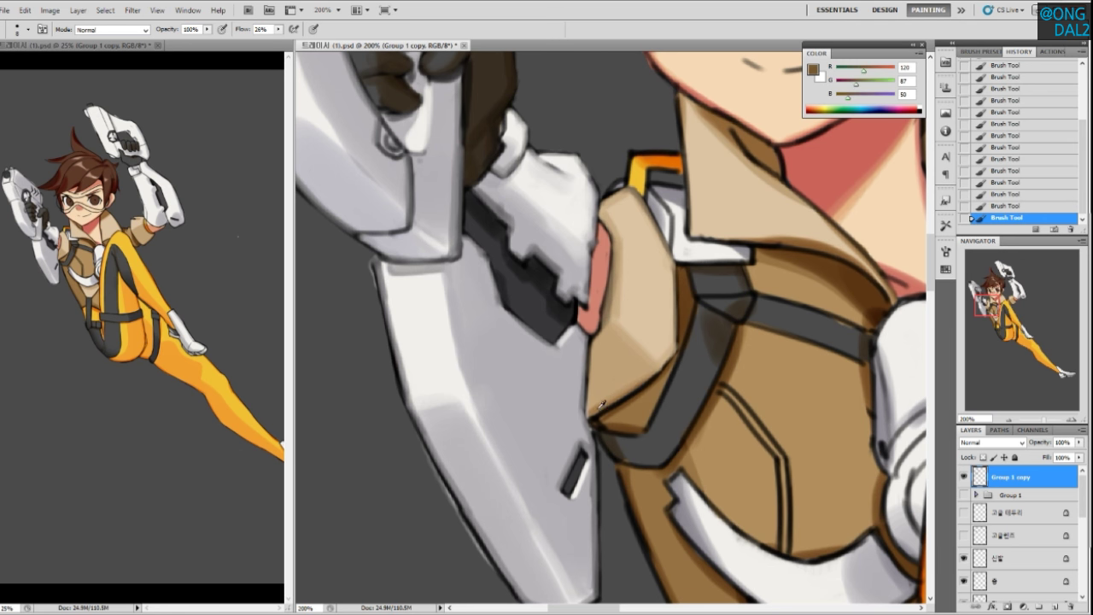
key(ctrl+z)
drag(638, 377, 591, 418)
key(ctrl+z)
key(ctrl+z)
Blend the sleeve cuff's shading with sampled (192, 159, 116) and deepen its inner edge with (129, 94, 57)
alt+click(650, 371)
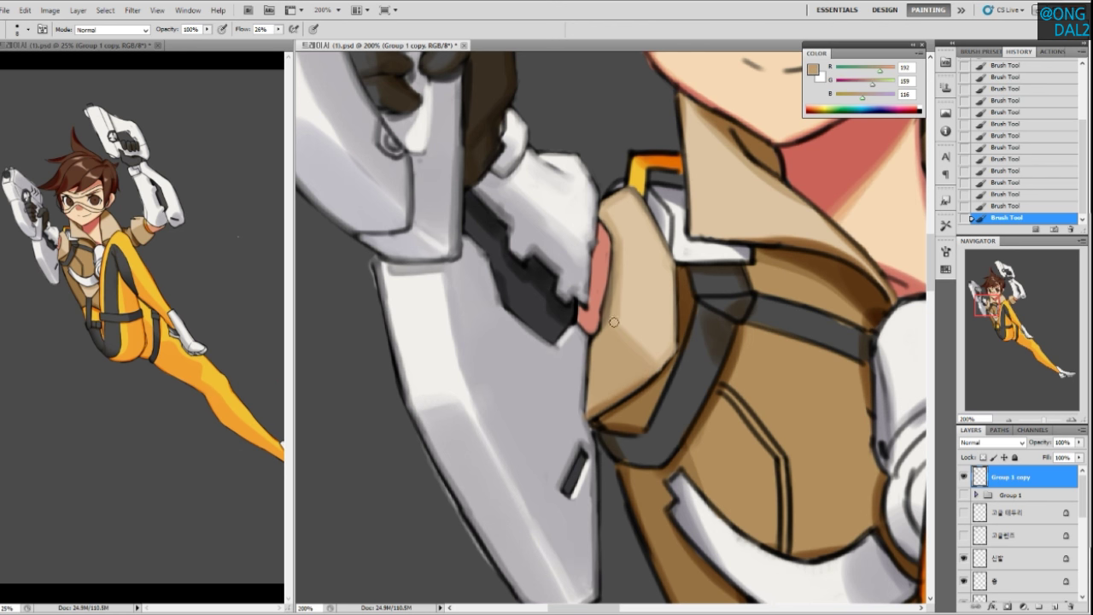
alt+click(605, 283)
alt+click(635, 394)
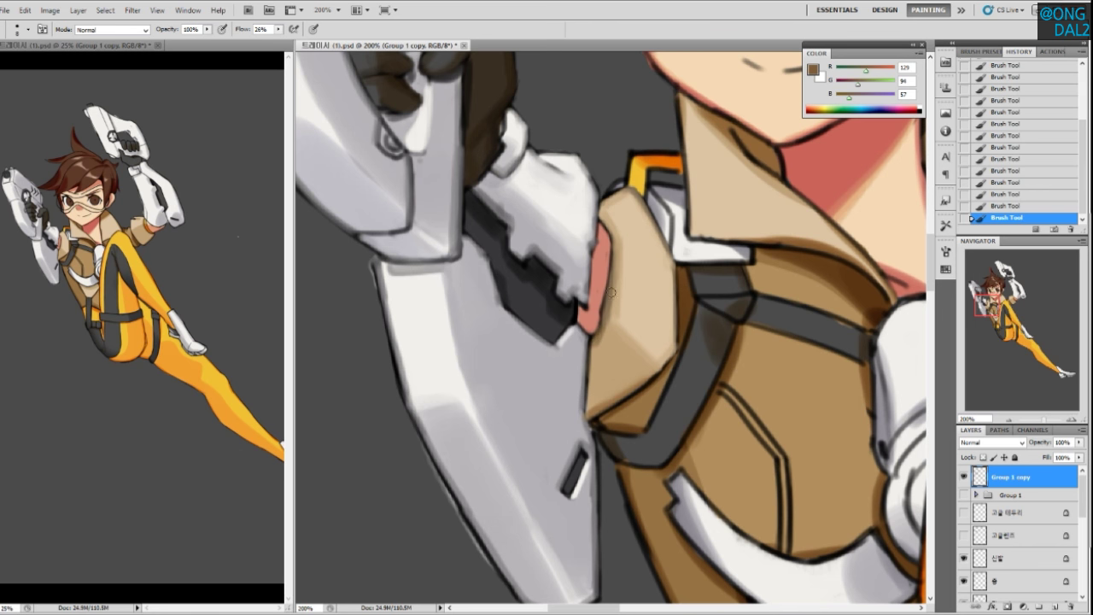
drag(608, 318, 606, 297)
Paint over the black outline of the diagonal harness strap beside the cuff with sampled grey (76, 76, 76)
drag(704, 374, 624, 382)
alt+click(618, 354)
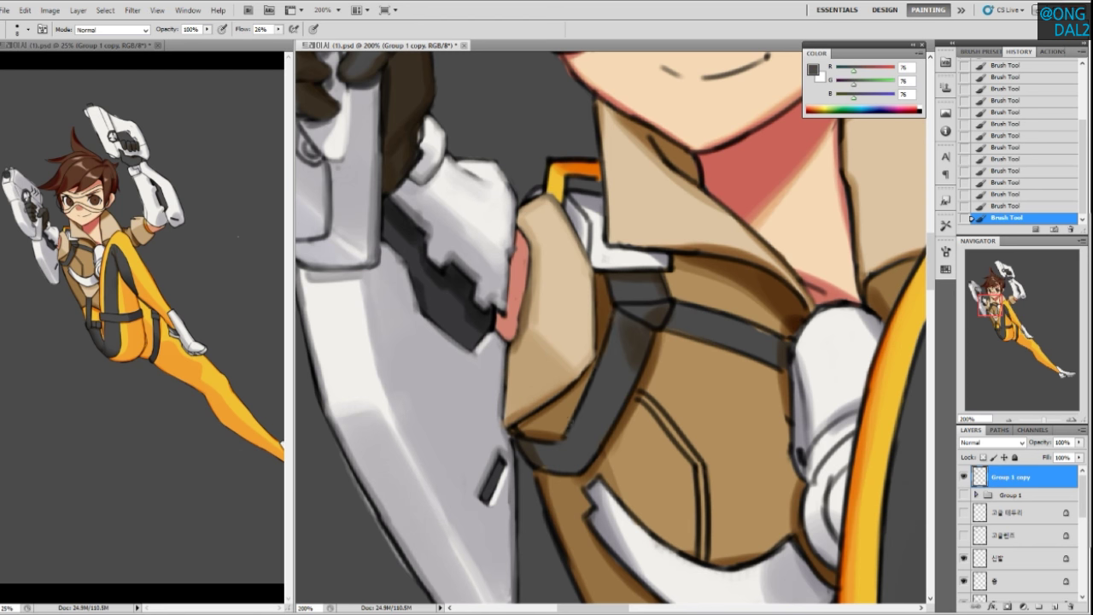
drag(594, 413, 610, 363)
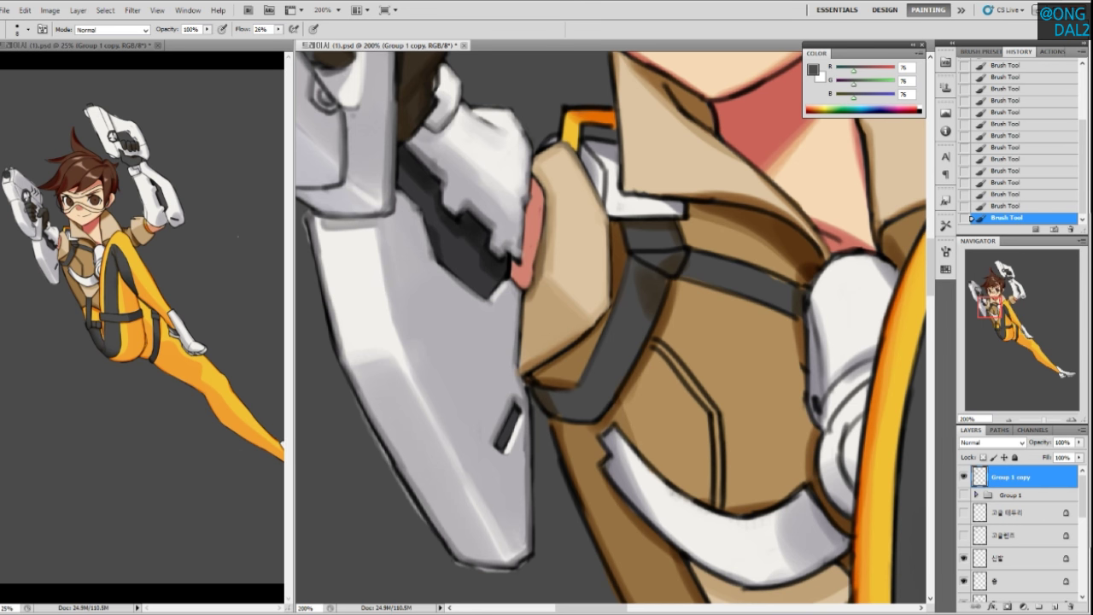
alt+click(651, 326)
drag(658, 309, 591, 431)
key(ctrl+z)
drag(621, 385, 594, 422)
Refine the diagonal strap's edge just below the strap junction with sampled dark tones, including (24, 17, 10)
alt+click(678, 274)
drag(673, 278, 641, 345)
alt+click(654, 300)
drag(654, 306, 643, 348)
key(ctrl+z)
drag(663, 286, 642, 348)
alt+click(666, 298)
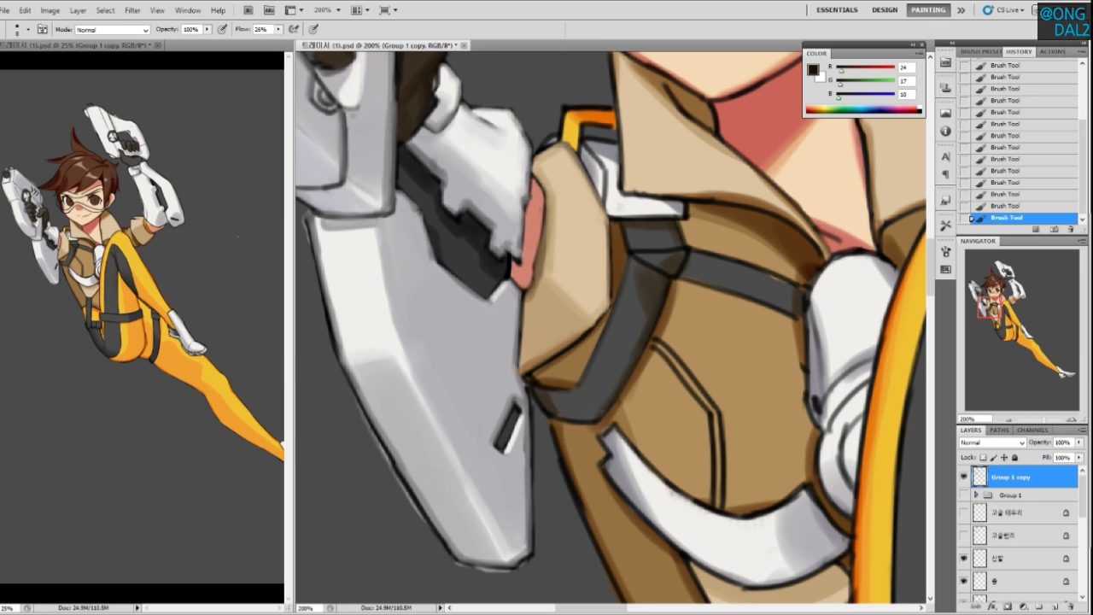
Touch up the strap's lower bend below the cuff with sampled strap tones, including (76, 76, 76)
alt+click(549, 408)
drag(553, 403, 593, 420)
alt+click(570, 391)
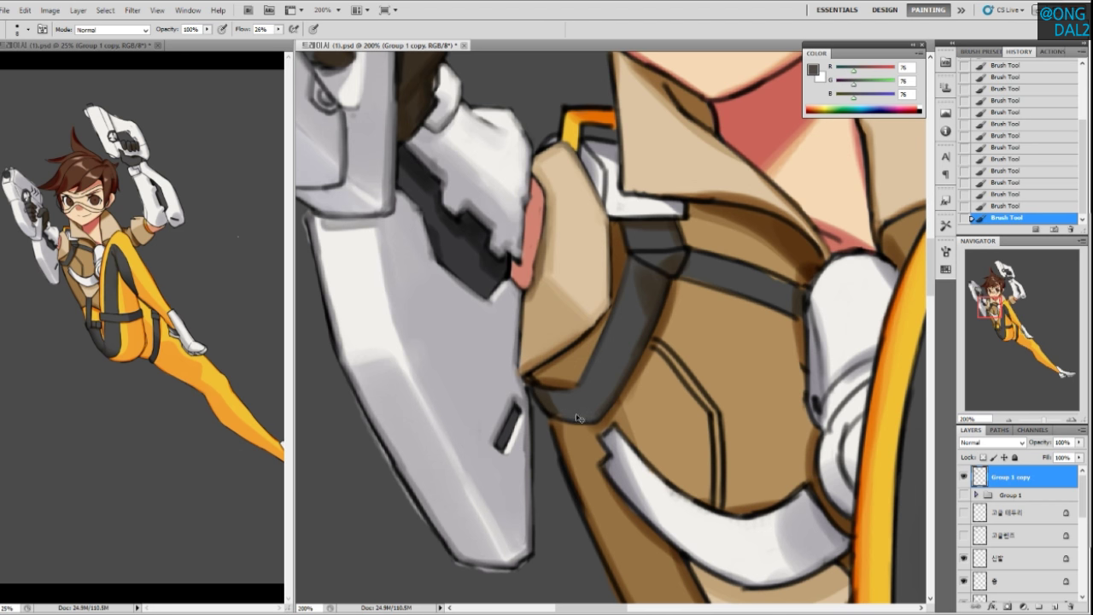
drag(607, 342, 603, 329)
alt+click(643, 290)
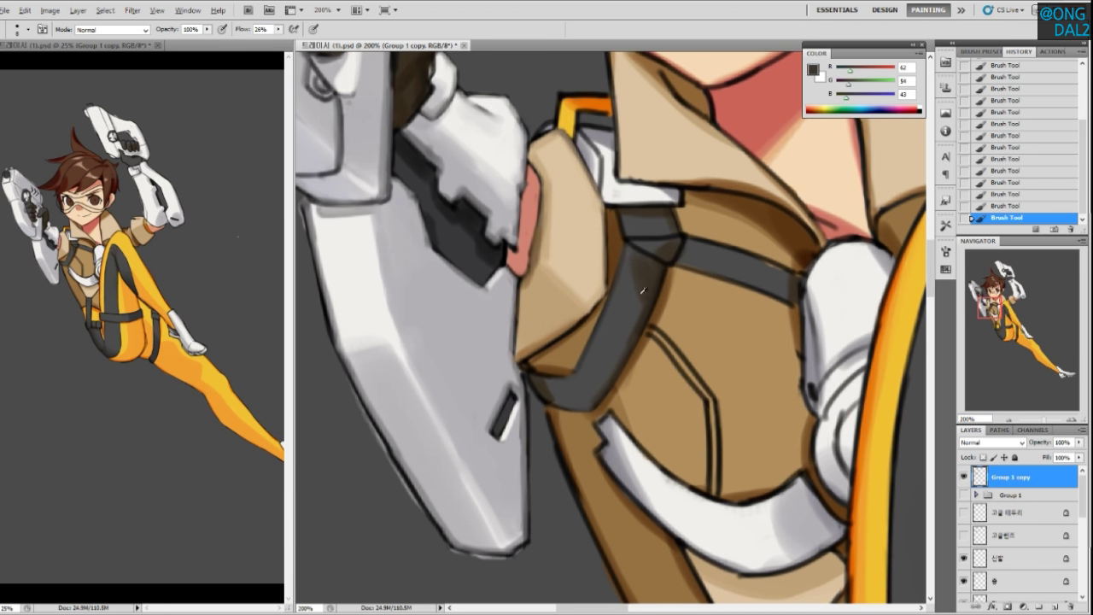
Shade the length of the diagonal strap with a larger brush in sampled grey (56, 56, 56)
alt+click(596, 336)
key(bracketleft)
drag(624, 310, 597, 380)
key(ctrl+z)
mouse_move(626, 313)
mouse_down()
mouse_move(593, 386)
mouse_move(624, 308)
mouse_move(603, 337)
mouse_up()
key(ctrl+z)
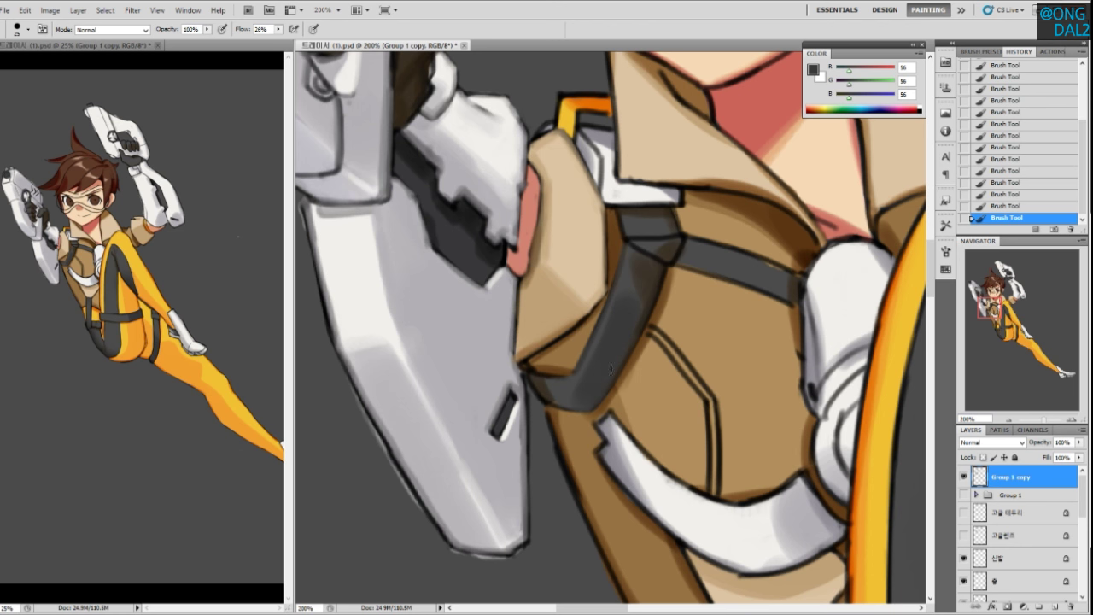
Refine the diagonal strap's lower bend using a smaller brush and sampled (43, 42, 42), (57, 57, 57) and (35, 25, 15)
key(bracketleft)
key(bracketleft)
key(bracketleft)
key(bracketleft)
alt+click(638, 254)
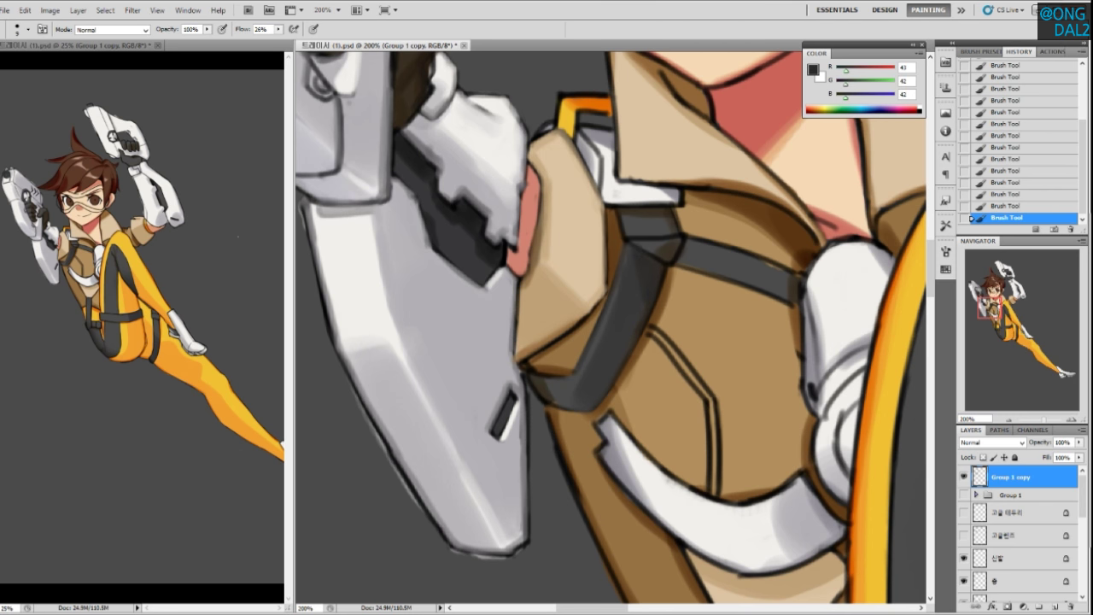
mouse_move(600, 383)
mouse_down()
mouse_move(614, 317)
mouse_move(584, 377)
mouse_move(529, 385)
mouse_up()
alt+click(575, 369)
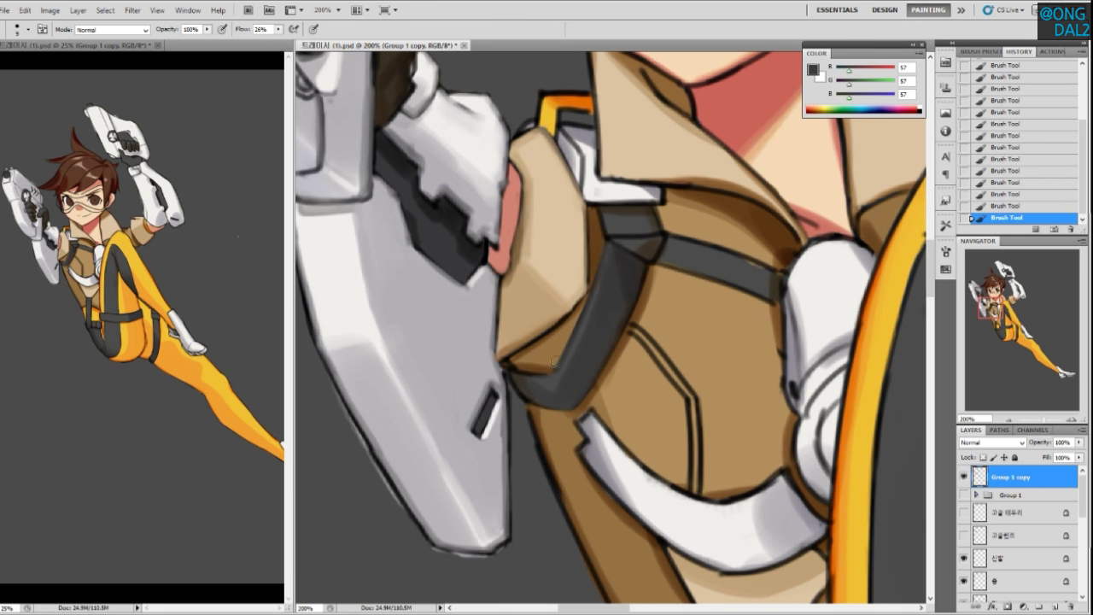
alt+click(537, 370)
drag(589, 350, 571, 377)
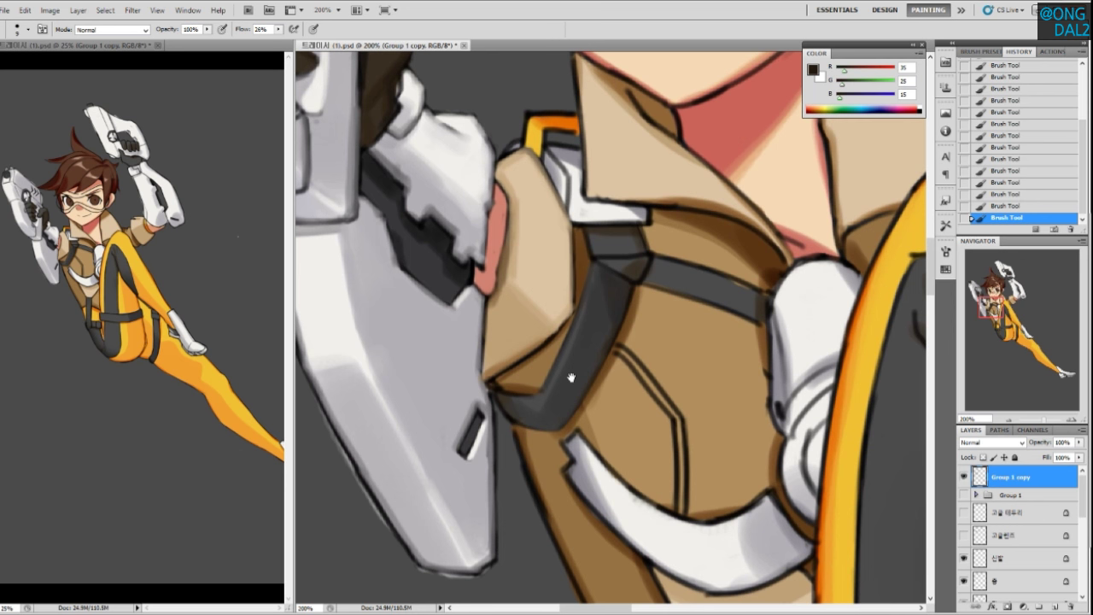
Blend the diagonal strap's upper end into the strap junction with sampled greys, including (56, 56, 56)
alt+click(622, 279)
alt+click(630, 281)
drag(633, 283, 600, 318)
mouse_move(636, 266)
mouse_down()
mouse_move(622, 272)
mouse_move(635, 277)
mouse_up()
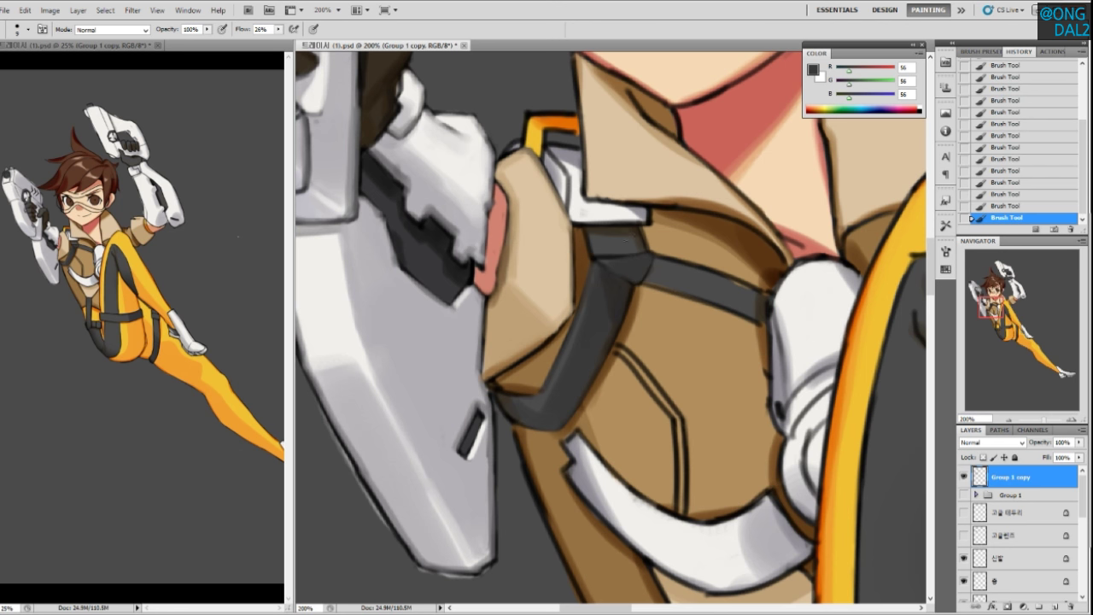
mouse_move(631, 242)
mouse_down()
mouse_move(642, 248)
mouse_move(599, 252)
mouse_move(661, 249)
mouse_move(600, 253)
mouse_move(633, 252)
mouse_up()
alt+click(600, 255)
key(ctrl+z)
key(ctrl+z)
key(ctrl+z)
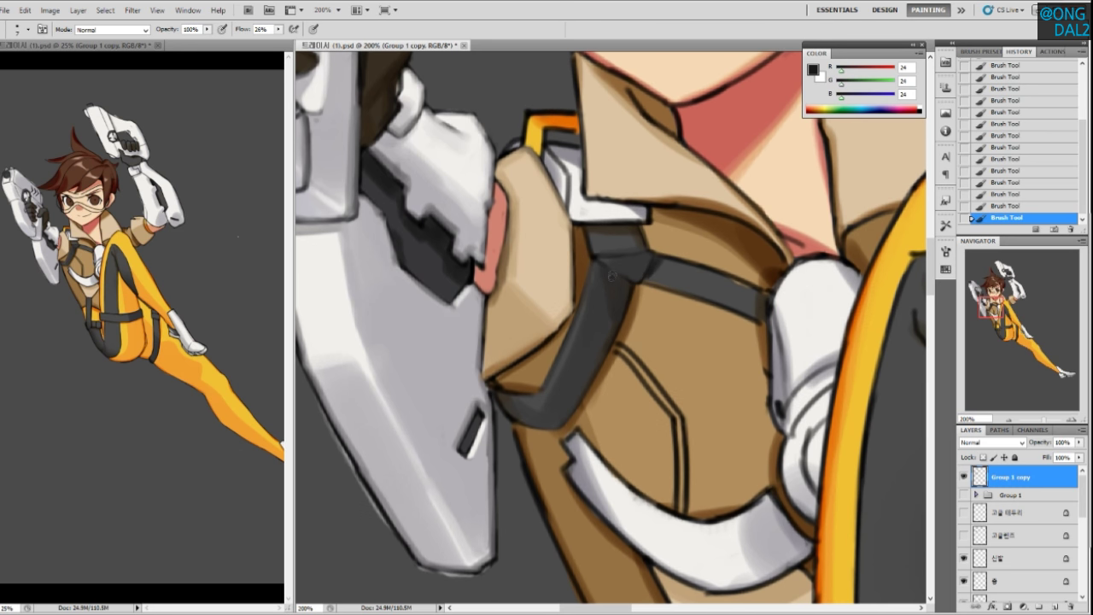
Define the folds at the strap junction with sampled (24, 24, 24) and lighten them with greys (75, 75, 75) and (76, 76, 76)
drag(606, 270, 642, 285)
drag(655, 290, 644, 302)
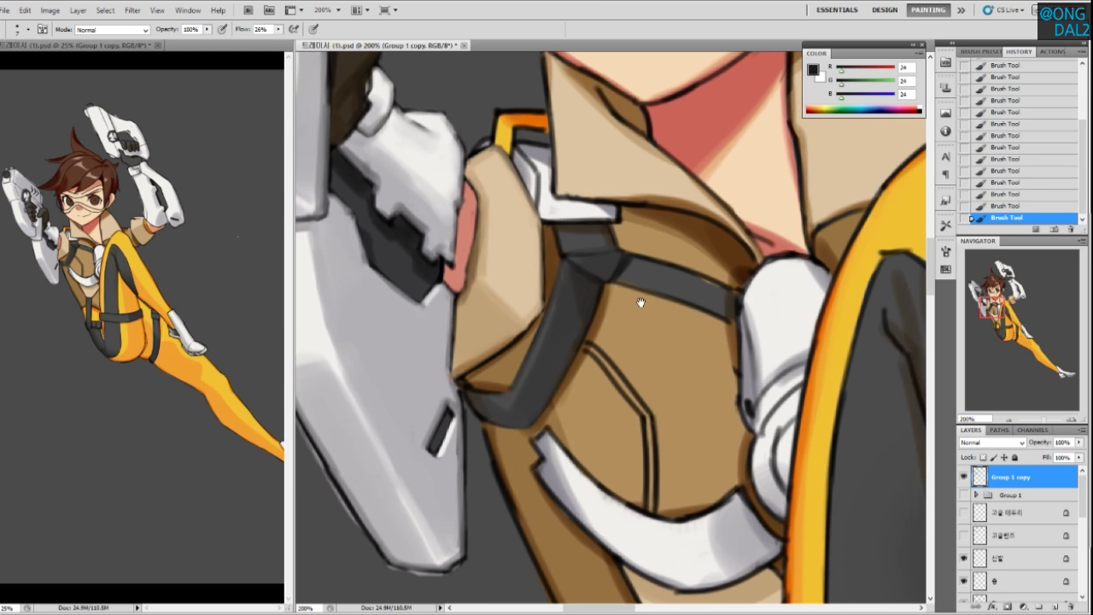
alt+click(594, 248)
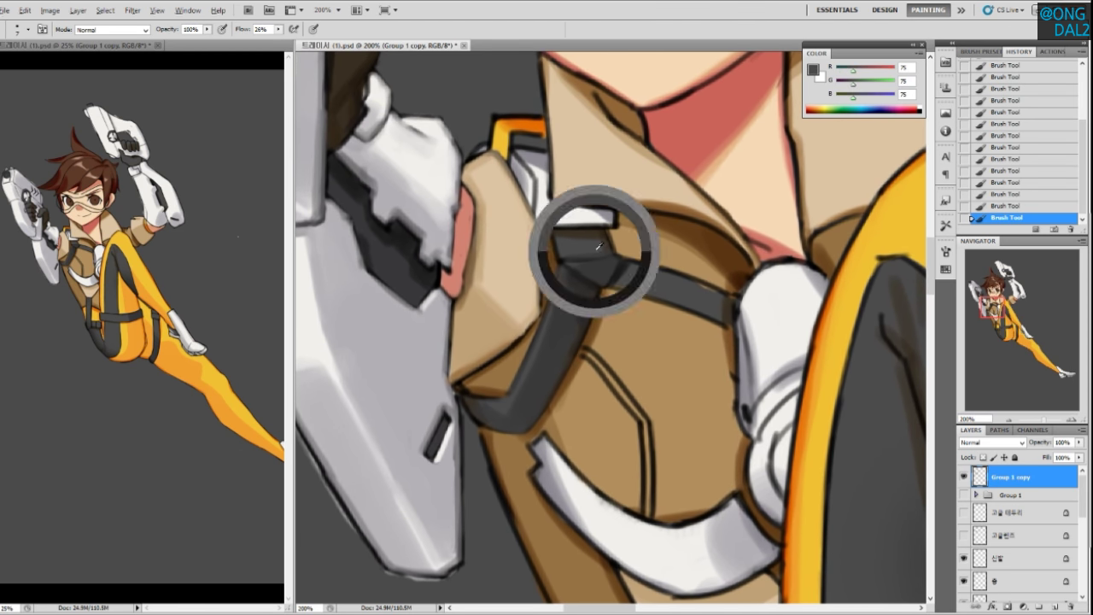
alt+click(641, 260)
mouse_move(629, 263)
mouse_down()
mouse_move(619, 279)
mouse_move(610, 268)
mouse_move(619, 287)
mouse_up()
alt+click(596, 261)
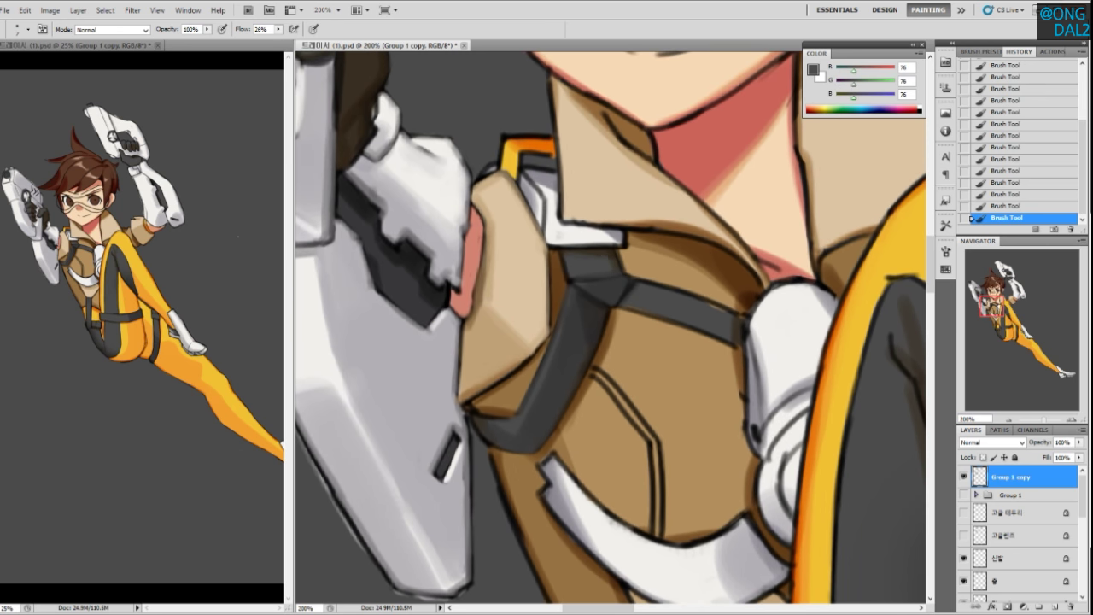
Clean up the dark edges around the strap junction with sampled (27, 27, 27) and (30, 21, 11)
alt+click(640, 278)
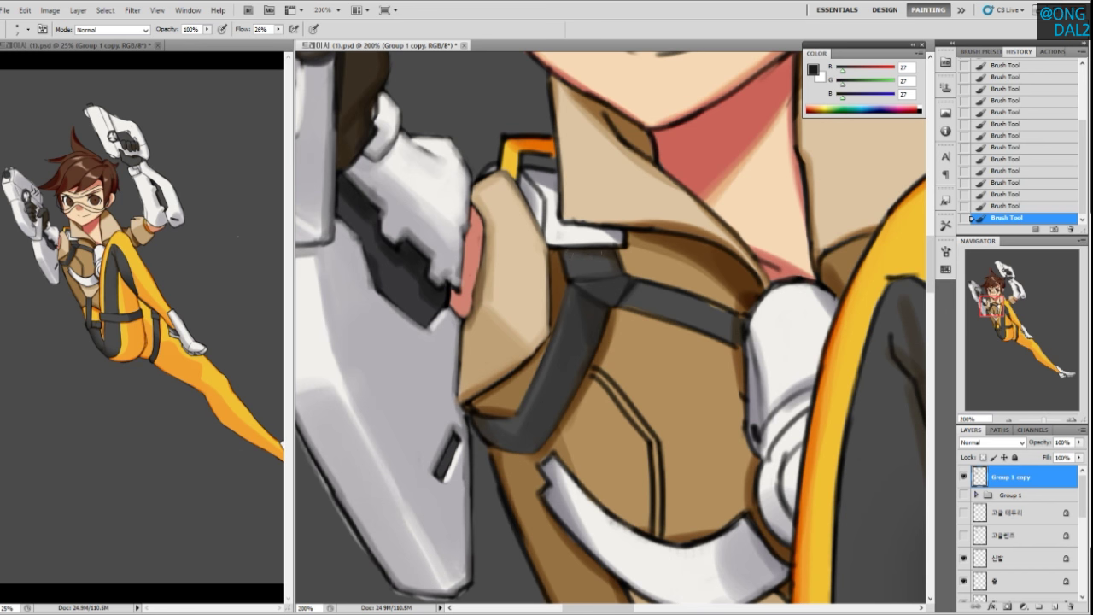
drag(616, 251, 626, 272)
key(ctrl+z)
drag(652, 311, 650, 303)
alt+click(593, 297)
alt+click(624, 282)
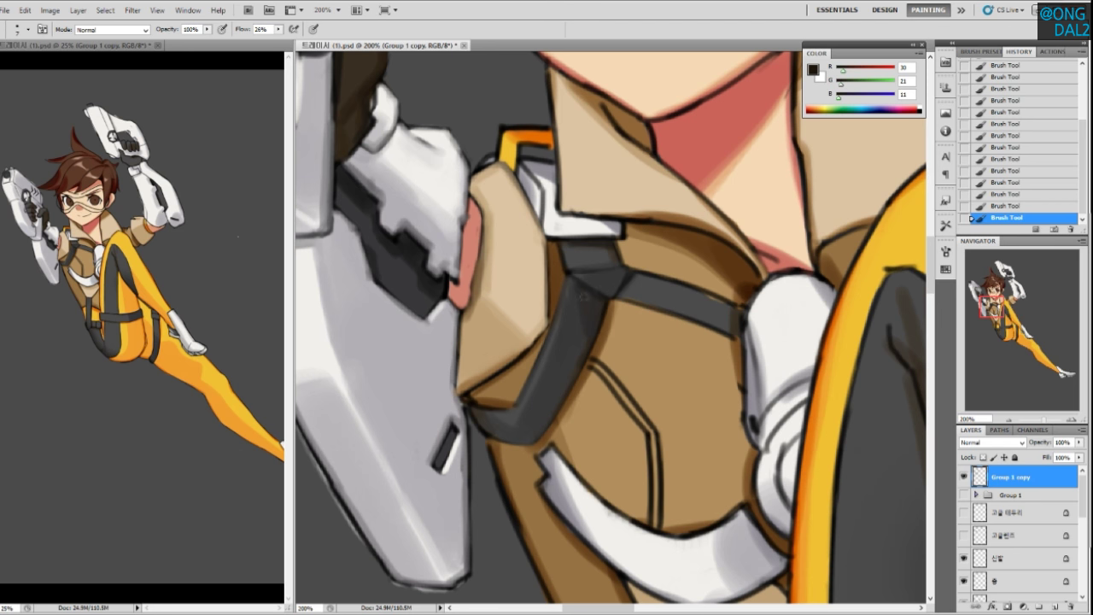
Soften the black outline of the strap crossing the chest with sampled greys (76, 76, 76) and (37, 37, 37)
alt+click(566, 259)
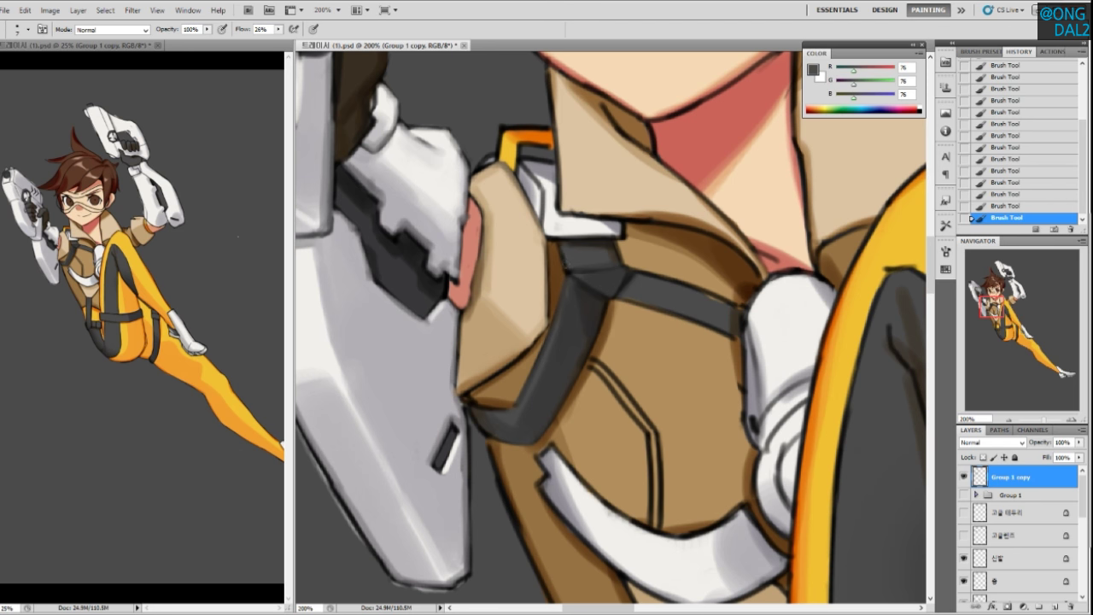
alt+click(660, 299)
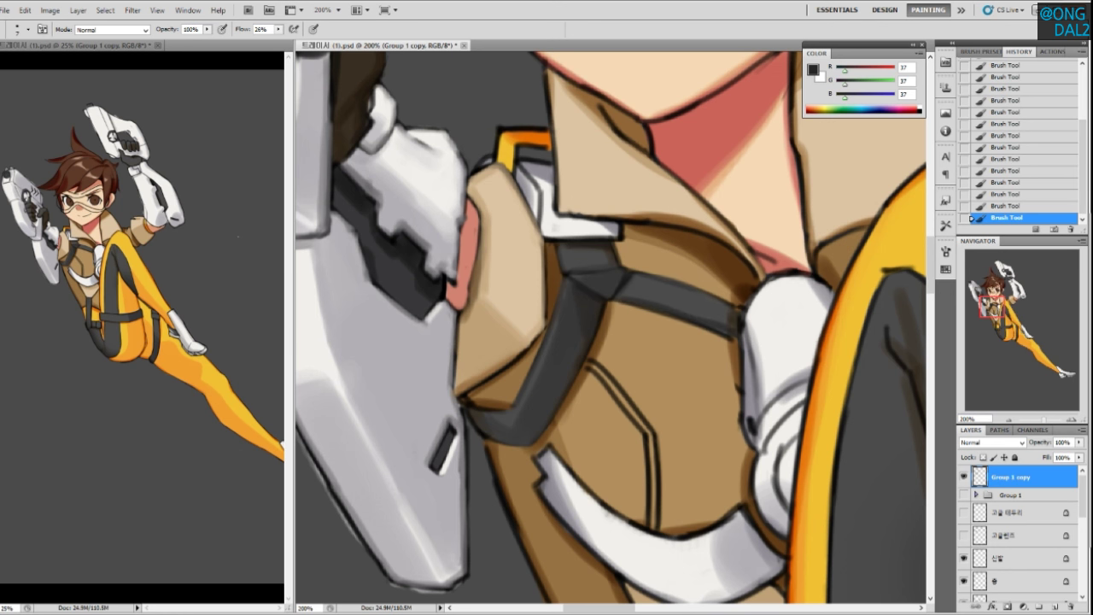
key(ctrl+z)
drag(613, 298, 726, 335)
key(ctrl+z)
Shade the strap crossing the chest with a larger brush in sampled dark greys, including (54, 53, 53)
alt+click(592, 306)
key(bracketright)
key(bracketright)
key(bracketright)
key(bracketright)
key(Return)
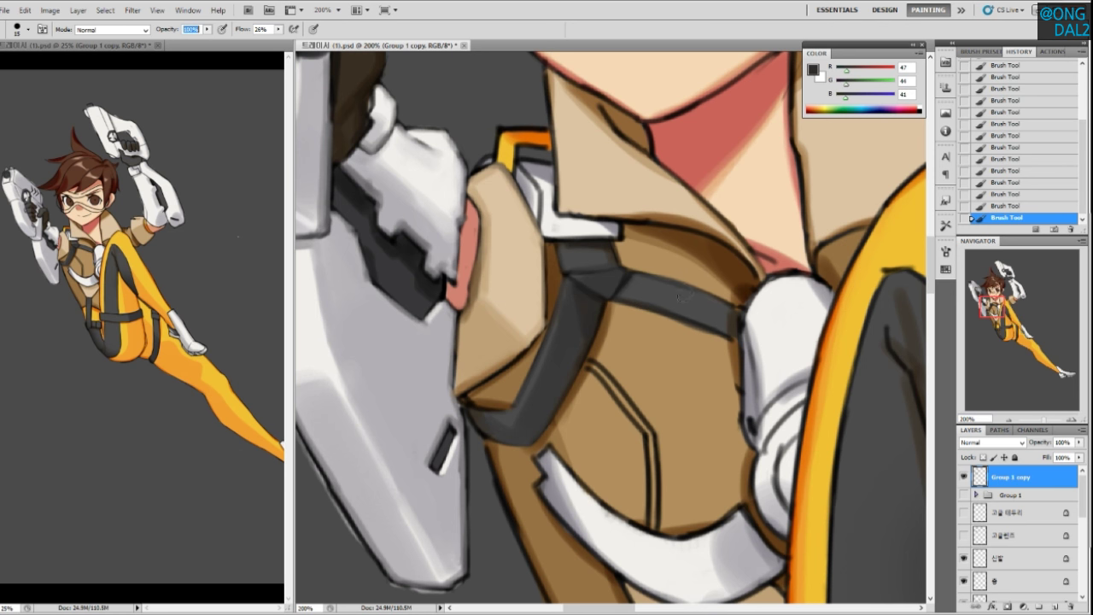
alt+click(586, 318)
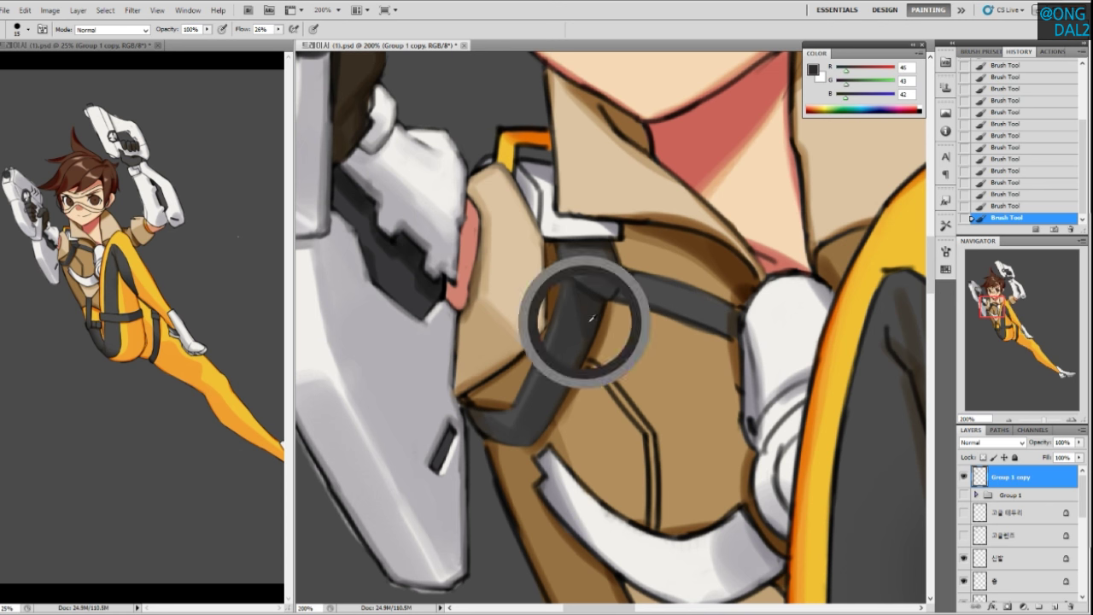
alt+click(698, 309)
mouse_move(679, 305)
mouse_down()
mouse_move(719, 322)
mouse_move(681, 294)
mouse_move(738, 321)
mouse_up()
key(ctrl+z)
alt+click(656, 288)
alt+click(676, 299)
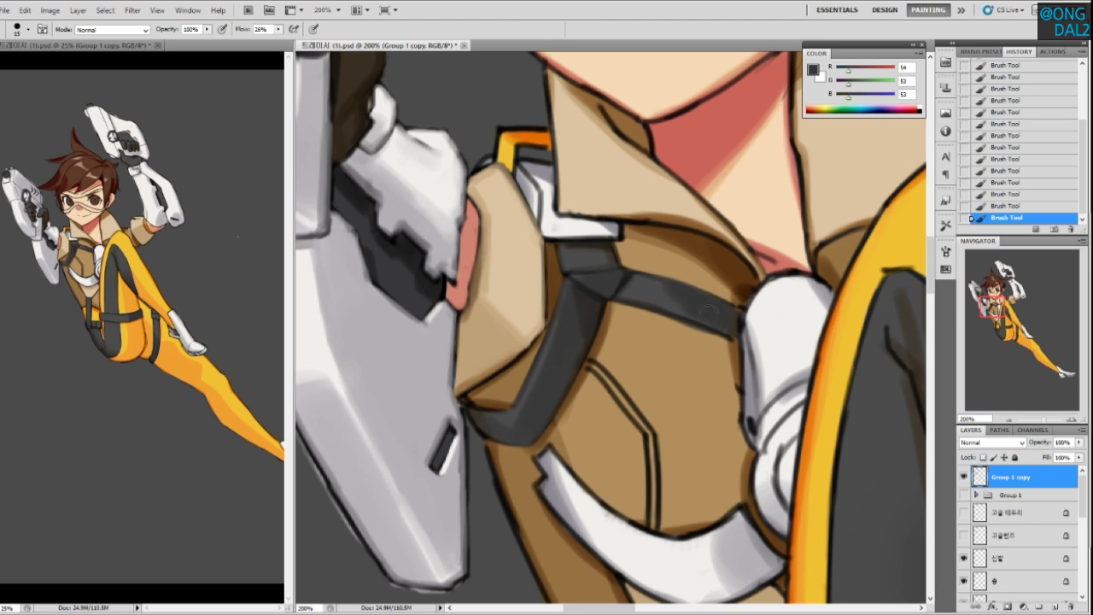
drag(670, 293, 727, 313)
Recolour the inner line of the white shoulder plate beside the collar with sampled grey (146, 143, 150)
drag(690, 431, 679, 463)
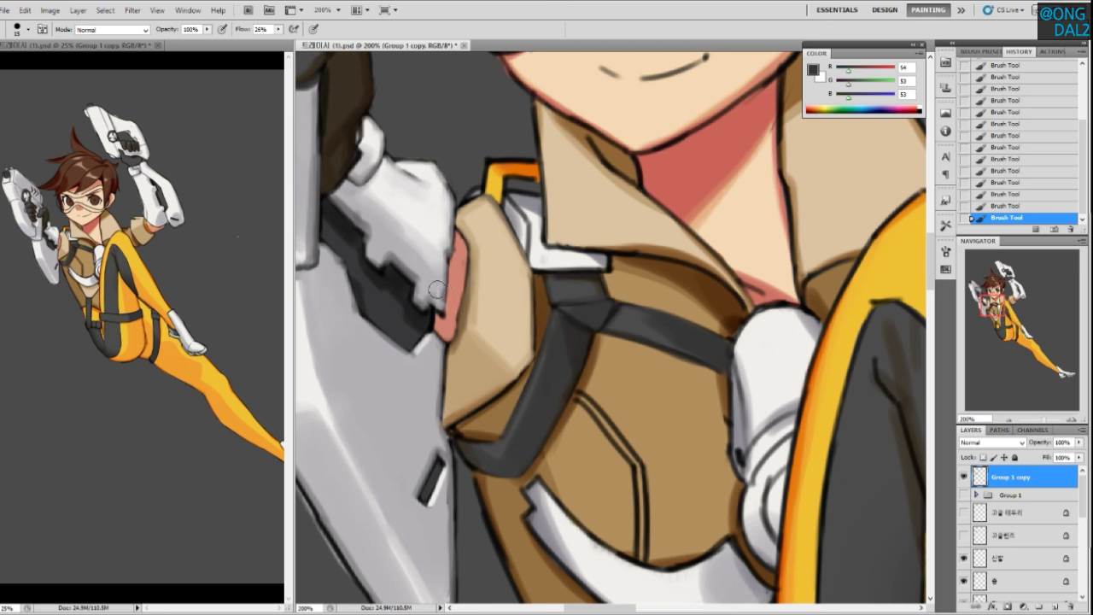
drag(579, 274, 584, 313)
alt+click(531, 257)
alt+click(539, 249)
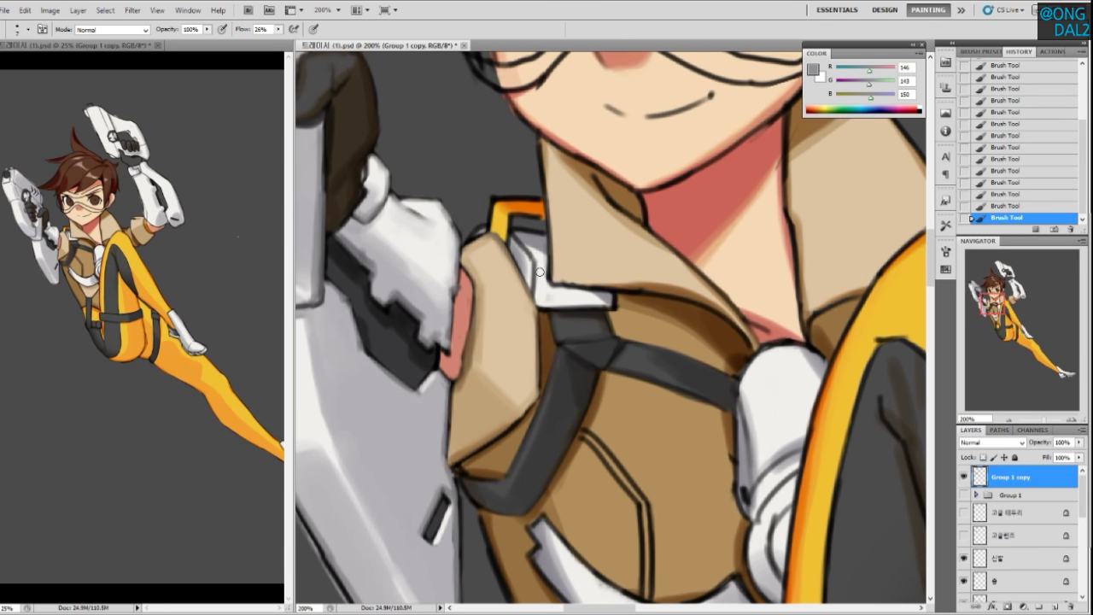
key(ctrl+z)
drag(535, 264, 537, 297)
Soften the white shoulder plate's lower edge with sampled (144, 141, 148) and off-white (239, 237, 233)
drag(612, 292, 609, 299)
alt+click(611, 298)
drag(542, 306, 608, 303)
key(ctrl+z)
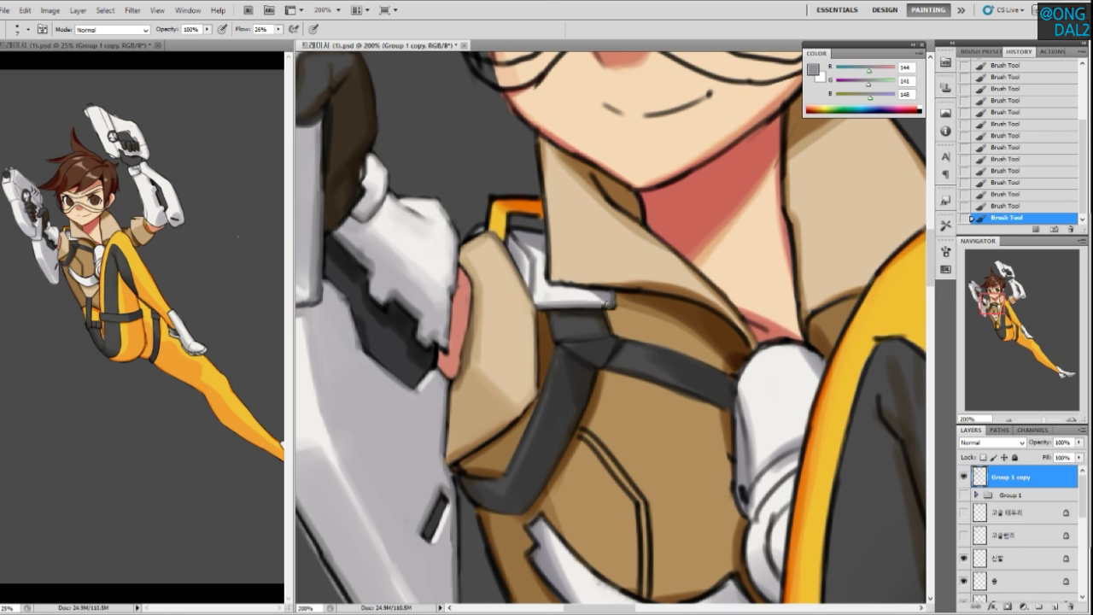
alt+click(553, 297)
mouse_move(541, 283)
mouse_down()
mouse_move(539, 266)
mouse_move(535, 296)
mouse_up()
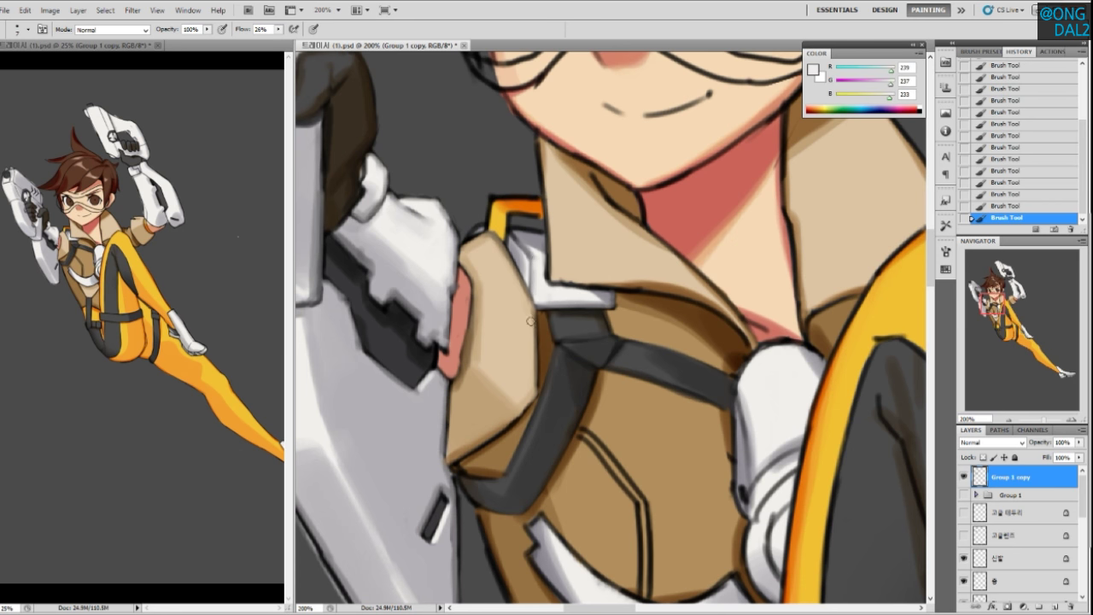
Soften the upper edge of the white shoulder plate with sampled greys (142, 139, 147) and (72, 70, 74)
drag(562, 298, 554, 295)
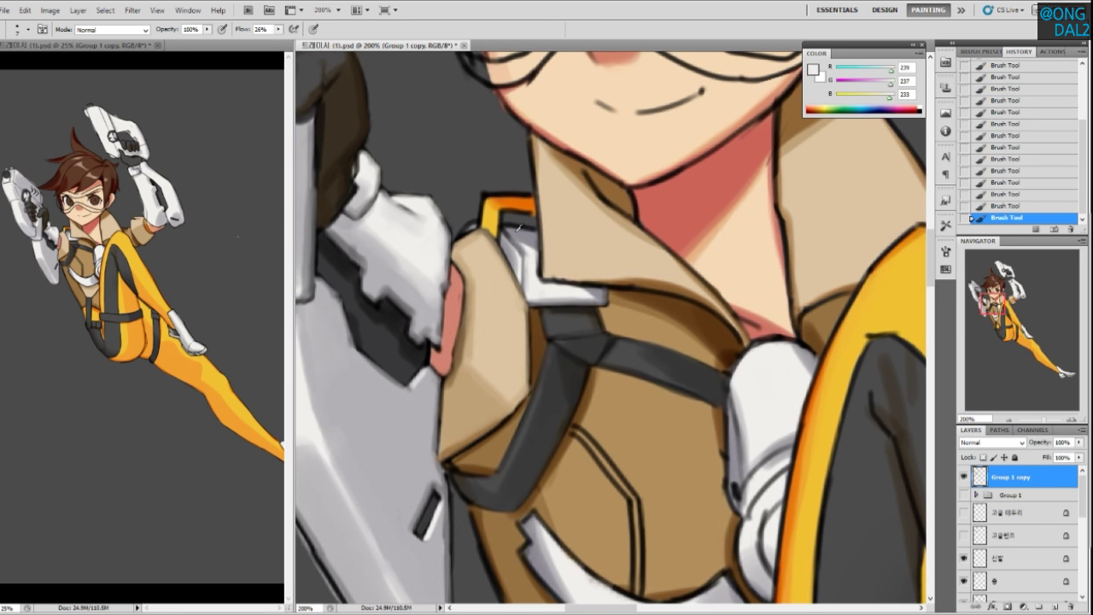
alt+click(514, 233)
alt+click(526, 239)
drag(509, 234, 530, 257)
alt+click(514, 233)
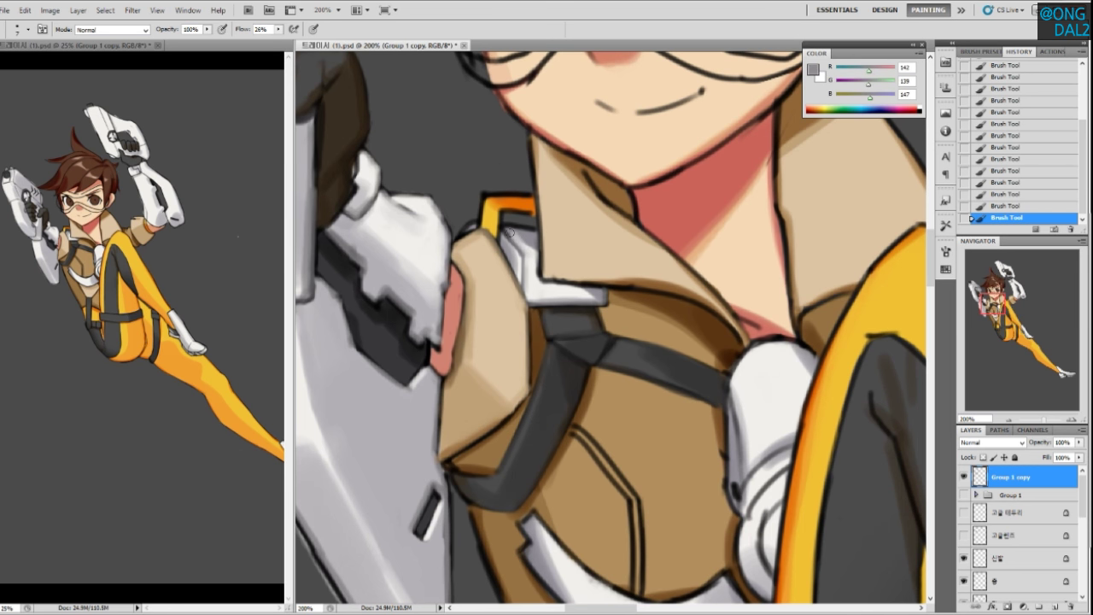
alt+click(515, 243)
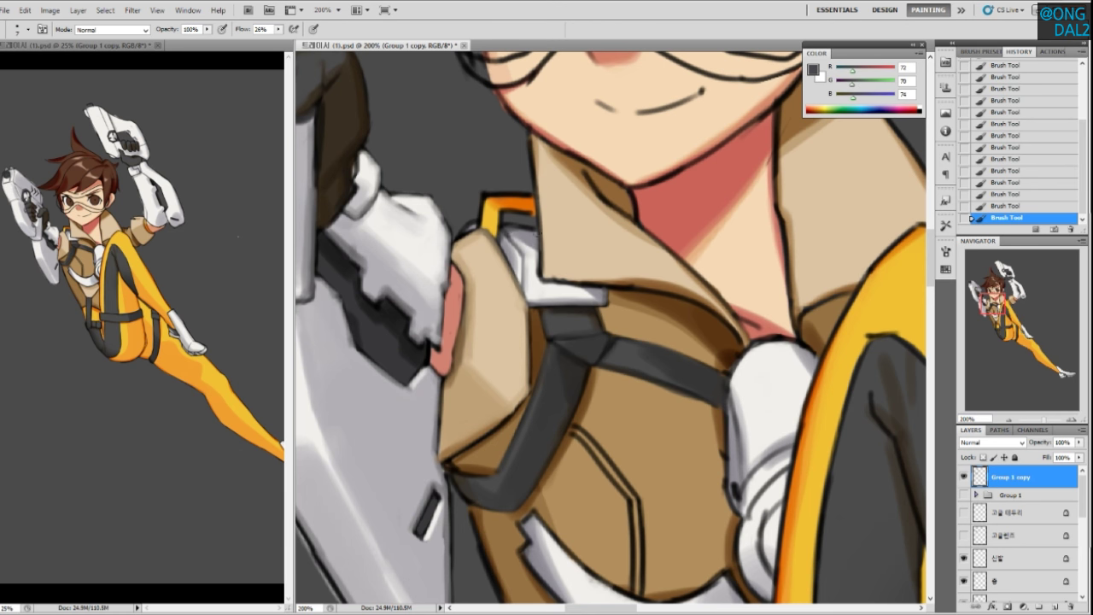
alt+click(516, 236)
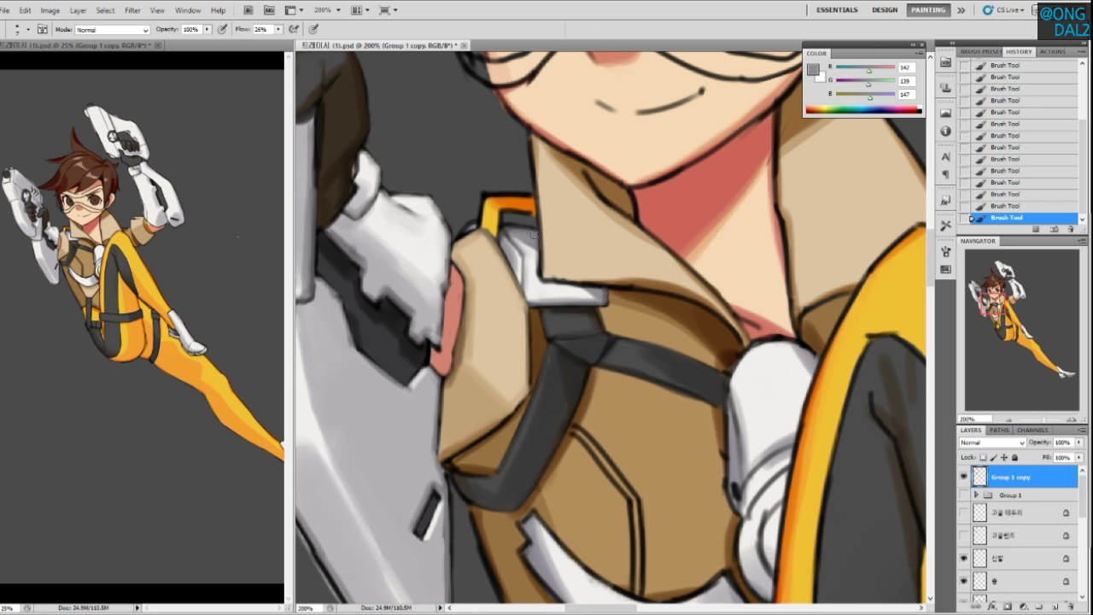
Blend the shoulder plate's top edge beside the collar with sampled greys, including (111, 108, 114), (134, 131, 138) and (75, 73, 77)
alt+click(530, 225)
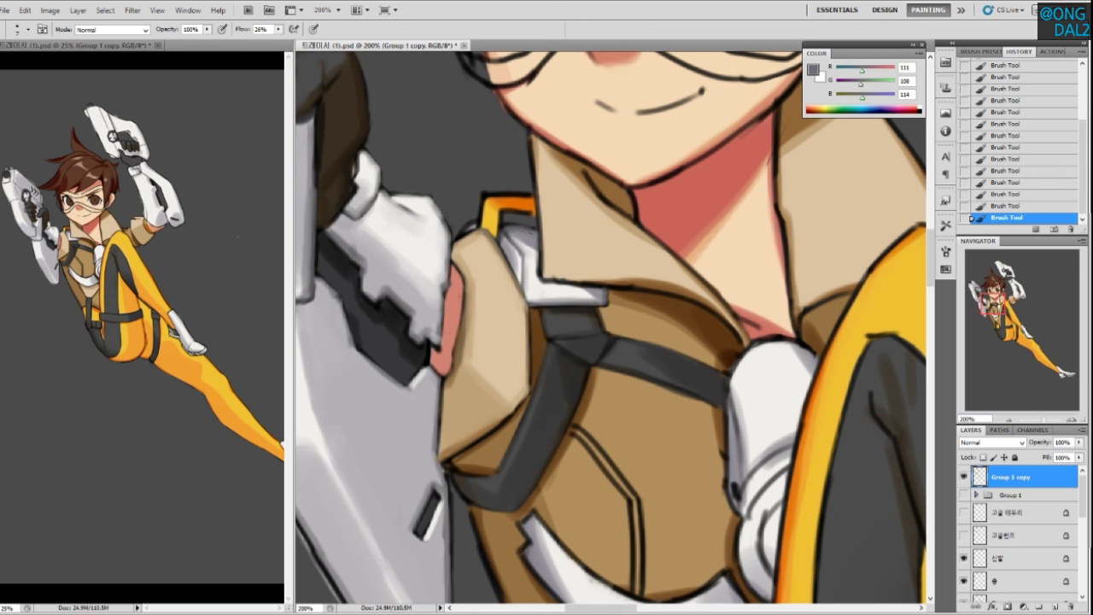
alt+click(517, 235)
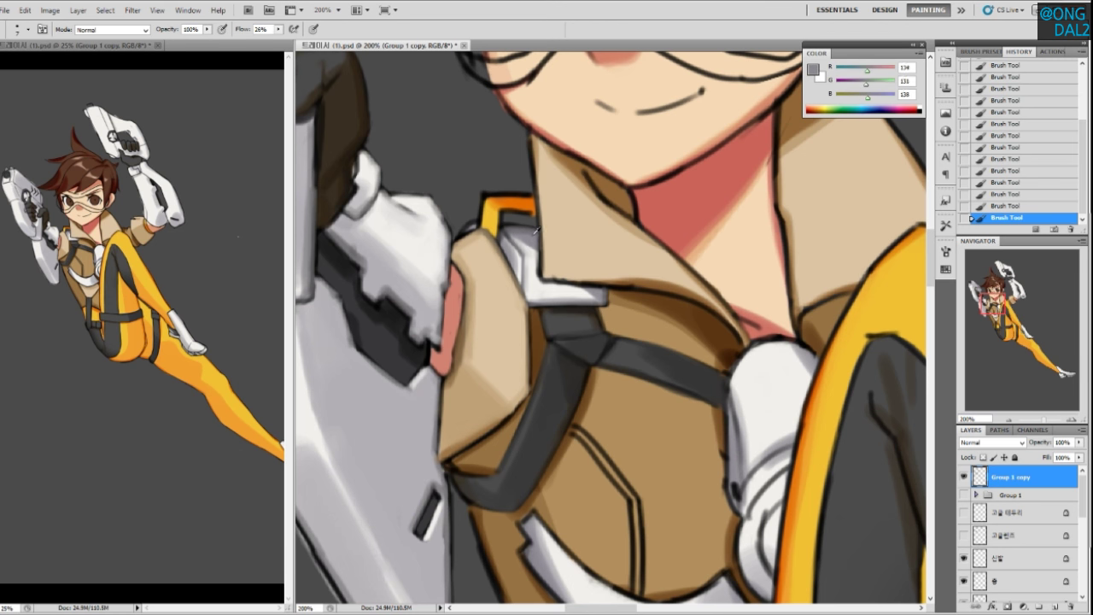
alt+click(533, 234)
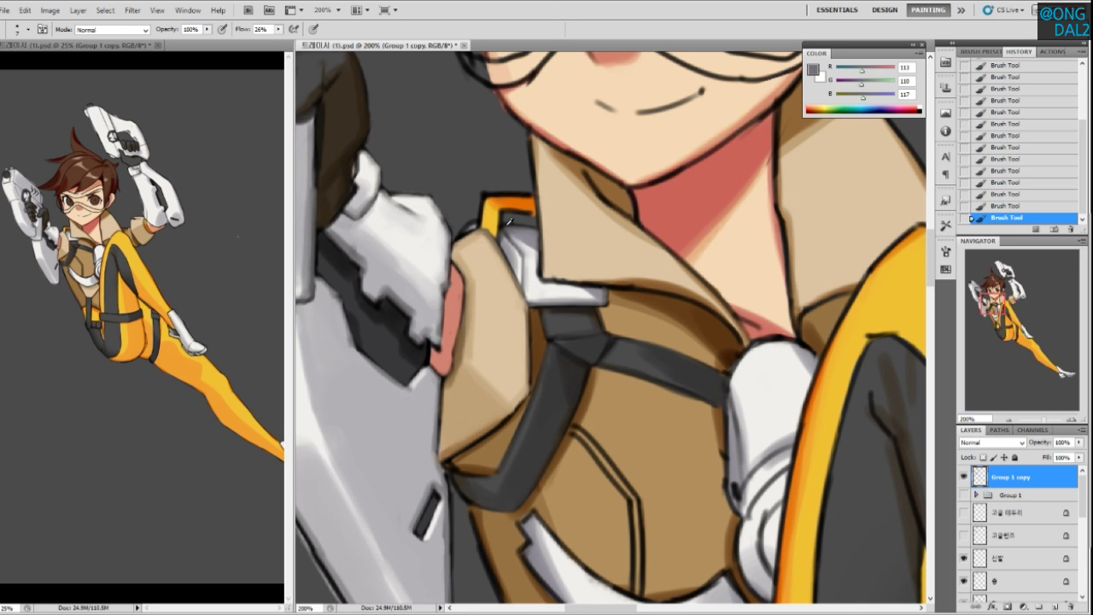
alt+click(518, 224)
alt+click(473, 225)
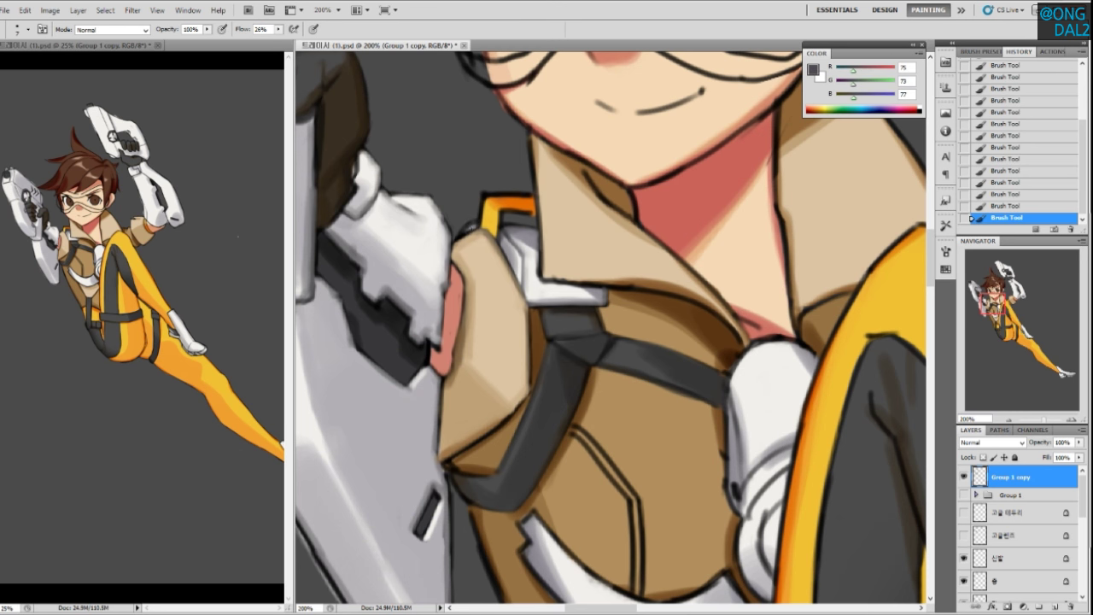
alt+click(515, 223)
drag(540, 260, 535, 257)
Recolour the black outline of the orange strip behind the shoulder plate with sampled oranges (237, 136, 21) and (236, 111, 16)
alt+click(487, 213)
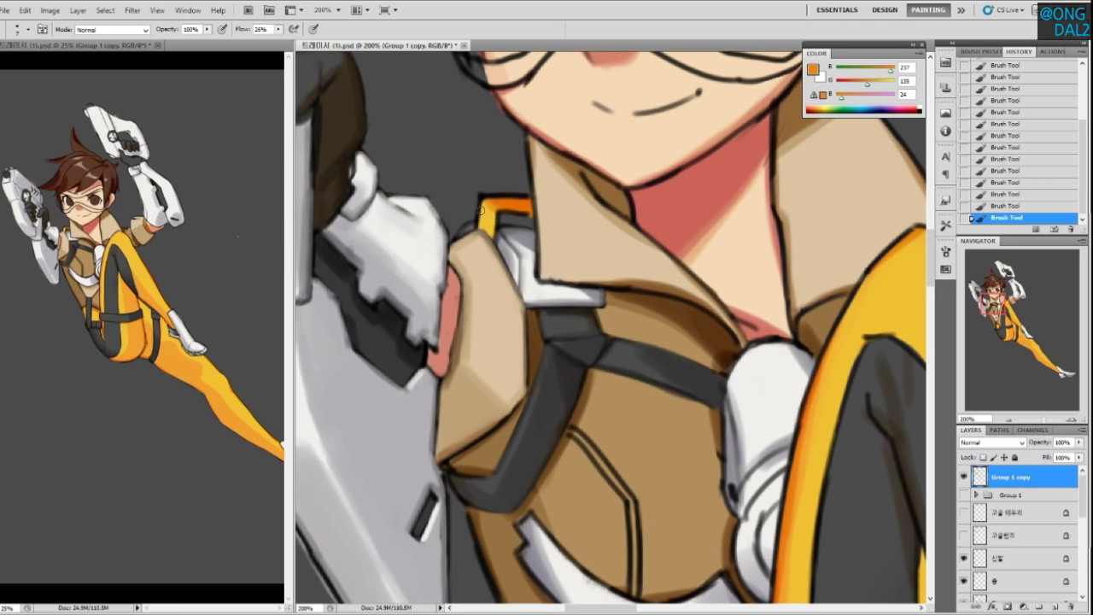
drag(481, 204, 478, 227)
alt+click(492, 214)
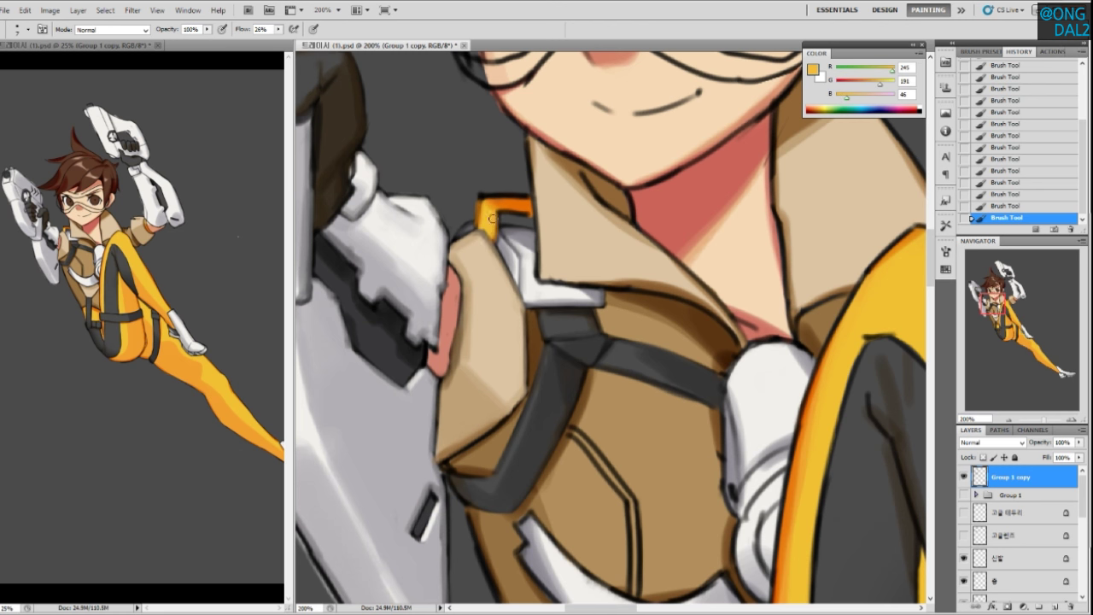
alt+click(487, 205)
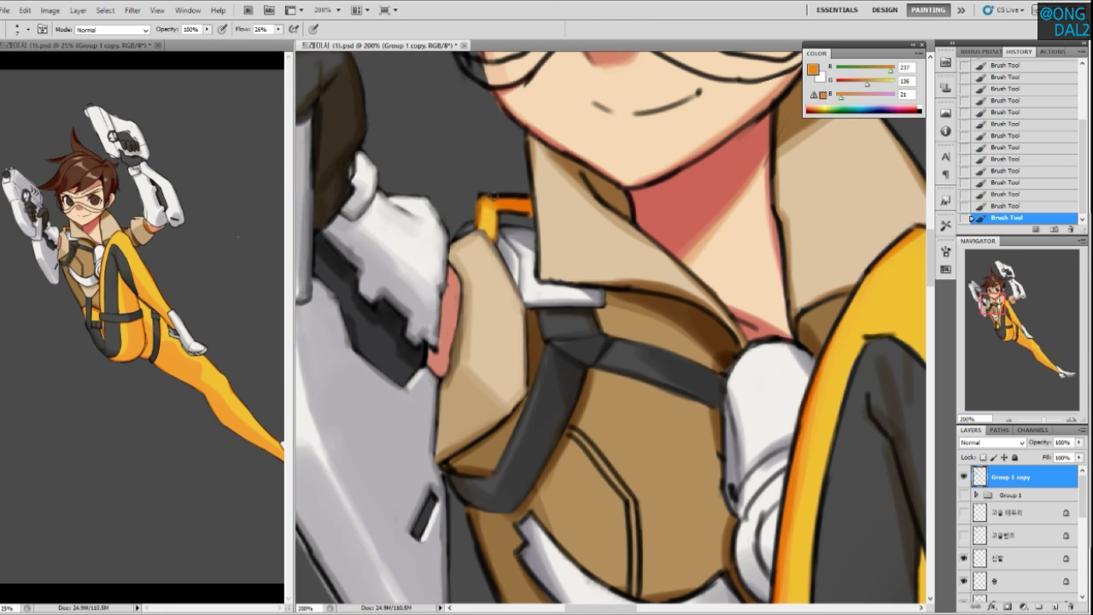
drag(485, 203, 524, 200)
alt+click(516, 203)
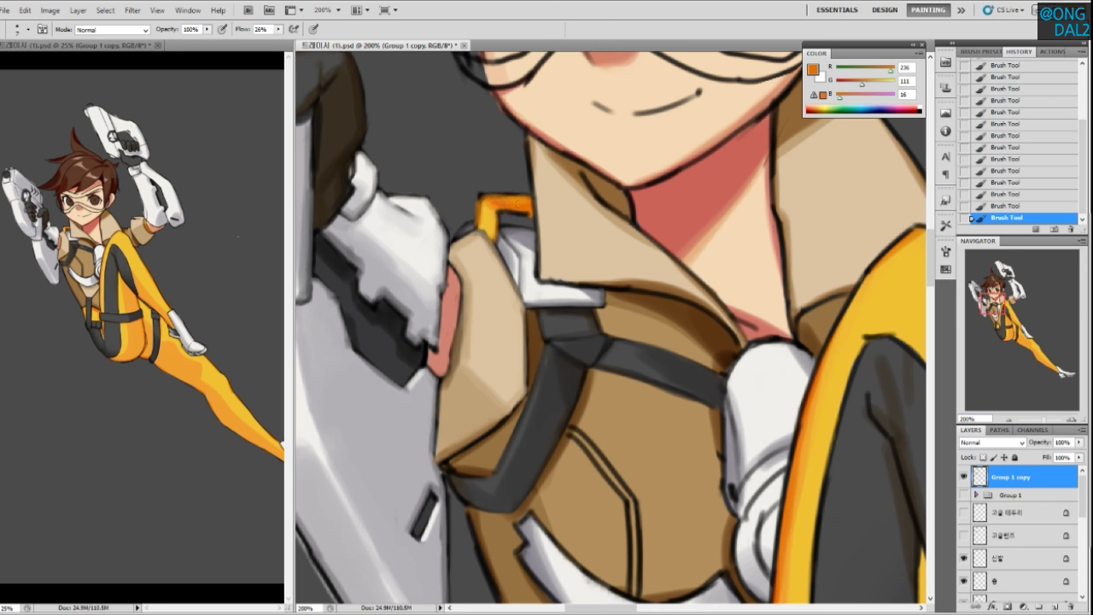
mouse_move(529, 207)
mouse_down()
mouse_move(510, 210)
mouse_move(528, 208)
mouse_up()
alt+click(498, 200)
Recolour the collar's lower edge above the white shoulder plate with sampled brown (142, 94, 49)
drag(598, 284, 560, 273)
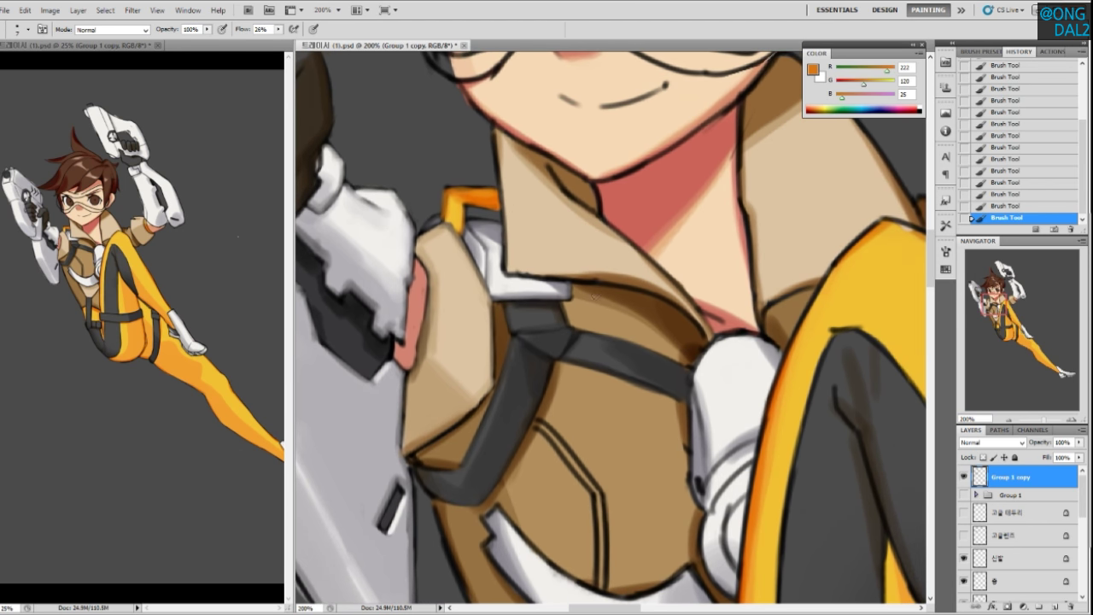
drag(612, 322, 578, 320)
alt+click(576, 279)
drag(471, 275, 540, 277)
key(ctrl+z)
key(ctrl+z)
key(ctrl+z)
drag(471, 276, 543, 277)
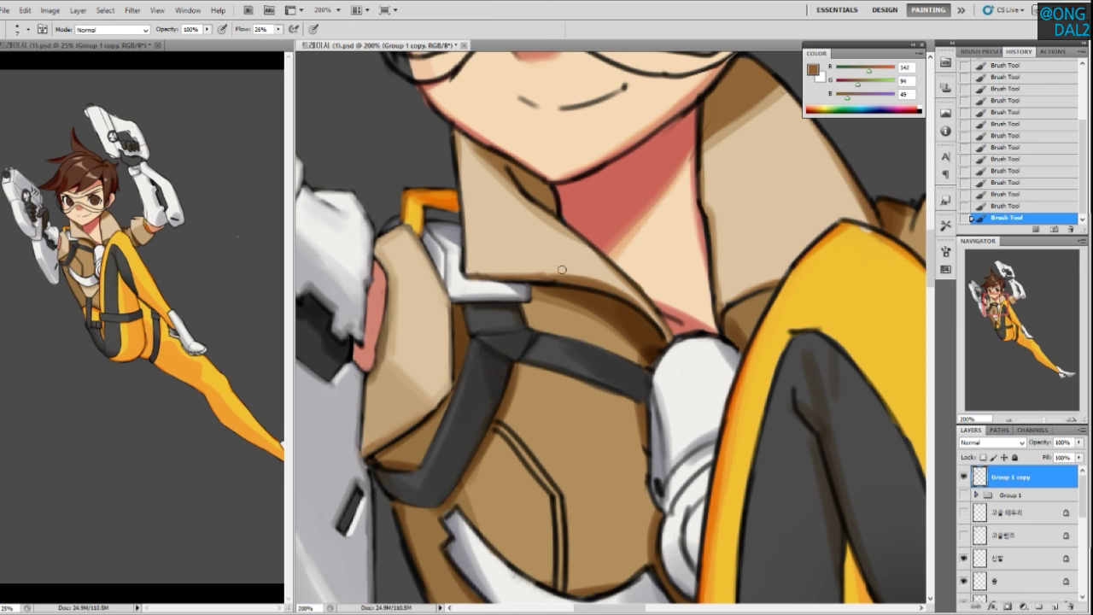
key(ctrl+z)
drag(471, 275, 540, 276)
Soften the collar's outer vertical edge beside the orange strip with sampled browns and tans (199, 169, 128) and (194, 162, 121)
drag(480, 253, 491, 320)
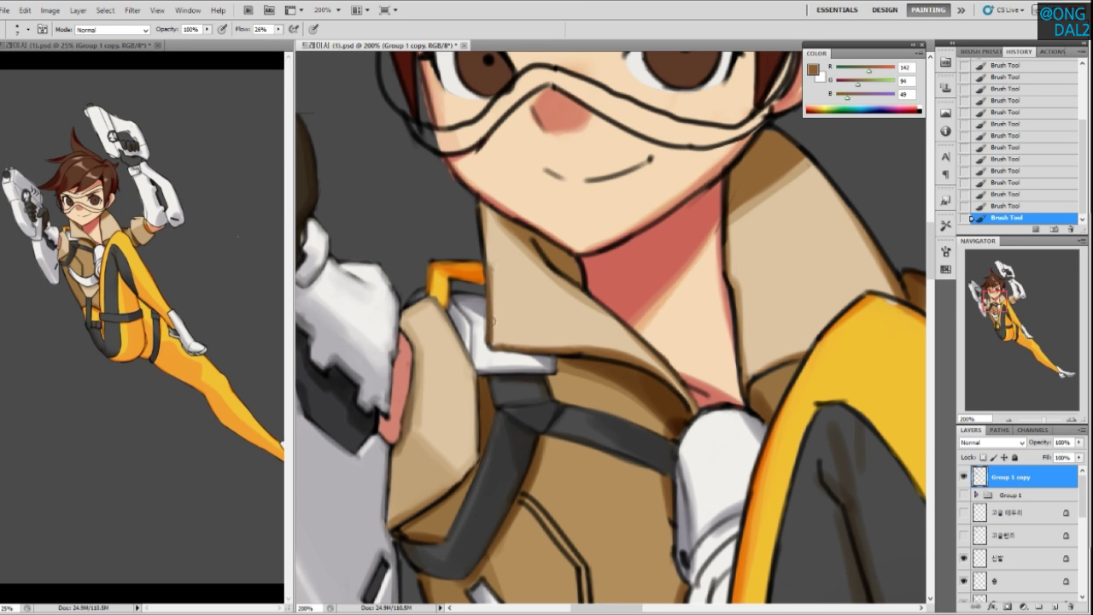
alt+click(507, 229)
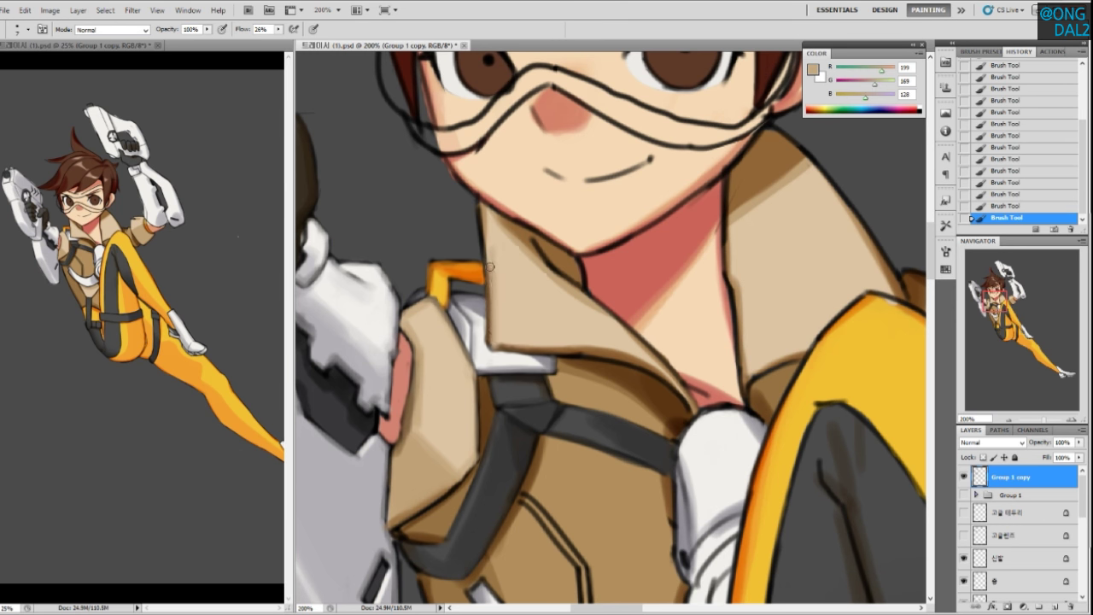
mouse_move(492, 297)
mouse_down()
mouse_move(493, 344)
mouse_move(497, 322)
mouse_up()
alt+click(525, 229)
drag(482, 212, 490, 272)
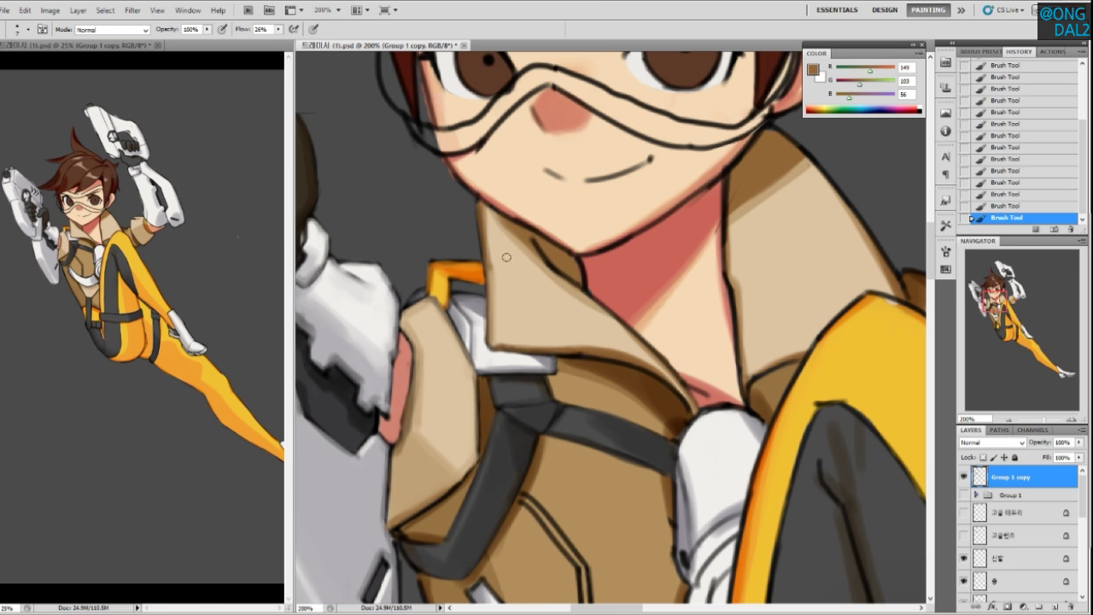
alt+click(496, 275)
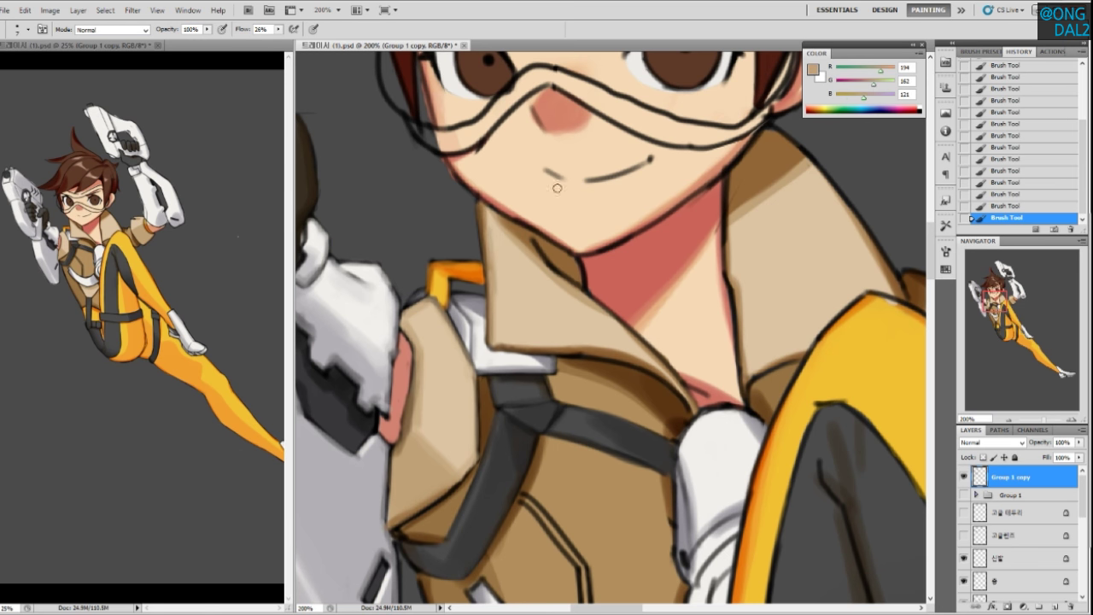
Recolour the collar's inner fold line and its edge along the neck with brown (134, 92, 50)
drag(571, 286, 556, 299)
alt+click(549, 257)
mouse_move(529, 245)
mouse_down()
mouse_move(546, 275)
mouse_move(524, 241)
mouse_move(612, 316)
mouse_up()
drag(552, 281, 681, 385)
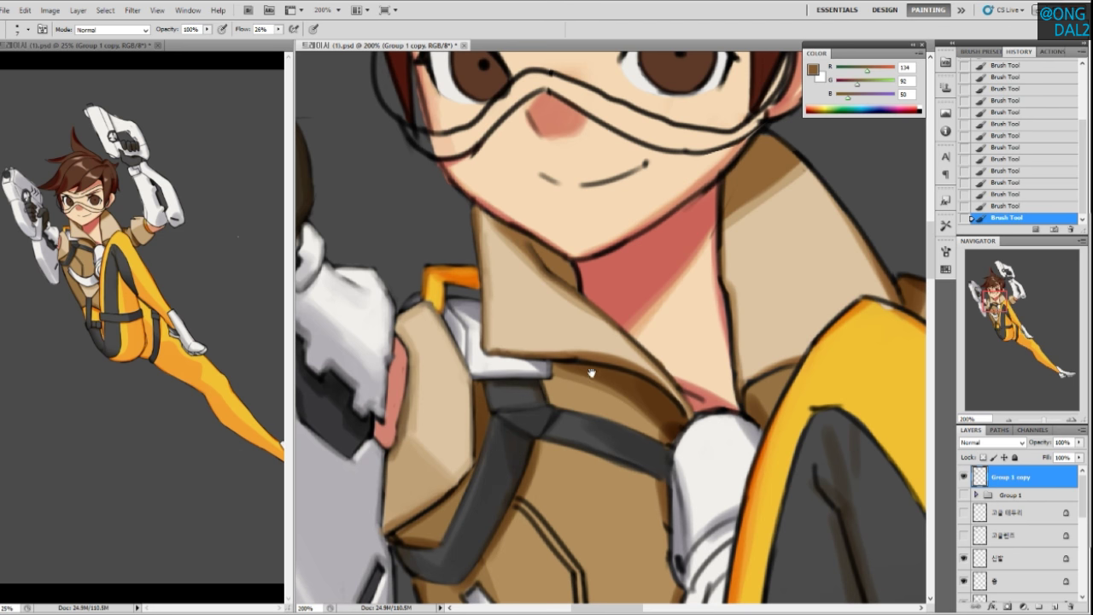
Recolour the shadowed edge beneath the collar with dark brown (94, 54, 19) and touch up the inner fold with (122, 84, 45)
drag(591, 375, 556, 385)
alt+click(540, 367)
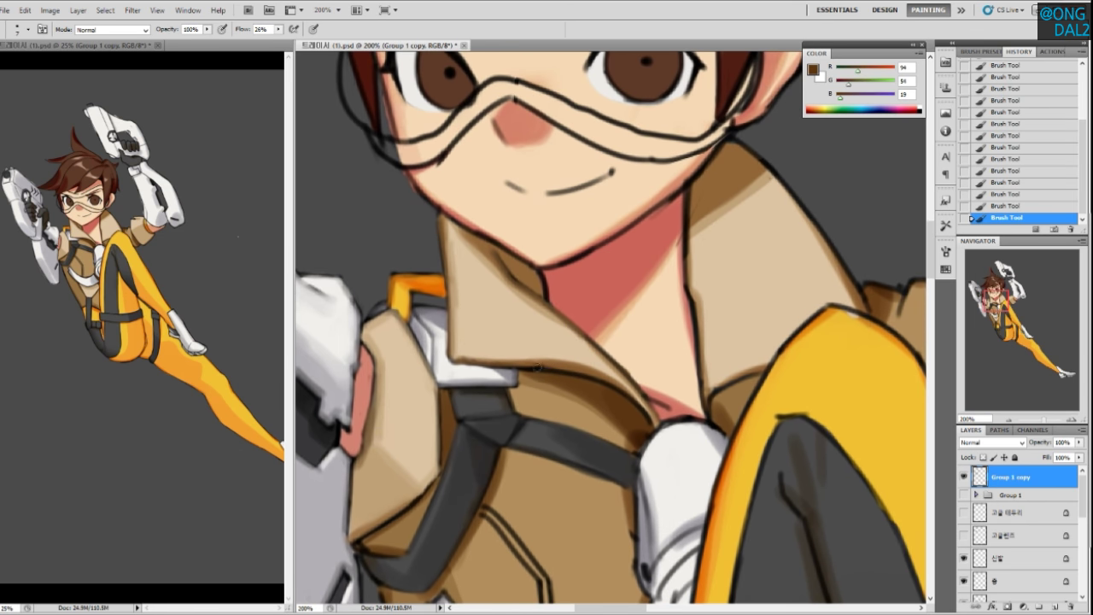
drag(540, 367, 612, 383)
drag(512, 368, 543, 368)
drag(626, 387, 656, 420)
key(ctrl+z)
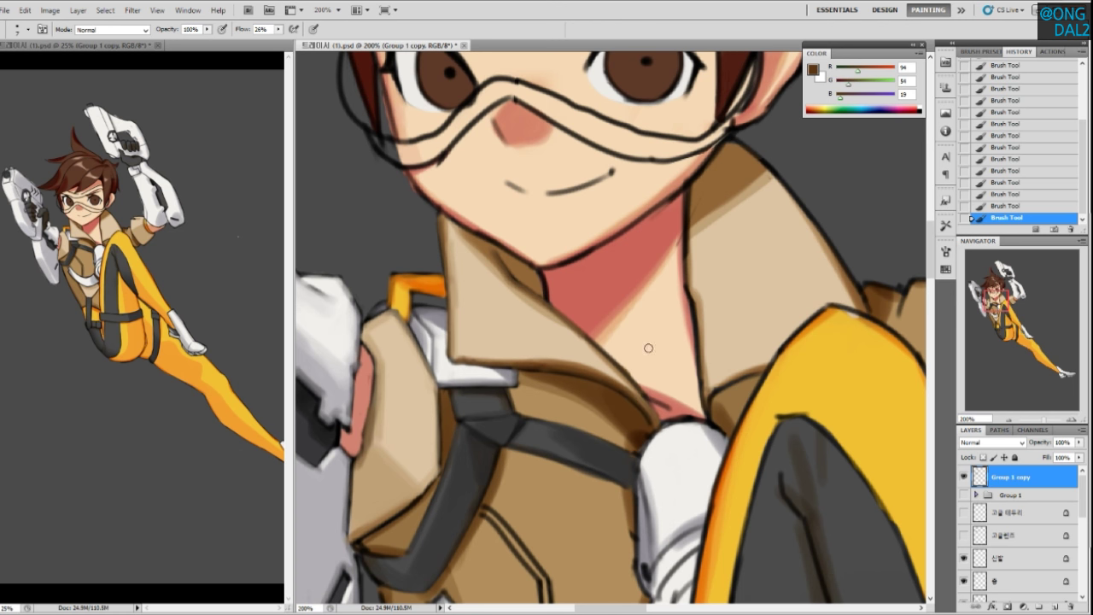
alt+click(495, 252)
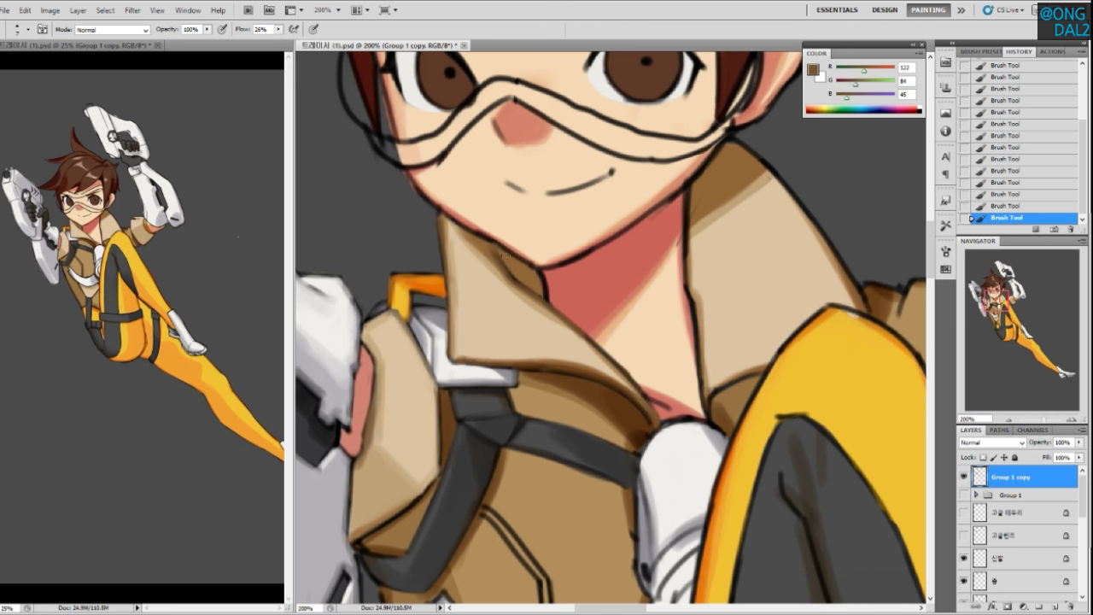
Mix a dark red (97, 31, 23) and recolour the short neck line beside the collar's inner fold
mouse_move(567, 245)
mouse_down()
mouse_move(552, 298)
mouse_move(508, 321)
mouse_up()
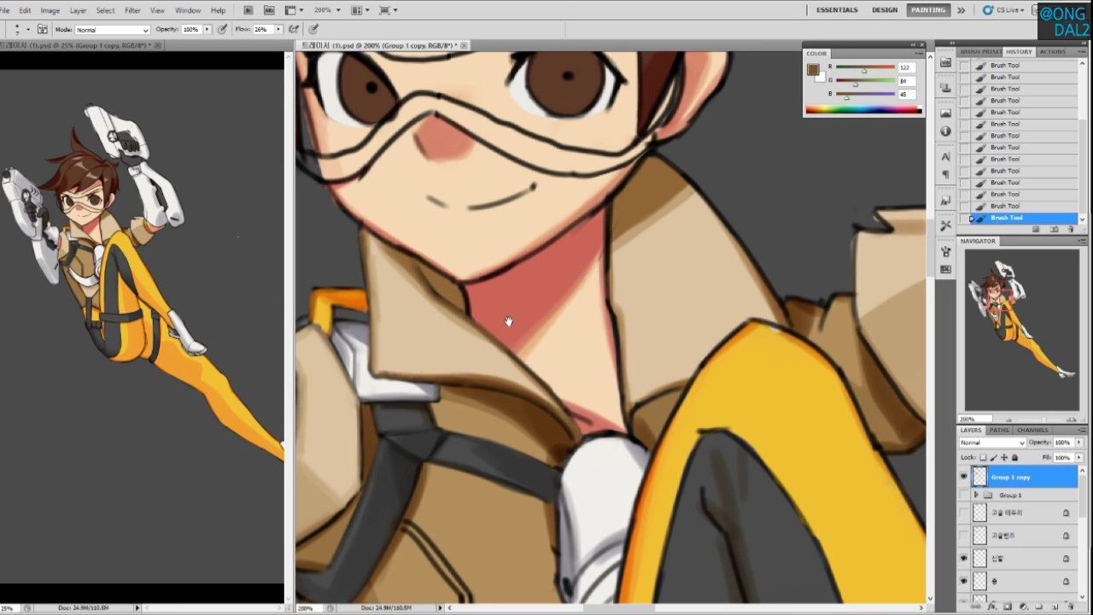
alt+click(481, 295)
drag(467, 290, 469, 314)
alt+click(632, 172)
mouse_move(858, 71)
mouse_down()
mouse_move(844, 98)
mouse_move(861, 71)
mouse_up()
click(842, 97)
drag(467, 288, 476, 317)
key(ctrl+z)
Recolour the long neck outline along the opposite collar with dark red (97, 31, 23)
drag(607, 212, 608, 298)
drag(619, 299, 619, 295)
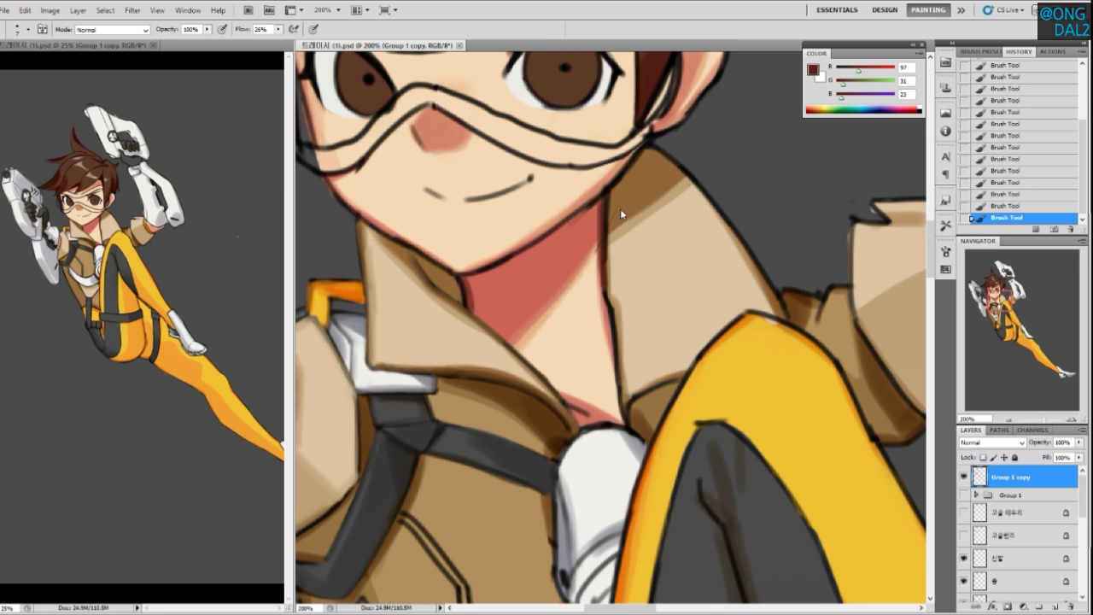
drag(598, 359, 606, 399)
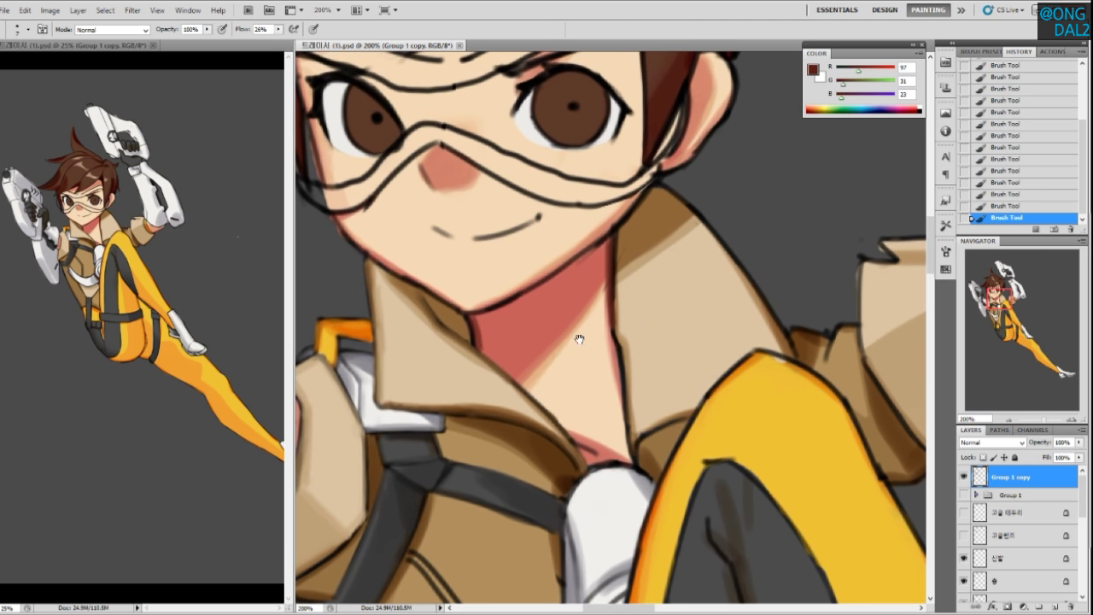
drag(616, 352, 623, 400)
key(ctrl+z)
key(ctrl+z)
drag(614, 338, 624, 400)
key(ctrl+z)
drag(579, 443, 607, 461)
key(ctrl+z)
Soften the neck and chin lines with sampled reds, including (134, 59, 49), (76, 32, 26) and (139, 60, 51)
alt+click(601, 453)
mouse_move(567, 383)
mouse_down()
mouse_move(610, 456)
mouse_move(616, 442)
mouse_up()
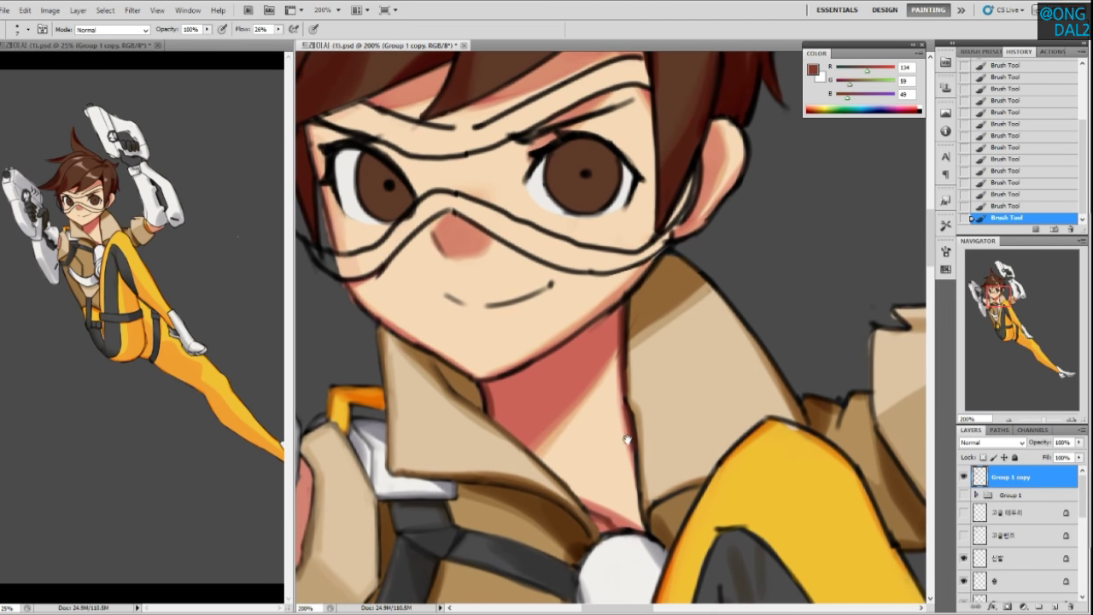
alt+click(633, 420)
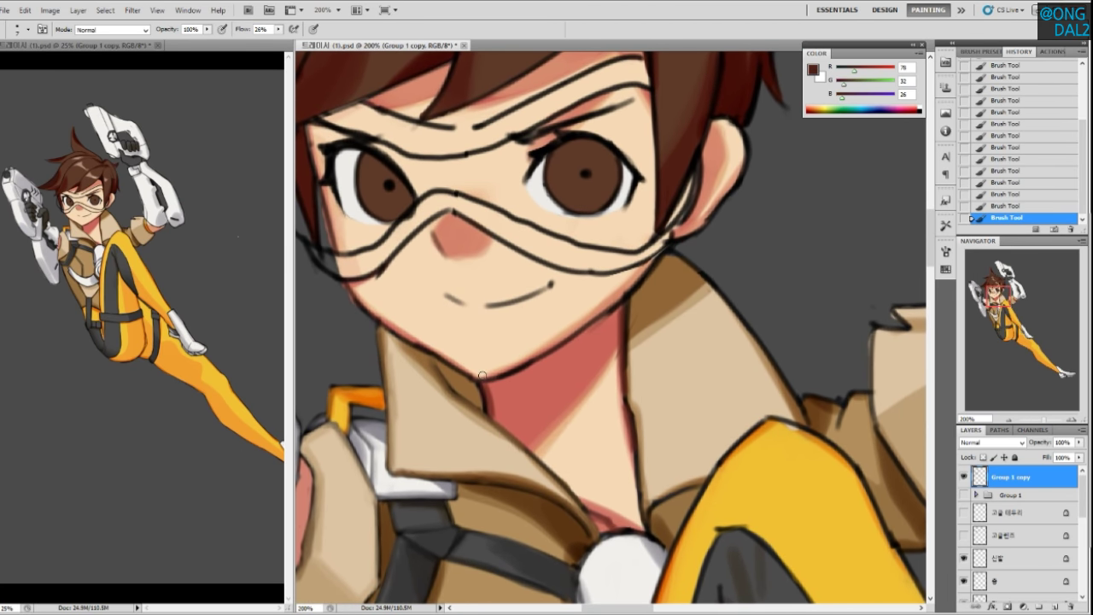
alt+click(627, 421)
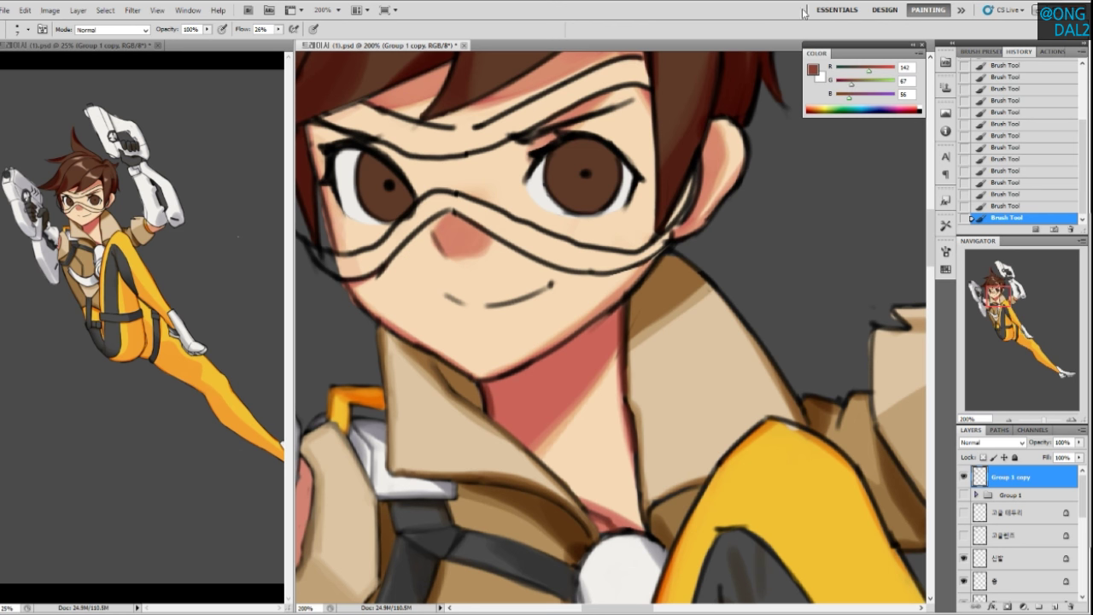
alt+click(568, 336)
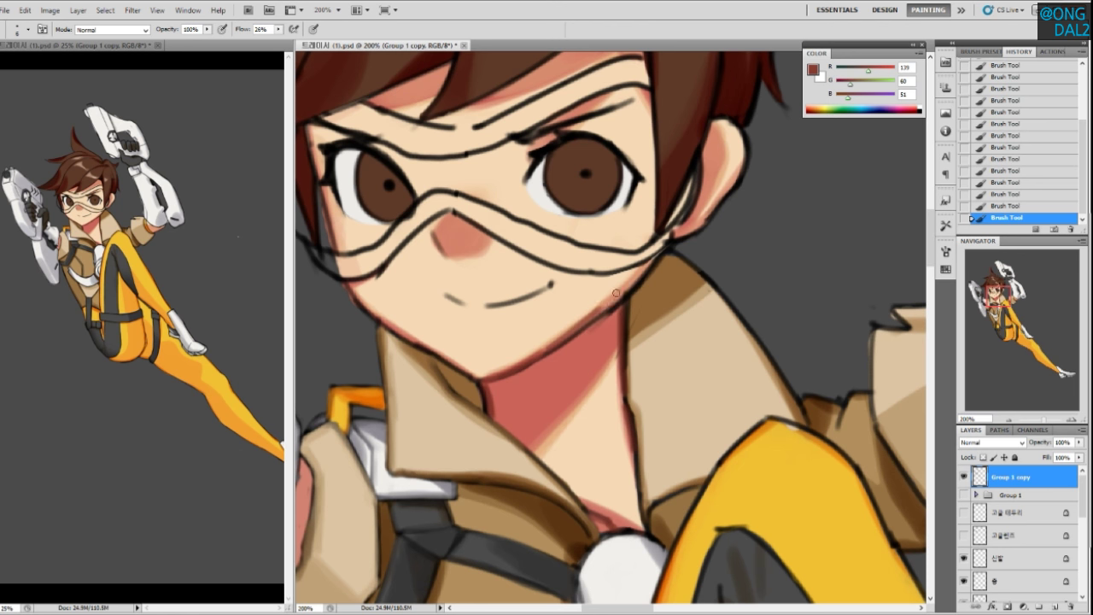
Try a red-brown stroke on the jawline near the ear, and step back through the last jawline strokes
drag(657, 258, 590, 317)
key(ctrl+alt+z)
key(ctrl+alt+z)
key(ctrl+alt+z)
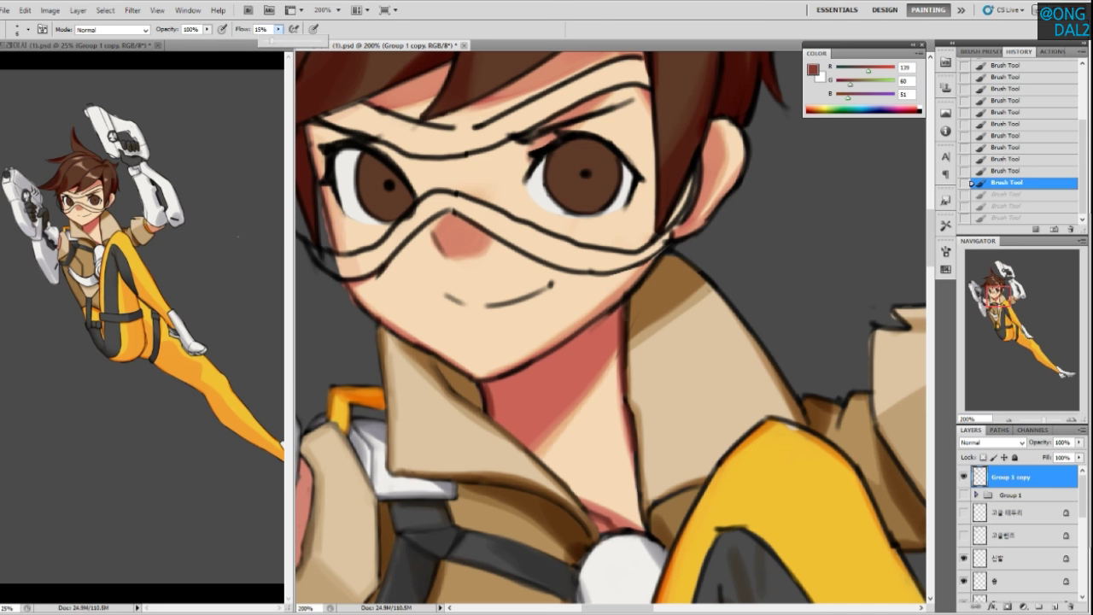
Lower the brush flow to 15% and stroke the jawline from the chin towards the ear in red-brown (139, 60, 51)
drag(498, 374, 572, 329)
key(ctrl+z)
key(ctrl+z)
drag(490, 376, 581, 321)
key(ctrl+z)
drag(489, 378, 636, 278)
key(ctrl+z)
key(ctrl+z)
key(ctrl+z)
Recolour the jawline between the neck and the ear with repeated light red-brown strokes at 15% flow
drag(598, 313, 656, 261)
key(ctrl+z)
drag(595, 313, 656, 260)
key(ctrl+z)
drag(598, 311, 639, 276)
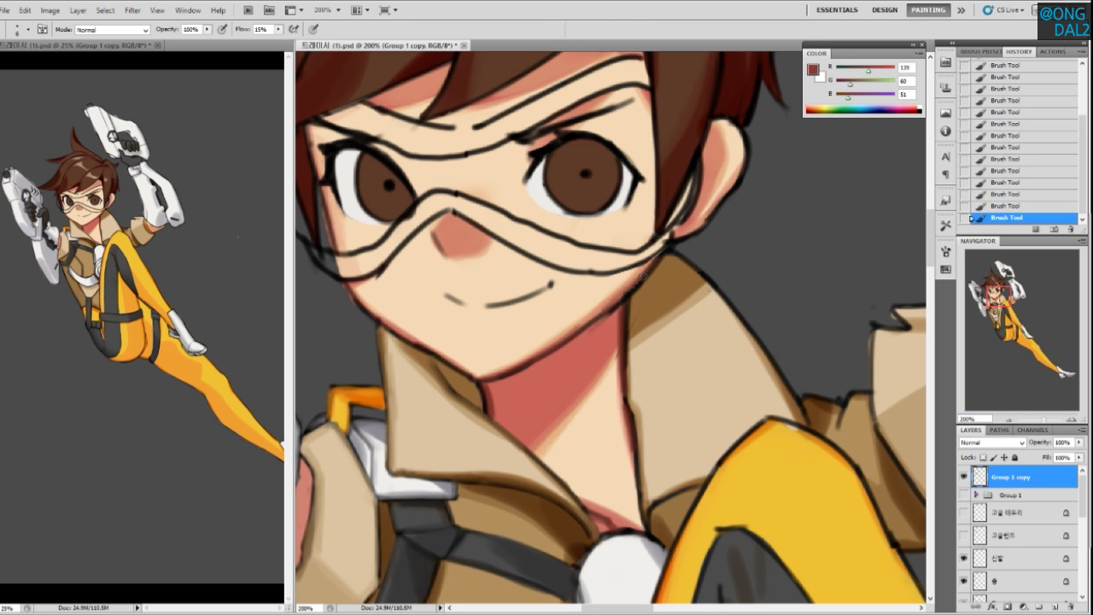
drag(598, 312, 644, 280)
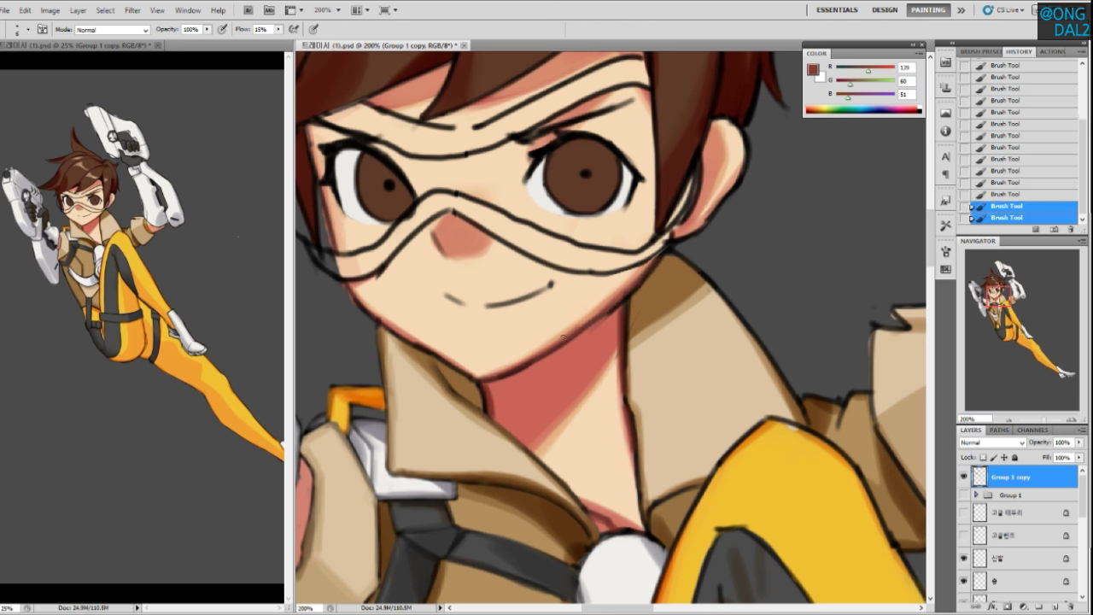
drag(603, 309, 658, 261)
drag(591, 323, 631, 287)
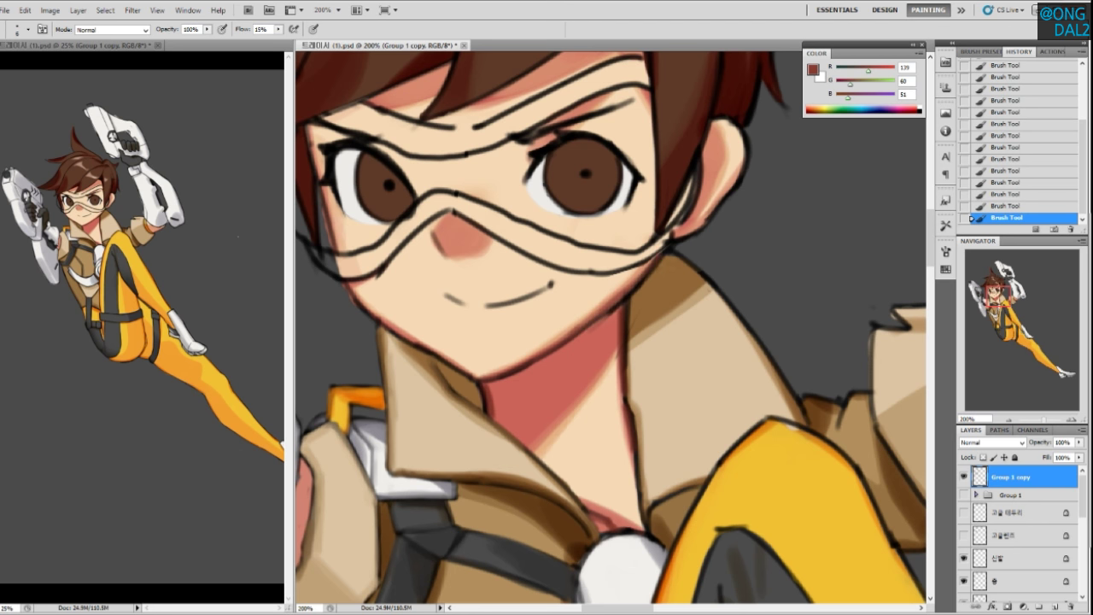
drag(469, 348, 476, 363)
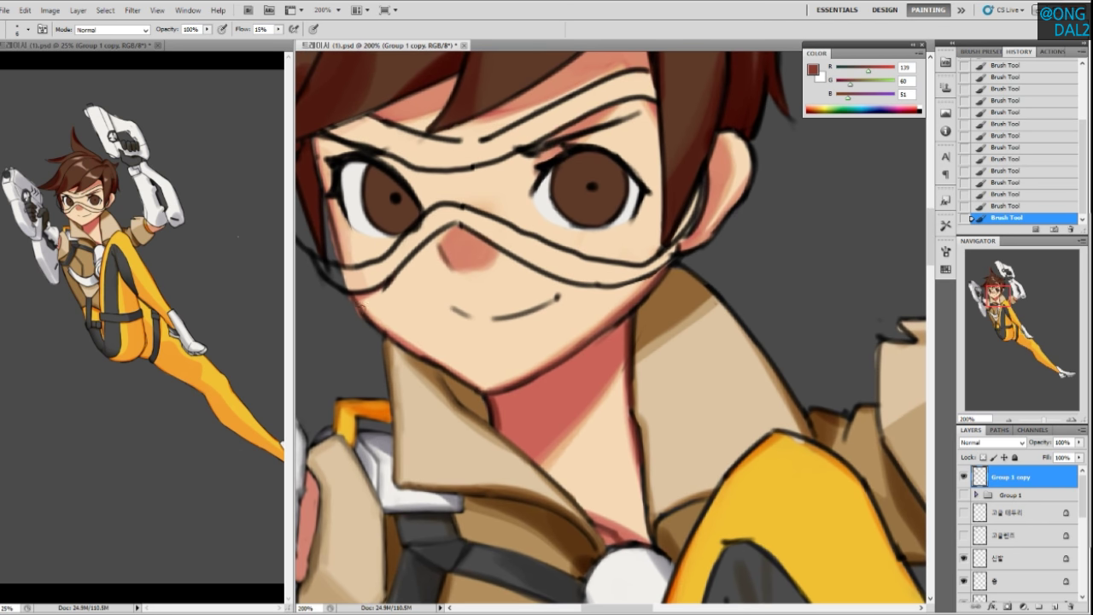
mouse_move(479, 388)
mouse_down()
mouse_move(460, 374)
mouse_move(532, 384)
mouse_up()
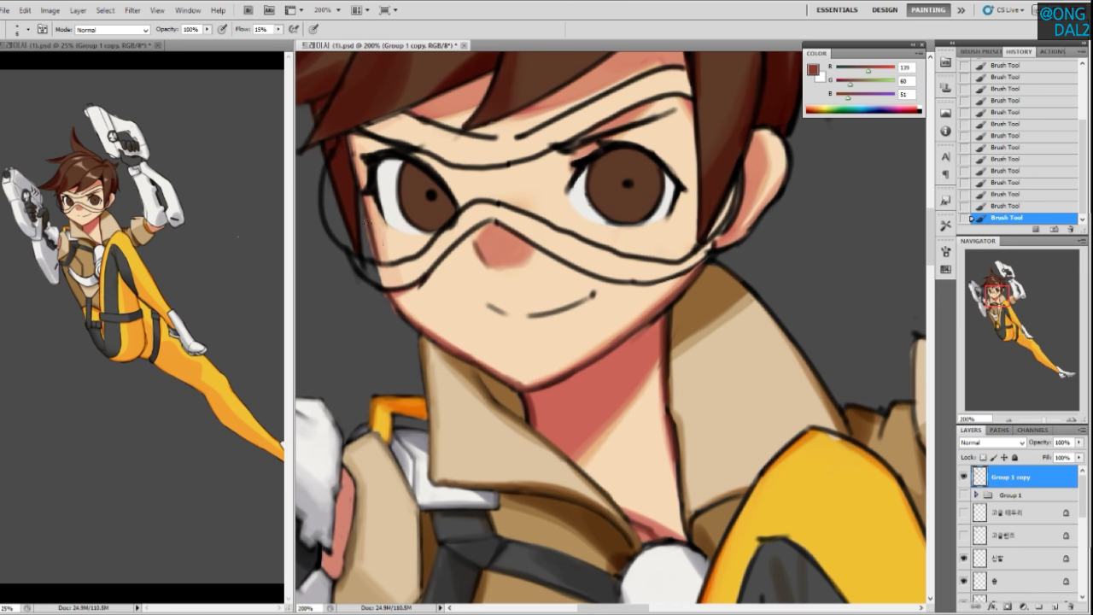
Soften the face edge beside the far eye and cover the red streak on that cheek with skin tone (246, 217, 181)
drag(374, 234, 391, 292)
mouse_move(392, 279)
mouse_down()
mouse_move(395, 301)
mouse_move(384, 266)
mouse_up()
alt+click(387, 260)
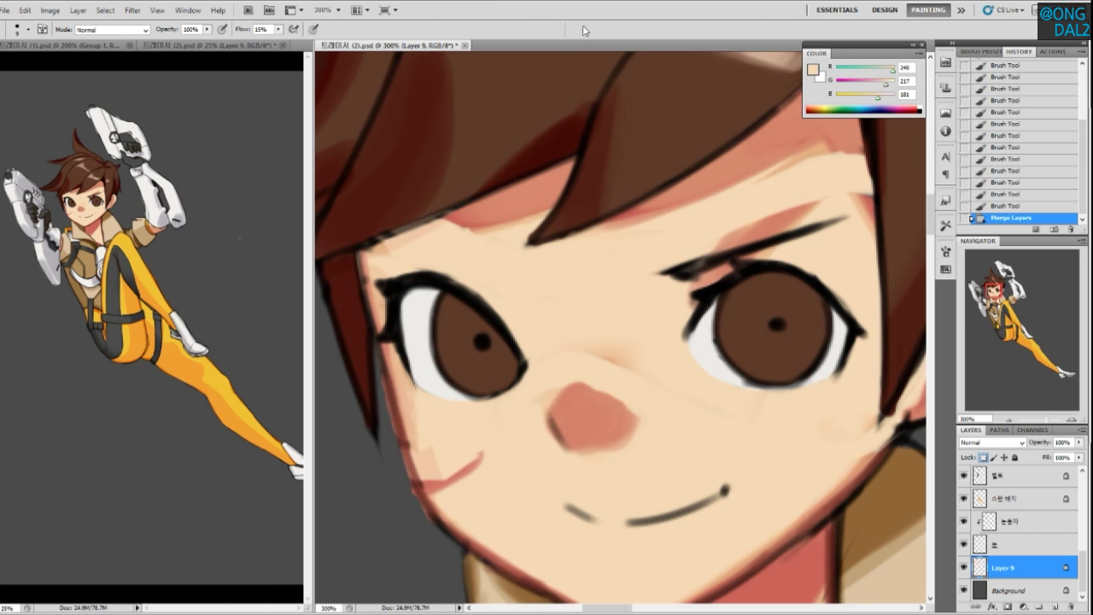
drag(589, 395, 598, 343)
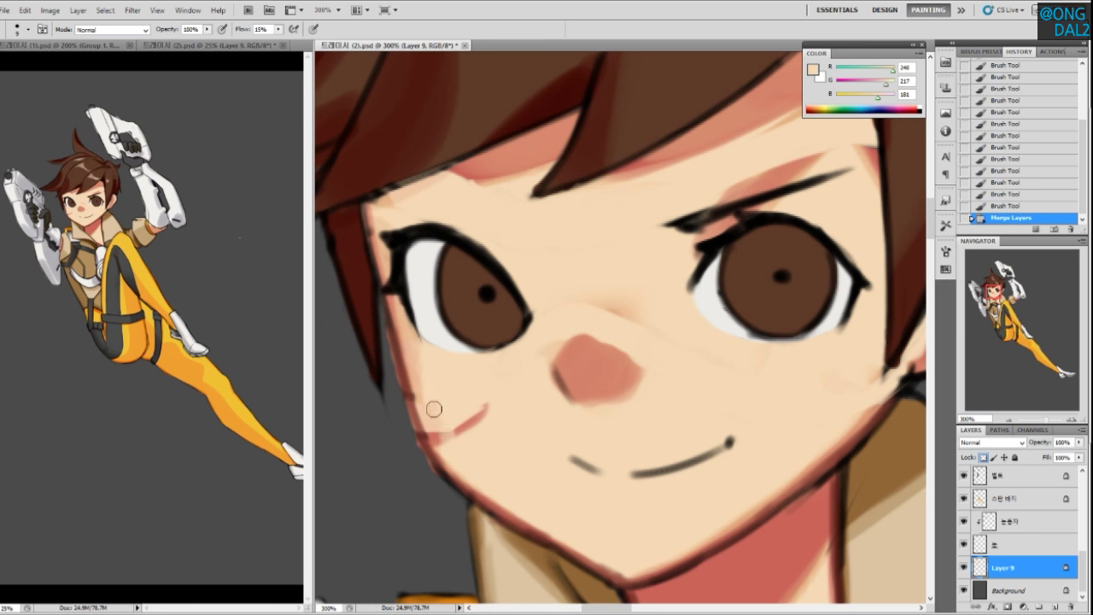
mouse_move(442, 445)
mouse_down()
mouse_move(486, 401)
mouse_move(456, 408)
mouse_move(433, 395)
mouse_move(443, 433)
mouse_up()
Extend the nose blush upward with a larger brush, using tones sampled from the nose and surrounding skin
drag(586, 383, 556, 420)
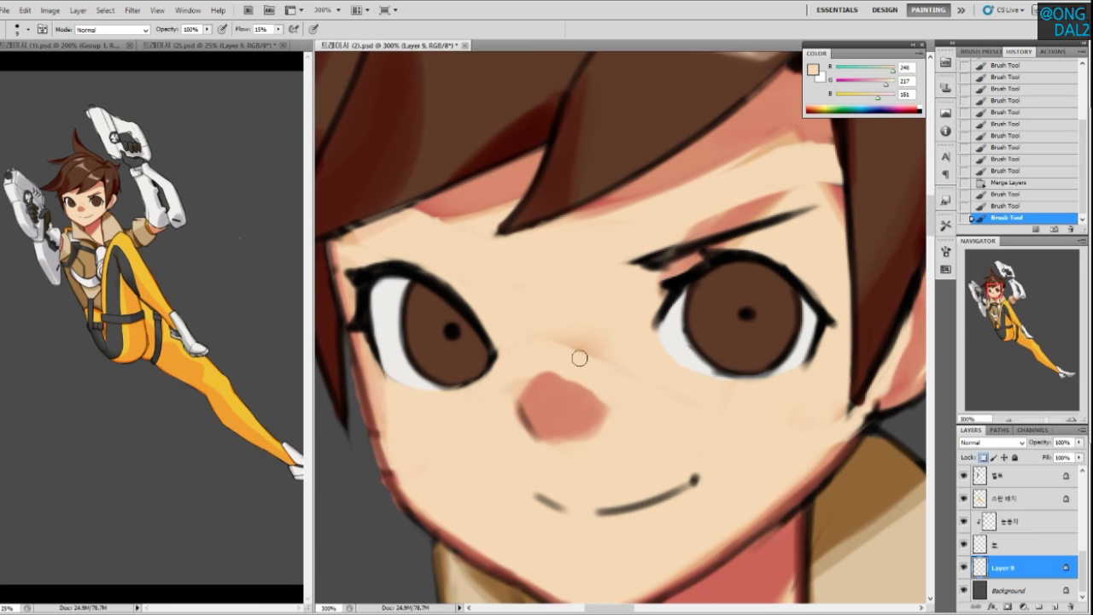
key(bracketright)
key(bracketright)
mouse_move(545, 333)
mouse_down()
mouse_move(618, 346)
mouse_move(588, 392)
mouse_move(579, 359)
mouse_move(545, 396)
mouse_up()
alt+click(588, 393)
key(ctrl+z)
key(ctrl+z)
drag(575, 357, 545, 402)
alt+click(585, 357)
mouse_move(575, 361)
mouse_down()
mouse_move(604, 395)
mouse_move(596, 351)
mouse_move(580, 374)
mouse_move(583, 365)
mouse_move(603, 377)
mouse_move(569, 375)
mouse_move(591, 355)
mouse_move(554, 393)
mouse_move(572, 360)
mouse_move(538, 401)
mouse_up()
alt+click(593, 355)
alt+click(553, 397)
alt+click(556, 415)
Blend the top of the nose blush with (231, 168, 135) and trim its near side with skin tone (246, 217, 181)
alt+click(561, 314)
mouse_move(545, 334)
mouse_down()
mouse_move(510, 381)
mouse_move(569, 314)
mouse_up()
alt+click(589, 354)
mouse_move(592, 362)
mouse_down()
mouse_move(586, 392)
mouse_move(564, 377)
mouse_move(592, 410)
mouse_move(571, 370)
mouse_move(601, 402)
mouse_move(586, 368)
mouse_move(606, 387)
mouse_move(578, 357)
mouse_move(576, 391)
mouse_up()
alt+click(557, 409)
alt+click(570, 389)
alt+click(600, 360)
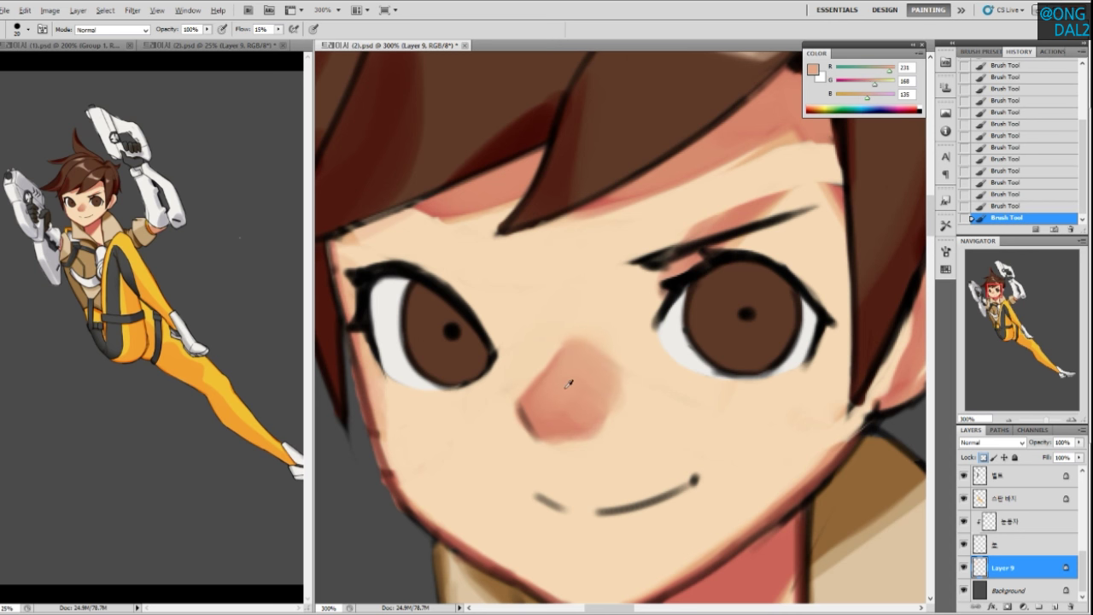
alt+click(562, 389)
alt+click(641, 377)
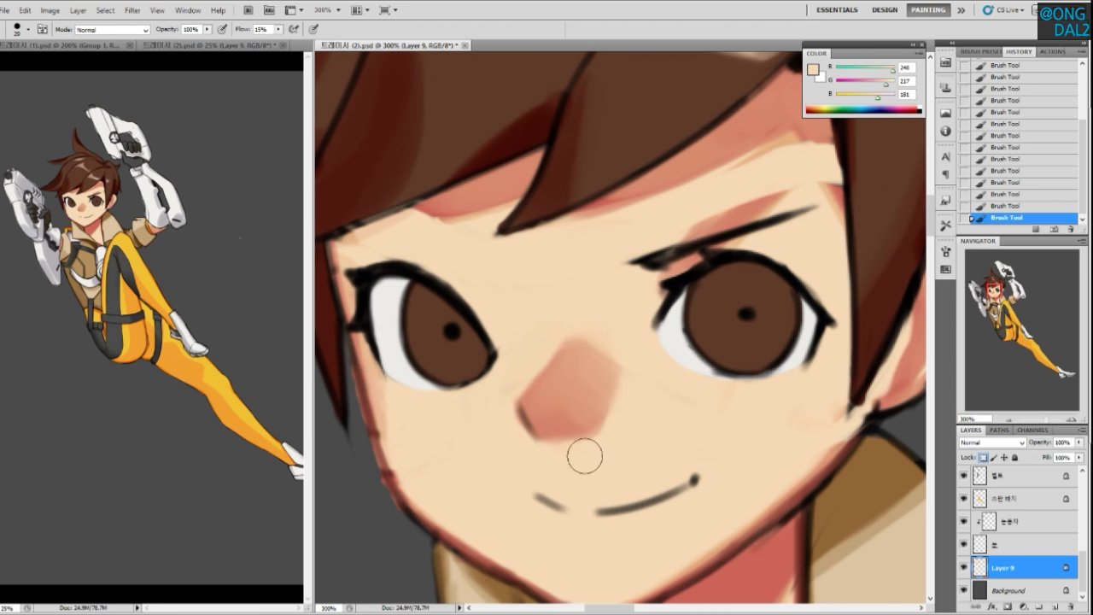
drag(658, 373, 604, 429)
Paint skin tone over the pink shade above the near eyebrow and clean the edge of the temple shadow
alt+click(616, 281)
mouse_move(707, 264)
mouse_down()
mouse_move(633, 276)
mouse_move(730, 236)
mouse_move(723, 247)
mouse_move(698, 252)
mouse_move(723, 219)
mouse_move(630, 262)
mouse_up()
alt+click(762, 181)
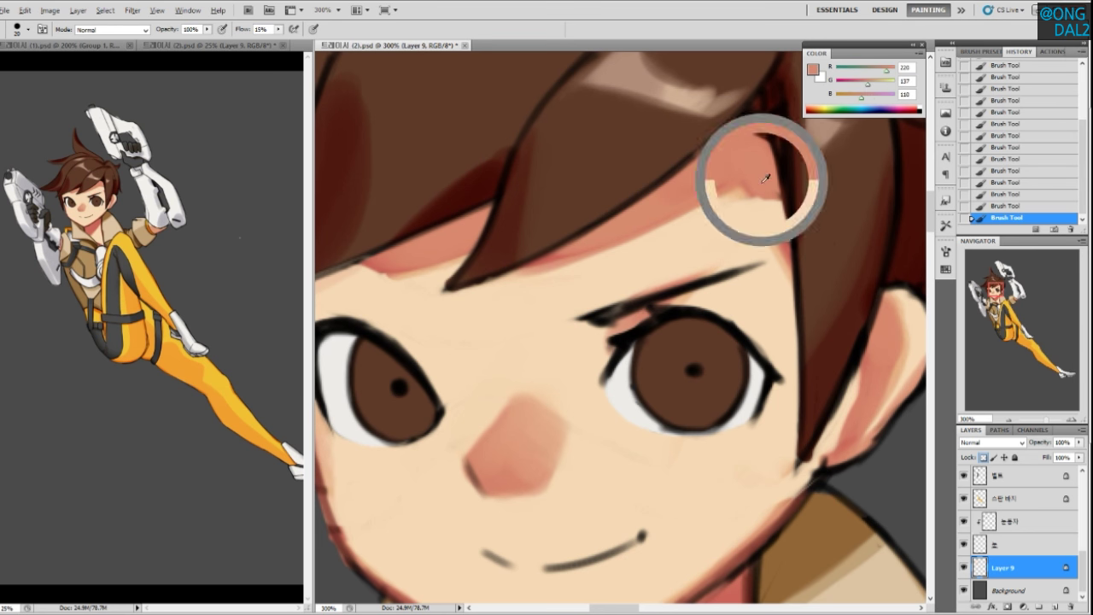
alt+click(755, 233)
key(bracketleft)
key(bracketleft)
alt+click(757, 240)
Repaint the forehead shadow down the temple along the side hair in light red (219, 132, 109)
click(985, 458)
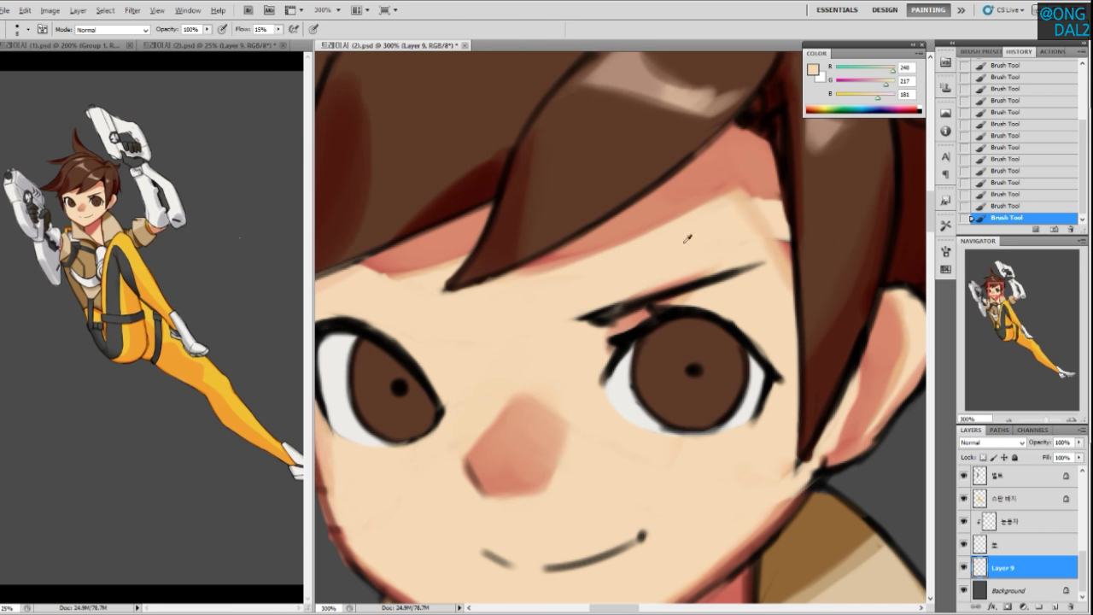
alt+click(791, 216)
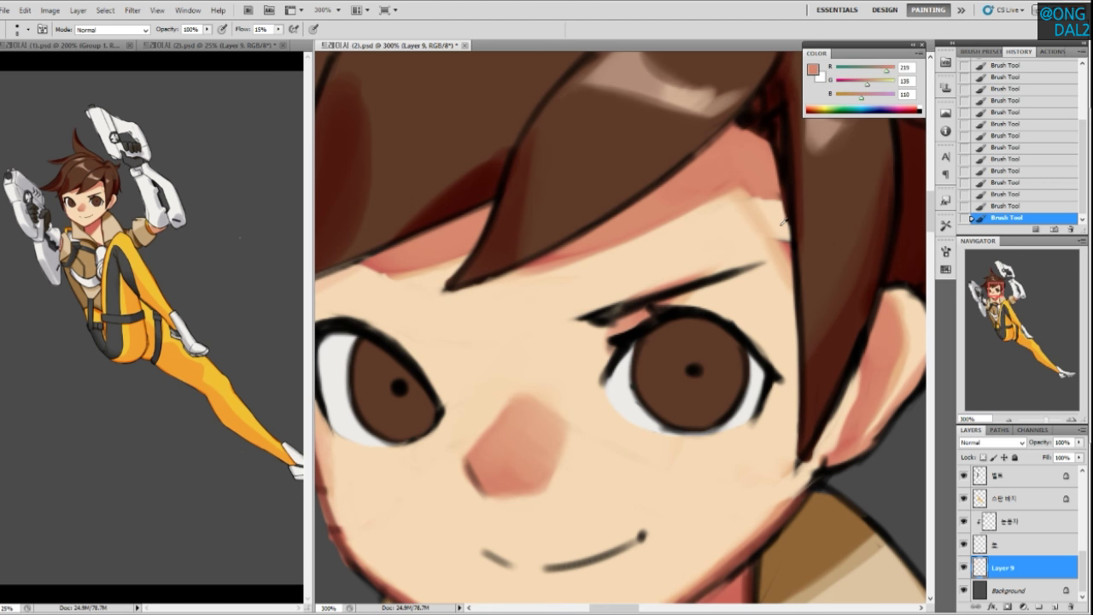
alt+click(751, 187)
mouse_move(755, 197)
mouse_down()
mouse_move(792, 258)
mouse_move(760, 226)
mouse_move(783, 224)
mouse_up()
alt+click(752, 186)
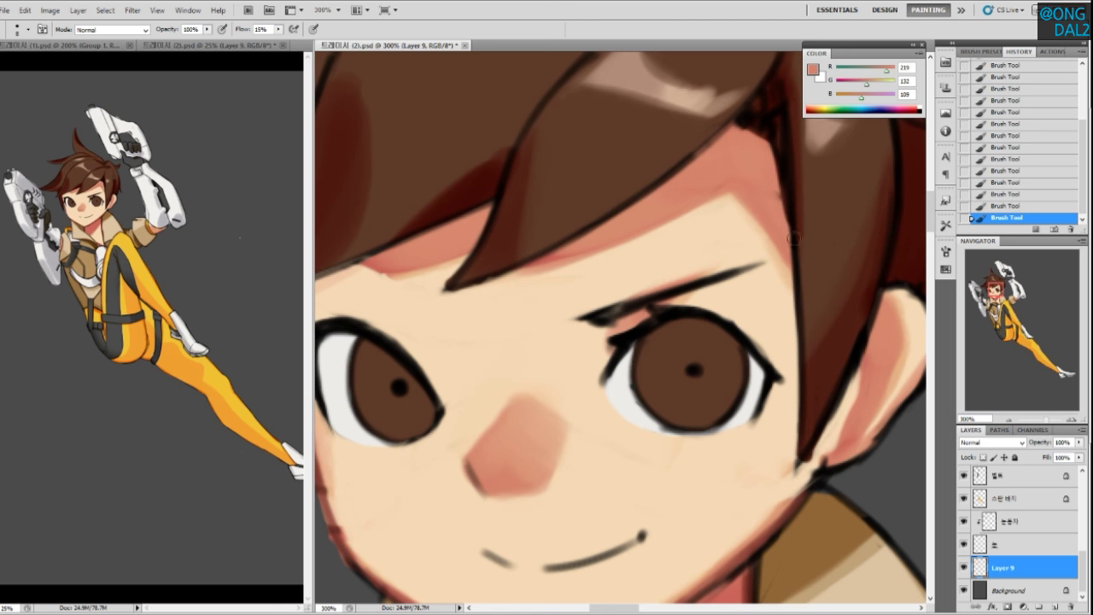
Shade the inner edge of the jaw from the ear towards the chin in light red (217, 129, 106)
scroll(787, 256, down, 3)
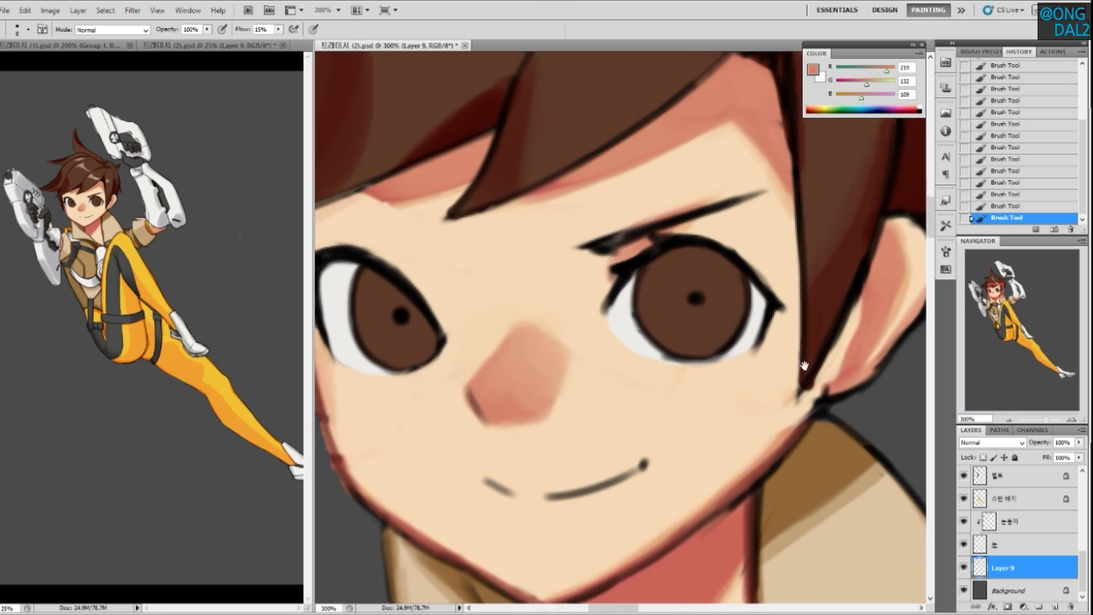
alt+click(775, 382)
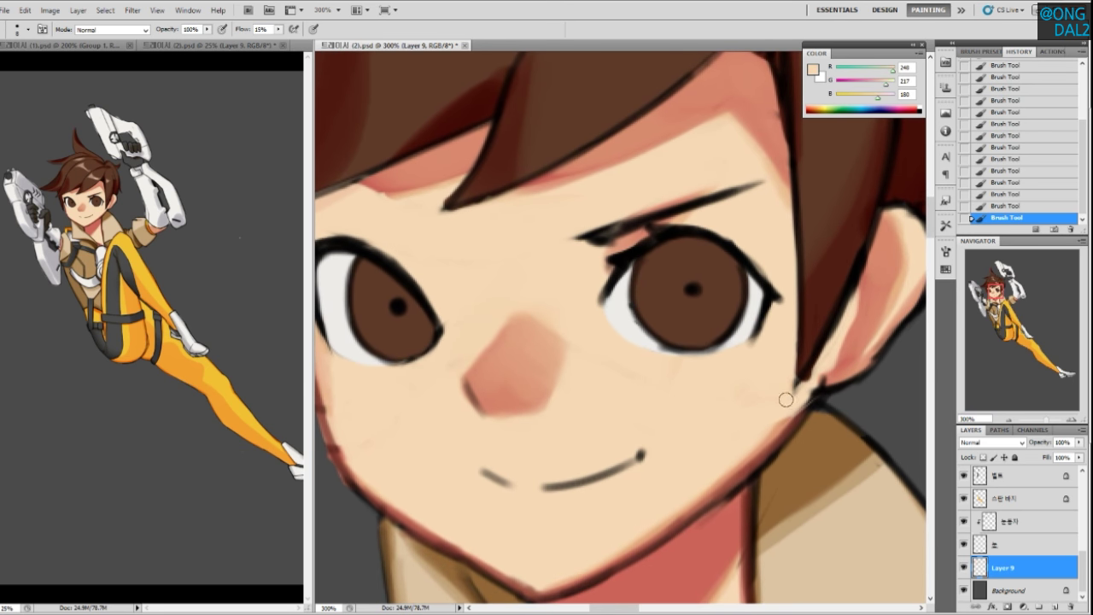
alt+click(860, 340)
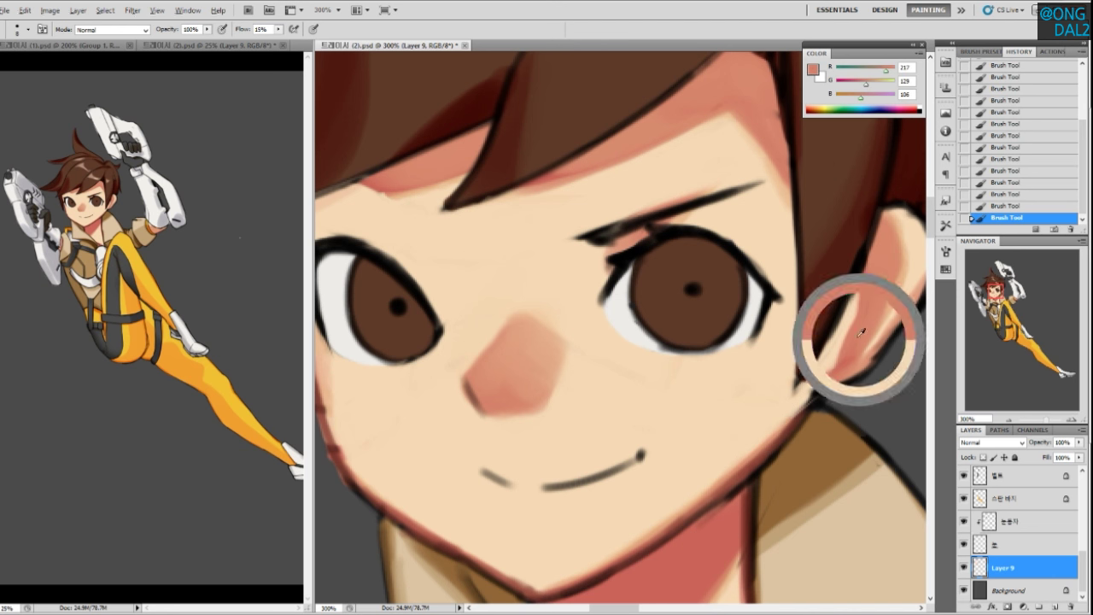
drag(831, 338, 784, 419)
mouse_move(821, 370)
mouse_down()
mouse_move(779, 429)
mouse_move(701, 471)
mouse_up()
Soften the face edge below the far eye with the peach tone (224, 148, 119) sampled from the nose
drag(587, 462, 691, 433)
drag(622, 433, 680, 423)
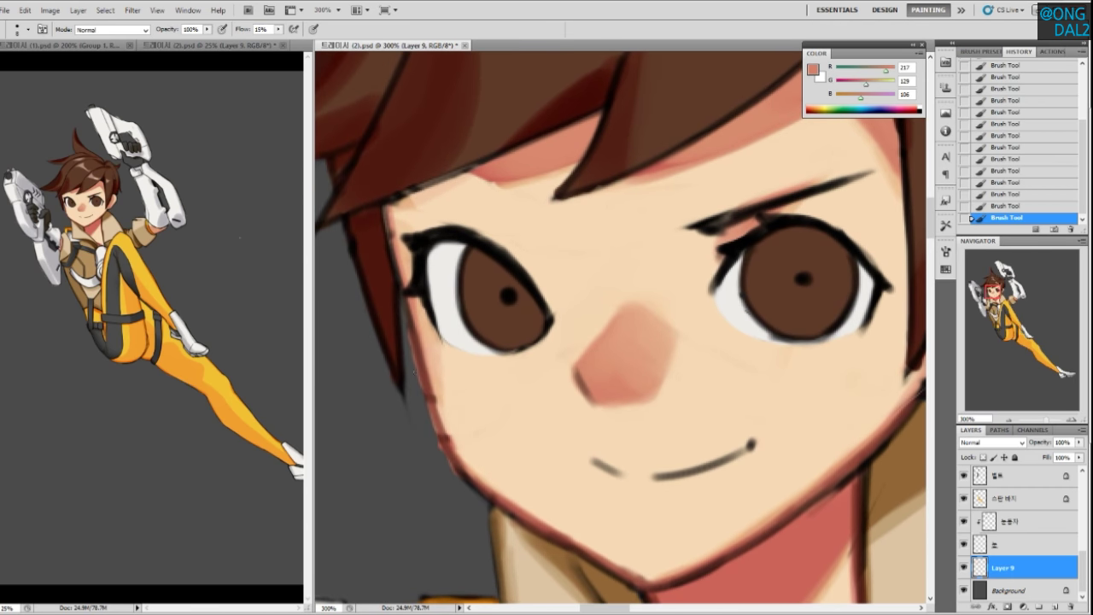
alt+click(427, 352)
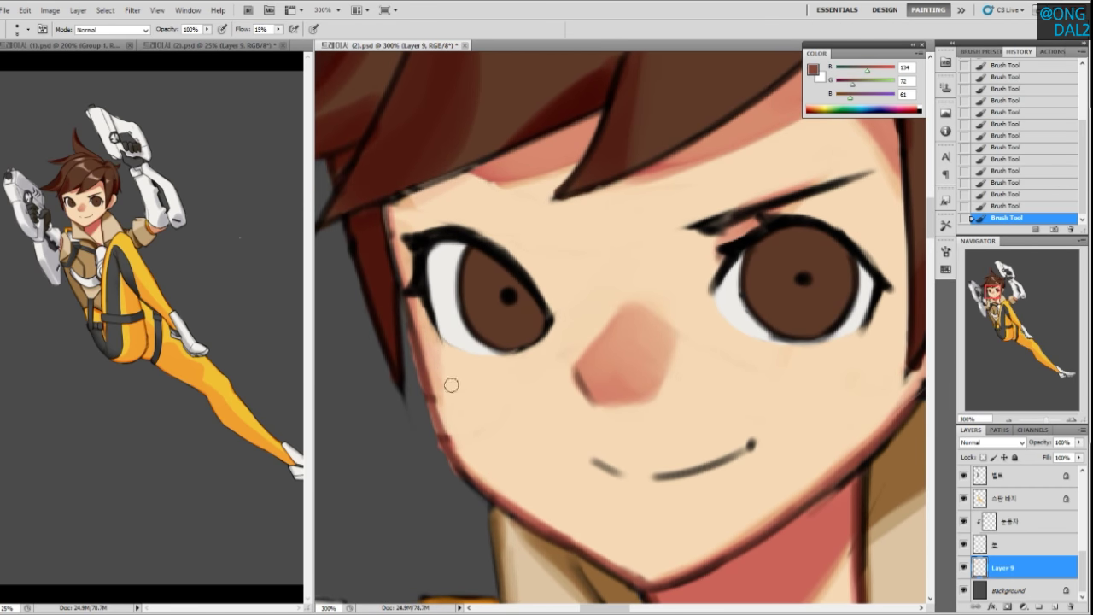
alt+click(624, 374)
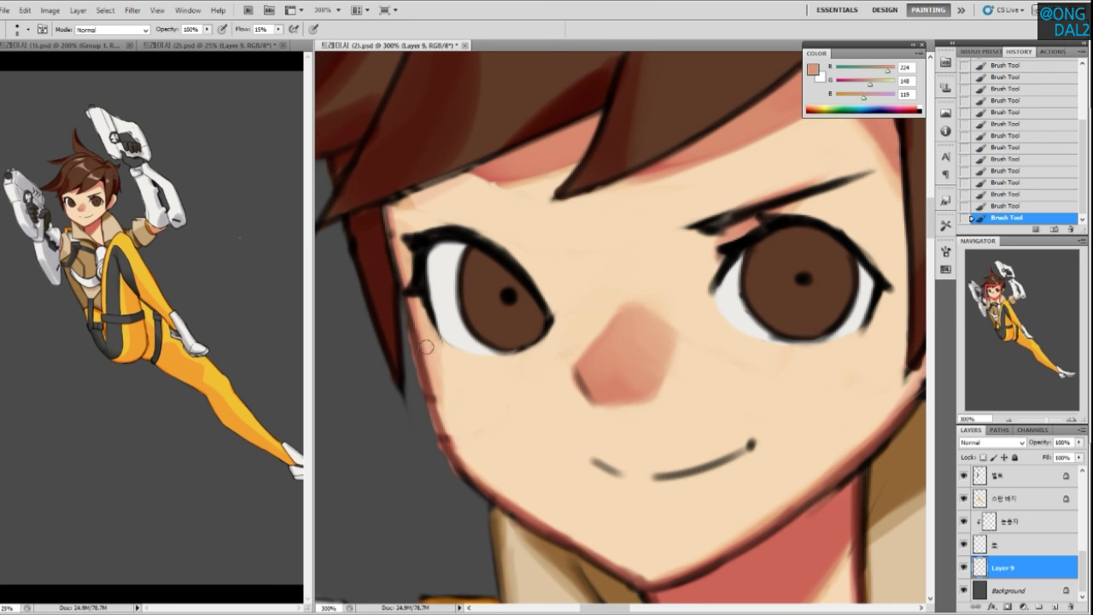
drag(485, 484, 517, 432)
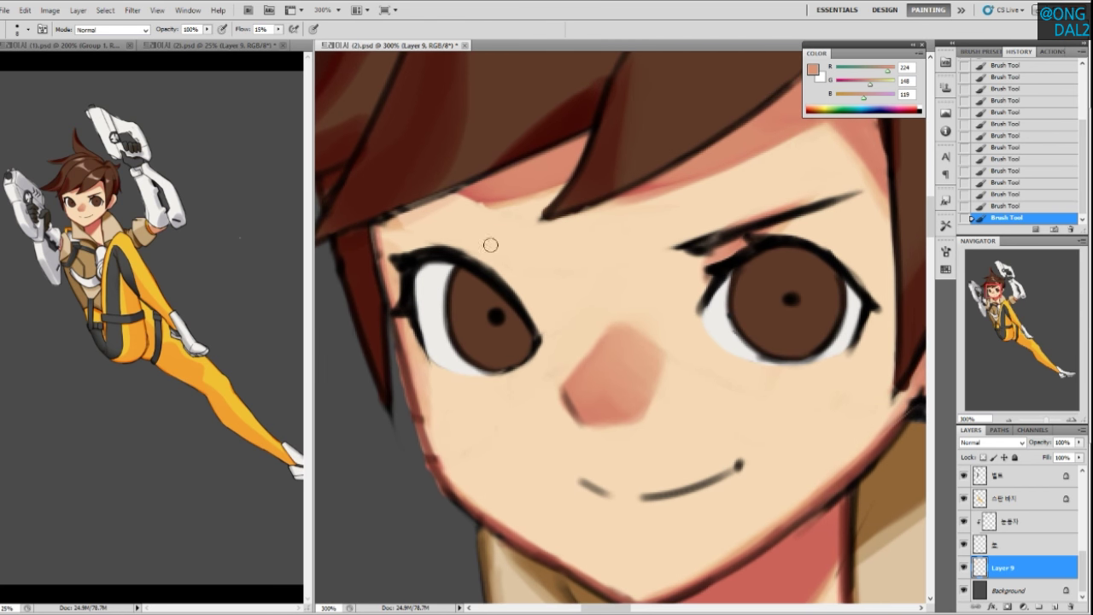
Extend the forehead shadow under the fringe towards the far temple in light reds (222, 142, 114) and (220, 133, 109)
mouse_move(417, 212)
mouse_down()
mouse_move(485, 194)
mouse_move(471, 193)
mouse_up()
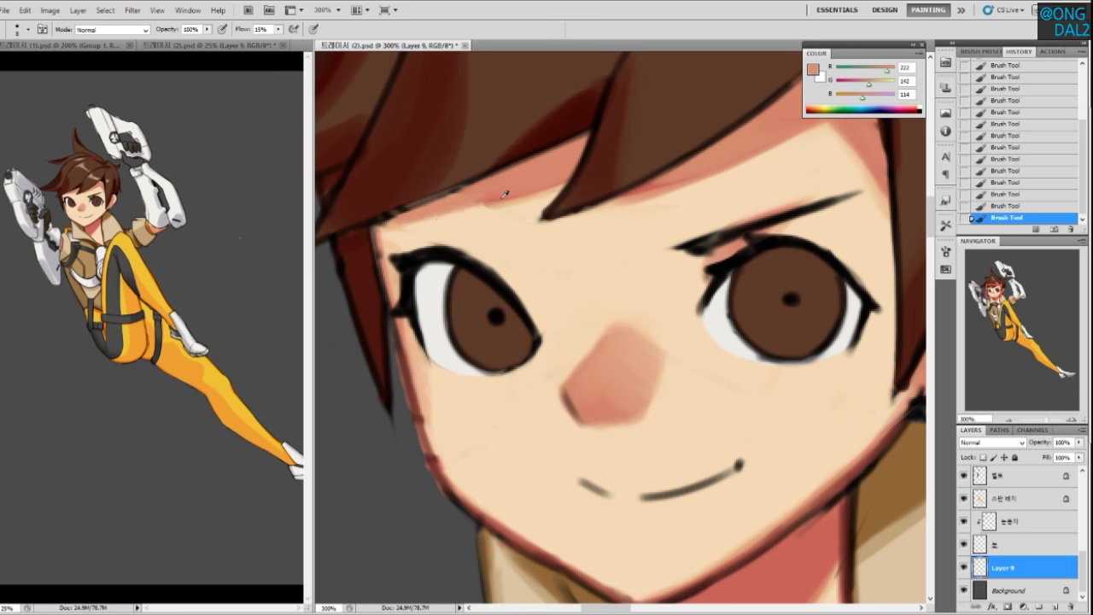
alt+click(498, 199)
mouse_move(497, 199)
mouse_down()
mouse_move(394, 214)
mouse_move(467, 204)
mouse_move(429, 211)
mouse_up()
alt+click(493, 188)
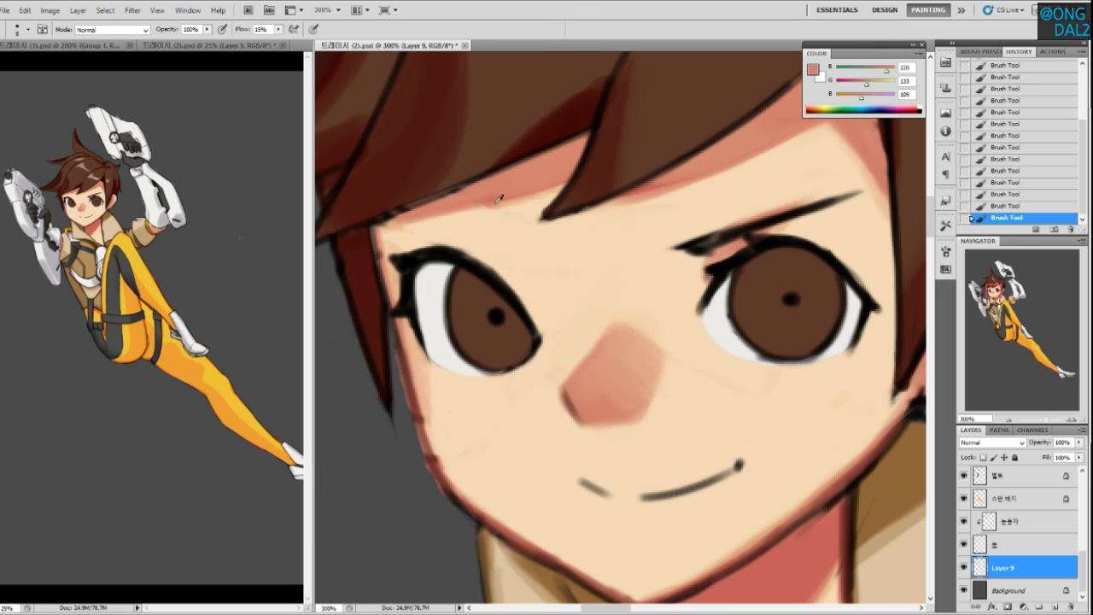
mouse_move(487, 208)
mouse_down()
mouse_move(382, 222)
mouse_move(412, 219)
mouse_move(399, 220)
mouse_up()
Smooth the lower edge of the far-side forehead shadow with sampled tones, including (215, 118, 100)
alt+click(502, 204)
mouse_move(507, 199)
mouse_down()
mouse_move(398, 220)
mouse_move(449, 210)
mouse_move(512, 218)
mouse_move(395, 227)
mouse_move(484, 204)
mouse_up()
mouse_move(404, 224)
mouse_down()
mouse_move(492, 209)
mouse_move(388, 224)
mouse_move(478, 209)
mouse_move(434, 231)
mouse_move(392, 230)
mouse_move(508, 218)
mouse_move(407, 244)
mouse_up()
alt+click(493, 207)
alt+click(502, 196)
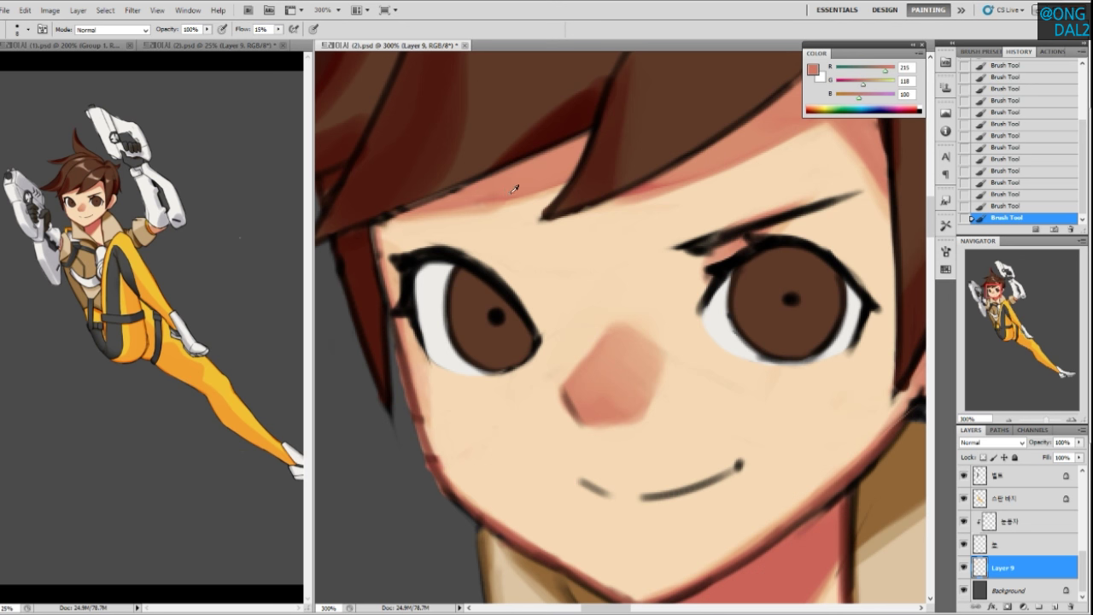
alt+click(499, 226)
Shade the face edge beside the far eye and the area around the near eyebrow in light red (220, 134, 109)
alt+click(500, 186)
drag(411, 344, 423, 393)
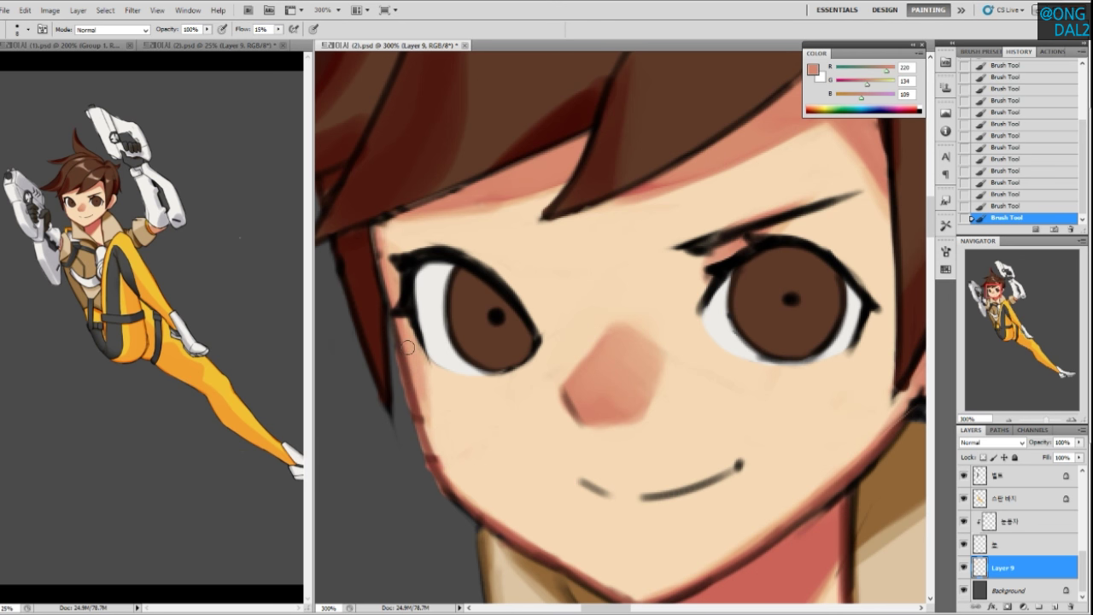
drag(399, 321, 431, 436)
drag(569, 376, 542, 382)
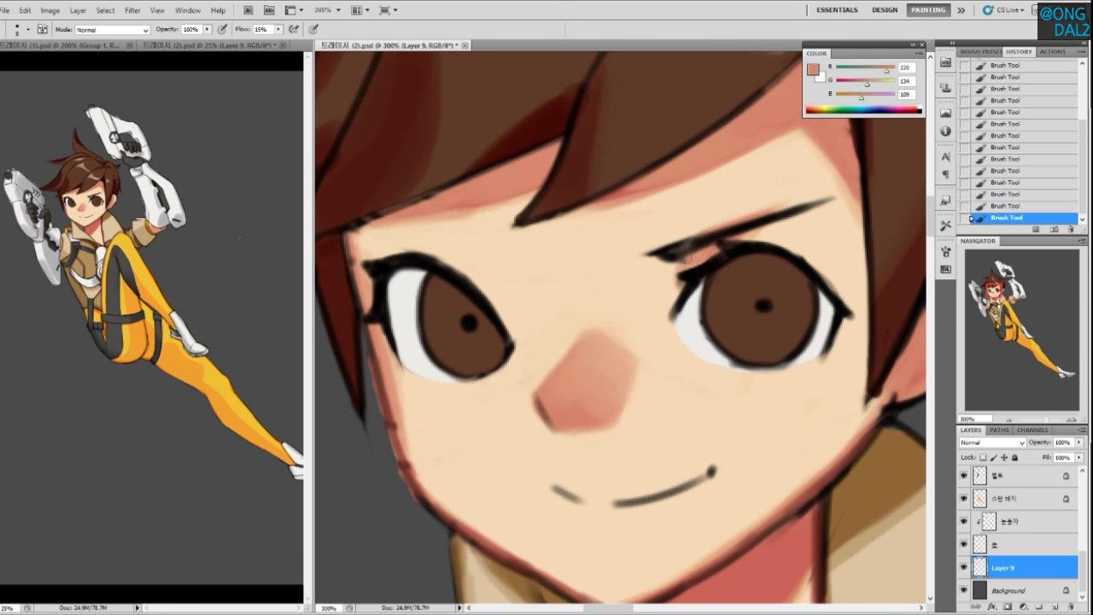
drag(785, 211, 830, 199)
drag(749, 222, 842, 193)
drag(773, 253, 738, 207)
key(ctrl+z)
mouse_move(744, 203)
mouse_down()
mouse_move(822, 248)
mouse_move(820, 259)
mouse_up()
key(ctrl+z)
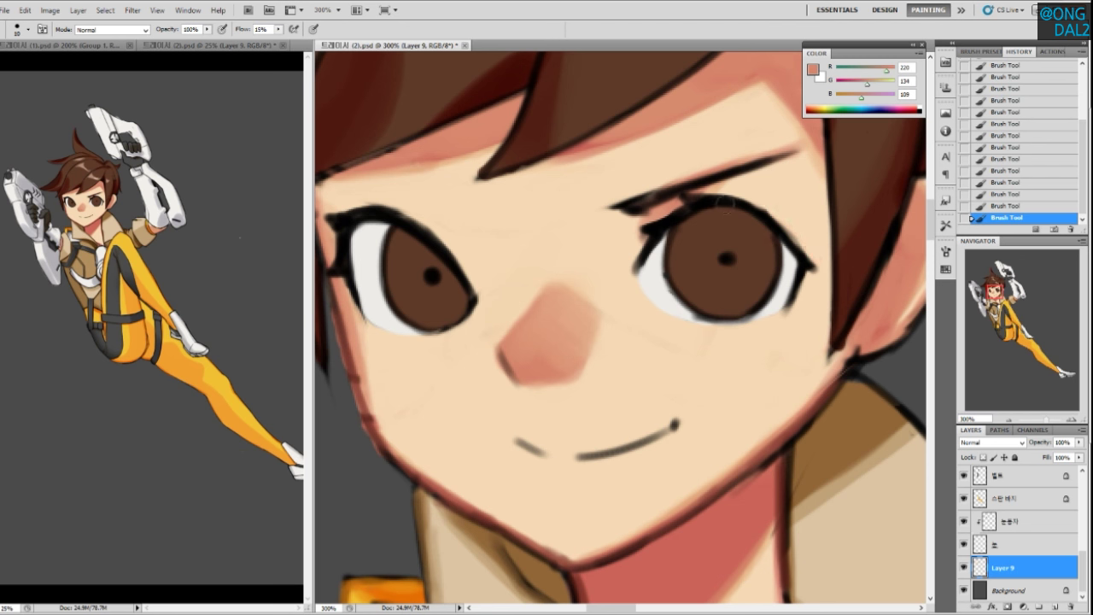
mouse_move(775, 217)
mouse_down()
mouse_move(813, 263)
mouse_move(808, 245)
mouse_up()
key(ctrl+z)
Add faint blush above the far eye and at the near eye's outer corner using (220, 134, 109) and (236, 182, 151)
mouse_move(745, 205)
mouse_down()
mouse_move(816, 261)
mouse_move(808, 299)
mouse_move(737, 319)
mouse_up()
mouse_move(365, 302)
mouse_down()
mouse_move(393, 318)
mouse_move(345, 278)
mouse_move(406, 332)
mouse_up()
drag(466, 292, 484, 288)
drag(402, 204, 439, 185)
key(bracketright)
key(bracketright)
key(bracketright)
drag(861, 229, 880, 250)
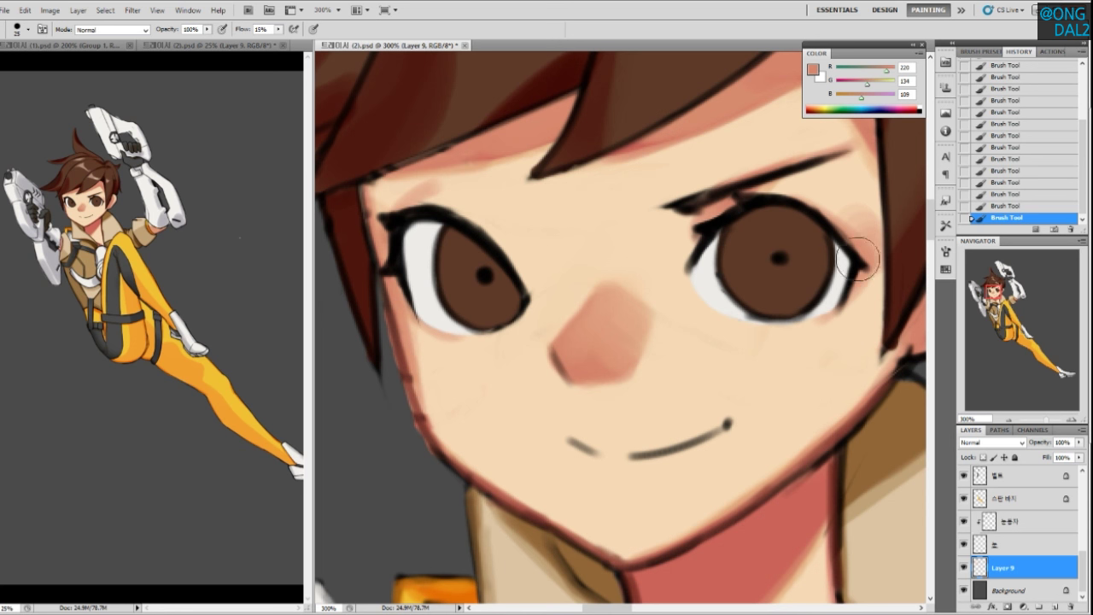
key(ctrl+z)
alt+click(434, 185)
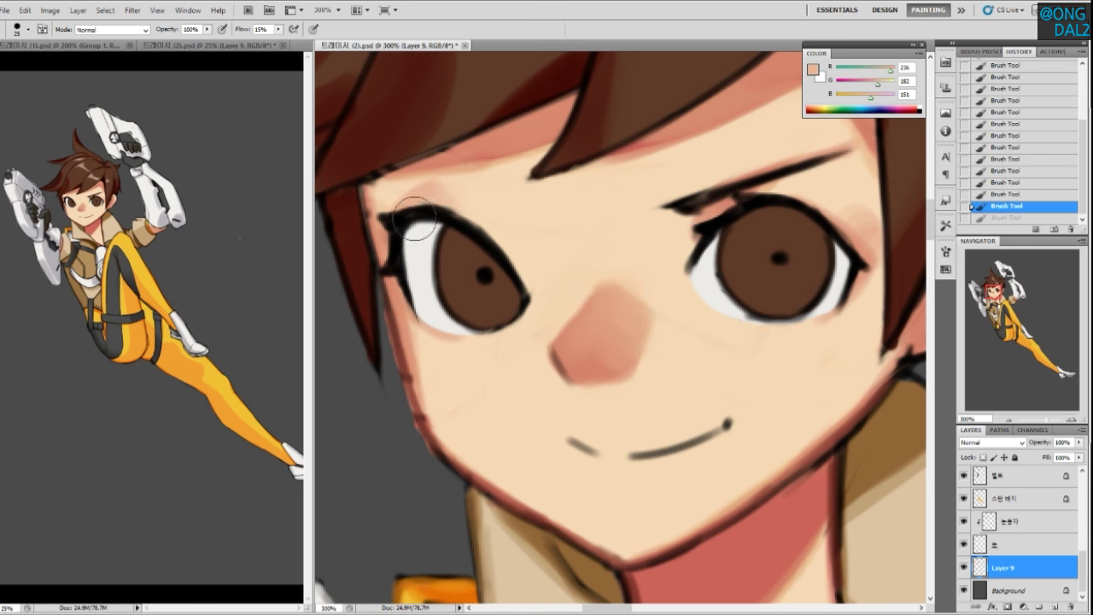
drag(415, 191, 439, 191)
Blend the nose blush with sampled tones (226, 157, 127) and (227, 162, 131)
alt+click(621, 329)
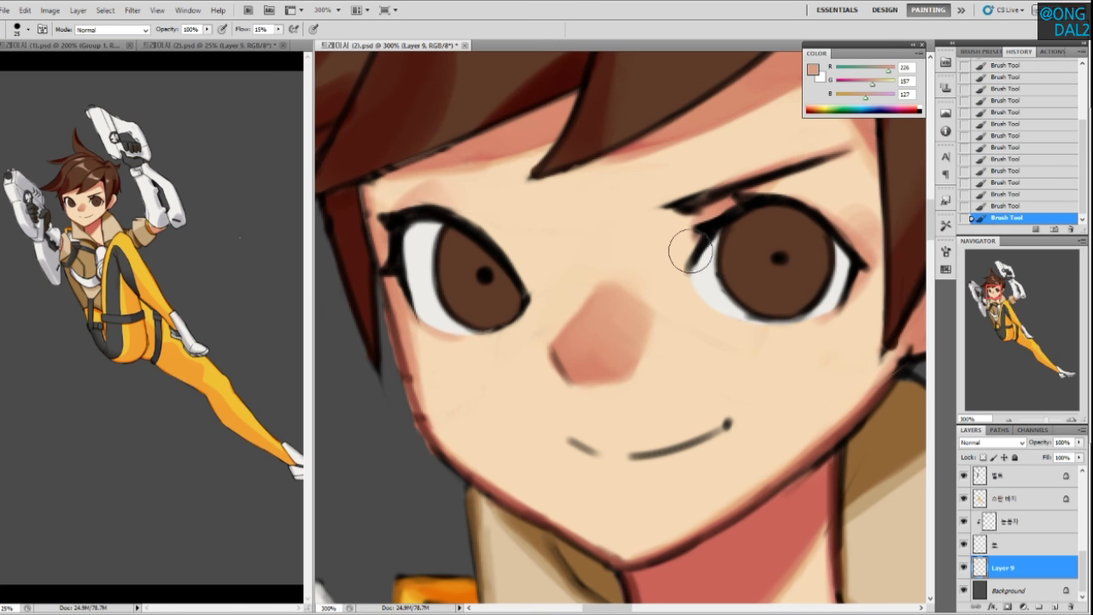
alt+click(633, 333)
mouse_move(602, 352)
mouse_down()
mouse_move(606, 325)
mouse_move(615, 351)
mouse_move(613, 332)
mouse_up()
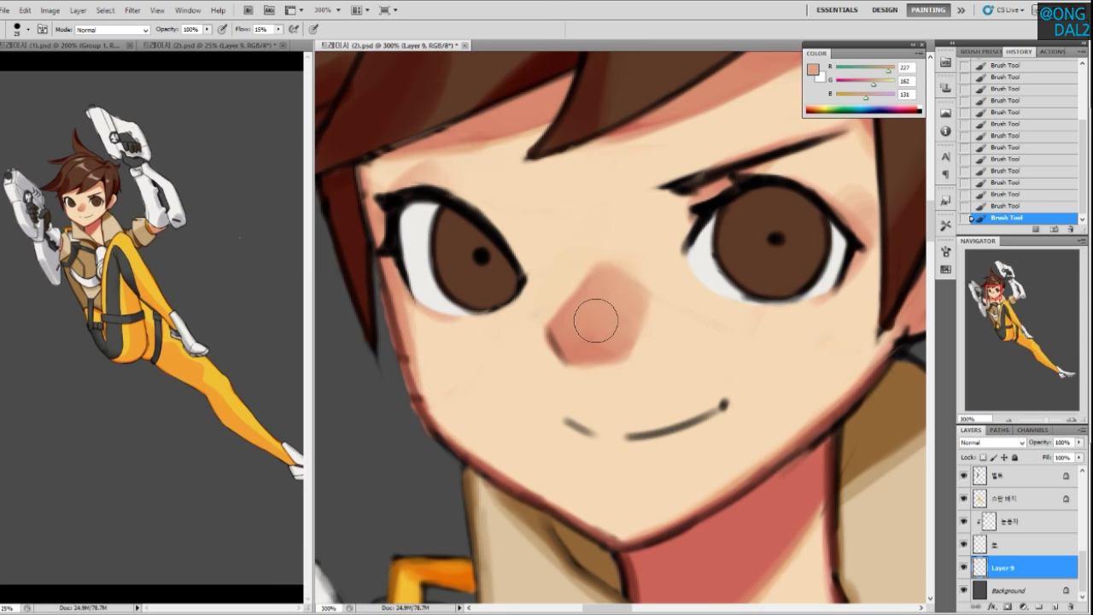
alt+click(651, 292)
Repaint the whole nose blush in the pale tone (240, 194, 161) sampled from the temple, raising the brush flow
alt+click(859, 191)
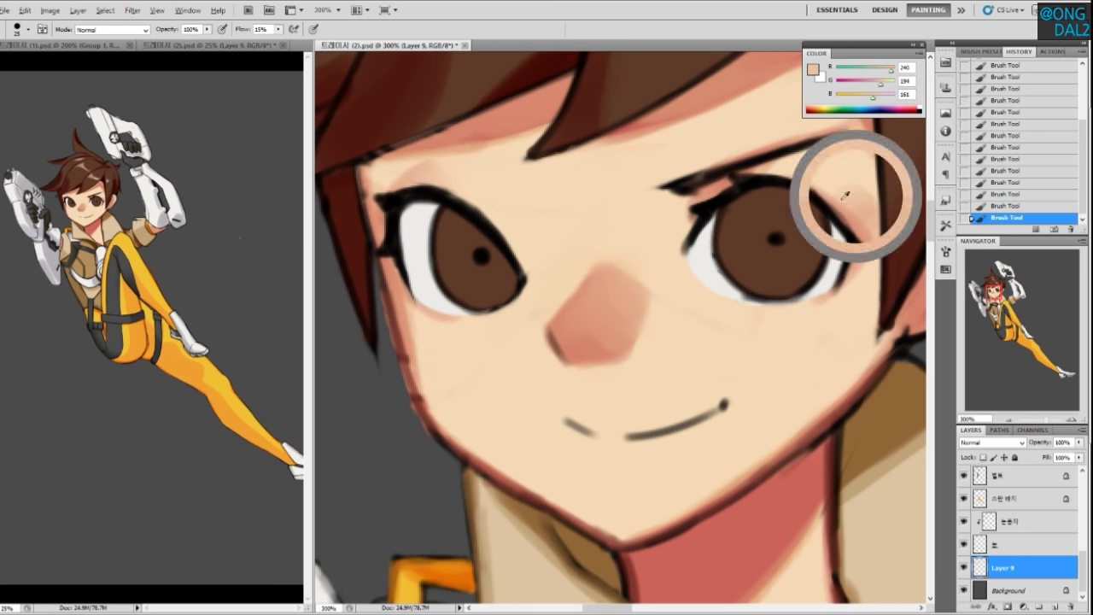
mouse_move(606, 293)
mouse_down()
mouse_move(593, 288)
mouse_move(602, 295)
mouse_up()
mouse_move(581, 348)
mouse_down()
mouse_move(618, 347)
mouse_move(613, 287)
mouse_move(596, 321)
mouse_move(567, 313)
mouse_up()
mouse_move(629, 329)
mouse_down()
mouse_move(607, 279)
mouse_move(584, 301)
mouse_move(568, 342)
mouse_up()
drag(281, 30, 301, 37)
mouse_move(590, 314)
mouse_down()
mouse_move(584, 348)
mouse_move(614, 350)
mouse_move(627, 309)
mouse_move(608, 291)
mouse_move(647, 278)
mouse_up()
alt+click(685, 103)
key([)
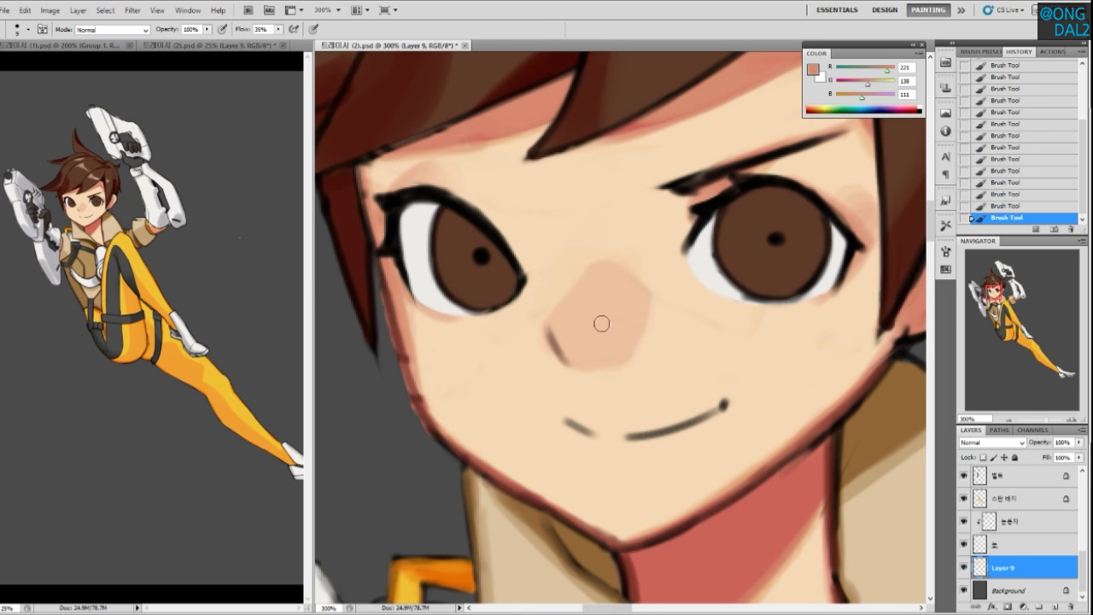
drag(604, 344, 608, 330)
alt+click(710, 354)
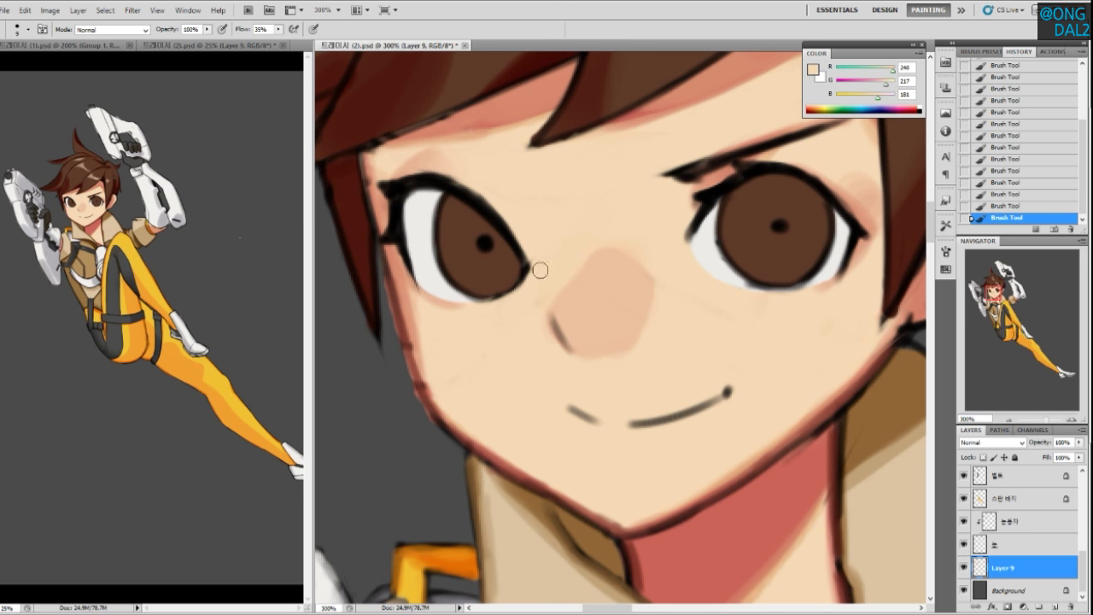
key(v)
drag(718, 306, 741, 333)
key(ctrl+z)
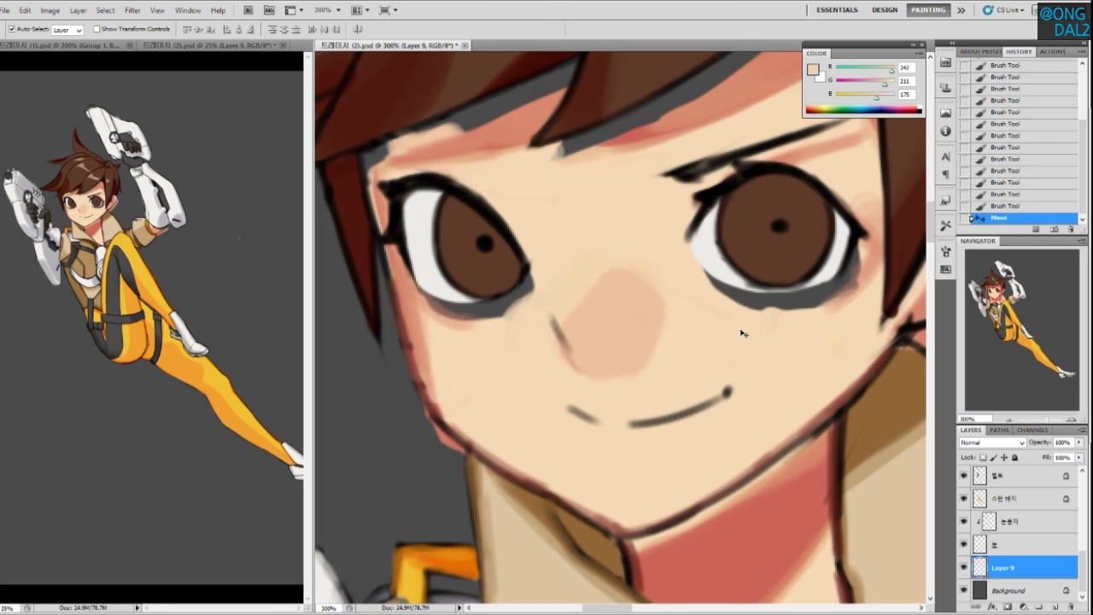
key(ctrl+z)
drag(718, 422, 715, 439)
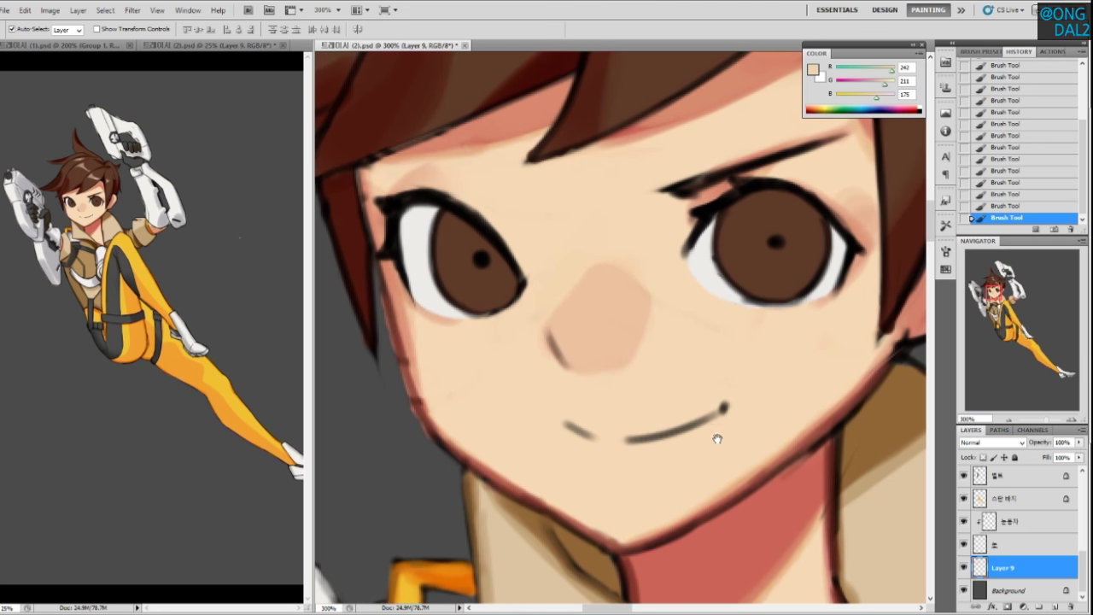
Recolour the far cheek's outline below the eye in red (217, 99, 99) at 17% flow on the Group 1 copy layer
ctrl+click(406, 360)
alt+click(404, 331)
click(277, 29)
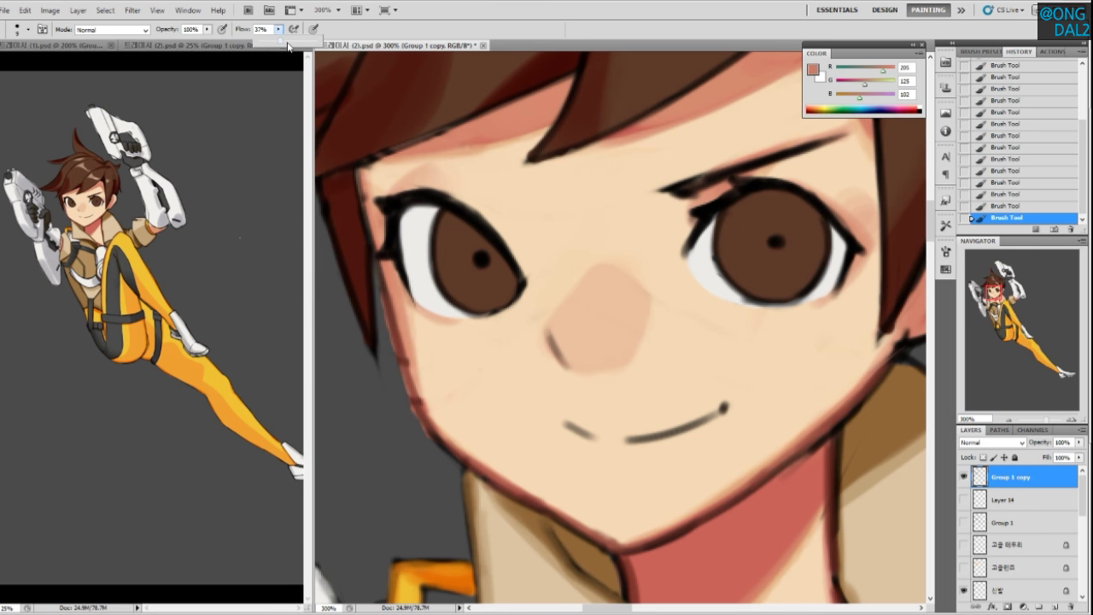
drag(463, 335, 462, 329)
alt+click(403, 309)
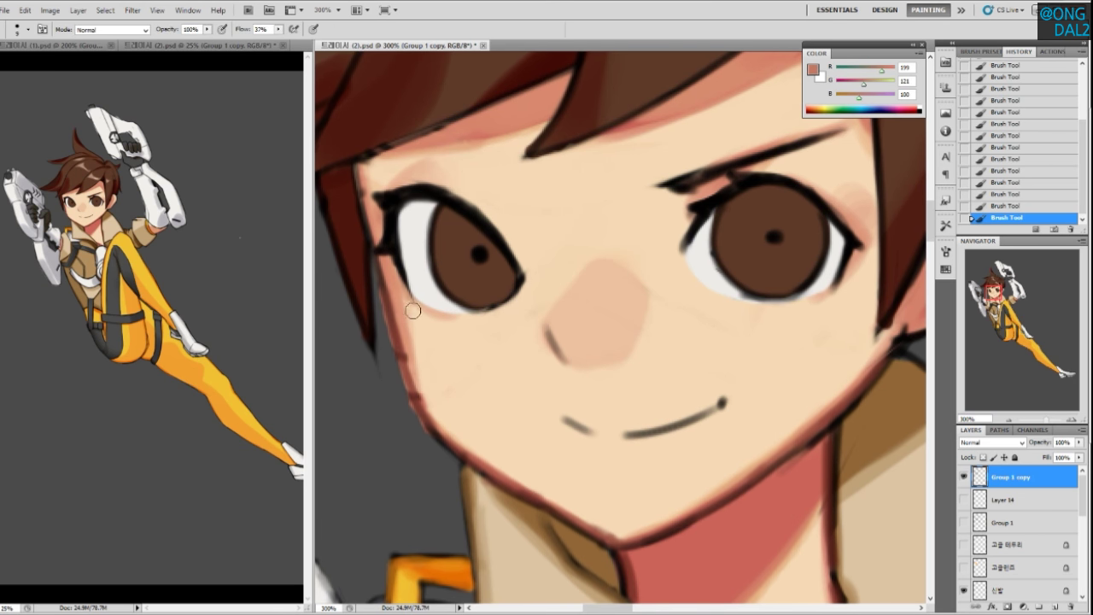
click(277, 29)
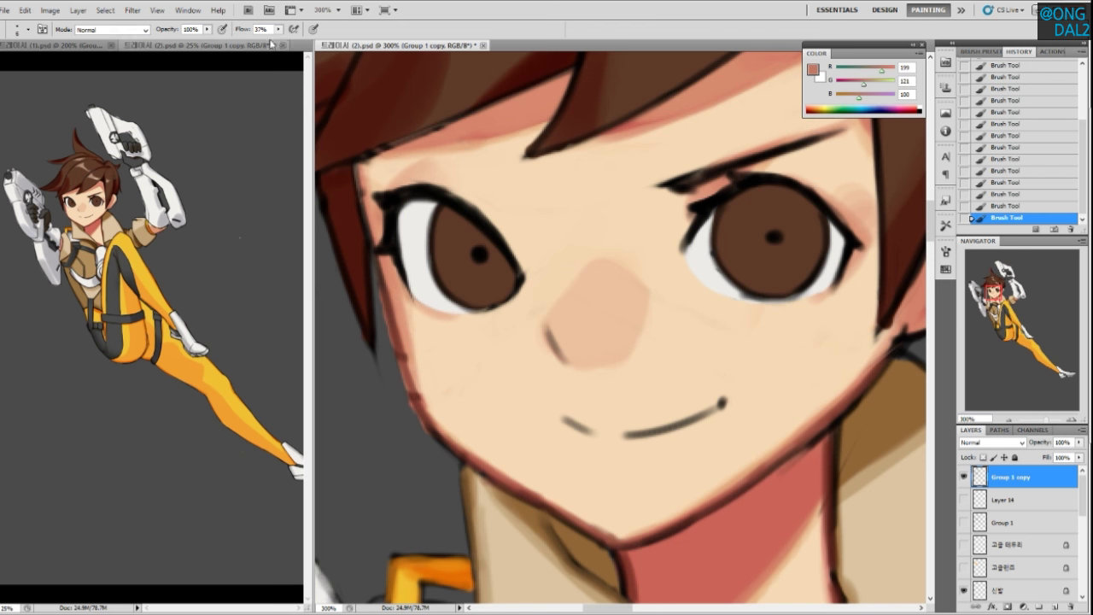
click(408, 372)
mouse_move(875, 88)
mouse_down()
mouse_move(873, 101)
mouse_move(858, 86)
mouse_up()
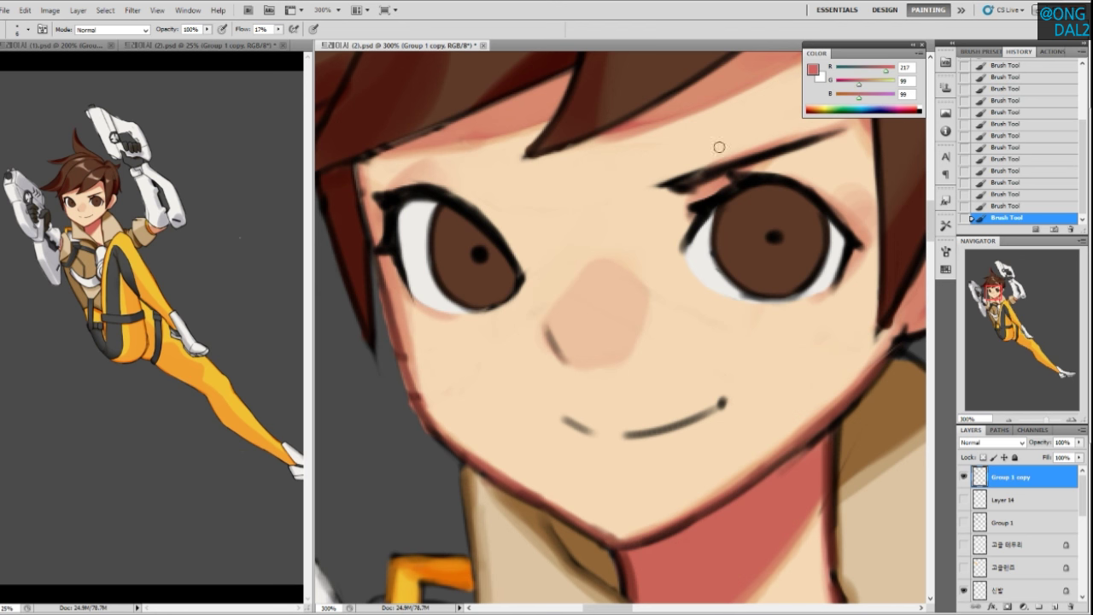
drag(402, 335, 416, 395)
mouse_move(393, 292)
mouse_down()
mouse_move(421, 410)
mouse_move(393, 297)
mouse_move(415, 377)
mouse_up()
mouse_move(391, 293)
mouse_down()
mouse_move(415, 400)
mouse_move(408, 356)
mouse_move(419, 391)
mouse_up()
Stroke the far-side jawline from the cheek down to the chin in light red (216, 123, 110)
alt+click(397, 305)
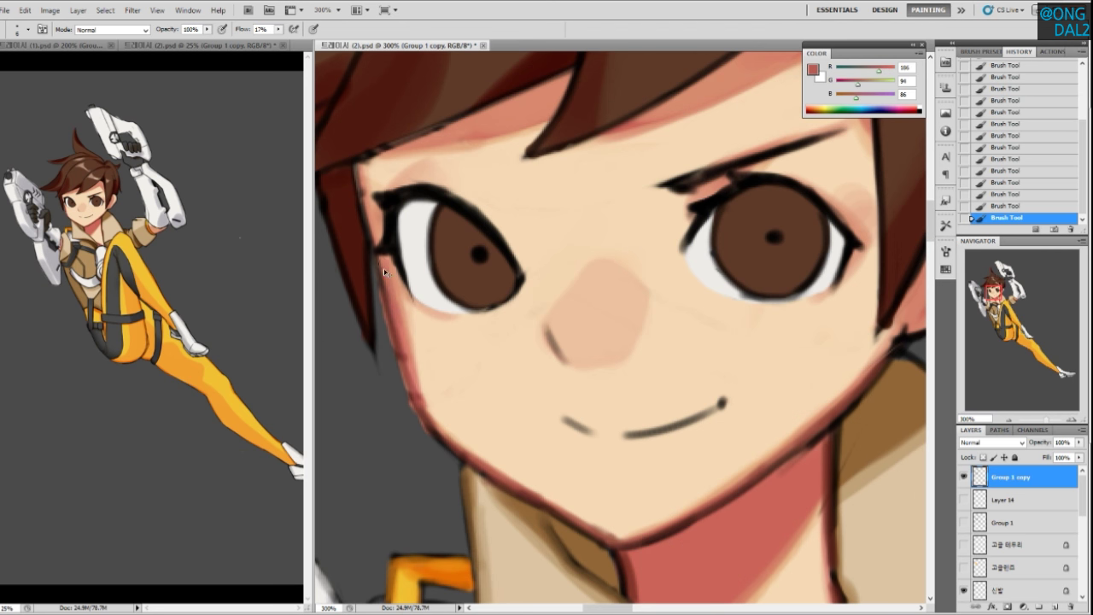
alt+click(417, 390)
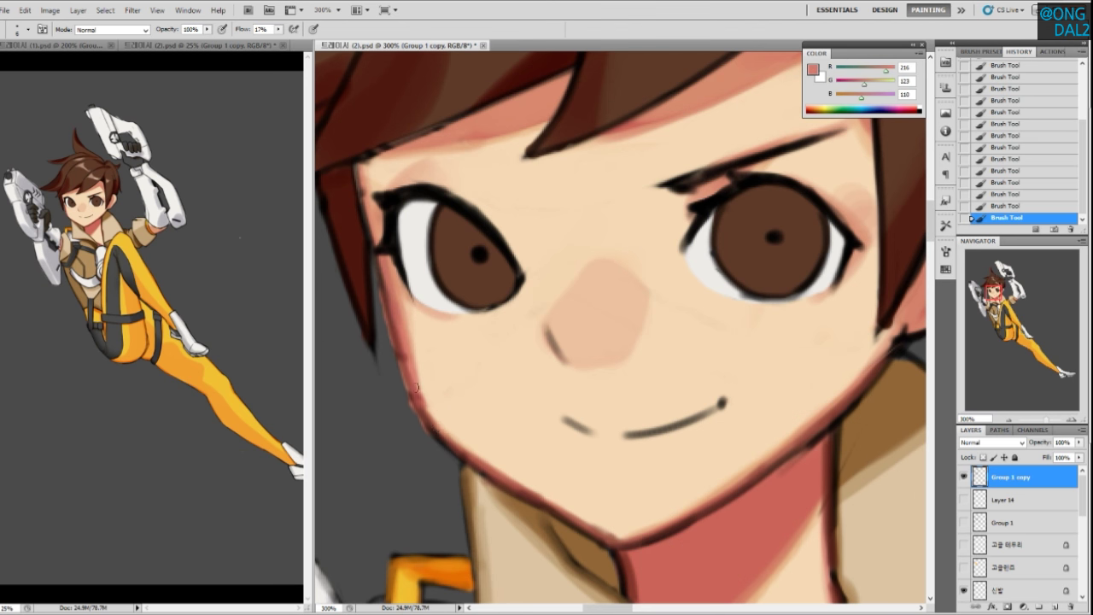
mouse_move(470, 456)
mouse_down()
mouse_move(595, 528)
mouse_move(454, 440)
mouse_move(604, 534)
mouse_move(482, 467)
mouse_move(591, 524)
mouse_up()
drag(480, 459, 579, 521)
Soften the inner edge of the near-side jawline from chin to ear with (216, 123, 110) and (230, 167, 125)
drag(704, 474, 652, 484)
drag(574, 548, 689, 481)
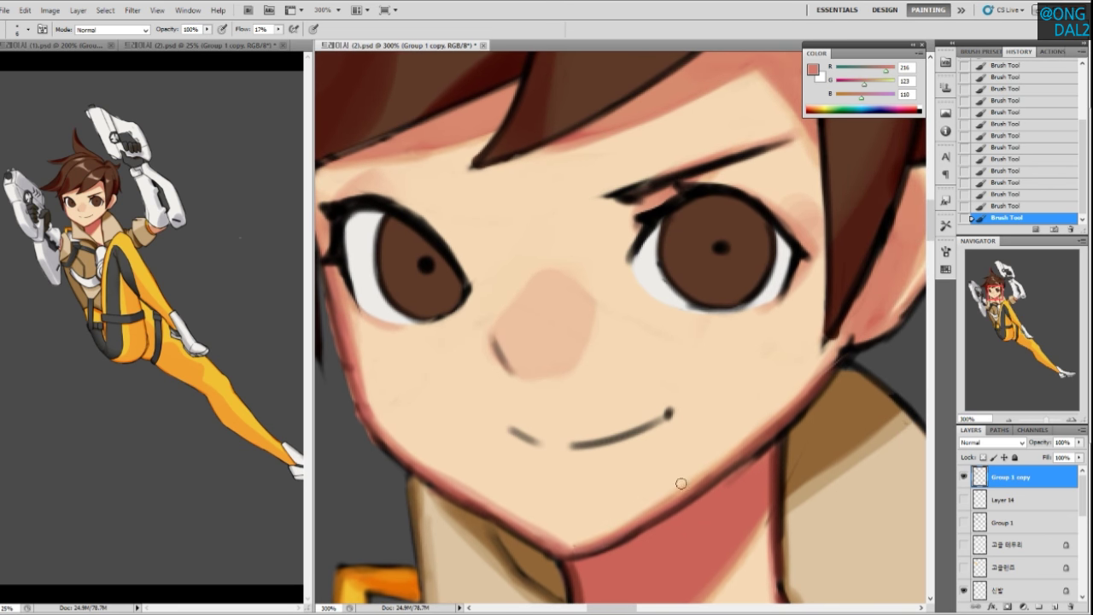
drag(576, 542, 740, 435)
mouse_move(832, 352)
mouse_down()
mouse_move(746, 440)
mouse_move(839, 340)
mouse_move(815, 378)
mouse_up()
alt+click(703, 454)
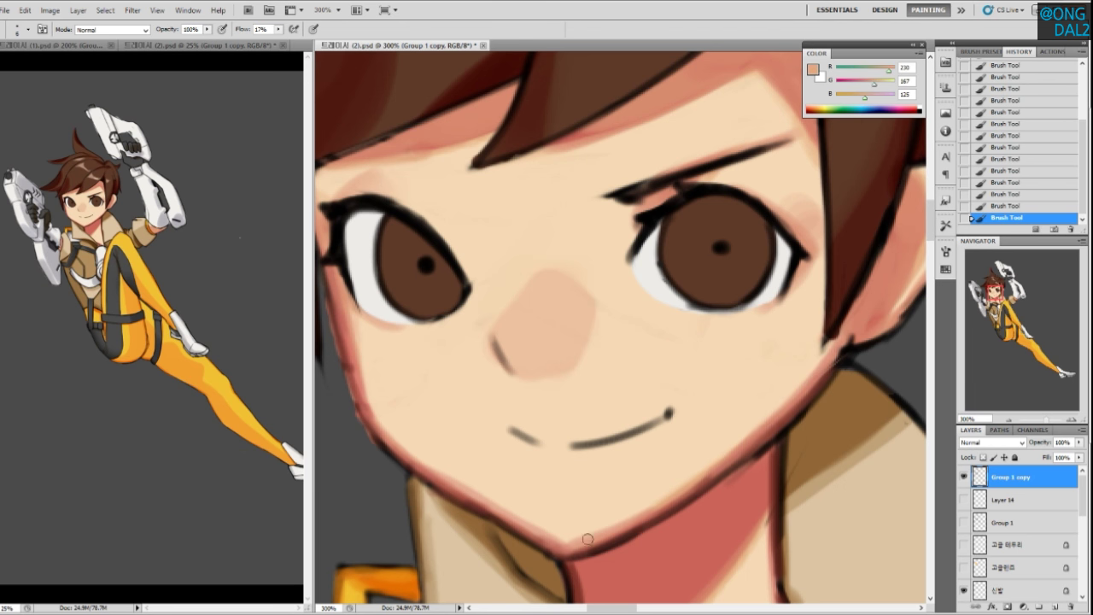
mouse_move(624, 518)
mouse_down()
mouse_move(762, 415)
mouse_move(584, 542)
mouse_move(753, 429)
mouse_move(627, 519)
mouse_move(574, 545)
mouse_move(668, 497)
mouse_move(815, 377)
mouse_move(824, 353)
mouse_move(744, 438)
mouse_move(724, 442)
mouse_move(826, 353)
mouse_up()
alt+click(779, 385)
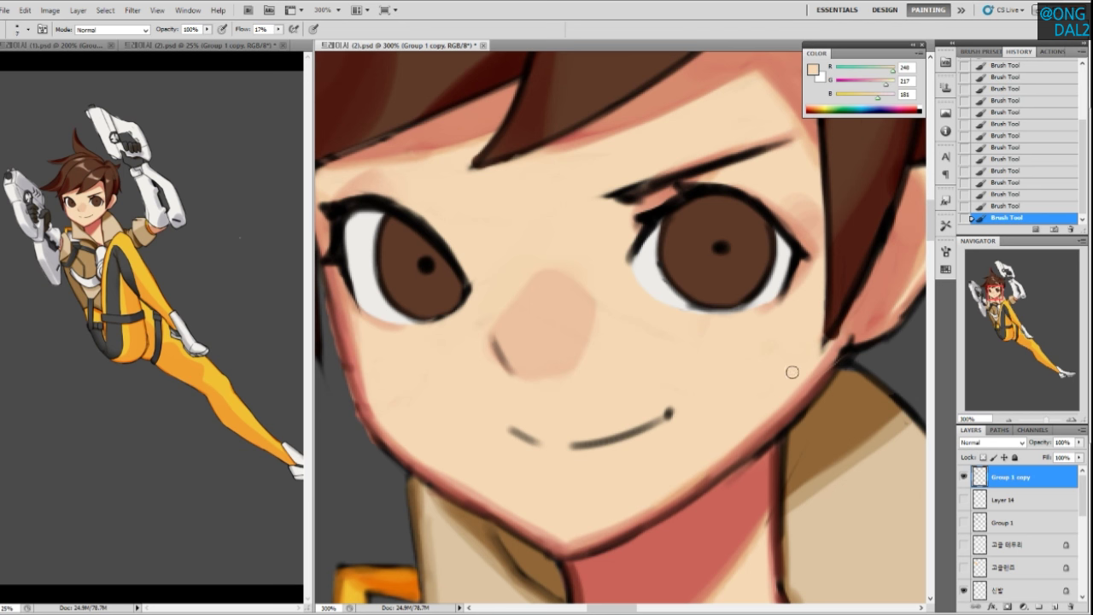
Paint the light skin tone along the inside of the jawline from the ear down to the chin
mouse_move(814, 358)
mouse_down()
mouse_move(714, 467)
mouse_move(822, 349)
mouse_move(662, 484)
mouse_move(800, 377)
mouse_move(689, 475)
mouse_move(647, 510)
mouse_up()
drag(716, 466, 647, 512)
drag(762, 426, 714, 465)
mouse_move(803, 384)
mouse_down()
mouse_move(667, 498)
mouse_move(575, 533)
mouse_up()
drag(665, 488, 566, 539)
drag(680, 472, 575, 535)
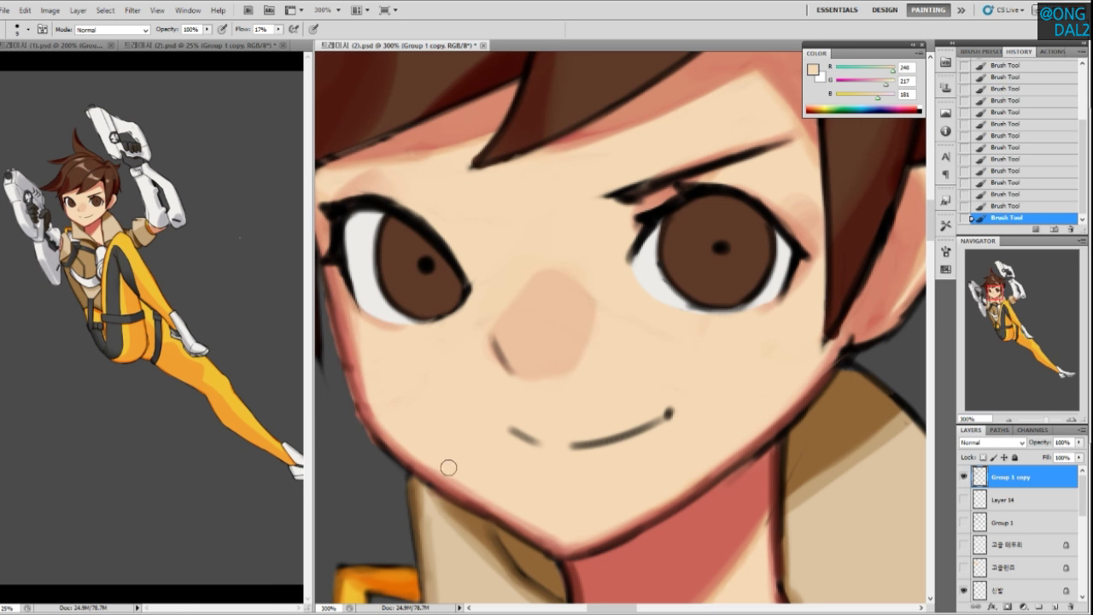
Smooth the skin along the opposite cheek and jaw edge down to the chin with the light skin tone
mouse_move(384, 405)
mouse_down()
mouse_move(451, 463)
mouse_move(436, 462)
mouse_up()
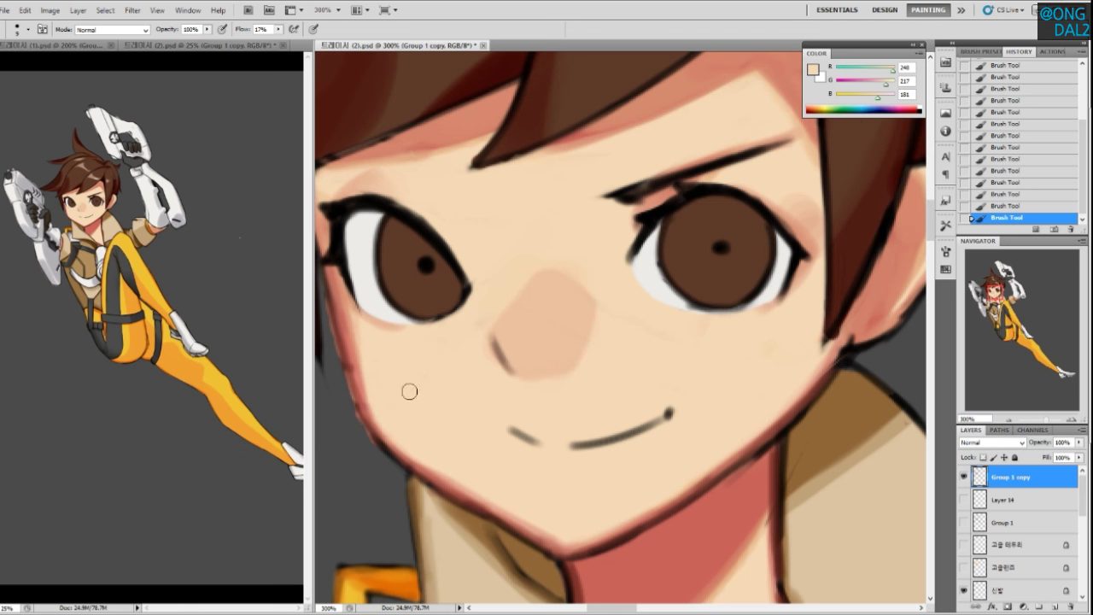
drag(366, 348, 374, 399)
drag(438, 470, 475, 490)
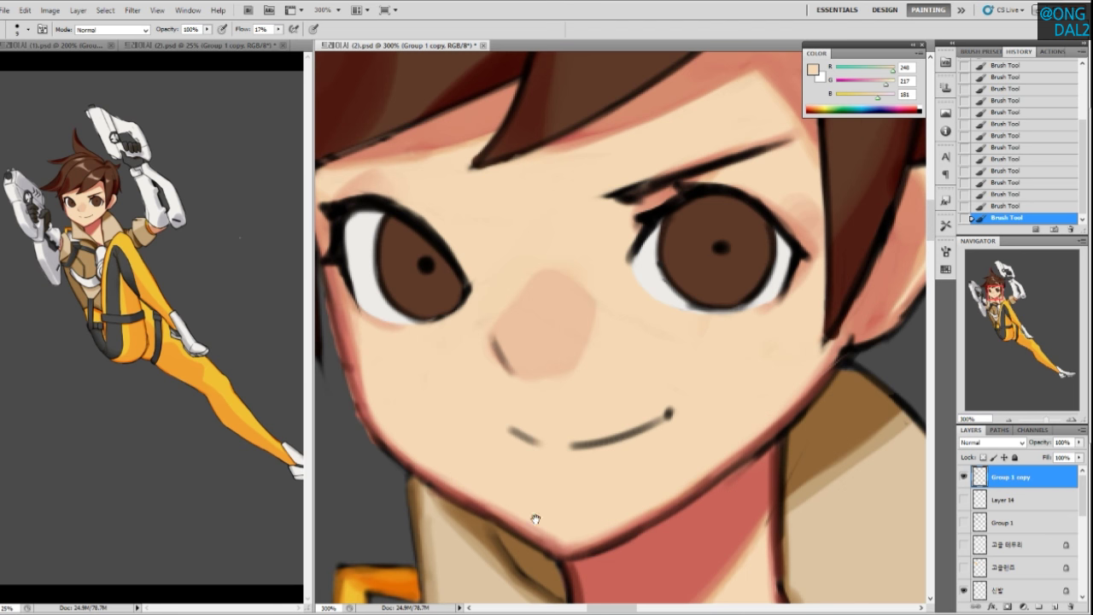
drag(527, 520, 569, 519)
mouse_move(635, 487)
mouse_down()
mouse_move(622, 515)
mouse_move(656, 483)
mouse_up()
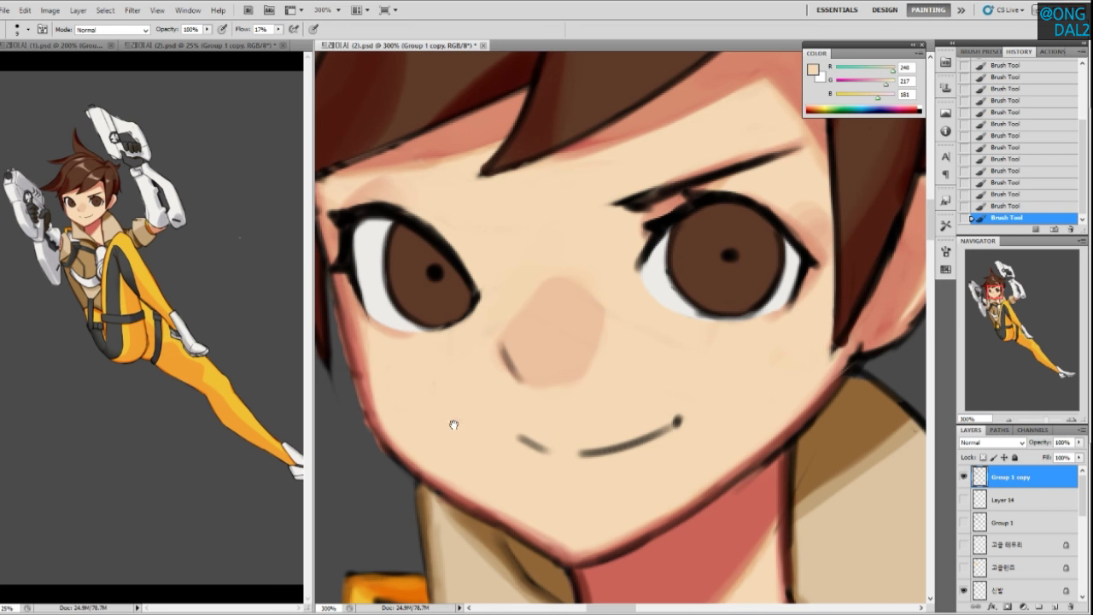
Sample near-black from the linework and redraw the cheek outline below the left eye
alt+click(372, 381)
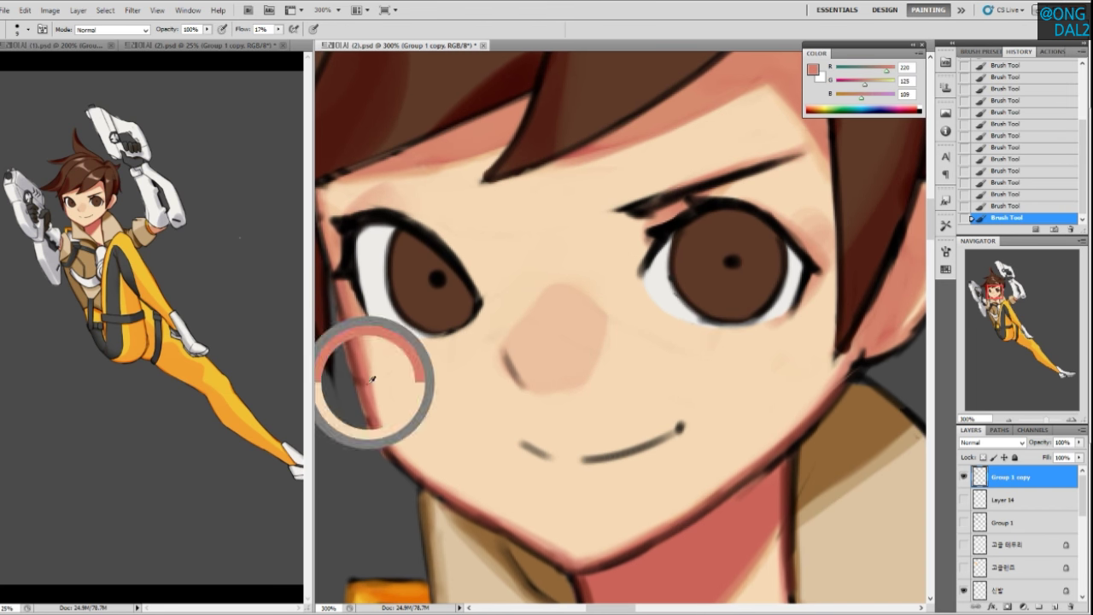
alt+click(347, 313)
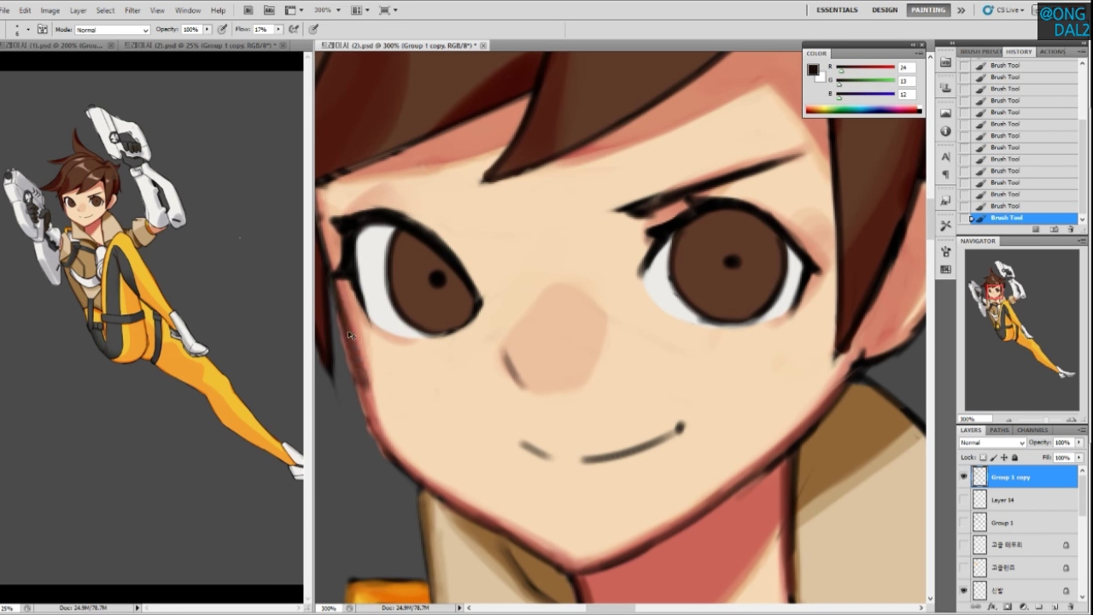
drag(331, 282, 357, 374)
key(ctrl+z)
drag(334, 303, 361, 377)
Soften the left cheek outline below the eye with reddish-brown and skin tones sampled around it
alt+click(351, 317)
alt+click(349, 314)
drag(336, 282, 362, 380)
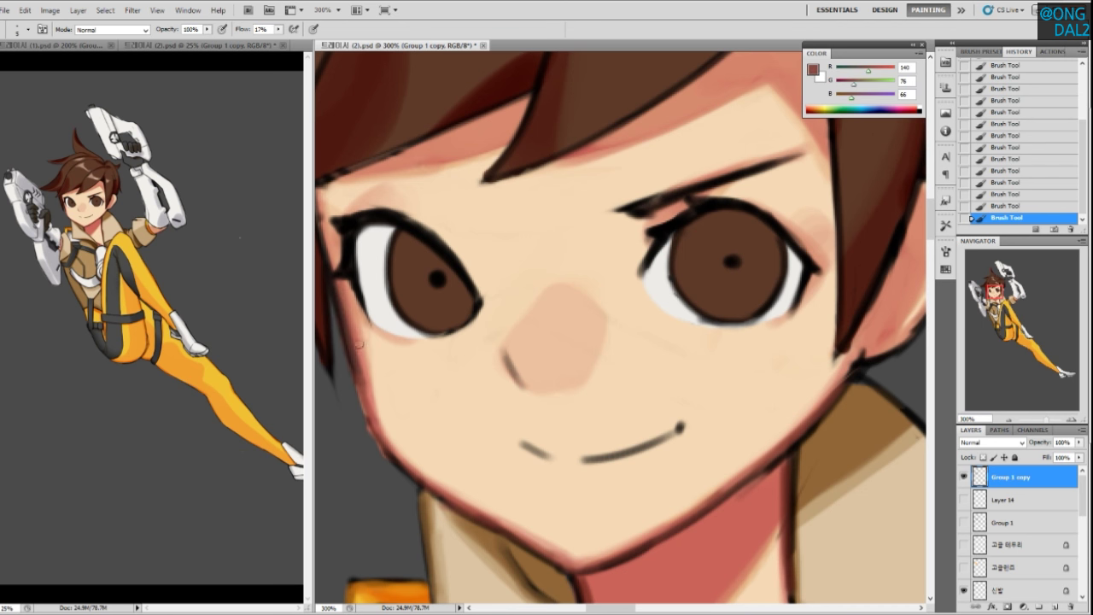
drag(340, 291, 363, 386)
drag(339, 293, 357, 377)
alt+click(365, 338)
drag(340, 291, 367, 395)
Redraw the lower curve of the left cheek outline with dark brown sampled from the jaw contour
alt+click(388, 444)
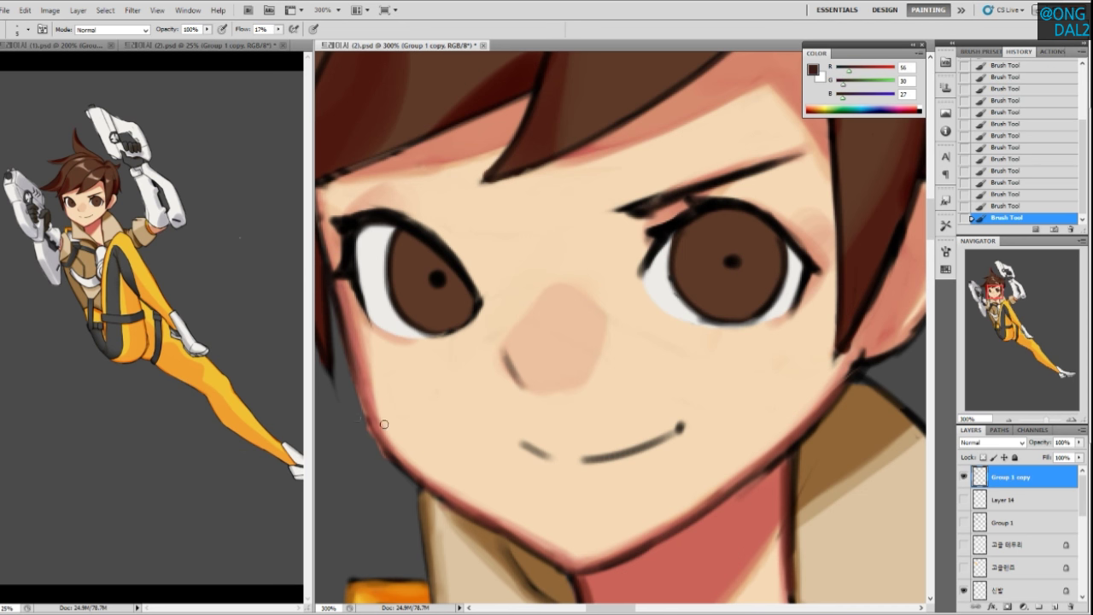
alt+click(395, 462)
drag(360, 393, 389, 457)
drag(359, 388, 387, 454)
drag(366, 408, 383, 456)
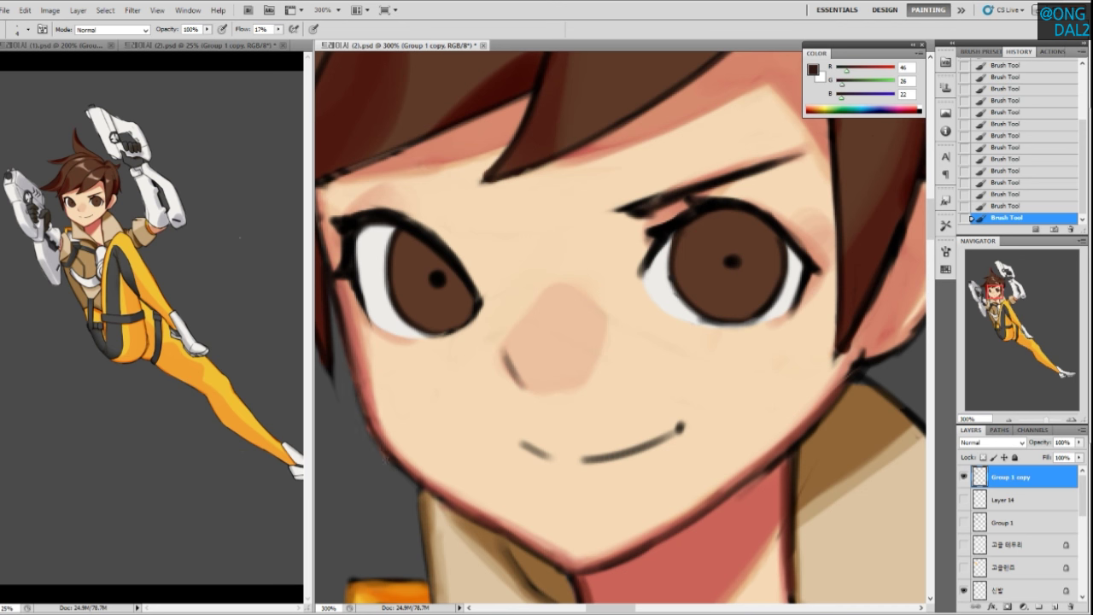
drag(361, 403, 382, 452)
key(ctrl+z)
drag(354, 367, 380, 449)
Rework the jaw outline from the left cheek to the chin with dark browns sampled along the line
drag(446, 502, 416, 487)
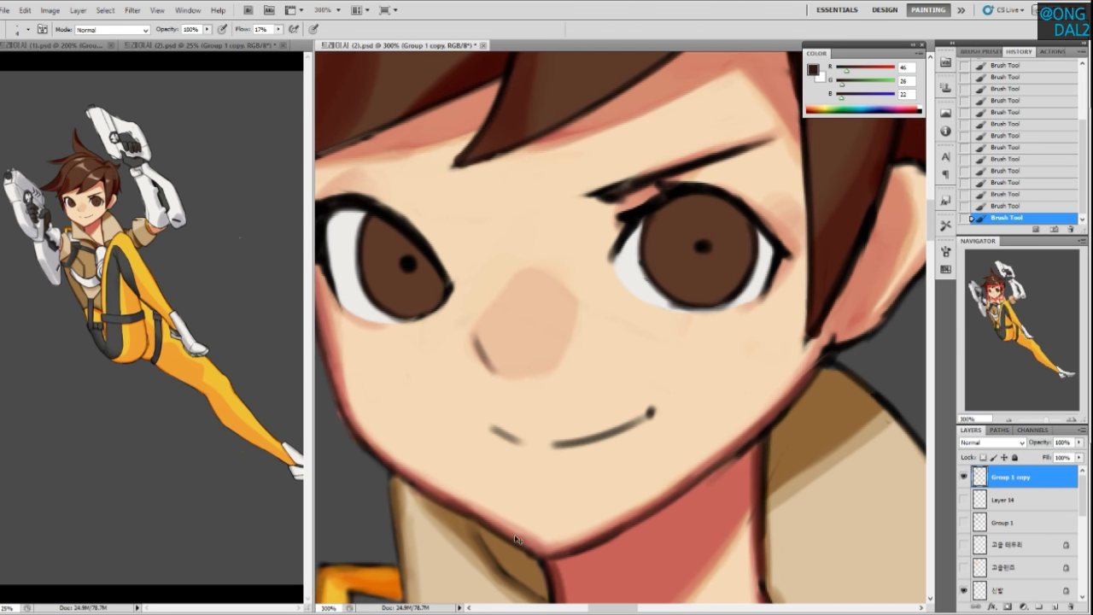
alt+click(429, 484)
alt+click(389, 464)
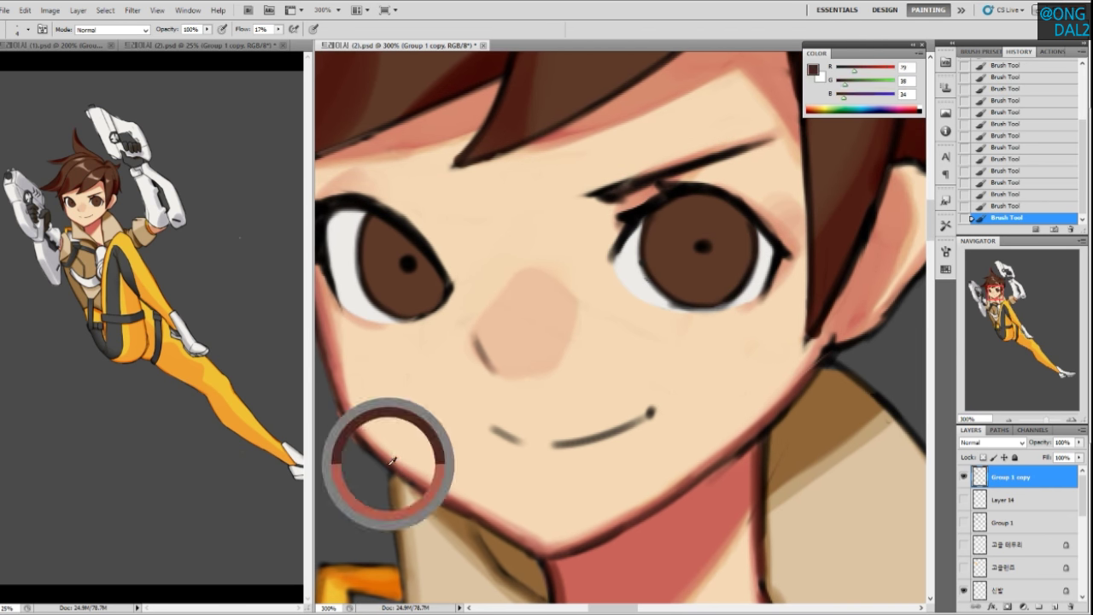
alt+click(409, 480)
drag(398, 468, 490, 512)
key(ctrl+z)
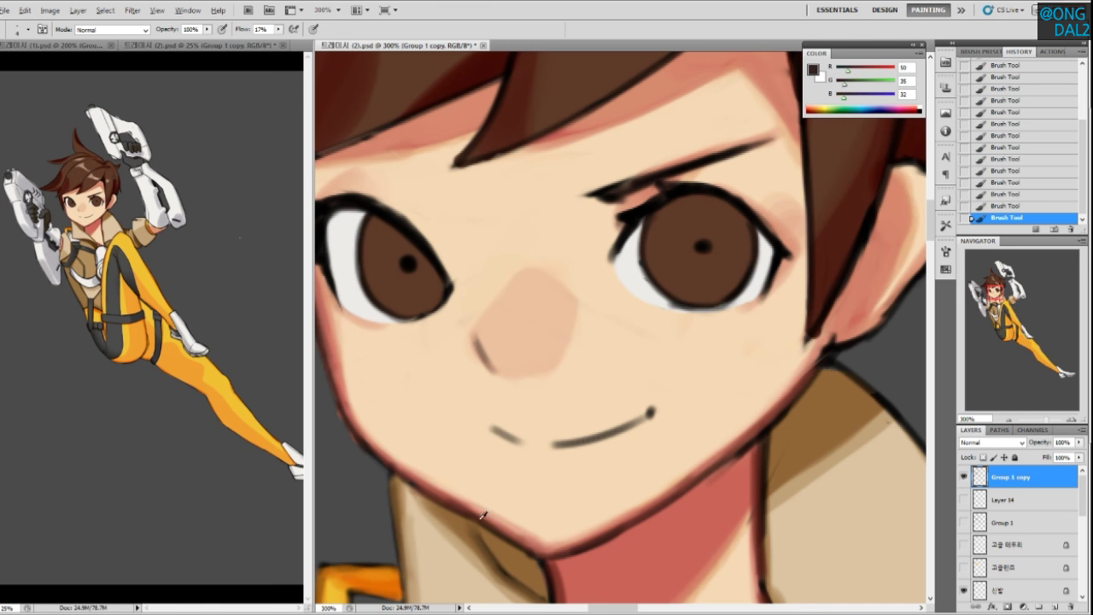
alt+click(425, 495)
alt+click(516, 532)
Redraw the jawline above the neck from the chin towards the ear with sampled dark brown
drag(648, 490, 612, 474)
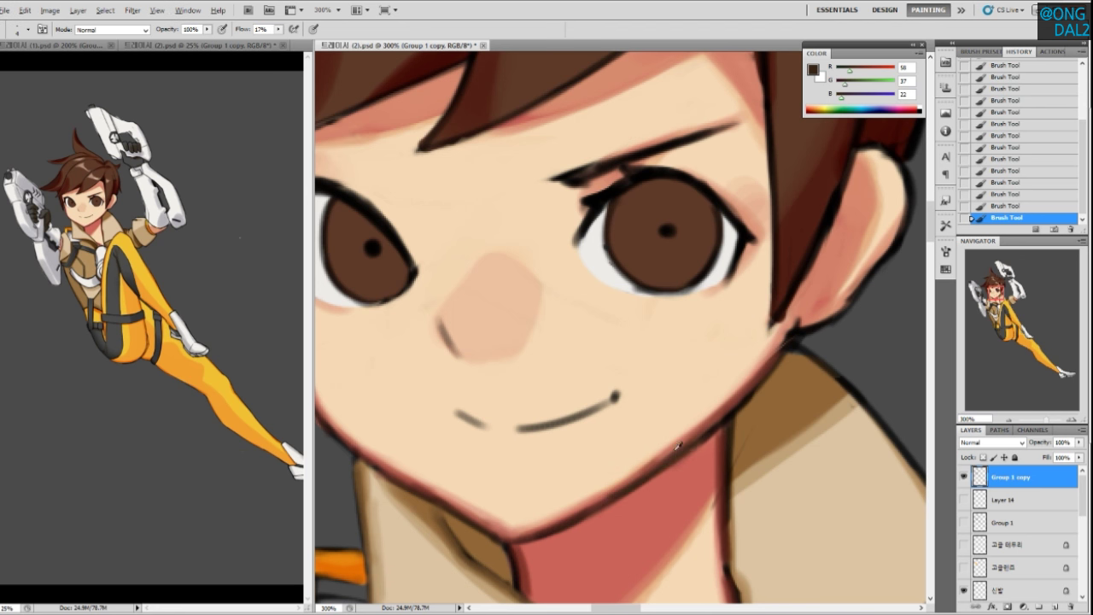
alt+click(675, 443)
drag(527, 520, 652, 439)
key(ctrl+z)
mouse_move(540, 510)
mouse_down()
mouse_move(675, 446)
mouse_move(620, 489)
mouse_move(719, 399)
mouse_move(588, 499)
mouse_move(723, 398)
mouse_move(675, 445)
mouse_move(765, 350)
mouse_move(702, 403)
mouse_move(750, 374)
mouse_up()
alt+click(643, 452)
drag(662, 449, 744, 356)
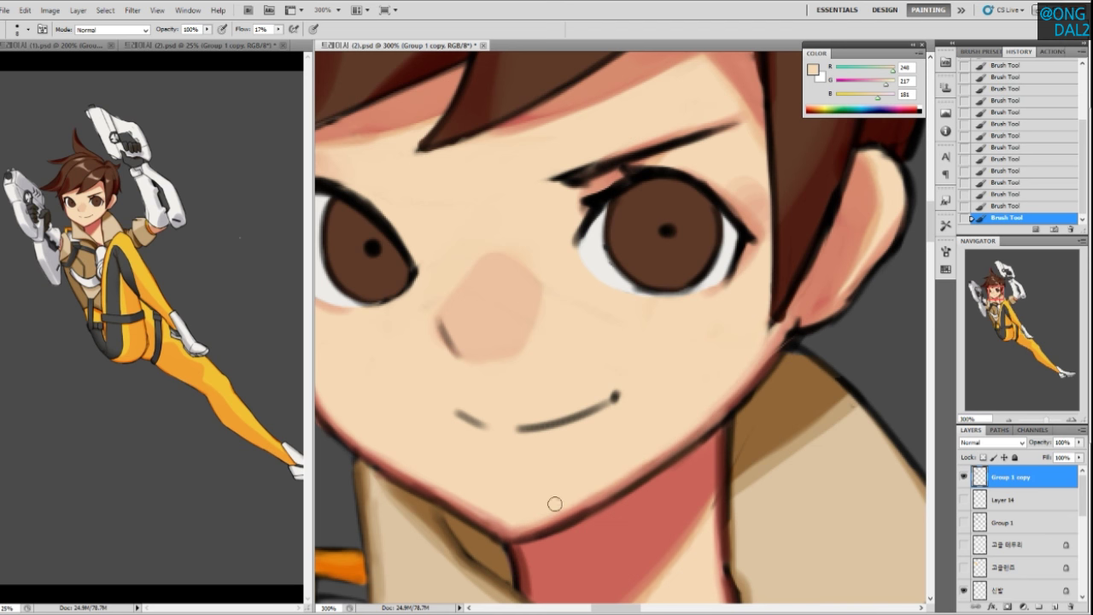
Trim both sides of the jawline above the neck with the face's skin tone and the neck shadow's red
mouse_move(615, 471)
mouse_down()
mouse_move(733, 386)
mouse_move(724, 393)
mouse_up()
key(ctrl+z)
drag(689, 465, 729, 464)
alt+click(689, 516)
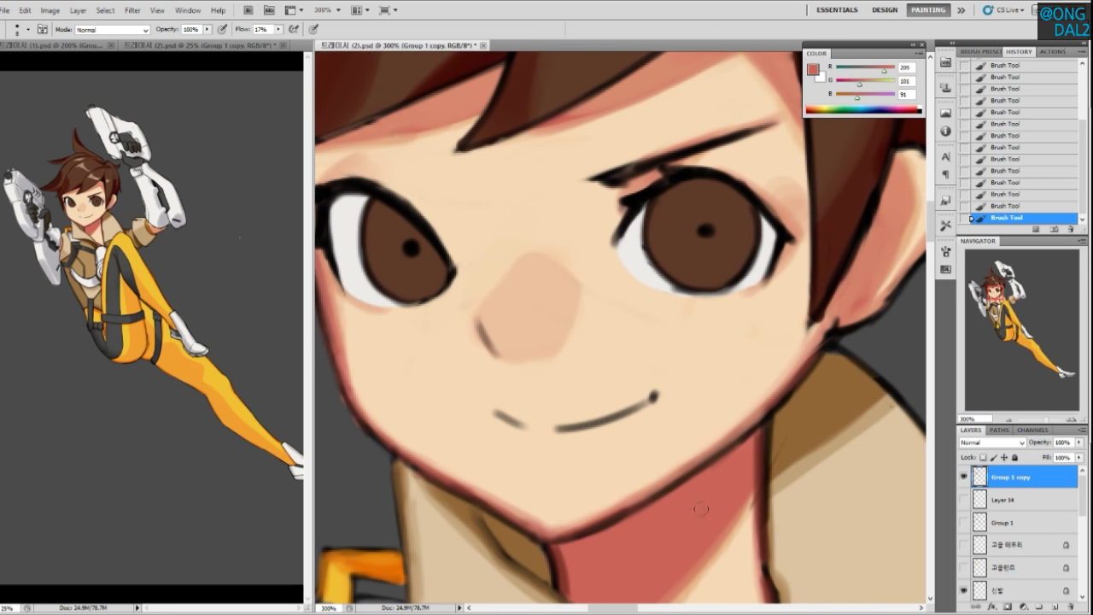
mouse_move(629, 513)
mouse_down()
mouse_move(719, 455)
mouse_move(765, 409)
mouse_up()
key(ctrl+z)
Blend the jawline above the neck with reddish-brown tones sampled from the line and neck edge
drag(673, 473, 701, 418)
alt+click(726, 409)
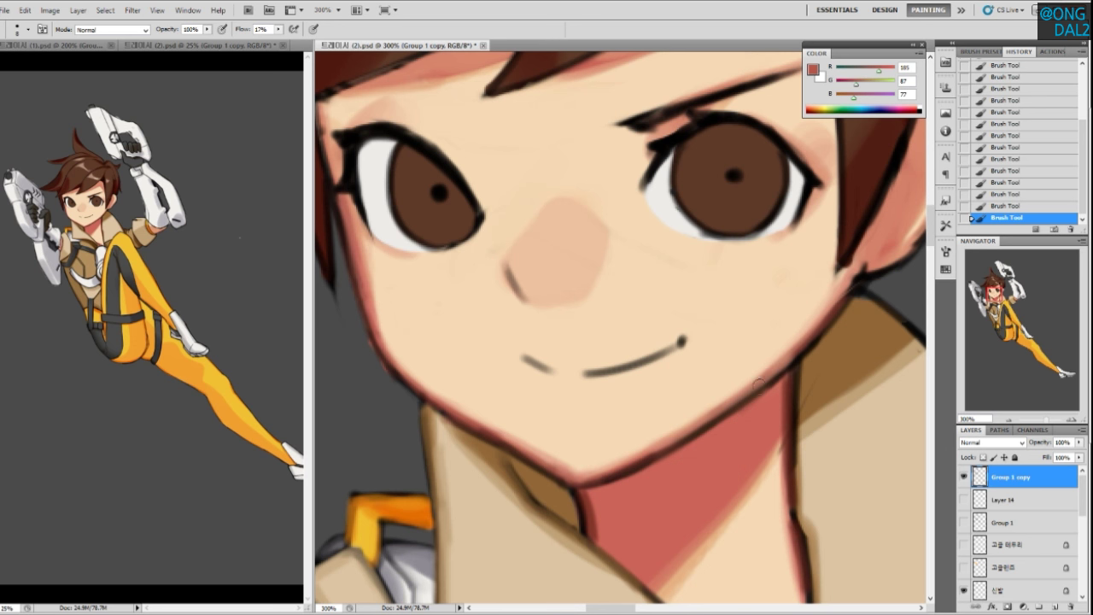
drag(598, 476, 641, 466)
drag(803, 347, 728, 415)
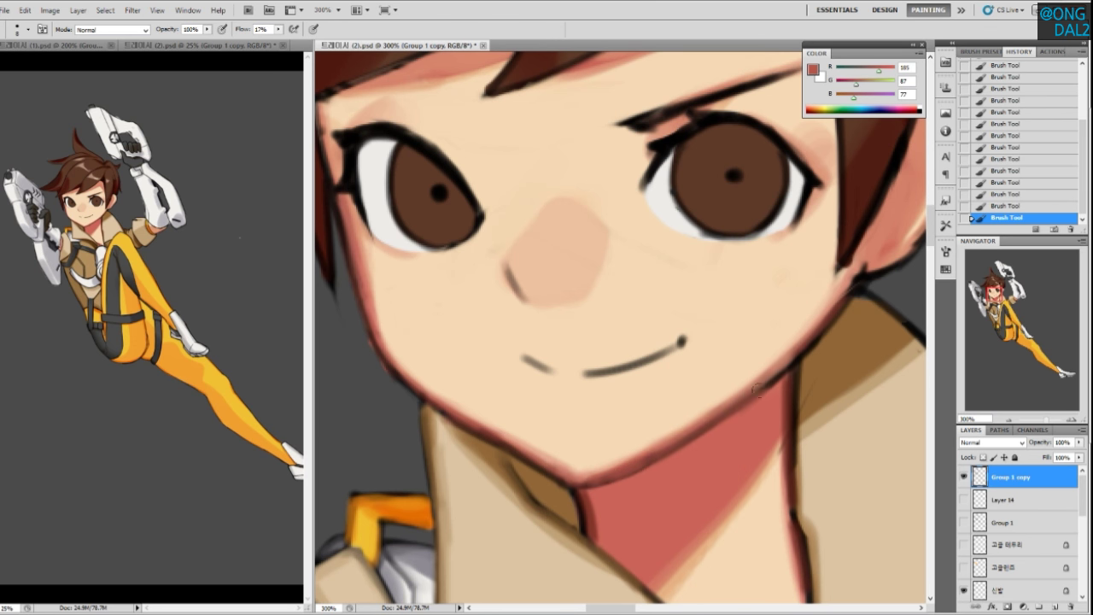
alt+click(681, 462)
alt+click(790, 404)
drag(798, 346, 764, 386)
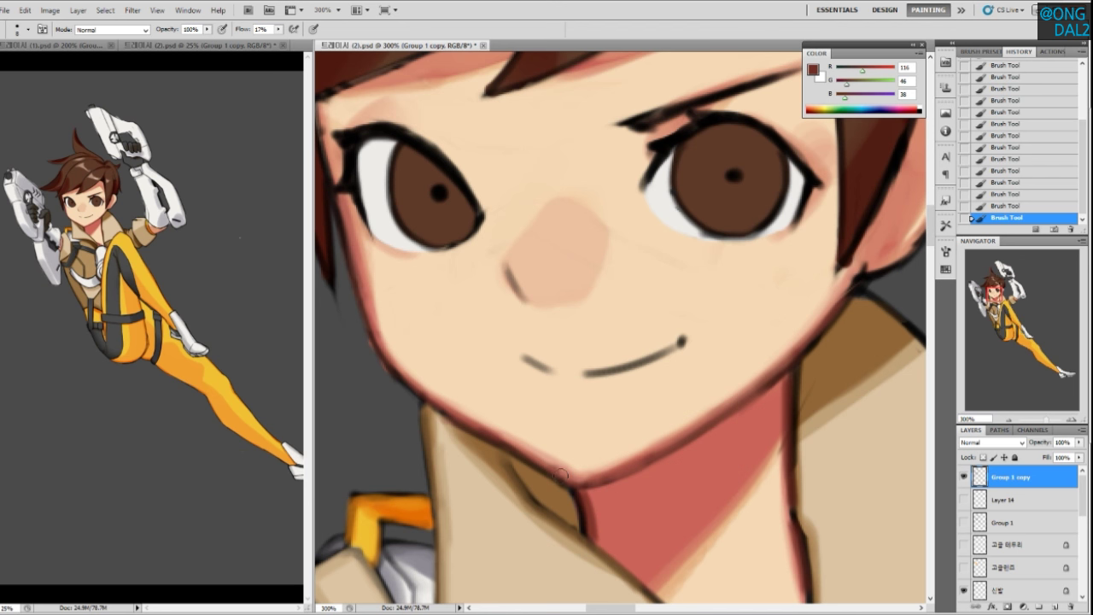
Refine the jaw outline just left of the chin tip with dark reddish brown
drag(509, 445, 579, 478)
key(ctrl+z)
key(ctrl+z)
drag(490, 432, 571, 476)
Shade the neck's edge along the right collar with a salmon tone sampled from the skin shadow
drag(703, 459, 679, 431)
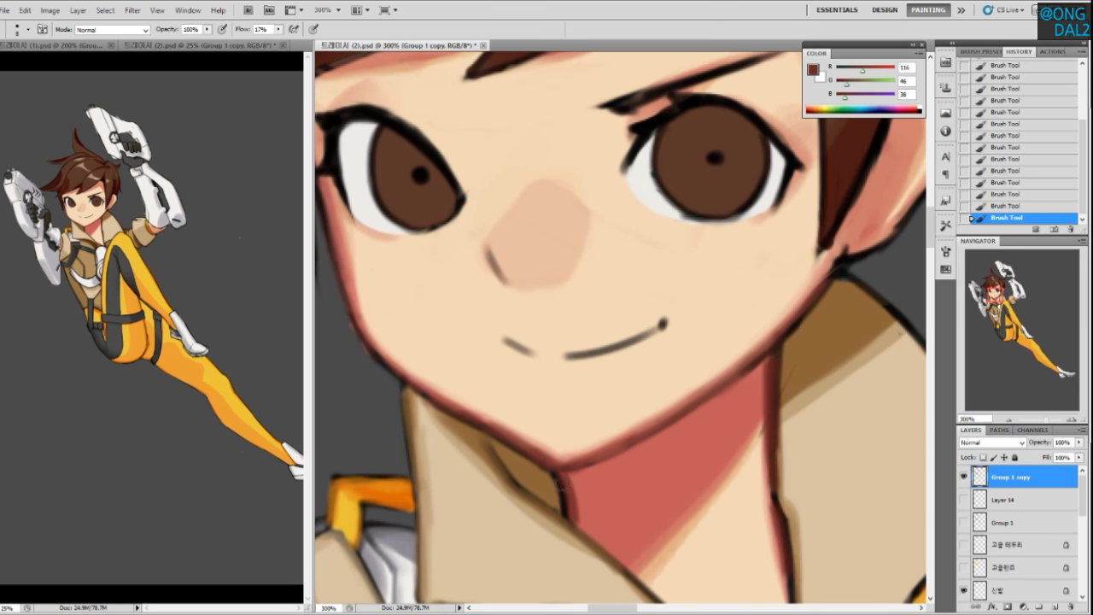
alt+click(602, 500)
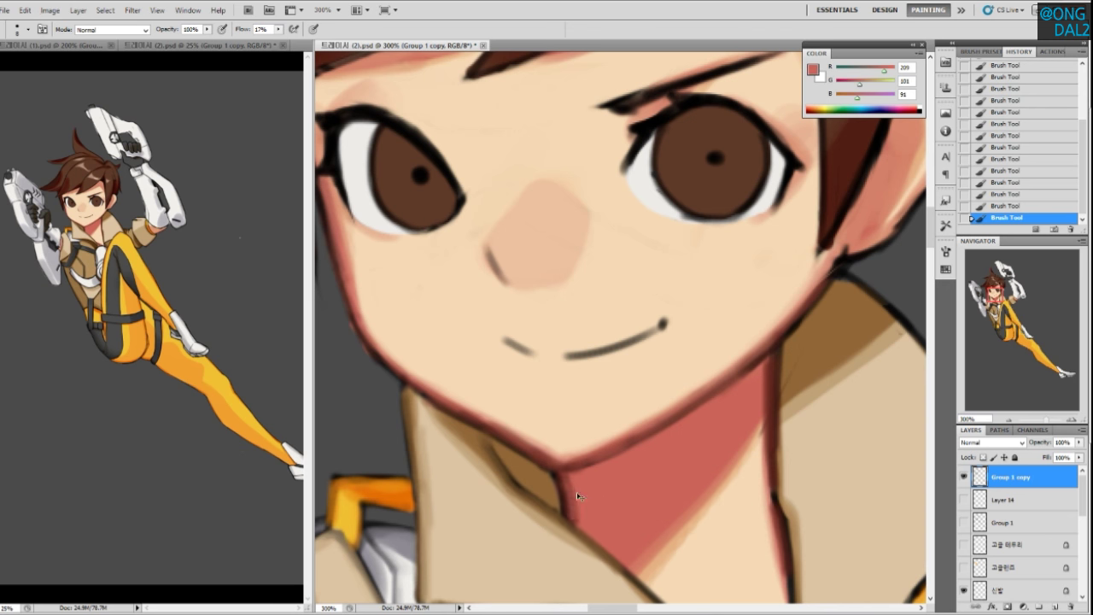
drag(764, 517, 722, 449)
alt+click(722, 374)
drag(722, 376, 756, 557)
mouse_move(712, 543)
mouse_down()
mouse_move(689, 359)
mouse_move(737, 440)
mouse_up()
key(ctrl+z)
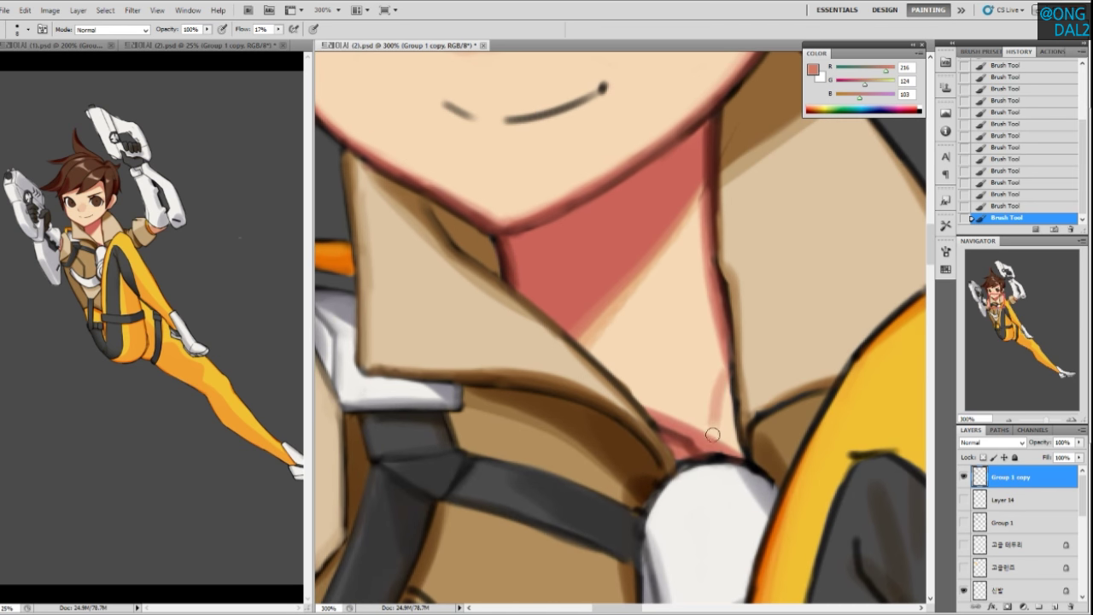
Extend and sharpen the diagonal edge of the neck shadow with its own red
drag(686, 305, 708, 422)
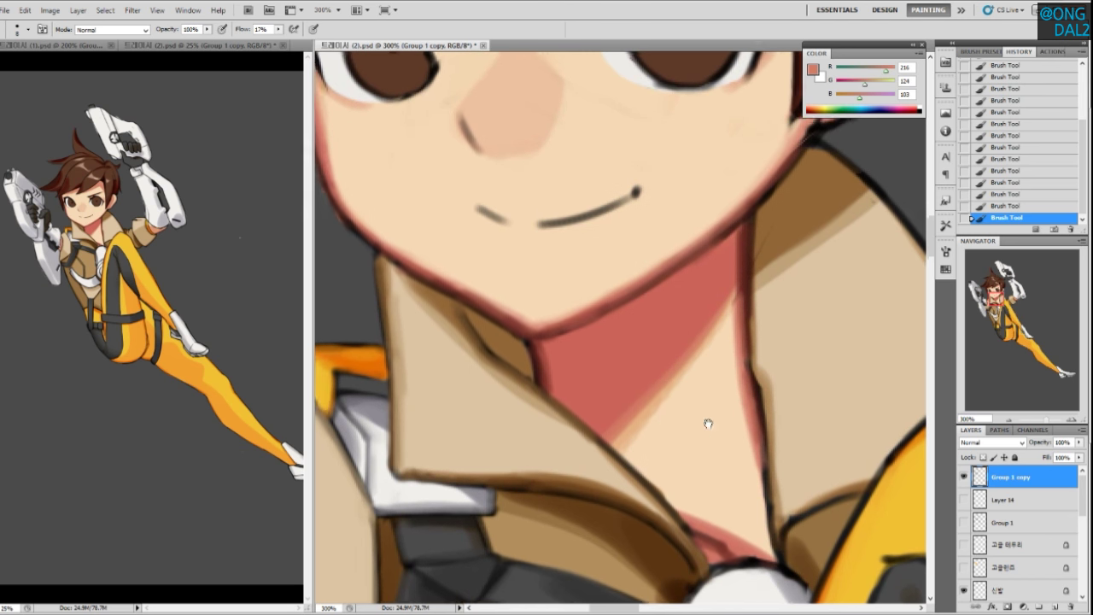
alt+click(673, 432)
alt+click(712, 327)
drag(728, 304, 632, 418)
drag(720, 330, 610, 431)
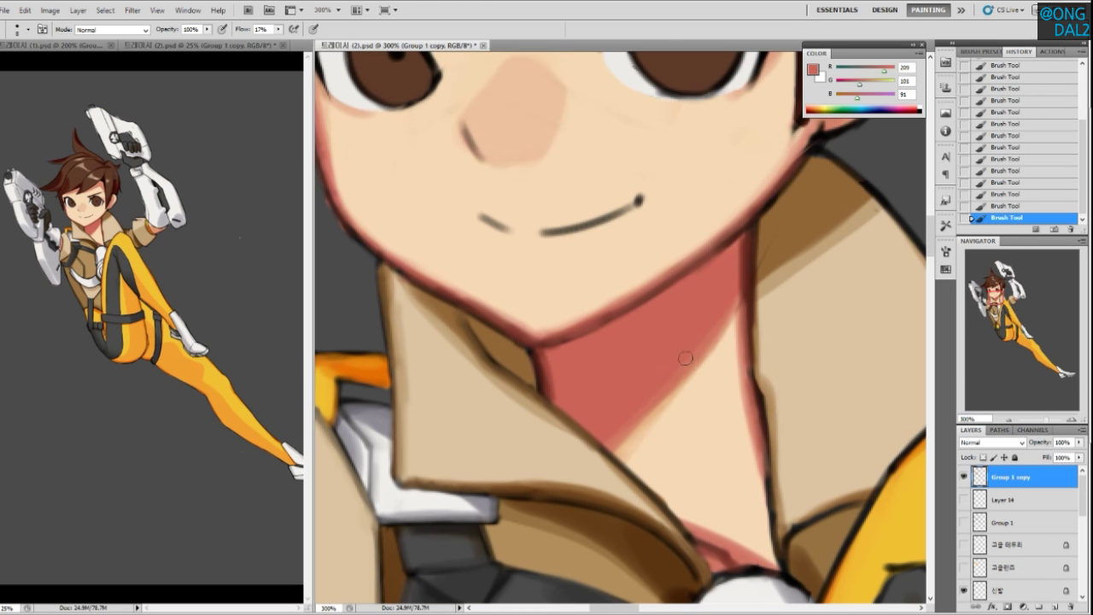
drag(684, 364, 623, 439)
Recolor the dark mouth line with the red sampled from the neck shadow
mouse_move(693, 300)
mouse_down()
mouse_move(698, 442)
mouse_move(741, 428)
mouse_up()
alt+click(738, 434)
drag(593, 360, 651, 342)
key(ctrl+z)
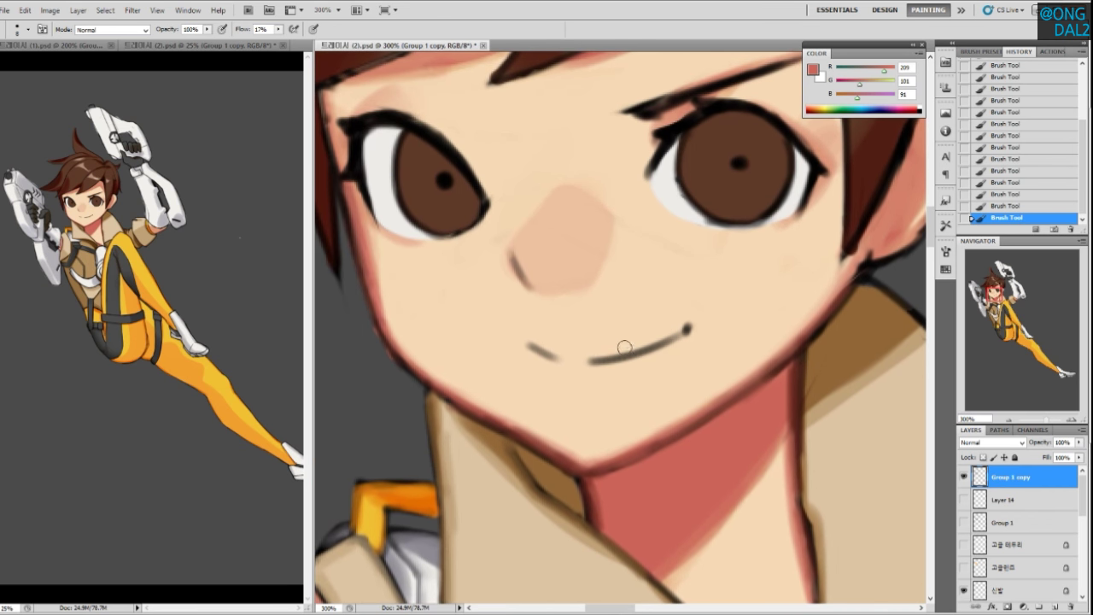
mouse_move(591, 362)
mouse_down()
mouse_move(667, 338)
mouse_move(607, 362)
mouse_move(689, 328)
mouse_move(599, 356)
mouse_move(532, 344)
mouse_move(598, 346)
mouse_move(558, 364)
mouse_move(536, 343)
mouse_move(587, 365)
mouse_up()
key(ctrl+z)
key(ctrl+z)
alt+click(589, 257)
alt+click(710, 448)
key(ctrl+z)
mouse_move(531, 345)
mouse_down()
mouse_move(566, 364)
mouse_move(682, 340)
mouse_up()
key(ctrl+z)
key(ctrl+z)
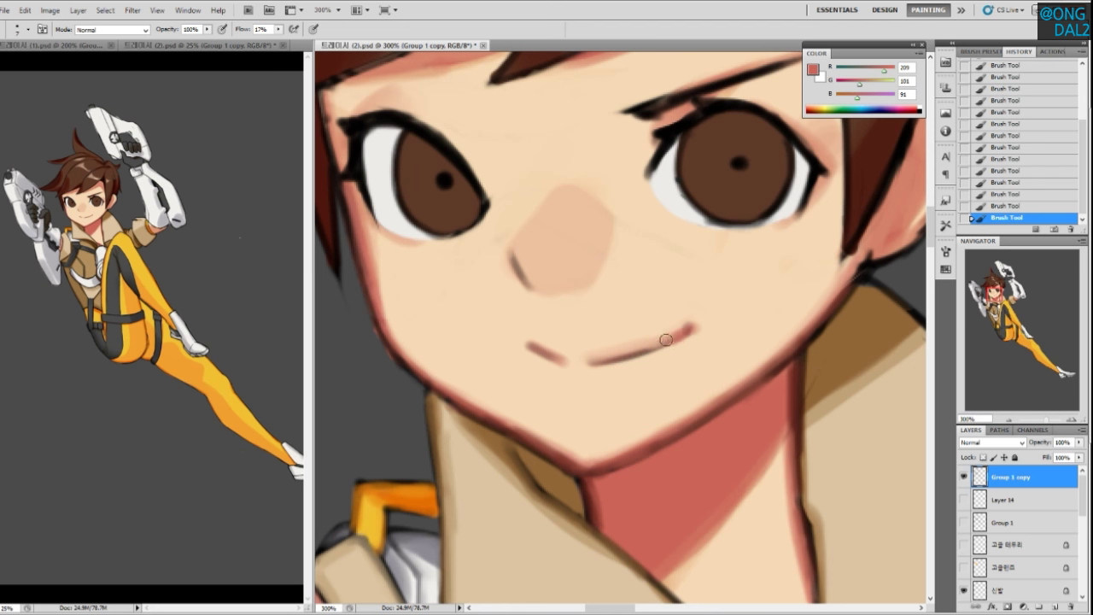
Thin and refine the mouth line by alternating sampled skin tone and neck-shadow red
alt+click(548, 336)
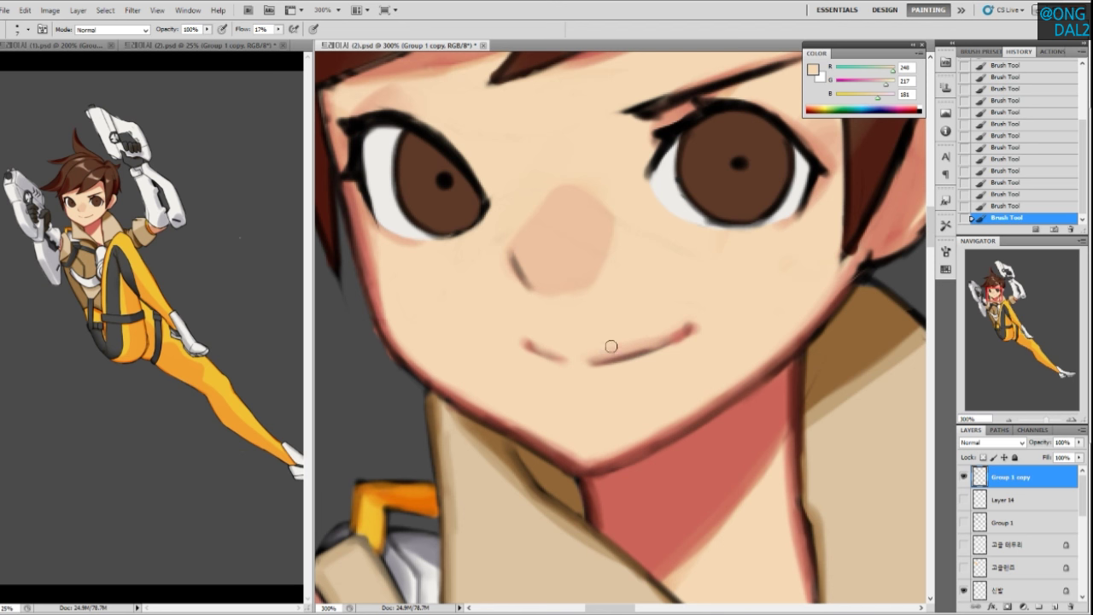
alt+click(742, 453)
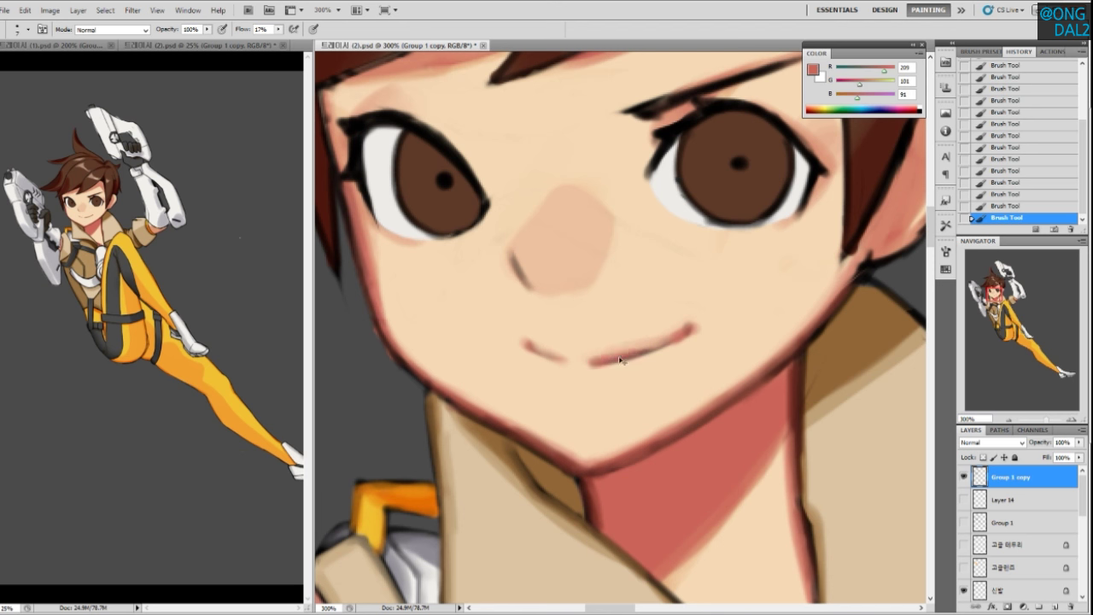
drag(596, 363, 668, 341)
alt+click(627, 342)
drag(591, 361, 668, 341)
alt+click(627, 337)
mouse_move(591, 362)
mouse_down()
mouse_move(679, 326)
mouse_move(591, 358)
mouse_up()
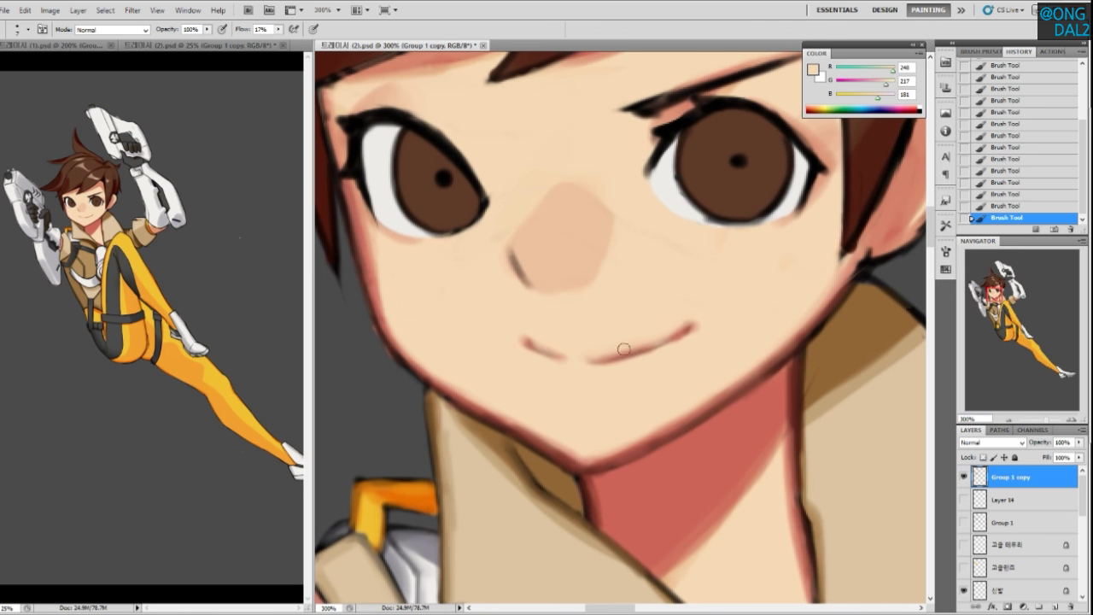
Recolor the dark nose line with reddish tones sampled from the jawline and neck shadow
alt+click(731, 450)
alt+click(574, 265)
drag(602, 356, 623, 426)
alt+click(759, 422)
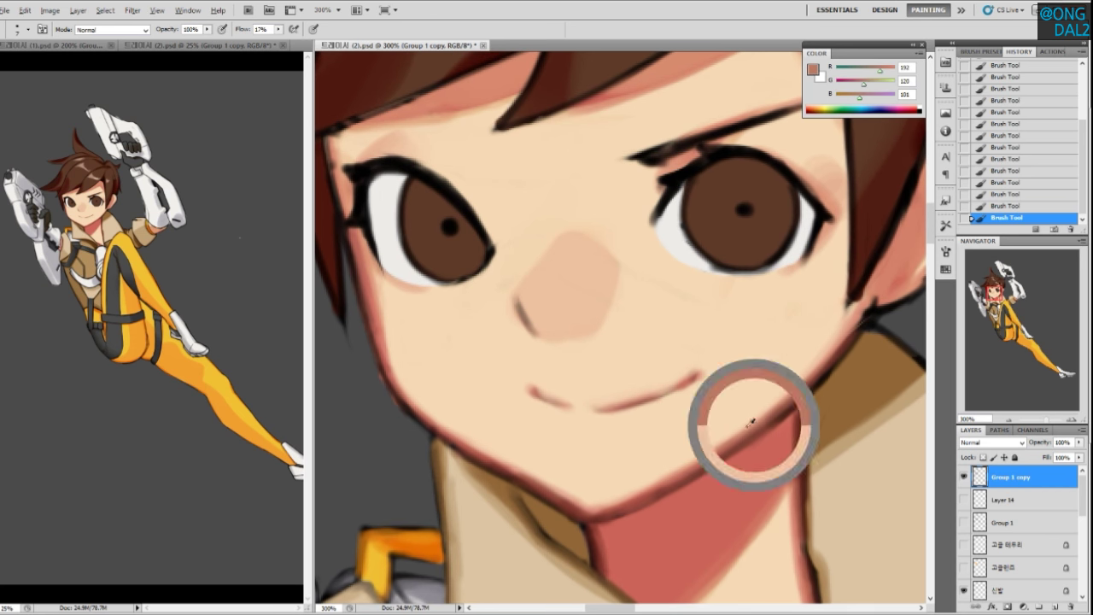
drag(519, 299, 546, 341)
key(ctrl+z)
alt+click(768, 511)
drag(521, 300, 542, 340)
key(ctrl+z)
key(ctrl+z)
Refine the nose line's edge using the sampled nose shading color and neck-shadow red
alt+click(542, 315)
drag(525, 297, 546, 341)
alt+click(757, 473)
drag(523, 300, 540, 336)
alt+click(542, 315)
drag(524, 296, 545, 342)
key(ctrl+z)
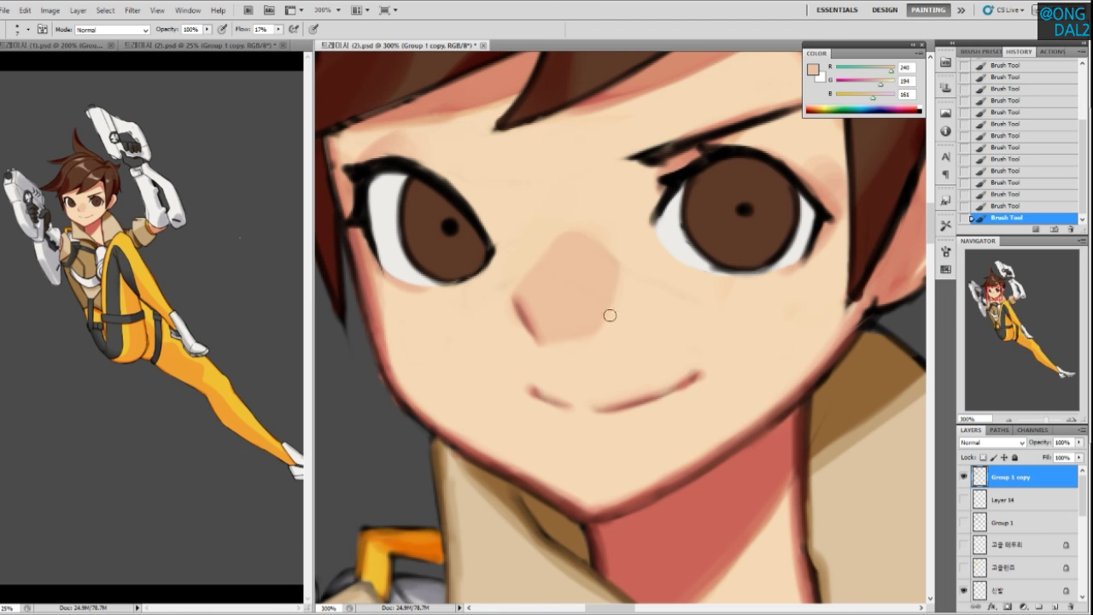
Tint the inner edge of the left eye's upper lid line with the neck shadow's red
alt+click(673, 474)
drag(640, 435, 676, 426)
alt+click(757, 497)
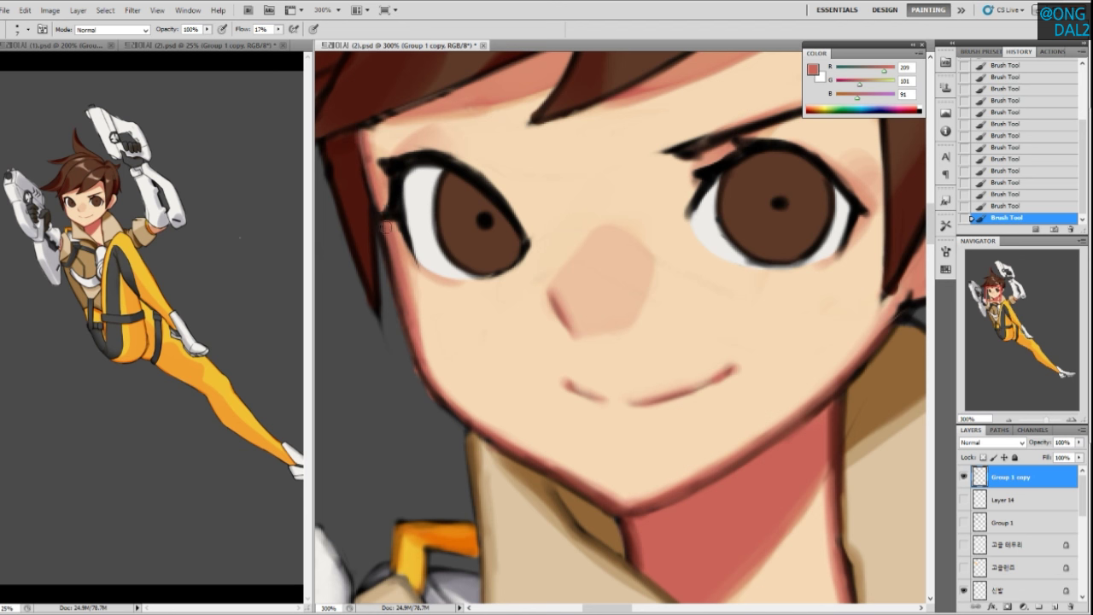
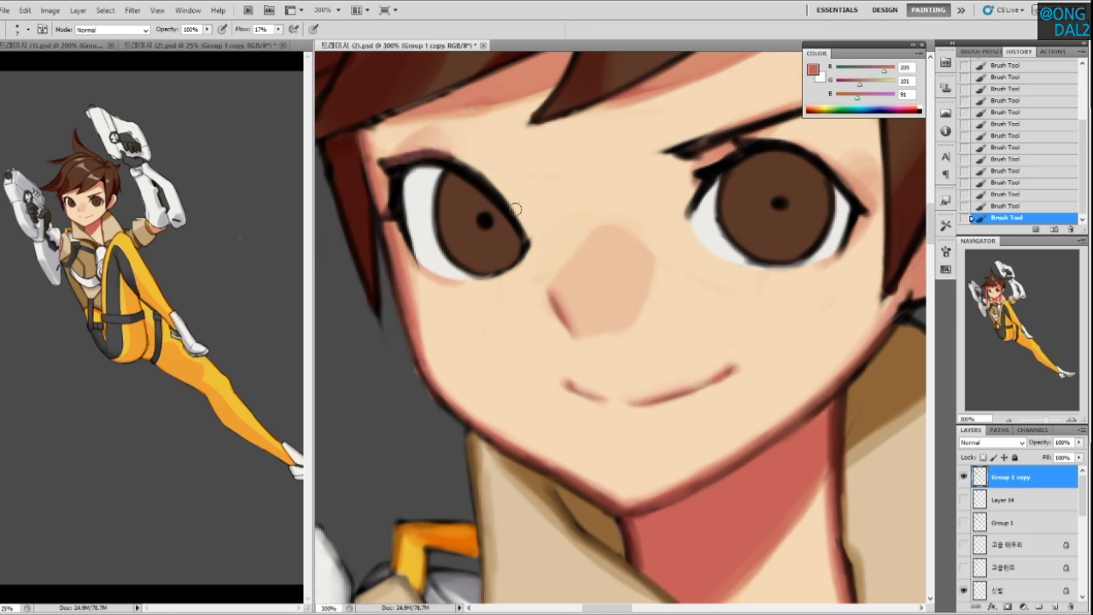
drag(462, 161, 542, 243)
drag(489, 186, 532, 234)
key(ctrl+z)
mouse_move(502, 197)
mouse_down()
mouse_move(537, 246)
mouse_move(531, 238)
mouse_up()
key(ctrl+z)
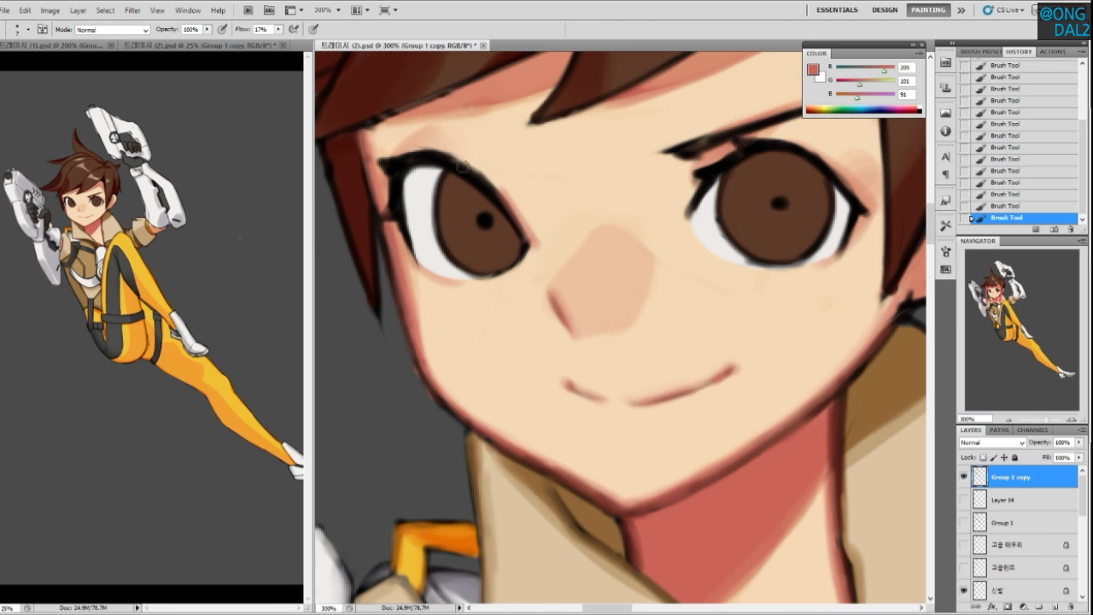
Touch up the left eye's upper lid line with its own sampled dark color and resample the neck shadow's red
key(space)
drag(518, 193, 496, 183)
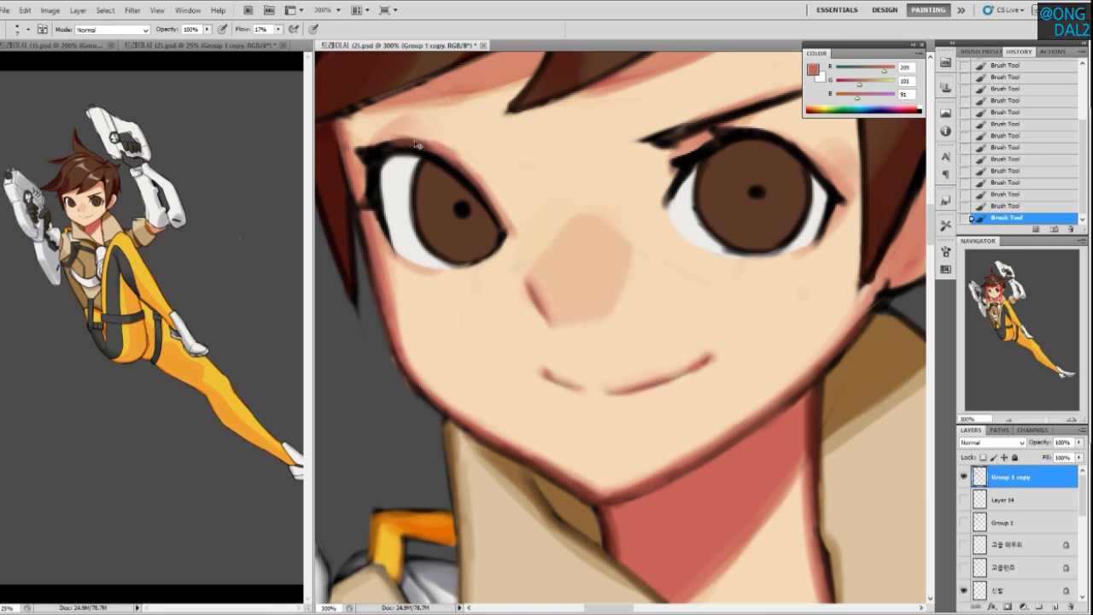
alt+click(375, 150)
mouse_move(377, 150)
mouse_down()
mouse_move(446, 168)
mouse_move(416, 147)
mouse_move(478, 196)
mouse_up()
alt+click(736, 479)
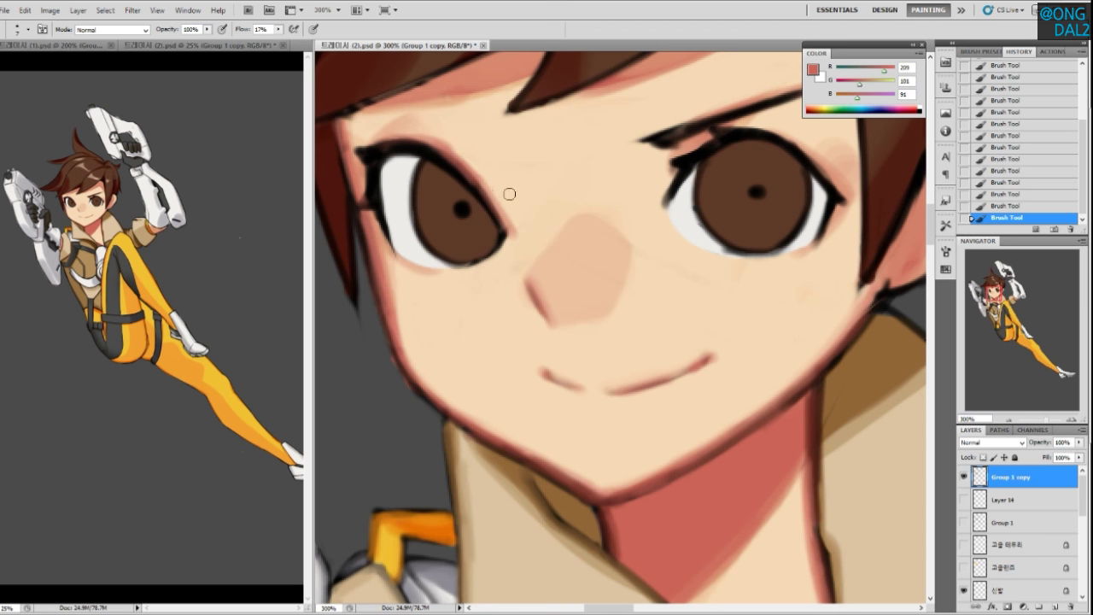
drag(538, 320, 540, 312)
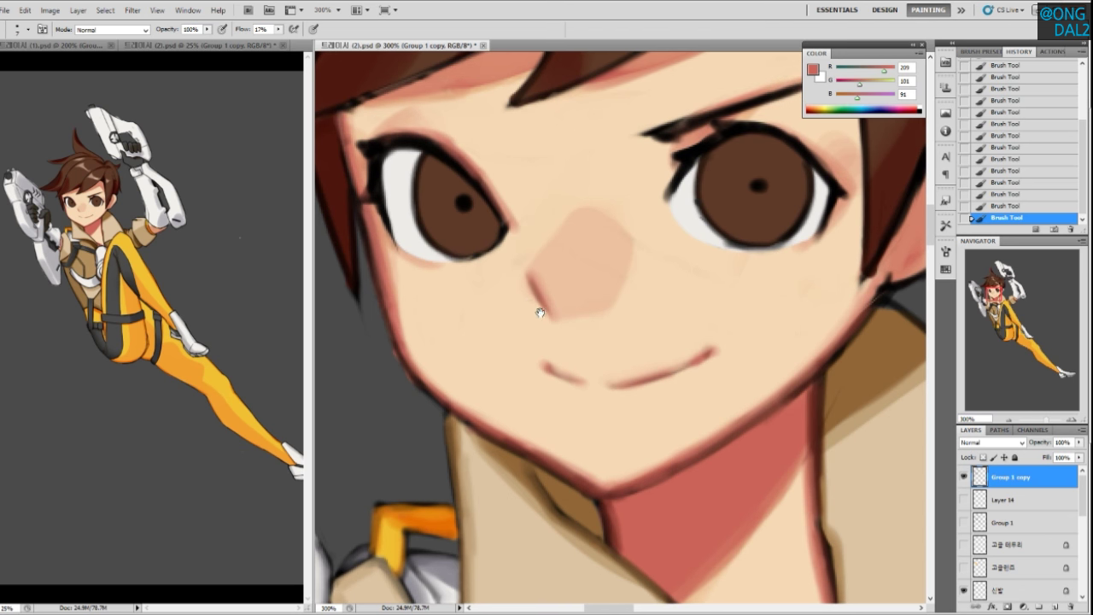
Blend the left eye's outer lash corner using sampled brown, near-black and neck-shadow red
alt+click(366, 160)
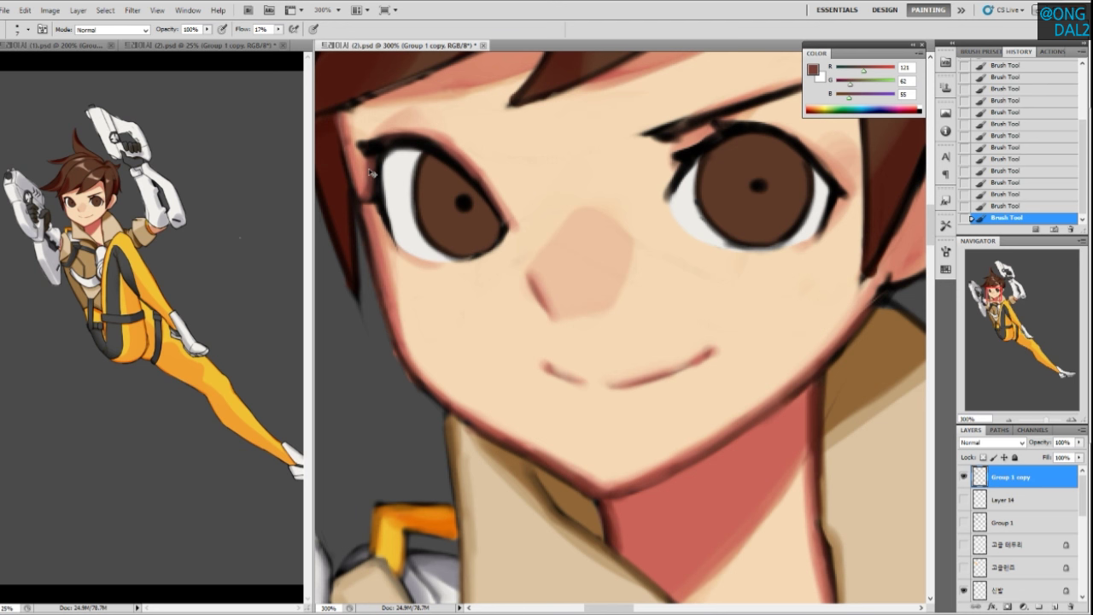
alt+click(381, 186)
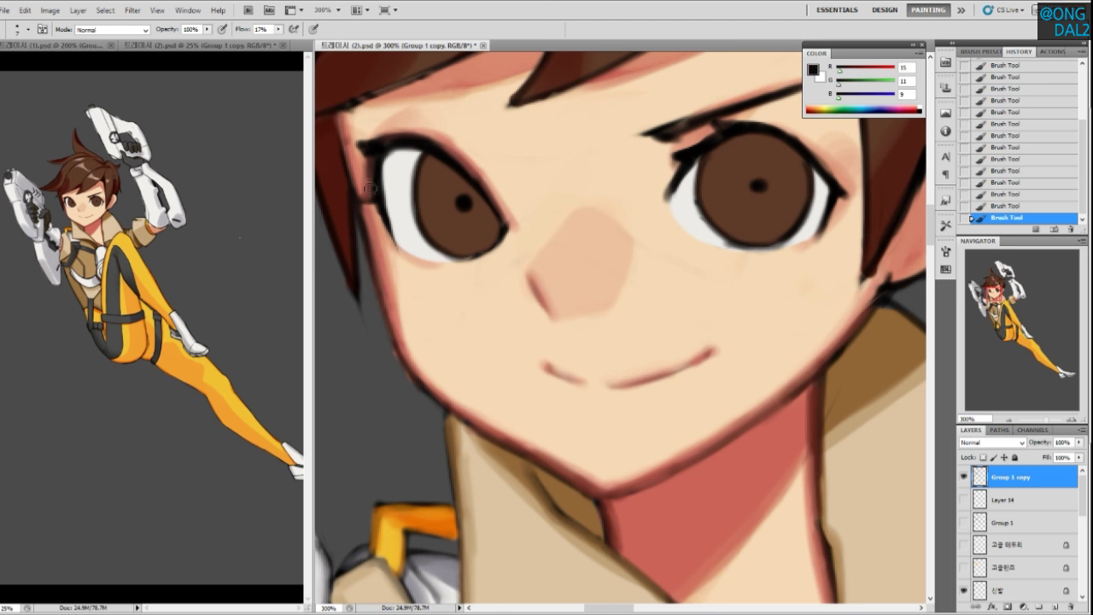
alt+click(457, 152)
alt+click(740, 494)
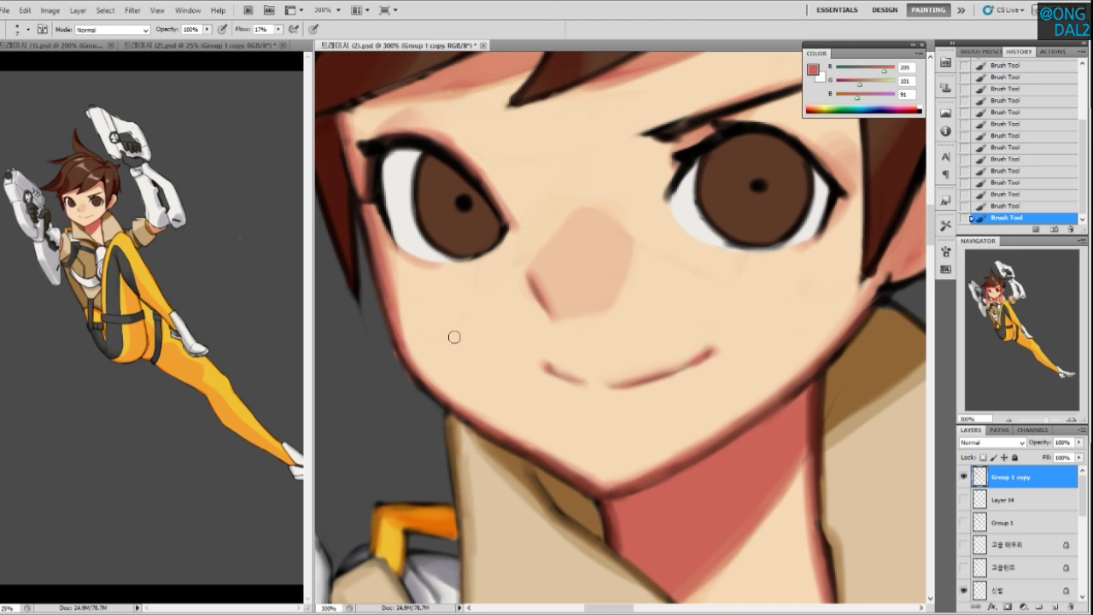
alt+click(380, 215)
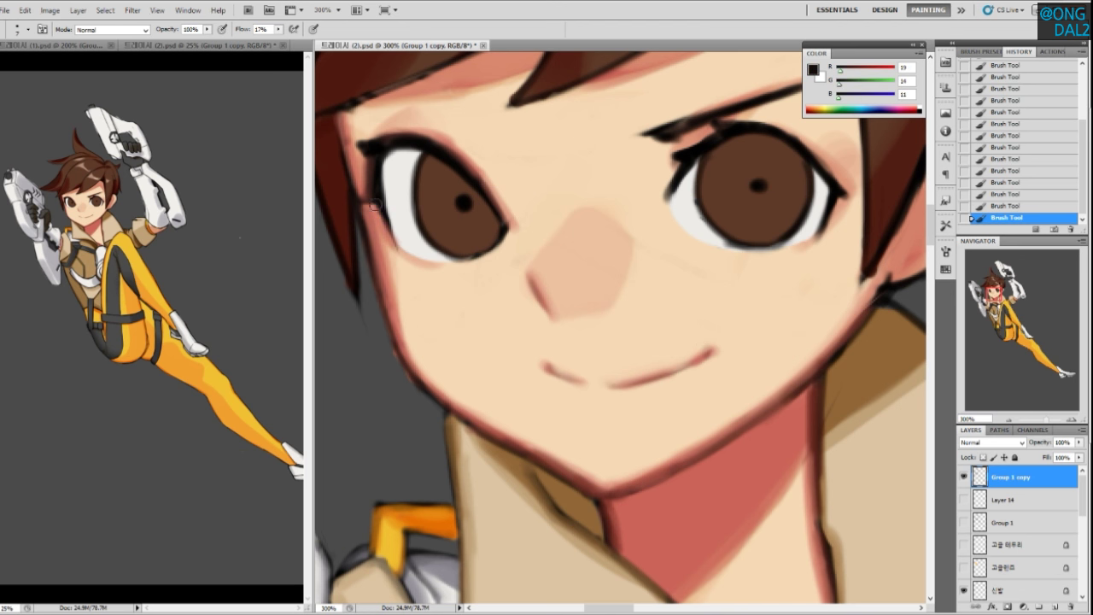
Tint the left eye's outer edge and lower lid line with the neck shadow's red, redoing the first stroke
alt+click(763, 470)
drag(367, 210, 390, 238)
key(ctrl+z)
mouse_move(376, 225)
mouse_down()
mouse_move(400, 255)
mouse_move(428, 263)
mouse_up()
mouse_move(417, 224)
mouse_down()
mouse_move(385, 213)
mouse_move(373, 222)
mouse_move(406, 258)
mouse_up()
drag(374, 215, 429, 262)
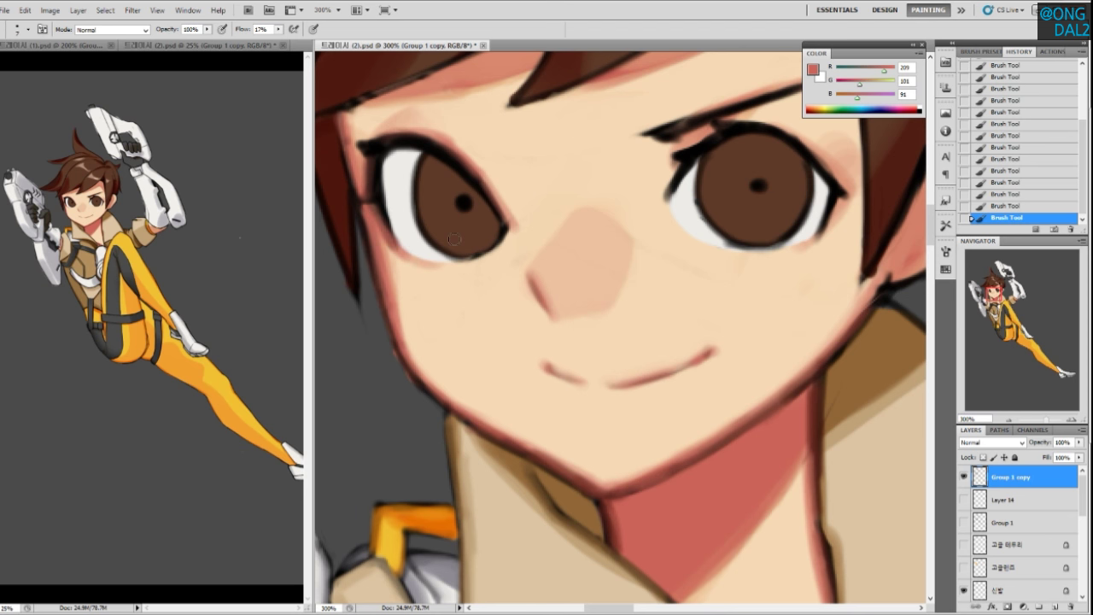
Tint the right eye's inner corner, upper lid line and outer edge with the neck shadow's red
drag(522, 268, 516, 278)
alt+click(434, 139)
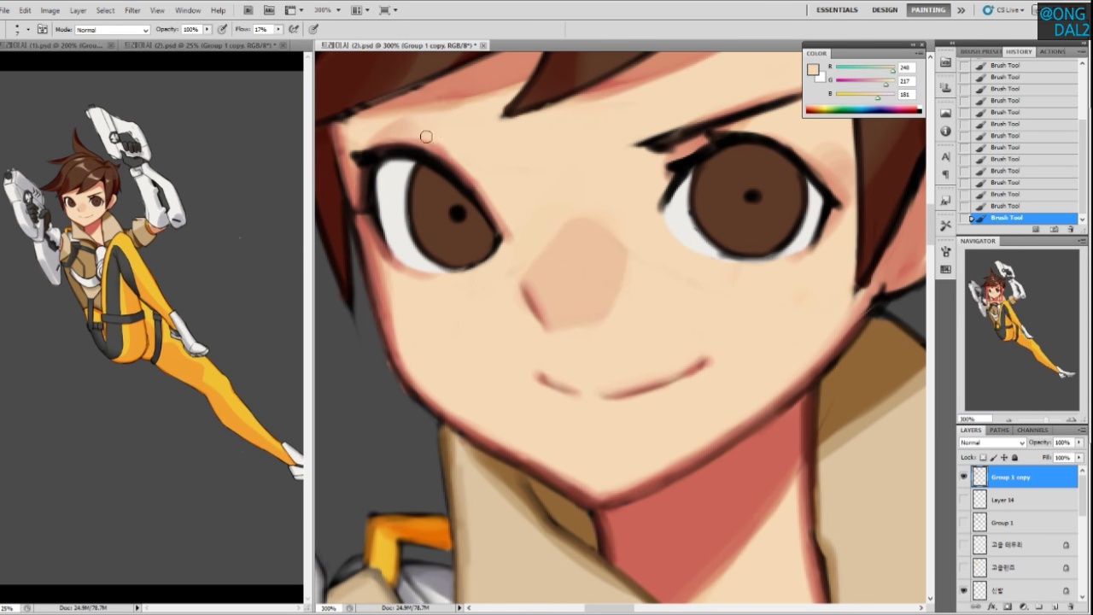
alt+click(686, 451)
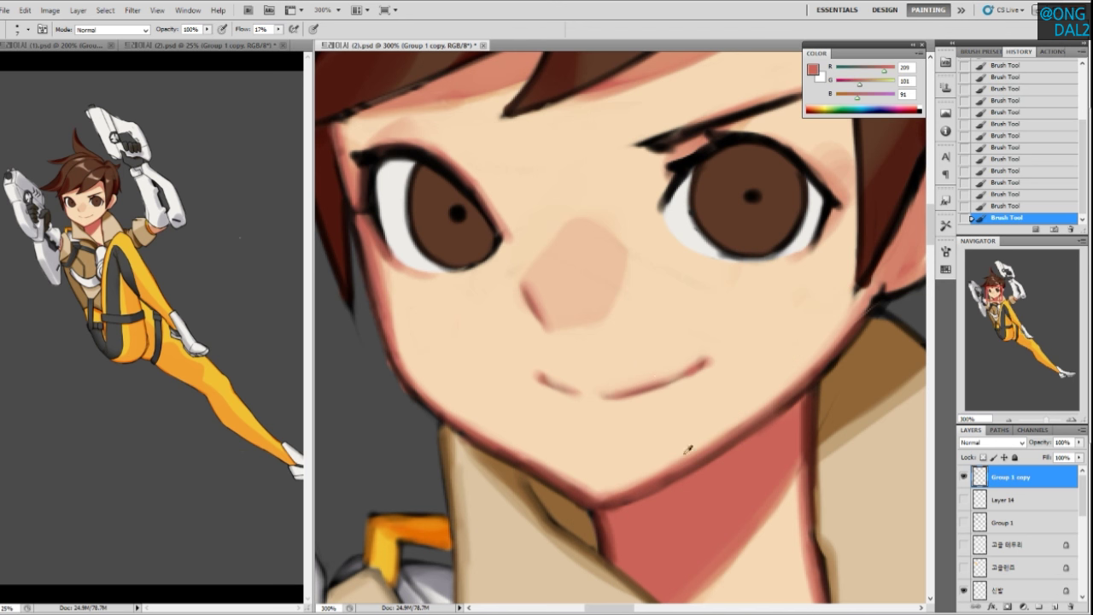
alt+click(730, 481)
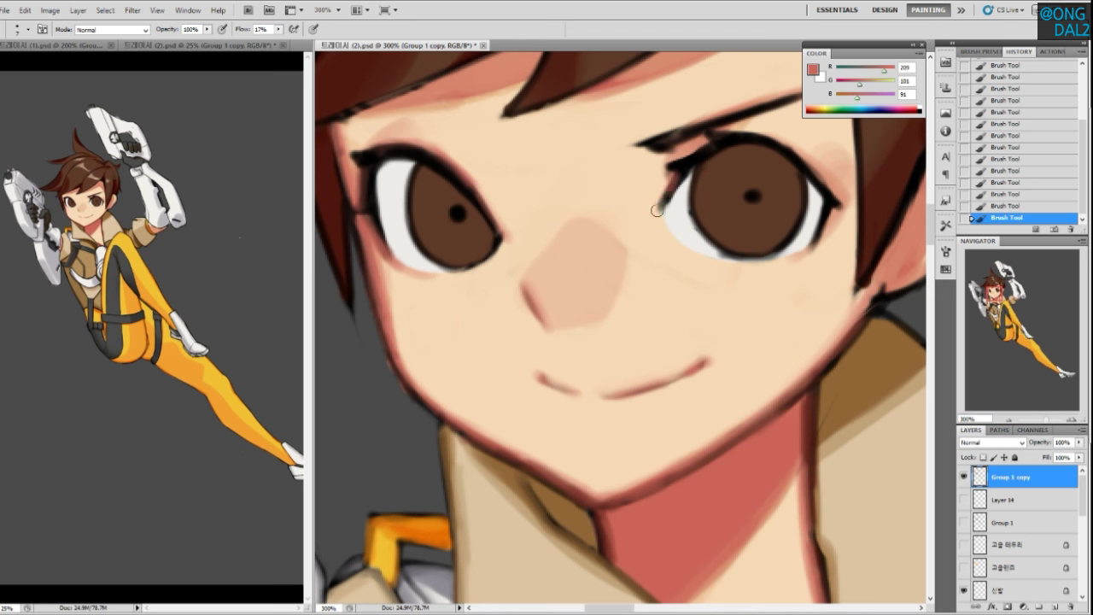
drag(678, 175, 653, 214)
mouse_move(729, 134)
mouse_down()
mouse_move(808, 153)
mouse_move(800, 160)
mouse_up()
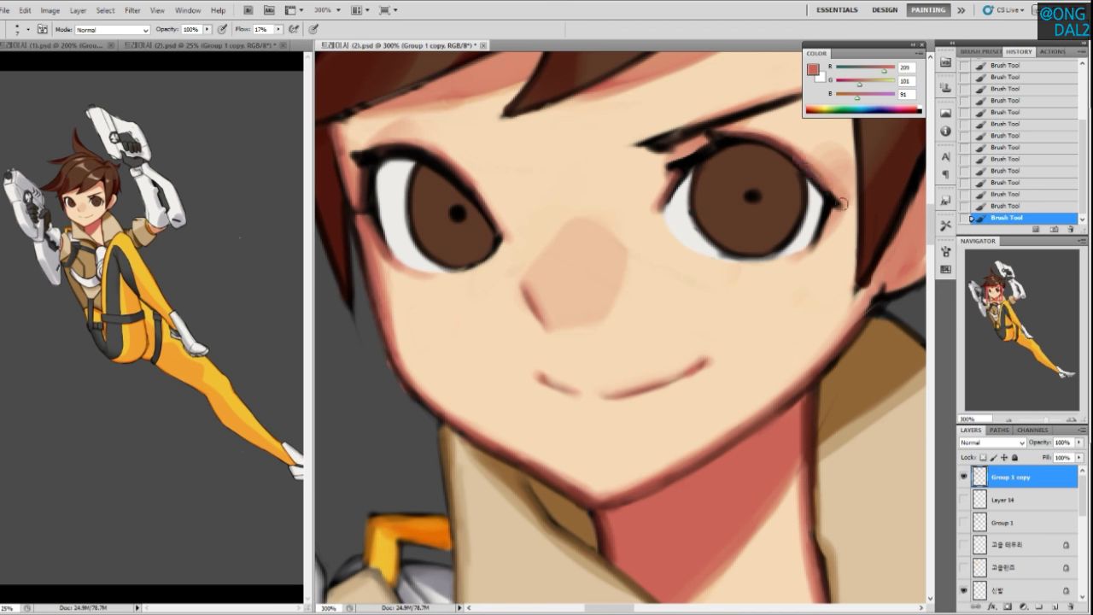
drag(832, 250, 840, 222)
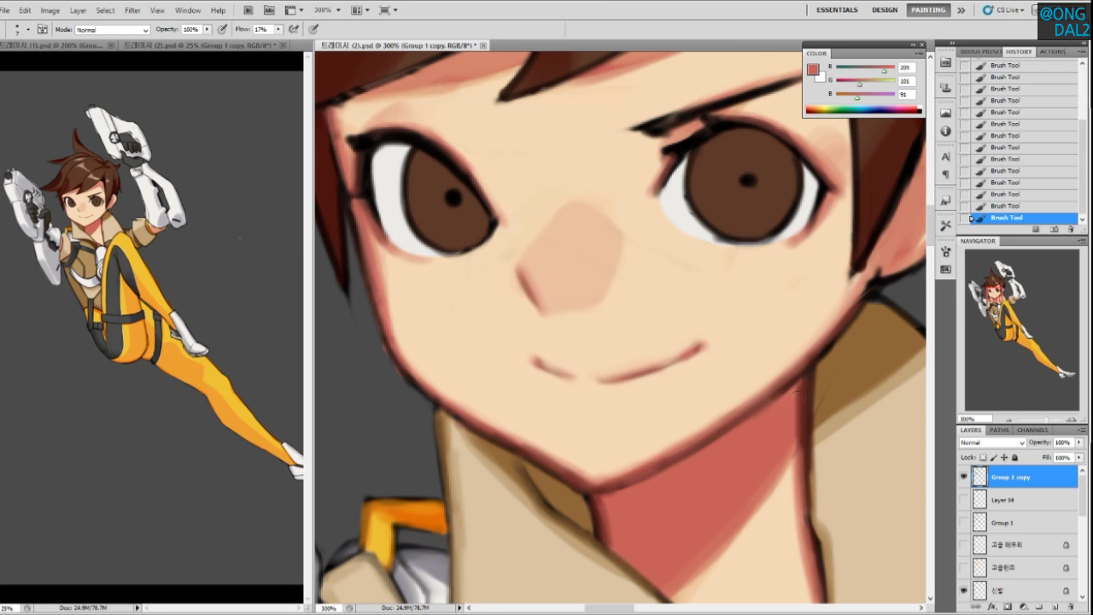
Soften the right eye's outer and lower edge with sampled skin tone and reddish lid color
alt+click(802, 240)
alt+click(806, 249)
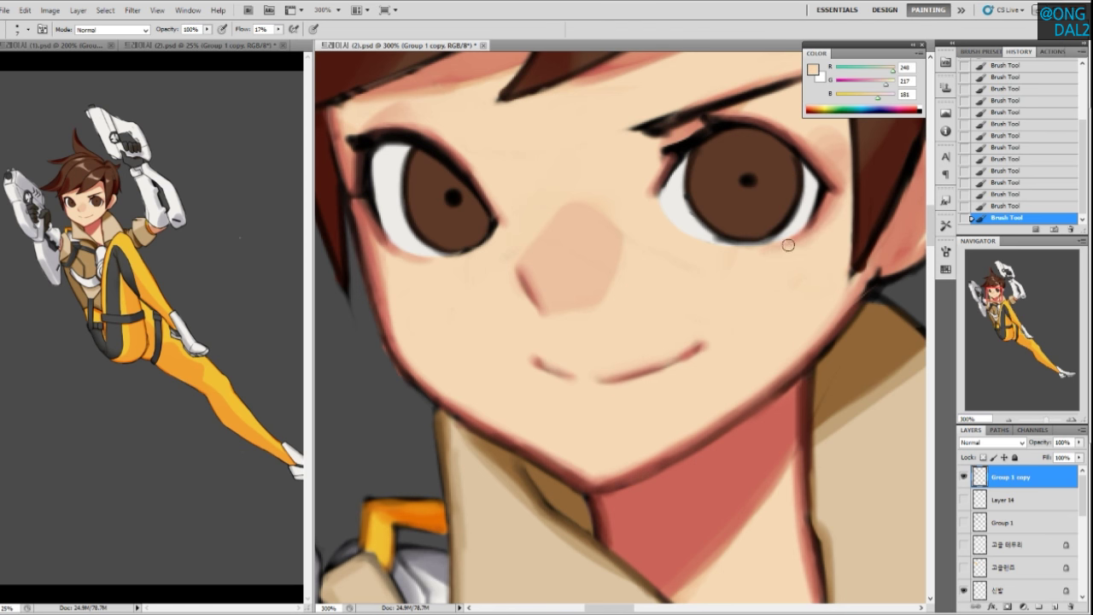
drag(788, 260, 771, 293)
alt+click(816, 211)
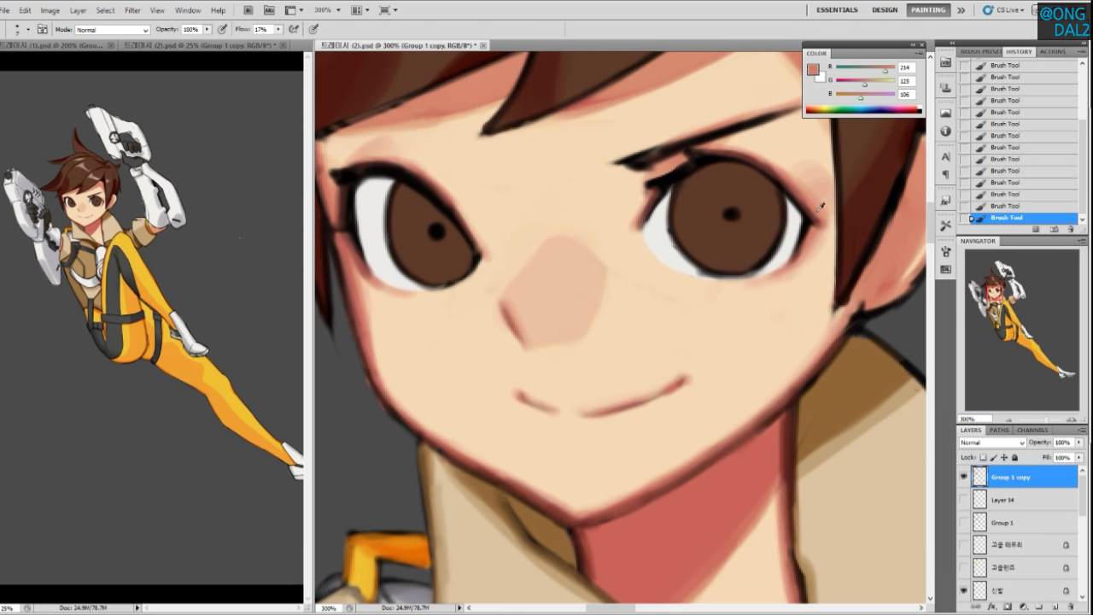
alt+click(820, 205)
Recolor the black eyebrow line above the right eye with the neck shadow's red
drag(656, 324, 681, 318)
alt+click(761, 468)
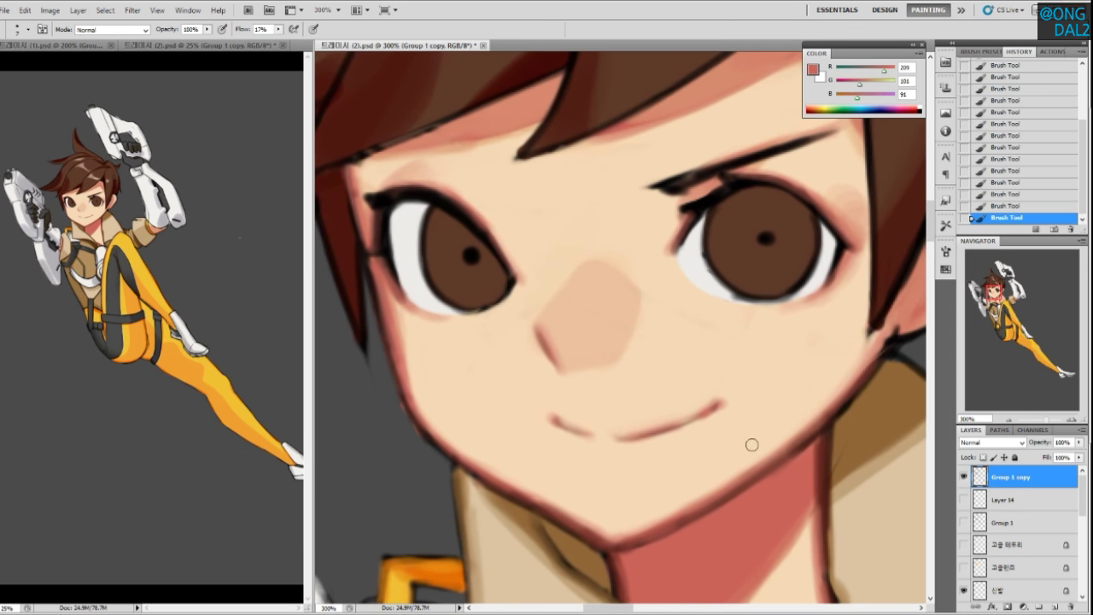
mouse_move(764, 191)
mouse_down()
mouse_move(679, 229)
mouse_move(784, 158)
mouse_up()
drag(677, 198, 771, 158)
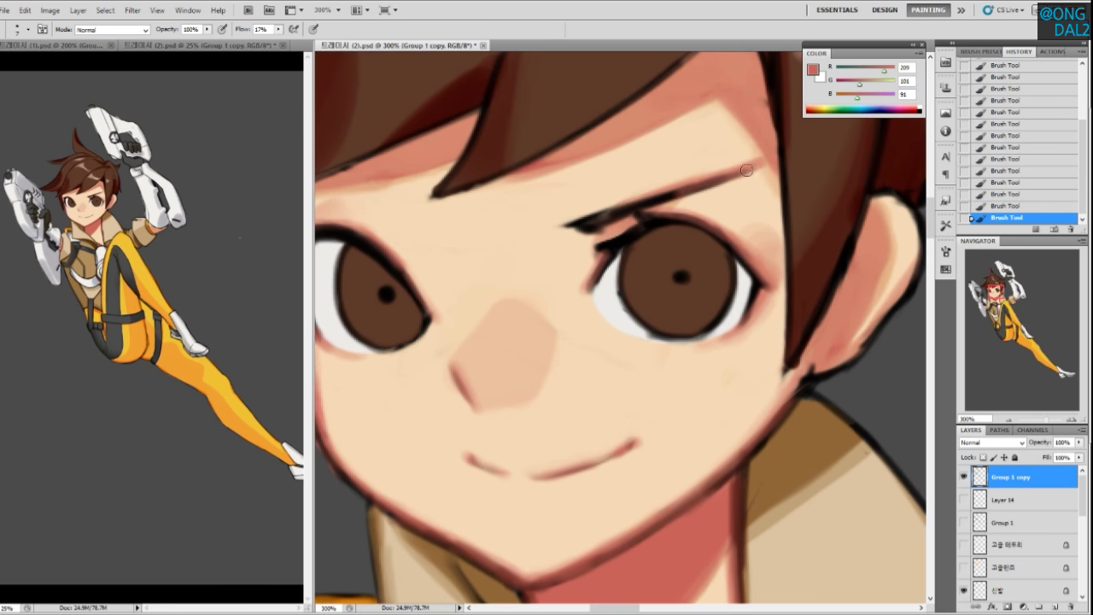
drag(606, 225, 756, 165)
Even out the eyebrow line above the right eye with dark reddish brown sampled from it
alt+click(694, 182)
drag(654, 202, 721, 176)
key(ctrl+z)
drag(653, 200, 726, 177)
drag(602, 226, 782, 180)
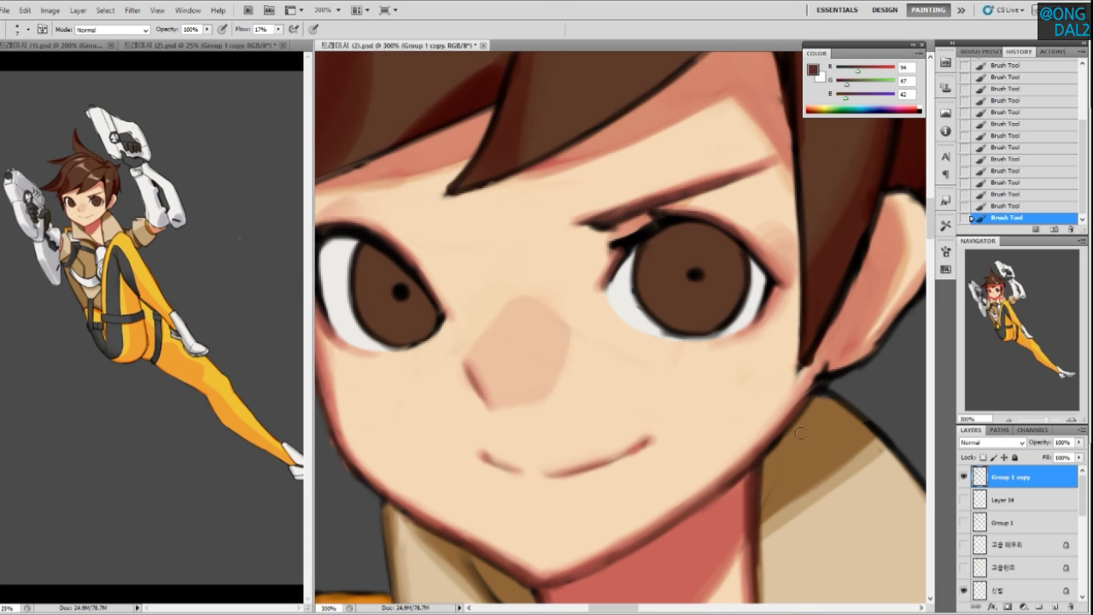
Redden the inner end of the right eyebrow with the neck shadow's red
drag(674, 369, 671, 355)
alt+click(733, 485)
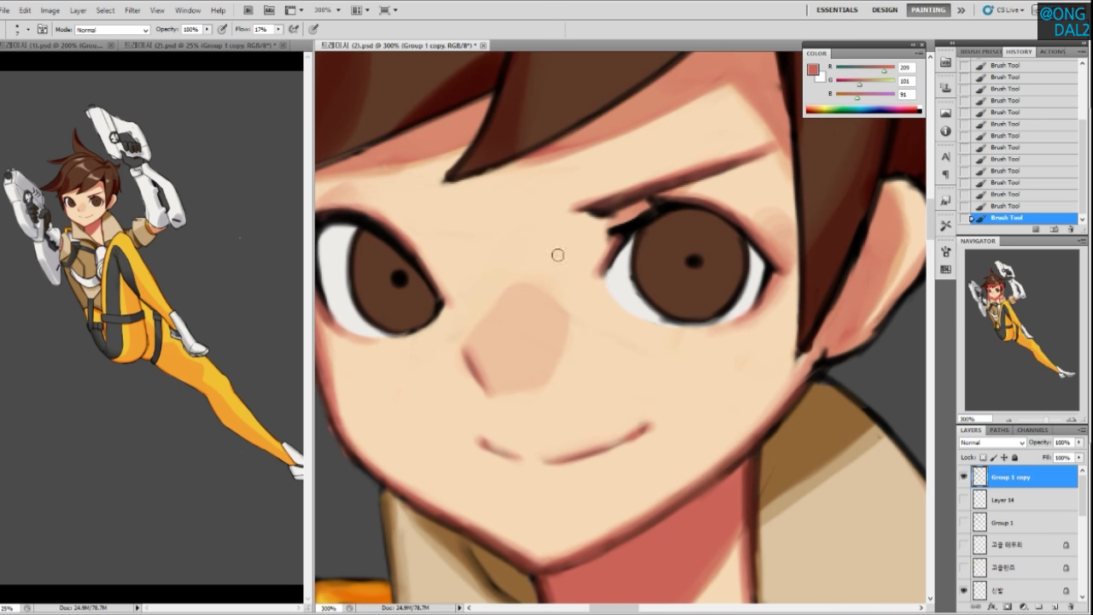
drag(563, 209, 597, 210)
drag(571, 245, 656, 229)
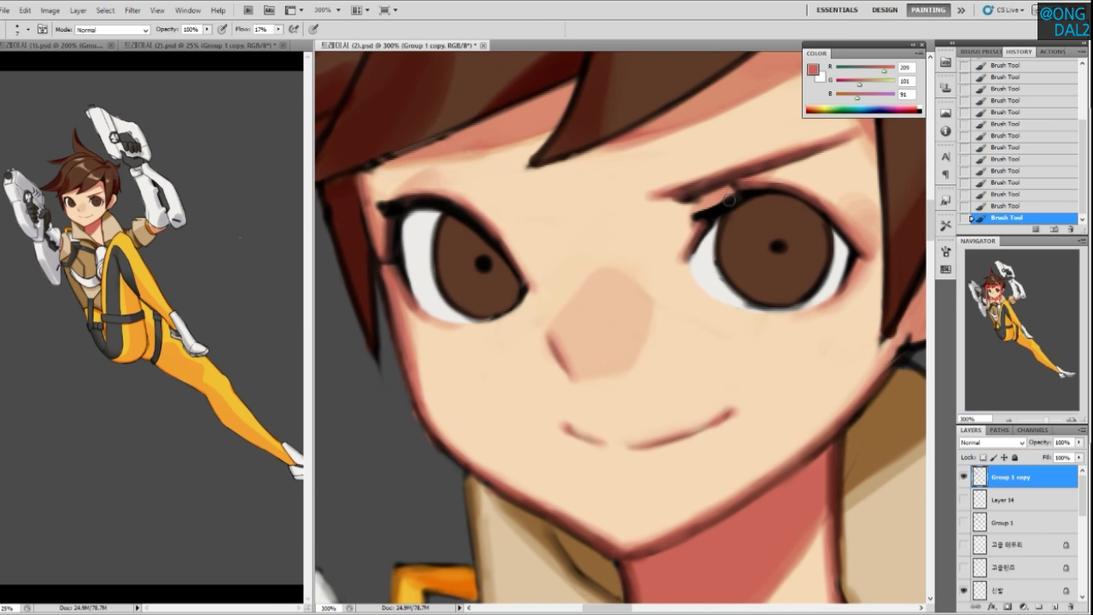
Tint the right eye's inner lashes and upper lid line below the eyebrow with neck-shadow red
drag(562, 287, 624, 286)
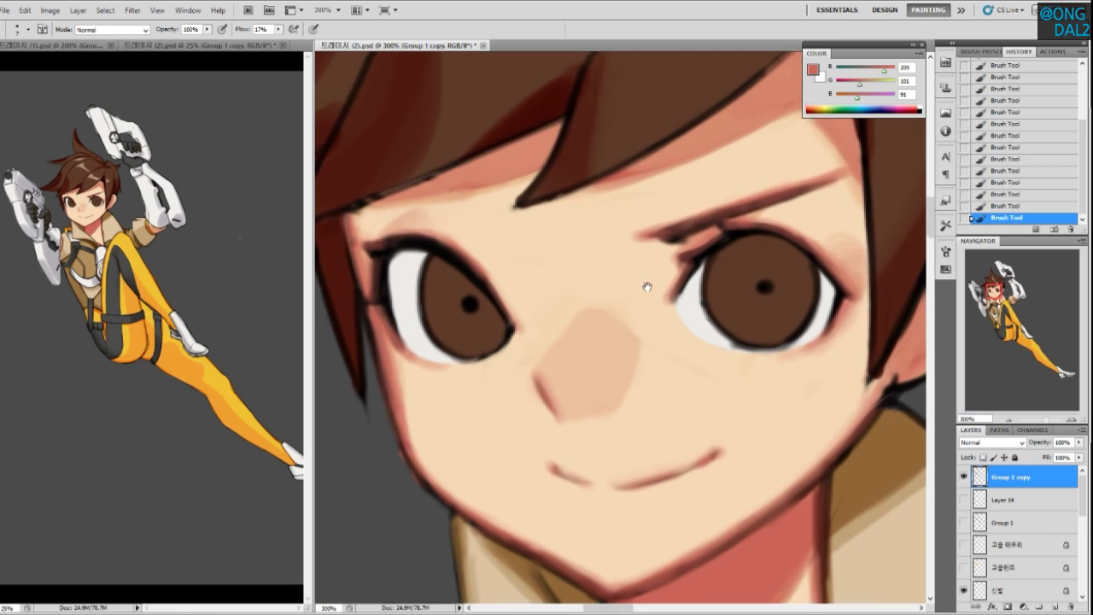
drag(715, 249, 640, 293)
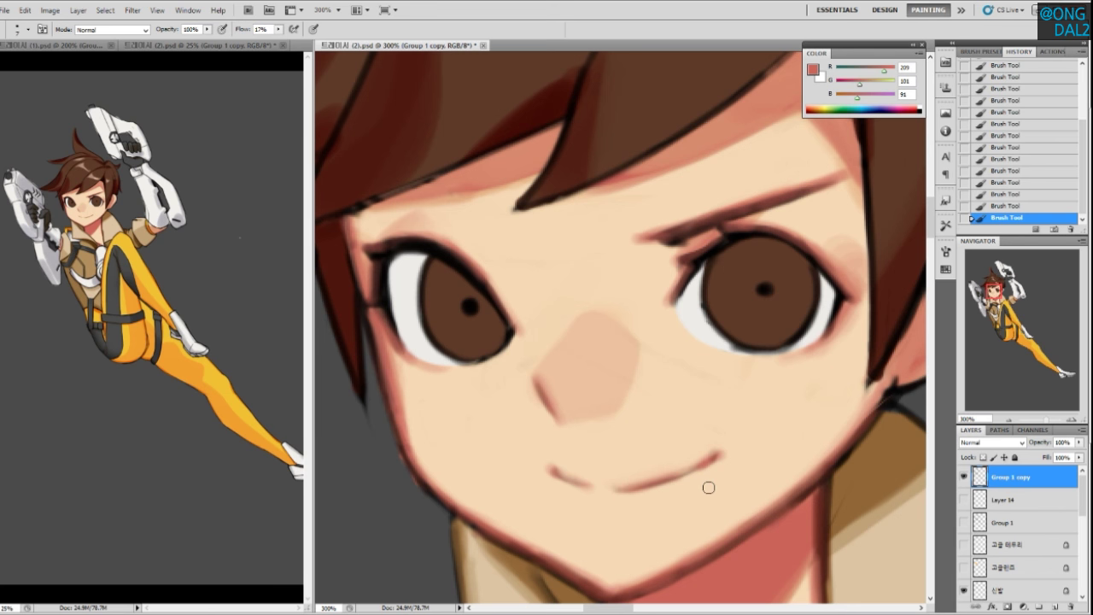
drag(710, 309, 680, 322)
drag(740, 318, 763, 270)
drag(707, 323, 705, 322)
drag(647, 408, 646, 391)
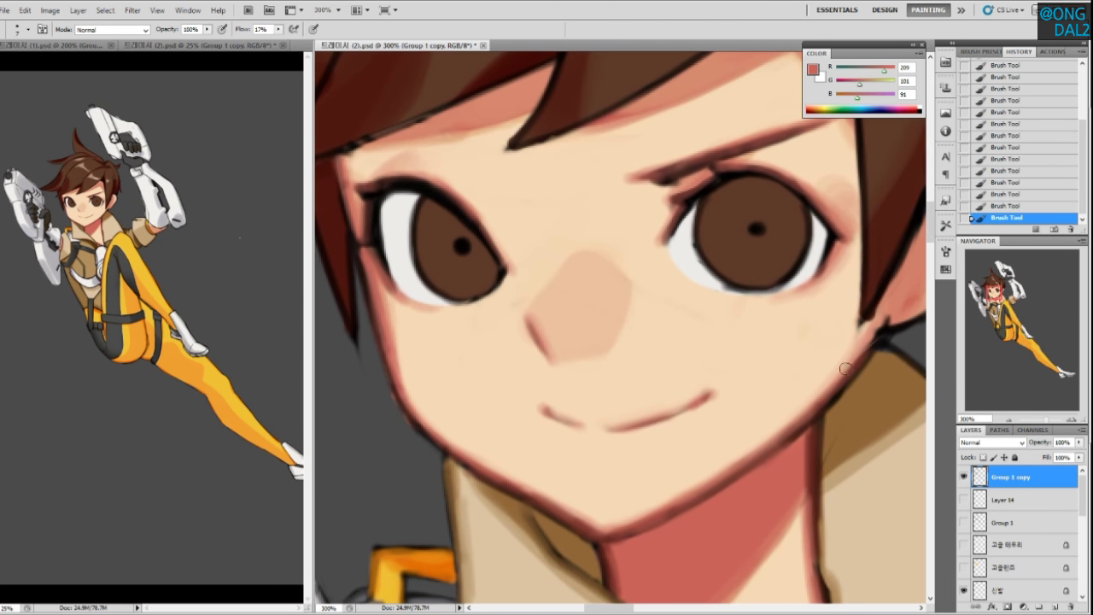
Examine the recolored eye, brow and mouth lines at 100%, 200% and 300% zoom
drag(728, 322, 796, 381)
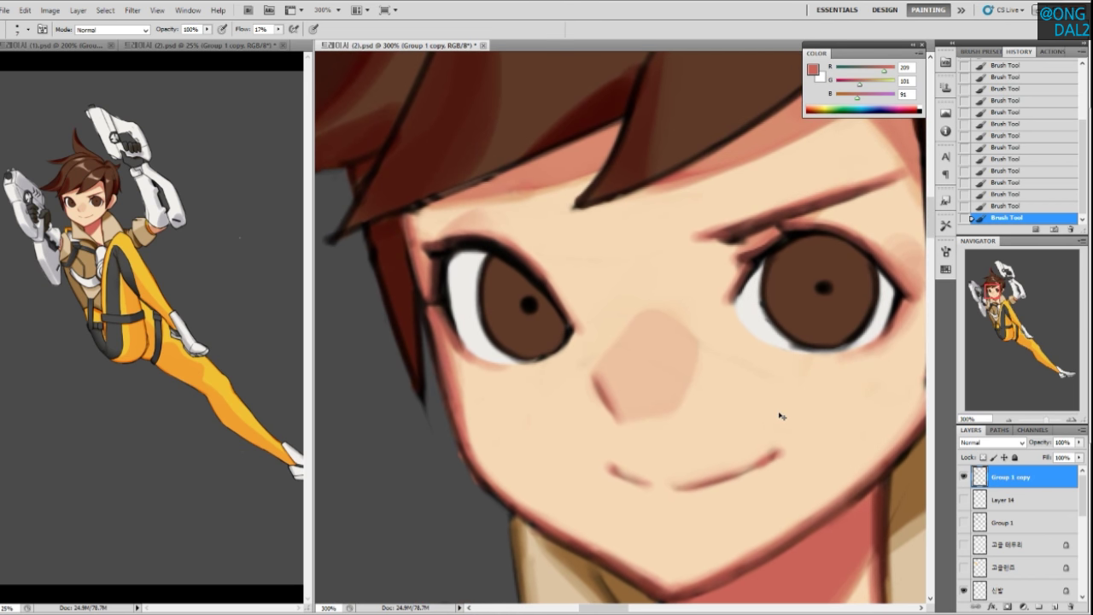
key(ctrl+minus)
key(ctrl+minus)
drag(733, 336, 701, 319)
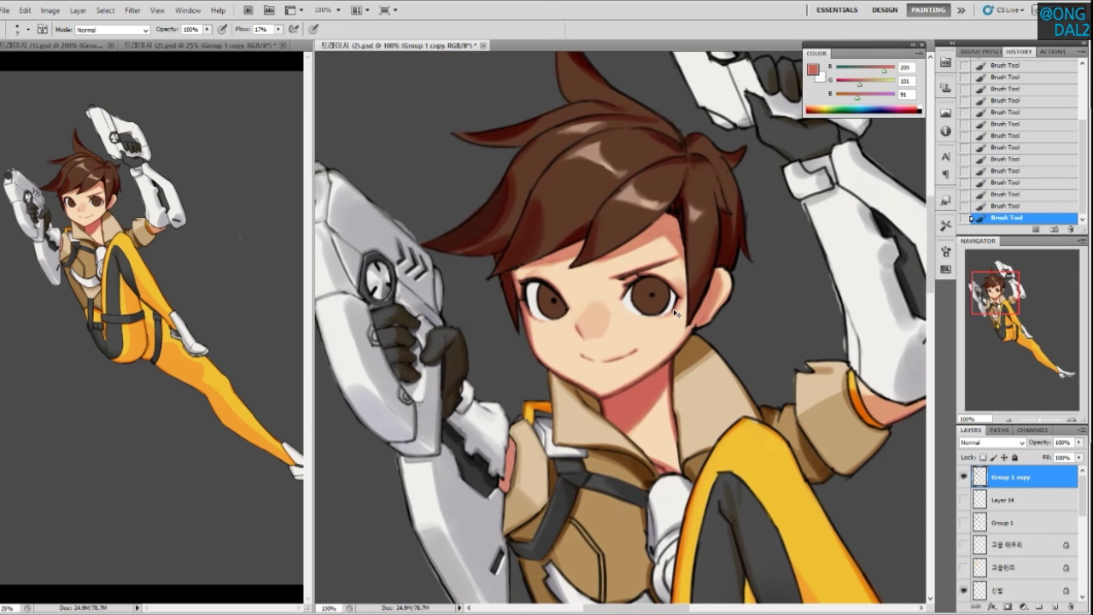
key(ctrl+plus)
key(ctrl+plus)
drag(615, 300, 662, 384)
drag(631, 313, 661, 310)
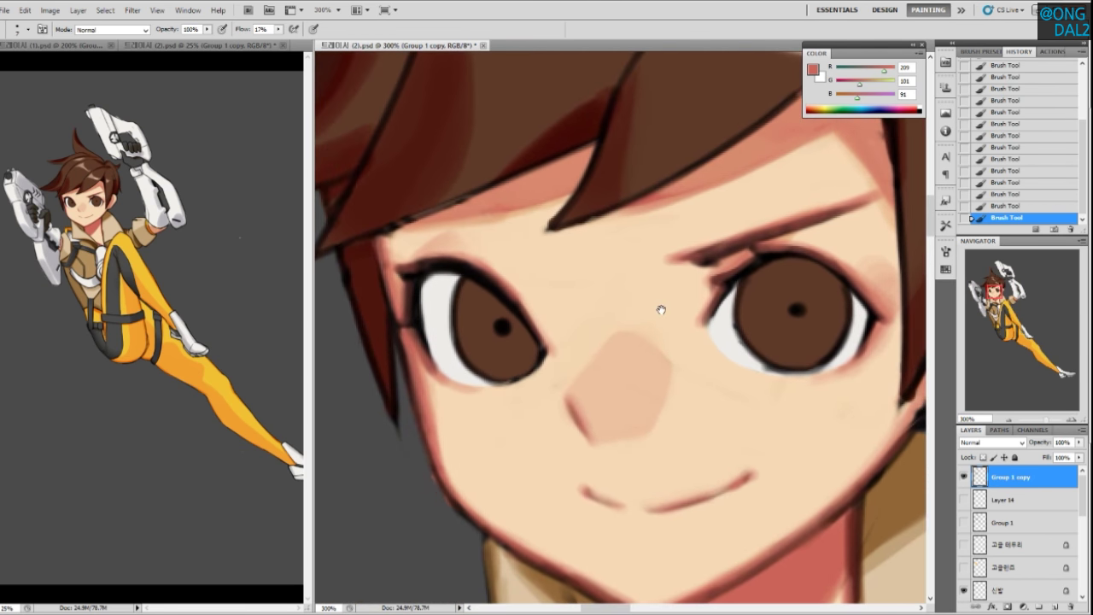
key(ctrl+minus)
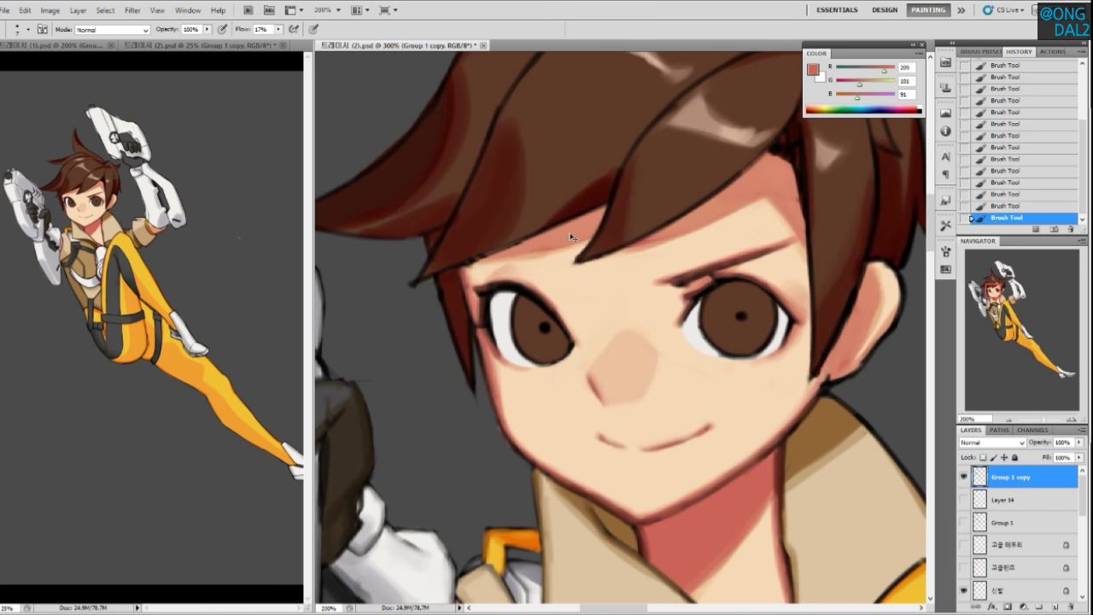
key(ctrl+plus)
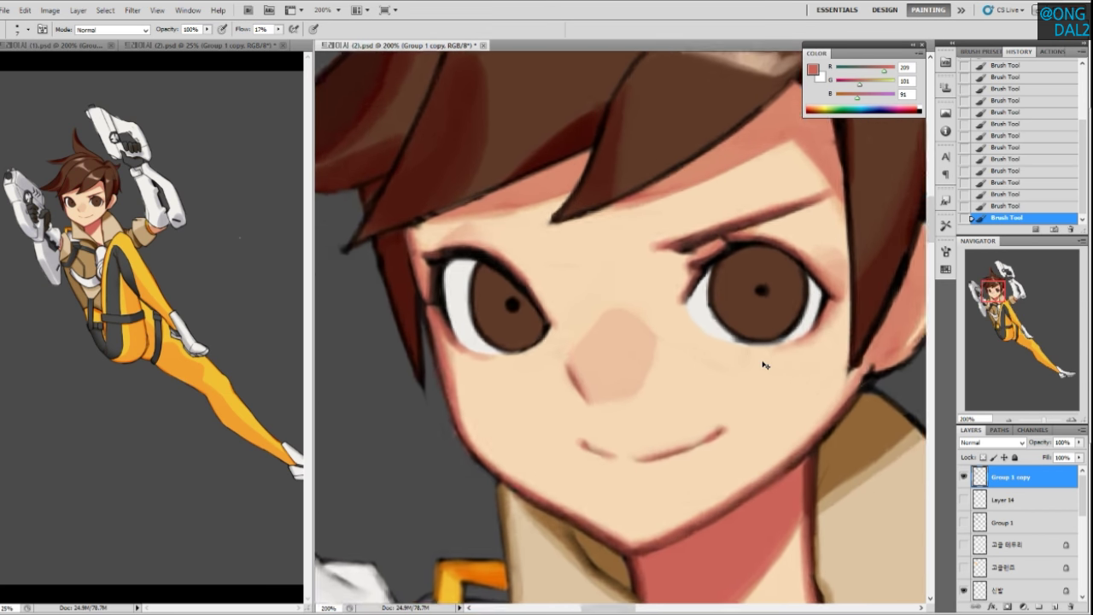
Activate the eye-white layer, lock its transparent pixels and enlarge the brush to 35 px
key(v)
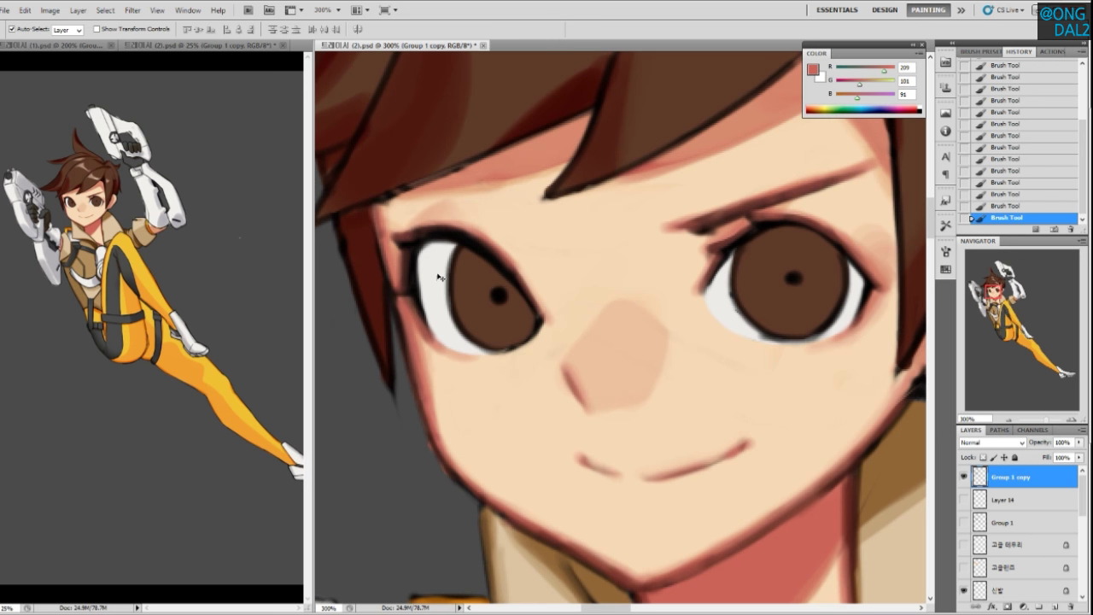
click(438, 278)
key(b)
click(983, 458)
key(bracketright)
key(bracketright)
key(bracketright)
key(bracketright)
key(bracketright)
key(bracketright)
key(bracketright)
key(bracketleft)
key(bracketleft)
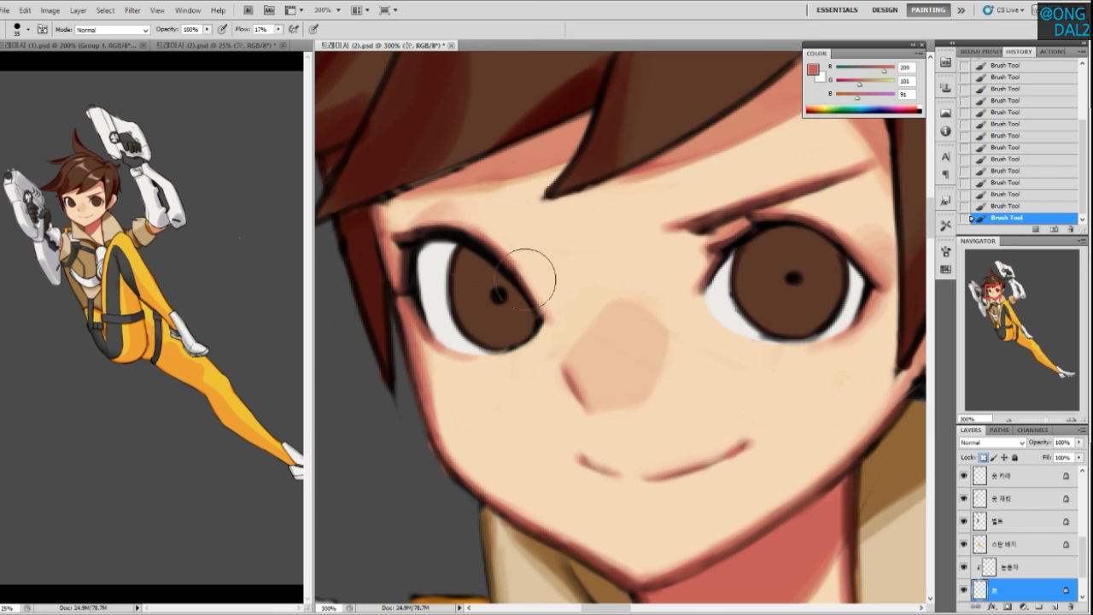
Shade the left eye's white with light gray sampled around its edges, redoing the first stroke
alt+click(451, 245)
alt+click(444, 240)
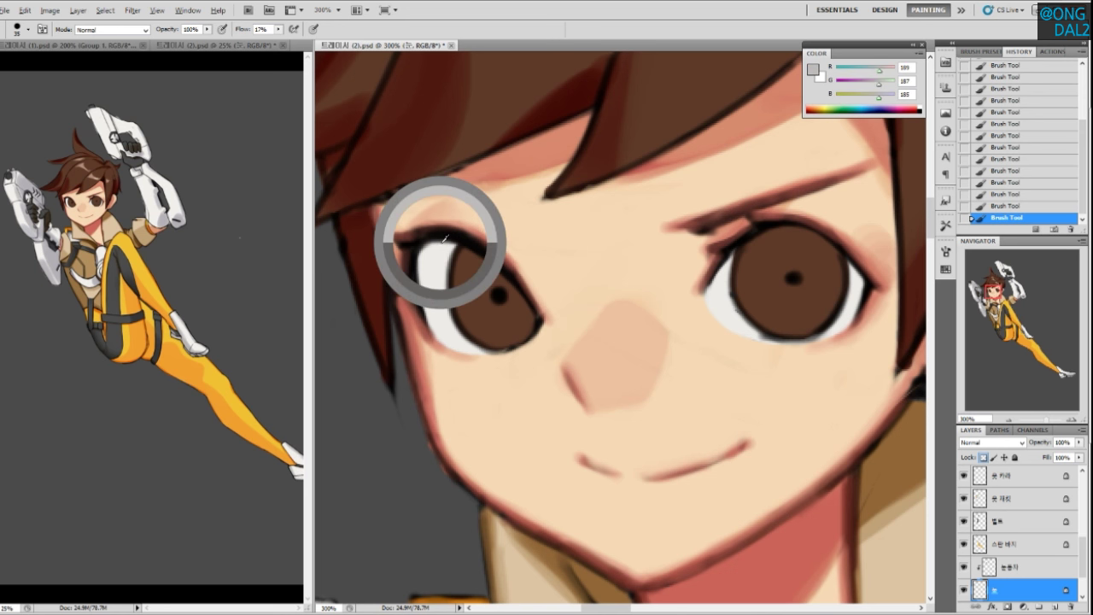
alt+click(451, 260)
drag(434, 259, 469, 346)
key(ctrl+z)
mouse_move(440, 312)
mouse_down()
mouse_move(456, 230)
mouse_move(420, 309)
mouse_move(453, 329)
mouse_up()
alt+click(434, 259)
mouse_move(446, 331)
mouse_down()
mouse_move(471, 329)
mouse_move(448, 332)
mouse_up()
alt+click(442, 333)
alt+click(720, 292)
alt+click(449, 327)
Shade the inner side of the right eye's white with gray sampled from the left eye
alt+click(437, 243)
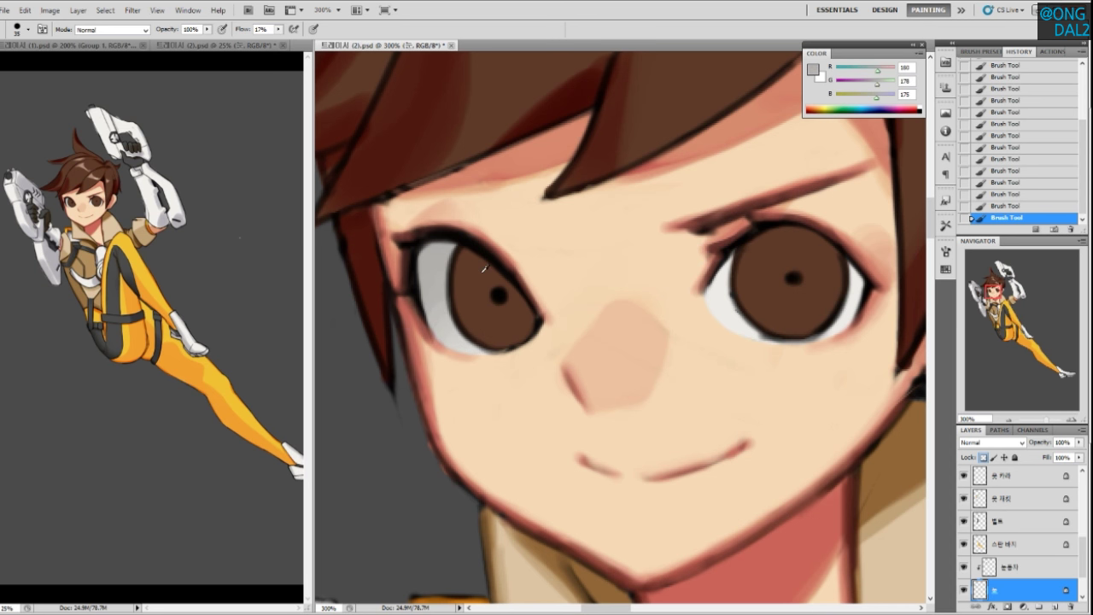
mouse_move(733, 260)
mouse_down()
mouse_move(726, 290)
mouse_move(751, 321)
mouse_move(752, 308)
mouse_up()
drag(532, 386, 531, 376)
drag(640, 391, 669, 397)
Reduce the brush to 25 px and paint a near-black shadow under the upper lid on the left eye's white
alt+click(458, 243)
right_click(632, 257)
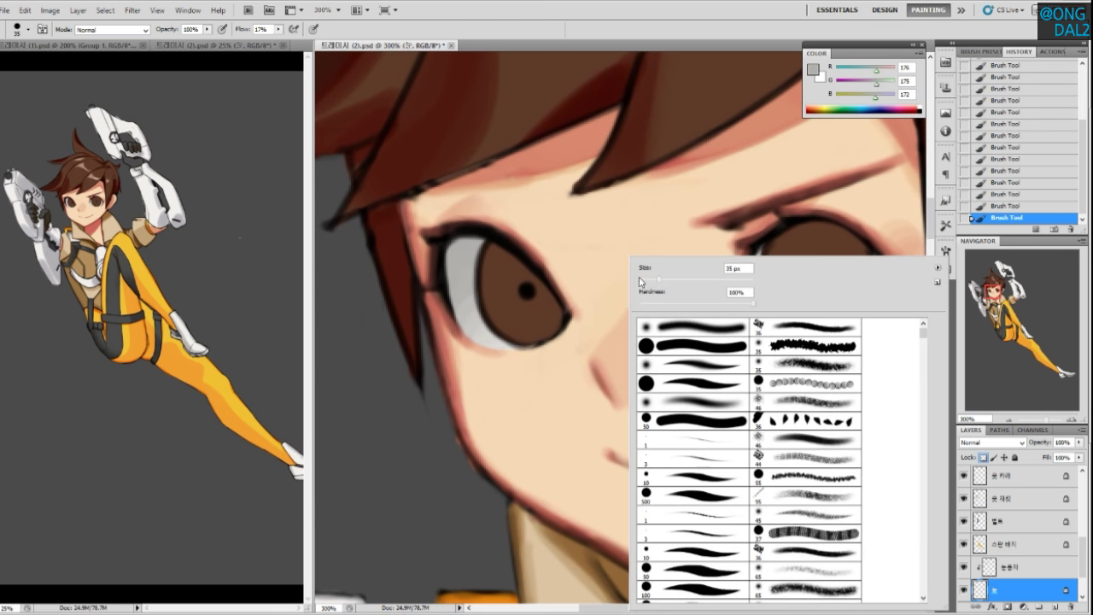
alt+click(492, 242)
drag(489, 222, 453, 259)
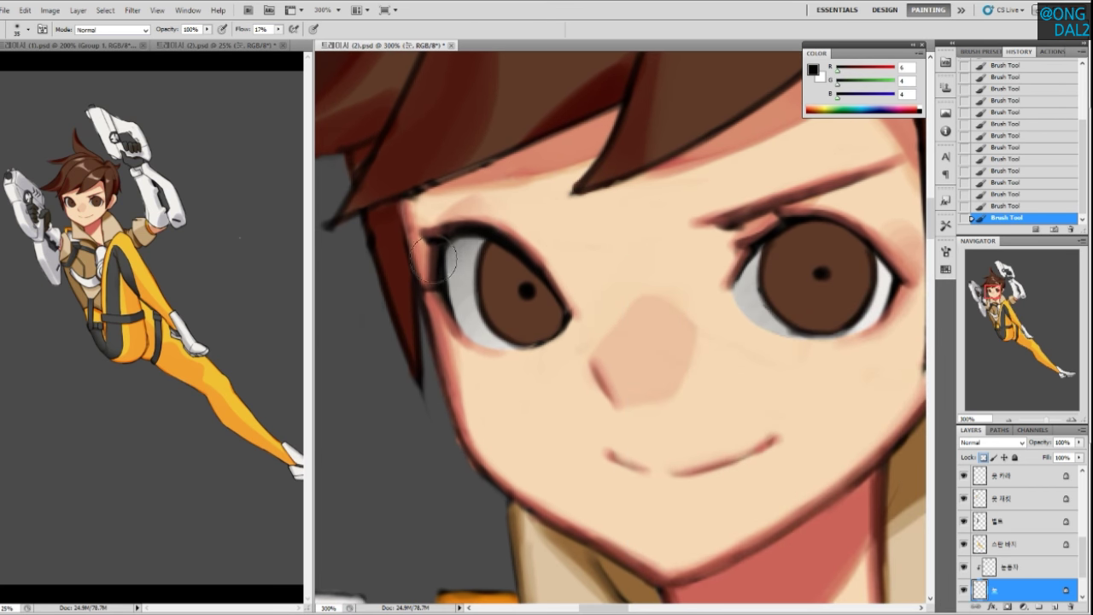
key(ctrl+z)
key(bracketleft)
mouse_move(483, 223)
mouse_down()
mouse_move(434, 250)
mouse_move(521, 237)
mouse_move(476, 228)
mouse_move(456, 244)
mouse_move(463, 229)
mouse_move(453, 293)
mouse_up()
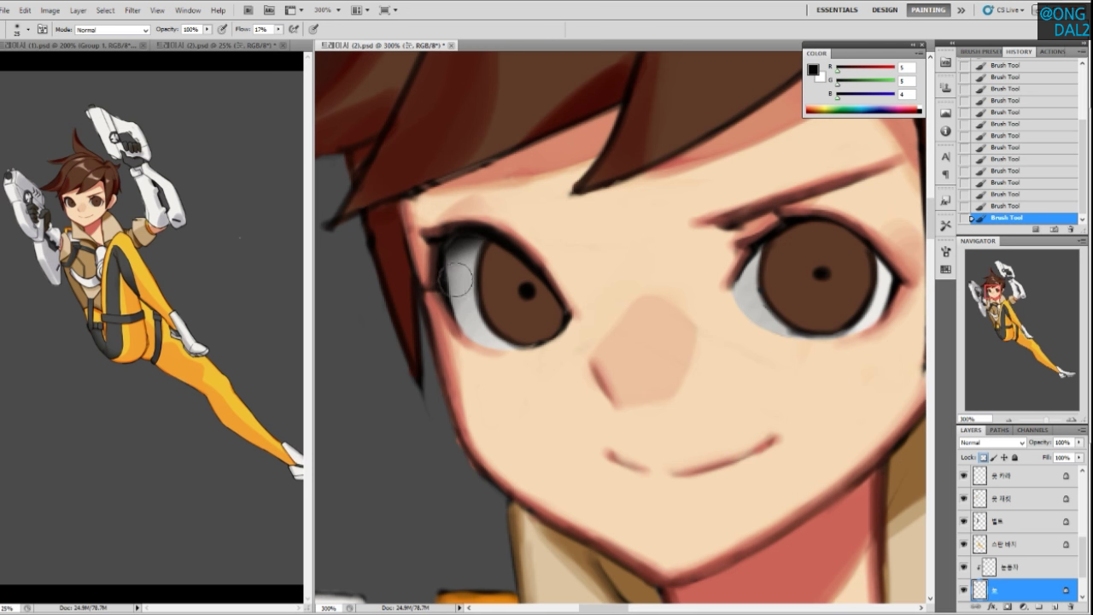
Repaint the shadow under the upper lid and along the outer side of the left eye's white with near-black sampled there
key(ctrl+z)
alt+click(475, 233)
drag(455, 276, 451, 325)
key(ctrl+z)
drag(462, 246, 451, 330)
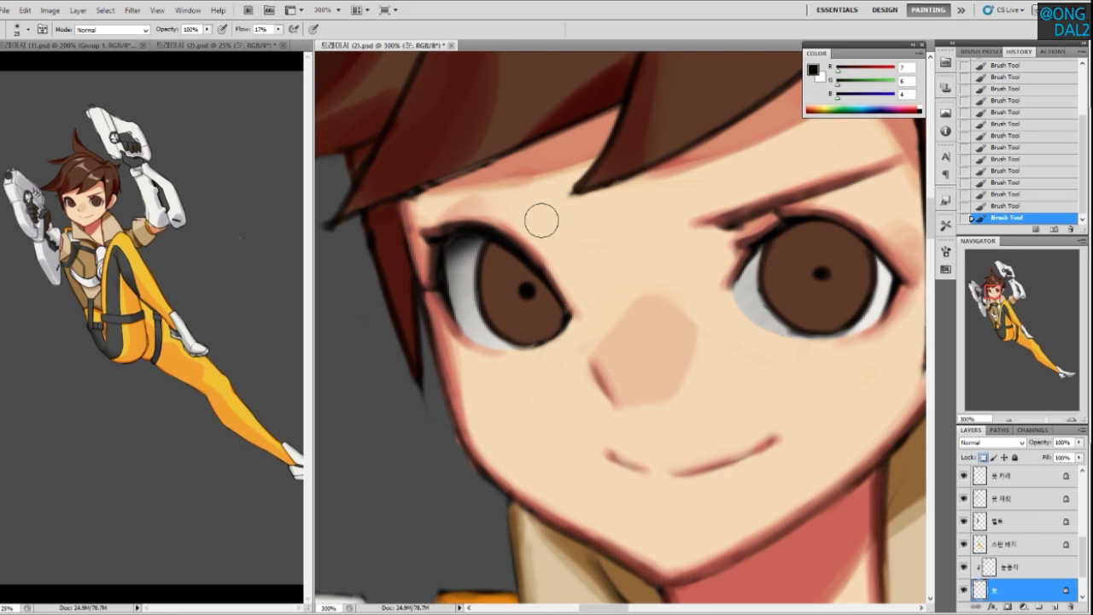
key(ctrl+z)
mouse_move(468, 243)
mouse_down()
mouse_move(434, 300)
mouse_move(460, 314)
mouse_up()
key(ctrl+z)
drag(449, 248, 454, 327)
mouse_move(451, 242)
mouse_down()
mouse_move(435, 283)
mouse_move(458, 310)
mouse_up()
Deepen the shadow at the edges of both eyes' whites with dark tones sampled from the left eye's shaded corner
drag(756, 260, 743, 285)
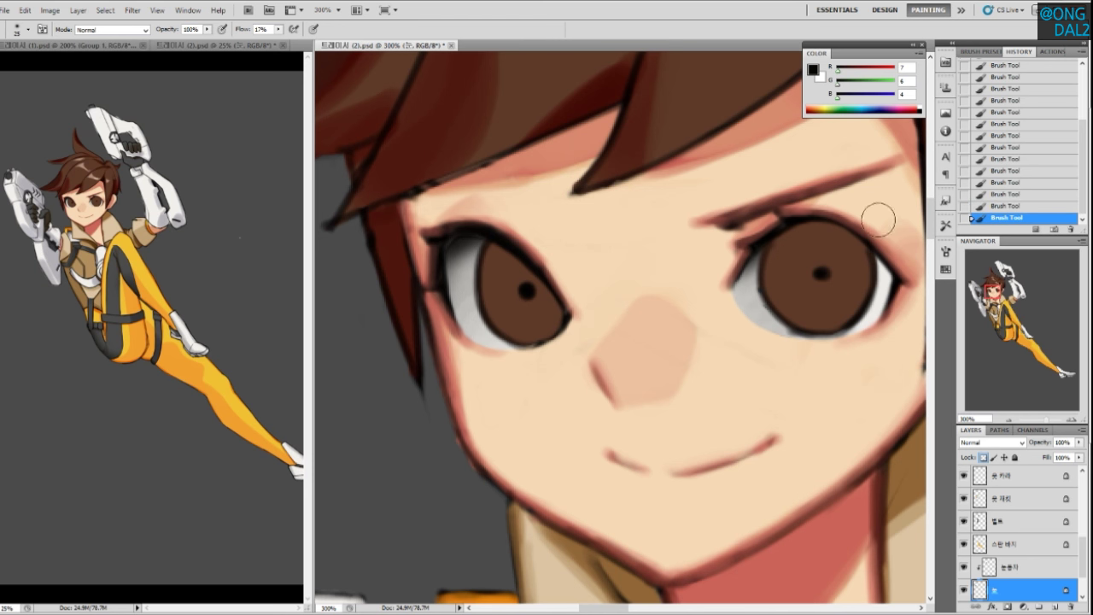
alt+click(462, 270)
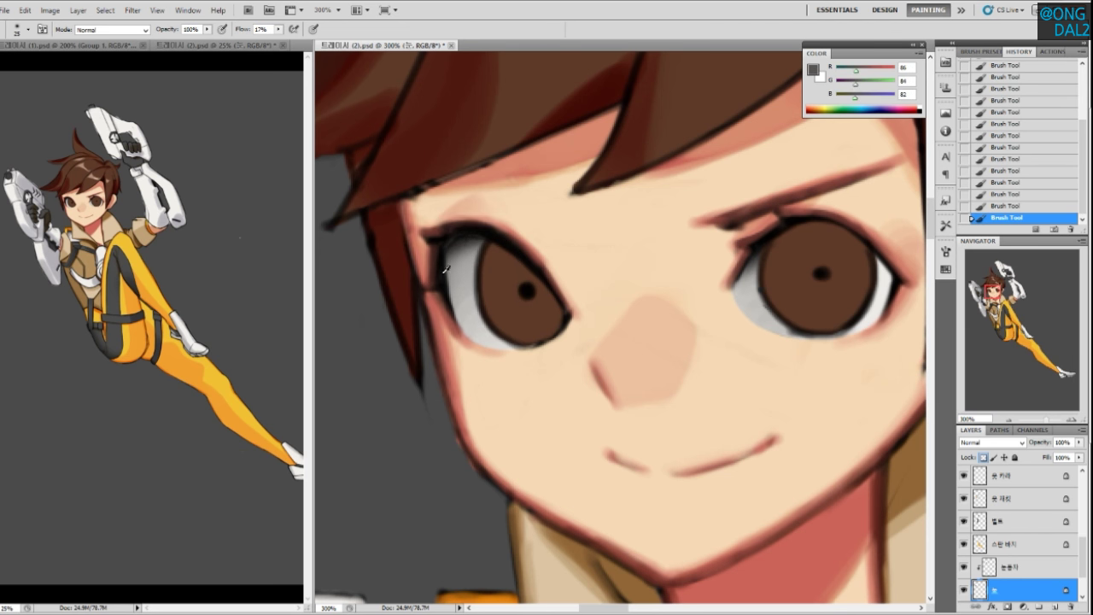
alt+click(450, 241)
drag(444, 248, 440, 294)
drag(703, 286, 669, 283)
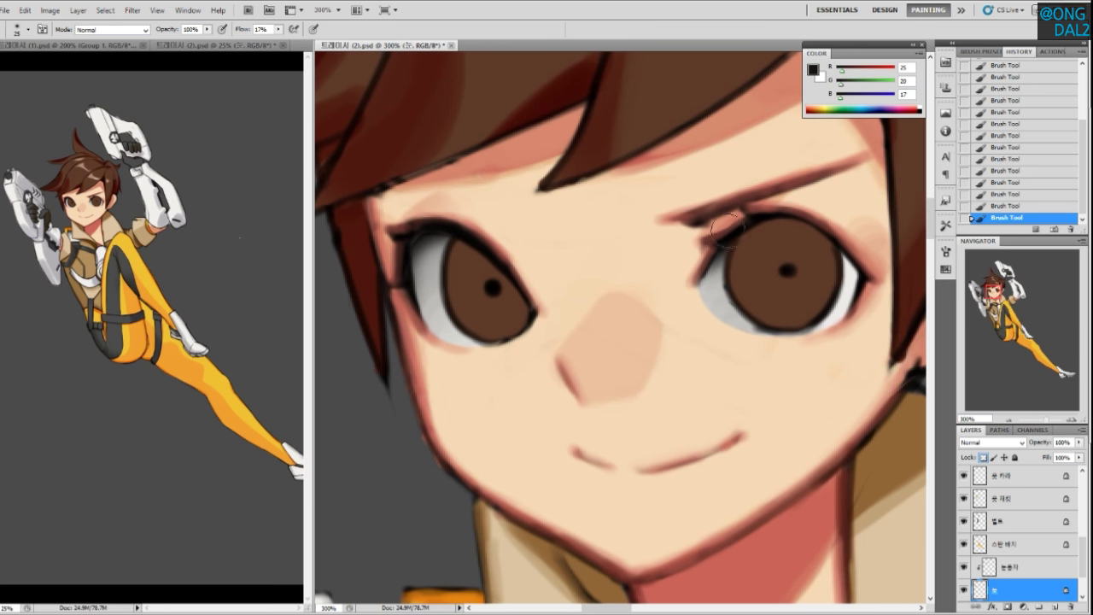
mouse_move(835, 229)
mouse_down()
mouse_move(878, 275)
mouse_move(861, 248)
mouse_move(839, 244)
mouse_move(866, 273)
mouse_up()
mouse_move(698, 317)
mouse_down()
mouse_move(712, 303)
mouse_move(709, 322)
mouse_up()
Activate the iris layer above the eye whites, lock its transparent pixels and enlarge the brush to 40 px
key(alt+bracketright)
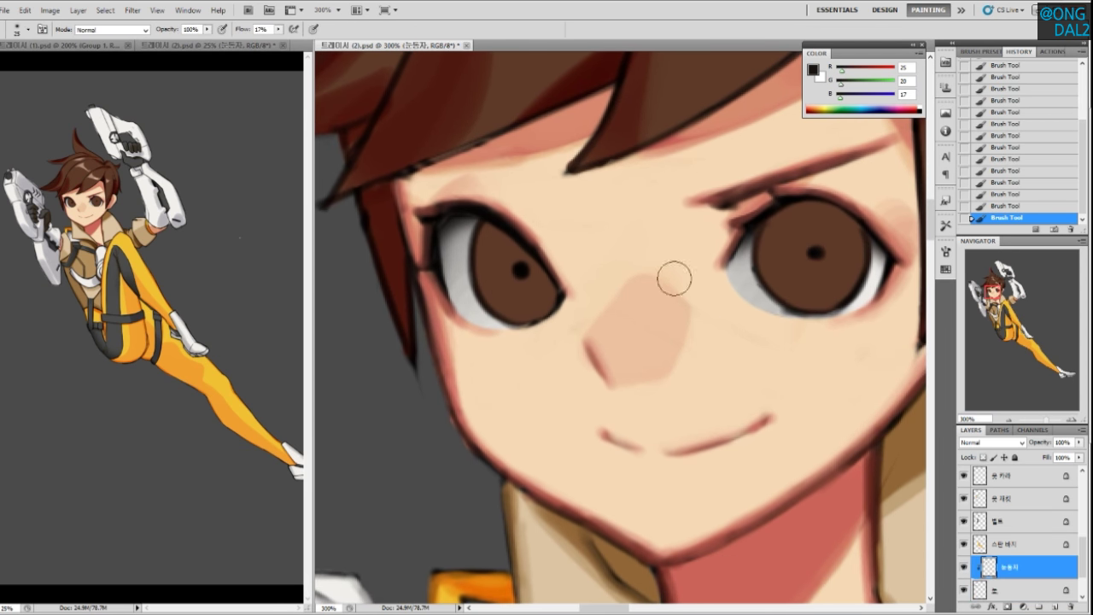
click(982, 457)
alt+click(538, 154)
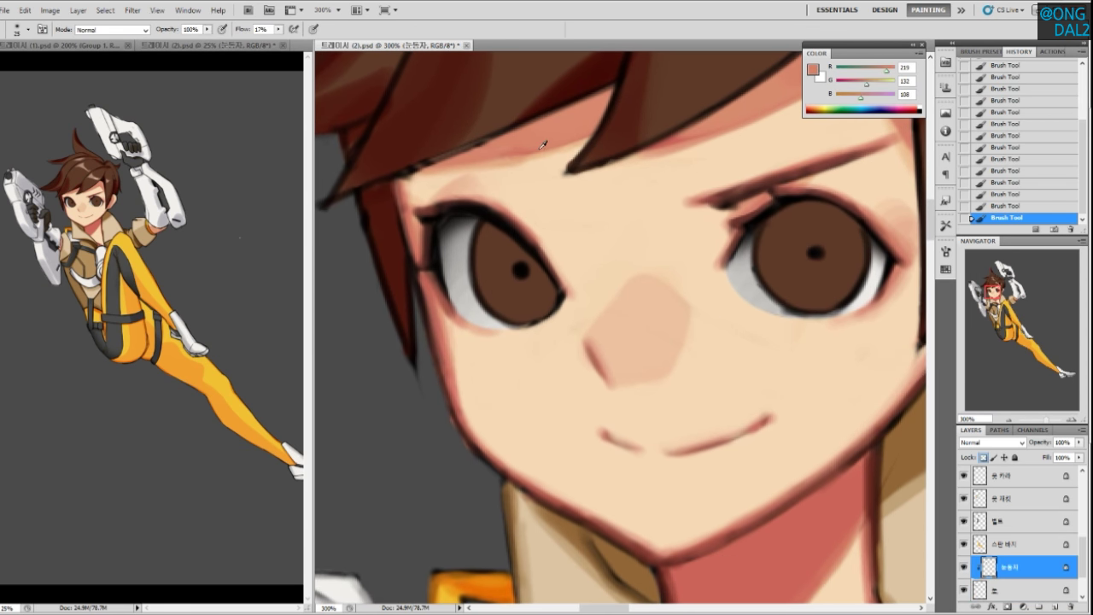
key(bracketright)
key(bracketright)
key(bracketright)
Paint a soft peach glow at the bottom of both irises with a skin tone sampled from the face, redoing unsatisfactory strokes
alt+click(612, 359)
mouse_move(788, 299)
mouse_down()
mouse_move(784, 328)
mouse_move(816, 314)
mouse_up()
key(ctrl+z)
key(ctrl+z)
drag(571, 367, 576, 368)
mouse_move(523, 330)
mouse_down()
mouse_move(540, 341)
mouse_move(520, 341)
mouse_up()
key(ctrl+z)
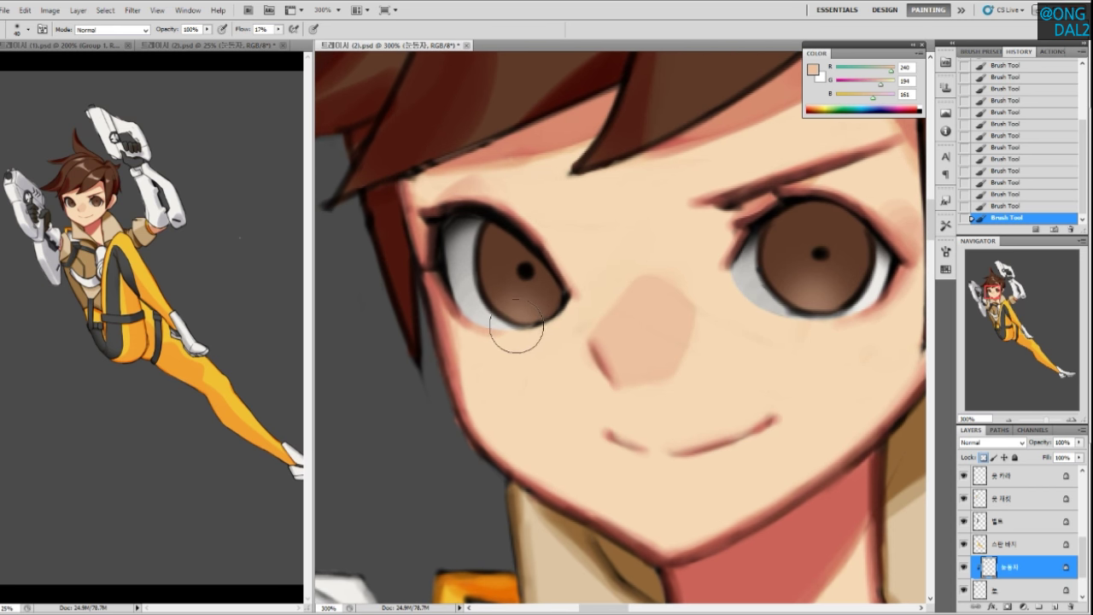
Darken the tops of the irises beneath the upper lids with near-black sampled from the lash lines
alt+click(807, 170)
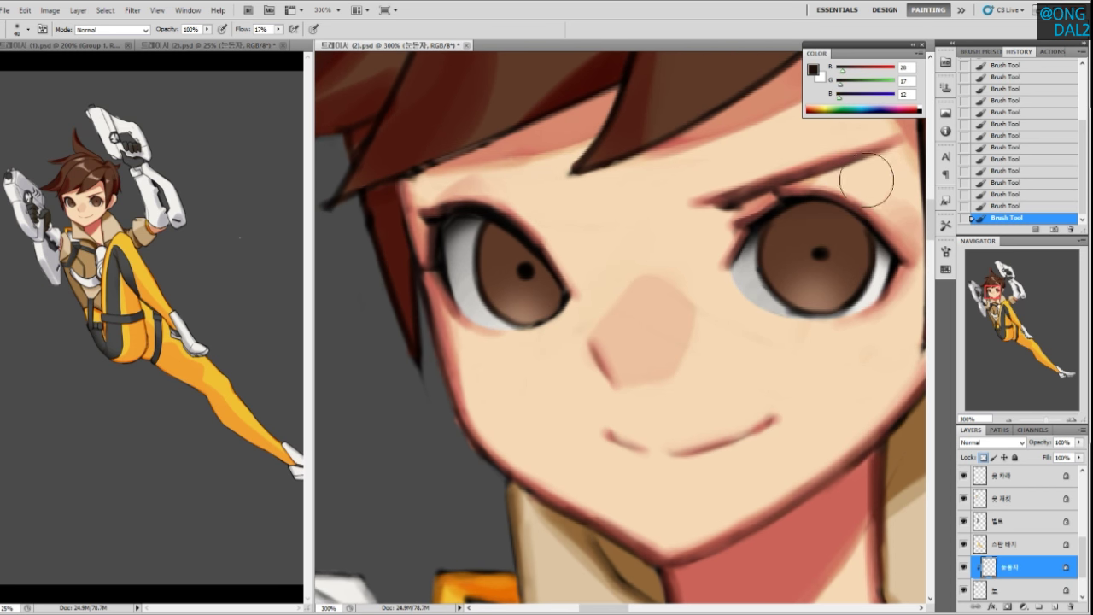
drag(760, 191, 861, 192)
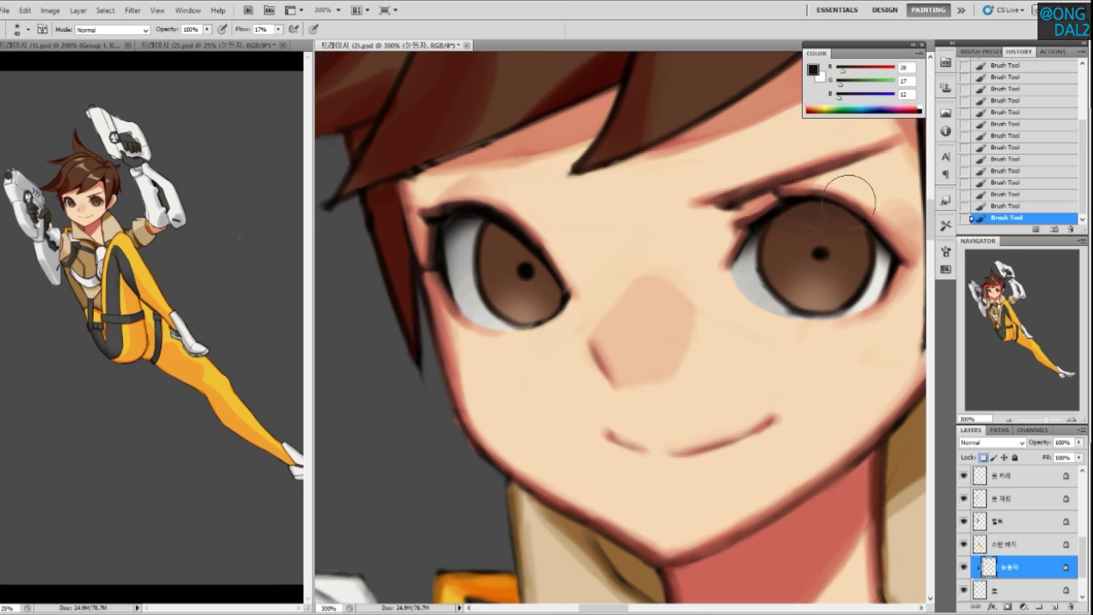
key(ctrl+z)
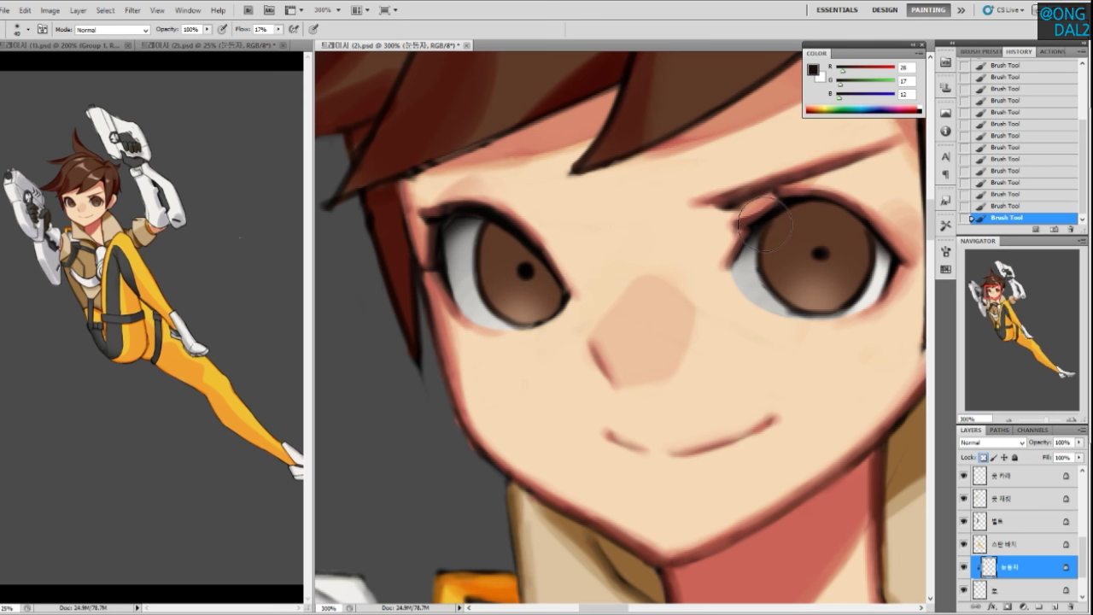
mouse_move(767, 226)
mouse_down()
mouse_move(740, 224)
mouse_move(756, 229)
mouse_up()
drag(693, 270, 658, 272)
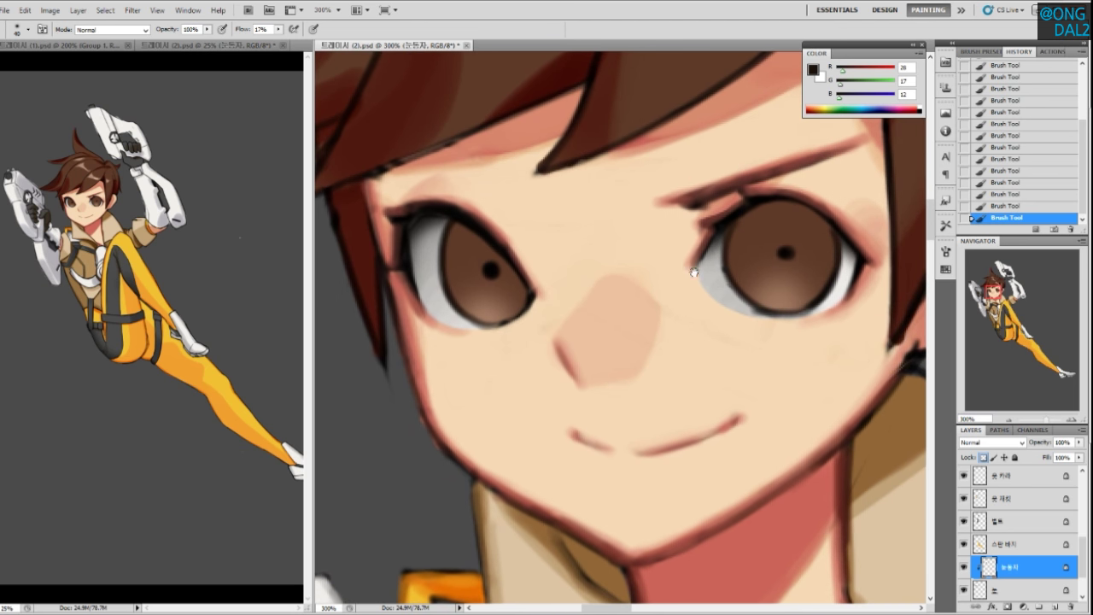
alt+click(735, 196)
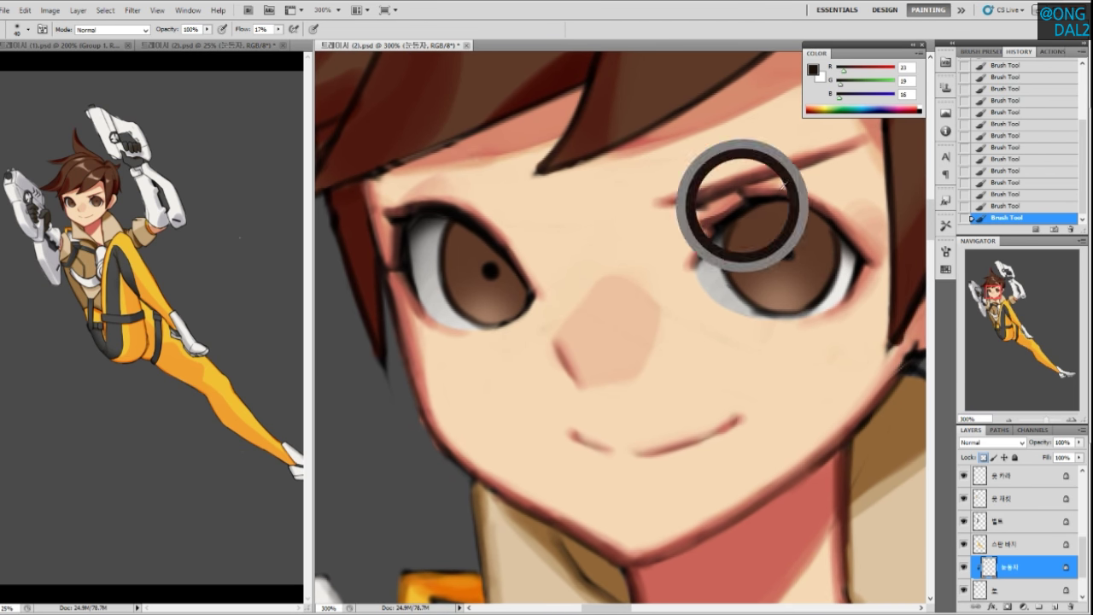
drag(807, 190, 762, 188)
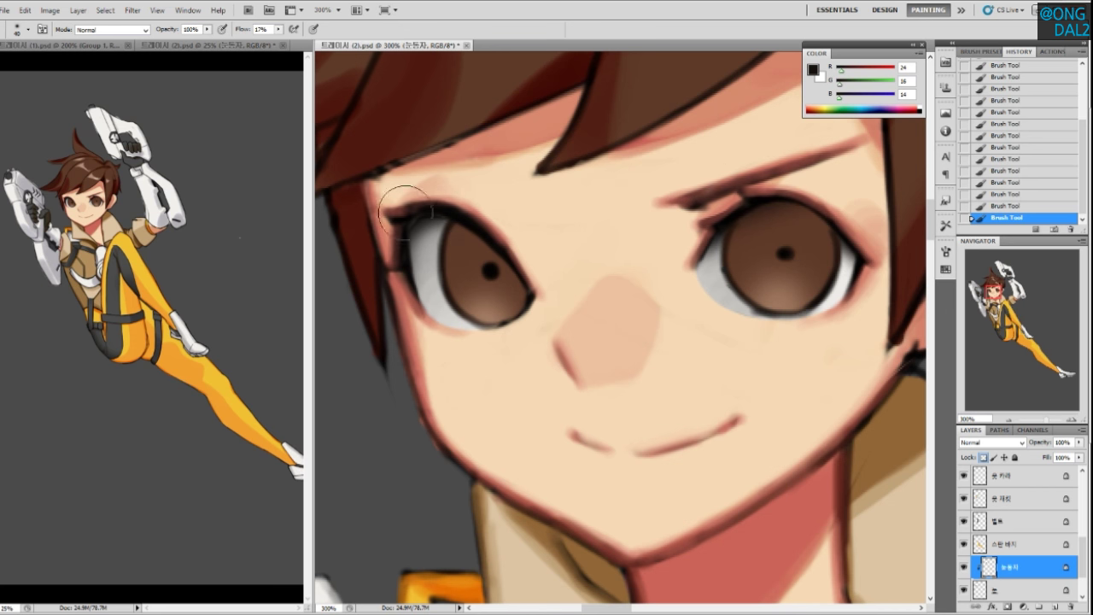
right_click(569, 232)
drag(502, 256, 489, 251)
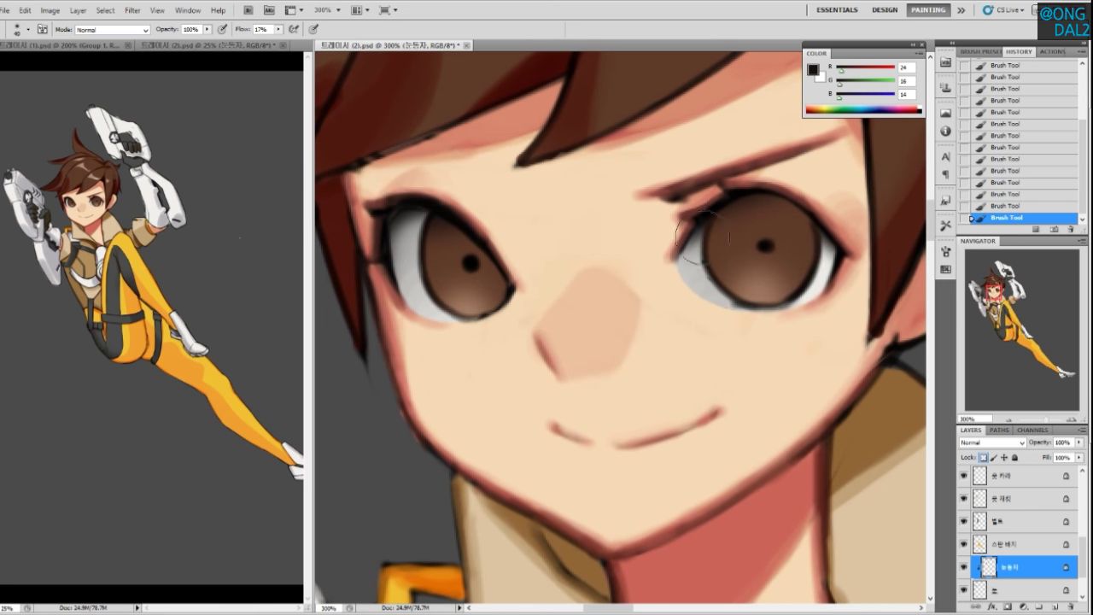
Choose a hard round brush and paint a small round grayish-white highlight on the upper outer part of the right iris
right_click(697, 242)
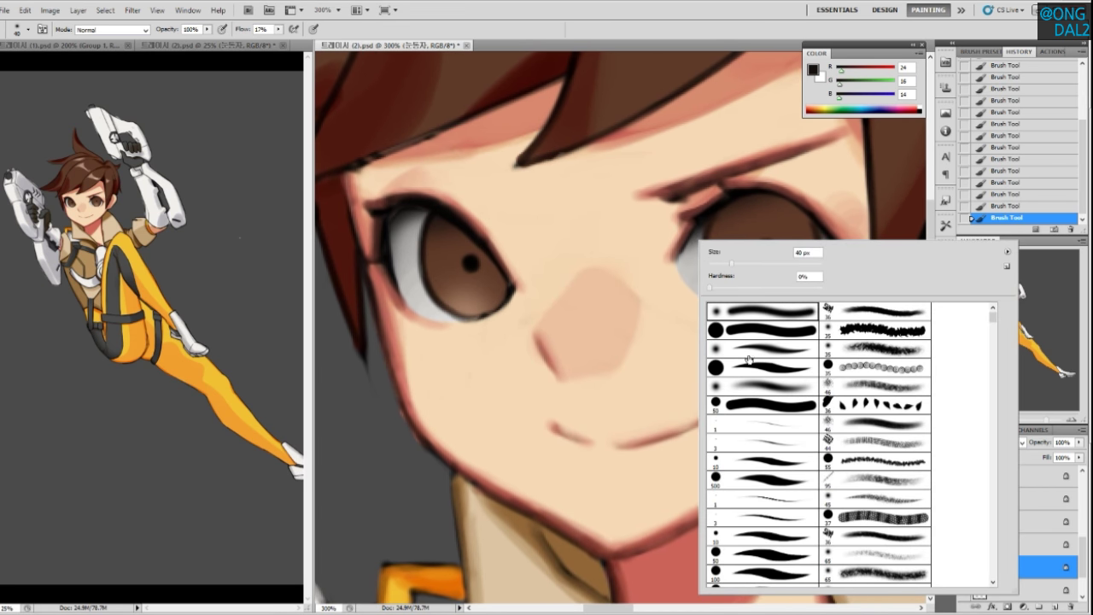
click(753, 406)
alt+click(461, 287)
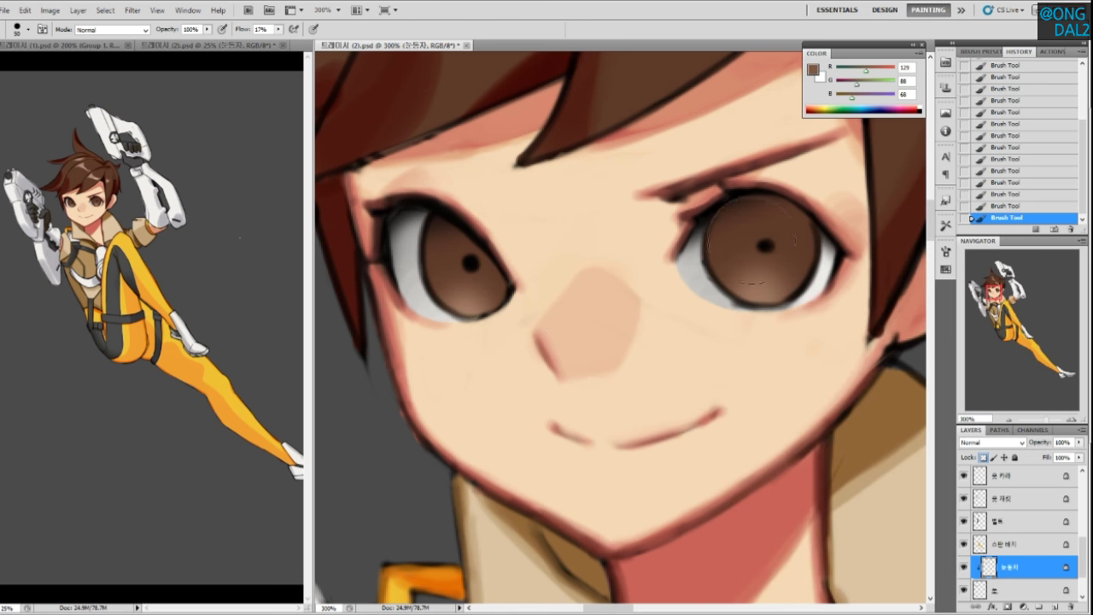
alt+click(823, 275)
click(781, 229)
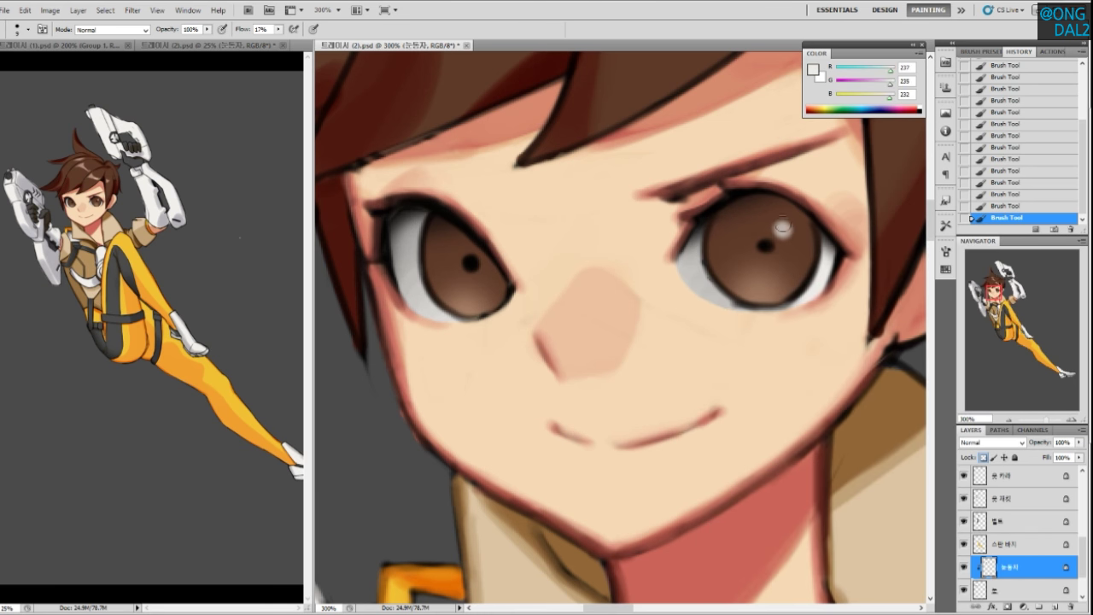
key(ctrl+z)
click(782, 225)
alt+click(782, 218)
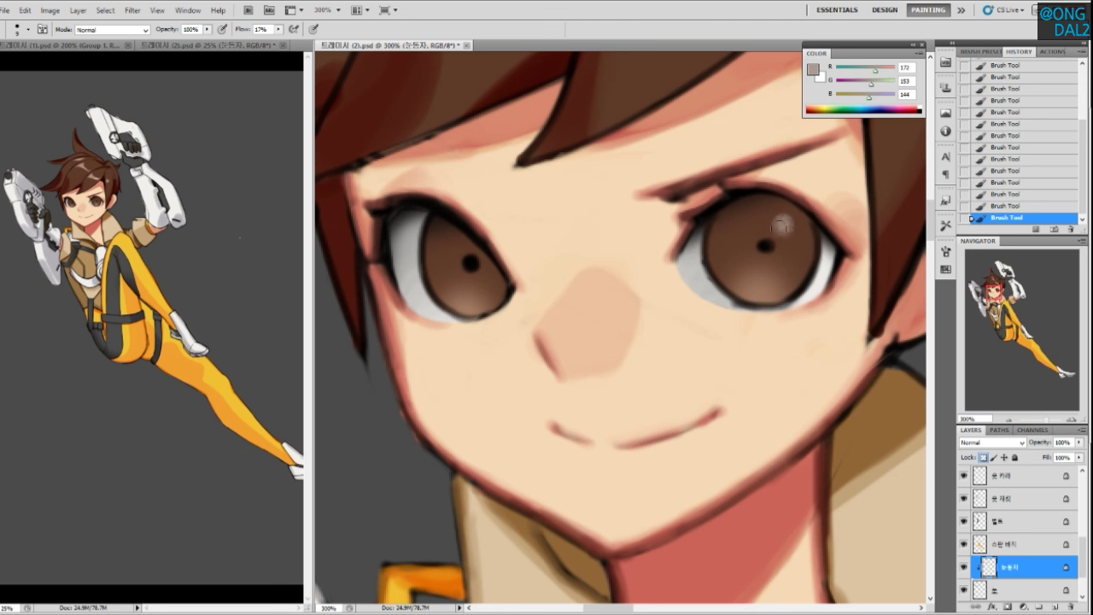
click(782, 222)
click(787, 226)
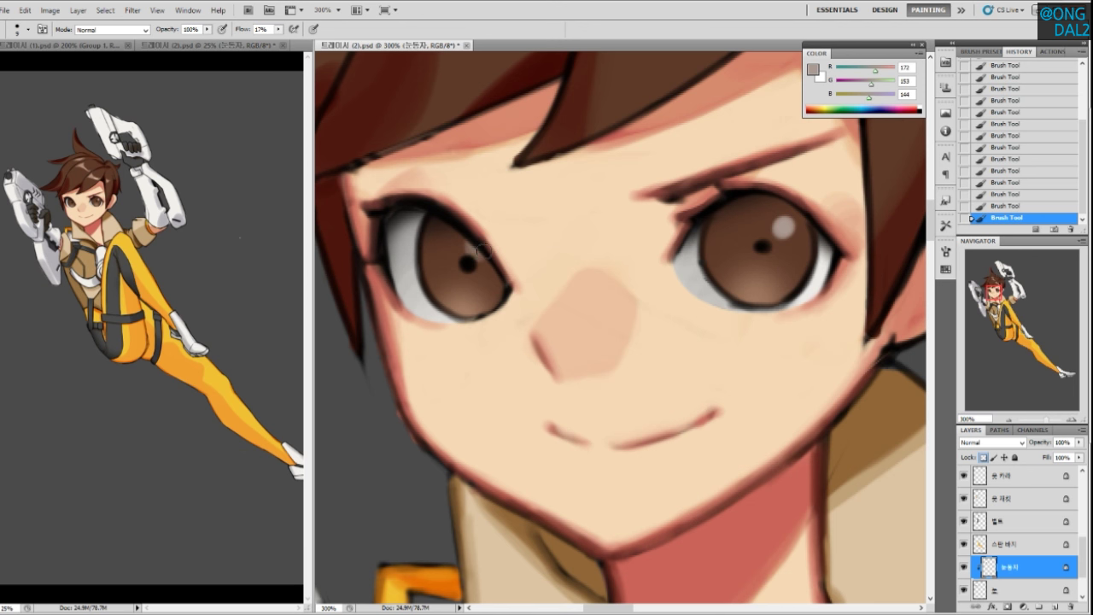
Activate the Group 1 copy layer and retouch the right iris's outer outline with dark brown sampled beside the eye
drag(592, 291, 590, 292)
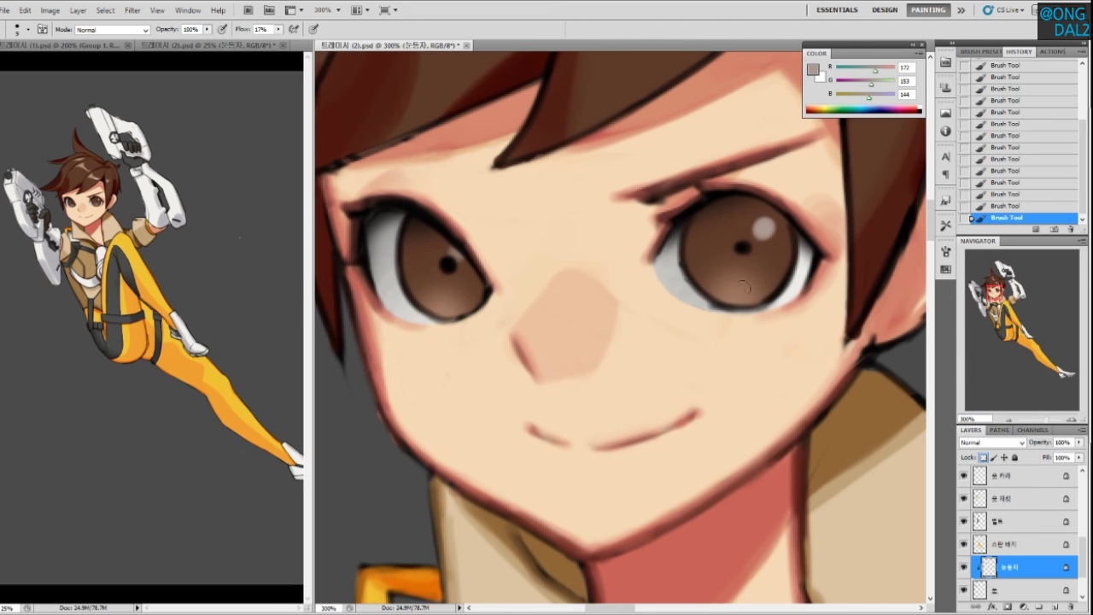
key(v)
click(796, 224)
key(b)
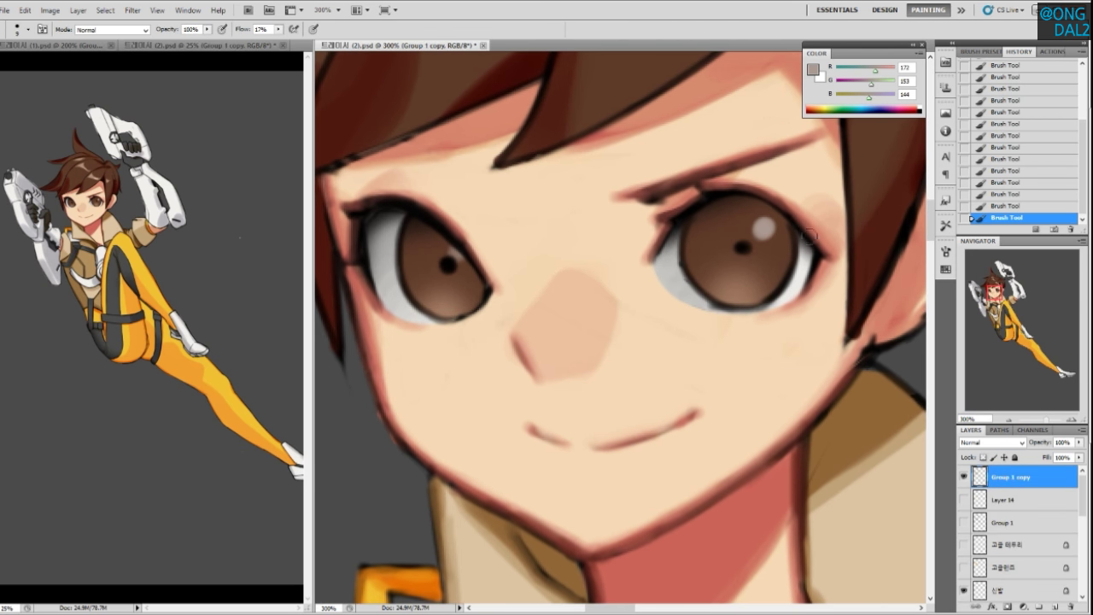
alt+click(791, 242)
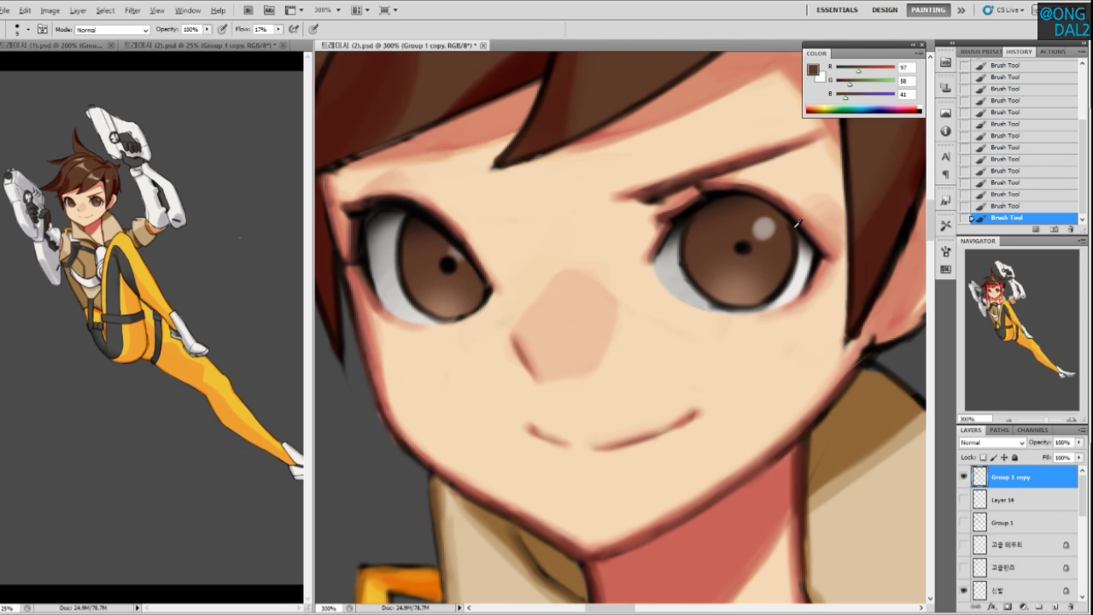
alt+click(805, 219)
drag(796, 253, 771, 302)
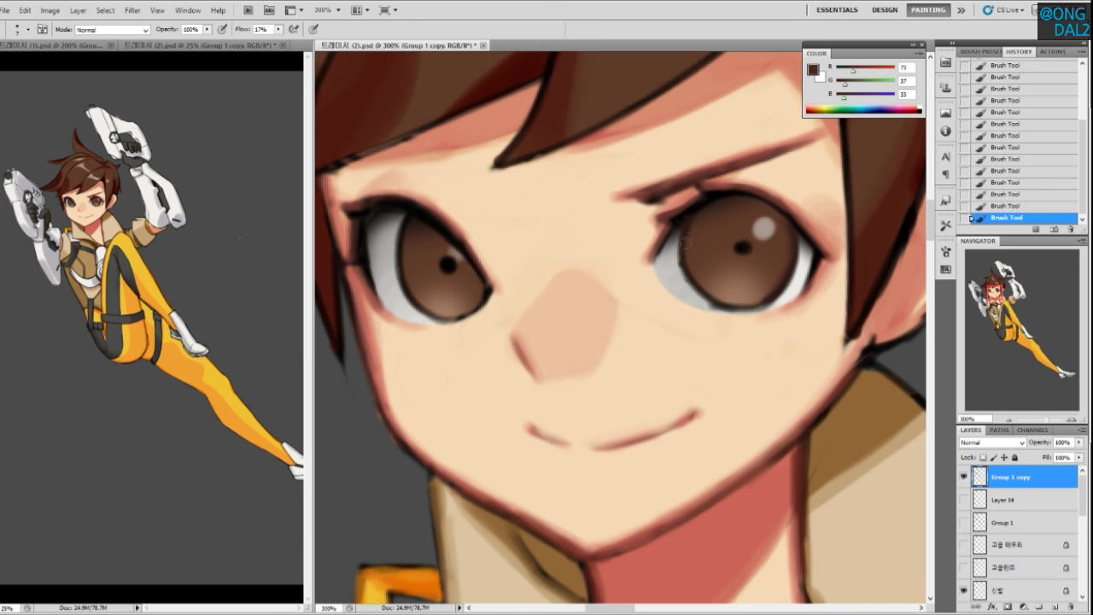
Lock the Group 1 copy layer's transparent pixels and tint the lower outlines of both irises with light brown sampled from the right iris
click(983, 458)
alt+click(721, 280)
key(ctrl+z)
mouse_move(686, 273)
mouse_down()
mouse_move(737, 284)
mouse_move(709, 274)
mouse_move(716, 297)
mouse_move(780, 269)
mouse_up()
key(ctrl+z)
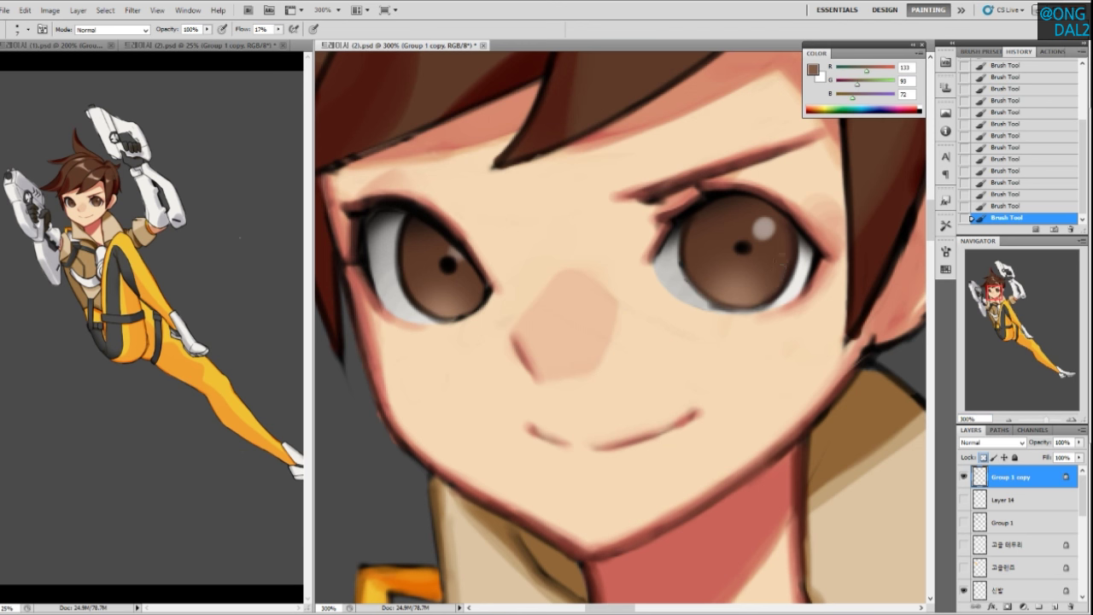
drag(720, 291, 768, 276)
drag(401, 276, 444, 317)
key(ctrl+z)
mouse_move(400, 259)
mouse_down()
mouse_move(405, 286)
mouse_move(443, 320)
mouse_up()
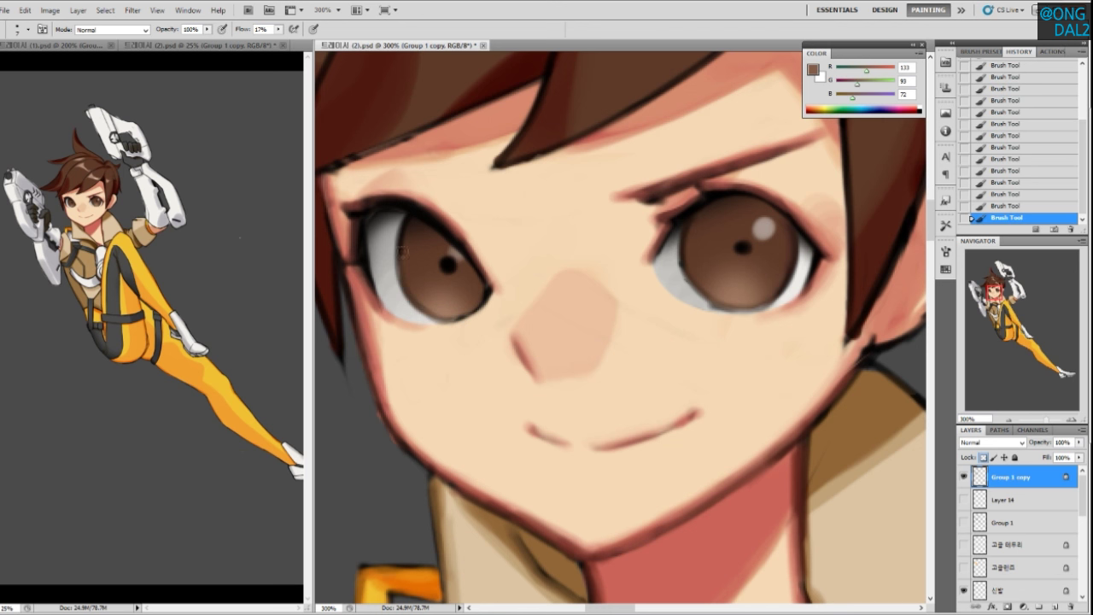
Unlock the layer's transparent pixels and repaint the left iris's outer edge with dark brown sampled from its outline
click(983, 457)
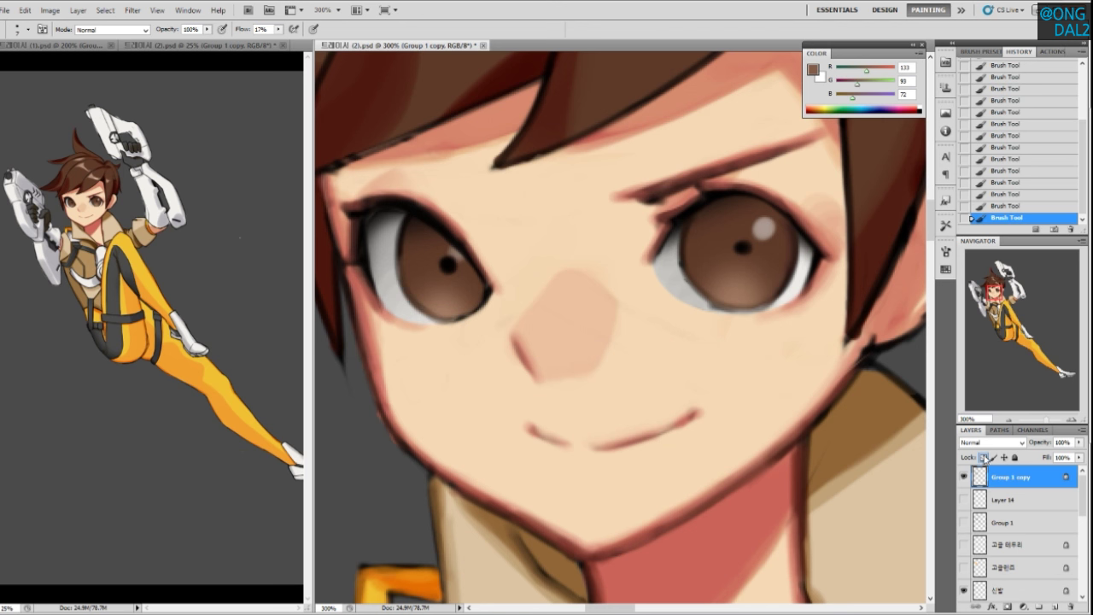
alt+click(403, 245)
drag(404, 236, 415, 289)
key(ctrl+z)
key(ctrl+z)
drag(402, 233, 406, 280)
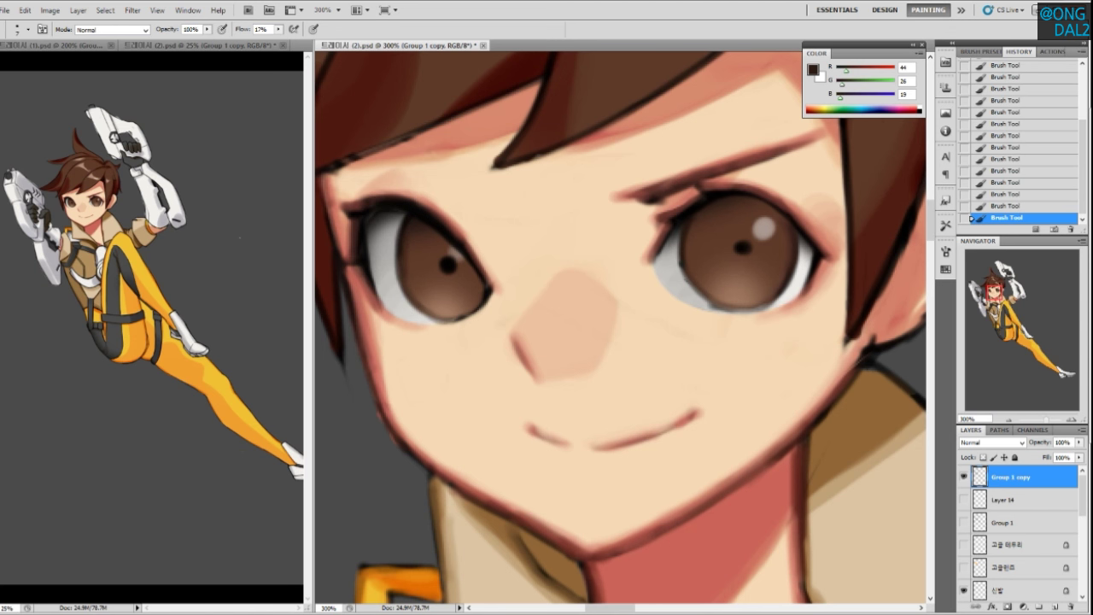
Soften the right iris's lower outline with brown tones sampled from the iris, redoing several strokes
alt+click(784, 255)
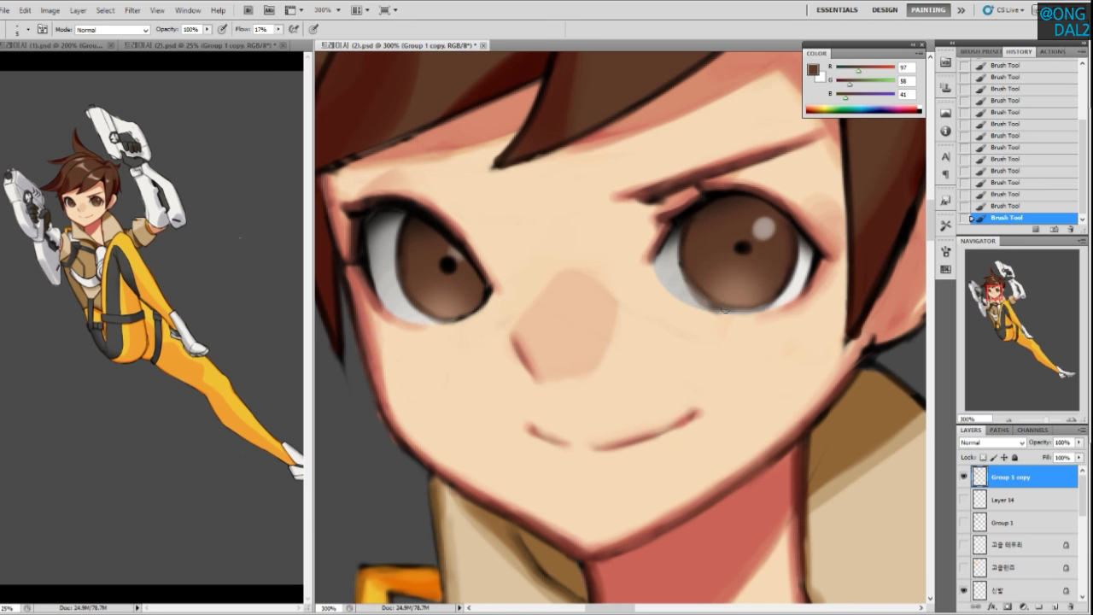
key(ctrl+z)
drag(684, 272, 719, 306)
key(ctrl+z)
alt+click(703, 271)
alt+click(733, 297)
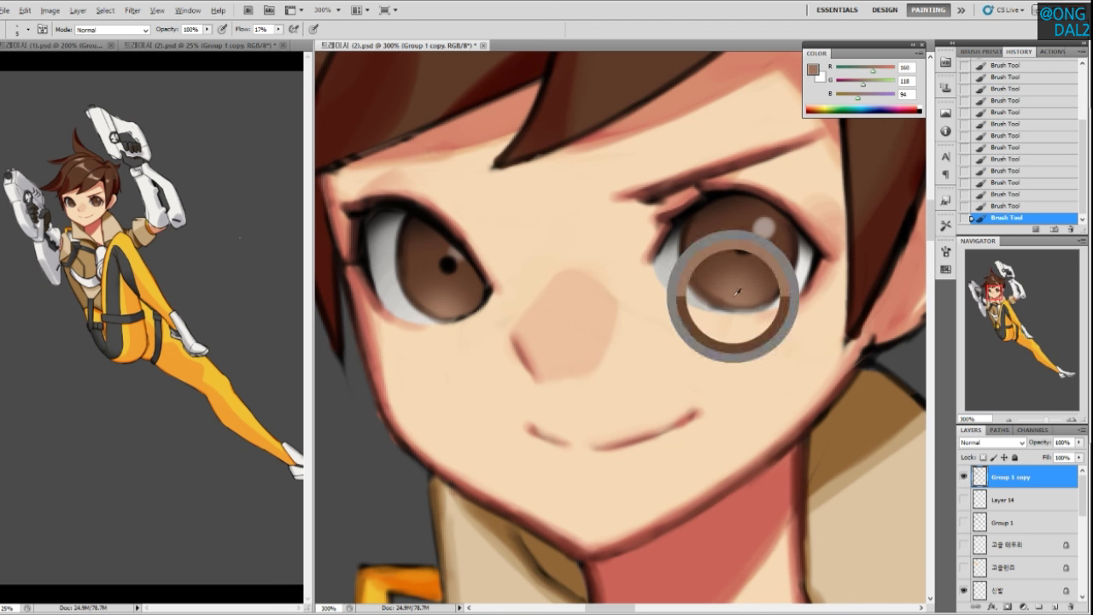
key(ctrl+z)
mouse_move(701, 288)
mouse_down()
mouse_move(760, 291)
mouse_move(709, 302)
mouse_up()
key(ctrl+z)
key(ctrl+z)
Enlarge and soften the pupils of both eyes with dark brown sampled around the right pupil
drag(471, 327, 475, 329)
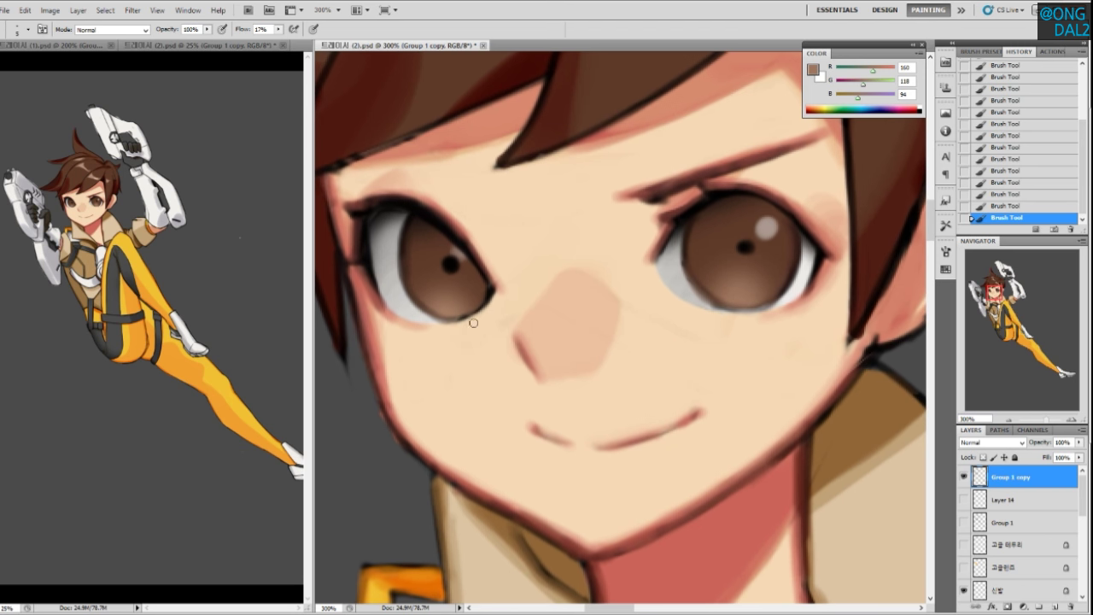
alt+click(418, 251)
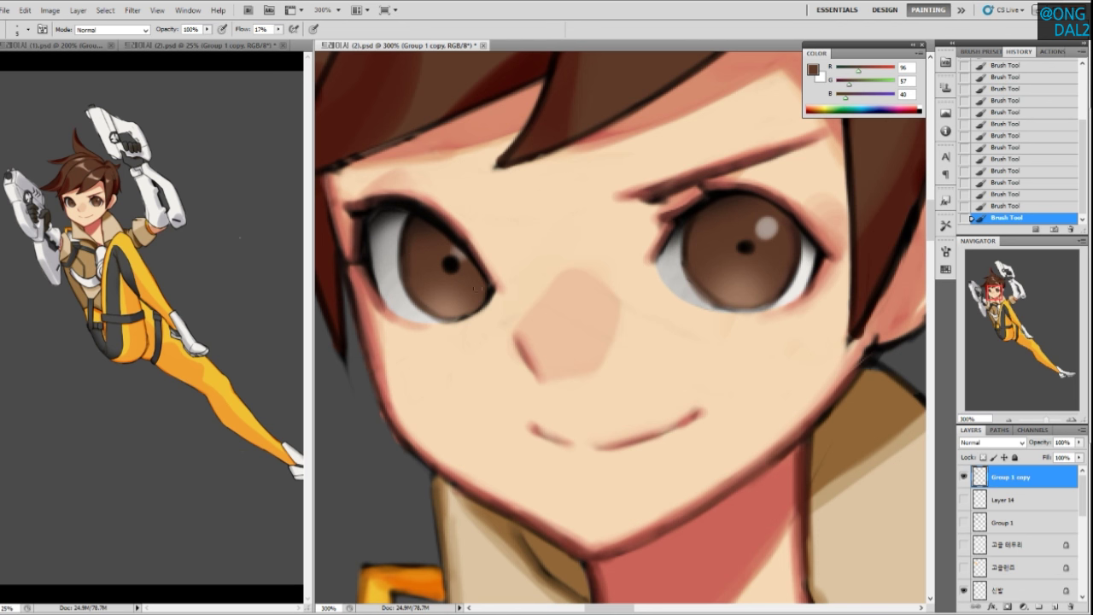
alt+click(751, 244)
drag(746, 247, 747, 250)
key(ctrl+z)
key(ctrl+z)
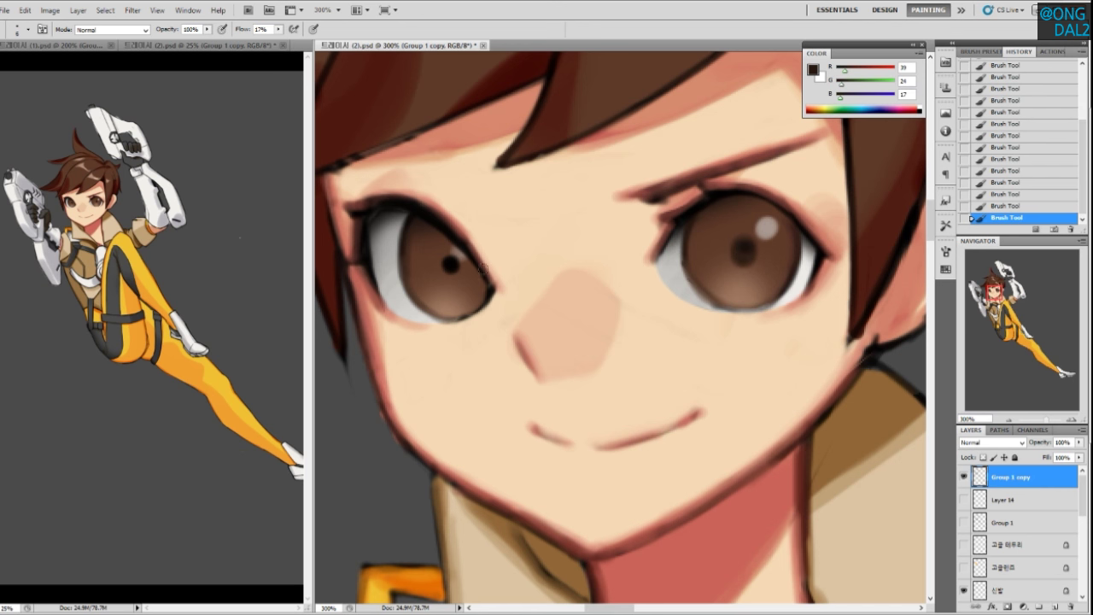
drag(451, 263, 446, 256)
drag(572, 314, 557, 320)
Shade the upper part of the right iris beneath the lid with dark brown sampled from the lash area
alt+click(399, 224)
alt+click(713, 201)
mouse_move(769, 218)
mouse_down()
mouse_move(689, 205)
mouse_move(774, 218)
mouse_up()
drag(704, 206, 796, 235)
drag(727, 209, 783, 232)
mouse_move(687, 208)
mouse_down()
mouse_move(777, 228)
mouse_move(708, 202)
mouse_move(772, 227)
mouse_up()
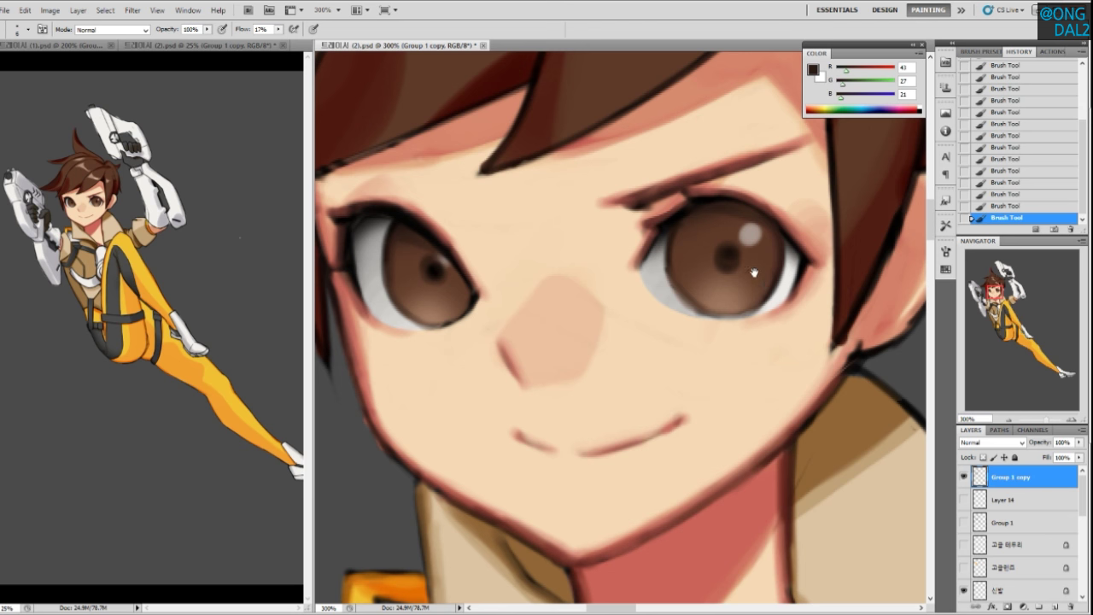
Blend the lower rim of the right iris with light and mid browns sampled from the iris, undoing the last stroke
alt+click(697, 284)
alt+click(714, 299)
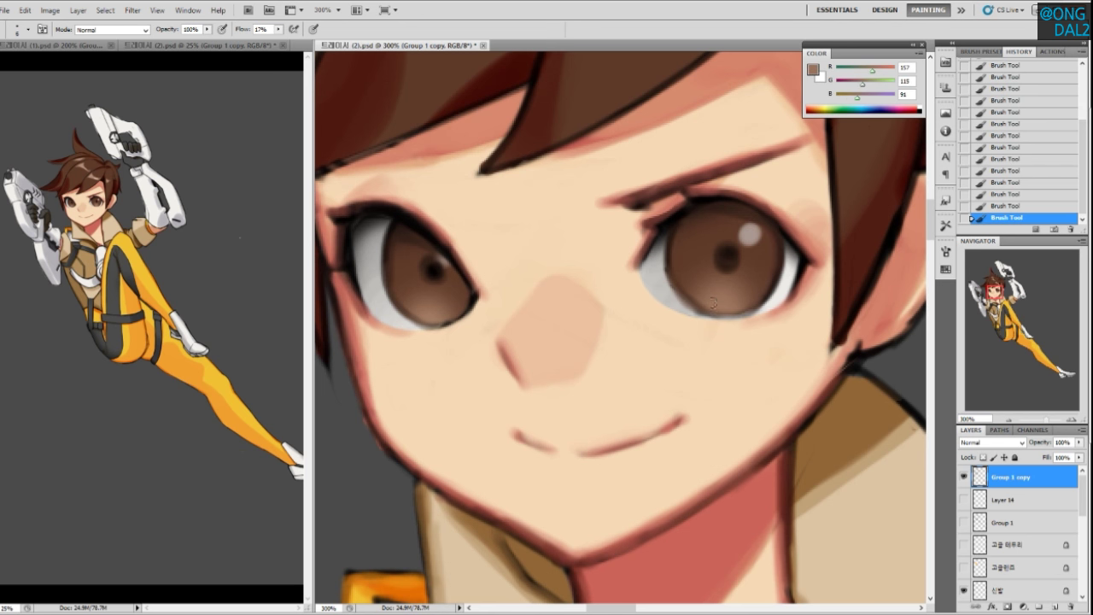
alt+click(756, 301)
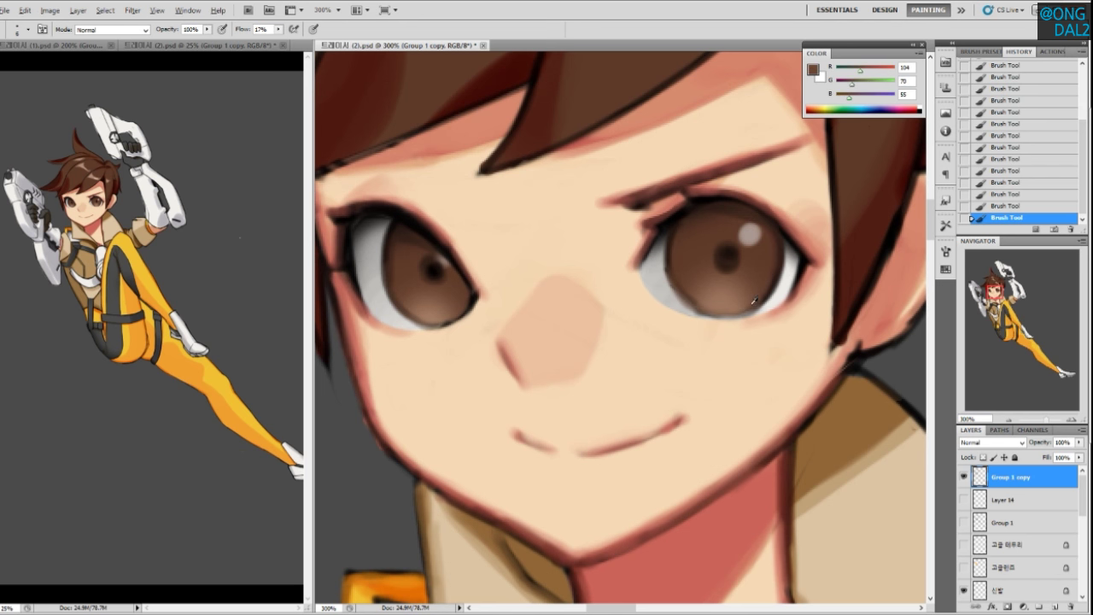
mouse_move(695, 303)
mouse_down()
mouse_move(753, 308)
mouse_move(741, 312)
mouse_move(775, 295)
mouse_up()
key(ctrl+z)
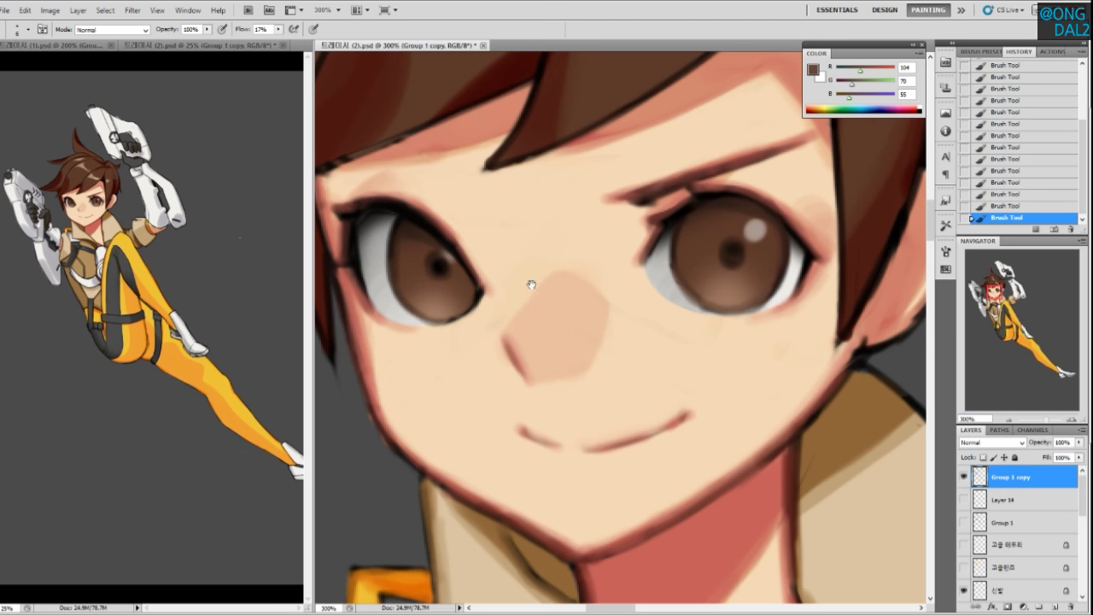
Touch up the lower rims of both irises with light and dark browns sampled from the irises
drag(458, 306, 470, 307)
alt+click(442, 298)
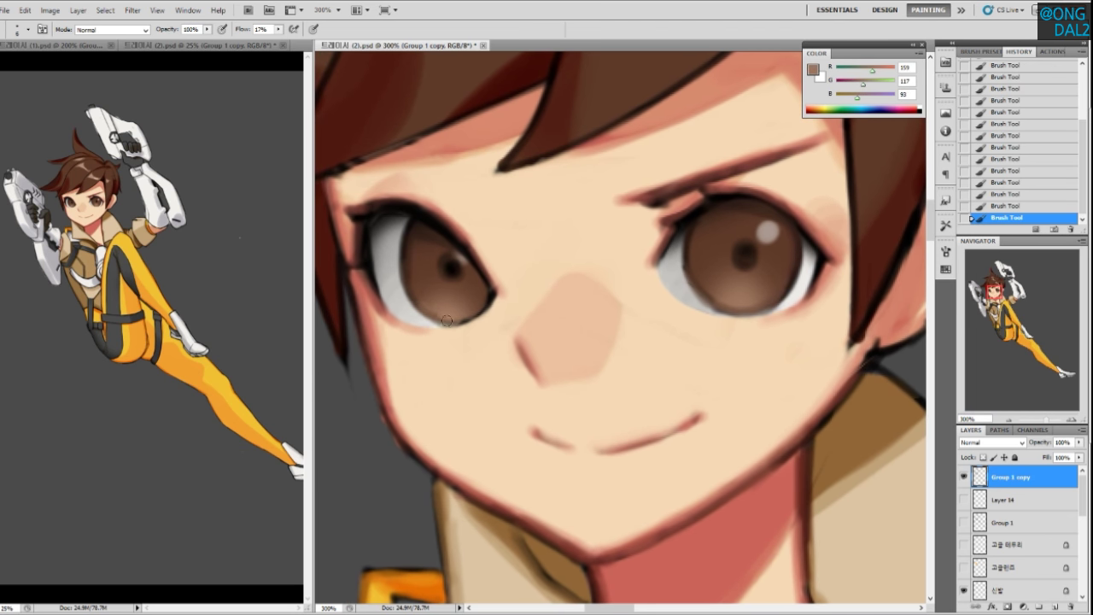
alt+click(741, 286)
alt+click(715, 293)
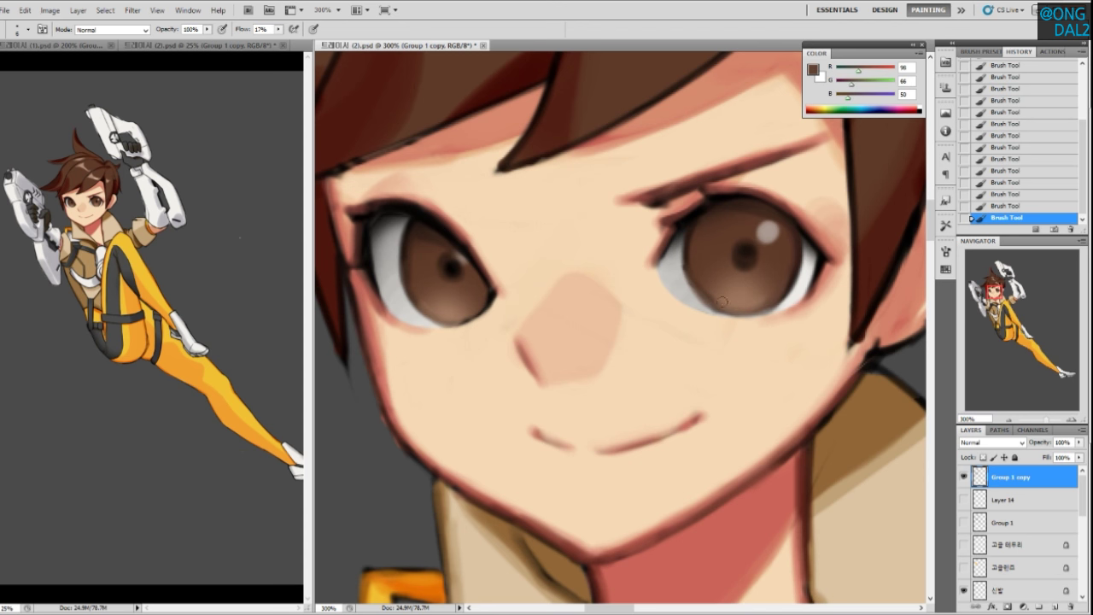
alt+click(716, 294)
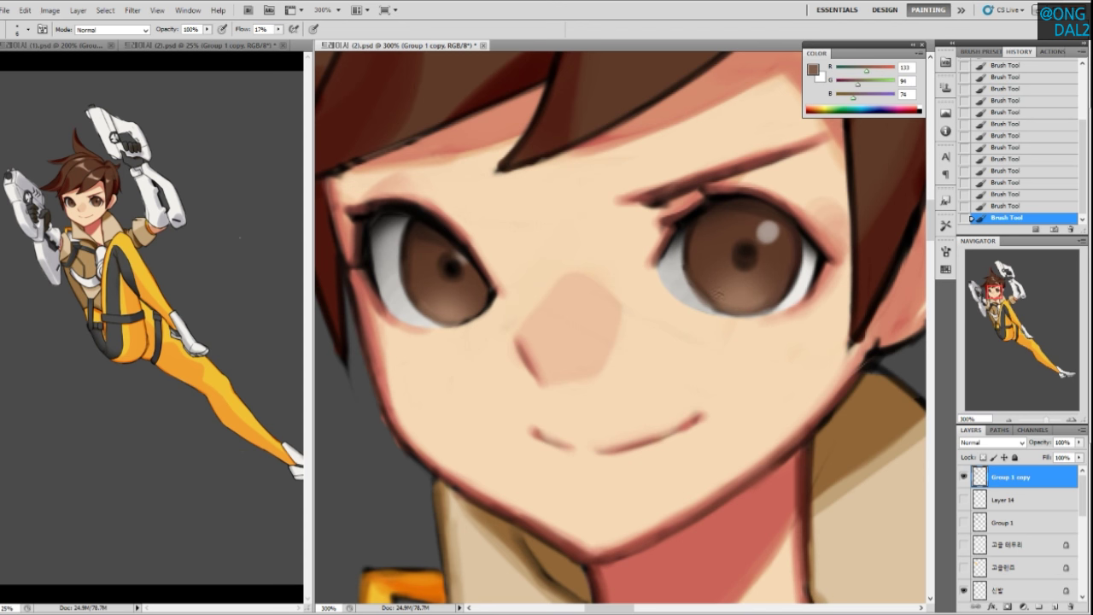
alt+click(766, 295)
Soften the black outline along the left iris's lower inner edge with mid brown sampled from the iris
alt+click(471, 305)
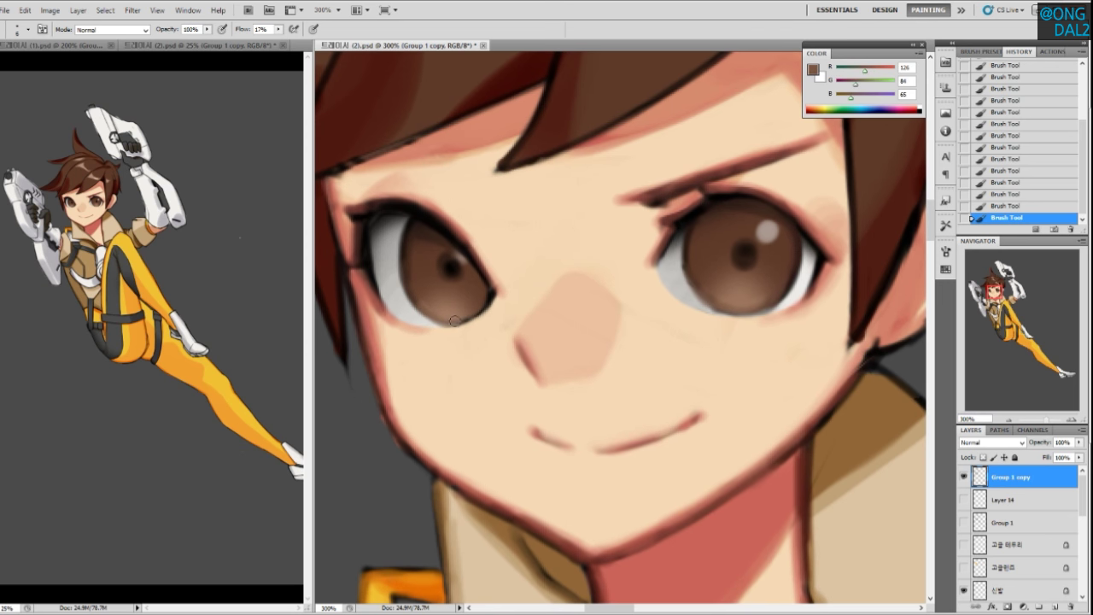
drag(467, 320, 485, 303)
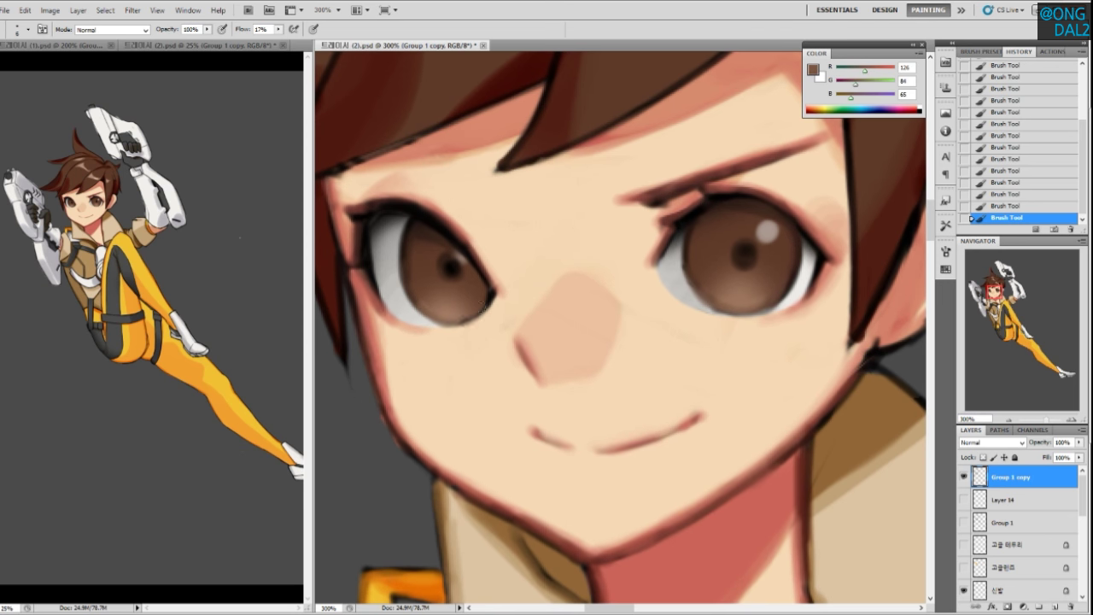
alt+click(468, 310)
mouse_move(467, 319)
mouse_down()
mouse_move(479, 308)
mouse_move(484, 327)
mouse_up()
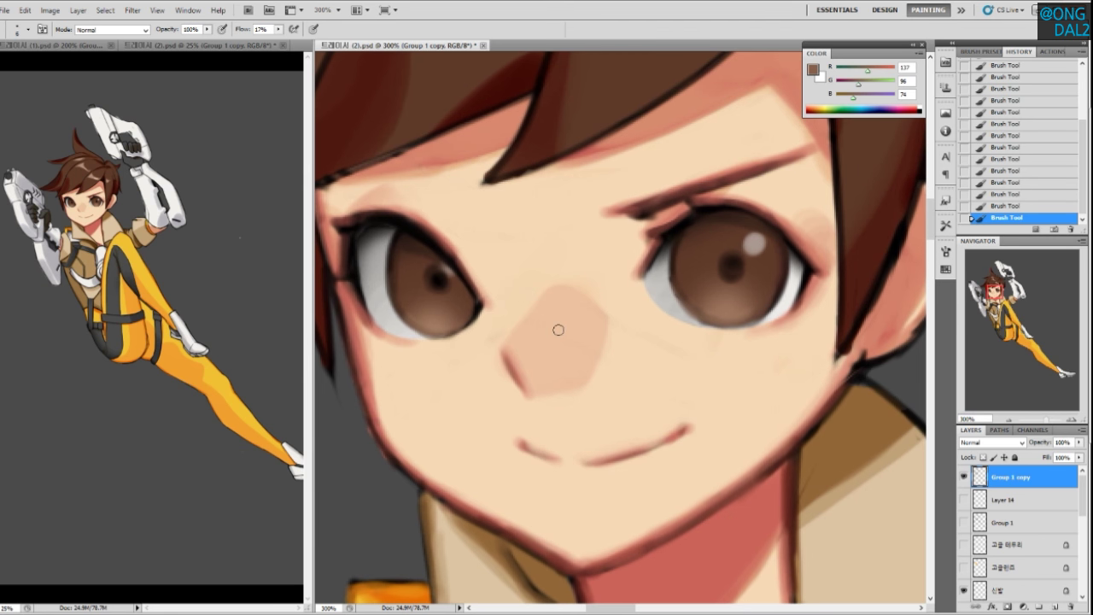
Reinforce the upper lash lines and inner corner of the right eye with near-black sampled from the lashes
alt+click(794, 242)
alt+click(791, 240)
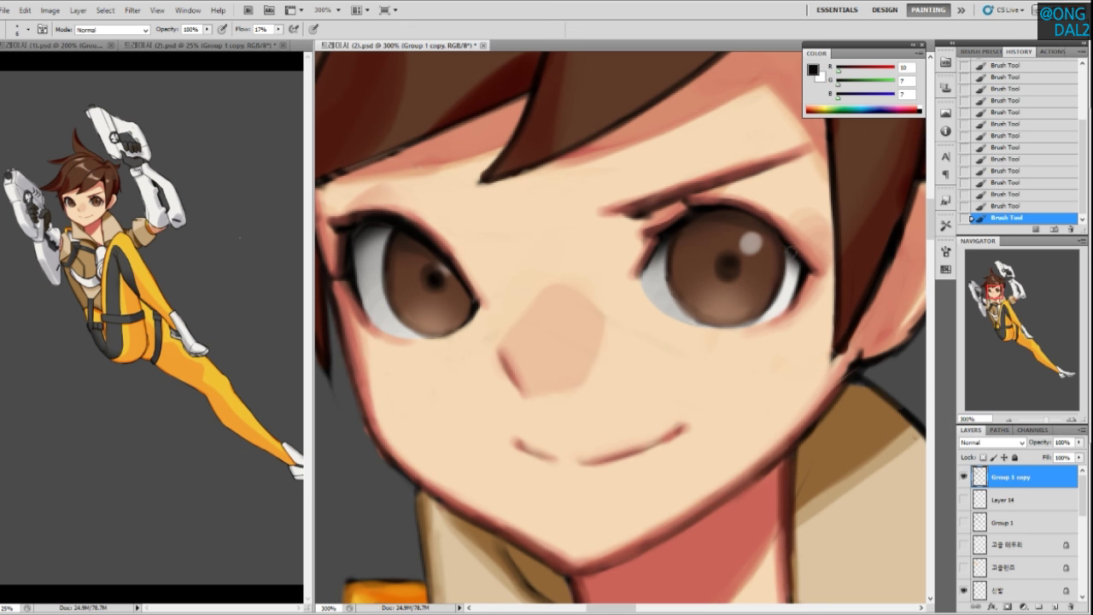
alt+click(681, 228)
drag(675, 236, 654, 266)
drag(767, 268, 784, 275)
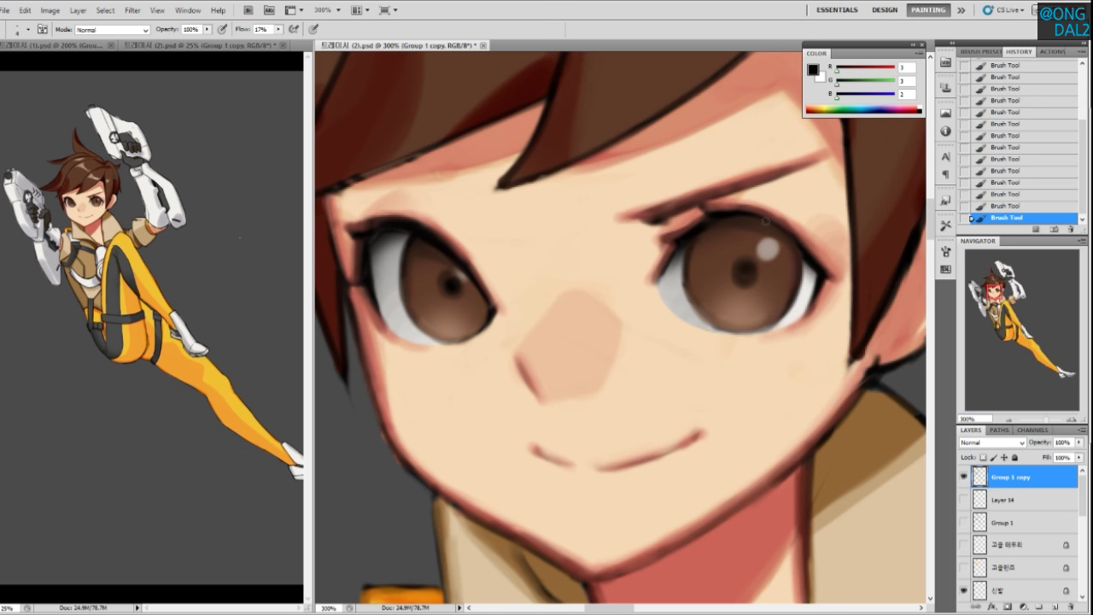
drag(389, 254, 386, 251)
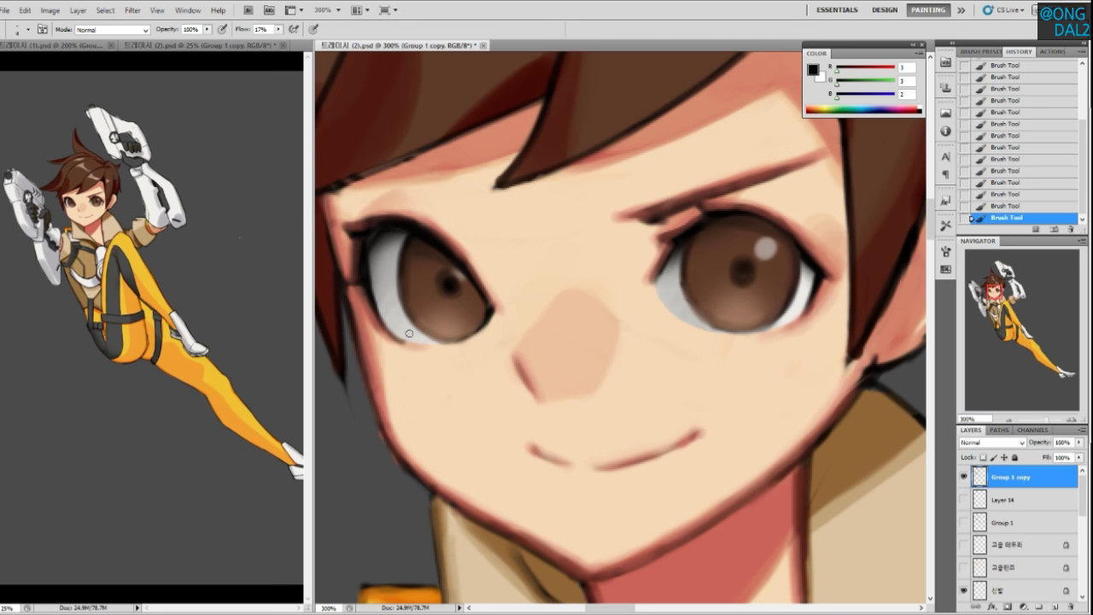
Try to shade the lower edge of the right eye's white with grey sampled from the left eye
alt+click(386, 314)
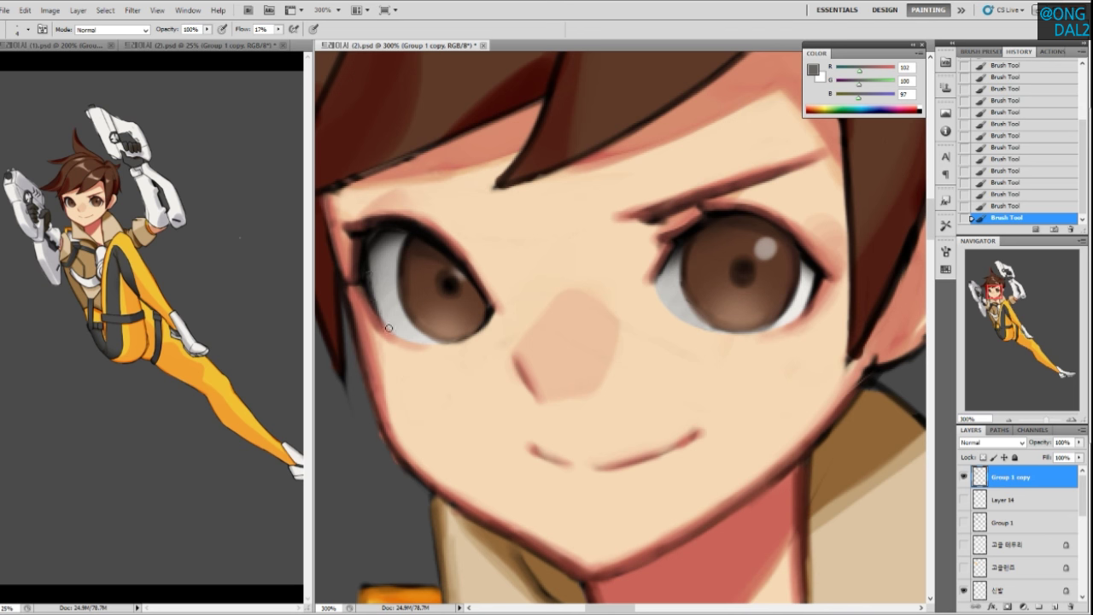
mouse_move(718, 321)
mouse_down()
mouse_move(800, 316)
mouse_move(740, 334)
mouse_up()
key(ctrl+z)
key(ctrl+z)
key(ctrl+z)
key(ctrl+z)
drag(799, 316, 741, 334)
key(ctrl+z)
key(ctrl+z)
key(ctrl+z)
key(ctrl+z)
key(ctrl+z)
key(ctrl+z)
key(ctrl+z)
key(ctrl+z)
key(ctrl+z)
key(ctrl+z)
key(ctrl+z)
key(ctrl+z)
key(ctrl+z)
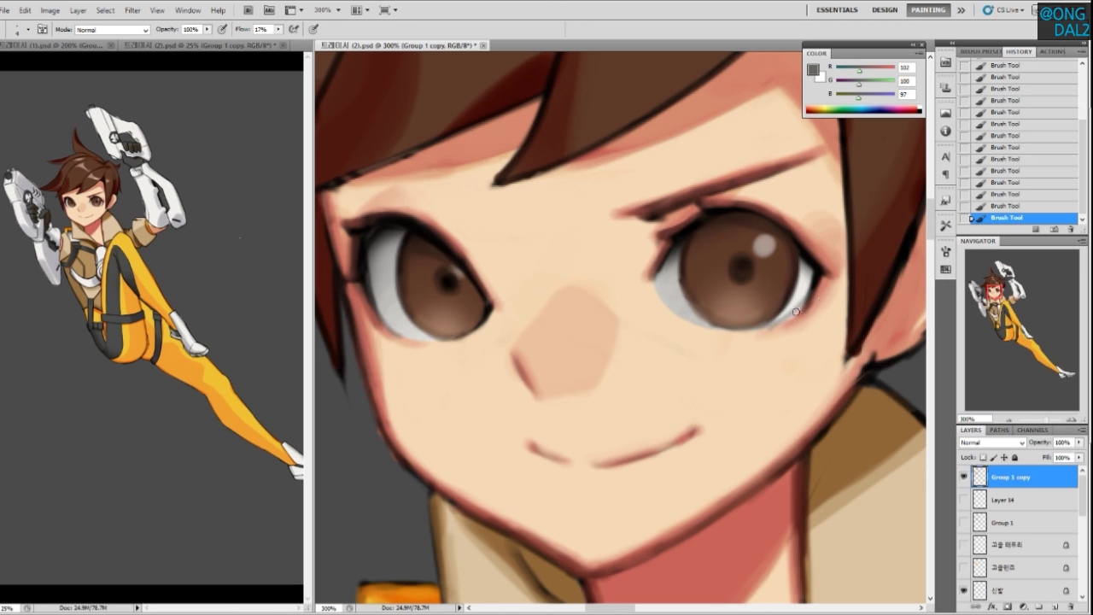
Soften the right eye's lower lid line with sampled salmon and sample near-black from the left eye's lashes for touch-ups
alt+click(814, 299)
alt+click(815, 304)
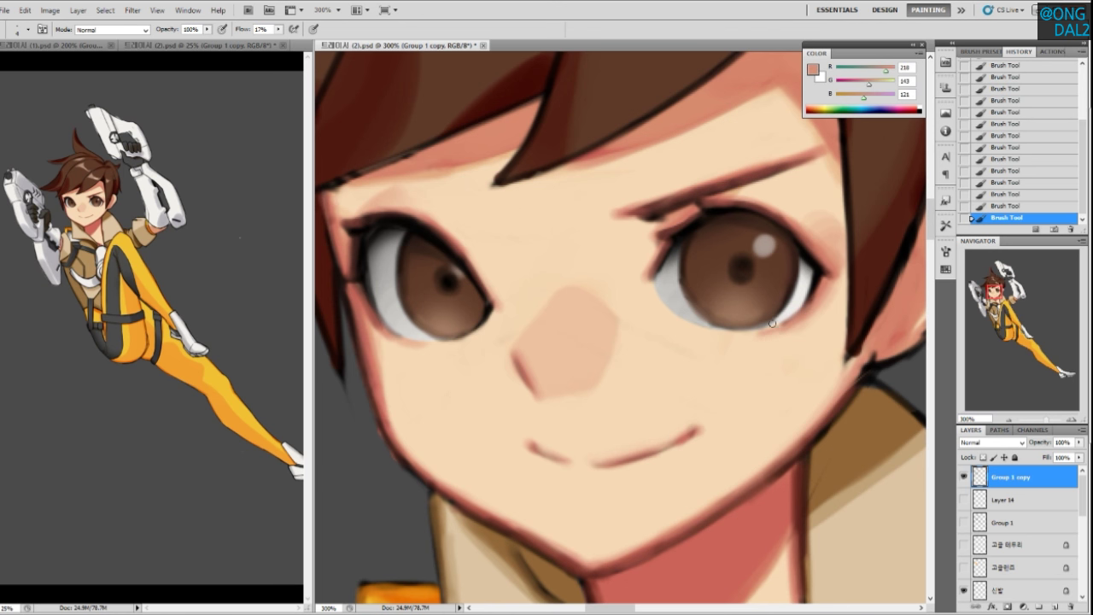
drag(674, 342, 677, 346)
drag(536, 363, 541, 371)
alt+click(380, 238)
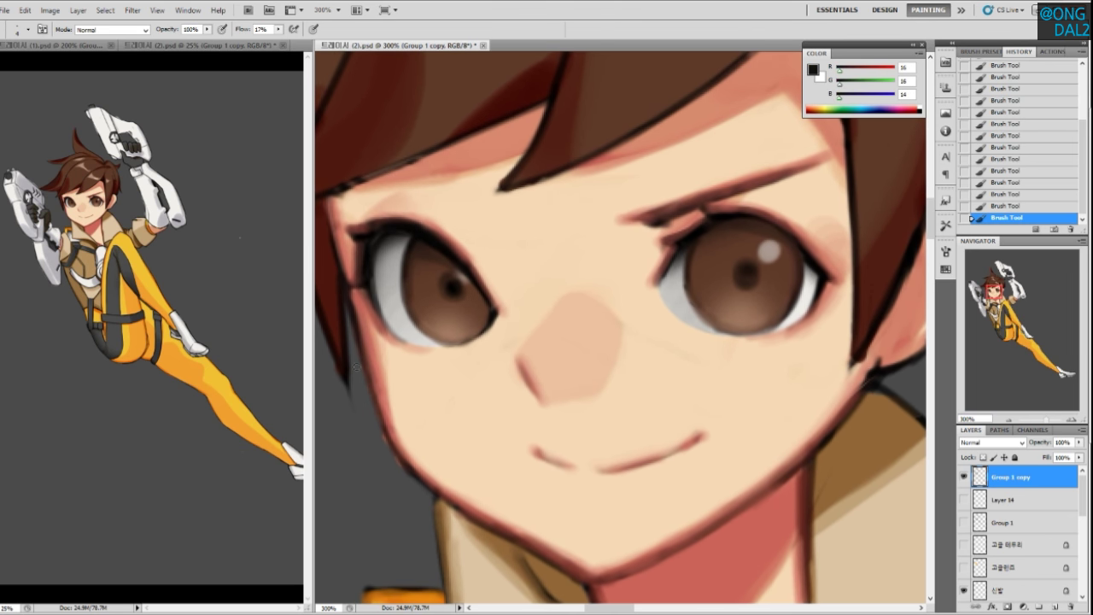
drag(669, 292, 679, 295)
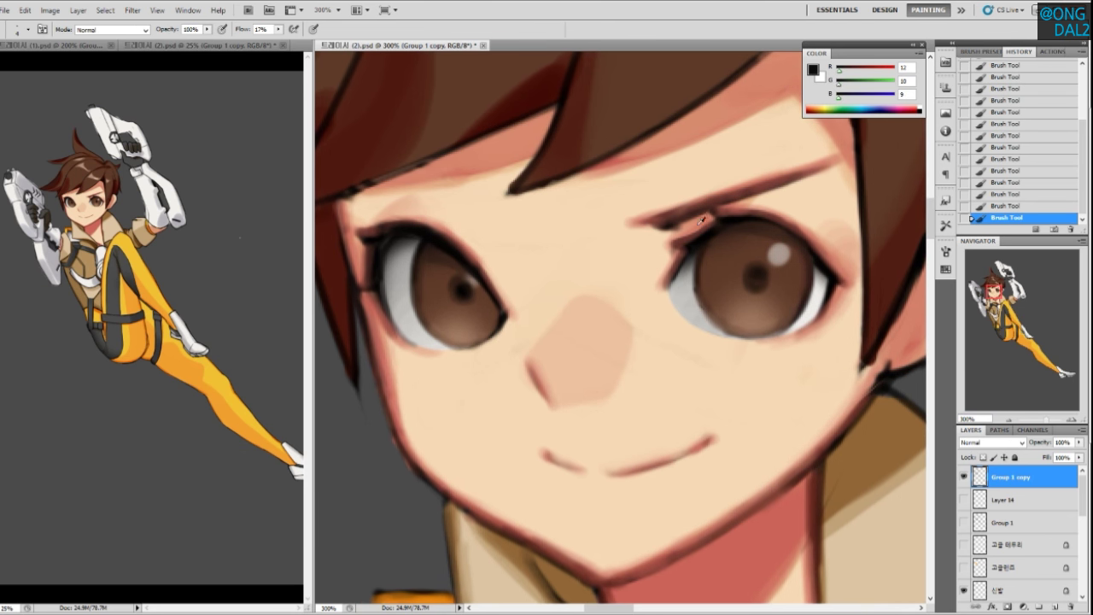
Refine the right eye's inner upper lid and crease below the eyebrow with sampled reddish brown, salmon, dark brown and skin tones
alt+click(705, 228)
alt+click(706, 223)
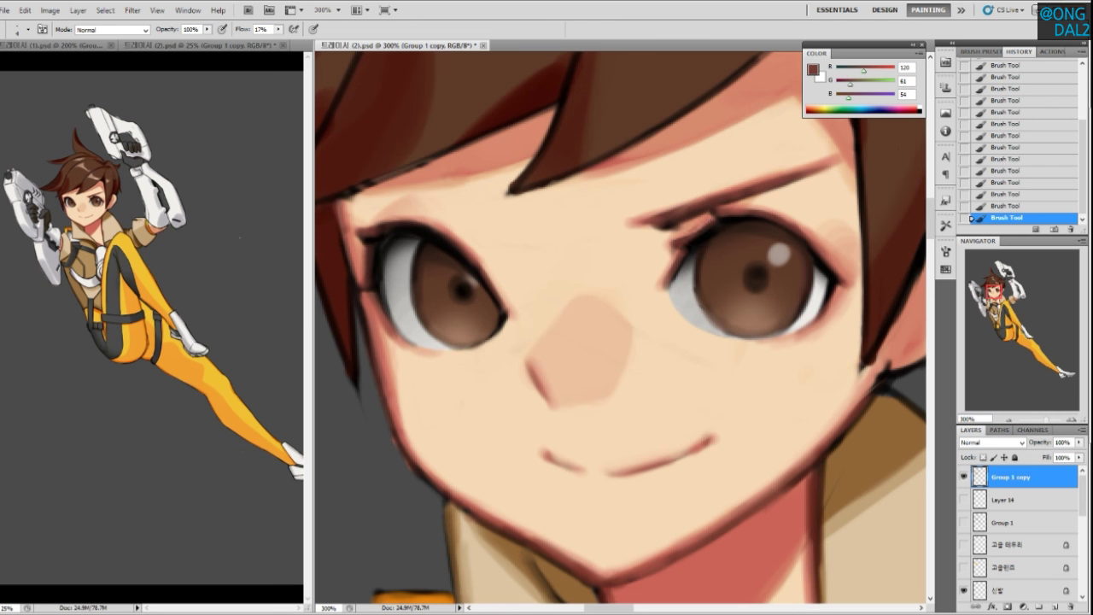
alt+click(687, 232)
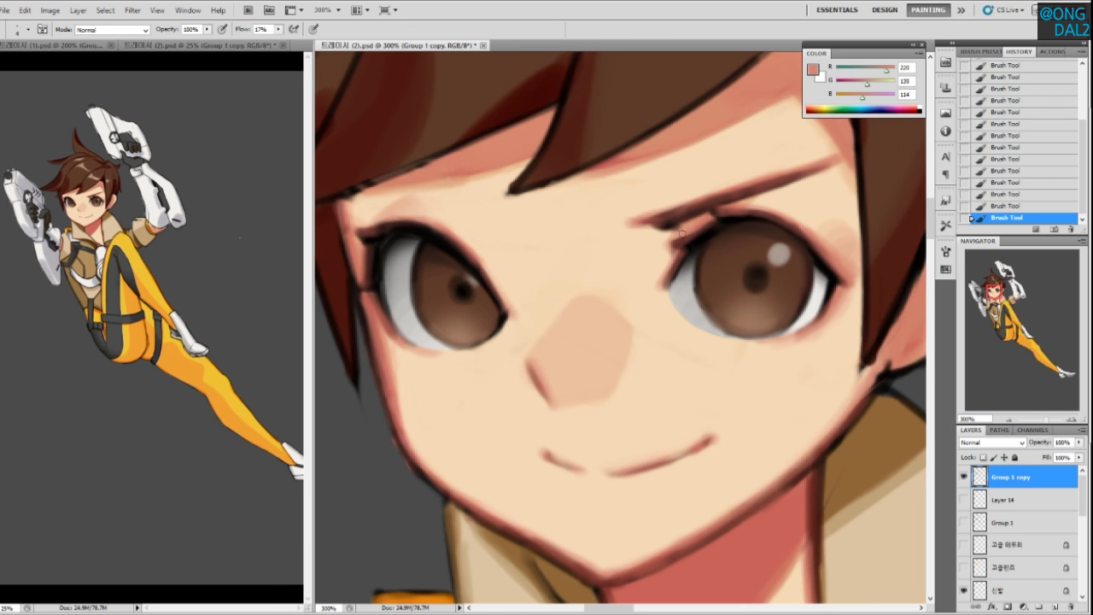
alt+click(724, 220)
mouse_move(715, 211)
mouse_down()
mouse_move(754, 216)
mouse_move(734, 222)
mouse_up()
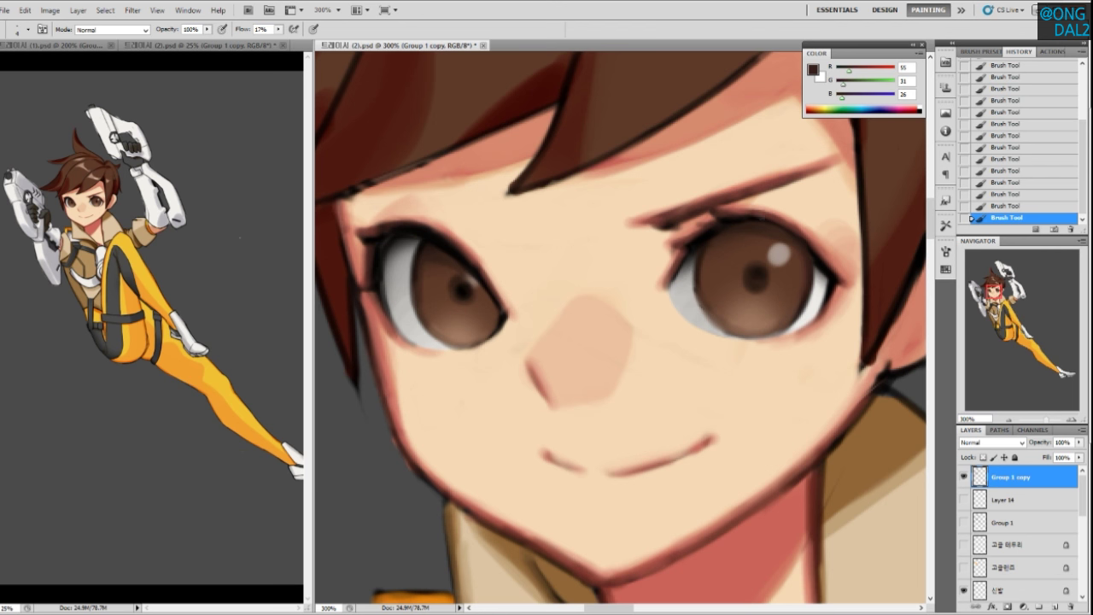
alt+click(675, 256)
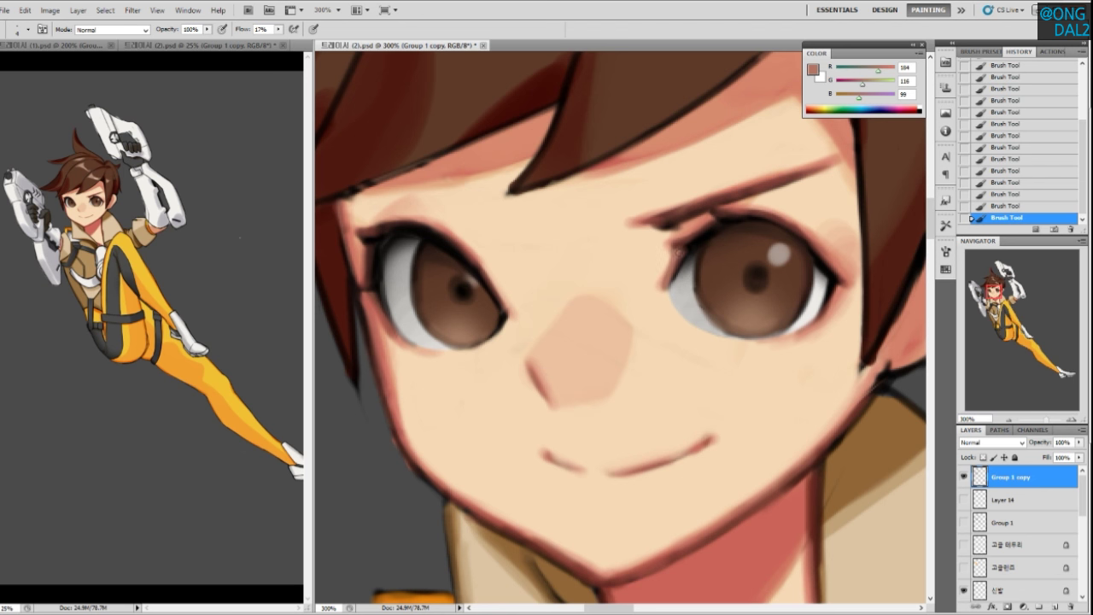
alt+click(671, 254)
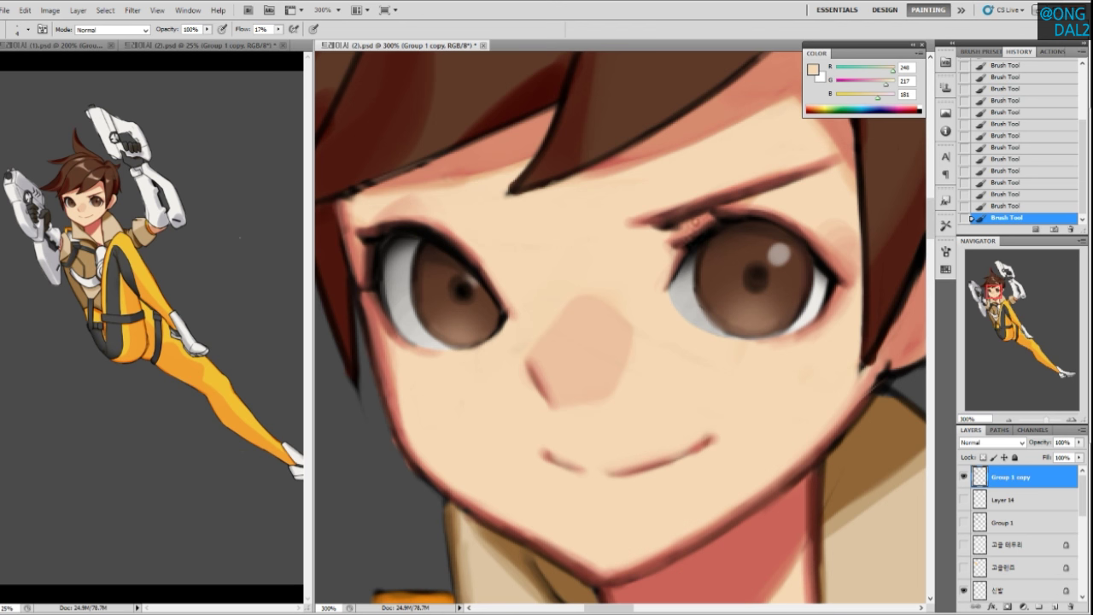
Try to add a salmon line beside the right eye's inner corner with colour sampled near its outer corner
alt+click(838, 253)
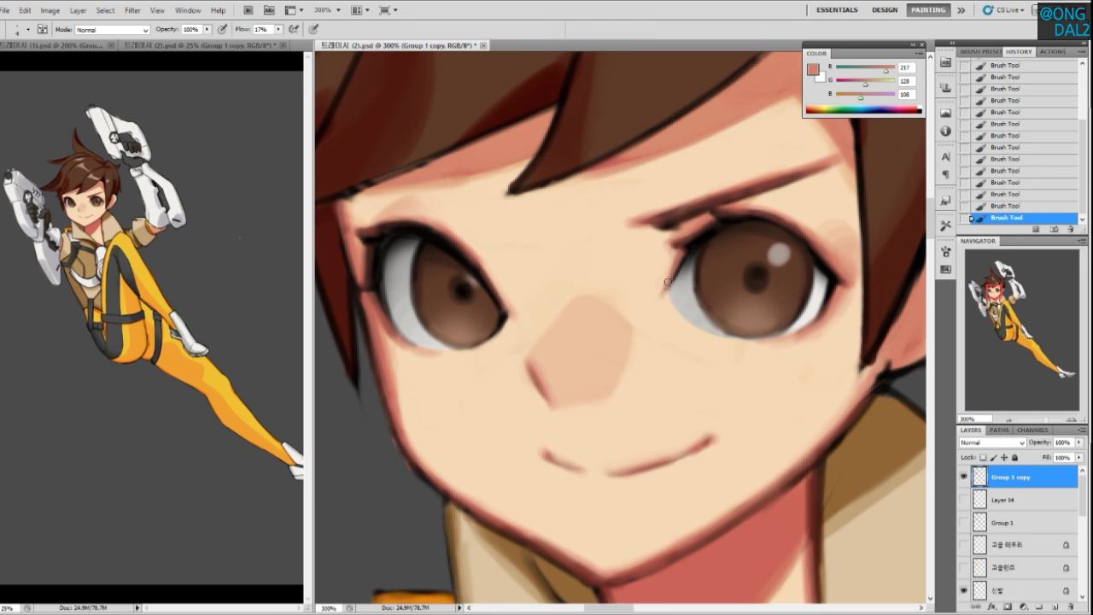
key(ctrl+alt+z)
key(ctrl+alt+z)
key(ctrl+alt+z)
key(ctrl+alt+z)
key(ctrl+alt+z)
key(ctrl+alt+z)
key(ctrl+alt+z)
key(ctrl+alt+z)
key(ctrl+z)
key(ctrl+z)
drag(678, 257, 661, 298)
key(ctrl+z)
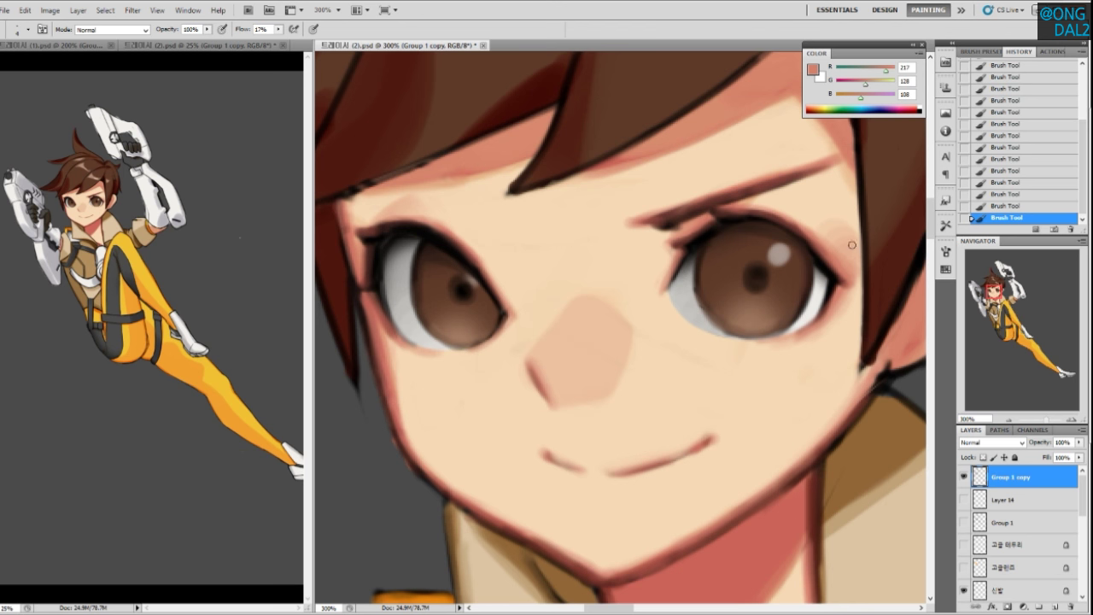
Smooth the skin shadow above the right eye's outer corner with a larger brush and skin tones sampled there, undoing stray strokes
key(super)
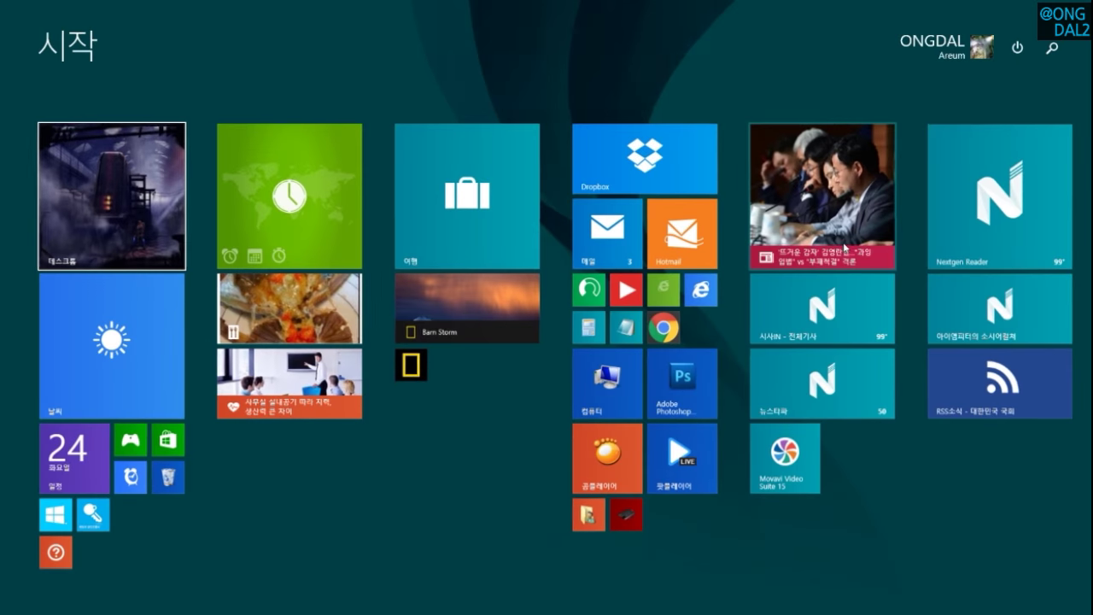
key(super)
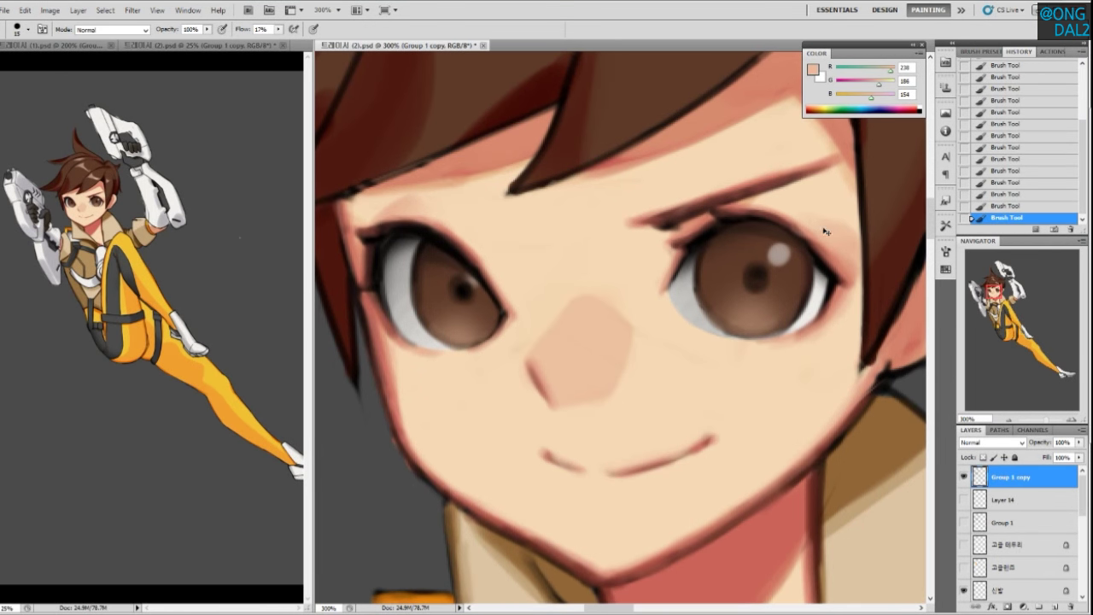
alt+click(823, 209)
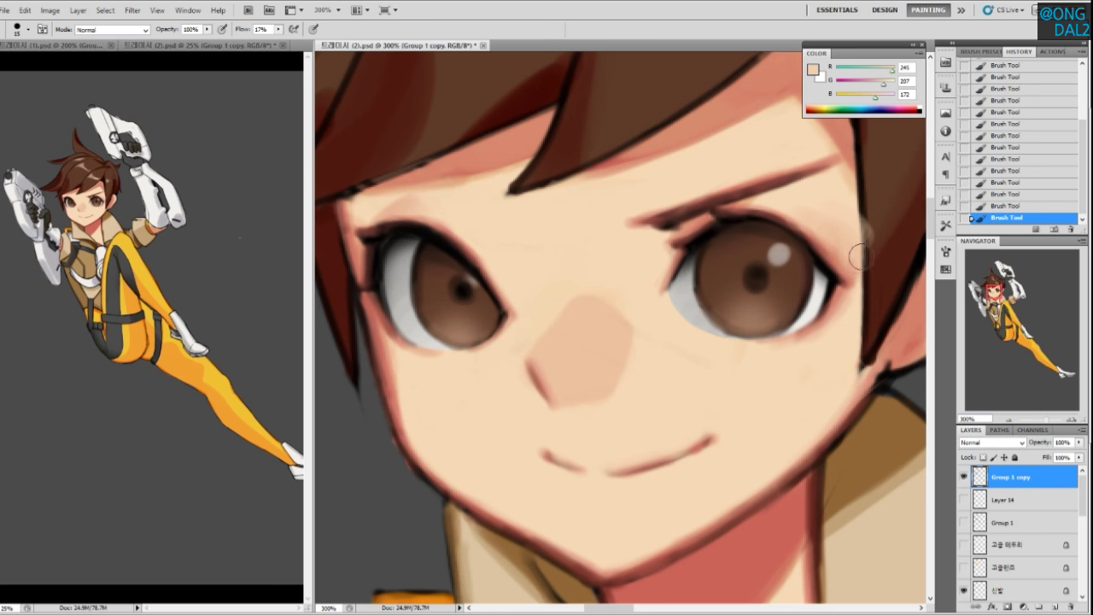
key(ctrl+z)
key(ctrl+alt+z)
alt+click(839, 223)
drag(839, 223, 838, 217)
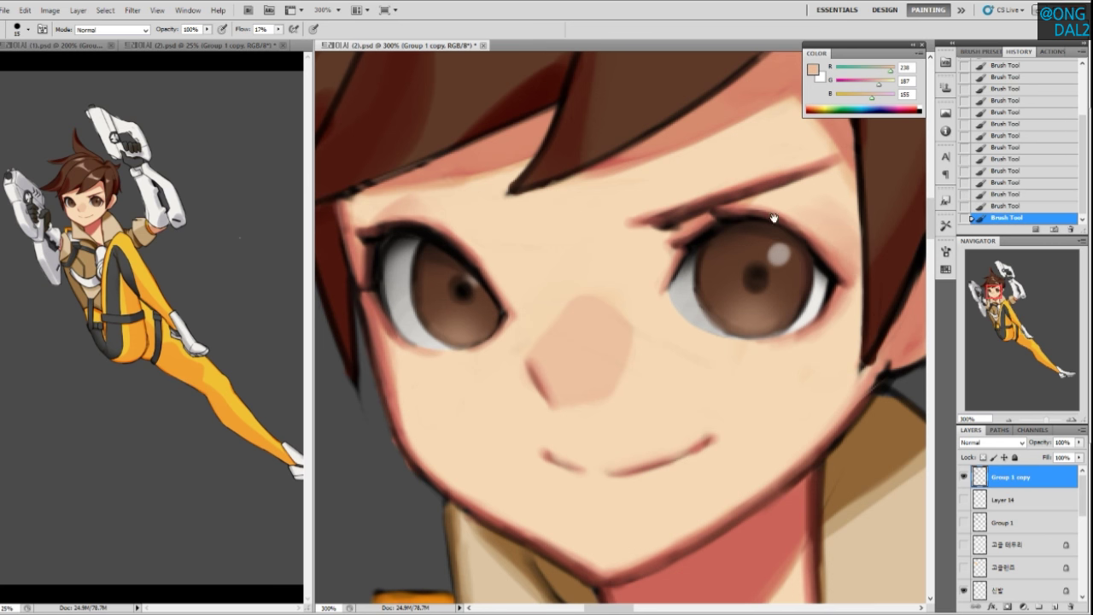
Soften the black outline of the central fringe lock over the forehead with dark reddish brown sampled from the hair
drag(718, 258, 741, 308)
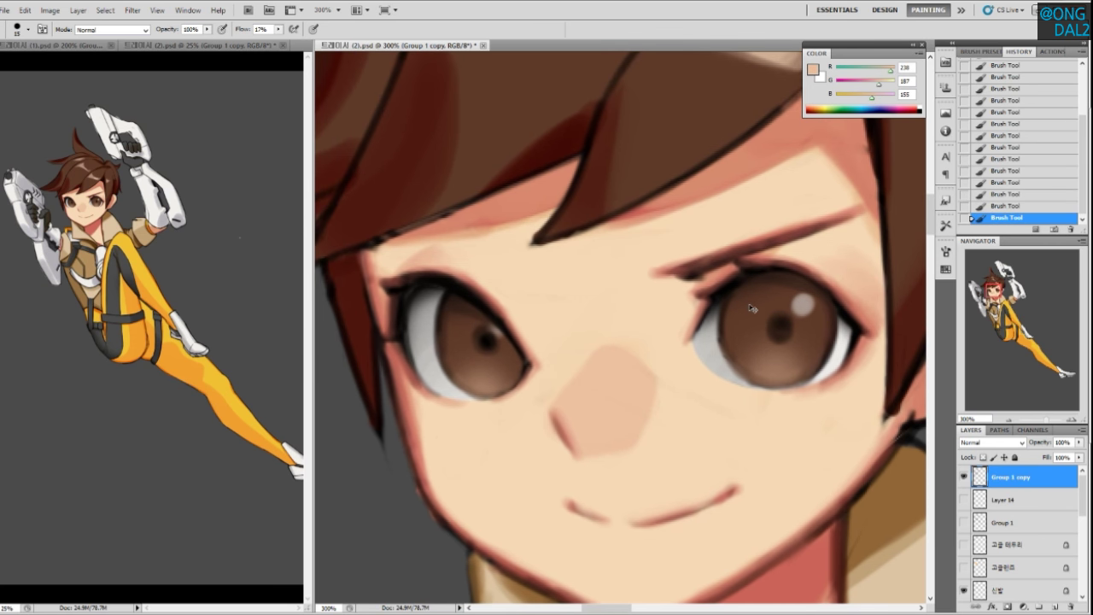
key(ctrl+minus)
key(ctrl+minus)
key(ctrl+minus)
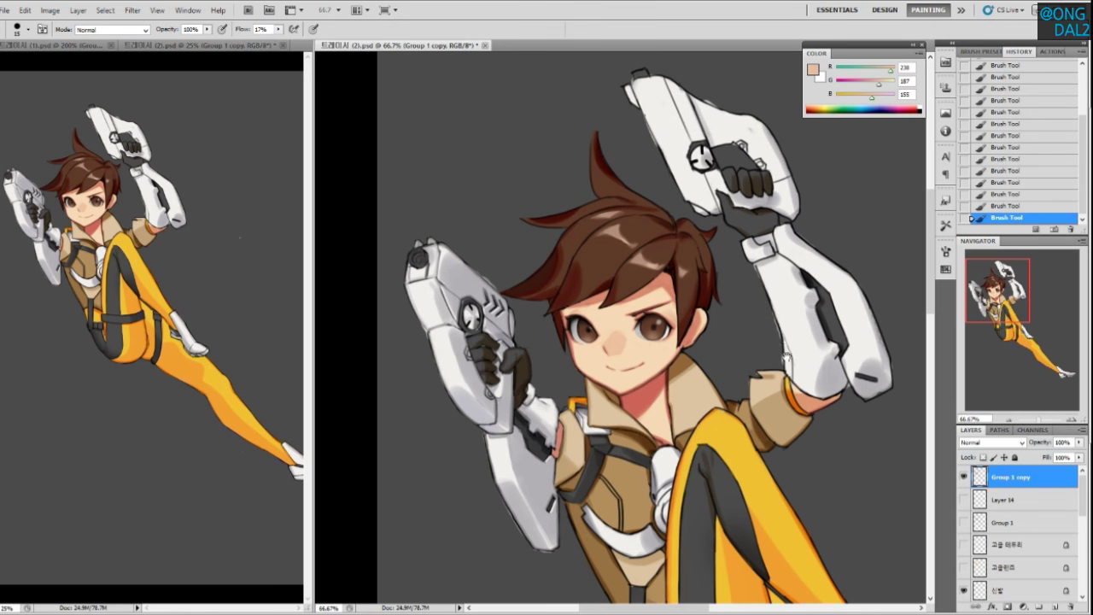
drag(784, 350, 764, 336)
key(ctrl+plus)
key(ctrl+plus)
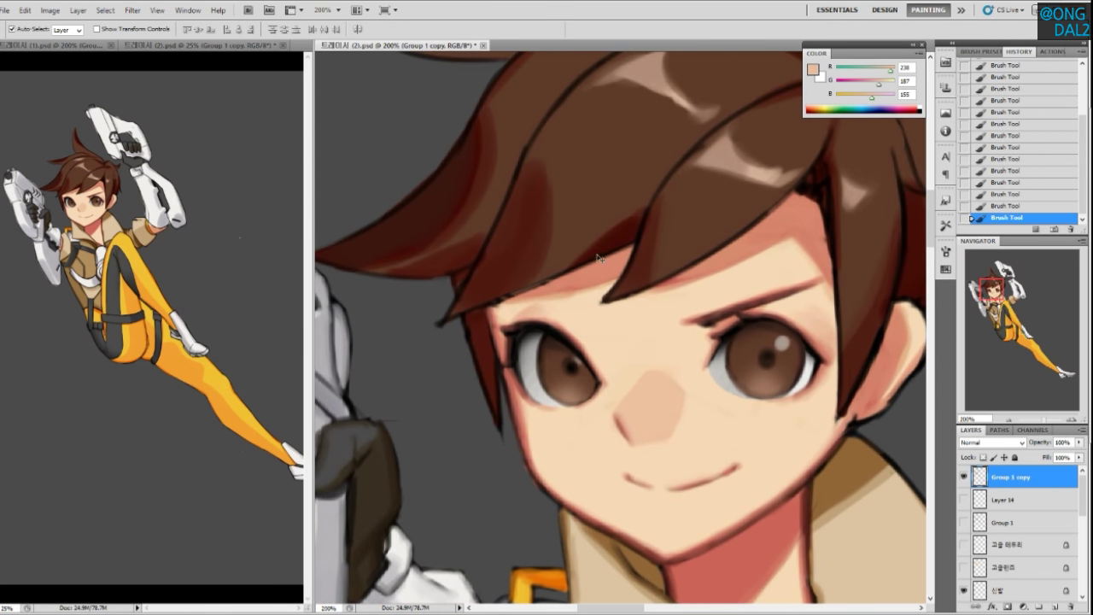
alt+click(642, 266)
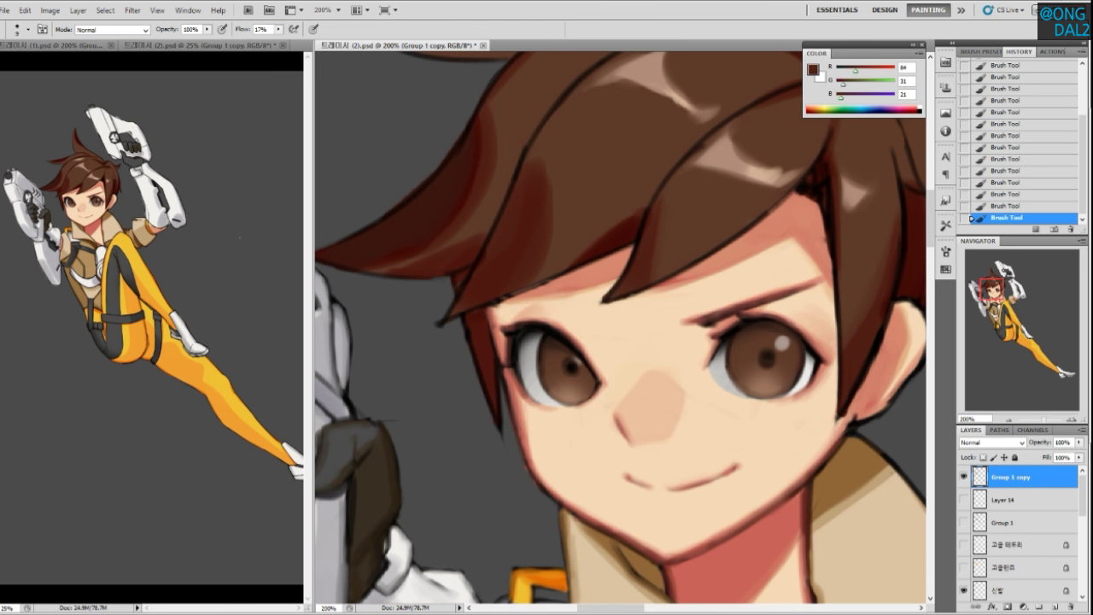
alt+click(749, 220)
alt+click(642, 265)
mouse_move(671, 278)
mouse_down()
mouse_move(751, 231)
mouse_move(674, 278)
mouse_up()
mouse_move(797, 185)
mouse_down()
mouse_move(715, 263)
mouse_move(715, 282)
mouse_up()
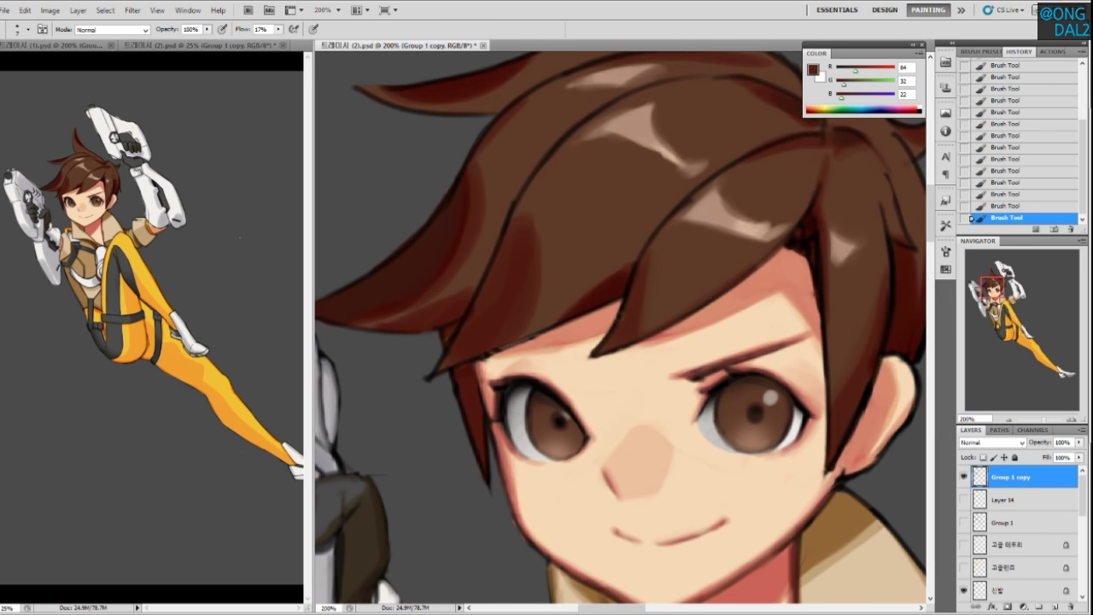
Recolour the left fringe's lower edge along the forehead with dark red sampled from the hair shadow, redoing several strokes
mouse_move(471, 361)
mouse_down()
mouse_move(577, 309)
mouse_move(501, 357)
mouse_up()
mouse_move(592, 315)
mouse_down()
mouse_move(467, 365)
mouse_move(583, 319)
mouse_up()
key(ctrl+z)
drag(478, 363, 555, 331)
key(ctrl+z)
alt+click(599, 296)
drag(533, 338, 567, 332)
drag(487, 365, 575, 325)
key(ctrl+z)
drag(701, 327, 647, 317)
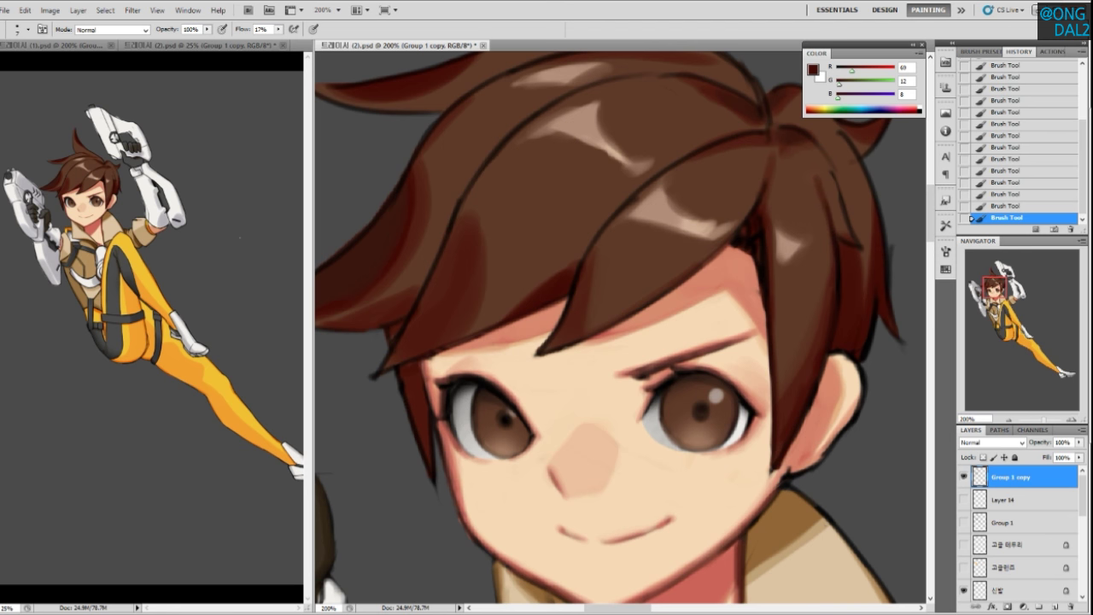
drag(838, 275, 773, 310)
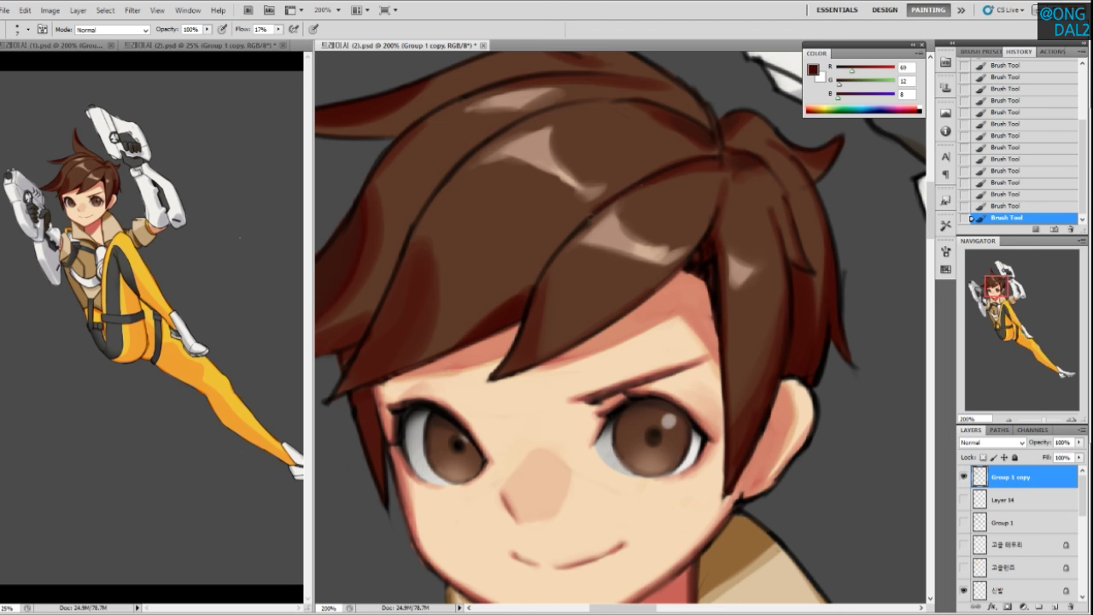
Recolour the black outlines of the crown and the stray lock on the head's left side with dark red (R 69, G 12, B 8)
drag(574, 221, 652, 261)
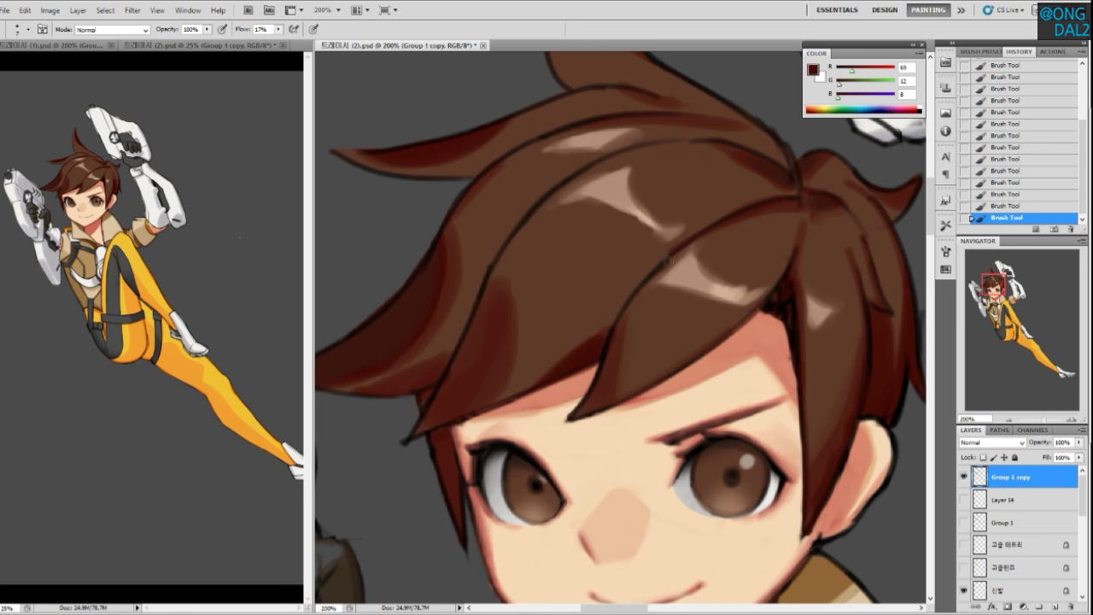
drag(604, 299, 654, 329)
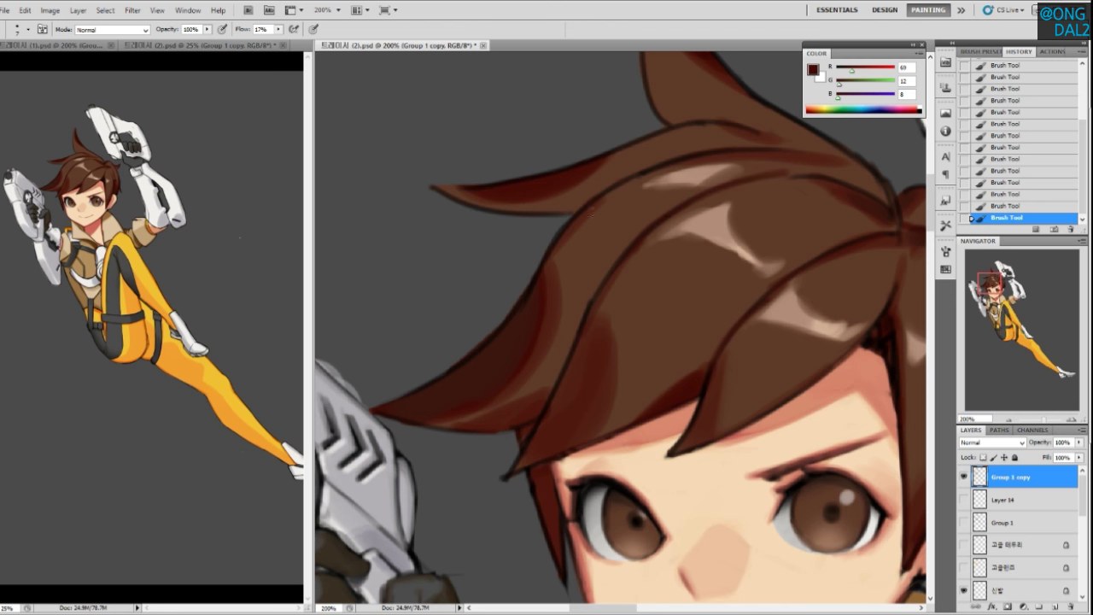
drag(610, 156, 716, 126)
drag(631, 335, 637, 305)
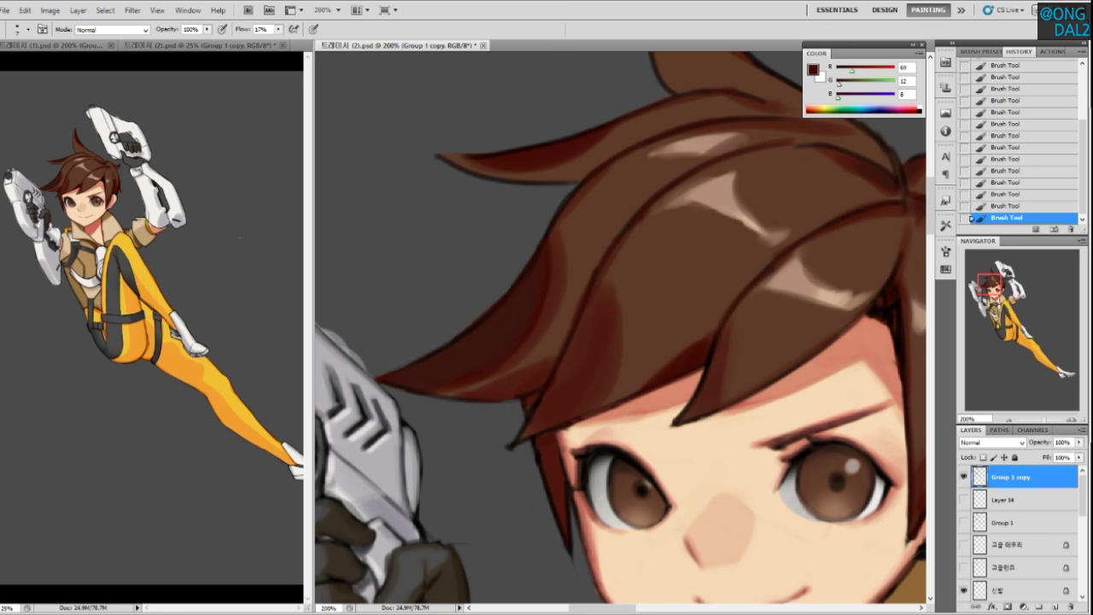
drag(706, 355, 689, 341)
drag(646, 212, 609, 298)
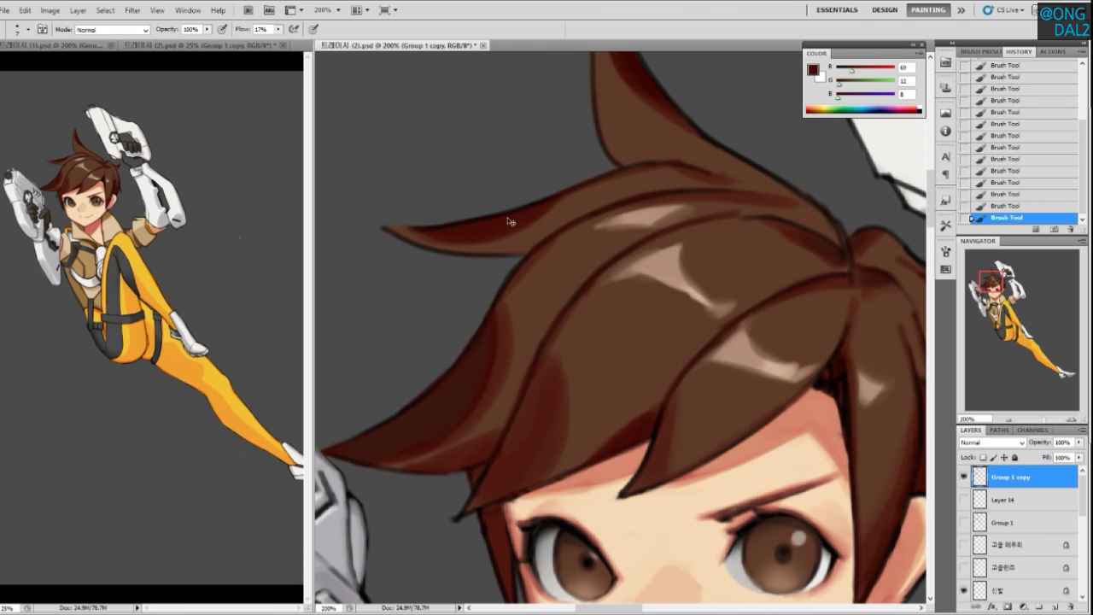
drag(397, 229, 437, 239)
Soften the outlines of the upright lock on top of the head and the small right tuft with the same dark red
drag(771, 271, 606, 336)
drag(575, 298, 659, 353)
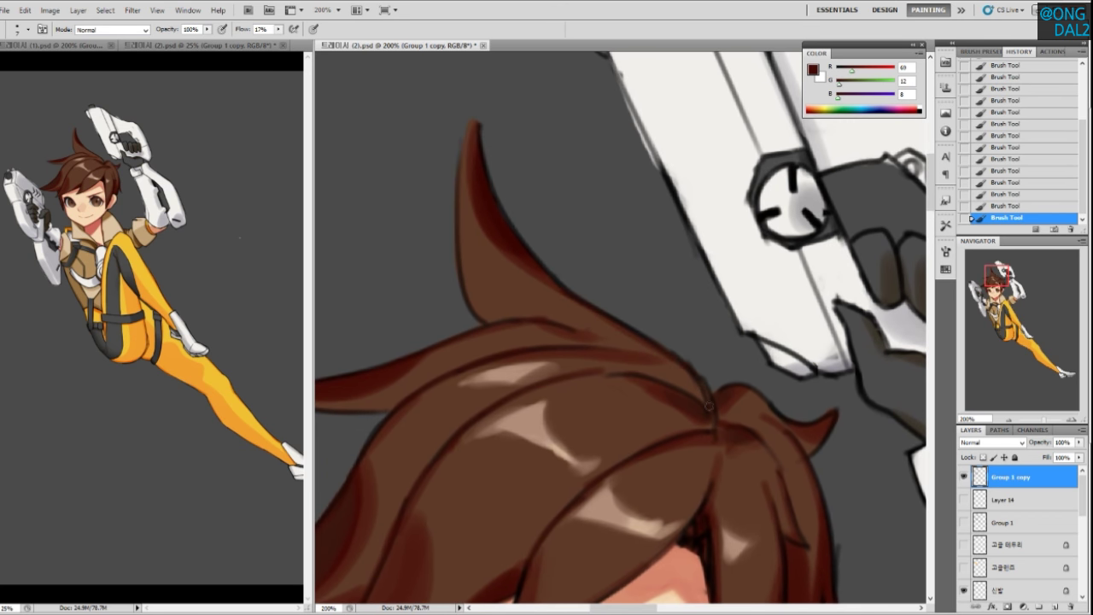
mouse_move(687, 369)
mouse_down()
mouse_move(708, 405)
mouse_move(708, 368)
mouse_move(669, 323)
mouse_up()
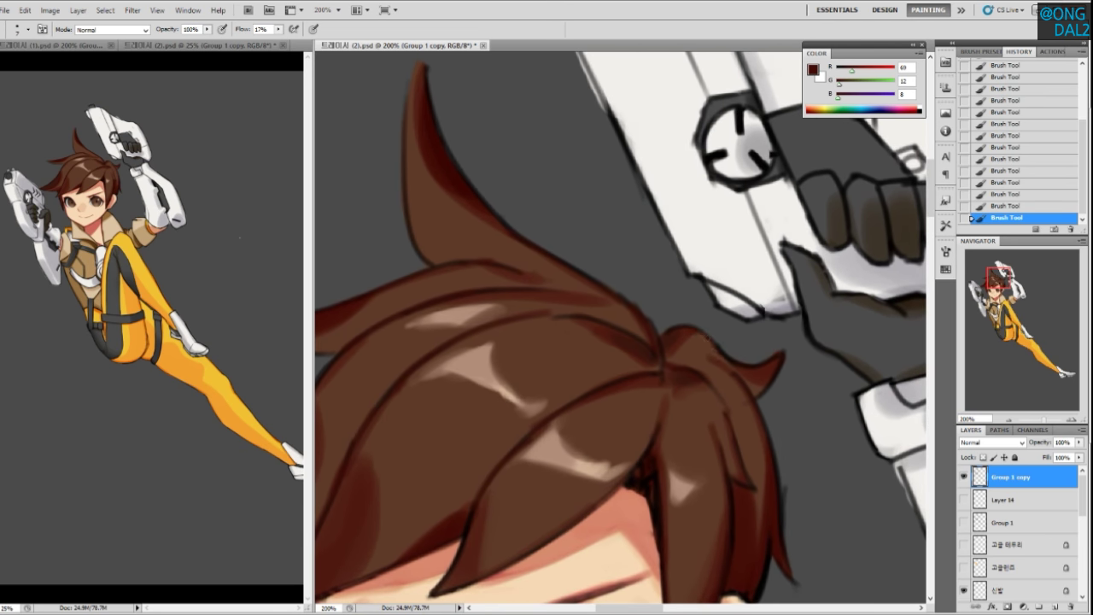
drag(746, 384, 747, 376)
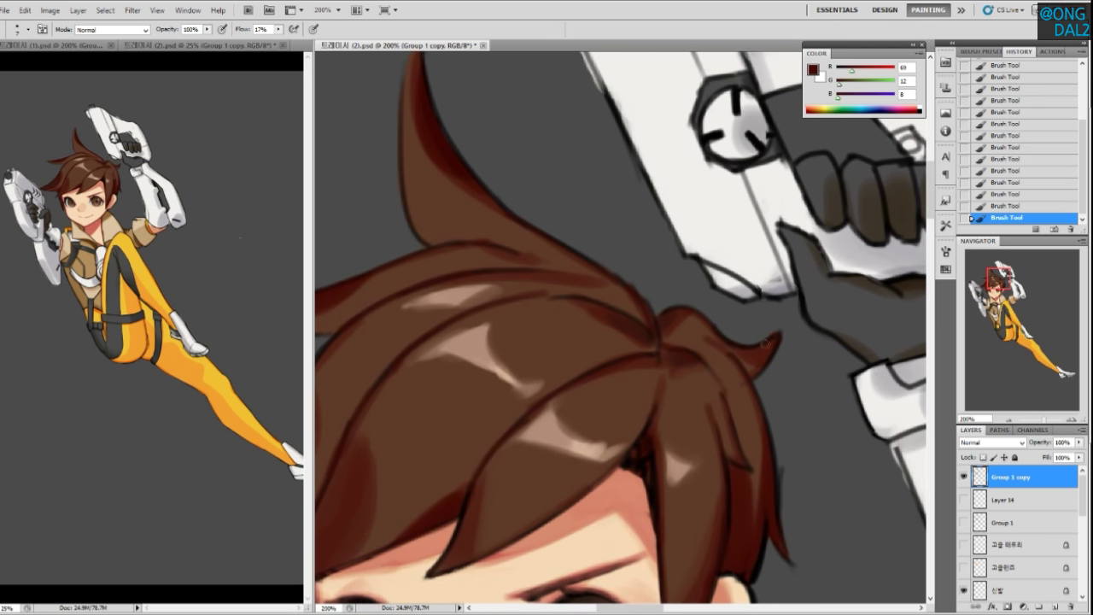
drag(422, 406, 613, 440)
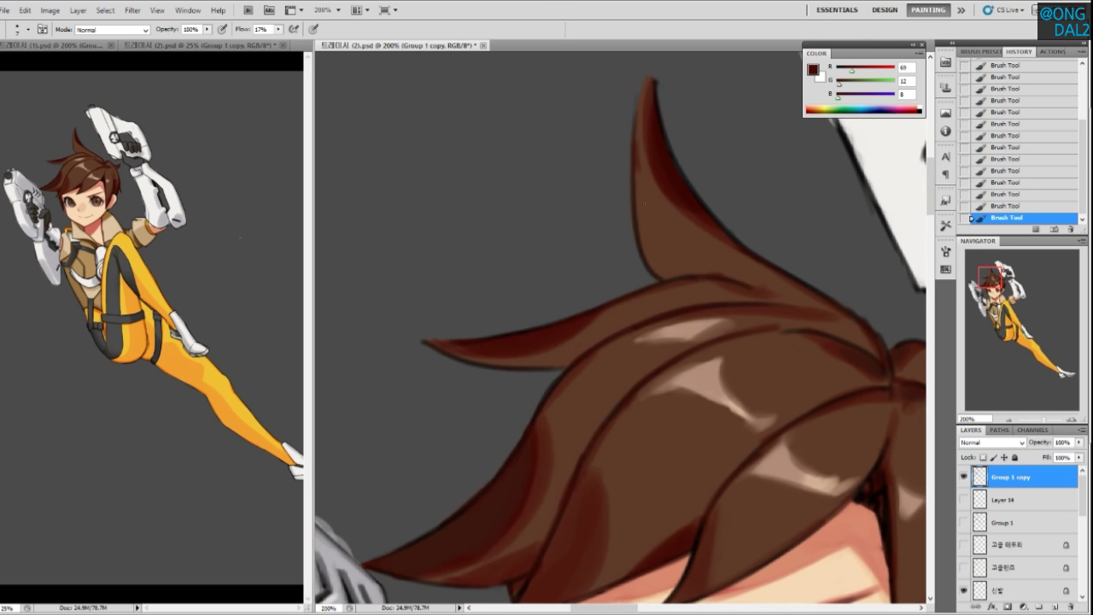
drag(677, 401, 569, 191)
Touch up the line work of the left fringe tips and the side hair around the face with dark red
drag(757, 541, 720, 476)
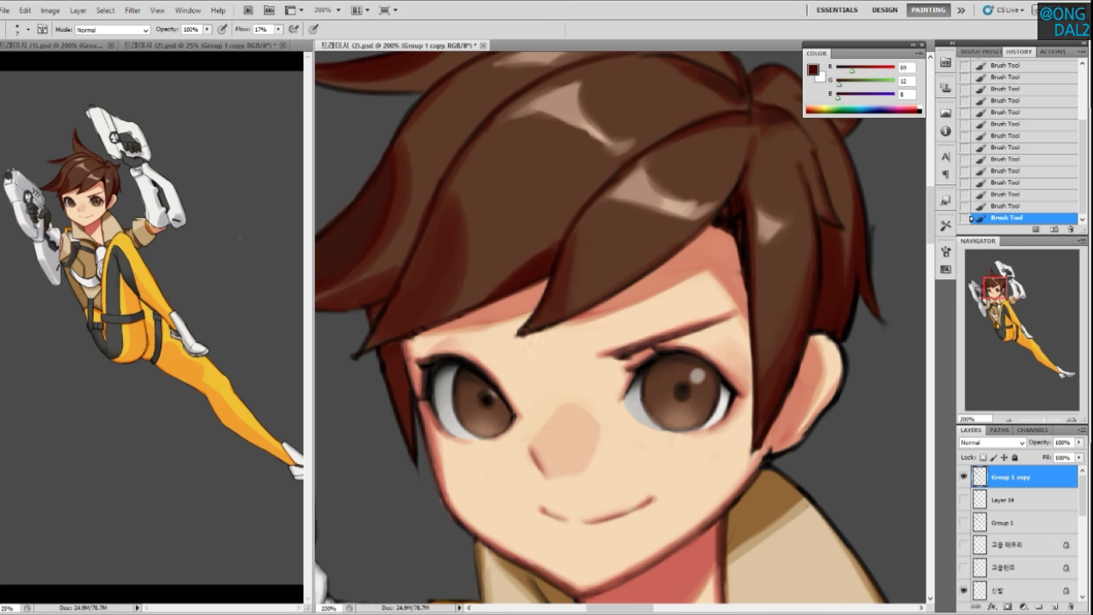
drag(544, 335, 617, 423)
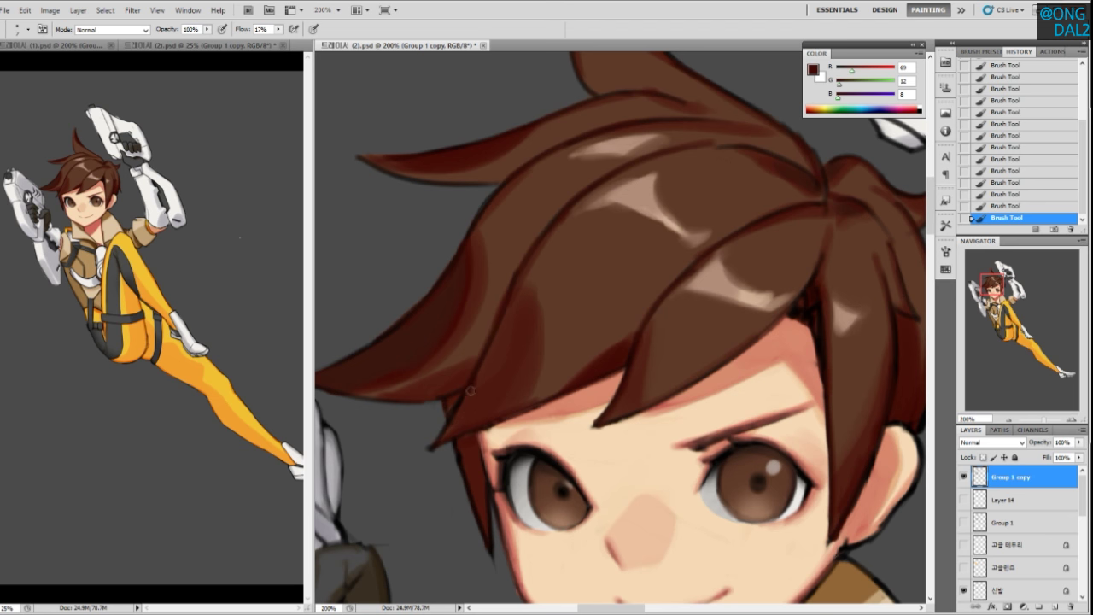
drag(474, 466, 466, 417)
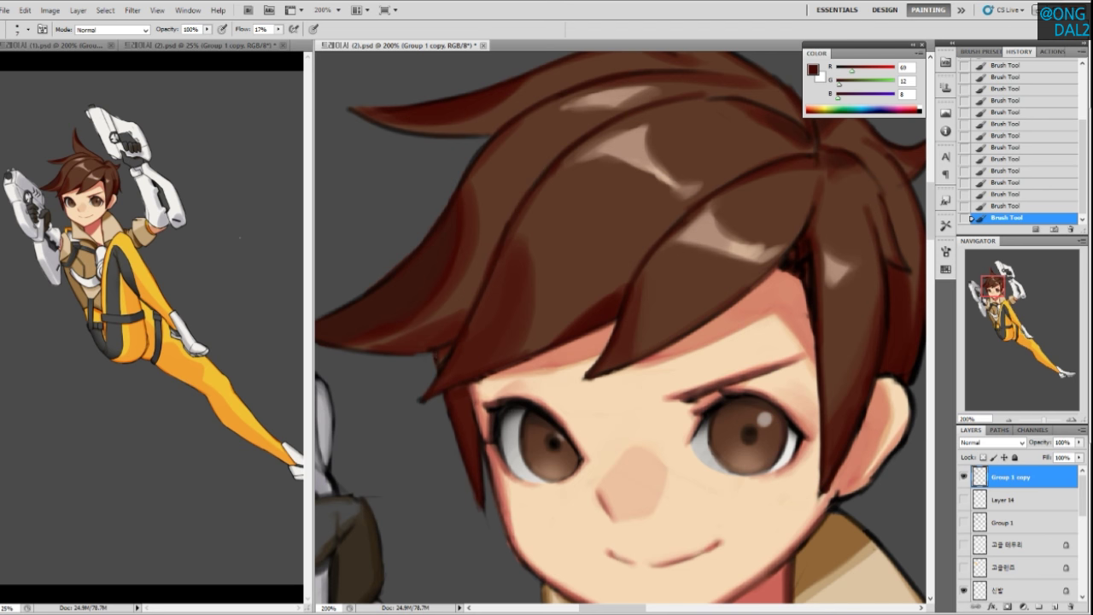
drag(413, 413, 541, 387)
drag(670, 305, 590, 385)
drag(655, 334, 547, 376)
drag(641, 301, 571, 322)
drag(600, 444, 641, 375)
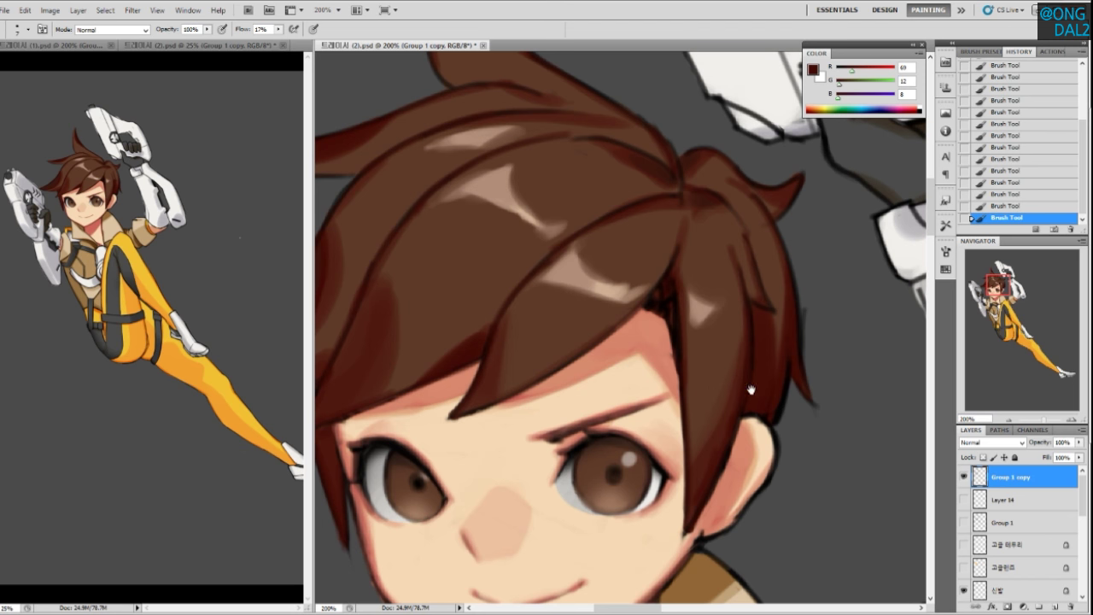
drag(723, 400, 726, 394)
Fill the gap between the central fringe and the right side lock with near-black brown sampled there, using a larger brush
alt+click(666, 289)
key(bracketright)
key(bracketright)
key(bracketright)
mouse_move(670, 282)
mouse_down()
mouse_move(675, 322)
mouse_move(657, 298)
mouse_up()
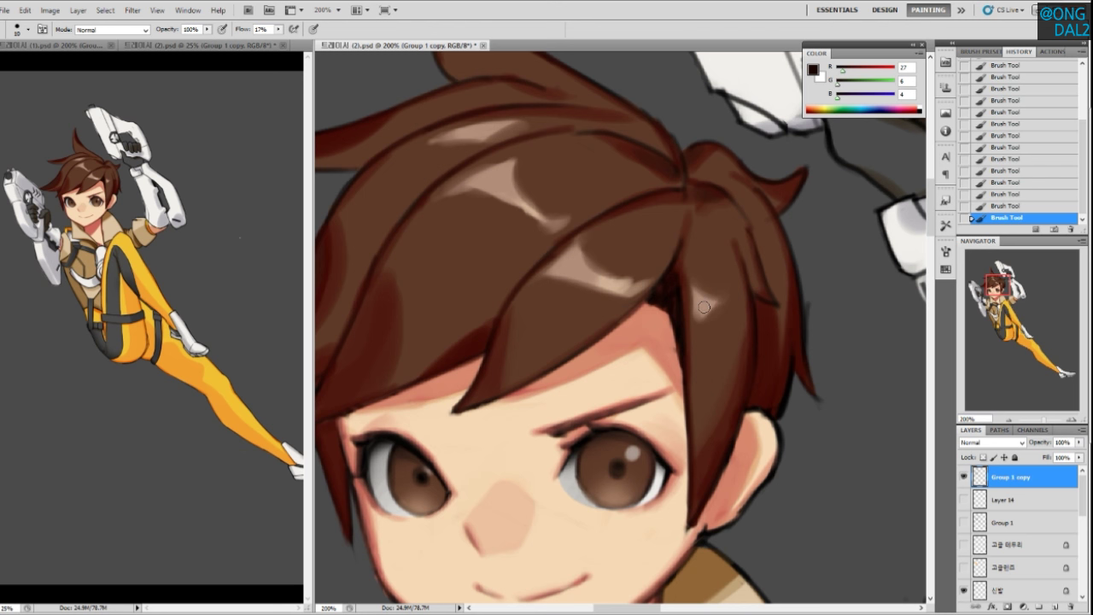
alt+click(677, 274)
alt+click(676, 248)
alt+click(673, 280)
Recolour the black outer edge of the raised right collar with tan and brown sampled from the jacket, redoing the first stroke
scroll(684, 429, down, 3)
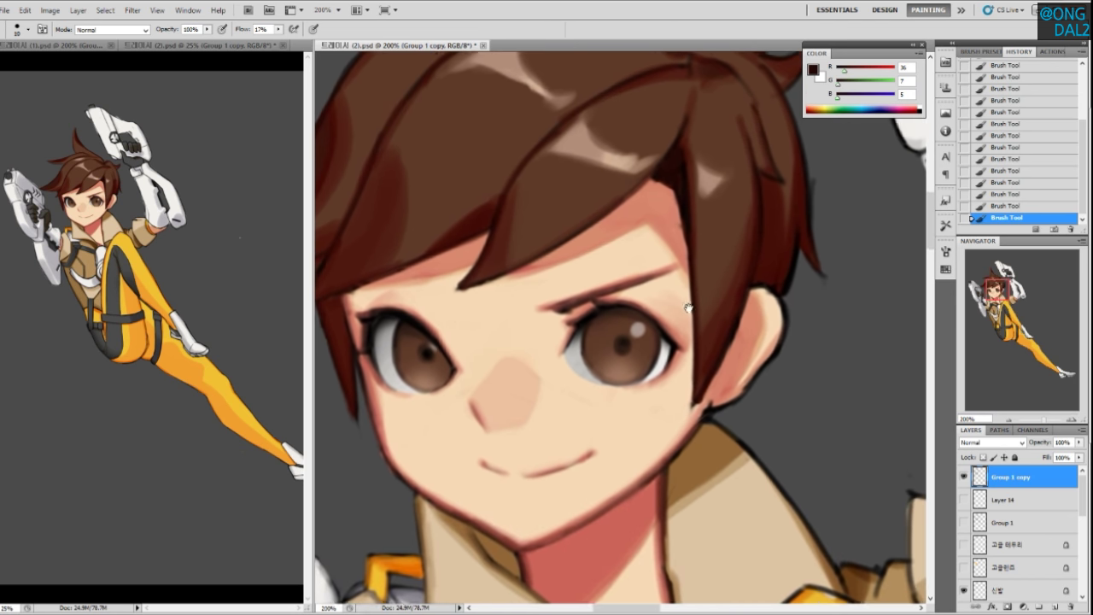
key(ctrl+minus)
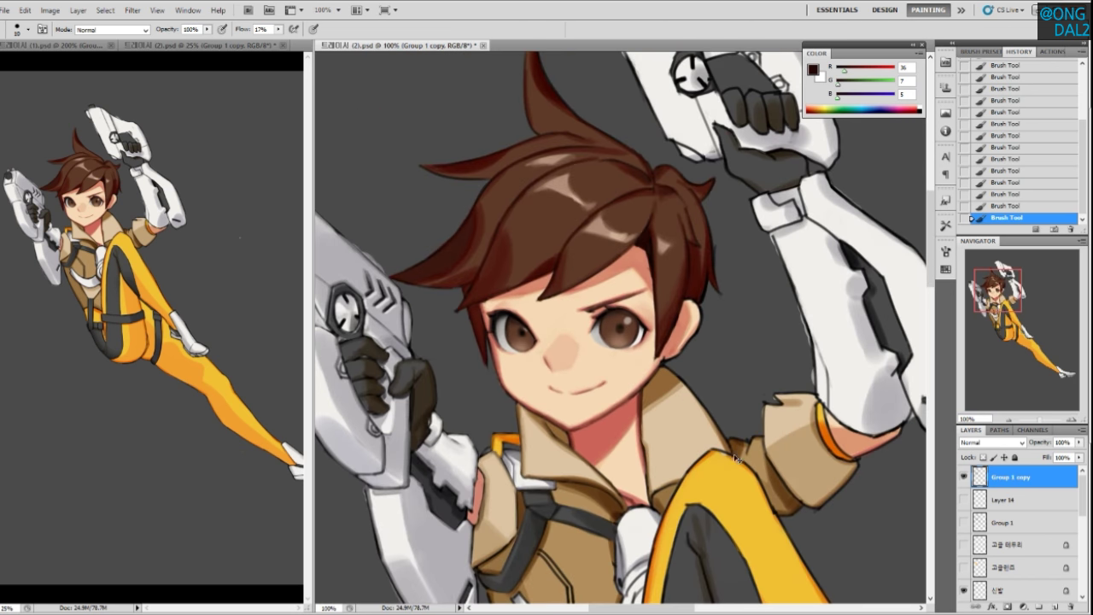
drag(670, 457, 686, 434)
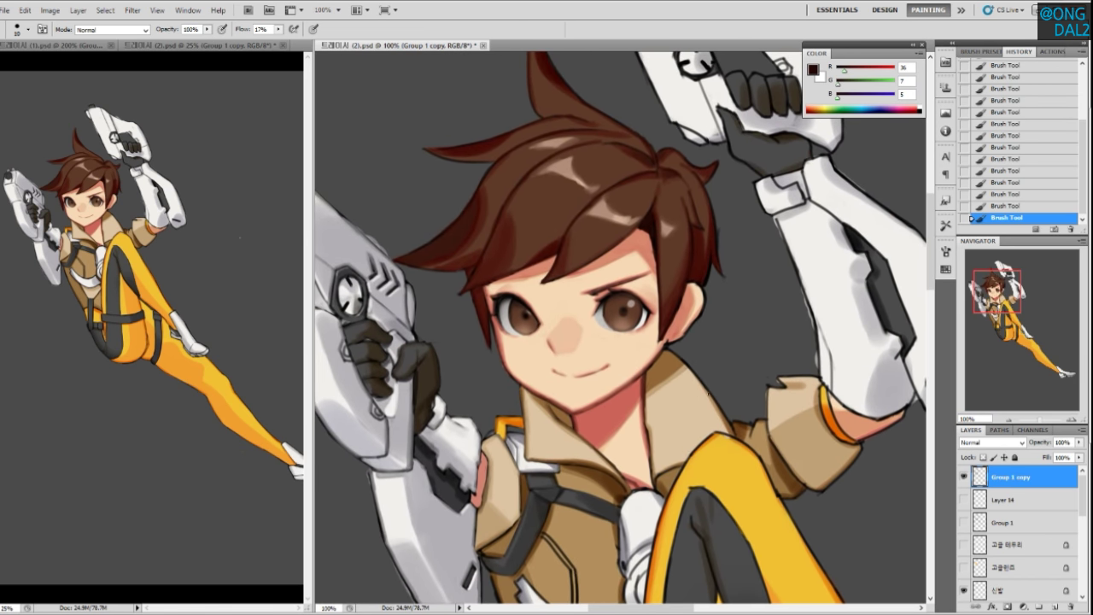
alt+click(721, 411)
drag(684, 361, 714, 406)
key(ctrl+z)
drag(684, 362, 715, 402)
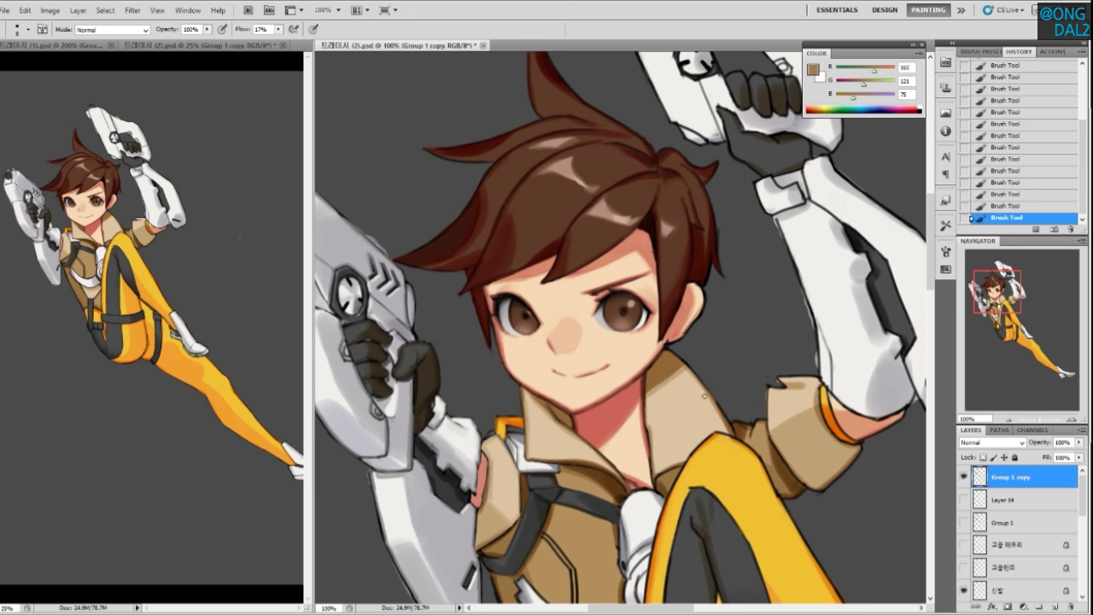
drag(684, 362, 710, 396)
alt+click(673, 350)
Soften the black outlines of the right shoulder and sleeve with dark brown (R 86, G 47, B 16) sampled beside the collar
alt+click(728, 418)
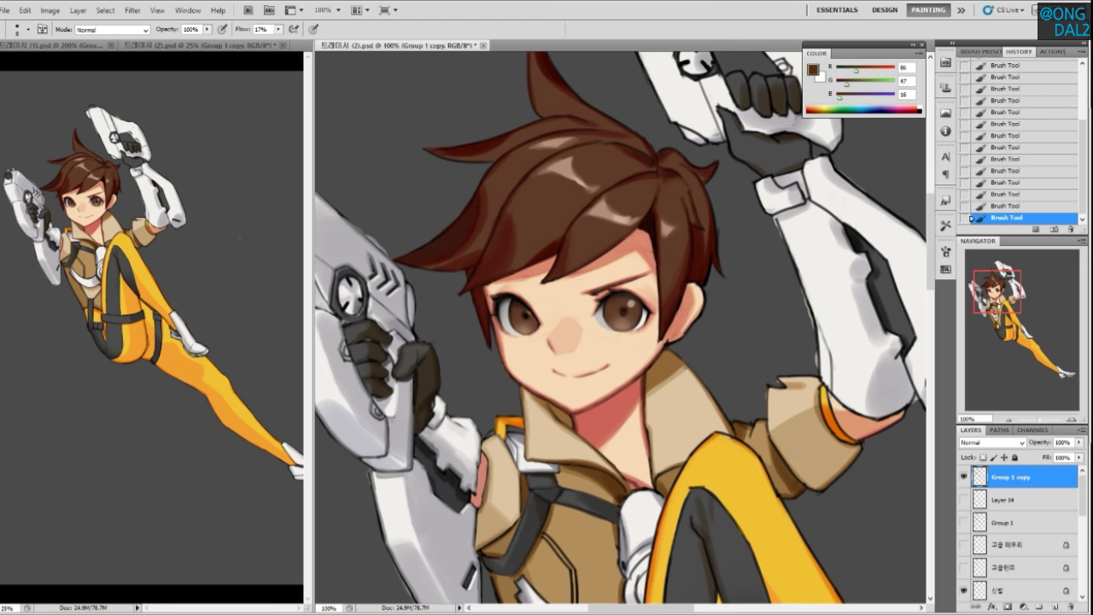
drag(766, 461, 759, 440)
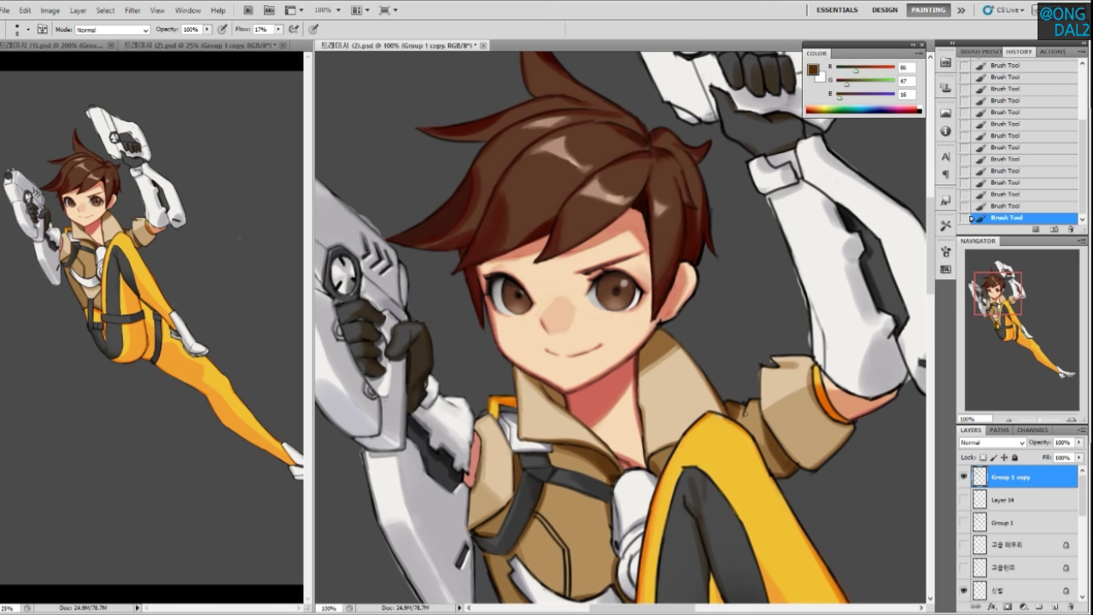
drag(692, 446, 681, 440)
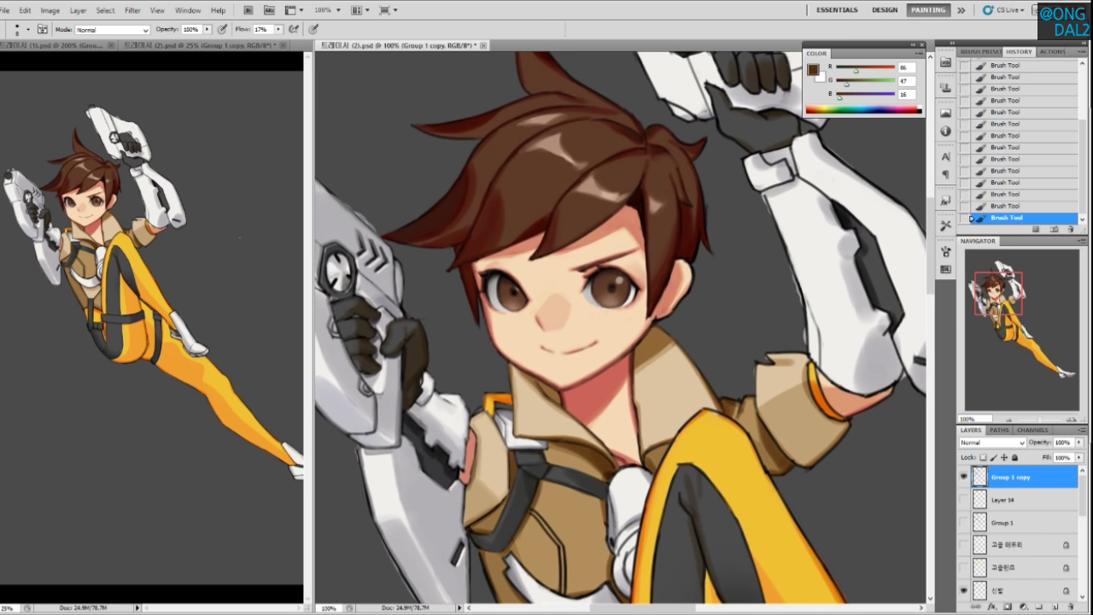
drag(764, 399, 748, 396)
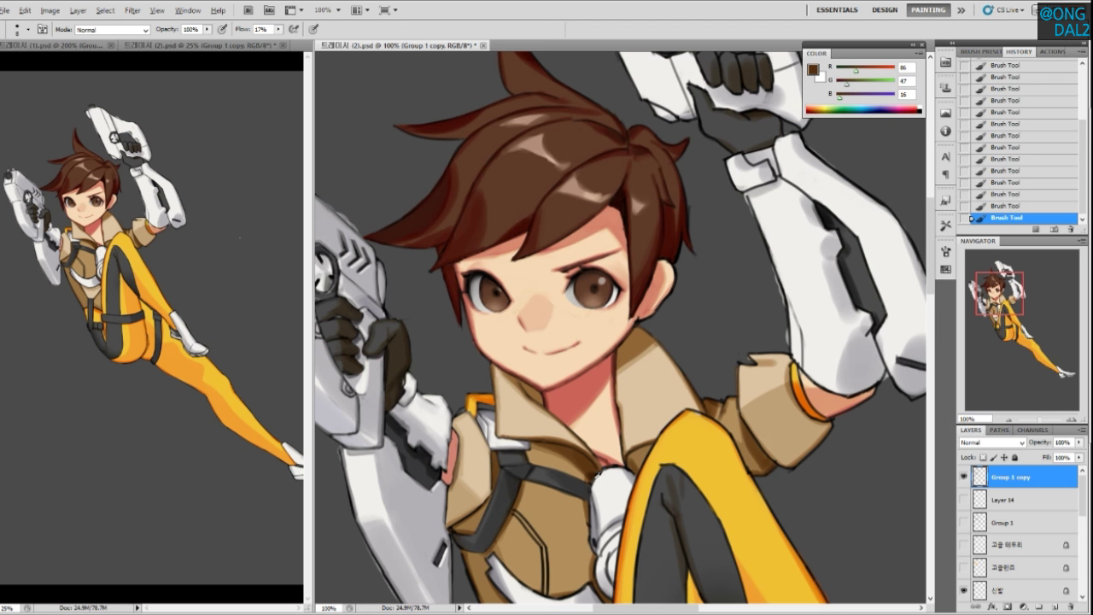
Mix a reddish brown (R 120, G 56, B 51) from a sampled skin tone and recolour the right sleeve's jagged upper edge
alt+click(661, 428)
alt+click(520, 378)
alt+click(614, 219)
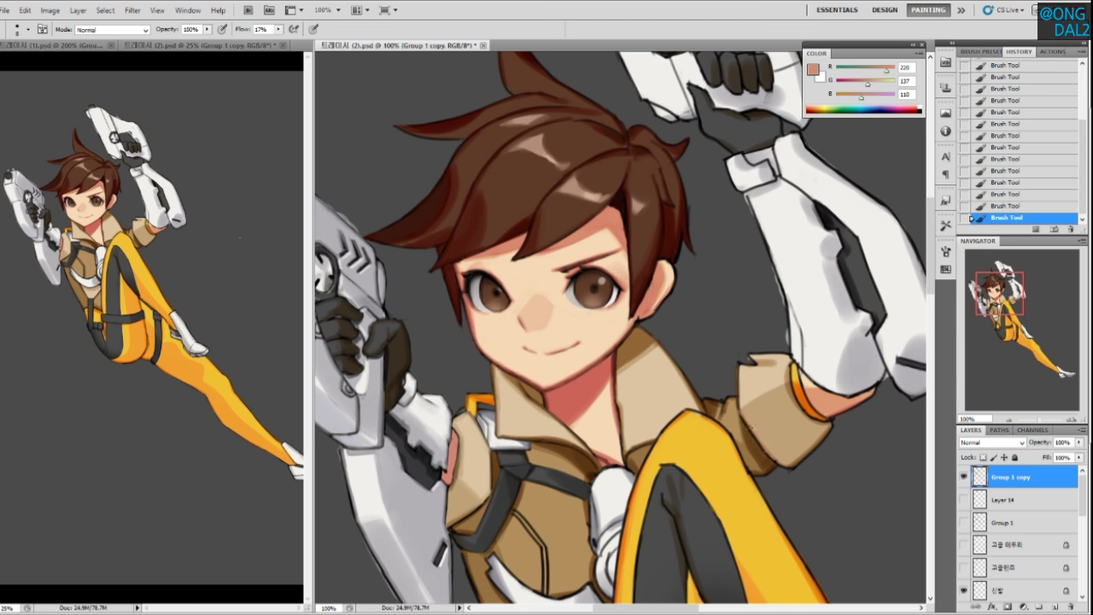
drag(859, 95, 852, 96)
drag(883, 72, 876, 76)
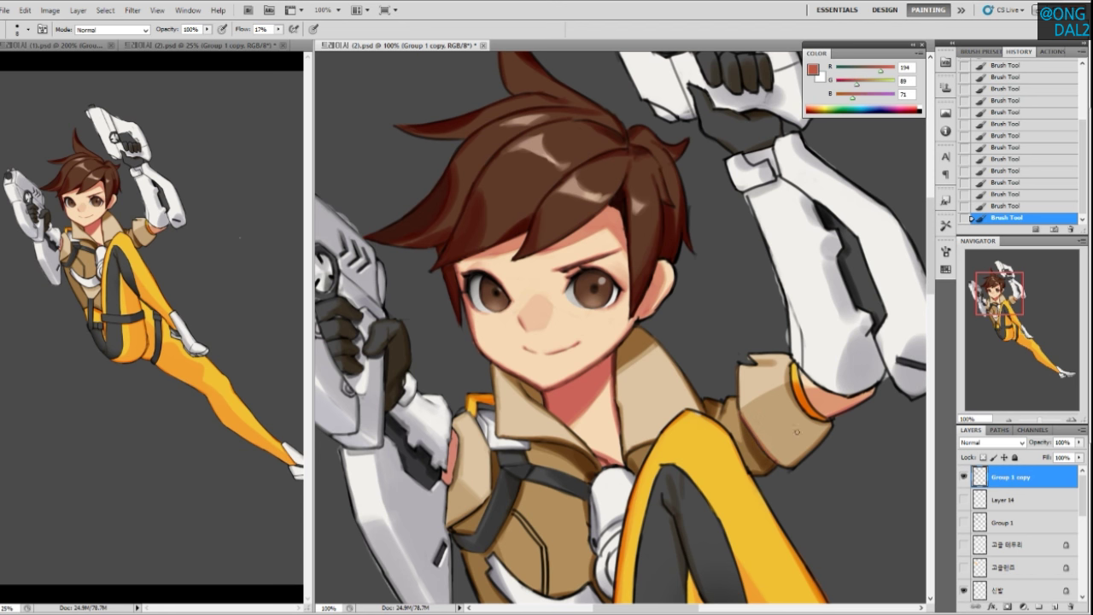
click(869, 72)
drag(852, 97, 856, 97)
drag(867, 69, 863, 69)
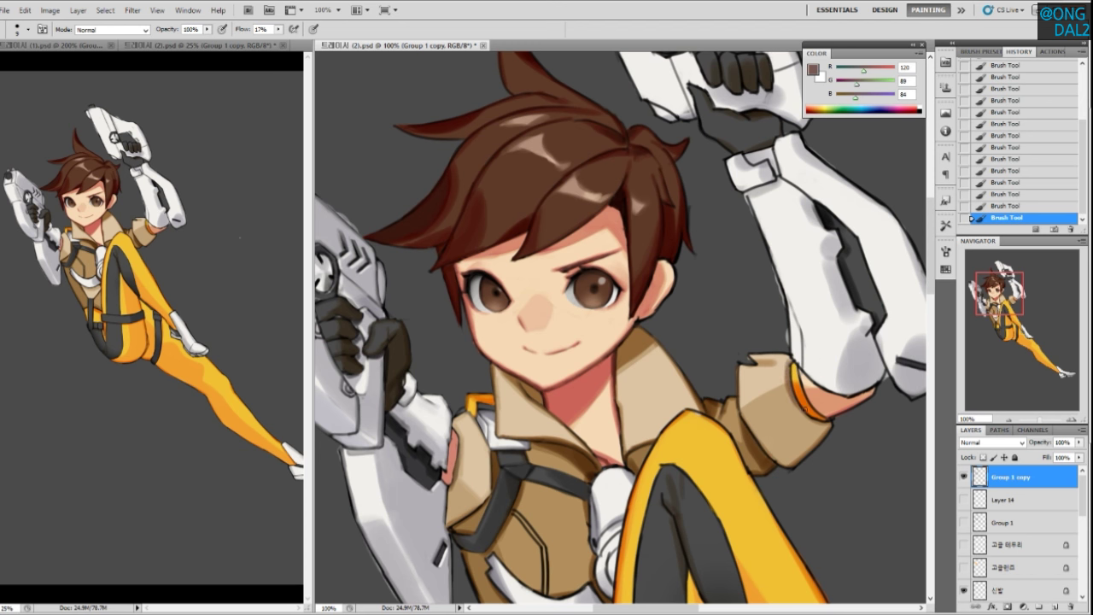
click(849, 85)
click(848, 98)
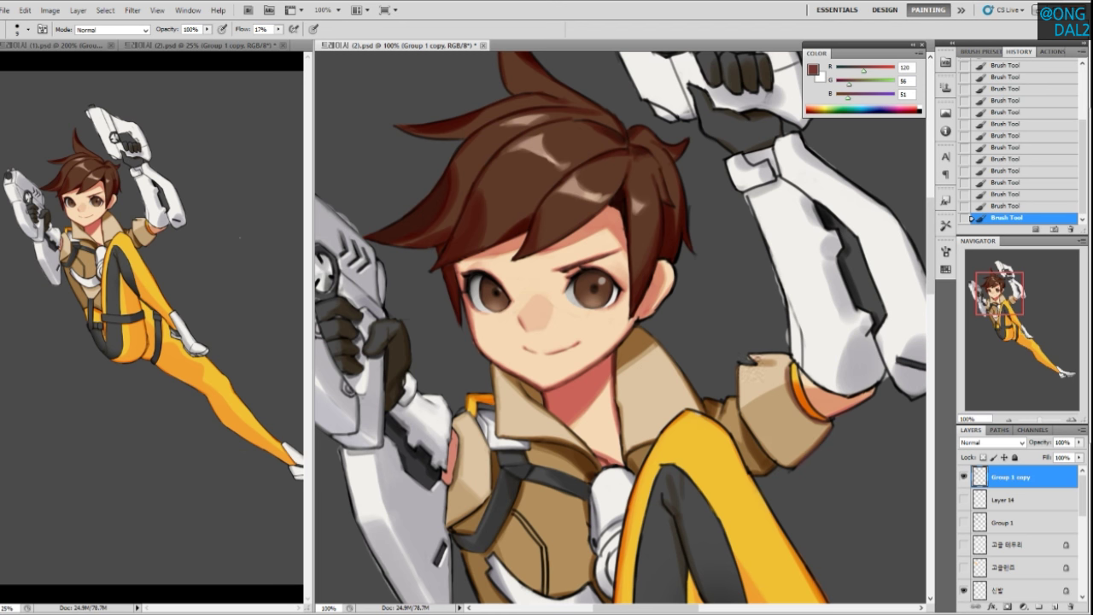
drag(768, 363, 747, 361)
Clean up the inner side of the sleeve's upper edge with light tan (R 222, G 196, B 162) sampled from the sleeve
alt+click(772, 359)
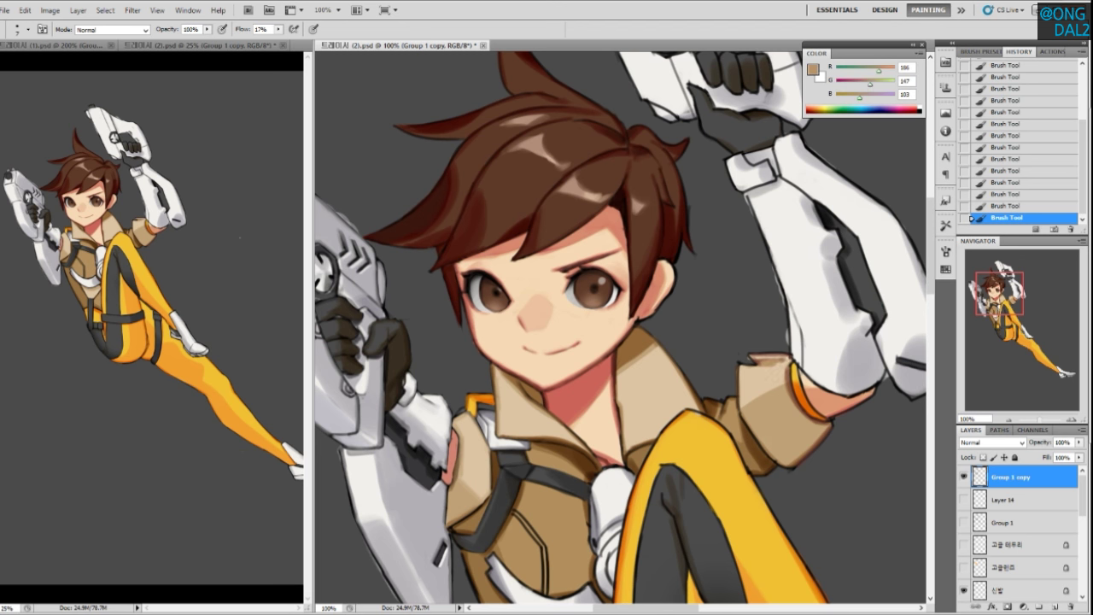
alt+click(763, 370)
mouse_move(787, 361)
mouse_down()
mouse_move(762, 366)
mouse_move(779, 360)
mouse_up()
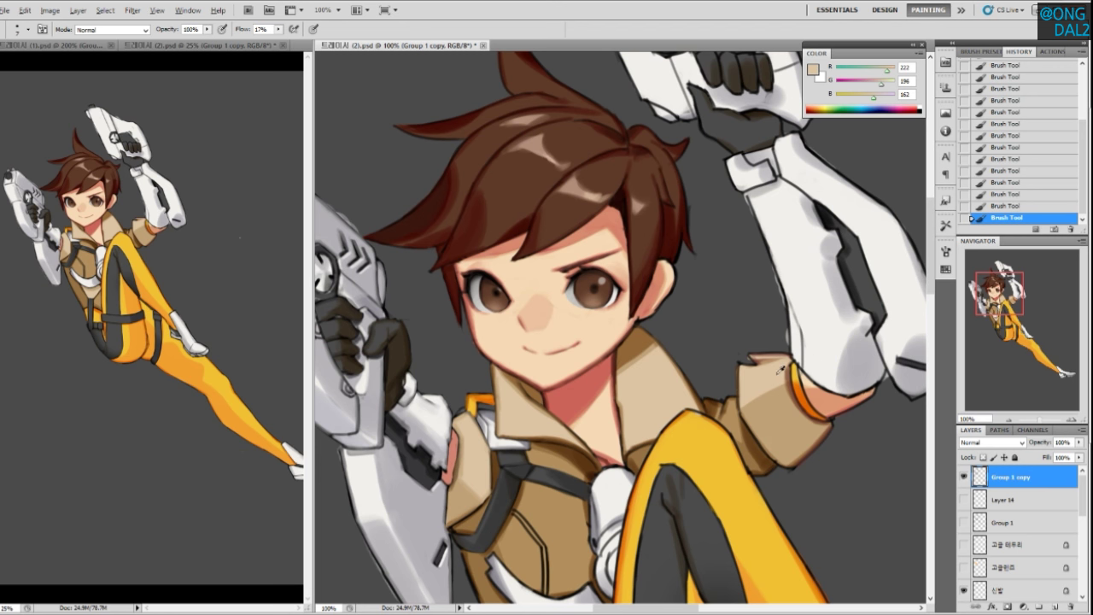
Recolour the line along the orange sleeve trim with its sampled orange darkened to R 156, G 61, B 10
alt+click(827, 389)
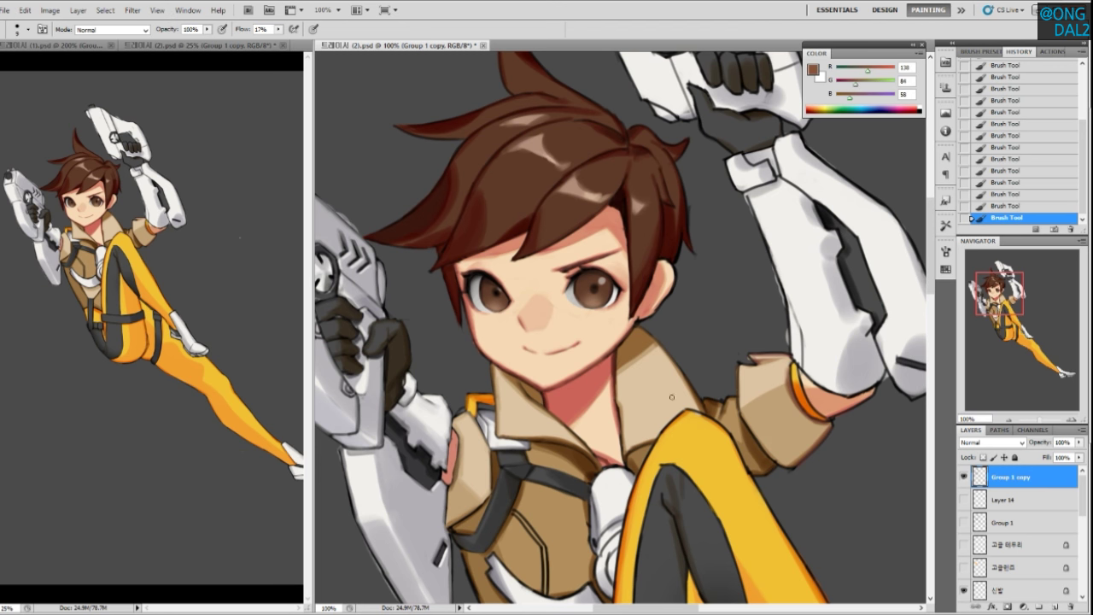
alt+click(586, 397)
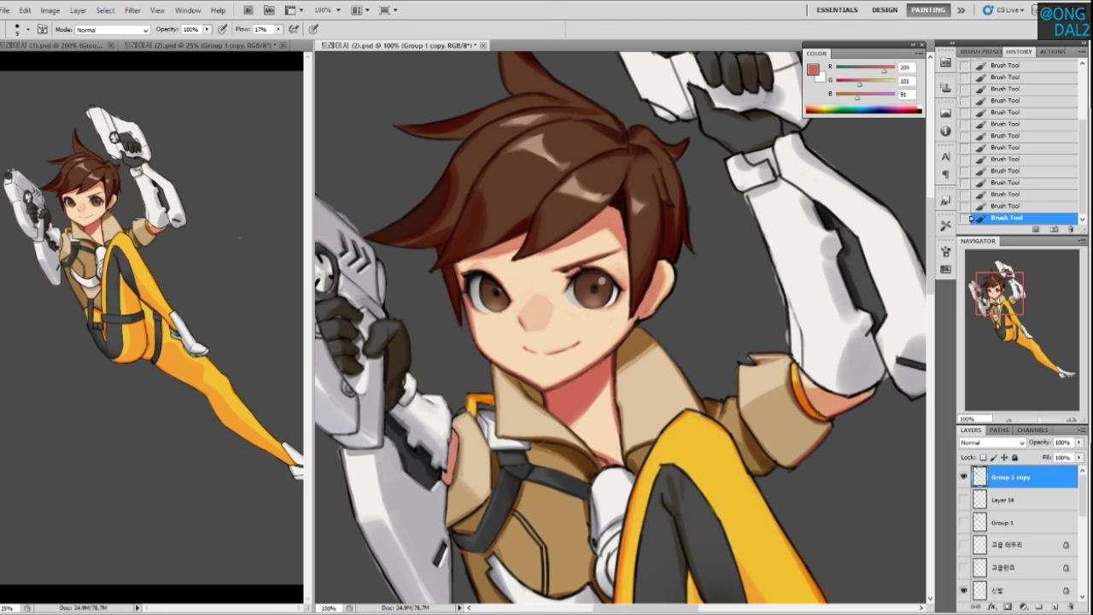
alt+click(804, 396)
drag(889, 69, 874, 72)
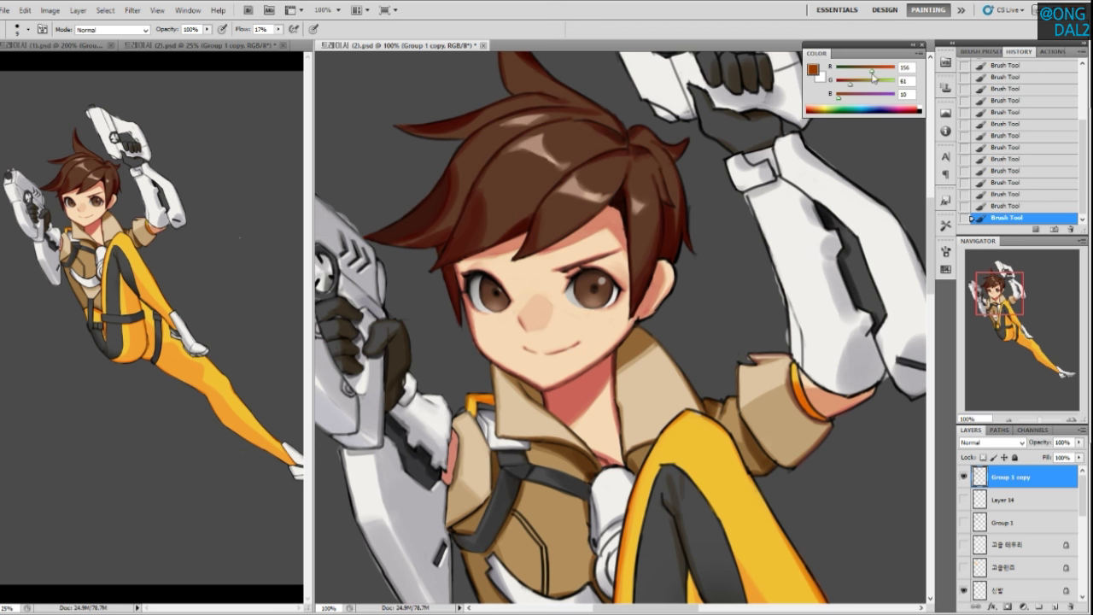
drag(797, 370, 811, 410)
mouse_move(618, 366)
mouse_down()
mouse_move(628, 415)
mouse_move(650, 412)
mouse_up()
Retouch the line between the raised forearm's skin and the orange trim with sampled skin tone (R 210, G 134, B 92) and brown (R 125, G 75, B 55)
alt+click(844, 428)
mouse_move(827, 415)
mouse_down()
mouse_move(834, 431)
mouse_move(827, 350)
mouse_up()
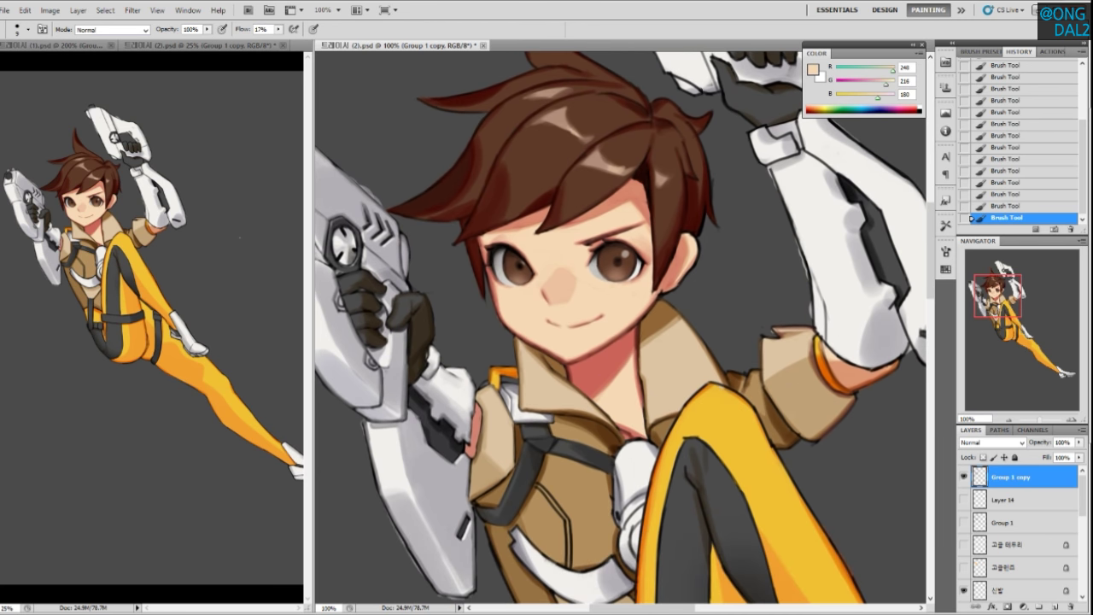
alt+click(861, 385)
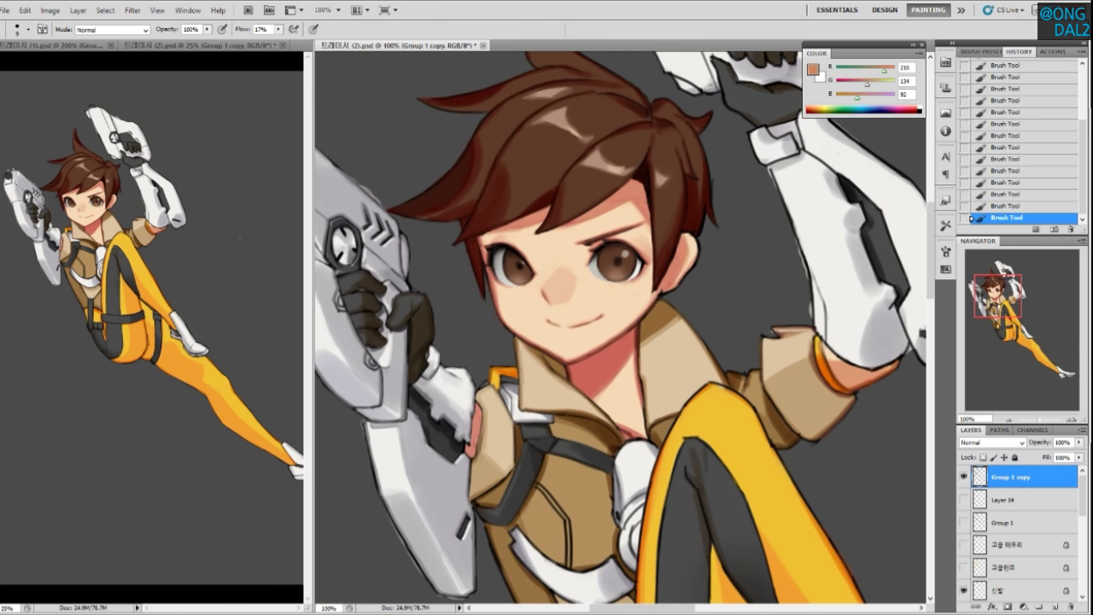
alt+click(829, 380)
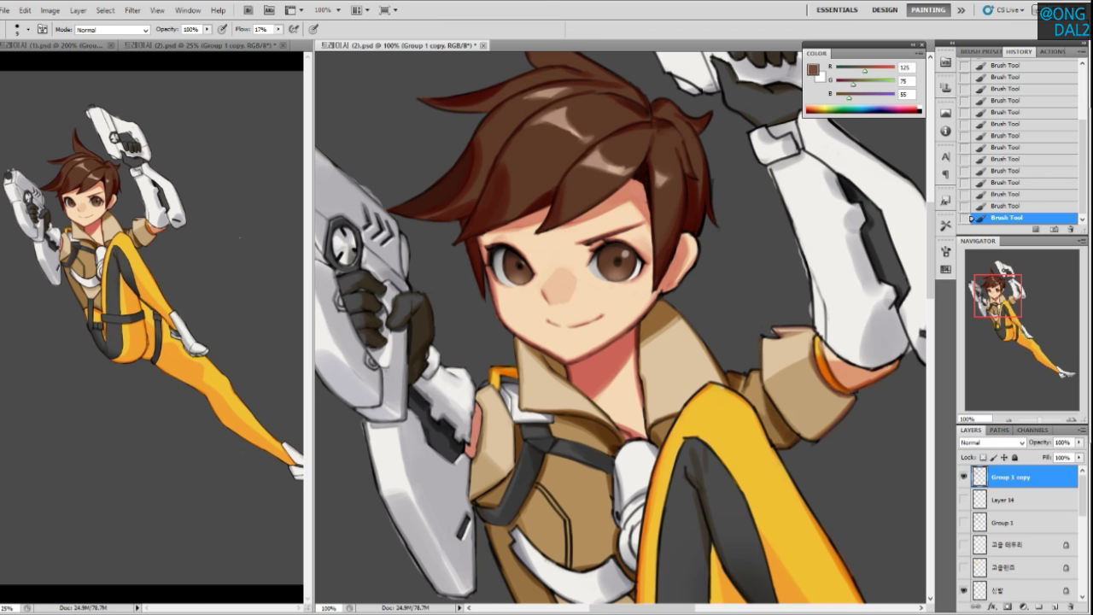
Clean up the sleeve cuff beside the orange trim with sampled light tan (R 222, G 196, B 162) and darker tan (R 194, G 161, B 118)
alt+click(814, 340)
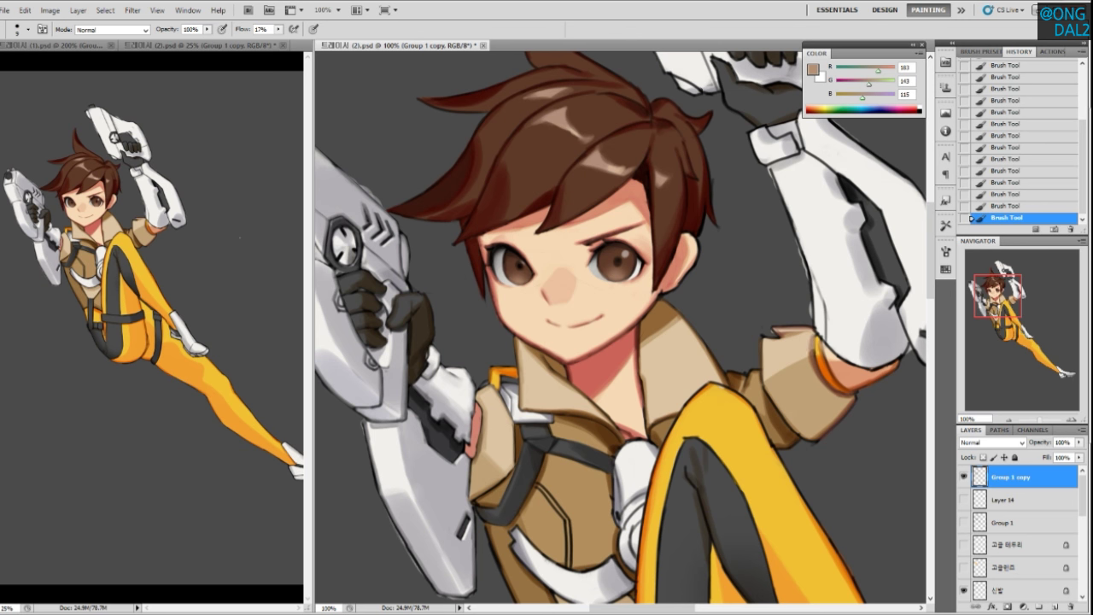
alt+click(806, 342)
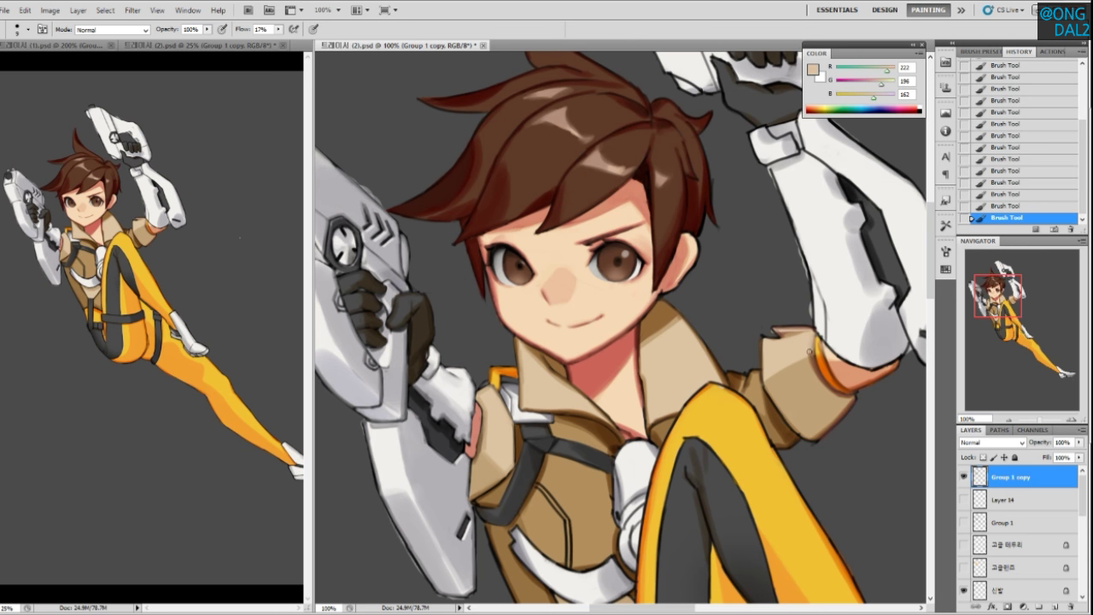
alt+click(814, 368)
alt+click(813, 363)
drag(826, 396, 799, 378)
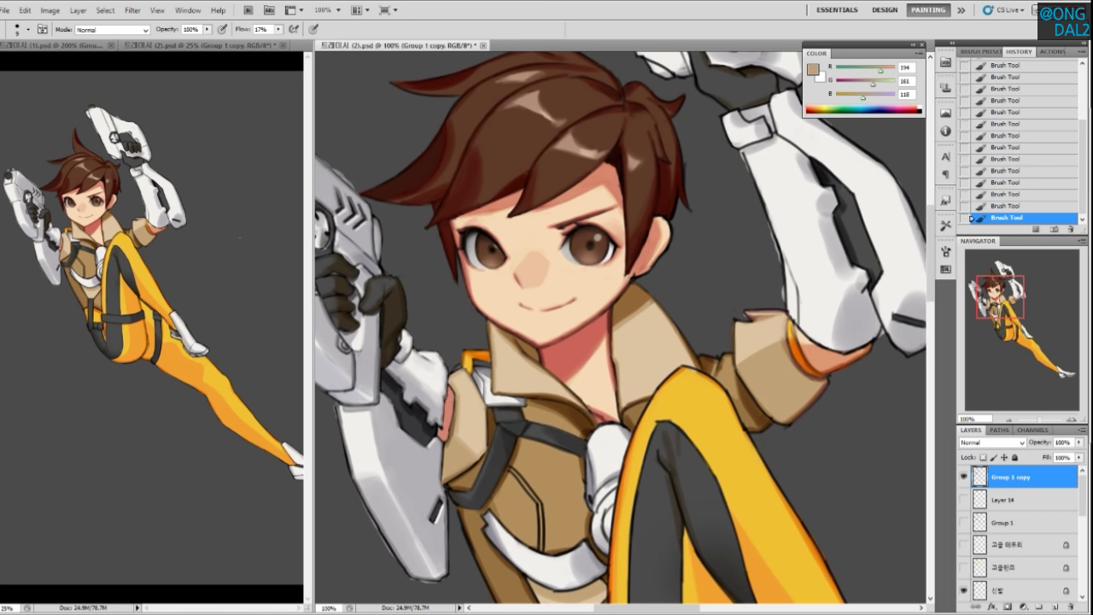
Soften the outlines of the curved white chest band with sampled greys (R 183, G 180, B 185 and R 114, G 112, B 119)
scroll(592, 433, down, 5)
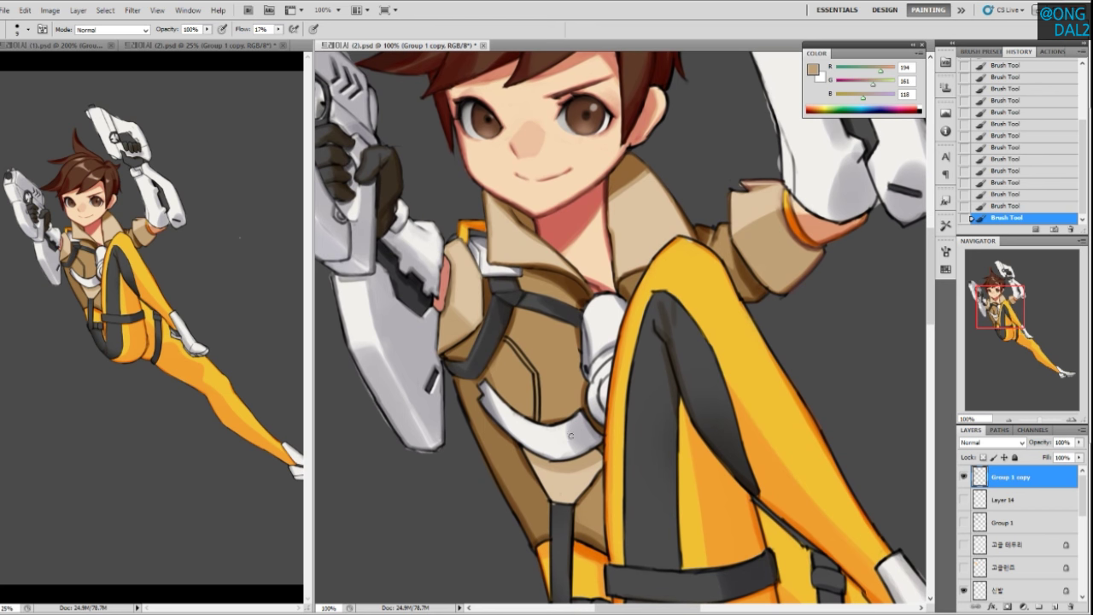
alt+click(578, 420)
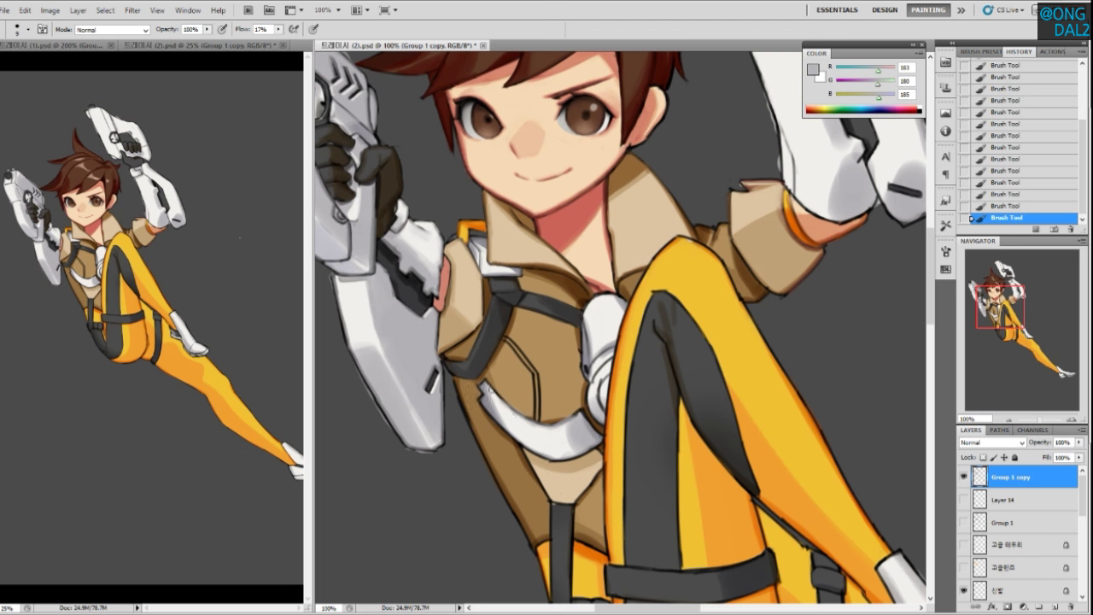
scroll(537, 440, down, 1)
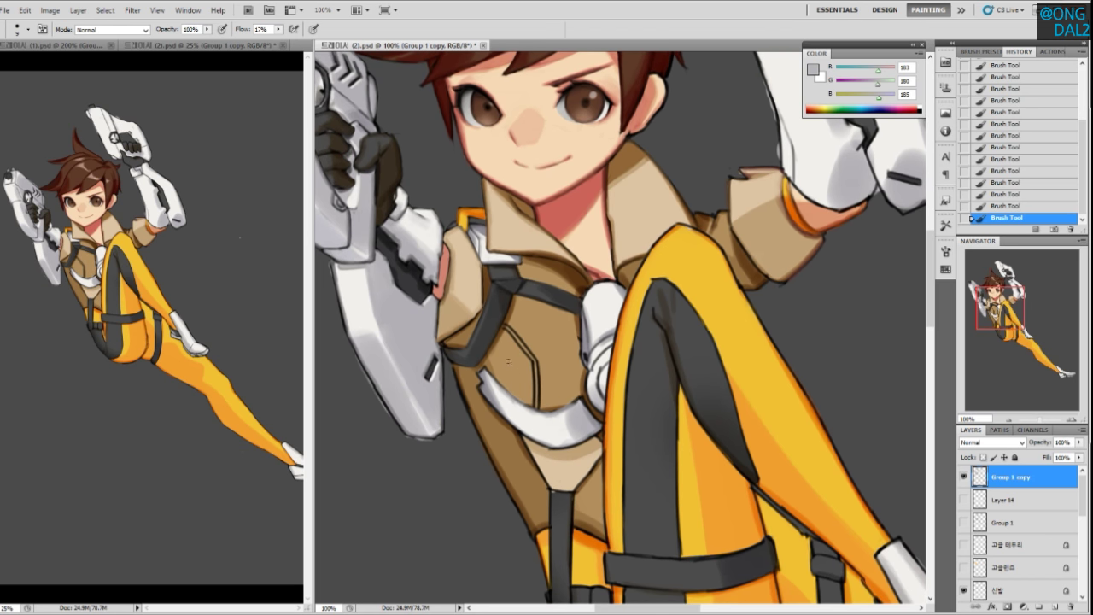
alt+click(488, 386)
alt+click(488, 388)
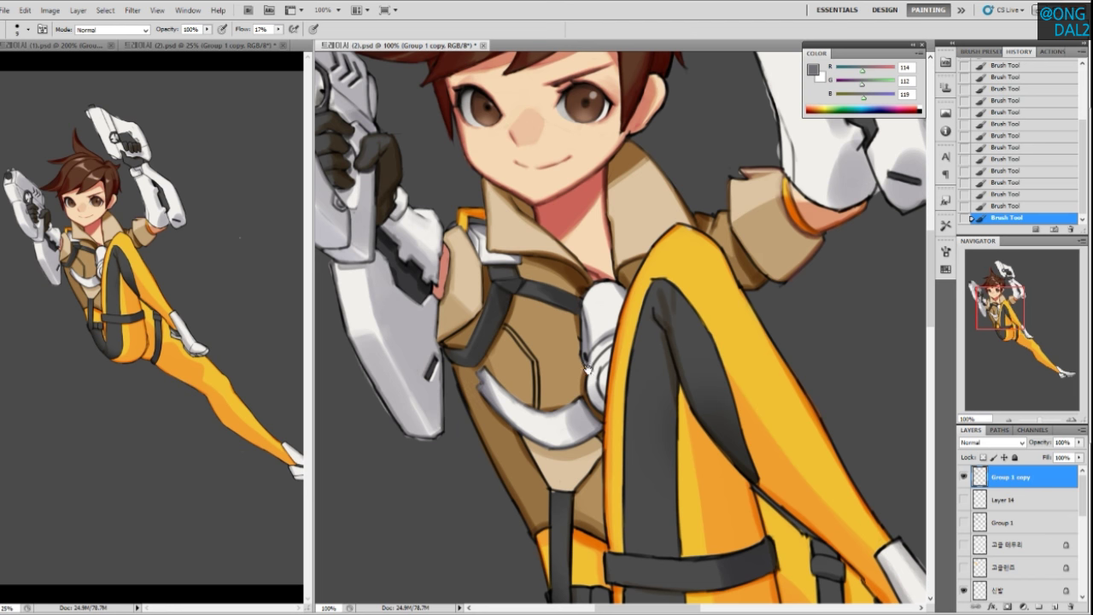
drag(588, 370, 585, 367)
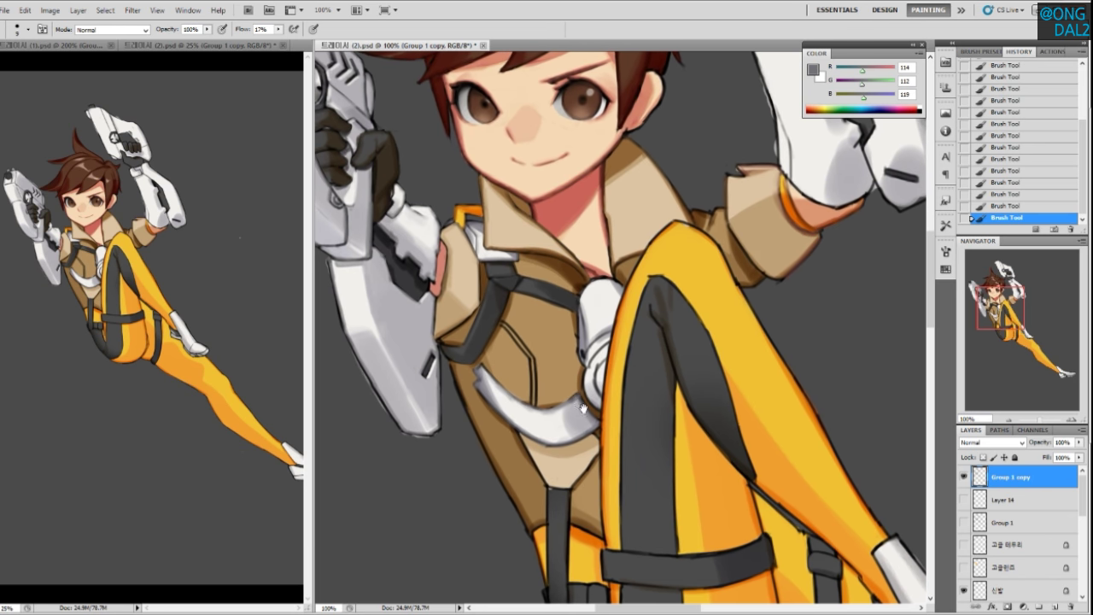
drag(583, 409, 575, 399)
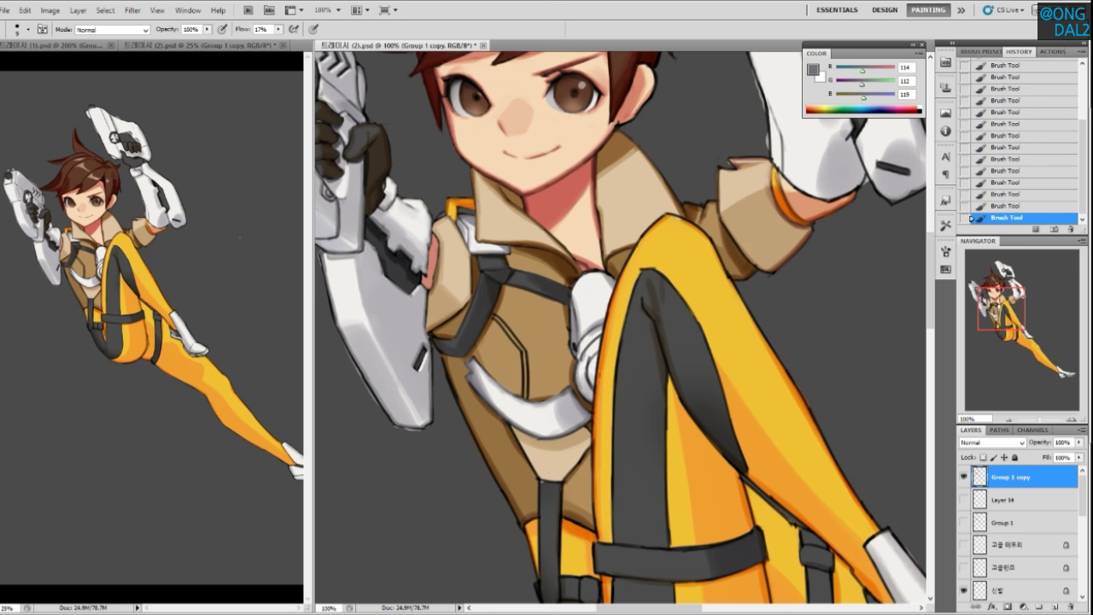
Retouch the upper edge of the white chest device with light grey (R 194, G 191, B 193) sampled from it
alt+click(595, 343)
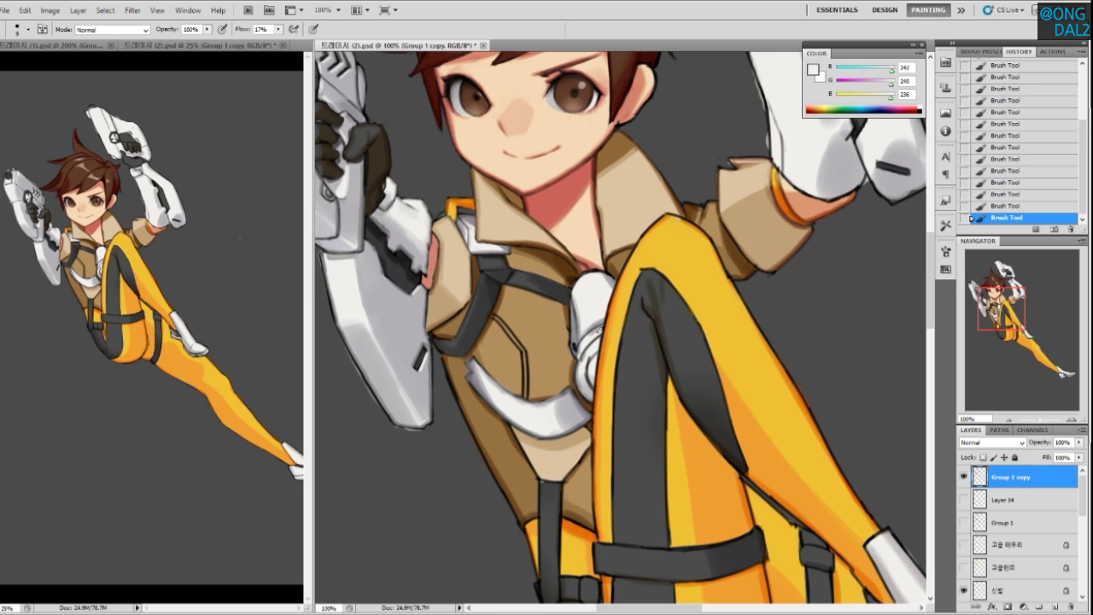
alt+click(593, 354)
scroll(594, 351, down, 2)
alt+click(608, 264)
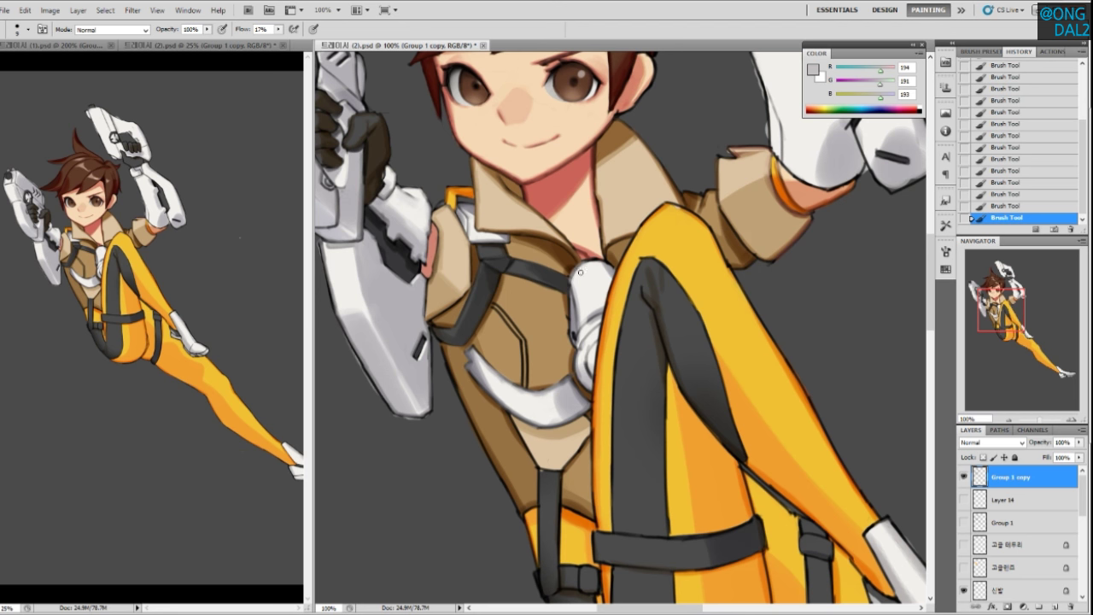
drag(588, 265, 574, 280)
drag(574, 285, 571, 291)
Refine the chest device's side and round lower part with mid grey (R 141, G 142, B 150), off-white (R 242, G 240, B 236) and light grey (R 203, G 201, B 202)
alt+click(576, 313)
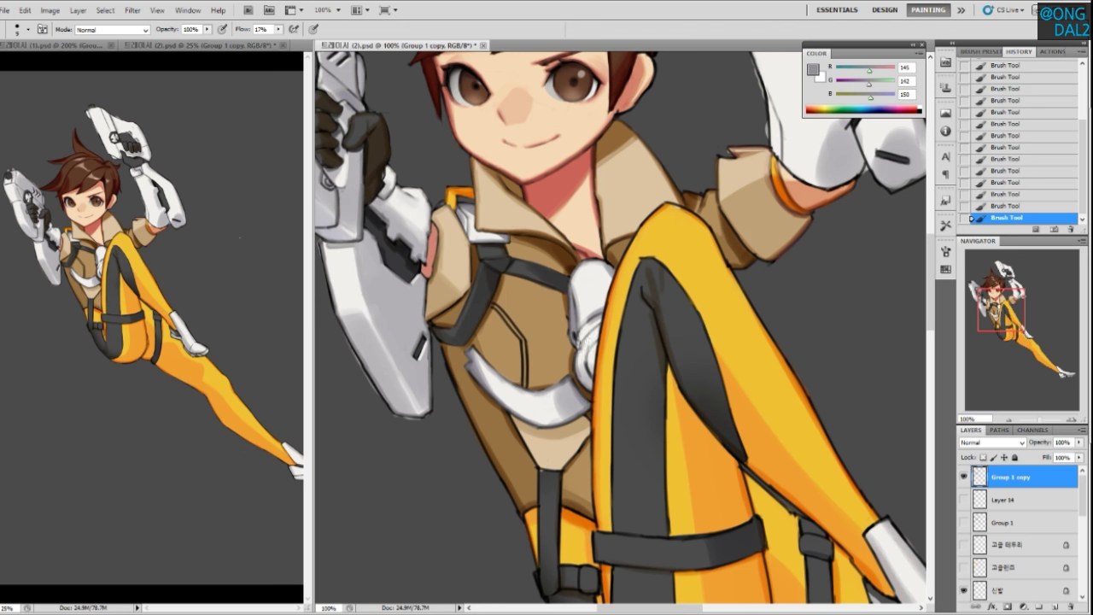
alt+click(588, 348)
alt+click(588, 347)
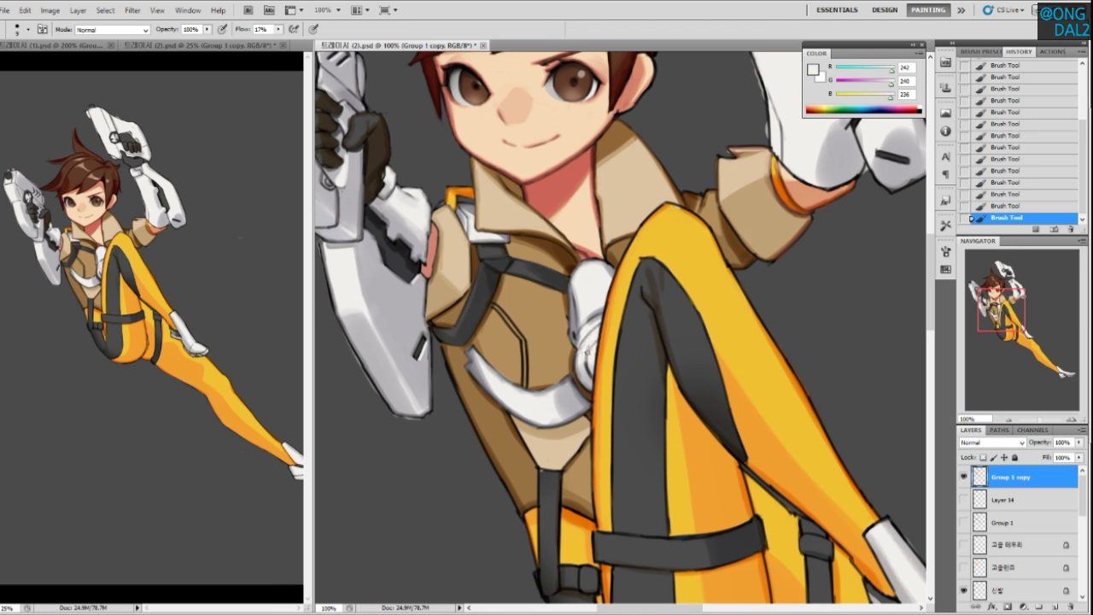
alt+click(587, 358)
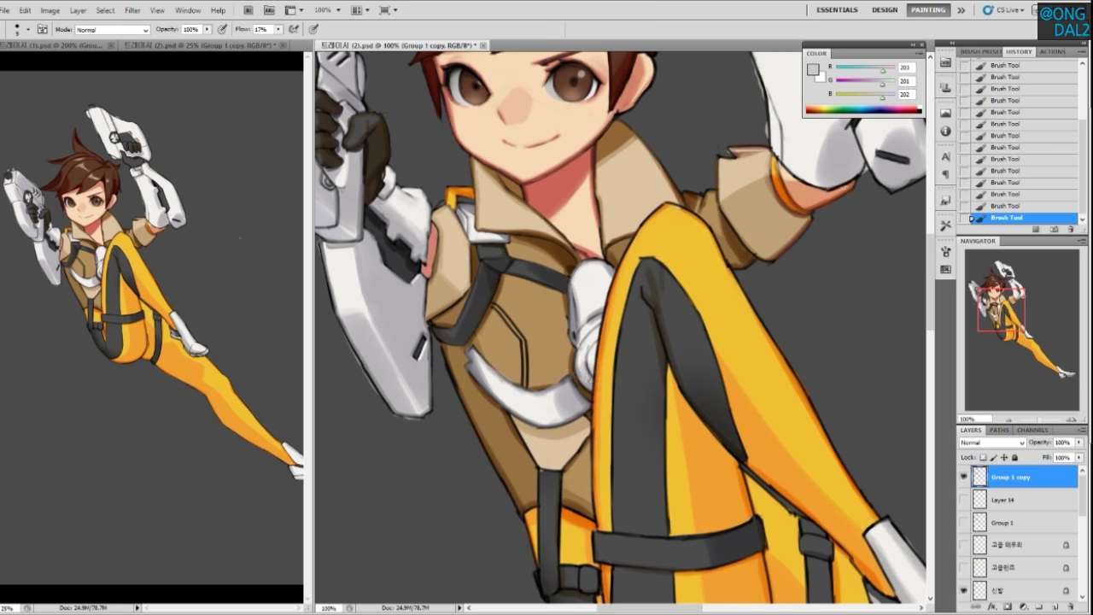
drag(590, 376, 596, 359)
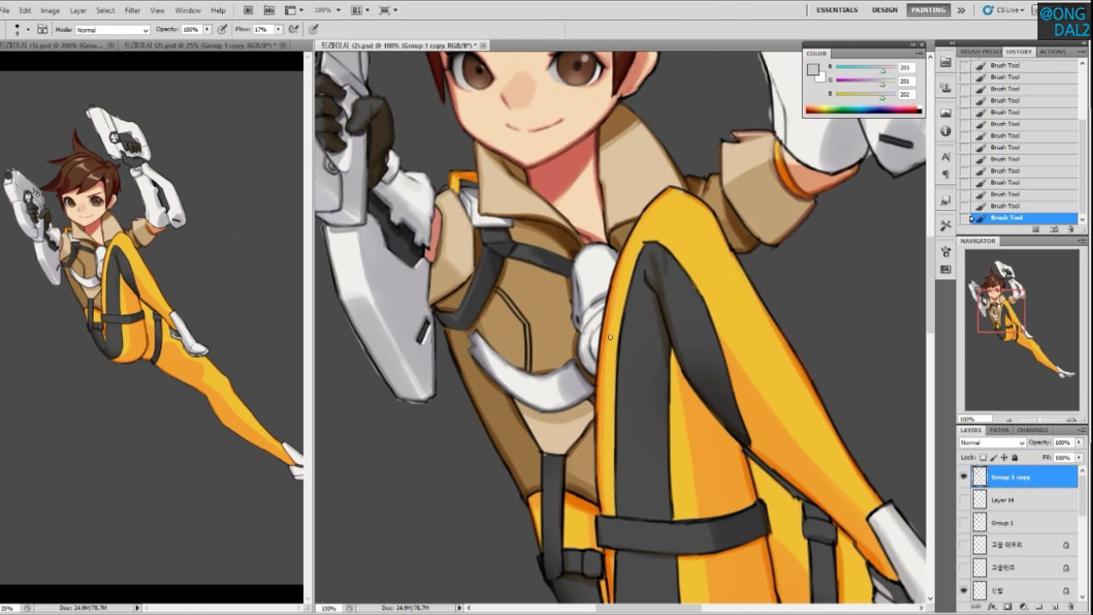
Touch up the raised arm guard's elbow end with sampled light grey (R 199, G 196, B 198) and dark brown-grey (R 65, G 54, B 49)
drag(702, 284, 601, 399)
alt+click(723, 269)
drag(687, 261, 730, 288)
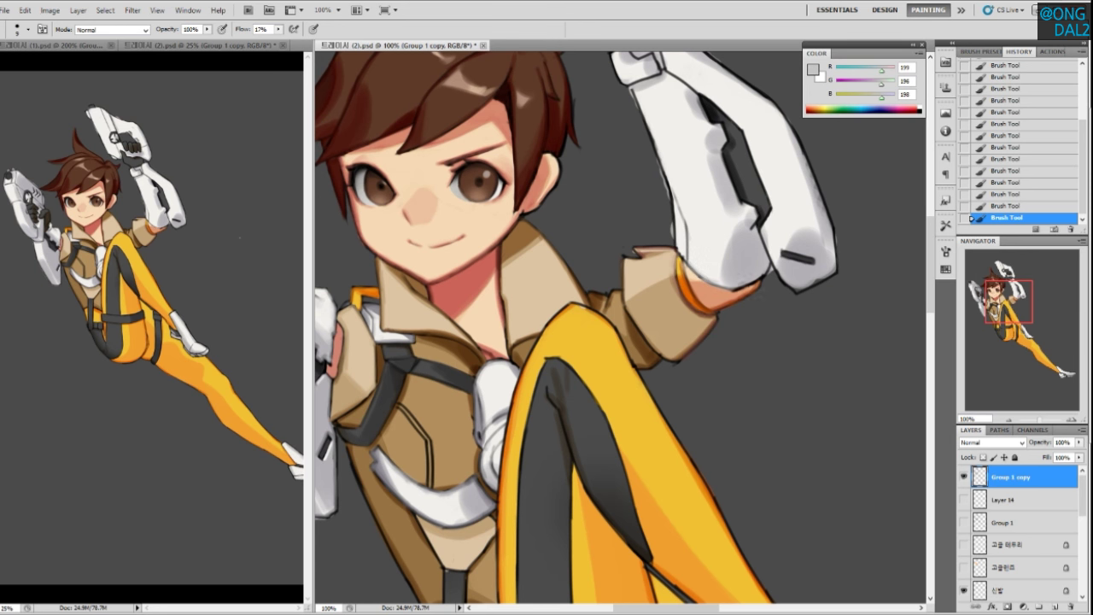
alt+click(765, 277)
mouse_move(735, 288)
mouse_down()
mouse_move(768, 263)
mouse_move(759, 268)
mouse_up()
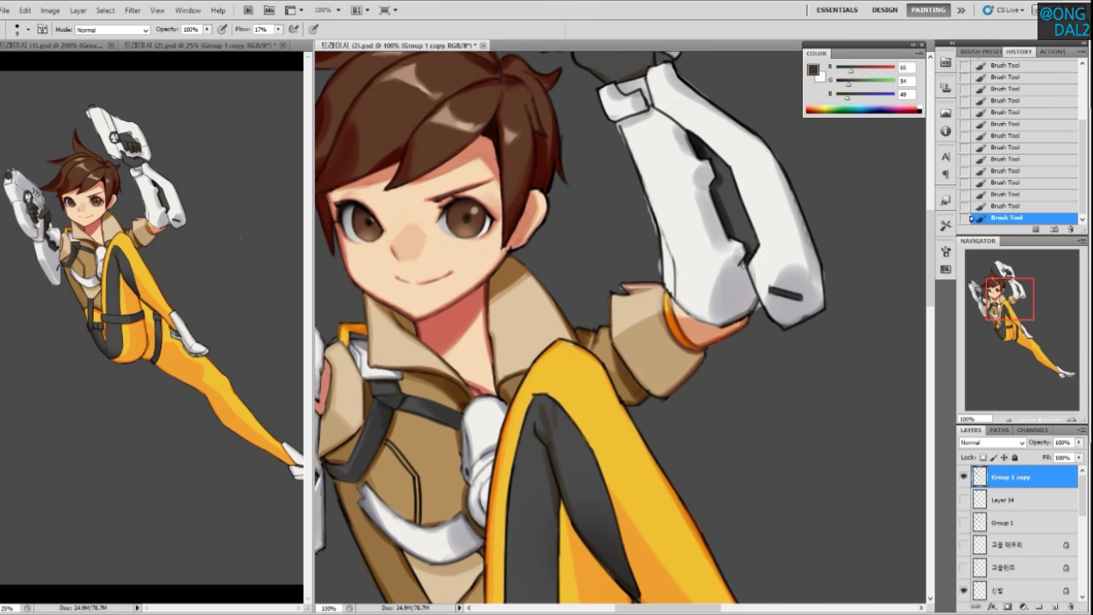
drag(754, 302, 758, 340)
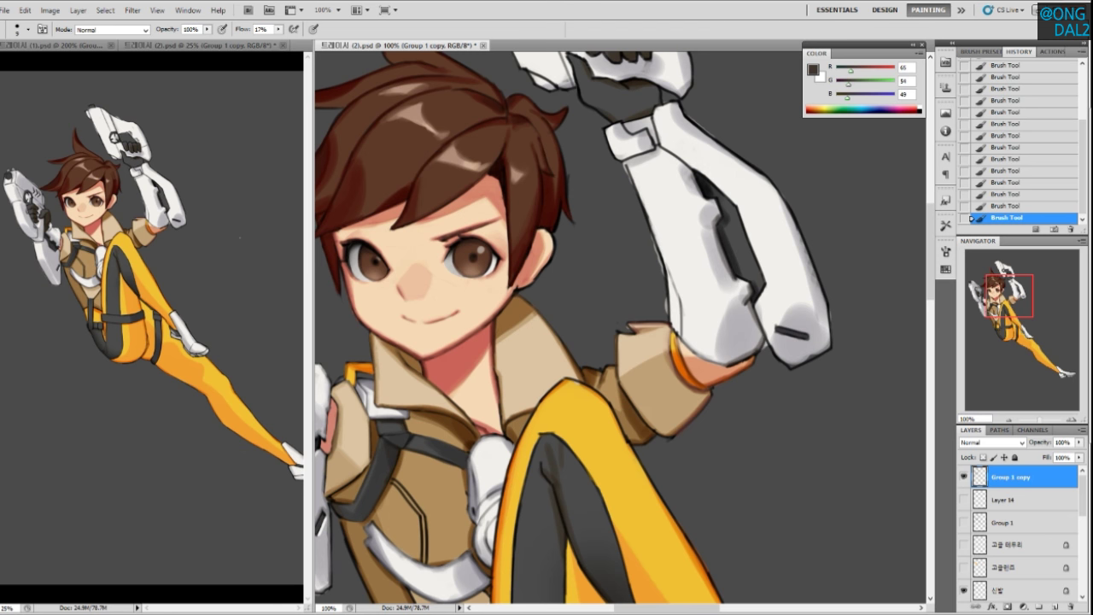
drag(767, 292, 776, 335)
Soften the line work around the arm guard's wrist cuff with sampled greys (R 187, G 185, B 188; R 127, G 126, B 128; R 71, G 69, B 69)
alt+click(697, 172)
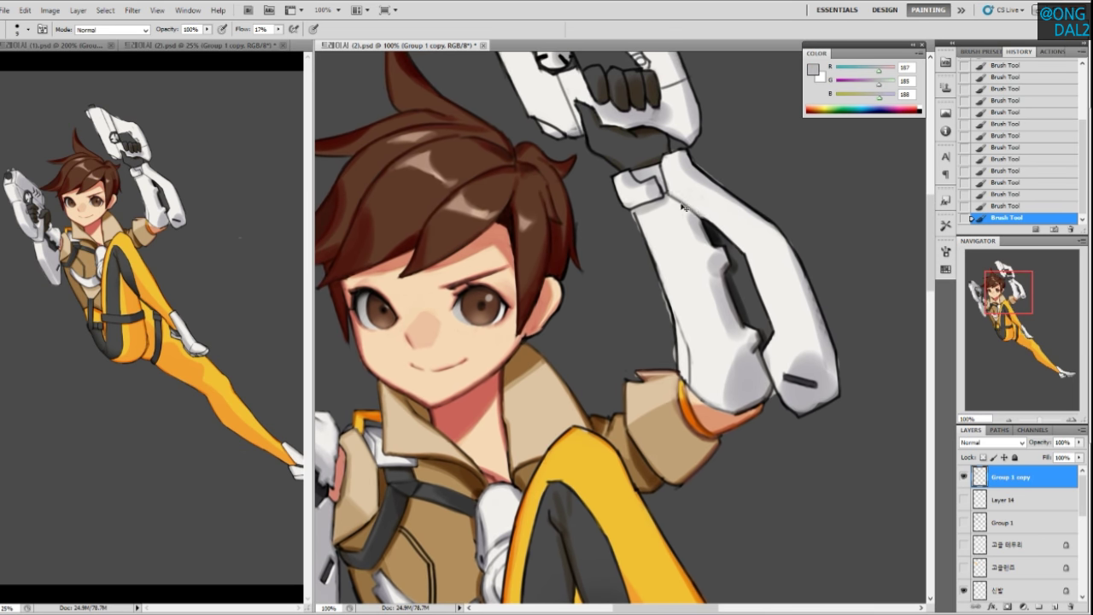
alt+click(636, 175)
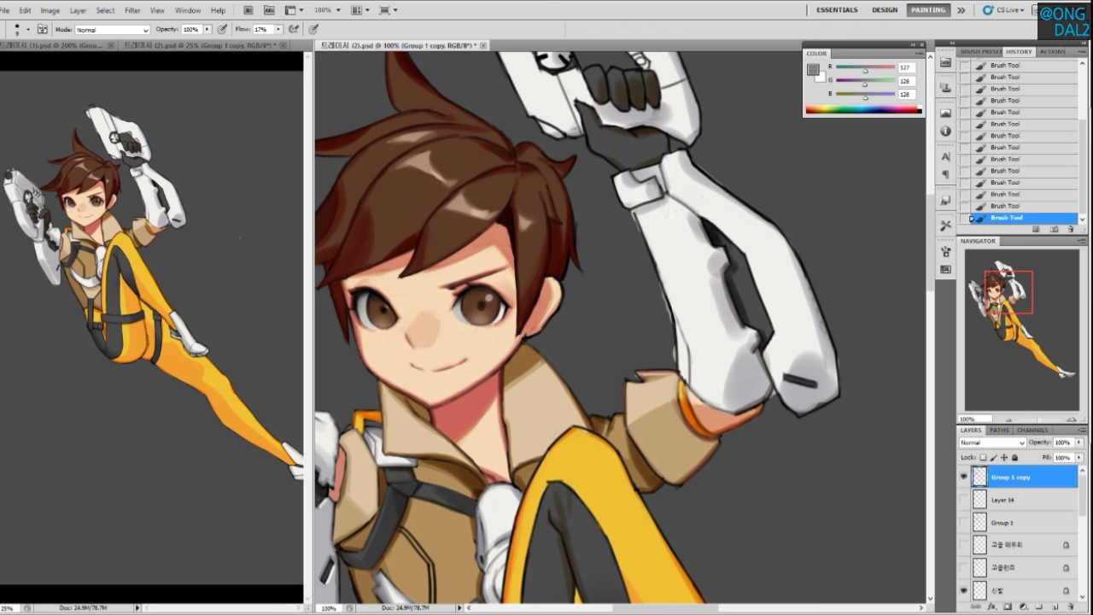
alt+click(639, 205)
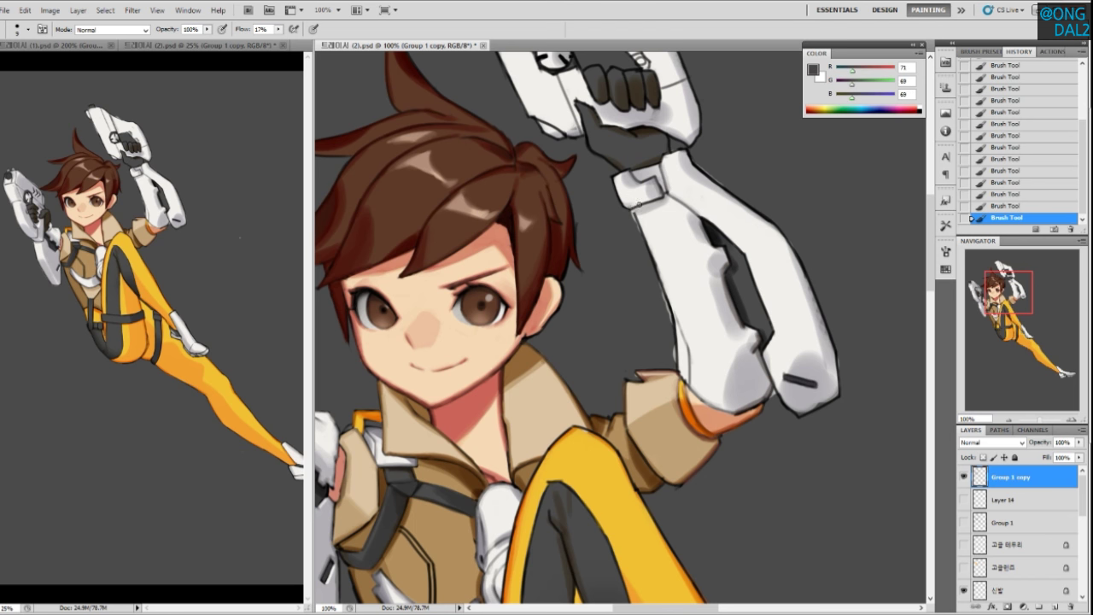
drag(704, 267, 696, 254)
Redraw the arm guard's long edge facing the head, from the wrist cuff down to the elbow, with colour sampled from the outline
alt+click(630, 199)
drag(630, 199, 668, 294)
drag(631, 199, 670, 304)
drag(651, 260, 671, 309)
drag(652, 261, 672, 363)
alt+click(673, 314)
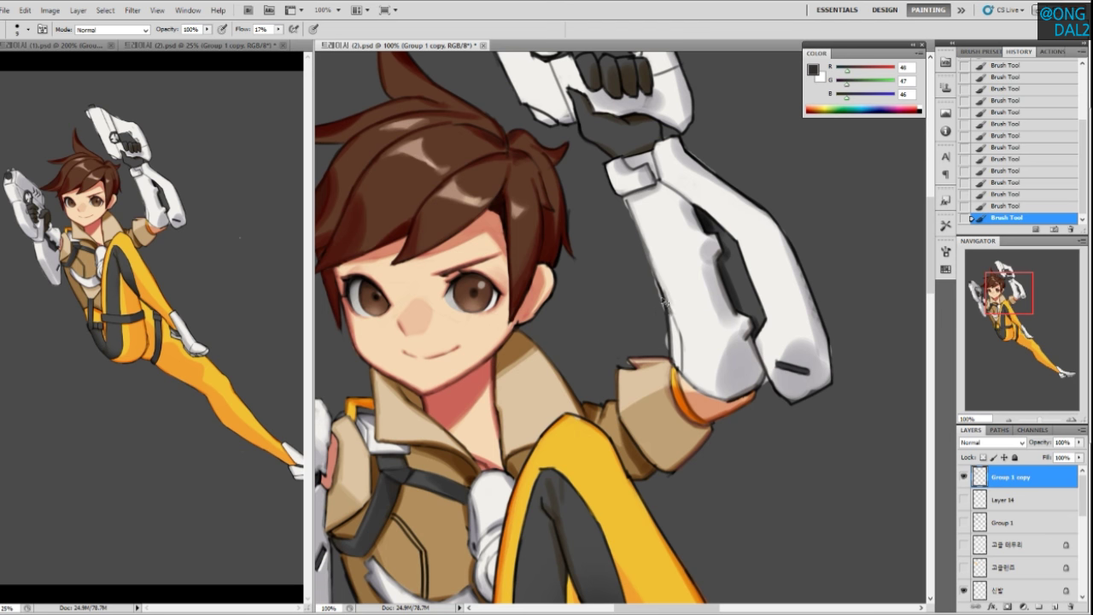
Refine the dark slot near the arm guard's lower end with sampled dark grey (R 56, G 56, B 58)
mouse_move(746, 381)
mouse_down()
mouse_move(724, 367)
mouse_move(786, 364)
mouse_up()
alt+click(759, 329)
alt+click(784, 351)
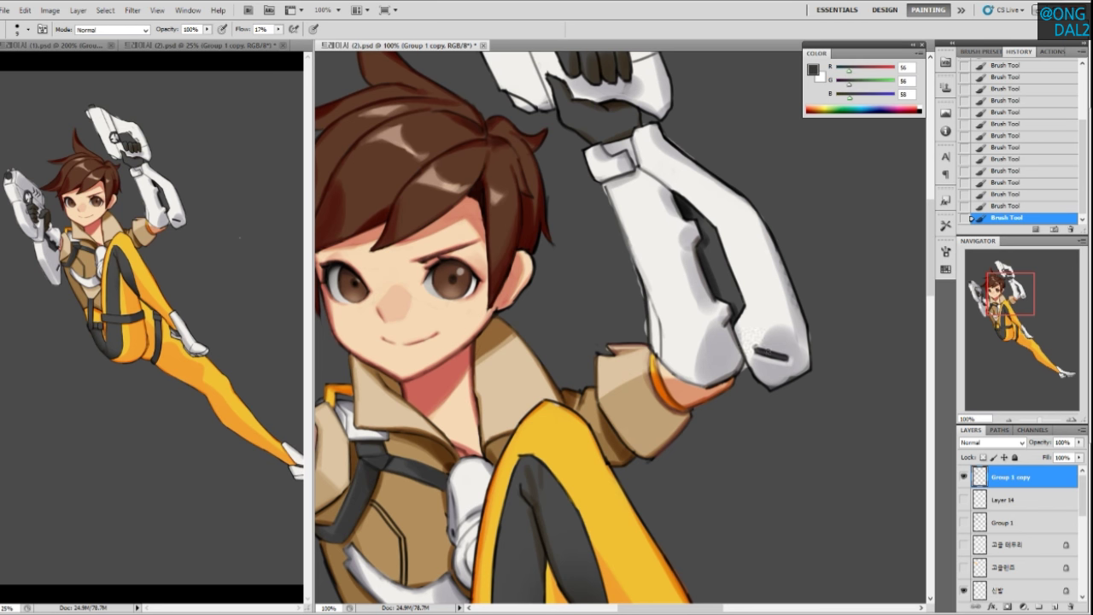
drag(757, 346, 788, 354)
Redraw the lower outer edge of the arm guard with the dark grey, undoing the stray strokes
mouse_move(806, 331)
mouse_down()
mouse_move(810, 368)
mouse_move(772, 390)
mouse_up()
key(ctrl+z)
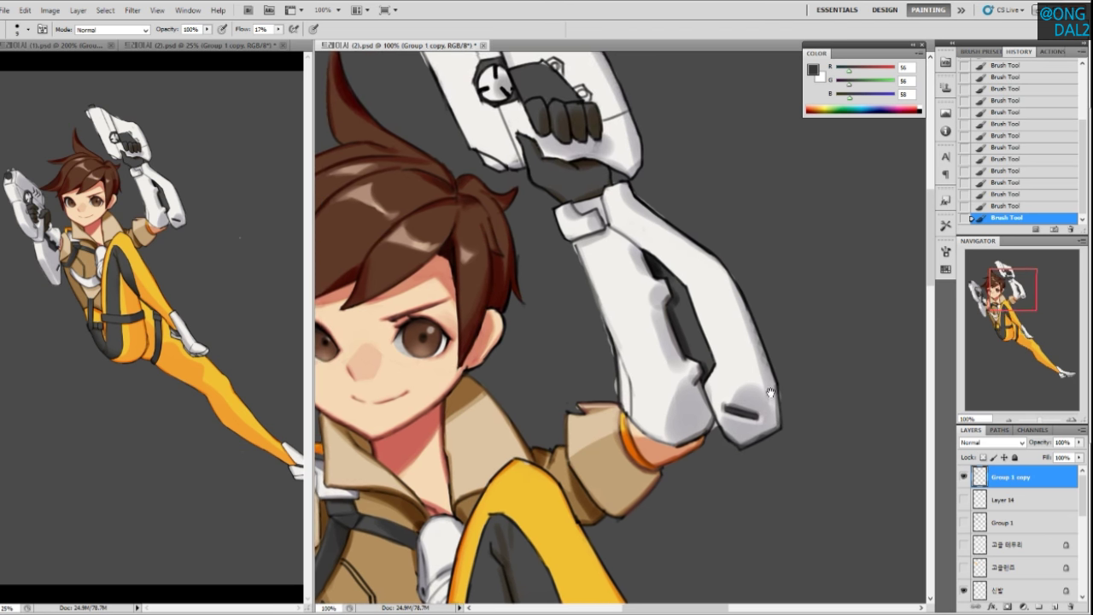
drag(741, 306, 775, 380)
key(ctrl+z)
drag(758, 332, 775, 381)
drag(746, 313, 775, 387)
drag(735, 287, 761, 341)
key(ctrl+z)
Redraw the upper outer edge of the arm guard from the wrist towards the bend with the dark grey
mouse_move(616, 208)
mouse_down()
mouse_move(605, 310)
mouse_move(675, 342)
mouse_up()
key(ctrl+z)
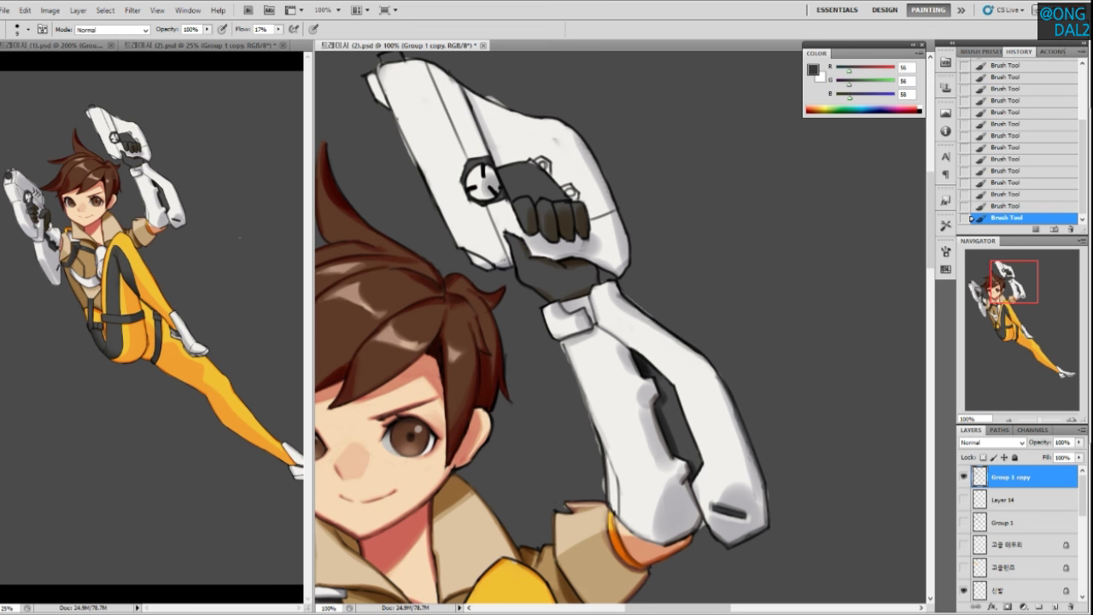
drag(626, 304, 674, 339)
drag(620, 298, 695, 354)
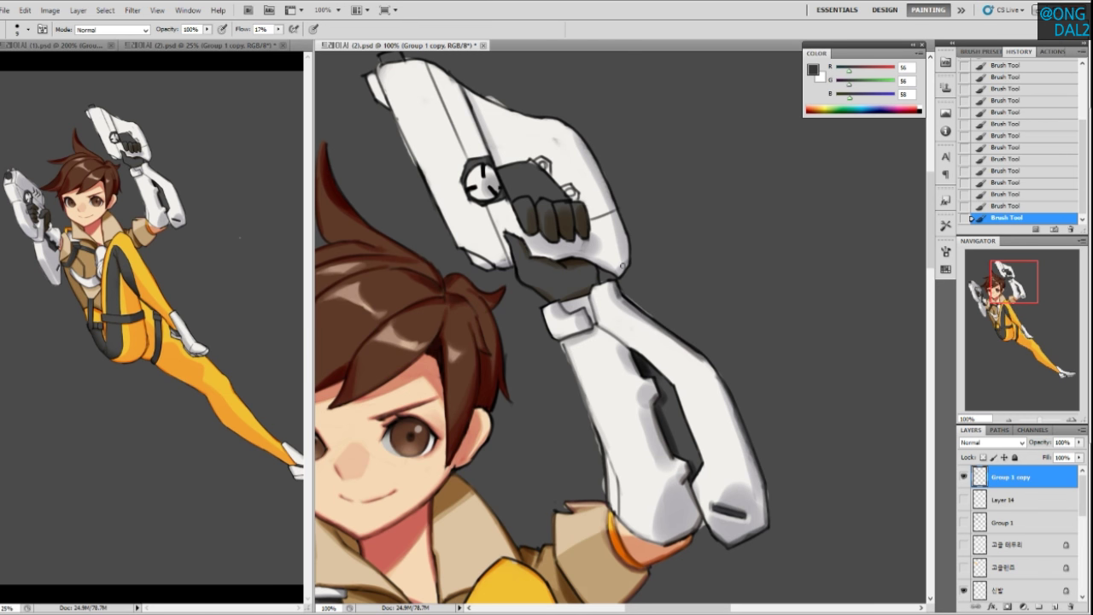
Soften the shading around the arm guard's slot with light grey (R 188, G 185, B 189) sampled beside it
drag(680, 372, 686, 361)
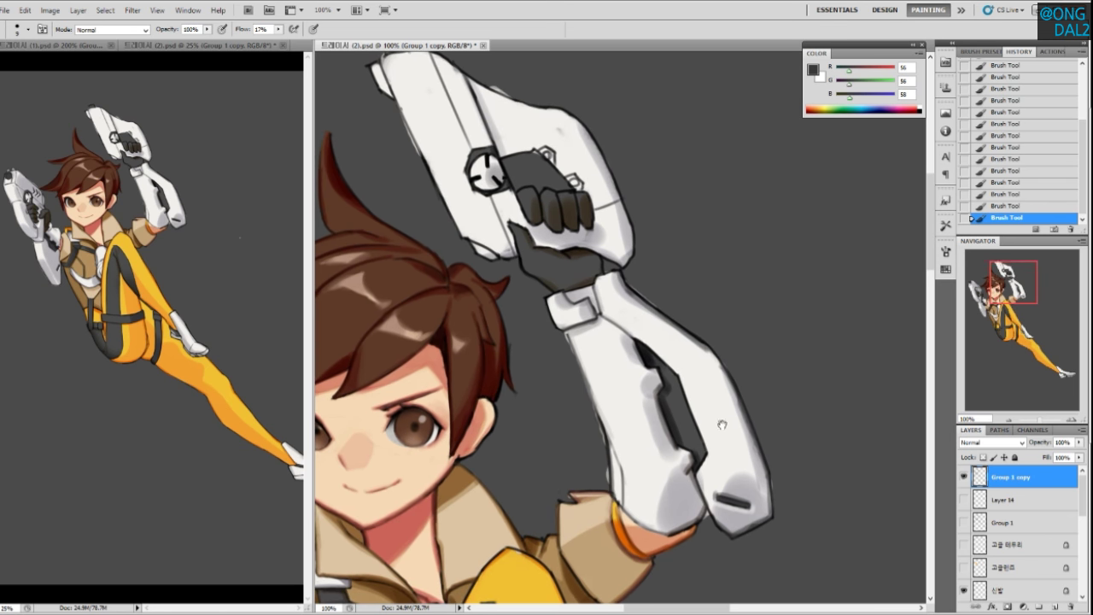
alt+click(742, 485)
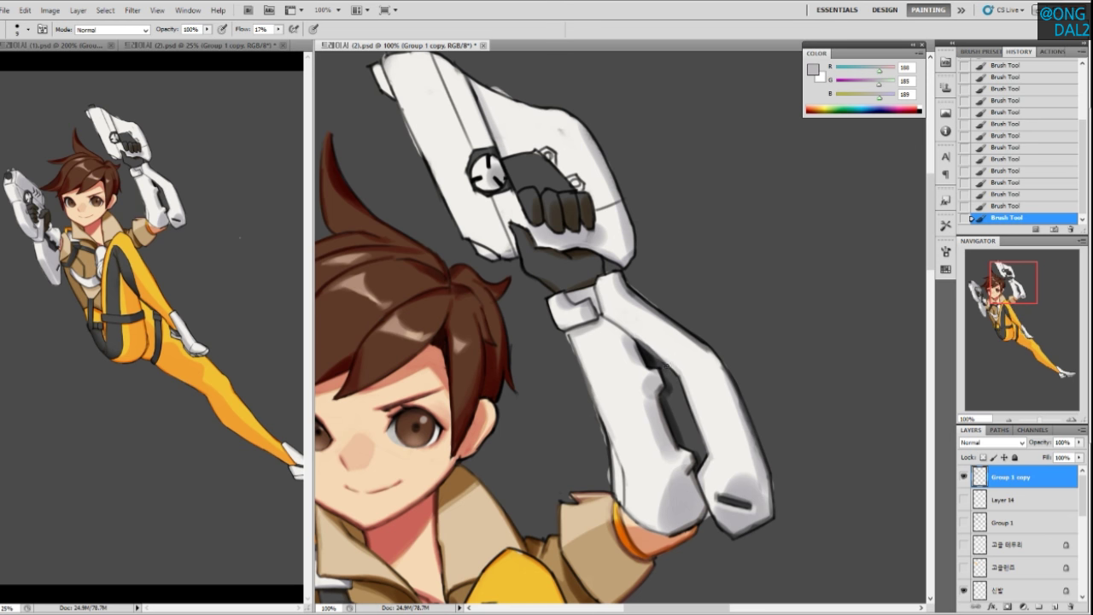
drag(582, 281, 588, 278)
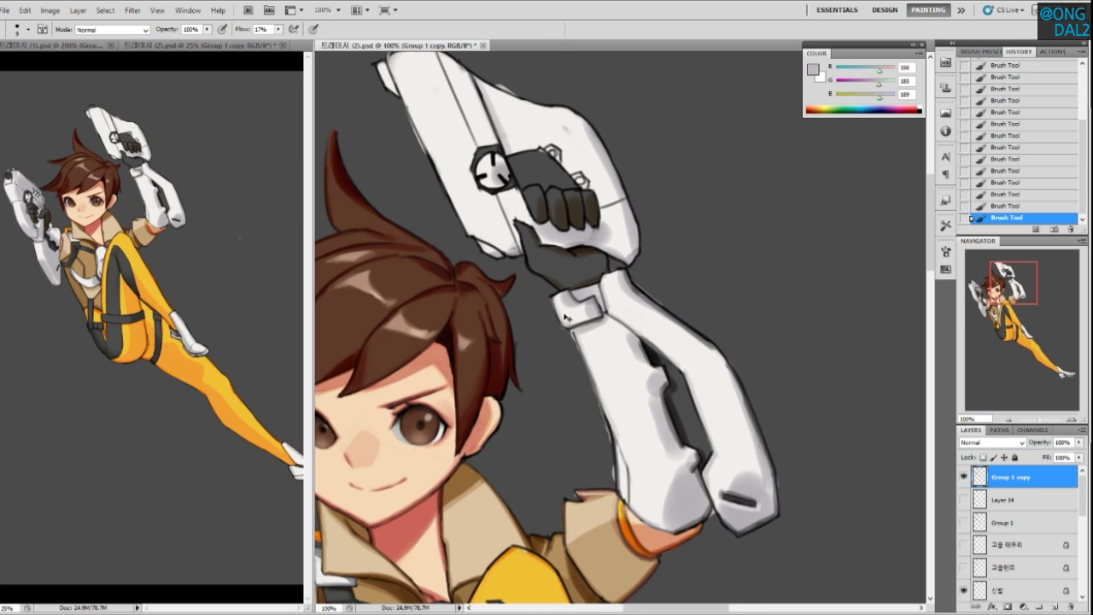
Soften the trim line at the raised pistol's lower end with sampled grey (R 166, G 163, B 169), undoing the stray dark stroke
drag(561, 285, 625, 393)
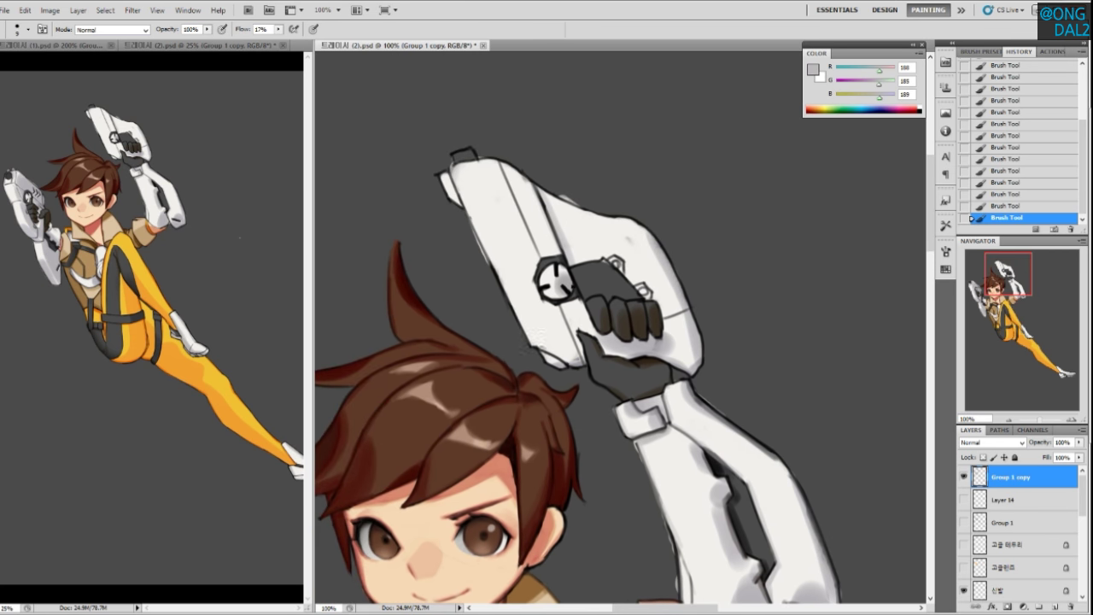
alt+click(577, 358)
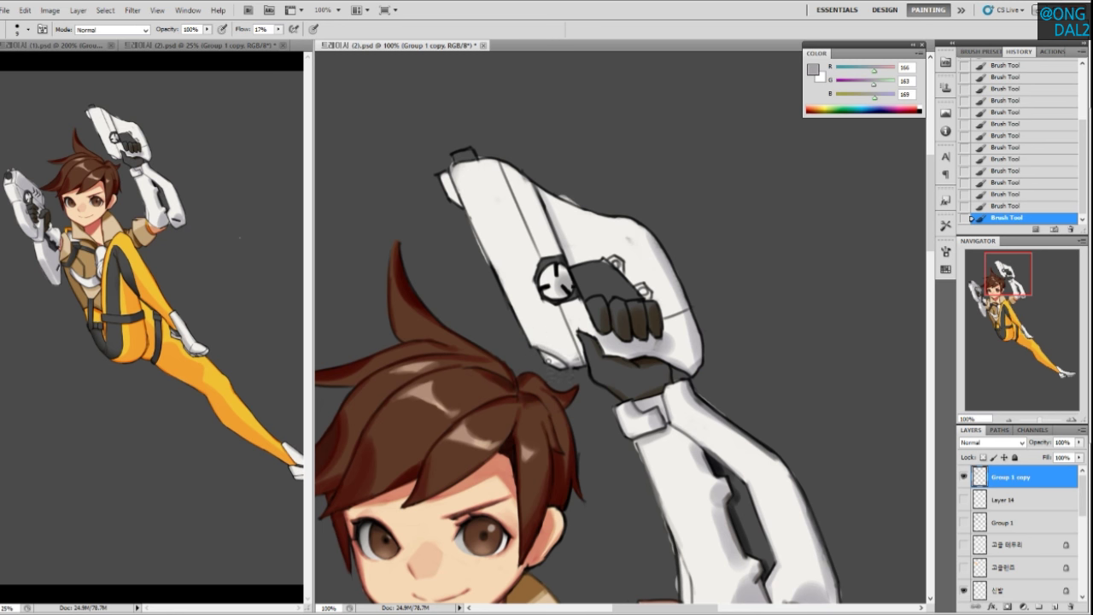
drag(565, 318, 580, 346)
alt+click(641, 351)
mouse_move(581, 304)
mouse_down()
mouse_move(595, 334)
mouse_move(611, 336)
mouse_up()
key(ctrl+z)
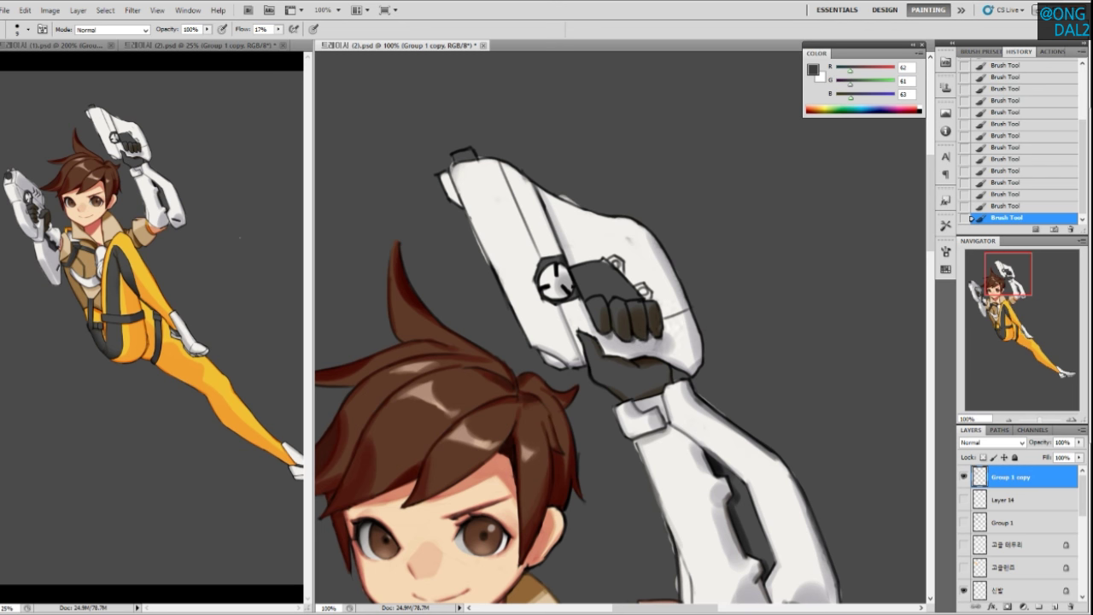
Soften the short seam across the back of the raised pistol with sampled grey (R 113, G 112, B 110)
alt+click(683, 312)
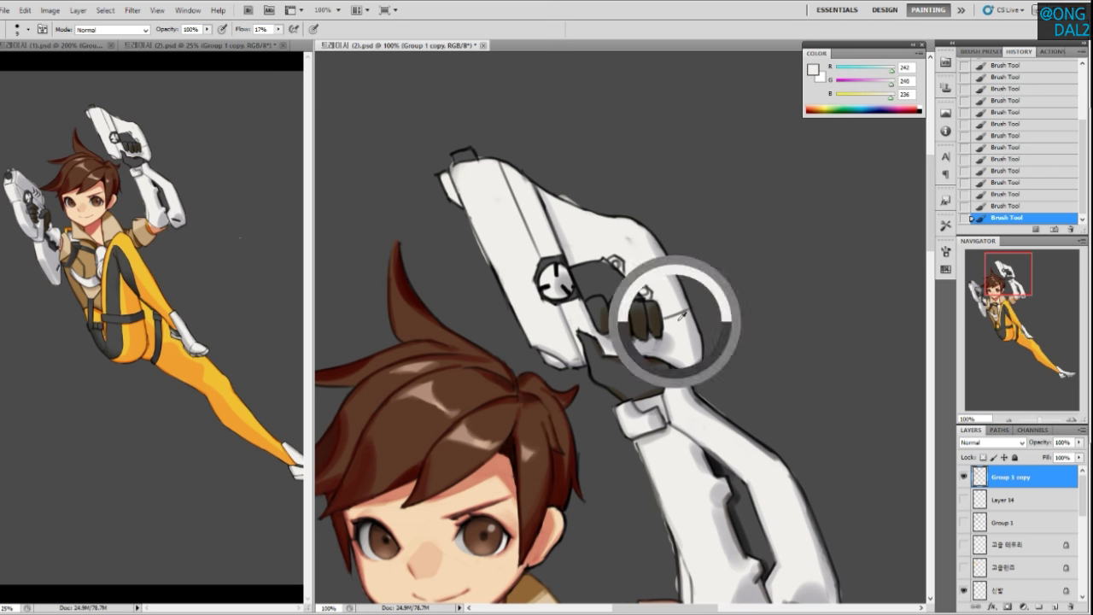
alt+click(670, 318)
drag(685, 300, 659, 312)
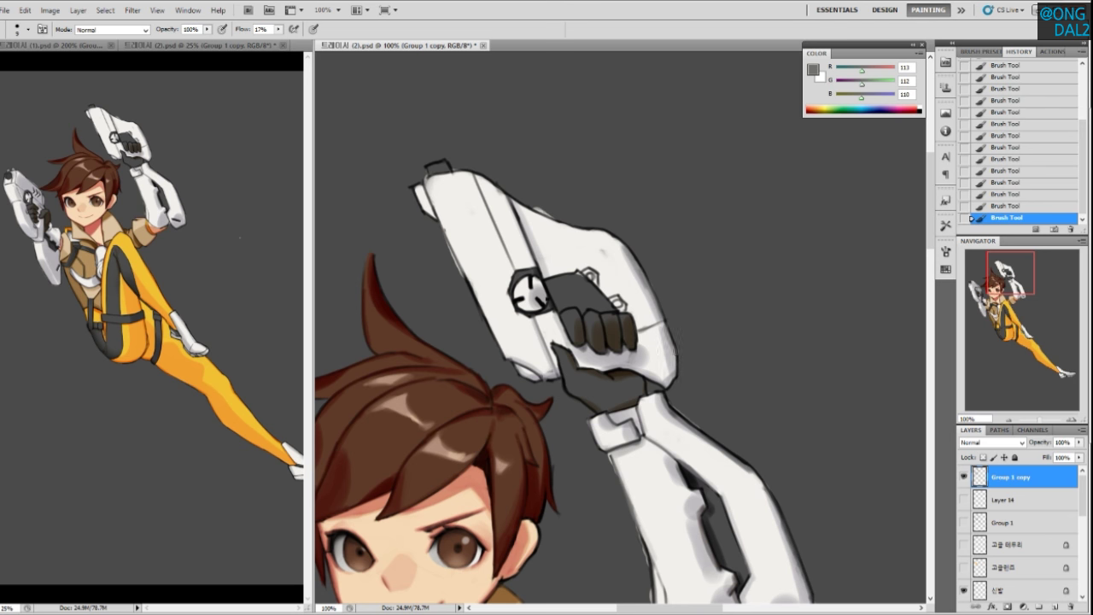
Soften the long panel line along the raised pistol's barrel with light grey sampled beside it
drag(583, 347, 635, 441)
drag(556, 288, 589, 359)
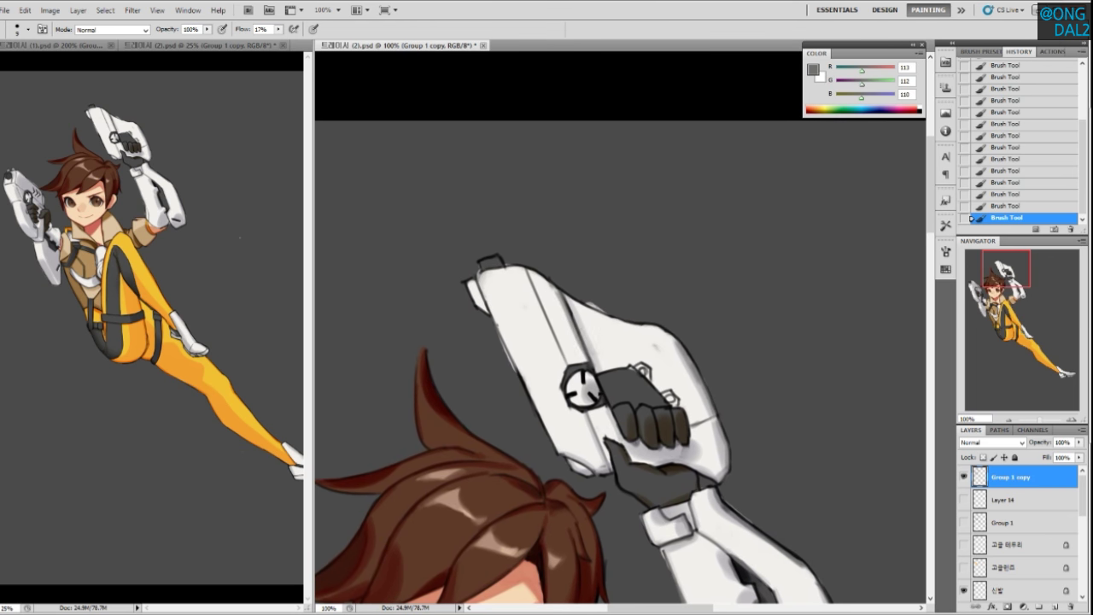
alt+click(564, 298)
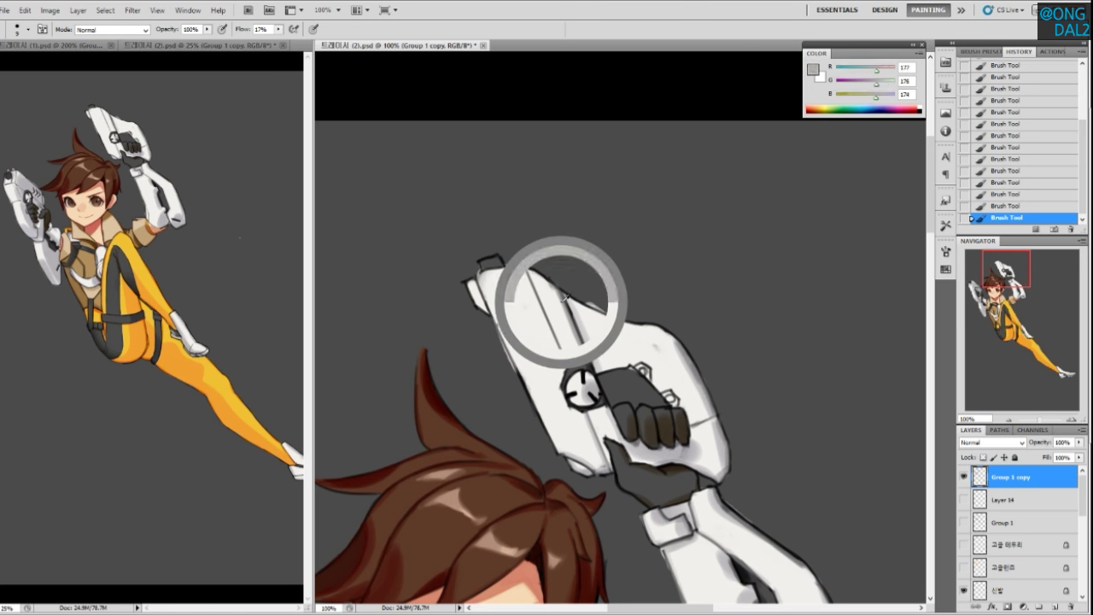
drag(528, 275, 562, 361)
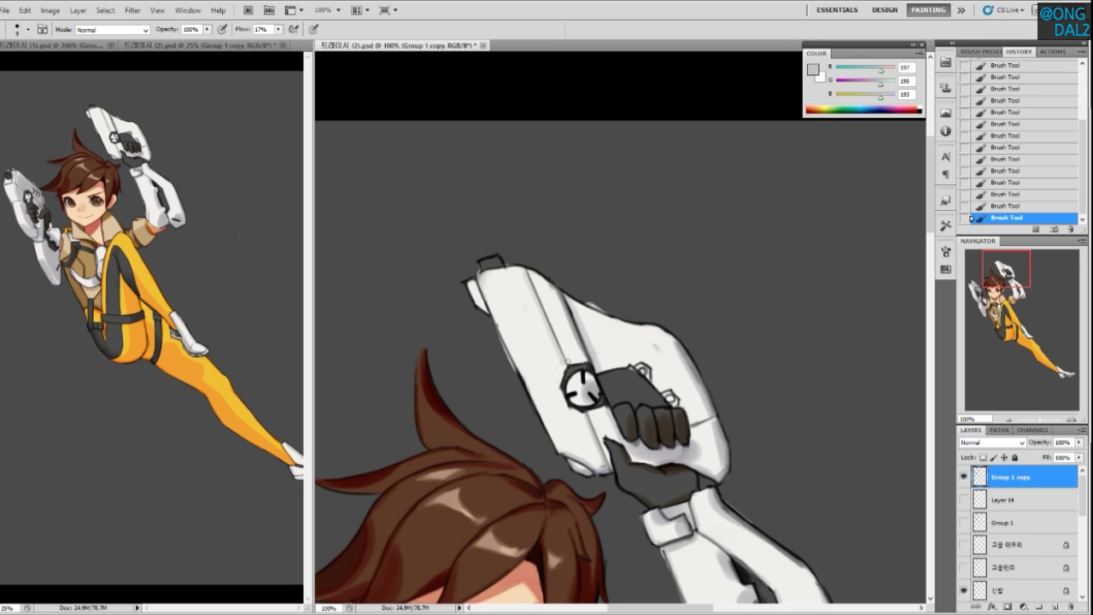
Refine the round dial's rim and spokes on the raised pistol with sampled grey (R 163, G 162, B 160) and off-white (R 242, G 240, B 236)
alt+click(588, 346)
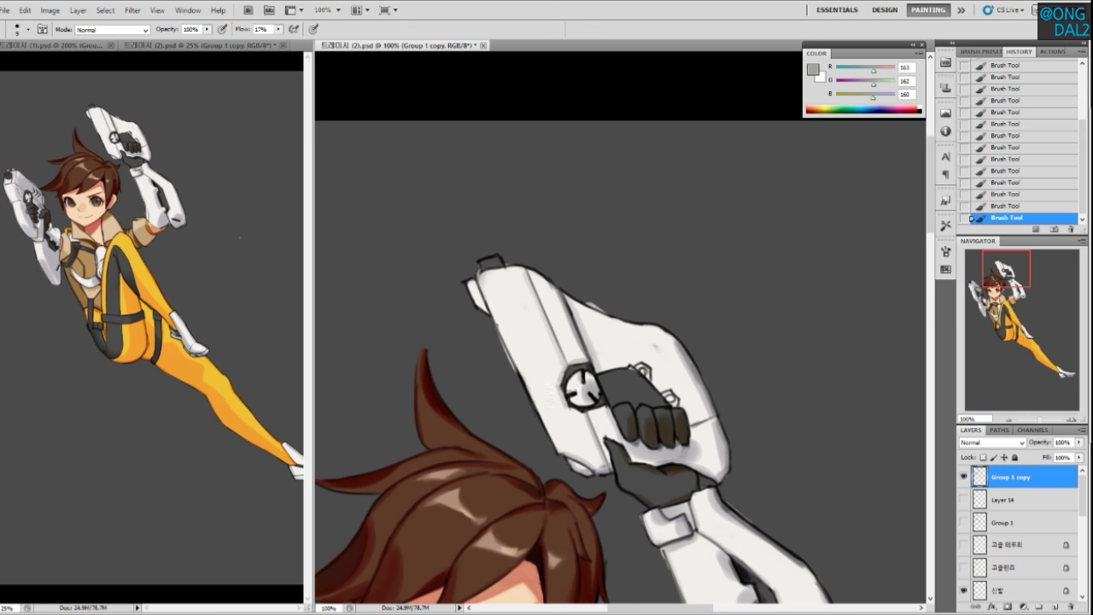
alt+click(598, 391)
alt+click(591, 383)
alt+click(577, 376)
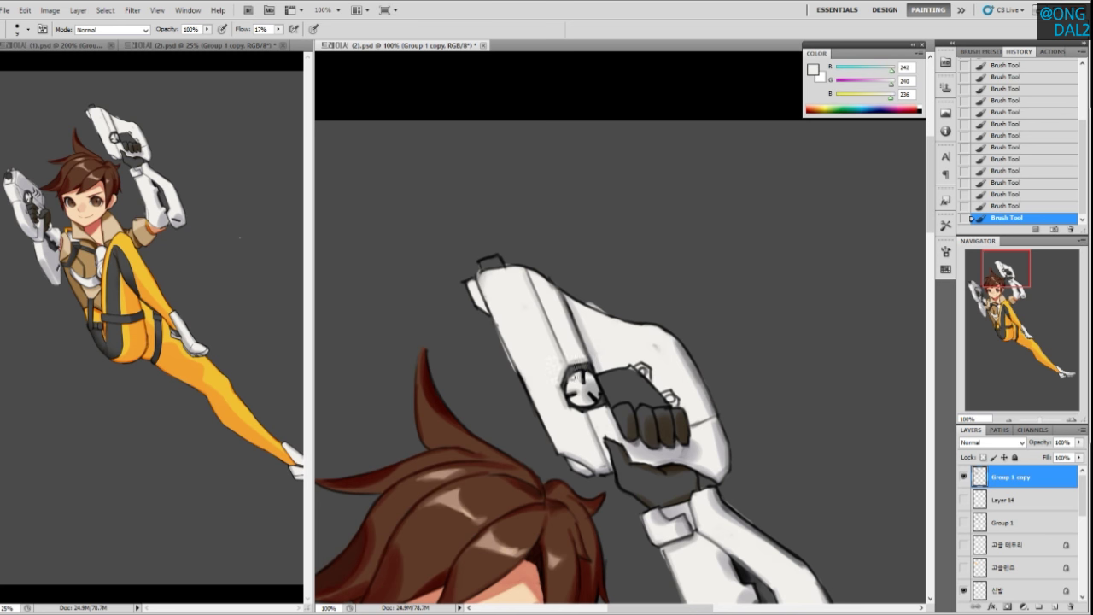
alt+click(593, 375)
drag(586, 394, 602, 384)
Redraw the edge of the pistol's hand opening and its small bolts with sampled dark grey (R 50, G 49, B 50)
alt+click(602, 363)
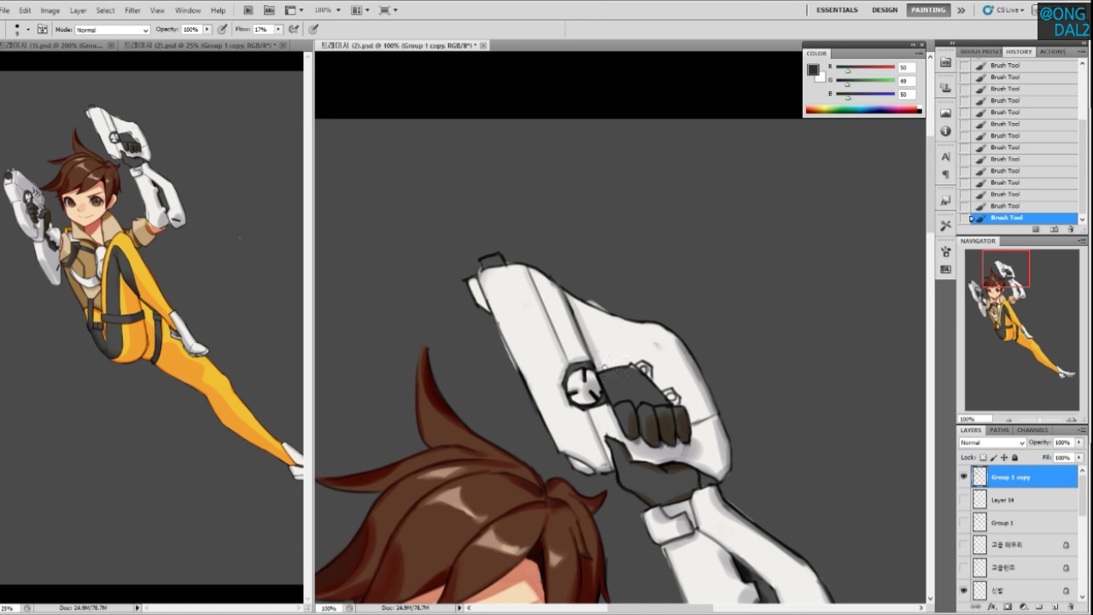
drag(604, 369, 632, 366)
drag(669, 393, 675, 399)
drag(629, 314, 641, 323)
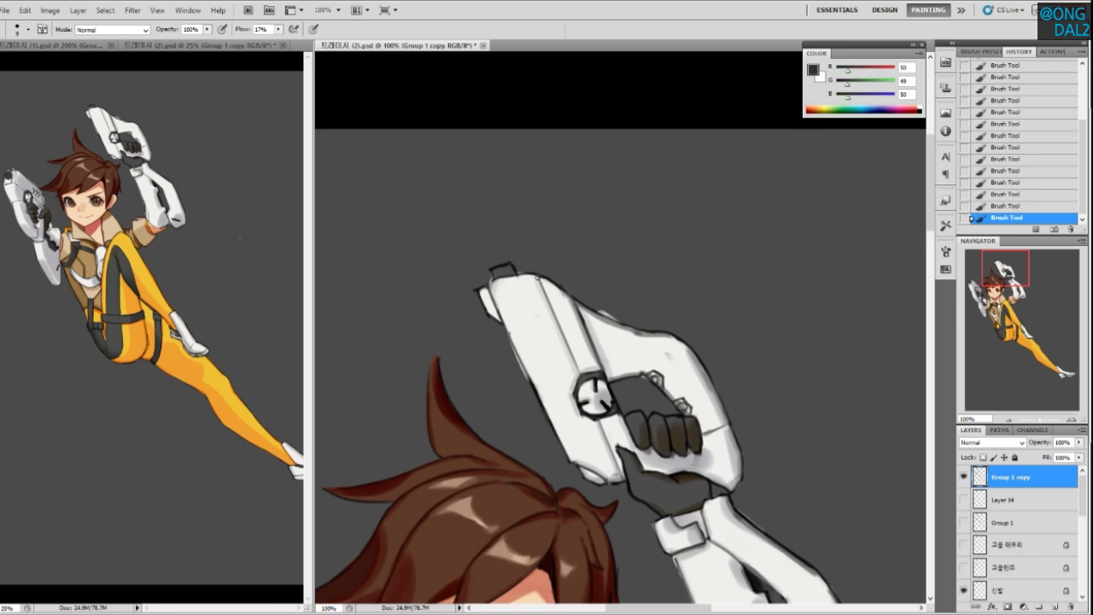
Lighten the outlines of the raised pistol's muzzle parts with sampled grey (R 182, G 180, B 178) and off-white (R 241, G 239, B 235)
alt+click(555, 282)
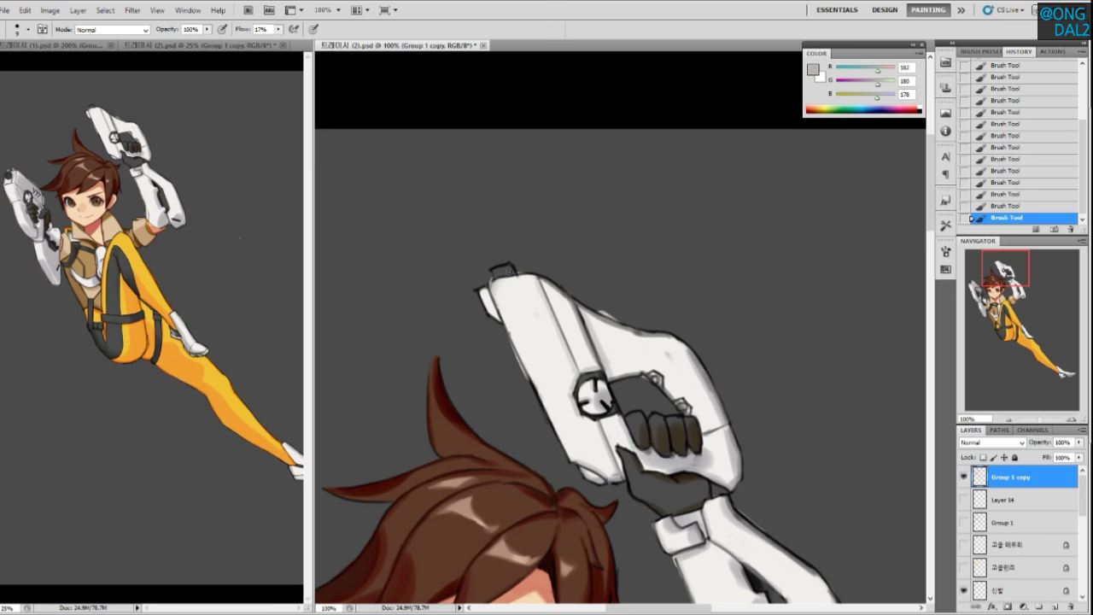
mouse_move(496, 272)
mouse_down()
mouse_move(574, 296)
mouse_move(514, 271)
mouse_up()
alt+click(571, 294)
alt+click(567, 294)
alt+click(525, 267)
alt+click(533, 290)
mouse_move(502, 273)
mouse_down()
mouse_move(481, 290)
mouse_move(493, 306)
mouse_move(489, 288)
mouse_move(477, 291)
mouse_move(487, 303)
mouse_move(474, 288)
mouse_move(488, 310)
mouse_up()
alt+click(545, 276)
alt+click(488, 294)
drag(586, 430, 558, 340)
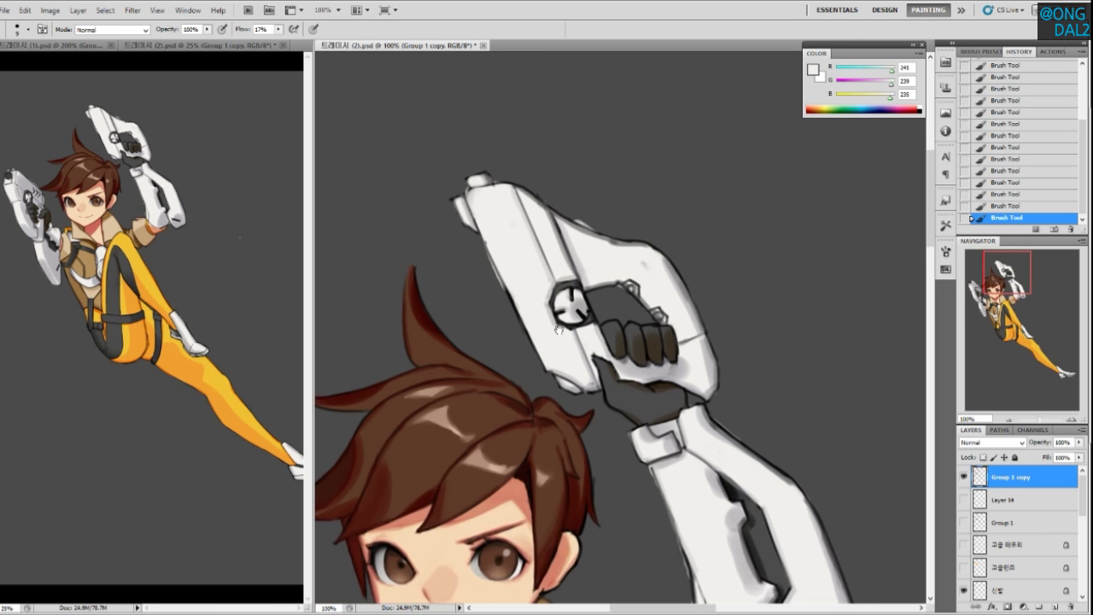
Redraw the raised pistol's long edge facing the hair with sampled dark grey (R 77, G 75, B 78), undoing the stray strokes
drag(635, 380, 630, 375)
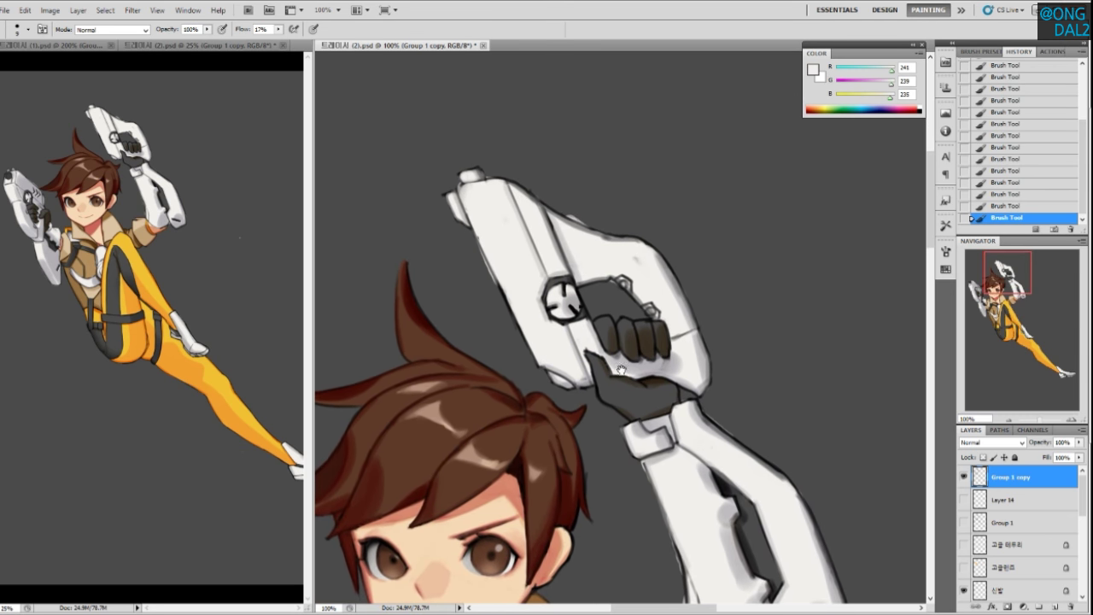
alt+click(550, 361)
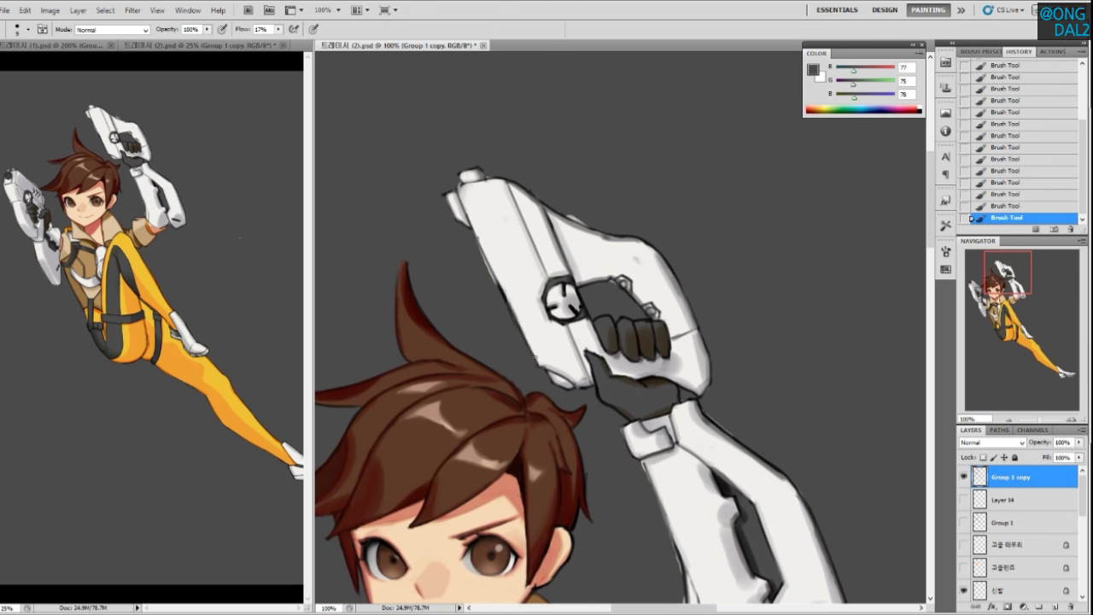
drag(521, 301, 556, 373)
drag(495, 269, 541, 372)
key(ctrl+z)
key(ctrl+z)
mouse_move(498, 279)
mouse_down()
mouse_move(531, 363)
mouse_move(493, 267)
mouse_up()
key(ctrl+z)
Soften the line where the wrist cuff meets the arm guard with sampled grey (R 93, G 92, B 94)
drag(627, 452, 575, 341)
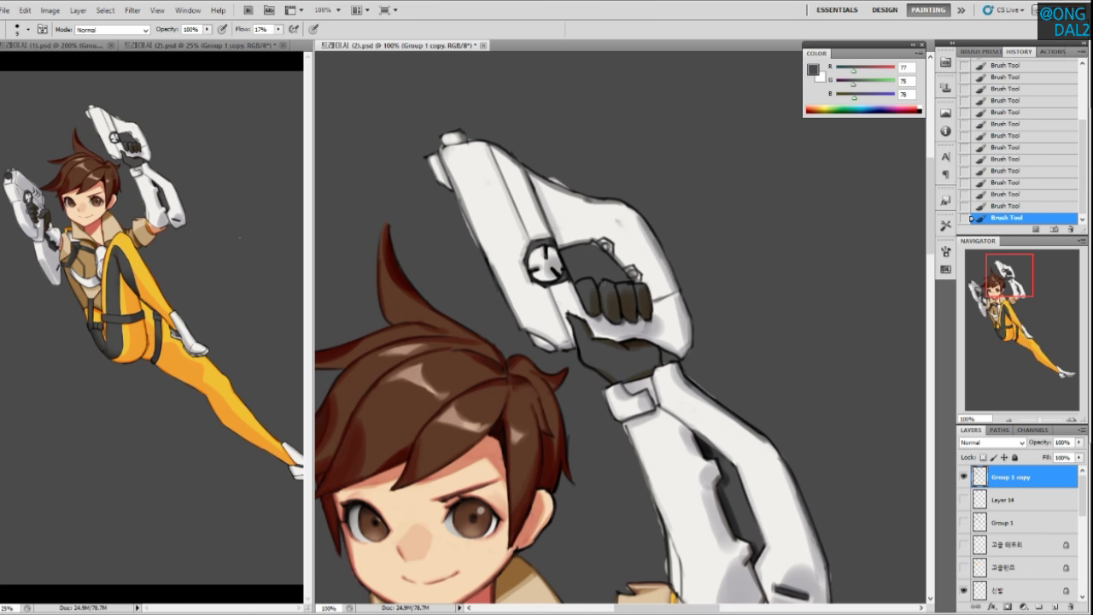
drag(663, 429, 585, 266)
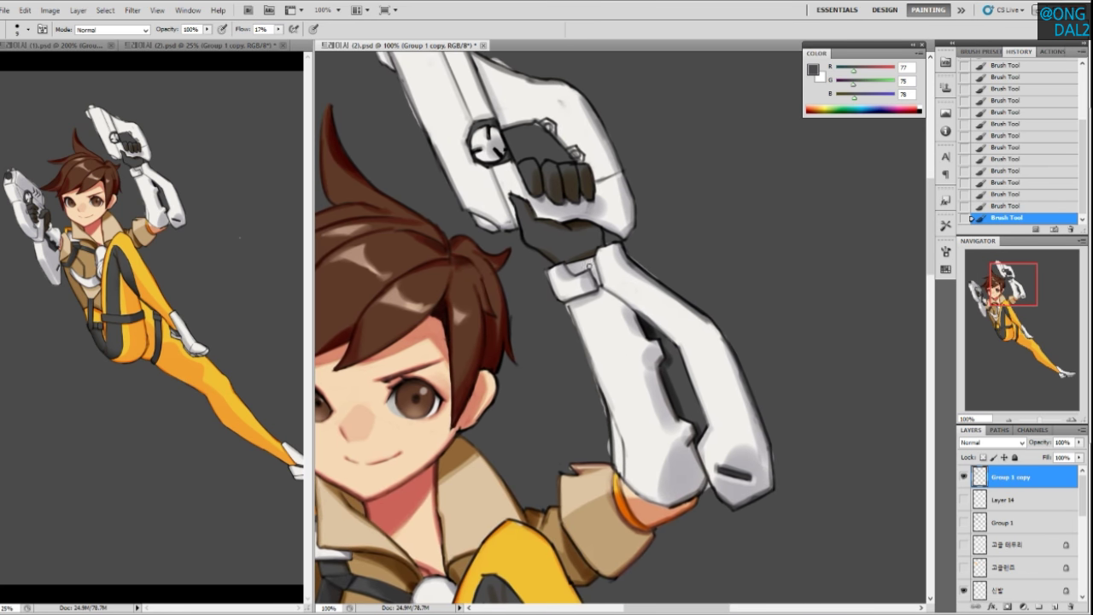
alt+click(568, 272)
alt+click(576, 269)
drag(660, 363, 643, 335)
drag(591, 262, 611, 281)
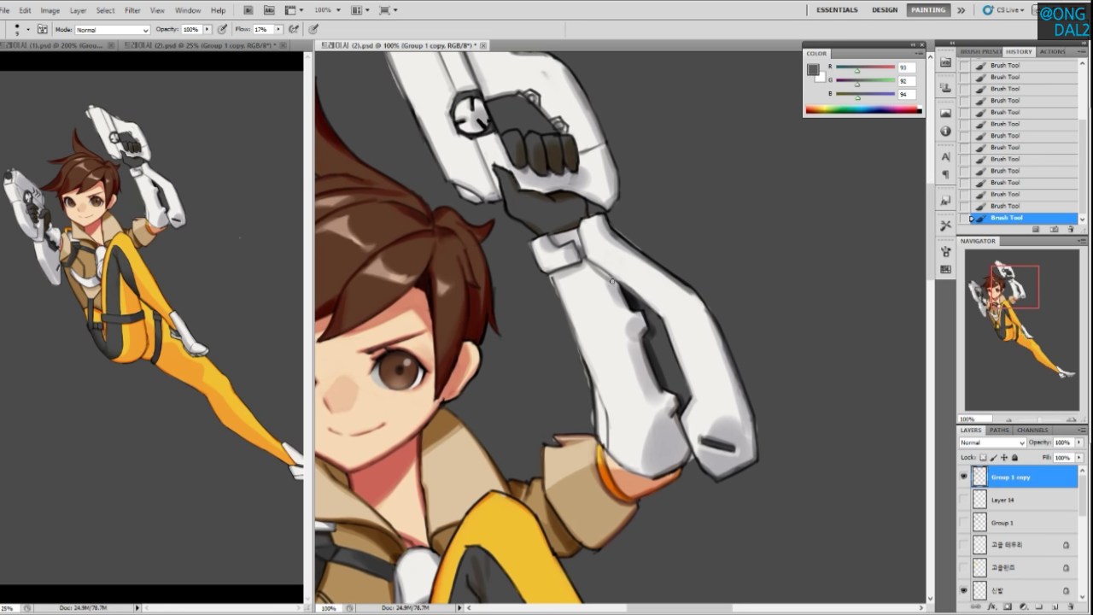
Review the arm guard, the lowered pistol, the jacket and the legs for line work that is still too black
drag(690, 393, 671, 319)
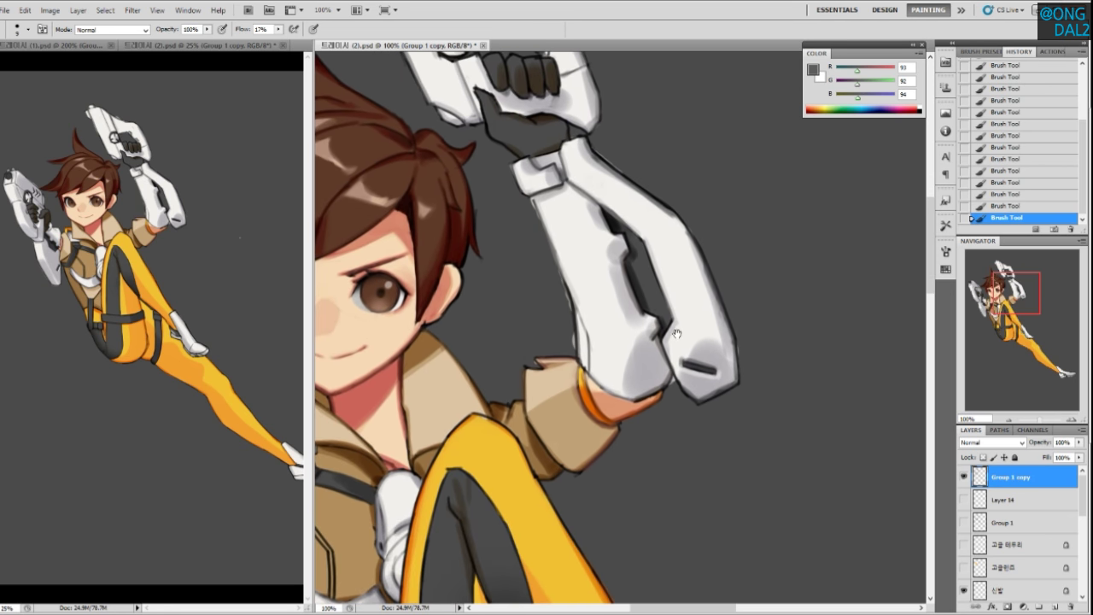
drag(632, 408, 694, 346)
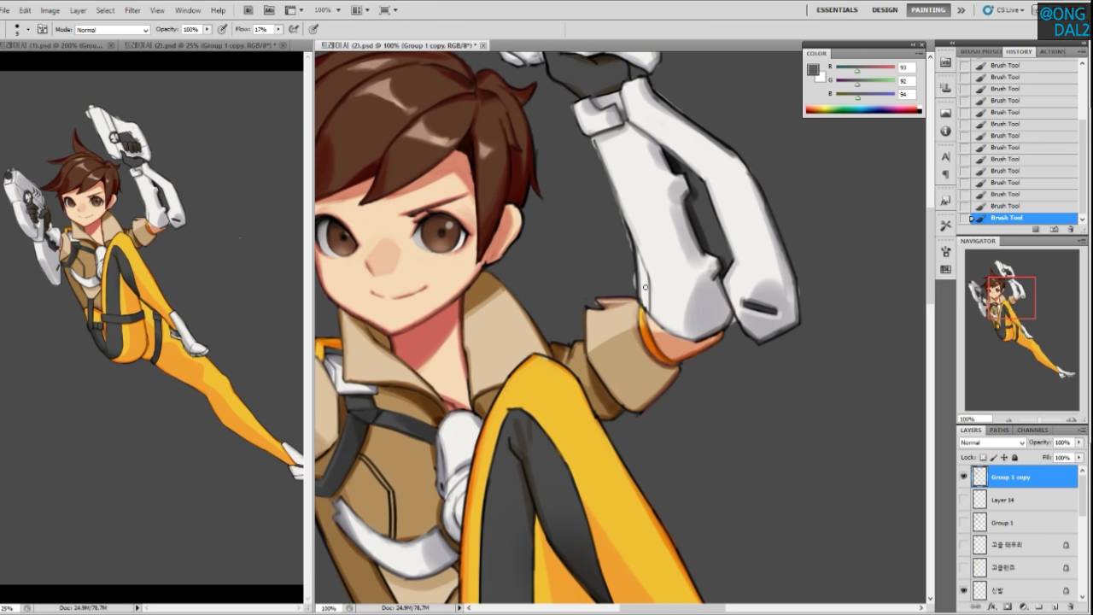
drag(453, 426, 643, 317)
drag(518, 352, 538, 386)
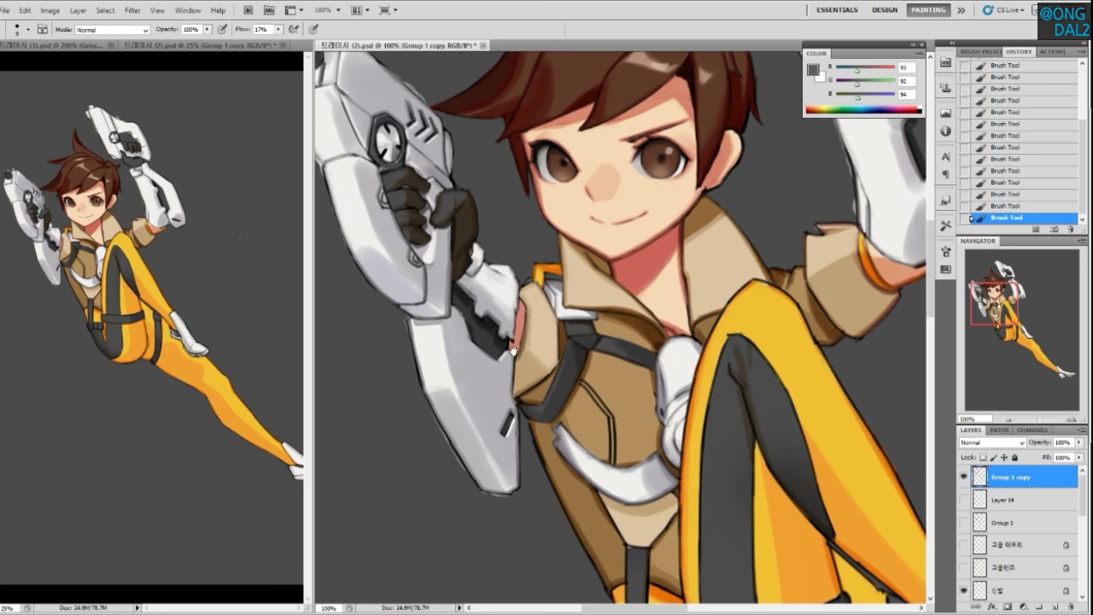
drag(468, 334, 498, 436)
drag(756, 339, 671, 322)
mouse_move(786, 415)
mouse_down()
mouse_move(693, 388)
mouse_move(737, 474)
mouse_move(724, 342)
mouse_up()
drag(734, 445, 718, 328)
drag(765, 450, 758, 362)
Recolour the black pocket seam and strap edges on the jacket with sampled brown (R 95, G 55, B 19), undoing the stray strokes
alt+click(449, 283)
key(ctrl+z)
mouse_move(462, 261)
mouse_down()
mouse_move(488, 289)
mouse_move(492, 335)
mouse_move(492, 296)
mouse_move(485, 334)
mouse_up()
key(ctrl+z)
key(ctrl+z)
drag(485, 288, 485, 334)
alt+click(471, 292)
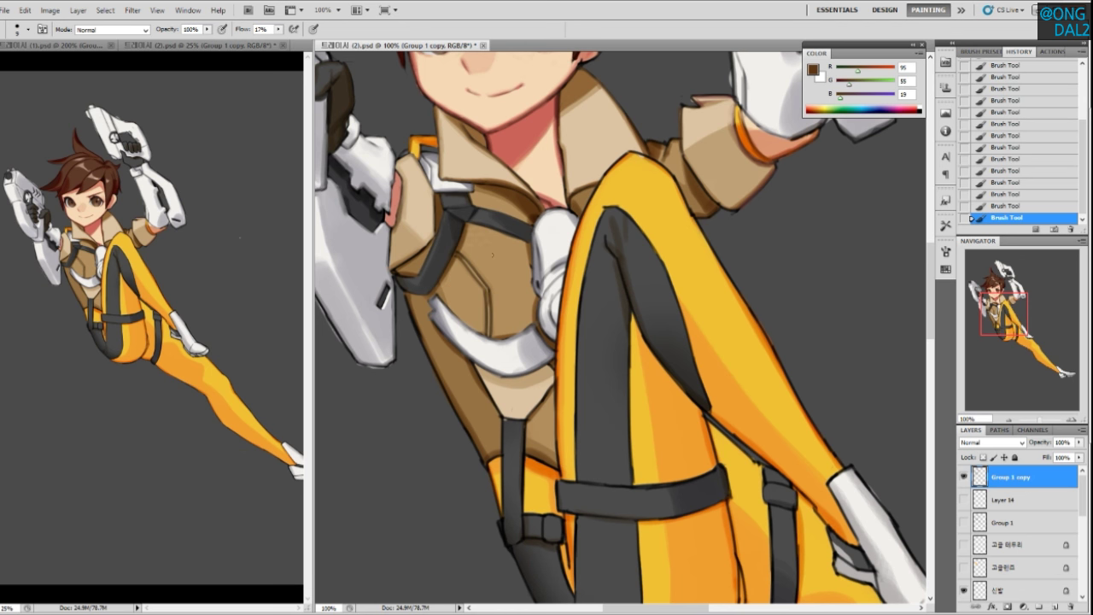
drag(467, 228, 527, 246)
scroll(536, 325, down, 3)
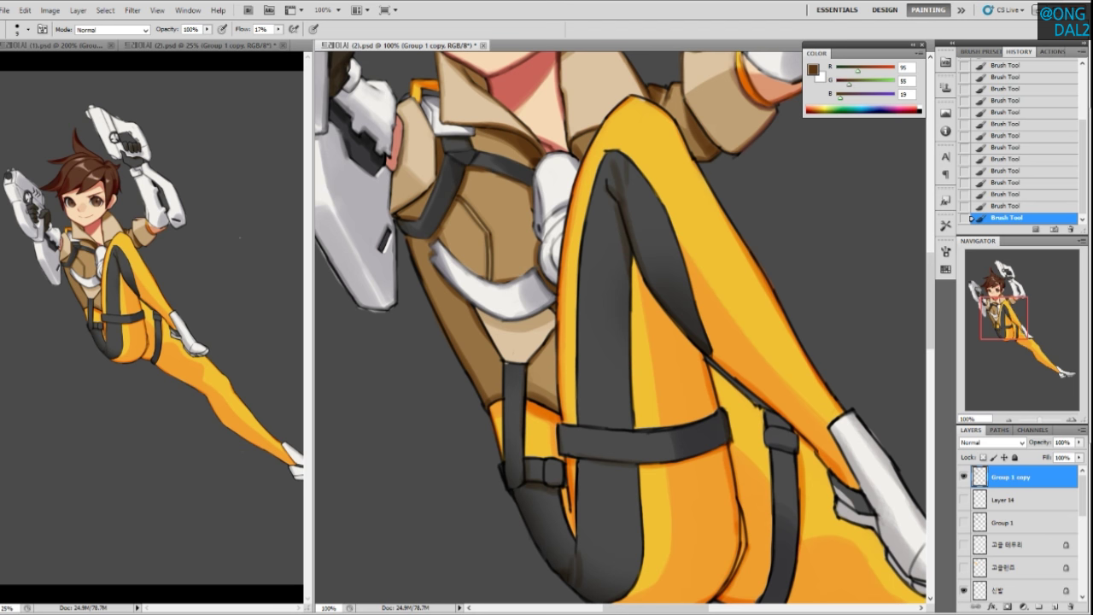
Soften the outlines of the raised thigh's dark panel with sampled brownish grey (R 65, G 58, B 50), undoing the stray strokes
mouse_move(547, 296)
mouse_down()
mouse_move(545, 285)
mouse_move(553, 302)
mouse_up()
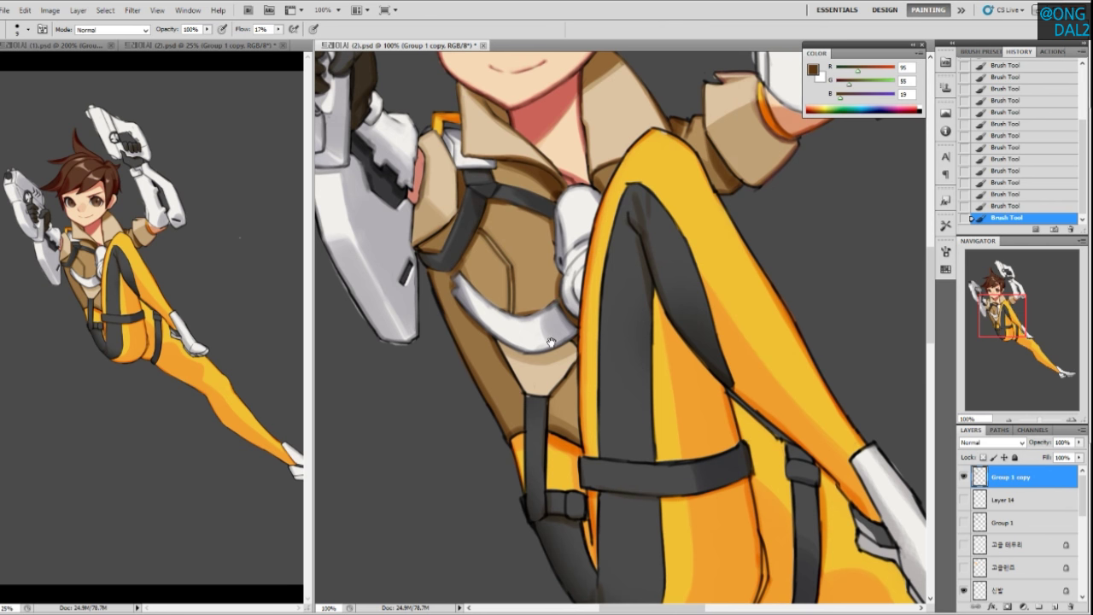
drag(550, 343, 529, 283)
drag(548, 365, 449, 213)
drag(519, 229, 540, 397)
alt+click(547, 184)
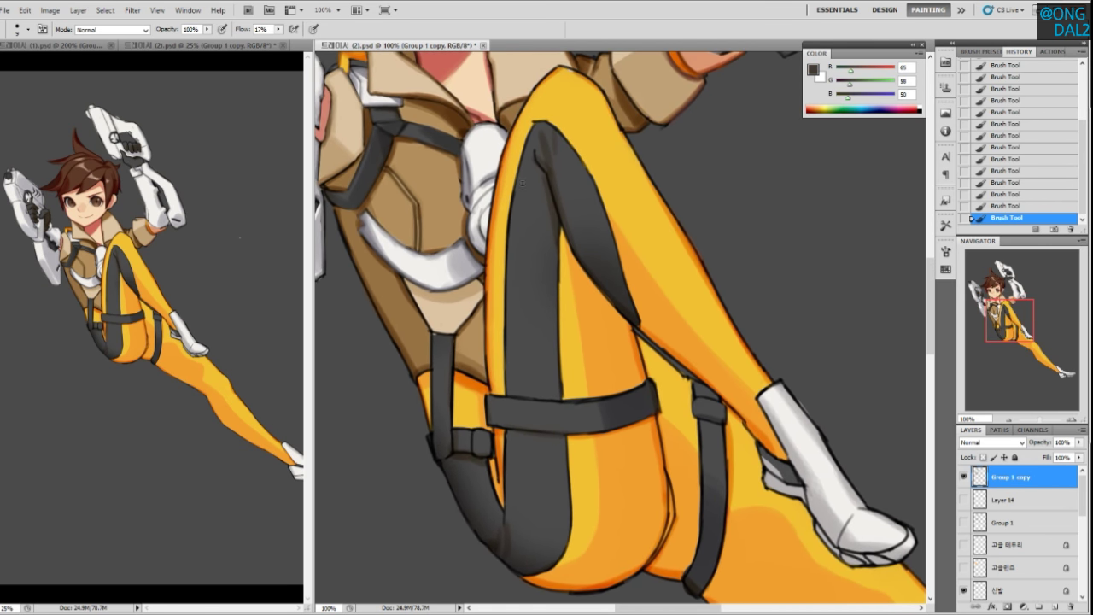
drag(517, 177, 500, 344)
key(ctrl+z)
drag(512, 197, 505, 340)
key(ctrl+z)
drag(507, 256, 505, 355)
drag(566, 320, 561, 395)
Recolour the dark thigh panel's edge beside the inner yellow area with sampled orange-brown (R 164, G 83, B 15)
alt+click(641, 346)
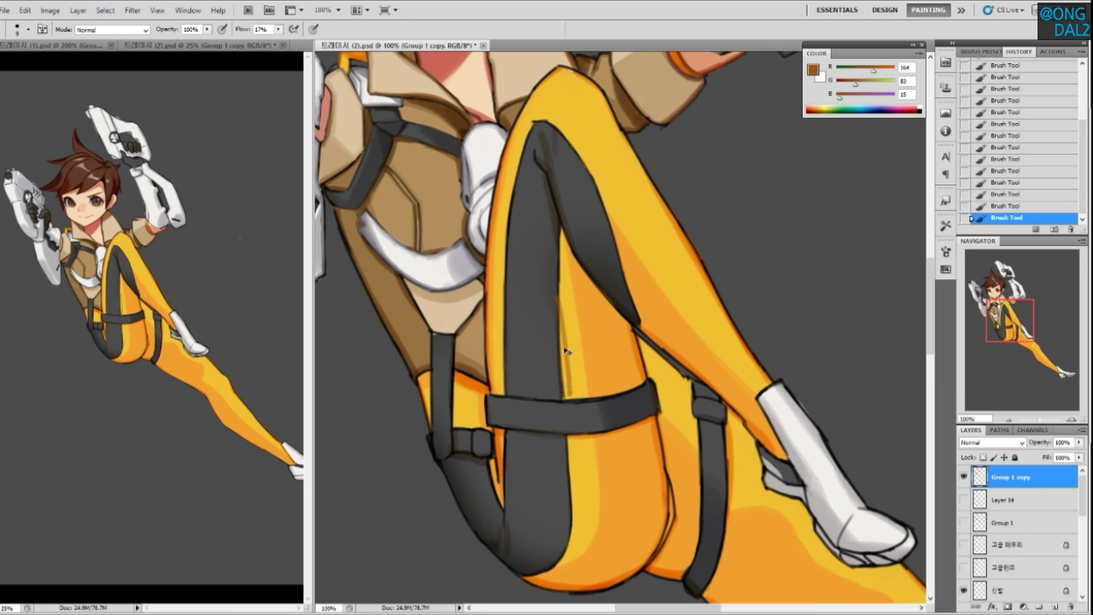
mouse_move(565, 382)
mouse_down()
mouse_move(562, 393)
mouse_move(561, 345)
mouse_up()
mouse_move(562, 246)
mouse_down()
mouse_move(560, 344)
mouse_move(560, 304)
mouse_up()
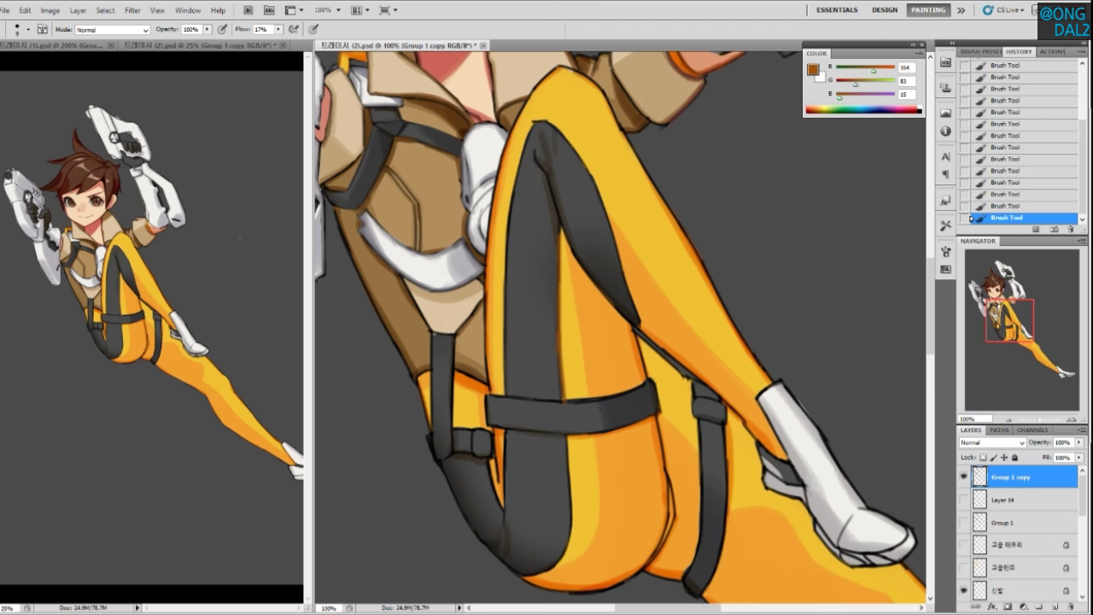
Recolour the dark thigh panel's outer edge from the knee to the strap with the orange-brown, undoing the stray strokes
drag(513, 265, 518, 266)
drag(511, 204, 507, 319)
key(ctrl+z)
key(ctrl+z)
drag(510, 262, 508, 351)
drag(507, 391, 509, 379)
drag(508, 281, 510, 349)
drag(530, 198, 509, 312)
drag(522, 239, 510, 301)
drag(538, 187, 526, 212)
Recolour the dark panel's edge below the thigh strap with sampled dark brown (R 111, G 51, B 8), undoing the stray stroke
drag(527, 385, 527, 261)
key(ctrl+plus)
drag(568, 377, 603, 351)
drag(539, 445, 571, 369)
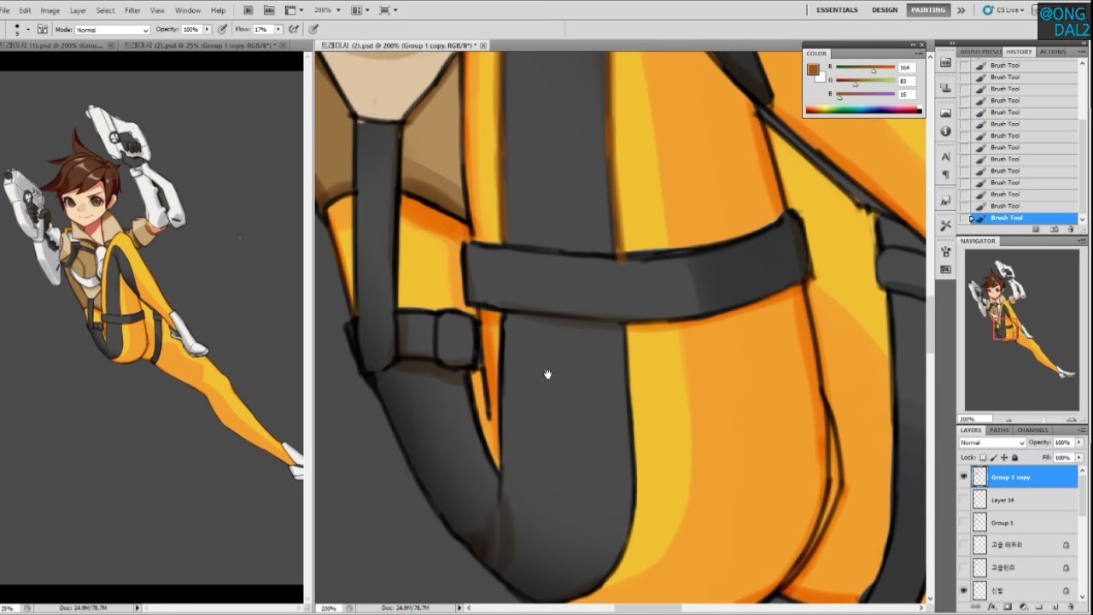
mouse_move(502, 324)
mouse_down()
mouse_move(499, 431)
mouse_move(496, 413)
mouse_up()
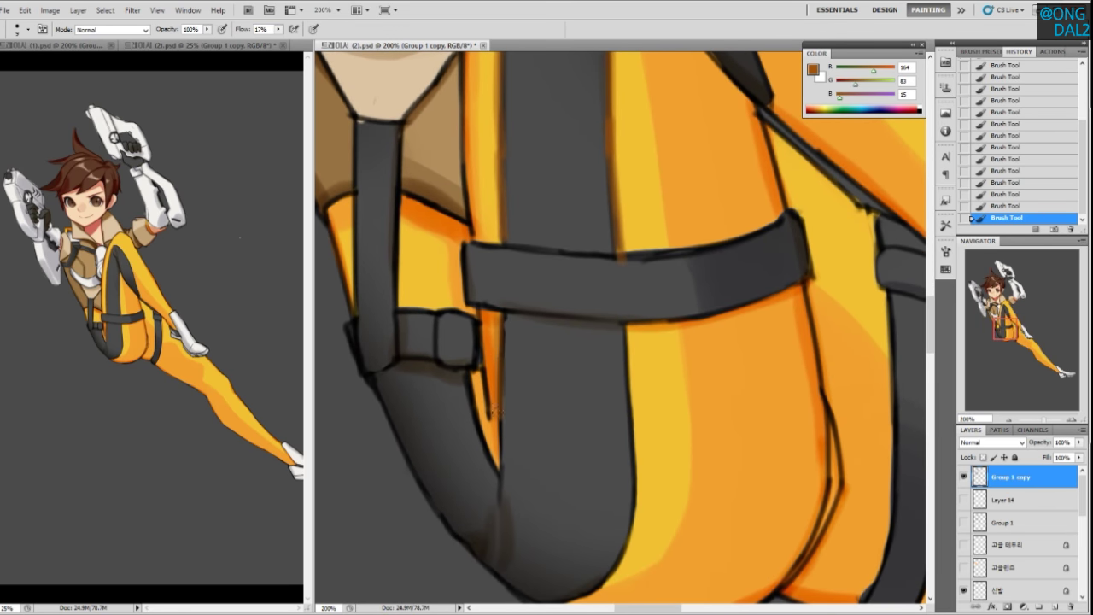
alt+click(483, 314)
mouse_move(499, 318)
mouse_down()
mouse_move(497, 453)
mouse_move(512, 447)
mouse_move(498, 417)
mouse_move(499, 468)
mouse_up()
key(ctrl+z)
drag(495, 421, 497, 469)
drag(473, 393, 498, 471)
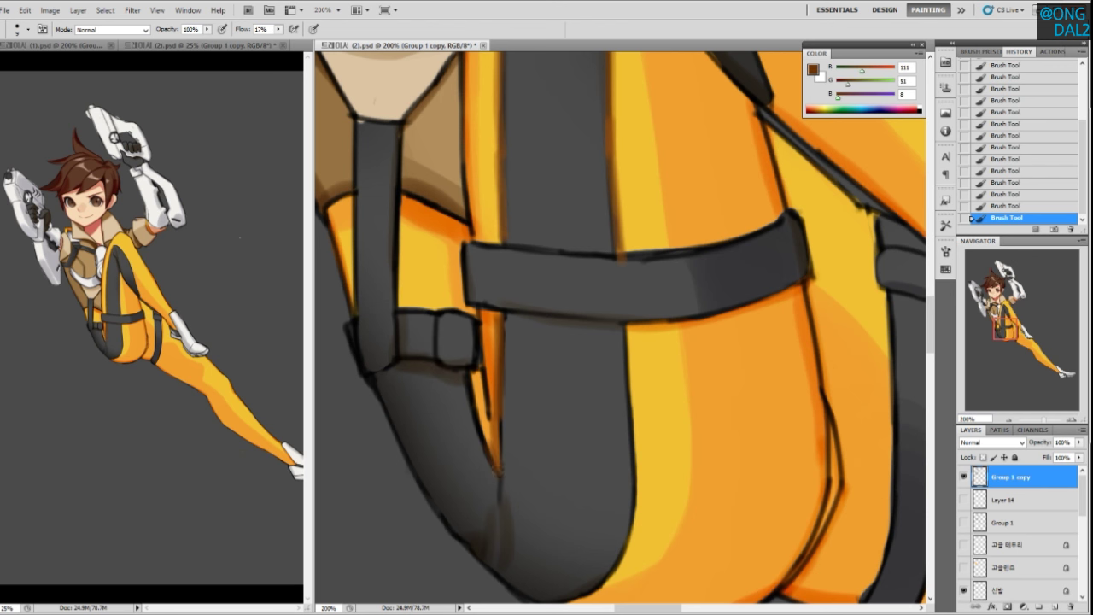
Soften the black lines inside the narrow orange sliver beside the strap buckle with colour sampled from it
drag(480, 383, 488, 432)
alt+click(494, 345)
drag(492, 350, 489, 414)
drag(492, 373, 495, 429)
Soften the black line where the orange sliver meets the thigh strap and buckle with sampled dark brown (R 93, G 44, B 8)
alt+click(494, 310)
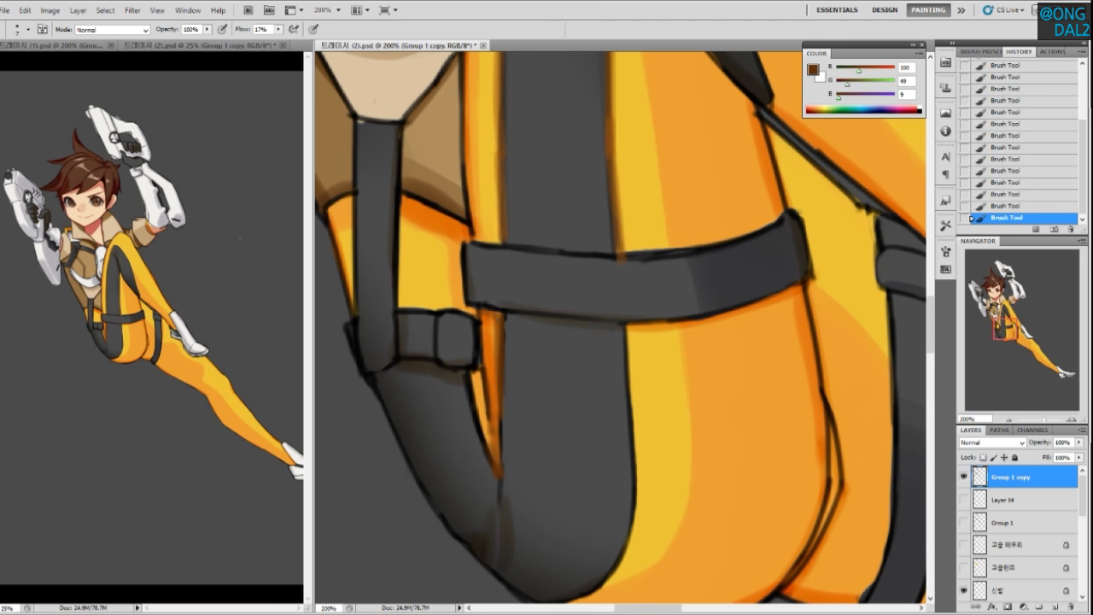
mouse_move(499, 315)
mouse_down()
mouse_move(481, 306)
mouse_move(534, 345)
mouse_up()
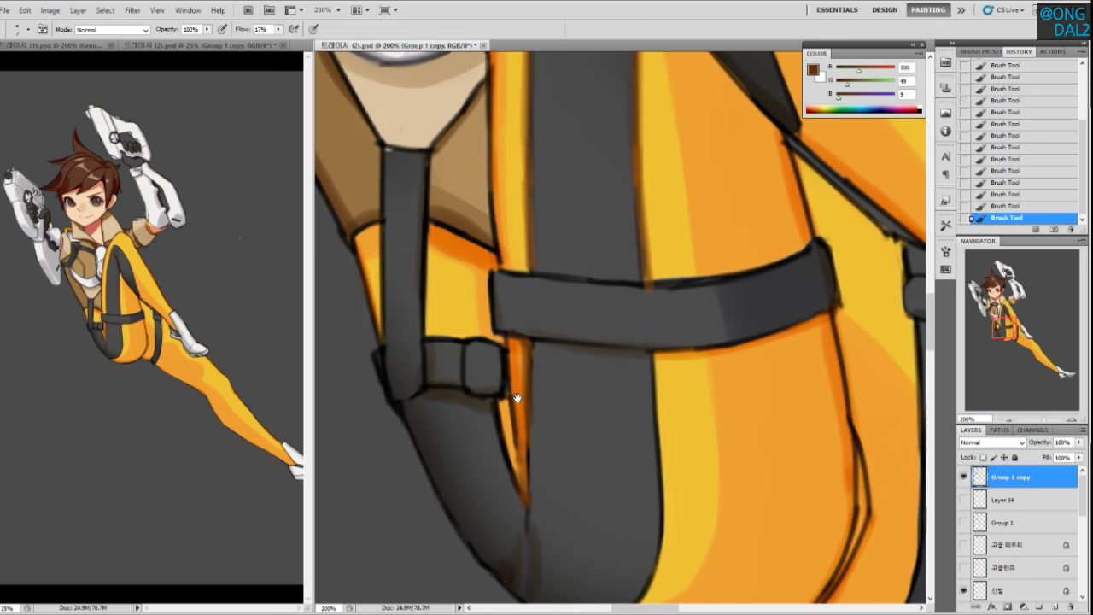
alt+click(509, 338)
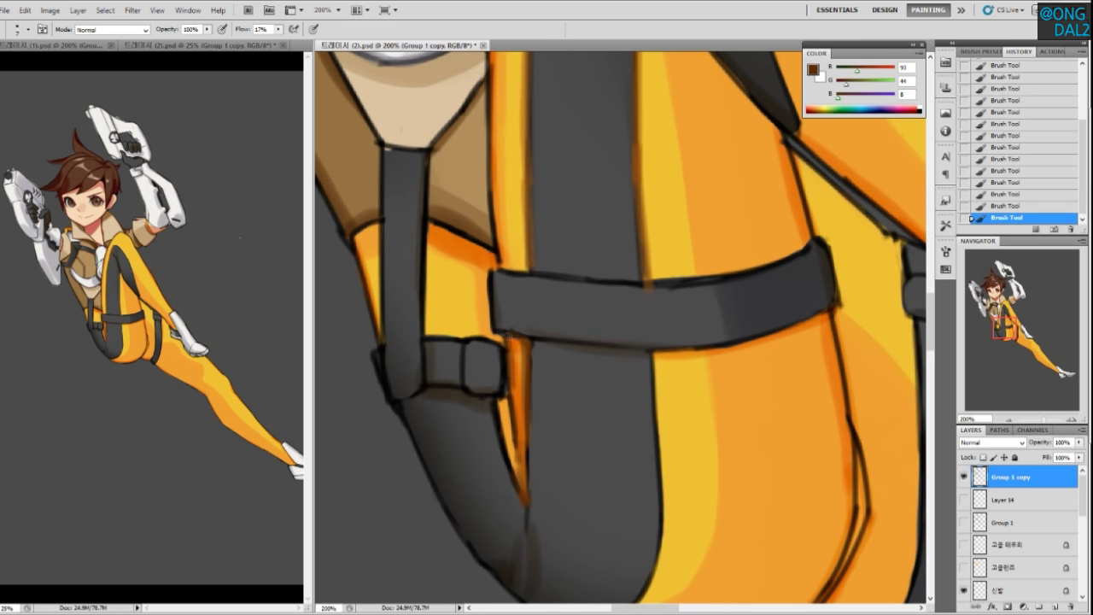
drag(509, 338, 554, 383)
Shade the yellow hip patch along the vertical strap with sampled orange (R 236, G 118, B 17)
alt+click(544, 374)
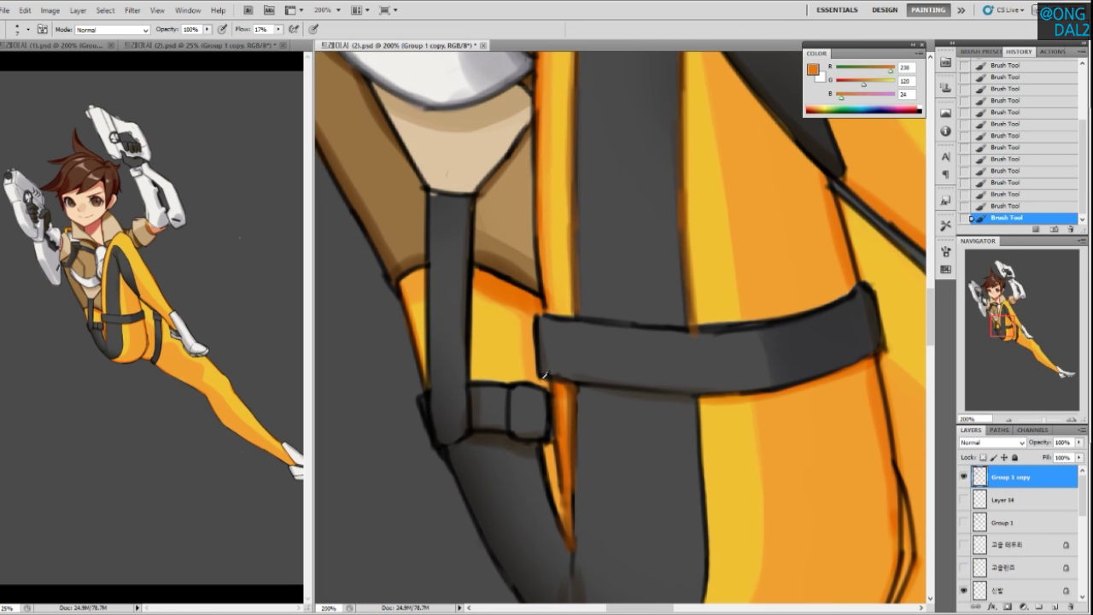
alt+click(498, 287)
drag(490, 296, 470, 367)
key(ctrl+z)
drag(487, 302, 474, 372)
mouse_move(485, 299)
mouse_down()
mouse_move(474, 371)
mouse_move(472, 351)
mouse_up()
drag(476, 285, 473, 375)
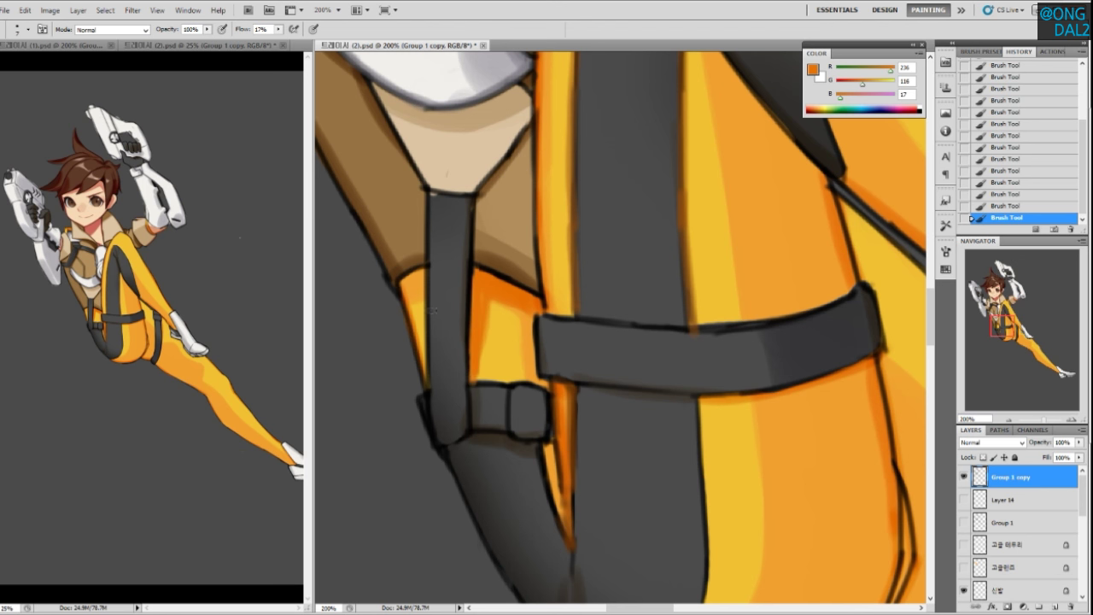
alt+click(403, 287)
drag(401, 286, 428, 383)
key(ctrl+z)
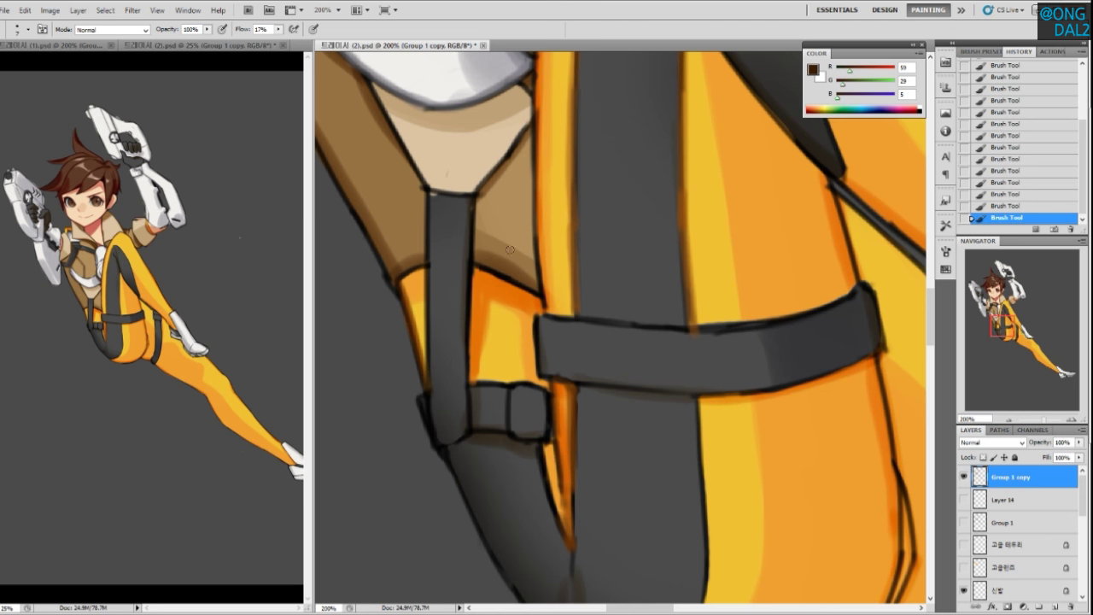
Shade the edge of the narrow sliver below the buckle with sampled orange (R 222, G 104, B 17)
drag(493, 347, 496, 357)
drag(540, 412, 531, 396)
alt+click(552, 450)
alt+click(545, 463)
mouse_move(545, 472)
mouse_down()
mouse_move(554, 511)
mouse_move(557, 493)
mouse_up()
alt+click(560, 449)
alt+click(549, 468)
alt+click(555, 453)
drag(538, 448, 547, 511)
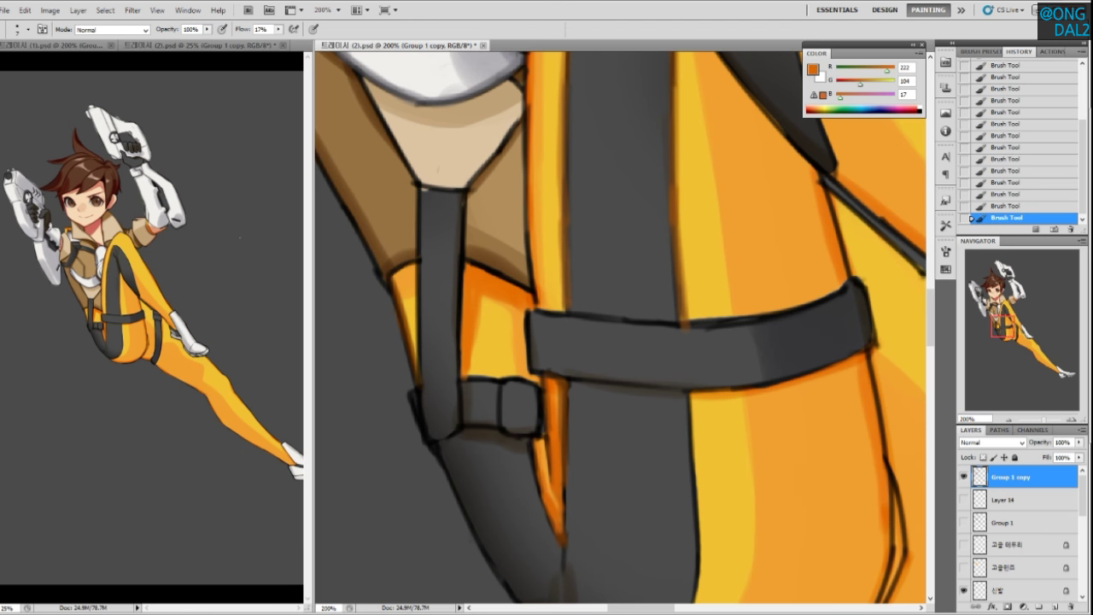
Recolour the thigh's outer edge beside the jacket, from the strap upward, with sampled orange (R 232, G 108, B 16)
drag(568, 468, 532, 470)
mouse_move(488, 342)
mouse_down()
mouse_move(490, 366)
mouse_move(483, 283)
mouse_up()
alt+click(481, 257)
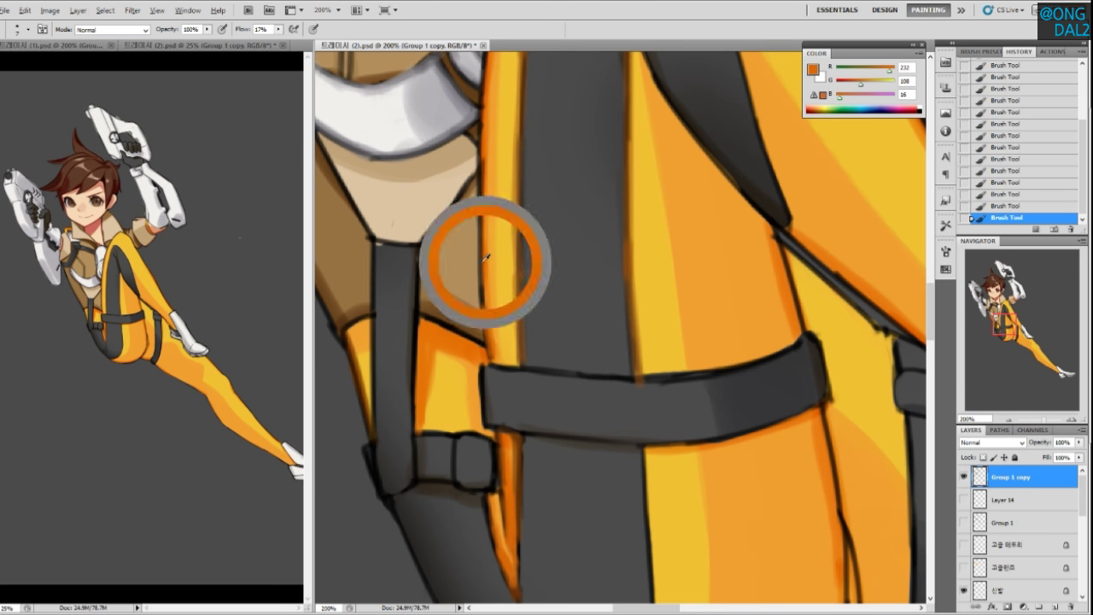
drag(483, 255, 484, 305)
mouse_move(487, 171)
mouse_down()
mouse_move(515, 359)
mouse_move(519, 350)
mouse_up()
mouse_move(513, 405)
mouse_down()
mouse_move(514, 288)
mouse_move(511, 435)
mouse_up()
mouse_move(515, 317)
mouse_down()
mouse_move(512, 423)
mouse_move(532, 333)
mouse_move(535, 419)
mouse_up()
drag(543, 293, 539, 302)
Recolour the thigh's outer edge beside the white chest harness up to the knee with darker orange, redoing the stray stroke
mouse_move(549, 230)
mouse_down()
mouse_move(533, 359)
mouse_move(521, 367)
mouse_up()
key(ctrl+z)
drag(543, 227, 526, 376)
mouse_move(528, 307)
mouse_down()
mouse_move(513, 448)
mouse_move(527, 400)
mouse_up()
mouse_move(541, 283)
mouse_down()
mouse_move(511, 444)
mouse_move(516, 409)
mouse_up()
drag(531, 345, 510, 471)
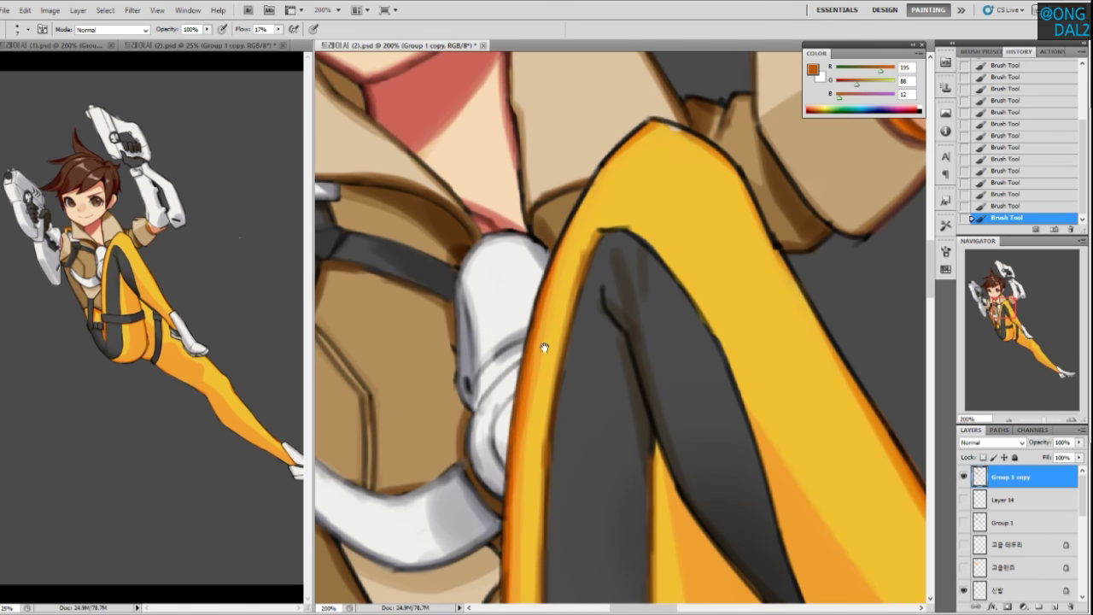
drag(550, 323, 541, 386)
drag(592, 233, 533, 364)
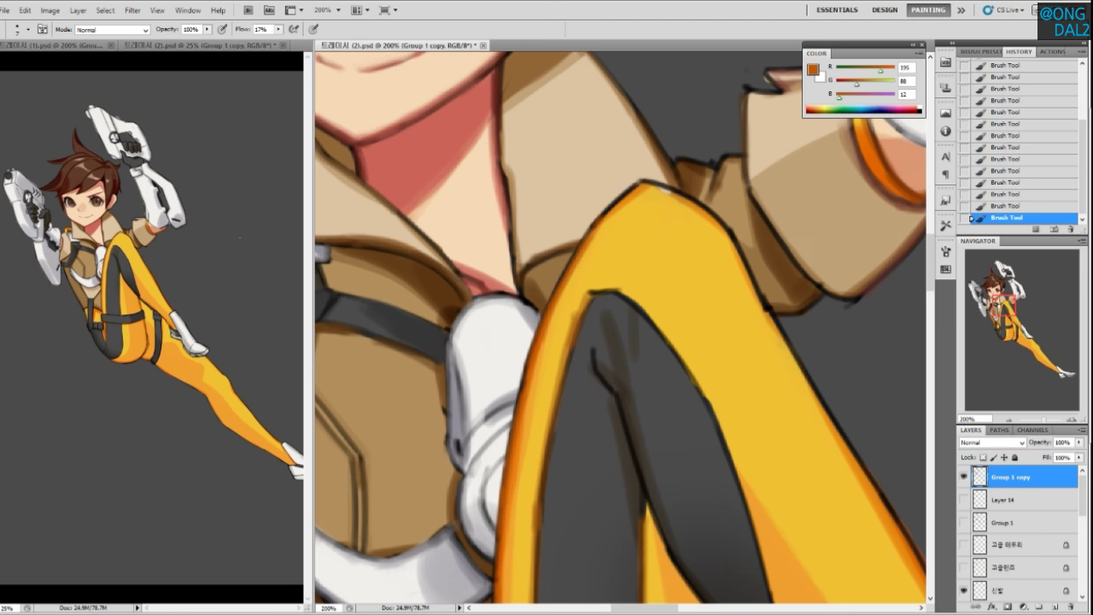
Recolour the outline over the knee and along the lower leg's outer edge with the dark orange
drag(644, 258, 609, 272)
mouse_move(599, 201)
mouse_down()
mouse_move(564, 247)
mouse_move(557, 242)
mouse_move(598, 251)
mouse_move(492, 283)
mouse_up()
mouse_move(498, 232)
mouse_down()
mouse_move(603, 293)
mouse_move(606, 343)
mouse_up()
mouse_move(564, 269)
mouse_down()
mouse_move(612, 352)
mouse_move(539, 261)
mouse_move(643, 393)
mouse_up()
drag(581, 292, 641, 391)
mouse_move(564, 261)
mouse_down()
mouse_move(651, 400)
mouse_move(604, 345)
mouse_up()
drag(576, 284, 646, 389)
drag(622, 352, 670, 418)
drag(588, 298, 670, 419)
drag(563, 260, 653, 405)
mouse_move(601, 313)
mouse_down()
mouse_move(661, 425)
mouse_move(563, 251)
mouse_move(630, 376)
mouse_up()
Try to extend the dark orange edge down the lower leg to the white boot
mouse_move(584, 277)
mouse_down()
mouse_move(646, 397)
mouse_move(631, 378)
mouse_move(701, 482)
mouse_up()
key(ctrl+z)
drag(637, 393, 707, 492)
key(ctrl+z)
key(ctrl+z)
drag(669, 438, 710, 498)
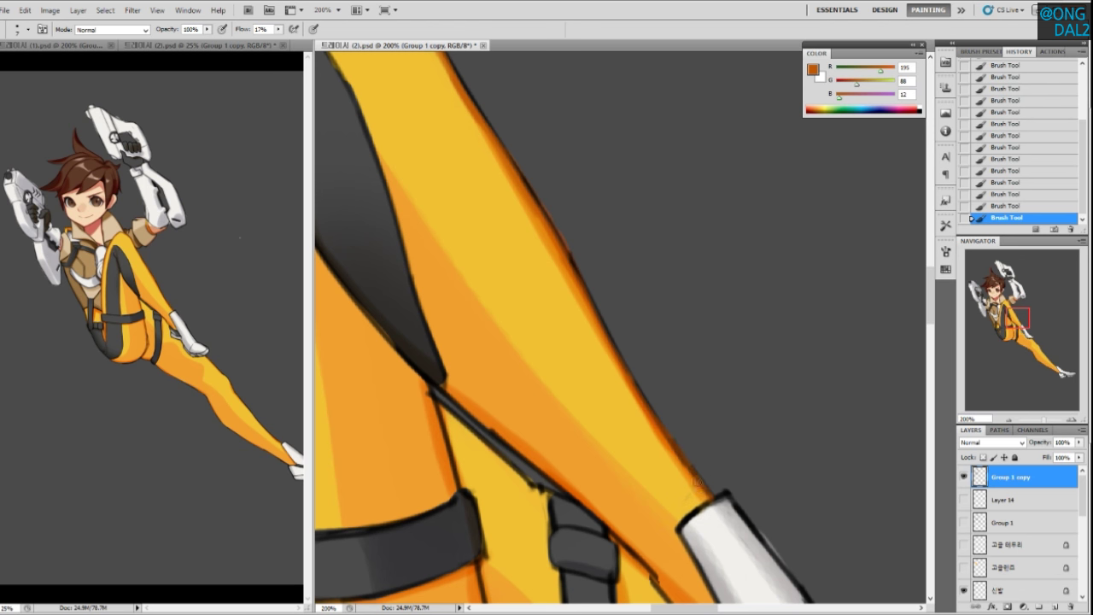
key(ctrl+z)
Recolour the lower leg's outer edge down to the white boot with red-brown (R 120, G 46, B 12)
click(851, 82)
click(866, 70)
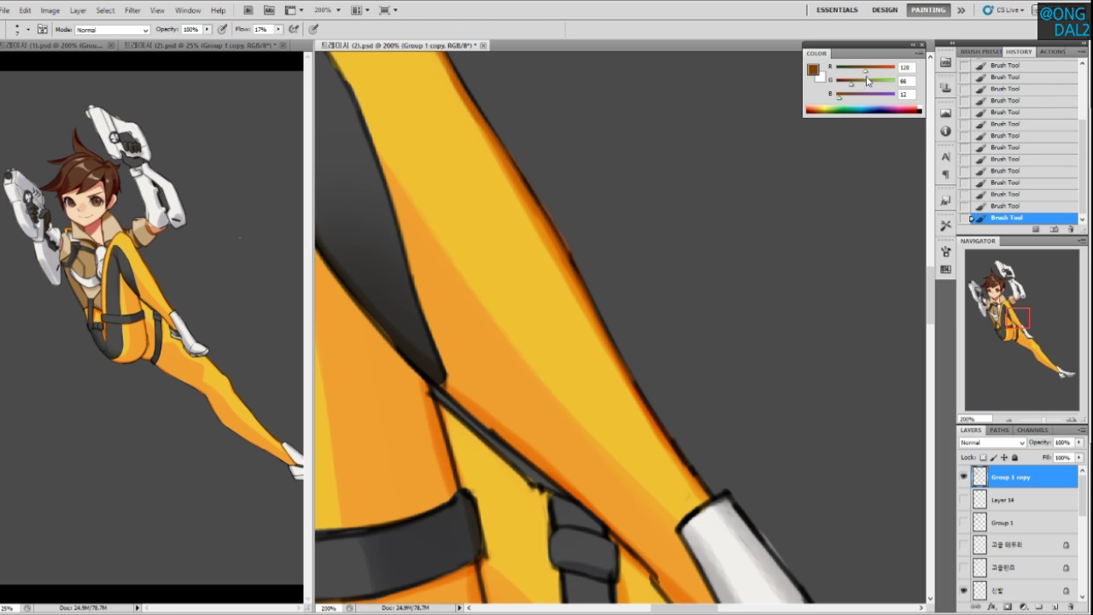
drag(851, 83, 847, 83)
drag(639, 403, 708, 496)
key(ctrl+z)
drag(637, 393, 661, 434)
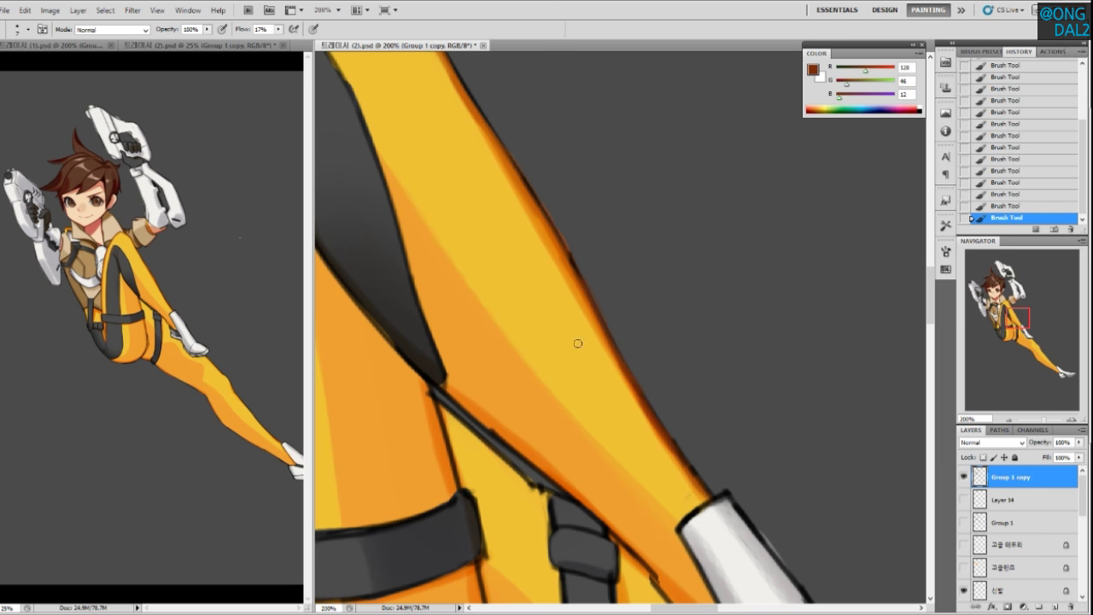
scroll(589, 347, down, 4)
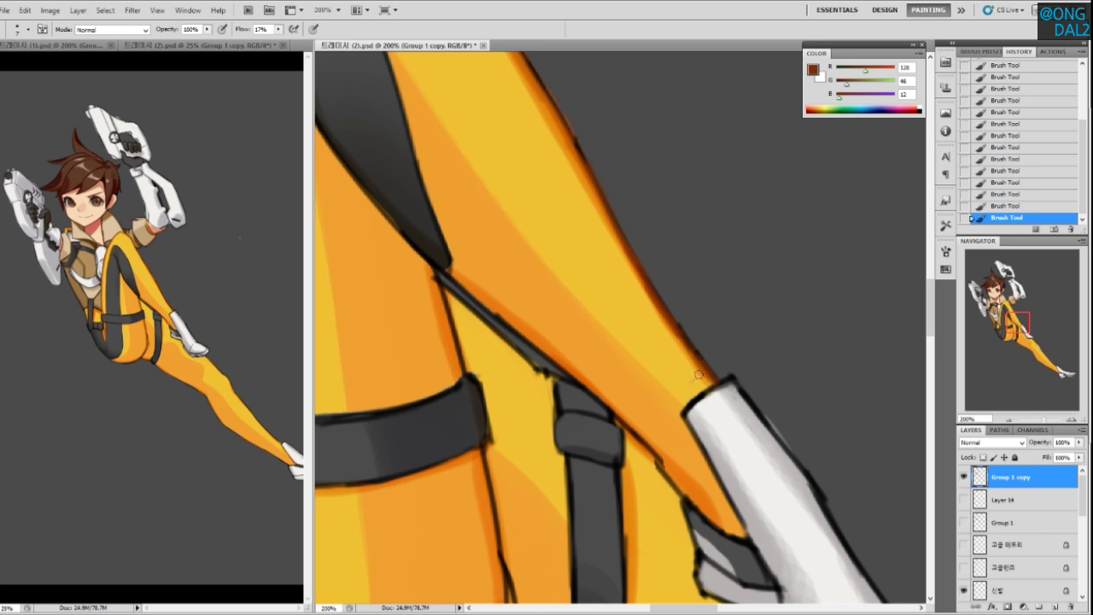
Recolour the lower leg's underside edge toward the white boot with a brighter red-brown (R 163, G 46, B 12)
drag(672, 498, 654, 455)
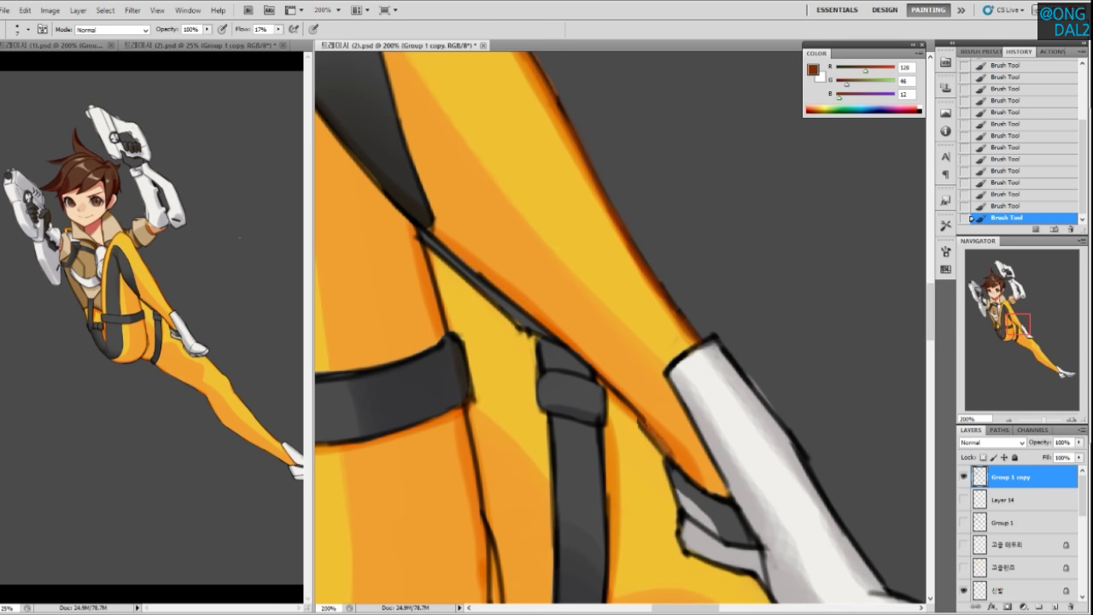
drag(864, 72, 871, 72)
drag(435, 236, 639, 405)
drag(535, 314, 644, 420)
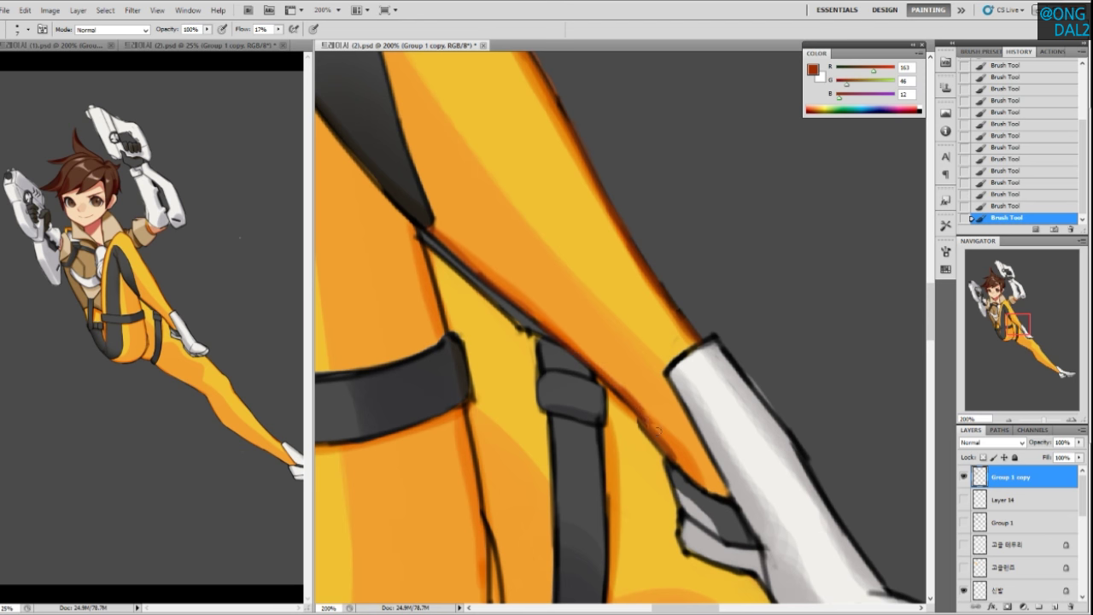
Recolour the raised thigh's back edge above and below the strap with the red-brown, undoing the stray stroke
drag(556, 501, 591, 322)
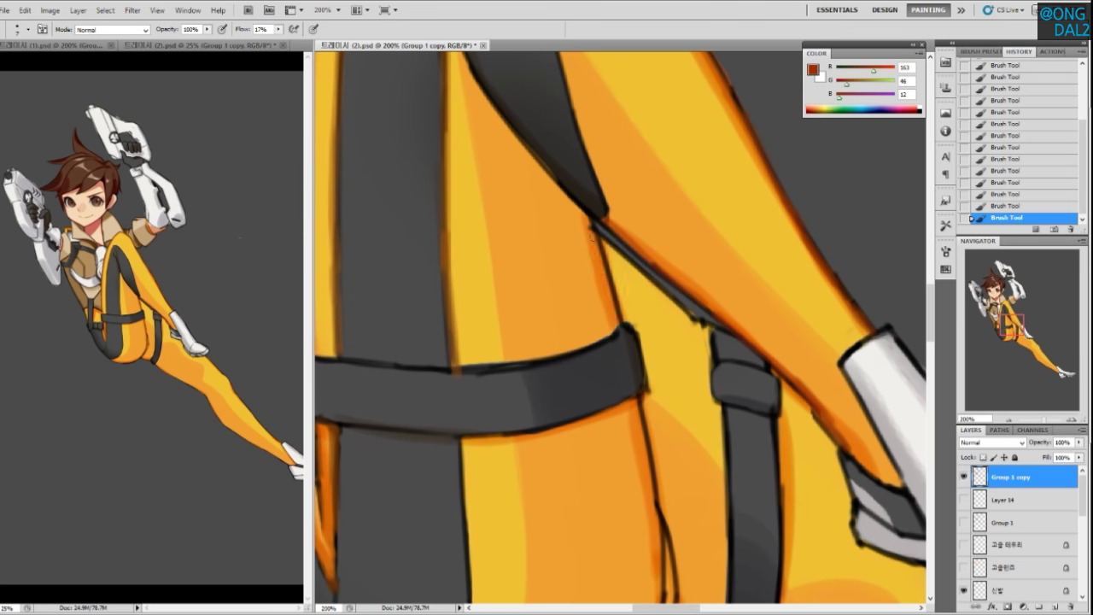
drag(640, 432, 621, 286)
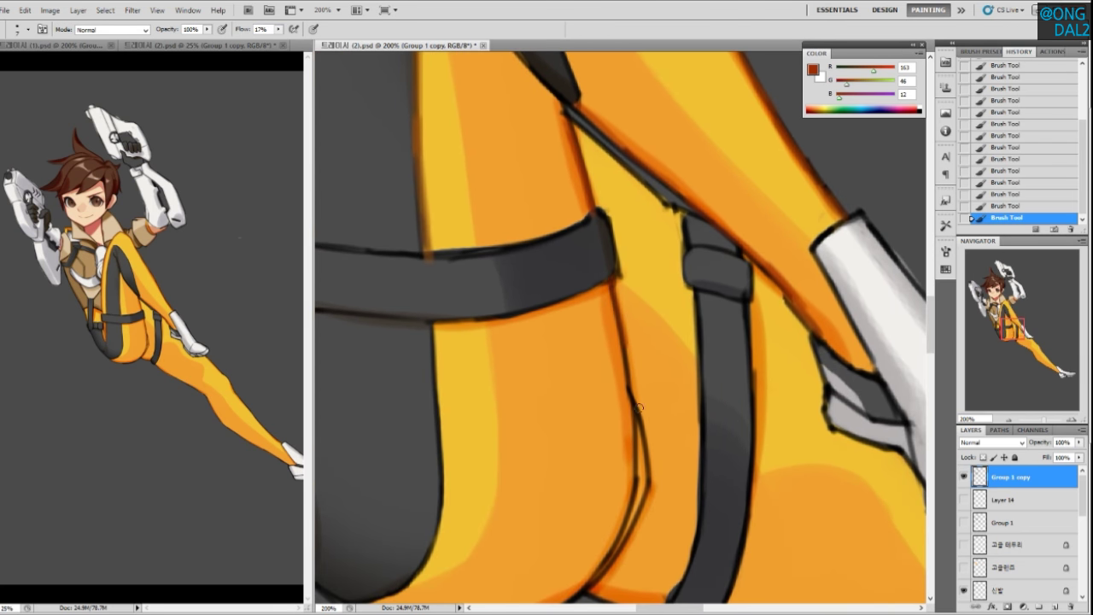
drag(628, 387, 628, 381)
mouse_move(626, 453)
mouse_down()
mouse_move(669, 366)
mouse_move(612, 443)
mouse_up()
key(ctrl+z)
Recolour the rounded bottom edge of the raised thigh with the red-brown
drag(655, 377, 720, 290)
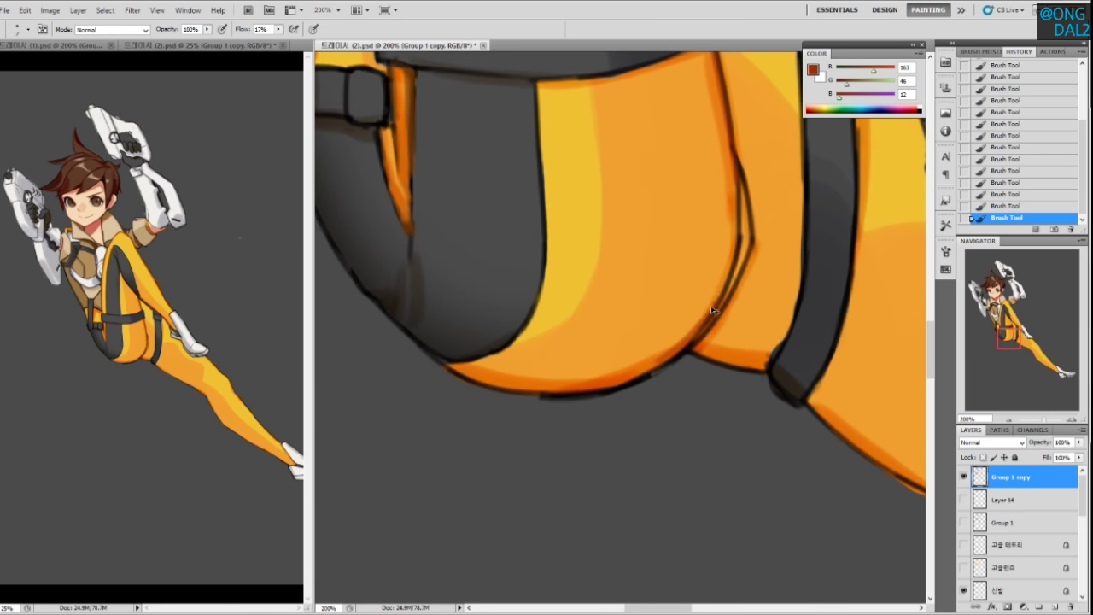
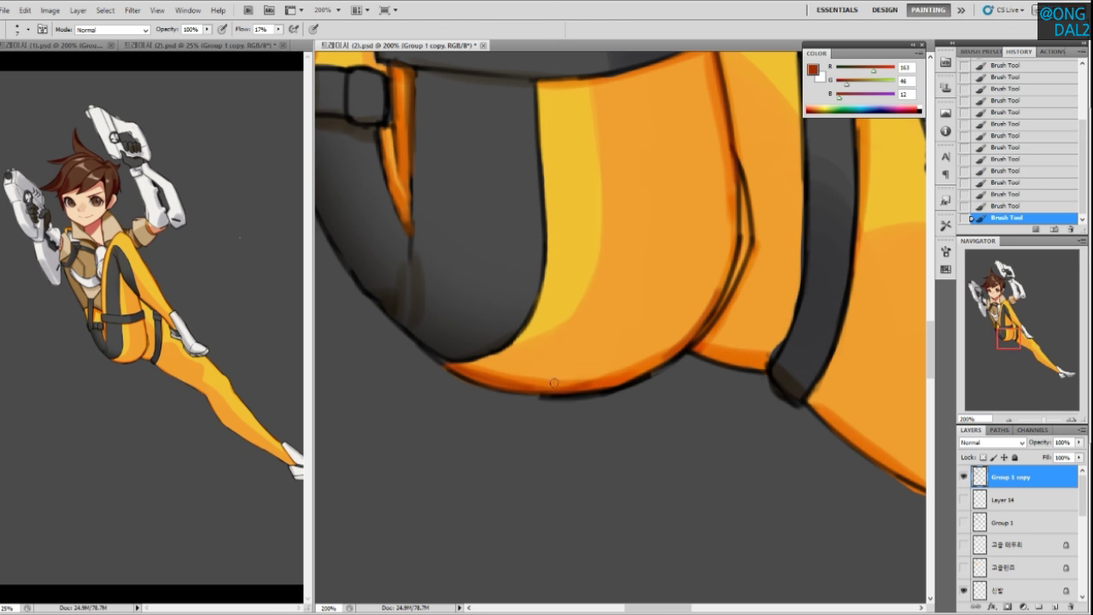
mouse_move(668, 356)
mouse_down()
mouse_move(610, 381)
mouse_move(673, 362)
mouse_up()
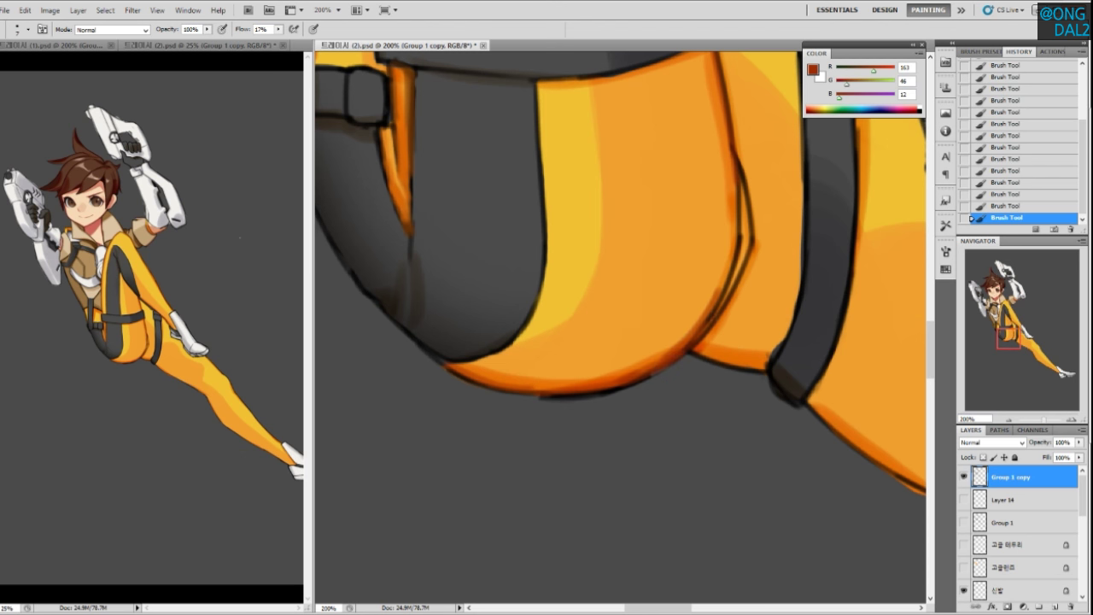
drag(455, 369, 556, 394)
drag(466, 367, 523, 387)
Recolour the dark thigh panel's edge beside the yellow area below the strap with the red-brown, redoing the stray stroke
drag(539, 346, 598, 461)
drag(582, 197, 587, 271)
drag(586, 227, 589, 274)
drag(581, 195, 585, 407)
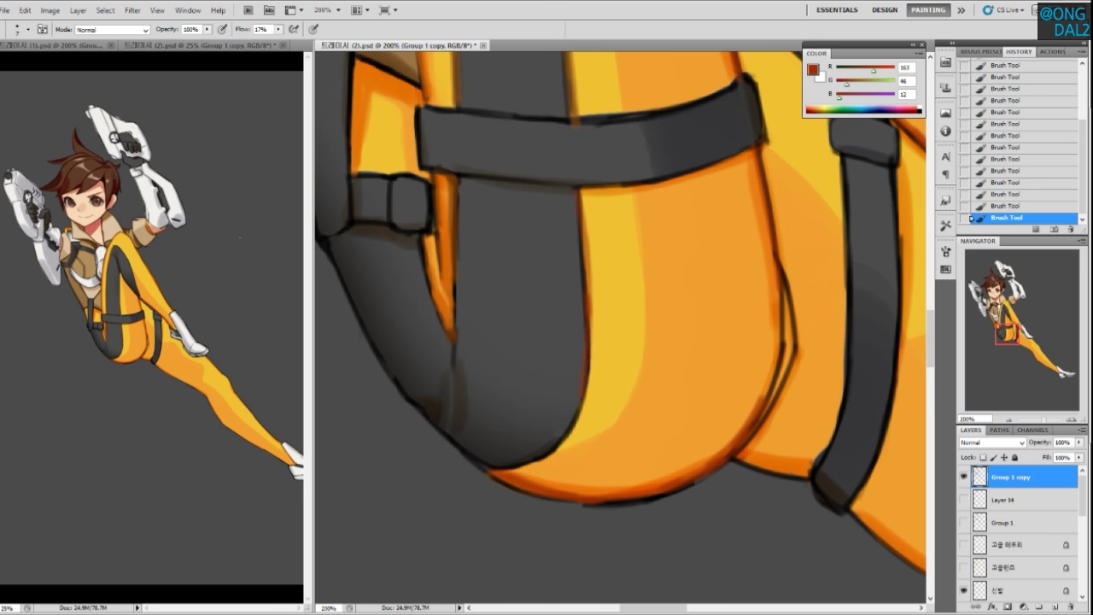
key(ctrl+z)
drag(590, 298, 584, 396)
Recolour the thigh strap's edge against the orange suit with the red-brown, undoing the stray strokes
drag(598, 249, 607, 276)
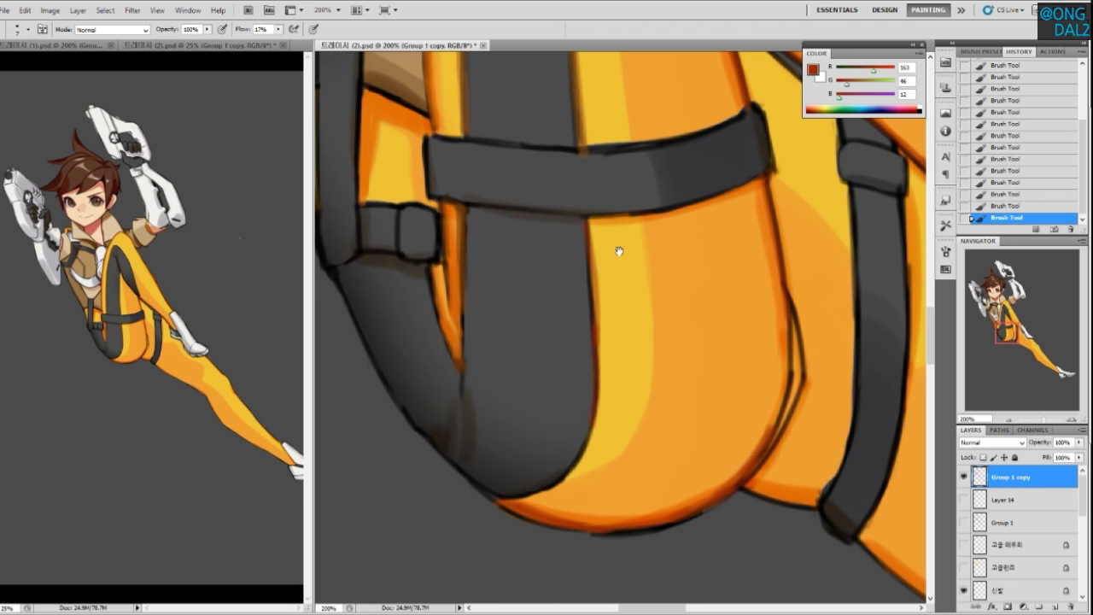
drag(614, 215, 685, 207)
key(ctrl+z)
drag(598, 219, 669, 210)
key(ctrl+z)
drag(759, 183, 716, 197)
key(ctrl+z)
mouse_move(730, 121)
mouse_down()
mouse_move(710, 230)
mouse_move(670, 243)
mouse_up()
mouse_move(723, 220)
mouse_down()
mouse_move(634, 253)
mouse_move(572, 258)
mouse_move(644, 252)
mouse_up()
key(ctrl+z)
key(ctrl+z)
Recolour the dark thigh panel's edge just above the strap with the red-brown and check the leg as a whole
drag(559, 189, 562, 257)
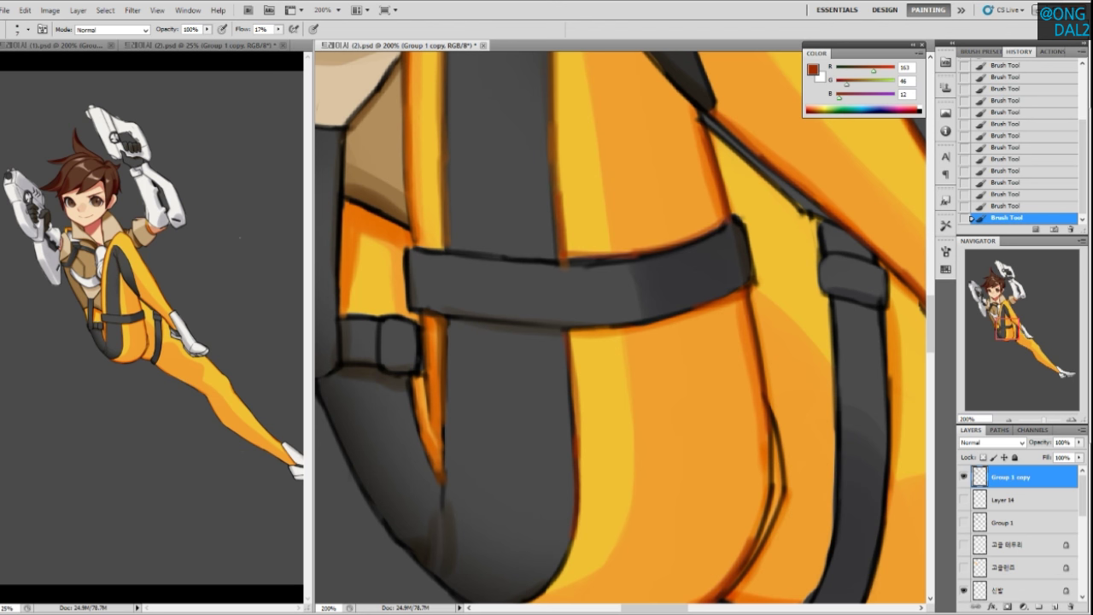
key(ctrl+z)
drag(557, 173, 563, 248)
drag(556, 128, 558, 175)
drag(646, 348, 528, 406)
key(ctrl+minus)
key(ctrl+minus)
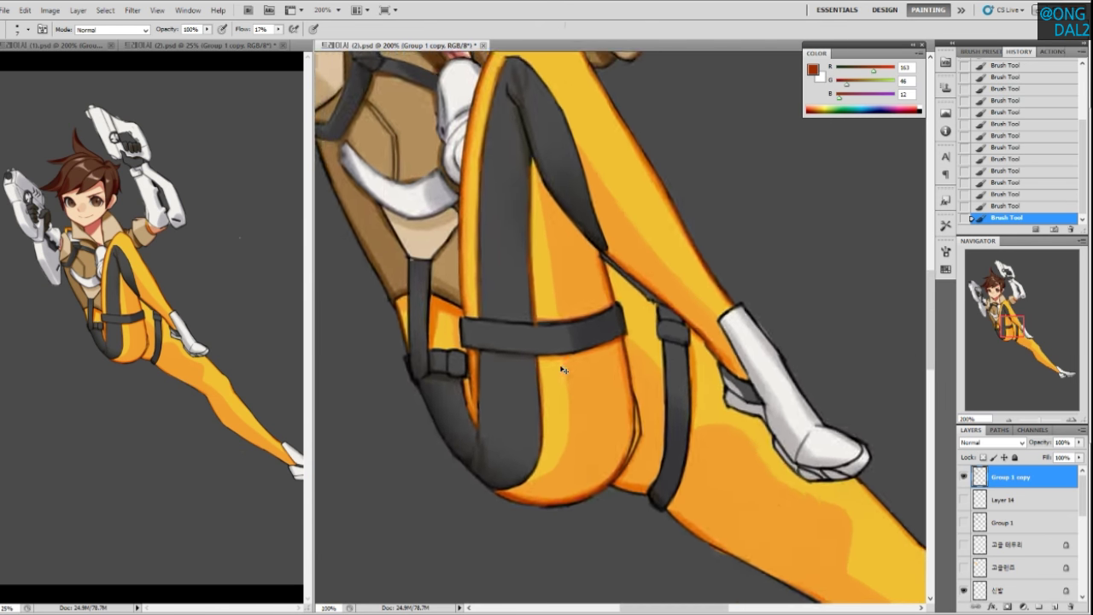
mouse_move(562, 367)
mouse_down()
mouse_move(612, 422)
mouse_move(559, 383)
mouse_up()
Recolour the lower half of the dark lower-leg panel's edge beside the orange area with the red-brown
key(ctrl+plus)
key(ctrl+plus)
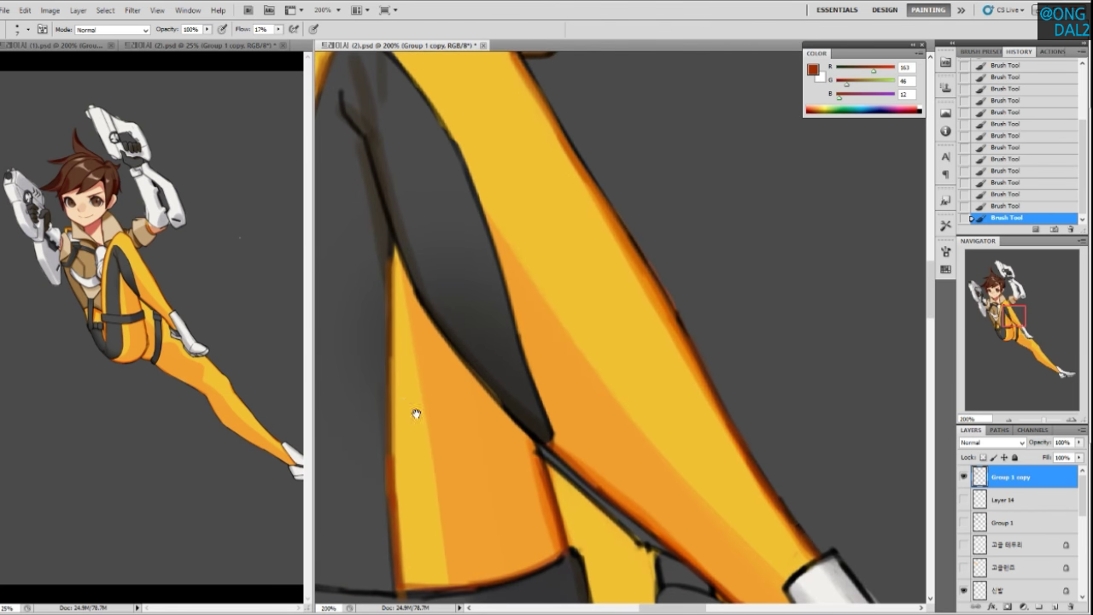
drag(416, 415, 534, 356)
drag(577, 292, 598, 385)
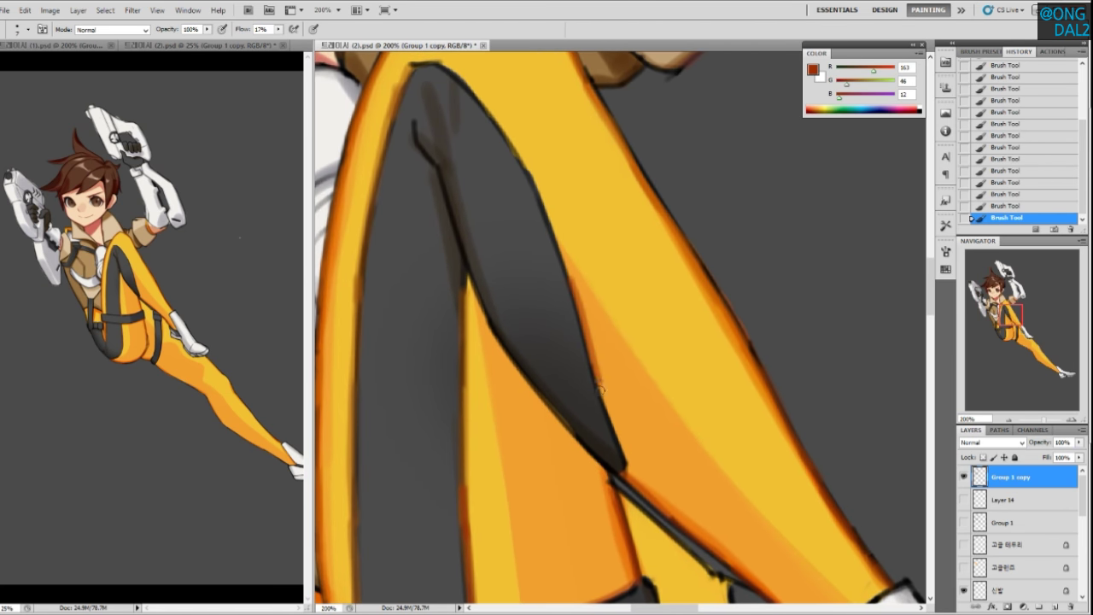
drag(572, 278, 623, 465)
drag(600, 376, 626, 466)
drag(592, 355, 613, 436)
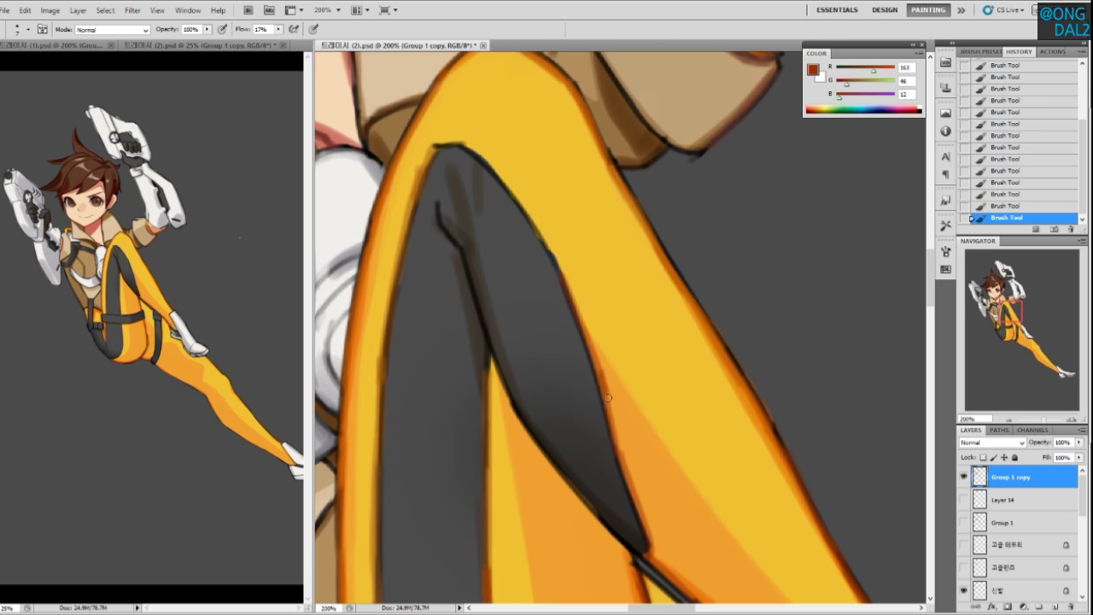
Recolour the upper half of the dark lower-leg panel's edge up to the knee with red-brown
drag(577, 322, 610, 403)
drag(526, 249, 598, 353)
mouse_move(507, 231)
mouse_down()
mouse_move(549, 283)
mouse_move(542, 268)
mouse_up()
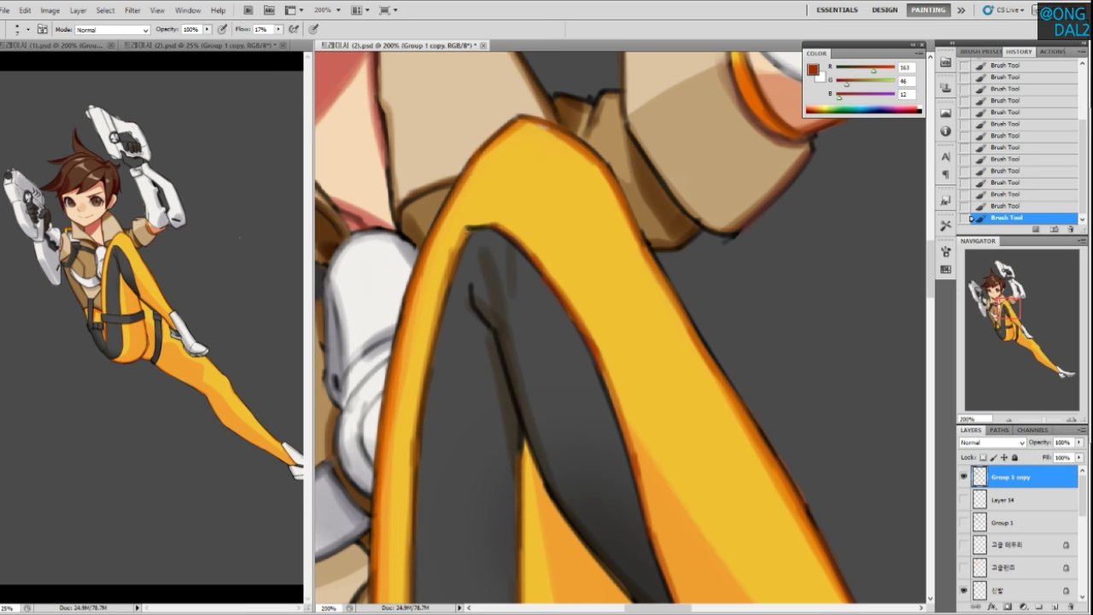
mouse_move(468, 225)
mouse_down()
mouse_move(496, 226)
mouse_move(552, 278)
mouse_up()
alt+click(557, 272)
mouse_move(516, 233)
mouse_down()
mouse_move(589, 334)
mouse_move(614, 398)
mouse_move(580, 300)
mouse_up()
Tidy the dark lower-leg panel's outer edge with light orange sampled from the suit beside it
alt+click(607, 331)
drag(567, 249, 605, 368)
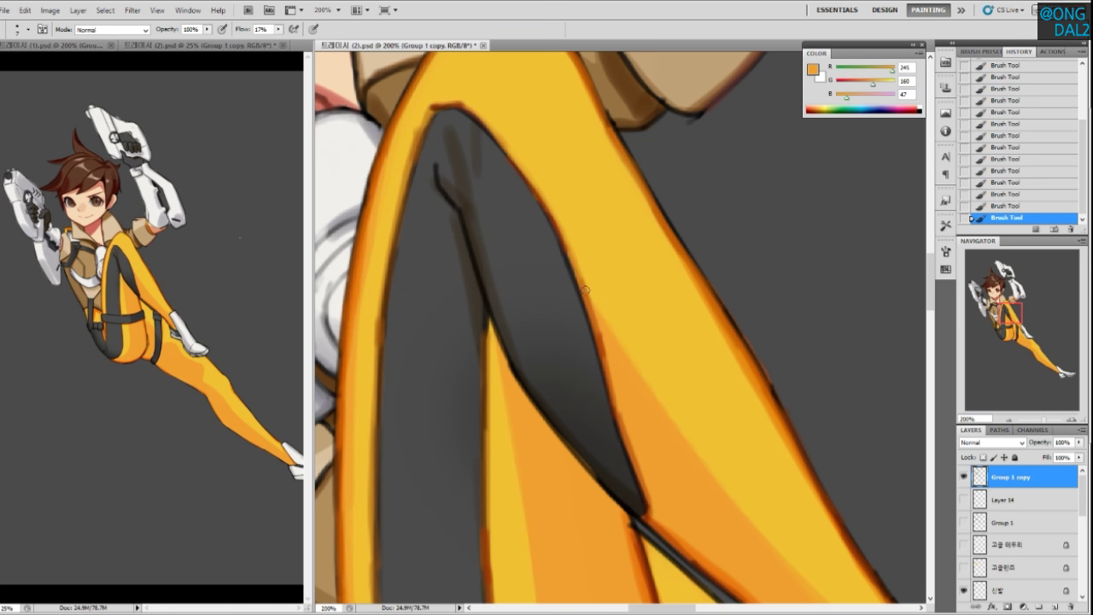
drag(567, 239, 607, 371)
drag(570, 252, 610, 380)
mouse_move(554, 428)
mouse_down()
mouse_move(561, 413)
mouse_move(586, 422)
mouse_up()
Soften the upper tip of the black knee crease with sampled dark grey (R 54, G 49, B 42), redoing the stray stroke
drag(484, 190, 497, 233)
alt+click(482, 220)
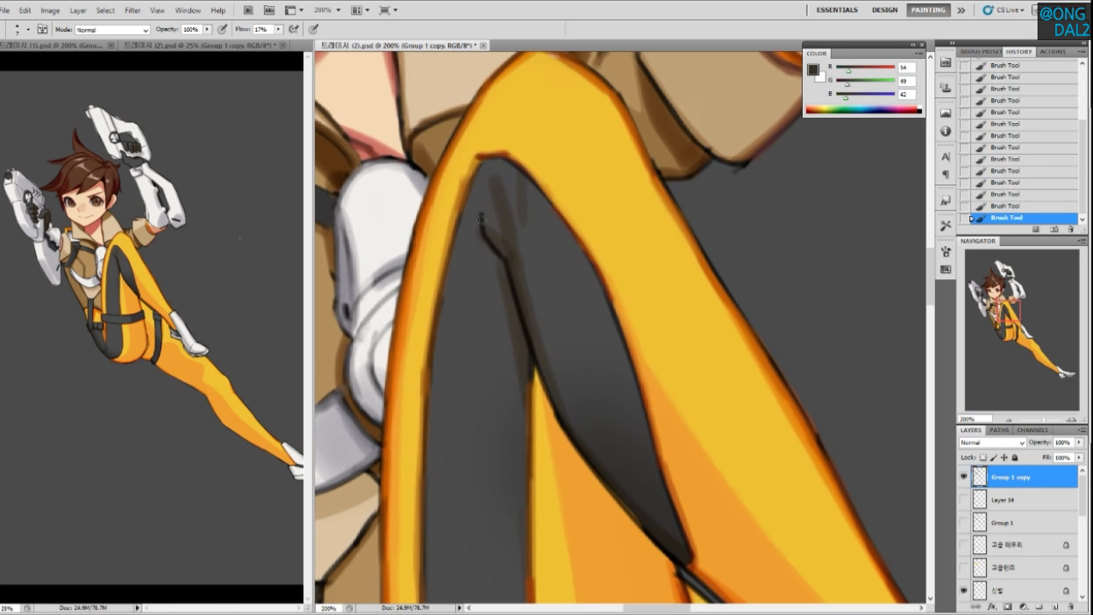
key(ctrl+z)
drag(484, 181, 481, 229)
drag(511, 276, 492, 243)
Redraw the crease and inner edges of the dark leg panels with sampled near-black (R 20, G 17, B 13), redoing the stray stroke
alt+click(507, 266)
drag(512, 279, 540, 374)
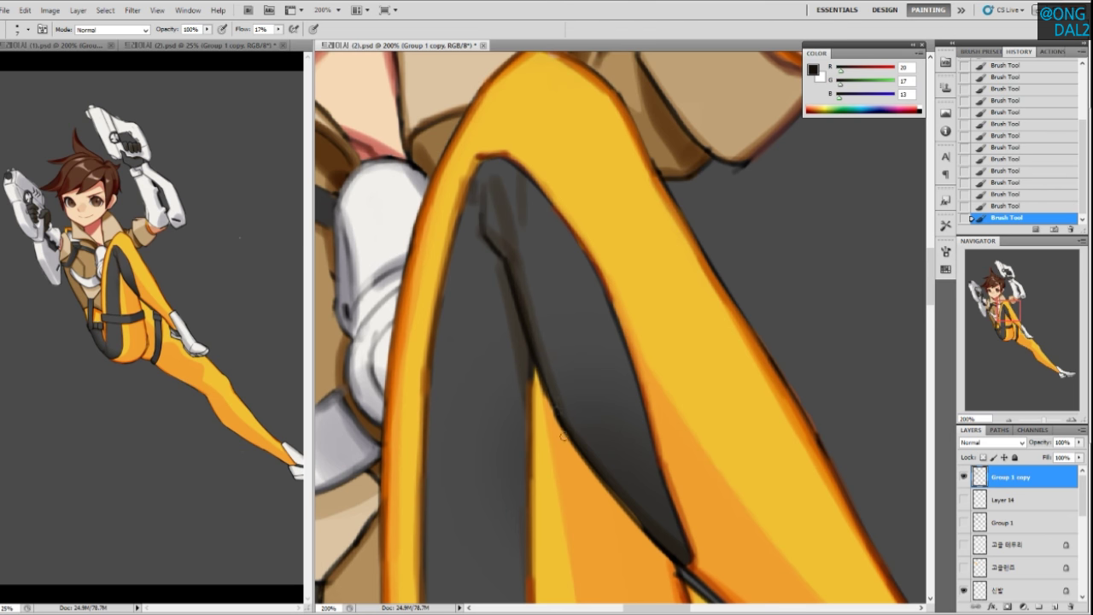
drag(561, 424, 517, 333)
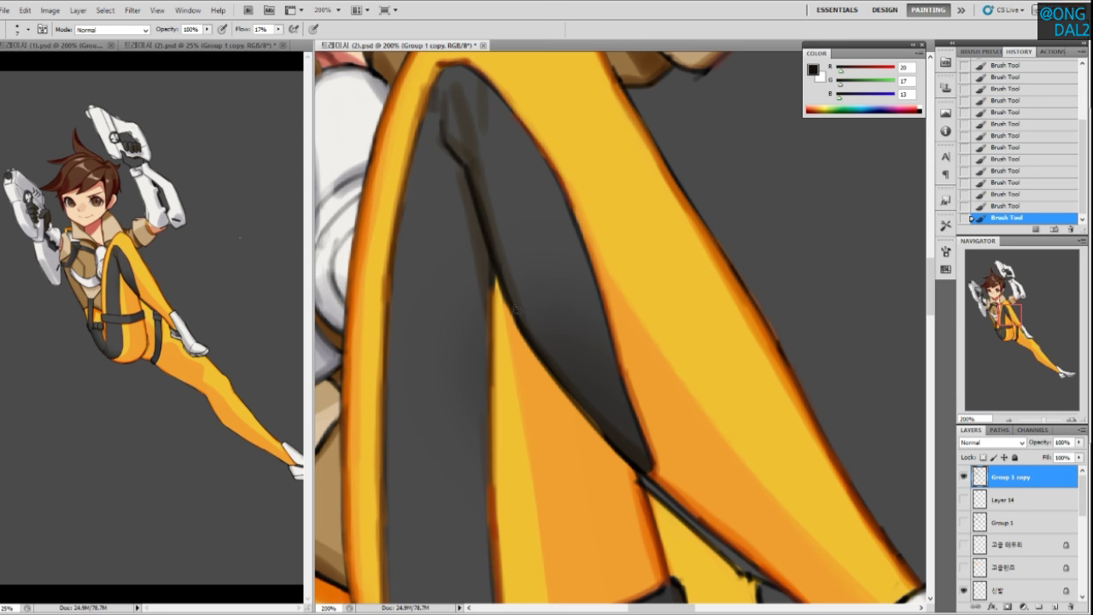
drag(619, 422, 615, 416)
drag(547, 365, 595, 423)
key(ctrl+z)
drag(562, 387, 599, 434)
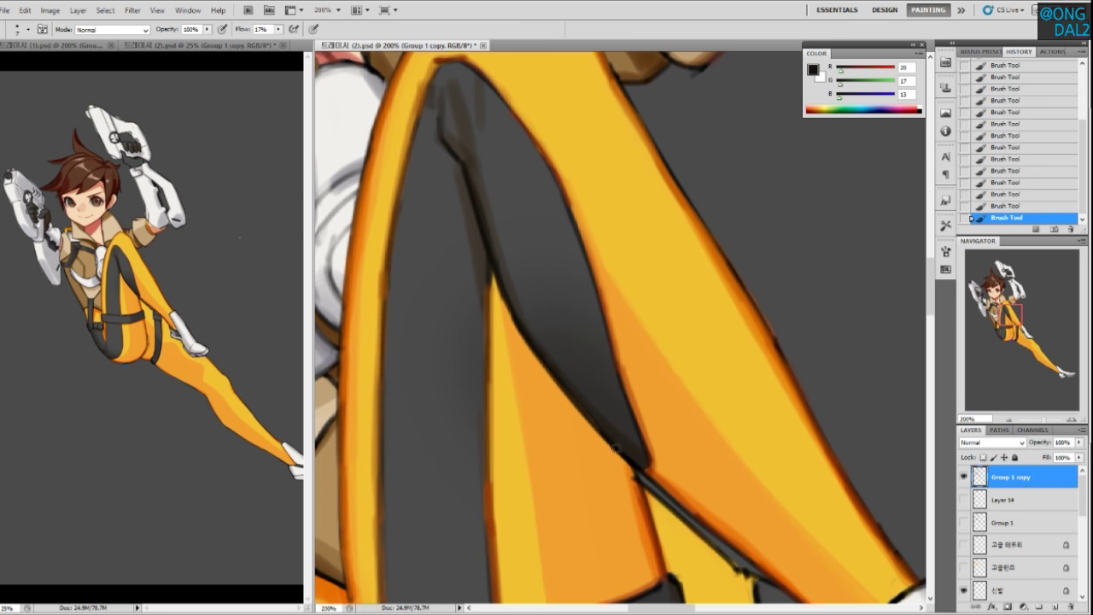
mouse_move(508, 295)
mouse_down()
mouse_move(504, 242)
mouse_move(485, 314)
mouse_up()
drag(488, 209, 486, 316)
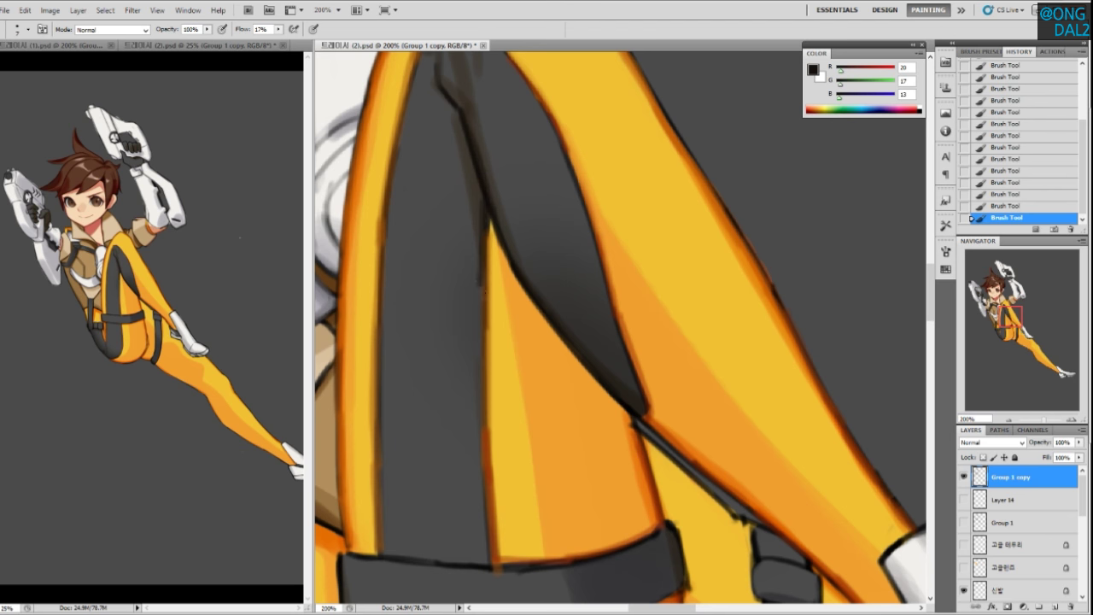
Soften the crease edges on the dark leg panels with sampled brown-grey (R 60, G 53, B 44), undoing the stray strokes
drag(471, 238, 488, 274)
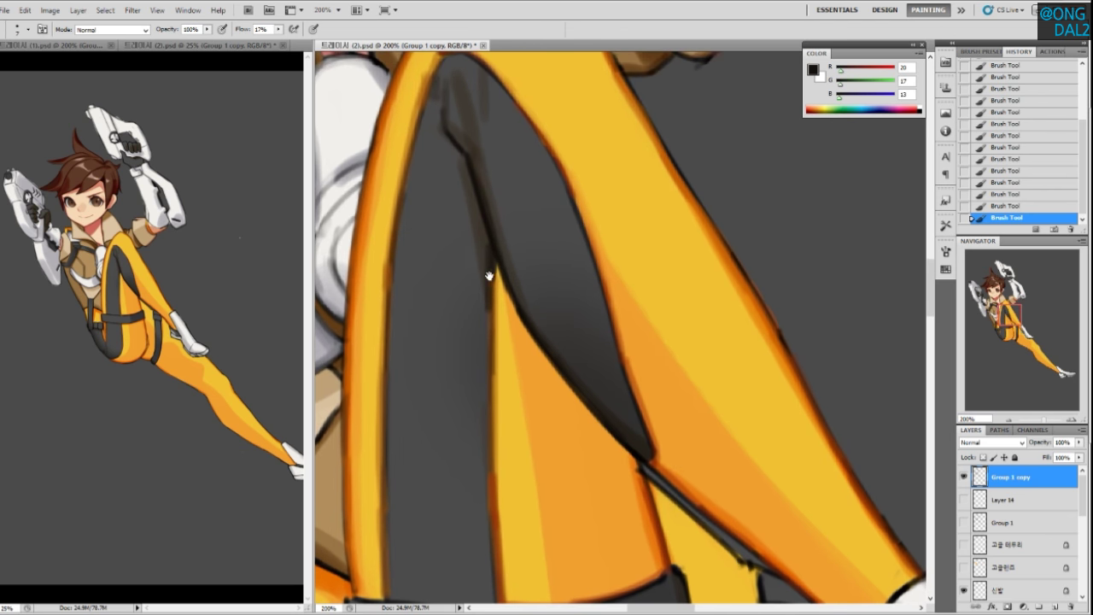
alt+click(487, 242)
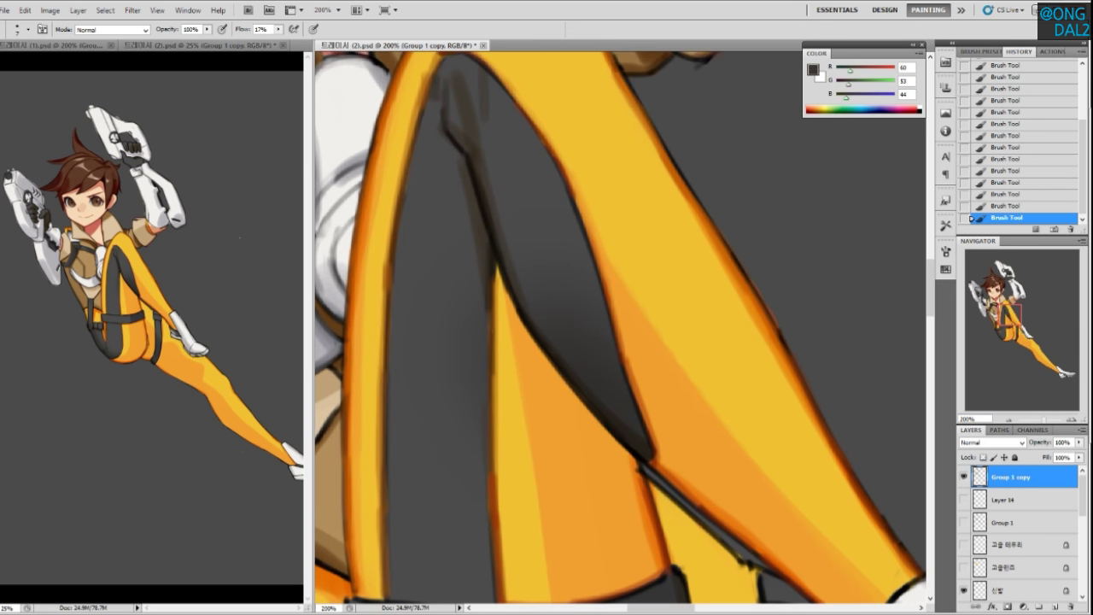
drag(462, 368, 478, 331)
drag(455, 198, 478, 246)
key(ctrl+z)
drag(454, 143, 440, 197)
drag(462, 78, 426, 241)
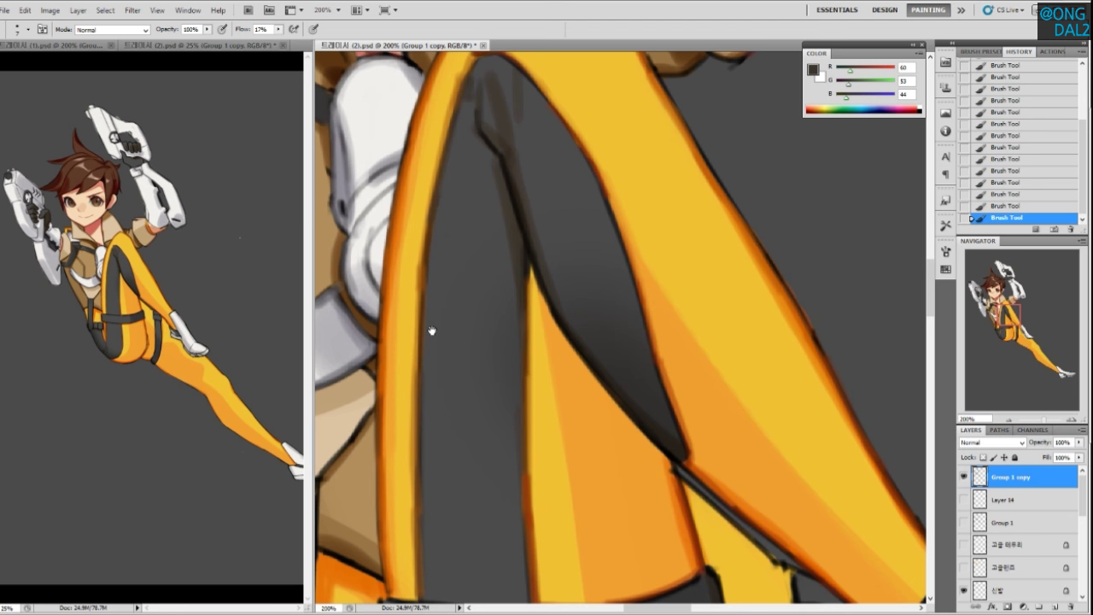
drag(430, 424, 414, 329)
drag(420, 169, 413, 416)
key(ctrl+z)
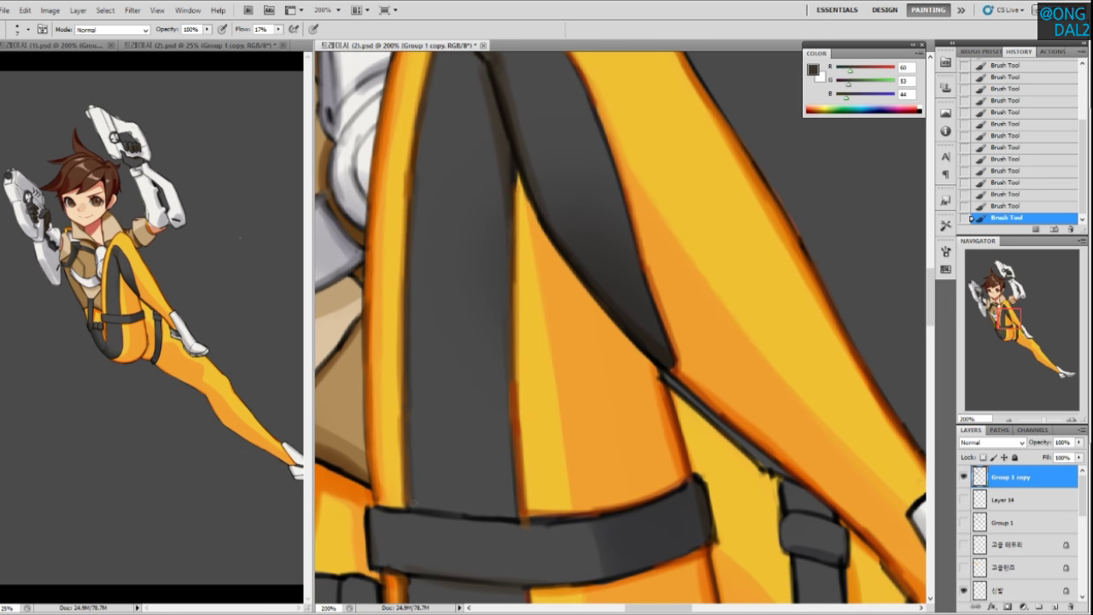
Soften the black upper edge of the horizontal thigh strap with grey (R 76, G 76, B 76) sampled from the strap
drag(450, 529, 497, 409)
alt+click(445, 402)
drag(577, 405, 616, 404)
drag(531, 402, 616, 402)
drag(441, 391, 589, 410)
alt+click(616, 397)
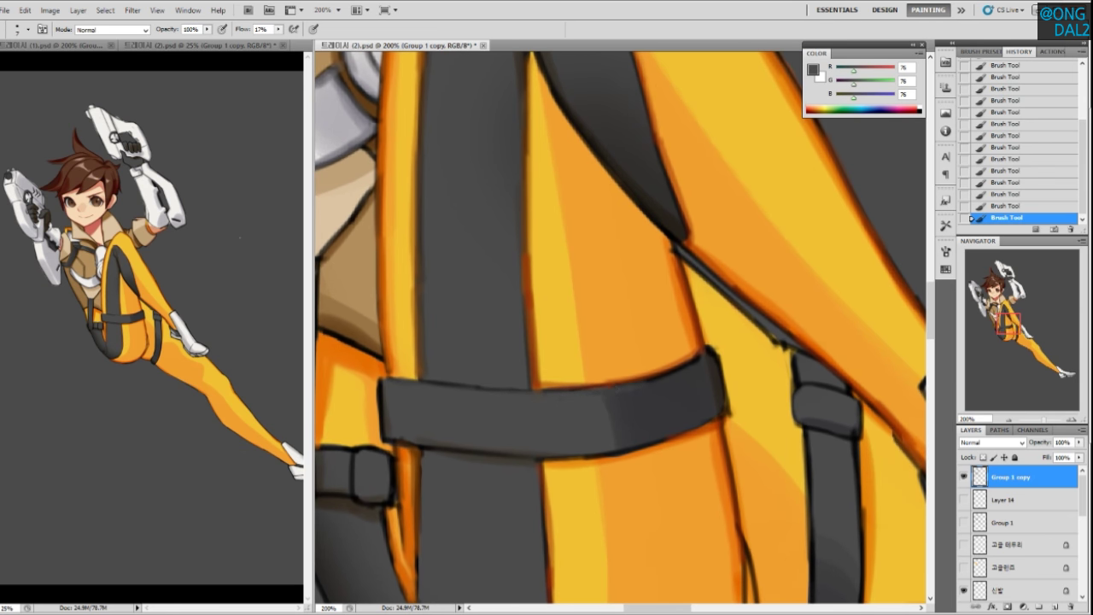
Soften the outline around the shaded end of the thigh strap with sampled dark grey (R 55, G 54, B 55)
alt+click(666, 386)
alt+click(699, 360)
mouse_move(698, 360)
mouse_down()
mouse_move(660, 370)
mouse_move(694, 388)
mouse_up()
alt+click(710, 350)
mouse_move(709, 350)
mouse_down()
mouse_move(724, 409)
mouse_move(670, 426)
mouse_up()
alt+click(689, 415)
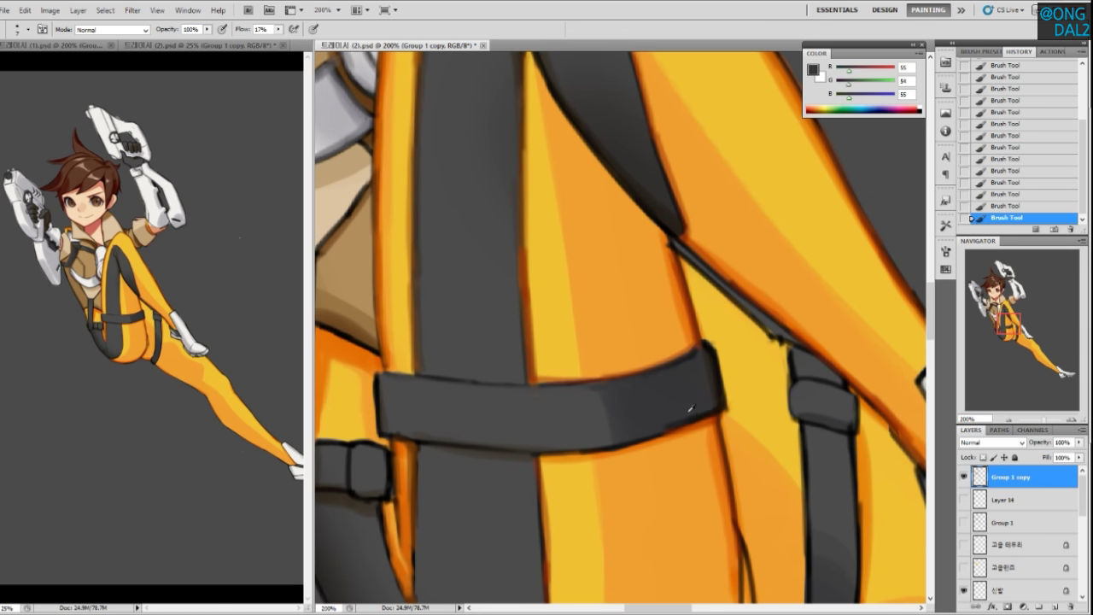
mouse_move(597, 455)
mouse_down()
mouse_move(676, 435)
mouse_move(696, 402)
mouse_move(657, 415)
mouse_up()
Refine the thigh strap's lower edge with sampled grey (R 76, G 76, B 76) and near-black (R 25, G 18, B 11), redoing stray strokes
alt+click(723, 403)
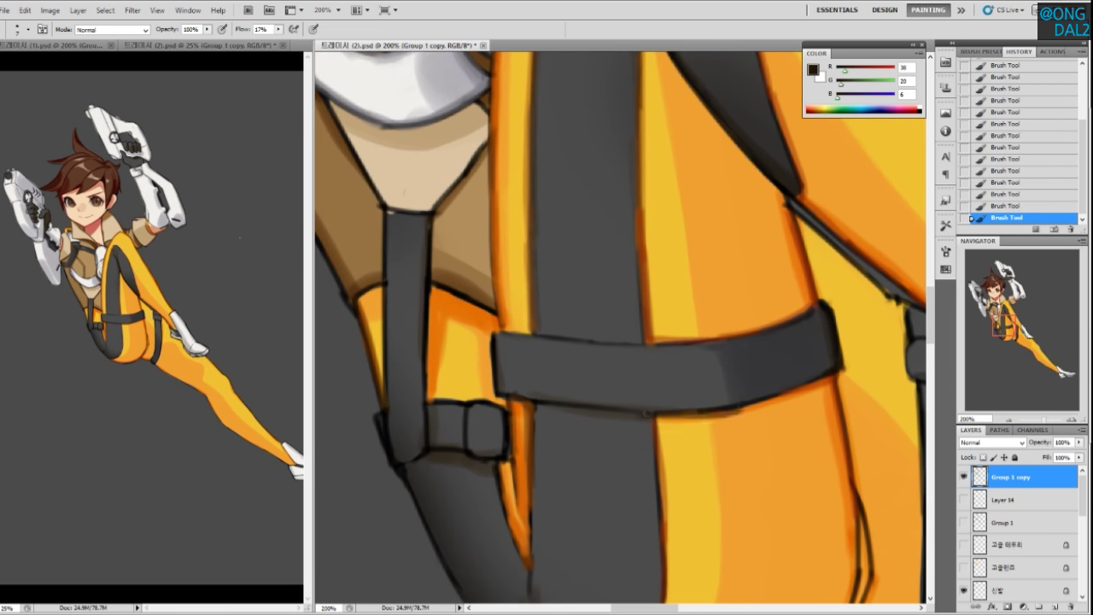
mouse_move(773, 395)
mouse_down()
mouse_move(671, 427)
mouse_move(690, 419)
mouse_move(653, 420)
mouse_up()
key(ctrl+z)
drag(726, 394, 642, 426)
key(ctrl+z)
key(ctrl+z)
drag(576, 430, 731, 429)
alt+click(637, 428)
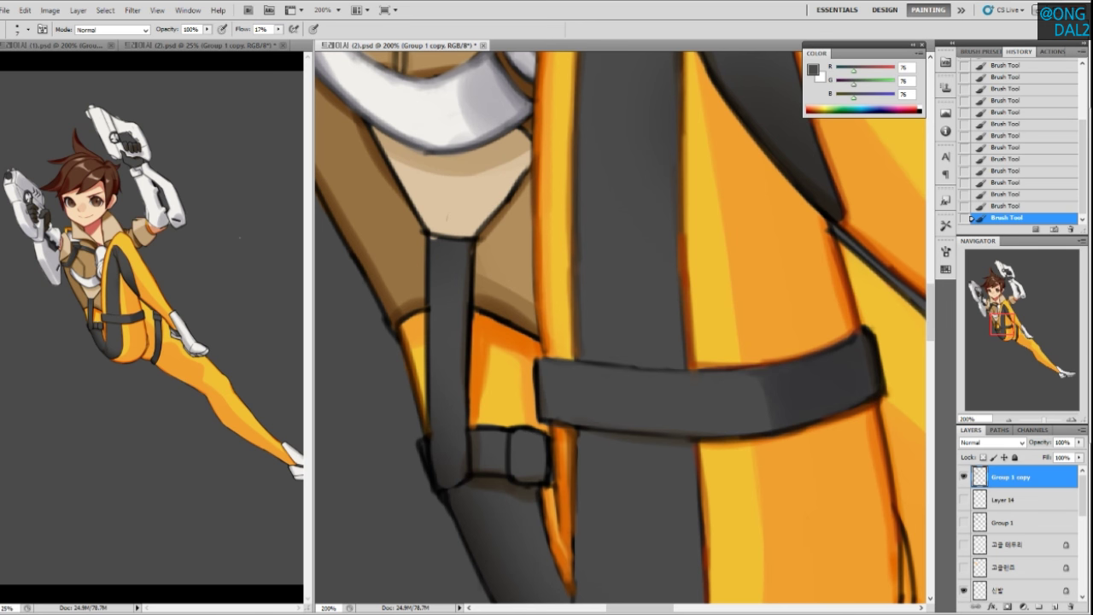
drag(673, 432, 581, 428)
alt+click(742, 433)
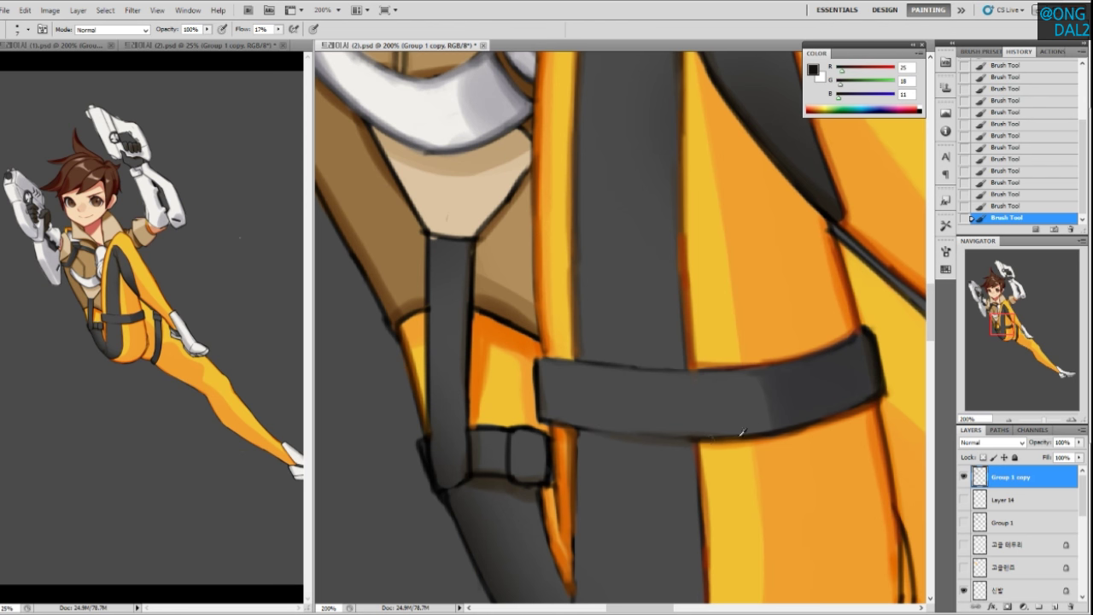
drag(545, 421, 580, 427)
Thin the outline at the thigh strap's end beside the hip with grey (R 76, G 76, B 76)
alt+click(553, 385)
drag(538, 365, 541, 398)
mouse_move(537, 366)
mouse_down()
mouse_move(542, 408)
mouse_move(668, 446)
mouse_up()
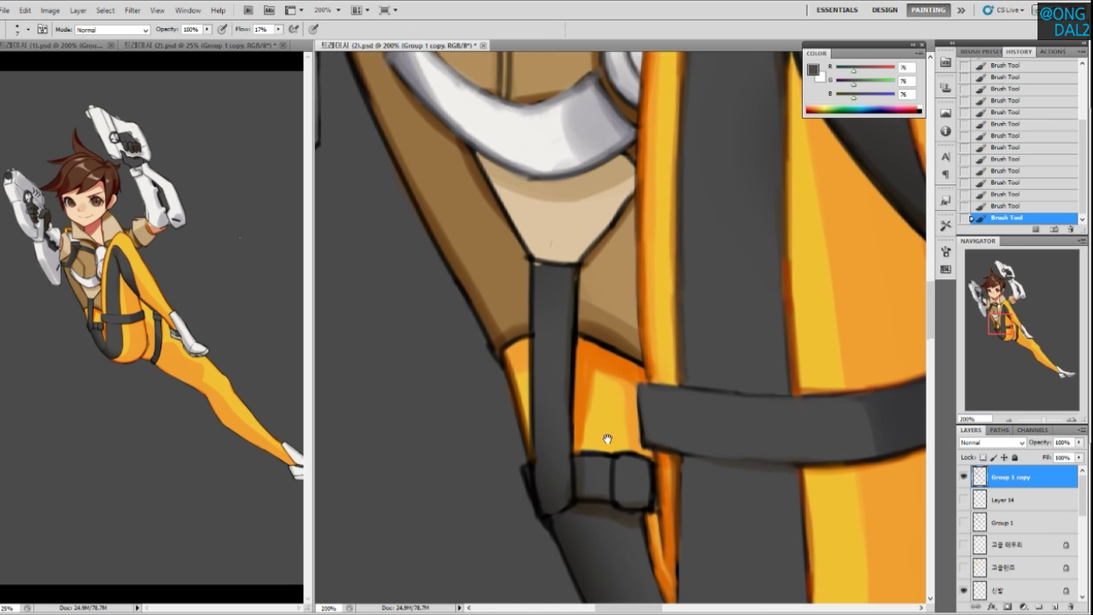
Soften the outer edge of the vertical hip strap with sampled strap grey, redoing the stray stroke near its lower end
drag(533, 260, 535, 426)
drag(534, 377, 539, 495)
alt+click(559, 472)
key(ctrl+z)
drag(536, 458, 540, 504)
alt+click(549, 503)
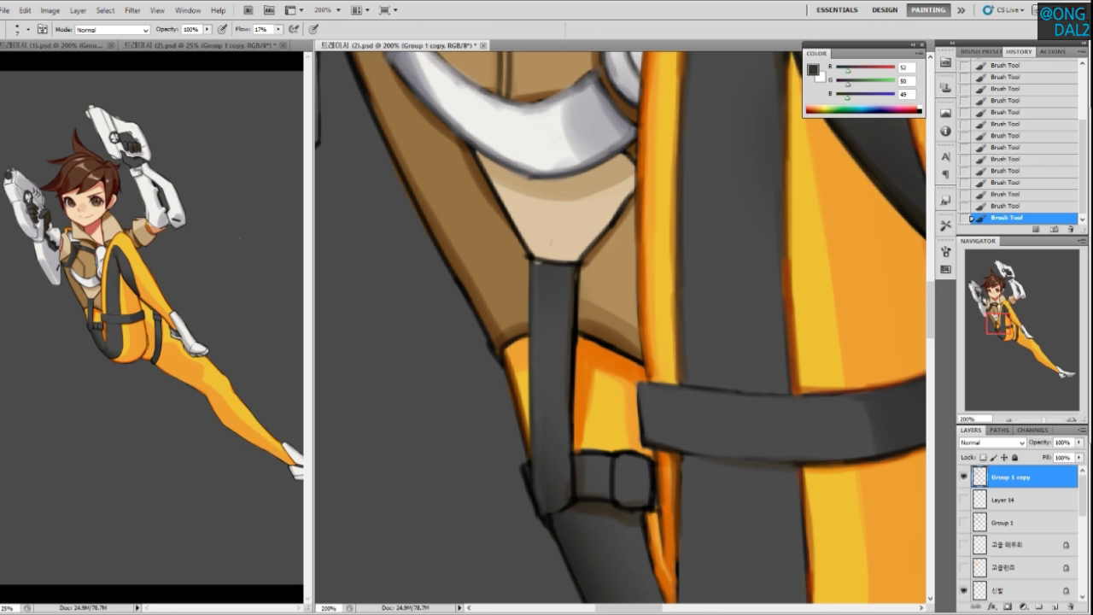
Try to redraw the vertical strap's inner edge beside the small buckle with sampled near-black (R 15, G 13, B 12)
alt+click(545, 491)
alt+click(572, 459)
alt+click(572, 478)
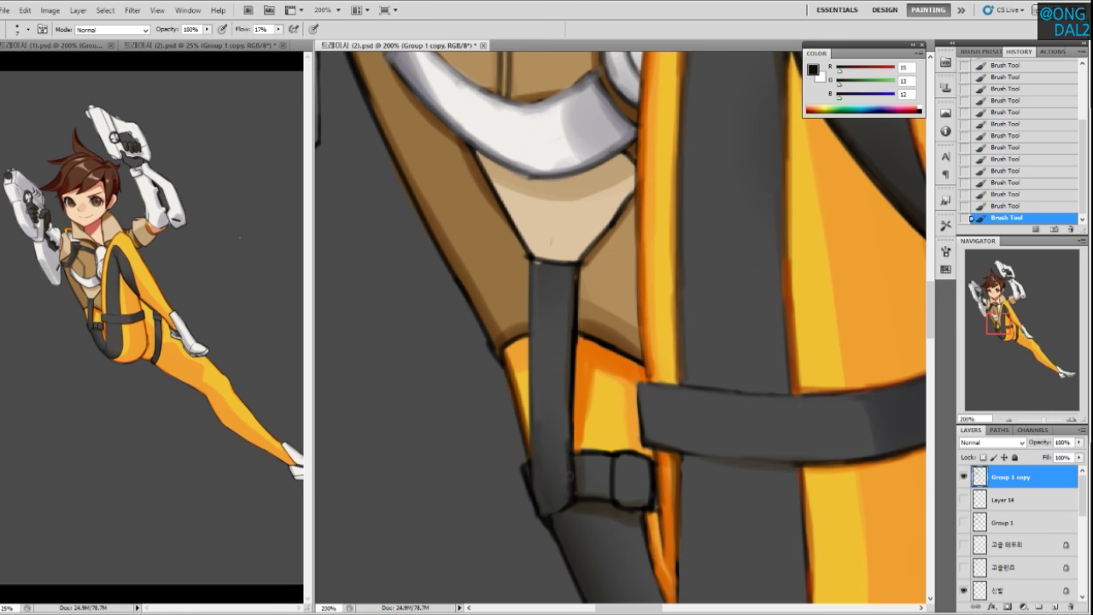
drag(570, 453, 574, 461)
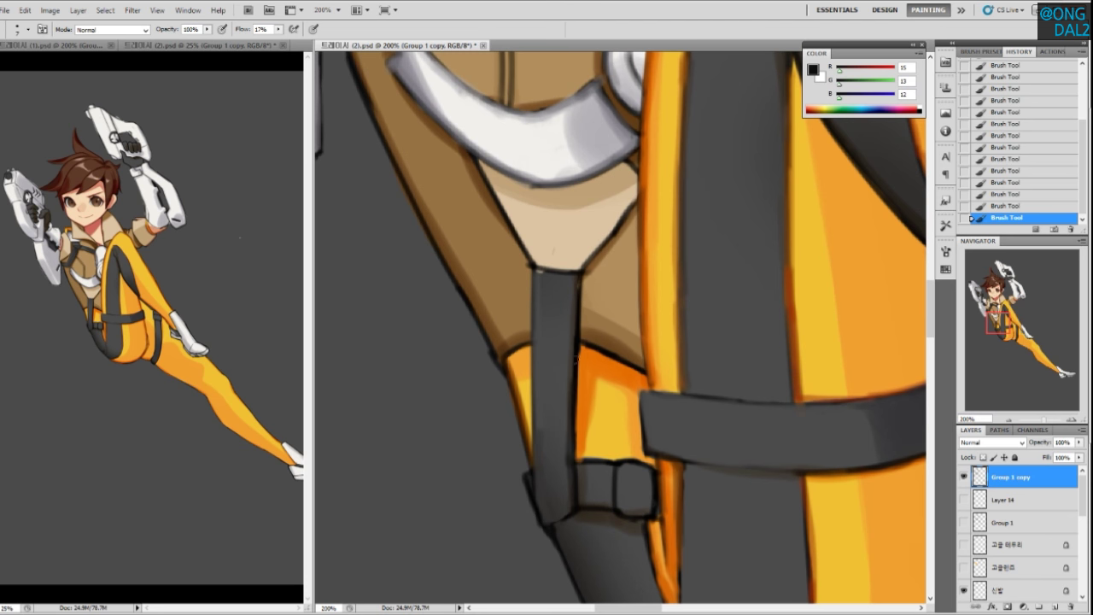
key(ctrl+alt+z)
key(ctrl+alt+z)
mouse_move(577, 399)
mouse_down()
mouse_move(575, 503)
mouse_move(572, 455)
mouse_move(576, 468)
mouse_up()
key(ctrl+alt+z)
Soften the vertical strap's inner edge where it meets the buckle band with sampled grey (R 67, G 67, B 66)
alt+click(566, 443)
drag(573, 452, 572, 486)
drag(573, 431, 574, 481)
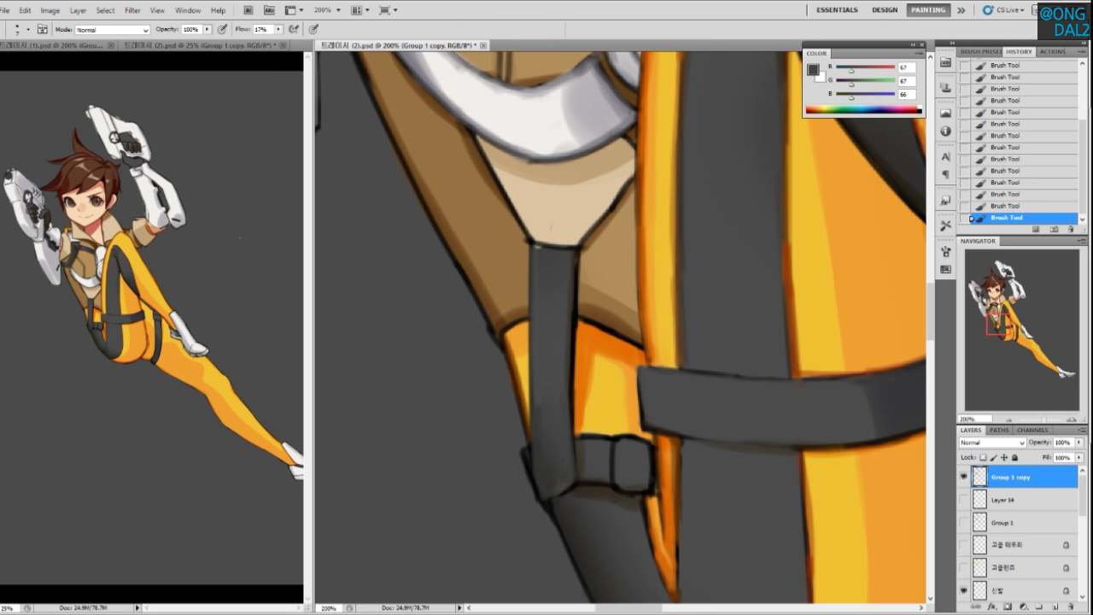
alt+click(563, 471)
Refine the outlines of the short buckle band beside the vertical strap with sampled greys and near-black (R 24, G 24, B 23)
alt+click(586, 439)
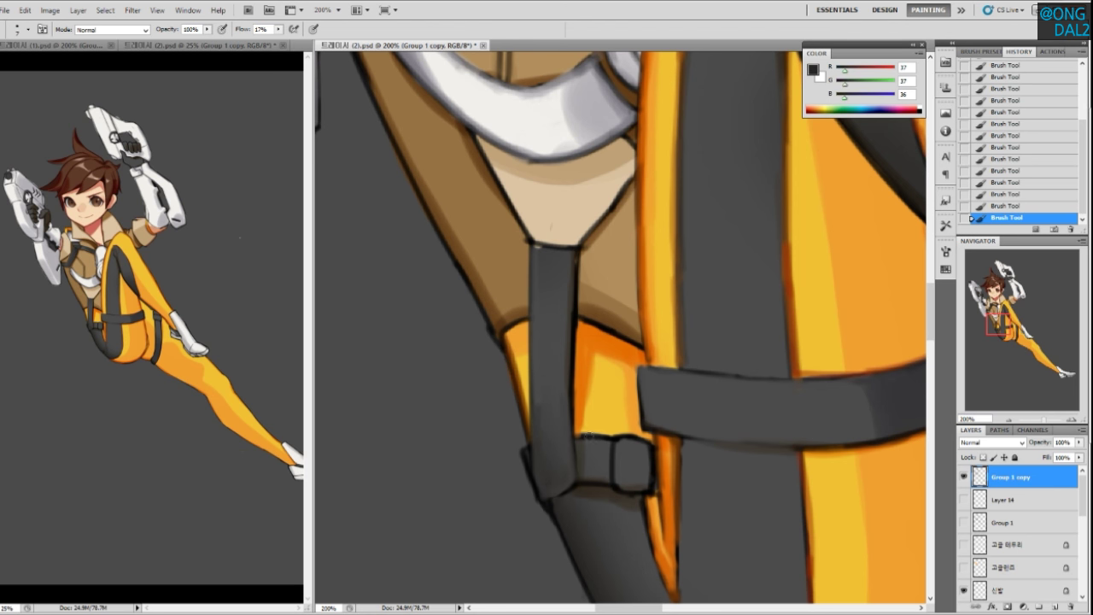
alt+click(590, 437)
drag(581, 444, 579, 468)
alt+click(598, 448)
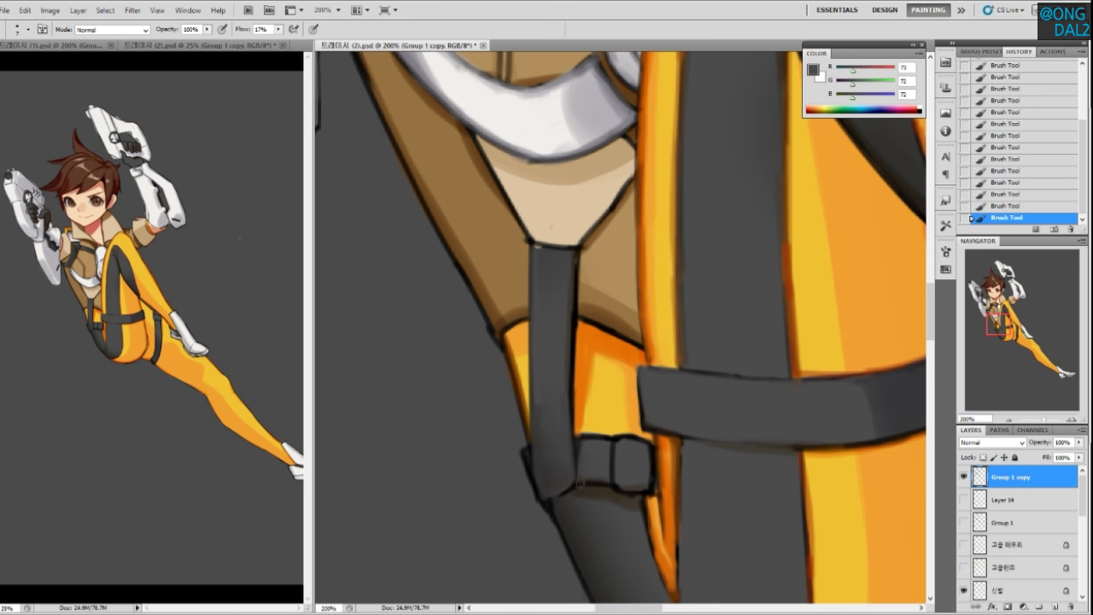
alt+click(580, 434)
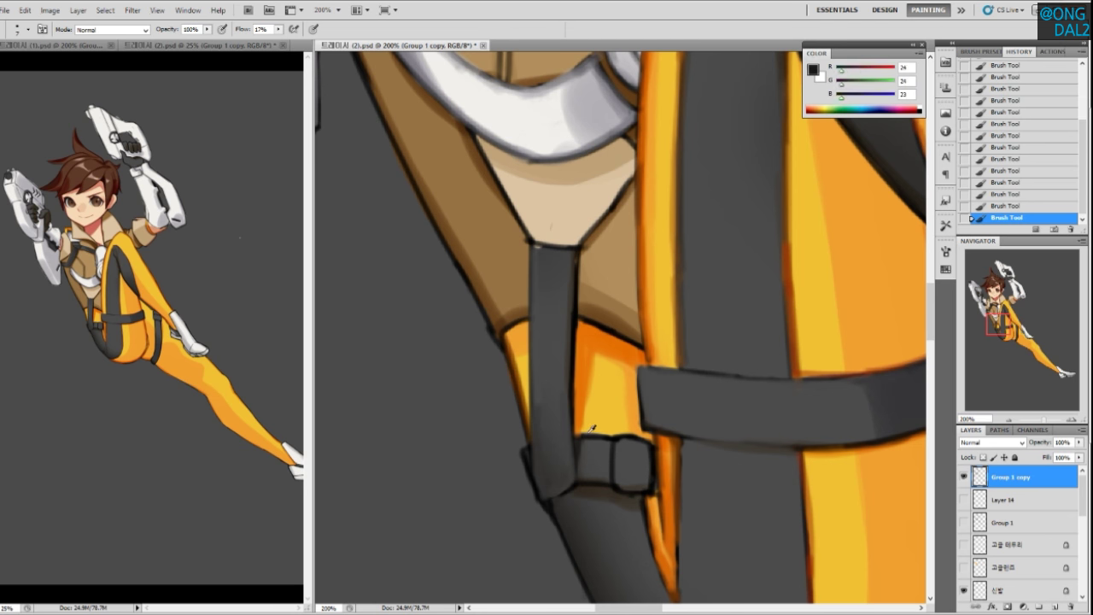
alt+click(585, 435)
drag(611, 461, 608, 437)
alt+click(584, 432)
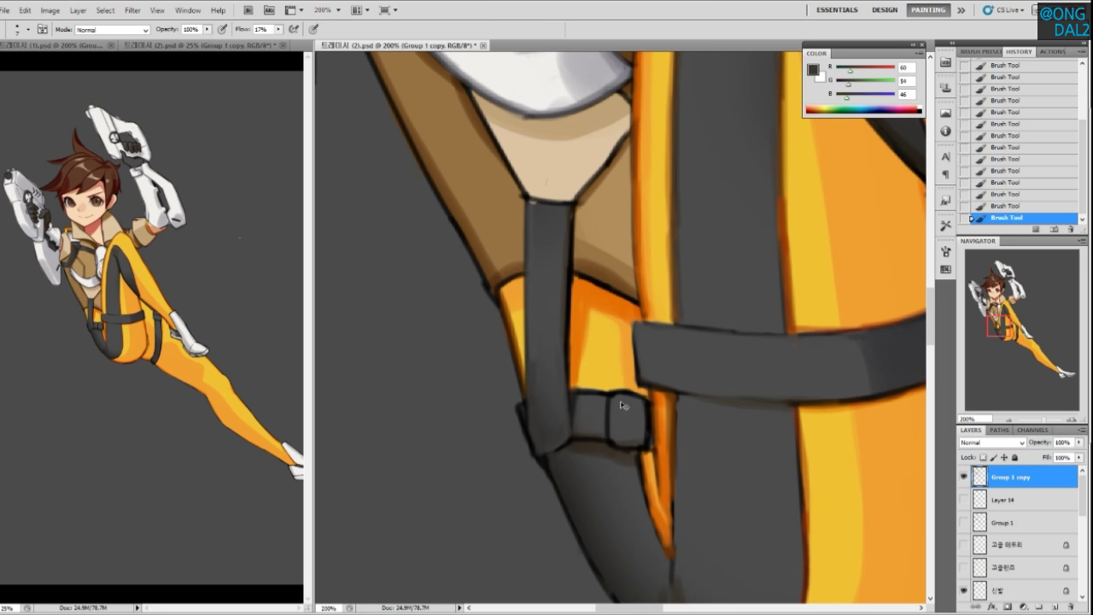
Soften the band's lower edge with sampled brown-grey and the buckle's top outline with grey (R 76, G 76, B 76)
scroll(622, 405, up, 2)
drag(620, 398, 589, 254)
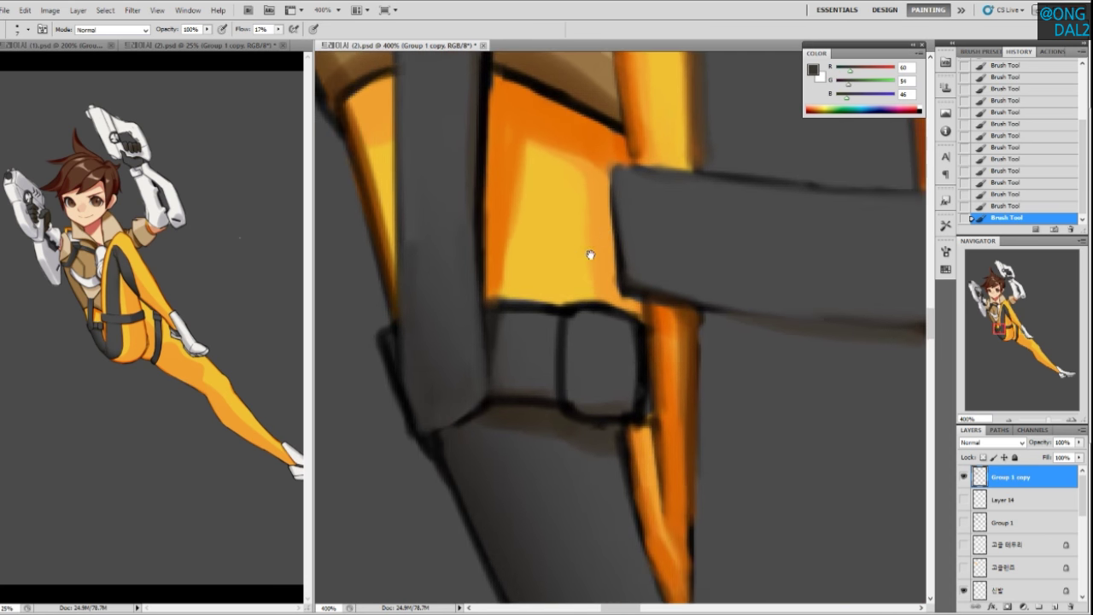
alt+click(518, 387)
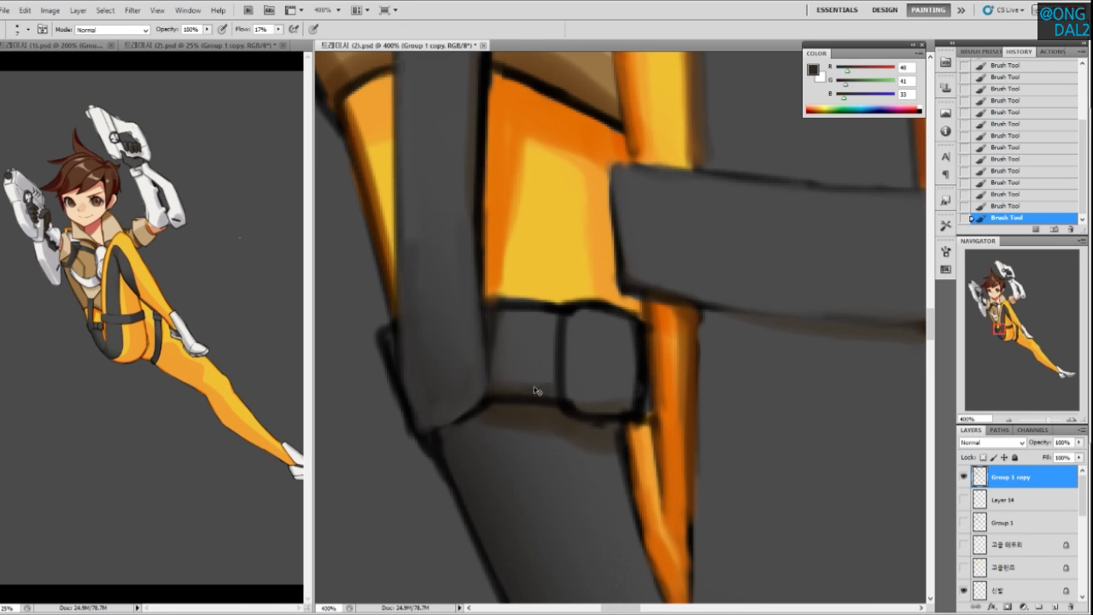
drag(558, 382, 560, 399)
alt+click(575, 347)
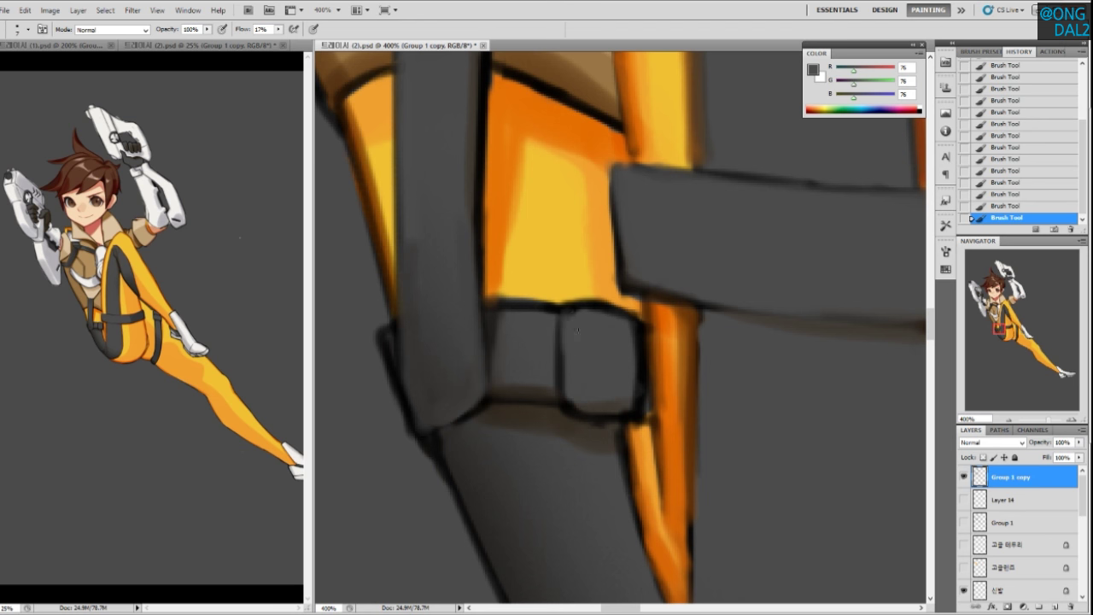
mouse_move(587, 313)
mouse_down()
mouse_move(566, 309)
mouse_move(607, 312)
mouse_up()
drag(623, 356, 621, 349)
alt+click(597, 323)
drag(599, 304, 610, 301)
Thin the outer side and lower outline of the small buckle with colours sampled around it, redoing the stray stroke
alt+click(631, 337)
alt+click(640, 359)
alt+click(622, 359)
mouse_move(630, 398)
mouse_down()
mouse_move(628, 316)
mouse_move(632, 403)
mouse_up()
drag(634, 325, 641, 411)
alt+click(603, 408)
key(ctrl+z)
mouse_move(567, 399)
mouse_down()
mouse_move(647, 413)
mouse_move(582, 405)
mouse_move(637, 405)
mouse_up()
Redraw the buckle's outer side with sampled near-black (R 22, G 15, B 9) and soften the band's inner lines with sampled grey
alt+click(531, 376)
alt+click(646, 362)
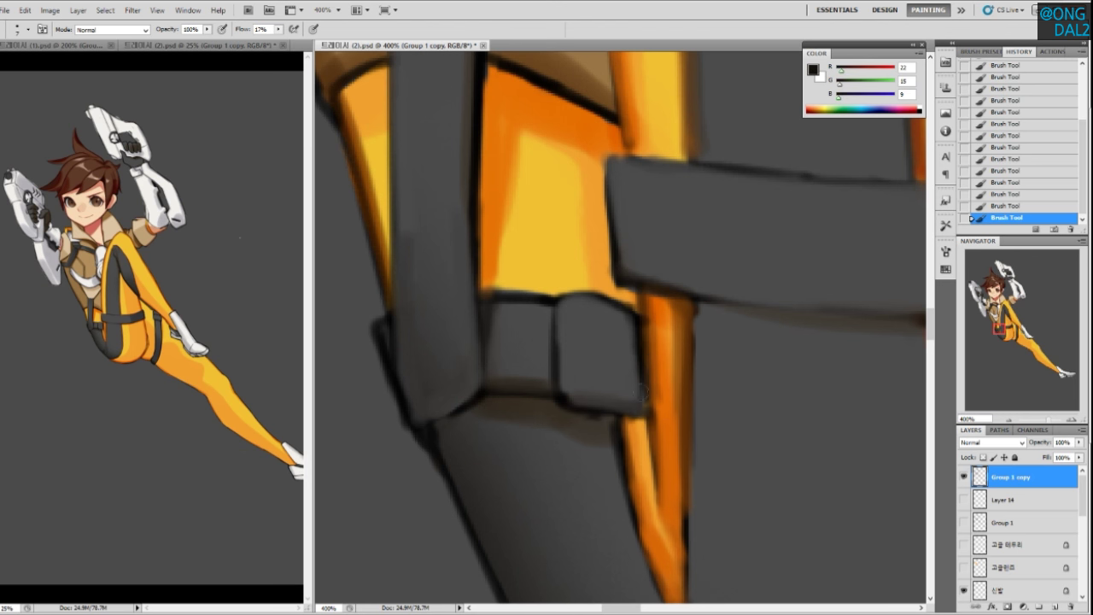
drag(641, 362, 641, 415)
alt+click(575, 368)
drag(557, 360, 559, 328)
mouse_move(496, 303)
mouse_down()
mouse_move(546, 304)
mouse_move(537, 307)
mouse_up()
drag(525, 365, 559, 383)
Soften the lower end of the vertical strap beside the buckle band with sampled strap grey
alt+click(452, 343)
mouse_move(451, 367)
mouse_down()
mouse_move(464, 416)
mouse_move(510, 411)
mouse_up()
alt+click(531, 395)
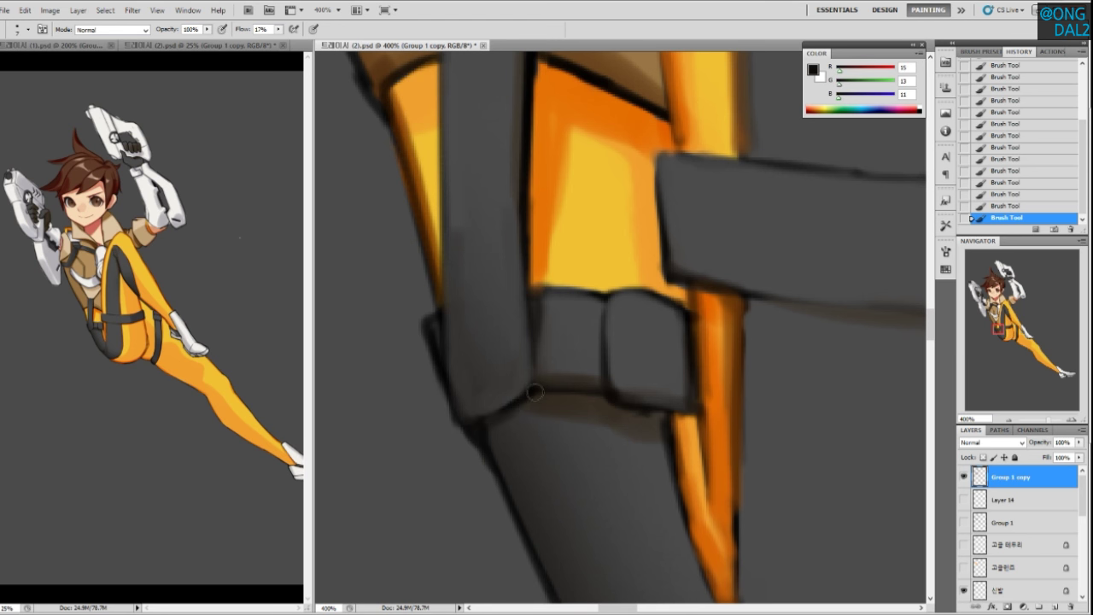
alt+click(461, 385)
mouse_move(644, 410)
mouse_down()
mouse_move(608, 377)
mouse_move(644, 393)
mouse_up()
Try to darken the line under the buckle band with sampled near-black (R 22, G 19, B 15)
alt+click(598, 376)
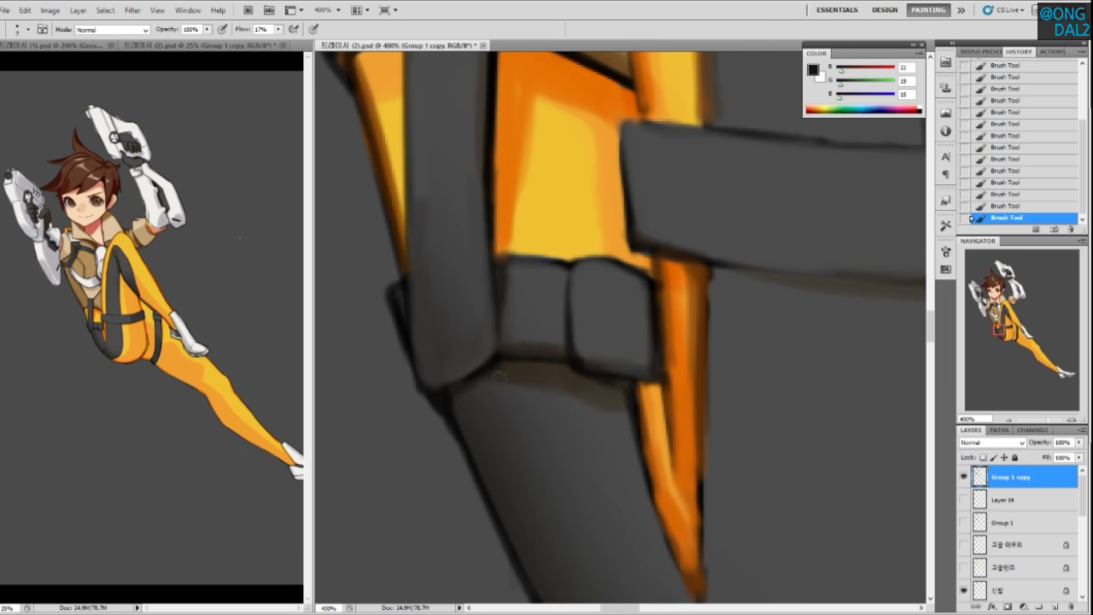
mouse_move(516, 370)
mouse_down()
mouse_move(461, 386)
mouse_move(522, 366)
mouse_move(607, 377)
mouse_move(583, 362)
mouse_up()
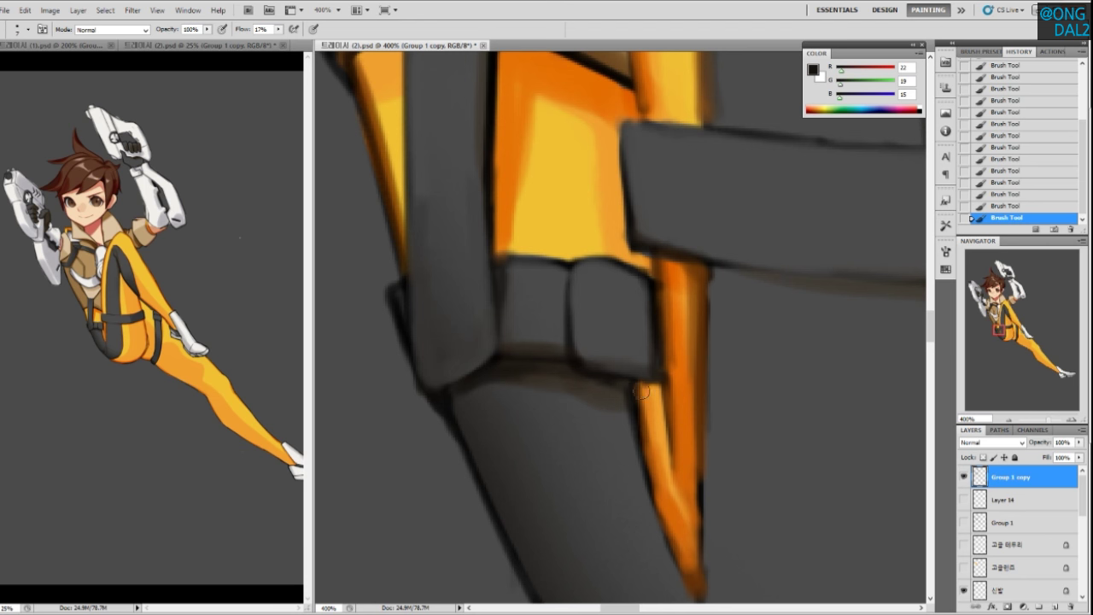
key(ctrl+alt+z)
key(ctrl+alt+z)
Smooth the shadow under the buckle band with sampled dark brown (R 57, G 48, B 37)
alt+click(559, 386)
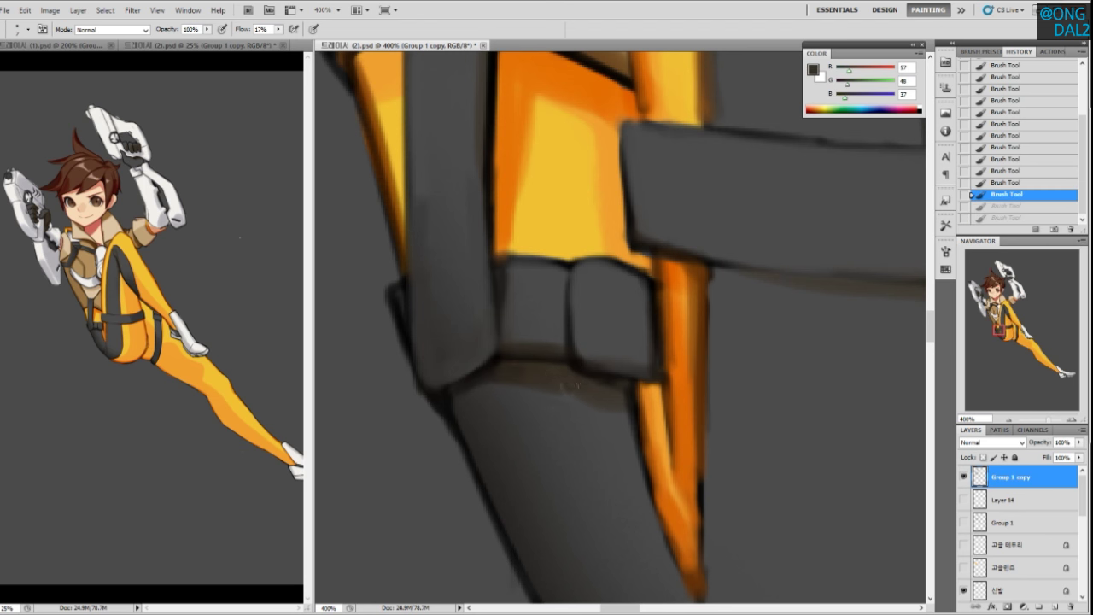
drag(570, 387, 538, 379)
alt+click(629, 408)
drag(637, 440, 583, 364)
Shade the seam below the orange sliver with sampled dark brown and blend it with grey (R 73, G 72, B 72)
alt+click(569, 329)
mouse_move(578, 309)
mouse_down()
mouse_move(579, 369)
mouse_move(641, 524)
mouse_up()
key(ctrl+alt+z)
drag(596, 427, 643, 526)
drag(652, 567, 643, 406)
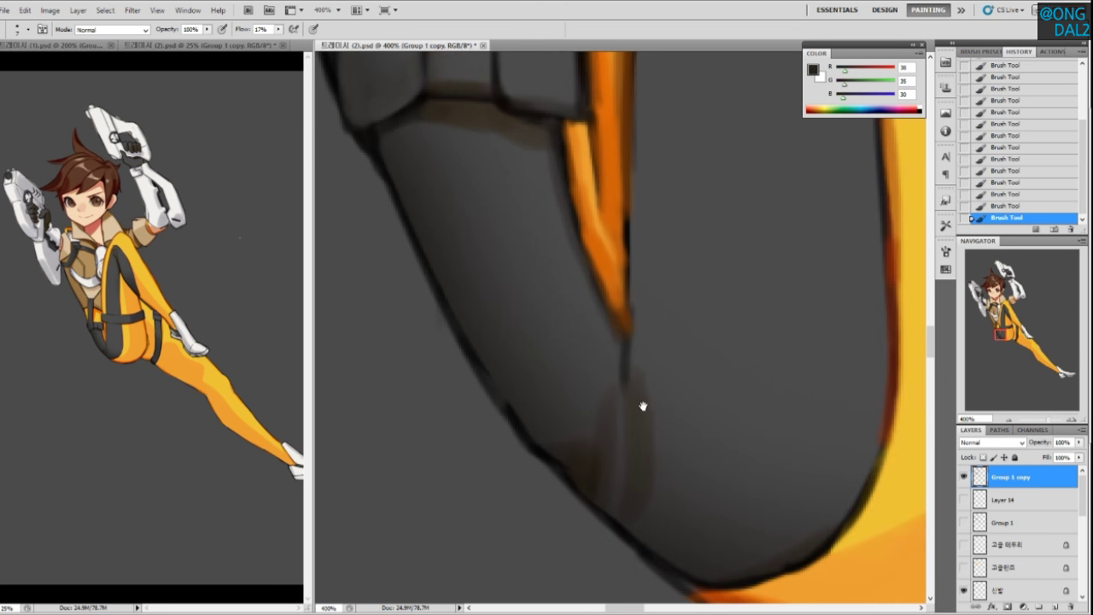
alt+click(632, 376)
alt+click(658, 376)
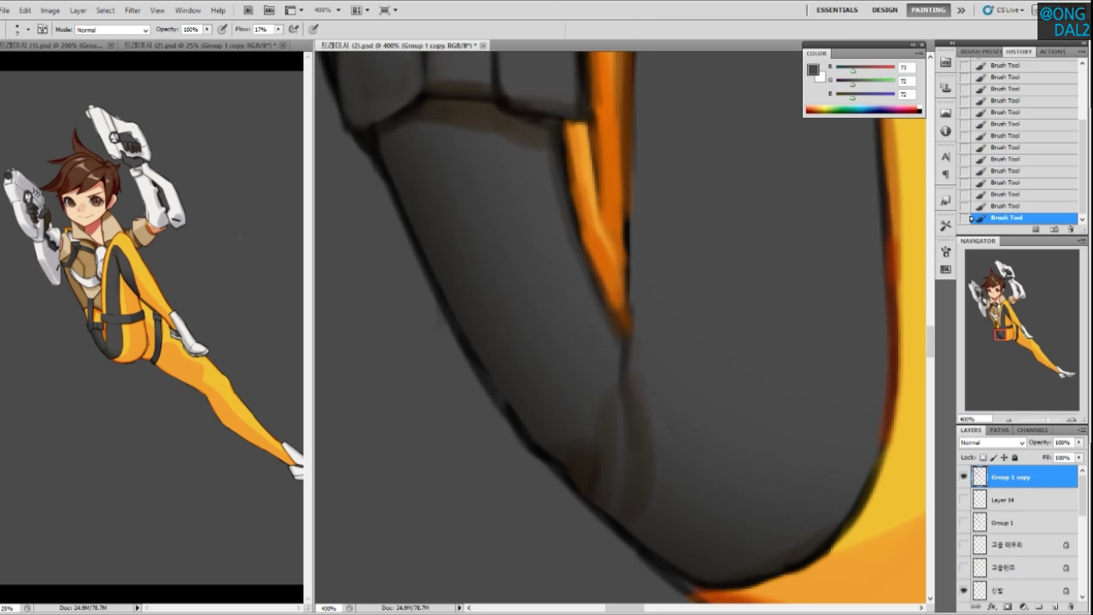
drag(646, 476, 648, 451)
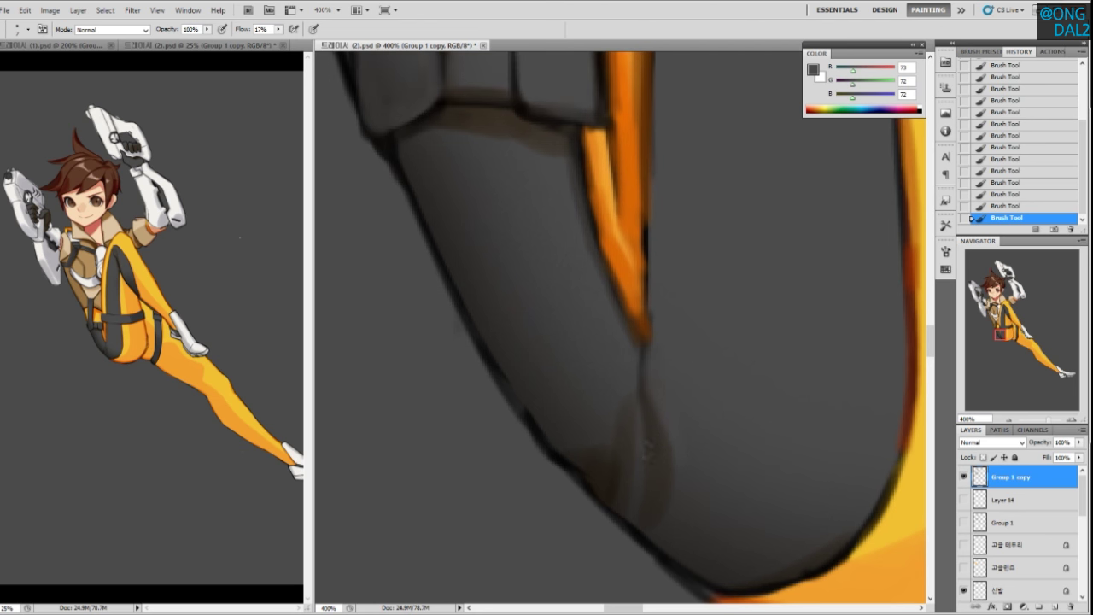
Touch up the lower outline of the dark hip panel with sampled near-black (R 13, G 12, B 11)
alt+click(582, 468)
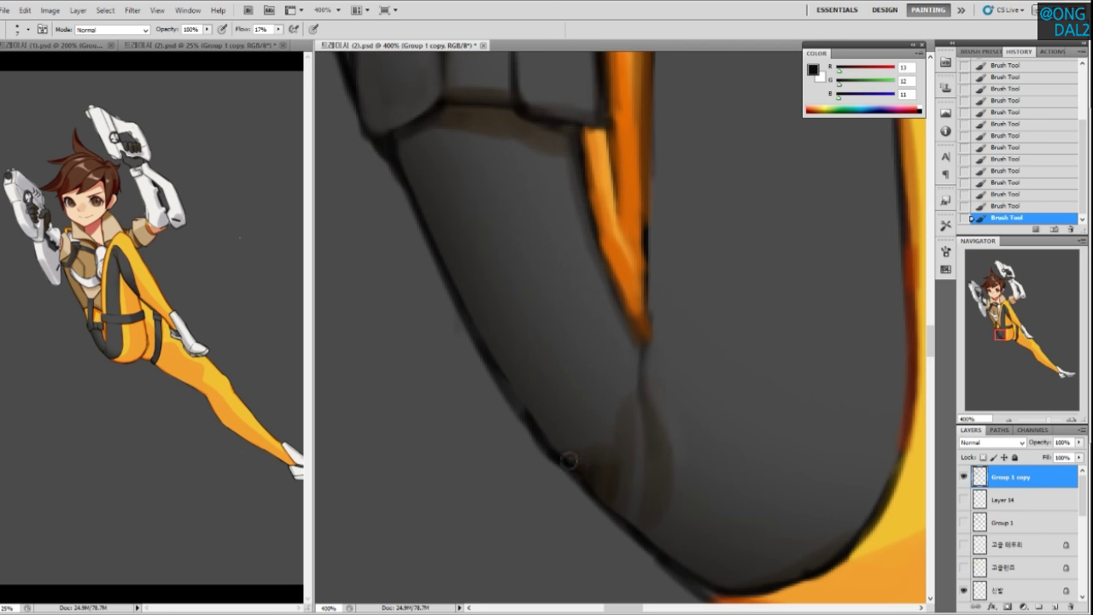
mouse_move(661, 543)
mouse_down()
mouse_move(635, 480)
mouse_move(619, 480)
mouse_move(654, 486)
mouse_move(647, 471)
mouse_up()
drag(527, 448, 532, 434)
Enlarge the overview of the illustration to 66.7% around the hips and thighs to check the line work
click(209, 393)
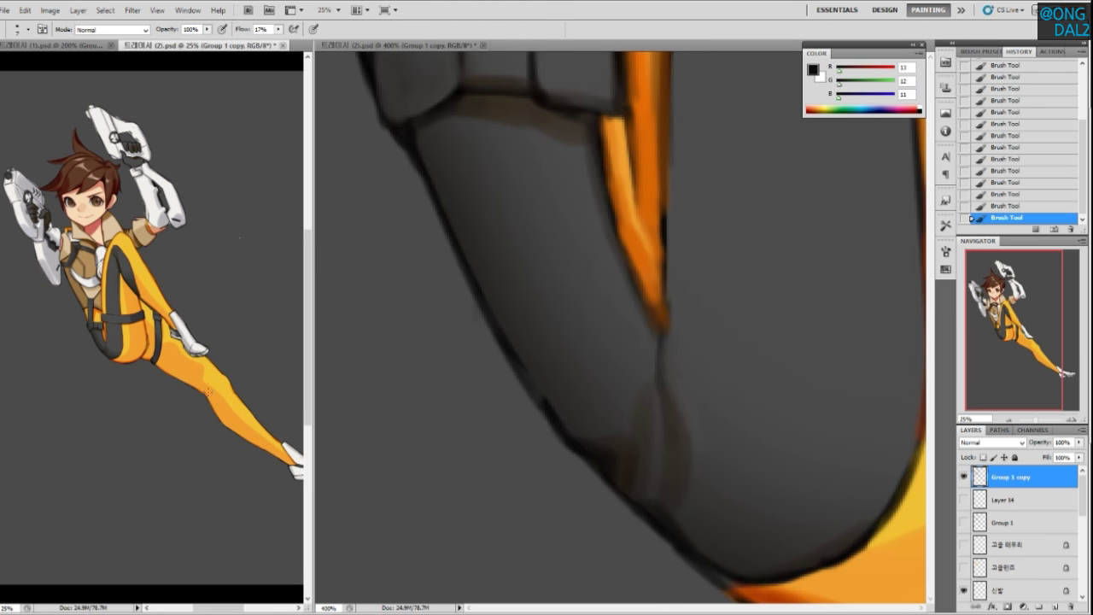
key(ctrl+plus)
key(ctrl+plus)
key(ctrl+plus)
drag(196, 465, 264, 468)
click(698, 405)
drag(698, 405, 710, 432)
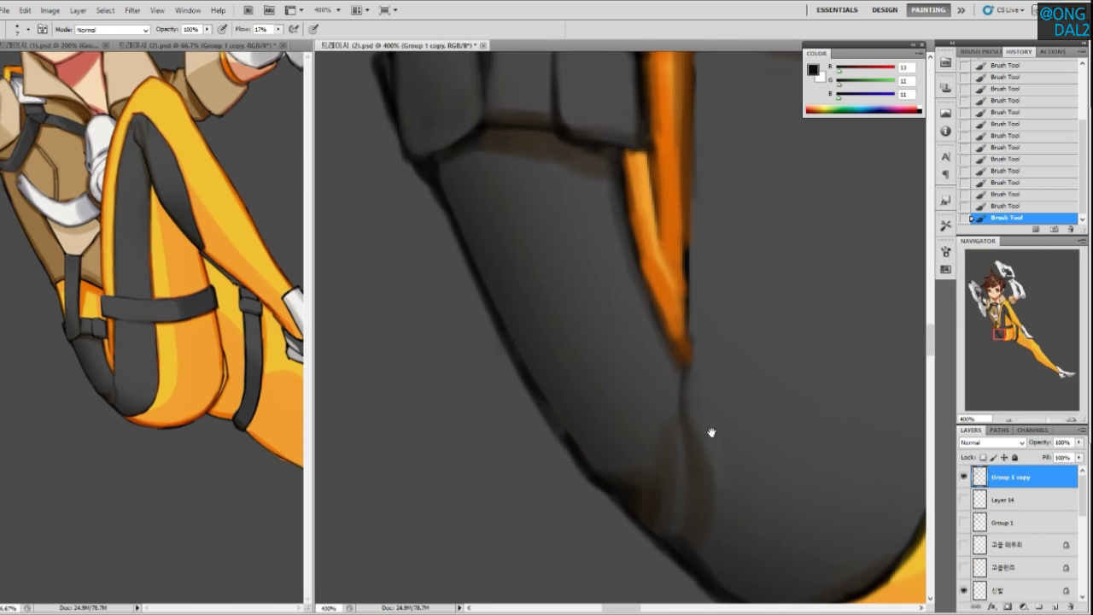
Try to redraw the dark hip panel's outer contour with near-black (R 13, G 12, B 11)
drag(445, 175, 519, 373)
key(ctrl+z)
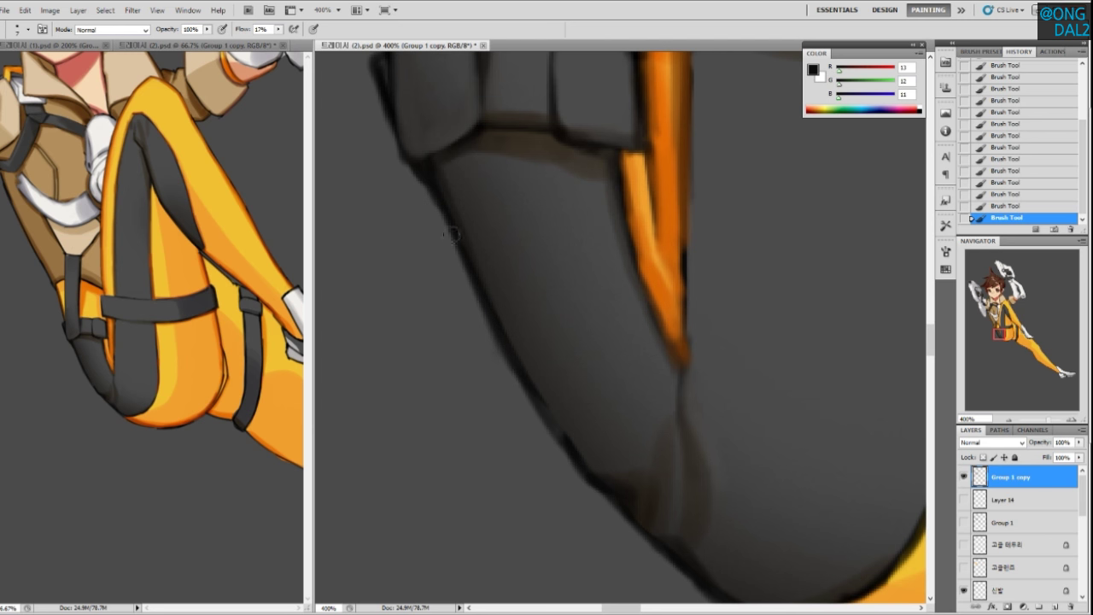
drag(488, 319, 593, 477)
key(ctrl+z)
Smooth the dark hip panel's outer contour with sampled dark grey (R 31, G 29, B 28)
alt+click(521, 350)
drag(466, 234, 528, 380)
drag(495, 302, 552, 408)
drag(604, 454, 596, 442)
drag(539, 361, 589, 446)
scroll(602, 465, up, 5)
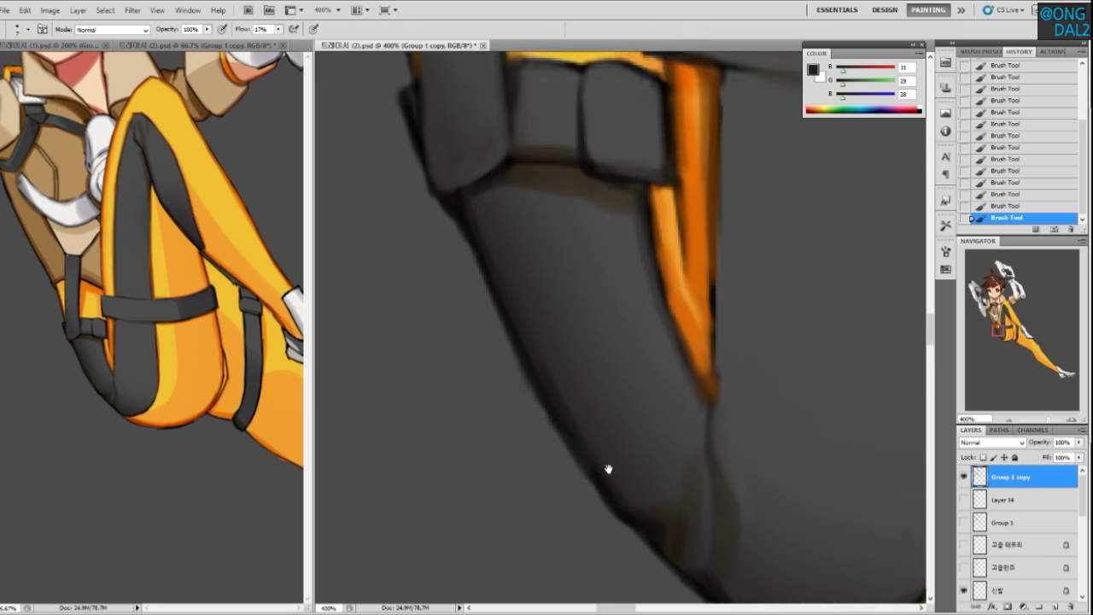
Refine the hip strap's and buckle's edges with sampled near-black (R 23, G 20, B 18)
mouse_move(533, 295)
mouse_down()
mouse_move(547, 427)
mouse_move(545, 416)
mouse_up()
alt+click(534, 302)
alt+click(533, 364)
mouse_move(538, 377)
mouse_down()
mouse_move(556, 441)
mouse_move(585, 438)
mouse_move(555, 421)
mouse_move(585, 438)
mouse_move(609, 412)
mouse_move(617, 372)
mouse_up()
alt+click(596, 421)
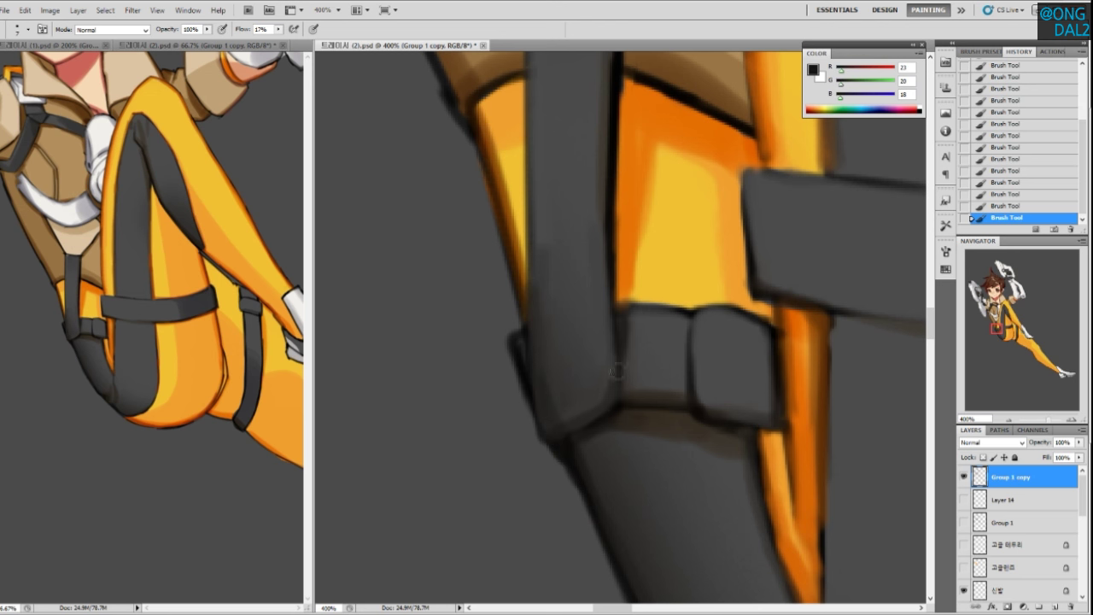
drag(565, 429, 617, 390)
drag(601, 350, 657, 462)
drag(598, 397, 628, 512)
drag(638, 295, 628, 393)
alt+click(657, 297)
mouse_move(675, 291)
mouse_down()
mouse_move(621, 289)
mouse_move(655, 393)
mouse_move(644, 413)
mouse_up()
Touch up the line work along the central strap and the jacket above it with sampled colours
alt+click(554, 268)
drag(529, 195, 604, 340)
drag(512, 175, 601, 333)
mouse_move(669, 397)
mouse_down()
mouse_move(638, 405)
mouse_move(568, 456)
mouse_up()
mouse_move(728, 349)
mouse_down()
mouse_move(651, 451)
mouse_move(667, 422)
mouse_up()
alt+click(538, 308)
mouse_move(484, 318)
mouse_down()
mouse_move(531, 429)
mouse_move(517, 395)
mouse_up()
drag(522, 315, 625, 371)
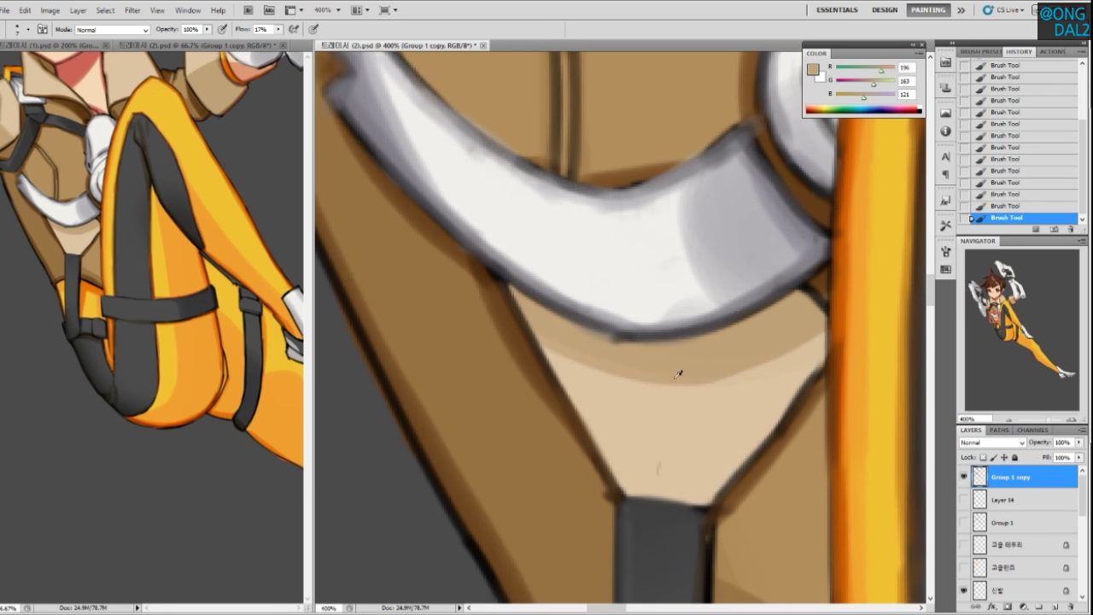
Paint a tan (R 196, G 163, B 120) shadow along the side edge of the triangular beige panel above the strap
alt+click(822, 284)
alt+click(823, 284)
drag(566, 337, 617, 480)
key(ctrl+z)
mouse_move(564, 340)
mouse_down()
mouse_move(598, 440)
mouse_move(565, 353)
mouse_move(586, 409)
mouse_move(543, 337)
mouse_move(599, 428)
mouse_up()
alt+click(599, 352)
drag(554, 351, 603, 460)
drag(580, 404, 613, 470)
drag(593, 428, 604, 457)
alt+click(590, 389)
alt+click(555, 341)
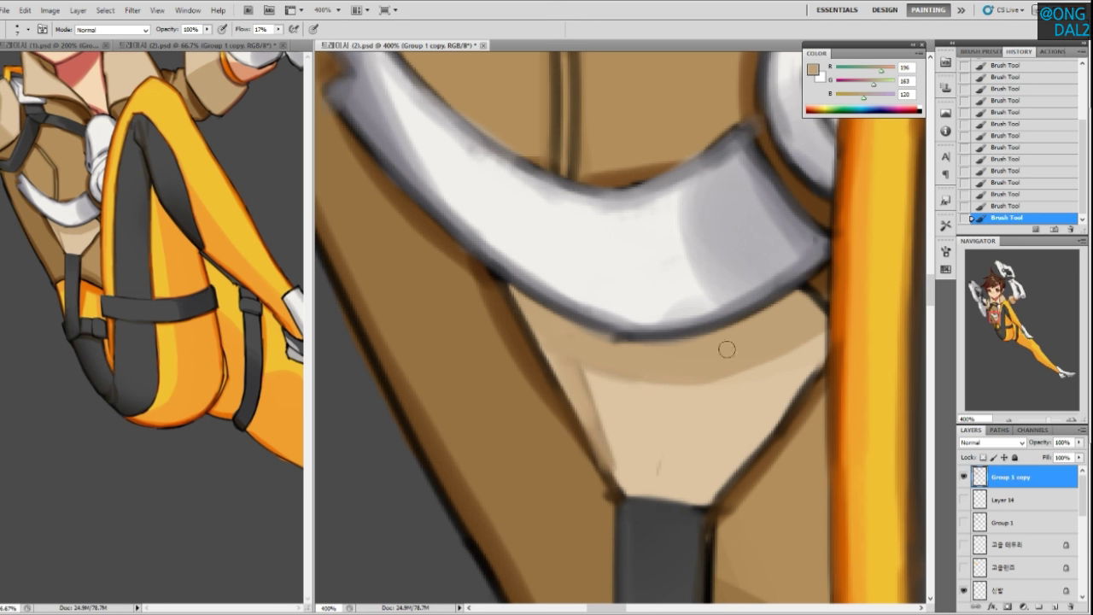
Soften the dark jacket edge beside the beige panel with sampled brown (R 153, G 115, B 66)
alt+click(602, 472)
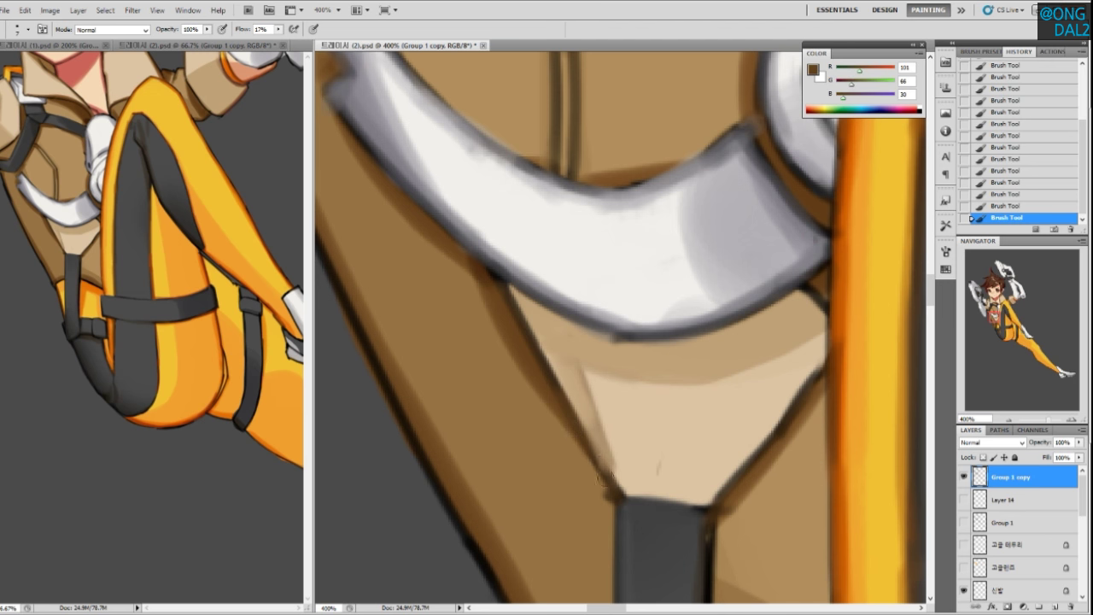
alt+click(481, 324)
drag(488, 295, 546, 415)
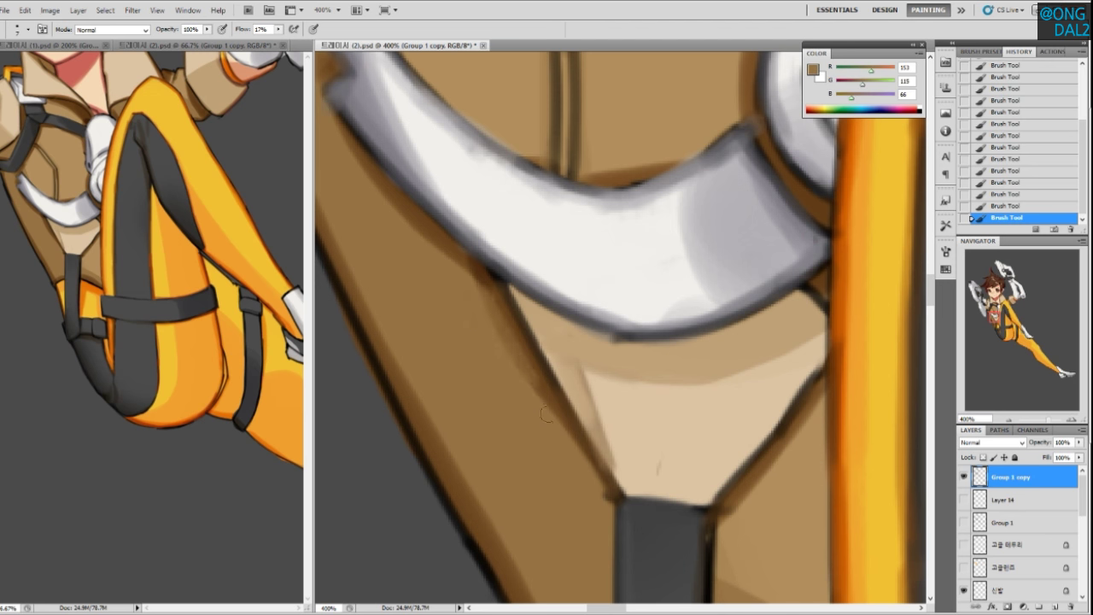
drag(497, 318, 557, 419)
drag(560, 439, 647, 503)
drag(542, 384, 578, 399)
alt+click(458, 294)
alt+click(456, 270)
Clean up the jacket around the notched end of the white curved plate with sampled brown (R 153, G 115, B 66)
drag(405, 175, 435, 224)
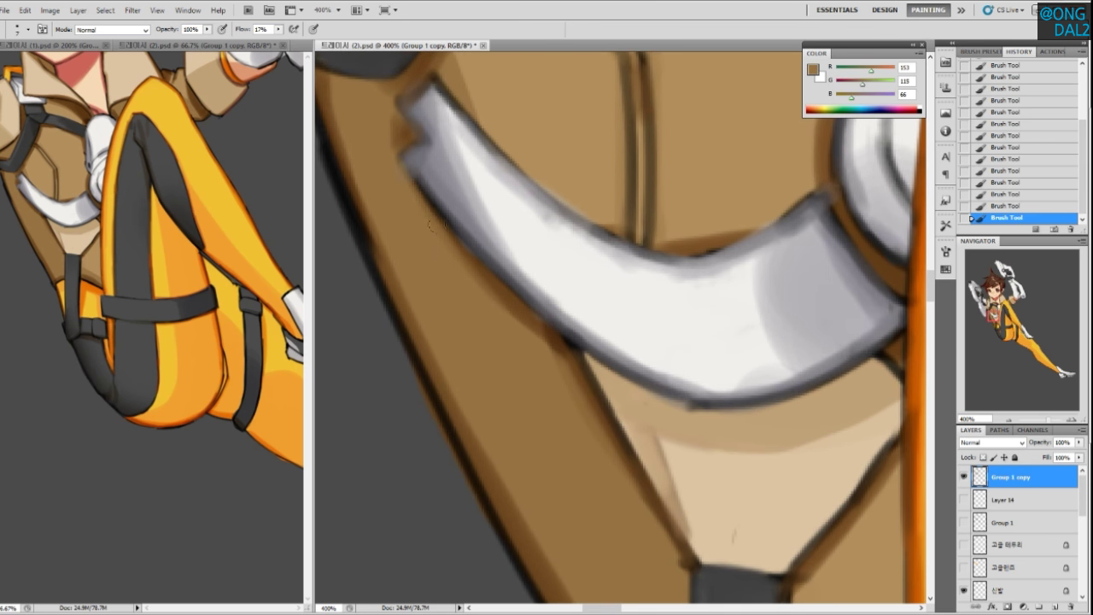
alt+click(442, 169)
drag(418, 167, 468, 216)
mouse_move(430, 183)
mouse_down()
mouse_move(409, 161)
mouse_move(477, 241)
mouse_up()
mouse_move(420, 159)
mouse_down()
mouse_move(434, 133)
mouse_move(418, 94)
mouse_up()
alt+click(418, 113)
alt+click(432, 105)
alt+click(433, 98)
alt+click(402, 88)
alt+click(390, 108)
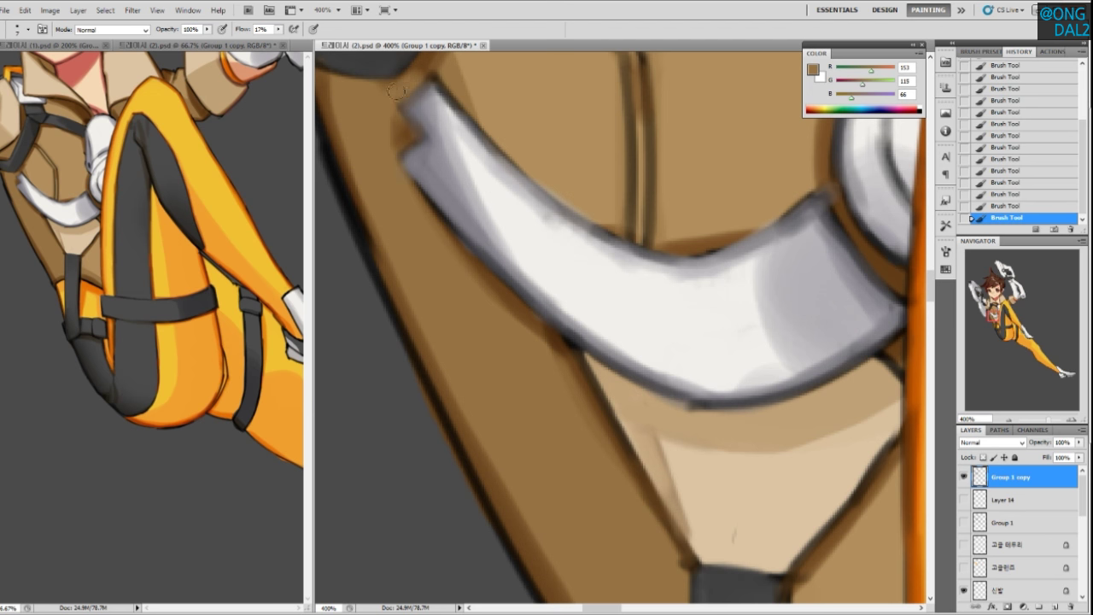
drag(425, 106, 444, 184)
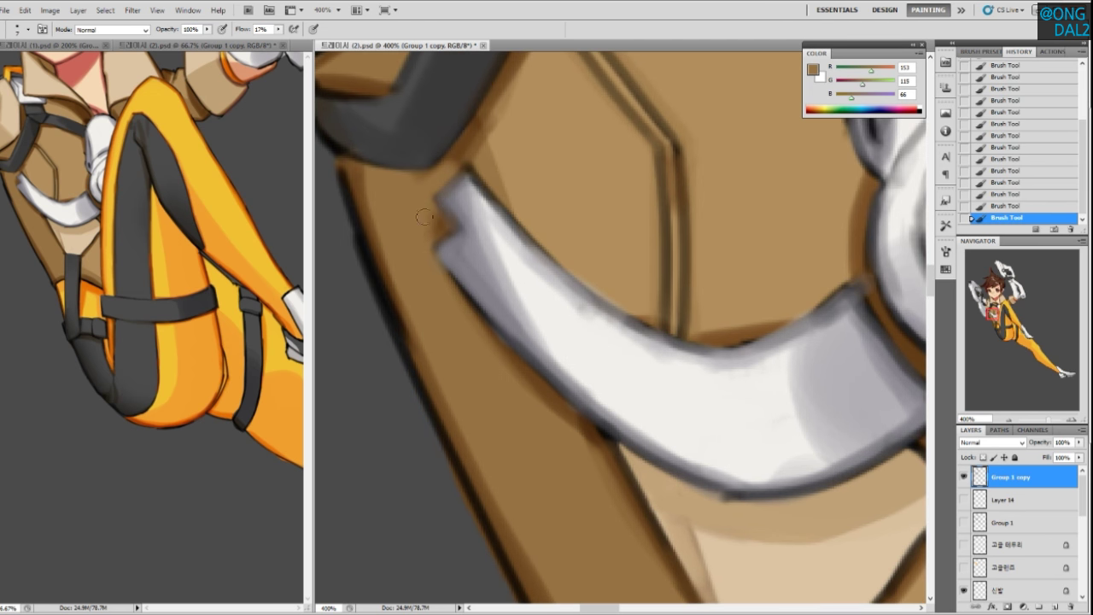
Cover the diagonal jacket shadow above the white plate's tip with sampled tan (R 181, G 143, B 92)
alt+click(430, 177)
alt+click(452, 168)
mouse_move(498, 158)
mouse_down()
mouse_move(494, 239)
mouse_move(538, 113)
mouse_up()
alt+click(498, 210)
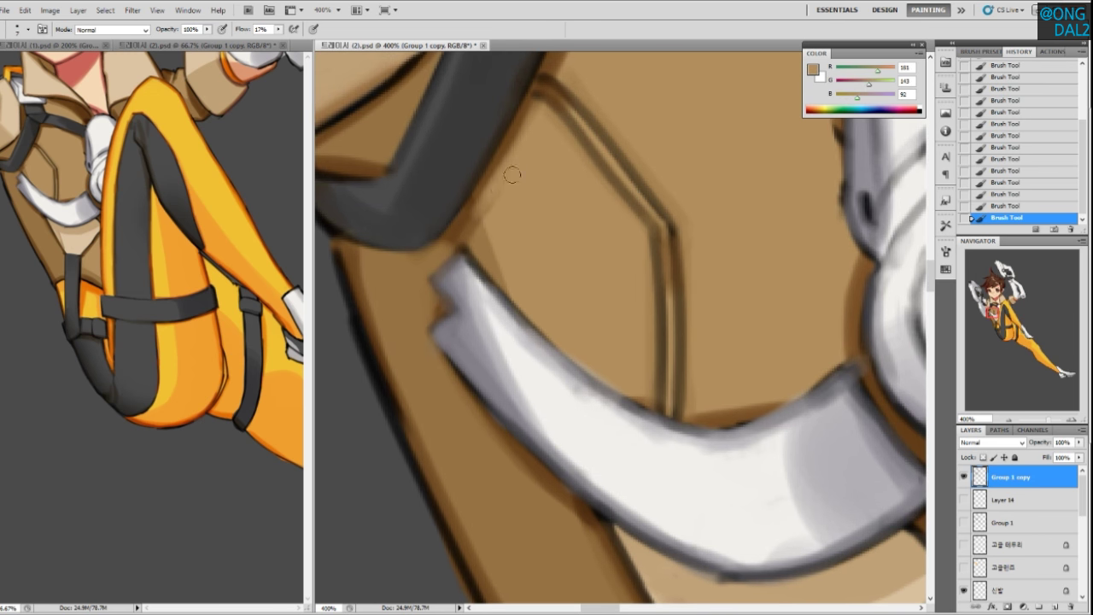
drag(483, 220, 508, 284)
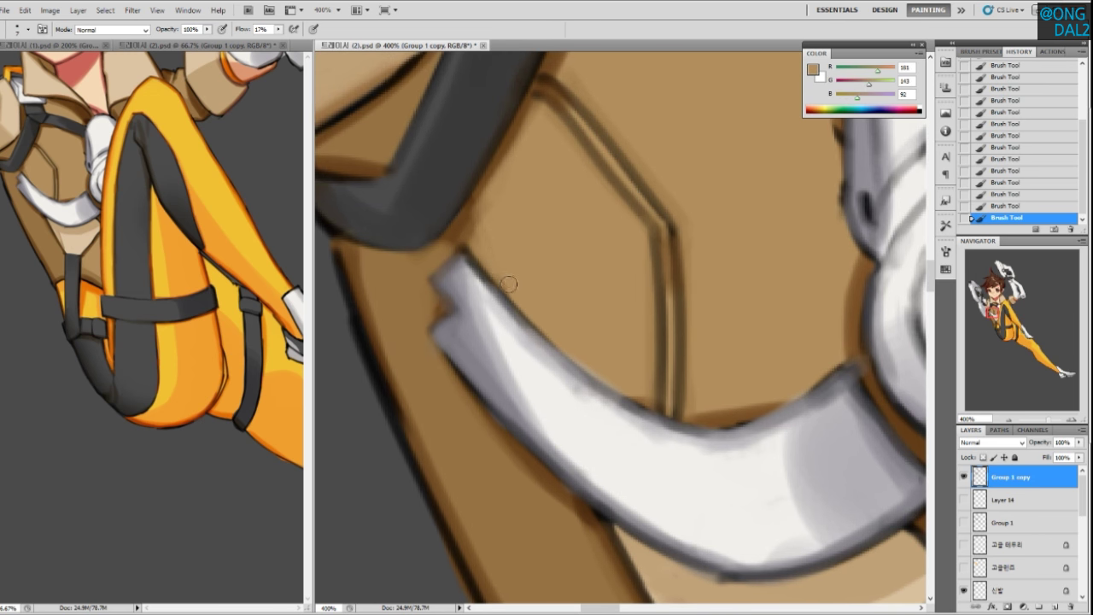
Soften the line along the chest strap's lower edge and the jacket beneath it with sampled browns
mouse_move(487, 220)
mouse_down()
mouse_move(451, 247)
mouse_move(484, 208)
mouse_move(440, 255)
mouse_up()
alt+click(480, 197)
alt+click(457, 229)
alt+click(475, 196)
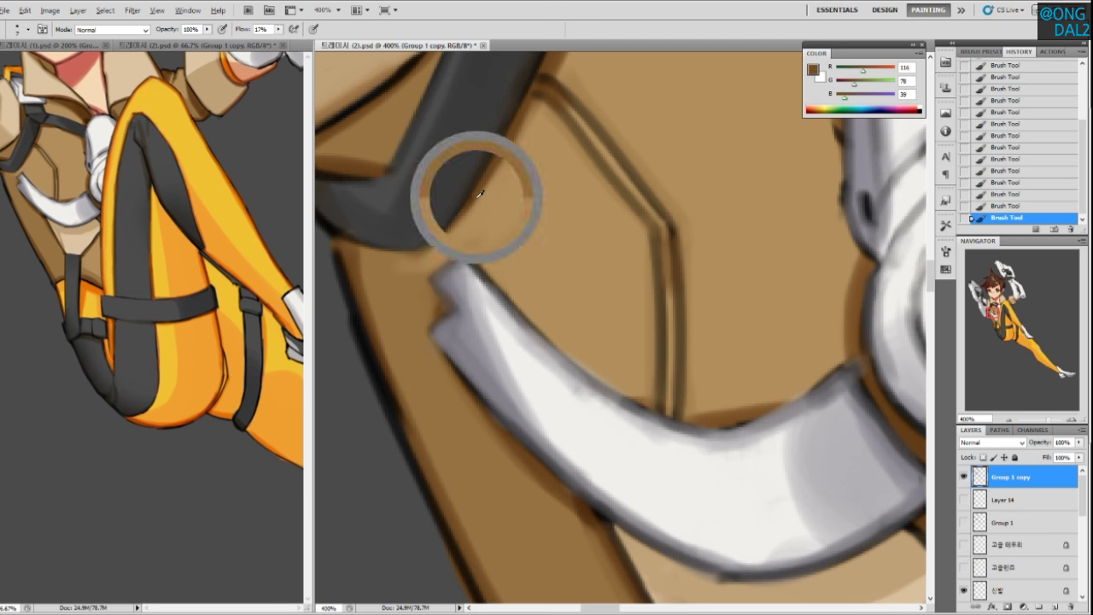
drag(534, 113, 487, 193)
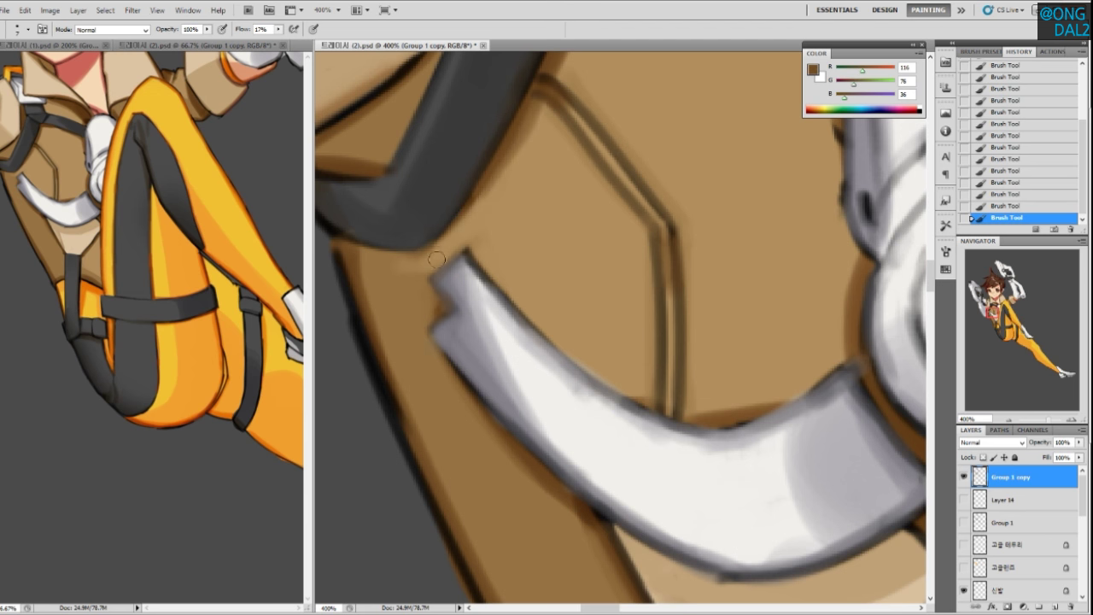
drag(423, 289, 458, 272)
alt+click(474, 231)
alt+click(401, 245)
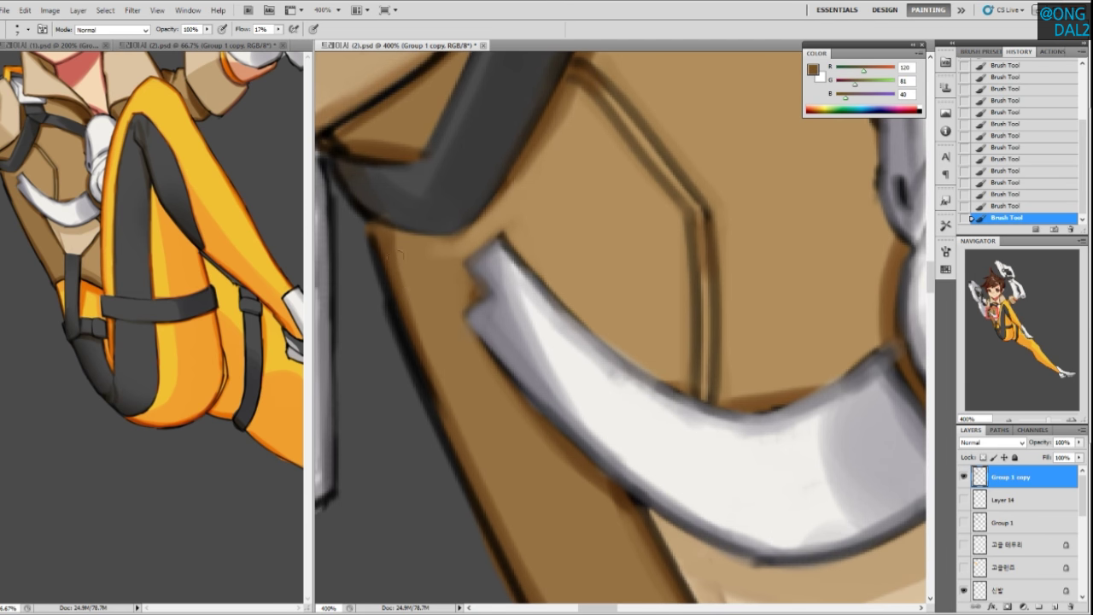
drag(450, 395, 446, 375)
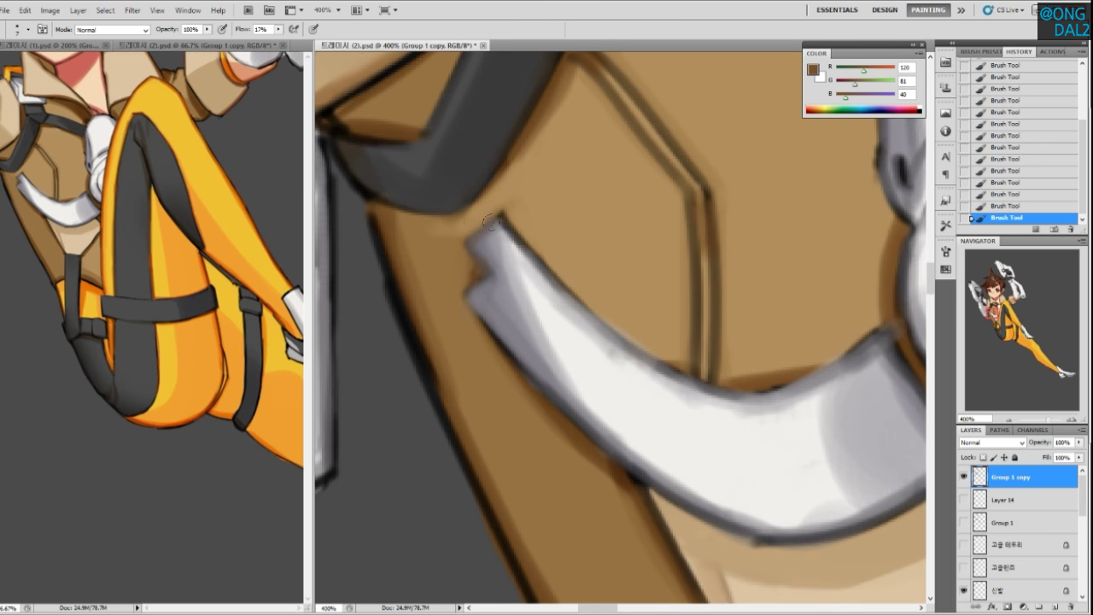
Recolour the black sleeve fold lines above the strap's corner with sampled brown (R 112, G 73, B 33)
drag(463, 268, 527, 315)
alt+click(523, 282)
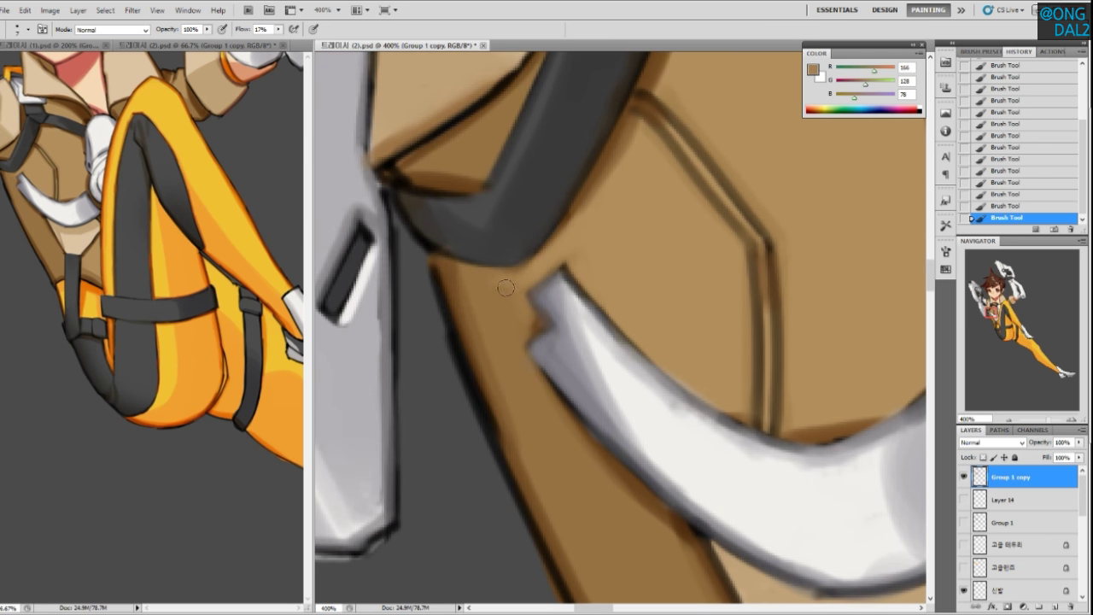
drag(464, 284, 515, 313)
alt+click(498, 261)
key(ctrl+z)
mouse_move(456, 259)
mouse_down()
mouse_move(539, 269)
mouse_move(511, 254)
mouse_move(557, 196)
mouse_up()
key(ctrl+z)
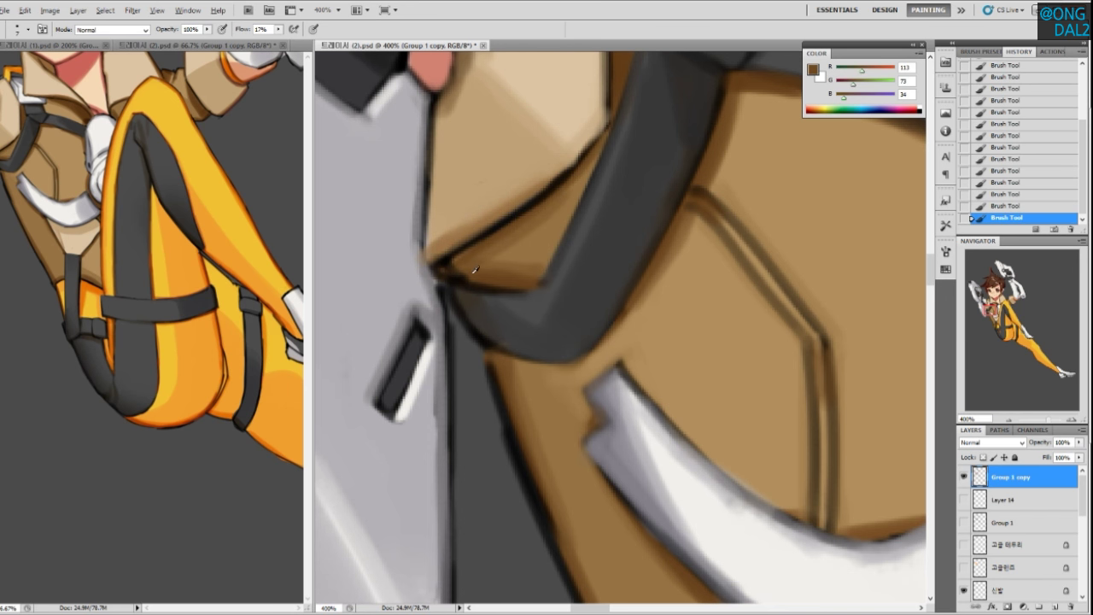
mouse_move(427, 255)
mouse_down()
mouse_move(515, 199)
mouse_move(420, 260)
mouse_move(563, 175)
mouse_up()
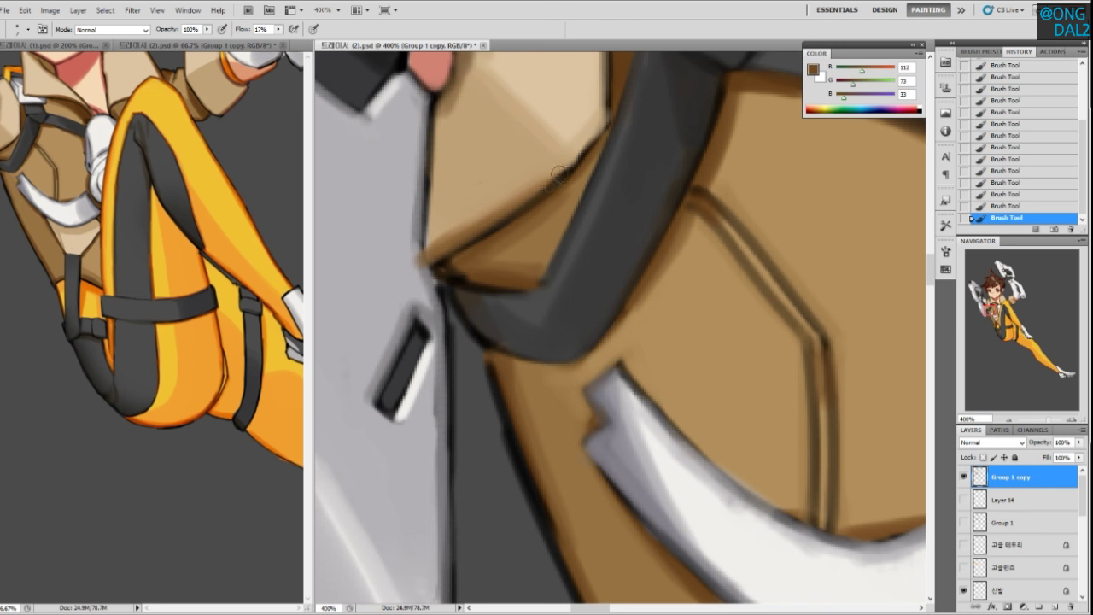
mouse_move(422, 260)
mouse_down()
mouse_move(563, 172)
mouse_move(524, 325)
mouse_up()
drag(567, 241, 519, 291)
drag(563, 169, 570, 251)
Touch up the sleeve edge beneath the pink fingertip with a colour sampled from the sleeve
mouse_move(479, 386)
mouse_down()
mouse_move(447, 285)
mouse_move(654, 295)
mouse_move(647, 316)
mouse_up()
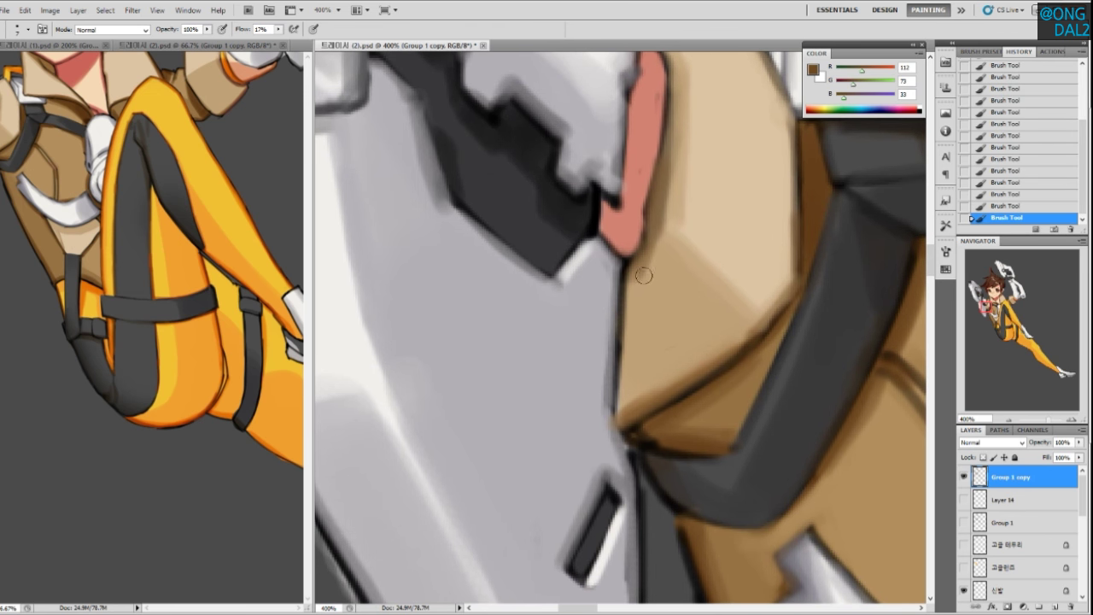
alt+click(642, 273)
drag(655, 255, 627, 287)
drag(664, 232, 625, 285)
mouse_move(643, 429)
mouse_down()
mouse_move(620, 270)
mouse_move(588, 239)
mouse_up()
Refine the chest strap's lower corner and the jacket edge beneath it with sampled dark grey and brown
alt+click(617, 267)
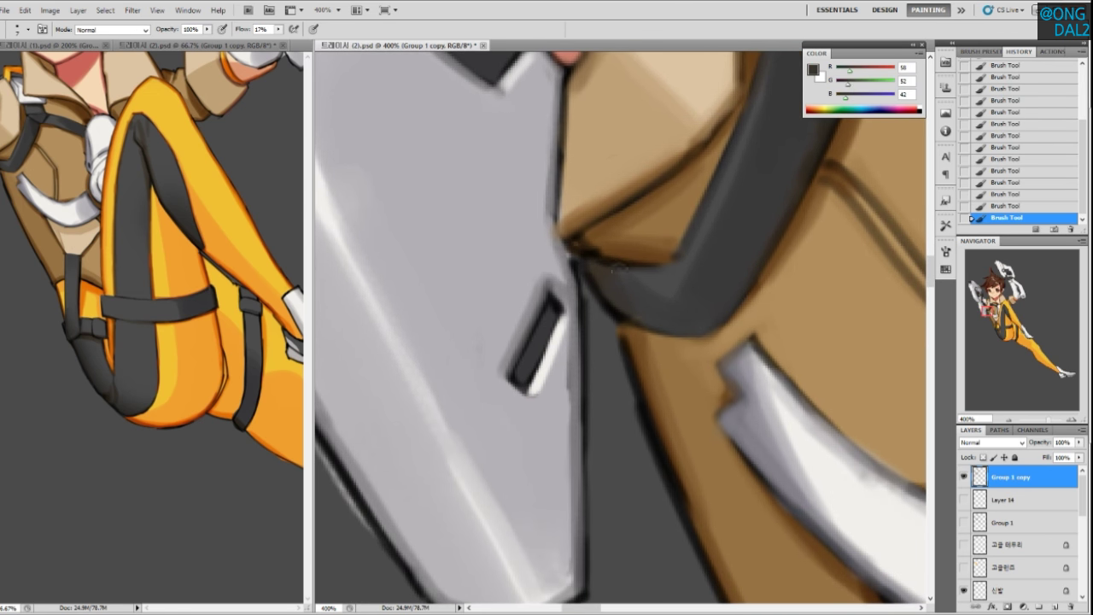
alt+click(653, 276)
mouse_move(593, 263)
mouse_down()
mouse_move(637, 268)
mouse_move(627, 269)
mouse_move(629, 322)
mouse_up()
alt+click(621, 293)
alt+click(658, 314)
drag(689, 339, 652, 334)
alt+click(639, 340)
drag(672, 415, 632, 379)
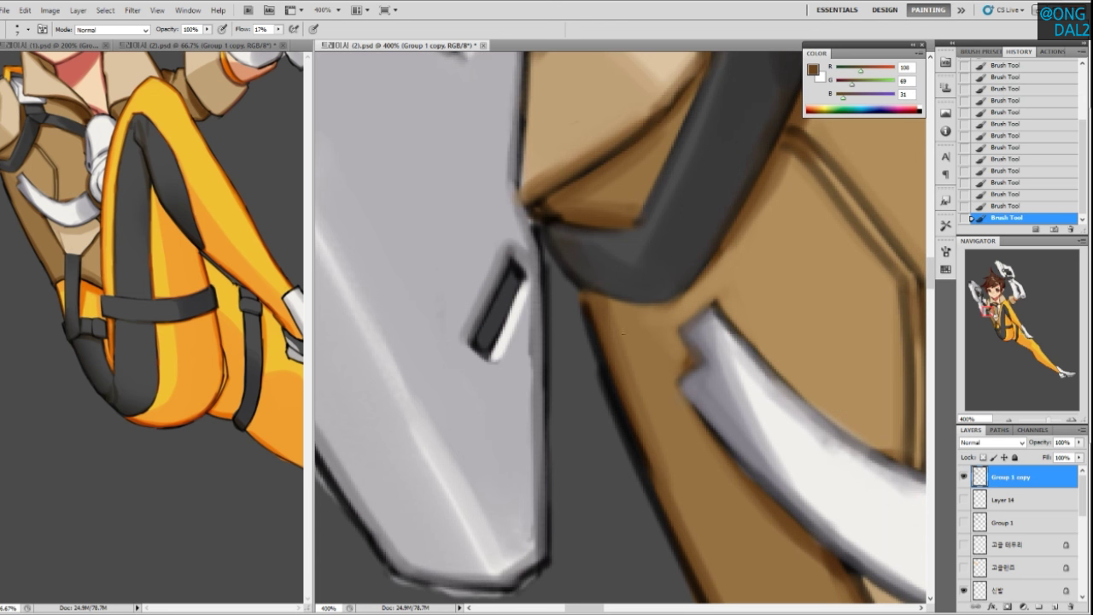
Shift the sampled brown to reddish brown (R 107, G 55, B 31) and recolour the jacket's outer outline below the strap
alt+click(597, 338)
alt+click(598, 338)
click(851, 71)
click(861, 66)
drag(582, 302, 628, 410)
alt+click(607, 346)
drag(586, 307, 626, 416)
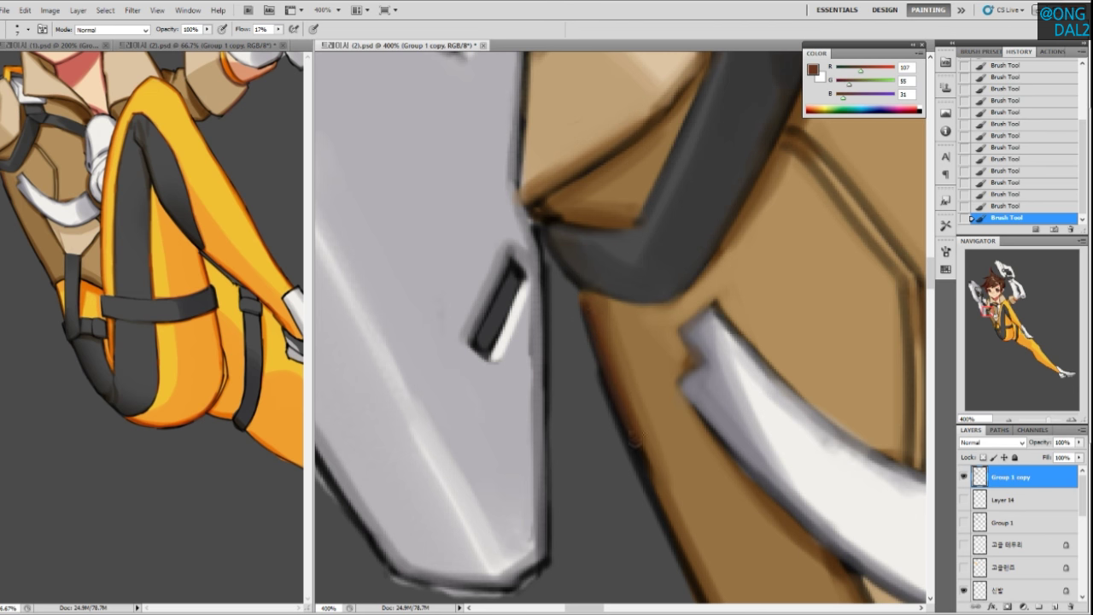
Continue the reddish-brown line down the jacket's outer side to the hem
drag(667, 508, 595, 389)
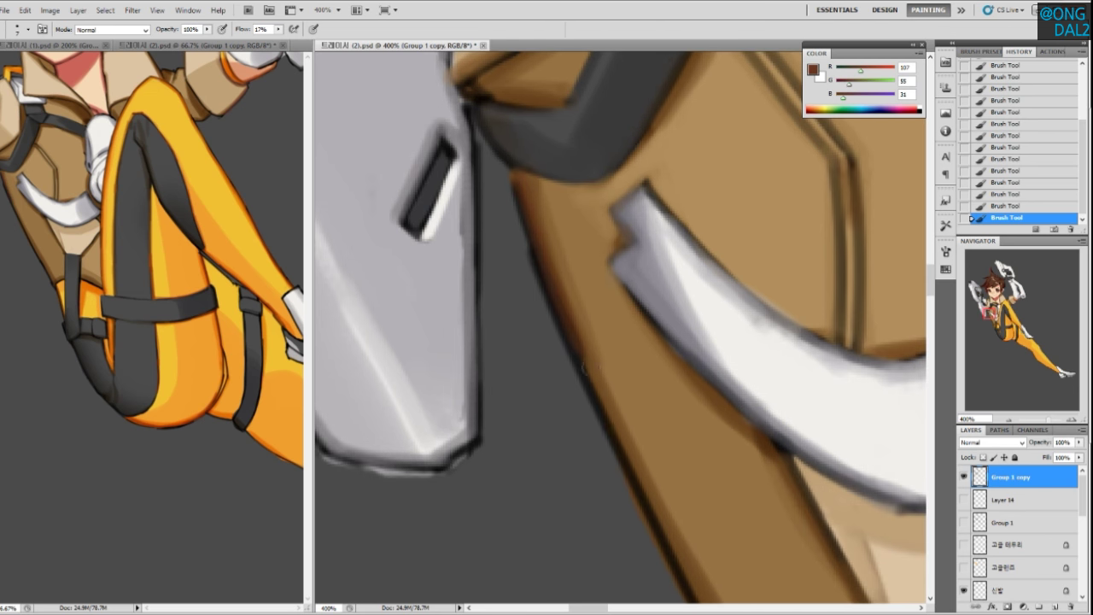
mouse_move(653, 511)
mouse_down()
mouse_move(592, 396)
mouse_move(645, 512)
mouse_up()
key(ctrl+z)
drag(571, 365, 639, 501)
drag(581, 389, 658, 542)
alt+click(501, 205)
drag(512, 211, 571, 376)
mouse_move(646, 532)
mouse_down()
mouse_move(559, 355)
mouse_move(617, 435)
mouse_up()
mouse_move(589, 390)
mouse_down()
mouse_move(644, 493)
mouse_move(640, 486)
mouse_up()
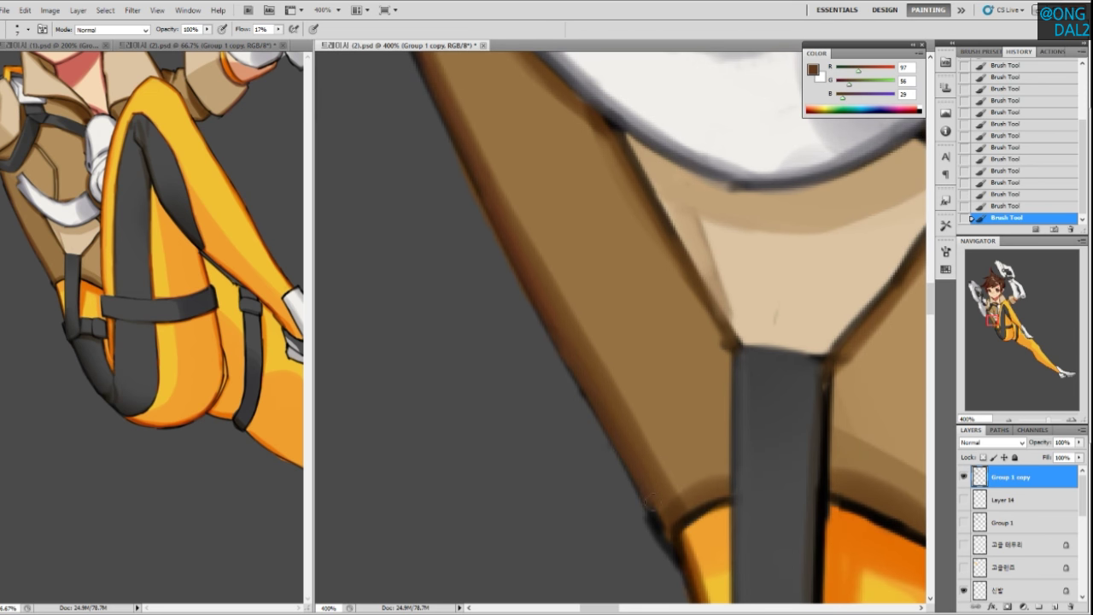
Blend the inside of the jacket's outer outline near the hem with sampled brown (R 139, G 101, B 55)
drag(675, 508, 656, 493)
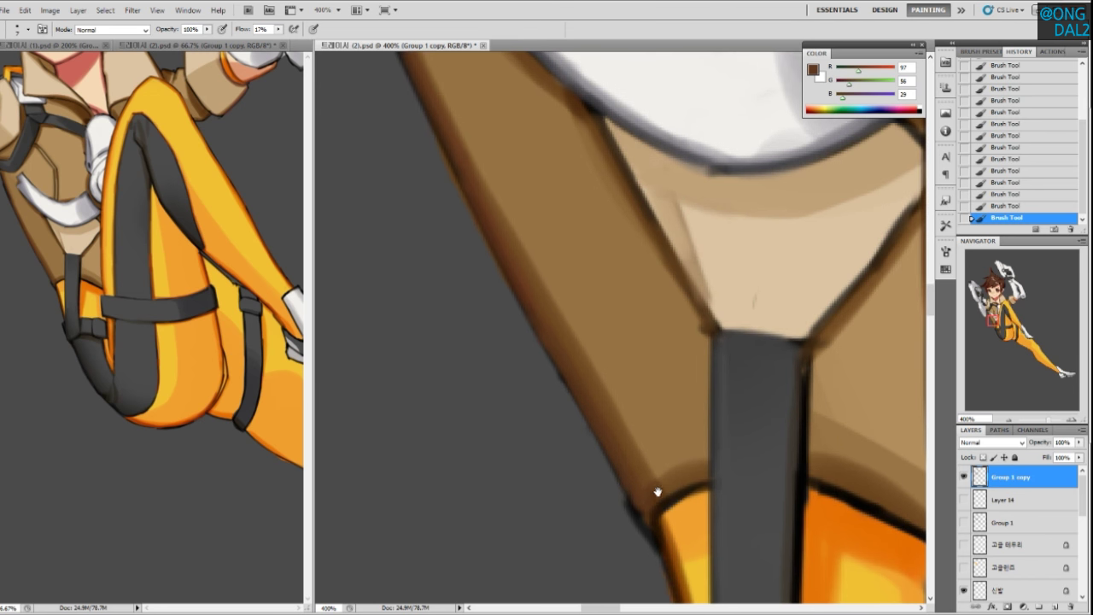
alt+click(599, 382)
drag(578, 338, 642, 468)
alt+click(559, 284)
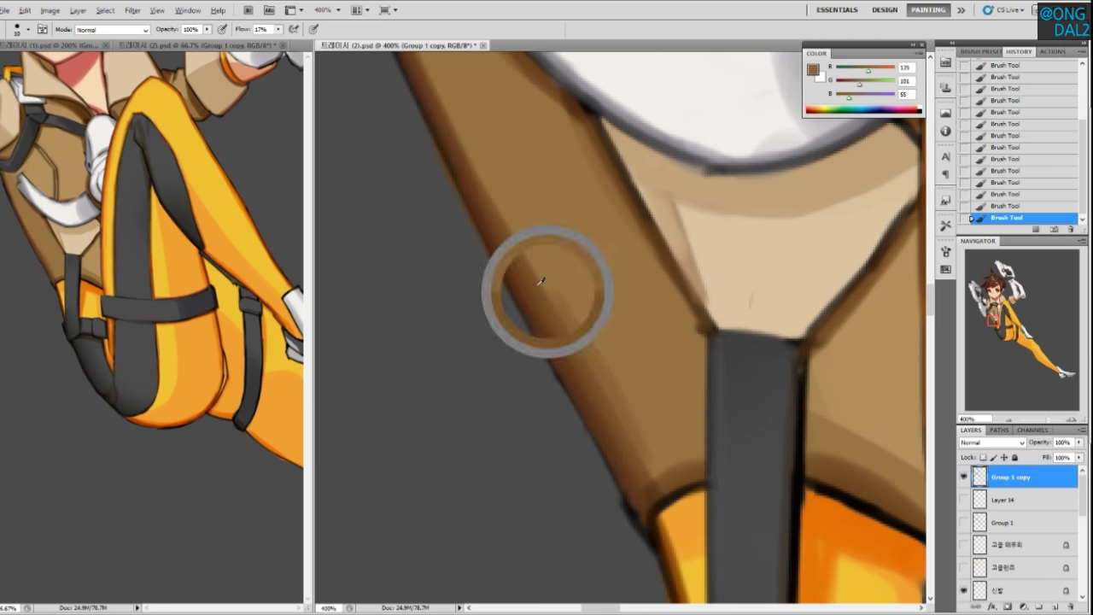
drag(600, 343, 607, 381)
mouse_move(466, 184)
mouse_down()
mouse_move(553, 365)
mouse_move(661, 464)
mouse_move(730, 481)
mouse_move(662, 364)
mouse_up()
Enlarge the brush and softly shade the lower jacket on both sides of the central strap with sampled browns
alt+click(723, 407)
alt+click(695, 409)
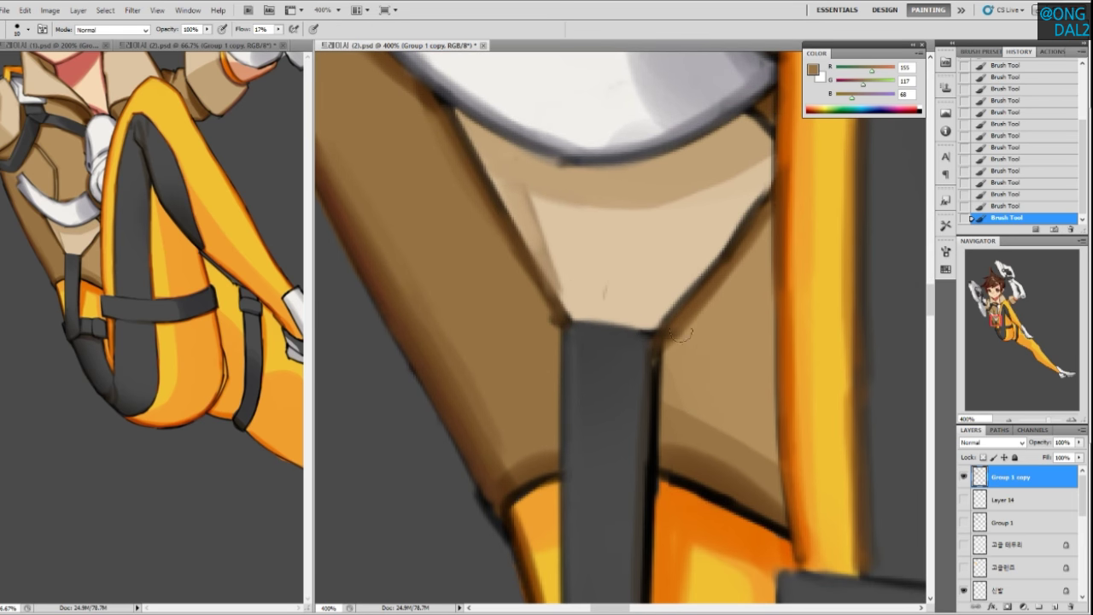
key(bracketright)
key(bracketright)
key(bracketright)
mouse_move(713, 355)
mouse_down()
mouse_move(676, 418)
mouse_move(732, 415)
mouse_move(756, 358)
mouse_move(703, 353)
mouse_move(718, 319)
mouse_move(691, 378)
mouse_move(725, 425)
mouse_move(703, 430)
mouse_move(704, 444)
mouse_move(726, 457)
mouse_move(725, 420)
mouse_move(742, 423)
mouse_up()
alt+click(732, 361)
alt+click(697, 439)
alt+click(730, 451)
alt+click(737, 393)
mouse_move(734, 352)
mouse_down()
mouse_move(703, 400)
mouse_move(733, 390)
mouse_move(752, 459)
mouse_move(694, 415)
mouse_up()
alt+click(732, 390)
mouse_move(510, 322)
mouse_down()
mouse_move(535, 333)
mouse_move(538, 381)
mouse_up()
alt+click(539, 353)
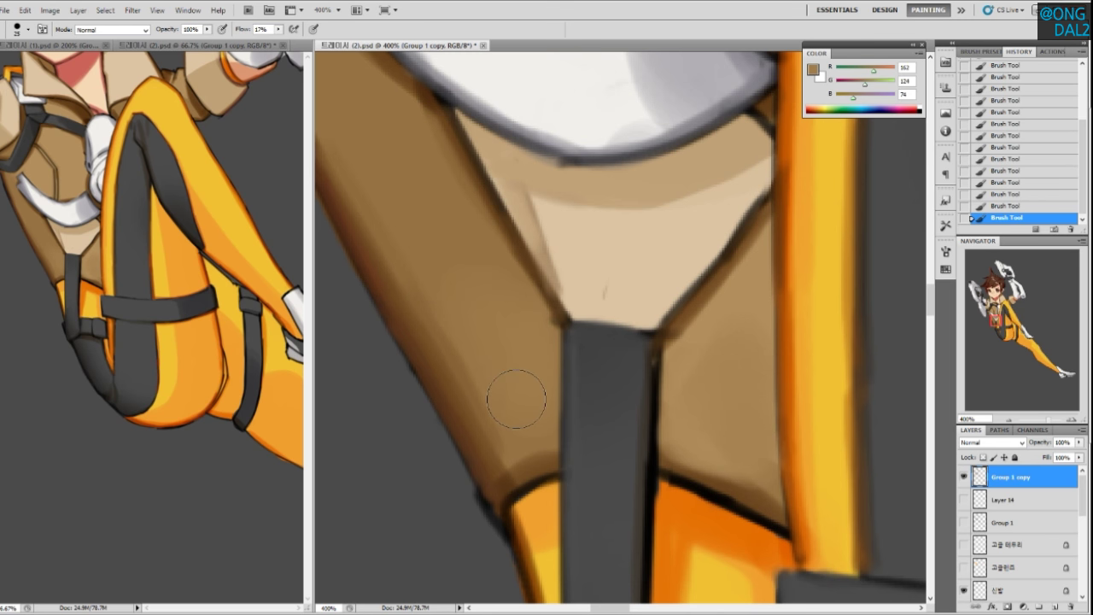
Blend the jacket's chest shading with sampled browns and shrink the brush for the area below the collar
key(ctrl+minus)
key(ctrl+minus)
drag(537, 150, 567, 419)
alt+click(578, 231)
mouse_move(578, 230)
mouse_down()
mouse_move(612, 239)
mouse_move(596, 286)
mouse_up()
alt+click(596, 183)
key(bracketleft)
key(bracketleft)
key(bracketleft)
mouse_move(515, 177)
mouse_down()
mouse_move(518, 192)
mouse_move(512, 183)
mouse_up()
alt+click(518, 173)
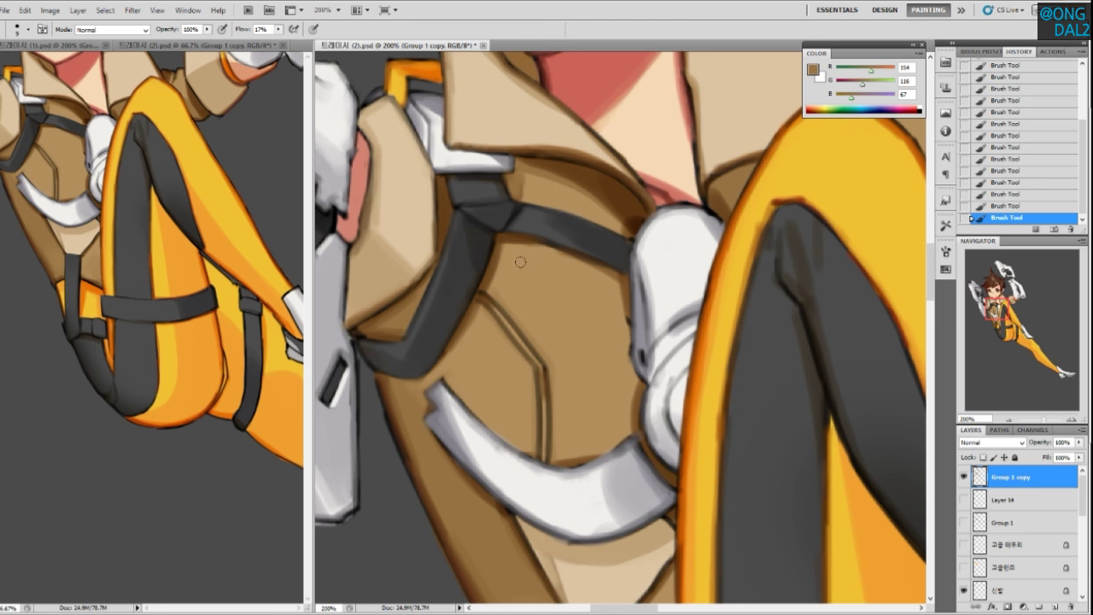
Touch up the jacket along the chest harness straps with browns sampled next to them
alt+click(529, 176)
alt+click(520, 183)
alt+click(514, 238)
alt+click(498, 266)
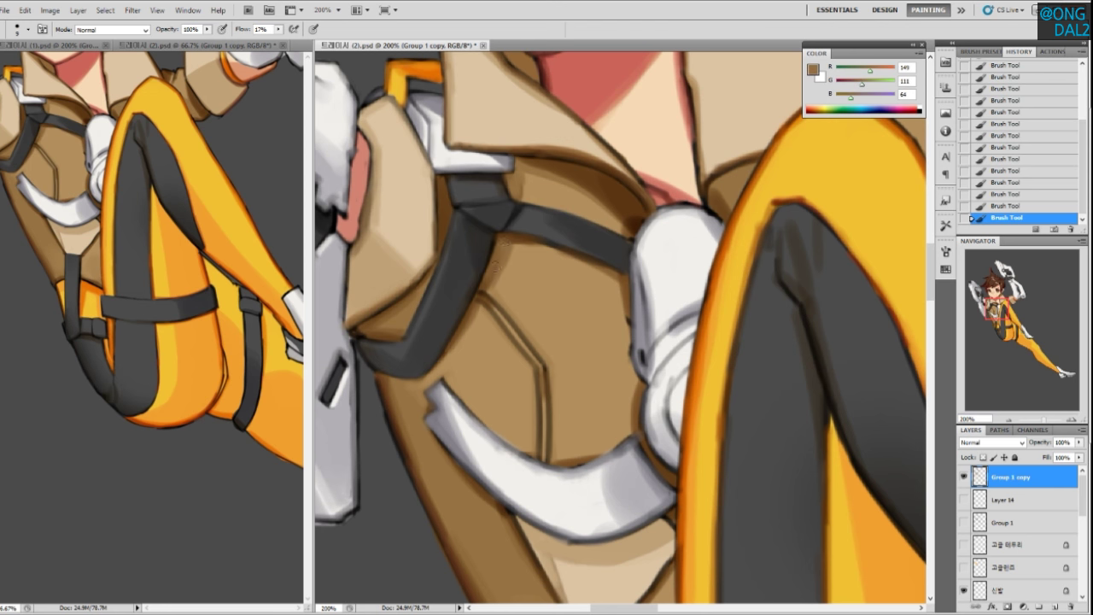
alt+click(553, 252)
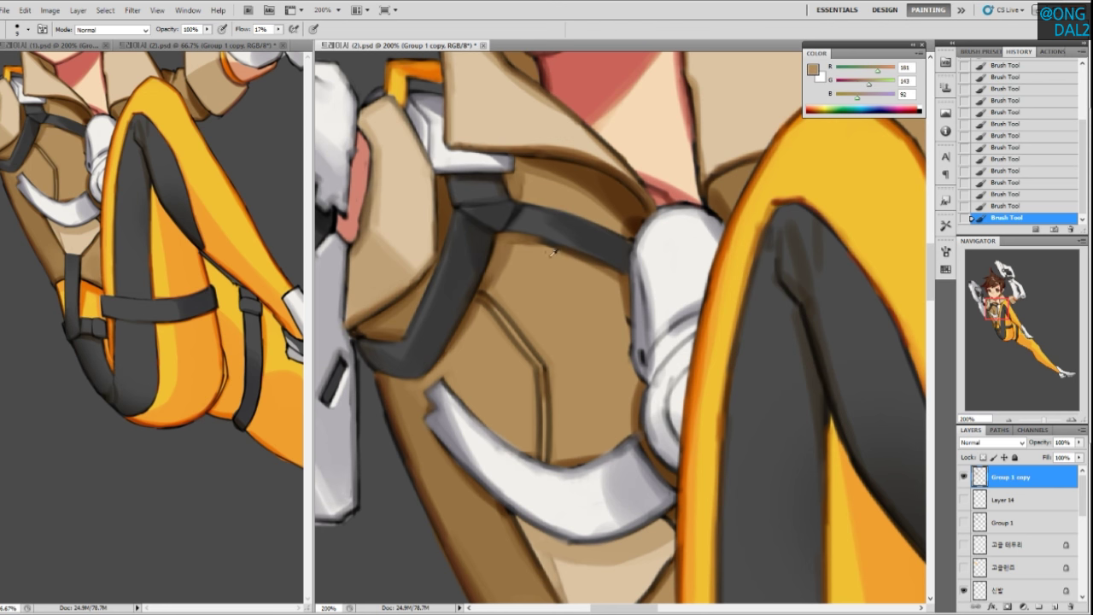
alt+click(533, 242)
Recolour the line work on the sleeve behind the raised knee and the collar's inner edge with sampled browns
drag(605, 315, 577, 334)
drag(825, 204, 629, 417)
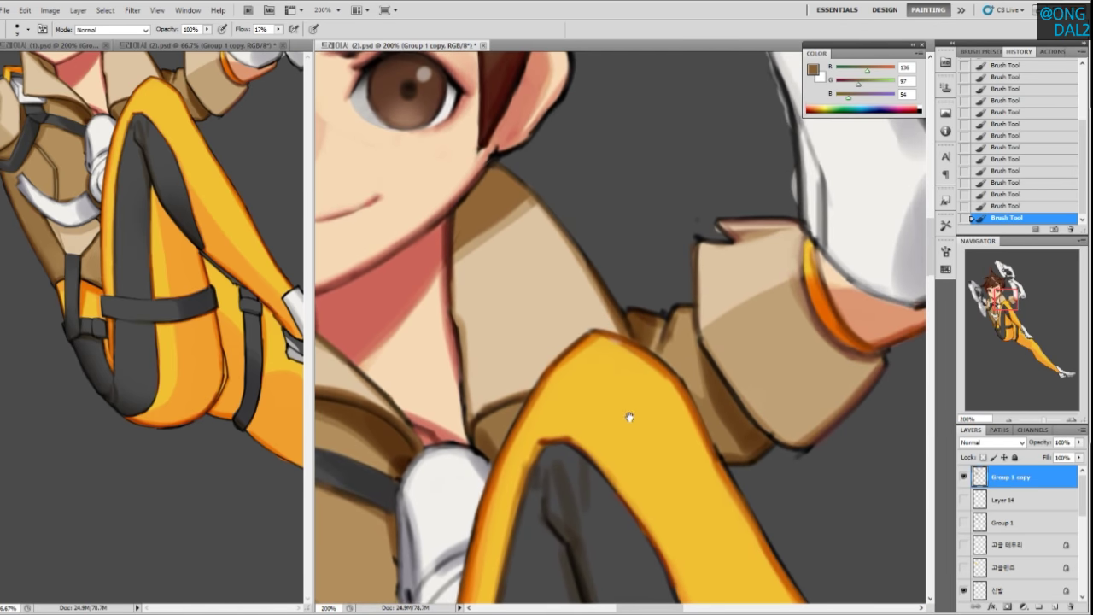
alt+click(675, 318)
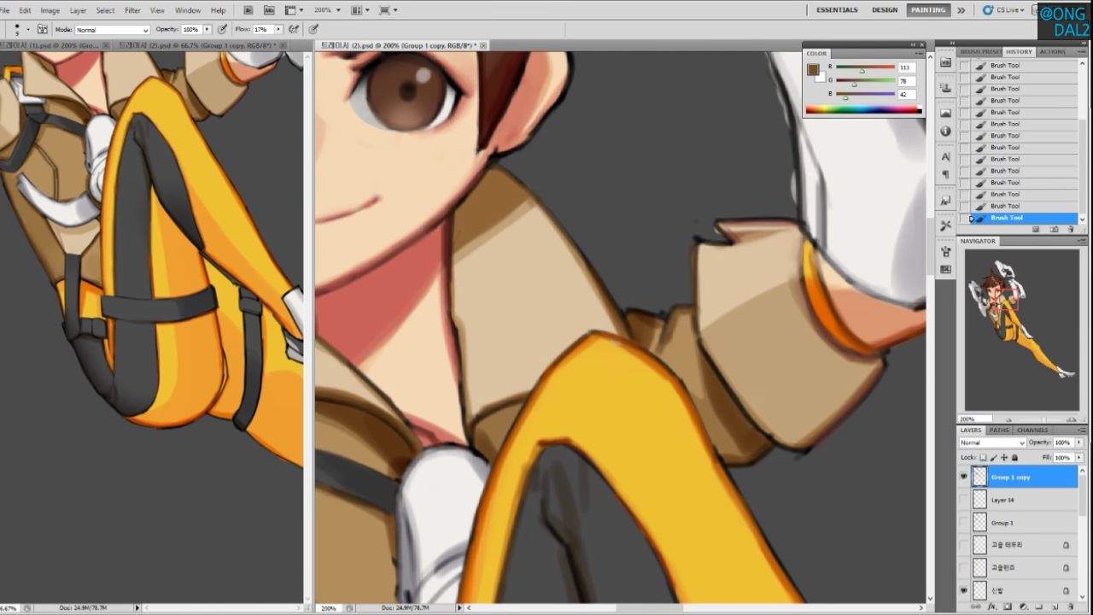
key(ctrl+z)
drag(693, 350, 656, 340)
drag(711, 366, 679, 356)
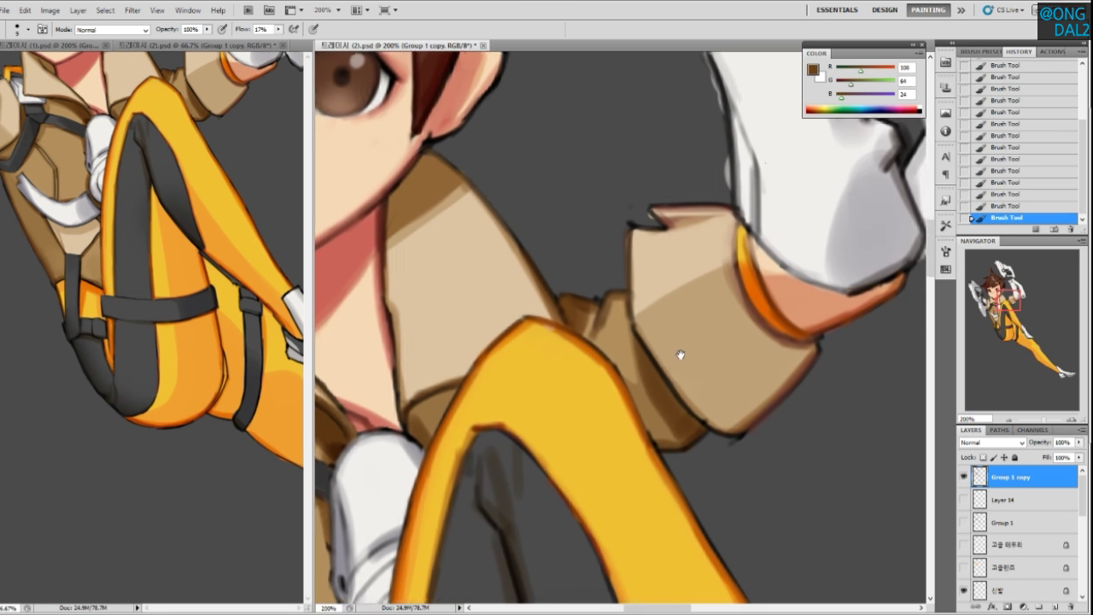
drag(394, 346, 402, 341)
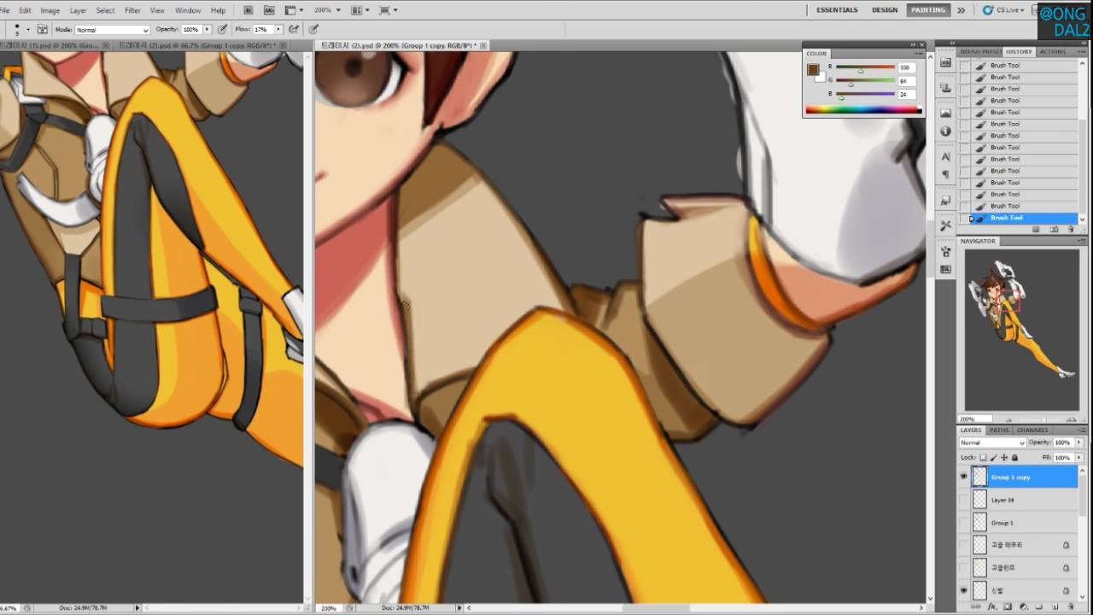
alt+click(405, 296)
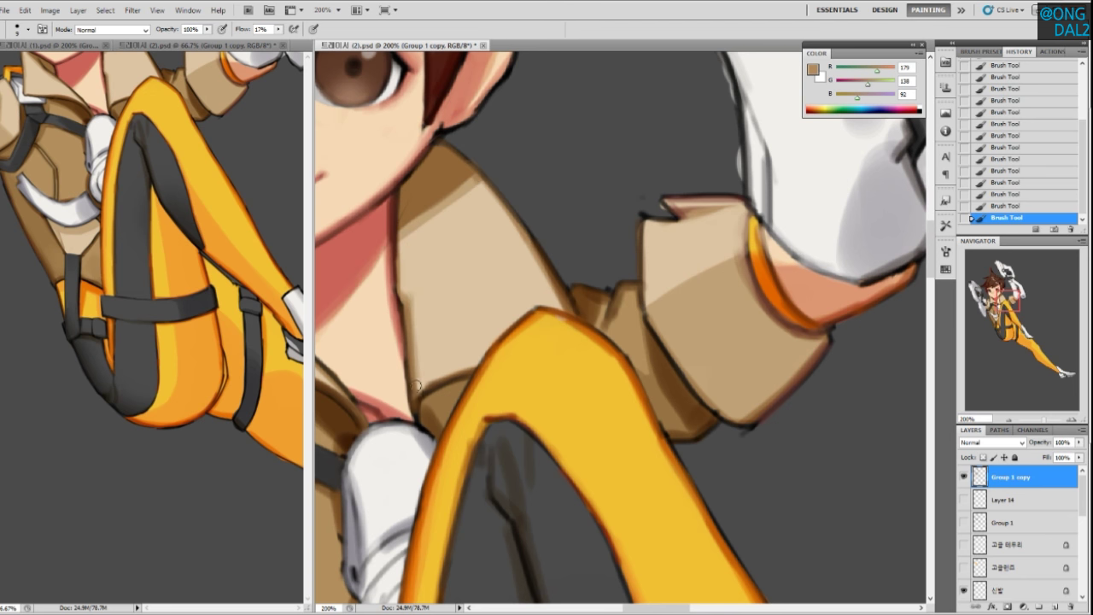
Lighten the dark edge of the white gauntlet above the sleeve cuff with sampled grey
mouse_move(769, 321)
mouse_down()
mouse_move(710, 441)
mouse_move(706, 478)
mouse_up()
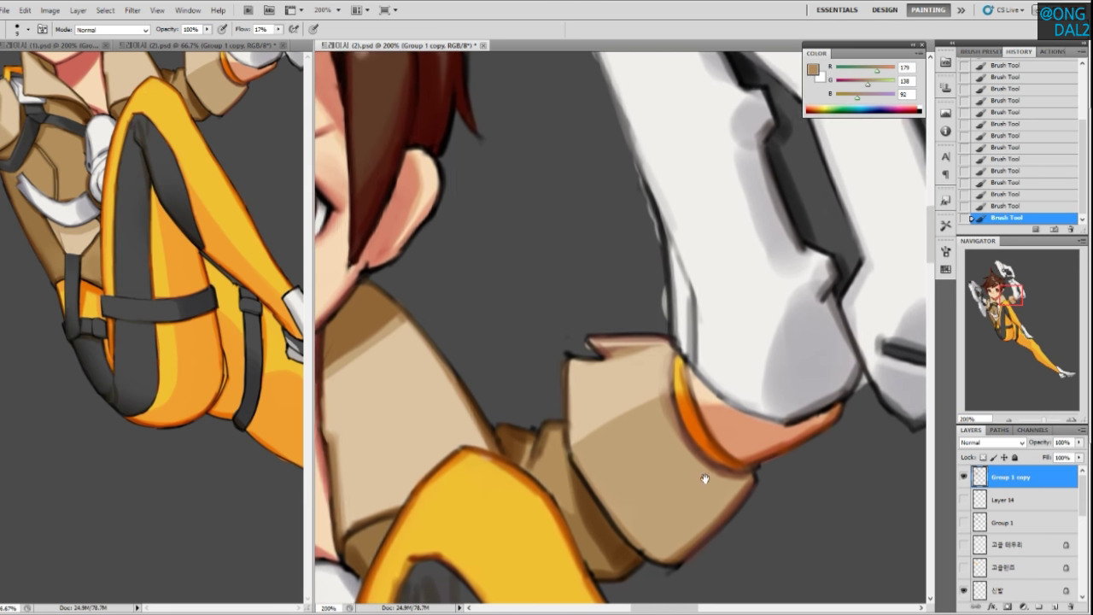
alt+click(681, 329)
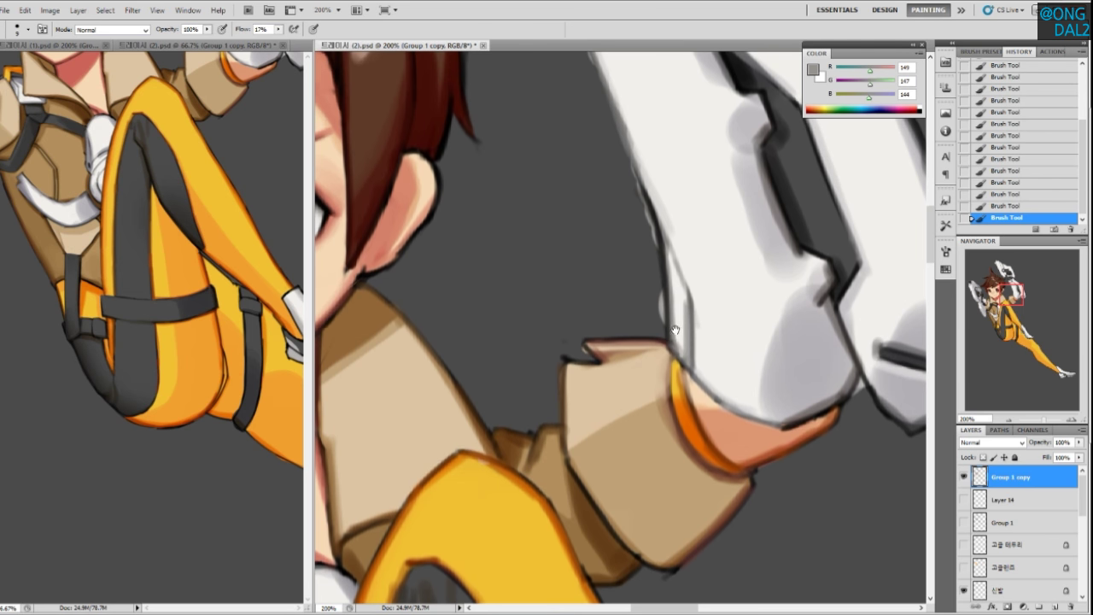
drag(669, 250, 675, 345)
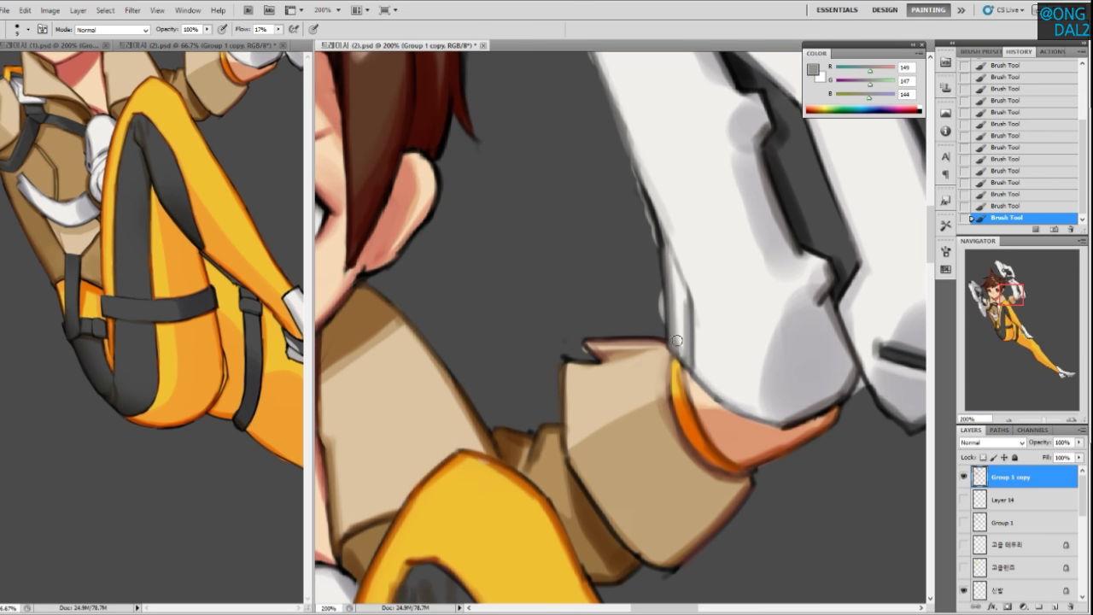
Repaint the edge line along the raised forearm armor's outer side toward the elbow using grey tones sampled from the armor
drag(658, 212, 690, 290)
key(ctrl+z)
alt+click(669, 205)
drag(698, 306, 698, 364)
key(ctrl+z)
mouse_move(698, 308)
mouse_down()
mouse_move(699, 376)
mouse_move(762, 420)
mouse_up()
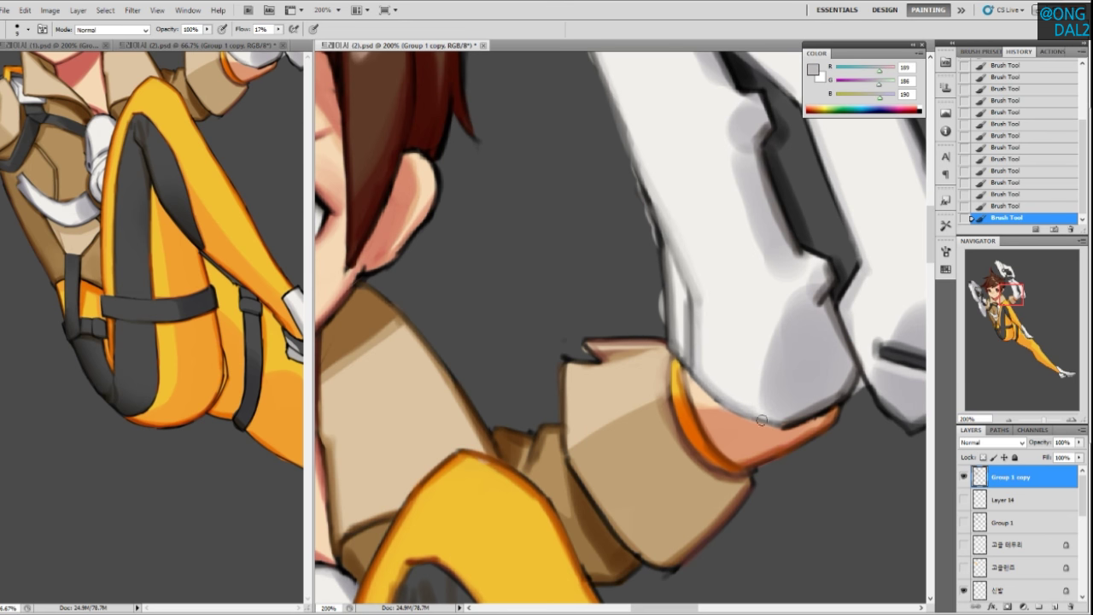
drag(680, 282, 733, 415)
drag(635, 156, 692, 299)
drag(676, 256, 697, 305)
Redraw the upper outer edge of the raised forearm's white armor with a sampled near-black outline
alt+click(703, 322)
drag(634, 152, 672, 242)
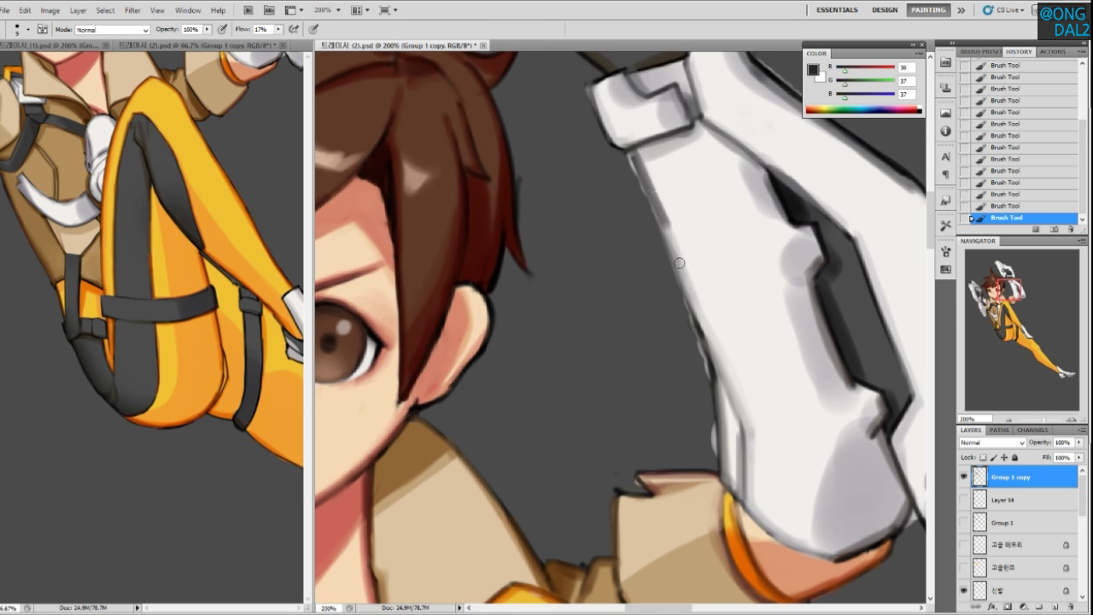
key(ctrl+z)
drag(632, 151, 692, 298)
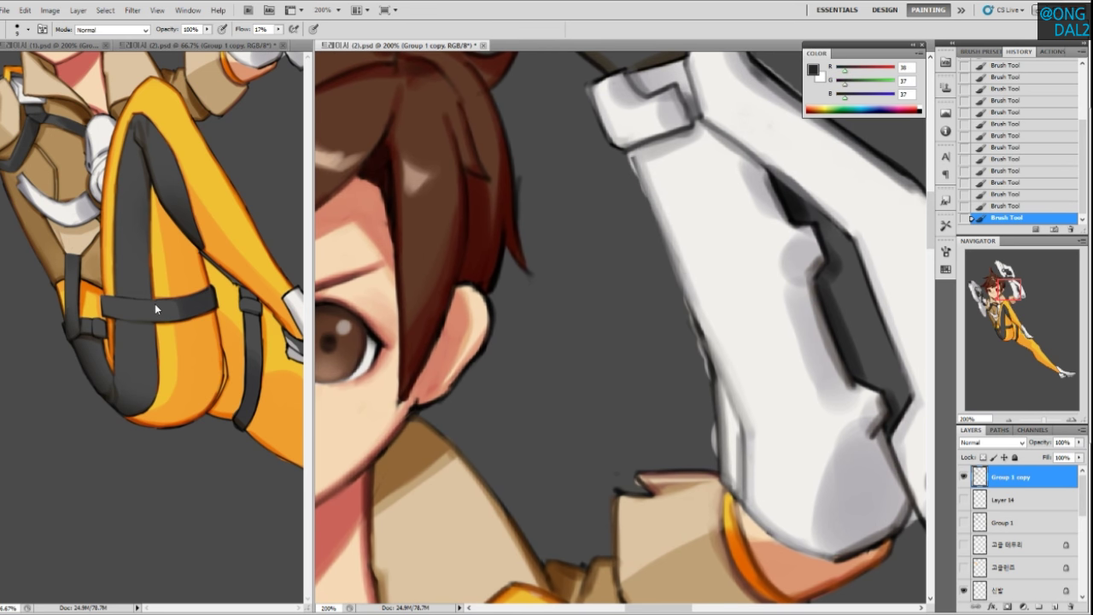
scroll(156, 302, up, 5)
drag(681, 257, 683, 269)
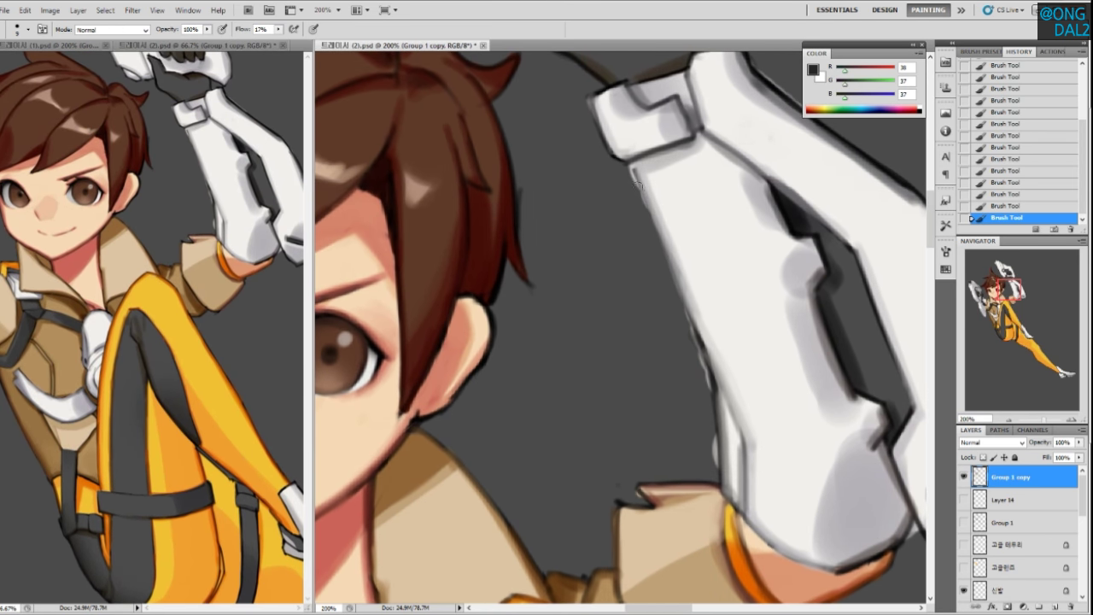
drag(630, 162, 689, 338)
key(ctrl+z)
mouse_move(666, 250)
mouse_down()
mouse_move(702, 343)
mouse_move(688, 322)
mouse_up()
key(ctrl+z)
key(ctrl+z)
Touch up the outlines and shading of the white wrist cuff with sampled light grey tones
alt+click(636, 158)
mouse_move(619, 157)
mouse_down()
mouse_move(673, 169)
mouse_move(693, 160)
mouse_up()
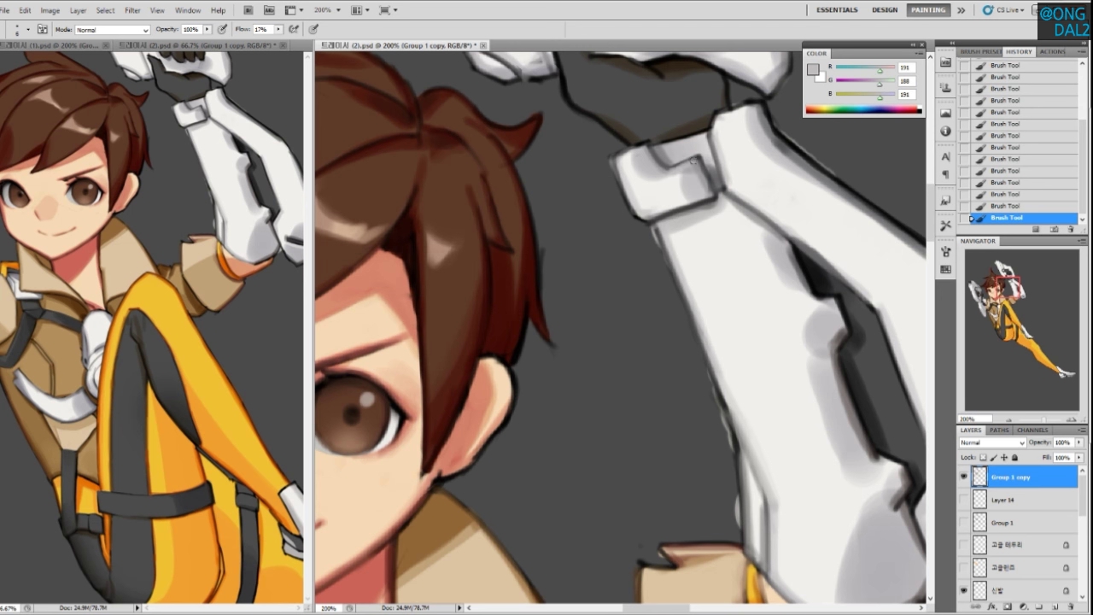
alt+click(694, 163)
drag(707, 186, 705, 196)
alt+click(727, 130)
mouse_move(721, 135)
mouse_down()
mouse_move(719, 116)
mouse_move(741, 107)
mouse_up()
drag(672, 131, 704, 224)
Tint the raised glove's palm and wrist outlines with dark brown tones sampled from the glove
alt+click(649, 156)
drag(571, 104, 606, 192)
drag(591, 146, 600, 189)
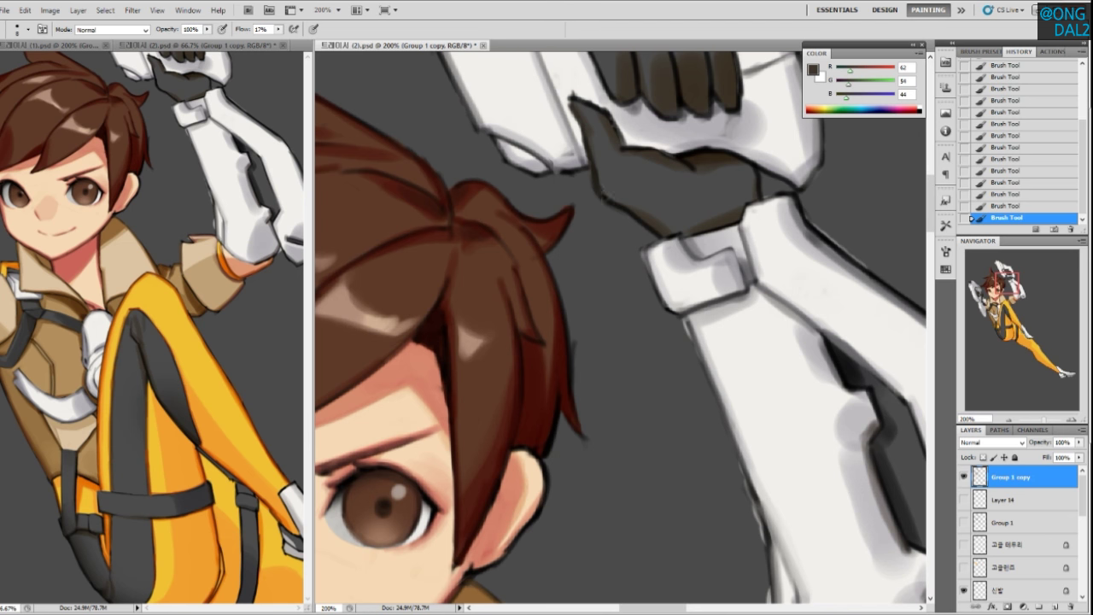
drag(688, 171, 716, 186)
alt+click(696, 171)
drag(647, 244, 652, 244)
alt+click(759, 187)
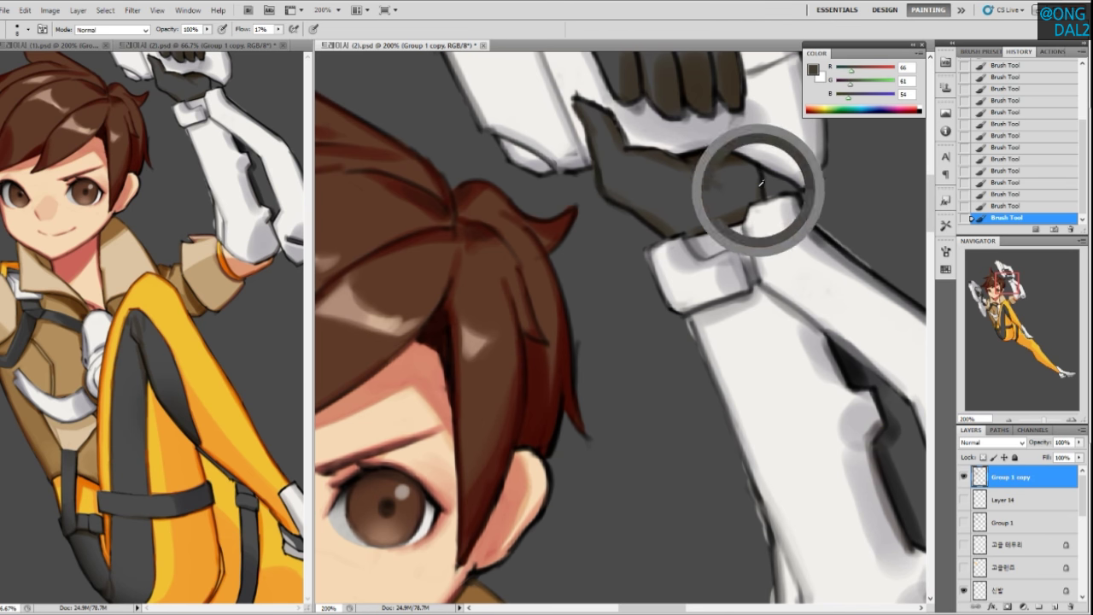
Soften the black outlines of the first gloved fingers gripping the raised pistol with sampled glove colors
drag(689, 188, 711, 298)
alt+click(655, 170)
alt+click(645, 143)
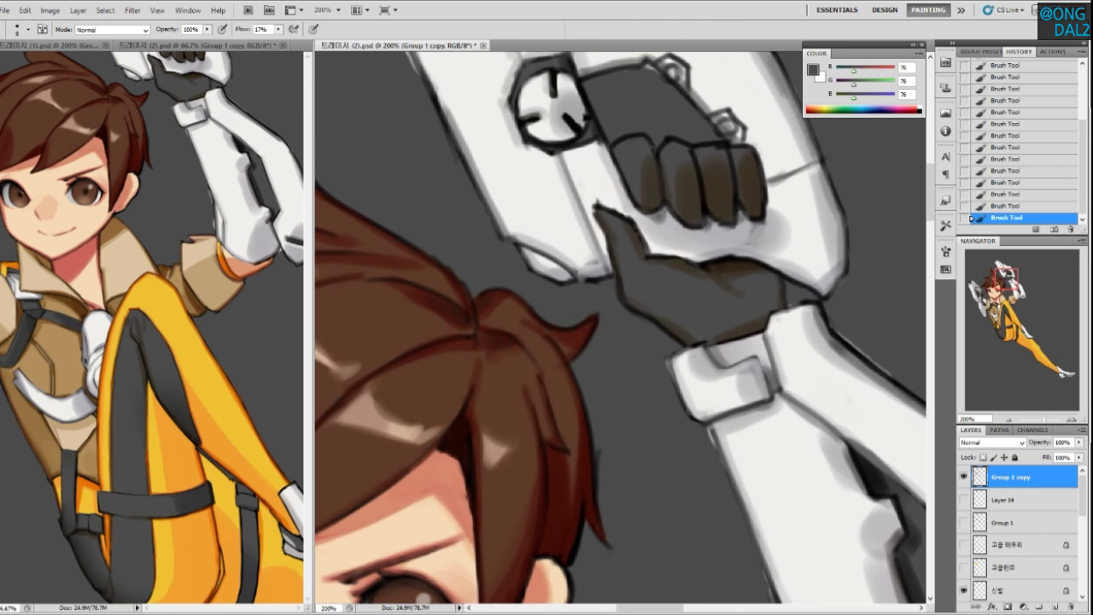
alt+click(655, 166)
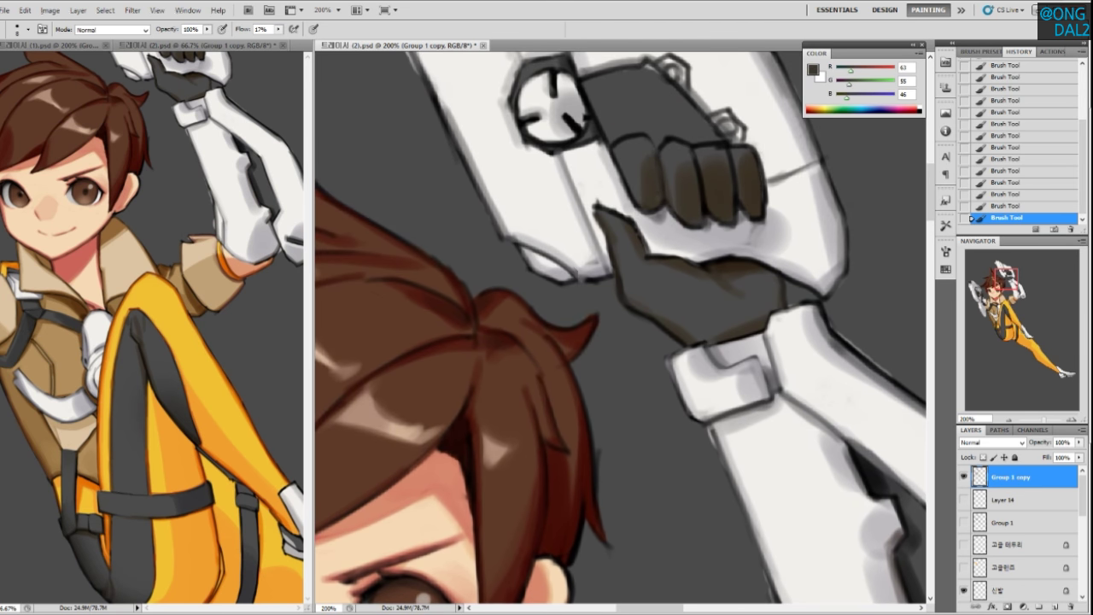
alt+click(702, 182)
drag(706, 210, 697, 211)
mouse_move(650, 169)
mouse_down()
mouse_move(651, 209)
mouse_move(694, 211)
mouse_move(697, 227)
mouse_up()
Blend the tops and dividing lines of the remaining gloved fingers using greys and browns sampled from the glove
alt+click(687, 183)
alt+click(728, 198)
drag(726, 174, 730, 214)
alt+click(723, 187)
alt+click(712, 154)
drag(717, 149, 718, 160)
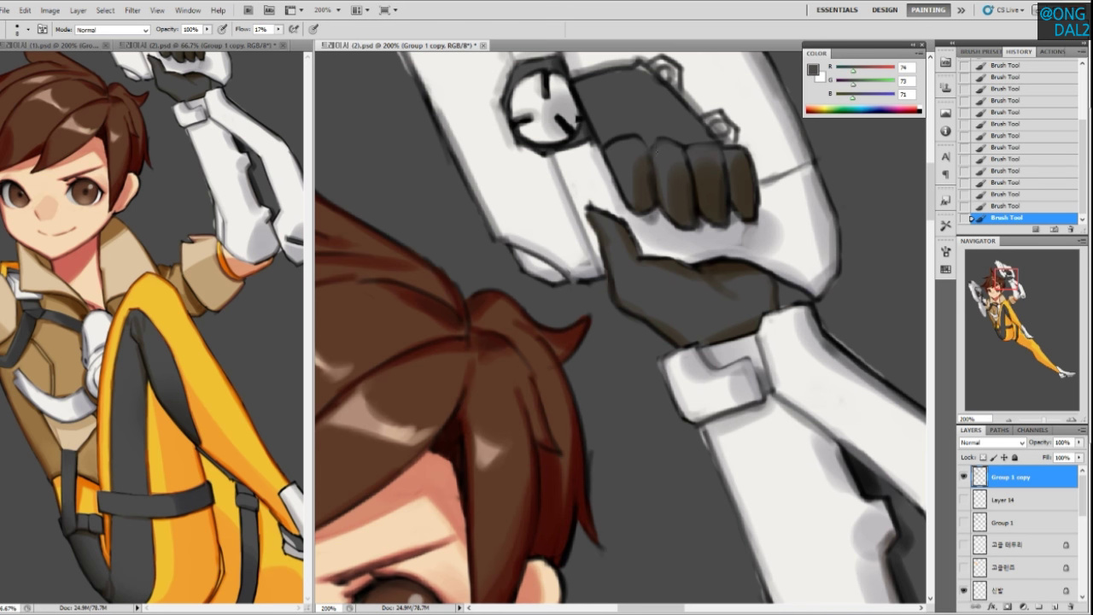
alt+click(738, 151)
alt+click(755, 181)
alt+click(733, 197)
alt+click(743, 206)
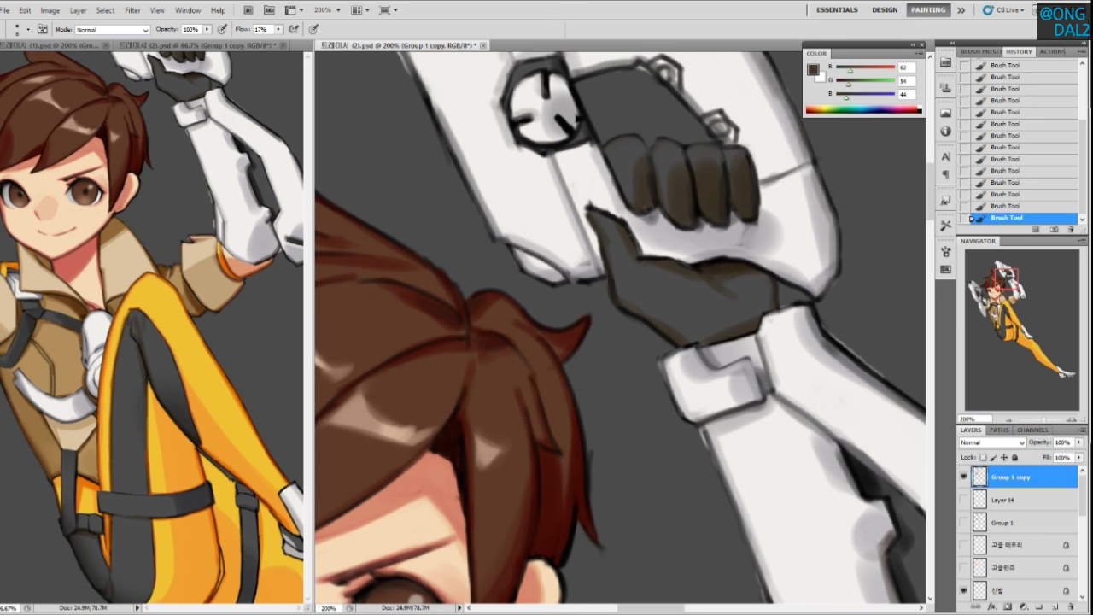
alt+click(623, 170)
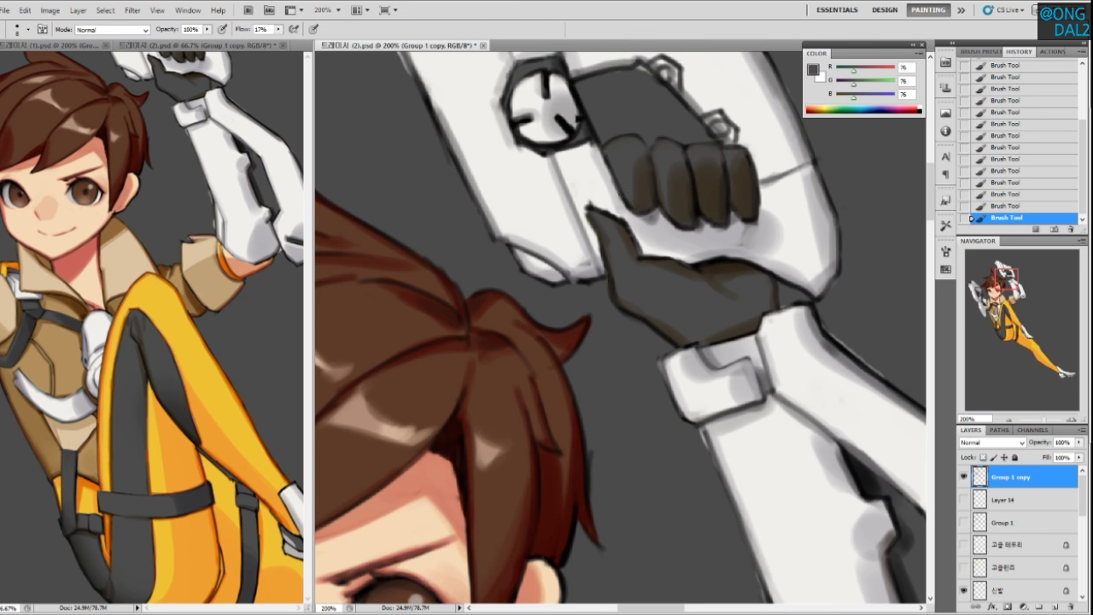
Clean up the inner edge of the gloved thumb against the white pistol grip with sampled dark brown and light grey
scroll(648, 238, down, 1)
alt+click(631, 219)
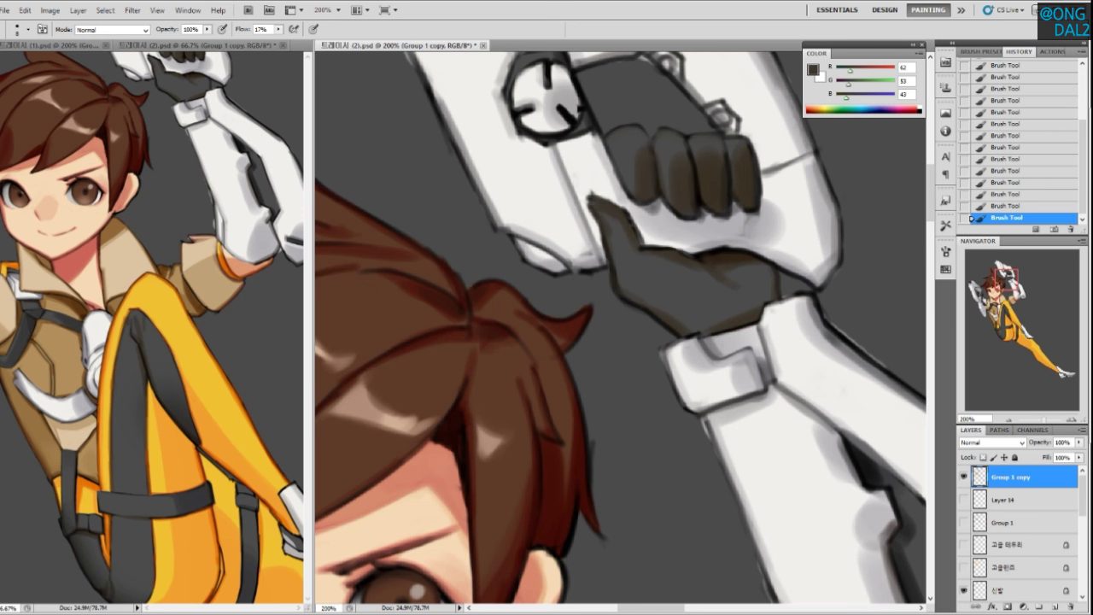
alt+click(654, 211)
alt+click(650, 220)
alt+click(654, 211)
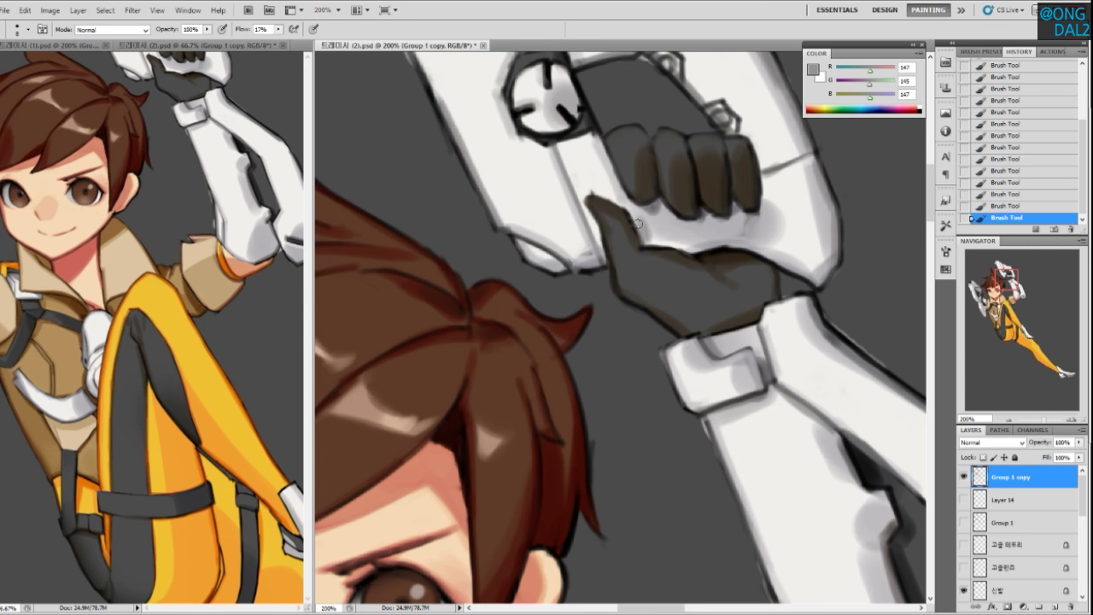
alt+click(631, 212)
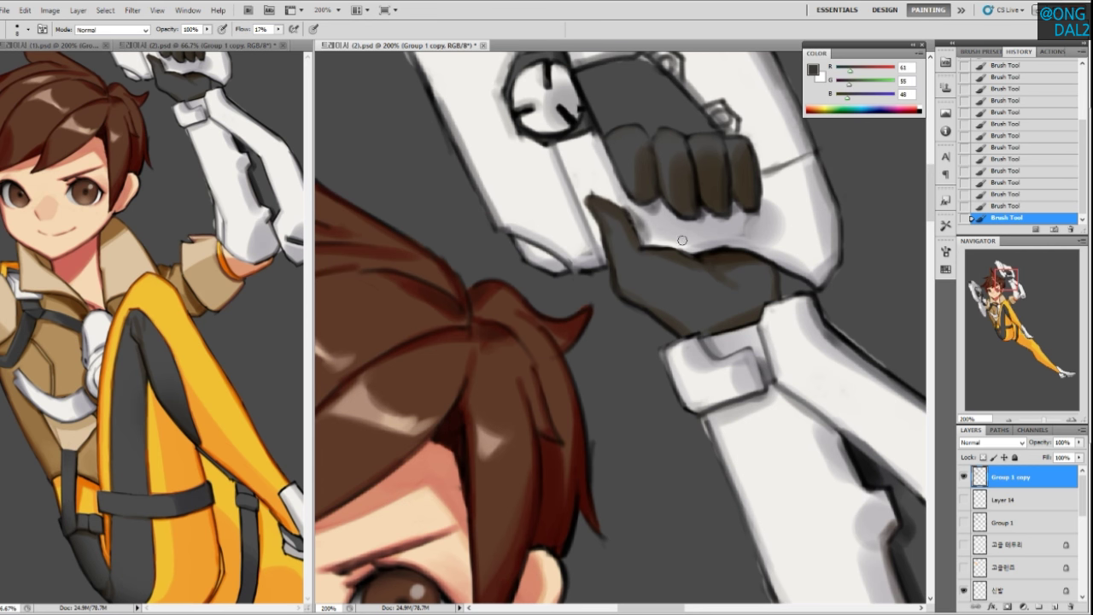
alt+click(655, 240)
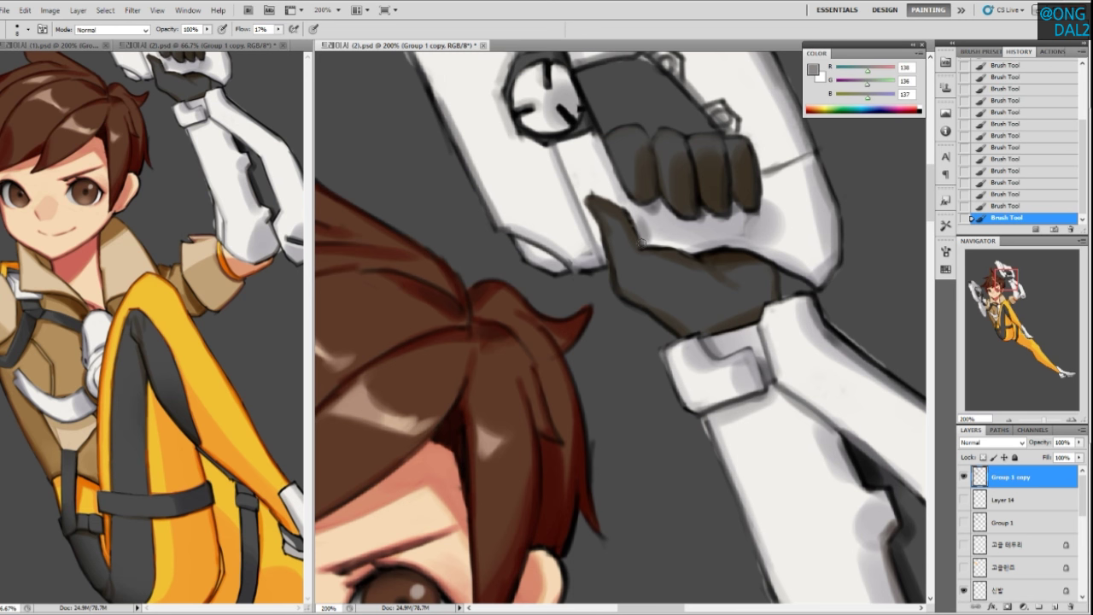
alt+click(670, 240)
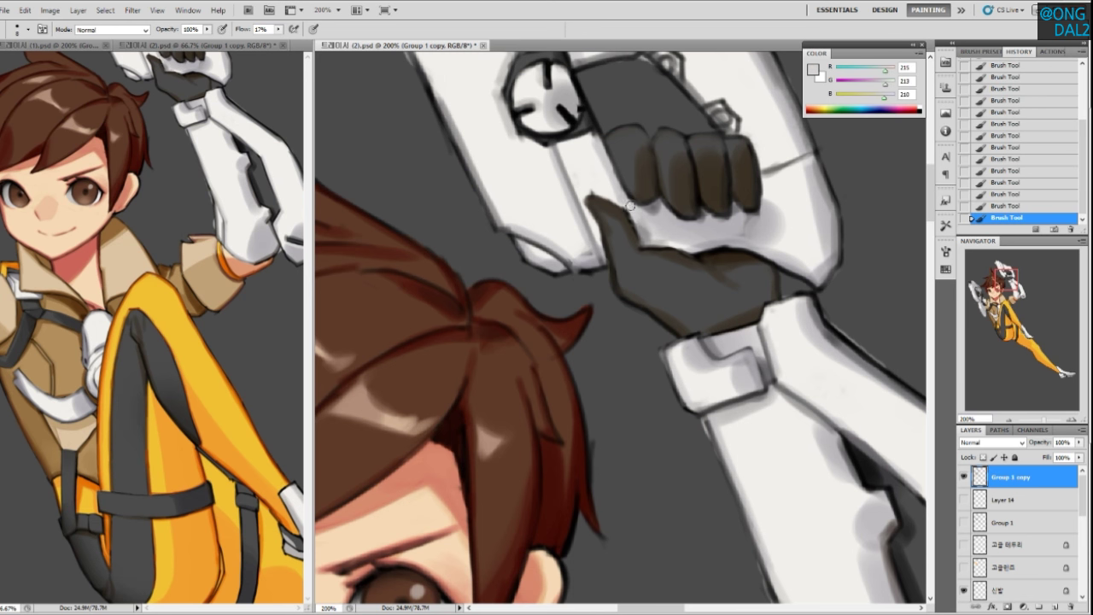
Refine the thumb tip and the outer palm edge of the raised glove with sampled glove tones
alt+click(599, 191)
scroll(678, 260, up, 1)
alt+click(614, 280)
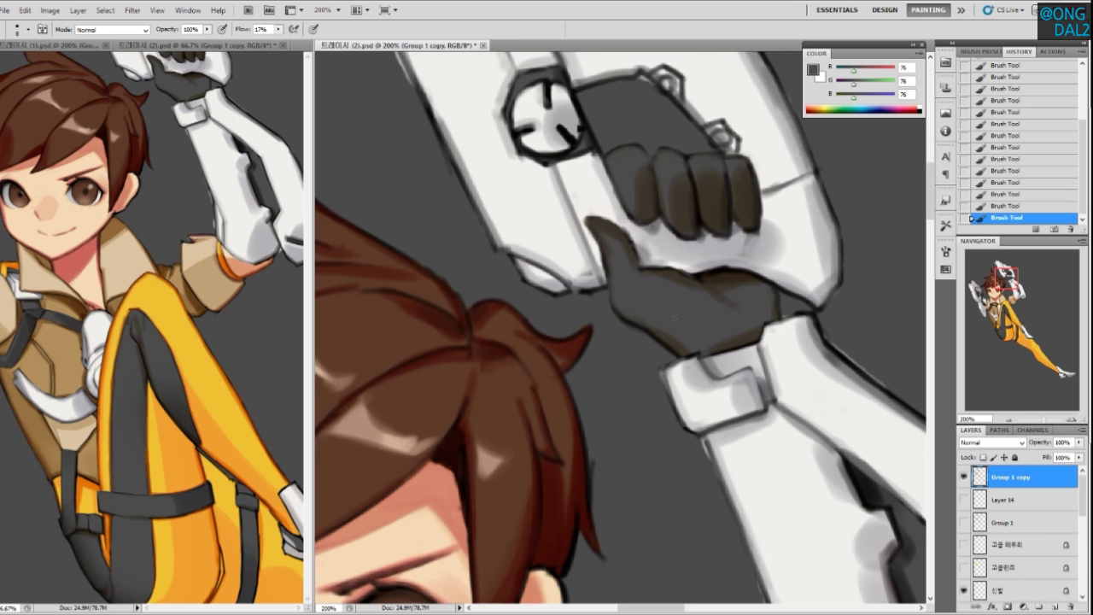
drag(685, 323, 667, 296)
drag(735, 272, 748, 363)
Lighten the outline of the upper bolt beside the raised pistol's grip opening with sampled greys
mouse_move(653, 284)
mouse_down()
mouse_move(747, 373)
mouse_move(752, 404)
mouse_up()
alt+click(791, 276)
alt+click(786, 288)
alt+click(788, 294)
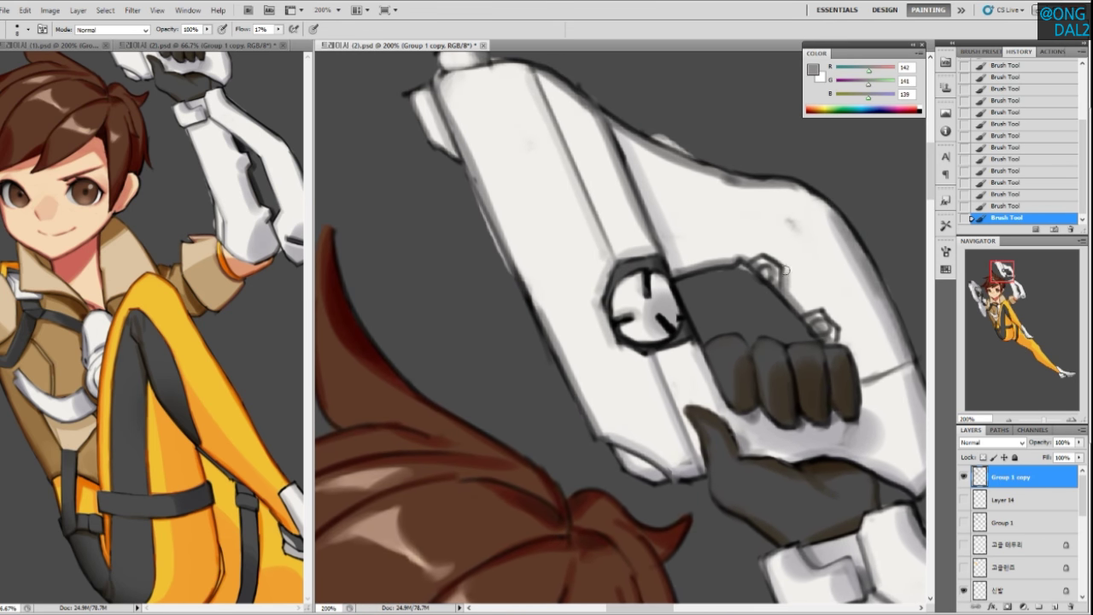
alt+click(786, 275)
alt+click(784, 274)
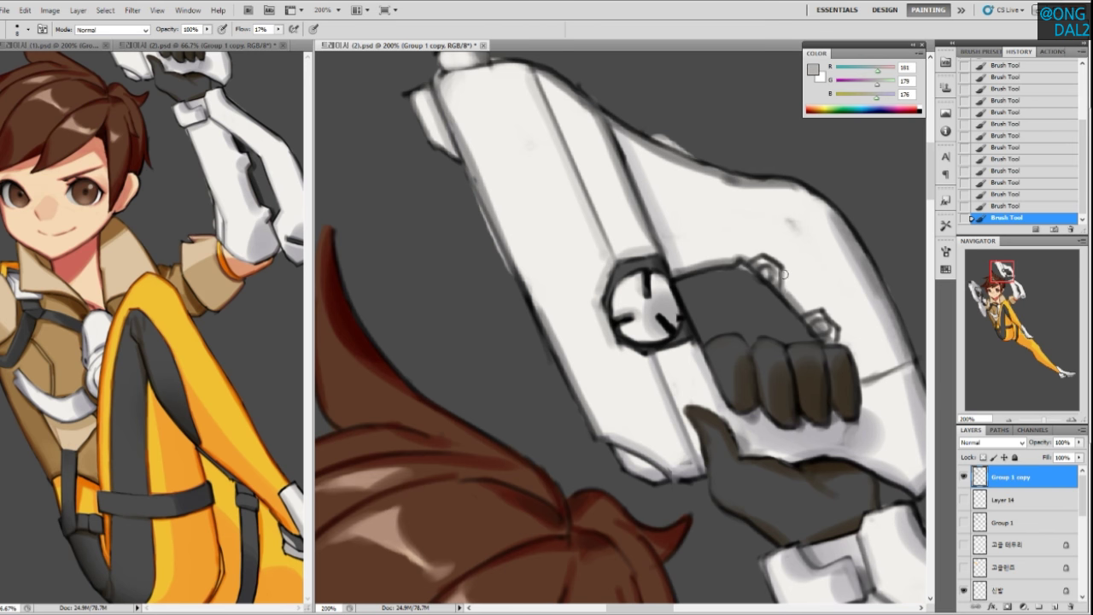
mouse_move(765, 256)
mouse_down()
mouse_move(810, 289)
mouse_move(769, 245)
mouse_up()
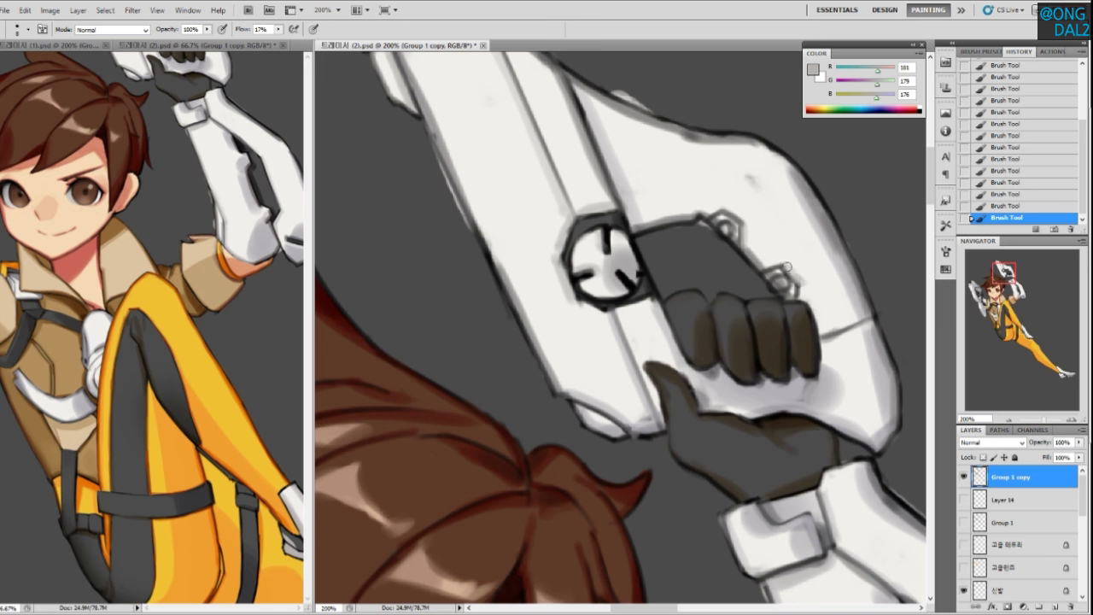
Soften the lower bolt's outline beside the raised pistol's grip opening and brighten the bolts with sampled off-white
alt+click(784, 255)
mouse_move(804, 273)
mouse_down()
mouse_move(788, 257)
mouse_move(796, 275)
mouse_up()
alt+click(784, 282)
alt+click(798, 277)
alt+click(811, 269)
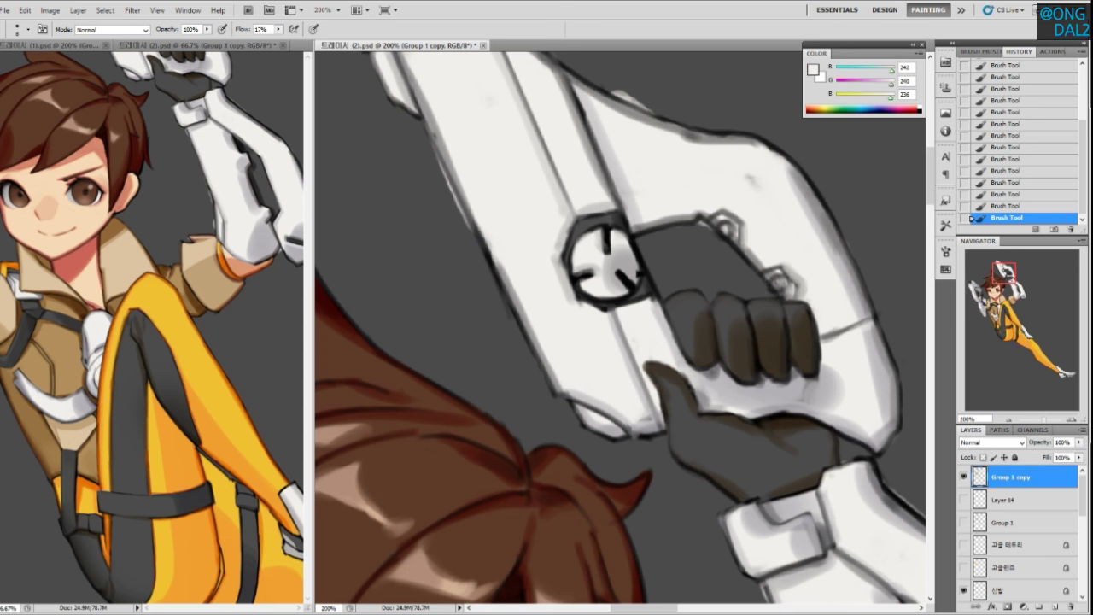
click(726, 222)
Brighten and soften the two small bolts beside the gloved fingers on the other, lowered pistol
key(ctrl+minus)
key(ctrl+minus)
key(ctrl+minus)
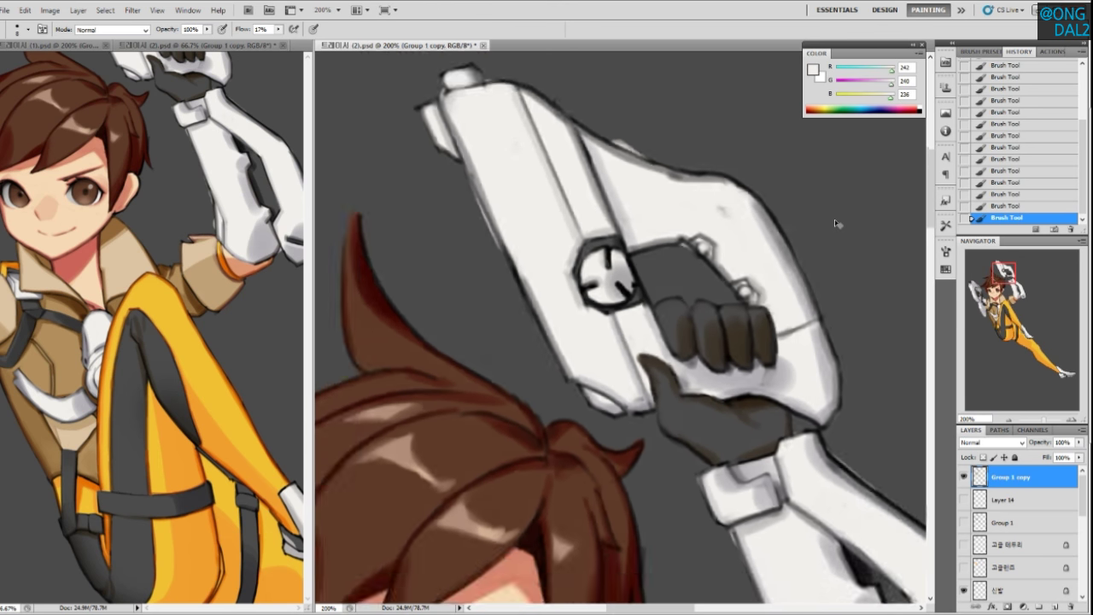
drag(554, 479, 597, 388)
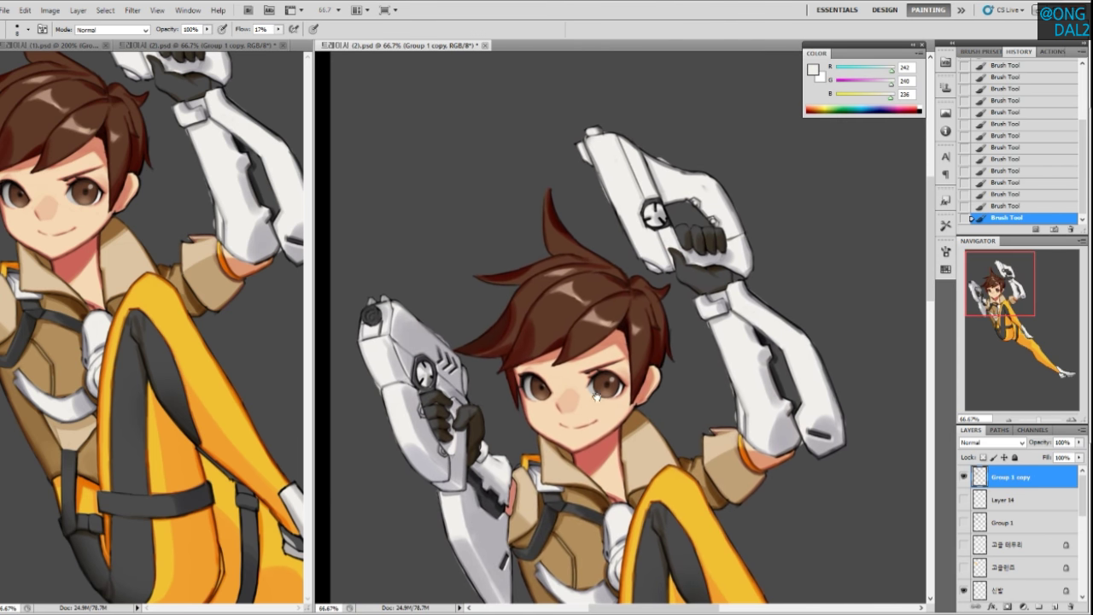
key(ctrl+plus)
key(ctrl+plus)
drag(469, 312, 652, 288)
alt+click(410, 281)
alt+click(415, 304)
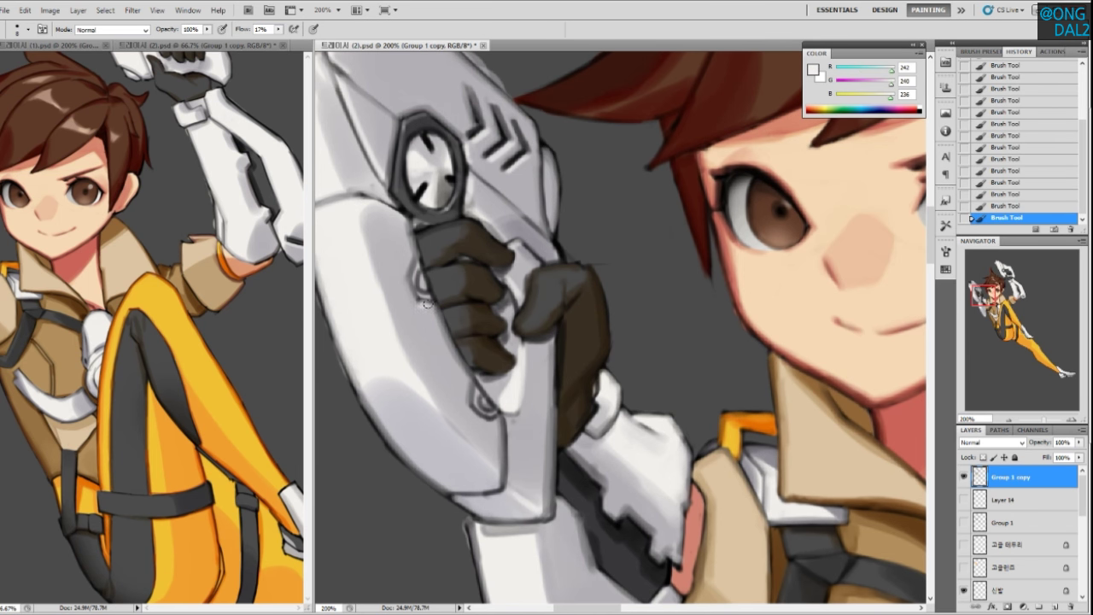
alt+click(482, 417)
alt+click(485, 403)
click(420, 279)
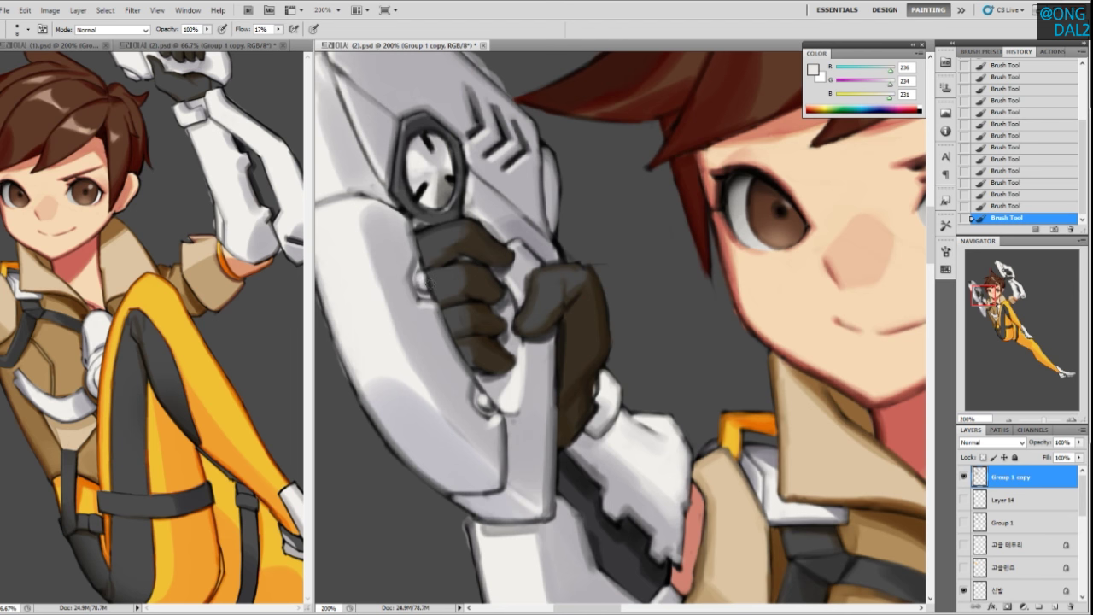
Soften the black outlines inside the buckle of the vertical thigh strap with sampled dark grey
key(ctrl+minus)
key(ctrl+minus)
drag(643, 325, 535, 370)
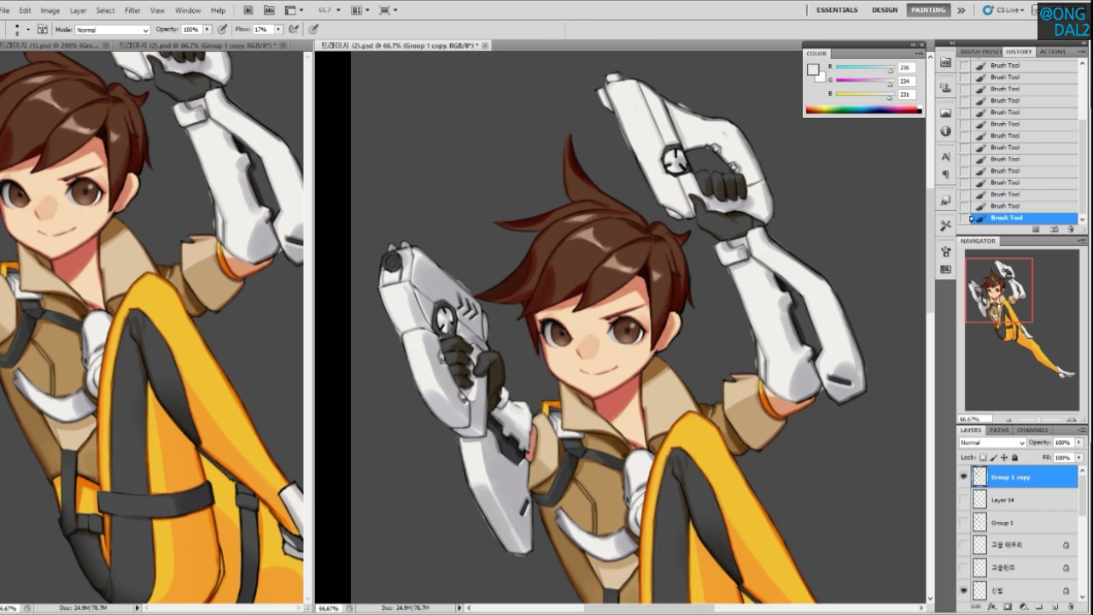
drag(716, 420, 704, 392)
drag(745, 443, 691, 368)
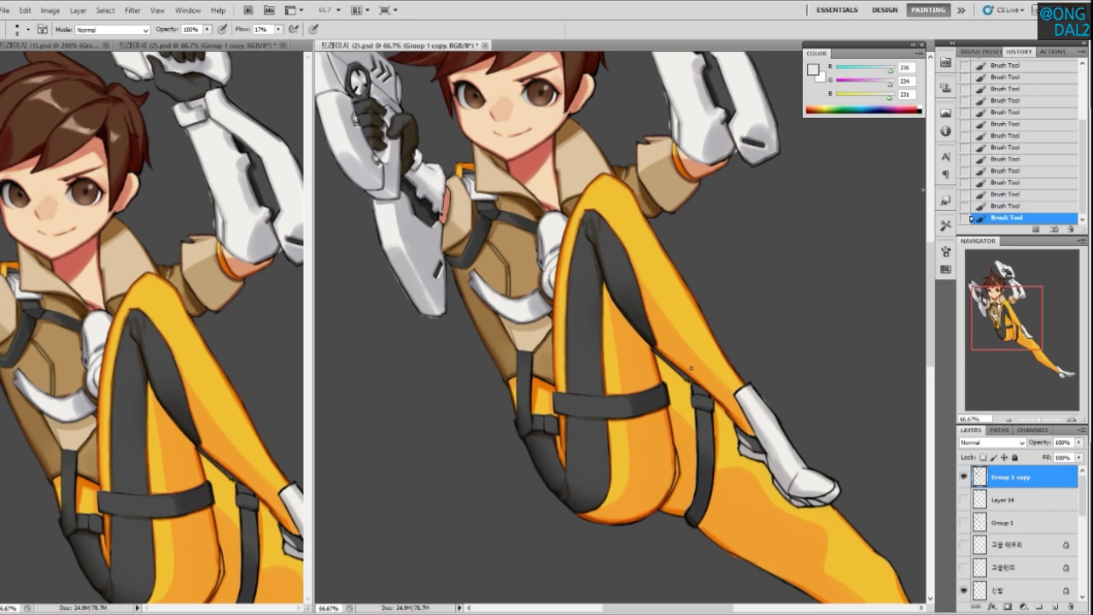
key(ctrl+plus)
key(ctrl+plus)
key(ctrl+plus)
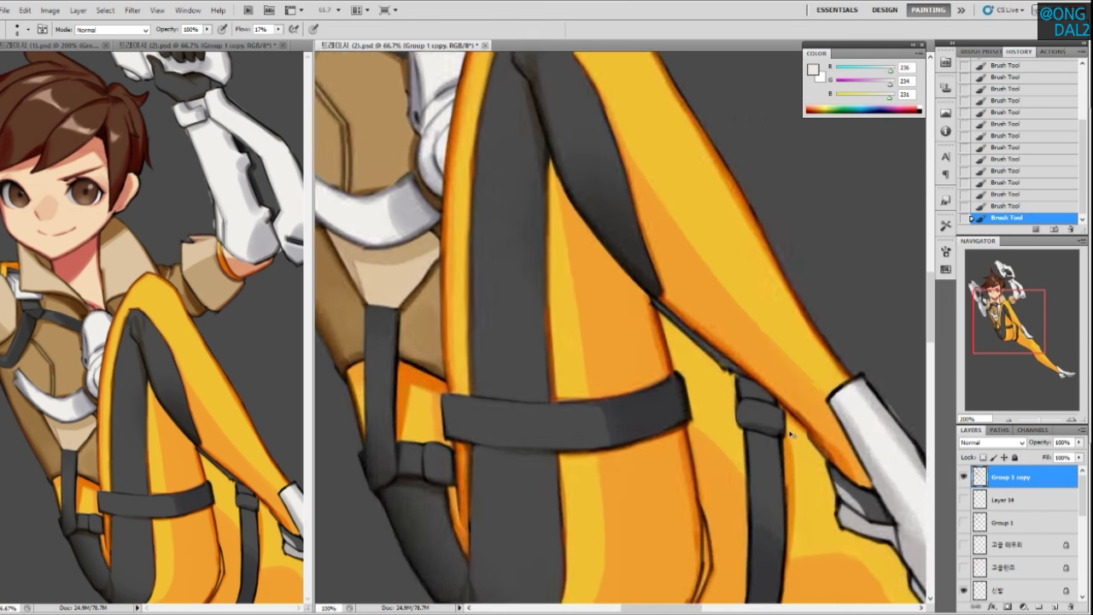
drag(697, 401, 573, 419)
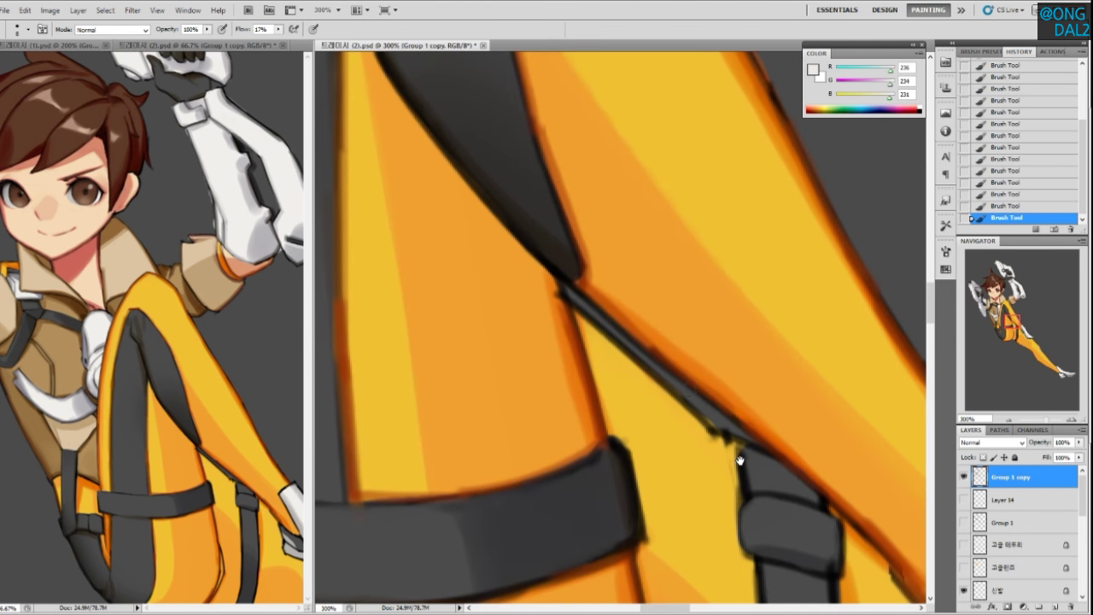
drag(740, 462, 675, 393)
alt+click(675, 393)
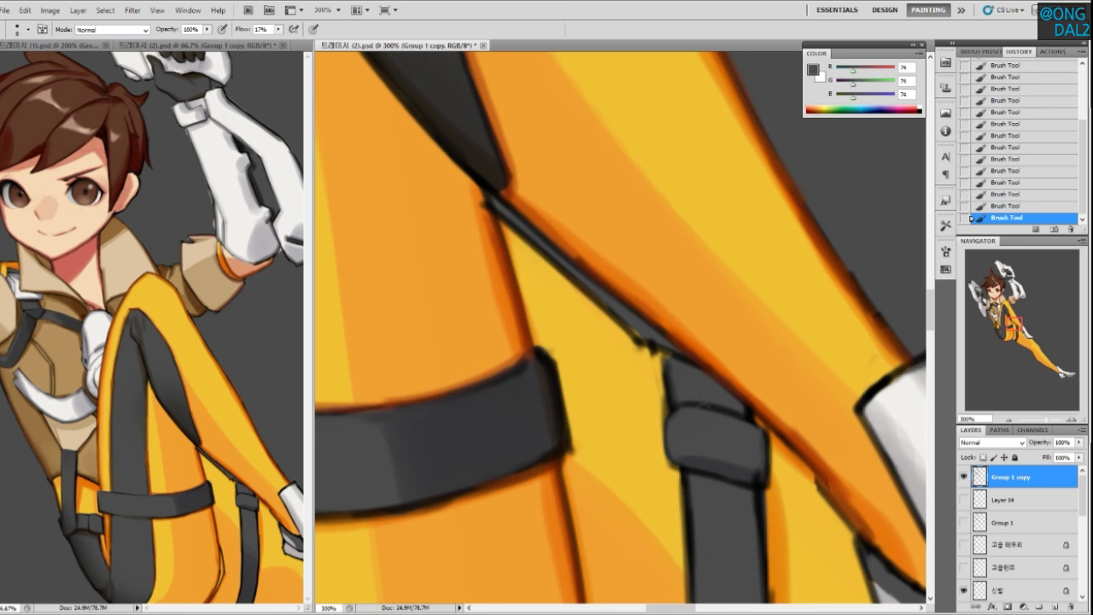
drag(714, 452, 700, 422)
alt+click(701, 422)
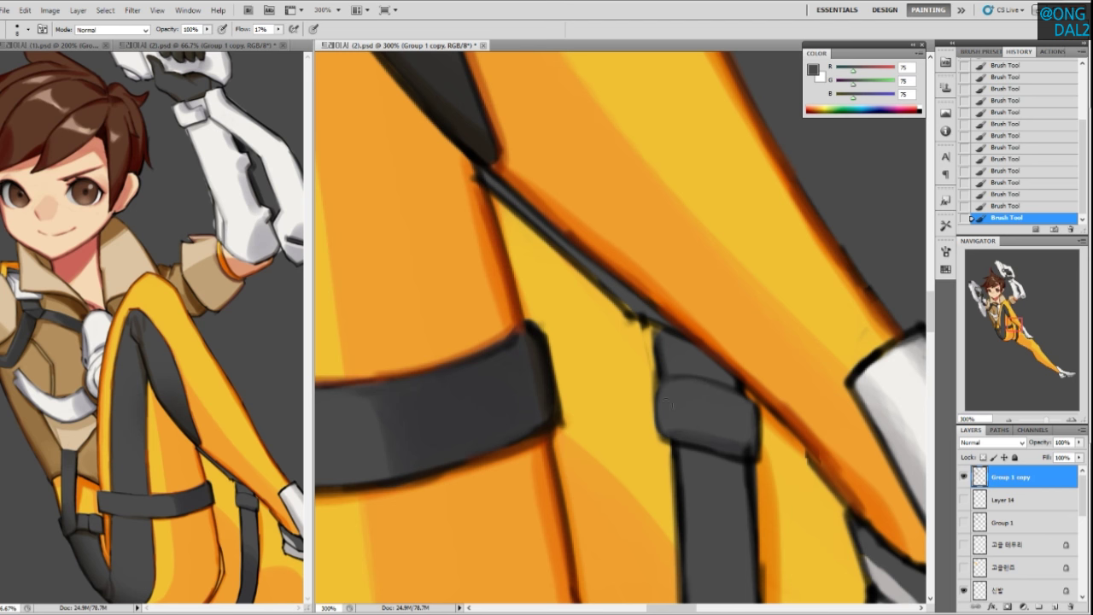
Refine the outer side of the thigh strap's buckle with dark grey sampled from the artwork
drag(679, 429, 708, 383)
alt+click(771, 418)
drag(779, 362, 781, 408)
alt+click(779, 389)
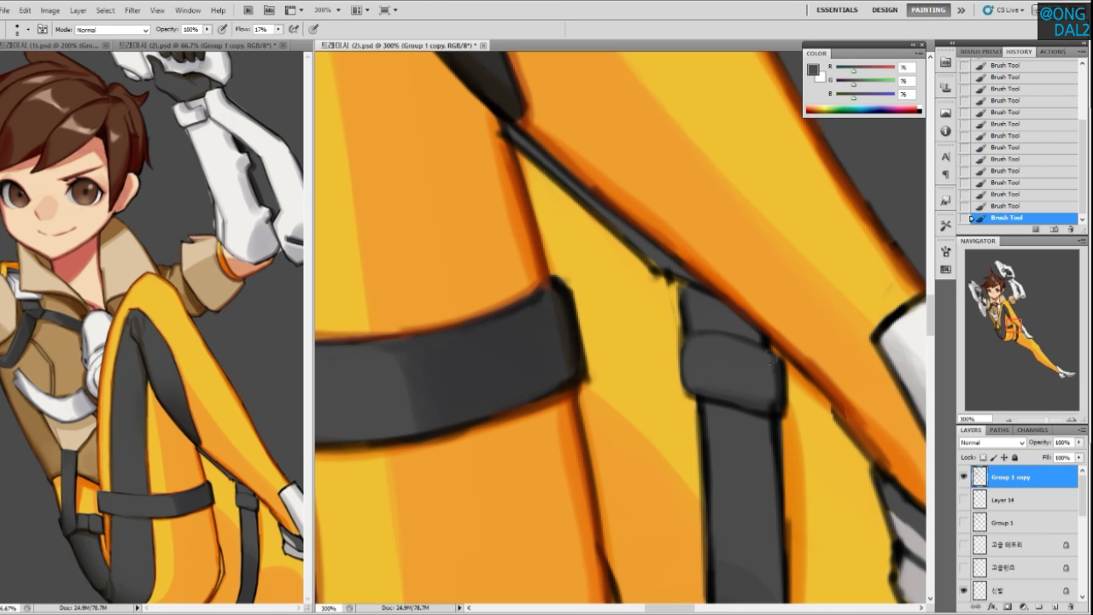
Touch up the edges and shading of the vertical thigh strap below the buckle with sampled dark grey
drag(749, 473, 738, 350)
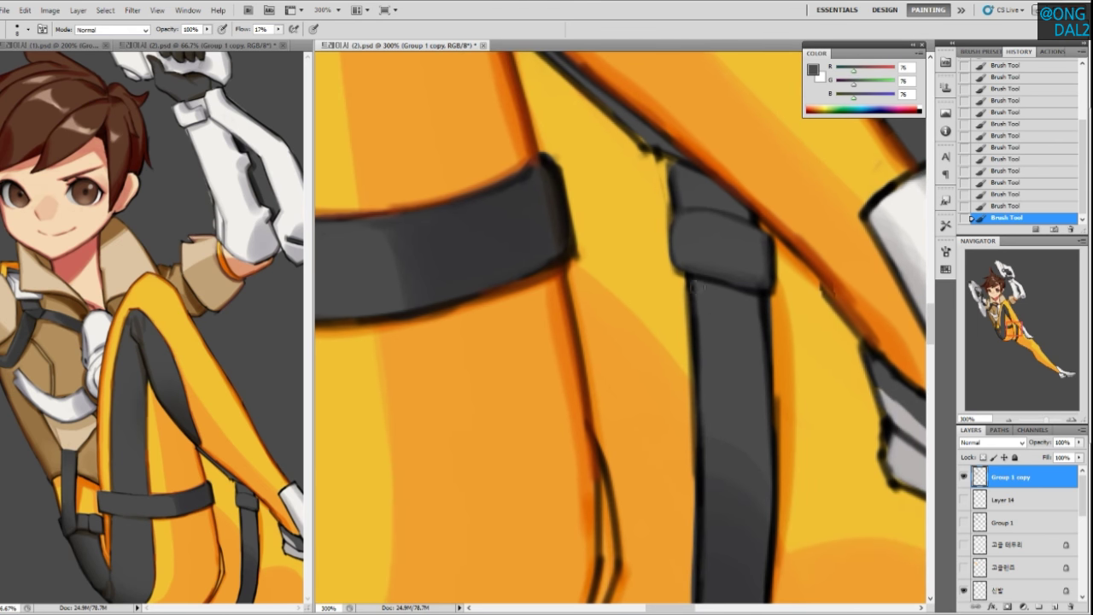
alt+click(740, 303)
alt+click(726, 482)
drag(726, 484, 718, 332)
drag(697, 283, 723, 419)
alt+click(724, 359)
drag(404, 268, 560, 355)
drag(487, 343, 523, 364)
scroll(559, 279, down, 2)
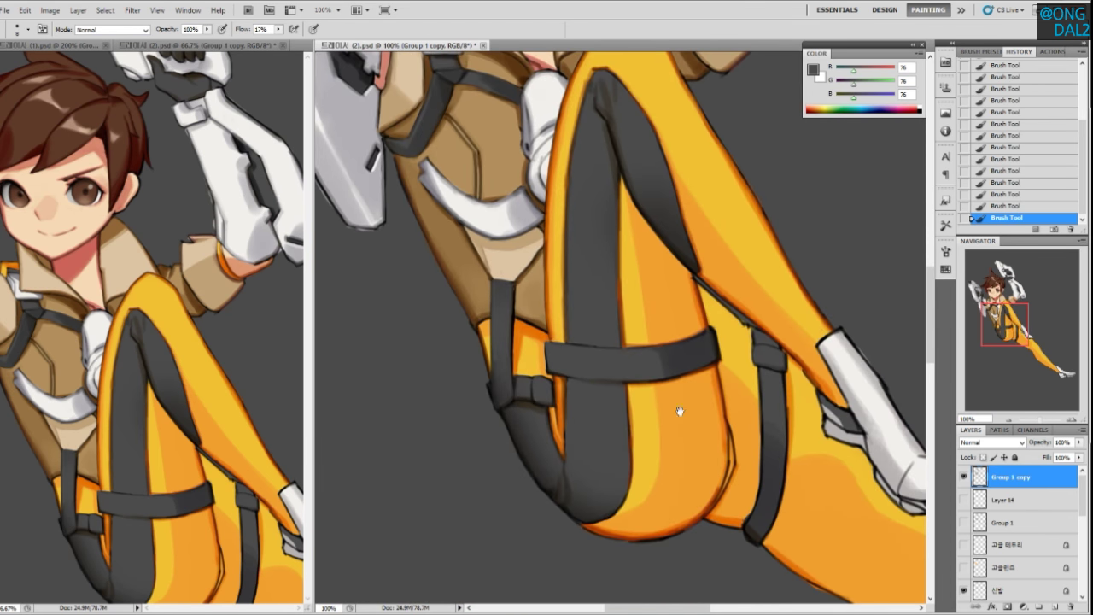
Touch up the dark lines at the top of the raised knee's black panel with sampled dark brown-greys
drag(678, 410, 698, 484)
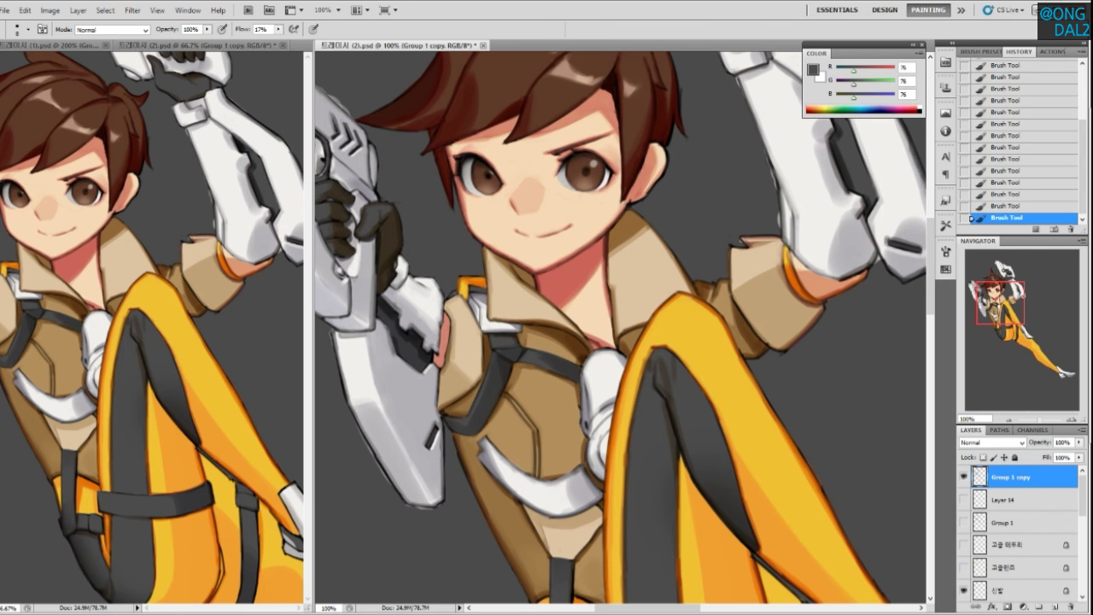
alt+click(670, 391)
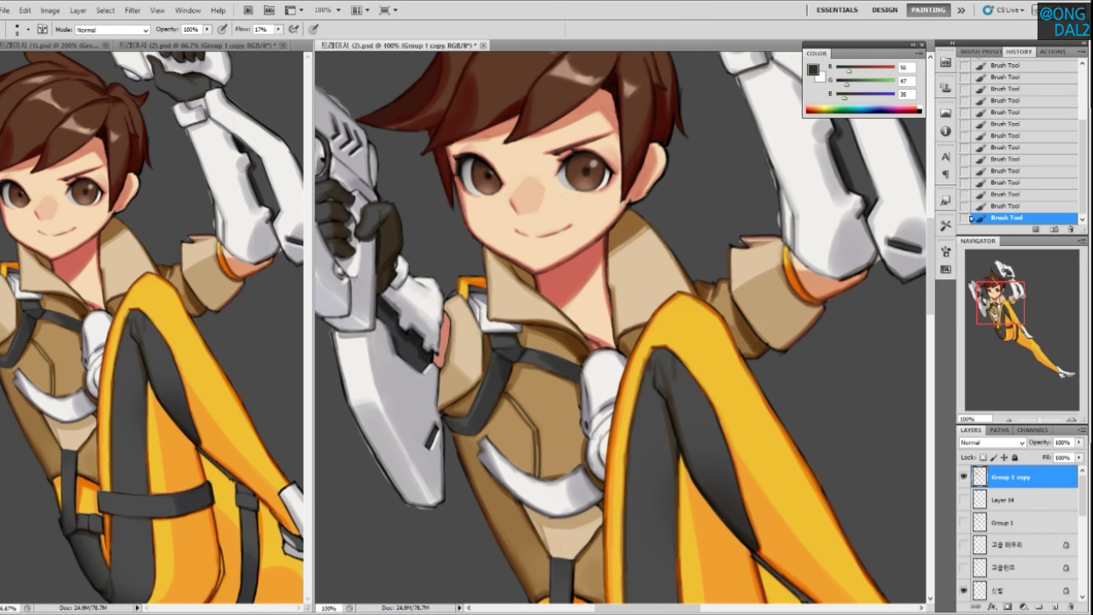
alt+click(684, 393)
alt+click(672, 365)
drag(691, 459, 692, 403)
alt+click(671, 349)
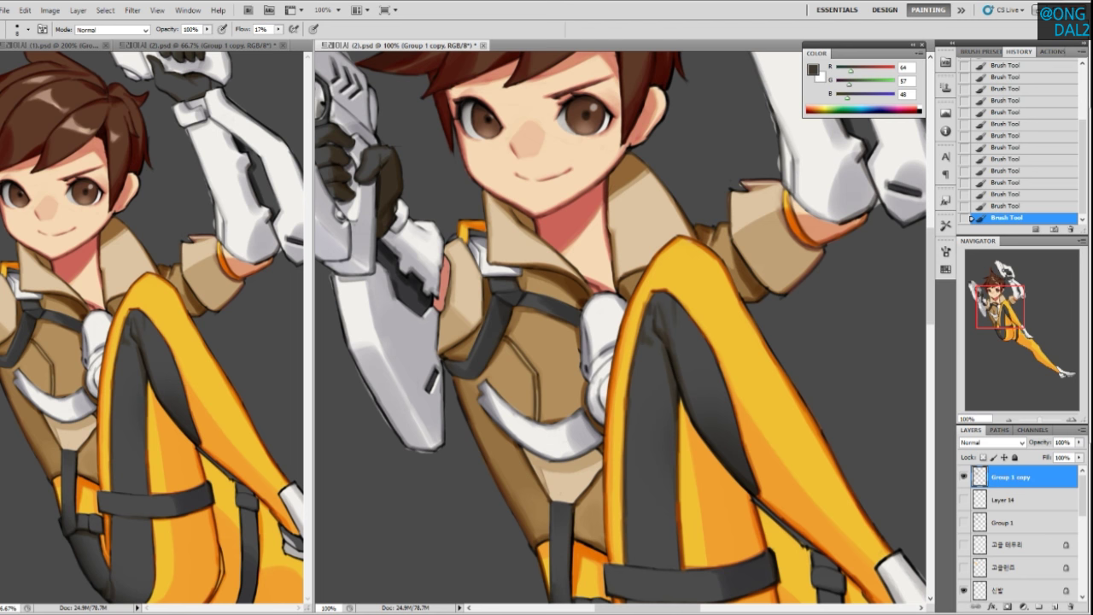
alt+click(655, 342)
Recolor the black outline along the lower edge of the raised arm's jacket cuff with sampled brown (RGB 131, 76, 51)
drag(700, 320, 355, 395)
key(ctrl+plus)
key(ctrl+plus)
drag(830, 563, 600, 470)
alt+click(698, 433)
drag(462, 377, 545, 498)
key(ctrl+z)
alt+click(681, 451)
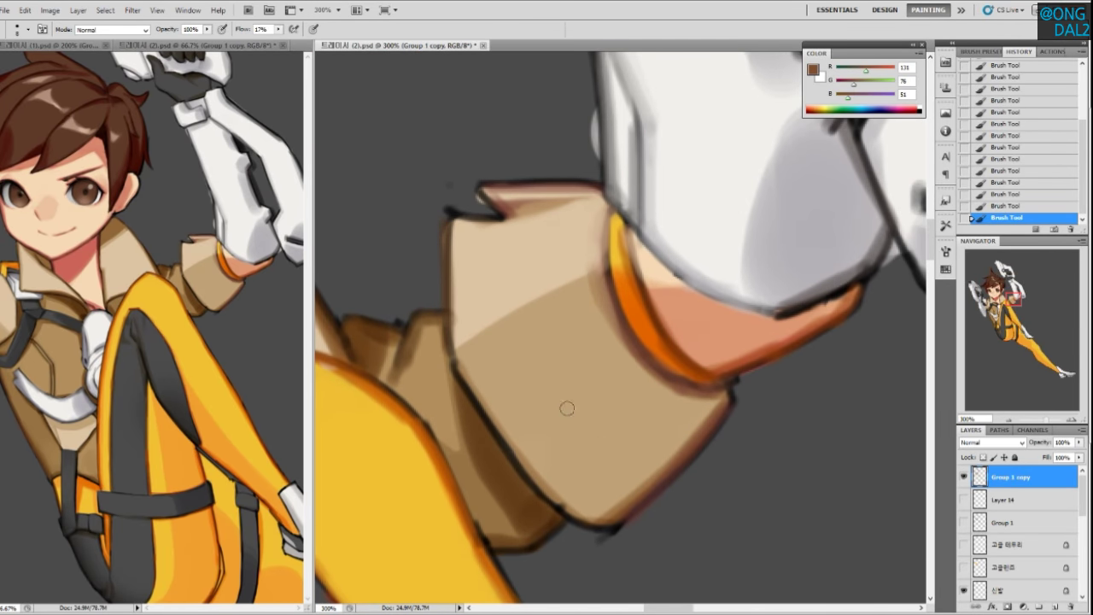
drag(459, 378, 548, 498)
mouse_move(461, 367)
mouse_down()
mouse_move(501, 435)
mouse_move(563, 503)
mouse_move(607, 527)
mouse_move(594, 522)
mouse_up()
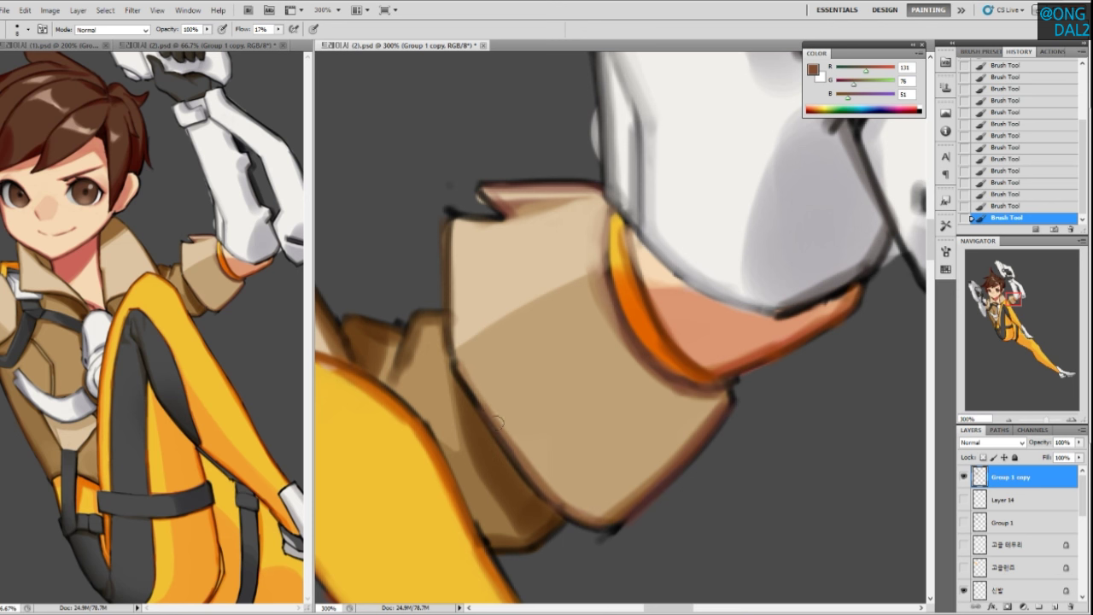
drag(462, 367, 515, 442)
Soften the inner side of the cuff's outline with sampled tan (RGB 178, 140, 101), including its upper vertical edge
alt+click(474, 369)
drag(464, 366, 552, 493)
drag(500, 414, 568, 501)
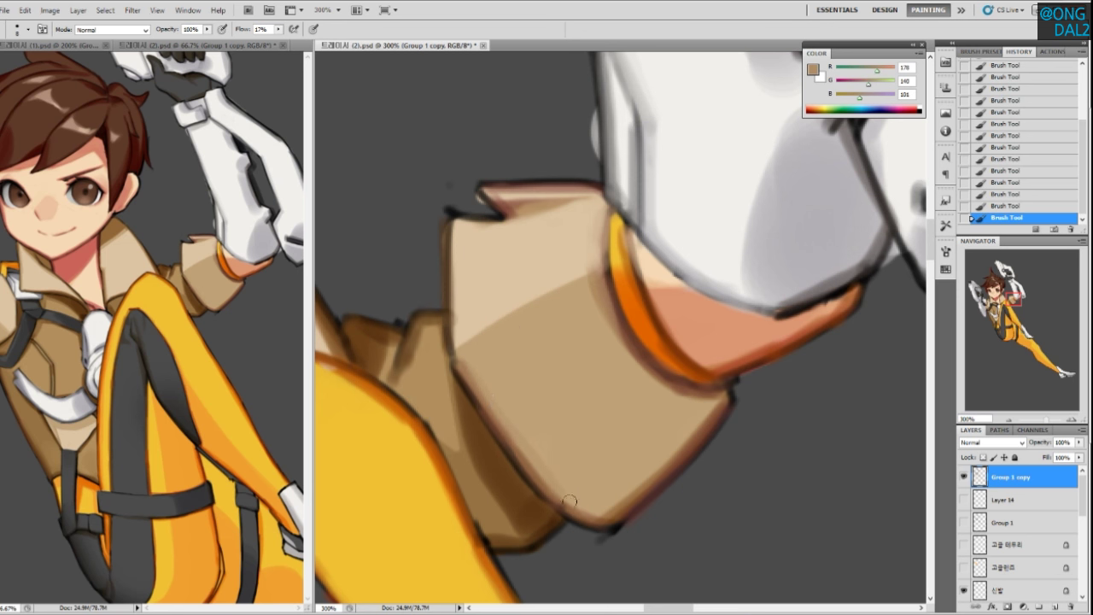
drag(467, 368, 601, 520)
drag(456, 226, 455, 299)
drag(453, 214, 452, 342)
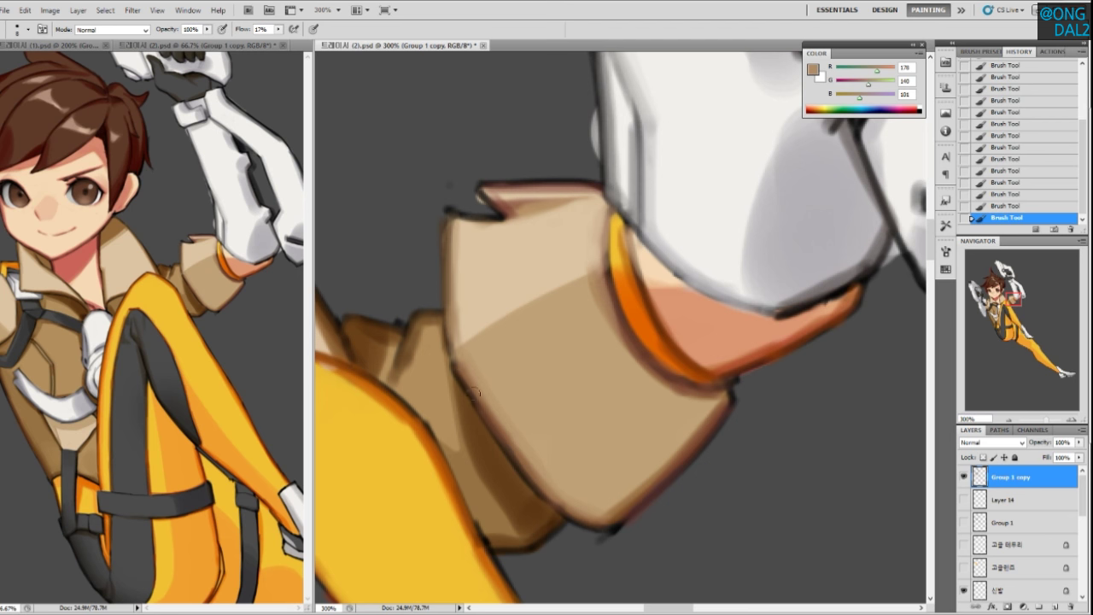
Touch up the front hair locks above the forehead with browns sampled from the hair
key(ctrl+minus)
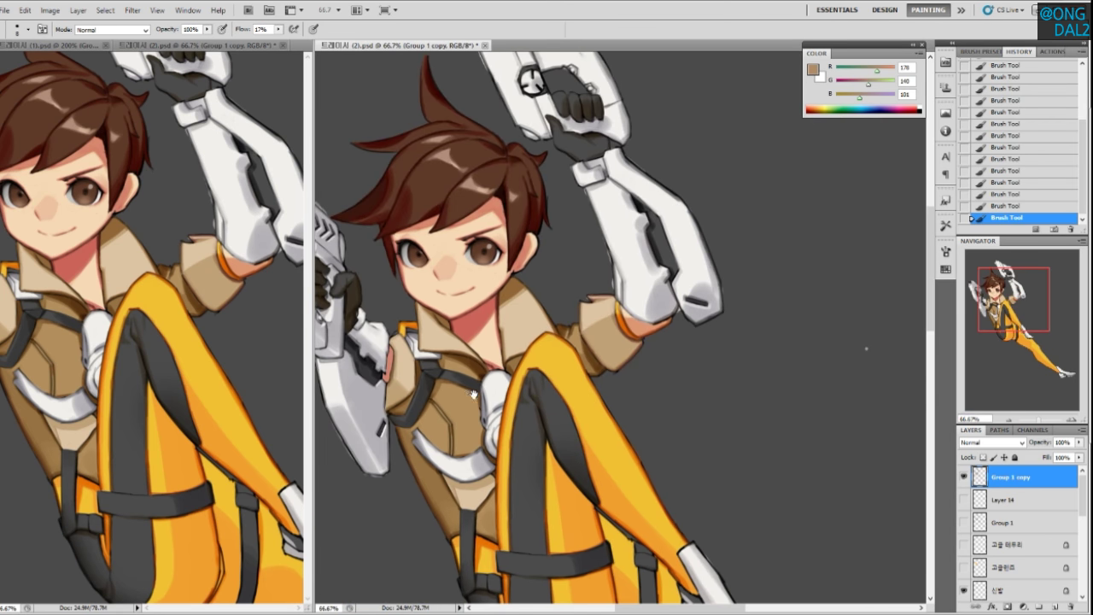
drag(474, 395, 637, 455)
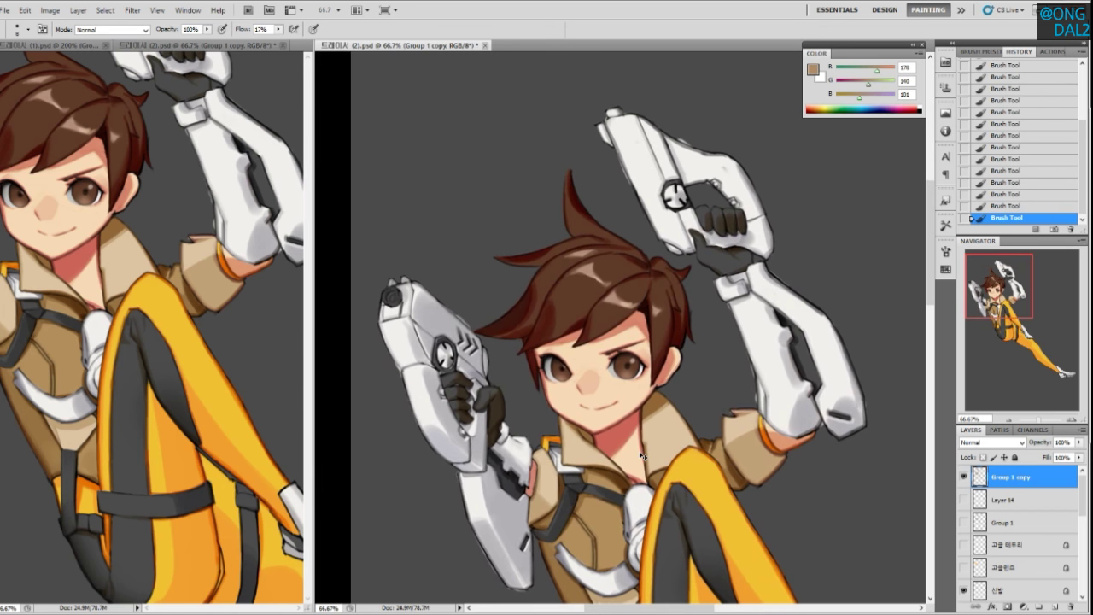
key(ctrl+plus)
key(ctrl+plus)
drag(565, 445, 651, 425)
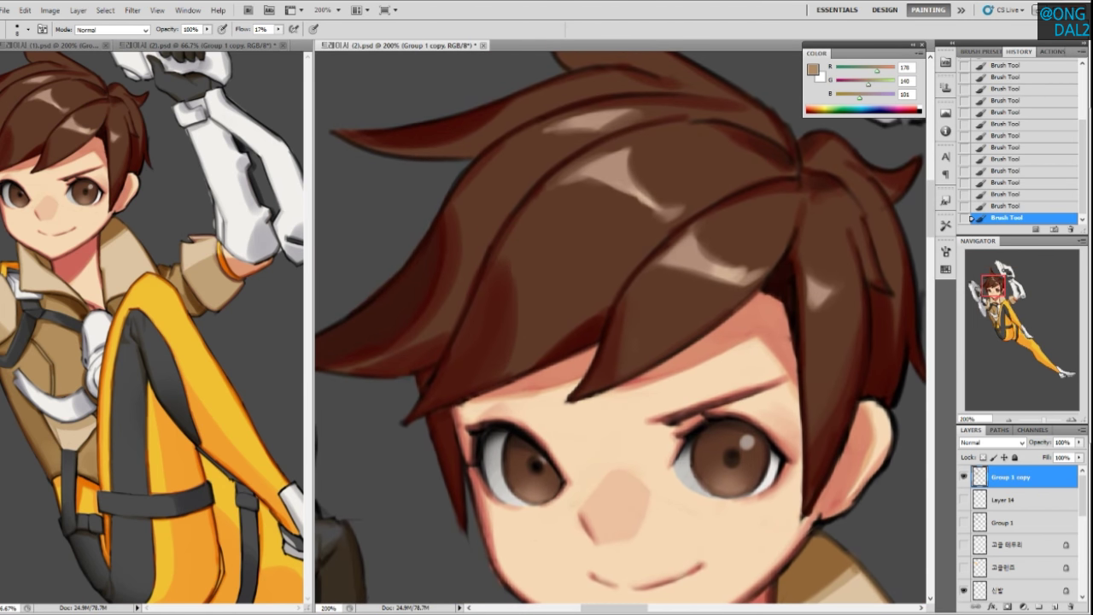
alt+click(615, 359)
mouse_move(615, 358)
mouse_down()
mouse_move(630, 324)
mouse_move(633, 353)
mouse_up()
alt+click(643, 233)
mouse_move(629, 275)
mouse_down()
mouse_move(615, 291)
mouse_move(648, 323)
mouse_up()
drag(126, 399, 232, 390)
alt+click(695, 295)
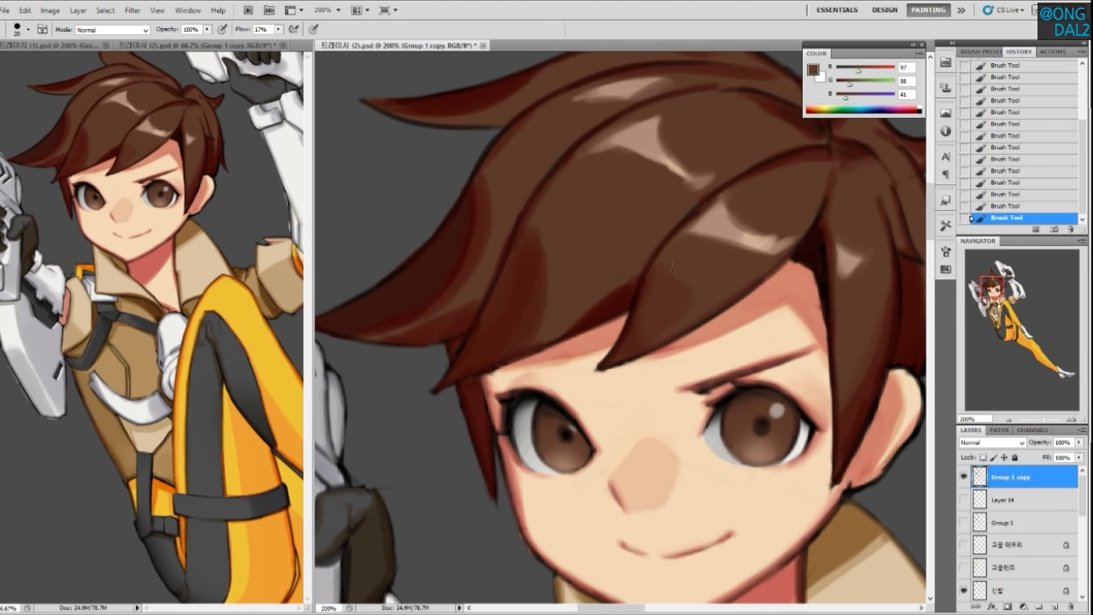
Blend the dark red shading into the broad front hair lock with a larger brush and sampled browns
alt+click(546, 288)
mouse_move(548, 278)
mouse_down()
mouse_move(551, 295)
mouse_move(526, 288)
mouse_move(526, 304)
mouse_move(510, 301)
mouse_move(492, 349)
mouse_up()
alt+click(539, 234)
key(ctrl+z)
drag(559, 327, 532, 371)
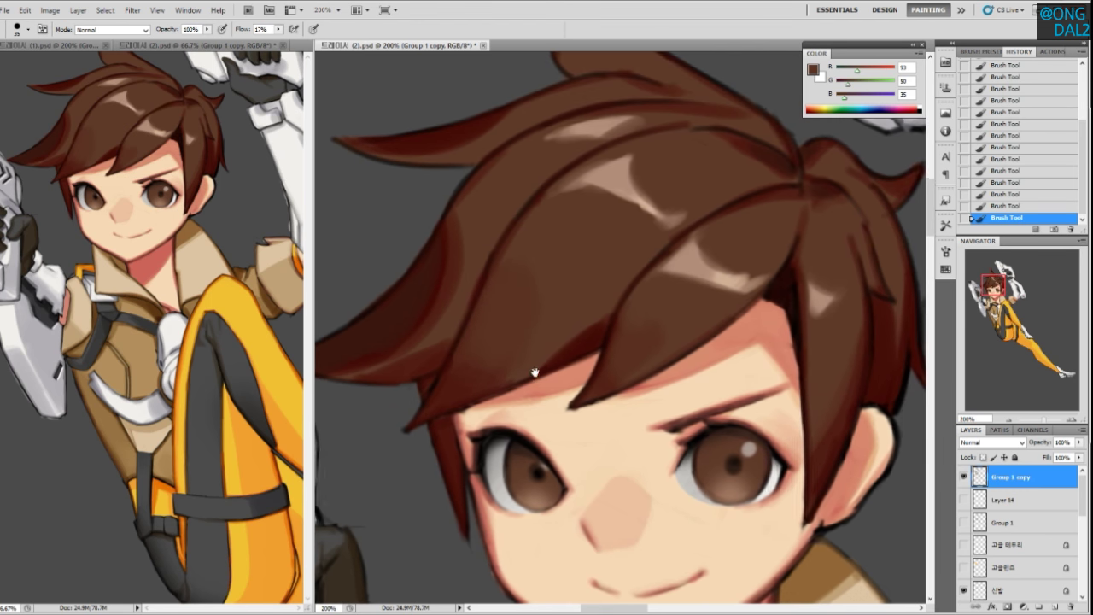
key(ctrl+z)
drag(489, 286, 509, 335)
alt+click(509, 312)
mouse_move(507, 263)
mouse_down()
mouse_move(475, 362)
mouse_move(518, 315)
mouse_up()
alt+click(539, 329)
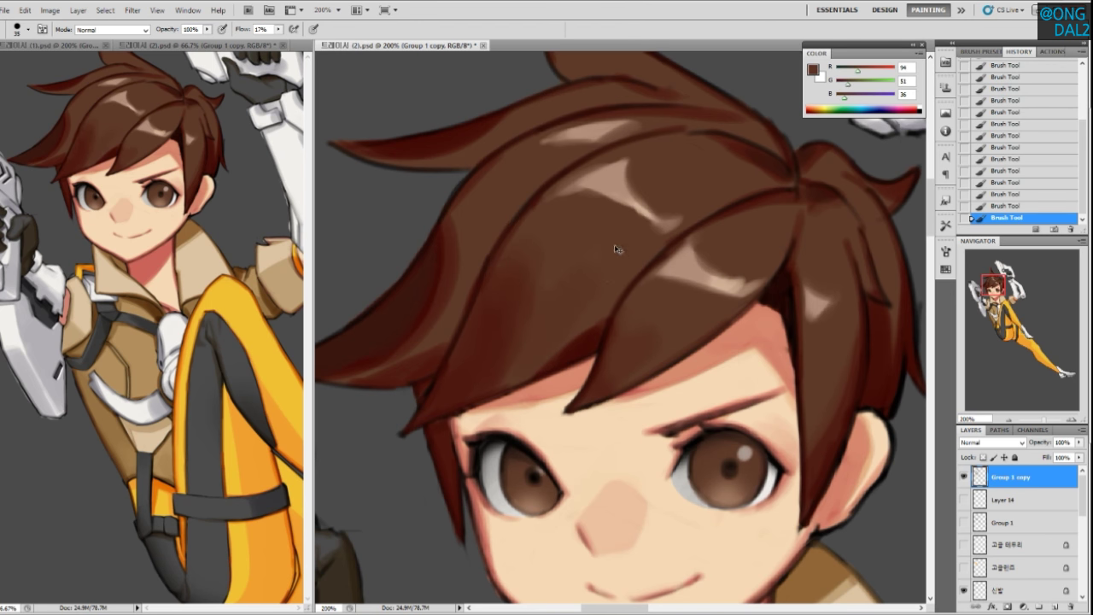
drag(534, 261, 551, 255)
Soften the dark line along the upper edge of the central fringe lock using a smaller brush and brown (RGB 97, 58, 41)
key(bracketleft)
key(bracketleft)
key(bracketleft)
key(bracketleft)
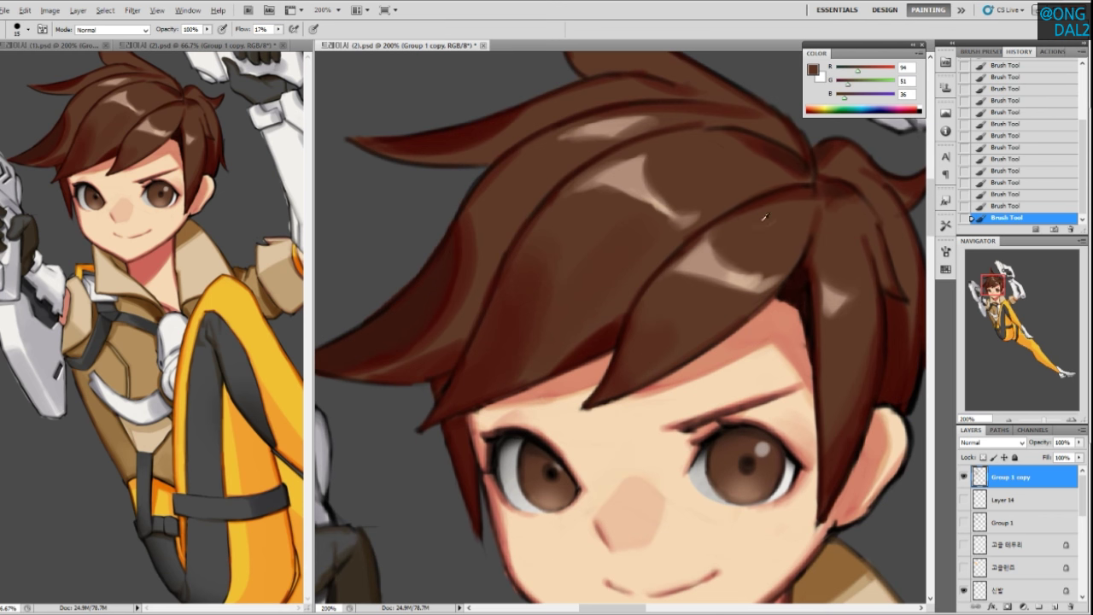
mouse_move(756, 211)
mouse_down()
mouse_move(703, 232)
mouse_move(765, 203)
mouse_move(801, 205)
mouse_up()
key(ctrl+z)
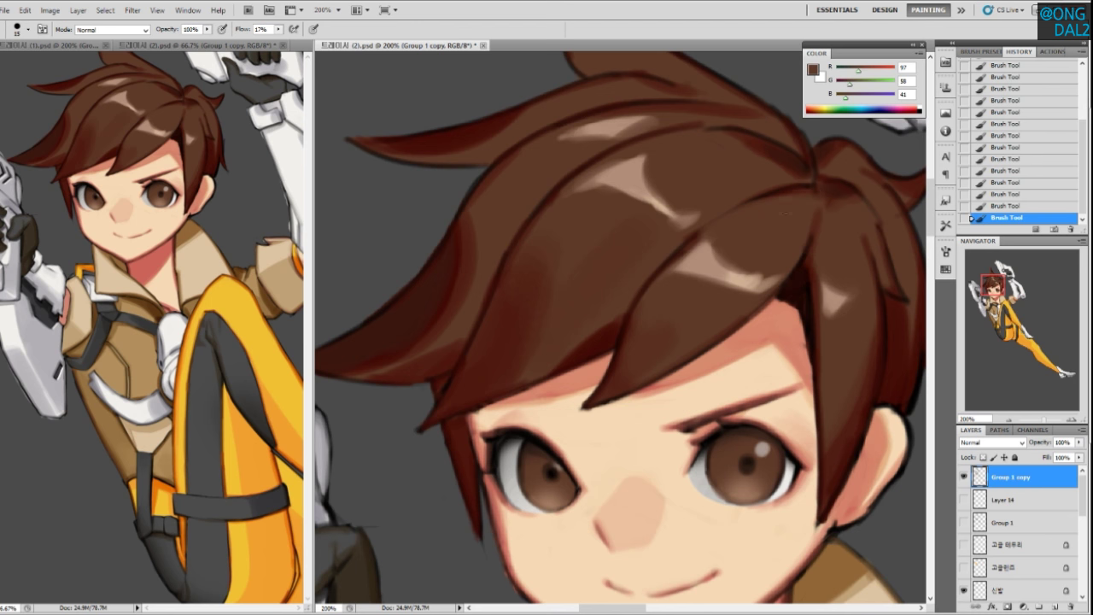
drag(726, 239, 735, 224)
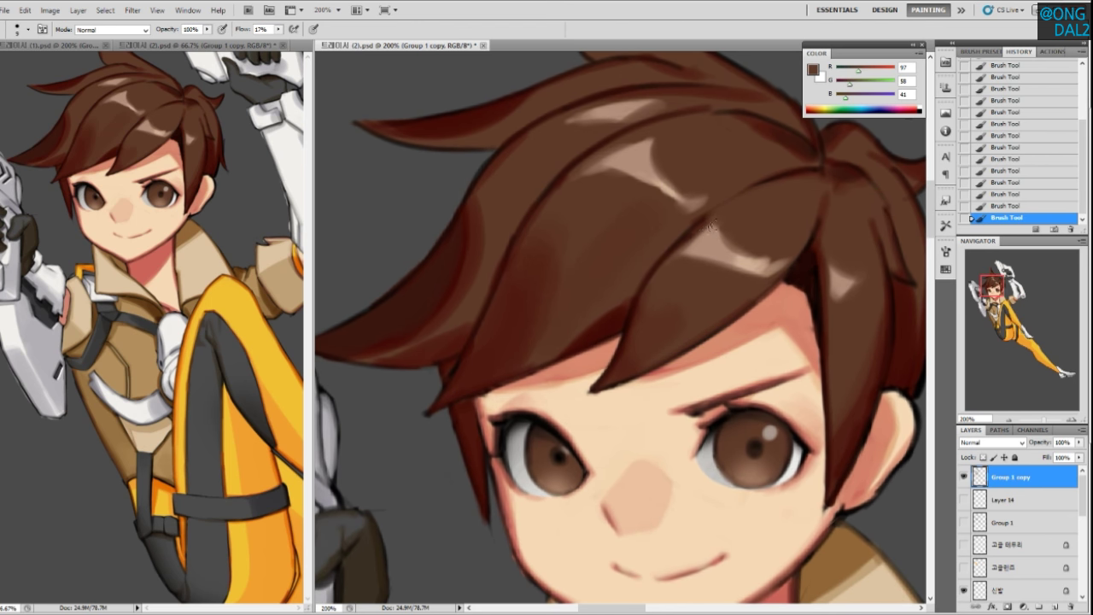
drag(707, 232, 700, 233)
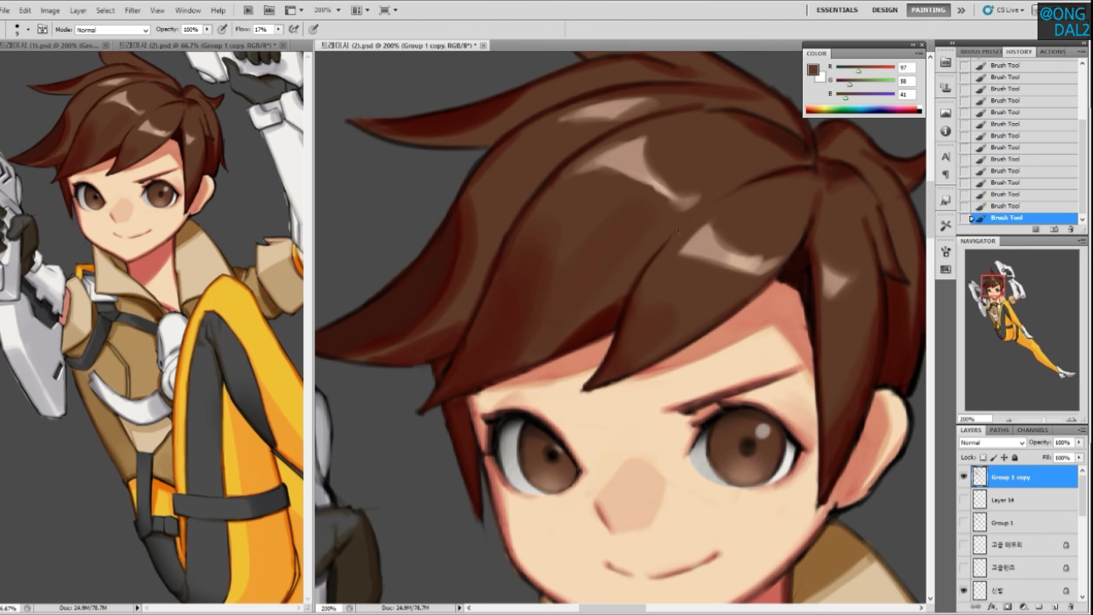
drag(677, 258, 655, 286)
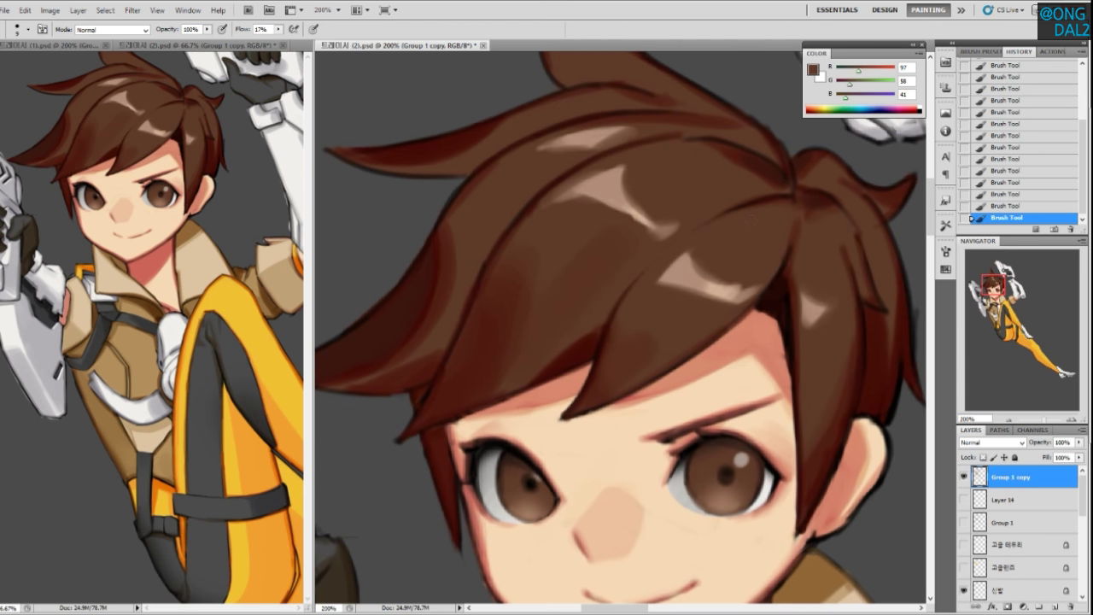
drag(653, 267, 693, 278)
Soften the strand lines running from the fringe up to the crown with sampled browns
alt+click(805, 217)
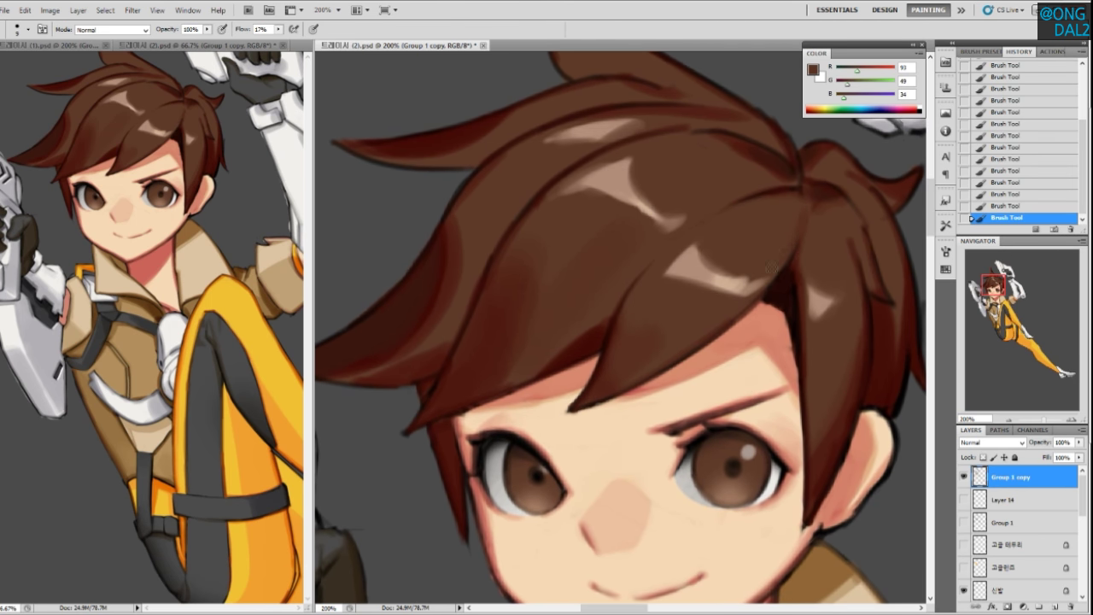
alt+click(802, 207)
drag(687, 254, 696, 302)
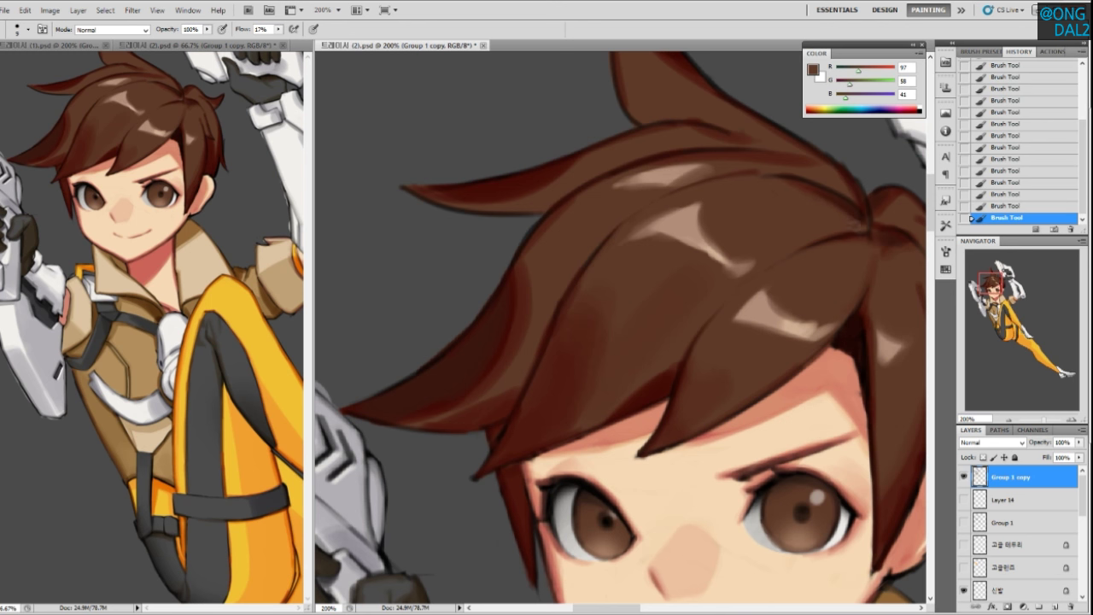
alt+click(797, 184)
alt+click(767, 182)
alt+click(811, 184)
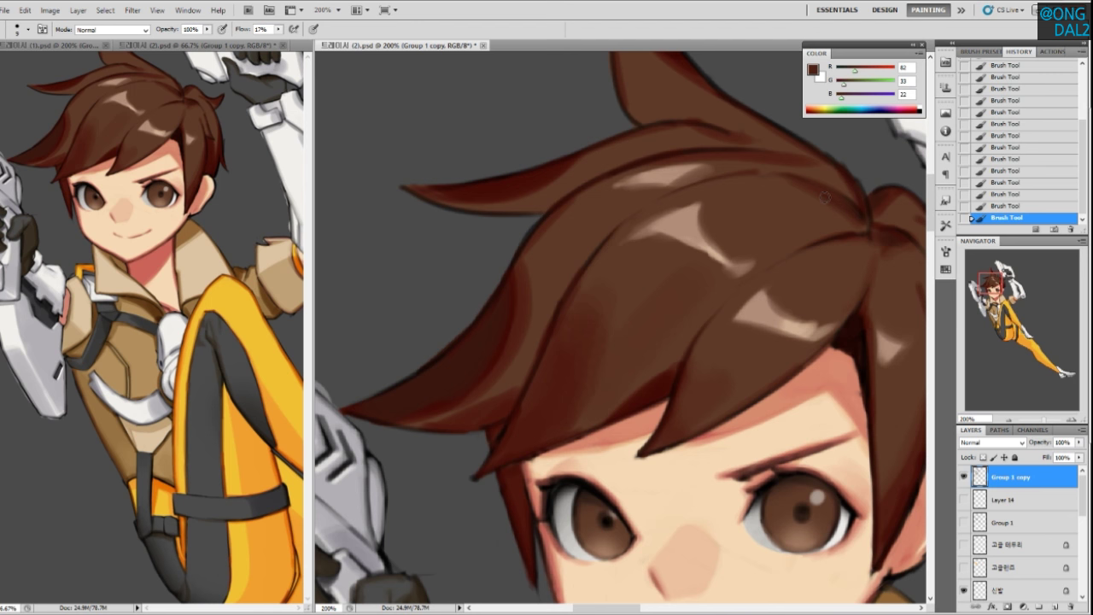
alt+click(868, 222)
drag(793, 183, 791, 205)
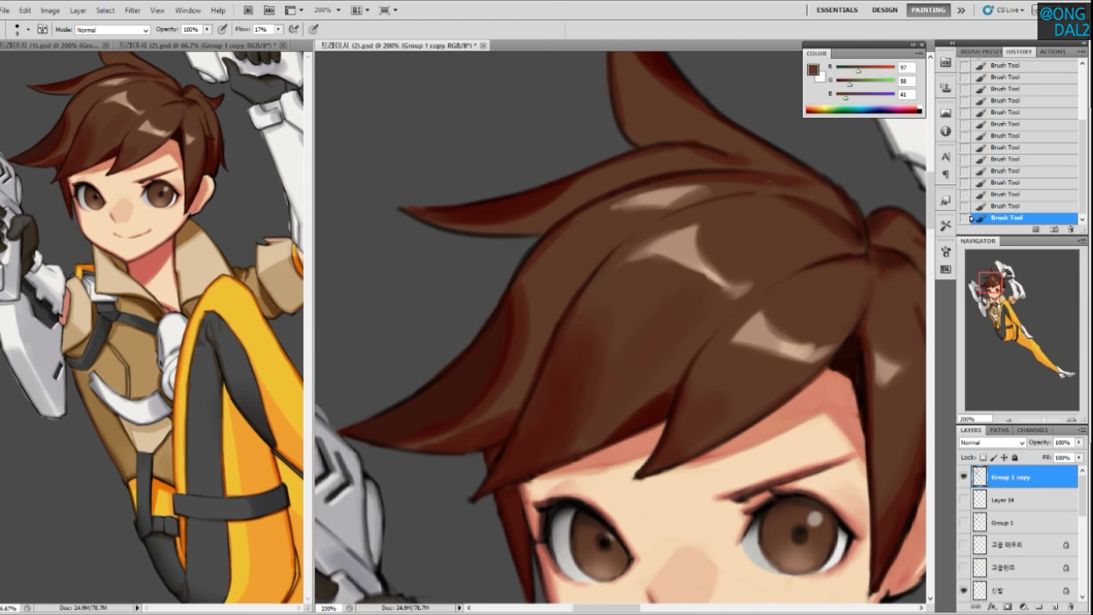
Refine the strand line across the top of the head with sampled dark reddish brown (RGB 84, 34, 23)
alt+click(756, 172)
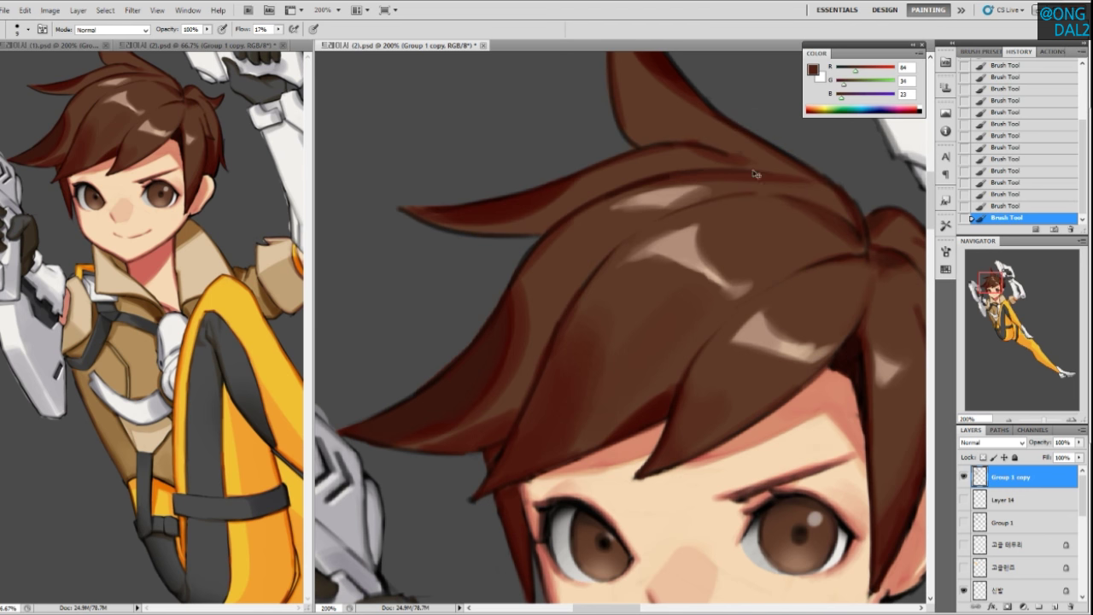
drag(652, 181, 606, 195)
drag(777, 215, 757, 218)
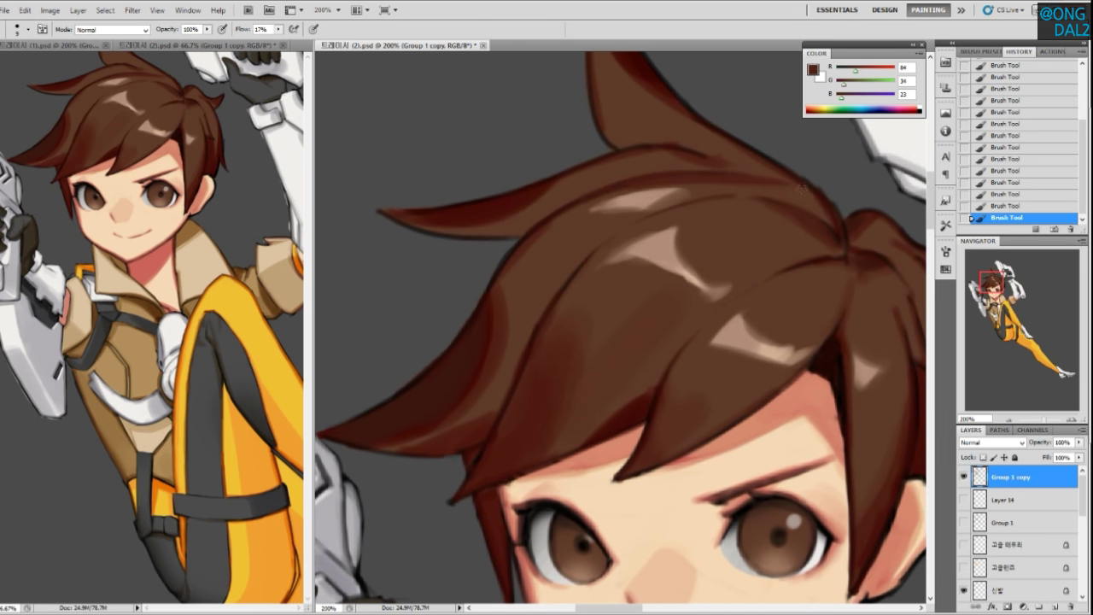
mouse_move(840, 231)
mouse_down()
mouse_move(832, 257)
mouse_move(844, 248)
mouse_up()
Recolor the black lines around the crown's parting point with dark reddish browns sampled from the hair
alt+click(831, 214)
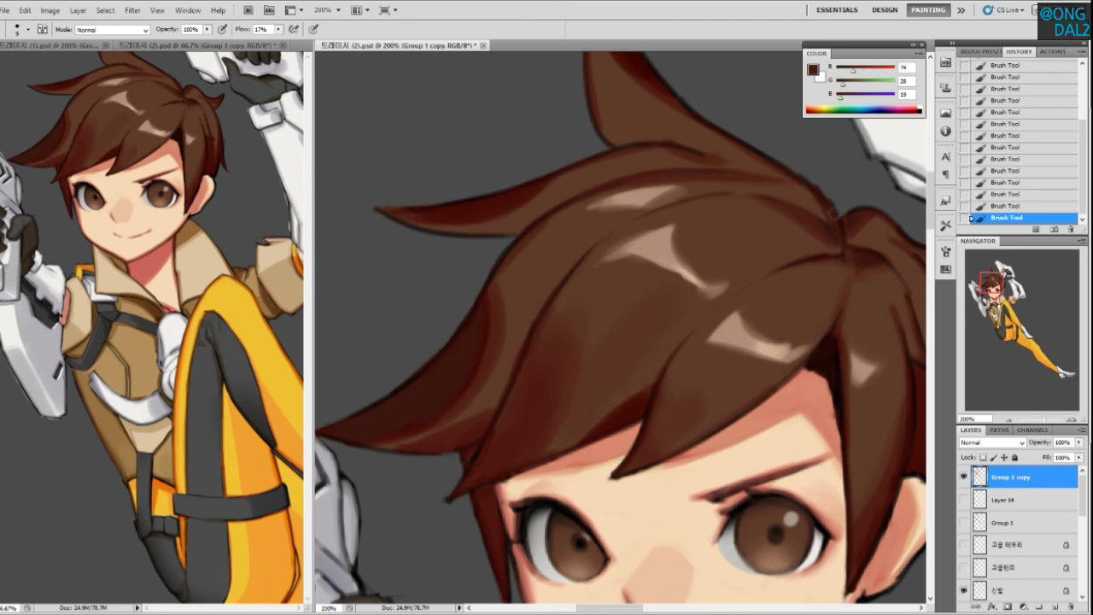
alt+click(825, 237)
drag(842, 264, 812, 266)
alt+click(796, 236)
mouse_move(830, 215)
mouse_down()
mouse_move(820, 224)
mouse_move(838, 216)
mouse_up()
alt+click(826, 221)
drag(842, 277, 831, 262)
alt+click(825, 254)
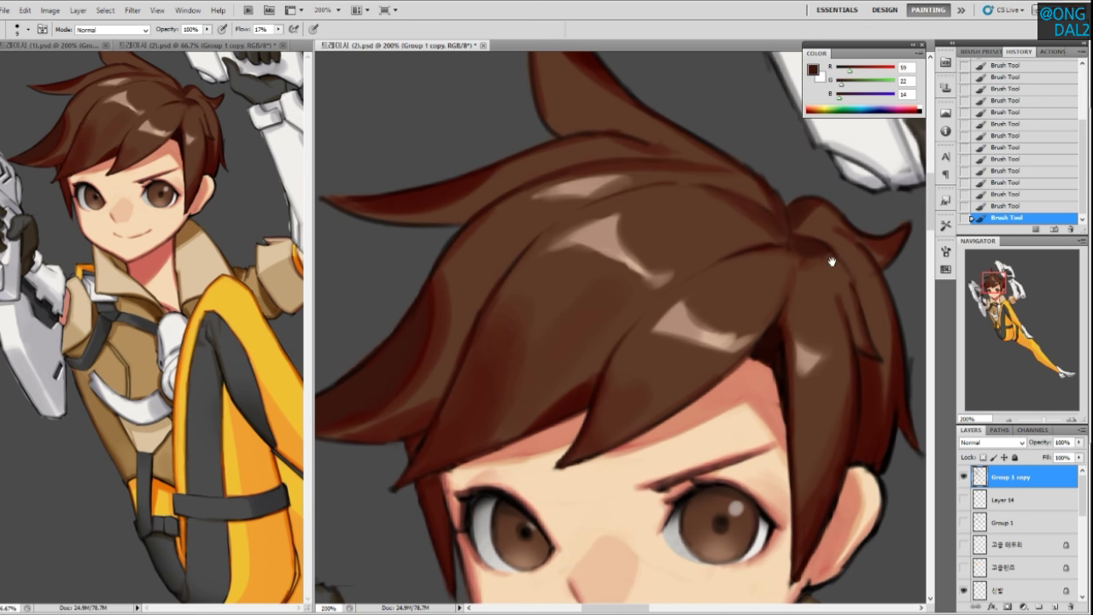
Refine the shading and strand lines of the small tuft beside the parting with sampled dark and mid browns
alt+click(808, 256)
alt+click(803, 262)
alt+click(811, 253)
alt+click(836, 273)
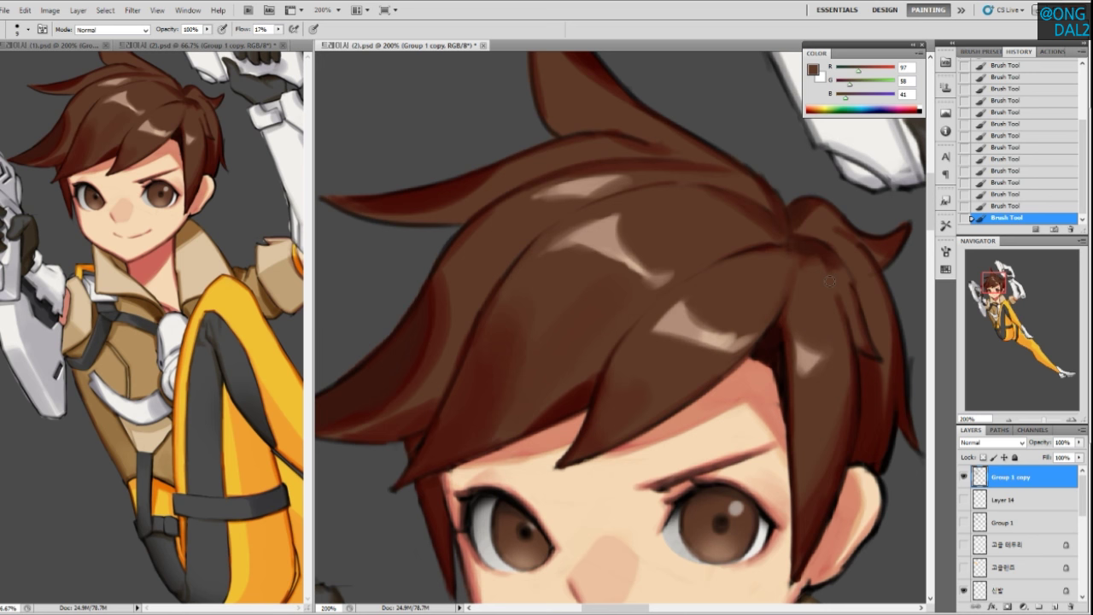
alt+click(818, 246)
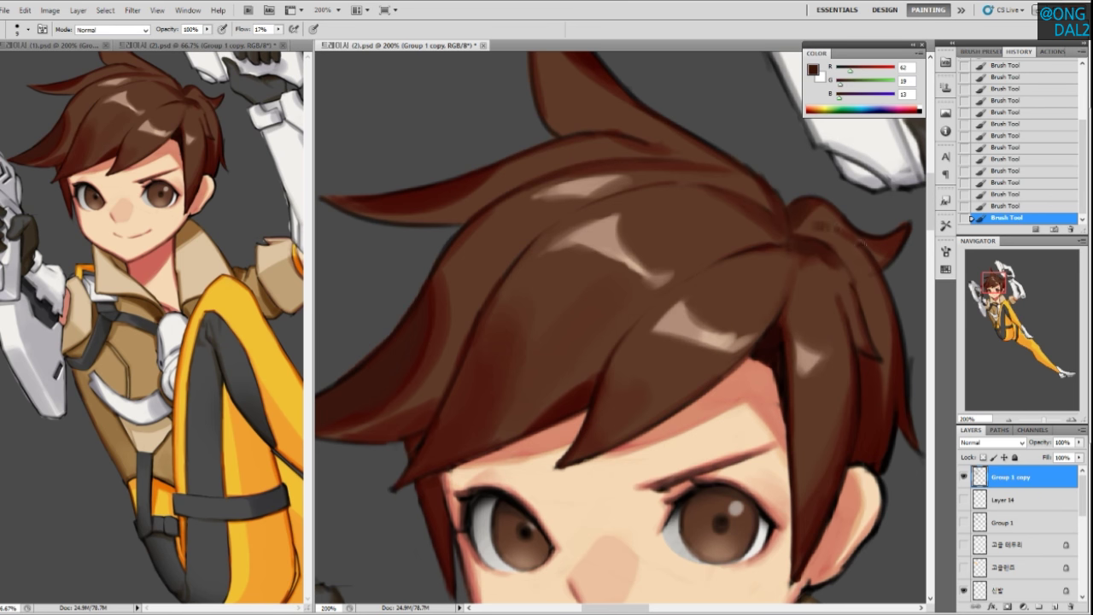
alt+click(825, 217)
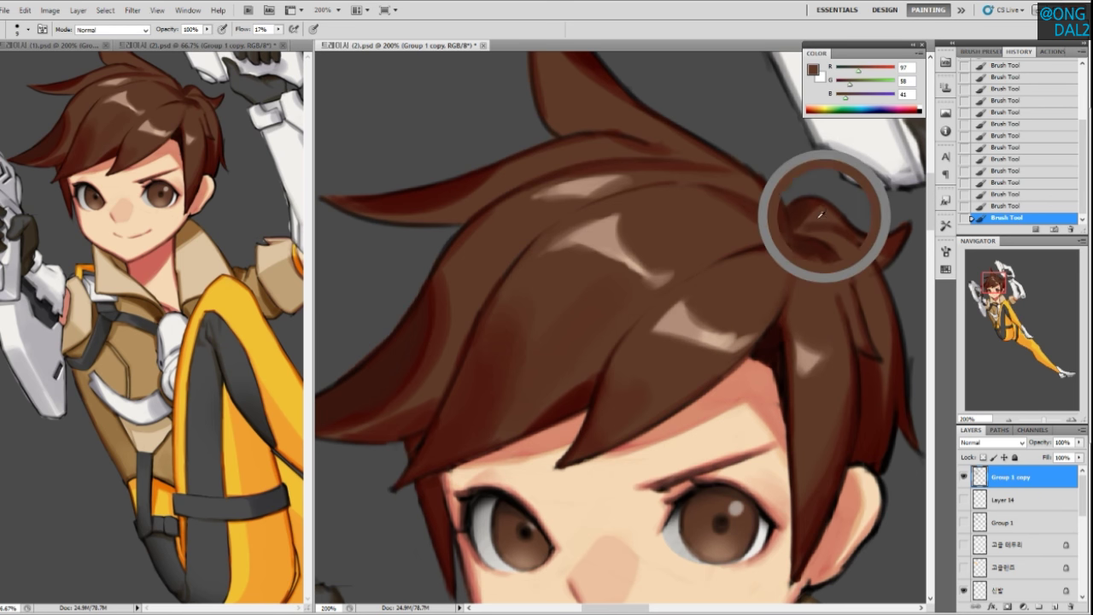
Soften the dark strand line at the base of the upright hair tuft with sampled browns
drag(632, 285, 752, 283)
drag(621, 266, 704, 307)
alt+click(688, 259)
drag(723, 258, 673, 295)
alt+click(672, 283)
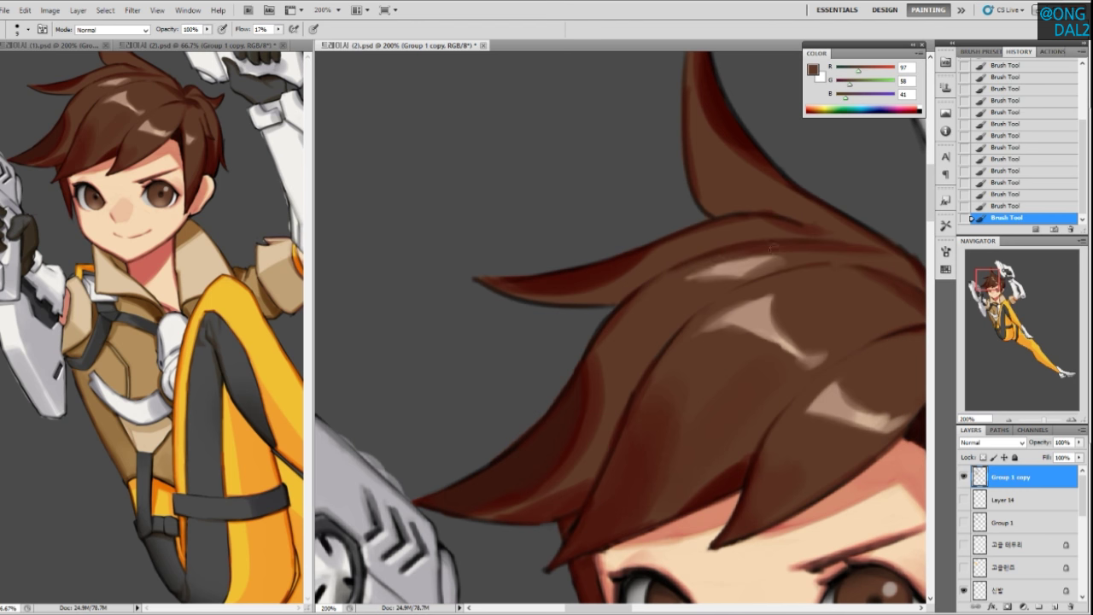
drag(788, 225, 771, 239)
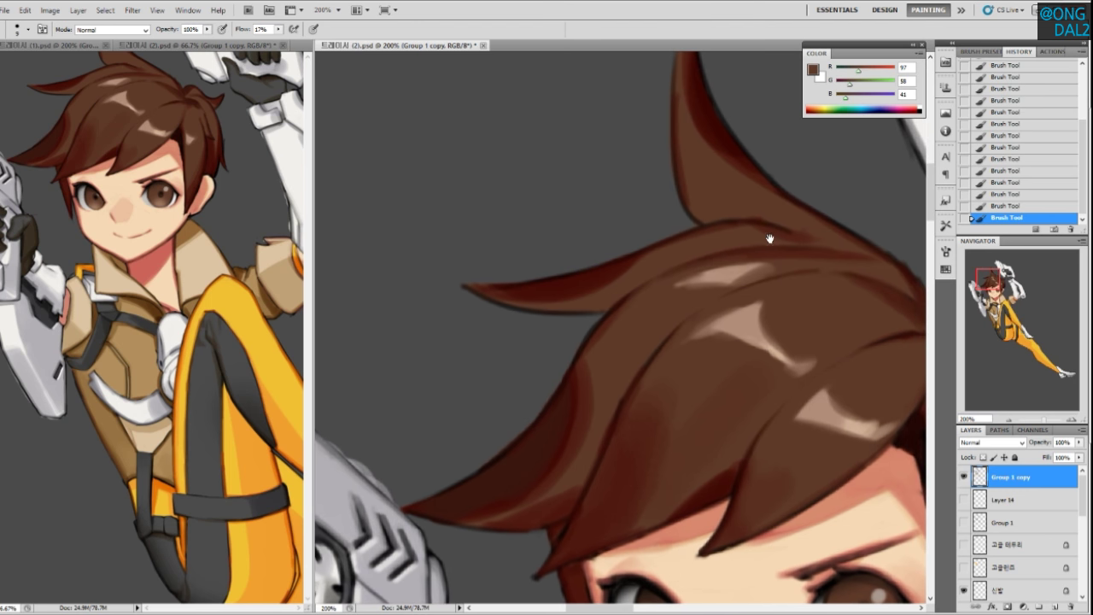
alt+click(771, 229)
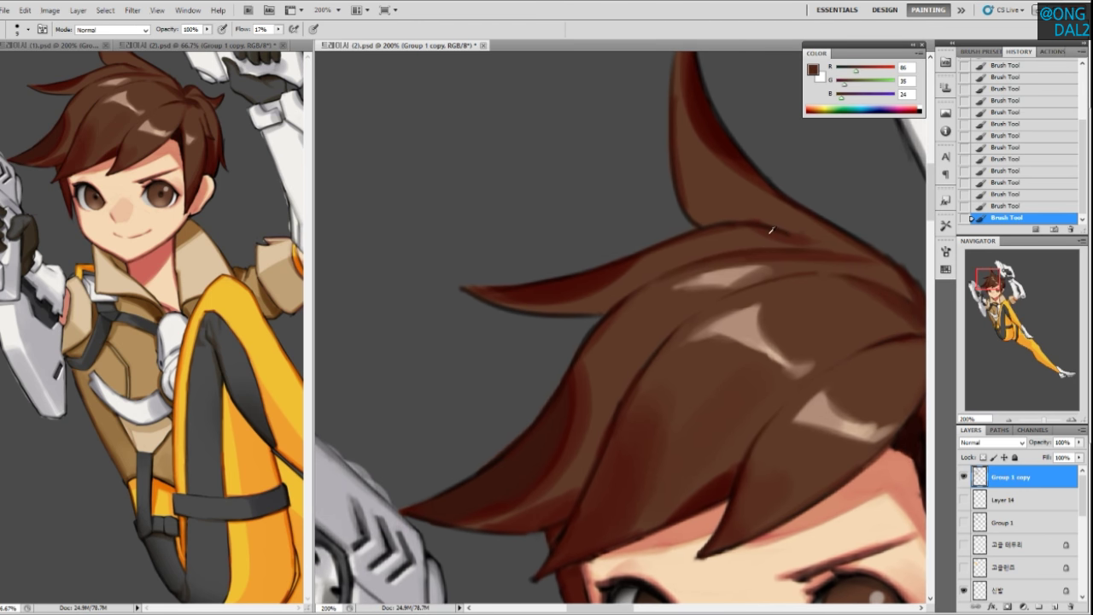
drag(745, 224, 757, 225)
alt+click(801, 225)
drag(749, 223, 788, 232)
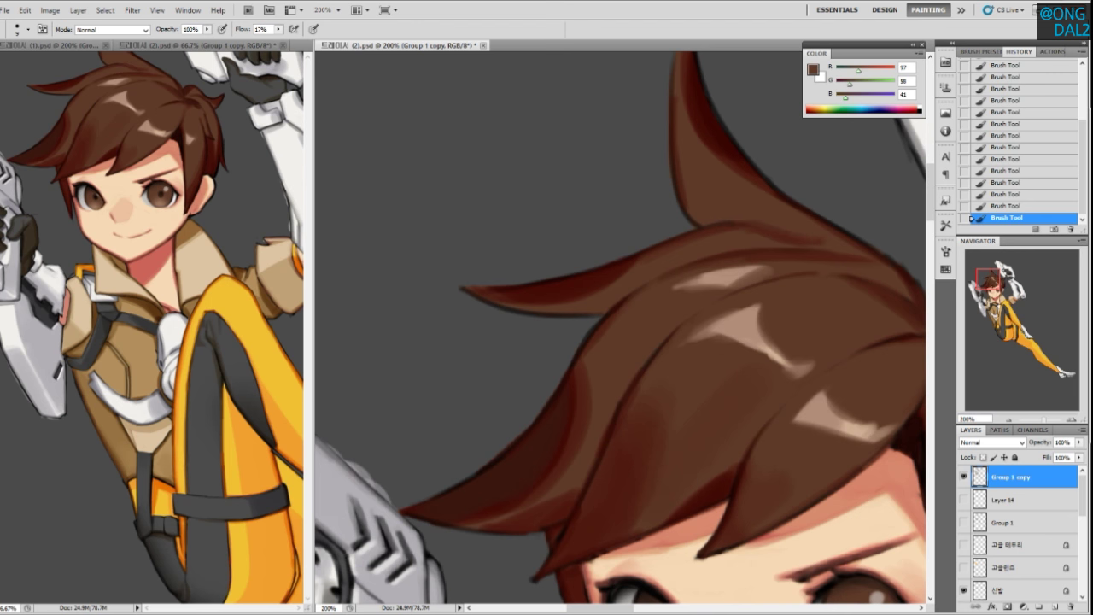
Blend the reddish shading between the upright tuft and the top hair lock with sampled browns
drag(689, 260, 717, 248)
alt+click(865, 233)
alt+click(814, 224)
alt+click(774, 225)
alt+click(816, 219)
drag(824, 222, 846, 225)
alt+click(744, 224)
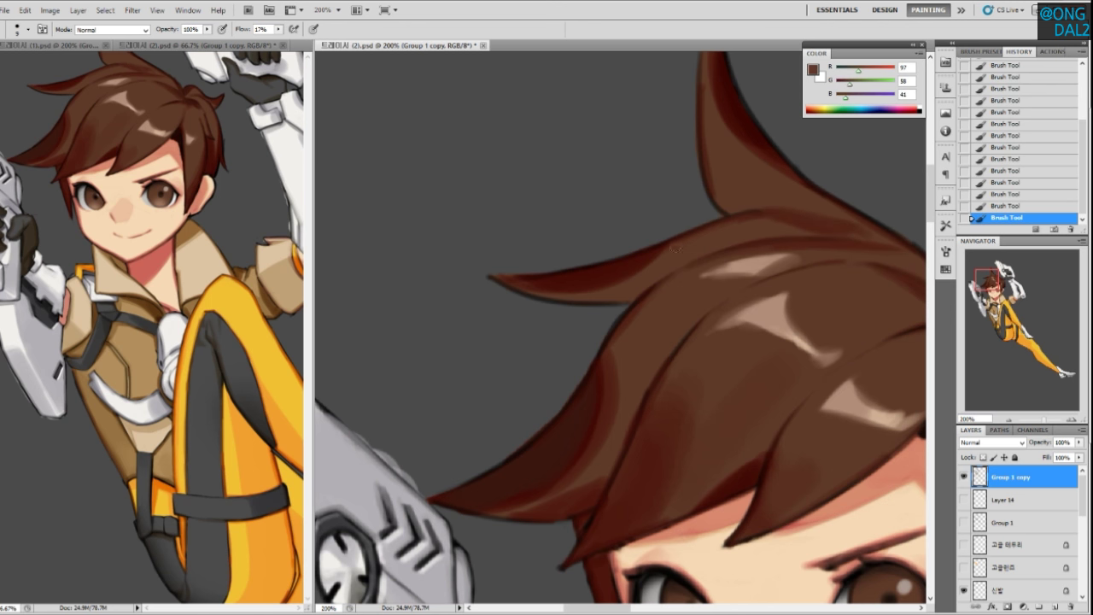
Refine the shading and underside outline of the thin hair lock sweeping outward from the crown with sampled dark and mid browns
alt+click(857, 223)
alt+click(793, 199)
drag(732, 225, 746, 251)
alt+click(723, 235)
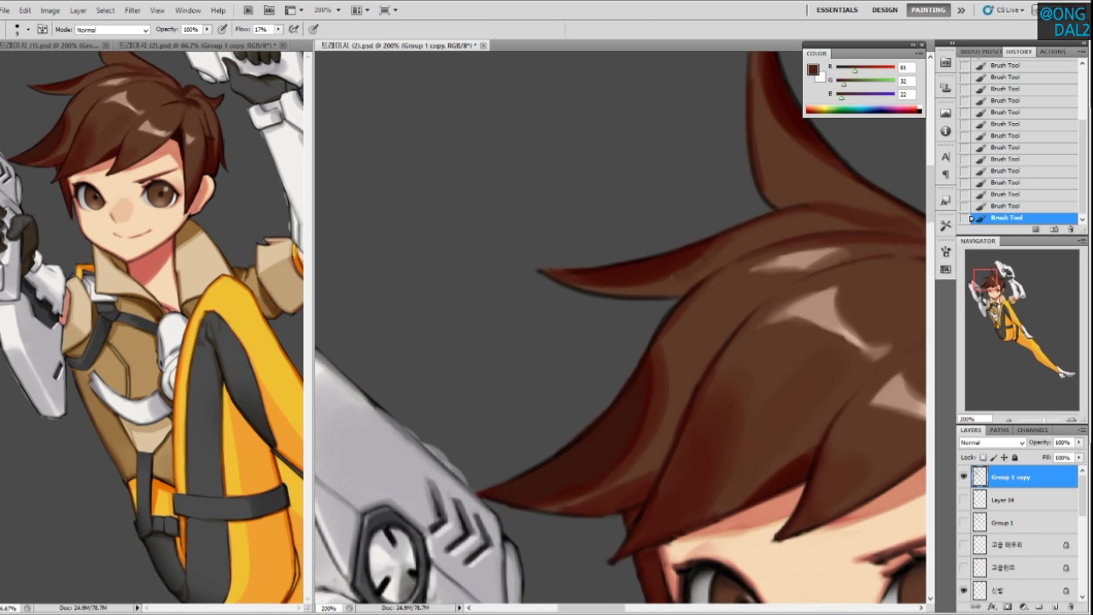
drag(685, 276, 591, 292)
alt+click(633, 268)
alt+click(648, 266)
mouse_move(667, 282)
mouse_down()
mouse_move(578, 283)
mouse_move(632, 299)
mouse_up()
mouse_move(713, 273)
mouse_down()
mouse_move(661, 323)
mouse_move(713, 225)
mouse_move(701, 269)
mouse_up()
alt+click(646, 284)
Blend the dark reddish shading of the large side lock above the gun into the lighter hair with sampled browns
mouse_move(589, 376)
mouse_down()
mouse_move(561, 377)
mouse_move(573, 379)
mouse_up()
mouse_move(650, 370)
mouse_down()
mouse_move(613, 378)
mouse_move(656, 369)
mouse_up()
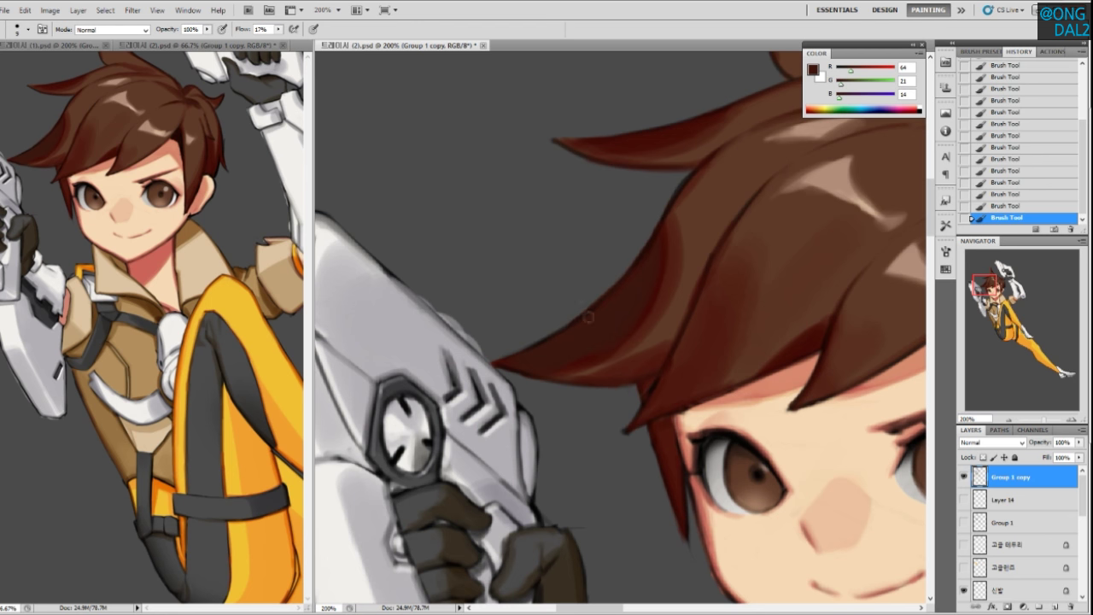
drag(664, 325, 626, 366)
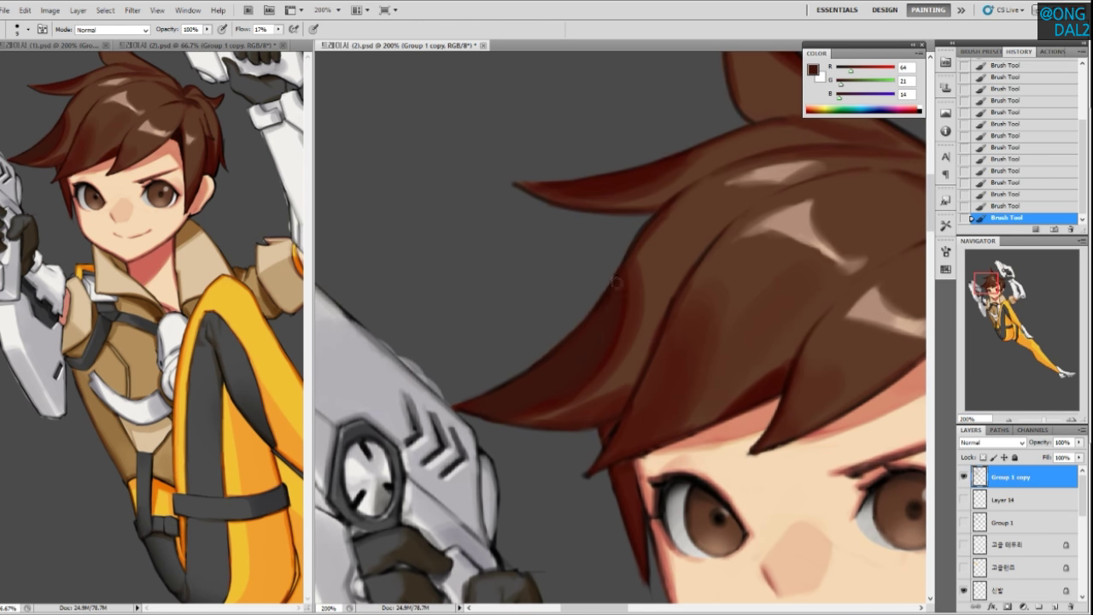
alt+click(679, 201)
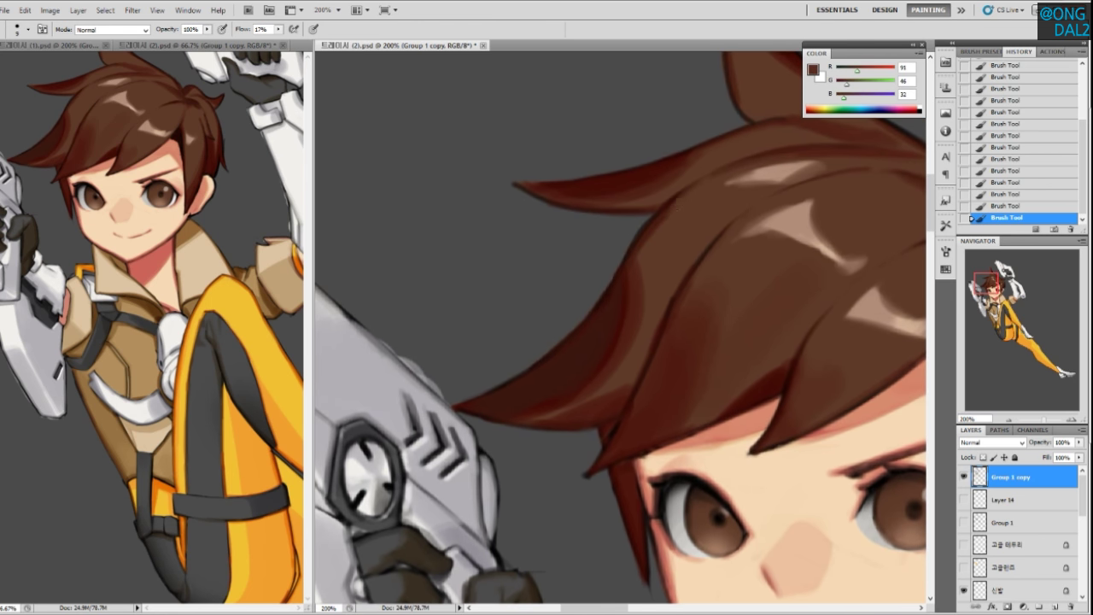
alt+click(644, 285)
alt+click(617, 354)
alt+click(615, 296)
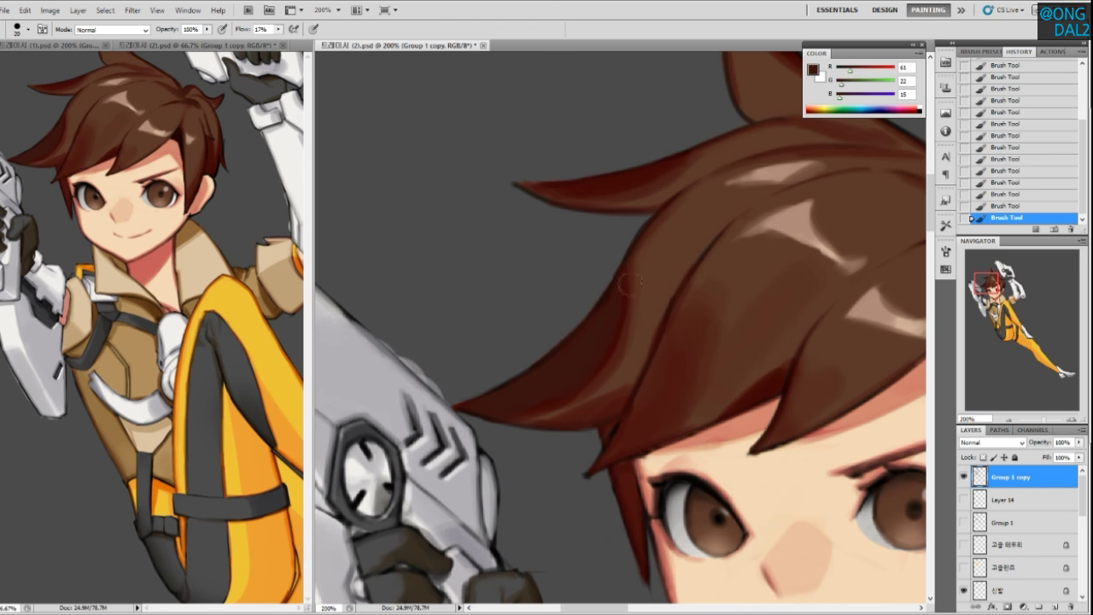
alt+click(621, 359)
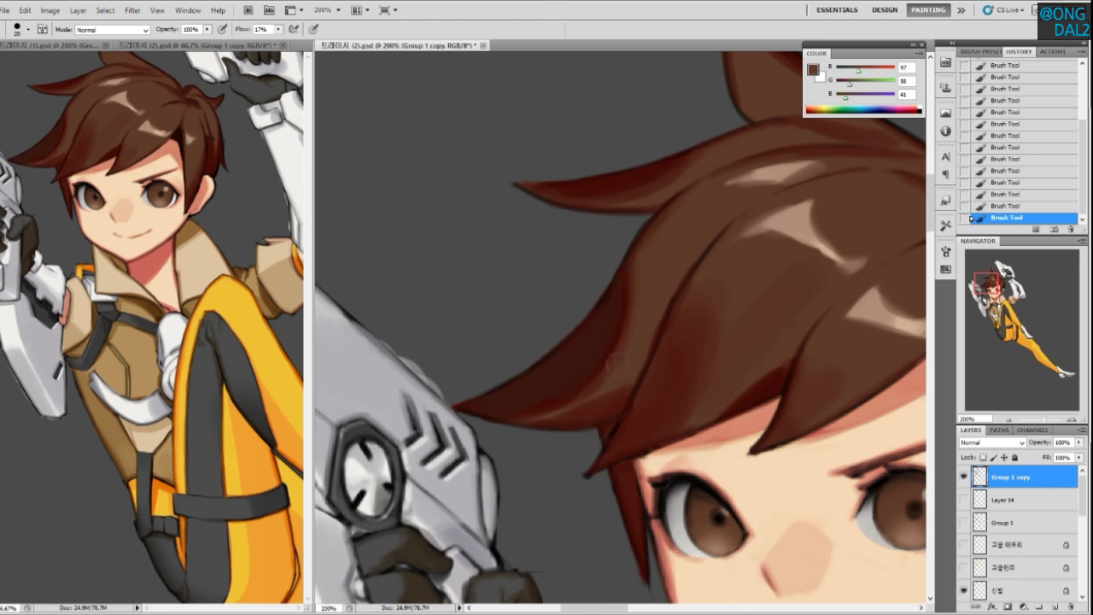
drag(606, 391, 617, 359)
alt+click(606, 322)
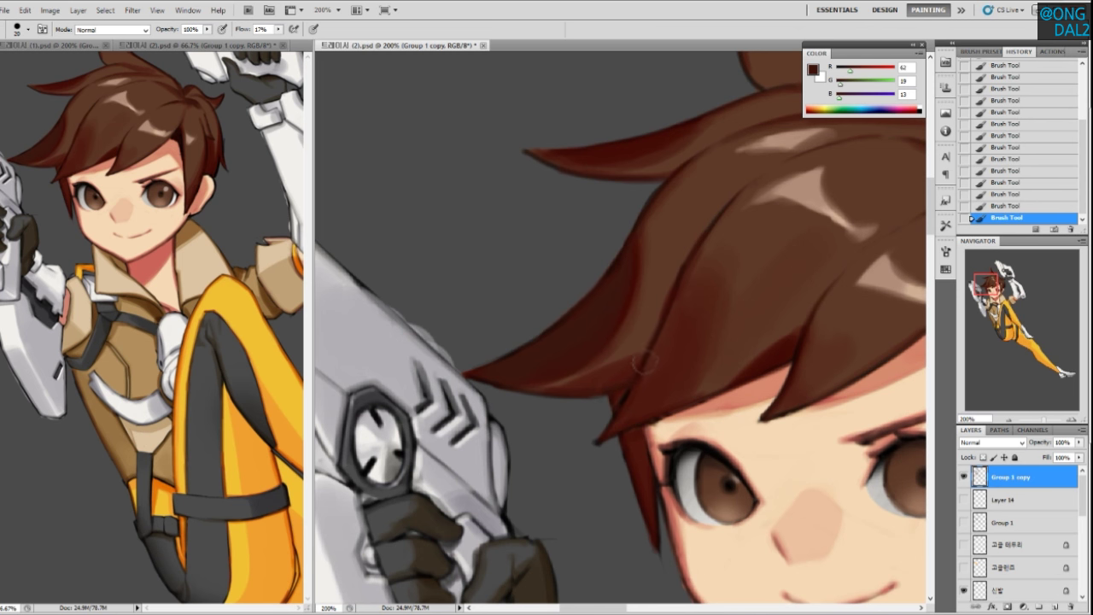
Clean up the strand line where the large side lock meets the fringe with a smaller brush and sampled dark reddish browns
drag(685, 359, 648, 332)
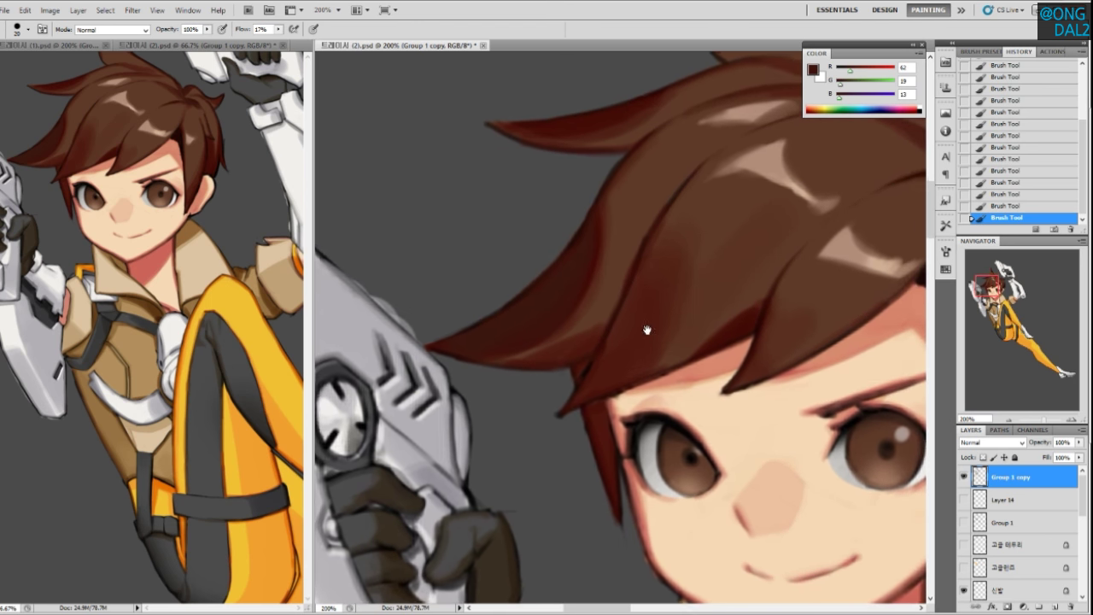
drag(769, 340, 704, 347)
alt+click(681, 309)
key(bracketleft)
alt+click(569, 351)
alt+click(541, 354)
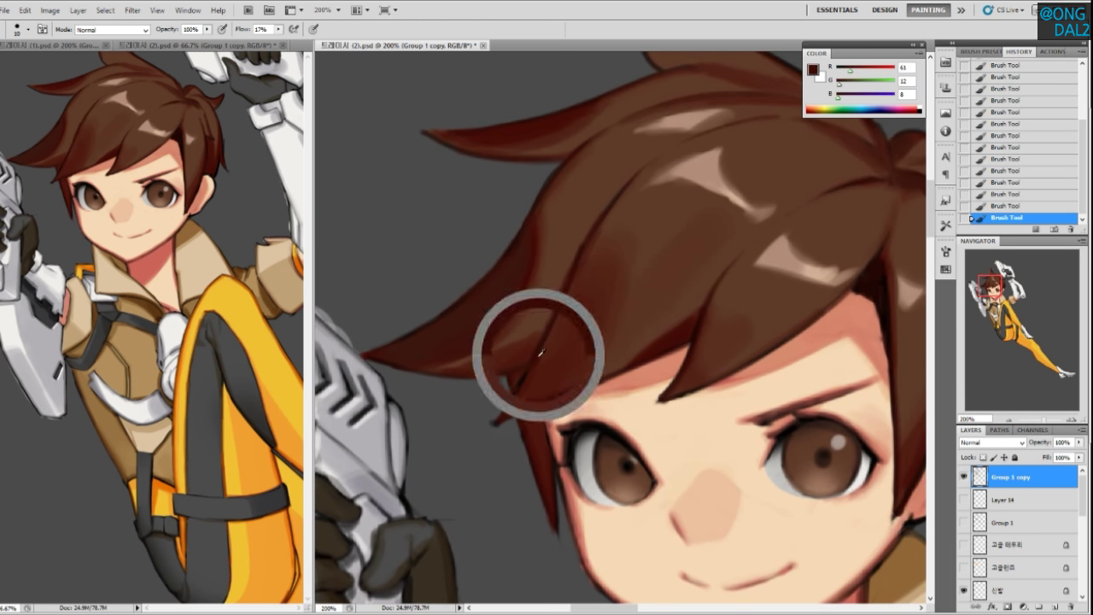
drag(551, 333, 514, 408)
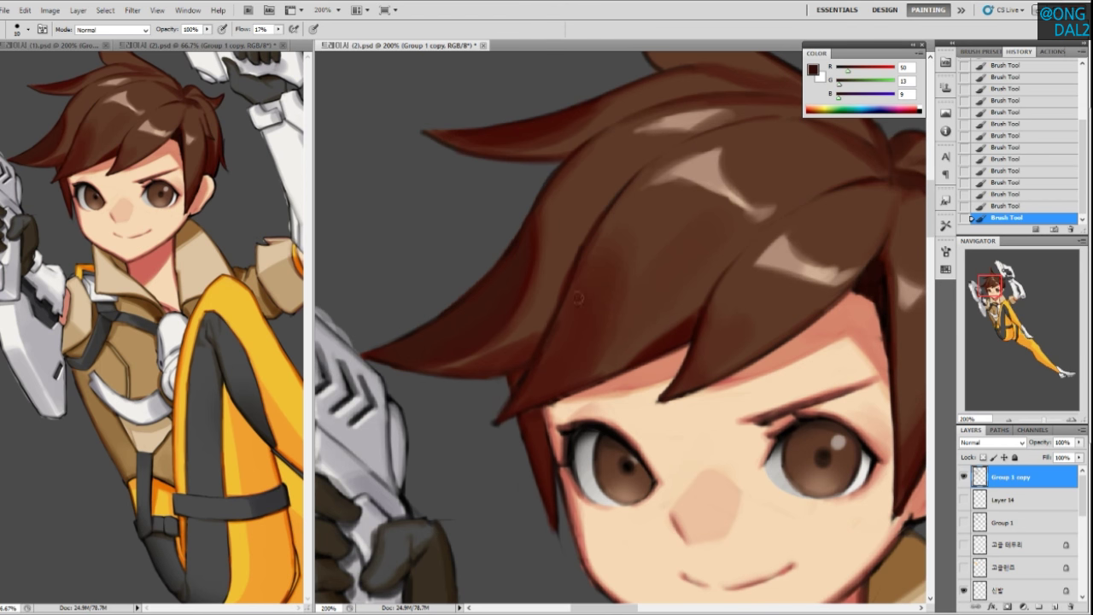
Refine the fringe's lower edges, lock tips and the sideburn beside the face with a sampled very dark brown
alt+click(580, 268)
drag(698, 361, 674, 367)
alt+click(846, 287)
drag(504, 379, 497, 391)
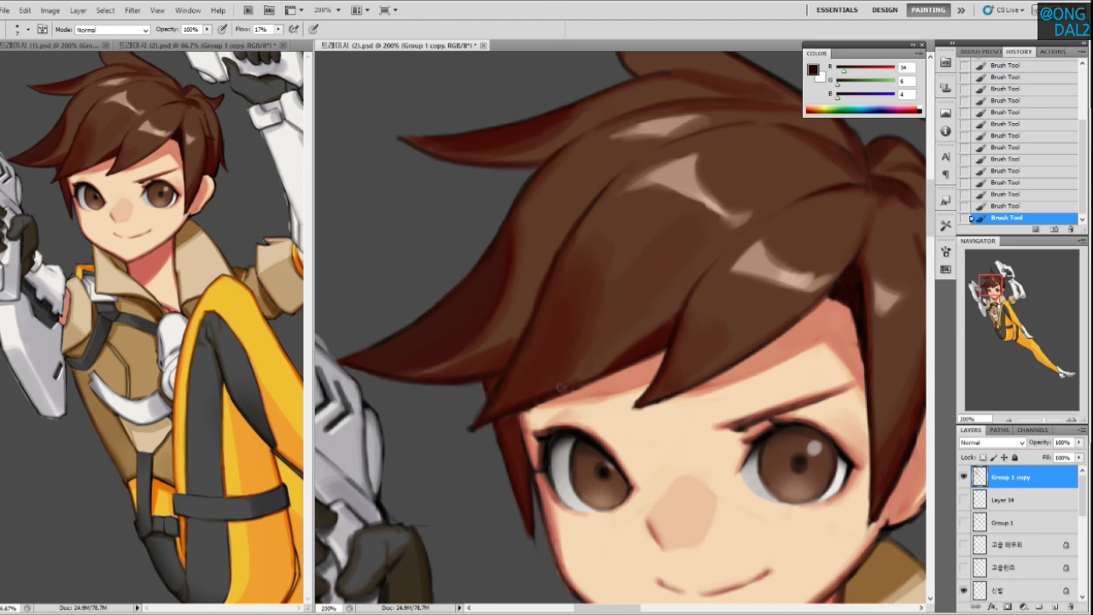
drag(514, 360, 520, 354)
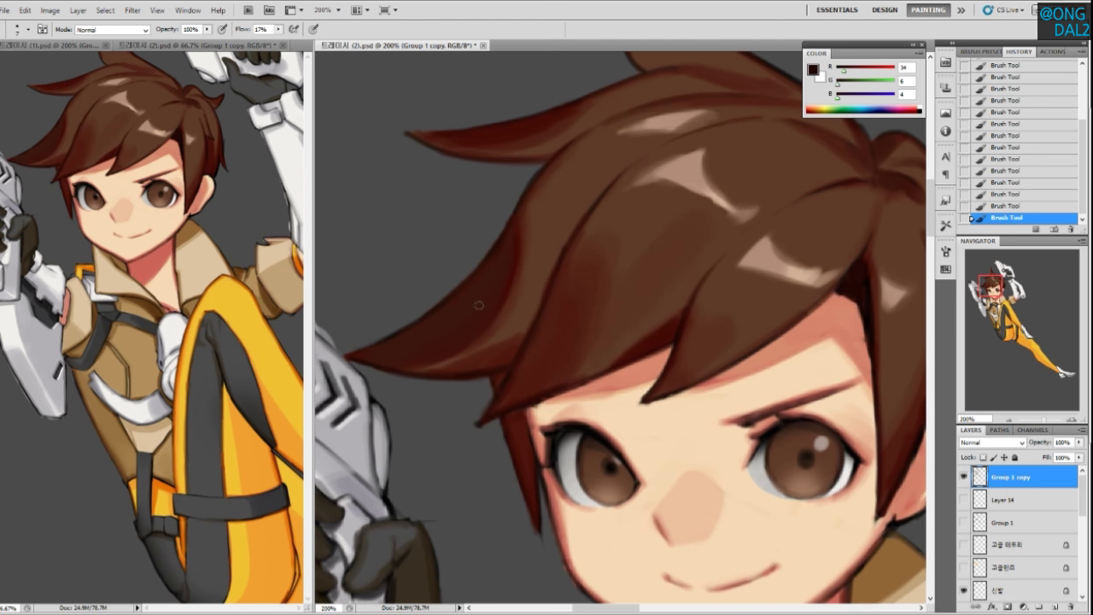
drag(560, 410, 546, 375)
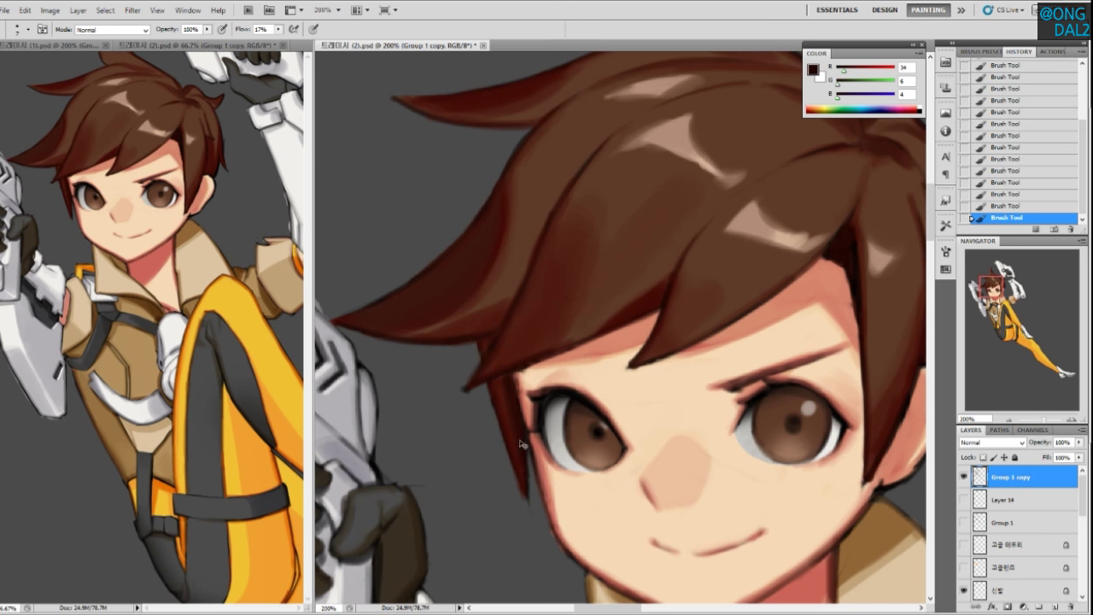
drag(547, 301, 549, 381)
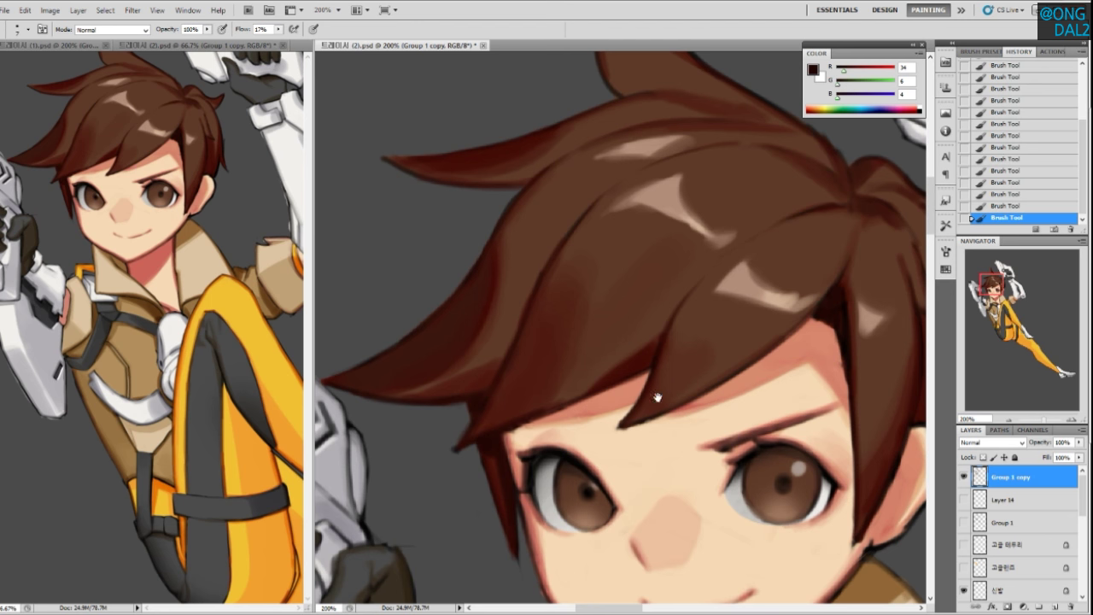
drag(675, 399, 600, 396)
drag(647, 353, 652, 410)
drag(727, 395, 676, 381)
drag(710, 439, 668, 409)
Touch up the strands and outer edge of the hair above the ear with sampled browns
alt+click(742, 274)
alt+click(739, 255)
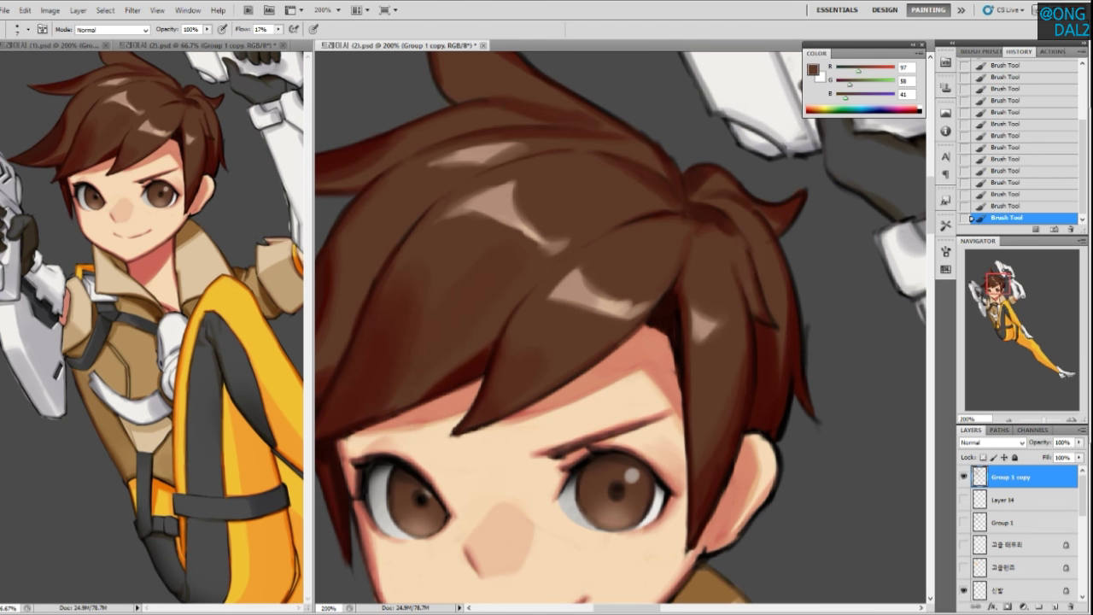
alt+click(761, 288)
drag(801, 369, 798, 309)
alt+click(794, 371)
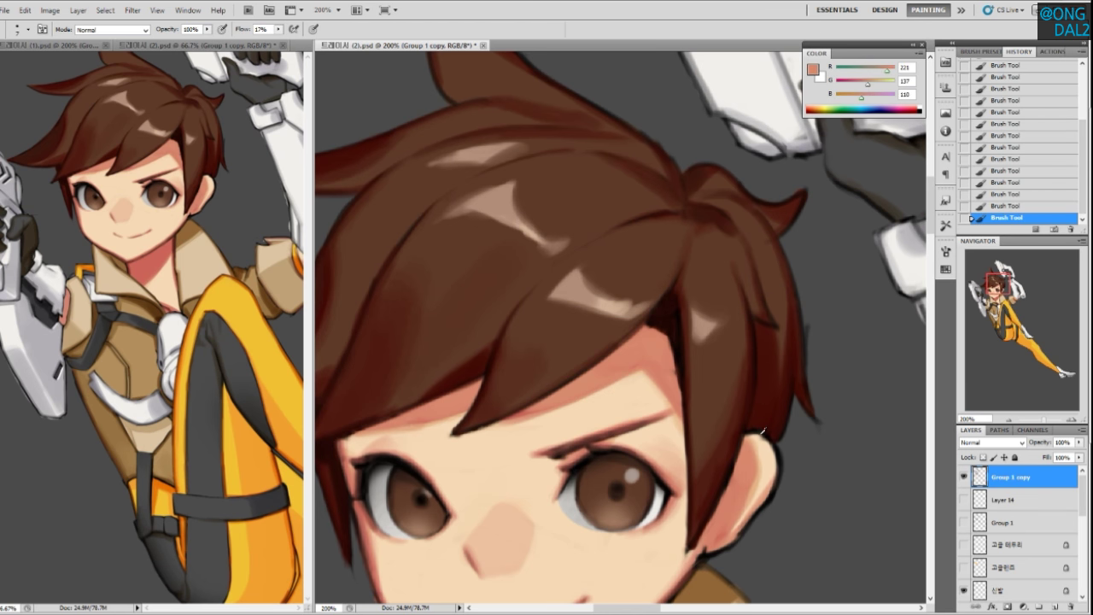
Recolor the ear's black outline with a brown sampled from the hair, raising its red value to 107
alt+click(735, 389)
drag(698, 491, 705, 439)
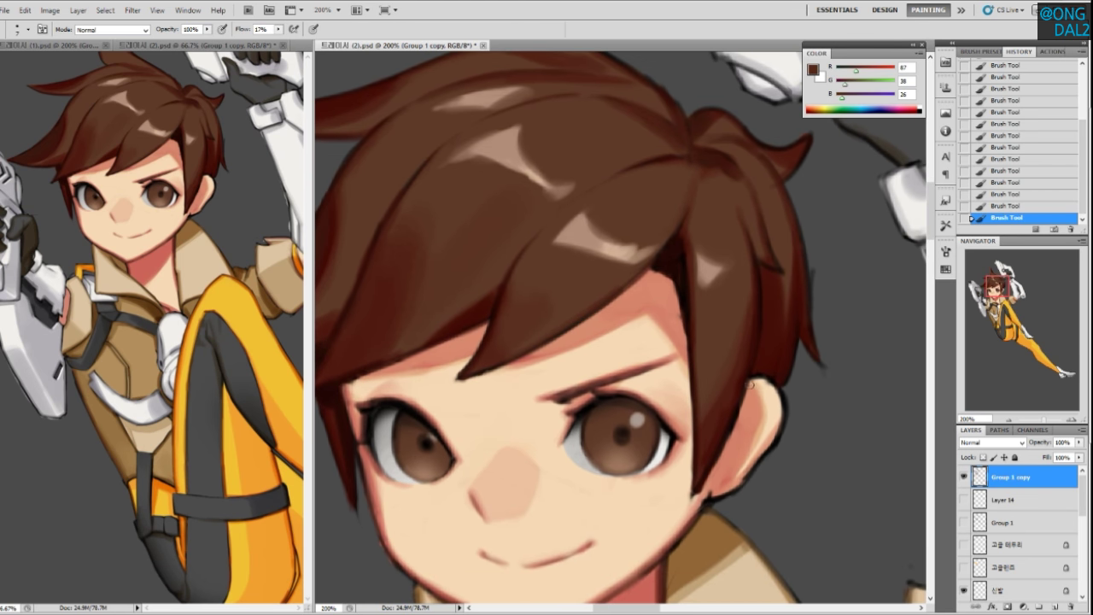
drag(852, 73, 861, 71)
drag(767, 378, 776, 399)
drag(780, 430, 737, 483)
mouse_move(763, 447)
mouse_down()
mouse_move(736, 487)
mouse_move(766, 455)
mouse_move(746, 439)
mouse_move(753, 414)
mouse_up()
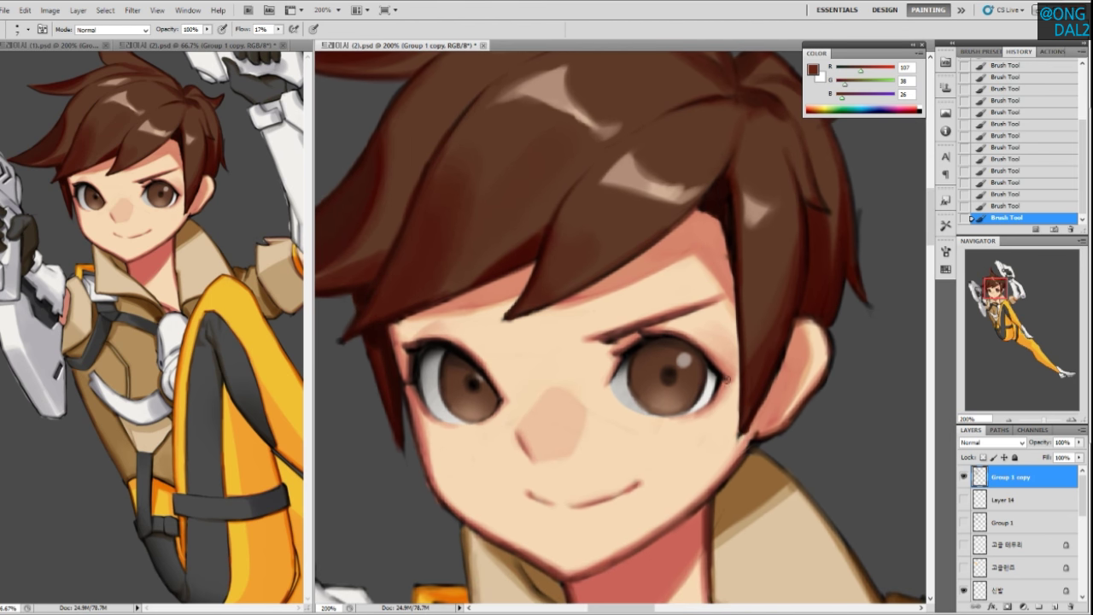
Paint and blend the shadow inside the ear's lower part with sampled reddish skin tones
alt+click(776, 411)
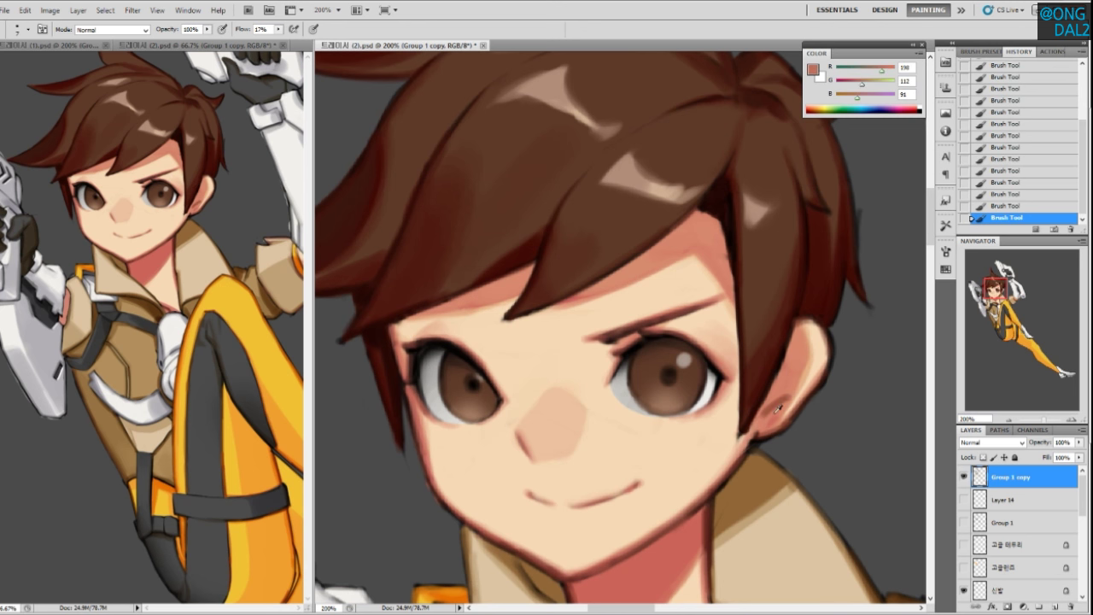
alt+click(776, 398)
alt+click(772, 416)
alt+click(784, 390)
mouse_move(751, 408)
mouse_down()
mouse_move(769, 383)
mouse_move(751, 354)
mouse_move(741, 401)
mouse_up()
Tint the lash line at the outer corner of the eye nearest the ear reddish brown, using red values 122 and 92
alt+click(762, 333)
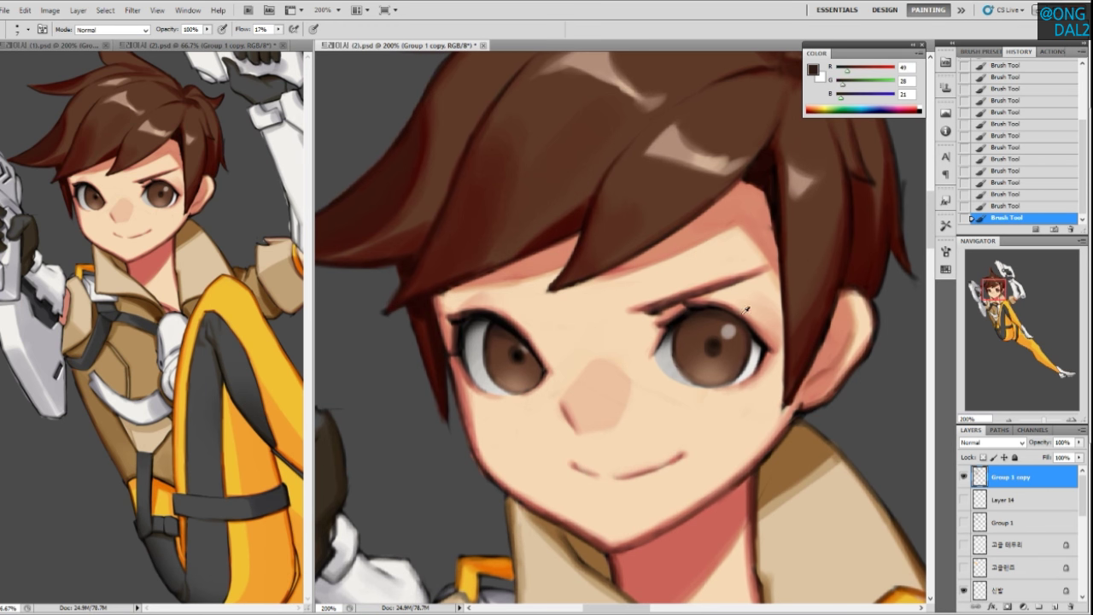
drag(848, 70, 865, 70)
drag(765, 337, 780, 331)
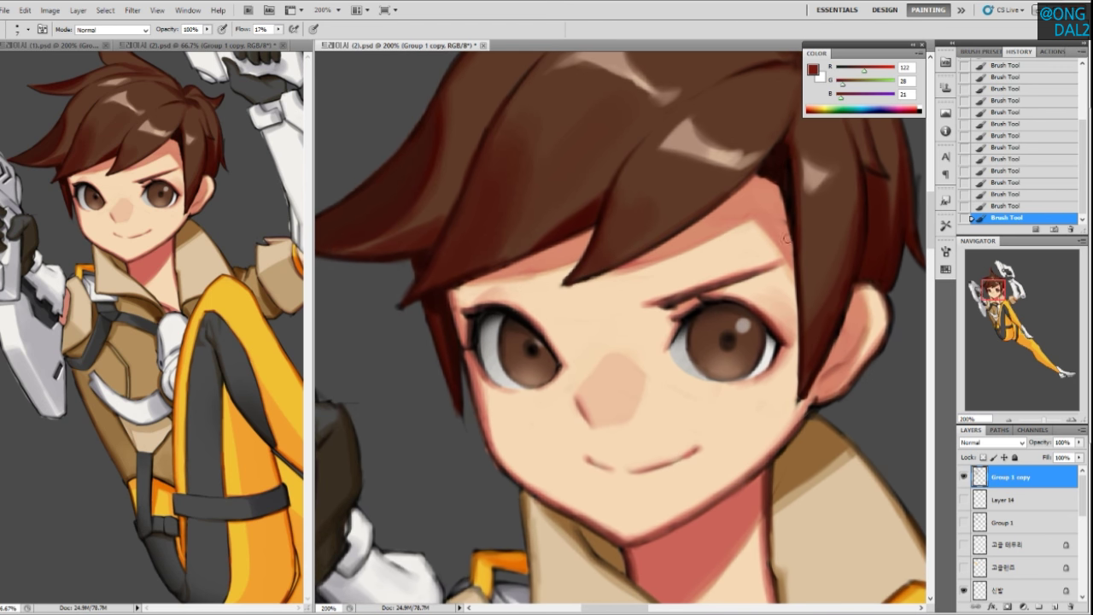
drag(863, 70, 857, 70)
drag(765, 322, 792, 348)
key(ctrl+z)
drag(761, 313, 787, 345)
key(ctrl+z)
Touch up the outer lash corner of the eye farther from the ear with a sampled dark brown
drag(519, 354, 506, 354)
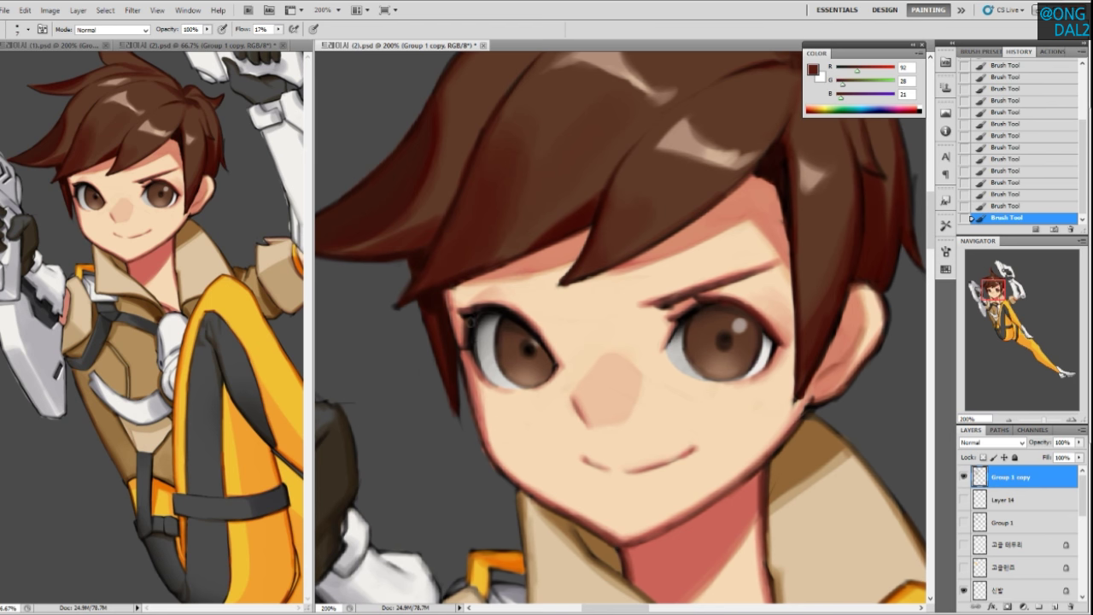
alt+click(477, 321)
drag(692, 406, 681, 385)
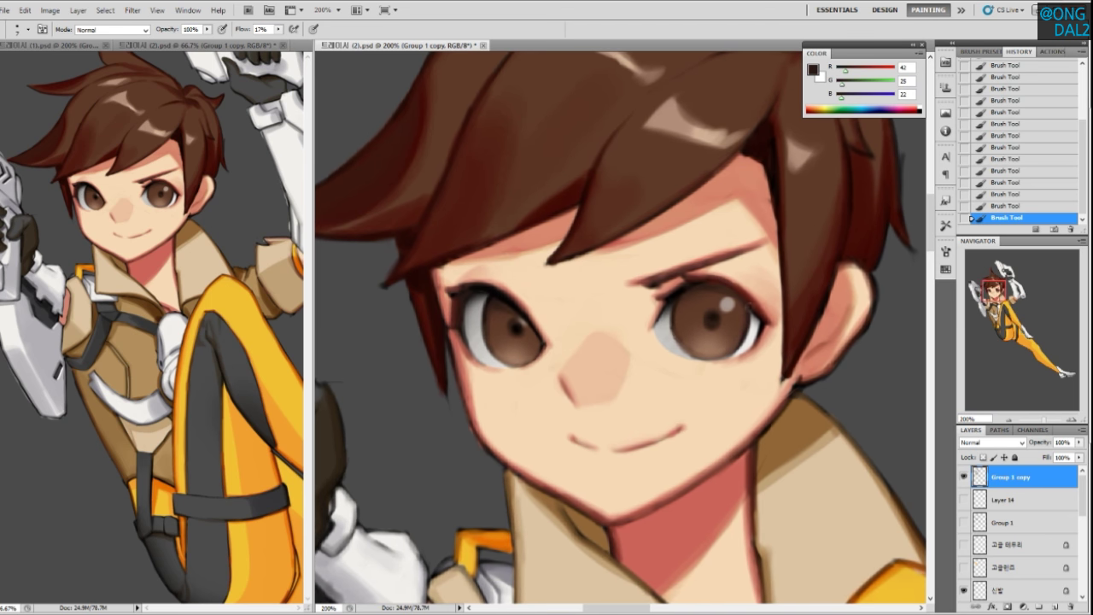
Paint soft peach shading beneath the outer half of the eye nearest the ear with sampled skin tones
alt+click(757, 349)
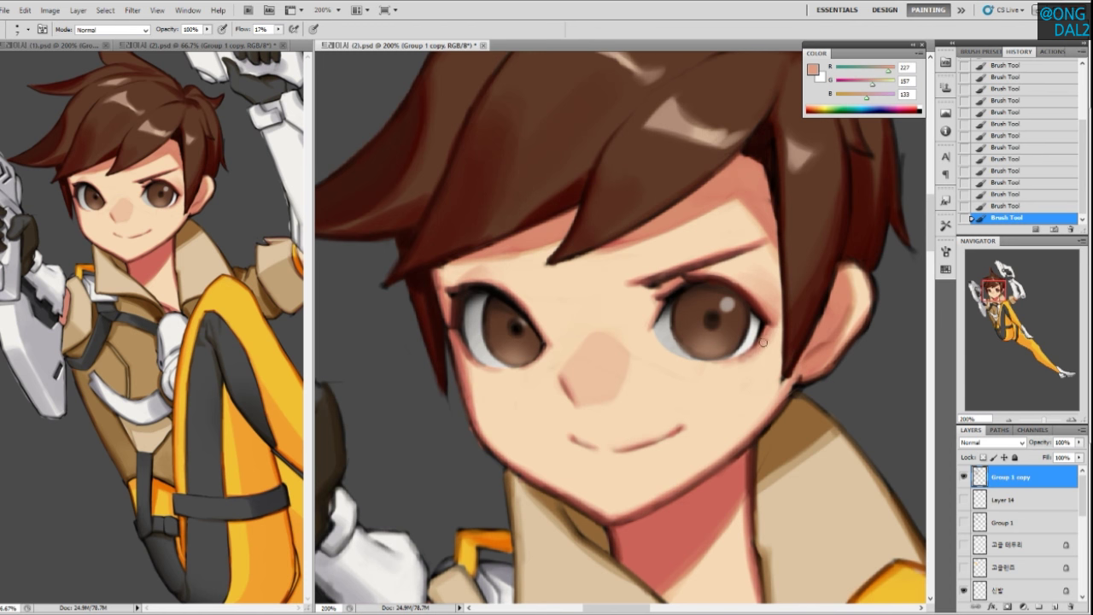
alt+click(742, 360)
drag(763, 345, 720, 378)
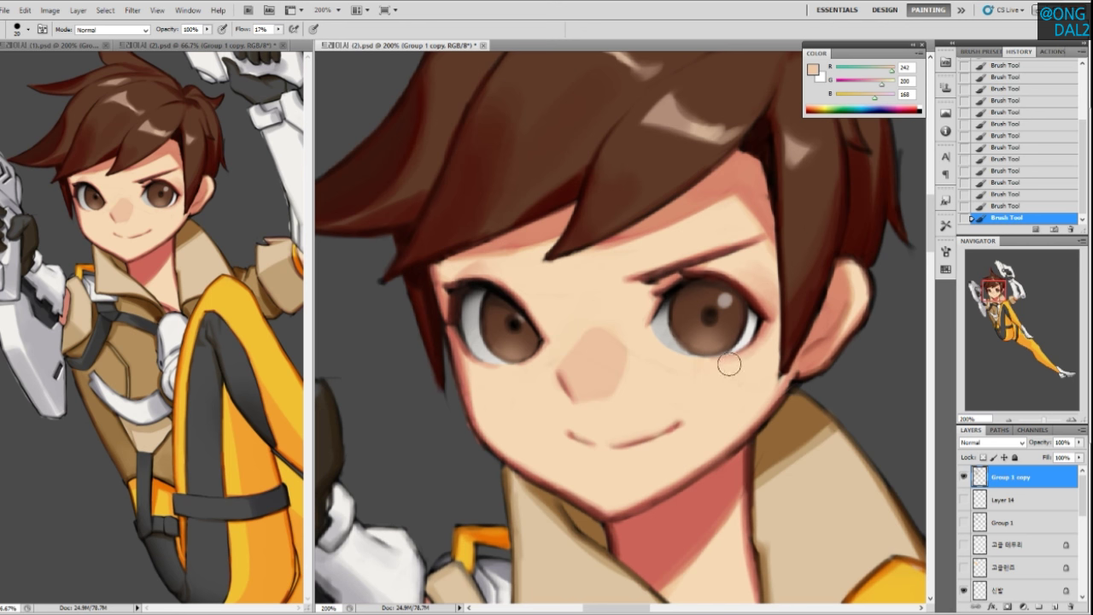
key([)
alt+click(740, 357)
drag(708, 368, 749, 350)
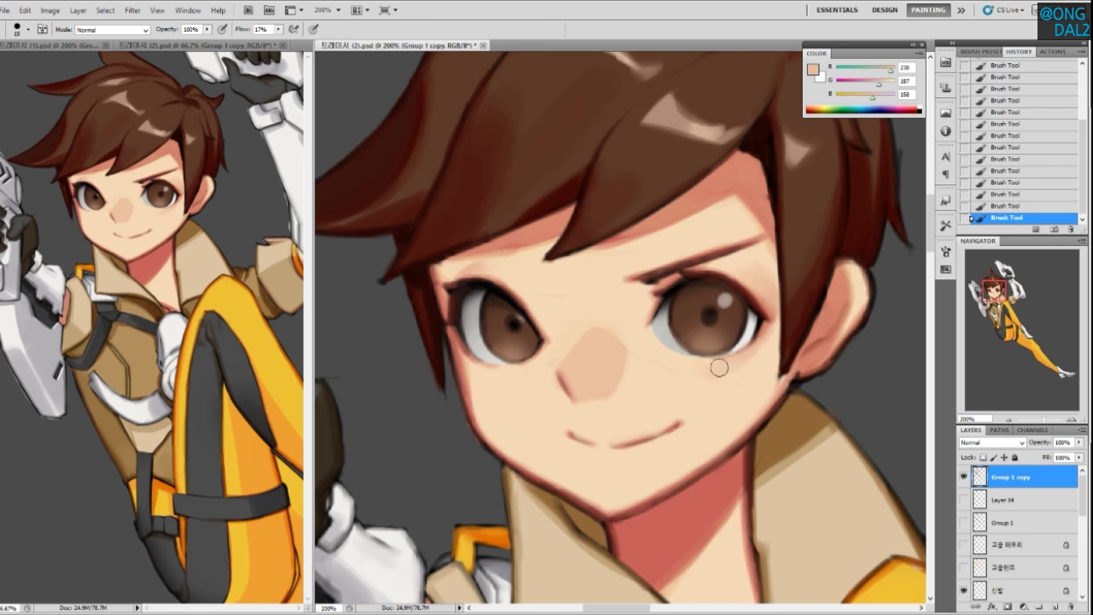
Smooth the peach shading under the eye into the cheek with lighter sampled skin tones
alt+click(705, 365)
alt+click(758, 356)
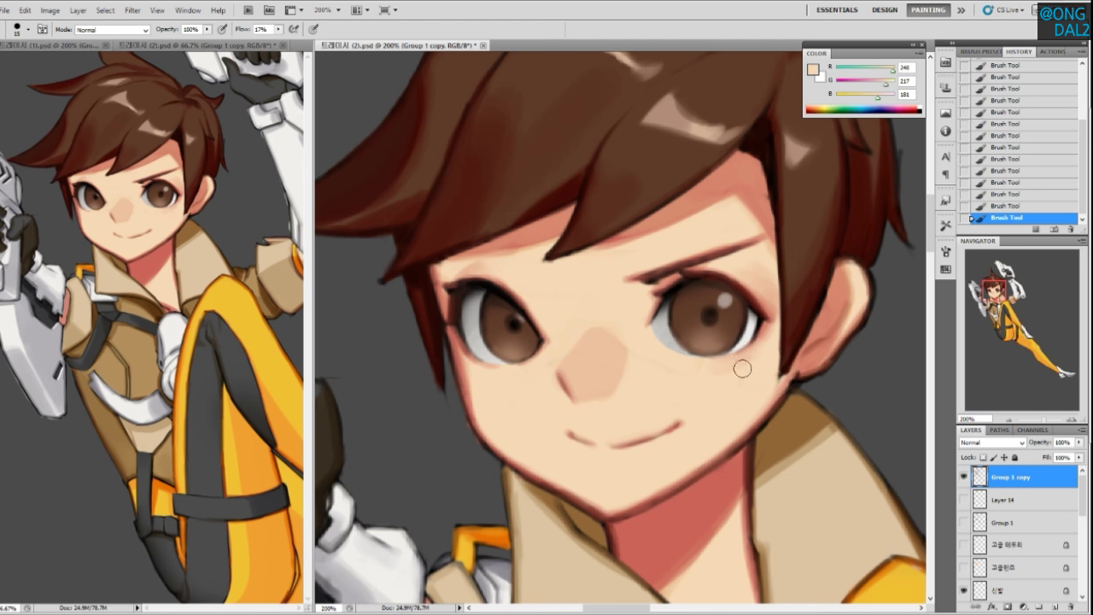
drag(722, 371, 726, 364)
alt+click(734, 352)
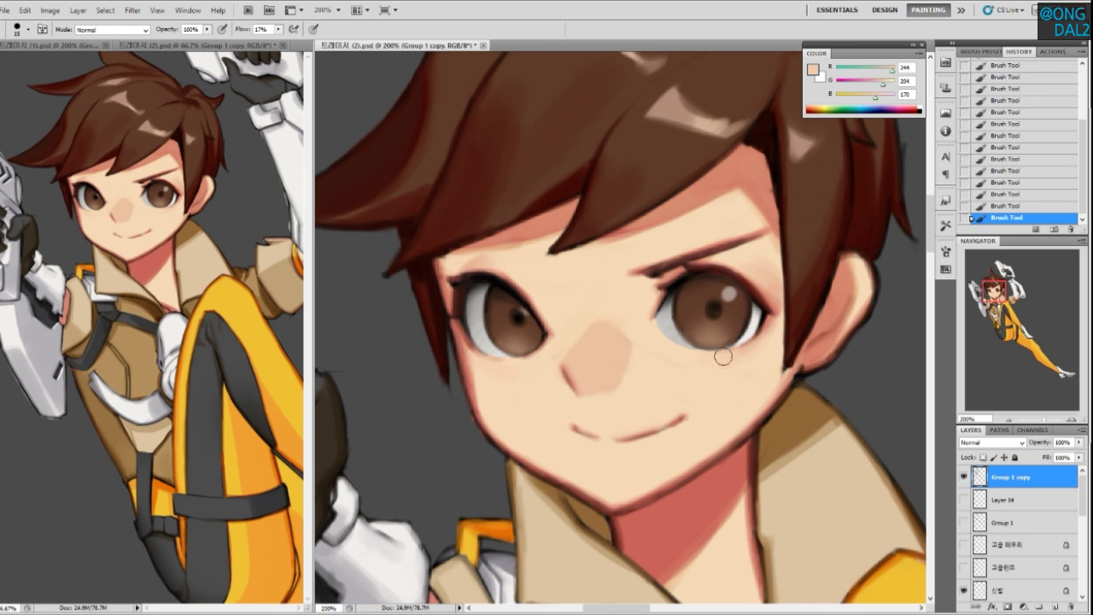
Look over the whole figure, switching the visibility of Layer 14 on and off for comparison
drag(690, 419, 675, 410)
key(ctrl+minus)
key(ctrl+minus)
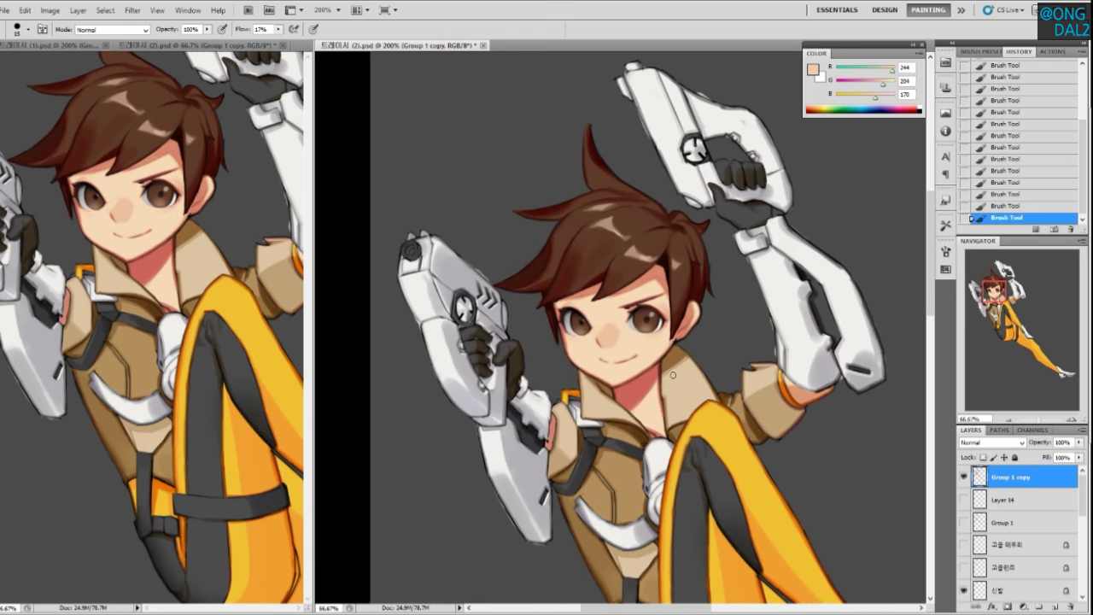
drag(812, 474, 770, 420)
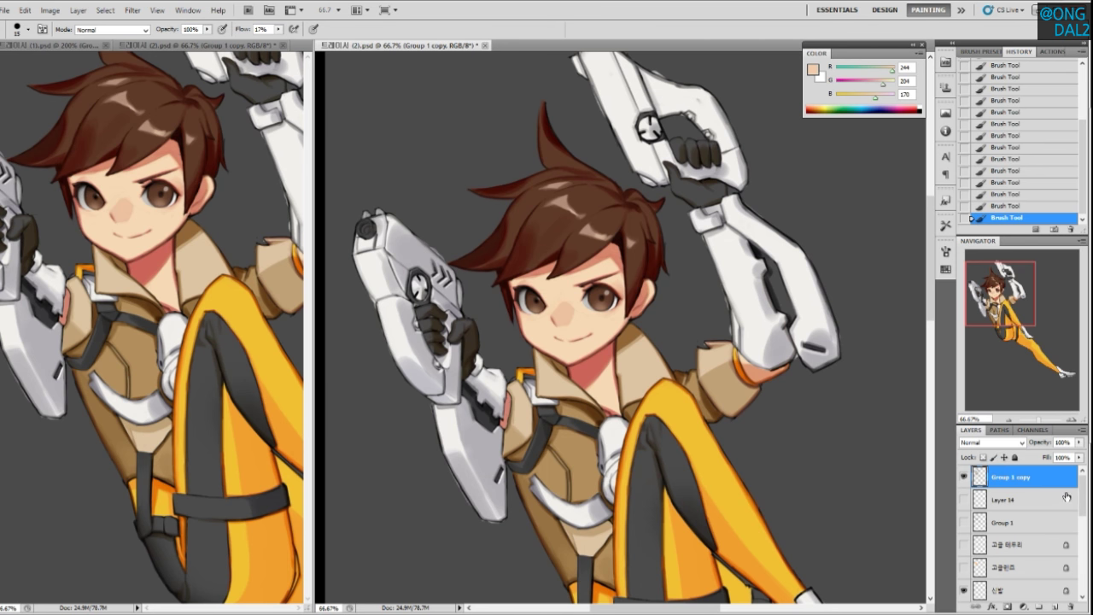
click(964, 500)
click(964, 501)
mouse_move(654, 429)
mouse_down()
mouse_move(662, 394)
mouse_move(675, 393)
mouse_move(636, 315)
mouse_up()
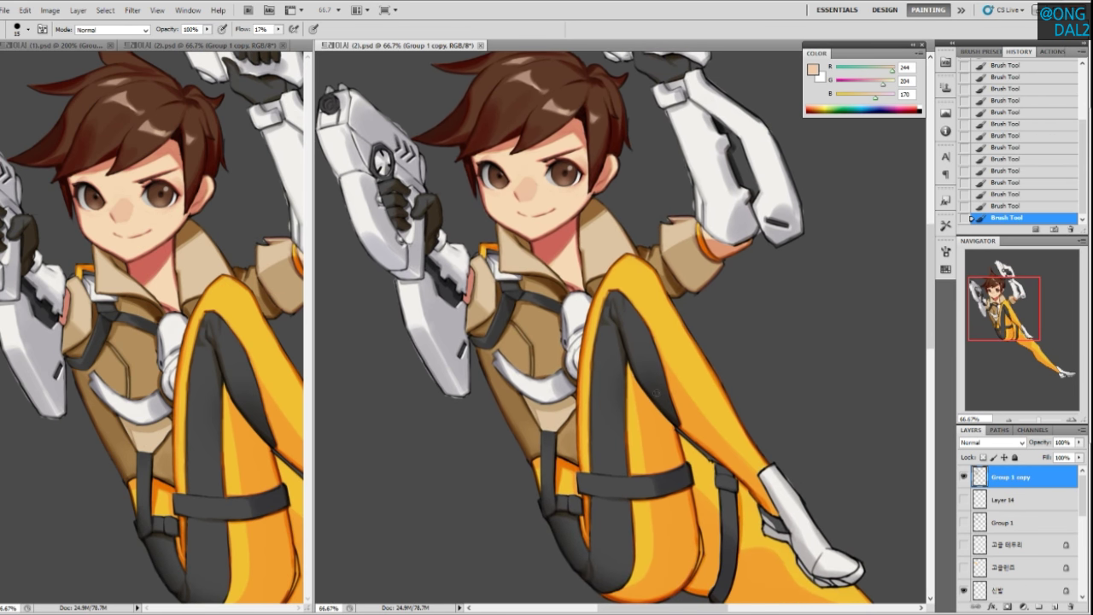
On the yellow suit's layer, soften the edge of the orange shadow on the bent lower leg with a larger brush and sampled yellow-orange
key(ctrl+plus)
drag(798, 409, 757, 349)
ctrl+click(718, 367)
click(718, 367)
key(b)
key(bracketright)
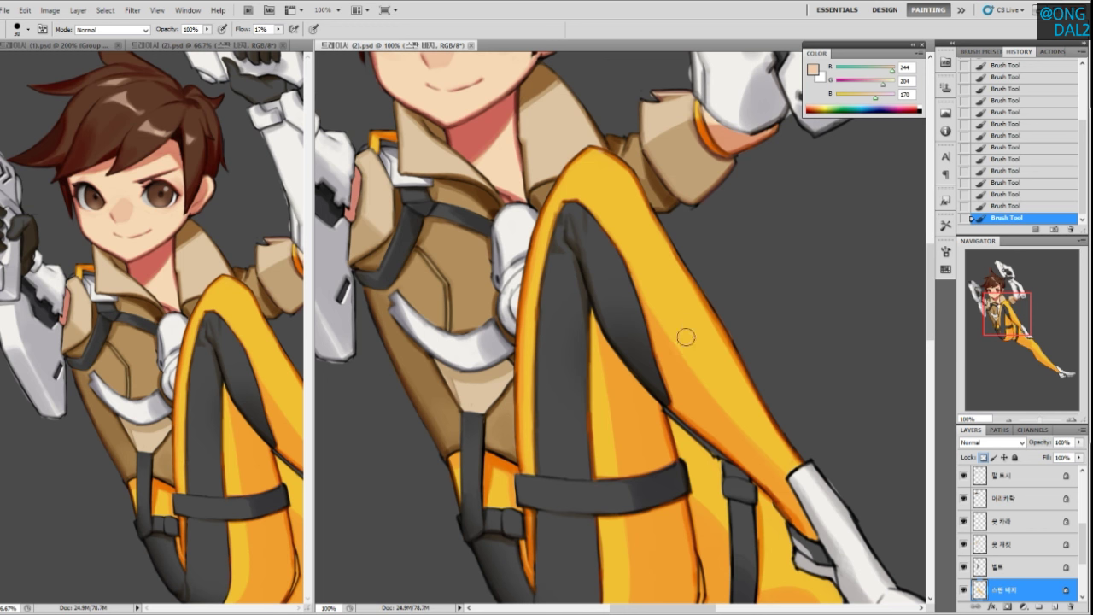
alt+click(676, 326)
drag(657, 311, 652, 296)
mouse_move(674, 354)
mouse_down()
mouse_move(725, 393)
mouse_move(680, 364)
mouse_move(743, 436)
mouse_up()
drag(686, 390, 758, 460)
alt+click(723, 439)
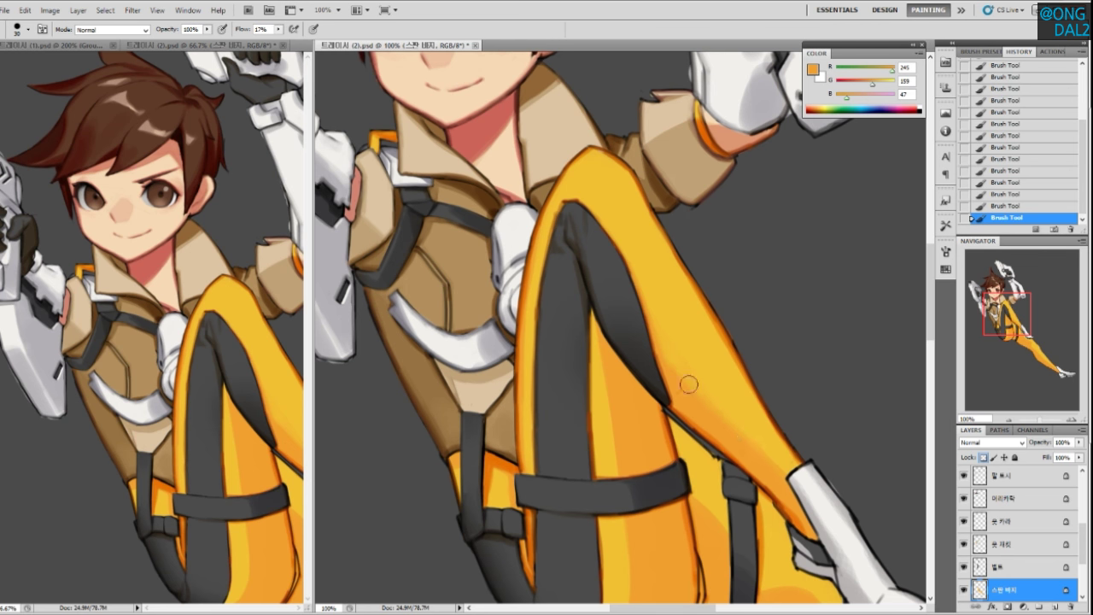
drag(723, 357, 758, 425)
key(ctrl+z)
drag(702, 316, 781, 449)
key(ctrl+z)
Blend the yellow and orange shading along the outer edge of the bent lower leg with sampled intermediate tones
drag(730, 370, 775, 443)
alt+click(726, 361)
mouse_move(703, 317)
mouse_down()
mouse_move(751, 409)
mouse_move(700, 346)
mouse_move(756, 412)
mouse_up()
alt+click(715, 356)
alt+click(766, 427)
drag(715, 347, 766, 431)
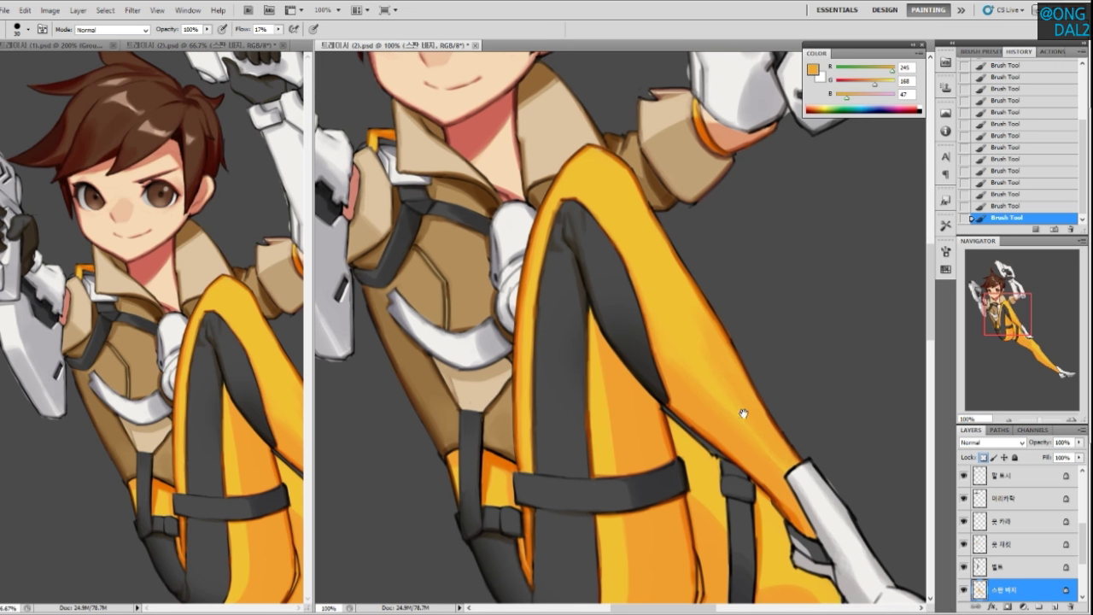
drag(189, 446, 120, 399)
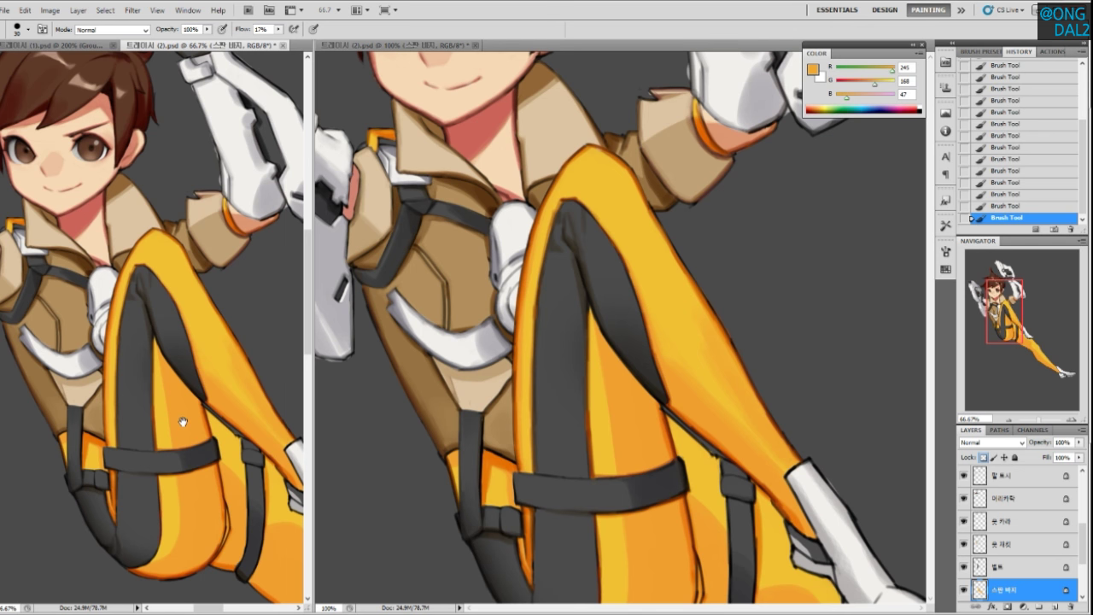
Blend the orange shading on the bent lower leg down to the boot with sampled orange tones
click(689, 298)
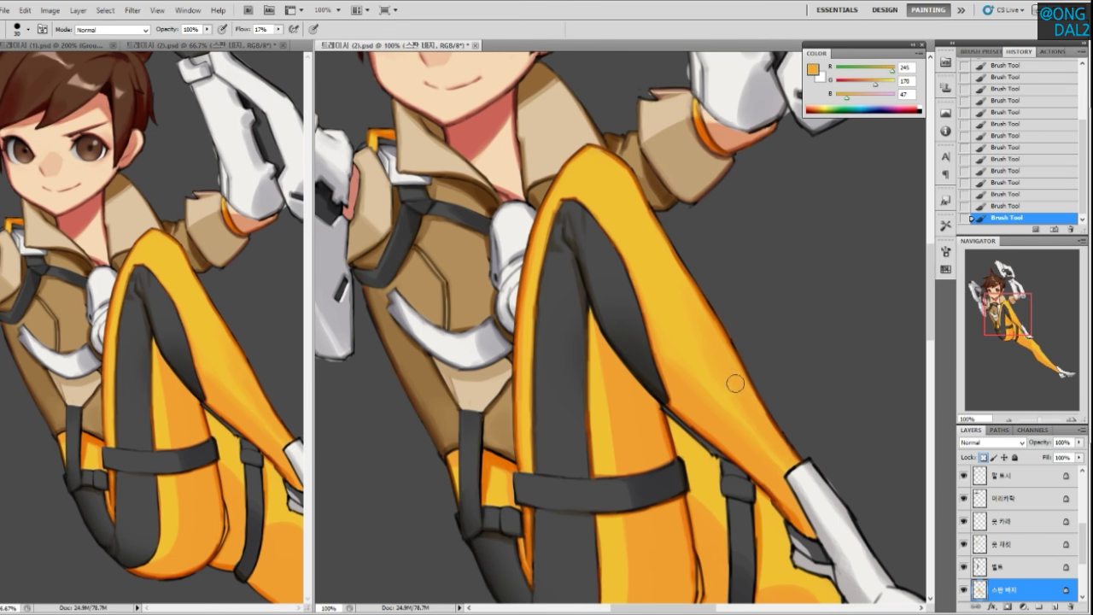
alt+click(739, 435)
alt+click(735, 435)
mouse_move(691, 406)
mouse_down()
mouse_move(783, 490)
mouse_move(782, 465)
mouse_up()
drag(751, 417, 808, 499)
alt+click(790, 505)
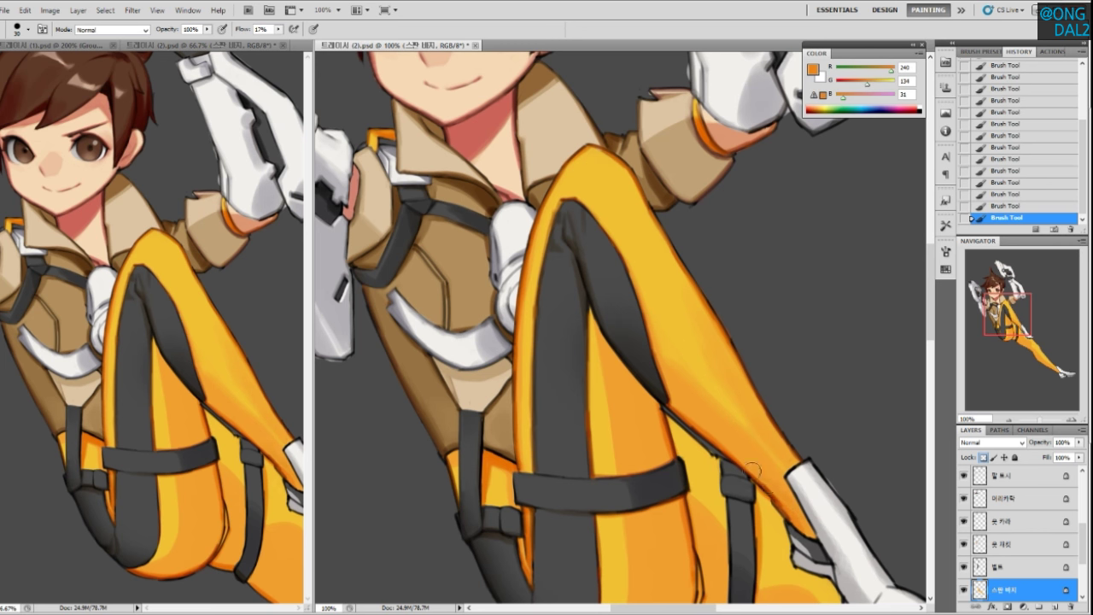
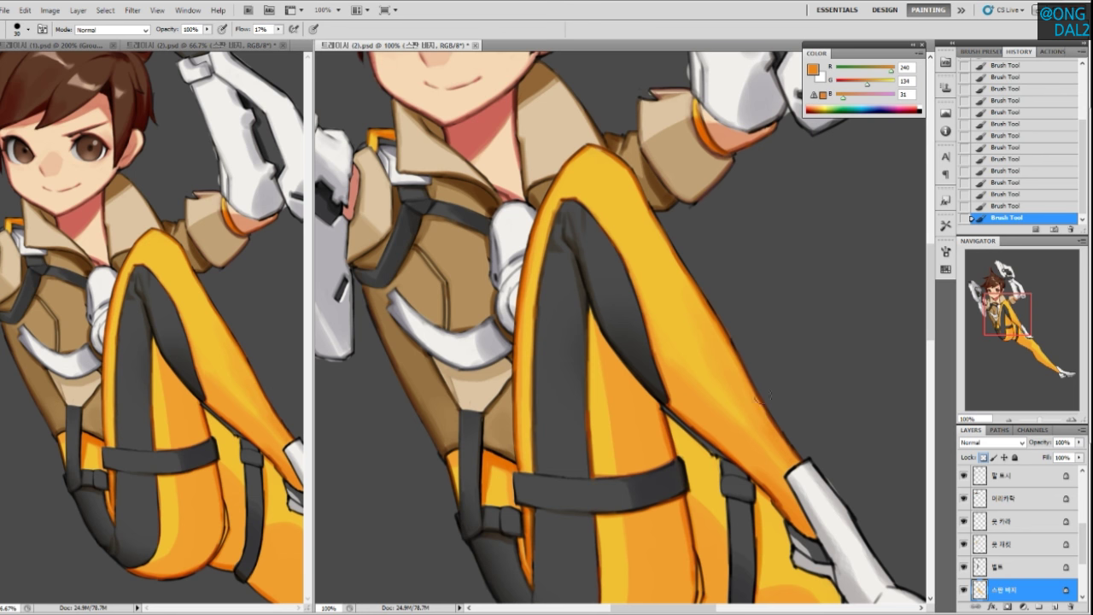
drag(788, 516, 778, 492)
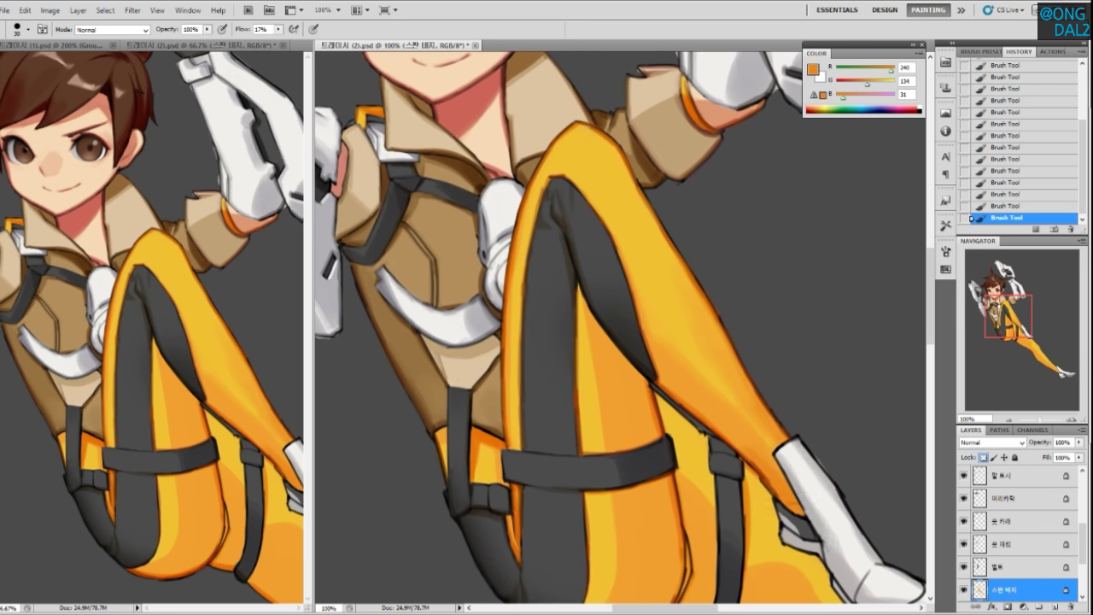
Try repainting the underside outline of the bent lower leg near the ankle, using a smaller brush and sampled orange
alt+click(770, 470)
drag(745, 467, 777, 509)
key(ctrl+z)
key(bracketleft)
key(bracketleft)
key(bracketleft)
drag(745, 458, 778, 498)
key(ctrl+z)
drag(678, 398, 748, 457)
key(ctrl+z)
Soften the lower leg's outline beside the boot opening with sampled dark orange and brown tones
alt+click(760, 470)
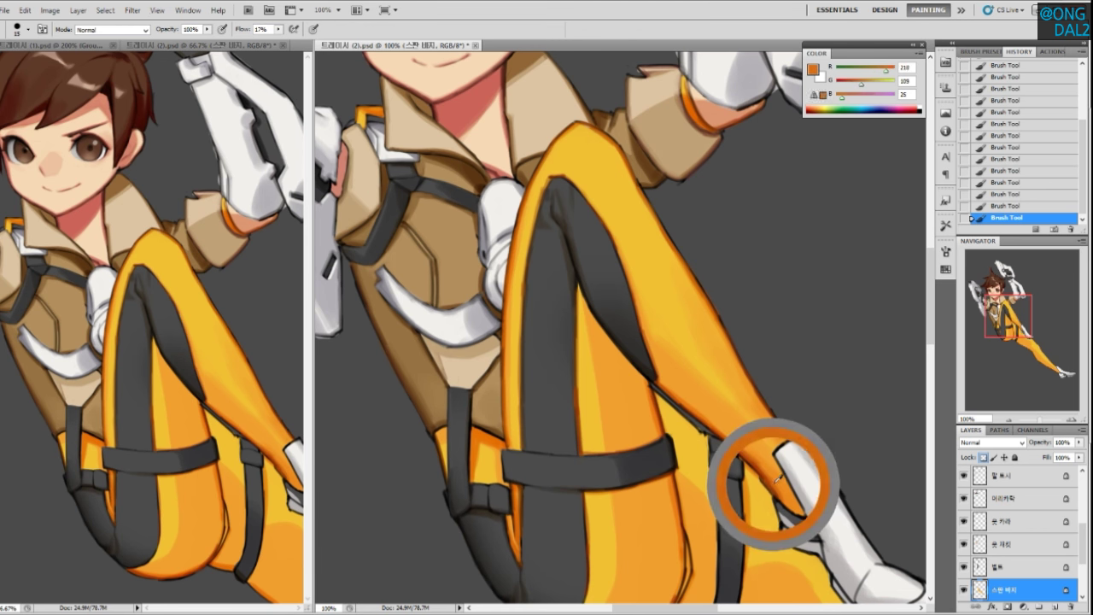
mouse_move(769, 470)
mouse_down()
mouse_move(789, 505)
mouse_move(779, 451)
mouse_move(772, 462)
mouse_move(793, 493)
mouse_move(726, 446)
mouse_up()
alt+click(774, 478)
key(ctrl+z)
alt+click(773, 491)
click(222, 499)
drag(222, 499, 203, 466)
click(418, 449)
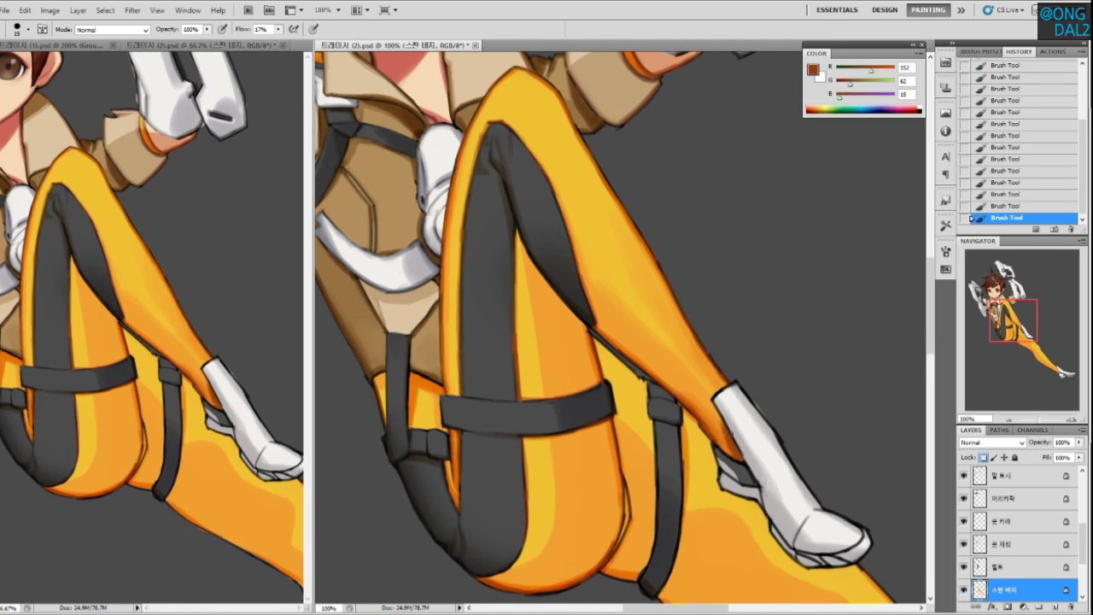
Switch to the Group 1 copy layer and paint over the bent leg's boot cuff with sampled off-white
ctrl+click(718, 403)
alt+click(727, 397)
alt+click(728, 398)
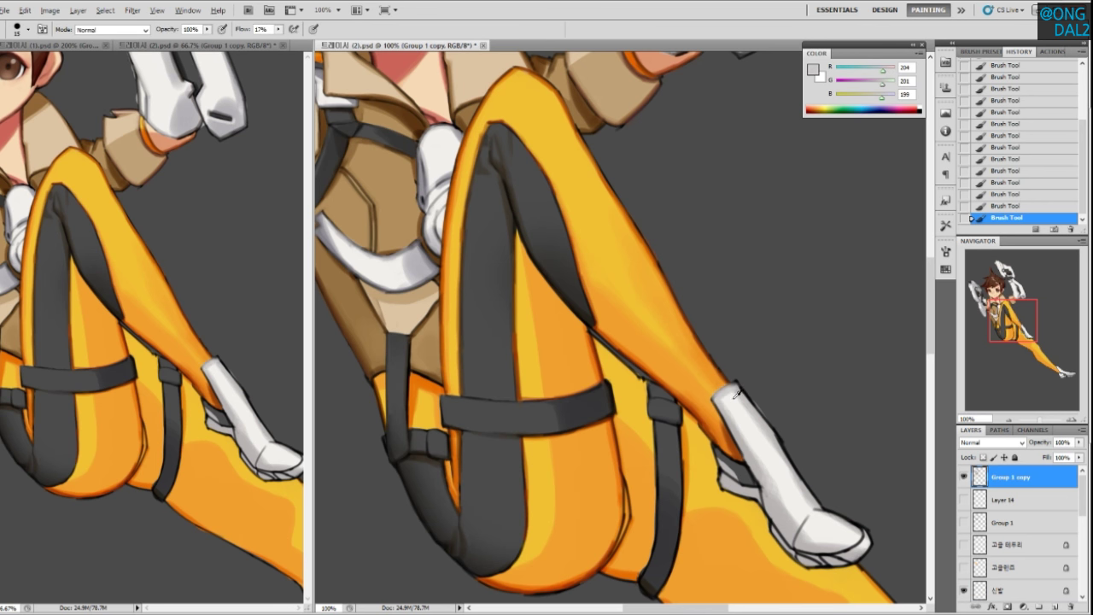
alt+click(728, 395)
ctrl+click(721, 397)
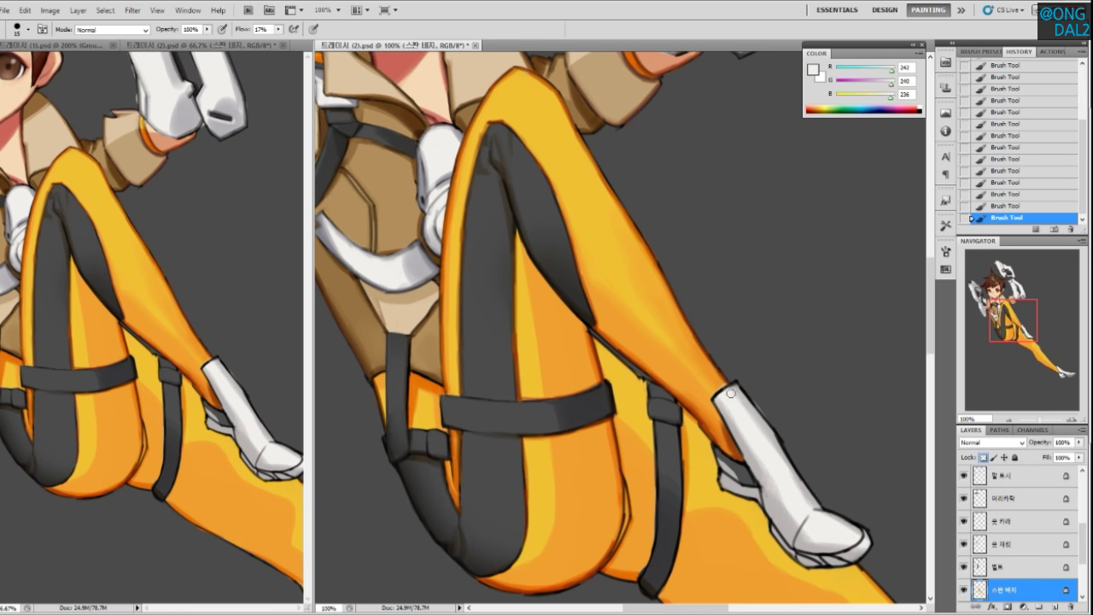
key(ctrl+z)
ctrl+click(728, 393)
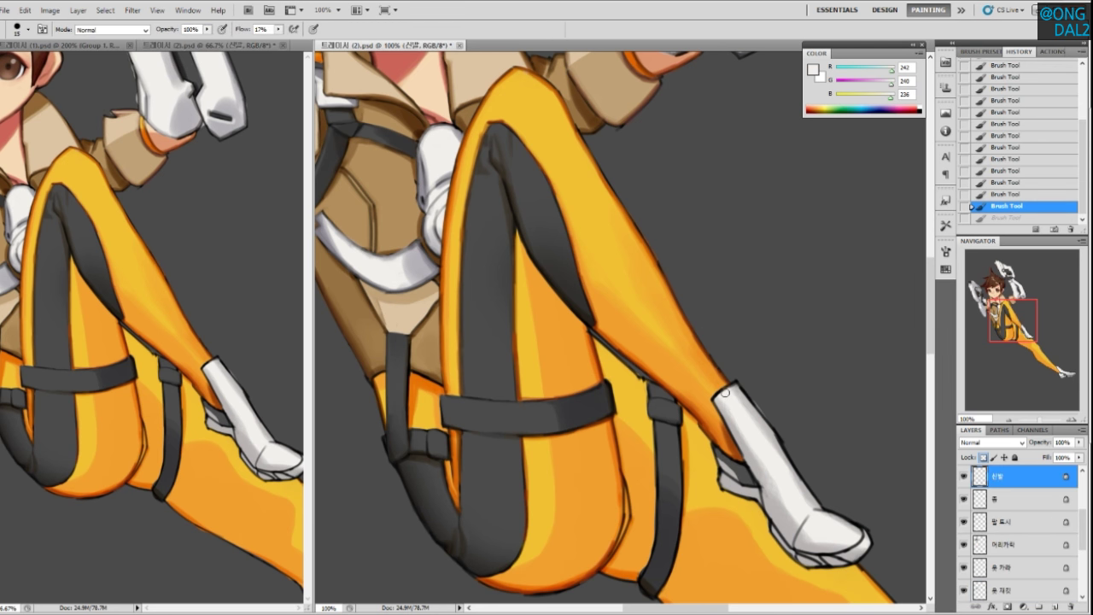
ctrl+click(726, 396)
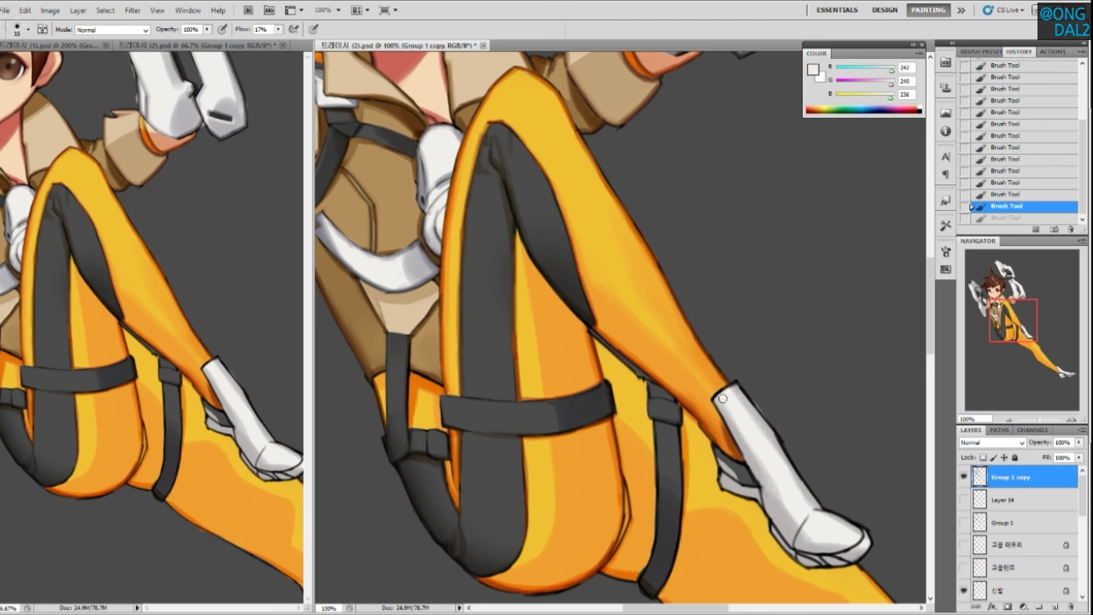
drag(720, 388, 731, 399)
Soften the dark outline at the upper front corner of the boot cuff with sampled greys
alt+click(734, 384)
drag(733, 377, 760, 417)
key(ctrl+z)
key(ctrl+z)
alt+click(733, 378)
drag(734, 378, 760, 417)
key(ctrl+z)
alt+click(734, 379)
mouse_move(732, 379)
mouse_down()
mouse_move(756, 410)
mouse_move(735, 423)
mouse_up()
key(ctrl+z)
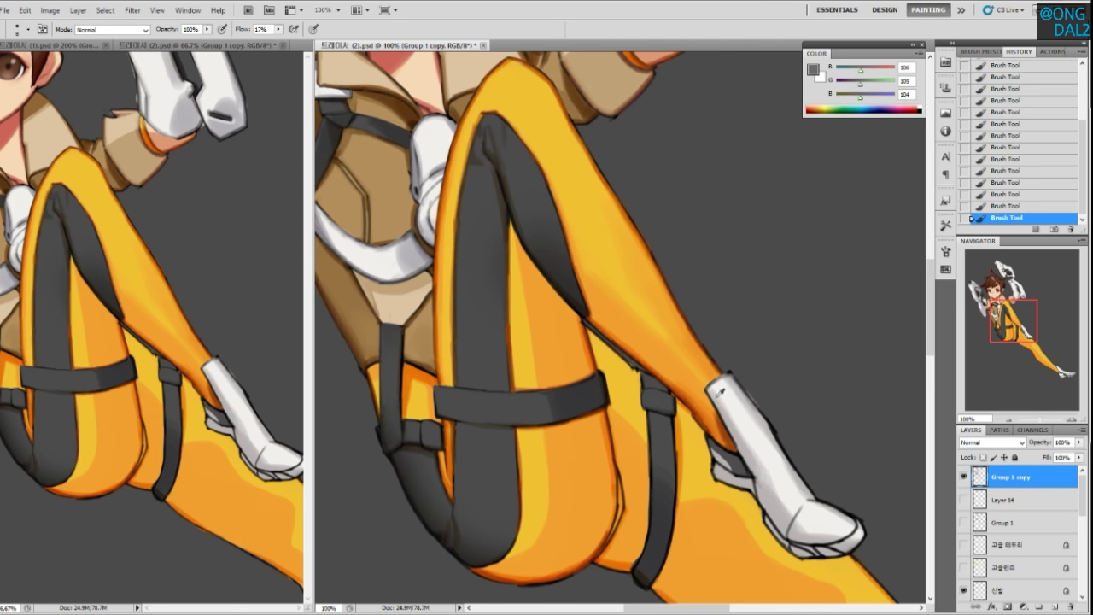
alt+click(723, 396)
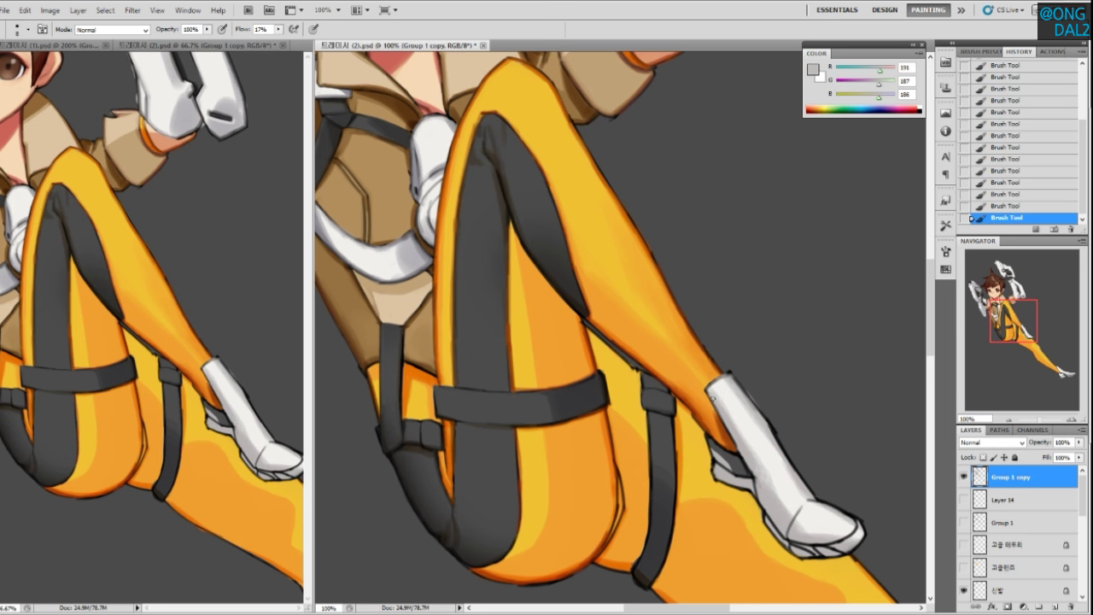
Soften the dark lines around the bent leg's boot heel with sampled dark and light greys
mouse_move(744, 453)
mouse_down()
mouse_move(756, 476)
mouse_move(748, 442)
mouse_up()
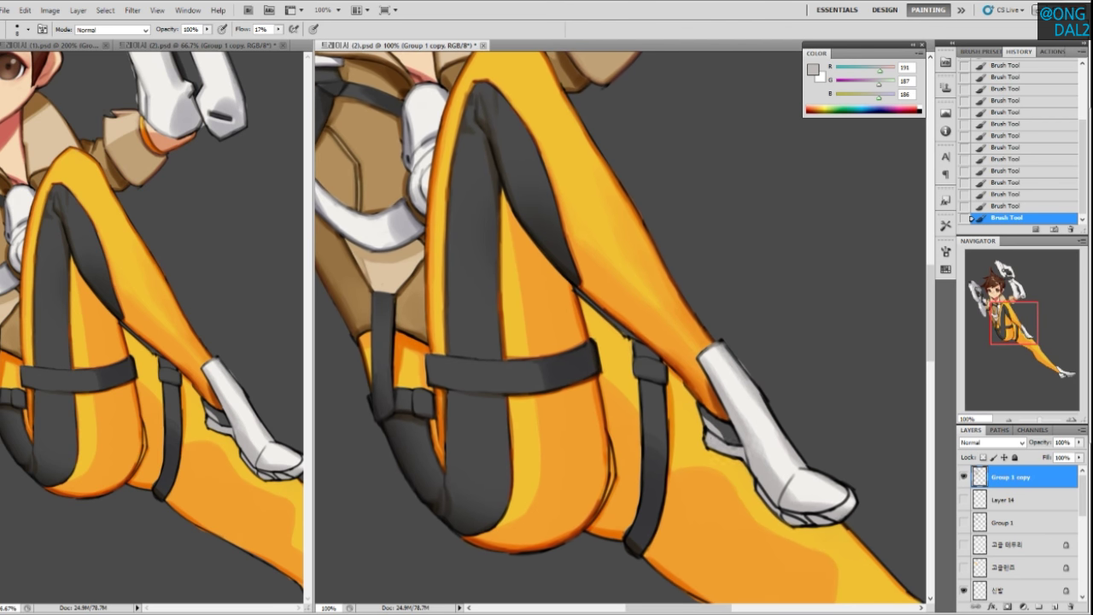
alt+click(727, 444)
drag(739, 447, 745, 461)
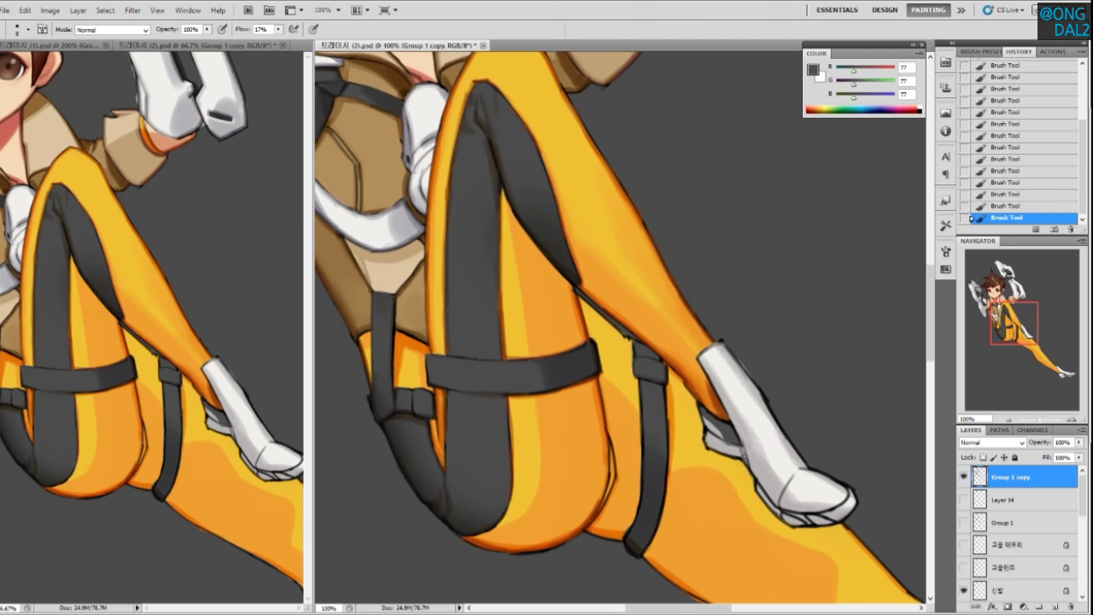
alt+click(742, 449)
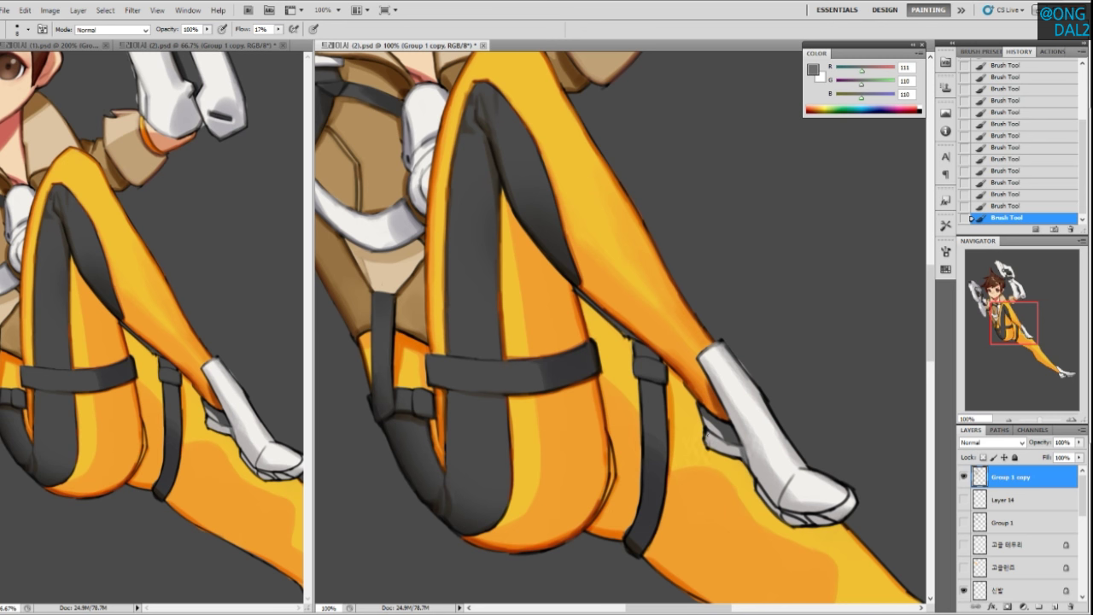
alt+click(720, 443)
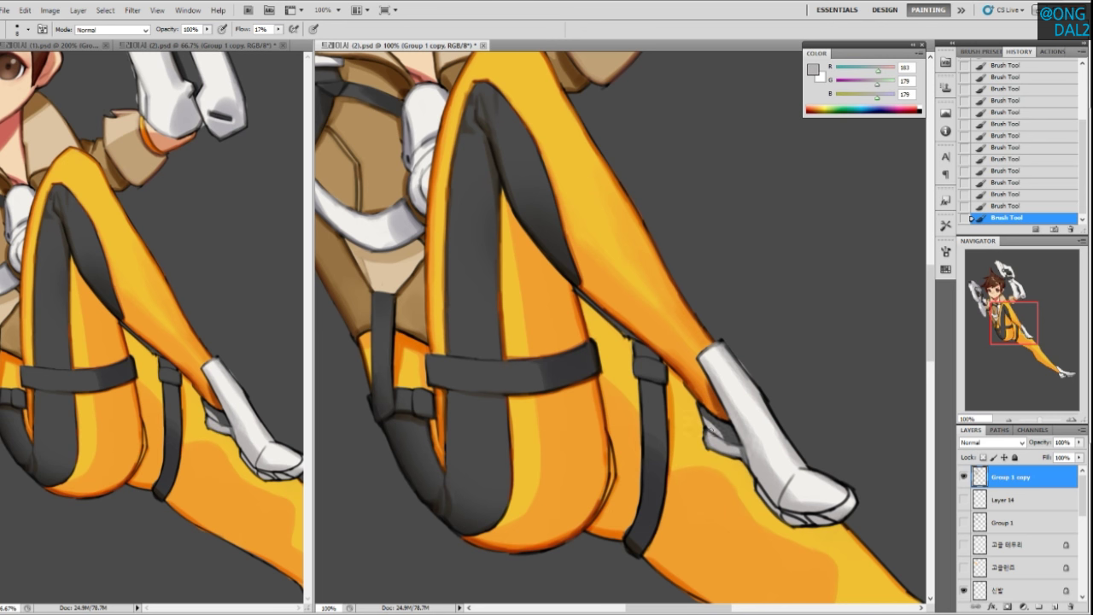
click(718, 437)
mouse_move(722, 428)
mouse_down()
mouse_move(692, 413)
mouse_move(722, 447)
mouse_move(696, 423)
mouse_move(713, 452)
mouse_move(788, 454)
mouse_move(759, 473)
mouse_move(742, 456)
mouse_move(761, 484)
mouse_up()
alt+click(737, 431)
alt+click(717, 428)
Refine the small details of the same boot heel with a smaller brush and resampled greys
key(bracketright)
key(bracketleft)
key(bracketleft)
key(bracketleft)
alt+click(735, 433)
click(723, 437)
key(ctrl+z)
key(ctrl+z)
key(ctrl+z)
alt+click(733, 441)
mouse_move(719, 452)
mouse_down()
mouse_move(768, 494)
mouse_move(756, 463)
mouse_move(739, 479)
mouse_move(748, 487)
mouse_move(733, 470)
mouse_move(757, 487)
mouse_up()
key(ctrl+z)
Soften the outline and tread lines under the boot's sole with sampled grey and brownish tones
alt+click(733, 469)
alt+click(765, 487)
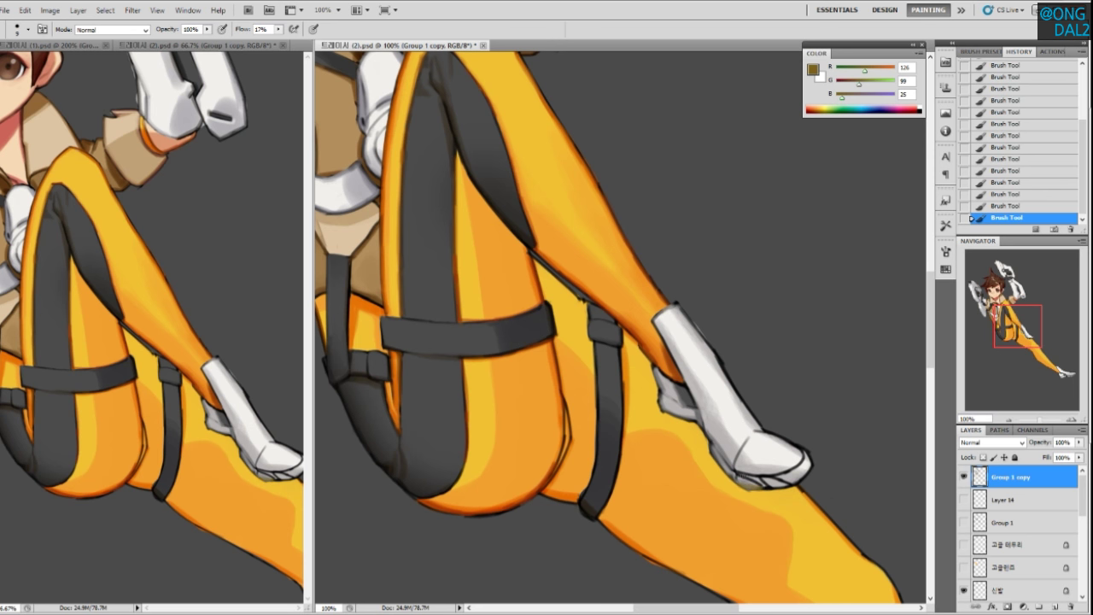
alt+click(745, 472)
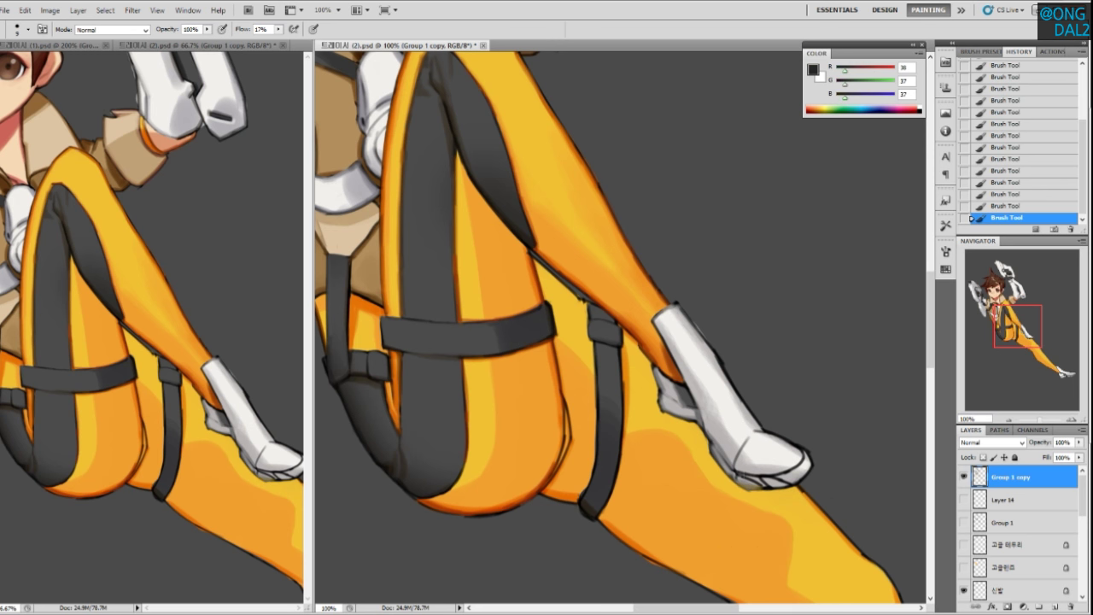
alt+click(763, 479)
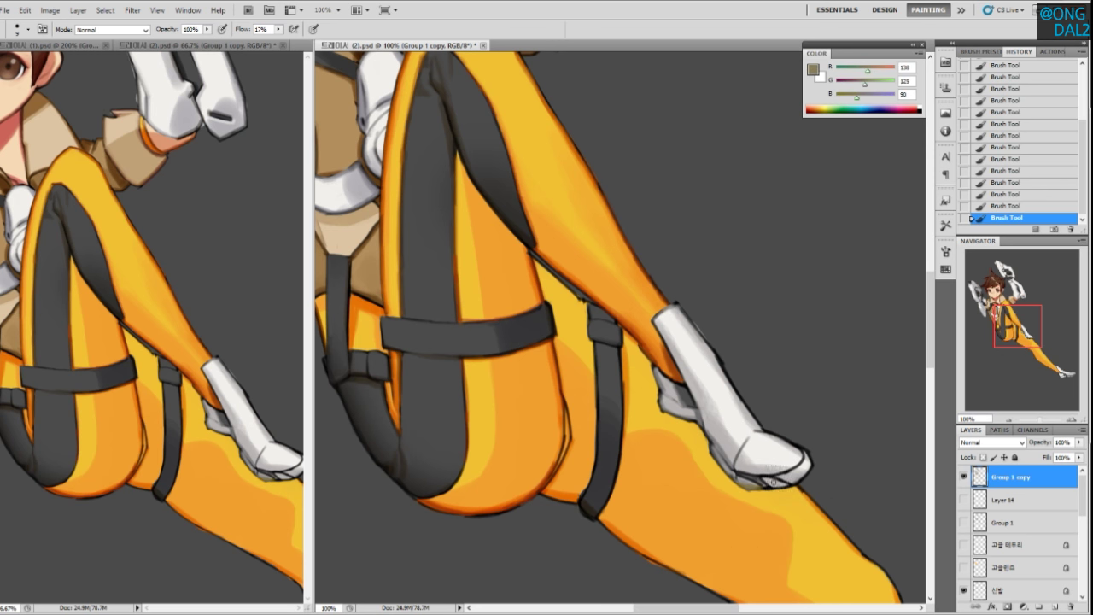
alt+click(752, 481)
alt+click(751, 481)
drag(740, 480, 757, 487)
alt+click(767, 478)
alt+click(764, 484)
alt+click(766, 483)
alt+click(773, 483)
alt+click(777, 484)
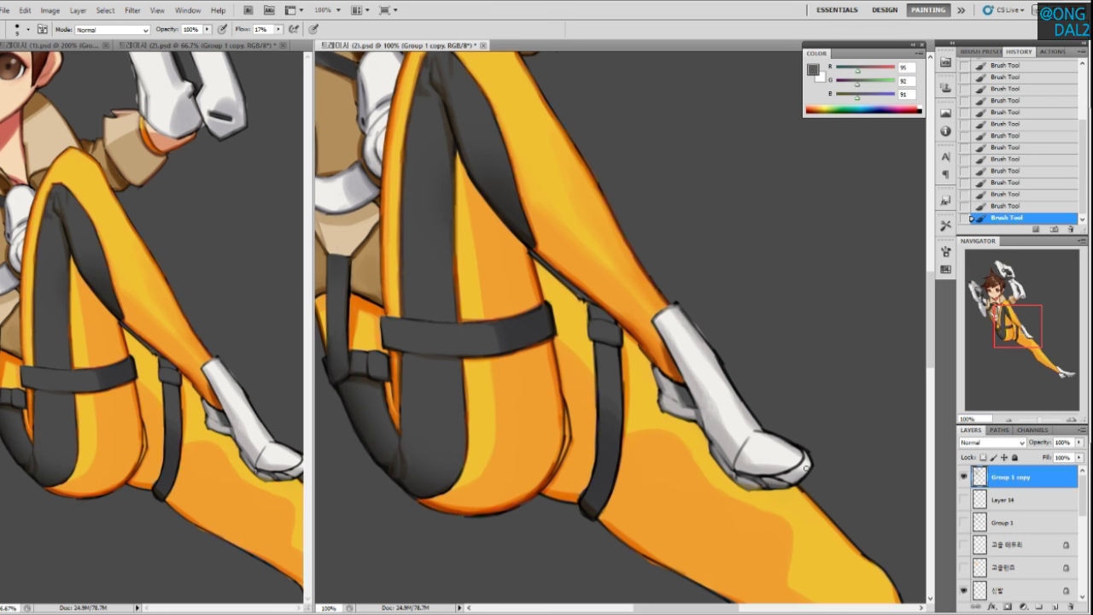
Refine the outline around the boot's toe tip and the crease across the instep with sampled greys
alt+click(809, 463)
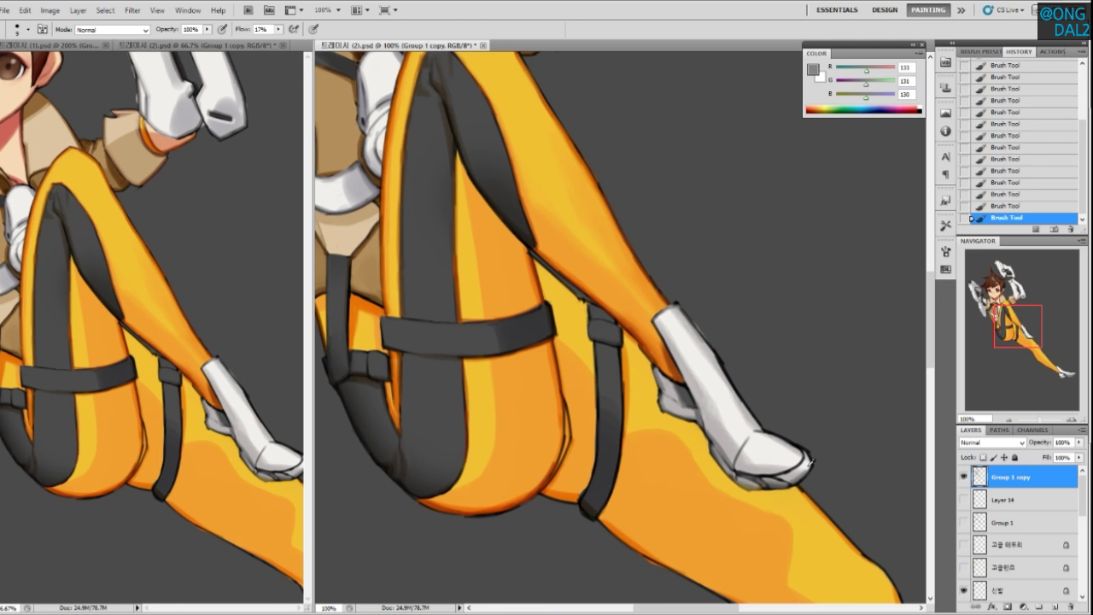
alt+click(808, 462)
alt+click(808, 455)
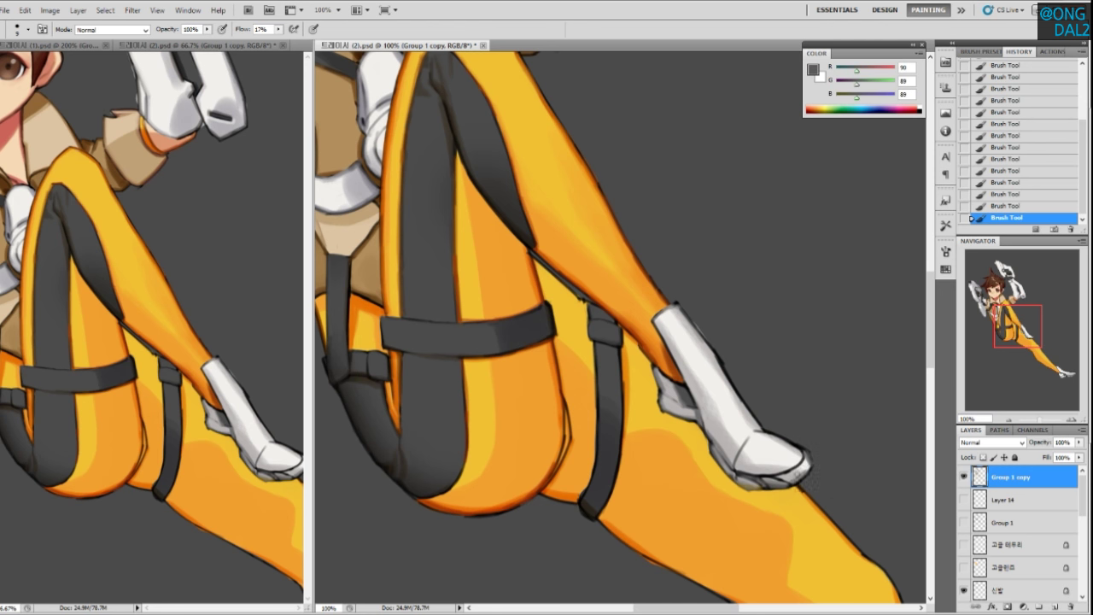
alt+click(782, 466)
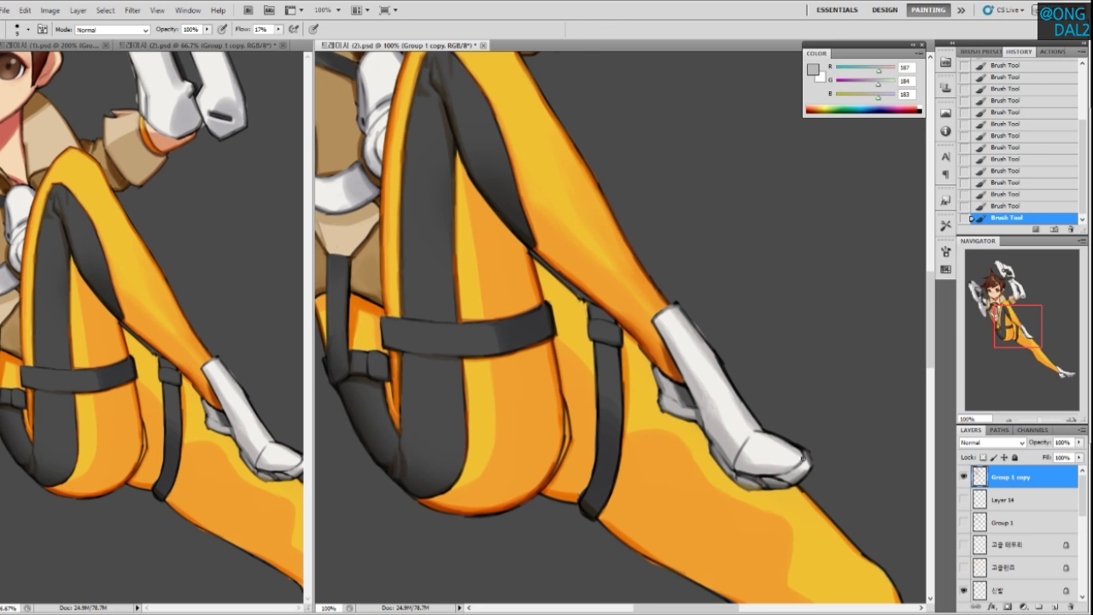
alt+click(751, 447)
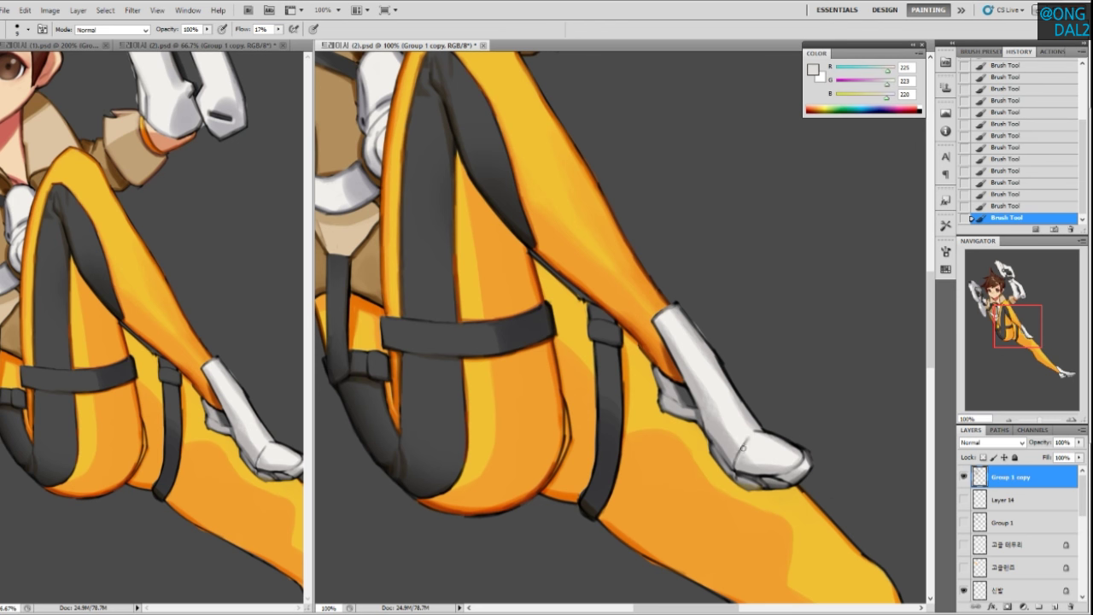
alt+click(740, 453)
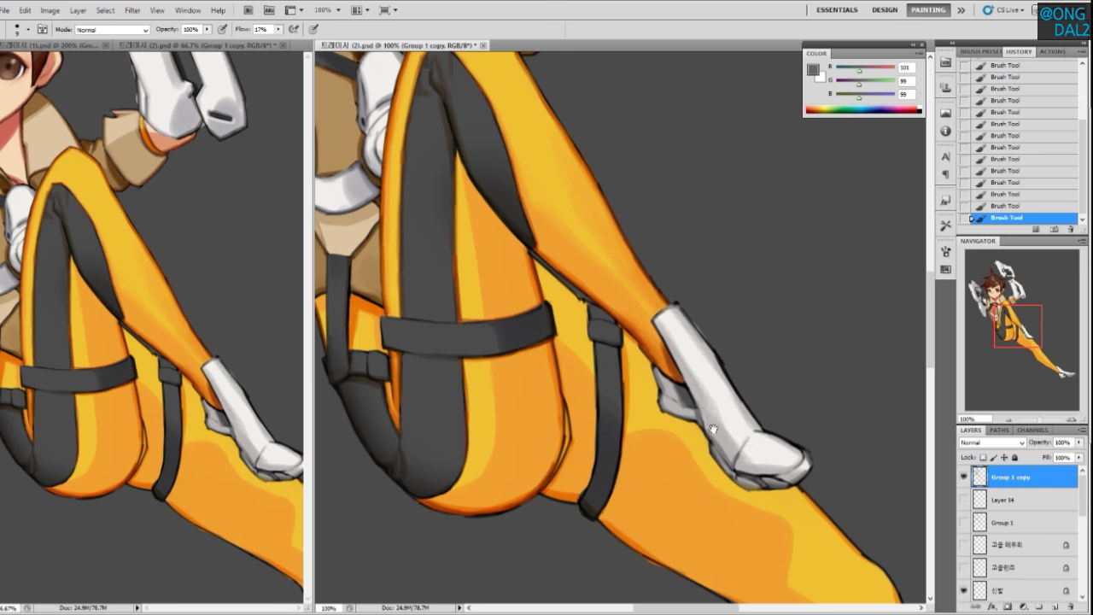
Rework the outline along the front of the boot shaft with sampled light and dark greys
drag(743, 428, 681, 409)
alt+click(656, 342)
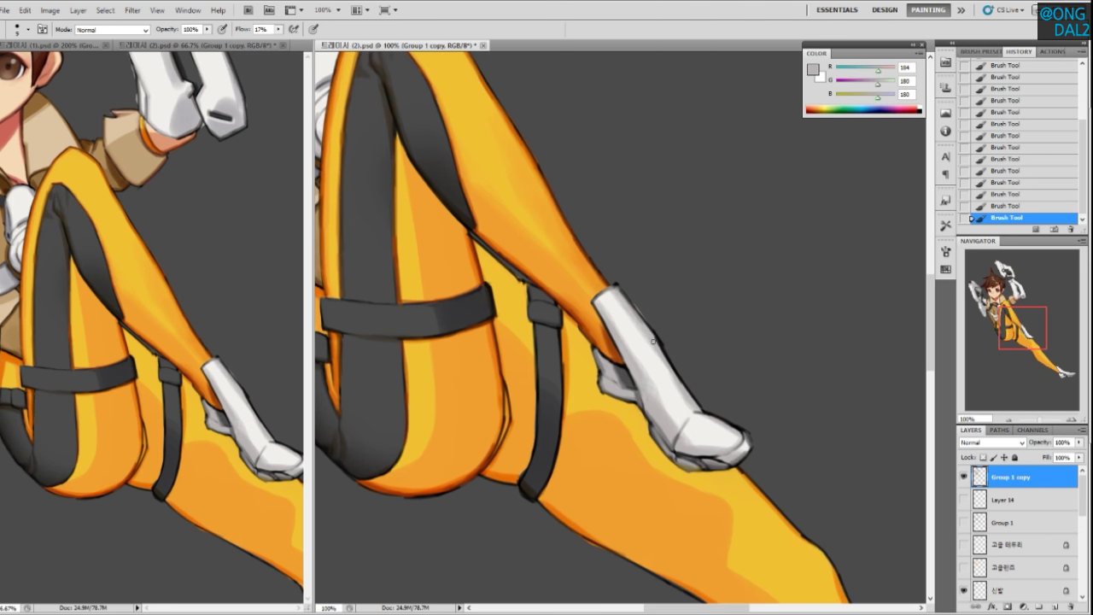
alt+click(662, 336)
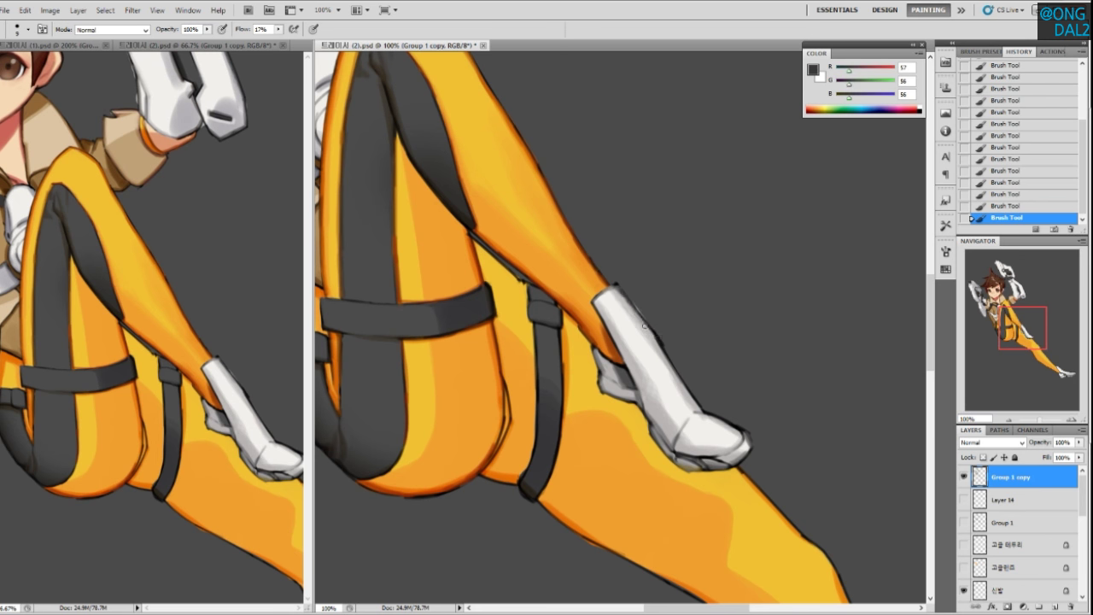
drag(658, 337, 620, 308)
key(ctrl+z)
drag(683, 387, 705, 402)
On the extended leg's boot, soften the outline of the ankle opening with sampled grey
drag(785, 401, 717, 373)
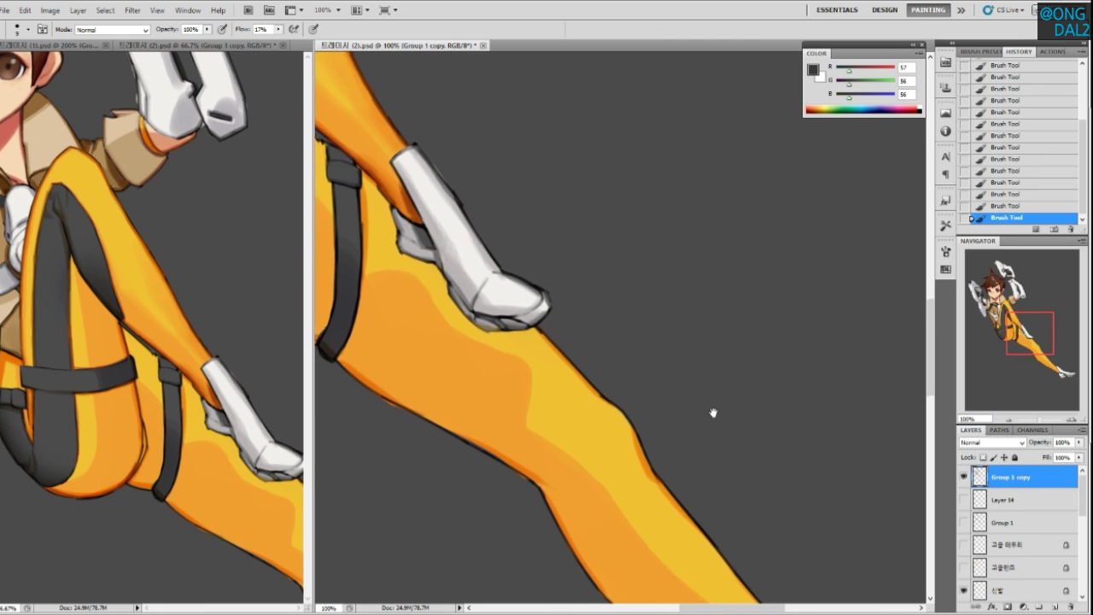
key(ctrl+minus)
key(ctrl+minus)
drag(714, 413, 525, 310)
scroll(647, 361, up, 2)
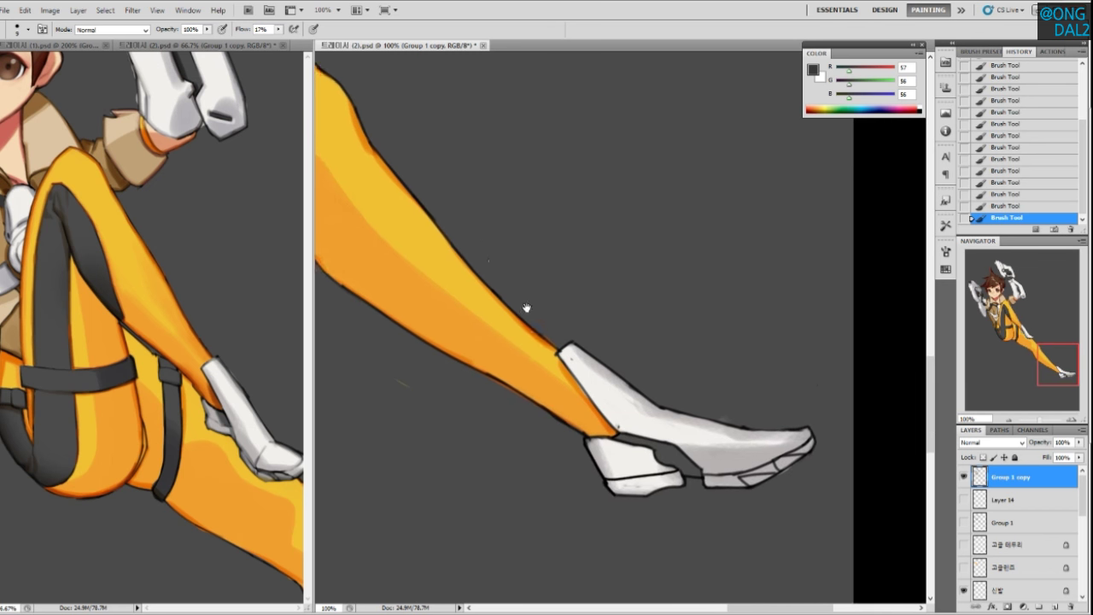
drag(633, 440, 579, 365)
alt+click(565, 357)
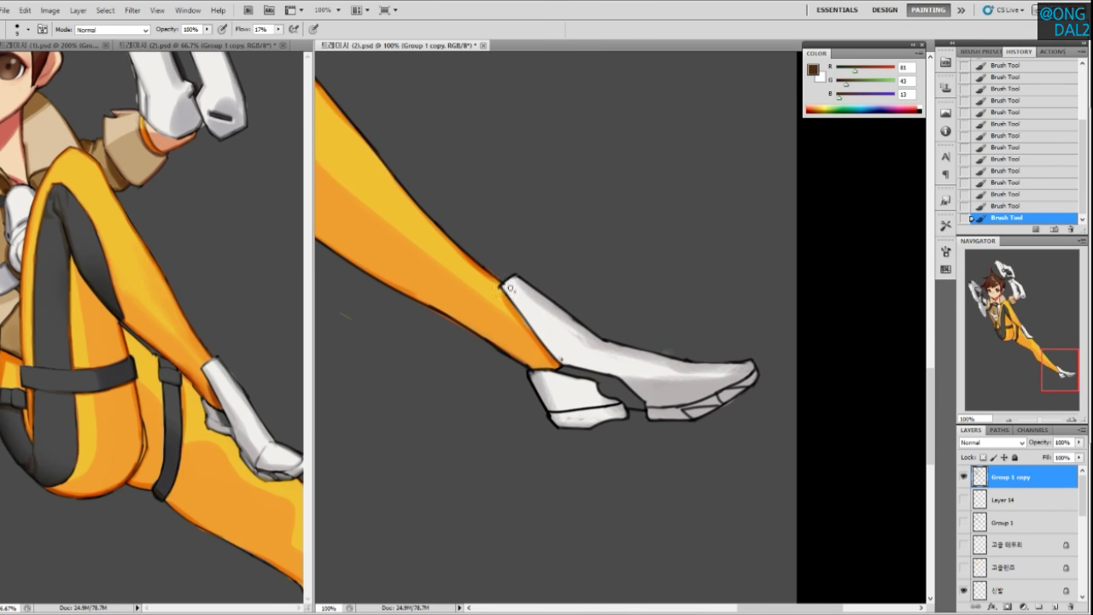
alt+click(523, 304)
drag(506, 288, 555, 361)
key(ctrl+z)
alt+click(546, 295)
alt+click(549, 295)
drag(505, 286, 554, 354)
key(ctrl+z)
key(ctrl+z)
drag(507, 295, 560, 363)
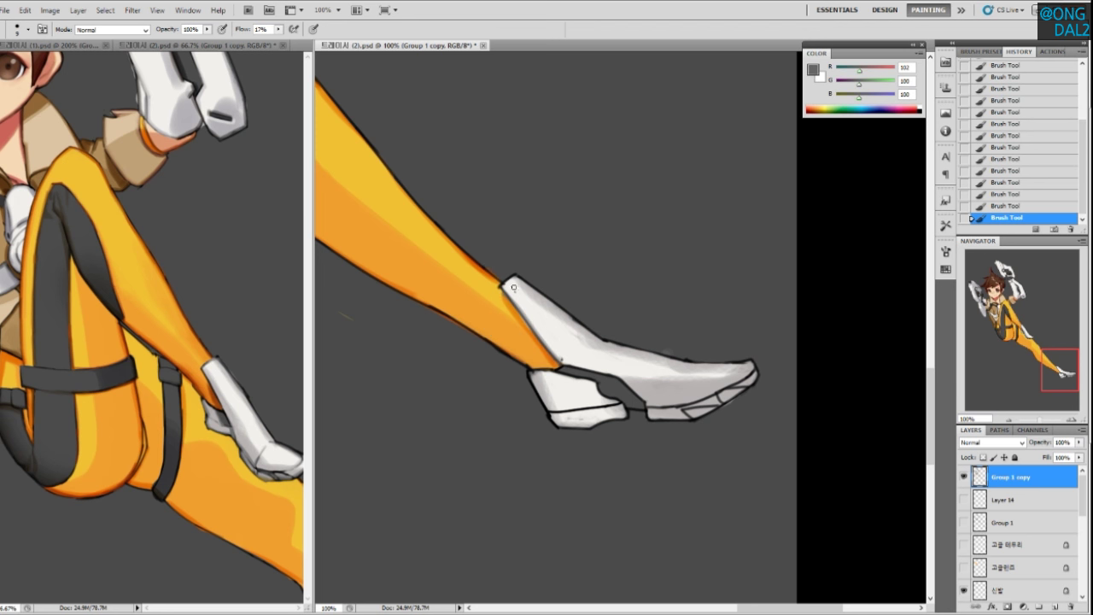
Soften the extended boot's upper outline from the ankle across the instep toward the toe with mid grey
mouse_move(502, 284)
mouse_down()
mouse_move(514, 277)
mouse_move(605, 355)
mouse_move(651, 365)
mouse_up()
mouse_move(579, 343)
mouse_down()
mouse_move(655, 365)
mouse_move(723, 365)
mouse_up()
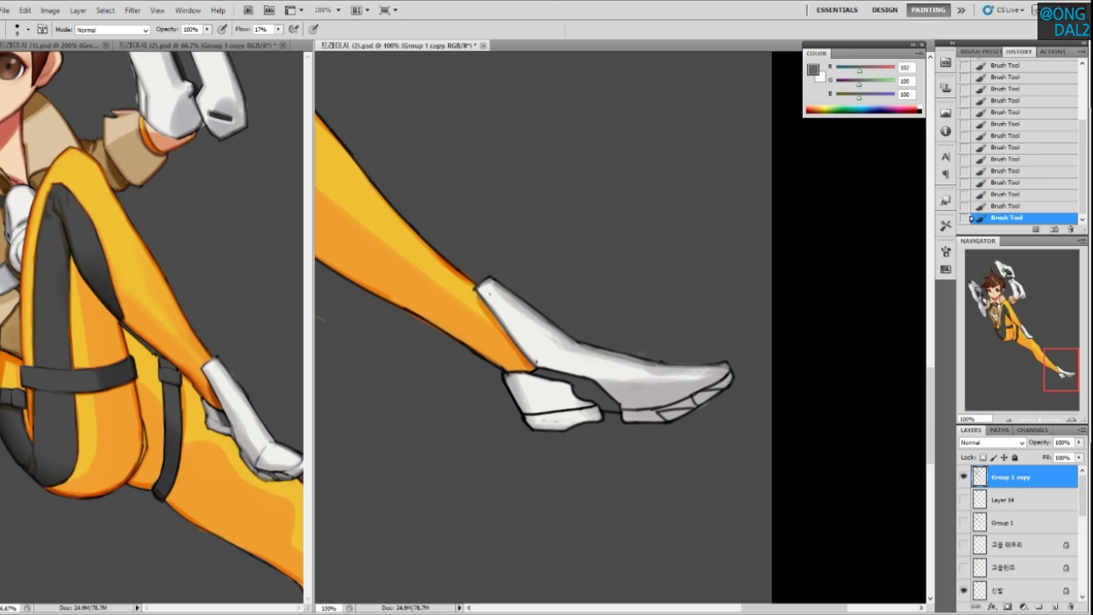
drag(682, 429, 687, 429)
Soften the extended boot's heel outline and the line above its sole with sampled dark grey and off-white
mouse_move(510, 378)
mouse_down()
mouse_move(531, 417)
mouse_move(526, 409)
mouse_move(562, 380)
mouse_move(573, 383)
mouse_up()
alt+click(515, 387)
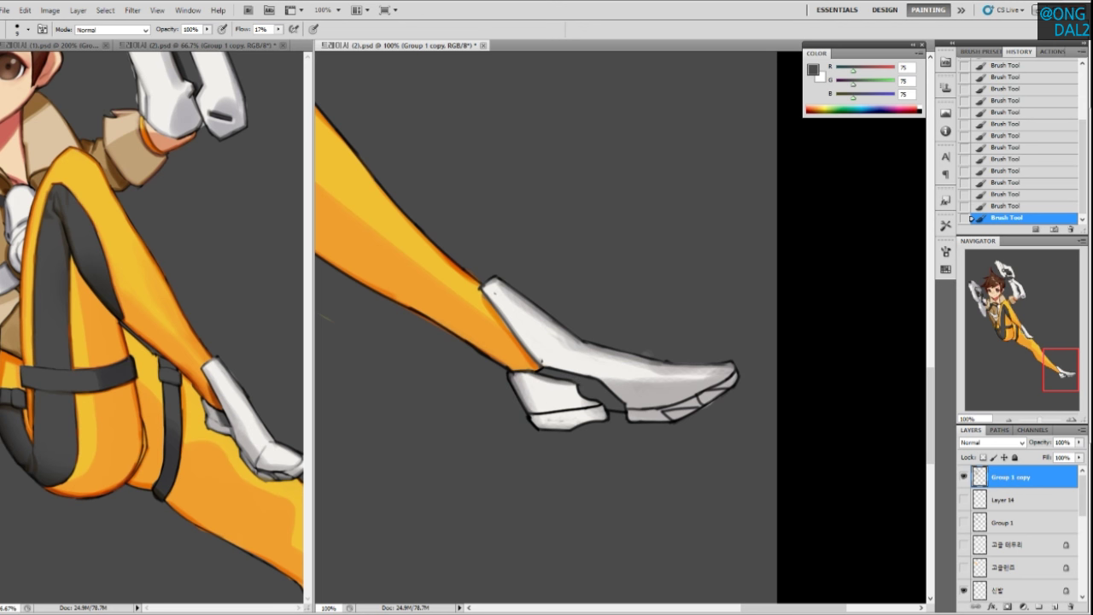
alt+click(560, 410)
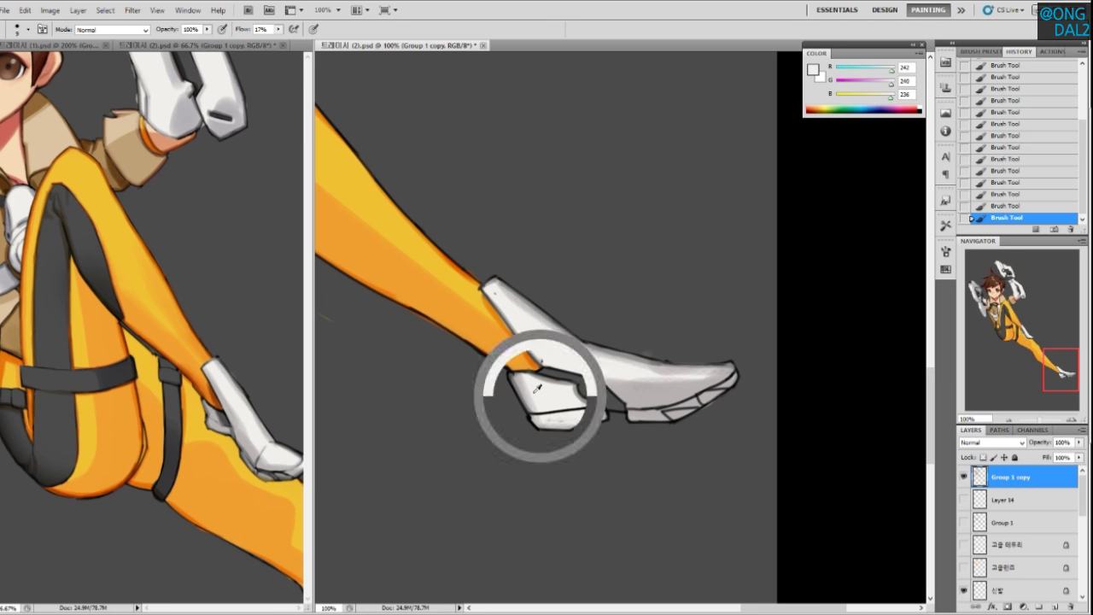
alt+click(543, 400)
mouse_move(554, 410)
mouse_down()
mouse_move(537, 410)
mouse_move(555, 411)
mouse_up()
mouse_move(536, 414)
mouse_down()
mouse_move(574, 404)
mouse_move(578, 389)
mouse_move(551, 412)
mouse_up()
Try to refine the front end of the heel's sole line with resampled tones
alt+click(573, 395)
mouse_move(575, 411)
mouse_down()
mouse_move(537, 415)
mouse_move(596, 410)
mouse_move(556, 412)
mouse_move(564, 431)
mouse_move(594, 417)
mouse_up()
alt+click(587, 403)
key(ctrl+z)
alt+click(597, 406)
key(ctrl+z)
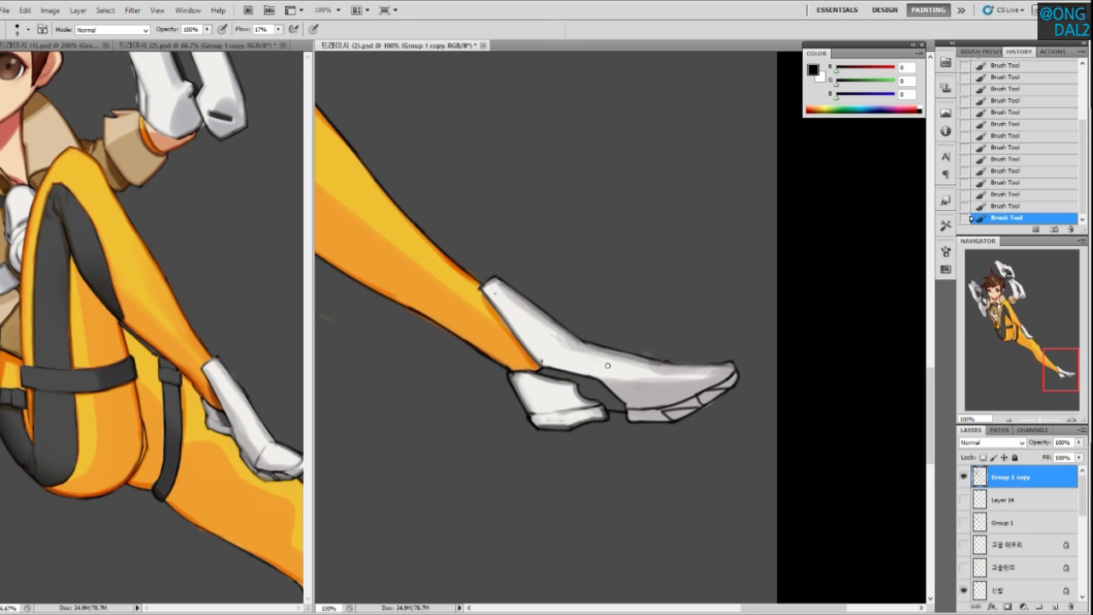
Soften the extended boot's heel sole and the dividing lines of its front sole with sampled off-white
alt+click(571, 391)
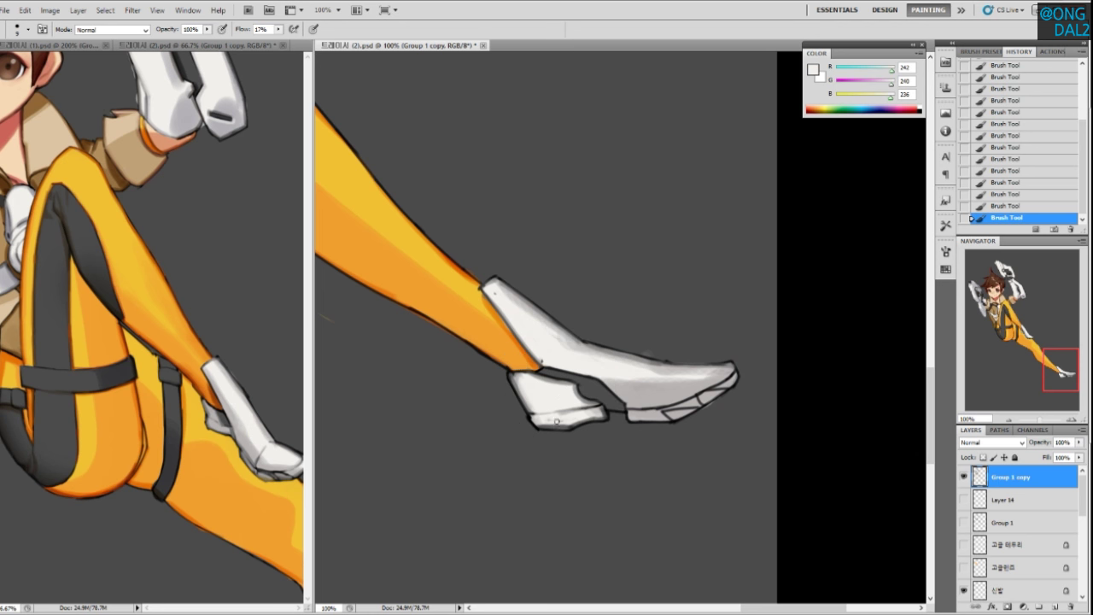
drag(557, 424, 544, 423)
mouse_move(632, 413)
mouse_down()
mouse_move(692, 396)
mouse_move(668, 432)
mouse_move(693, 402)
mouse_move(668, 416)
mouse_move(695, 395)
mouse_move(660, 412)
mouse_move(713, 392)
mouse_up()
key(ctrl+z)
key(ctrl+z)
key(ctrl+z)
key(ctrl+z)
key(ctrl+z)
key(ctrl+z)
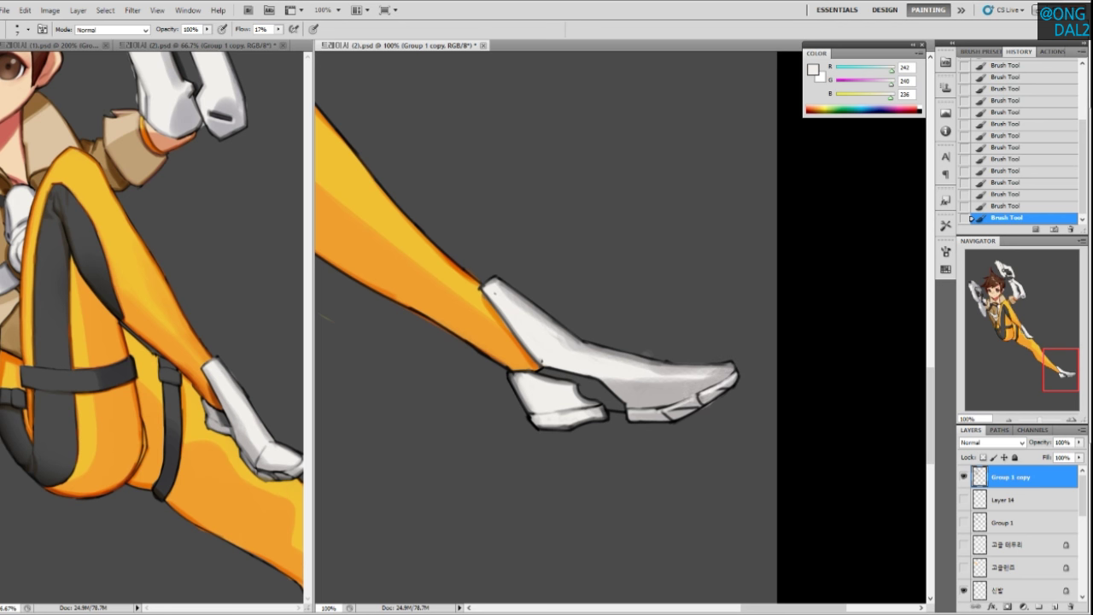
Refine the outline of the extended boot's front sole up to the toe tip with sampled greys
alt+click(701, 398)
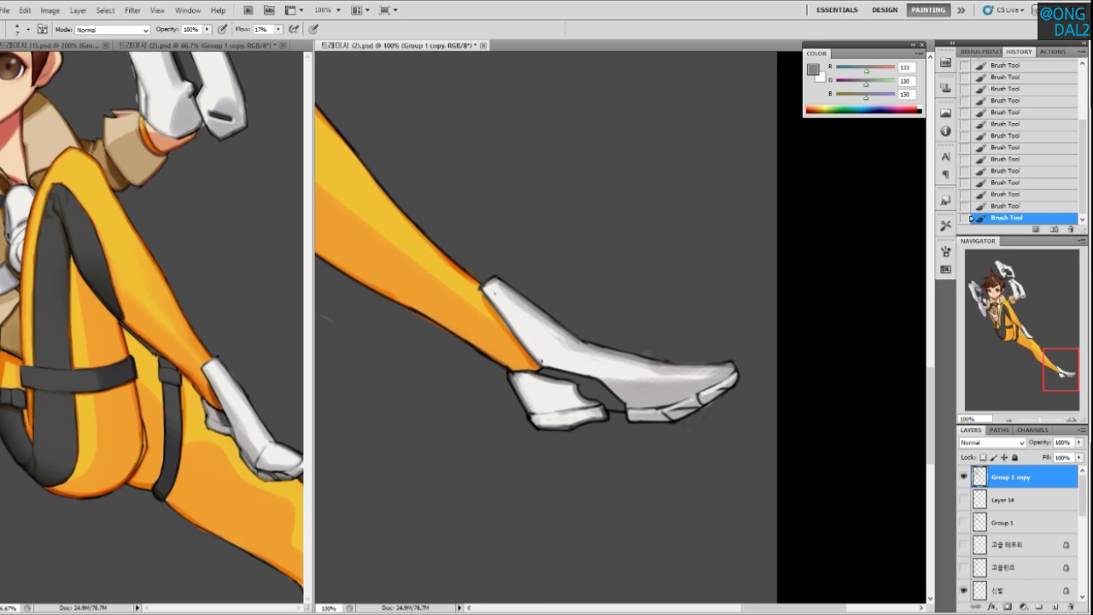
alt+click(663, 415)
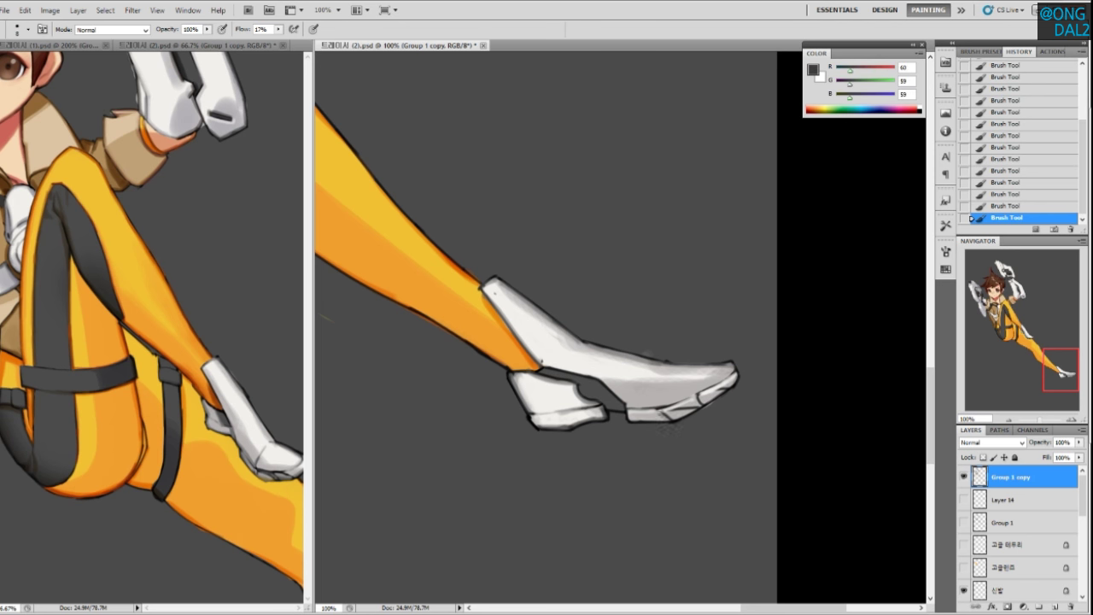
key(ctrl+z)
mouse_move(658, 411)
mouse_down()
mouse_move(668, 420)
mouse_move(738, 376)
mouse_up()
alt+click(638, 376)
alt+click(627, 405)
mouse_move(603, 379)
mouse_down()
mouse_move(629, 403)
mouse_move(608, 390)
mouse_up()
key(ctrl+z)
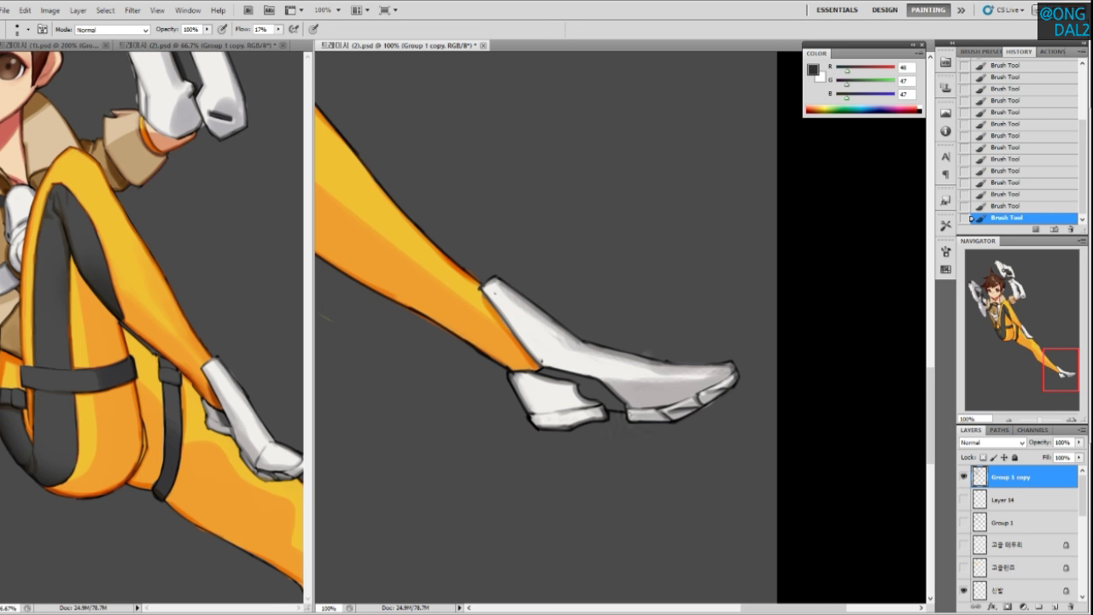
Soften the tread lines and the toe-tip edge of the extended boot with sampled mid and light greys
alt+click(638, 415)
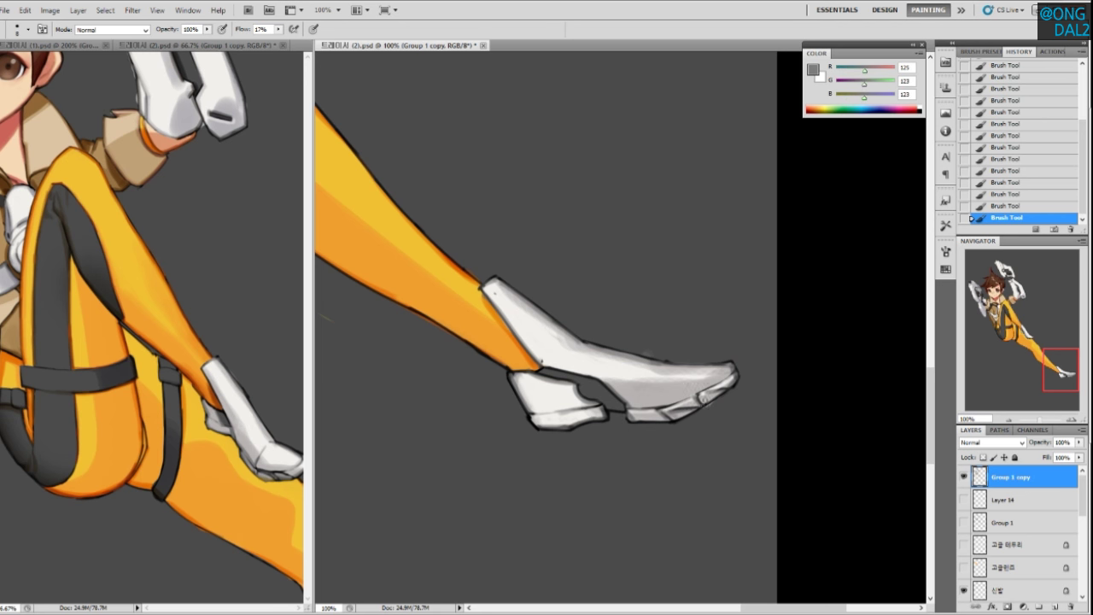
drag(689, 389, 697, 395)
alt+click(728, 370)
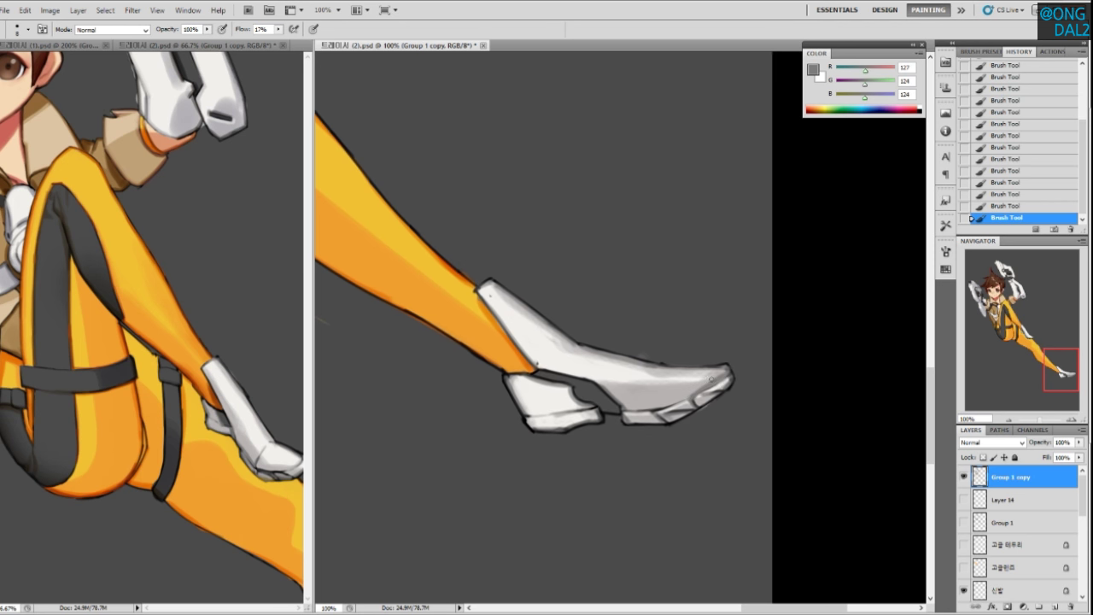
alt+click(722, 370)
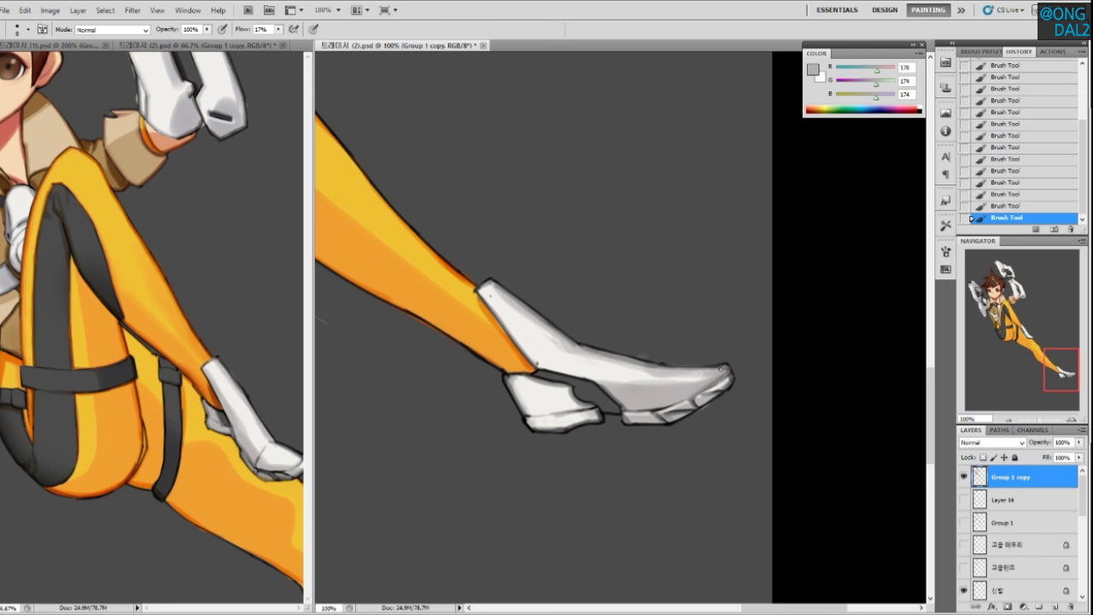
Blend the shading from the extended boot's instep to its toe with a larger brush and sampled light greys
drag(642, 374, 654, 370)
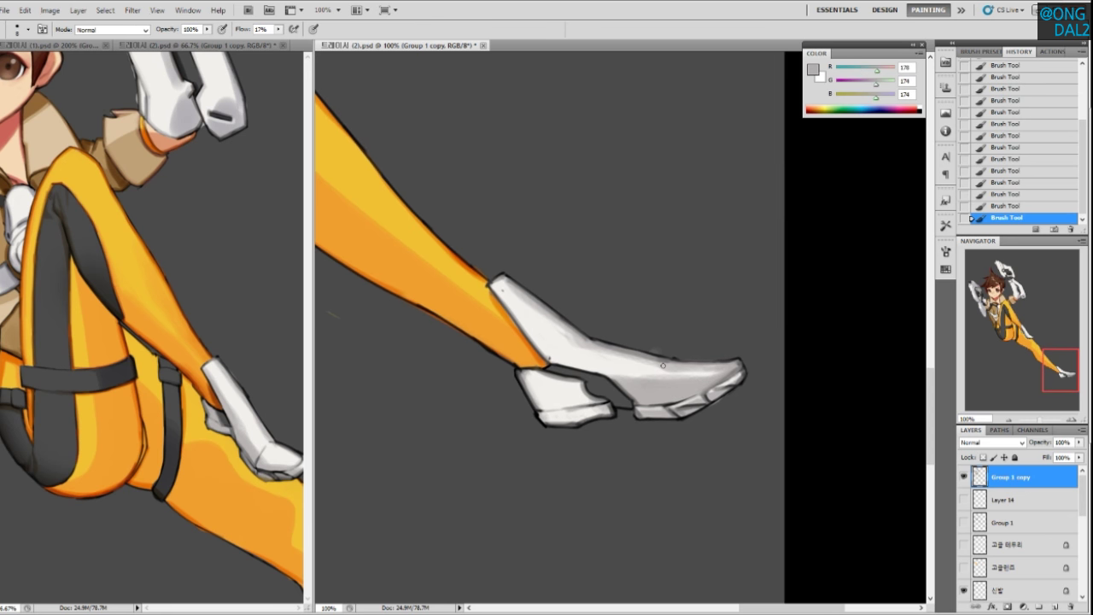
key(bracketright)
drag(559, 361, 674, 383)
alt+click(600, 352)
alt+click(602, 349)
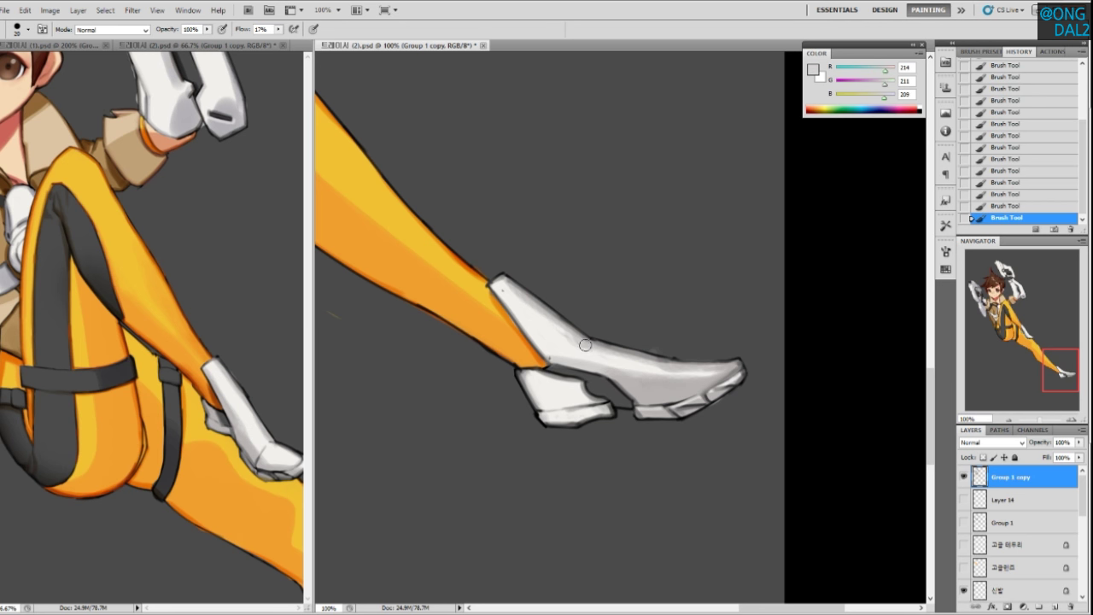
mouse_move(708, 371)
mouse_down()
mouse_move(667, 375)
mouse_move(680, 373)
mouse_up()
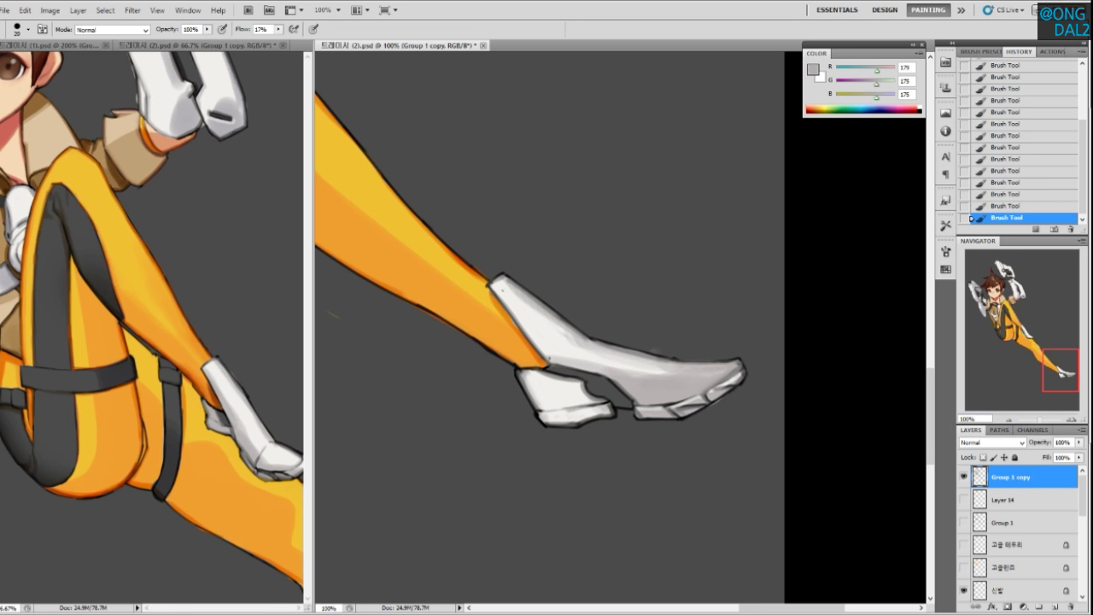
Shade the extended boot's heel piece and its sole with sampled light greys and off-white
alt+click(668, 390)
drag(553, 386, 581, 397)
key(ctrl+z)
alt+click(572, 385)
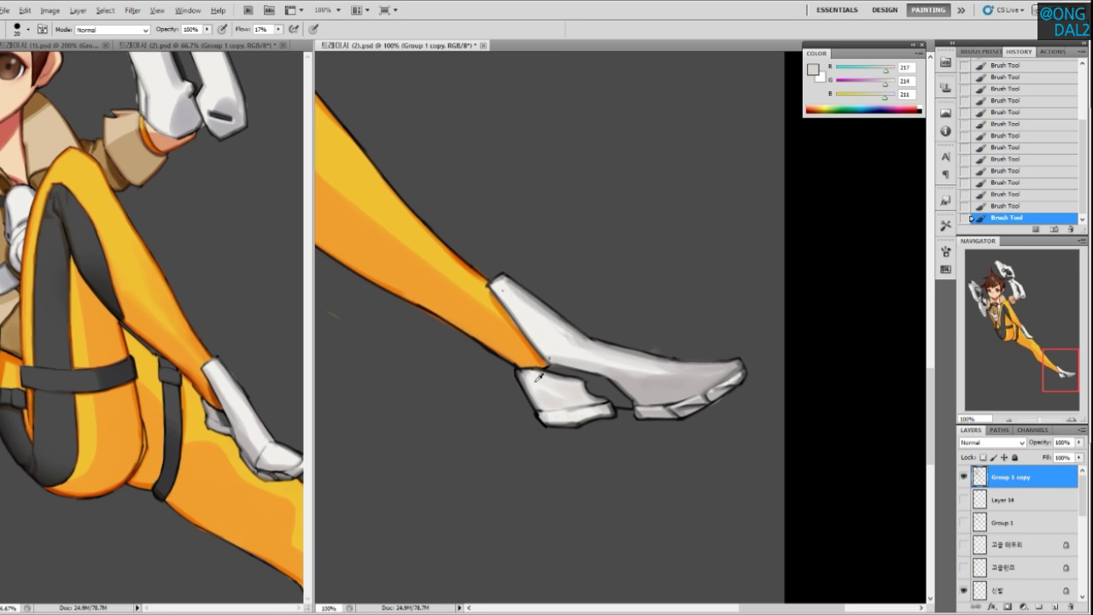
alt+click(545, 338)
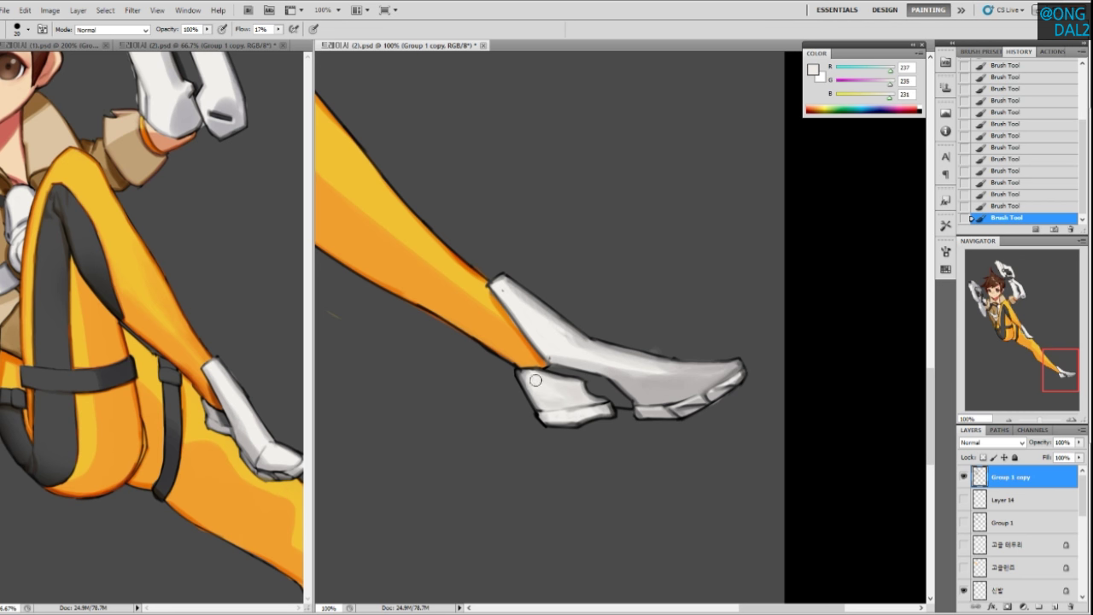
alt+click(550, 402)
alt+click(541, 400)
alt+click(589, 396)
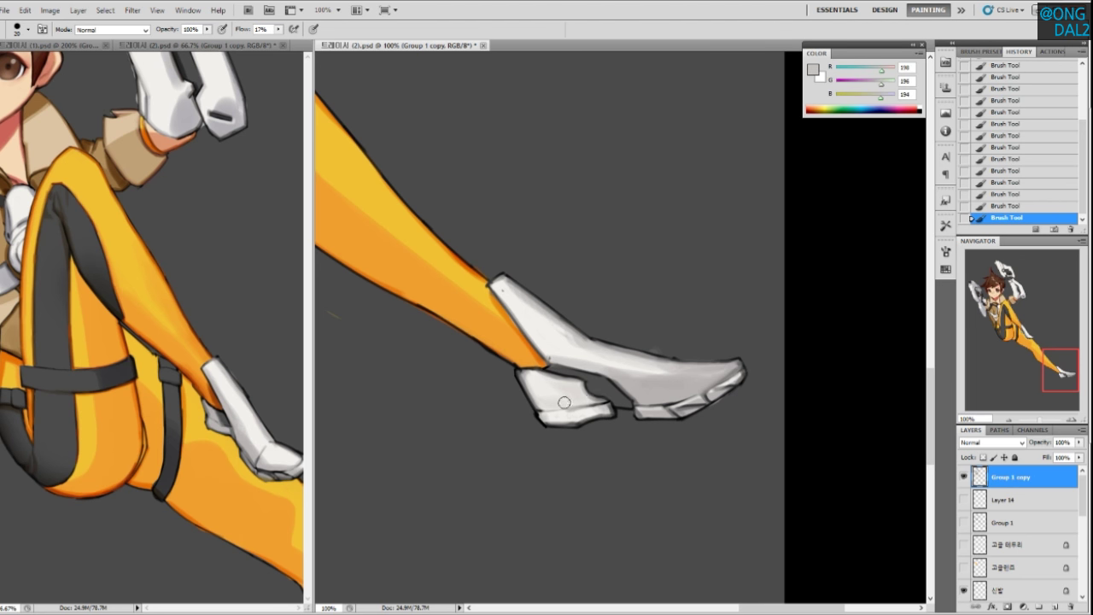
drag(577, 416, 569, 418)
On the bent leg's boot, soften the line above the front sole with a smaller brush and sampled grey
key(ctrl+minus)
key(ctrl+minus)
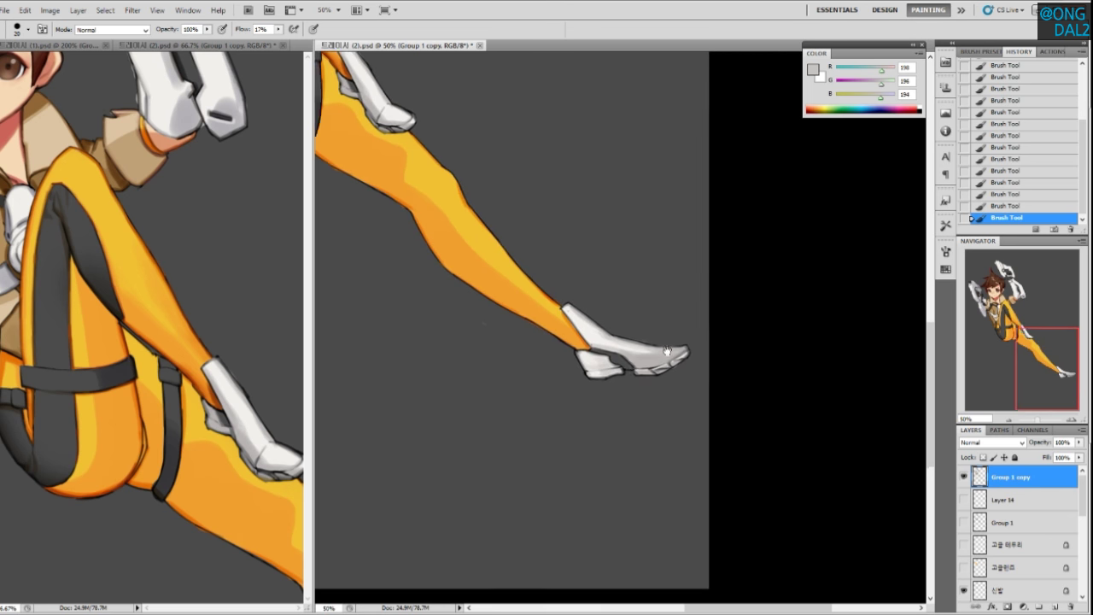
drag(456, 434, 683, 415)
drag(590, 349, 613, 467)
drag(610, 370, 587, 459)
key(ctrl+plus)
key(ctrl+plus)
key(ctrl+plus)
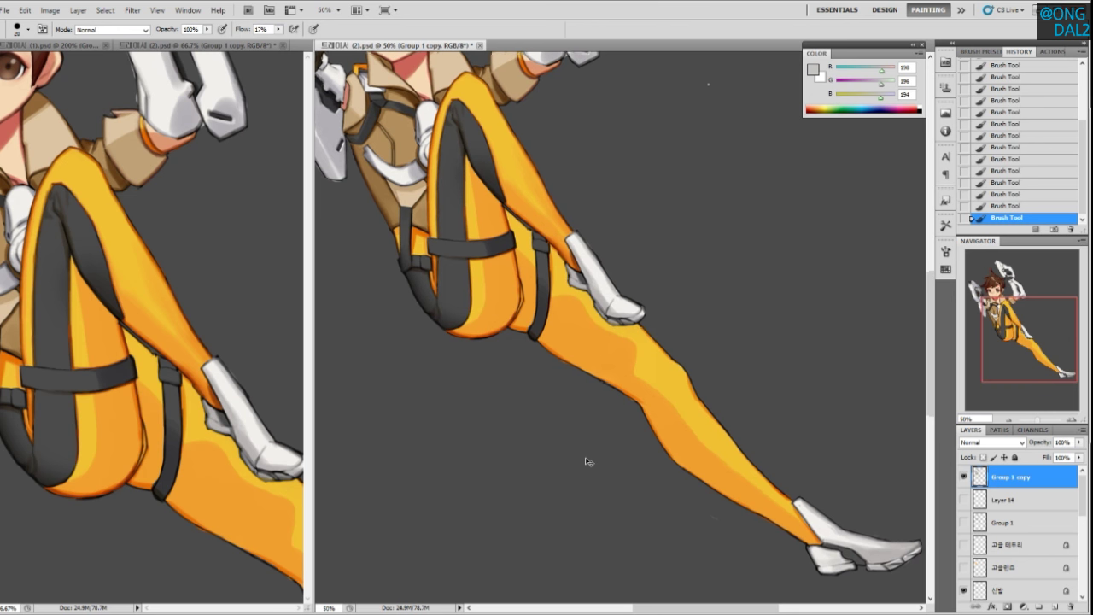
drag(566, 420, 565, 427)
alt+click(607, 336)
alt+click(592, 329)
drag(601, 342, 651, 335)
key(ctrl+z)
key(bracketleft)
alt+click(653, 346)
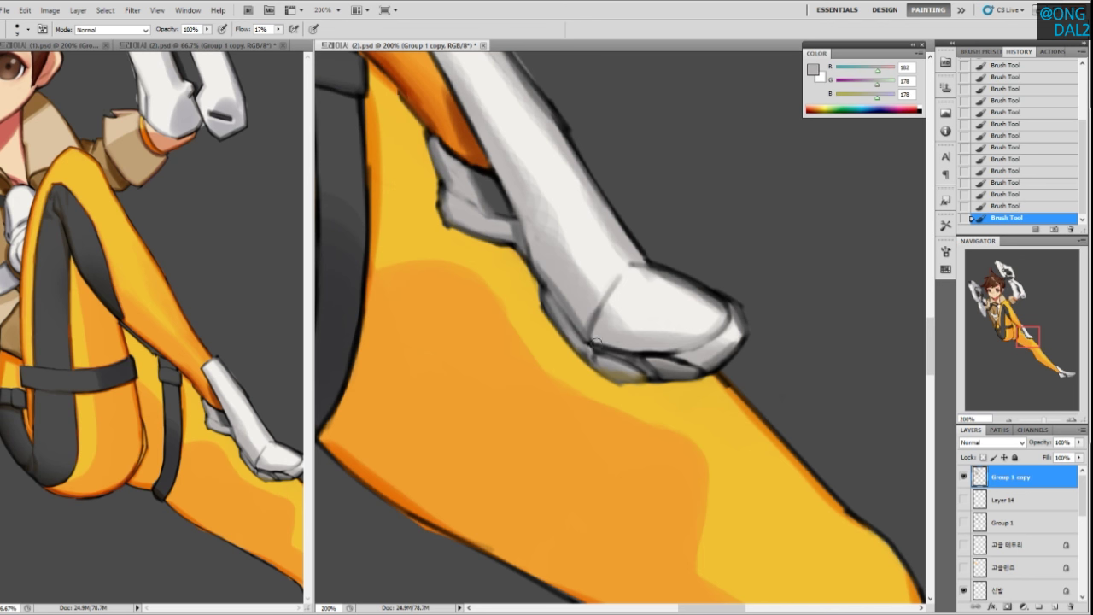
drag(598, 341, 684, 347)
drag(551, 271, 581, 325)
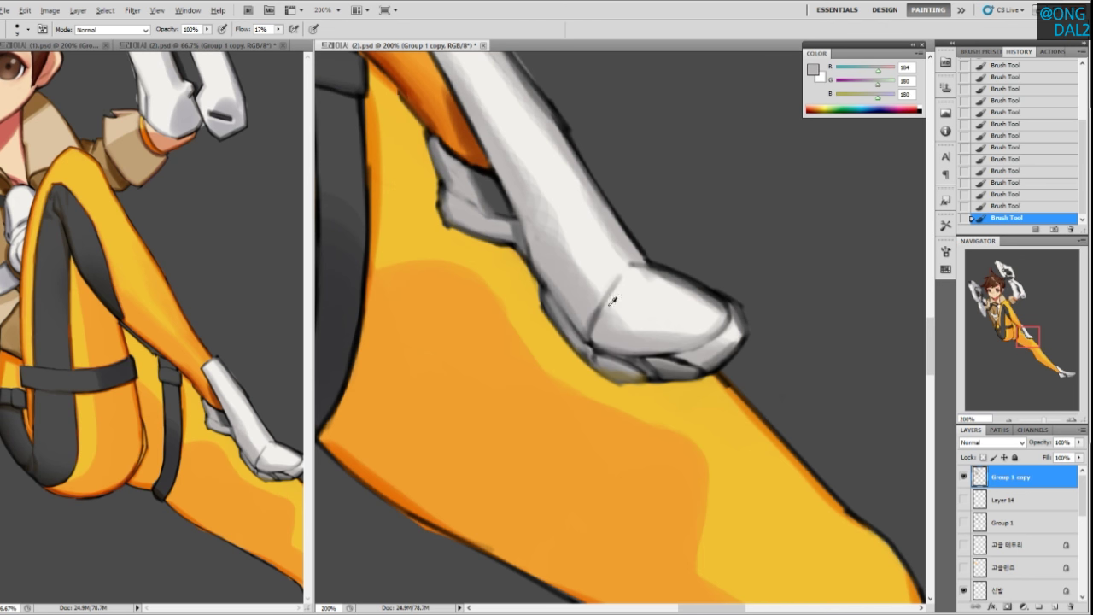
Lighten the curved seam across the bent boot's instep with sampled light grey
alt+click(626, 277)
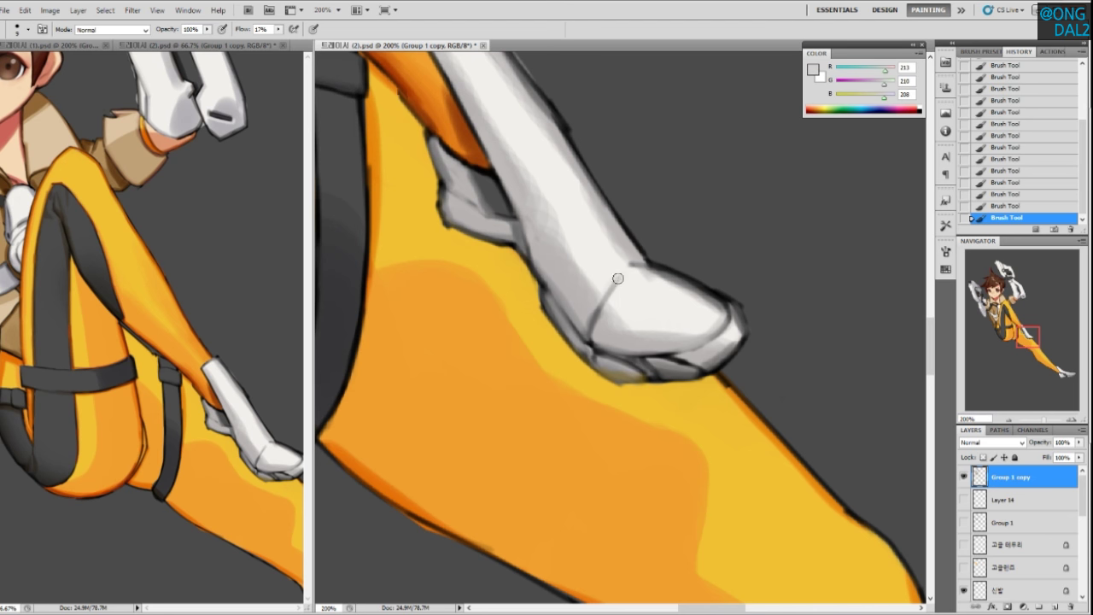
drag(626, 277, 578, 341)
drag(629, 270, 643, 273)
Soften the bent boot's toe-cap line and rework the front sole beneath it with sampled light greys
key(ctrl+minus)
key(ctrl+plus)
key(ctrl+plus)
drag(741, 322, 728, 318)
alt+click(726, 336)
mouse_move(692, 382)
mouse_down()
mouse_move(725, 383)
mouse_move(685, 378)
mouse_move(695, 385)
mouse_move(736, 366)
mouse_move(677, 379)
mouse_move(681, 404)
mouse_up()
key(ctrl+z)
alt+click(726, 370)
key(ctrl+z)
key(ctrl+z)
drag(607, 384, 655, 405)
key(ctrl+z)
drag(608, 386, 649, 399)
key(ctrl+z)
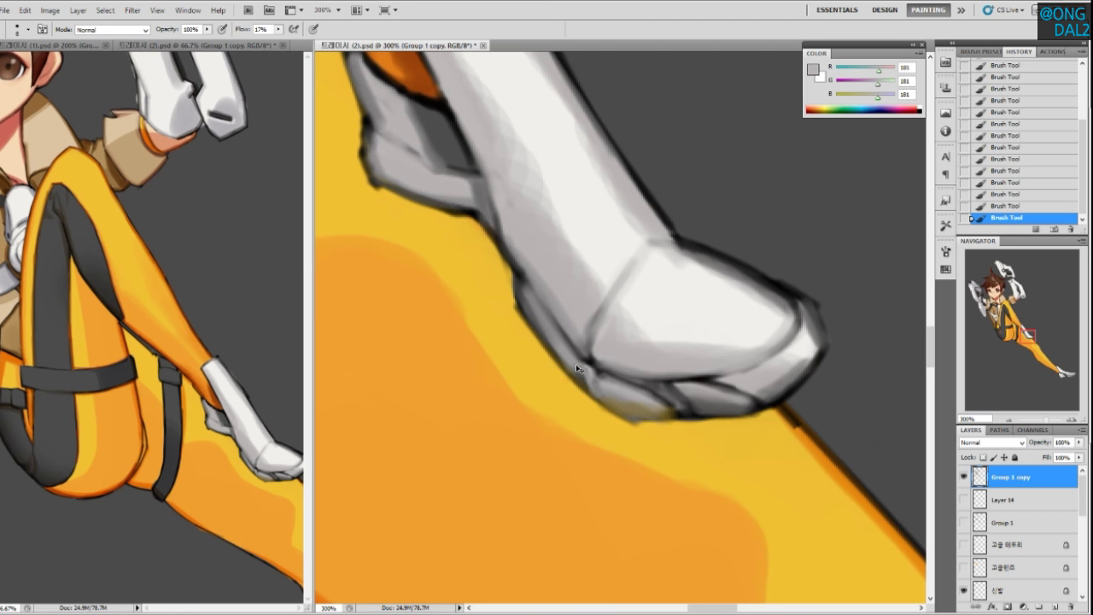
Soften the bent boot's underside outline where the arch meets the heel with mid grey
scroll(598, 376, down, 4)
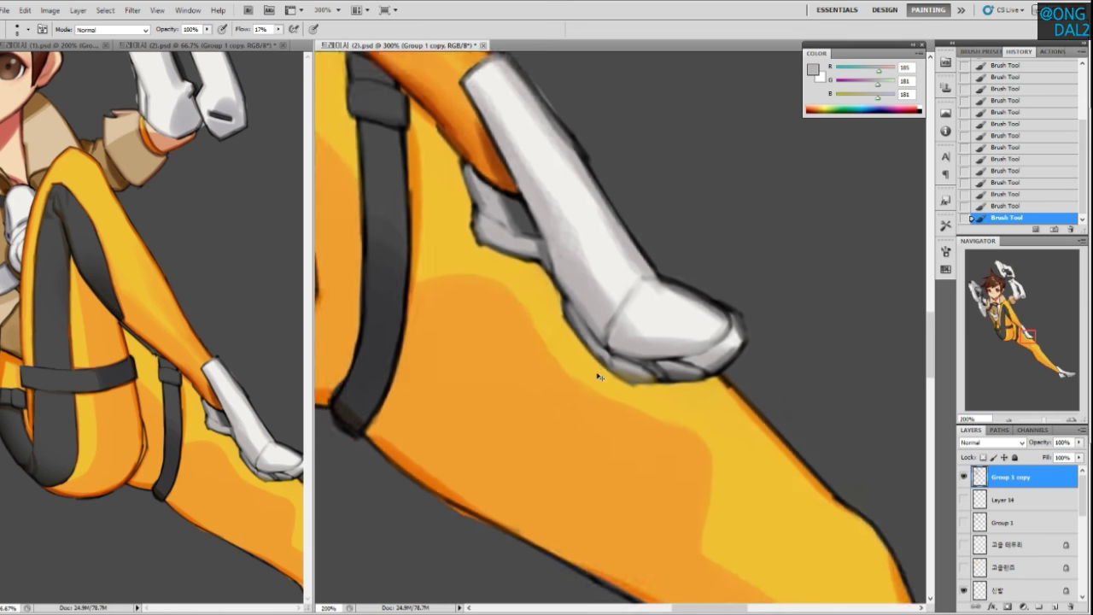
drag(623, 291, 614, 311)
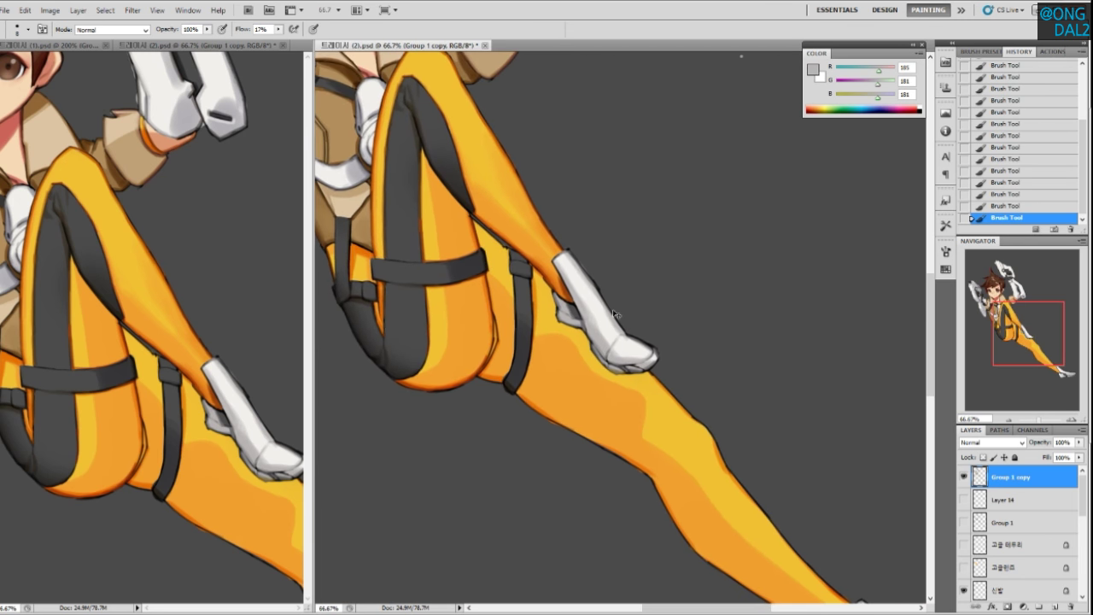
scroll(615, 314, up, 2)
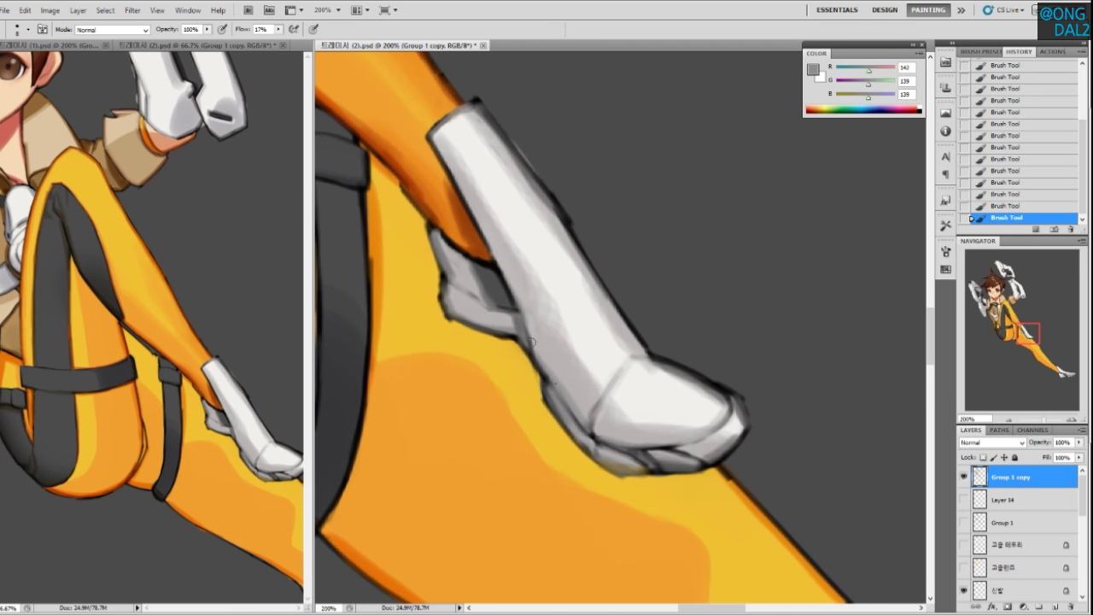
drag(525, 345, 533, 356)
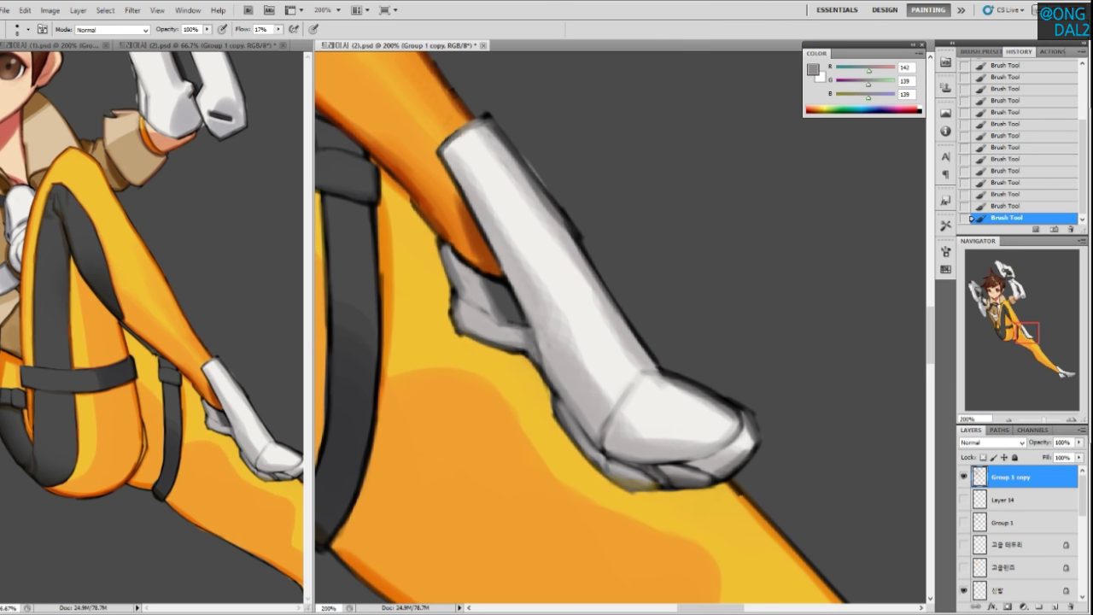
Refine the bent boot's heel piece and the dark gap beside it with sampled greys and off-white
alt+click(503, 293)
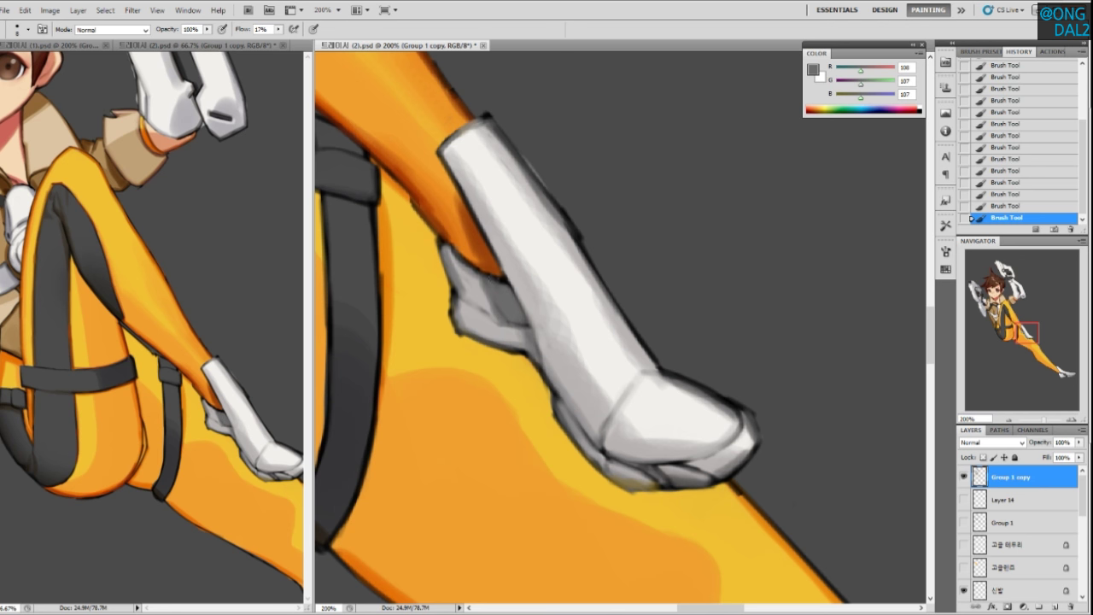
alt+click(534, 246)
drag(453, 253, 510, 289)
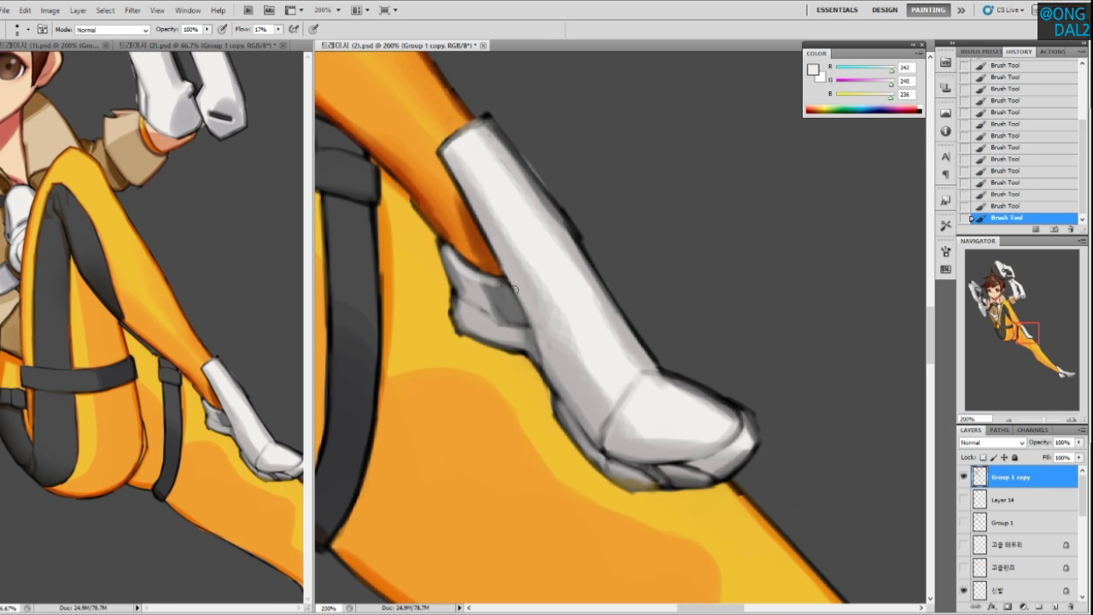
key(ctrl+z)
drag(449, 251, 472, 269)
alt+click(465, 269)
Soften the edges of the bent boot's ankle opening with sampled light grey and off-white
mouse_move(447, 251)
mouse_down()
mouse_move(465, 277)
mouse_move(467, 202)
mouse_up()
scroll(517, 278, up, 1)
alt+click(502, 272)
mouse_move(443, 159)
mouse_down()
mouse_move(509, 289)
mouse_move(548, 300)
mouse_move(532, 290)
mouse_up()
alt+click(467, 190)
drag(459, 192, 467, 184)
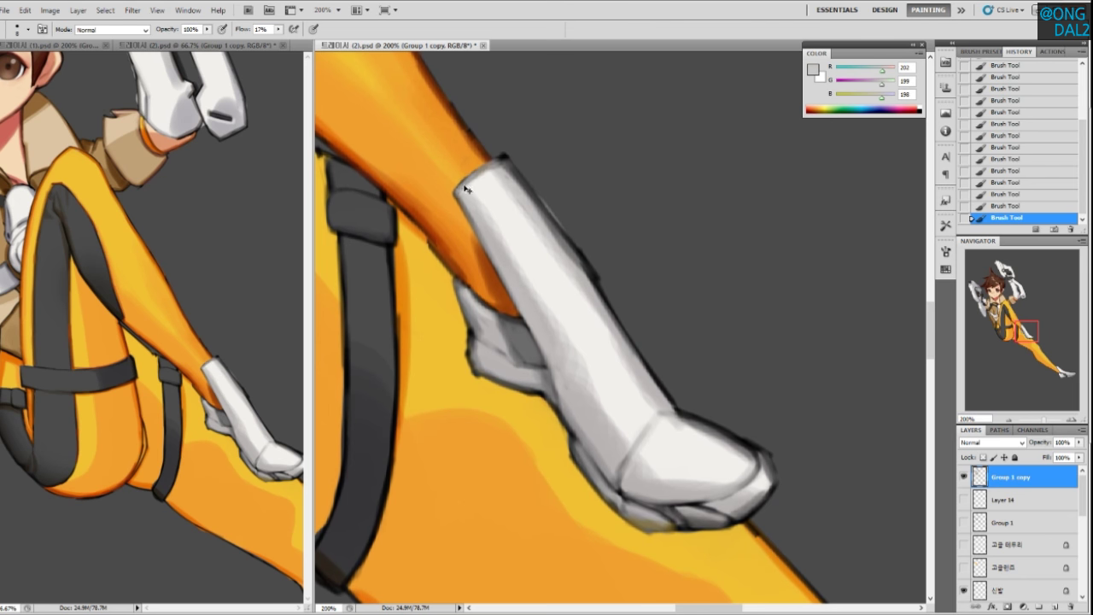
alt+click(468, 188)
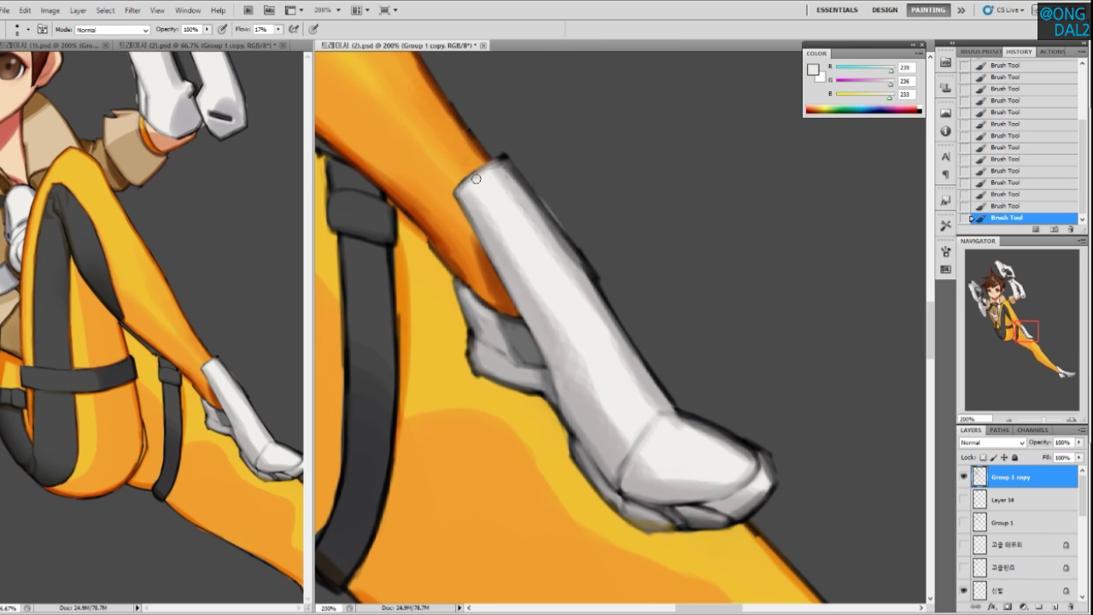
alt+click(493, 174)
Soften the bent boot's front outline from the ankle opening down to the instep with sampled dark and light greys
alt+click(525, 205)
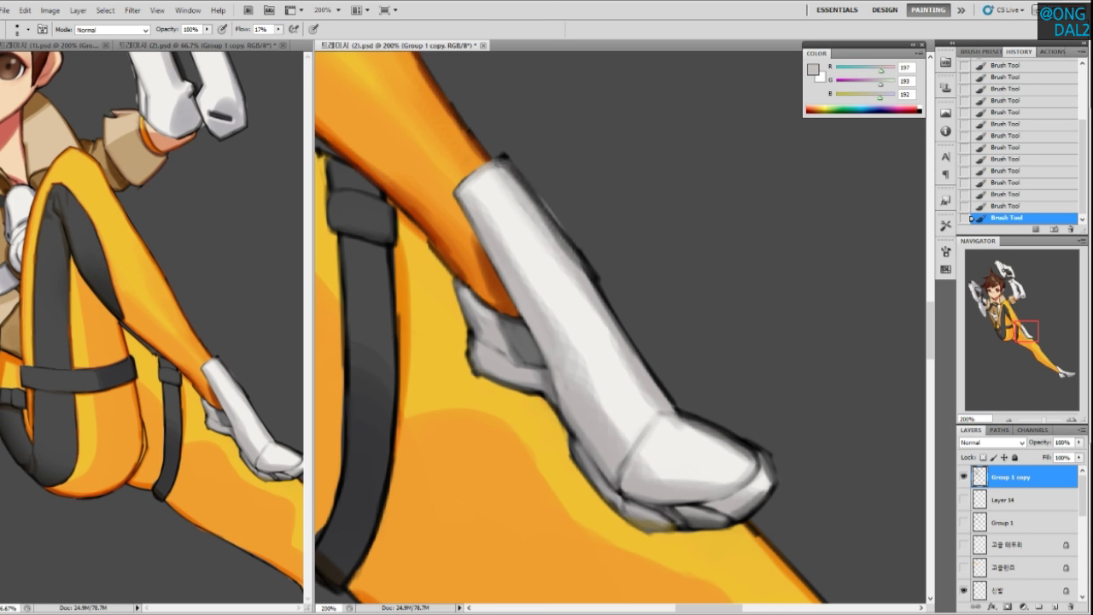
alt+click(512, 156)
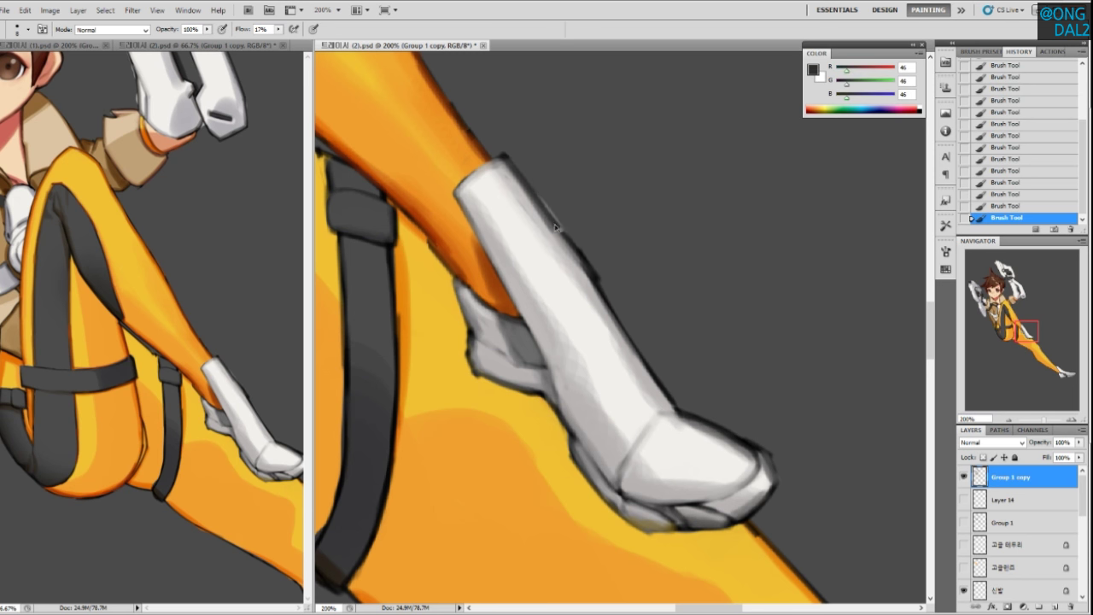
alt+click(529, 196)
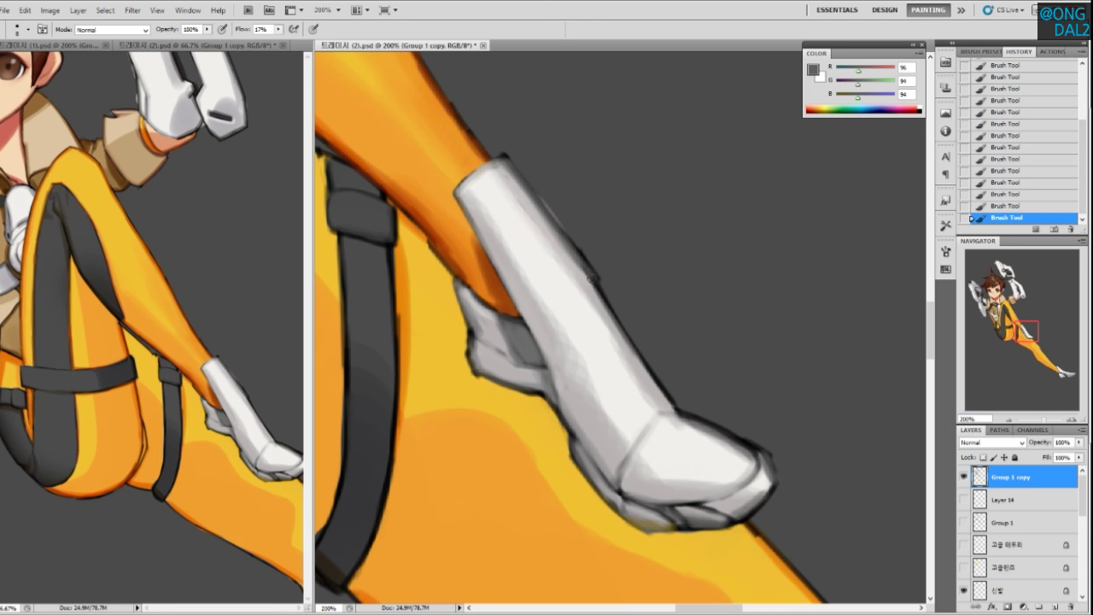
alt+click(650, 385)
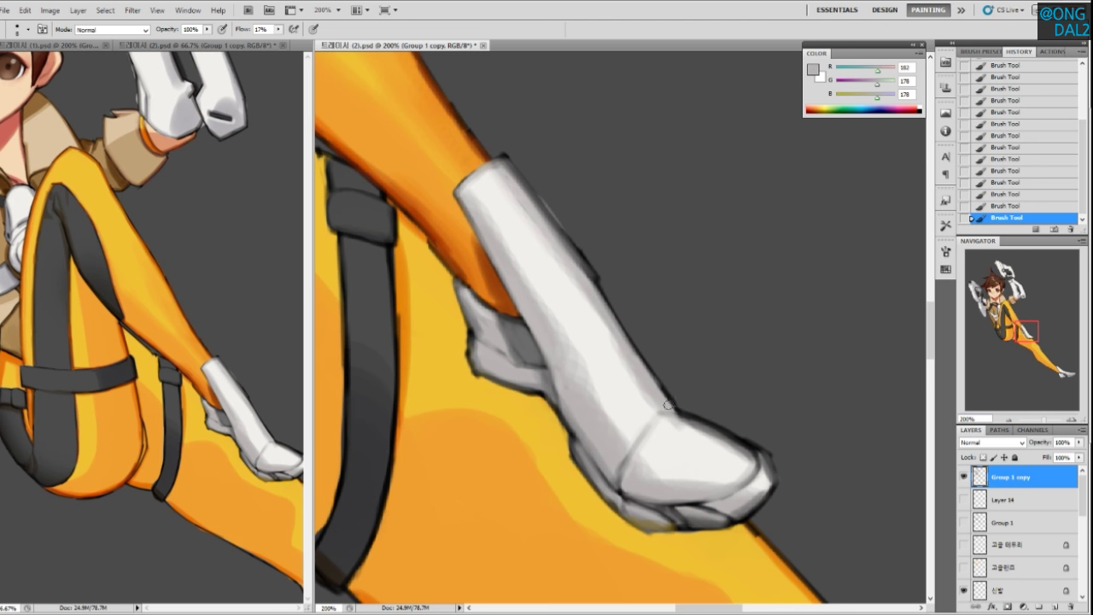
Blend the shading on the lower shaft of the bent boot with a larger brush and sampled off-white and light grey
alt+click(613, 357)
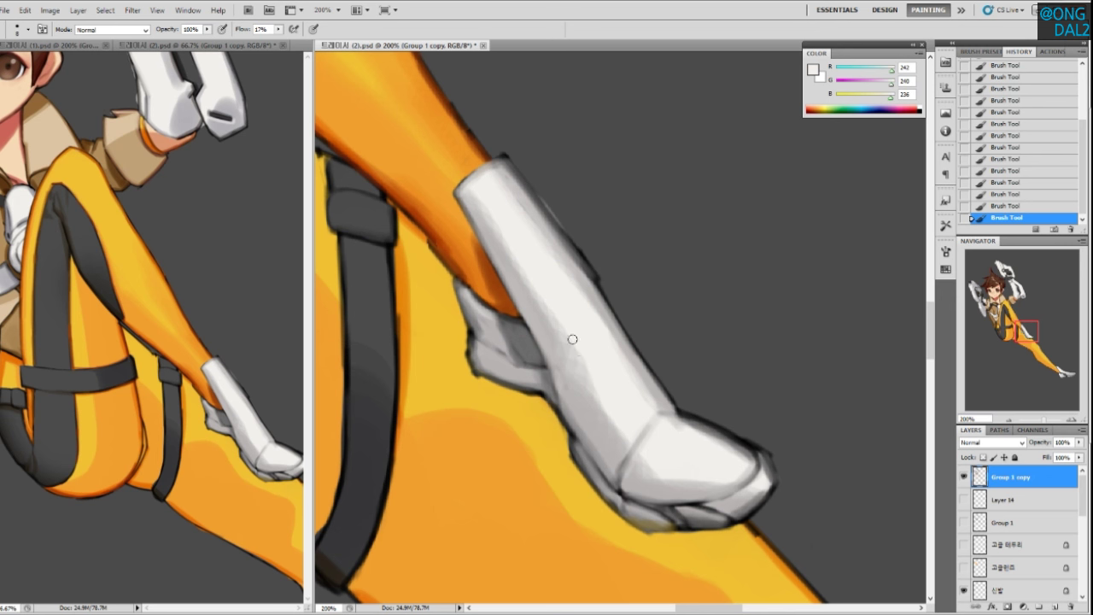
key(bracketright)
drag(592, 390, 620, 437)
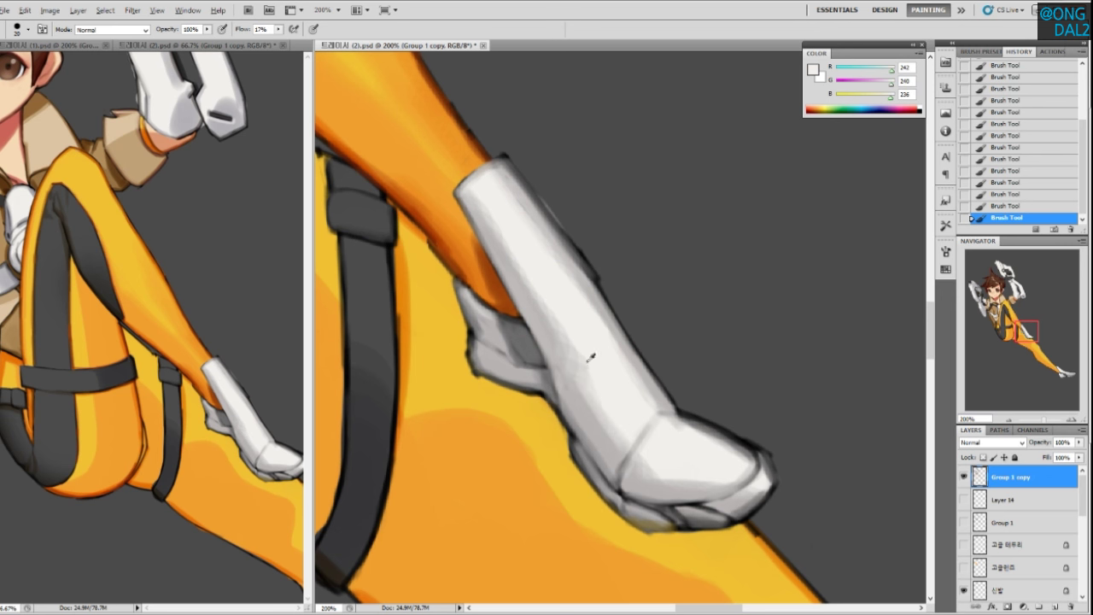
alt+click(557, 295)
alt+click(612, 423)
mouse_move(621, 436)
mouse_down()
mouse_move(602, 346)
mouse_move(624, 418)
mouse_move(623, 376)
mouse_move(642, 407)
mouse_move(610, 408)
mouse_move(615, 358)
mouse_up()
alt+click(614, 358)
mouse_move(610, 383)
mouse_down()
mouse_move(627, 434)
mouse_move(624, 373)
mouse_move(601, 389)
mouse_move(586, 370)
mouse_move(619, 450)
mouse_up()
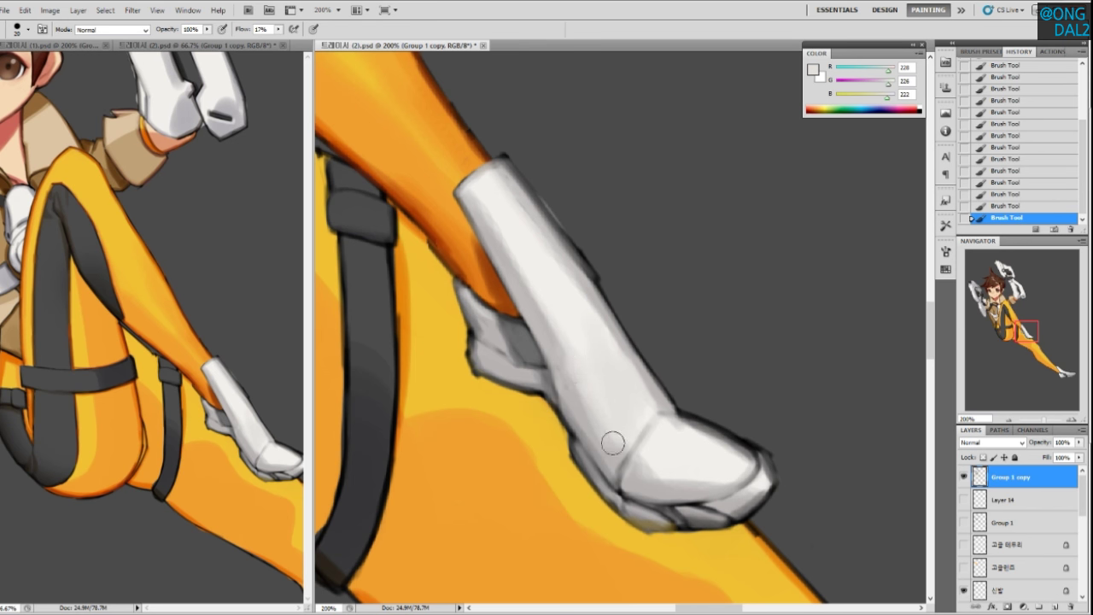
Smooth the bent boot's shaft shading from the mid-shaft down to the ankle crease with sampled off-white and light grey
alt+click(559, 361)
alt+click(580, 349)
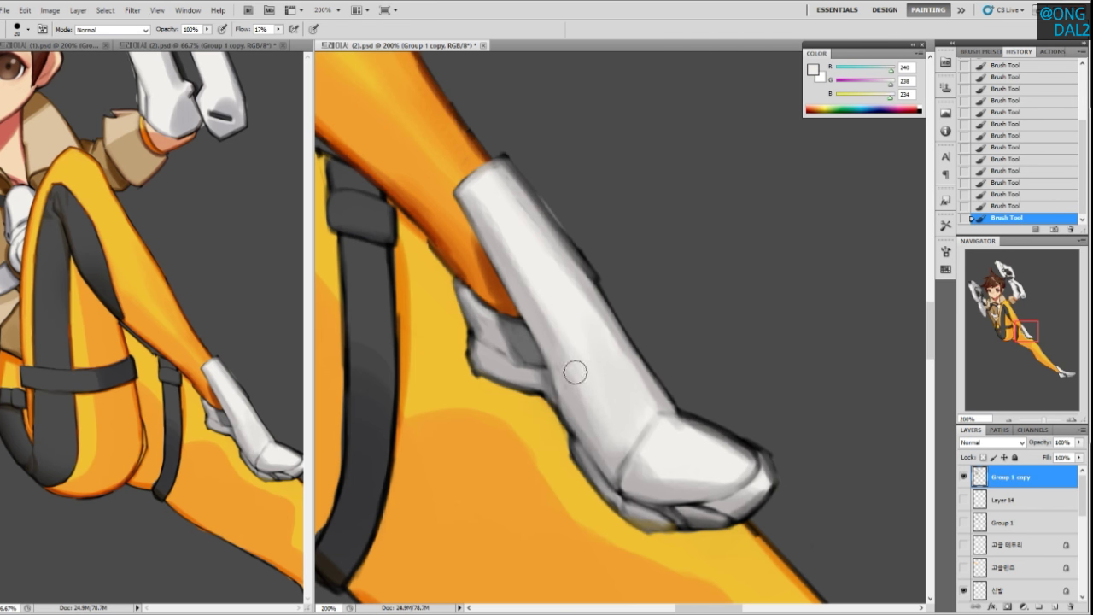
key(ctrl+z)
alt+click(555, 372)
drag(567, 380, 614, 443)
key(ctrl+z)
alt+click(646, 461)
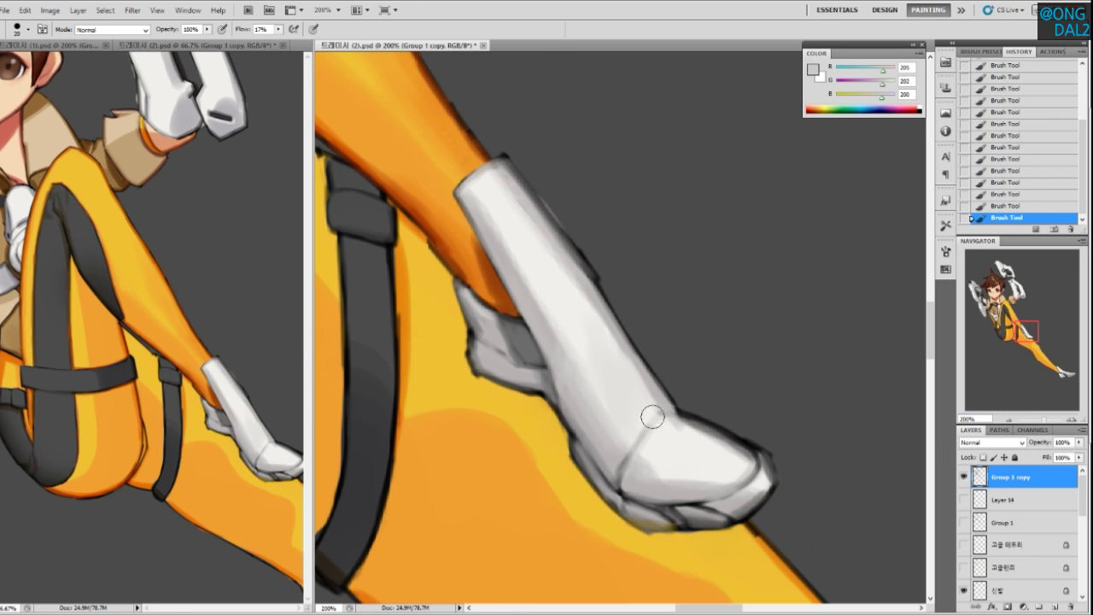
Blend the shading and upper edge of the bent boot's toe cap with sampled off-white and mid grey
alt+click(676, 433)
drag(670, 432, 739, 454)
mouse_move(682, 430)
mouse_down()
mouse_move(734, 452)
mouse_move(676, 427)
mouse_move(725, 454)
mouse_up()
alt+click(652, 448)
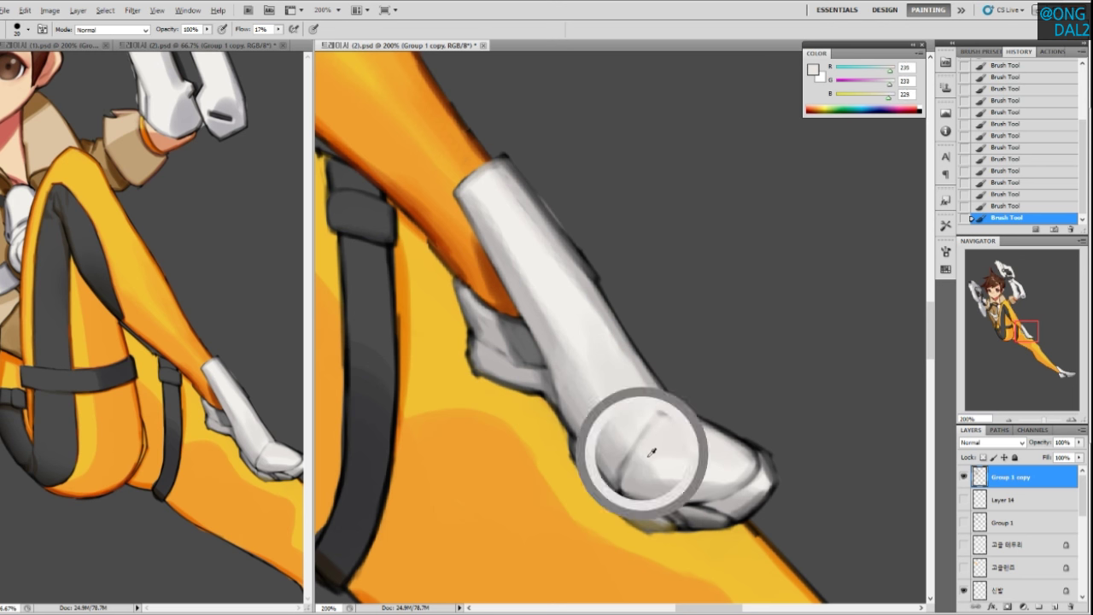
mouse_move(655, 468)
mouse_down()
mouse_move(686, 470)
mouse_move(738, 432)
mouse_up()
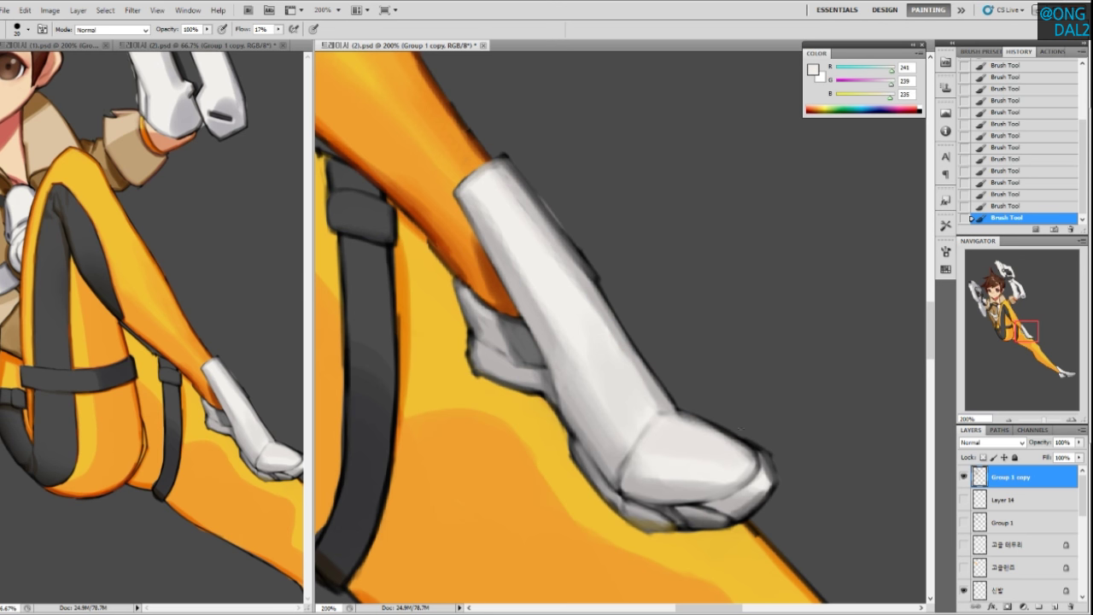
alt+click(711, 466)
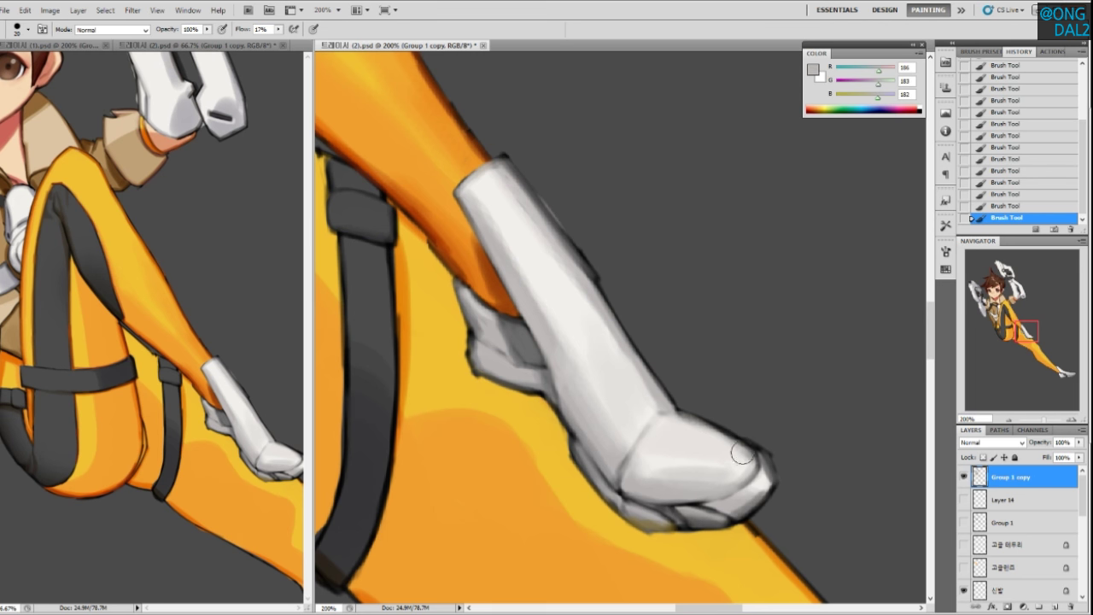
key(ctrl+z)
mouse_move(648, 480)
mouse_down()
mouse_move(740, 485)
mouse_move(737, 469)
mouse_move(722, 480)
mouse_move(761, 465)
mouse_up()
Soften the shading on the raised arm's forearm armor near the elbow with sampled off-white
key(ctrl+minus)
key(ctrl+minus)
key(ctrl+minus)
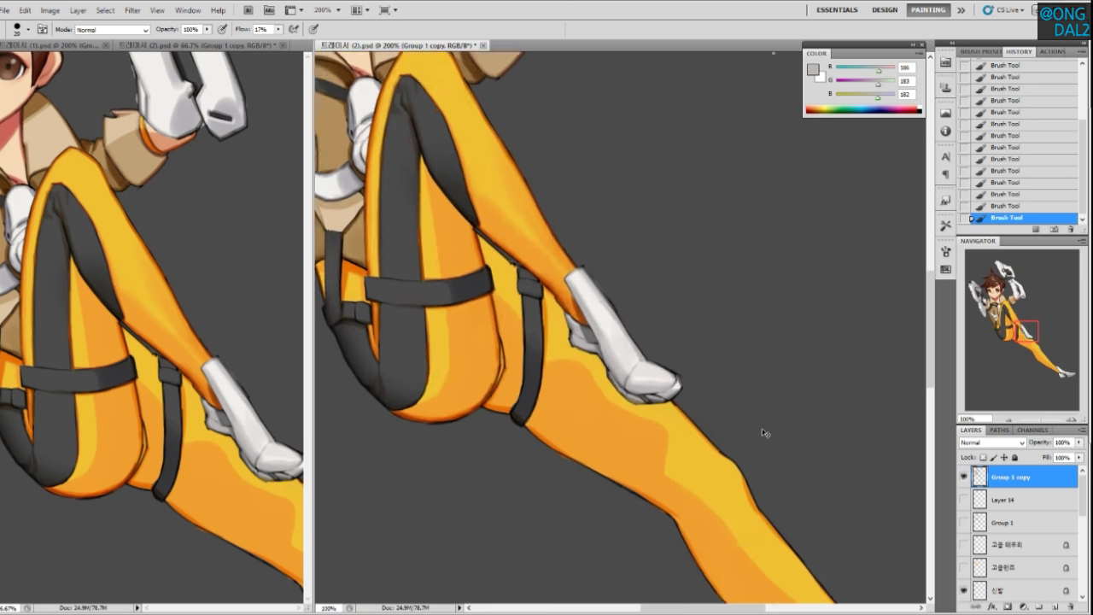
drag(785, 430, 756, 488)
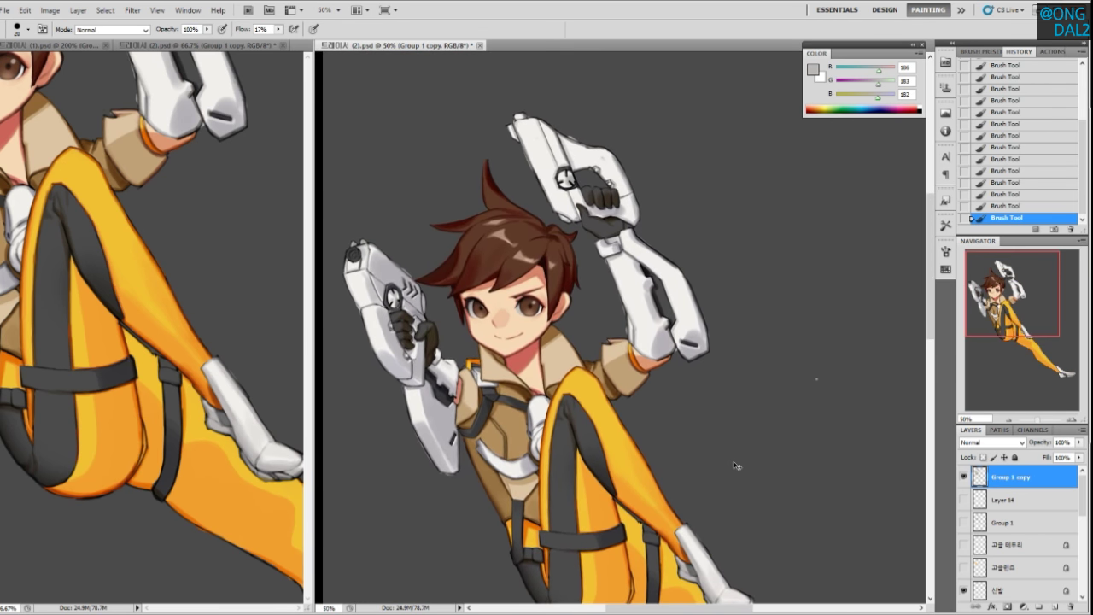
key(ctrl+plus)
key(ctrl+plus)
alt+click(681, 329)
drag(686, 328, 689, 374)
alt+click(690, 346)
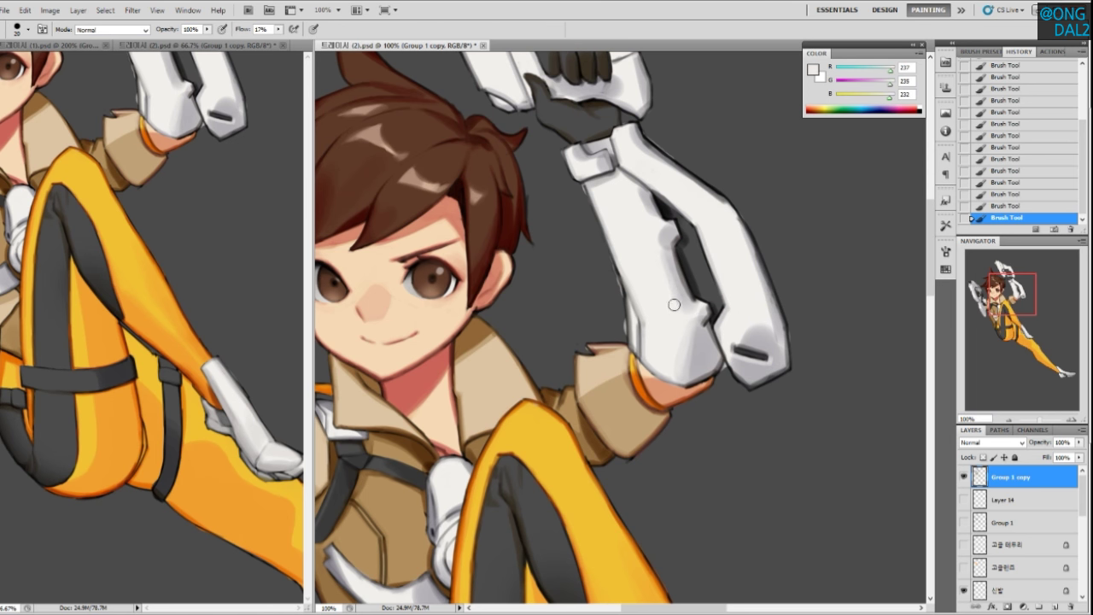
Blend the shading on the raised gauntlet's outer plate around the dark slot with sampled light and mid greys
alt+click(656, 247)
alt+click(762, 327)
drag(742, 316, 816, 391)
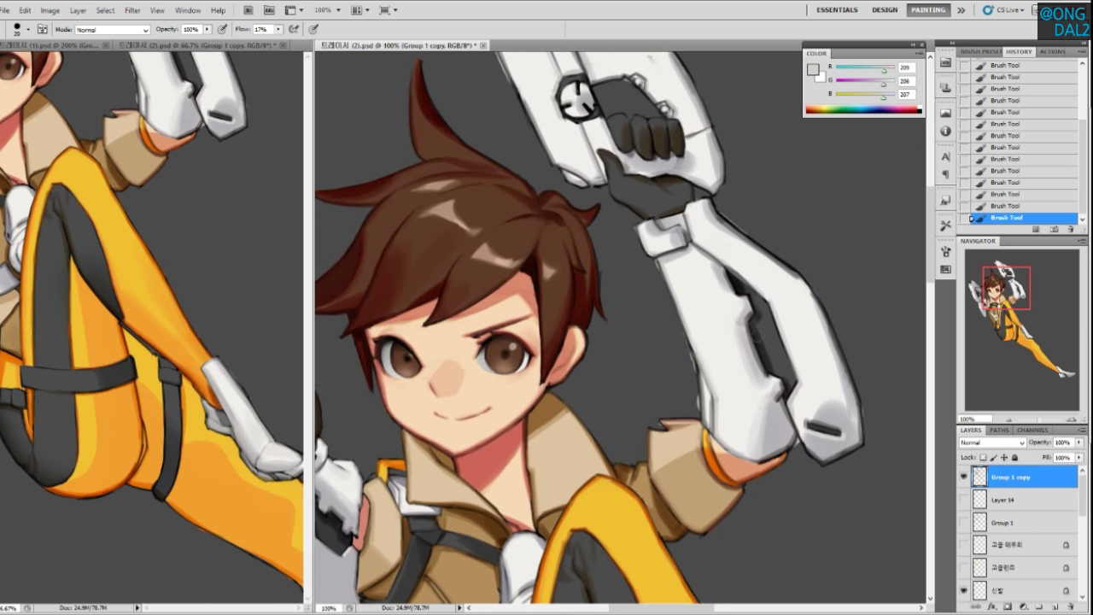
alt+click(740, 304)
alt+click(837, 399)
alt+click(841, 404)
alt+click(840, 413)
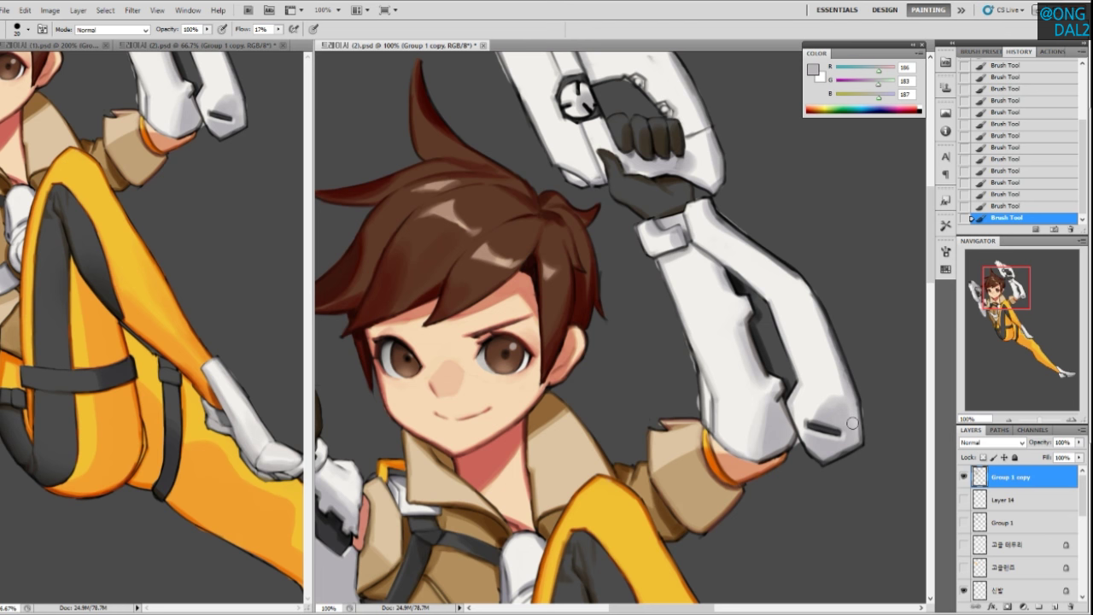
Soften the seam lines and shading on the raised pistol's grip and body with a smaller brush and sampled light greys
drag(791, 464, 857, 502)
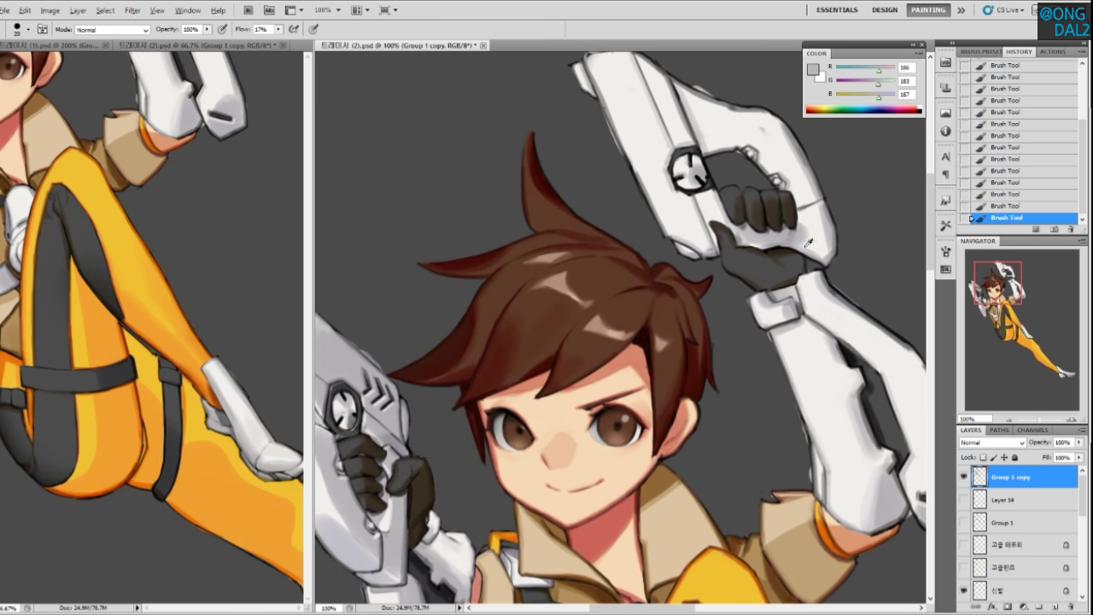
alt+click(815, 216)
drag(744, 356, 756, 440)
alt+click(670, 193)
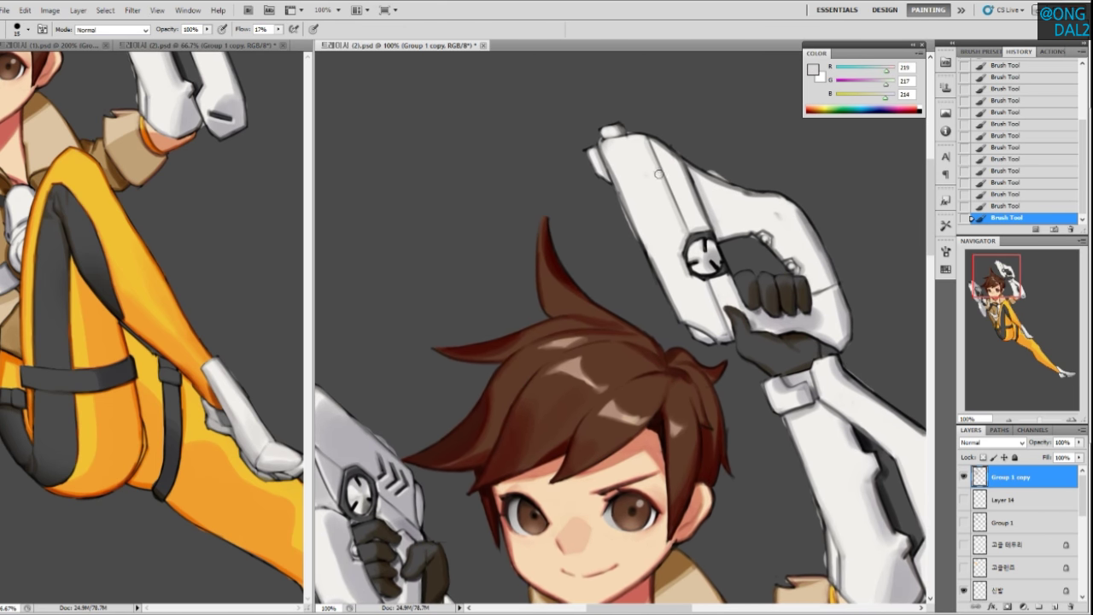
drag(658, 165, 680, 213)
drag(688, 170, 708, 216)
drag(754, 304, 764, 291)
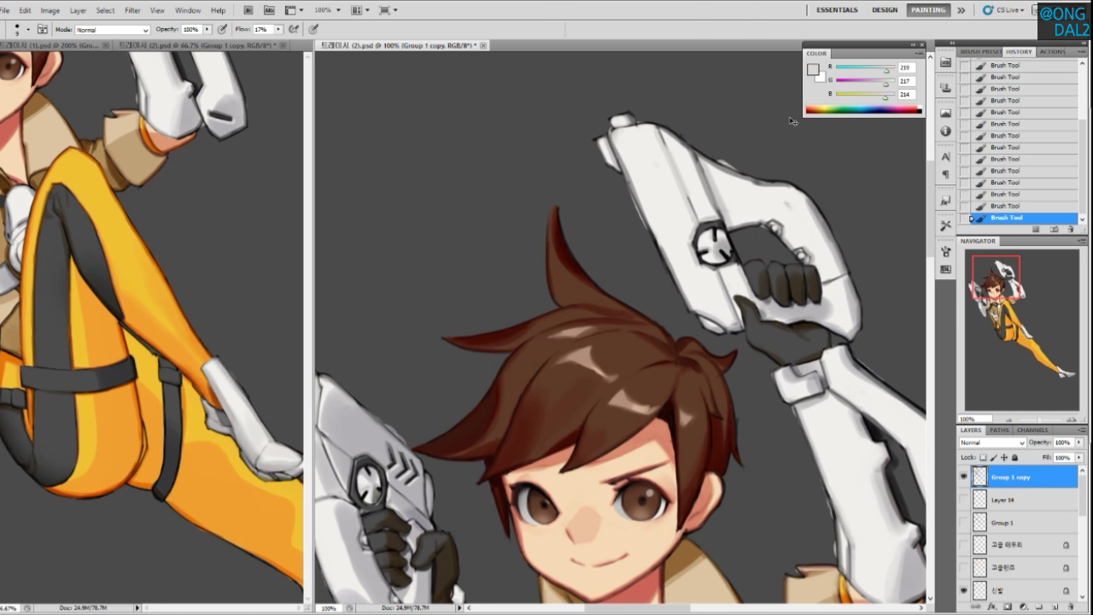
Examine the character's pistols, torso and bent leg at reduced zoom
key(ctrl+minus)
key(ctrl+minus)
scroll(776, 319, down, 1)
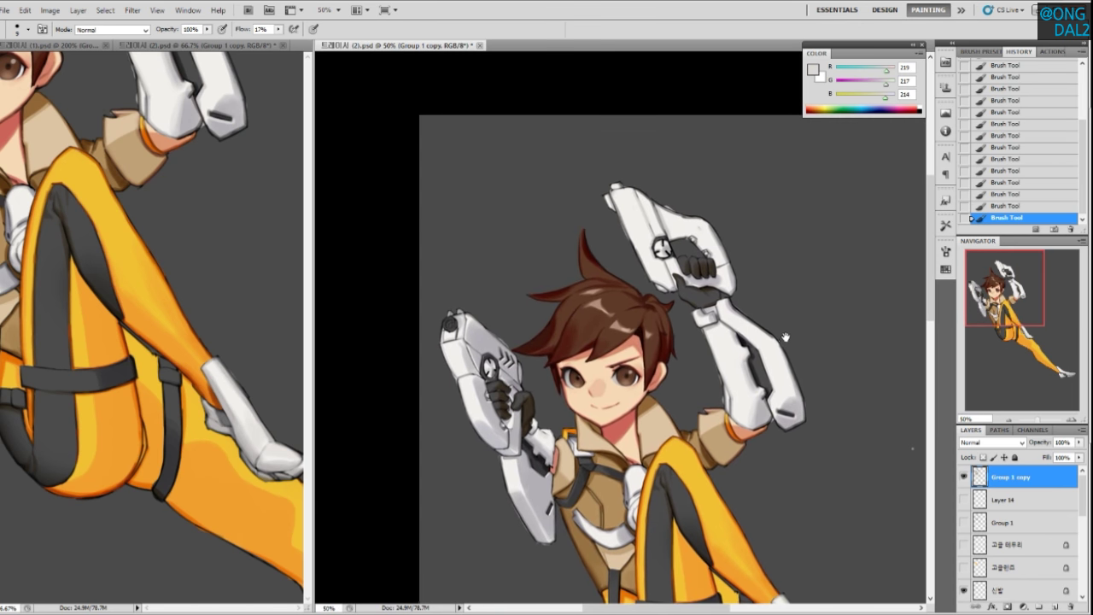
scroll(793, 395, down, 1)
drag(764, 391, 782, 337)
drag(809, 430, 770, 346)
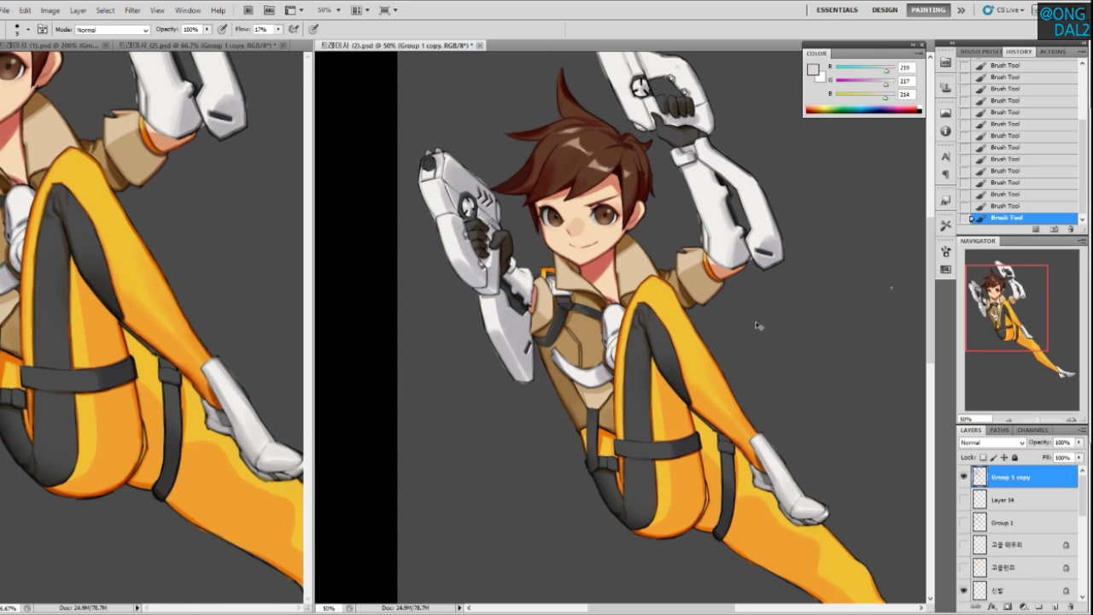
key(ctrl+plus)
key(ctrl+plus)
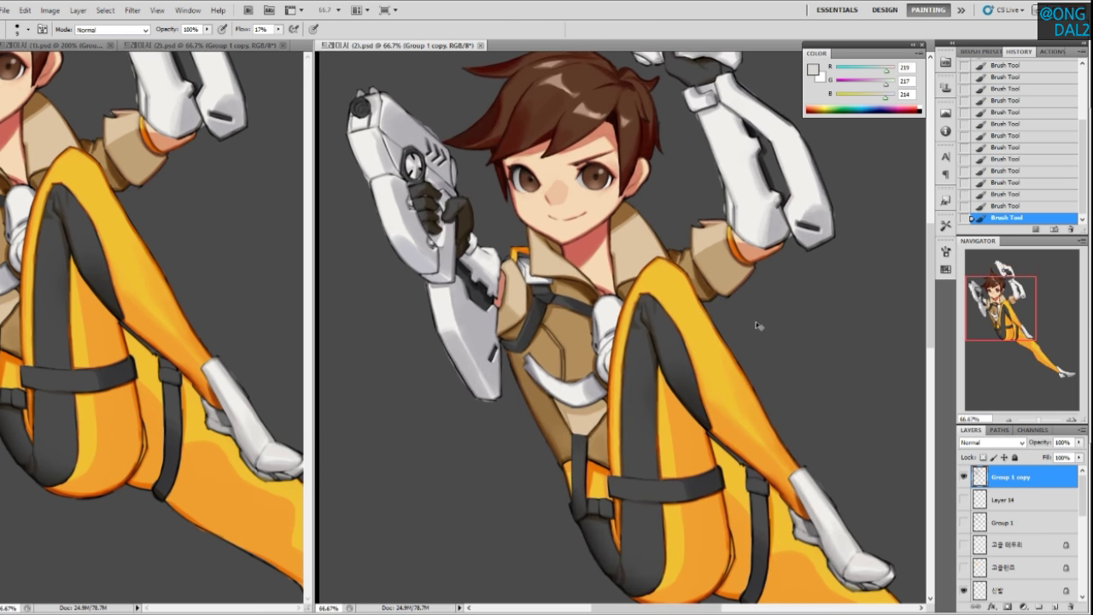
drag(639, 425, 641, 447)
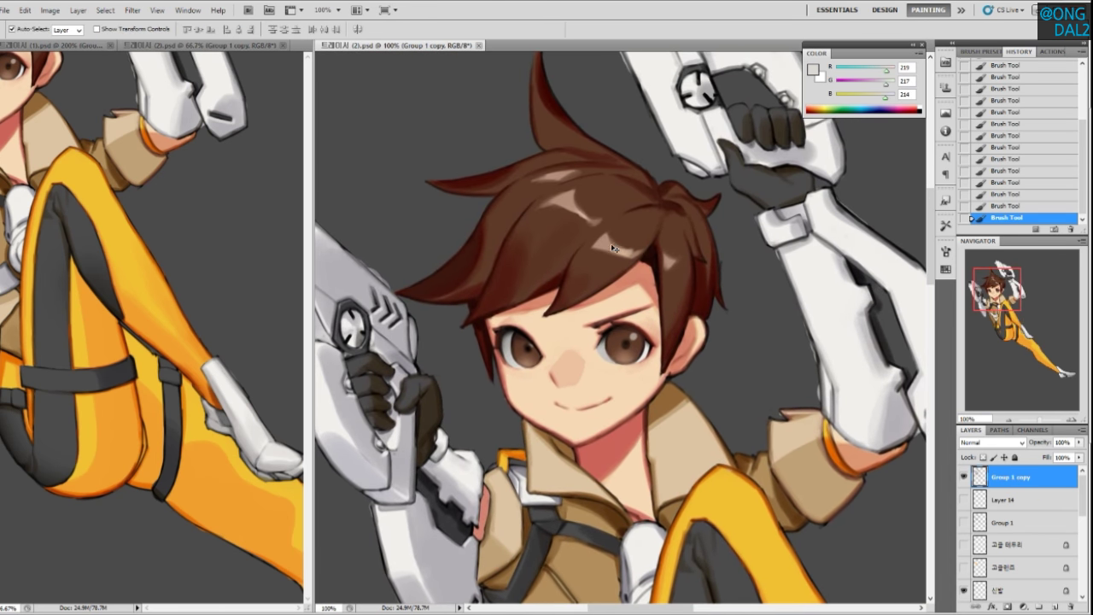
Switch to the hair layer and trim the bright highlight on top of the head with sampled brown
ctrl+click(633, 236)
alt+click(632, 236)
key(])
key(])
key(])
key(])
drag(616, 245, 602, 239)
key(ctrl+z)
key([)
key([)
key([)
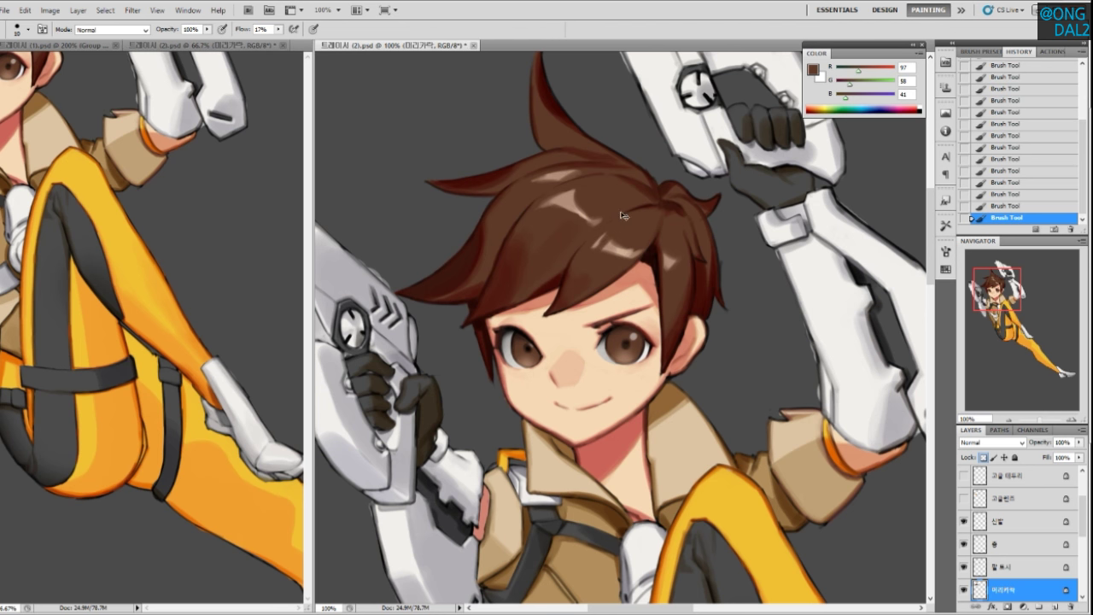
drag(575, 241, 618, 305)
click(625, 284)
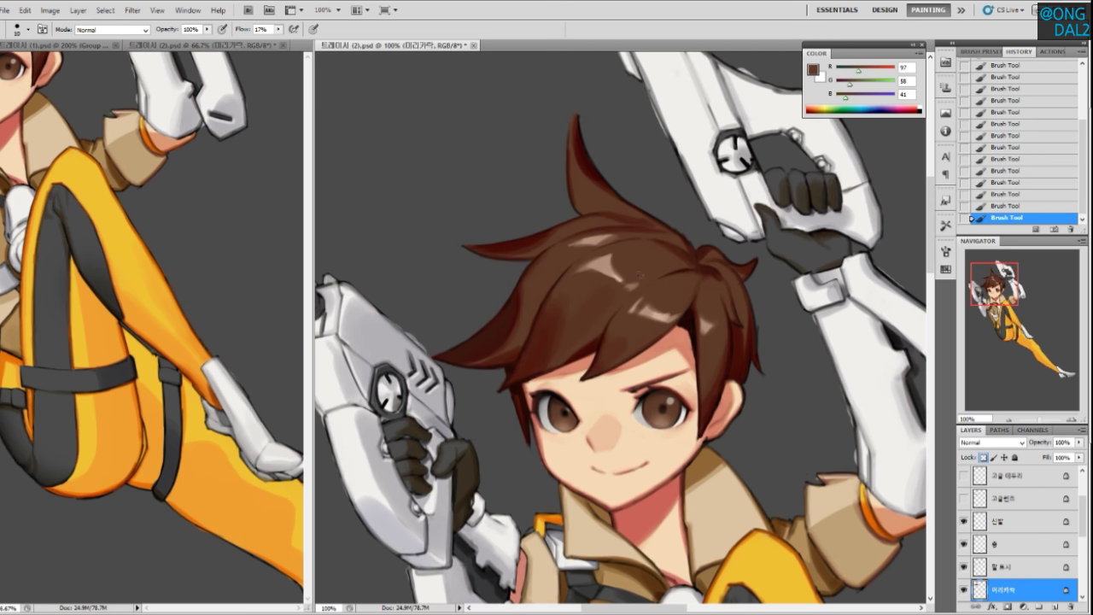
click(624, 282)
Reshape the small highlights on the fringe and side hair with sampled brown
mouse_move(609, 265)
mouse_down()
mouse_move(593, 266)
mouse_move(597, 244)
mouse_move(572, 245)
mouse_up()
drag(671, 308, 661, 297)
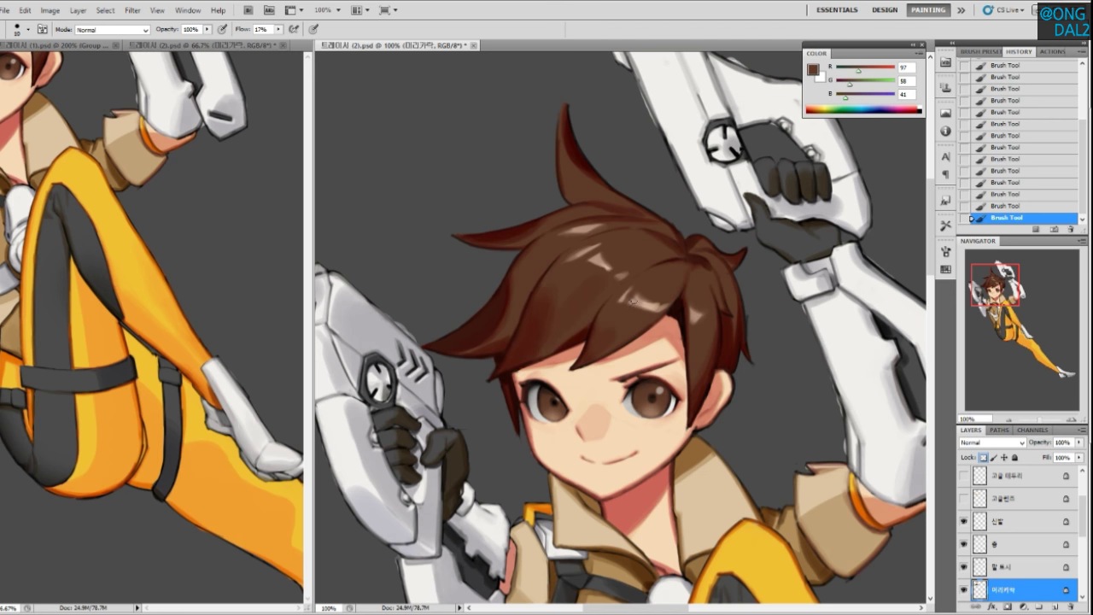
drag(665, 321, 677, 312)
alt+click(697, 286)
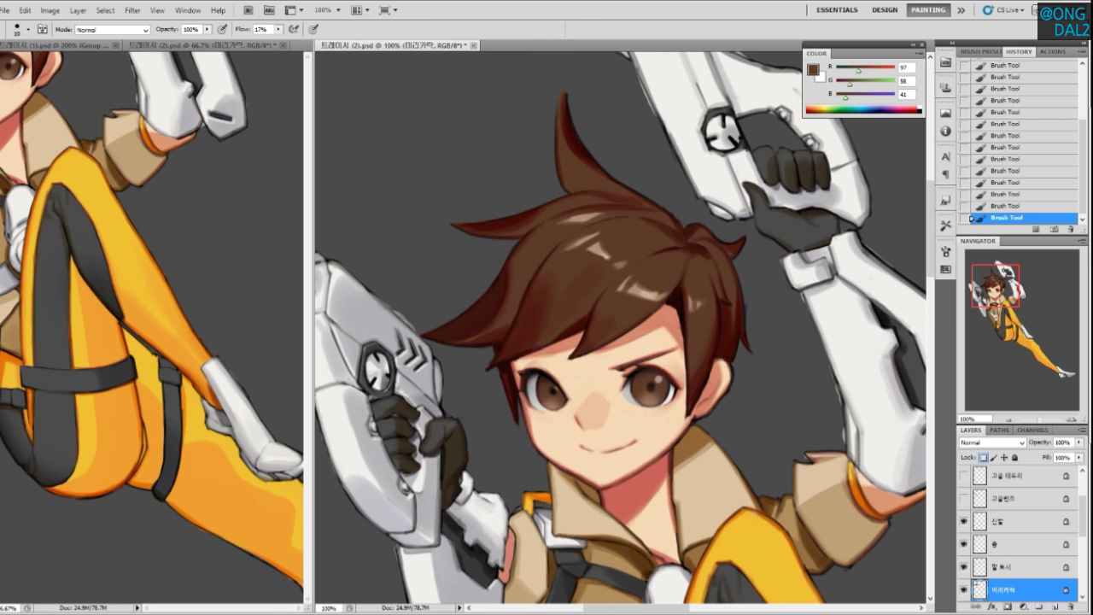
drag(693, 298, 693, 310)
Switch to the Group 1 copy layer and soften the dark strand lines around the hair whorl with sampled browns
alt+click(674, 234)
ctrl+click(702, 260)
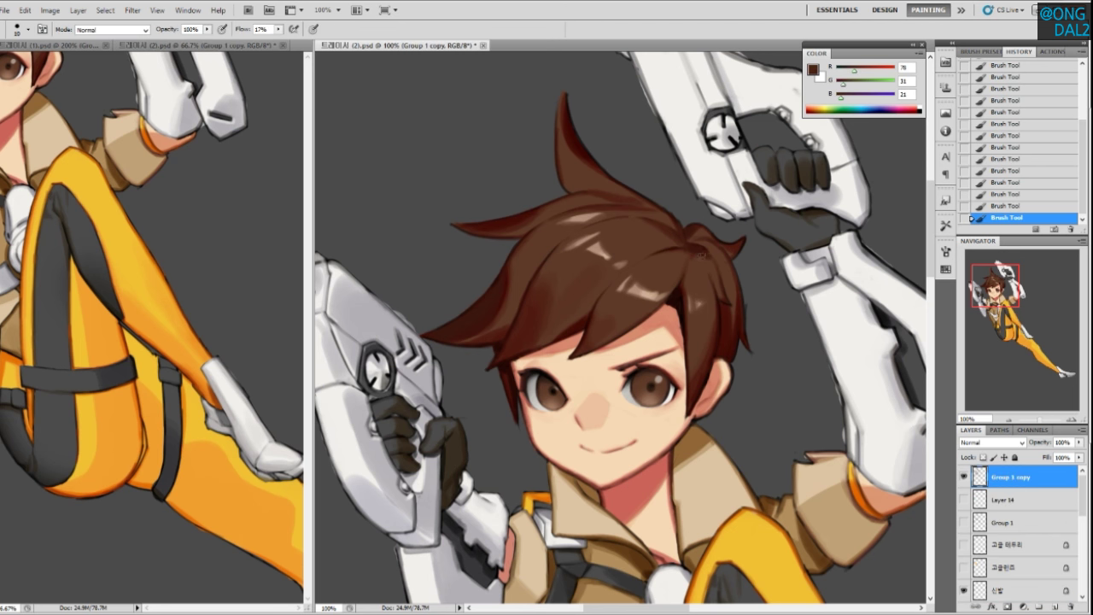
alt+click(695, 256)
alt+click(704, 271)
alt+click(712, 327)
alt+click(704, 267)
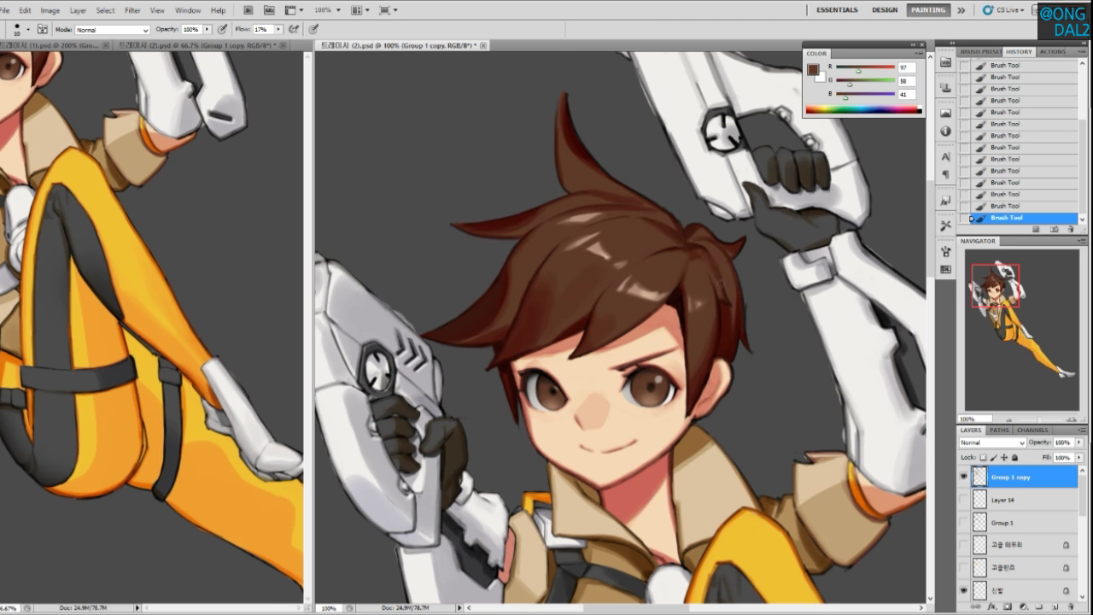
alt+click(696, 253)
alt+click(696, 264)
alt+click(704, 251)
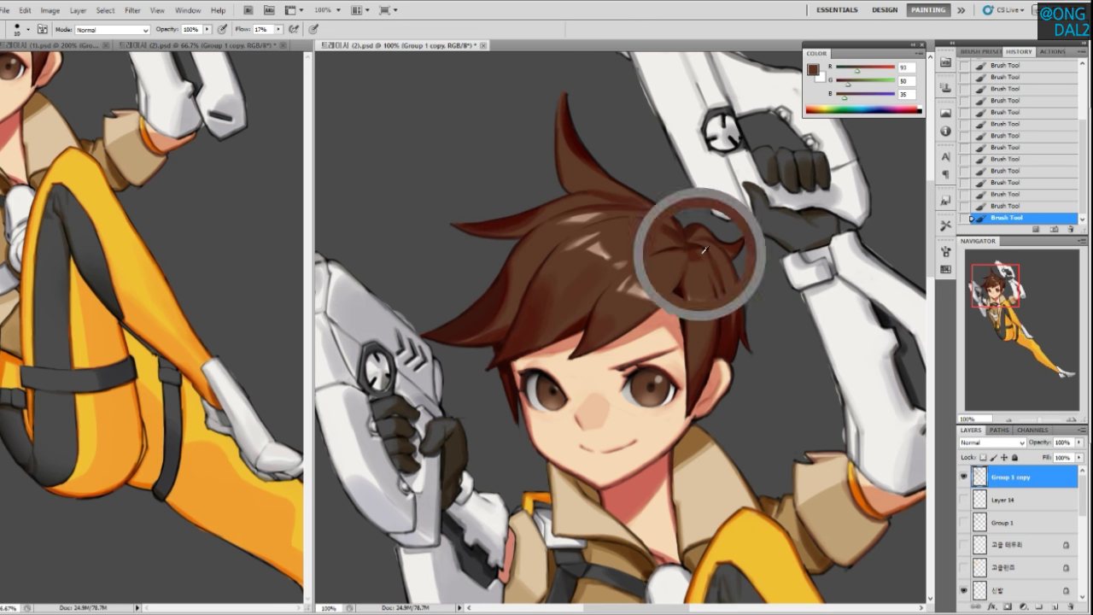
Refine the strand lines running from the hair whorl into the fringe with a smaller brush and sampled browns
drag(719, 300, 715, 286)
alt+click(560, 281)
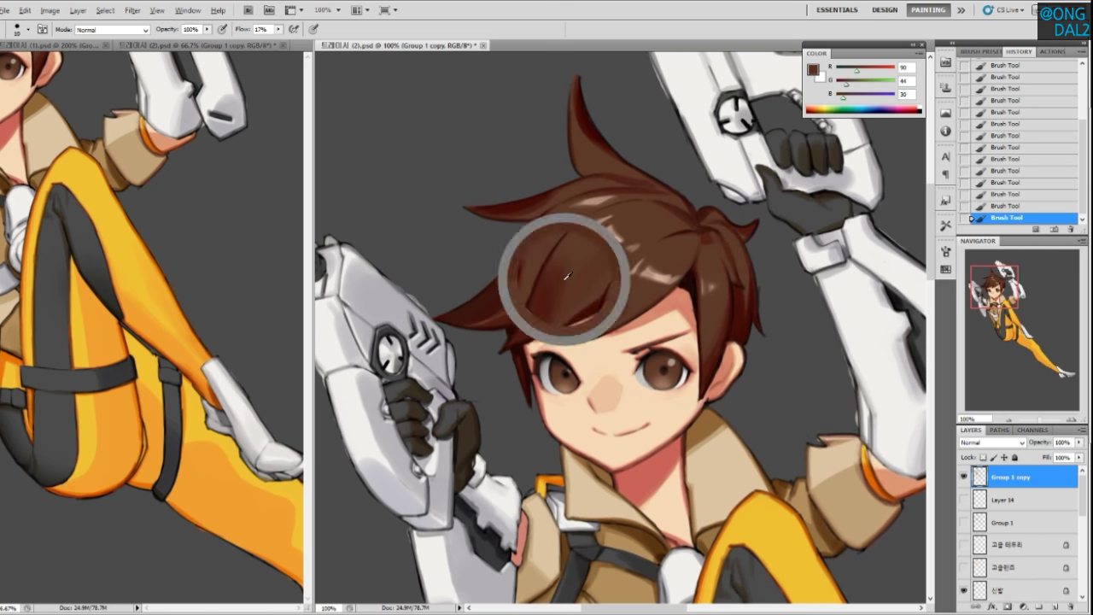
alt+click(702, 236)
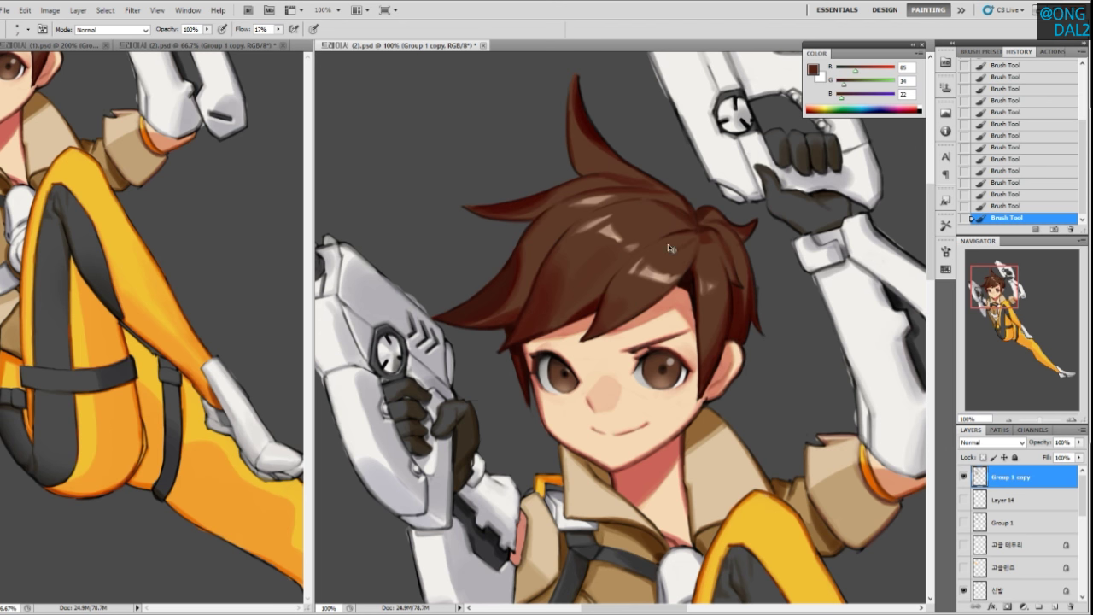
alt+click(615, 301)
alt+click(623, 252)
scroll(661, 392, down, 1)
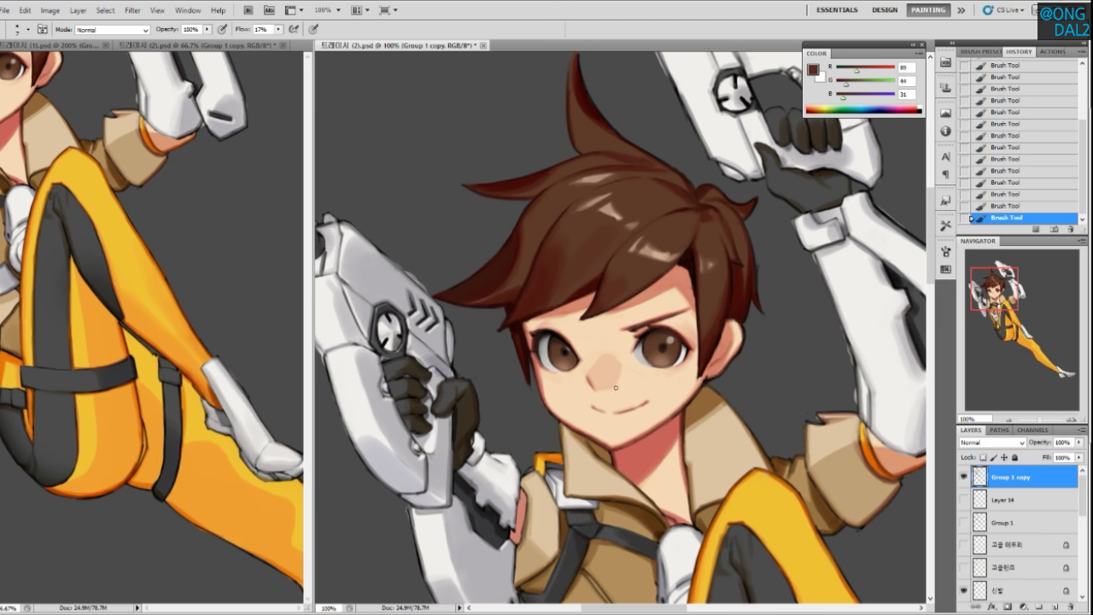
drag(593, 312, 581, 335)
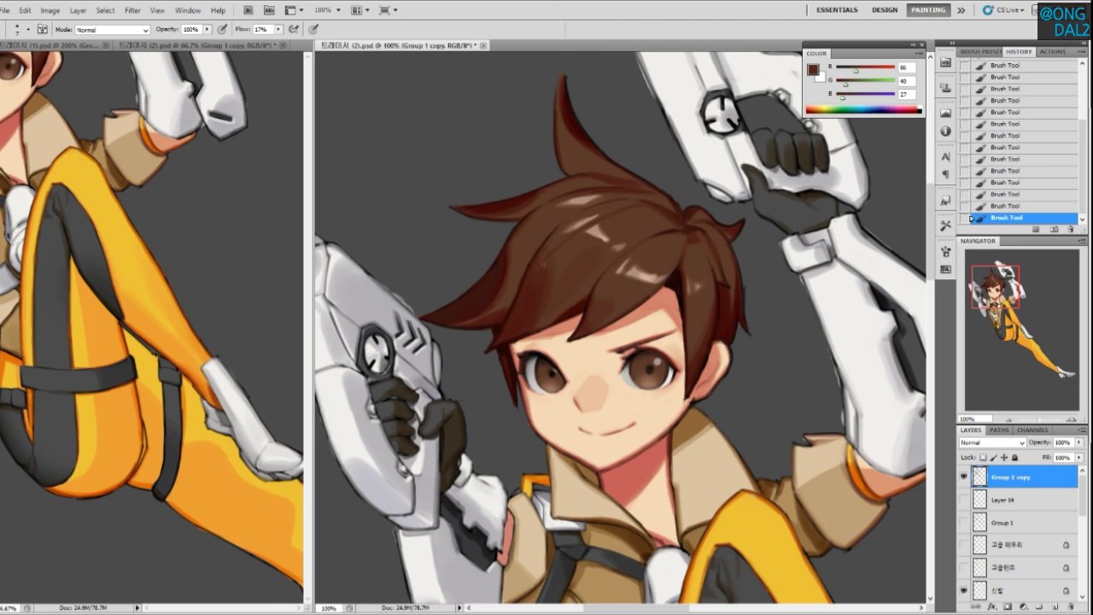
Add fine brown strands across the top of the hair and its swept-back side with sampled browns
alt+click(624, 210)
alt+click(547, 280)
drag(616, 289, 597, 315)
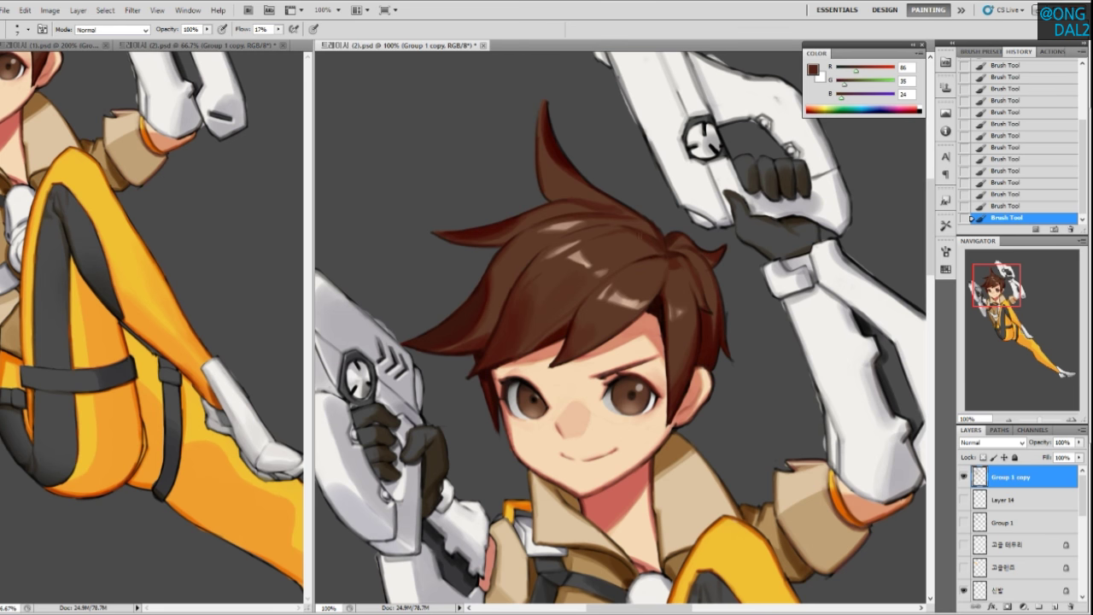
drag(592, 266, 596, 274)
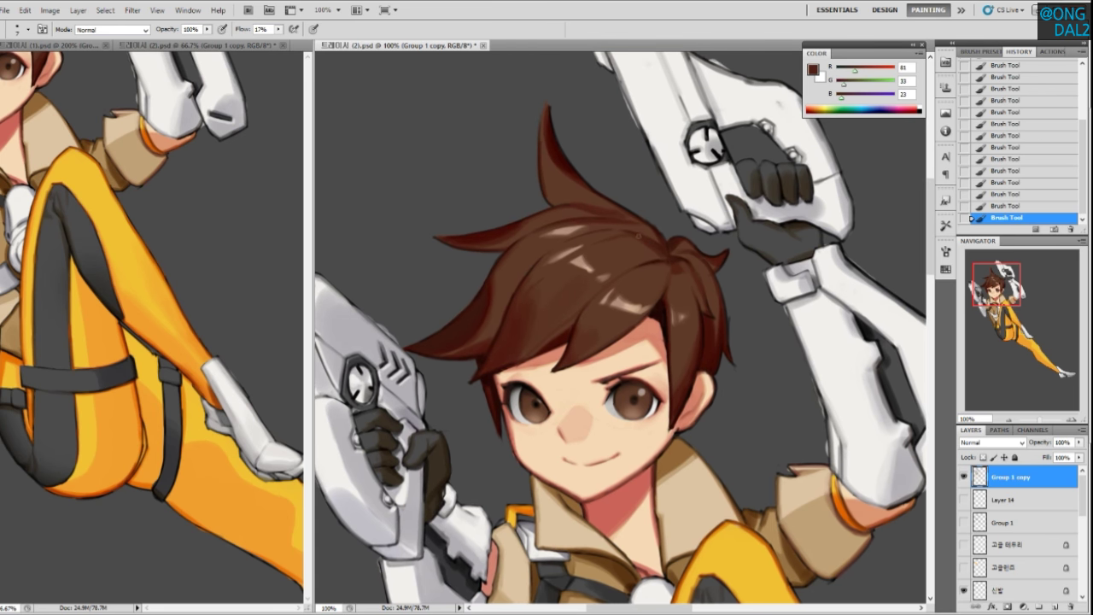
alt+click(494, 282)
alt+click(490, 284)
mouse_move(625, 295)
mouse_down()
mouse_move(591, 300)
mouse_move(621, 283)
mouse_up()
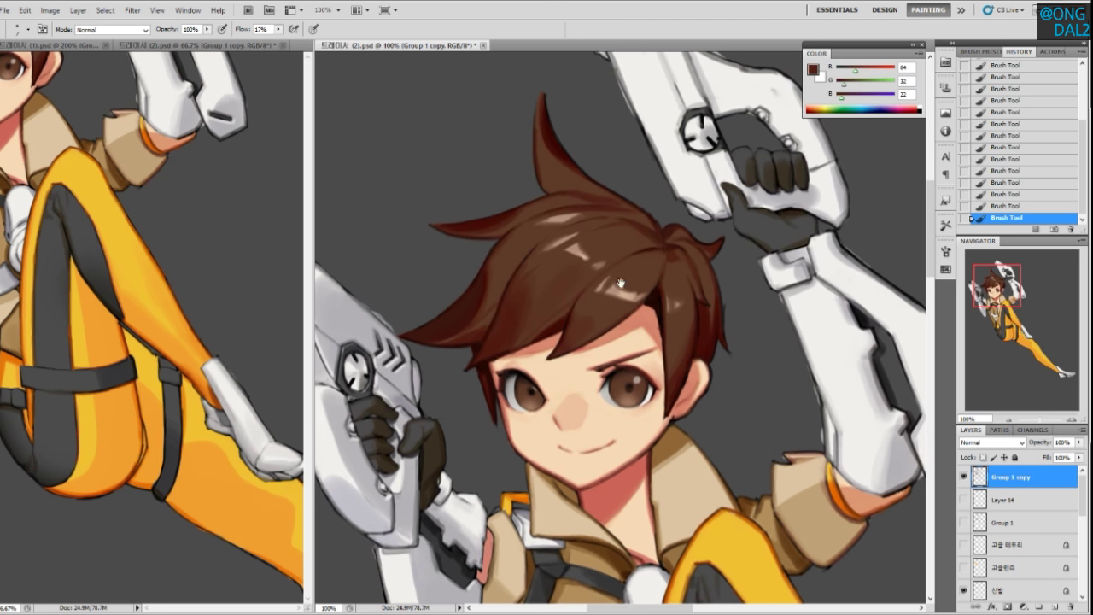
Refine the strands of the side hair above the visible ear with sampled mid and dark reddish browns
alt+click(677, 292)
alt+click(682, 280)
alt+click(690, 281)
alt+click(715, 286)
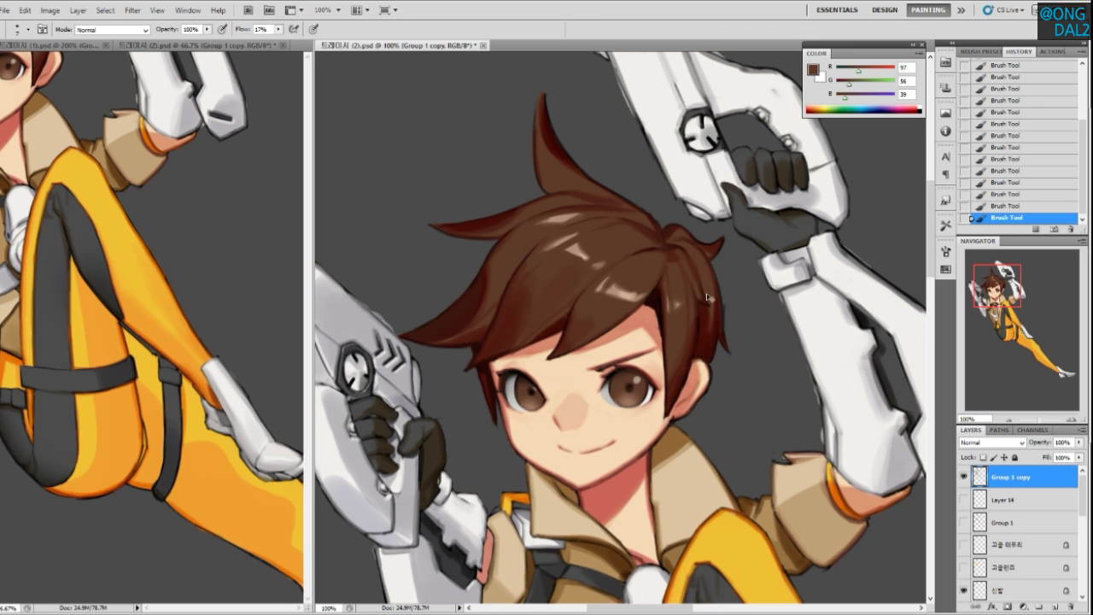
alt+click(714, 329)
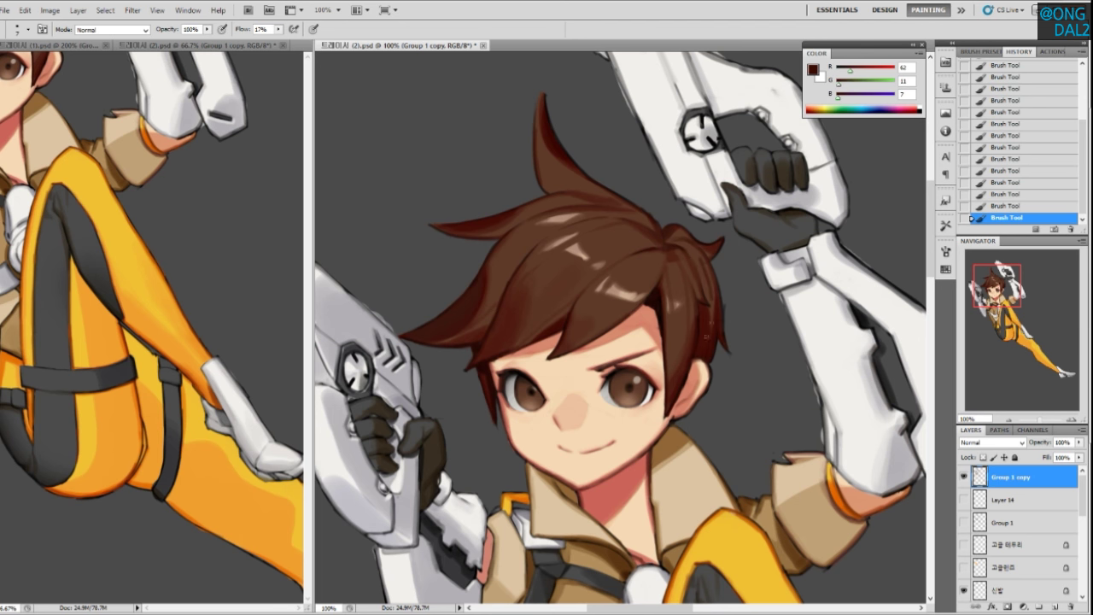
drag(707, 267, 712, 345)
alt+click(709, 306)
alt+click(699, 273)
alt+click(697, 257)
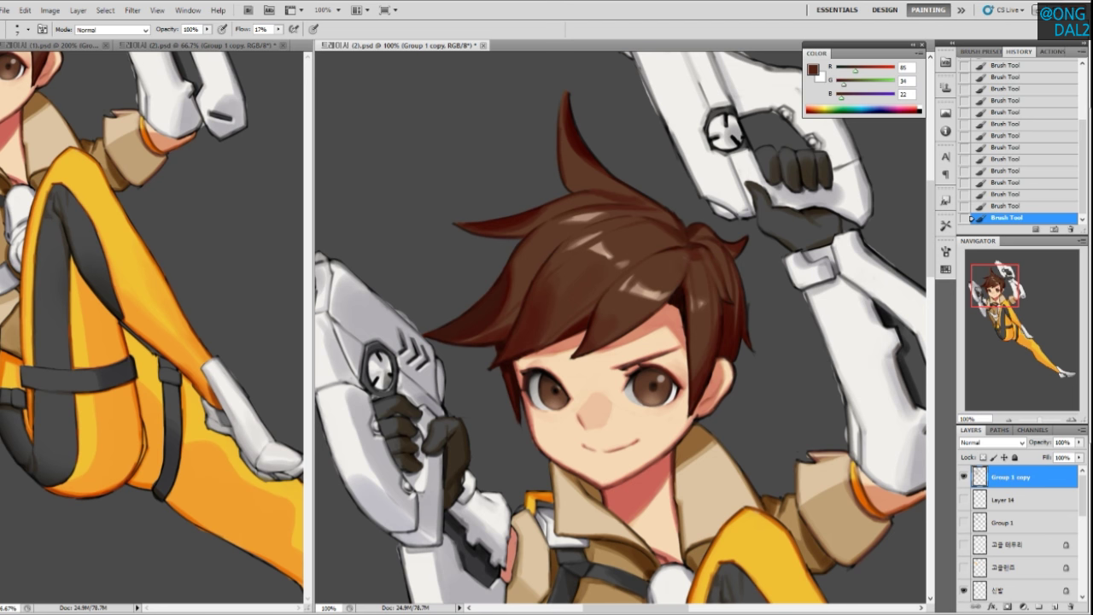
Refine the strand lines across the crown beside the upper hair highlights with sampled dark reddish browns
drag(640, 267, 655, 283)
alt+click(544, 295)
alt+click(531, 296)
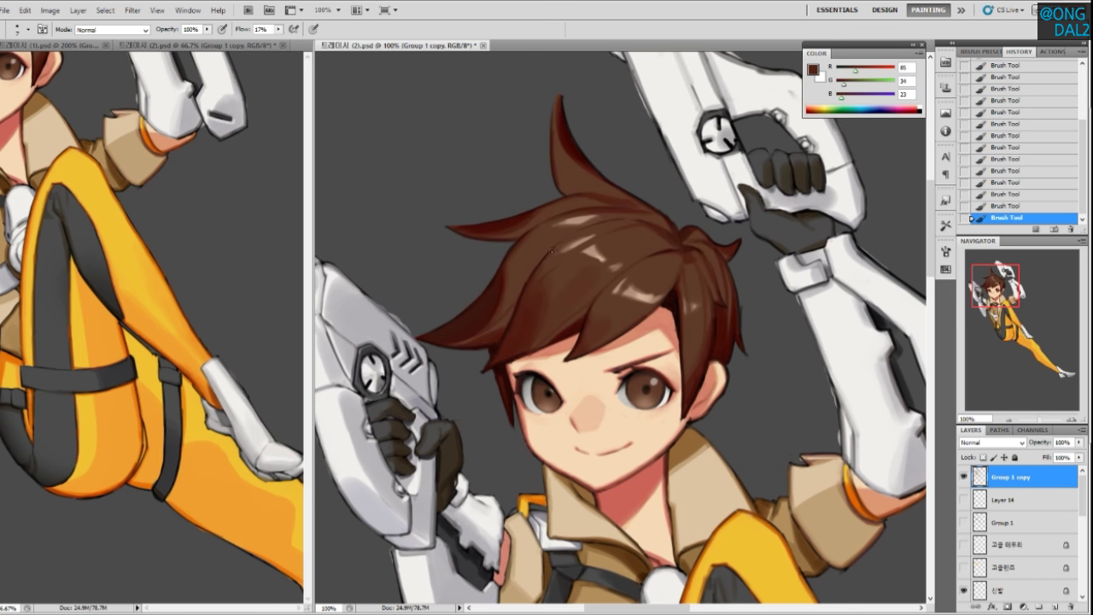
mouse_move(612, 257)
mouse_down()
mouse_move(604, 275)
mouse_move(626, 248)
mouse_up()
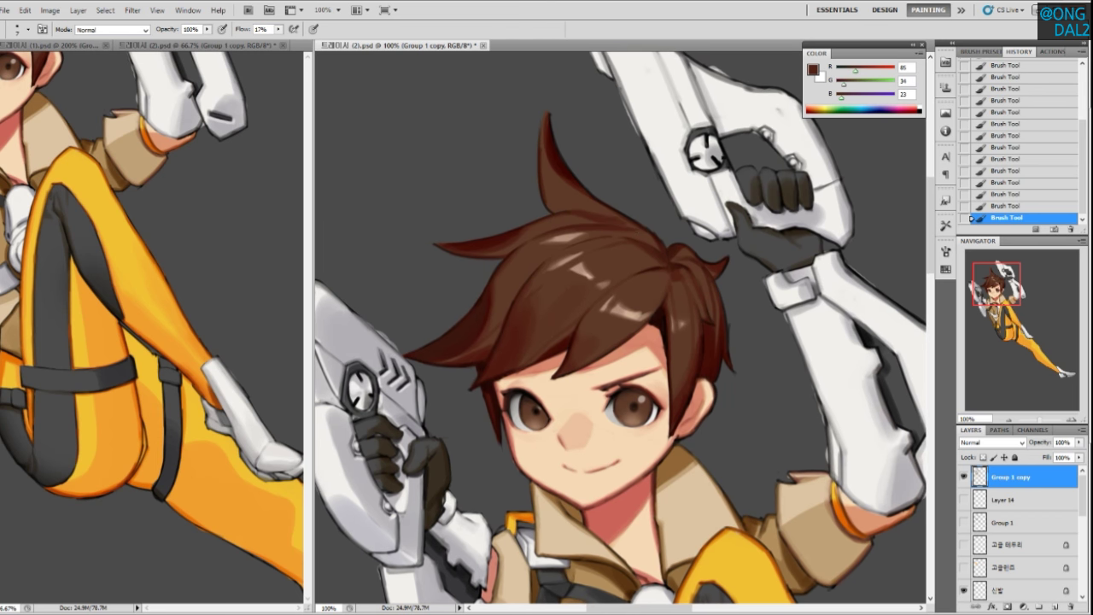
drag(668, 292, 666, 290)
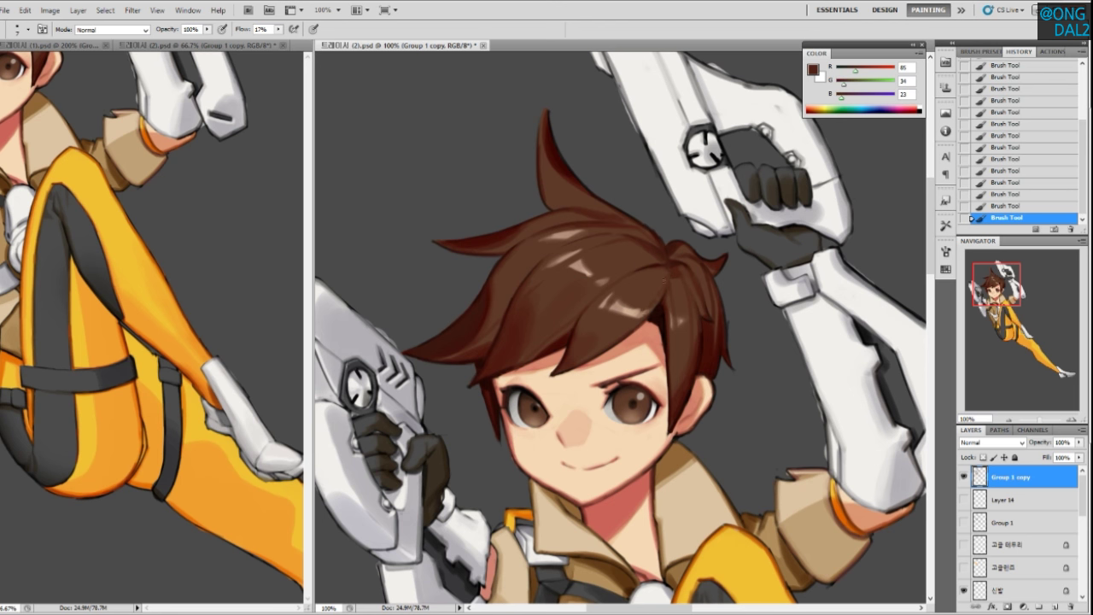
Touch up the strands running out of the hair whorl with sampled mid browns
alt+click(639, 314)
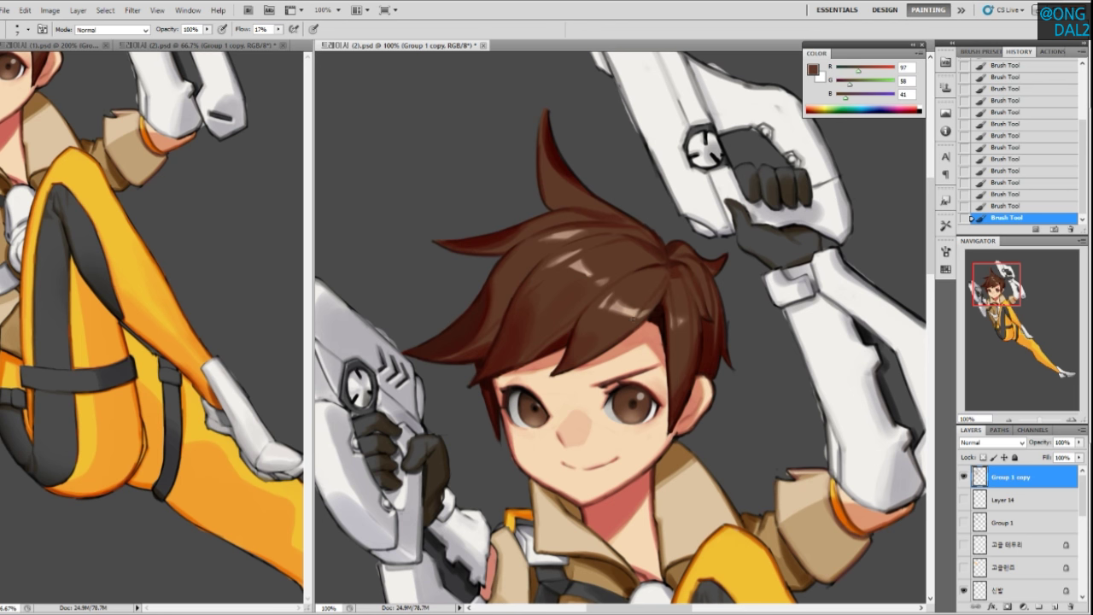
alt+click(672, 270)
alt+click(673, 275)
alt+click(667, 271)
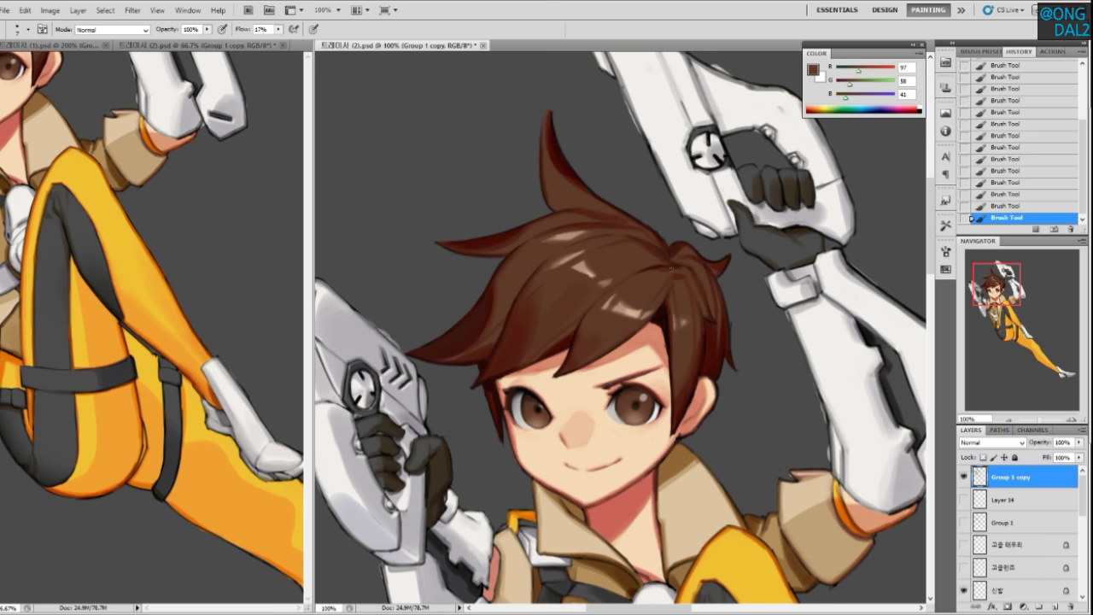
drag(640, 324, 656, 323)
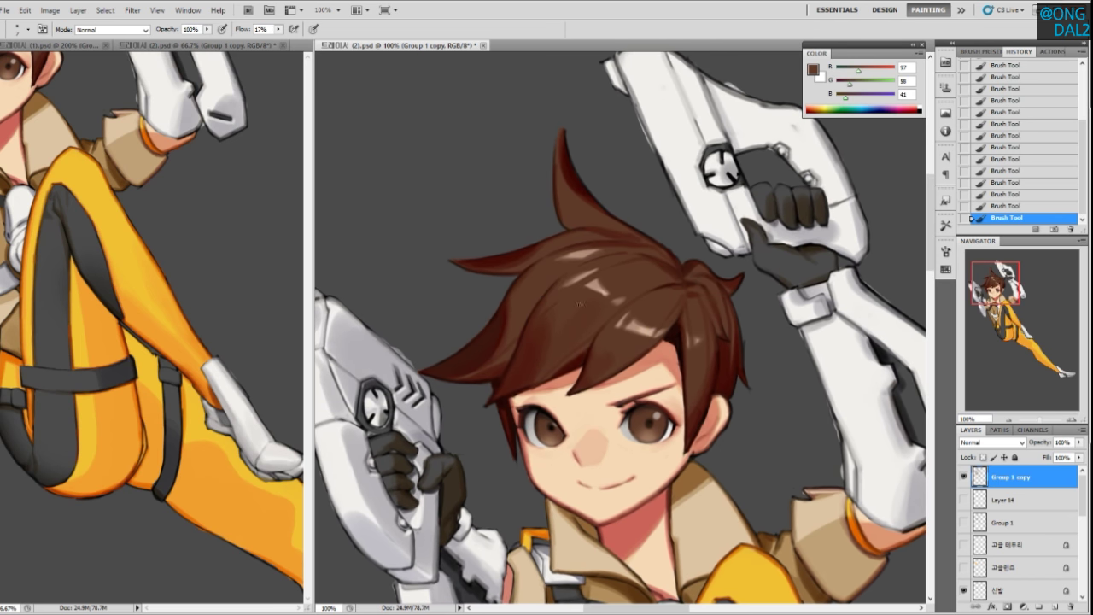
Soften the outline and shading at the base of the upright hair tuft with sampled dark and mid browns
drag(601, 285, 590, 325)
alt+click(594, 281)
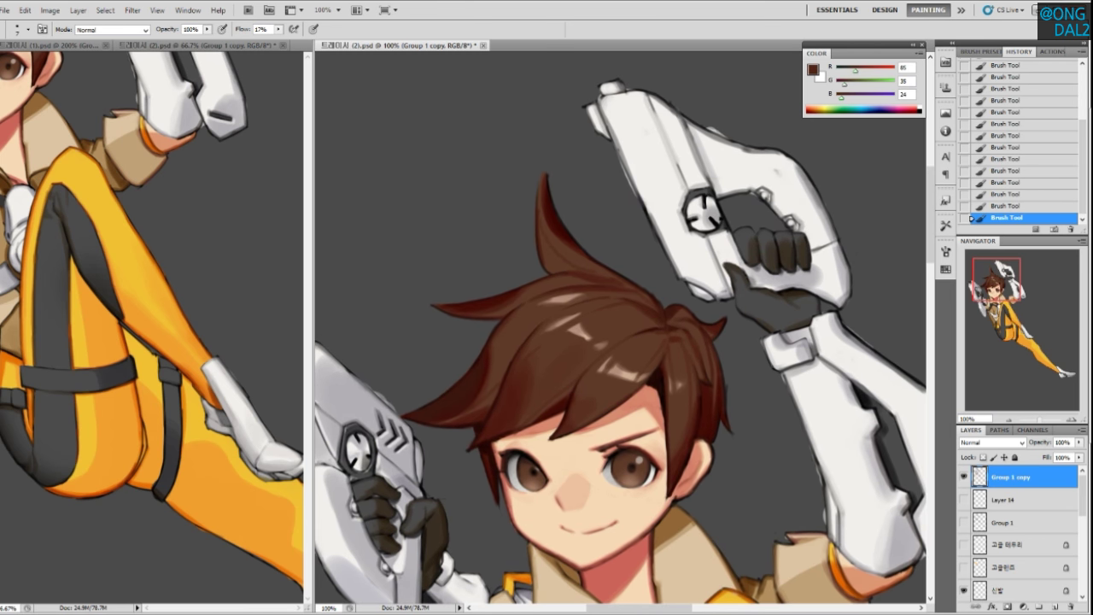
alt+click(541, 233)
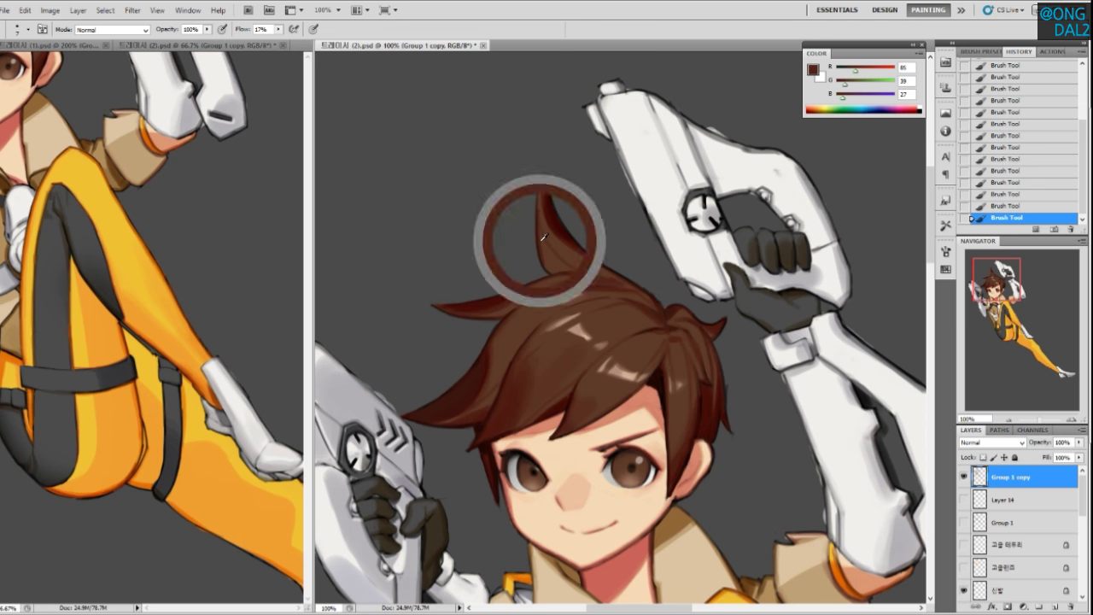
drag(542, 235, 543, 255)
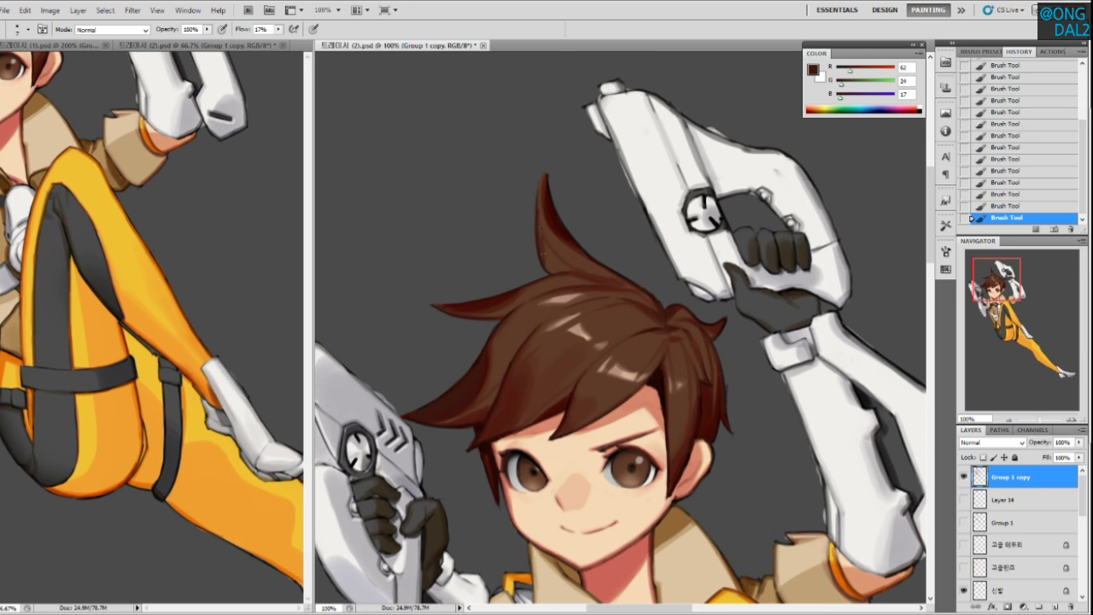
alt+click(566, 256)
alt+click(547, 241)
alt+click(538, 207)
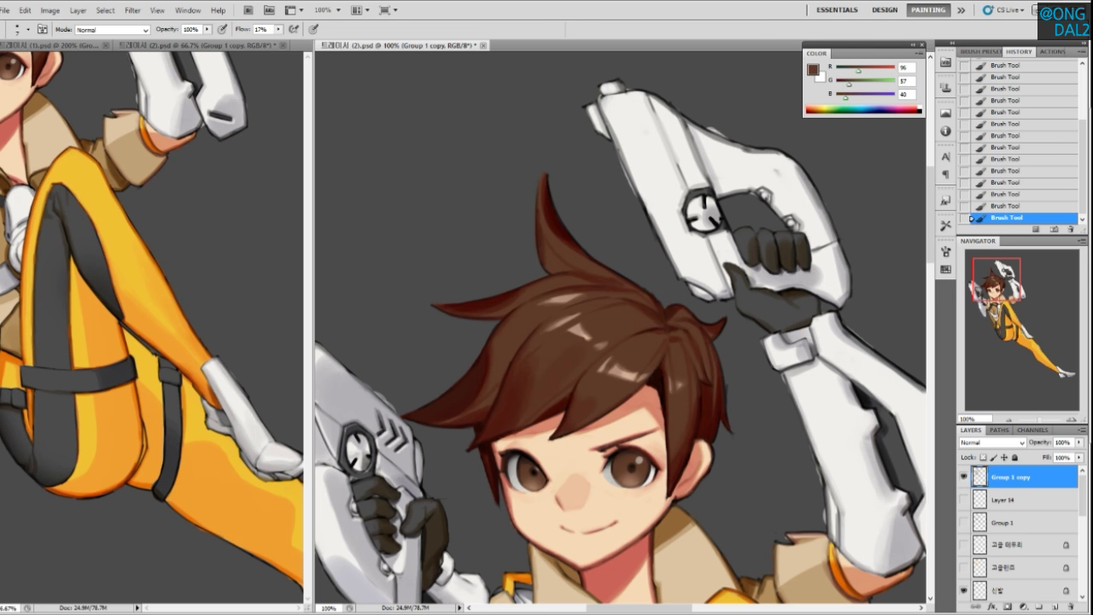
alt+click(544, 262)
drag(600, 288, 586, 272)
Refine the upright tuft's inner shading up toward its tip with sampled reddish browns
alt+click(531, 218)
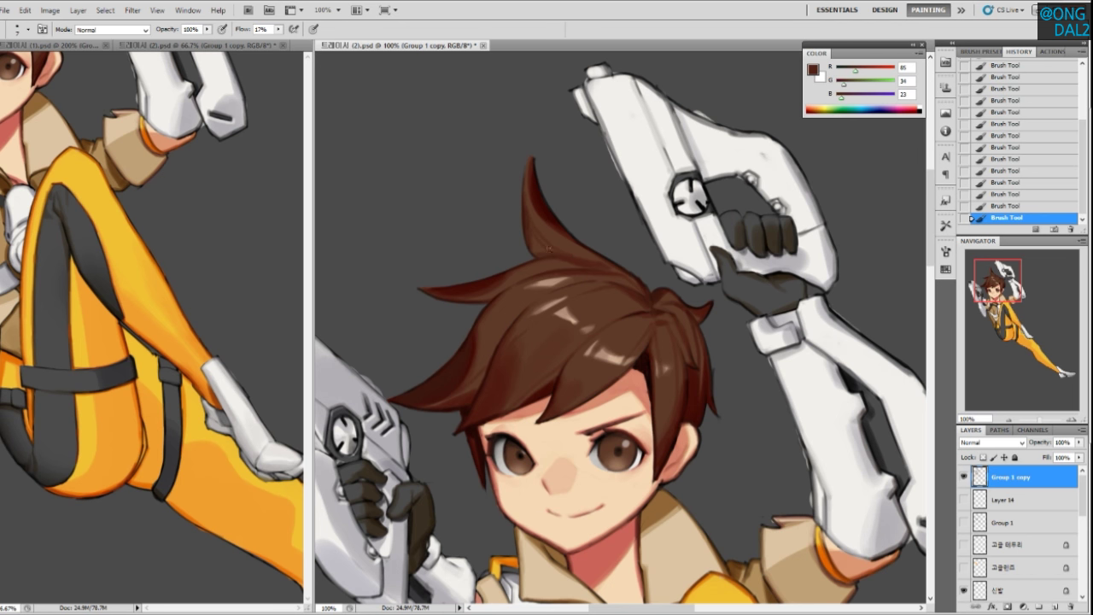
alt+click(559, 233)
drag(607, 266, 593, 283)
alt+click(536, 251)
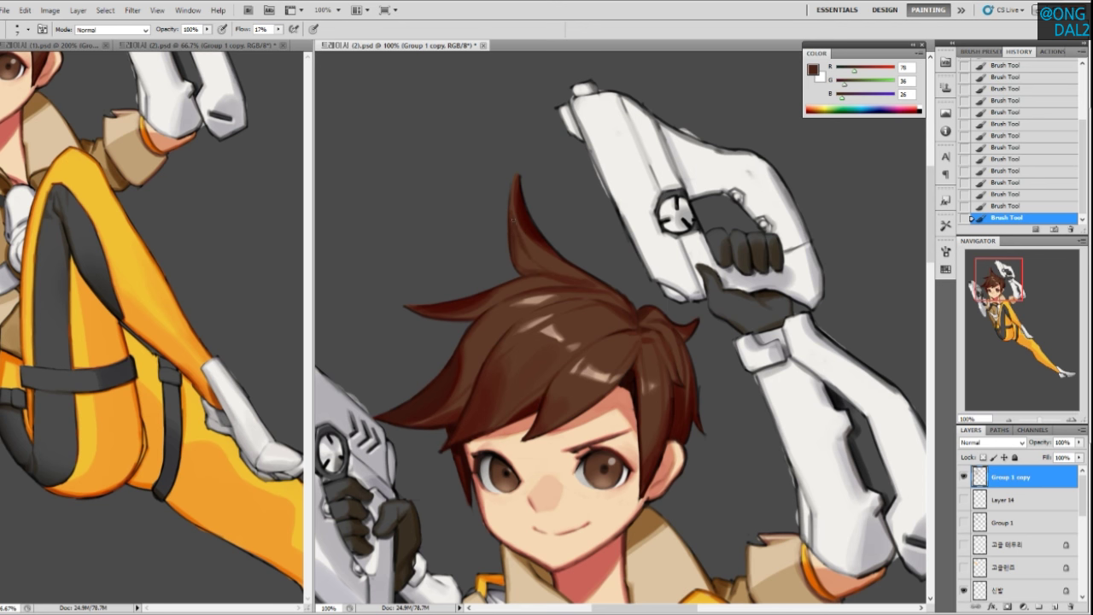
alt+click(554, 272)
drag(552, 276, 544, 271)
alt+click(530, 254)
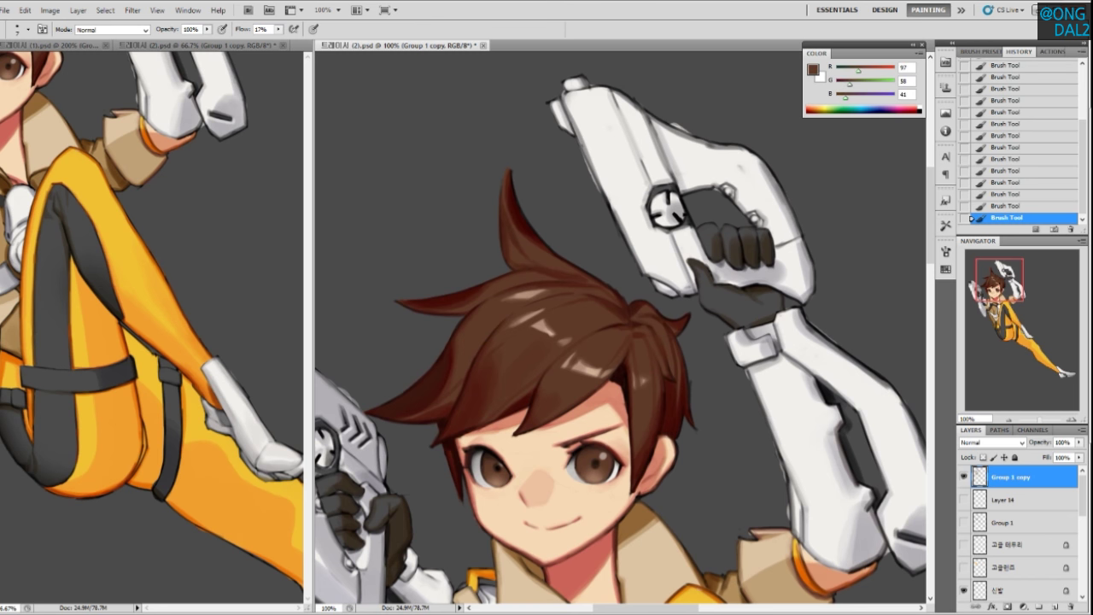
Blend the rear edge of the upright tuft into the top of the hair with sampled browns
drag(555, 275, 546, 262)
alt+click(529, 247)
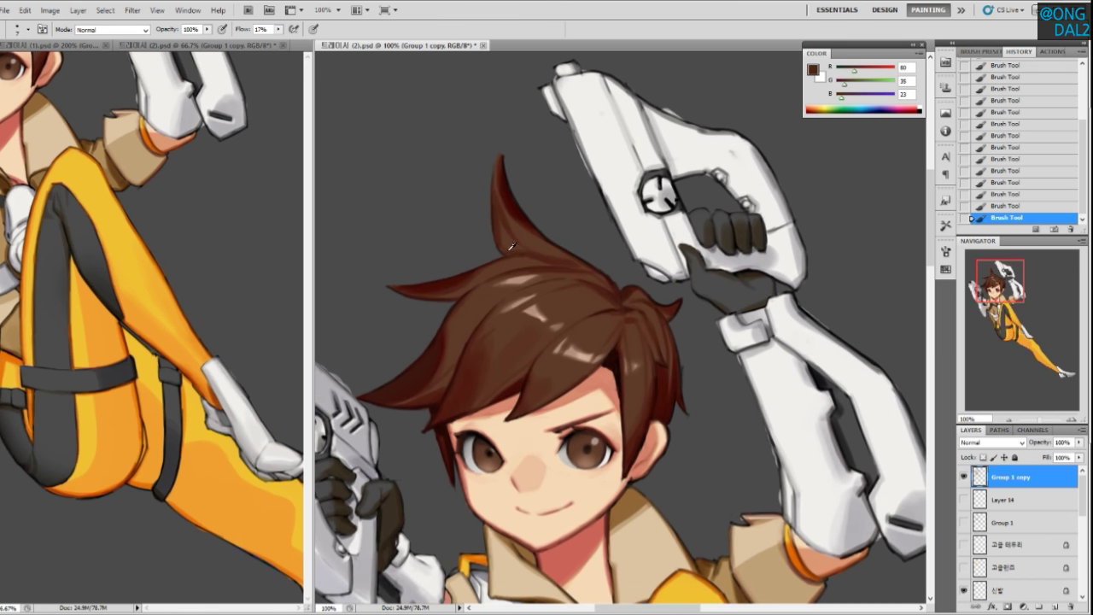
alt+click(522, 217)
drag(571, 270, 564, 267)
alt+click(561, 256)
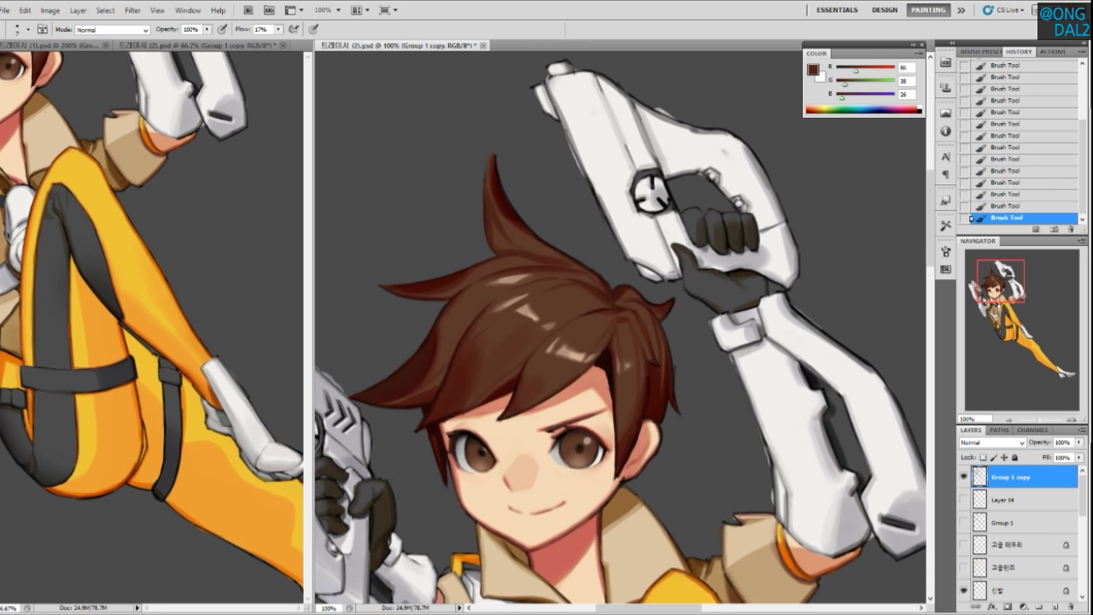
alt+click(581, 255)
alt+click(520, 216)
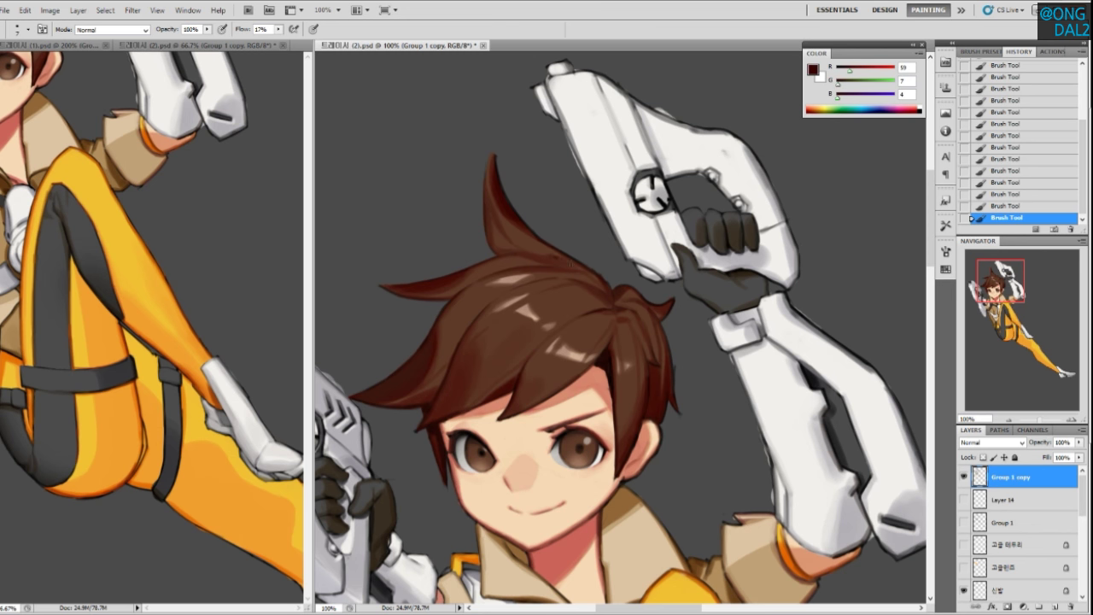
alt+click(562, 259)
drag(597, 276, 579, 251)
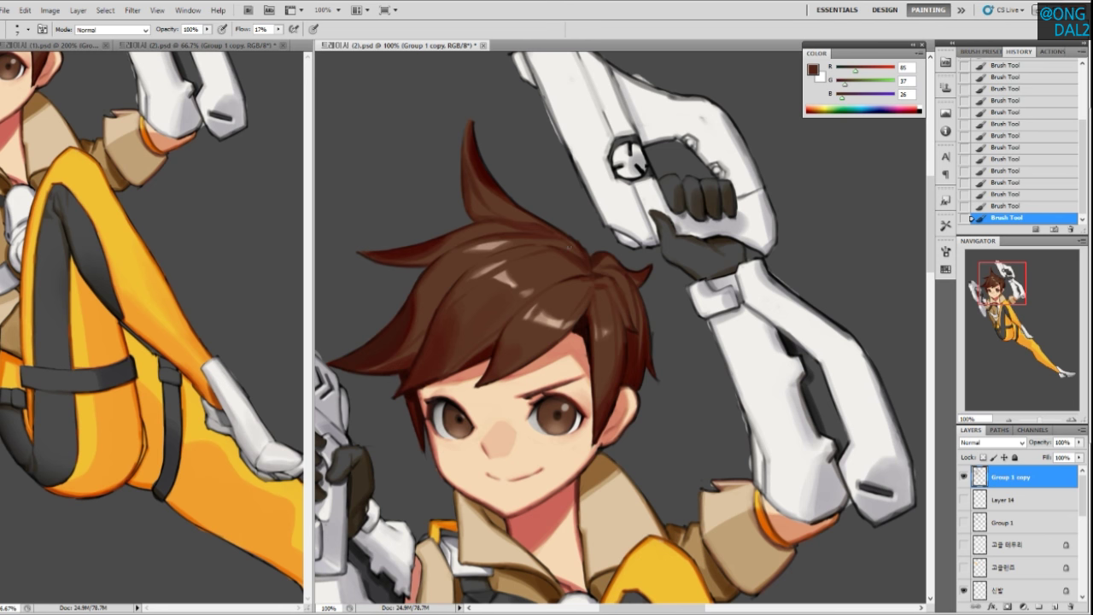
Refine the strand lines between the upright tuft and the crown with sampled dark and mid browns
drag(530, 296, 580, 307)
drag(568, 350, 575, 364)
alt+click(511, 359)
drag(516, 281, 484, 313)
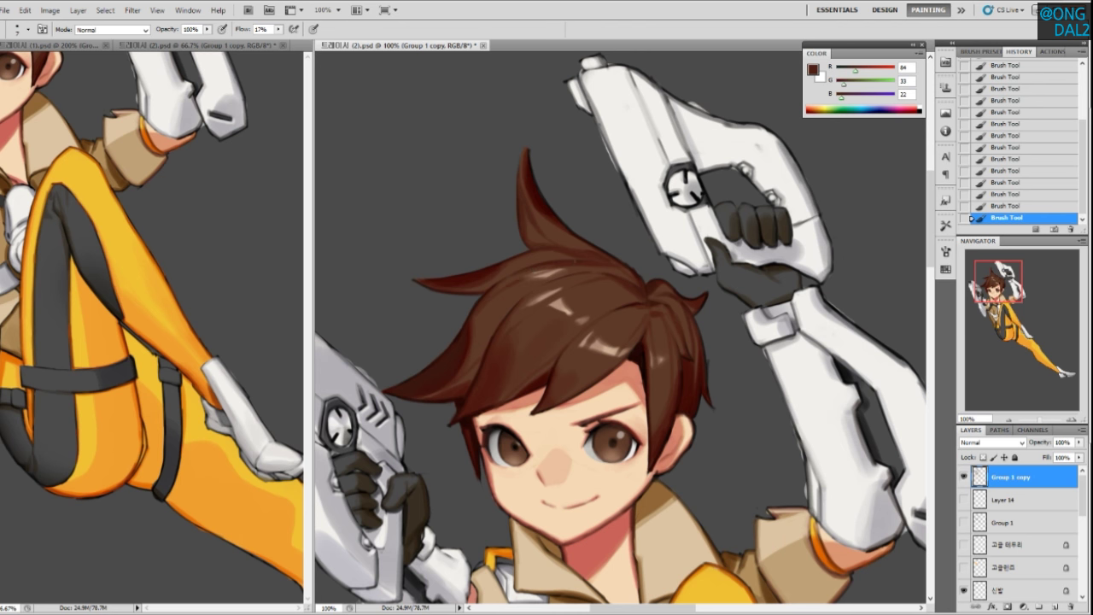
alt+click(531, 275)
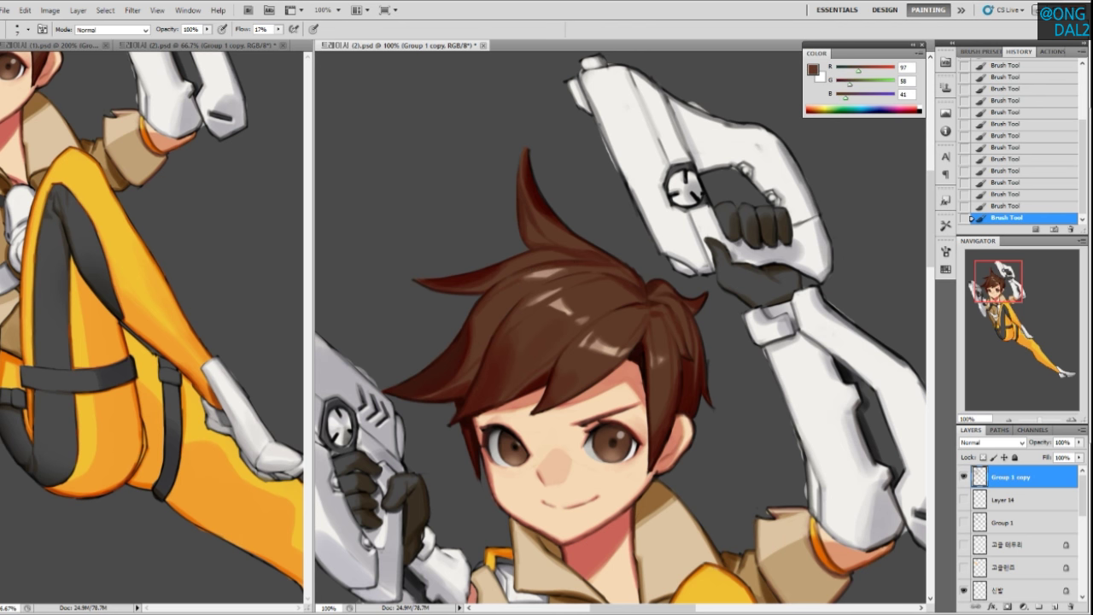
alt+click(586, 254)
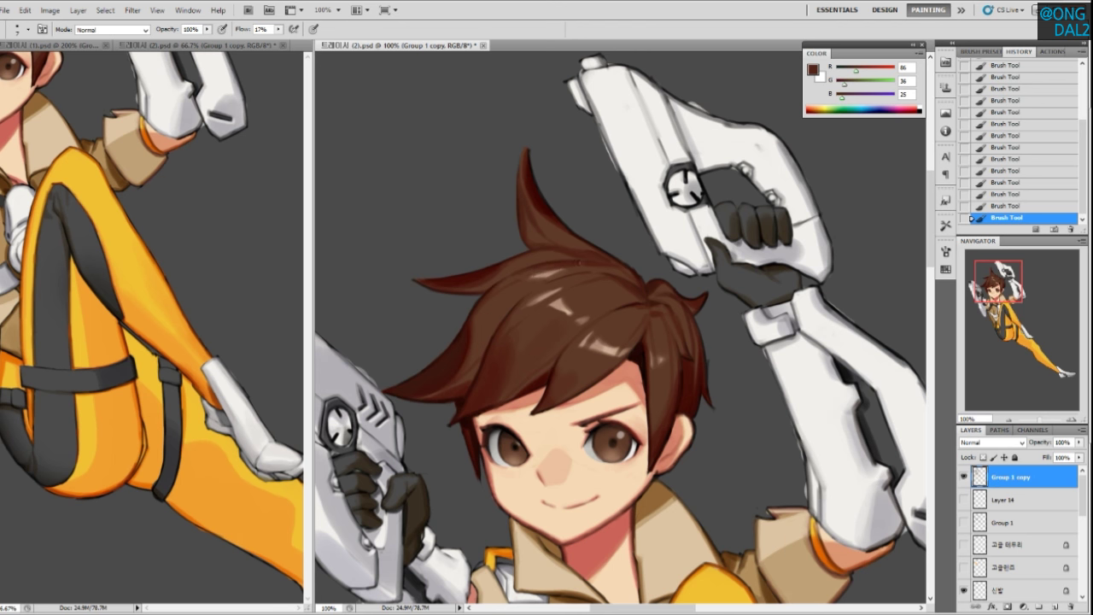
alt+click(529, 279)
Refine the light streaks of the upper hair highlights with sampled light tan and mid browns
drag(546, 292, 570, 287)
alt+click(581, 296)
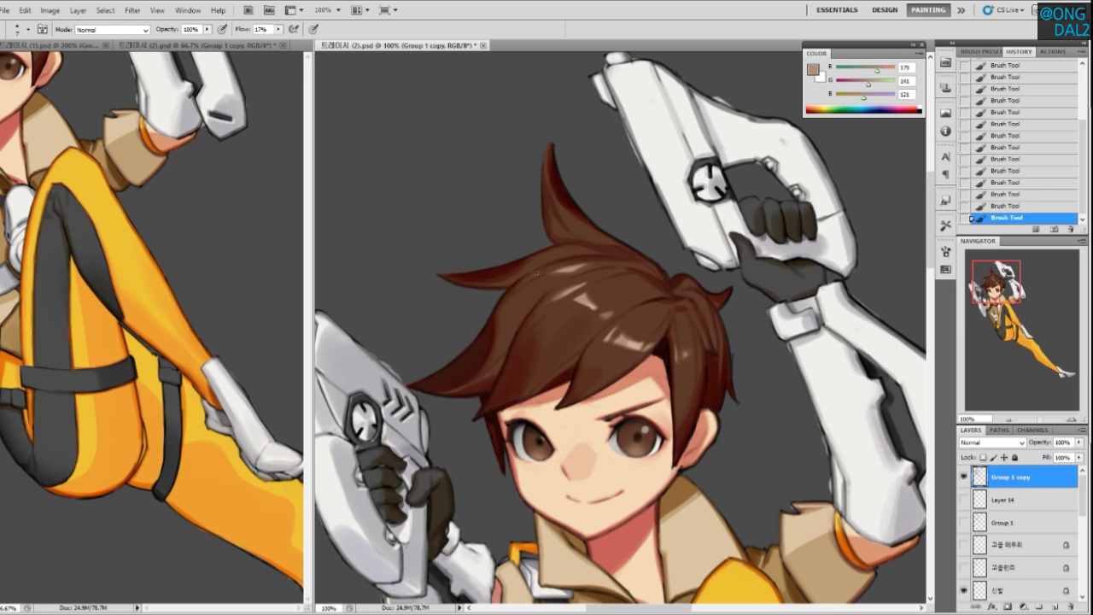
alt+click(569, 263)
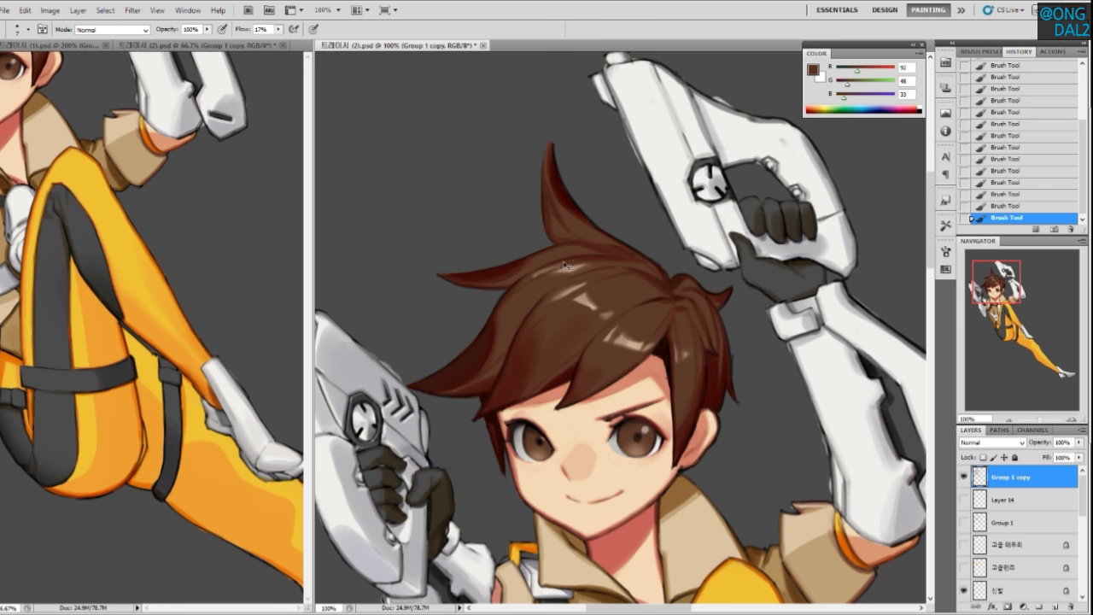
alt+click(544, 277)
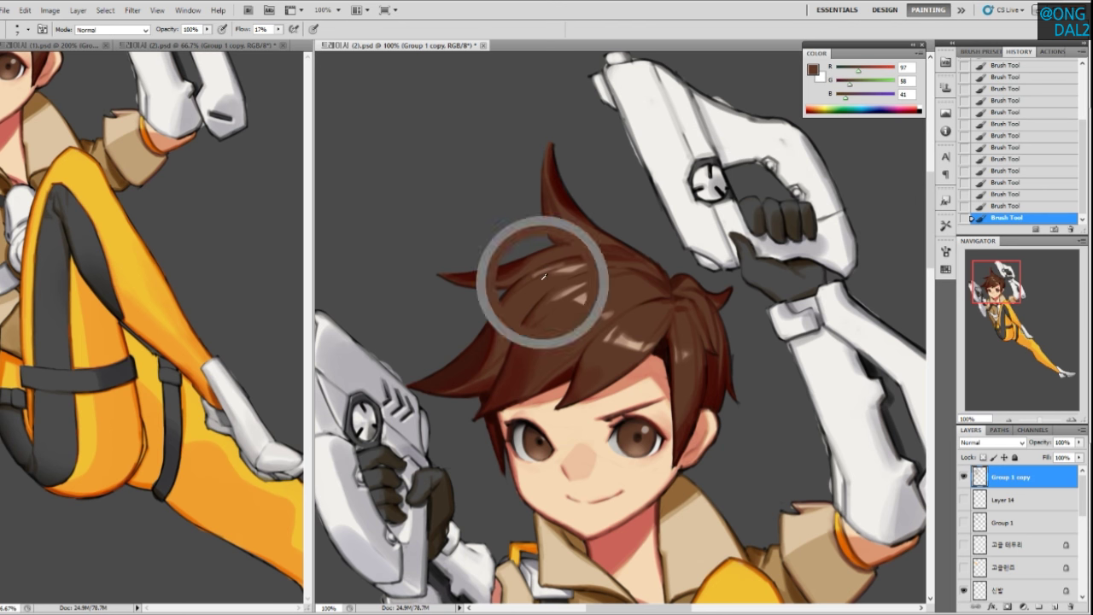
alt+click(571, 267)
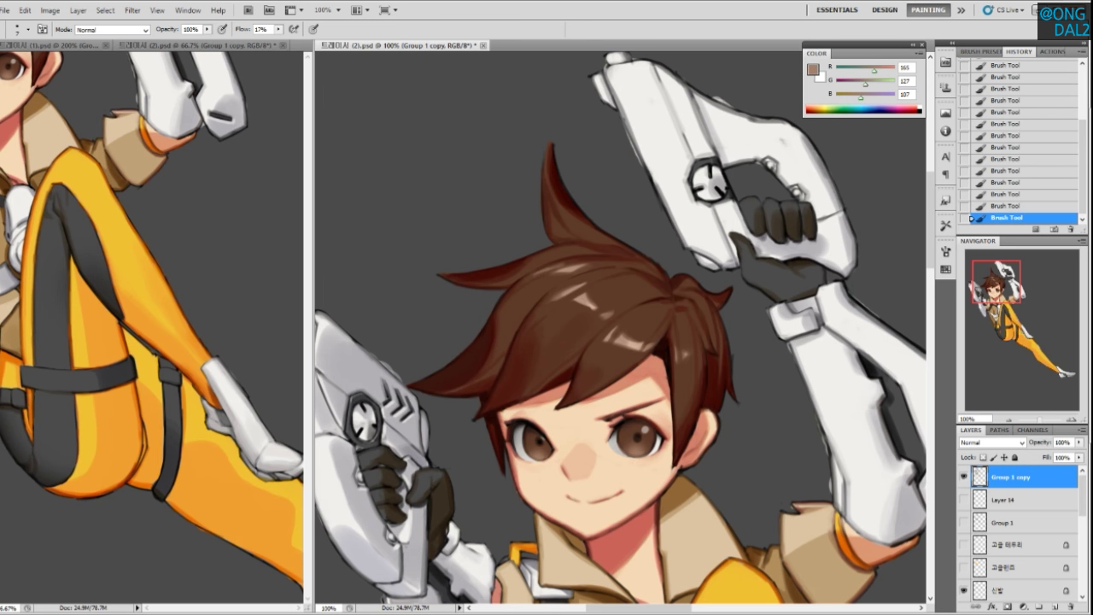
drag(599, 267, 590, 348)
alt+click(590, 299)
alt+click(592, 294)
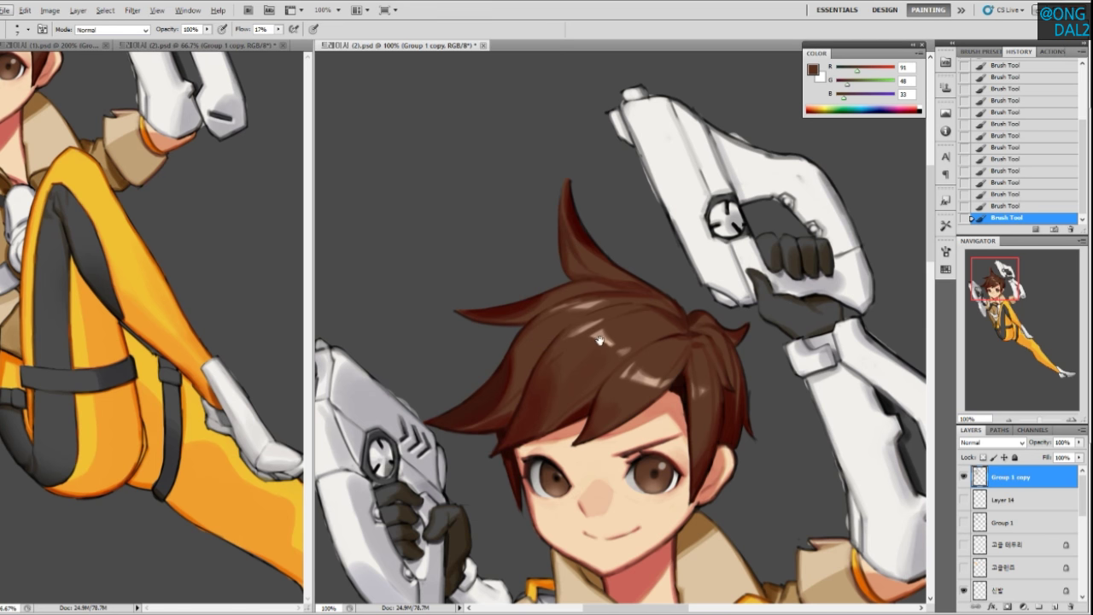
drag(599, 340, 602, 322)
key(ctrl+z)
alt+click(586, 281)
drag(587, 279, 608, 273)
key(ctrl+z)
Smooth the reddish shading of the fringe and front side hair with an enlarged brush and sampled browns
alt+click(587, 279)
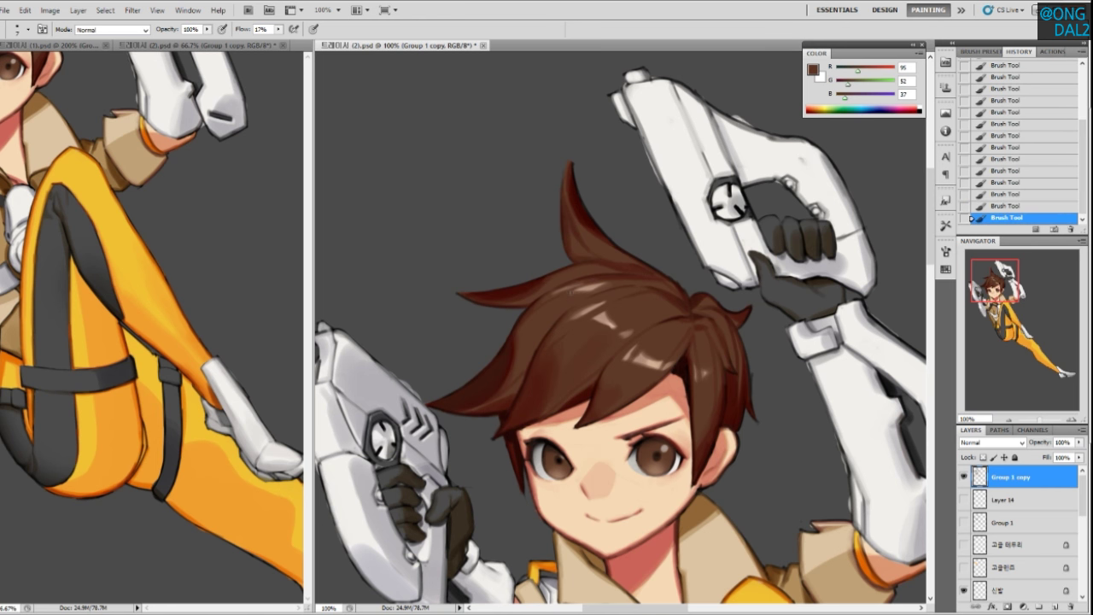
drag(574, 359, 580, 349)
alt+click(560, 350)
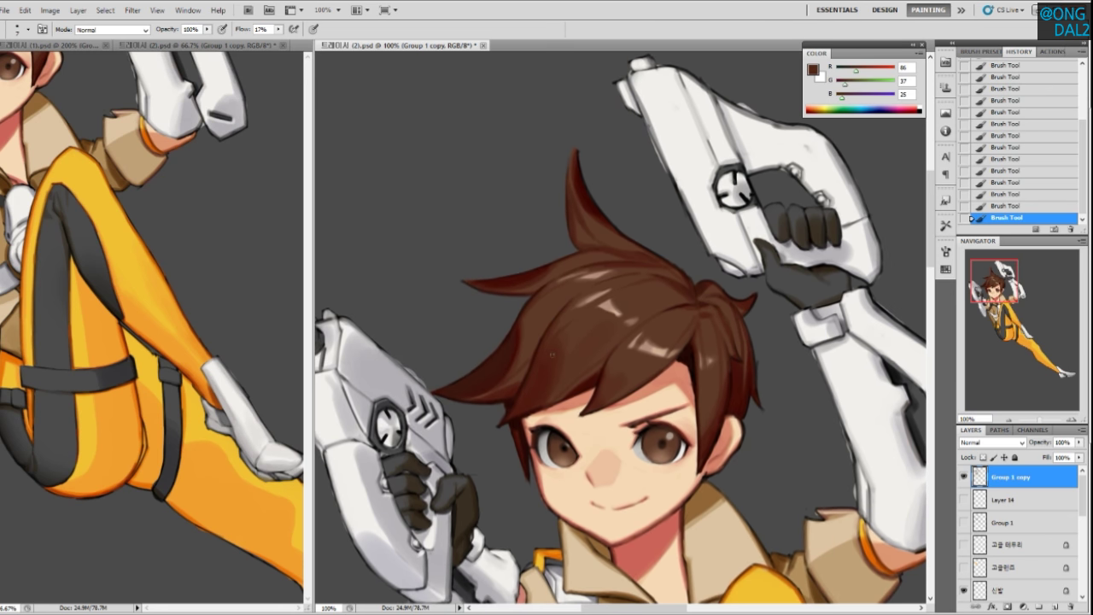
key(bracketright)
key(bracketright)
alt+click(569, 338)
alt+click(553, 346)
alt+click(556, 386)
alt+click(571, 335)
alt+click(556, 355)
alt+click(556, 358)
drag(544, 323, 546, 316)
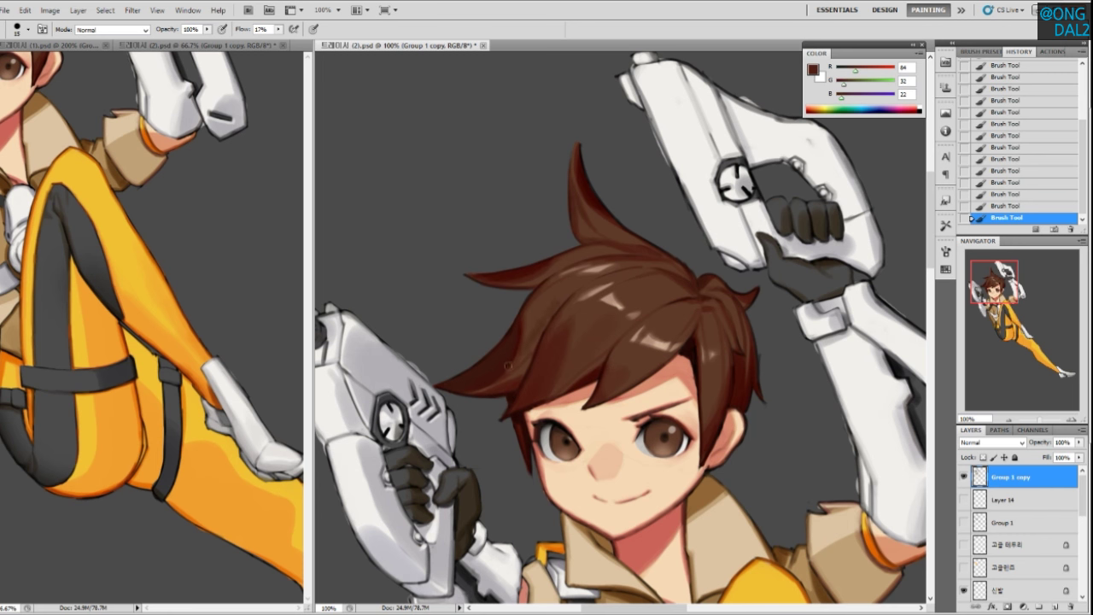
Blend the shading of the large swept-back side tuft with sampled mid and dark browns
alt+click(553, 295)
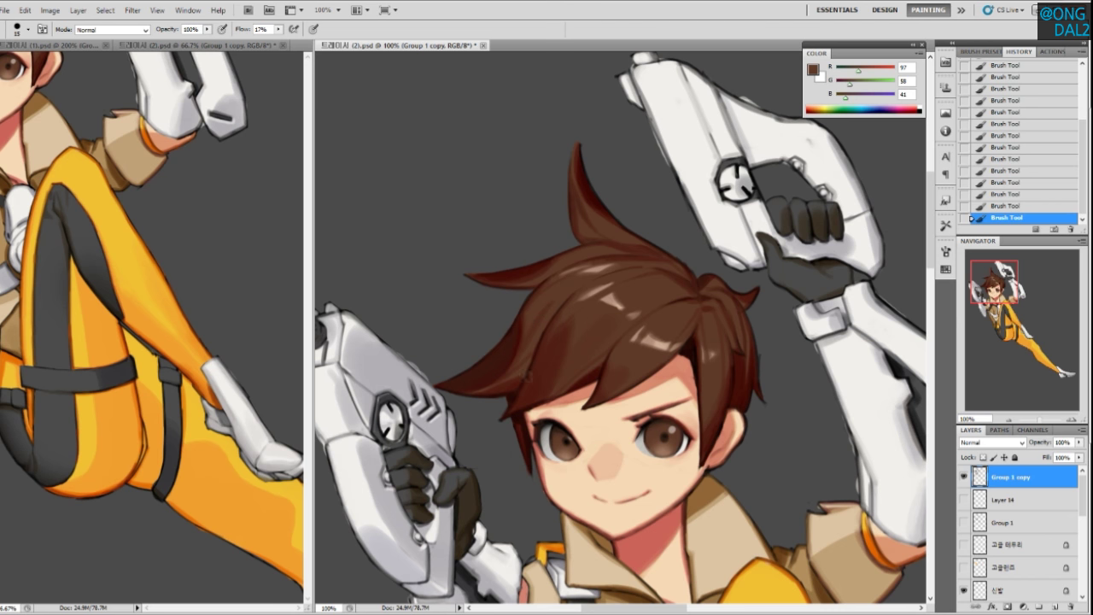
alt+click(530, 340)
alt+click(510, 351)
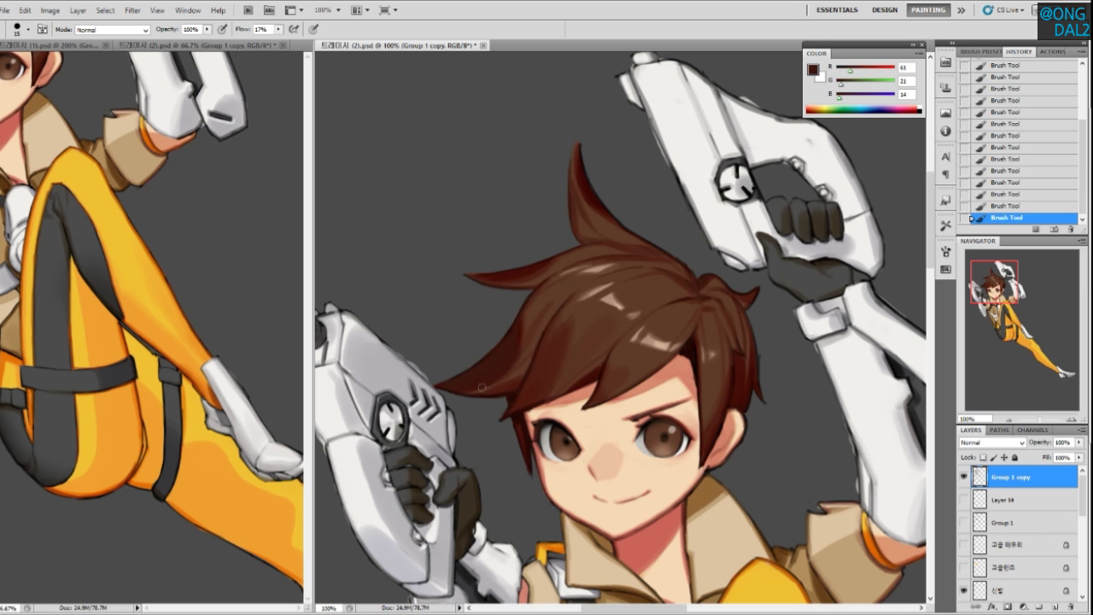
Smooth the shading of the central fringe lock above the forehead with sampled mid browns
drag(608, 416, 573, 372)
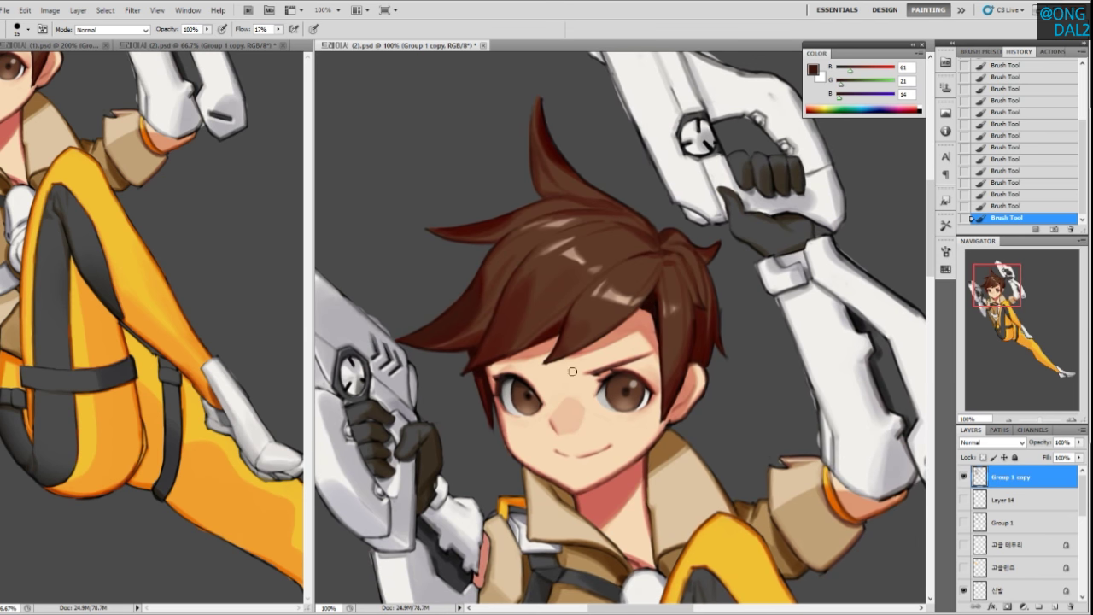
alt+click(531, 304)
alt+click(531, 307)
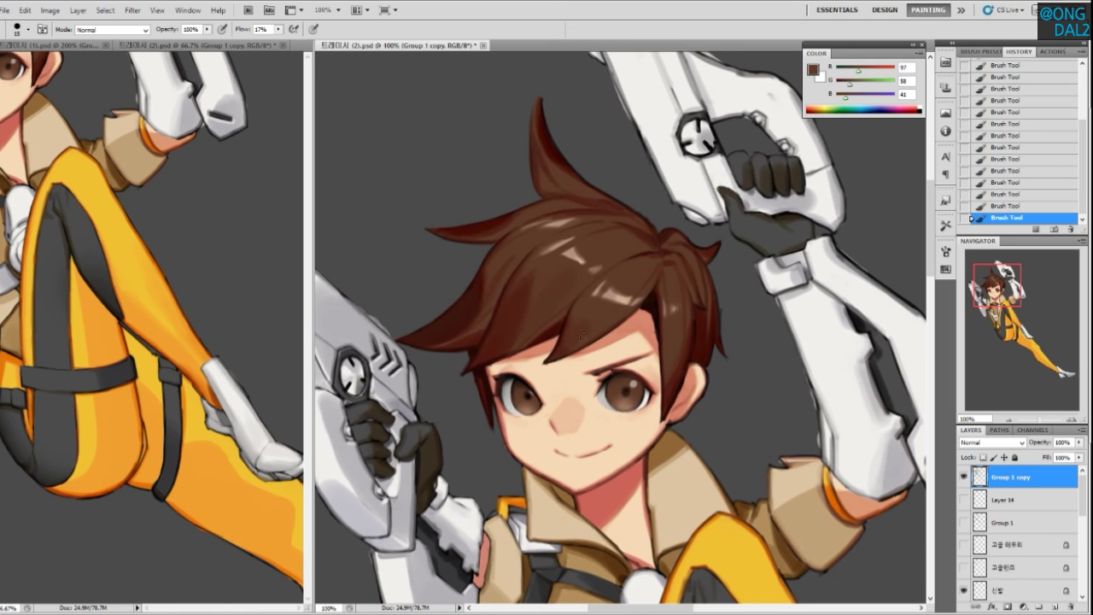
drag(602, 340, 596, 339)
alt+click(582, 325)
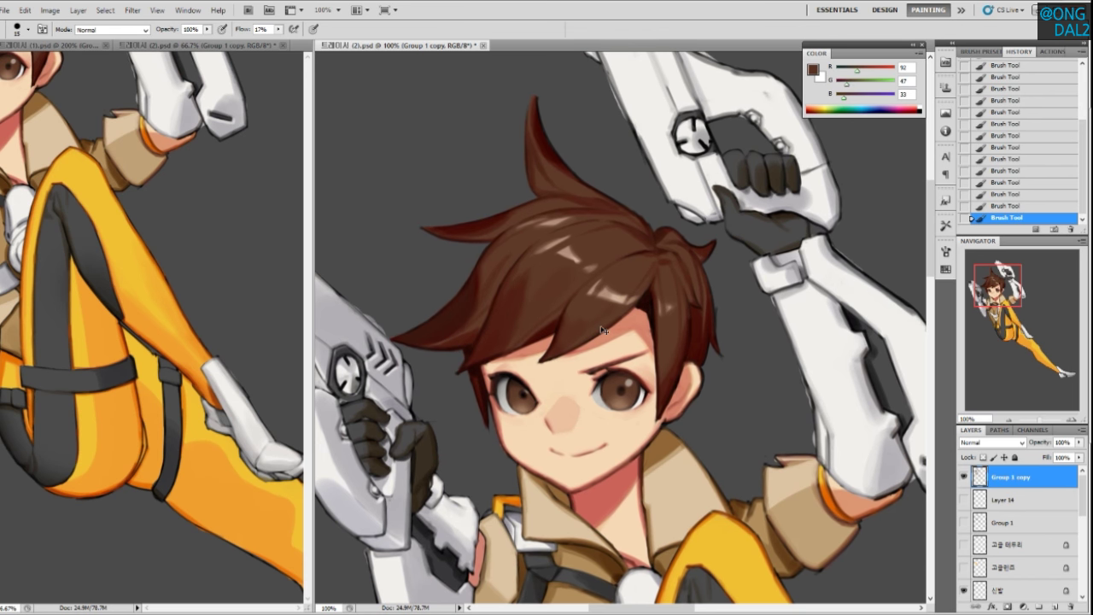
key(ctrl+minus)
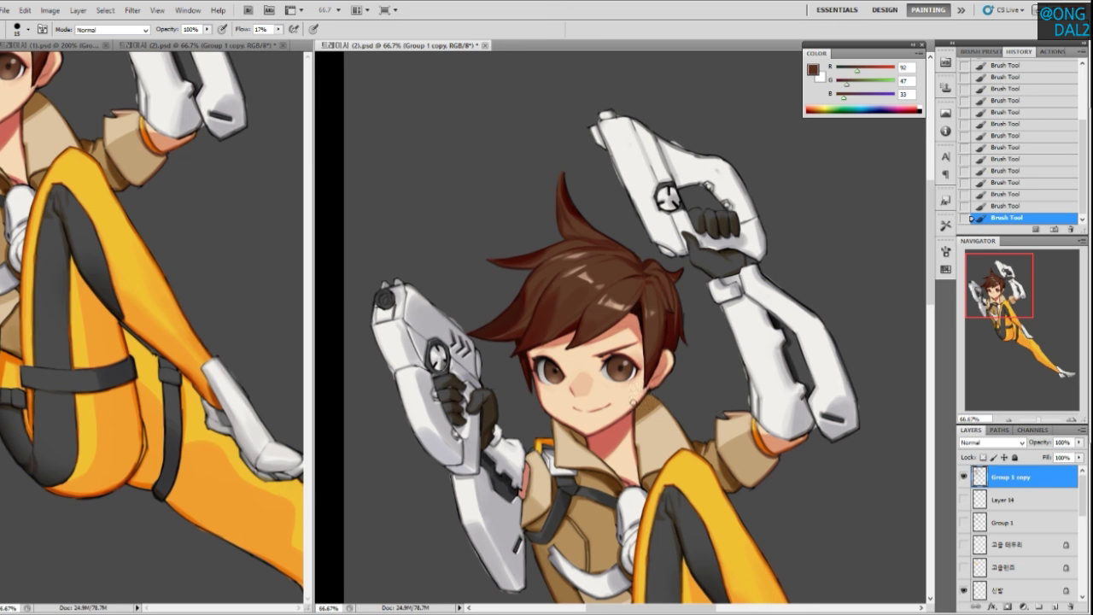
key(ctrl+plus)
drag(572, 327, 562, 339)
scroll(603, 335, down, 2)
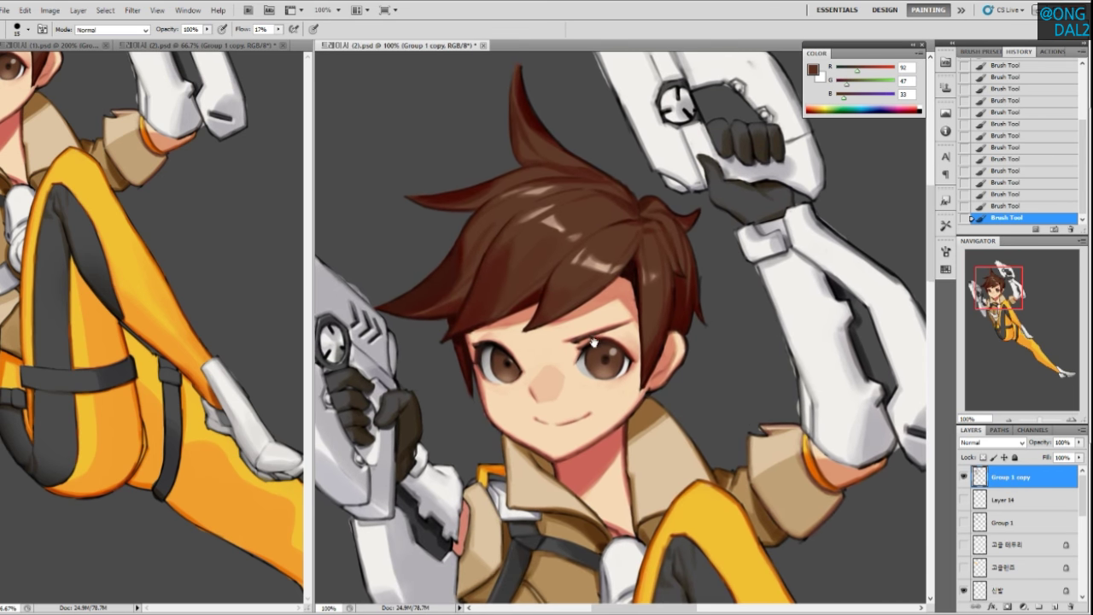
Refine the dark shading at the hair parting beside the fringe with sampled dark reddish browns
alt+click(641, 273)
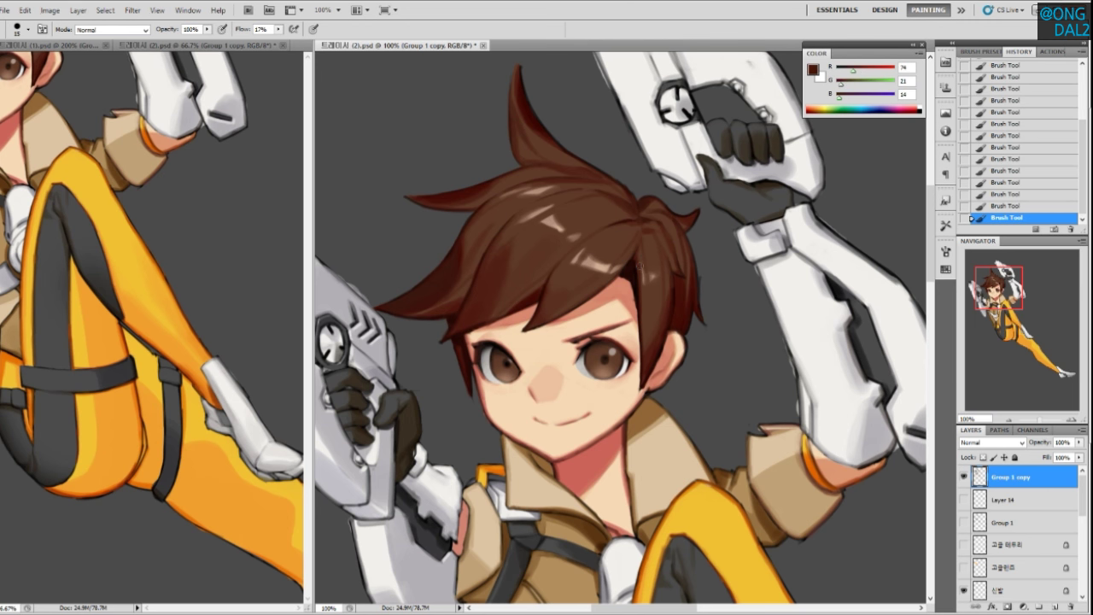
alt+click(636, 263)
alt+click(638, 270)
drag(645, 327, 640, 322)
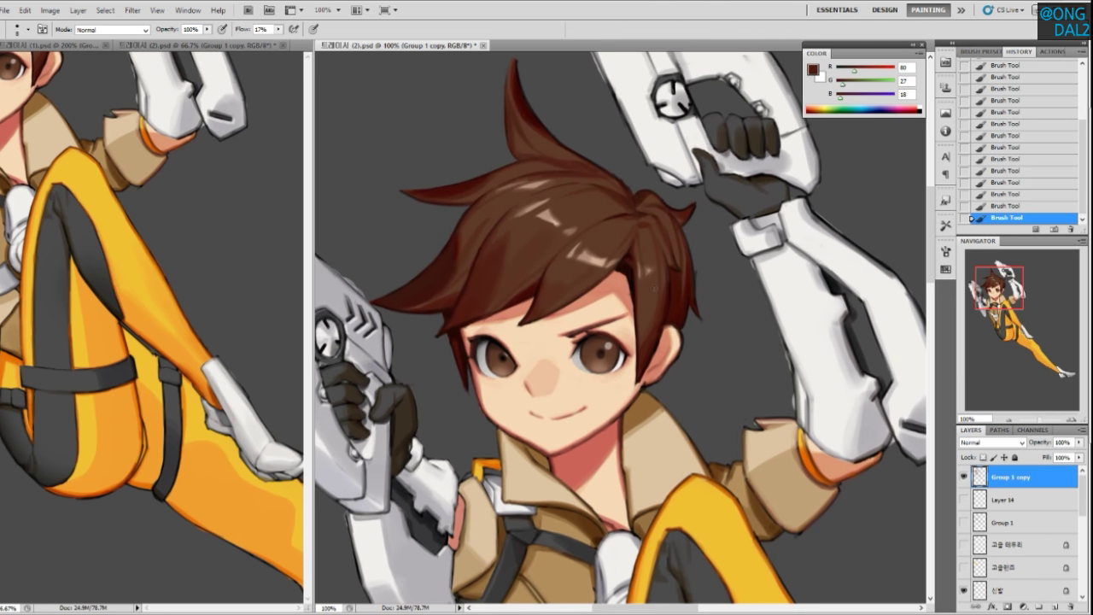
key(ctrl+minus)
drag(655, 289, 645, 260)
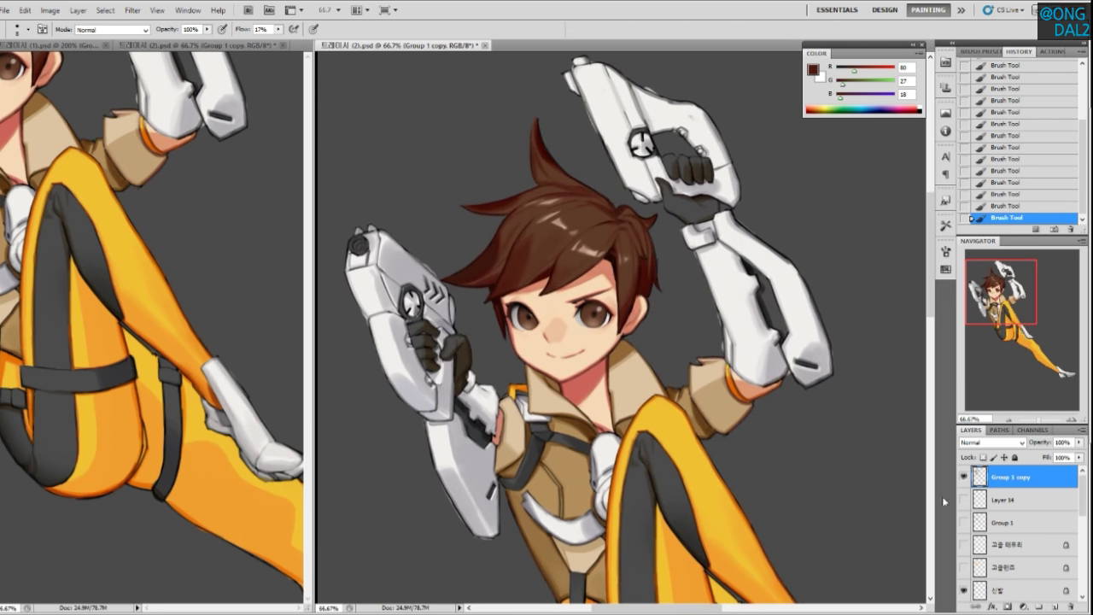
key(ctrl+plus)
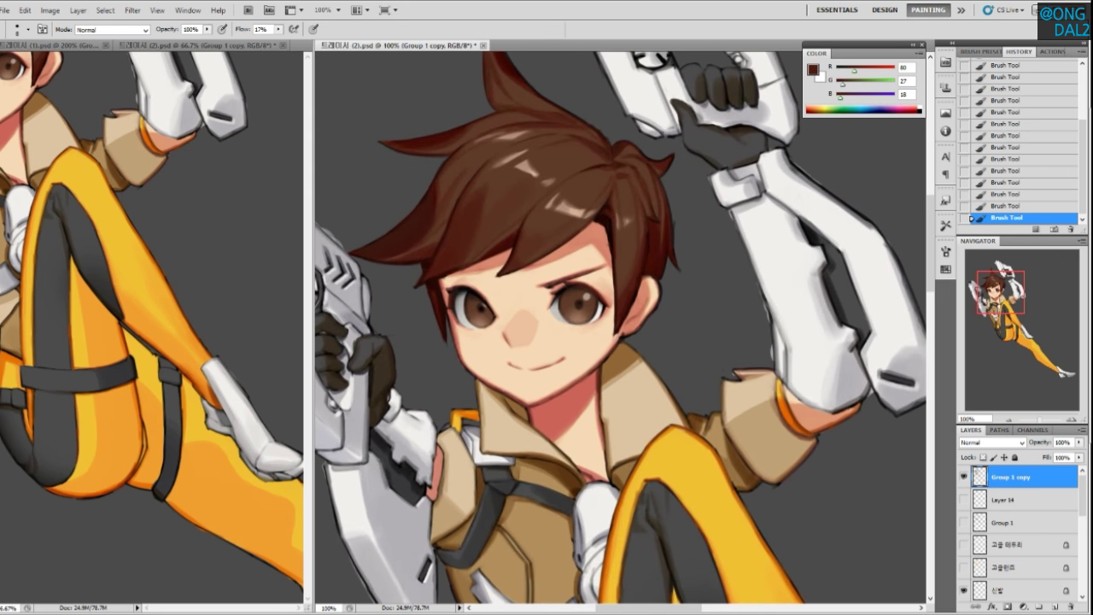
Turn on the hidden goggle line art and orange lens layers over the face
click(965, 500)
mouse_move(1080, 495)
mouse_down()
mouse_move(1090, 545)
mouse_move(1081, 515)
mouse_up()
click(966, 549)
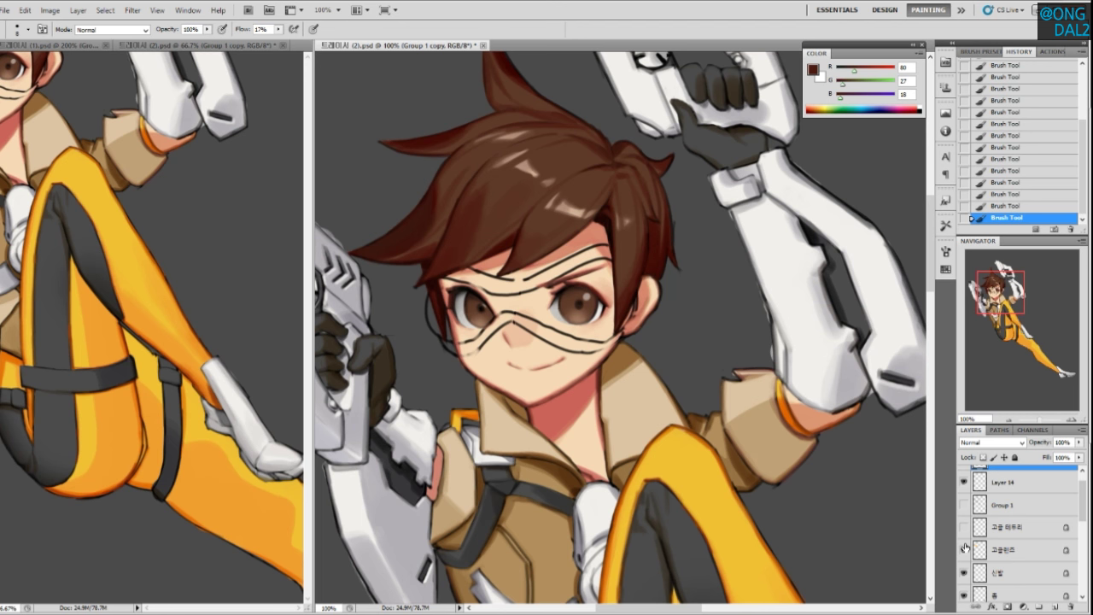
key(ctrl)
scroll(972, 518, up, 1)
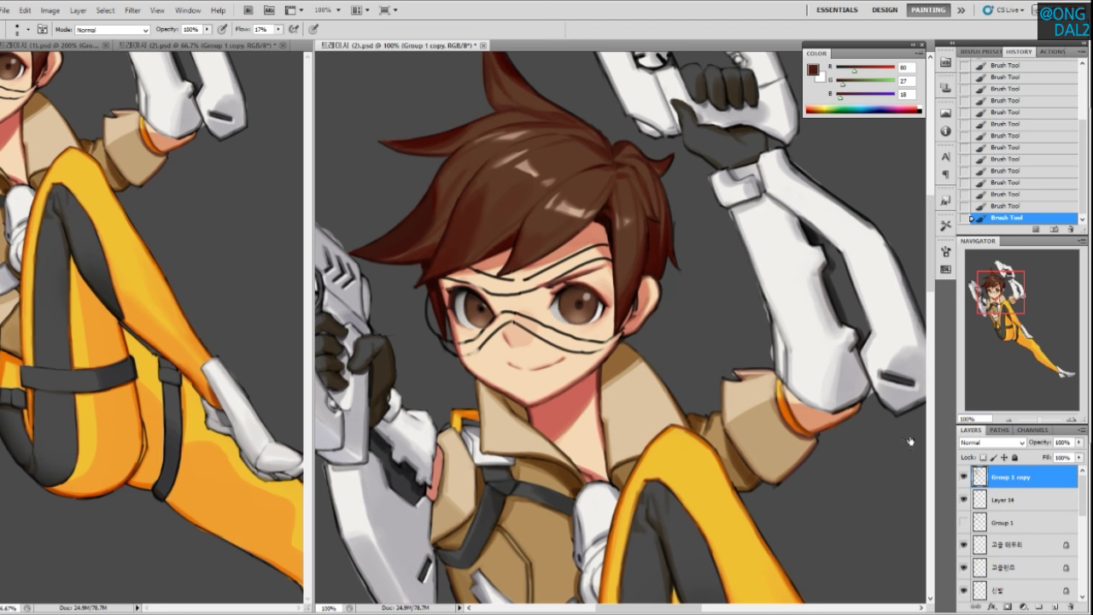
click(964, 521)
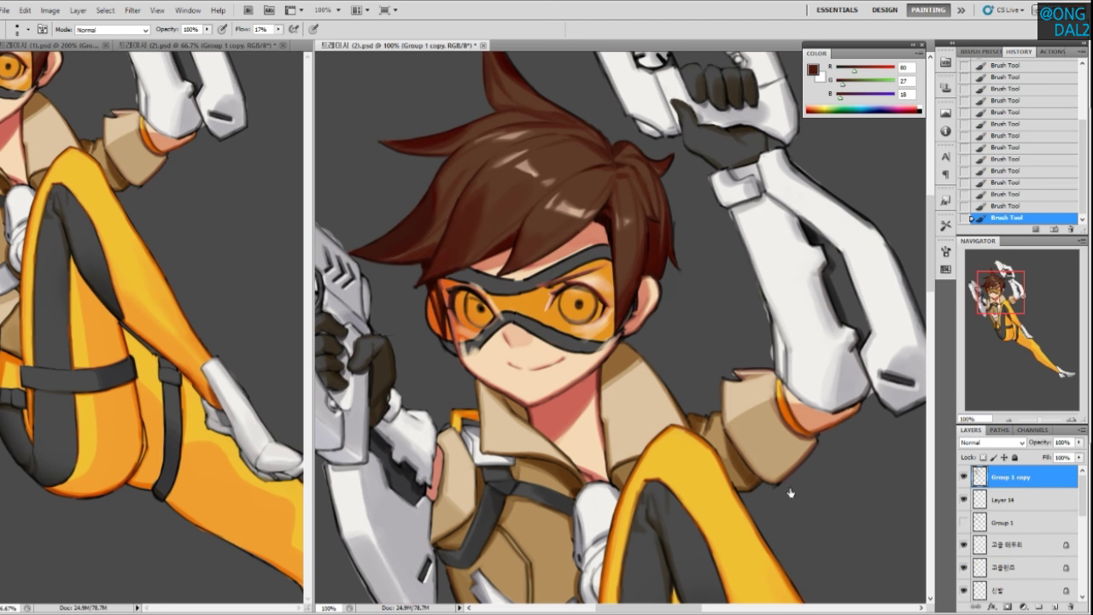
click(964, 522)
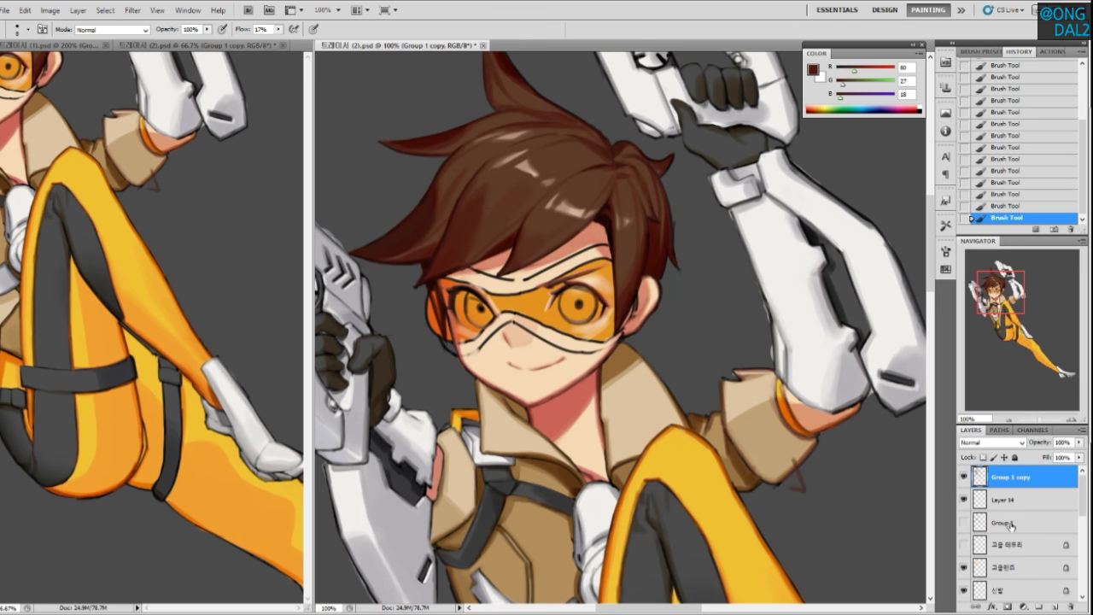
drag(741, 417, 763, 400)
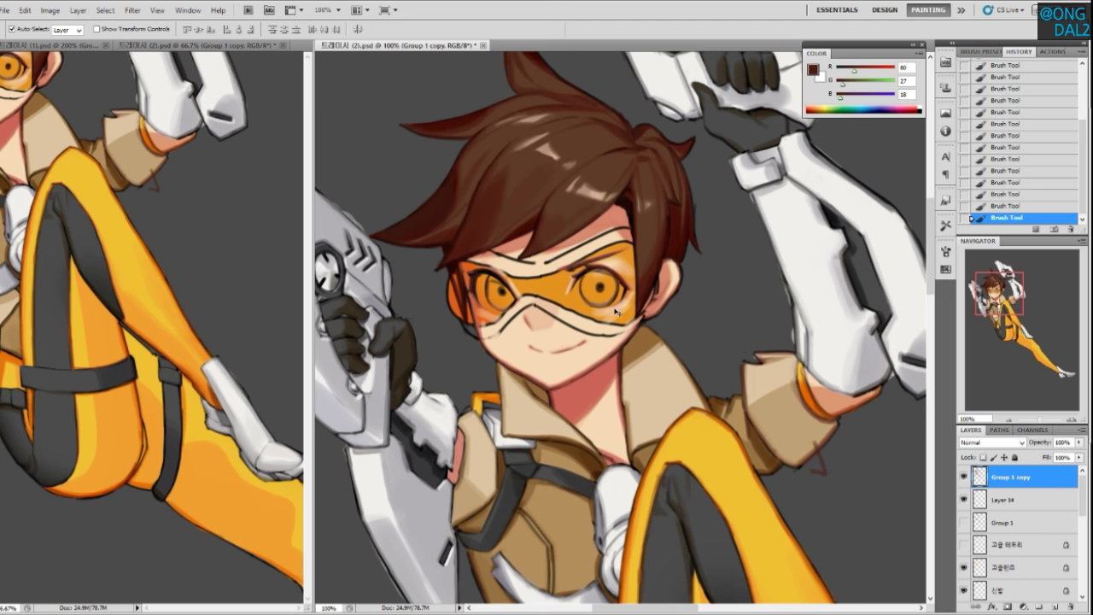
Compare the artwork with and without the Group 1 copy layer and show the goggle frame layer 고글 테두리
click(965, 478)
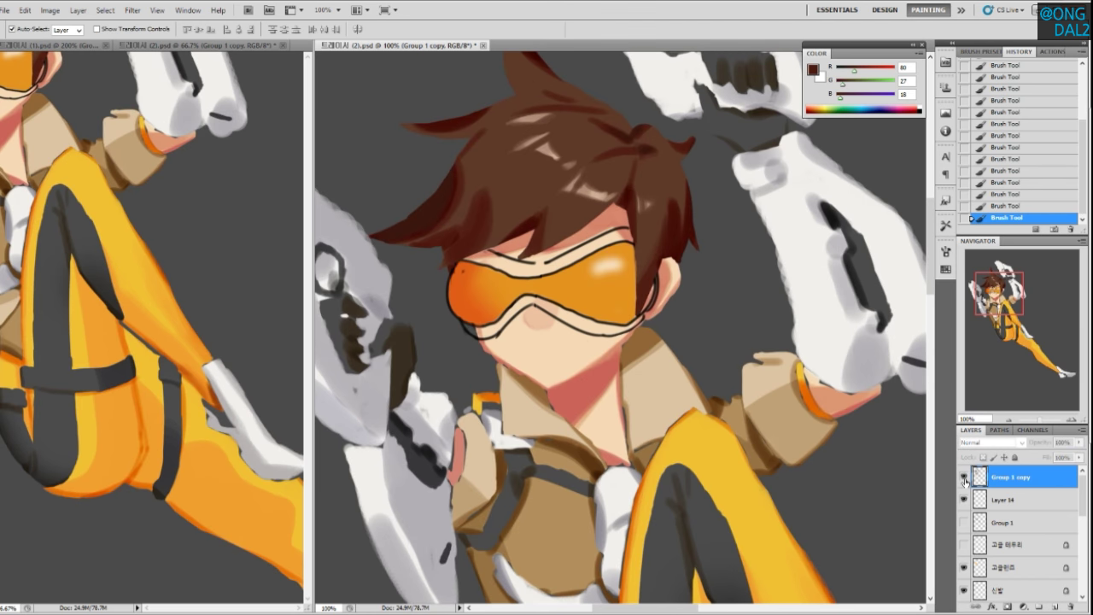
click(965, 478)
click(557, 289)
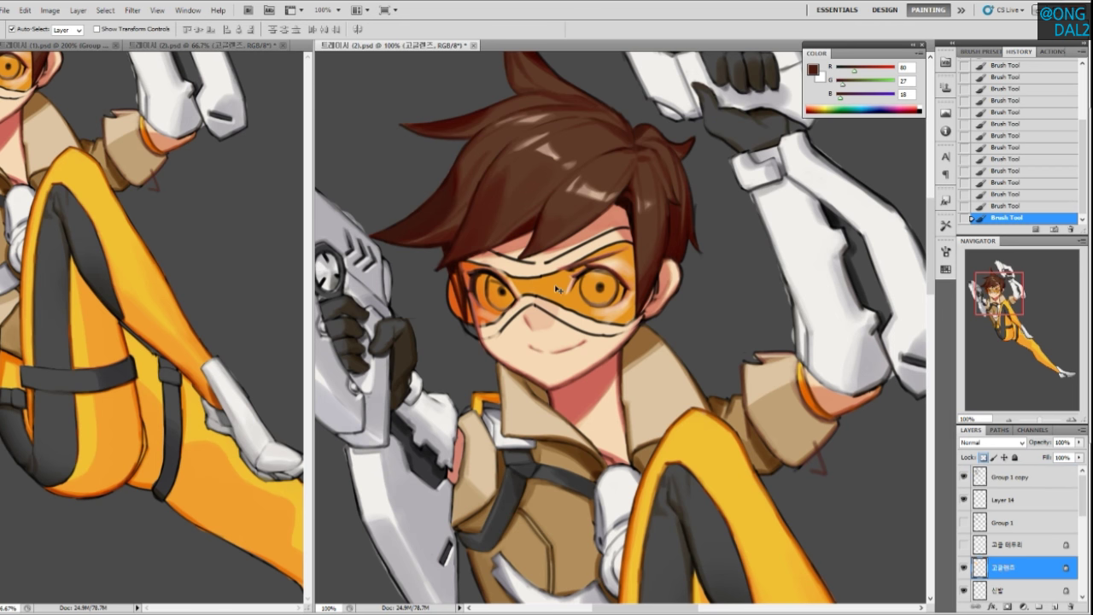
click(964, 546)
Group the goggle layers Layer 14, 고글 테두리 and 고글렌즈 together
double_click(1017, 547)
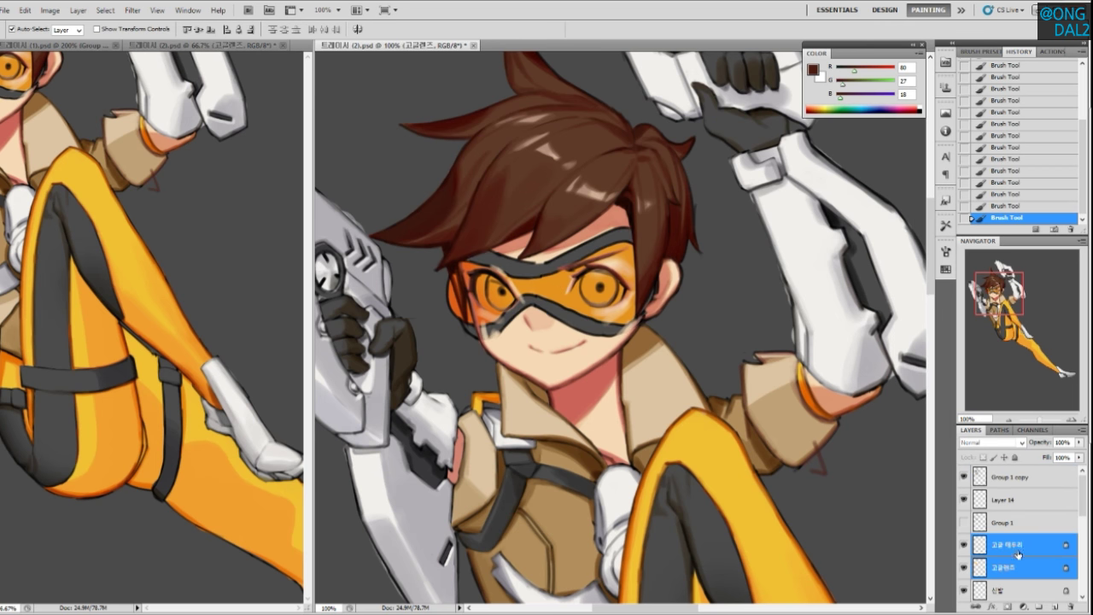
key(Escape)
click(1033, 566)
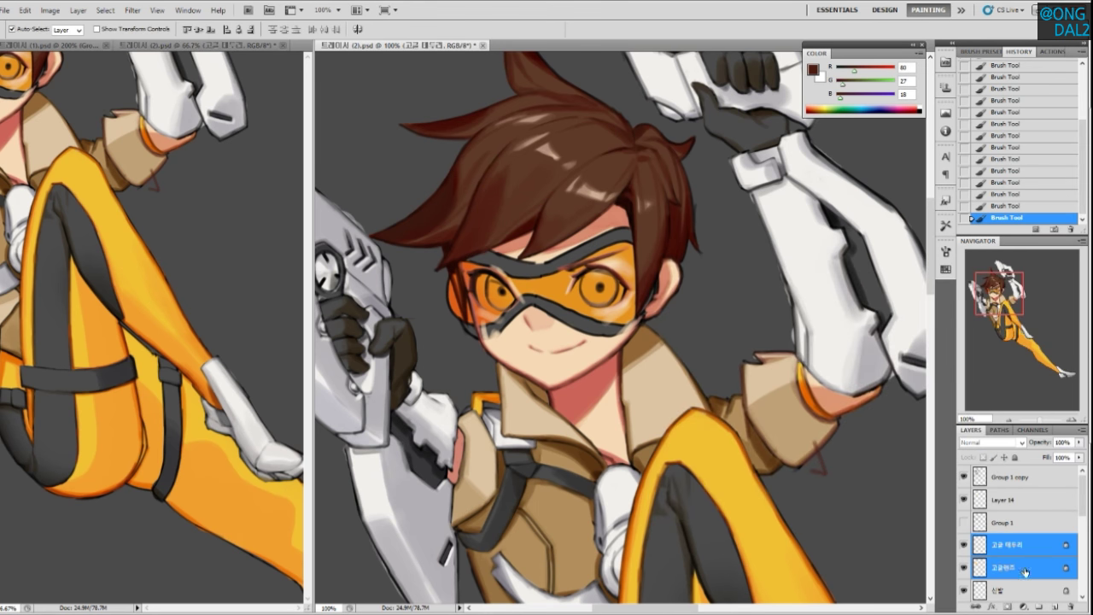
double_click(1030, 568)
key(Escape)
click(1024, 544)
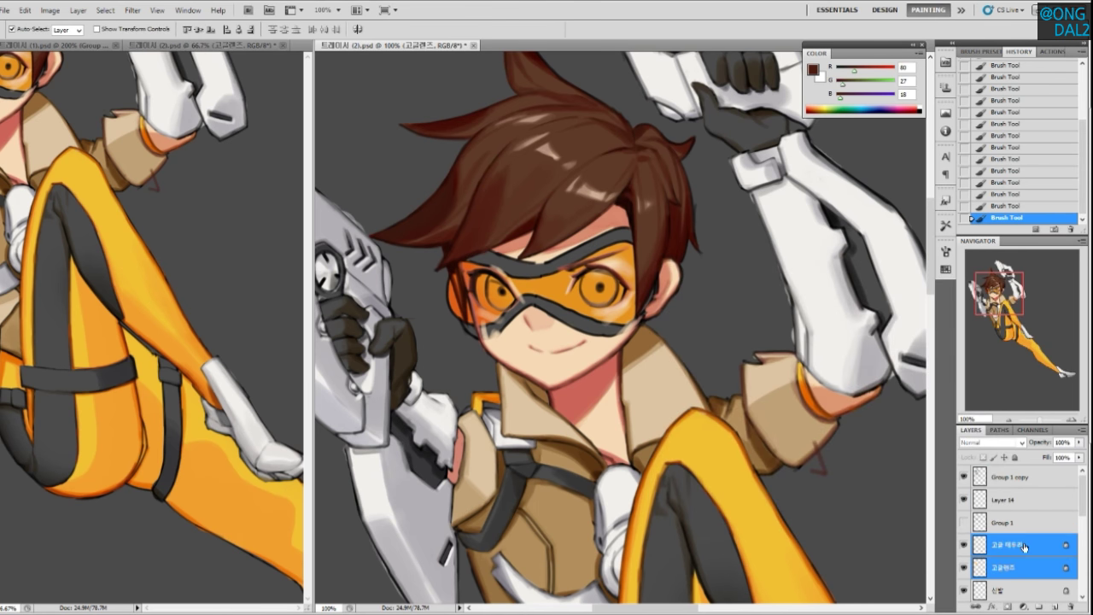
double_click(1054, 551)
key(Escape)
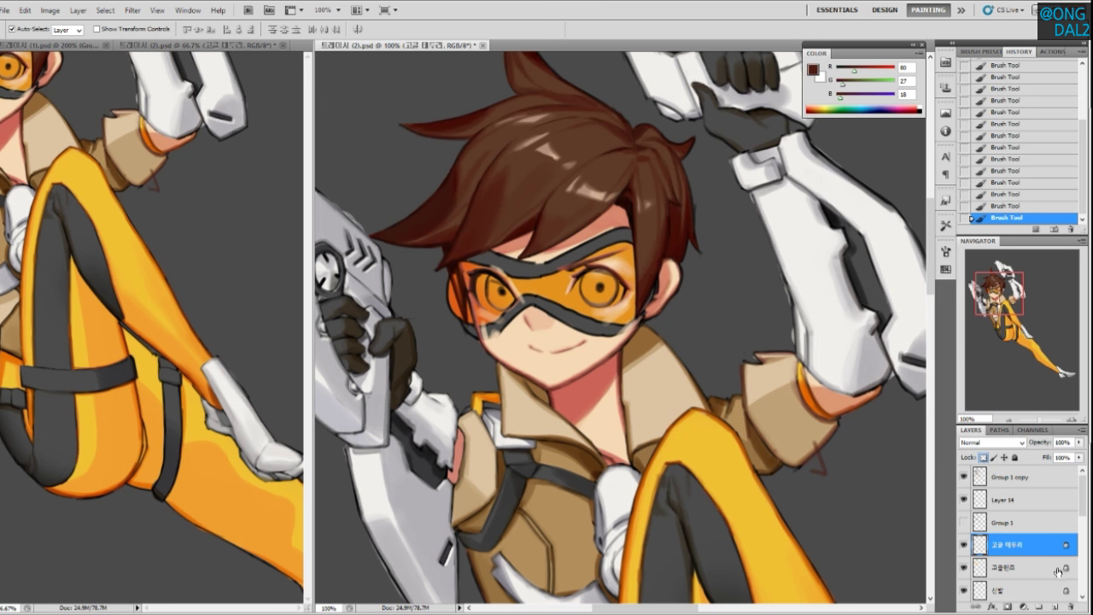
shift+click(1059, 571)
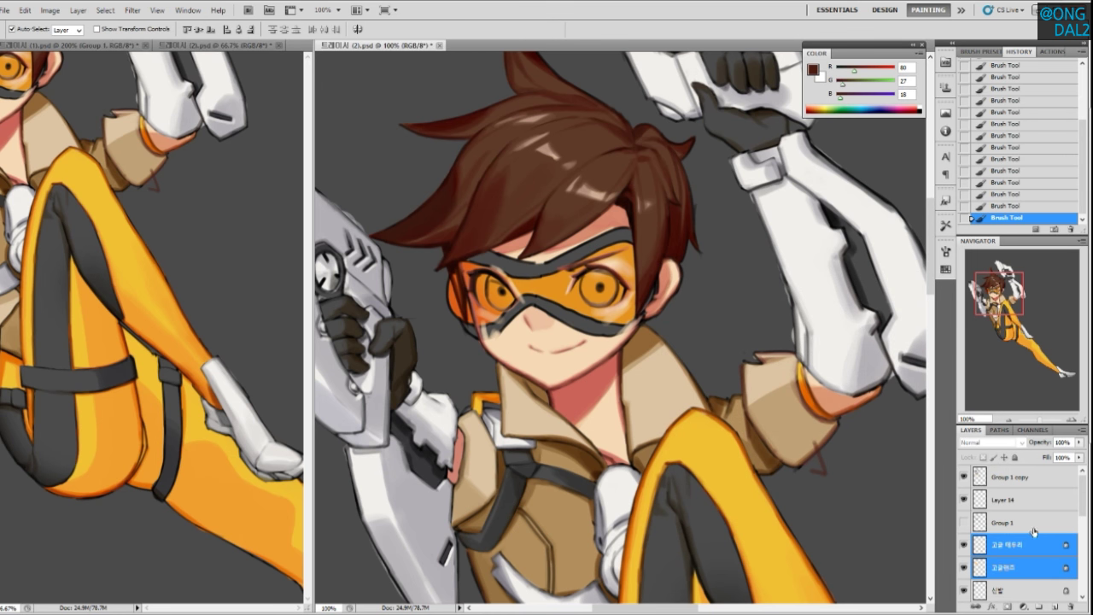
key(ctrl+g)
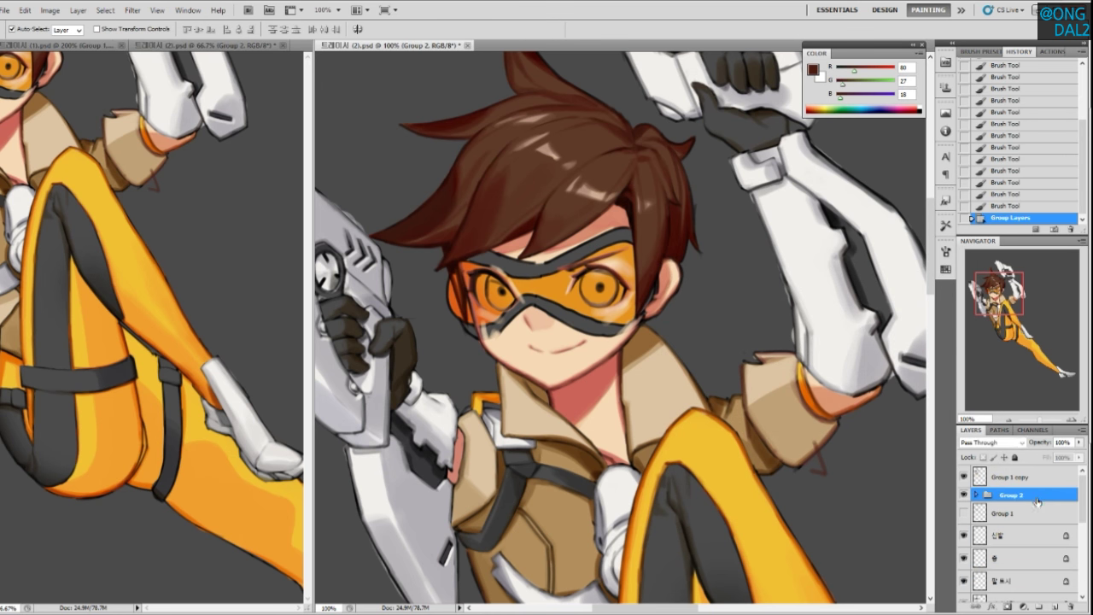
Move the new goggle group above the Group 1 copy layer and rename it 고글
double_click(1034, 501)
key(Escape)
drag(1031, 494, 1033, 472)
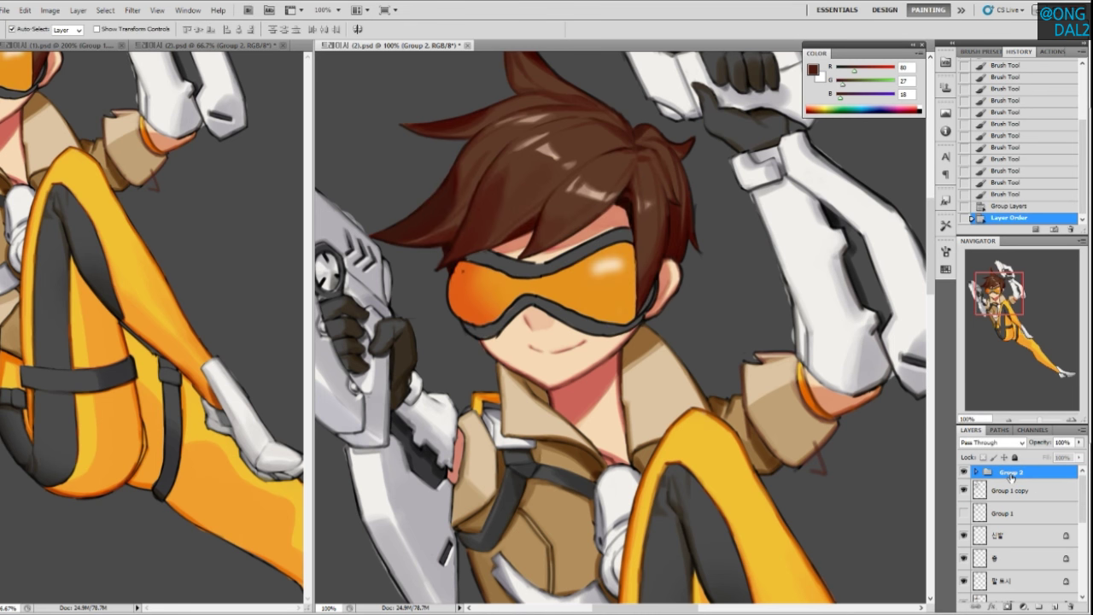
double_click(1010, 472)
text(고글)
key(Return)
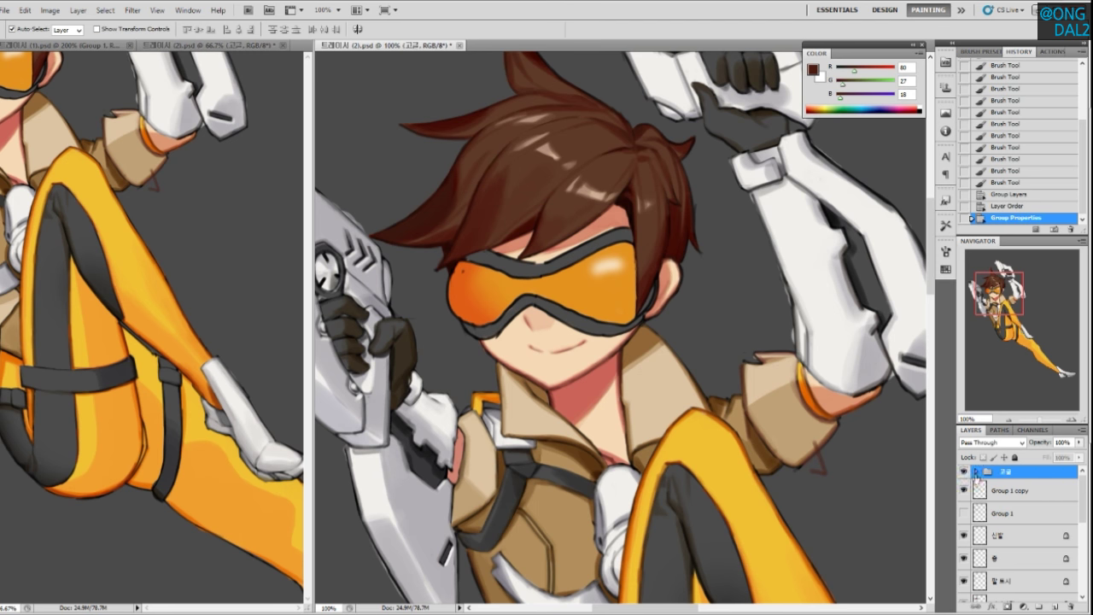
drag(839, 487, 843, 461)
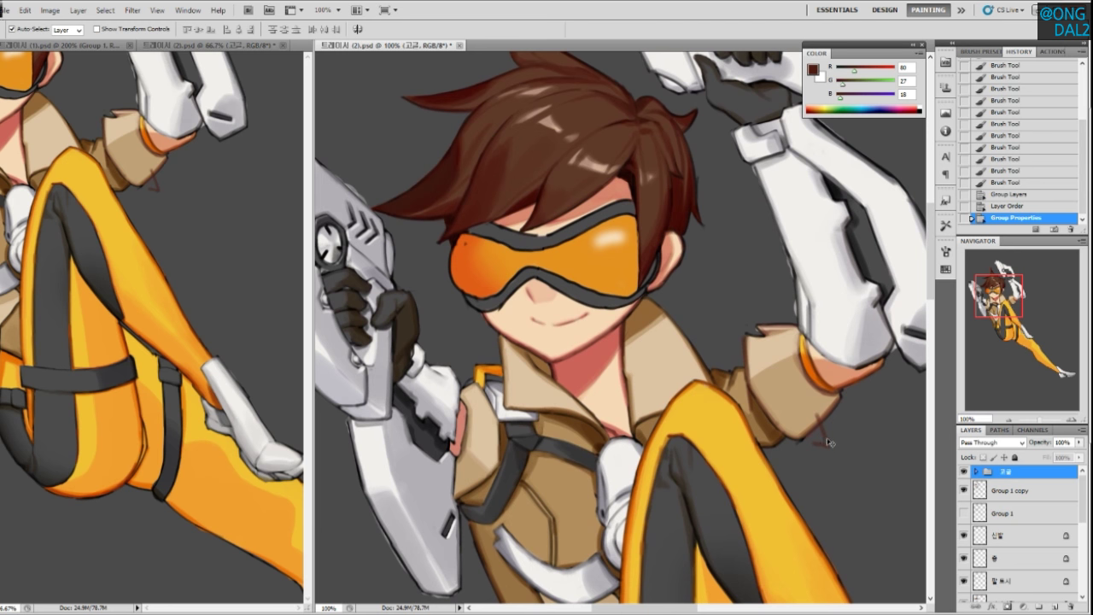
Lasso and delete the stray reddish marks beneath the raised arm's jacket cuff on the Group 1 copy layer
click(1013, 491)
click(964, 491)
click(964, 491)
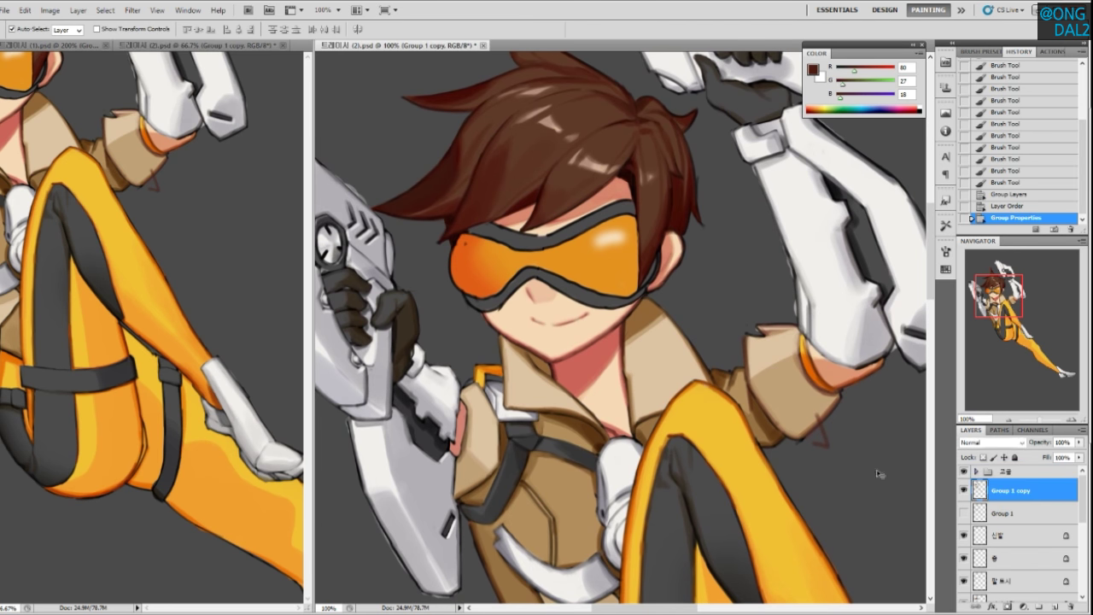
key(b)
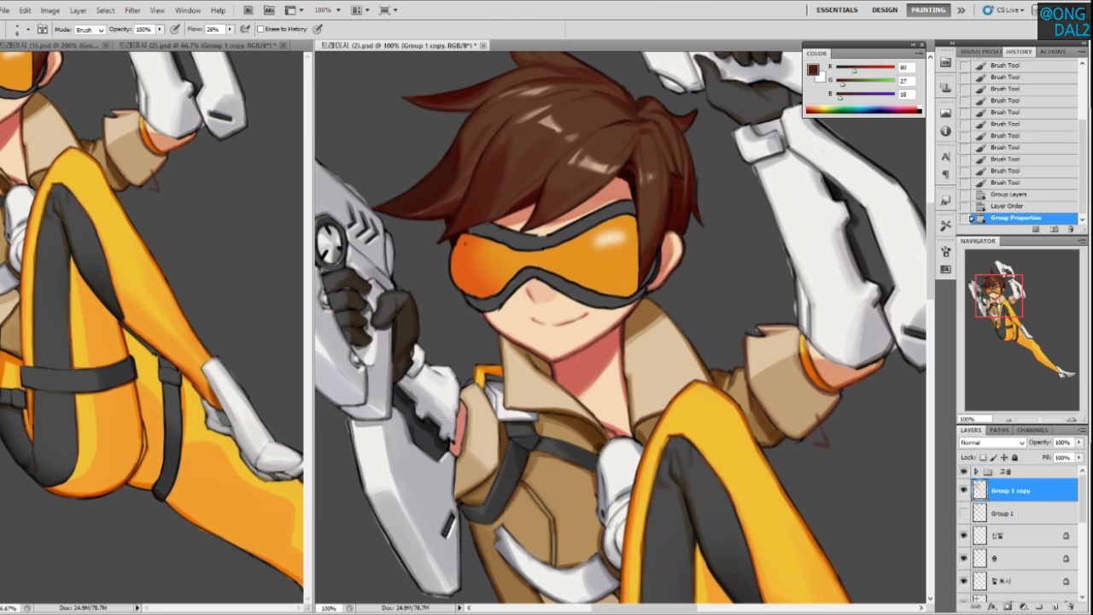
key(l)
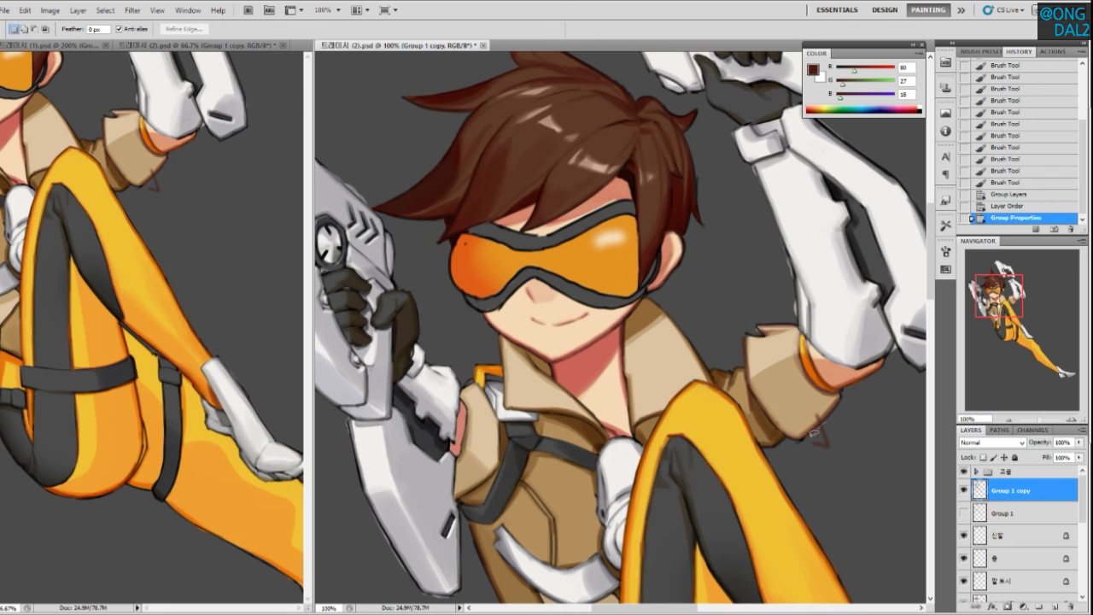
key(Delete)
drag(849, 417, 827, 407)
key(Delete)
drag(825, 461, 845, 476)
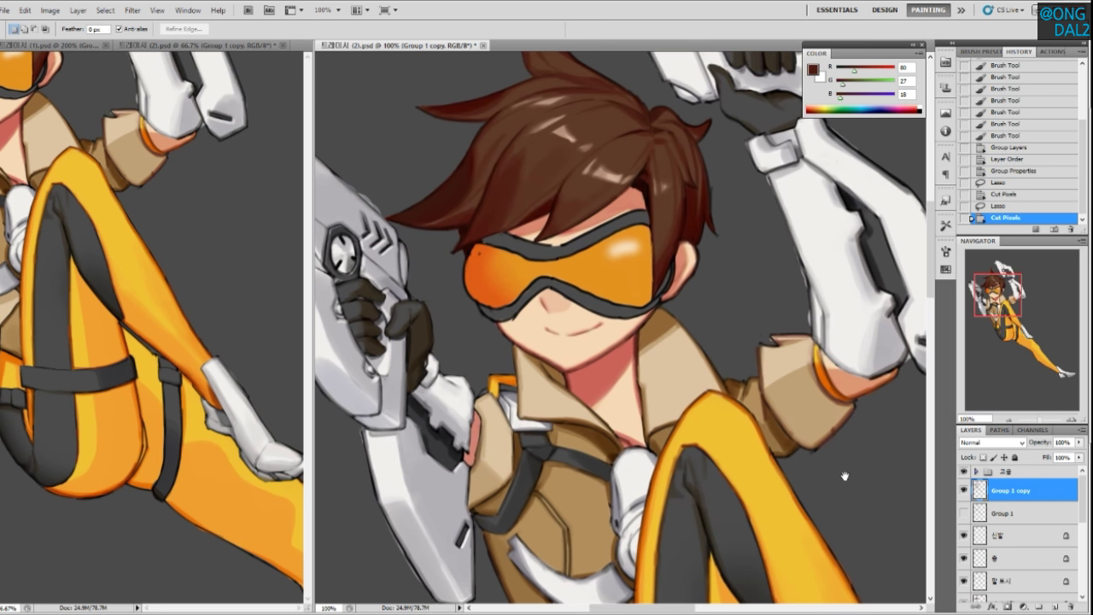
drag(777, 430, 780, 455)
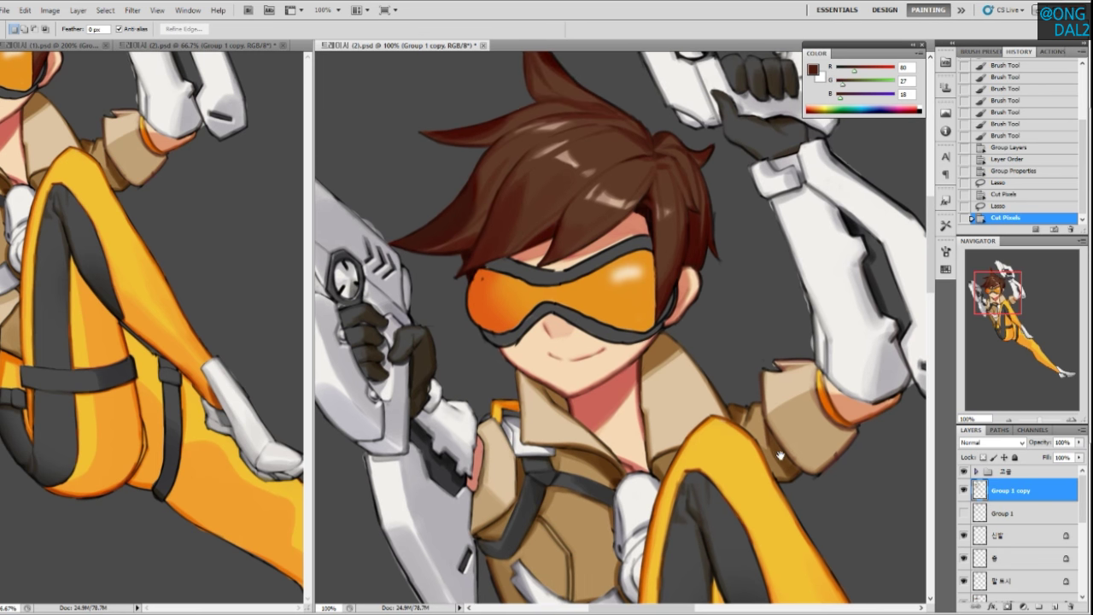
Check the frame and lens layers in the 고글 group and set the 고글렌즈 layer's blending mode to Multiply
click(977, 473)
click(1033, 511)
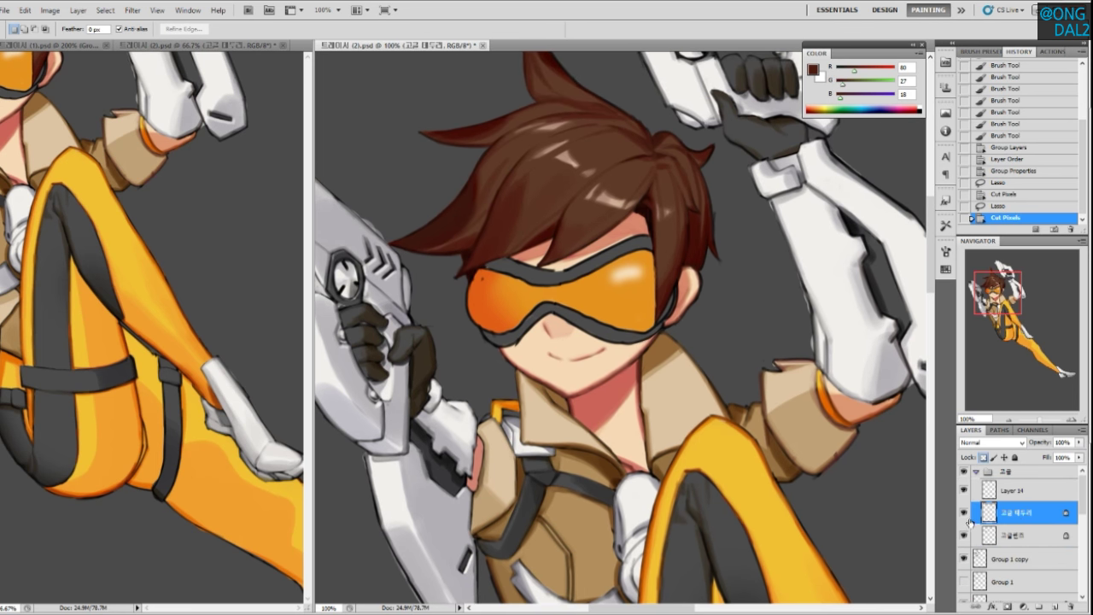
click(963, 512)
click(964, 514)
click(964, 537)
click(965, 537)
click(1016, 536)
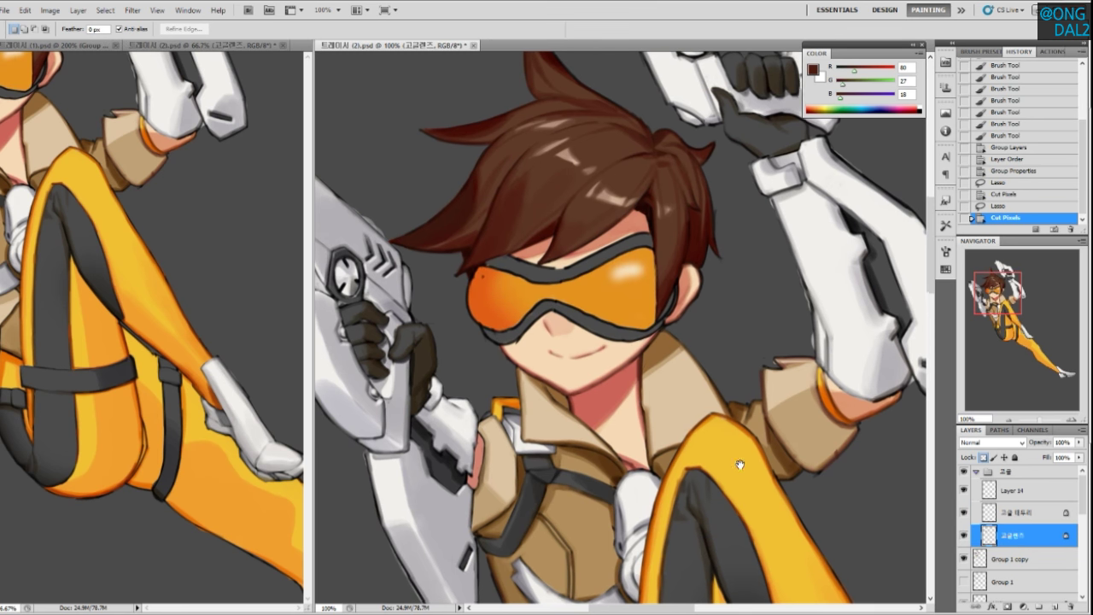
click(999, 442)
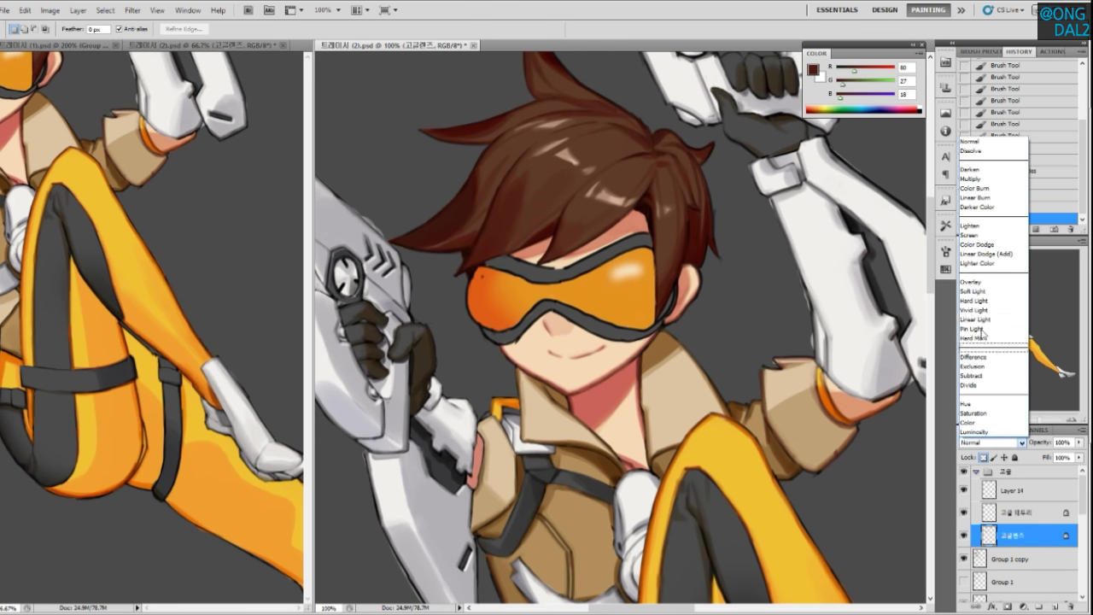
click(990, 179)
drag(739, 370, 721, 367)
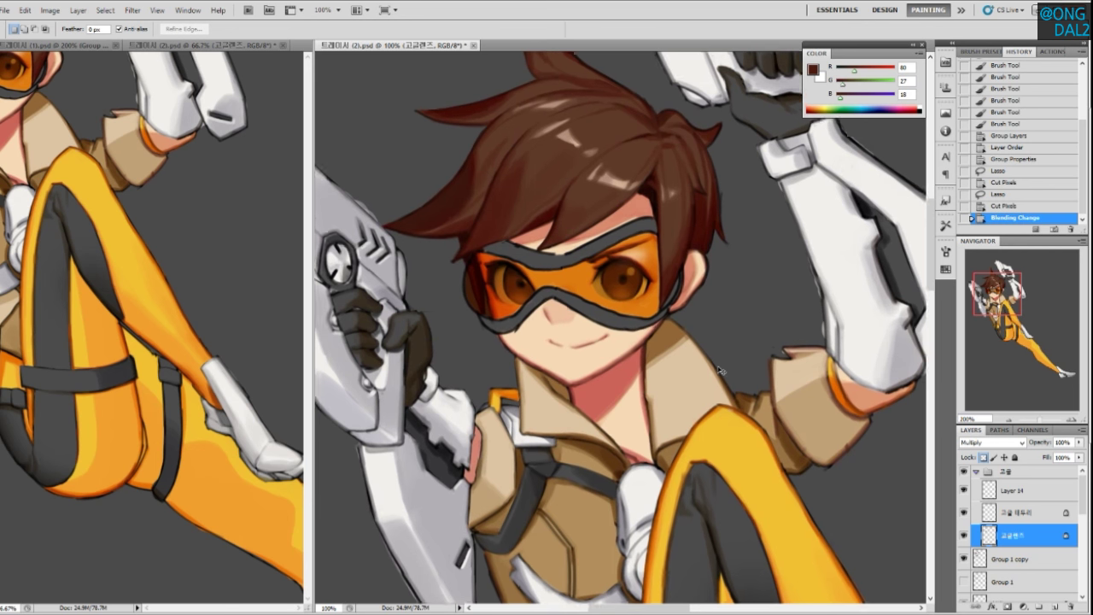
Examine the tinted goggles and eyes in a 200% close-up and in the smaller overview of the upper body
key(ctrl+plus)
click(213, 342)
drag(135, 359, 269, 590)
drag(175, 443, 199, 374)
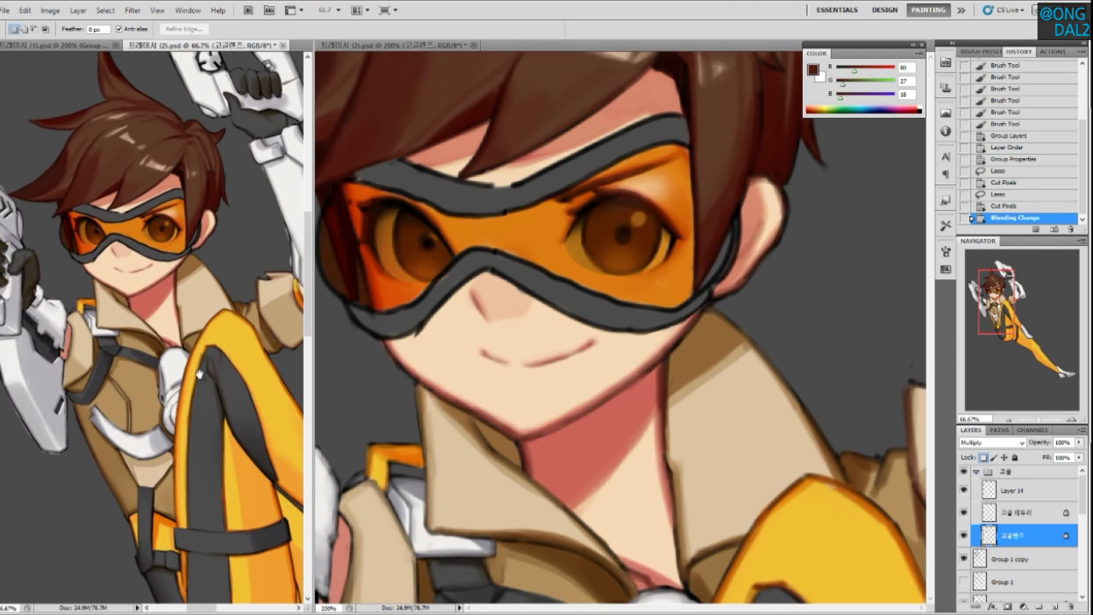
click(556, 487)
drag(597, 501, 531, 408)
click(222, 392)
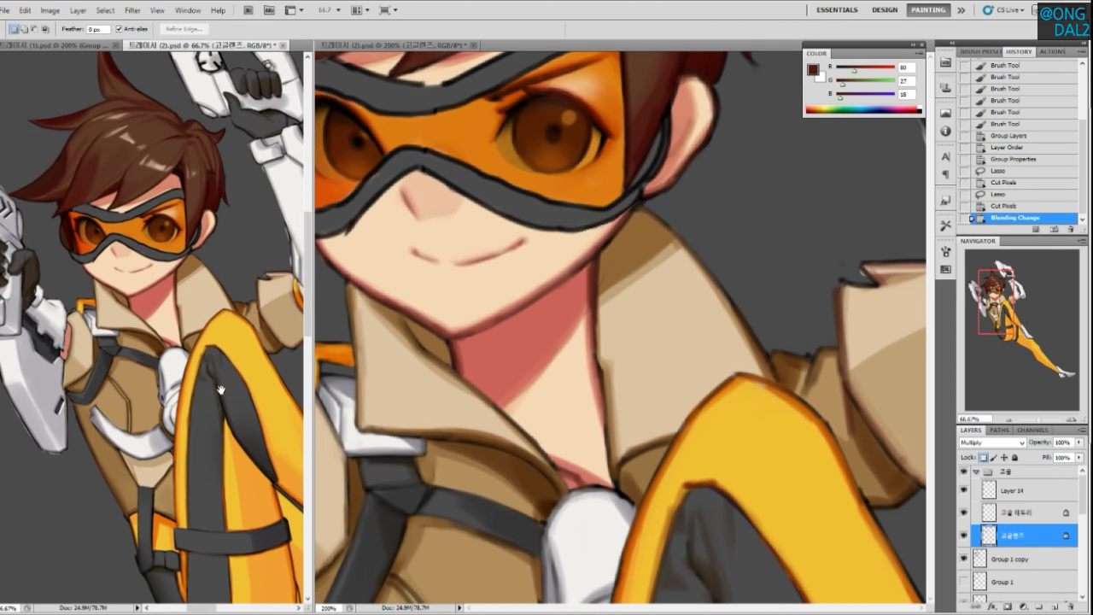
drag(222, 393, 235, 415)
click(592, 311)
drag(592, 310, 710, 425)
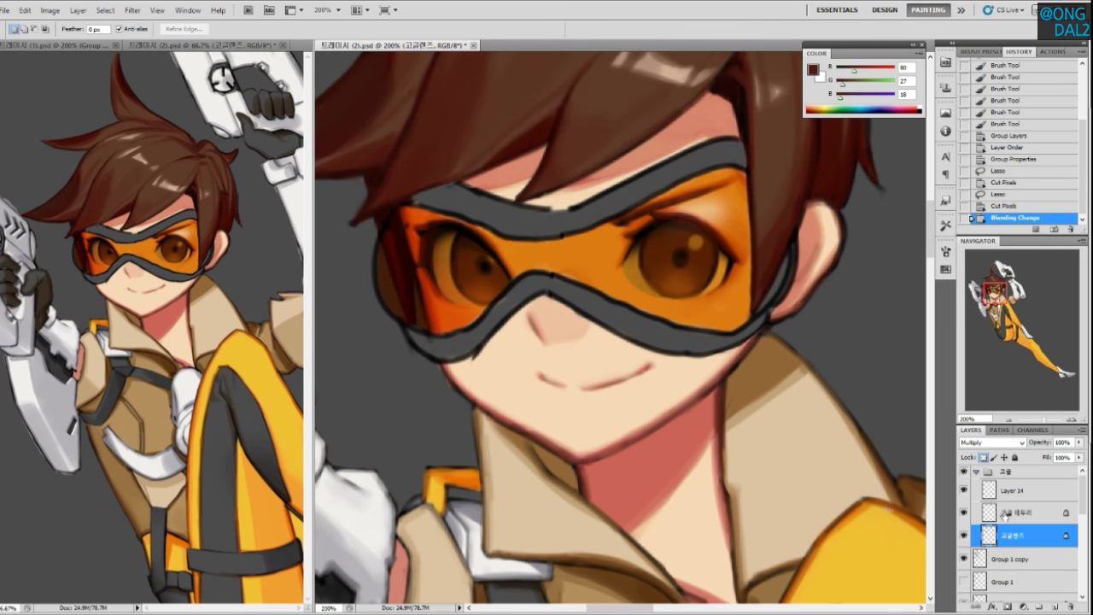
Check the goggle line art layer's content and rename Layer 14 as 고글선화
click(977, 510)
click(964, 489)
click(964, 488)
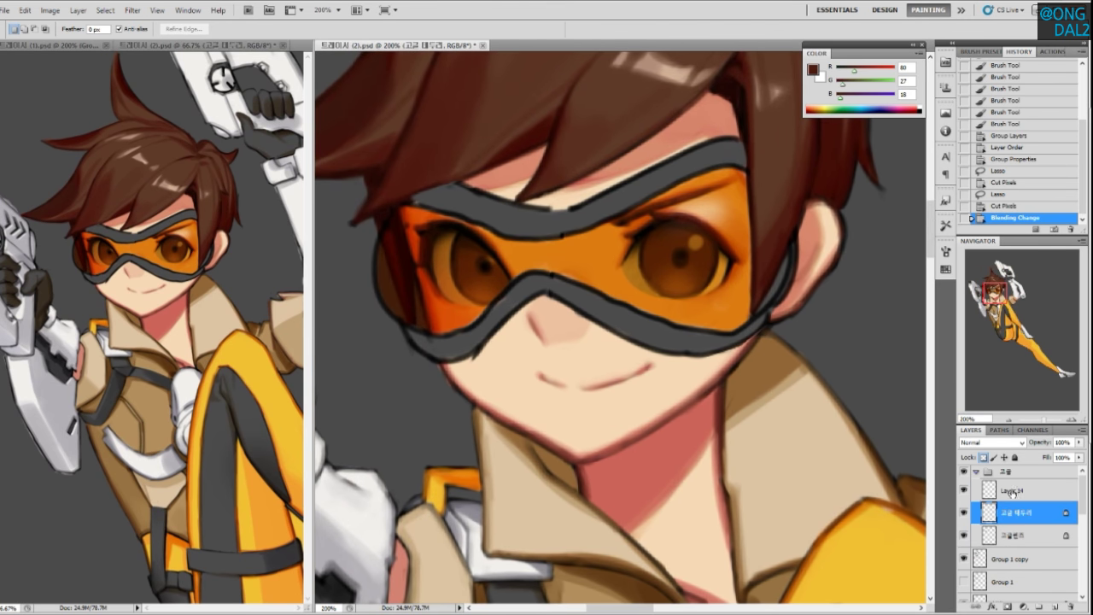
double_click(1014, 490)
text(rhrm)
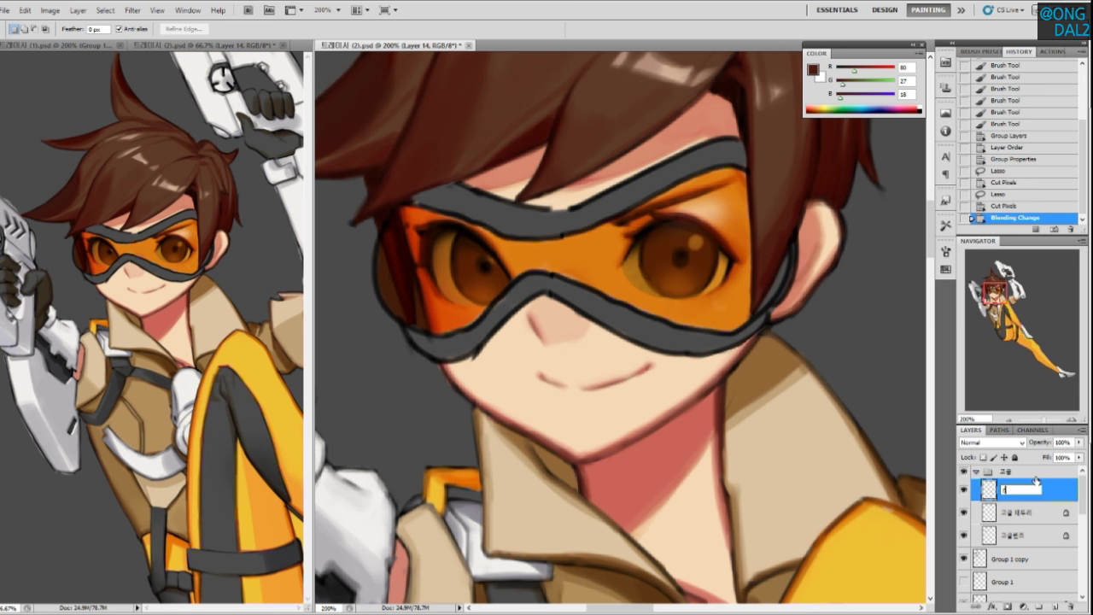
key(Return)
drag(616, 357, 616, 367)
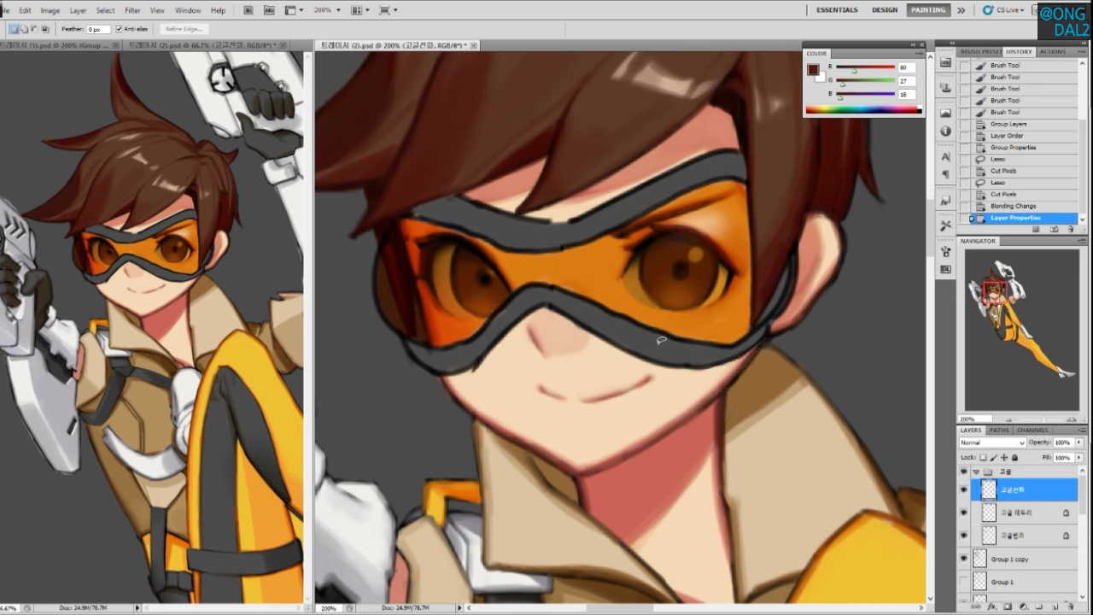
Check the goggle frame layer's content and lock transparent pixels on the 고글 테두리 and 고글렌즈 layers
key(v)
ctrl+click(657, 353)
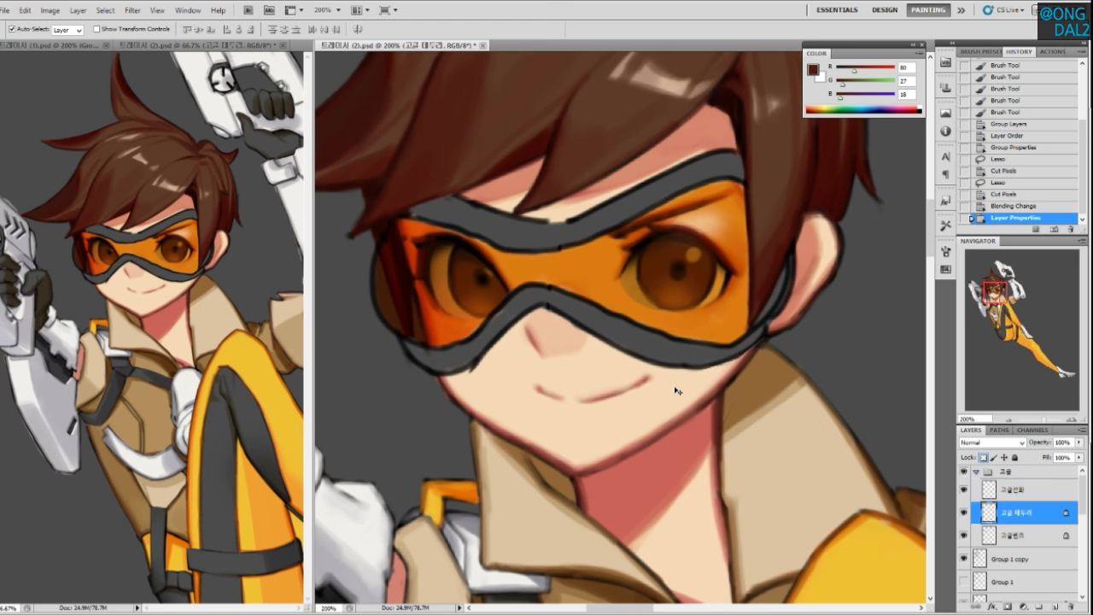
key(b)
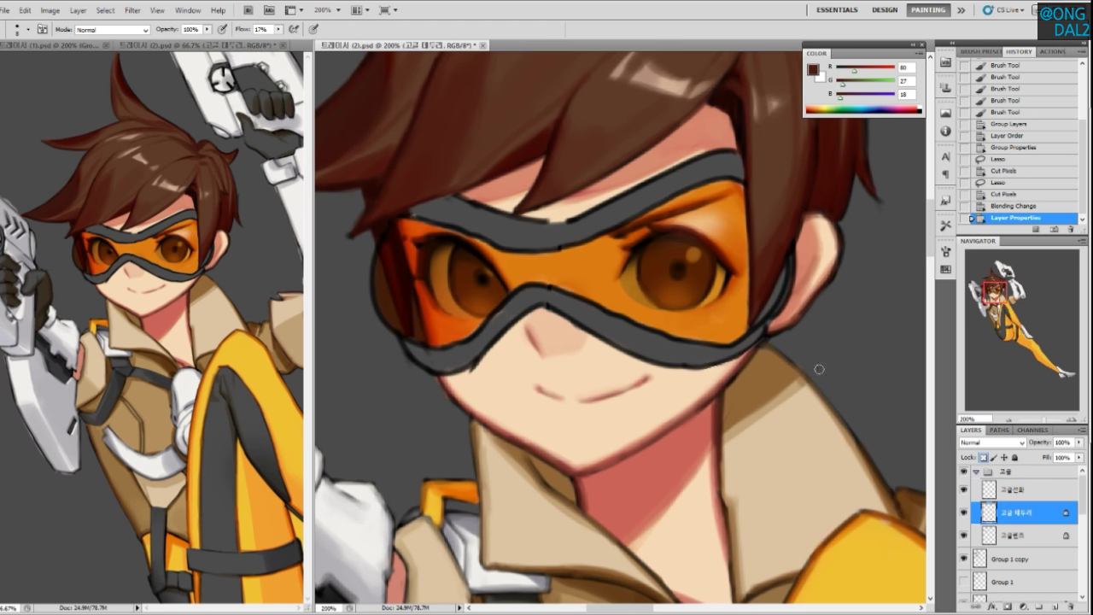
key(alt+bracketleft)
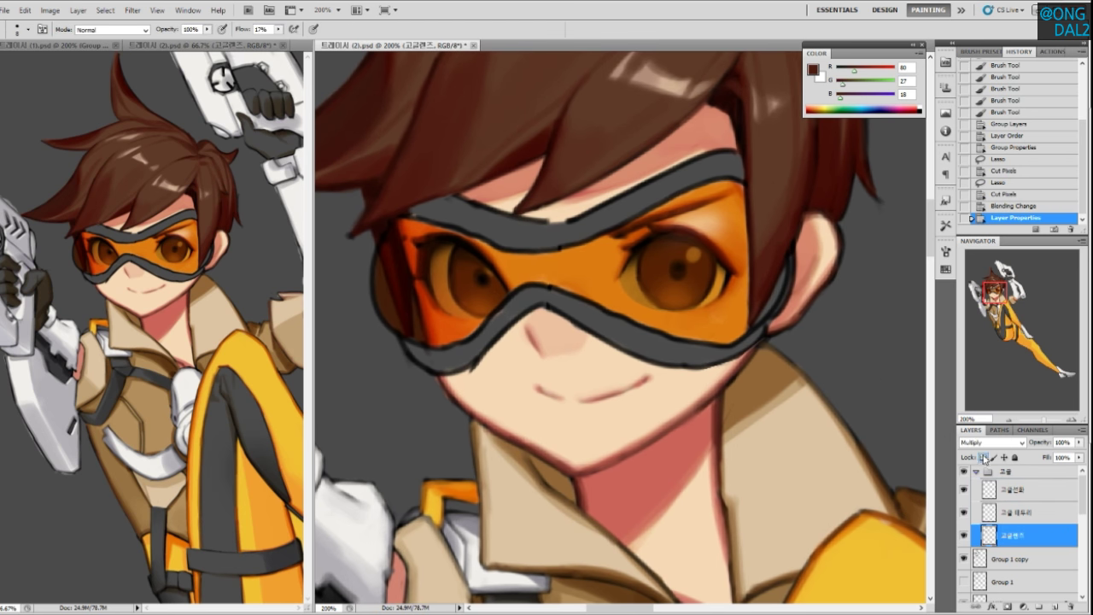
key(alt+bracketright)
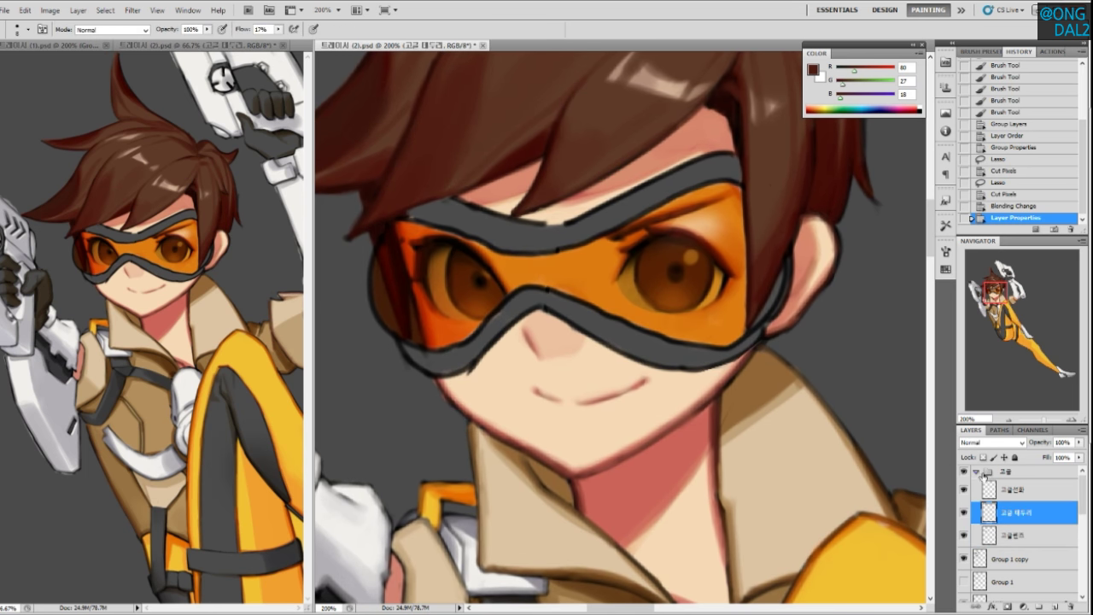
click(964, 512)
click(964, 513)
click(965, 513)
click(965, 512)
click(982, 458)
key(alt+bracketleft)
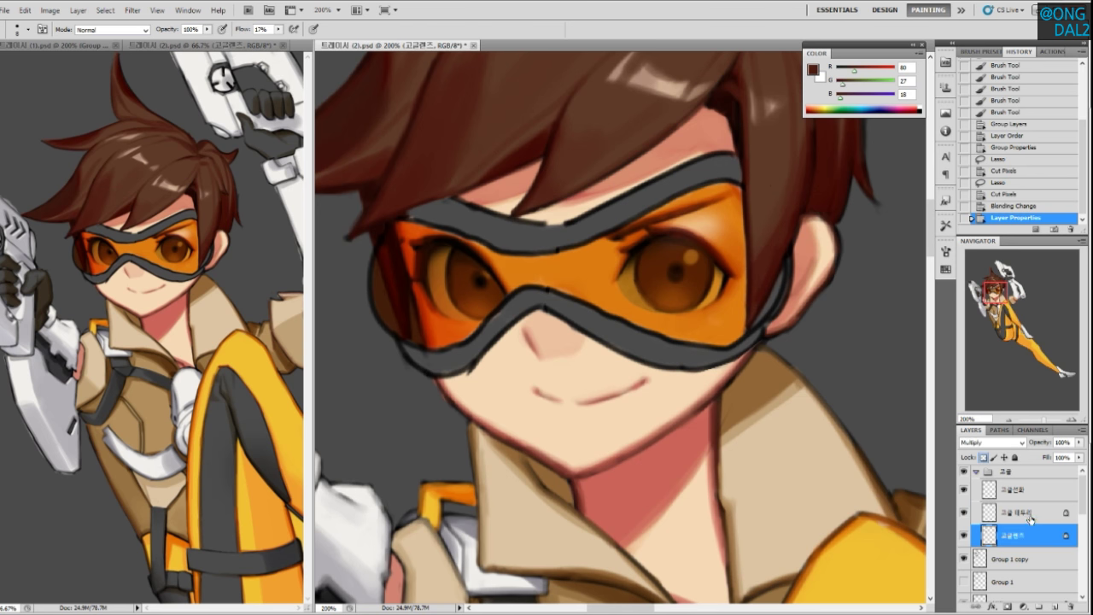
On the 고글 테두리 layer, pick a larger brush and try a sampled skin-tone highlight on the lower frame
click(1031, 520)
right_click(686, 347)
click(732, 279)
alt+click(639, 332)
alt+click(570, 335)
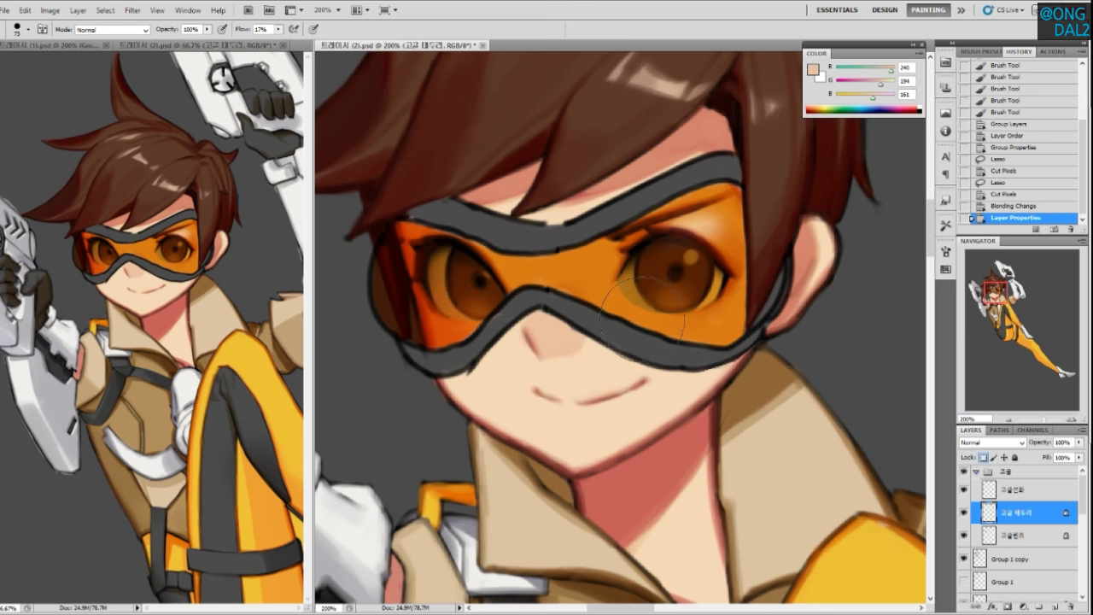
mouse_move(615, 329)
mouse_down()
mouse_move(650, 336)
mouse_move(708, 326)
mouse_move(681, 343)
mouse_up()
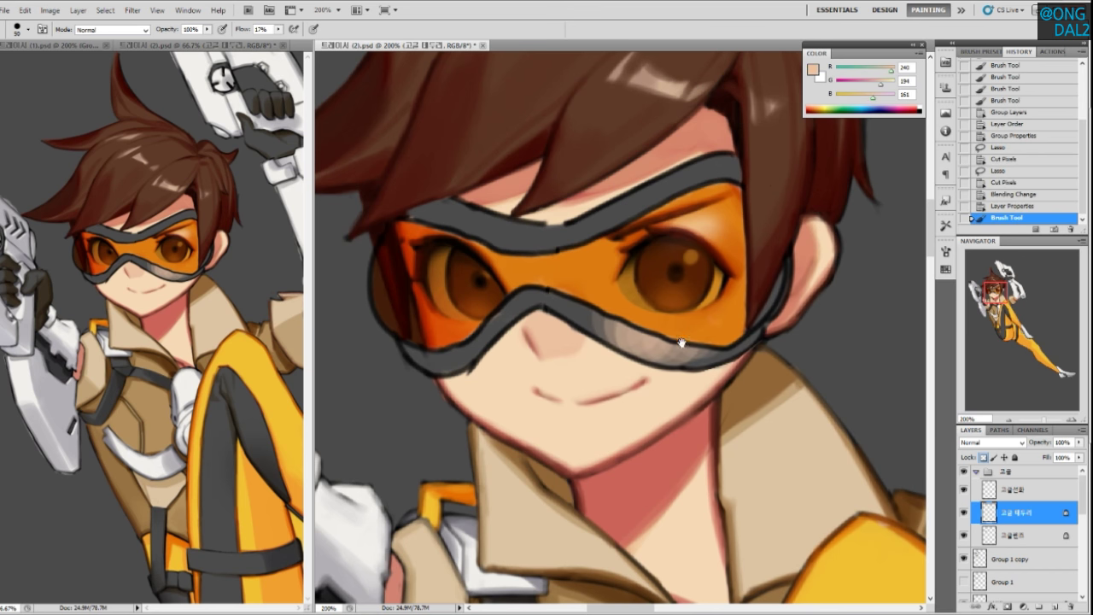
key(ctrl+z)
Hide the 고글선화 line art layer and brush a lighter warm grey onto the lower frame beneath the right-hand eye
click(964, 490)
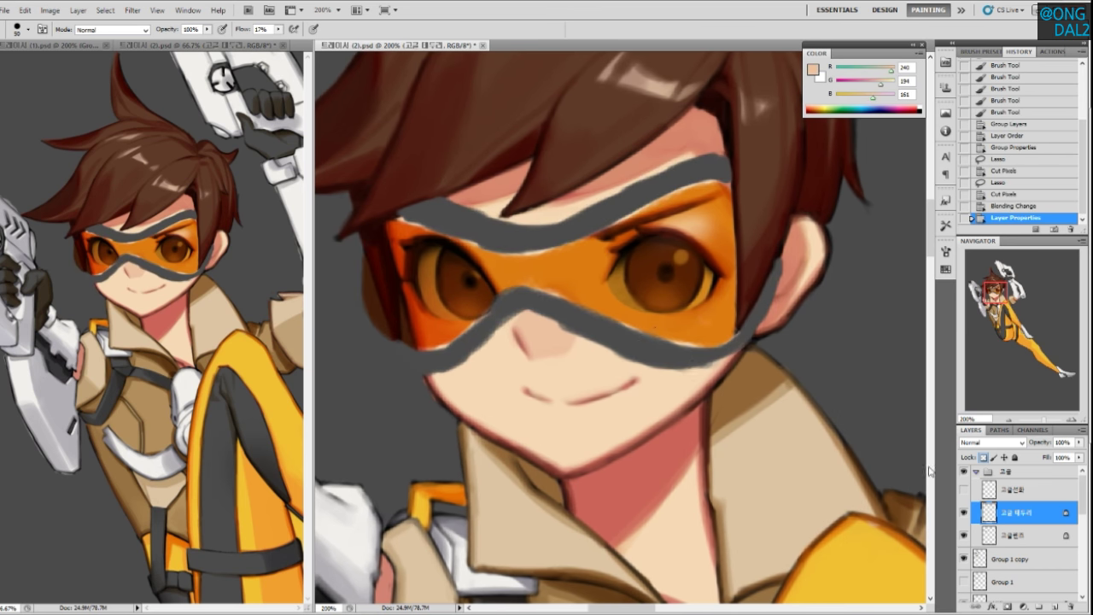
mouse_move(600, 316)
mouse_down()
mouse_move(641, 332)
mouse_move(700, 327)
mouse_up()
alt+click(693, 349)
key(ctrl+z)
mouse_move(603, 318)
mouse_down()
mouse_move(632, 326)
mouse_move(706, 334)
mouse_move(664, 324)
mouse_move(711, 321)
mouse_move(671, 333)
mouse_move(598, 313)
mouse_move(587, 297)
mouse_move(563, 303)
mouse_move(650, 359)
mouse_up()
key(ctrl+z)
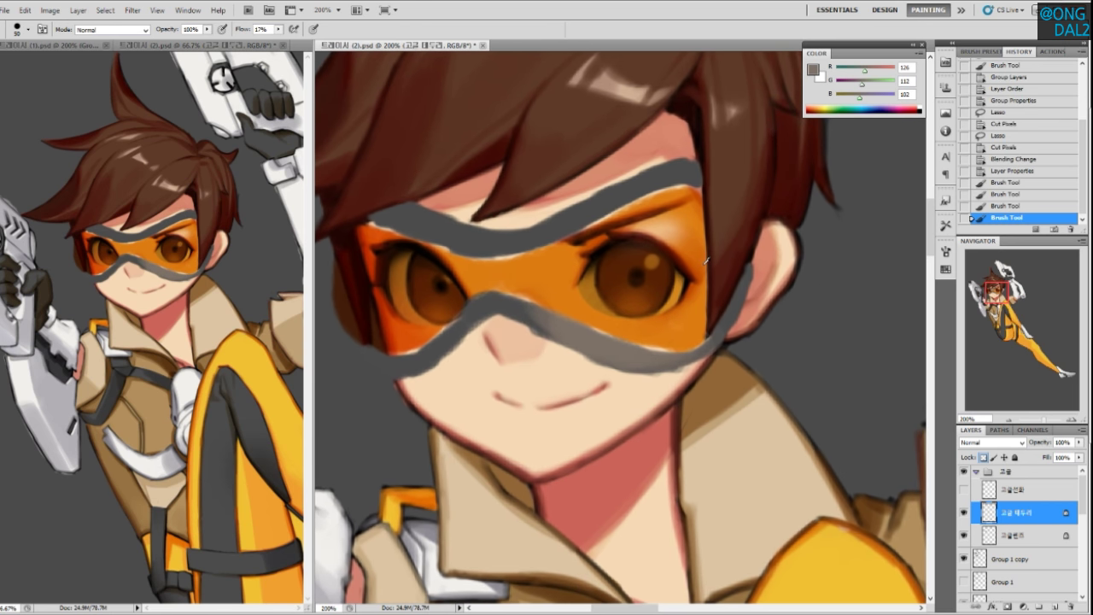
Brush sampled tones along the lower frame's outer part where it curves up toward the ear
drag(634, 514, 740, 346)
alt+click(540, 392)
drag(747, 240, 689, 336)
mouse_move(674, 274)
mouse_down()
mouse_move(716, 257)
mouse_move(680, 268)
mouse_move(718, 255)
mouse_move(686, 267)
mouse_up()
alt+click(708, 268)
key(ctrl+z)
Blend sampled greys along the lower frame into a gradient from the nose bridge to the lighter section beneath the right-hand eye
mouse_move(736, 261)
mouse_down()
mouse_move(685, 263)
mouse_move(766, 218)
mouse_move(709, 251)
mouse_move(697, 289)
mouse_move(661, 273)
mouse_move(719, 267)
mouse_up()
alt+click(686, 293)
drag(639, 277, 735, 260)
alt+click(664, 287)
key(ctrl+z)
alt+click(652, 281)
mouse_move(626, 266)
mouse_down()
mouse_move(706, 268)
mouse_move(656, 278)
mouse_move(729, 259)
mouse_move(693, 284)
mouse_up()
alt+click(591, 266)
mouse_move(576, 264)
mouse_down()
mouse_move(615, 269)
mouse_move(560, 262)
mouse_up()
alt+click(547, 257)
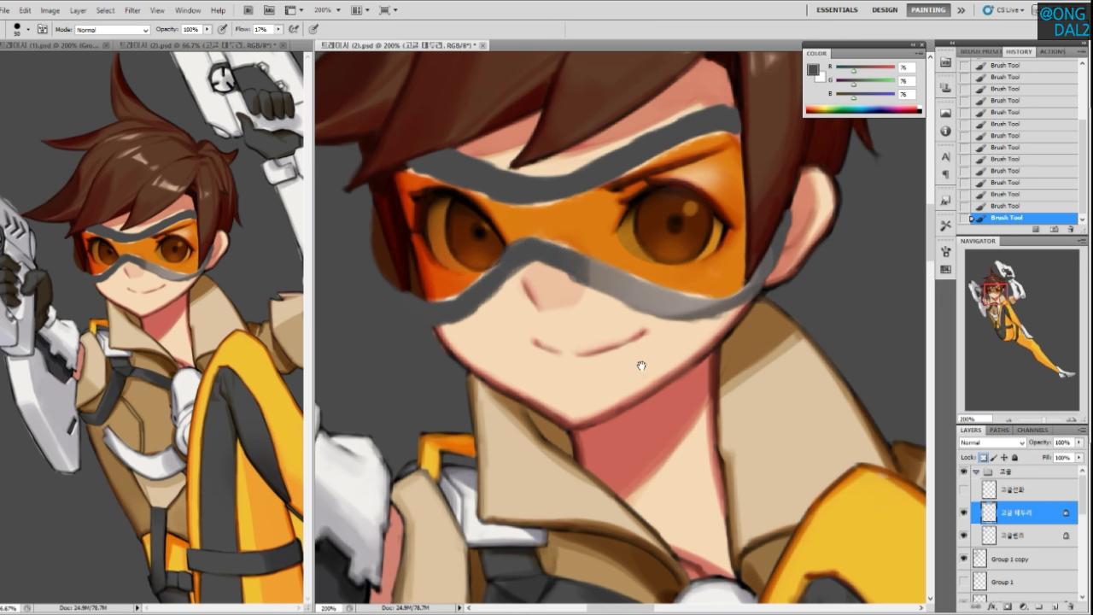
drag(640, 295, 624, 292)
drag(671, 319, 648, 326)
alt+click(629, 297)
Brush lighter grey highlights onto the upper goggle frame, undoing the strokes that do not fit
mouse_move(663, 154)
mouse_down()
mouse_move(602, 175)
mouse_move(665, 156)
mouse_move(641, 133)
mouse_move(652, 130)
mouse_move(650, 145)
mouse_move(634, 159)
mouse_move(649, 142)
mouse_move(528, 202)
mouse_move(643, 143)
mouse_move(531, 197)
mouse_move(644, 144)
mouse_move(537, 199)
mouse_move(630, 150)
mouse_move(578, 165)
mouse_up()
key(ctrl+z)
key(ctrl+z)
key(ctrl+z)
key(ctrl+z)
alt+click(577, 172)
mouse_move(513, 182)
mouse_down()
mouse_move(608, 172)
mouse_move(511, 187)
mouse_move(551, 165)
mouse_move(497, 180)
mouse_up()
key(ctrl+z)
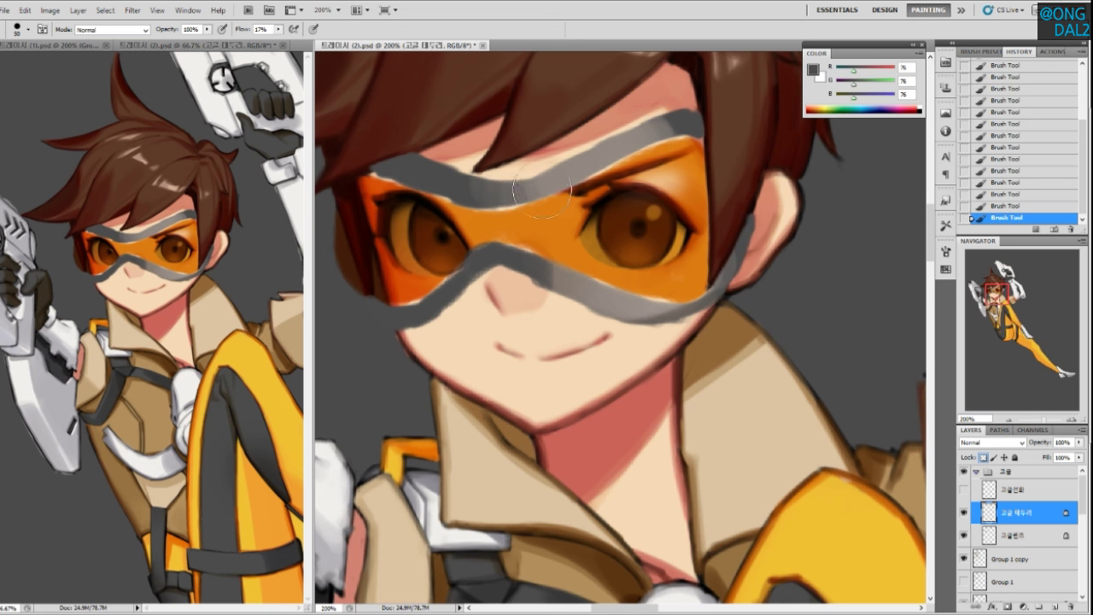
Blend sampled greys from the upper frame's center up to its tip above the right-hand eye
alt+click(590, 156)
drag(517, 187, 598, 150)
alt+click(685, 126)
drag(685, 127, 694, 123)
drag(698, 211, 685, 193)
alt+click(675, 109)
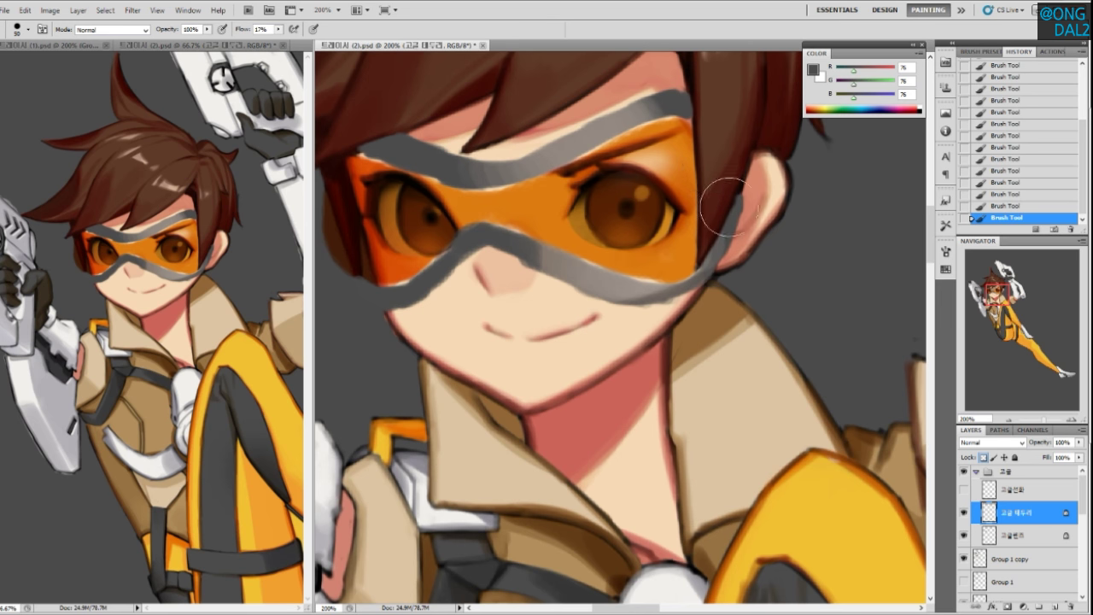
Shade the lower frame beneath the left-hand eye with sampled dark and mid greys
drag(582, 291, 676, 274)
alt+click(523, 173)
mouse_move(468, 273)
mouse_down()
mouse_move(499, 306)
mouse_move(454, 263)
mouse_move(491, 297)
mouse_move(531, 270)
mouse_up()
key(ctrl+alt+z)
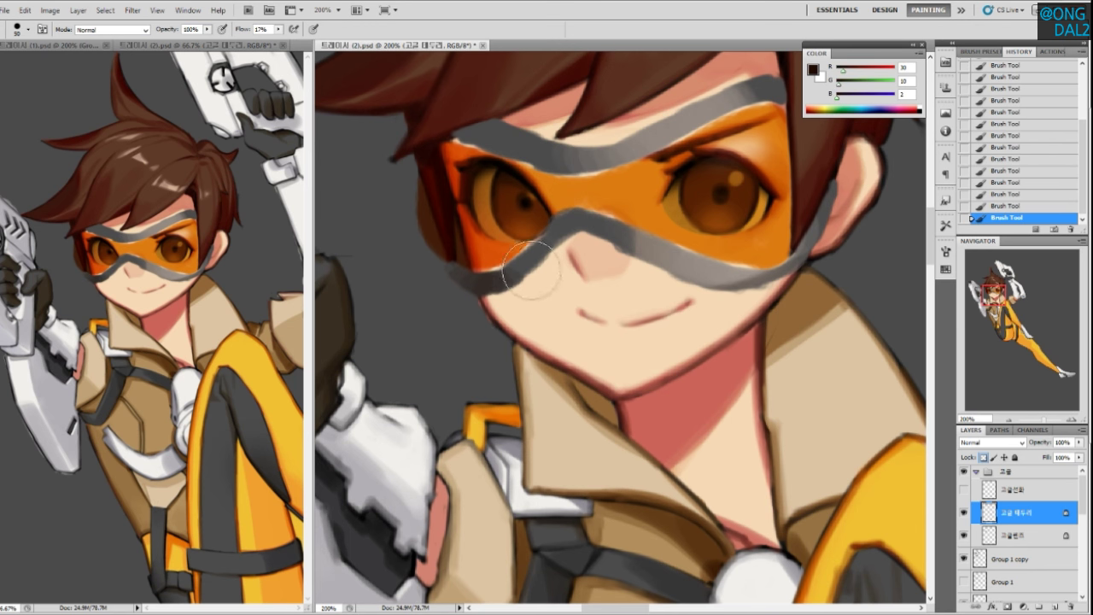
alt+click(521, 270)
alt+click(485, 285)
mouse_move(449, 263)
mouse_down()
mouse_move(510, 268)
mouse_move(527, 247)
mouse_up()
alt+click(512, 265)
Reduce the brush size and darken the lower frame's nose bridge with sampled dark greys
drag(579, 289, 547, 311)
alt+click(476, 296)
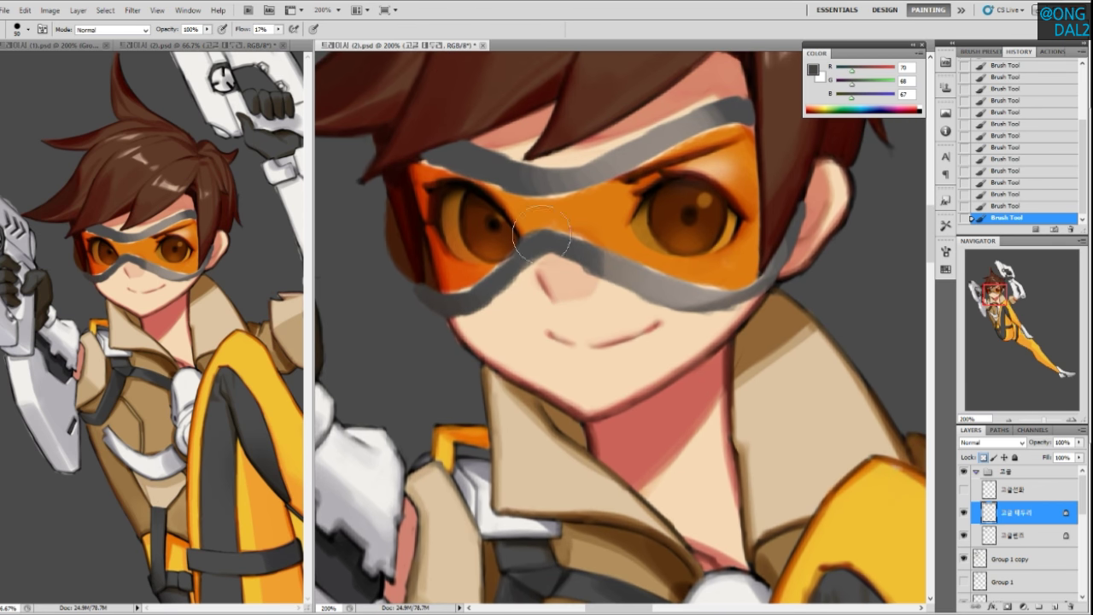
key(bracketleft)
key(bracketleft)
alt+click(449, 238)
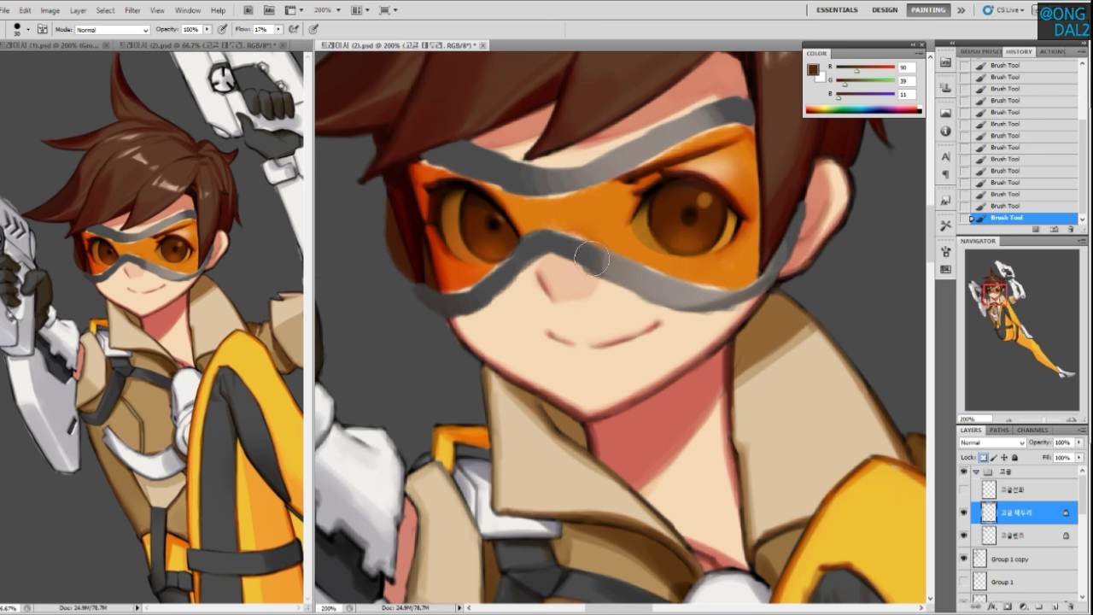
alt+click(493, 199)
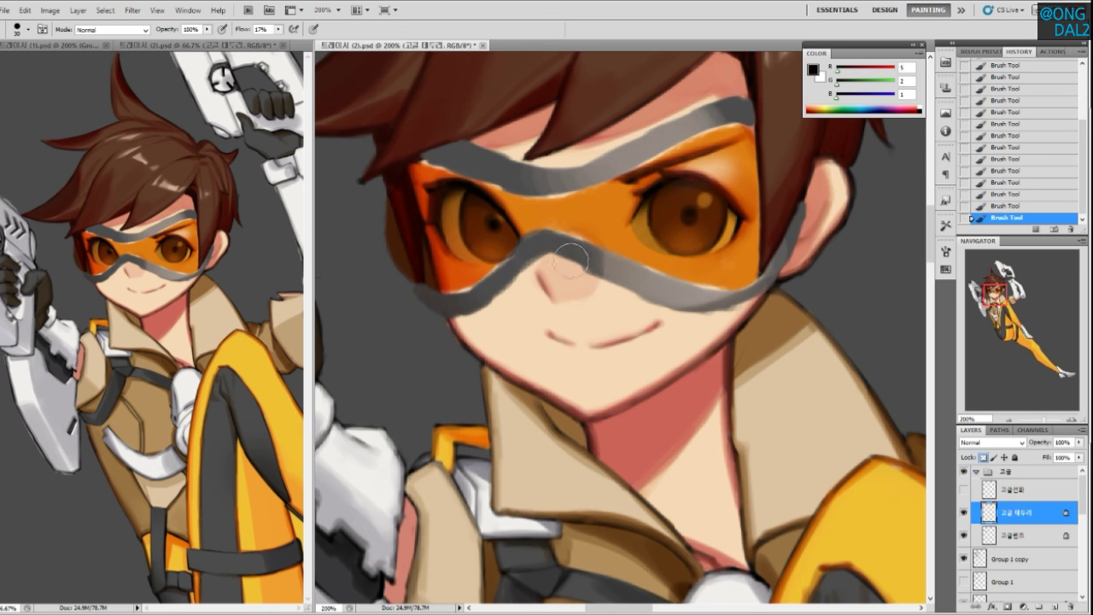
mouse_move(573, 235)
mouse_down()
mouse_move(549, 275)
mouse_move(566, 231)
mouse_up()
alt+click(588, 248)
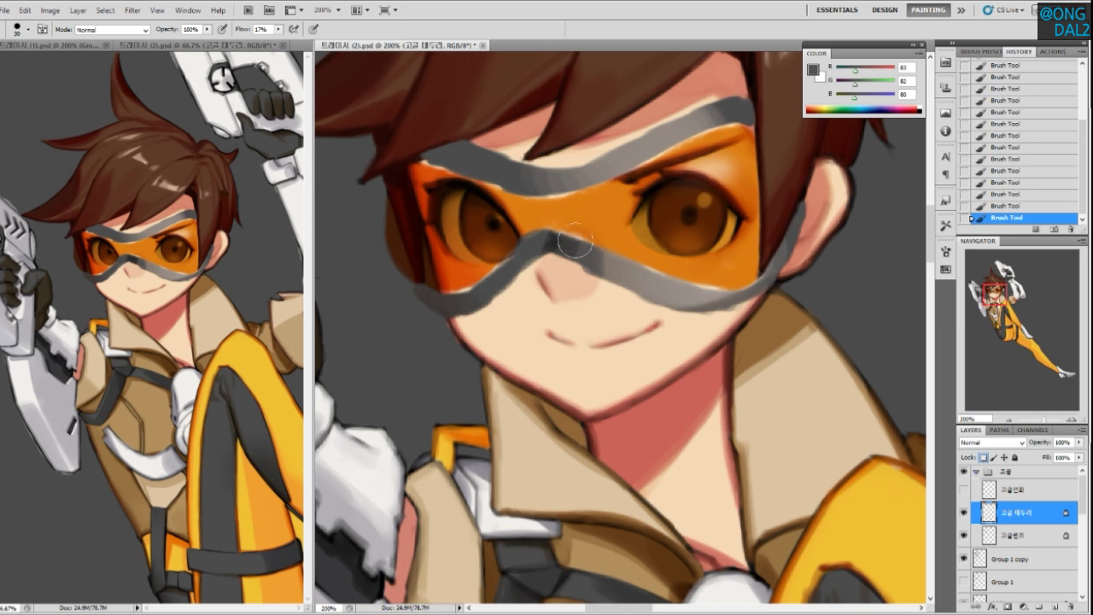
alt+click(553, 242)
alt+click(574, 249)
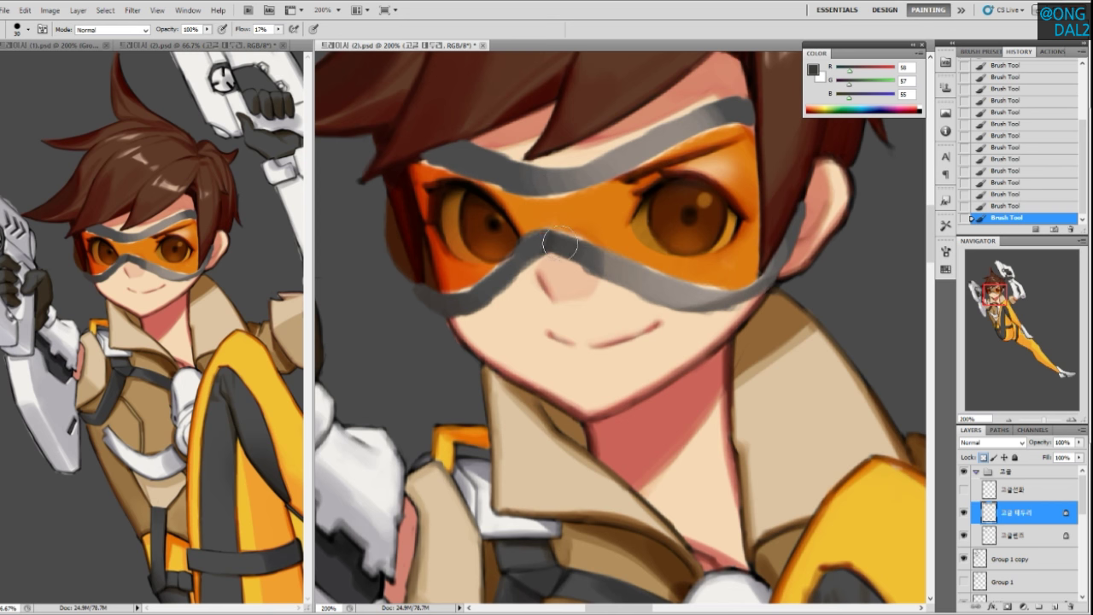
mouse_move(587, 280)
mouse_down()
mouse_move(612, 278)
mouse_move(604, 267)
mouse_up()
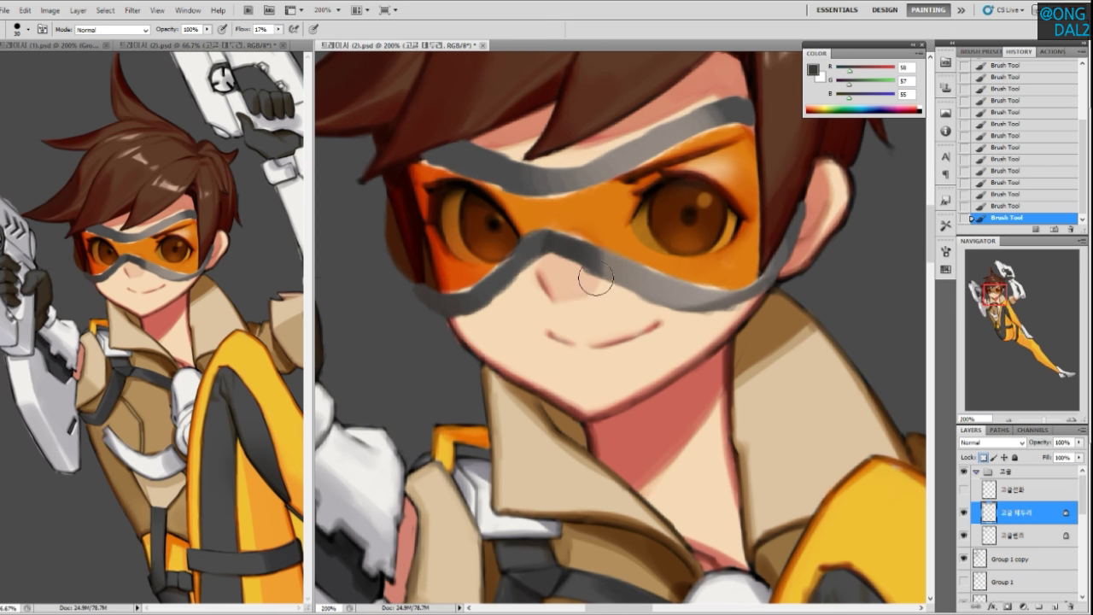
Darken the middle dip of the upper frame between the eyes with the sampled dark grey
drag(572, 283, 600, 319)
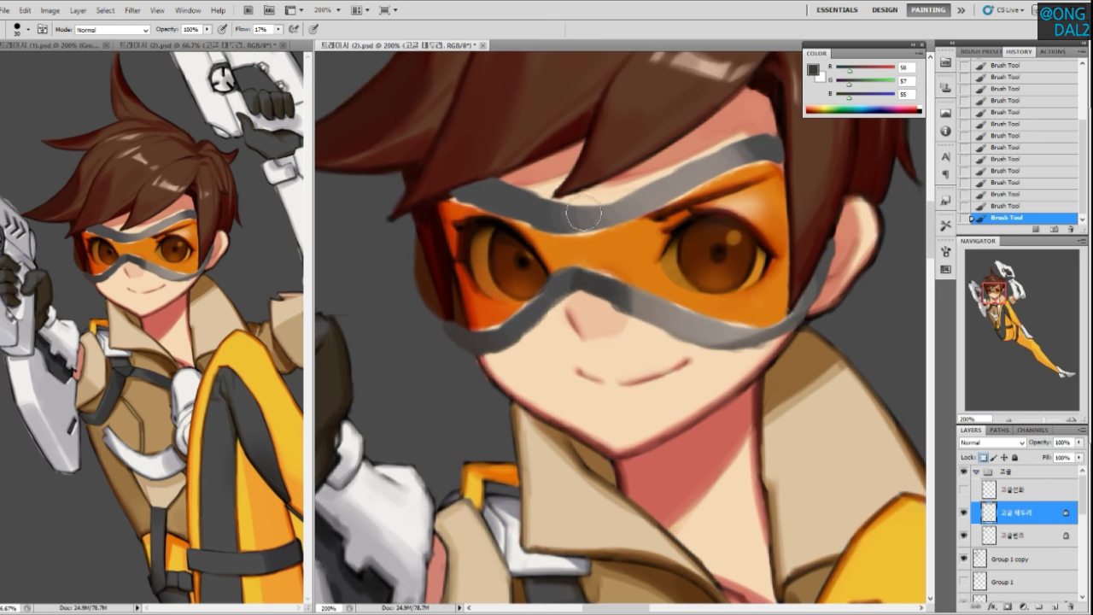
mouse_move(567, 214)
mouse_down()
mouse_move(613, 200)
mouse_move(624, 216)
mouse_up()
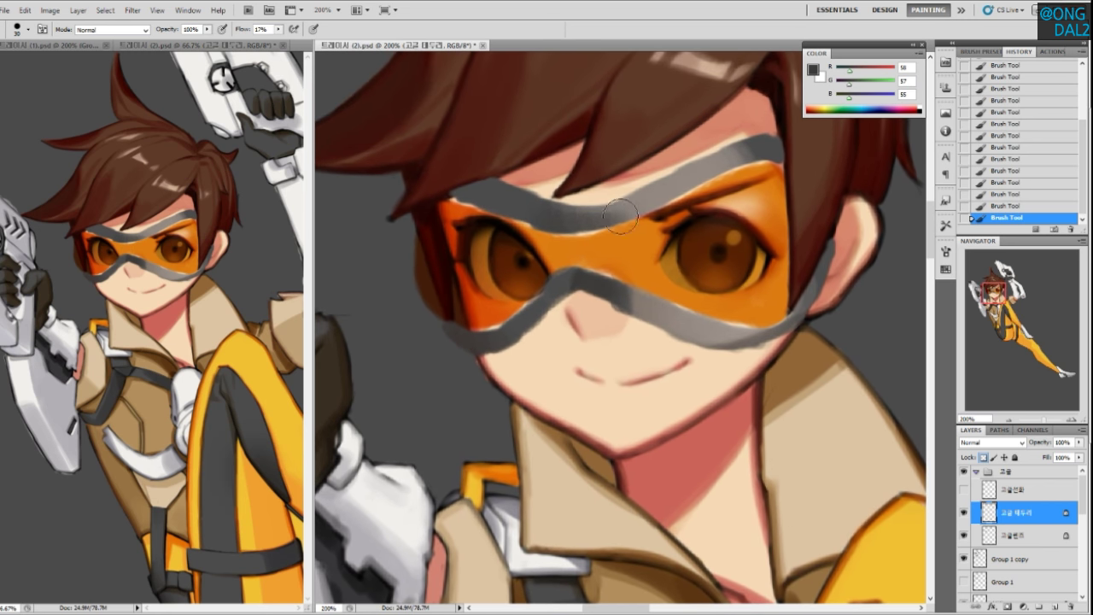
drag(542, 221, 632, 210)
drag(543, 216, 641, 203)
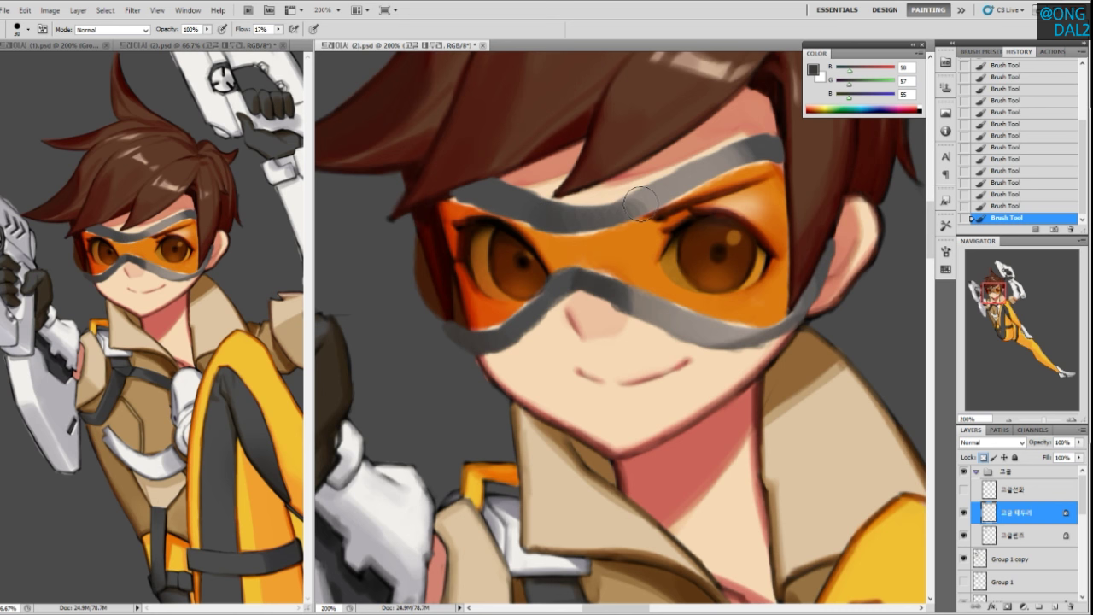
key(ctrl+z)
drag(531, 220, 638, 219)
key(ctrl+z)
drag(534, 220, 633, 206)
Blend the dark nose bridge shadow into the lower frame's lighter section using a sampled warm grey
drag(614, 313, 594, 255)
drag(652, 305, 642, 299)
drag(603, 345, 615, 343)
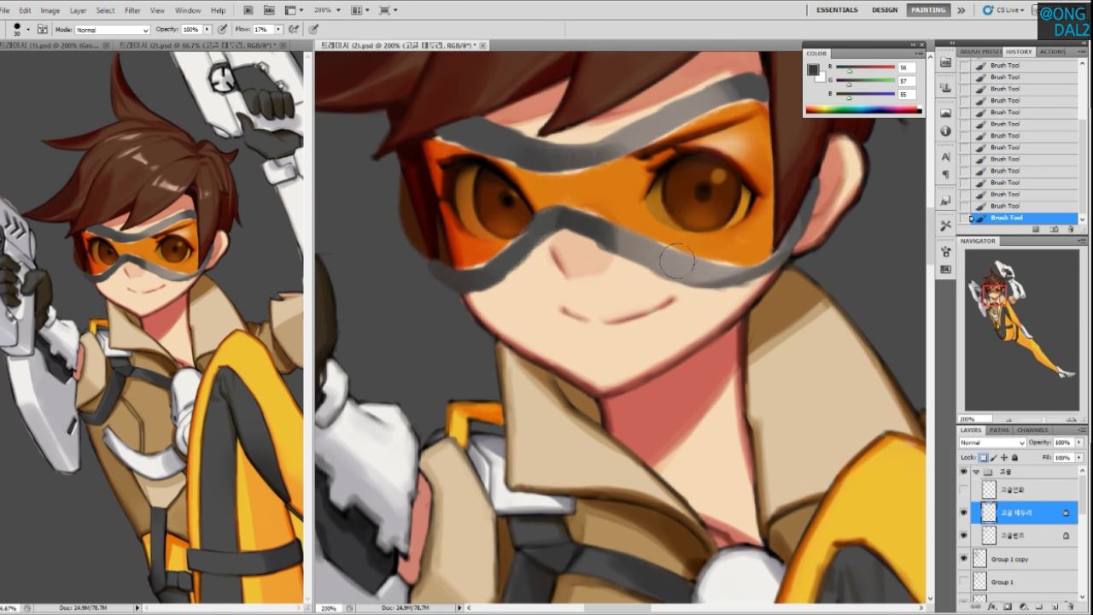
alt+click(699, 266)
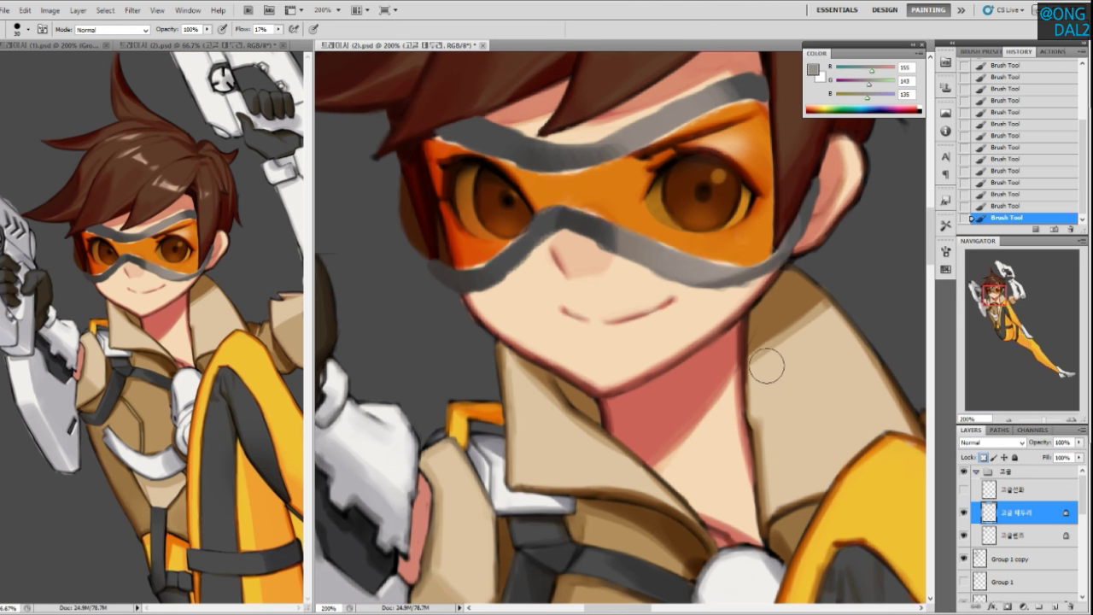
drag(580, 250, 581, 264)
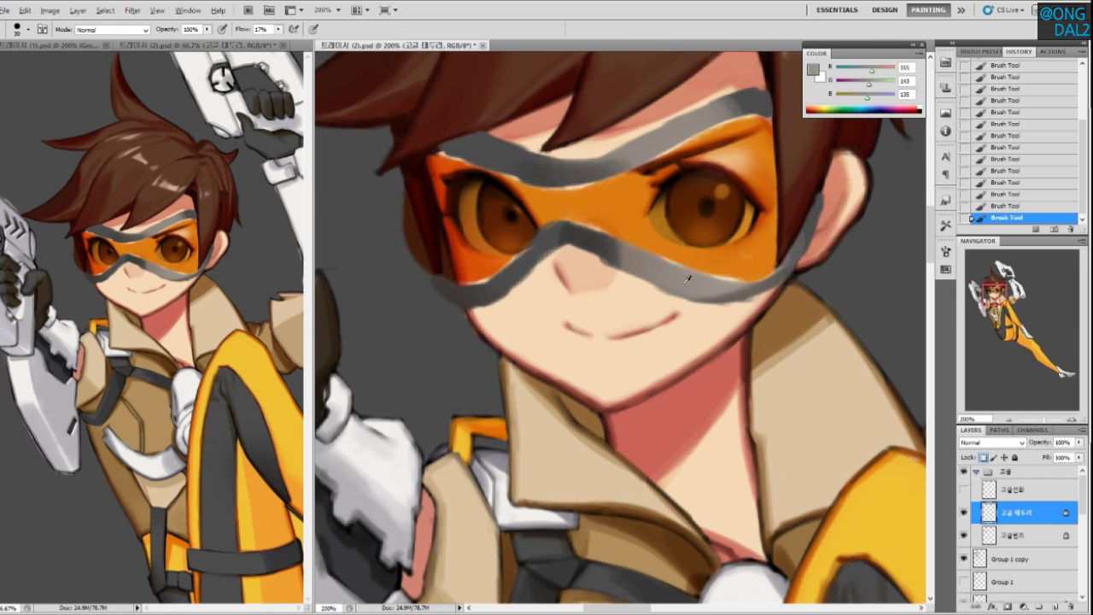
Brush sampled mid grey onto the lower frame's slope between the left-hand eye and the nose bridge
mouse_move(523, 240)
mouse_down()
mouse_move(511, 280)
mouse_move(504, 263)
mouse_move(490, 280)
mouse_up()
key(ctrl+z)
alt+click(517, 267)
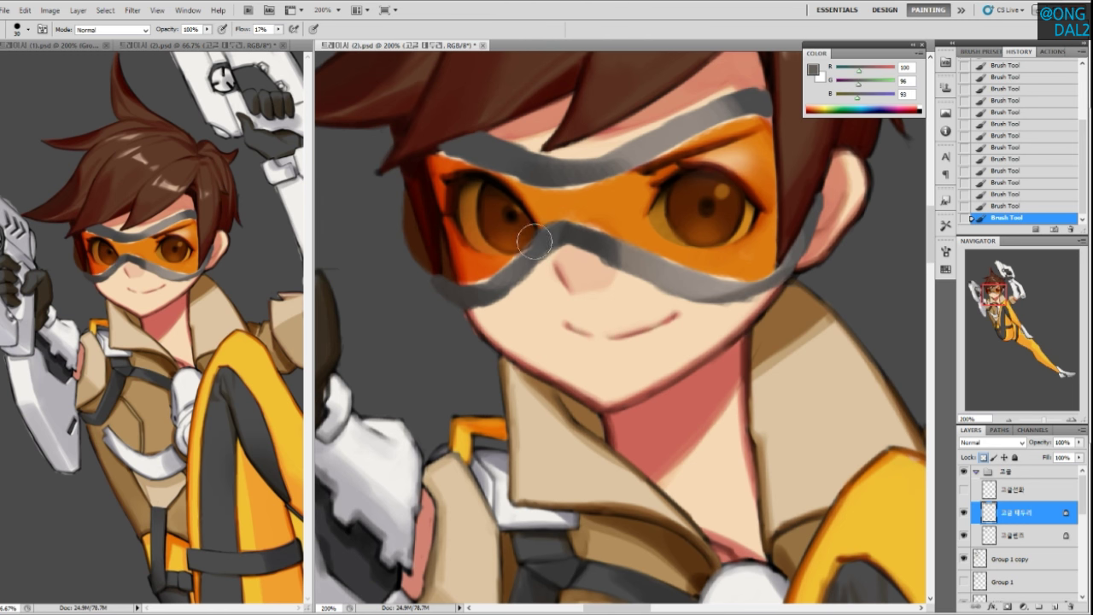
mouse_move(536, 229)
mouse_down()
mouse_move(517, 259)
mouse_move(523, 250)
mouse_move(474, 271)
mouse_move(522, 277)
mouse_move(474, 271)
mouse_move(559, 234)
mouse_up()
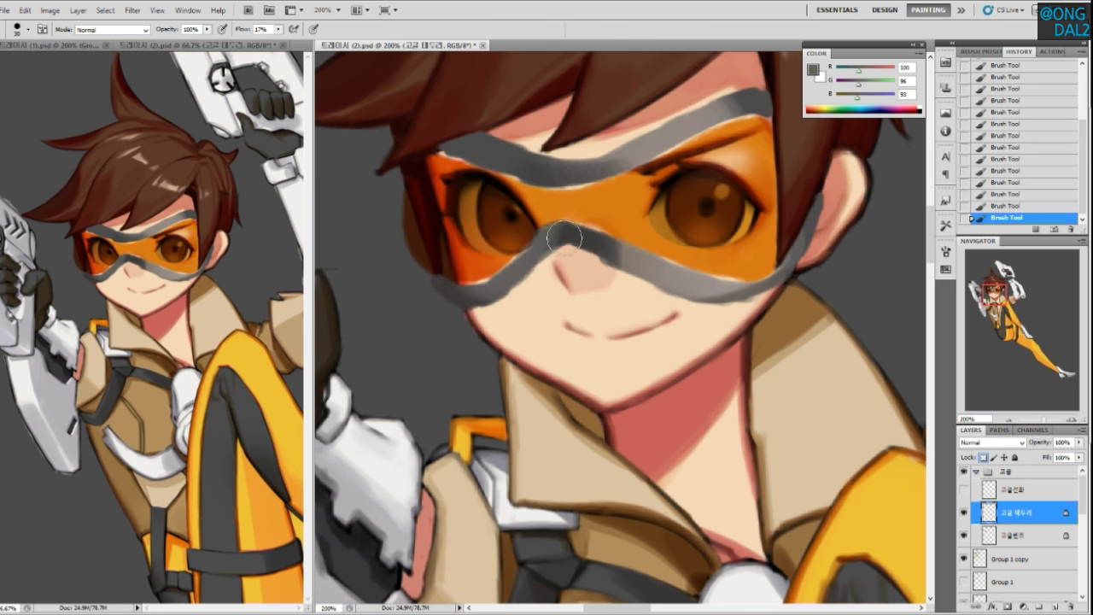
alt+click(519, 261)
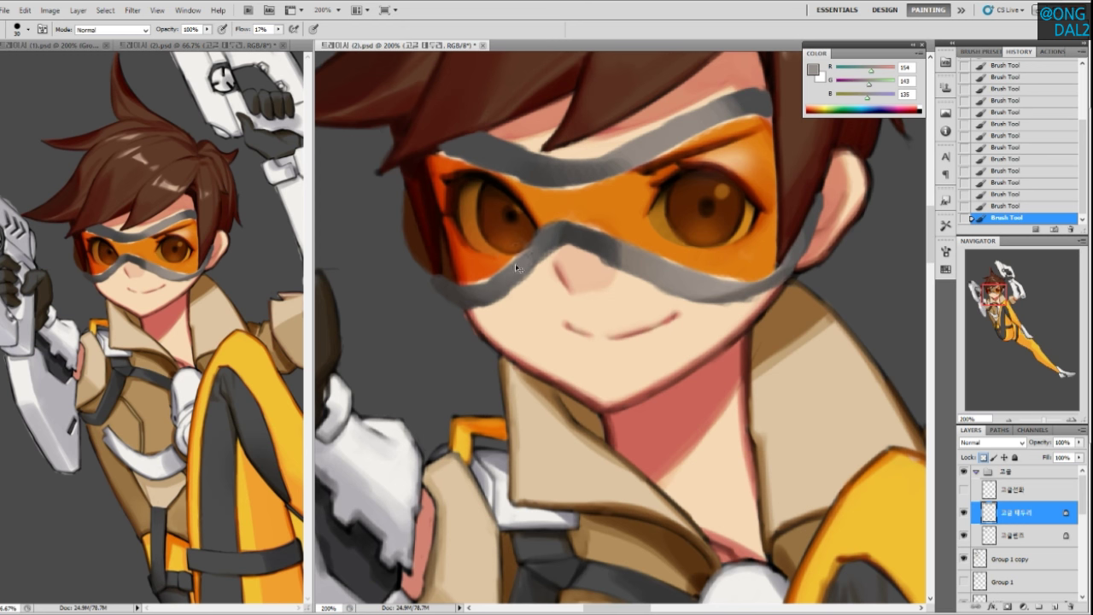
alt+click(541, 239)
Darken the lower frame's outer left end and blend it into the neighboring grey with sampled colors
alt+click(455, 293)
drag(441, 288, 477, 284)
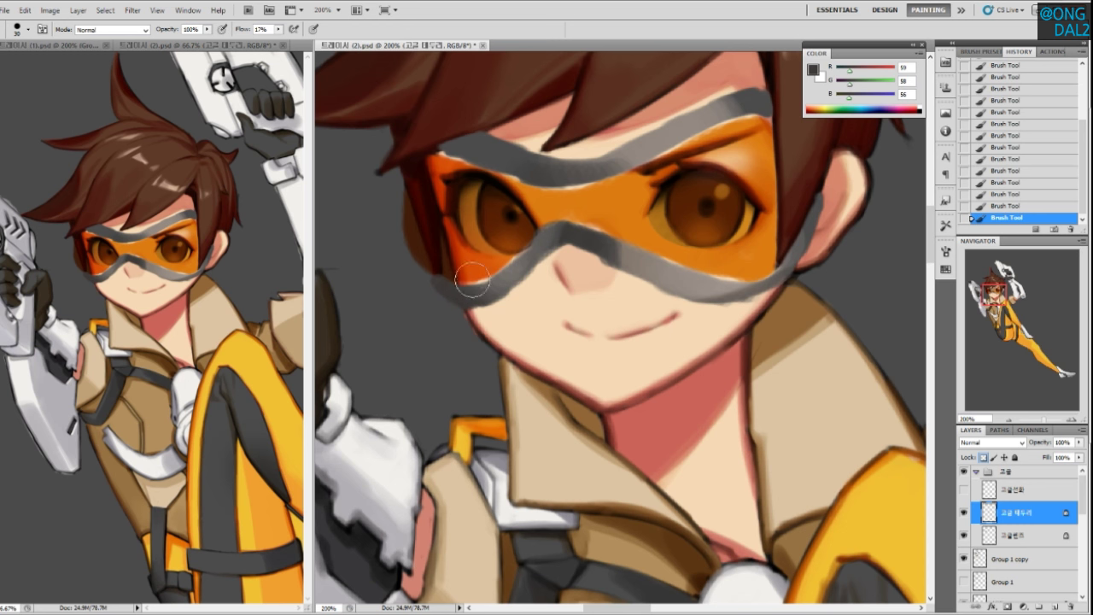
alt+click(452, 242)
alt+click(466, 293)
alt+click(456, 295)
mouse_move(441, 287)
mouse_down()
mouse_move(522, 279)
mouse_move(486, 269)
mouse_move(504, 293)
mouse_up()
alt+click(512, 286)
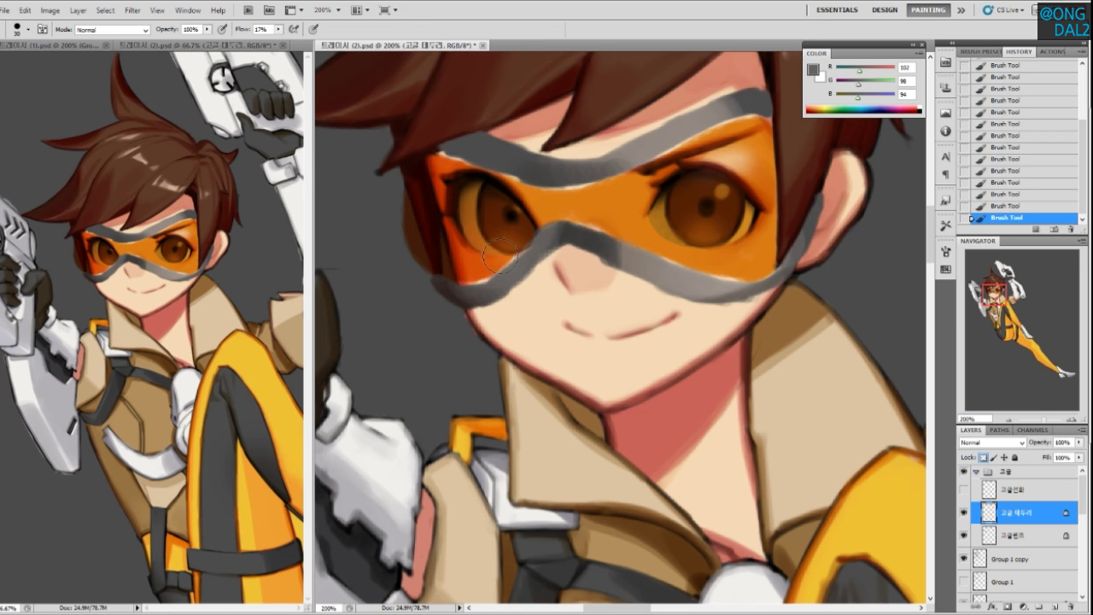
alt+click(469, 296)
Darken the upper frame above the left-hand eye and blend the shadow into its middle dip with sampled greys
drag(599, 292, 564, 319)
mouse_move(410, 176)
mouse_down()
mouse_move(494, 215)
mouse_move(424, 170)
mouse_move(490, 213)
mouse_move(423, 185)
mouse_move(443, 193)
mouse_move(395, 154)
mouse_move(495, 201)
mouse_move(481, 194)
mouse_move(544, 195)
mouse_up()
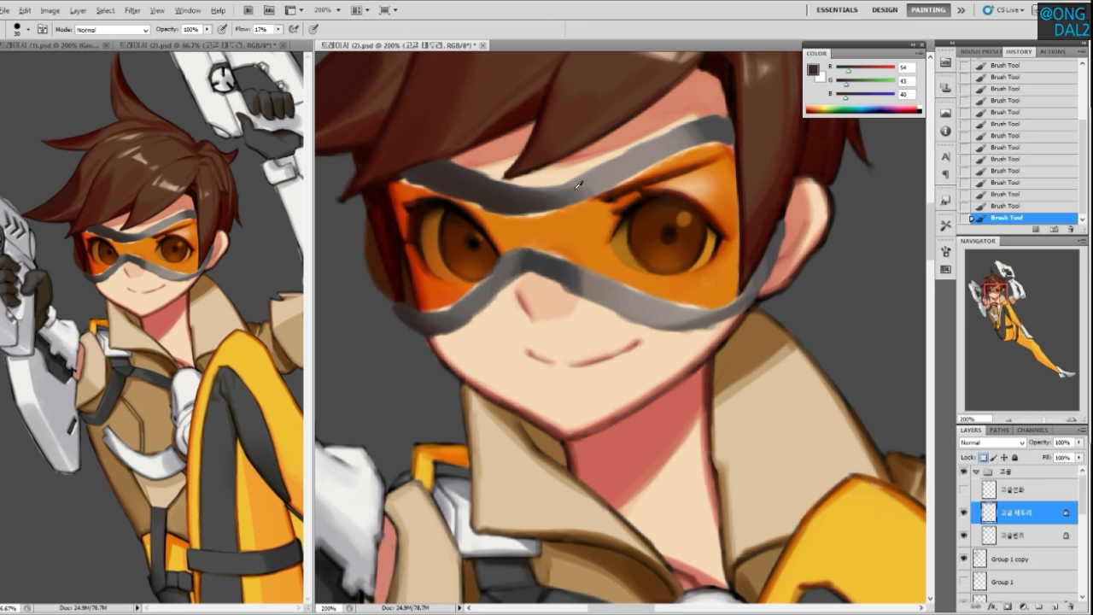
alt+click(578, 184)
drag(593, 185, 608, 179)
alt+click(520, 197)
drag(494, 198, 557, 201)
Blend the upper frame's rise from the middle dip to its outer end above the right-hand eye with sampled greys
alt+click(621, 154)
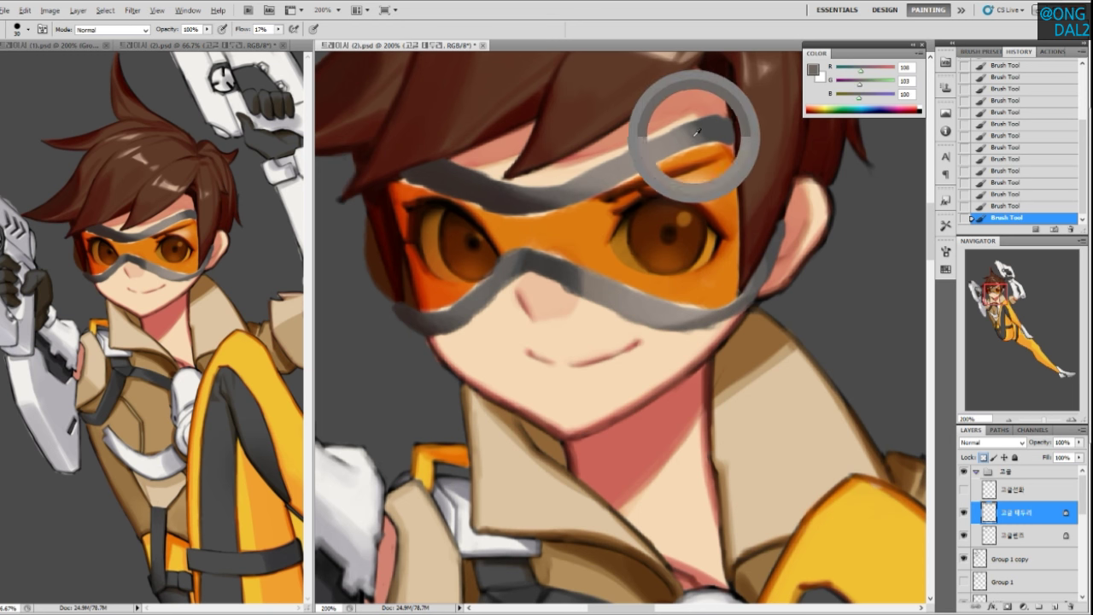
alt+click(568, 181)
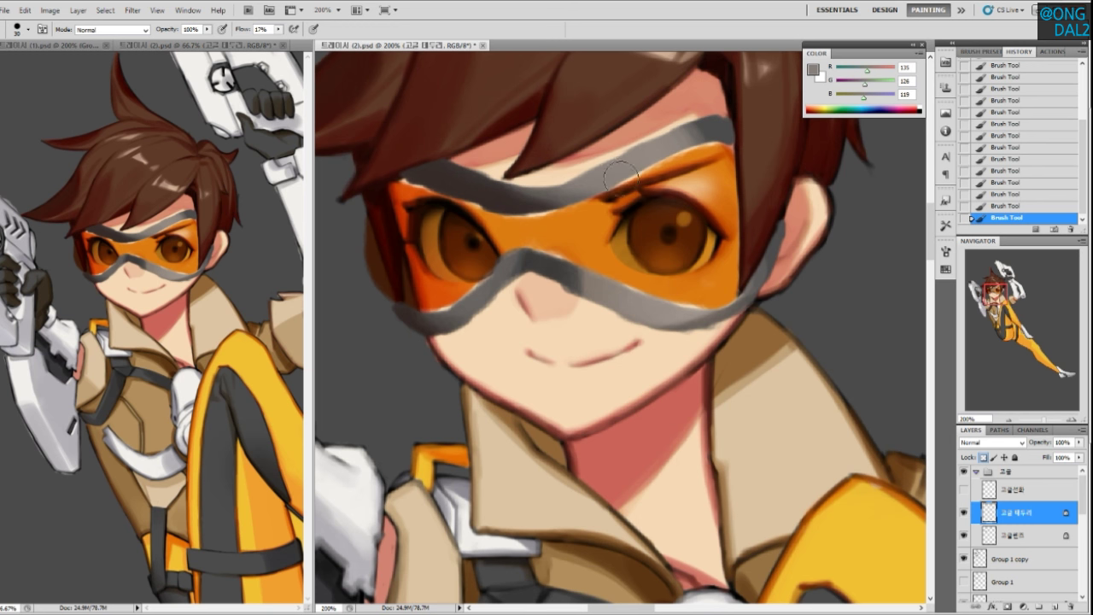
alt+click(694, 128)
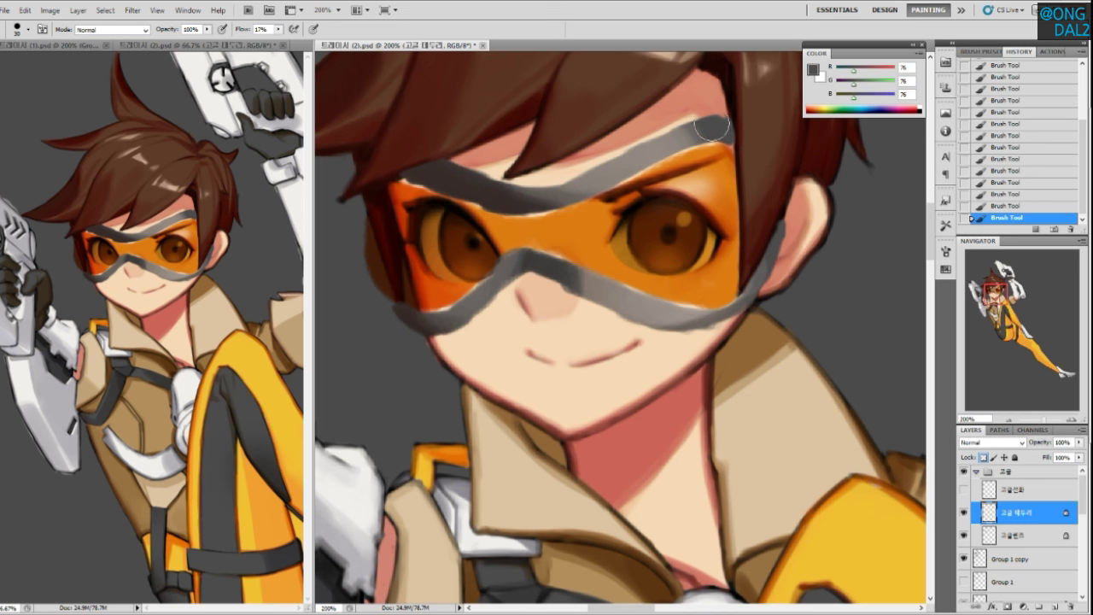
alt+click(709, 104)
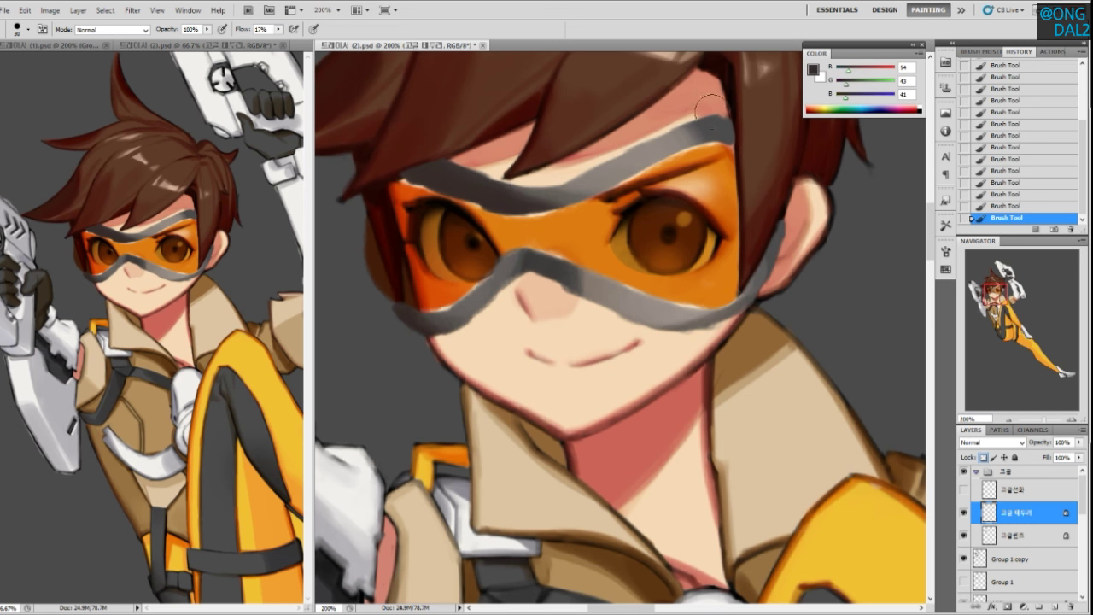
Darken the lower frame's outer end beside the ear with the dark grey and blend it inward using a sampled tone
drag(742, 276, 776, 225)
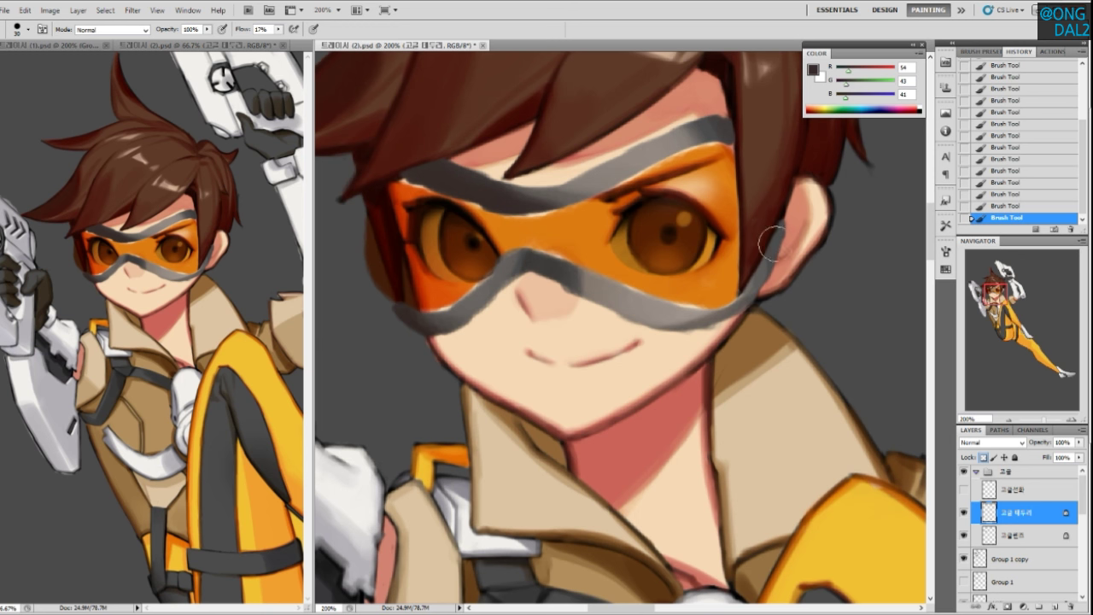
alt+click(774, 252)
drag(772, 263, 736, 300)
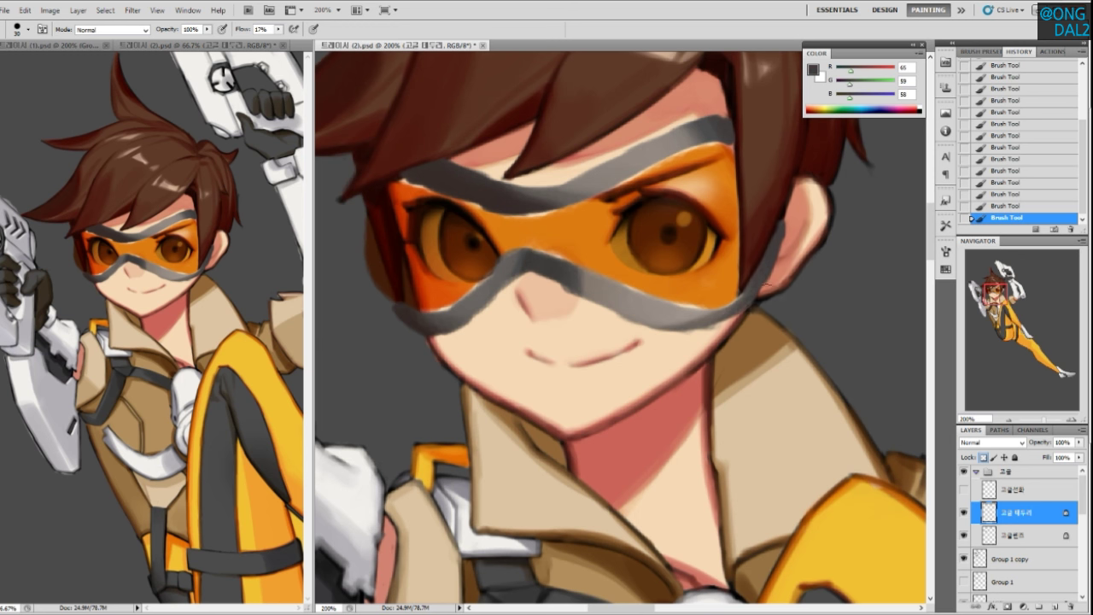
Soften the lower frame's shadow edge between the nose bridge and the right-hand eye with sampled warm greys
alt+click(595, 269)
alt+click(574, 273)
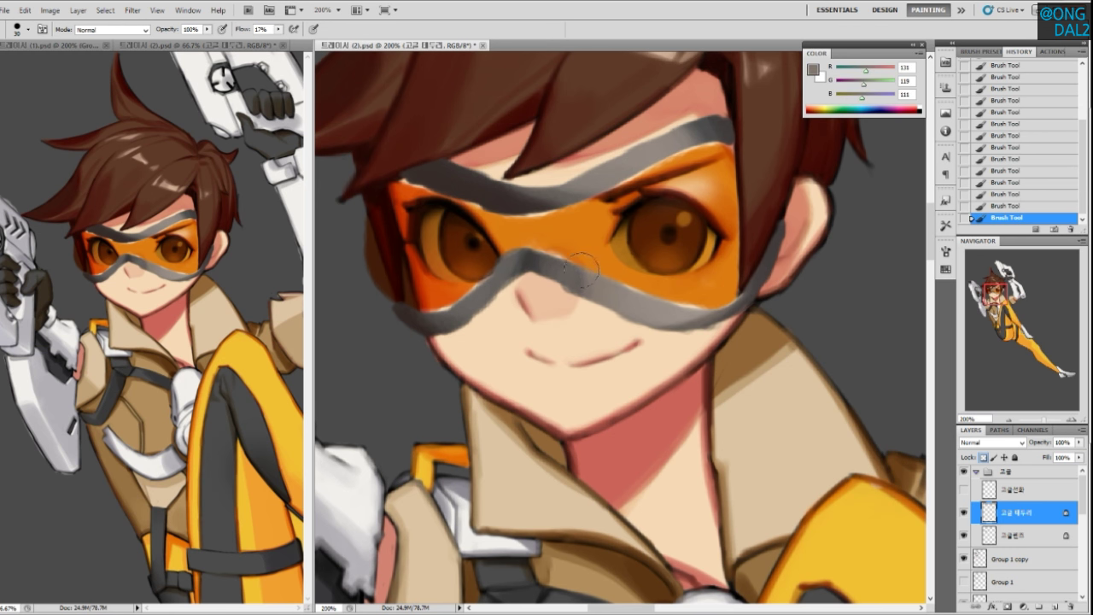
alt+click(590, 280)
alt+click(592, 276)
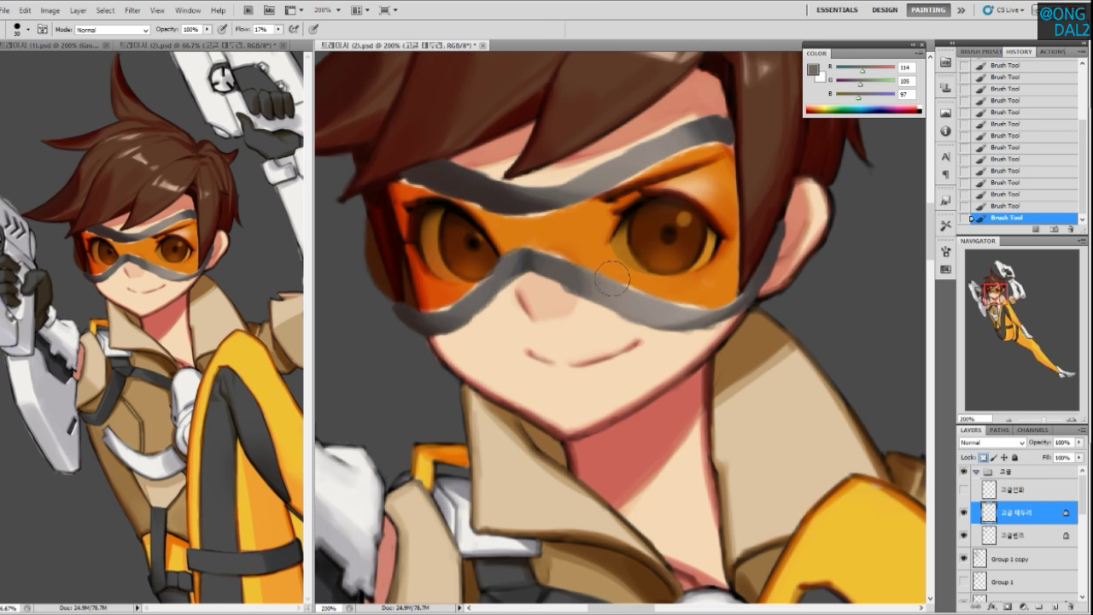
Inspect the goggle frame and goggle lens layers by hiding and showing each in turn
drag(625, 318, 599, 318)
click(1017, 536)
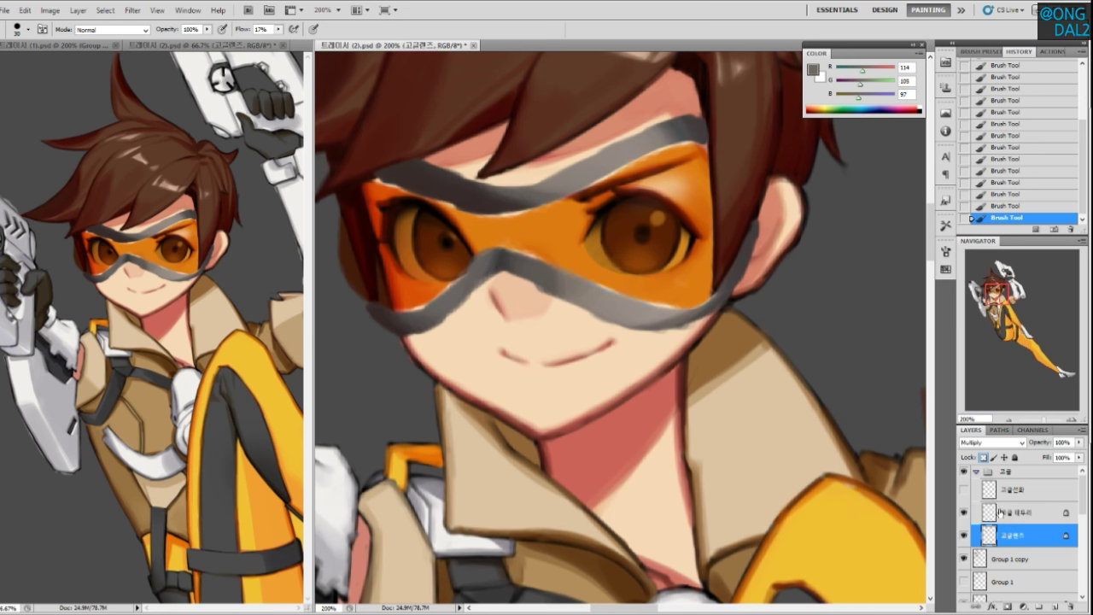
click(965, 512)
click(965, 512)
click(1013, 556)
click(1016, 513)
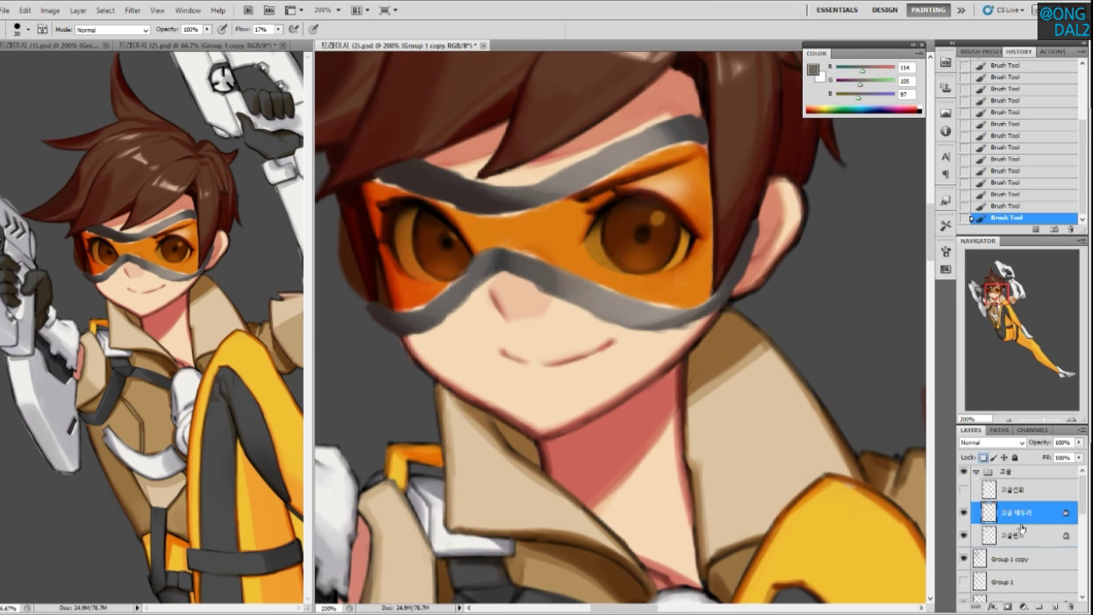
click(1024, 538)
click(964, 536)
click(963, 536)
Try blend modes from Lighten through Linear Dodge, Soft Light, Linear Light and Pin Light to Difference on the goggle lens layer
click(991, 443)
click(991, 444)
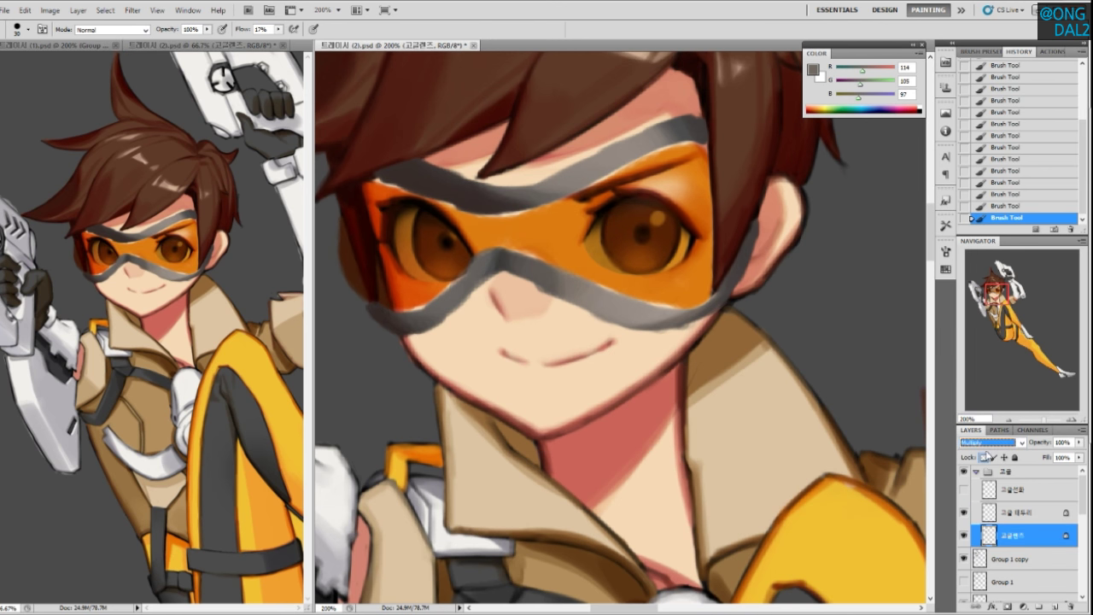
key(Down)
key(Down)
key(Down)
key(Down)
key(Down)
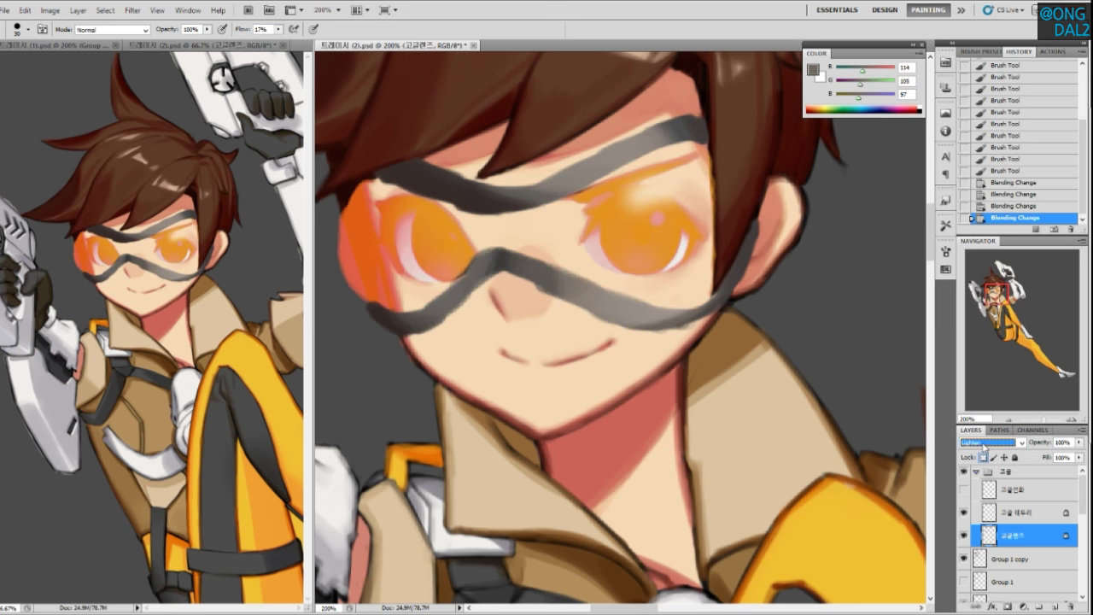
key(Down)
key(Down)
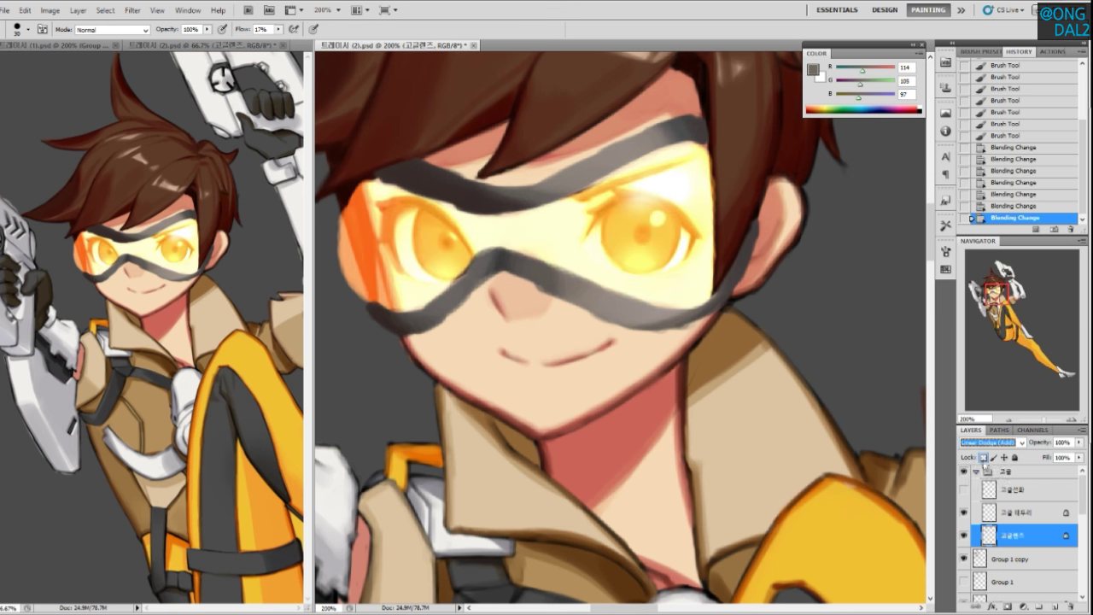
key(Down)
key(Down)
key(Down)
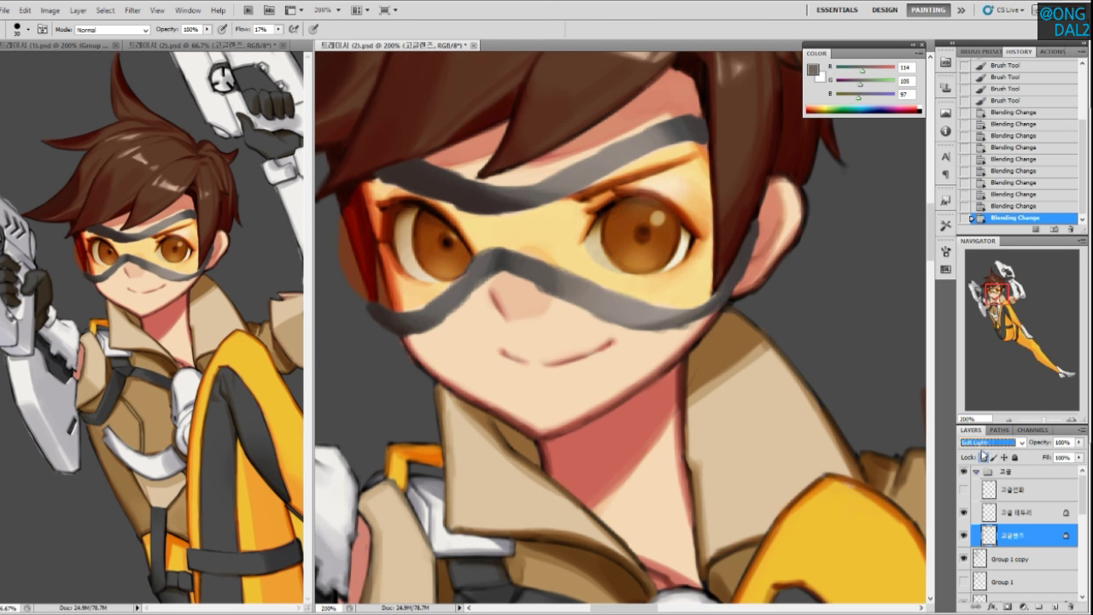
key(Down)
key(Down)
key(Down)
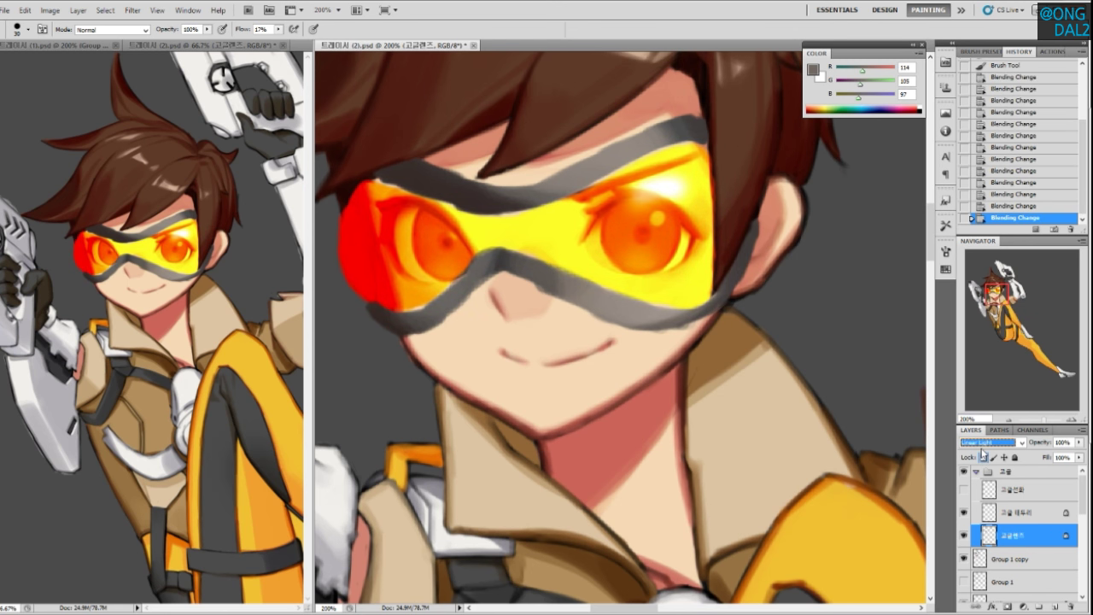
key(Down)
key(Down)
key(Down)
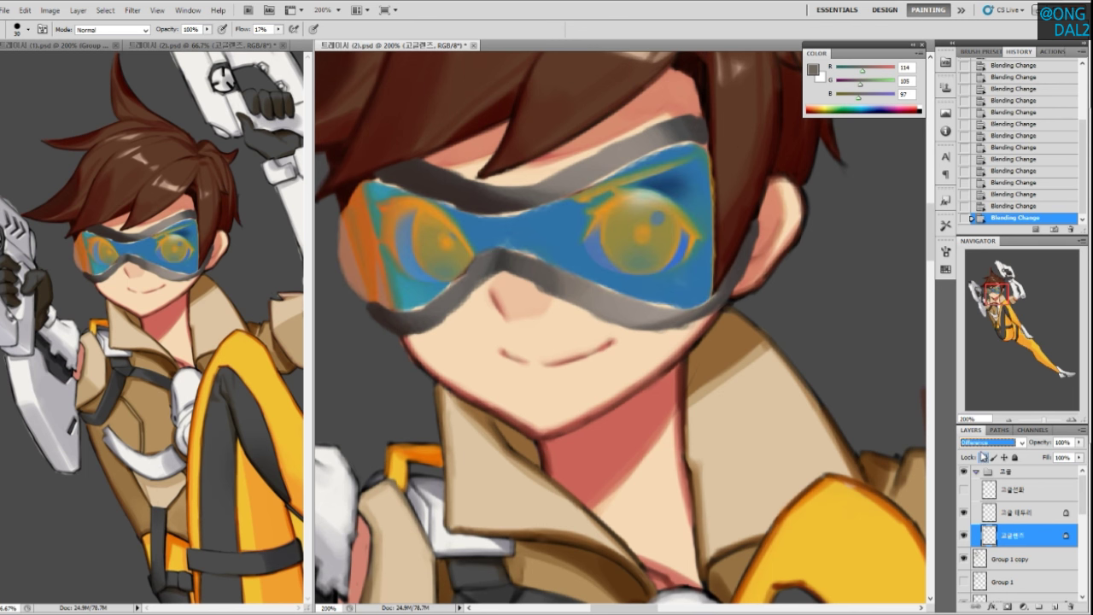
key(Up)
key(Up)
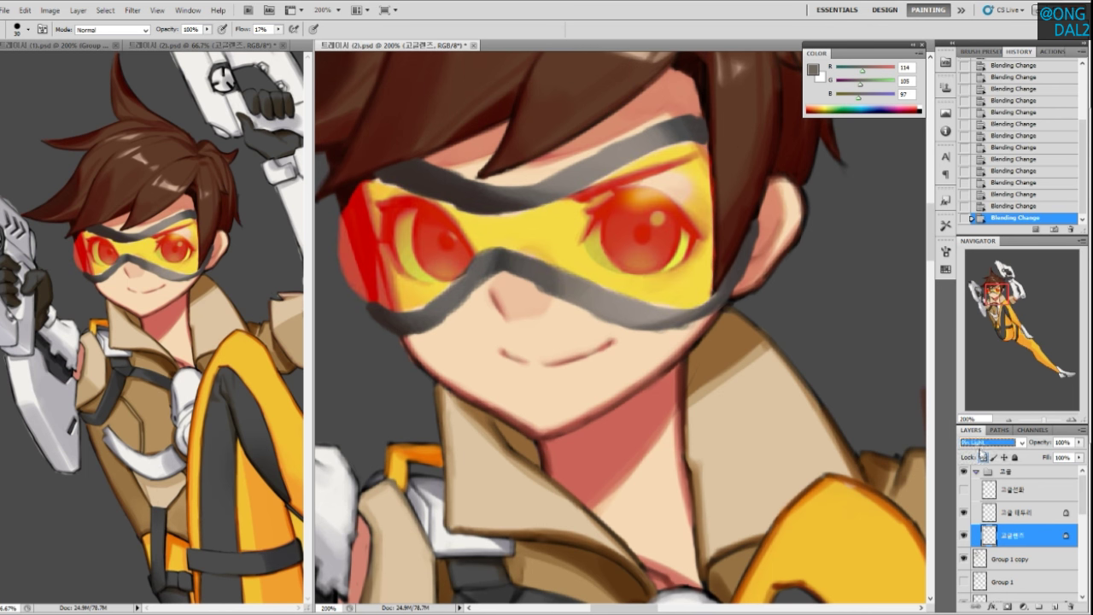
key(Up)
Set the goggle lens layer to Normal blending and reduce its opacity to 67%
key(Home)
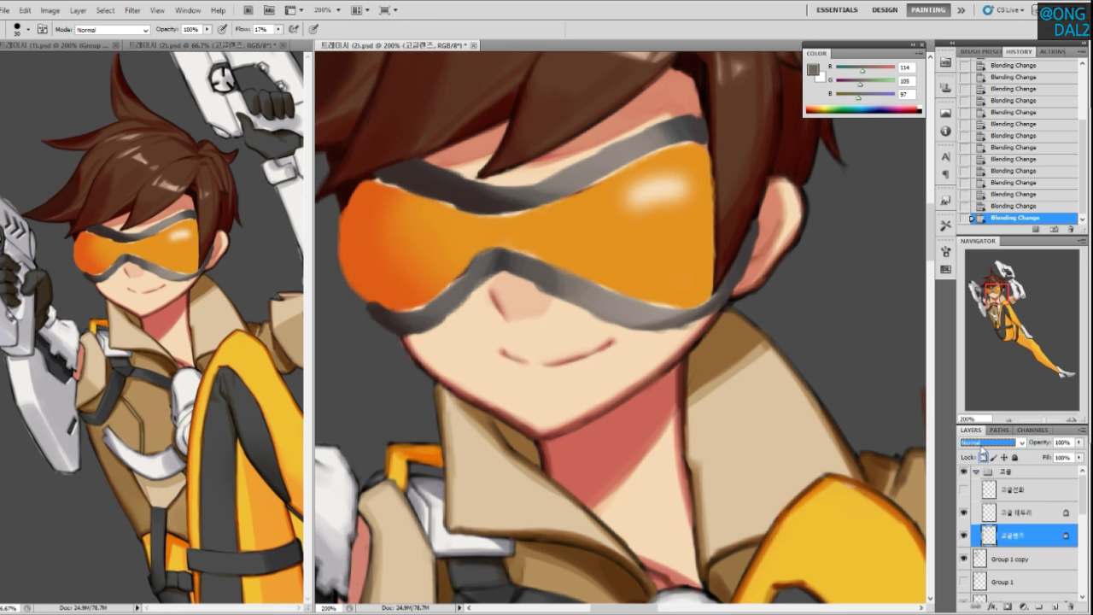
drag(1079, 445, 1060, 459)
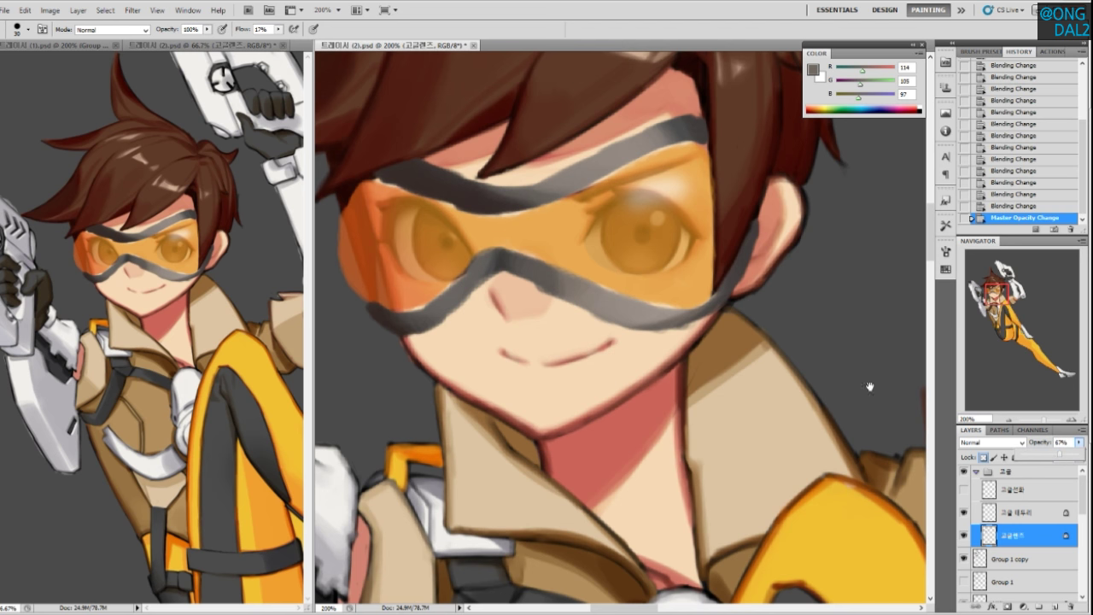
drag(870, 387, 786, 444)
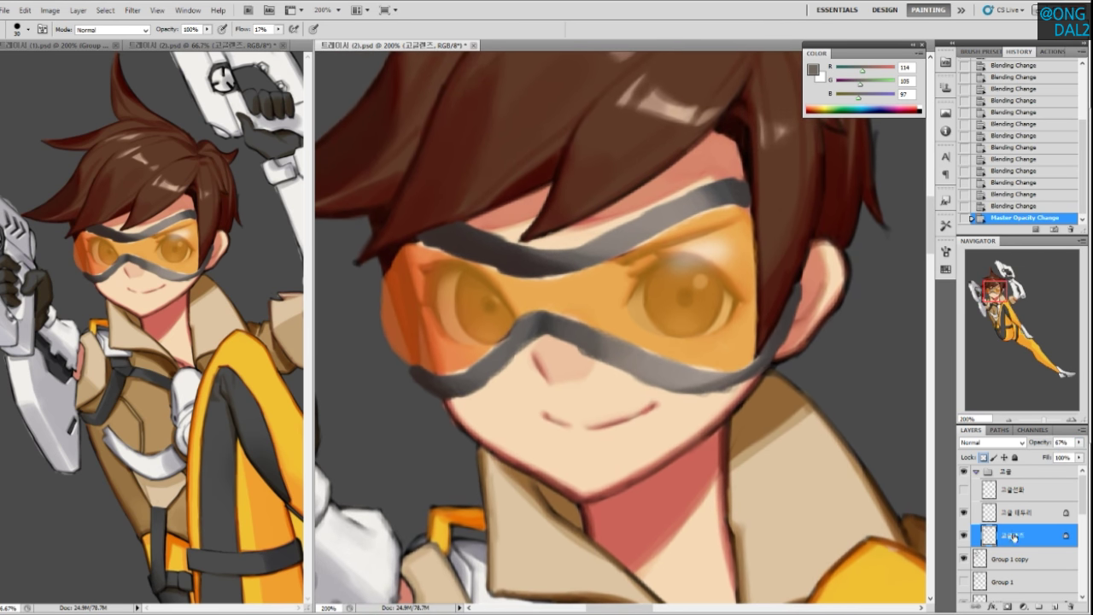
Duplicate the goggle lens layer and add a layer mask to the copy
key(ctrl+j)
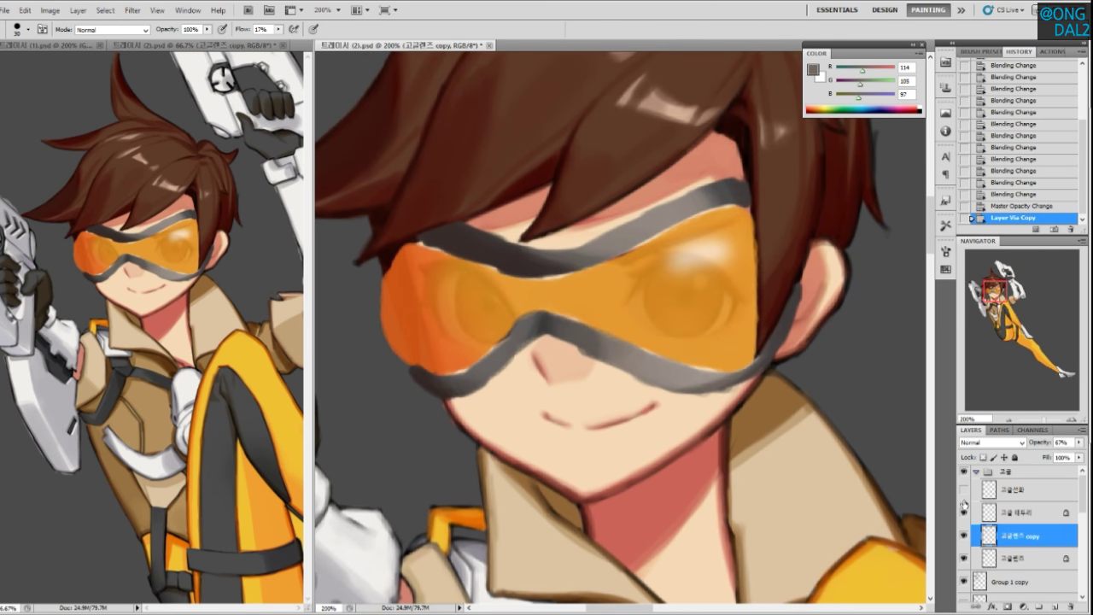
drag(850, 520, 885, 531)
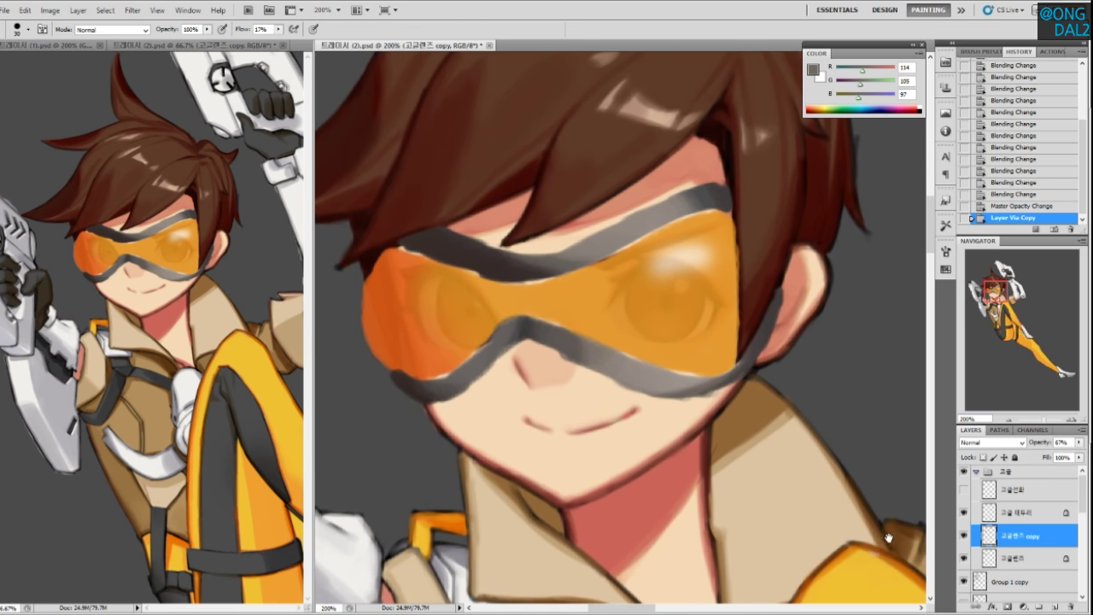
click(1023, 606)
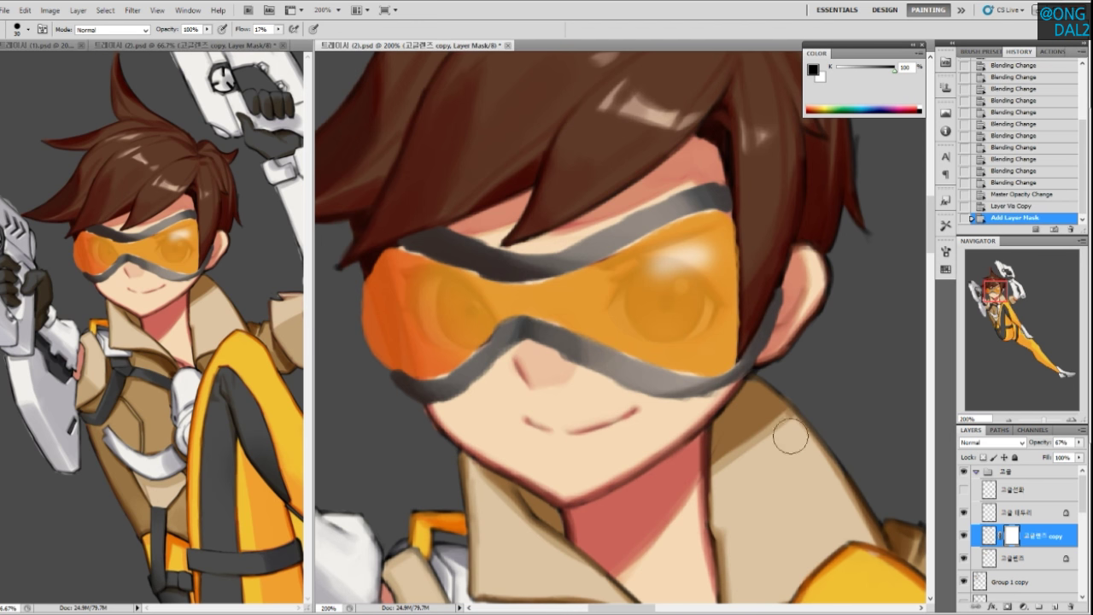
key(ctrl+z)
Choose another brush preset and paint black on the lens copy's mask over the right-hand eye
right_click(714, 336)
click(772, 328)
click(654, 285)
mouse_move(650, 302)
mouse_down()
mouse_move(681, 273)
mouse_move(746, 324)
mouse_move(727, 338)
mouse_move(686, 303)
mouse_move(690, 270)
mouse_move(634, 301)
mouse_move(663, 262)
mouse_up()
Enlarge the brush and paint the lens copy's mask over the left-hand eye and the upper part of the right-hand eye
key(])
key(])
key(])
key(])
key(])
key(])
key(])
mouse_move(510, 299)
mouse_down()
mouse_move(474, 303)
mouse_move(453, 352)
mouse_move(504, 227)
mouse_up()
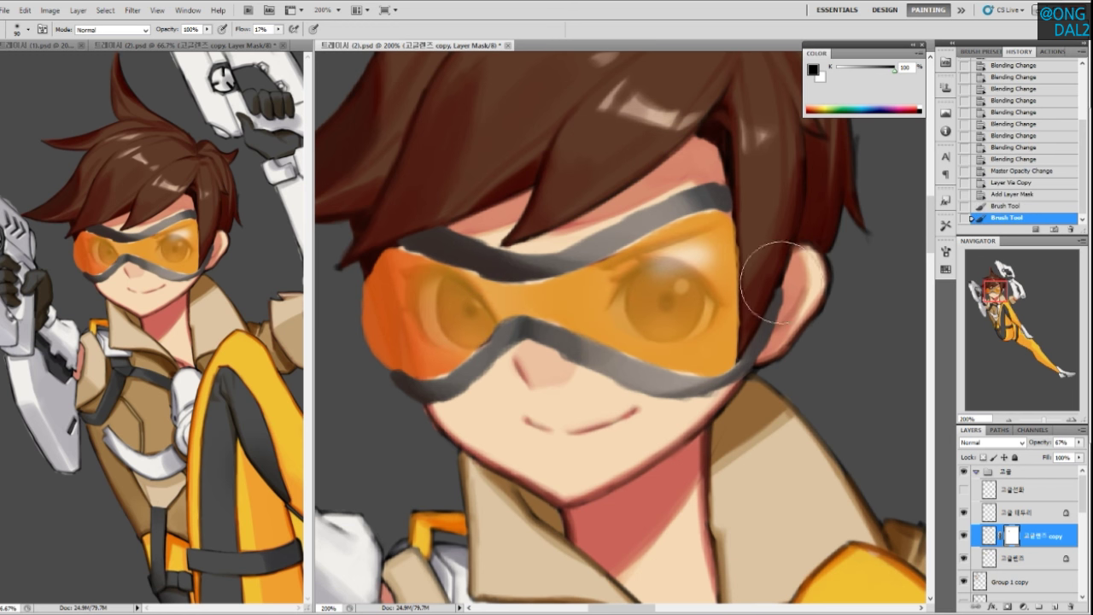
mouse_move(710, 274)
mouse_down()
mouse_move(659, 320)
mouse_move(689, 285)
mouse_up()
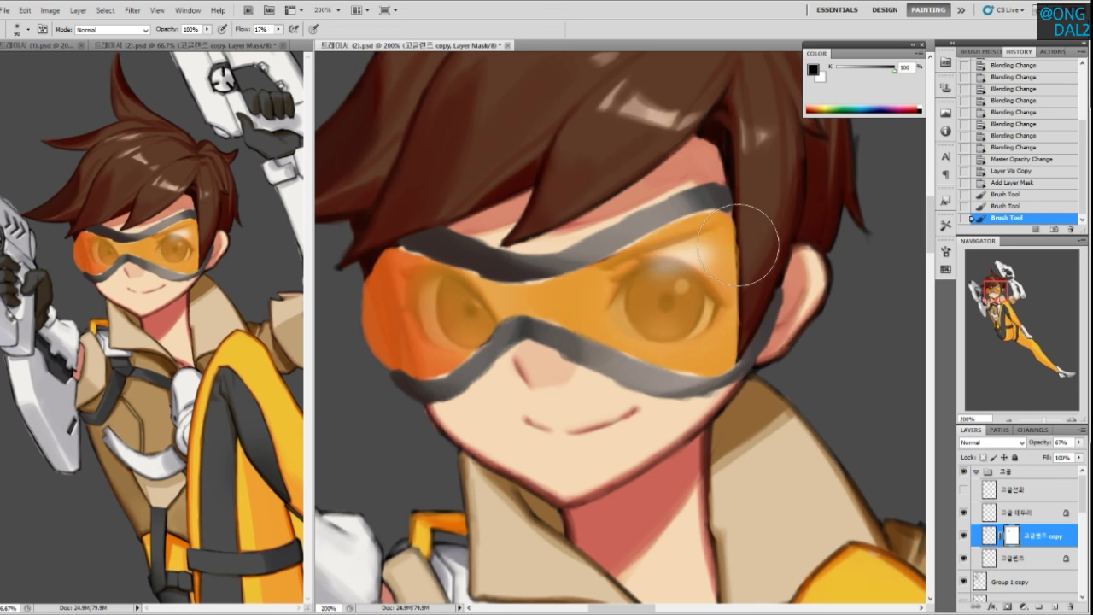
key(ctrl+minus)
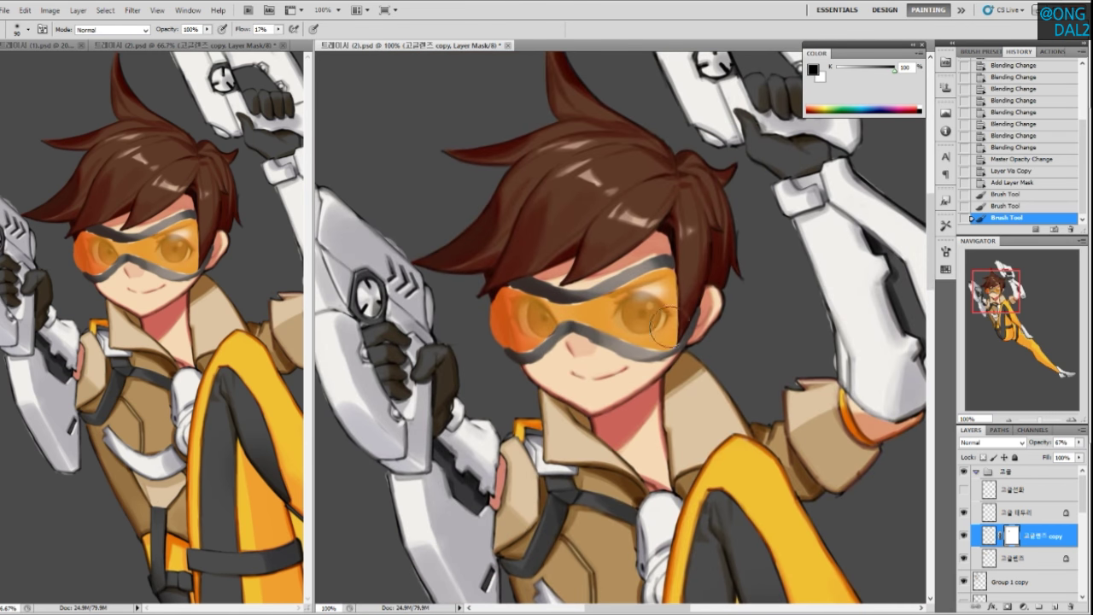
Mask the 고글렌즈 copy layer around both eyes with soft black brush strokes
drag(634, 316, 628, 332)
drag(555, 312, 563, 340)
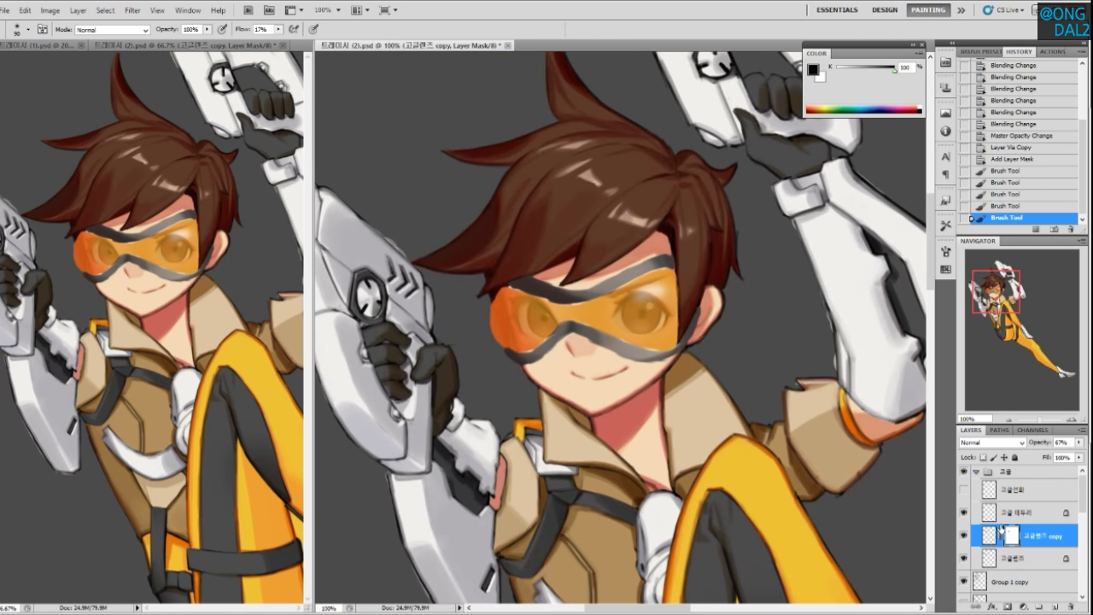
Shade the outer edge of the red lens side on 고글렌즈 copy in dark red RGB 161, 51, 27, with transparency locked and 59% flow
click(1021, 560)
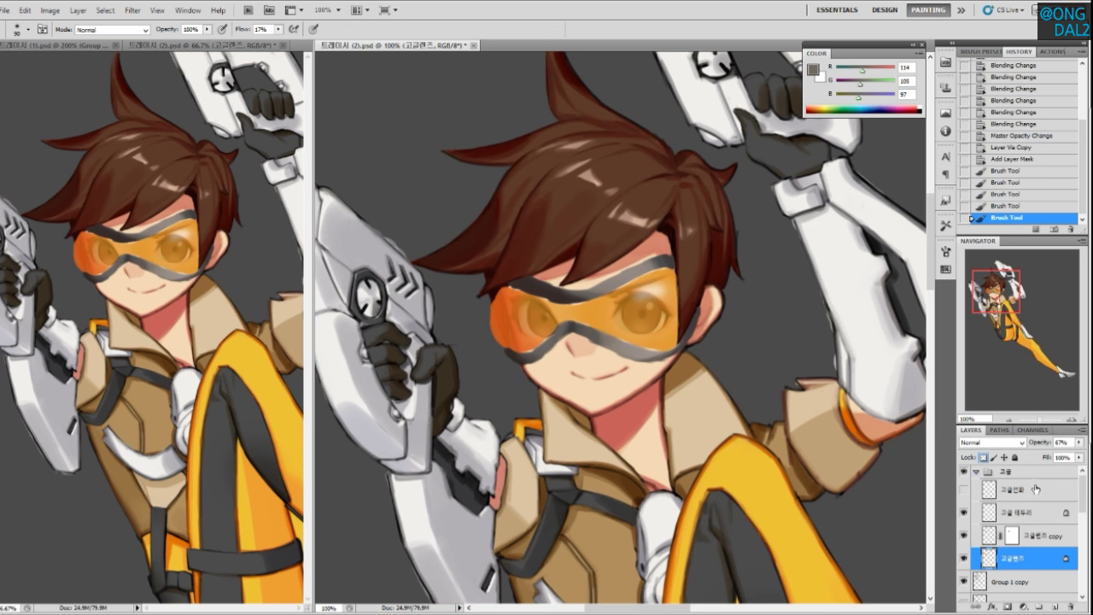
alt+click(509, 318)
drag(862, 83, 854, 83)
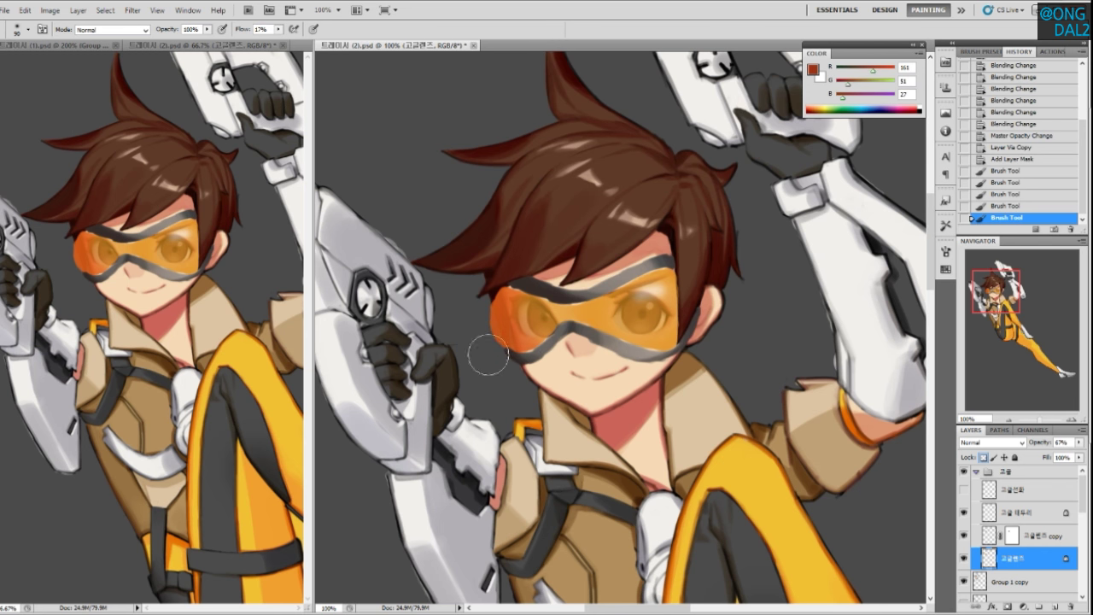
click(965, 536)
click(965, 537)
click(1047, 535)
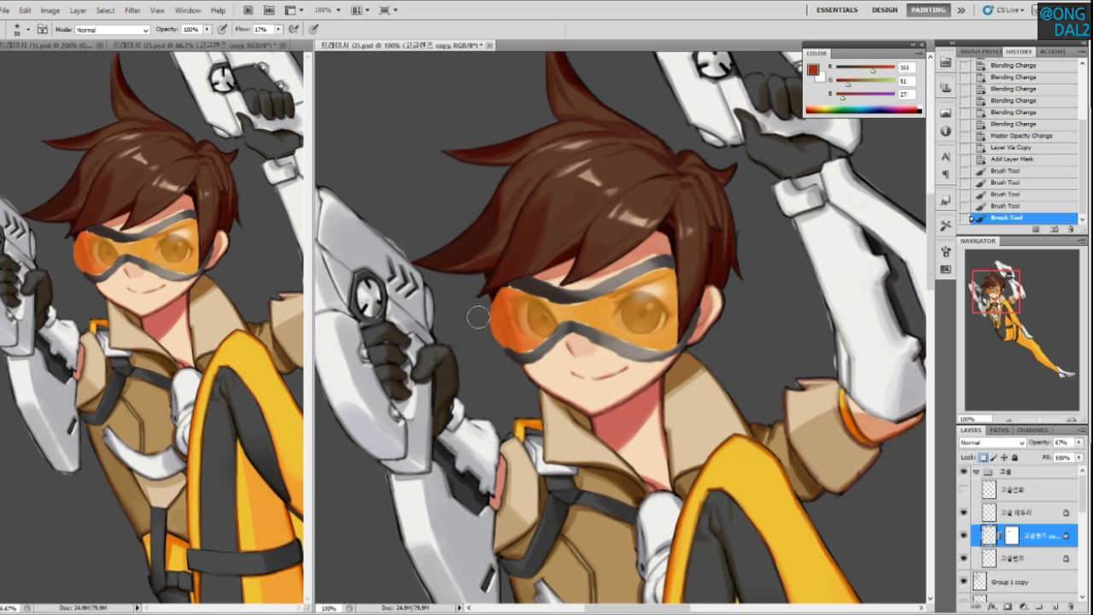
click(278, 30)
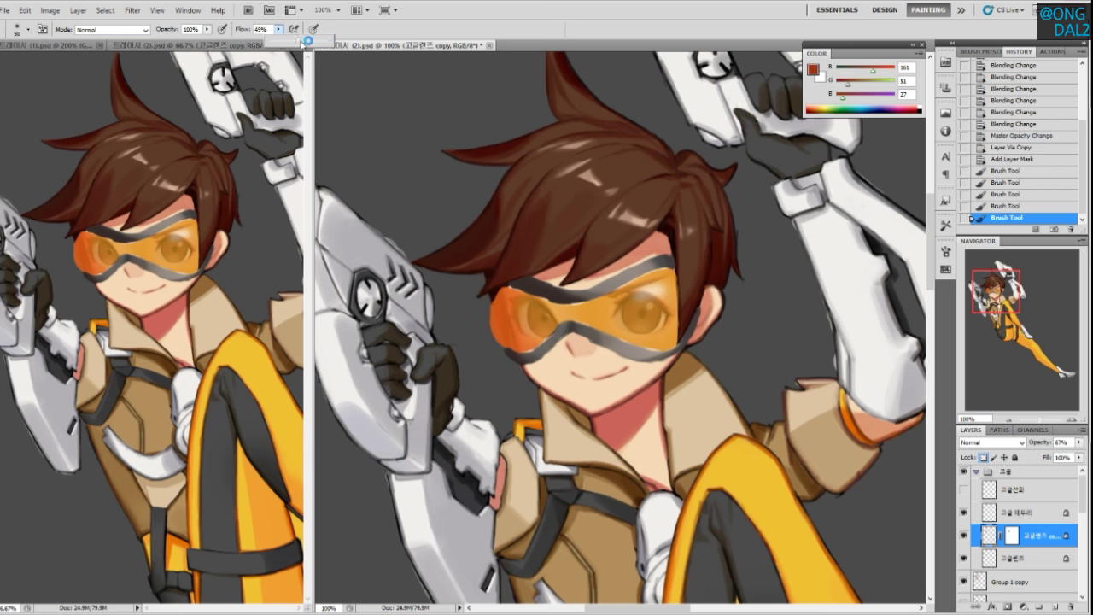
mouse_move(491, 317)
mouse_down()
mouse_move(494, 359)
mouse_move(508, 353)
mouse_move(479, 330)
mouse_move(508, 352)
mouse_move(540, 367)
mouse_up()
key(ctrl+z)
drag(588, 331, 652, 351)
key(ctrl+z)
mouse_move(593, 324)
mouse_down()
mouse_move(566, 321)
mouse_move(547, 336)
mouse_up()
key(ctrl+z)
key(ctrl+z)
key(ctrl+z)
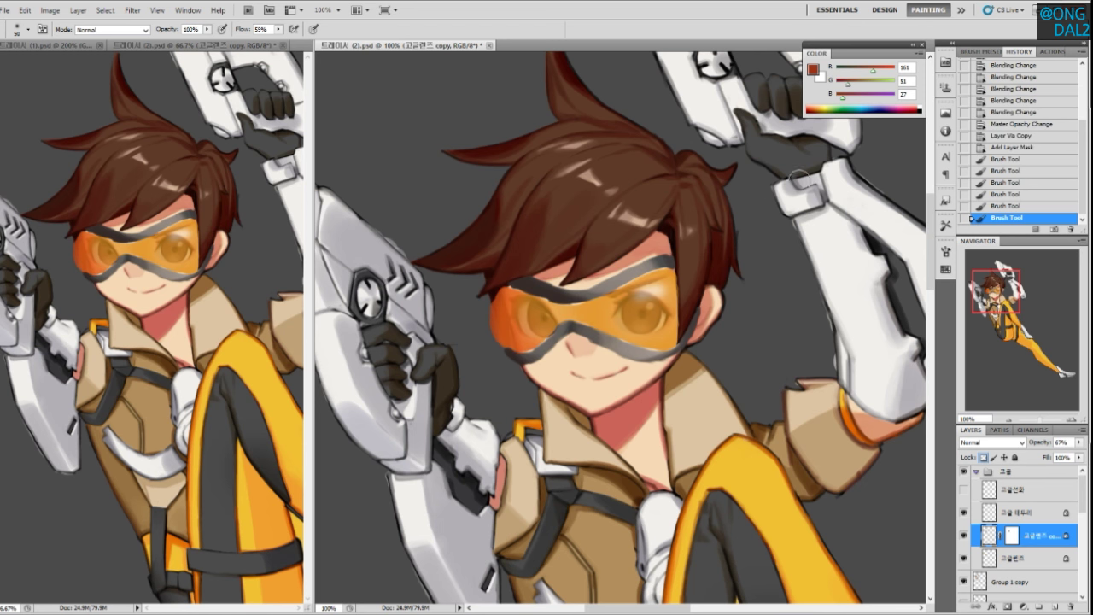
Change the brush colour to a bright orange (green 92, blue 27) and try it on the goggle lens
click(892, 70)
click(858, 82)
key(ctrl+z)
key(ctrl+z)
key(ctrl+z)
key(ctrl+z)
key(ctrl+z)
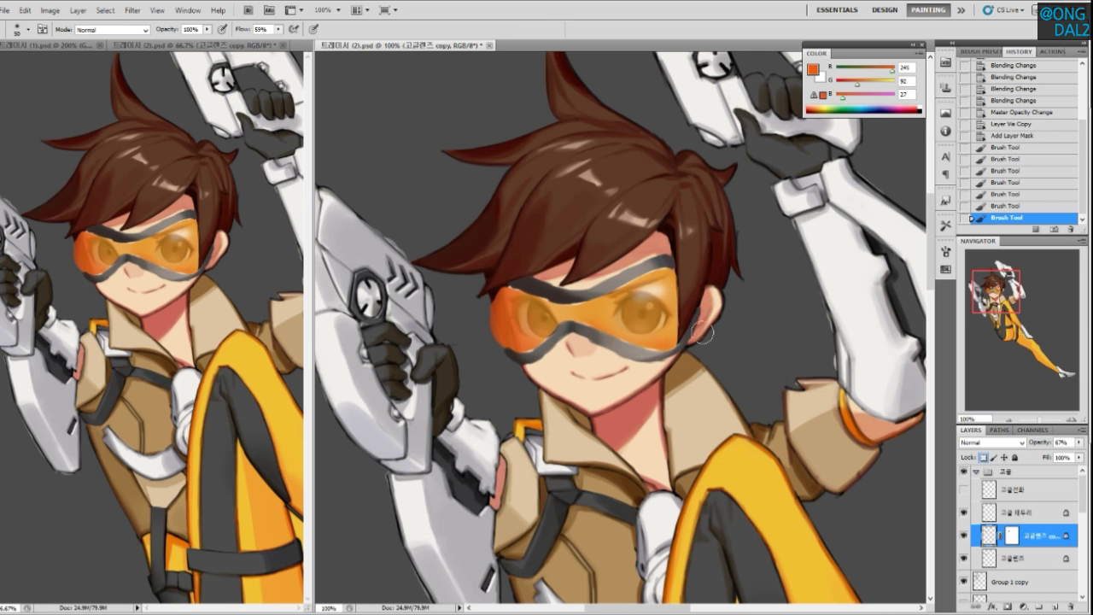
key(ctrl+z)
Glaze the lens corner nearest the ear in bright orange with the brush enlarged to 100 px
key(bracketright)
key(bracketright)
key(bracketright)
key(bracketright)
key(bracketright)
mouse_move(689, 352)
mouse_down()
mouse_move(623, 387)
mouse_move(690, 365)
mouse_move(693, 338)
mouse_up()
key(ctrl+z)
key(ctrl+z)
key(ctrl+z)
key(ctrl+z)
key(ctrl+z)
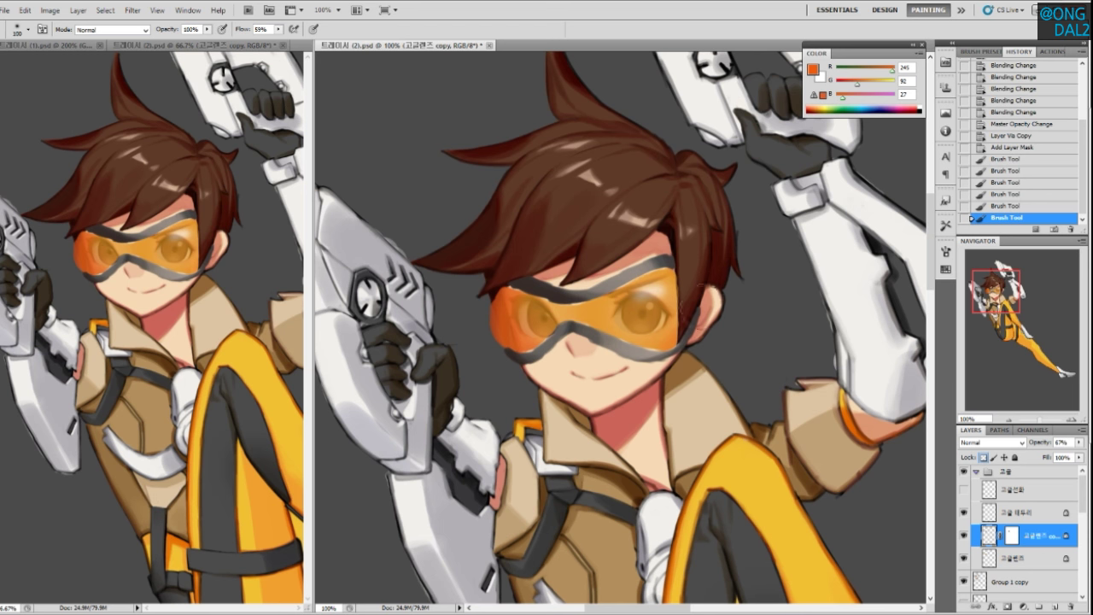
key(ctrl+z)
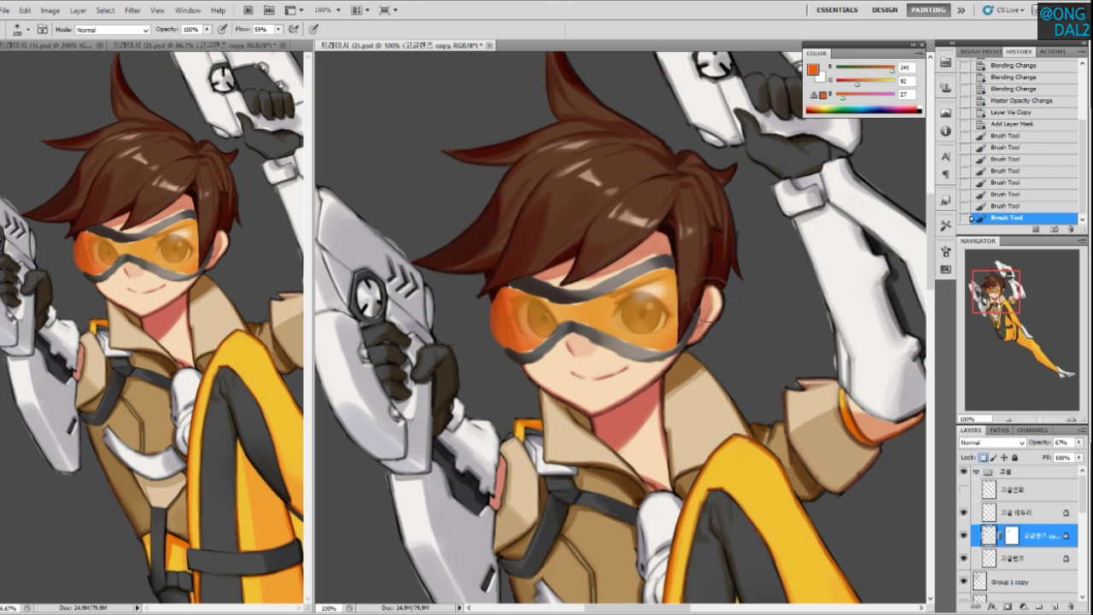
key(ctrl+z)
key(ctrl+z)
Deepen the outer edge of the red lens side in dark red RGB 156, 23, 8 with a smaller brush
drag(883, 72, 880, 77)
key(bracketleft)
key(bracketleft)
key(bracketleft)
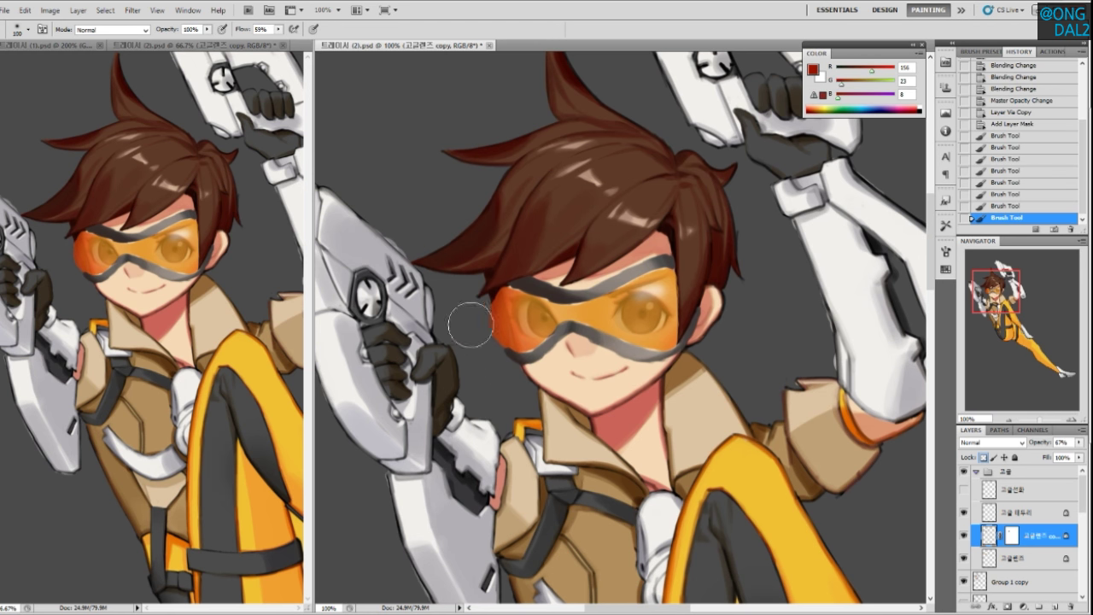
key(bracketleft)
mouse_move(505, 348)
mouse_down()
mouse_move(563, 343)
mouse_move(513, 370)
mouse_move(543, 364)
mouse_up()
key(ctrl+z)
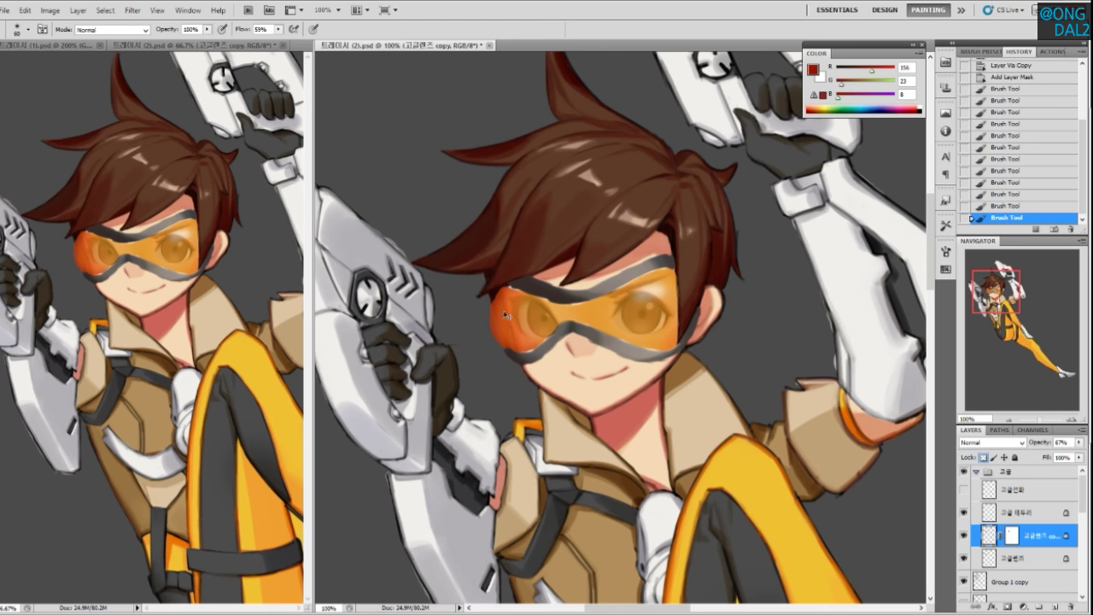
drag(473, 352, 503, 325)
Try glazing the lens centre and upper corner in yellow RGB 255, 232, 8 with the brush enlarged to 125 px
drag(735, 450, 727, 447)
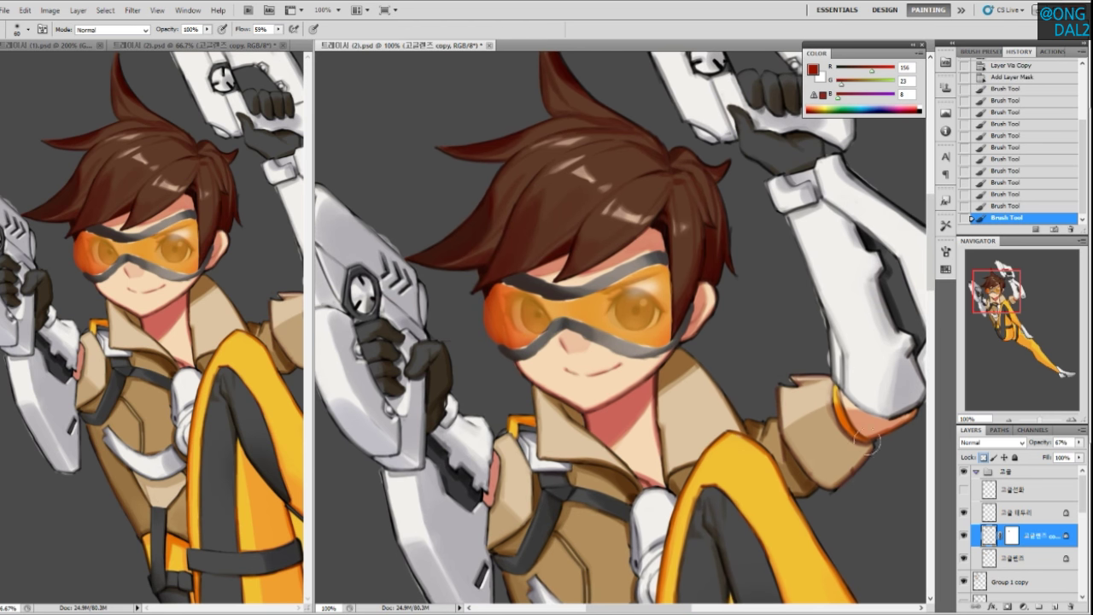
click(895, 71)
click(889, 83)
drag(650, 284, 657, 281)
key(ctrl+z)
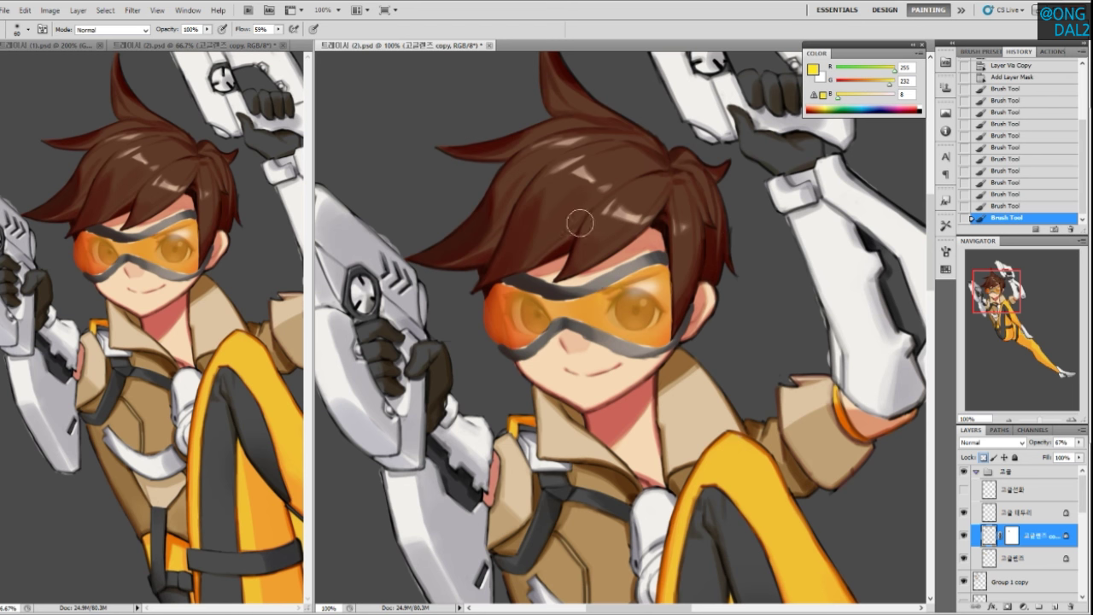
key(bracketright)
key(bracketright)
key(bracketright)
key(bracketright)
key(bracketright)
drag(615, 304, 671, 278)
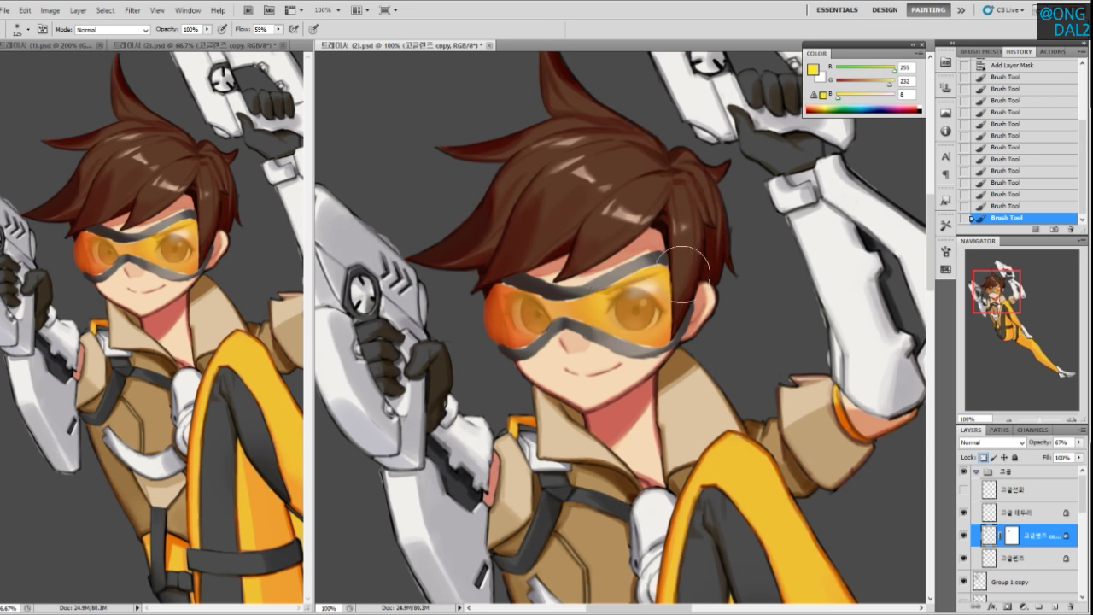
key(ctrl+z)
drag(597, 304, 584, 308)
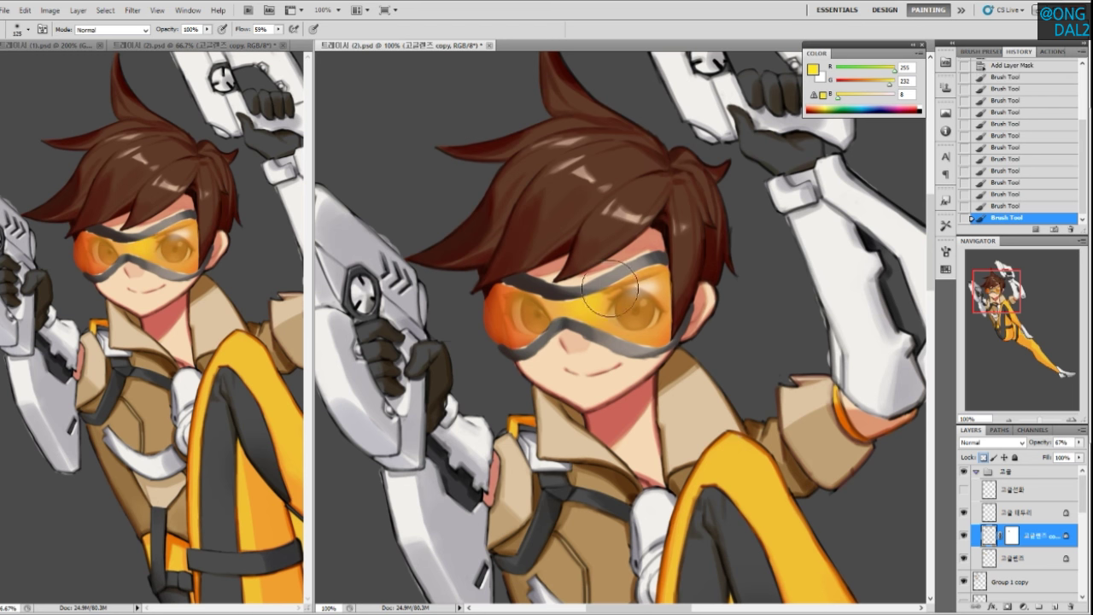
key(ctrl+z)
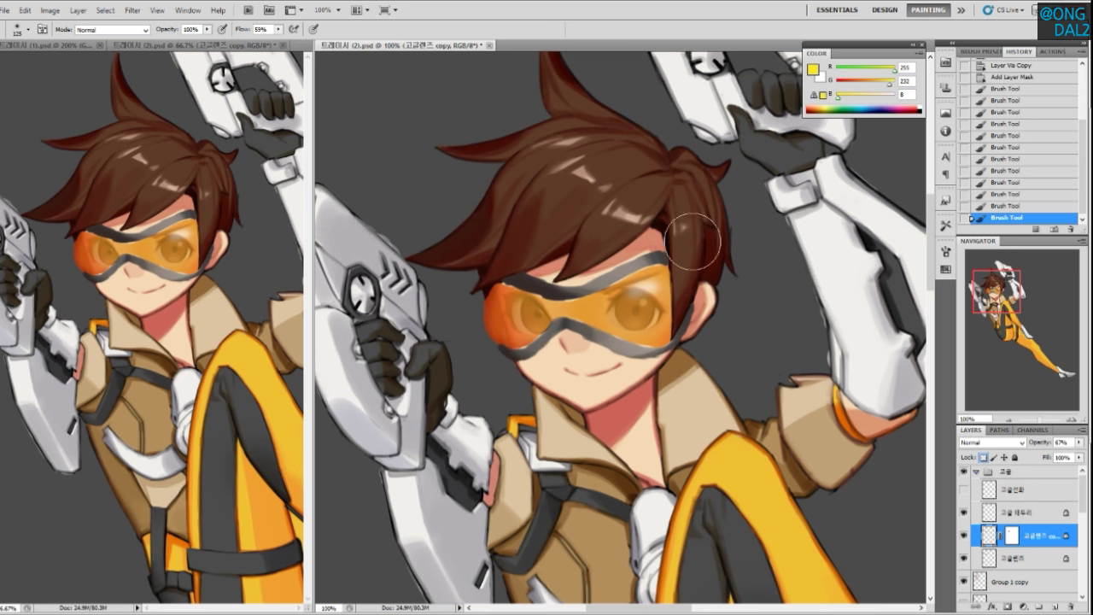
Try glazing the middle of the goggle lens in orange RGB 255, 143, 8
click(868, 86)
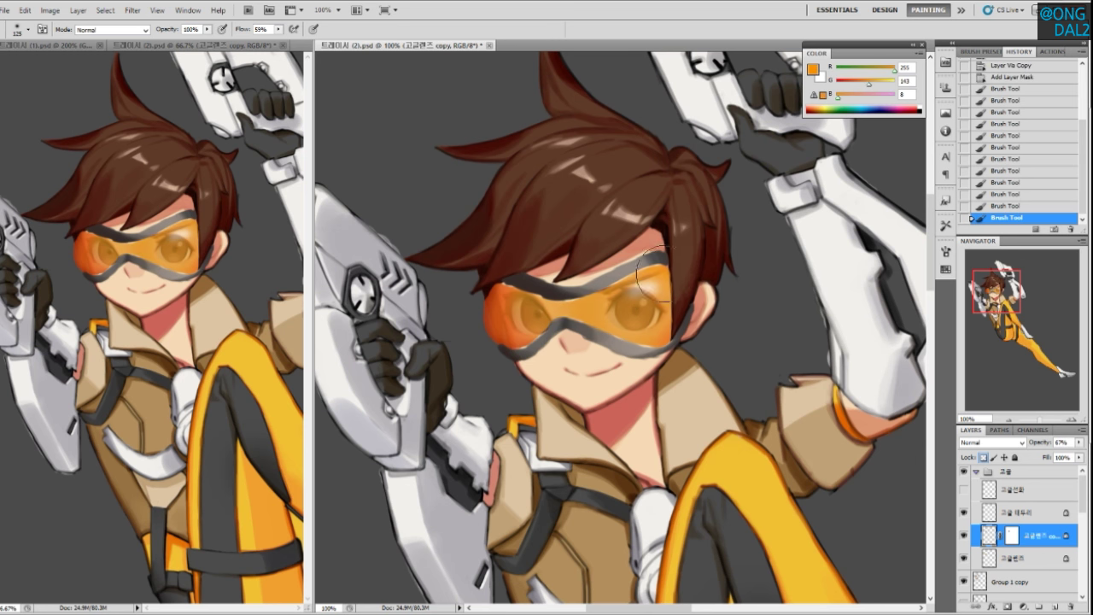
drag(564, 311, 645, 310)
key(ctrl+z)
Rework the 고글렌즈 copy layer's mask around the eye on the red lens side, swapping the mask brush colours
click(1012, 534)
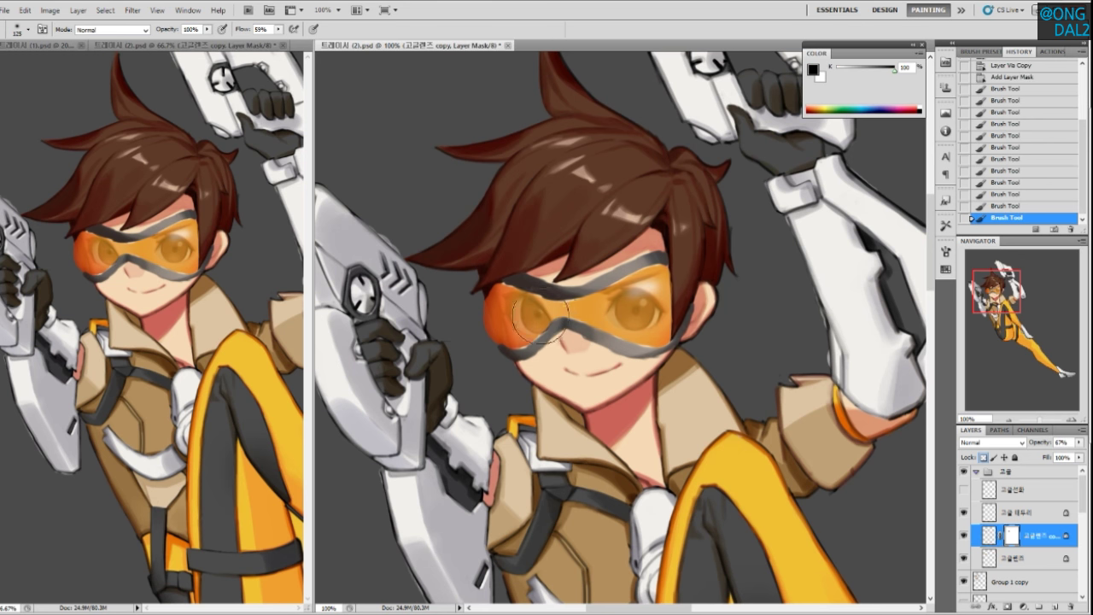
mouse_move(538, 318)
mouse_down()
mouse_move(507, 342)
mouse_move(494, 312)
mouse_move(536, 326)
mouse_move(563, 358)
mouse_move(503, 315)
mouse_move(586, 326)
mouse_up()
key(ctrl+z)
key(ctrl+z)
drag(499, 311, 567, 322)
key(x)
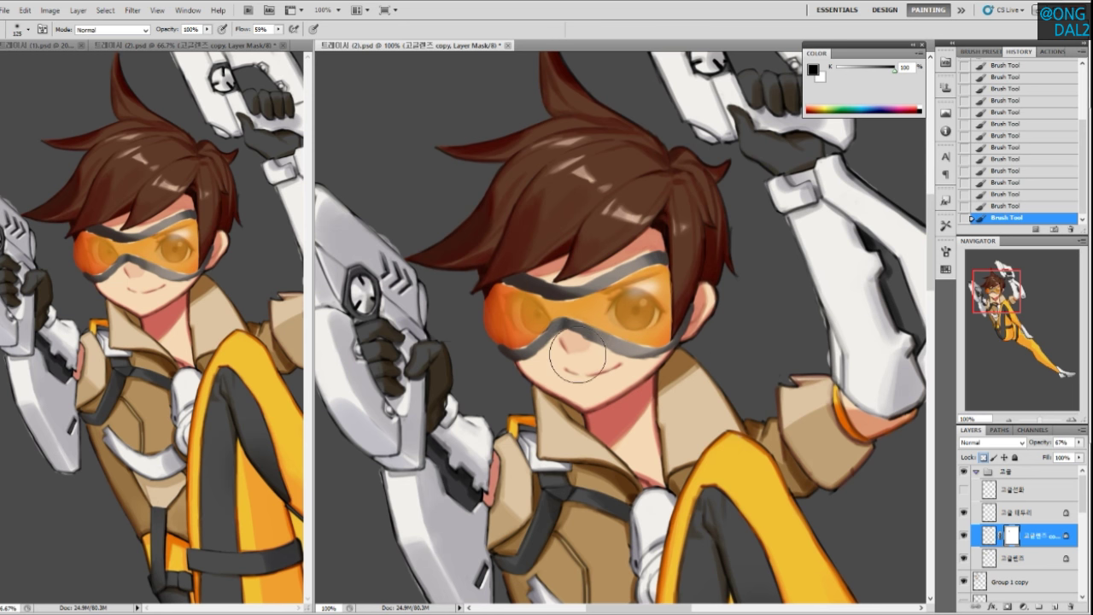
drag(568, 303, 542, 314)
key(ctrl+z)
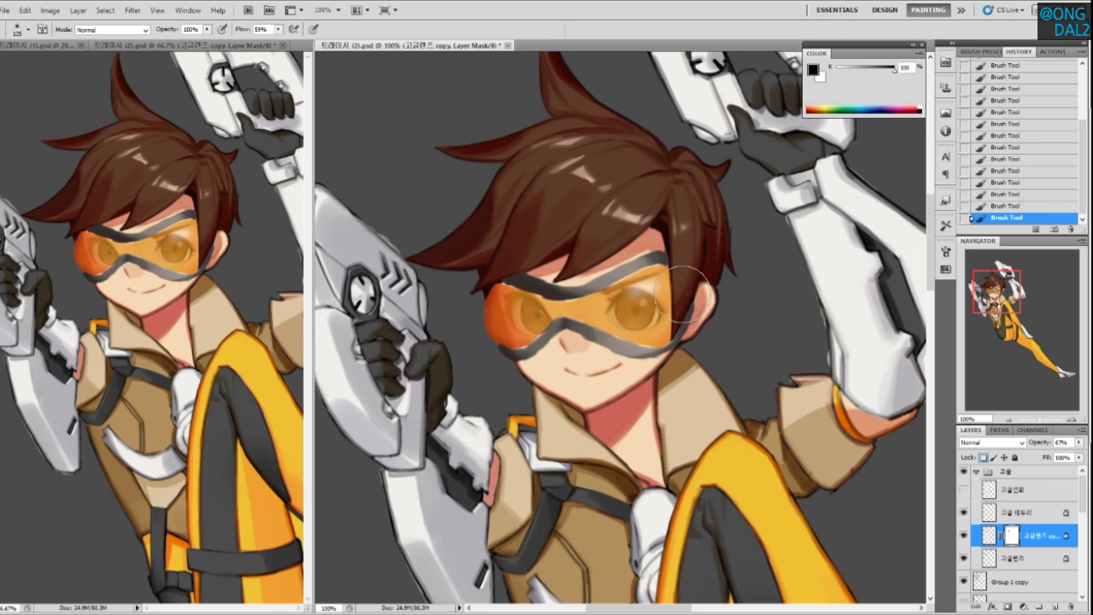
Show the goggle line art layer 고글선화 and make it the active layer at 200% zoom
key(ctrl+plus)
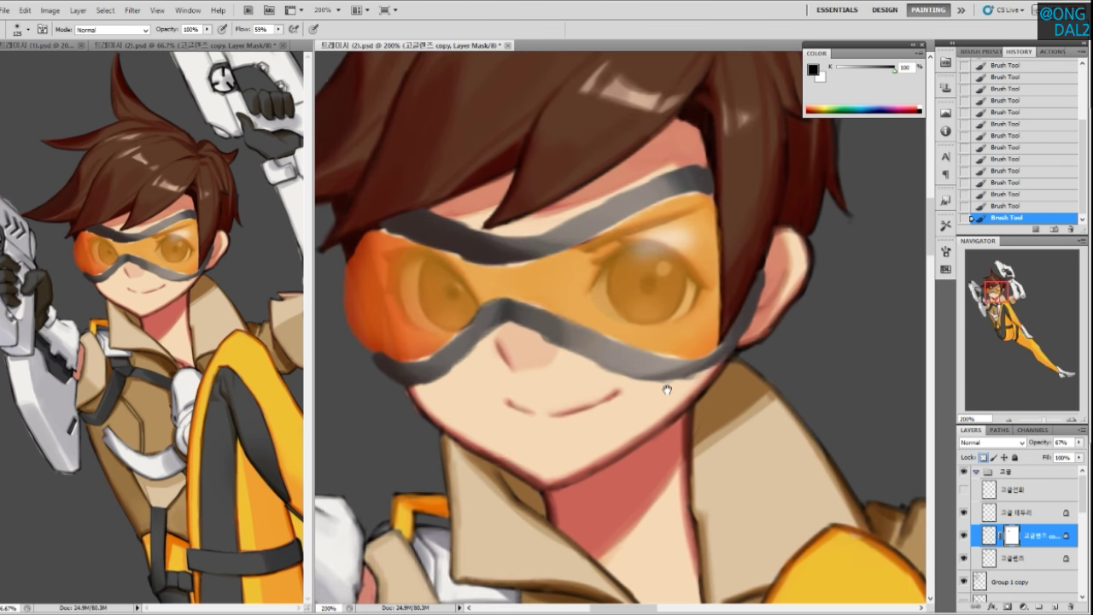
click(982, 510)
click(966, 491)
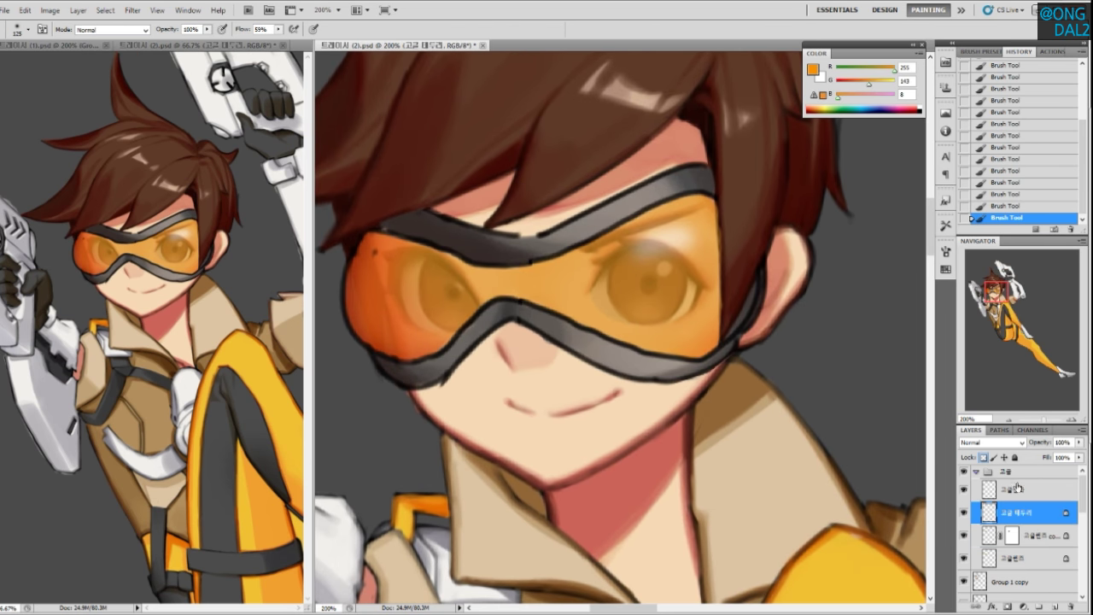
click(991, 489)
drag(722, 416, 732, 432)
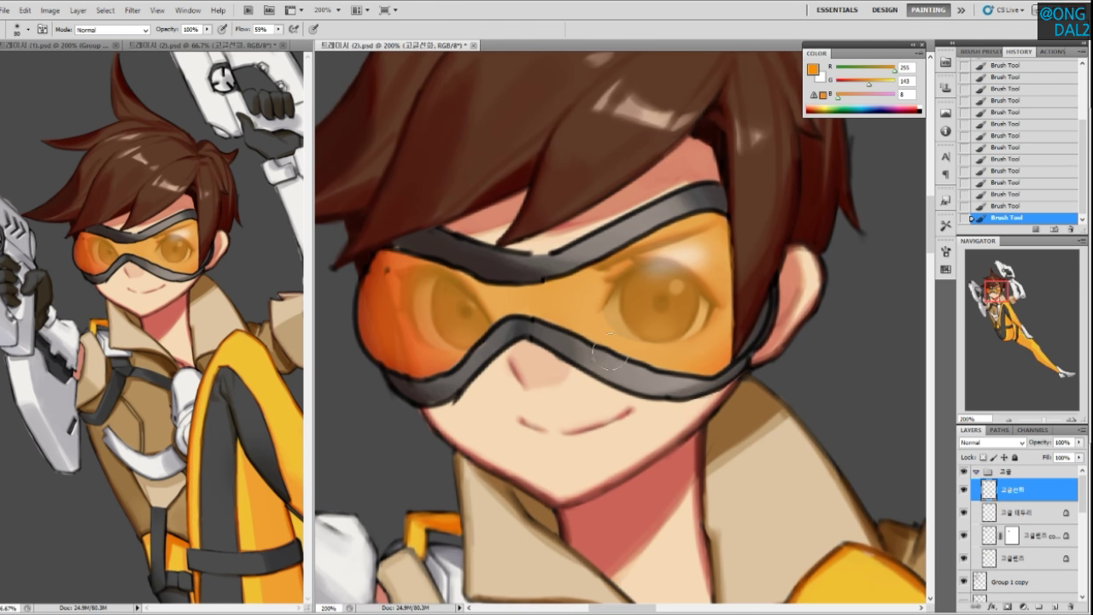
drag(619, 410, 653, 465)
drag(774, 437, 725, 419)
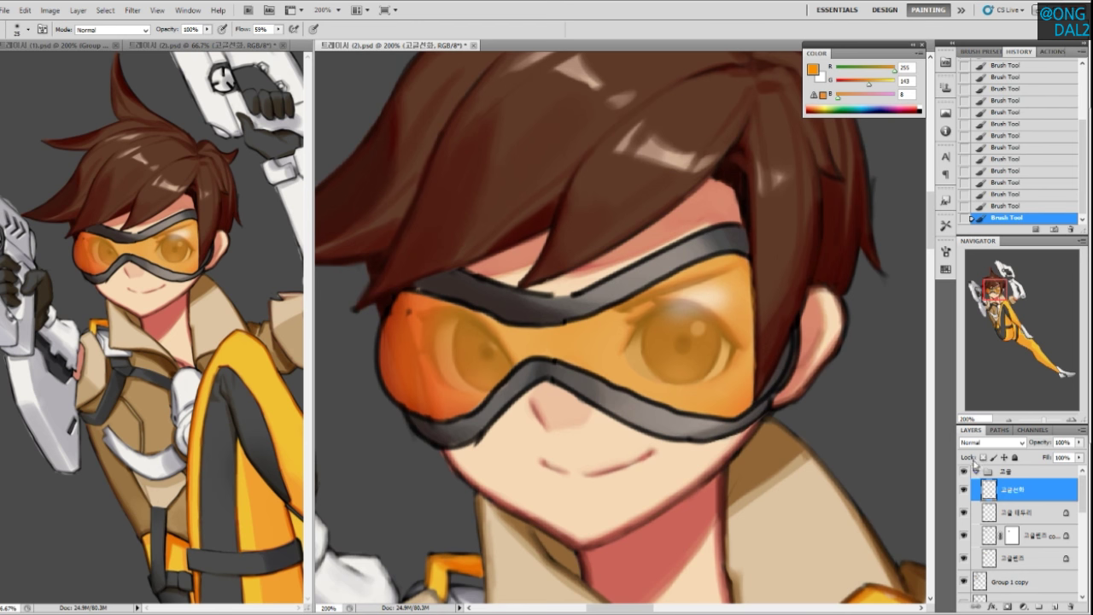
Try covering the upper outline of the lower goggle band with a small brush in light grey RGB 155, 144, 136 sampled from the band
alt+click(678, 414)
key(bracketleft)
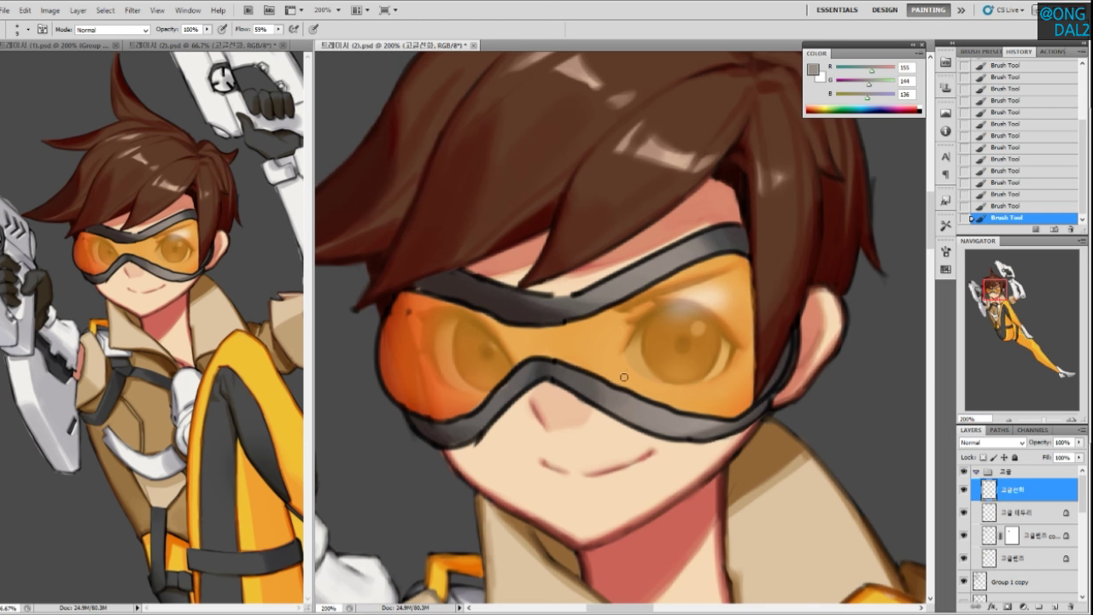
click(286, 427)
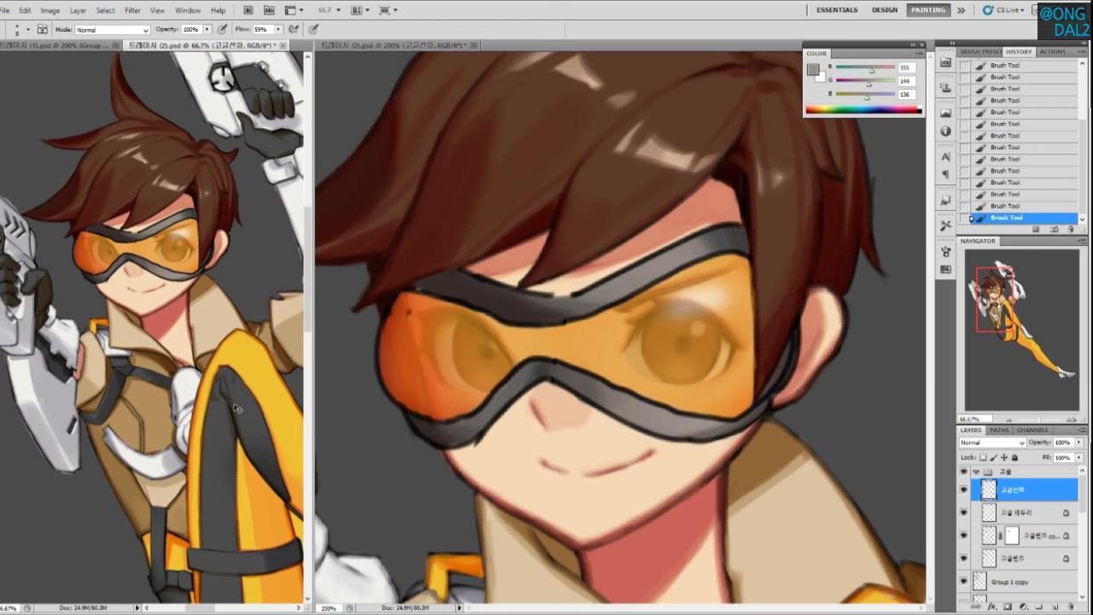
key(ctrl+minus)
key(ctrl+minus)
key(ctrl+minus)
key(ctrl+plus)
key(ctrl+plus)
key(ctrl+plus)
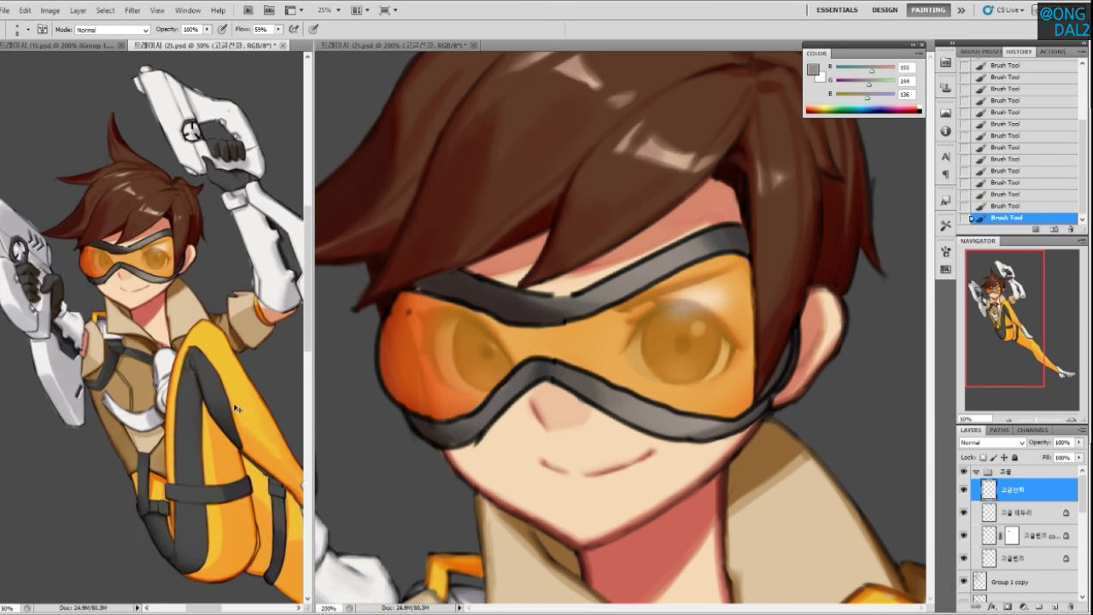
click(728, 400)
drag(728, 400, 742, 381)
drag(602, 361, 687, 392)
key(ctrl+z)
Lower the brush flow to 27% and try covering the lower band's upper outline in sampled grey RGB 151, 139, 131
alt+click(667, 392)
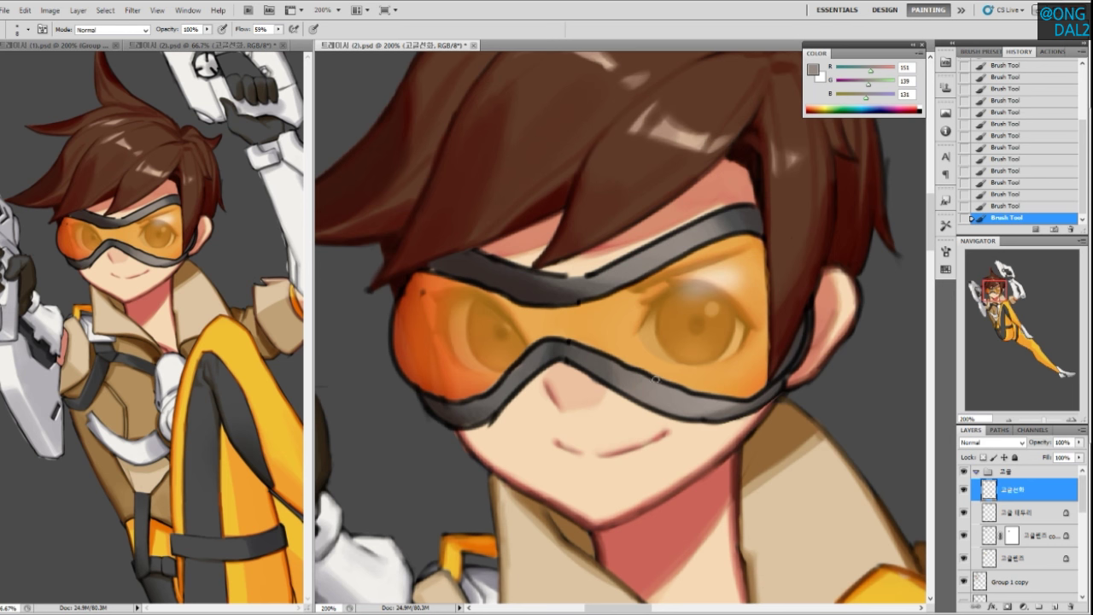
mouse_move(638, 377)
mouse_down()
mouse_move(709, 396)
mouse_move(653, 379)
mouse_move(699, 393)
mouse_up()
key(ctrl+z)
key(ctrl+z)
key(ctrl+z)
click(278, 30)
drag(278, 44, 258, 46)
drag(628, 368, 752, 402)
key(ctrl+z)
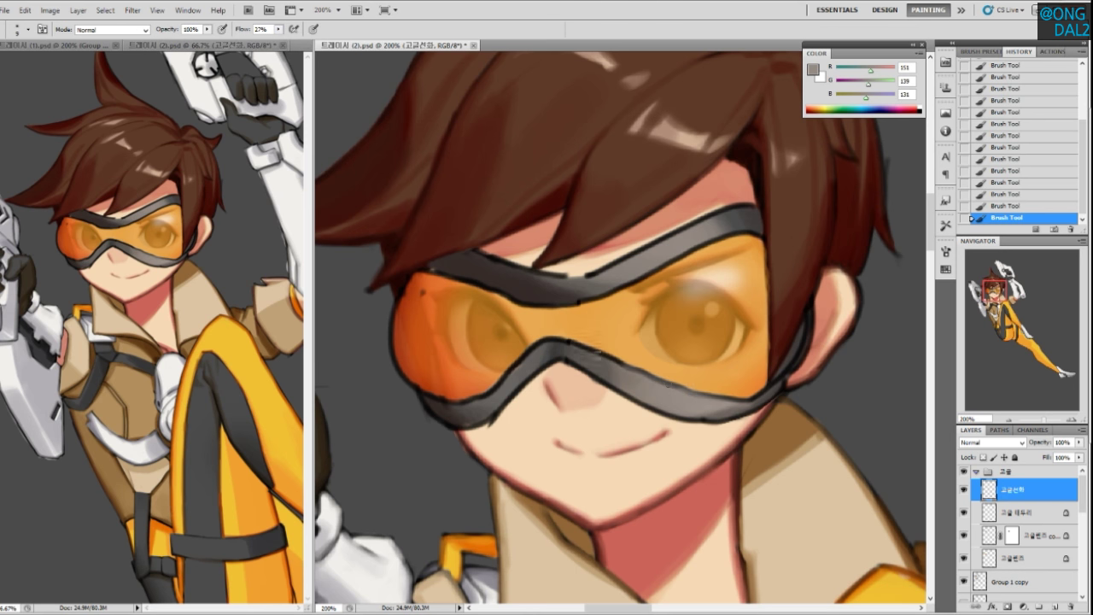
right_click(674, 404)
click(744, 420)
mouse_move(607, 359)
mouse_down()
mouse_move(656, 384)
mouse_move(630, 358)
mouse_move(645, 372)
mouse_move(602, 353)
mouse_move(670, 388)
mouse_move(660, 388)
mouse_move(605, 355)
mouse_move(716, 396)
mouse_move(646, 379)
mouse_move(741, 401)
mouse_move(688, 396)
mouse_move(766, 387)
mouse_up()
key(ctrl+z)
key(ctrl+z)
key(ctrl+z)
Paint grey over the upper goggle band's lower outline, from the nose bridge towards the ear-side corner
mouse_move(645, 313)
mouse_down()
mouse_move(650, 359)
mouse_move(726, 282)
mouse_up()
key(ctrl+z)
key(ctrl+z)
mouse_move(636, 329)
mouse_down()
mouse_move(713, 293)
mouse_move(669, 302)
mouse_up()
drag(589, 317, 678, 273)
key(ctrl+z)
key(ctrl+z)
drag(588, 319, 744, 247)
drag(694, 282, 740, 223)
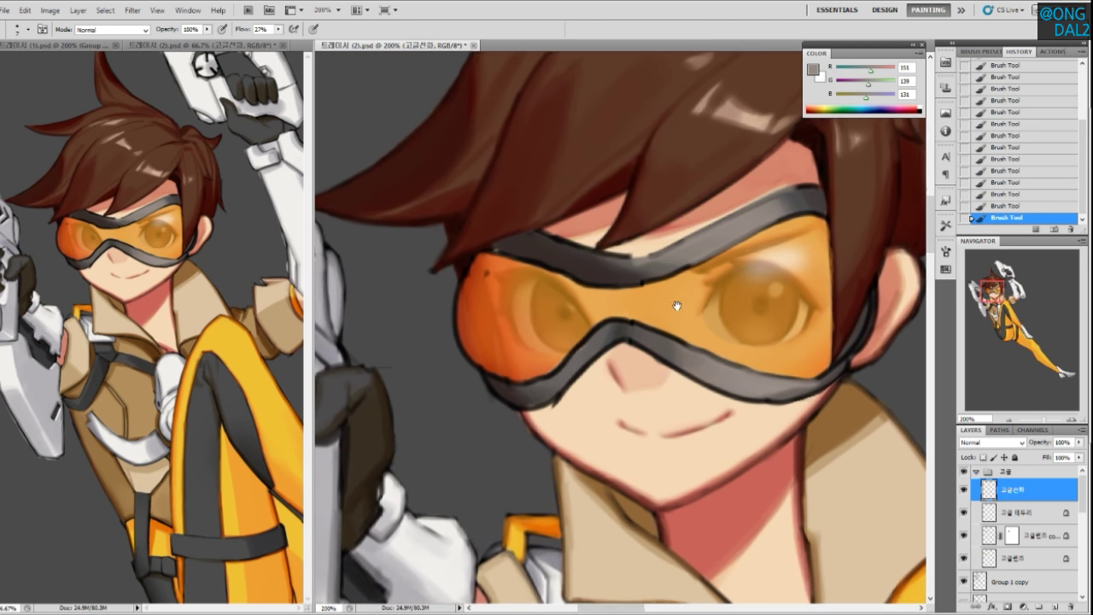
Repaint the lower band's upper outline beside the nose bridge with dark greys sampled from the band
alt+click(686, 342)
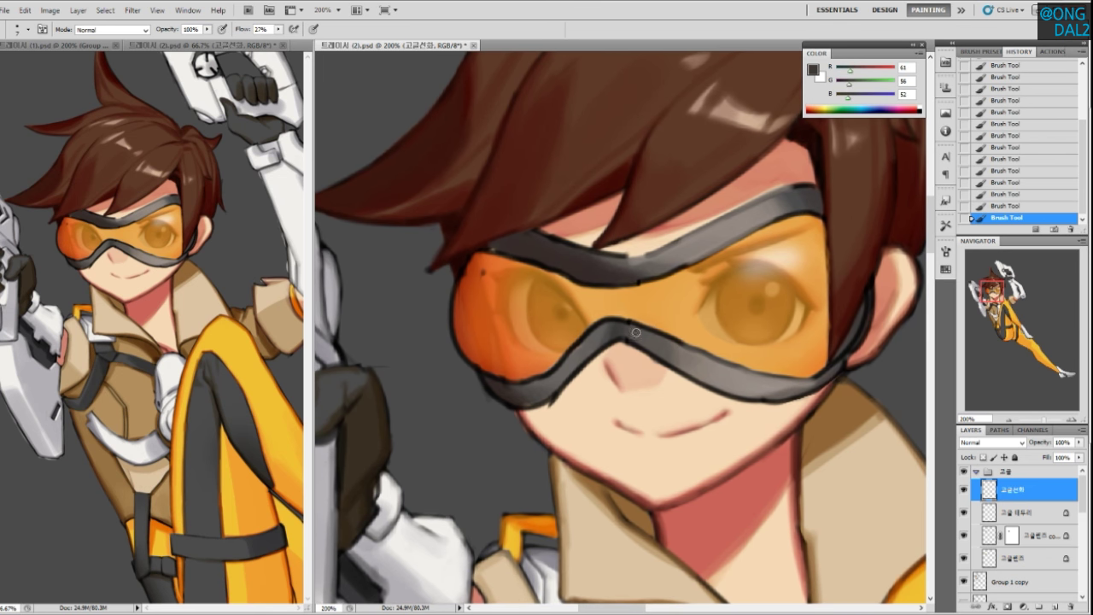
drag(616, 317, 686, 350)
key(ctrl+z)
alt+click(645, 340)
drag(624, 323, 690, 352)
key(ctrl+z)
mouse_move(617, 316)
mouse_down()
mouse_move(689, 350)
mouse_move(659, 353)
mouse_up()
alt+click(656, 343)
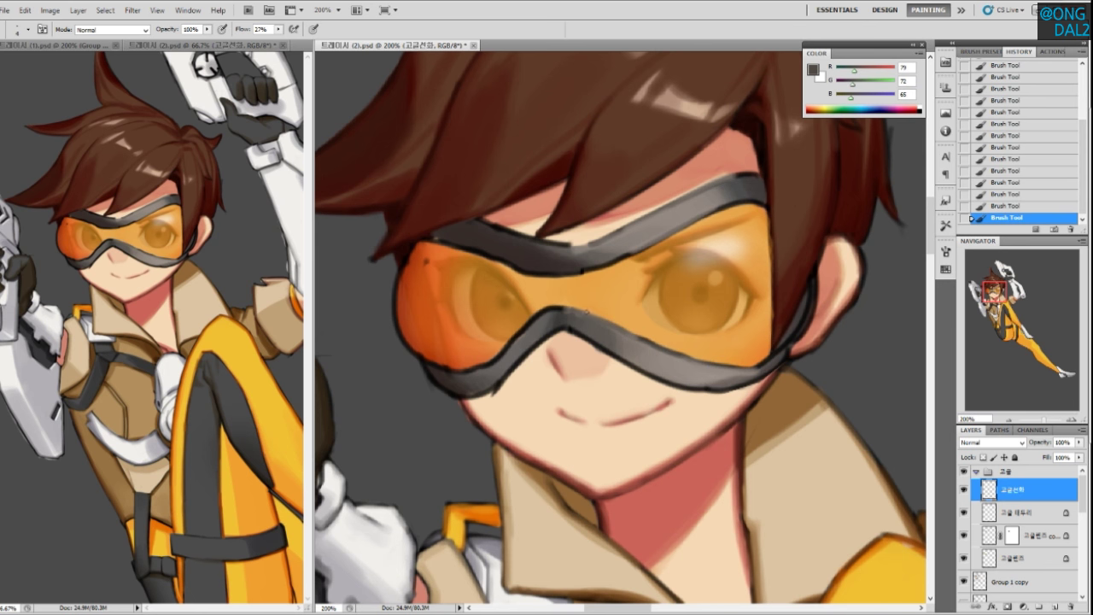
Refine the lower band's upper outline towards the ear-side corner with sampled near-black and light grey RGB 154, 142, 134
alt+click(562, 309)
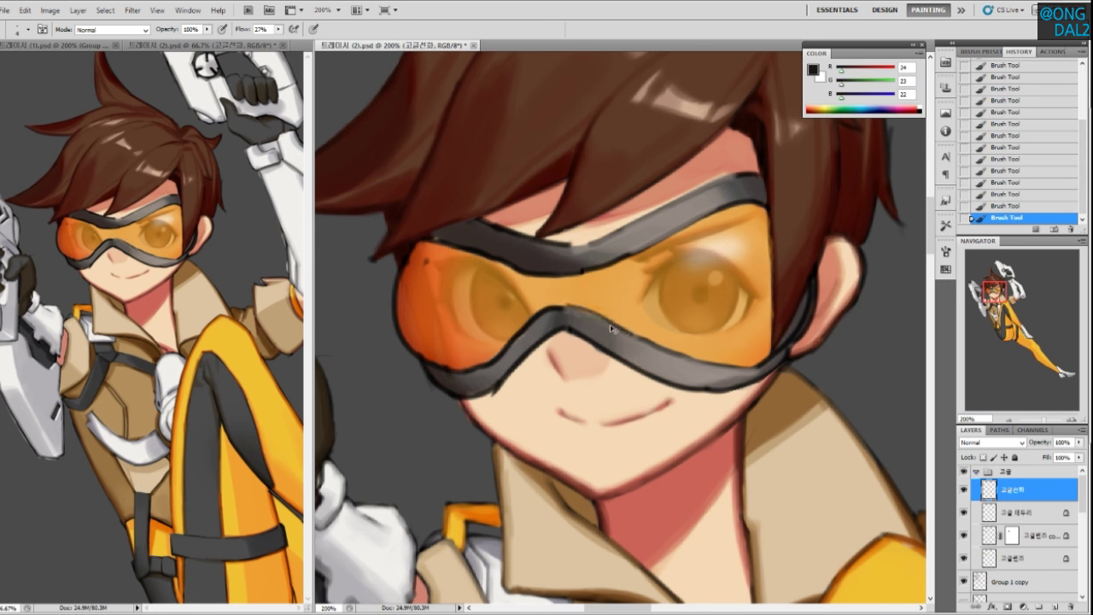
drag(666, 356, 636, 340)
alt+click(644, 342)
drag(720, 366, 710, 383)
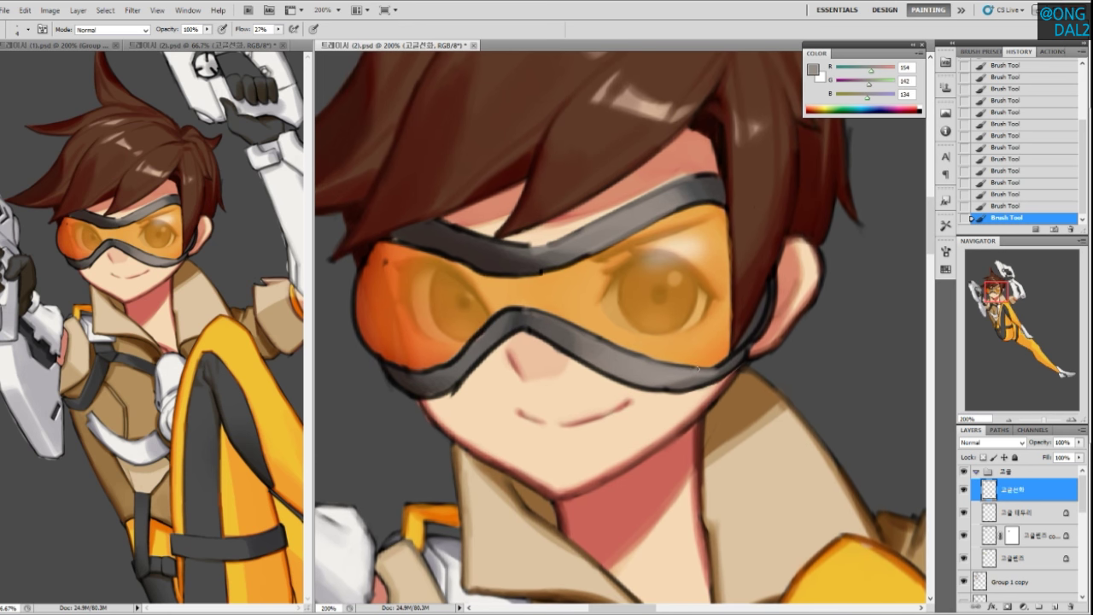
drag(712, 373, 743, 347)
alt+click(737, 350)
Soften the lower band's bottom outline above the mouth and cheek with sampled grey RGB 95, 89, 85
mouse_move(584, 306)
mouse_down()
mouse_move(619, 364)
mouse_move(695, 410)
mouse_up()
alt+click(634, 365)
drag(606, 368, 699, 414)
drag(637, 390, 699, 416)
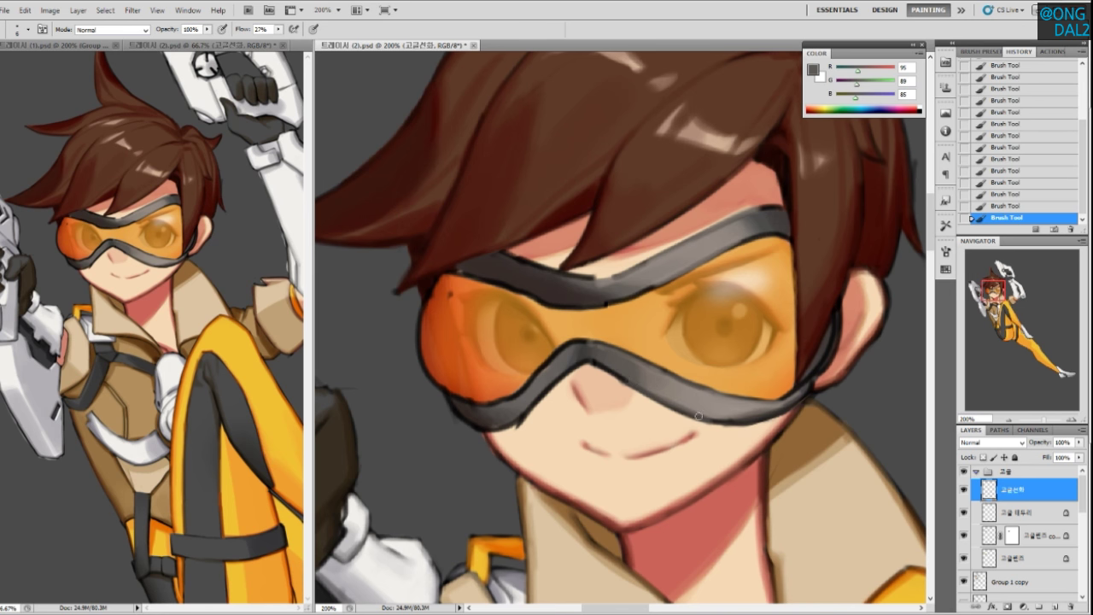
Soften the lower goggle band's outline around the nose bridge with greys sampled from the band, including RGB 59, 57, 55
mouse_move(615, 373)
mouse_down()
mouse_move(667, 403)
mouse_move(600, 366)
mouse_move(716, 420)
mouse_up()
drag(648, 381, 666, 387)
alt+click(624, 365)
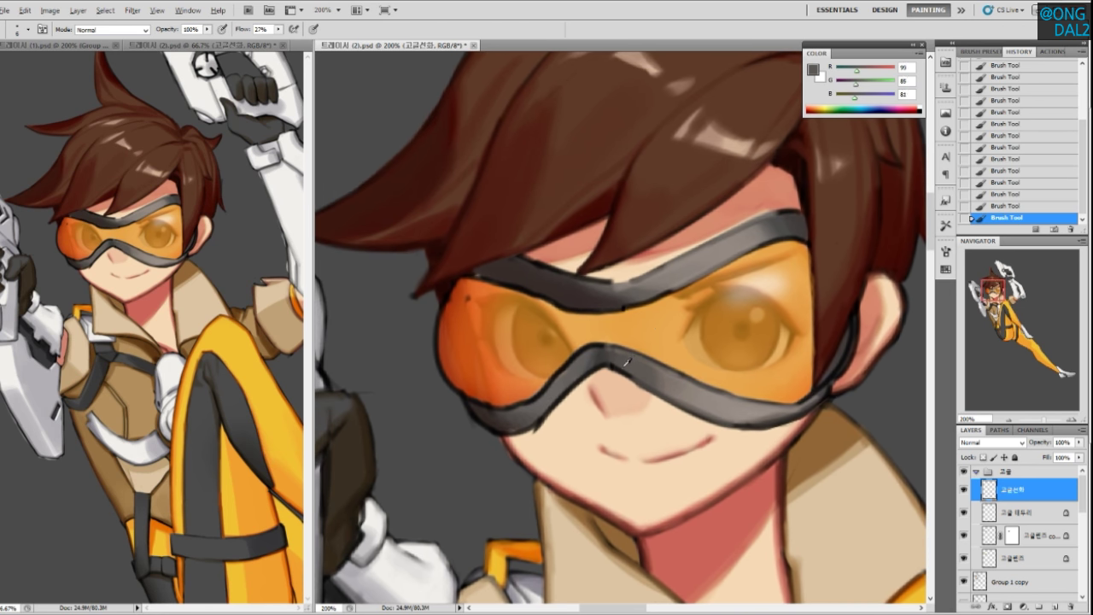
alt+click(603, 346)
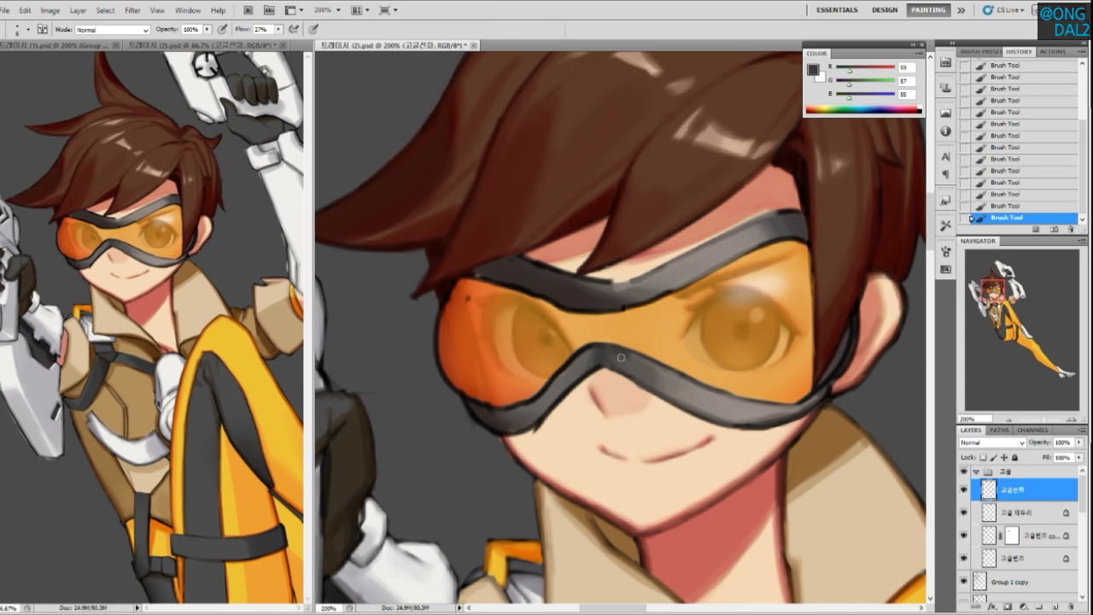
mouse_move(625, 327)
mouse_down()
mouse_move(617, 385)
mouse_move(658, 368)
mouse_up()
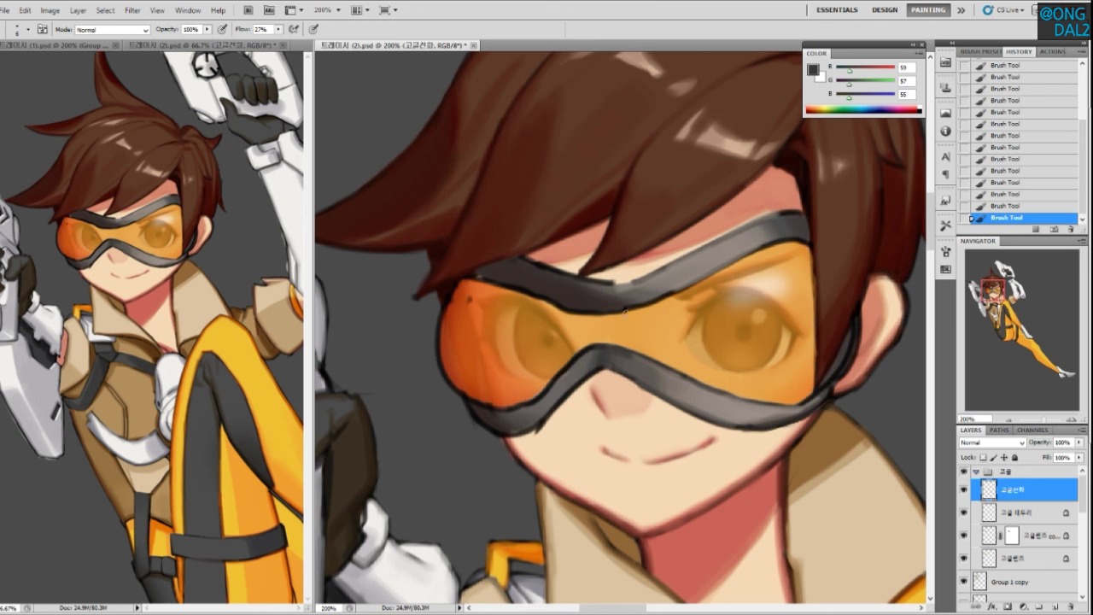
Try lightening the lower band at the nose bridge with a larger brush in sampled grey RGB 135, 123, 114
alt+click(689, 377)
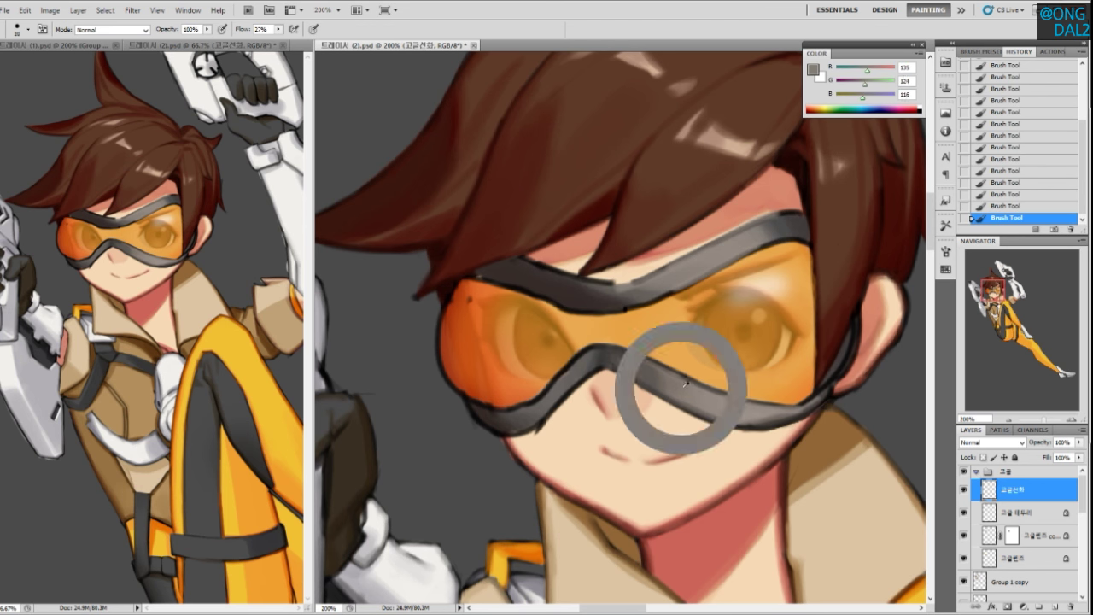
key(bracketright)
key(ctrl+z)
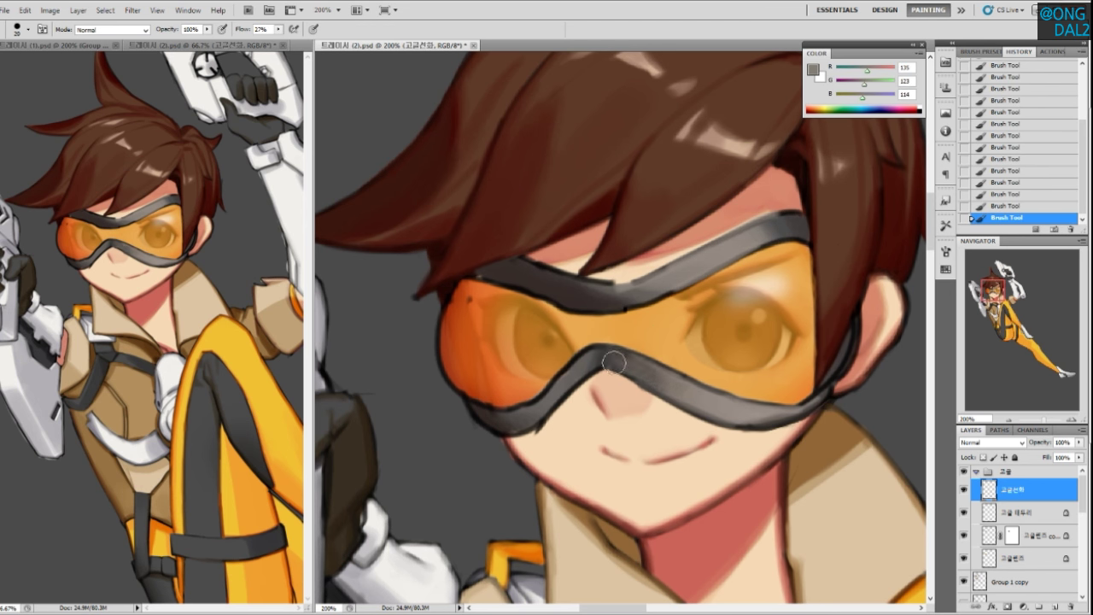
drag(618, 363, 674, 389)
key(ctrl+z)
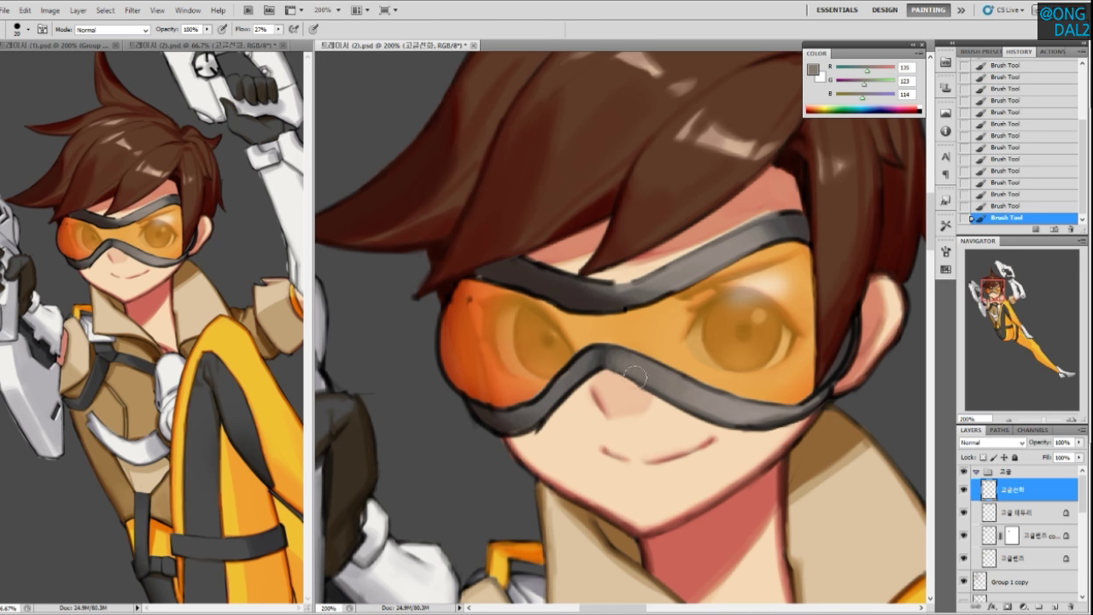
drag(616, 357, 596, 364)
key(ctrl+z)
Try shading the lower band's slope on the far side of the nose bridge with sampled greys, and step back through the strokes
mouse_move(615, 407)
mouse_down()
mouse_move(600, 385)
mouse_move(628, 407)
mouse_up()
alt+click(557, 367)
alt+click(588, 325)
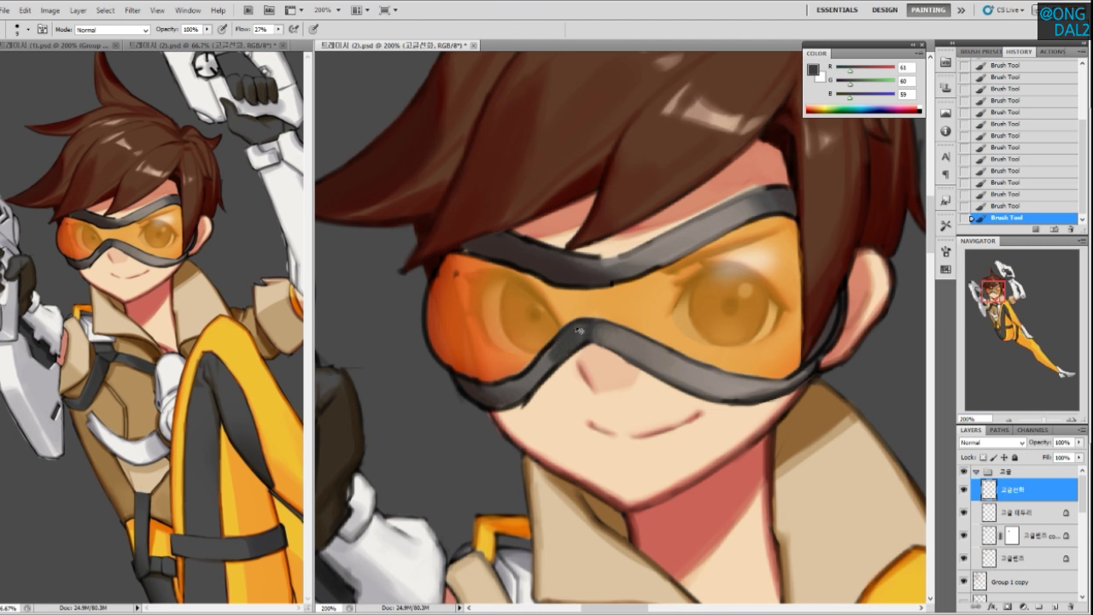
alt+click(550, 353)
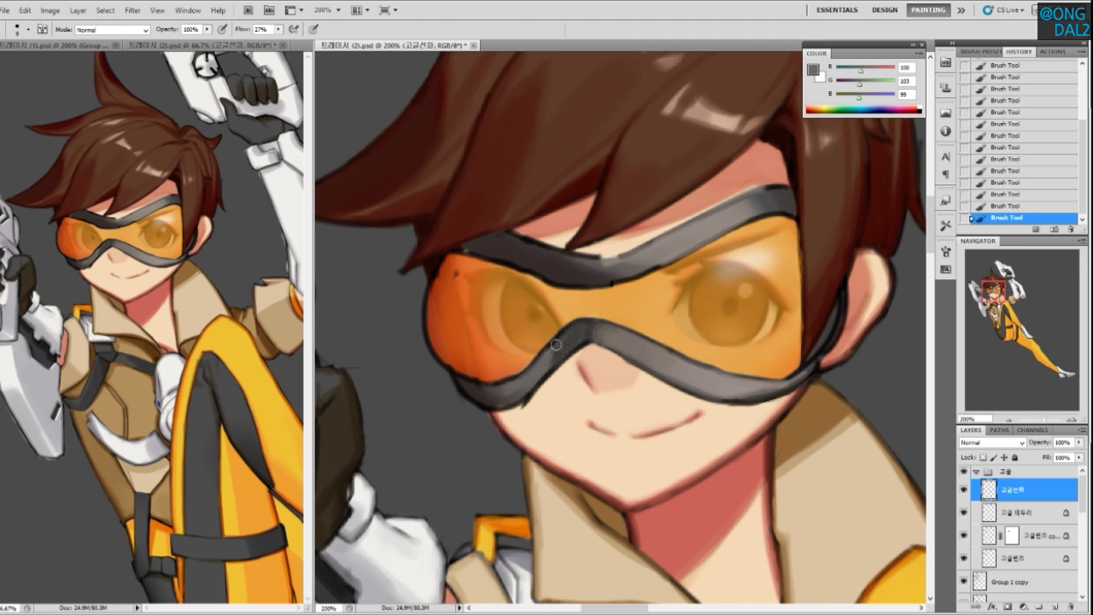
alt+click(570, 335)
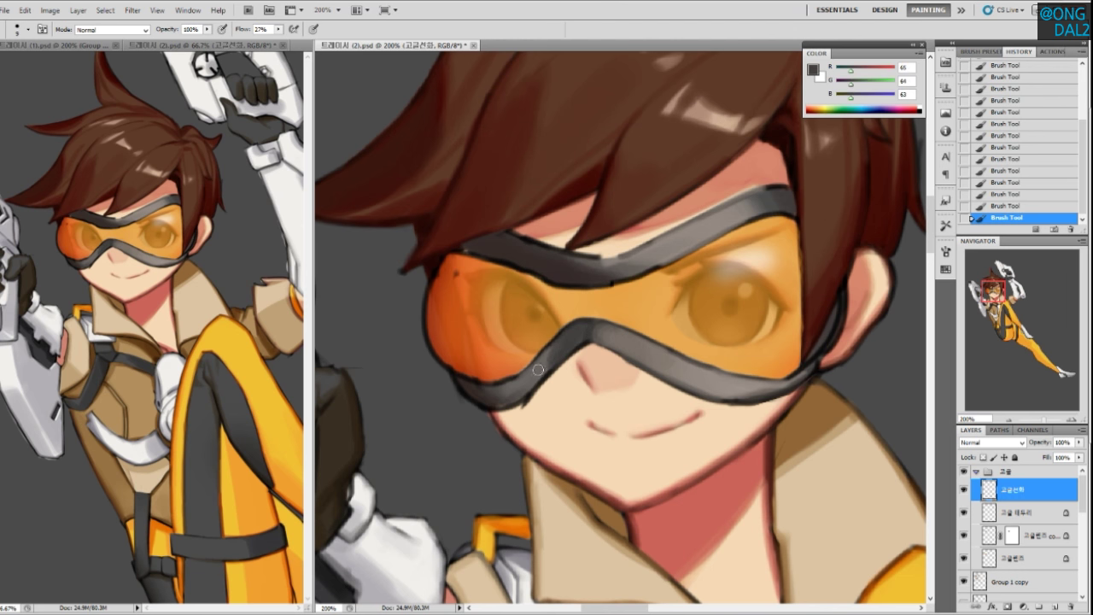
drag(538, 369, 547, 371)
key(ctrl+alt+z)
key(ctrl+alt+z)
key(ctrl+alt+z)
key(ctrl+alt+z)
key(ctrl+alt+z)
key(ctrl+alt+z)
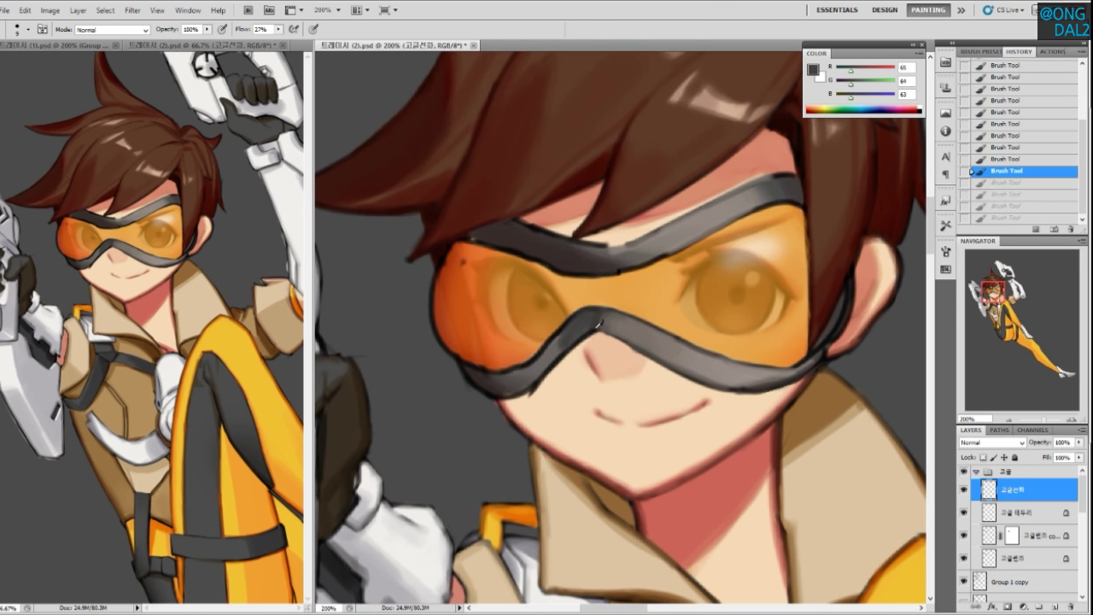
Try repainting the lower band's peak and far slope with sampled greys RGB 100, 97, 94 and 116, 107, 100
alt+click(575, 332)
mouse_move(579, 317)
mouse_down()
mouse_move(547, 348)
mouse_move(590, 315)
mouse_move(566, 344)
mouse_move(551, 338)
mouse_up()
key(ctrl+alt+z)
key(ctrl+alt+z)
key(ctrl+alt+z)
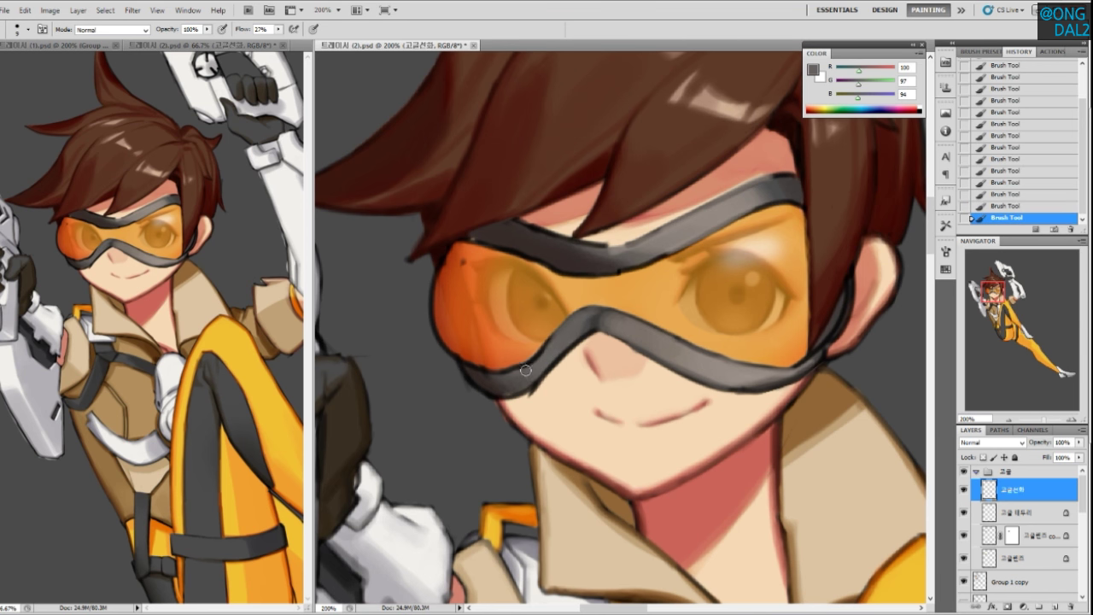
alt+click(611, 313)
key(ctrl+alt+z)
key(ctrl+alt+z)
key(ctrl+alt+z)
key(ctrl+alt+z)
key(ctrl+alt+z)
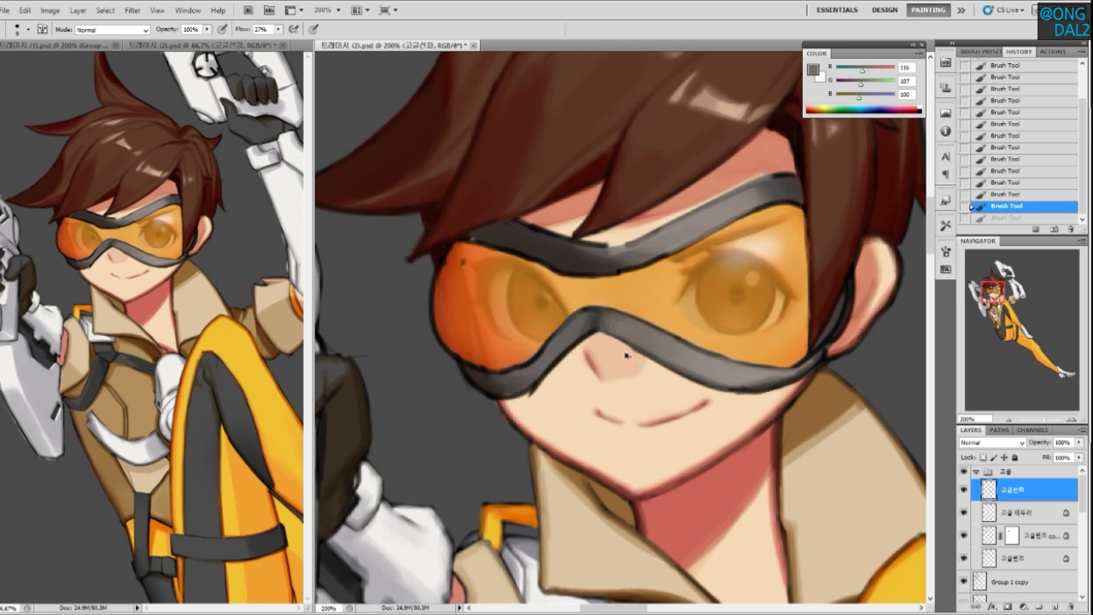
Blend the lower band's slope from the nose bridge to the far cheek with sampled greys close to RGB 96, 91, 87
alt+click(588, 323)
key(bracketright)
mouse_move(598, 317)
mouse_down()
mouse_move(502, 387)
mouse_move(551, 373)
mouse_up()
key(ctrl+z)
alt+click(529, 367)
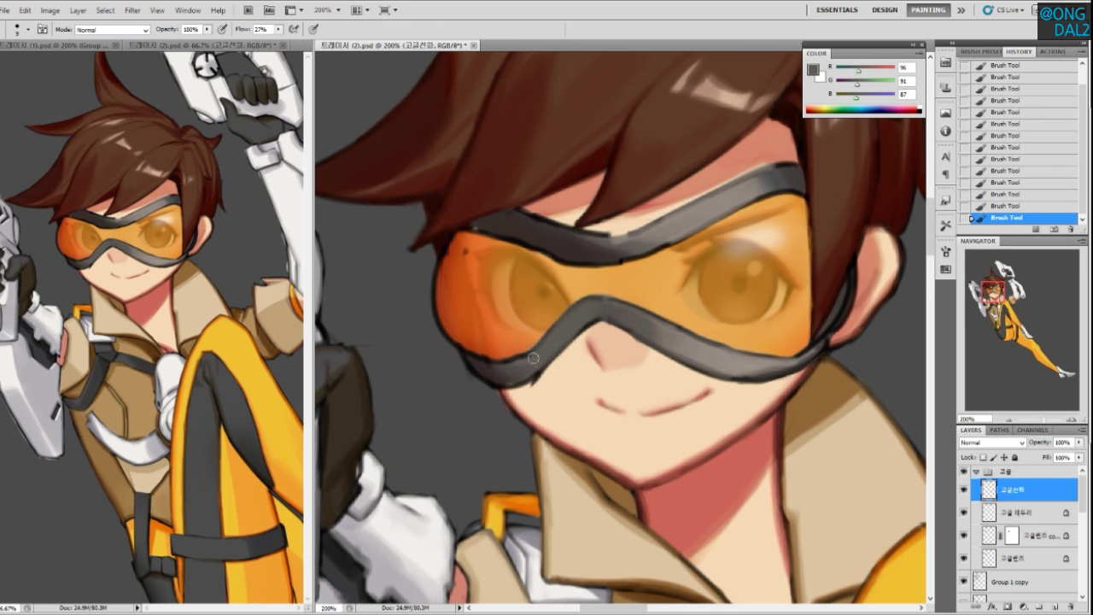
drag(531, 354, 505, 366)
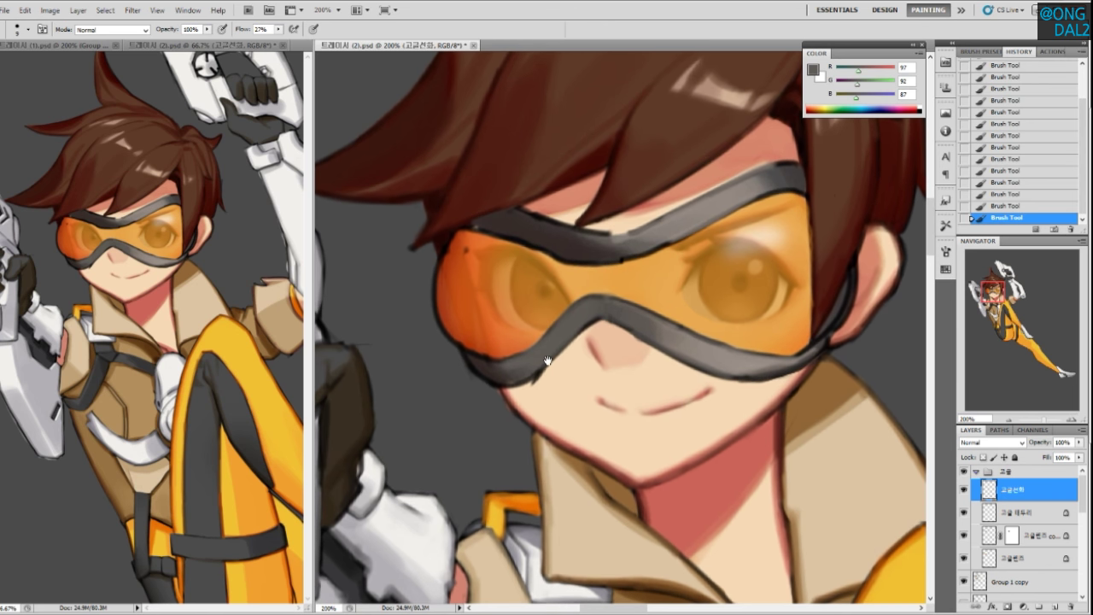
drag(520, 374, 549, 347)
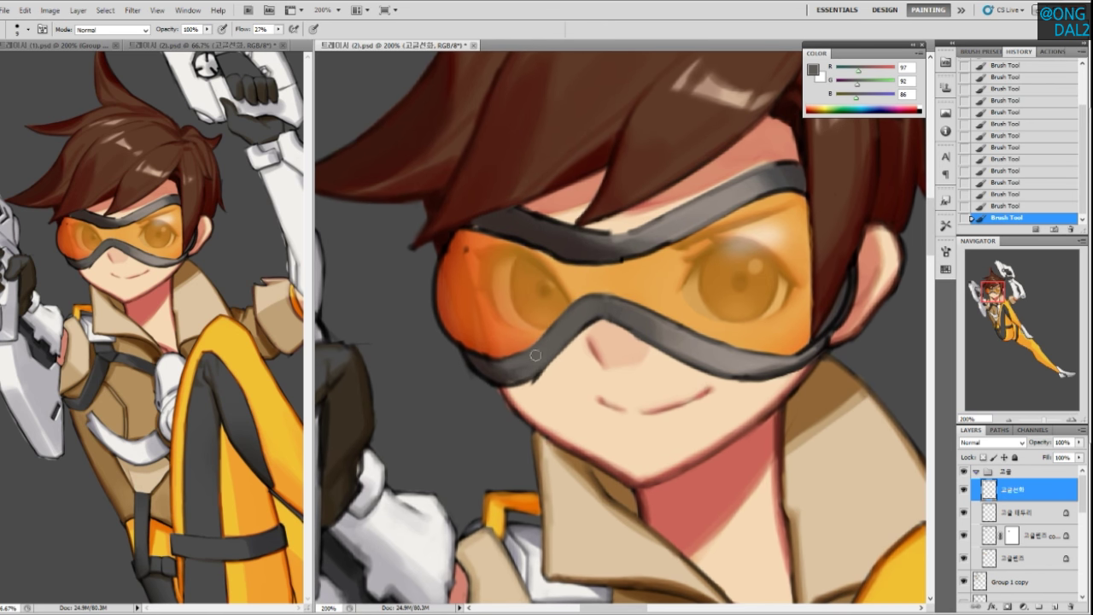
mouse_move(502, 365)
mouse_down()
mouse_move(530, 367)
mouse_move(540, 350)
mouse_up()
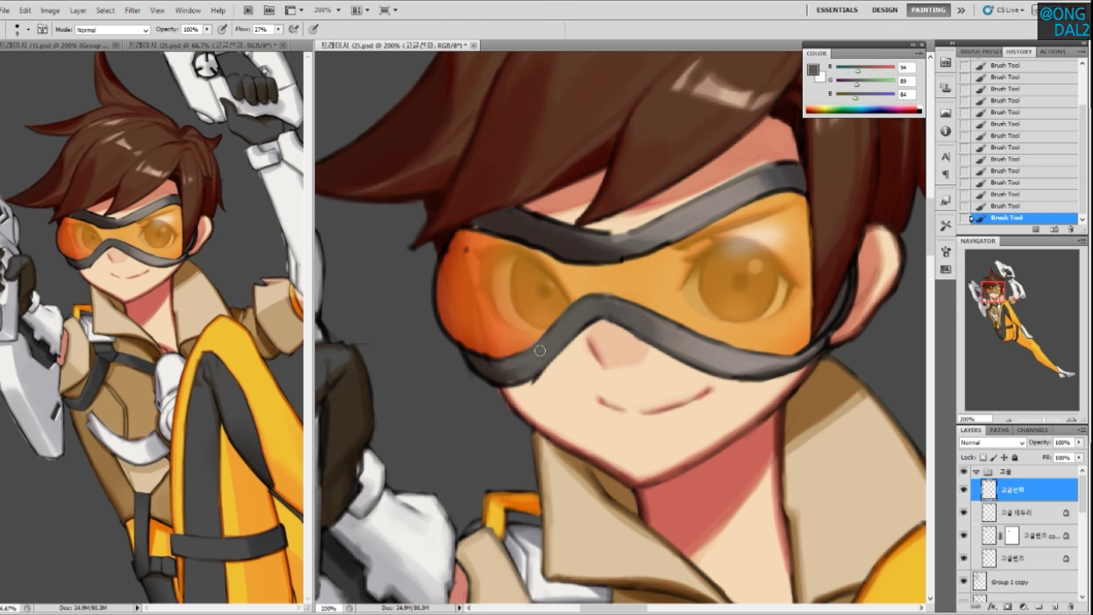
Refine the lower band's far corner beneath the orange lens with a smaller brush and darks sampled from the band
alt+click(493, 367)
key(bracketleft)
key(bracketleft)
key(bracketleft)
alt+click(485, 369)
drag(462, 352, 475, 368)
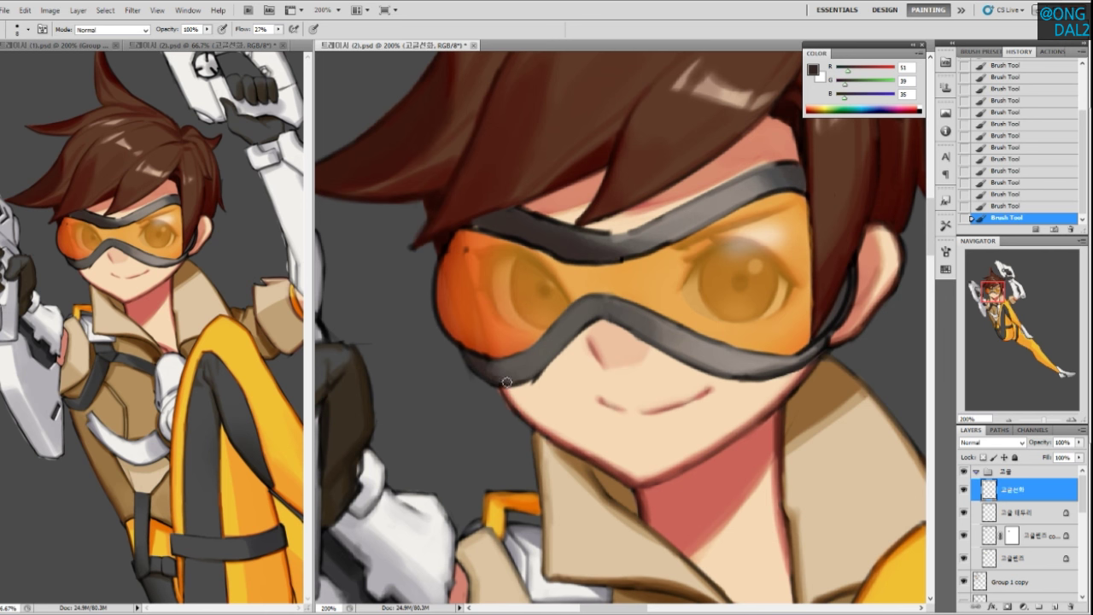
alt+click(485, 367)
alt+click(484, 371)
alt+click(508, 374)
Touch up the upper band above the nose bridge with sampled darks, including RGB 36, 31, 27
drag(628, 346, 632, 367)
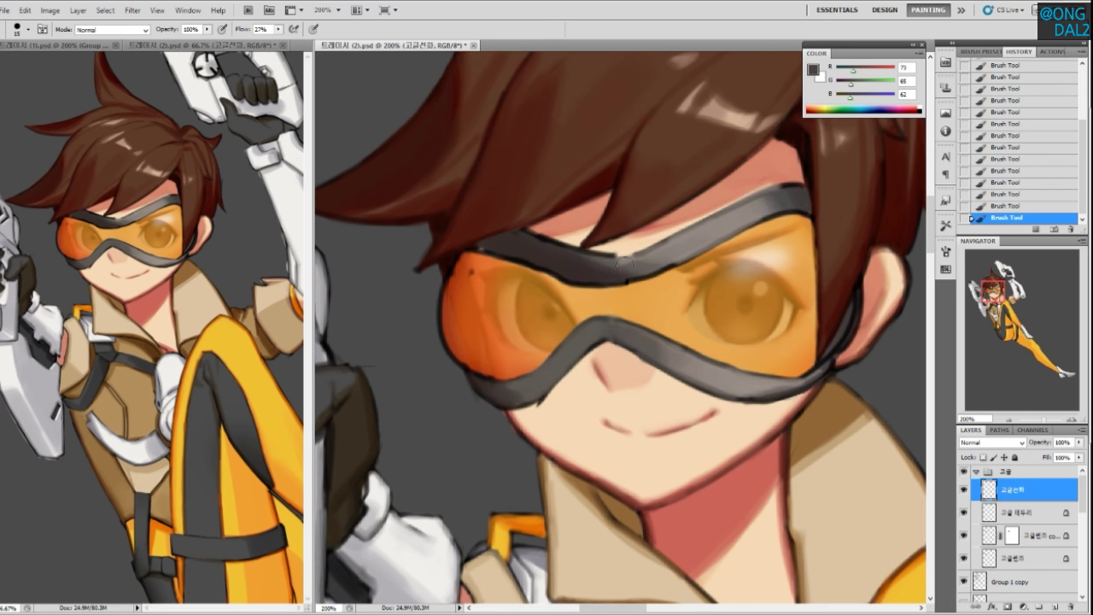
alt+click(557, 256)
alt+click(631, 275)
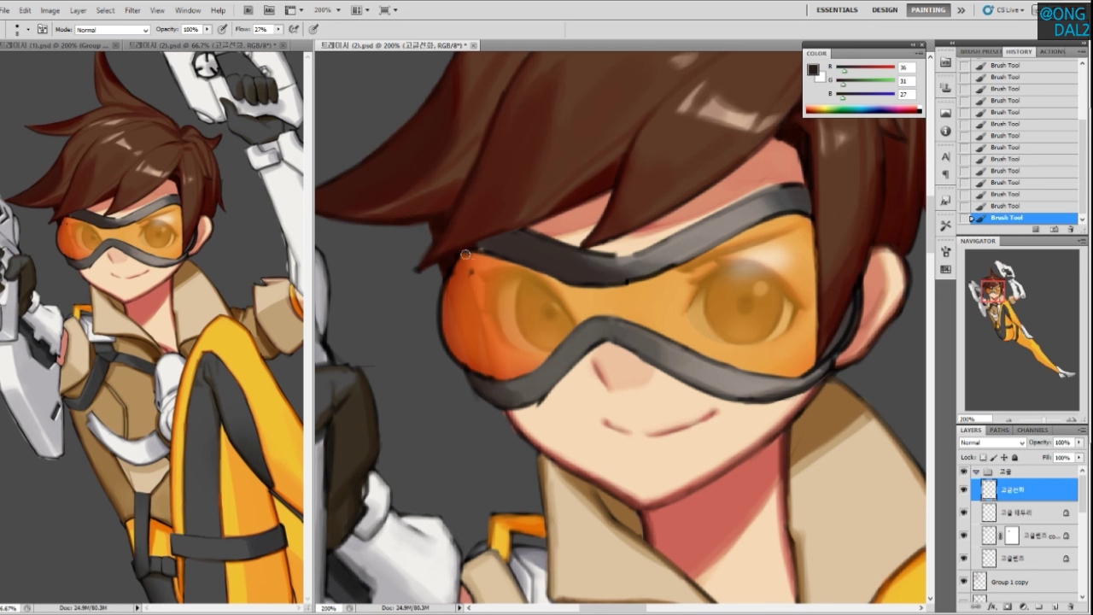
Recolour the orange lens's far outer outline with dark red RGB 115, 20, 13, from the hair to the lower band
click(862, 68)
mouse_move(453, 273)
mouse_down()
mouse_move(441, 329)
mouse_move(477, 373)
mouse_up()
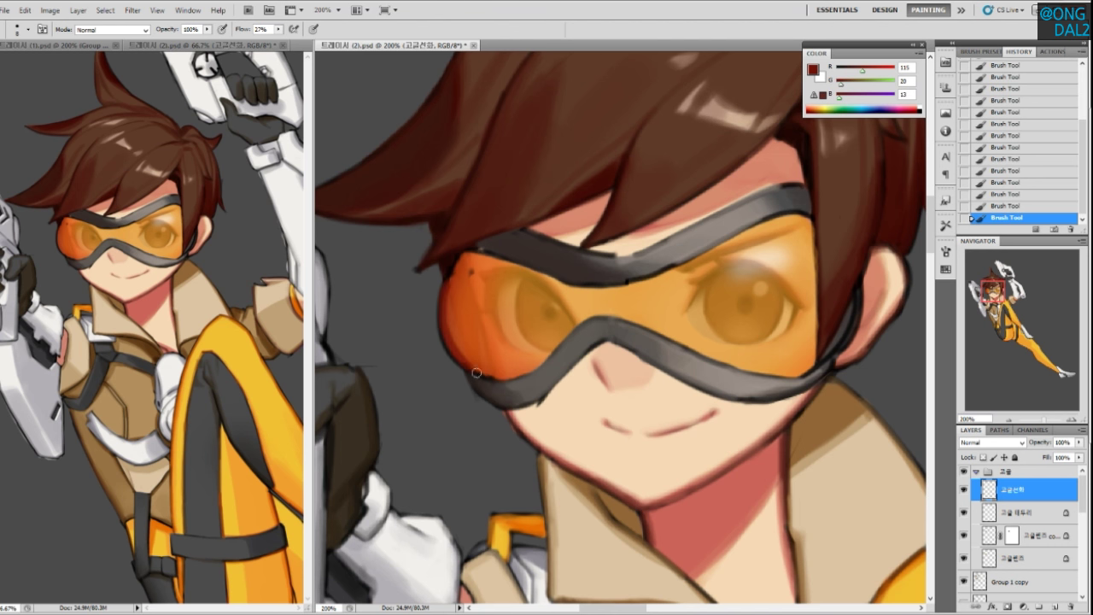
mouse_move(447, 286)
mouse_down()
mouse_move(438, 316)
mouse_move(456, 360)
mouse_up()
drag(441, 298, 471, 369)
drag(454, 331, 471, 367)
mouse_move(446, 299)
mouse_down()
mouse_move(470, 366)
mouse_move(447, 337)
mouse_up()
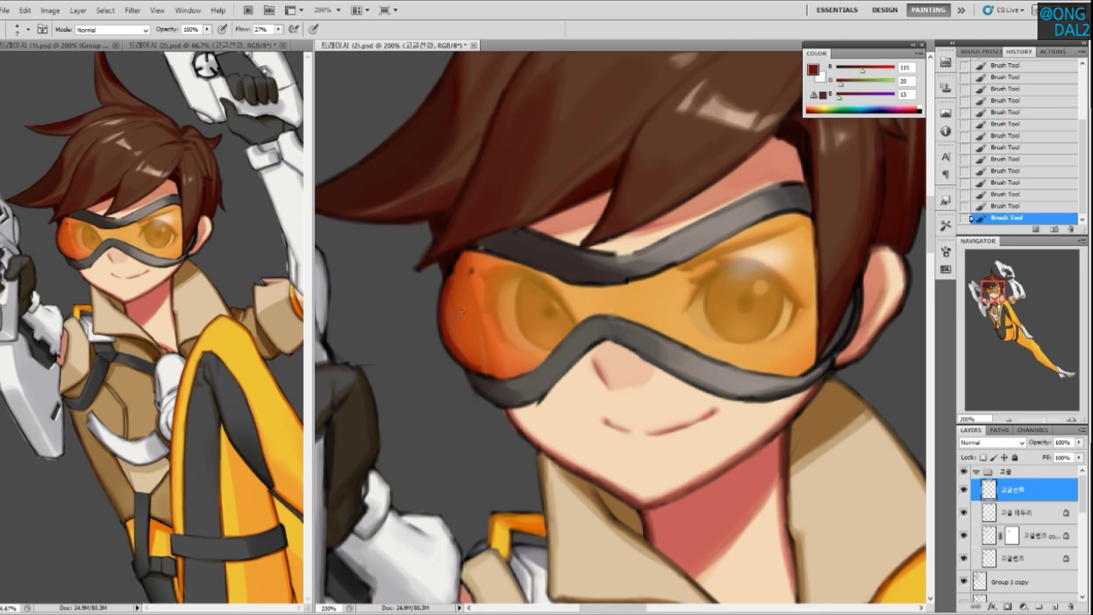
Reduce the brush flow to 14% and glaze the lens's far rim and lower edge with sampled dark red RGB 125, 29, 15
alt+click(464, 256)
mouse_move(499, 380)
mouse_down()
mouse_move(463, 355)
mouse_move(512, 379)
mouse_move(535, 360)
mouse_up()
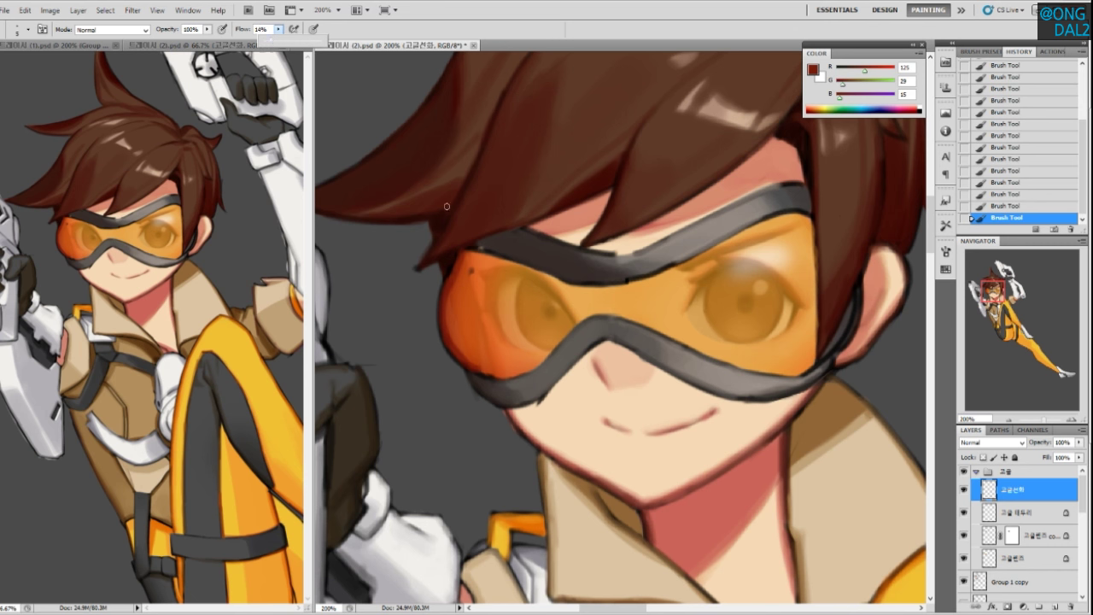
drag(462, 255, 449, 282)
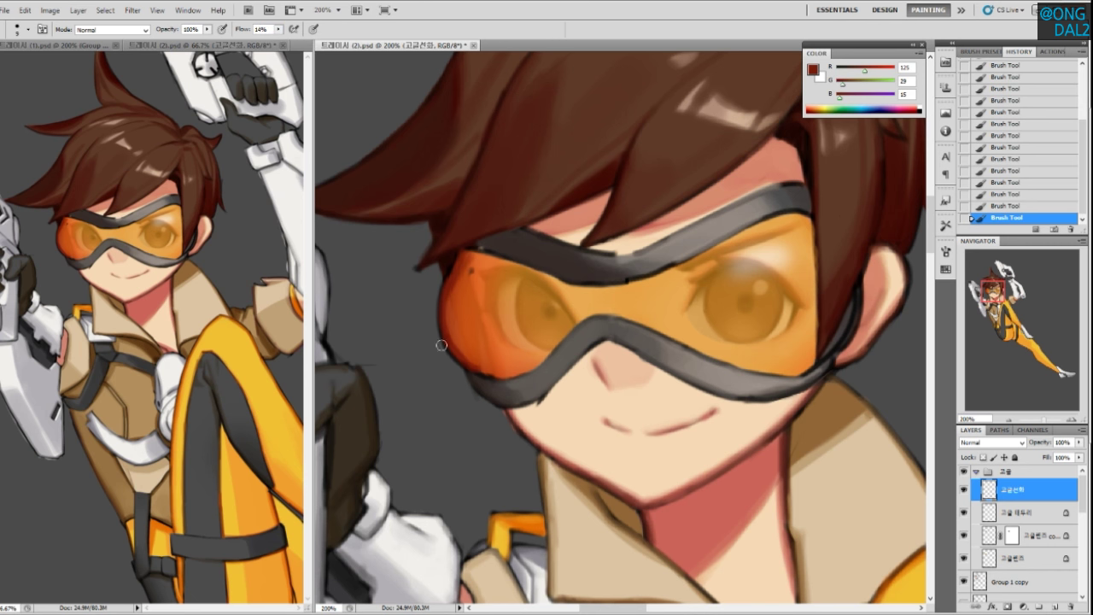
mouse_move(451, 296)
mouse_down()
mouse_move(489, 369)
mouse_move(532, 369)
mouse_move(522, 368)
mouse_up()
key(ctrl+z)
key(ctrl+z)
Brighten the inside of the lens's far rim with sampled oranges RGB 174, 59, 23 and 197, 78, 30
alt+click(484, 358)
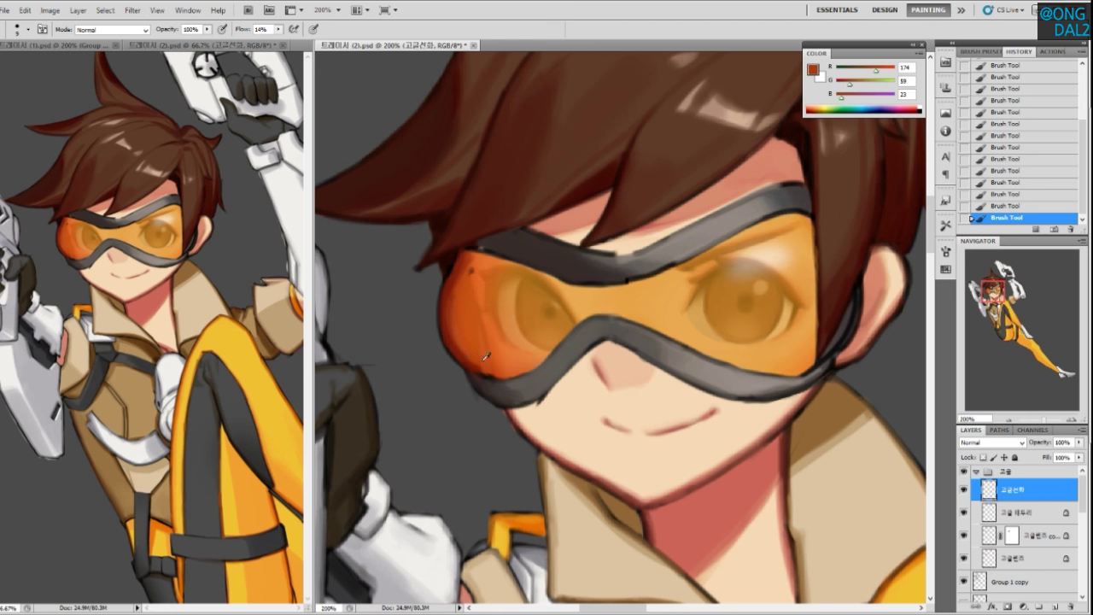
drag(475, 351, 514, 365)
key(ctrl+z)
alt+click(481, 354)
drag(448, 296, 480, 367)
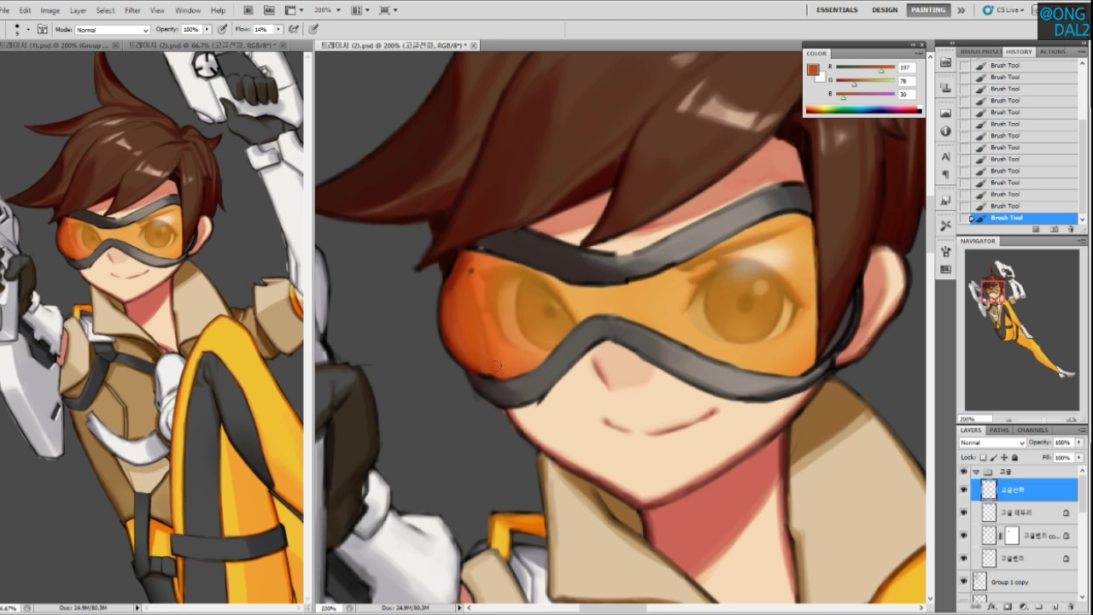
drag(448, 295, 480, 363)
drag(451, 297, 475, 362)
key(ctrl+z)
drag(454, 296, 479, 373)
key(ctrl+z)
drag(453, 297, 480, 367)
drag(462, 274, 446, 301)
key(ctrl+z)
Tint the outlines where the lens meets both bands near the nose bridge with sampled red-browns RGB 151, 46, 19 and 166, 55, 22
alt+click(481, 256)
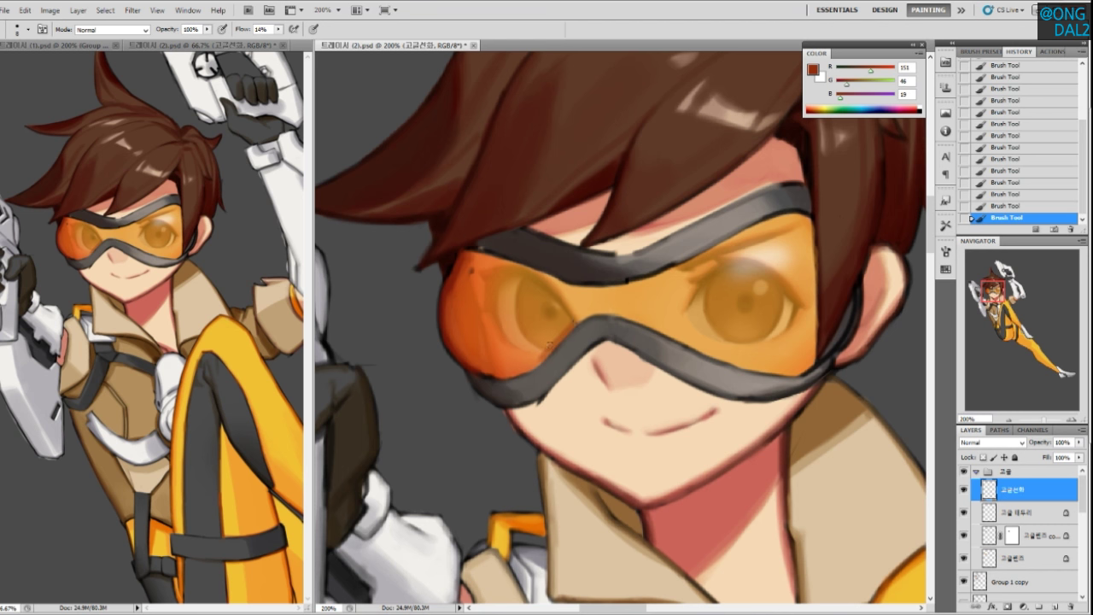
drag(574, 322, 542, 352)
drag(529, 272, 580, 288)
alt+click(467, 256)
mouse_move(476, 256)
mouse_down()
mouse_move(589, 284)
mouse_move(584, 294)
mouse_move(559, 289)
mouse_move(633, 282)
mouse_up()
key(ctrl+z)
key(ctrl+z)
drag(564, 287, 634, 282)
mouse_move(567, 287)
mouse_down()
mouse_move(667, 271)
mouse_move(704, 246)
mouse_move(663, 253)
mouse_move(657, 268)
mouse_up()
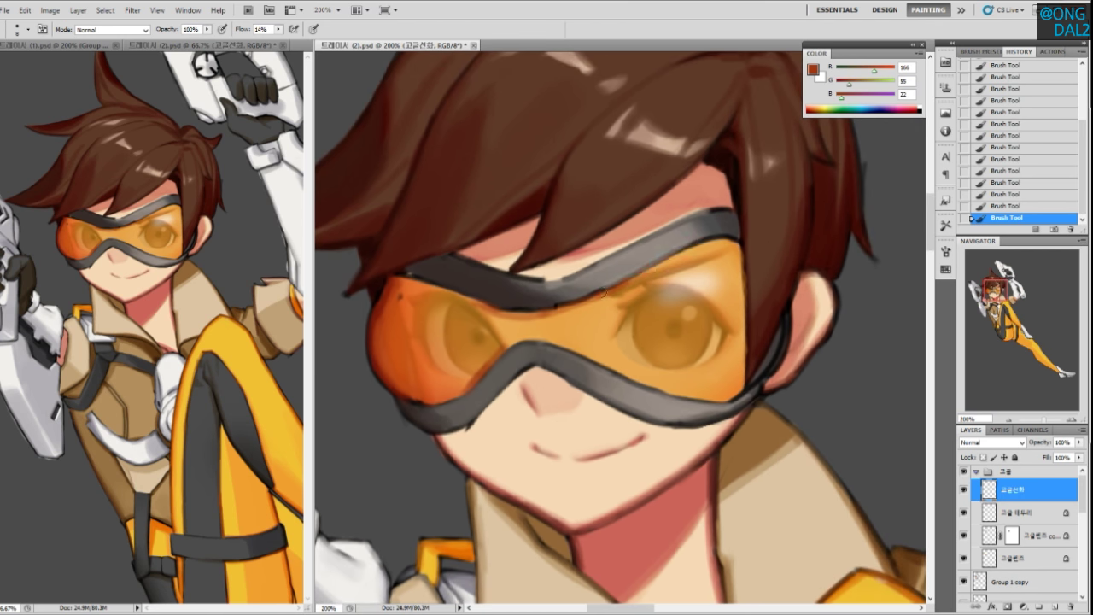
Try tinting the lower band's upper outline beneath the ear-side eye with red-brown RGB 166, 55, 22
drag(553, 348, 651, 378)
key(ctrl+z)
drag(566, 349, 683, 387)
key(ctrl+z)
key(ctrl+z)
drag(600, 360, 692, 396)
key(ctrl+z)
drag(621, 373, 721, 398)
key(ctrl+z)
mouse_move(627, 382)
mouse_down()
mouse_move(739, 379)
mouse_move(618, 378)
mouse_move(720, 393)
mouse_move(616, 372)
mouse_move(721, 398)
mouse_up()
key(ctrl+z)
key(ctrl+z)
key(ctrl+z)
key(ctrl+z)
mouse_move(743, 389)
mouse_down()
mouse_move(695, 402)
mouse_move(718, 392)
mouse_move(671, 393)
mouse_move(742, 391)
mouse_up()
key(ctrl+z)
key(ctrl+z)
drag(670, 391, 728, 399)
key(ctrl+z)
drag(659, 393, 735, 396)
key(ctrl+z)
key(ctrl+z)
drag(663, 393, 735, 393)
key(ctrl+z)
Retry the red-brown tint on the lower band's upper outline from the nose bridge, and step back through the recent strokes
drag(662, 316, 695, 329)
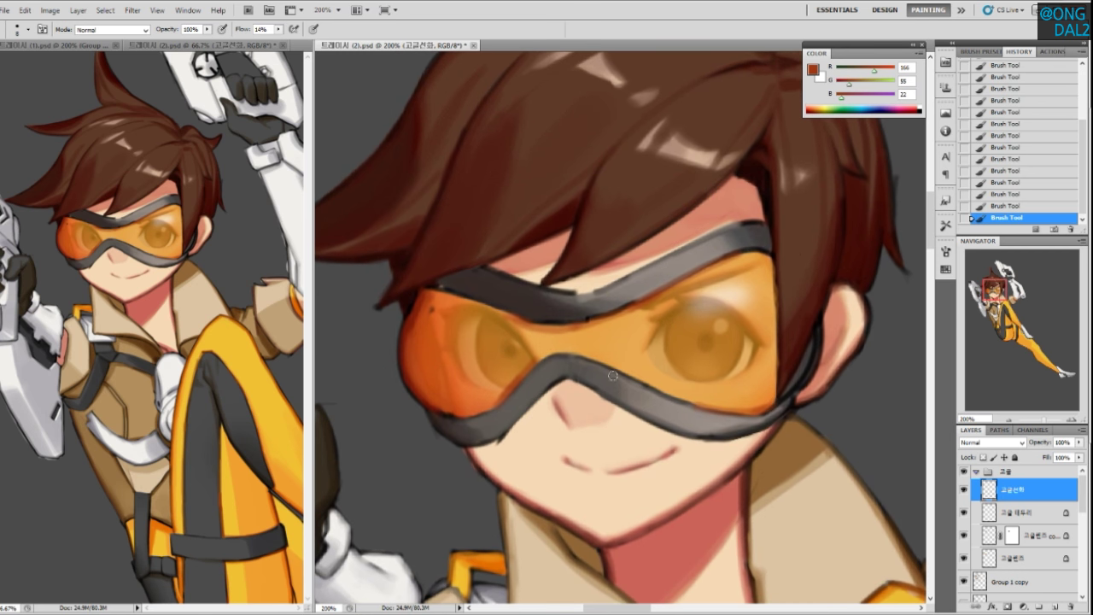
drag(574, 357, 694, 396)
key(ctrl+z)
key(ctrl+z)
drag(576, 353, 669, 392)
key(ctrl+alt+z)
key(ctrl+alt+z)
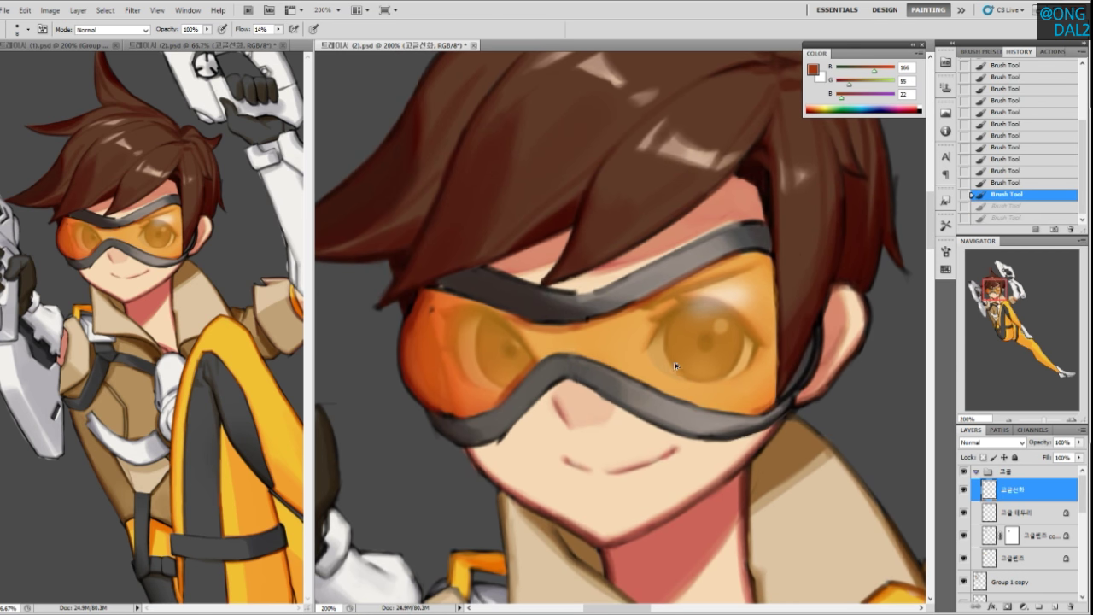
key(ctrl+alt+z)
key(ctrl+alt+z)
key(ctrl+alt+z)
key(ctrl+alt+z)
key(ctrl+alt+z)
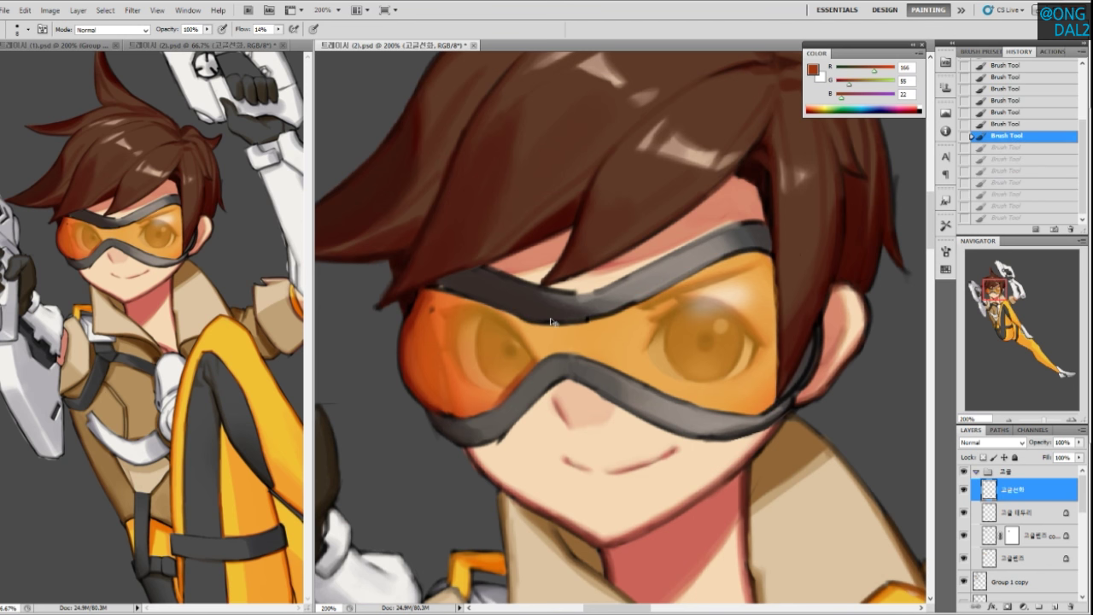
Tint the lens edge along the lower band's slope beside the far eye with red-brown RGB 166, 55, 22
key(ctrl+plus)
key(ctrl+plus)
drag(499, 424, 593, 371)
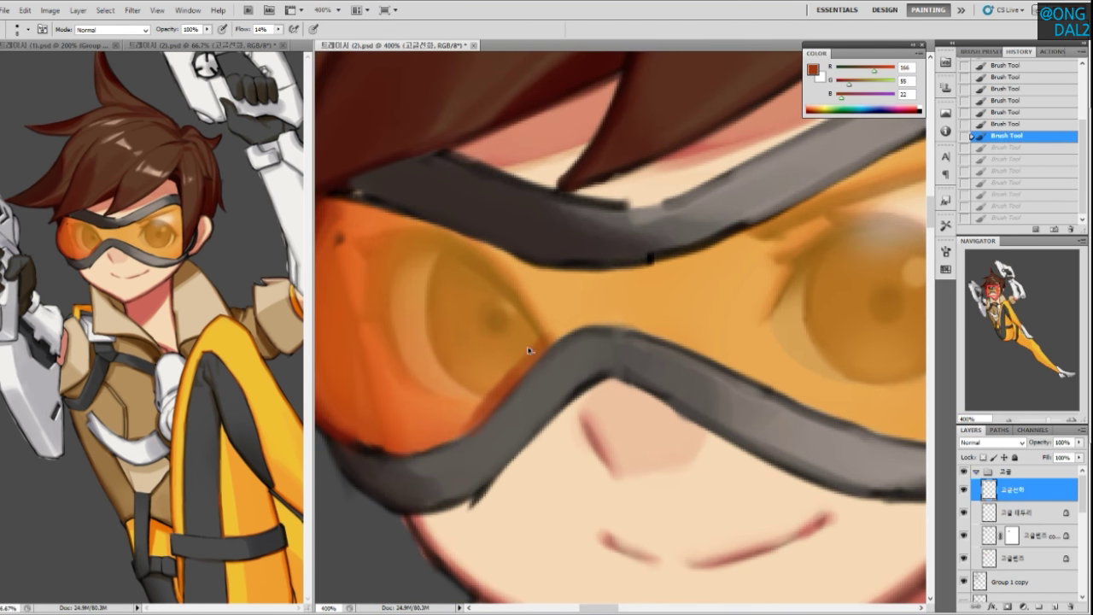
key(ctrl+alt+z)
key(ctrl+alt+z)
drag(558, 331, 477, 415)
key(ctrl+alt+z)
drag(558, 337, 475, 422)
key(ctrl+alt+z)
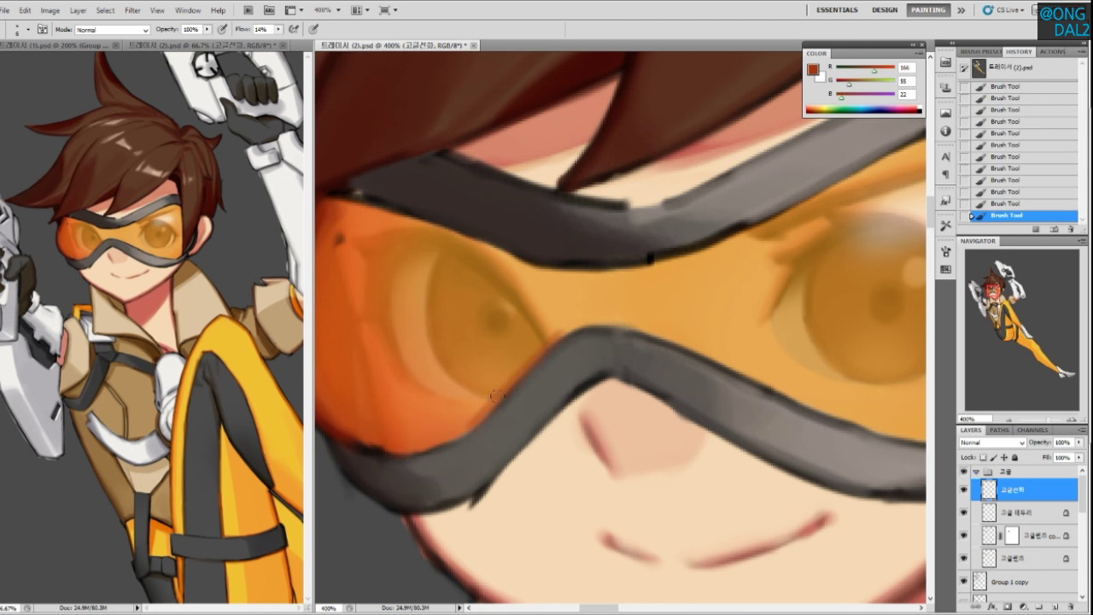
mouse_move(555, 338)
mouse_down()
mouse_move(496, 404)
mouse_move(553, 339)
mouse_move(496, 397)
mouse_up()
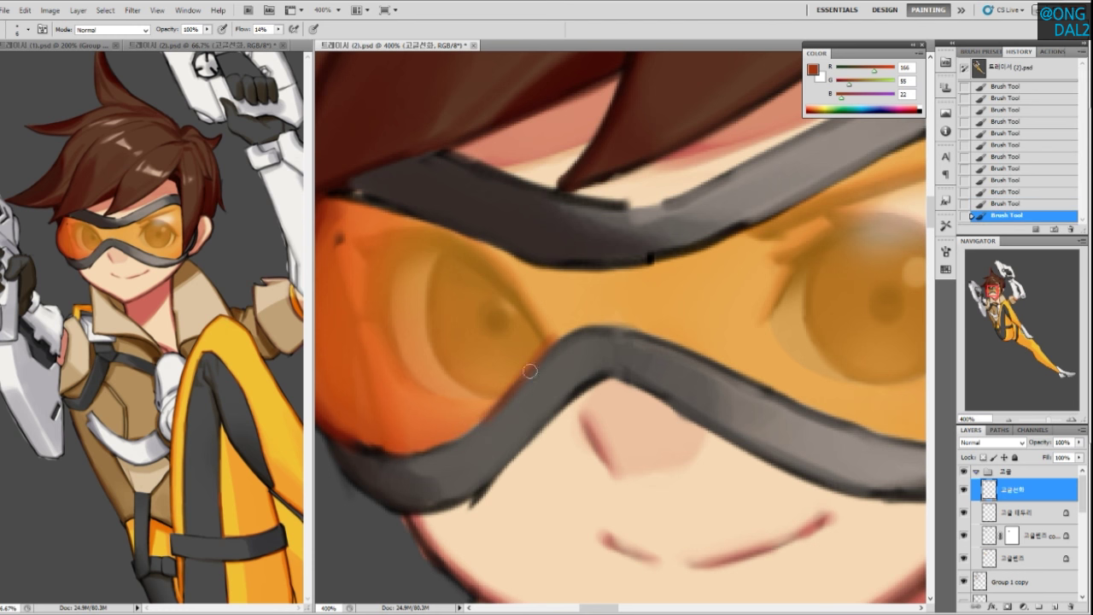
Tint the upper band's lower outline above the far eye, towards the nose bridge, with red-brown RGB 166, 55, 22
drag(562, 327, 566, 366)
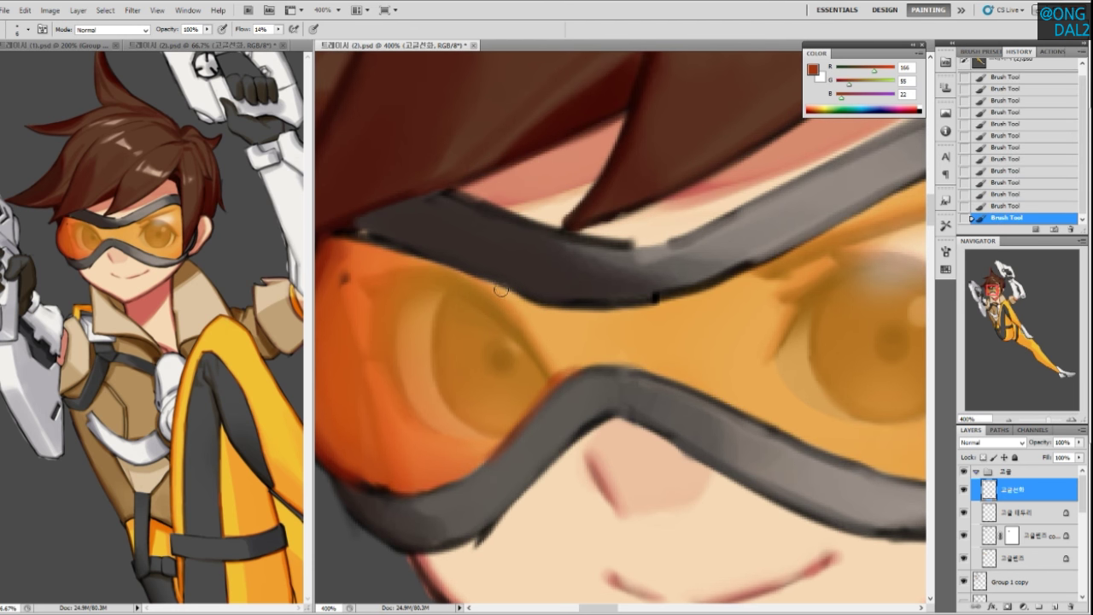
drag(475, 289, 605, 308)
key(ctrl+z)
key(ctrl+z)
drag(475, 280, 591, 302)
key(ctrl+z)
drag(439, 270, 548, 299)
key(ctrl+z)
key(ctrl+z)
drag(430, 261, 534, 295)
Continue the red-brown tint along the upper band's lower outline from the nose bridge towards the ear-side eye
drag(664, 317, 612, 341)
mouse_move(547, 346)
mouse_down()
mouse_move(584, 343)
mouse_move(683, 299)
mouse_up()
key(ctrl+z)
key(ctrl+z)
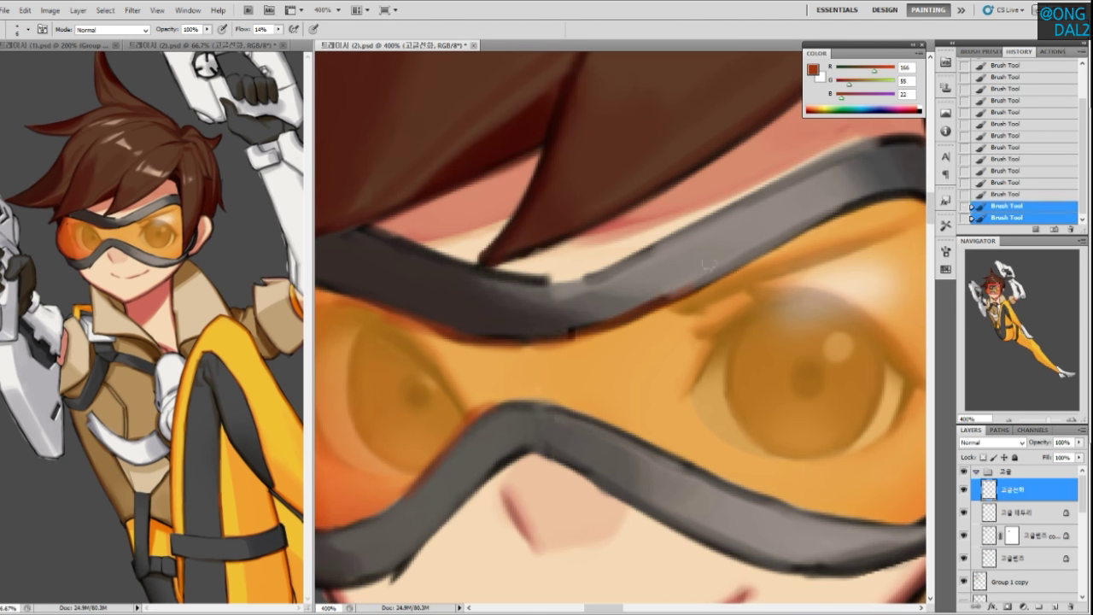
Try red-brown tint strokes on the upper band's lower outline beside the nose bridge and undo them
key(ctrl+z)
drag(538, 344, 671, 300)
key(ctrl+z)
mouse_move(542, 342)
mouse_down()
mouse_move(684, 297)
mouse_move(646, 340)
mouse_up()
key(ctrl+z)
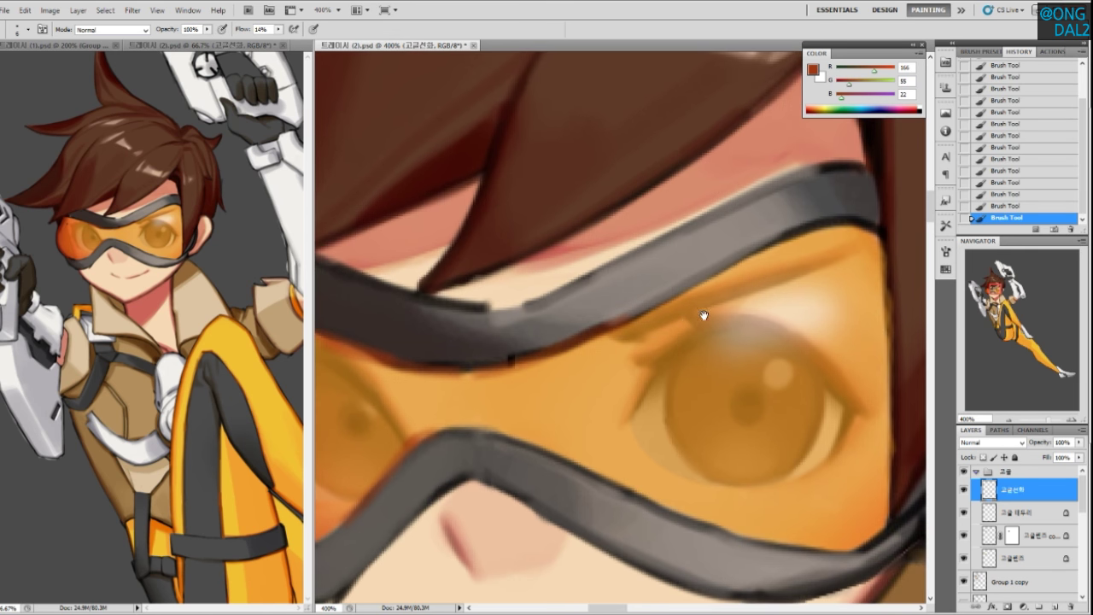
Tint the upper band's lower outline above the ear-side eye, out to the lens's outer corner, with red-brown RGB 166, 55, 22
drag(706, 311, 678, 316)
drag(762, 251, 589, 329)
key(ctrl+z)
drag(758, 257, 584, 330)
key(ctrl+z)
drag(782, 243, 598, 336)
key(ctrl+z)
mouse_move(689, 280)
mouse_down()
mouse_move(787, 258)
mouse_move(595, 334)
mouse_move(787, 237)
mouse_move(874, 242)
mouse_up()
drag(793, 235, 872, 234)
Tint the lower band's upper outline from the nose bridge to the lens's ear-side corner with red-brown RGB 166, 55, 22
drag(757, 346, 703, 254)
drag(639, 402, 624, 412)
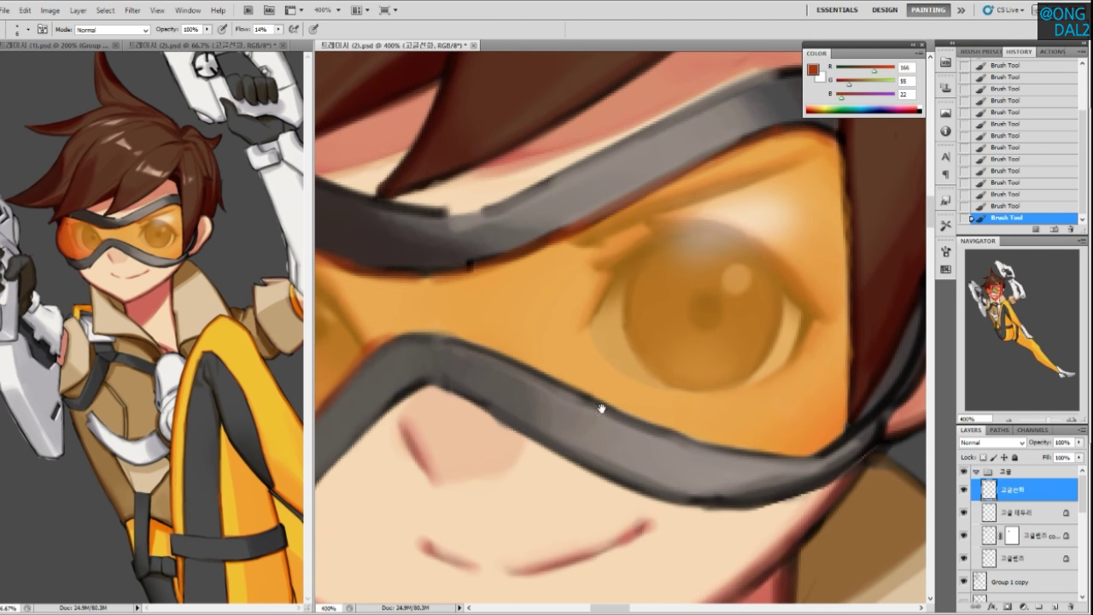
drag(413, 338, 474, 347)
drag(474, 347, 541, 367)
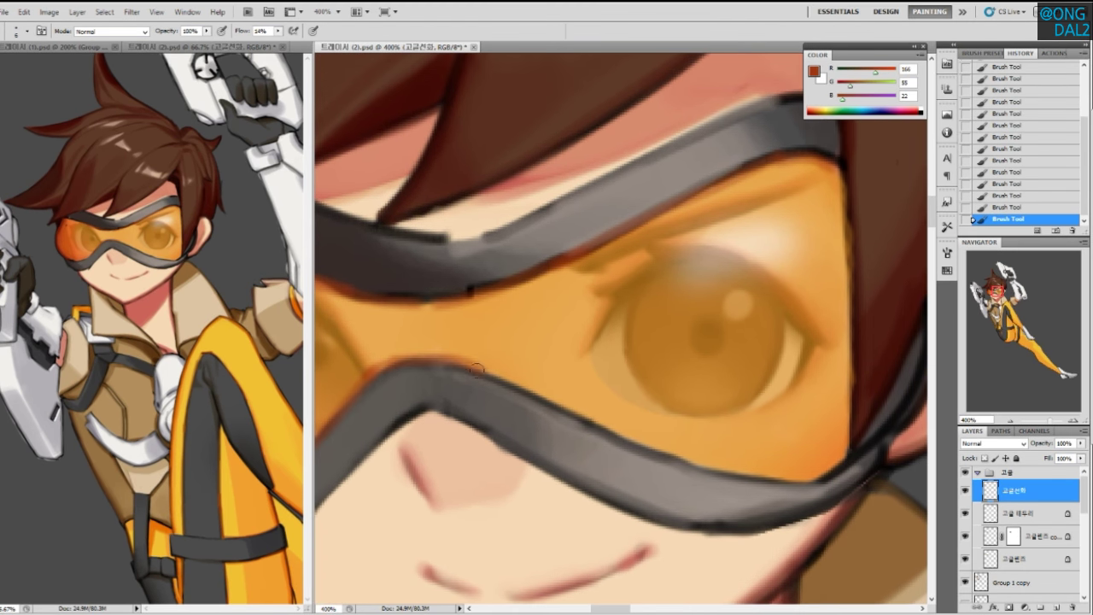
drag(473, 367, 654, 439)
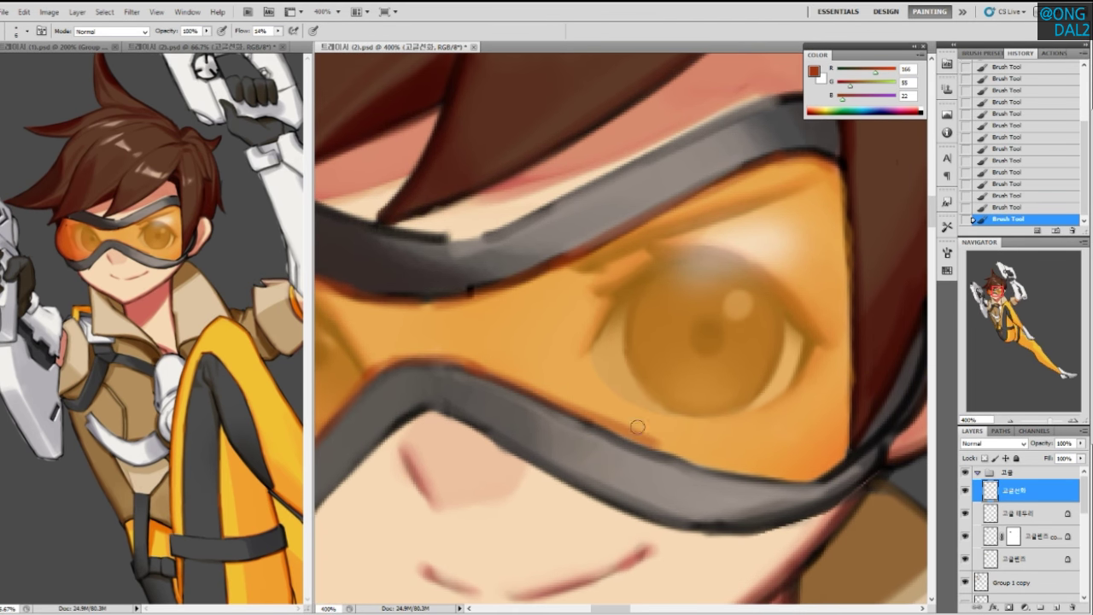
drag(488, 373, 757, 485)
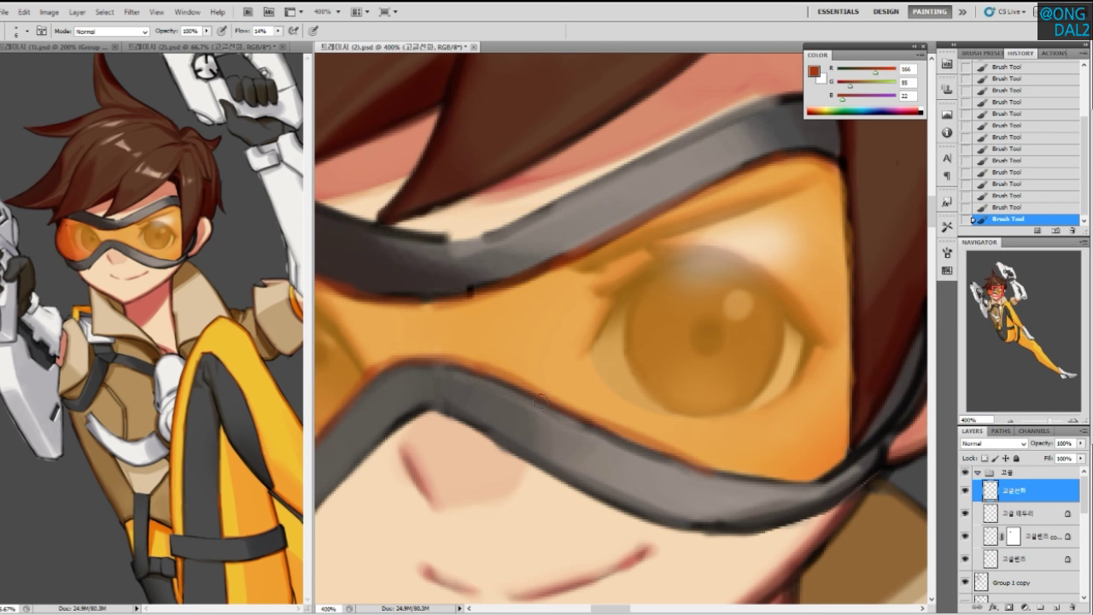
mouse_move(540, 400)
mouse_down()
mouse_move(680, 446)
mouse_move(816, 460)
mouse_move(718, 395)
mouse_move(725, 435)
mouse_move(718, 405)
mouse_move(674, 424)
mouse_move(781, 436)
mouse_up()
Try a white highlight stroke along the lower band beneath the ear-side eye and undo it
click(920, 106)
key(ctrl+z)
drag(692, 419, 815, 440)
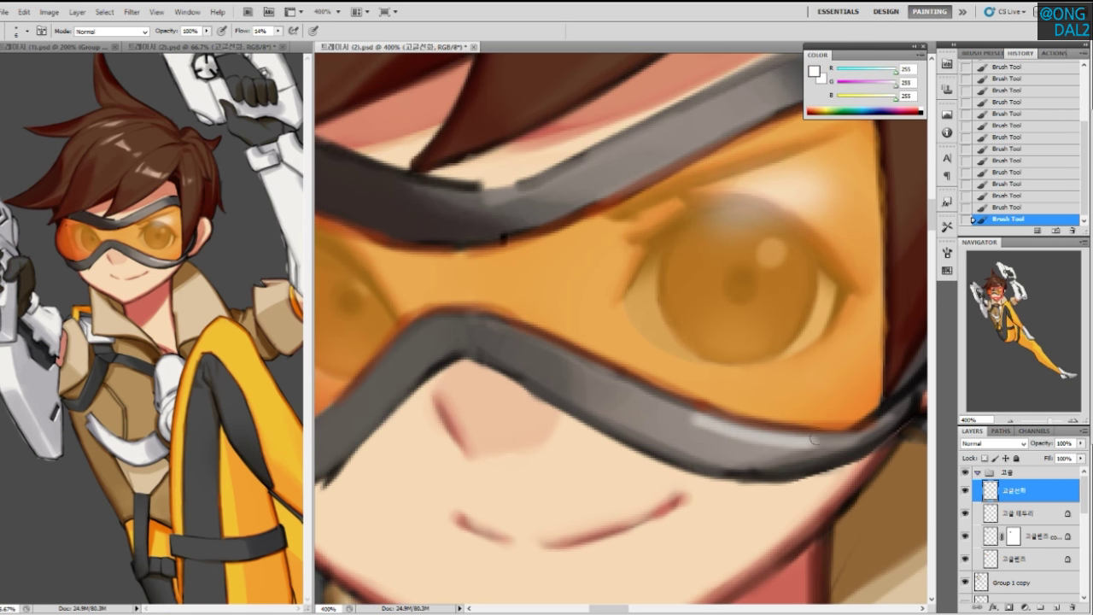
key(ctrl+z)
drag(680, 405, 809, 439)
key(ctrl+z)
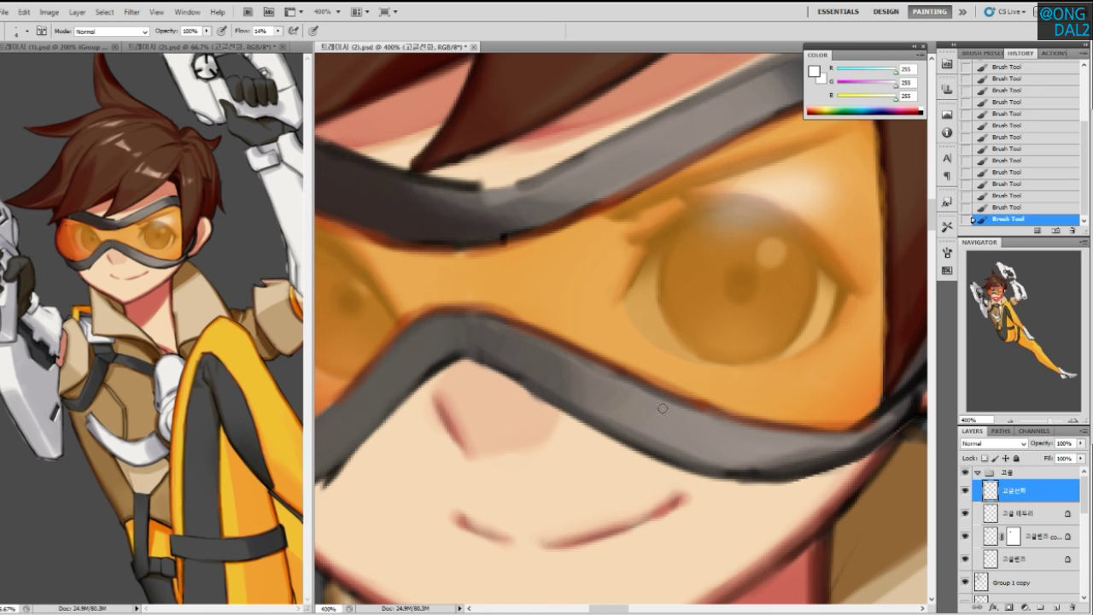
Paint a small white highlight on the lower band at the nose bridge, shaping its edges with greys sampled around it
drag(714, 454, 711, 449)
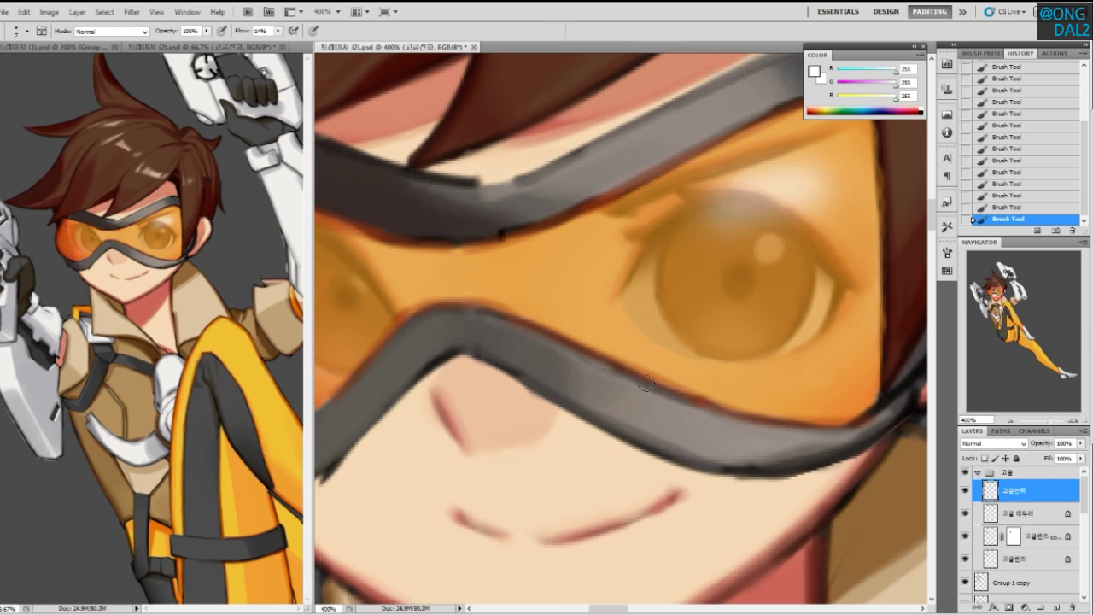
drag(631, 417, 652, 406)
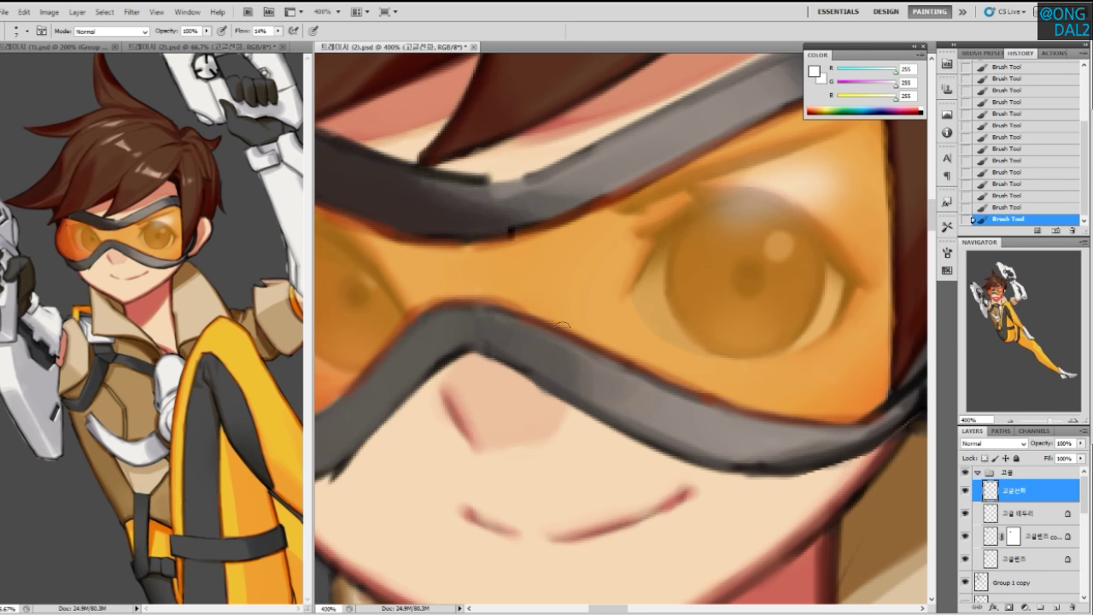
mouse_move(484, 318)
mouse_down()
mouse_move(494, 326)
mouse_move(488, 314)
mouse_up()
key(ctrl+z)
alt+click(491, 315)
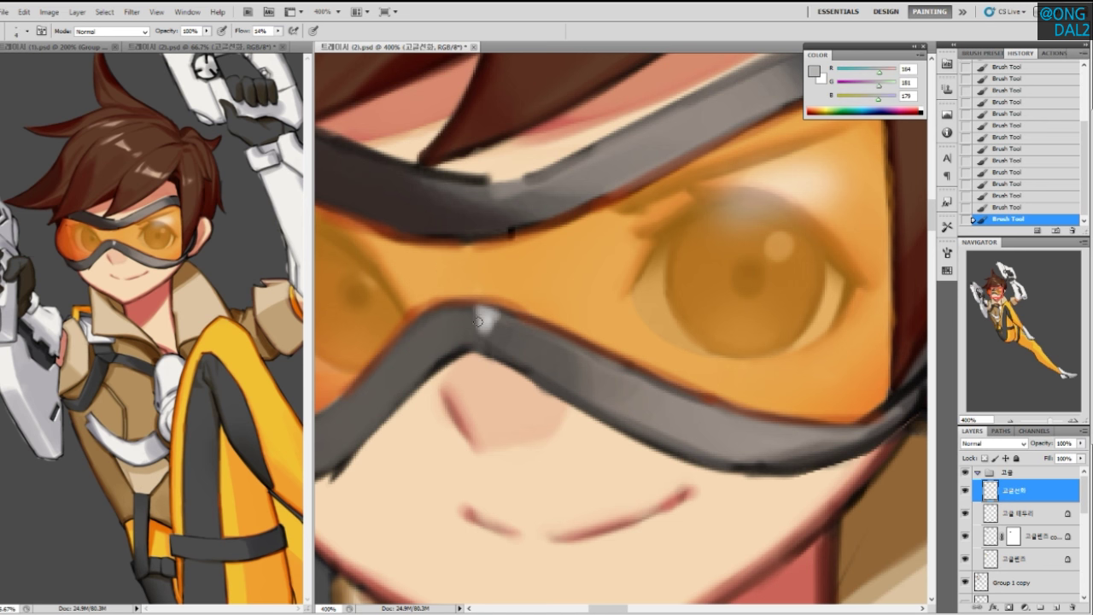
alt+click(502, 318)
key(ctrl+z)
drag(476, 305, 480, 330)
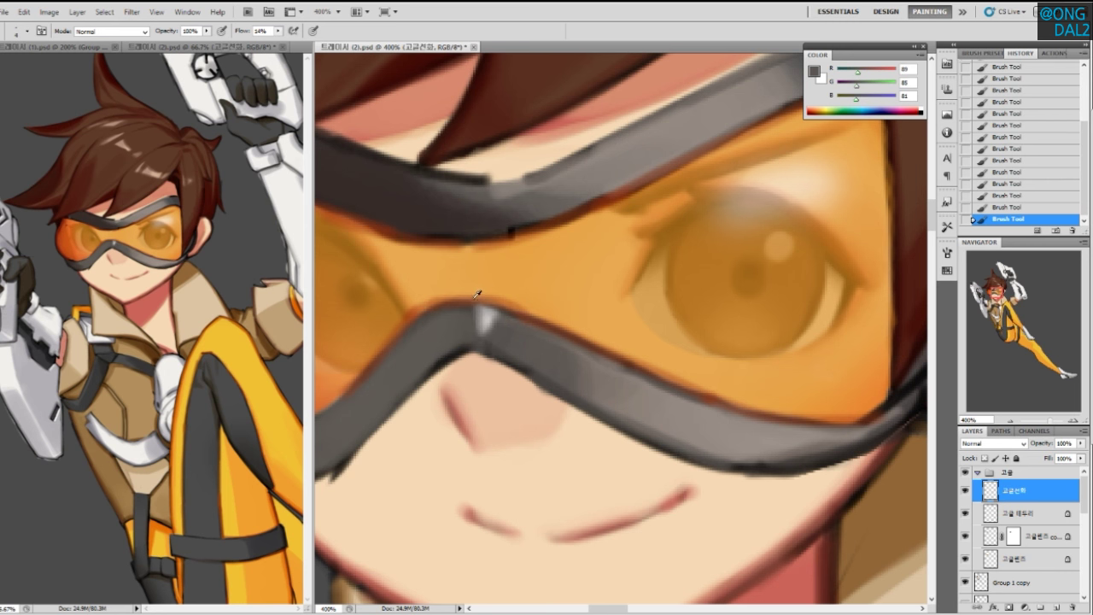
alt+click(474, 305)
alt+click(487, 313)
Raise the brush flow to 37% and try light grey strokes over the gap in the upper band's upper outline
drag(515, 286, 528, 339)
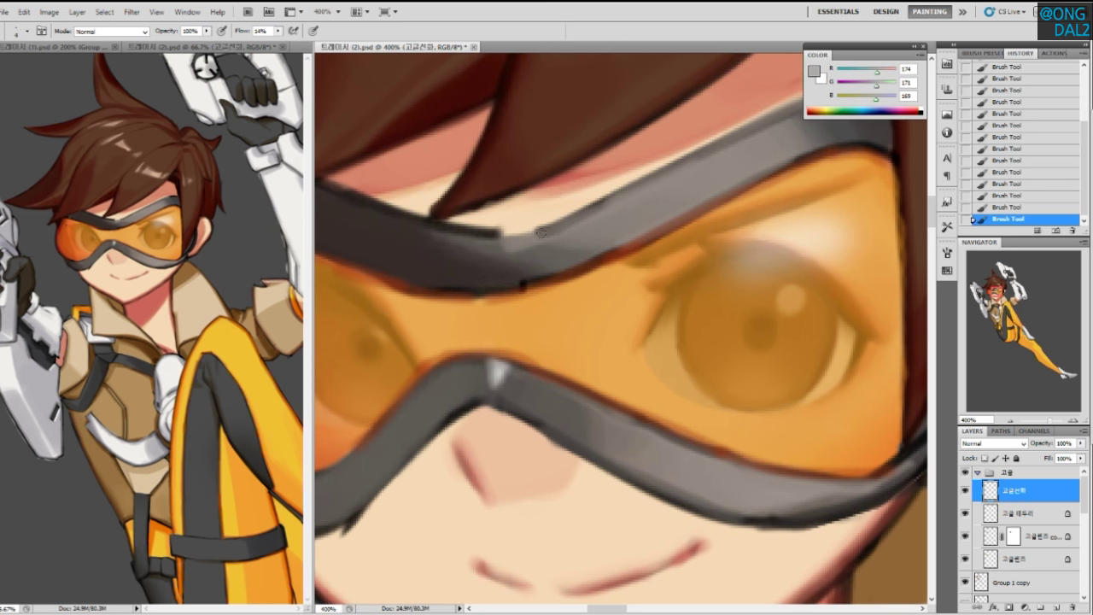
alt+click(518, 240)
drag(476, 237, 578, 209)
key(ctrl+z)
click(281, 31)
drag(287, 41, 296, 40)
drag(583, 240, 576, 285)
alt+click(504, 288)
mouse_move(463, 286)
mouse_down()
mouse_move(551, 271)
mouse_move(578, 248)
mouse_up()
key(ctrl+z)
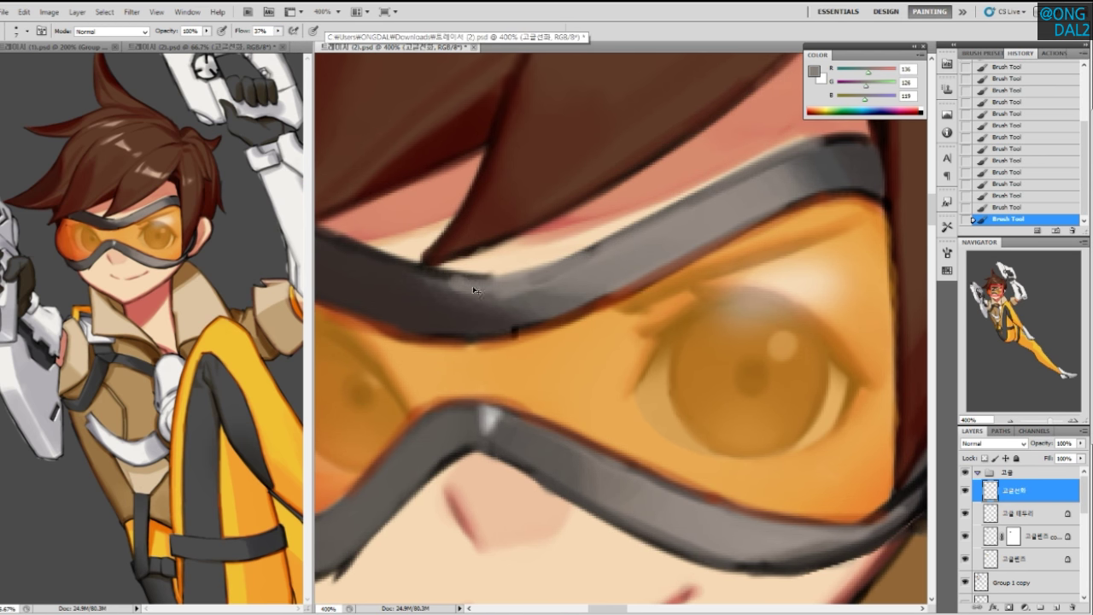
key(ctrl+z)
Close the gap in the upper band's upper outline above the nose bridge using a smaller brush in sampled dark grey
alt+click(476, 276)
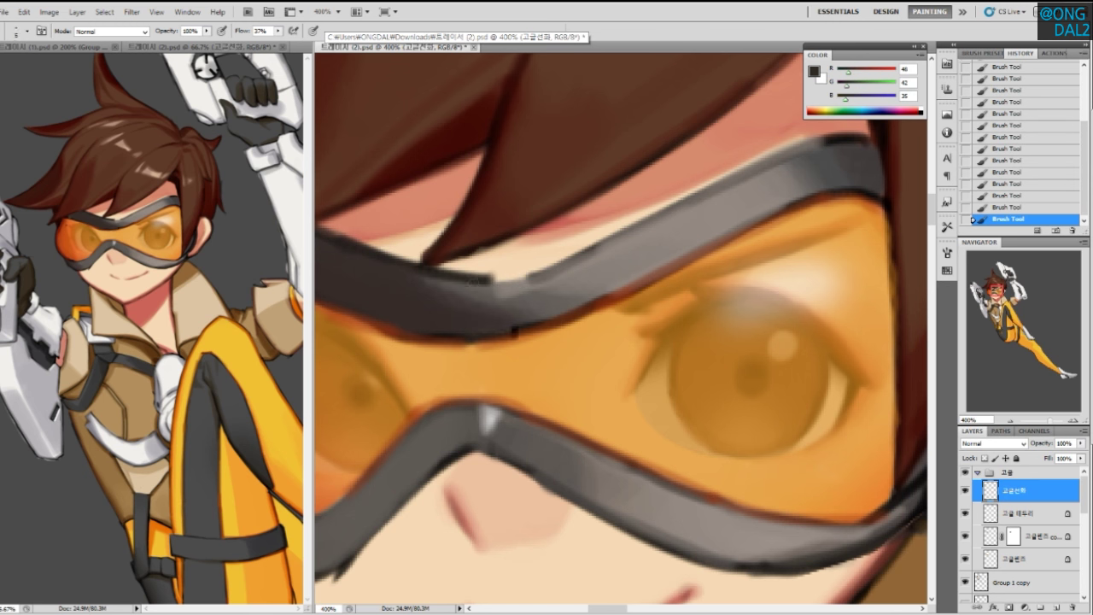
drag(464, 282, 566, 257)
key(ctrl+z)
key([)
drag(484, 279, 555, 261)
alt+click(556, 263)
drag(462, 285, 527, 277)
key(ctrl+z)
drag(454, 285, 567, 253)
Rework the upper band's upper outline from the nose bridge towards the ear-side eye, retrying the long grey strokes
drag(500, 282, 612, 234)
alt+click(589, 249)
key(ctrl+z)
mouse_move(543, 267)
mouse_down()
mouse_move(634, 225)
mouse_move(615, 230)
mouse_up()
key(ctrl+z)
key(ctrl+z)
drag(522, 275, 622, 226)
key(ctrl+z)
mouse_move(498, 279)
mouse_down()
mouse_move(610, 233)
mouse_move(575, 280)
mouse_move(664, 214)
mouse_up()
key(ctrl+z)
drag(545, 271, 700, 198)
key(ctrl+z)
Blend the upper band's upper outline above the ear-side eye with brown-greys sampled near the band's outer end
alt+click(804, 162)
alt+click(794, 158)
drag(791, 159, 693, 201)
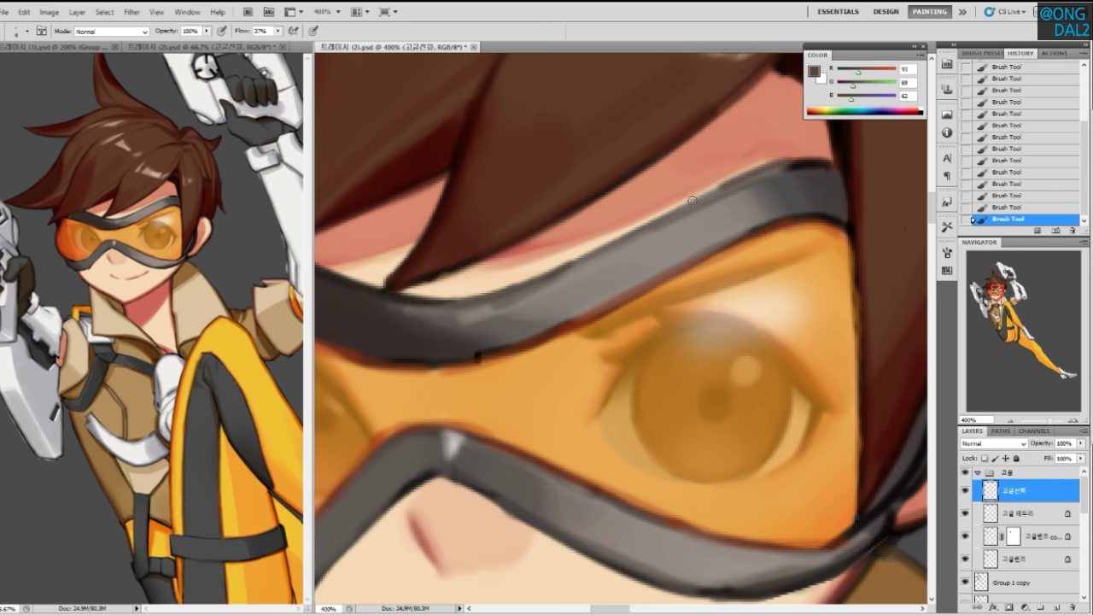
alt+click(776, 169)
drag(769, 173, 676, 210)
alt+click(816, 161)
alt+click(772, 169)
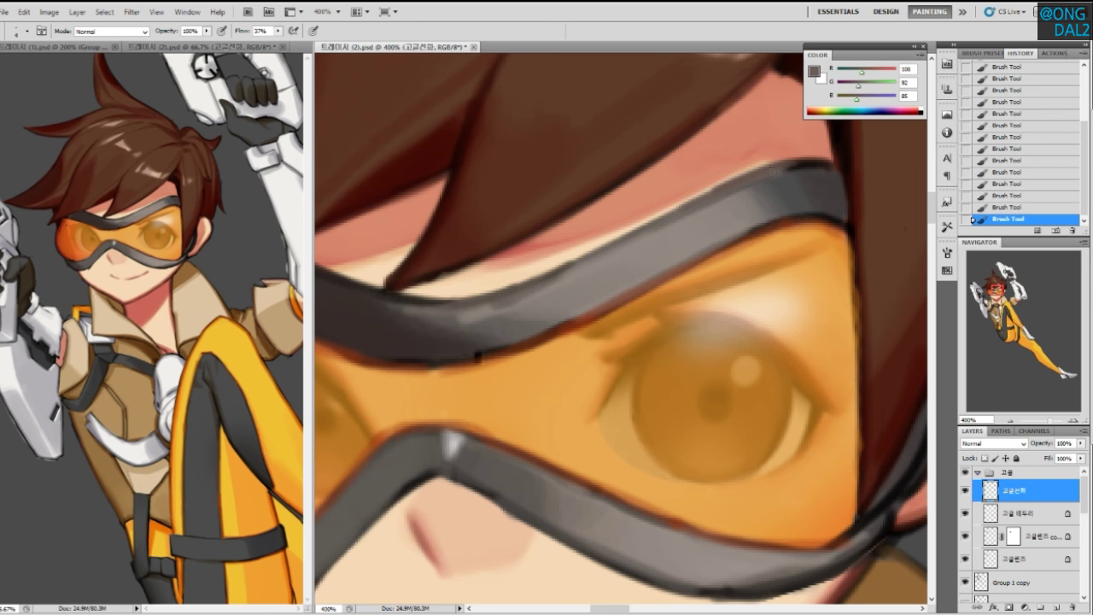
Touch up the greys at the upper band's ear-side end with tones sampled from the band and its outline
alt+click(773, 195)
drag(773, 194, 766, 193)
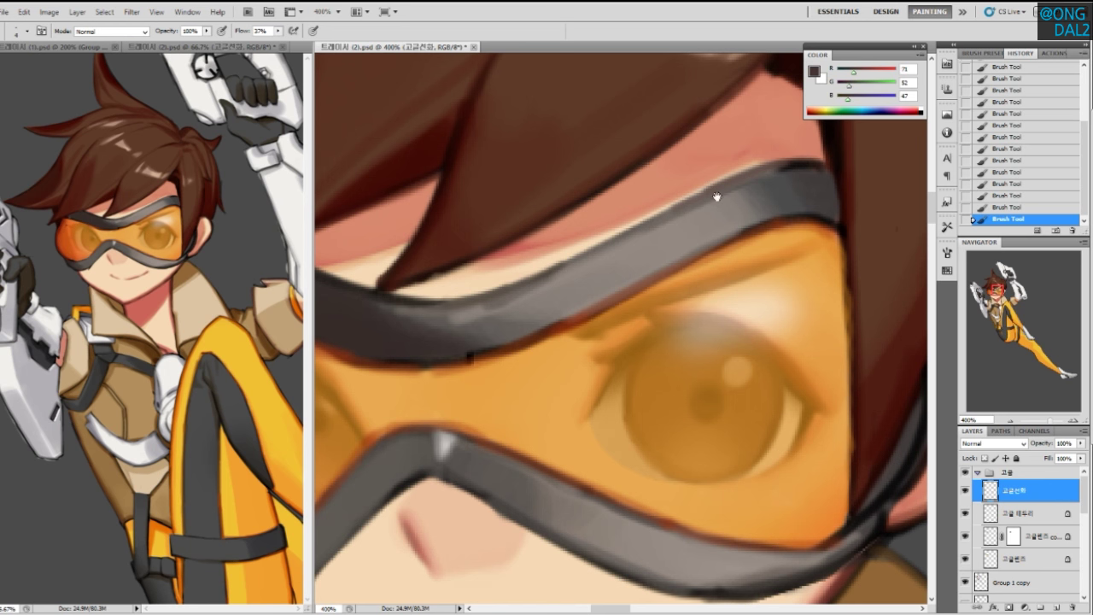
drag(736, 227, 732, 234)
alt+click(772, 172)
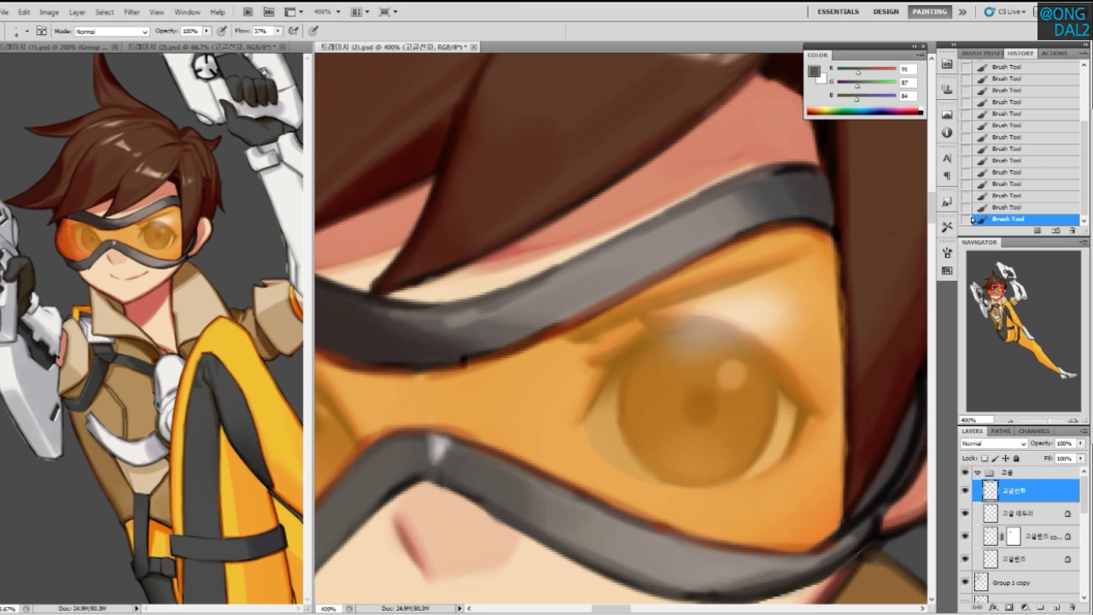
drag(778, 171, 814, 177)
key(ctrl+z)
alt+click(801, 182)
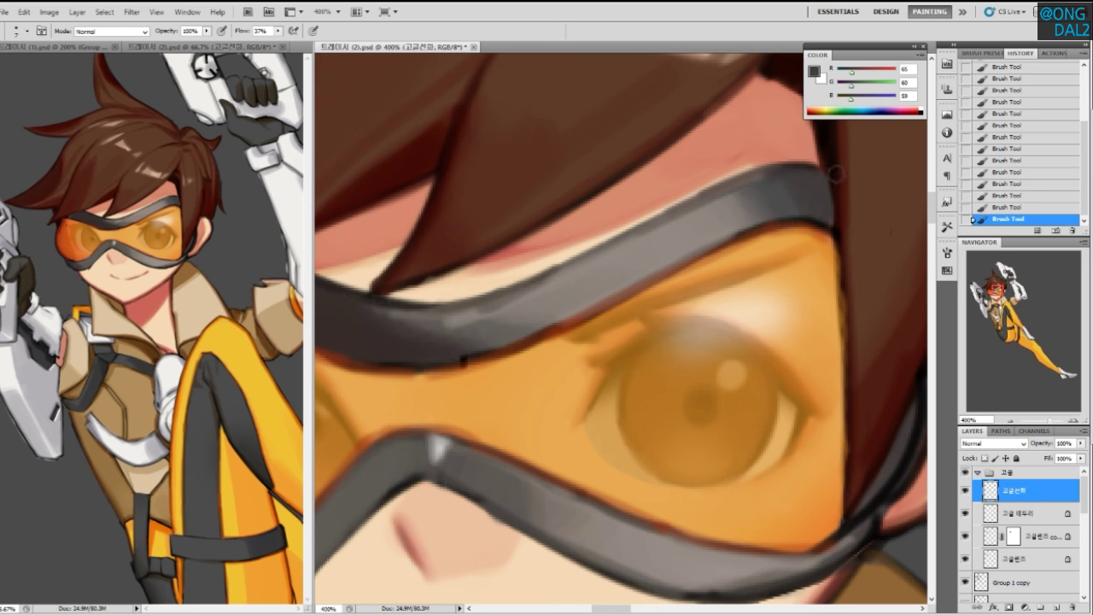
drag(722, 214, 783, 227)
alt+click(701, 312)
drag(683, 310, 755, 293)
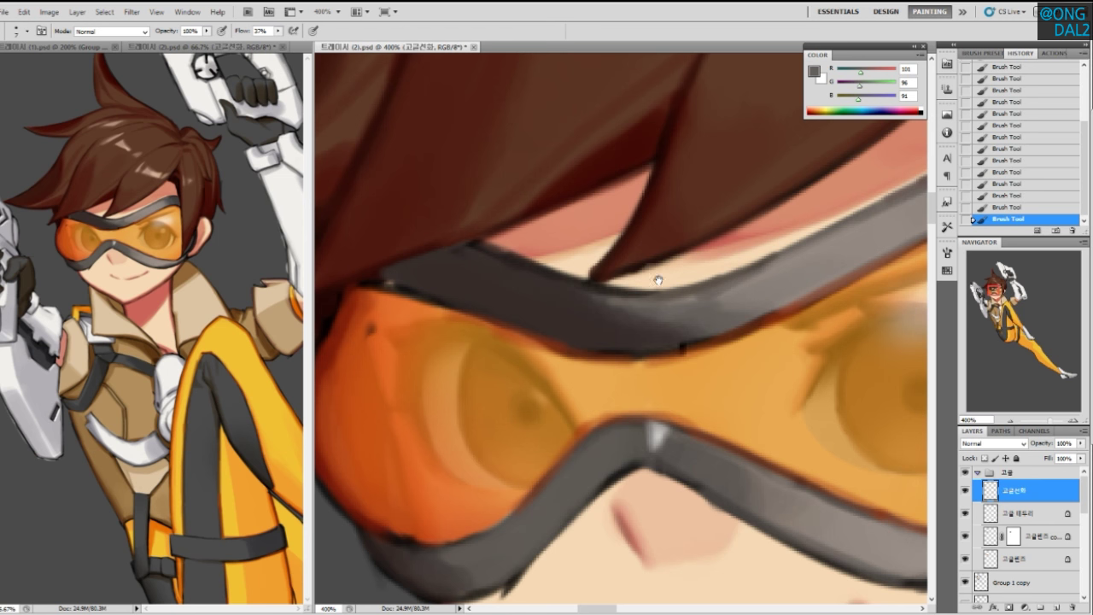
Erase the excess dark line art around the lens's far side and the adjoining end of the lower band
drag(659, 281, 700, 282)
drag(761, 356, 584, 276)
drag(588, 411, 718, 352)
key(e)
drag(526, 432, 465, 472)
mouse_move(413, 462)
mouse_down()
mouse_move(495, 468)
mouse_move(532, 432)
mouse_up()
mouse_move(462, 471)
mouse_down()
mouse_move(523, 435)
mouse_move(549, 470)
mouse_up()
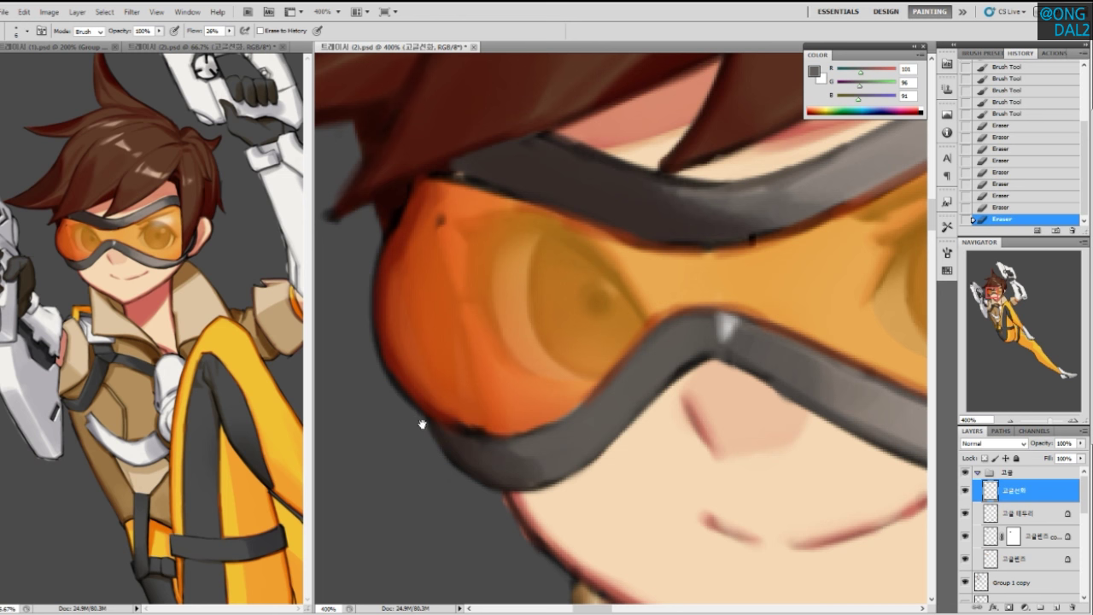
drag(419, 422, 427, 439)
drag(392, 384, 415, 415)
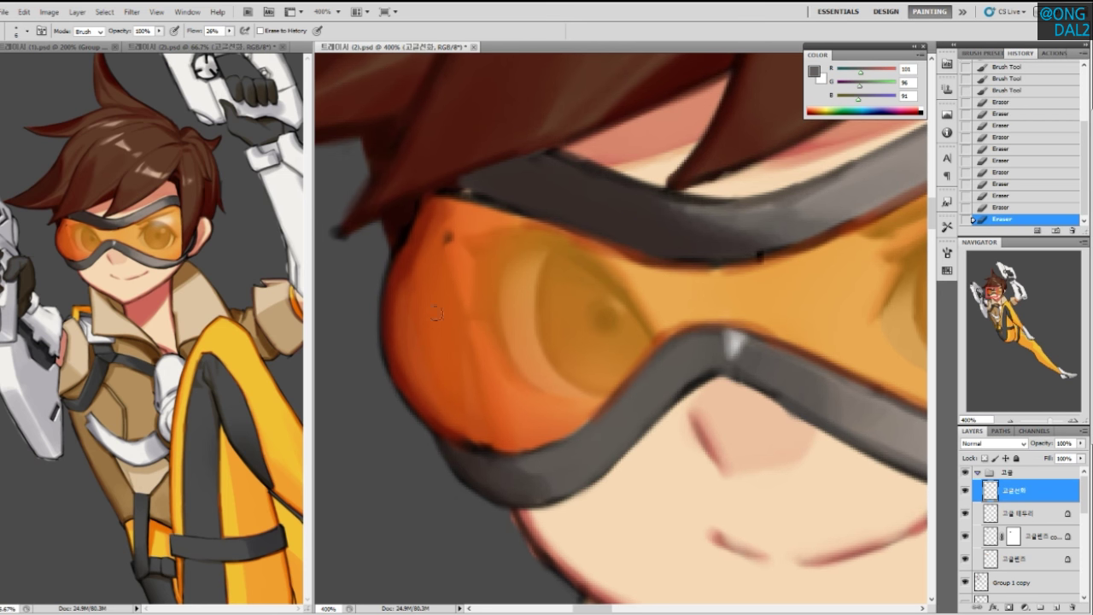
Try dark red-brown strokes with a smaller brush along the lens's far upper edge under the hair, and undo them
key(b)
alt+click(411, 230)
drag(419, 214, 402, 260)
key(ctrl+z)
key([)
key([)
mouse_move(421, 204)
mouse_down()
mouse_move(394, 262)
mouse_move(399, 248)
mouse_up()
key(ctrl+z)
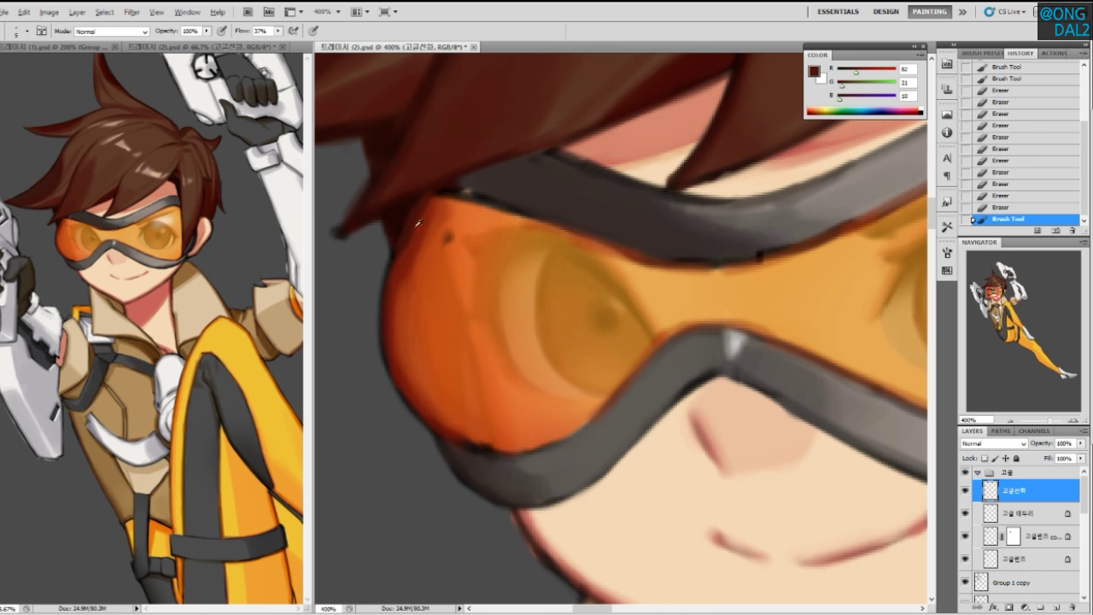
key(ctrl+z)
Lower the brush flow to 18% and soften the lens's far upper edge under the hair with sampled dark red-browns
drag(279, 31, 267, 41)
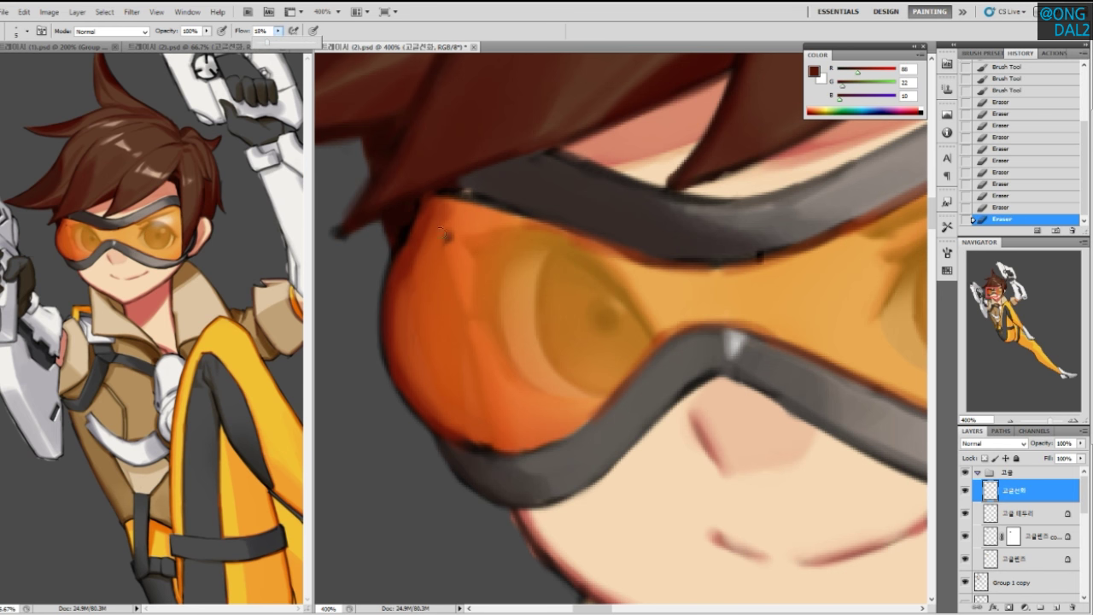
click(427, 214)
key(ctrl+alt+z)
key(ctrl+shift+z)
drag(421, 212, 394, 265)
key(ctrl+alt+z)
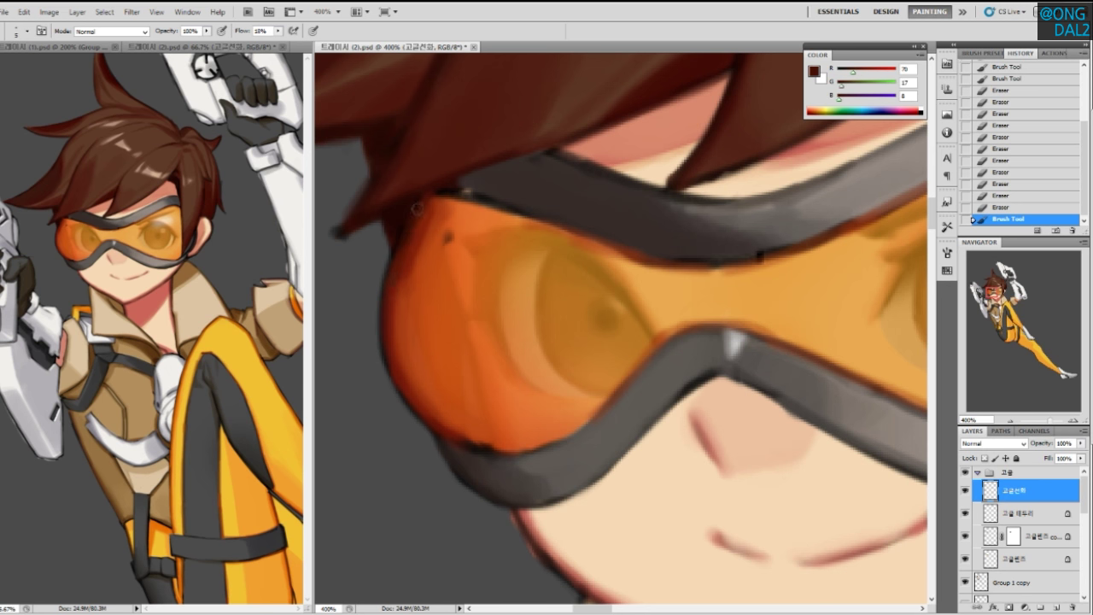
drag(390, 267, 387, 278)
key(ctrl+z)
mouse_move(413, 229)
mouse_down()
mouse_move(391, 267)
mouse_move(397, 285)
mouse_up()
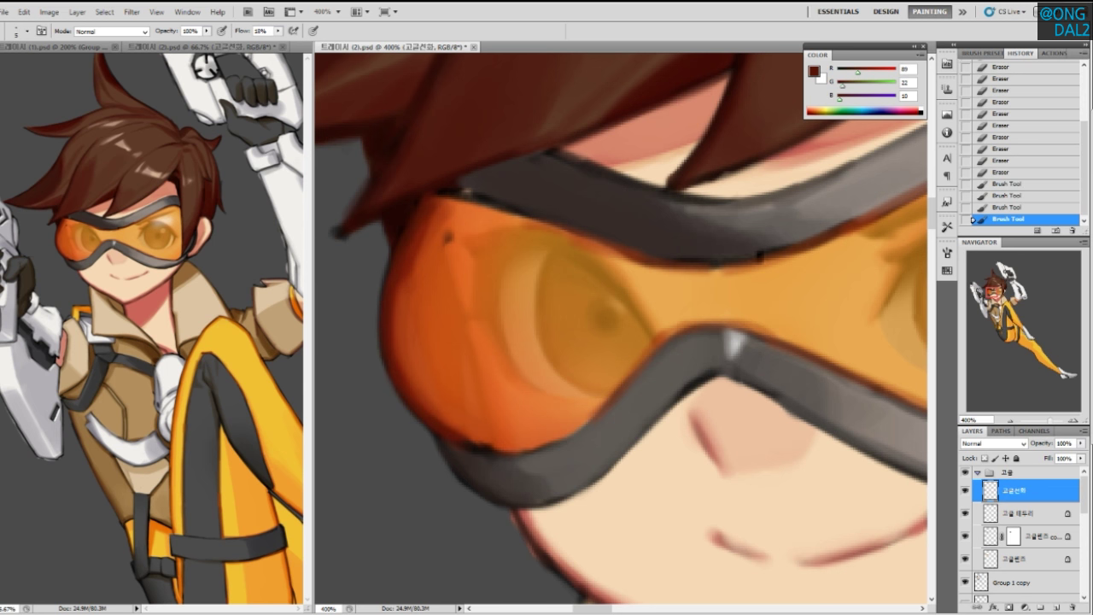
key(ctrl+z)
Cover the dark line art along the far lens's lower edge with sampled orange and red-brown tones
drag(460, 436, 530, 440)
key(ctrl+z)
alt+click(456, 421)
drag(461, 437, 532, 438)
drag(454, 437, 550, 440)
alt+click(475, 425)
key(ctrl+z)
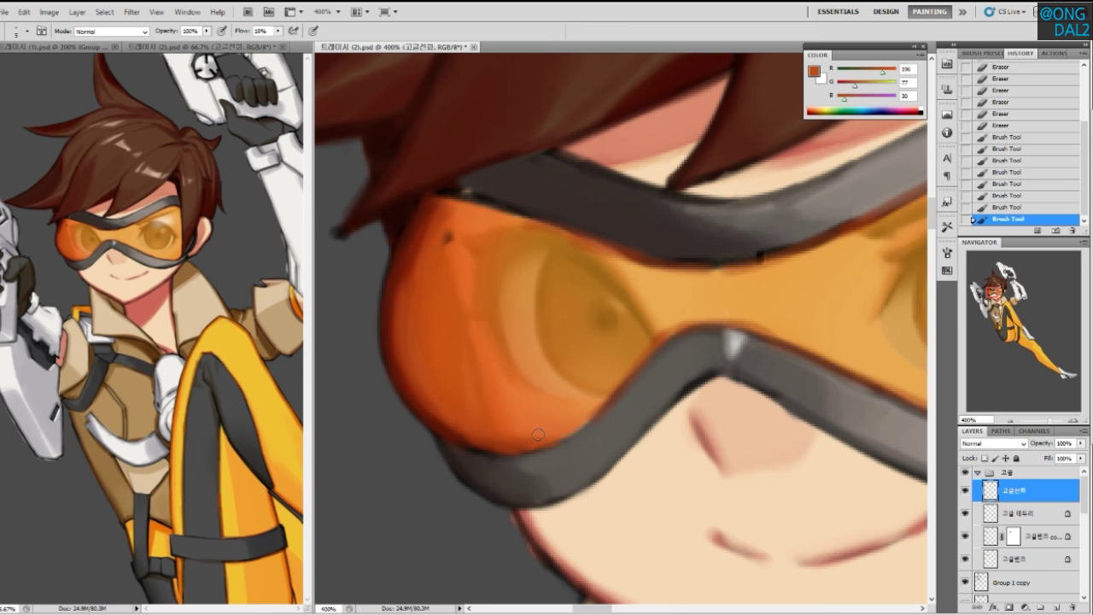
mouse_move(470, 425)
mouse_down()
mouse_move(540, 432)
mouse_move(501, 436)
mouse_up()
alt+click(426, 444)
drag(412, 429, 444, 444)
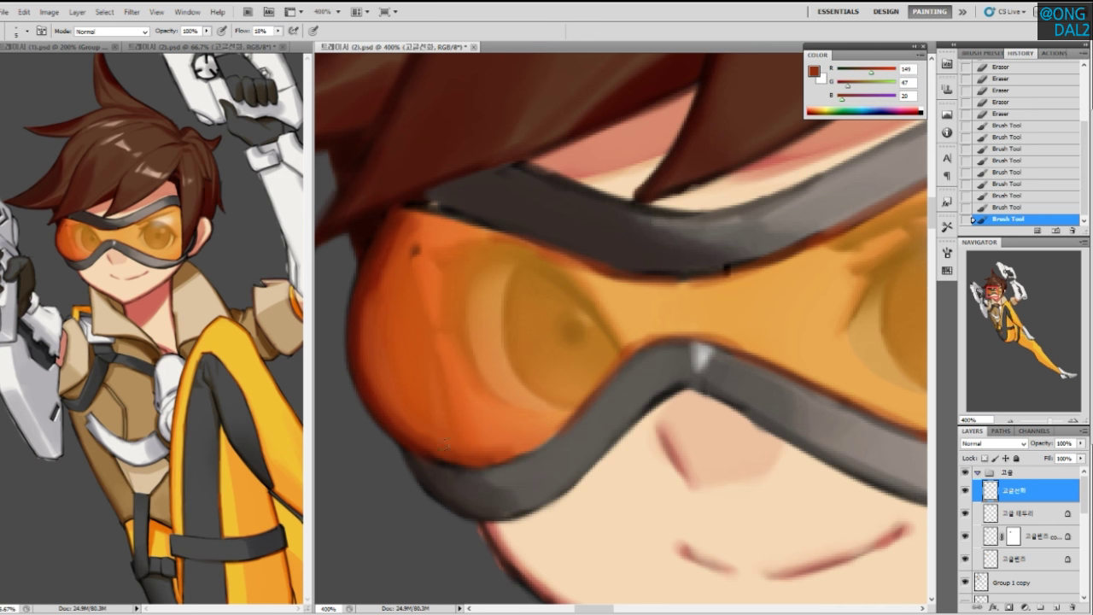
Try red-brown RGB 158, 51, 20 strokes down the lens's far upper edge and step back through them
drag(519, 290, 589, 301)
alt+click(468, 253)
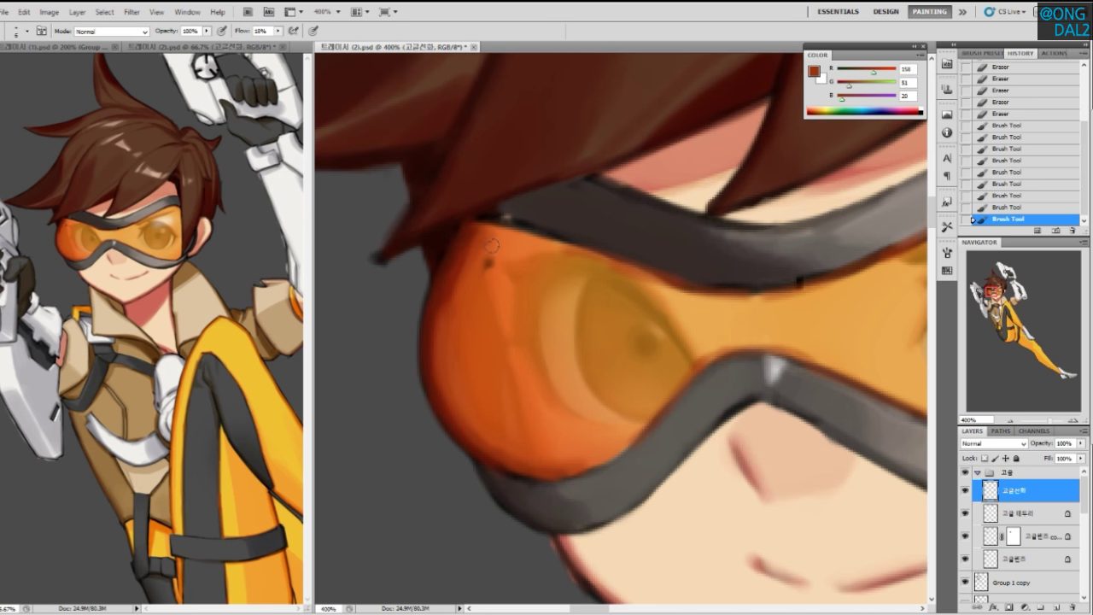
drag(490, 249, 469, 287)
key(ctrl+z)
key(ctrl+z)
mouse_move(499, 251)
mouse_down()
mouse_move(447, 301)
mouse_move(485, 259)
mouse_move(460, 299)
mouse_up()
key(ctrl+z)
key(ctrl+z)
key(ctrl+z)
key(ctrl+z)
key(ctrl+alt+z)
Tint the lens's far upper edge below the hair with a sampled red-brown, redoing the stroke until it fits
drag(500, 234, 461, 293)
key(ctrl+alt+z)
alt+click(456, 296)
drag(499, 237, 440, 304)
key(ctrl+alt+z)
key(ctrl+alt+z)
drag(483, 244, 445, 296)
key(ctrl+alt+z)
drag(498, 236, 445, 301)
Paint over the dark speck near the far lens's upper corner with the surrounding lens orange
drag(554, 276, 491, 288)
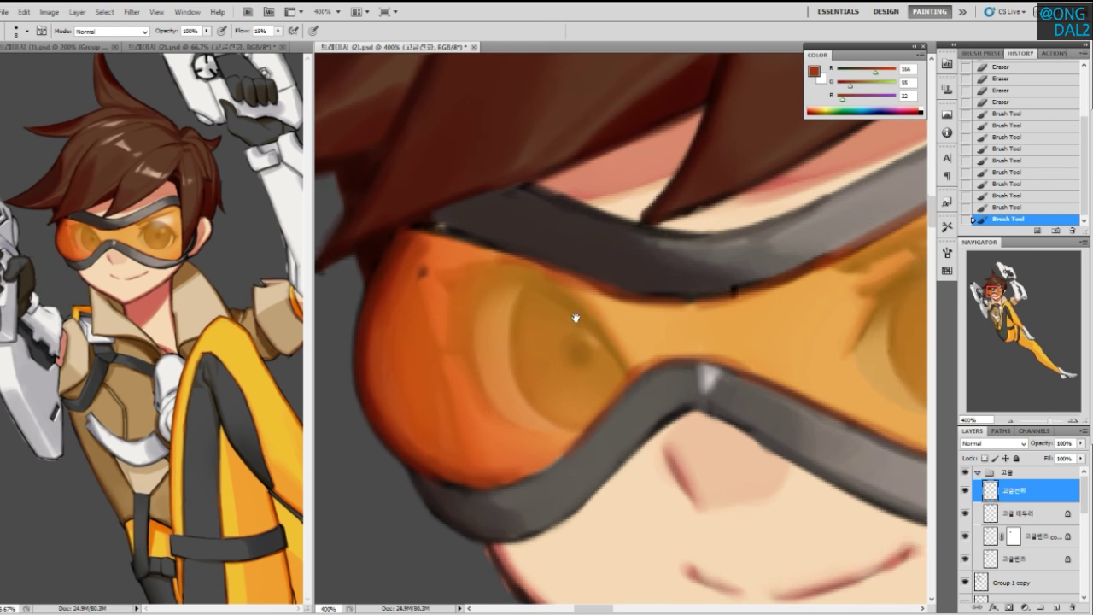
alt+click(430, 257)
drag(420, 276, 430, 259)
mouse_move(641, 335)
mouse_down()
mouse_move(598, 359)
mouse_move(599, 347)
mouse_up()
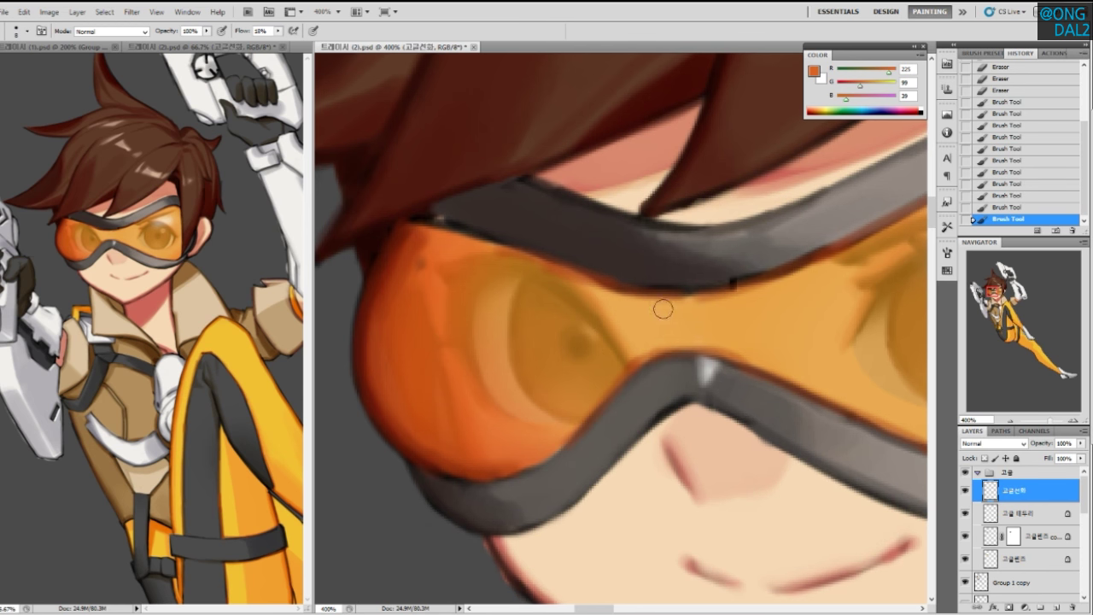
Brighten the pale reflection above the near eye on the lens with a larger brush in sampled cream, RGB 231, 196, 164
alt+click(827, 280)
drag(827, 280, 598, 295)
alt+click(799, 308)
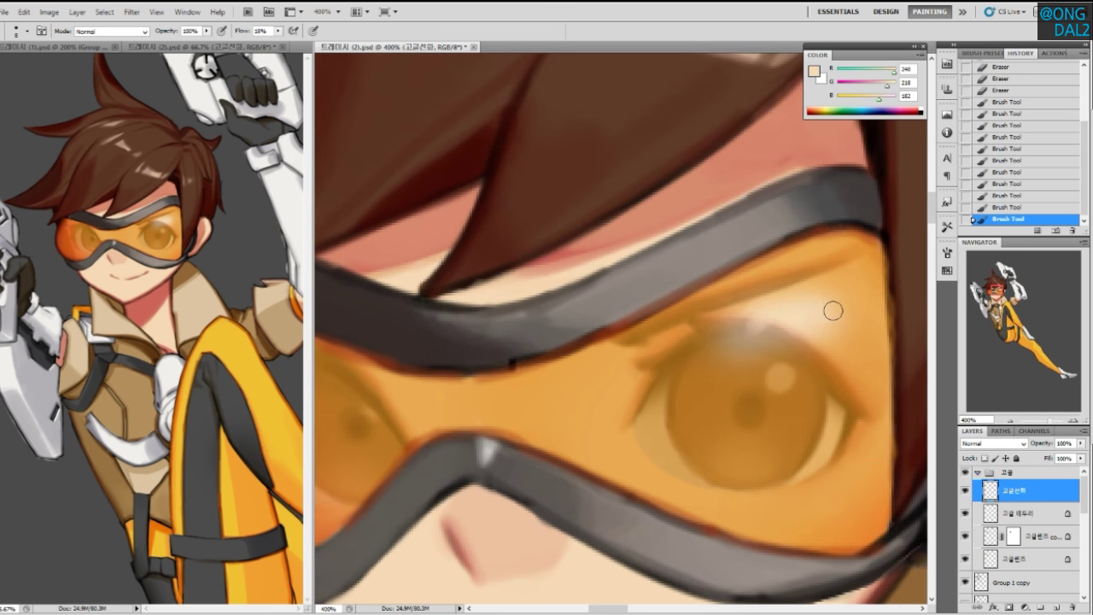
alt+click(769, 327)
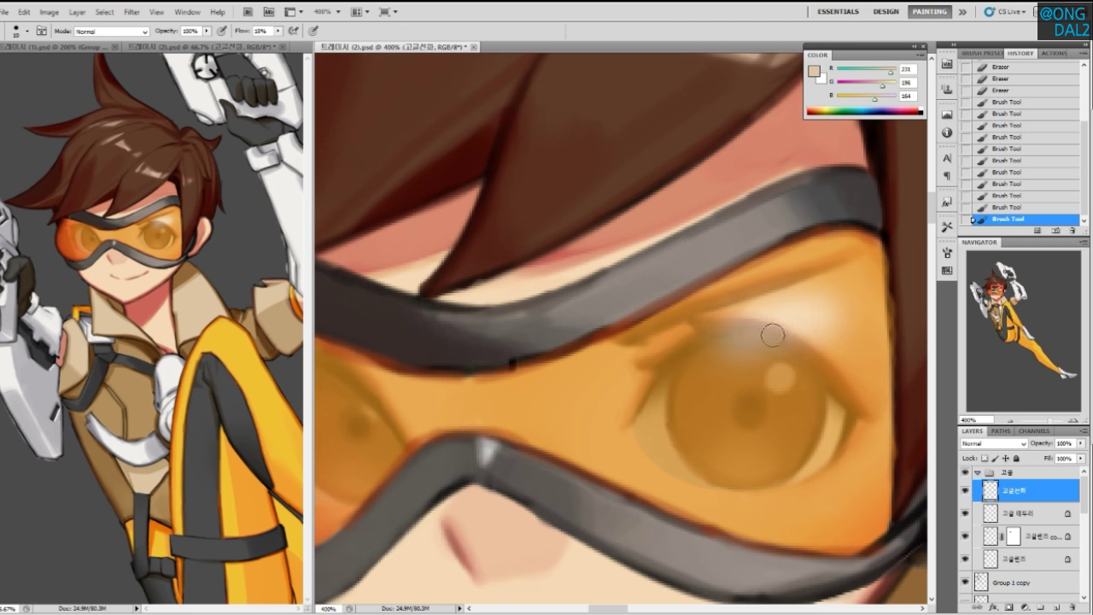
right_click(808, 288)
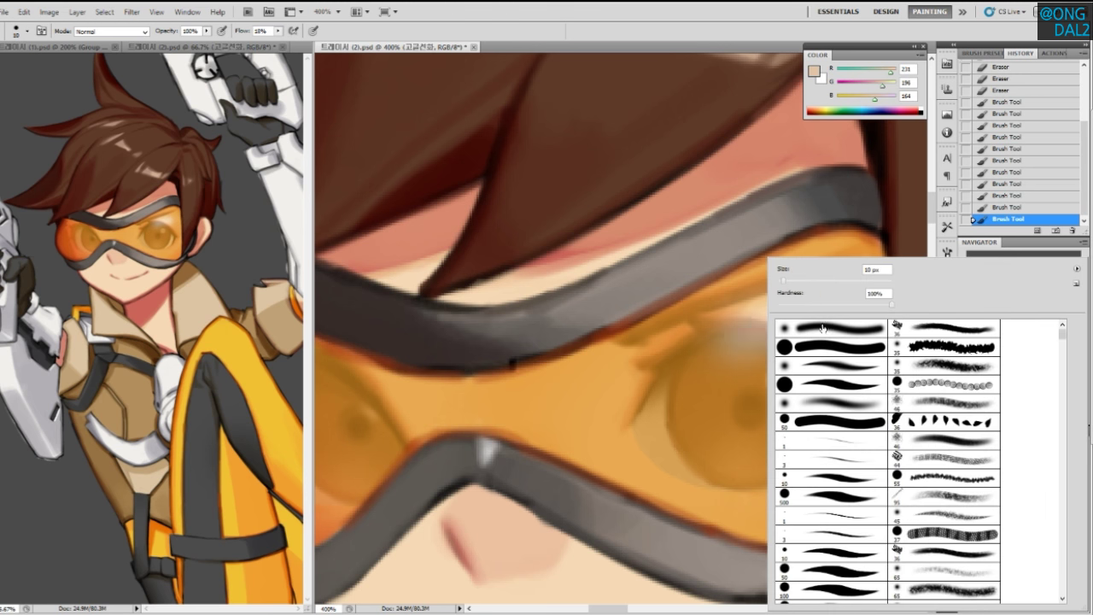
click(743, 328)
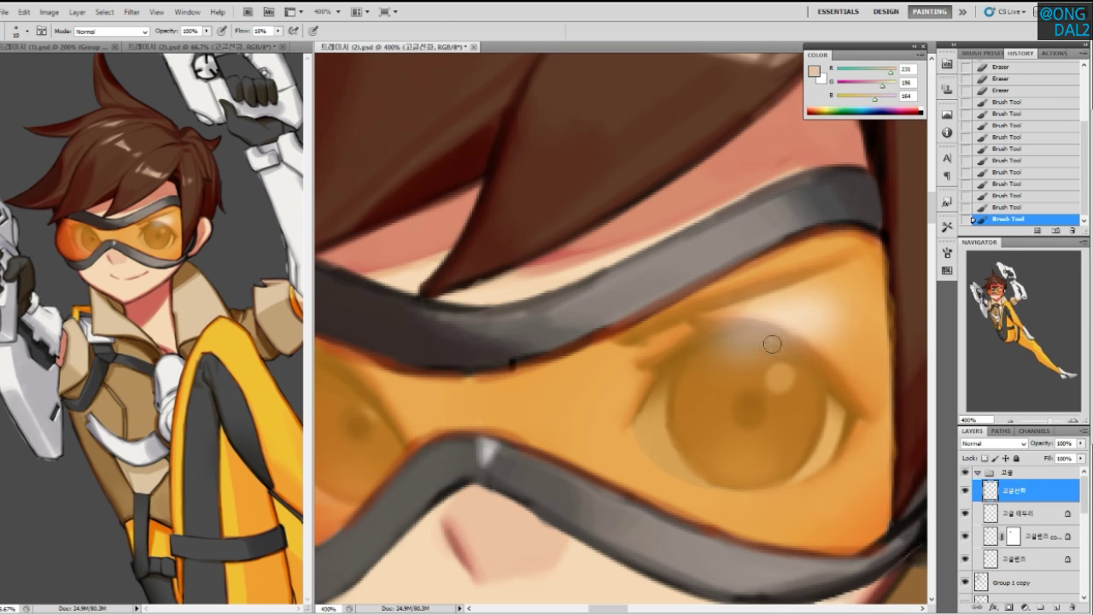
key(bracketright)
mouse_move(786, 322)
mouse_down()
mouse_move(720, 340)
mouse_move(752, 340)
mouse_up()
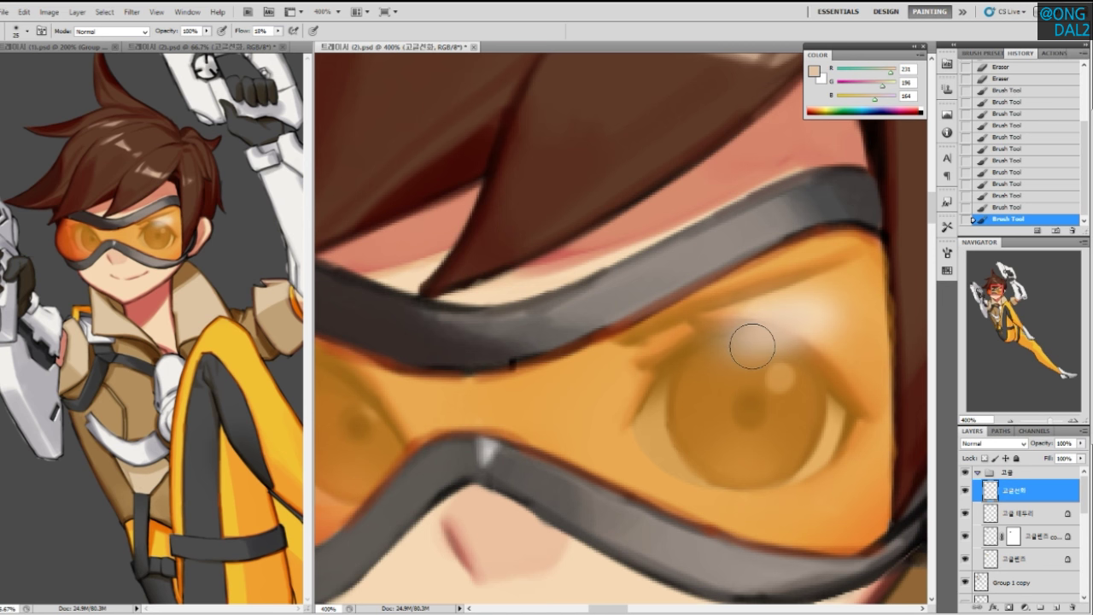
mouse_move(752, 346)
mouse_down()
mouse_move(824, 350)
mouse_move(782, 326)
mouse_move(788, 301)
mouse_move(760, 327)
mouse_move(802, 280)
mouse_move(802, 292)
mouse_move(757, 313)
mouse_move(791, 287)
mouse_move(796, 298)
mouse_move(762, 326)
mouse_move(817, 309)
mouse_up()
drag(756, 393, 778, 382)
drag(721, 422, 786, 405)
Paint a small pale wedge-shaped glint on the lens over the nose bridge with a reduced brush, redoing the first stroke
key(bracketleft)
key(bracketleft)
key(bracketleft)
key(bracketleft)
key(bracketleft)
key(bracketleft)
key(bracketleft)
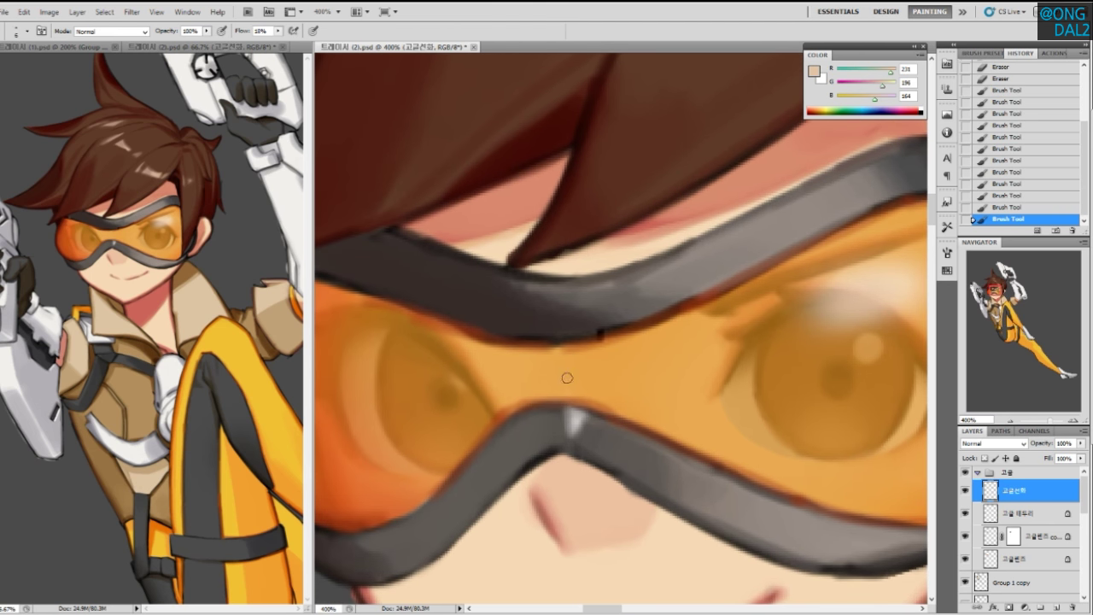
mouse_move(600, 376)
mouse_down()
mouse_move(577, 397)
mouse_move(596, 399)
mouse_up()
key(ctrl+z)
drag(588, 394, 603, 365)
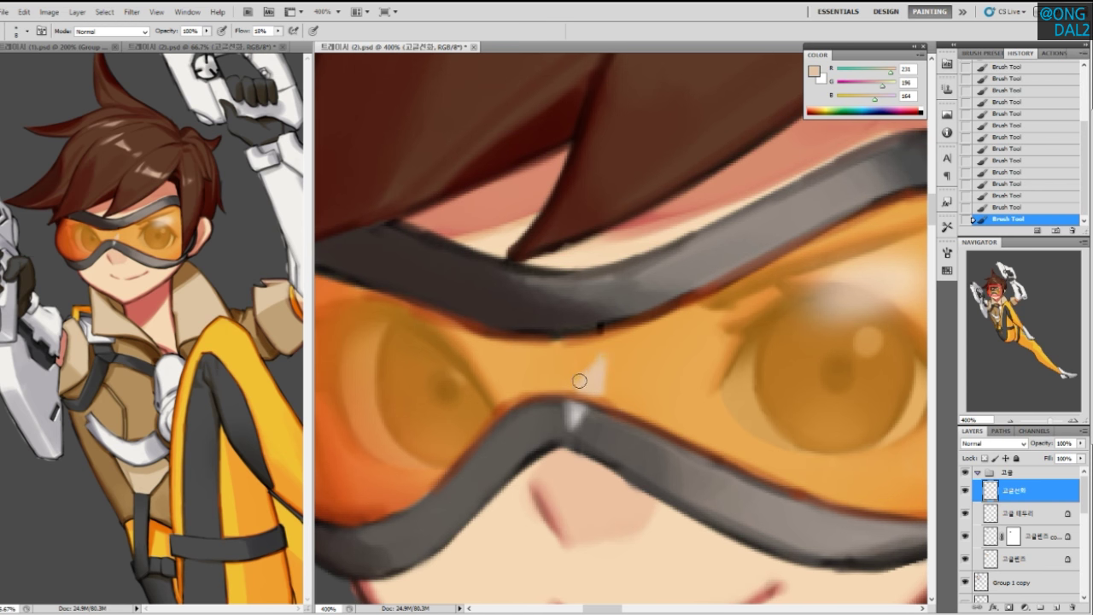
Try pale glint strokes over the far eye and along the far lens's upper edge
drag(540, 414, 590, 422)
drag(626, 348, 614, 376)
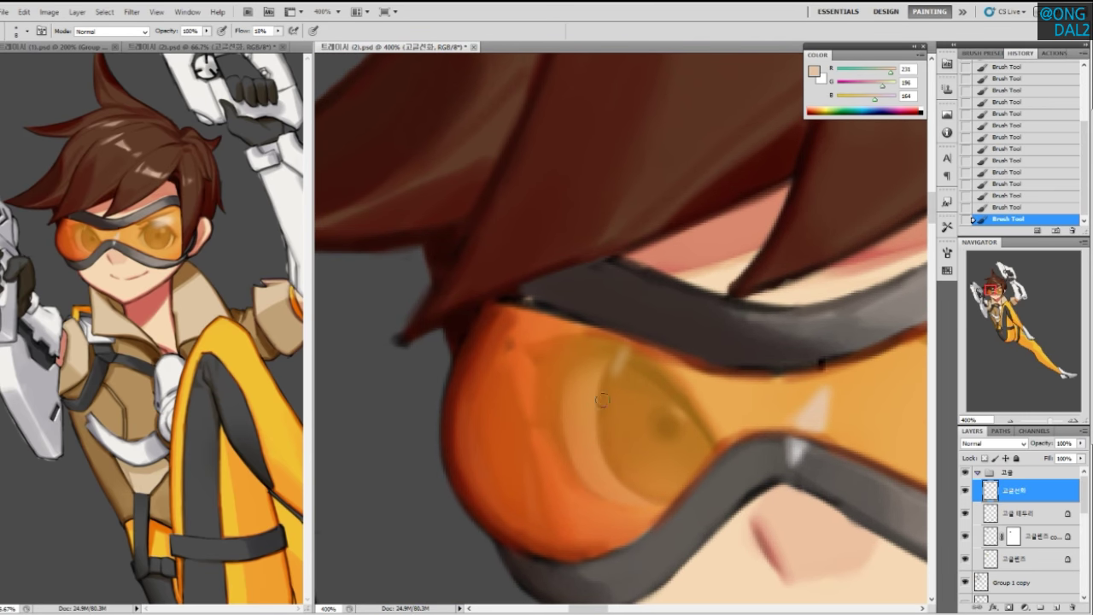
scroll(613, 385, right, 2)
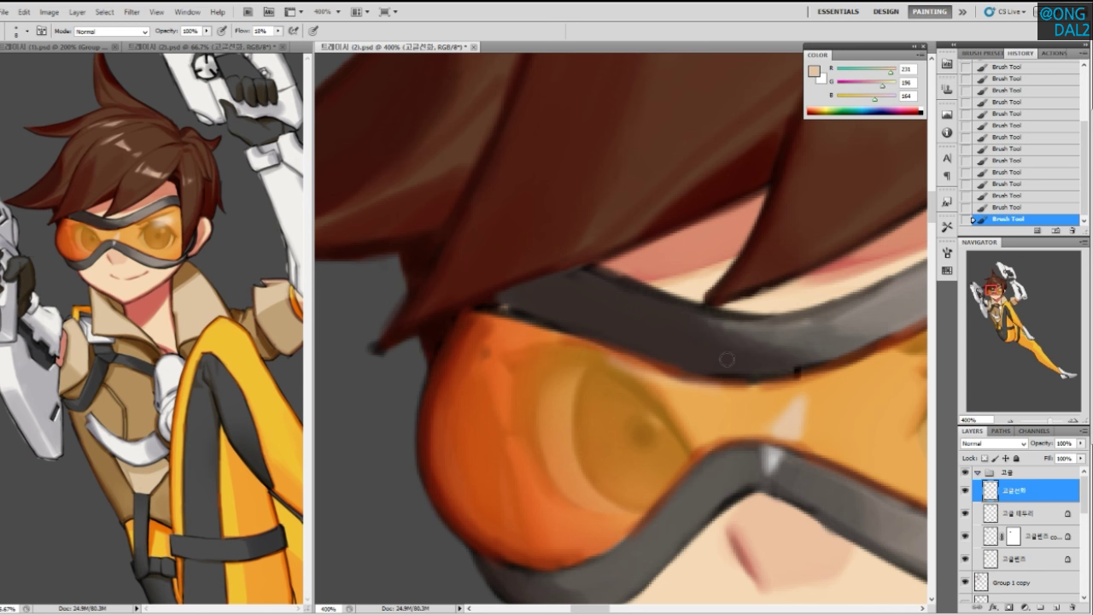
drag(757, 384, 641, 419)
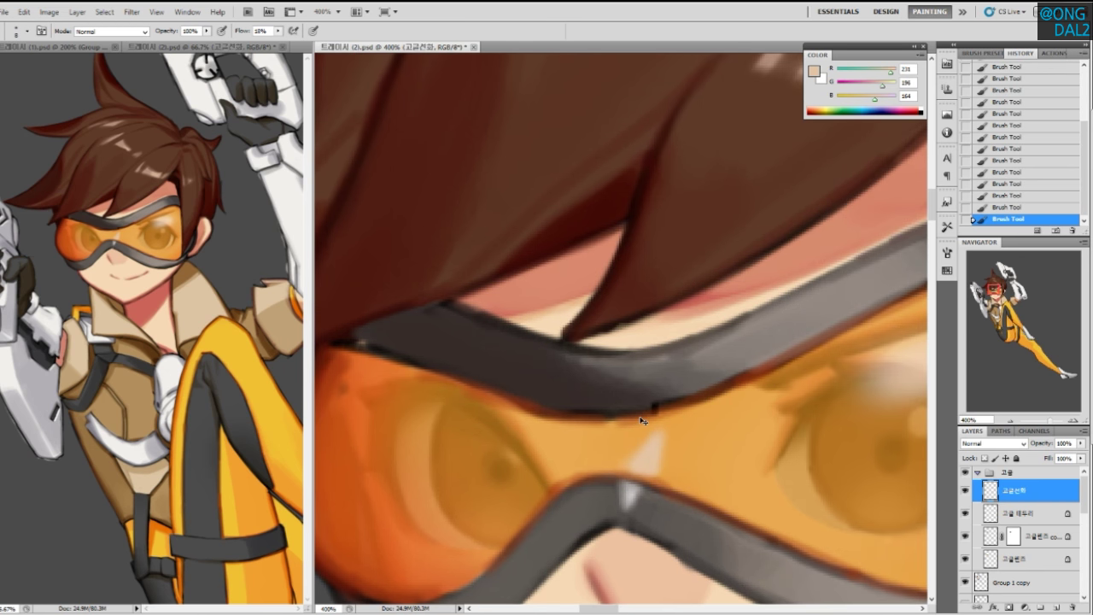
scroll(641, 420, down, 3)
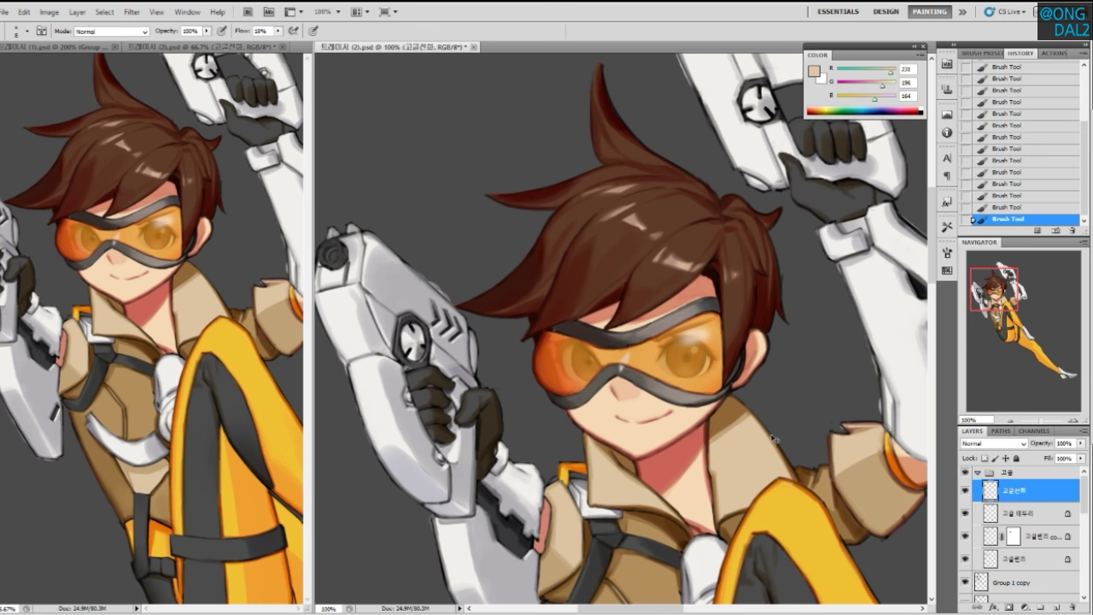
Blend sampled greys across the upper band's centre, working on layer 고글 테두리 and on the line art layer 고글선화
scroll(773, 438, up, 2)
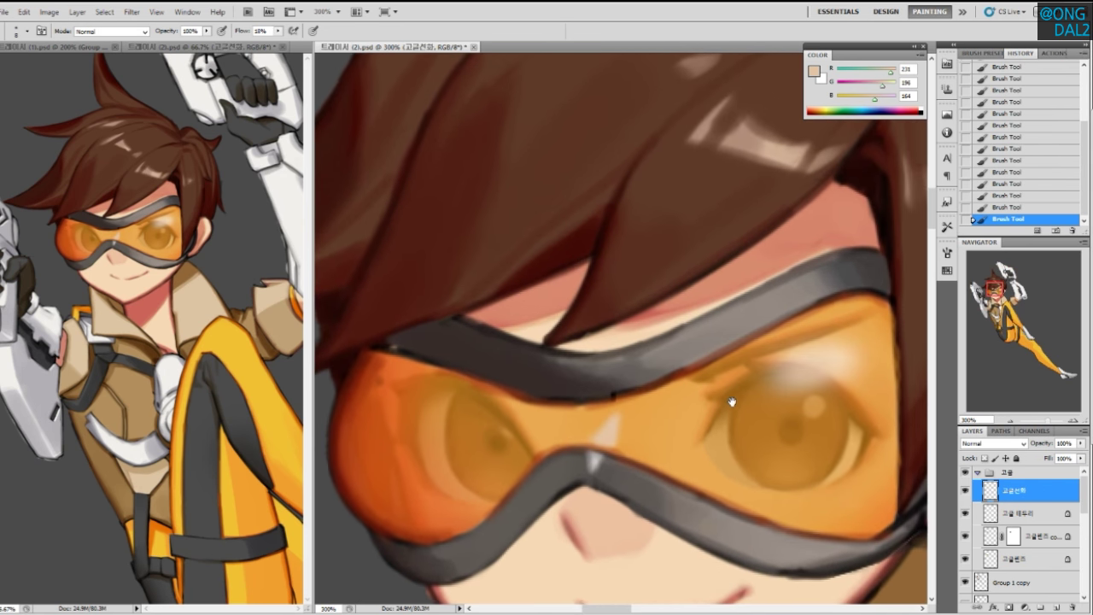
click(697, 347)
key(b)
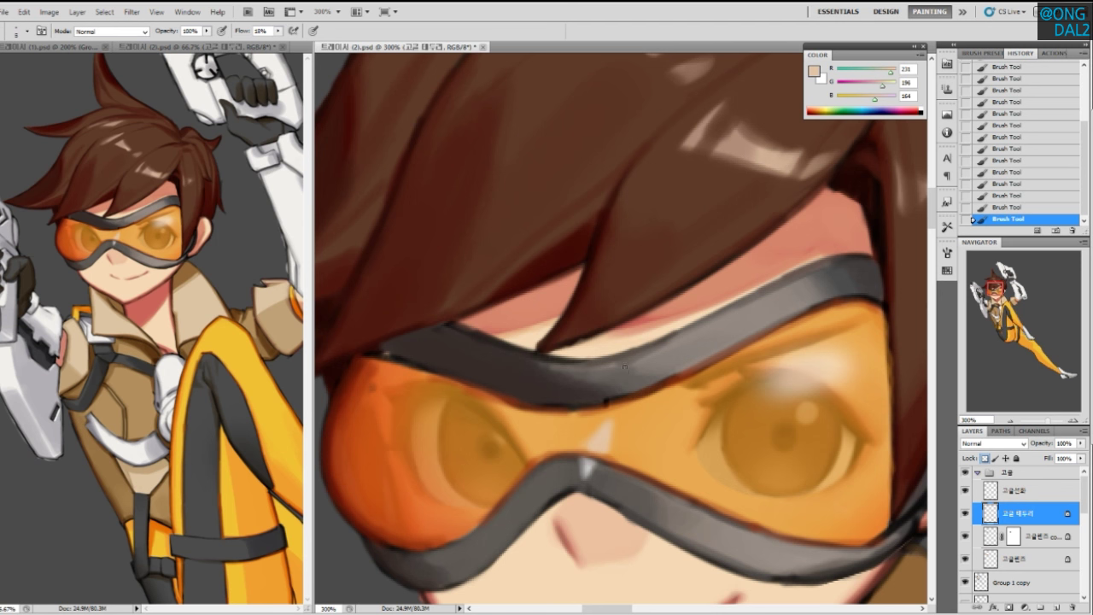
alt+click(660, 359)
alt+click(598, 382)
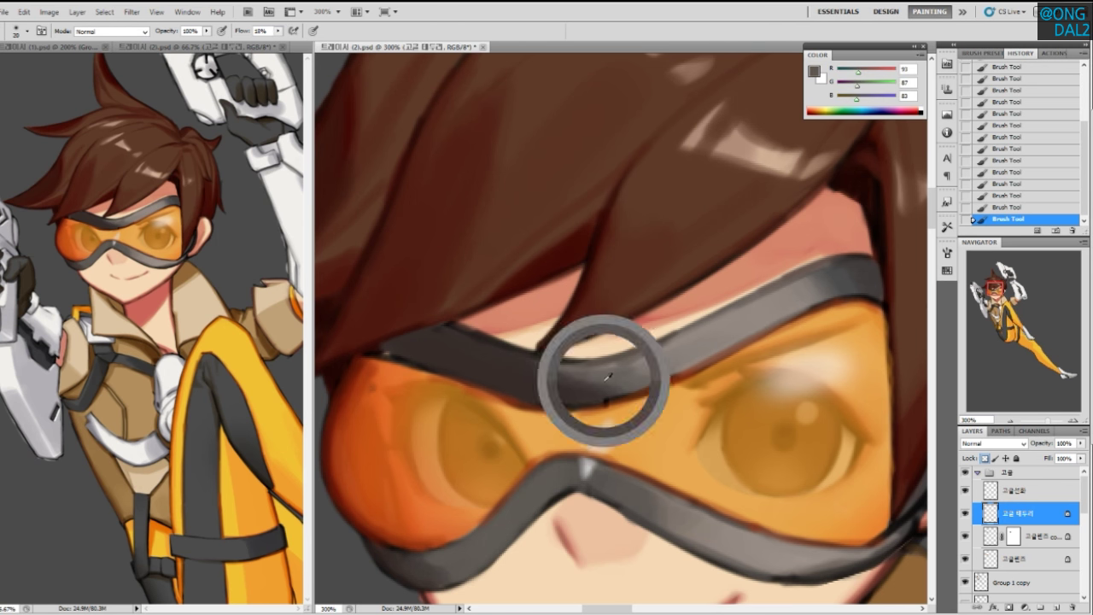
alt+click(534, 376)
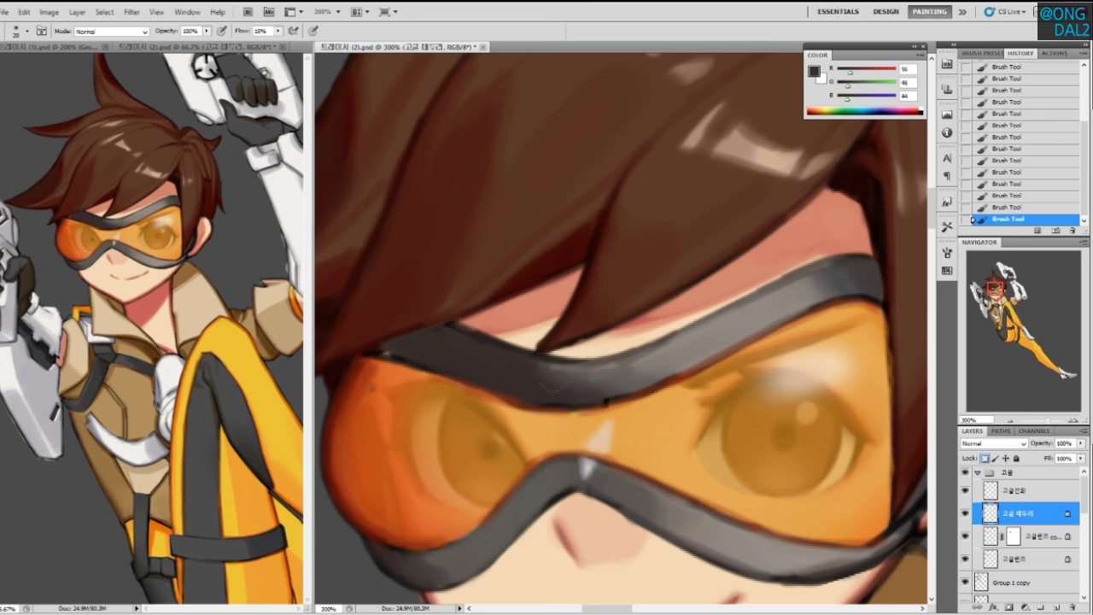
click(1012, 490)
alt+click(587, 388)
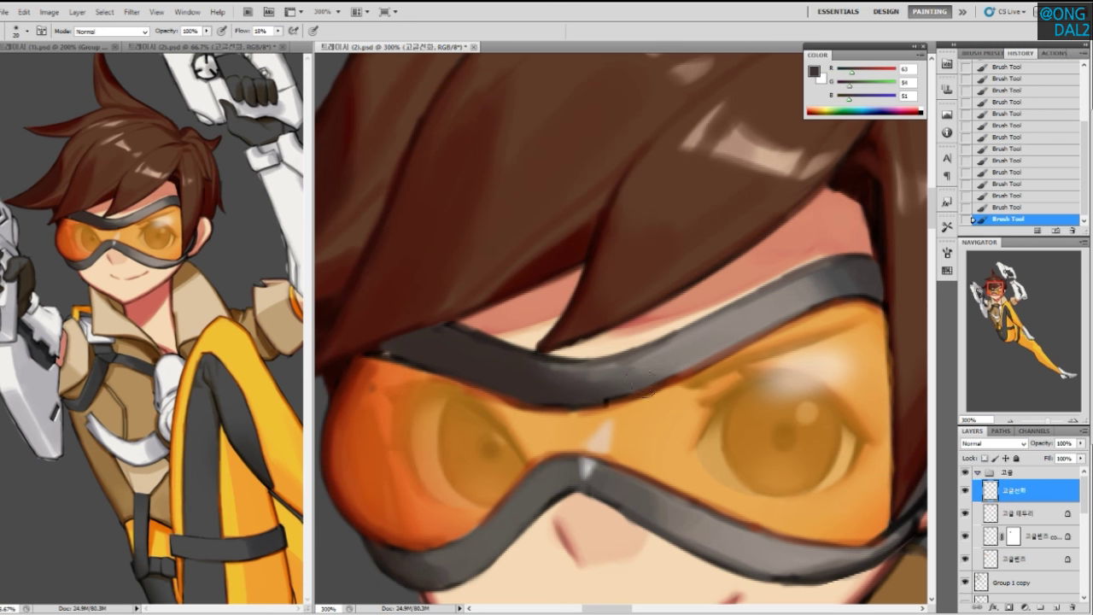
drag(590, 381, 664, 371)
alt+click(619, 371)
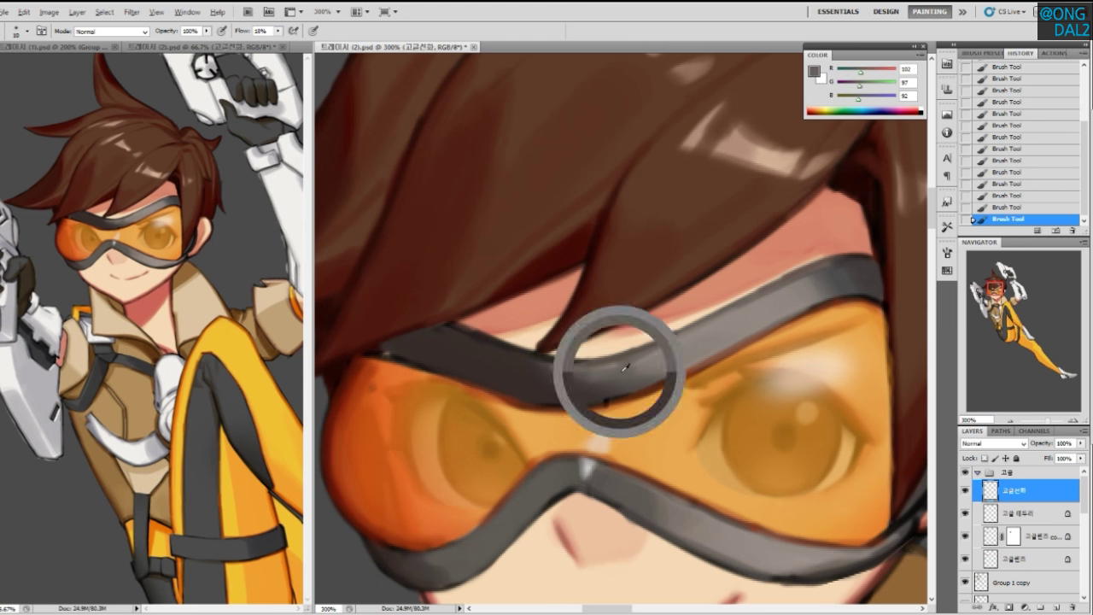
mouse_move(640, 371)
mouse_down()
mouse_move(586, 376)
mouse_move(711, 348)
mouse_move(642, 377)
mouse_move(738, 347)
mouse_move(648, 375)
mouse_move(740, 339)
mouse_up()
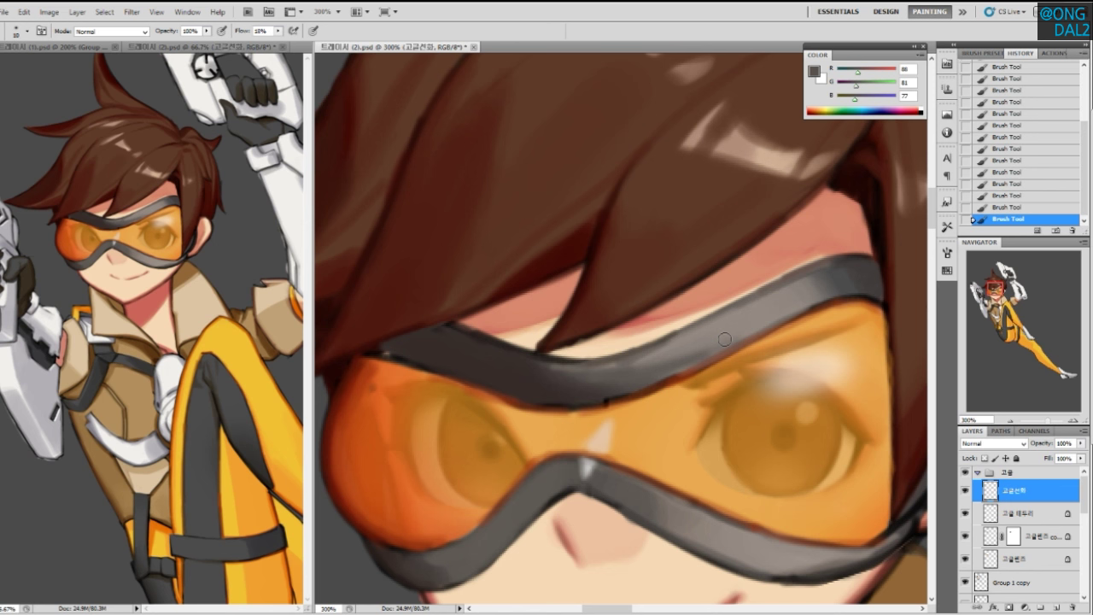
Cover the pale specks and rough edges at the upper band's far end below the hair with sampled near-black tones
alt+click(585, 377)
alt+click(473, 350)
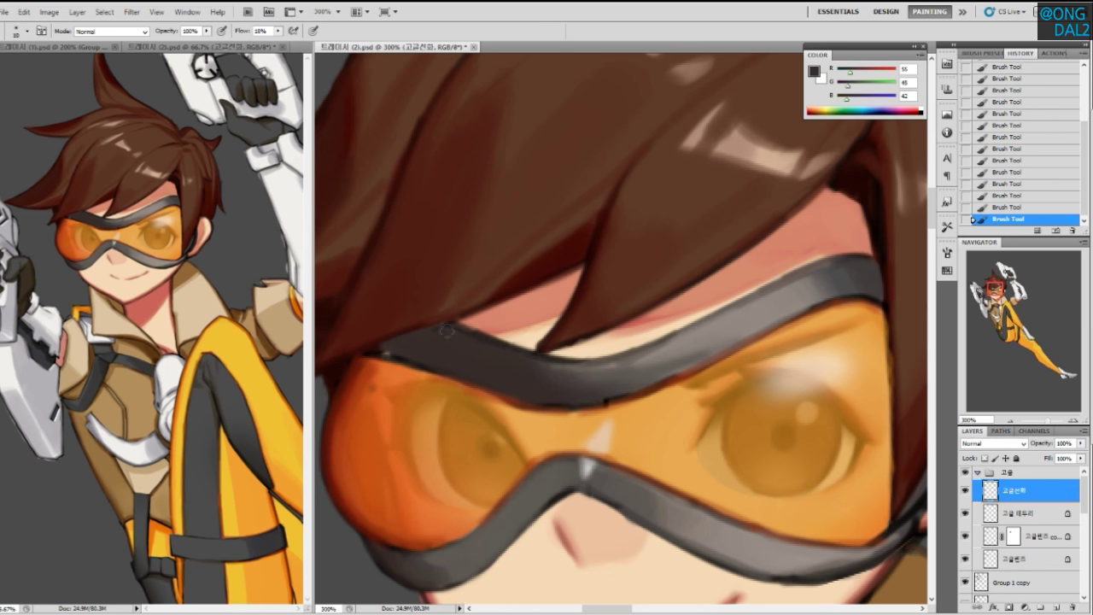
alt+click(458, 326)
alt+click(383, 351)
drag(403, 361, 523, 402)
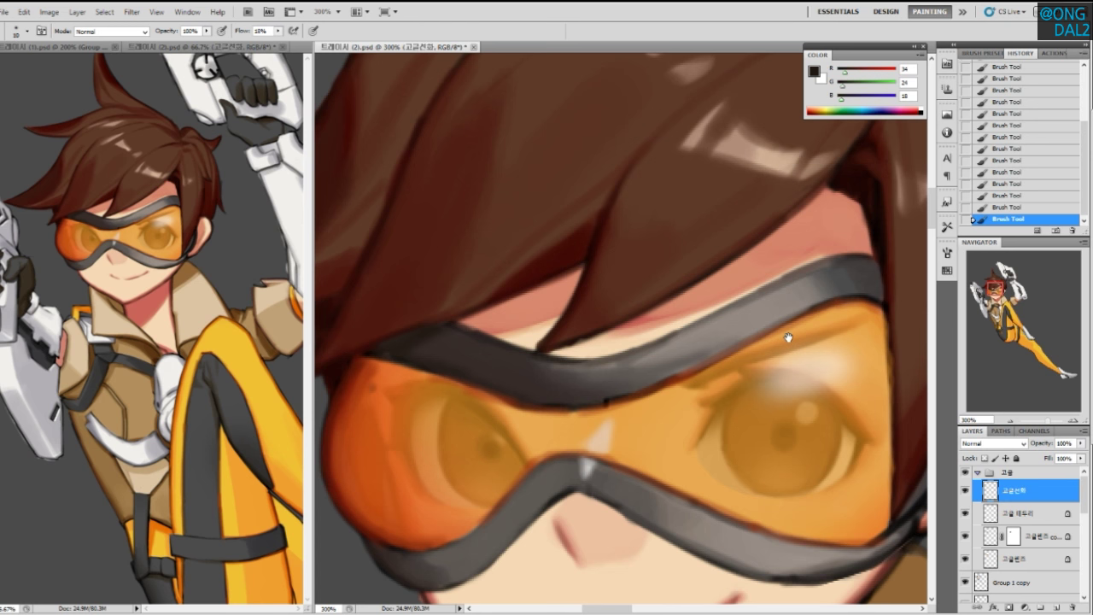
Blend sampled light greys along the upper edge of the band above the near eye
drag(794, 339, 733, 339)
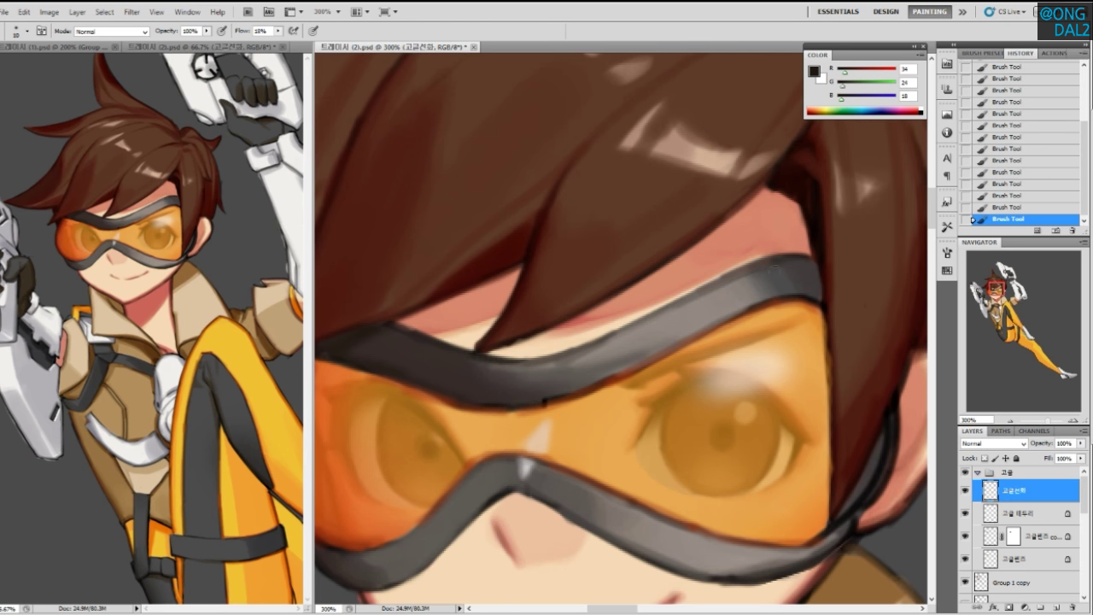
alt+click(777, 277)
alt+click(724, 290)
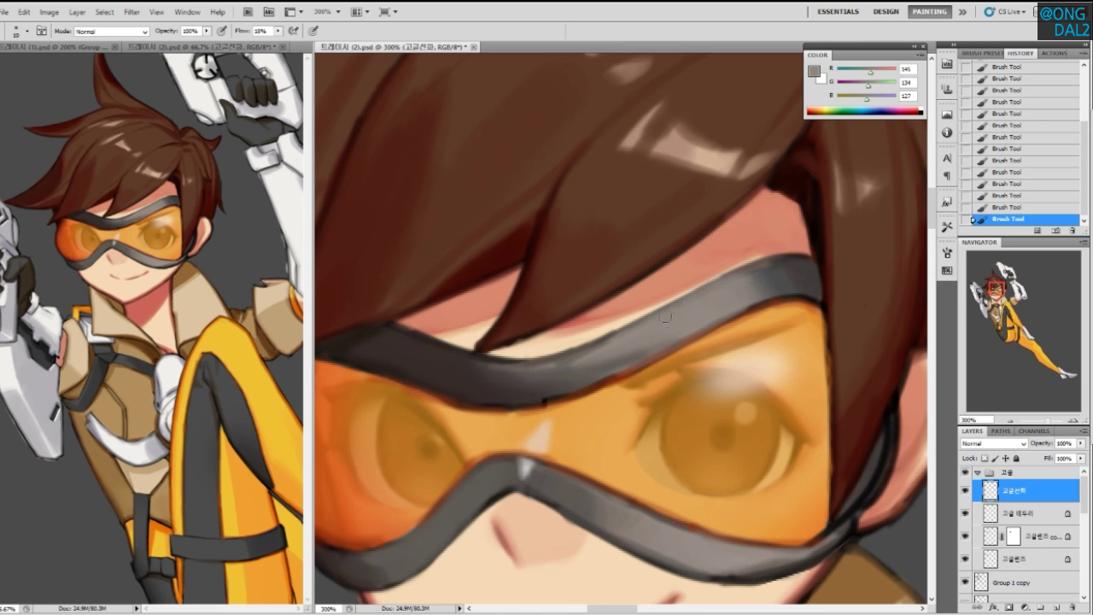
Paint over the dark speck on the upper band's lower edge above the nose bridge with sampled greys
alt+click(614, 355)
alt+click(632, 351)
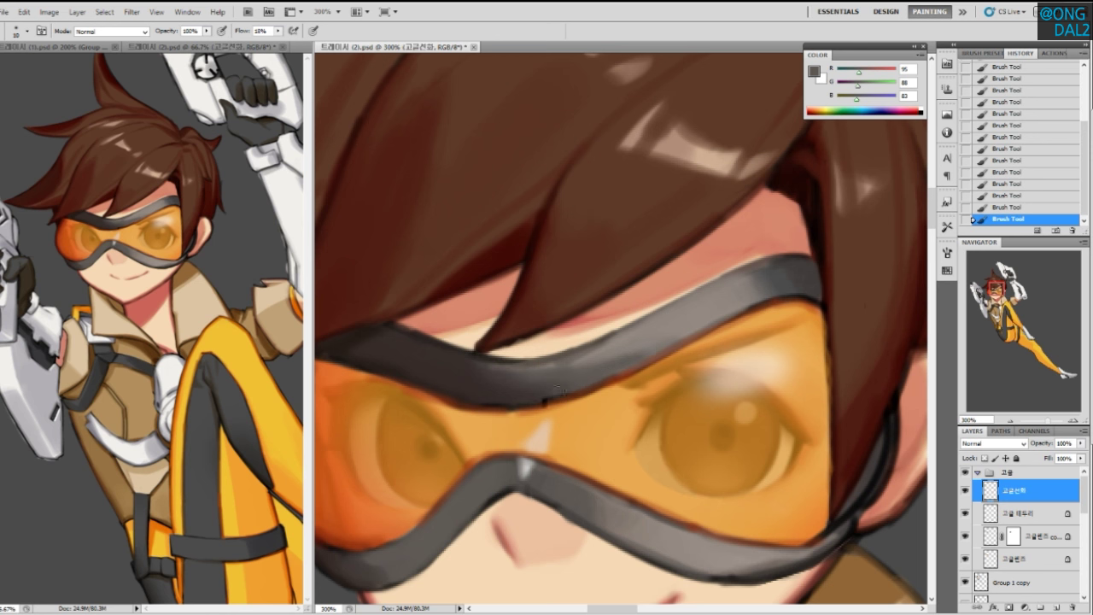
alt+click(515, 395)
drag(548, 400, 517, 405)
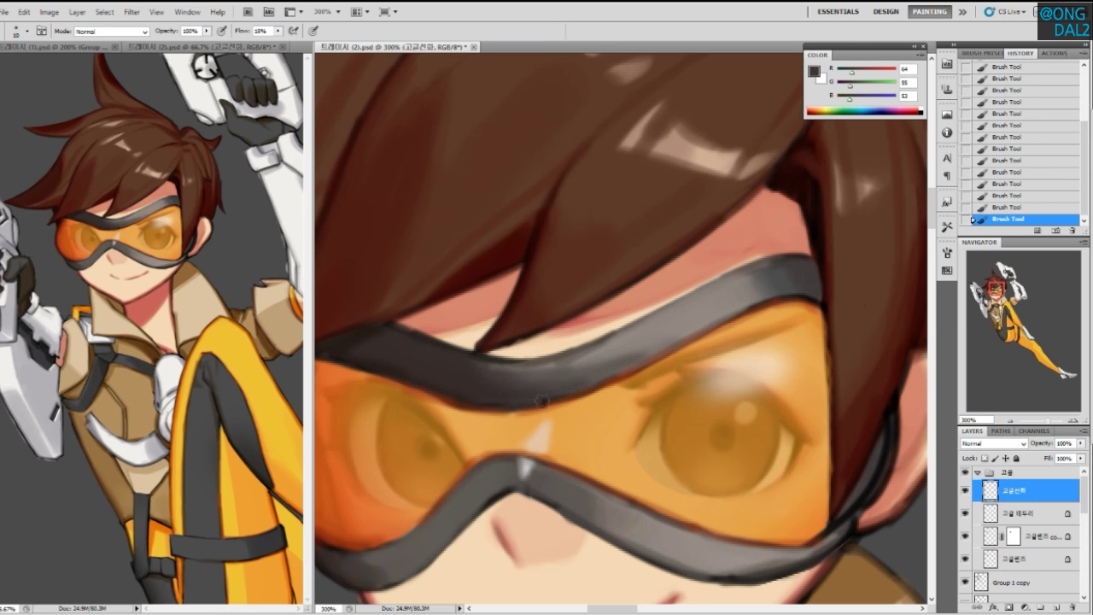
Smooth the upper band's transition from its dark centre to the lighter near section with sampled mid greys
alt+click(564, 386)
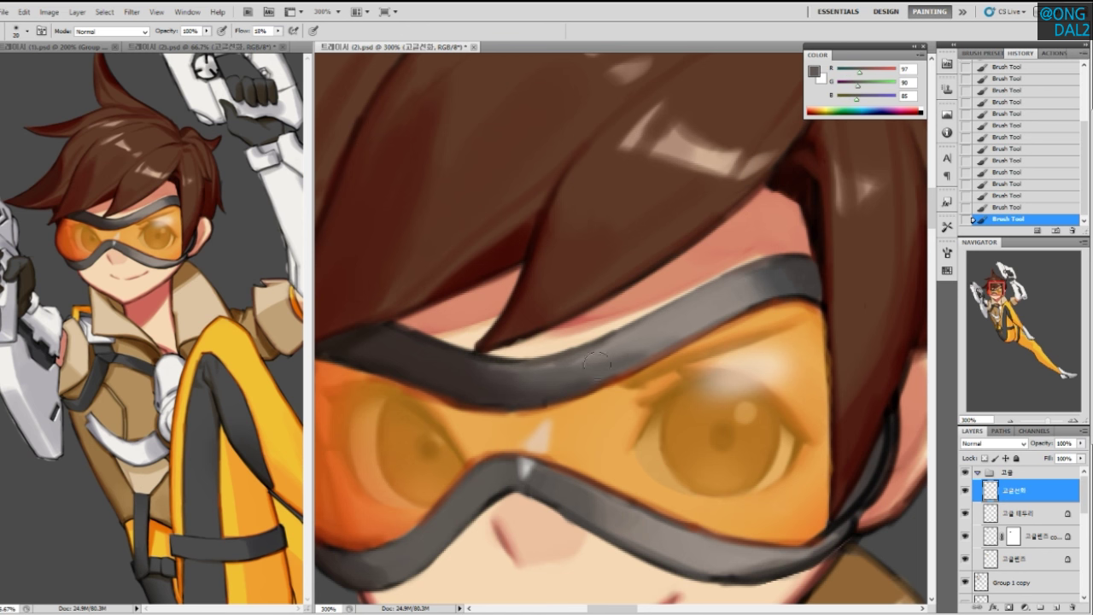
alt+click(633, 335)
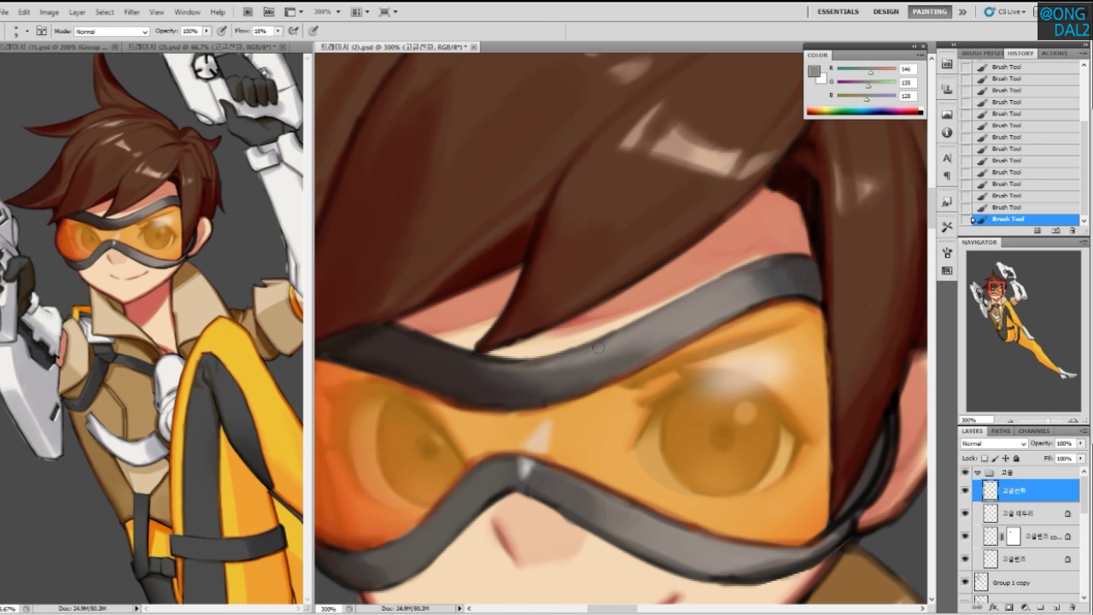
alt+click(528, 371)
drag(649, 349, 691, 331)
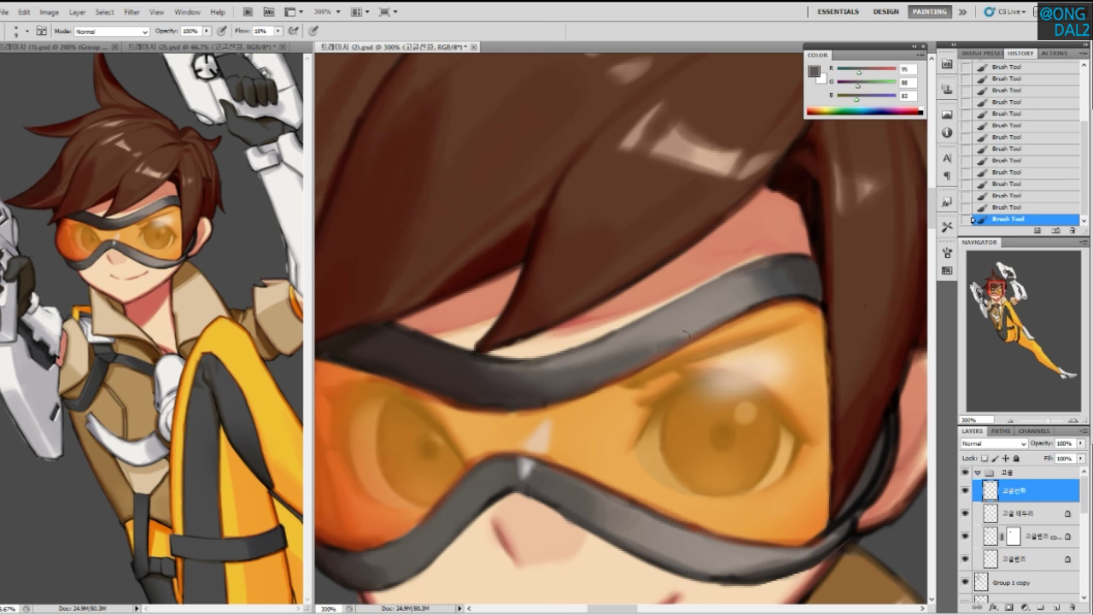
Shade the upper band's lower edge above the near lens with a sampled grey, undoing the last light-grey dab
alt+click(787, 289)
drag(687, 335, 760, 302)
alt+click(735, 289)
mouse_move(751, 284)
mouse_down()
mouse_move(759, 275)
mouse_move(751, 283)
mouse_up()
key(ctrl+z)
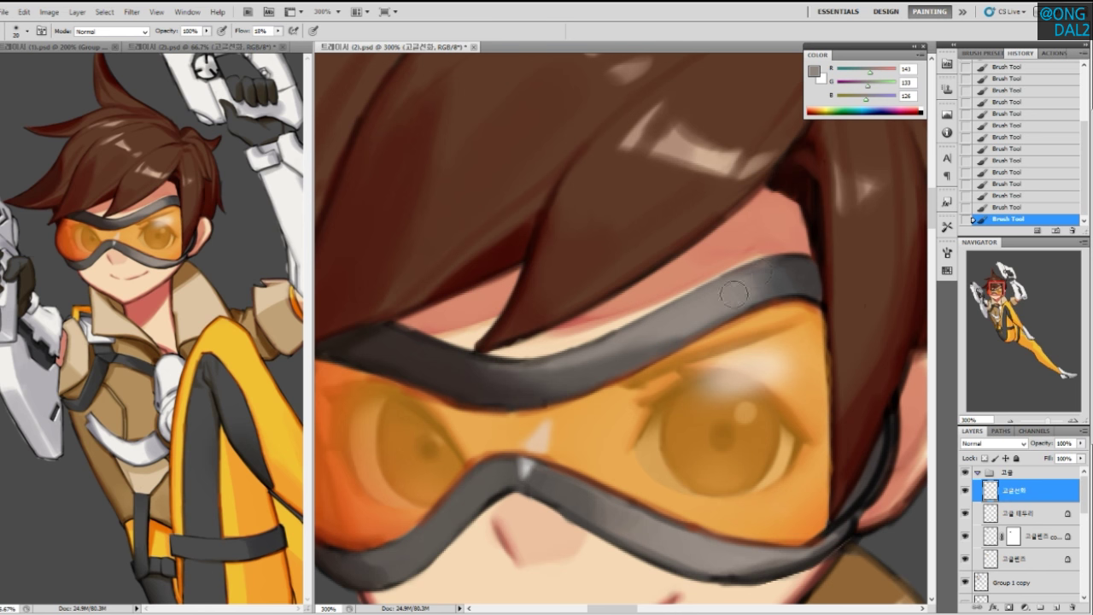
Blend alternating sampled dark and light greys into the upper band's near end beside the hair
alt+click(782, 268)
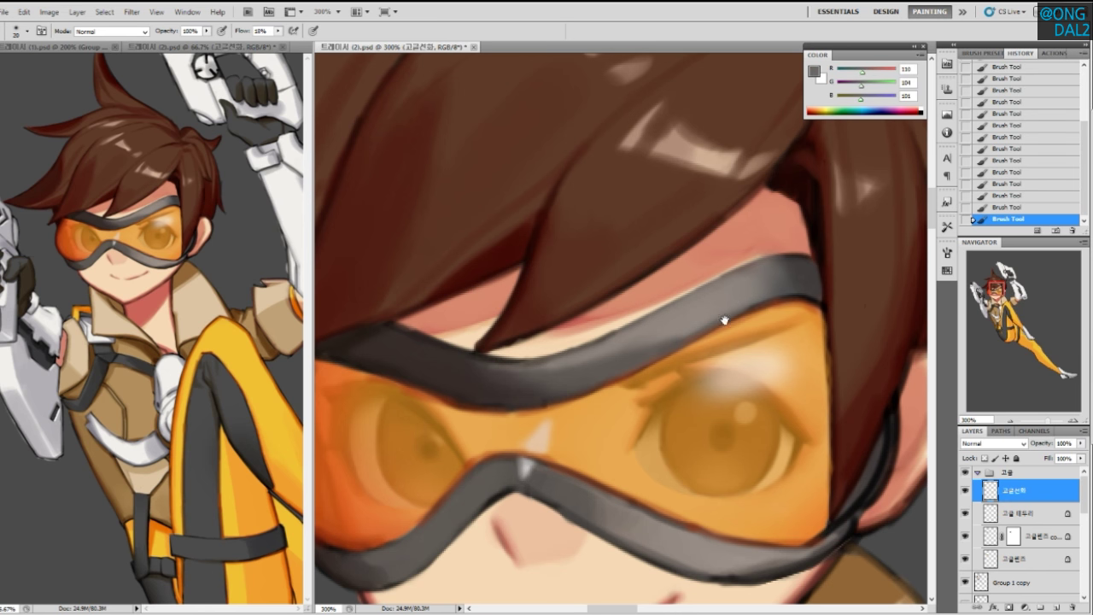
alt+click(788, 270)
alt+click(789, 253)
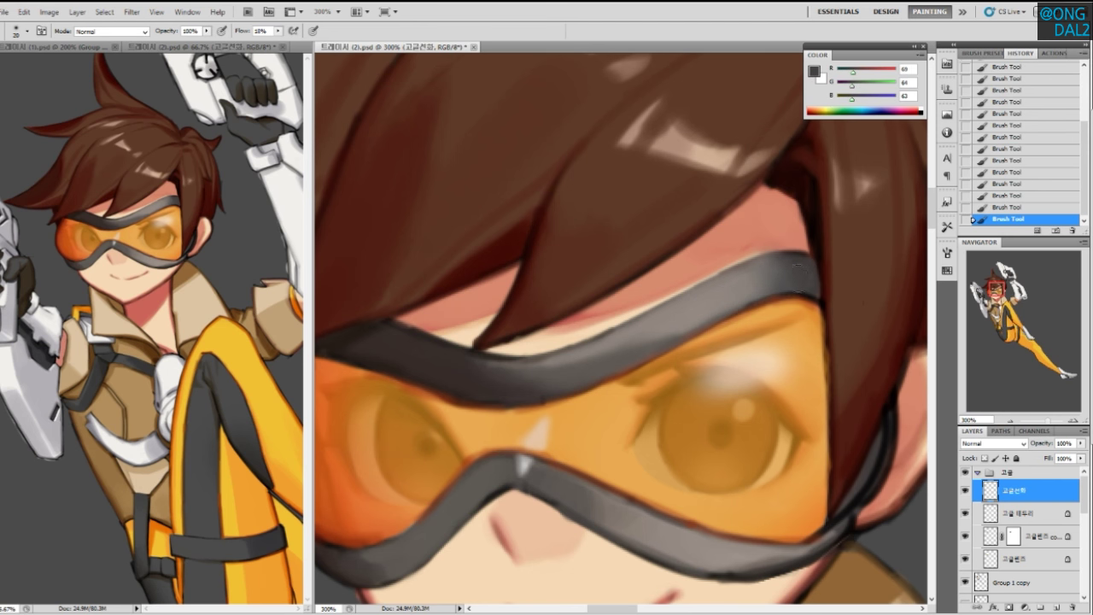
alt+click(756, 271)
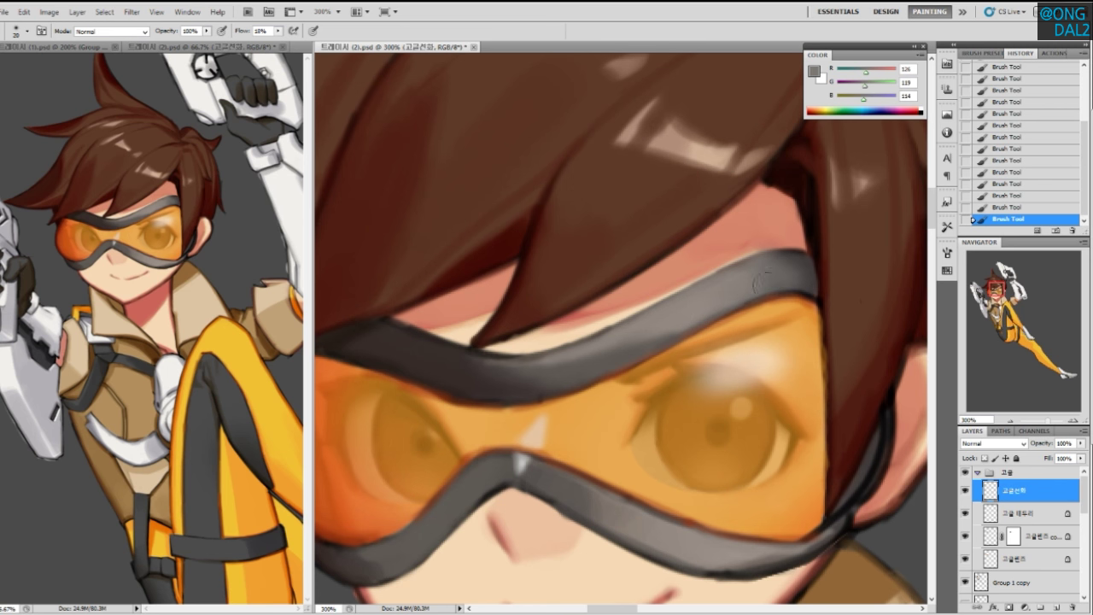
alt+click(732, 287)
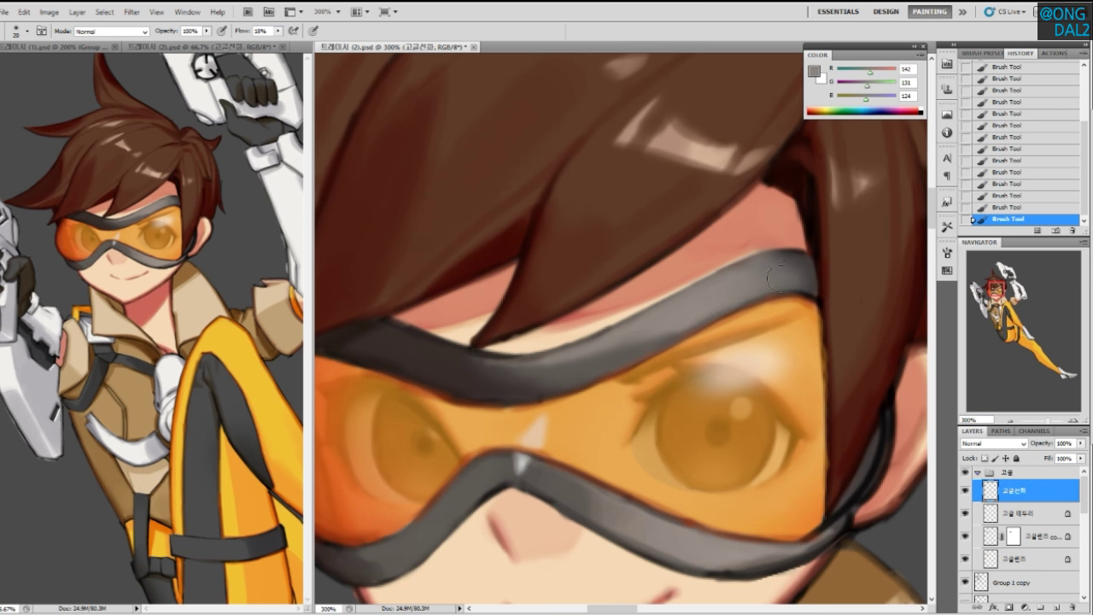
alt+click(773, 261)
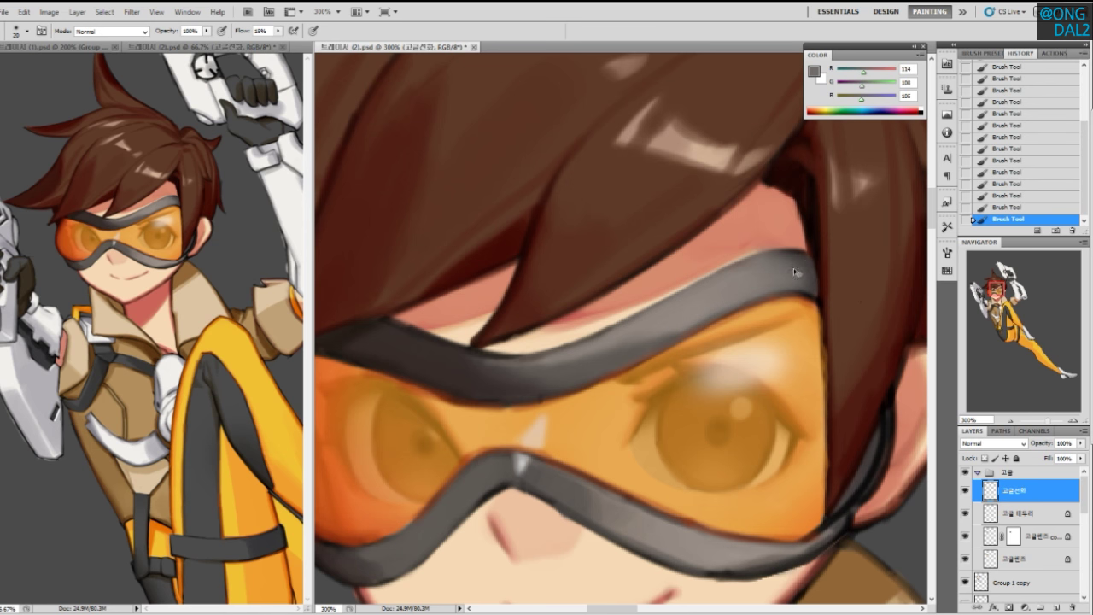
Even out the light highlight area of the upper band above the near eye with sampled greys
alt+click(666, 317)
alt+click(647, 321)
drag(706, 315, 700, 313)
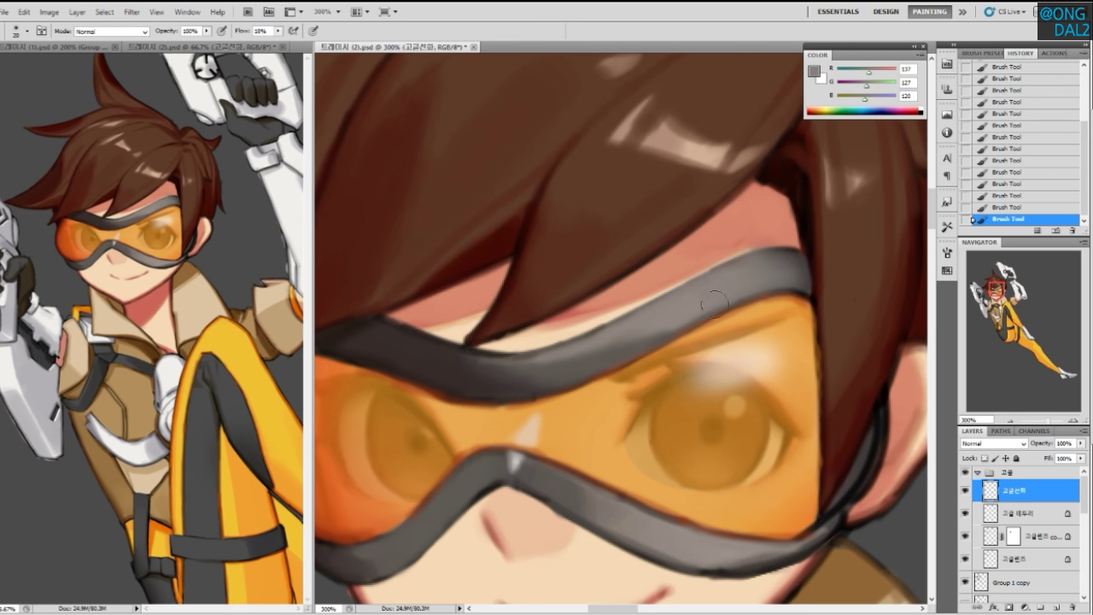
alt+click(704, 303)
Smooth the lower band's shading beneath the near lens with sampled mid greys, stepping back two earlier strokes
drag(677, 432, 644, 341)
alt+click(586, 397)
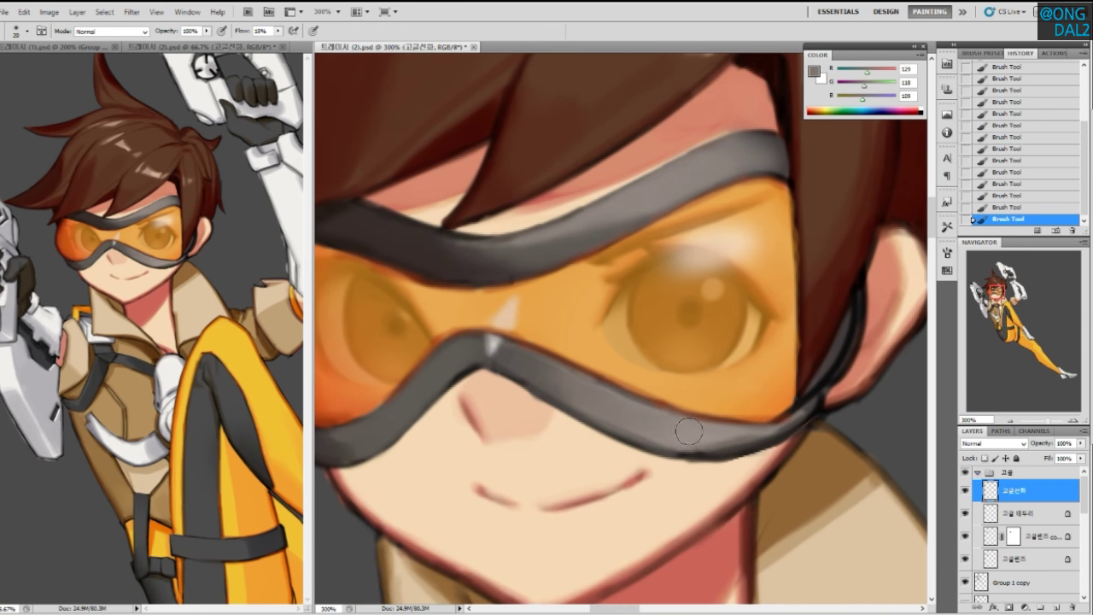
key(ctrl+alt+z)
key(ctrl+alt+z)
alt+click(661, 425)
click(661, 424)
alt+click(641, 421)
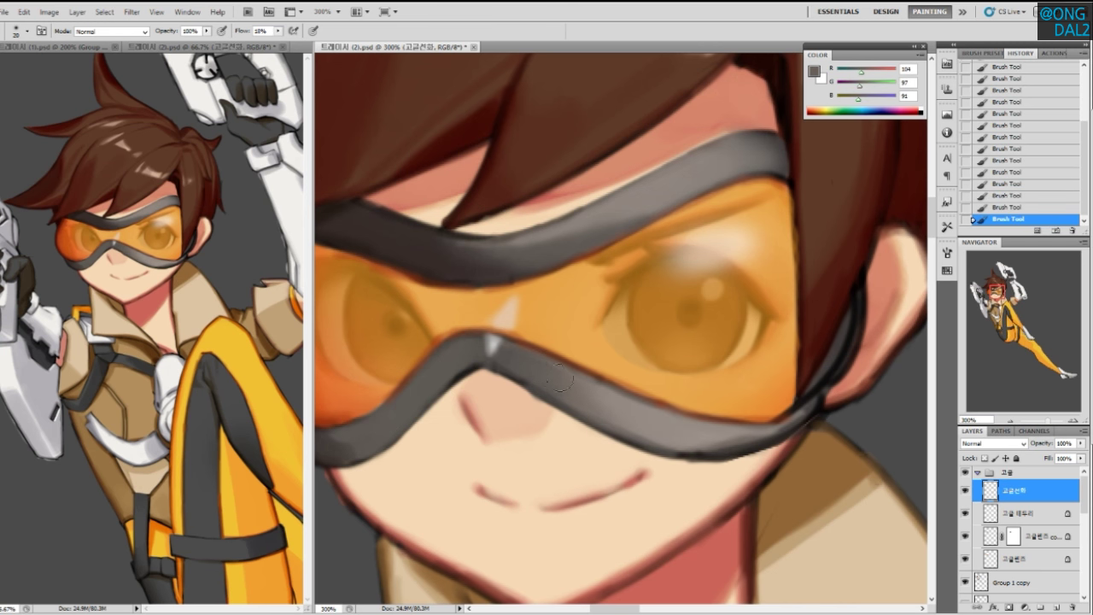
Blend a sampled light grey along the lower band's bottom edge toward the side strap with a smaller brush
alt+click(651, 421)
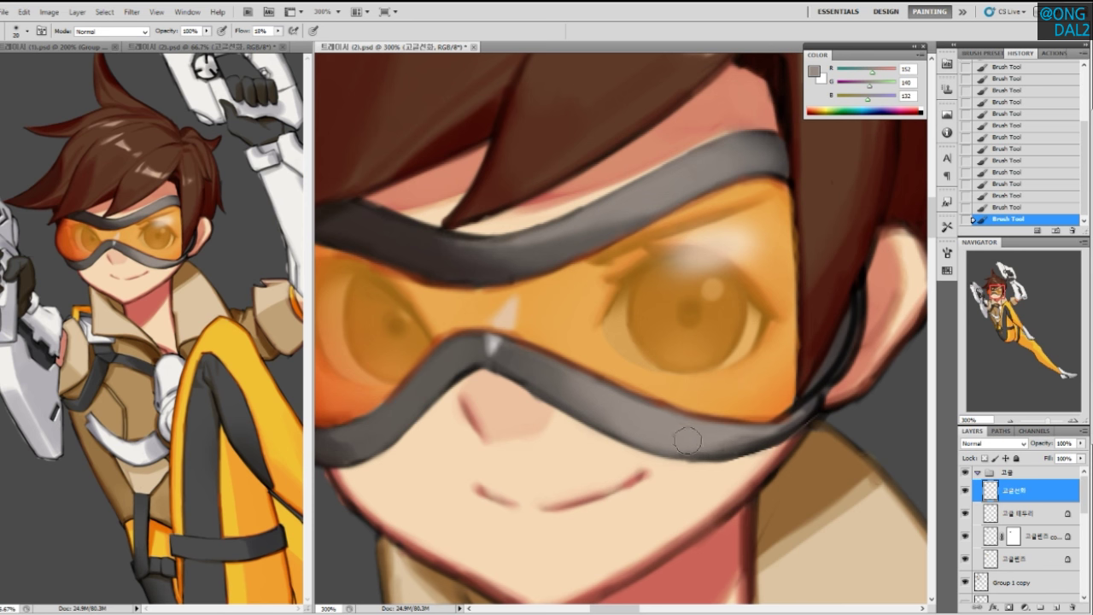
key(bracketleft)
drag(687, 450, 766, 438)
alt+click(797, 421)
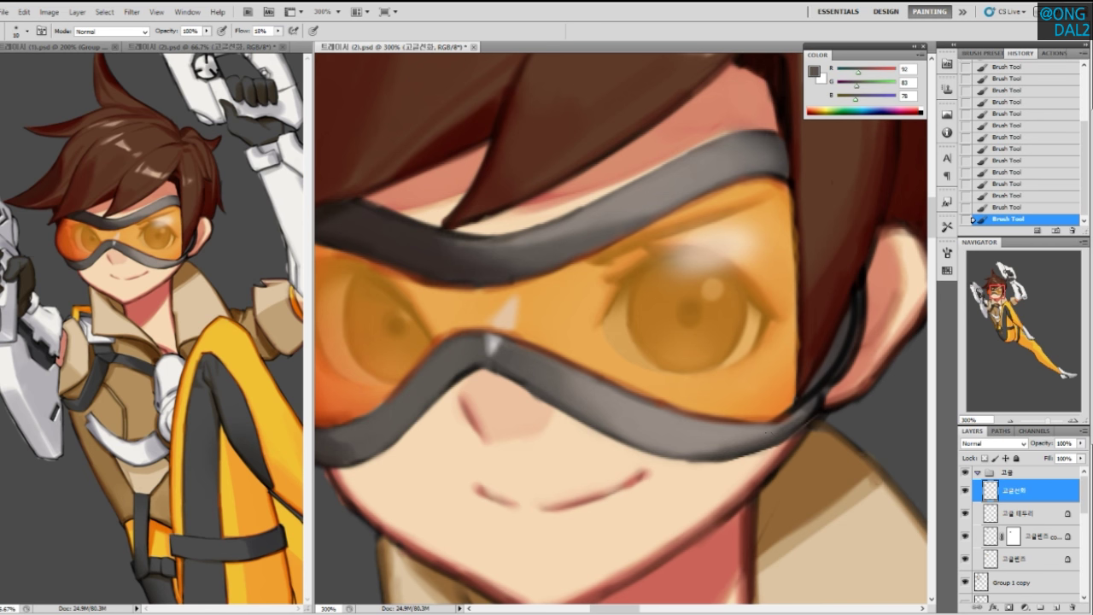
Shade the side strap between the hair and the ear with sampled dark greys
alt+click(825, 343)
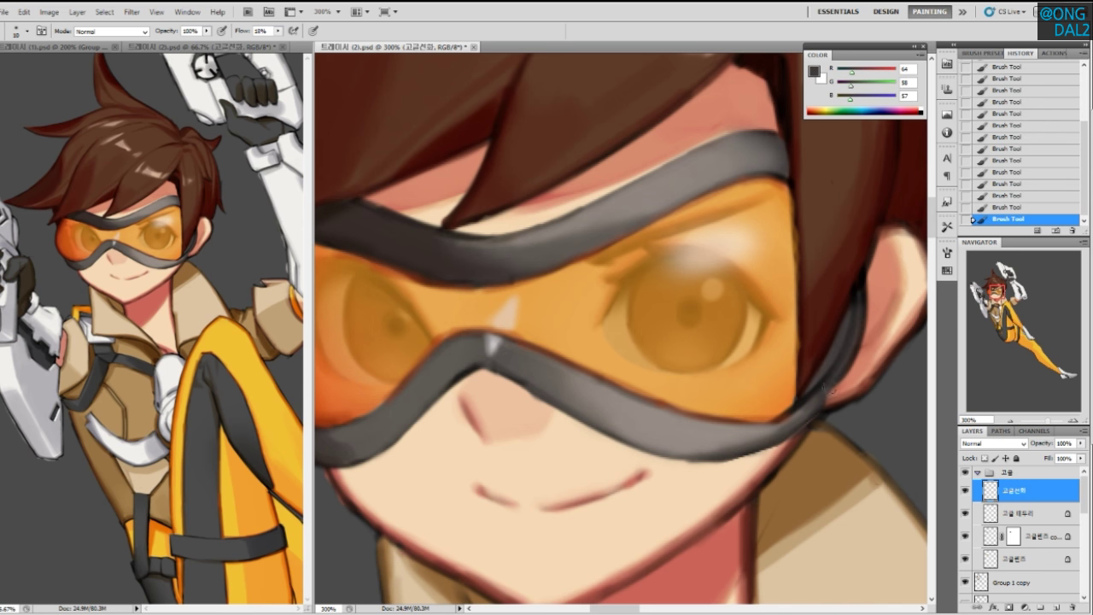
alt+click(813, 376)
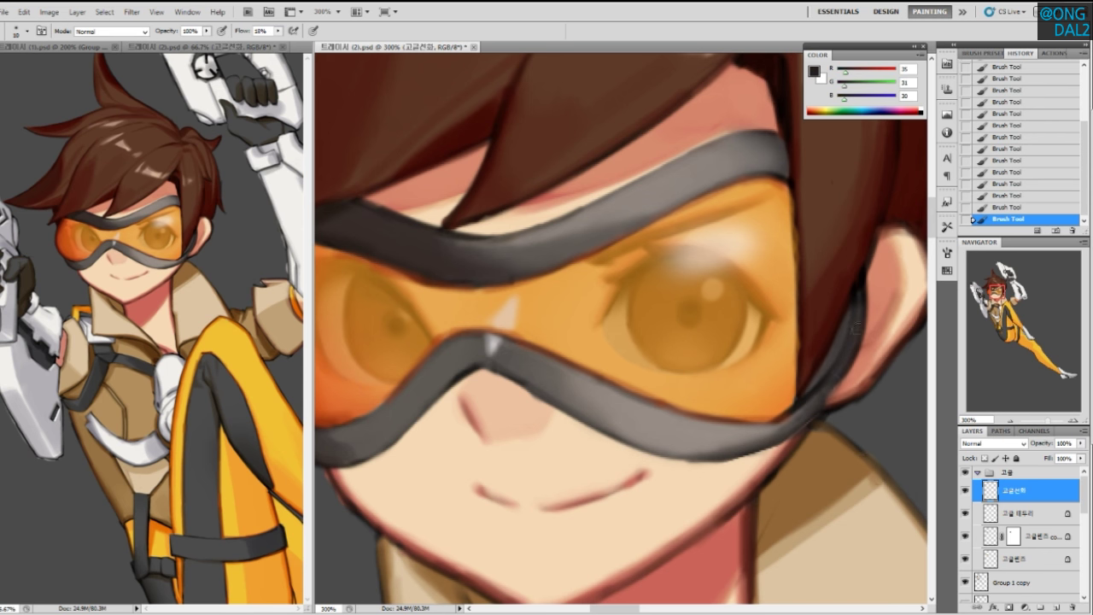
drag(854, 339, 827, 402)
Tint the narrow area between the hair and the side strap with orange sampled from the near lens
alt+click(781, 390)
mouse_move(848, 339)
mouse_down()
mouse_move(823, 375)
mouse_move(846, 320)
mouse_move(817, 377)
mouse_move(766, 419)
mouse_up()
key(ctrl+z)
key(ctrl+z)
key(ctrl+z)
key(ctrl+z)
mouse_move(820, 386)
mouse_down()
mouse_move(777, 418)
mouse_move(751, 416)
mouse_up()
key(ctrl+z)
alt+click(763, 419)
key(ctrl+z)
key(ctrl+z)
key(ctrl+z)
key(ctrl+z)
key(ctrl+z)
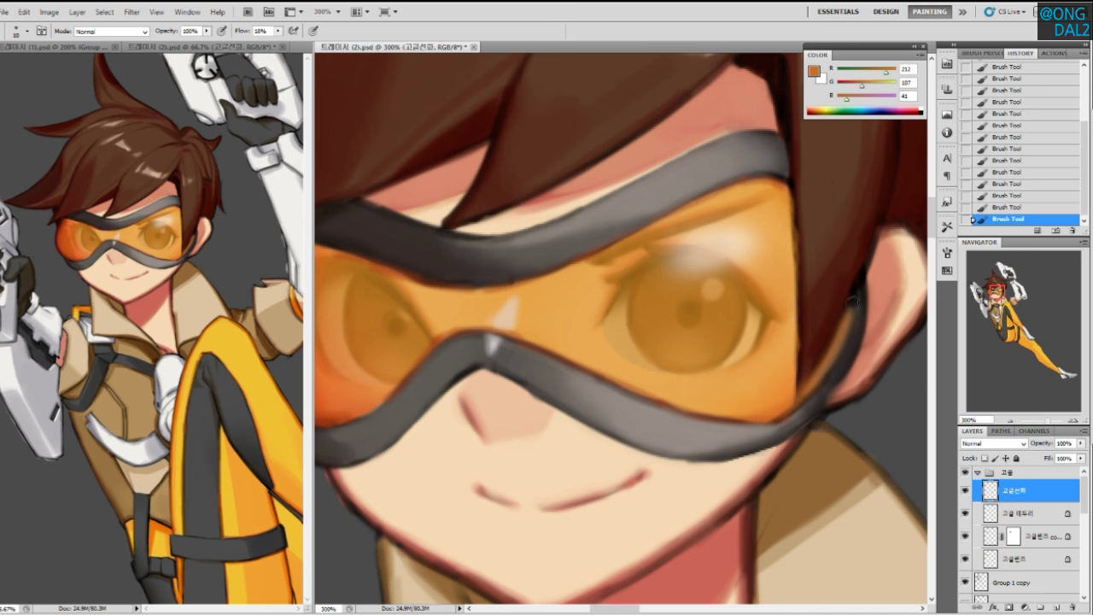
Soften the line art along the near lens's outer and lower edges with the sampled orange
drag(777, 264, 762, 296)
mouse_move(791, 239)
mouse_down()
mouse_move(795, 297)
mouse_move(786, 226)
mouse_move(781, 348)
mouse_move(792, 267)
mouse_move(793, 332)
mouse_move(792, 245)
mouse_up()
key(ctrl+z)
mouse_move(791, 367)
mouse_down()
mouse_move(787, 227)
mouse_move(795, 363)
mouse_up()
mouse_move(794, 250)
mouse_down()
mouse_move(786, 359)
mouse_move(783, 218)
mouse_move(790, 353)
mouse_move(785, 221)
mouse_move(793, 350)
mouse_up()
mouse_move(786, 227)
mouse_down()
mouse_move(790, 350)
mouse_move(791, 248)
mouse_move(798, 324)
mouse_move(784, 416)
mouse_up()
drag(674, 429, 752, 426)
drag(595, 362, 701, 409)
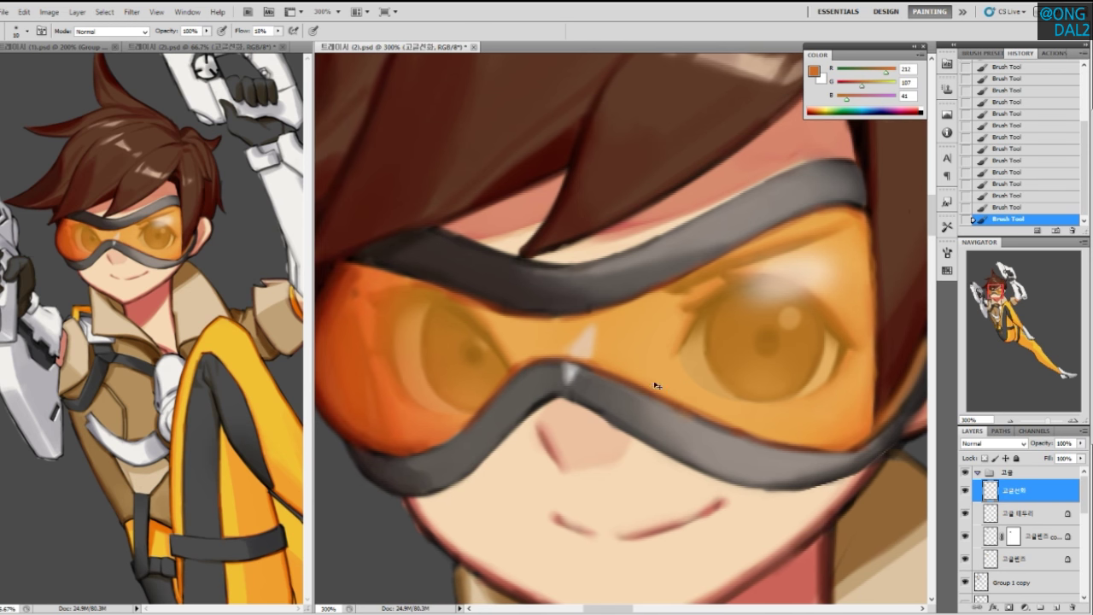
mouse_move(732, 425)
mouse_down()
mouse_move(805, 442)
mouse_move(816, 437)
mouse_move(731, 427)
mouse_move(840, 430)
mouse_move(745, 428)
mouse_move(790, 436)
mouse_move(862, 418)
mouse_up()
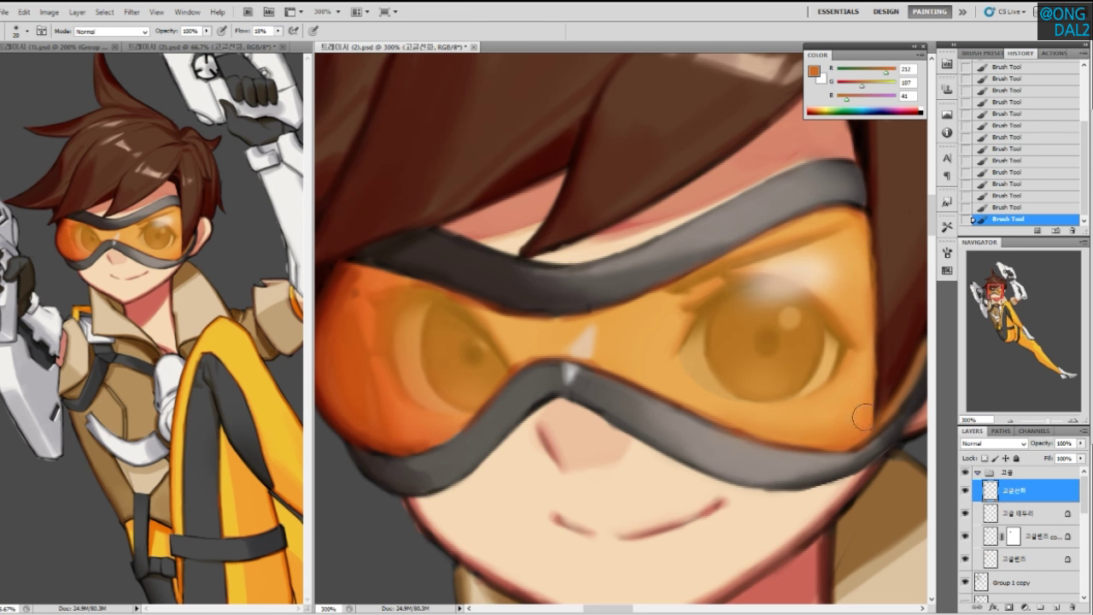
Blend a sampled lighter orange into the near lens's lower outer corner with a larger brush
alt+click(857, 417)
key(bracketright)
key(bracketright)
key(bracketright)
drag(835, 408, 841, 417)
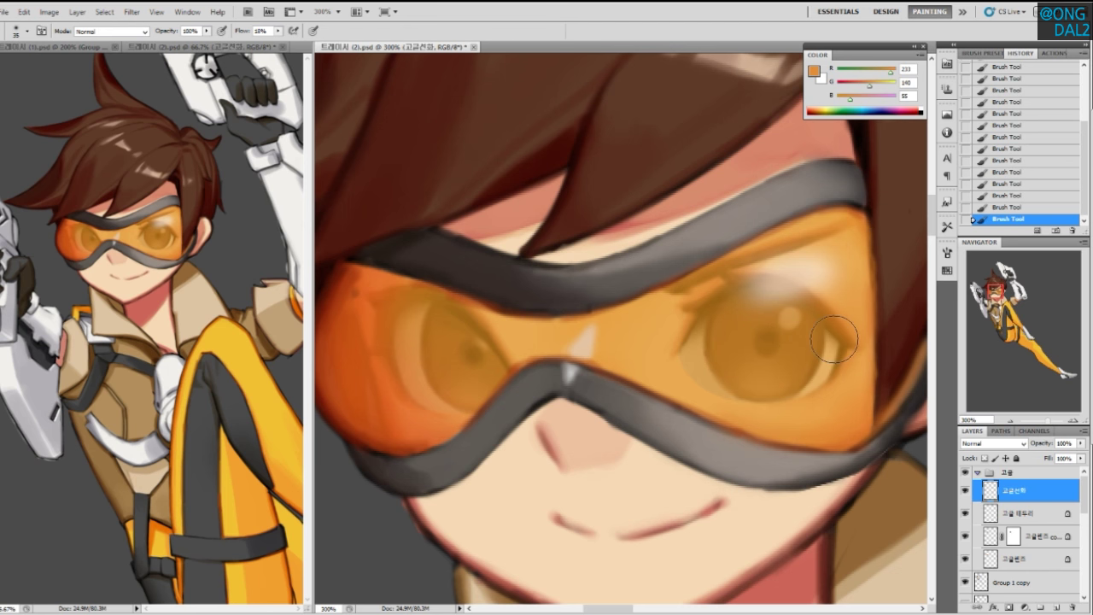
Create a layer named 피부그림자 and place it below the goggle lens layer
scroll(681, 426, down, 2)
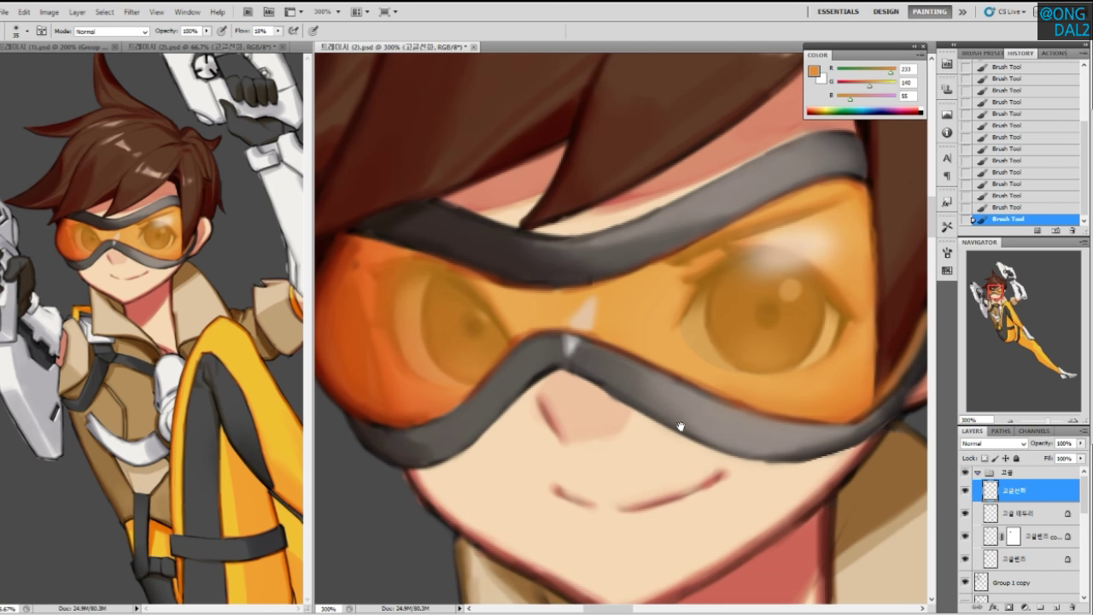
click(1032, 560)
key(ctrl+shift+n)
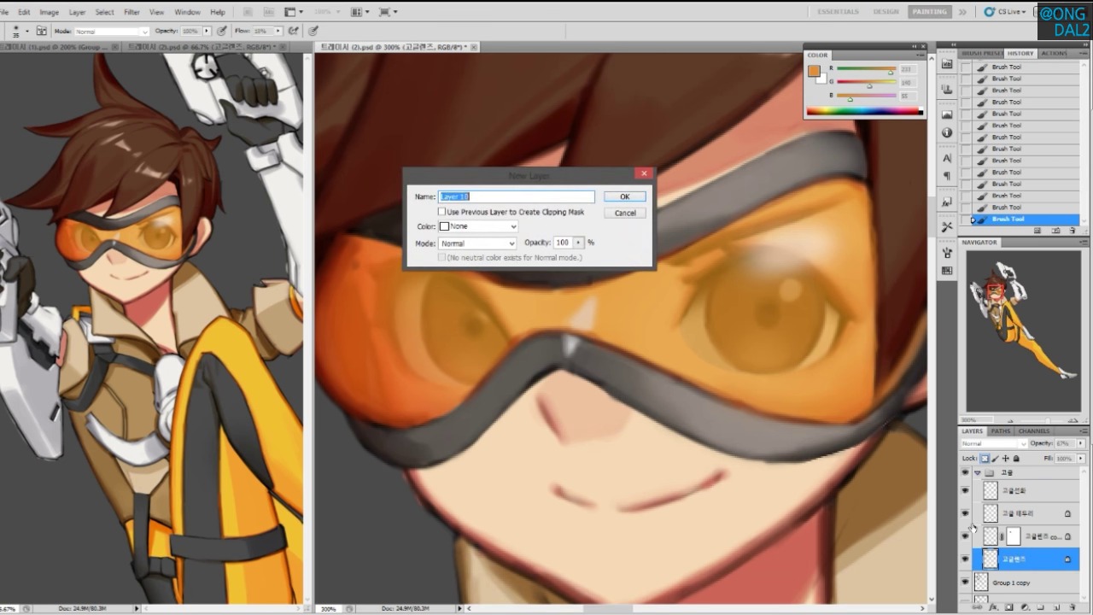
text(v)
text(부그림자)
key(Return)
drag(1025, 568, 1023, 588)
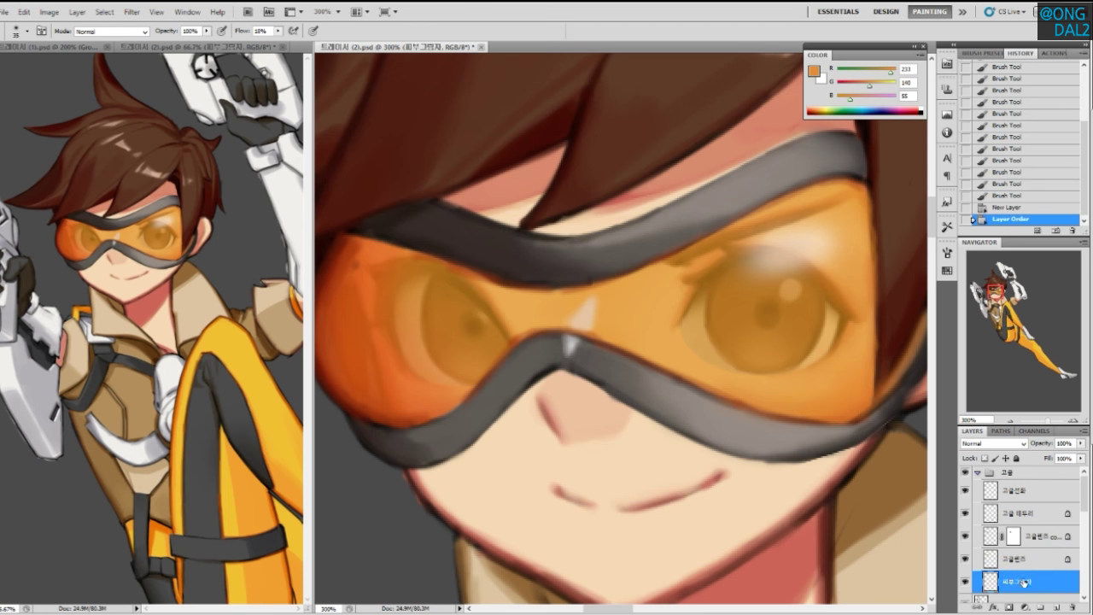
Paint a thin reddish skin shadow under the lower band on the far cheek, undoing the unwanted strokes
scroll(613, 466, down, 2)
right_click(647, 443)
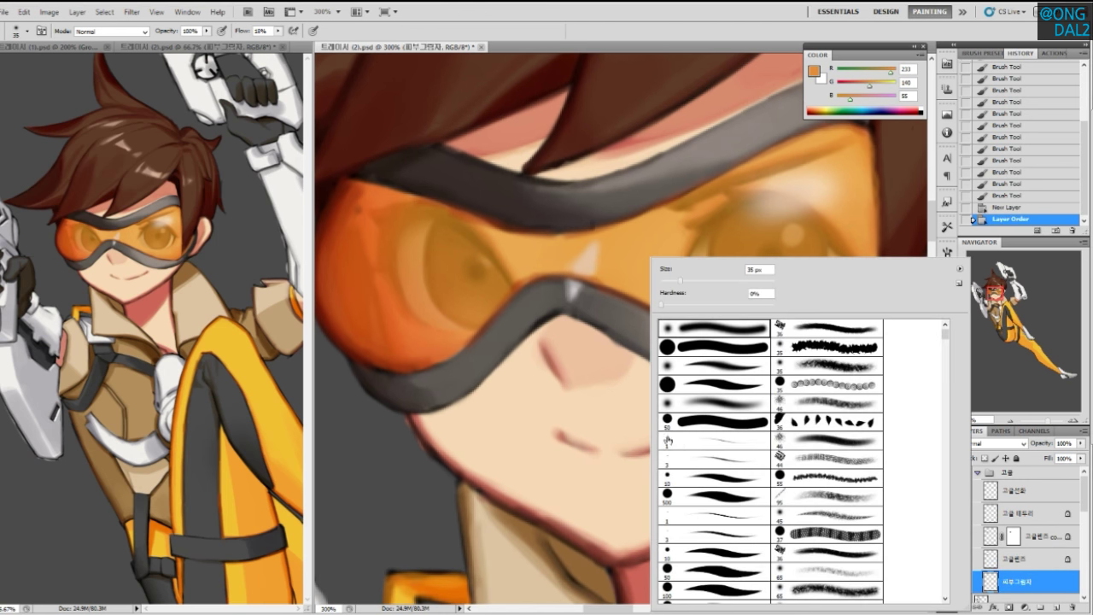
alt+click(468, 462)
mouse_move(521, 346)
mouse_down()
mouse_move(458, 403)
mouse_move(489, 376)
mouse_up()
key(ctrl+z)
key(ctrl+z)
key(ctrl+z)
mouse_move(419, 416)
mouse_down()
mouse_move(476, 389)
mouse_move(449, 407)
mouse_up()
key(ctrl+z)
drag(497, 369, 440, 409)
mouse_move(522, 349)
mouse_down()
mouse_move(475, 382)
mouse_move(530, 346)
mouse_move(500, 368)
mouse_up()
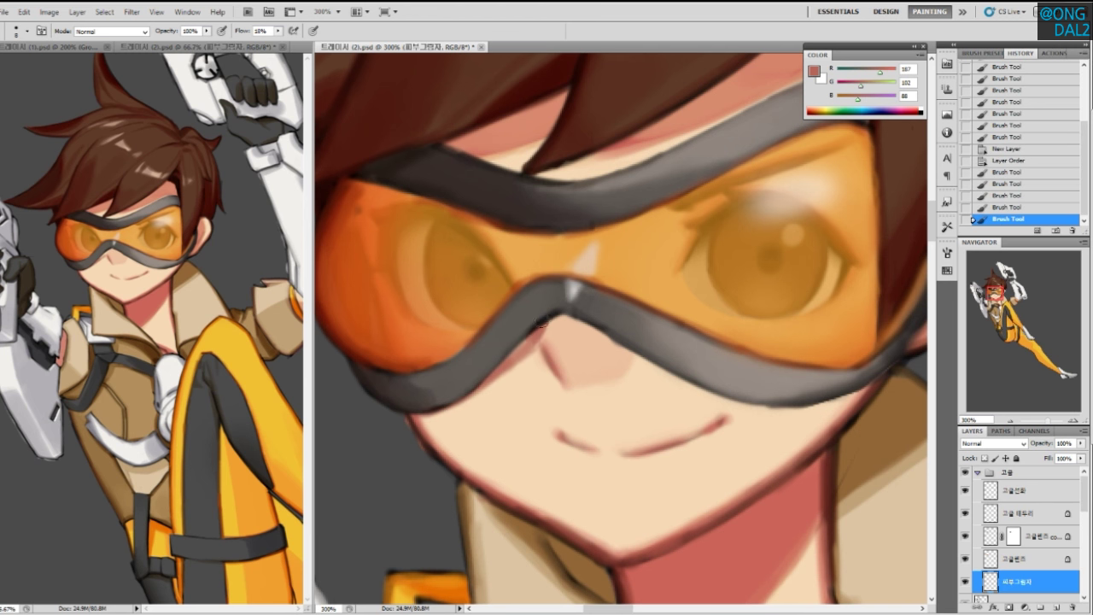
Extend the reddish shadow under the band at the nose bridge, undoing the last cheek stroke
drag(534, 337, 650, 301)
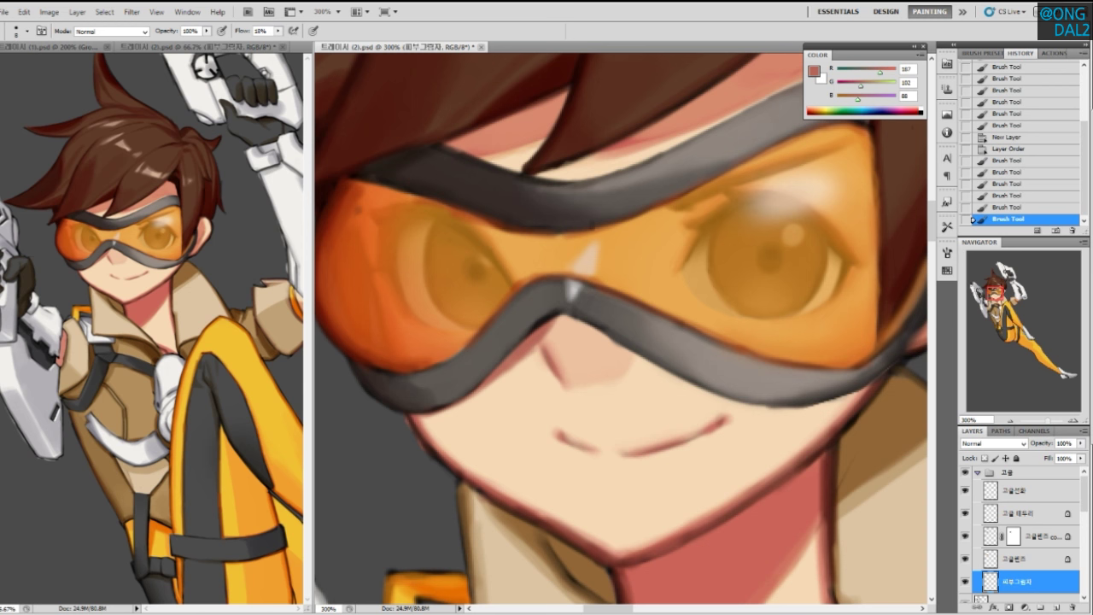
drag(537, 355, 476, 396)
key(ctrl+z)
Erase the excess skin shadow around the nose bridge with a resized eraser
key(e)
right_click(581, 357)
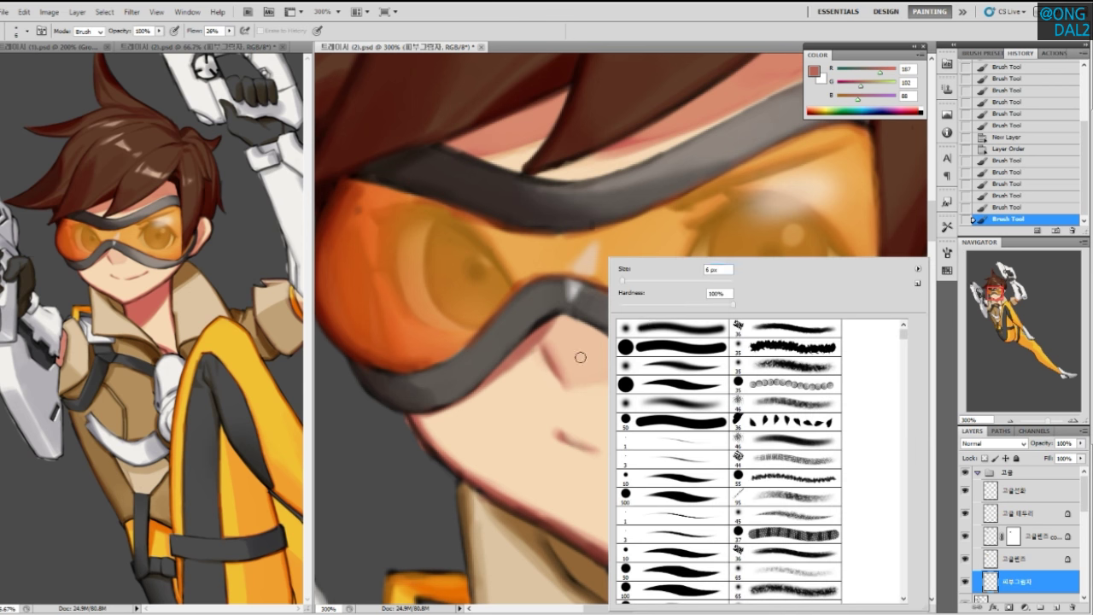
click(655, 420)
drag(650, 279, 635, 283)
click(550, 362)
mouse_move(550, 364)
mouse_down()
mouse_move(469, 421)
mouse_move(573, 344)
mouse_move(560, 340)
mouse_move(540, 364)
mouse_move(579, 308)
mouse_move(524, 386)
mouse_move(562, 342)
mouse_move(582, 346)
mouse_move(553, 321)
mouse_up()
Paint the reddish skin shadow along the lower band's bottom edge from the nose across the near cheek
key(b)
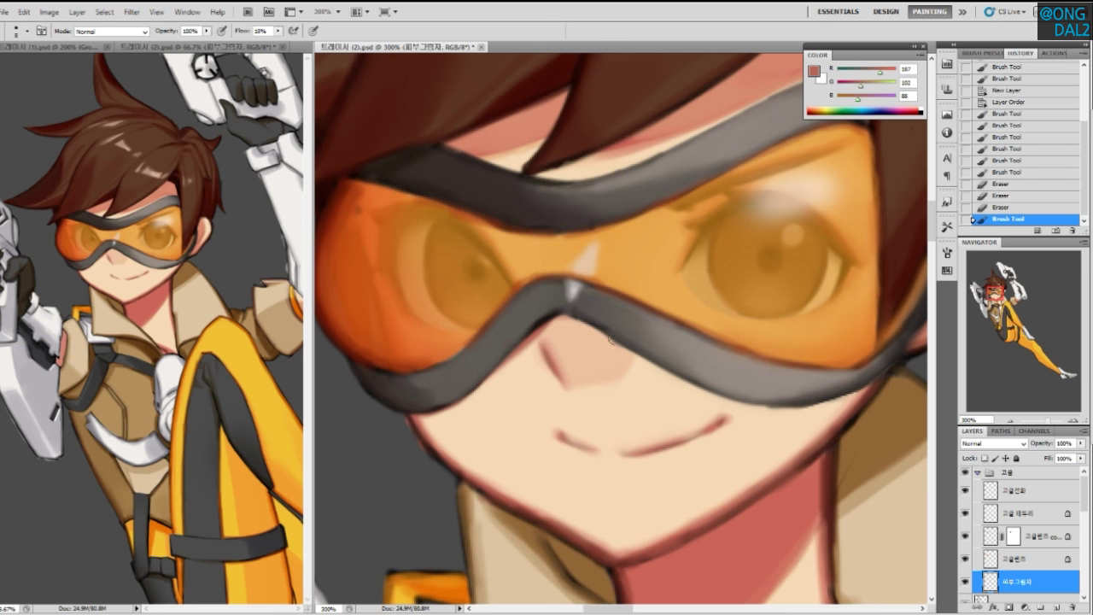
drag(600, 330, 652, 365)
key(ctrl+z)
mouse_move(600, 329)
mouse_down()
mouse_move(641, 356)
mouse_move(621, 350)
mouse_up()
mouse_move(617, 348)
mouse_down()
mouse_move(598, 330)
mouse_move(676, 339)
mouse_move(616, 351)
mouse_move(629, 354)
mouse_move(599, 330)
mouse_move(706, 378)
mouse_move(637, 360)
mouse_move(661, 371)
mouse_up()
key(ctrl+alt+z)
key(ctrl+alt+z)
key(ctrl+z)
key(ctrl+z)
mouse_move(610, 341)
mouse_down()
mouse_move(781, 415)
mouse_move(851, 395)
mouse_up()
Darken the near end of the cheek shadow beside the jaw with a sampled brownish red
alt+click(839, 400)
alt+click(845, 410)
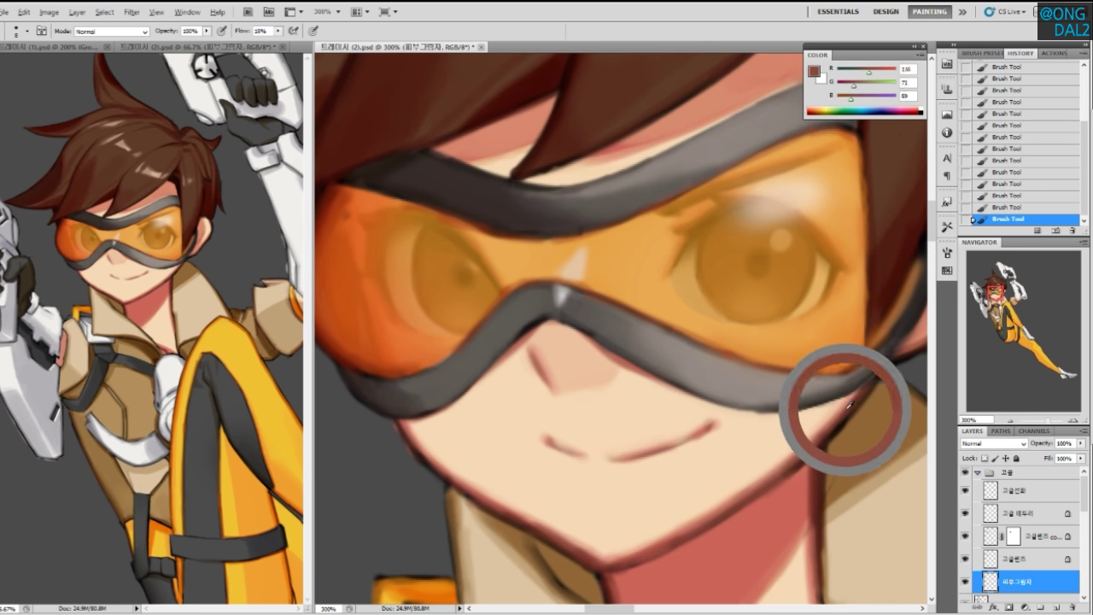
drag(810, 408, 851, 396)
Shift the sampled skin tone to red RGB 192, 71, 66 and paint it under the lower band's near end
alt+click(715, 425)
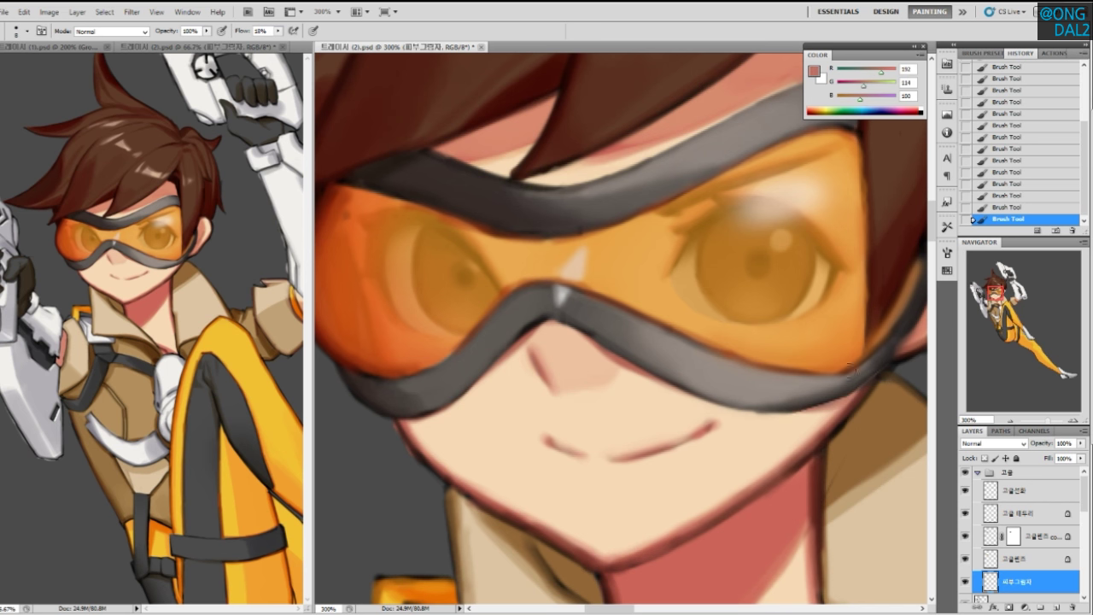
drag(864, 86, 858, 86)
mouse_move(771, 398)
mouse_down()
mouse_move(805, 410)
mouse_move(827, 399)
mouse_up()
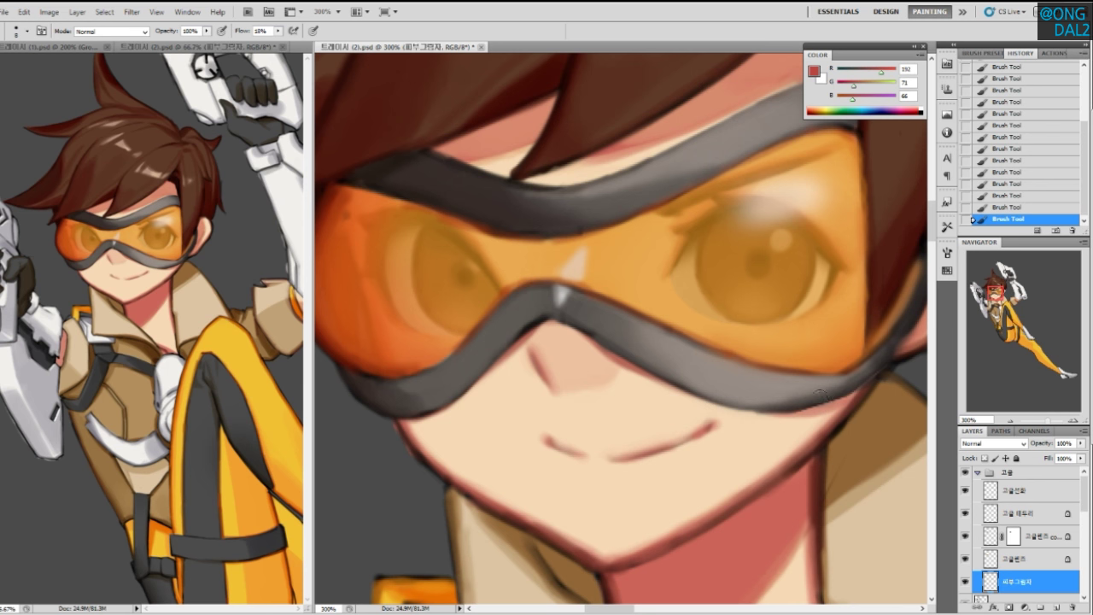
key(ctrl+z)
drag(760, 410, 851, 396)
key(ctrl+z)
mouse_move(762, 408)
mouse_down()
mouse_move(853, 397)
mouse_move(841, 400)
mouse_up()
key(ctrl+z)
drag(738, 408, 846, 398)
mouse_move(780, 412)
mouse_down()
mouse_move(854, 393)
mouse_move(846, 380)
mouse_up()
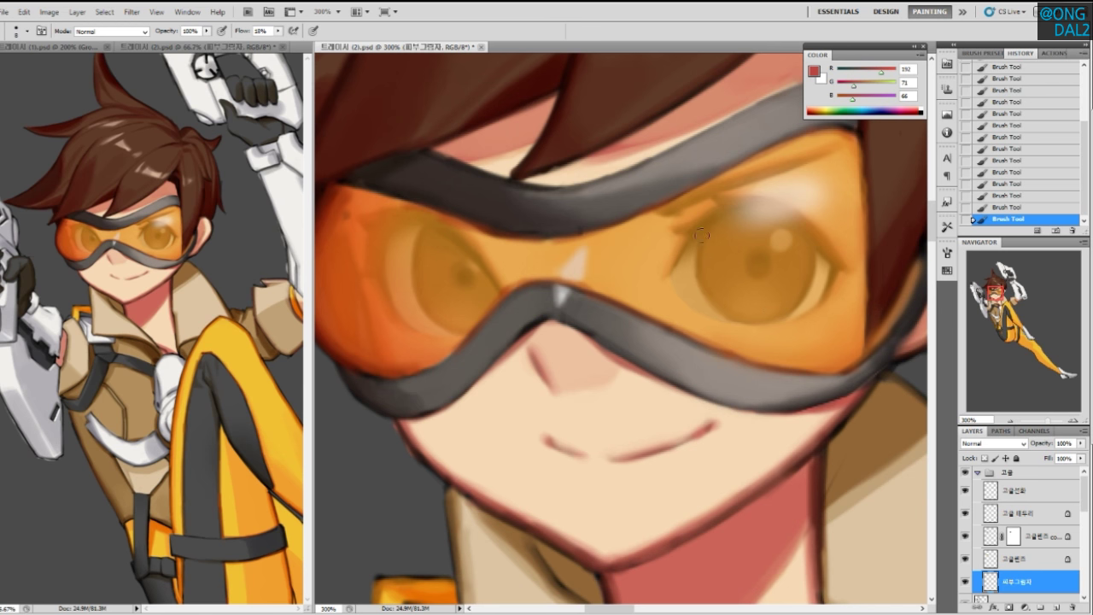
Paint a red shadow along the upper band's forehead edge, undoing the repeated stroke
drag(661, 189, 586, 333)
drag(741, 222, 618, 278)
key(ctrl+z)
key(ctrl+z)
drag(726, 226, 644, 264)
key(ctrl+z)
Add the red shadow to the forehead skin beside the near hair, undoing the extra stroke along the hairline
drag(756, 171, 779, 220)
key(ctrl+z)
key(ctrl+z)
drag(755, 174, 771, 219)
drag(723, 170, 759, 175)
key(ctrl+z)
Add red strokes to the forehead skin beneath the fringe, undoing the last one
mouse_move(632, 291)
mouse_down()
mouse_move(634, 281)
mouse_move(653, 289)
mouse_up()
drag(370, 291, 491, 236)
drag(453, 297, 483, 280)
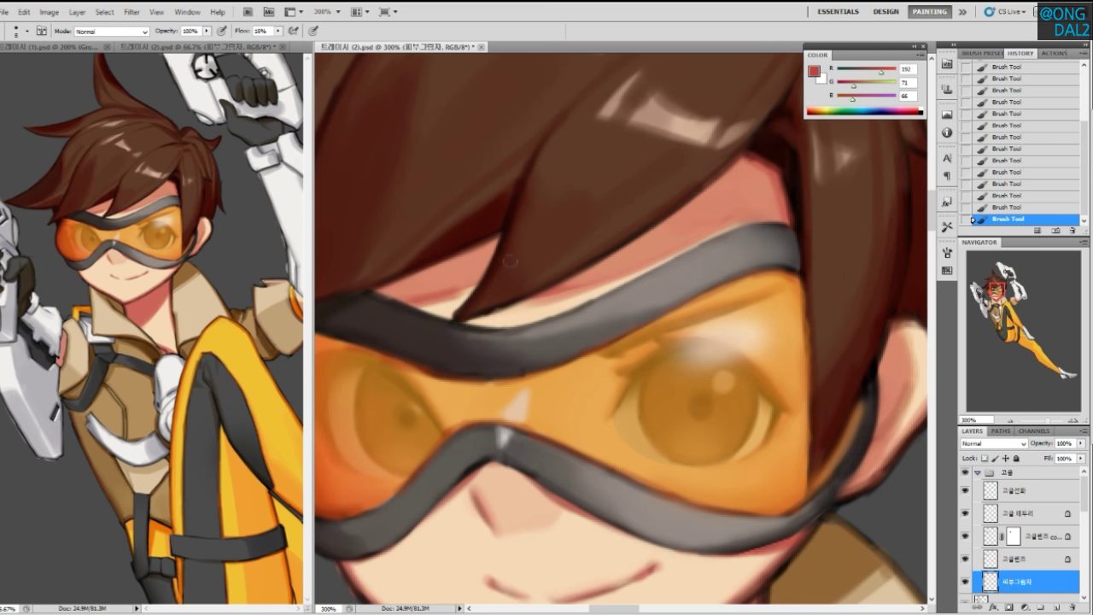
key(ctrl+z)
Try further red shadow strokes across the forehead just above the upper band
mouse_move(635, 410)
mouse_down()
mouse_move(625, 366)
mouse_move(609, 367)
mouse_up()
drag(709, 181, 636, 219)
key(ctrl+z)
drag(715, 181, 623, 227)
key(ctrl+z)
mouse_move(462, 282)
mouse_down()
mouse_move(540, 266)
mouse_move(663, 208)
mouse_up()
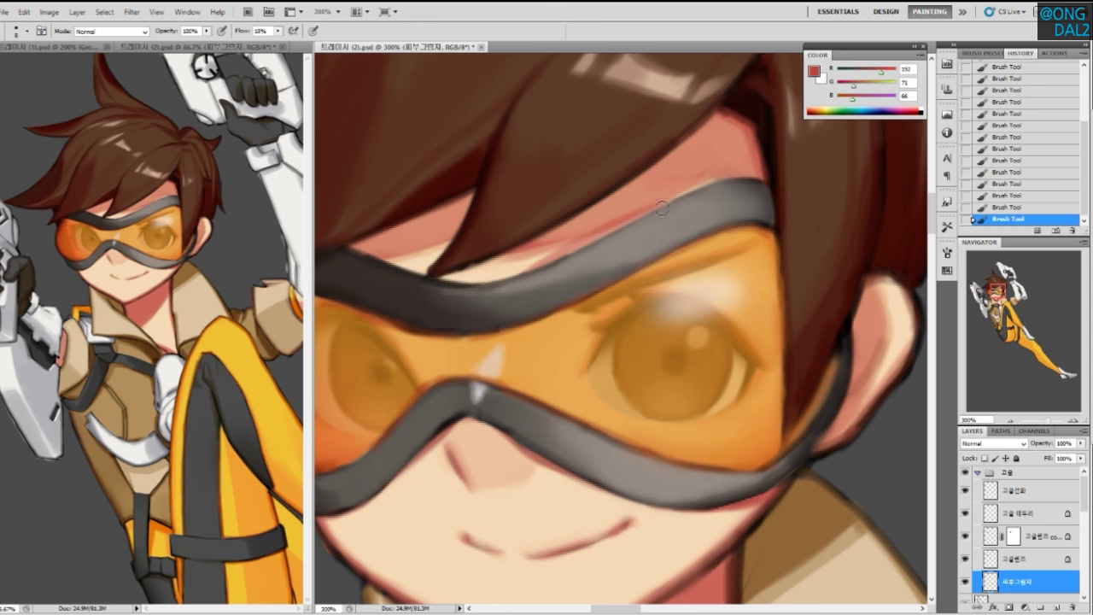
key(ctrl+z)
Examine the goggles and their skin shadows on the figure at 66.67% zoom
drag(522, 386, 515, 256)
drag(419, 389, 464, 363)
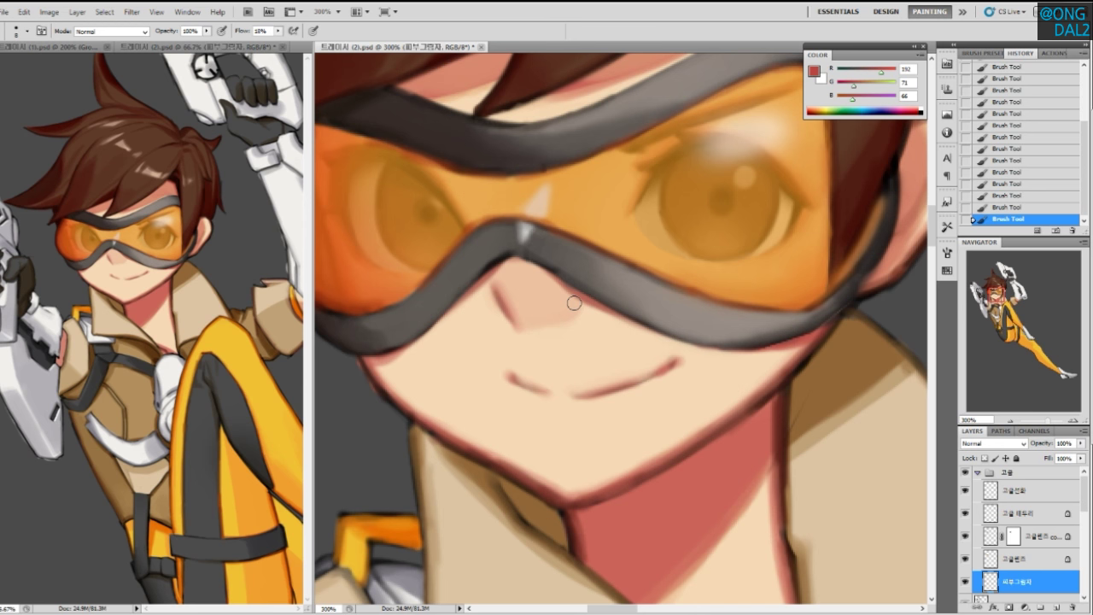
key(ctrl+minus)
key(ctrl+minus)
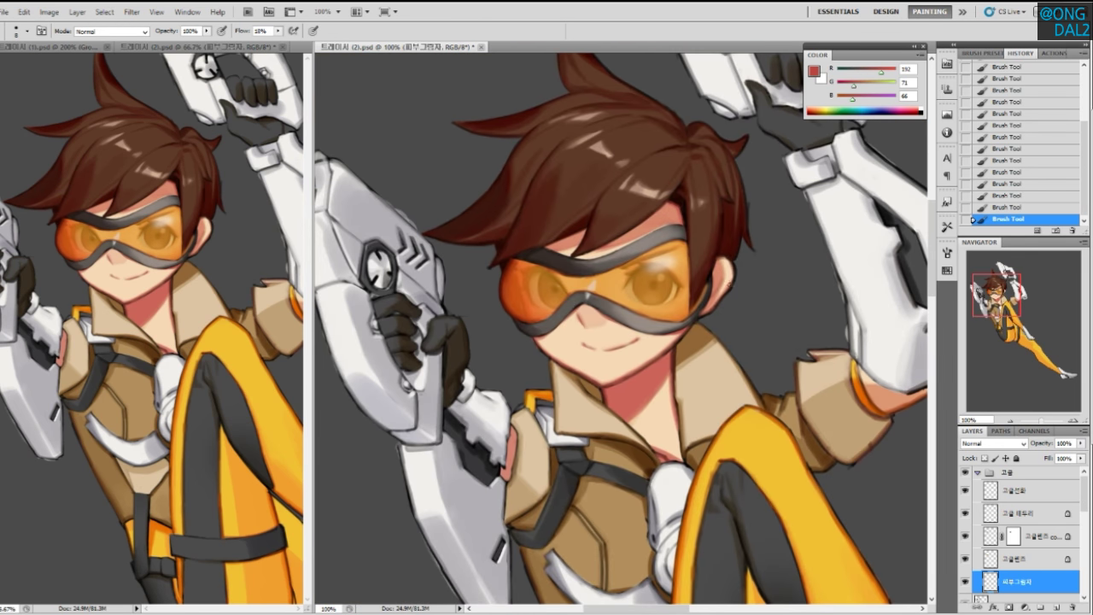
key(ctrl+minus)
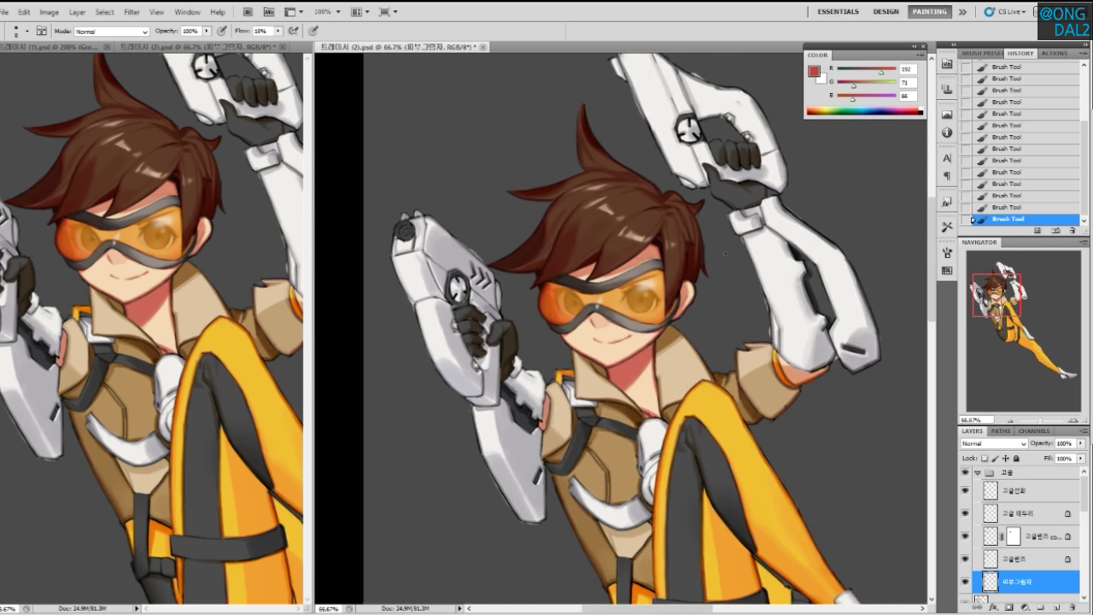
drag(726, 409, 696, 362)
drag(759, 438, 748, 458)
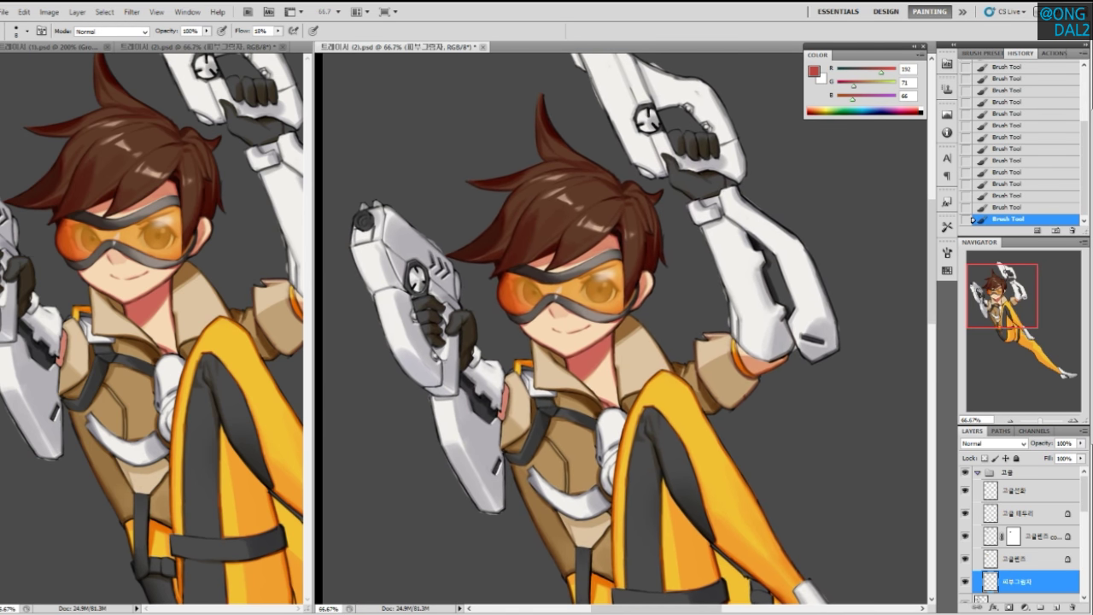
Collapse the goggles group and select the Group 1 copy layer, comparing the figure with it hidden and shown
click(978, 473)
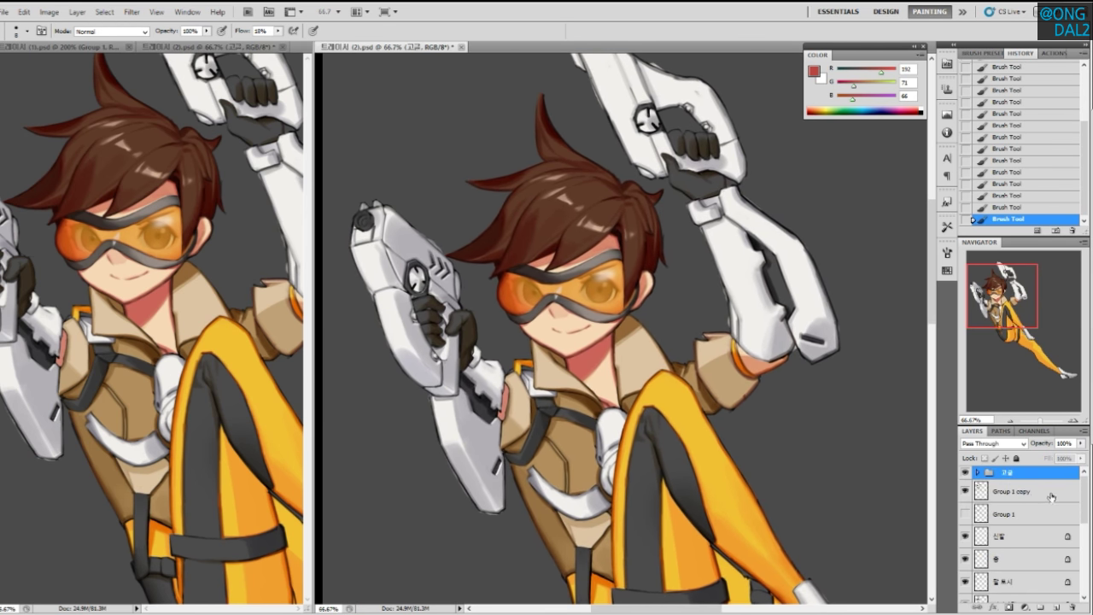
click(1036, 494)
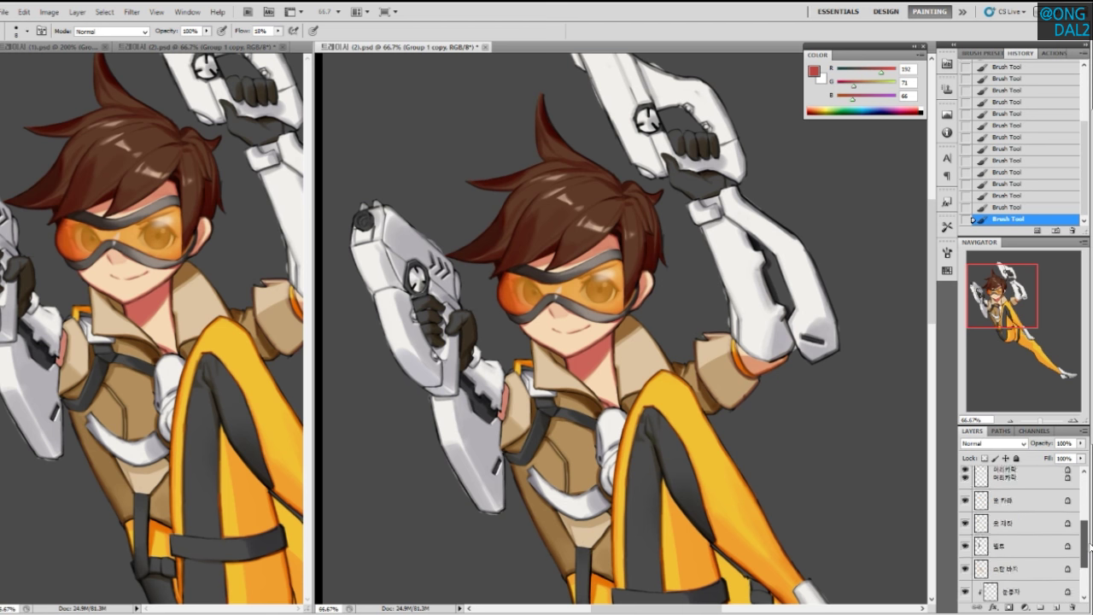
click(966, 492)
click(965, 492)
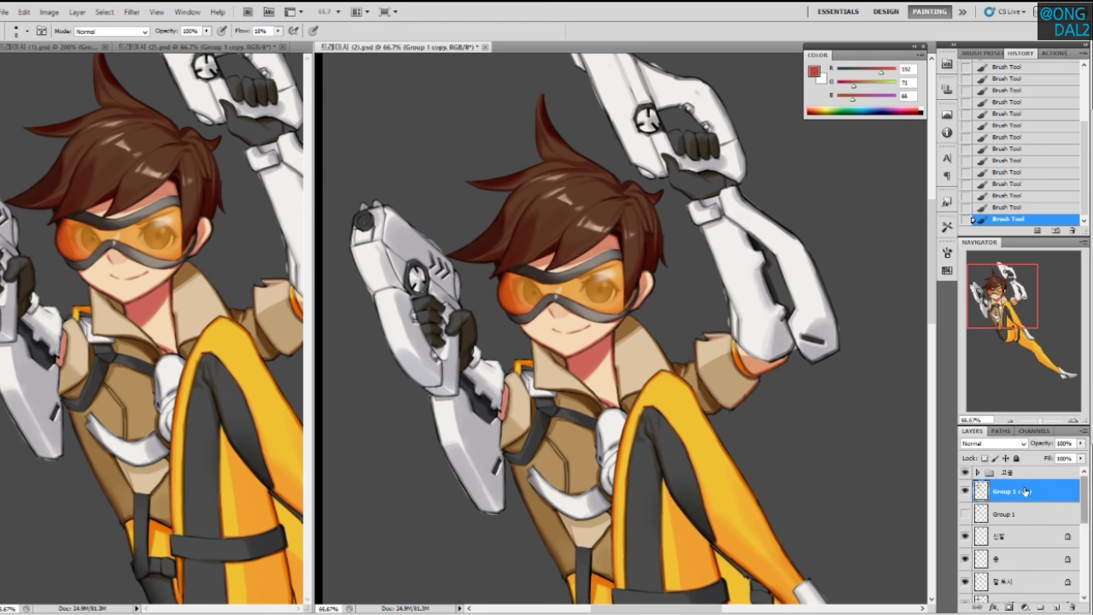
click(965, 493)
key(ctrl+minus)
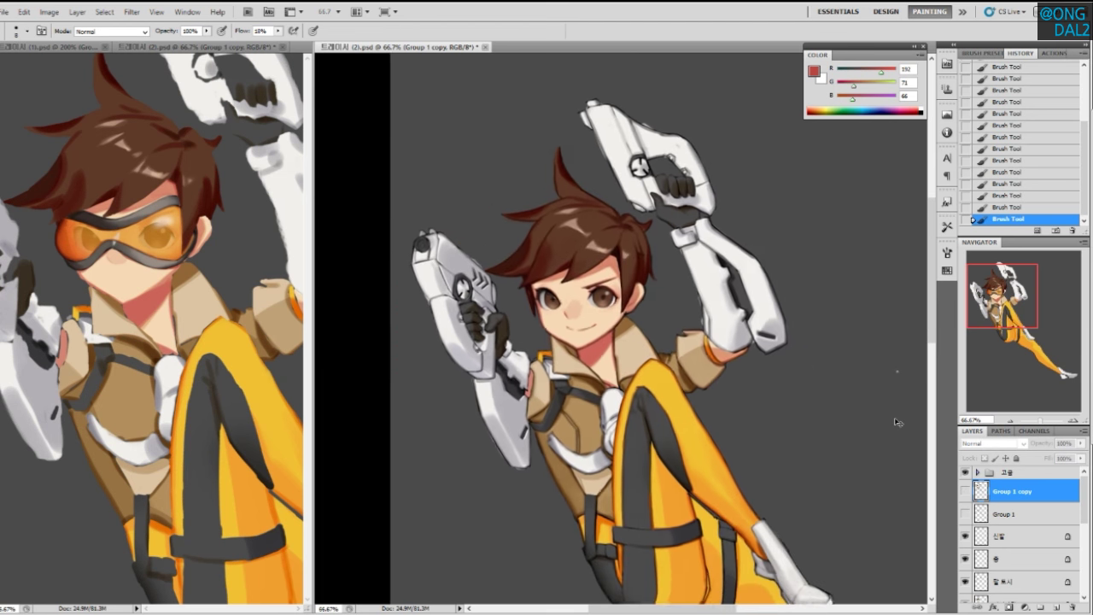
drag(772, 441, 735, 322)
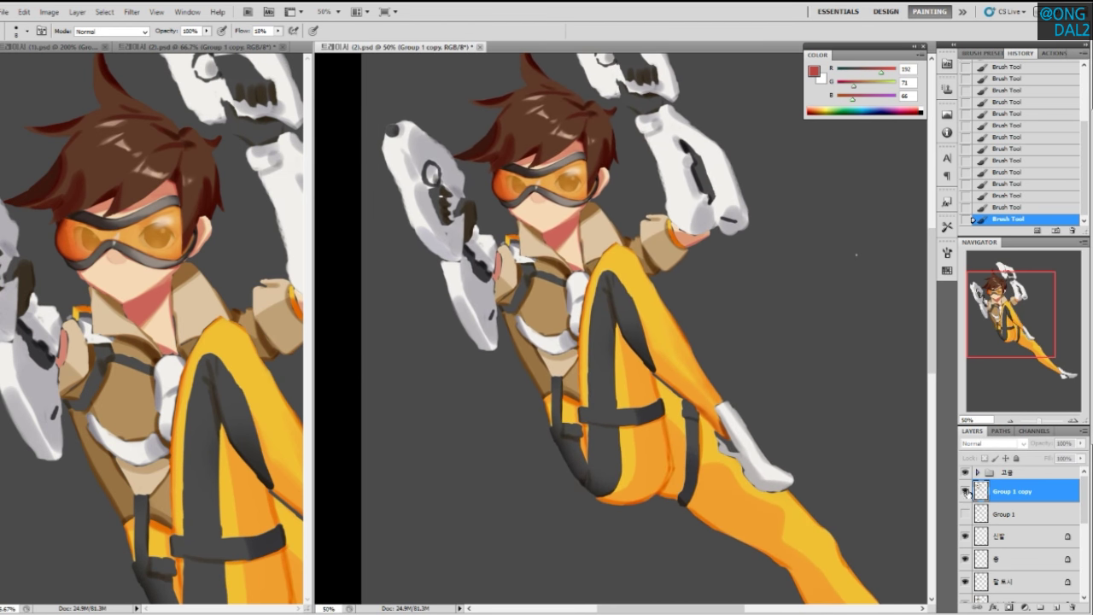
click(967, 493)
Try a sampled dark orange over the inner crease line on the thigh below the horizontal strap, undoing the last stroke
key(ctrl+plus)
key(ctrl+plus)
key(ctrl+plus)
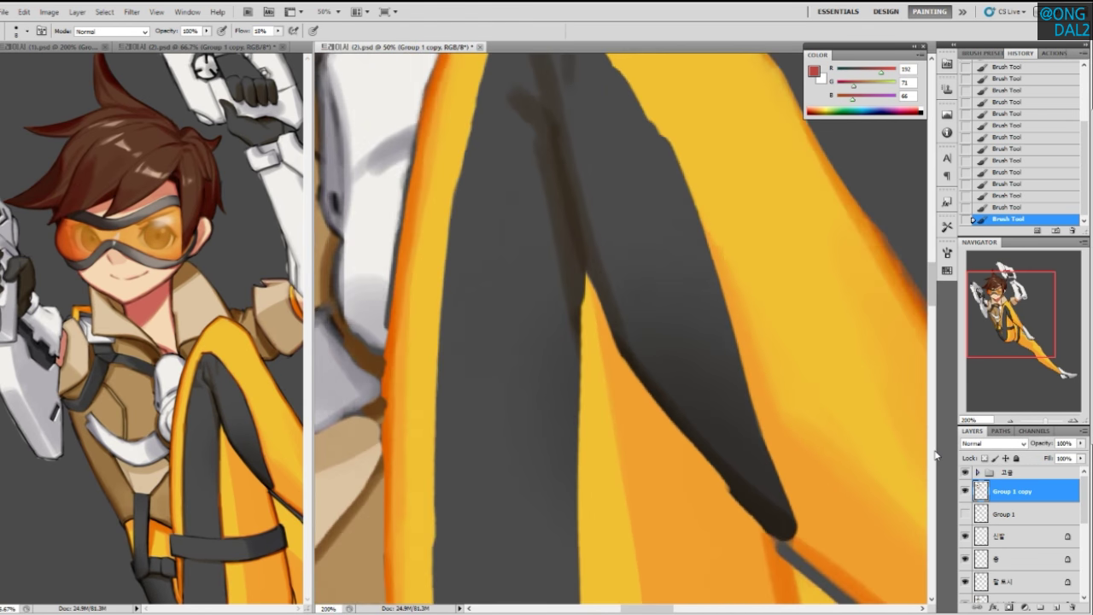
key(ctrl+plus)
drag(647, 449, 589, 214)
drag(654, 385, 590, 205)
drag(657, 408, 639, 374)
alt+click(627, 358)
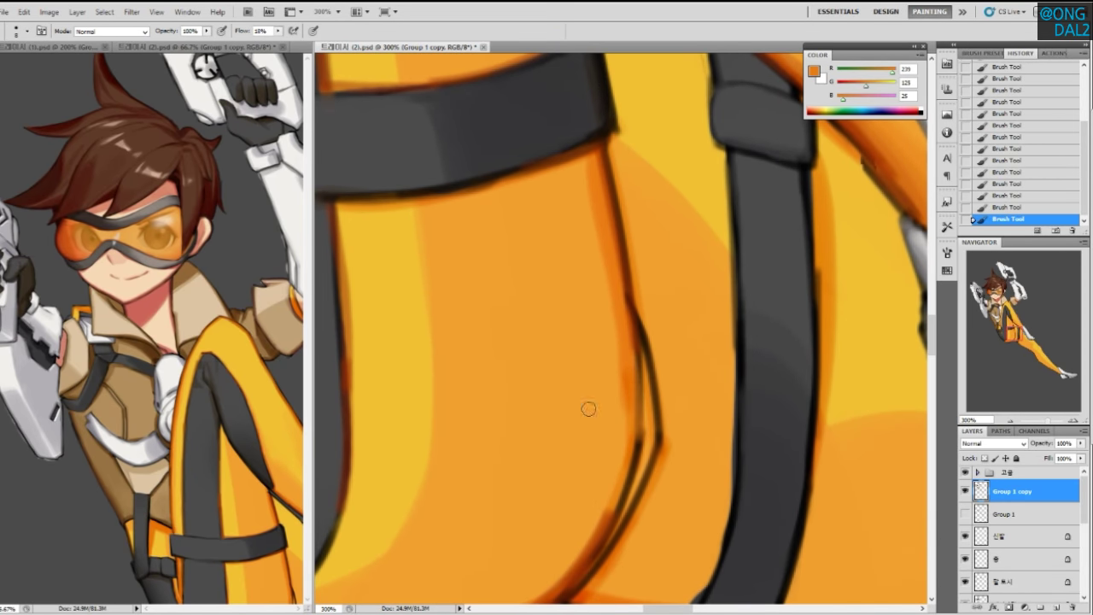
click(180, 545)
drag(224, 539, 181, 468)
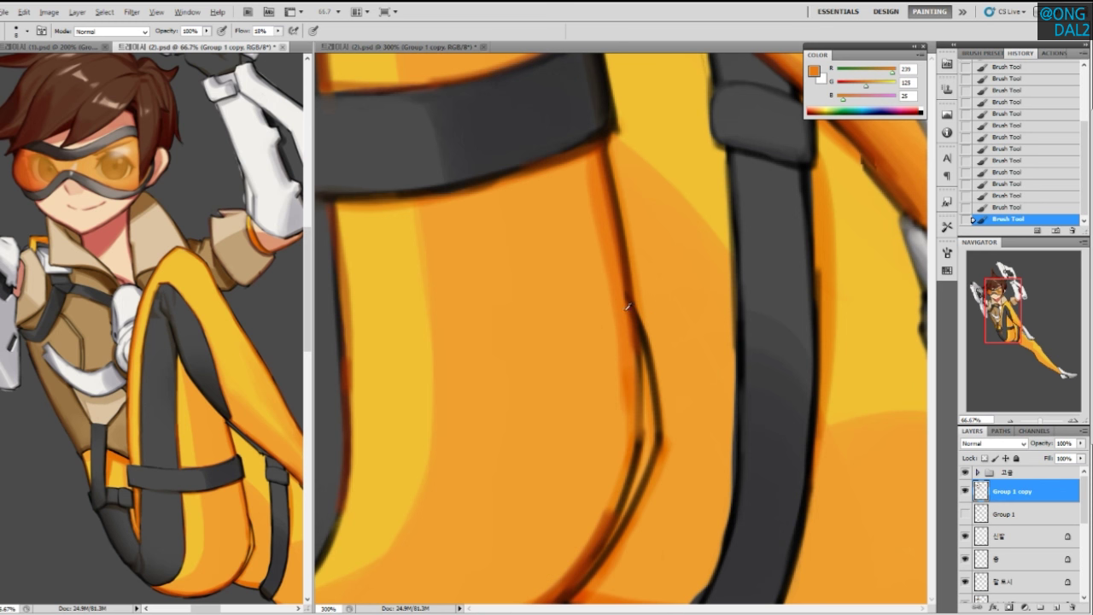
alt+click(642, 414)
drag(626, 316, 638, 431)
key(ctrl+z)
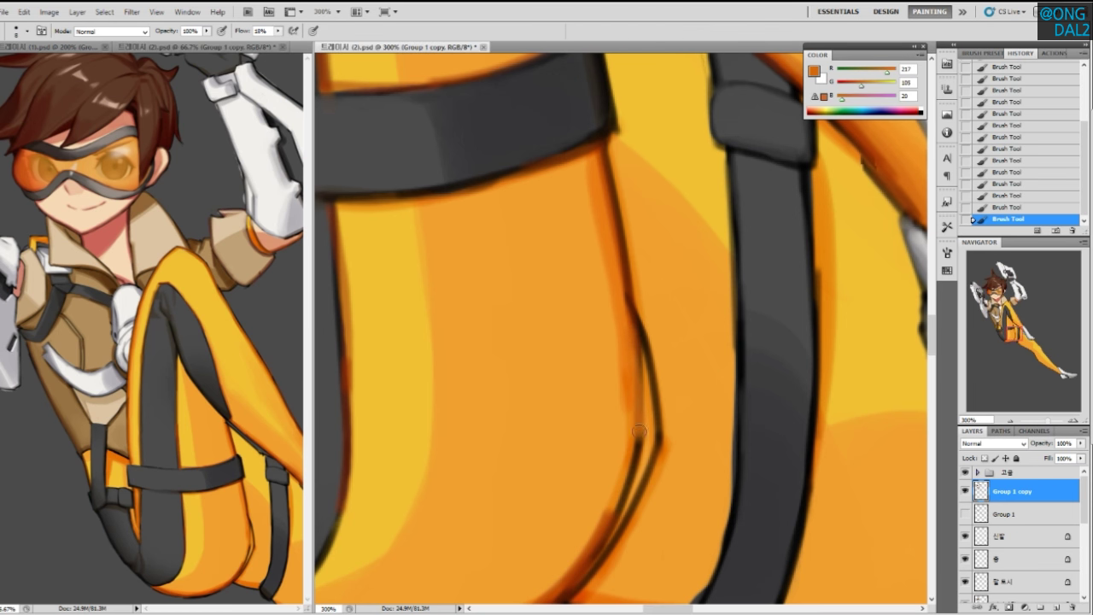
Cover the lower part of the thigh's inner crease line with sampled orange tones
alt+click(640, 412)
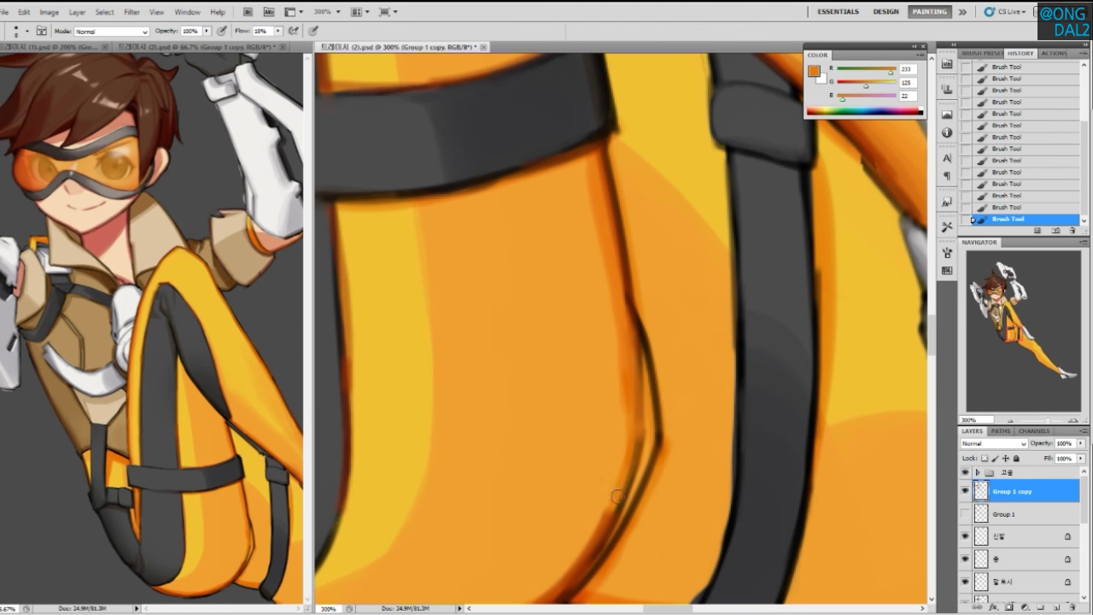
drag(643, 446, 628, 485)
alt+click(625, 406)
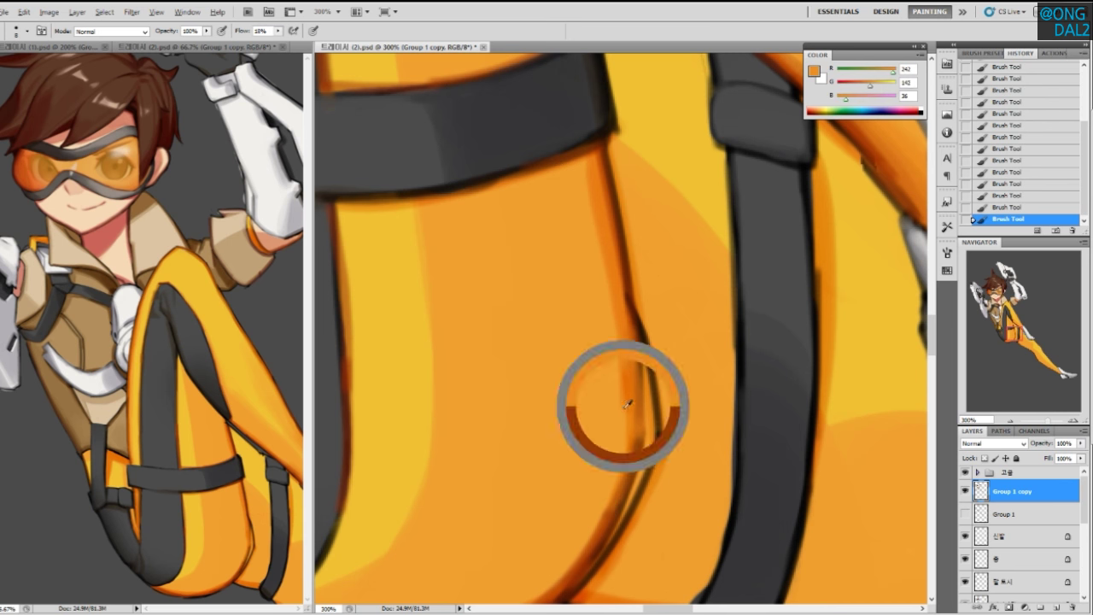
drag(635, 416, 586, 543)
drag(638, 470, 632, 448)
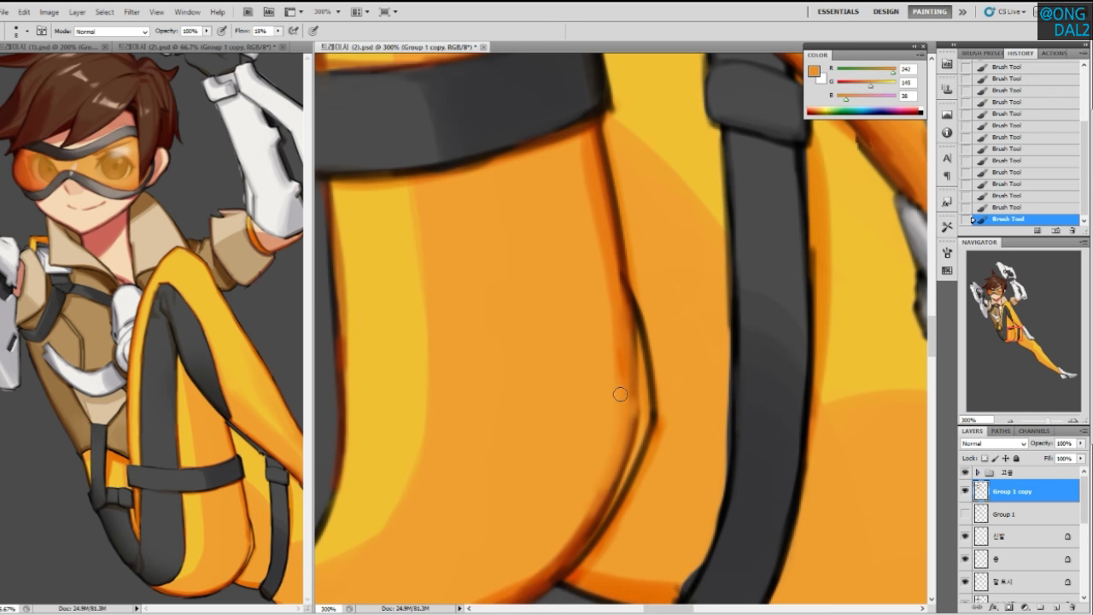
Paint deeper orange shading down the front thigh's edge beside the crease below the horizontal strap, redoing the first stroke
alt+click(617, 325)
drag(605, 282, 622, 371)
key(ctrl+z)
drag(601, 251, 624, 376)
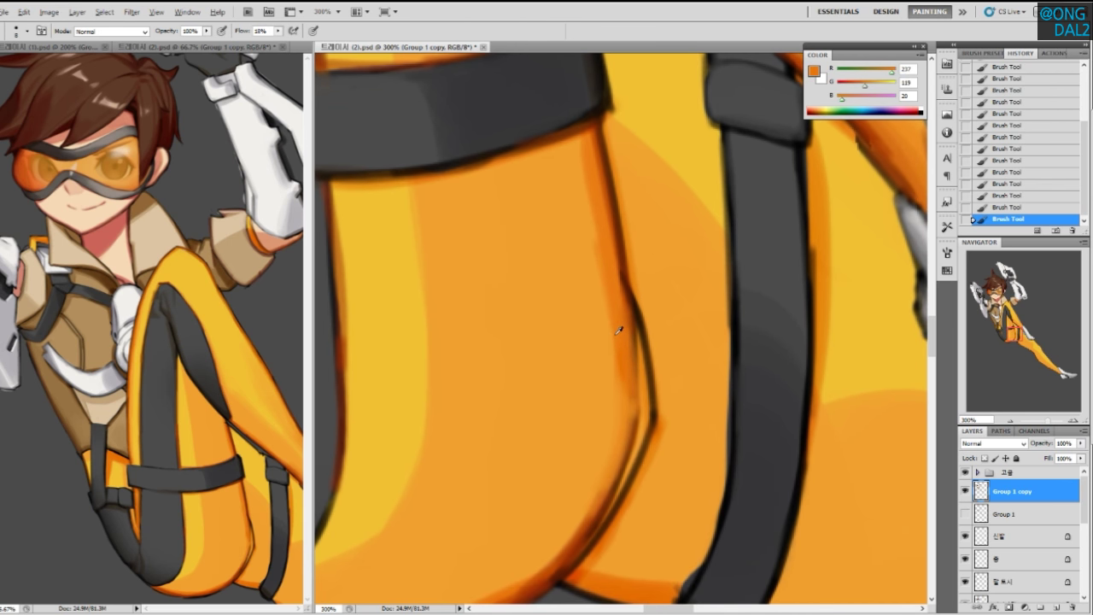
drag(570, 150, 623, 399)
alt+click(577, 159)
drag(611, 303, 624, 398)
drag(614, 458, 611, 369)
Recolor the inner crease line with dark orange strokes where it curves down toward the buttock
alt+click(617, 308)
alt+click(625, 226)
drag(639, 332, 584, 443)
drag(634, 321, 586, 427)
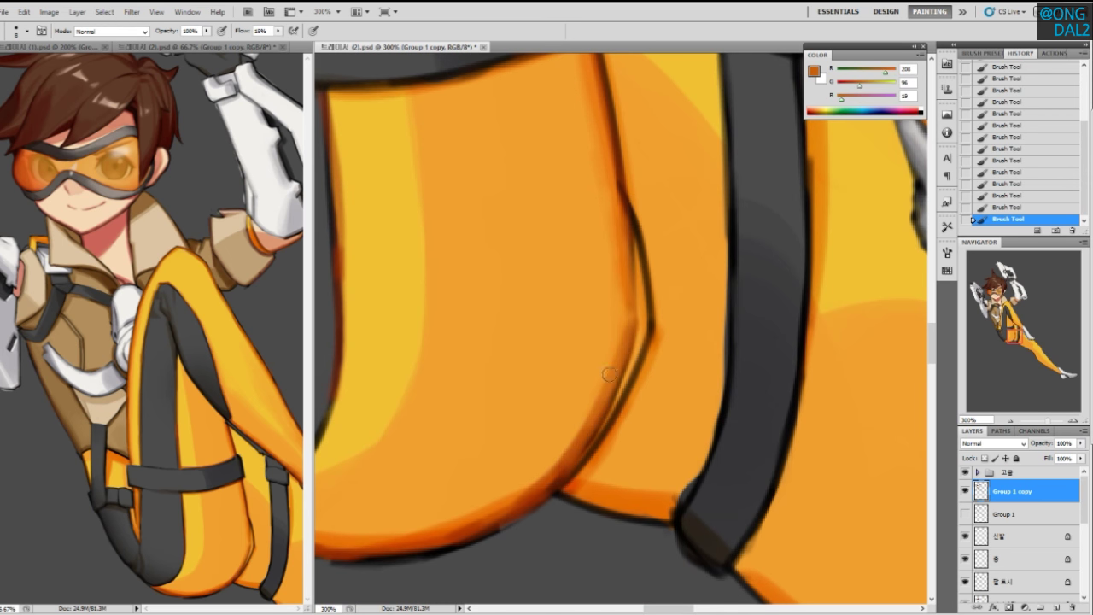
Soften the shadow along the thigh's lower curve with the sampled light suit orange
alt+click(629, 315)
mouse_move(628, 340)
mouse_down()
mouse_move(574, 437)
mouse_move(504, 487)
mouse_up()
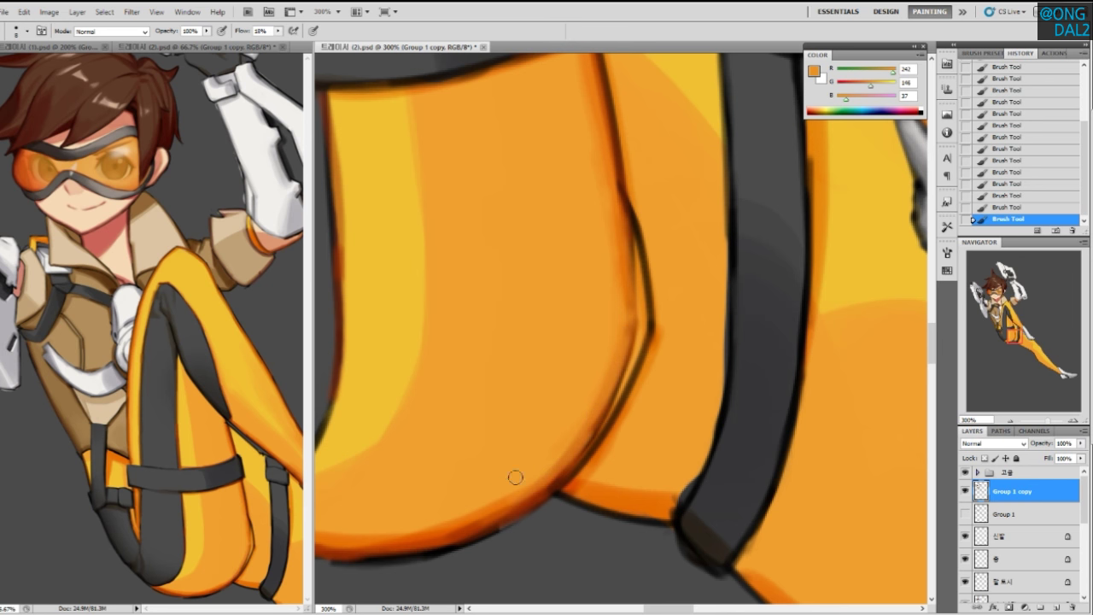
drag(567, 402, 584, 374)
drag(653, 354, 585, 417)
drag(510, 445, 622, 386)
Rework the crease with sampled dark orange, covering the black outer line down to its corner
alt+click(545, 439)
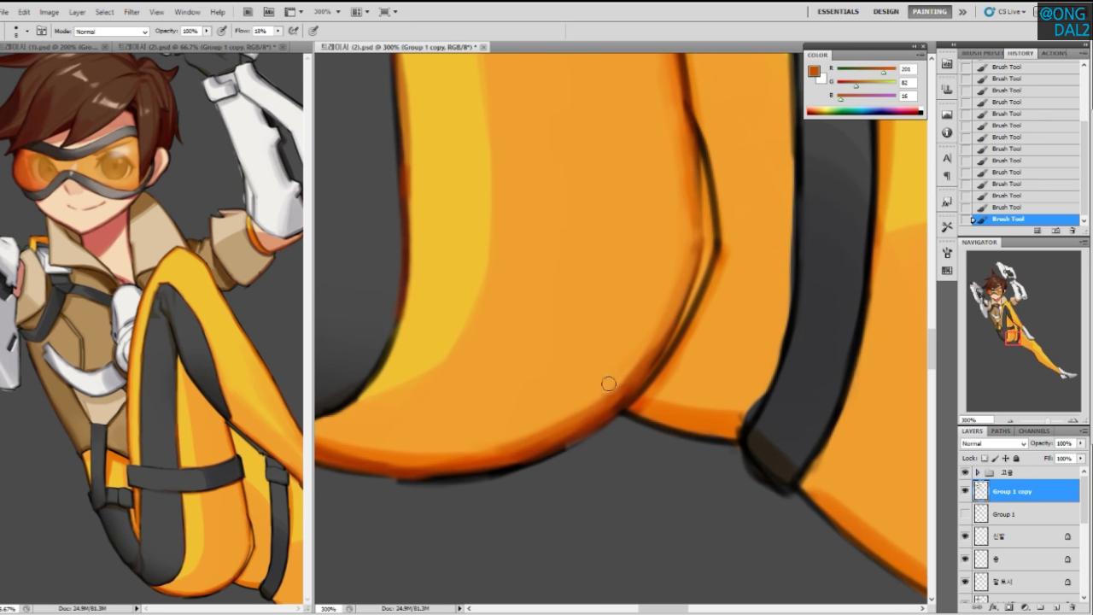
drag(688, 289, 627, 379)
alt+click(635, 305)
drag(637, 263, 659, 328)
drag(639, 241, 663, 341)
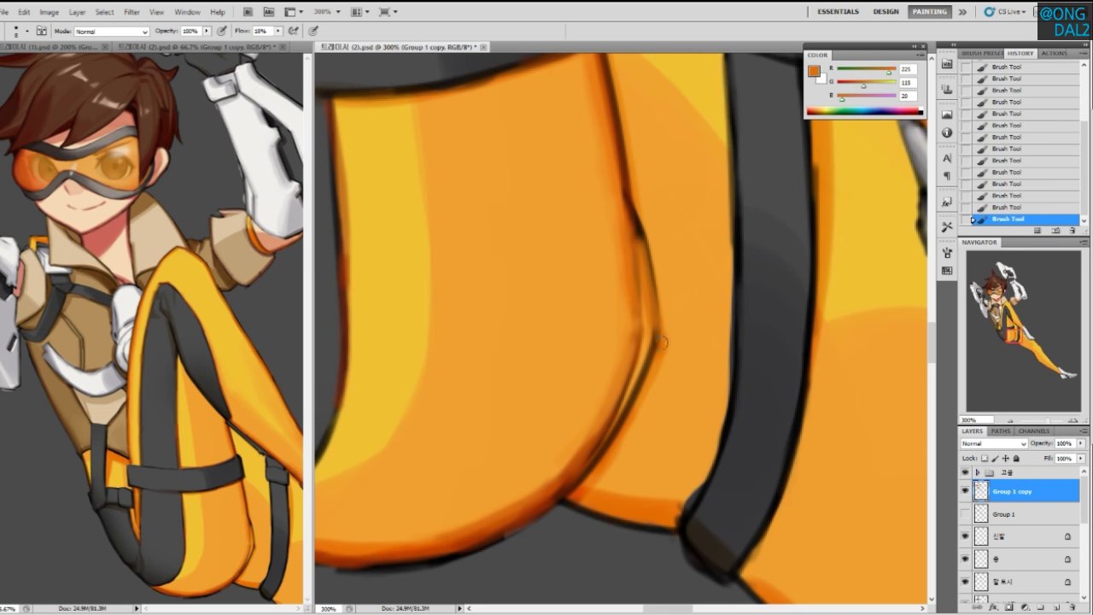
Blend the remaining black outer crease line below its corner into the orange with sampled orange-brown tones
alt+click(632, 205)
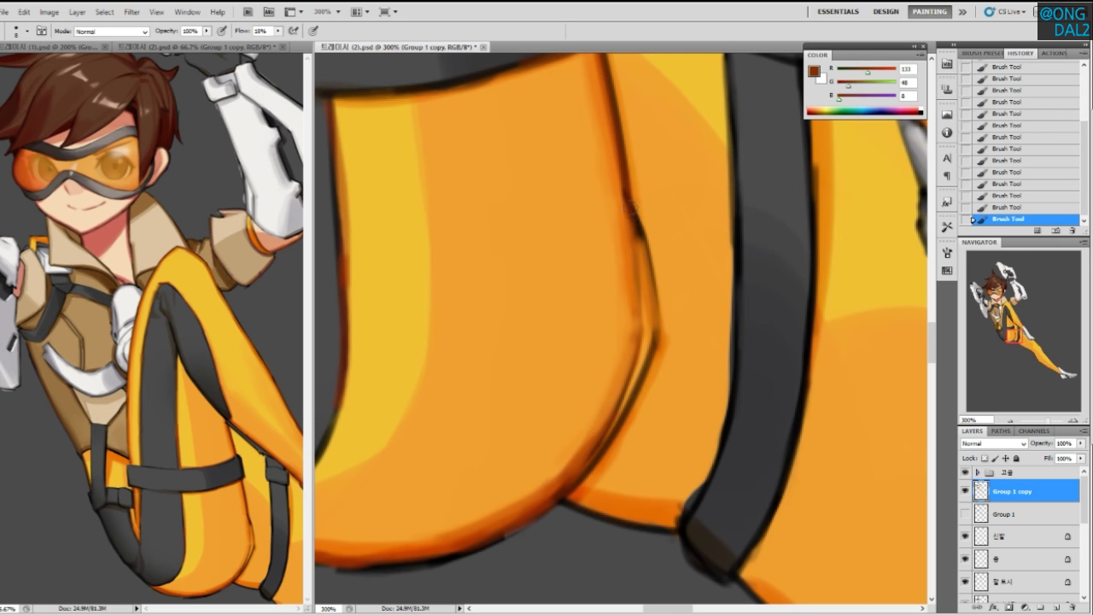
alt+click(655, 334)
drag(654, 333, 623, 414)
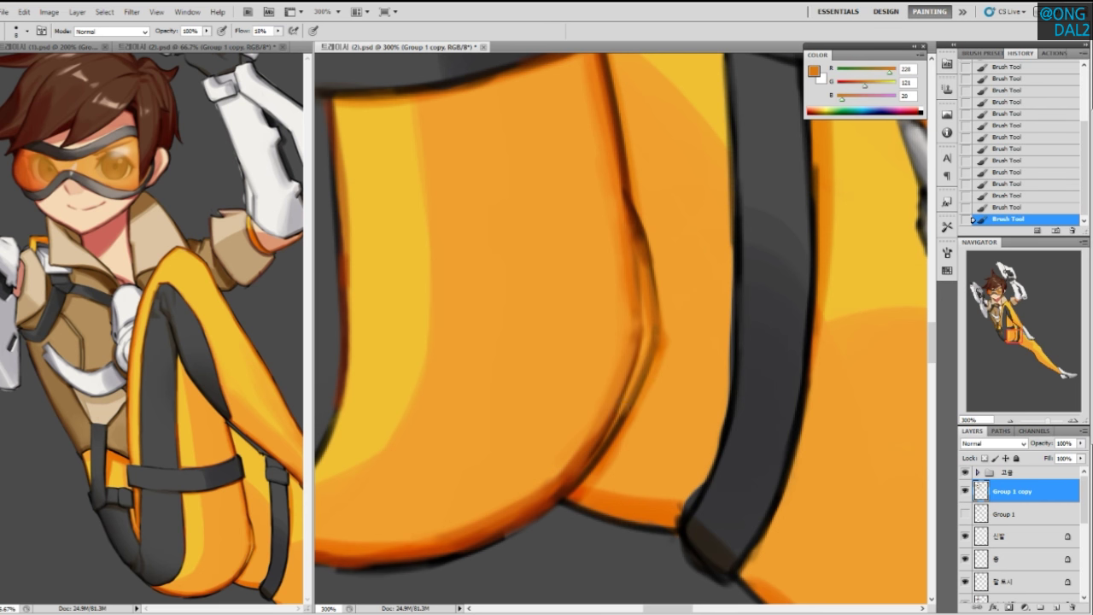
alt+click(623, 405)
alt+click(576, 467)
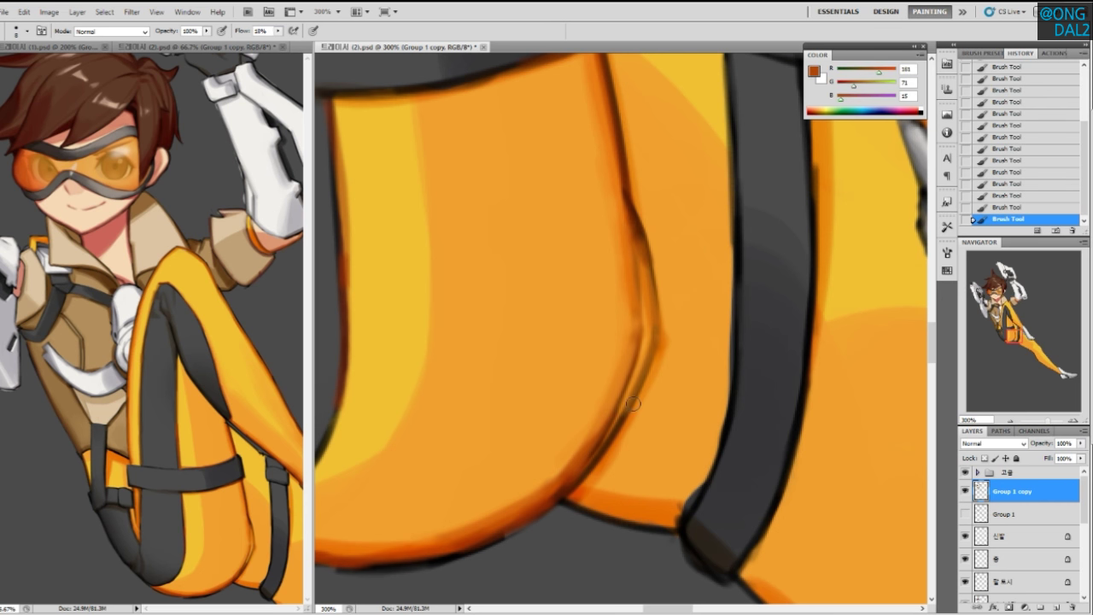
mouse_move(618, 411)
mouse_down()
mouse_move(579, 459)
mouse_move(605, 449)
mouse_up()
Replace the black outline under the rear thigh with reddish brown between crease and vertical strap, softening it with suit orange
drag(567, 491, 671, 514)
alt+click(497, 516)
mouse_move(561, 490)
mouse_down()
mouse_move(645, 516)
mouse_move(673, 509)
mouse_up()
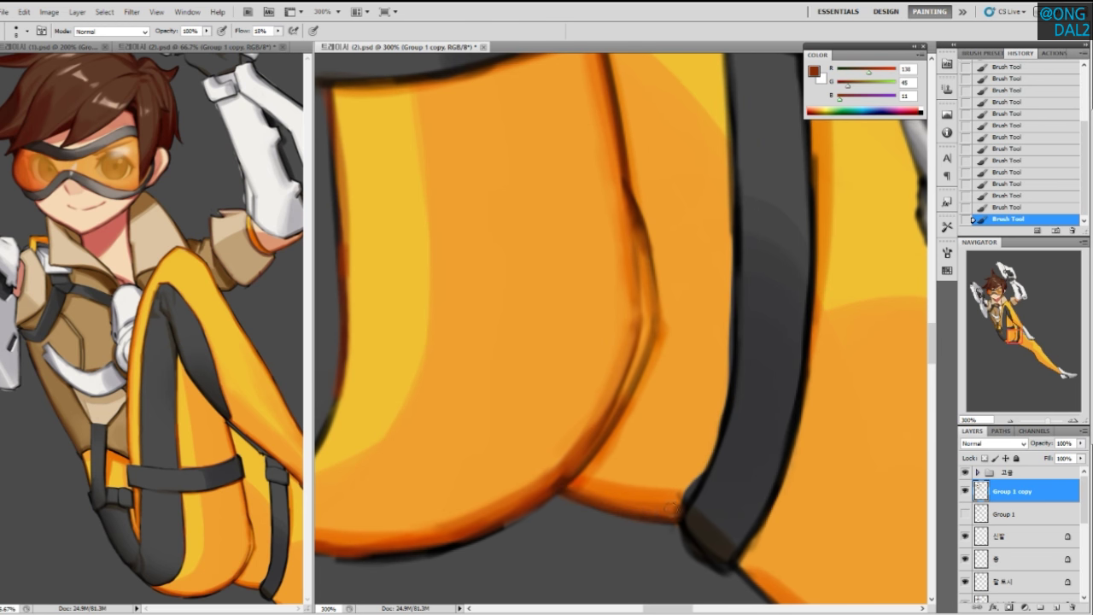
mouse_move(567, 493)
mouse_down()
mouse_move(681, 519)
mouse_move(697, 489)
mouse_up()
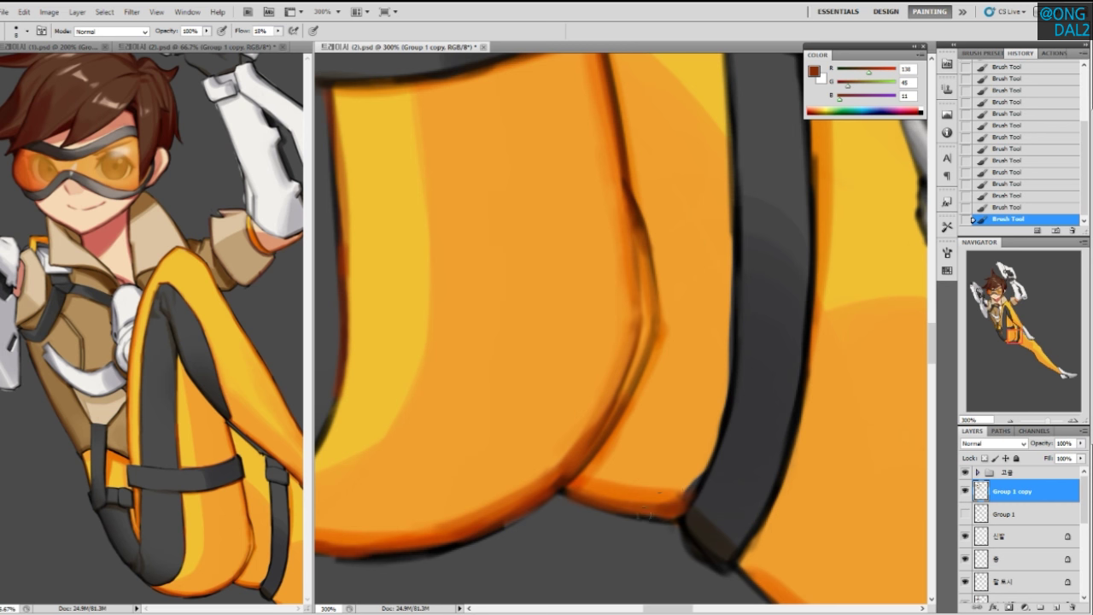
alt+click(663, 488)
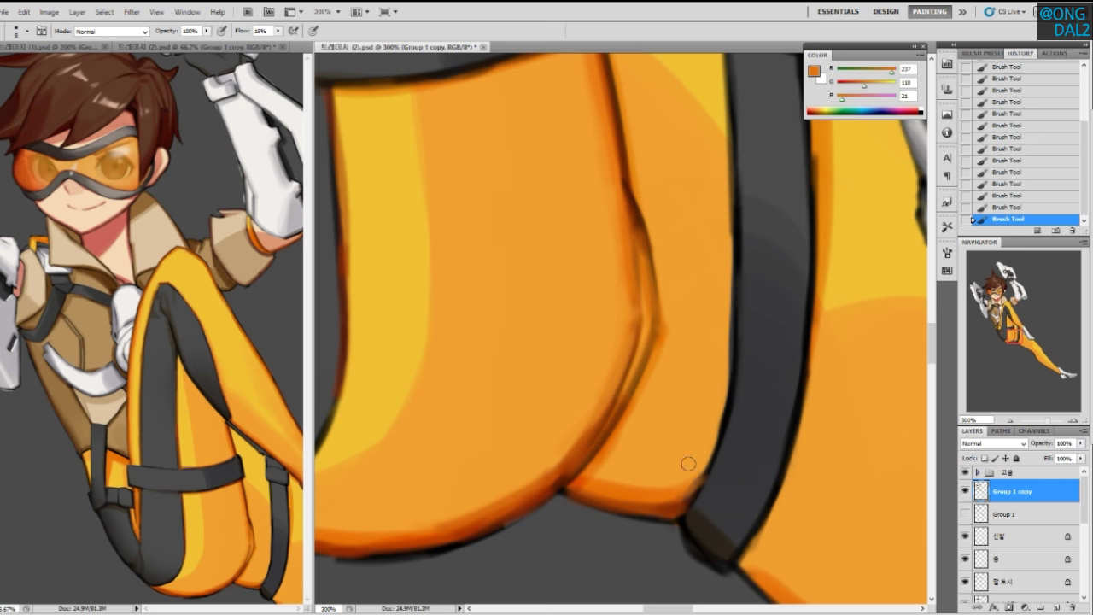
alt+click(621, 482)
drag(594, 478, 675, 472)
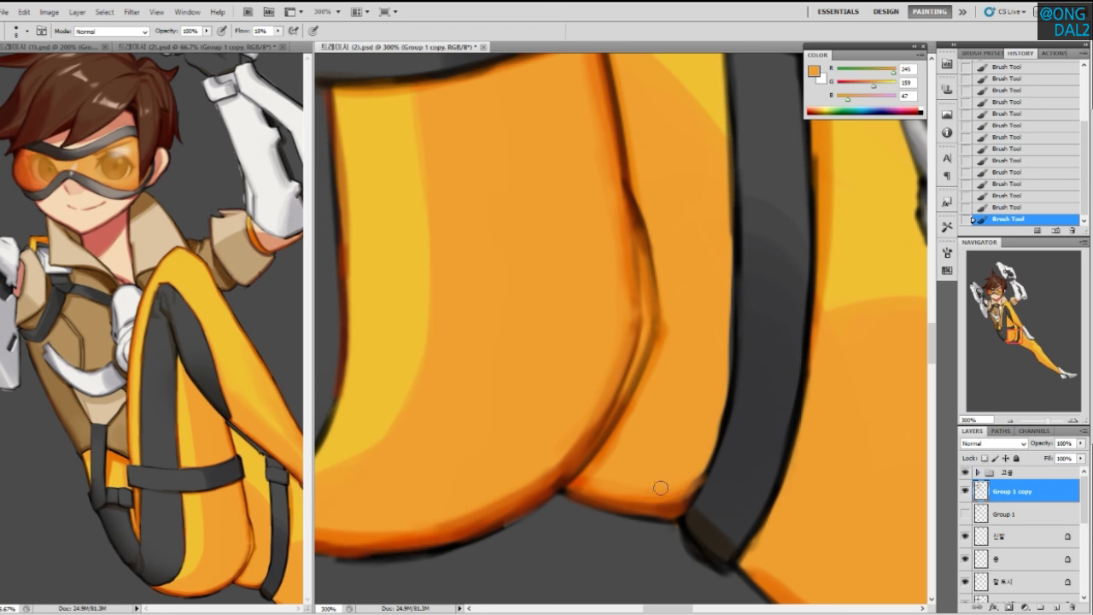
Paint sampled orange-brown strokes along the vertical strap's edge facing the front thigh, undoing the unwanted ones
mouse_move(685, 292)
mouse_down()
mouse_move(676, 453)
mouse_move(641, 344)
mouse_up()
alt+click(609, 287)
drag(682, 199, 678, 295)
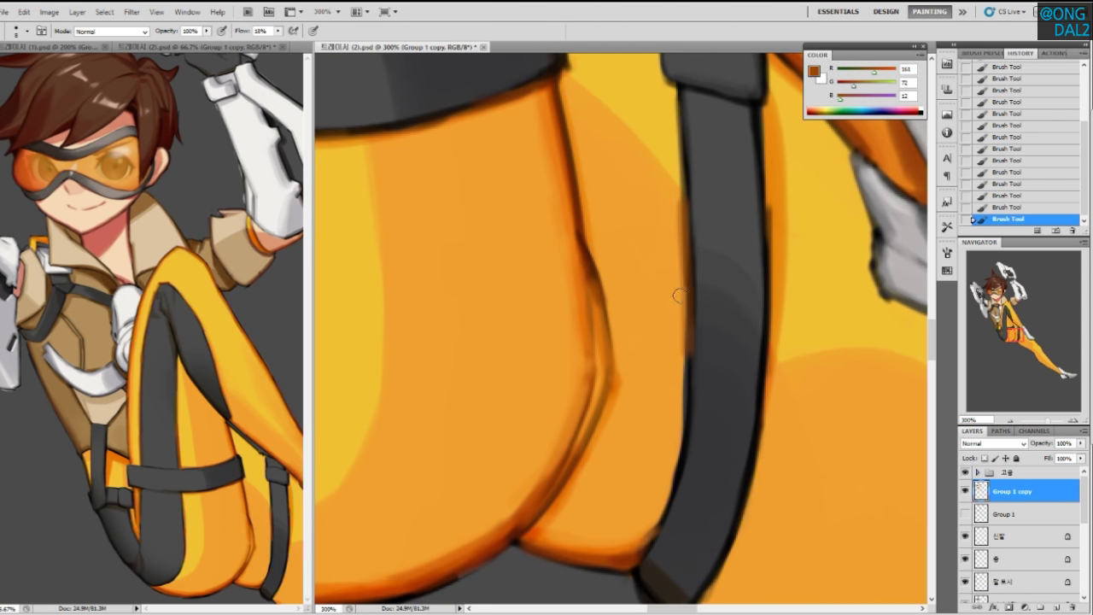
key(ctrl+z)
drag(677, 201, 679, 352)
key(ctrl+z)
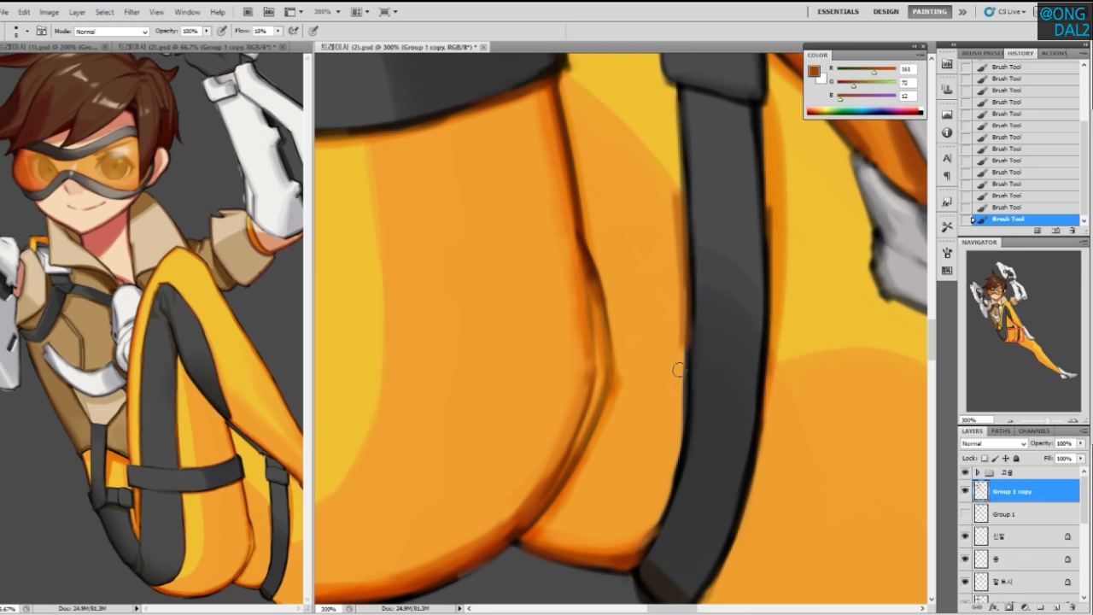
drag(685, 397, 681, 313)
mouse_move(677, 254)
mouse_down()
mouse_move(675, 341)
mouse_move(647, 439)
mouse_up()
key(ctrl+z)
key(ctrl+z)
drag(674, 356, 668, 425)
Thin the black outline on the vertical strap's front-thigh side with long strokes of a sampled color
alt+click(646, 302)
mouse_move(664, 262)
mouse_down()
mouse_move(666, 392)
mouse_move(667, 253)
mouse_move(662, 422)
mouse_up()
drag(669, 385, 663, 444)
drag(656, 195, 668, 337)
drag(663, 234, 654, 403)
Refine the transition between the vertical strap's edge and the suit with resampled colors
alt+click(665, 248)
drag(665, 215, 675, 352)
mouse_move(669, 225)
mouse_down()
mouse_move(668, 385)
mouse_move(667, 311)
mouse_up()
alt+click(657, 275)
alt+click(657, 346)
alt+click(656, 247)
alt+click(662, 323)
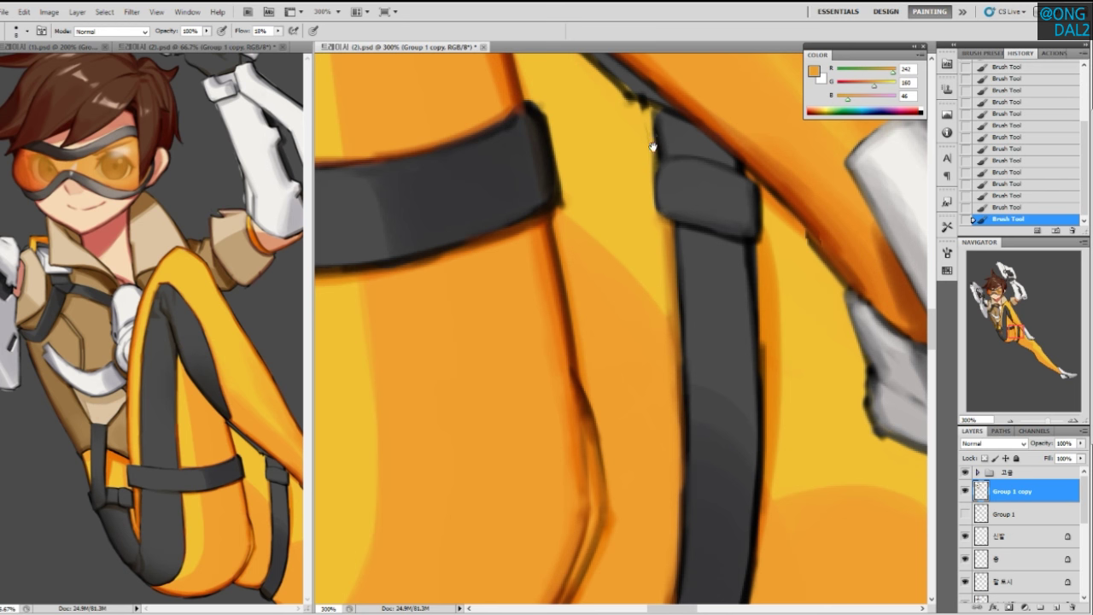
Blend the lower outline of the thin diagonal strap into the yellow suit with sampled orange tones, undoing the first stroke
drag(651, 142, 664, 240)
alt+click(561, 347)
drag(516, 87, 646, 205)
key(ctrl+z)
mouse_move(565, 142)
mouse_down()
mouse_move(499, 70)
mouse_move(670, 217)
mouse_up()
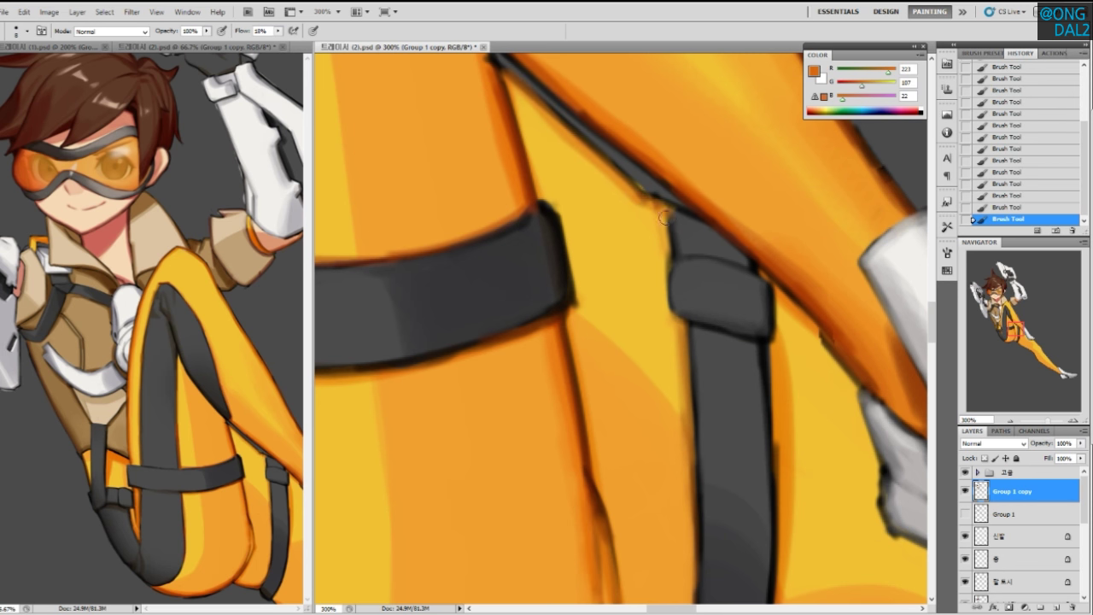
alt+click(592, 146)
drag(534, 104, 641, 201)
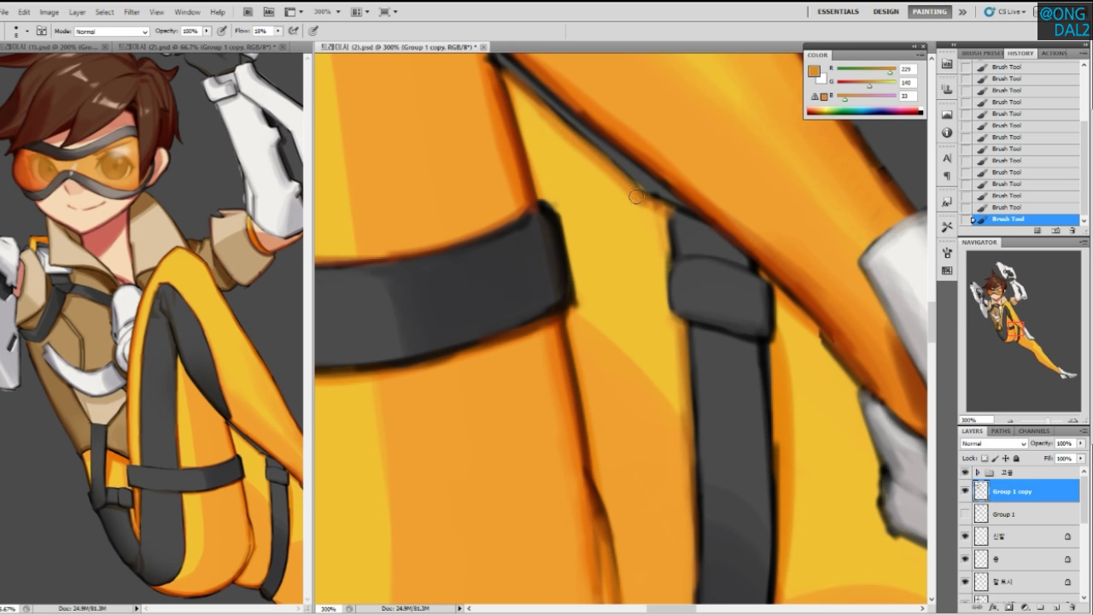
mouse_move(591, 148)
mouse_down()
mouse_move(647, 205)
mouse_move(577, 159)
mouse_up()
alt+click(604, 169)
drag(633, 198, 658, 215)
Smooth the front thigh's edge shadow above the horizontal strap with the light suit orange
drag(531, 132, 609, 225)
alt+click(563, 156)
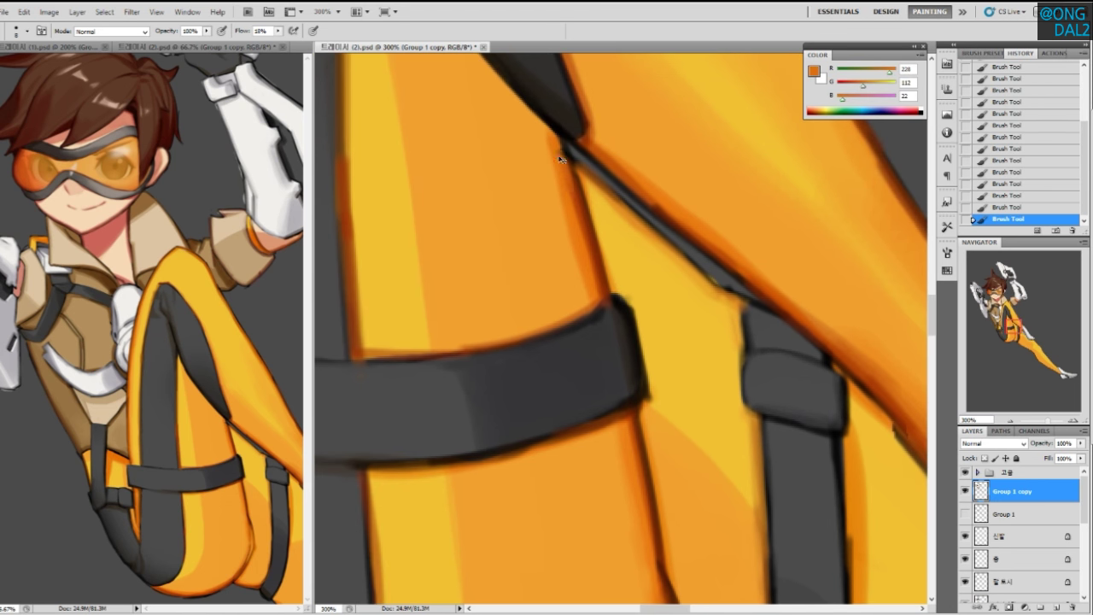
alt+click(546, 151)
drag(567, 183, 588, 283)
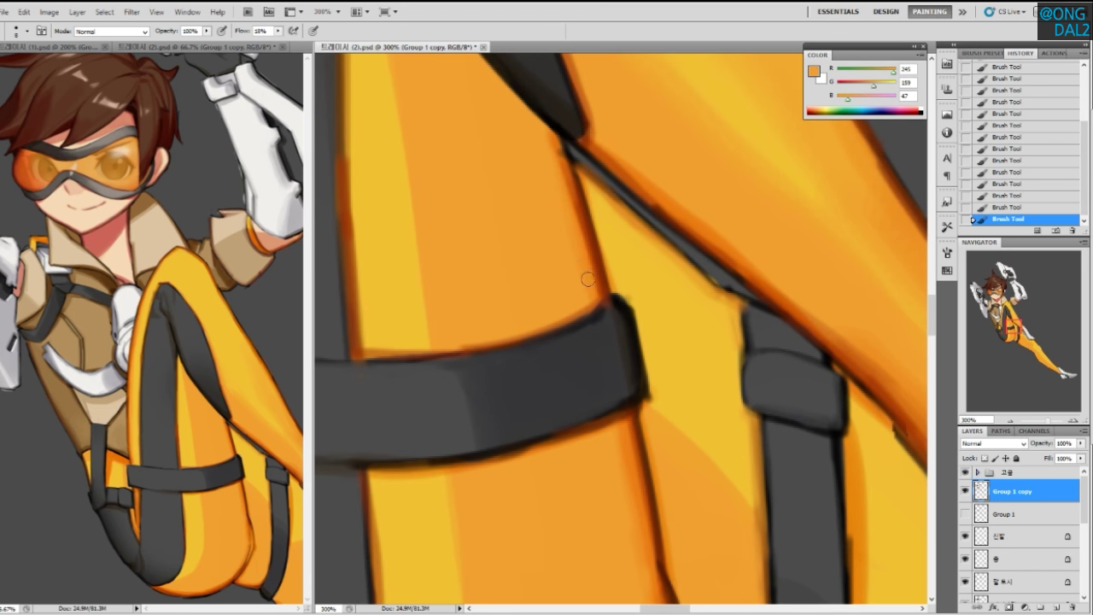
Blend the orange shadow on the raised leg's underside along the thin diagonal strap
alt+click(660, 186)
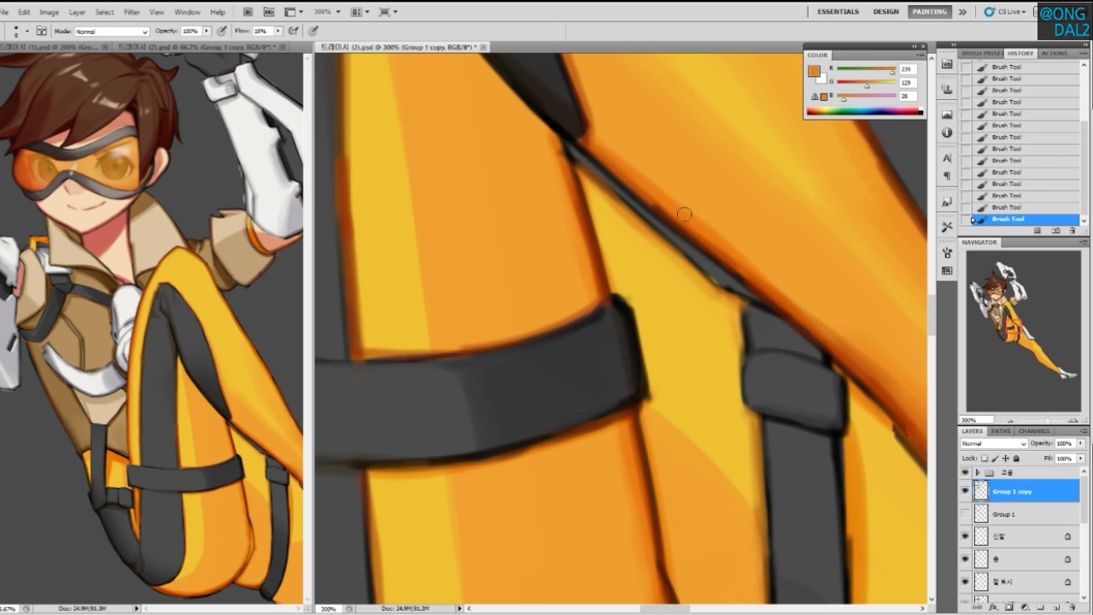
alt+click(633, 163)
drag(715, 231, 680, 213)
alt+click(689, 205)
alt+click(667, 191)
mouse_move(593, 144)
mouse_down()
mouse_move(679, 214)
mouse_move(681, 232)
mouse_move(567, 144)
mouse_up()
alt+click(597, 156)
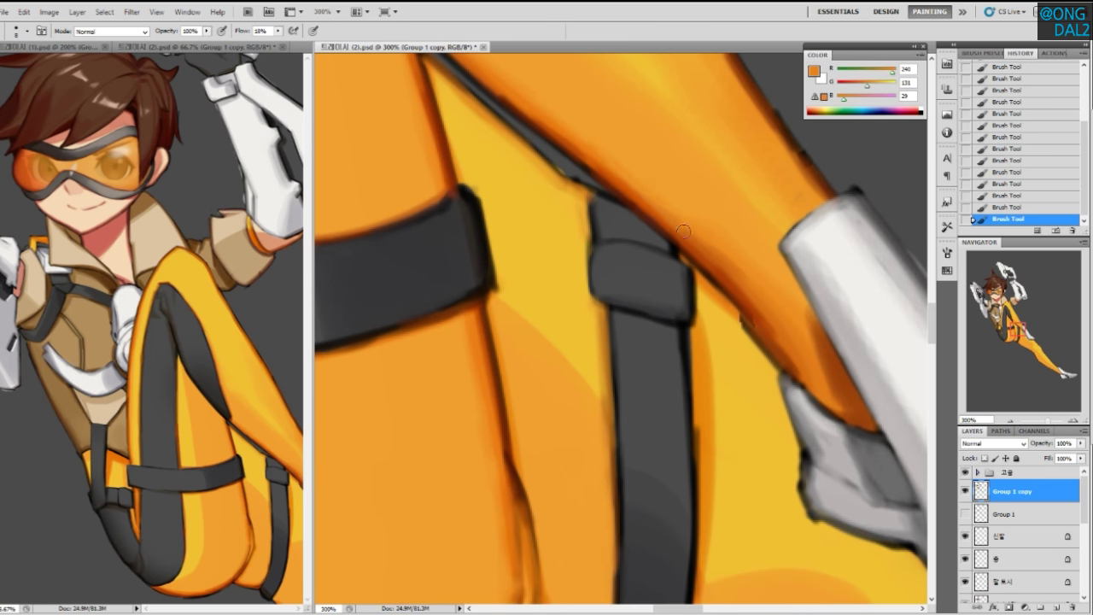
Paint orange tones over the black outline beside the vertical strap's buckle, on the side facing the front thigh
mouse_move(601, 203)
mouse_down()
mouse_move(568, 401)
mouse_move(580, 228)
mouse_up()
alt+click(574, 398)
drag(578, 187, 580, 230)
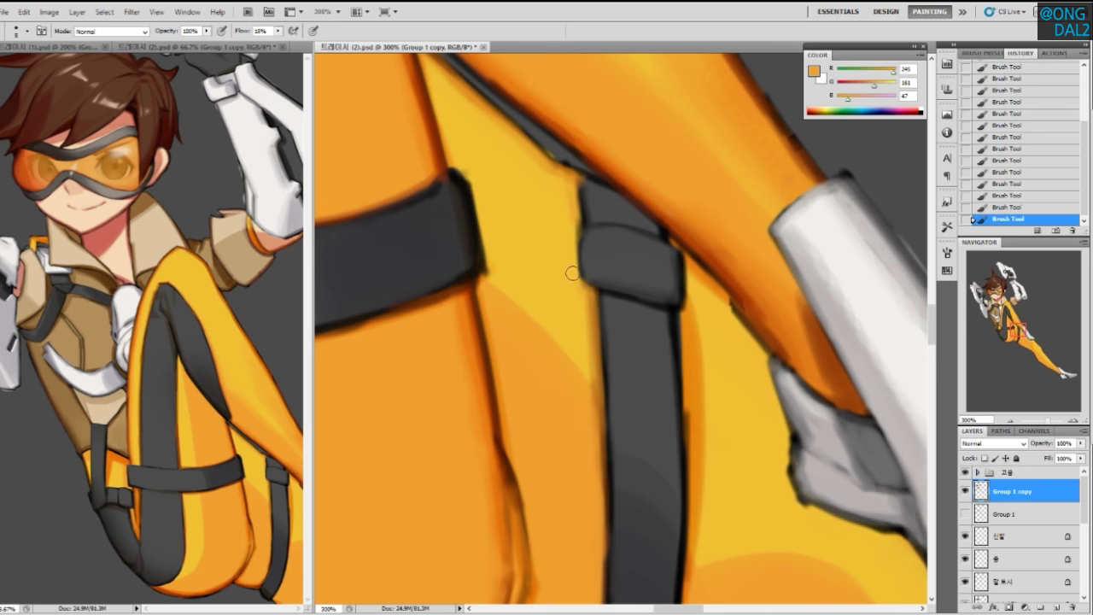
alt+click(468, 326)
drag(569, 181, 579, 226)
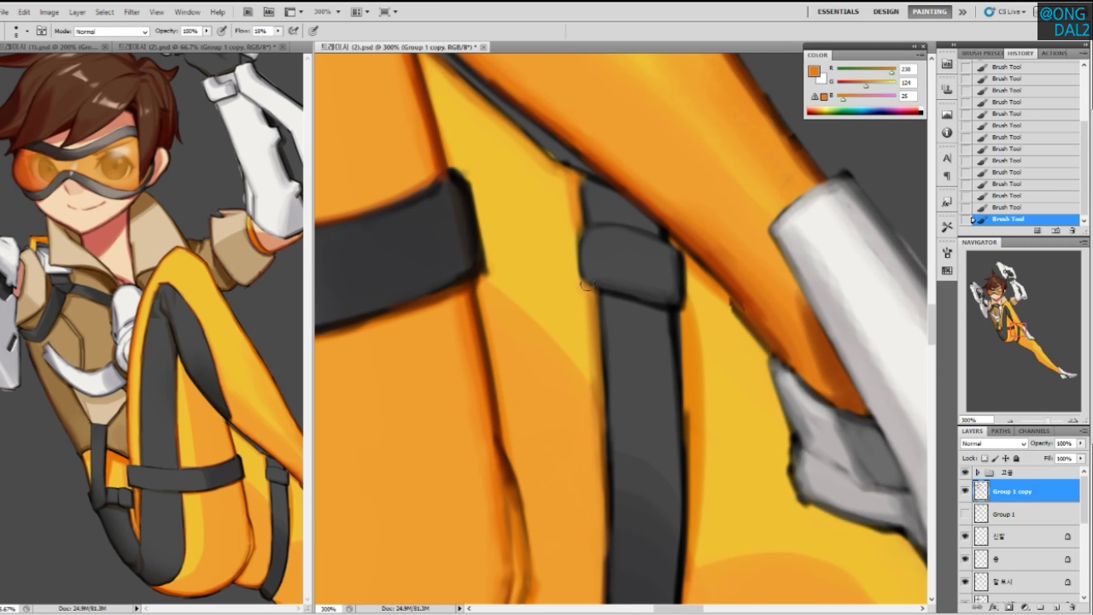
Trim the orange edge beside the buckle with the sampled suit yellow
alt+click(559, 241)
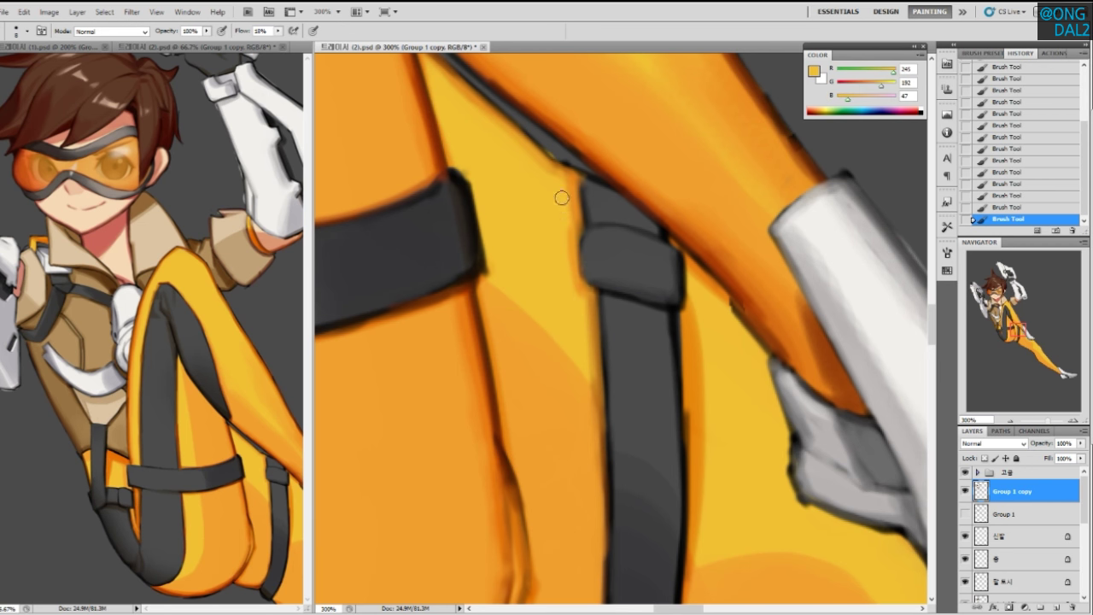
drag(563, 189, 570, 214)
drag(544, 173, 568, 212)
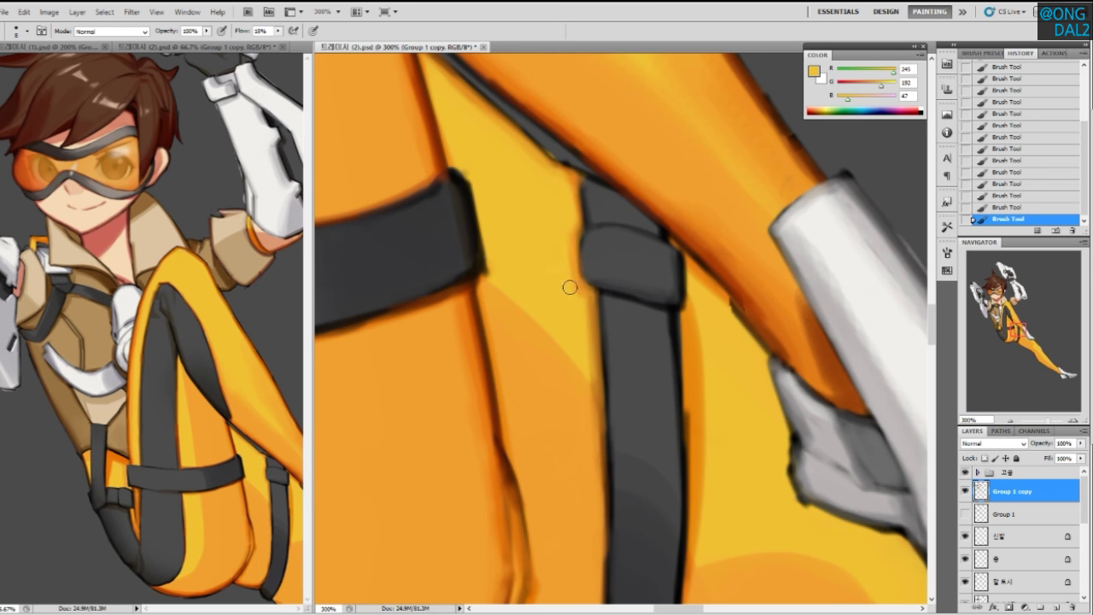
Recolor the vertical strap's rear outline below the buckle with sampled brown-orange strokes
drag(645, 371, 603, 310)
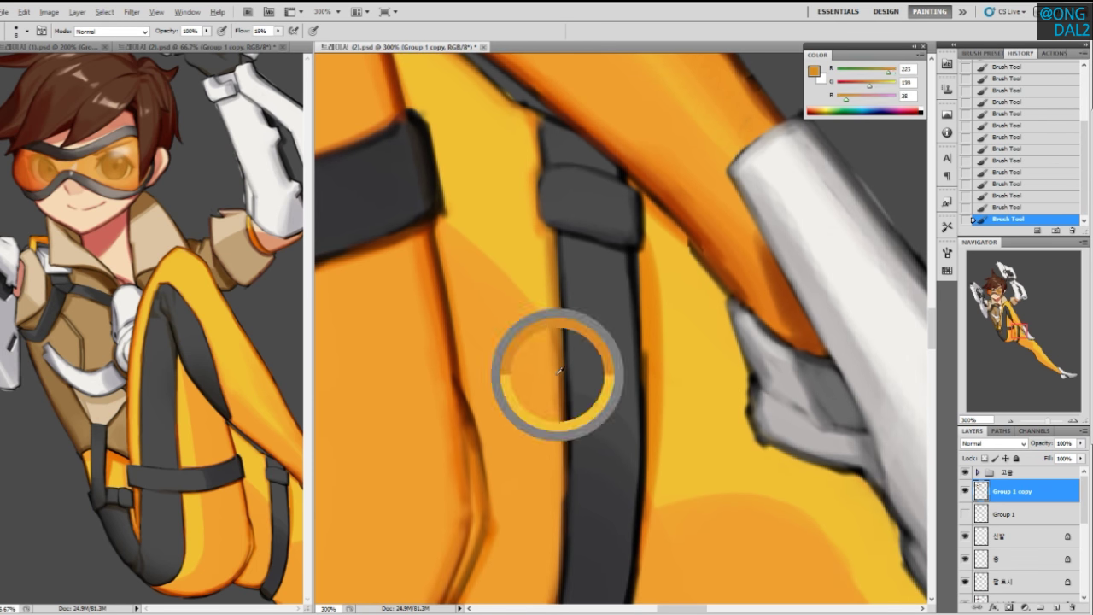
alt+click(648, 353)
alt+click(447, 360)
drag(636, 254, 650, 359)
drag(637, 252, 647, 362)
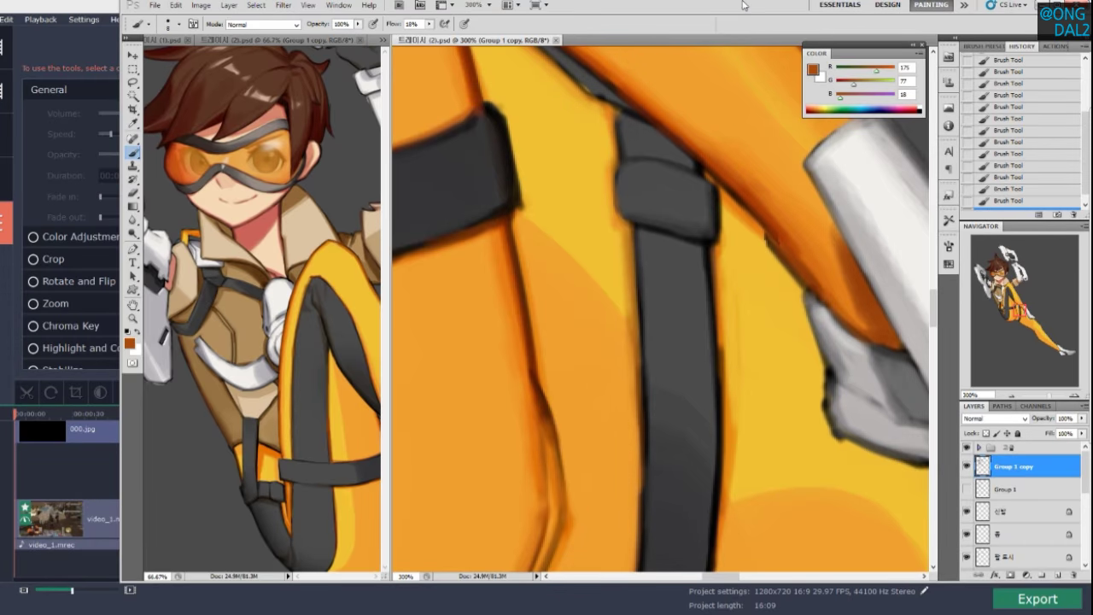
double_click(743, 5)
drag(707, 355, 637, 396)
key(ctrl+minus)
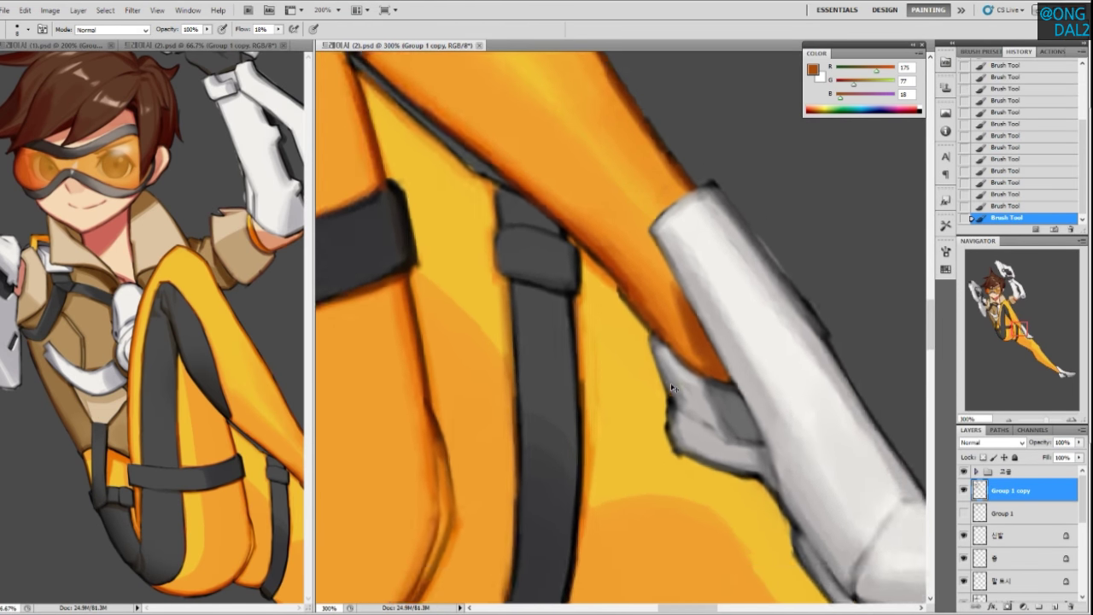
Blend the black outline on the raised leg's underside between the strap buckle and the gloved hand with sampled yellow and orange
drag(628, 353, 614, 372)
alt+click(606, 329)
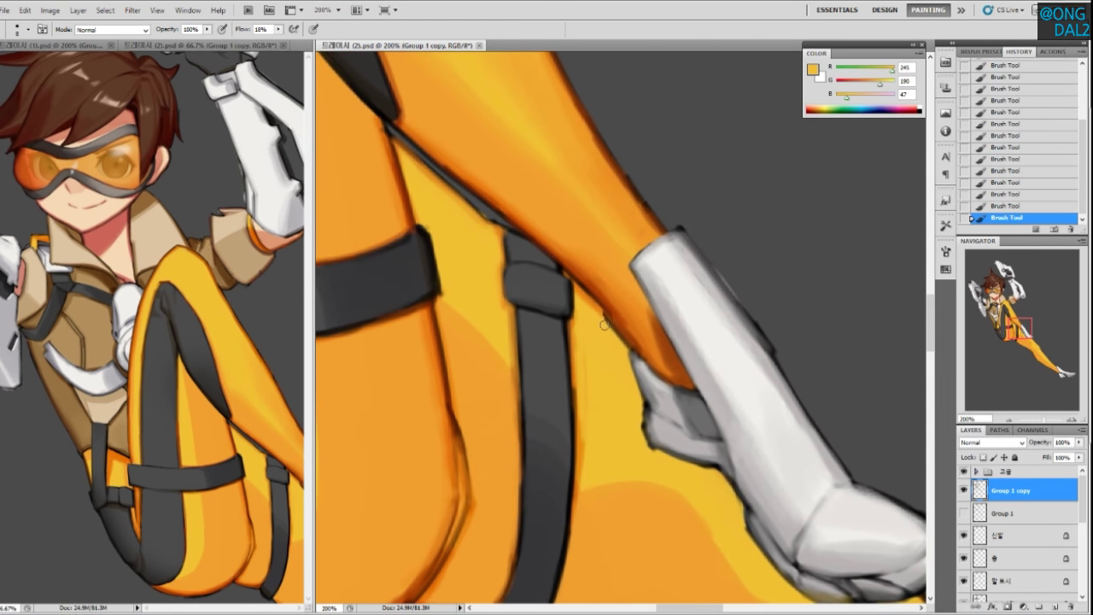
alt+click(619, 311)
alt+click(631, 327)
alt+click(599, 312)
alt+click(615, 332)
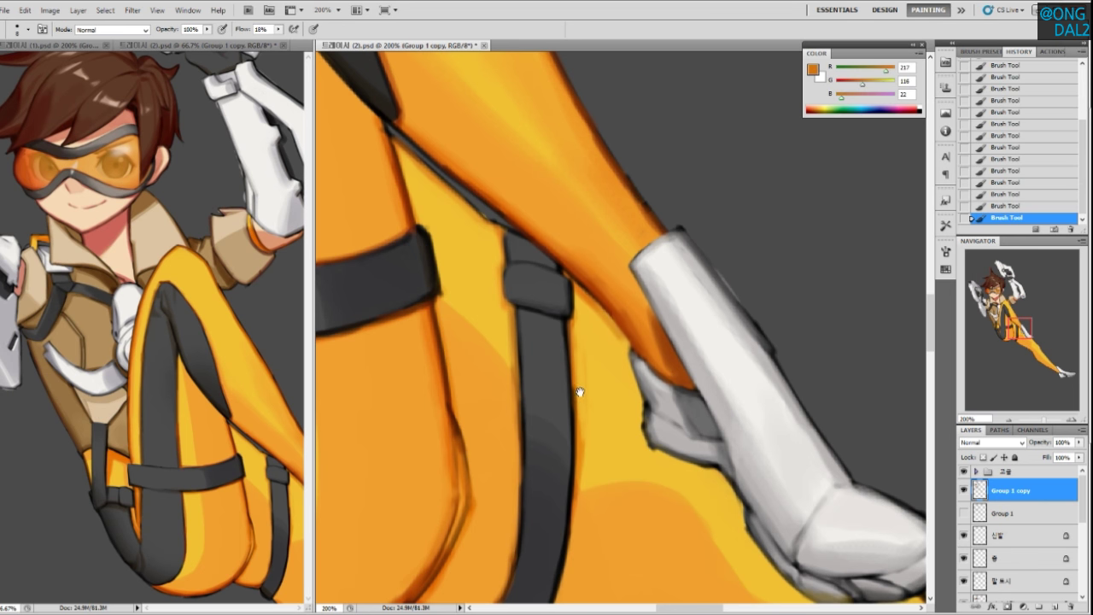
Paint an orange edge down the vertical strap's rear outline below the buckle and sample the adjoining suit yellow
drag(579, 392, 591, 339)
alt+click(581, 307)
mouse_move(582, 273)
mouse_down()
mouse_move(586, 412)
mouse_move(578, 401)
mouse_up()
drag(580, 275, 580, 328)
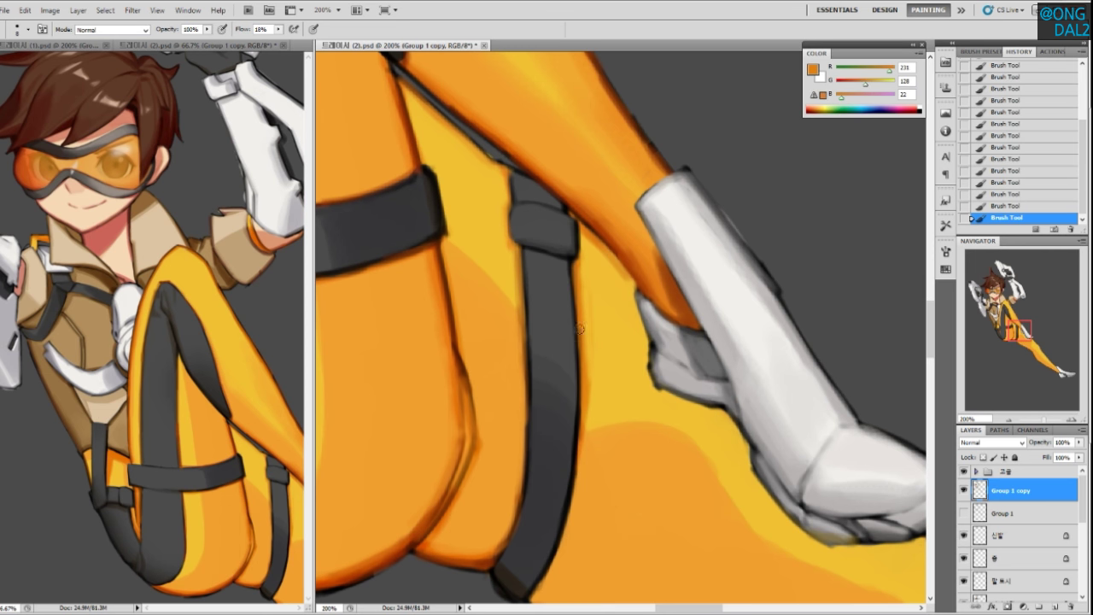
key(ctrl+z)
key(ctrl+z)
alt+click(602, 311)
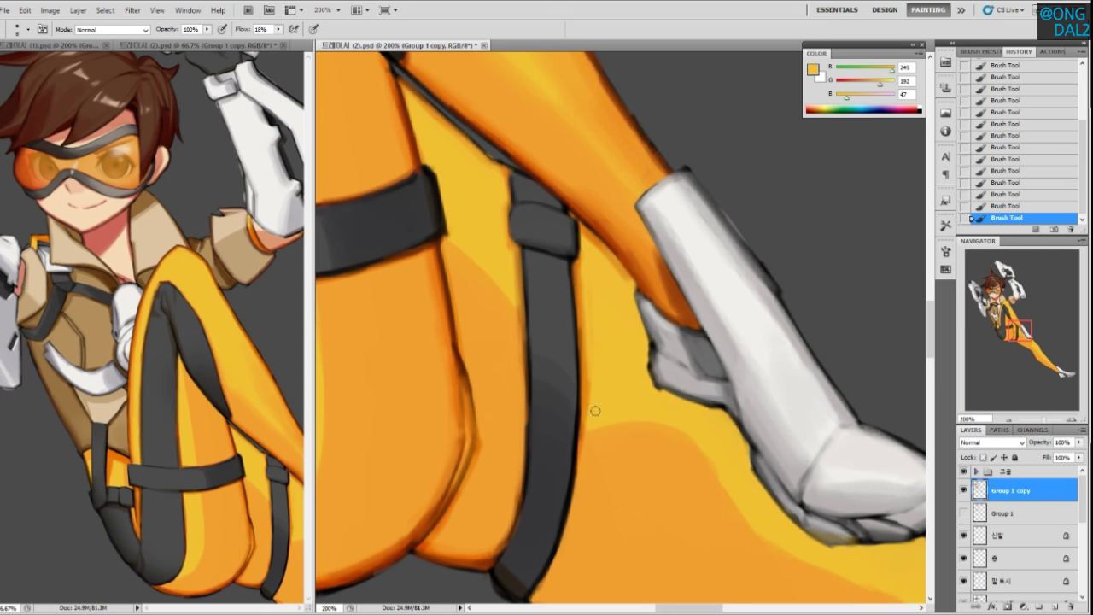
Recolor the front outline of the vertical strap's lower half with sampled brown and orange strokes
drag(646, 489, 634, 440)
alt+click(632, 428)
alt+click(477, 506)
alt+click(477, 508)
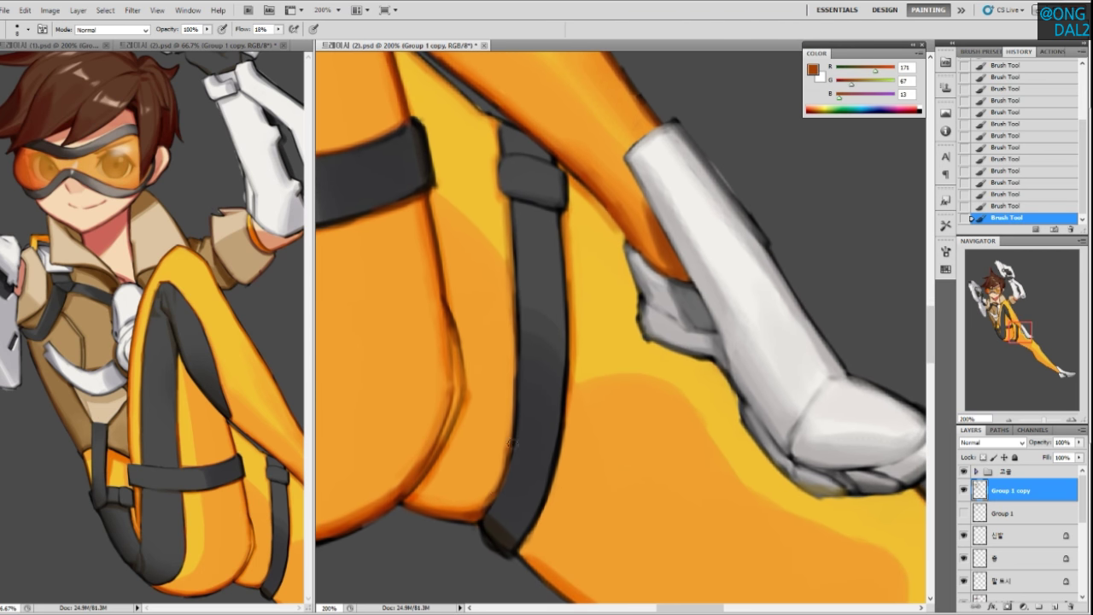
drag(515, 446, 480, 497)
key(ctrl+z)
alt+click(504, 433)
drag(512, 420, 477, 497)
alt+click(469, 510)
mouse_move(519, 349)
mouse_down()
mouse_move(494, 476)
mouse_move(502, 458)
mouse_up()
key(ctrl+z)
key(ctrl+z)
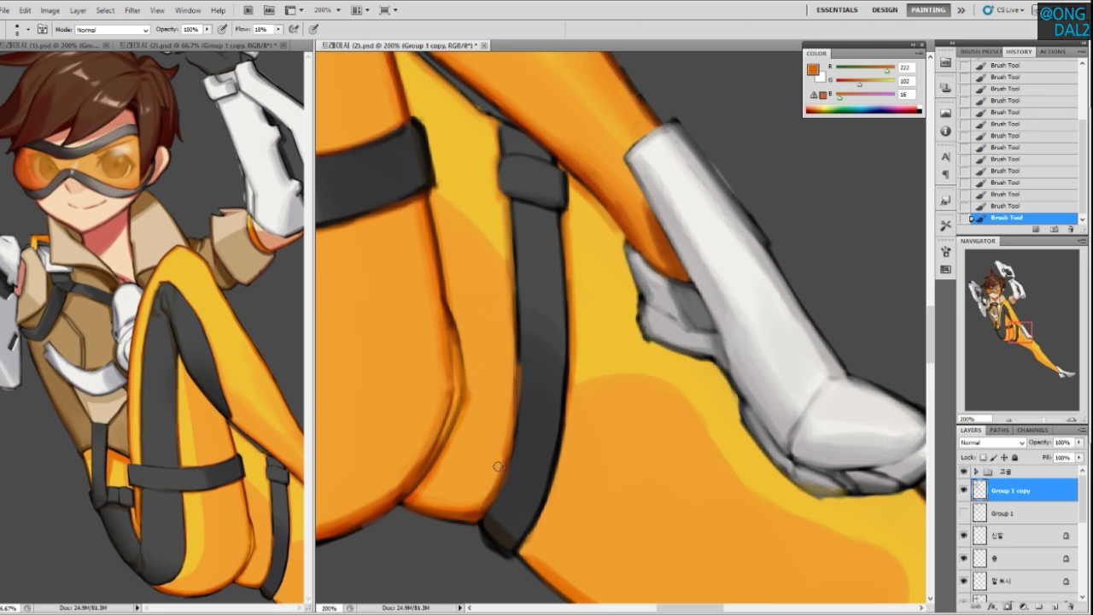
Paint sampled suit tones over the black rear outline at the vertical strap's lower end
mouse_move(568, 487)
mouse_down()
mouse_move(563, 391)
mouse_move(516, 445)
mouse_up()
alt+click(466, 408)
key(ctrl+z)
drag(541, 369, 516, 456)
drag(526, 417, 511, 450)
mouse_move(536, 398)
mouse_down()
mouse_move(519, 445)
mouse_move(503, 445)
mouse_up()
alt+click(518, 459)
alt+click(552, 359)
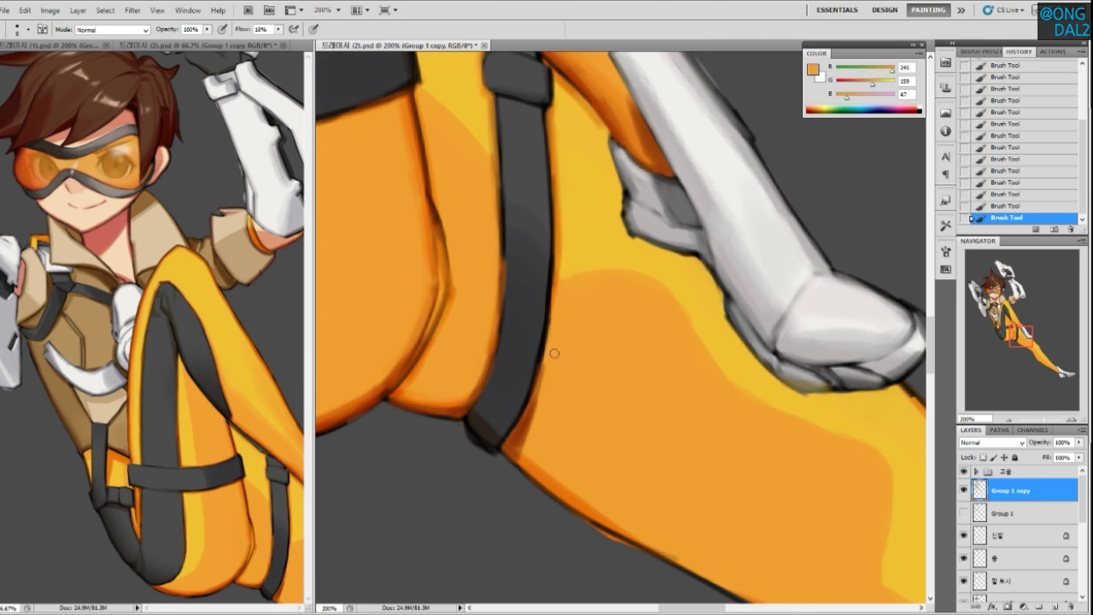
drag(547, 351, 516, 449)
alt+click(512, 432)
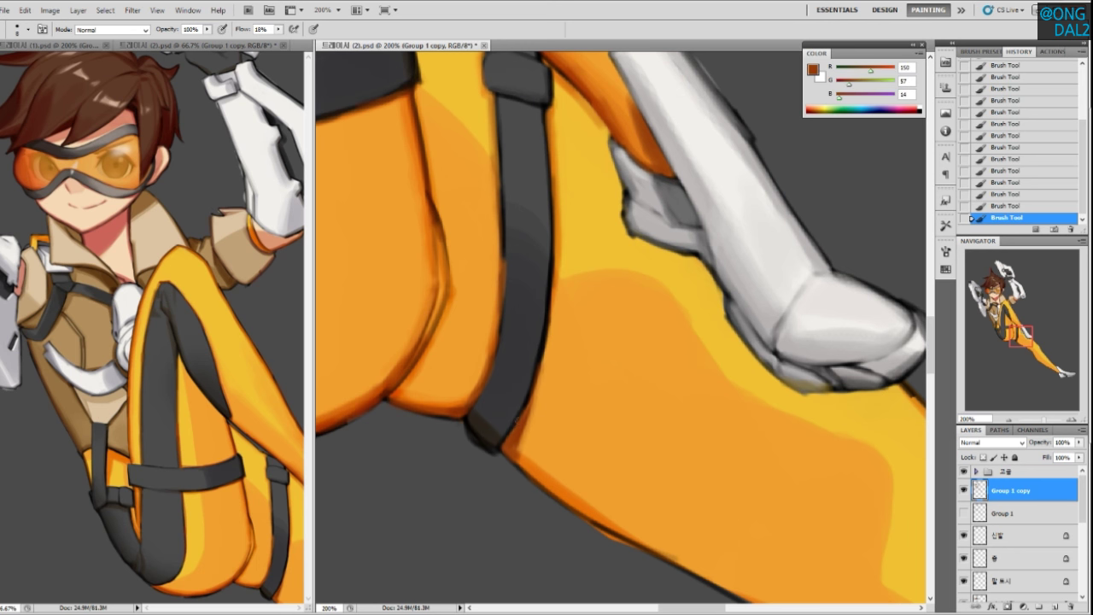
Build up a soft orange shadow on the extended thigh along the strap's lower rear edge
alt+click(529, 459)
drag(541, 373, 521, 454)
drag(537, 409, 524, 452)
drag(547, 340, 524, 431)
drag(552, 311, 529, 410)
drag(544, 349, 516, 461)
mouse_move(555, 384)
mouse_down()
mouse_move(559, 407)
mouse_move(553, 400)
mouse_up()
drag(545, 313, 530, 398)
drag(549, 320, 527, 404)
drag(517, 444, 507, 417)
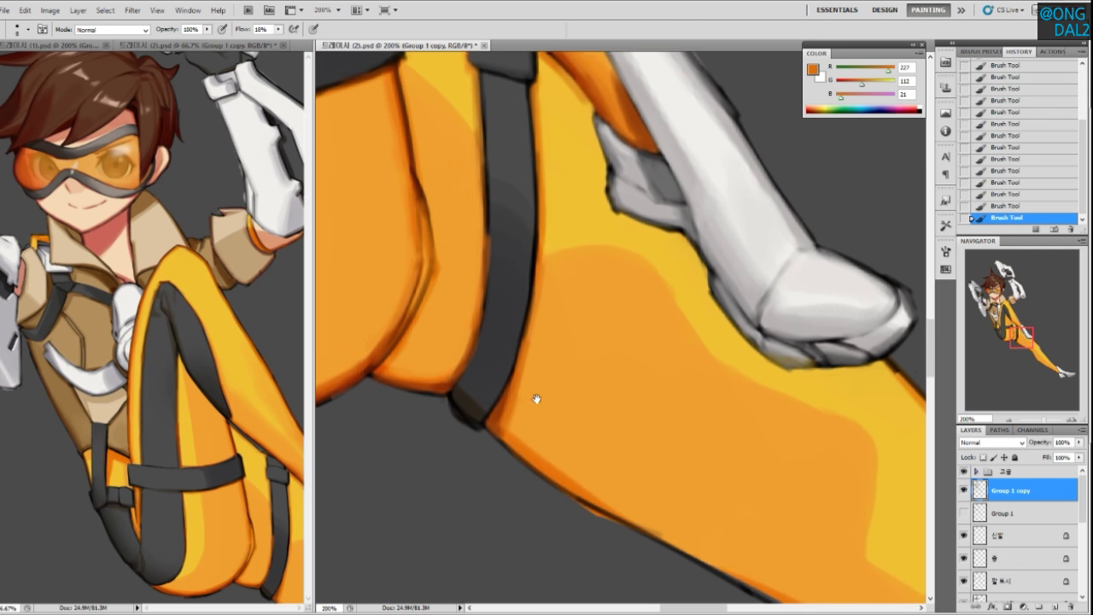
Touch up the orange edge behind the strap just below the buckle and trim it with sampled suit yellow
alt+click(551, 281)
mouse_move(581, 257)
mouse_down()
mouse_move(563, 300)
mouse_move(527, 275)
mouse_up()
alt+click(519, 151)
key(ctrl+z)
drag(518, 131, 521, 229)
alt+click(526, 129)
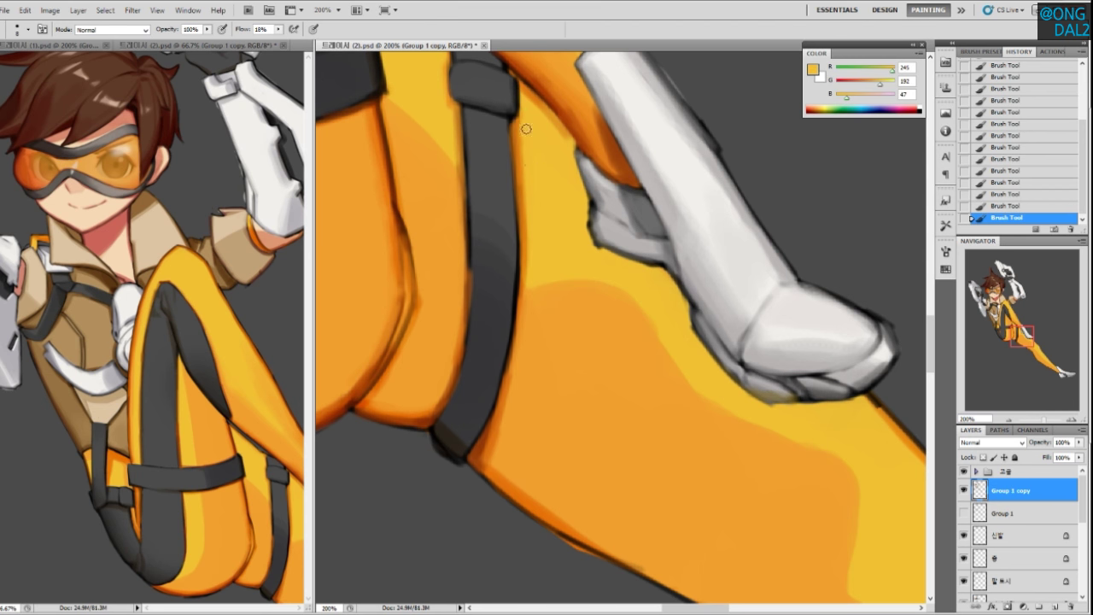
drag(517, 126, 516, 131)
mouse_move(560, 303)
mouse_down()
mouse_move(532, 245)
mouse_move(523, 247)
mouse_up()
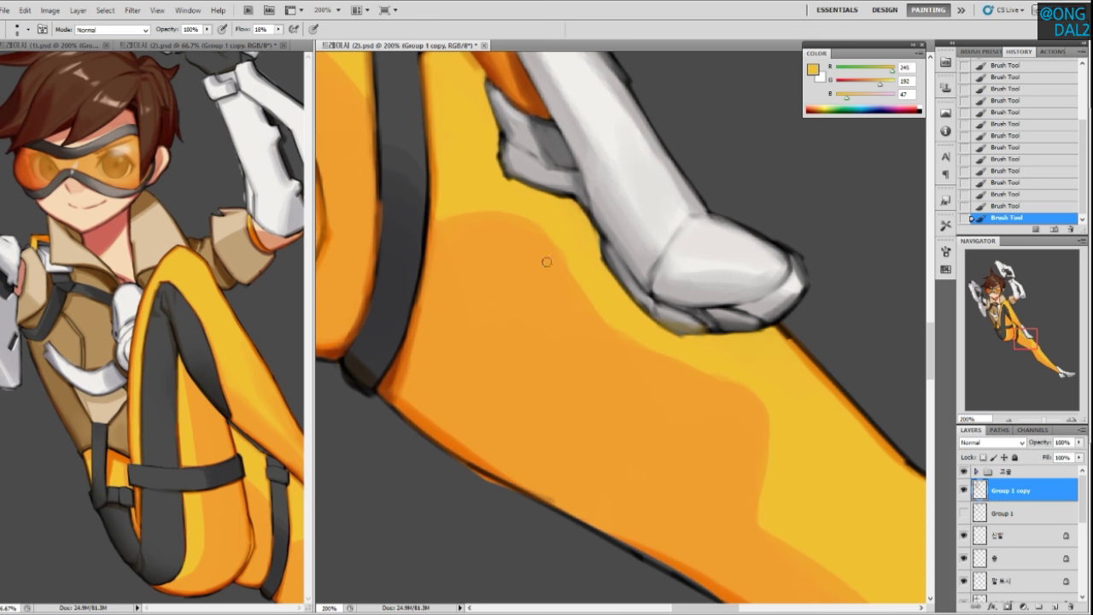
Smooth the thigh tone beside the strap and soften the shadow's upper boundary below the hand with sampled yellow
alt+click(424, 357)
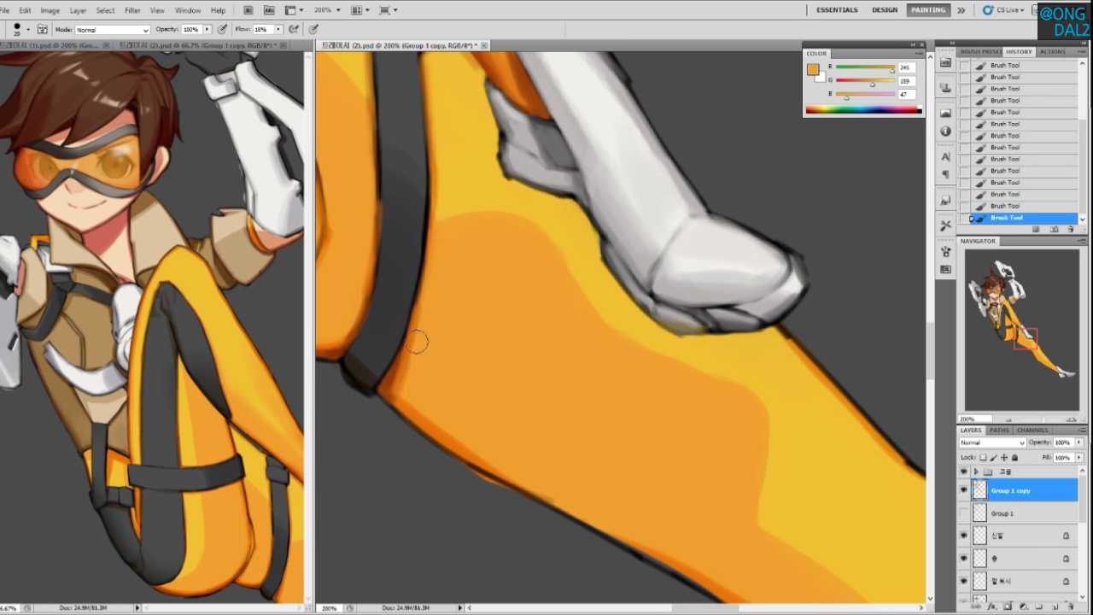
drag(410, 343, 404, 364)
alt+click(509, 189)
drag(464, 209, 544, 270)
key(ctrl+z)
drag(491, 222, 549, 242)
scroll(632, 342, down, 2)
scroll(647, 362, right, 3)
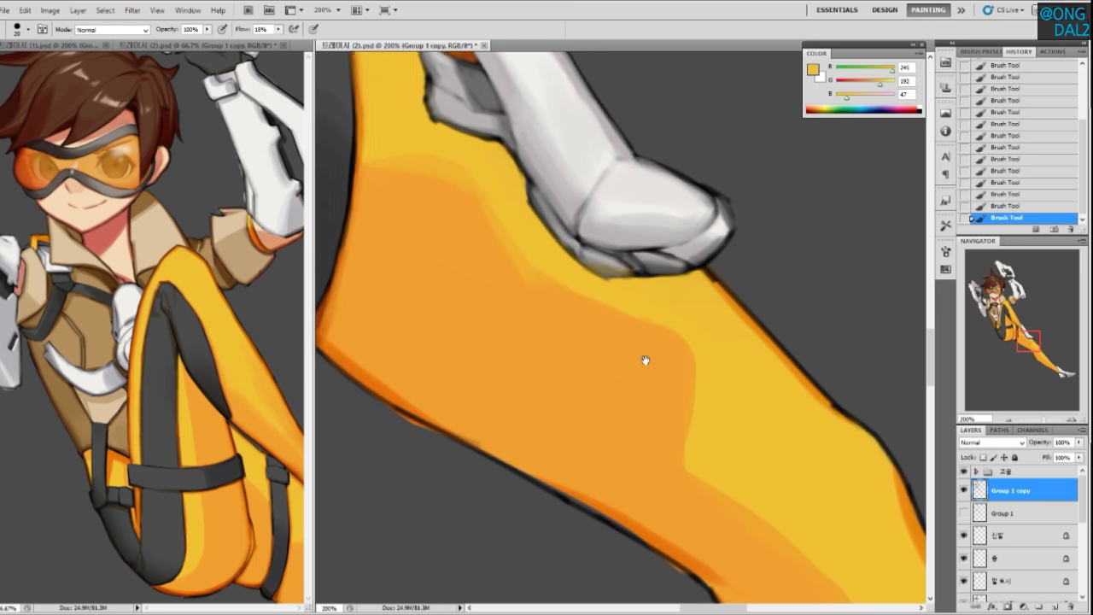
Rework the corner of the orange shadow on the extended thigh above the knee with sampled suit yellow and orange
mouse_move(559, 282)
mouse_down()
mouse_move(701, 356)
mouse_move(676, 370)
mouse_up()
key(ctrl+z)
scroll(649, 352, down, 5)
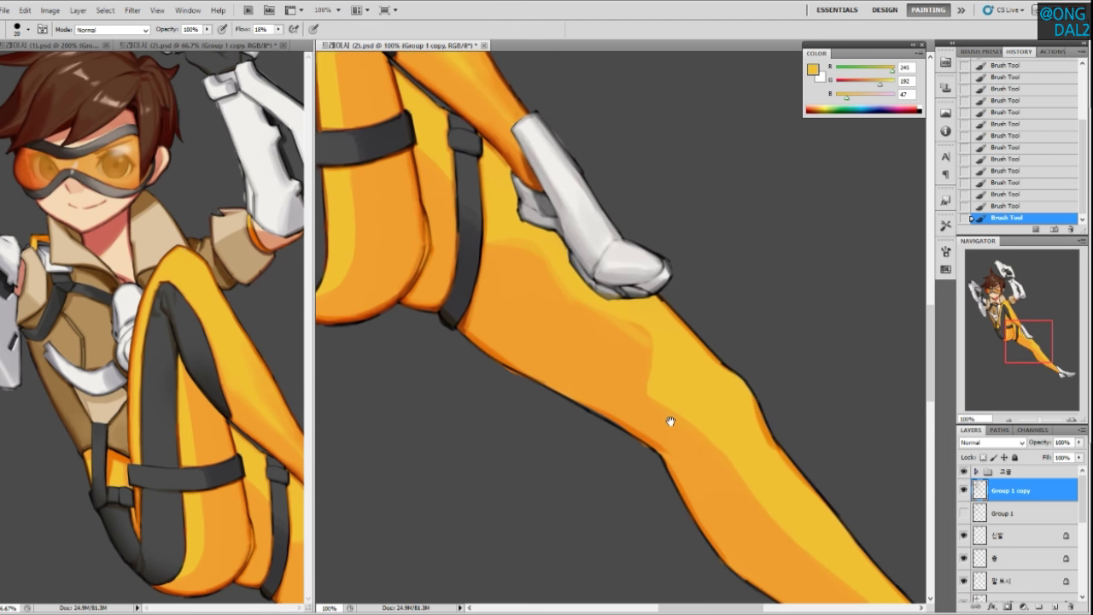
alt+click(610, 334)
alt+click(654, 343)
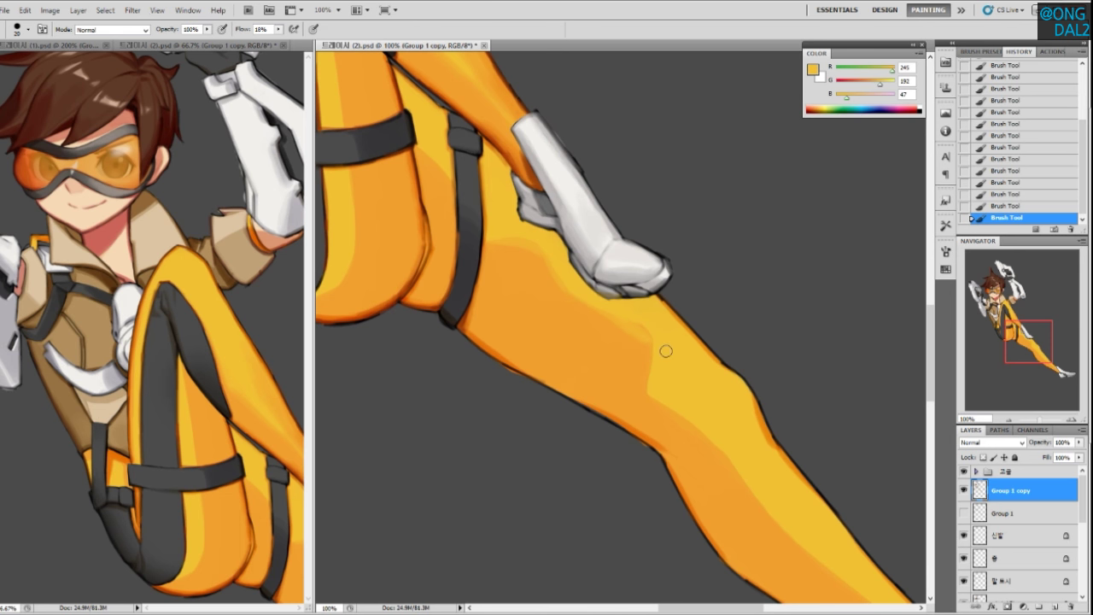
alt+click(636, 331)
alt+click(669, 344)
key(ctrl+alt+z)
key(ctrl+alt+z)
drag(626, 317, 622, 316)
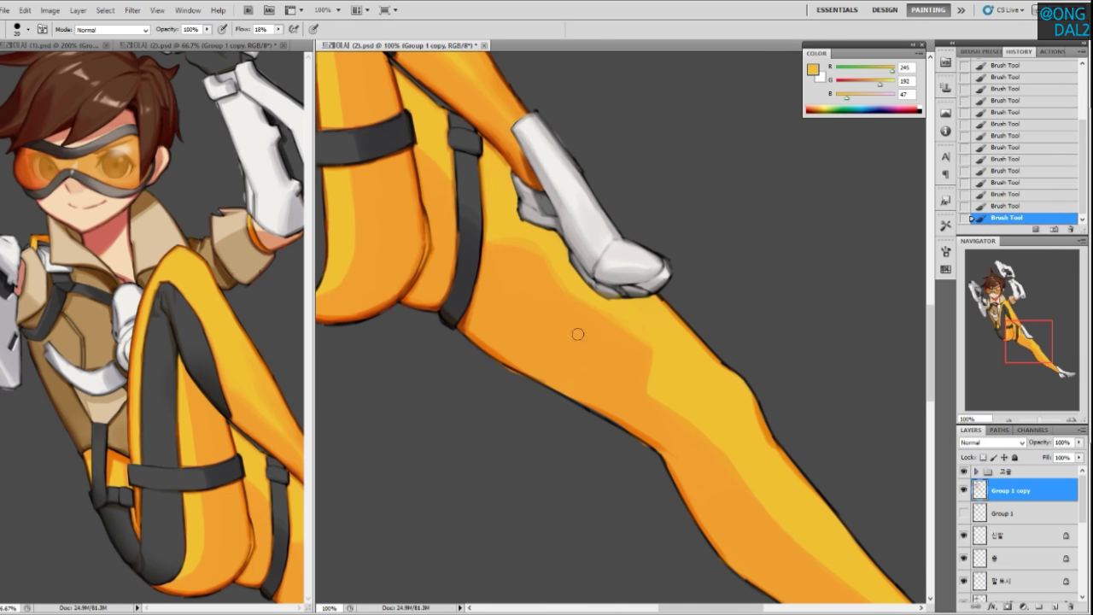
Recolor the black outline along the extended thigh's underside with a sampled brown-orange stroke
alt+click(461, 323)
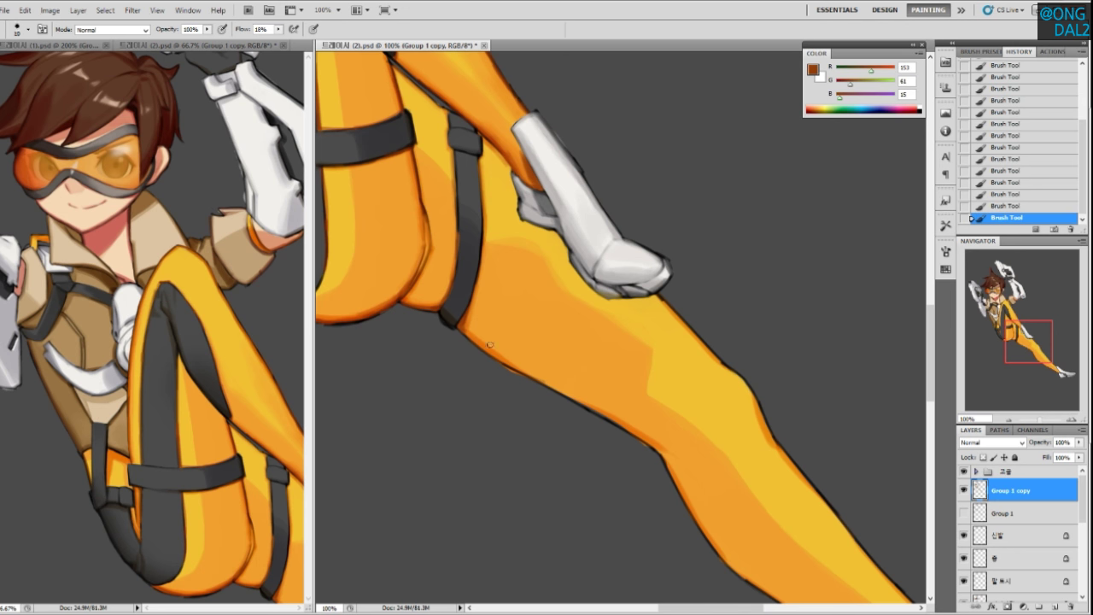
mouse_move(483, 348)
mouse_down()
mouse_move(467, 330)
mouse_move(626, 430)
mouse_up()
key(ctrl+z)
drag(529, 374, 627, 432)
key(ctrl+z)
drag(530, 373, 625, 429)
key(ctrl+z)
drag(542, 383, 633, 436)
key(ctrl+z)
alt+click(505, 308)
drag(526, 373, 643, 441)
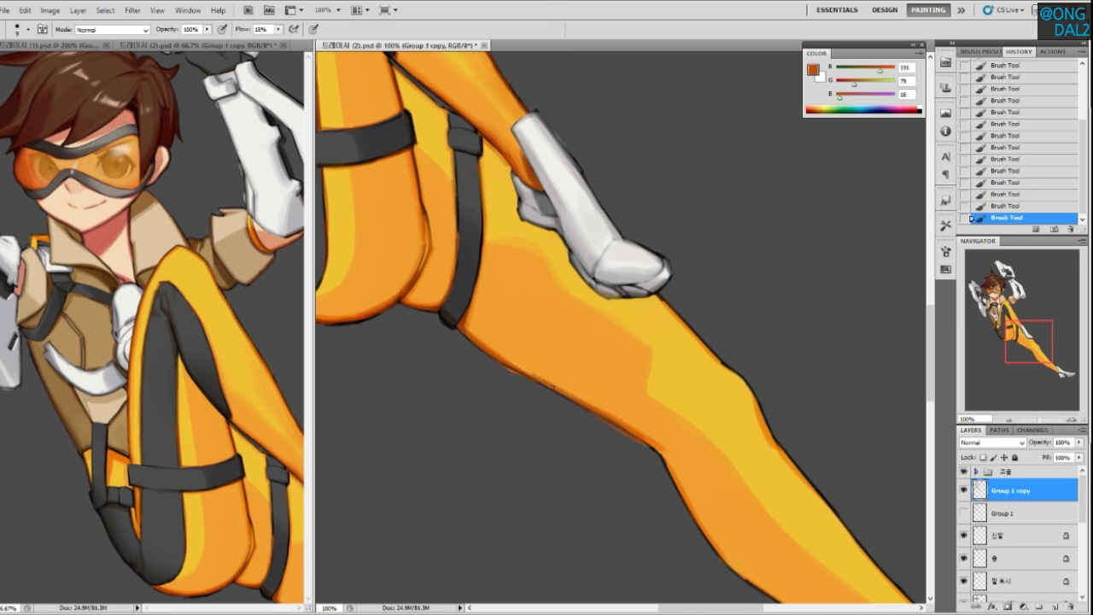
Extend the brown-orange contour along the thigh's underside to the back of the knee
drag(555, 389, 679, 467)
key(ctrl+z)
key(ctrl+z)
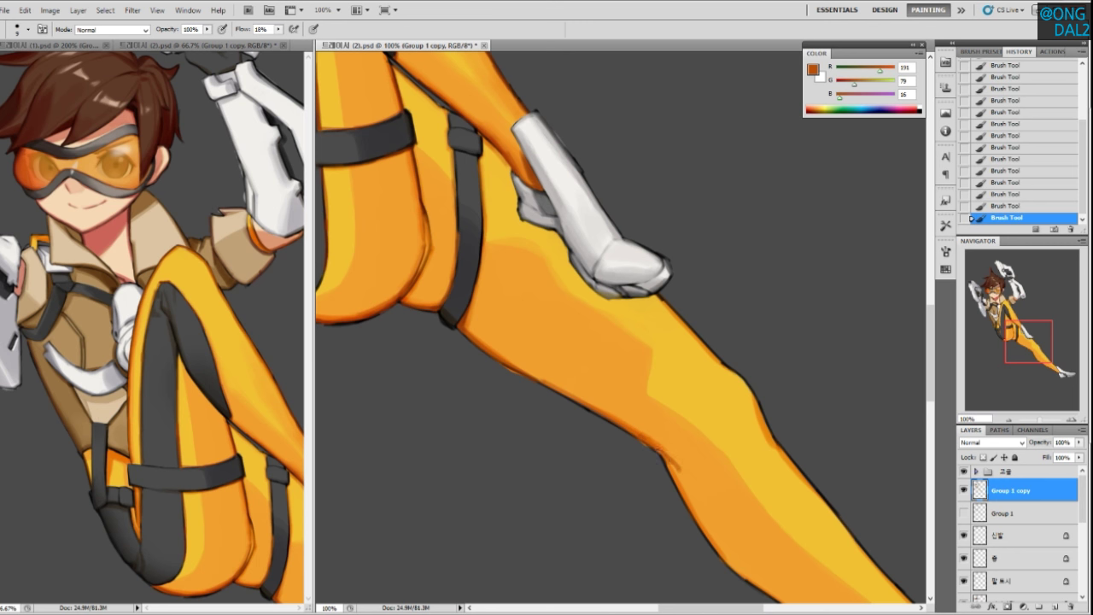
mouse_move(521, 372)
mouse_down()
mouse_move(608, 423)
mouse_move(530, 375)
mouse_up()
key(ctrl+z)
drag(600, 415, 530, 376)
key(ctrl+z)
Blend a soft orange crease behind the extended leg's knee using sampled shadow tones
mouse_move(599, 415)
mouse_down()
mouse_move(534, 380)
mouse_move(598, 417)
mouse_move(610, 369)
mouse_up()
alt+click(631, 417)
alt+click(621, 365)
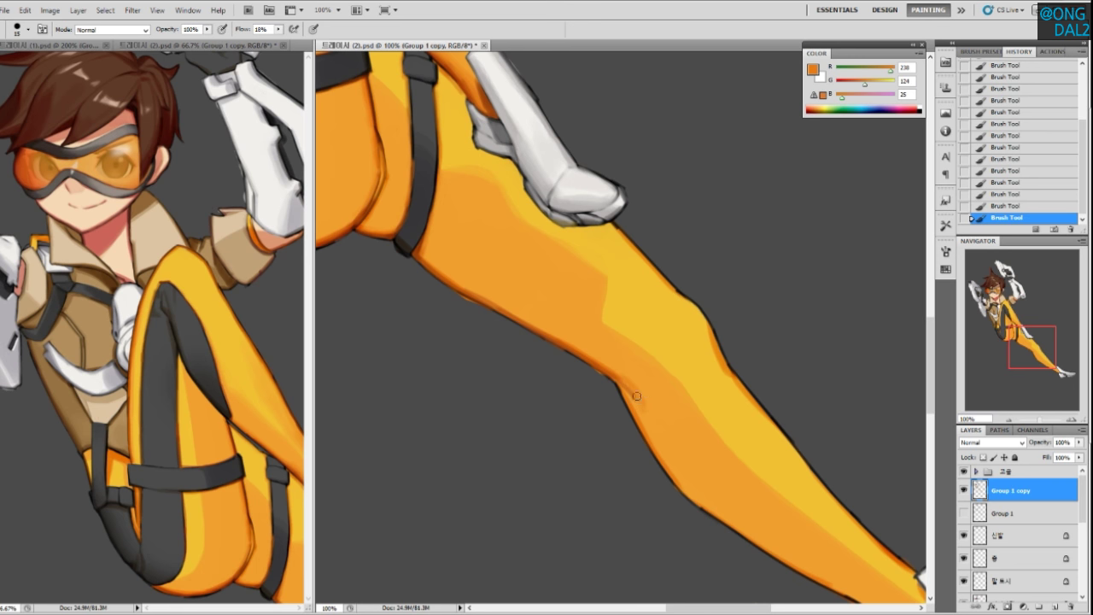
alt+click(633, 378)
drag(649, 413, 633, 370)
alt+click(628, 358)
alt+click(632, 381)
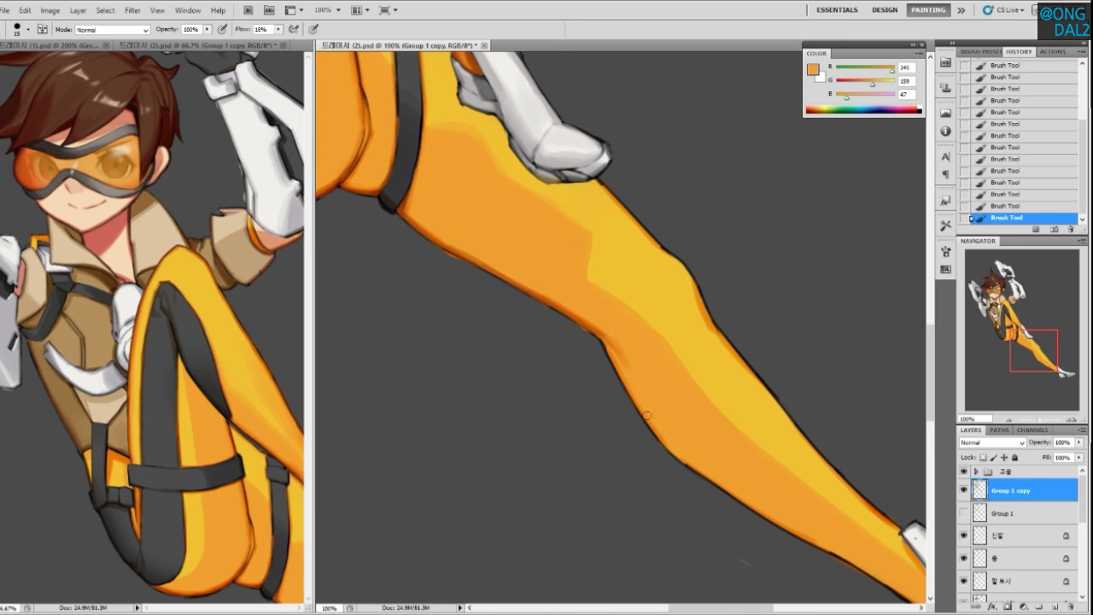
Recolor the black outline along the calf's underside from the back of the knee toward the boot with sampled orange-brown
alt+click(602, 328)
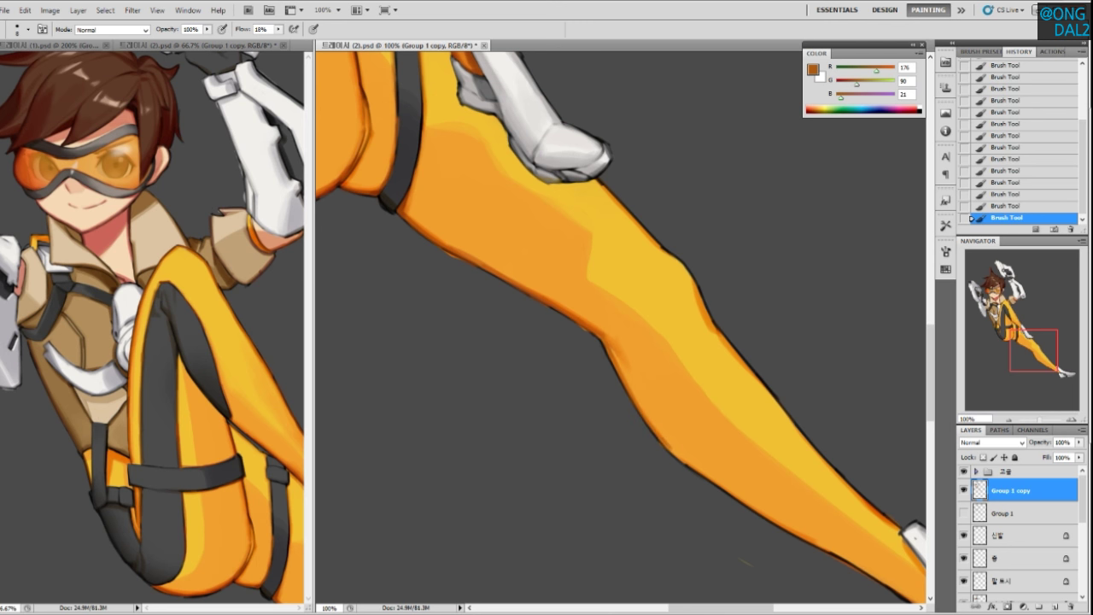
drag(622, 378, 598, 371)
alt+click(439, 245)
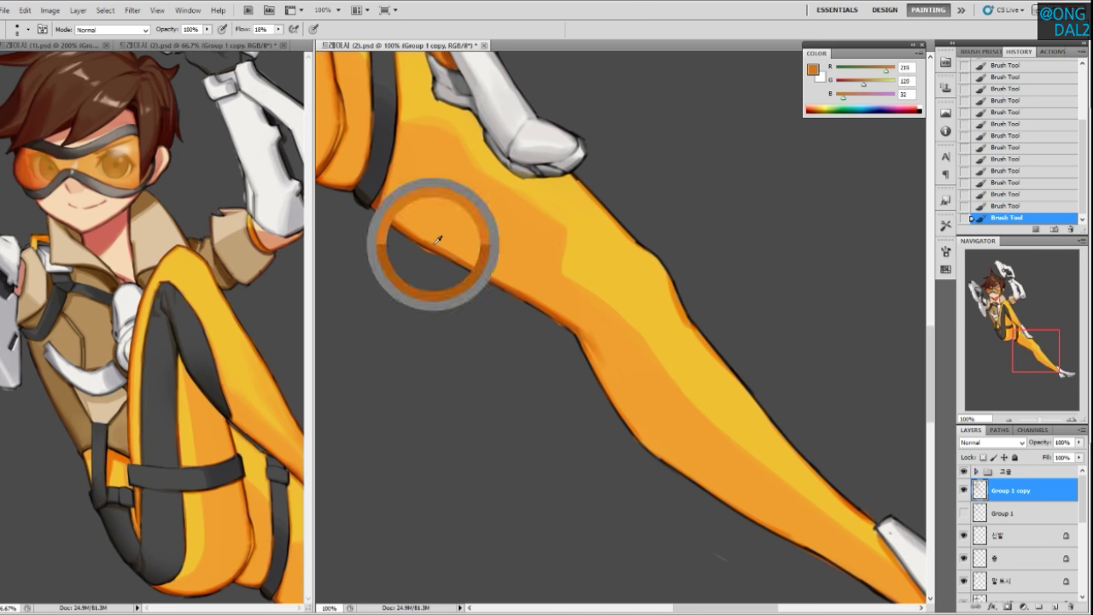
drag(614, 428, 597, 410)
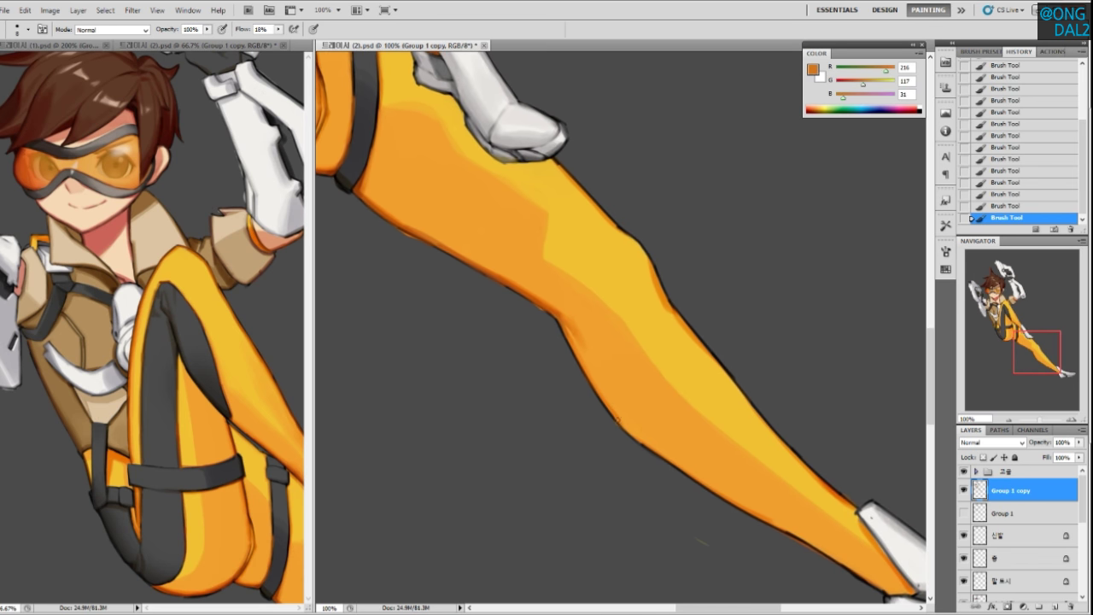
drag(604, 401, 682, 467)
drag(716, 513, 637, 441)
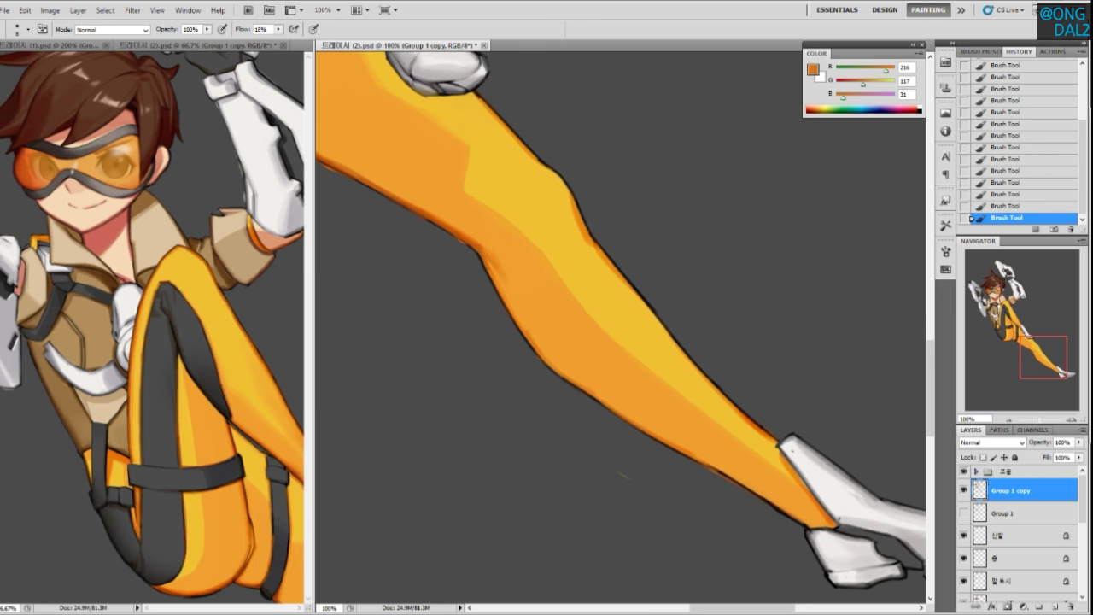
drag(601, 403, 717, 472)
Recolor the shin's upper outline from the knee to the boot with sampled dark orange
alt+click(760, 424)
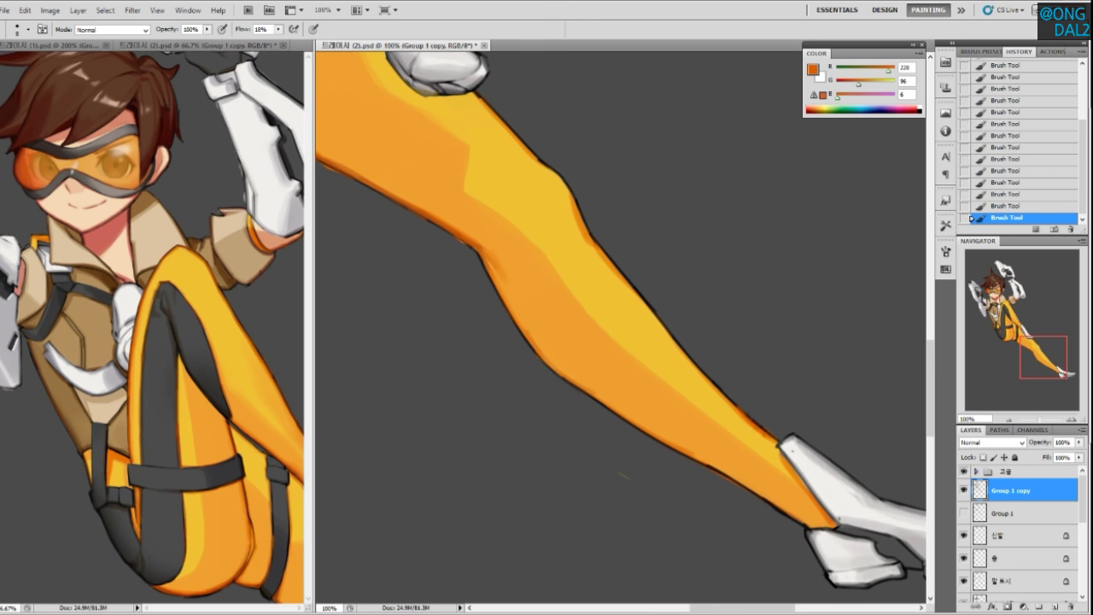
mouse_move(592, 235)
mouse_down()
mouse_move(622, 285)
mouse_move(607, 259)
mouse_move(729, 406)
mouse_up()
drag(637, 301, 675, 376)
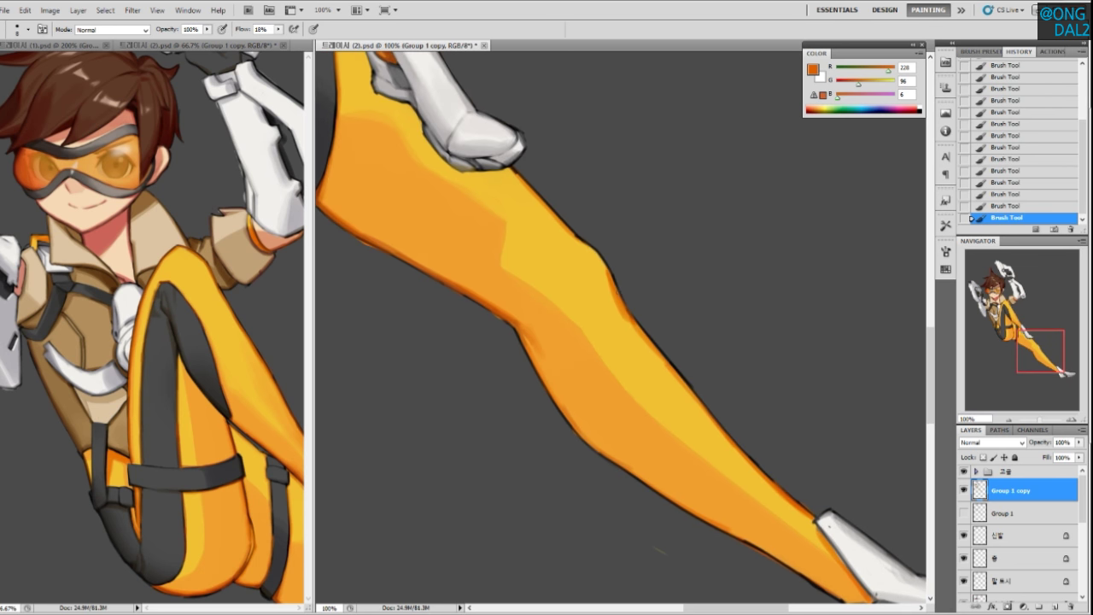
drag(585, 250, 598, 308)
Paint sampled orange along the thigh's upper outline between the gloved hand and the knee
alt+click(528, 284)
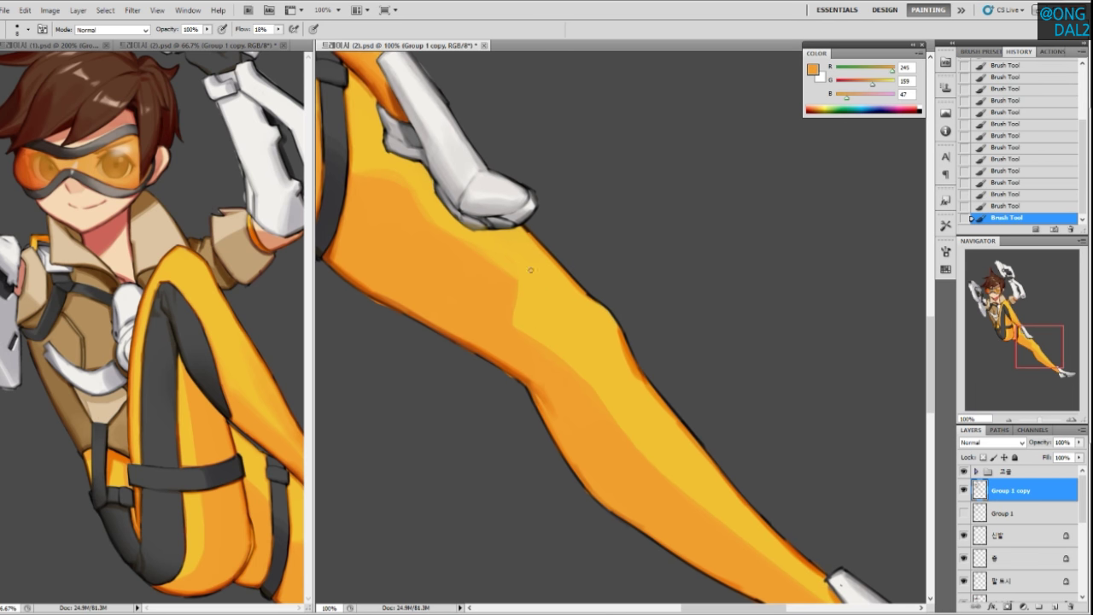
drag(526, 228, 590, 298)
key(ctrl+z)
key(ctrl+z)
Add soft orange shading along the shin's upper edge below the knee with sampled edge colors
drag(644, 400, 569, 263)
alt+click(567, 235)
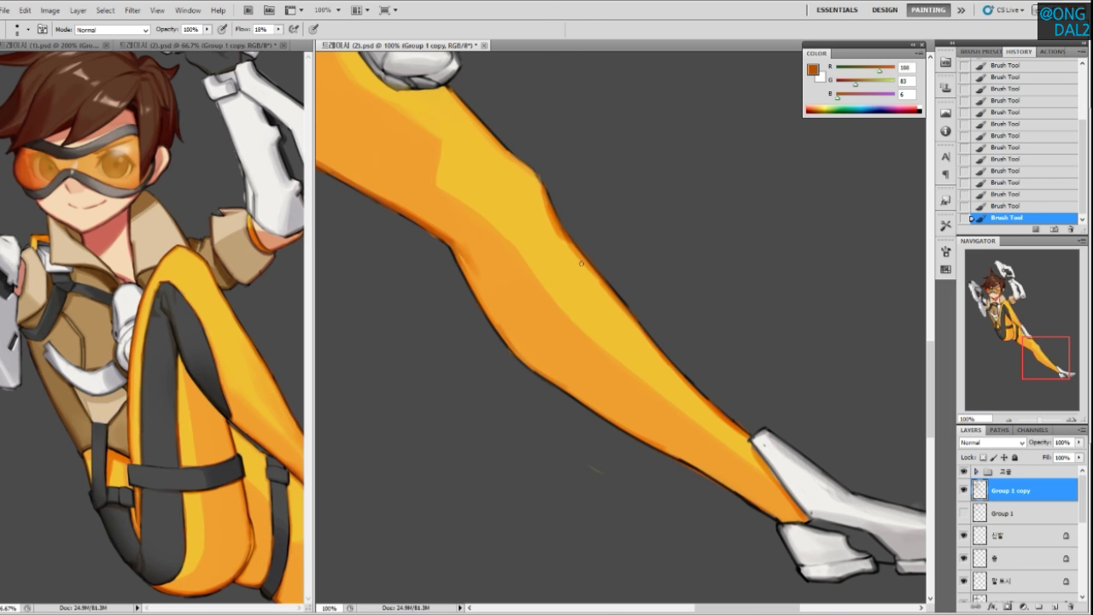
alt+click(560, 226)
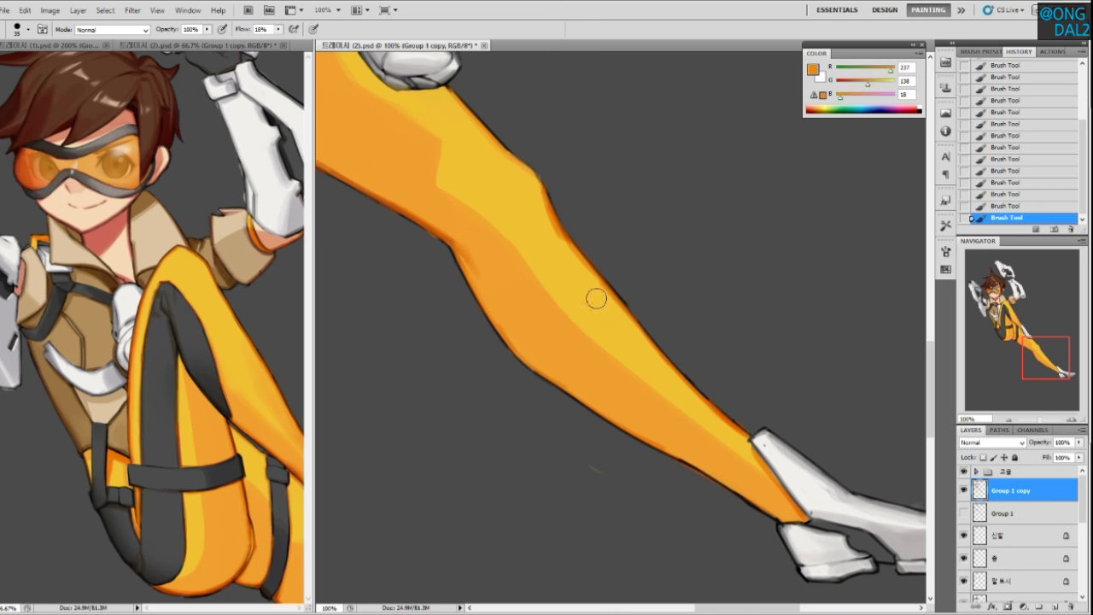
alt+click(539, 199)
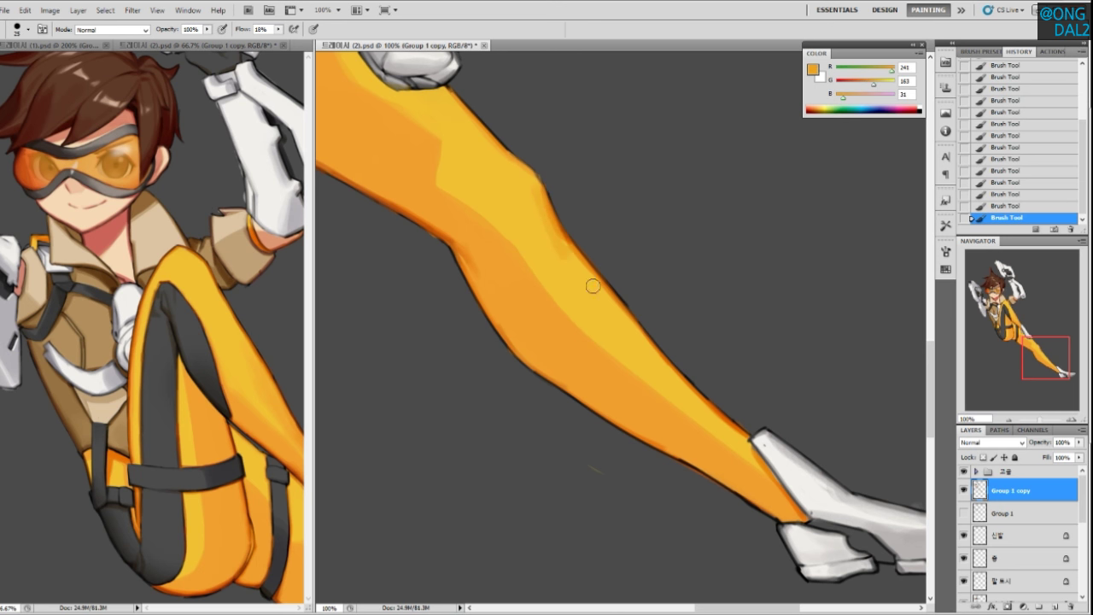
drag(563, 249, 640, 328)
Blend the boundary between the calf's orange shadow and the yellow highlight with sampled intermediate tones
alt+click(530, 267)
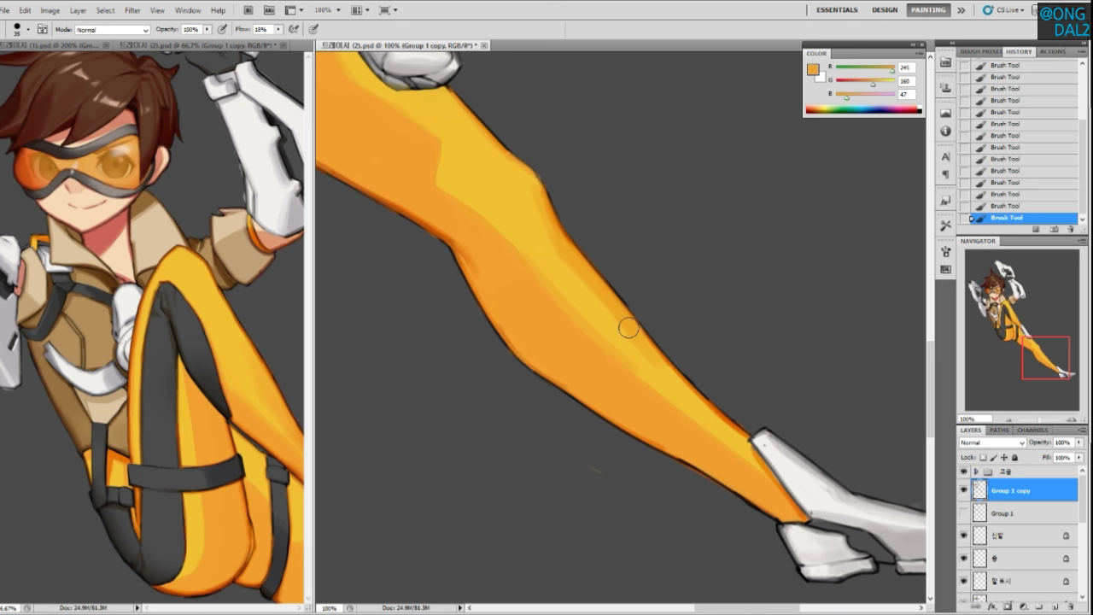
alt+click(675, 407)
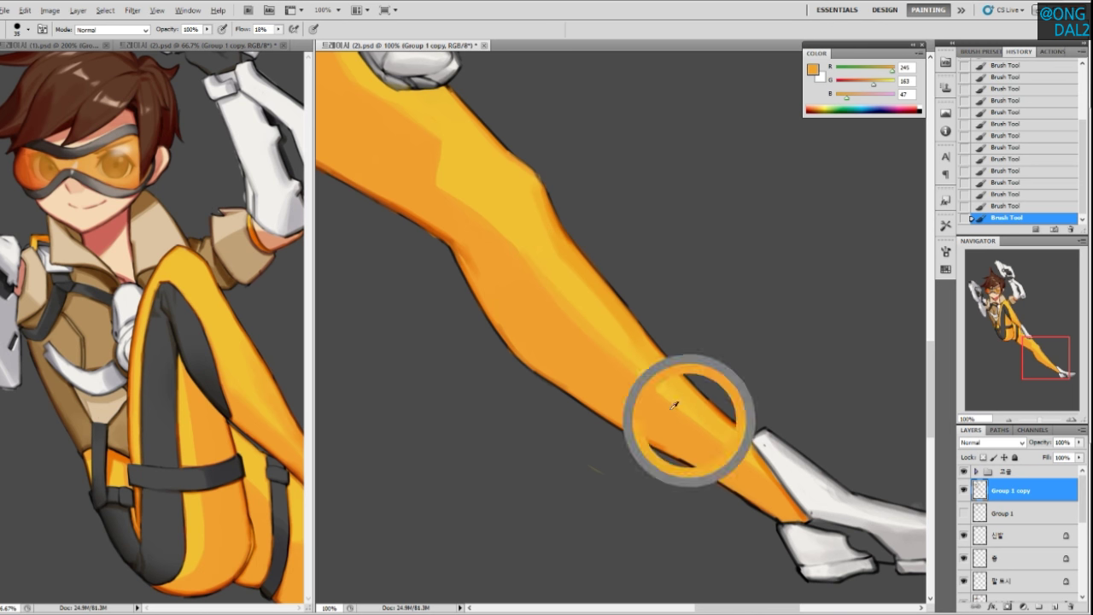
alt+click(541, 298)
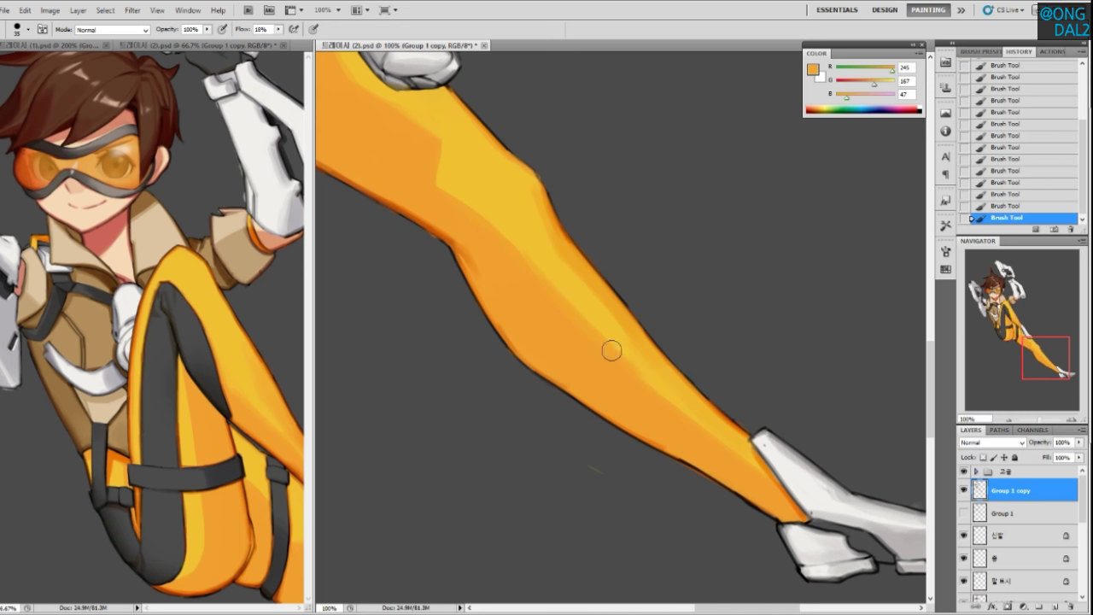
alt+click(560, 243)
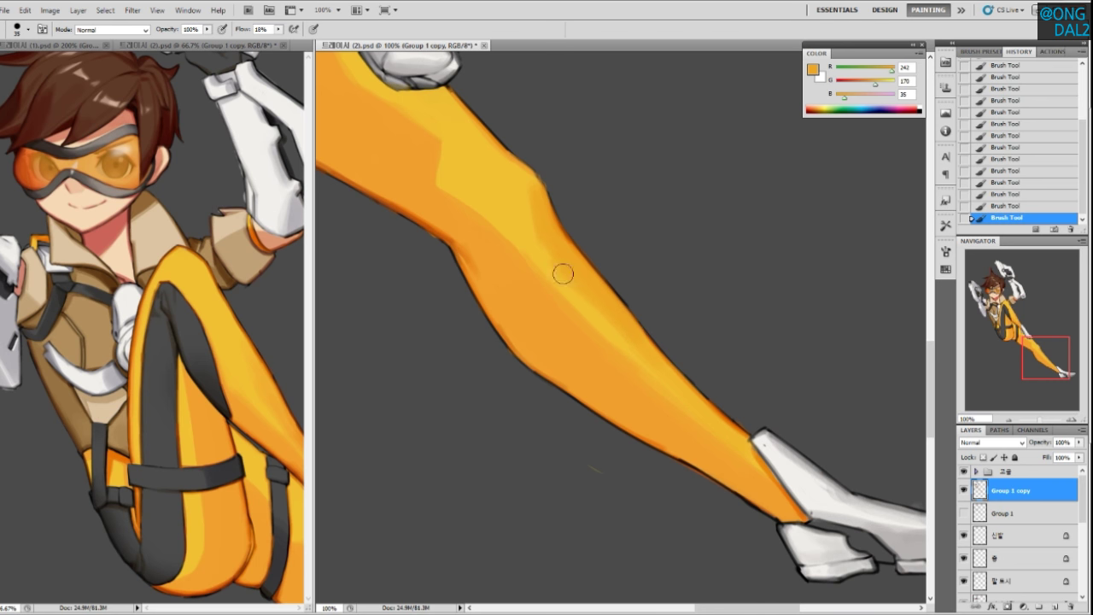
Soften the knee and the start of the calf's yellow highlight with sampled orange and yellow tones
alt+click(578, 325)
alt+click(594, 311)
drag(606, 320, 629, 370)
alt+click(562, 303)
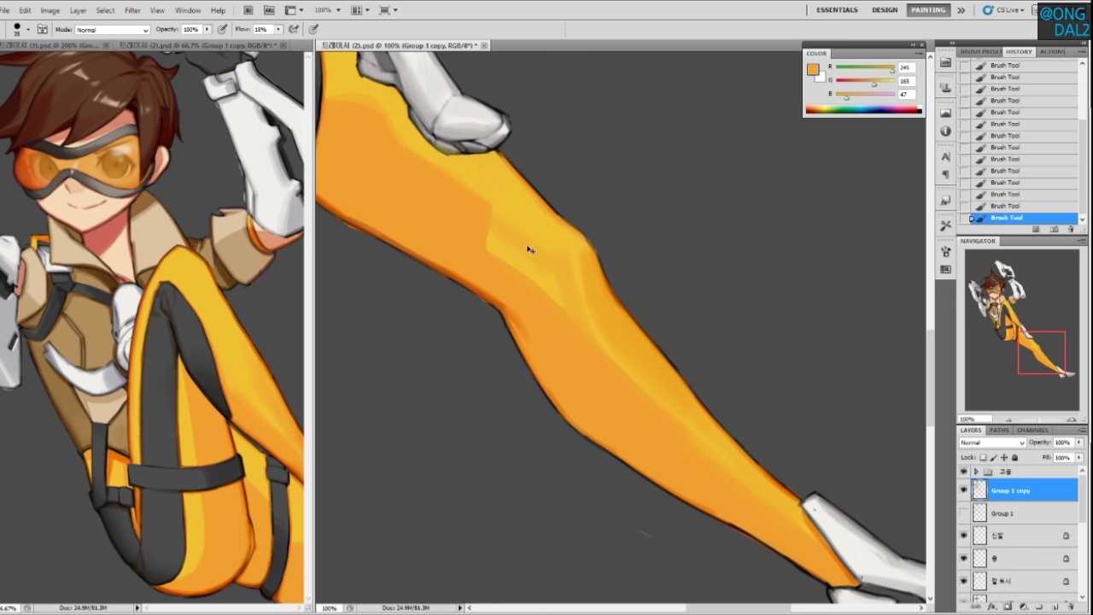
alt+click(556, 241)
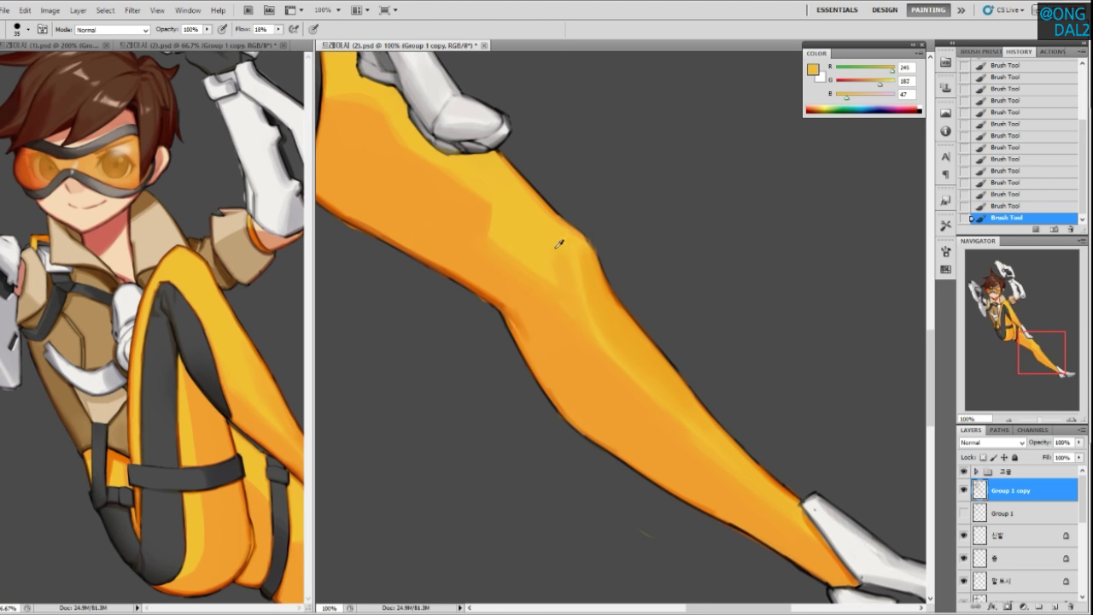
alt+click(559, 257)
alt+click(558, 320)
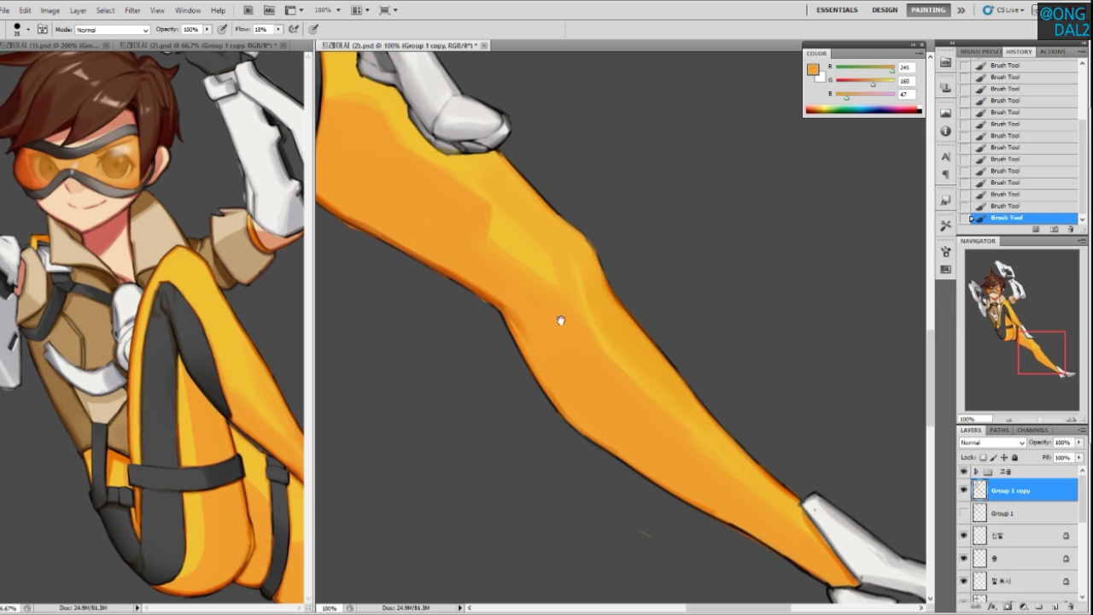
Blend the hard edge between the yellow highlight and orange shadow on the lower thigh above the knee with sampled intermediate tones
drag(562, 320, 606, 369)
alt+click(562, 284)
alt+click(577, 298)
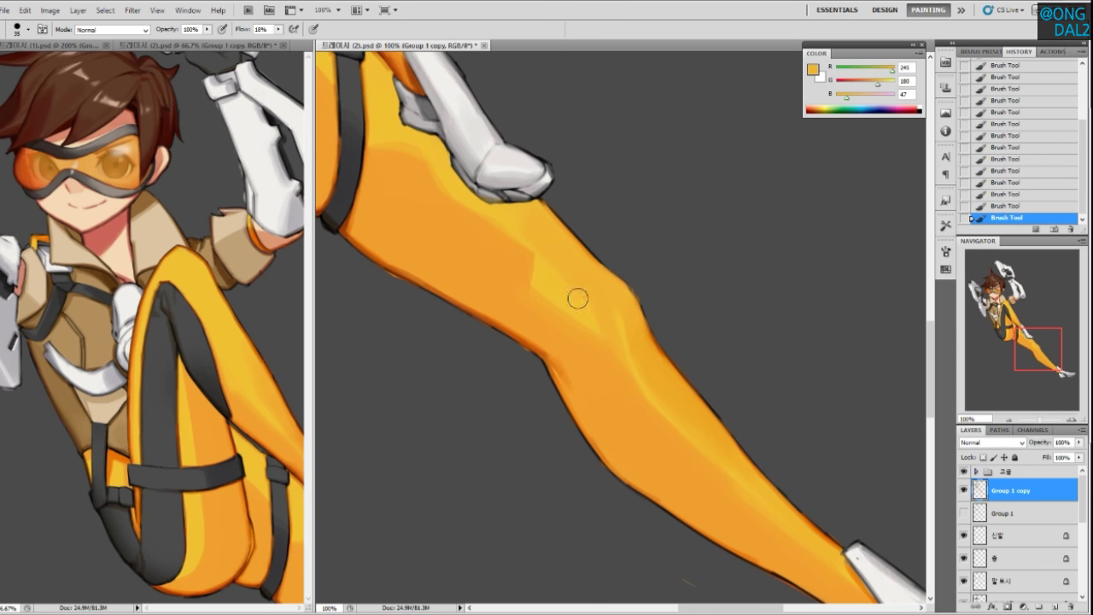
drag(535, 273, 527, 276)
alt+click(576, 333)
alt+click(574, 299)
mouse_move(538, 287)
mouse_down()
mouse_move(598, 332)
mouse_move(530, 294)
mouse_move(573, 320)
mouse_up()
alt+click(523, 267)
Soften the shading behind the knee with dark orange and orange sampled from the leg
alt+click(590, 305)
alt+click(607, 366)
alt+click(559, 364)
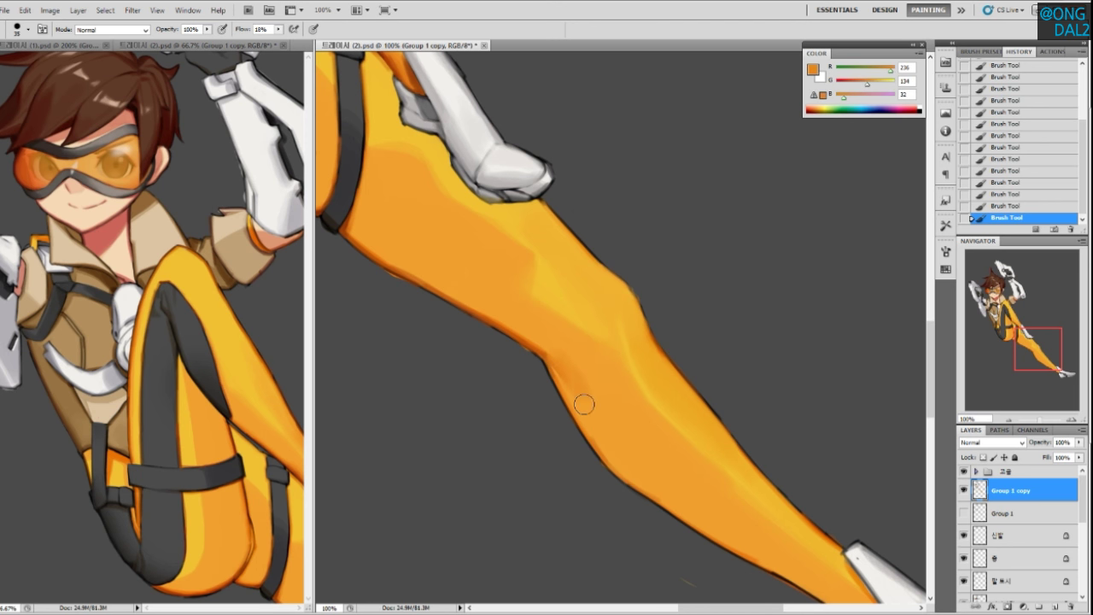
alt+click(581, 359)
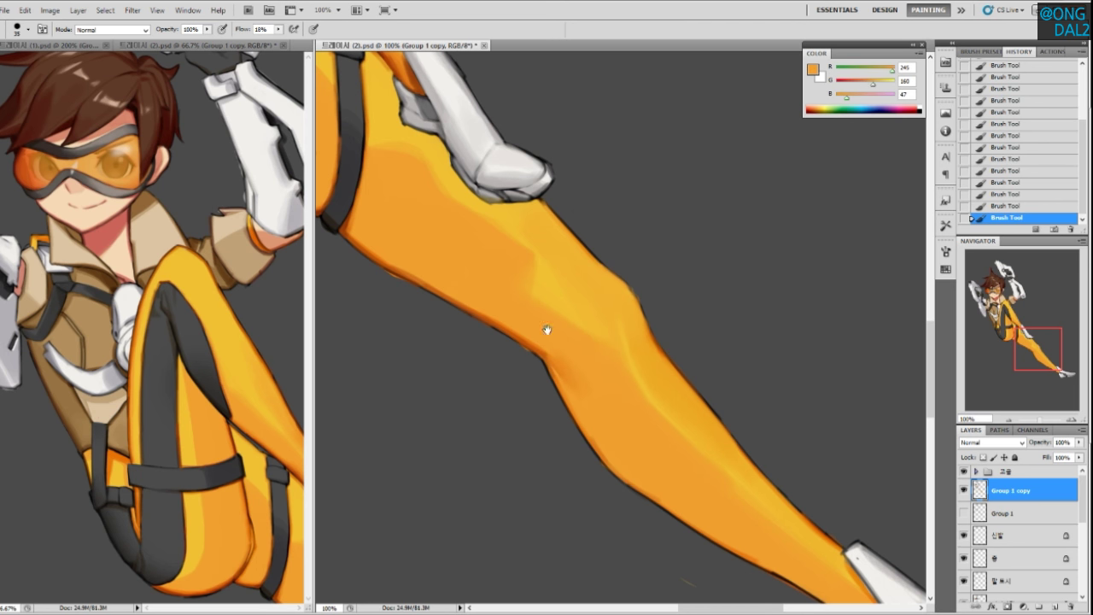
Zoom the second view of the drawing out to 25% to check the whole figure
click(209, 399)
key(ctrl+minus)
key(ctrl+minus)
key(ctrl+minus)
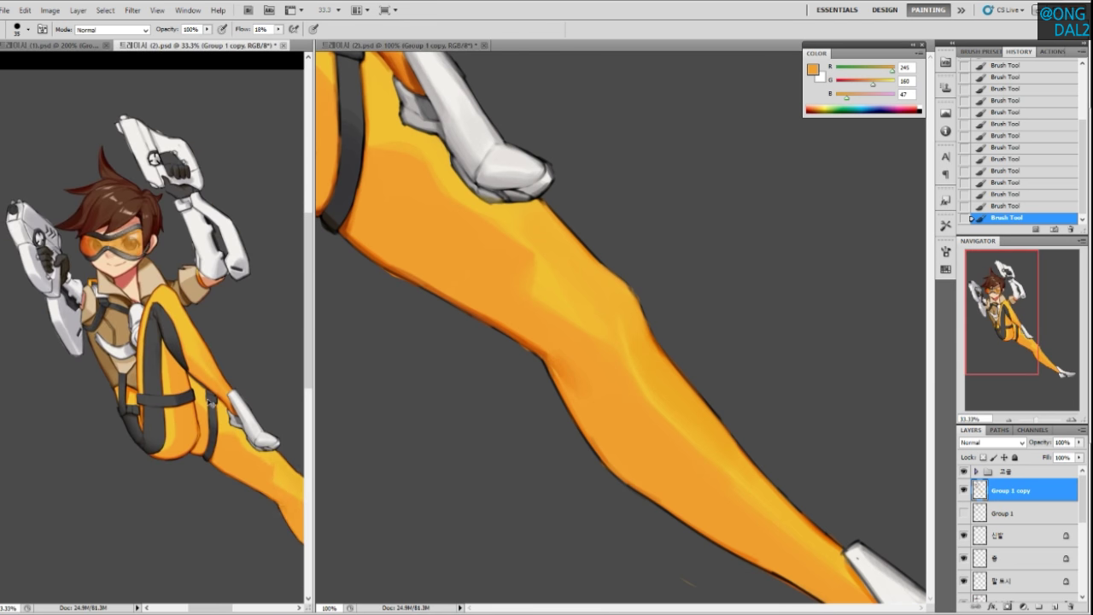
scroll(292, 493, up, 4)
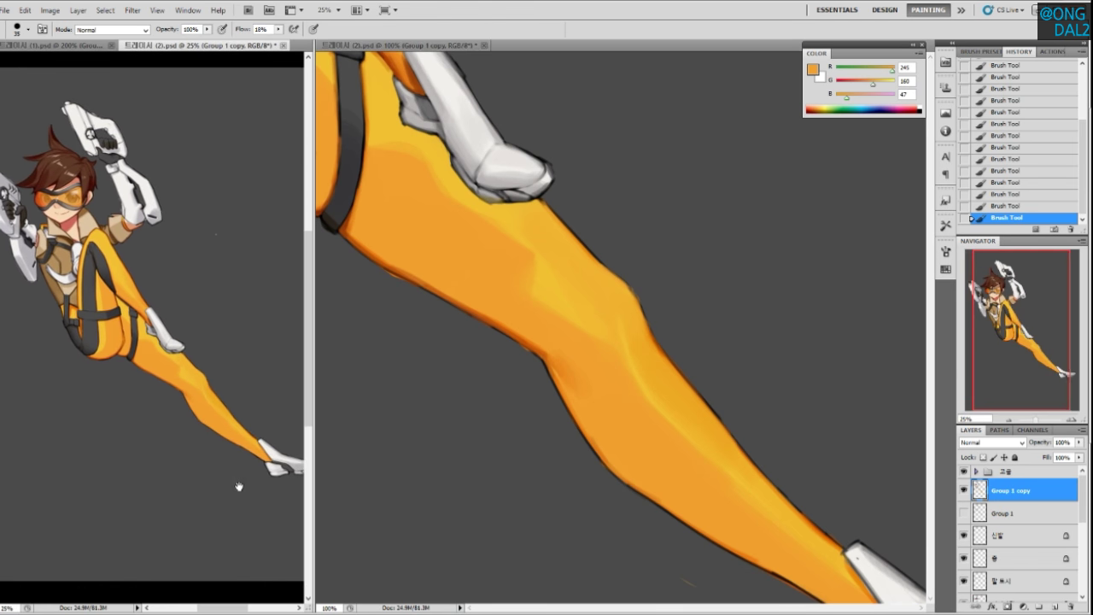
click(624, 357)
drag(624, 357, 628, 433)
alt+click(566, 396)
key(bracketleft)
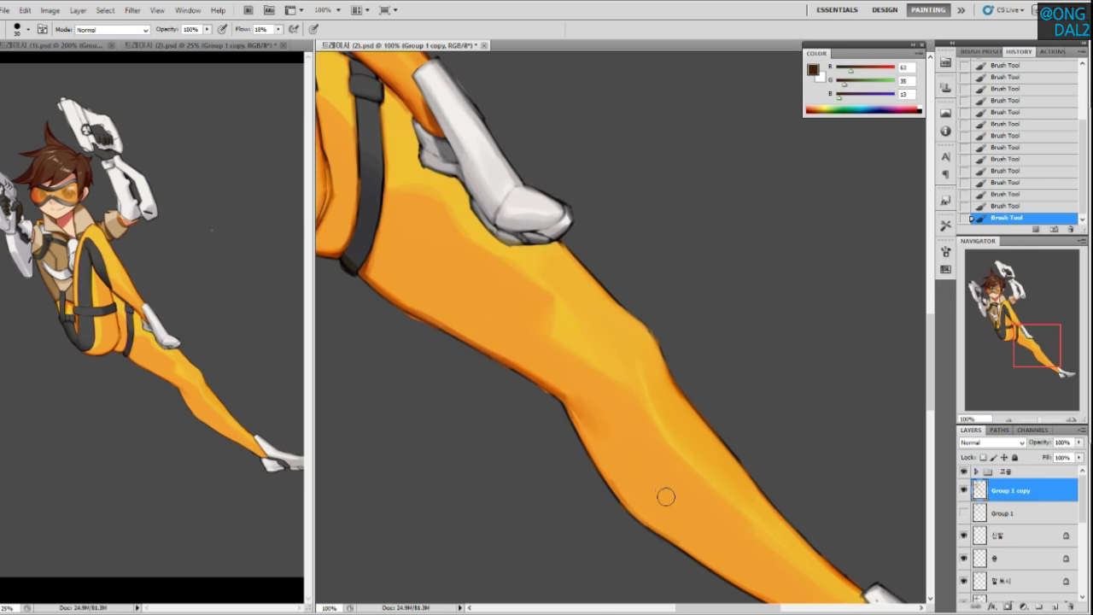
mouse_move(612, 486)
mouse_down()
mouse_move(698, 548)
mouse_move(638, 503)
mouse_up()
key(ctrl+z)
Add soft dark orange shading along the calf's lower edge with tones sampled from the leg
alt+click(577, 418)
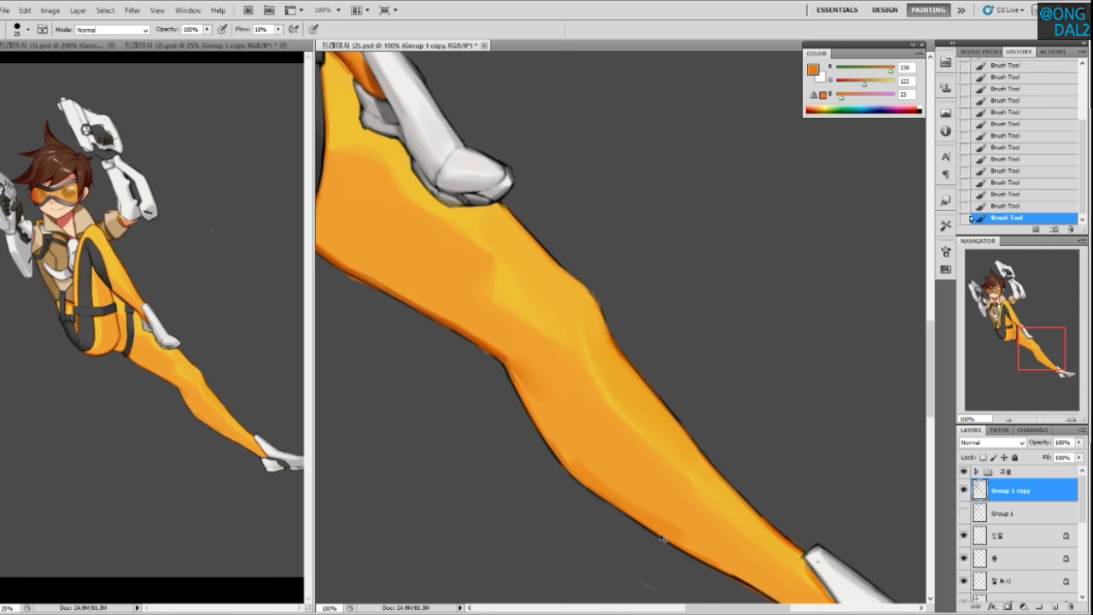
alt+click(595, 467)
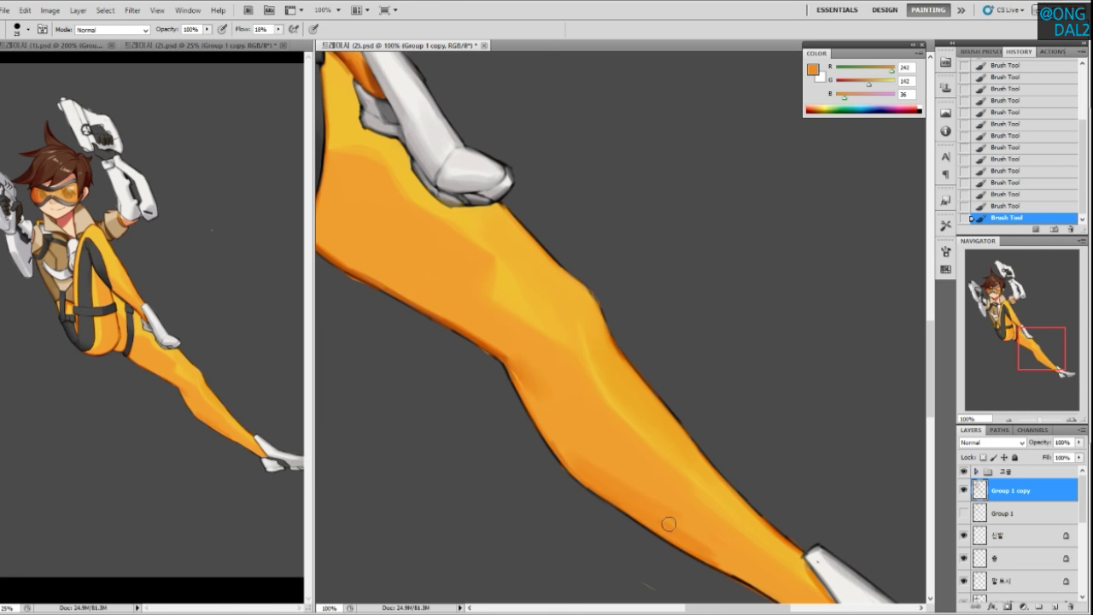
alt+click(657, 491)
alt+click(705, 555)
mouse_move(681, 541)
mouse_down()
mouse_move(769, 590)
mouse_move(723, 535)
mouse_up()
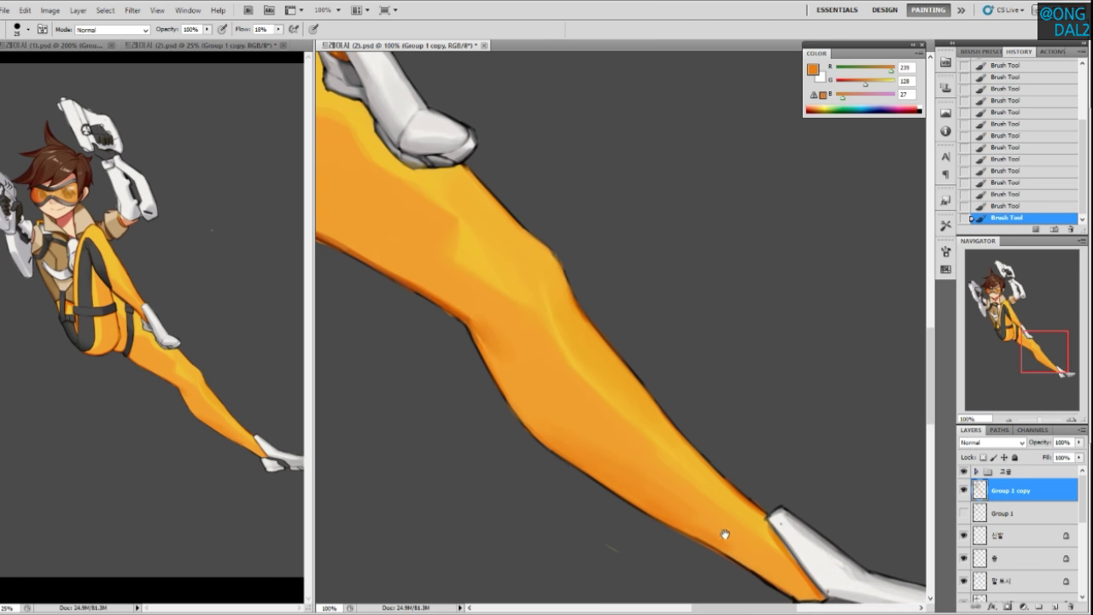
Recolor the calf's lower outline down to the boot with sampled dark orange, using a smaller brush
alt+click(726, 508)
mouse_move(565, 460)
mouse_down()
mouse_move(627, 507)
mouse_move(684, 530)
mouse_up()
drag(539, 439, 612, 491)
drag(667, 524, 620, 484)
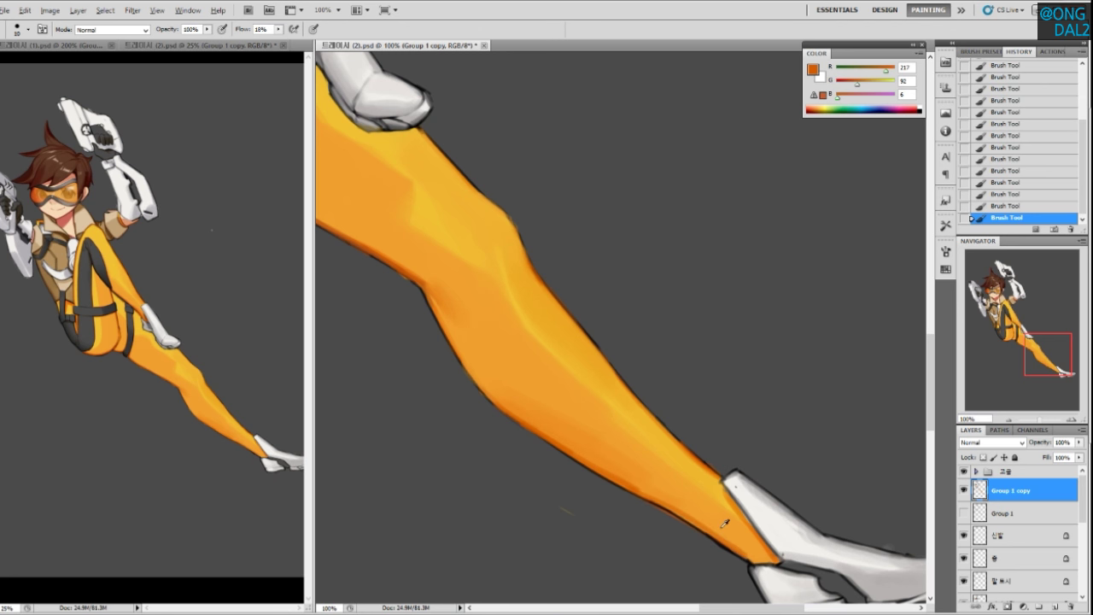
drag(725, 522, 654, 496)
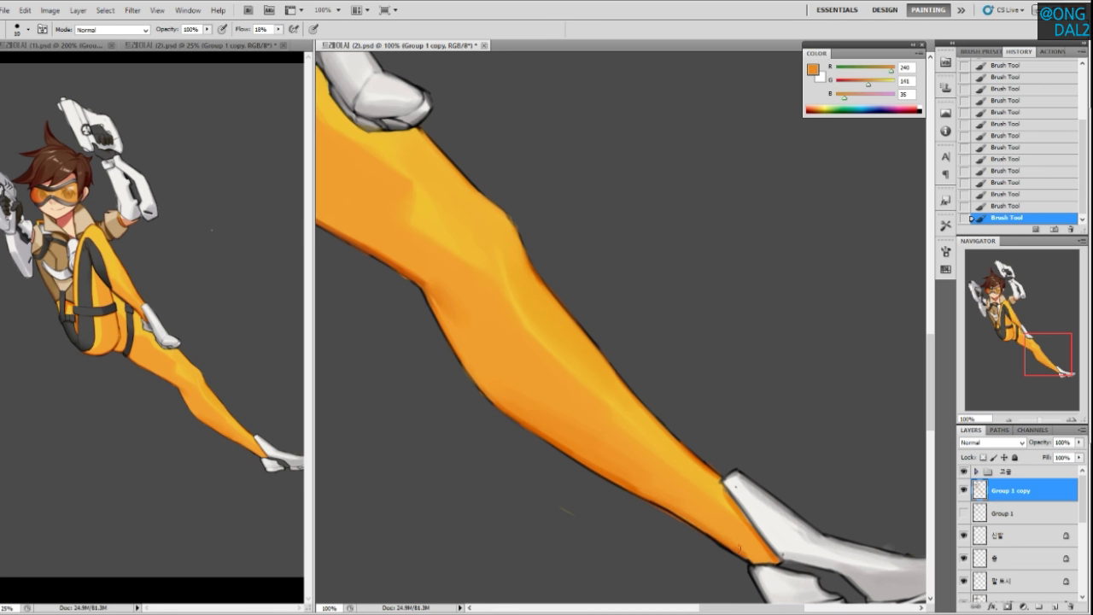
alt+click(723, 541)
mouse_move(748, 553)
mouse_down()
mouse_move(702, 531)
mouse_move(748, 561)
mouse_up()
drag(673, 518, 752, 560)
Examine the painted suit from the extended leg up to the torso at reduced zoom
key(ctrl+minus)
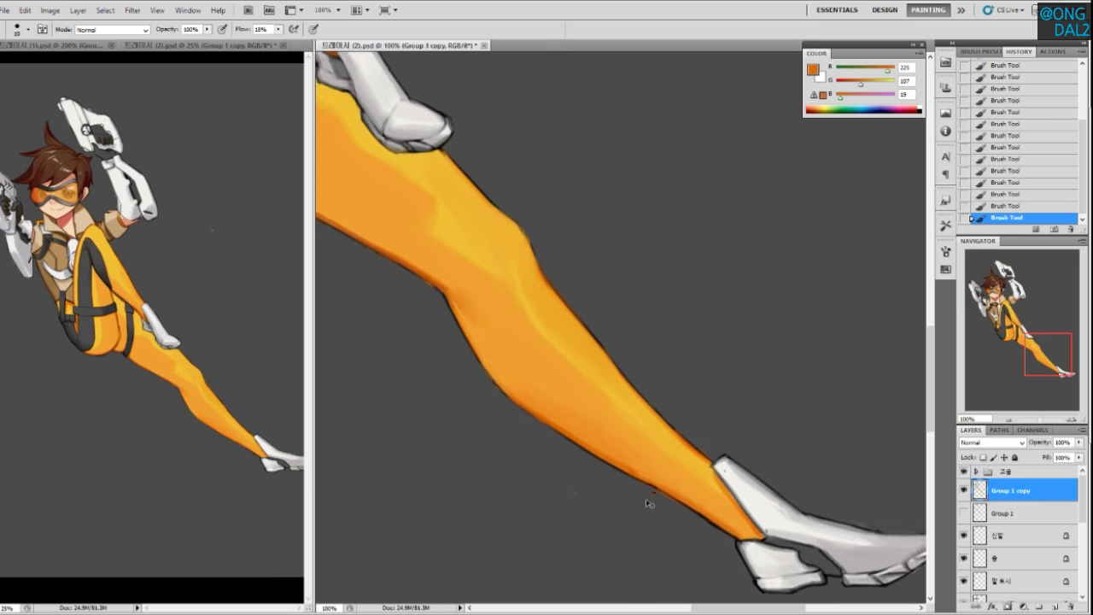
drag(543, 312, 589, 386)
drag(522, 224, 650, 382)
drag(498, 300, 535, 366)
alt+click(547, 413)
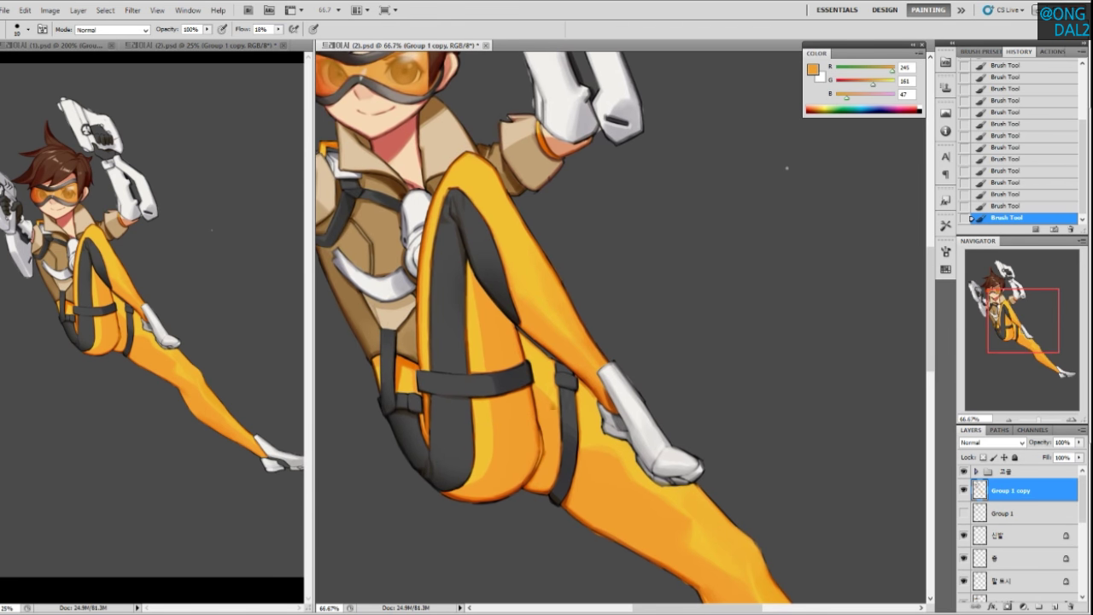
mouse_move(587, 424)
mouse_down()
mouse_move(590, 406)
mouse_move(560, 380)
mouse_move(567, 375)
mouse_up()
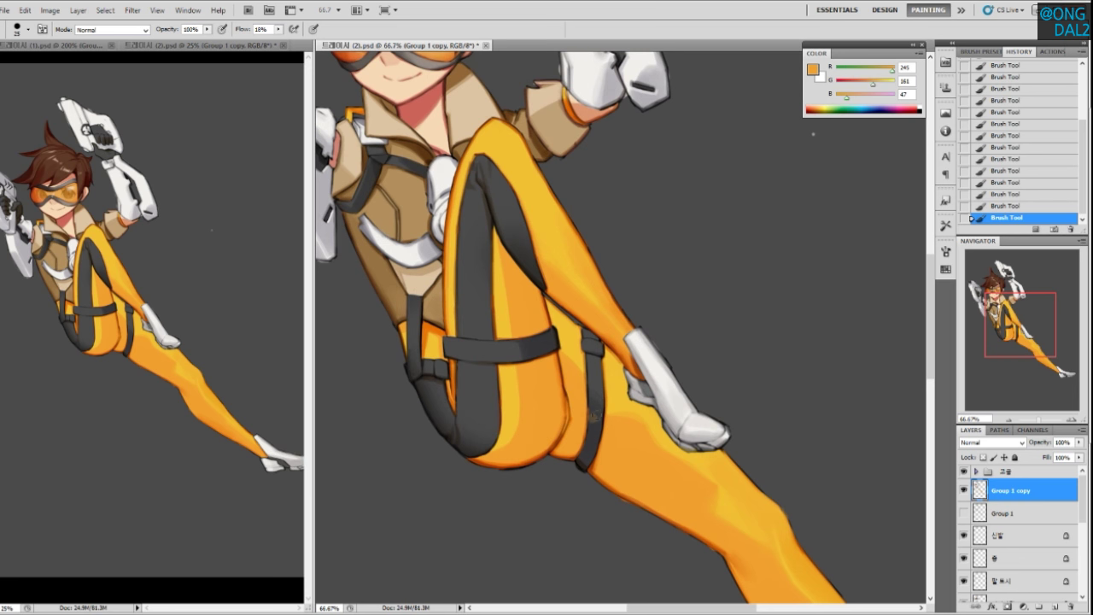
drag(510, 329, 593, 382)
mouse_move(469, 204)
mouse_down()
mouse_move(593, 271)
mouse_move(617, 317)
mouse_move(599, 378)
mouse_up()
key(ctrl+plus)
key(ctrl+plus)
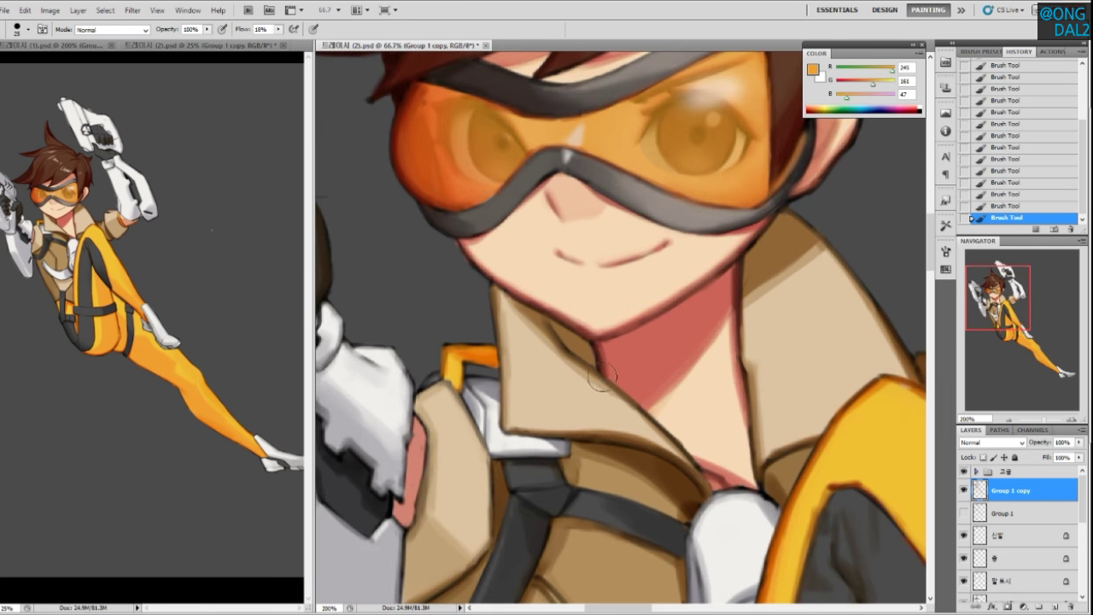
Touch up the jacket's chest around the seam with brown sampled from the jacket
drag(508, 498, 499, 346)
mouse_move(577, 463)
mouse_down()
mouse_move(590, 435)
mouse_move(590, 449)
mouse_move(601, 451)
mouse_up()
alt+click(613, 411)
mouse_move(559, 408)
mouse_down()
mouse_move(591, 454)
mouse_move(567, 461)
mouse_up()
mouse_move(645, 481)
mouse_down()
mouse_move(633, 432)
mouse_move(600, 441)
mouse_up()
drag(598, 388, 600, 450)
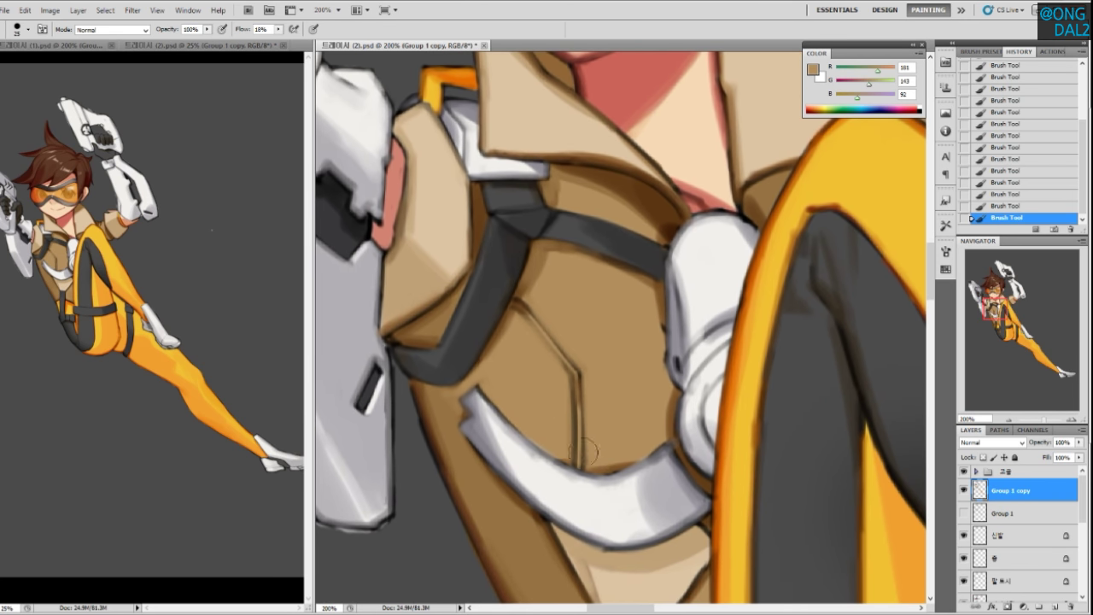
Merge all layers from Group 1 copy down to Layer 9 into a single layer above the background
key(ctrl+minus)
key(ctrl+minus)
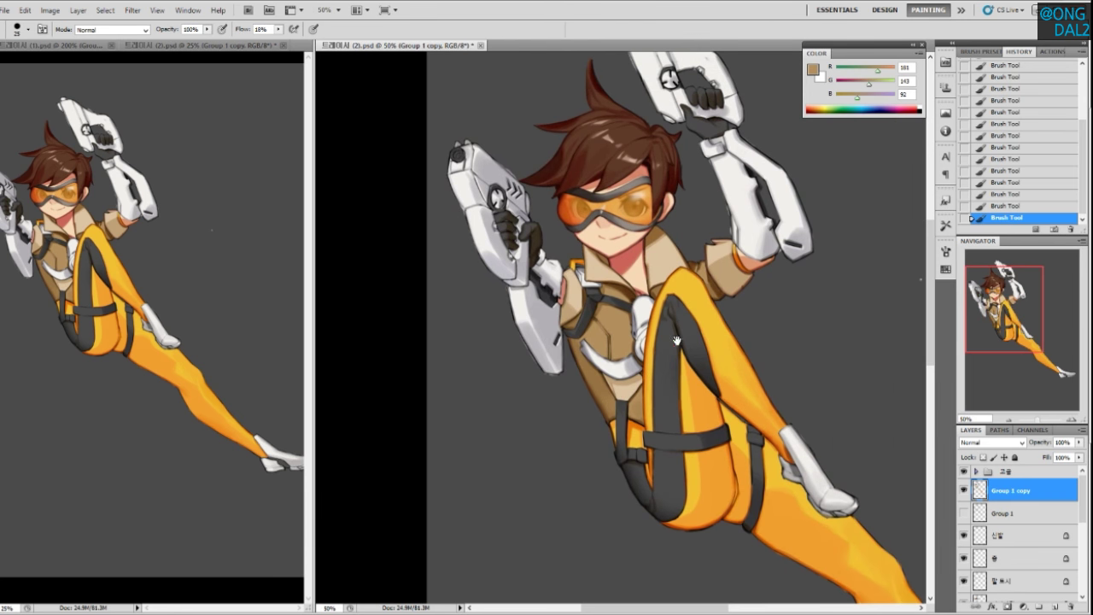
drag(677, 340, 639, 392)
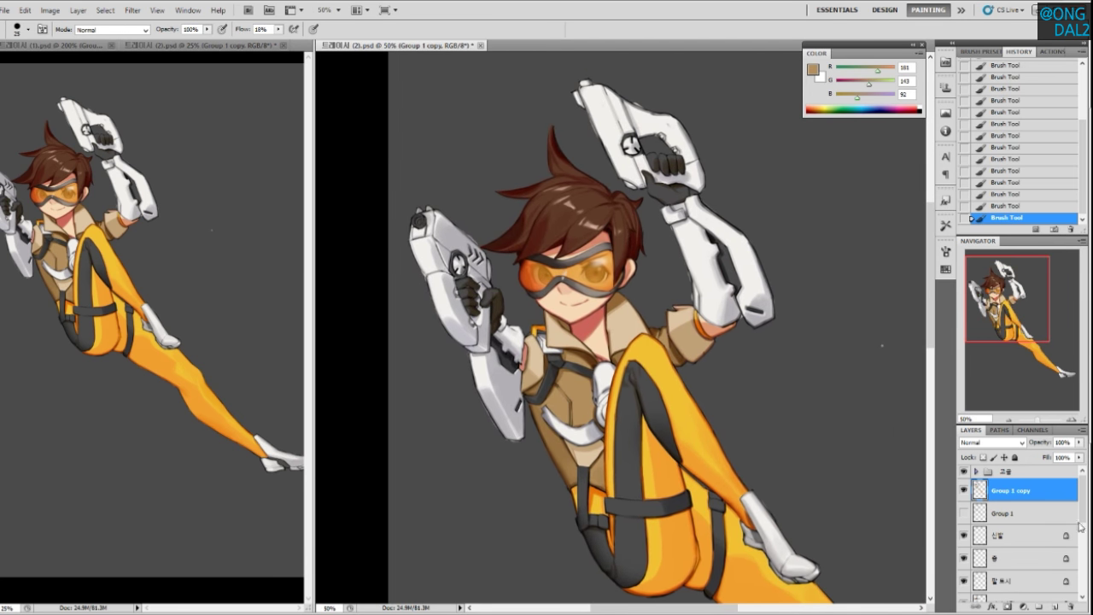
scroll(1034, 530, down, 8)
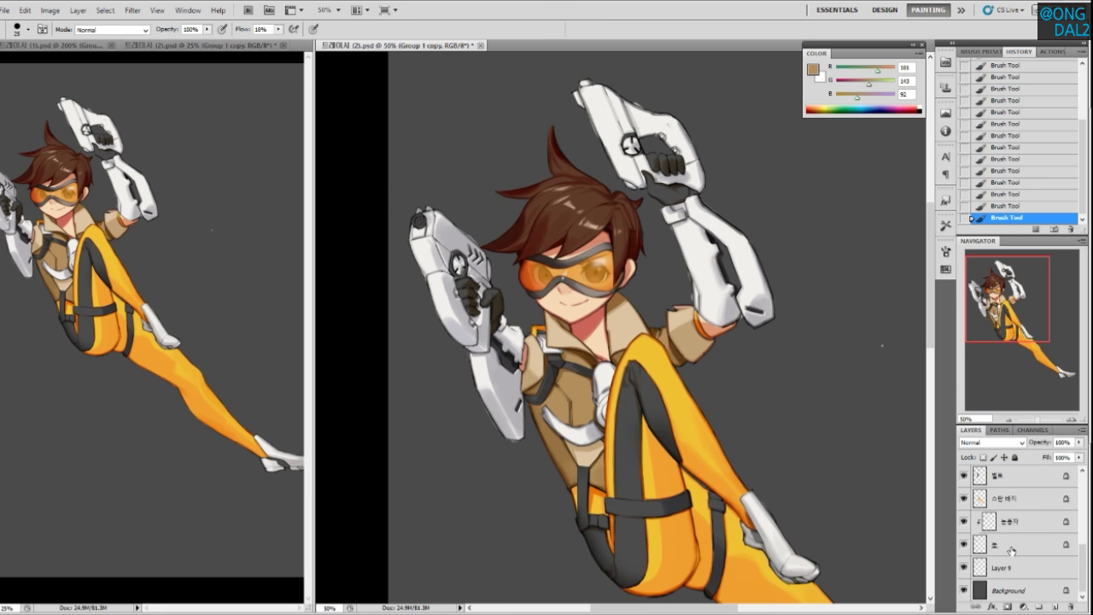
double_click(1007, 567)
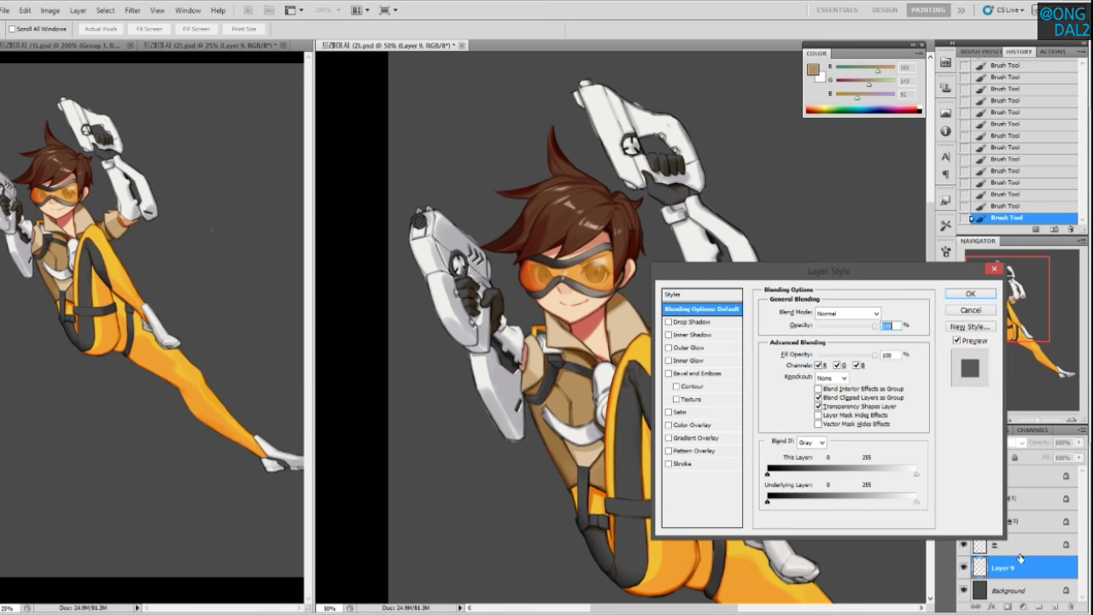
key(Escape)
scroll(1030, 562, up, 6)
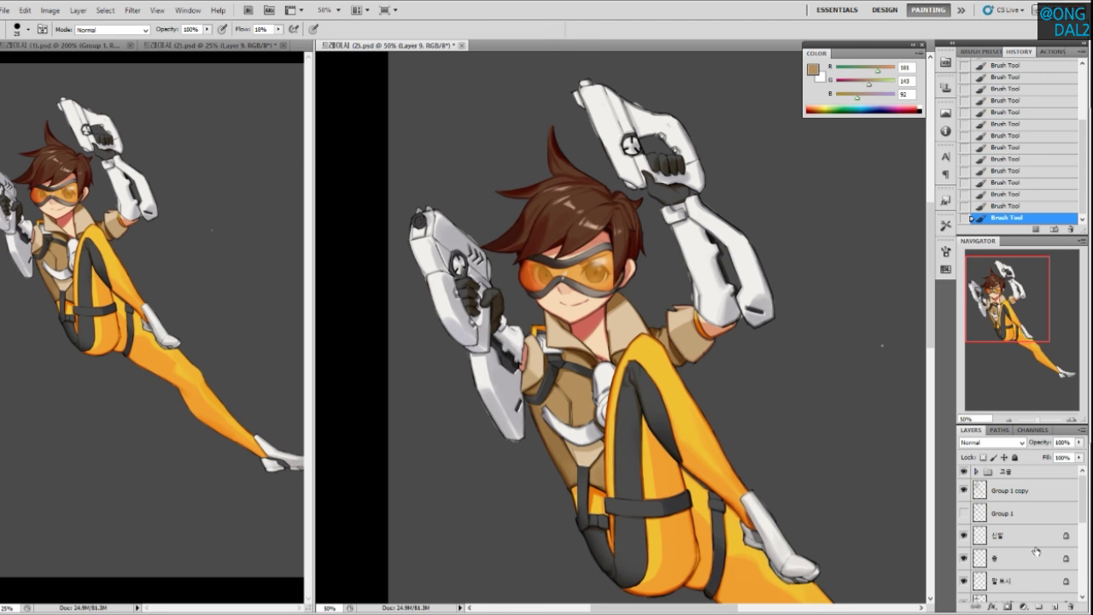
shift+click(1046, 493)
key(ctrl+e)
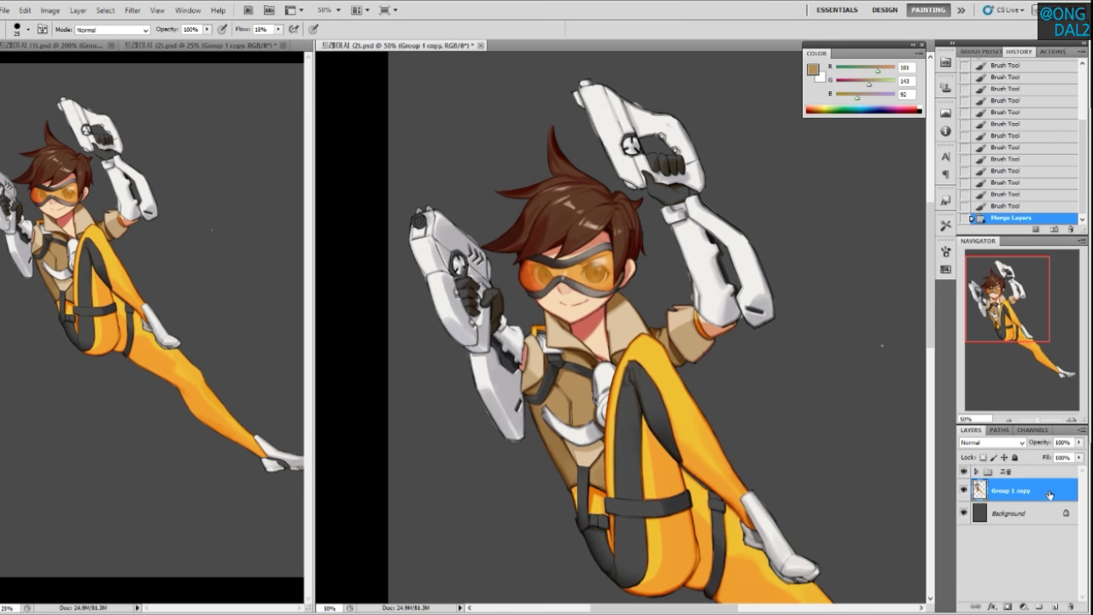
Erase the stray paint outside the upper outline of the lower gun beside the hair, using a smaller eraser
key(ctrl+plus)
key(ctrl+plus)
drag(395, 373, 525, 374)
drag(386, 318, 481, 433)
key(ctrl+plus)
key(ctrl+plus)
mouse_move(424, 205)
mouse_down()
mouse_move(579, 430)
mouse_move(645, 460)
mouse_up()
key(e)
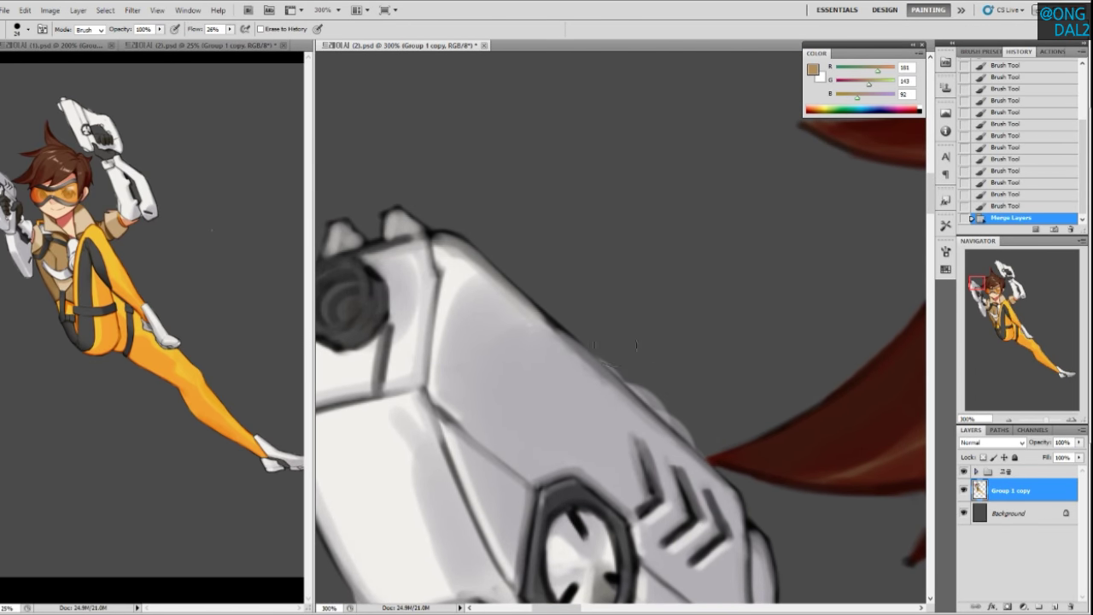
mouse_move(704, 430)
mouse_down()
mouse_move(654, 388)
mouse_move(724, 458)
mouse_up()
key(ctrl+z)
key([)
mouse_move(634, 380)
mouse_down()
mouse_move(682, 420)
mouse_move(617, 359)
mouse_up()
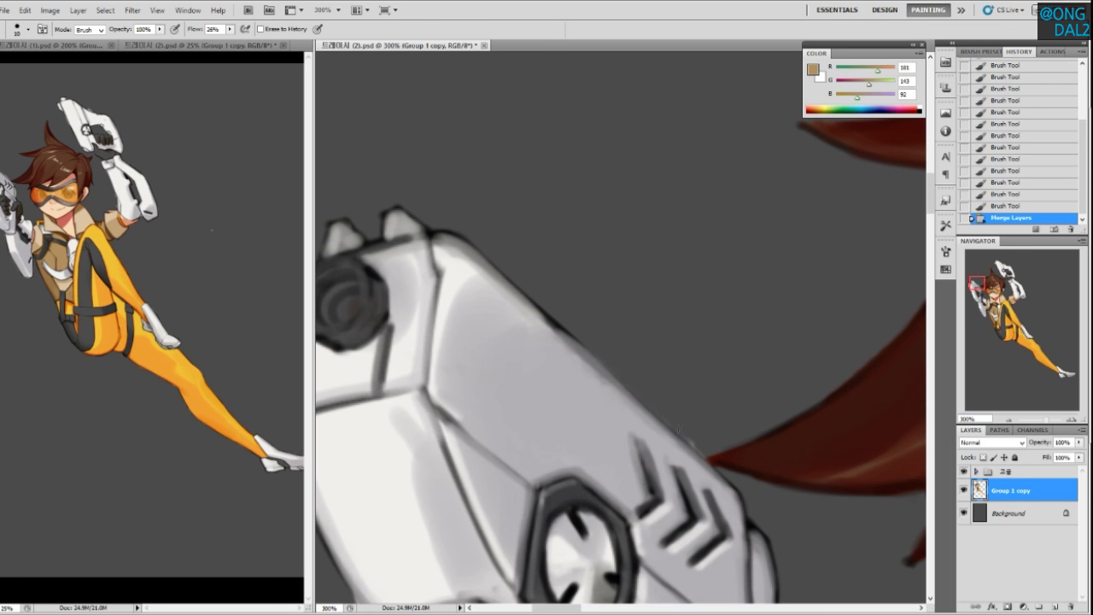
drag(704, 442, 666, 406)
Erase the stray marks along the outer outline of the lower gun beside the gloved hand
drag(660, 422, 803, 98)
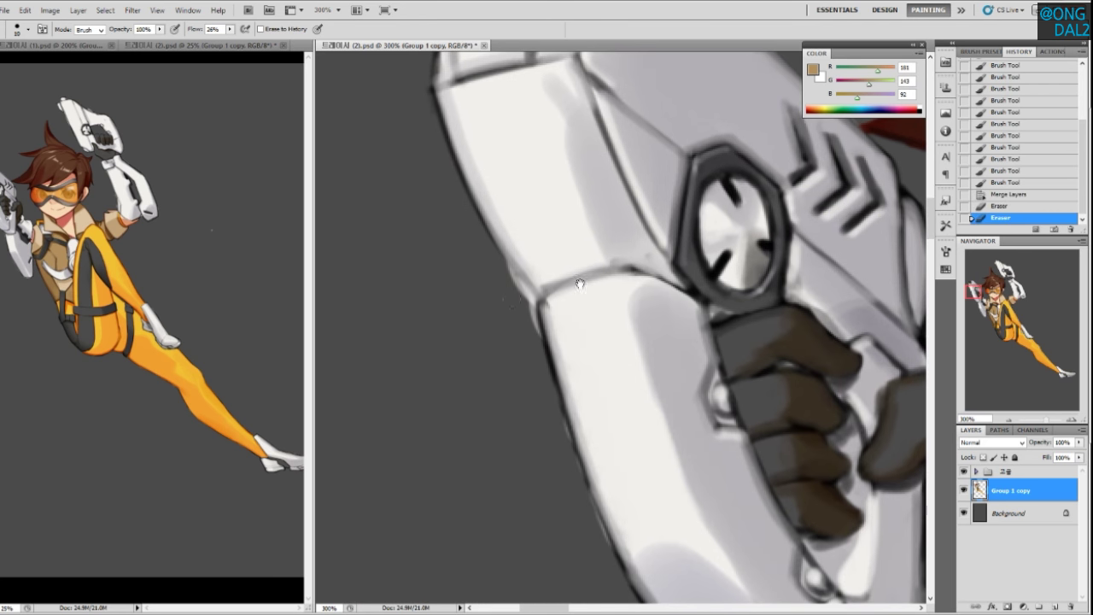
mouse_move(504, 268)
mouse_down()
mouse_move(520, 299)
mouse_move(531, 346)
mouse_move(526, 297)
mouse_up()
drag(530, 335, 541, 388)
mouse_move(554, 457)
mouse_down()
mouse_move(470, 270)
mouse_move(466, 222)
mouse_up()
drag(499, 318, 534, 390)
drag(590, 486, 439, 248)
drag(533, 419, 531, 418)
drag(545, 338, 555, 385)
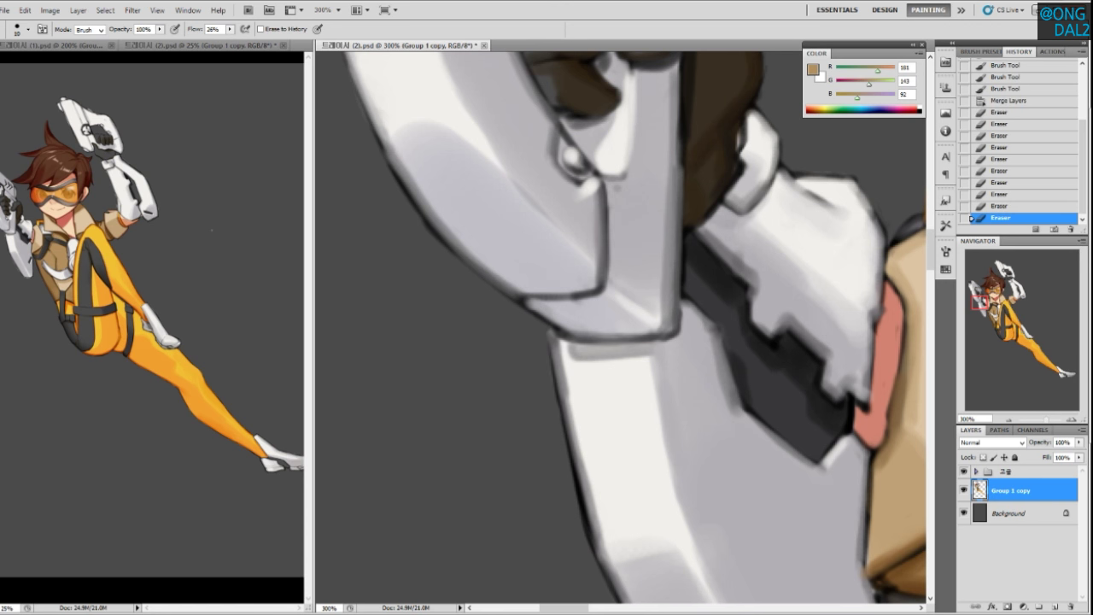
Clean the outer outline of the lower gun's pointed end by erasing the stray strokes outside it
drag(598, 546, 471, 256)
drag(552, 430, 485, 276)
drag(493, 294, 531, 365)
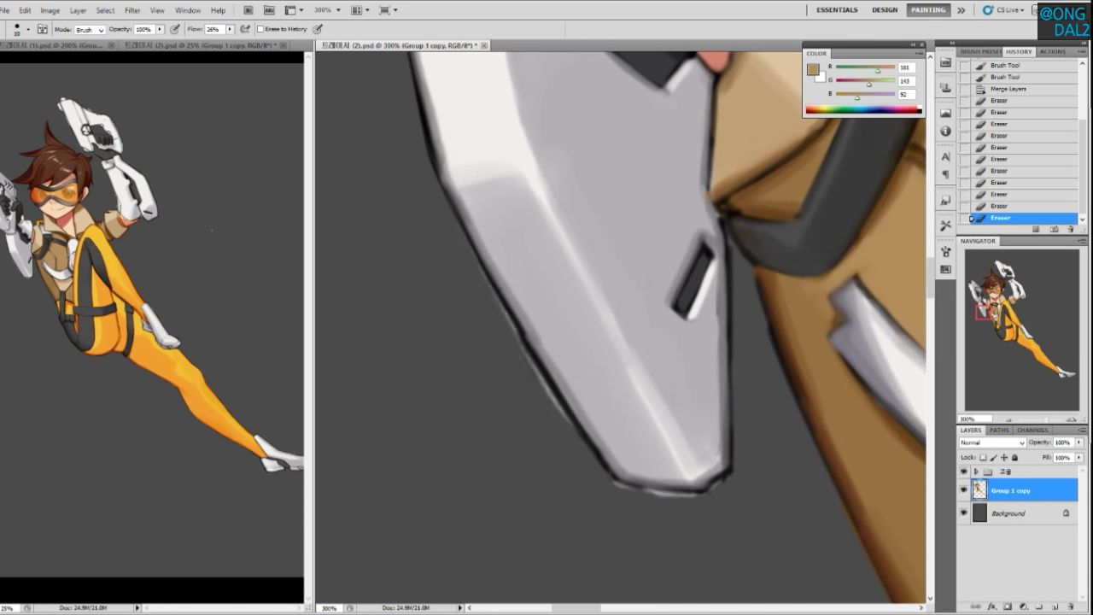
drag(487, 275, 563, 417)
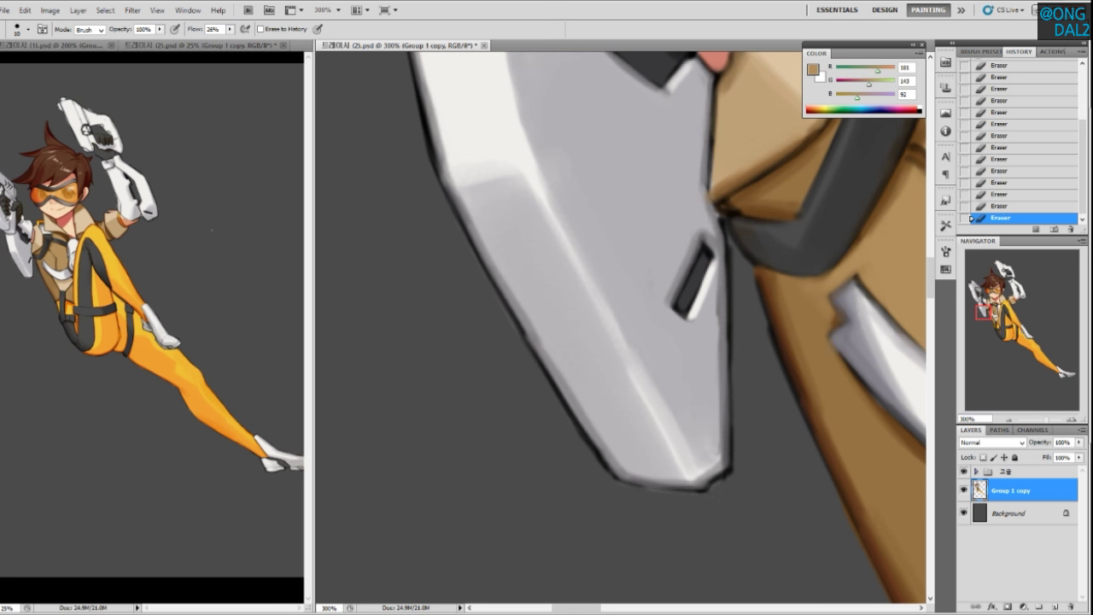
Erase the paint spilling outside the lower outline of the extended leg's thigh
drag(709, 424, 547, 317)
drag(681, 439, 505, 261)
drag(657, 422, 710, 327)
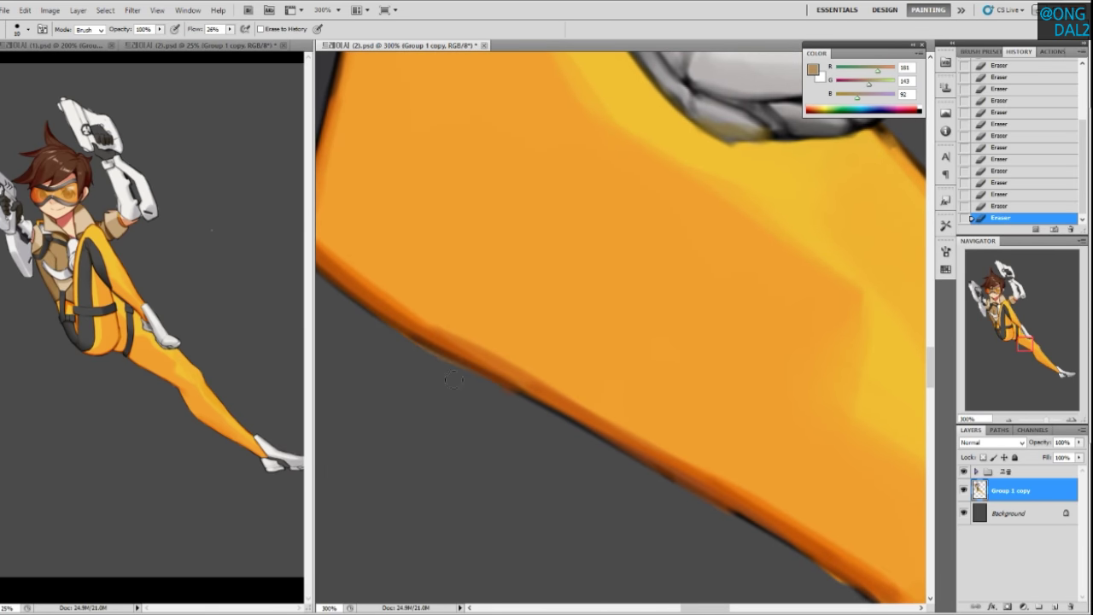
drag(536, 386, 412, 296)
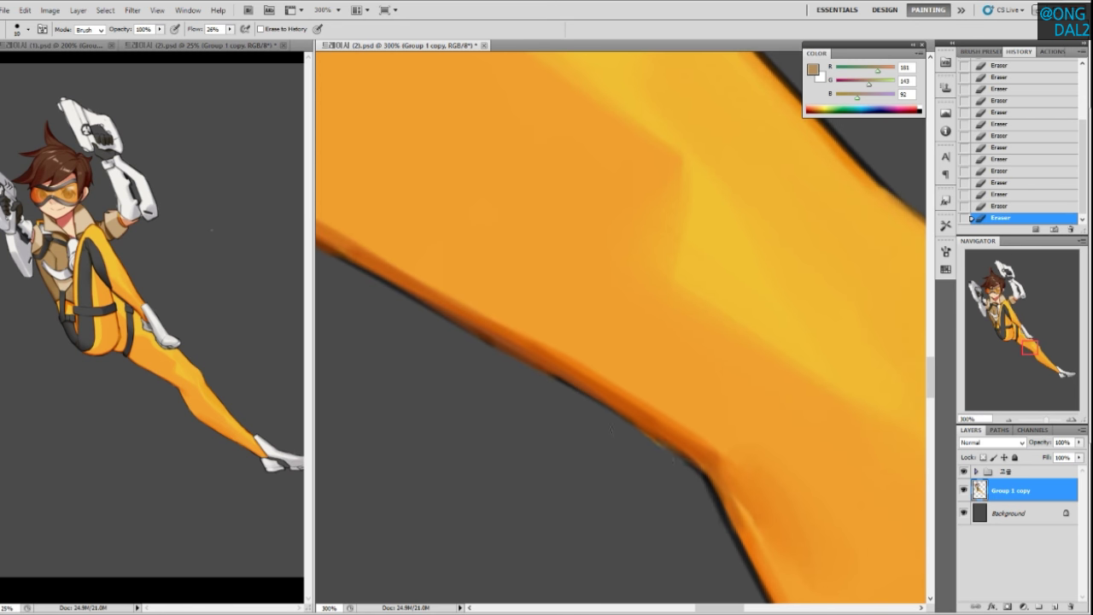
Erase the rough paint outside the calf's lower outline from behind the knee toward the boot
drag(708, 517, 532, 157)
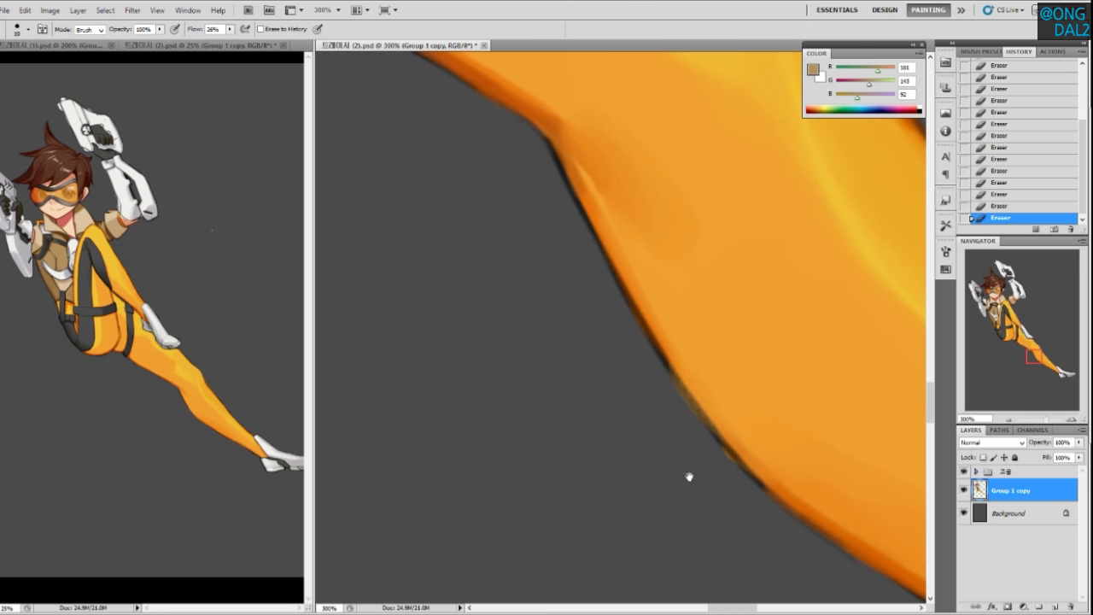
drag(690, 477, 629, 442)
mouse_move(740, 534)
mouse_down()
mouse_move(486, 339)
mouse_move(400, 240)
mouse_up()
drag(529, 442, 452, 450)
drag(464, 461, 502, 483)
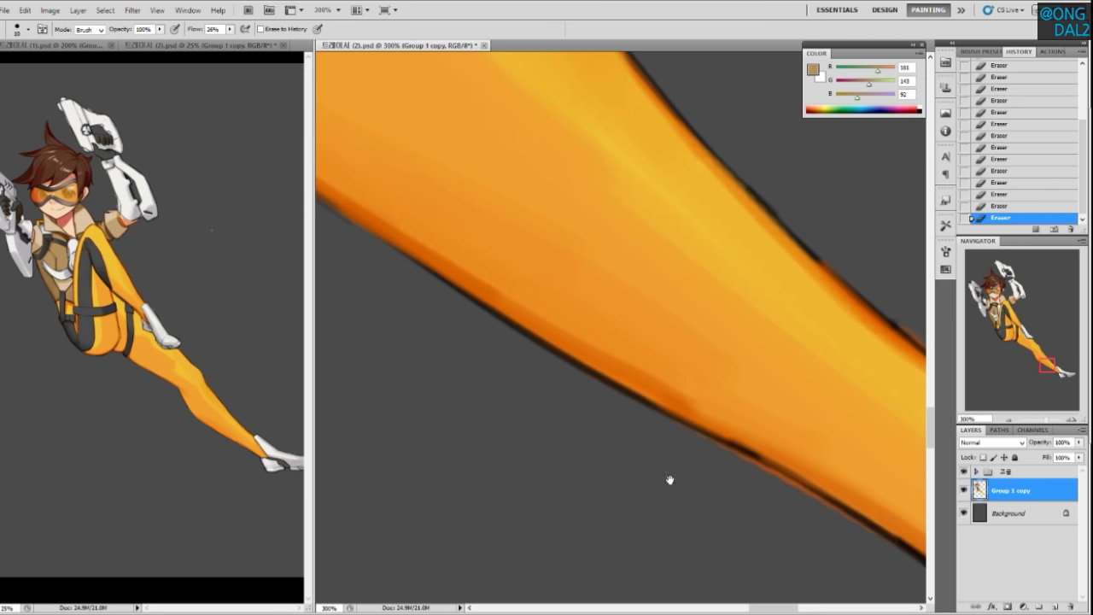
Erase the stray orange paint outside the extended leg's outlines just above the white boot
drag(649, 487, 536, 493)
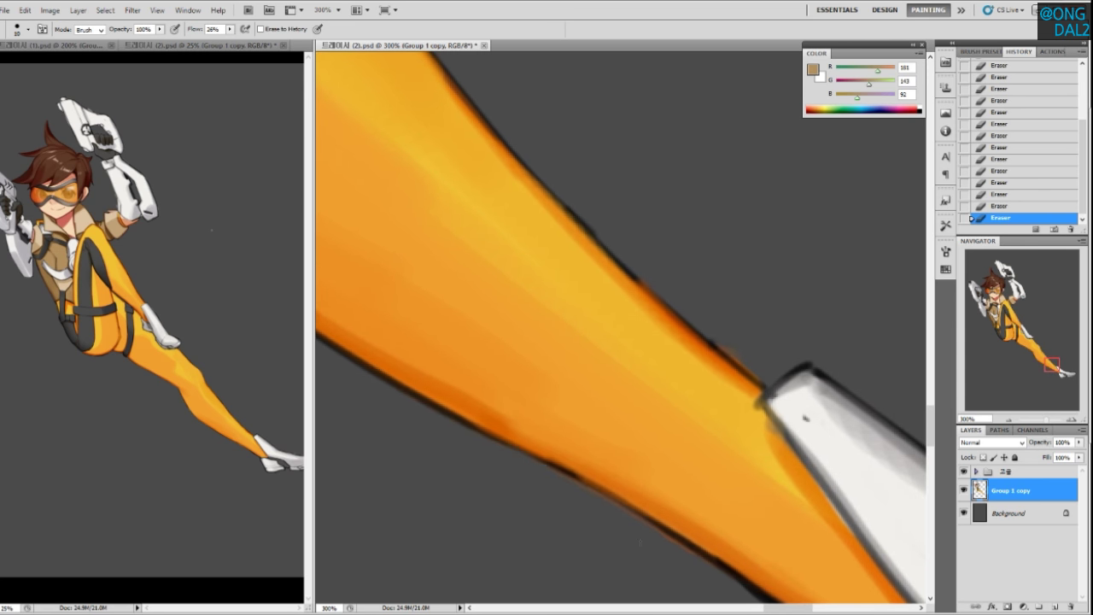
drag(640, 543, 541, 454)
drag(603, 487, 616, 557)
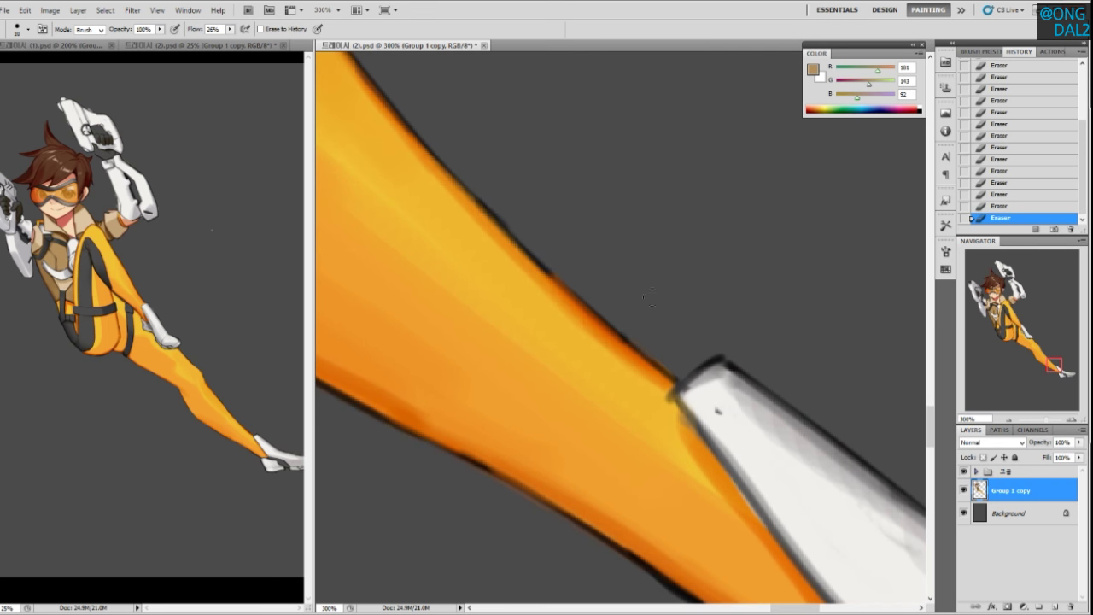
drag(403, 191, 353, 556)
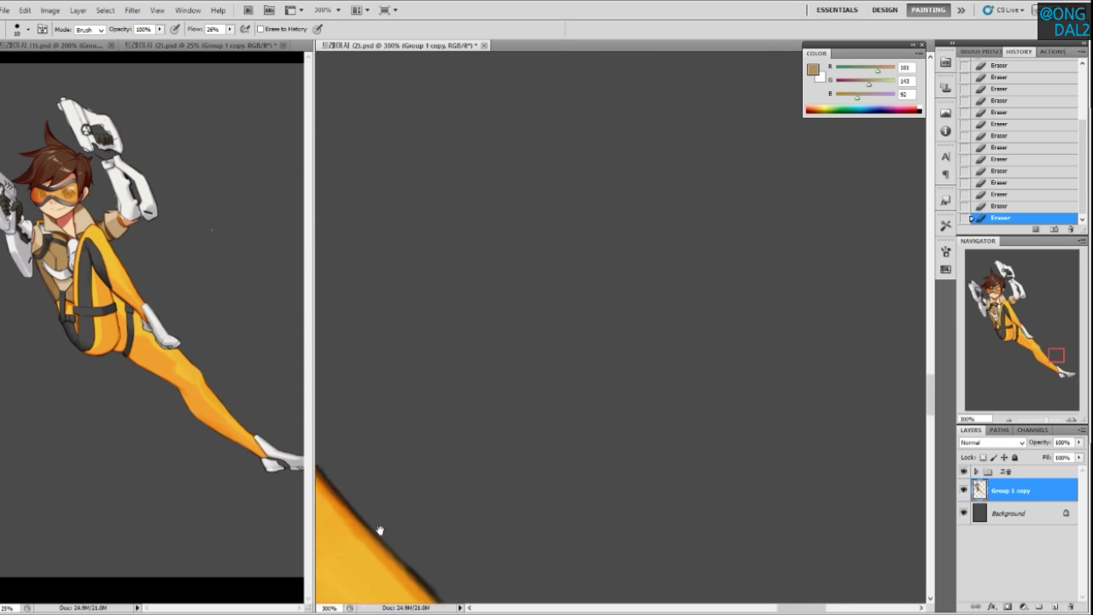
Erase the rough paint outside the upper outline of the bent leg's white boot, from its cuff toward the toe
key(ctrl+minus)
key(ctrl+minus)
key(ctrl+minus)
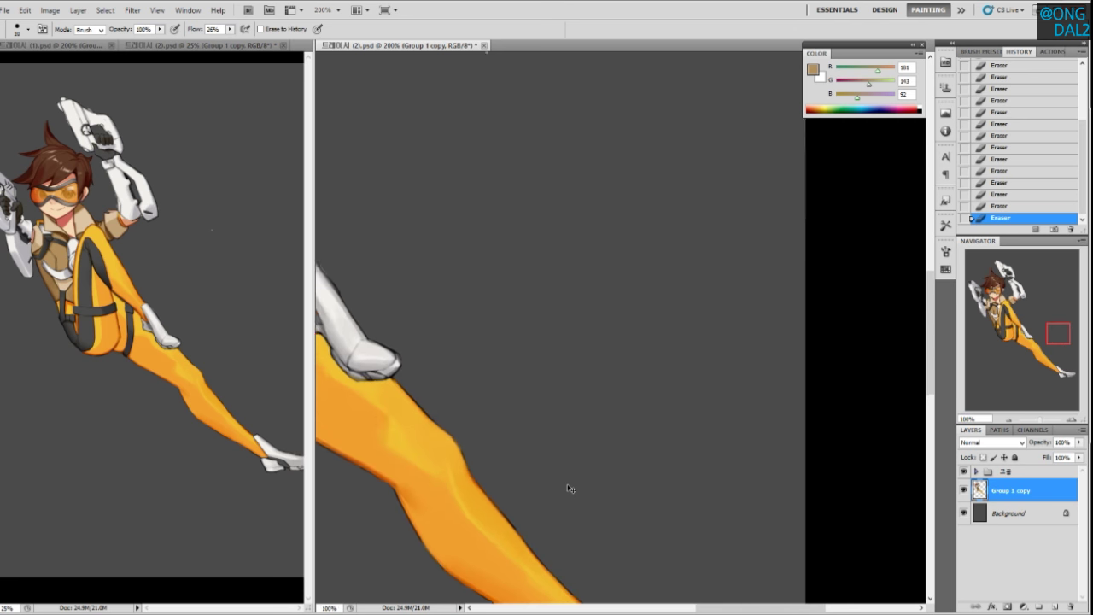
drag(531, 304, 727, 497)
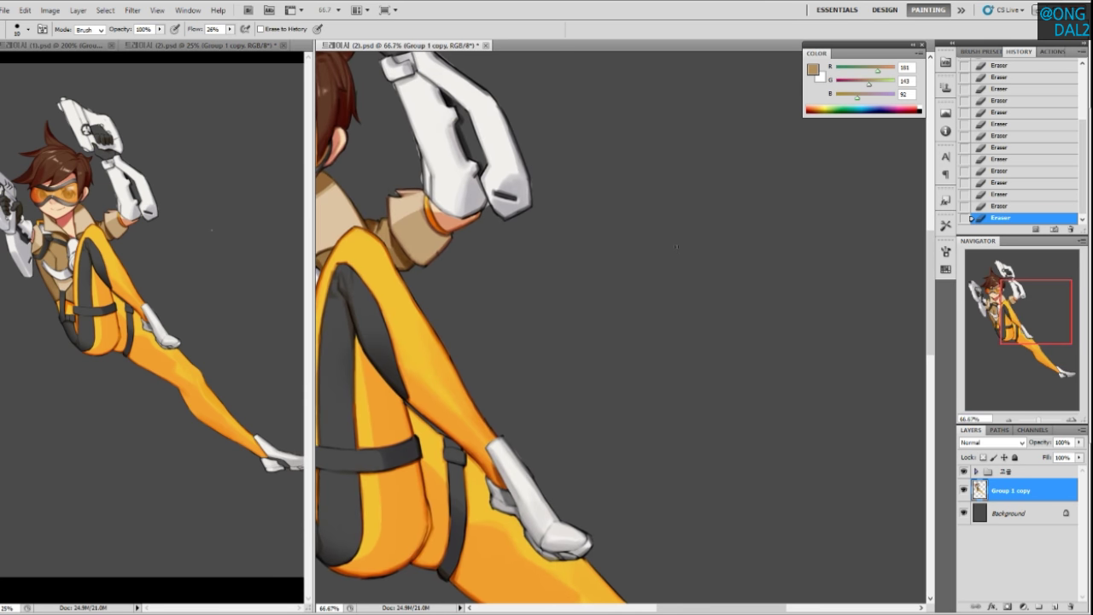
key(ctrl+plus)
key(ctrl+plus)
drag(525, 534, 574, 343)
key(ctrl+z)
drag(508, 265, 555, 328)
key(ctrl+alt+z)
key(ctrl+alt+z)
drag(523, 272, 551, 315)
drag(546, 306, 571, 339)
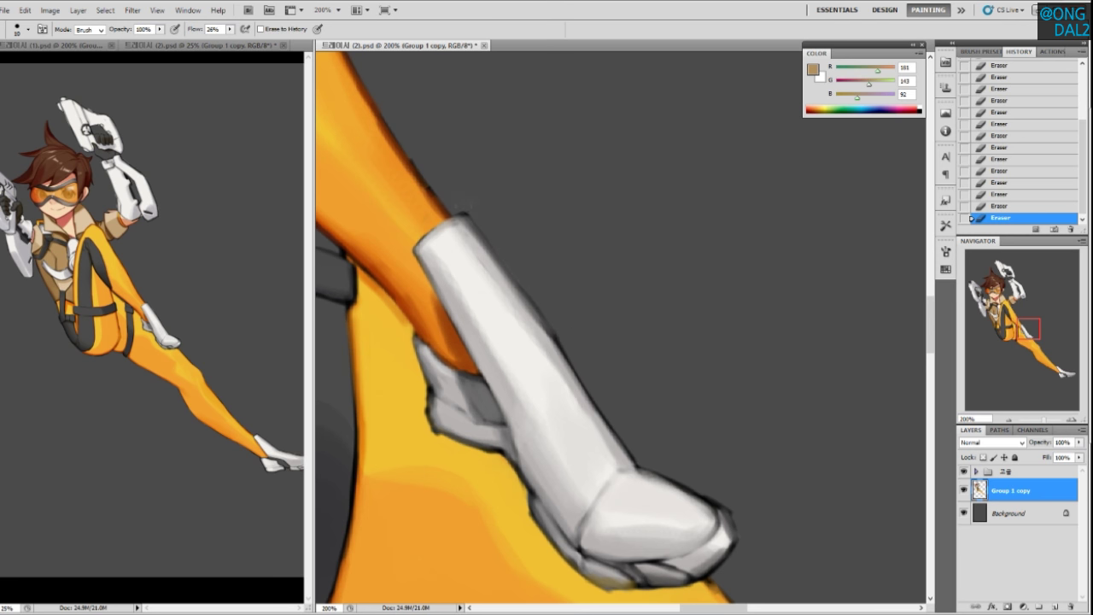
drag(630, 369, 559, 268)
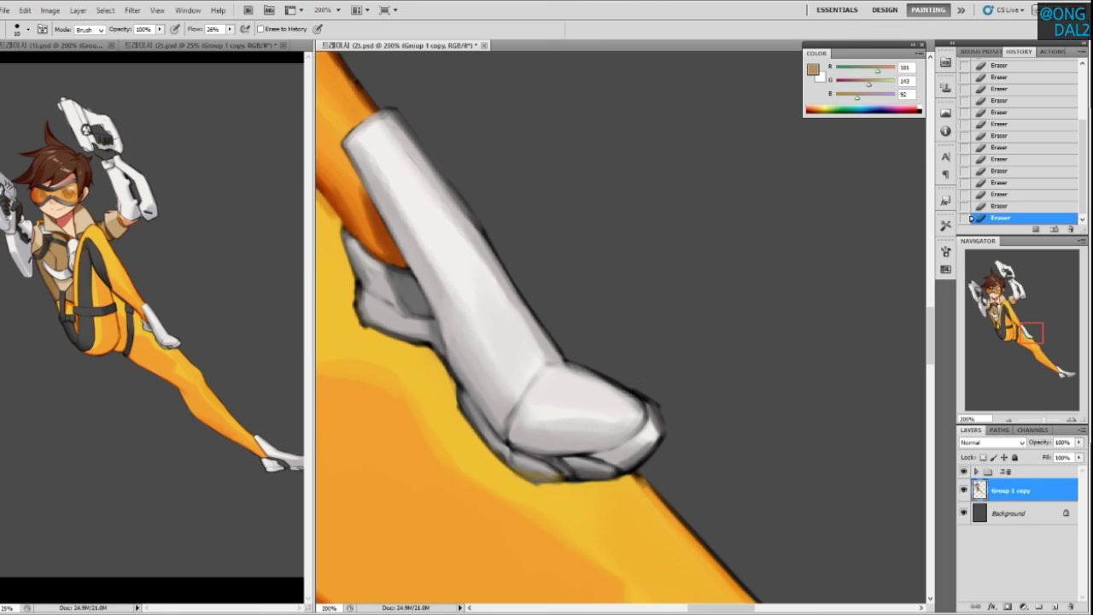
Lasso and cut the leftover light patches between the raised forearm guard and its outer piece near the elbow
drag(455, 79, 686, 397)
drag(503, 200, 679, 430)
drag(617, 301, 630, 349)
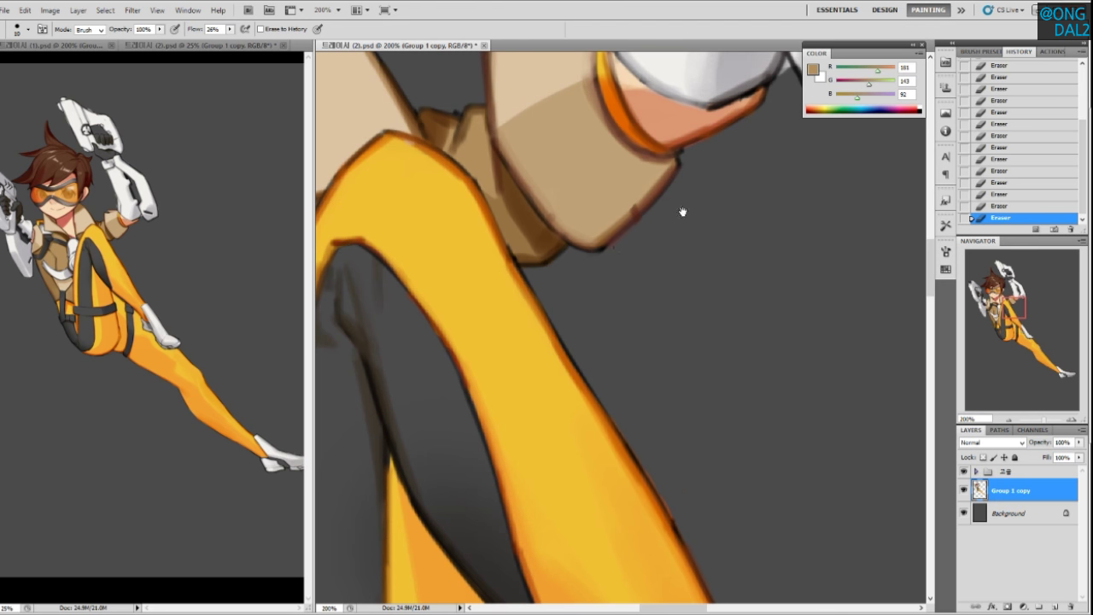
drag(683, 211, 612, 317)
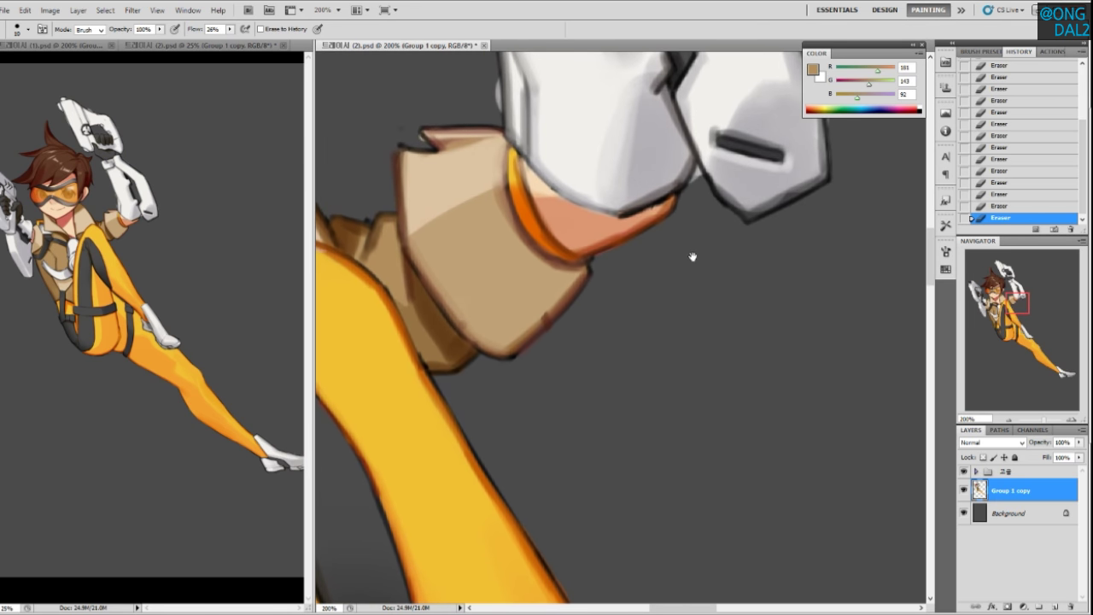
drag(691, 255, 616, 309)
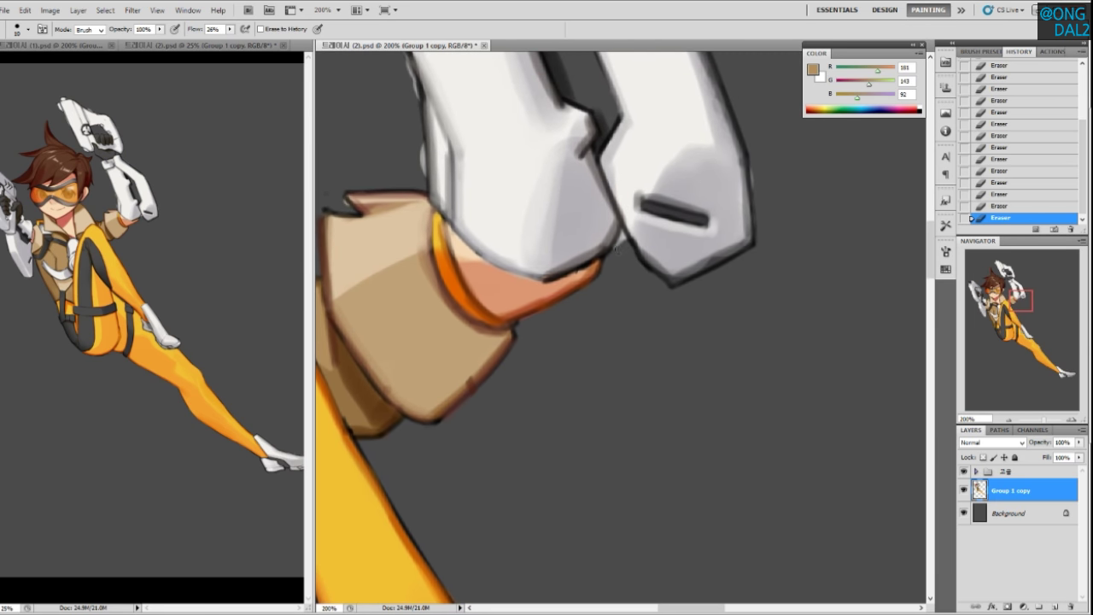
key(l)
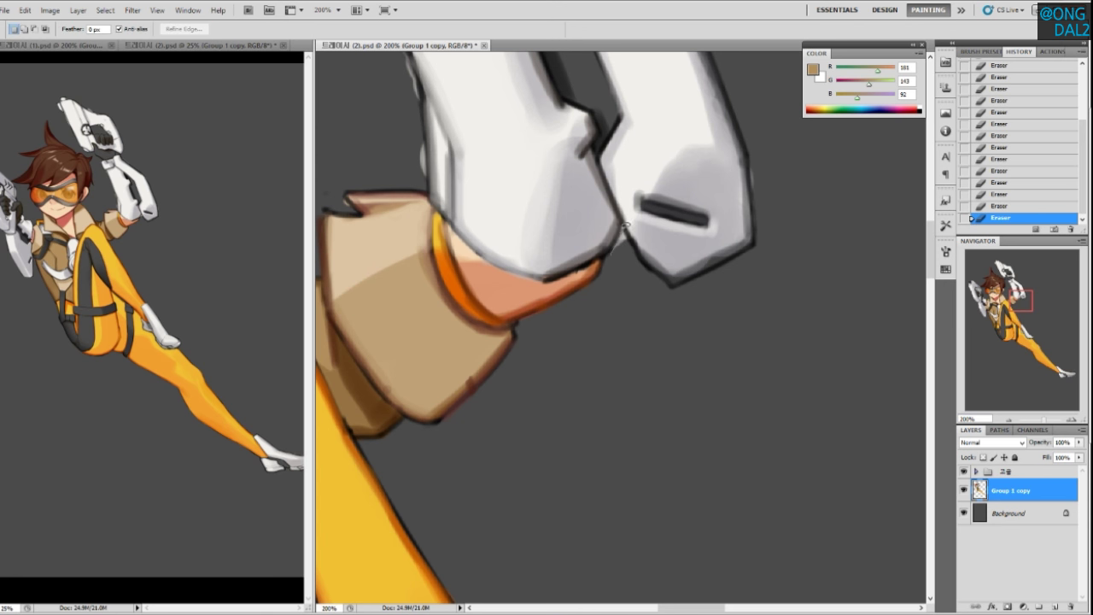
key(ctrl+x)
mouse_move(624, 261)
mouse_down()
mouse_move(624, 225)
mouse_move(630, 253)
mouse_move(659, 266)
mouse_move(625, 314)
mouse_up()
key(ctrl+x)
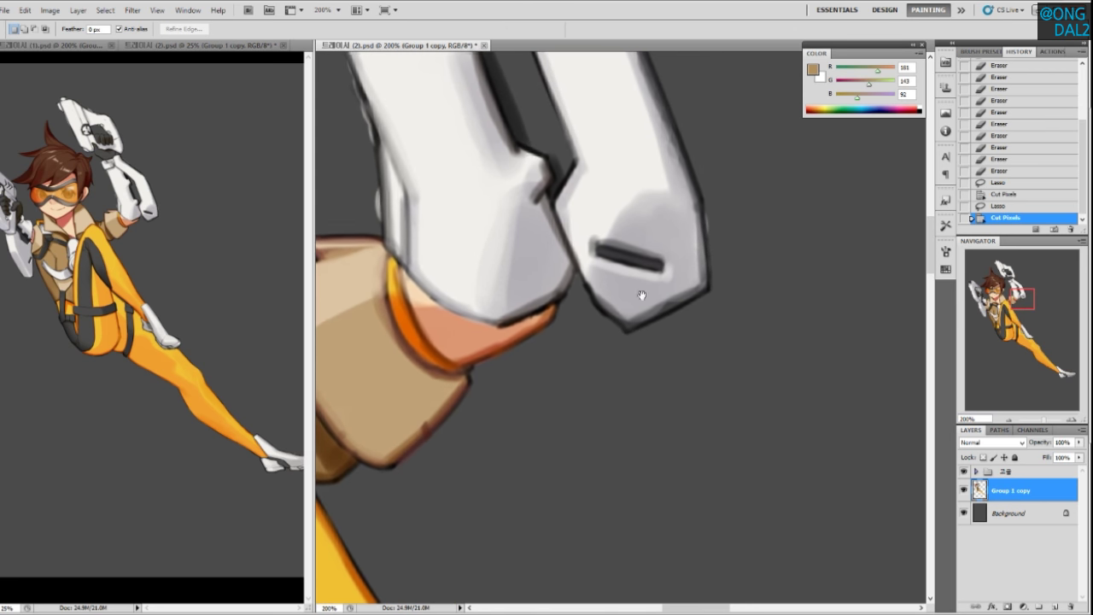
Erase the rough marks outside the outer edge of the raised arm guard's outer piece
key(e)
drag(716, 245, 716, 156)
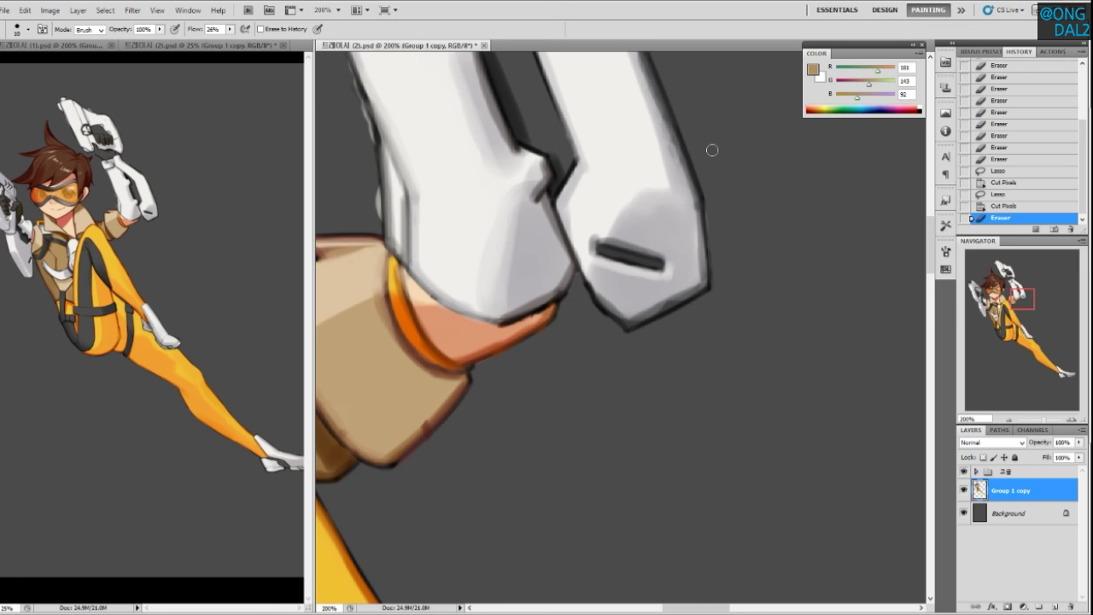
drag(724, 273, 728, 325)
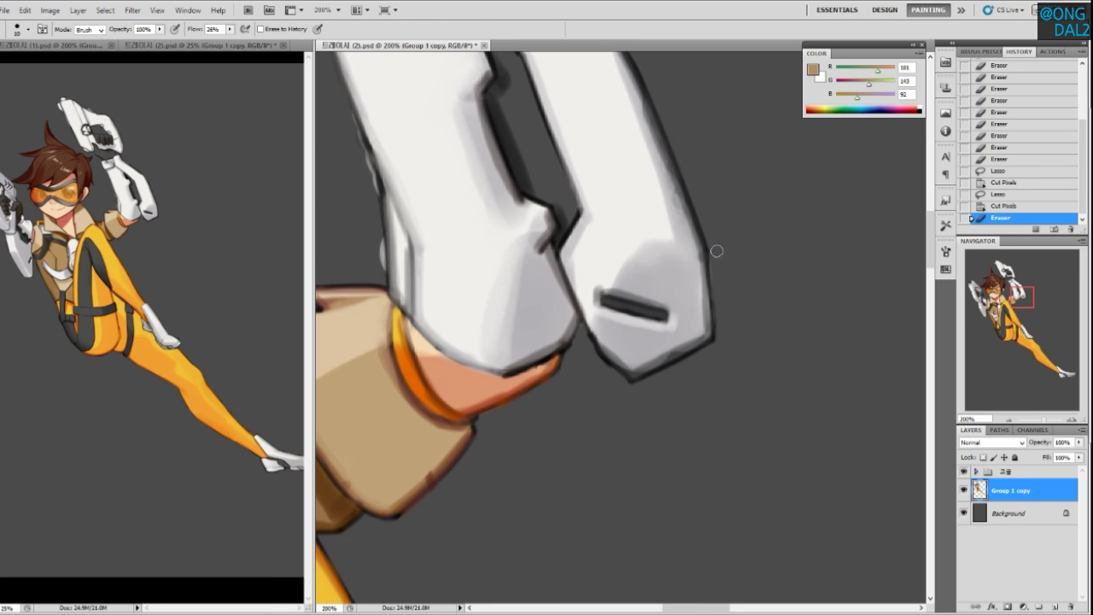
drag(716, 257, 727, 323)
Erase the bumpy strokes along the raised forearm guard's inner edge and the stray mark at the rolled sleeve's corner
drag(514, 195, 654, 367)
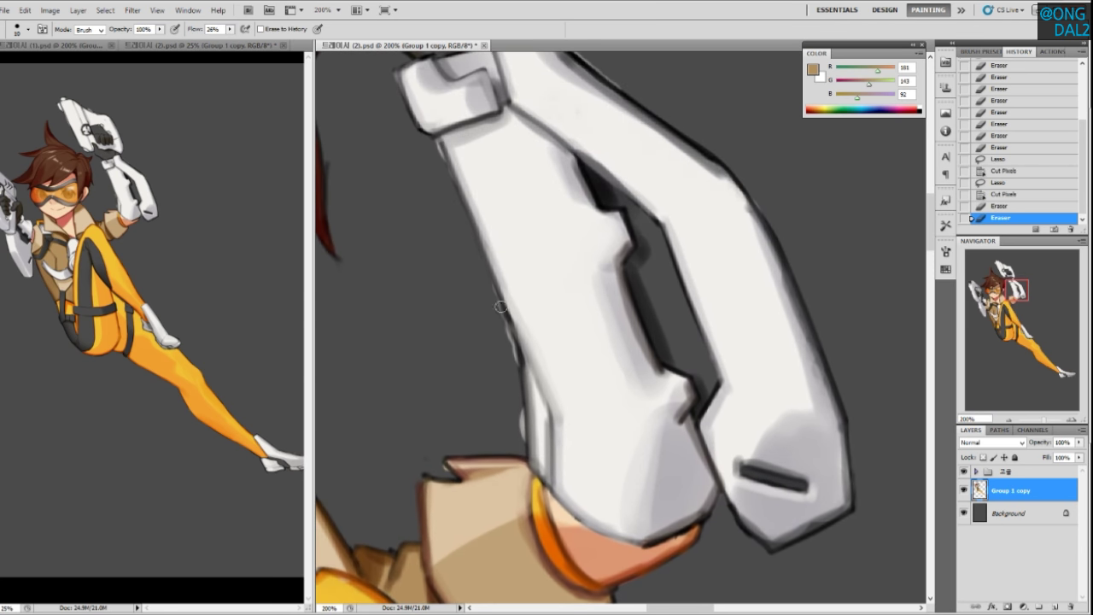
drag(507, 350, 485, 283)
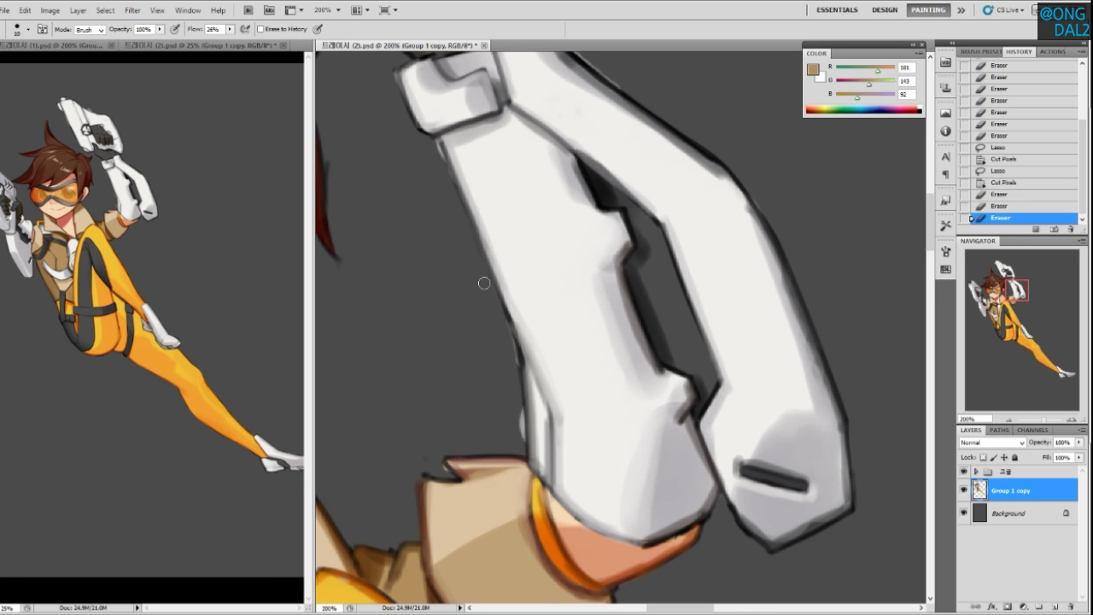
drag(507, 354, 500, 330)
drag(506, 346, 494, 305)
mouse_move(513, 390)
mouse_down()
mouse_move(509, 358)
mouse_move(519, 438)
mouse_move(519, 373)
mouse_up()
drag(518, 439, 519, 401)
drag(519, 405, 521, 446)
drag(425, 453, 444, 472)
Clean the outer outlines of the raised forearm guard and gun by erasing the rough strokes beside them
scroll(443, 303, up, 3)
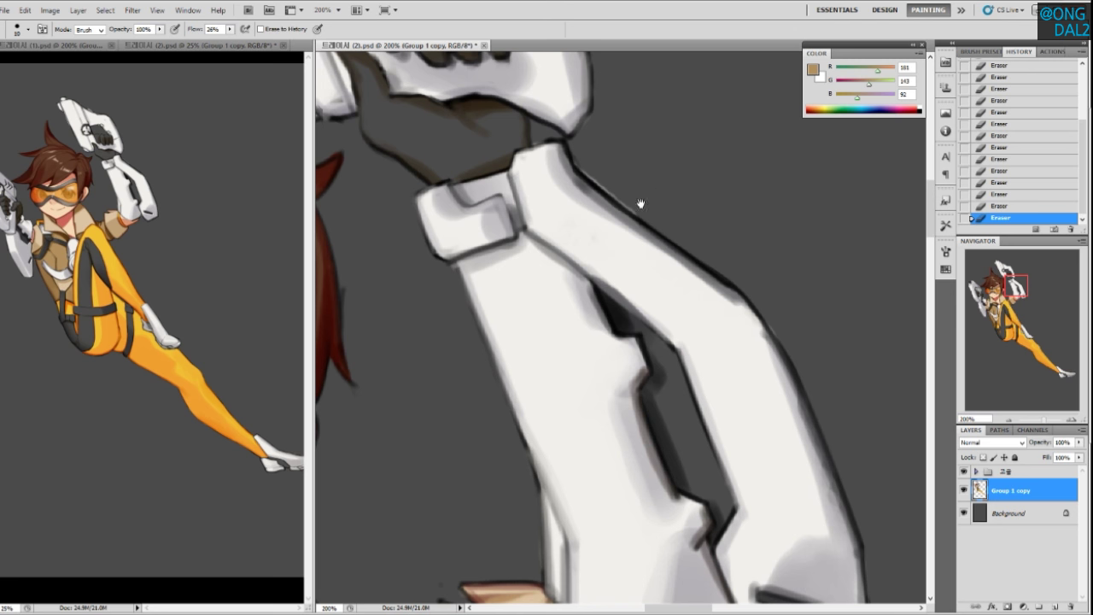
drag(640, 204, 623, 222)
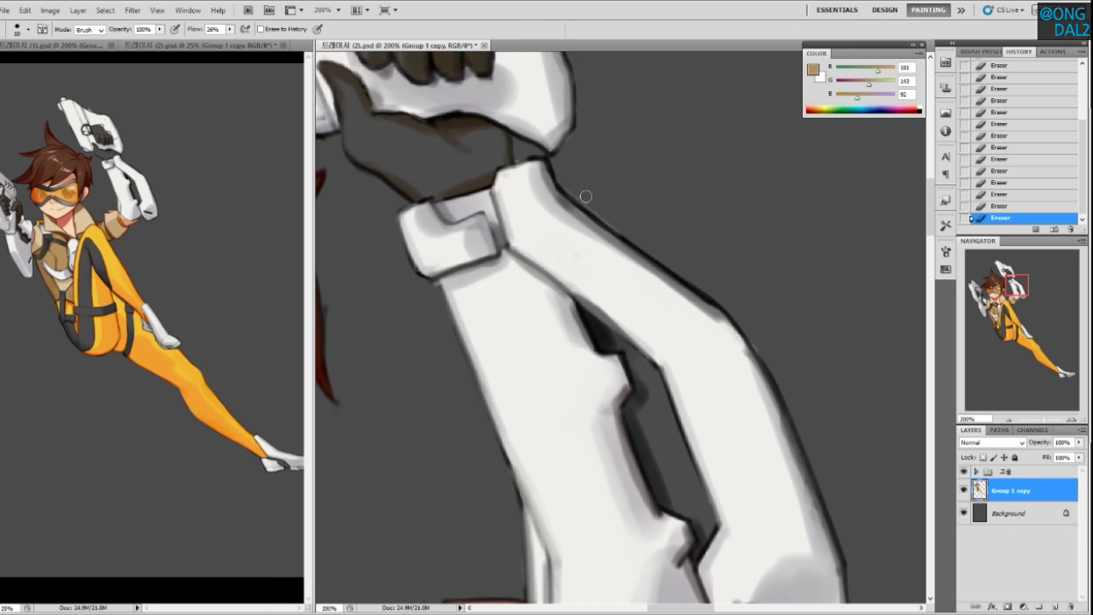
mouse_move(652, 251)
mouse_down()
mouse_move(630, 310)
mouse_move(666, 288)
mouse_move(674, 242)
mouse_up()
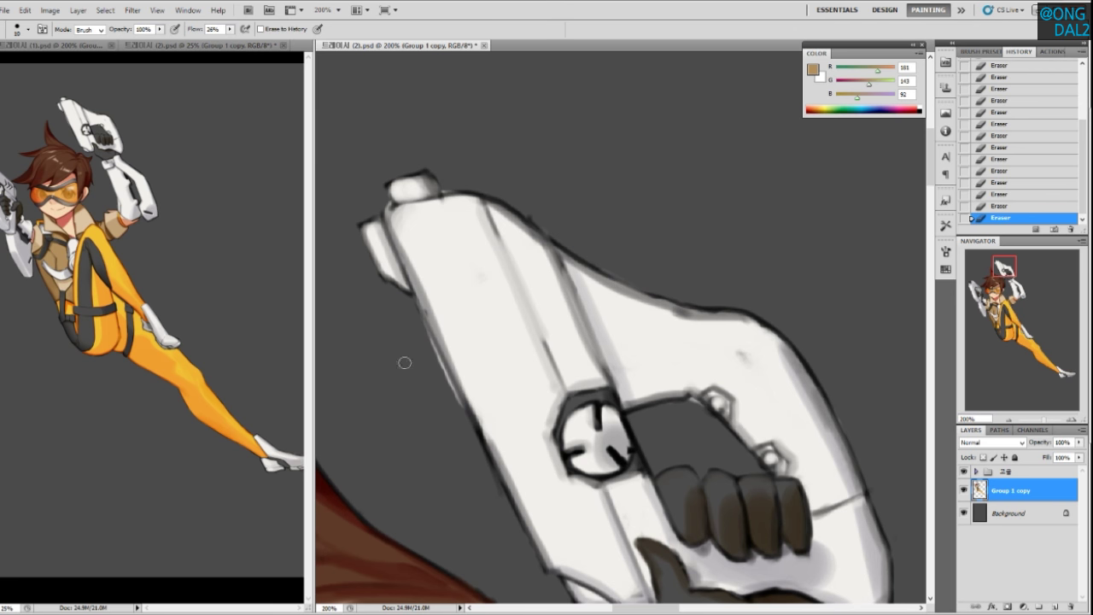
drag(422, 330, 466, 441)
drag(444, 480, 464, 402)
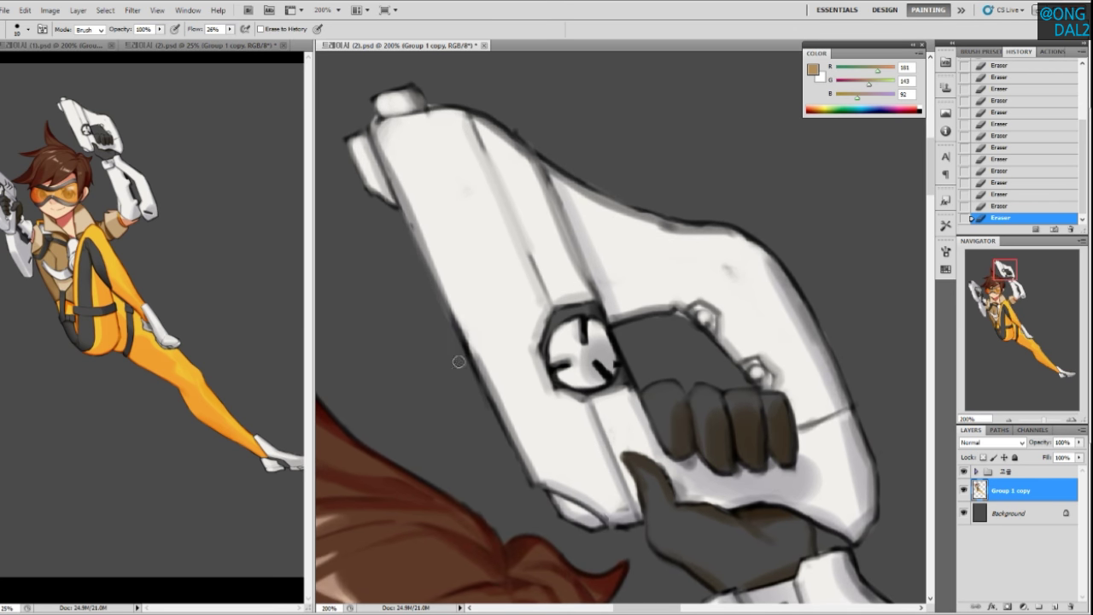
drag(459, 342, 475, 382)
drag(461, 454, 412, 514)
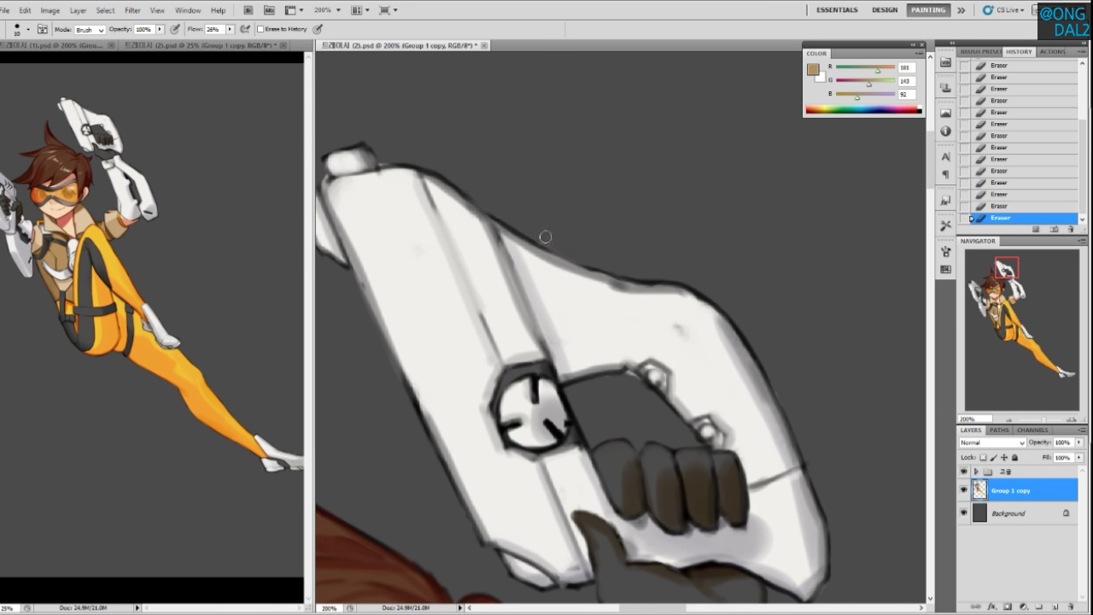
Check the outer outlines of the hair, face, lower gun and gloved hand for leftover stray paint
drag(512, 331, 940, 333)
drag(539, 344, 581, 84)
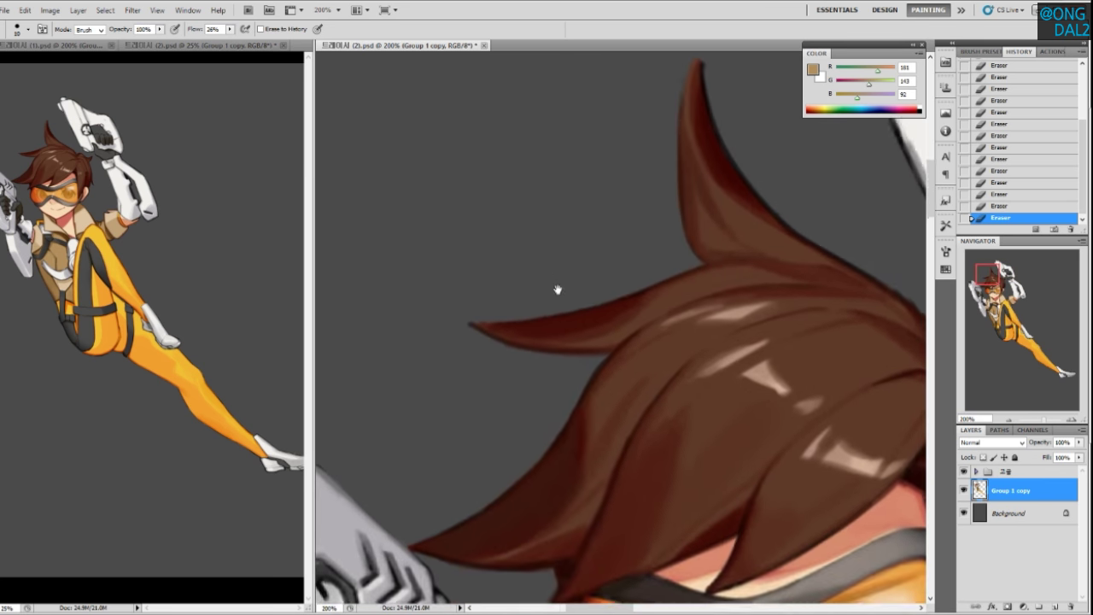
drag(556, 290, 539, 368)
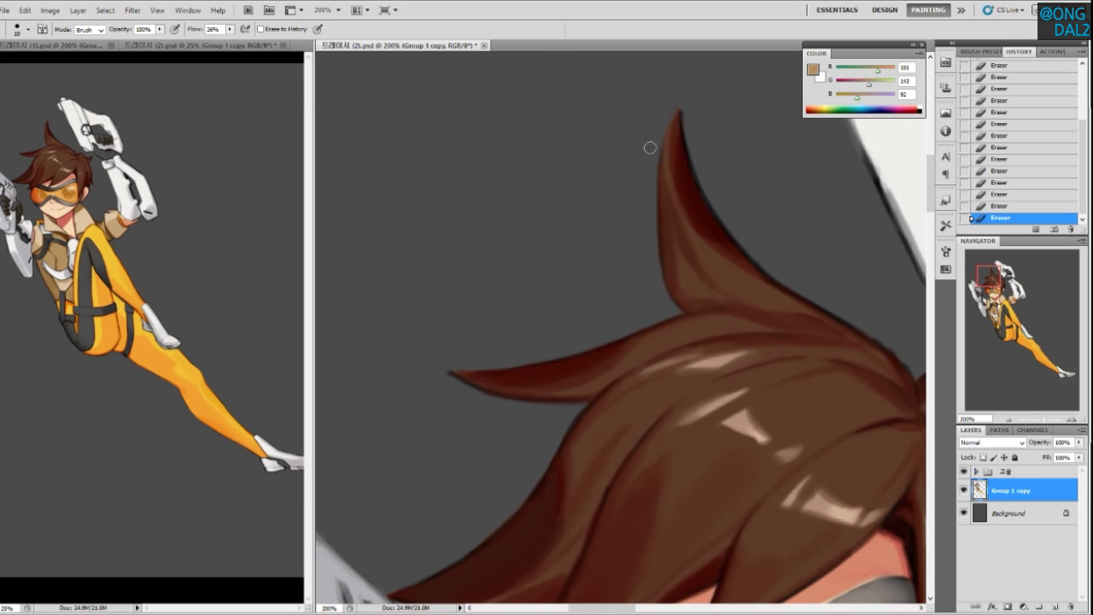
drag(414, 415, 719, 215)
drag(544, 322, 447, 181)
drag(559, 276, 491, 171)
mouse_move(605, 263)
mouse_down()
mouse_move(595, 333)
mouse_move(653, 253)
mouse_up()
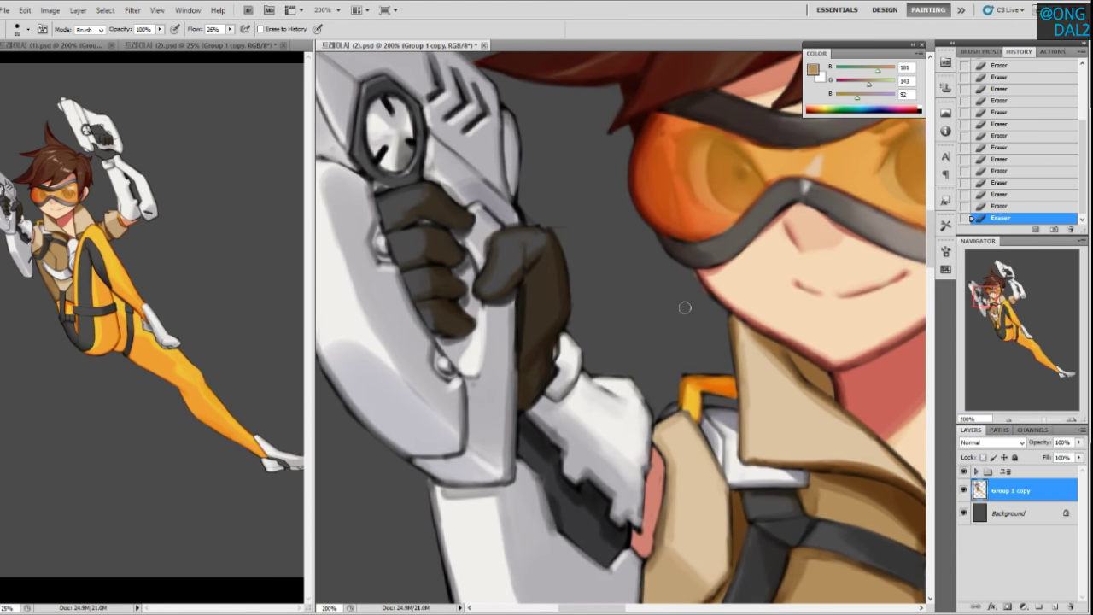
drag(665, 320, 660, 154)
drag(617, 354, 610, 129)
drag(718, 227, 547, 355)
mouse_move(845, 175)
mouse_down()
mouse_move(658, 291)
mouse_move(650, 231)
mouse_move(671, 324)
mouse_move(701, 312)
mouse_up()
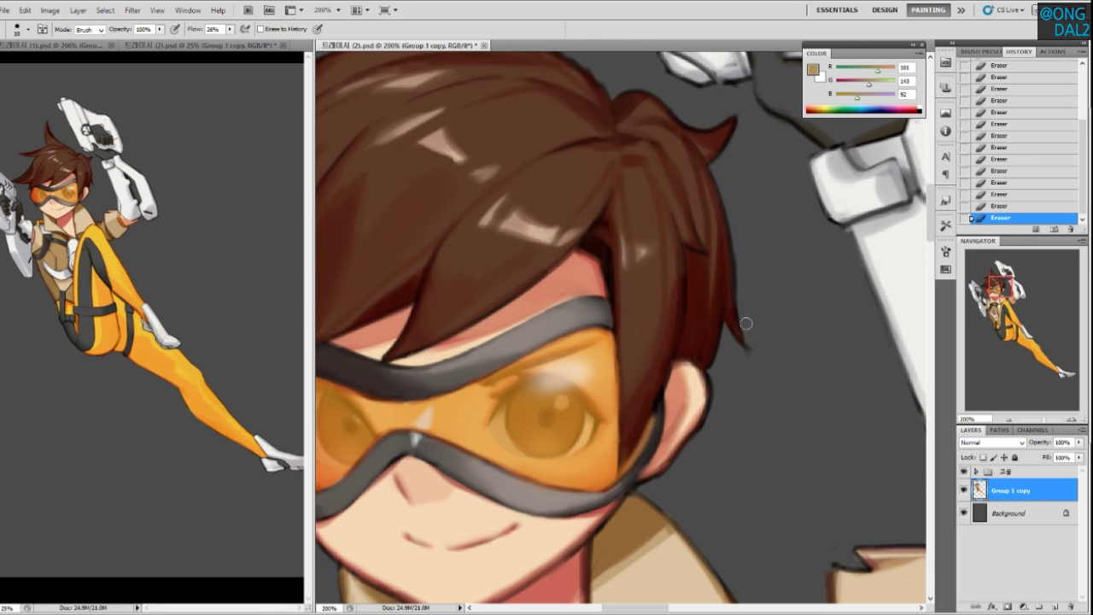
Erase remaining stray paint beside the hair lock near the ear and around the raised gun's muzzle
mouse_move(750, 277)
mouse_down()
mouse_move(757, 329)
mouse_move(757, 264)
mouse_up()
drag(656, 217, 710, 349)
drag(603, 202, 542, 391)
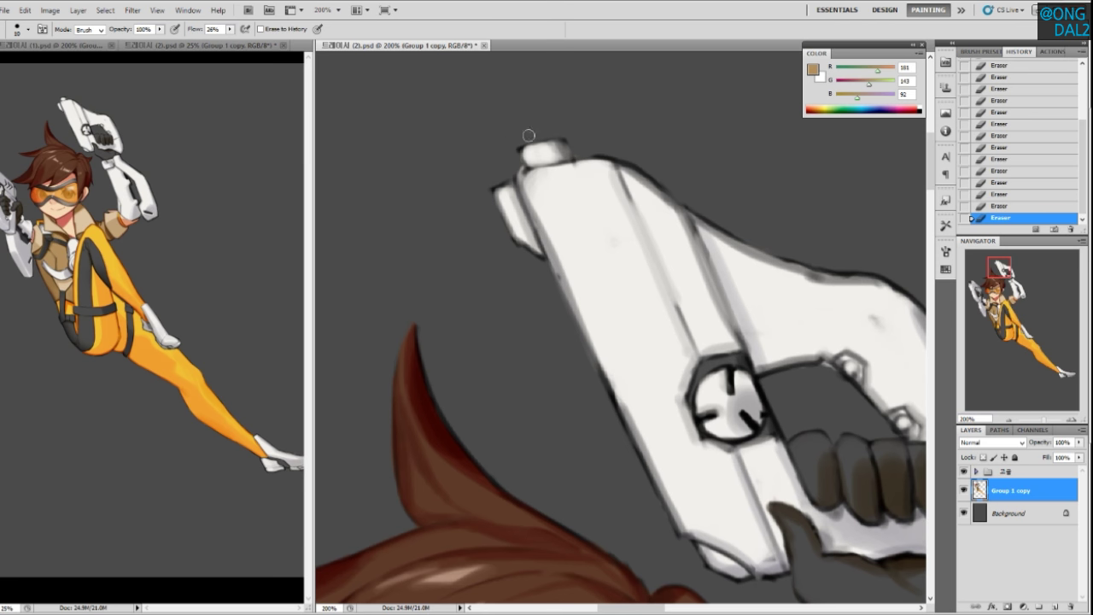
drag(642, 357, 460, 167)
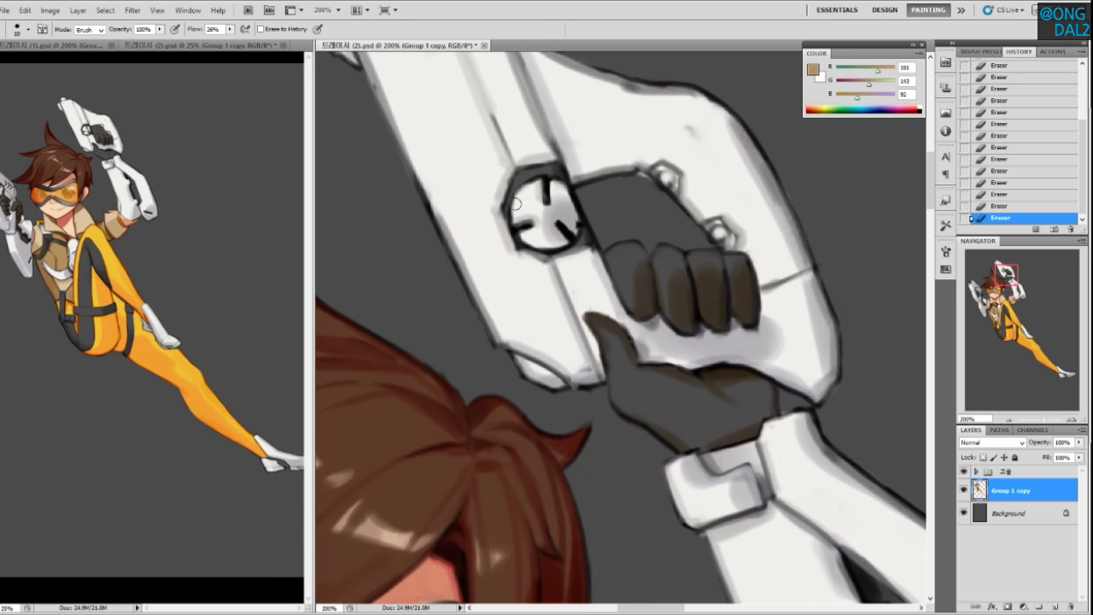
Brush sampled orange and yellow tones over the highlight edge on the bent leg's thigh below the strap
key(ctrl+minus)
key(ctrl+minus)
key(ctrl+minus)
drag(740, 489, 764, 330)
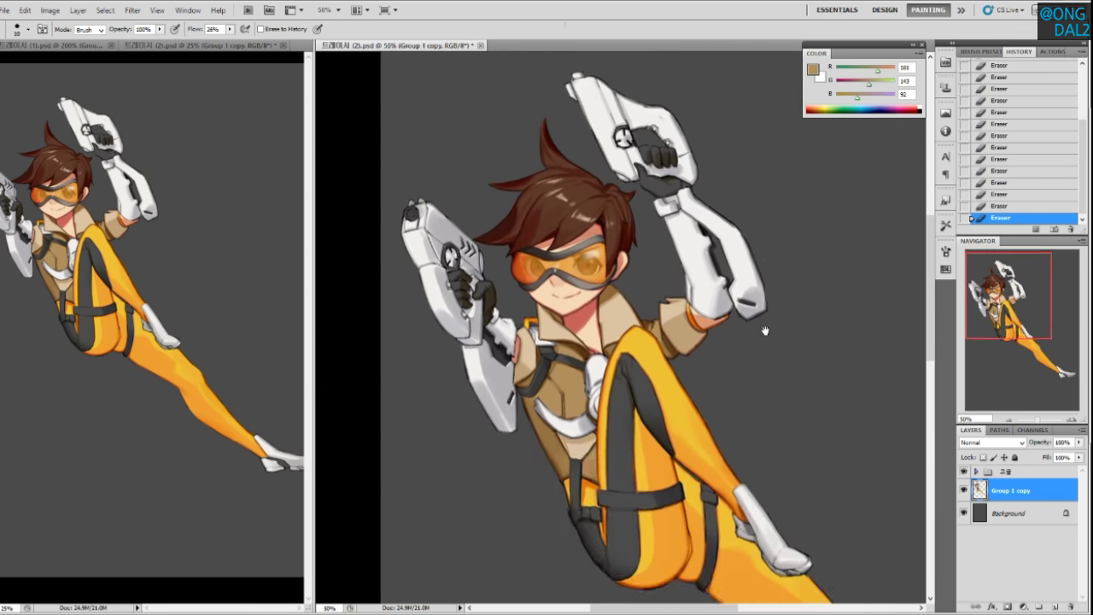
drag(746, 459, 762, 343)
scroll(762, 343, down, 1)
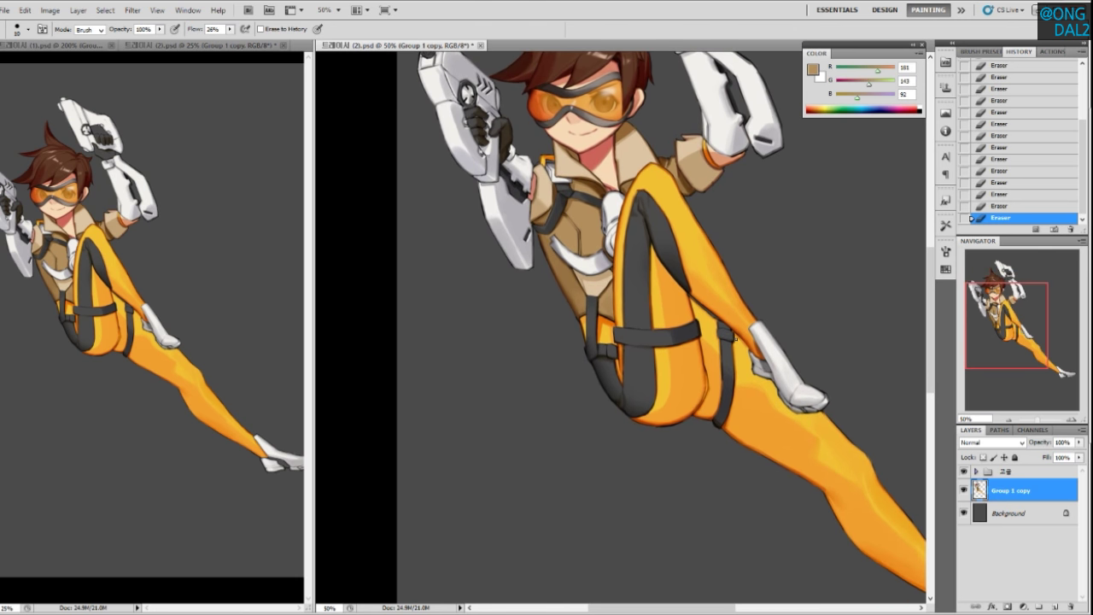
key(ctrl+plus)
key(ctrl+plus)
drag(671, 459, 656, 422)
key(b)
alt+click(705, 412)
alt+click(704, 355)
drag(700, 350, 689, 447)
key(ctrl+z)
alt+click(706, 406)
drag(702, 380, 694, 425)
alt+click(687, 353)
drag(691, 354, 684, 431)
Blend the thigh's highlight into its shaded side below the strap, using sampled intermediate orange tones
alt+click(696, 388)
alt+click(707, 406)
drag(704, 346, 696, 434)
drag(704, 366, 691, 437)
alt+click(690, 415)
drag(692, 394, 685, 436)
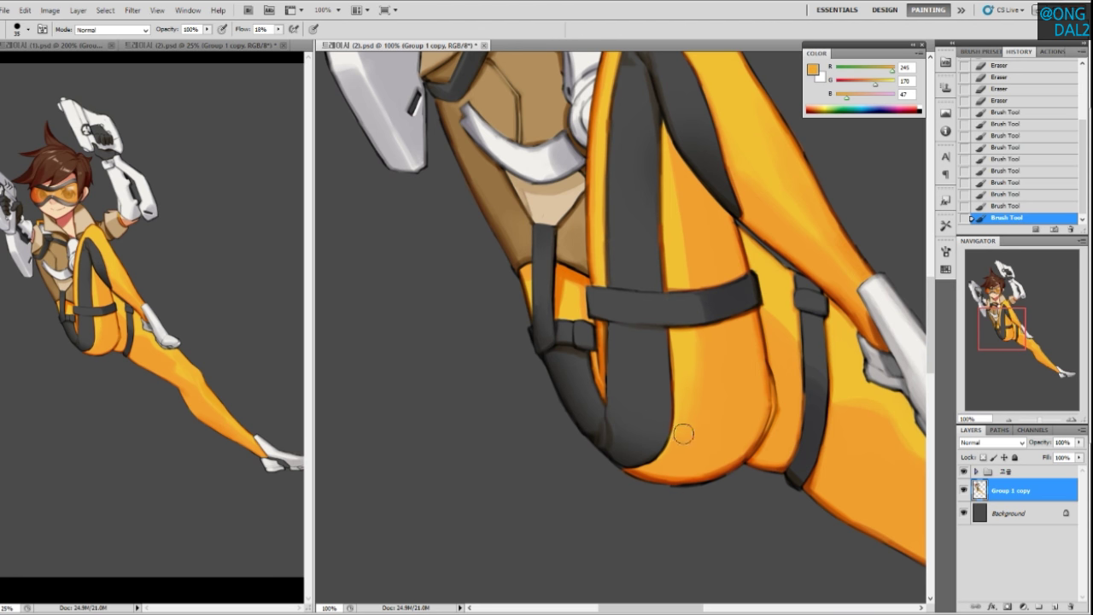
Paint a yellow highlight beside the dark panel on the thigh above the strap and blend its edge with sampled orange
scroll(713, 398, up, 2)
alt+click(711, 399)
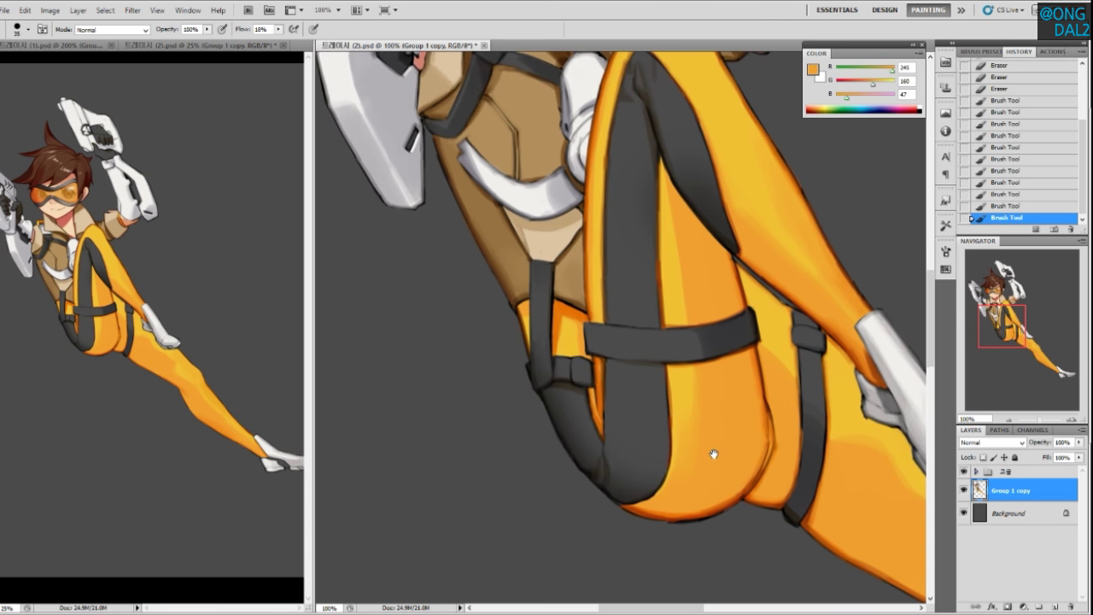
scroll(698, 427, up, 3)
alt+click(689, 340)
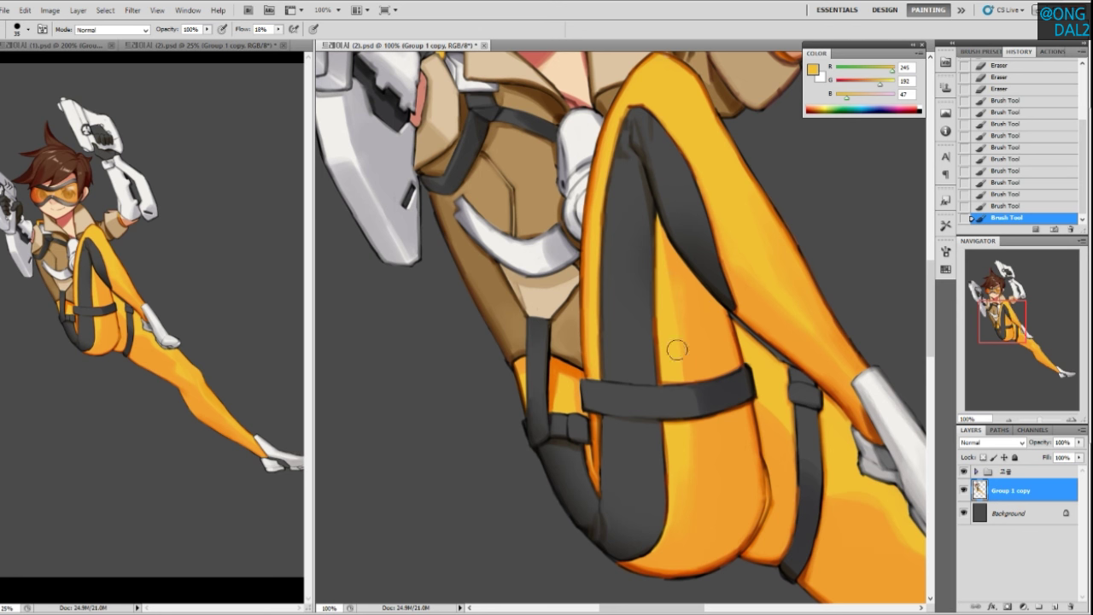
drag(666, 261, 673, 350)
drag(670, 278, 677, 378)
drag(677, 274, 682, 379)
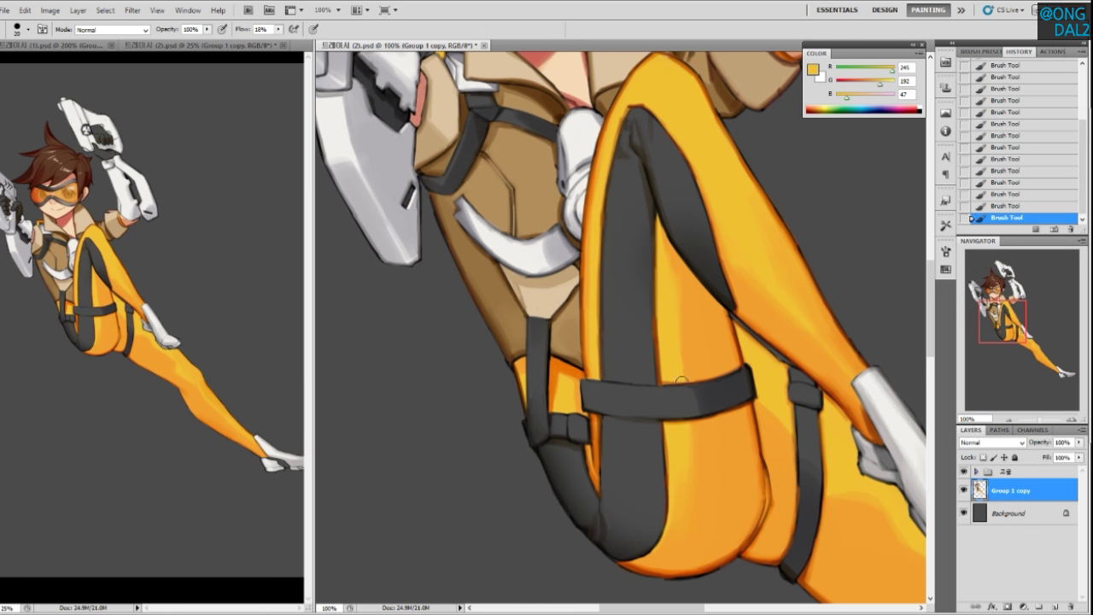
alt+click(700, 341)
drag(666, 240, 680, 369)
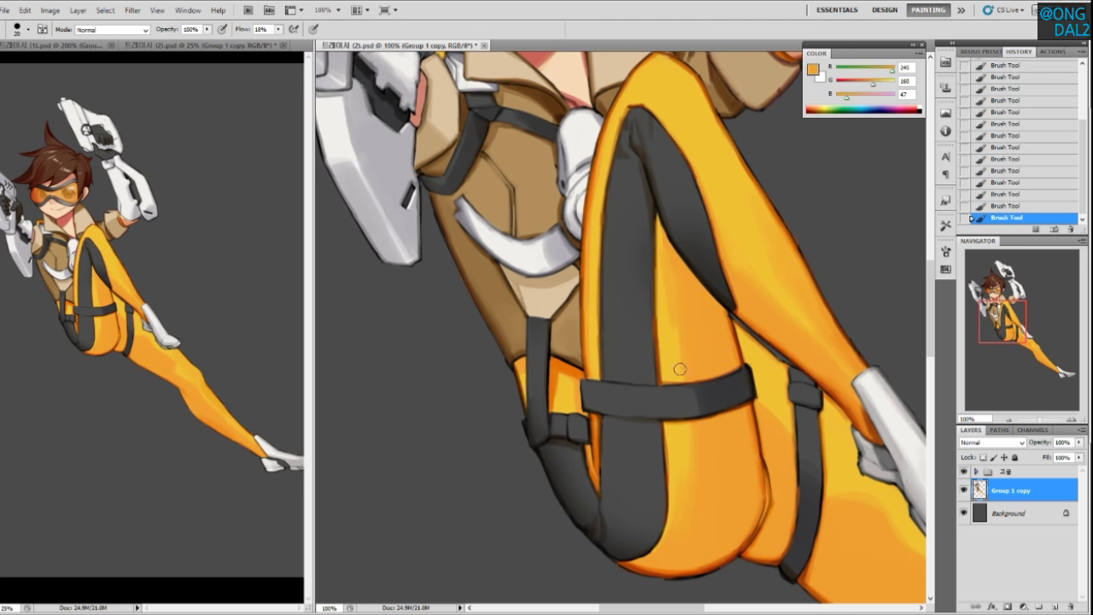
Brush sampled yellow and orange over the highlight beside the dark panel on the bent leg's thigh below the strap
alt+click(665, 274)
alt+click(702, 446)
mouse_move(713, 497)
mouse_down()
mouse_move(706, 470)
mouse_move(729, 424)
mouse_move(721, 477)
mouse_up()
alt+click(689, 426)
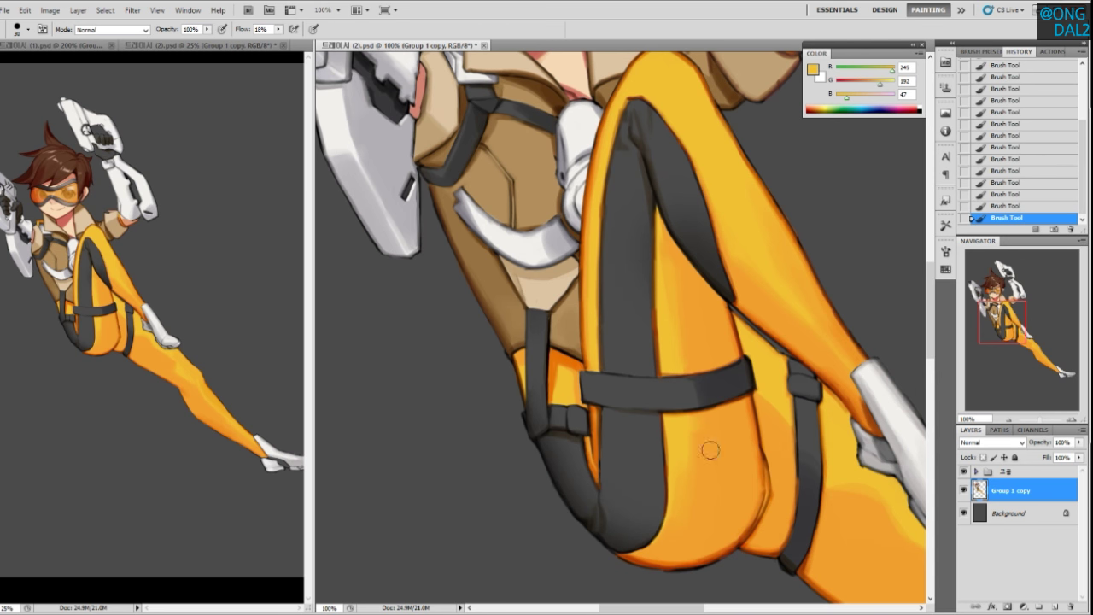
drag(694, 431, 702, 480)
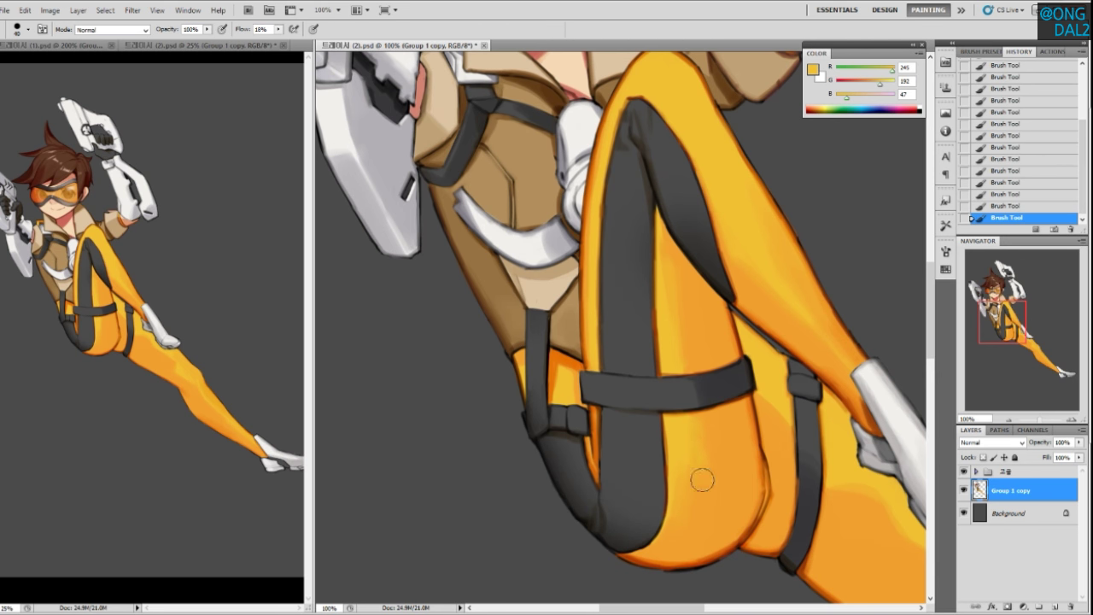
Extend the yellow highlight along the dark panel down to the underside of the thigh, using freshly sampled tones
alt+click(722, 432)
alt+click(700, 429)
mouse_move(699, 432)
mouse_down()
mouse_move(712, 490)
mouse_move(718, 469)
mouse_move(680, 507)
mouse_move(676, 544)
mouse_up()
drag(702, 484, 701, 510)
alt+click(726, 435)
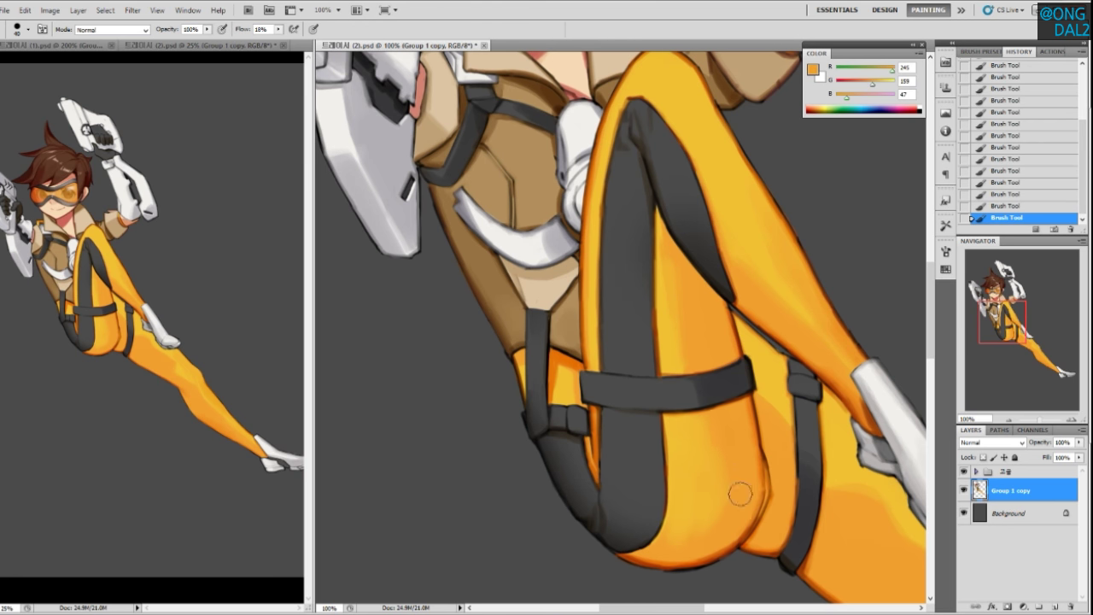
Soften the highlight's transition on the lower thigh with sampled intermediate oranges and reduce the brush size
alt+click(706, 506)
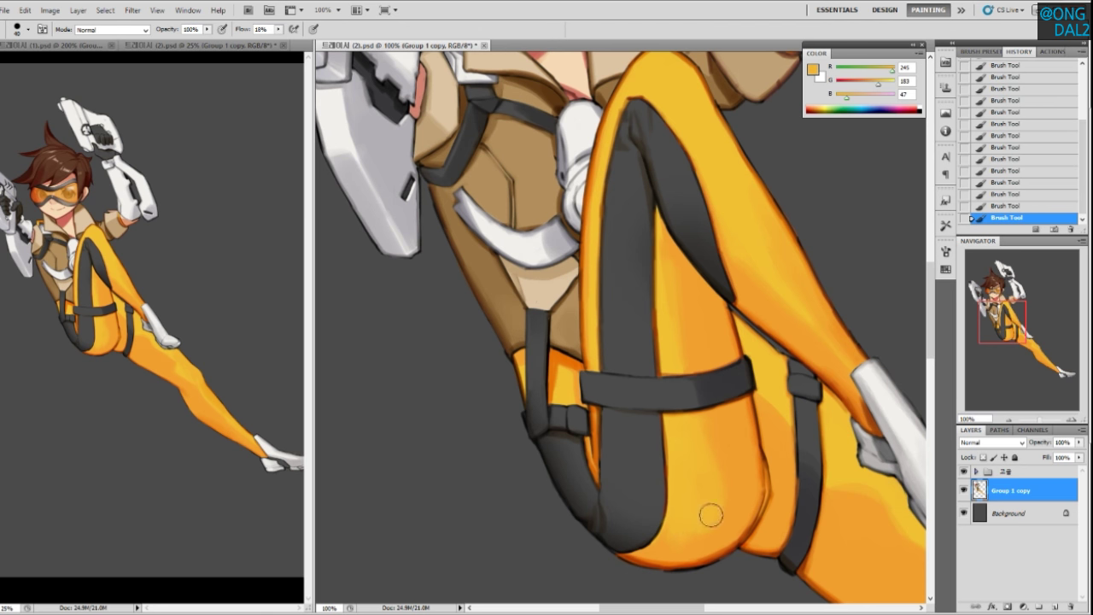
alt+click(732, 493)
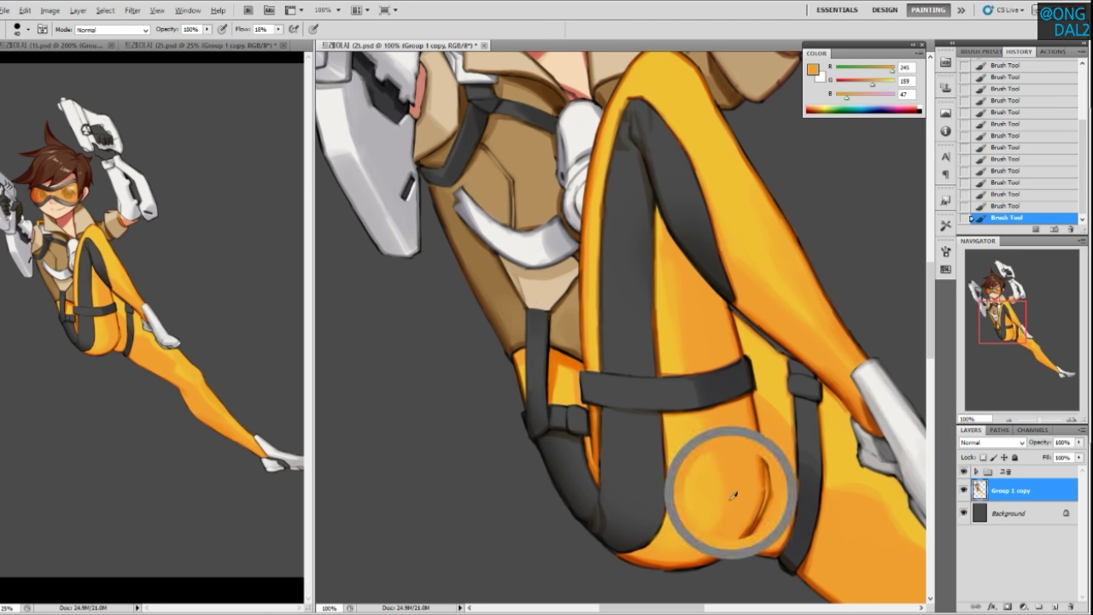
alt+click(675, 546)
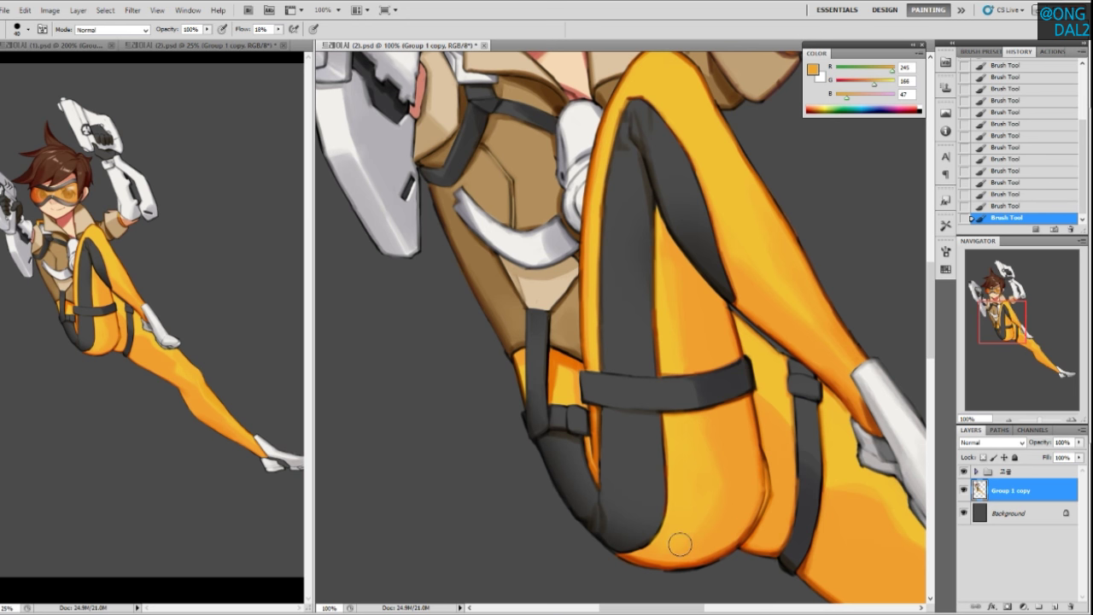
key([)
key(bracketleft)
mouse_move(638, 557)
mouse_down()
mouse_move(704, 555)
mouse_move(675, 563)
mouse_move(723, 546)
mouse_up()
key(ctrl+z)
key(ctrl+z)
key(ctrl+z)
Paint an orange shadow along the thigh's bottom contour and blend sampled orange into its shaded side
mouse_move(633, 554)
mouse_down()
mouse_move(716, 552)
mouse_move(742, 528)
mouse_up()
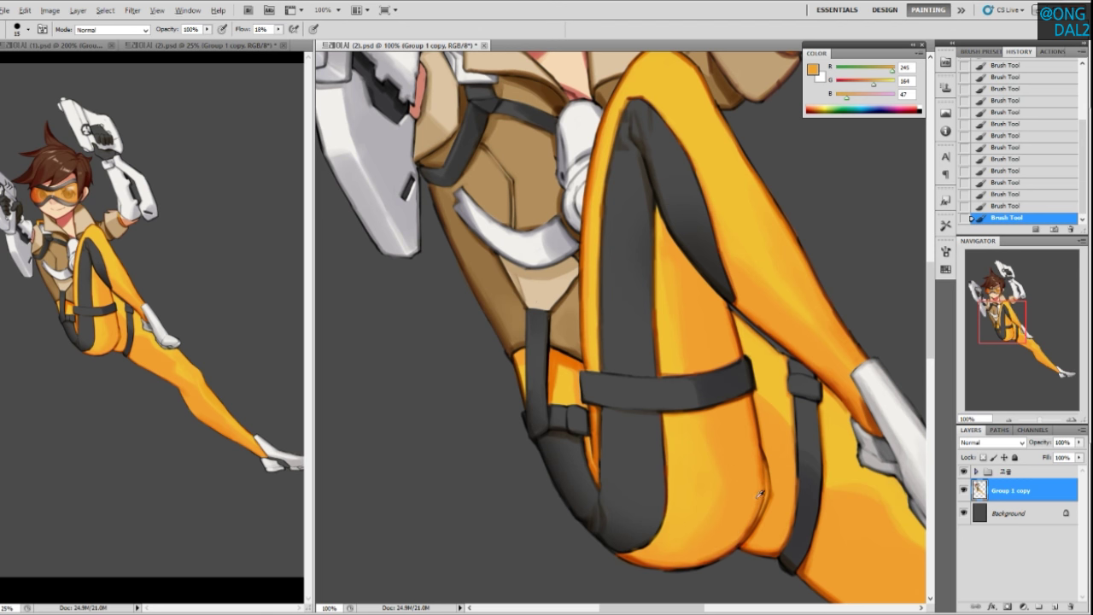
key(alt)
drag(745, 481, 717, 498)
Examine the overall shading of the bent leg, torso and head on the character
alt+click(606, 384)
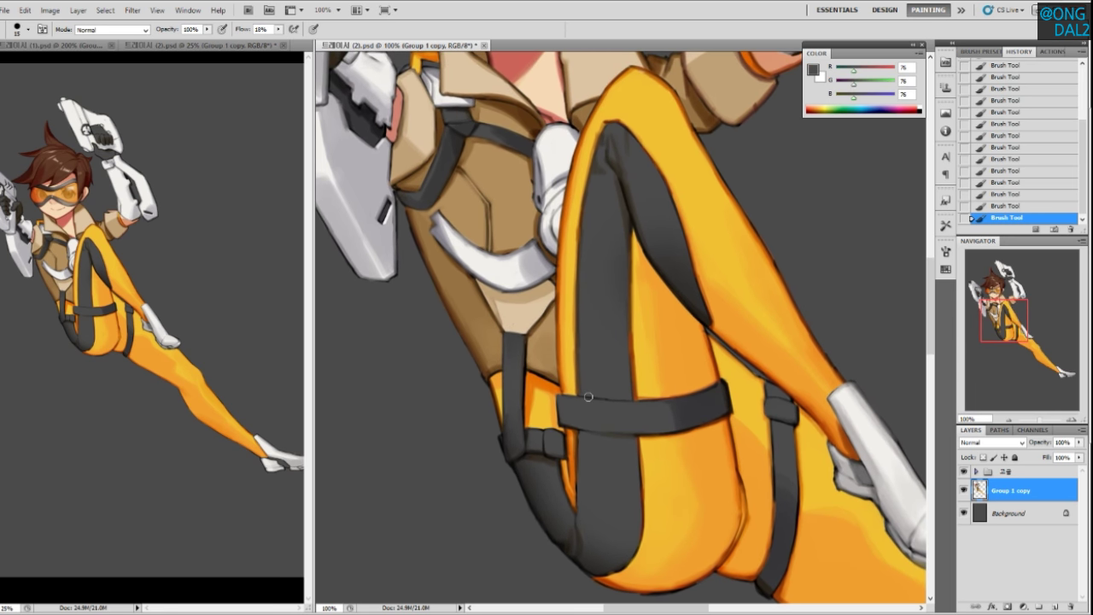
scroll(671, 374, down, 1)
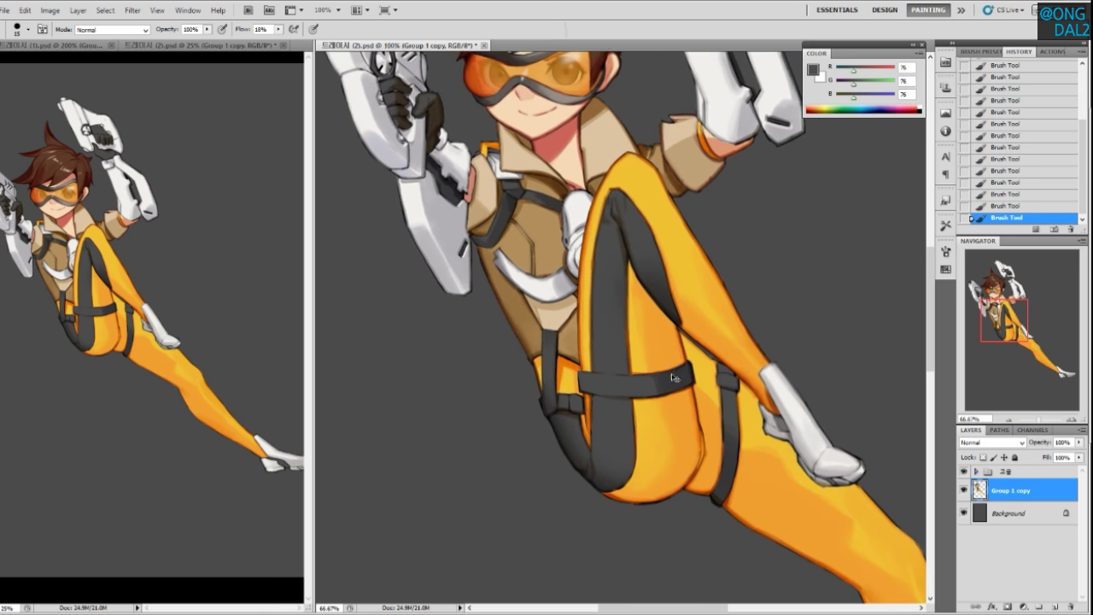
scroll(760, 397, up, 3)
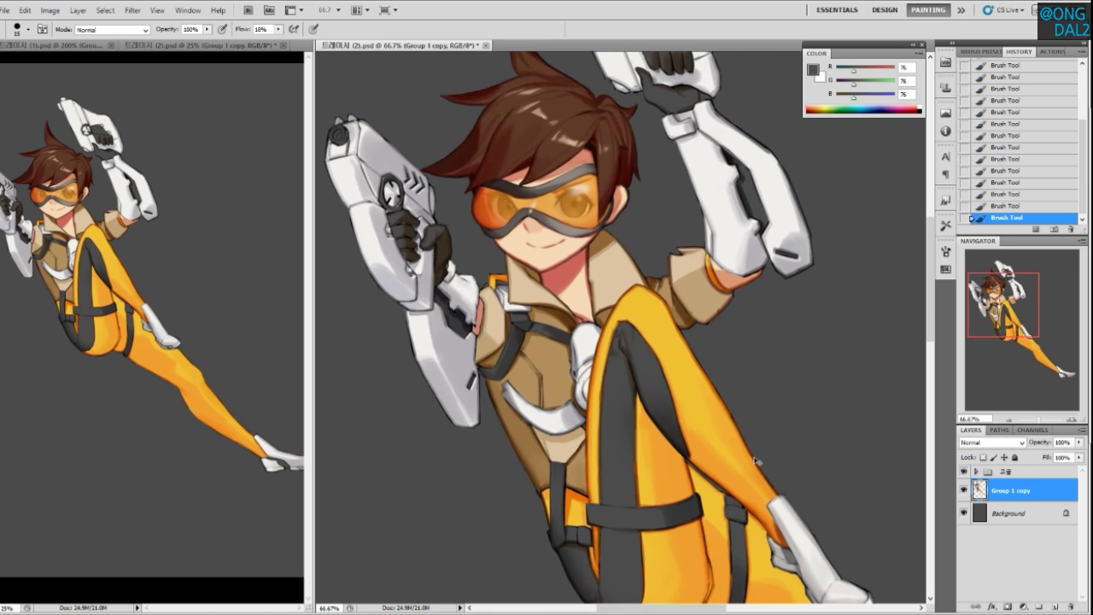
scroll(755, 461, down, 1)
drag(765, 445, 774, 404)
drag(773, 456, 778, 480)
drag(790, 522, 780, 502)
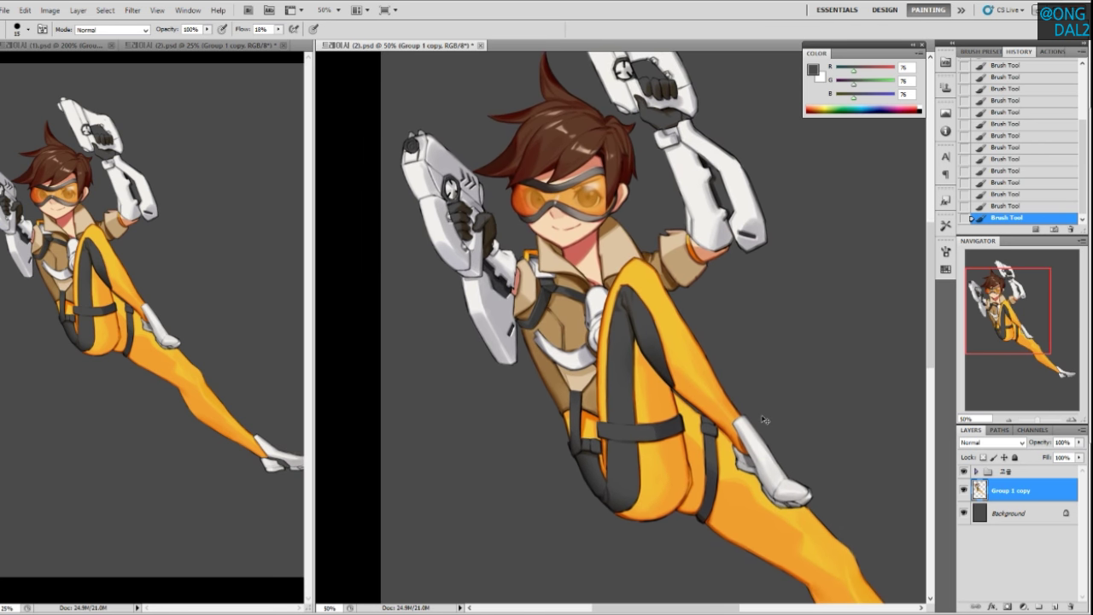
Shade the round white device on the chest beside the raised knee with sampled light greys
key(ctrl+plus)
key(ctrl+plus)
mouse_move(554, 354)
mouse_down()
mouse_move(618, 455)
mouse_move(611, 475)
mouse_up()
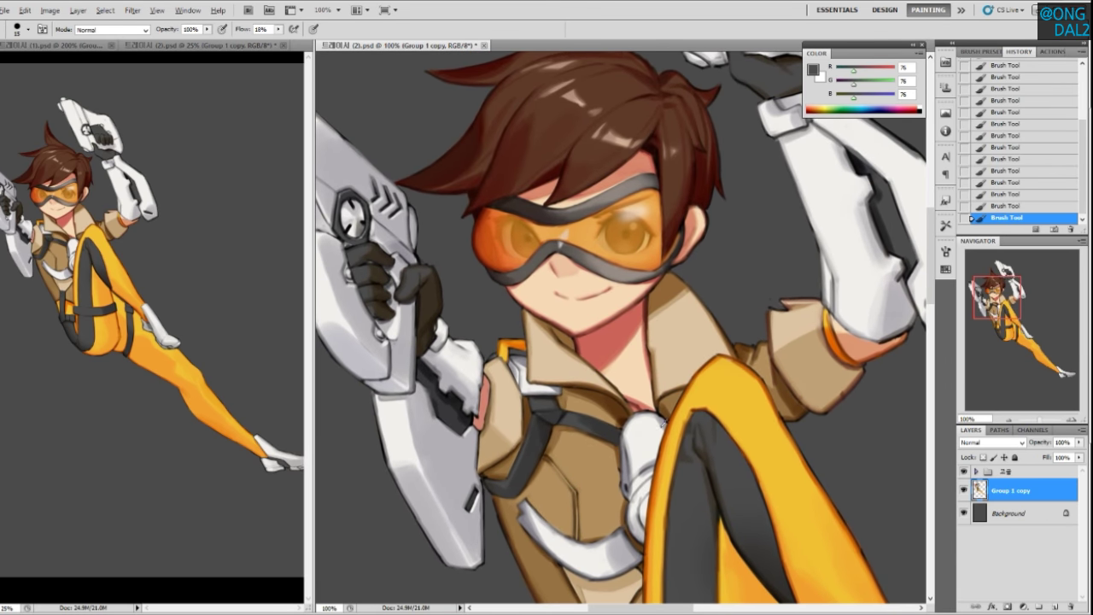
alt+click(634, 451)
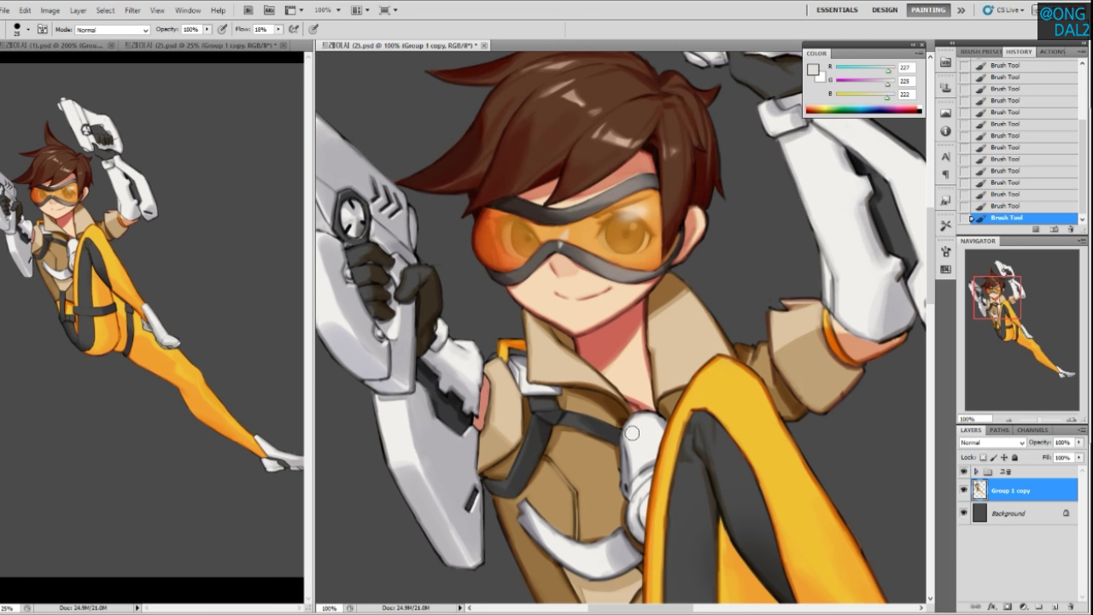
alt+click(650, 416)
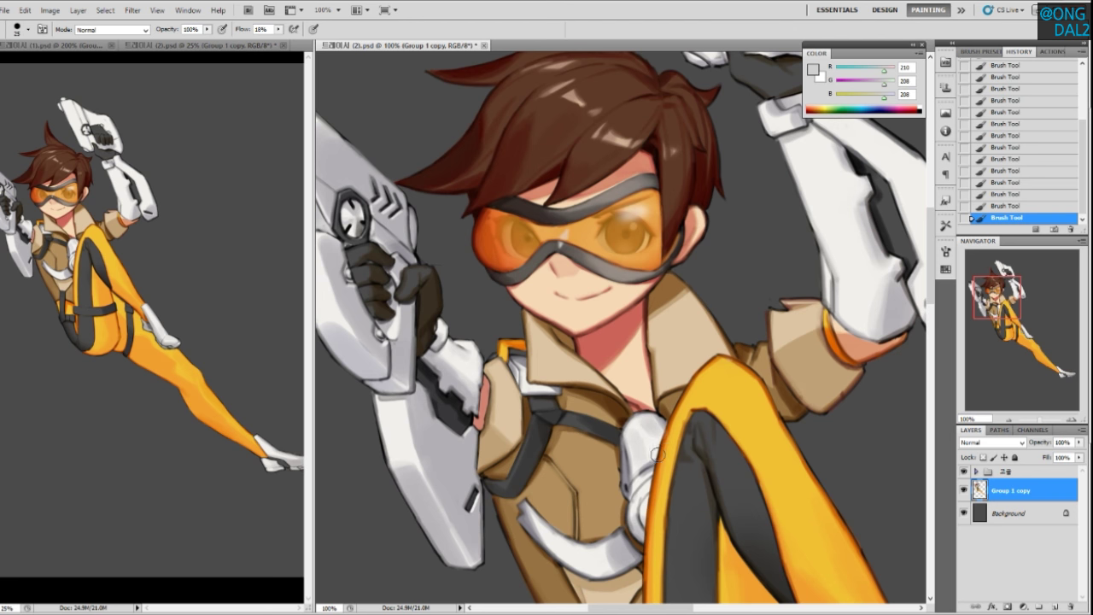
Blend light grey shading on the curved white plate across the chest
drag(634, 527, 659, 424)
drag(576, 432, 598, 452)
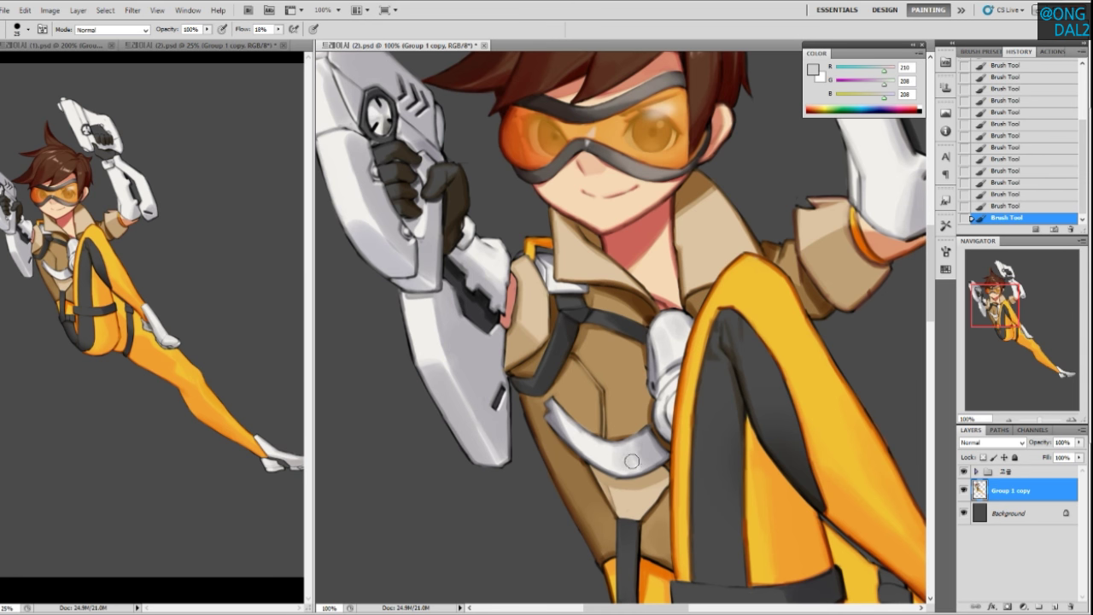
alt+click(627, 459)
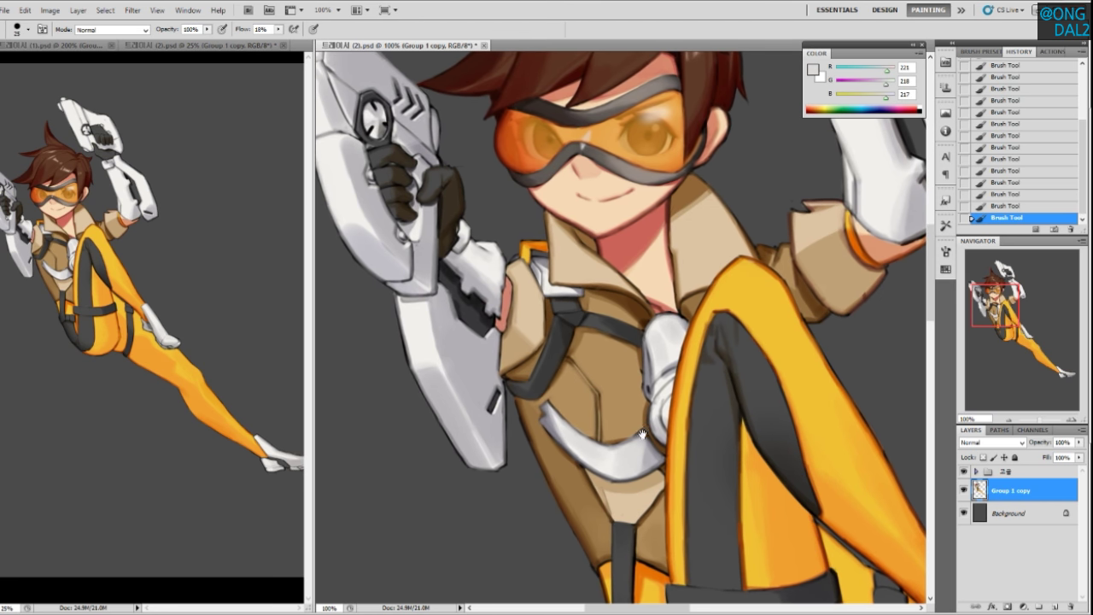
Refine the white gun beside the face with sampled off-white and grey, using a smaller brush near the grip's lower edge
drag(643, 434, 672, 476)
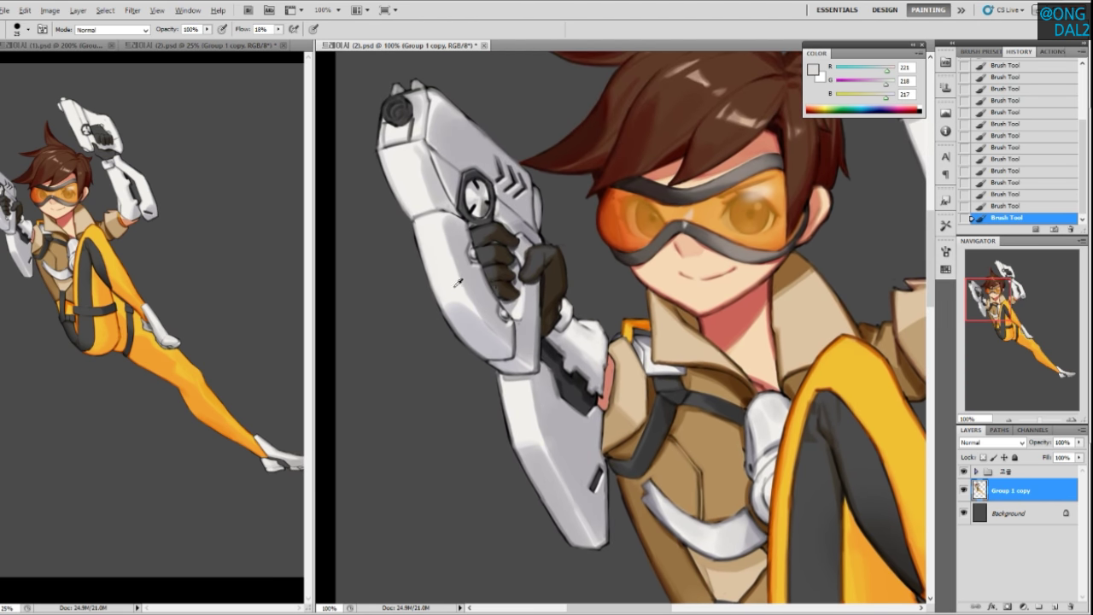
alt+click(458, 283)
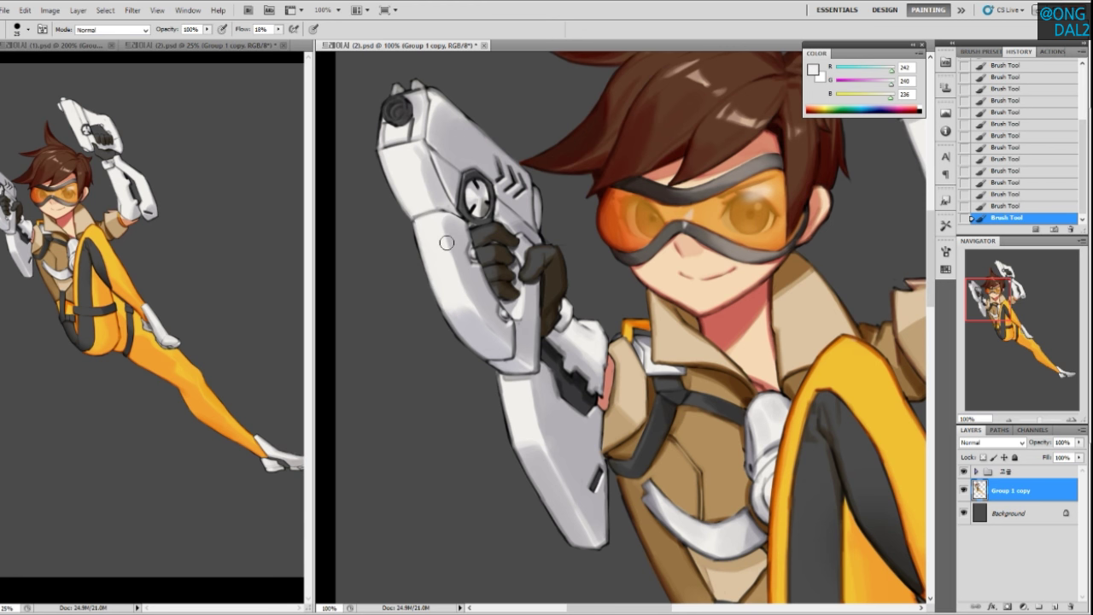
key(bracketleft)
key(bracketleft)
key(bracketleft)
alt+click(496, 324)
alt+click(498, 328)
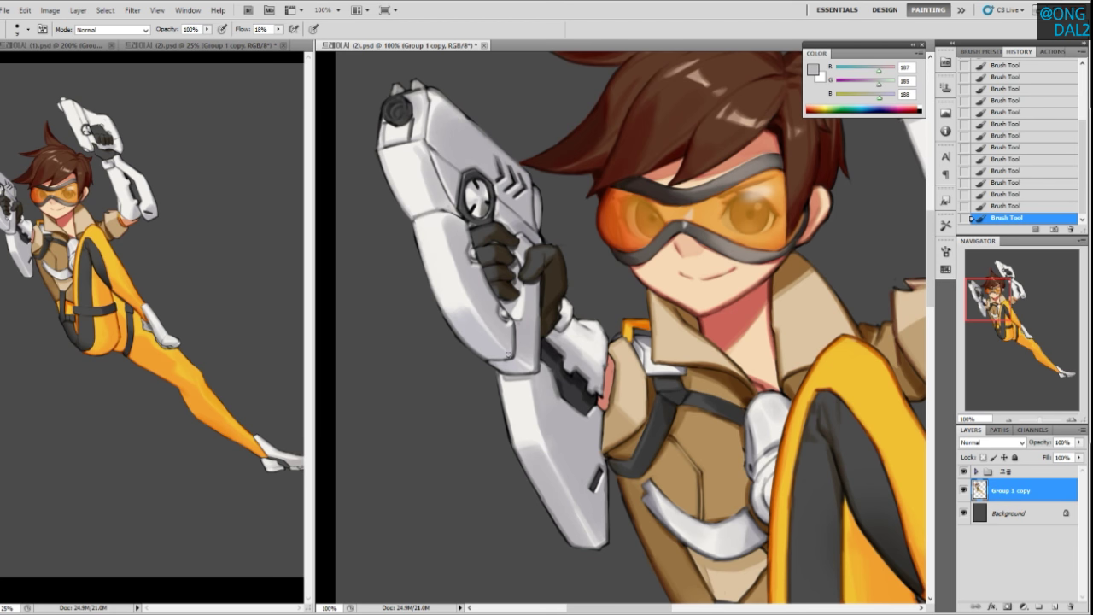
Brush sampled off-white highlights along the outer face of the gun beside the face, using a larger brush
drag(517, 366, 541, 417)
alt+click(460, 292)
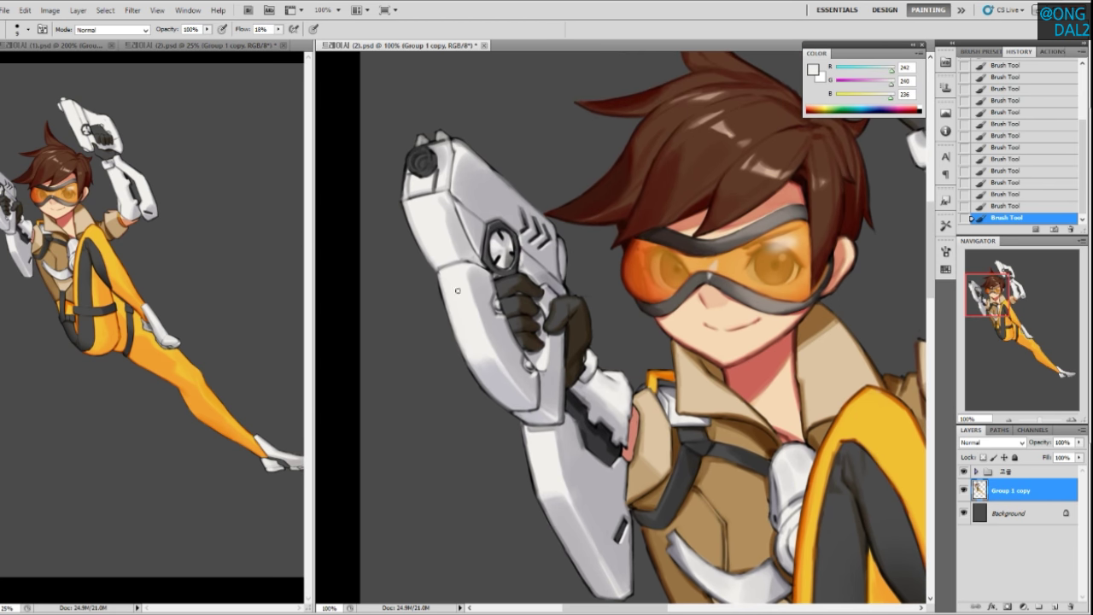
key(bracketright)
key(bracketright)
drag(469, 276, 475, 309)
mouse_move(468, 269)
mouse_down()
mouse_move(484, 349)
mouse_move(475, 292)
mouse_move(484, 332)
mouse_up()
mouse_move(442, 203)
mouse_down()
mouse_move(457, 250)
mouse_move(454, 212)
mouse_up()
Touch up the lower white section of the same gun with sampled grey and off-white tones
key(ctrl+minus)
key(ctrl+minus)
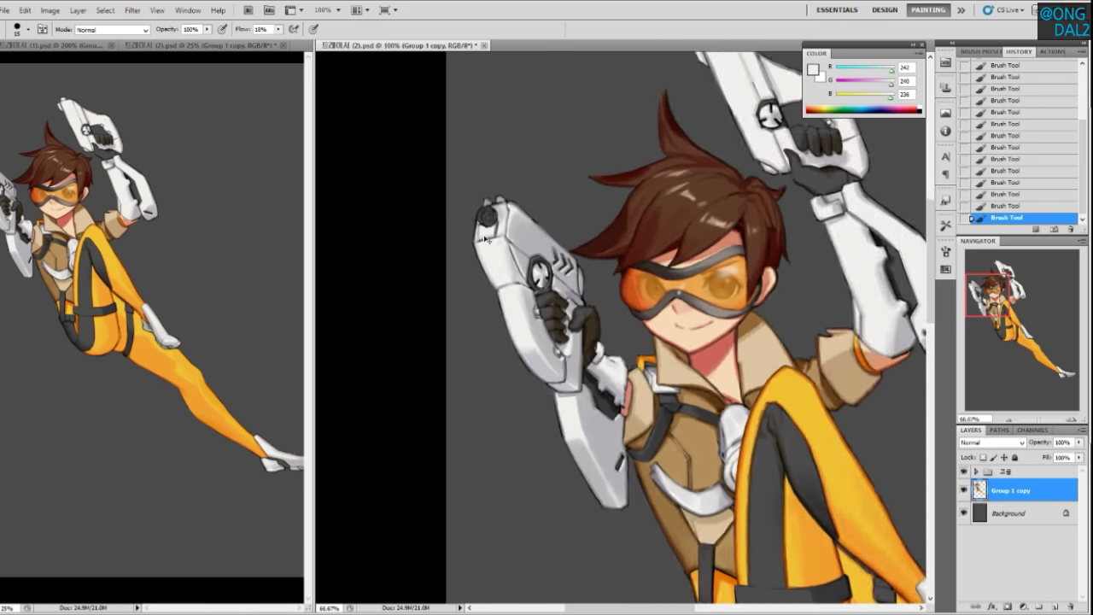
drag(726, 476, 732, 495)
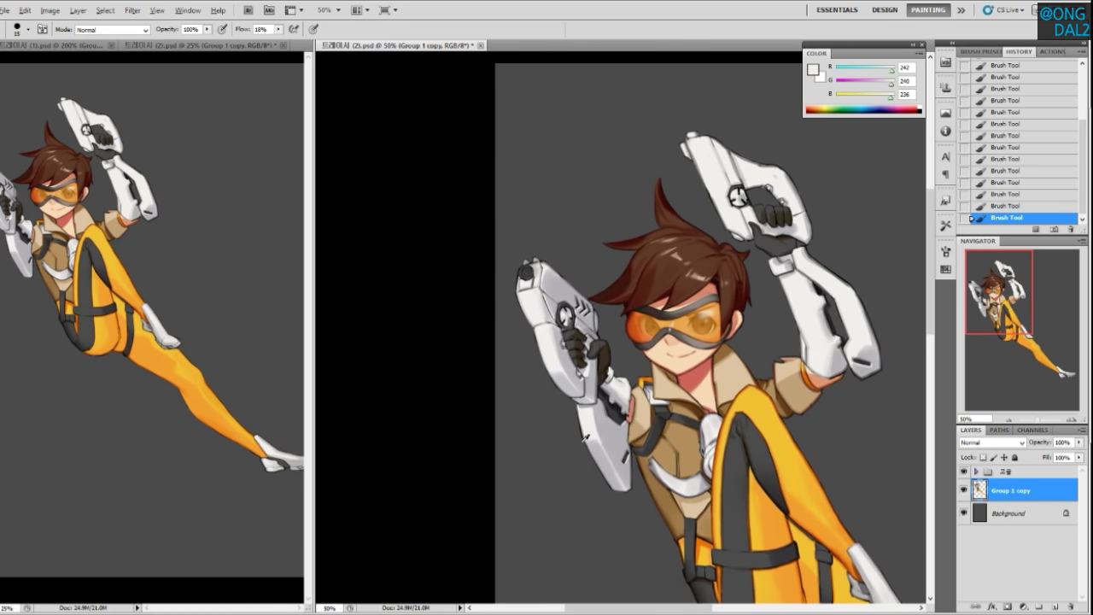
alt+click(606, 423)
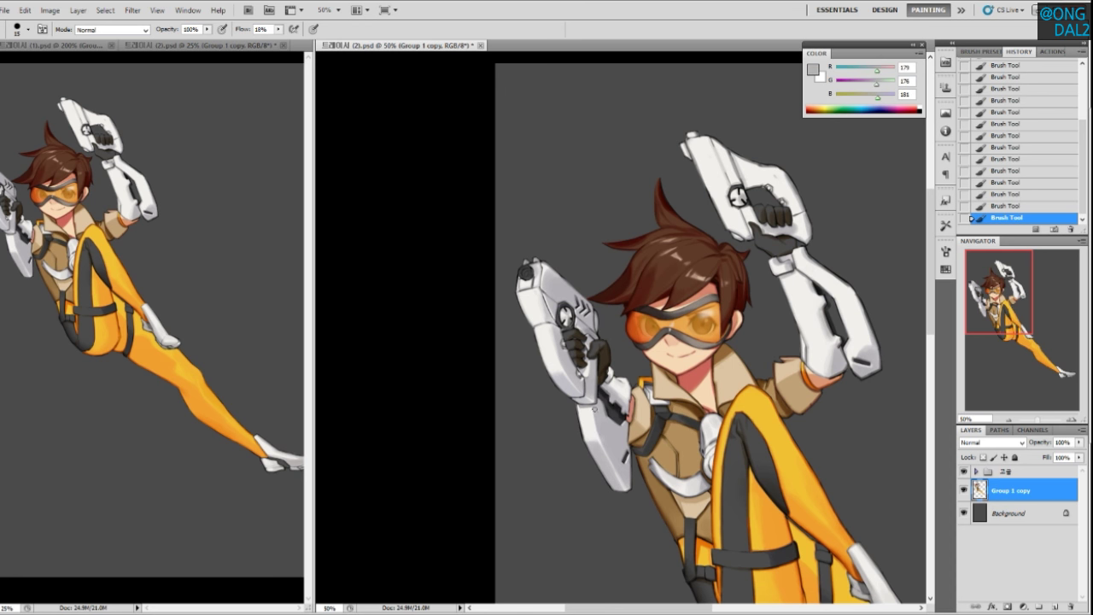
alt+click(595, 410)
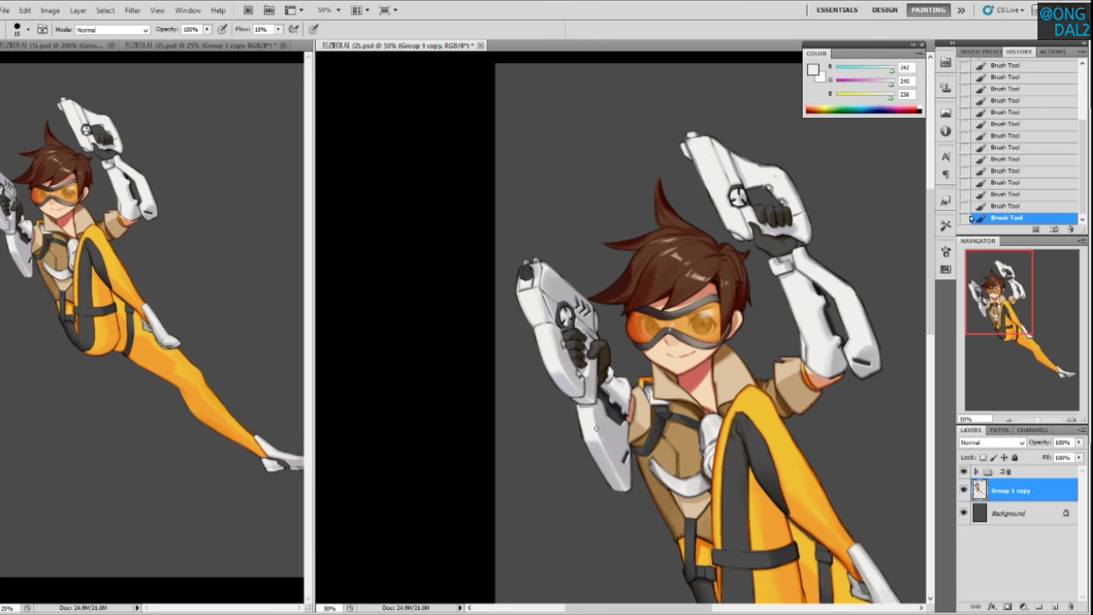
alt+click(605, 432)
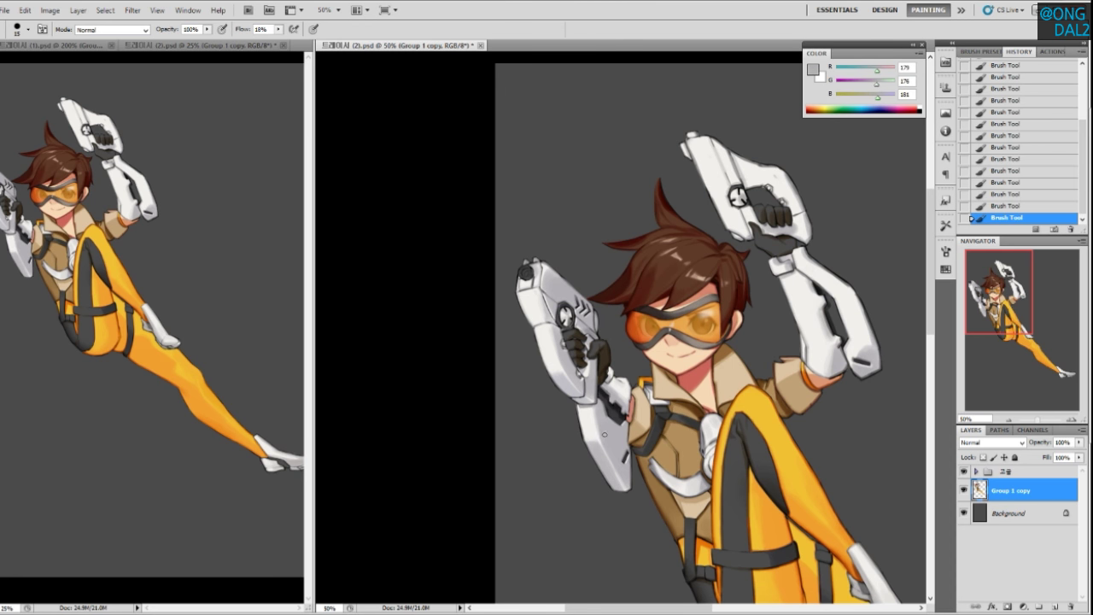
Check the character's upper body and save the document
scroll(617, 466, down, 1)
scroll(617, 466, up, 2)
key(ctrl+plus)
drag(738, 436, 594, 447)
key(ctrl+s)
drag(705, 366, 713, 355)
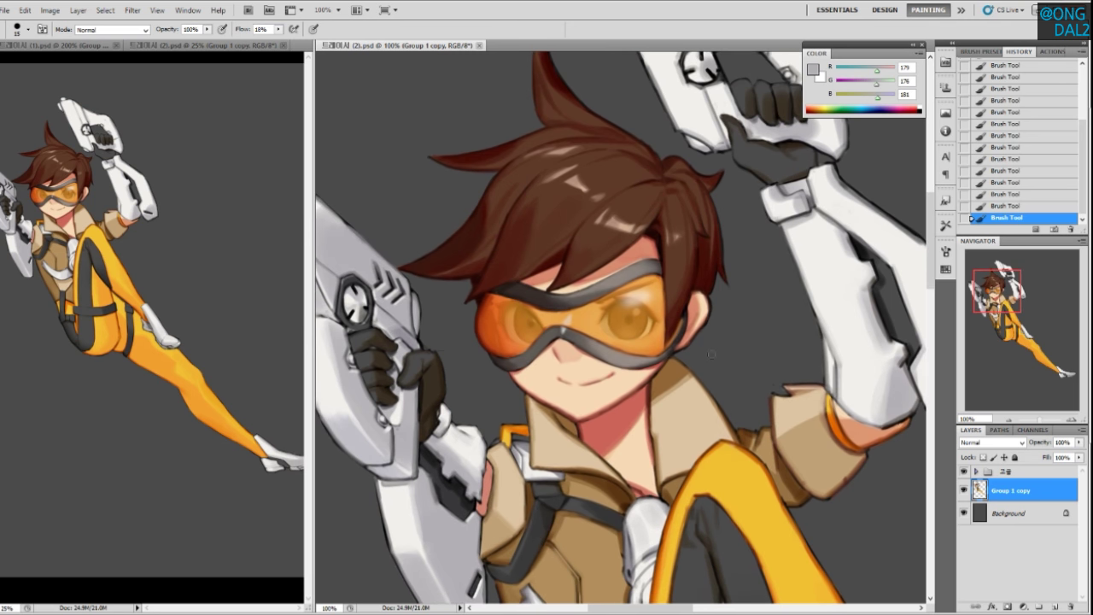
scroll(713, 358, down, 1)
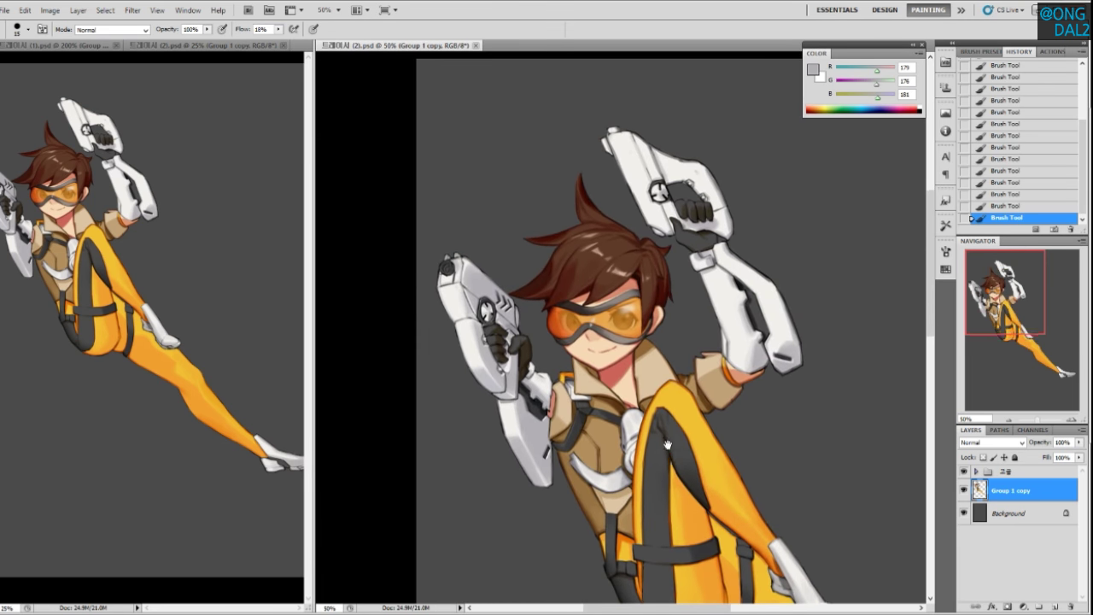
scroll(684, 433, down, 1)
mouse_move(738, 525)
mouse_down()
mouse_move(681, 453)
mouse_move(717, 530)
mouse_up()
drag(628, 359, 664, 486)
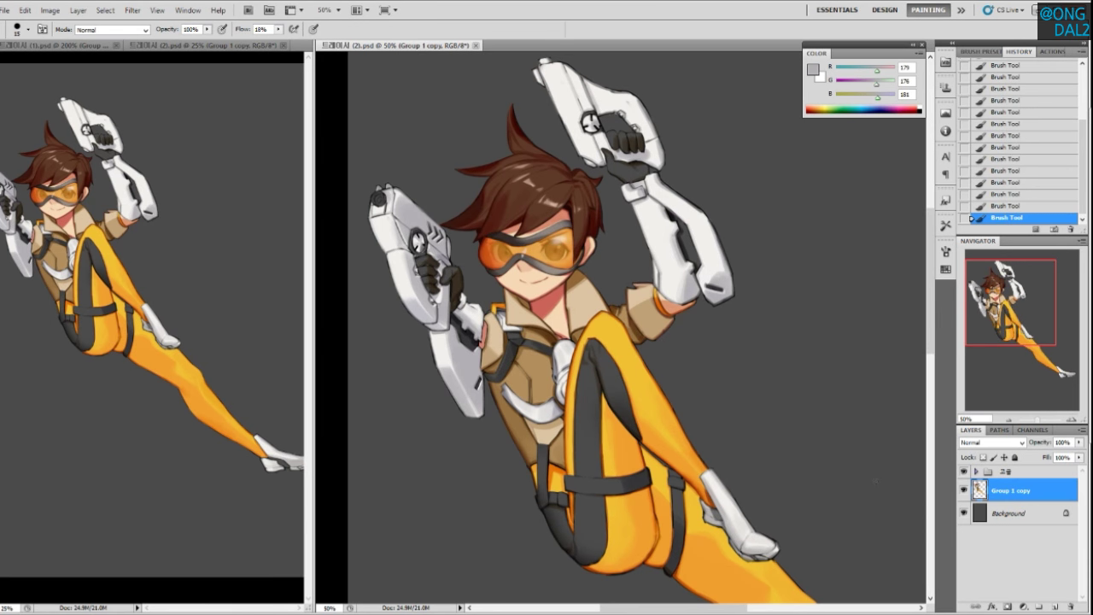
drag(781, 414, 880, 417)
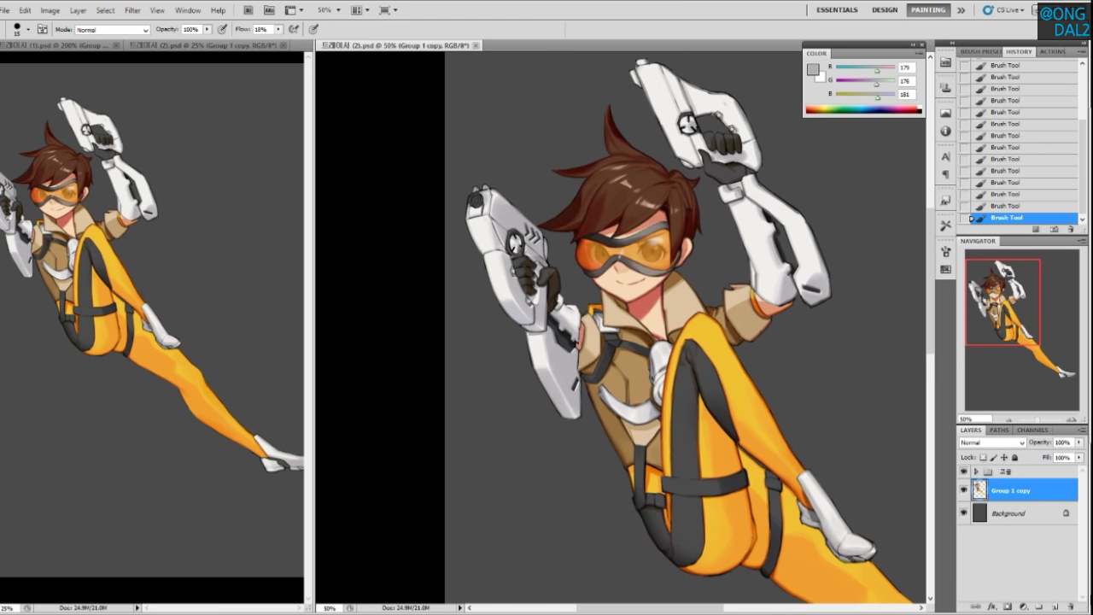